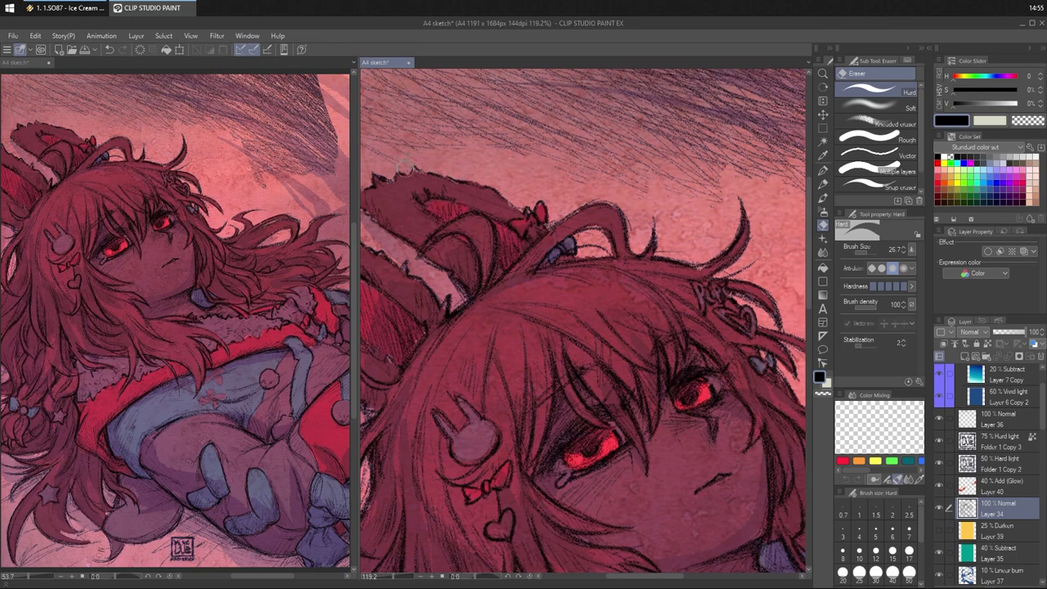
# - Erase the dark hatching lines from the background above the character on Layer 34 with the Hard eraser
pyautogui.moveTo(389, 108); pyautogui.dragTo(475, 130)
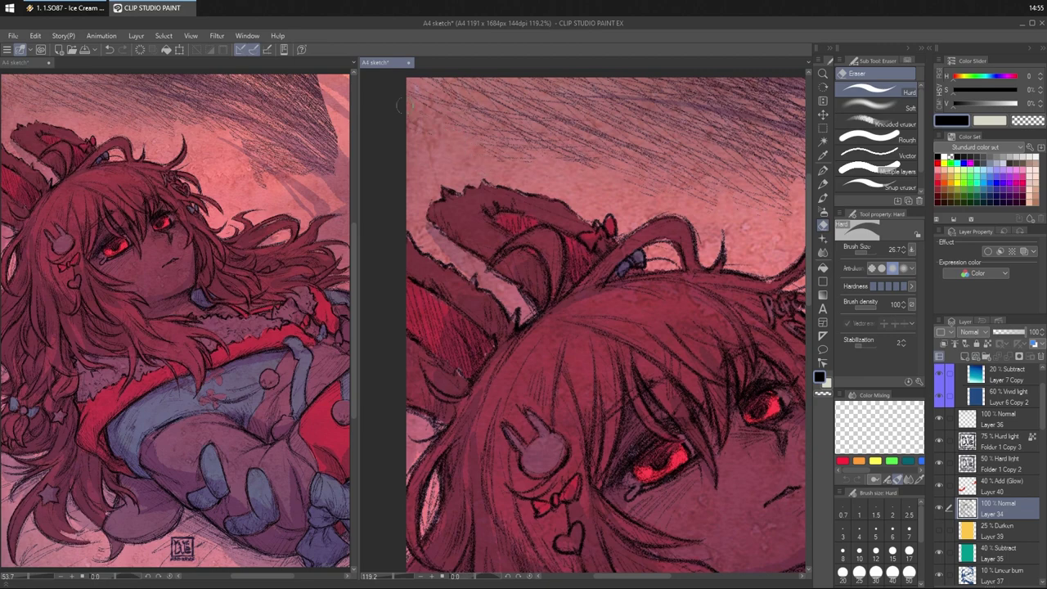
pyautogui.moveTo(446, 86)
pyautogui.mouseDown()
pyautogui.moveTo(482, 131)
pyautogui.moveTo(577, 157)
pyautogui.moveTo(616, 154)
pyautogui.moveTo(626, 102)
pyautogui.moveTo(650, 95)
pyautogui.moveTo(659, 187)
pyautogui.moveTo(702, 162)
pyautogui.moveTo(777, 188)
pyautogui.moveTo(692, 107)
pyautogui.moveTo(704, 123)
pyautogui.moveTo(745, 123)
pyautogui.moveTo(765, 139)
pyautogui.moveTo(798, 86)
pyautogui.moveTo(810, 131)
pyautogui.mouseUp()
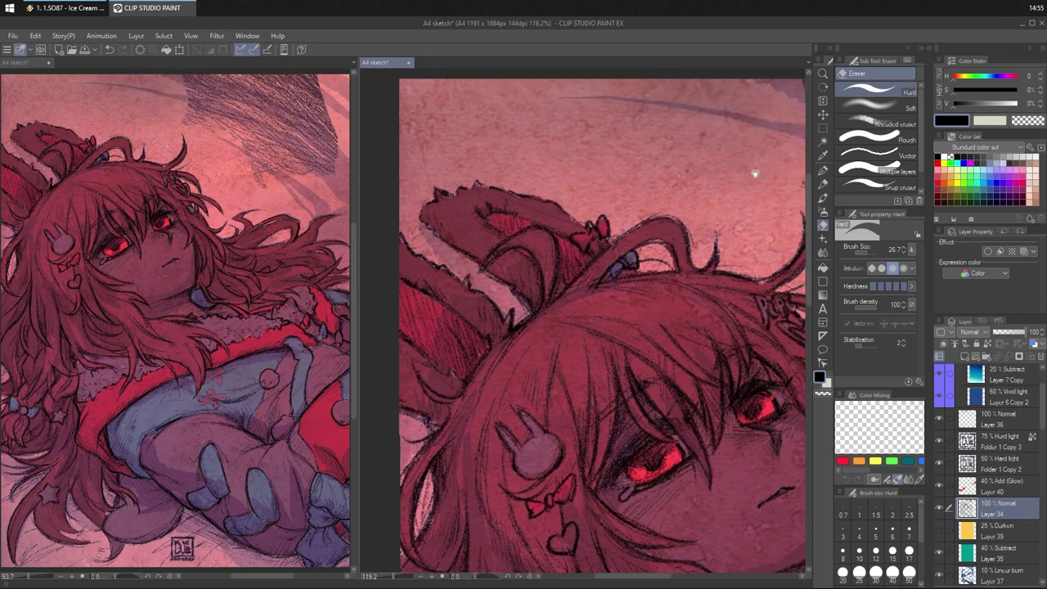
pyautogui.moveTo(755, 174); pyautogui.dragTo(550, 194)
pyautogui.moveTo(732, 191); pyautogui.dragTo(558, 234)
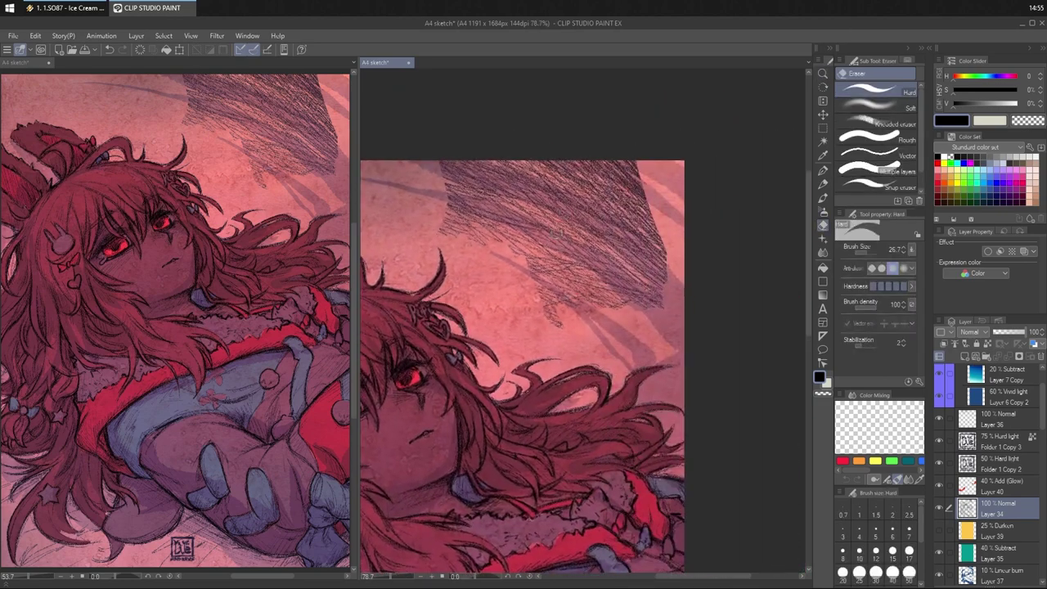
pyautogui.moveTo(659, 192)
pyautogui.mouseDown()
pyautogui.moveTo(646, 208)
pyautogui.moveTo(655, 237)
pyautogui.moveTo(630, 197)
pyautogui.moveTo(659, 266)
pyautogui.moveTo(622, 180)
pyautogui.moveTo(646, 254)
pyautogui.moveTo(569, 168)
pyautogui.moveTo(590, 205)
pyautogui.moveTo(516, 188)
pyautogui.moveTo(467, 158)
pyautogui.moveTo(491, 197)
pyautogui.moveTo(458, 180)
pyautogui.moveTo(499, 229)
pyautogui.moveTo(441, 186)
pyautogui.moveTo(446, 223)
pyautogui.mouseUp()
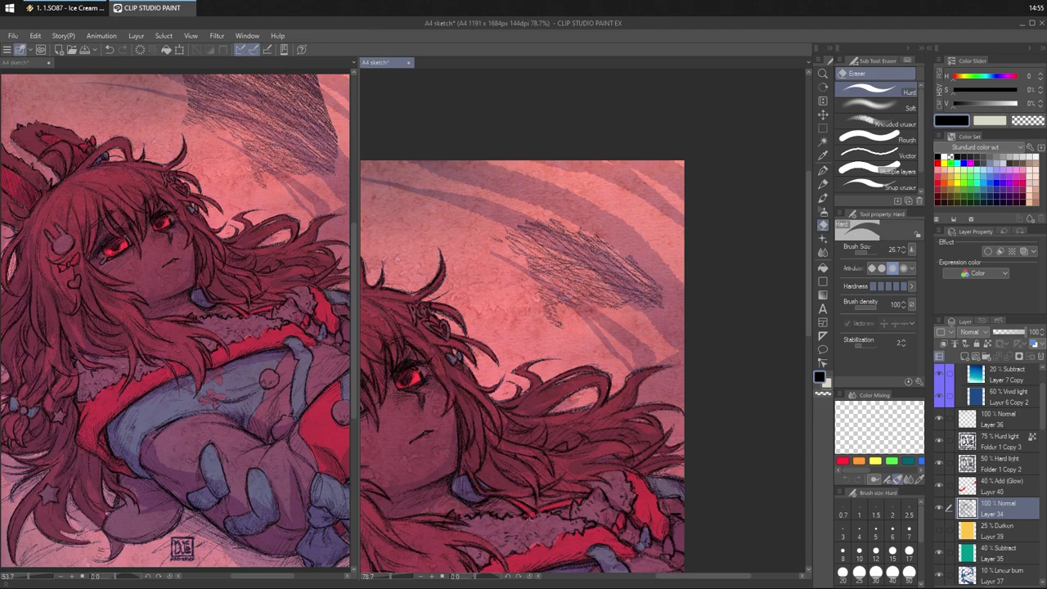
pyautogui.moveTo(507, 246)
pyautogui.mouseDown()
pyautogui.moveTo(552, 221)
pyautogui.moveTo(591, 239)
pyautogui.moveTo(589, 305)
pyautogui.moveTo(550, 315)
pyautogui.moveTo(677, 312)
pyautogui.moveTo(677, 222)
pyautogui.moveTo(713, 197)
pyautogui.moveTo(750, 239)
pyautogui.mouseUp()
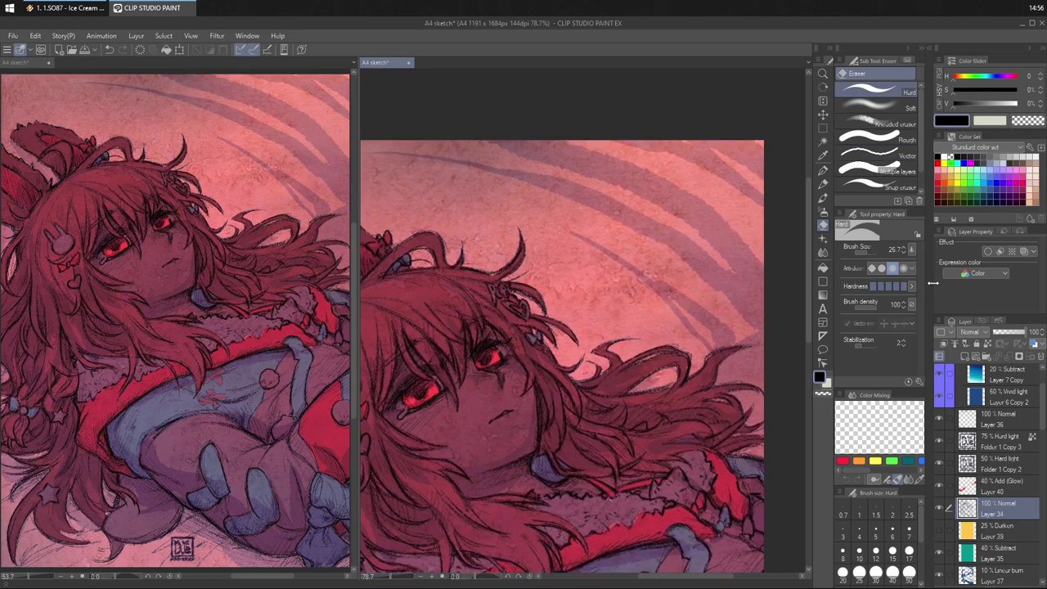
# - On the Linear burn Layer 37, erase most of the curved shadow bands in the upper background with the Hard eraser
pyautogui.scroll(-2, 997, 537)
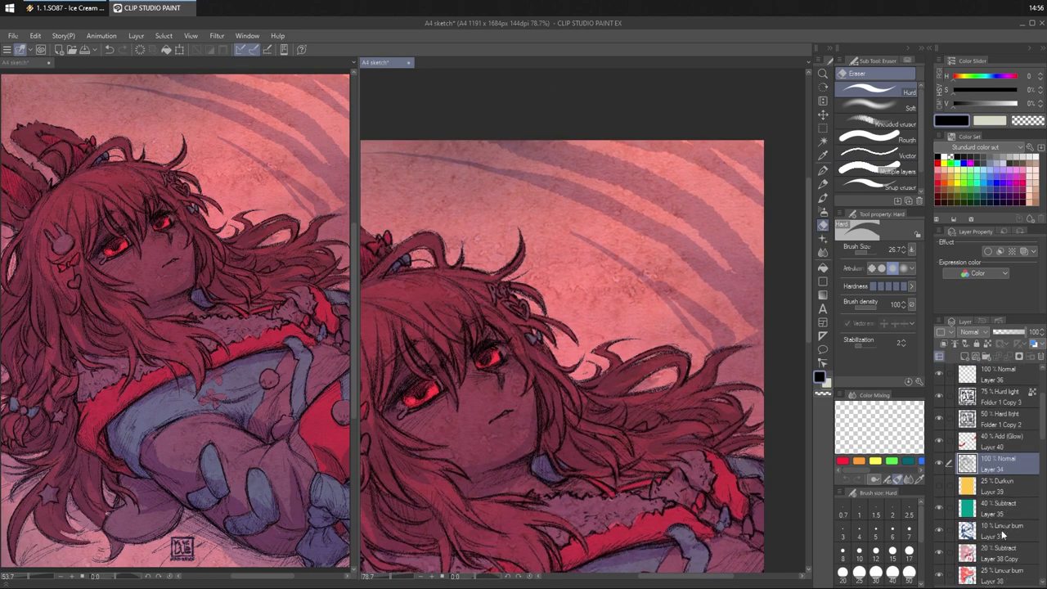
pyautogui.click(1001, 529)
pyautogui.scroll(1, 669, 357)
pyautogui.moveTo(669, 357); pyautogui.dragTo(747, 395)
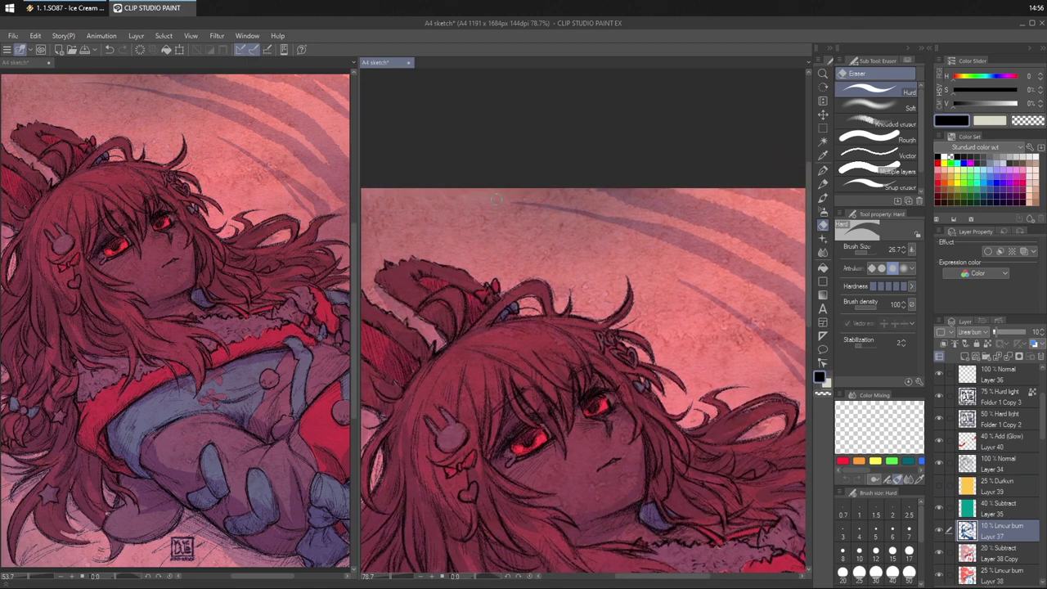
pyautogui.moveTo(496, 199)
pyautogui.mouseDown()
pyautogui.moveTo(661, 176)
pyautogui.moveTo(569, 224)
pyautogui.moveTo(713, 202)
pyautogui.mouseUp()
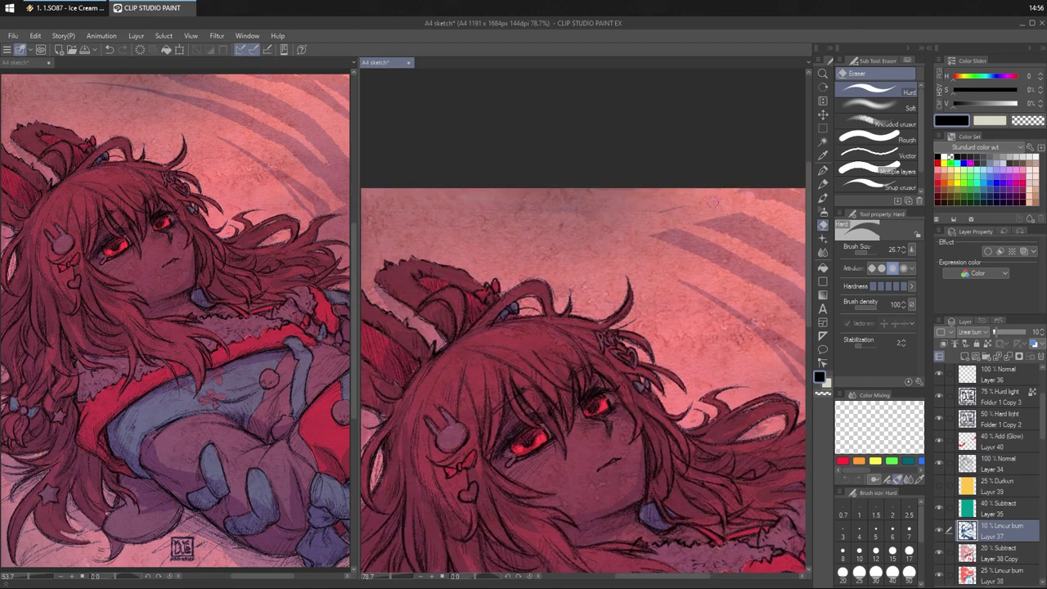
pyautogui.moveTo(795, 176)
pyautogui.mouseDown()
pyautogui.moveTo(654, 238)
pyautogui.moveTo(753, 233)
pyautogui.moveTo(769, 250)
pyautogui.moveTo(720, 282)
pyautogui.moveTo(753, 298)
pyautogui.moveTo(754, 329)
pyautogui.moveTo(776, 335)
pyautogui.mouseUp()
pyautogui.moveTo(715, 324); pyautogui.dragTo(567, 251)
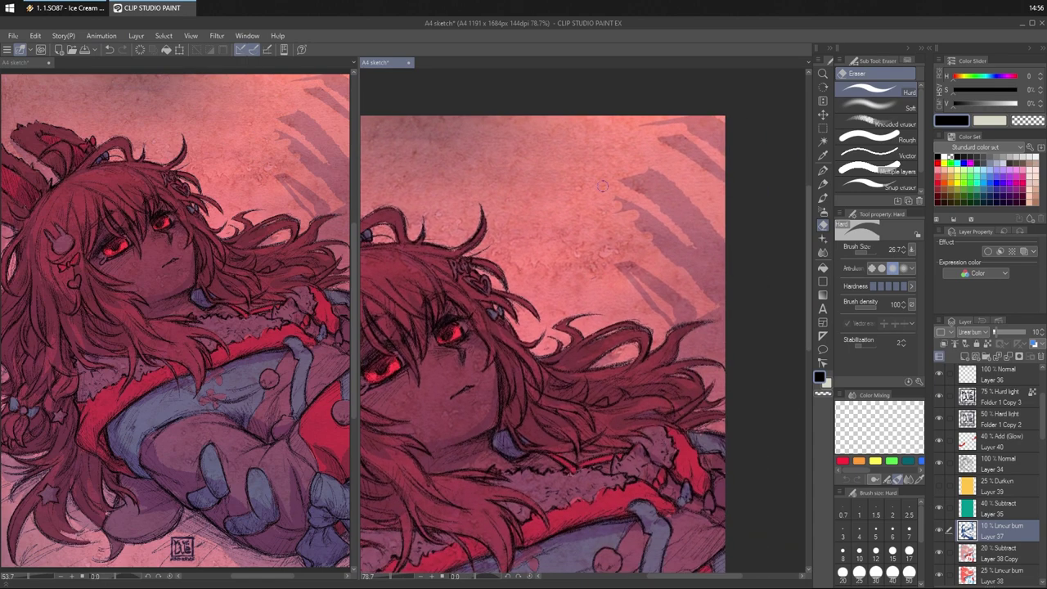
pyautogui.moveTo(630, 204)
pyautogui.mouseDown()
pyautogui.moveTo(667, 254)
pyautogui.moveTo(655, 180)
pyautogui.moveTo(684, 270)
pyautogui.moveTo(658, 129)
pyautogui.moveTo(729, 183)
pyautogui.mouseUp()
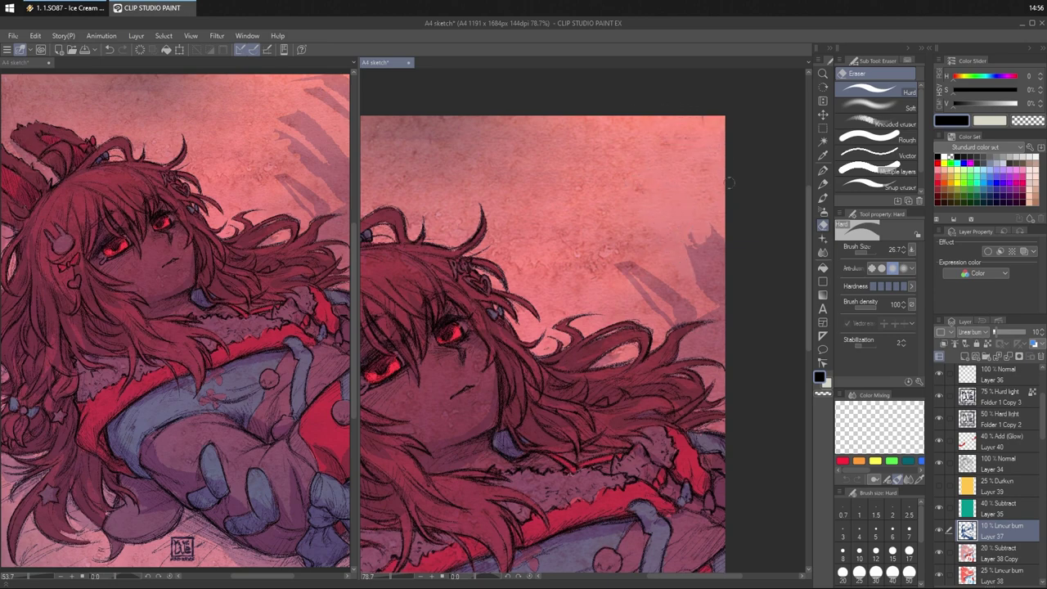
pyautogui.moveTo(743, 256)
pyautogui.mouseDown()
pyautogui.moveTo(734, 286)
pyautogui.moveTo(681, 253)
pyautogui.moveTo(694, 275)
pyautogui.moveTo(708, 224)
pyautogui.mouseUp()
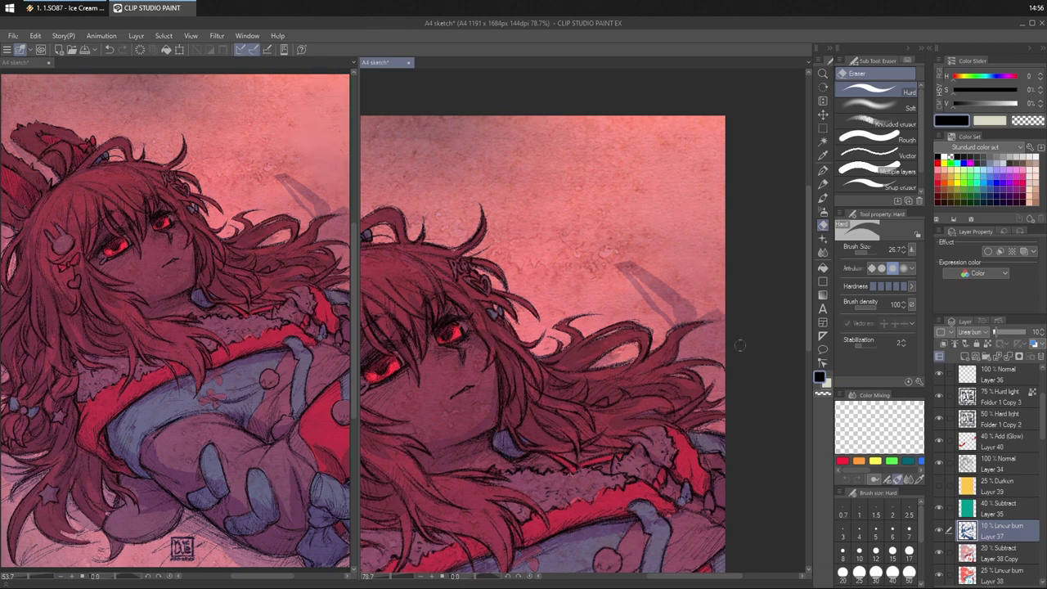
# - Clear the remaining shadow patches around the hair tips on Layer 37 using Real G-Pen 2 with transparent color
pyautogui.click(824, 172)
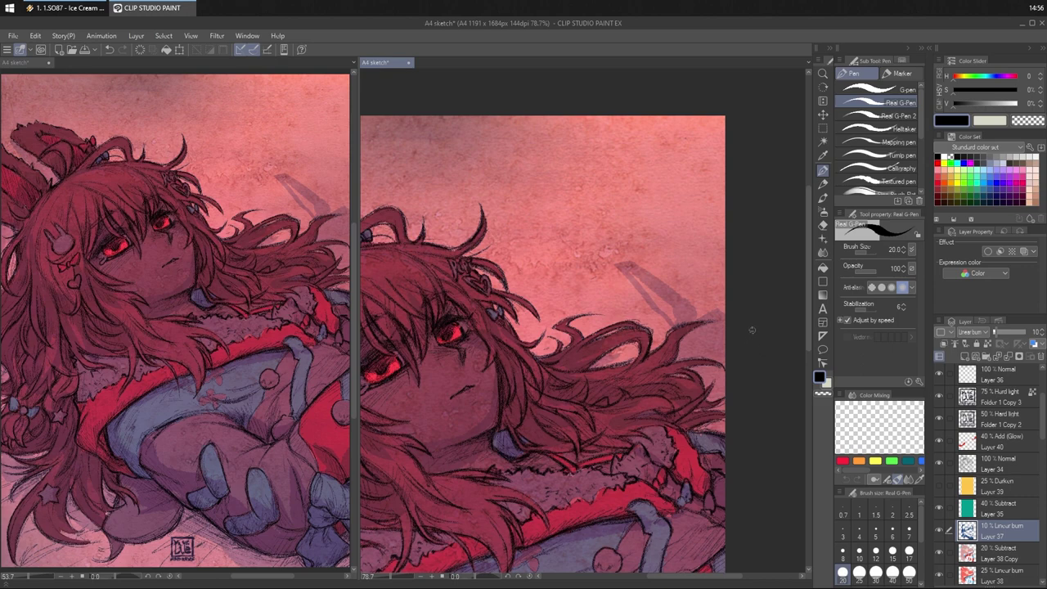
pyautogui.click(896, 115)
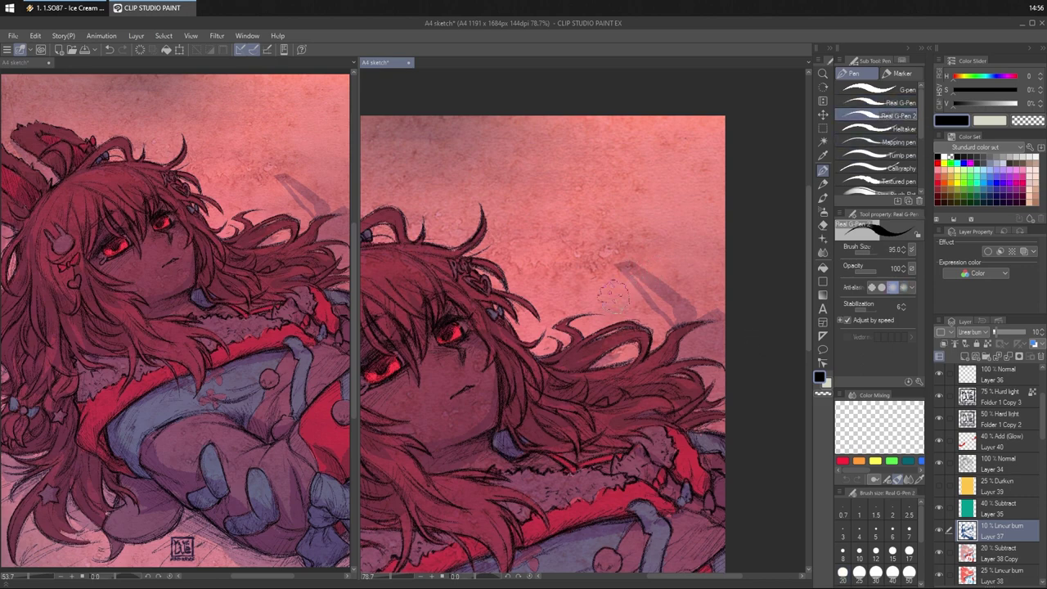
pyautogui.press('c')
pyautogui.moveTo(599, 267)
pyautogui.mouseDown()
pyautogui.moveTo(677, 310)
pyautogui.moveTo(665, 320)
pyautogui.moveTo(716, 312)
pyautogui.moveTo(674, 320)
pyautogui.moveTo(714, 313)
pyautogui.moveTo(683, 307)
pyautogui.mouseUp()
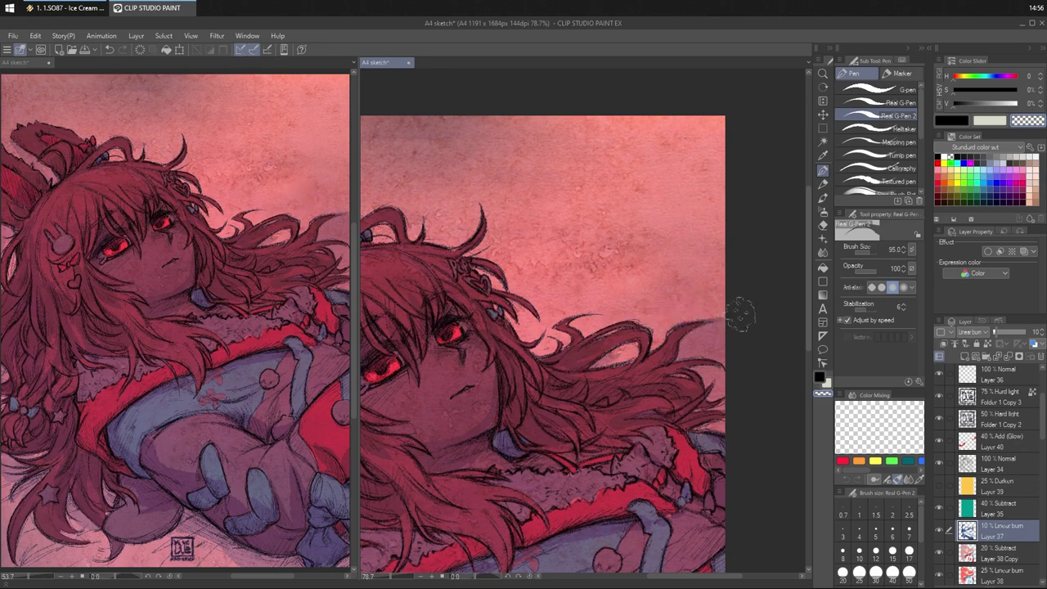
pyautogui.moveTo(689, 343)
pyautogui.mouseDown()
pyautogui.moveTo(721, 325)
pyautogui.moveTo(712, 329)
pyautogui.mouseUp()
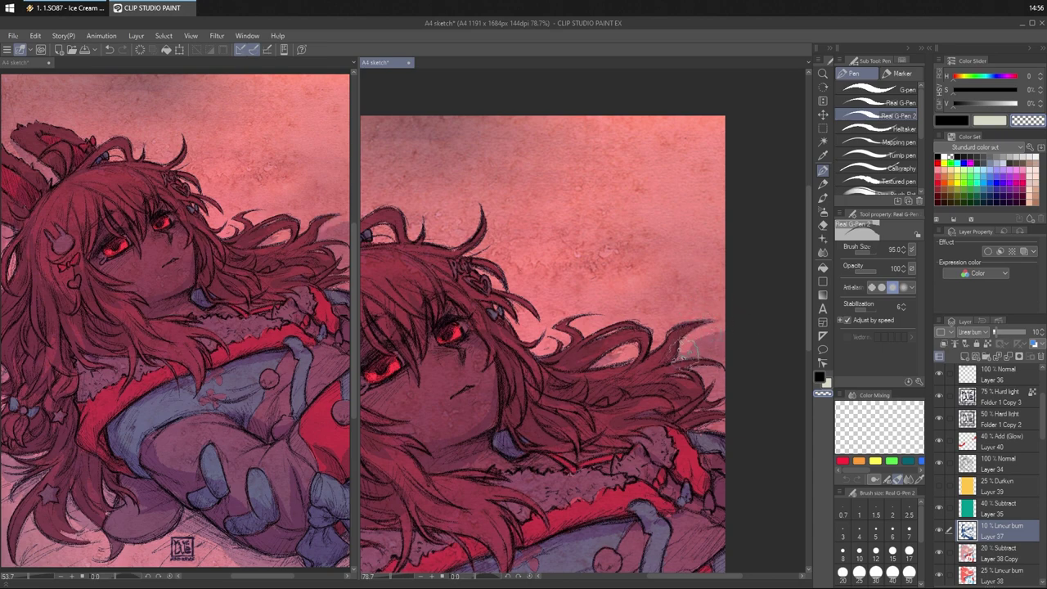
pyautogui.moveTo(684, 364)
pyautogui.mouseDown()
pyautogui.moveTo(732, 354)
pyautogui.moveTo(705, 340)
pyautogui.mouseUp()
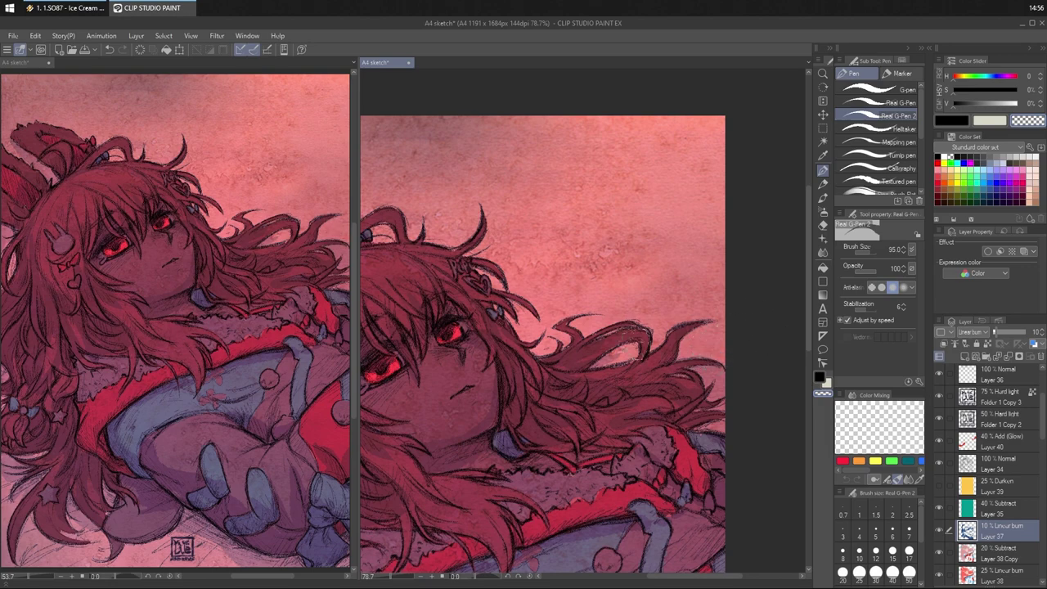
pyautogui.moveTo(603, 361)
pyautogui.mouseDown()
pyautogui.moveTo(591, 358)
pyautogui.moveTo(626, 352)
pyautogui.mouseUp()
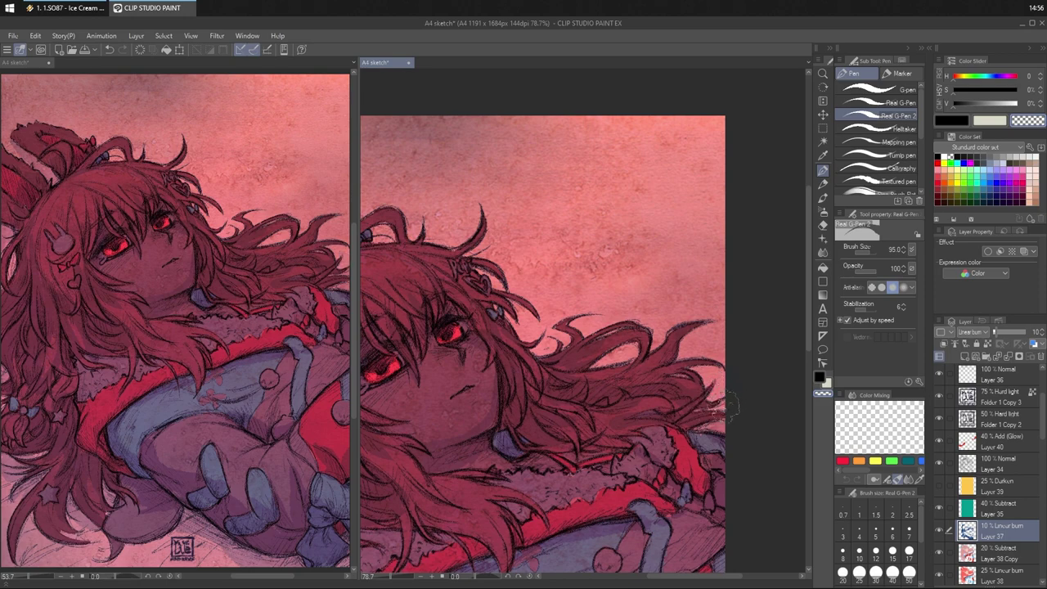
# - Inspect the character's outfit, arm and hair up close, and the illustration as a whole
pyautogui.moveTo(698, 429)
pyautogui.mouseDown()
pyautogui.moveTo(732, 425)
pyautogui.moveTo(746, 390)
pyautogui.moveTo(700, 318)
pyautogui.mouseUp()
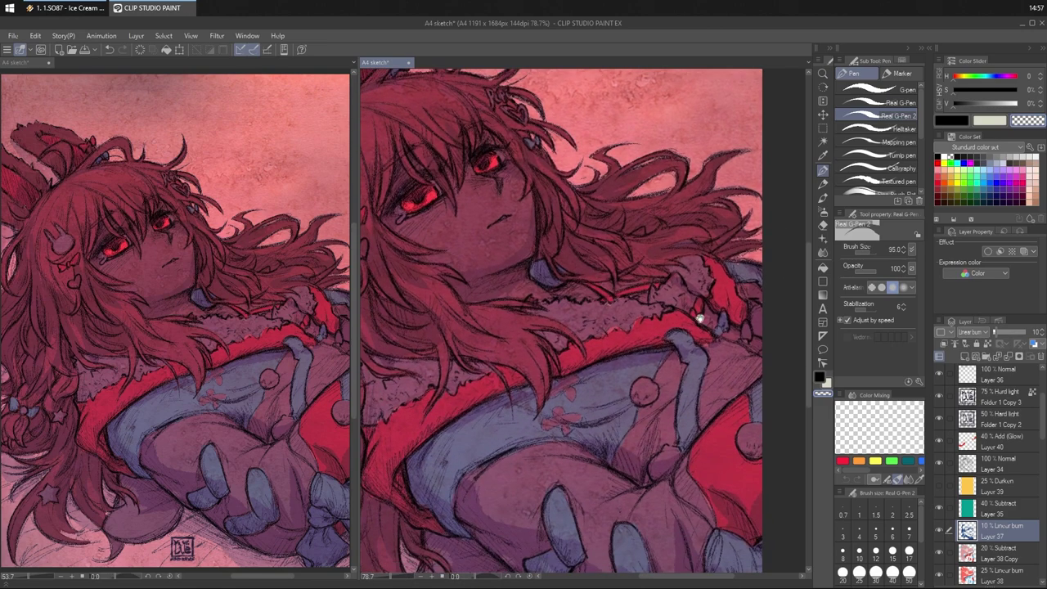
pyautogui.moveTo(639, 466); pyautogui.dragTo(773, 303)
pyautogui.moveTo(695, 362); pyautogui.dragTo(734, 346)
pyautogui.moveTo(740, 414); pyautogui.dragTo(628, 390)
pyautogui.moveTo(728, 370)
pyautogui.mouseDown()
pyautogui.moveTo(685, 374)
pyautogui.moveTo(697, 469)
pyautogui.mouseUp()
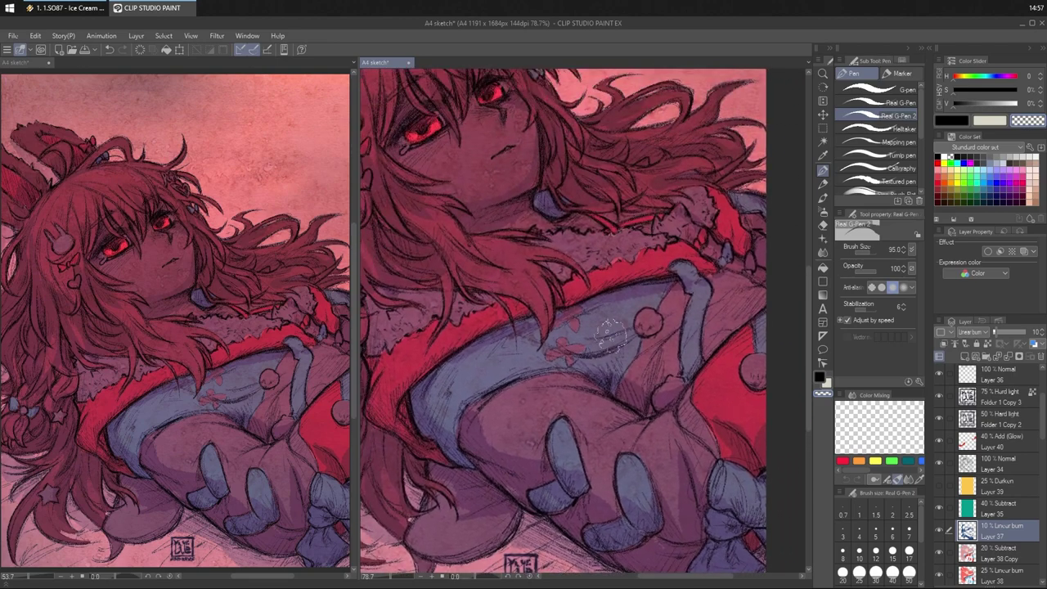
pyautogui.moveTo(699, 206); pyautogui.dragTo(745, 348)
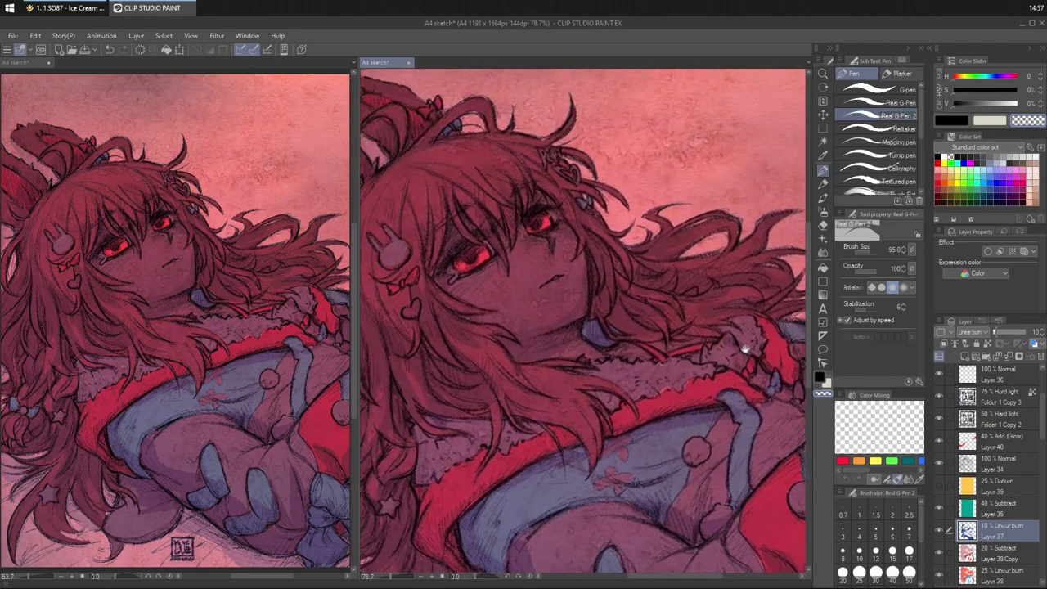
pyautogui.moveTo(690, 241); pyautogui.dragTo(729, 204)
pyautogui.scroll(-5, 707, 210)
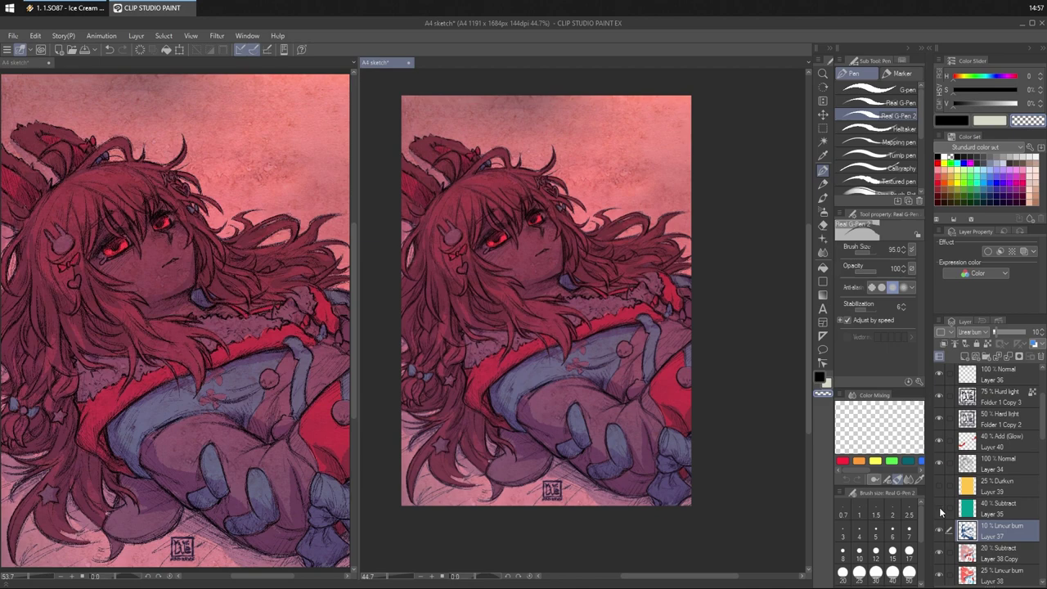
# - Compare the artwork with and without Layer 35, Layer 7 Copy, the Glow dodge folder and the Through sketch folder
pyautogui.click(940, 508)
pyautogui.click(939, 507)
pyautogui.scroll(2, 973, 456)
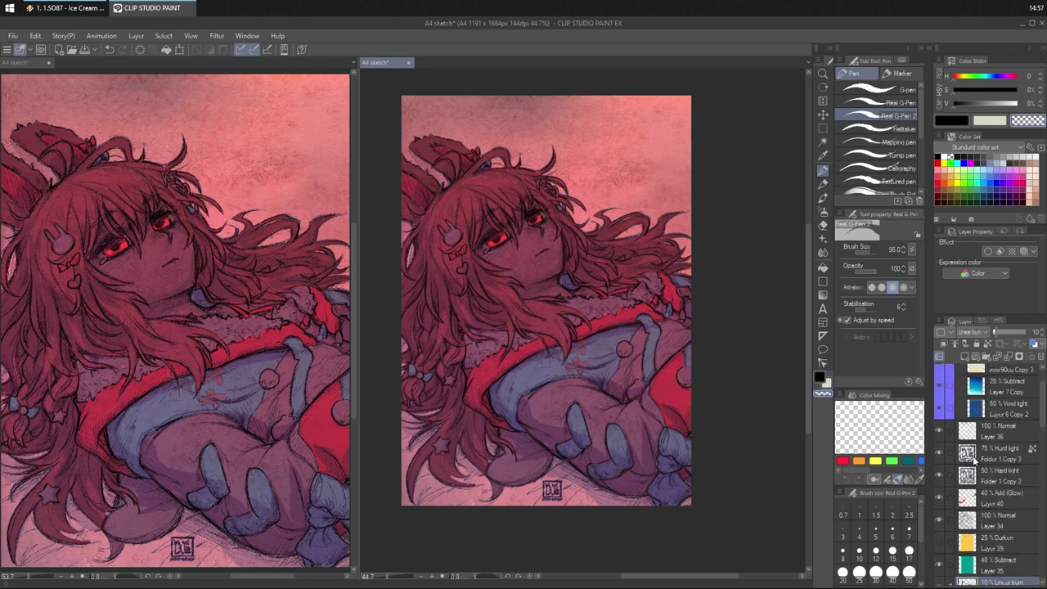
pyautogui.scroll(2, 968, 449)
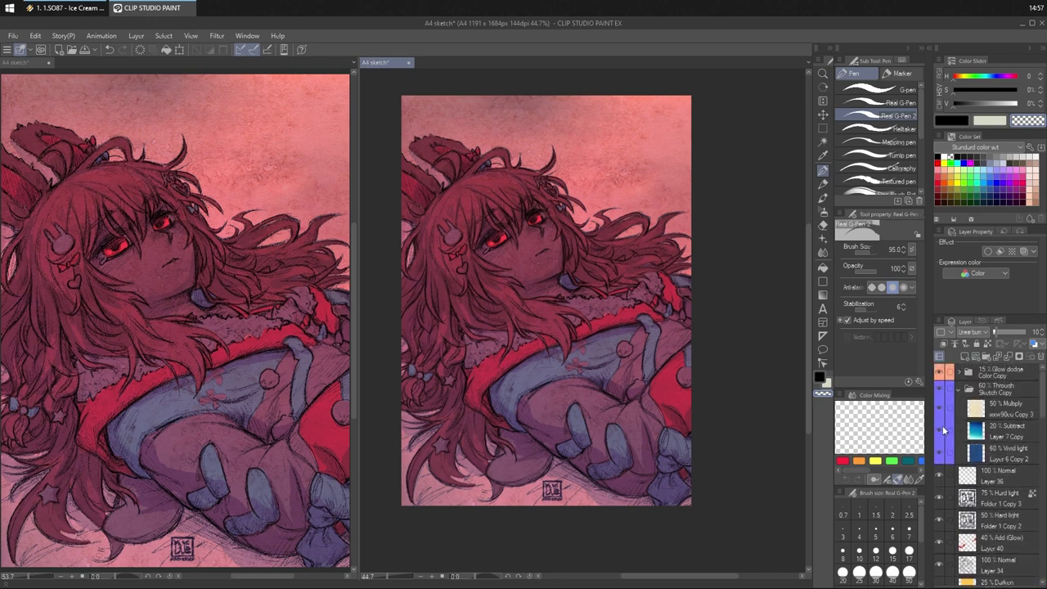
pyautogui.click(939, 429)
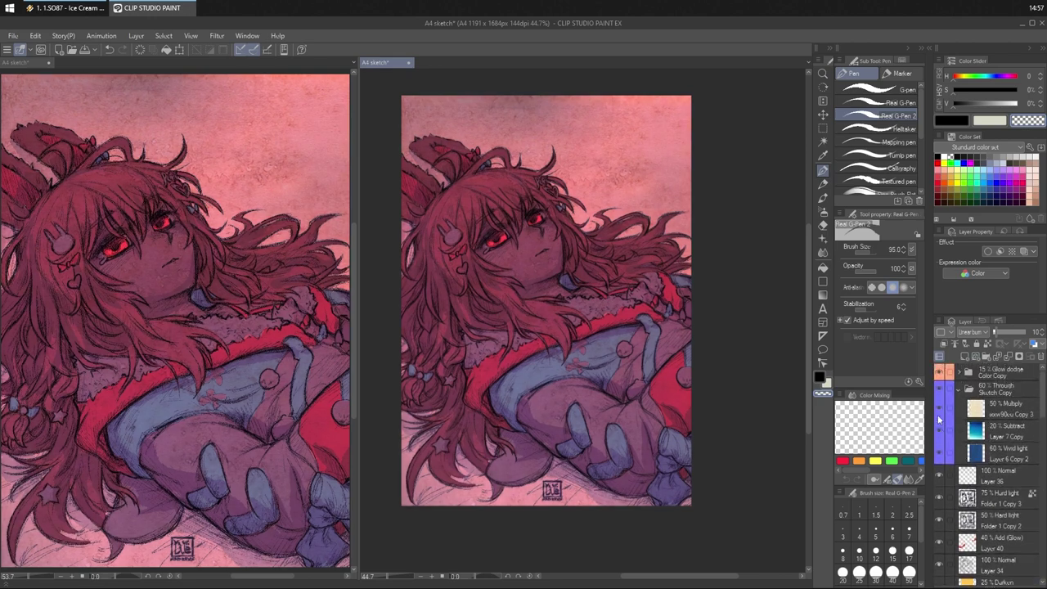
pyautogui.click(940, 372)
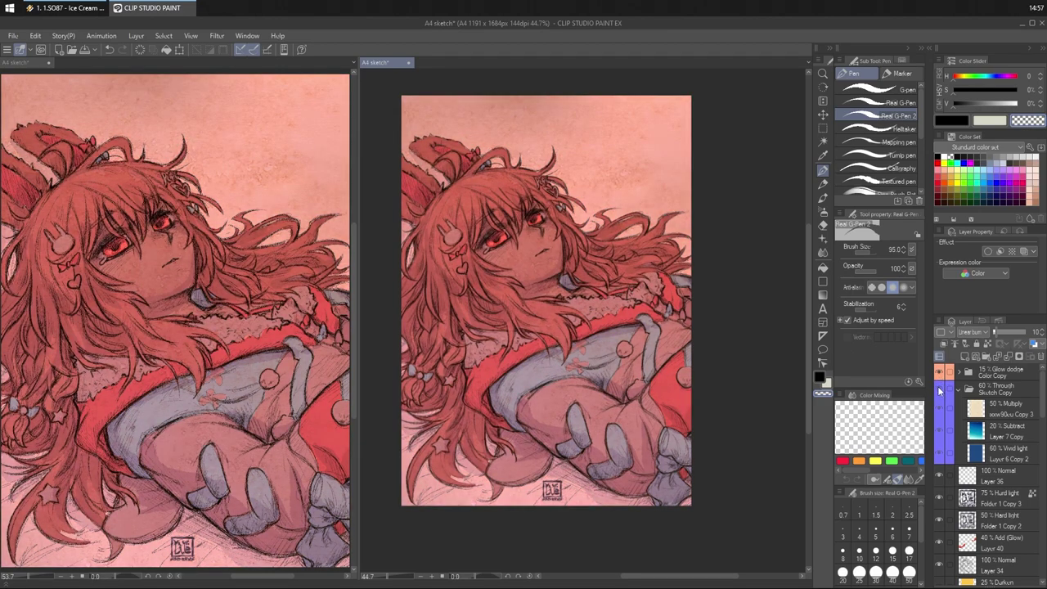
pyautogui.click(939, 391)
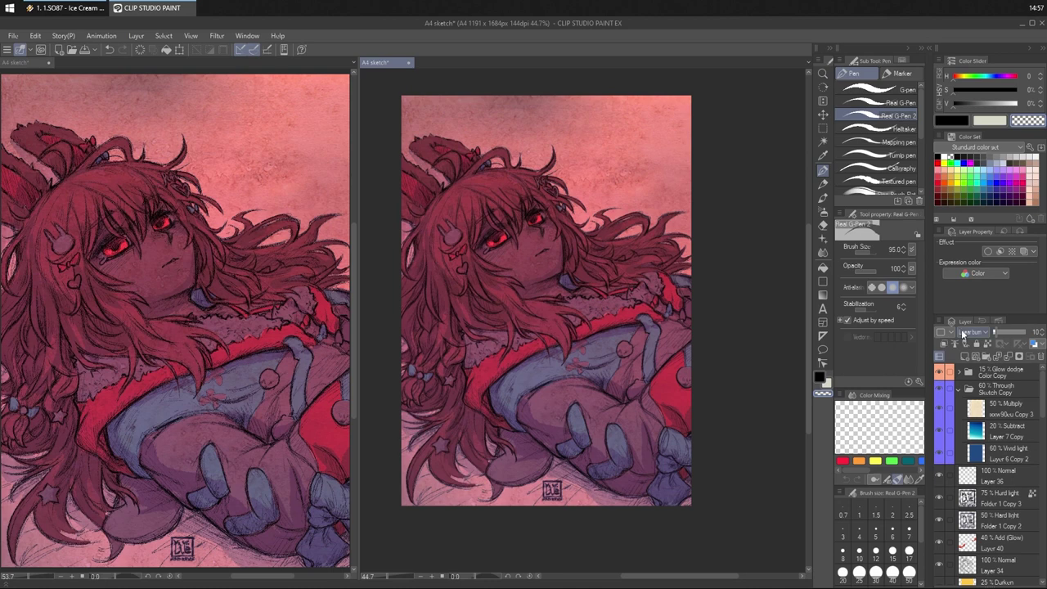
# - Compare the artwork with and without the green 40% Subtract Layer 35, leaving that layer hidden
pyautogui.scroll(-4, 990, 505)
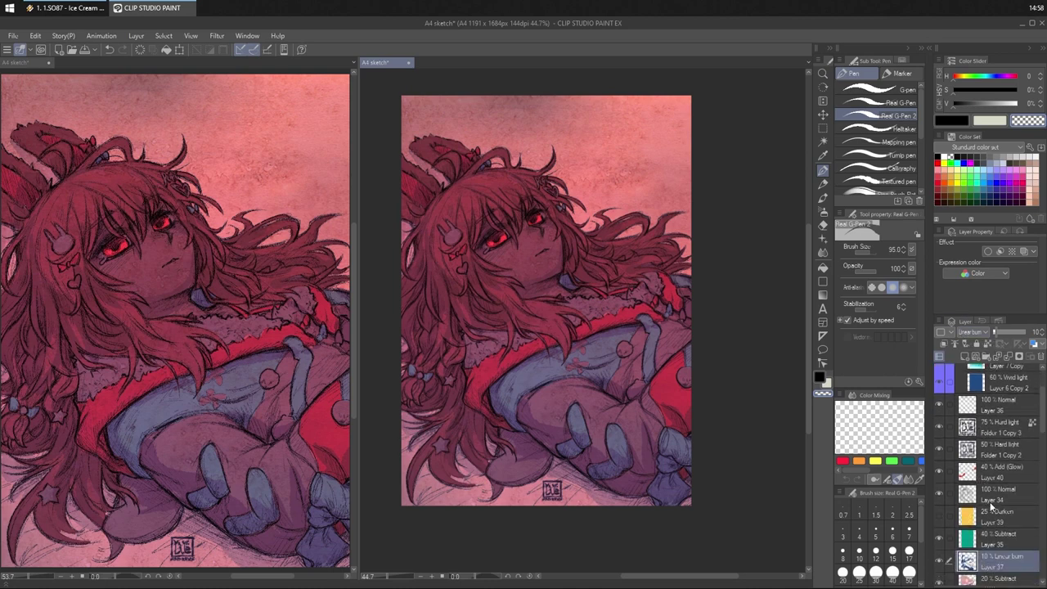
pyautogui.scroll(-4, 986, 501)
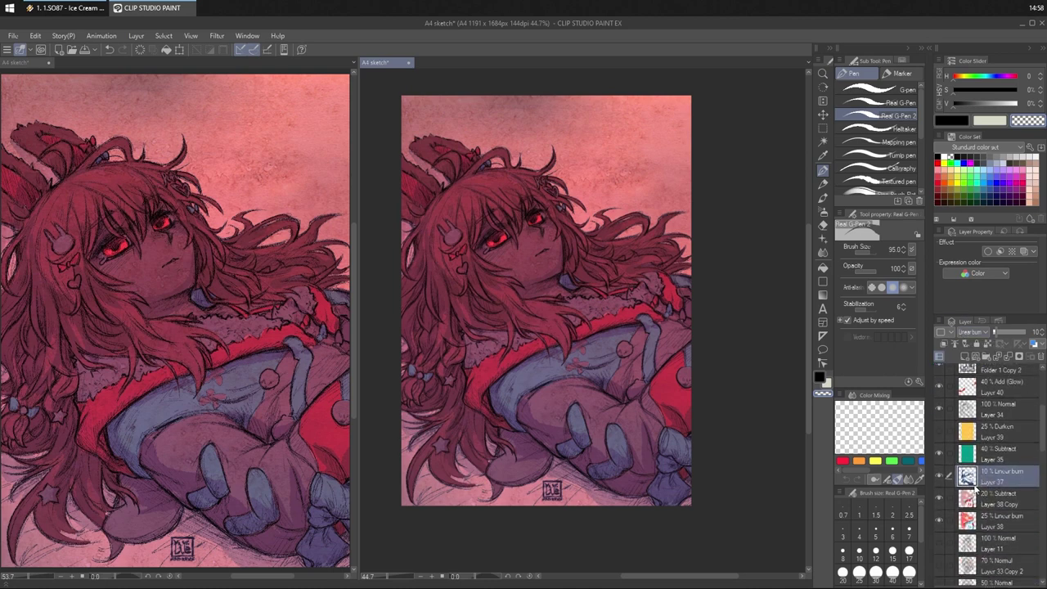
pyautogui.click(940, 455)
pyautogui.click(940, 451)
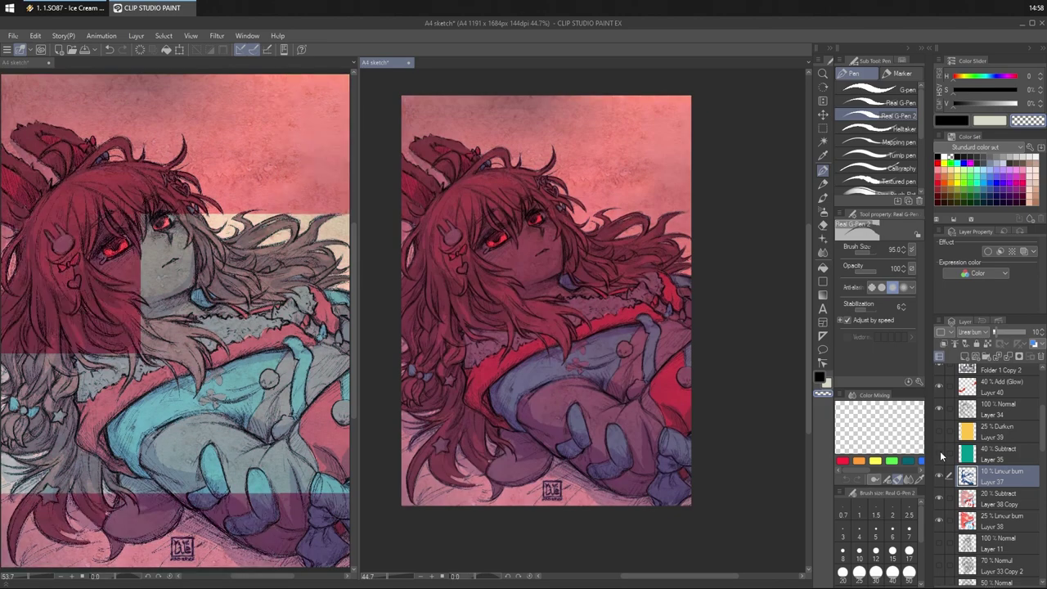
pyautogui.click(940, 451)
# - Hide the 20% Subtract Layer 38 Copy, and compare the colors with Layer 35 shown and hidden
pyautogui.scroll(3, 941, 431)
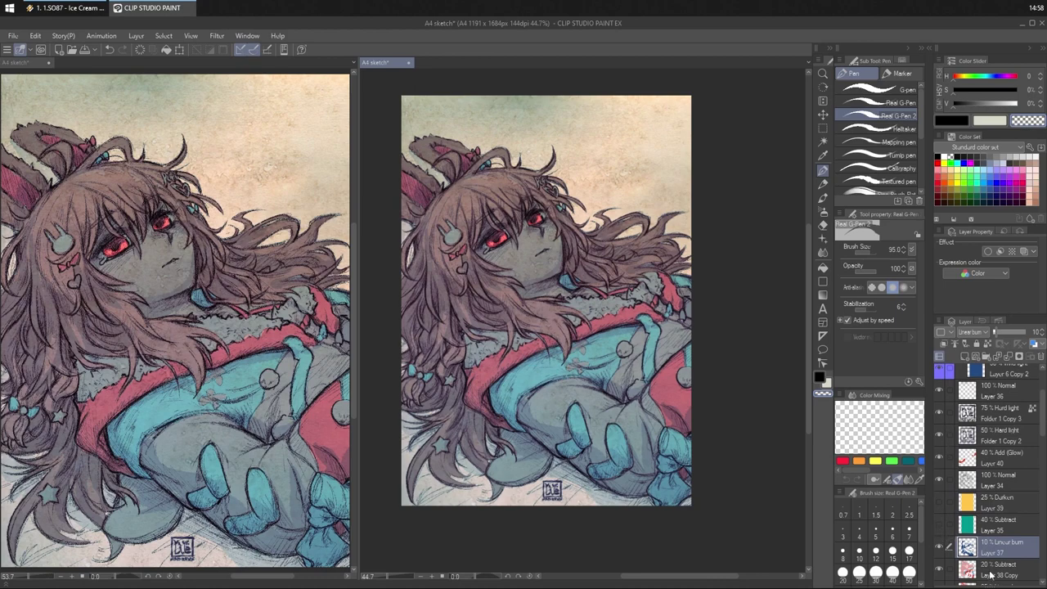
pyautogui.scroll(-1, 993, 573)
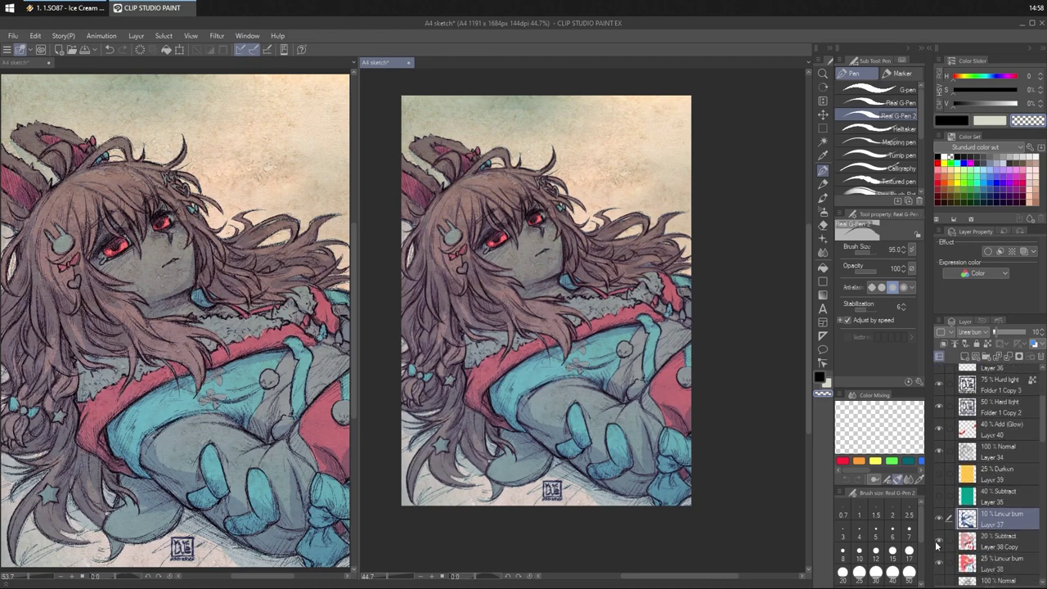
pyautogui.click(939, 542)
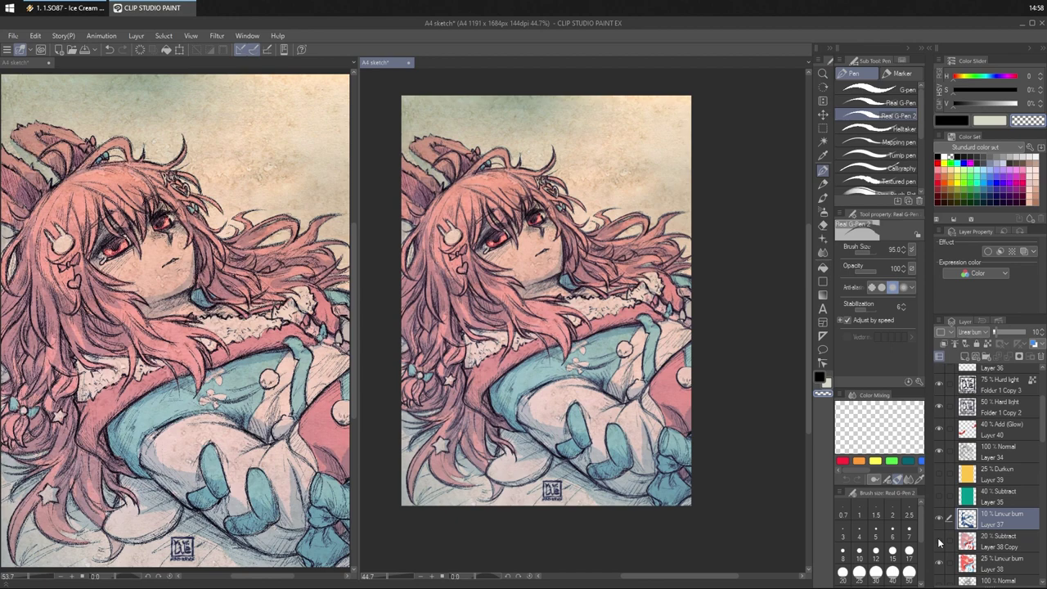
pyautogui.click(938, 497)
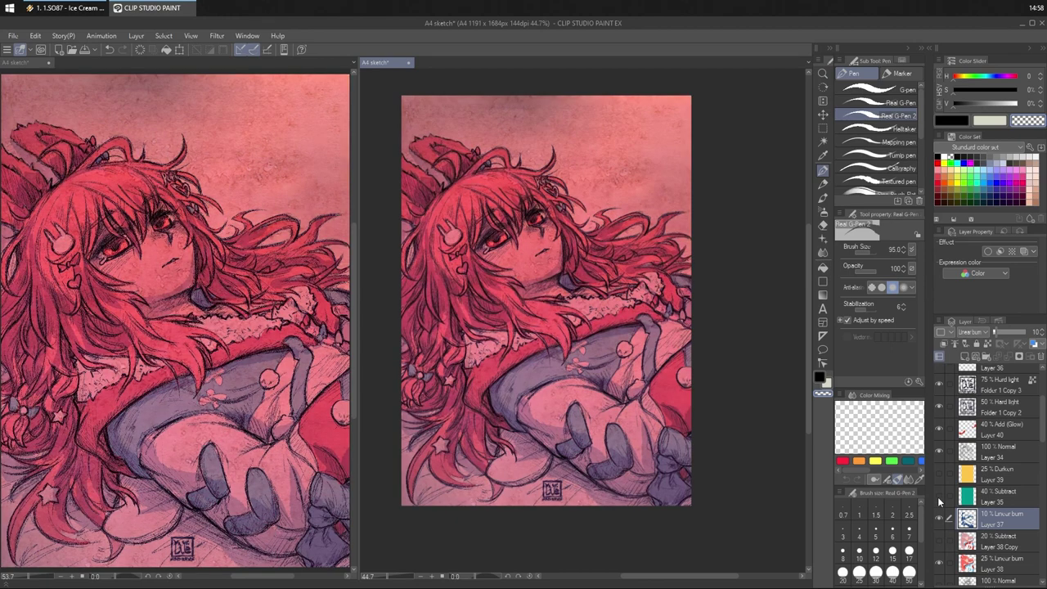
pyautogui.click(938, 497)
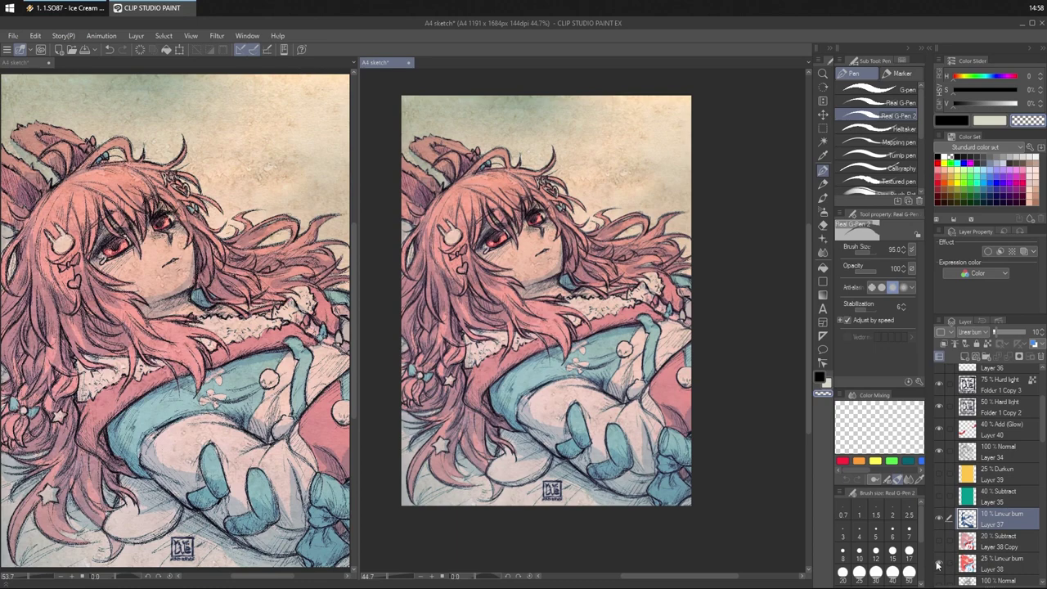
pyautogui.scroll(4, 974, 491)
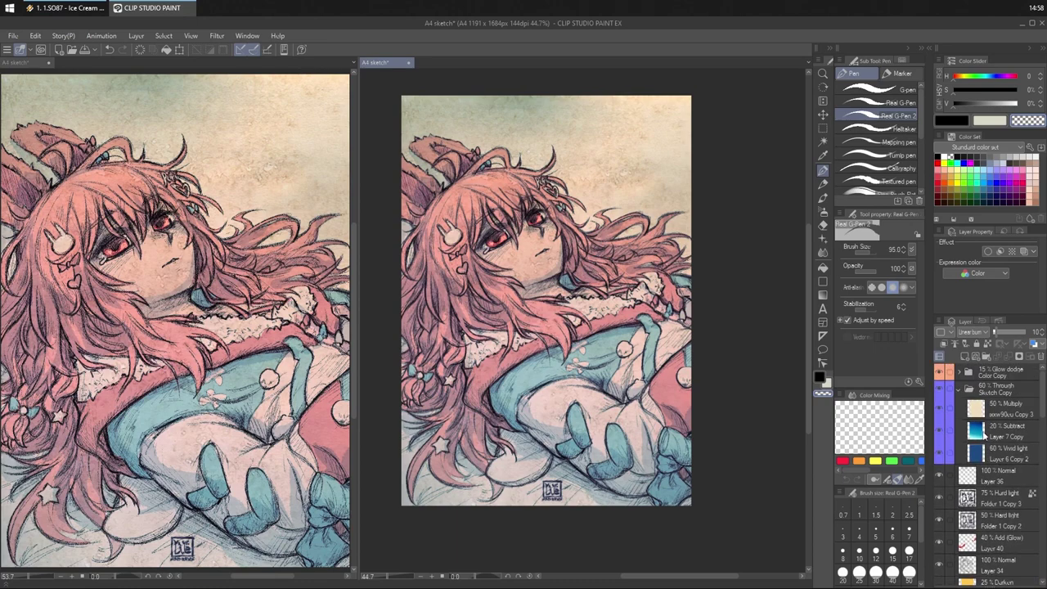
# - Hide the Glow dodge and Through sketch folders, and set Layer 38 to Normal blending at 100% opacity
pyautogui.click(939, 377)
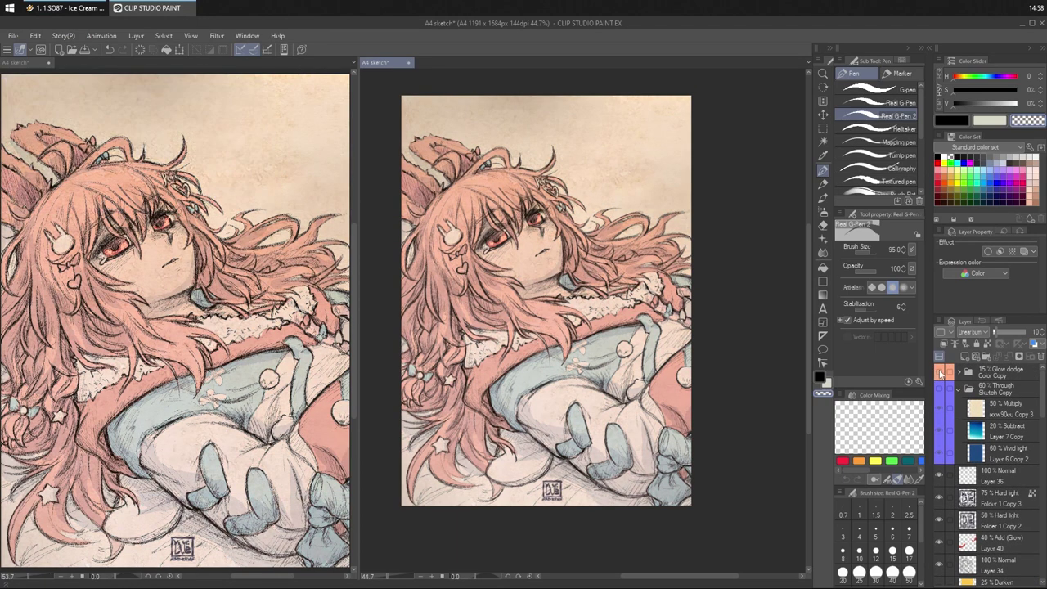
pyautogui.scroll(-5, 978, 483)
pyautogui.scroll(-1, 978, 484)
pyautogui.click(993, 494)
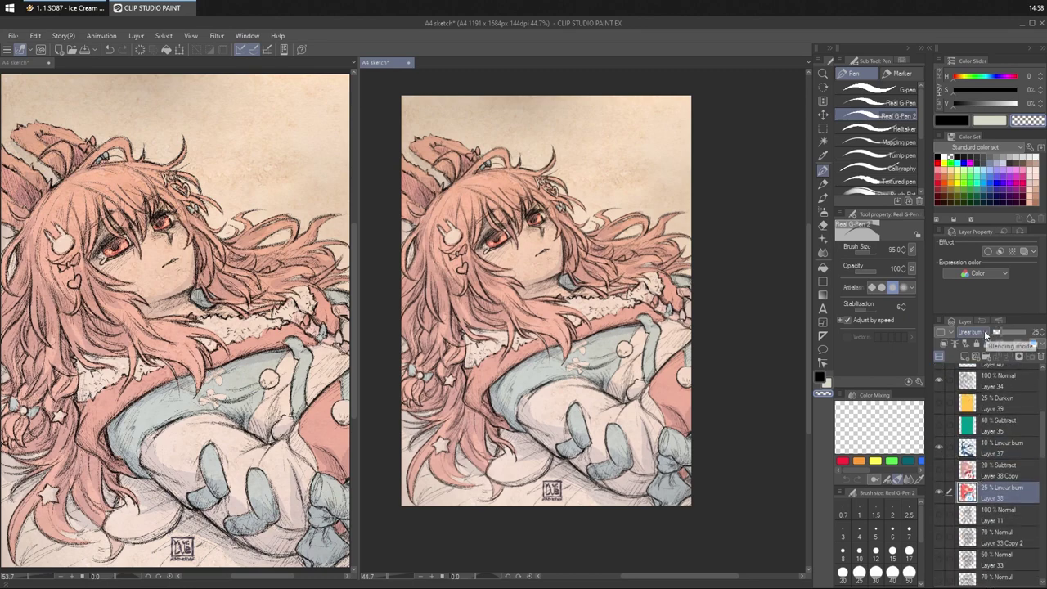
pyautogui.click(987, 334)
pyautogui.click(971, 48)
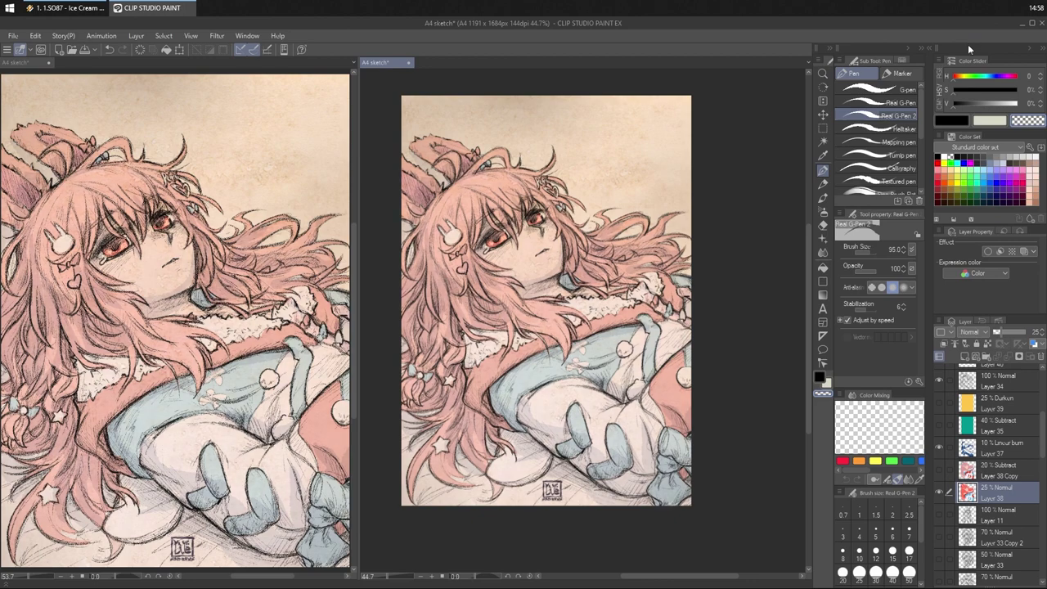
pyautogui.moveTo(1015, 333); pyautogui.dragTo(1044, 332)
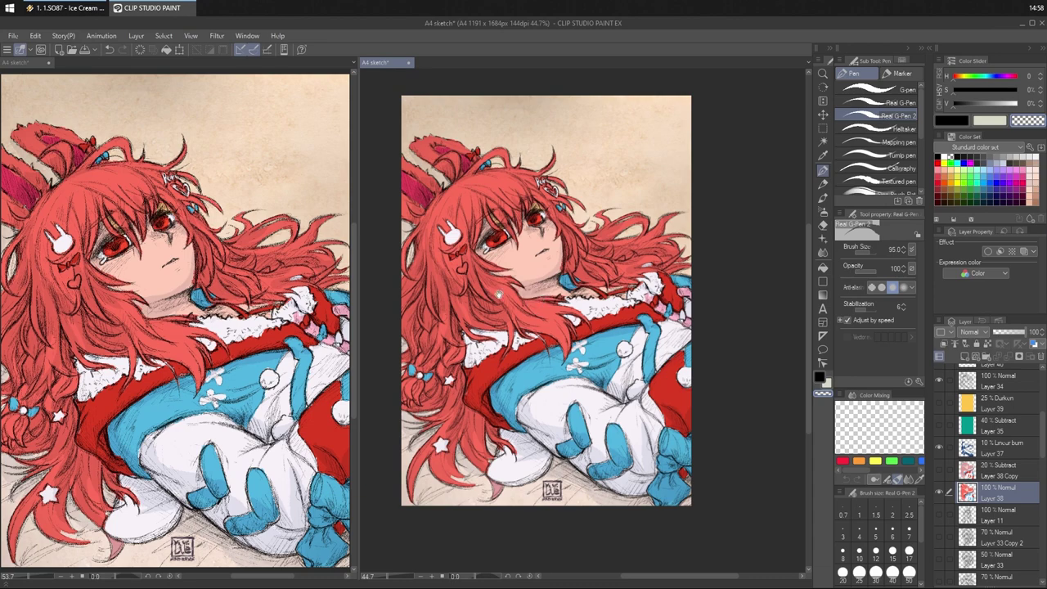
# - Fill the yellowish patches above the character's eyes with the skin color sampled from the cheek
pyautogui.scroll(5, 498, 294)
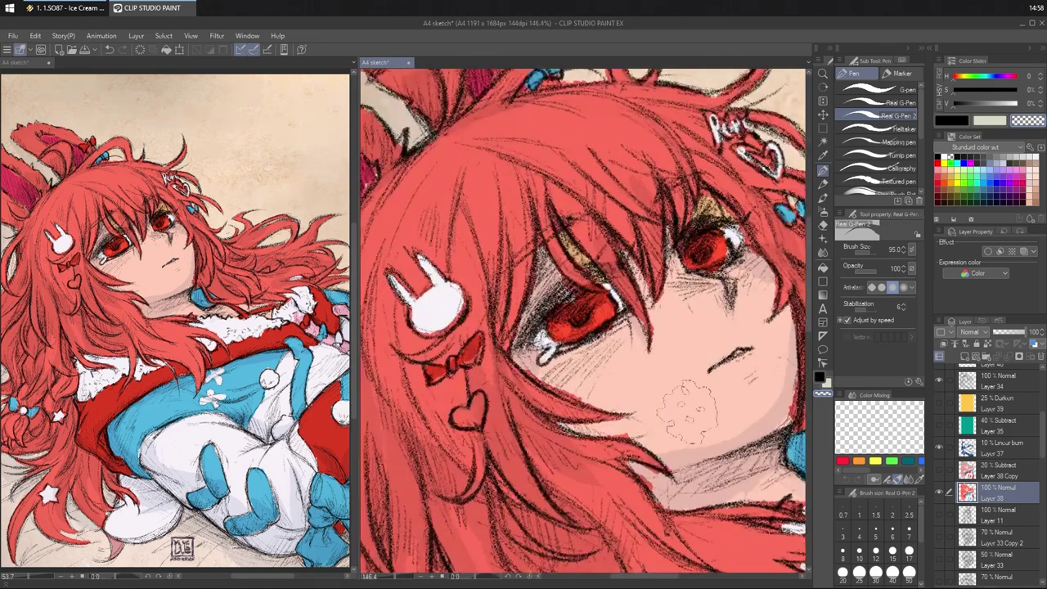
pyautogui.keyDown('alt'); pyautogui.click(692, 417); pyautogui.keyUp('alt')
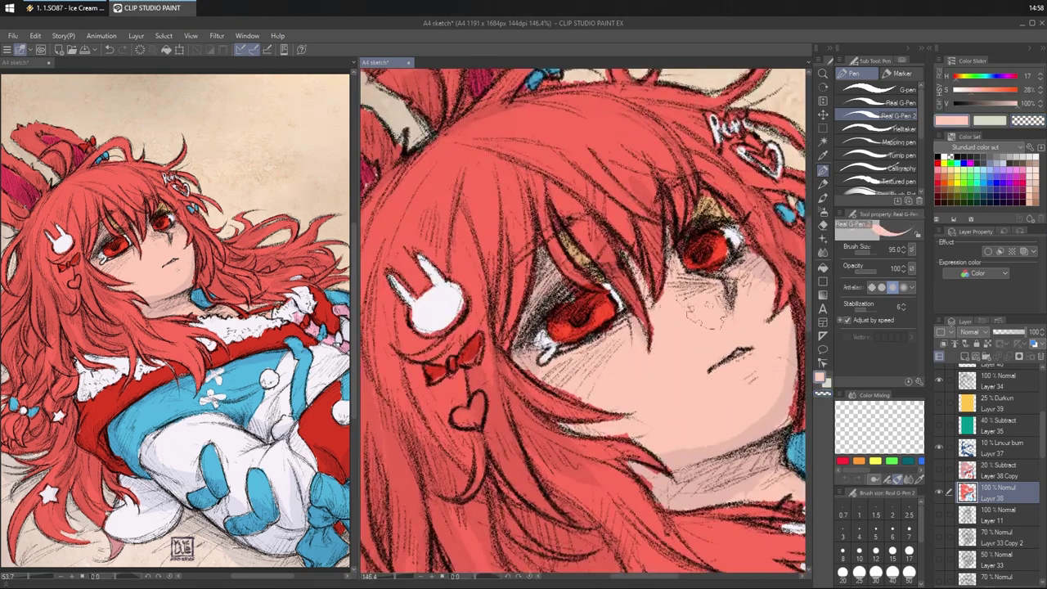
pyautogui.click(823, 267)
pyautogui.click(712, 208)
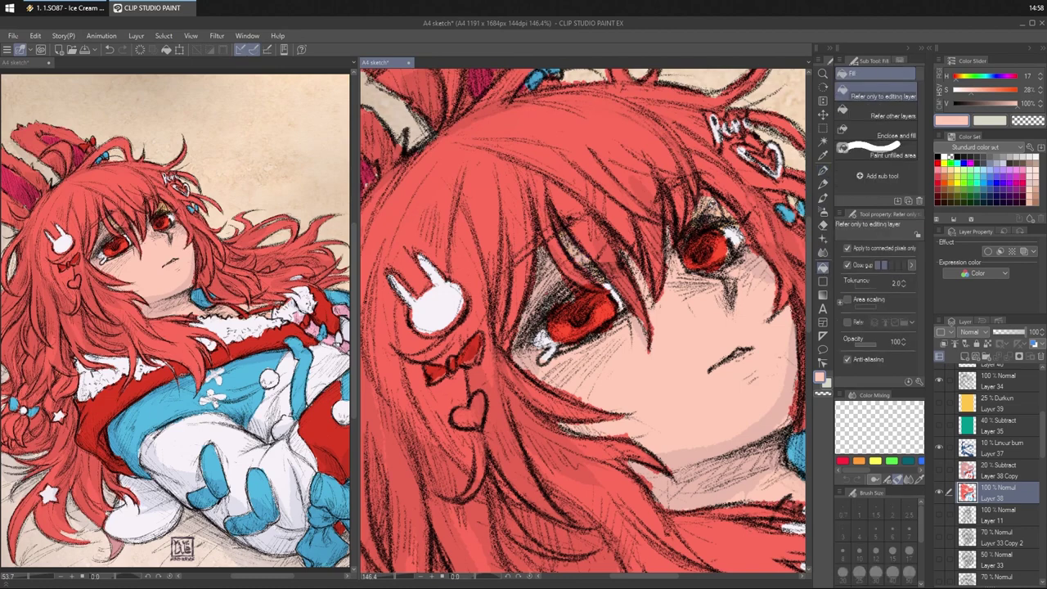
pyautogui.moveTo(683, 275); pyautogui.dragTo(677, 279)
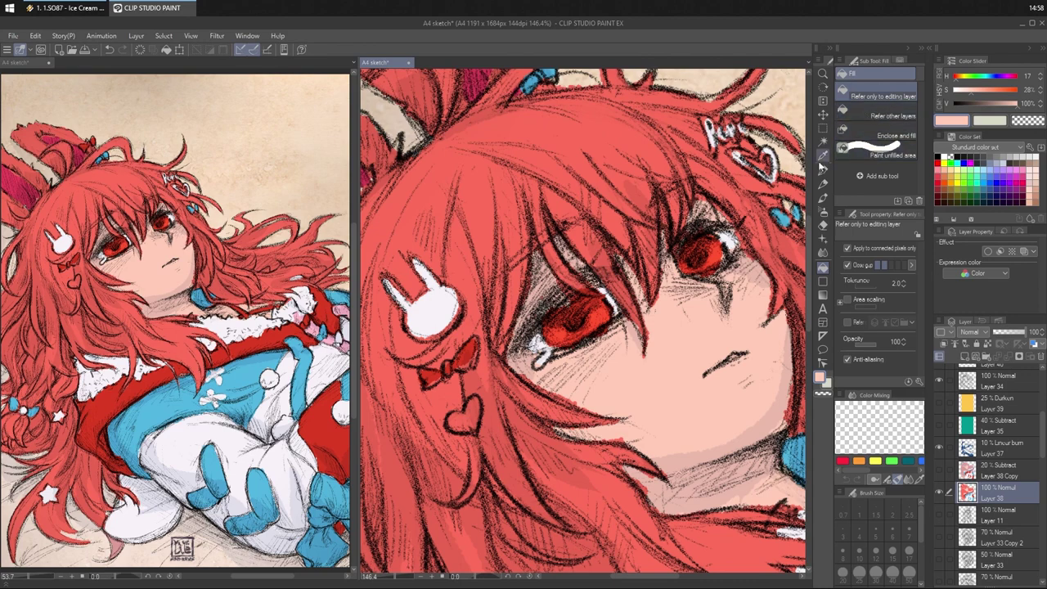
# - Touch up the strands around the eyes with the Real G-Pen in sampled hair and skin colors, and hide Layer 37
pyautogui.press('p')
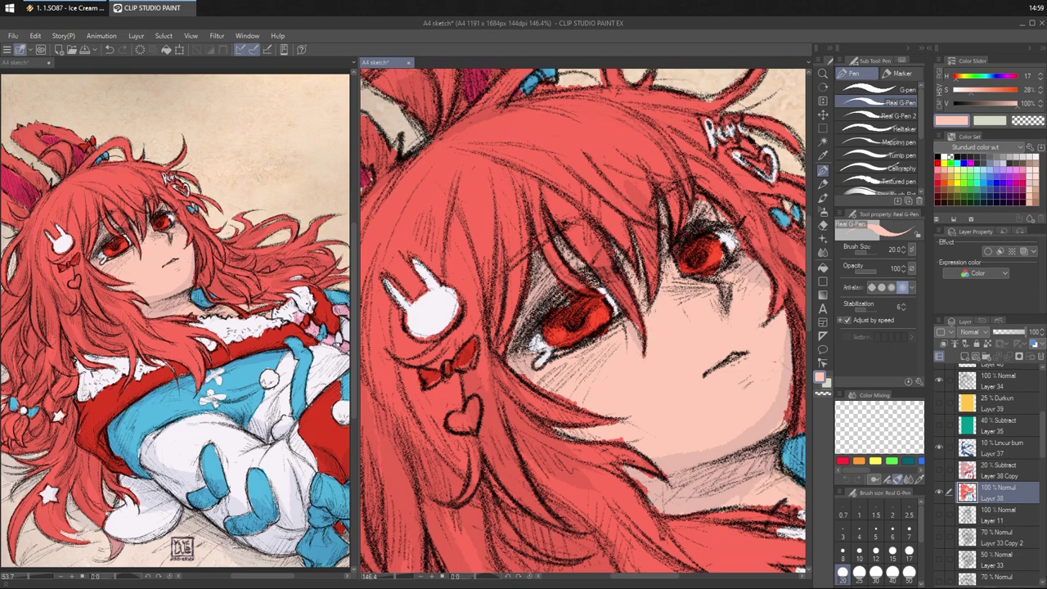
pyautogui.keyDown('alt'); pyautogui.click(609, 121); pyautogui.keyUp('alt')
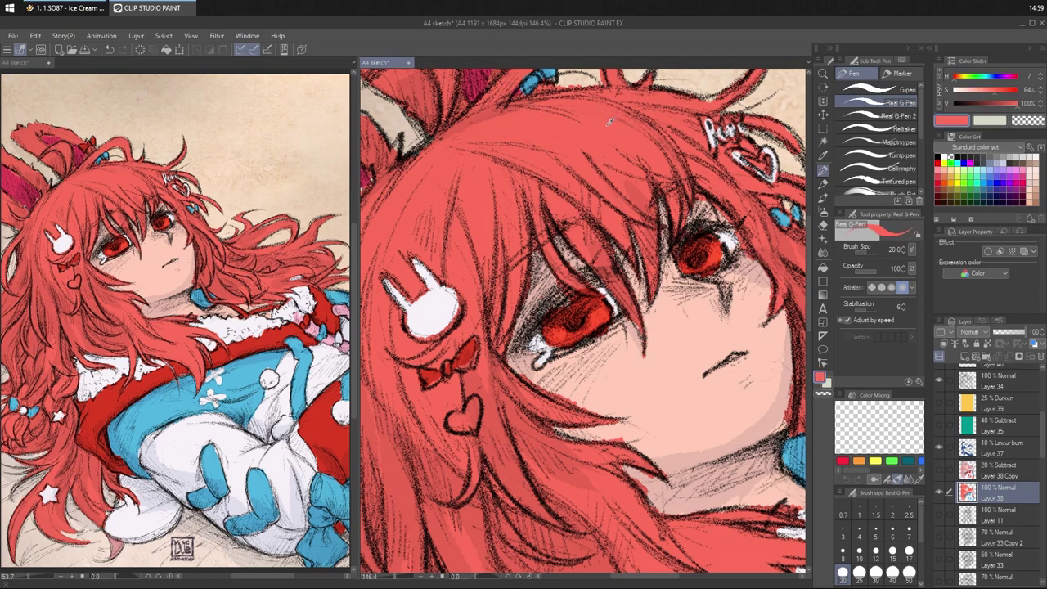
pyautogui.keyDown('alt'); pyautogui.click(658, 336); pyautogui.keyUp('alt')
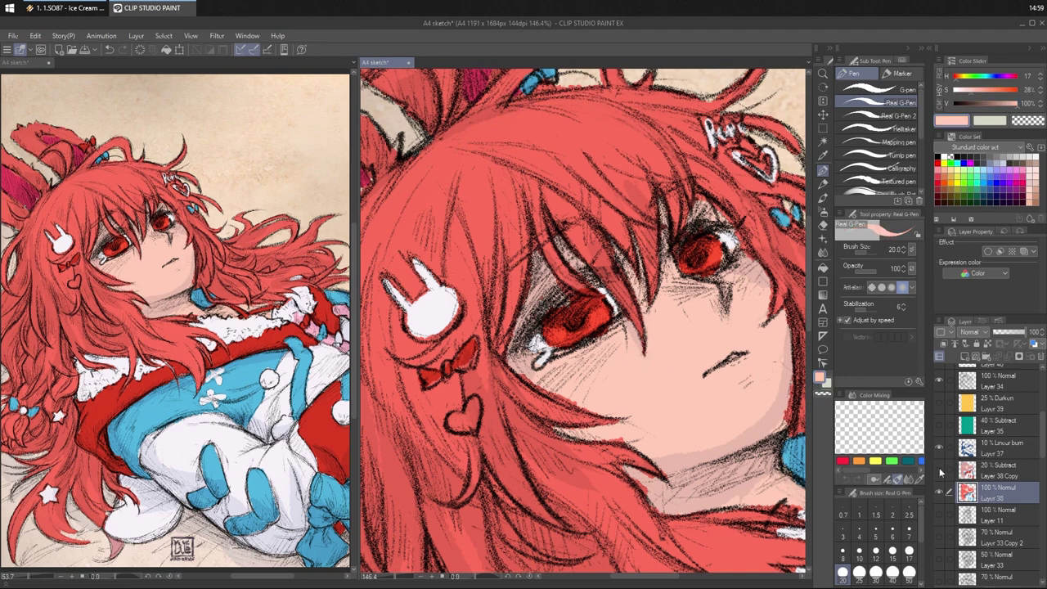
pyautogui.moveTo(640, 260); pyautogui.dragTo(705, 236)
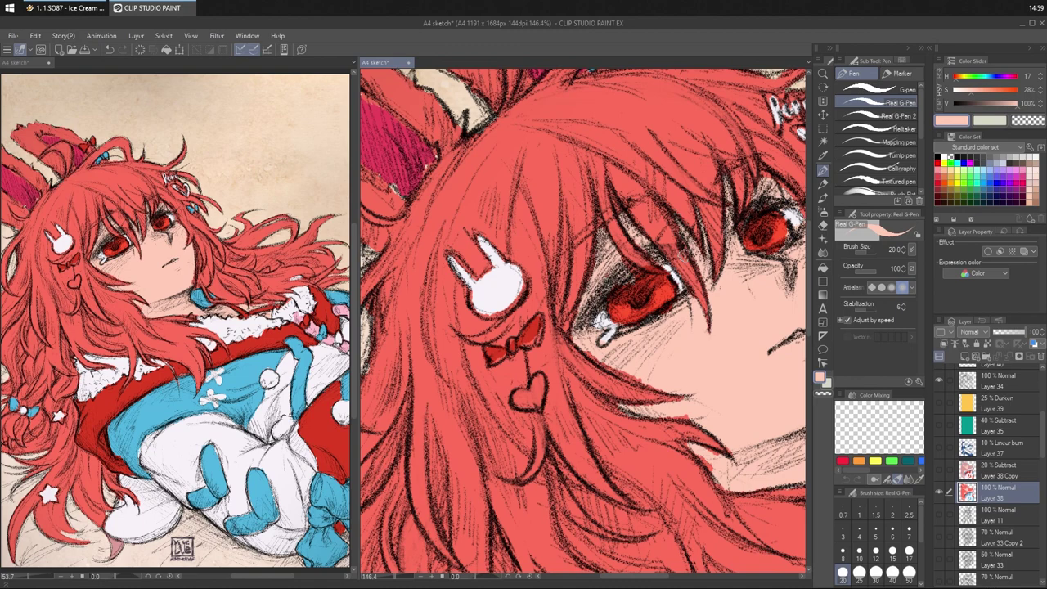
pyautogui.moveTo(792, 417); pyautogui.dragTo(693, 427)
pyautogui.moveTo(721, 409); pyautogui.dragTo(714, 407)
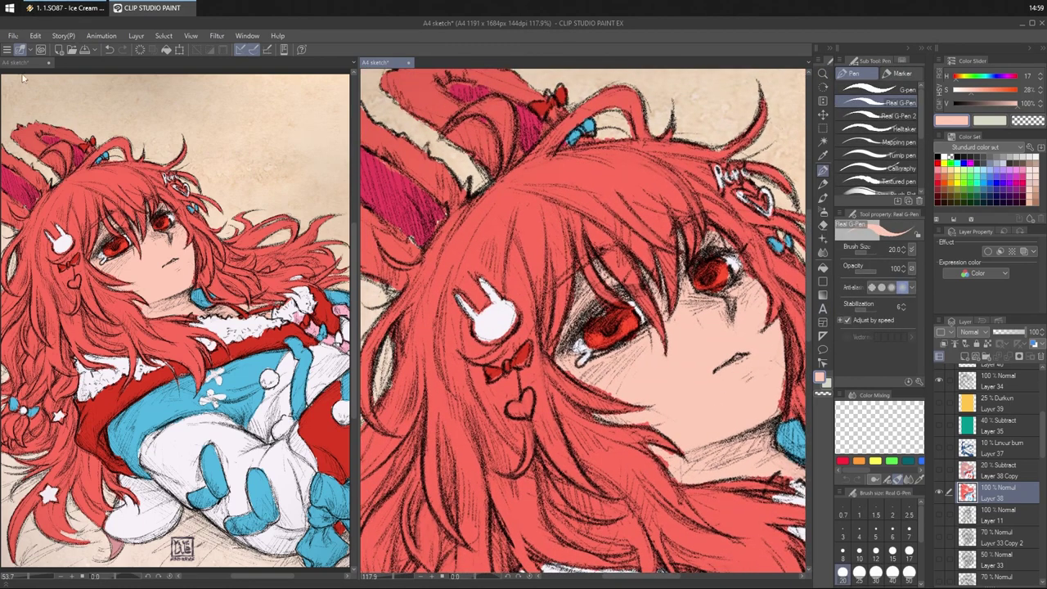
# - Open the recent pallette file and dock it between the two views of the artwork
pyautogui.click(12, 36)
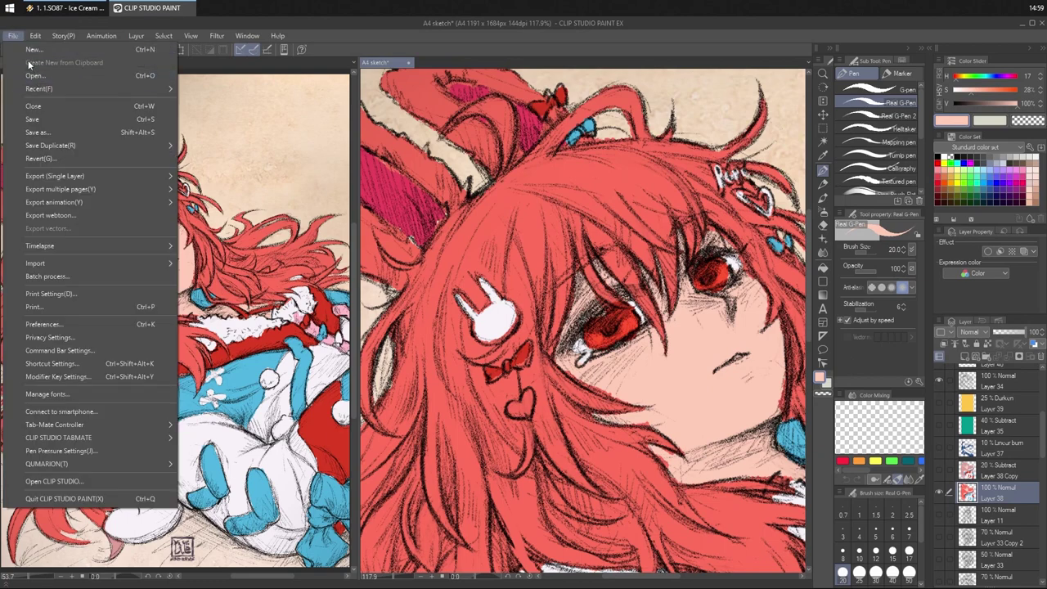
pyautogui.click(157, 10)
pyautogui.rightClick(159, 10)
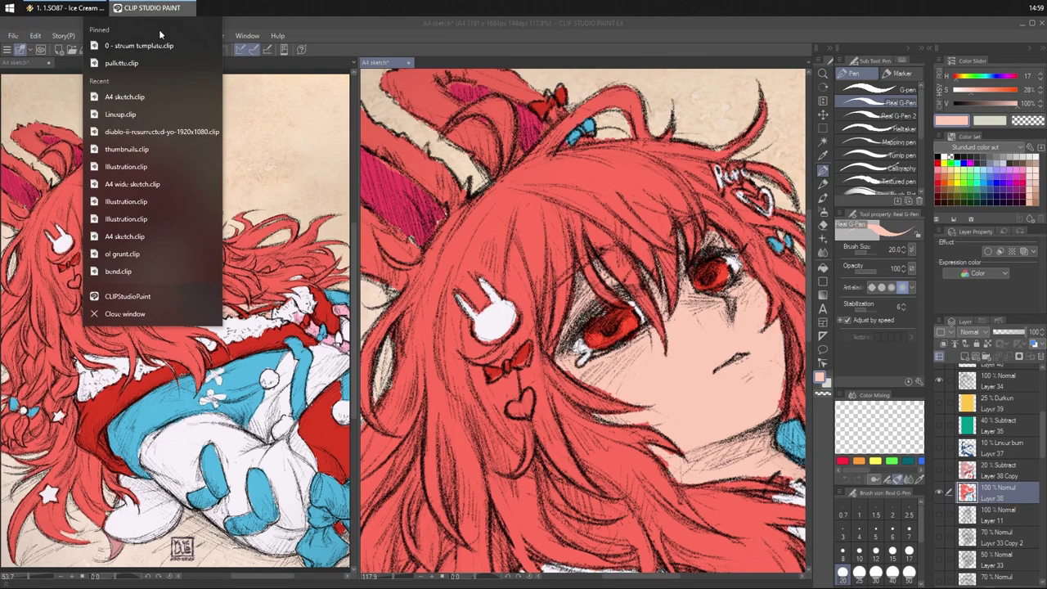
pyautogui.click(113, 64)
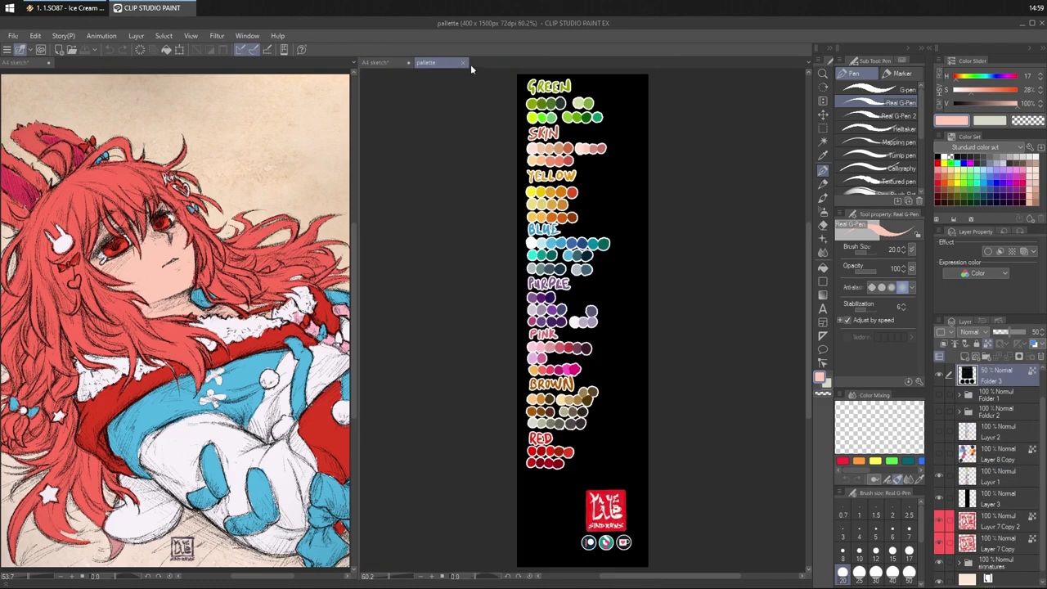
pyautogui.moveTo(471, 67); pyautogui.dragTo(359, 89)
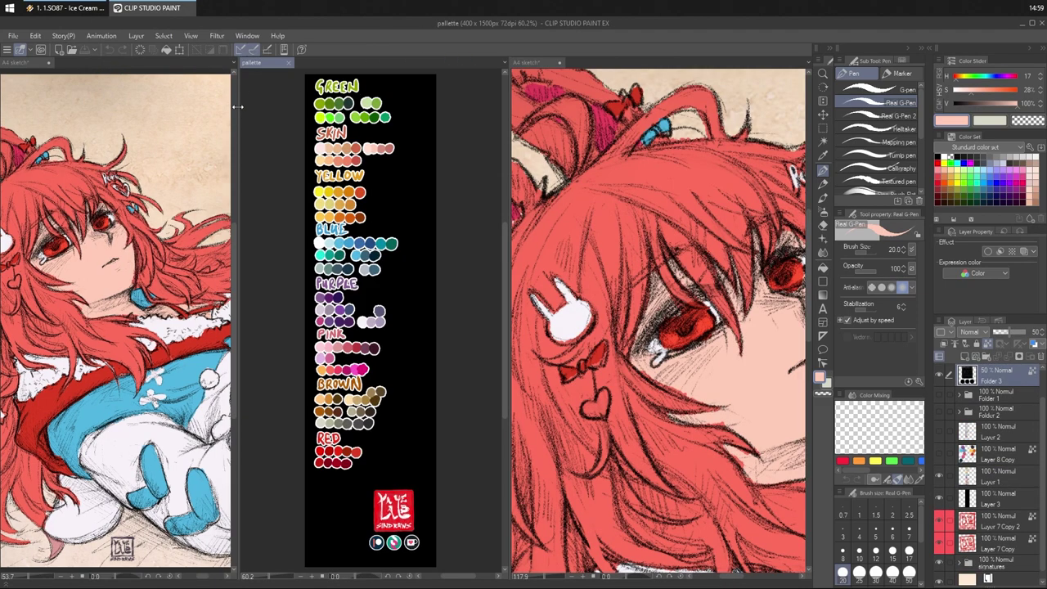
# - Narrow the palette view to a slim column between the artwork views, and set the overview's zoom to 50%
pyautogui.moveTo(237, 107); pyautogui.dragTo(359, 125)
pyautogui.click(66, 579)
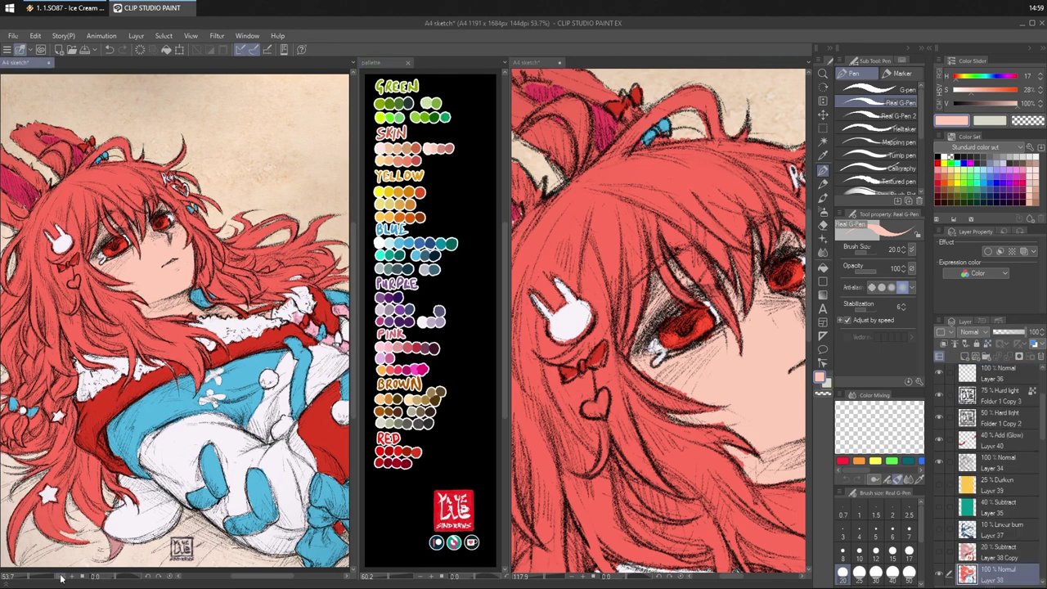
pyautogui.click(64, 580)
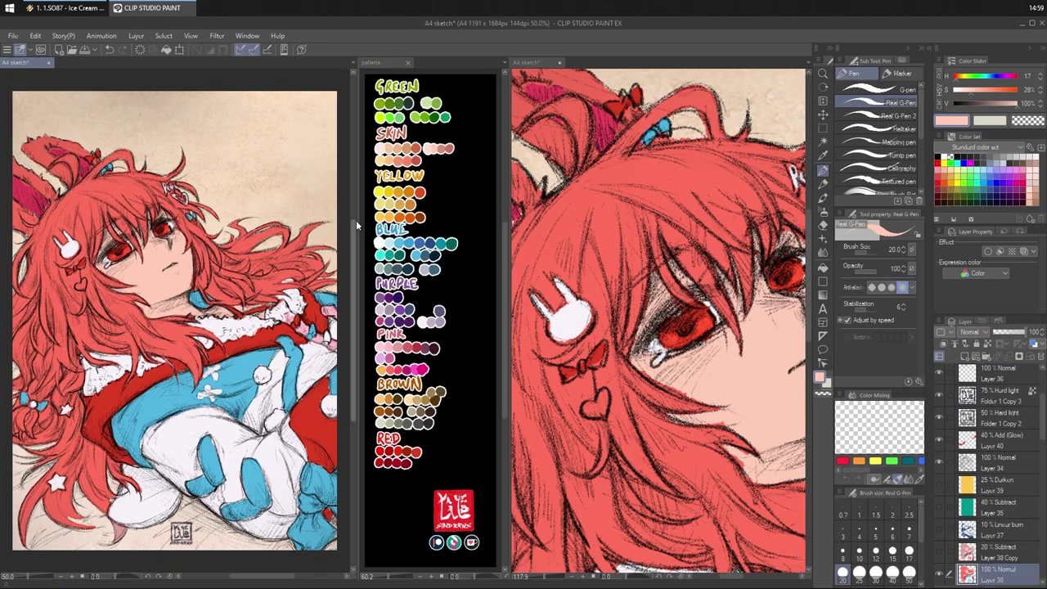
pyautogui.moveTo(356, 223); pyautogui.dragTo(333, 225)
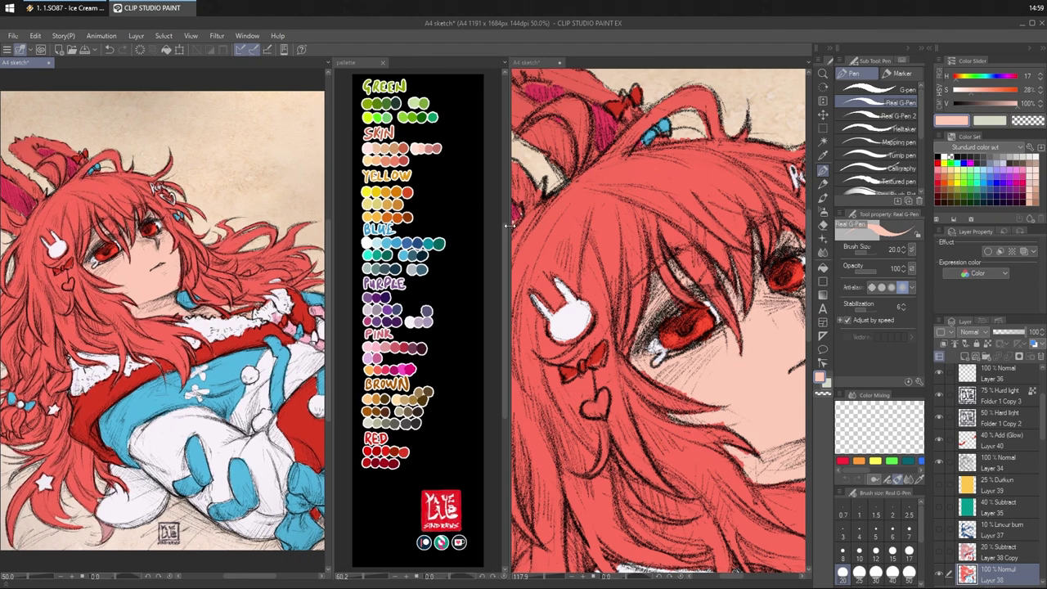
pyautogui.moveTo(509, 226); pyautogui.dragTo(419, 226)
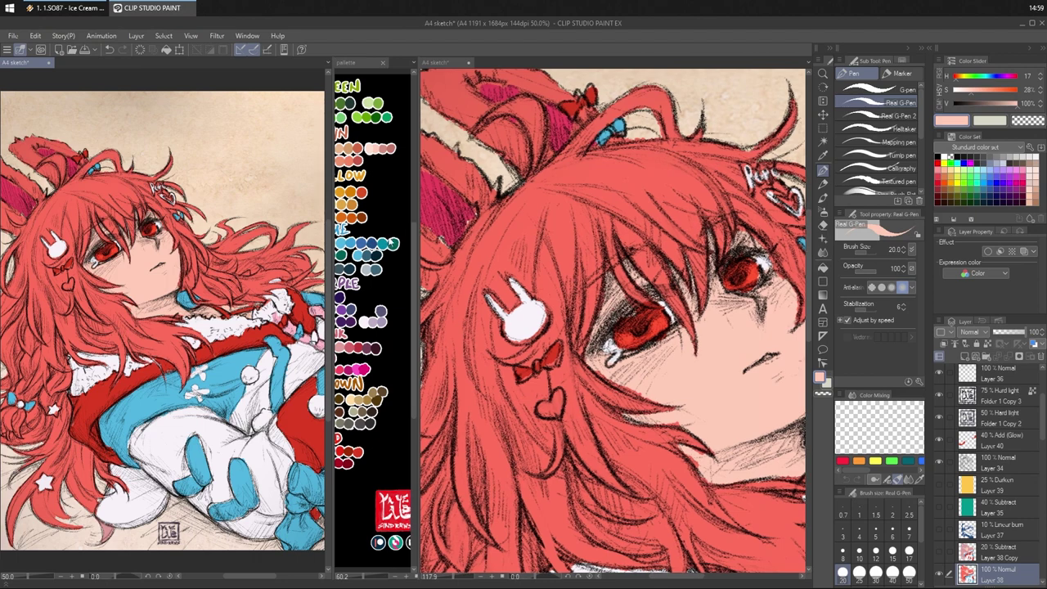
pyautogui.click(394, 242)
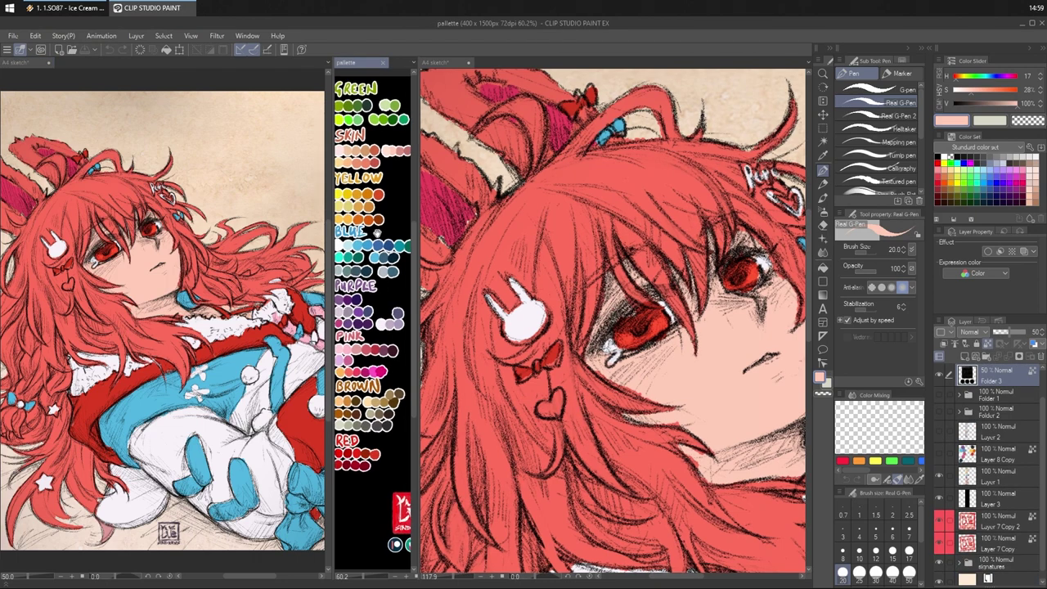
pyautogui.moveTo(417, 234); pyautogui.dragTo(401, 241)
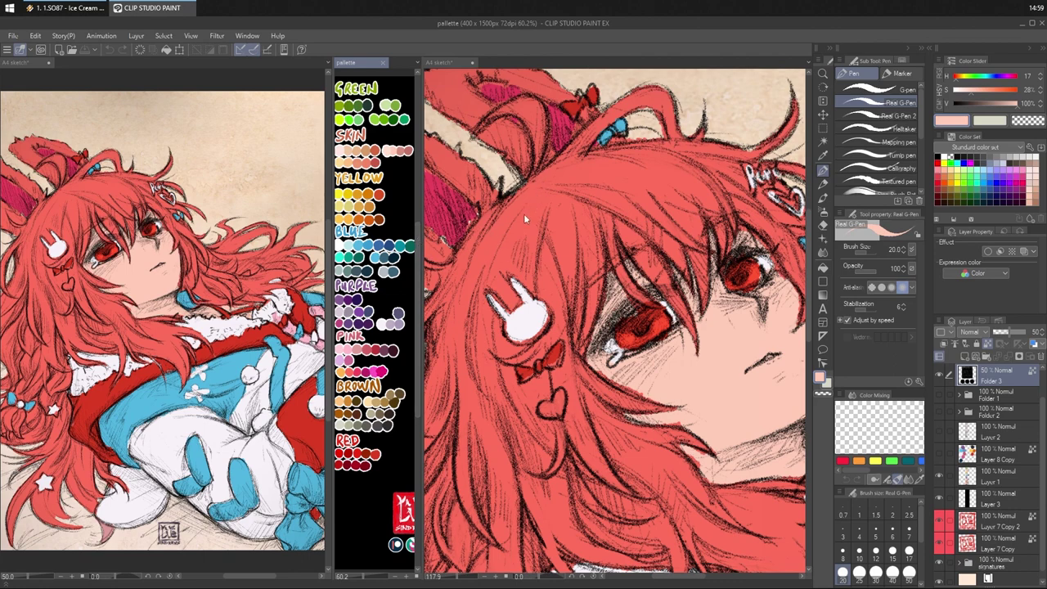
# - Try filling the character's hair with the palette's light pink, and undo that fill
pyautogui.moveTo(498, 251); pyautogui.dragTo(521, 221)
pyautogui.click(341, 351)
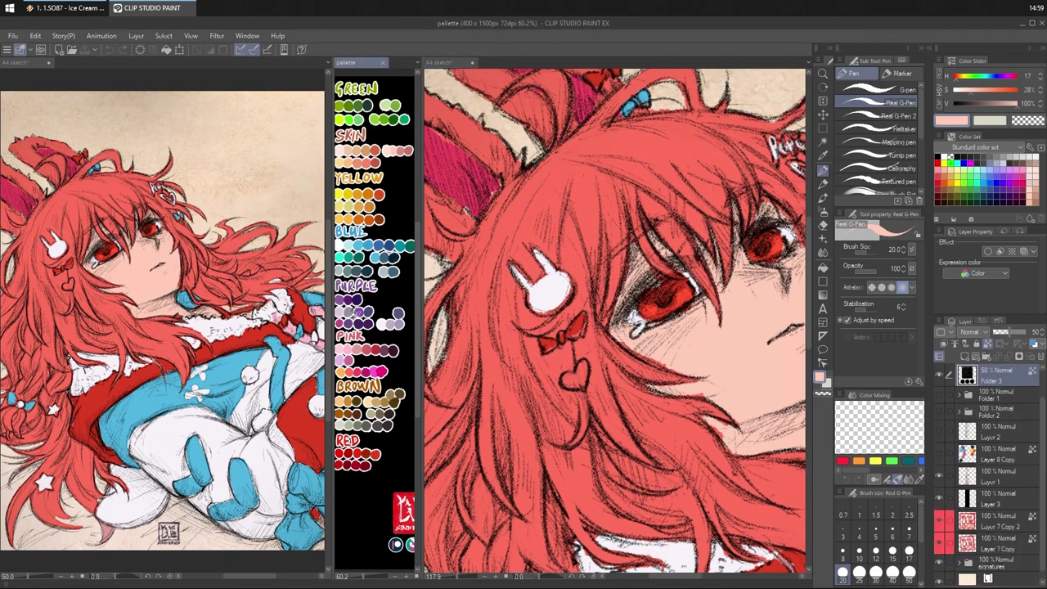
pyautogui.keyDown('alt'); pyautogui.click(341, 350); pyautogui.keyUp('alt')
pyautogui.moveTo(351, 350)
pyautogui.mouseDown()
pyautogui.moveTo(382, 350)
pyautogui.moveTo(341, 351)
pyautogui.mouseUp()
pyautogui.press('g')
pyautogui.click(640, 166)
pyautogui.click(665, 147)
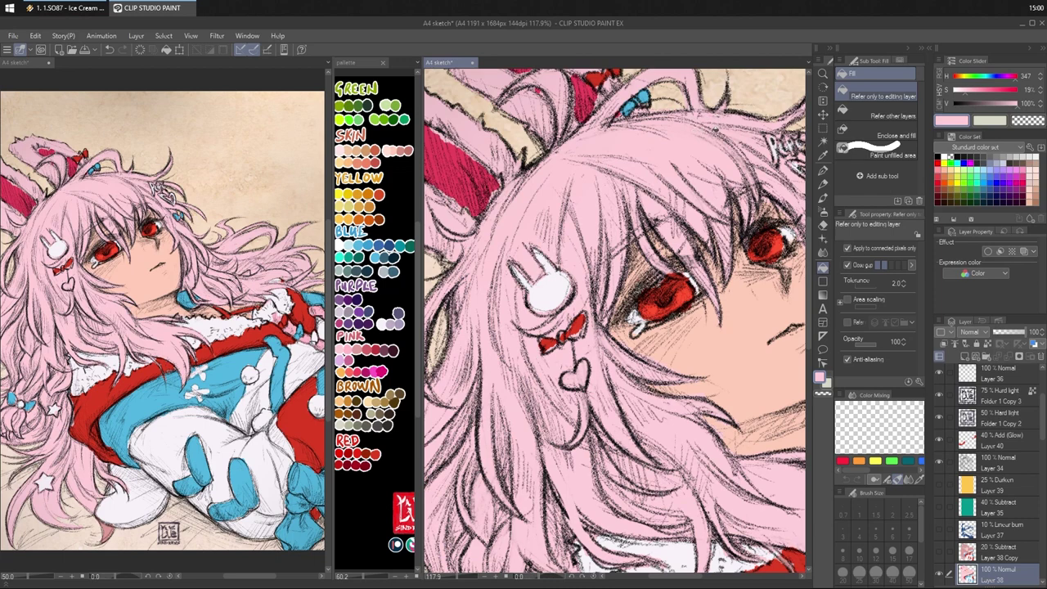
pyautogui.hotkey('ctrl', 'z')
# - Fill the character's hair on Layer 38 with the palette's dusty pink (H 3, S 32%, V 87%)
pyautogui.click(366, 322)
pyautogui.rightClick(361, 346)
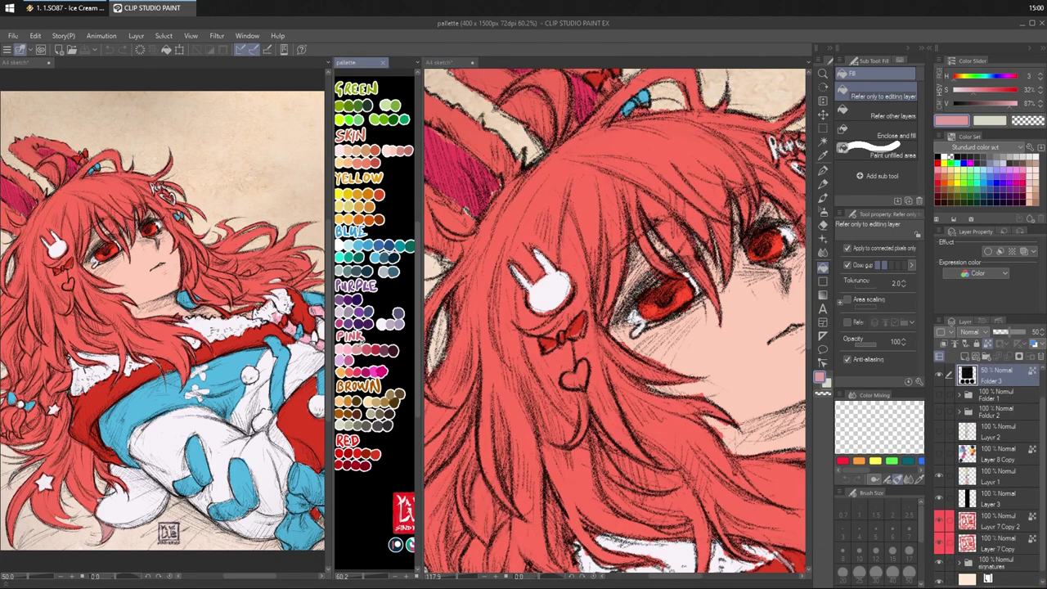
pyautogui.rightClick(371, 344)
pyautogui.rightClick(370, 344)
pyautogui.rightClick(360, 345)
pyautogui.click(640, 116)
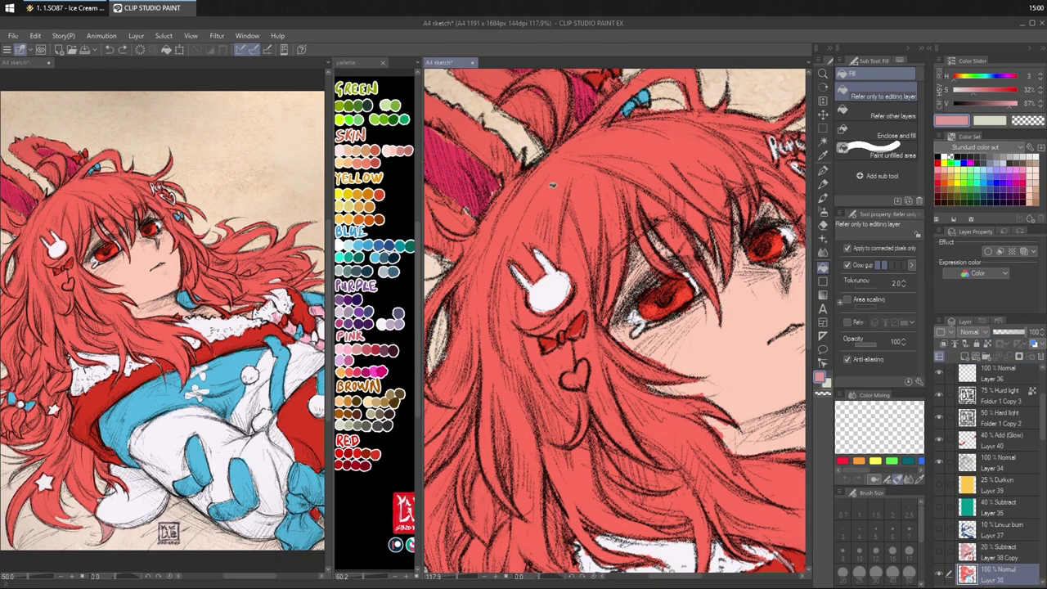
pyautogui.click(640, 115)
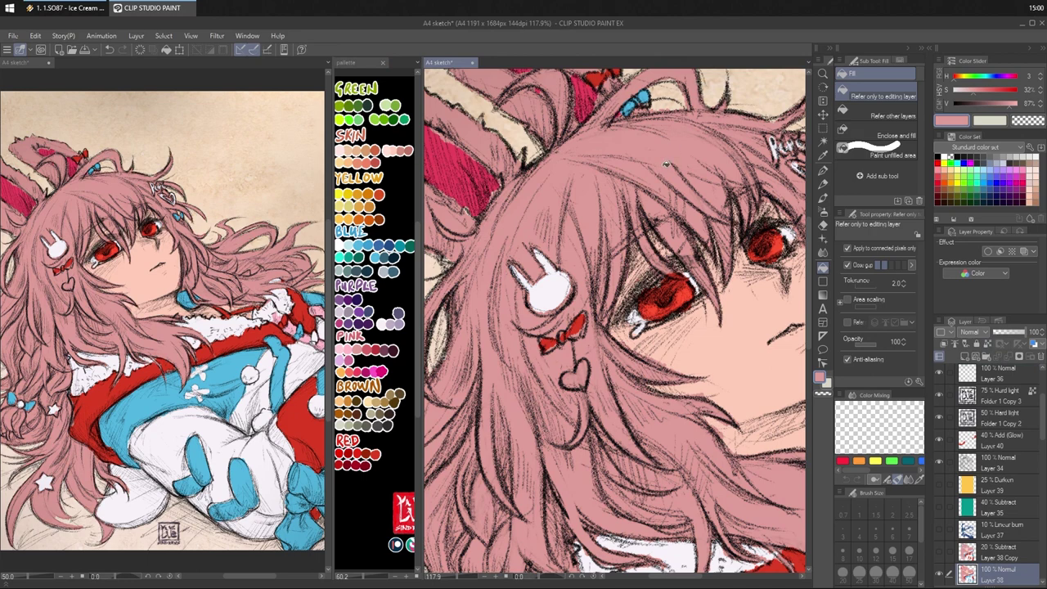
# - Fill the insides of both bunny ears with the palette's darker pink (H 358, S 54%, V 82%)
pyautogui.moveTo(652, 195); pyautogui.dragTo(669, 196)
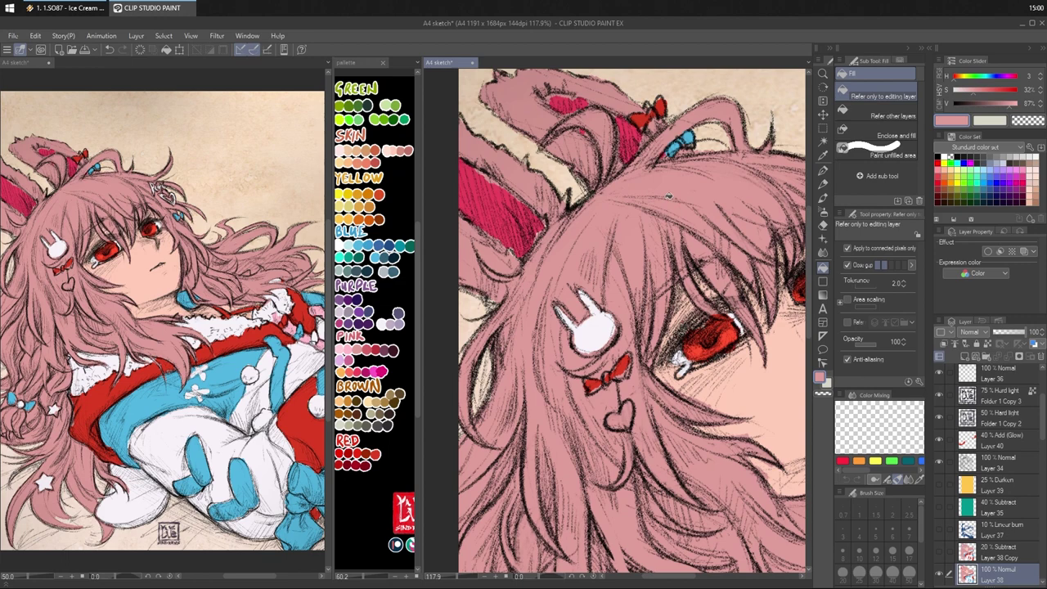
pyautogui.keyDown('alt'); pyautogui.click(368, 353); pyautogui.keyUp('alt')
pyautogui.click(524, 205)
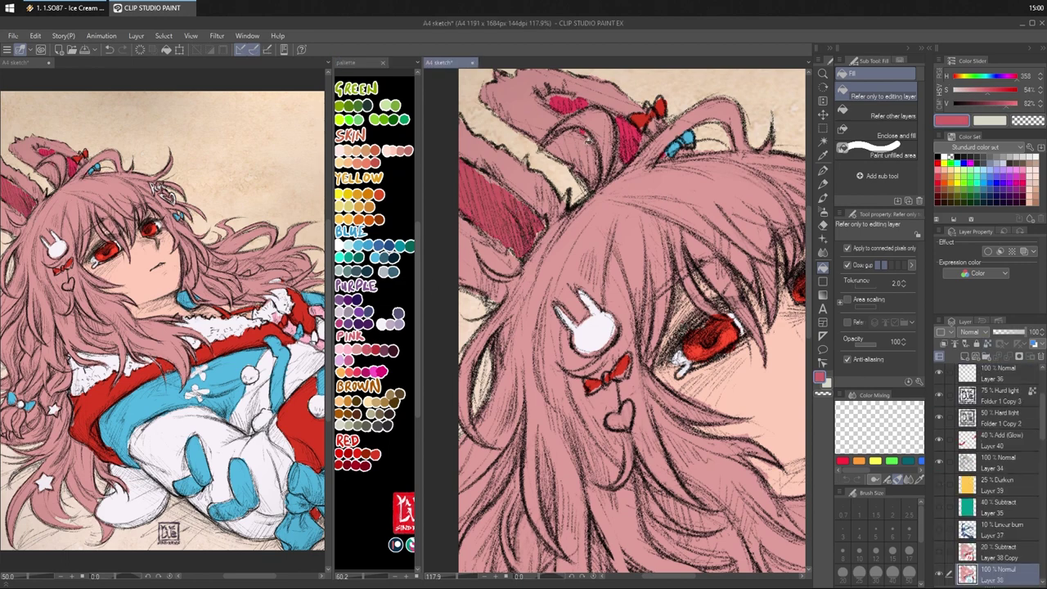
pyautogui.moveTo(547, 209); pyautogui.dragTo(572, 240)
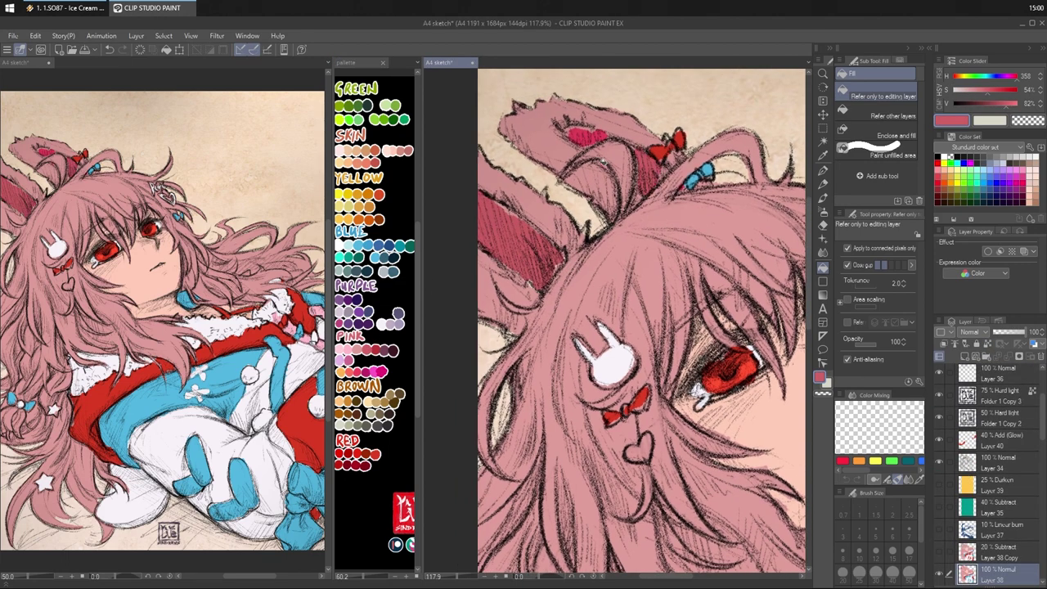
pyautogui.click(598, 137)
# - Touch up the bunny ears with the Real G-Pen, using the darker pink, the sampled hair pink and transparent color
pyautogui.press('p')
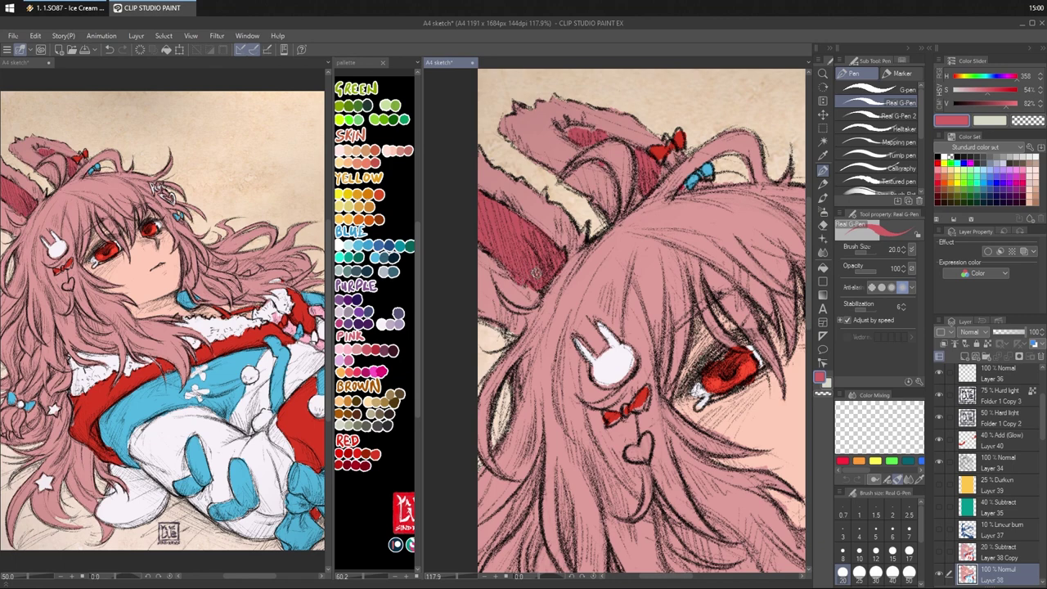
pyautogui.keyDown('alt'); pyautogui.click(622, 259); pyautogui.keyUp('alt')
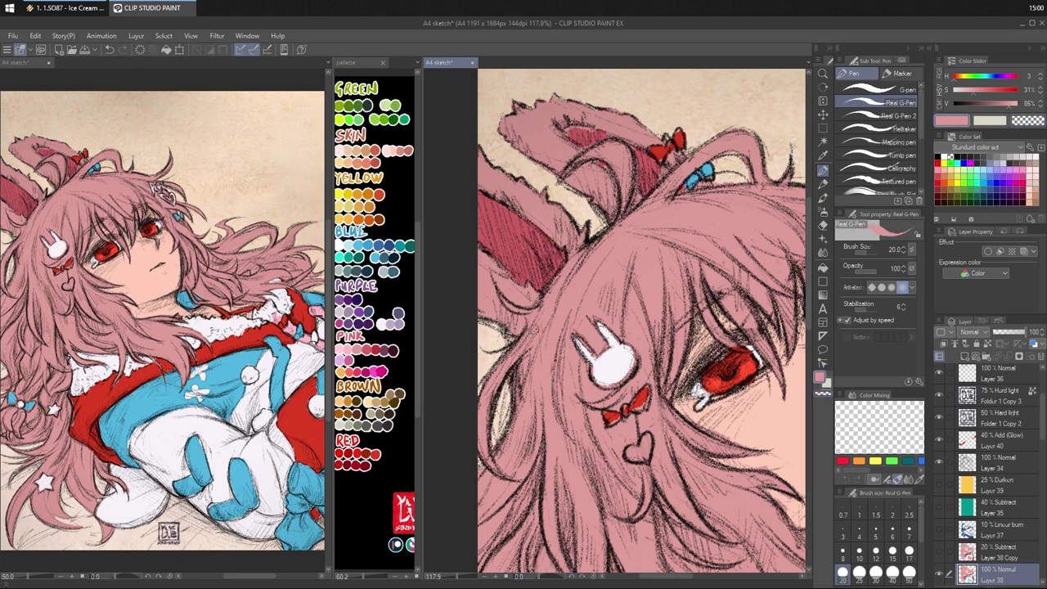
pyautogui.moveTo(693, 140); pyautogui.dragTo(677, 153)
pyautogui.press('c')
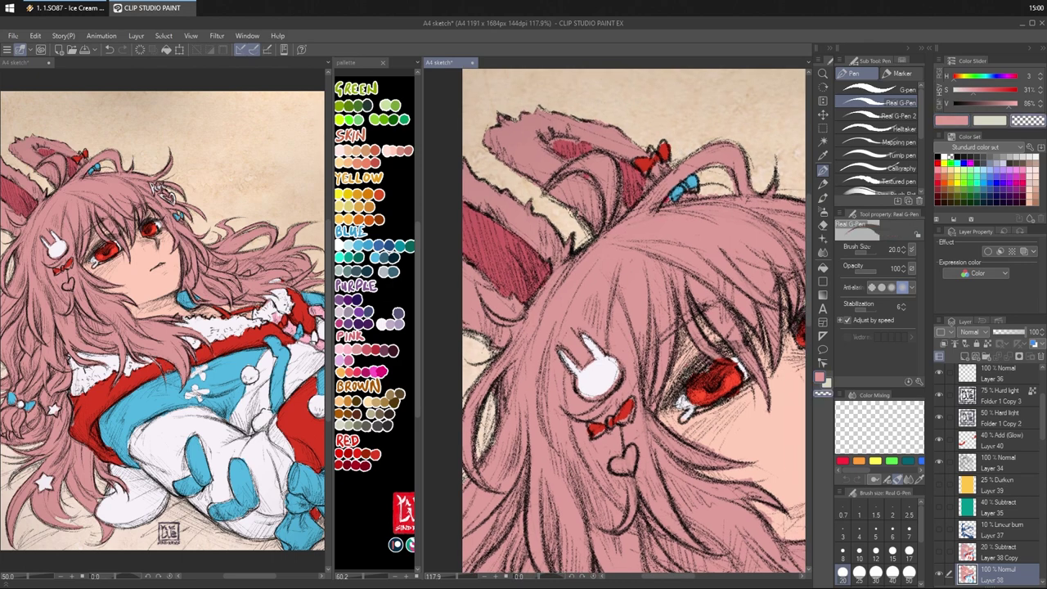
pyautogui.moveTo(558, 141); pyautogui.dragTo(583, 147)
pyautogui.press('c')
pyautogui.press('c')
pyautogui.press('c')
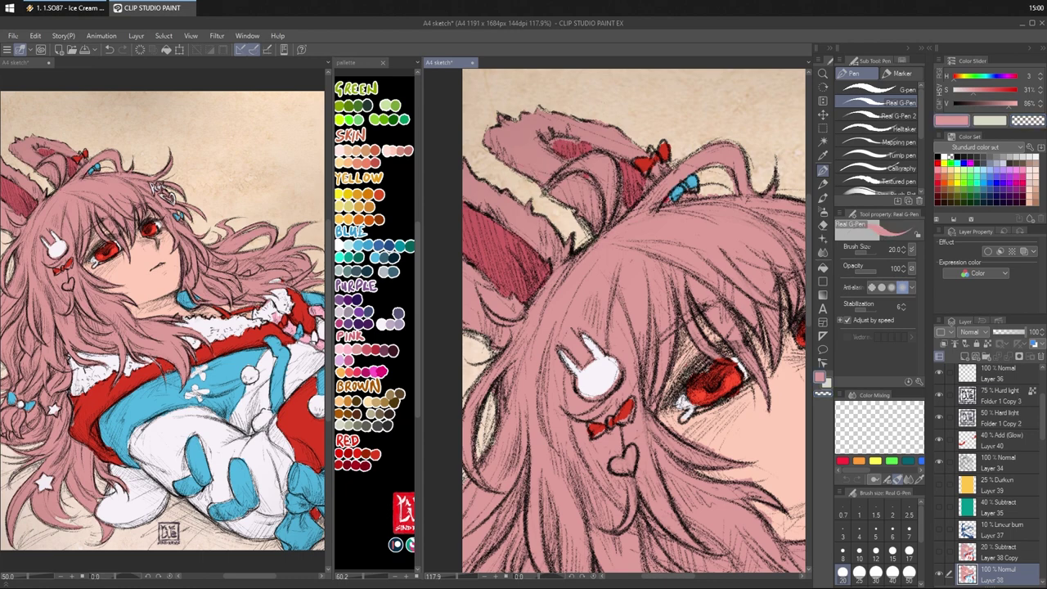
# - Clean up the upper bunny ear's edge with hair pink and transparent color, and touch up its bow with the sampled red
pyautogui.press('c')
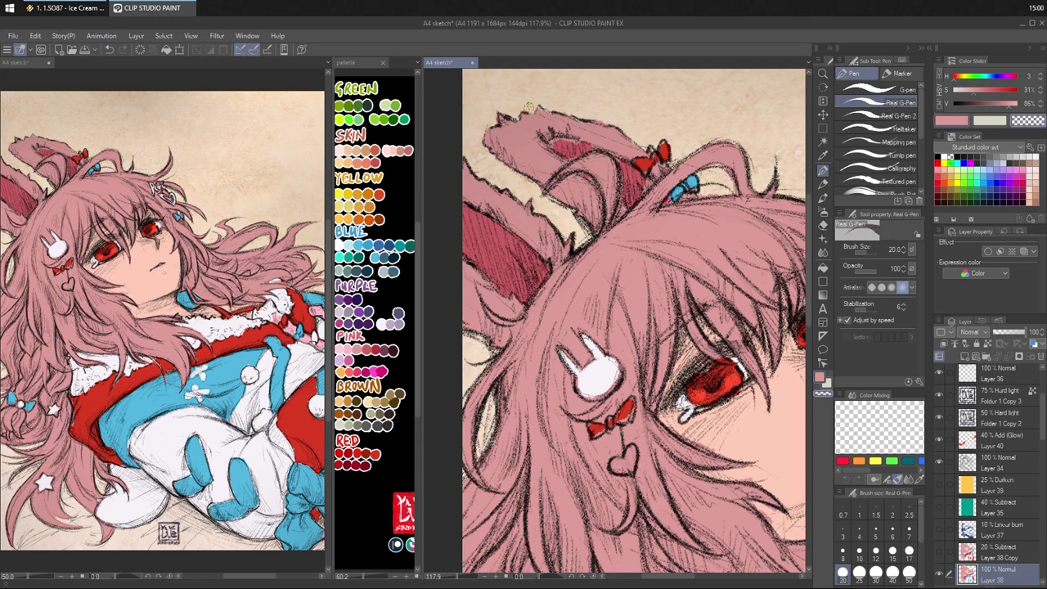
pyautogui.press('c')
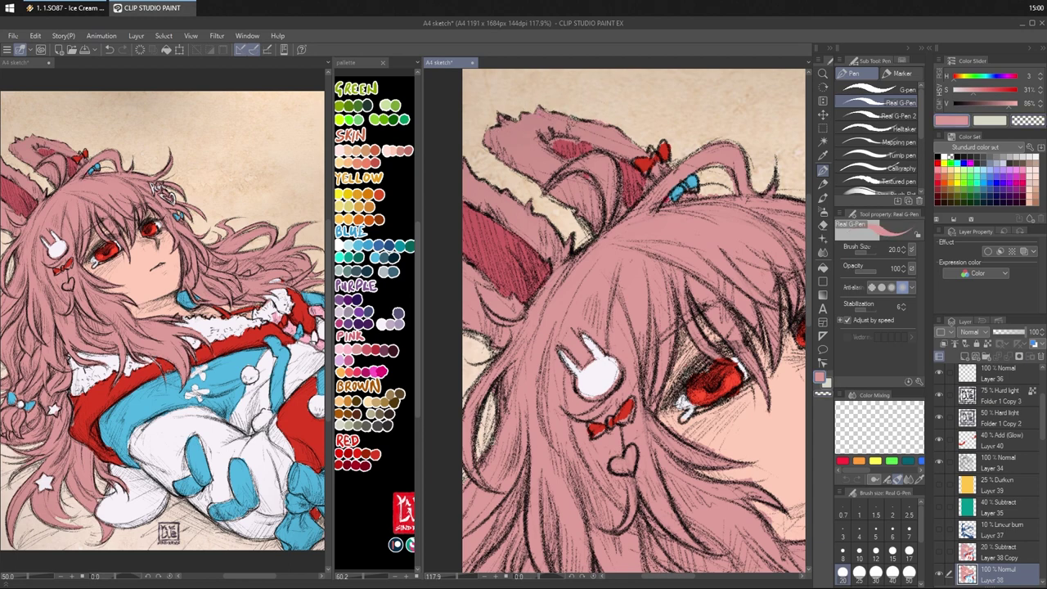
pyautogui.press('c')
pyautogui.press('c')
pyautogui.keyDown('alt'); pyautogui.click(659, 156); pyautogui.keyUp('alt')
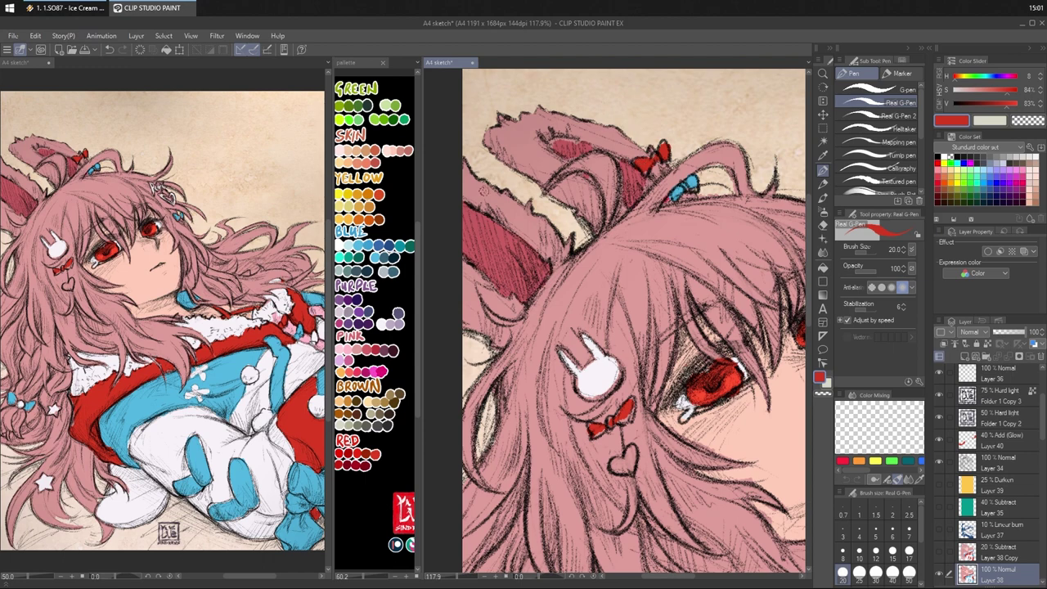
pyautogui.moveTo(596, 122); pyautogui.dragTo(615, 123)
# - Refine the ears and the upper ear's bow with the Real G-Pen, using sampled hair pink, darker pink and red
pyautogui.keyDown('alt'); pyautogui.click(558, 156); pyautogui.keyUp('alt')
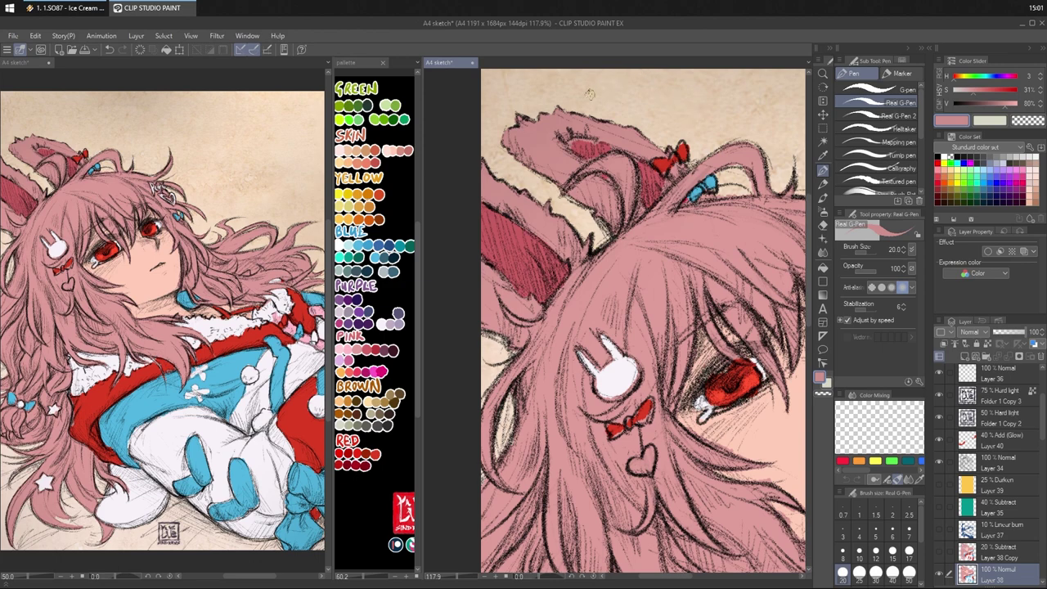
pyautogui.keyDown('alt'); pyautogui.click(514, 212); pyautogui.keyUp('alt')
pyautogui.keyDown('alt'); pyautogui.click(522, 227); pyautogui.keyUp('alt')
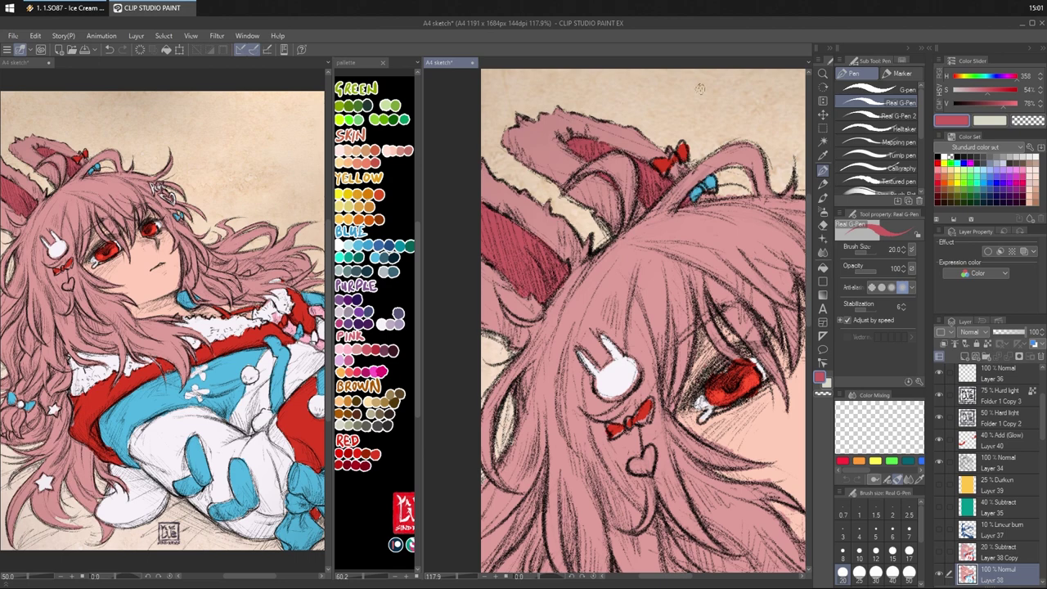
pyautogui.keyDown('alt'); pyautogui.click(669, 156); pyautogui.keyUp('alt')
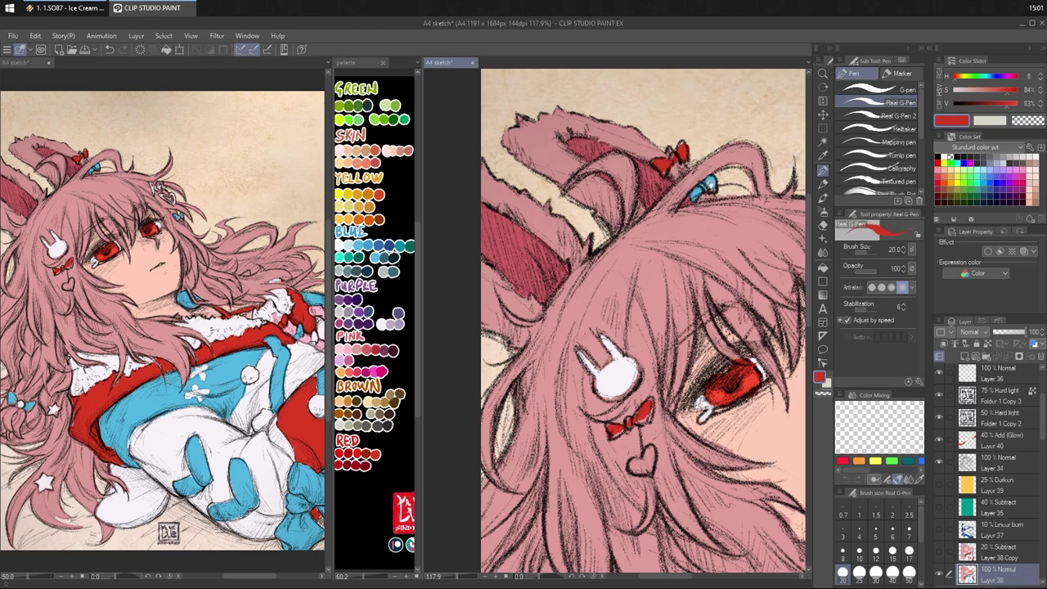
pyautogui.moveTo(711, 185)
pyautogui.mouseDown()
pyautogui.moveTo(692, 182)
pyautogui.moveTo(692, 163)
pyautogui.mouseUp()
# - Try a Real G-Pen stroke in the sampled white on the bunny hair clip, and undo it
pyautogui.keyDown('alt'); pyautogui.click(600, 349); pyautogui.keyUp('alt')
pyautogui.moveTo(566, 333)
pyautogui.mouseDown()
pyautogui.moveTo(582, 370)
pyautogui.moveTo(609, 355)
pyautogui.moveTo(608, 337)
pyautogui.mouseUp()
pyautogui.hotkey('ctrl', 'z')
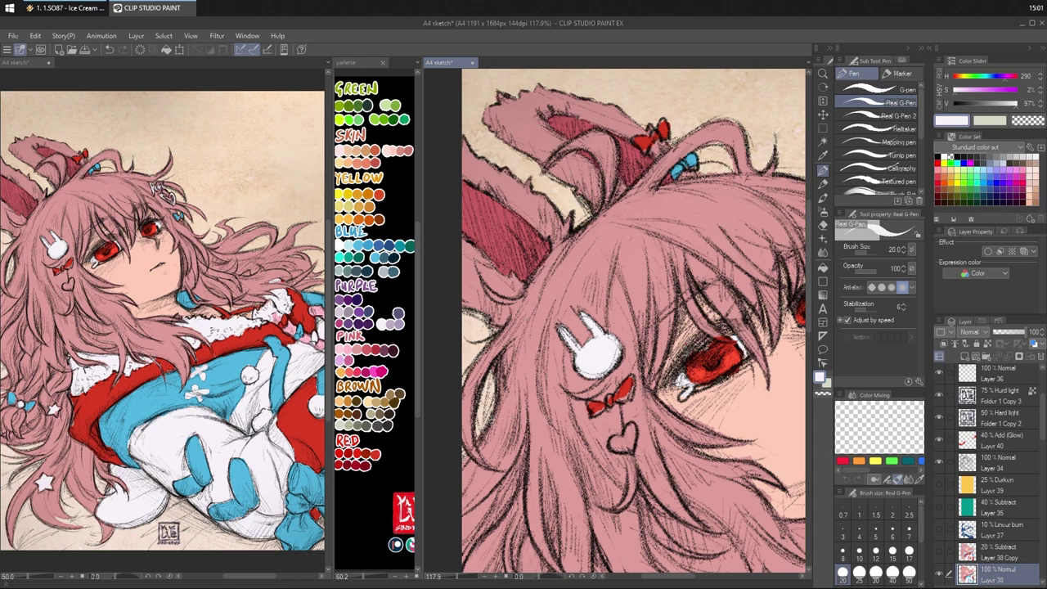
pyautogui.moveTo(700, 177); pyautogui.dragTo(660, 155)
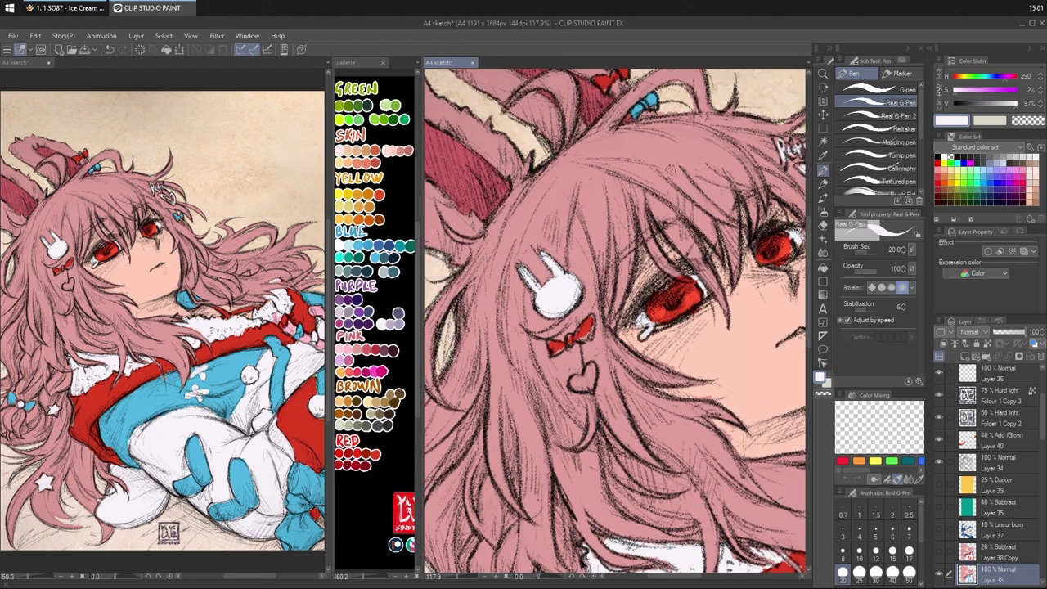
pyautogui.moveTo(625, 287); pyautogui.dragTo(653, 295)
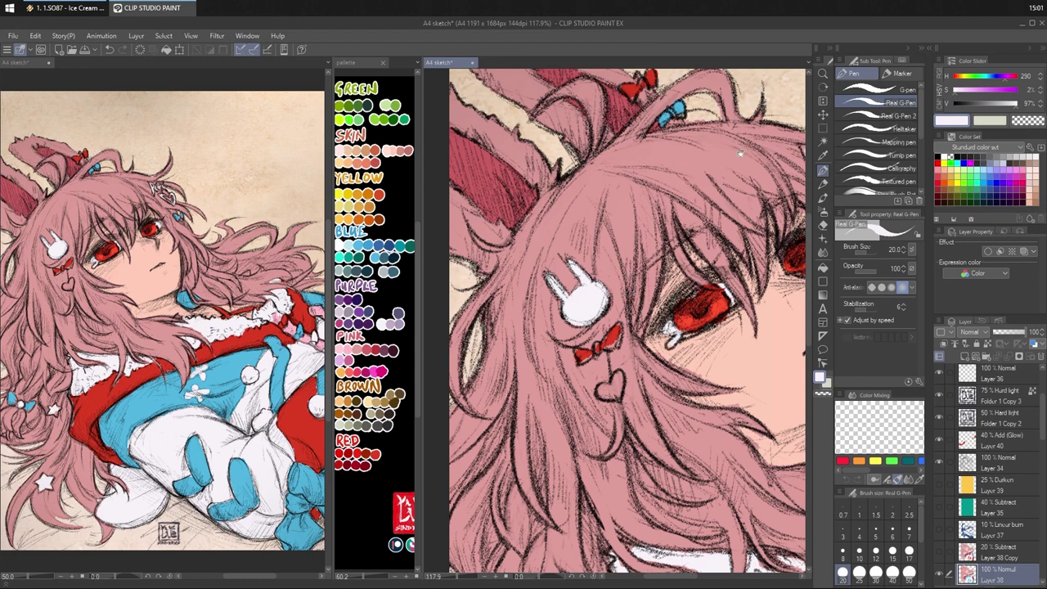
pyautogui.moveTo(682, 66); pyautogui.dragTo(660, 148)
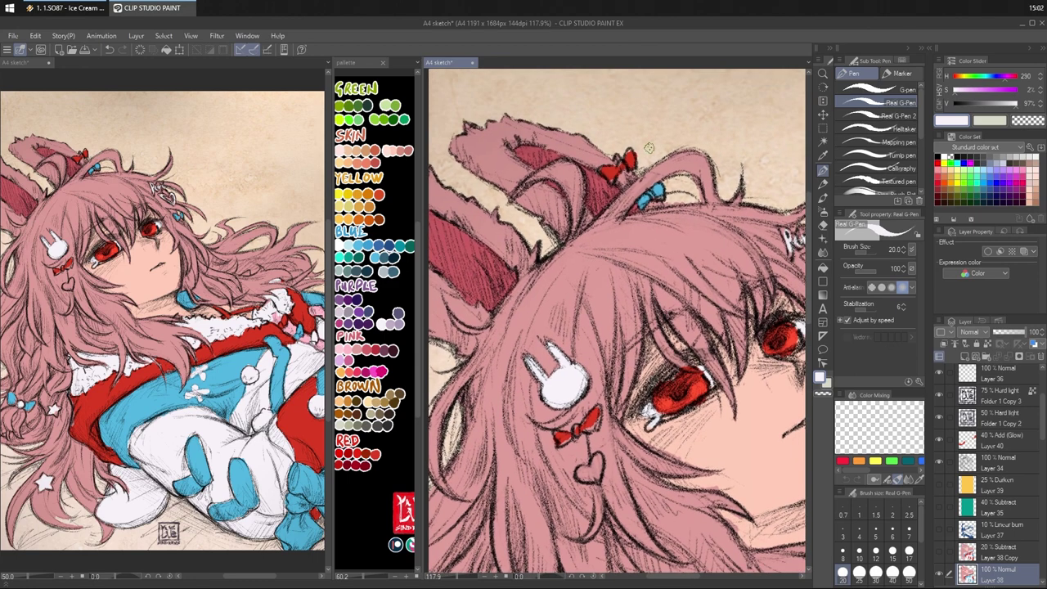
pyautogui.moveTo(689, 286); pyautogui.dragTo(657, 198)
pyautogui.moveTo(602, 162)
pyautogui.mouseDown()
pyautogui.moveTo(625, 184)
pyautogui.moveTo(629, 211)
pyautogui.mouseUp()
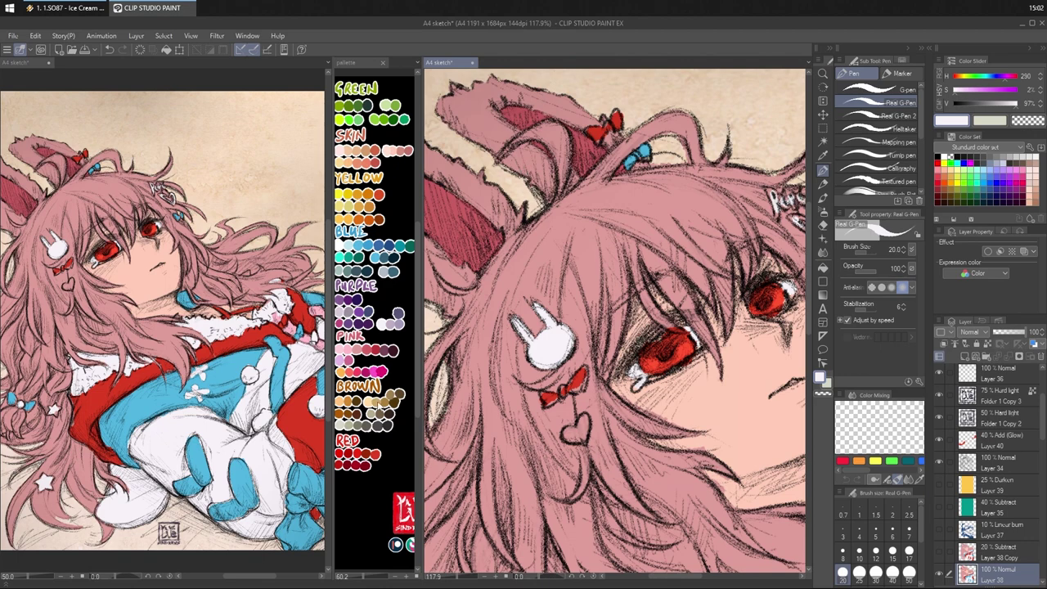
# - Try the palette's dark red (H 359, S 71%, V 73%) on the bow at the upper bunny ear
pyautogui.click(377, 402)
pyautogui.keyDown('alt'); pyautogui.click(379, 337); pyautogui.keyUp('alt')
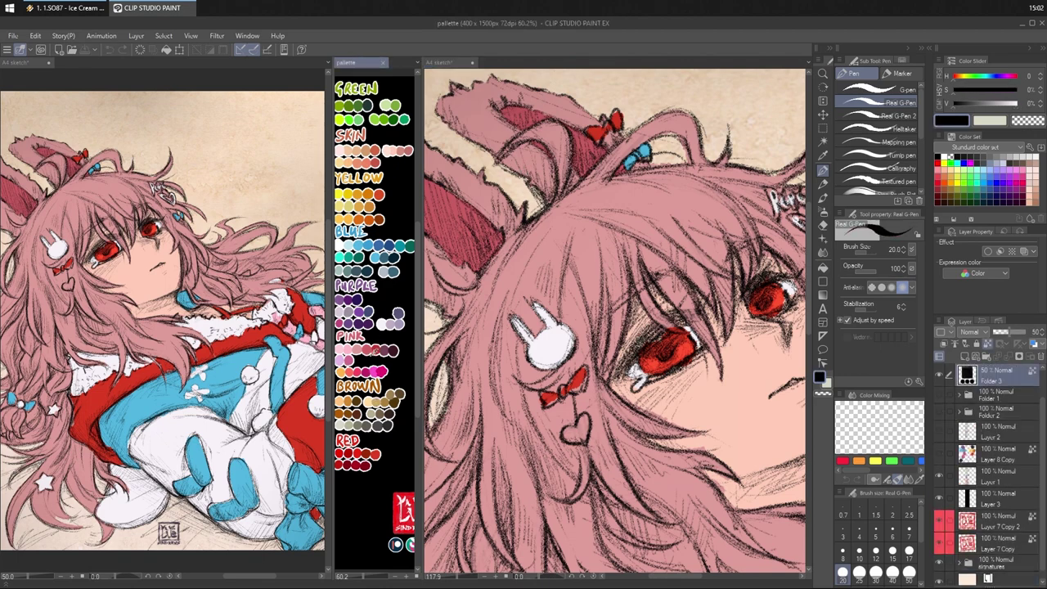
pyautogui.keyDown('alt'); pyautogui.click(376, 348); pyautogui.keyUp('alt')
pyautogui.click(550, 162)
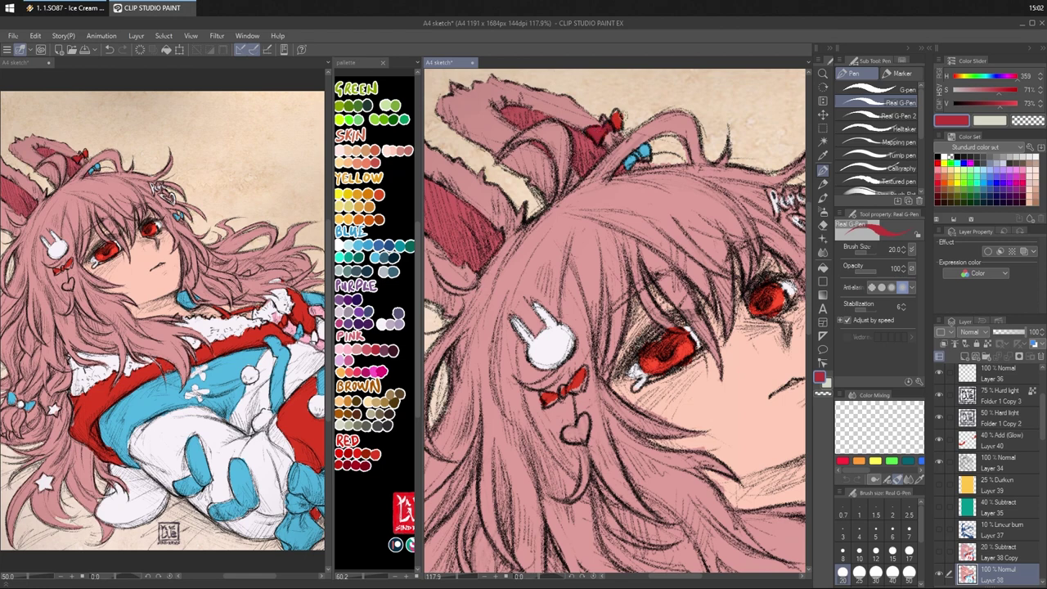
pyautogui.press('c')
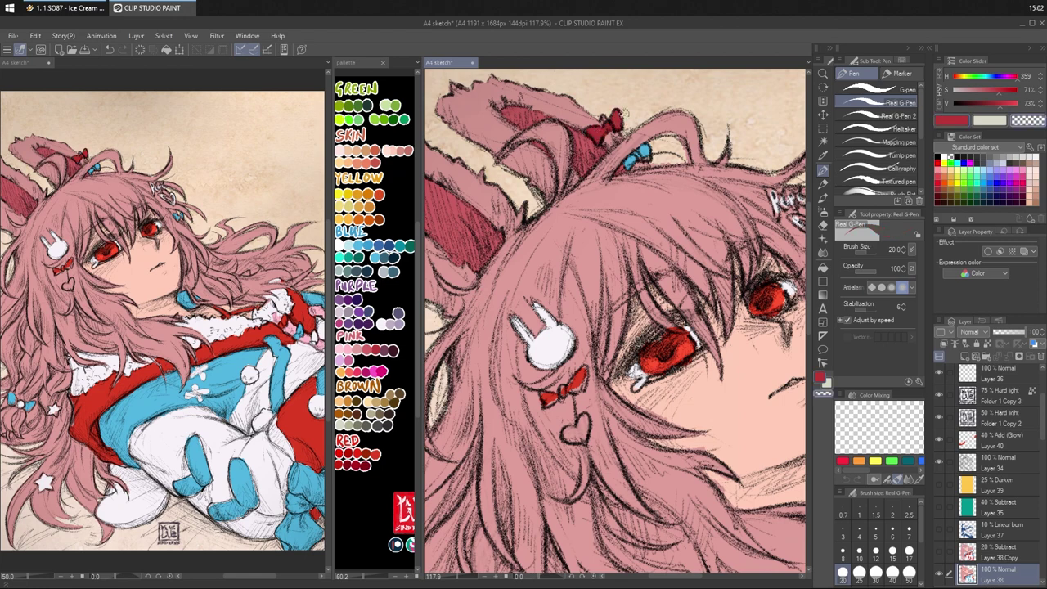
pyautogui.press('c')
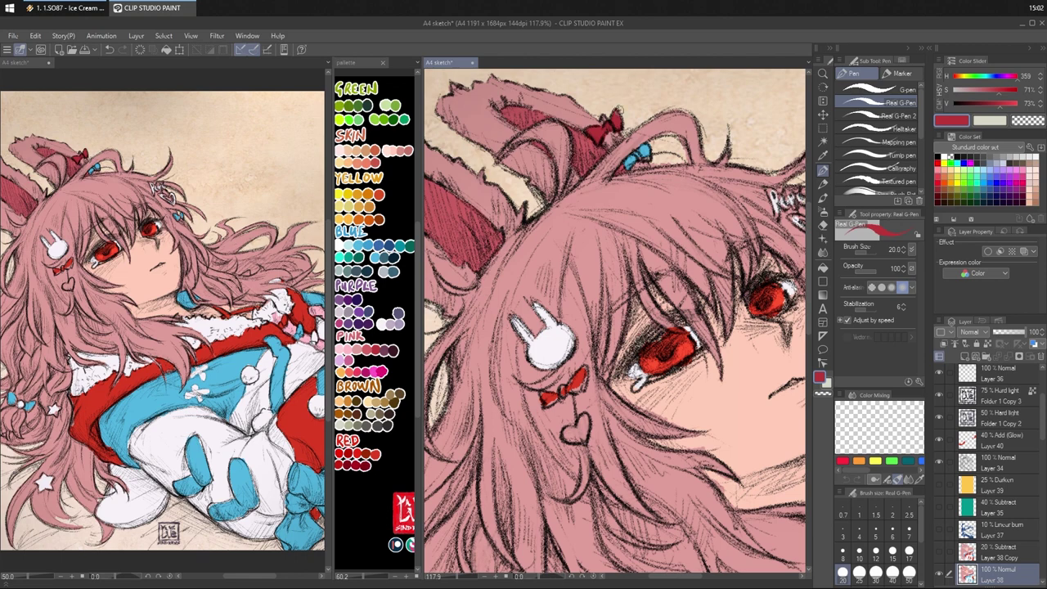
# - Fill the bow at the upper bunny ear with the palette's pinkish red (H 351, S 72%, V 95%)
pyautogui.click(385, 371)
pyautogui.keyDown('alt'); pyautogui.click(361, 369); pyautogui.keyUp('alt')
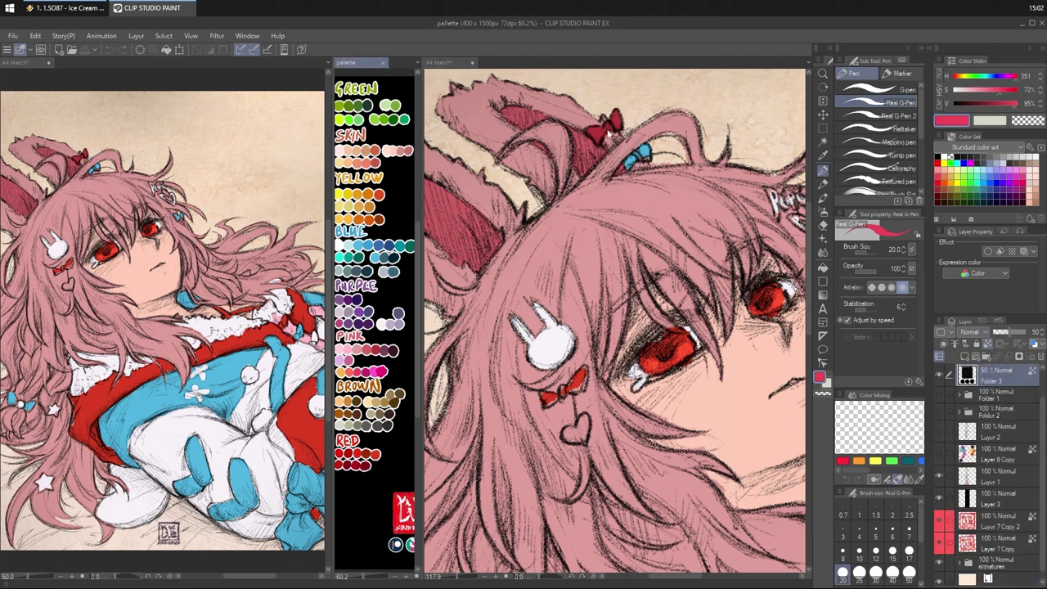
pyautogui.click(824, 268)
pyautogui.click(591, 141)
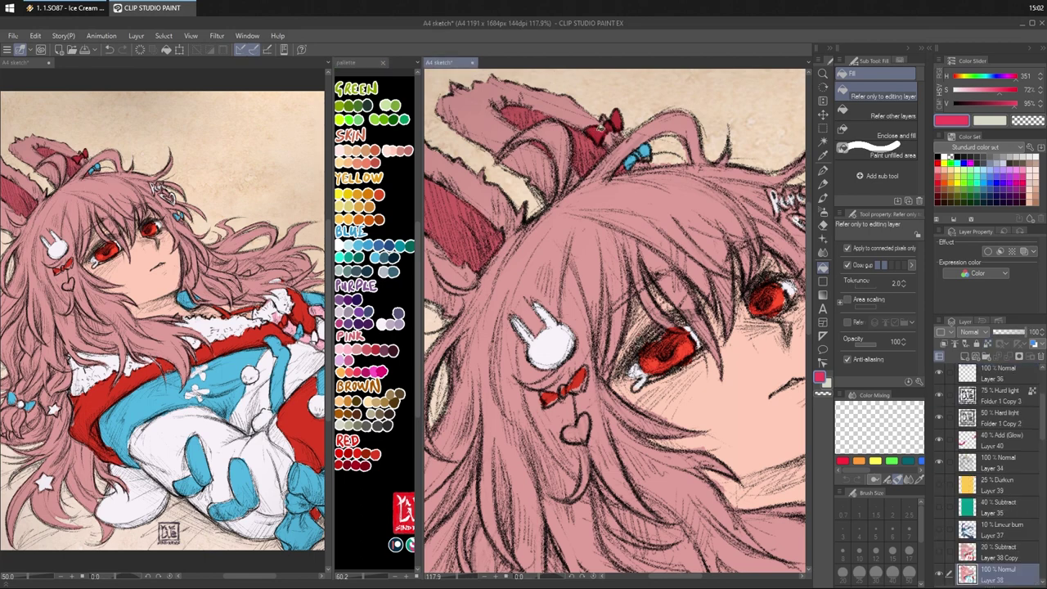
pyautogui.click(613, 121)
# - Touch up the ear around the pinkish-red bow with the Real G-Pen, using the sampled hair pink and darker ear pink
pyautogui.keyDown('alt'); pyautogui.click(576, 106); pyautogui.keyUp('alt')
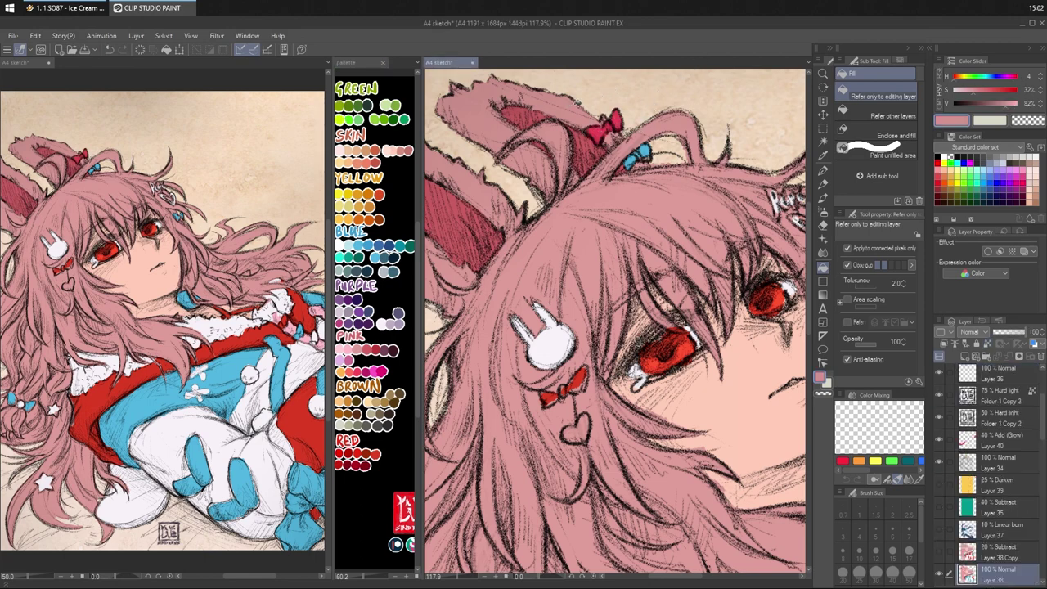
pyautogui.press('p')
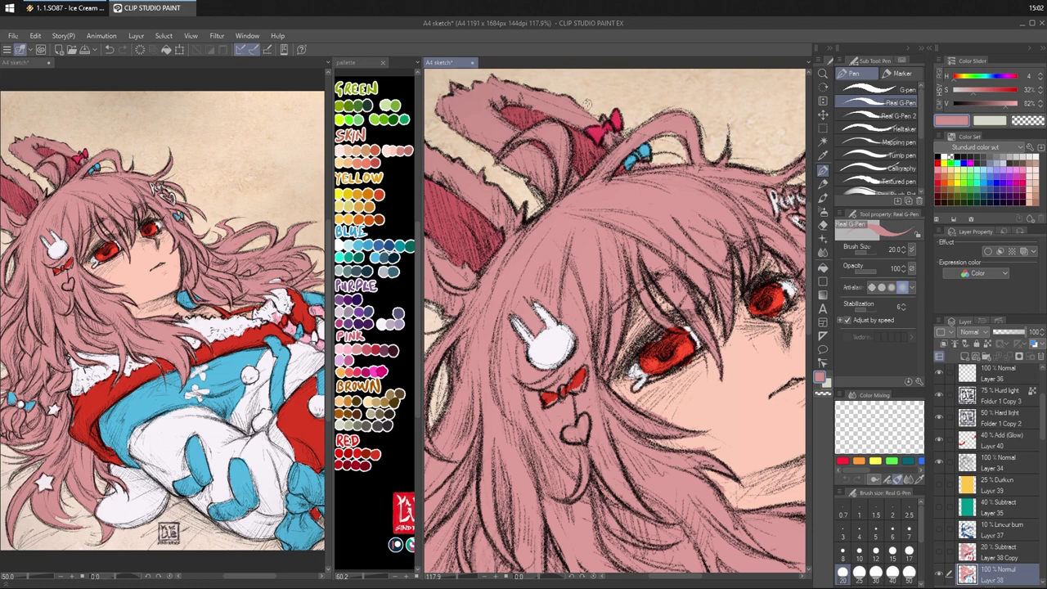
pyautogui.keyDown('alt'); pyautogui.click(522, 107); pyautogui.keyUp('alt')
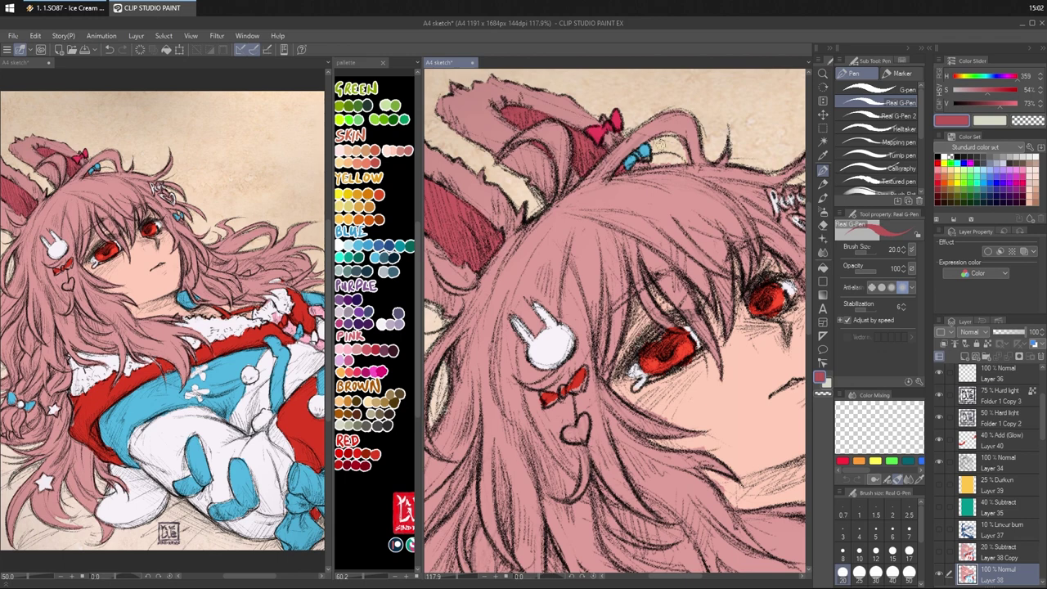
pyautogui.moveTo(696, 219); pyautogui.dragTo(667, 213)
# - Recolor the small blue bow on top of the hair with the palette's blue (H 190, S 64%, V 87%) using Fill
pyautogui.keyDown('alt'); pyautogui.click(616, 141); pyautogui.keyUp('alt')
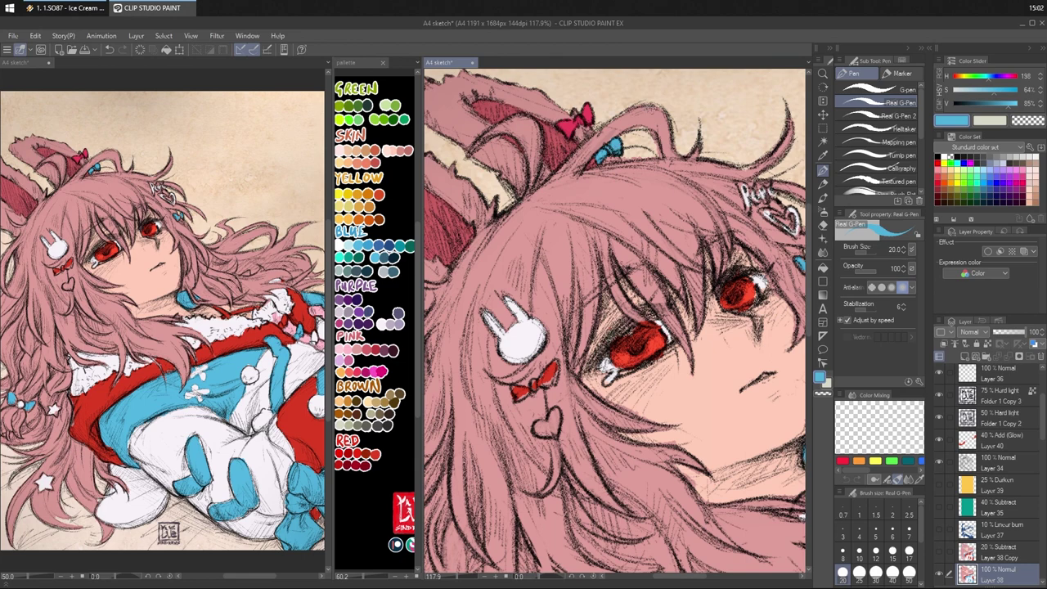
pyautogui.moveTo(683, 139); pyautogui.dragTo(675, 149)
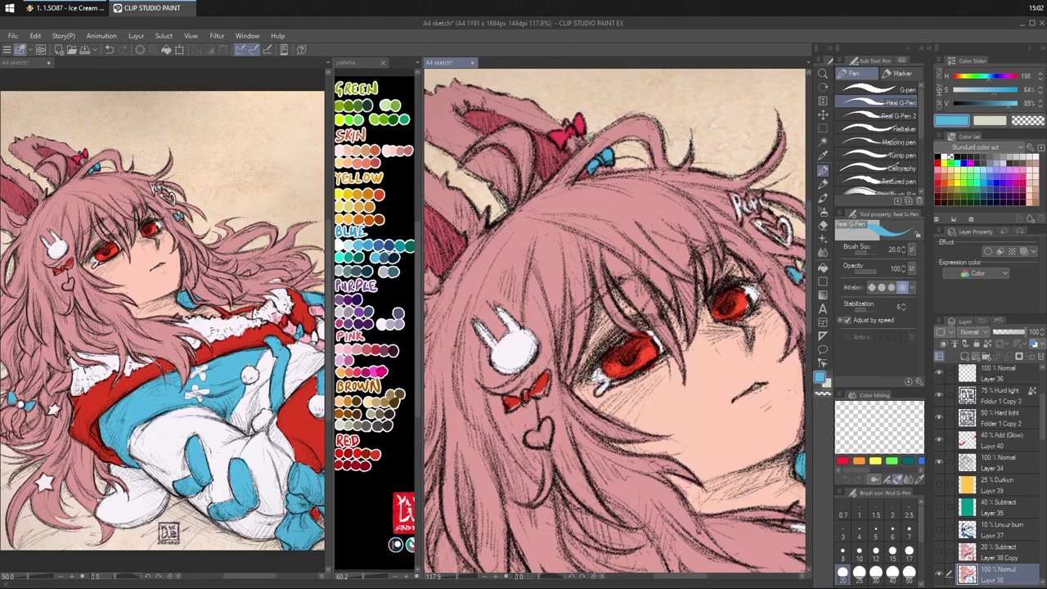
pyautogui.keyDown('alt'); pyautogui.click(391, 252); pyautogui.keyUp('alt')
pyautogui.keyDown('alt'); pyautogui.click(350, 244); pyautogui.keyUp('alt')
pyautogui.keyDown('alt'); pyautogui.click(360, 243); pyautogui.keyUp('alt')
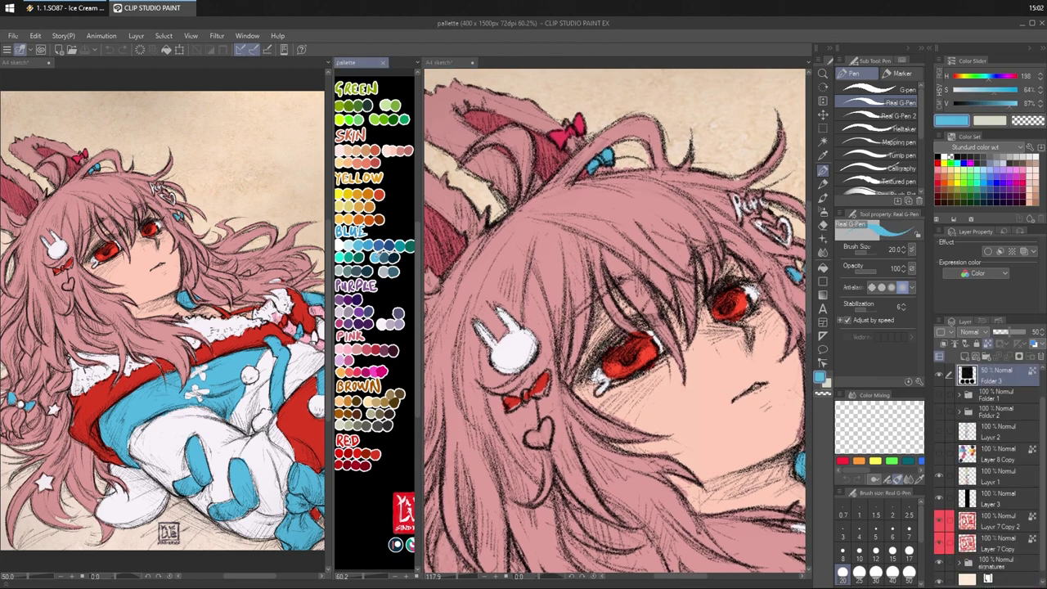
pyautogui.click(604, 153)
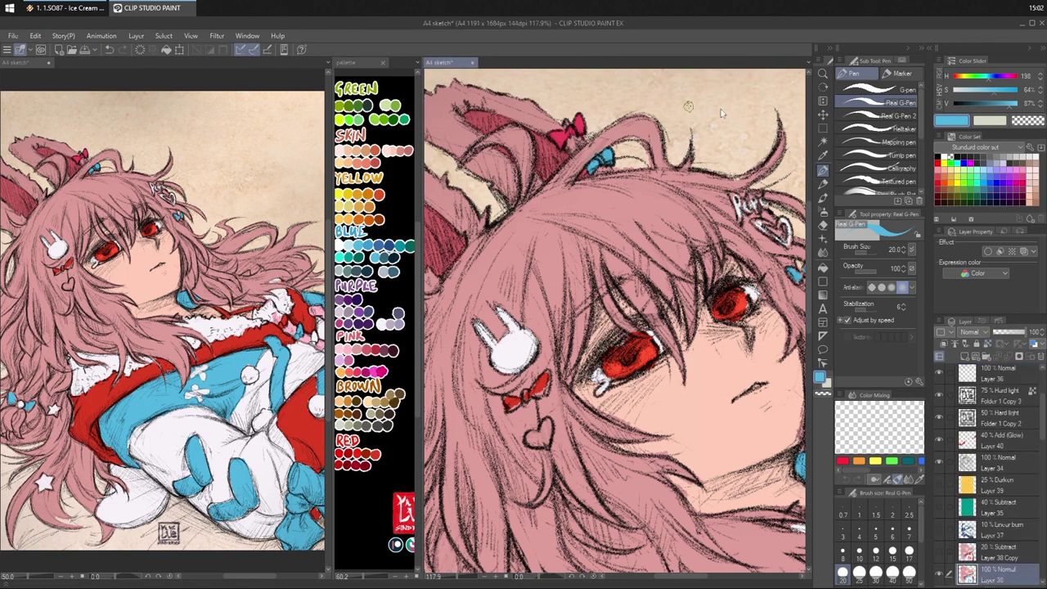
pyautogui.click(823, 268)
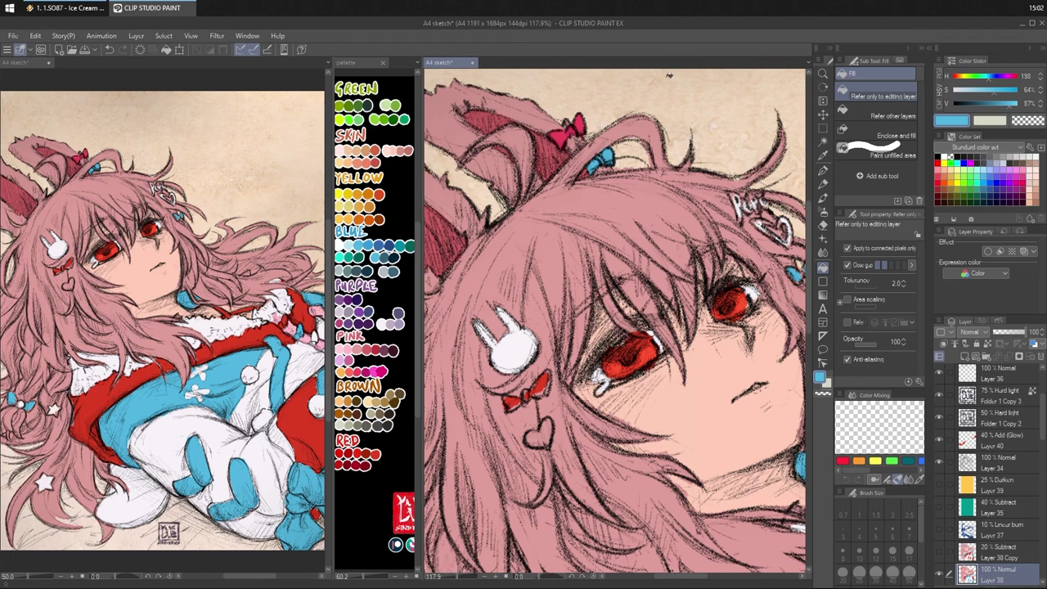
# - Touch up the hair strands around the blue bow with the Real G-Pen, using the sampled hair pink and transparent color
pyautogui.press('p')
pyautogui.keyDown('alt'); pyautogui.click(635, 139); pyautogui.keyUp('alt')
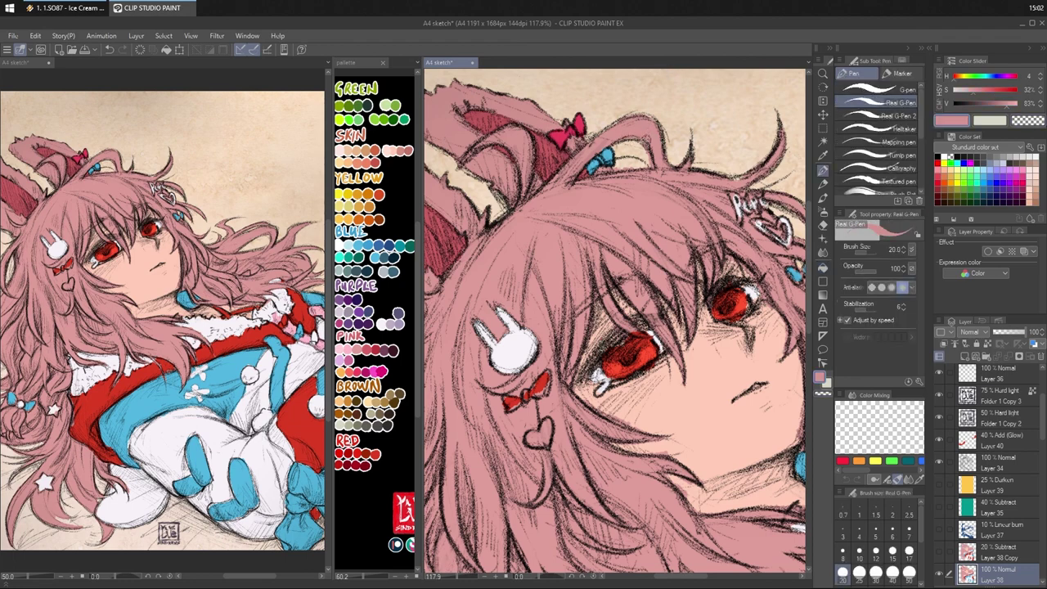
pyautogui.press('c')
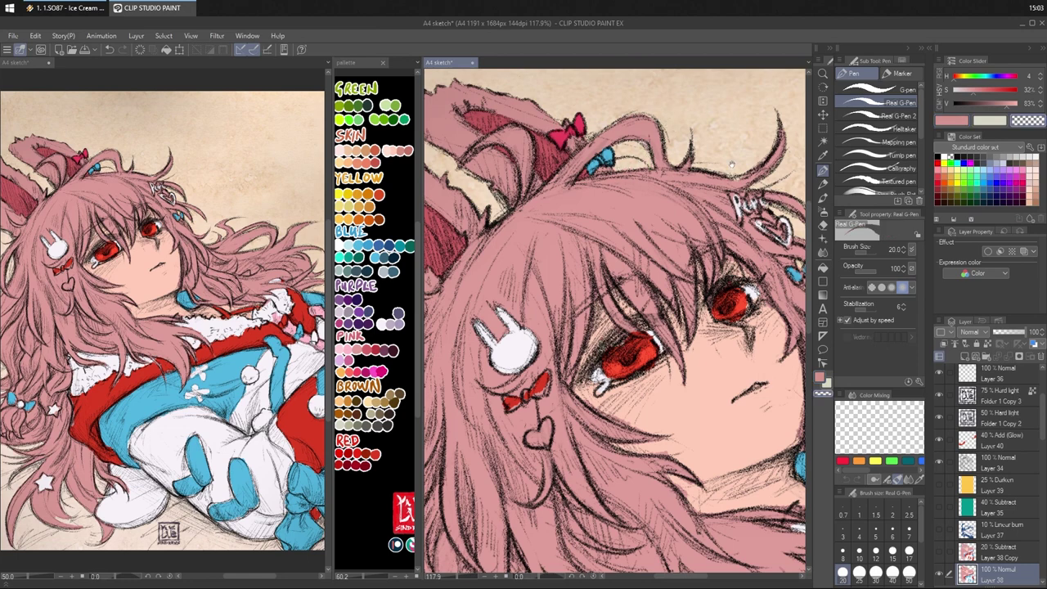
pyautogui.moveTo(733, 164); pyautogui.dragTo(721, 173)
pyautogui.press('c')
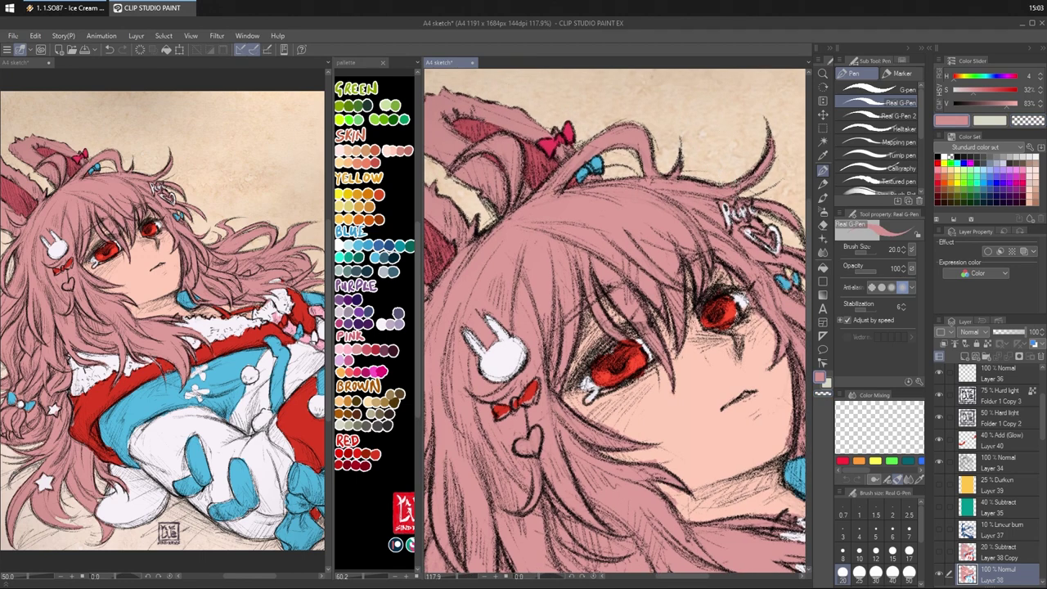
# - Redraw the lettering above the heart hairpin in the bunny clip's sampled white, and undo the last stroke
pyautogui.moveTo(738, 216)
pyautogui.mouseDown()
pyautogui.moveTo(706, 201)
pyautogui.moveTo(738, 200)
pyautogui.mouseUp()
pyautogui.keyDown('alt'); pyautogui.click(498, 336); pyautogui.keyUp('alt')
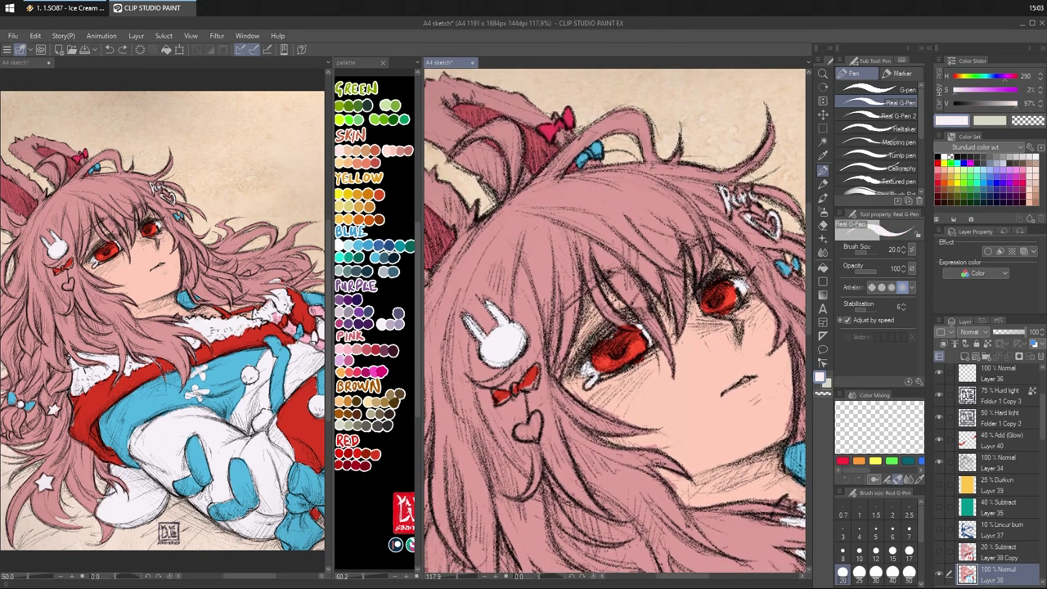
pyautogui.moveTo(721, 191)
pyautogui.mouseDown()
pyautogui.moveTo(729, 214)
pyautogui.moveTo(745, 197)
pyautogui.mouseUp()
pyautogui.moveTo(753, 196)
pyautogui.mouseDown()
pyautogui.moveTo(747, 220)
pyautogui.moveTo(779, 240)
pyautogui.moveTo(774, 213)
pyautogui.moveTo(748, 215)
pyautogui.moveTo(745, 198)
pyautogui.mouseUp()
pyautogui.hotkey('ctrl', 'z')
# - Cover the stray parts of the hairpin lettering with the sampled hair pink, and finish the word "PiPi" in white
pyautogui.keyDown('alt'); pyautogui.click(738, 153); pyautogui.keyUp('alt')
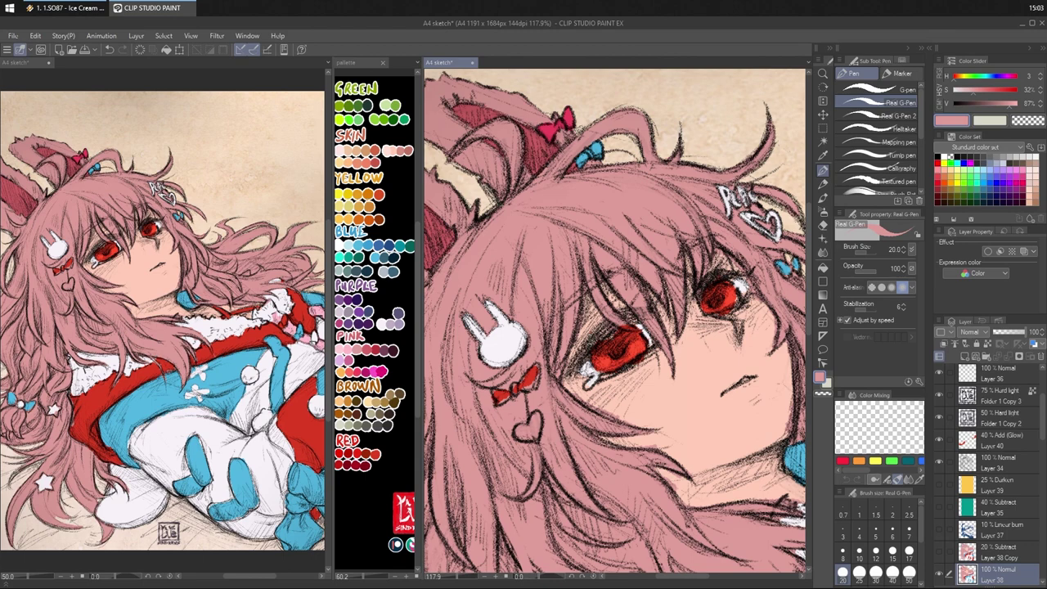
pyautogui.moveTo(781, 174); pyautogui.dragTo(708, 183)
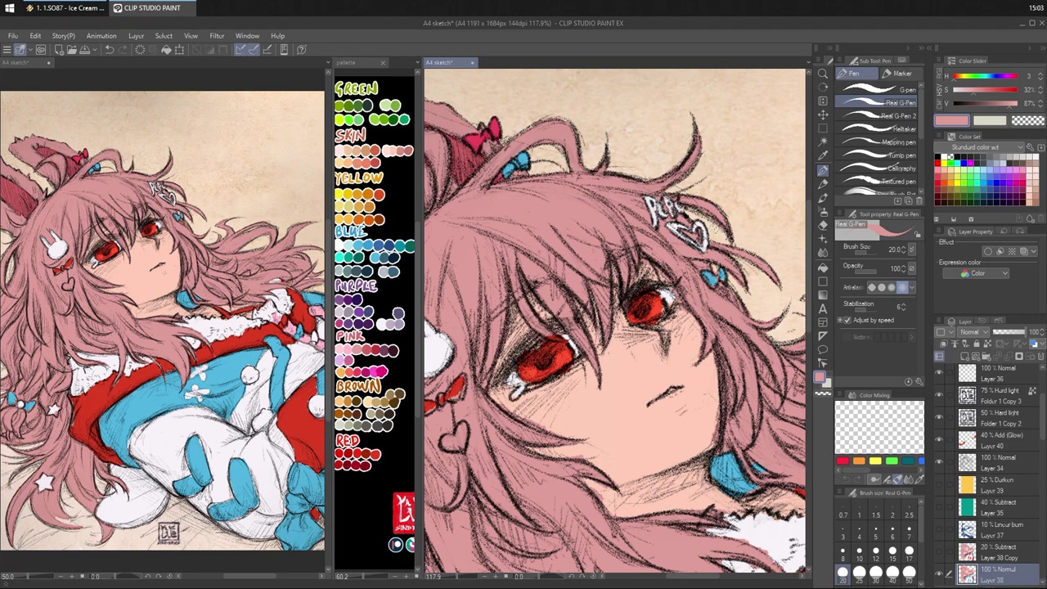
pyautogui.moveTo(712, 229); pyautogui.dragTo(735, 221)
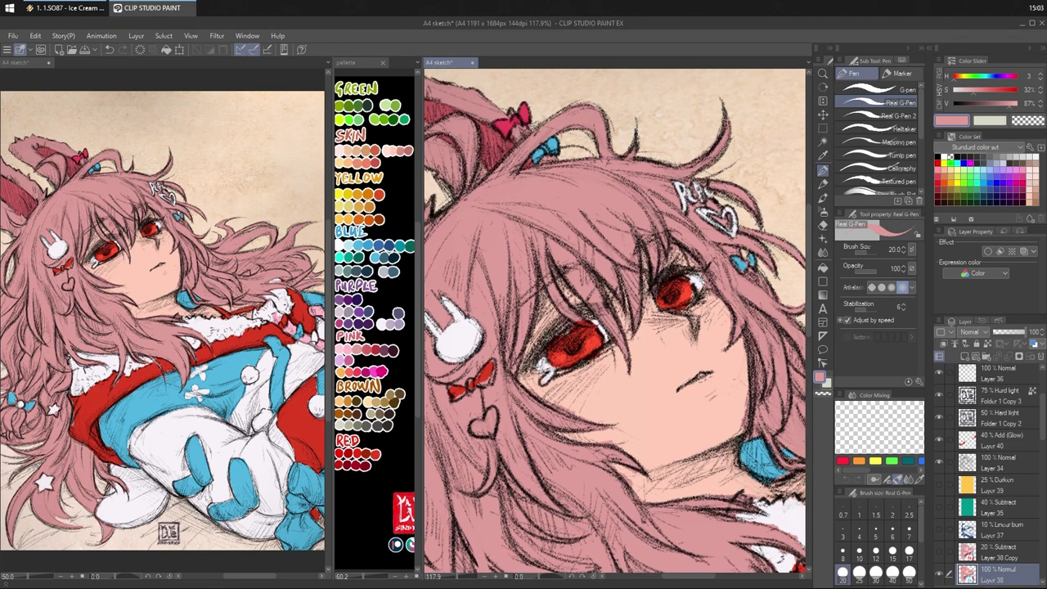
pyautogui.keyDown('alt'); pyautogui.click(698, 193); pyautogui.keyUp('alt')
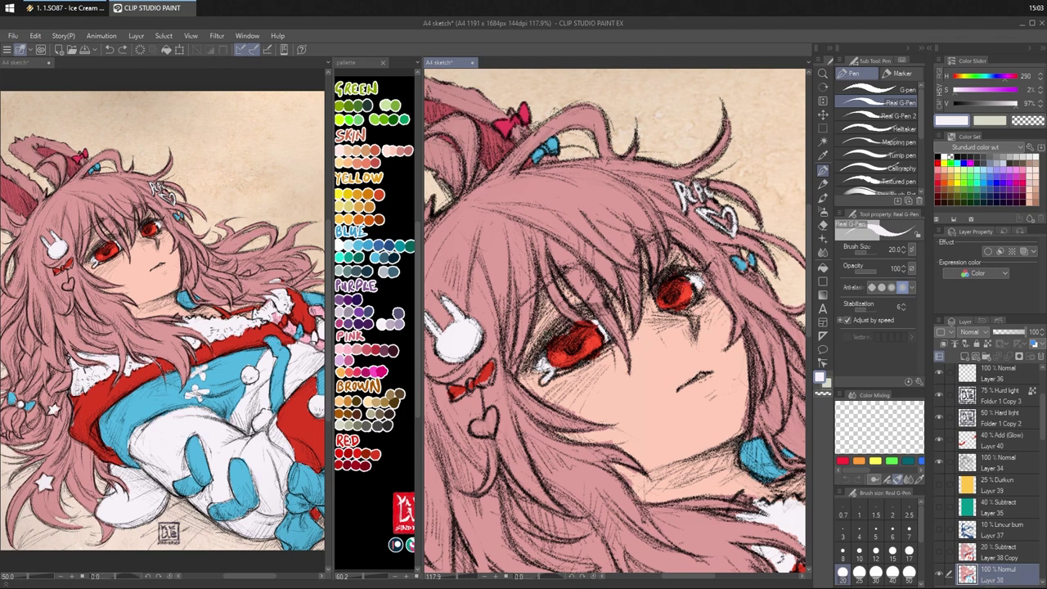
# - Recolor both red irises with the pinkish red sampled from the bow on the ear (H 351, S 72%, V 91%)
pyautogui.keyDown('alt'); pyautogui.click(506, 122); pyautogui.keyUp('alt')
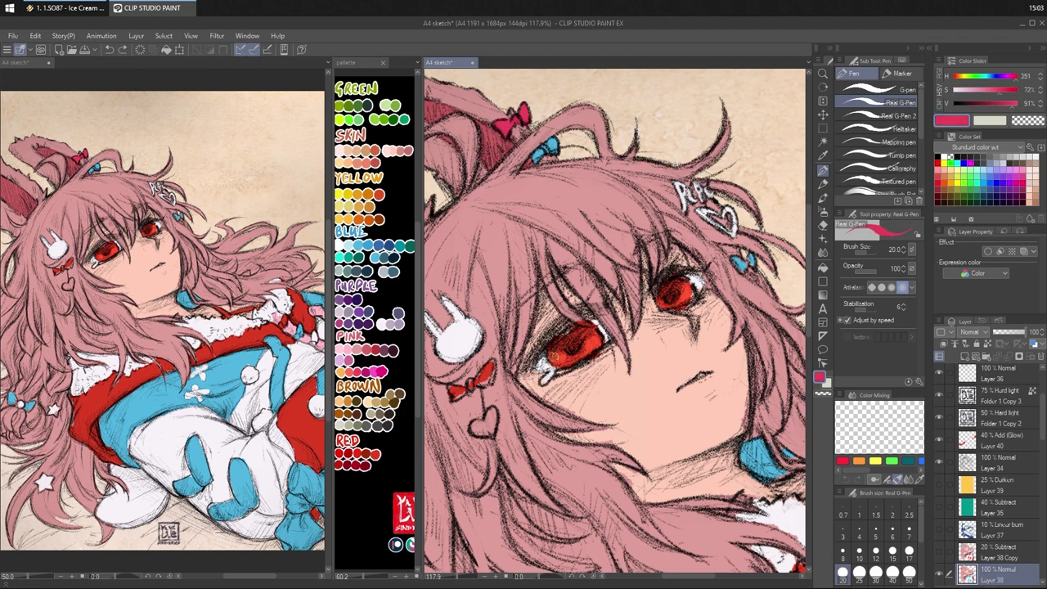
pyautogui.moveTo(552, 348)
pyautogui.mouseDown()
pyautogui.moveTo(578, 330)
pyautogui.moveTo(597, 347)
pyautogui.mouseUp()
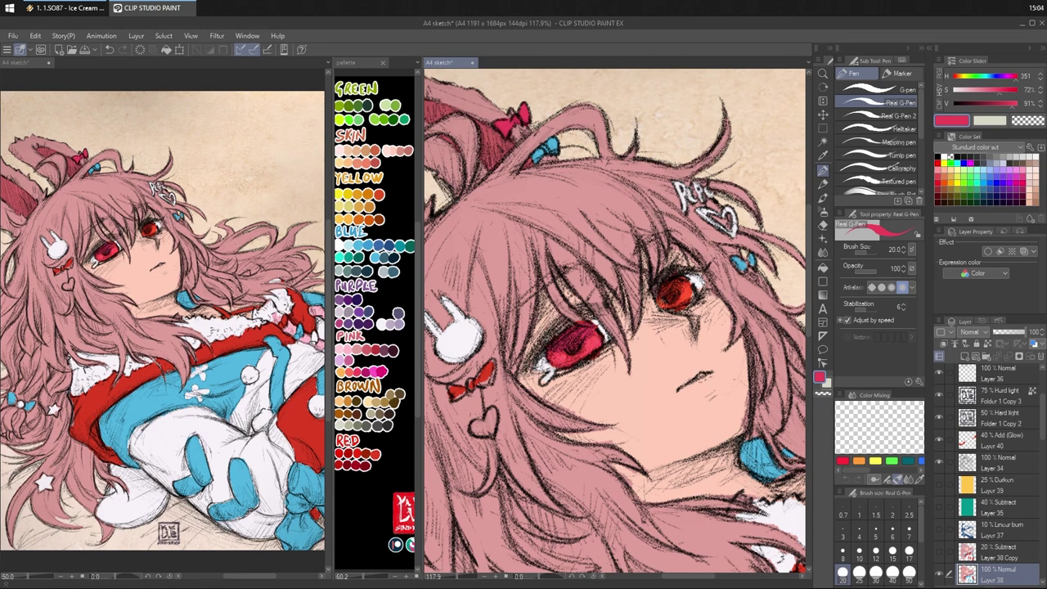
pyautogui.moveTo(668, 286)
pyautogui.mouseDown()
pyautogui.moveTo(657, 292)
pyautogui.moveTo(689, 286)
pyautogui.moveTo(692, 299)
pyautogui.mouseUp()
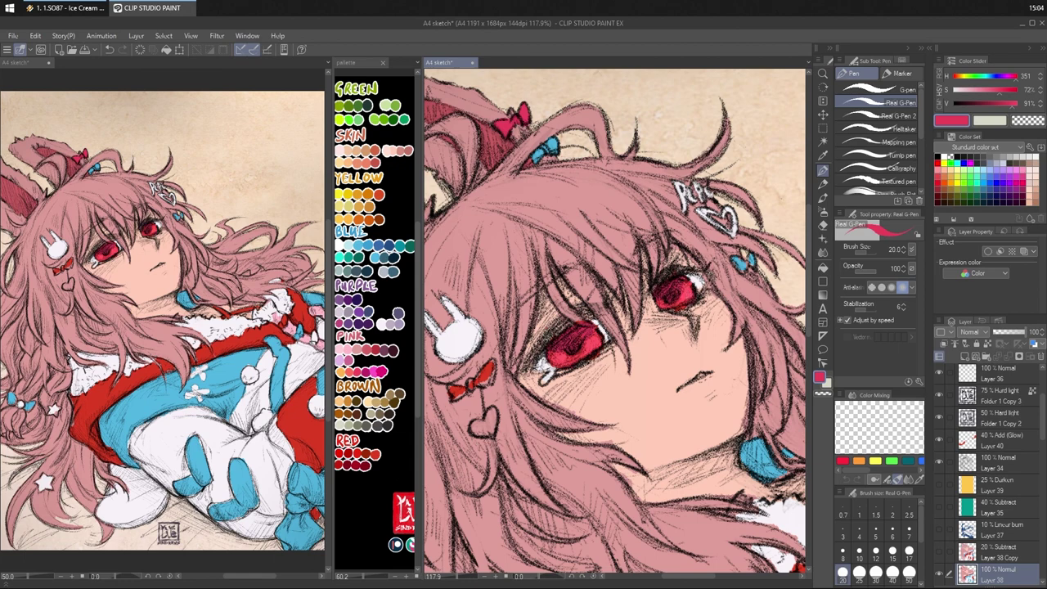
# - Clean up the skin and hair edges around the eyes with the sampled skin tone and hair pink
pyautogui.keyDown('alt'); pyautogui.click(633, 350); pyautogui.keyUp('alt')
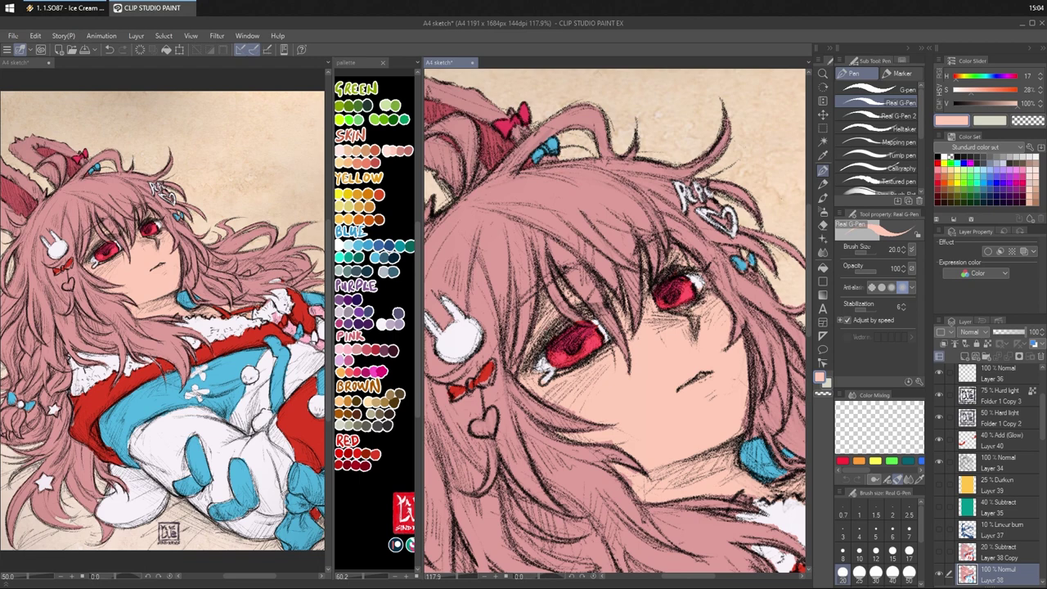
pyautogui.moveTo(701, 270); pyautogui.dragTo(725, 251)
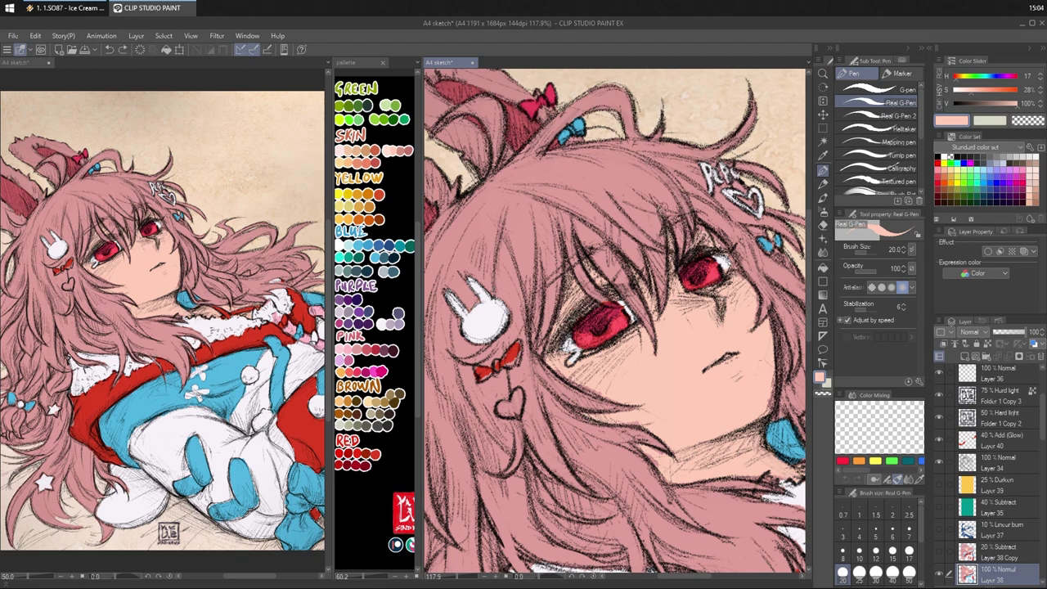
pyautogui.keyDown('alt'); pyautogui.click(658, 216); pyautogui.keyUp('alt')
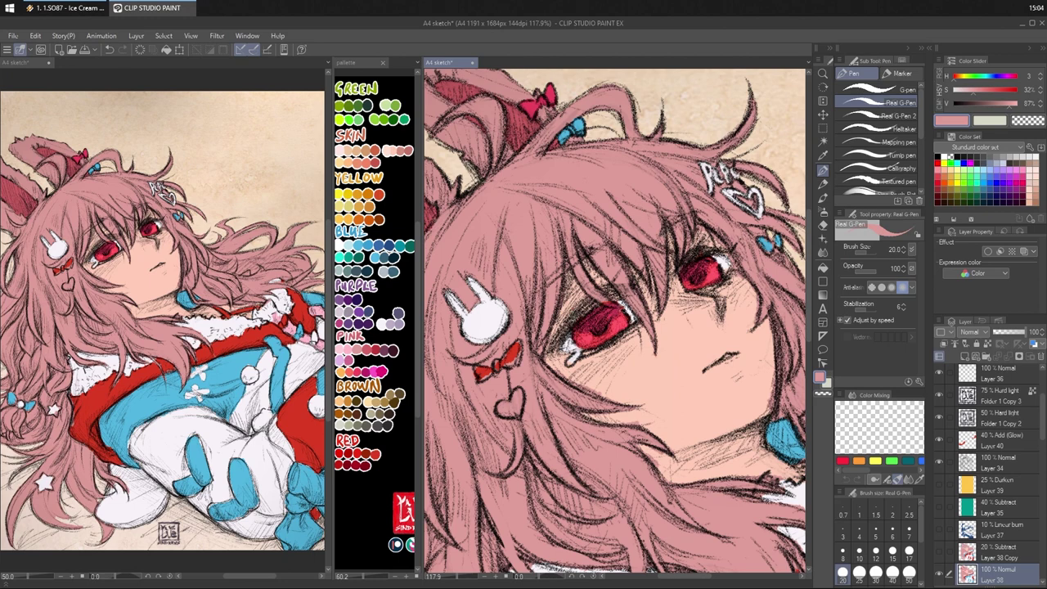
pyautogui.keyDown('alt'); pyautogui.click(629, 350); pyautogui.keyUp('alt')
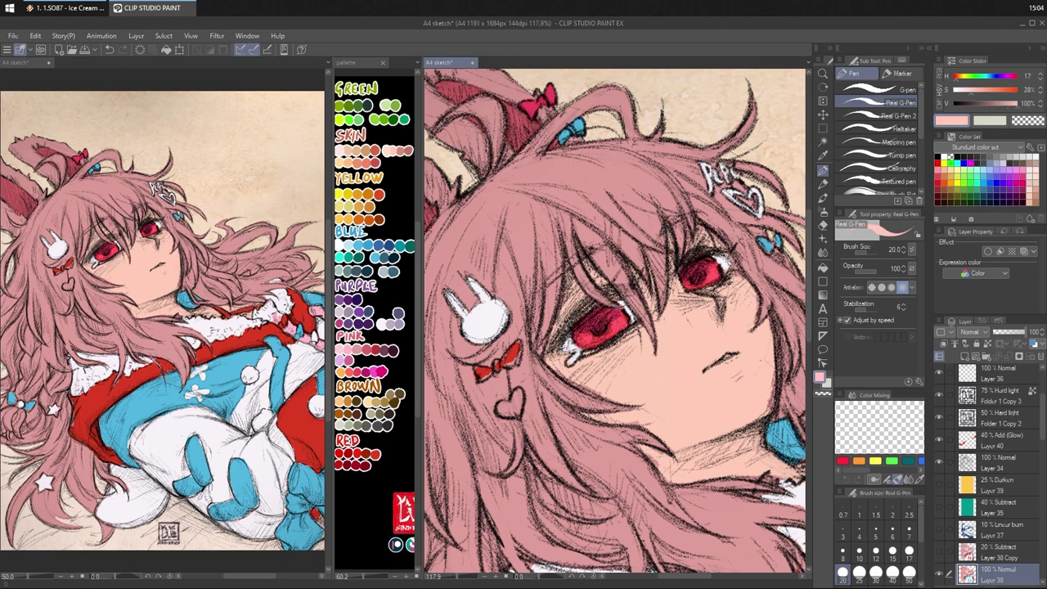
pyautogui.moveTo(694, 164); pyautogui.dragTo(699, 144)
# - Darken the upper eyelids with the palette's dark gray (H 336, S 6%, V 31%), and touch up around them with sampled white and skin tone
pyautogui.keyDown('alt'); pyautogui.click(382, 424); pyautogui.keyUp('alt')
pyautogui.keyDown('alt'); pyautogui.click(384, 424); pyautogui.keyUp('alt')
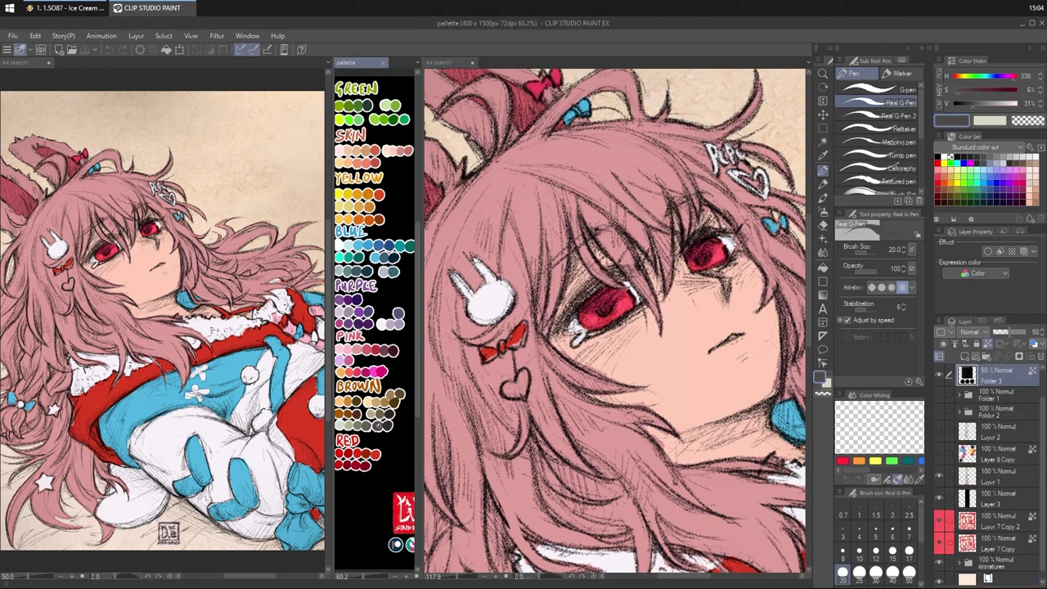
pyautogui.click(582, 305)
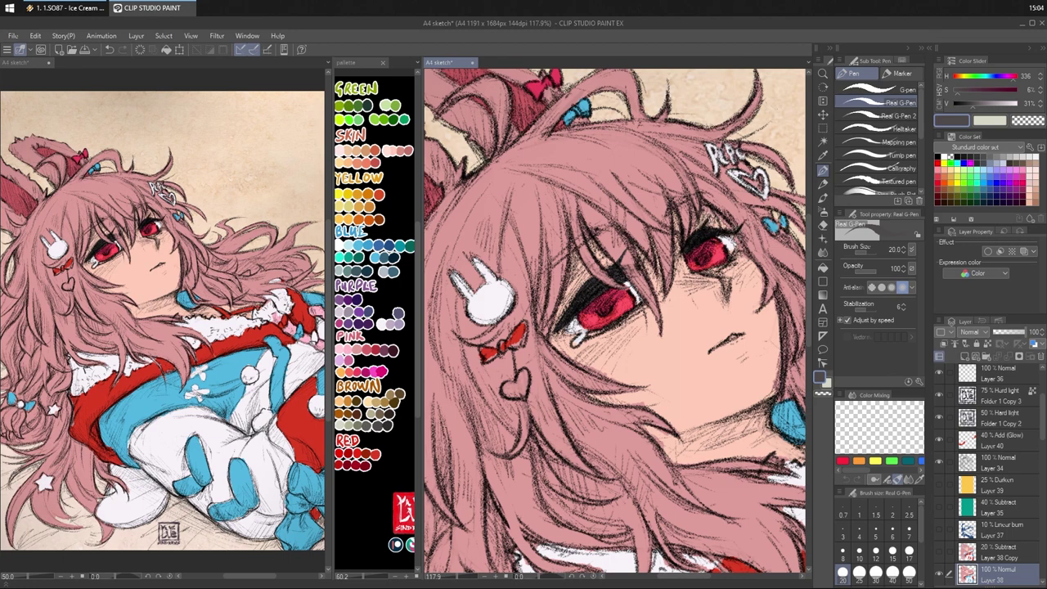
pyautogui.keyDown('alt'); pyautogui.click(734, 246); pyautogui.keyUp('alt')
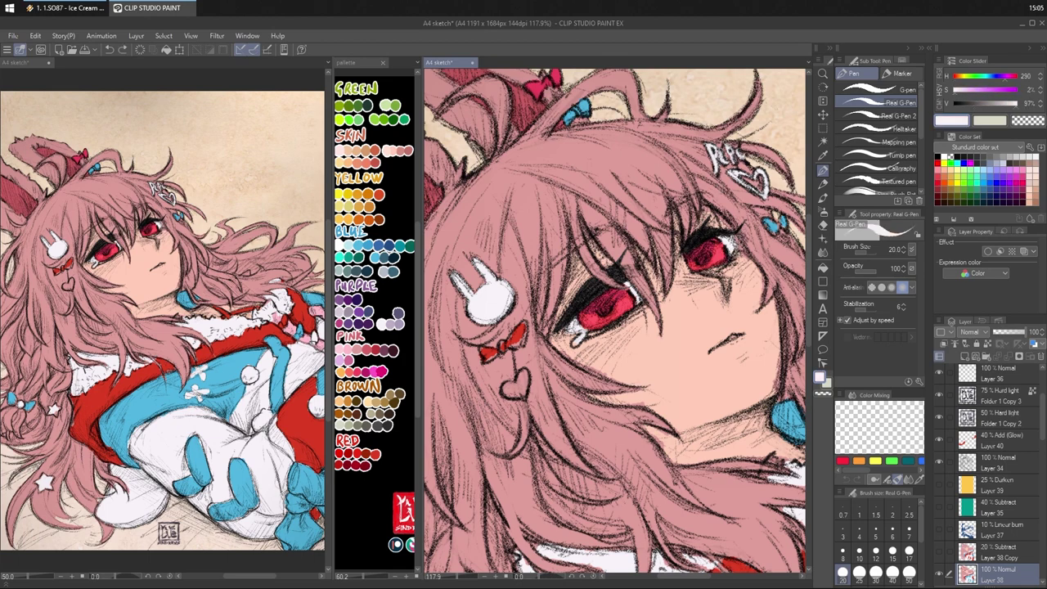
pyautogui.keyDown('alt'); pyautogui.click(754, 306); pyautogui.keyUp('alt')
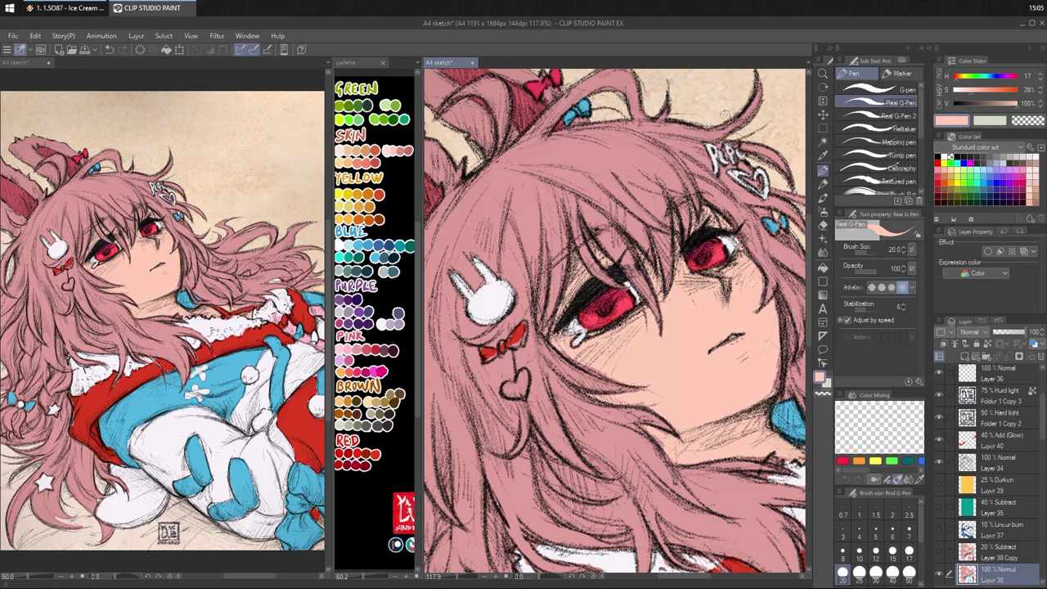
pyautogui.moveTo(758, 300); pyautogui.dragTo(748, 301)
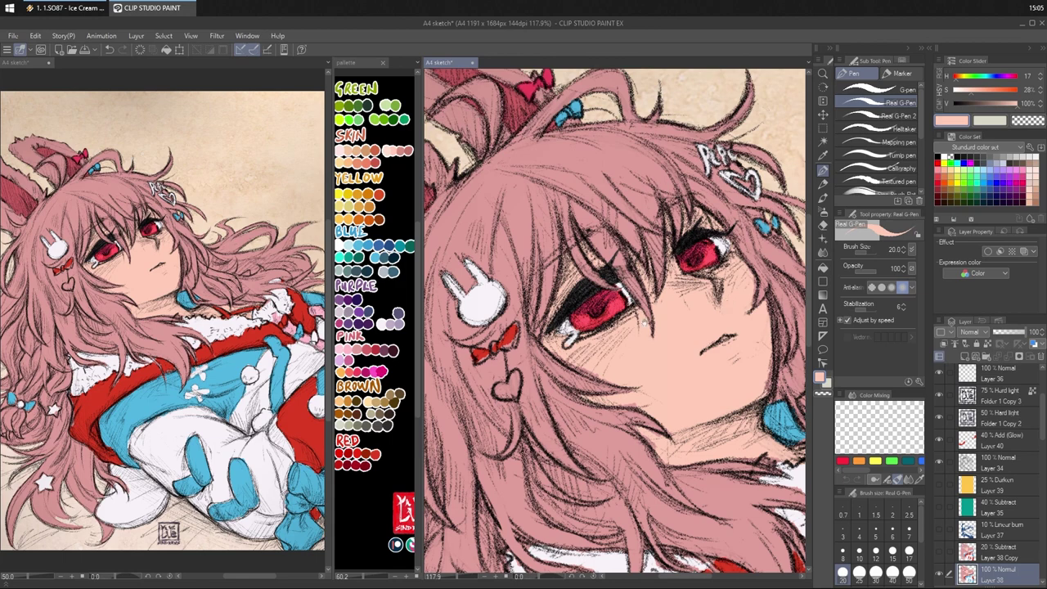
# - Recolor the bow below the bunny clip with the ear bow's pinkish red, and sample the hair pink for its edges
pyautogui.moveTo(646, 323); pyautogui.dragTo(670, 302)
pyautogui.moveTo(659, 146); pyautogui.dragTo(693, 244)
pyautogui.keyDown('alt'); pyautogui.click(589, 162); pyautogui.keyUp('alt')
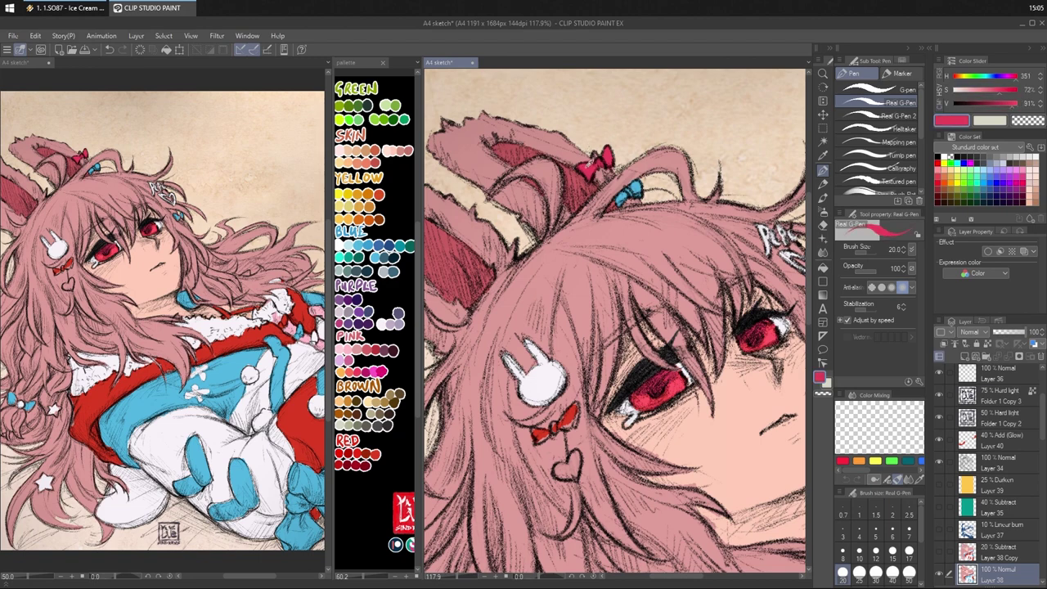
pyautogui.moveTo(554, 445)
pyautogui.mouseDown()
pyautogui.moveTo(540, 330)
pyautogui.moveTo(525, 325)
pyautogui.moveTo(566, 283)
pyautogui.moveTo(557, 314)
pyautogui.mouseUp()
pyautogui.keyDown('alt'); pyautogui.click(570, 317); pyautogui.keyUp('alt')
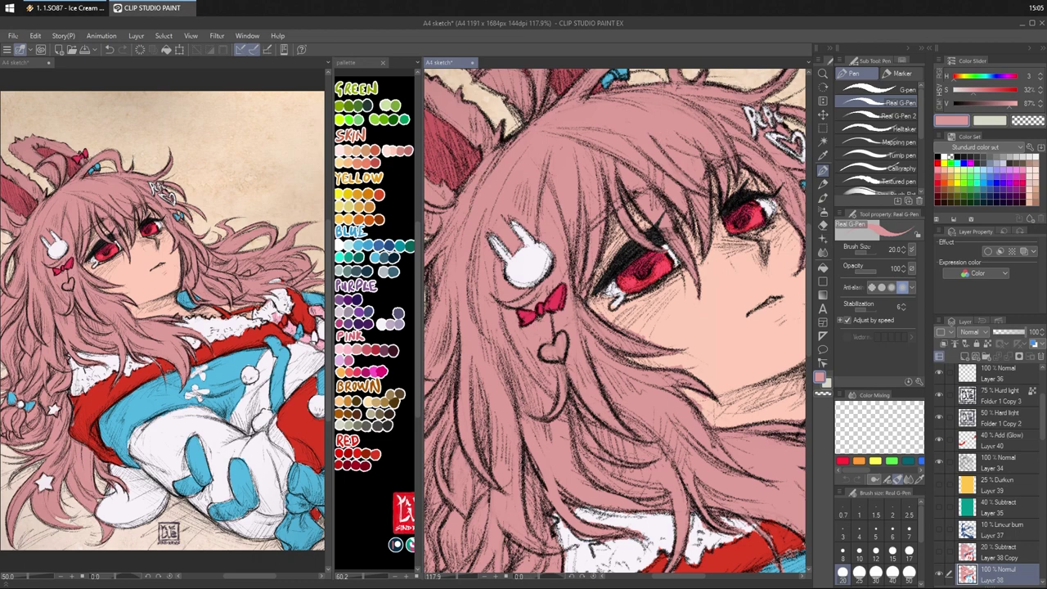
# - Try coloring the heart charm below the bow in the bunny clip's white and in the palette's pale purple (H 307, S 7%, V 85%)
pyautogui.moveTo(640, 296); pyautogui.dragTo(630, 312)
pyautogui.keyDown('alt'); pyautogui.click(527, 276); pyautogui.keyUp('alt')
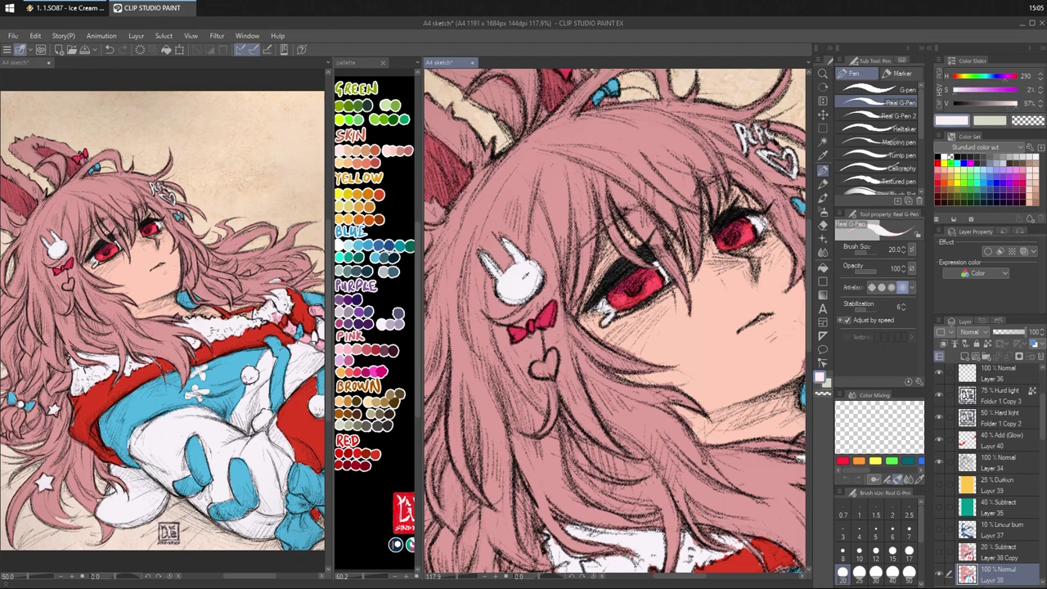
pyautogui.moveTo(539, 369); pyautogui.dragTo(553, 363)
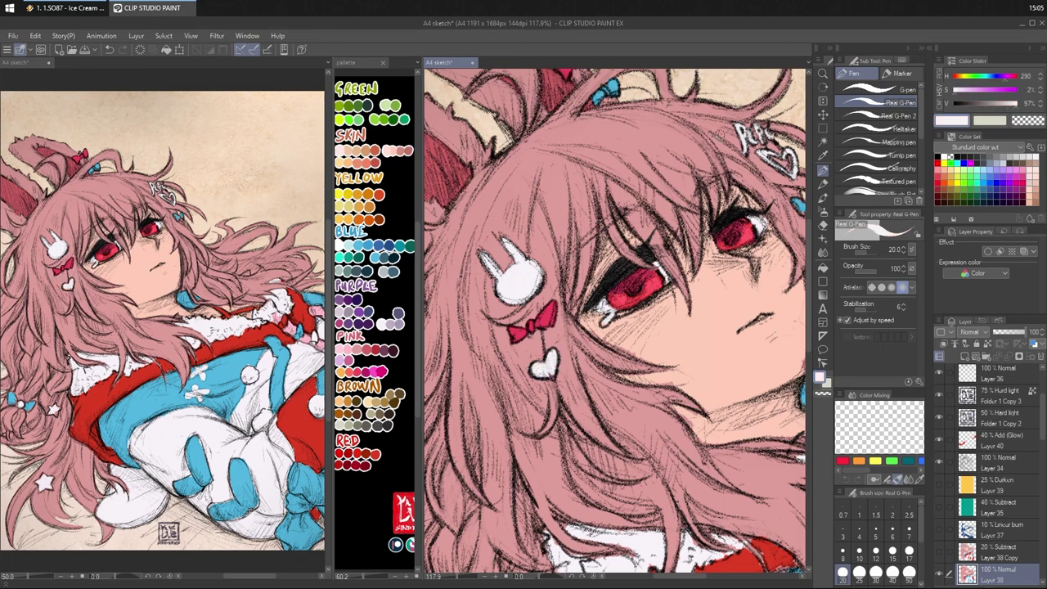
pyautogui.keyDown('alt'); pyautogui.click(392, 325); pyautogui.keyUp('alt')
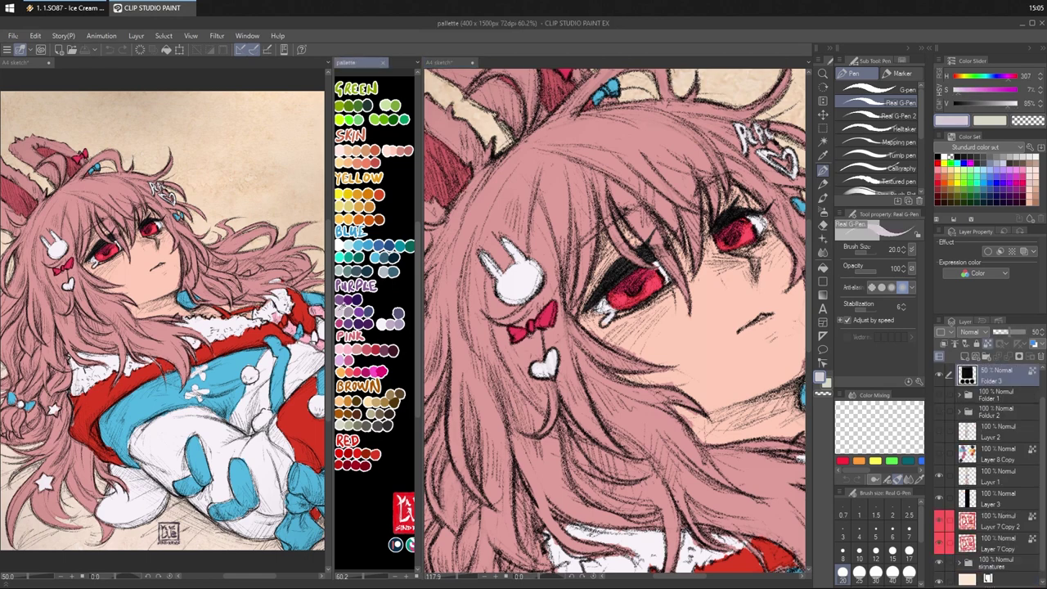
pyautogui.moveTo(552, 368)
pyautogui.mouseDown()
pyautogui.moveTo(552, 356)
pyautogui.moveTo(547, 372)
pyautogui.mouseUp()
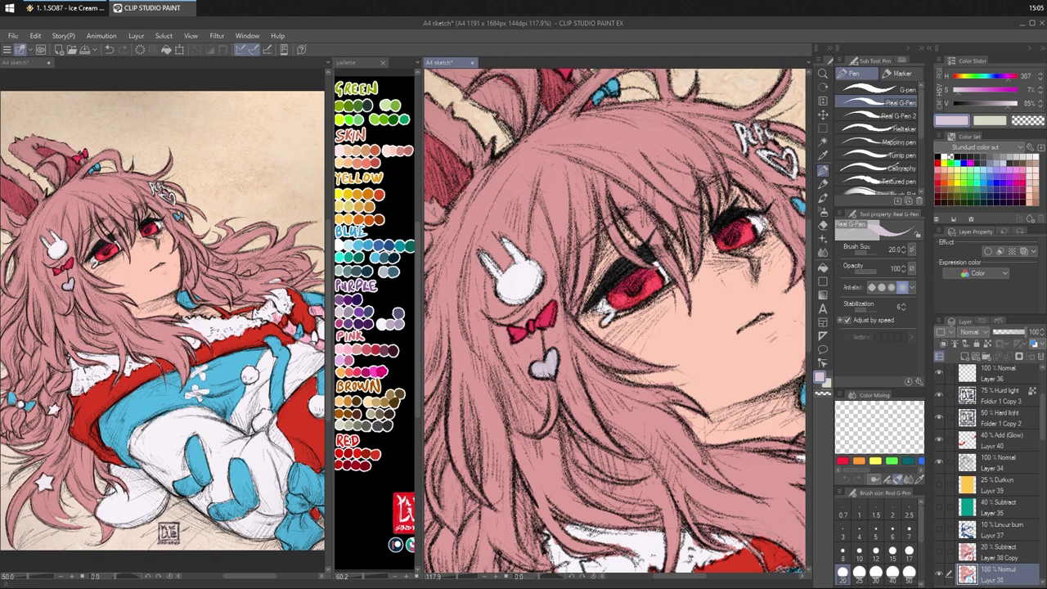
# - Color the heart charm and the bunny clip with the palette's light pink (H 347, S 19%, V 100%), using Fill for the bunny
pyautogui.rightClick(342, 350)
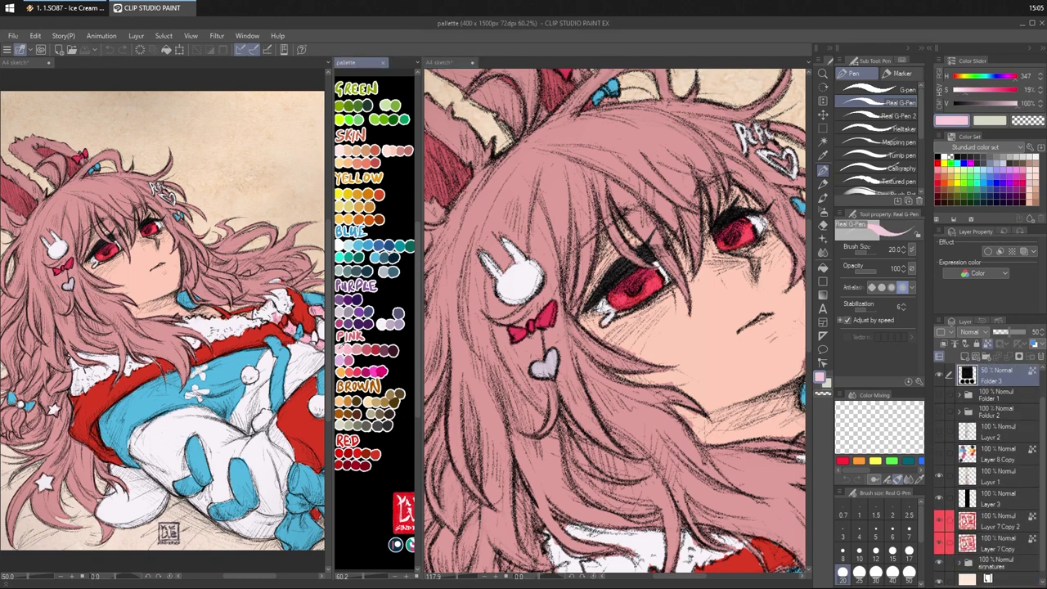
pyautogui.click(550, 369)
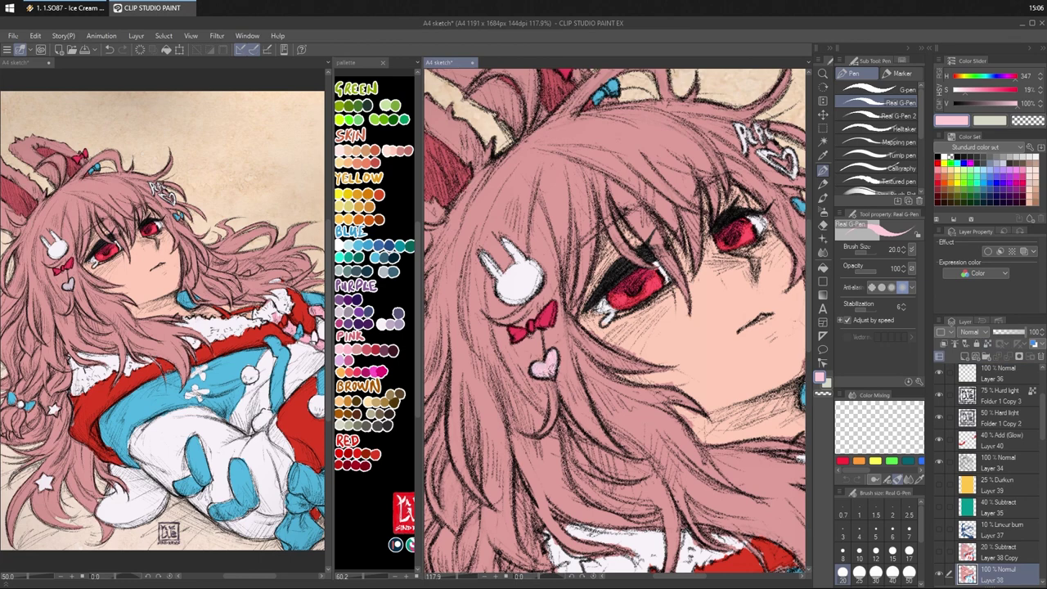
pyautogui.click(823, 267)
pyautogui.click(530, 281)
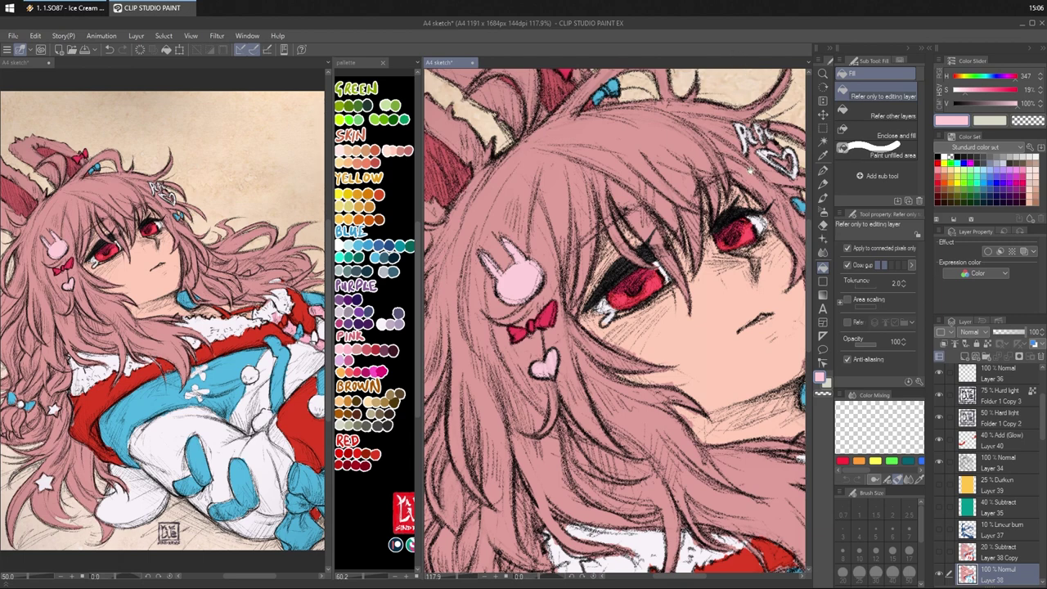
# - Fill the "PiPi" lettering and the heart hairpin outline with the same light pink
pyautogui.moveTo(751, 170); pyautogui.dragTo(687, 213)
pyautogui.click(680, 179)
pyautogui.click(702, 176)
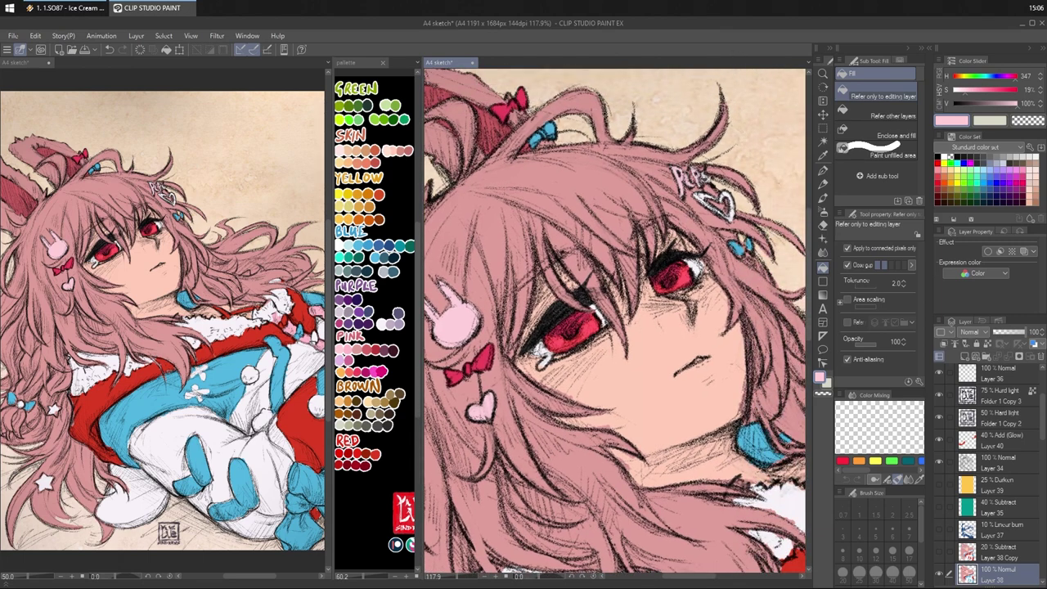
pyautogui.click(707, 196)
pyautogui.click(725, 208)
pyautogui.moveTo(699, 208); pyautogui.dragTo(693, 164)
# - Fill the whites of both eyes and the tear with the light pink, comparing the result by undoing and redoing the fills
pyautogui.click(691, 221)
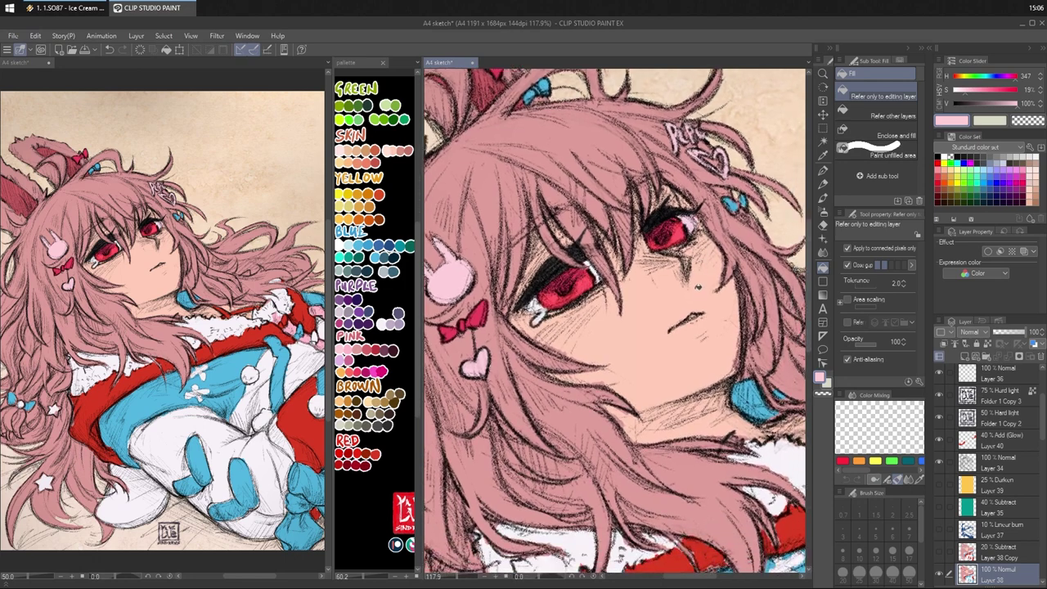
pyautogui.click(597, 275)
pyautogui.click(539, 303)
pyautogui.hotkey('ctrl', 'z')
pyautogui.hotkey('ctrl', 'z')
pyautogui.hotkey('ctrl', 'z')
pyautogui.hotkey('ctrl', 'y')
pyautogui.hotkey('ctrl', 'y')
pyautogui.hotkey('ctrl', 'y')
# - Paint light pink highlights in both eyes with the Real G-Pen
pyautogui.press('p')
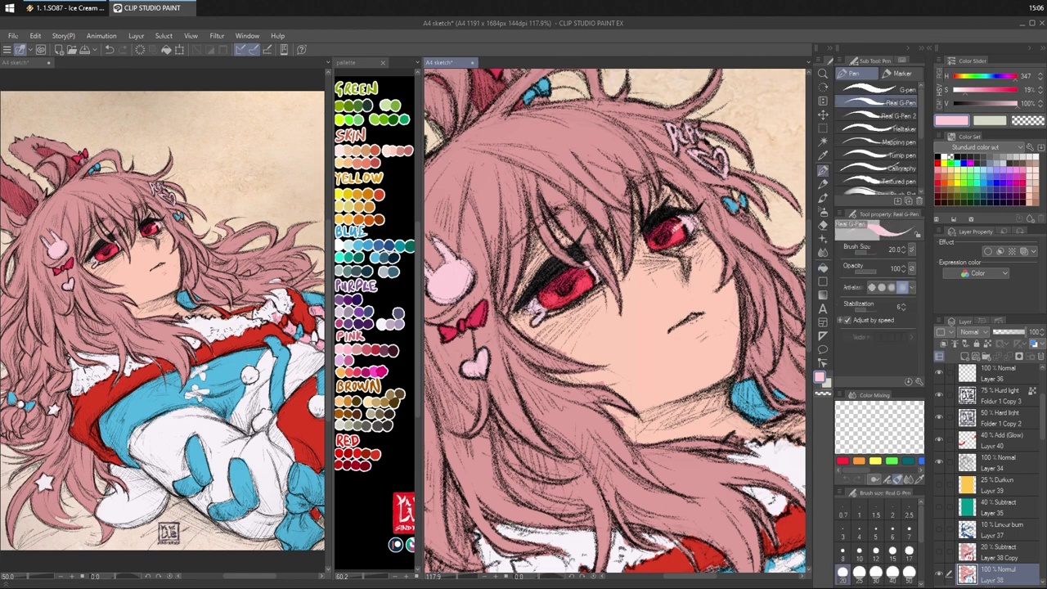
pyautogui.moveTo(595, 264); pyautogui.dragTo(579, 276)
pyautogui.moveTo(713, 272); pyautogui.dragTo(720, 251)
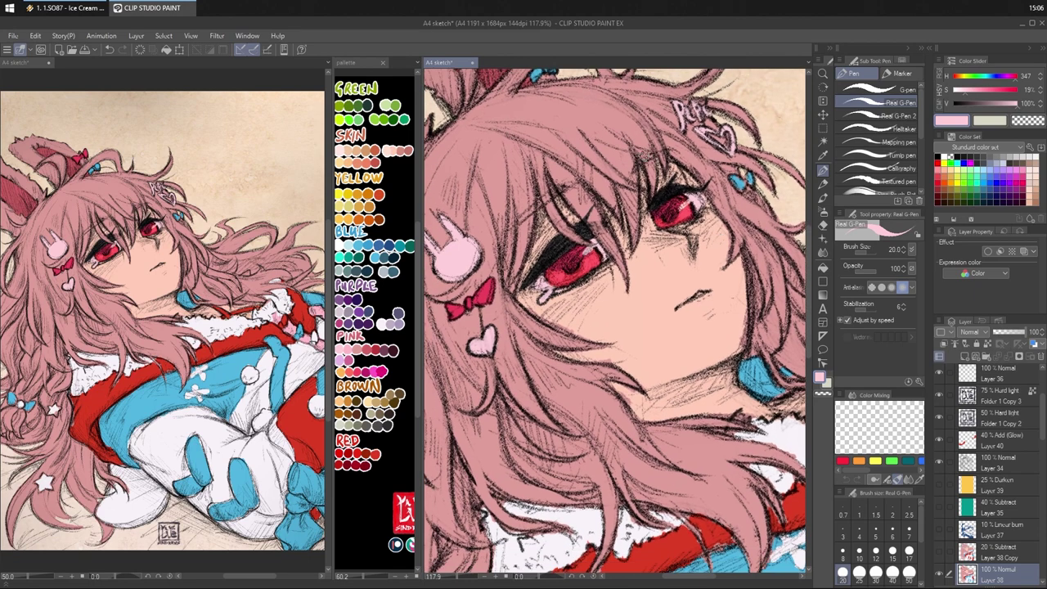
pyautogui.moveTo(711, 151)
pyautogui.mouseDown()
pyautogui.moveTo(703, 210)
pyautogui.moveTo(713, 236)
pyautogui.mouseUp()
# - Touch up the lettered hairpin with the ear bow's pinkish red and the small bow below it with sampled blue, using transparent color for corrections
pyautogui.keyDown('alt'); pyautogui.click(508, 128); pyautogui.keyUp('alt')
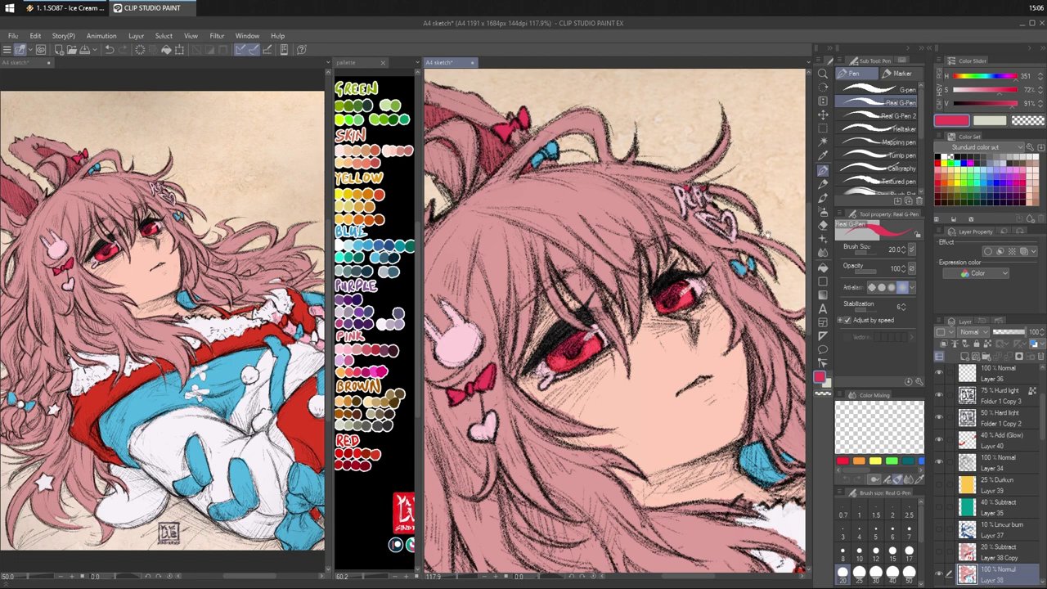
pyautogui.moveTo(768, 235); pyautogui.dragTo(752, 208)
pyautogui.keyDown('alt'); pyautogui.click(731, 241); pyautogui.keyUp('alt')
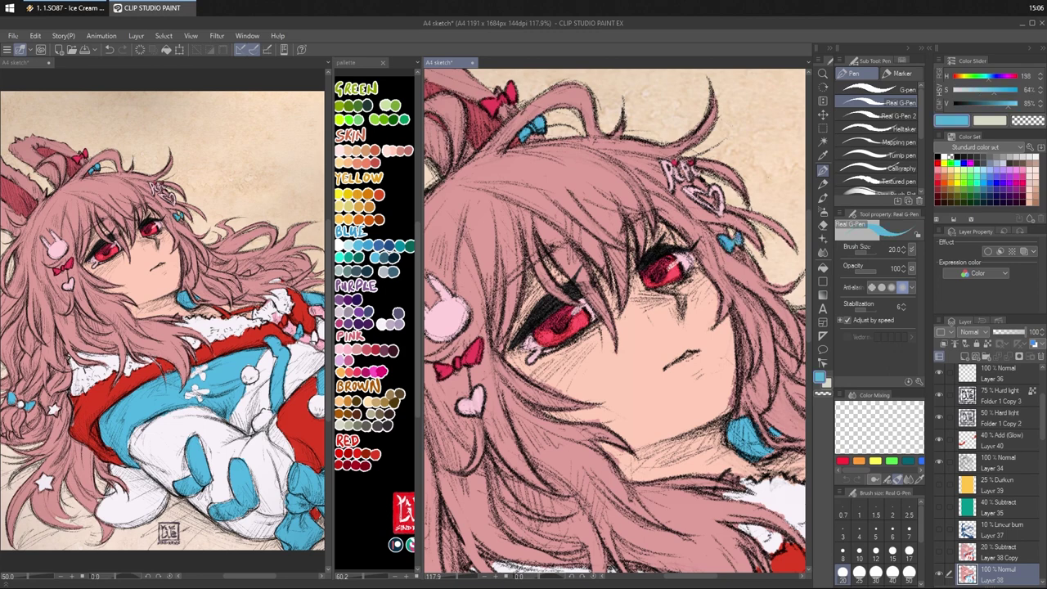
pyautogui.press('c')
pyautogui.moveTo(770, 231); pyautogui.dragTo(759, 206)
pyautogui.moveTo(774, 260); pyautogui.dragTo(752, 165)
# - Lower the blue brush color's value to 82% and retouch the blue ornament beside the neck
pyautogui.click(993, 104)
pyautogui.moveTo(993, 103); pyautogui.dragTo(1006, 104)
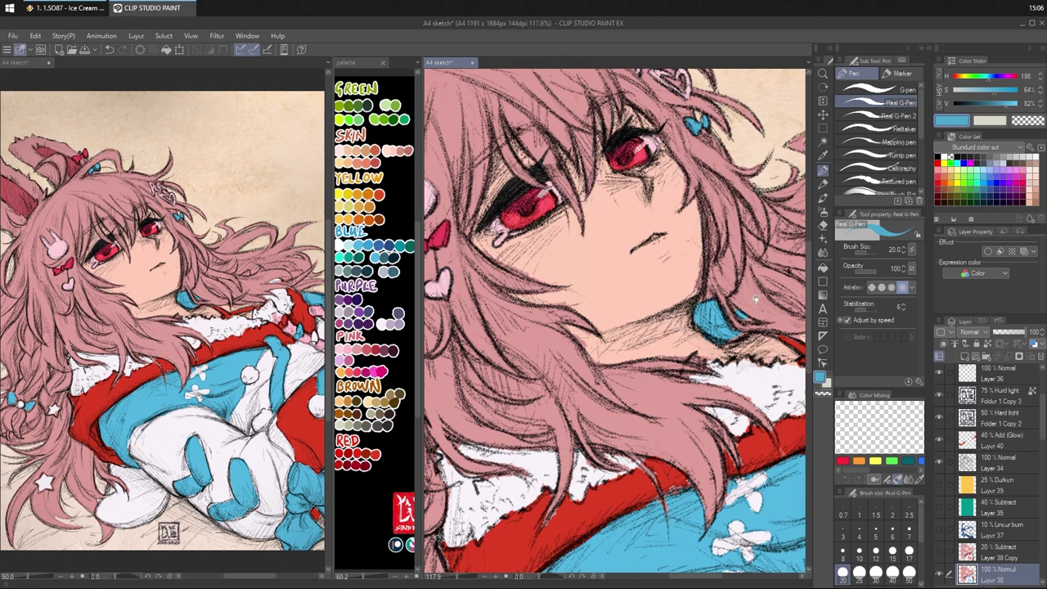
pyautogui.moveTo(755, 299)
pyautogui.mouseDown()
pyautogui.moveTo(724, 239)
pyautogui.moveTo(674, 263)
pyautogui.moveTo(688, 281)
pyautogui.moveTo(713, 275)
pyautogui.mouseUp()
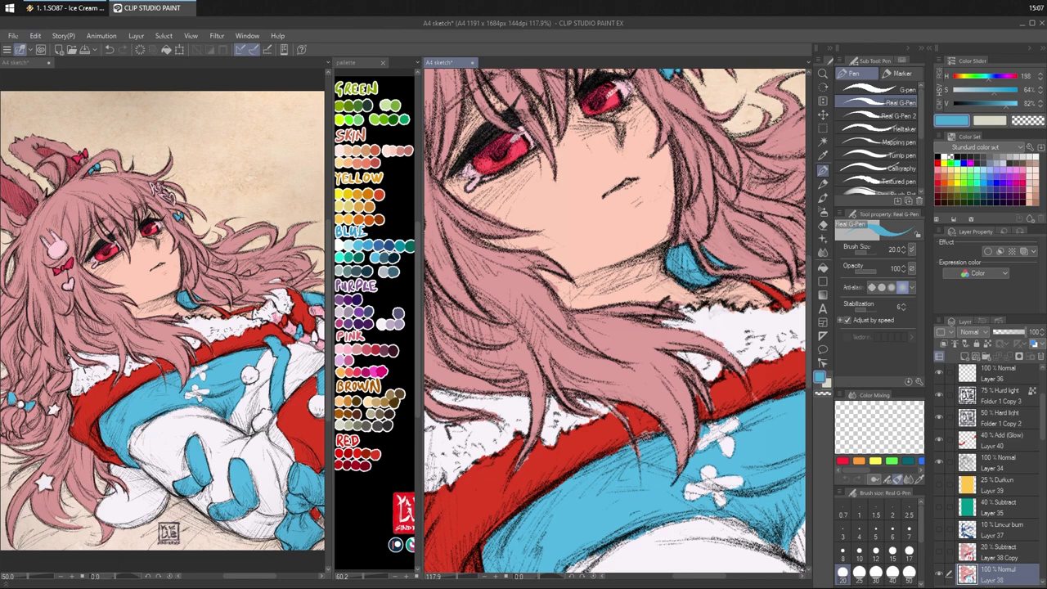
pyautogui.moveTo(752, 186)
pyautogui.mouseDown()
pyautogui.moveTo(738, 198)
pyautogui.moveTo(798, 176)
pyautogui.mouseUp()
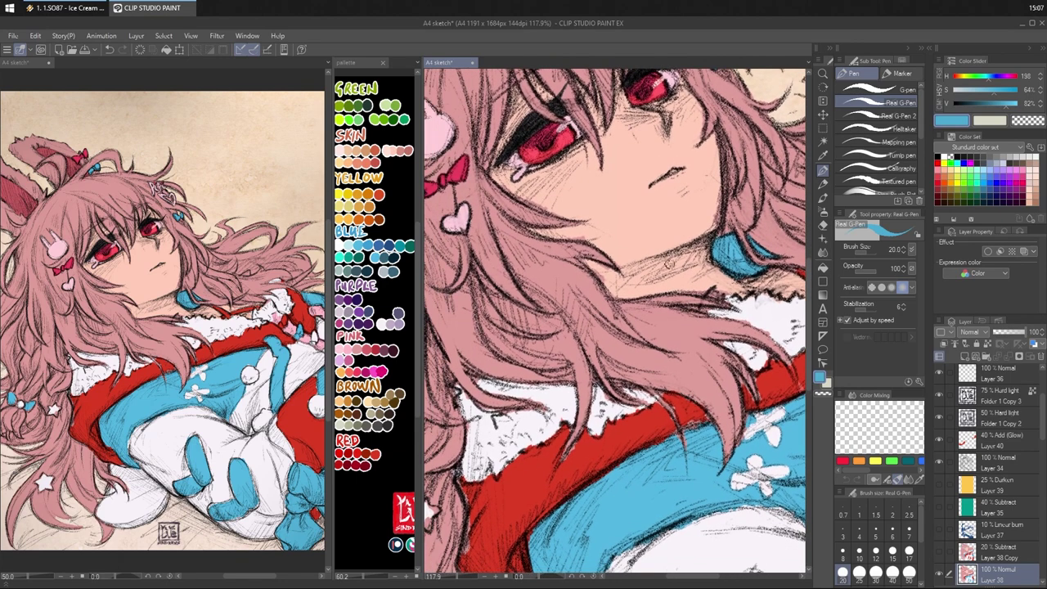
# - Touch up the skin along the face, chin and neck with the sampled skin tone (H 17, S 28%, V 100%)
pyautogui.keyDown('alt'); pyautogui.click(643, 205); pyautogui.keyUp('alt')
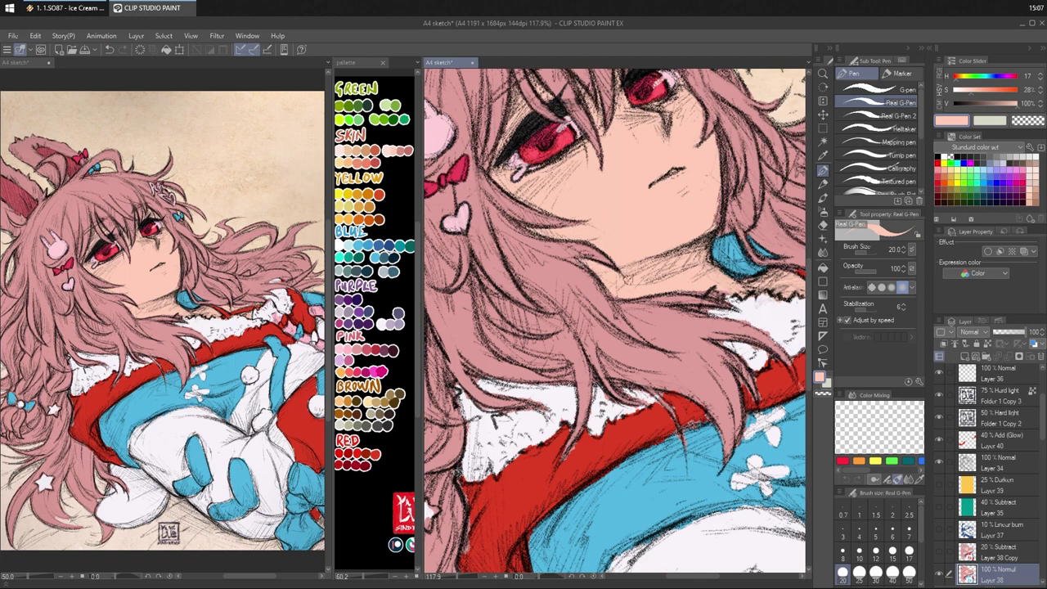
pyautogui.moveTo(733, 190); pyautogui.dragTo(660, 251)
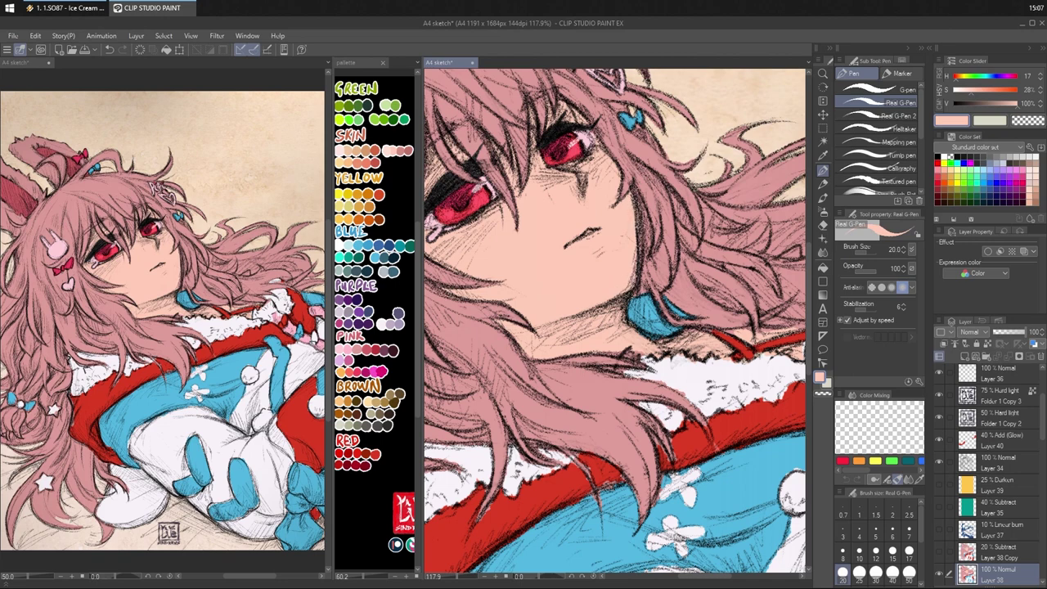
pyautogui.moveTo(631, 294); pyautogui.dragTo(666, 241)
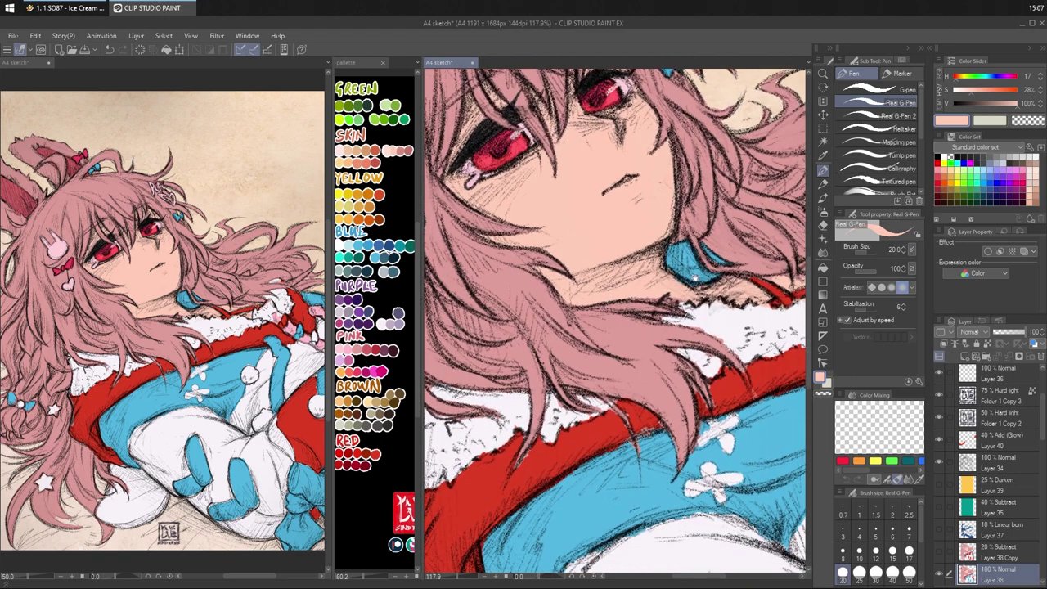
pyautogui.moveTo(695, 279); pyautogui.dragTo(685, 233)
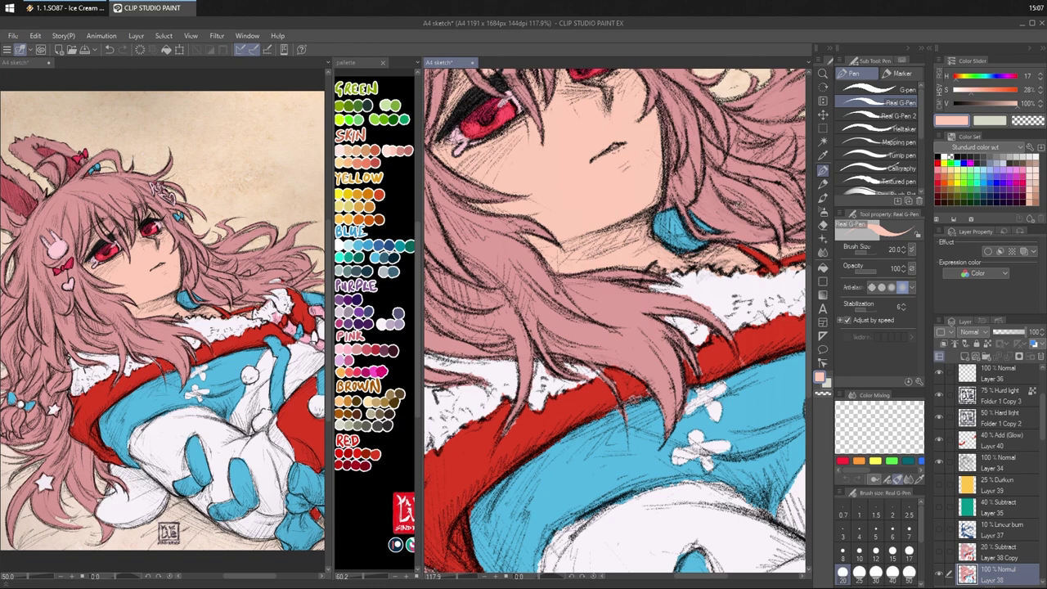
pyautogui.moveTo(755, 250); pyautogui.dragTo(725, 255)
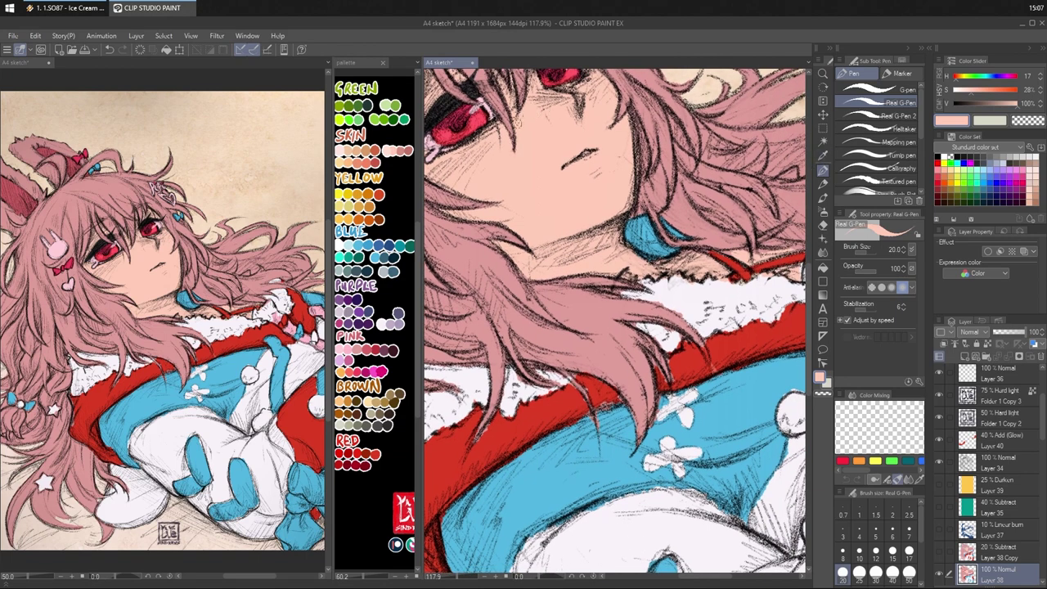
# - Sample a light pink from the palette file and lighten it to H 347, S 12%, V 99%
pyautogui.moveTo(521, 218); pyautogui.dragTo(535, 216)
pyautogui.keyDown('alt'); pyautogui.click(344, 347); pyautogui.keyUp('alt')
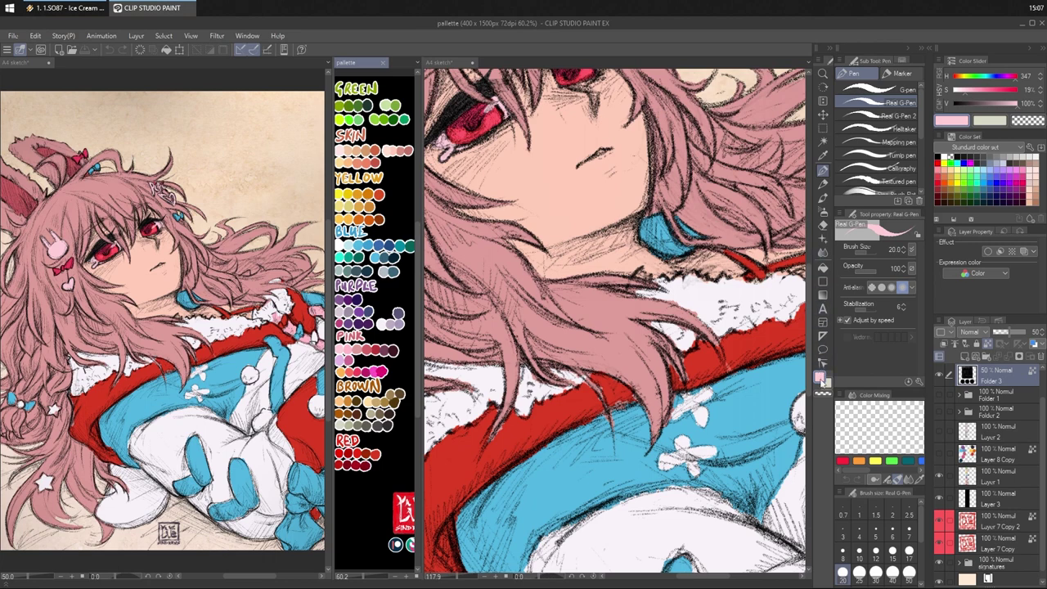
pyautogui.click(819, 377)
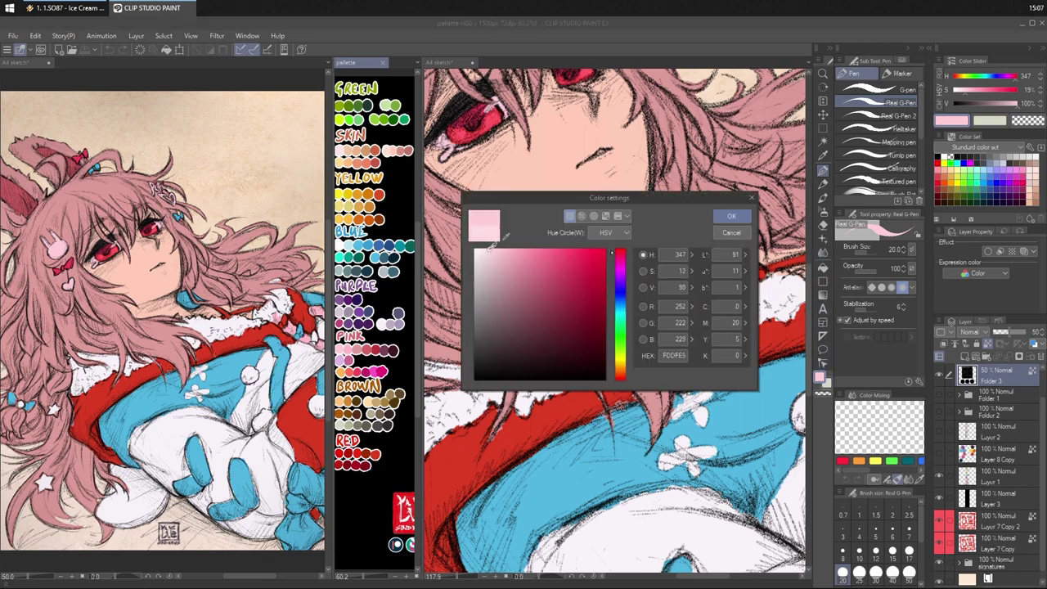
pyautogui.click(732, 216)
pyautogui.click(660, 177)
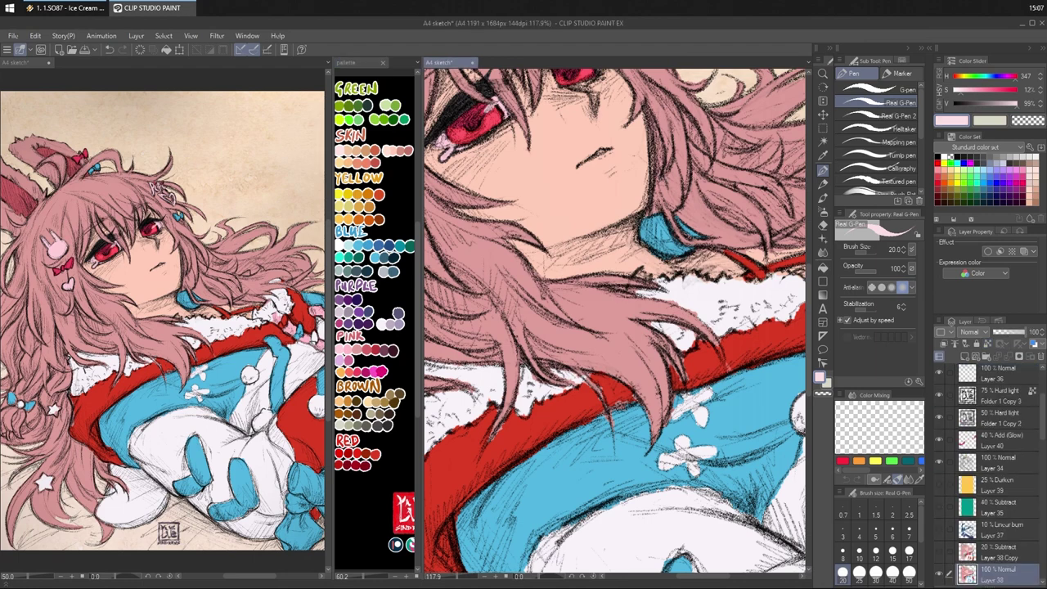
# - Fill the tear below the eye and the heart and rabbit hairpins with the pale pink
pyautogui.moveTo(755, 182); pyautogui.dragTo(795, 227)
pyautogui.click(823, 269)
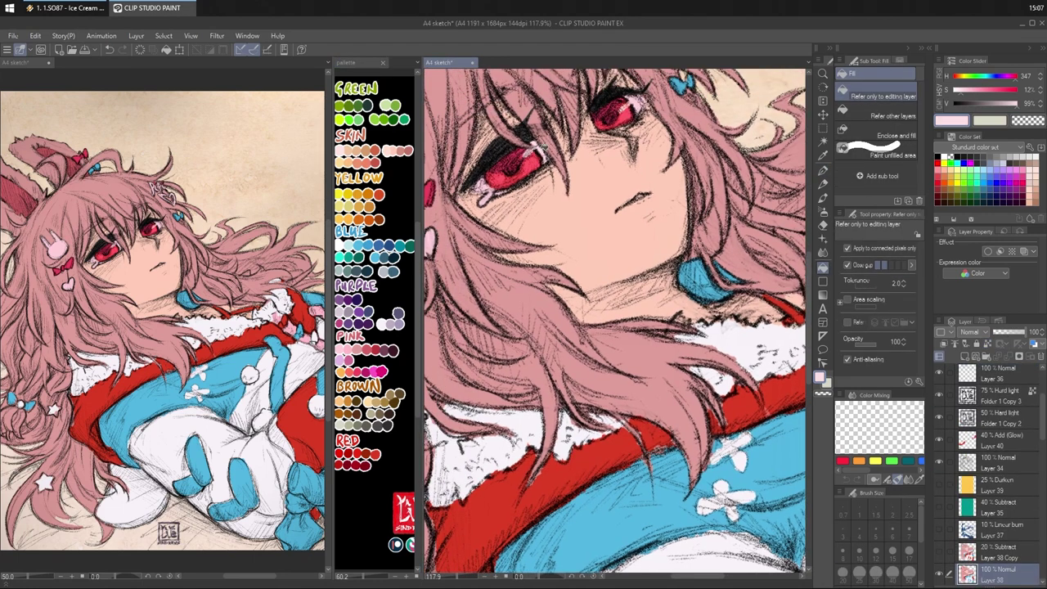
pyautogui.click(487, 188)
pyautogui.moveTo(675, 97); pyautogui.dragTo(805, 105)
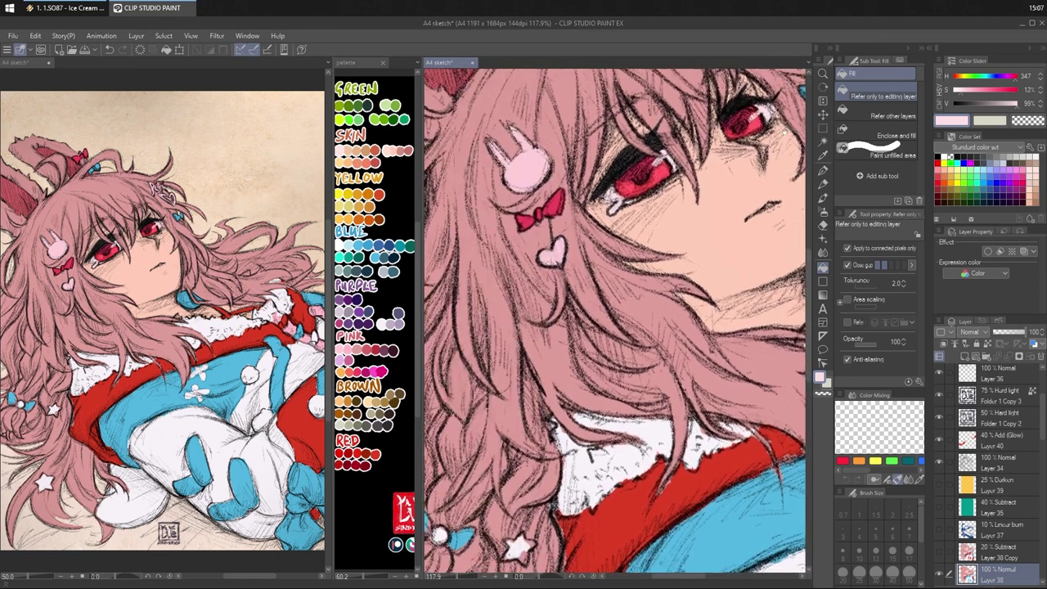
pyautogui.click(554, 253)
pyautogui.click(527, 172)
# - Fill the collar fur below the neck with the pale pink sampled from the eye highlight (H 348, S 11%, V 99%)
pyautogui.moveTo(725, 203); pyautogui.dragTo(548, 314)
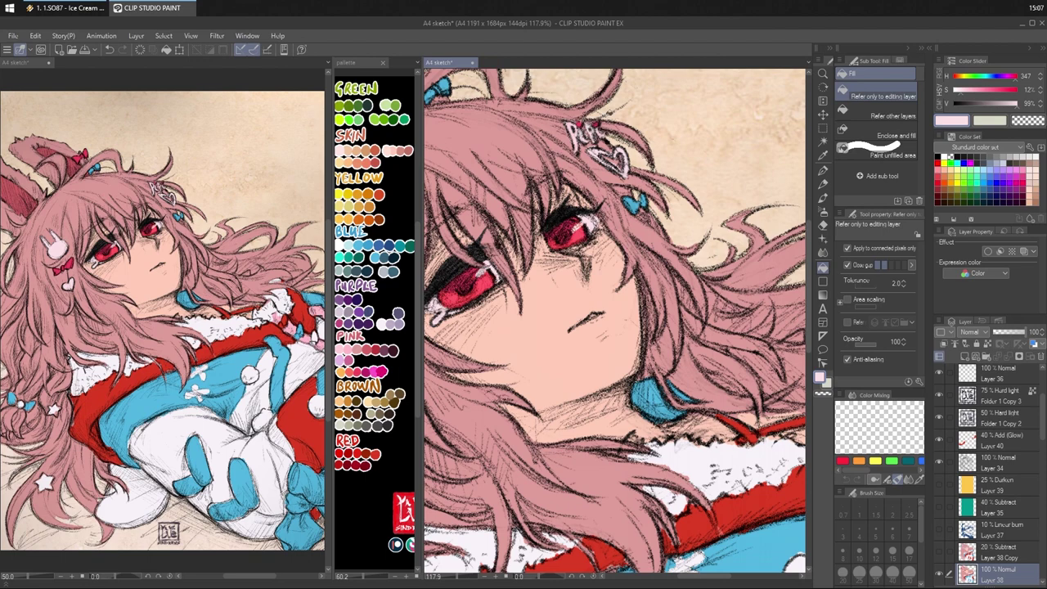
pyautogui.moveTo(685, 207); pyautogui.dragTo(700, 240)
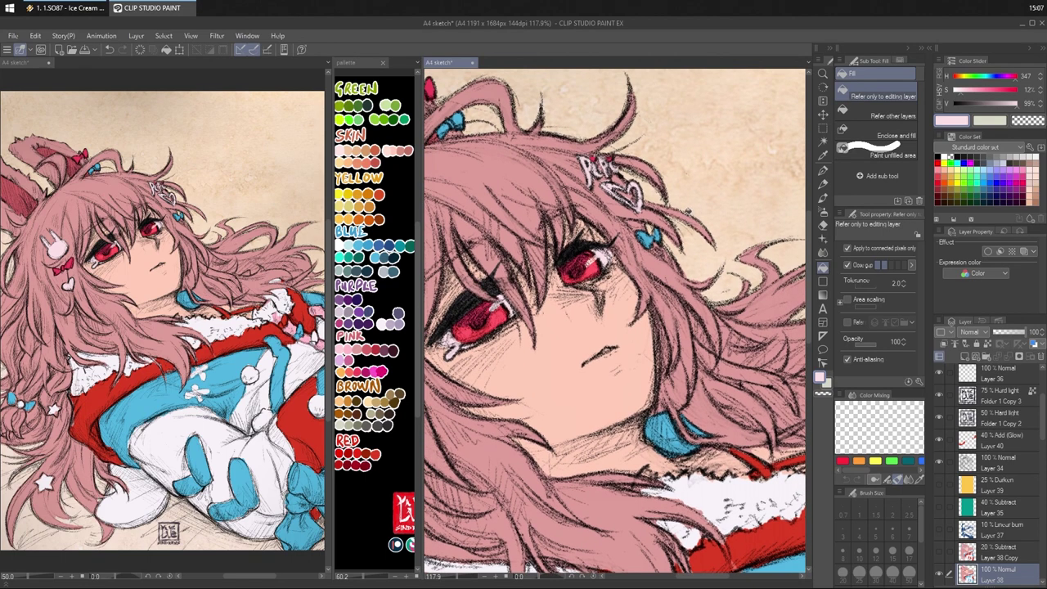
pyautogui.keyDown('alt'); pyautogui.click(562, 155); pyautogui.keyUp('alt')
pyautogui.press('p')
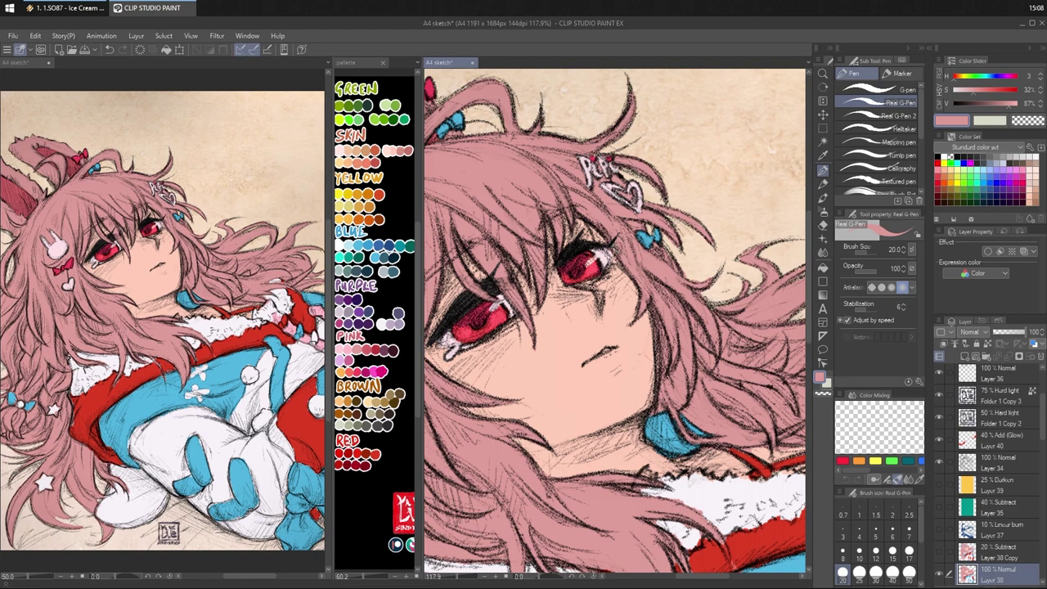
pyautogui.keyDown('alt'); pyautogui.click(607, 256); pyautogui.keyUp('alt')
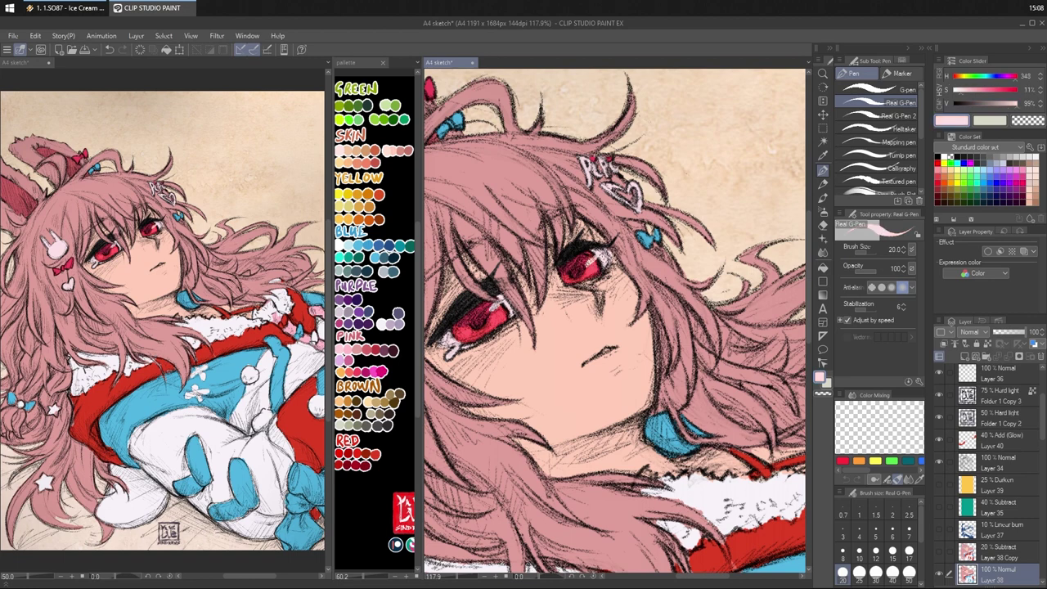
pyautogui.scroll(-3, 671, 245)
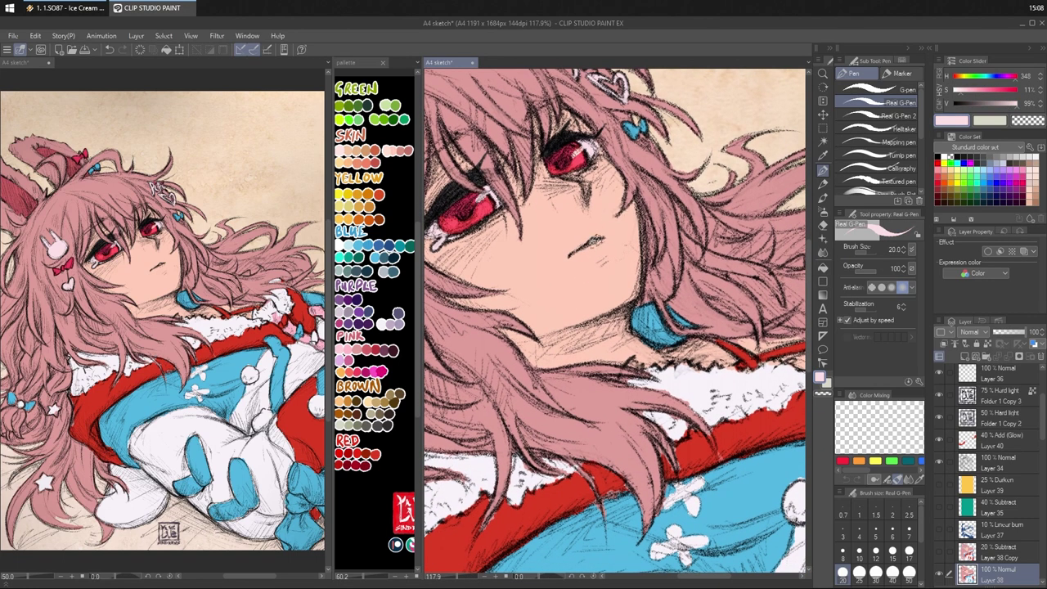
pyautogui.scroll(-4, 675, 243)
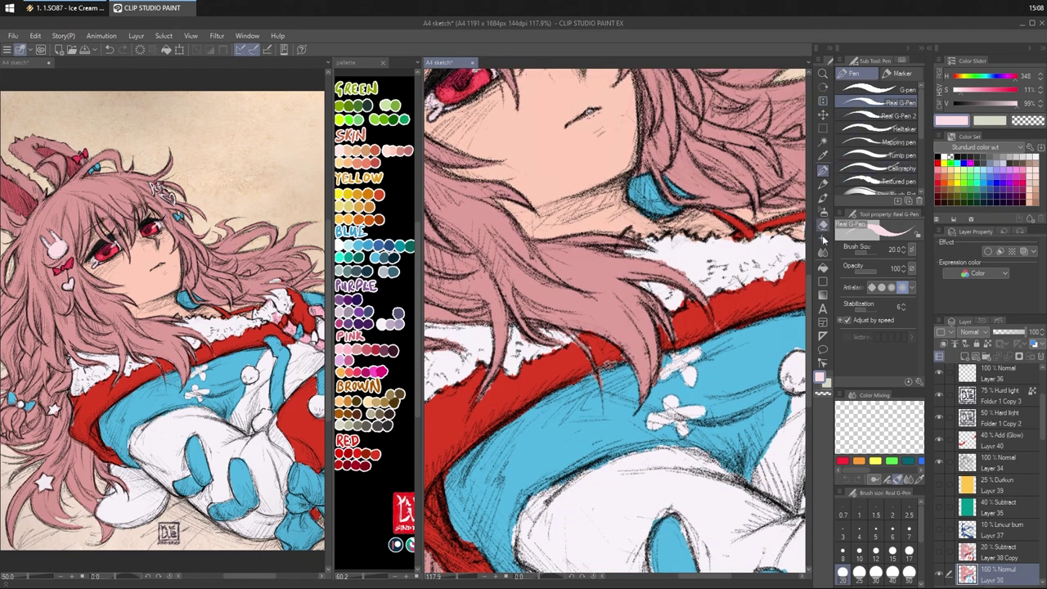
pyautogui.click(823, 267)
pyautogui.click(720, 262)
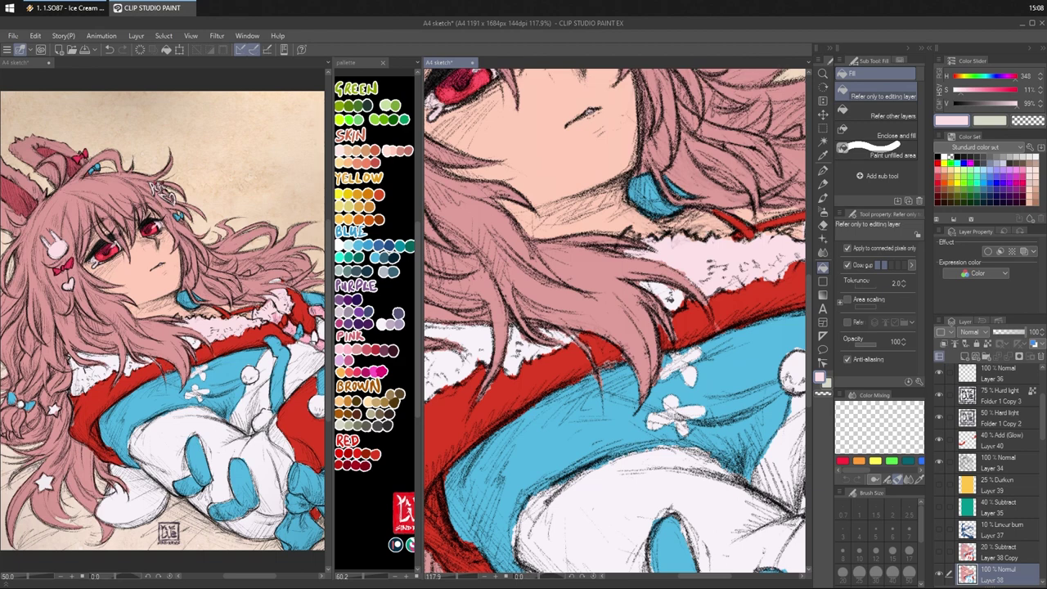
pyautogui.click(667, 294)
# - Paint the remaining white patches along the collar fur and the shoulder's fur trim pale pink with the Real G-Pen
pyautogui.press('p')
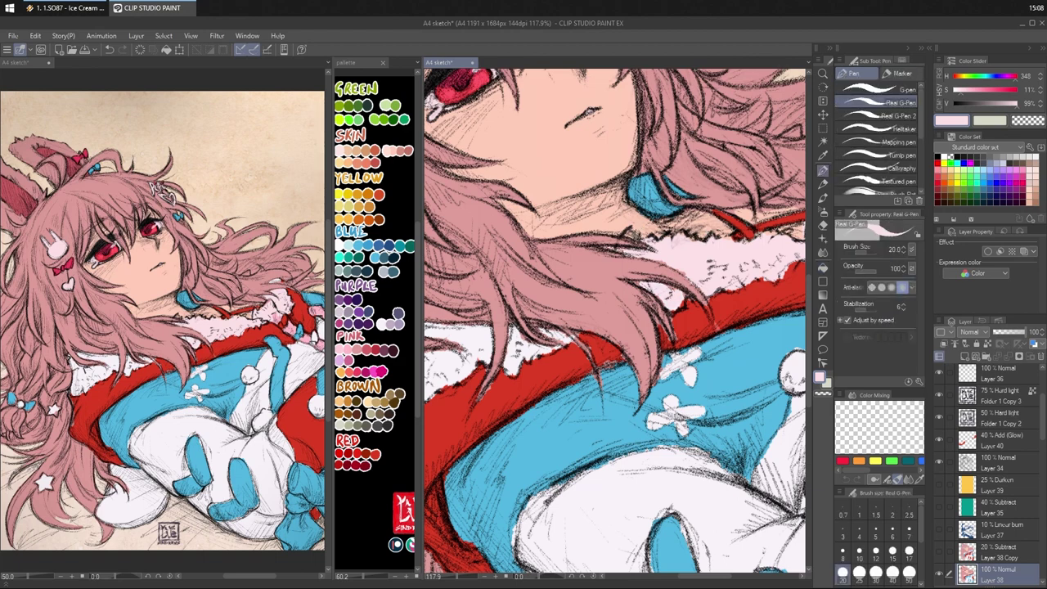
pyautogui.moveTo(654, 245); pyautogui.dragTo(657, 253)
pyautogui.moveTo(697, 219); pyautogui.dragTo(705, 246)
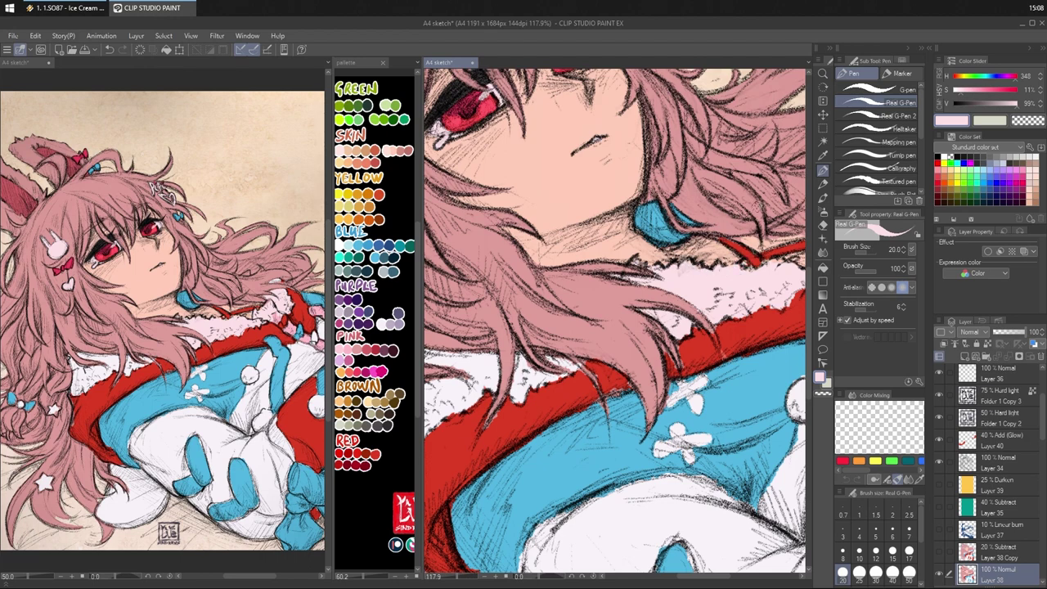
pyautogui.moveTo(775, 258); pyautogui.dragTo(648, 283)
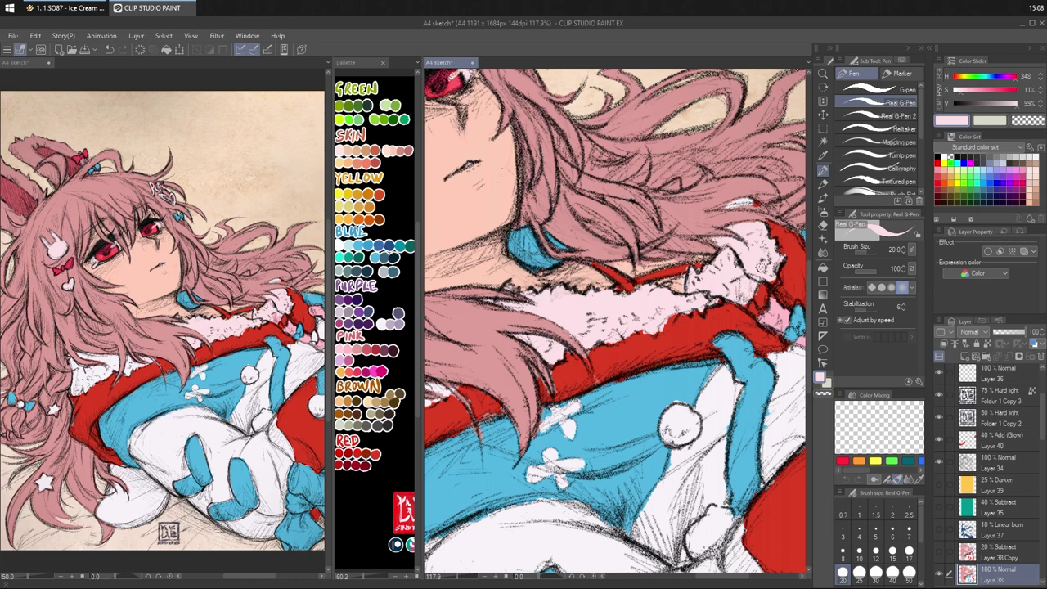
pyautogui.moveTo(751, 209); pyautogui.dragTo(693, 221)
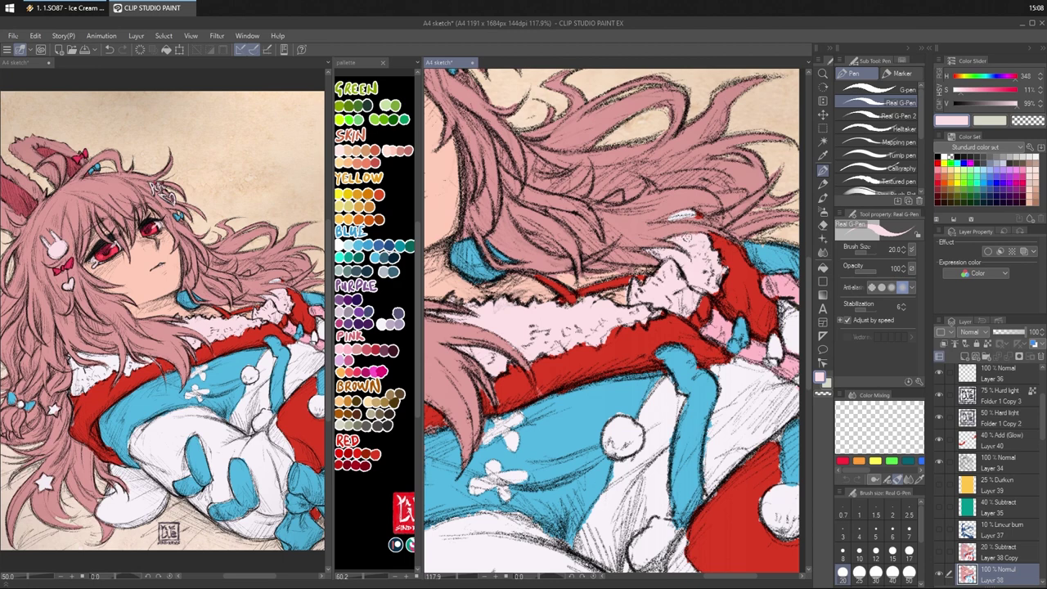
# - Touch up the area where hair, neck and shoulder fur meet, using sampled hair pink, skin tone (H 17, S 28%, V 100%) and pale pink
pyautogui.keyDown('alt'); pyautogui.click(691, 237); pyautogui.keyUp('alt')
pyautogui.keyDown('alt'); pyautogui.click(668, 233); pyautogui.keyUp('alt')
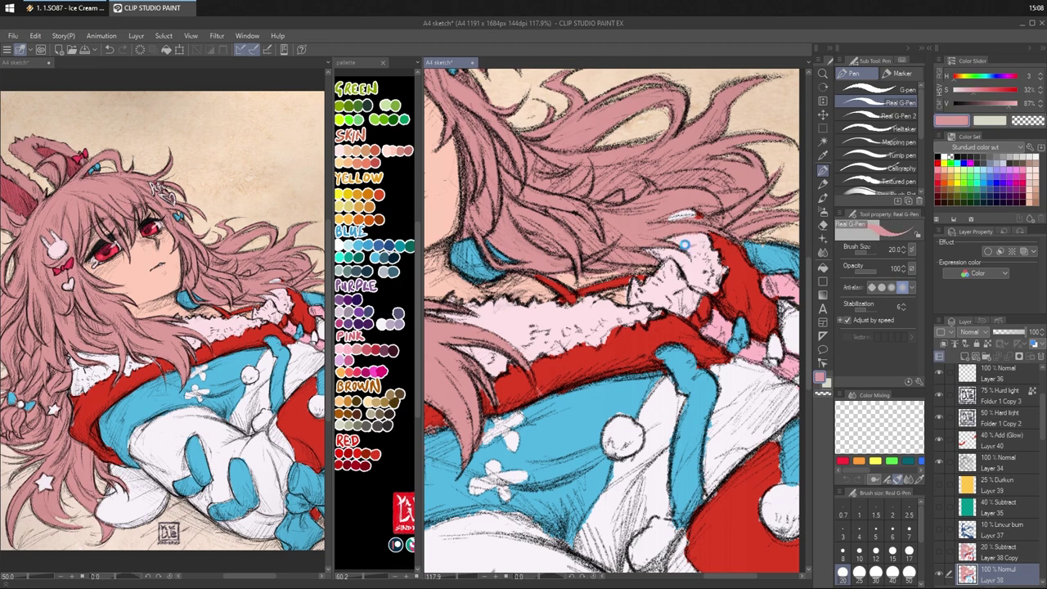
pyautogui.keyDown('alt'); pyautogui.click(576, 266); pyautogui.keyUp('alt')
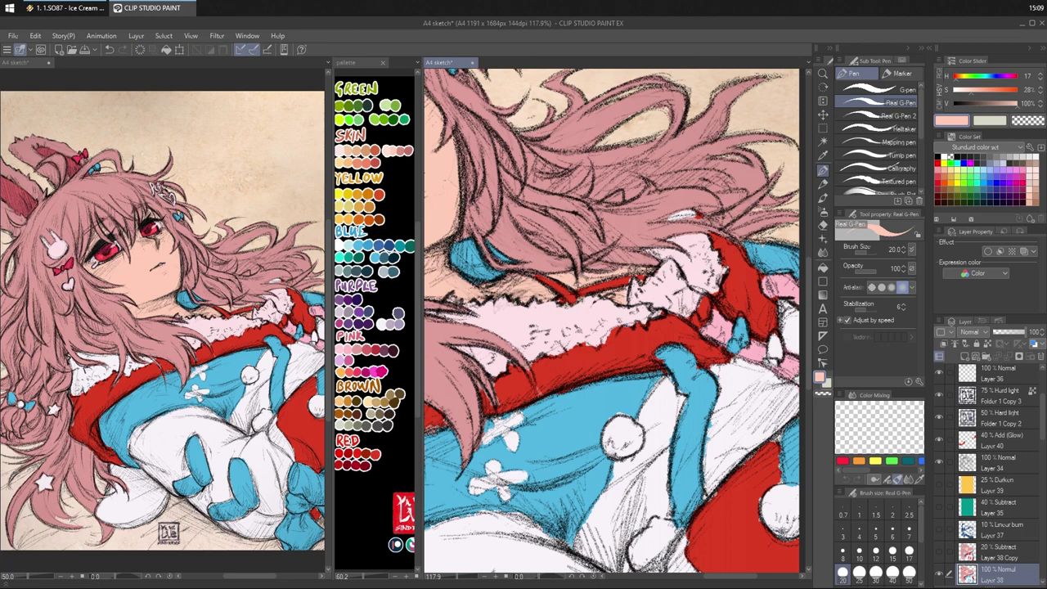
pyautogui.keyDown('alt'); pyautogui.click(659, 270); pyautogui.keyUp('alt')
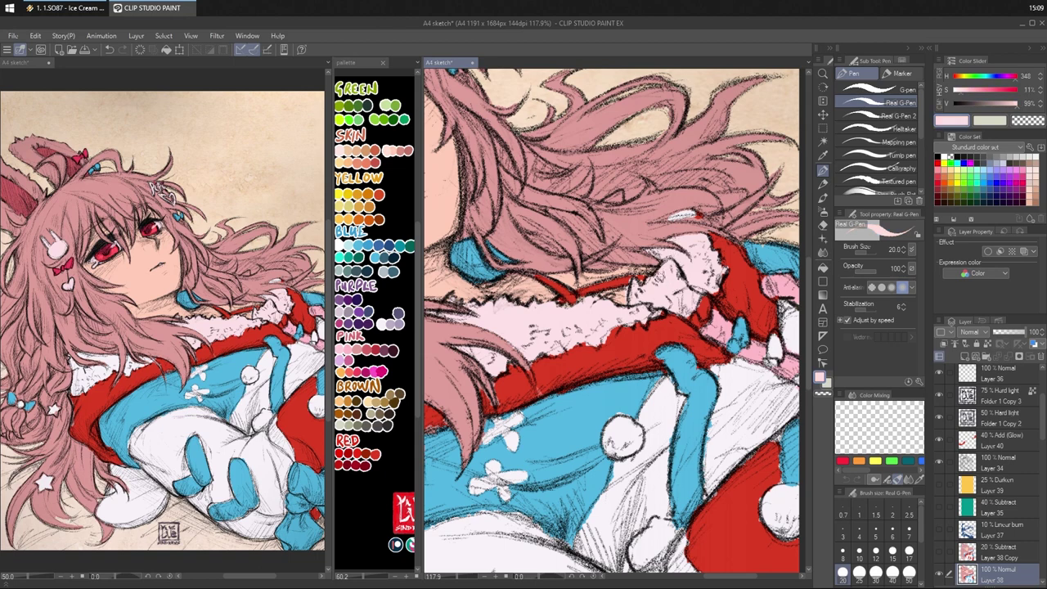
pyautogui.keyDown('alt'); pyautogui.click(601, 293); pyautogui.keyUp('alt')
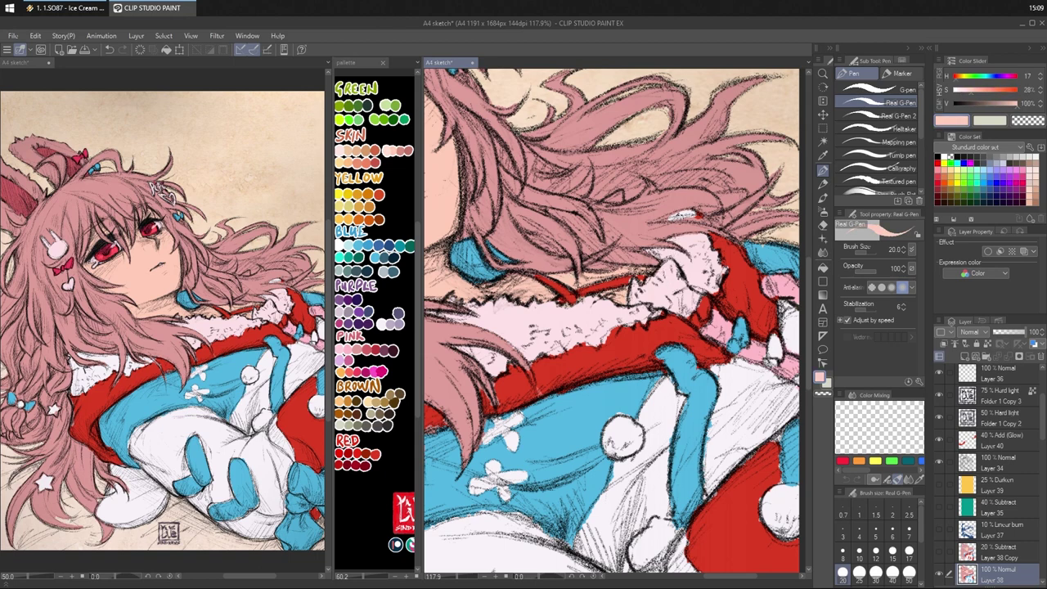
pyautogui.moveTo(725, 211); pyautogui.dragTo(678, 230)
pyautogui.keyDown('alt'); pyautogui.click(653, 268); pyautogui.keyUp('alt')
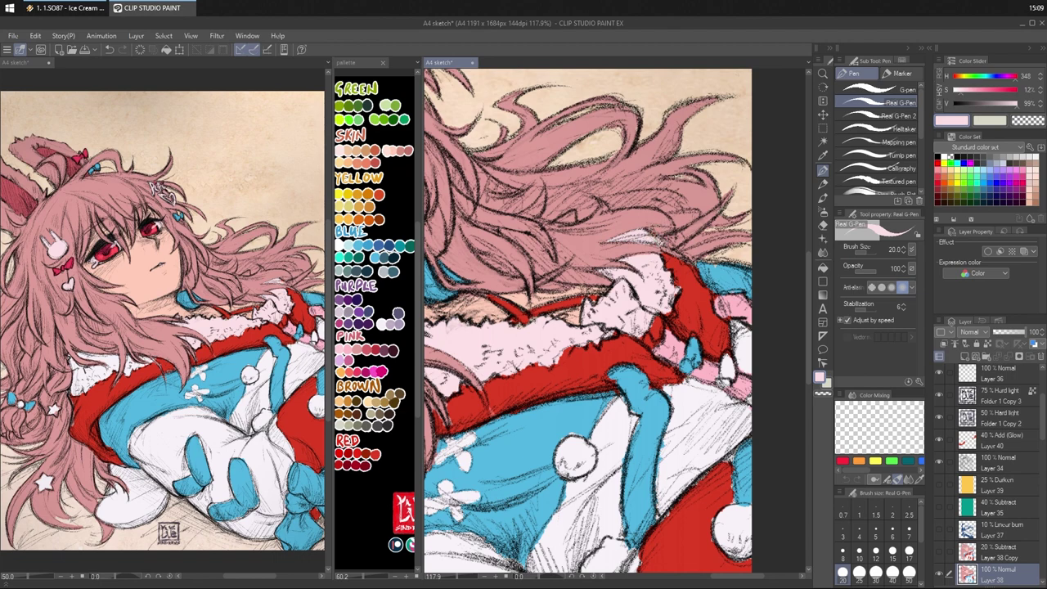
# - Clean up the loose upper hair strands beside the shoulder with sampled hair pink (H 3, S 32%, V 86%) and transparent color
pyautogui.keyDown('alt'); pyautogui.click(632, 217); pyautogui.keyUp('alt')
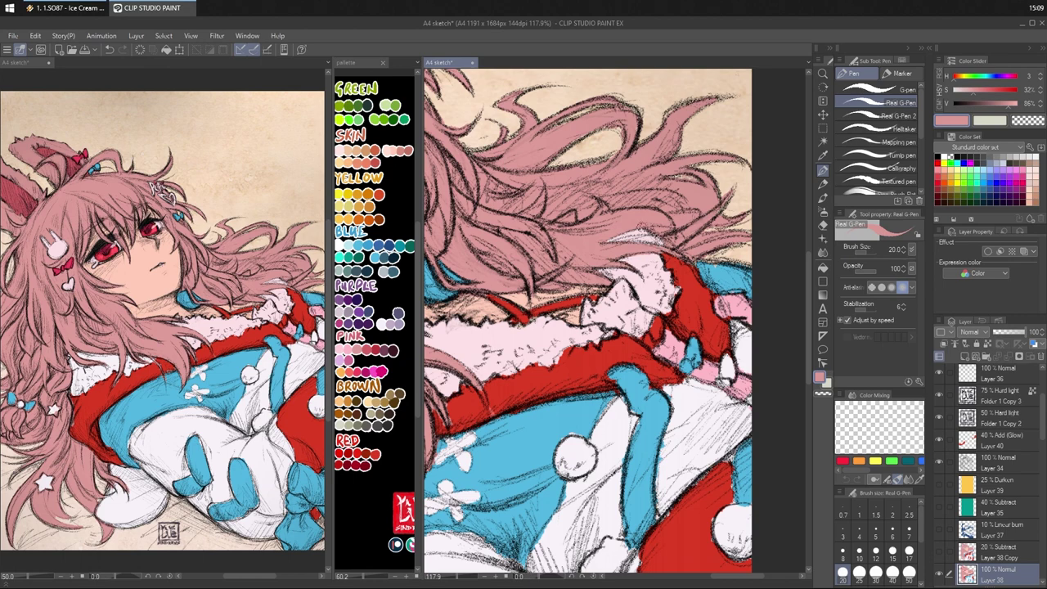
pyautogui.scroll(-2, 729, 191)
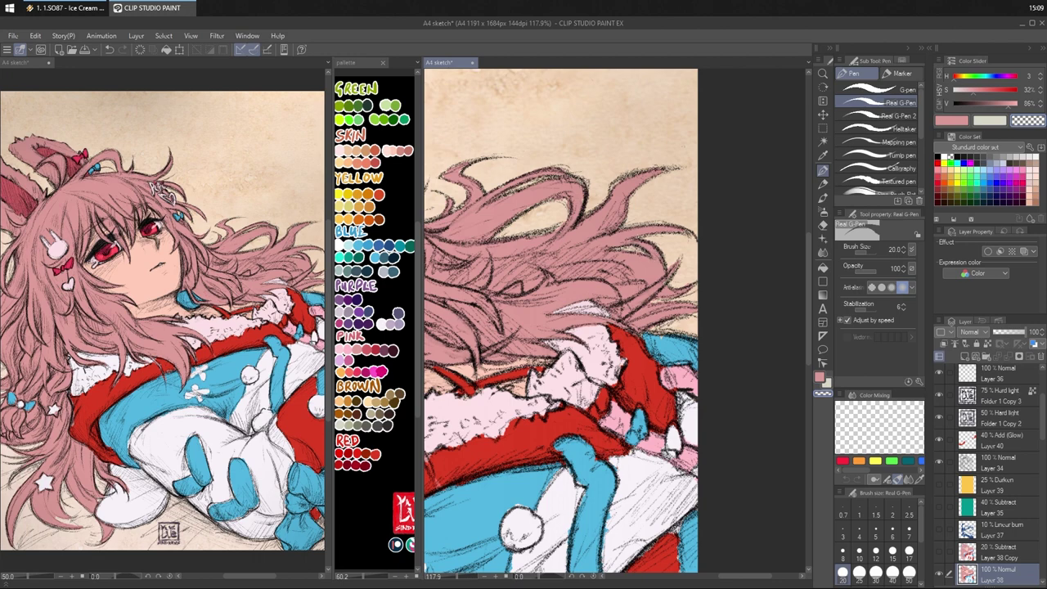
pyautogui.scroll(1, 678, 234)
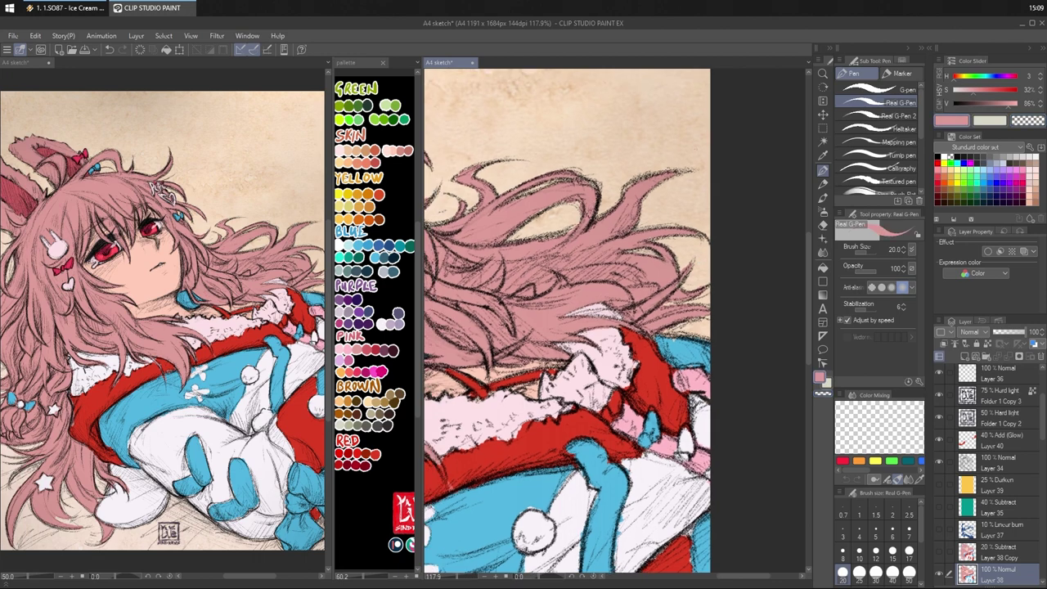
pyautogui.press('c')
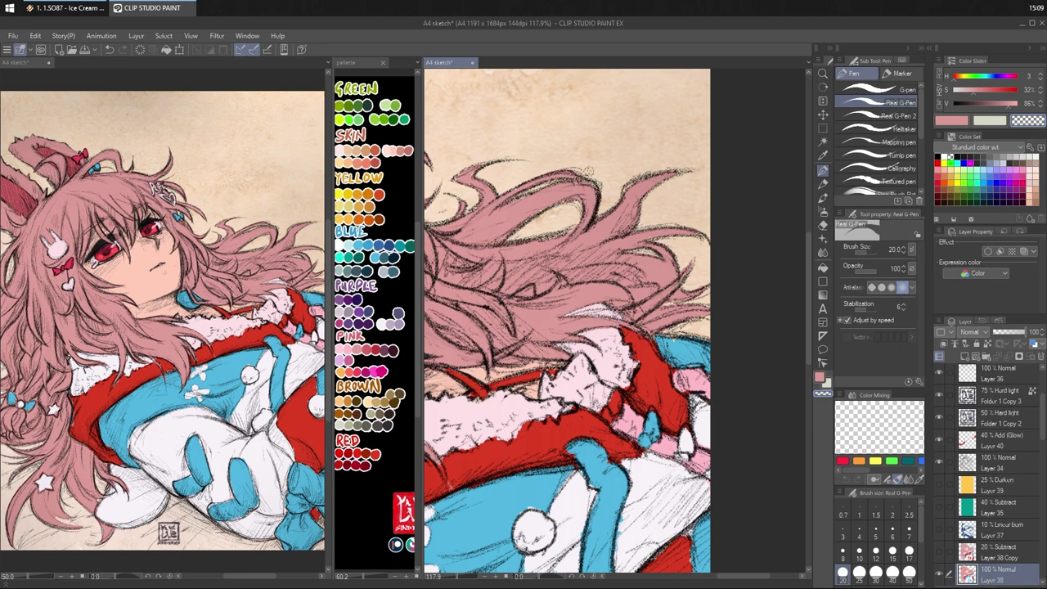
pyautogui.press('c')
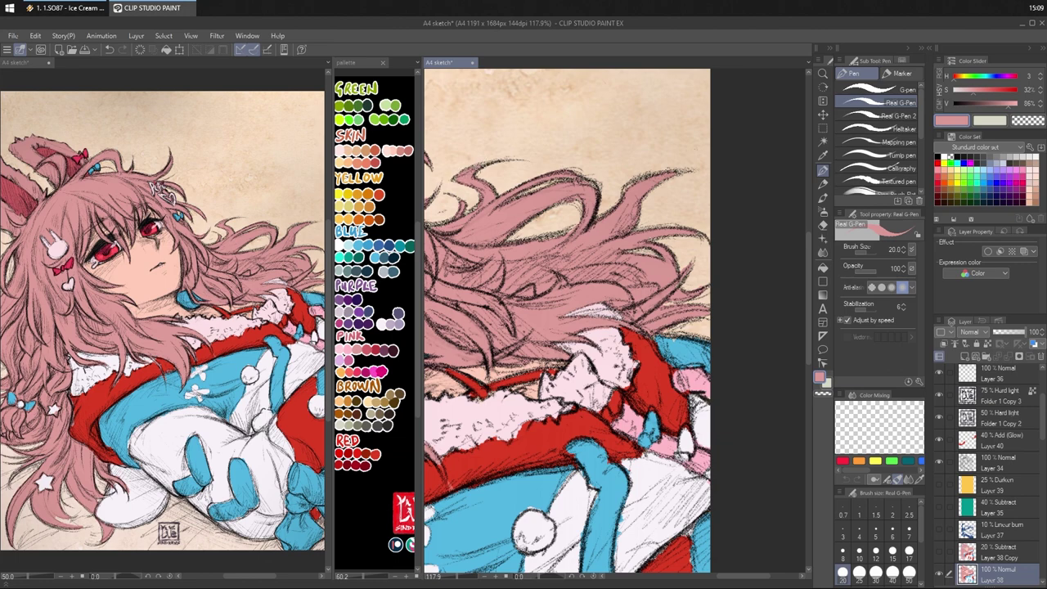
pyautogui.moveTo(689, 156); pyautogui.dragTo(667, 157)
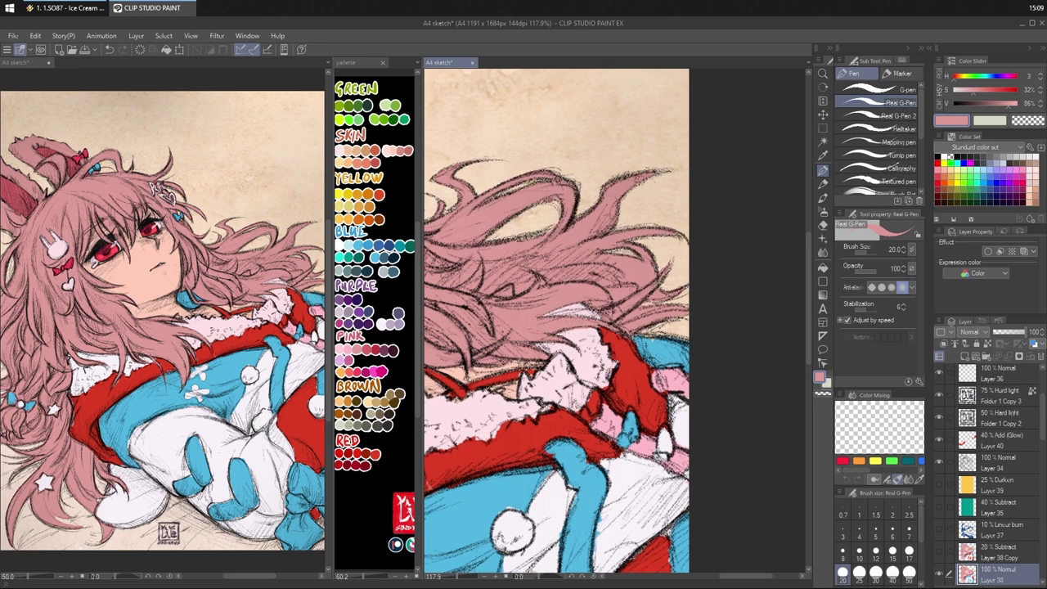
# - Refine the hair tips along the canvas edge above the blue sleeve, alternating hair pink and transparent color
pyautogui.moveTo(687, 244); pyautogui.dragTo(664, 188)
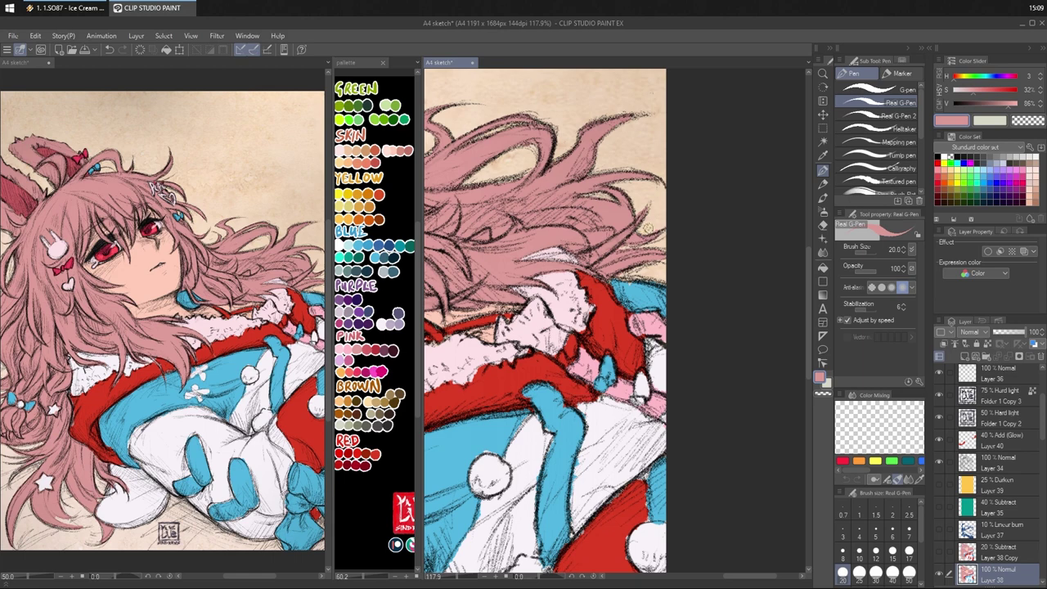
pyautogui.press('c')
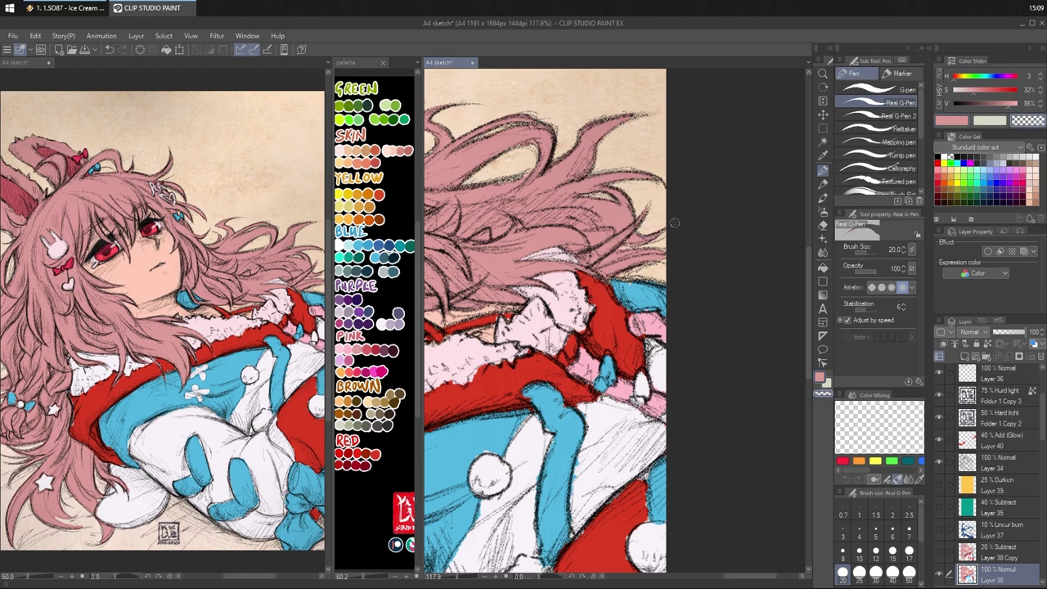
pyautogui.press('c')
pyautogui.press('c')
pyautogui.moveTo(670, 224)
pyautogui.mouseDown()
pyautogui.moveTo(659, 192)
pyautogui.moveTo(585, 200)
pyautogui.moveTo(581, 211)
pyautogui.moveTo(596, 201)
pyautogui.mouseUp()
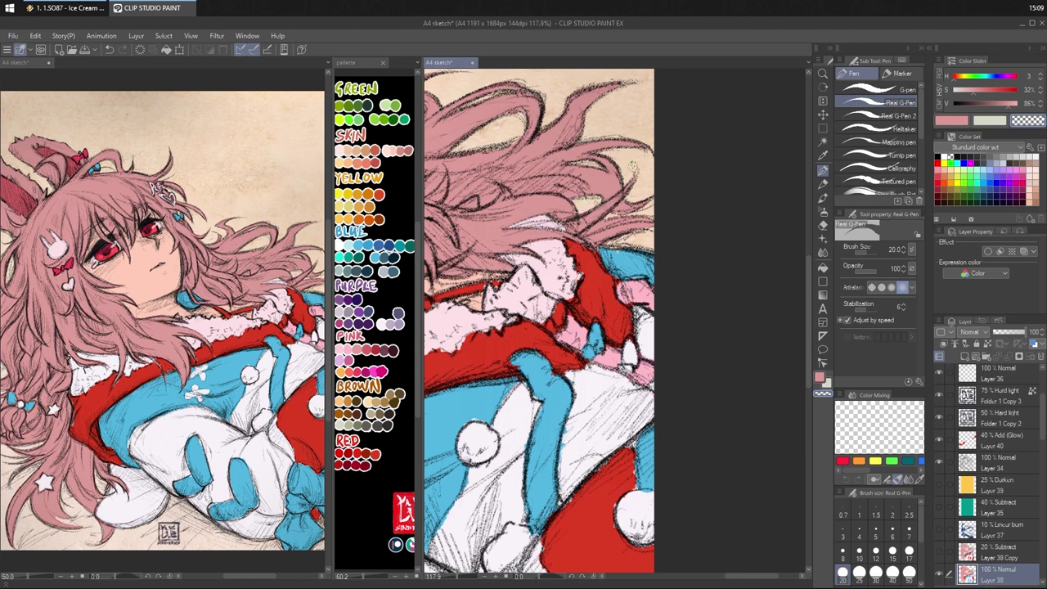
pyautogui.press('c')
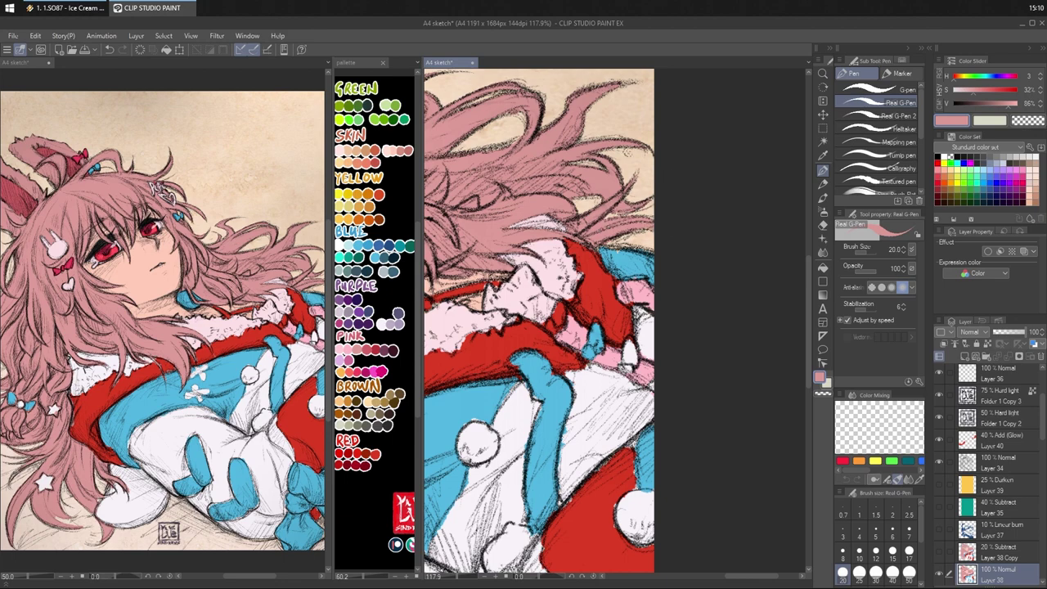
pyautogui.moveTo(663, 201)
pyautogui.mouseDown()
pyautogui.moveTo(666, 209)
pyautogui.moveTo(674, 160)
pyautogui.mouseUp()
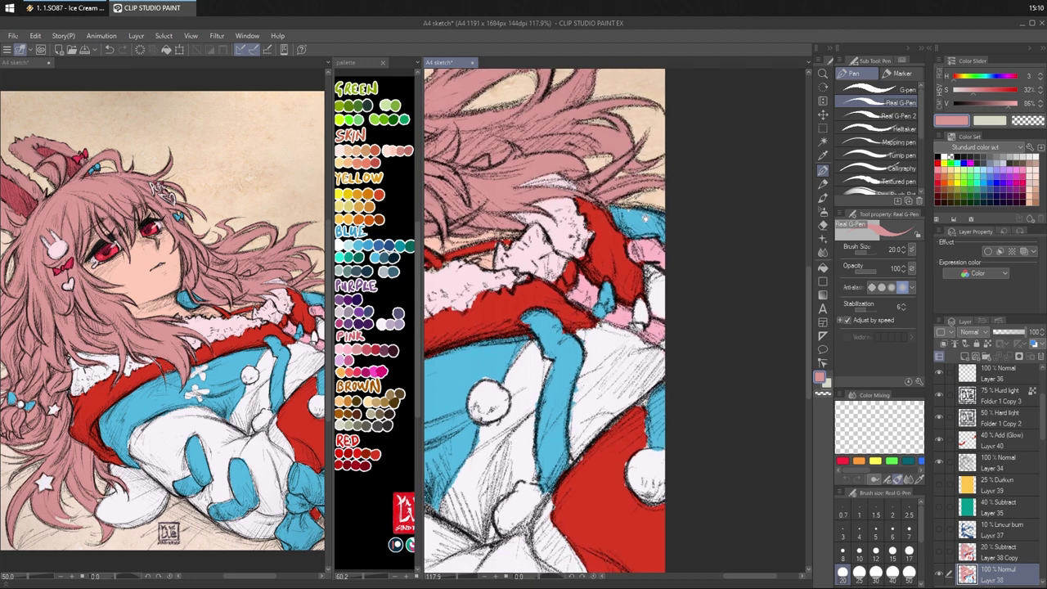
# - Fill the pale pink trim pieces around the small blue tassel and beside the blue sleeve with sampled hair pink (H 3, S 32%, V 86%)
pyautogui.moveTo(646, 218); pyautogui.dragTo(649, 201)
pyautogui.keyDown('alt'); pyautogui.click(560, 184); pyautogui.keyUp('alt')
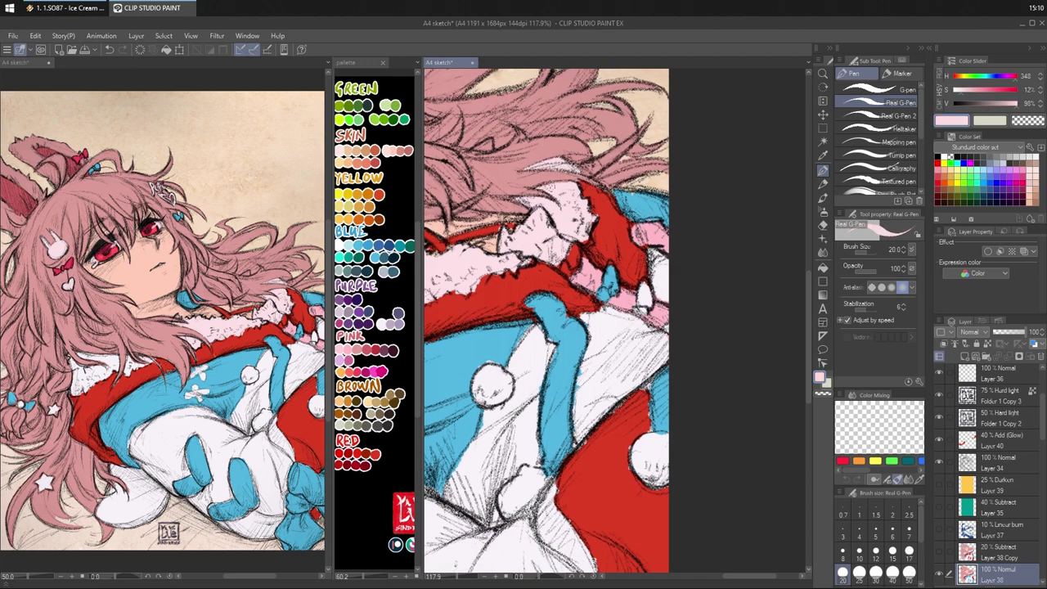
pyautogui.moveTo(644, 236)
pyautogui.mouseDown()
pyautogui.moveTo(647, 225)
pyautogui.moveTo(621, 239)
pyautogui.moveTo(641, 171)
pyautogui.mouseUp()
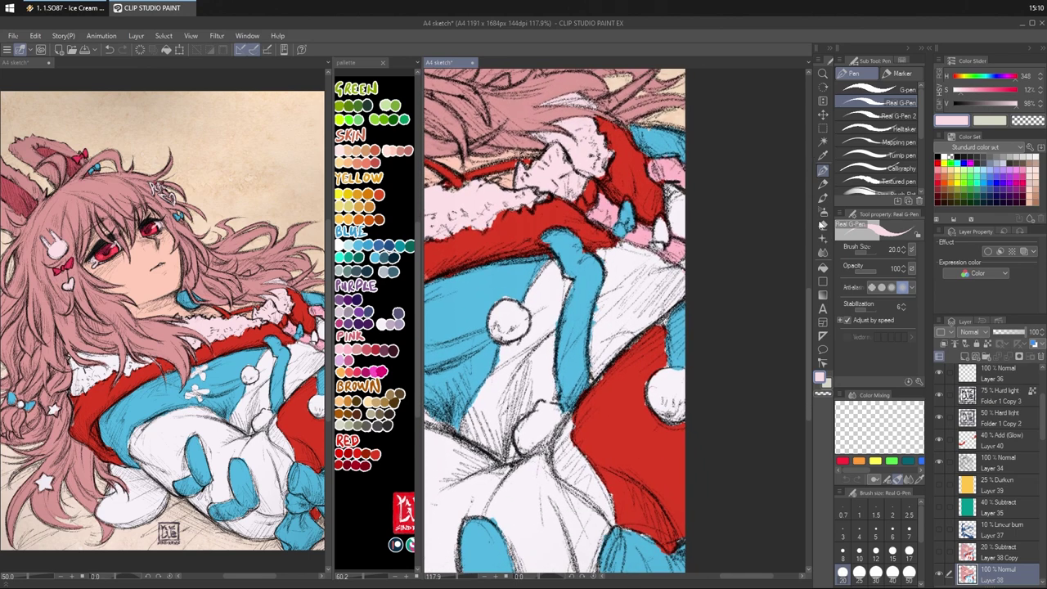
pyautogui.click(824, 268)
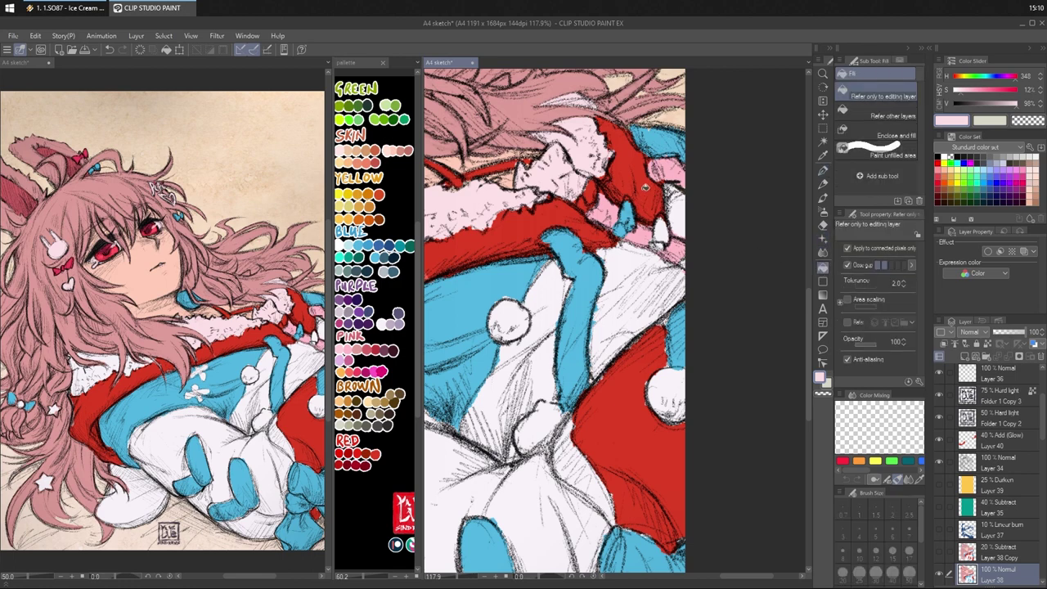
pyautogui.moveTo(628, 206); pyautogui.dragTo(637, 244)
pyautogui.keyDown('alt'); pyautogui.click(612, 131); pyautogui.keyUp('alt')
pyautogui.click(627, 252)
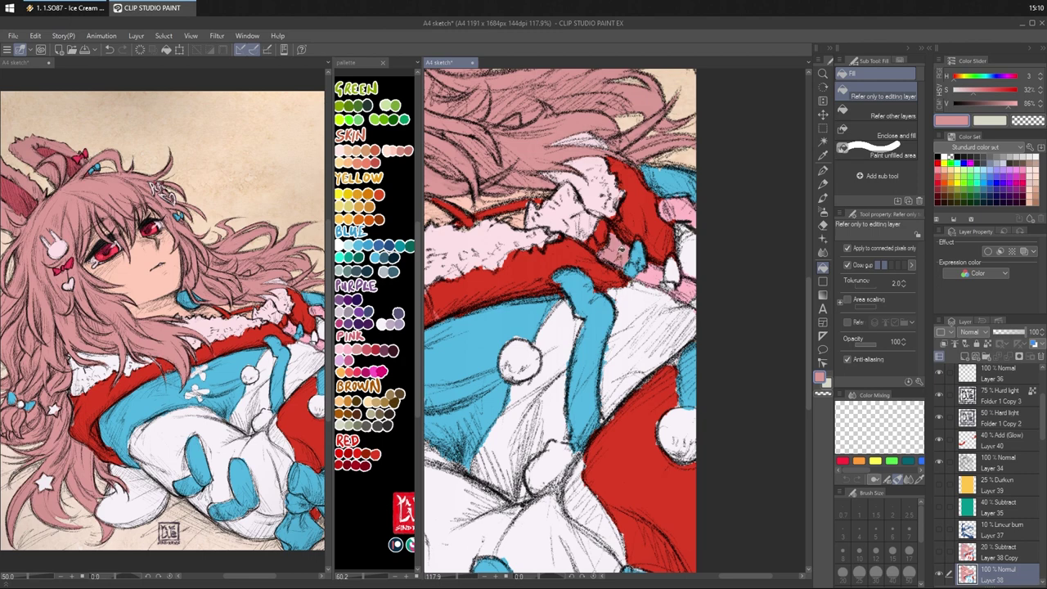
pyautogui.click(657, 268)
pyautogui.click(694, 297)
pyautogui.moveTo(693, 208); pyautogui.dragTo(668, 212)
pyautogui.click(661, 214)
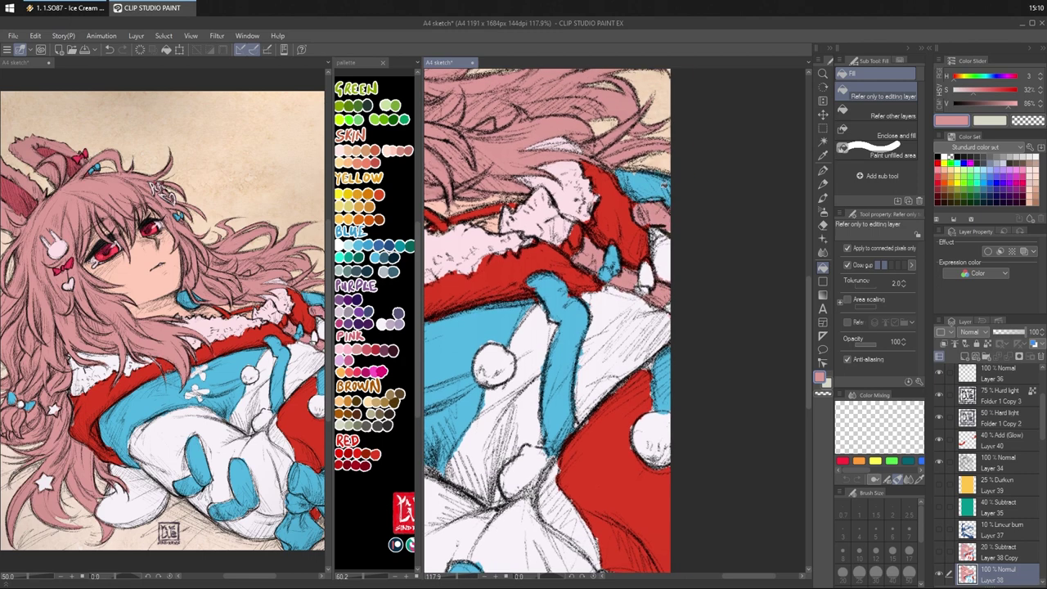
# - Fill the dress's white areas, the white sleeve and the pompoms with pale pink (H 348, S 11%, V 99%) sampled from the fur
pyautogui.moveTo(671, 198)
pyautogui.mouseDown()
pyautogui.moveTo(690, 202)
pyautogui.moveTo(729, 168)
pyautogui.mouseUp()
pyautogui.keyDown('alt'); pyautogui.click(567, 175); pyautogui.keyUp('alt')
pyautogui.click(598, 300)
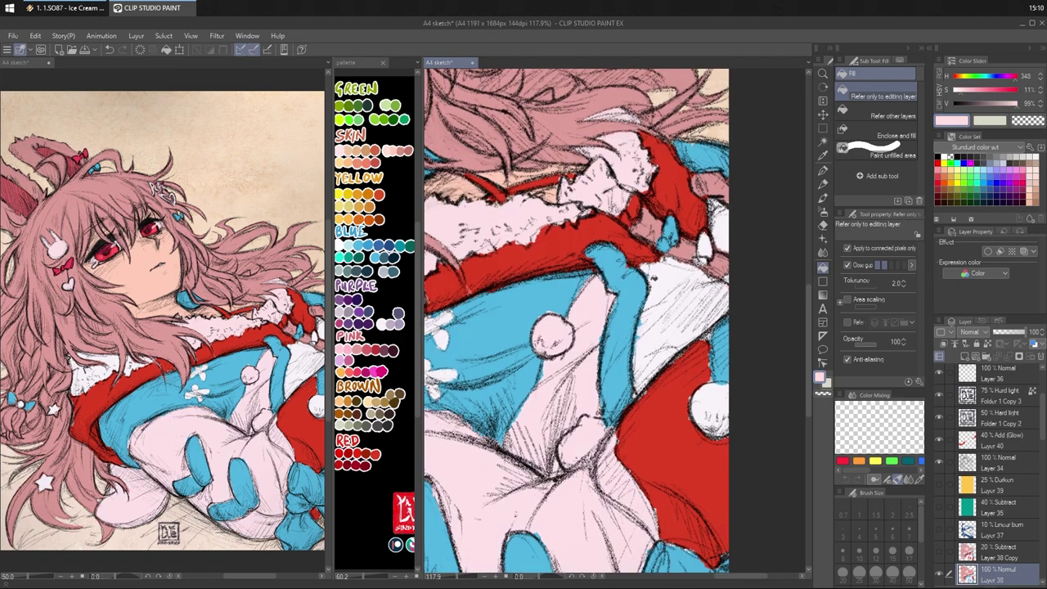
pyautogui.click(684, 277)
pyautogui.click(708, 247)
pyautogui.click(720, 229)
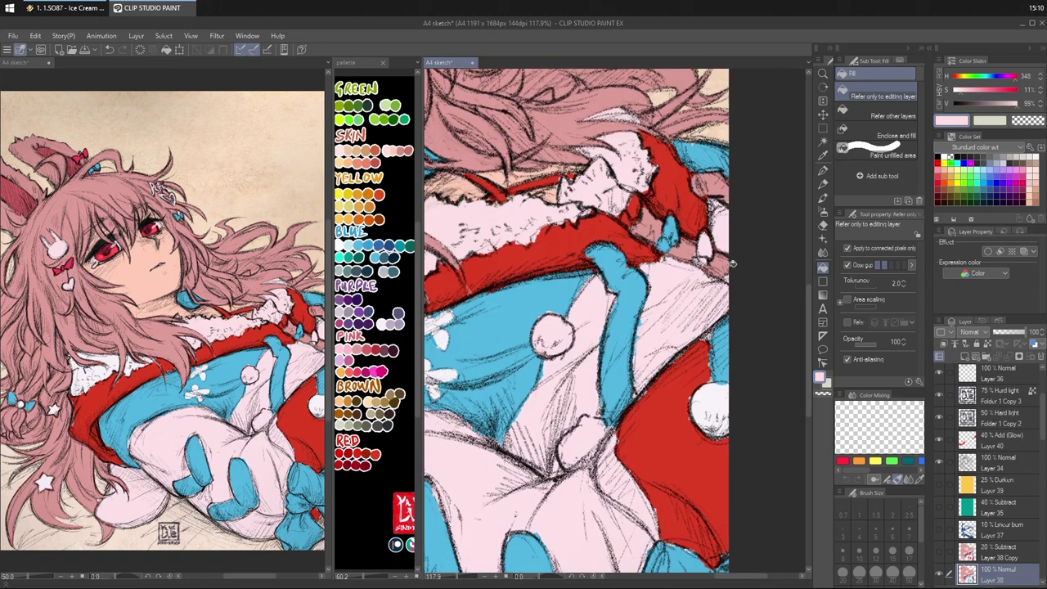
pyautogui.moveTo(718, 240); pyautogui.dragTo(685, 163)
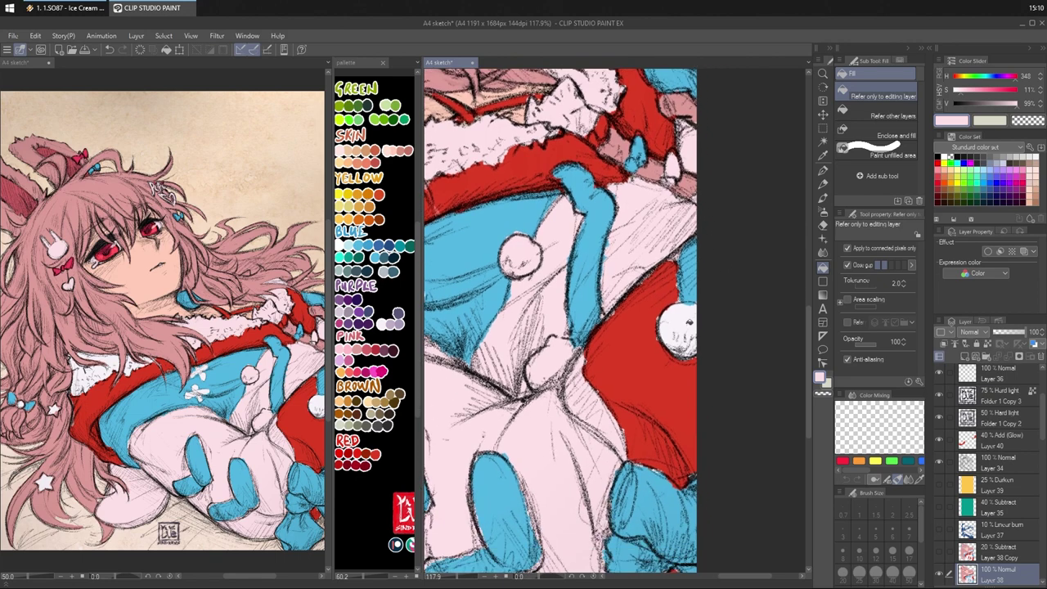
pyautogui.click(678, 331)
# - Fill the flower ornaments on the blue bodice and the white fur trim beneath the long hair strands with the same pale pink
pyautogui.moveTo(634, 263); pyautogui.dragTo(711, 135)
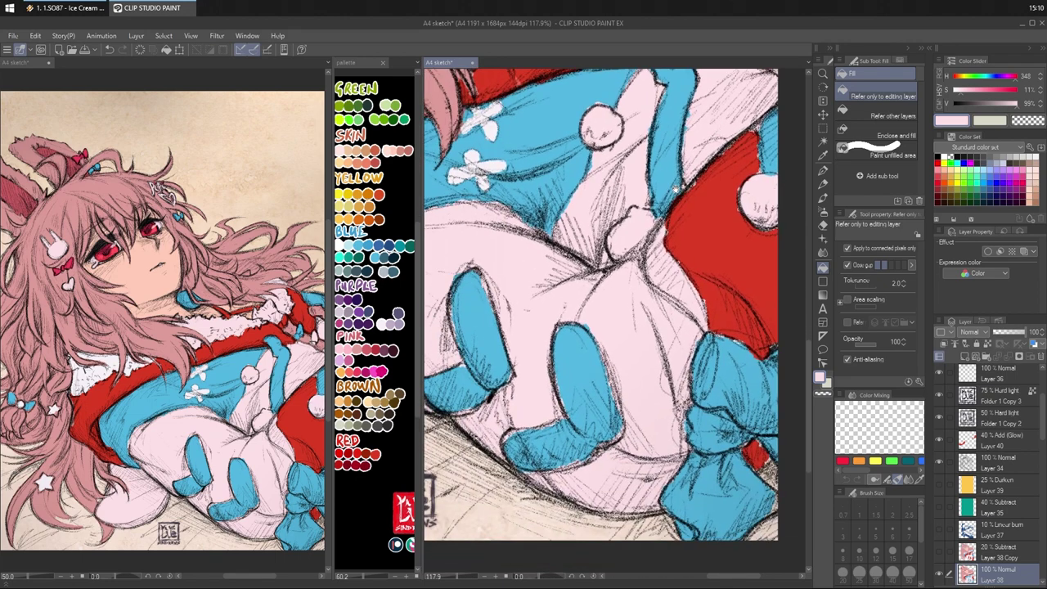
pyautogui.scroll(3, 675, 190)
pyautogui.hscroll(-2, 637, 218)
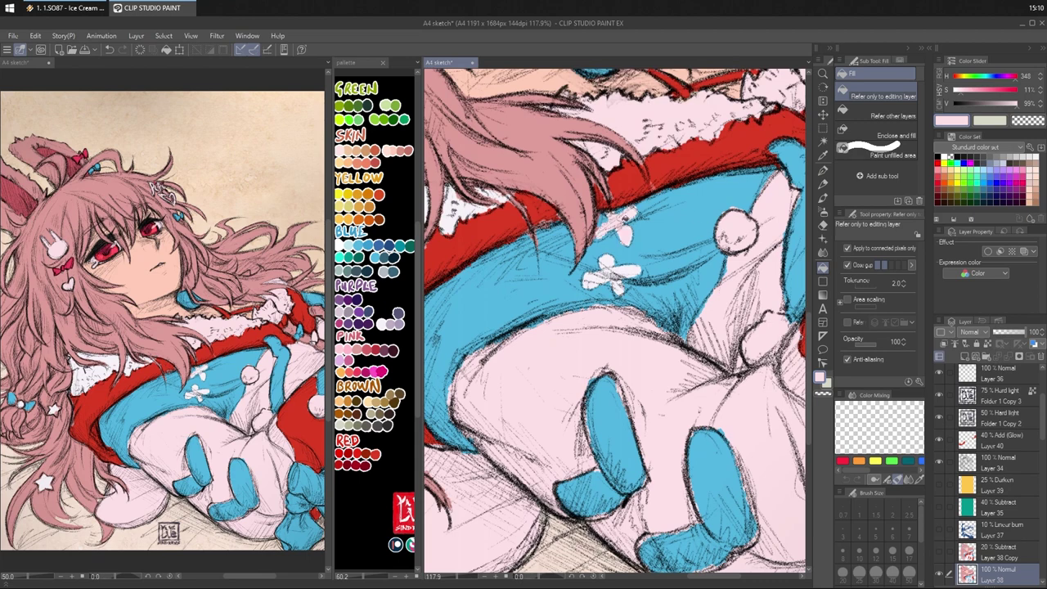
pyautogui.click(627, 269)
pyautogui.moveTo(604, 201); pyautogui.dragTo(693, 235)
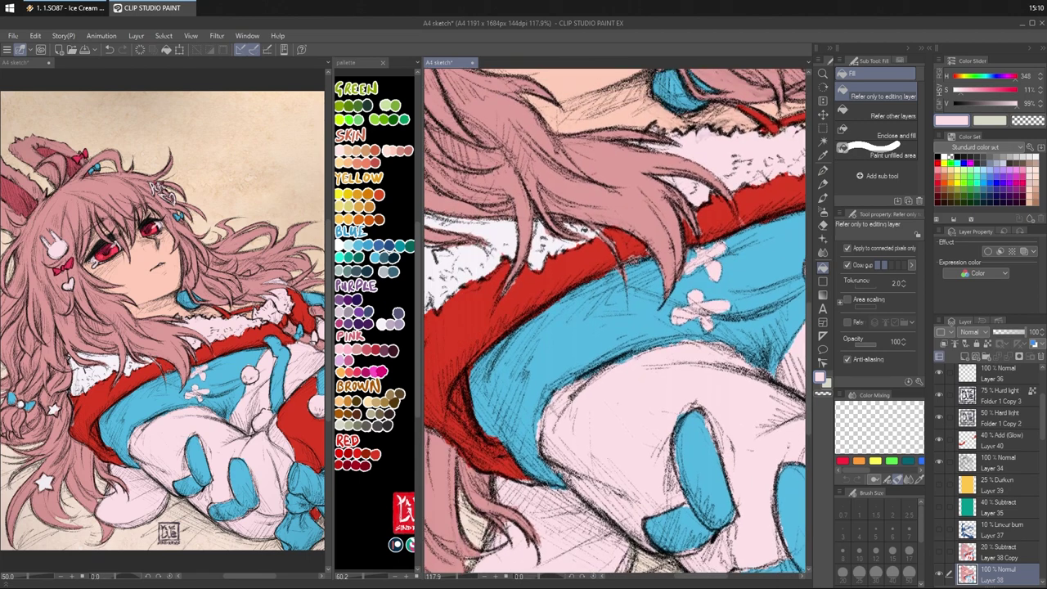
pyautogui.click(569, 244)
pyautogui.click(503, 240)
# - Fill the star ornaments and the center of the blue bow on the braid with pale pink
pyautogui.moveTo(518, 229); pyautogui.dragTo(686, 241)
pyautogui.click(532, 361)
pyautogui.click(456, 350)
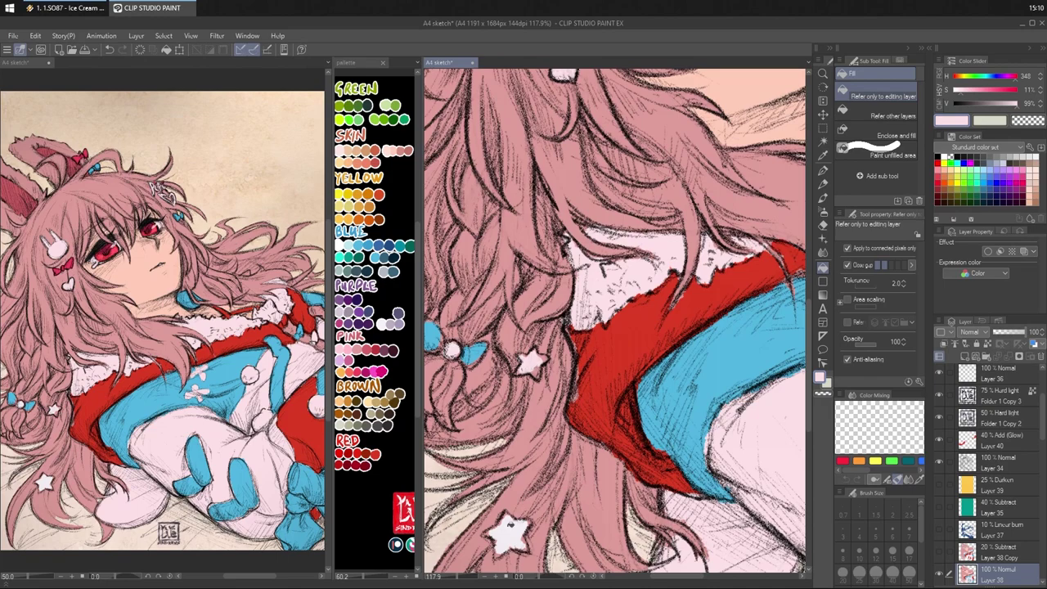
pyautogui.click(511, 526)
# - Touch up the fur trim and the hair strands overlapping it using the Real G-Pen in pale pink and sampled hair pink (H 3, S 32%, V 87%)
pyautogui.moveTo(625, 346); pyautogui.dragTo(579, 497)
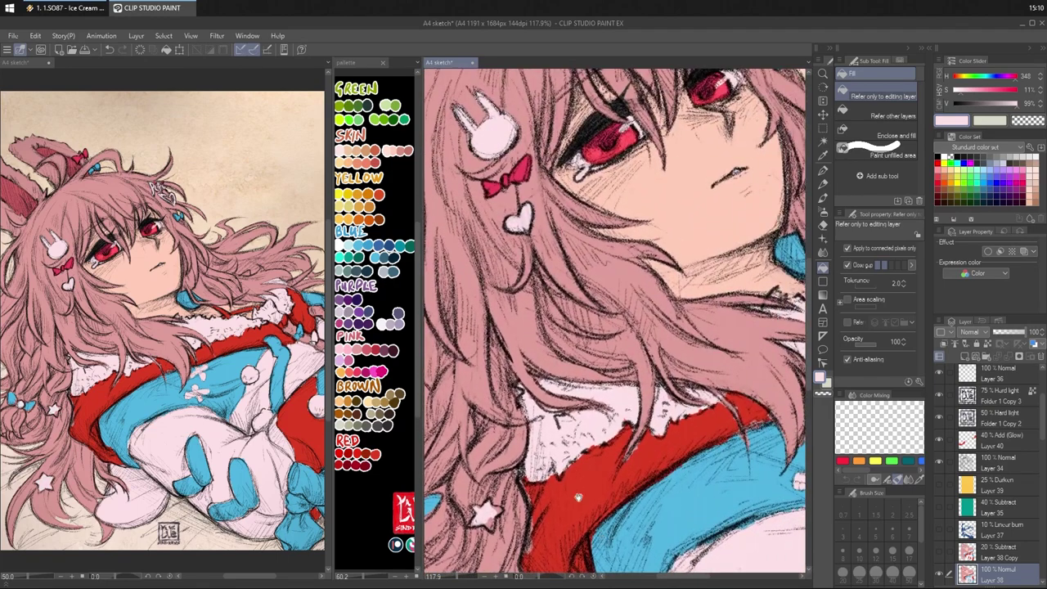
pyautogui.scroll(-3, 727, 286)
pyautogui.hscroll(2, 727, 285)
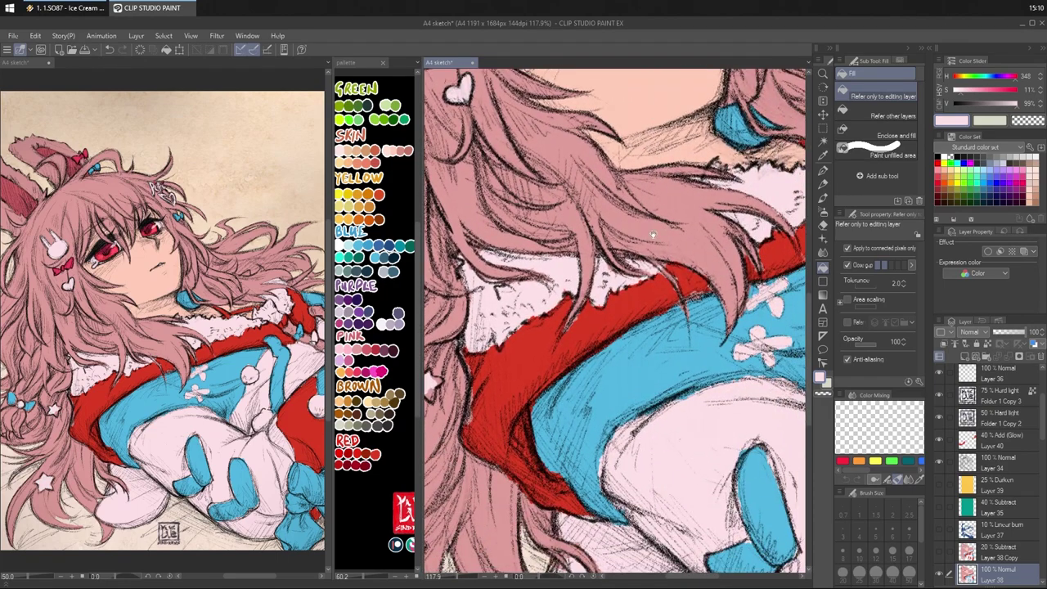
pyautogui.hscroll(-2, 653, 235)
pyautogui.press('p')
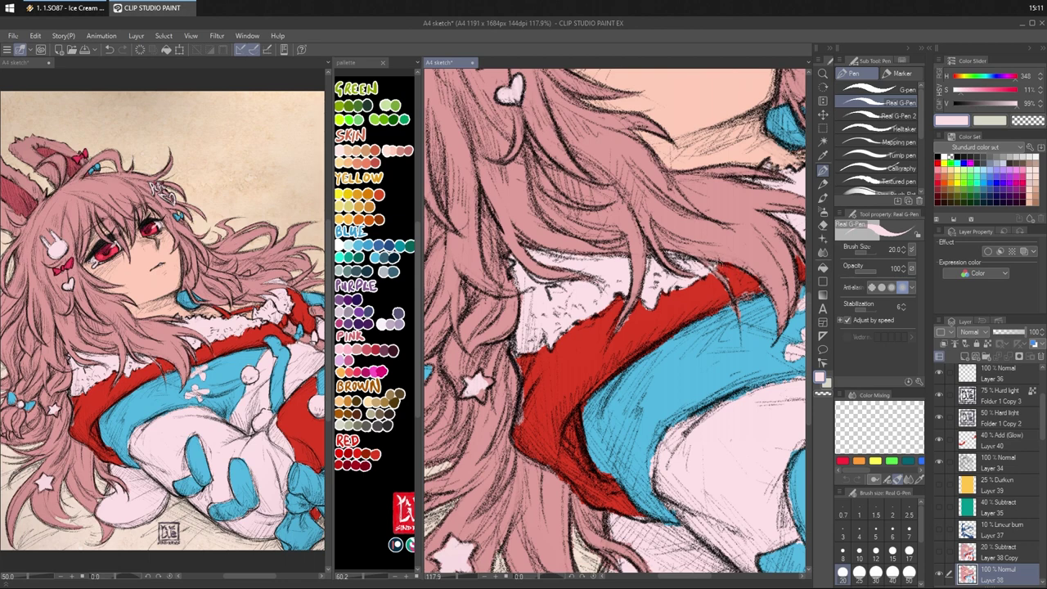
pyautogui.keyDown('alt'); pyautogui.click(737, 187); pyautogui.keyUp('alt')
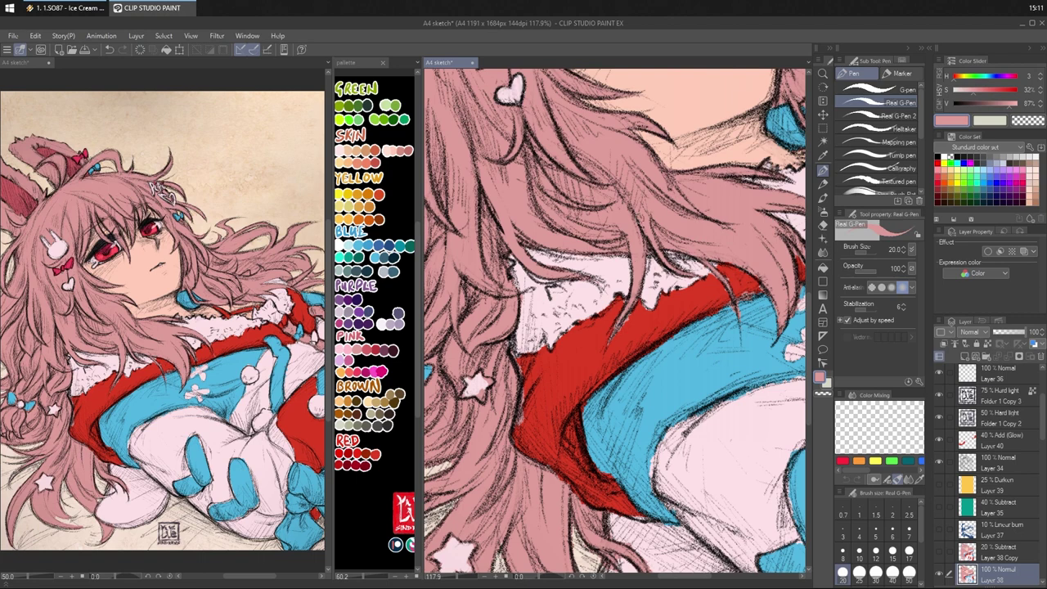
pyautogui.moveTo(684, 198); pyautogui.dragTo(692, 186)
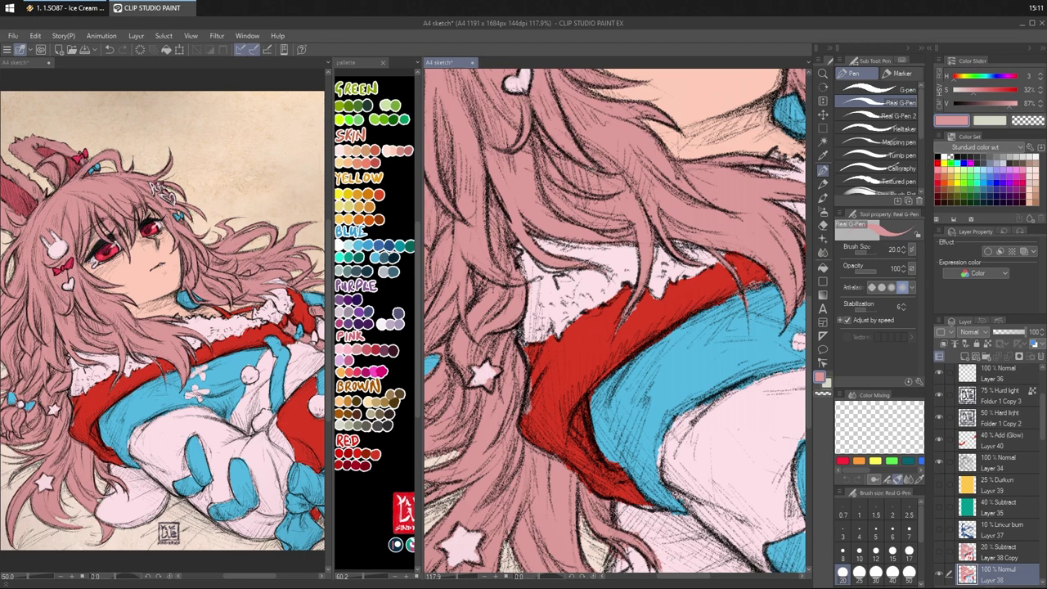
pyautogui.moveTo(638, 220); pyautogui.dragTo(656, 193)
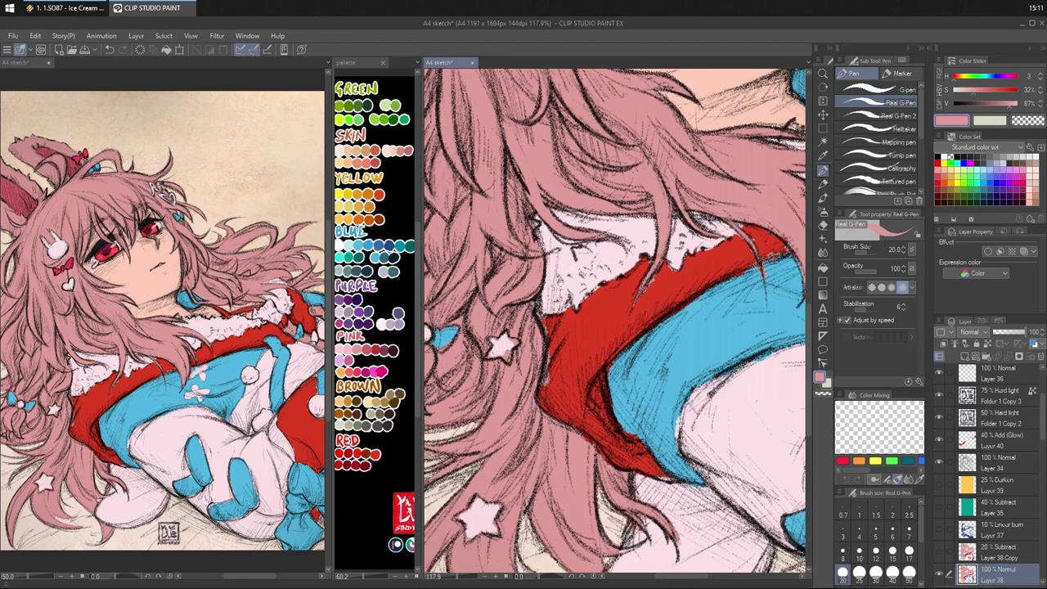
pyautogui.moveTo(555, 286); pyautogui.dragTo(558, 244)
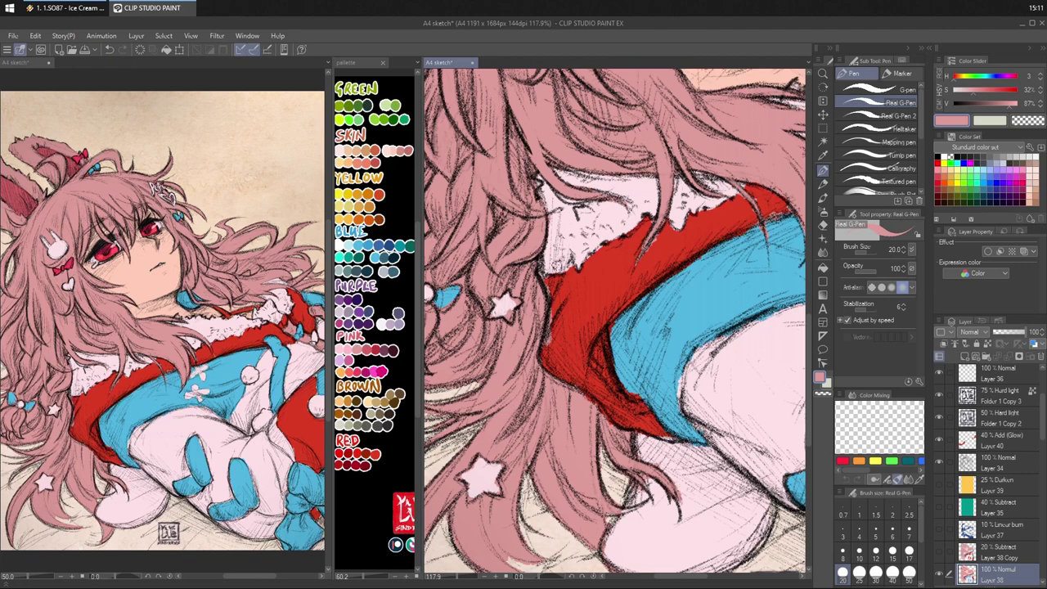
# - Fill the red collar band below the braid-side fur trim with crimson (H 351, S 72%, V 91%) sampled from the hair bow
pyautogui.moveTo(653, 178); pyautogui.dragTo(641, 420)
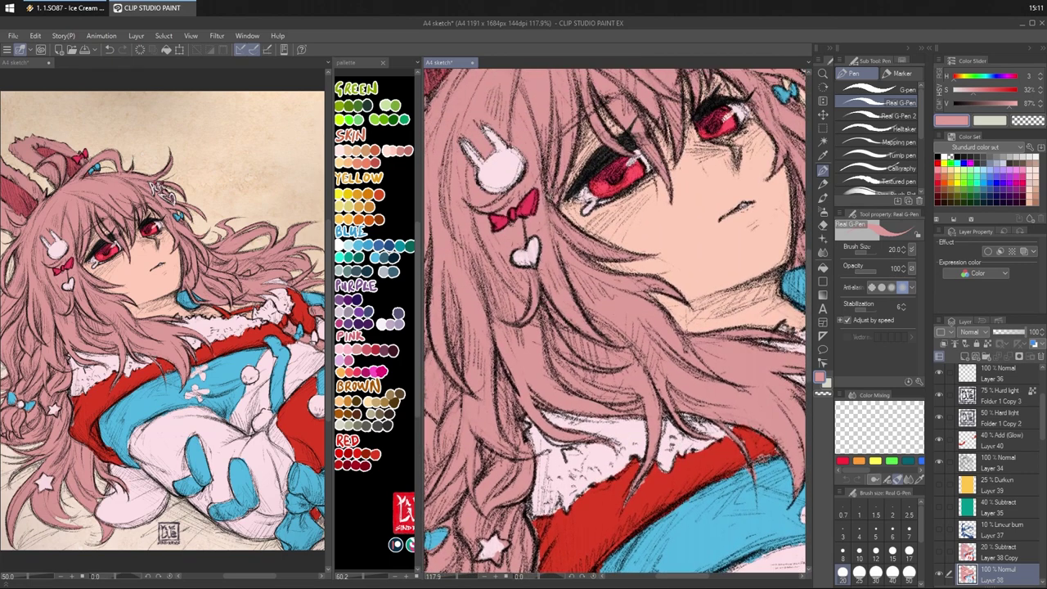
pyautogui.keyDown('alt'); pyautogui.click(529, 204); pyautogui.keyUp('alt')
pyautogui.moveTo(586, 387); pyautogui.dragTo(568, 210)
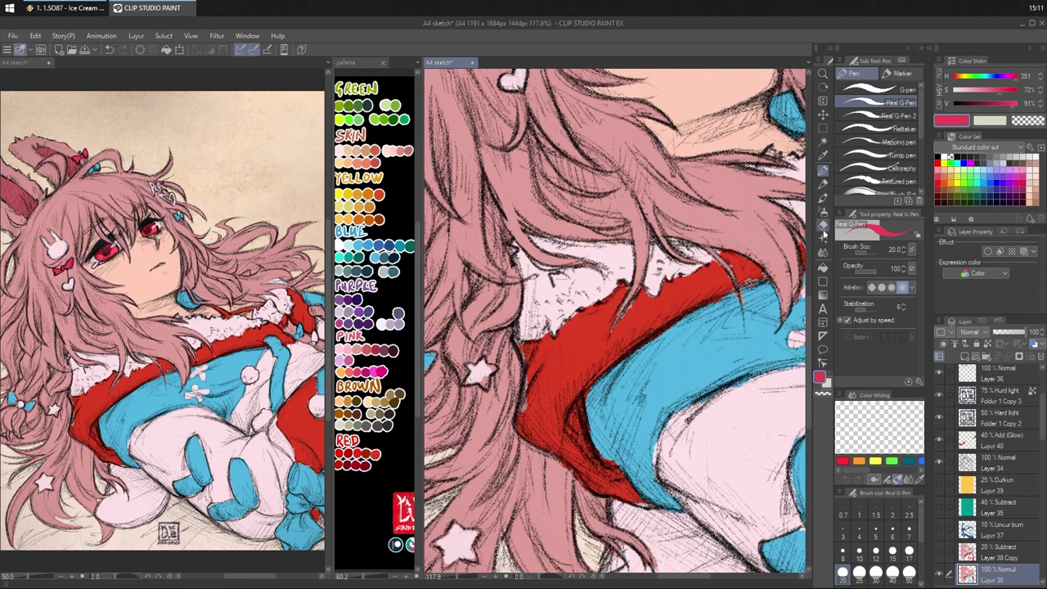
pyautogui.click(823, 267)
pyautogui.click(684, 296)
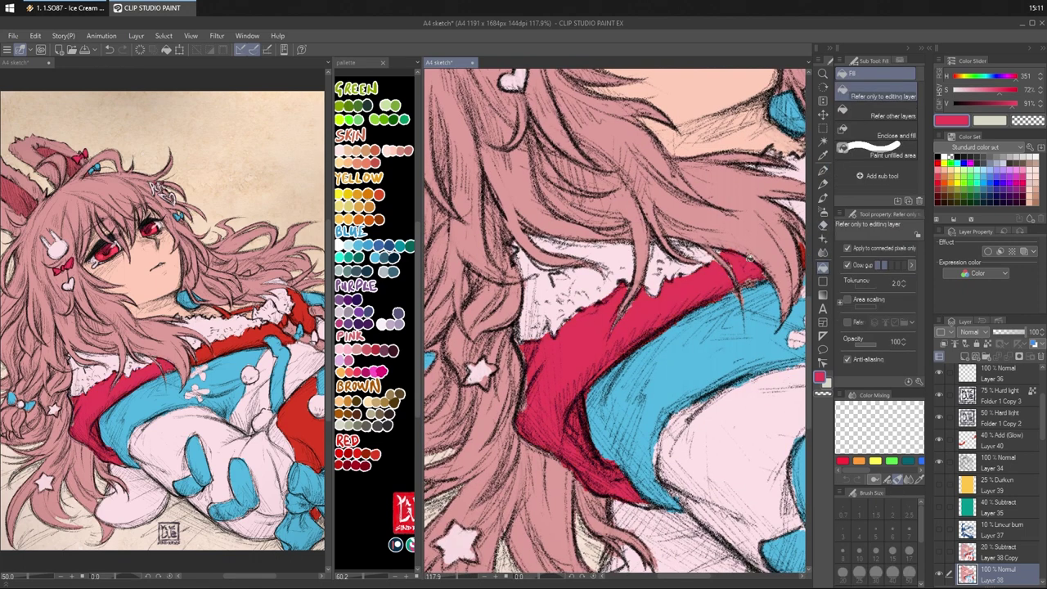
# - Fill the remaining red sections of the collar band, the far shoulder and the garment beside the waist with the same crimson
pyautogui.moveTo(795, 194); pyautogui.dragTo(671, 220)
pyautogui.click(710, 260)
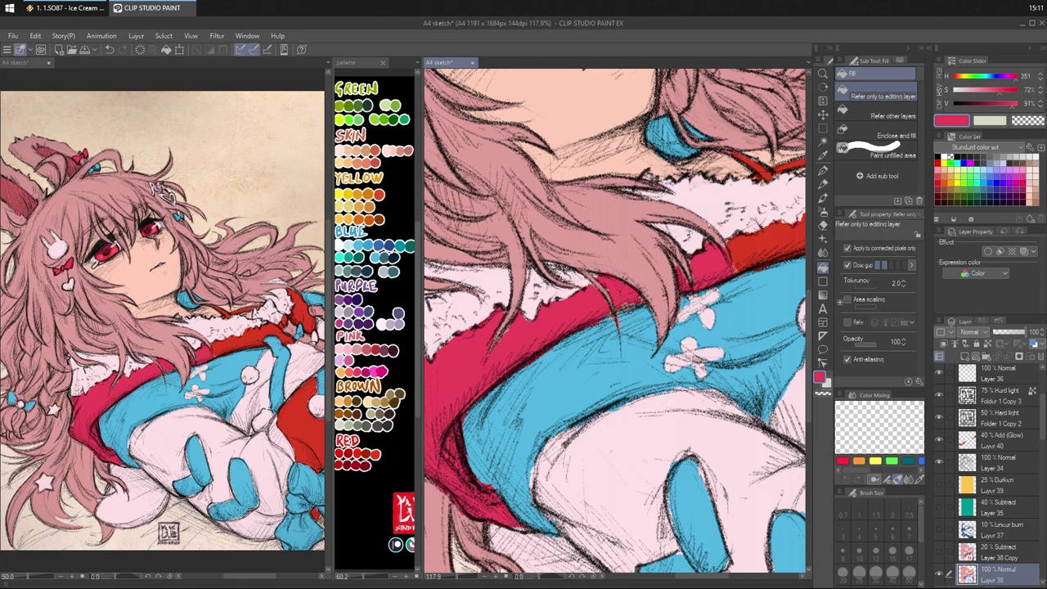
pyautogui.moveTo(794, 147); pyautogui.dragTo(674, 191)
pyautogui.click(743, 263)
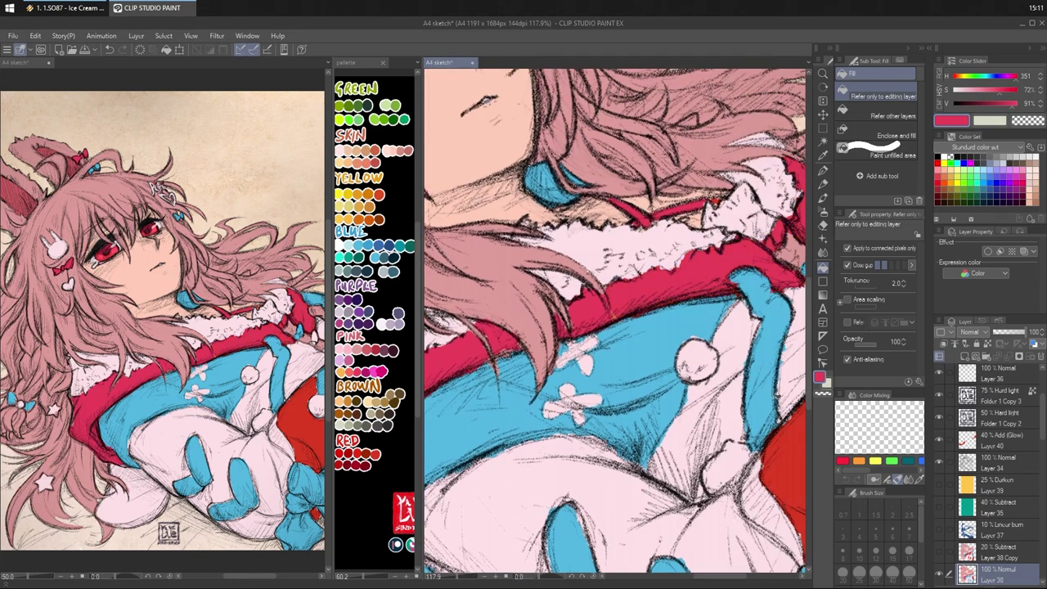
pyautogui.click(796, 445)
pyautogui.moveTo(773, 308); pyautogui.dragTo(583, 291)
pyautogui.moveTo(689, 171); pyautogui.dragTo(990, 133)
pyautogui.moveTo(603, 286); pyautogui.dragTo(684, 270)
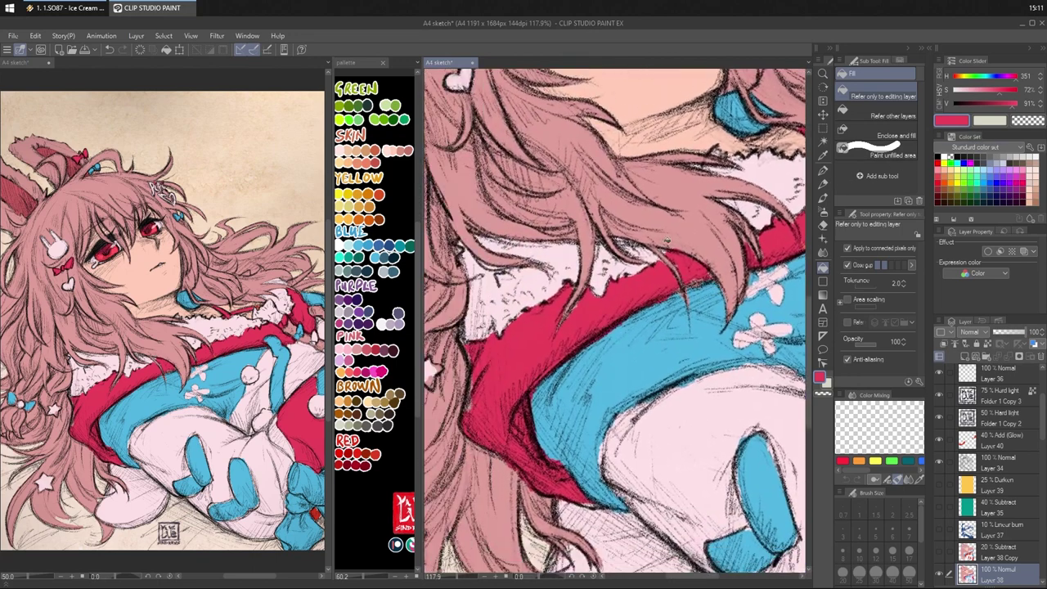
# - Retouch the hair tips and crimson collar band with the Real G-Pen, using sampled hair pink (H 3, S 32%, V 87%) and crimson
pyautogui.keyDown('alt'); pyautogui.click(689, 217); pyautogui.keyUp('alt')
pyautogui.press('p')
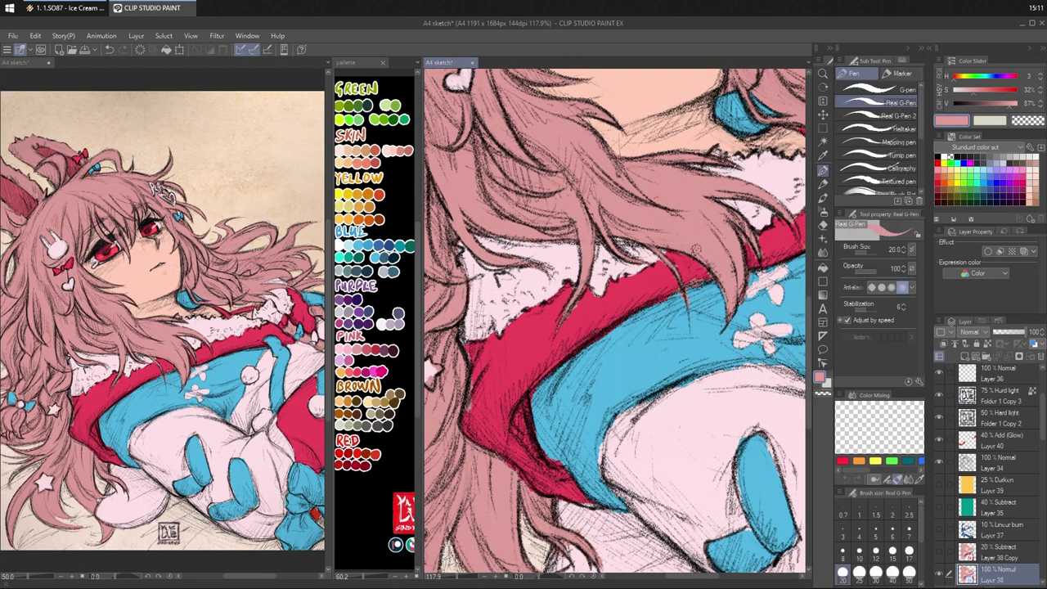
pyautogui.keyDown('alt'); pyautogui.click(692, 273); pyautogui.keyUp('alt')
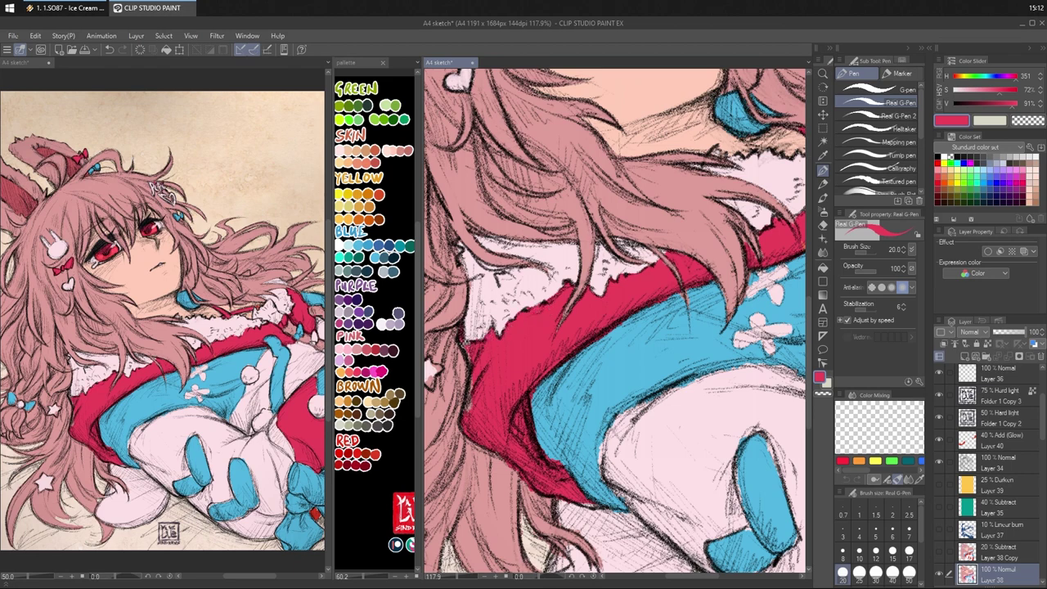
pyautogui.moveTo(469, 360); pyautogui.dragTo(471, 402)
# - Refine the boundary between the braid-side fur trim and the hair, alternating sampled pale pink (H 348, S 11%, V 99%) and hair pink
pyautogui.keyDown('alt'); pyautogui.click(509, 280); pyautogui.keyUp('alt')
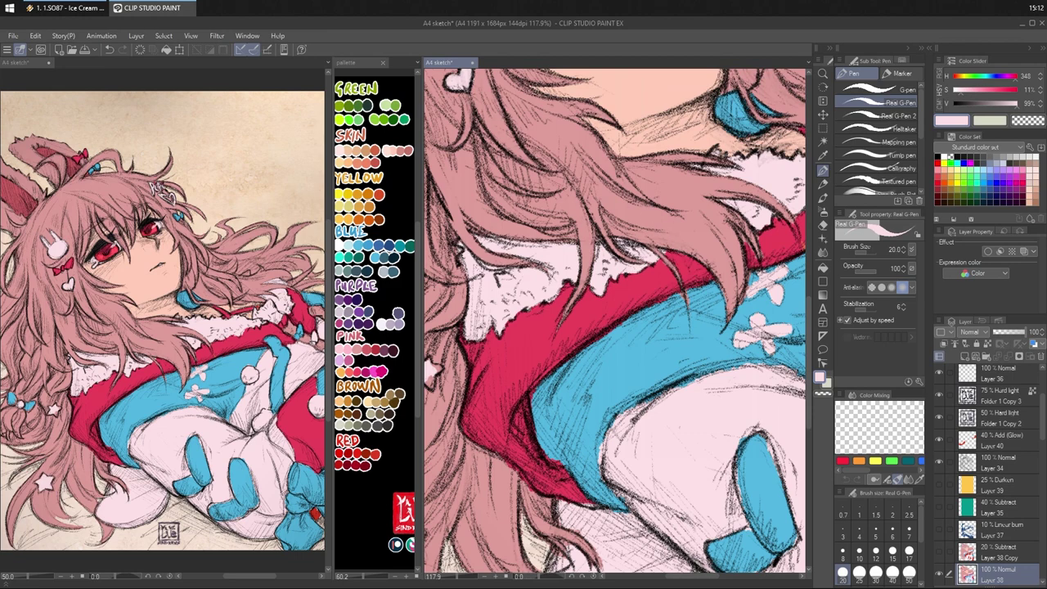
pyautogui.keyDown('alt'); pyautogui.click(480, 267); pyautogui.keyUp('alt')
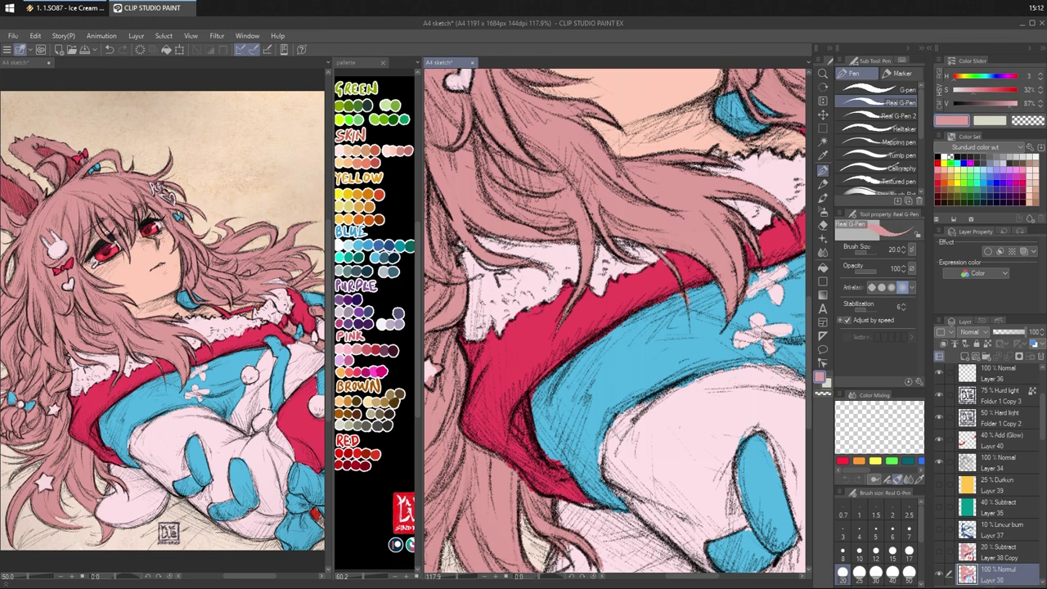
pyautogui.keyDown('alt'); pyautogui.click(473, 258); pyautogui.keyUp('alt')
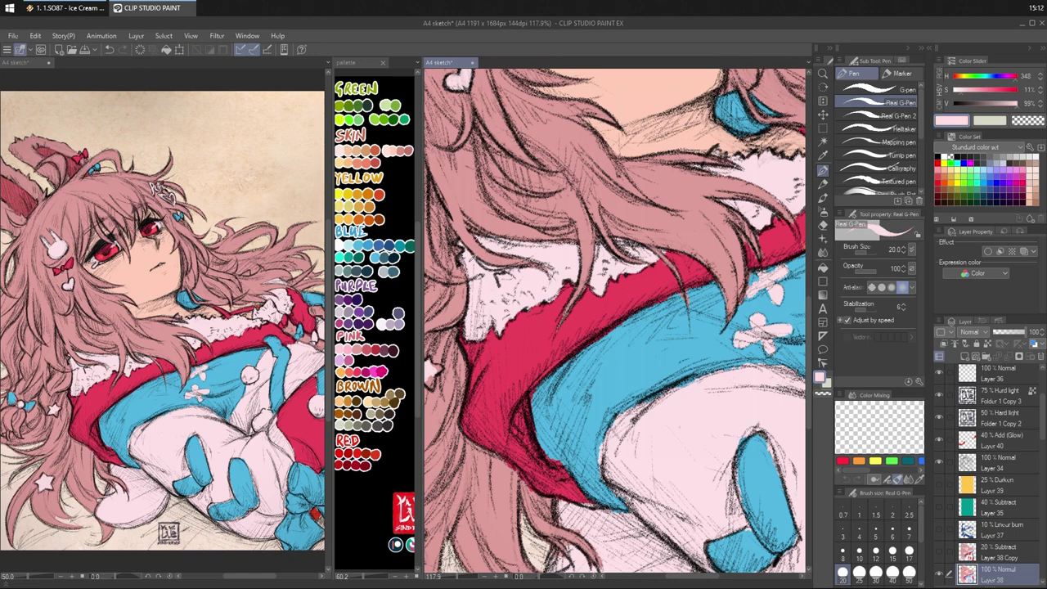
pyautogui.moveTo(588, 304); pyautogui.dragTo(606, 322)
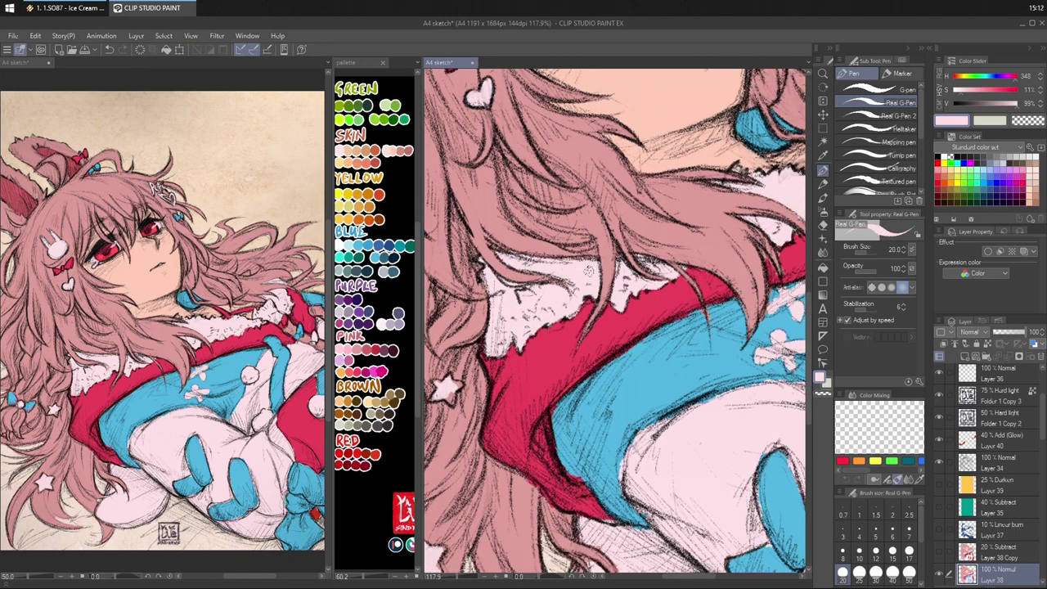
# - Clean up the collar band, overlapping hair tips and fur trim below the neck with sampled crimson, hair pink and pale pink
pyautogui.moveTo(680, 355)
pyautogui.mouseDown()
pyautogui.moveTo(678, 368)
pyautogui.moveTo(568, 397)
pyautogui.mouseUp()
pyautogui.keyDown('alt'); pyautogui.click(684, 290); pyautogui.keyUp('alt')
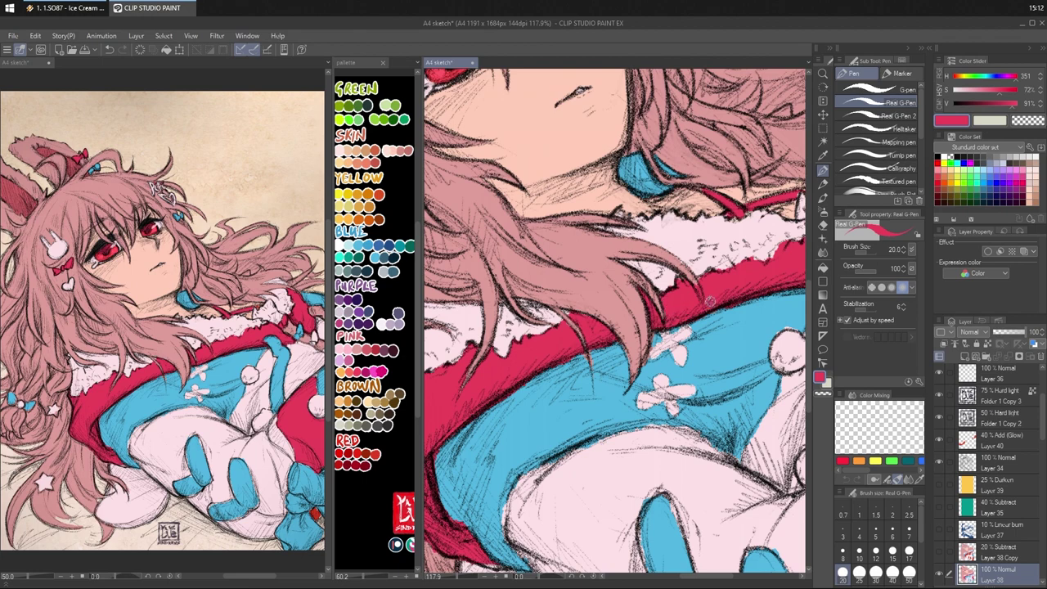
pyautogui.moveTo(751, 277); pyautogui.dragTo(669, 313)
pyautogui.keyDown('alt'); pyautogui.click(720, 196); pyautogui.keyUp('alt')
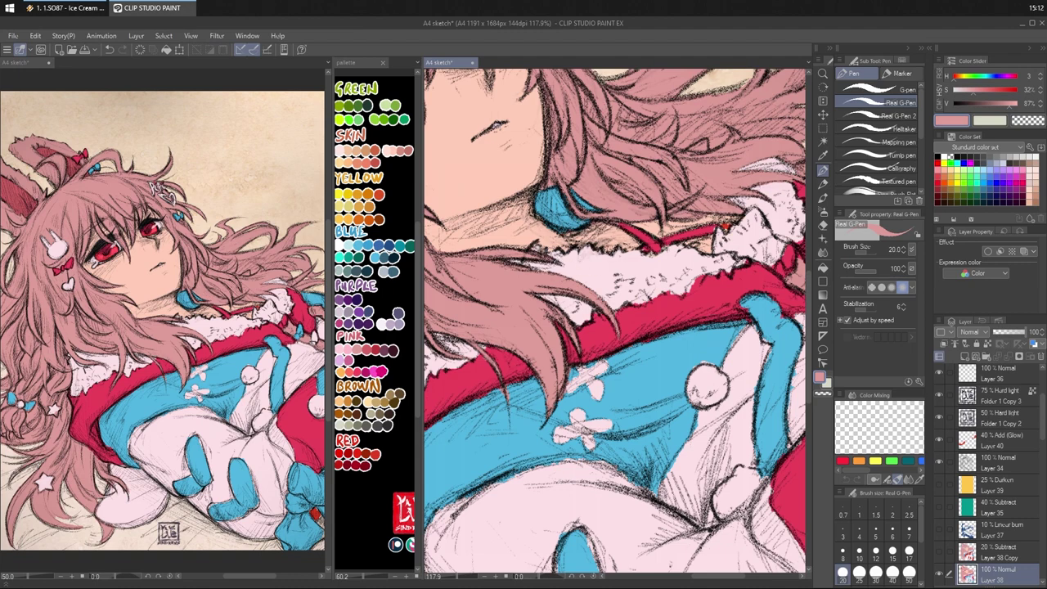
pyautogui.keyDown('alt'); pyautogui.click(631, 311); pyautogui.keyUp('alt')
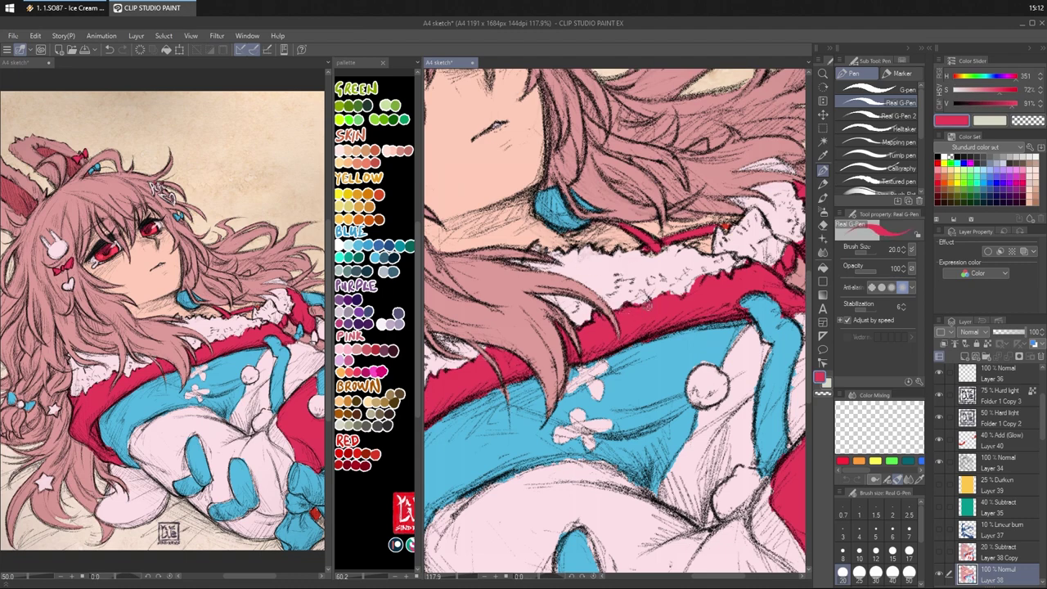
pyautogui.keyDown('alt'); pyautogui.click(654, 265); pyautogui.keyUp('alt')
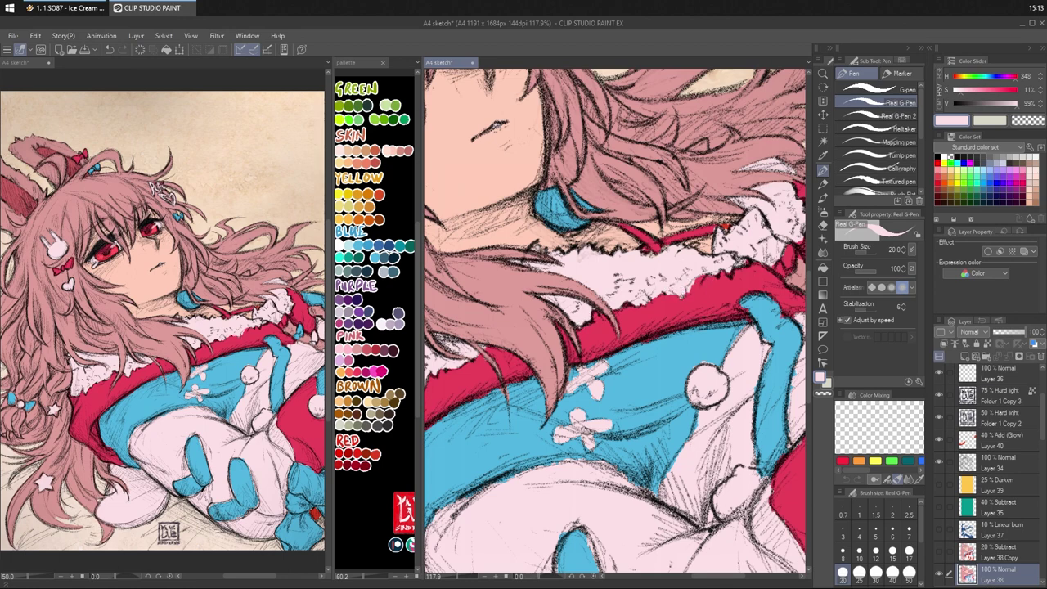
# - Refine the edge between the collar band and fur trim near the far shoulder with sampled crimson (H 351, S 72%, V 91%) and pale pink (H 348, S 11%, V 99%)
pyautogui.moveTo(707, 254); pyautogui.dragTo(696, 278)
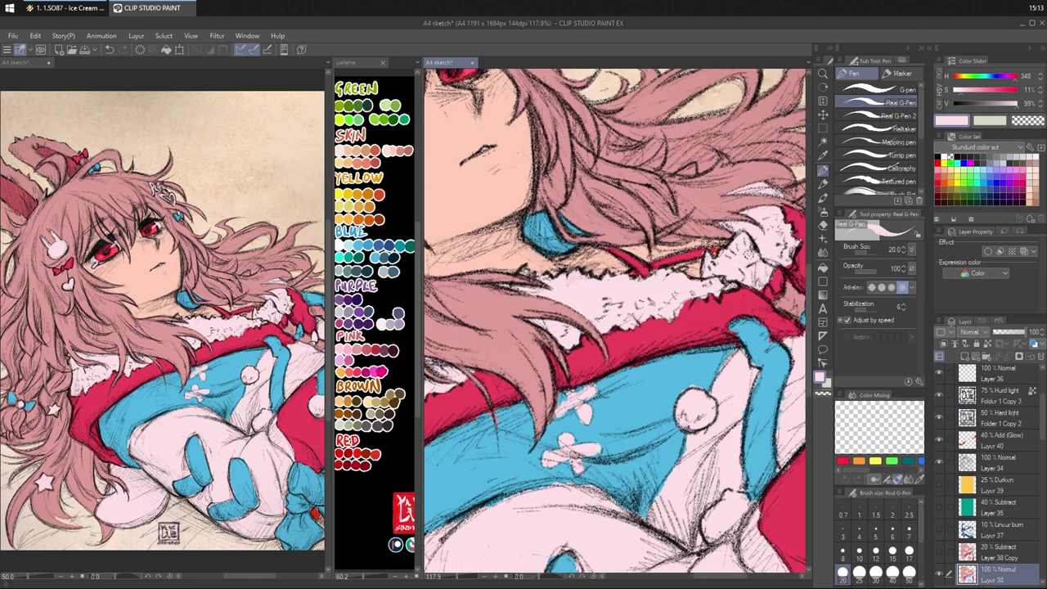
pyautogui.keyDown('alt'); pyautogui.click(709, 317); pyautogui.keyUp('alt')
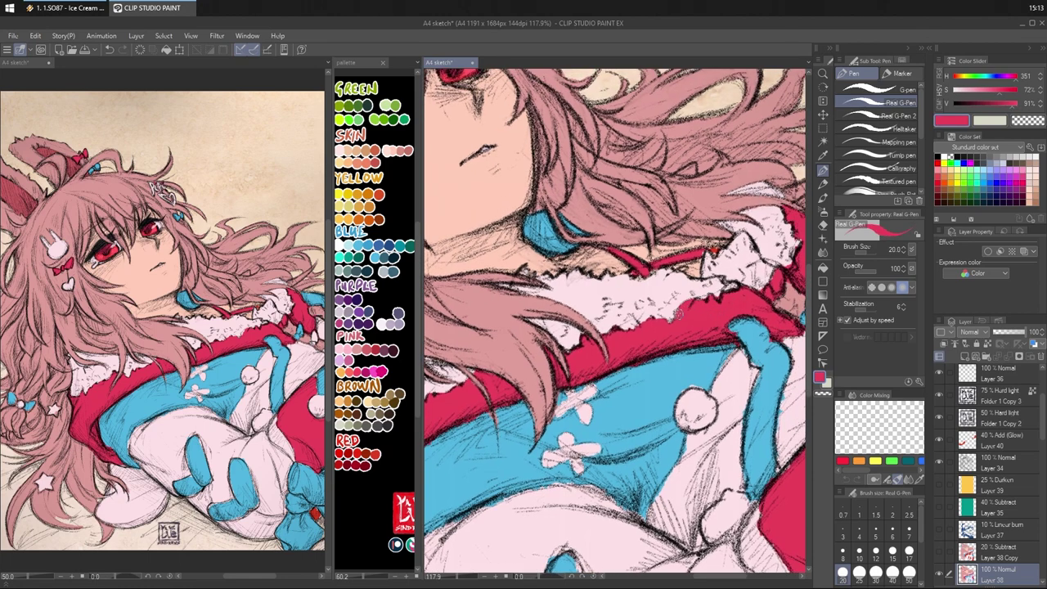
pyautogui.keyDown('alt'); pyautogui.click(720, 275); pyautogui.keyUp('alt')
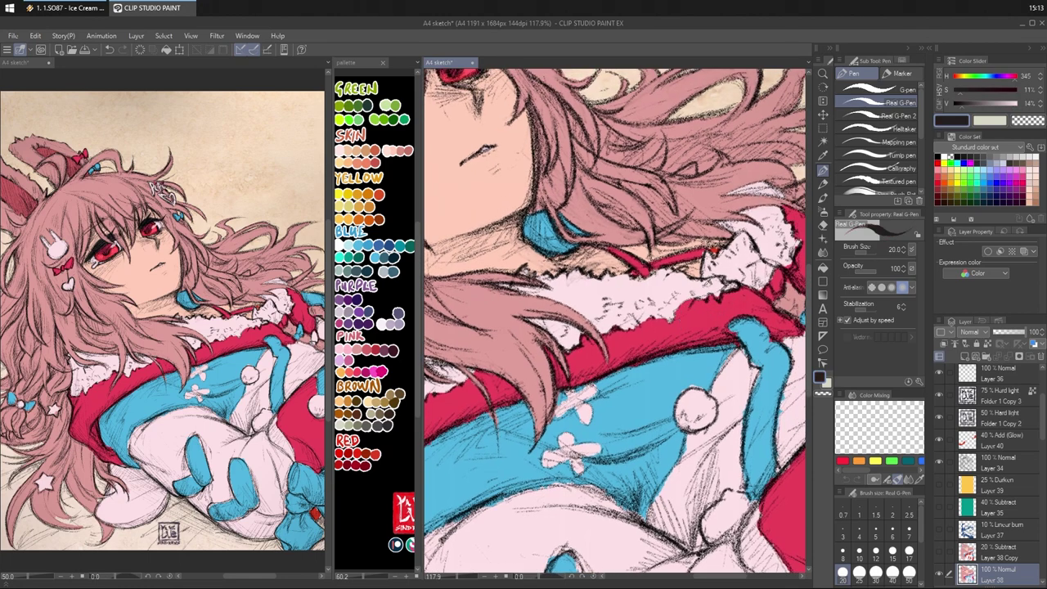
pyautogui.keyDown('alt'); pyautogui.click(705, 285); pyautogui.keyUp('alt')
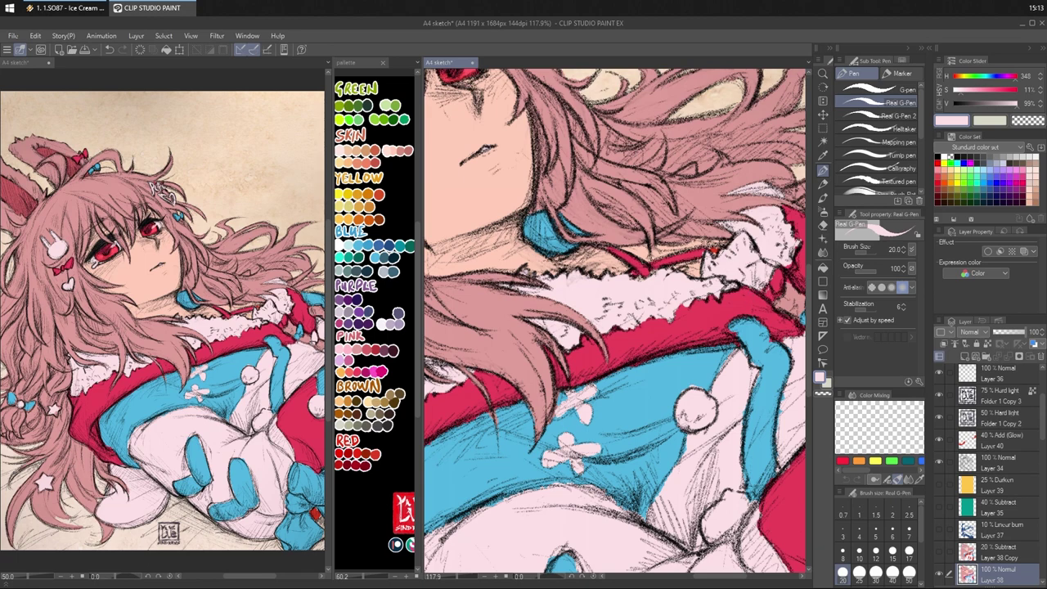
# - Touch up the far shoulder's fur trim and neighbouring collar edge with sampled crimson, hair pink (H 3, S 32%, V 86%) and pale pink
pyautogui.moveTo(792, 293); pyautogui.dragTo(710, 349)
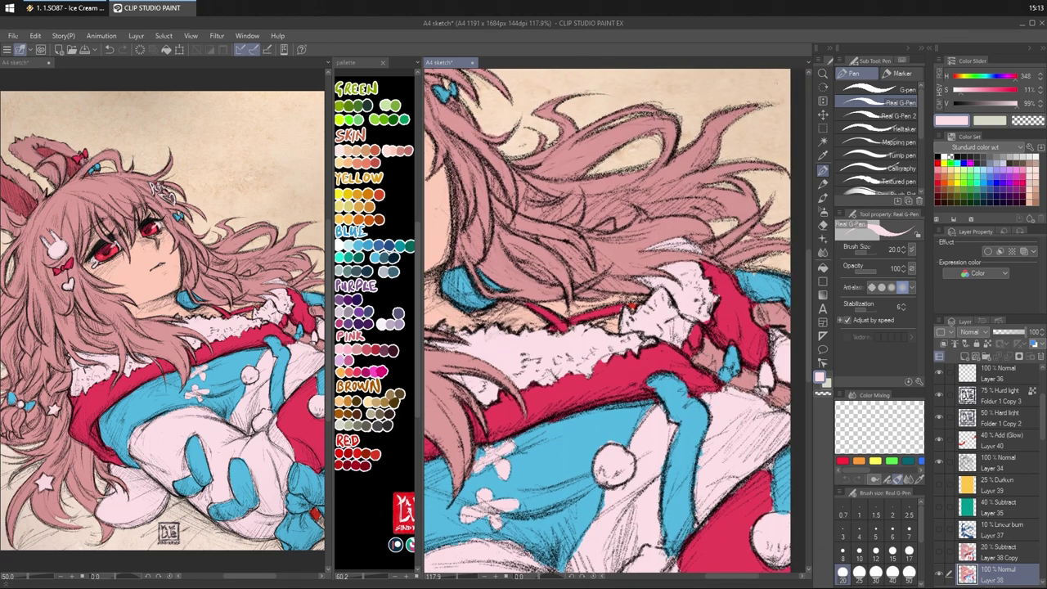
pyautogui.keyDown('alt'); pyautogui.click(659, 357); pyautogui.keyUp('alt')
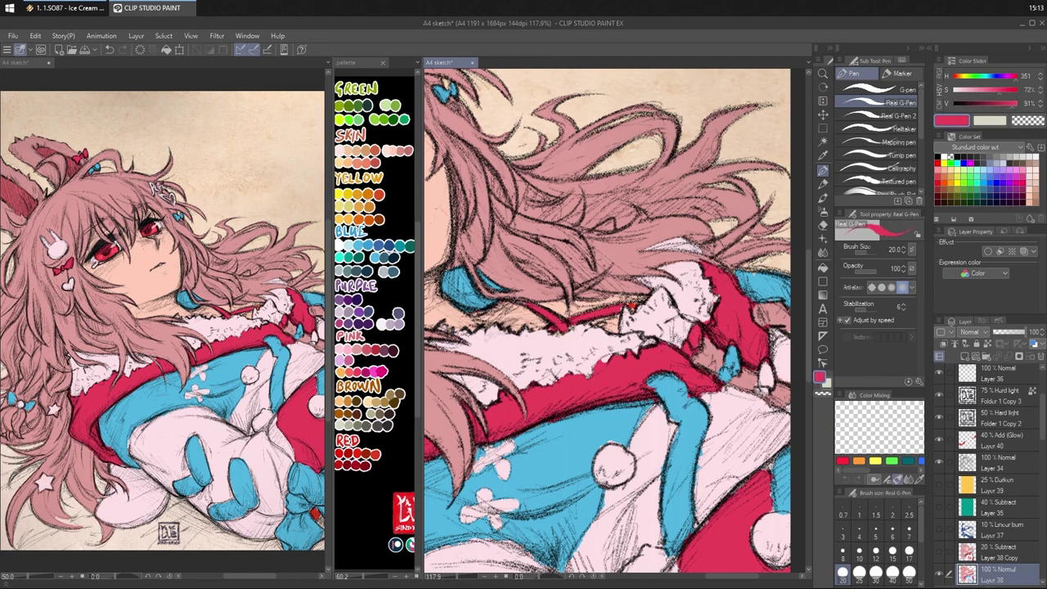
pyautogui.keyDown('alt'); pyautogui.click(715, 343); pyautogui.keyUp('alt')
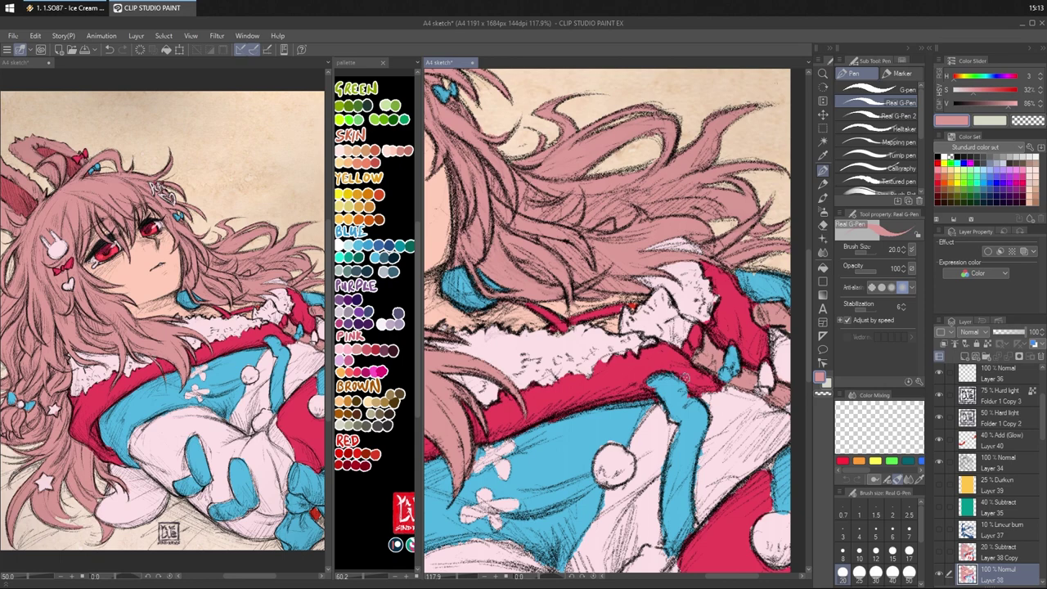
pyautogui.keyDown('alt'); pyautogui.click(713, 311); pyautogui.keyUp('alt')
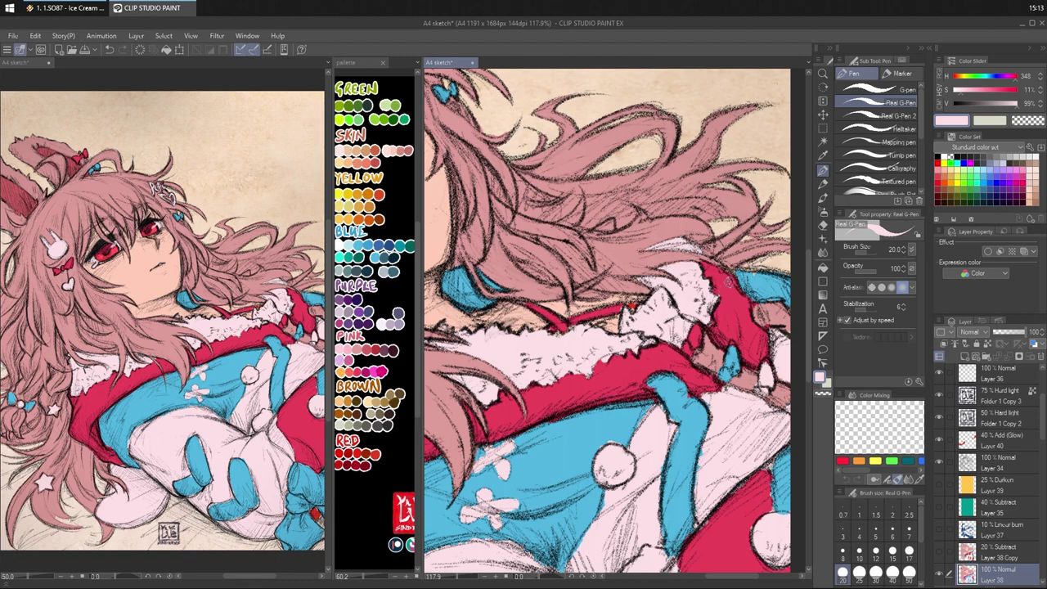
# - Retouch the neck and thin red strap above the fur collar, using sampled skin tone (H 17, S 28%, V 100%) and crimson
pyautogui.moveTo(631, 305); pyautogui.dragTo(664, 310)
pyautogui.keyDown('alt'); pyautogui.click(664, 310); pyautogui.keyUp('alt')
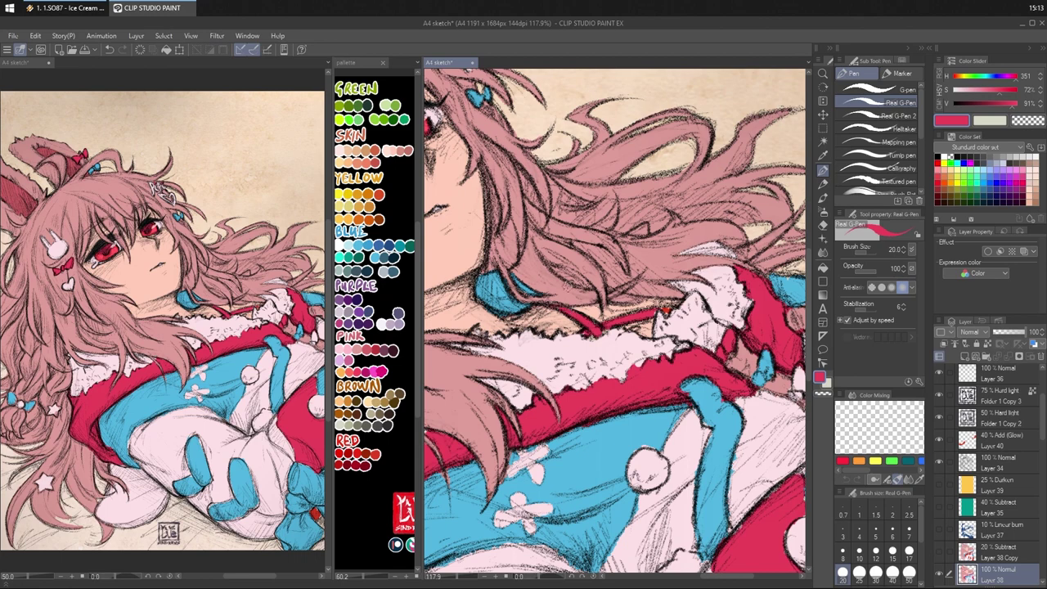
pyautogui.keyDown('alt'); pyautogui.click(565, 316); pyautogui.keyUp('alt')
pyautogui.keyDown('alt'); pyautogui.click(540, 317); pyautogui.keyUp('alt')
pyautogui.keyDown('alt'); pyautogui.click(463, 317); pyautogui.keyUp('alt')
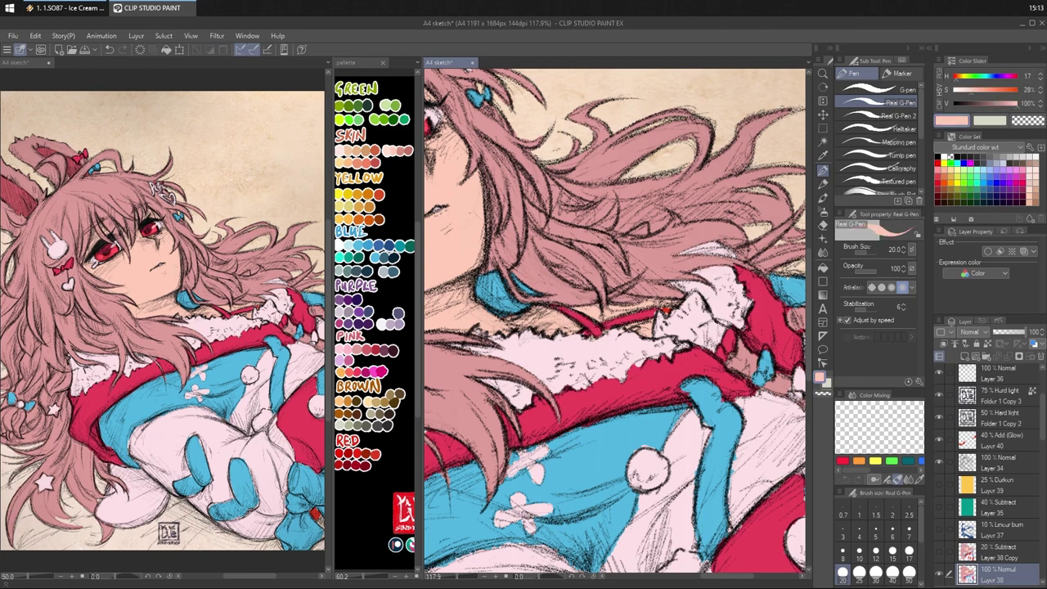
pyautogui.keyDown('alt'); pyautogui.click(609, 312); pyautogui.keyUp('alt')
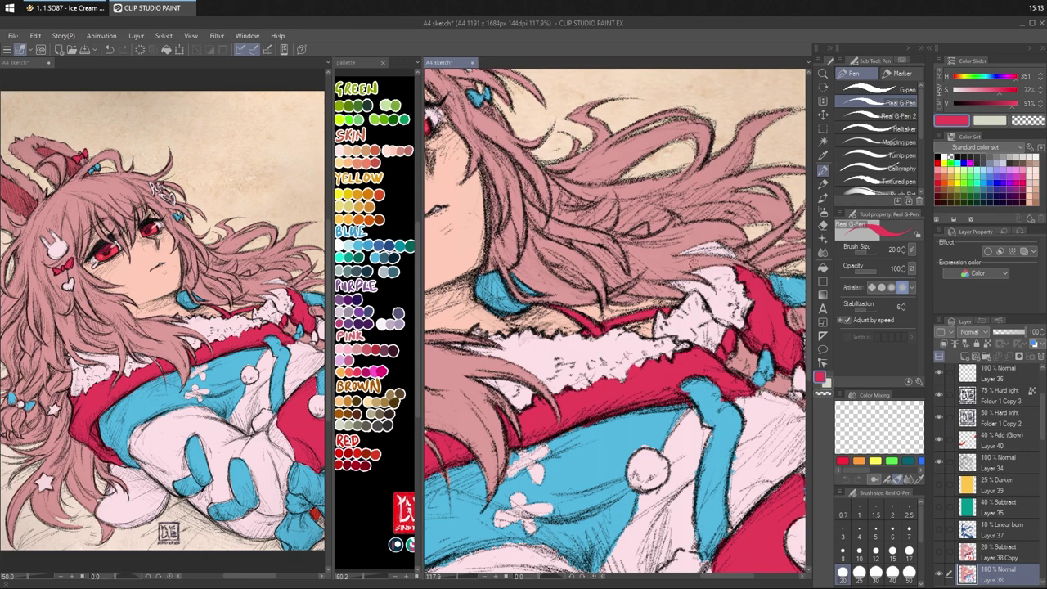
# - Clean up the crimson far sleeve along its fur trim with sampled crimson and pale pink, undoing one stroke
pyautogui.moveTo(716, 358)
pyautogui.mouseDown()
pyautogui.moveTo(677, 357)
pyautogui.moveTo(663, 340)
pyautogui.moveTo(697, 358)
pyautogui.moveTo(682, 360)
pyautogui.mouseUp()
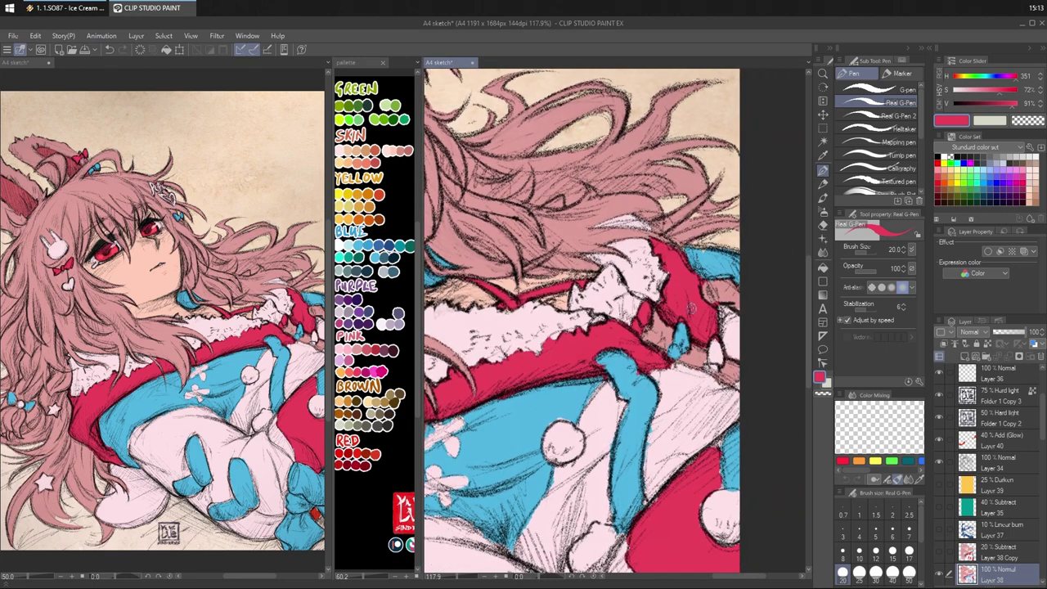
pyautogui.moveTo(697, 289); pyautogui.dragTo(649, 211)
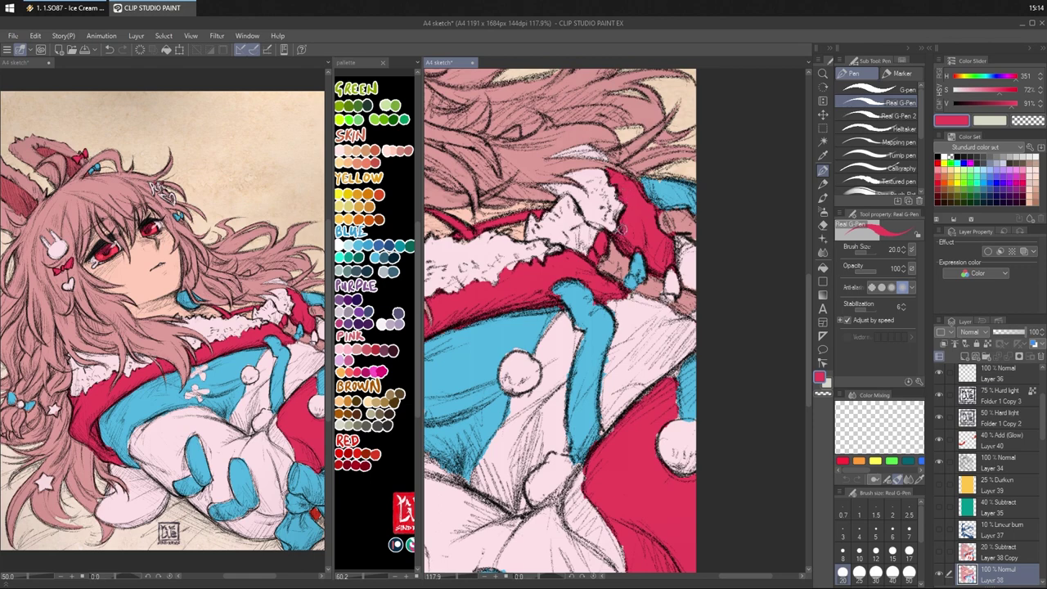
pyautogui.keyDown('alt'); pyautogui.click(606, 200); pyautogui.keyUp('alt')
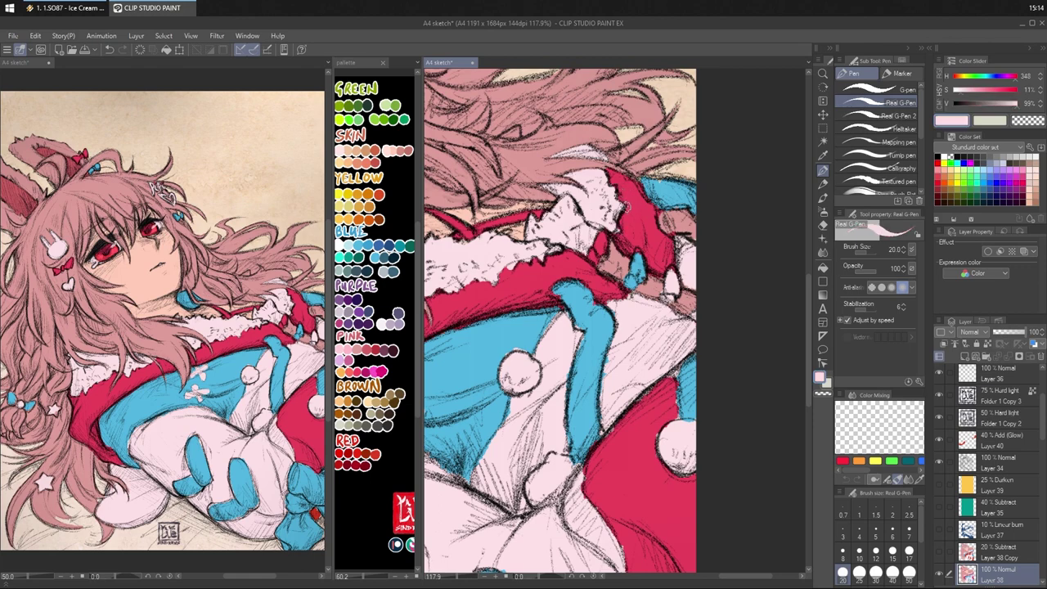
pyautogui.hotkey('ctrl', 'z')
pyautogui.keyDown('alt'); pyautogui.click(620, 176); pyautogui.keyUp('alt')
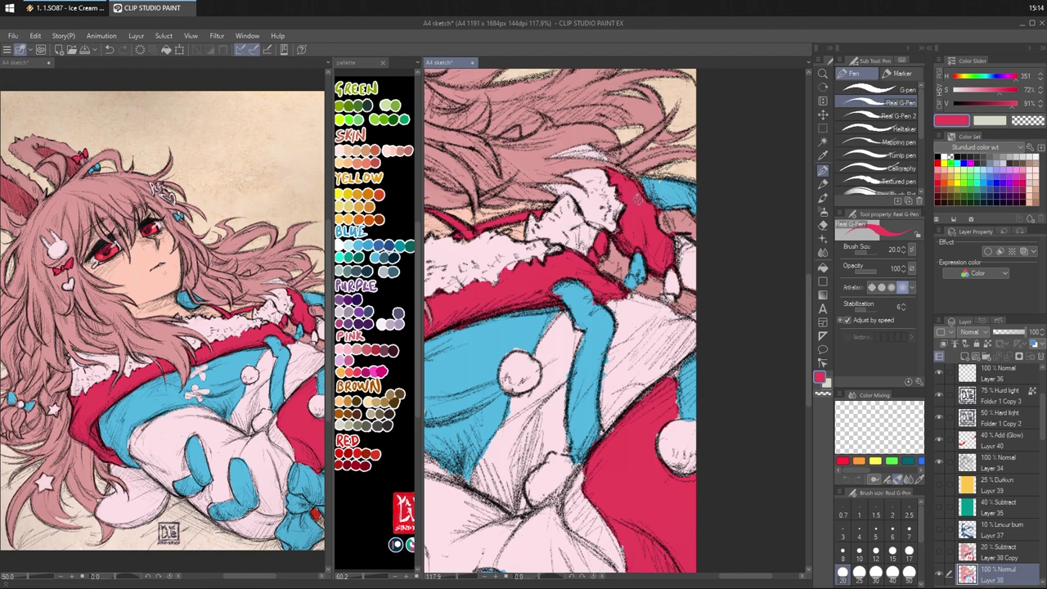
# - Refine the hanging blue ribbon and the dress around it with sampled blue (H 198, S 64%, V 87%) and pale pink
pyautogui.keyDown('alt'); pyautogui.click(586, 301); pyautogui.keyUp('alt')
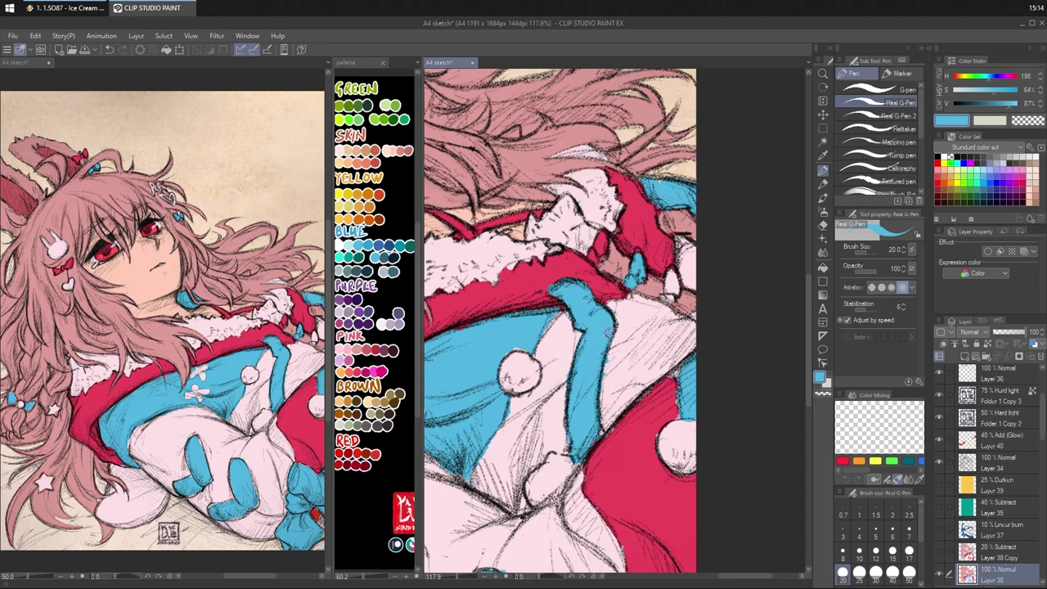
pyautogui.moveTo(610, 308); pyautogui.dragTo(615, 263)
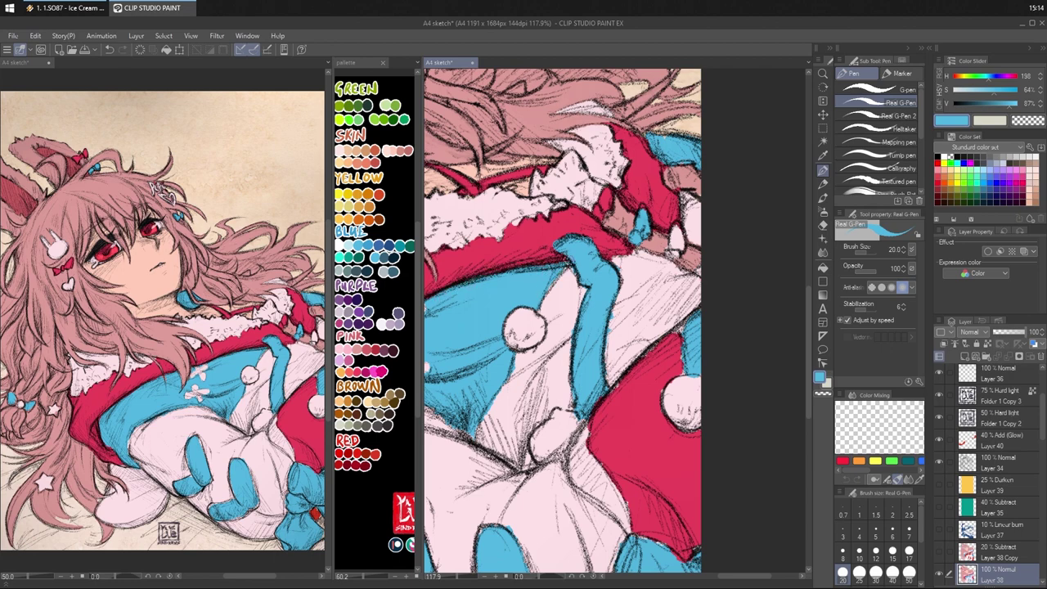
pyautogui.keyDown('alt'); pyautogui.click(637, 272); pyautogui.keyUp('alt')
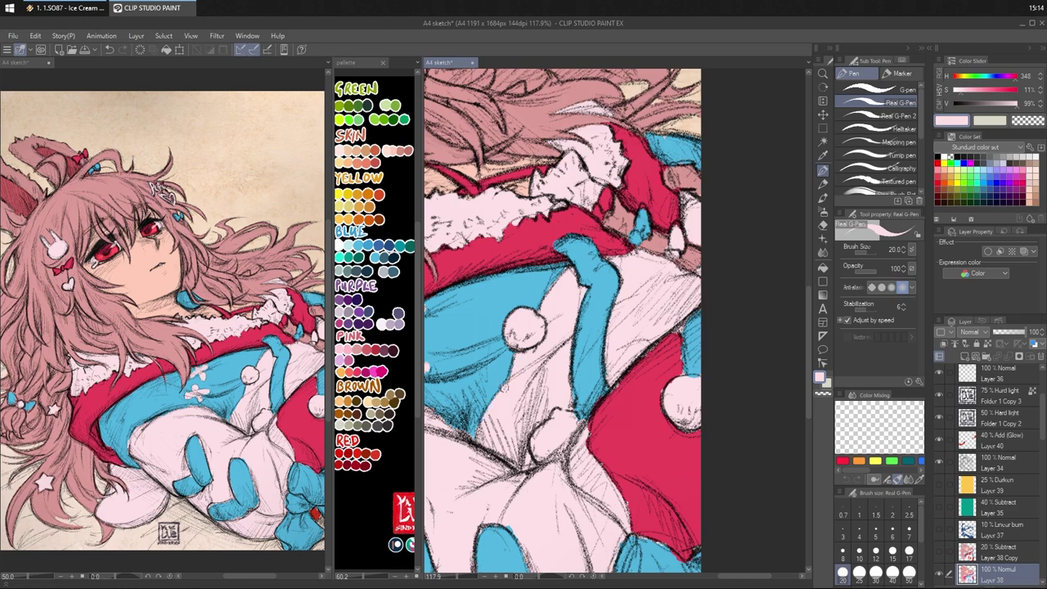
# - Clean up the border between the blue bodice and the pale garment below it, alternating sampled blue and pale pink
pyautogui.moveTo(589, 301); pyautogui.dragTo(662, 255)
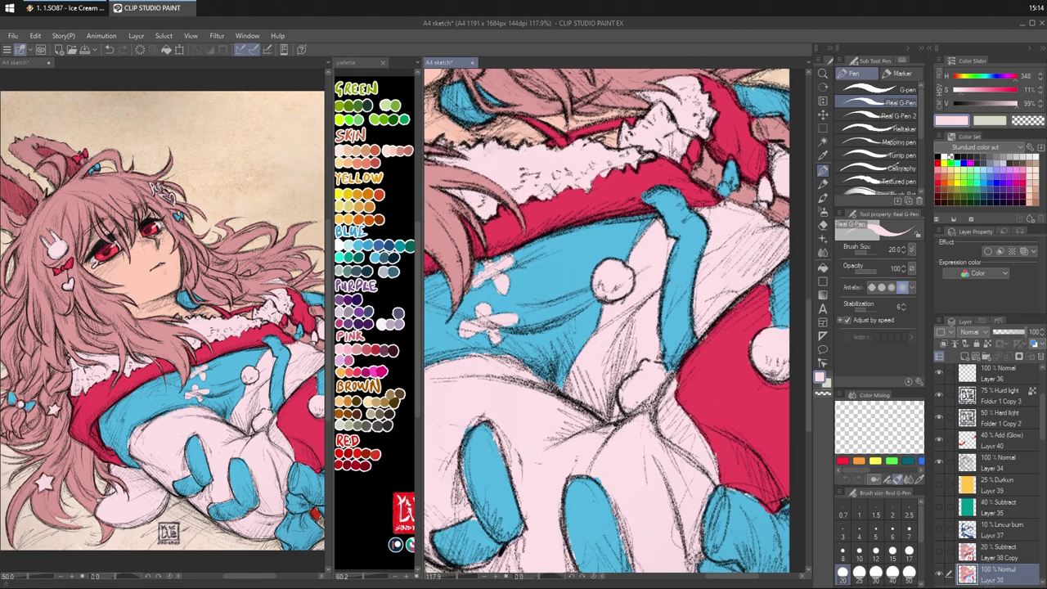
pyautogui.keyDown('alt'); pyautogui.click(580, 250); pyautogui.keyUp('alt')
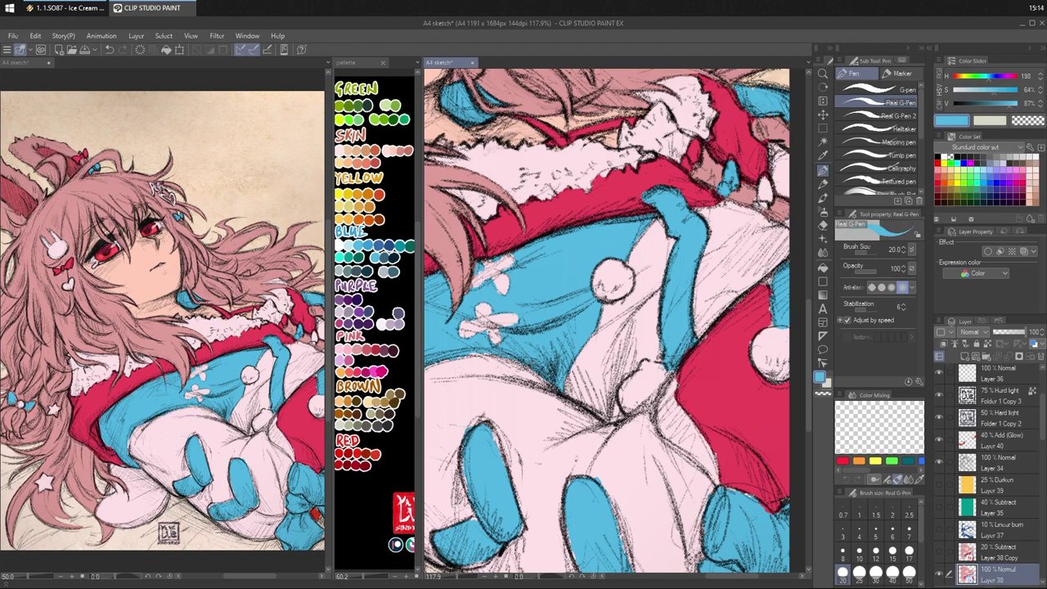
pyautogui.moveTo(537, 314); pyautogui.dragTo(661, 328)
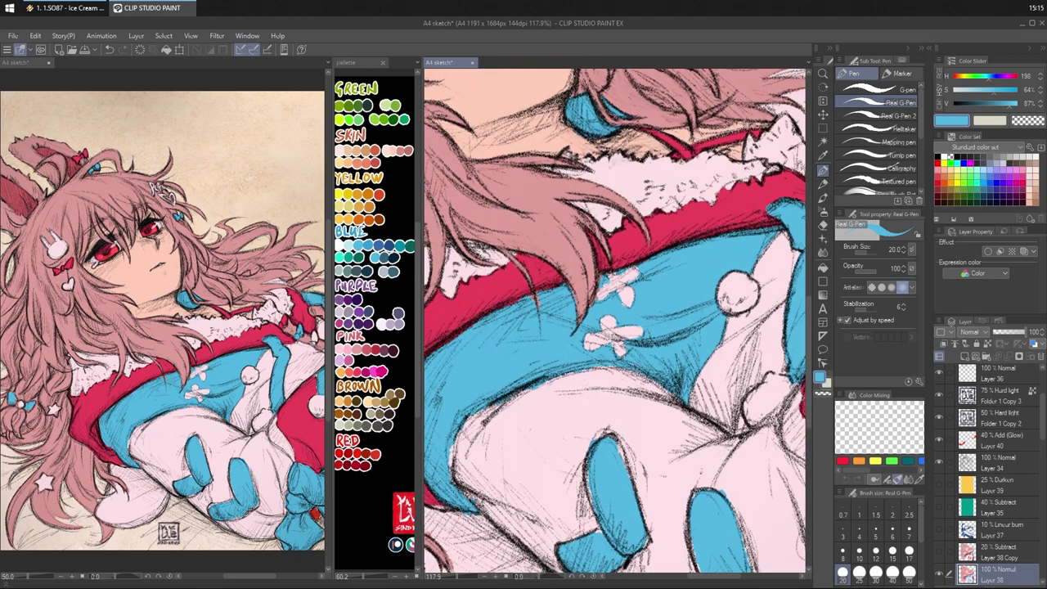
pyautogui.keyDown('alt'); pyautogui.click(559, 401); pyautogui.keyUp('alt')
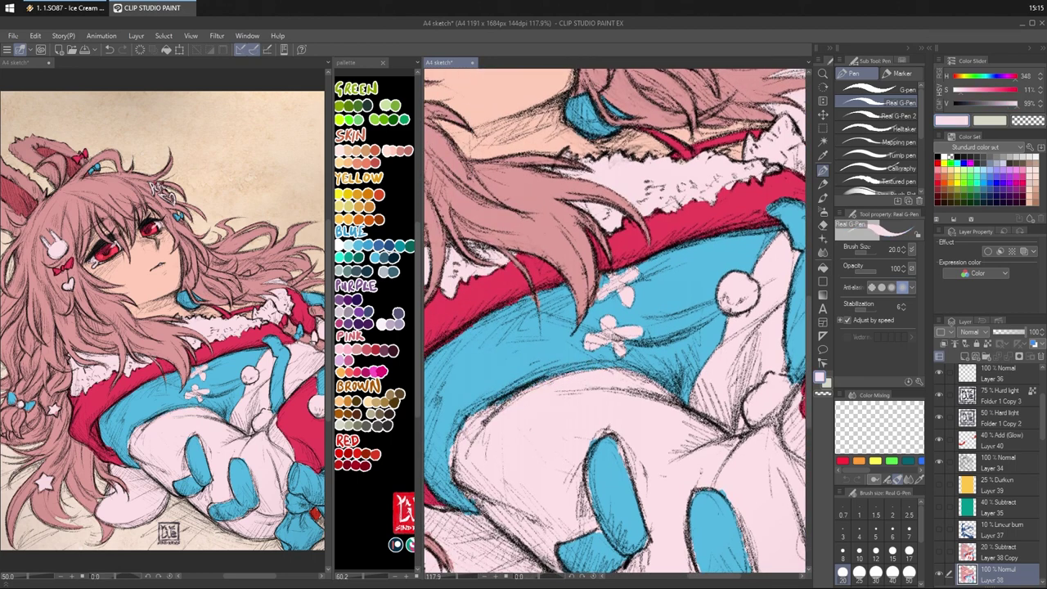
pyautogui.keyDown('alt'); pyautogui.click(541, 343); pyautogui.keyUp('alt')
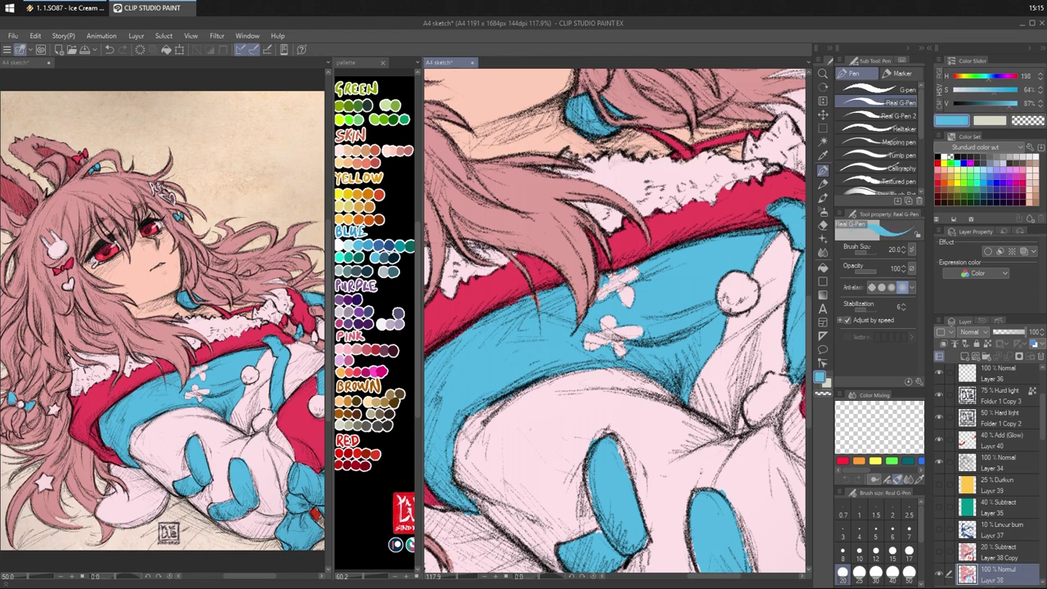
pyautogui.keyDown('alt'); pyautogui.click(516, 483); pyautogui.keyUp('alt')
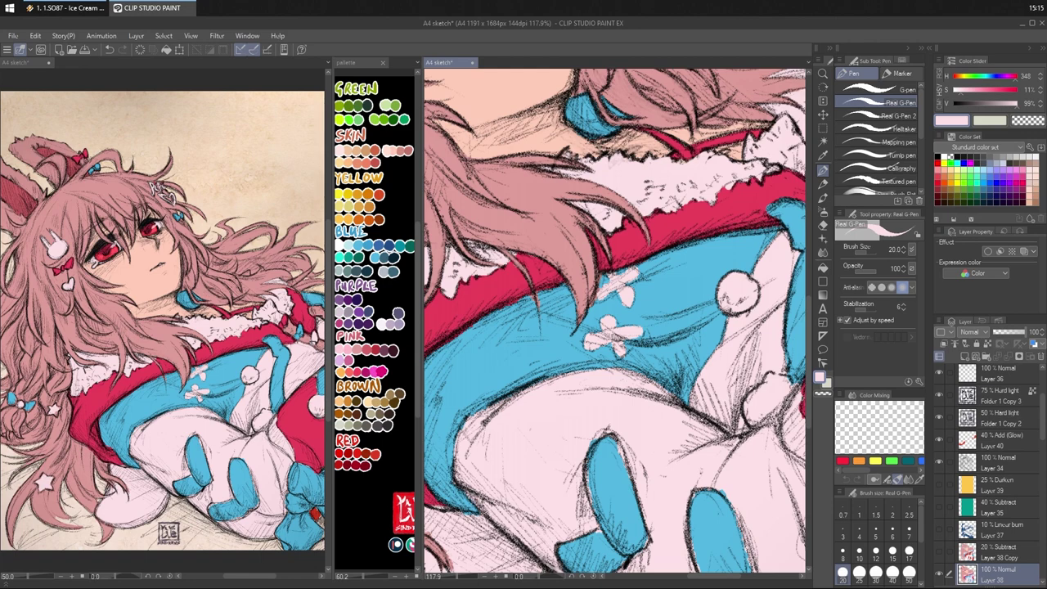
# - Refine the near-side edge of the blue bodice and the adjoining crimson band with sampled blue and crimson
pyautogui.moveTo(480, 374); pyautogui.dragTo(530, 341)
pyautogui.keyDown('alt'); pyautogui.click(528, 342); pyautogui.keyUp('alt')
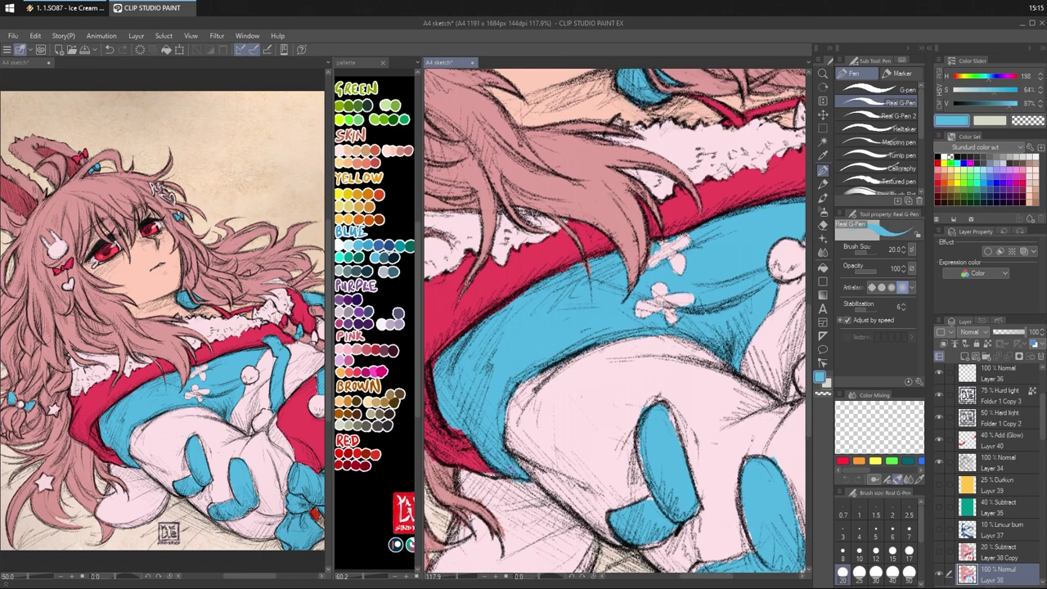
pyautogui.press('c')
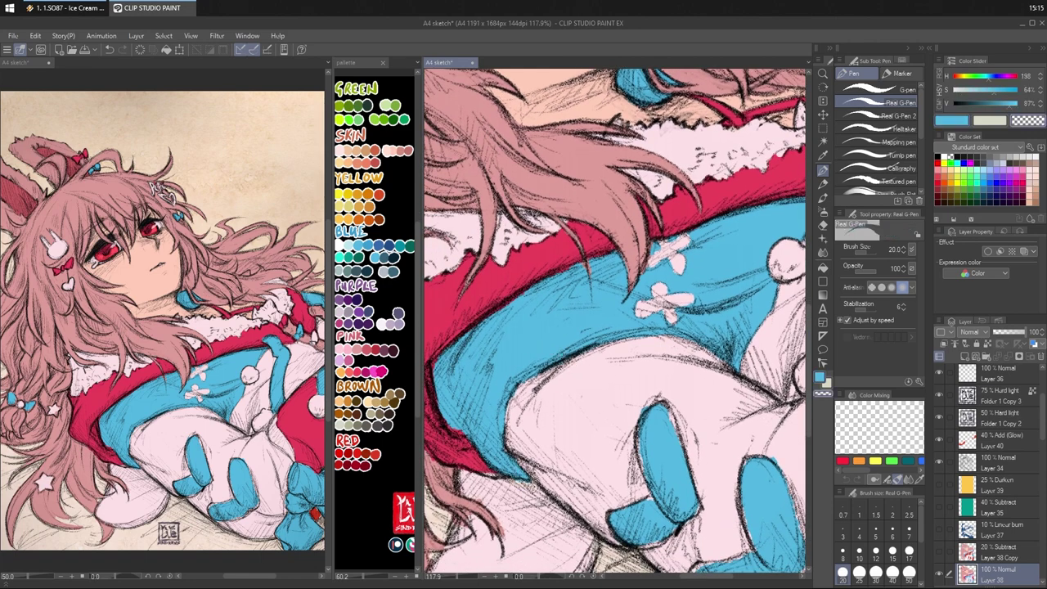
pyautogui.press('c')
pyautogui.keyDown('alt'); pyautogui.click(497, 284); pyautogui.keyUp('alt')
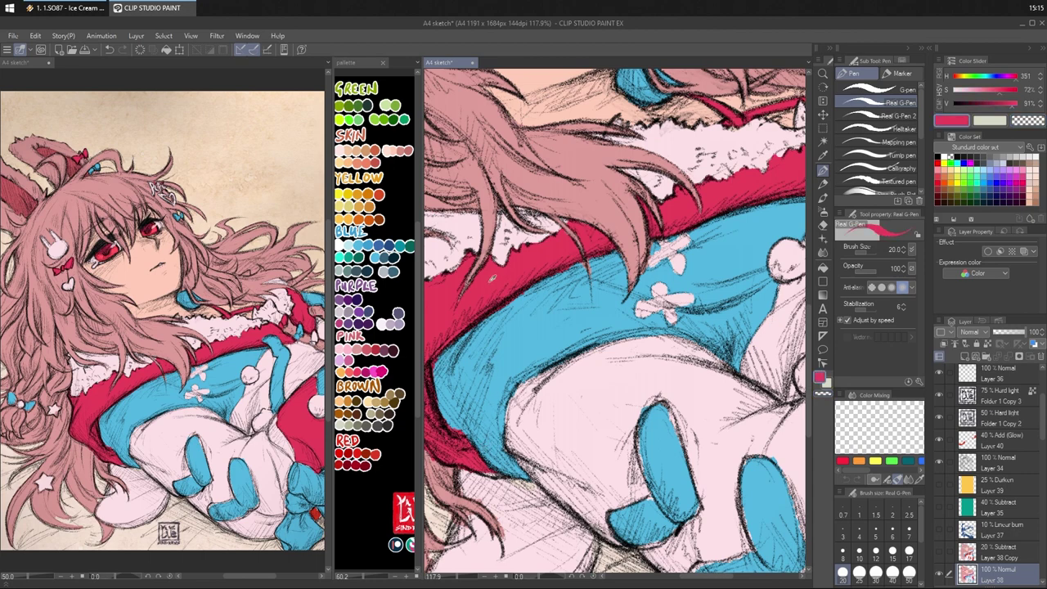
pyautogui.moveTo(508, 354); pyautogui.dragTo(530, 316)
pyautogui.moveTo(516, 435); pyautogui.dragTo(524, 438)
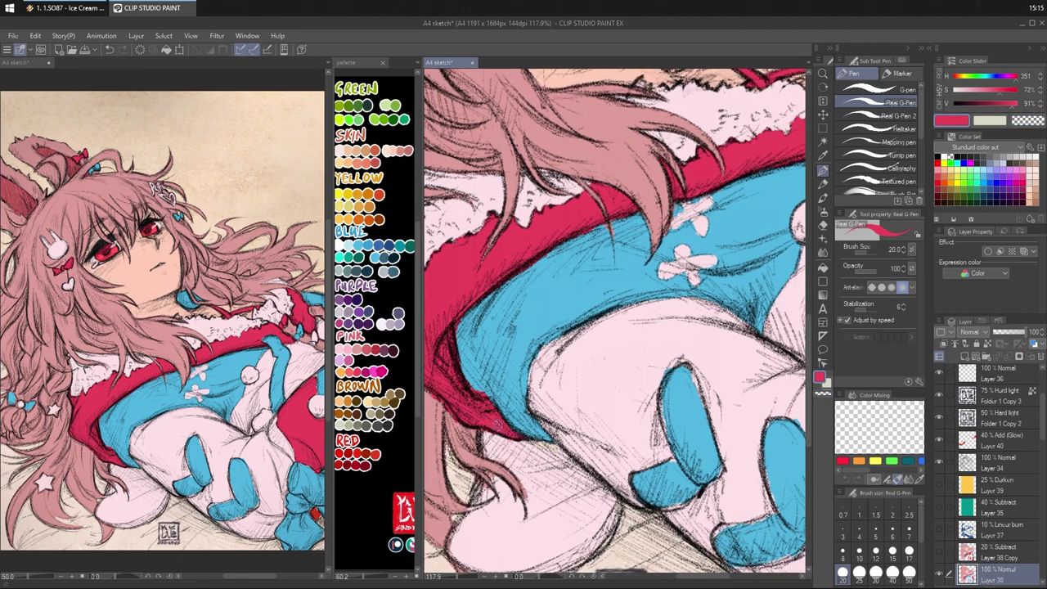
# - Touch up the pale garment and the rounded shape beneath it above the signature, using sampled pale pink and the transparent color
pyautogui.keyDown('alt'); pyautogui.click(634, 343); pyautogui.keyUp('alt')
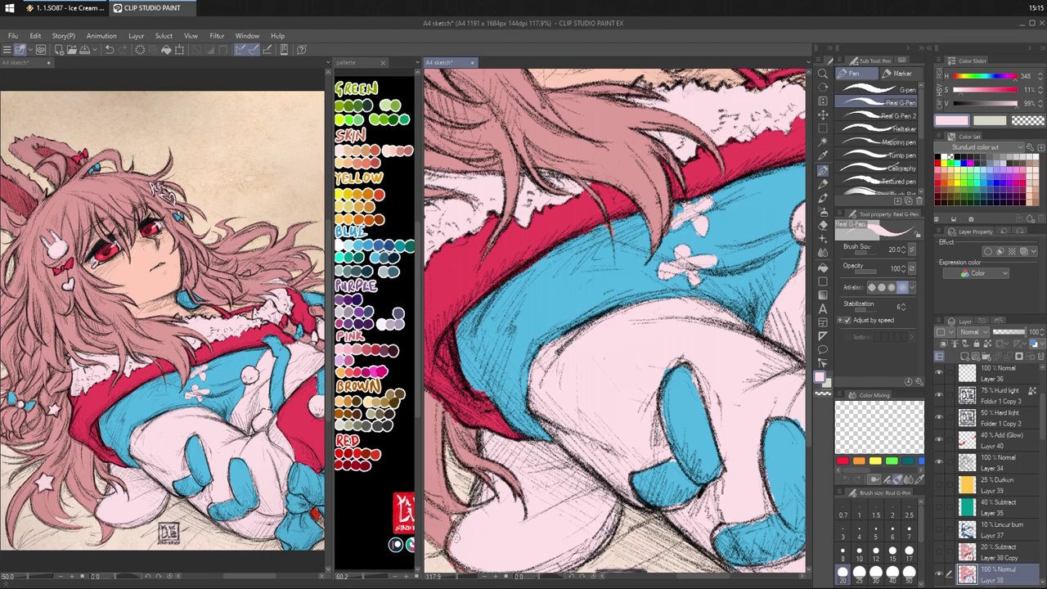
pyautogui.scroll(-2, 561, 493)
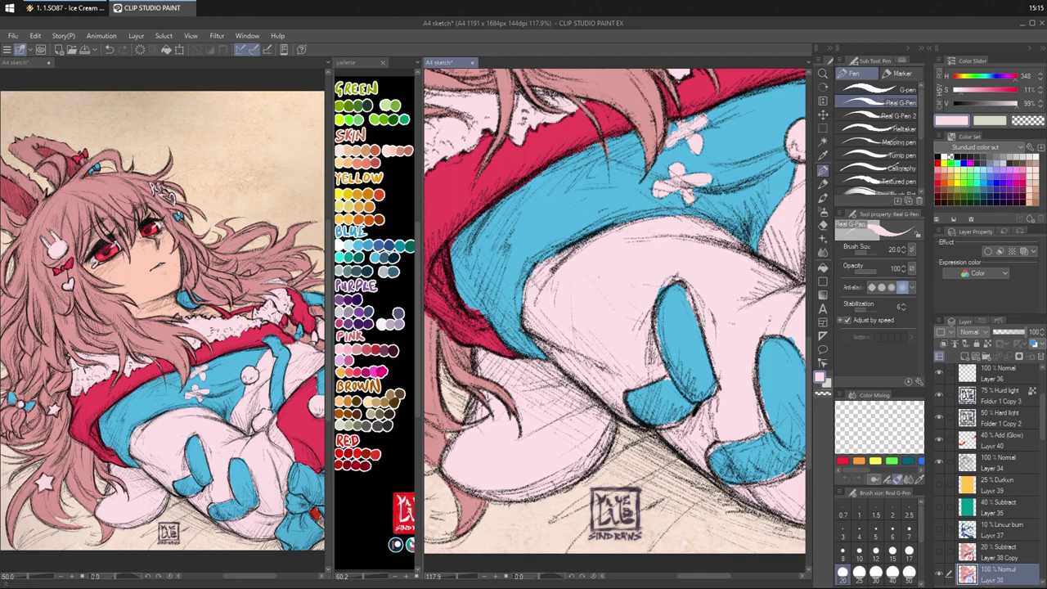
pyautogui.moveTo(580, 365); pyautogui.dragTo(604, 368)
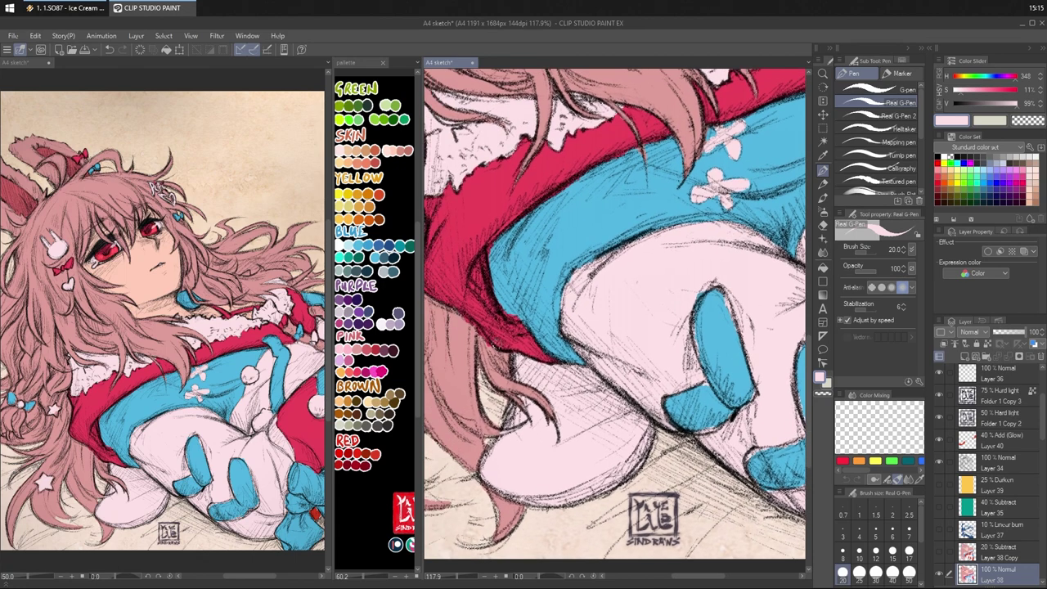
pyautogui.press('c')
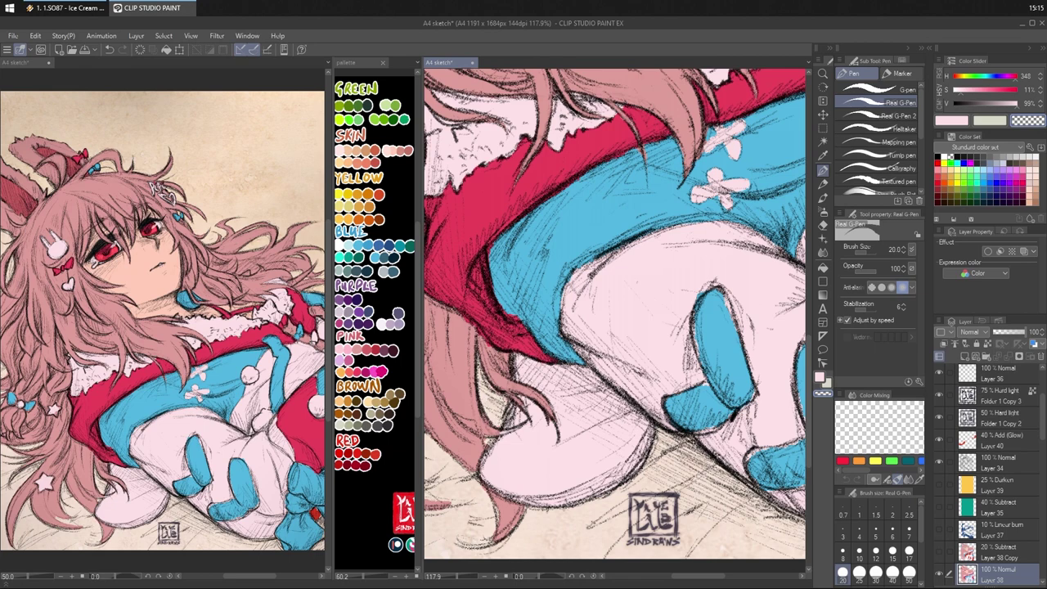
# - Retouch the hair strands beside and below the crimson band with sampled hair pink (H 3, S 32%, V 87%)
pyautogui.keyDown('alt'); pyautogui.click(461, 329); pyautogui.keyUp('alt')
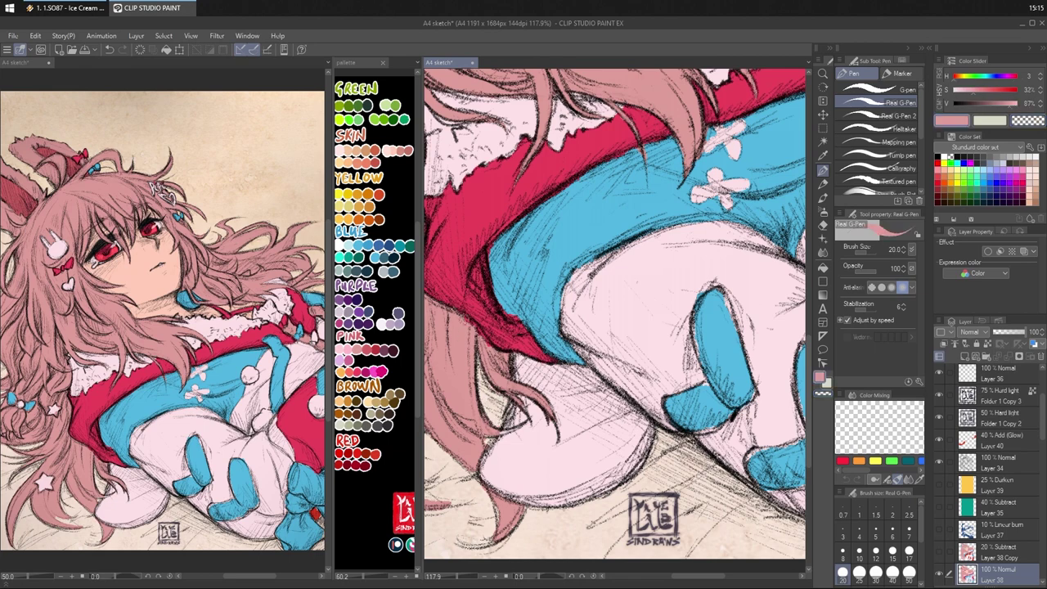
pyautogui.moveTo(463, 317); pyautogui.dragTo(483, 339)
pyautogui.moveTo(507, 328)
pyautogui.mouseDown()
pyautogui.moveTo(536, 307)
pyautogui.moveTo(542, 280)
pyautogui.moveTo(581, 283)
pyautogui.moveTo(599, 316)
pyautogui.mouseUp()
# - Touch up the hair lock overlapping the crimson band and blue bodice, using sampled hair pink and bodice blue
pyautogui.keyDown('alt'); pyautogui.click(641, 201); pyautogui.keyUp('alt')
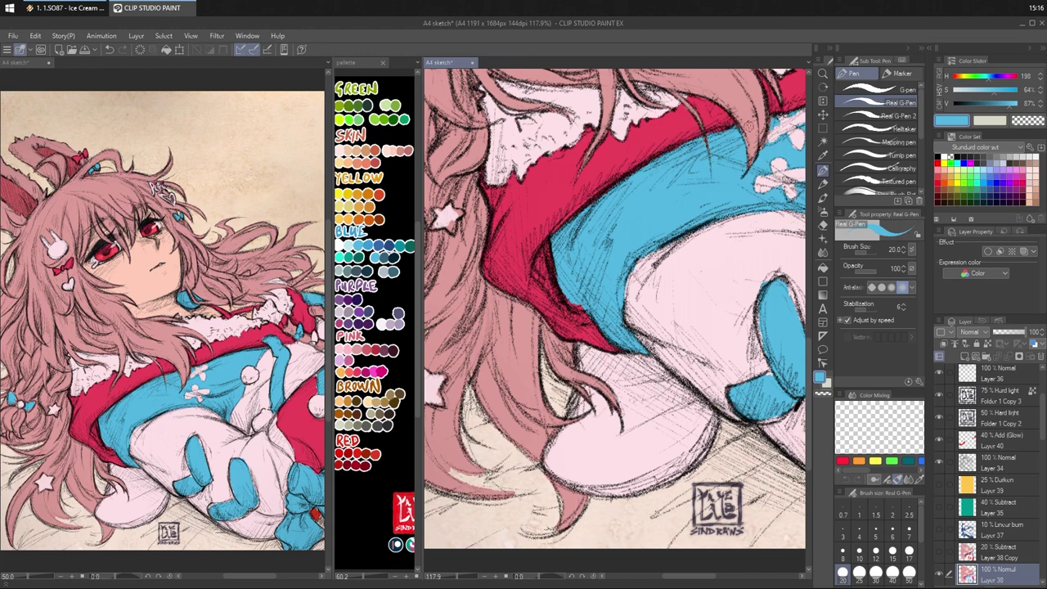
pyautogui.moveTo(775, 104); pyautogui.dragTo(696, 207)
pyautogui.keyDown('alt'); pyautogui.click(664, 206); pyautogui.keyUp('alt')
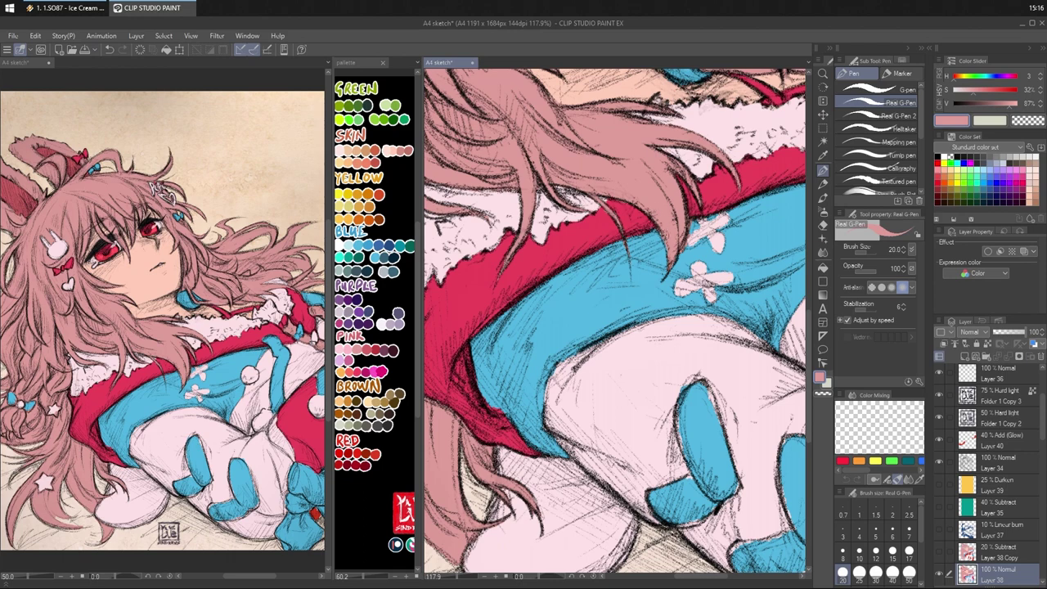
pyautogui.keyDown('alt'); pyautogui.click(643, 288); pyautogui.keyUp('alt')
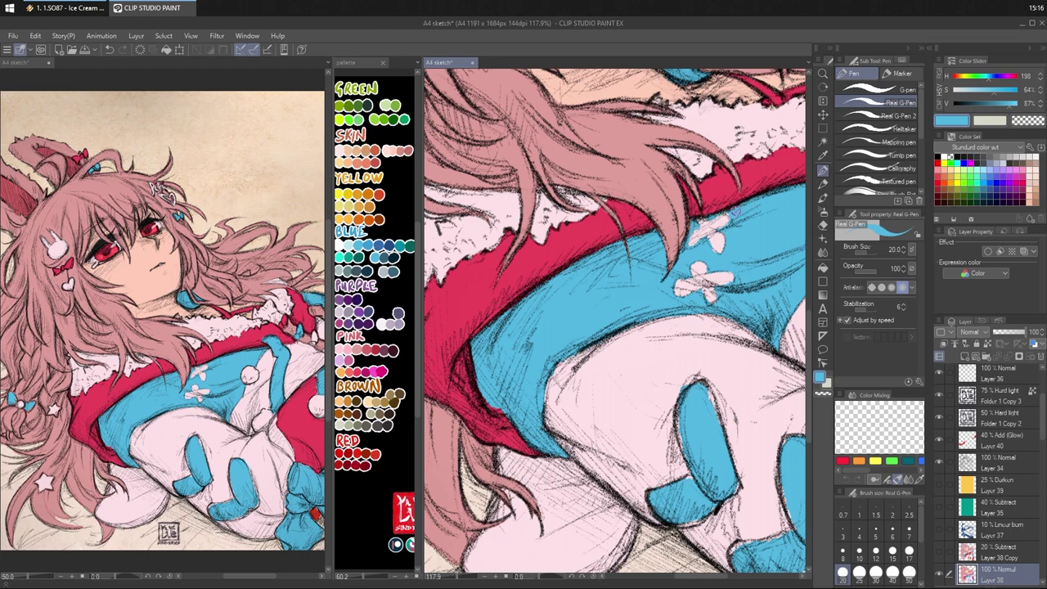
# - Refine the two flower ornaments on the blue bodice, alternating sampled pale pink (H 348, S 11%, V 99%) and blue (H 198, S 64%, V 87%)
pyautogui.keyDown('alt'); pyautogui.click(728, 271); pyautogui.keyUp('alt')
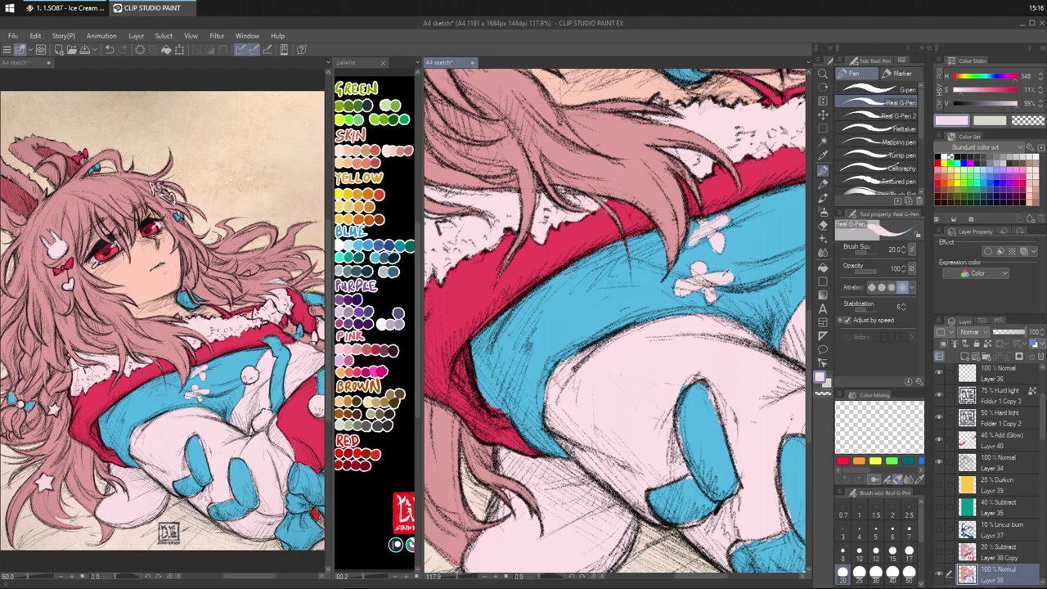
pyautogui.moveTo(694, 267); pyautogui.dragTo(710, 274)
pyautogui.keyDown('alt'); pyautogui.click(748, 246); pyautogui.keyUp('alt')
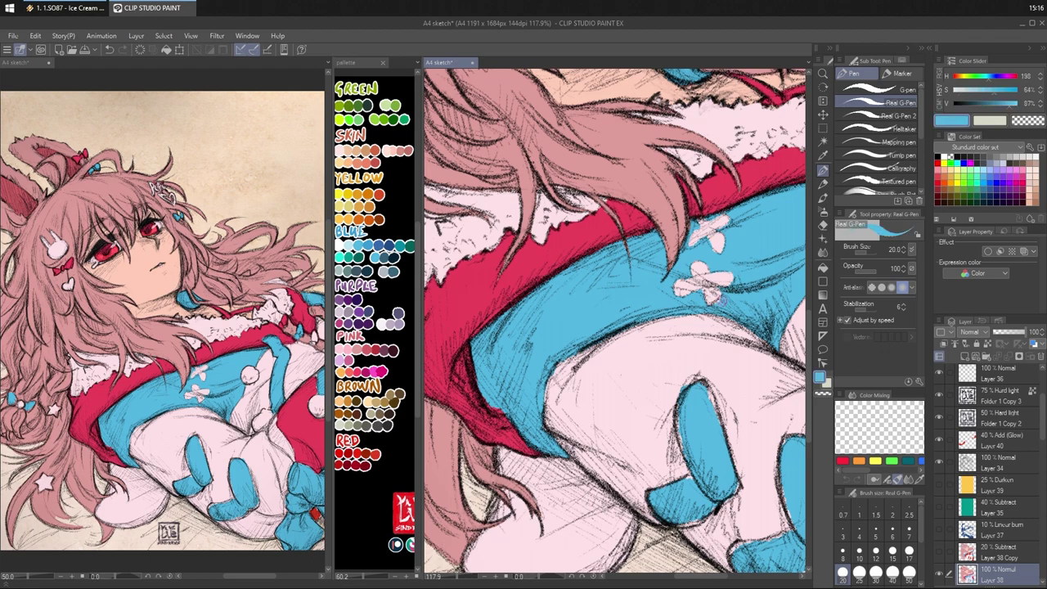
pyautogui.keyDown('alt'); pyautogui.click(712, 200); pyautogui.keyUp('alt')
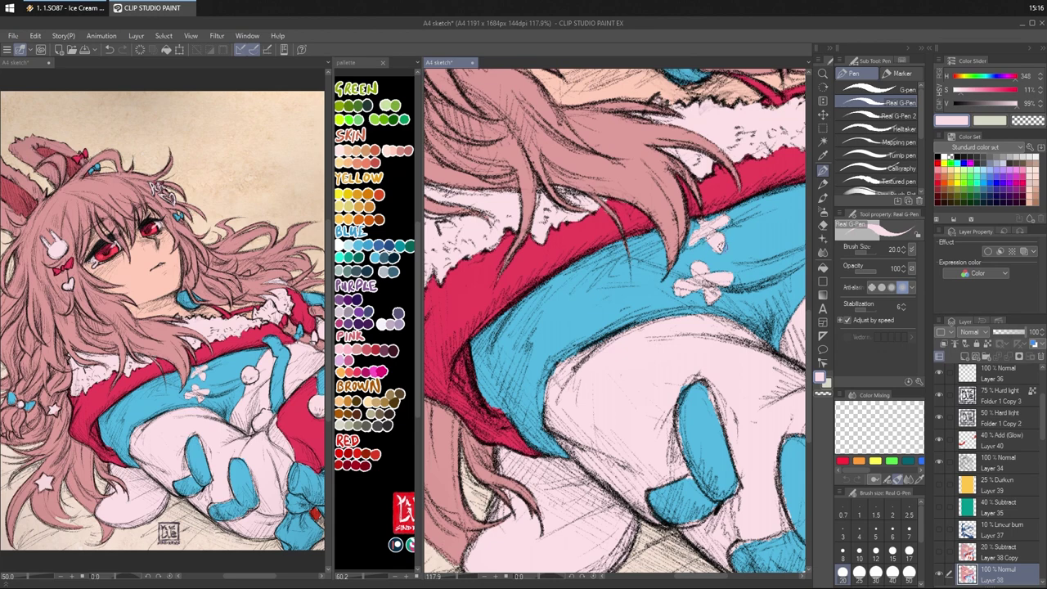
pyautogui.keyDown('alt'); pyautogui.click(718, 249); pyautogui.keyUp('alt')
pyautogui.keyDown('alt'); pyautogui.click(721, 239); pyautogui.keyUp('alt')
pyautogui.keyDown('alt'); pyautogui.click(752, 229); pyautogui.keyUp('alt')
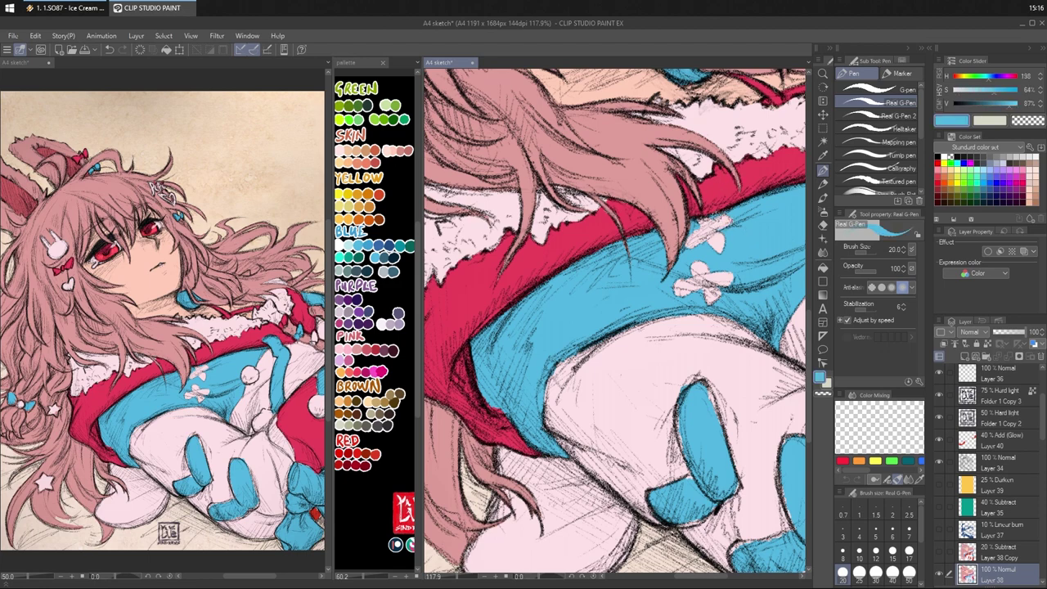
pyautogui.keyDown('alt'); pyautogui.click(717, 228); pyautogui.keyUp('alt')
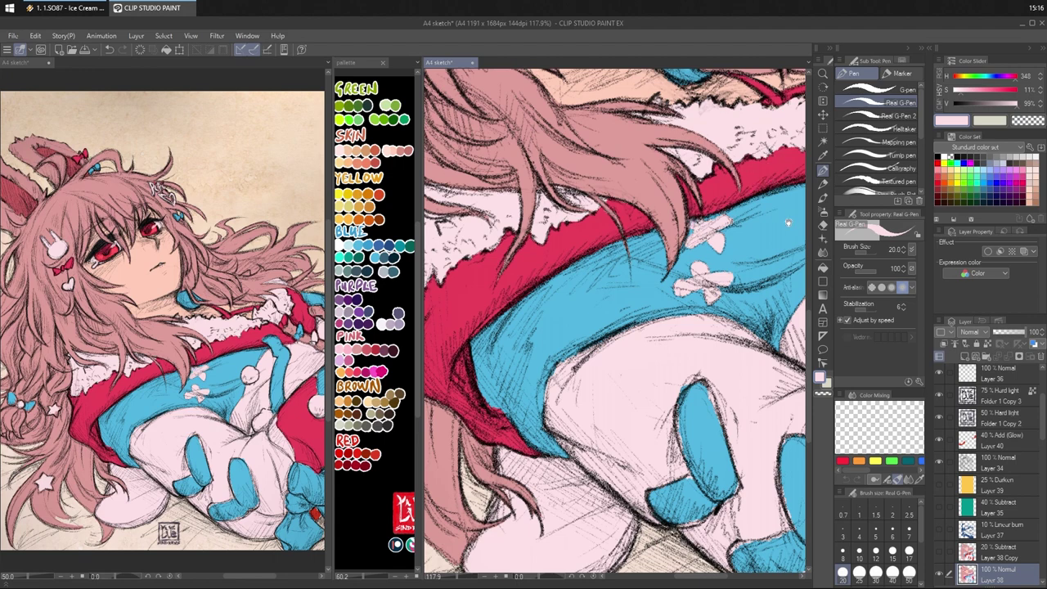
# - Clean up the first pair of blue shapes on the pale garment above the signature with sampled blue and pale pink
pyautogui.moveTo(789, 223)
pyautogui.mouseDown()
pyautogui.moveTo(757, 244)
pyautogui.moveTo(741, 212)
pyautogui.mouseUp()
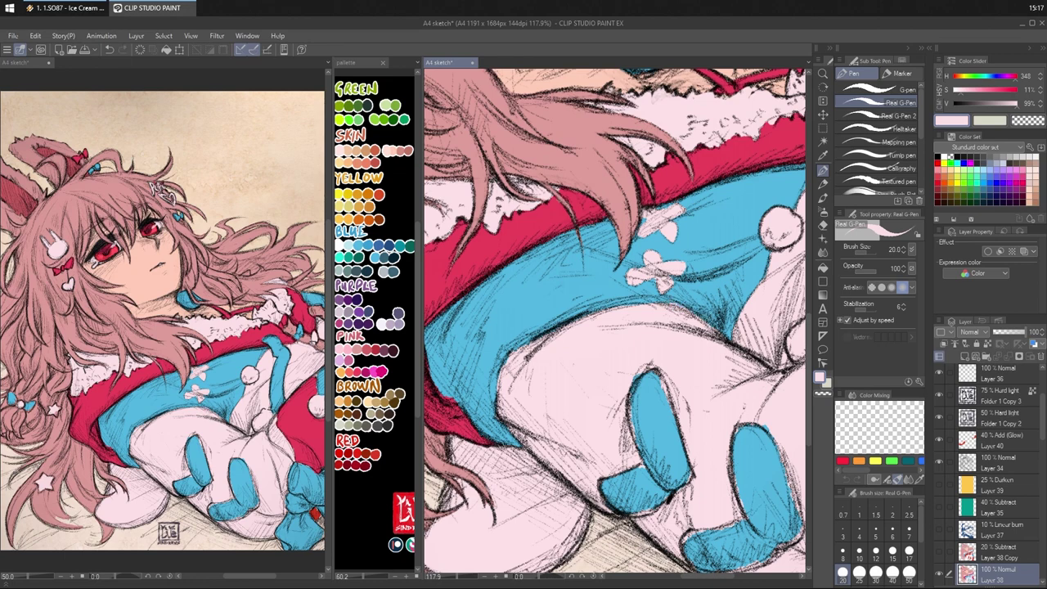
pyautogui.moveTo(720, 333); pyautogui.dragTo(709, 229)
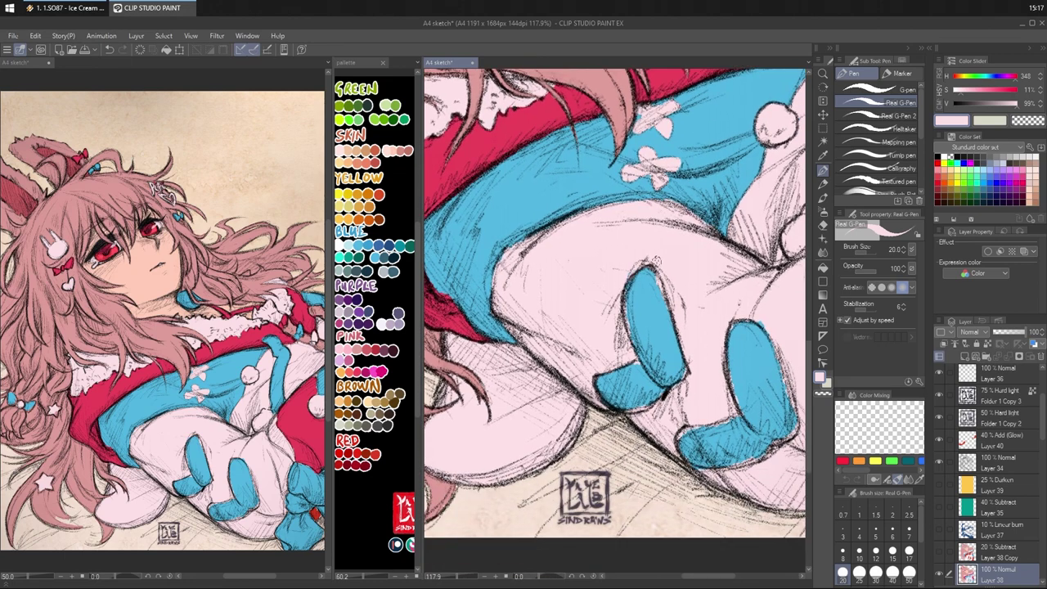
pyautogui.keyDown('alt'); pyautogui.click(660, 304); pyautogui.keyUp('alt')
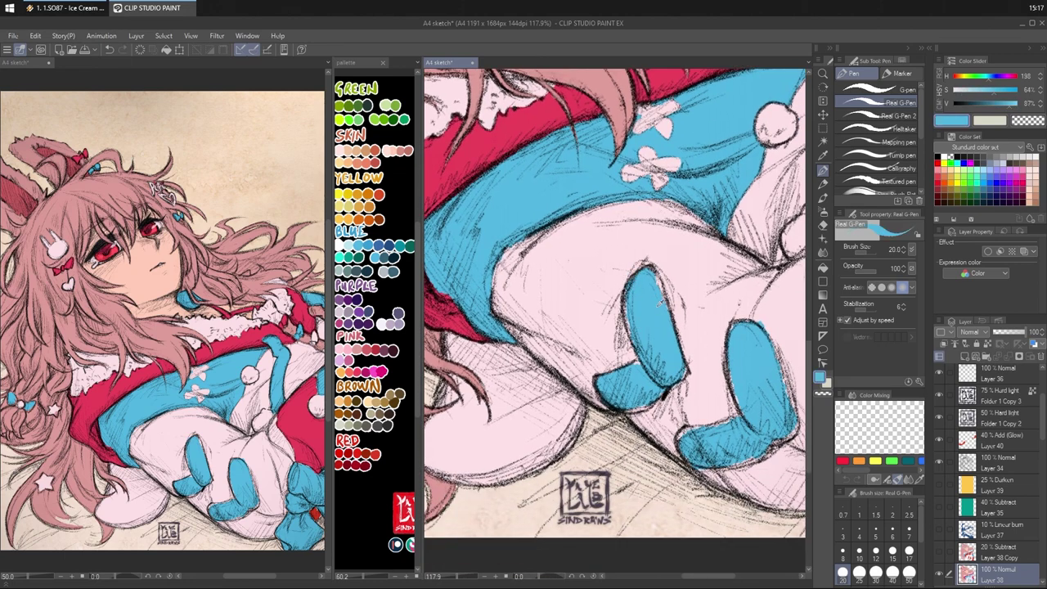
pyautogui.moveTo(650, 278)
pyautogui.mouseDown()
pyautogui.moveTo(666, 319)
pyautogui.moveTo(629, 323)
pyautogui.moveTo(629, 335)
pyautogui.mouseUp()
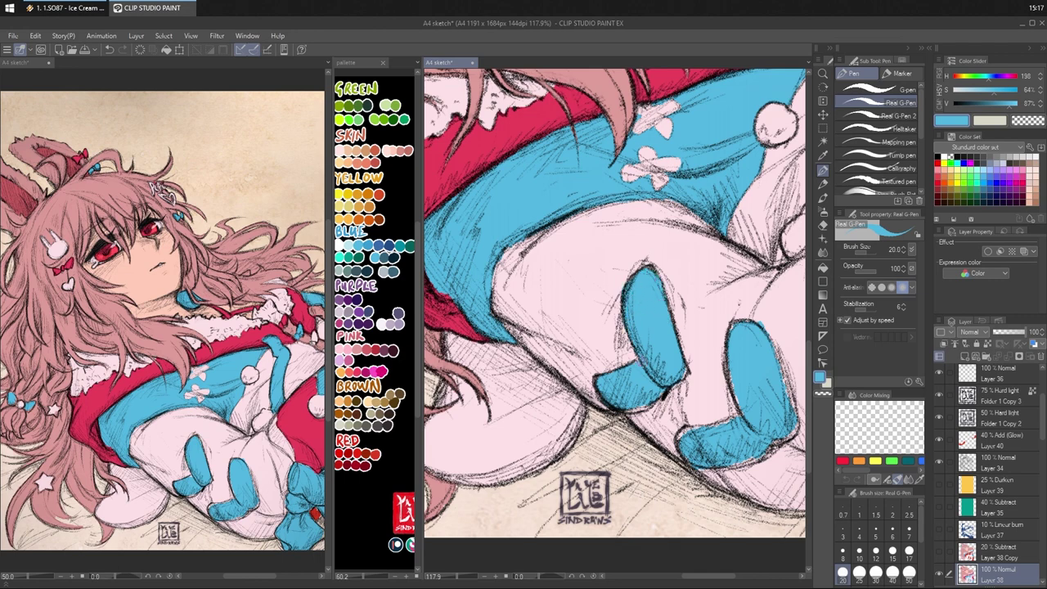
pyautogui.moveTo(615, 387)
pyautogui.mouseDown()
pyautogui.moveTo(610, 377)
pyautogui.moveTo(654, 391)
pyautogui.moveTo(644, 406)
pyautogui.moveTo(685, 368)
pyautogui.mouseUp()
pyautogui.keyDown('alt'); pyautogui.click(695, 292); pyautogui.keyUp('alt')
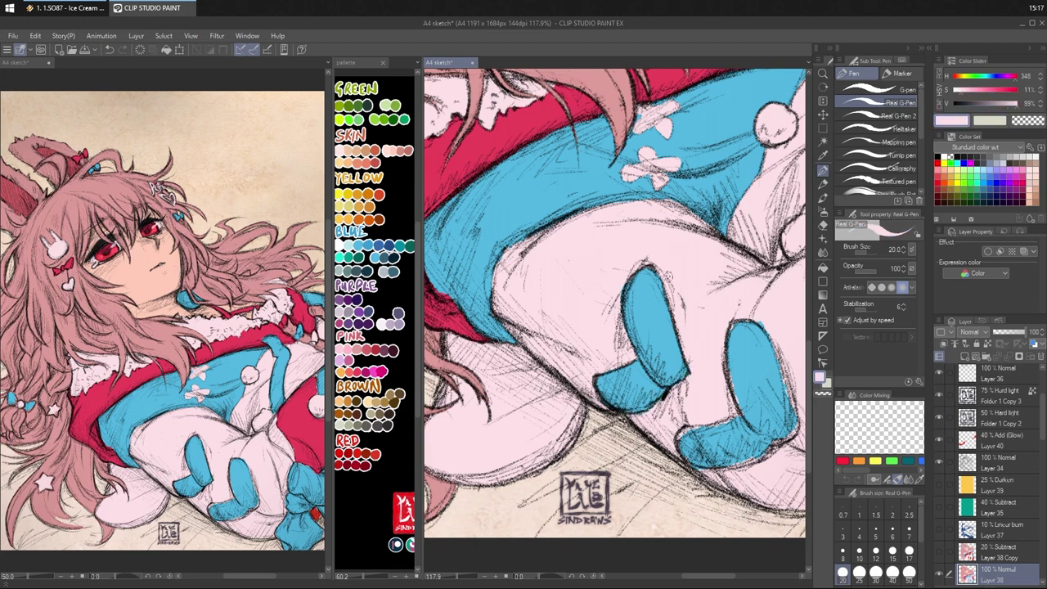
# - Fill out the edges of the second, larger pair of blue shapes on the pale garment with sampled blue, then sample pale pink
pyautogui.moveTo(696, 348); pyautogui.dragTo(662, 272)
pyautogui.keyDown('alt'); pyautogui.click(710, 253); pyautogui.keyUp('alt')
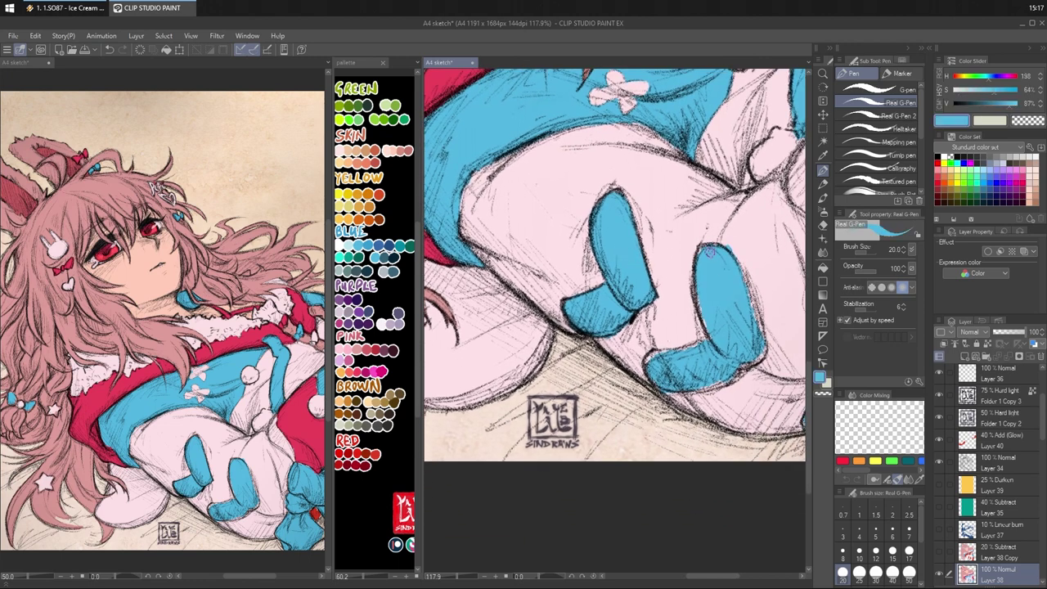
pyautogui.moveTo(707, 302); pyautogui.dragTo(702, 283)
pyautogui.moveTo(700, 349); pyautogui.dragTo(710, 340)
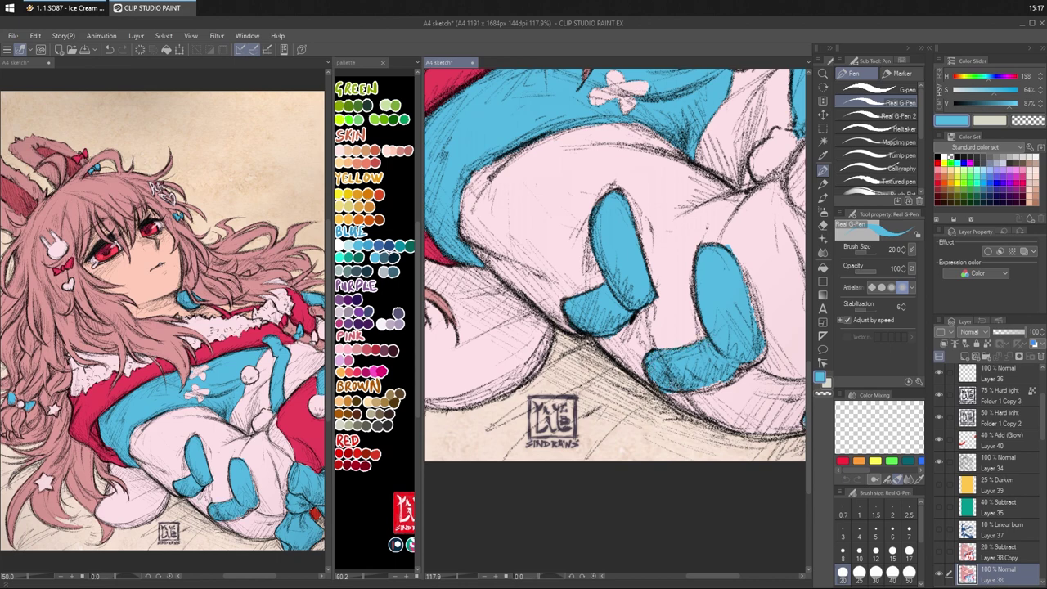
pyautogui.moveTo(701, 383)
pyautogui.mouseDown()
pyautogui.moveTo(741, 370)
pyautogui.moveTo(765, 343)
pyautogui.moveTo(752, 291)
pyautogui.mouseUp()
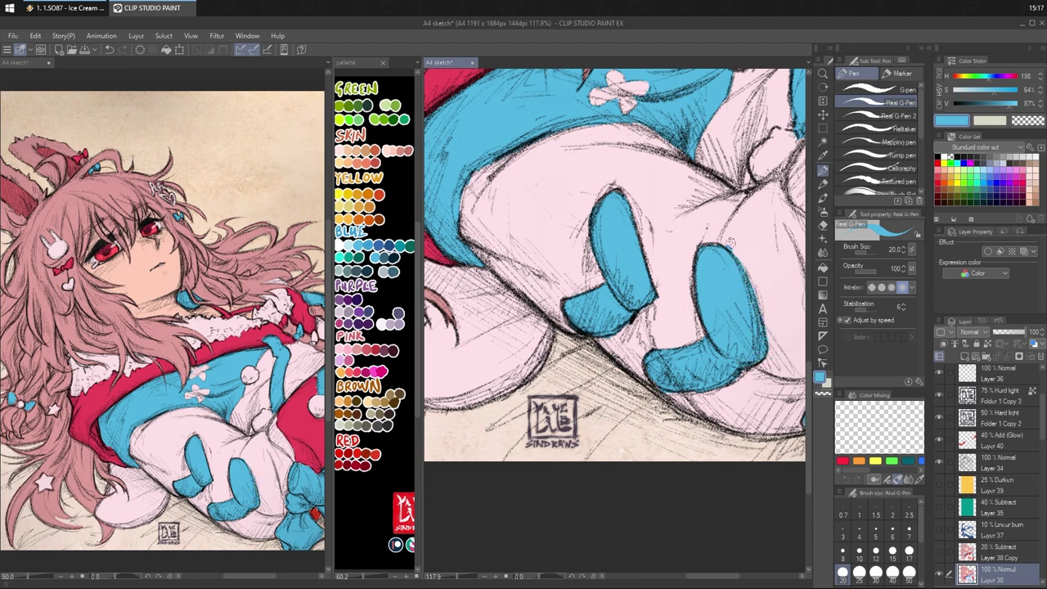
pyautogui.keyDown('alt'); pyautogui.click(744, 230); pyautogui.keyUp('alt')
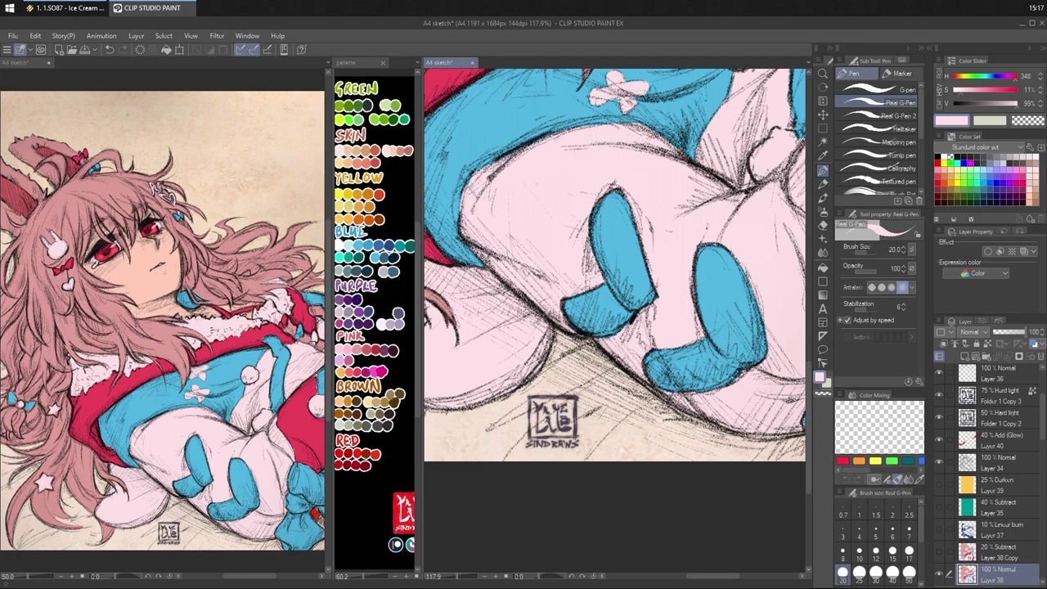
# - Clear the gap between the hair locks below the lower star ornament, using the transparent color alongside sampled hair pink (H 4, S 32%, V 84%)
pyautogui.moveTo(702, 304); pyautogui.dragTo(834, 350)
pyautogui.moveTo(670, 313); pyautogui.dragTo(776, 286)
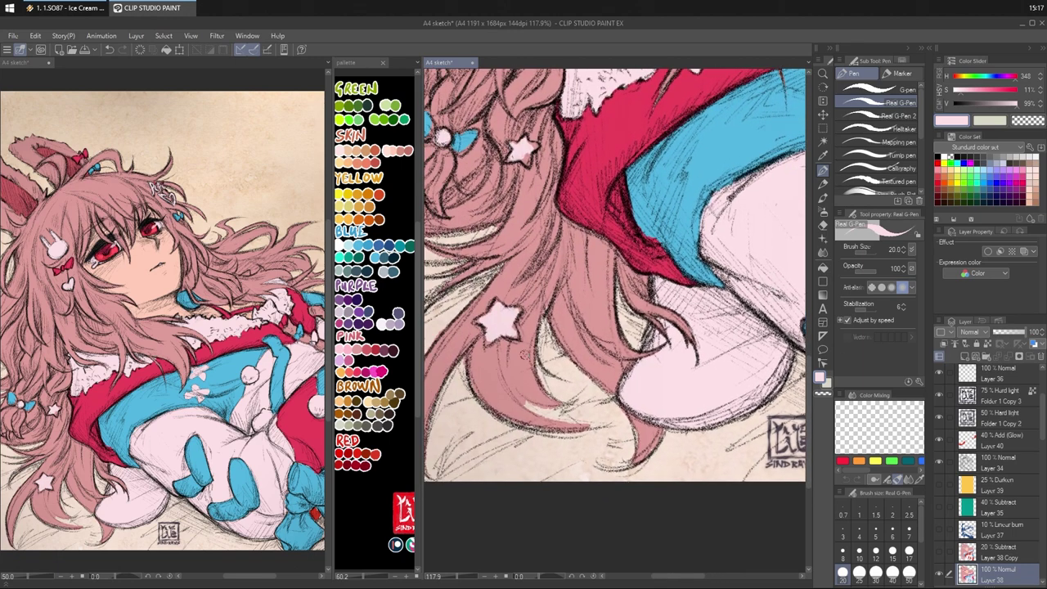
pyautogui.keyDown('alt'); pyautogui.click(523, 360); pyautogui.keyUp('alt')
pyautogui.press('c')
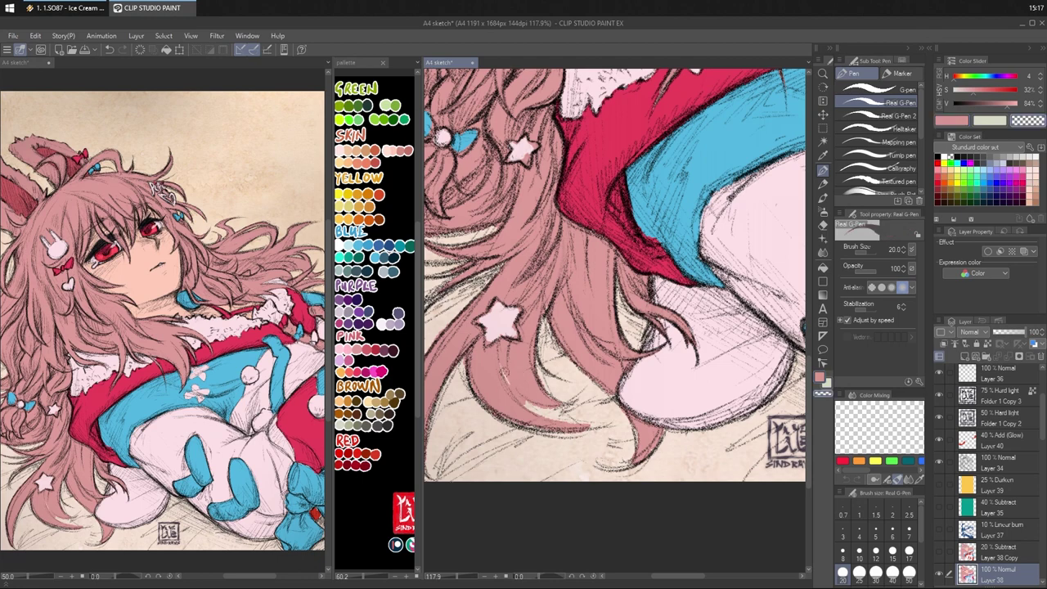
pyautogui.moveTo(504, 371)
pyautogui.mouseDown()
pyautogui.moveTo(533, 408)
pyautogui.moveTo(500, 354)
pyautogui.mouseUp()
pyautogui.press('c')
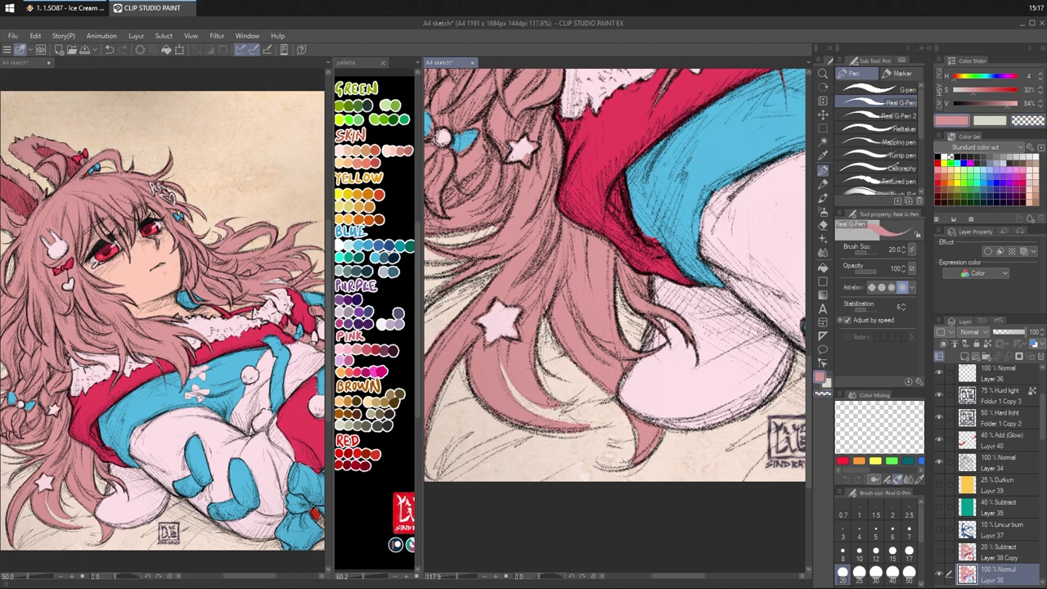
# - Reshape the long curved lock ending beside the rounded pale shape and extend its tip, alternating hair pink and the transparent color
pyautogui.press('c')
pyautogui.press('c')
pyautogui.press('c')
pyautogui.press('c')
pyautogui.press('c')
pyautogui.press('c')
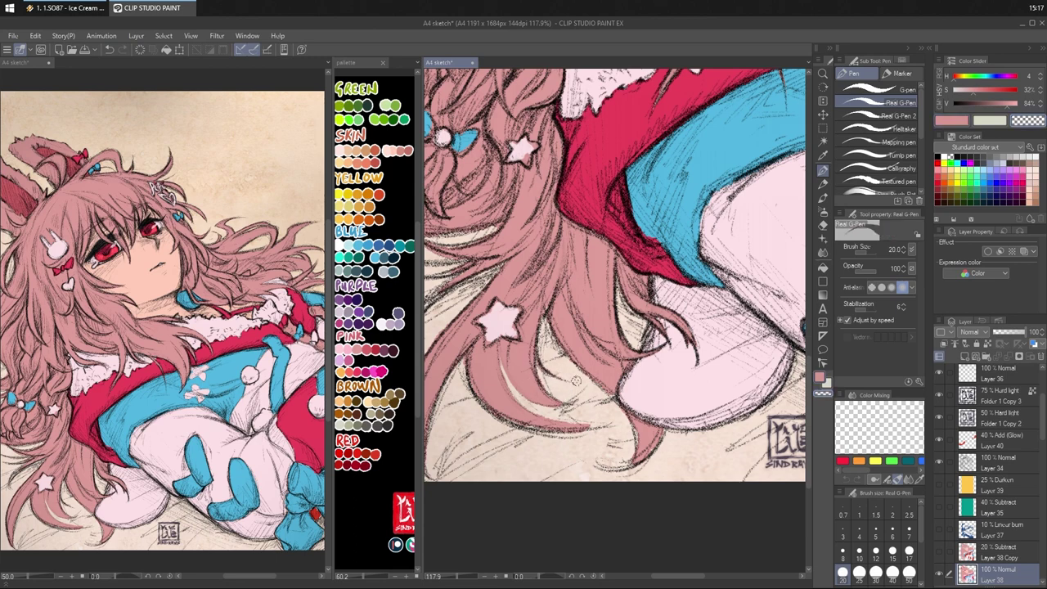
pyautogui.moveTo(529, 420); pyautogui.dragTo(558, 432)
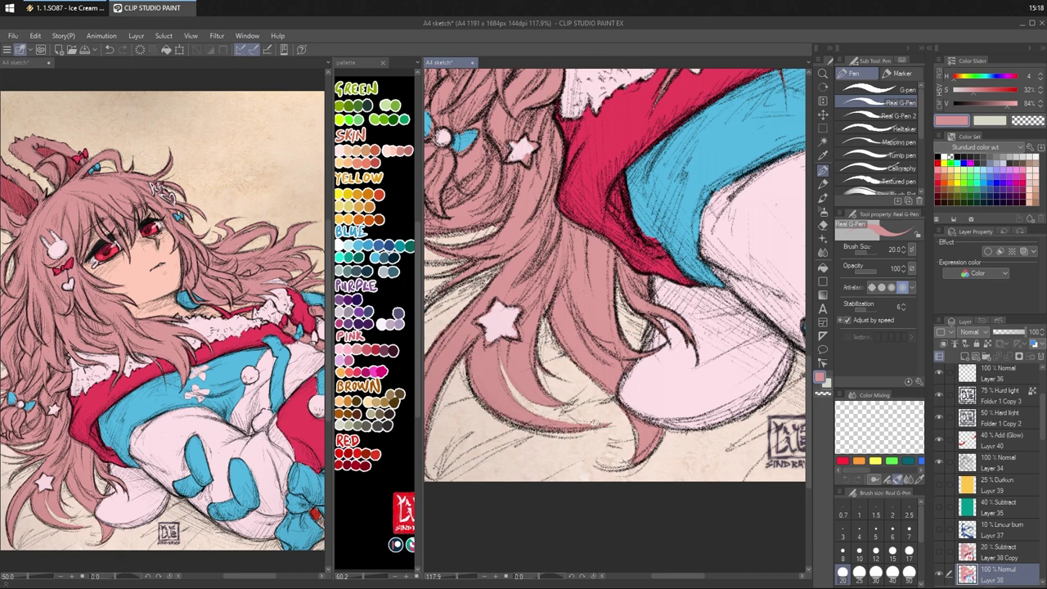
pyautogui.moveTo(582, 423); pyautogui.dragTo(599, 425)
pyautogui.press('c')
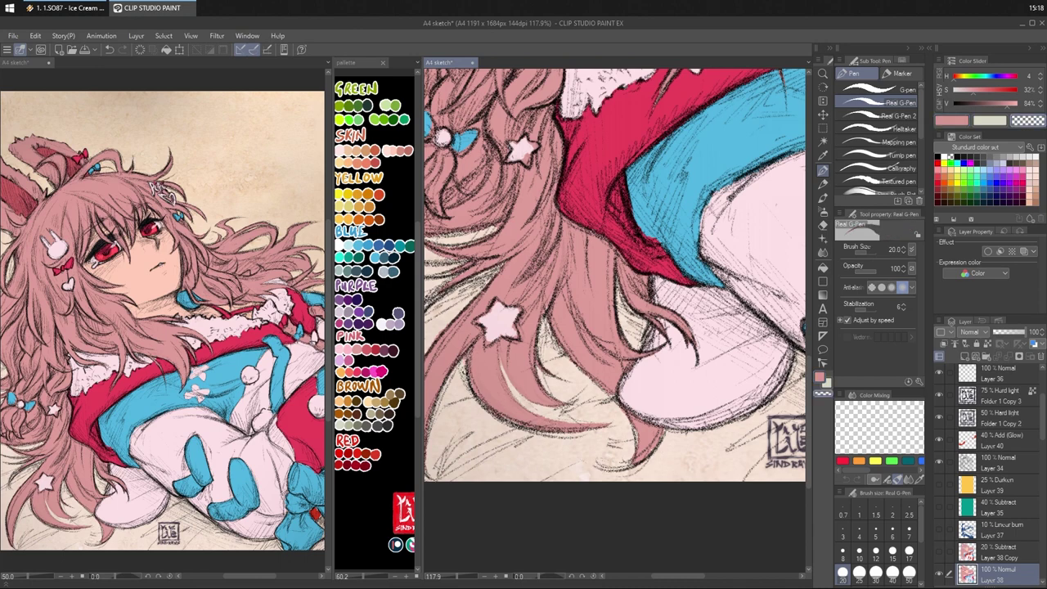
# - Retouch the pointed tip of the outermost hair lock near the bottom corner of the illustration with hair pink and the transparent color
pyautogui.moveTo(522, 329); pyautogui.dragTo(595, 243)
pyautogui.press('c')
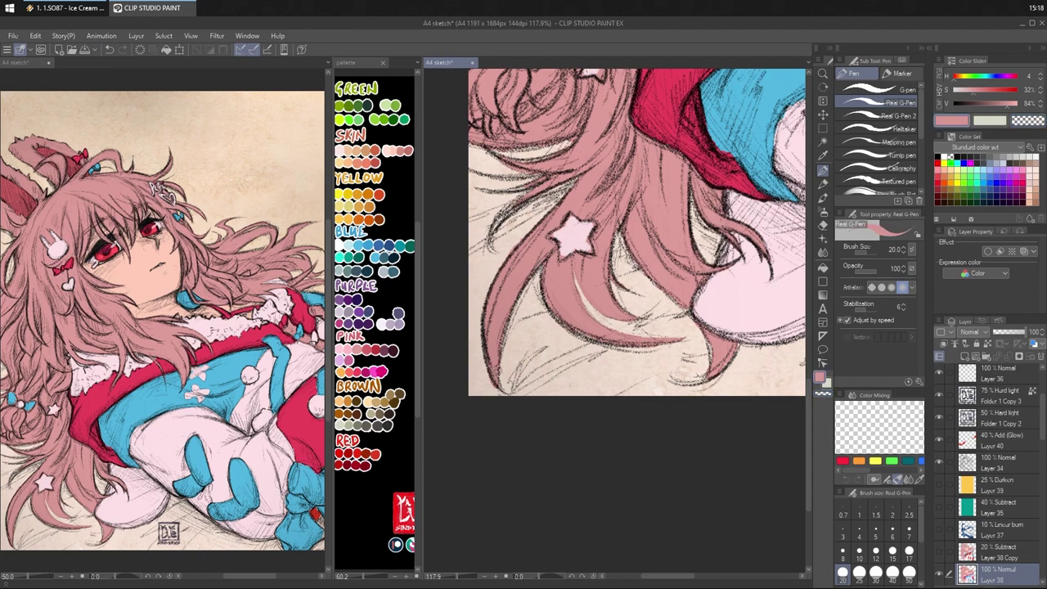
pyautogui.moveTo(496, 368); pyautogui.dragTo(499, 395)
pyautogui.press('c')
pyautogui.press('c')
pyautogui.press('c')
# - Clean up the edges of the loose hair strands around the lower star ornament, alternating hair pink and the transparent color
pyautogui.moveTo(495, 274)
pyautogui.mouseDown()
pyautogui.moveTo(523, 230)
pyautogui.moveTo(529, 295)
pyautogui.moveTo(519, 278)
pyautogui.moveTo(543, 256)
pyautogui.mouseUp()
pyautogui.press('c')
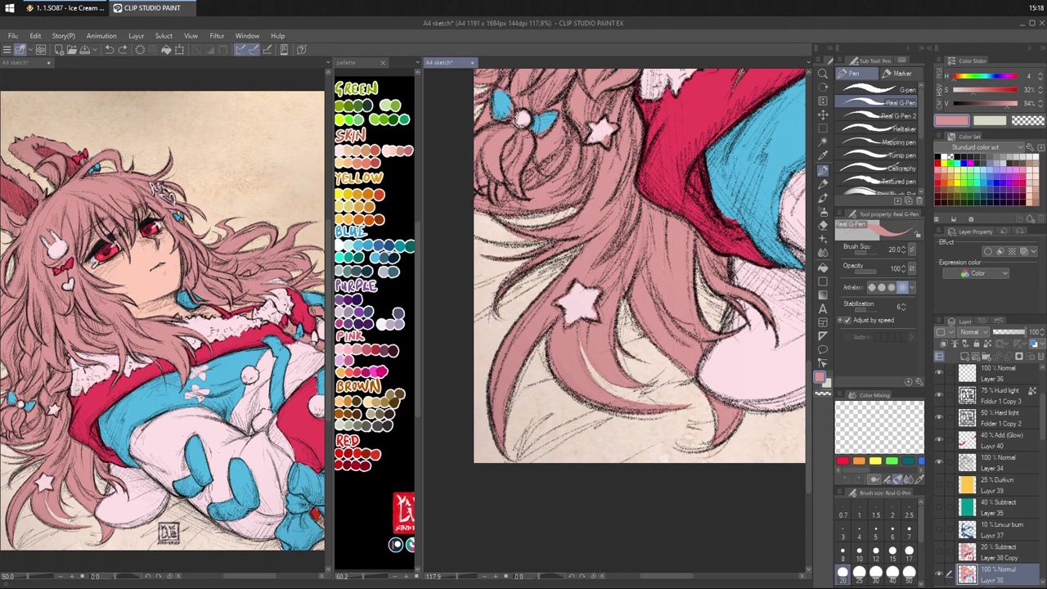
pyautogui.press('c')
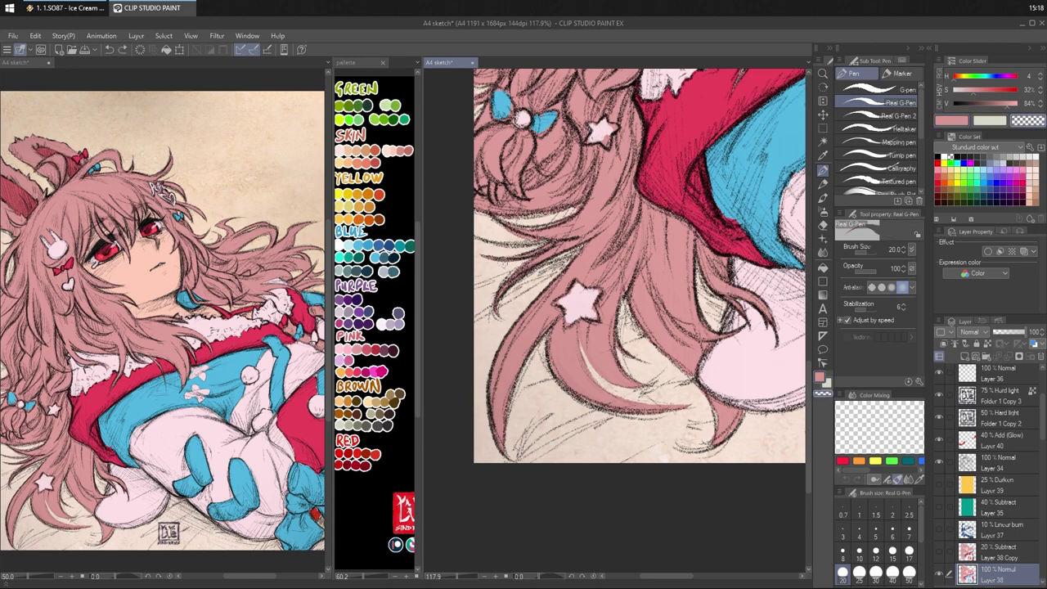
pyautogui.press('c')
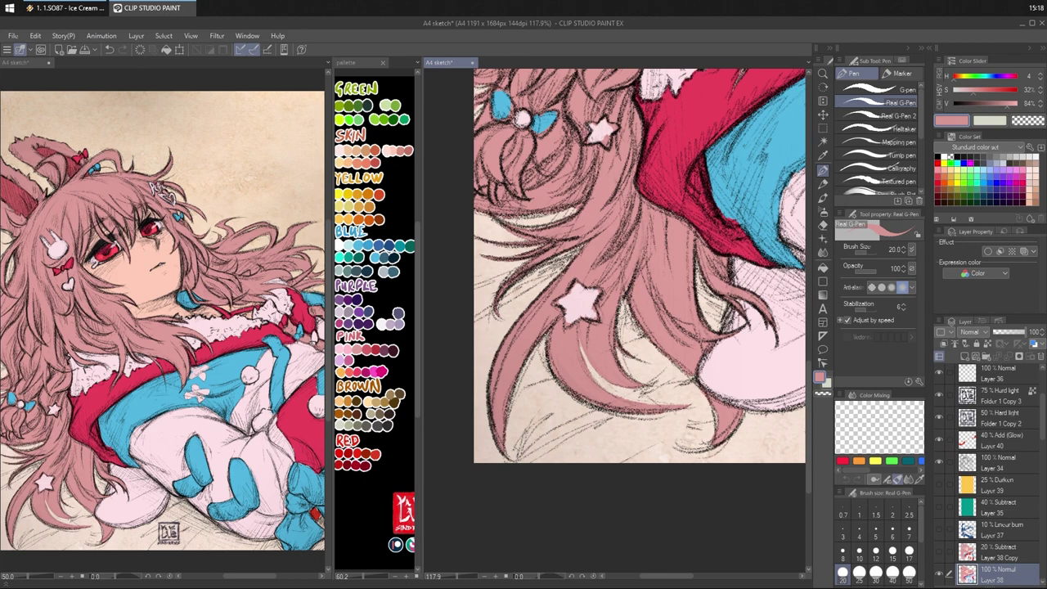
pyautogui.press('c')
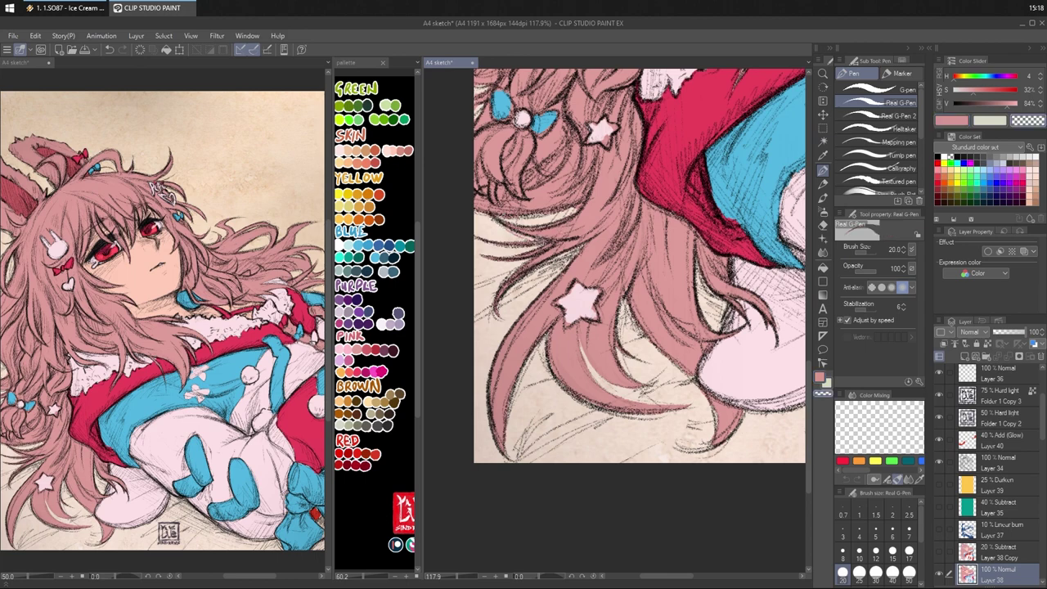
pyautogui.press('c')
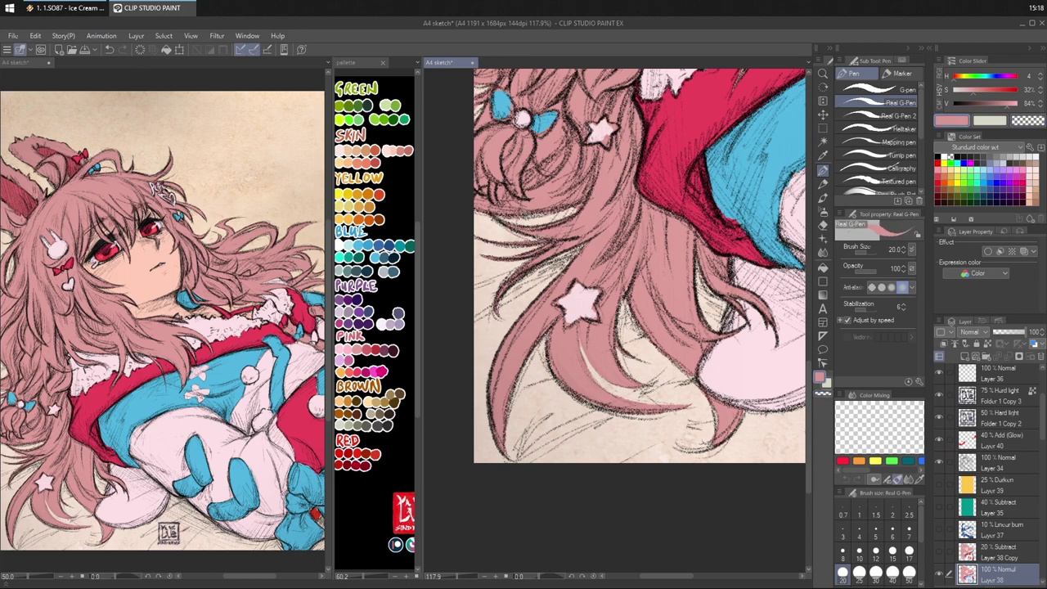
pyautogui.press('c')
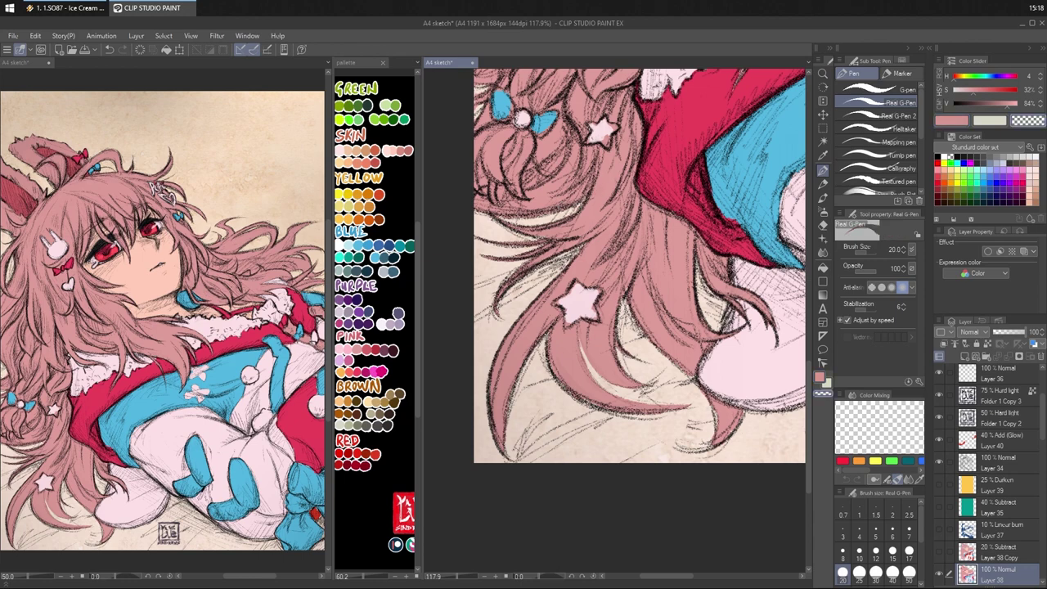
# - Repaint the upper star ornament beside the crimson band with sampled pale pink (H 348, S 11%, V 99%), undoing the stray stroke
pyautogui.moveTo(634, 163); pyautogui.dragTo(650, 239)
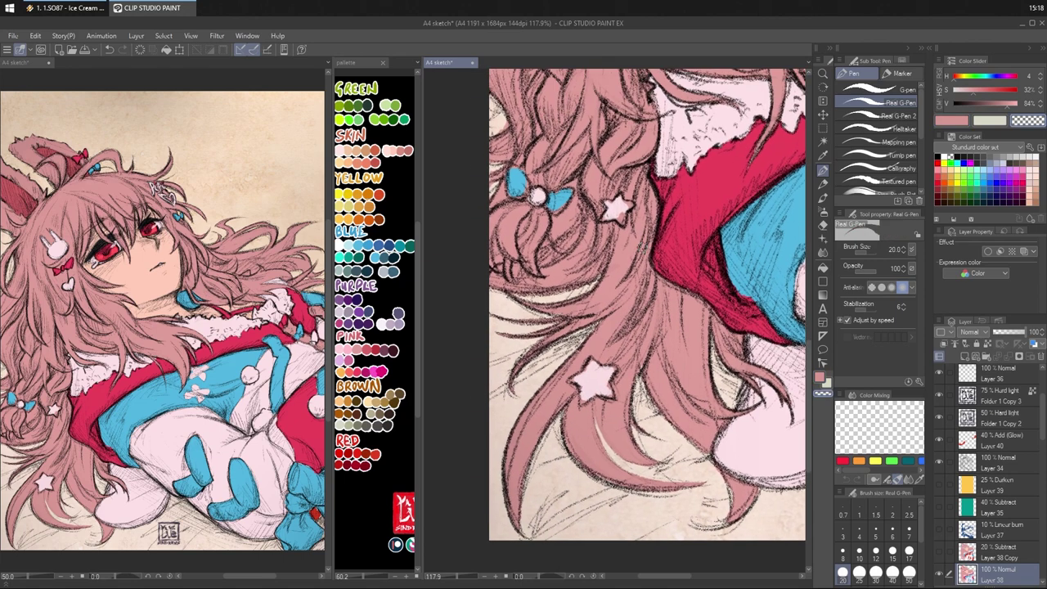
pyautogui.moveTo(604, 147); pyautogui.dragTo(583, 218)
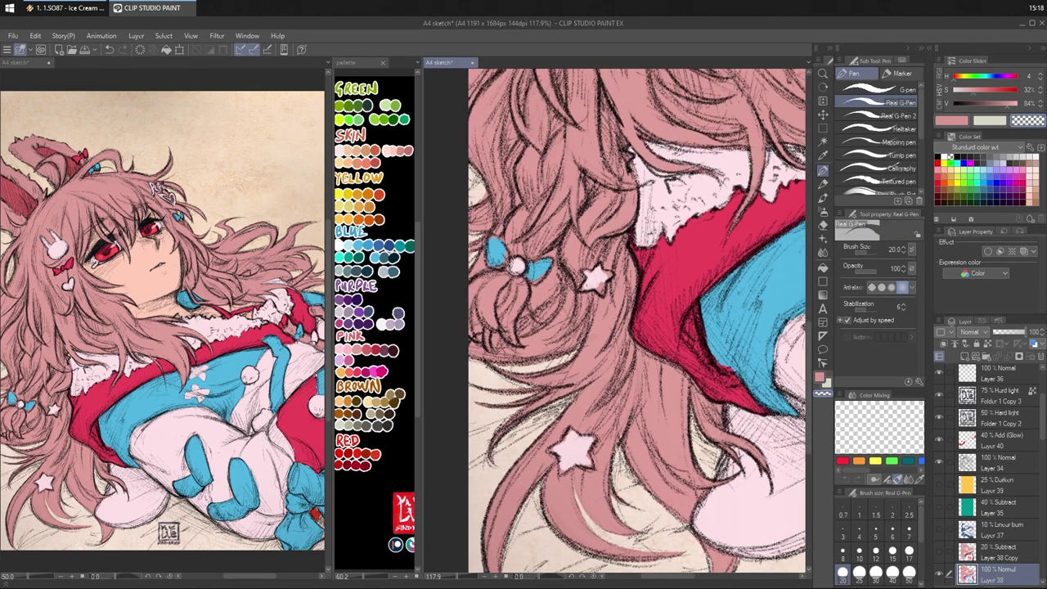
pyautogui.keyDown('alt'); pyautogui.click(599, 278); pyautogui.keyUp('alt')
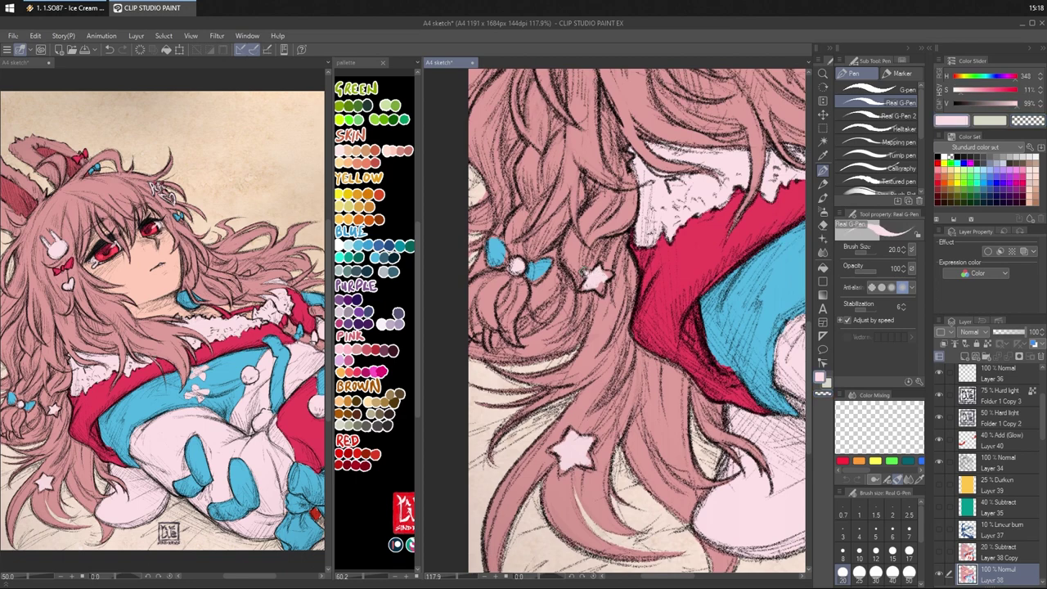
pyautogui.moveTo(586, 272)
pyautogui.mouseDown()
pyautogui.moveTo(614, 274)
pyautogui.moveTo(603, 290)
pyautogui.mouseUp()
pyautogui.hotkey('ctrl', 'z')
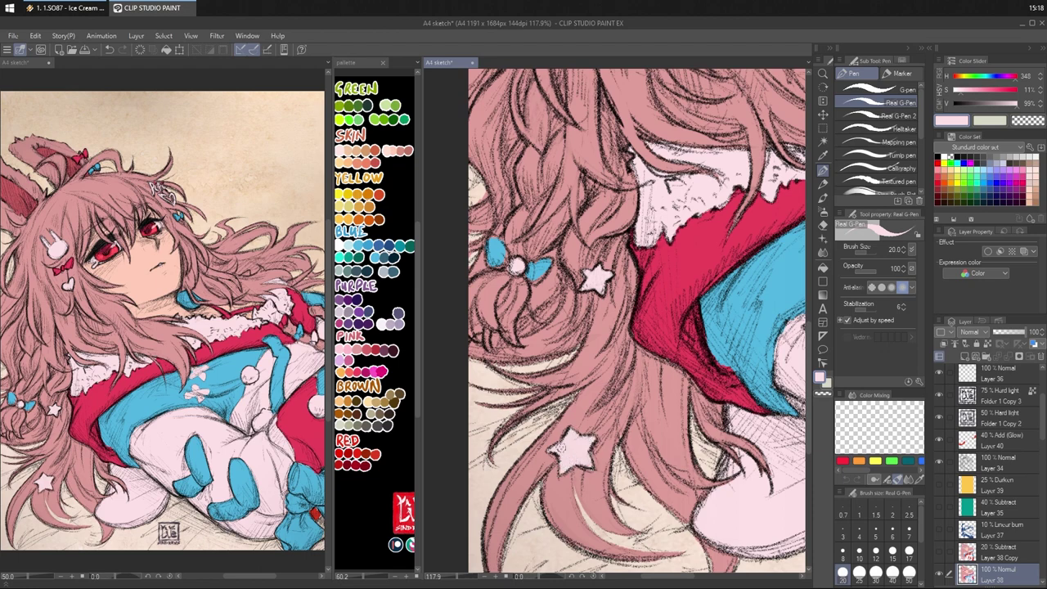
pyautogui.moveTo(680, 218); pyautogui.dragTo(701, 276)
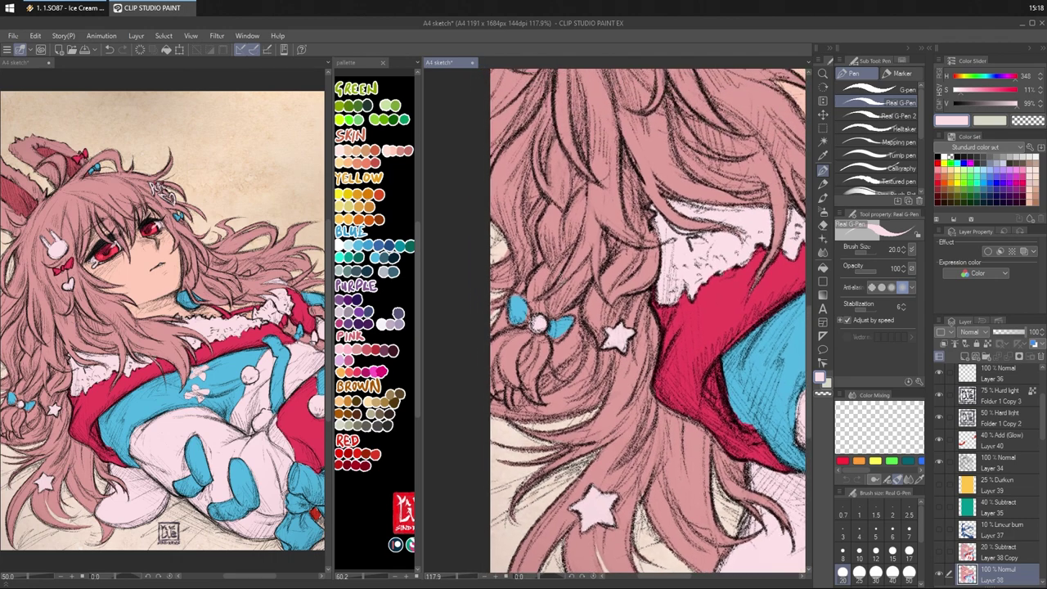
# - Retouch the small blue bow on the braid with sampled hair pink and blue (H 198, S 64%, V 87%)
pyautogui.keyDown('alt'); pyautogui.click(530, 325); pyautogui.keyUp('alt')
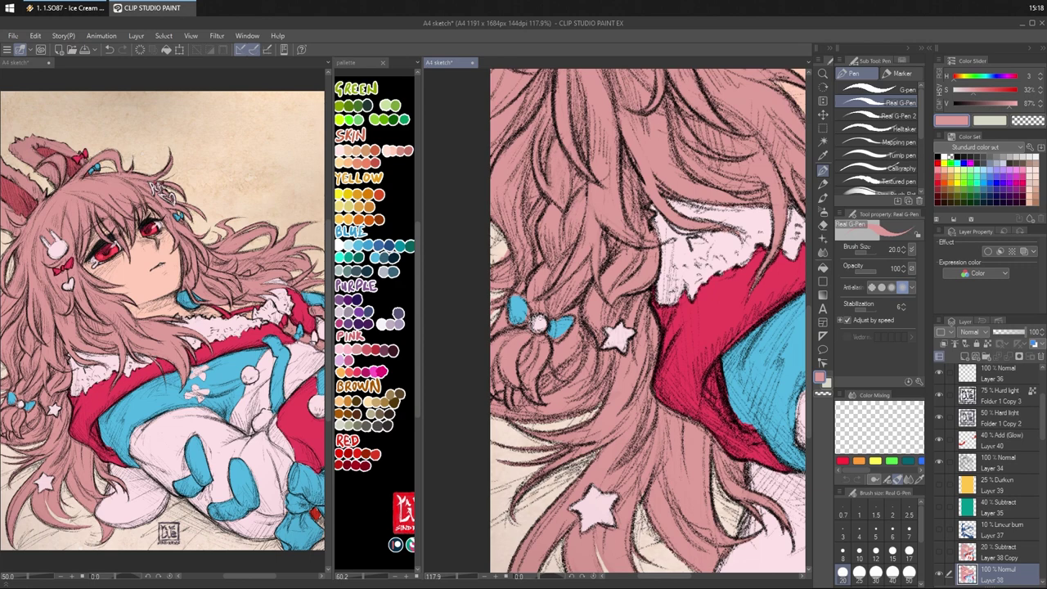
pyautogui.keyDown('alt'); pyautogui.click(539, 315); pyautogui.keyUp('alt')
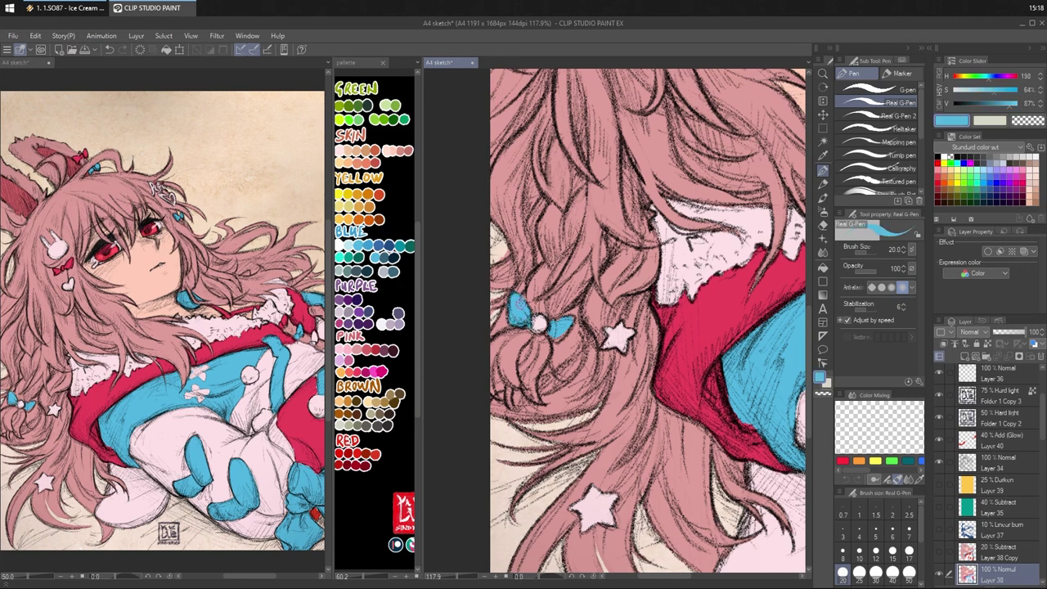
pyautogui.moveTo(560, 322)
pyautogui.mouseDown()
pyautogui.moveTo(573, 318)
pyautogui.moveTo(552, 336)
pyautogui.mouseUp()
# - Clean up the outer edge of the braid above the small blue bow, alternating hair pink (H 3, S 32%, V 87%) and the transparent color
pyautogui.keyDown('alt'); pyautogui.click(606, 275); pyautogui.keyUp('alt')
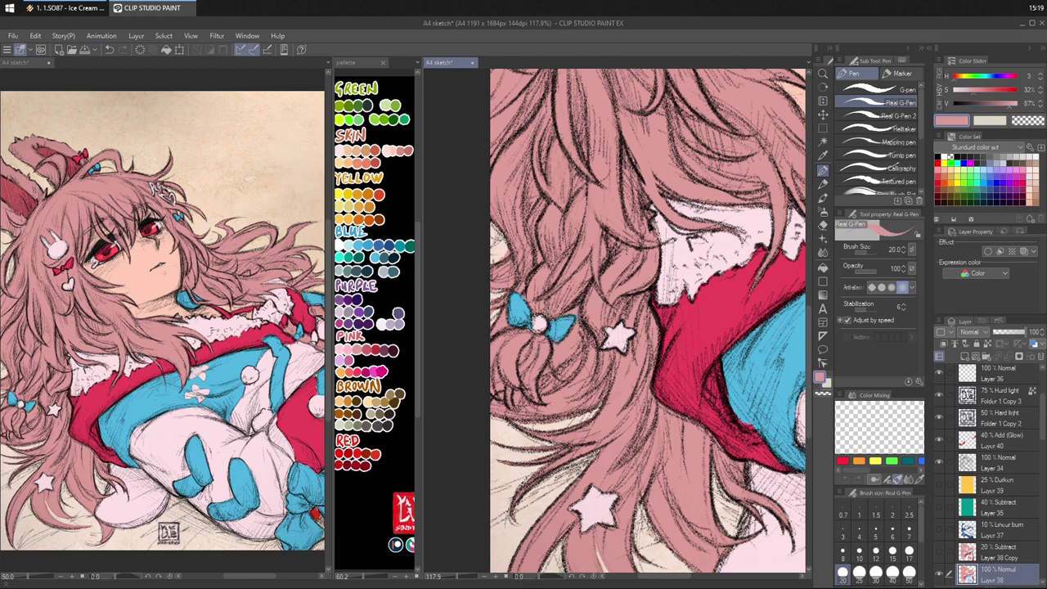
pyautogui.moveTo(526, 266); pyautogui.dragTo(543, 276)
pyautogui.press('c')
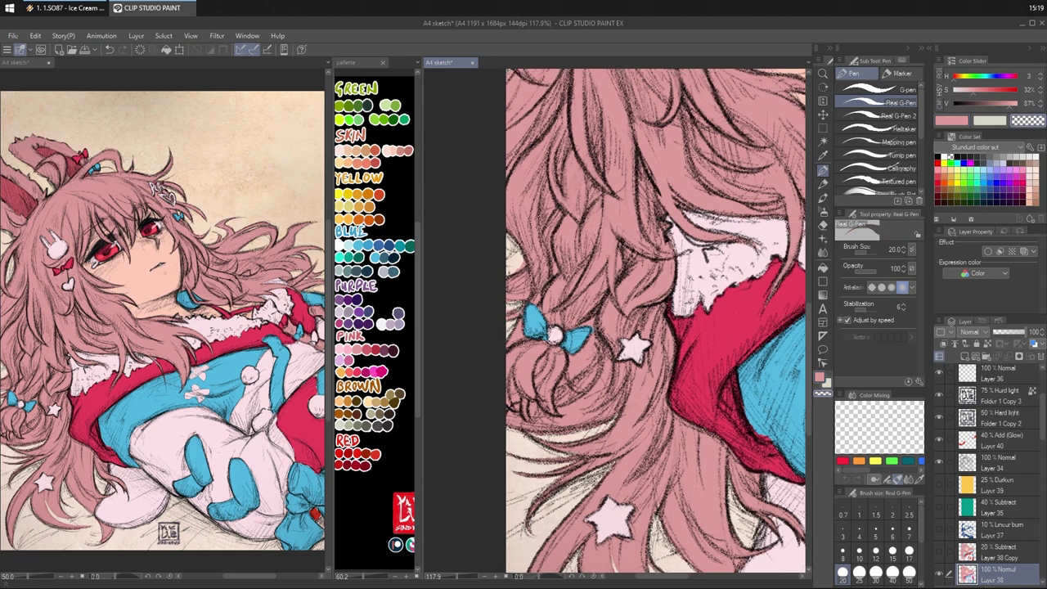
pyautogui.press('c')
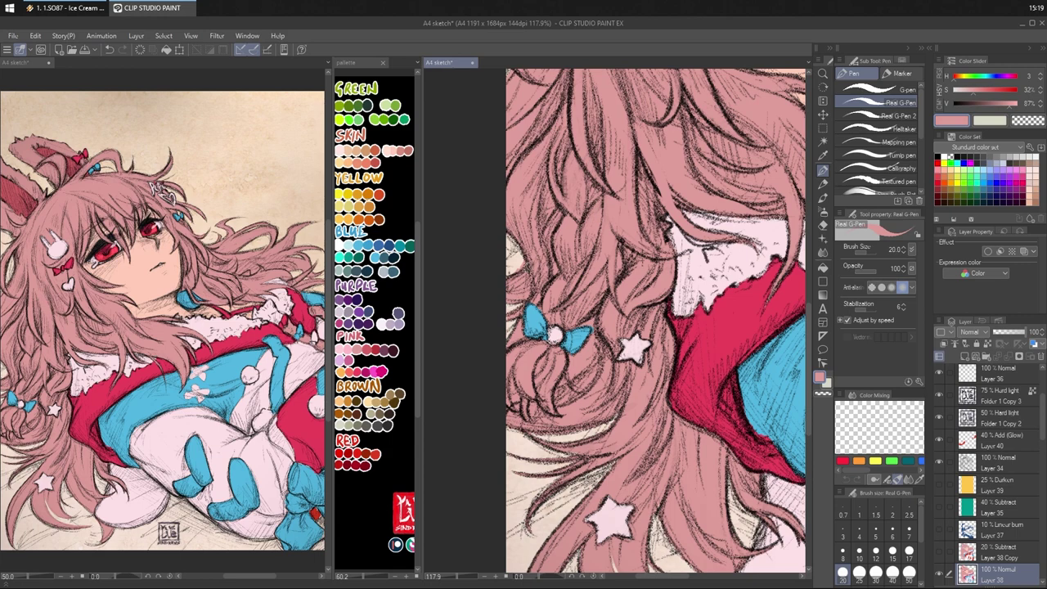
pyautogui.press('c')
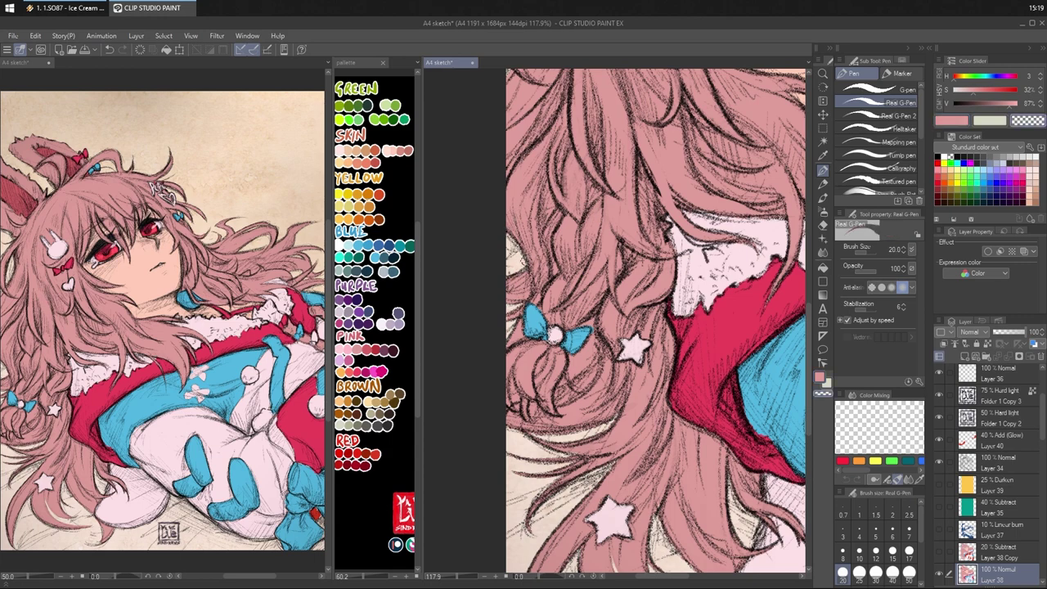
pyautogui.moveTo(618, 234); pyautogui.dragTo(634, 195)
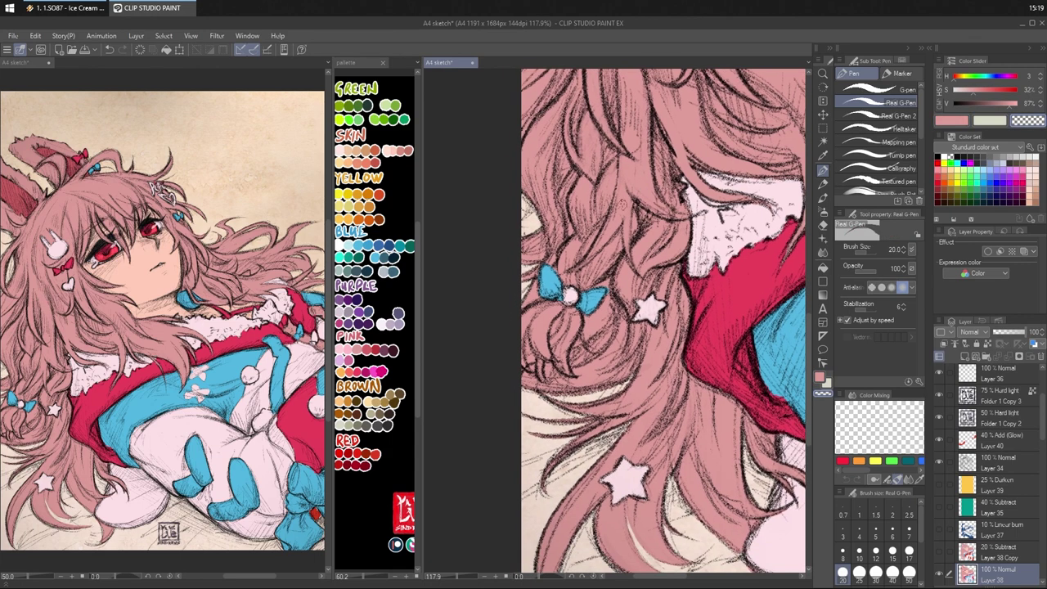
pyautogui.moveTo(698, 253); pyautogui.dragTo(694, 205)
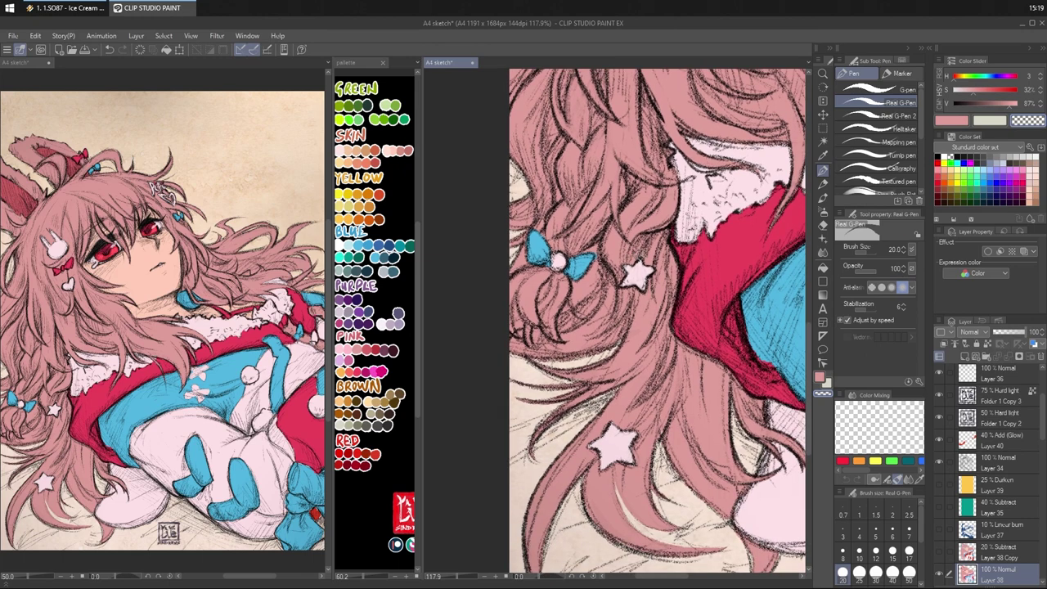
# - Clear the background gap in the curled braid end below the small blue bow, alternating hair pink and the transparent color
pyautogui.press('c')
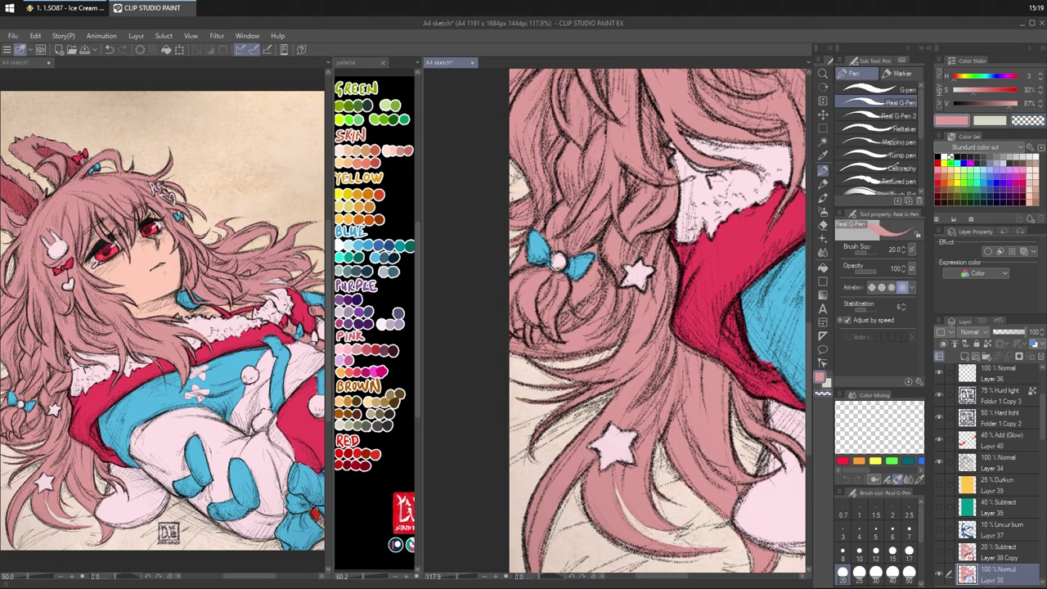
pyautogui.press('c')
pyautogui.moveTo(563, 317)
pyautogui.mouseDown()
pyautogui.moveTo(603, 281)
pyautogui.moveTo(565, 328)
pyautogui.mouseUp()
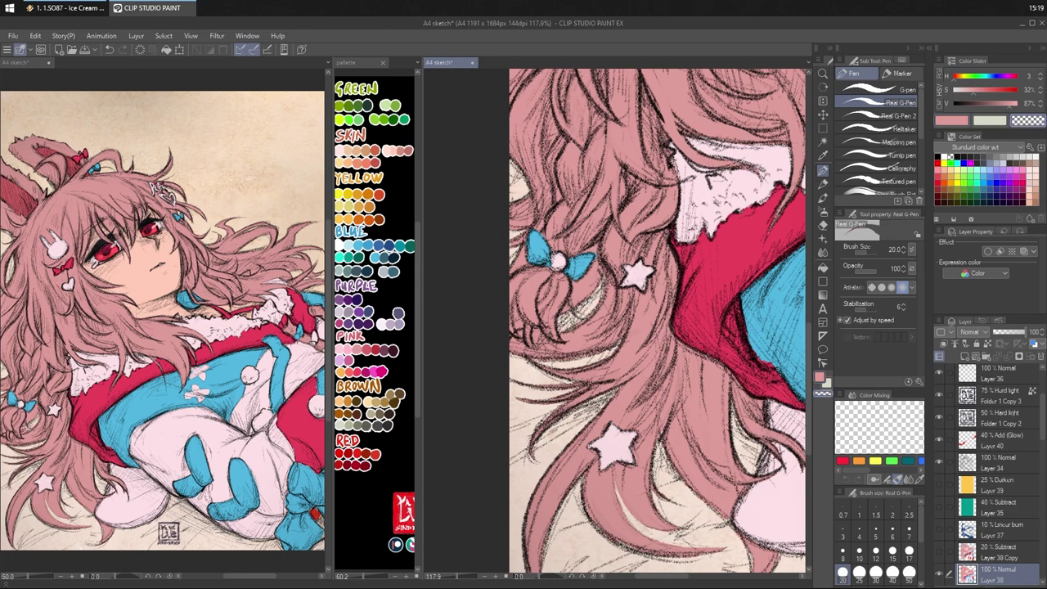
pyautogui.press('c')
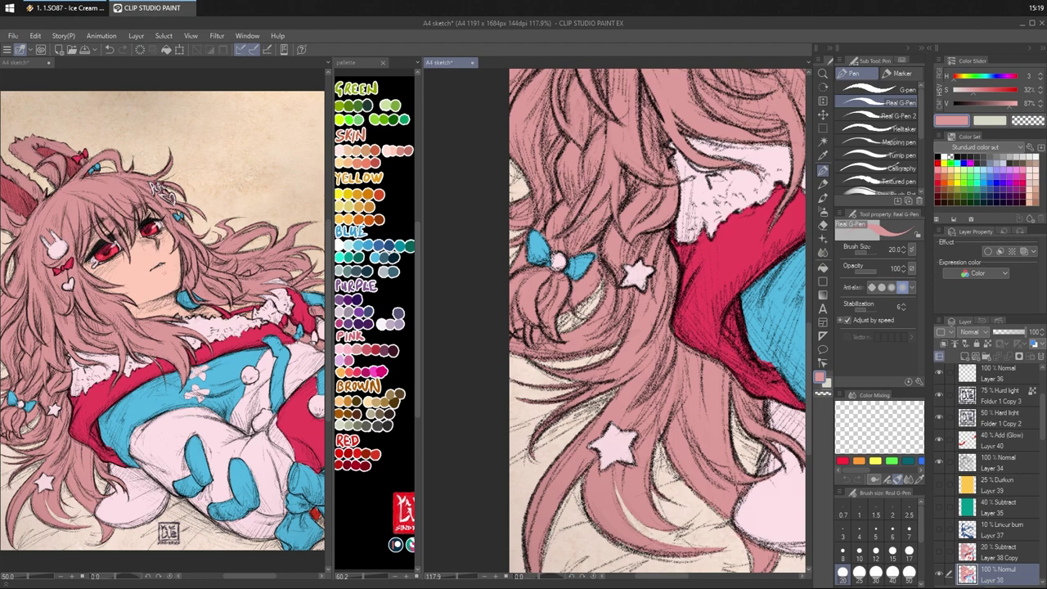
pyautogui.press('c')
pyautogui.press('c')
pyautogui.press('c')
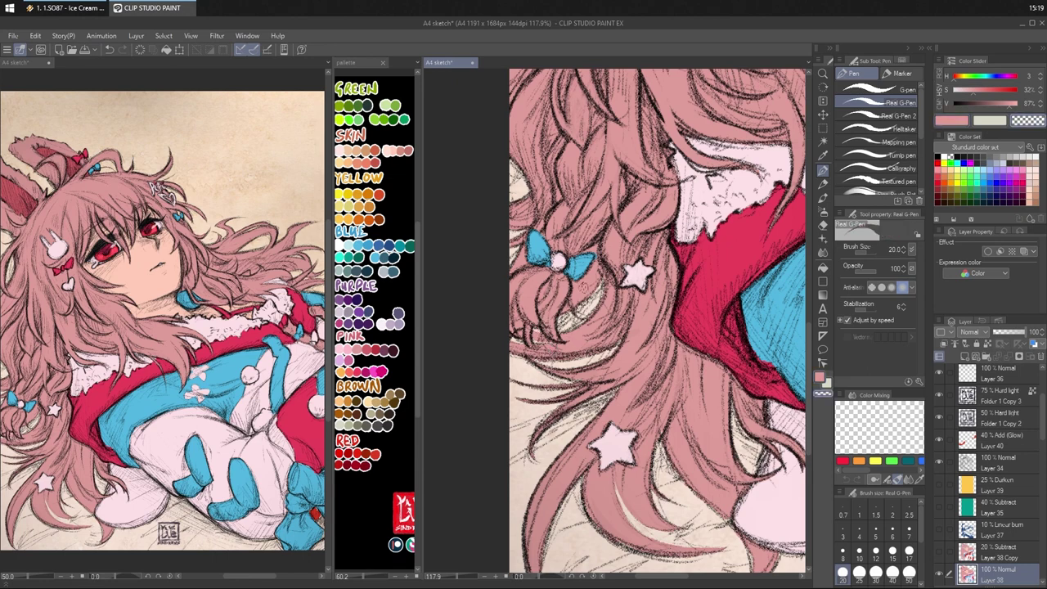
# - Retouch the edge where the pale pink dress meets the large blue bow with sampled pale pink and blue (H 198, S 64%, V 84%)
pyautogui.moveTo(647, 204)
pyautogui.mouseDown()
pyautogui.moveTo(650, 245)
pyautogui.moveTo(622, 394)
pyautogui.mouseUp()
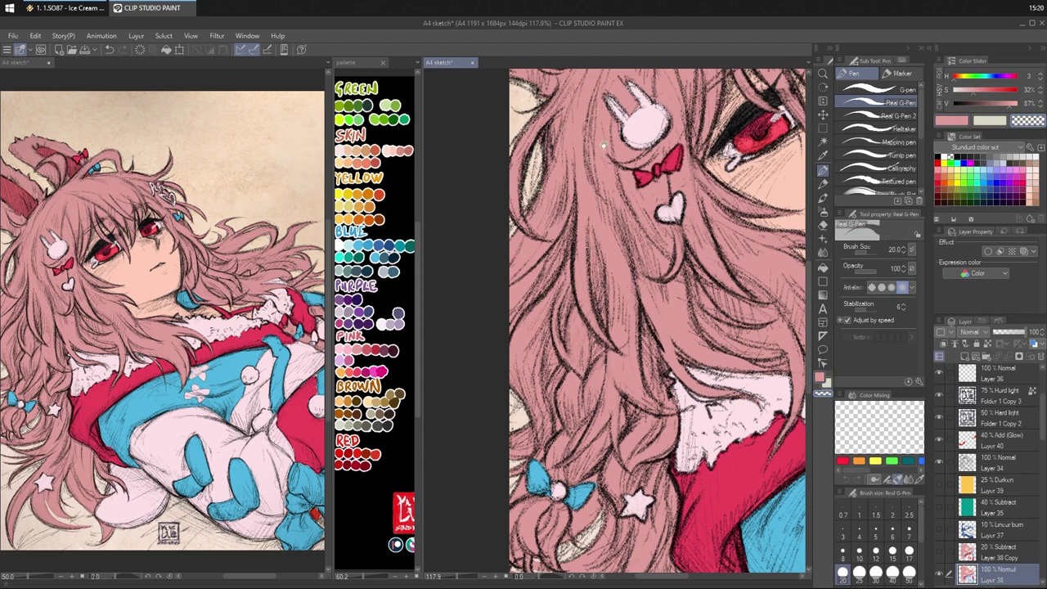
pyautogui.moveTo(604, 145); pyautogui.dragTo(600, 244)
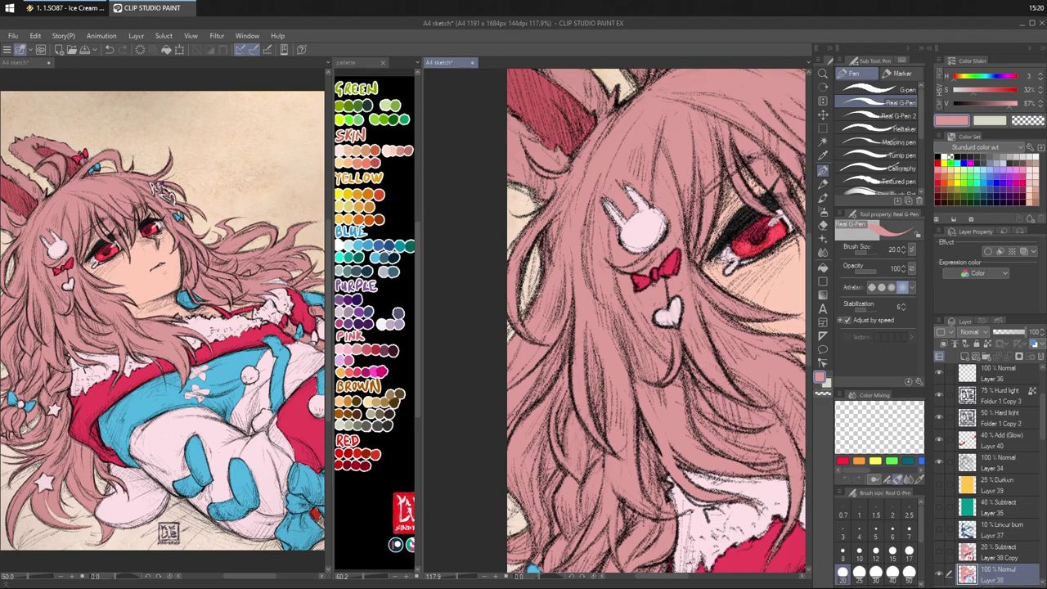
pyautogui.moveTo(735, 329); pyautogui.dragTo(704, 161)
pyautogui.moveTo(774, 303); pyautogui.dragTo(717, 153)
pyautogui.moveTo(742, 290); pyautogui.dragTo(718, 251)
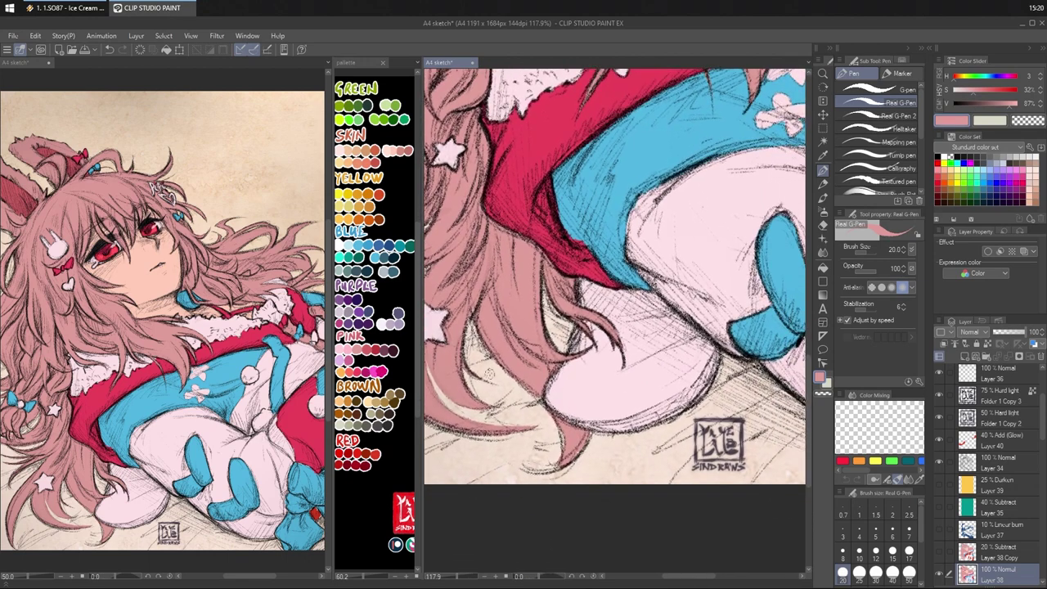
pyautogui.moveTo(737, 319); pyautogui.dragTo(601, 329)
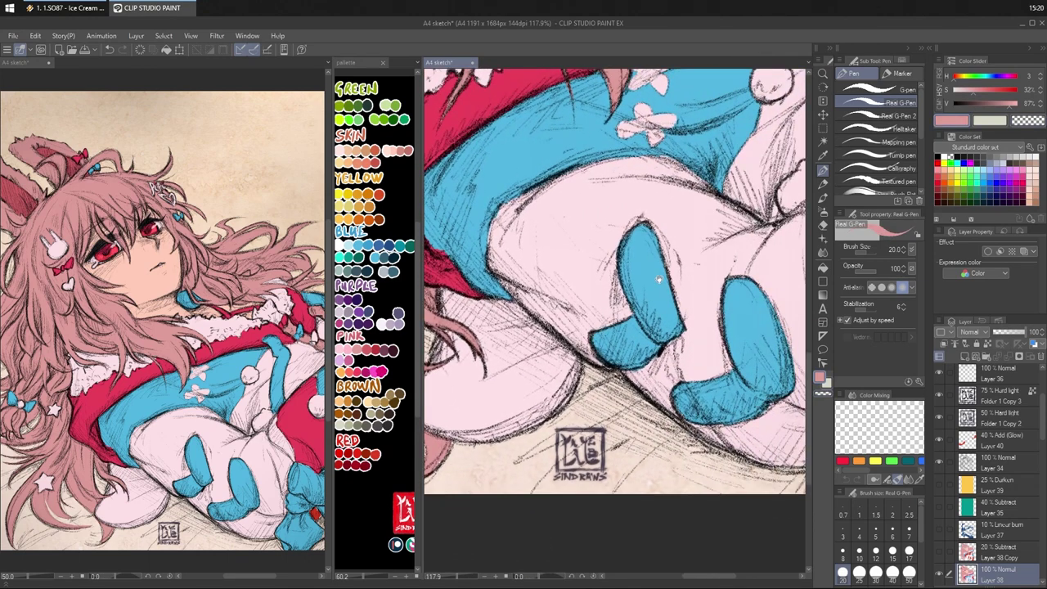
pyautogui.moveTo(799, 338); pyautogui.dragTo(605, 329)
pyautogui.keyDown('alt'); pyautogui.click(608, 272); pyautogui.keyUp('alt')
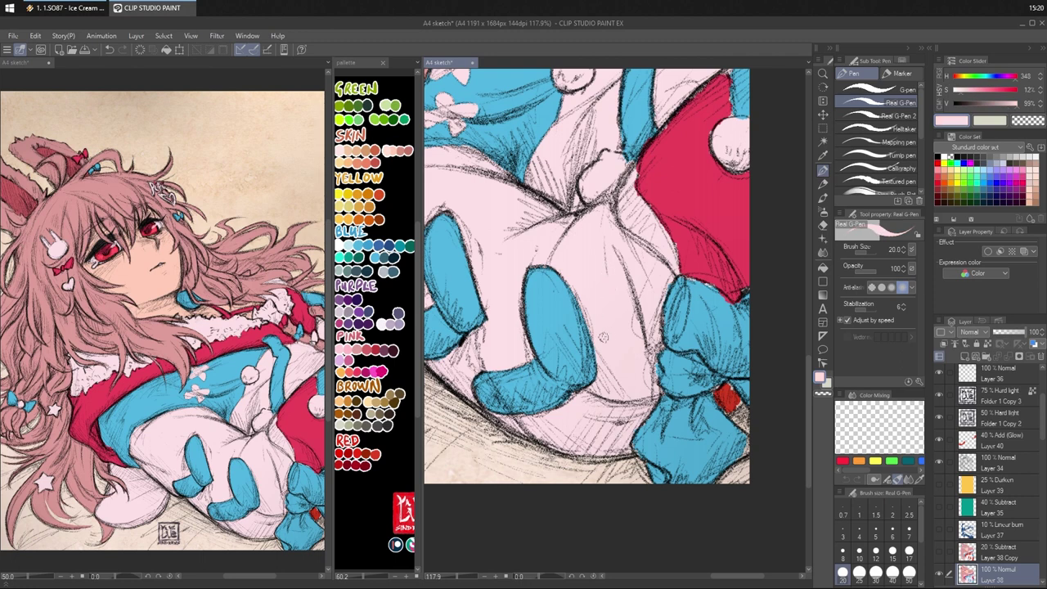
pyautogui.keyDown('alt'); pyautogui.click(647, 440); pyautogui.keyUp('alt')
pyautogui.moveTo(639, 427); pyautogui.dragTo(654, 414)
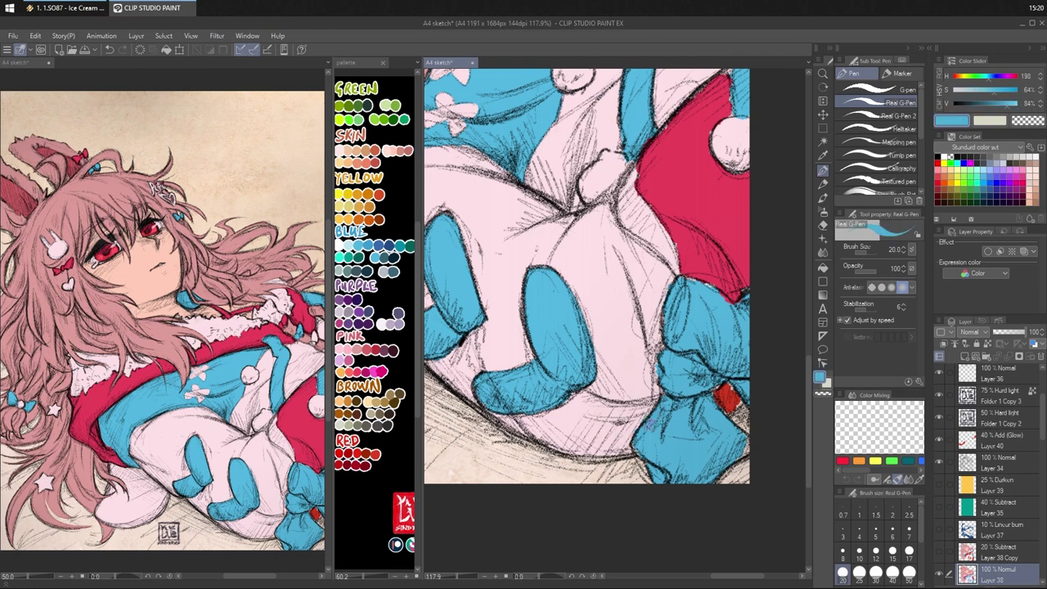
# - Repaint the orange-red patch beside the large blue bow with sampled crimson (H 351, S 72%, V 91%) and tidy it with the transparent color
pyautogui.moveTo(697, 344); pyautogui.dragTo(649, 324)
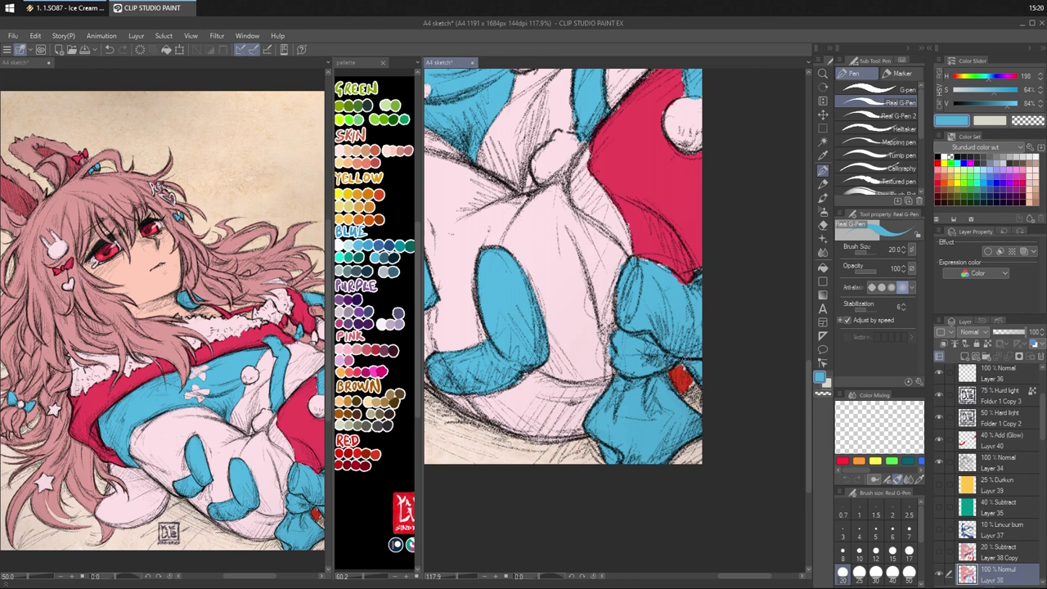
pyautogui.keyDown('alt'); pyautogui.click(699, 187); pyautogui.keyUp('alt')
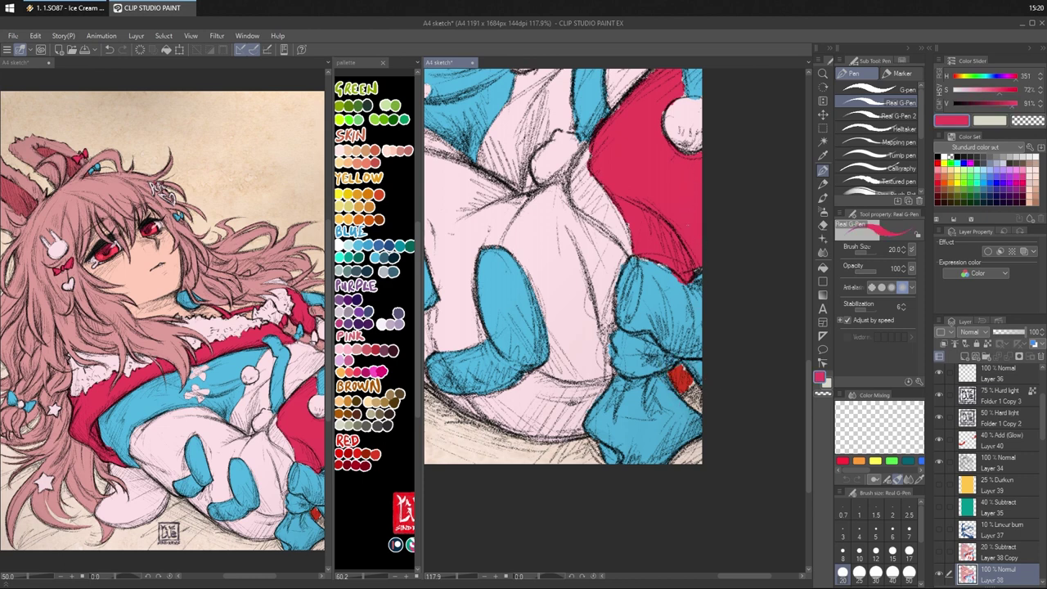
pyautogui.moveTo(682, 364)
pyautogui.mouseDown()
pyautogui.moveTo(671, 378)
pyautogui.moveTo(686, 389)
pyautogui.moveTo(681, 371)
pyautogui.mouseUp()
pyautogui.press('c')
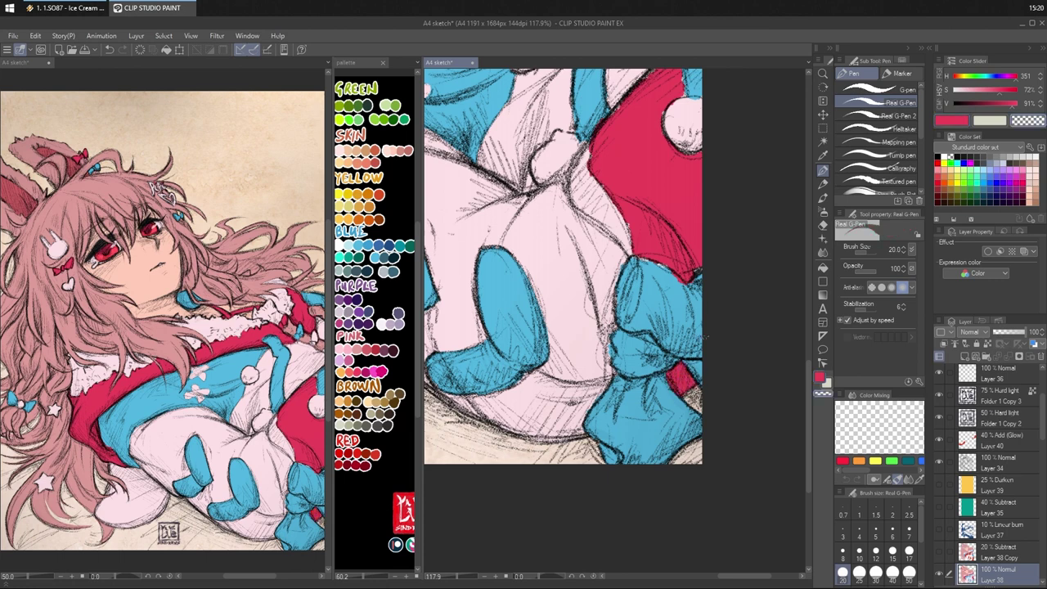
pyautogui.press('c')
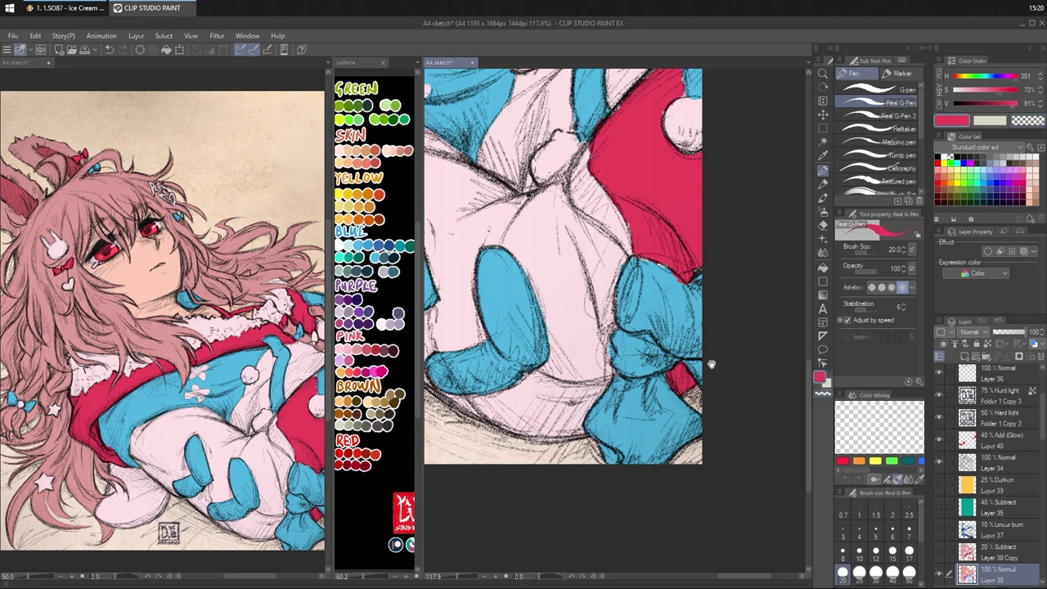
pyautogui.moveTo(711, 370); pyautogui.dragTo(717, 375)
# - Retouch the pale dress edge bordering the crimson panel above the large bow with sampled pale pink (H 348, S 12%, V 98%)
pyautogui.keyDown('alt'); pyautogui.click(597, 325); pyautogui.keyUp('alt')
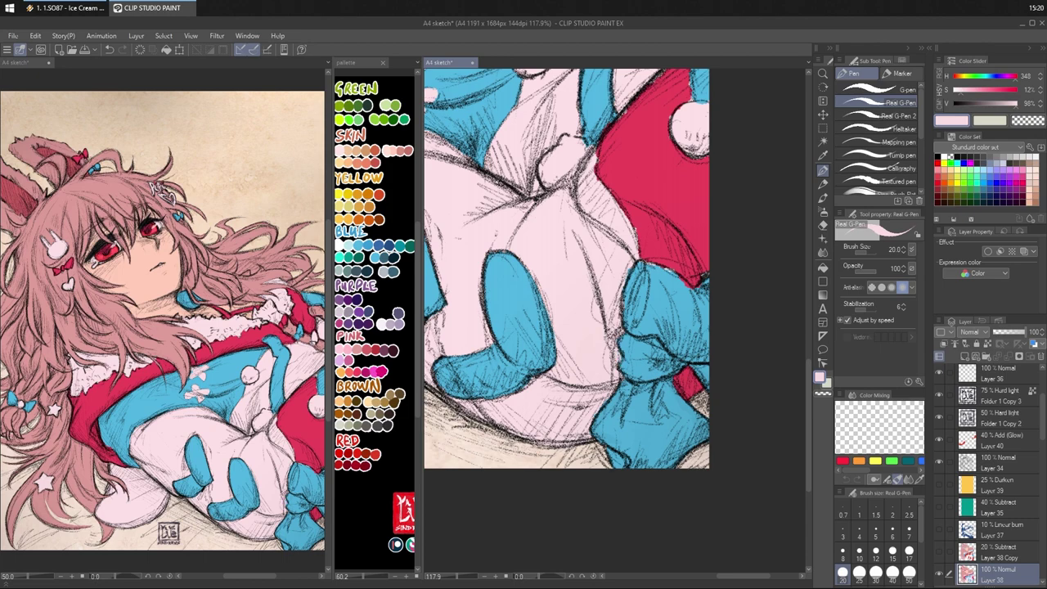
pyautogui.moveTo(622, 294); pyautogui.dragTo(639, 248)
pyautogui.moveTo(665, 215); pyautogui.dragTo(663, 225)
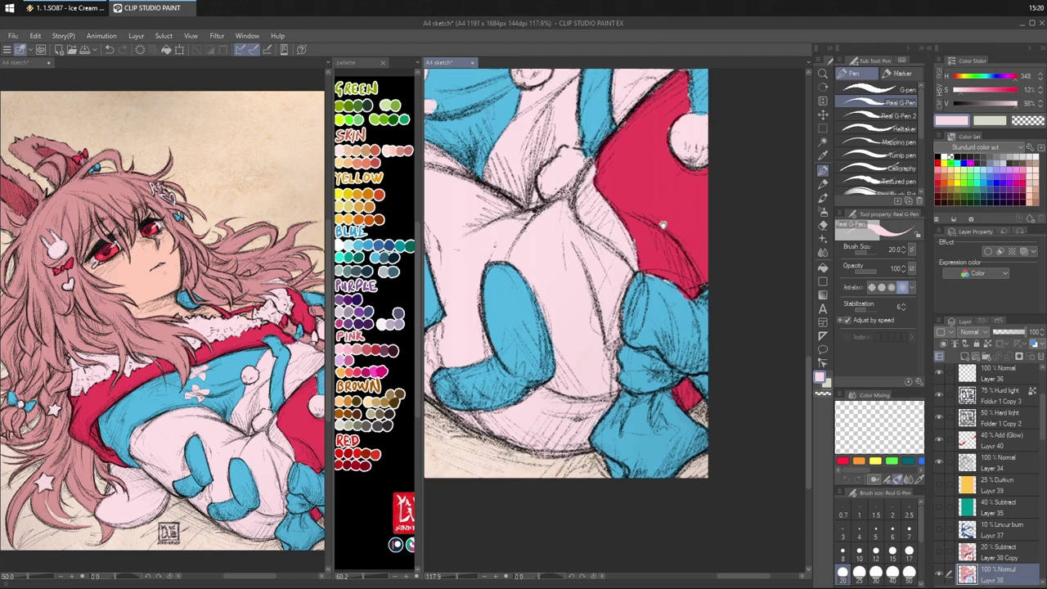
pyautogui.scroll(3, 662, 225)
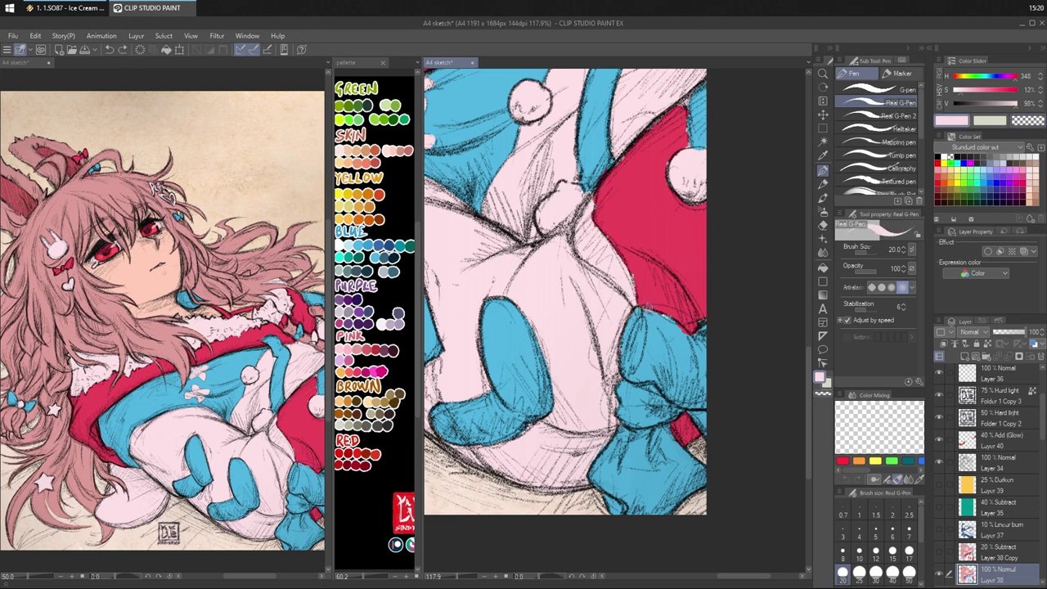
# - Refine the large bow's upper edge against the crimson panel with sampled blue (H 198, S 64%, V 86%) and crimson
pyautogui.keyDown('alt'); pyautogui.click(648, 318); pyautogui.keyUp('alt')
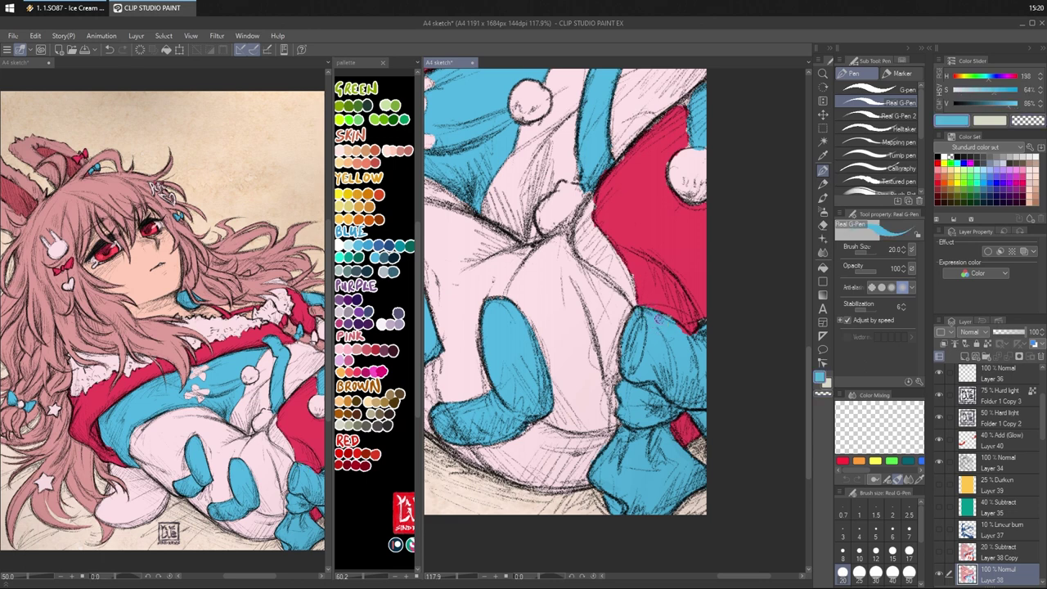
pyautogui.moveTo(681, 329)
pyautogui.mouseDown()
pyautogui.moveTo(685, 344)
pyautogui.moveTo(706, 326)
pyautogui.mouseUp()
pyautogui.keyDown('alt'); pyautogui.click(696, 248); pyautogui.keyUp('alt')
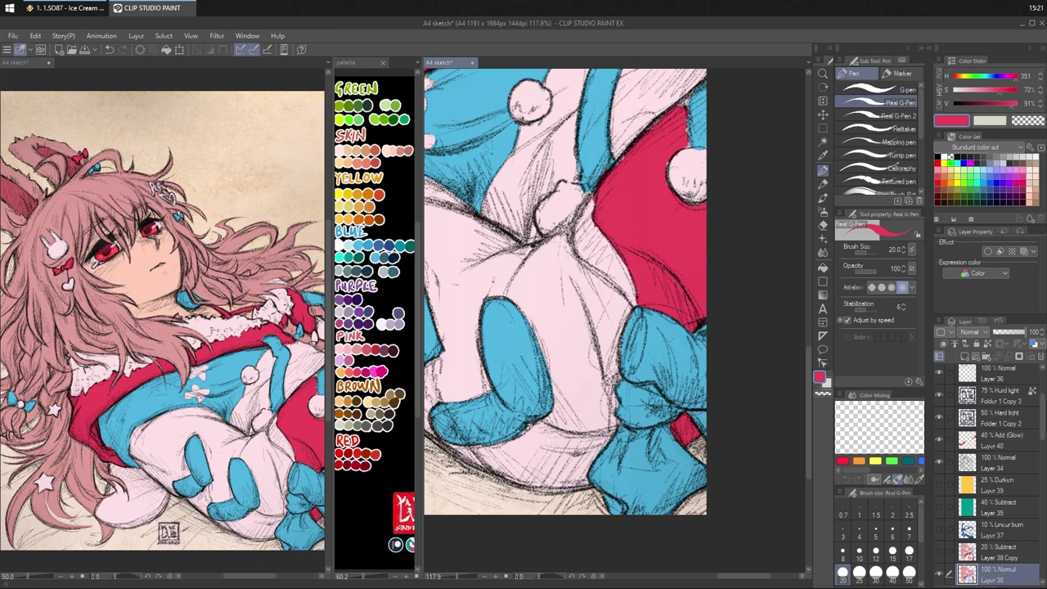
# - Clean up the edges of the long hanging blue ribbon against the pale dress with sampled blue and pale pink (H 348, S 11%, V 99%)
pyautogui.keyDown('alt'); pyautogui.click(560, 291); pyautogui.keyUp('alt')
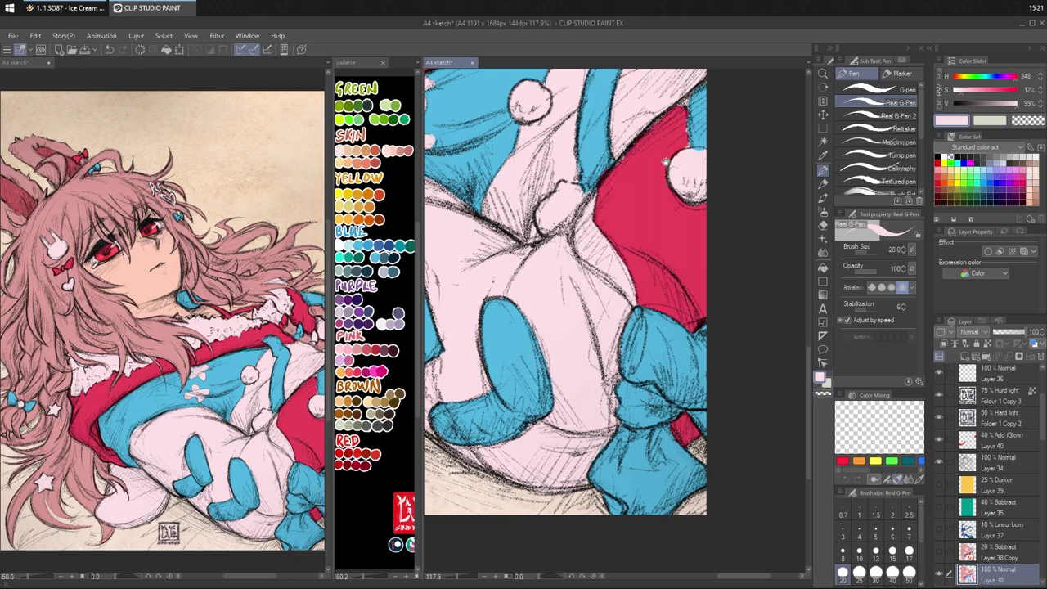
pyautogui.scroll(2, 666, 164)
pyautogui.keyDown('alt'); pyautogui.click(592, 171); pyautogui.keyUp('alt')
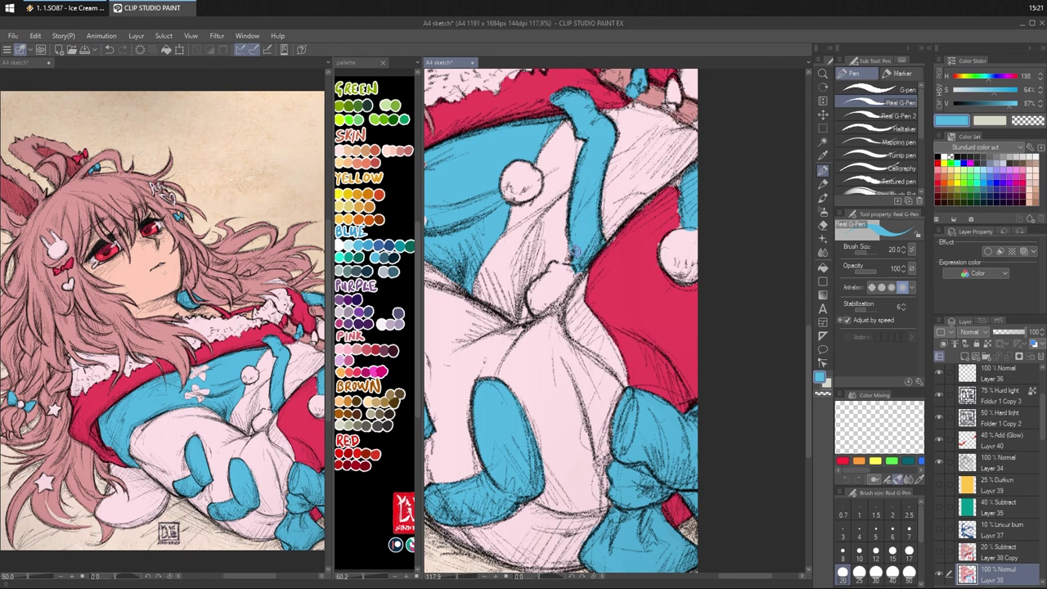
pyautogui.keyDown('alt'); pyautogui.click(579, 144); pyautogui.keyUp('alt')
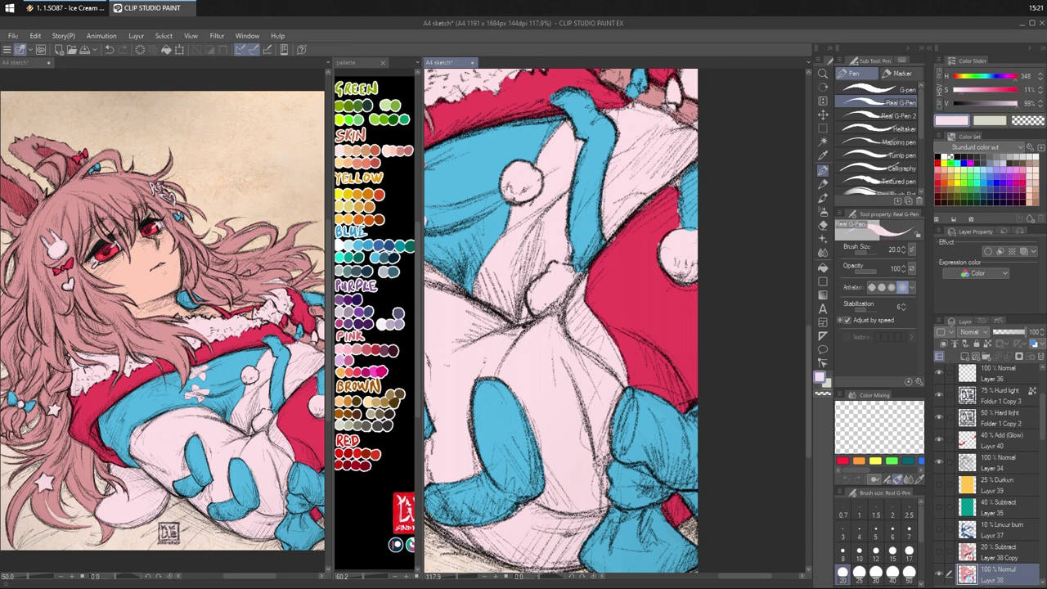
# - Retouch the crimson panel's borders with the pale dress and narrow blue ribbon using sampled crimson (H 351, S 72%, V 91%), pale pink and blue
pyautogui.keyDown('alt'); pyautogui.click(631, 243); pyautogui.keyUp('alt')
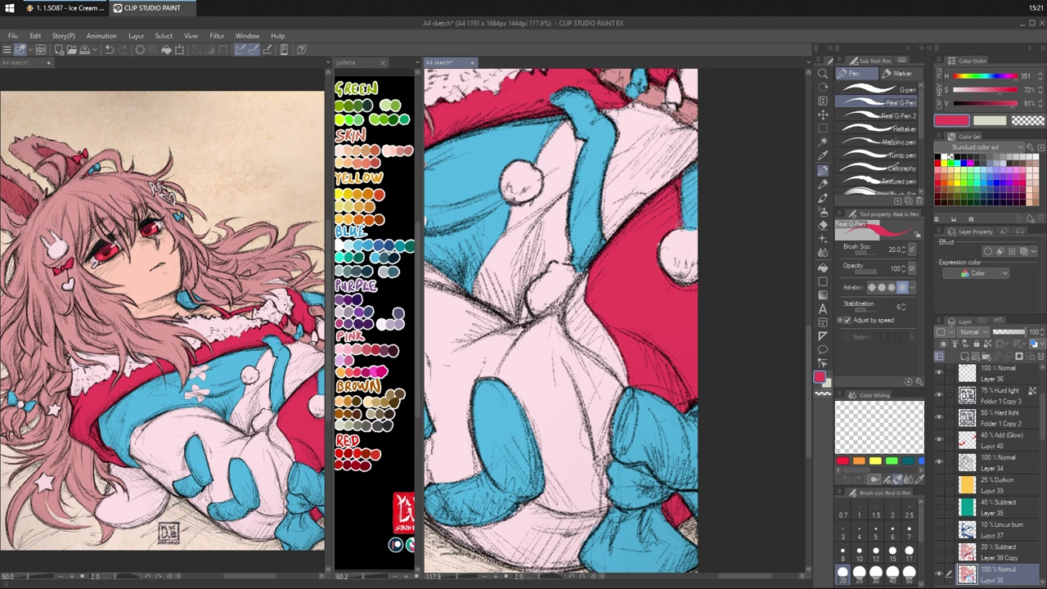
pyautogui.keyDown('alt'); pyautogui.click(669, 234); pyautogui.keyUp('alt')
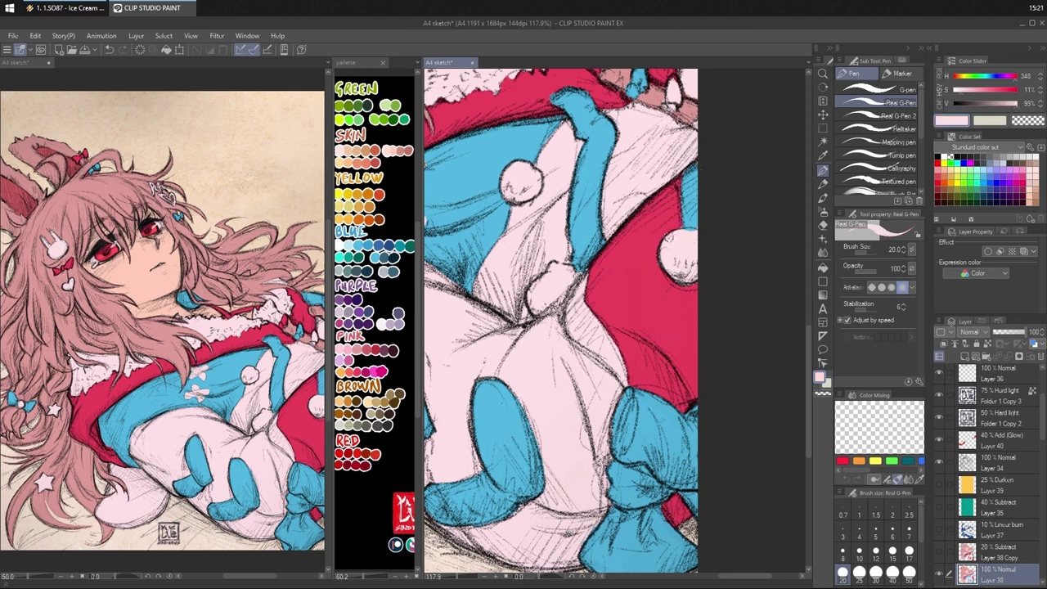
pyautogui.keyDown('alt'); pyautogui.click(673, 220); pyautogui.keyUp('alt')
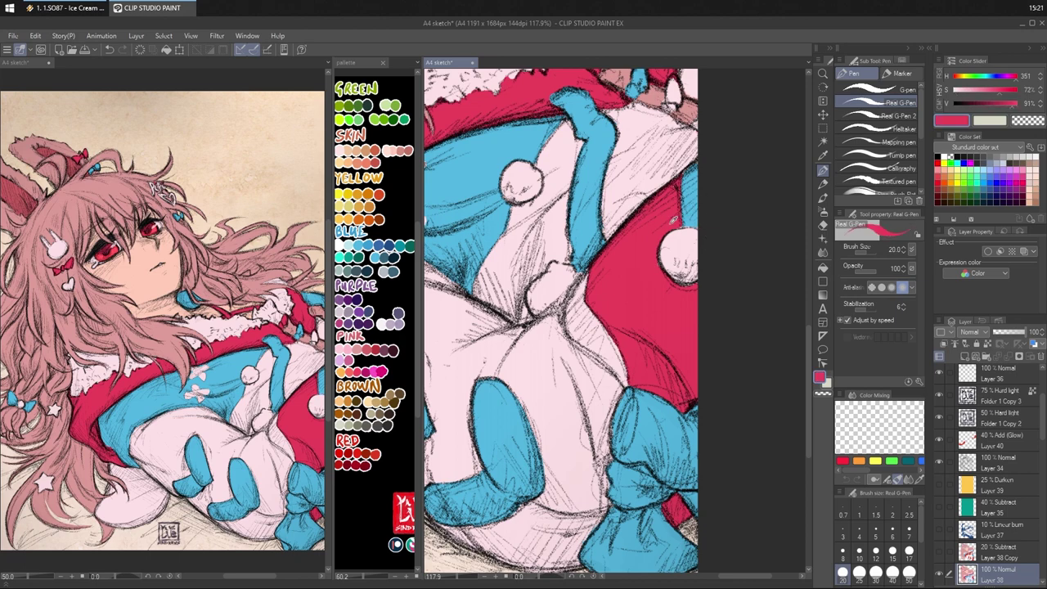
pyautogui.keyDown('alt'); pyautogui.click(696, 220); pyautogui.keyUp('alt')
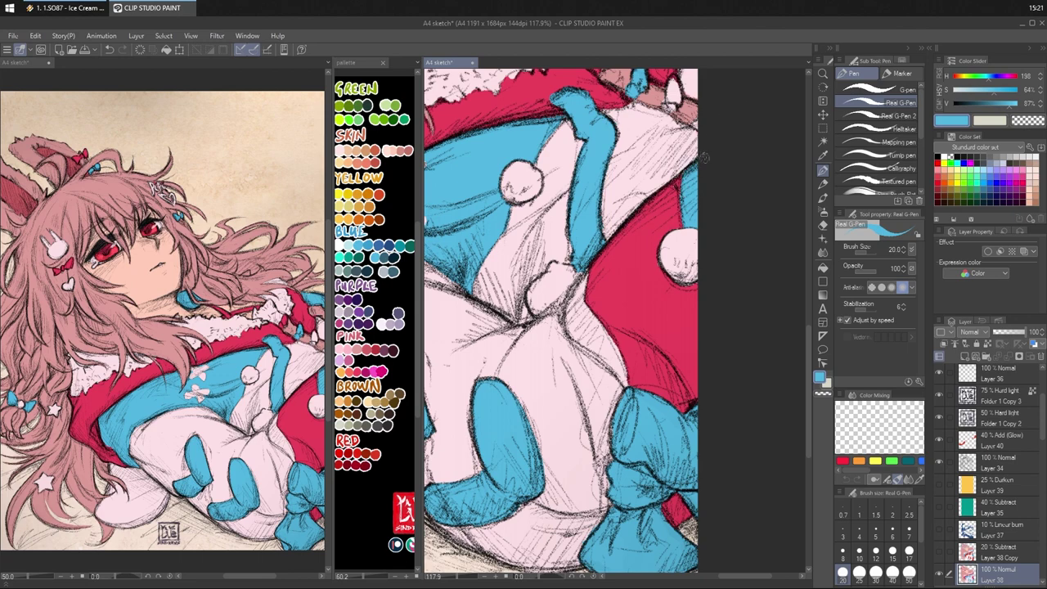
pyautogui.keyDown('alt'); pyautogui.click(680, 315); pyautogui.keyUp('alt')
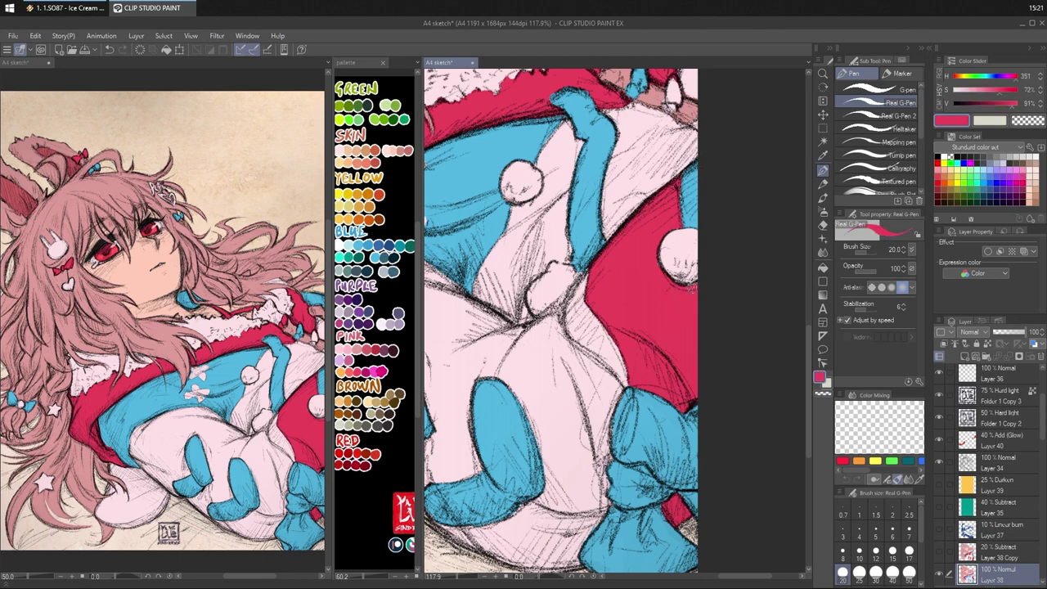
# - Refine the large bow's edge against the crimson panel with sampled crimson and blue (H 198, S 64%, V 85%)
pyautogui.scroll(-5, 694, 337)
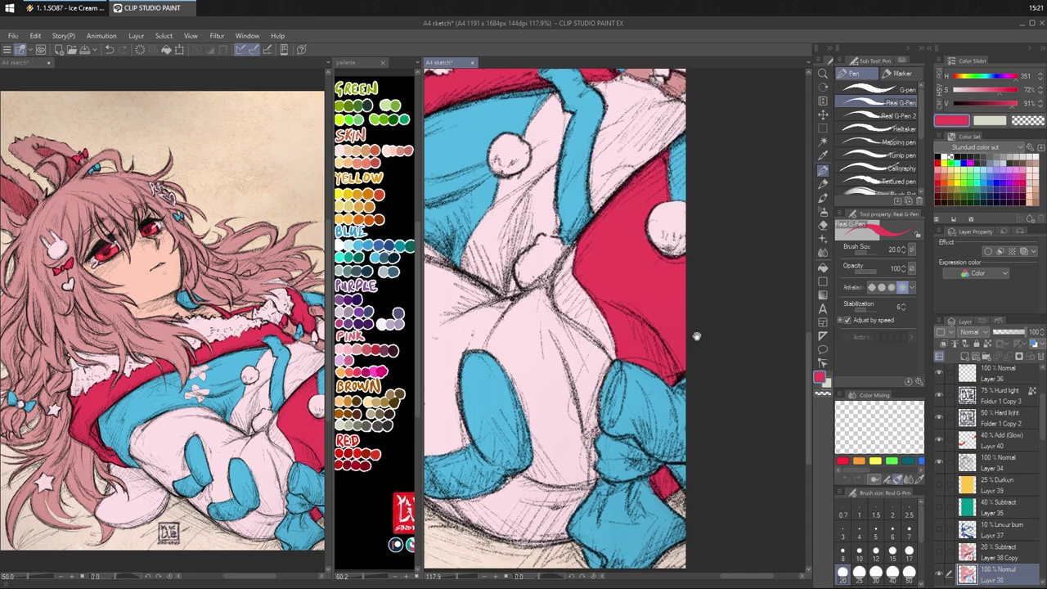
pyautogui.scroll(-1, 690, 269)
pyautogui.keyDown('alt'); pyautogui.click(652, 314); pyautogui.keyUp('alt')
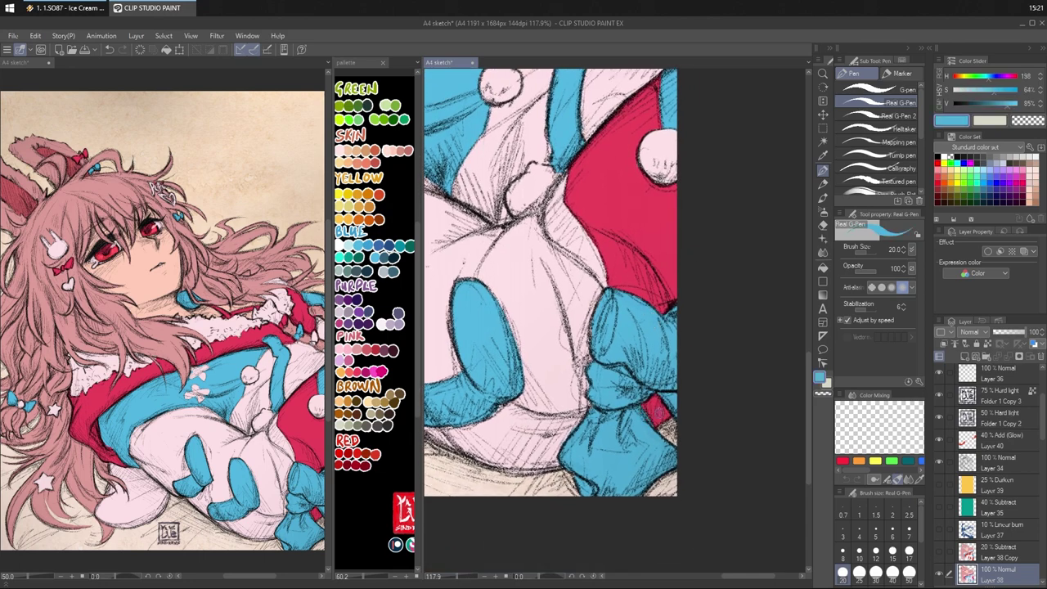
# - Touch up the pale dress and the crimson collar trim above the hanging ribbon with sampled pale pink (H 348, S 11%, V 99%) and crimson (H 351, S 72%, V 91%)
pyautogui.scroll(5, 698, 241)
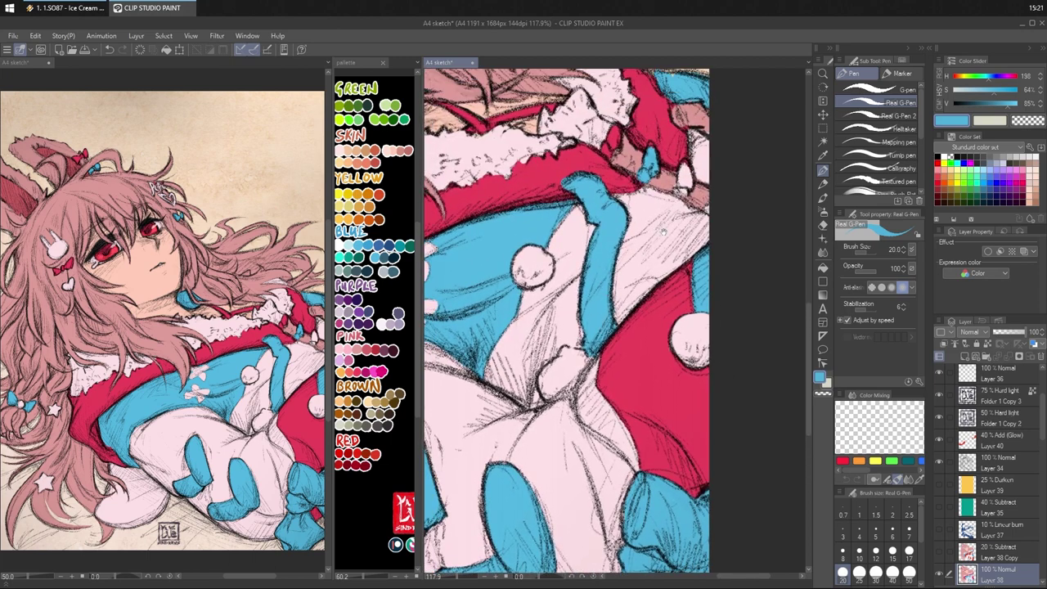
pyautogui.scroll(2, 638, 261)
pyautogui.keyDown('alt'); pyautogui.click(653, 253); pyautogui.keyUp('alt')
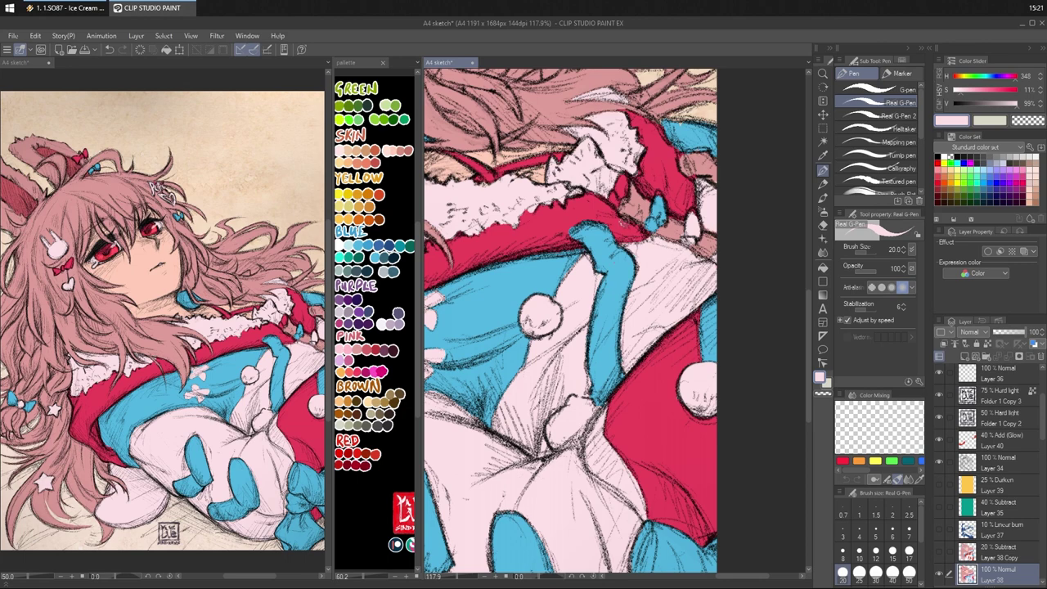
pyautogui.keyDown('alt'); pyautogui.click(626, 219); pyautogui.keyUp('alt')
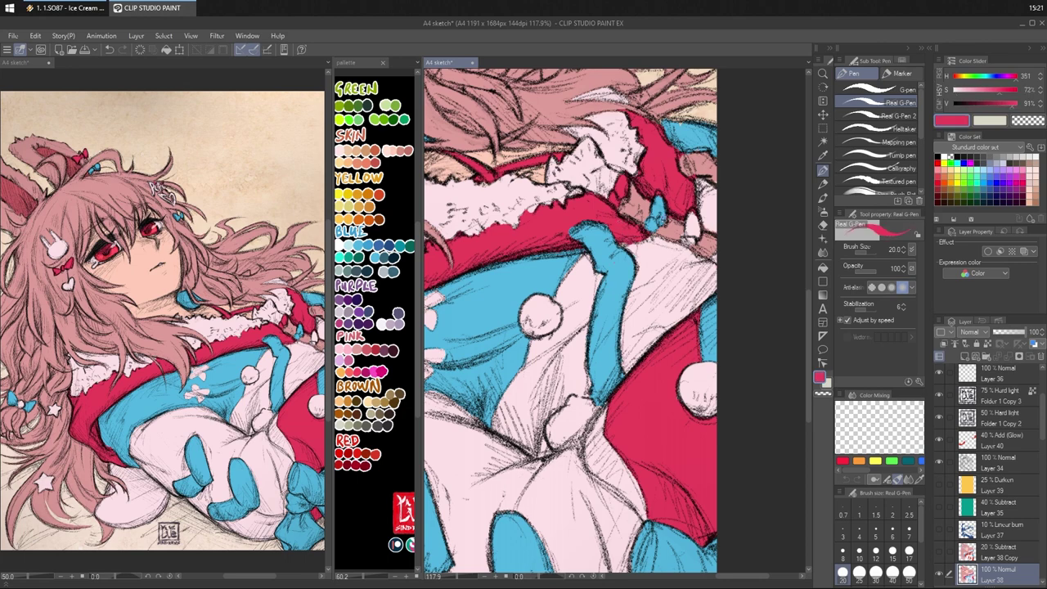
pyautogui.moveTo(640, 224); pyautogui.dragTo(627, 219)
pyautogui.moveTo(701, 167); pyautogui.dragTo(693, 203)
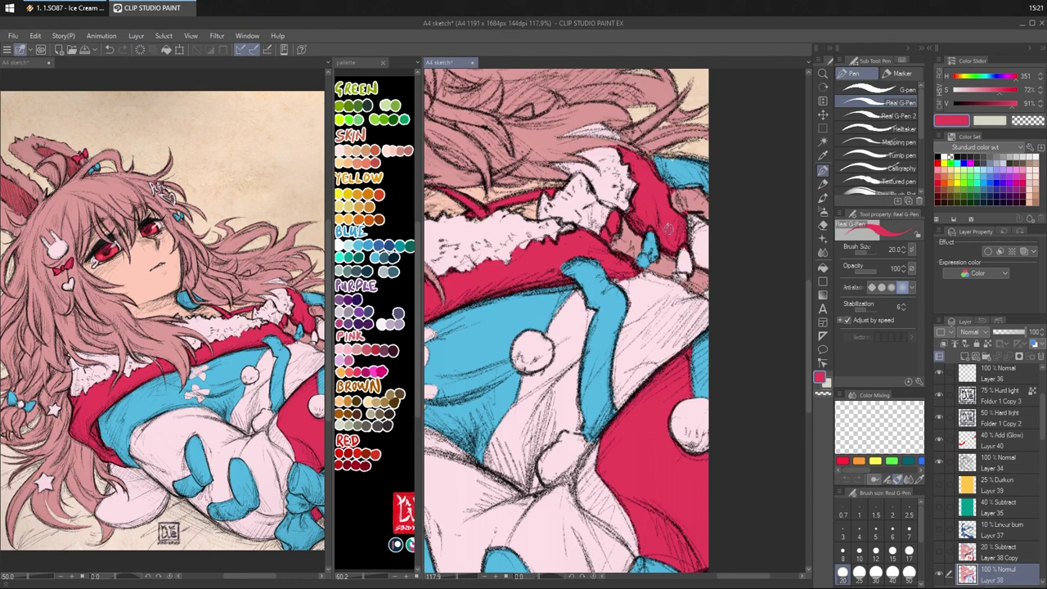
# - Retouch the details around the crimson sleeve with sampled blue (H 198, S 64%, V 85%), hair pink (H 3, S 32%, V 86%) and pale pink
pyautogui.keyDown('alt'); pyautogui.click(652, 238); pyautogui.keyUp('alt')
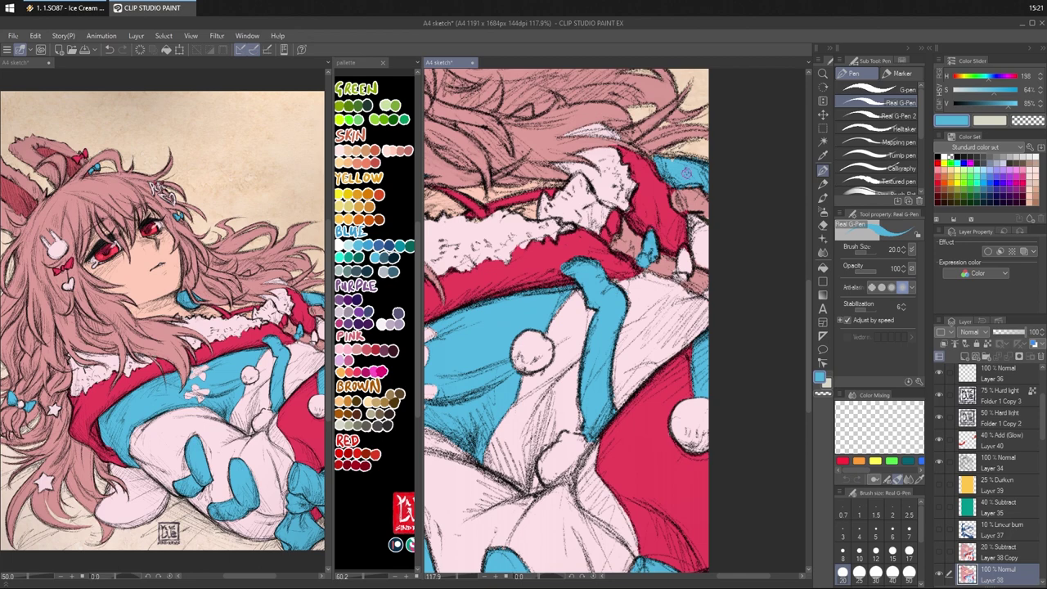
pyautogui.keyDown('alt'); pyautogui.click(693, 191); pyautogui.keyUp('alt')
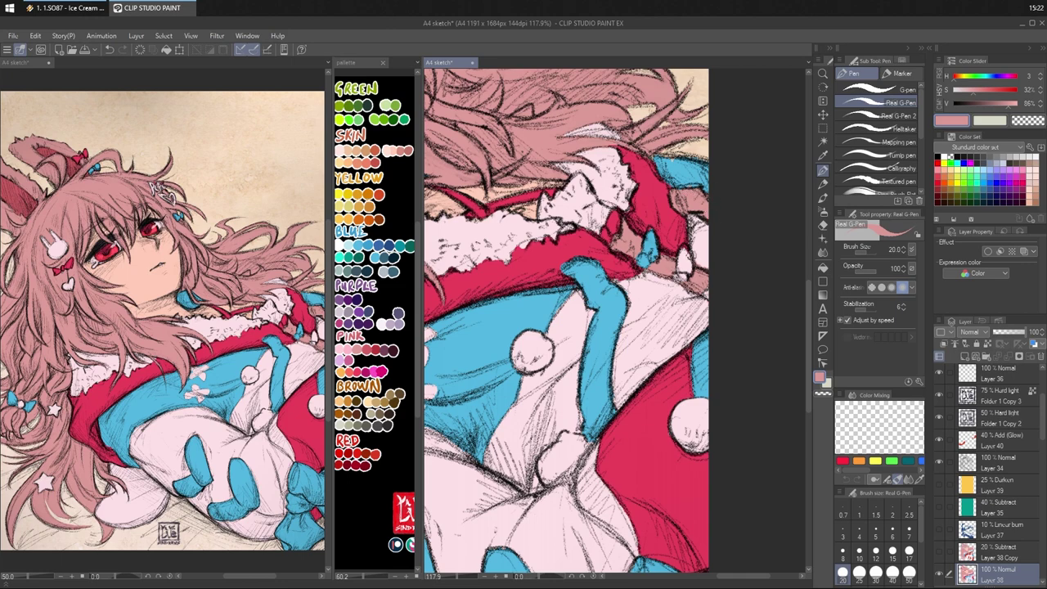
pyautogui.keyDown('alt'); pyautogui.click(688, 255); pyautogui.keyUp('alt')
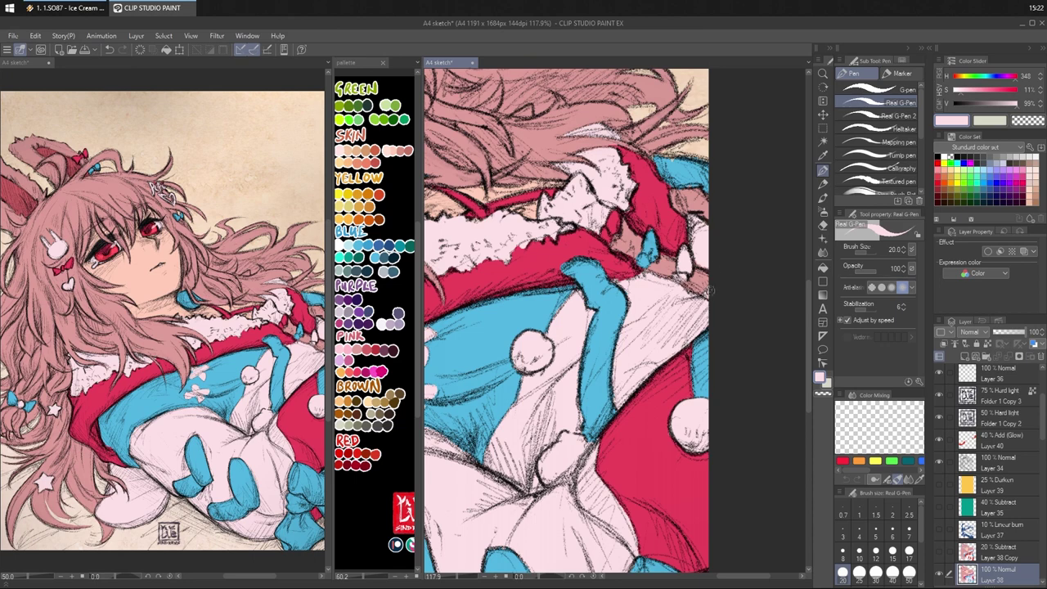
# - Retouch the skin area beside the crimson sleeve and its pale ornament with sampled skin tone (H 17, S 28%, V 94%) and pale pink (H 348, S 11%, V 99%)
pyautogui.keyDown('alt'); pyautogui.click(567, 127); pyautogui.keyUp('alt')
pyautogui.keyDown('alt'); pyautogui.click(485, 193); pyautogui.keyUp('alt')
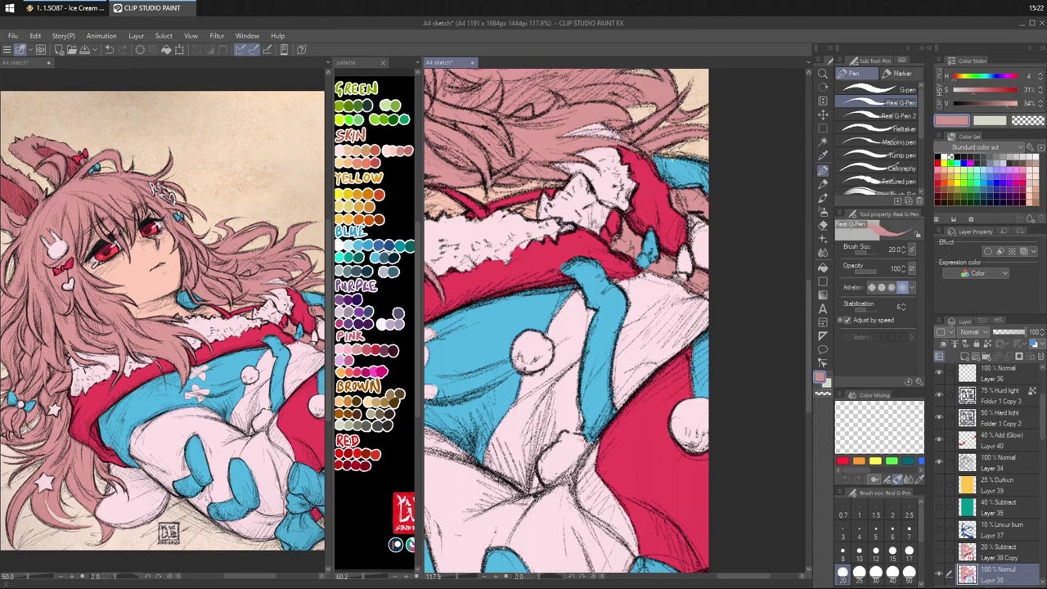
pyautogui.keyDown('alt'); pyautogui.click(485, 192); pyautogui.keyUp('alt')
pyautogui.keyDown('alt'); pyautogui.click(486, 188); pyautogui.keyUp('alt')
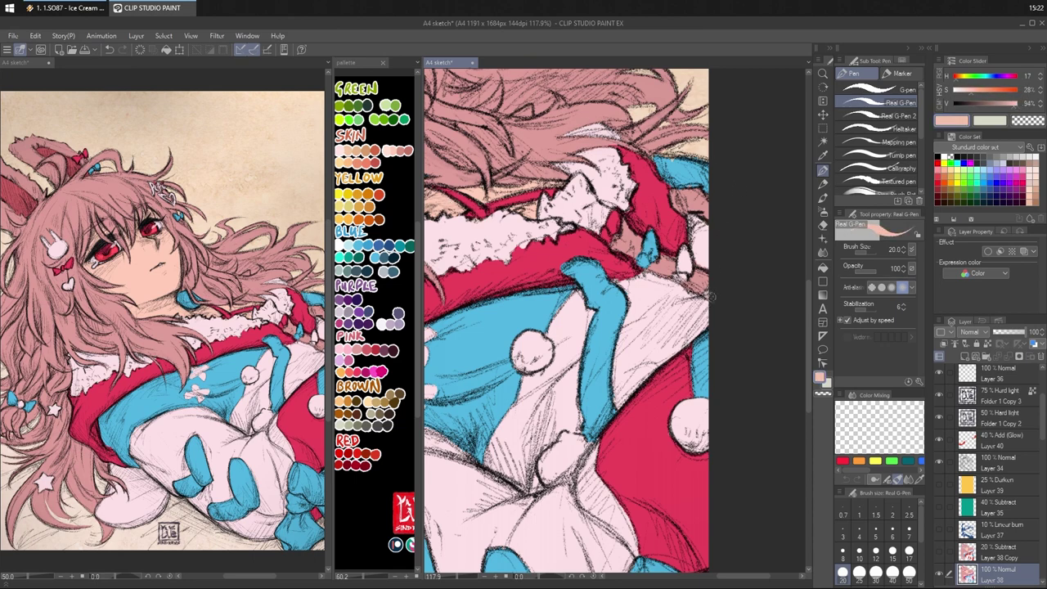
pyautogui.moveTo(725, 243)
pyautogui.mouseDown()
pyautogui.moveTo(715, 265)
pyautogui.moveTo(704, 259)
pyautogui.mouseUp()
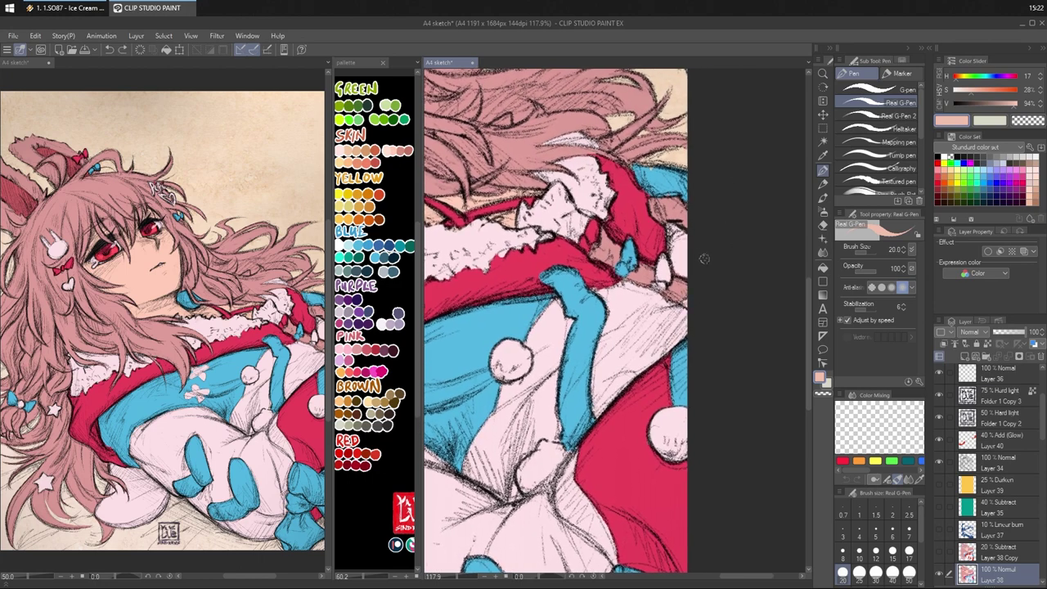
pyautogui.keyDown('alt'); pyautogui.click(686, 250); pyautogui.keyUp('alt')
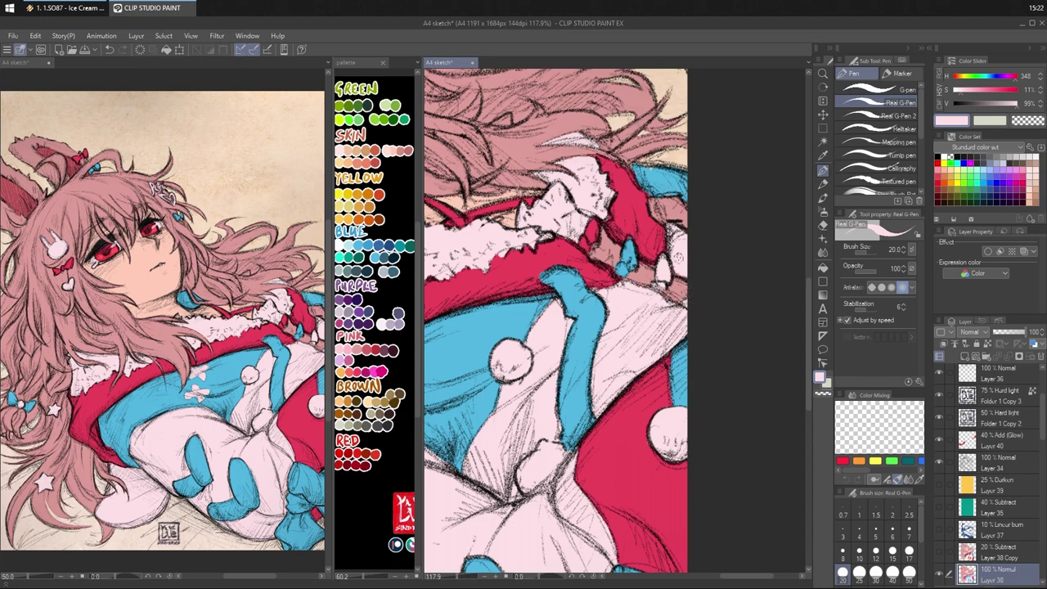
# - Touch up the blue piece behind the crimson sleeve with sampled blue (H 197, S 64%, V 87%) and the transparent color, and undo the last stroke
pyautogui.scroll(2, 695, 264)
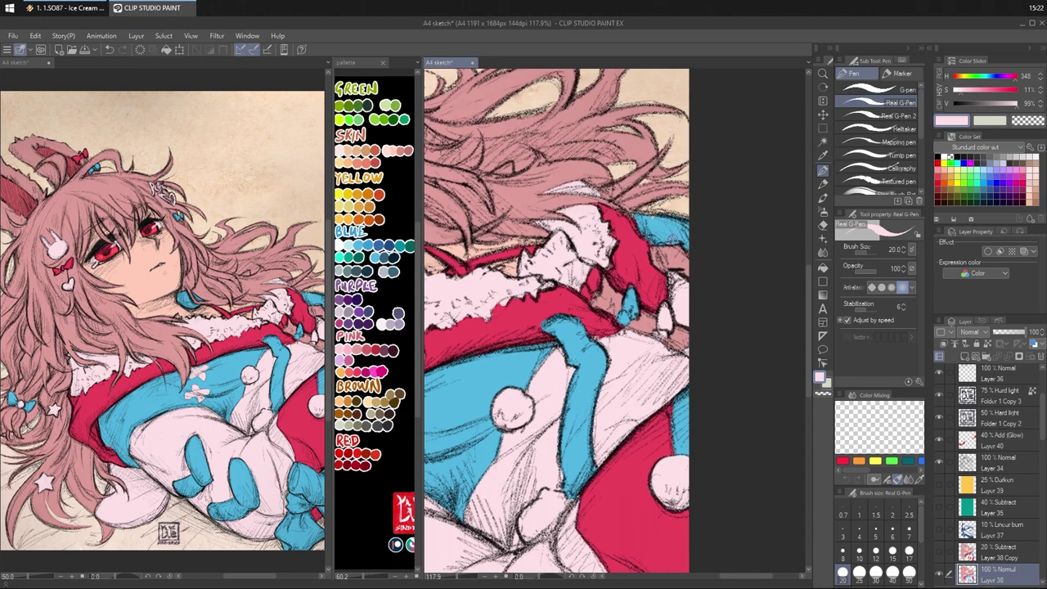
pyautogui.keyDown('alt'); pyautogui.click(673, 253); pyautogui.keyUp('alt')
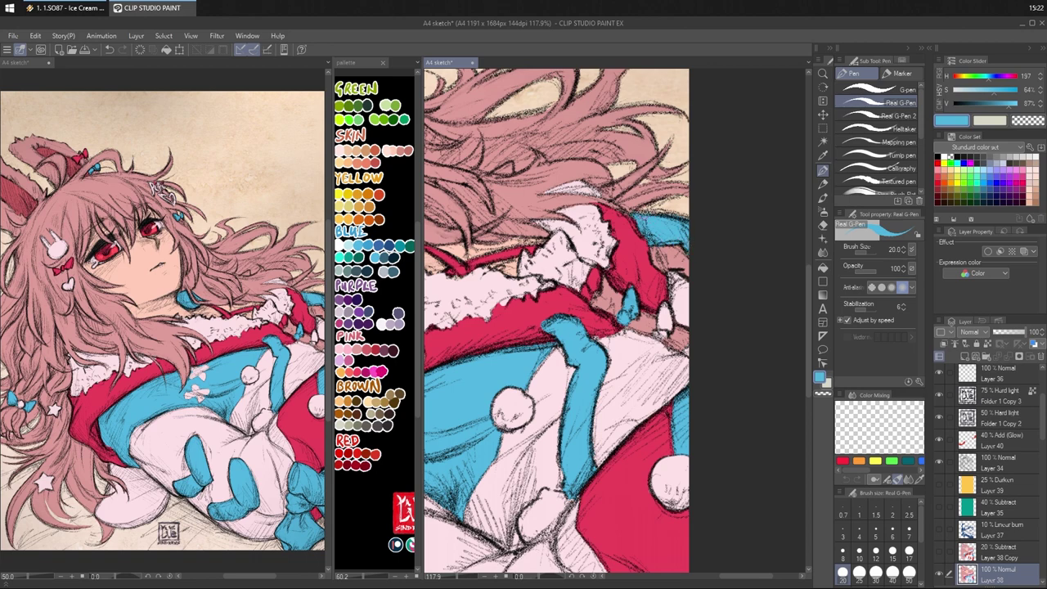
pyautogui.press('c')
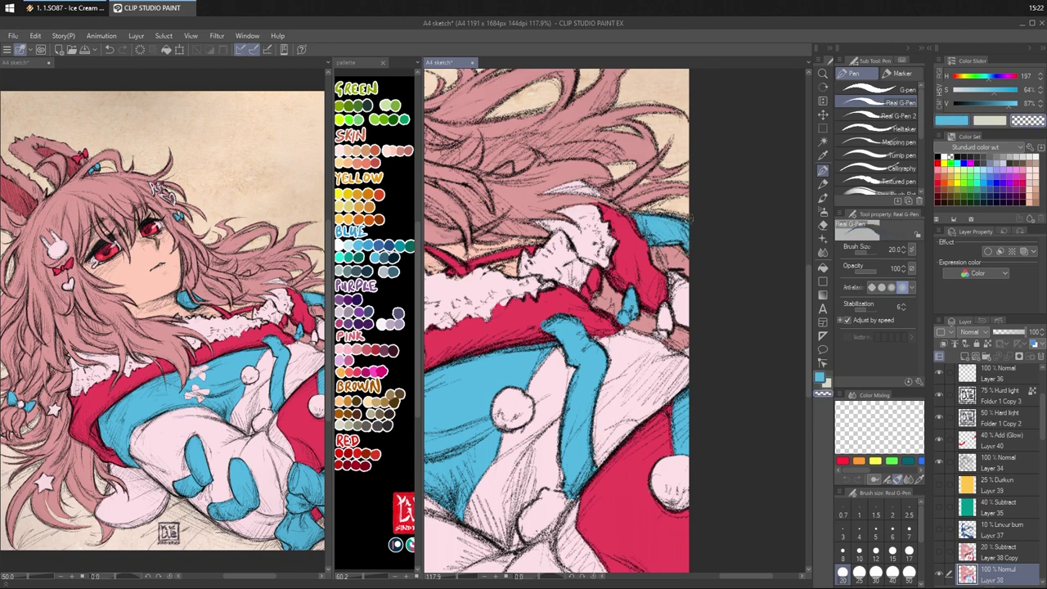
pyautogui.moveTo(688, 208); pyautogui.dragTo(747, 141)
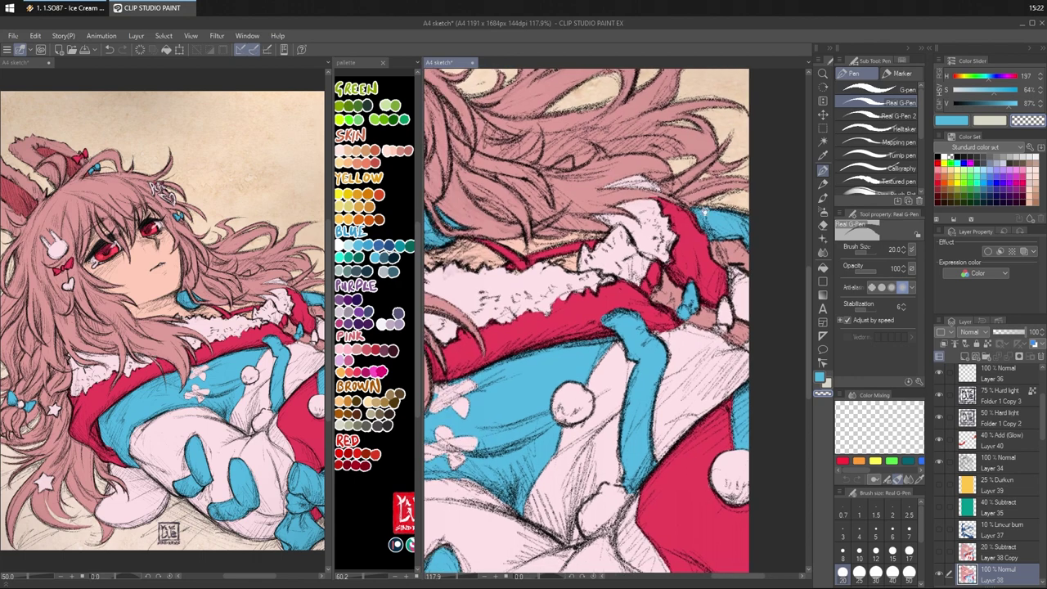
pyautogui.moveTo(705, 211); pyautogui.dragTo(773, 353)
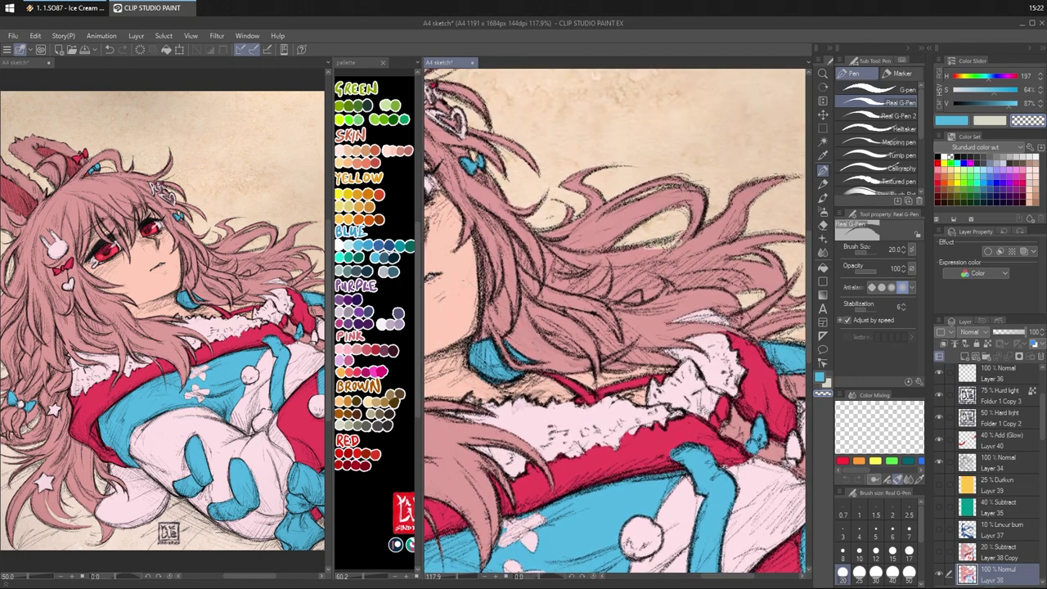
pyautogui.press('c')
pyautogui.hotkey('ctrl', 'z')
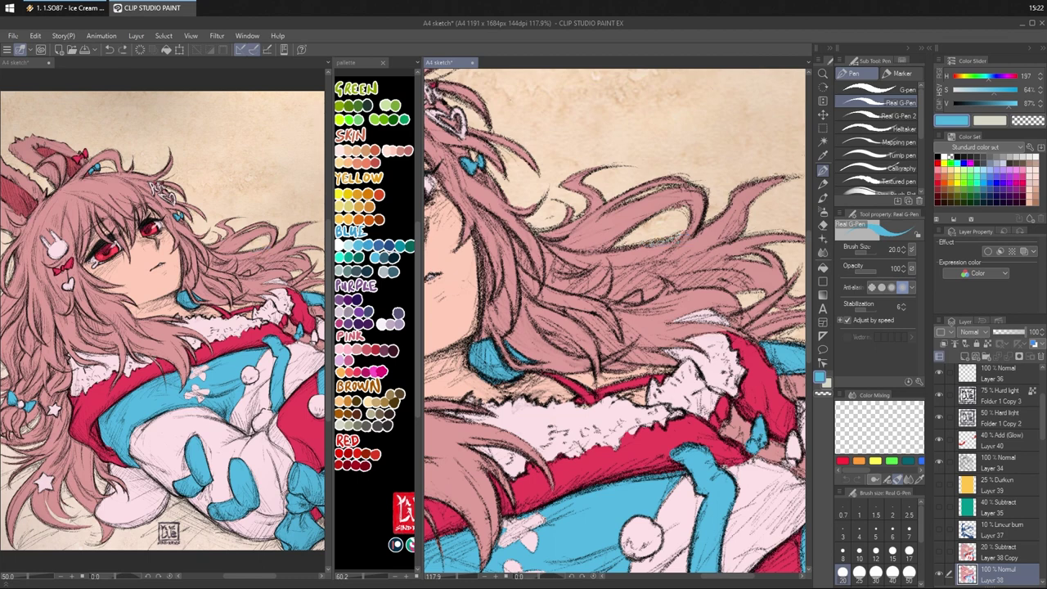
# - Touch up the flowing hair strands beside the face with sampled pink (H 3, S 32%, V 86%) and clean their outer edges with the transparent color
pyautogui.keyDown('alt'); pyautogui.click(655, 244); pyautogui.keyUp('alt')
pyautogui.moveTo(523, 348); pyautogui.dragTo(539, 363)
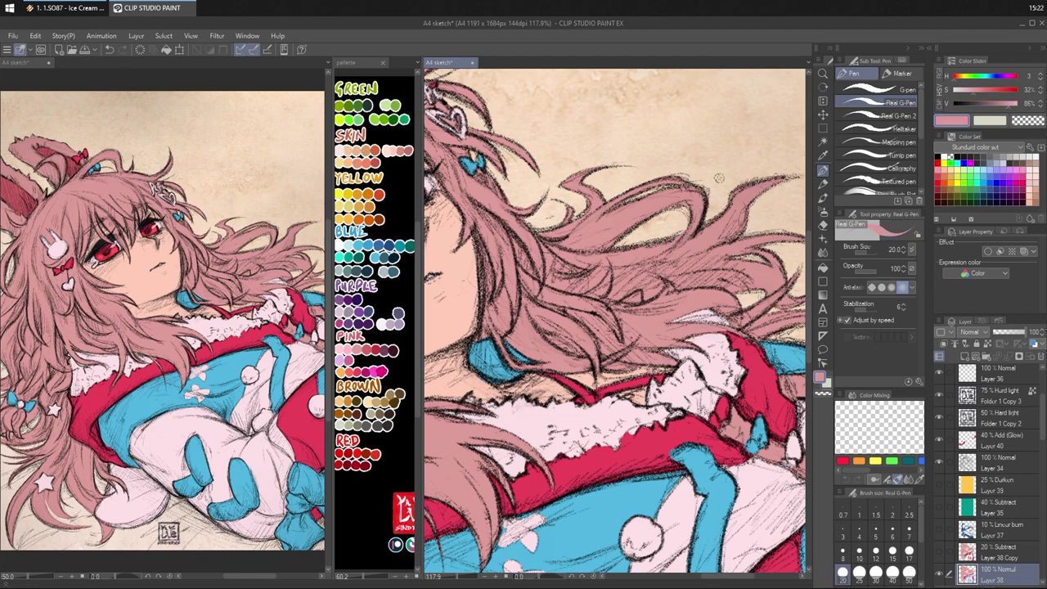
pyautogui.moveTo(765, 225); pyautogui.dragTo(773, 227)
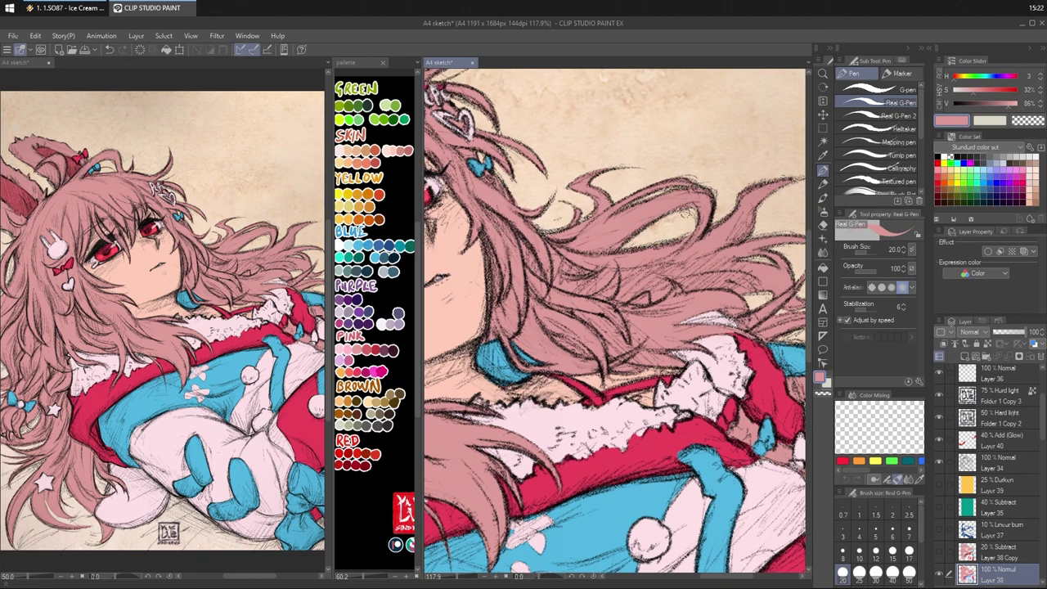
pyautogui.press('c')
pyautogui.moveTo(676, 214); pyautogui.dragTo(691, 204)
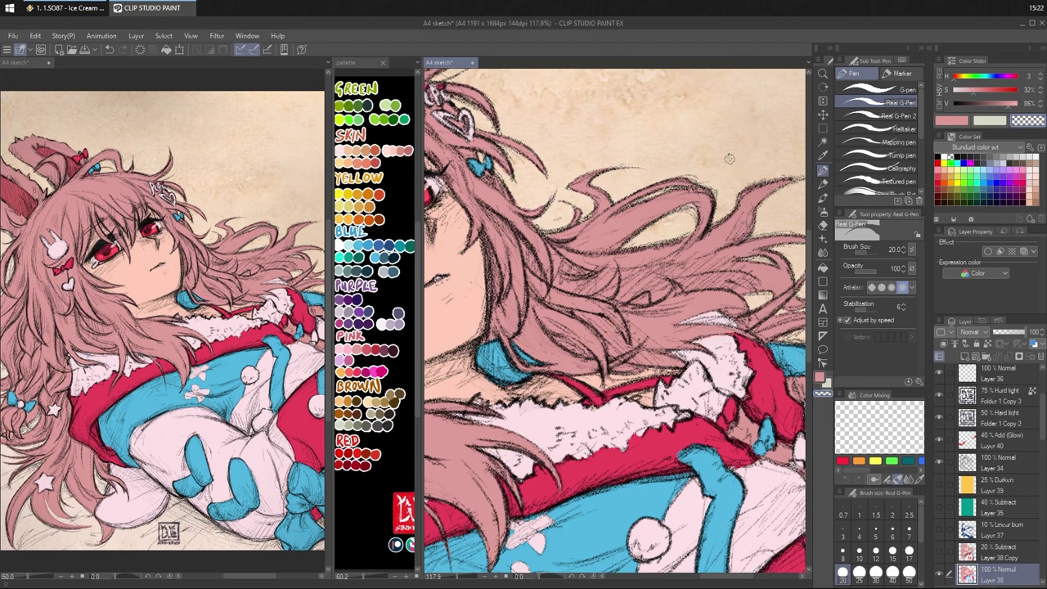
pyautogui.moveTo(744, 272); pyautogui.dragTo(790, 133)
pyautogui.moveTo(773, 227); pyautogui.dragTo(755, 224)
# - Touch up the blue bodice's edge beside the crimson trim below the long hair with sampled blue (H 198, S 64%, V 87%)
pyautogui.scroll(-3, 761, 213)
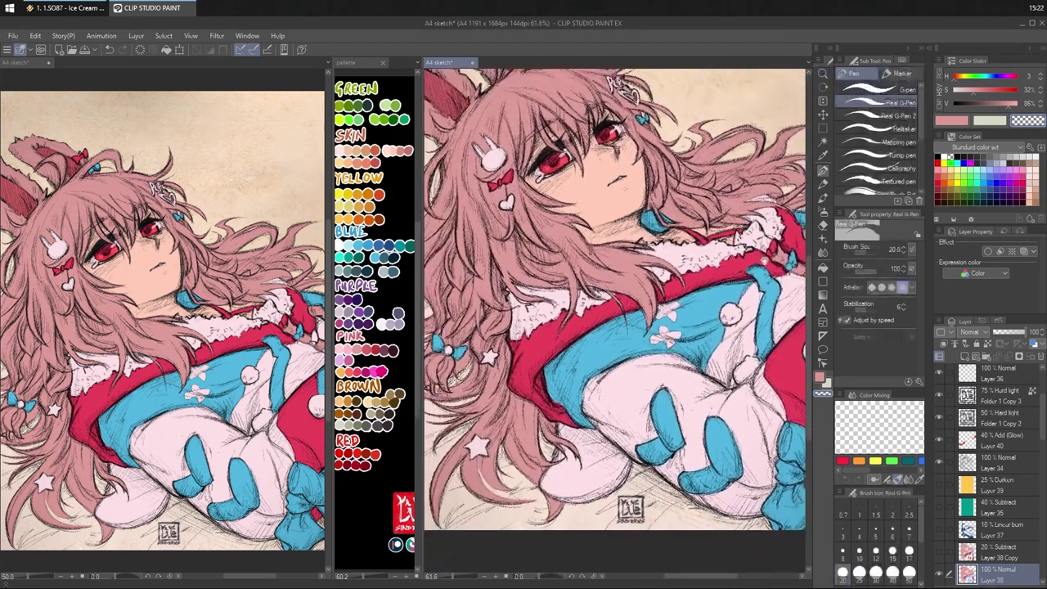
pyautogui.moveTo(755, 224); pyautogui.dragTo(717, 253)
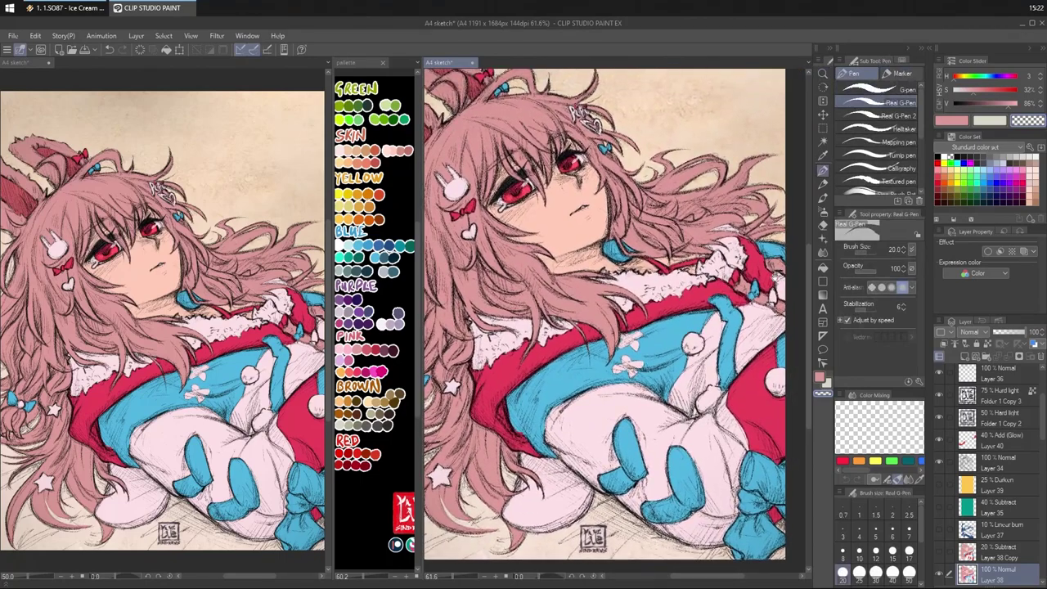
pyautogui.moveTo(771, 316)
pyautogui.mouseDown()
pyautogui.moveTo(751, 243)
pyautogui.moveTo(769, 264)
pyautogui.moveTo(780, 250)
pyautogui.mouseUp()
pyautogui.keyDown('alt'); pyautogui.click(538, 358); pyautogui.keyUp('alt')
pyautogui.moveTo(524, 364); pyautogui.dragTo(530, 367)
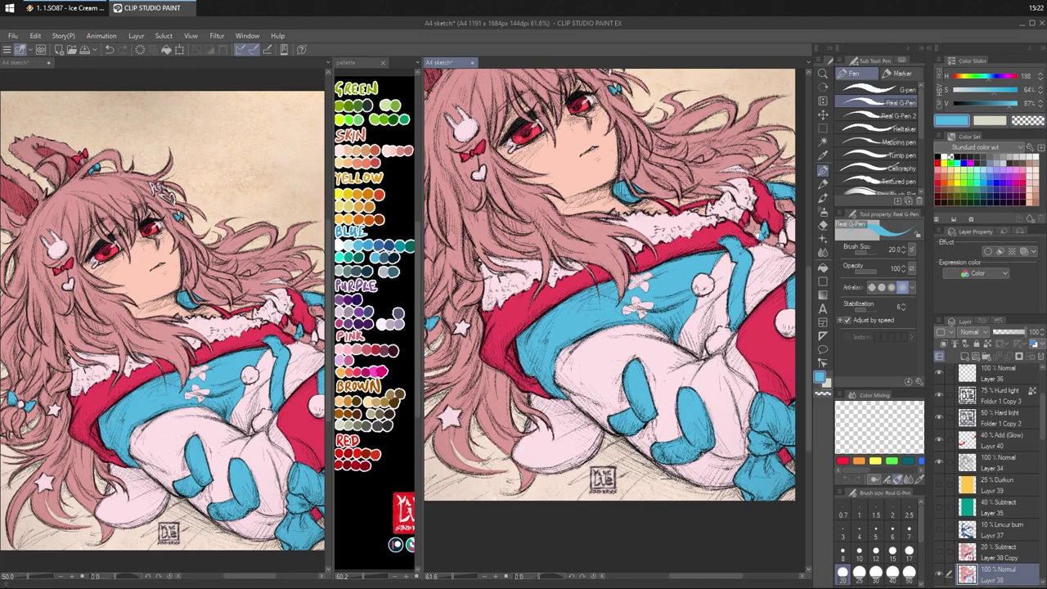
# - Darken the hair strands beside the outer corner of the eye nearest the rabbit hairclip, using black Pencil 2 at size 7 on Layer 34
pyautogui.moveTo(758, 243); pyautogui.dragTo(797, 253)
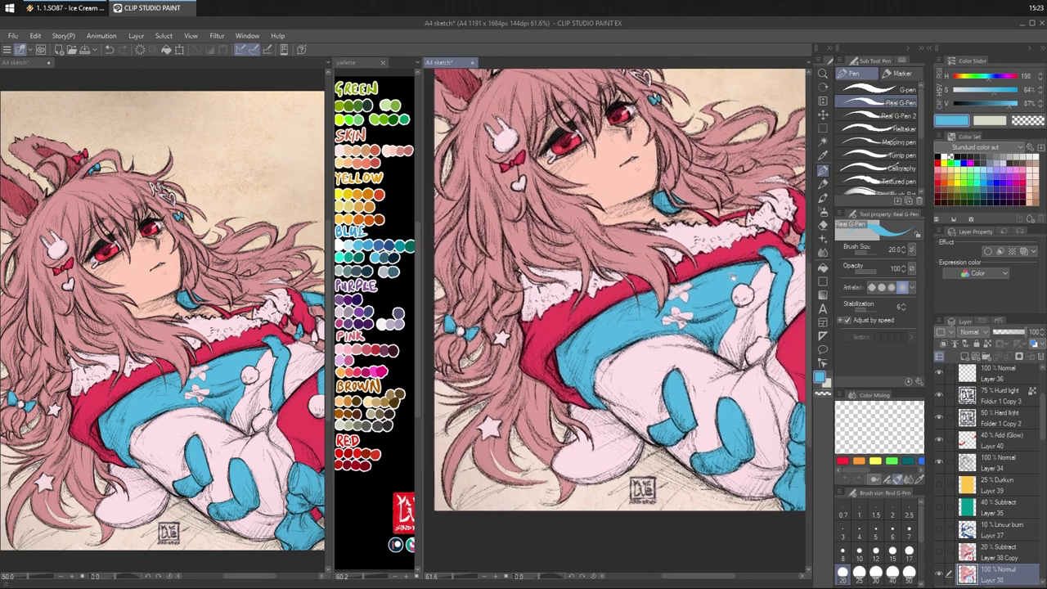
pyautogui.moveTo(728, 274); pyautogui.dragTo(739, 402)
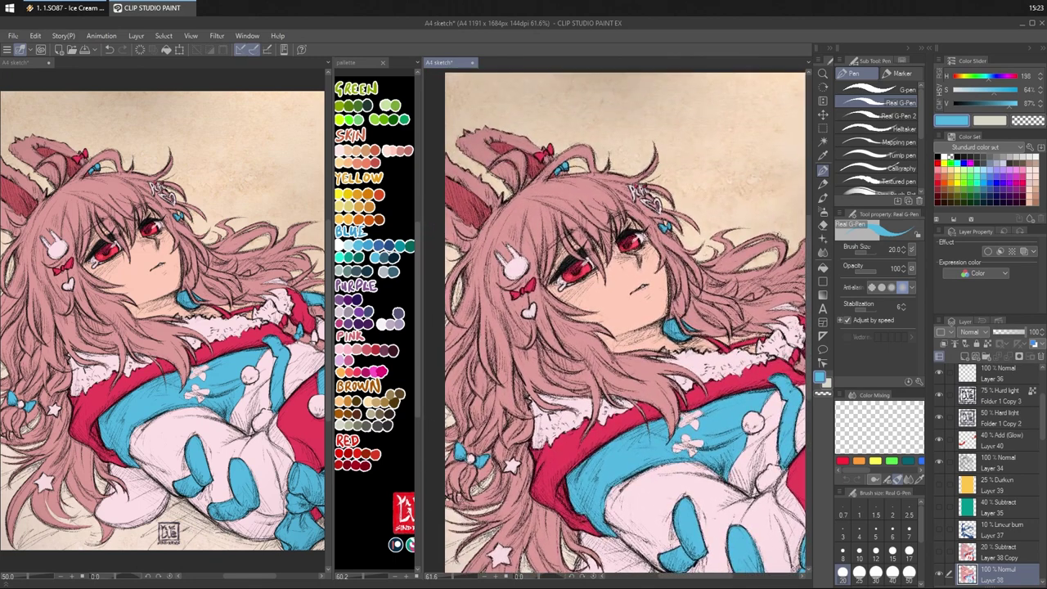
pyautogui.moveTo(745, 255); pyautogui.dragTo(738, 254)
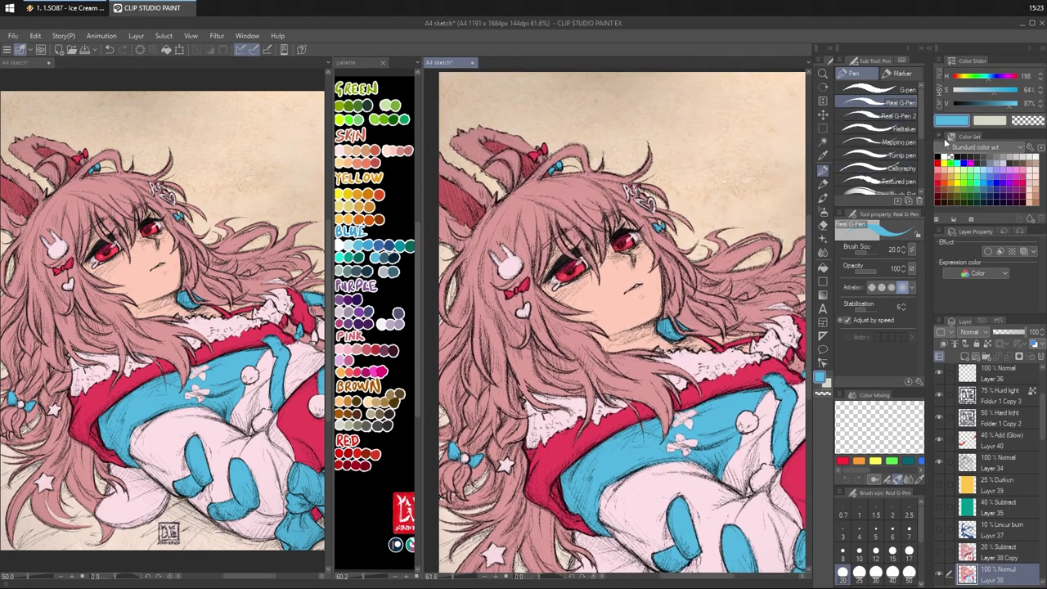
pyautogui.click(939, 155)
pyautogui.click(823, 183)
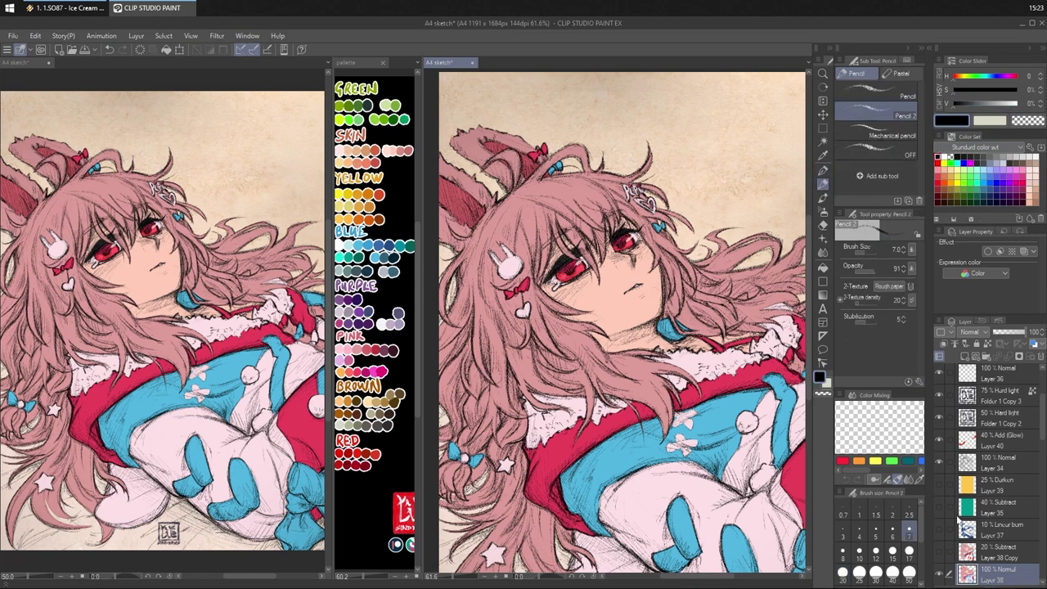
pyautogui.click(1000, 465)
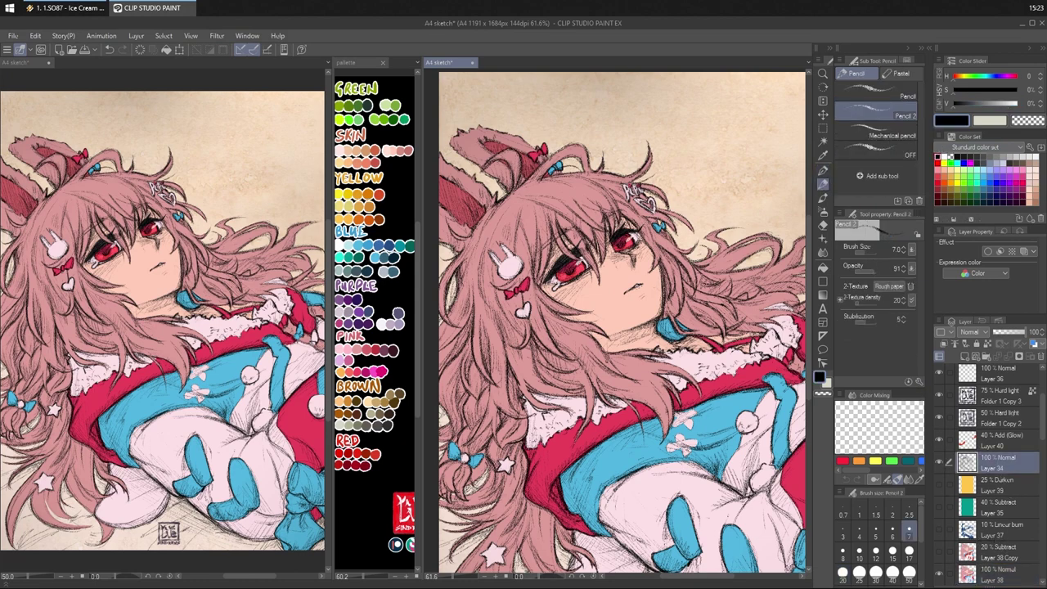
pyautogui.moveTo(581, 211)
pyautogui.mouseDown()
pyautogui.moveTo(585, 184)
pyautogui.moveTo(626, 193)
pyautogui.moveTo(613, 193)
pyautogui.mouseUp()
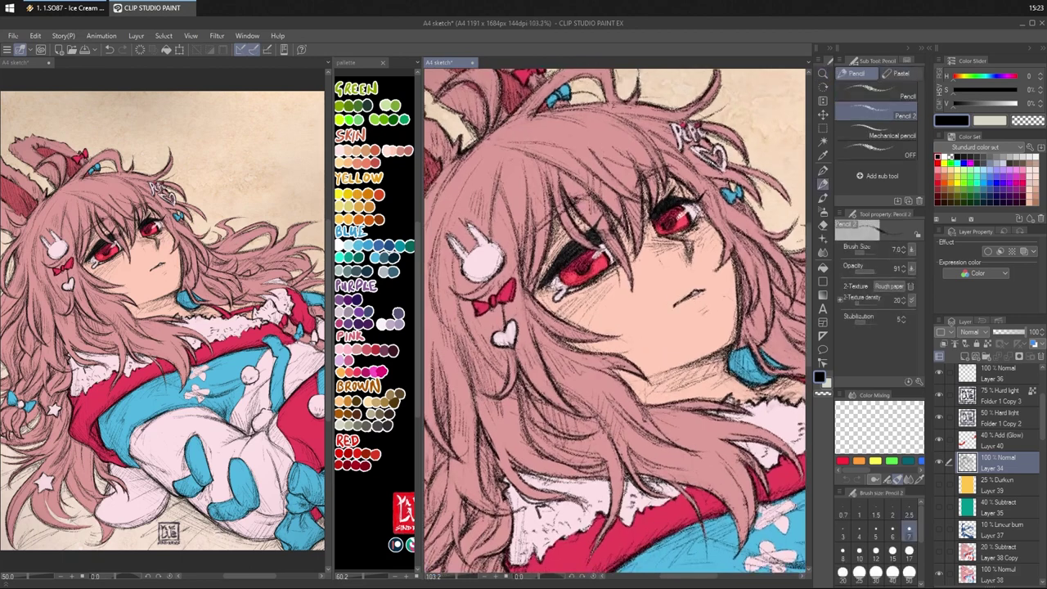
pyautogui.moveTo(531, 238)
pyautogui.mouseDown()
pyautogui.moveTo(559, 216)
pyautogui.moveTo(551, 241)
pyautogui.mouseUp()
pyautogui.moveTo(550, 238); pyautogui.dragTo(531, 291)
pyautogui.moveTo(538, 276)
pyautogui.mouseDown()
pyautogui.moveTo(531, 292)
pyautogui.moveTo(535, 284)
pyautogui.mouseUp()
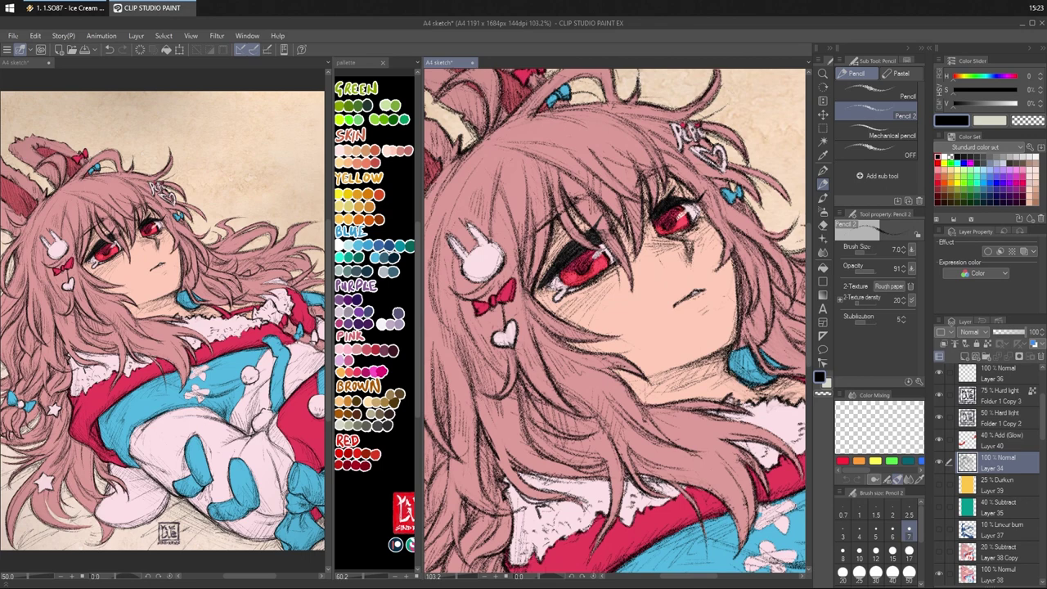
# - Reinforce the fringe strands falling across that eye with black pencil strokes down to its inner corner, and undo the last stroke
pyautogui.moveTo(576, 221)
pyautogui.mouseDown()
pyautogui.moveTo(561, 249)
pyautogui.moveTo(599, 251)
pyautogui.moveTo(571, 247)
pyautogui.moveTo(548, 270)
pyautogui.moveTo(575, 213)
pyautogui.moveTo(621, 259)
pyautogui.moveTo(634, 291)
pyautogui.mouseUp()
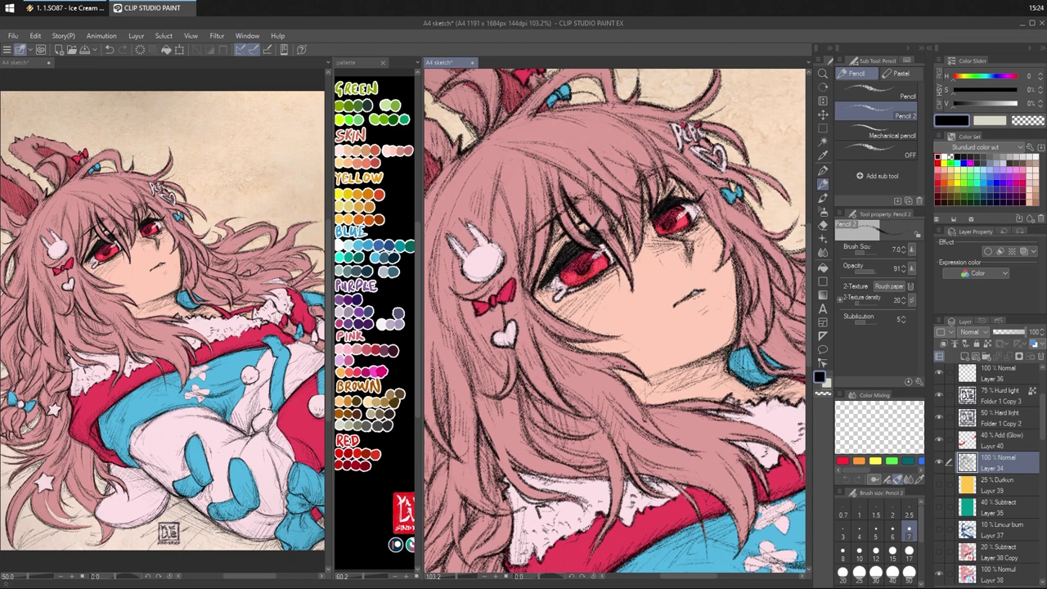
pyautogui.moveTo(589, 190)
pyautogui.mouseDown()
pyautogui.moveTo(617, 228)
pyautogui.moveTo(633, 304)
pyautogui.moveTo(583, 287)
pyautogui.moveTo(599, 281)
pyautogui.mouseUp()
pyautogui.press('c')
pyautogui.press('c')
pyautogui.moveTo(617, 270); pyautogui.dragTo(596, 283)
pyautogui.moveTo(613, 245); pyautogui.dragTo(610, 262)
pyautogui.moveTo(621, 266); pyautogui.dragTo(617, 278)
pyautogui.hotkey('ctrl', 'z')
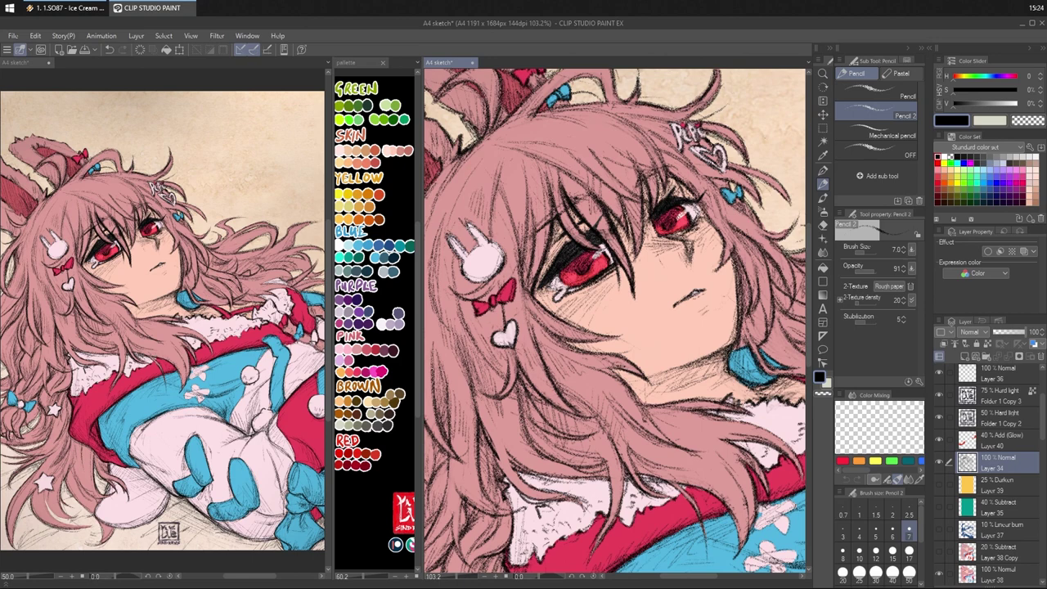
# - Draw short black pencil strokes on the fringe tips between the two eyes, undoing the strokes that do not fit
pyautogui.moveTo(619, 207)
pyautogui.mouseDown()
pyautogui.moveTo(604, 224)
pyautogui.moveTo(618, 242)
pyautogui.moveTo(616, 228)
pyautogui.moveTo(594, 229)
pyautogui.moveTo(616, 230)
pyautogui.mouseUp()
pyautogui.hotkey('ctrl', 'z')
pyautogui.hotkey('ctrl', 'z')
pyautogui.moveTo(619, 223); pyautogui.dragTo(599, 243)
pyautogui.moveTo(644, 234); pyautogui.dragTo(636, 261)
pyautogui.moveTo(647, 210)
pyautogui.mouseDown()
pyautogui.moveTo(641, 248)
pyautogui.moveTo(630, 196)
pyautogui.moveTo(631, 231)
pyautogui.mouseUp()
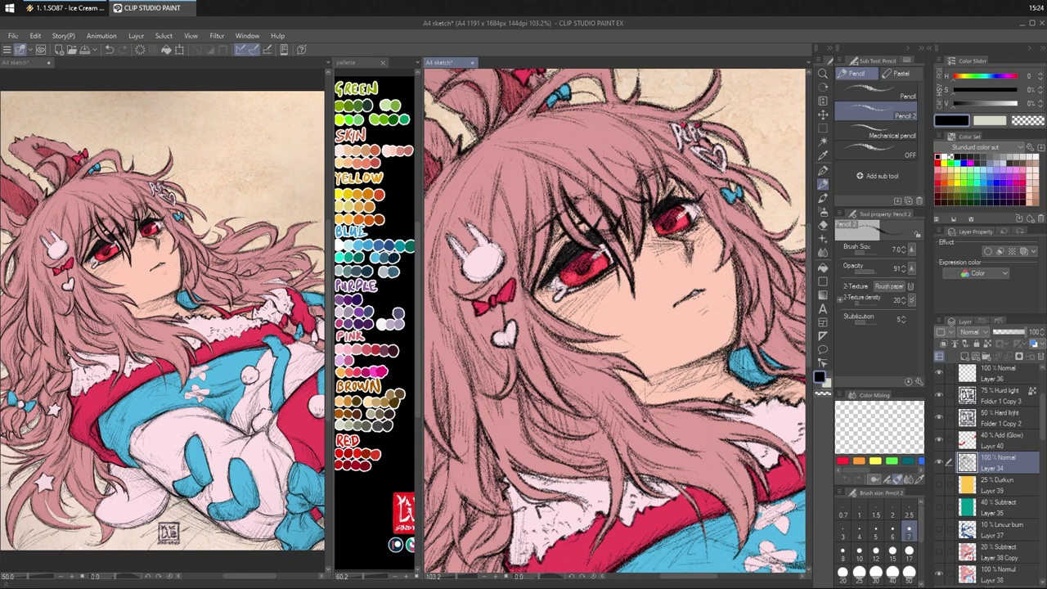
pyautogui.moveTo(620, 196); pyautogui.dragTo(638, 251)
pyautogui.hotkey('ctrl', 'z')
# - Add long black pencil strokes along the fringe above the eye and the side strands running down past its outer corner
pyautogui.moveTo(570, 153)
pyautogui.mouseDown()
pyautogui.moveTo(640, 206)
pyautogui.moveTo(624, 184)
pyautogui.moveTo(638, 195)
pyautogui.mouseUp()
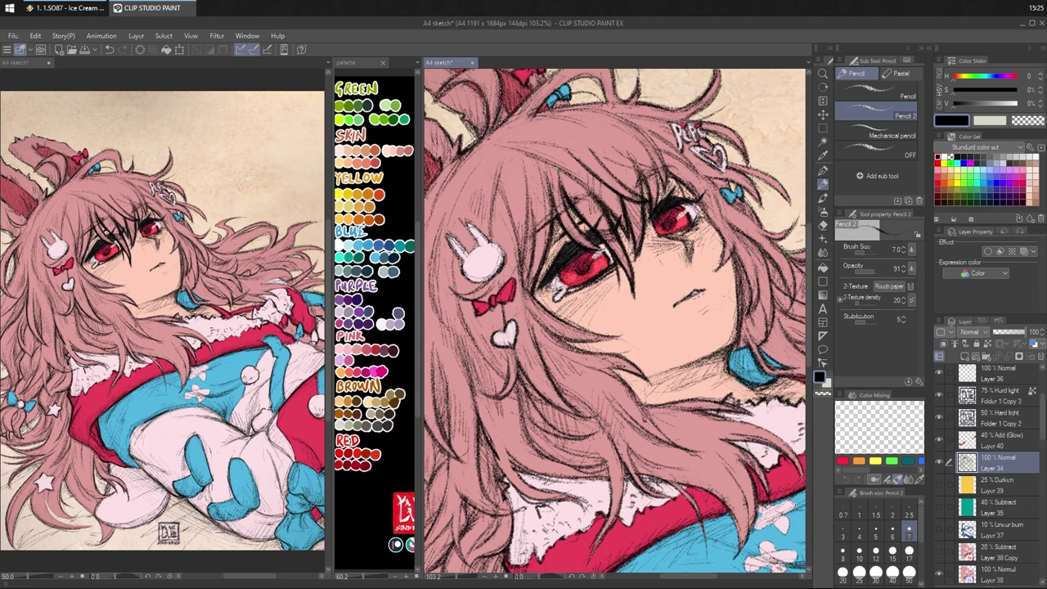
pyautogui.moveTo(558, 166); pyautogui.dragTo(574, 221)
pyautogui.moveTo(543, 165); pyautogui.dragTo(526, 288)
pyautogui.moveTo(527, 234); pyautogui.dragTo(522, 268)
pyautogui.moveTo(532, 265); pyautogui.dragTo(526, 311)
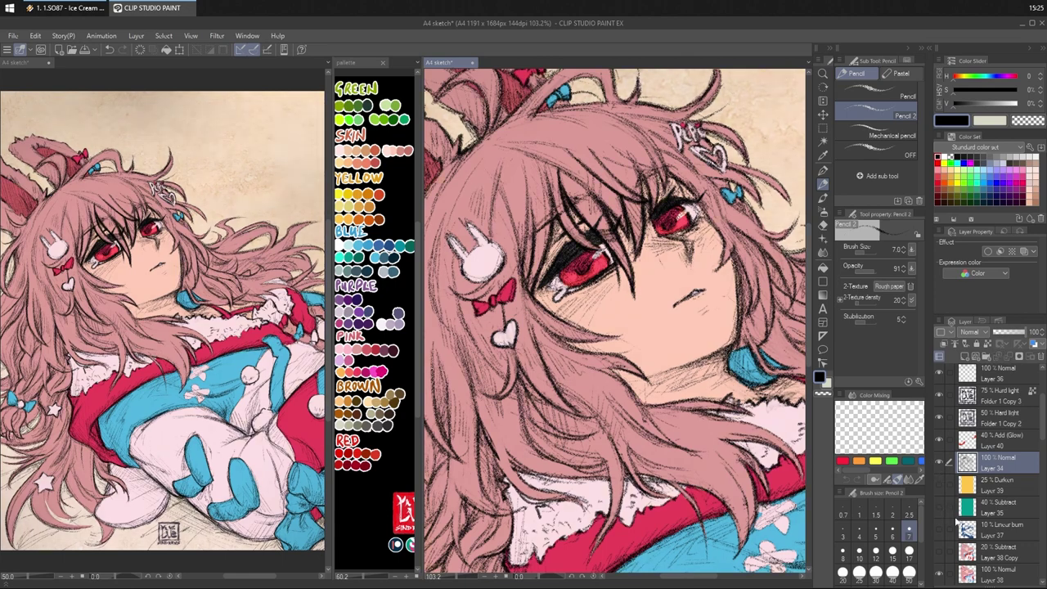
# - Show the 40% Subtract Layer 35 and 25% Darken Layer 39, and preview the Through Sketch Copy folder on and off
pyautogui.click(940, 509)
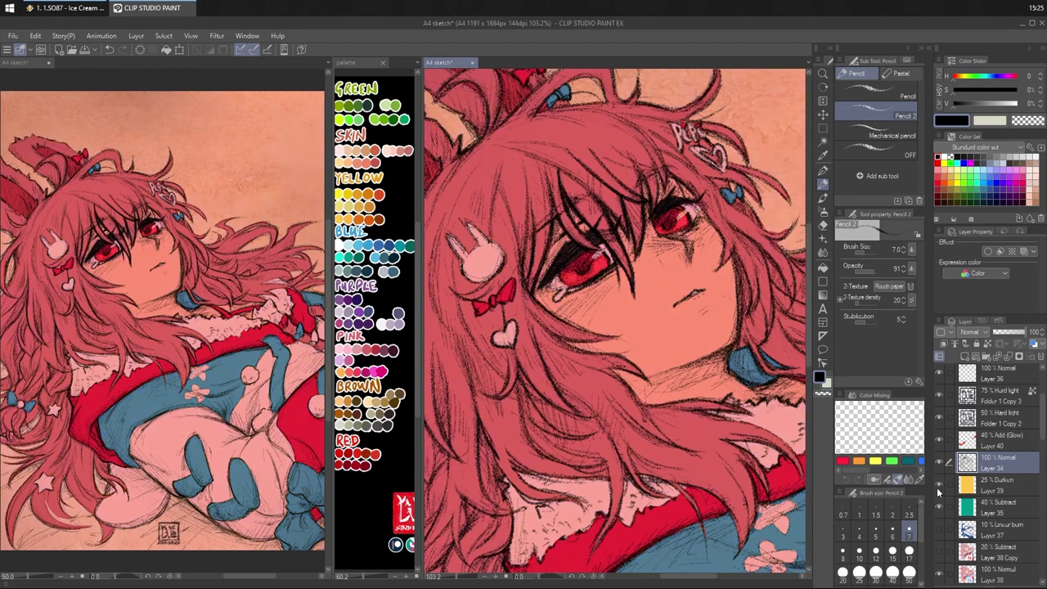
pyautogui.scroll(3, 966, 401)
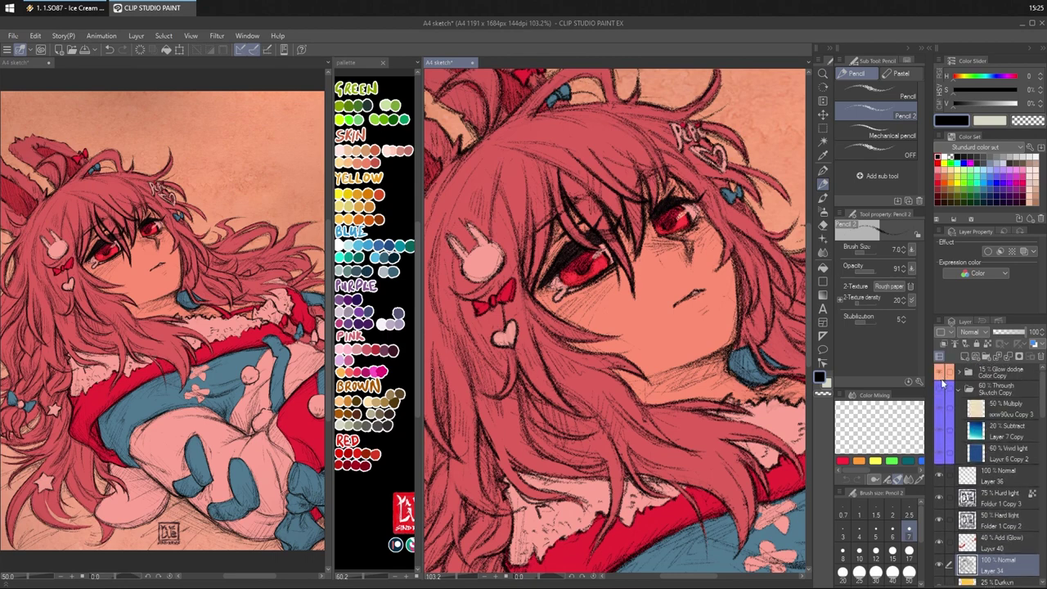
pyautogui.click(941, 393)
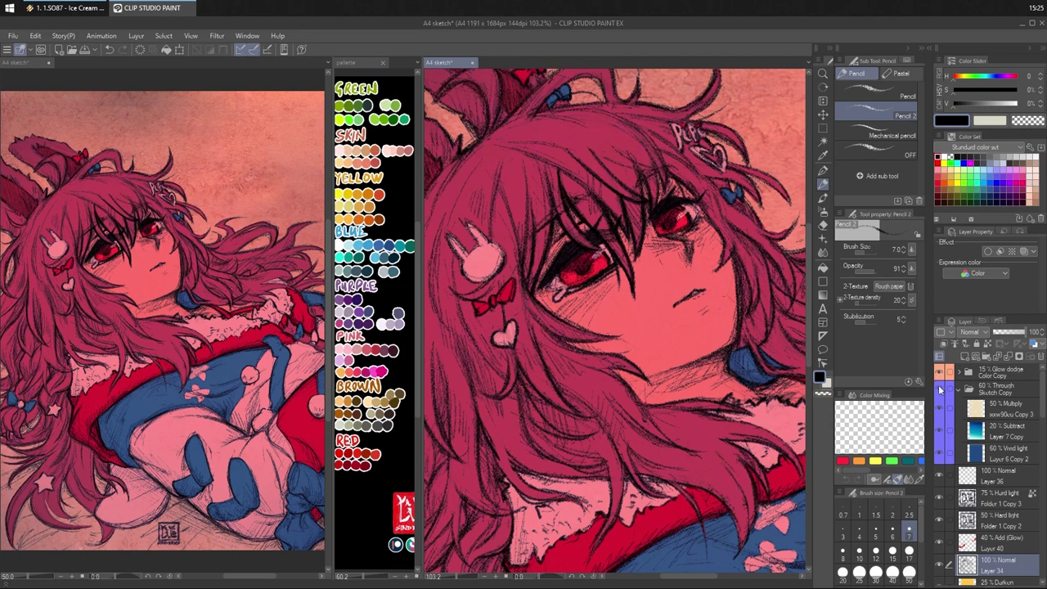
pyautogui.click(941, 391)
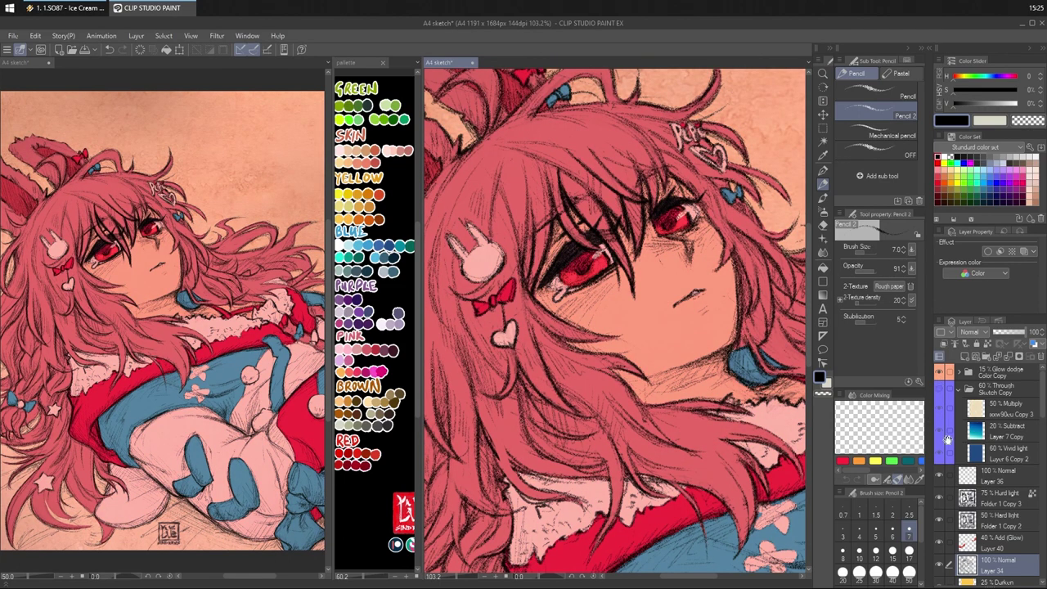
# - Hide the Darken Layer 39 and compare the illustration with the Subtract Layer 35 off and on
pyautogui.scroll(-3, 953, 491)
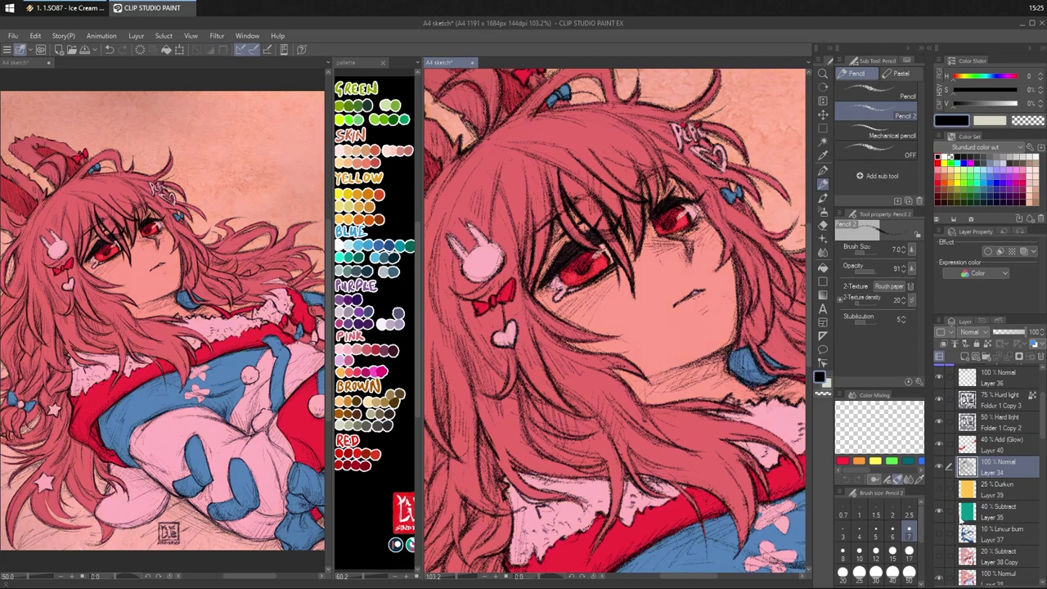
pyautogui.click(939, 509)
pyautogui.click(940, 511)
pyautogui.scroll(1, 992, 426)
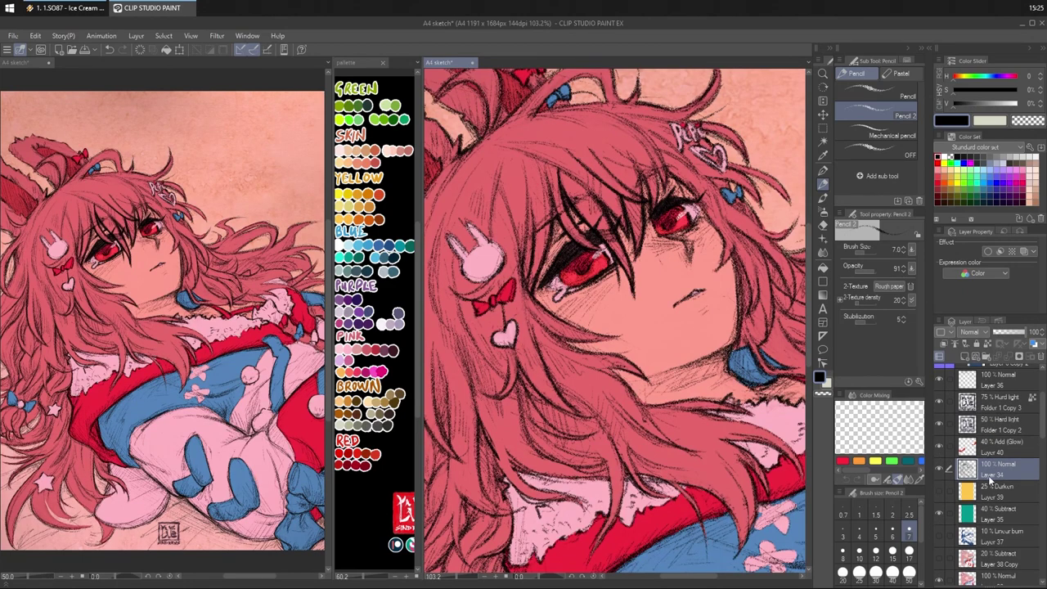
pyautogui.scroll(-1, 1008, 446)
pyautogui.scroll(4, 1008, 446)
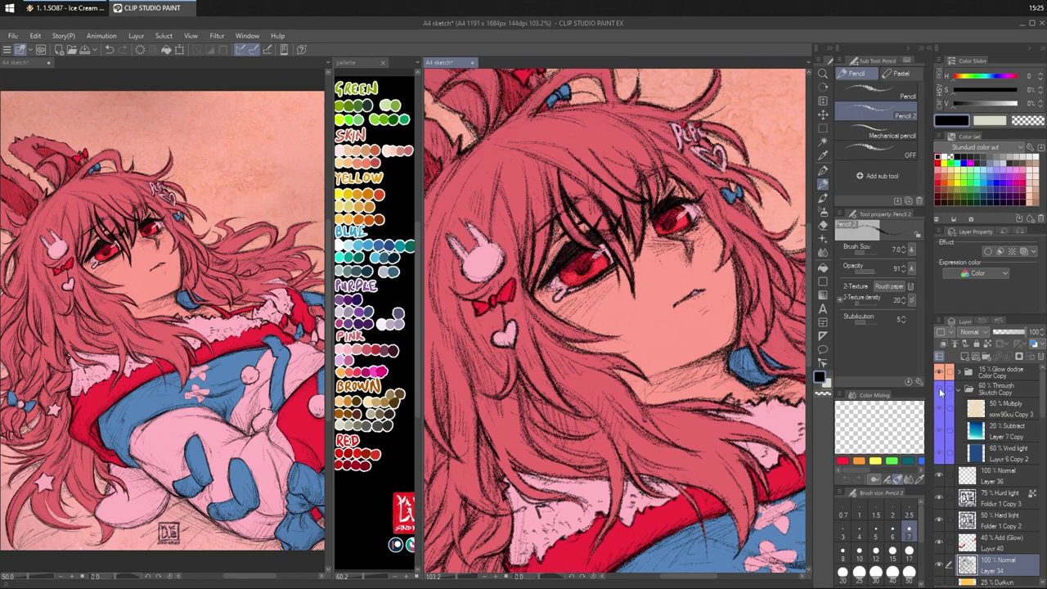
# - Show the Through Sketch Copy folder and set Layer 6 Copy 2's blending mode to Add (Glow)
pyautogui.click(941, 393)
pyautogui.click(1019, 456)
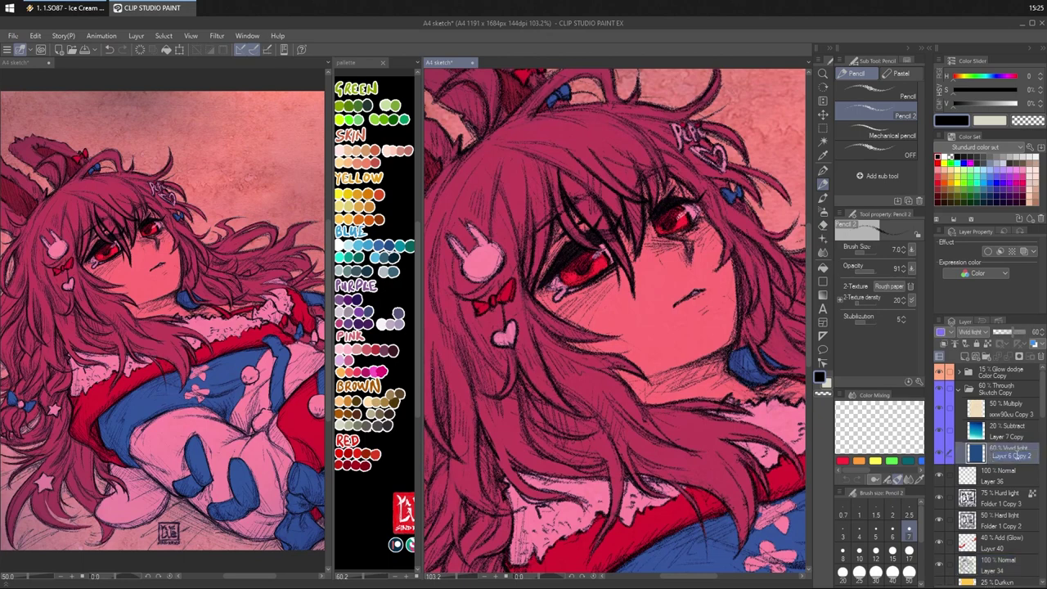
pyautogui.scroll(-4, 970, 338)
pyautogui.scroll(-4, 967, 339)
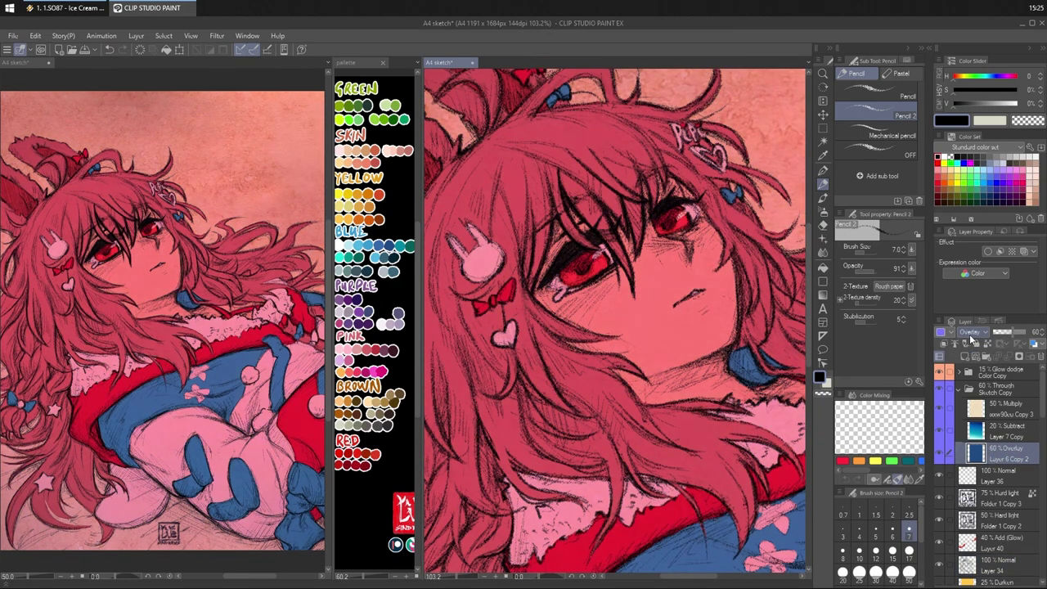
pyautogui.scroll(1, 970, 339)
pyautogui.scroll(-1, 971, 338)
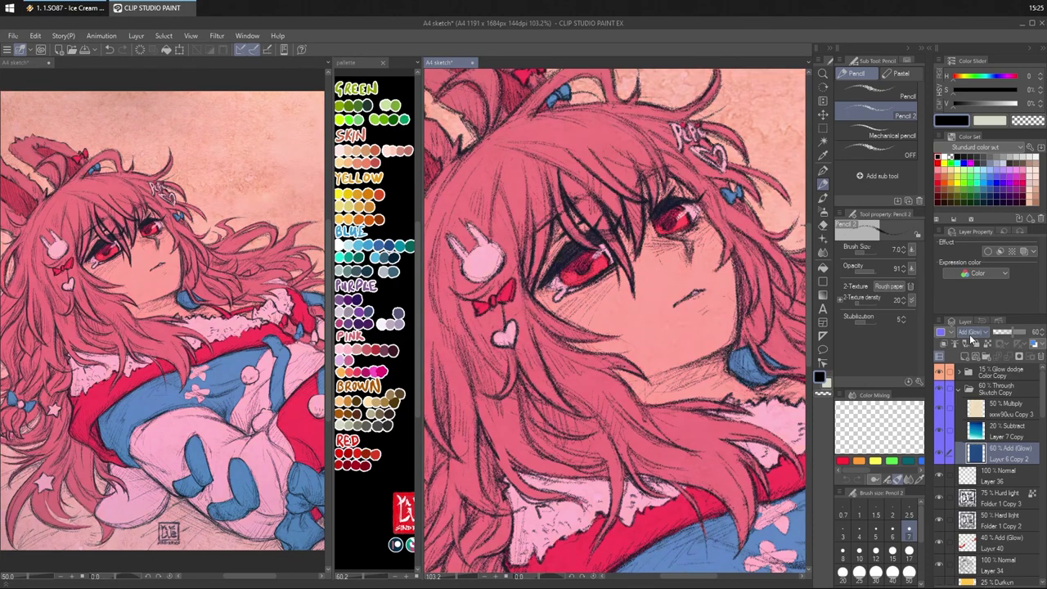
pyautogui.scroll(-1, 972, 339)
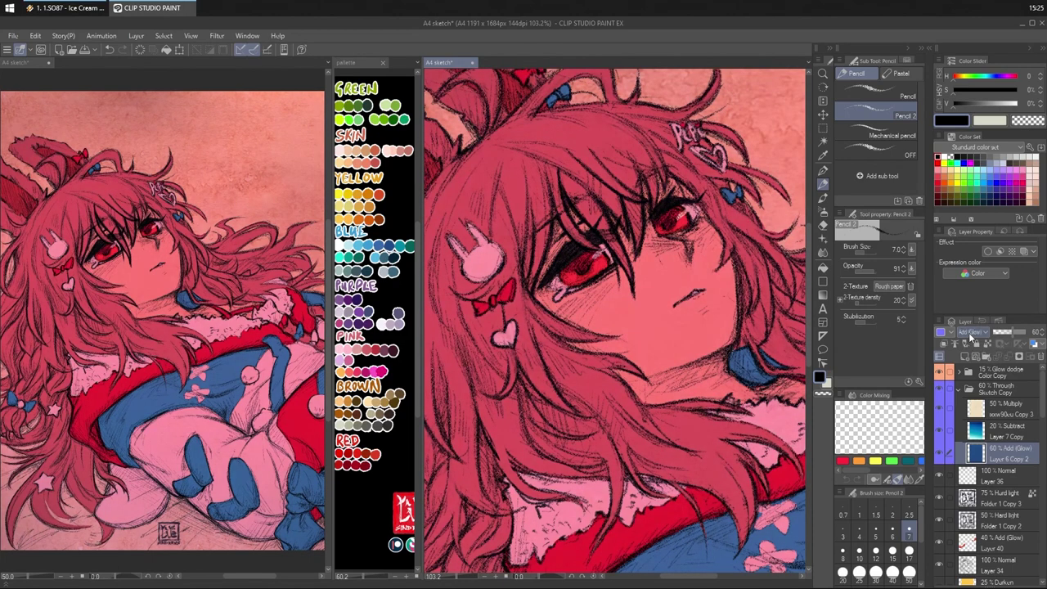
pyautogui.scroll(1, 972, 339)
pyautogui.scroll(3, 972, 338)
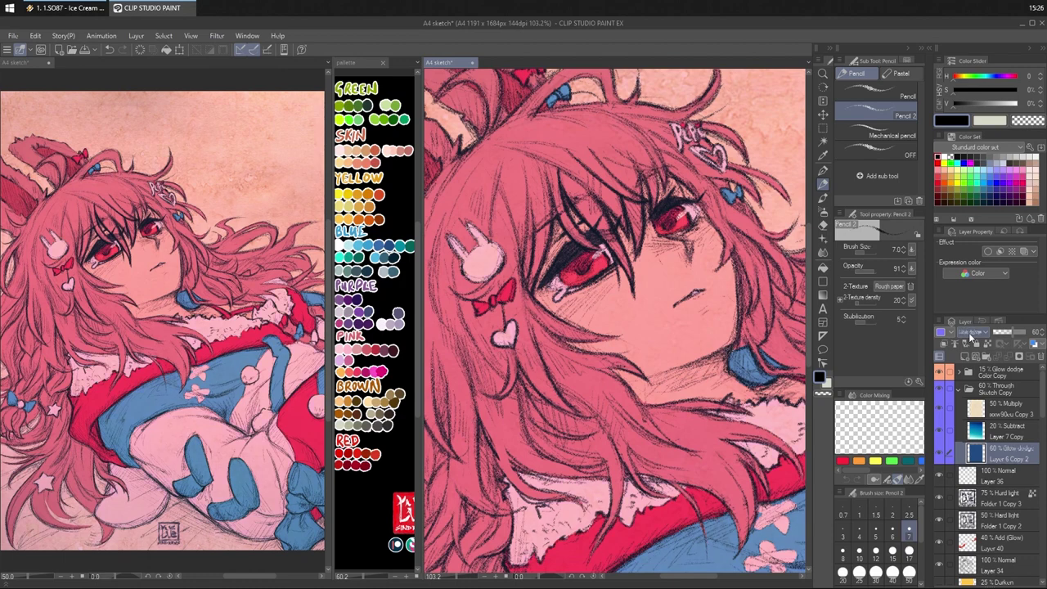
pyautogui.scroll(-3, 972, 337)
pyautogui.scroll(1, 972, 337)
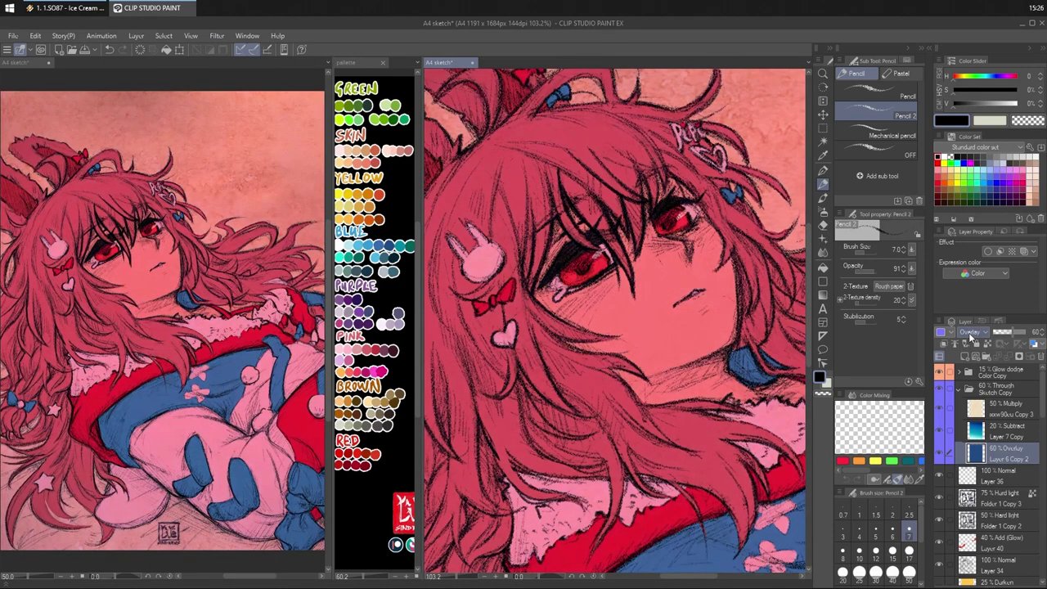
pyautogui.scroll(-1, 972, 337)
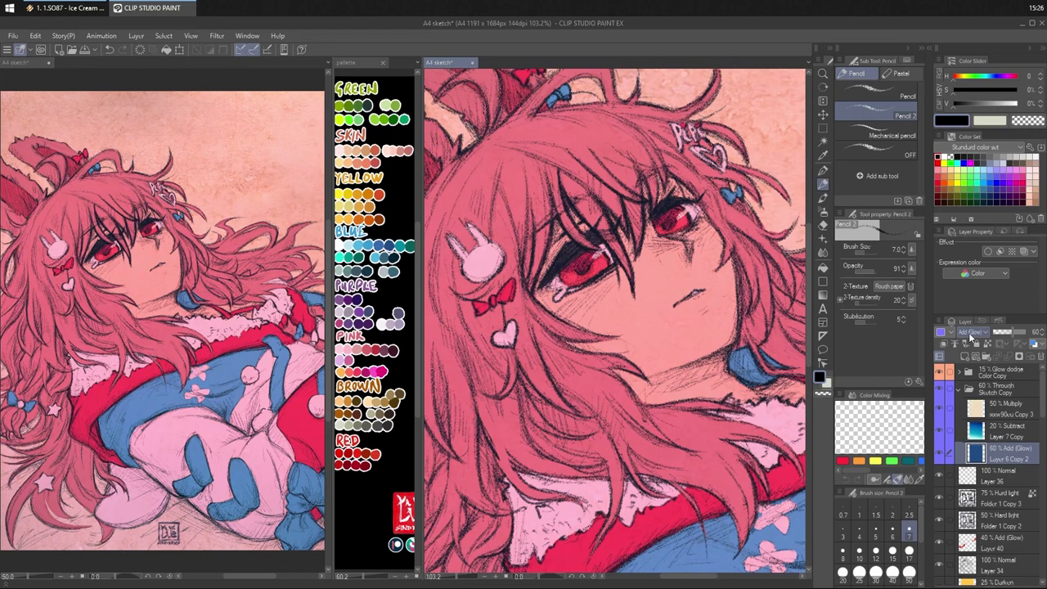
# - On Layer 34, draw dark pencil strands in the bangs between the eyes and beside the eye nearer the bunny clip
pyautogui.scroll(-3, 982, 475)
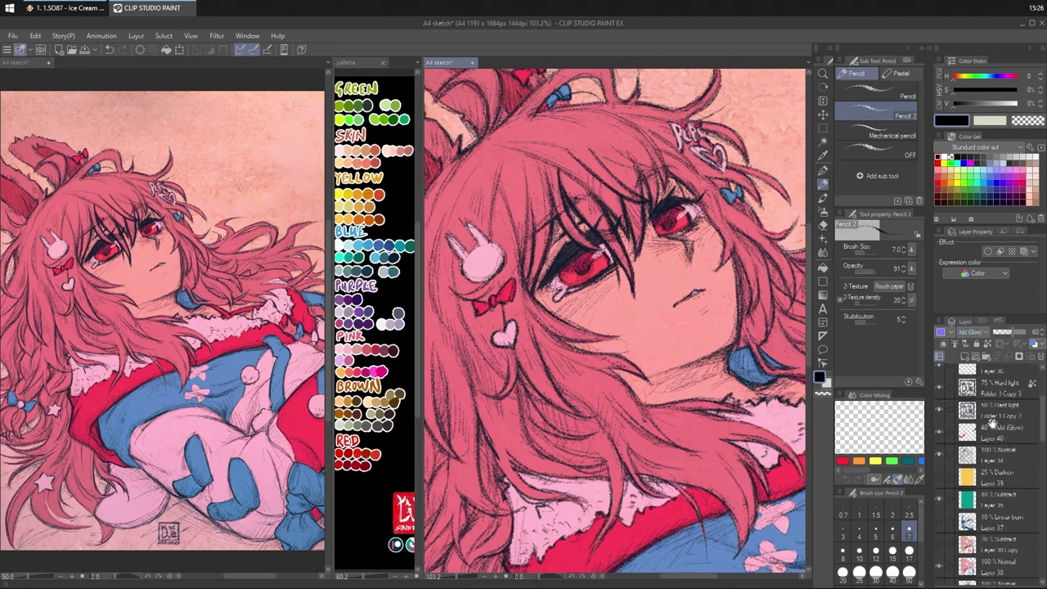
pyautogui.click(990, 452)
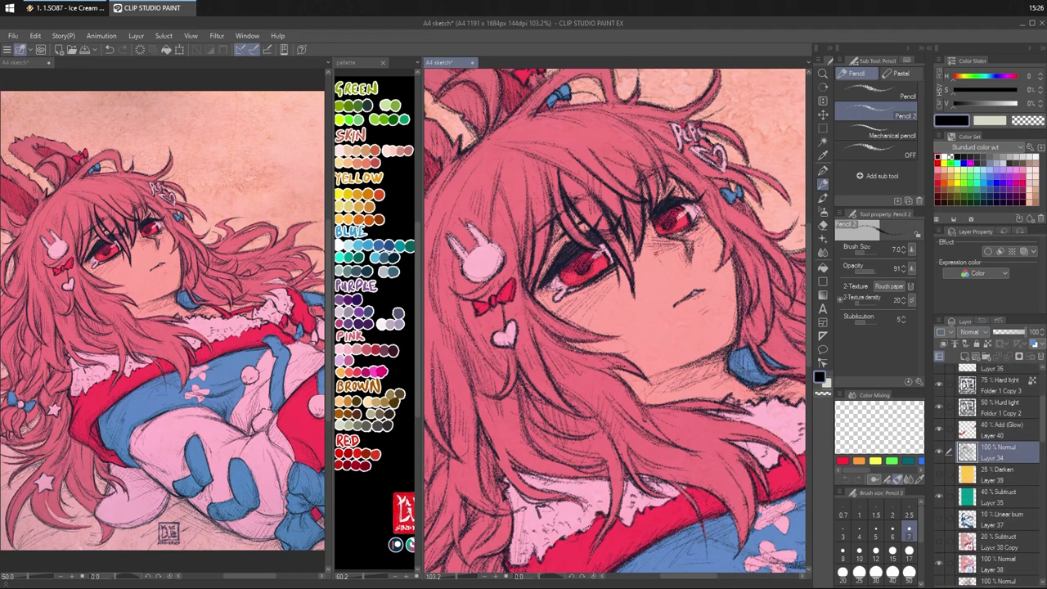
pyautogui.moveTo(654, 253)
pyautogui.mouseDown()
pyautogui.moveTo(678, 243)
pyautogui.moveTo(660, 223)
pyautogui.moveTo(678, 236)
pyautogui.moveTo(653, 205)
pyautogui.mouseUp()
pyautogui.moveTo(637, 168); pyautogui.dragTo(642, 197)
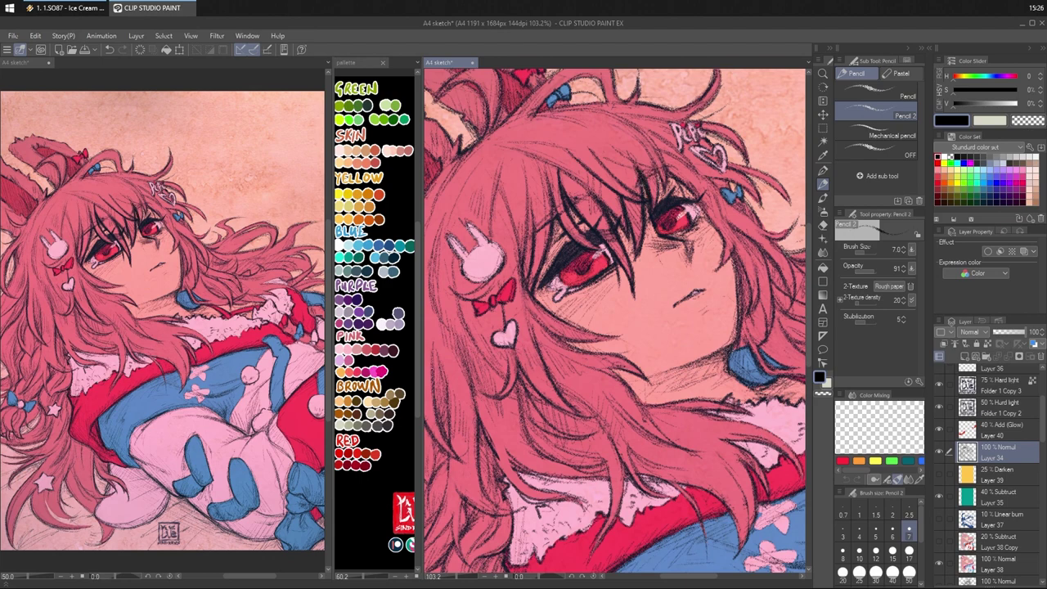
pyautogui.moveTo(680, 168)
pyautogui.mouseDown()
pyautogui.moveTo(643, 173)
pyautogui.moveTo(668, 172)
pyautogui.mouseUp()
pyautogui.moveTo(546, 217); pyautogui.dragTo(529, 237)
pyautogui.moveTo(551, 212); pyautogui.dragTo(534, 228)
pyautogui.moveTo(576, 195); pyautogui.dragTo(560, 208)
# - Darken the long hair strands sweeping across the forehead and the top of the bangs with black pencil strokes
pyautogui.moveTo(504, 147); pyautogui.dragTo(581, 182)
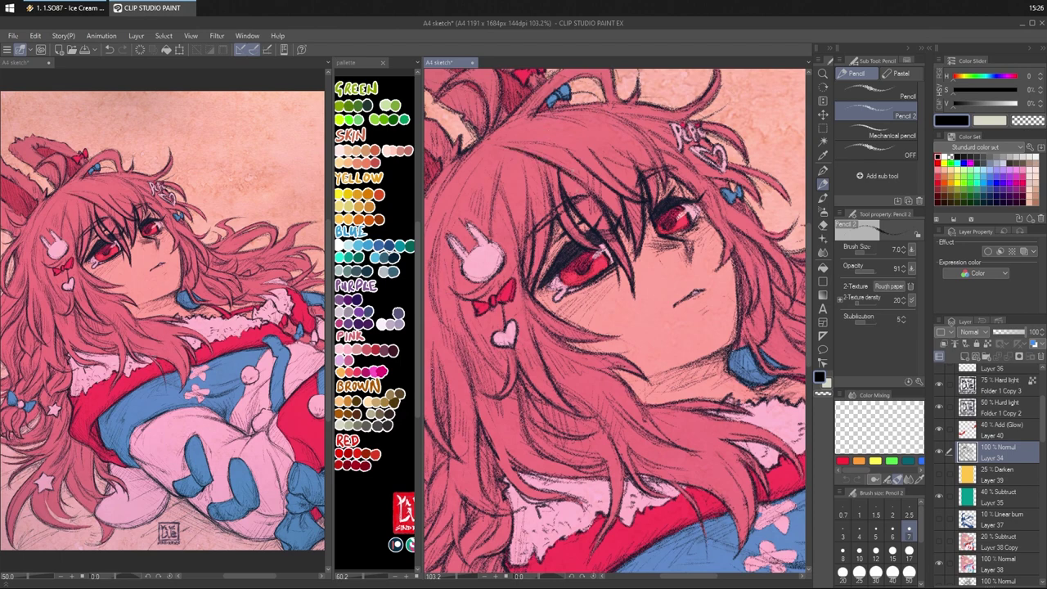
pyautogui.moveTo(568, 175); pyautogui.dragTo(595, 194)
pyautogui.moveTo(569, 176); pyautogui.dragTo(600, 200)
pyautogui.moveTo(523, 142)
pyautogui.mouseDown()
pyautogui.moveTo(560, 150)
pyautogui.moveTo(551, 147)
pyautogui.mouseUp()
pyautogui.moveTo(550, 146); pyautogui.dragTo(568, 149)
pyautogui.moveTo(597, 154); pyautogui.dragTo(623, 165)
pyautogui.moveTo(625, 165); pyautogui.dragTo(653, 173)
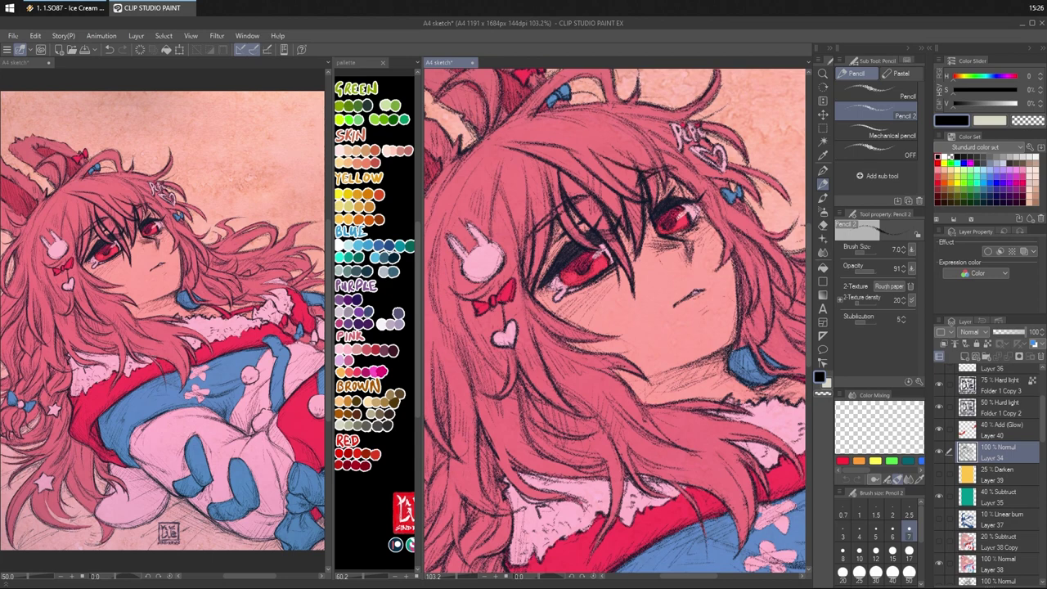
pyautogui.moveTo(612, 146); pyautogui.dragTo(652, 168)
# - Refine the iris, lower lid and tear of the eye nearer the bunny clip, alternating black and transparent Pencil 2 strokes
pyautogui.moveTo(559, 236)
pyautogui.mouseDown()
pyautogui.moveTo(574, 278)
pyautogui.moveTo(584, 255)
pyautogui.moveTo(587, 274)
pyautogui.mouseUp()
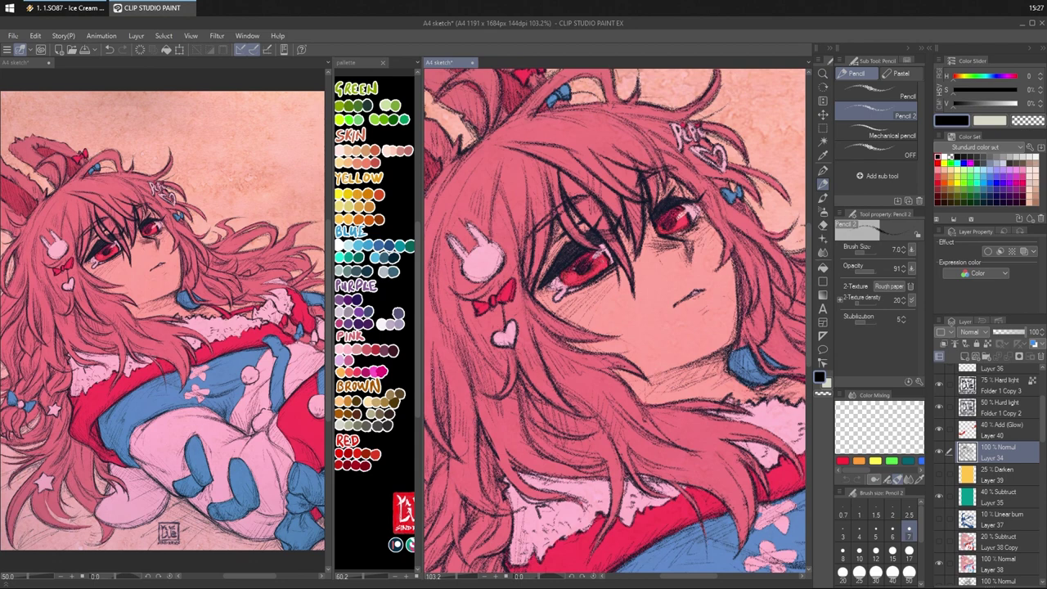
pyautogui.moveTo(566, 272); pyautogui.dragTo(576, 282)
pyautogui.moveTo(566, 277)
pyautogui.mouseDown()
pyautogui.moveTo(578, 288)
pyautogui.moveTo(567, 278)
pyautogui.moveTo(569, 287)
pyautogui.moveTo(549, 287)
pyautogui.moveTo(562, 289)
pyautogui.mouseUp()
pyautogui.press('c')
pyautogui.press('c')
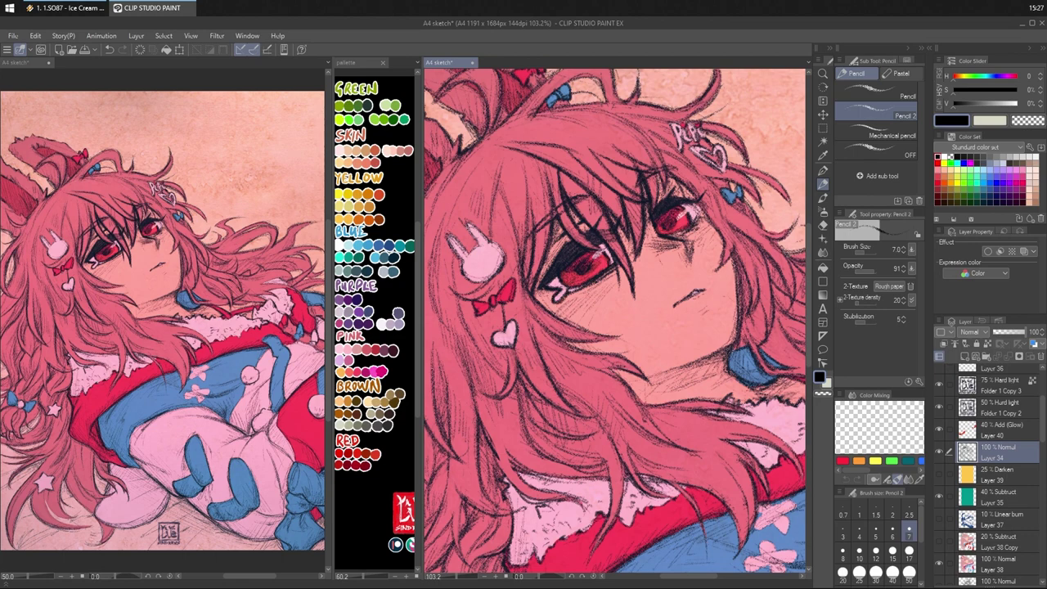
pyautogui.press('c')
pyautogui.moveTo(566, 290); pyautogui.dragTo(577, 288)
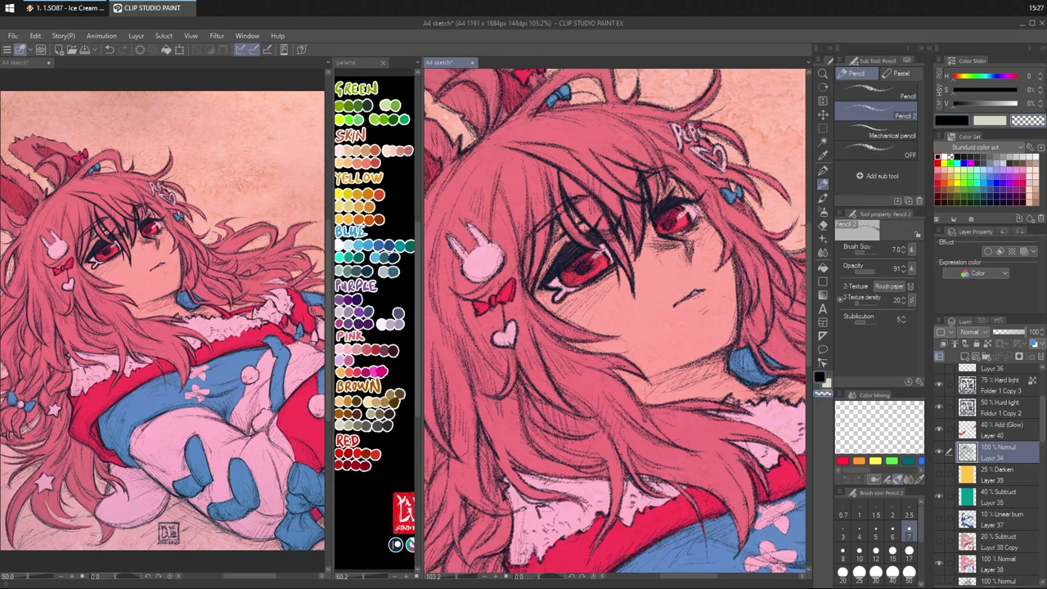
pyautogui.press('c')
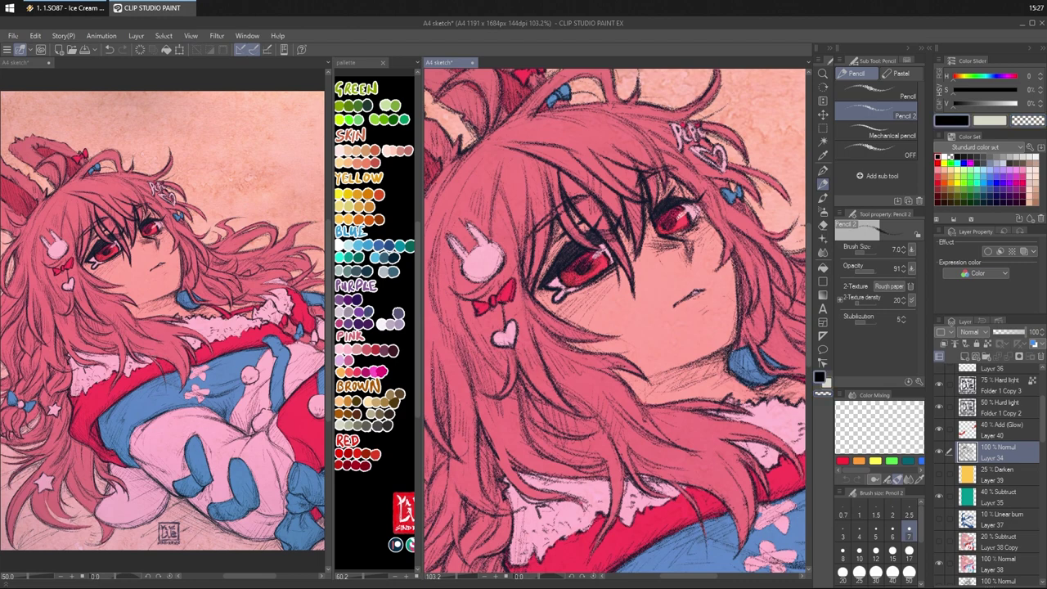
pyautogui.press('c')
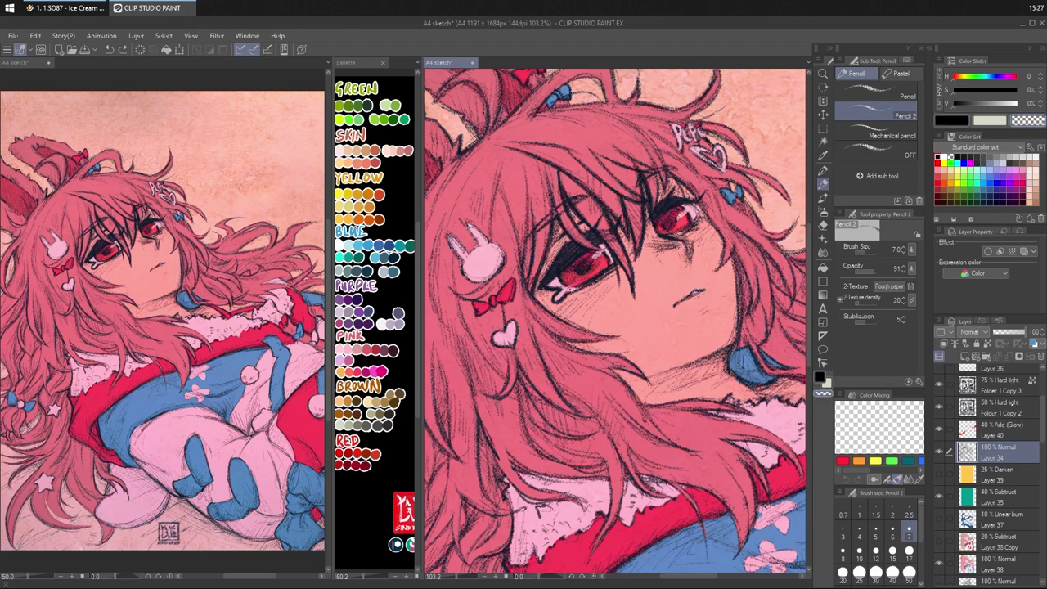
pyautogui.moveTo(567, 290); pyautogui.dragTo(580, 291)
pyautogui.press('c')
# - Darken the lower lid and hatch pencil shading on the cheek beneath the eye nearer the bunny clip, undoing unwanted strokes
pyautogui.moveTo(574, 294); pyautogui.dragTo(612, 275)
pyautogui.moveTo(585, 291); pyautogui.dragTo(614, 273)
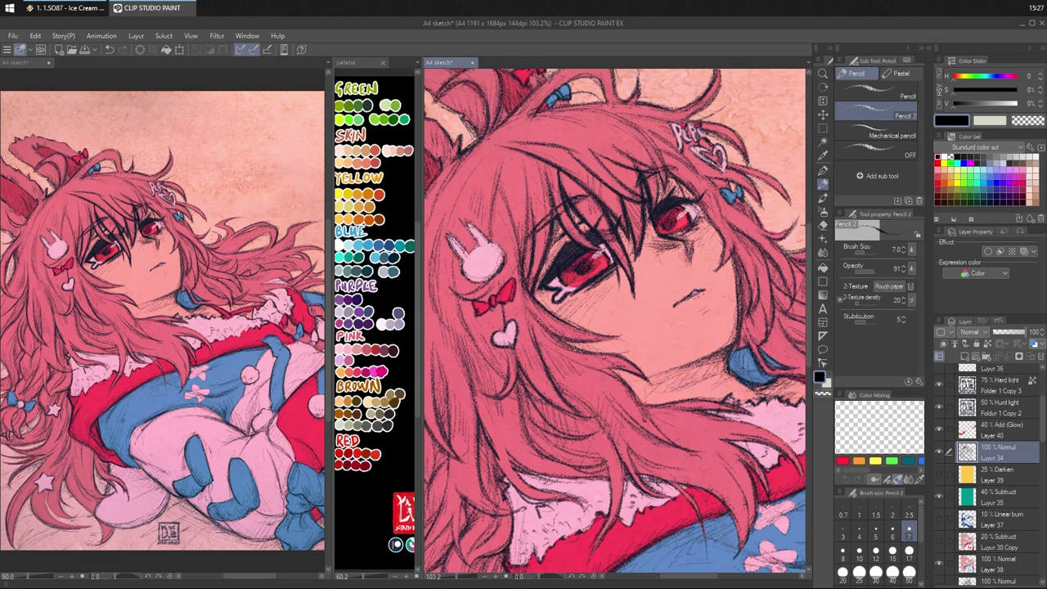
pyautogui.moveTo(554, 306)
pyautogui.mouseDown()
pyautogui.moveTo(563, 312)
pyautogui.moveTo(586, 295)
pyautogui.moveTo(557, 315)
pyautogui.moveTo(607, 288)
pyautogui.moveTo(598, 307)
pyautogui.mouseUp()
pyautogui.hotkey('ctrl', 'z')
pyautogui.hotkey('ctrl', 'z')
pyautogui.hotkey('ctrl', 'z')
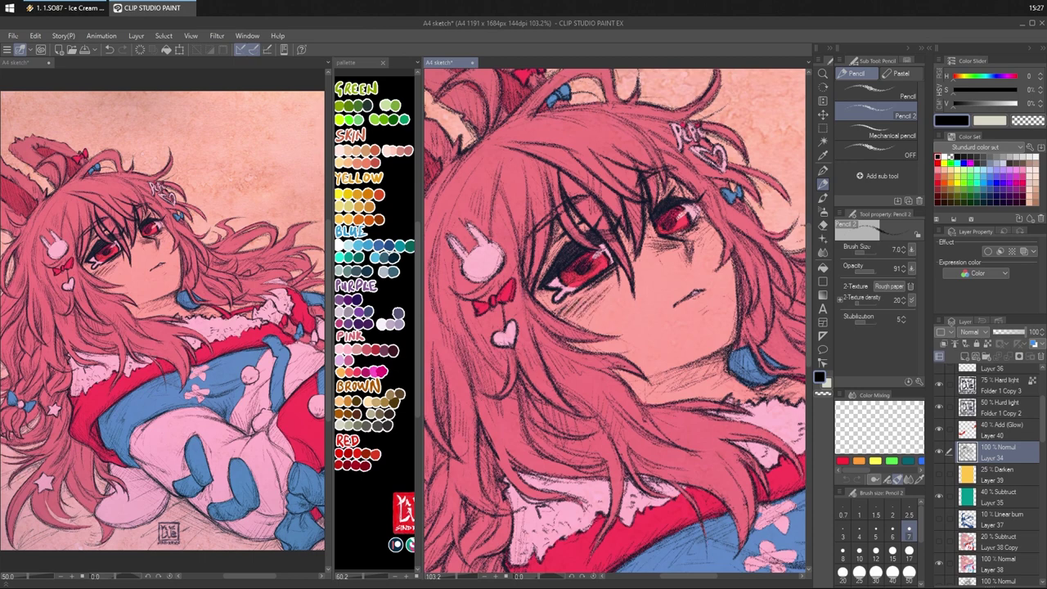
pyautogui.moveTo(546, 312)
pyautogui.mouseDown()
pyautogui.moveTo(573, 295)
pyautogui.moveTo(544, 286)
pyautogui.moveTo(580, 295)
pyautogui.mouseUp()
pyautogui.moveTo(547, 260); pyautogui.dragTo(560, 241)
pyautogui.hotkey('ctrl', 'z')
# - Clean up the inner corner and upper lid of the eye nearer the bunny clip with transparent and black pencil strokes
pyautogui.press('c')
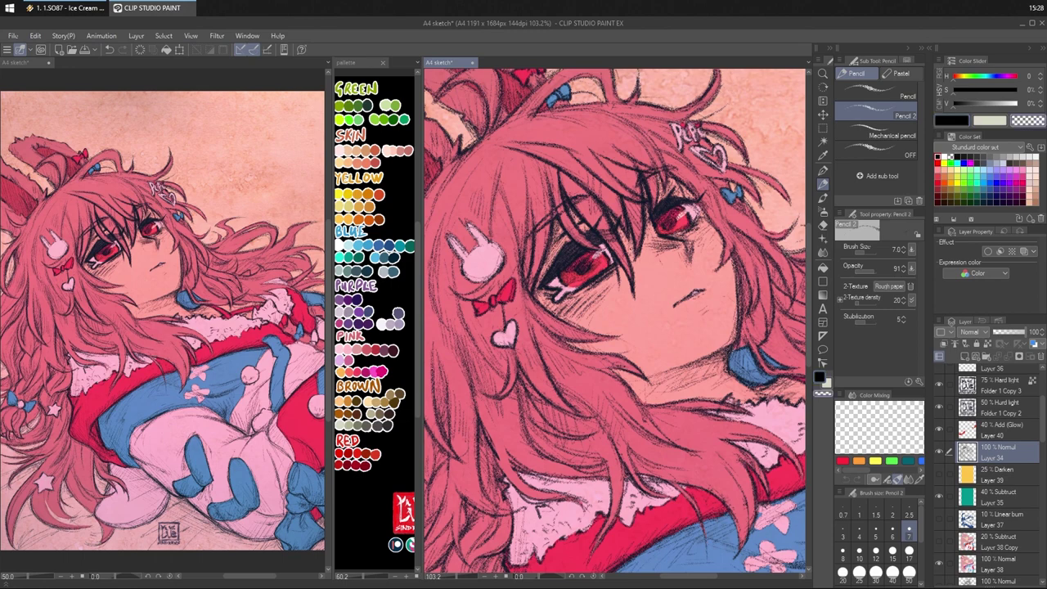
pyautogui.press('c')
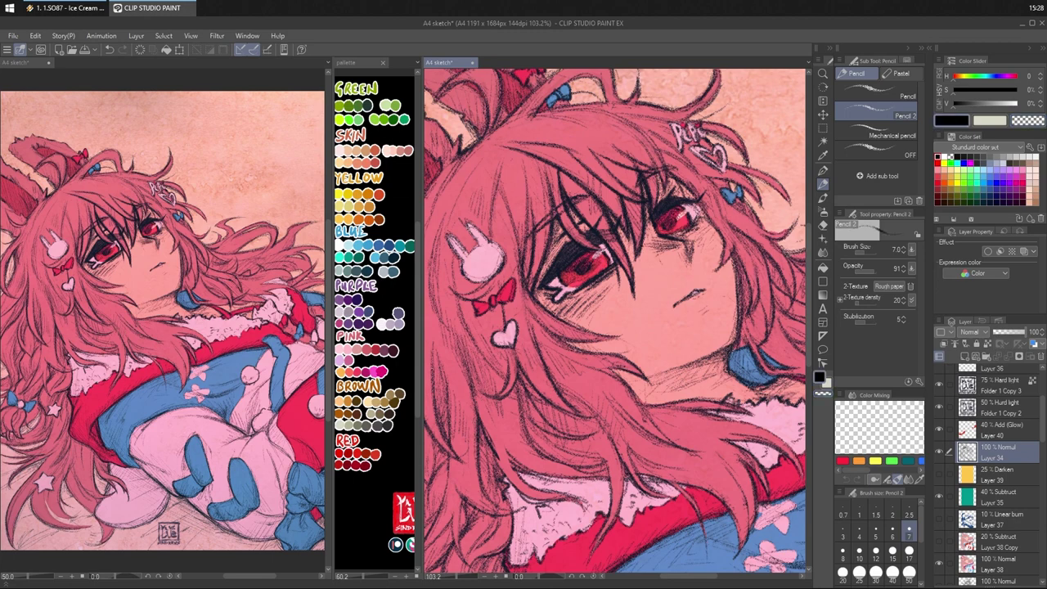
pyautogui.press('c')
pyautogui.press('c')
pyautogui.moveTo(623, 232); pyautogui.dragTo(625, 248)
pyautogui.press('c')
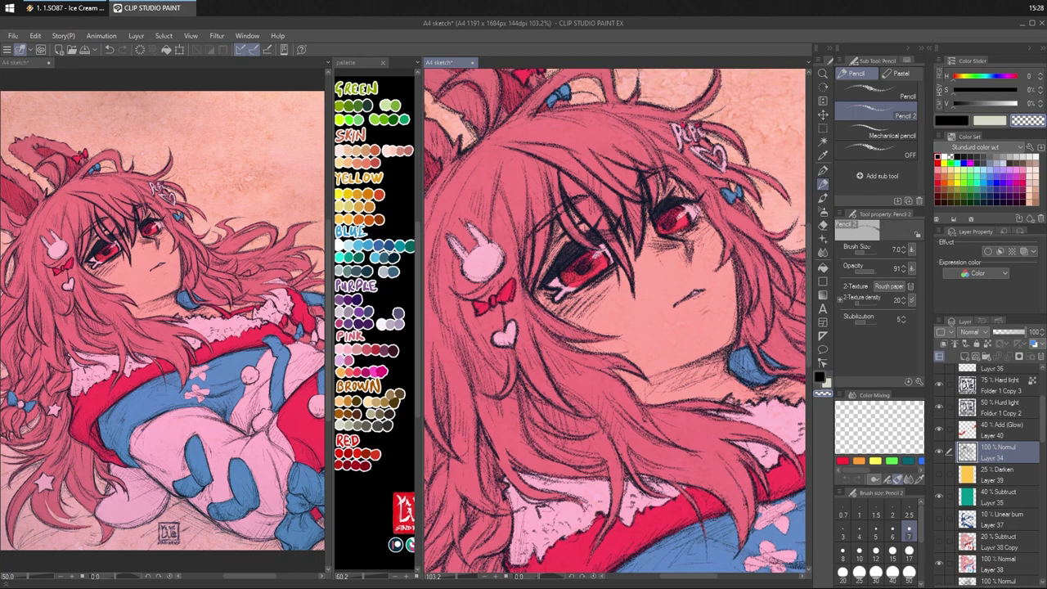
pyautogui.press('c')
pyautogui.moveTo(607, 249); pyautogui.dragTo(584, 243)
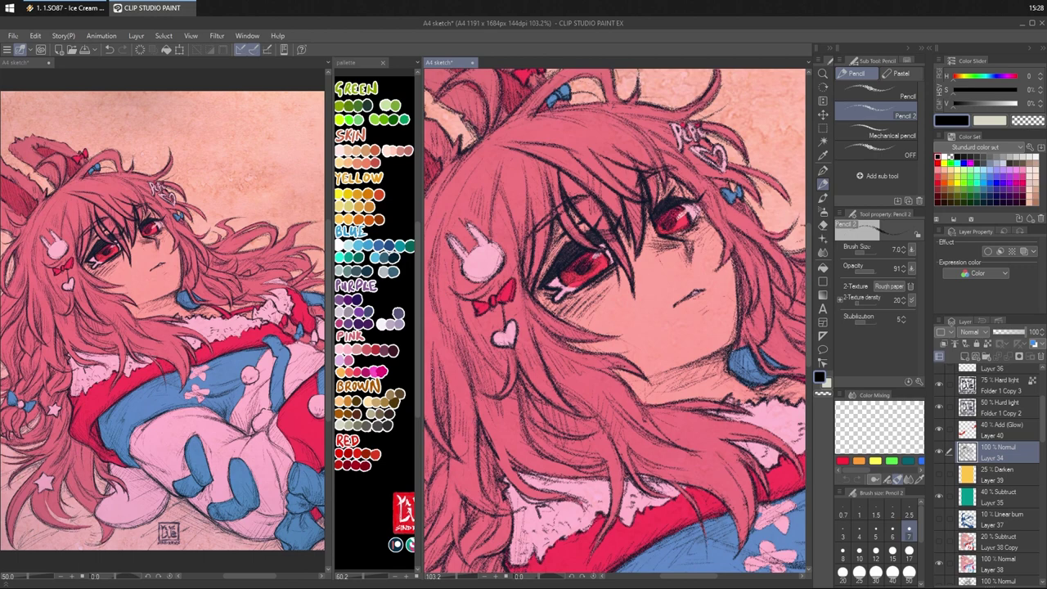
# - Draw a dark hair strand over the eye nearer the bunny clip and compare the last stroke by undoing and redoing it
pyautogui.moveTo(583, 204); pyautogui.dragTo(563, 244)
pyautogui.moveTo(580, 291)
pyautogui.mouseDown()
pyautogui.moveTo(567, 302)
pyautogui.moveTo(580, 294)
pyautogui.mouseUp()
pyautogui.hotkey('ctrl', 'z')
pyautogui.hotkey('ctrl', 'y')
pyautogui.hotkey('ctrl', 'z')
pyautogui.hotkey('ctrl', 'y')
# - Darken the iris and lashes of the eye nearer the blue bow, and touch up the other eye's outer corner
pyautogui.moveTo(672, 211); pyautogui.dragTo(661, 218)
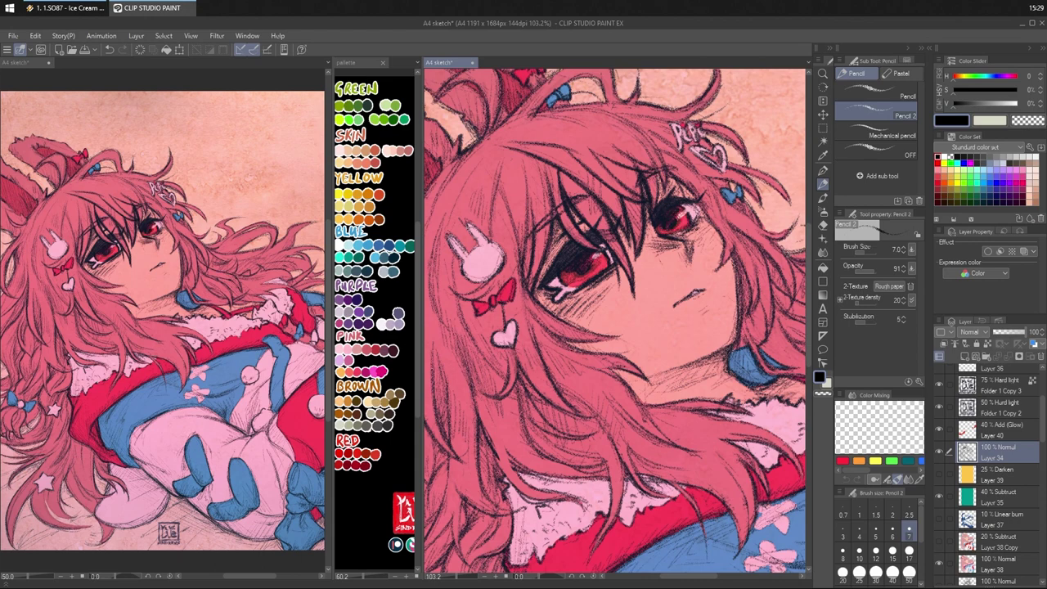
pyautogui.press('c')
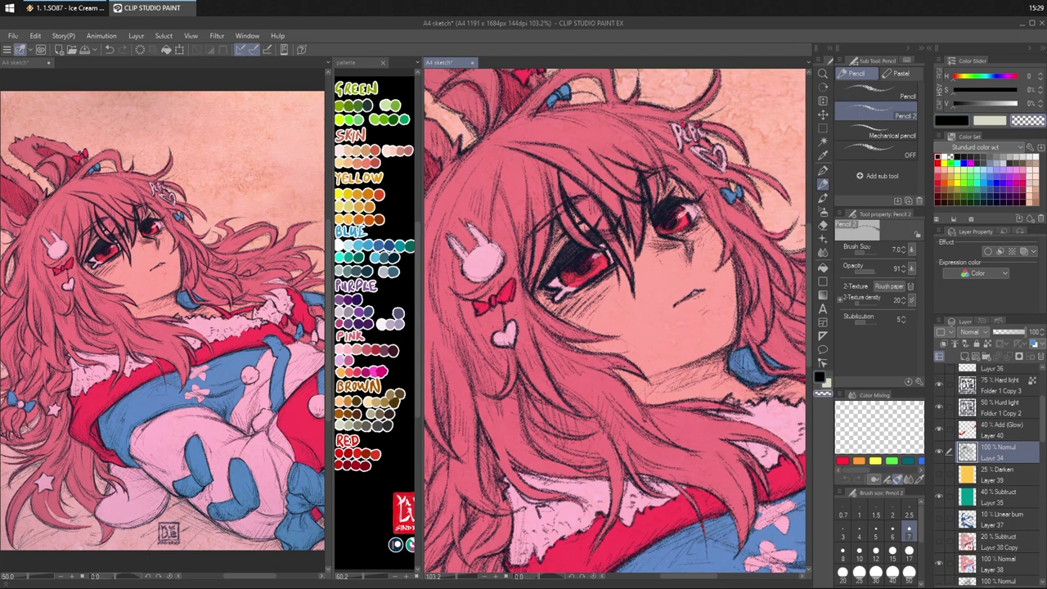
pyautogui.press('c')
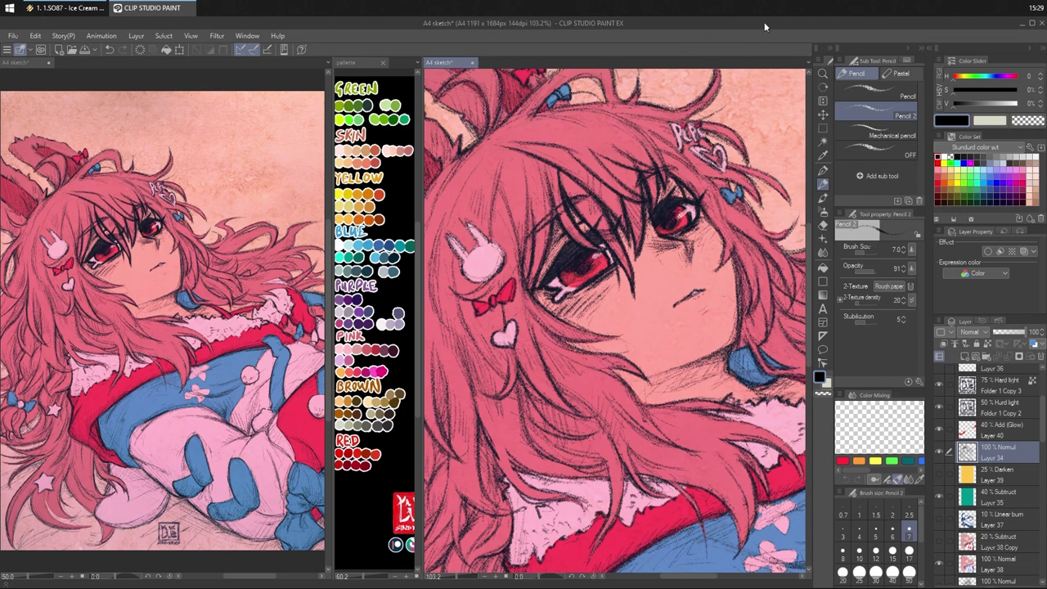
pyautogui.moveTo(538, 290); pyautogui.dragTo(549, 292)
# - Redraw the nose line with a darker black pencil stroke
pyautogui.moveTo(686, 240); pyautogui.dragTo(689, 255)
pyautogui.hotkey('ctrl', 'z')
pyautogui.press('e')
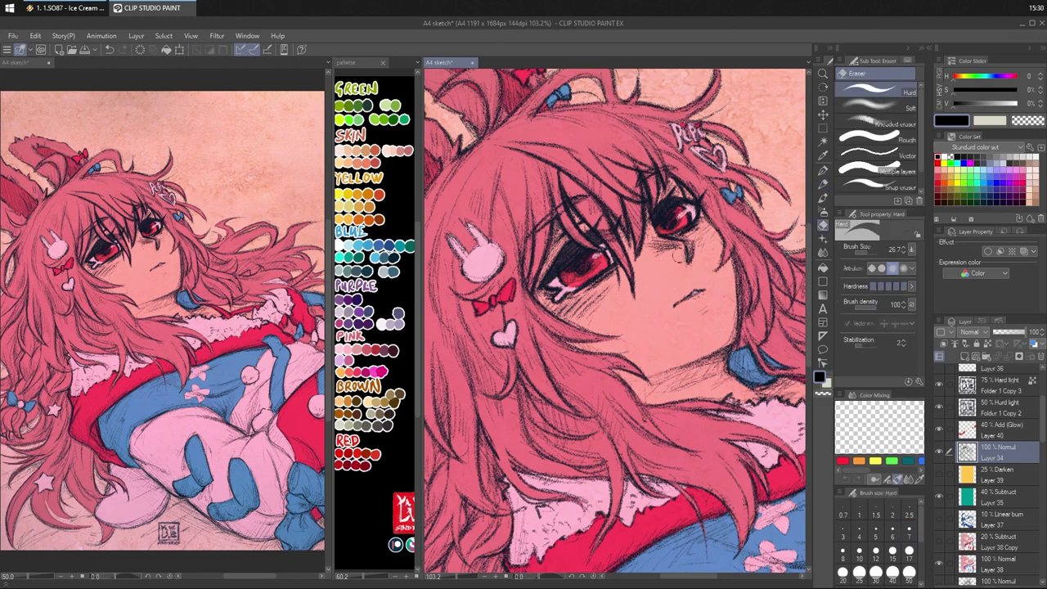
pyautogui.press('p')
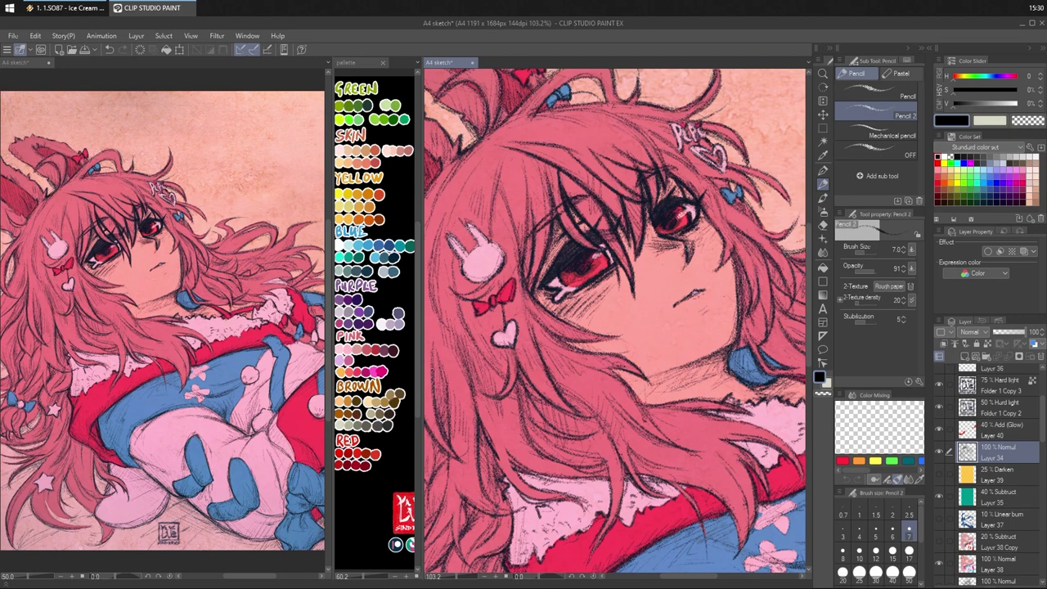
pyautogui.moveTo(688, 248); pyautogui.dragTo(682, 268)
pyautogui.press('c')
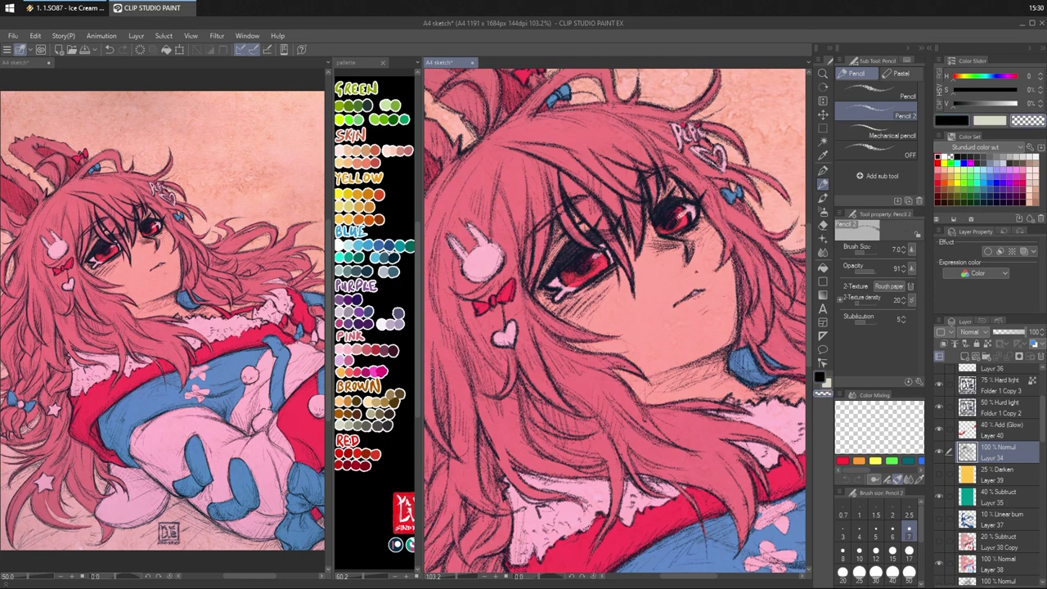
pyautogui.press('c')
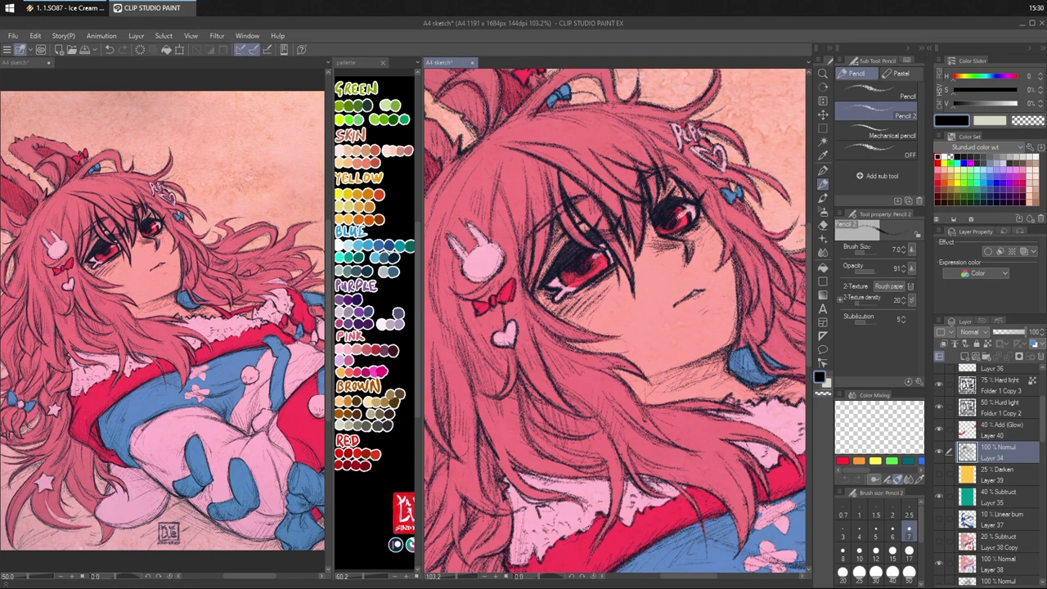
# - Darken the face contour and hair strands beside the eye nearer the blue bow with pencil strokes
pyautogui.moveTo(711, 221)
pyautogui.mouseDown()
pyautogui.moveTo(696, 240)
pyautogui.moveTo(718, 247)
pyautogui.mouseUp()
pyautogui.moveTo(708, 205)
pyautogui.mouseDown()
pyautogui.moveTo(714, 271)
pyautogui.moveTo(734, 253)
pyautogui.mouseUp()
pyautogui.press('c')
pyautogui.press('c')
pyautogui.press('c')
pyautogui.press('c')
pyautogui.moveTo(736, 232); pyautogui.dragTo(716, 272)
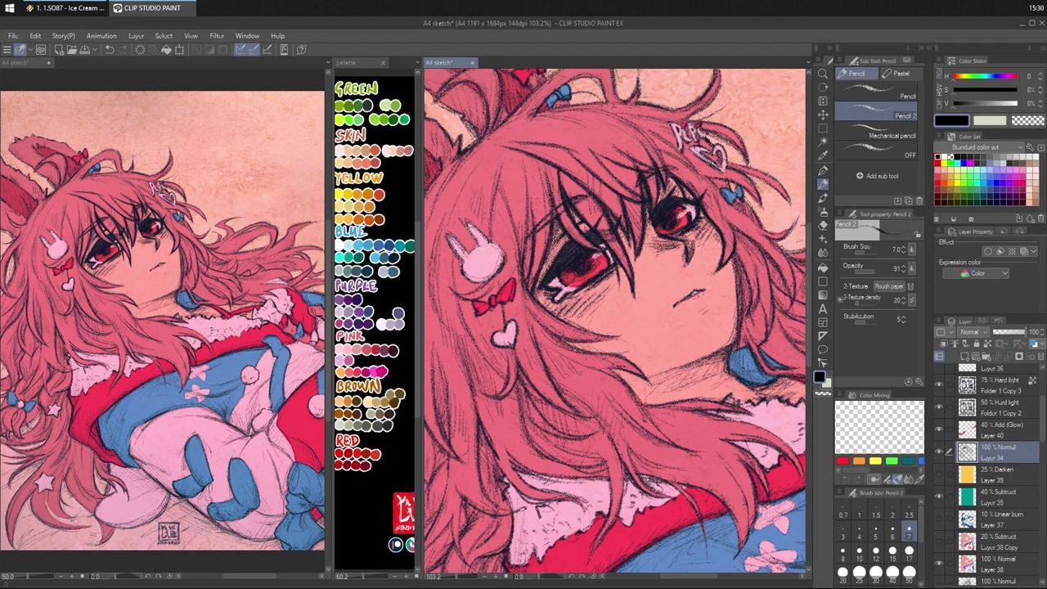
pyautogui.press('c')
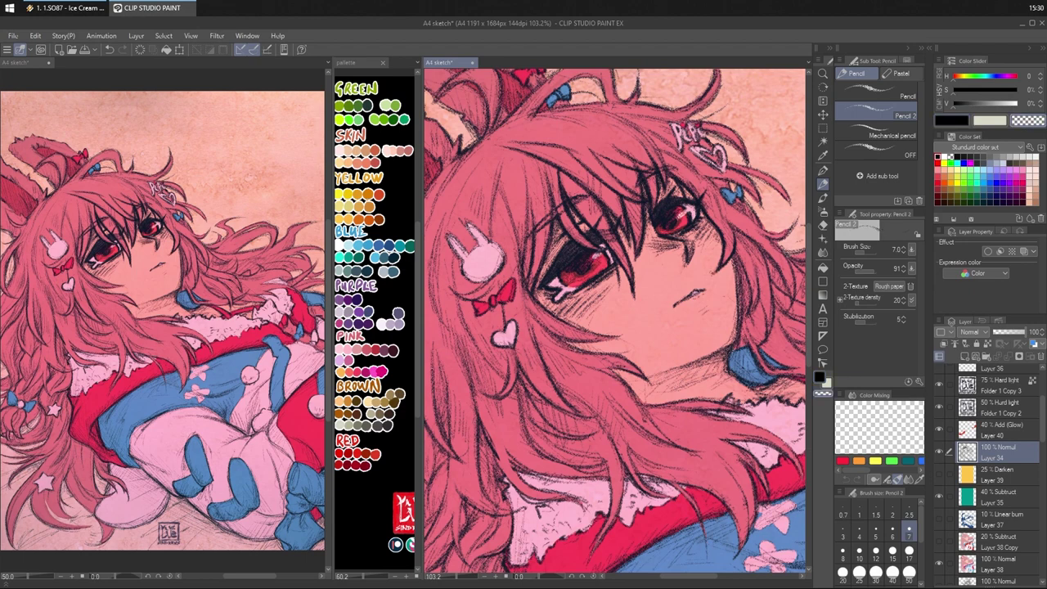
pyautogui.press('c')
# - Redraw the mouth line thicker in black and add small pencil marks around the lips, undoing unwanted strokes
pyautogui.moveTo(670, 307); pyautogui.dragTo(704, 291)
pyautogui.hotkey('ctrl', 'z')
pyautogui.hotkey('ctrl', 'z')
pyautogui.hotkey('ctrl', 'z')
pyautogui.hotkey('ctrl', 'z')
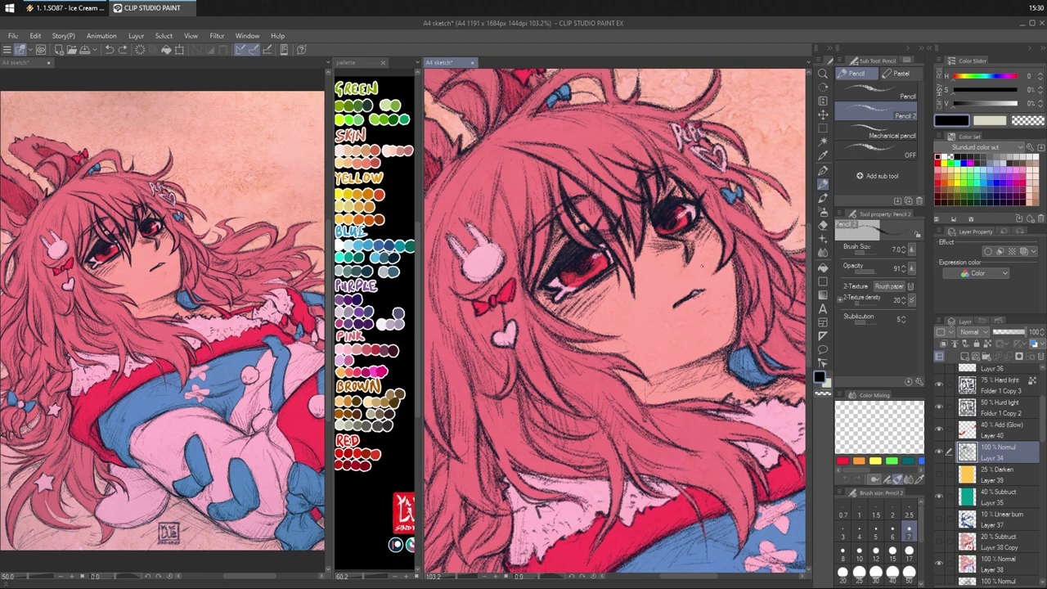
pyautogui.moveTo(693, 291); pyautogui.dragTo(706, 287)
pyautogui.moveTo(701, 316); pyautogui.dragTo(707, 310)
# - Darken the jawline and the hair strands beneath the eye beside the rabbit hair clip with black pencil strokes
pyautogui.moveTo(738, 265)
pyautogui.mouseDown()
pyautogui.moveTo(743, 281)
pyautogui.moveTo(721, 241)
pyautogui.moveTo(721, 304)
pyautogui.mouseUp()
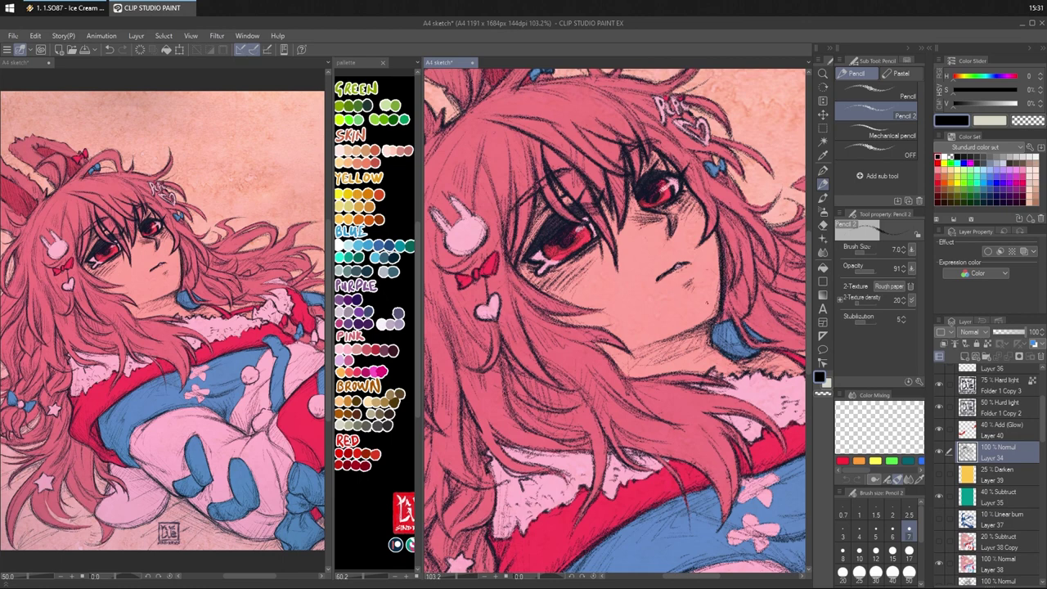
pyautogui.moveTo(655, 343)
pyautogui.mouseDown()
pyautogui.moveTo(720, 314)
pyautogui.moveTo(708, 351)
pyautogui.mouseUp()
pyautogui.moveTo(517, 270)
pyautogui.mouseDown()
pyautogui.moveTo(538, 290)
pyautogui.moveTo(612, 314)
pyautogui.mouseUp()
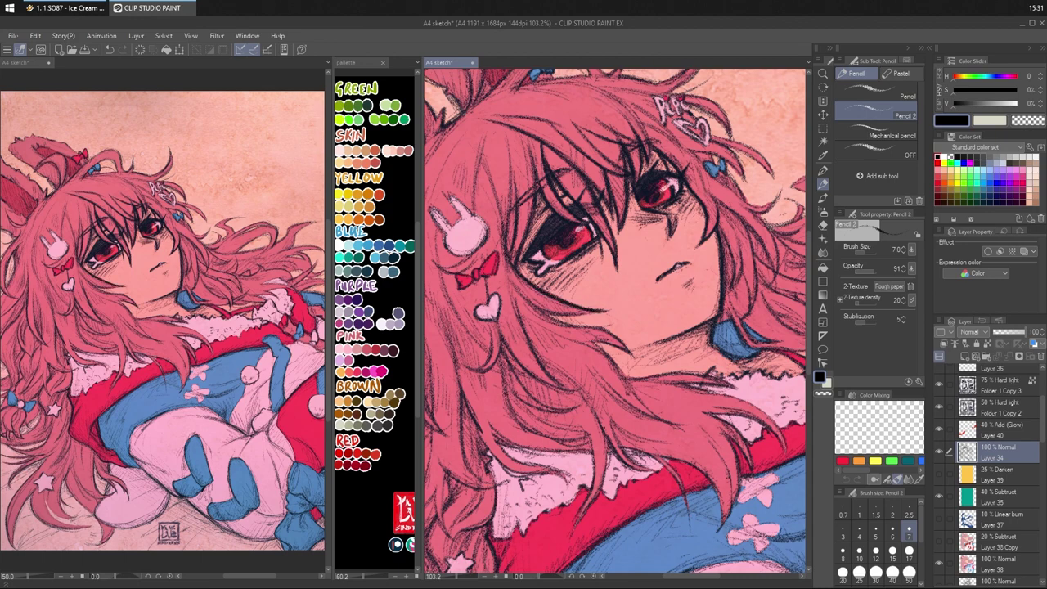
pyautogui.moveTo(510, 283)
pyautogui.mouseDown()
pyautogui.moveTo(558, 316)
pyautogui.moveTo(608, 315)
pyautogui.mouseUp()
pyautogui.press('c')
pyautogui.press('c')
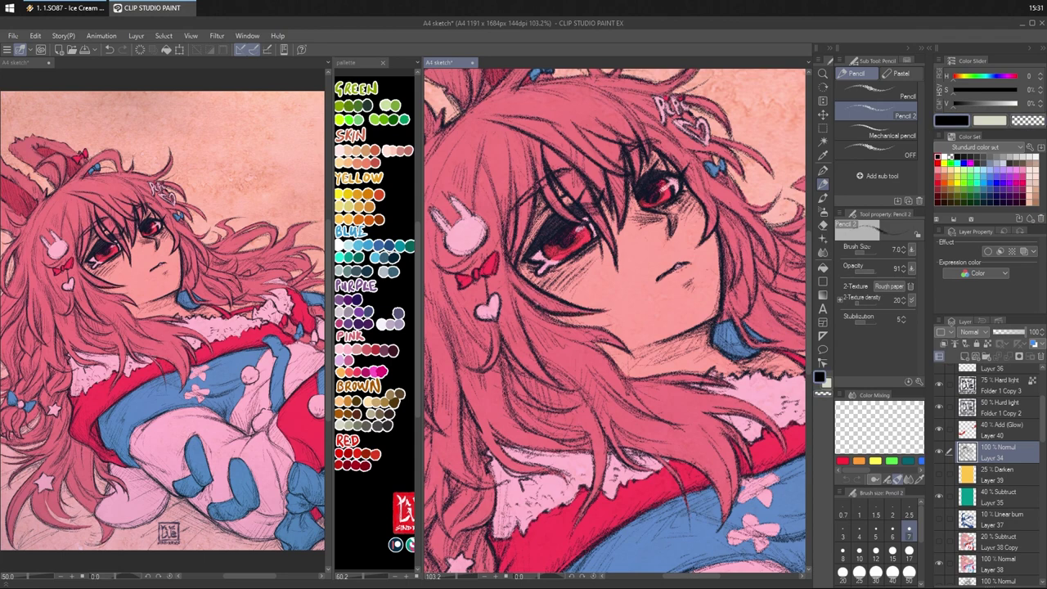
# - Redraw the hair strand tips that fall across the cheek below that eye, undoing unwanted strokes
pyautogui.moveTo(526, 296)
pyautogui.mouseDown()
pyautogui.moveTo(560, 312)
pyautogui.moveTo(528, 296)
pyautogui.moveTo(565, 326)
pyautogui.moveTo(550, 320)
pyautogui.moveTo(615, 337)
pyautogui.moveTo(637, 362)
pyautogui.mouseUp()
pyautogui.hotkey('ctrl', 'z')
pyautogui.hotkey('ctrl', 'z')
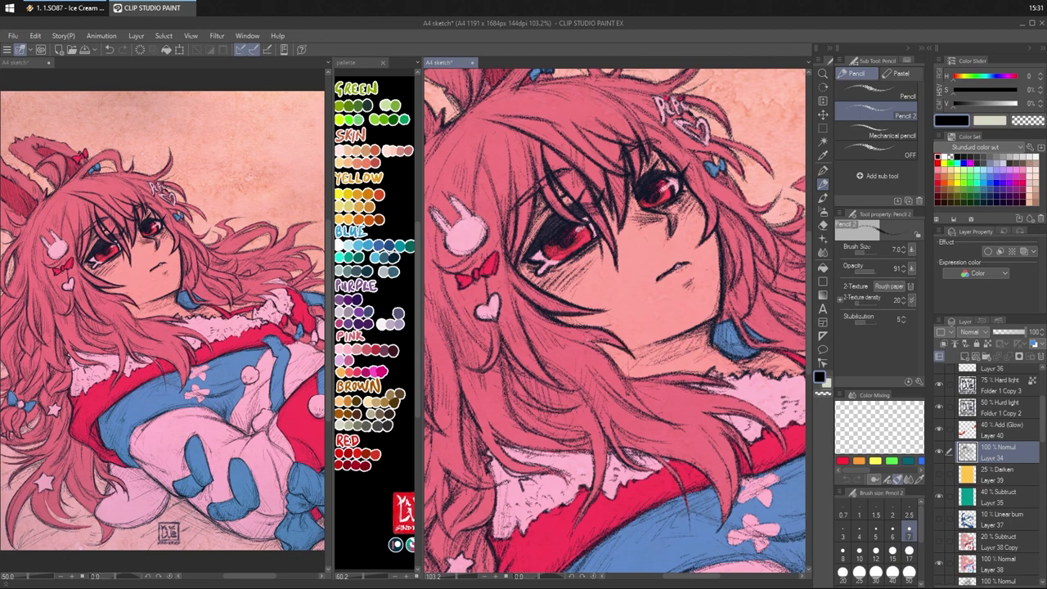
pyautogui.moveTo(584, 341); pyautogui.dragTo(626, 347)
pyautogui.moveTo(593, 340); pyautogui.dragTo(636, 361)
pyautogui.moveTo(588, 339); pyautogui.dragTo(606, 343)
pyautogui.moveTo(620, 272); pyautogui.dragTo(627, 280)
pyautogui.hotkey('ctrl', 'z')
pyautogui.hotkey('ctrl', 'z')
pyautogui.moveTo(686, 134); pyautogui.dragTo(691, 147)
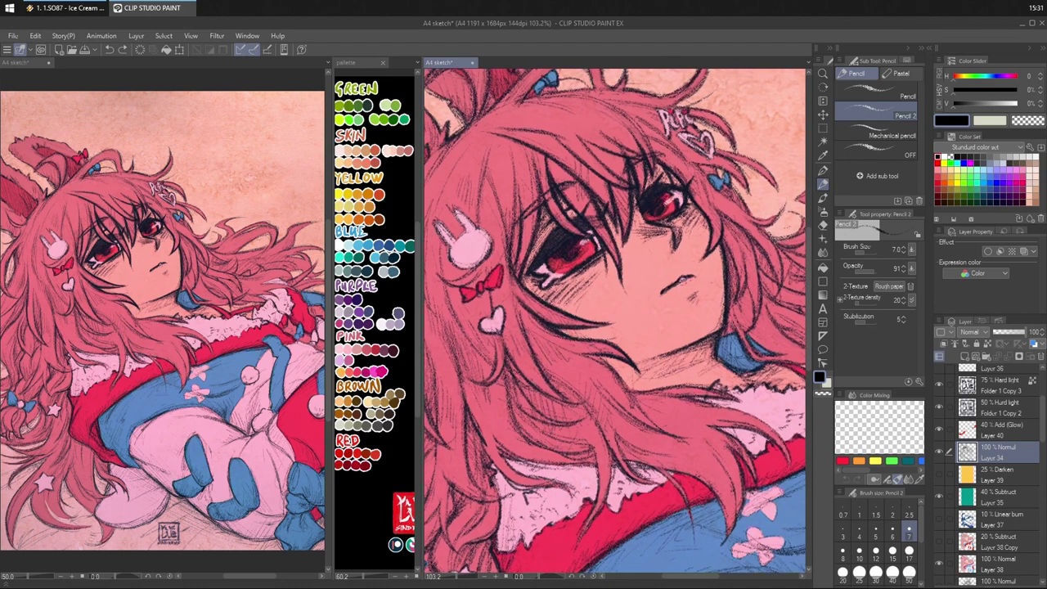
# - Strengthen the hair strands between the rabbit clip and the adjacent eye, undoing the unsatisfactory strokes
pyautogui.moveTo(633, 247)
pyautogui.mouseDown()
pyautogui.moveTo(635, 211)
pyautogui.moveTo(640, 243)
pyautogui.mouseUp()
pyautogui.hotkey('ctrl', 'z')
pyautogui.moveTo(527, 265); pyautogui.dragTo(545, 212)
pyautogui.hotkey('ctrl', 'z')
pyautogui.moveTo(529, 263); pyautogui.dragTo(549, 207)
pyautogui.hotkey('ctrl', 'z')
pyautogui.hotkey('ctrl', 'z')
pyautogui.moveTo(523, 298)
pyautogui.mouseDown()
pyautogui.moveTo(544, 210)
pyautogui.moveTo(539, 248)
pyautogui.mouseUp()
pyautogui.moveTo(524, 308)
pyautogui.mouseDown()
pyautogui.moveTo(529, 344)
pyautogui.moveTo(526, 337)
pyautogui.mouseUp()
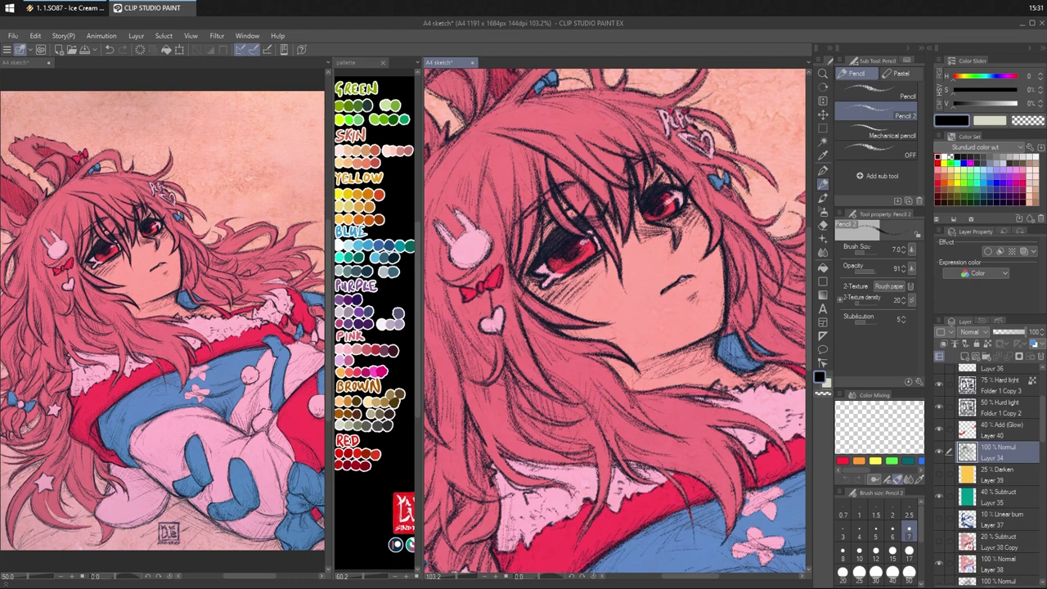
# - Touch up the strand beside the heart charm and redraw the hair line below it, undoing stray strokes
pyautogui.press('c')
pyautogui.moveTo(510, 286); pyautogui.dragTo(524, 324)
pyautogui.press('c')
pyautogui.moveTo(536, 360)
pyautogui.mouseDown()
pyautogui.moveTo(558, 408)
pyautogui.moveTo(583, 405)
pyautogui.mouseUp()
pyautogui.hotkey('ctrl', 'z')
pyautogui.hotkey('ctrl', 'z')
pyautogui.hotkey('ctrl', 'z')
pyautogui.moveTo(506, 347)
pyautogui.mouseDown()
pyautogui.moveTo(526, 378)
pyautogui.moveTo(576, 405)
pyautogui.moveTo(564, 402)
pyautogui.mouseUp()
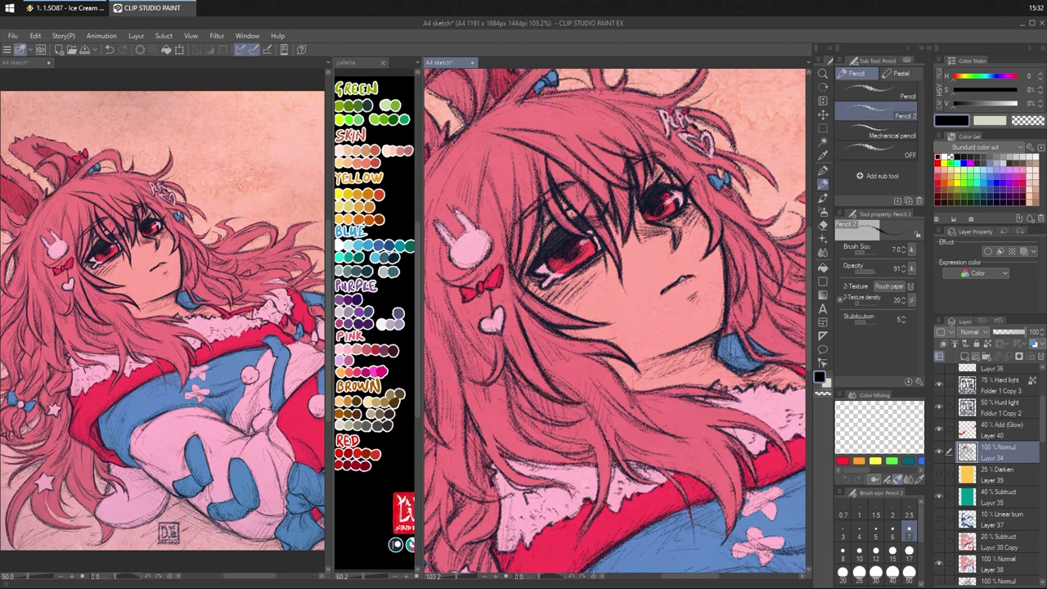
# - Darken the lower hair strands hanging between the heart charm and the lace collar
pyautogui.moveTo(500, 374); pyautogui.dragTo(481, 385)
pyautogui.moveTo(503, 364)
pyautogui.mouseDown()
pyautogui.moveTo(495, 378)
pyautogui.moveTo(509, 369)
pyautogui.moveTo(521, 382)
pyautogui.moveTo(520, 415)
pyautogui.moveTo(575, 428)
pyautogui.mouseUp()
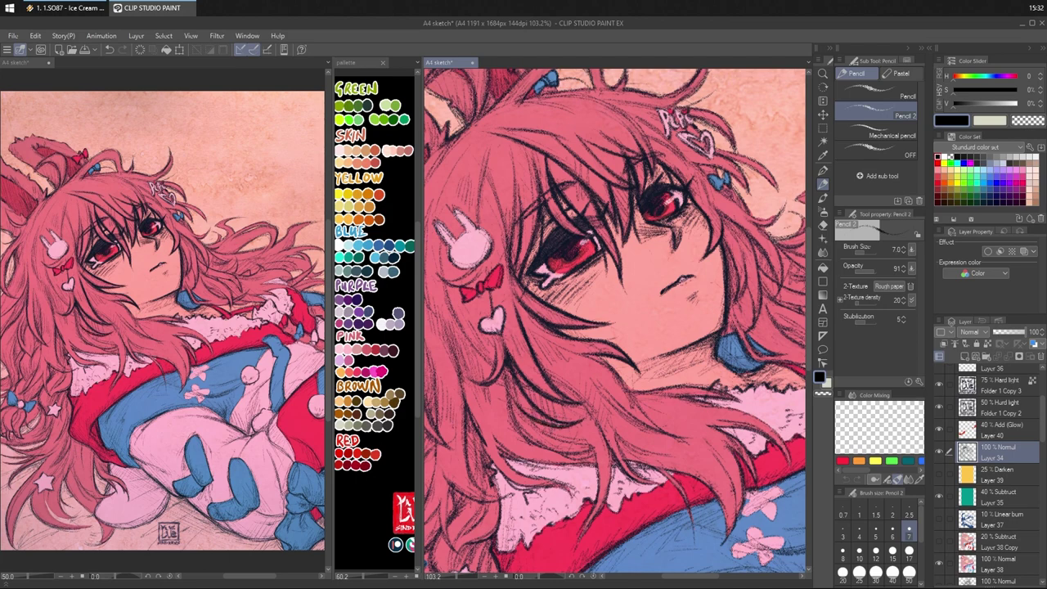
pyautogui.moveTo(533, 383); pyautogui.dragTo(522, 398)
pyautogui.moveTo(604, 395)
pyautogui.mouseDown()
pyautogui.moveTo(578, 432)
pyautogui.moveTo(584, 441)
pyautogui.mouseUp()
pyautogui.moveTo(548, 334)
pyautogui.mouseDown()
pyautogui.moveTo(529, 355)
pyautogui.moveTo(526, 347)
pyautogui.moveTo(550, 370)
pyautogui.mouseUp()
pyautogui.moveTo(543, 340)
pyautogui.mouseDown()
pyautogui.moveTo(532, 354)
pyautogui.moveTo(550, 374)
pyautogui.mouseUp()
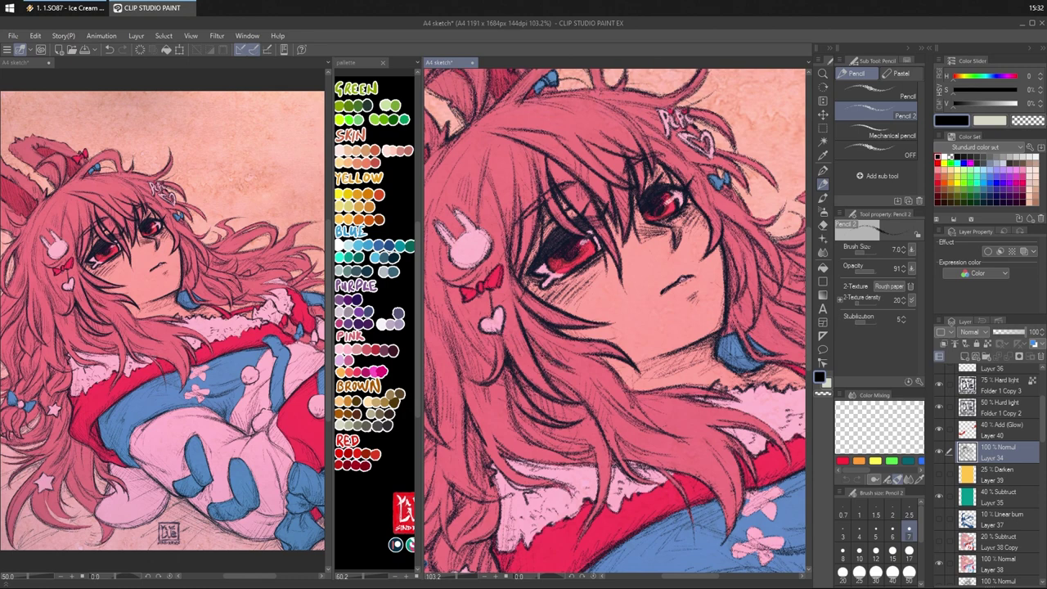
# - Outline the head of the rabbit hair clip in black pencil, undoing unwanted strokes
pyautogui.moveTo(645, 208); pyautogui.dragTo(698, 253)
pyautogui.moveTo(542, 221); pyautogui.dragTo(558, 276)
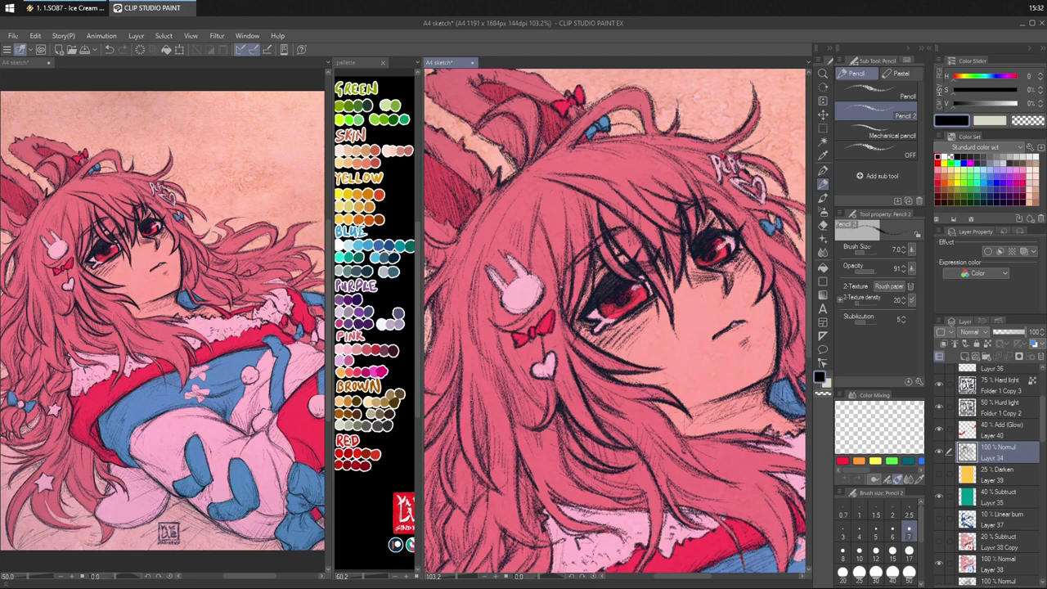
pyautogui.moveTo(490, 317)
pyautogui.mouseDown()
pyautogui.moveTo(510, 326)
pyautogui.moveTo(518, 313)
pyautogui.moveTo(509, 333)
pyautogui.moveTo(531, 321)
pyautogui.moveTo(516, 315)
pyautogui.moveTo(534, 309)
pyautogui.moveTo(536, 276)
pyautogui.mouseUp()
pyautogui.hotkey('ctrl', 'z')
pyautogui.moveTo(544, 282); pyautogui.dragTo(535, 272)
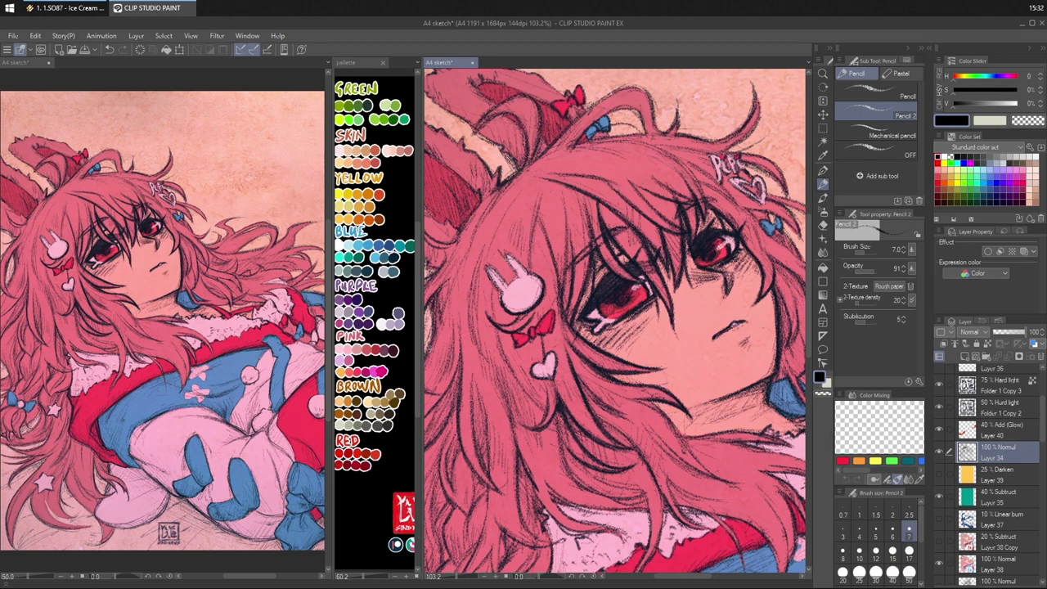
pyautogui.moveTo(517, 277)
pyautogui.mouseDown()
pyautogui.moveTo(508, 253)
pyautogui.moveTo(524, 271)
pyautogui.moveTo(532, 264)
pyautogui.mouseUp()
pyautogui.hotkey('ctrl', 'z')
pyautogui.hotkey('ctrl', 'z')
# - Outline the rabbit clip's ears in black and trim the line edges using the transparent color
pyautogui.moveTo(493, 267); pyautogui.dragTo(507, 287)
pyautogui.moveTo(494, 268)
pyautogui.mouseDown()
pyautogui.moveTo(507, 280)
pyautogui.moveTo(523, 277)
pyautogui.mouseUp()
pyautogui.press('c')
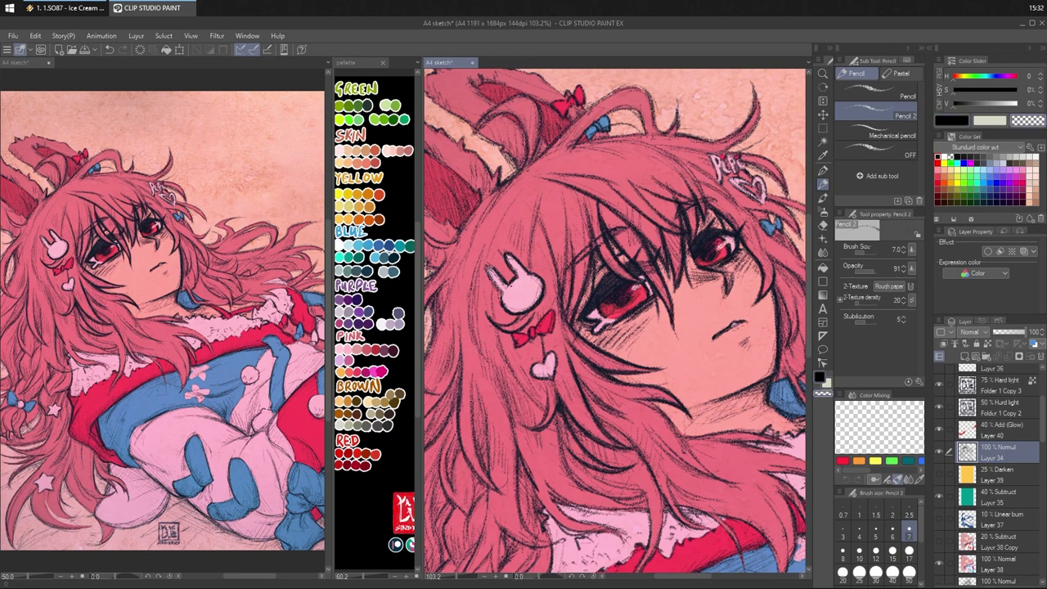
pyautogui.press('c')
pyautogui.moveTo(496, 266)
pyautogui.mouseDown()
pyautogui.moveTo(485, 276)
pyautogui.moveTo(499, 305)
pyautogui.moveTo(512, 277)
pyautogui.mouseUp()
pyautogui.press('c')
pyautogui.press('c')
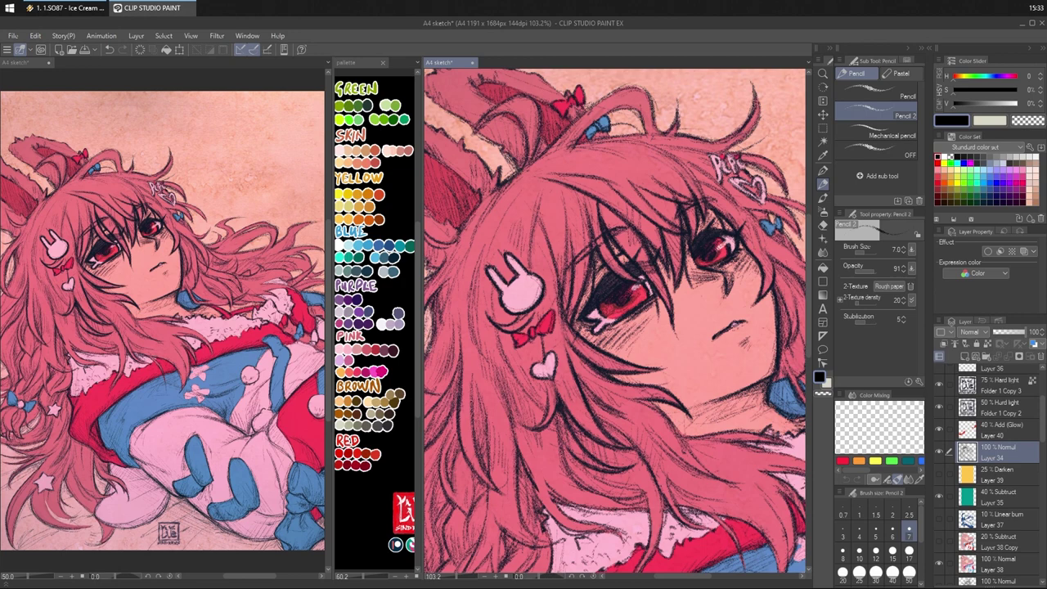
pyautogui.press('c')
pyautogui.press('c')
pyautogui.press('c')
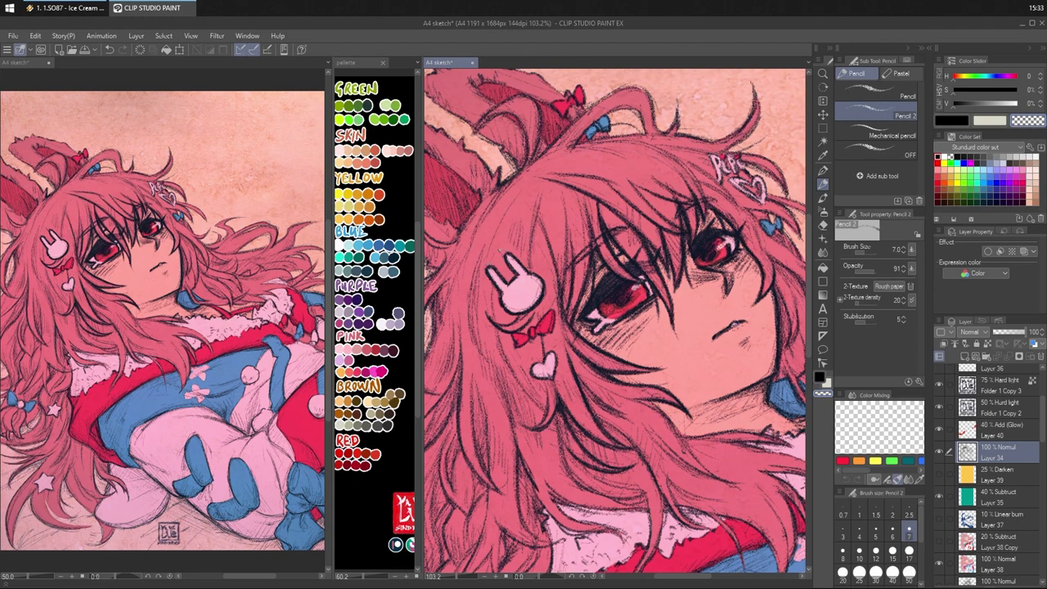
pyautogui.press('c')
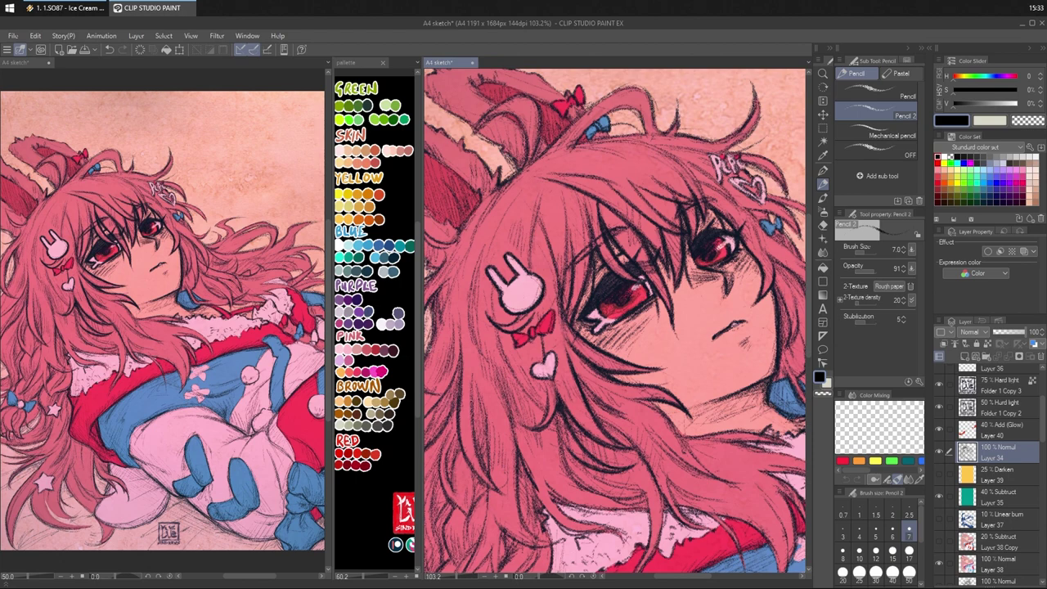
# - Add light pencil shading to the rabbit clip and darken the hair strands above and beside it
pyautogui.moveTo(496, 276)
pyautogui.mouseDown()
pyautogui.moveTo(507, 309)
pyautogui.moveTo(527, 310)
pyautogui.mouseUp()
pyautogui.moveTo(540, 285); pyautogui.dragTo(536, 300)
pyautogui.moveTo(585, 248); pyautogui.dragTo(577, 261)
pyautogui.moveTo(565, 197); pyautogui.dragTo(564, 267)
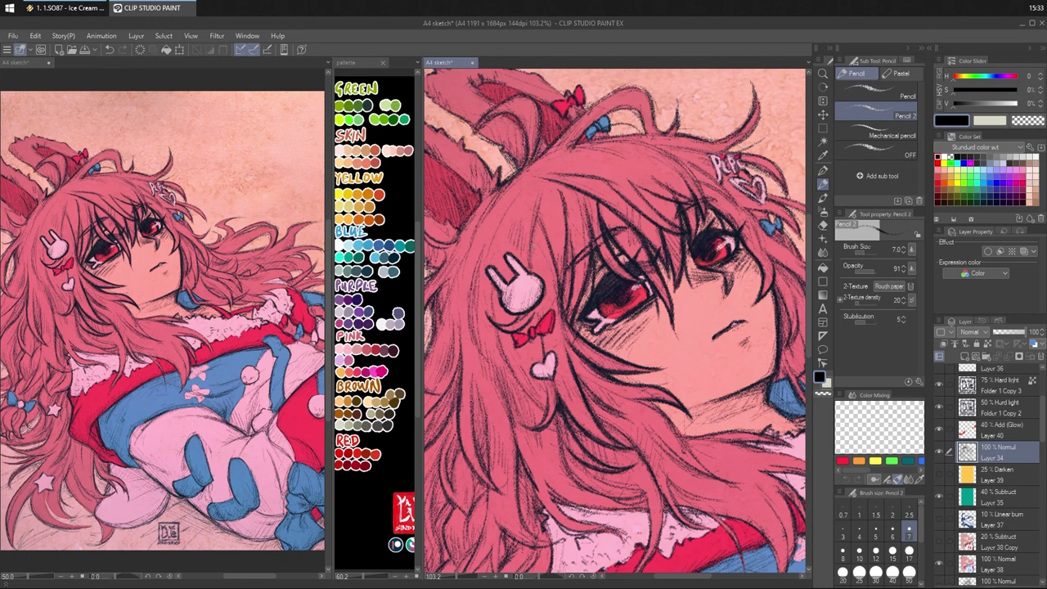
pyautogui.moveTo(534, 226); pyautogui.dragTo(531, 274)
pyautogui.moveTo(545, 191); pyautogui.dragTo(532, 260)
pyautogui.moveTo(542, 207); pyautogui.dragTo(538, 251)
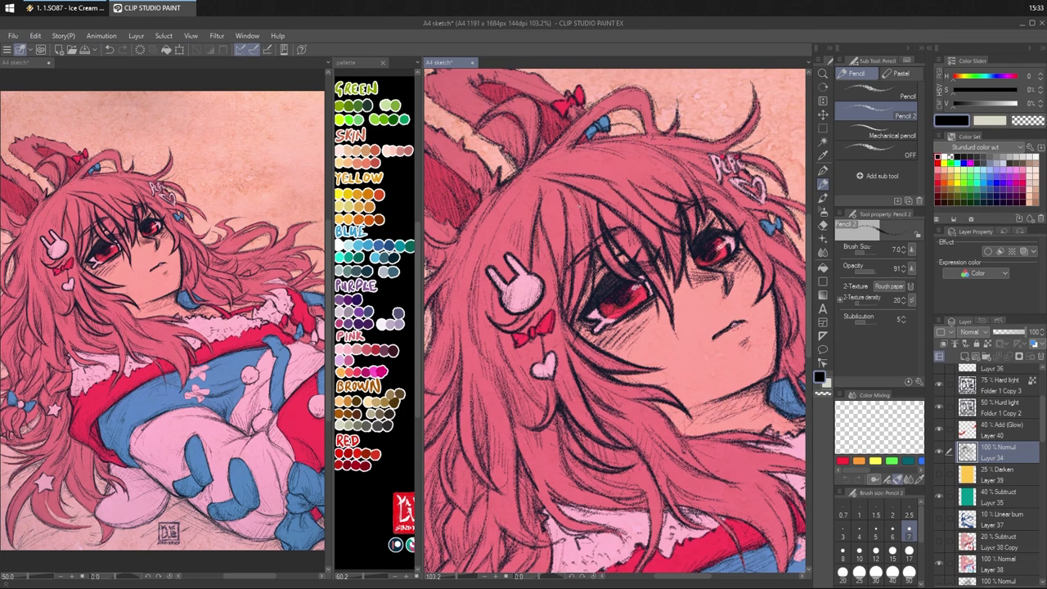
# - Darken the red bow clip's outline and the string of the heart charm, and touch up the hair above the rabbit clip
pyautogui.scroll(-1, 614, 322)
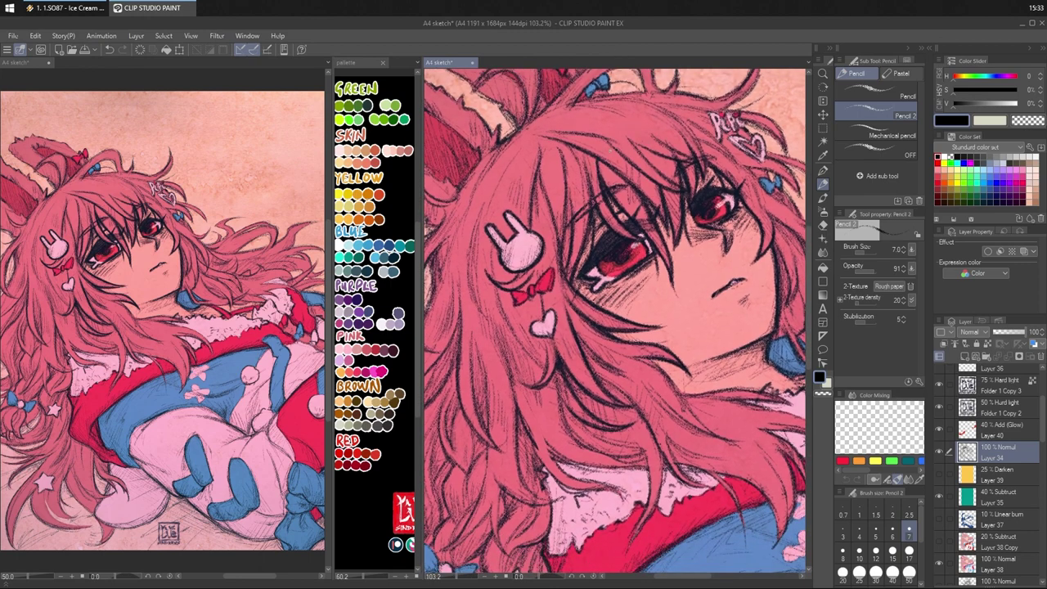
pyautogui.moveTo(538, 271)
pyautogui.mouseDown()
pyautogui.moveTo(535, 288)
pyautogui.moveTo(556, 266)
pyautogui.moveTo(547, 294)
pyautogui.moveTo(508, 300)
pyautogui.moveTo(514, 309)
pyautogui.moveTo(534, 284)
pyautogui.moveTo(542, 315)
pyautogui.mouseUp()
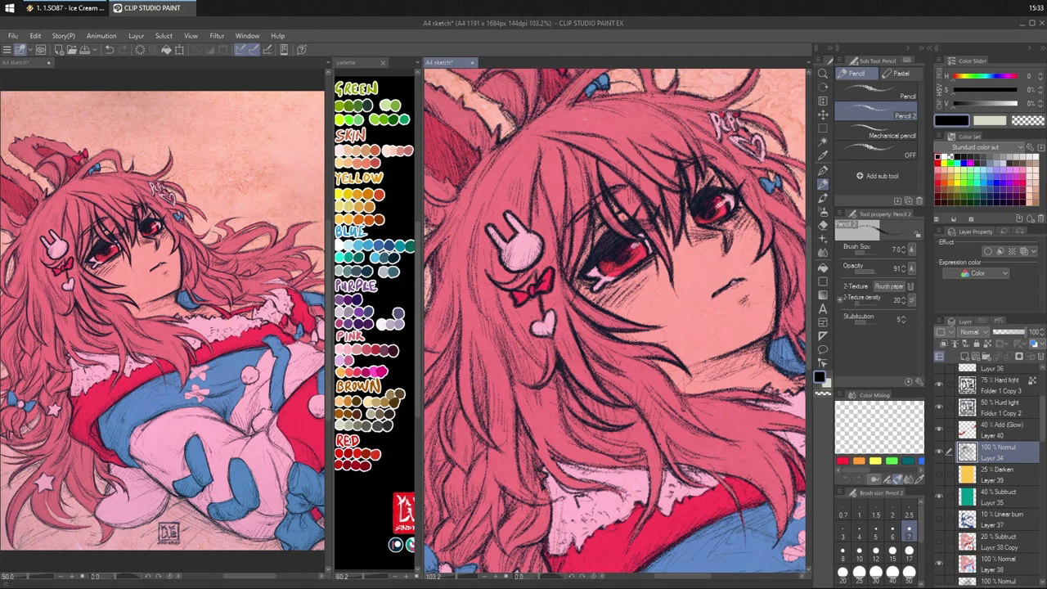
pyautogui.moveTo(598, 242); pyautogui.dragTo(601, 277)
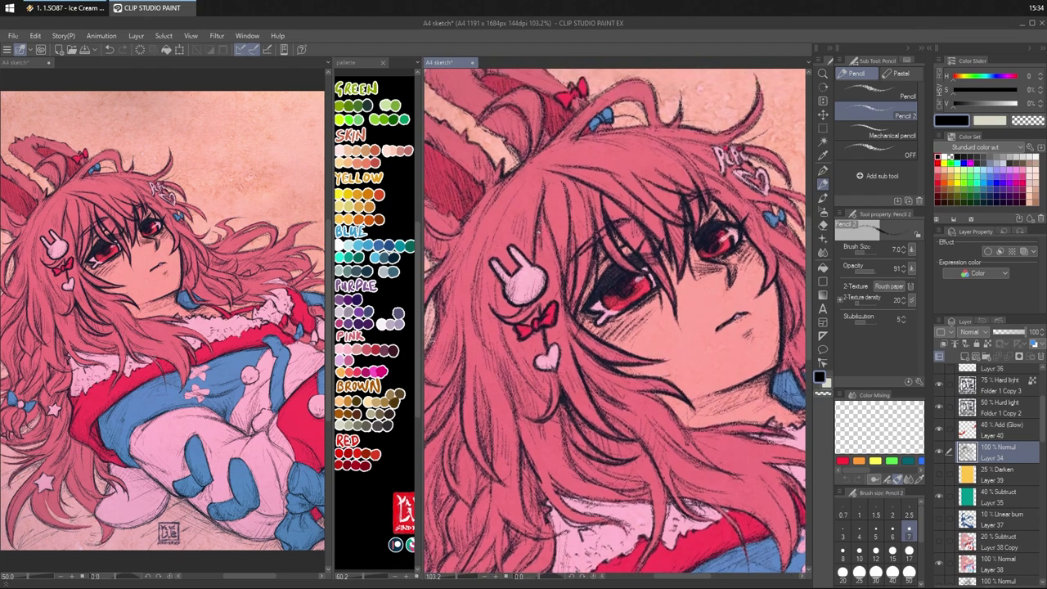
pyautogui.moveTo(539, 211); pyautogui.dragTo(546, 225)
# - Outline the heart charm in black and touch up the rabbit clip's ear, alternating with the transparent color for cleanup
pyautogui.moveTo(625, 253); pyautogui.dragTo(606, 193)
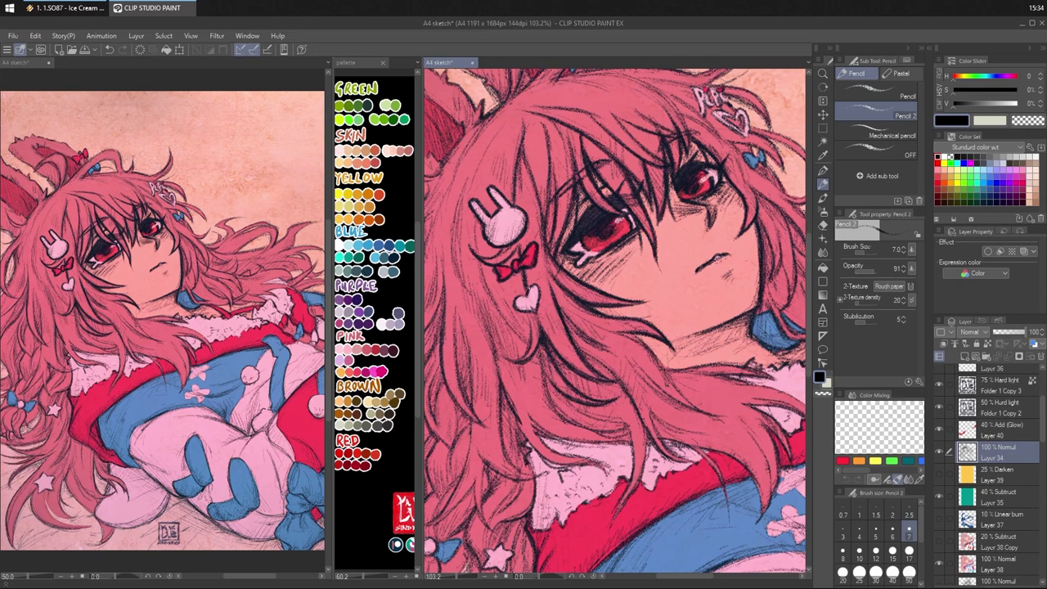
pyautogui.moveTo(527, 294)
pyautogui.mouseDown()
pyautogui.moveTo(536, 285)
pyautogui.moveTo(537, 313)
pyautogui.moveTo(515, 300)
pyautogui.moveTo(540, 296)
pyautogui.mouseUp()
pyautogui.press('c')
pyautogui.press('c')
pyautogui.press('c')
pyautogui.moveTo(474, 202)
pyautogui.mouseDown()
pyautogui.moveTo(493, 221)
pyautogui.moveTo(501, 215)
pyautogui.mouseUp()
pyautogui.press('c')
pyautogui.moveTo(625, 185); pyautogui.dragTo(643, 184)
pyautogui.press('c')
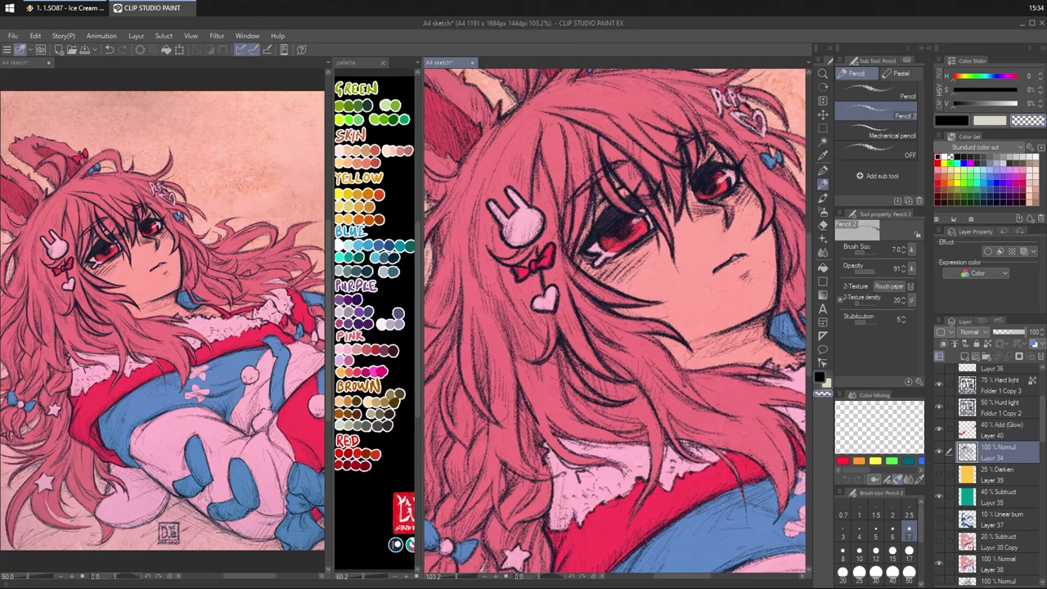
# - Strengthen the long hair strands running down beside the hair clips and below the heart charm
pyautogui.press('c')
pyautogui.moveTo(495, 222)
pyautogui.mouseDown()
pyautogui.moveTo(508, 298)
pyautogui.moveTo(541, 342)
pyautogui.mouseUp()
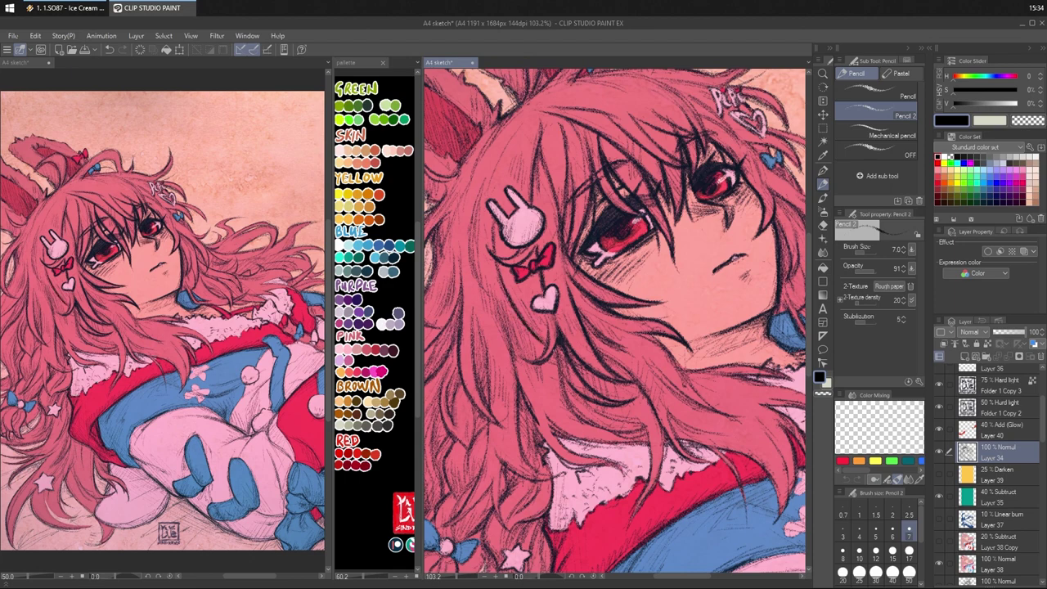
pyautogui.moveTo(565, 378)
pyautogui.mouseDown()
pyautogui.moveTo(578, 412)
pyautogui.moveTo(602, 430)
pyautogui.mouseUp()
pyautogui.moveTo(574, 361); pyautogui.dragTo(602, 391)
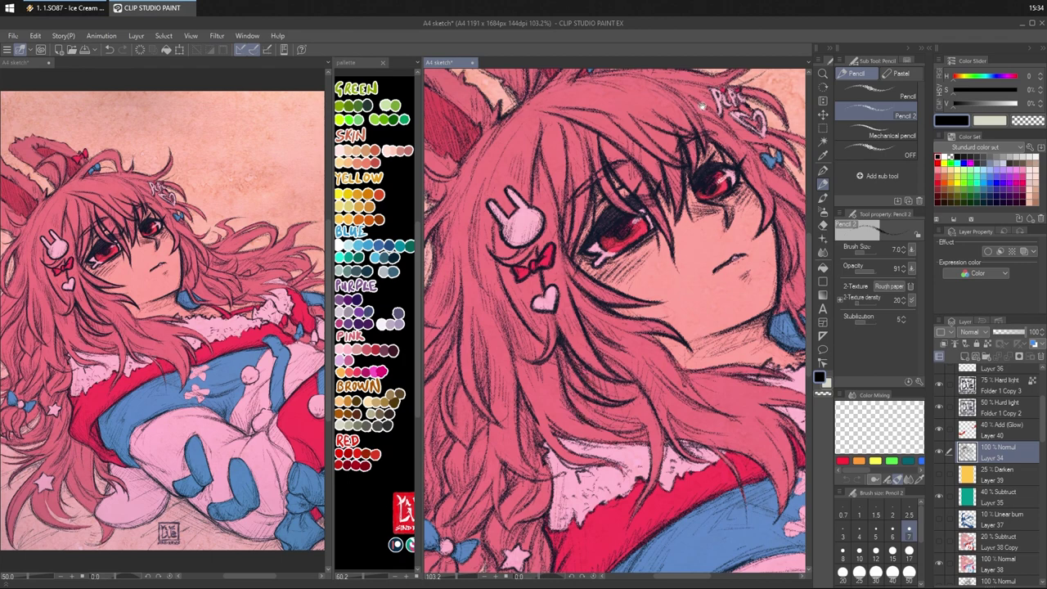
# - Thicken the side hair strands below the rabbit and bow clips with repeated black pencil strokes
pyautogui.moveTo(588, 289); pyautogui.dragTo(657, 259)
pyautogui.moveTo(568, 403)
pyautogui.mouseDown()
pyautogui.moveTo(545, 368)
pyautogui.moveTo(540, 318)
pyautogui.mouseUp()
pyautogui.moveTo(542, 360); pyautogui.dragTo(537, 301)
pyautogui.moveTo(538, 331); pyautogui.dragTo(538, 283)
pyautogui.moveTo(542, 344); pyautogui.dragTo(536, 320)
pyautogui.moveTo(556, 390); pyautogui.dragTo(544, 334)
pyautogui.moveTo(553, 378); pyautogui.dragTo(547, 362)
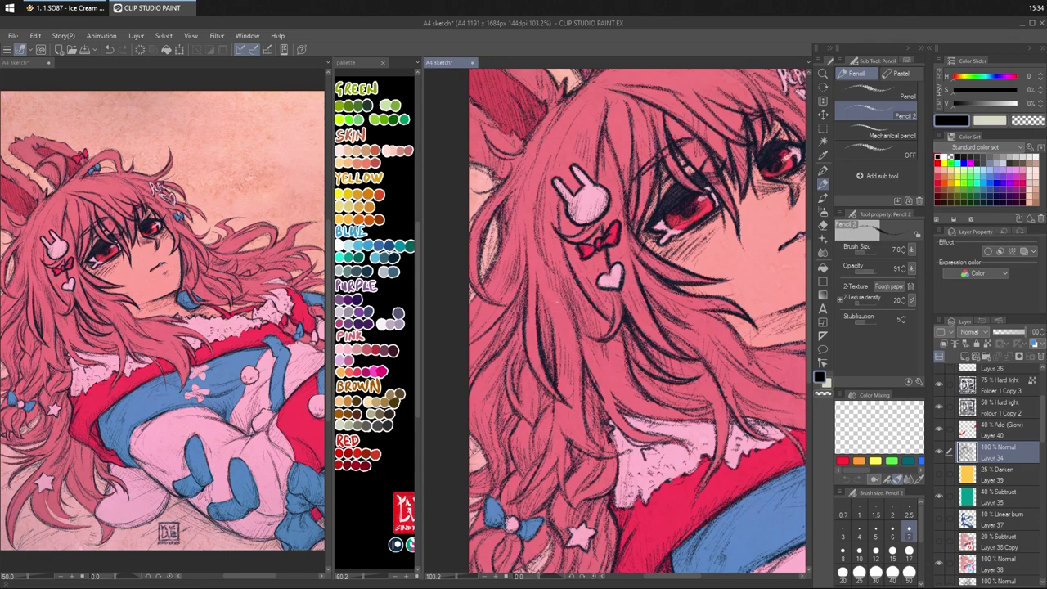
pyautogui.moveTo(560, 333); pyautogui.dragTo(576, 393)
pyautogui.moveTo(563, 285); pyautogui.dragTo(578, 320)
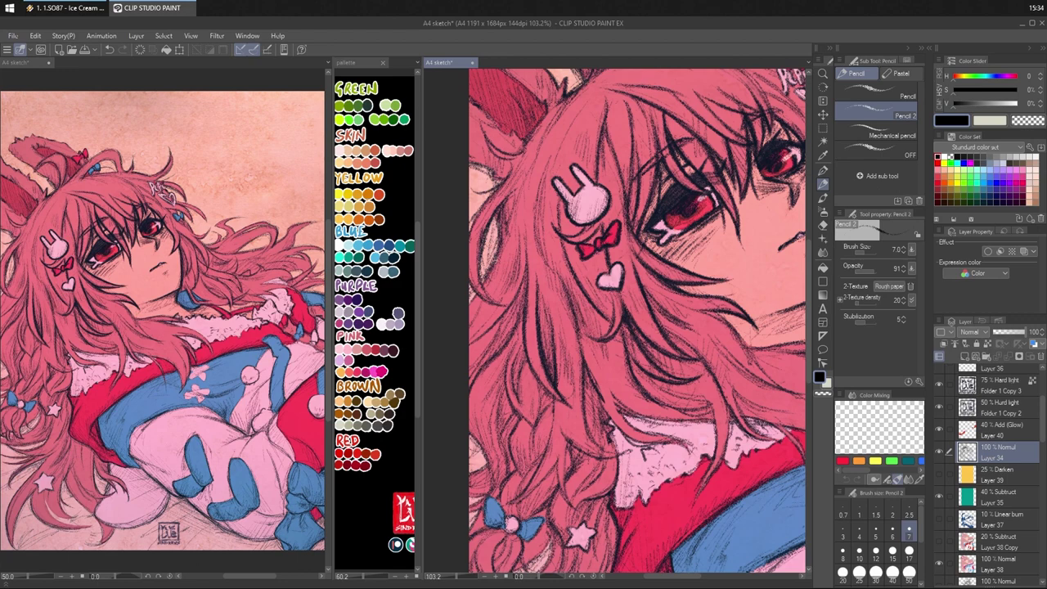
# - Darken the hair strand falling onto the edge of the lace collar, refining it with the transparent color
pyautogui.moveTo(682, 281); pyautogui.dragTo(639, 214)
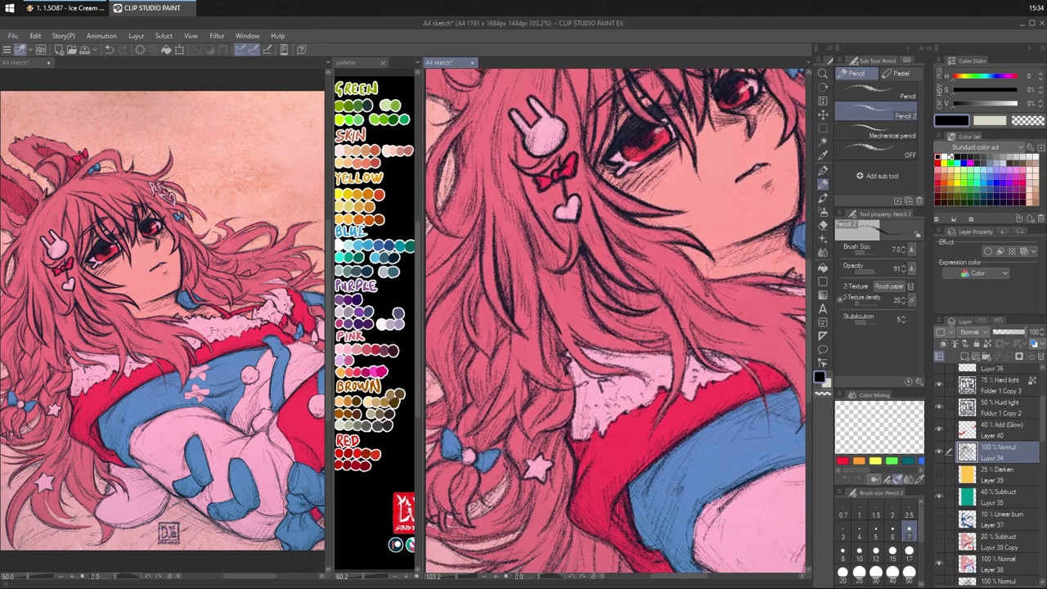
pyautogui.moveTo(549, 306)
pyautogui.mouseDown()
pyautogui.moveTo(588, 371)
pyautogui.moveTo(640, 378)
pyautogui.moveTo(652, 393)
pyautogui.moveTo(640, 372)
pyautogui.moveTo(604, 365)
pyautogui.mouseUp()
pyautogui.moveTo(574, 332)
pyautogui.mouseDown()
pyautogui.moveTo(598, 361)
pyautogui.moveTo(585, 355)
pyautogui.mouseUp()
pyautogui.moveTo(562, 310); pyautogui.dragTo(575, 334)
pyautogui.moveTo(558, 300); pyautogui.dragTo(579, 346)
pyautogui.press('c')
pyautogui.moveTo(558, 300); pyautogui.dragTo(580, 343)
pyautogui.press('c')
pyautogui.moveTo(576, 338); pyautogui.dragTo(595, 376)
pyautogui.press('c')
pyautogui.press('c')
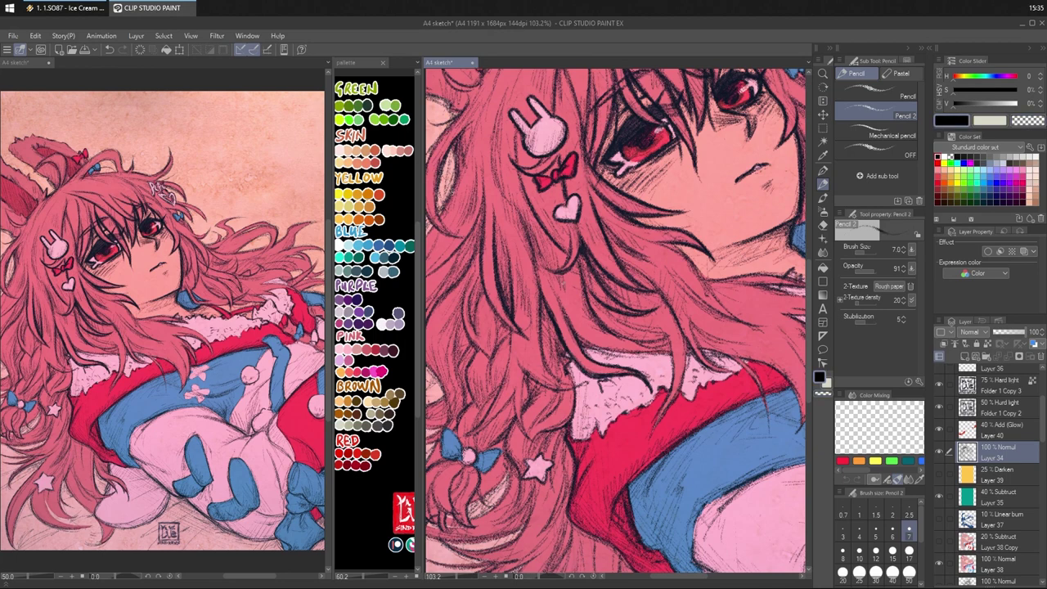
# - Extend and thicken the curved strand tips lying across the white lace collar
pyautogui.moveTo(577, 336); pyautogui.dragTo(601, 351)
pyautogui.moveTo(579, 339); pyautogui.dragTo(653, 355)
pyautogui.moveTo(586, 349); pyautogui.dragTo(673, 357)
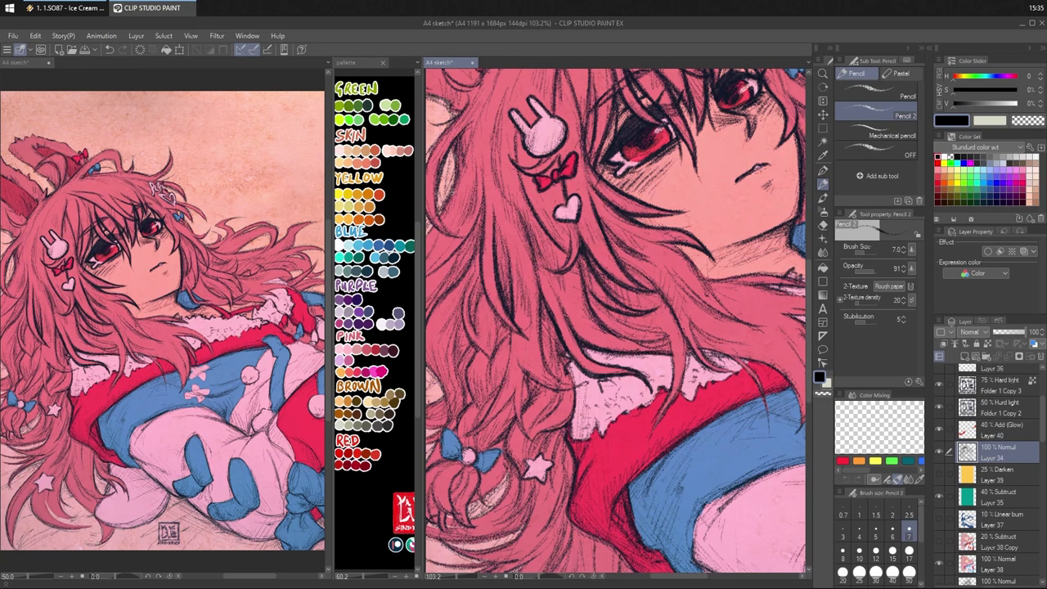
pyautogui.moveTo(568, 296)
pyautogui.mouseDown()
pyautogui.moveTo(594, 325)
pyautogui.moveTo(673, 348)
pyautogui.moveTo(661, 346)
pyautogui.mouseUp()
pyautogui.press('c')
pyautogui.press('c')
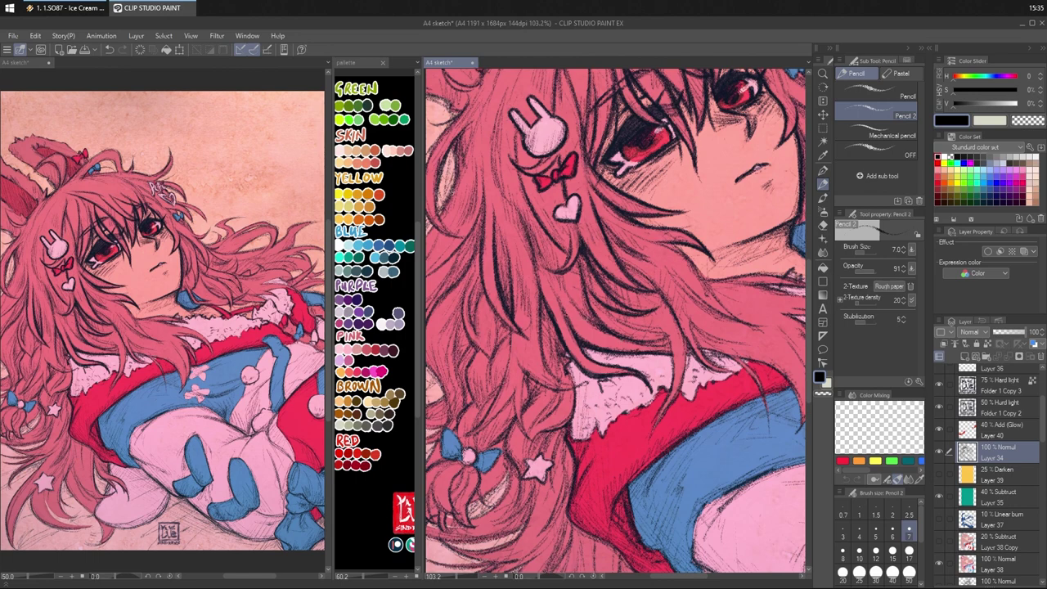
# - Darken the hair strands directly beneath the heart charm and above the braid
pyautogui.moveTo(558, 270); pyautogui.dragTo(563, 285)
pyautogui.moveTo(546, 242)
pyautogui.mouseDown()
pyautogui.moveTo(539, 257)
pyautogui.moveTo(578, 304)
pyautogui.mouseUp()
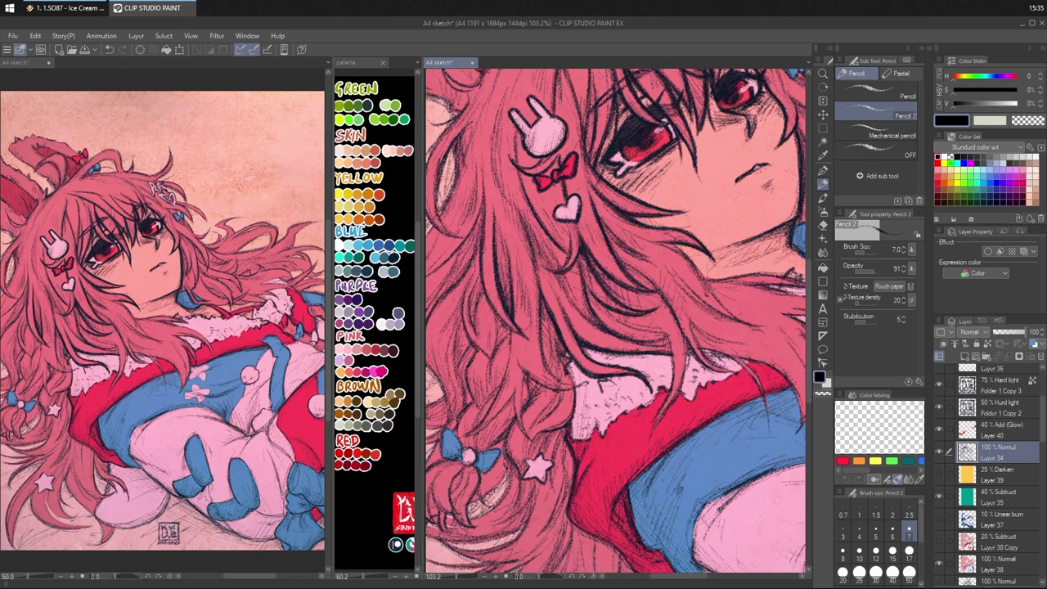
pyautogui.moveTo(546, 313); pyautogui.dragTo(548, 351)
pyautogui.moveTo(546, 306); pyautogui.dragTo(547, 342)
# - Redraw the side hair strands and pointed tips above the blue-bowed braid in thicker black pencil
pyautogui.moveTo(643, 218); pyautogui.dragTo(707, 259)
pyautogui.moveTo(540, 333); pyautogui.dragTo(540, 383)
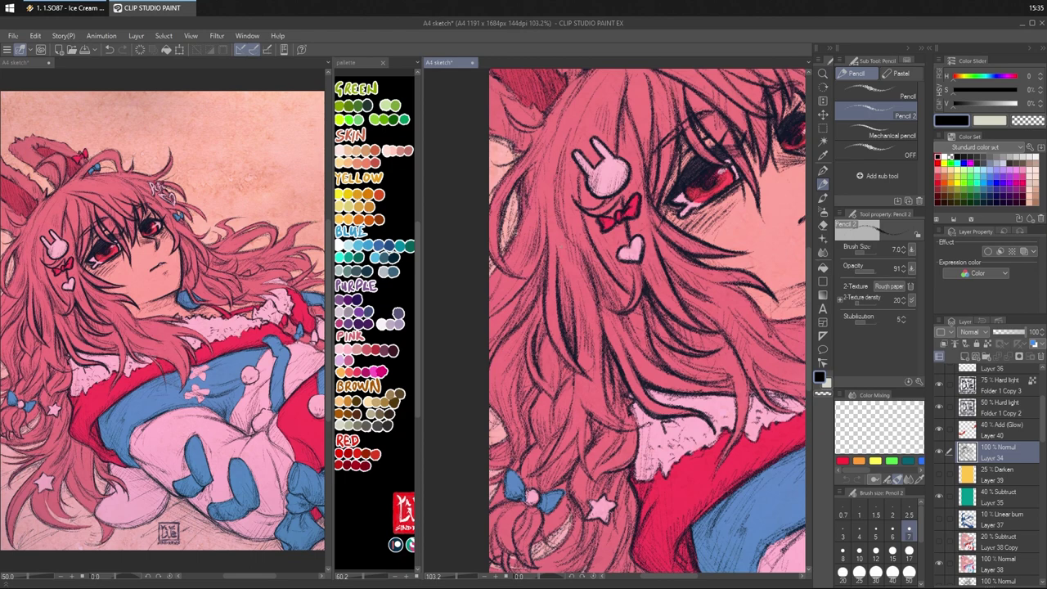
pyautogui.moveTo(545, 335)
pyautogui.mouseDown()
pyautogui.moveTo(538, 374)
pyautogui.moveTo(538, 360)
pyautogui.mouseUp()
pyautogui.moveTo(532, 324)
pyautogui.mouseDown()
pyautogui.moveTo(527, 376)
pyautogui.moveTo(532, 393)
pyautogui.moveTo(553, 399)
pyautogui.mouseUp()
pyautogui.moveTo(563, 367)
pyautogui.mouseDown()
pyautogui.moveTo(557, 392)
pyautogui.moveTo(564, 386)
pyautogui.mouseUp()
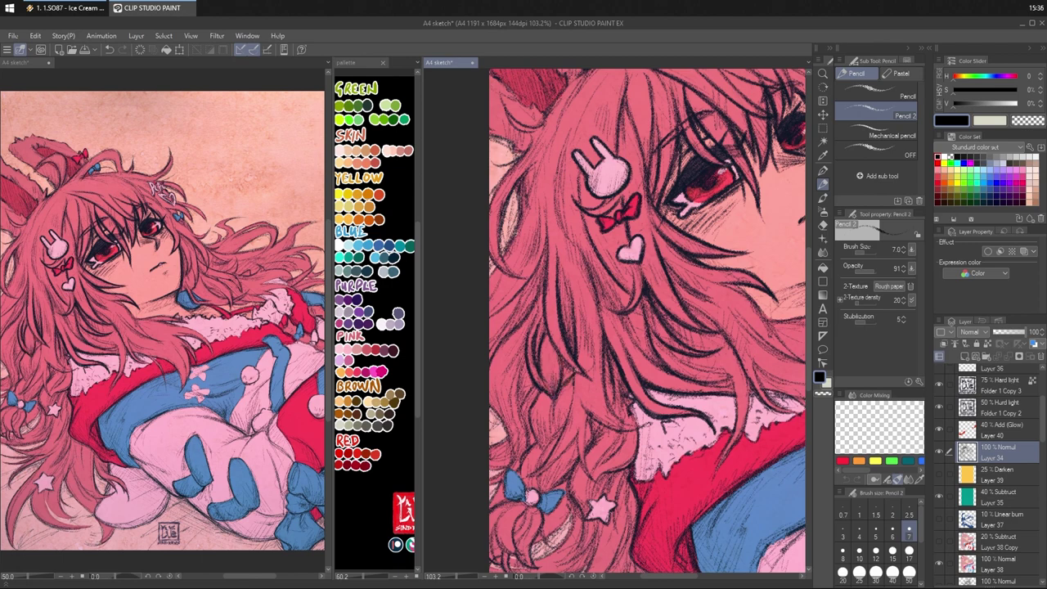
pyautogui.moveTo(572, 322); pyautogui.dragTo(566, 338)
pyautogui.moveTo(572, 315); pyautogui.dragTo(566, 326)
pyautogui.moveTo(578, 368)
pyautogui.mouseDown()
pyautogui.moveTo(567, 381)
pyautogui.moveTo(555, 339)
pyautogui.mouseUp()
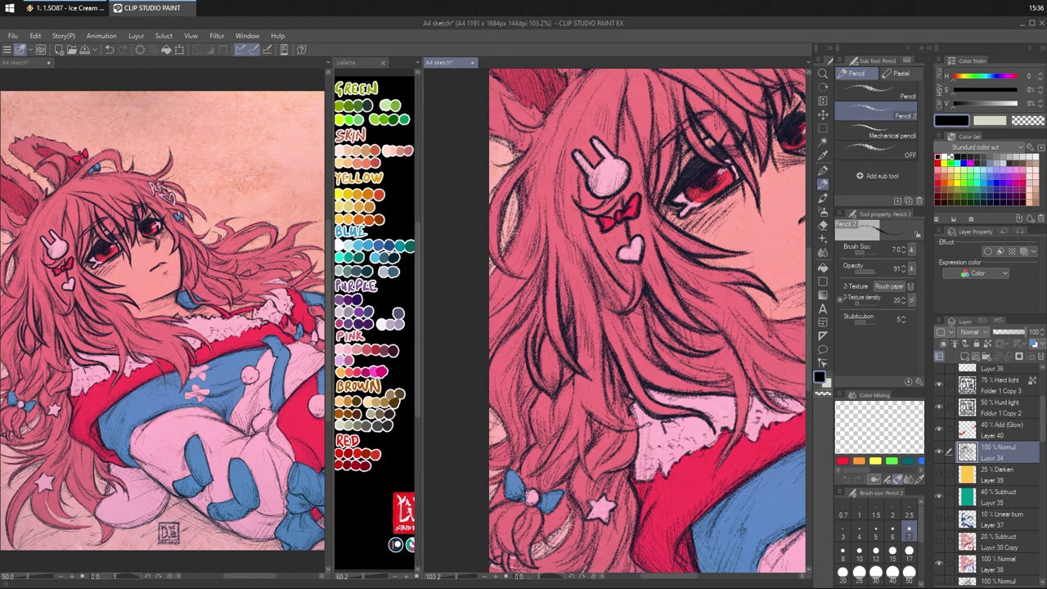
pyautogui.moveTo(637, 364); pyautogui.dragTo(648, 308)
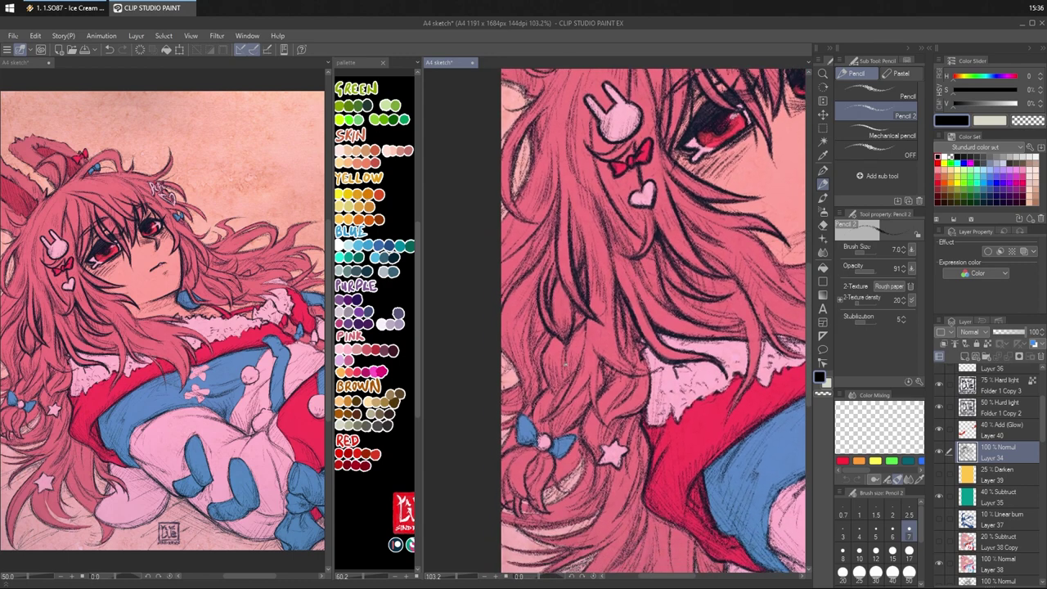
# - Darken the upper braid sections and the strands running down the braid's right side above the star clip
pyautogui.moveTo(579, 329)
pyautogui.mouseDown()
pyautogui.moveTo(563, 368)
pyautogui.moveTo(543, 360)
pyautogui.moveTo(554, 334)
pyautogui.moveTo(543, 382)
pyautogui.moveTo(554, 401)
pyautogui.moveTo(567, 382)
pyautogui.moveTo(537, 423)
pyautogui.moveTo(578, 368)
pyautogui.mouseUp()
pyautogui.moveTo(582, 353); pyautogui.dragTo(577, 365)
pyautogui.moveTo(588, 320); pyautogui.dragTo(587, 344)
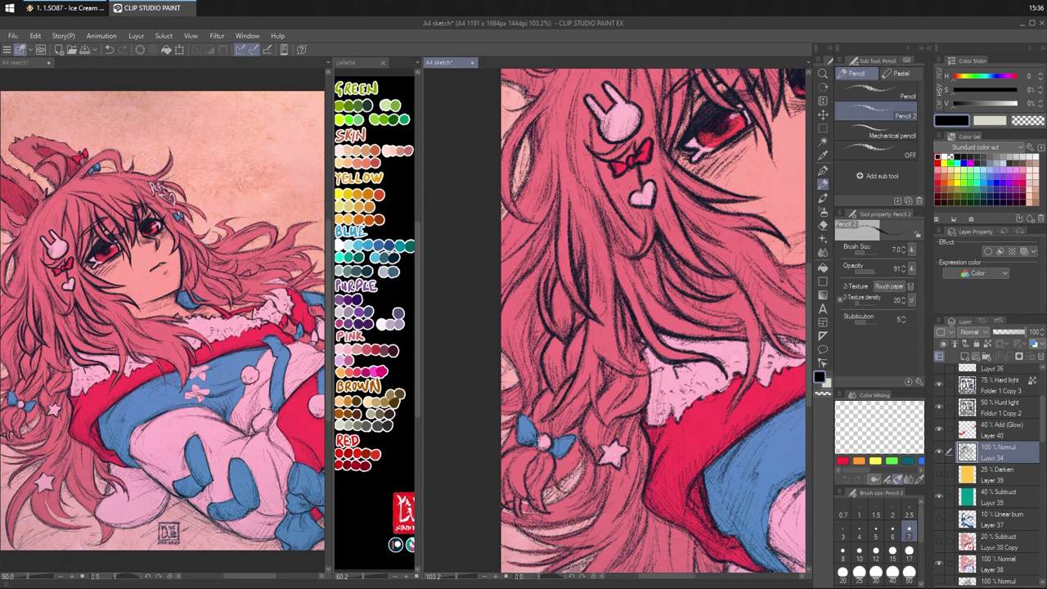
pyautogui.moveTo(553, 414)
pyautogui.mouseDown()
pyautogui.moveTo(532, 423)
pyautogui.moveTo(549, 418)
pyautogui.mouseUp()
pyautogui.moveTo(586, 384)
pyautogui.mouseDown()
pyautogui.moveTo(559, 413)
pyautogui.moveTo(587, 403)
pyautogui.moveTo(597, 429)
pyautogui.moveTo(595, 417)
pyautogui.mouseUp()
pyautogui.moveTo(601, 362); pyautogui.dragTo(605, 433)
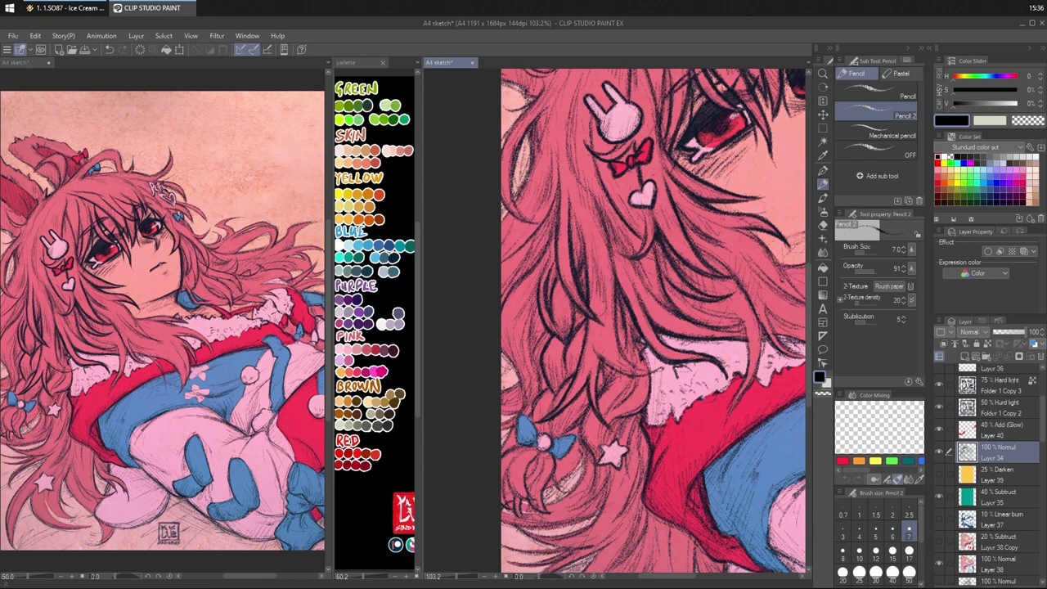
# - Refine the strand tips beside the braid near the lace collar, using the transparent color and black pencil
pyautogui.moveTo(598, 361); pyautogui.dragTo(595, 377)
pyautogui.press('c')
pyautogui.moveTo(607, 367)
pyautogui.mouseDown()
pyautogui.moveTo(638, 379)
pyautogui.moveTo(654, 370)
pyautogui.moveTo(633, 379)
pyautogui.moveTo(648, 371)
pyautogui.moveTo(625, 367)
pyautogui.mouseUp()
pyautogui.moveTo(627, 350); pyautogui.dragTo(614, 365)
pyautogui.moveTo(620, 292); pyautogui.dragTo(617, 327)
pyautogui.moveTo(630, 311); pyautogui.dragTo(622, 323)
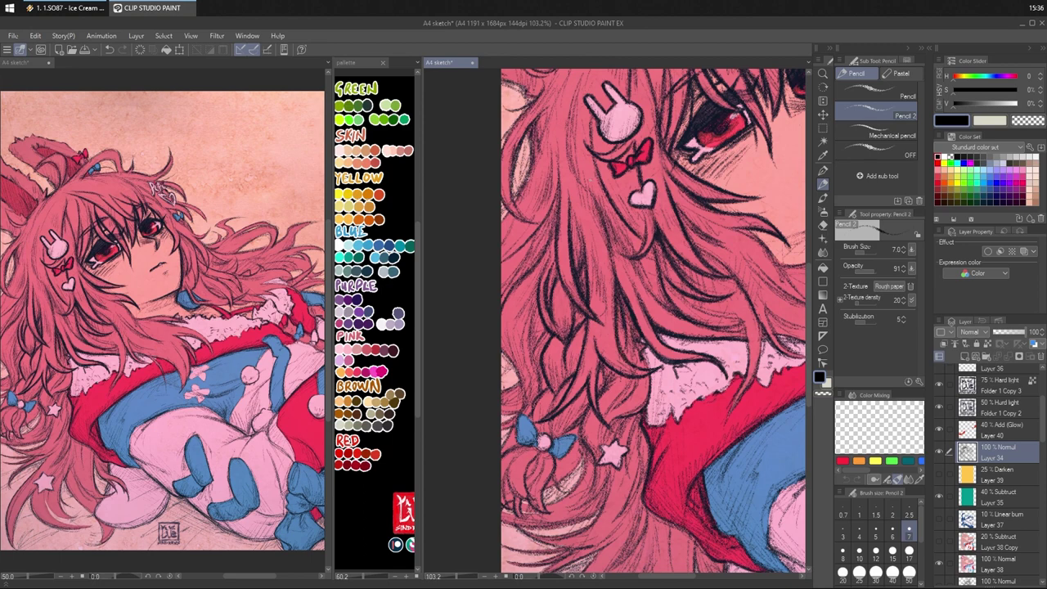
# - Strengthen the strands at the top of the braid and the long outer strand sweeping toward the canvas edge
pyautogui.moveTo(585, 327); pyautogui.dragTo(575, 344)
pyautogui.moveTo(563, 306); pyautogui.dragTo(561, 327)
pyautogui.moveTo(554, 241); pyautogui.dragTo(546, 257)
pyautogui.moveTo(550, 245)
pyautogui.mouseDown()
pyautogui.moveTo(501, 303)
pyautogui.moveTo(501, 374)
pyautogui.moveTo(504, 361)
pyautogui.mouseUp()
pyautogui.moveTo(520, 362); pyautogui.dragTo(513, 388)
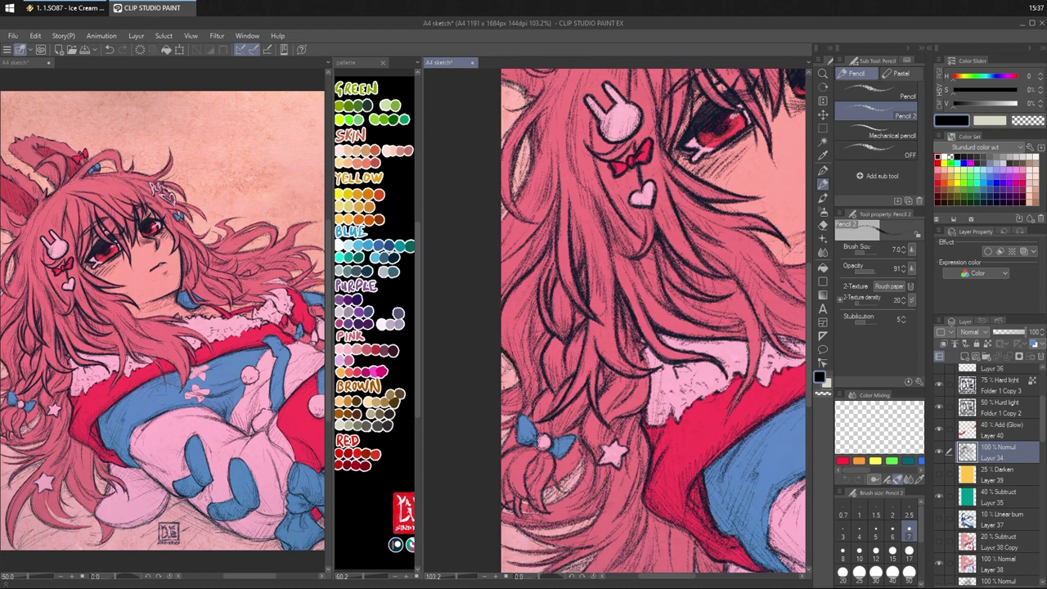
# - Darken the pointed hair strands overlapping the outer left side of the braid
pyautogui.moveTo(532, 312)
pyautogui.mouseDown()
pyautogui.moveTo(527, 344)
pyautogui.moveTo(530, 314)
pyautogui.moveTo(517, 322)
pyautogui.mouseUp()
pyautogui.moveTo(540, 304); pyautogui.dragTo(534, 334)
pyautogui.moveTo(543, 327); pyautogui.dragTo(528, 372)
pyautogui.moveTo(540, 327); pyautogui.dragTo(530, 400)
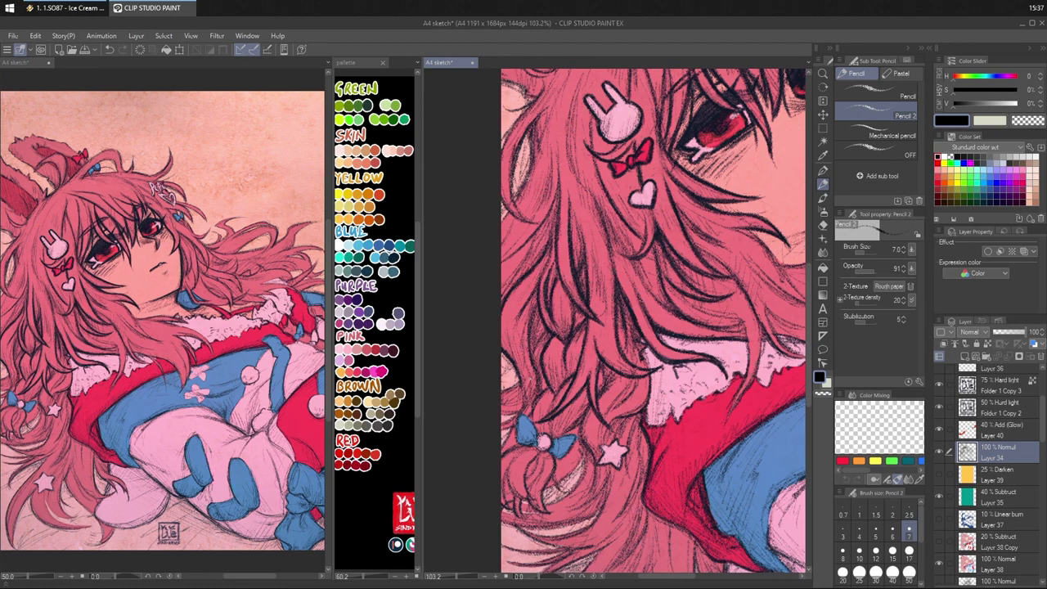
pyautogui.moveTo(529, 329); pyautogui.dragTo(525, 383)
# - Redraw the lowest braid strands directly above the blue bow in darker pencil
pyautogui.moveTo(621, 350); pyautogui.dragTo(609, 304)
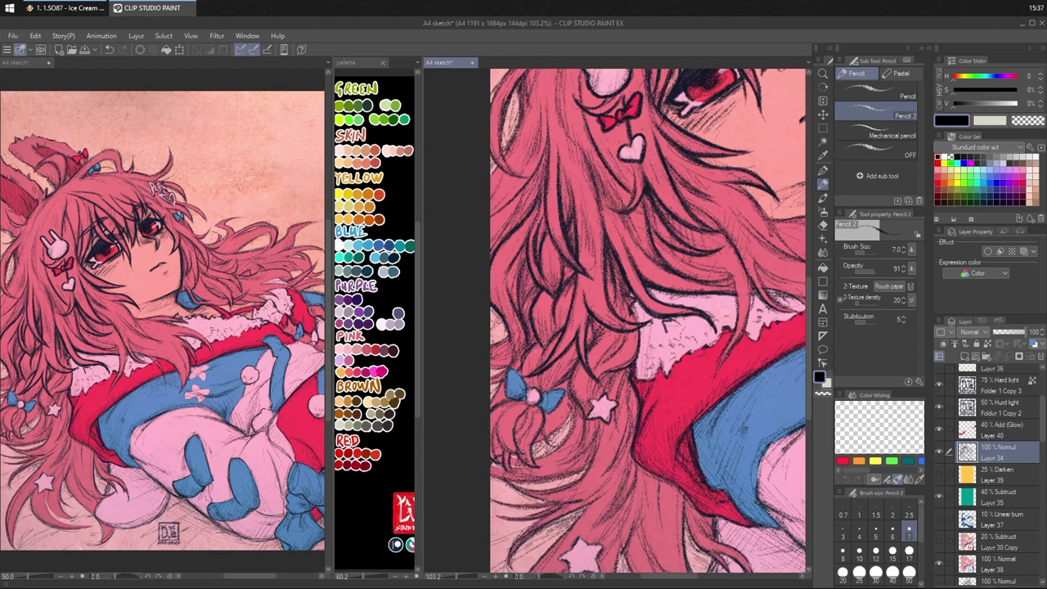
pyautogui.moveTo(526, 366)
pyautogui.mouseDown()
pyautogui.moveTo(523, 384)
pyautogui.moveTo(535, 389)
pyautogui.mouseUp()
pyautogui.moveTo(544, 347); pyautogui.dragTo(532, 363)
pyautogui.moveTo(564, 383); pyautogui.dragTo(545, 393)
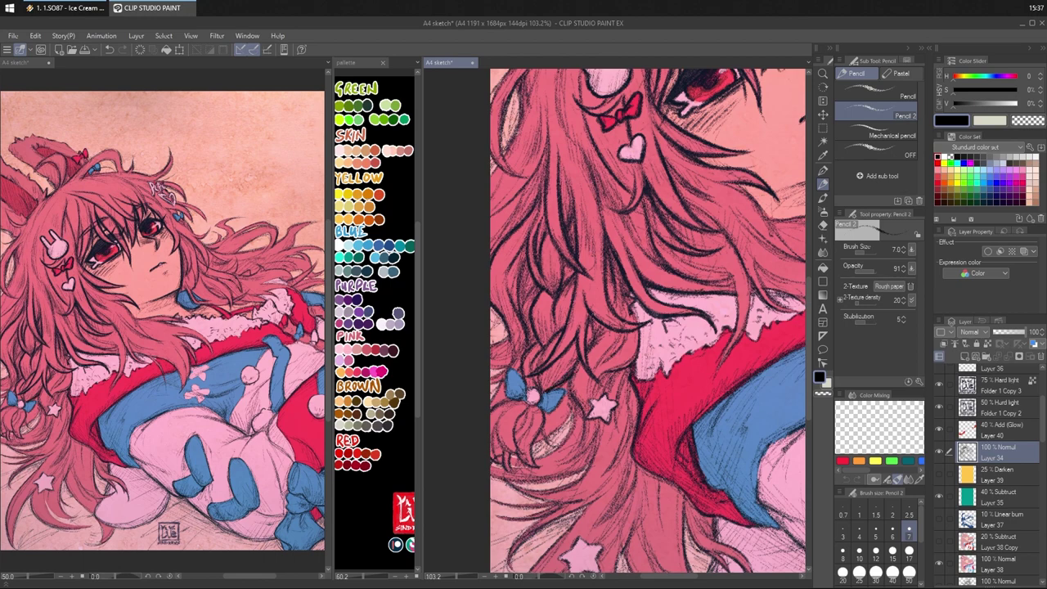
# - Thicken the contours of the middle braid segments on both sides of the plait
pyautogui.moveTo(592, 322); pyautogui.dragTo(588, 339)
pyautogui.moveTo(576, 351); pyautogui.dragTo(563, 370)
pyautogui.moveTo(543, 299); pyautogui.dragTo(540, 324)
pyautogui.moveTo(543, 325); pyautogui.dragTo(551, 338)
pyautogui.moveTo(554, 297); pyautogui.dragTo(543, 345)
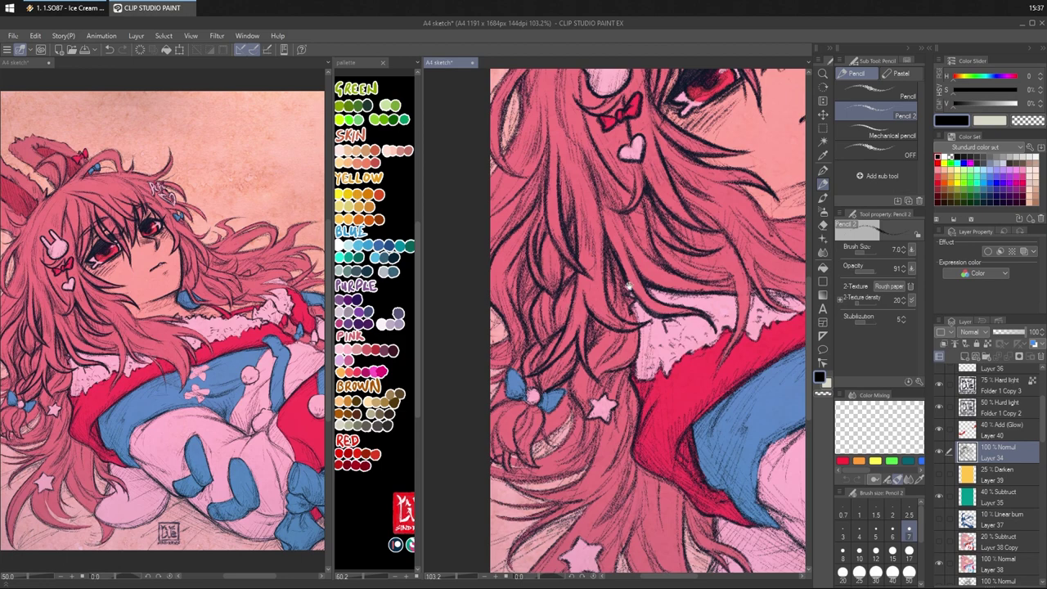
# - Darken the braid lines running into the blue bow and outline the bow in black, undoing stray strokes
pyautogui.moveTo(630, 286); pyautogui.dragTo(632, 265)
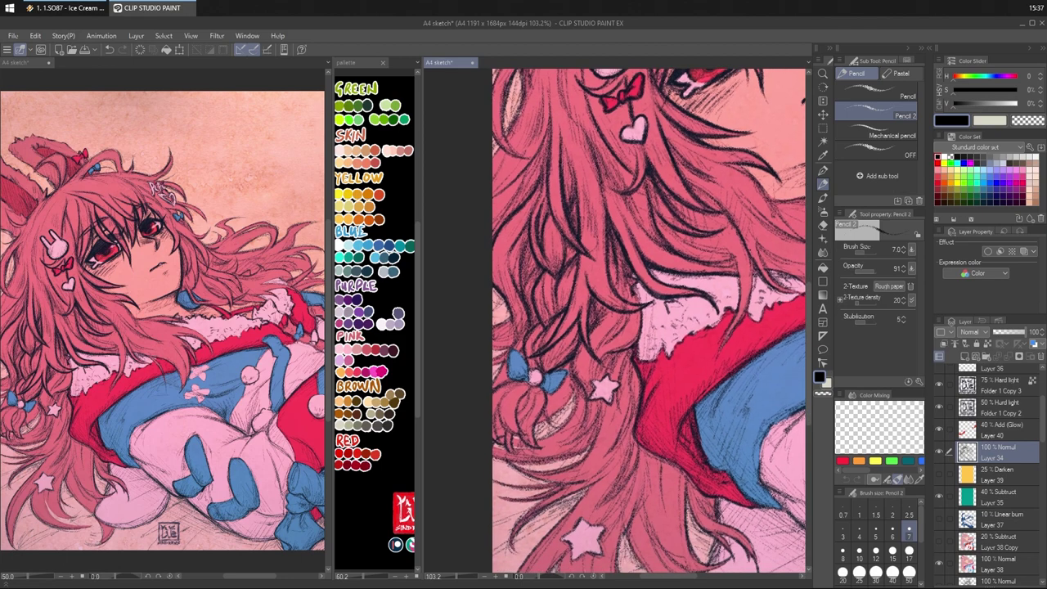
pyautogui.moveTo(576, 320); pyautogui.dragTo(562, 361)
pyautogui.moveTo(577, 325); pyautogui.dragTo(569, 335)
pyautogui.moveTo(543, 368)
pyautogui.mouseDown()
pyautogui.moveTo(538, 387)
pyautogui.moveTo(527, 387)
pyautogui.mouseUp()
pyautogui.moveTo(533, 371)
pyautogui.mouseDown()
pyautogui.moveTo(525, 379)
pyautogui.moveTo(557, 400)
pyautogui.moveTo(554, 373)
pyautogui.mouseUp()
pyautogui.hotkey('ctrl', 'z')
pyautogui.hotkey('ctrl', 'z')
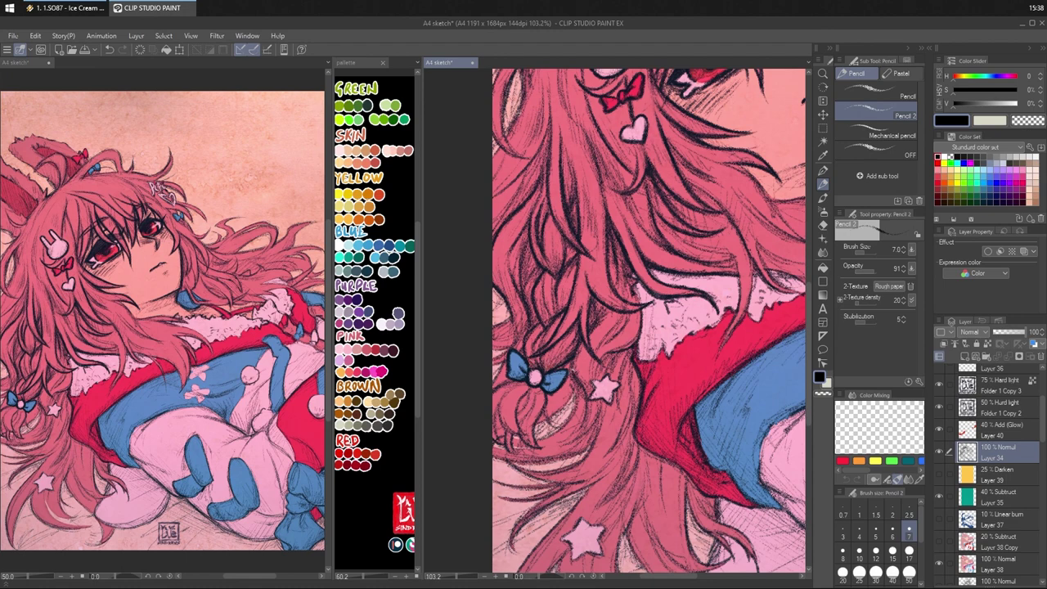
pyautogui.moveTo(575, 359); pyautogui.dragTo(572, 373)
# - Touch up the hair strand tips between the braid and the lace collar's outer edge
pyautogui.moveTo(605, 307)
pyautogui.mouseDown()
pyautogui.moveTo(590, 329)
pyautogui.moveTo(597, 350)
pyautogui.moveTo(614, 329)
pyautogui.moveTo(611, 299)
pyautogui.mouseUp()
pyautogui.press('c')
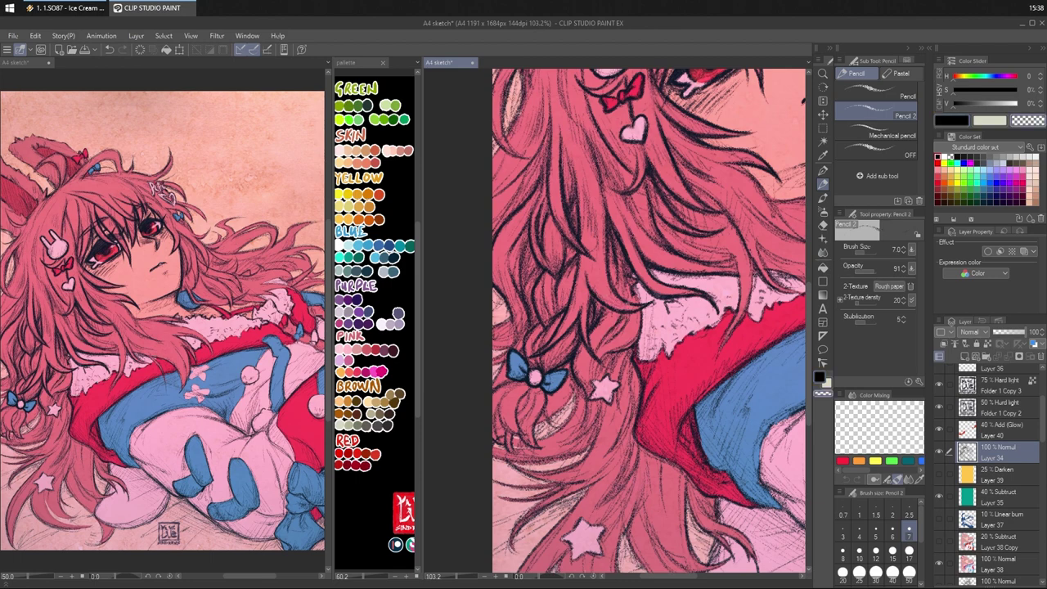
pyautogui.press('c')
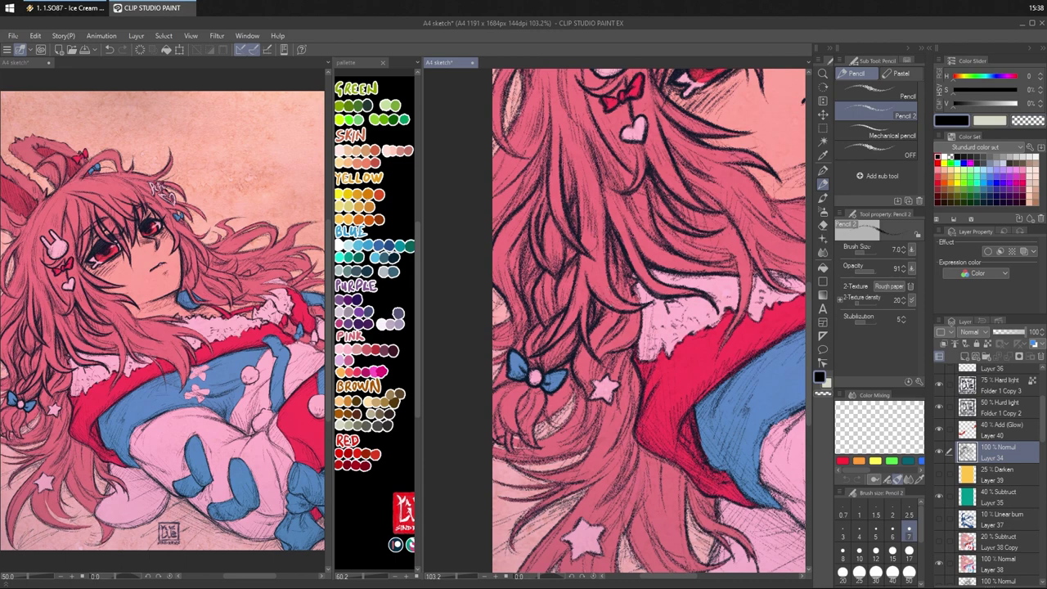
pyautogui.moveTo(614, 290)
pyautogui.mouseDown()
pyautogui.moveTo(601, 306)
pyautogui.moveTo(622, 299)
pyautogui.mouseUp()
pyautogui.moveTo(636, 295)
pyautogui.mouseDown()
pyautogui.moveTo(640, 304)
pyautogui.moveTo(639, 276)
pyautogui.mouseUp()
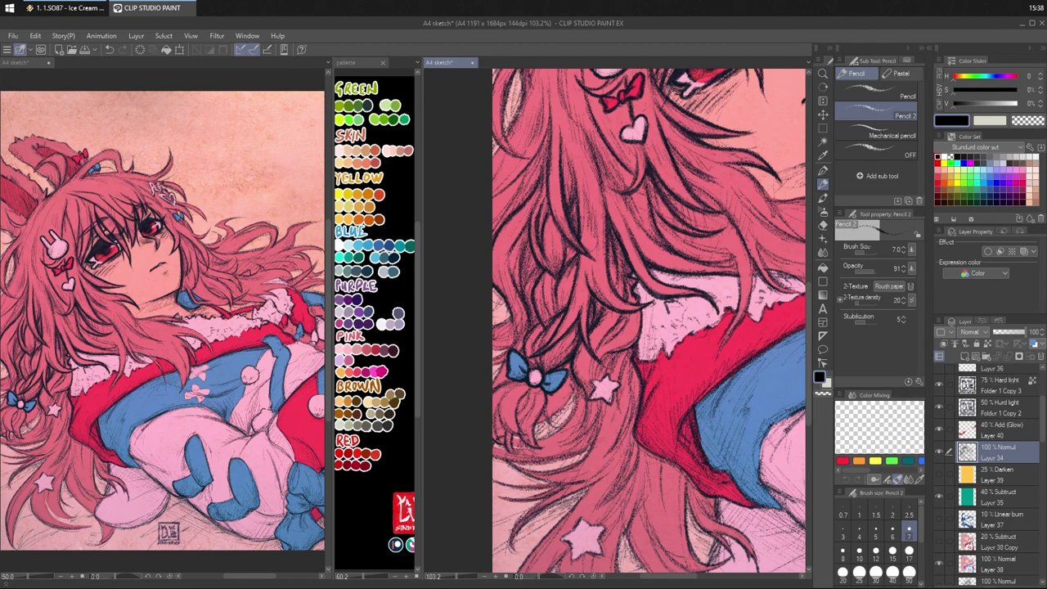
# - Draw darker strands along the hair edge beside the lace collar, replacing an unwanted stroke
pyautogui.moveTo(642, 307)
pyautogui.mouseDown()
pyautogui.moveTo(637, 341)
pyautogui.moveTo(599, 362)
pyautogui.moveTo(623, 344)
pyautogui.mouseUp()
pyautogui.hotkey('ctrl', 'z')
pyautogui.moveTo(632, 285); pyautogui.dragTo(631, 326)
pyautogui.moveTo(637, 316); pyautogui.dragTo(629, 330)
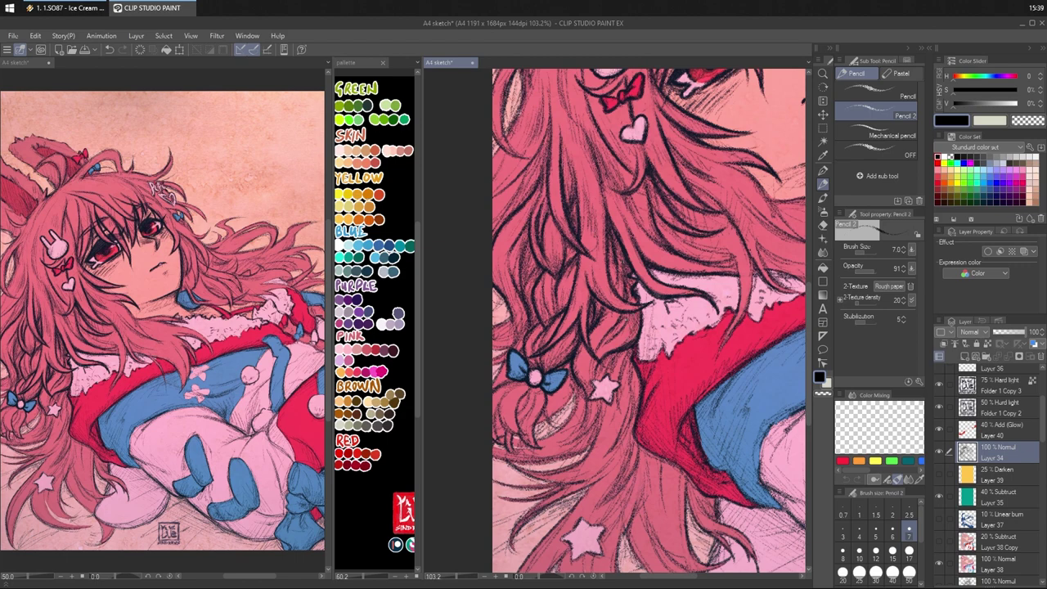
pyautogui.moveTo(666, 278); pyautogui.dragTo(656, 274)
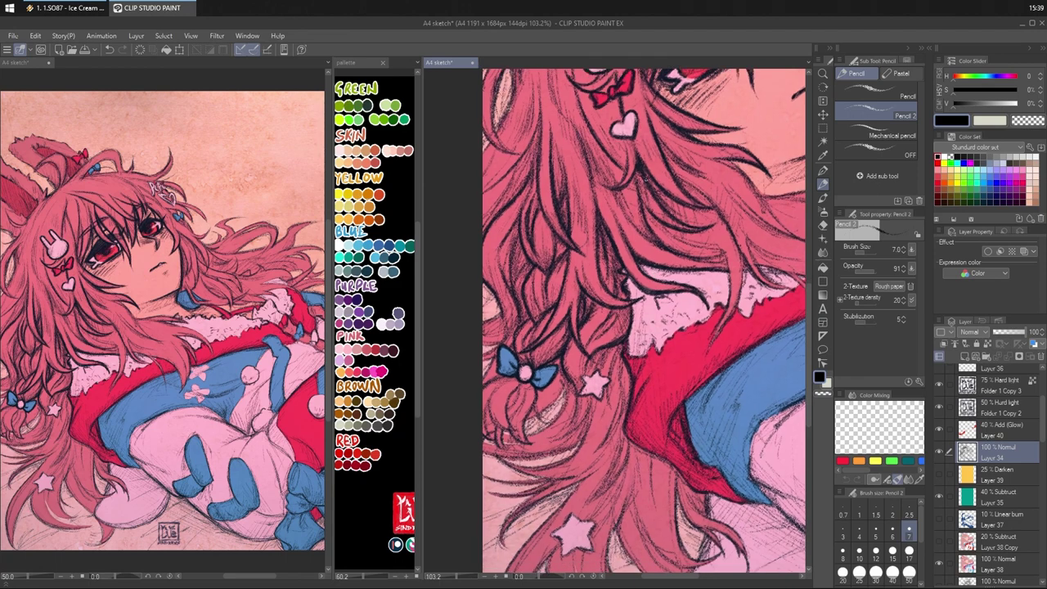
# - Darken the hair tuft beneath the blue bow, undoing the unwanted strokes
pyautogui.moveTo(640, 286); pyautogui.dragTo(651, 242)
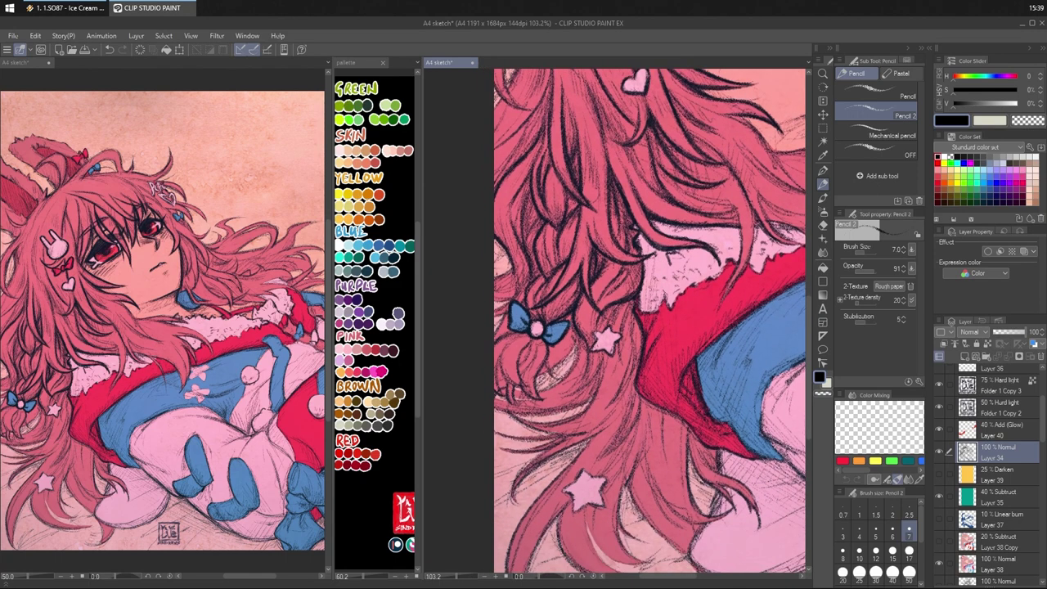
pyautogui.moveTo(548, 401)
pyautogui.mouseDown()
pyautogui.moveTo(536, 385)
pyautogui.moveTo(548, 352)
pyautogui.moveTo(565, 378)
pyautogui.moveTo(551, 345)
pyautogui.moveTo(563, 380)
pyautogui.moveTo(549, 365)
pyautogui.mouseUp()
pyautogui.hotkey('ctrl', 'z')
pyautogui.hotkey('ctrl', 'z')
pyautogui.moveTo(532, 386)
pyautogui.mouseDown()
pyautogui.moveTo(522, 353)
pyautogui.moveTo(532, 343)
pyautogui.moveTo(520, 339)
pyautogui.moveTo(522, 379)
pyautogui.moveTo(536, 389)
pyautogui.mouseUp()
pyautogui.hotkey('ctrl', 'z')
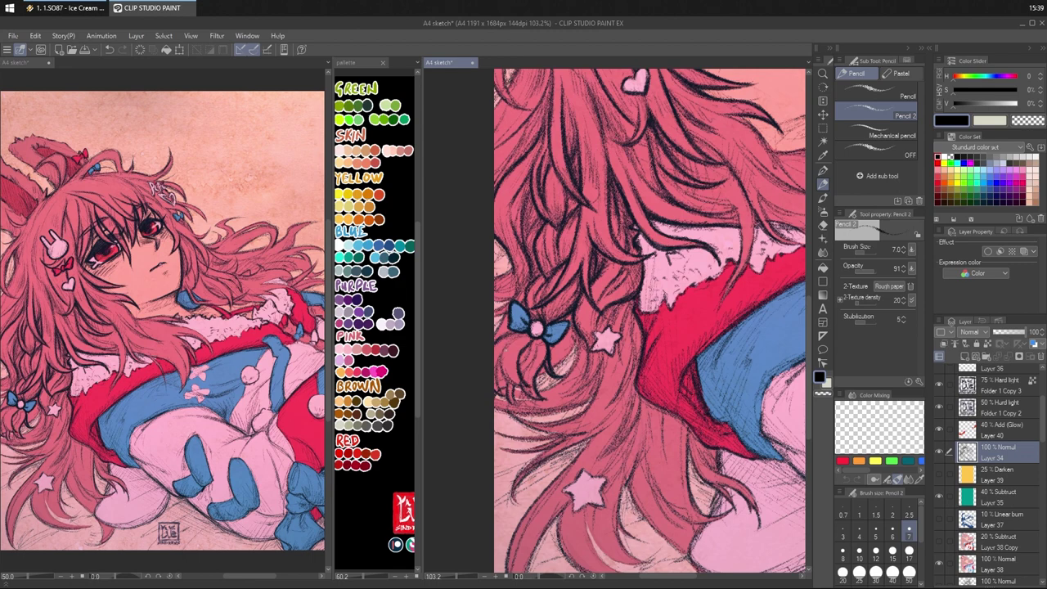
# - Outline the curled left side of the tuft below the blue bow, trimming its tips with the transparent color
pyautogui.moveTo(499, 354); pyautogui.dragTo(529, 388)
pyautogui.moveTo(519, 332); pyautogui.dragTo(495, 343)
pyautogui.moveTo(504, 400); pyautogui.dragTo(498, 382)
pyautogui.moveTo(500, 383)
pyautogui.mouseDown()
pyautogui.moveTo(494, 362)
pyautogui.moveTo(494, 387)
pyautogui.mouseUp()
pyautogui.press('c')
pyautogui.moveTo(496, 386)
pyautogui.mouseDown()
pyautogui.moveTo(495, 360)
pyautogui.moveTo(509, 401)
pyautogui.moveTo(512, 388)
pyautogui.mouseUp()
pyautogui.press('c')
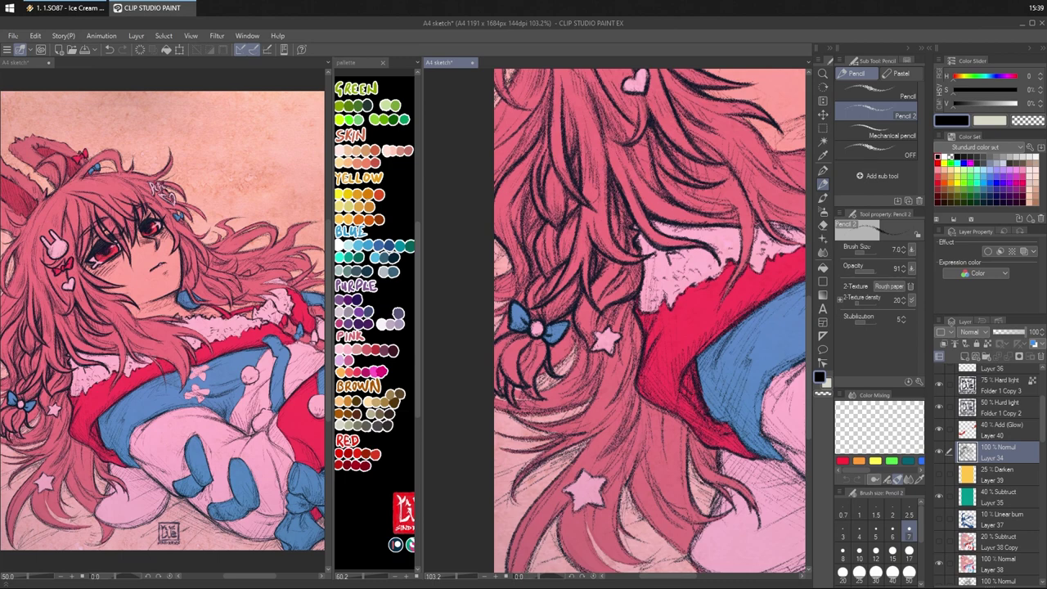
# - Undo the last tuft stroke and add dark inner strands flowing down from the blue bow's knot
pyautogui.hotkey('ctrl', 'z')
pyautogui.moveTo(537, 334)
pyautogui.mouseDown()
pyautogui.moveTo(518, 365)
pyautogui.moveTo(521, 402)
pyautogui.mouseUp()
pyautogui.moveTo(544, 341)
pyautogui.mouseDown()
pyautogui.moveTo(548, 351)
pyautogui.moveTo(528, 344)
pyautogui.mouseUp()
pyautogui.moveTo(503, 371); pyautogui.dragTo(499, 385)
# - Darken the braid's left edge above the blue bow, refining the lines with the transparent color
pyautogui.moveTo(540, 166); pyautogui.dragTo(563, 194)
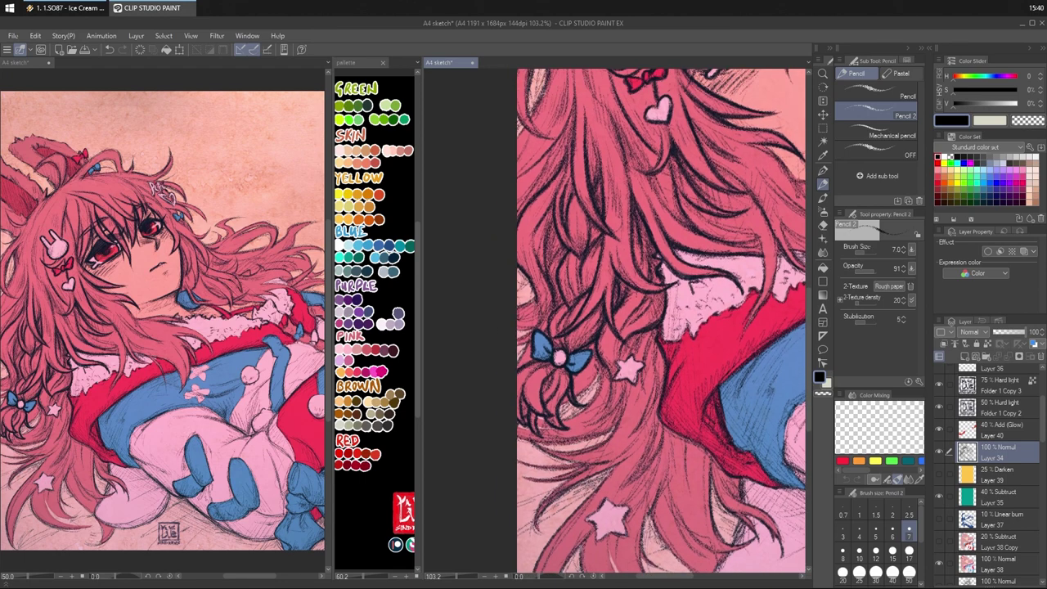
pyautogui.moveTo(535, 314); pyautogui.dragTo(540, 286)
pyautogui.moveTo(519, 332); pyautogui.dragTo(547, 300)
pyautogui.moveTo(544, 314); pyautogui.dragTo(543, 303)
pyautogui.press('c')
pyautogui.moveTo(538, 320)
pyautogui.mouseDown()
pyautogui.moveTo(547, 291)
pyautogui.moveTo(547, 315)
pyautogui.mouseUp()
pyautogui.press('c')
pyautogui.press('c')
pyautogui.moveTo(544, 320)
pyautogui.mouseDown()
pyautogui.moveTo(554, 298)
pyautogui.moveTo(536, 282)
pyautogui.mouseUp()
pyautogui.press('c')
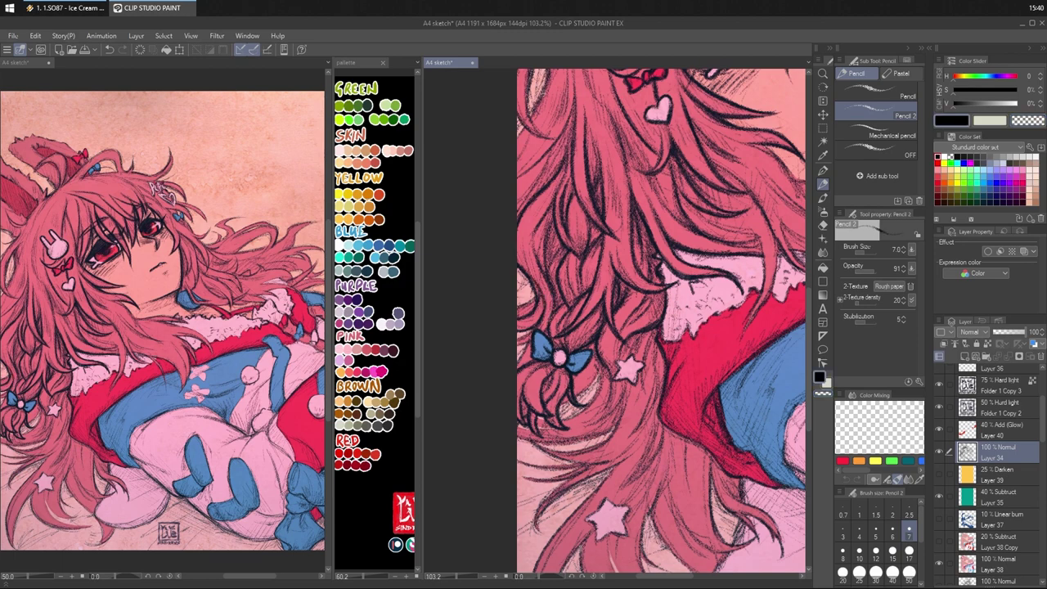
pyautogui.moveTo(532, 330); pyautogui.dragTo(518, 340)
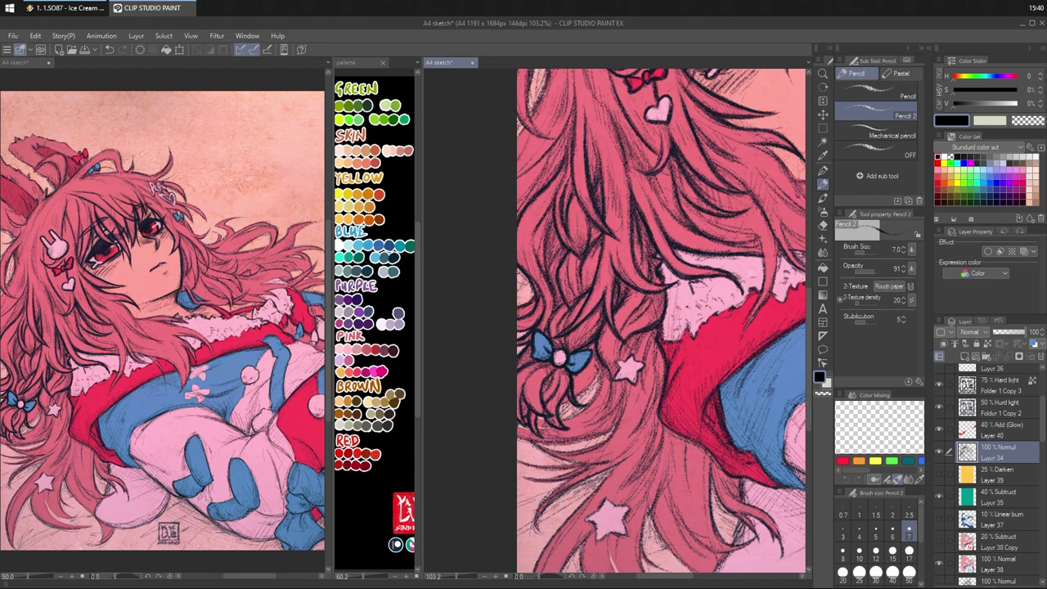
# - Clean up the pencil lines around the small background gap left of the braid, finishing with the transparent color
pyautogui.press('e')
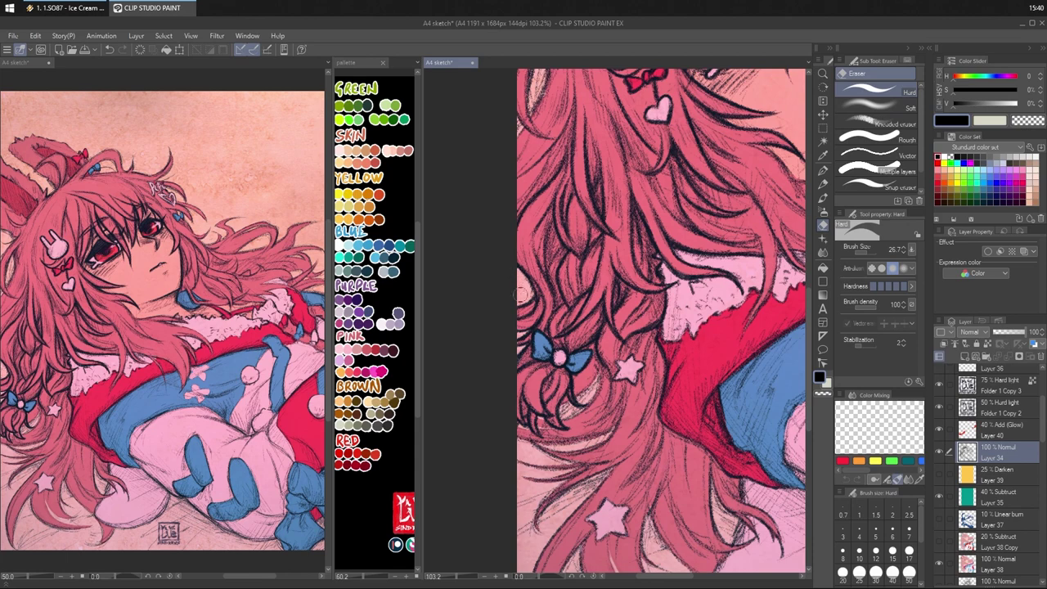
pyautogui.press('p')
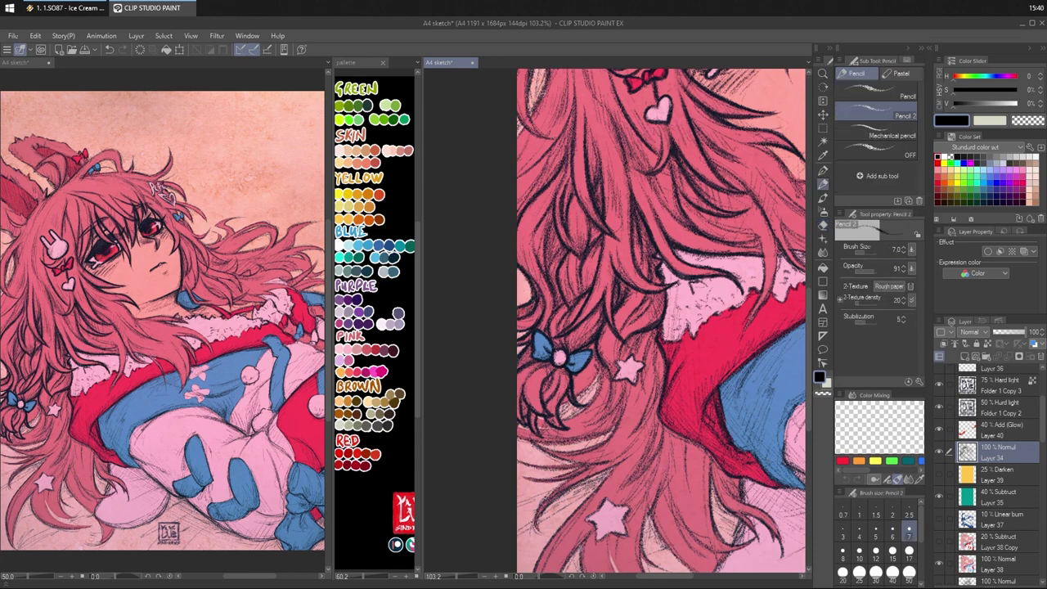
pyautogui.press('c')
pyautogui.moveTo(536, 283); pyautogui.dragTo(543, 310)
pyautogui.press('c')
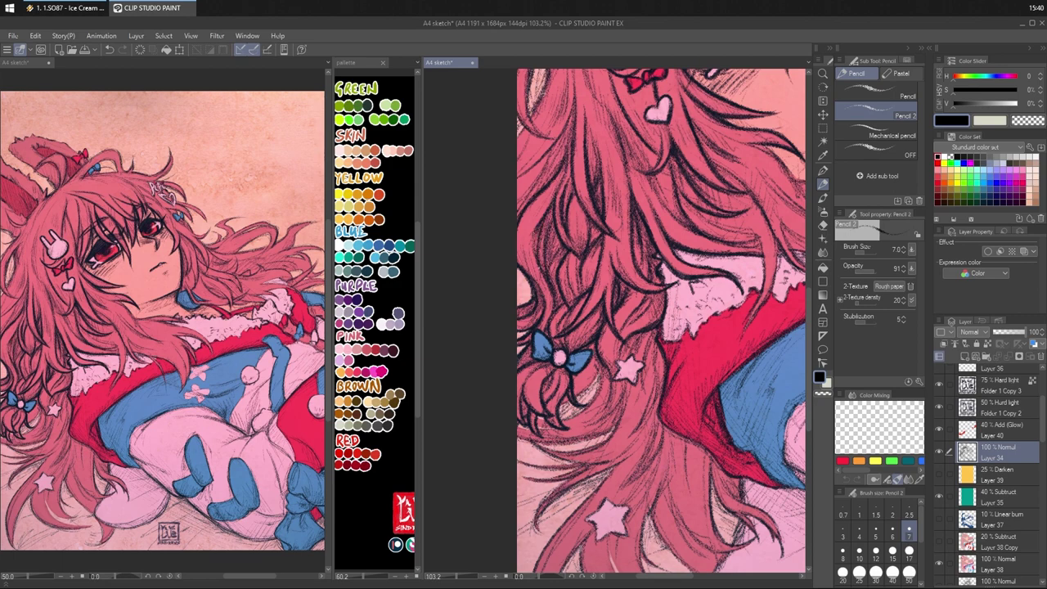
# - Strengthen the outer hair strands above the braid and along its upper left side
pyautogui.moveTo(657, 183); pyautogui.dragTo(677, 267)
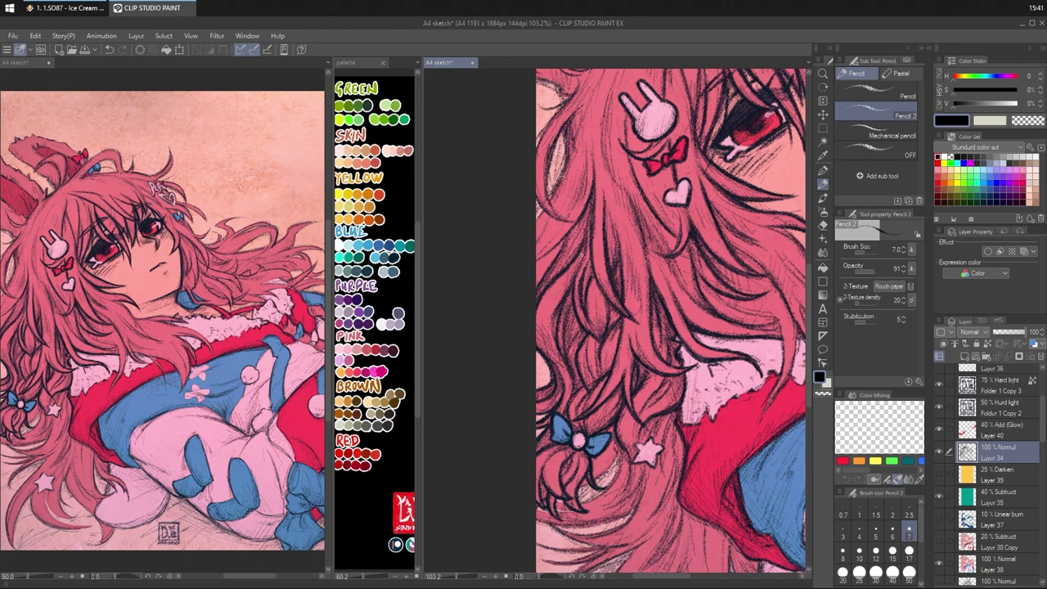
pyautogui.moveTo(585, 249); pyautogui.dragTo(576, 271)
pyautogui.moveTo(567, 280); pyautogui.dragTo(558, 304)
pyautogui.moveTo(639, 308); pyautogui.dragTo(601, 200)
pyautogui.moveTo(532, 316); pyautogui.dragTo(538, 288)
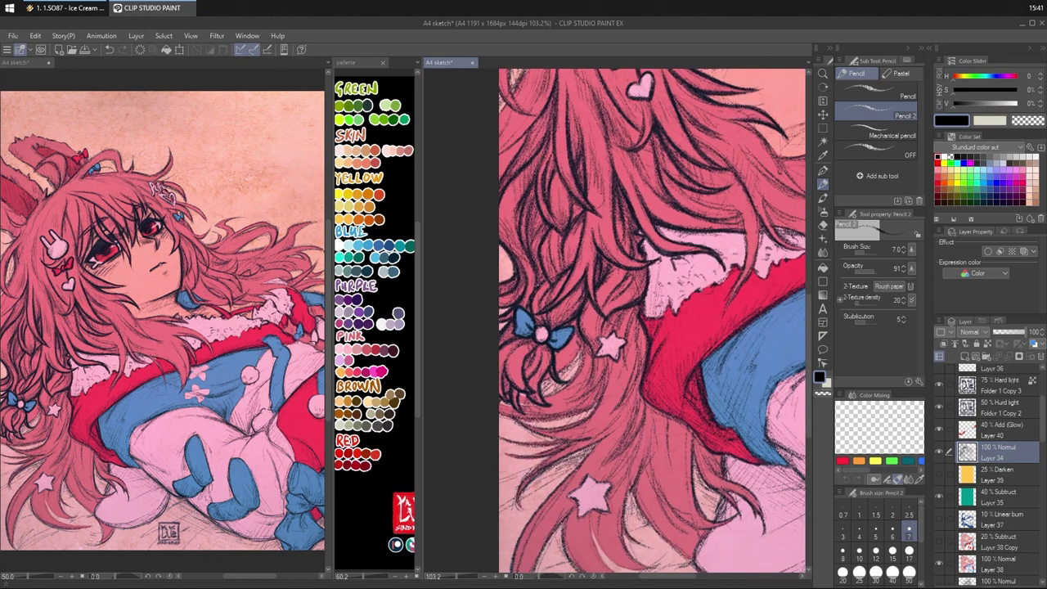
pyautogui.moveTo(538, 238); pyautogui.dragTo(543, 278)
# - Redraw the outermost hair strands below the rabbit ear at the canvas edge, refining them with the transparent color
pyautogui.moveTo(625, 219); pyautogui.dragTo(660, 360)
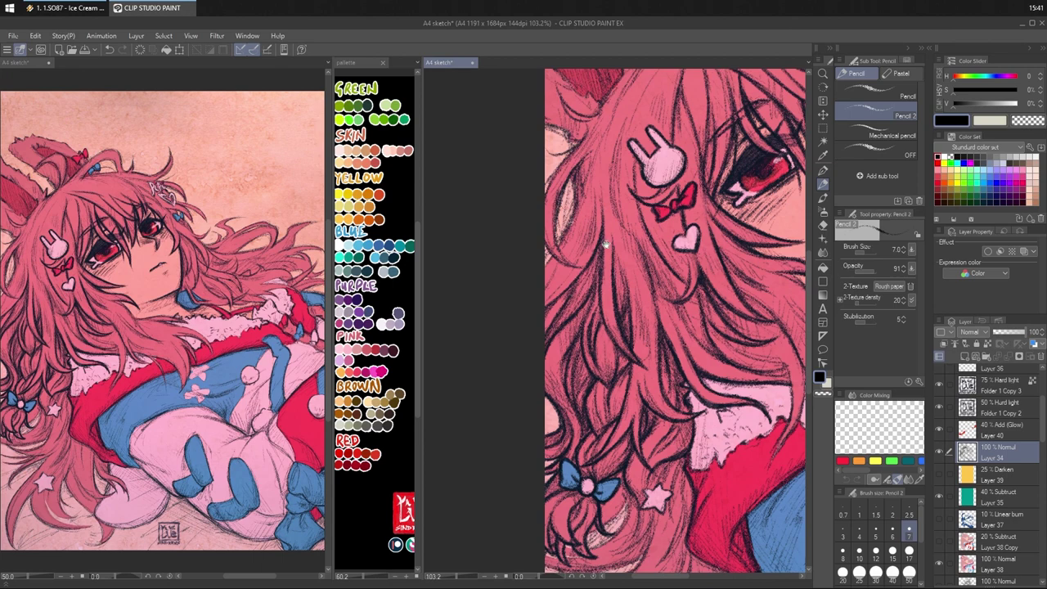
pyautogui.scroll(3, 606, 245)
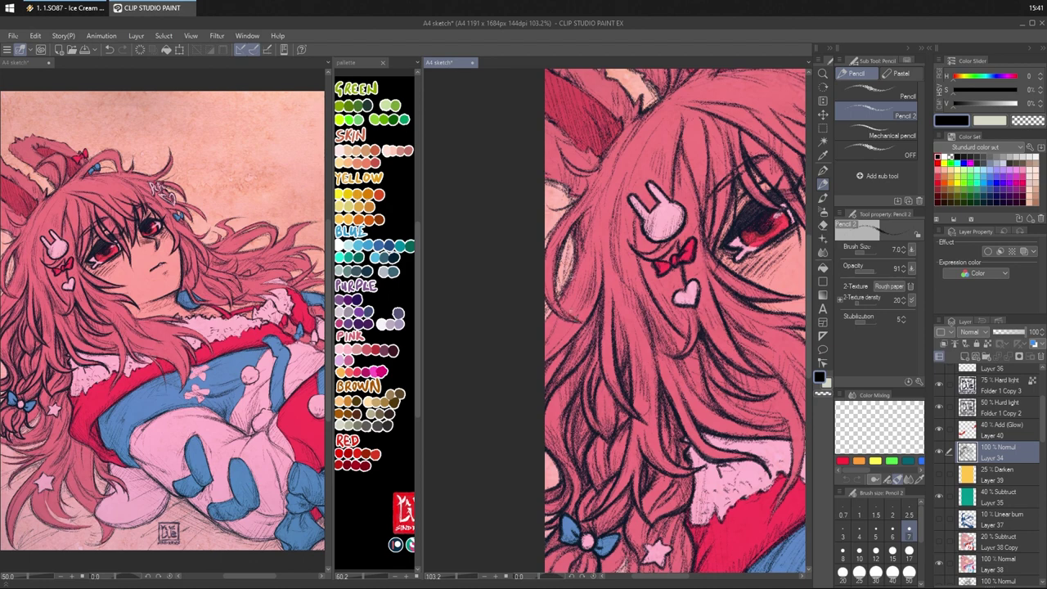
pyautogui.moveTo(565, 314)
pyautogui.mouseDown()
pyautogui.moveTo(584, 324)
pyautogui.moveTo(562, 307)
pyautogui.mouseUp()
pyautogui.moveTo(558, 261); pyautogui.dragTo(556, 301)
pyautogui.press('c')
pyautogui.moveTo(567, 249); pyautogui.dragTo(559, 291)
pyautogui.moveTo(574, 230)
pyautogui.mouseDown()
pyautogui.moveTo(574, 267)
pyautogui.moveTo(546, 321)
pyautogui.mouseUp()
pyautogui.press('c')
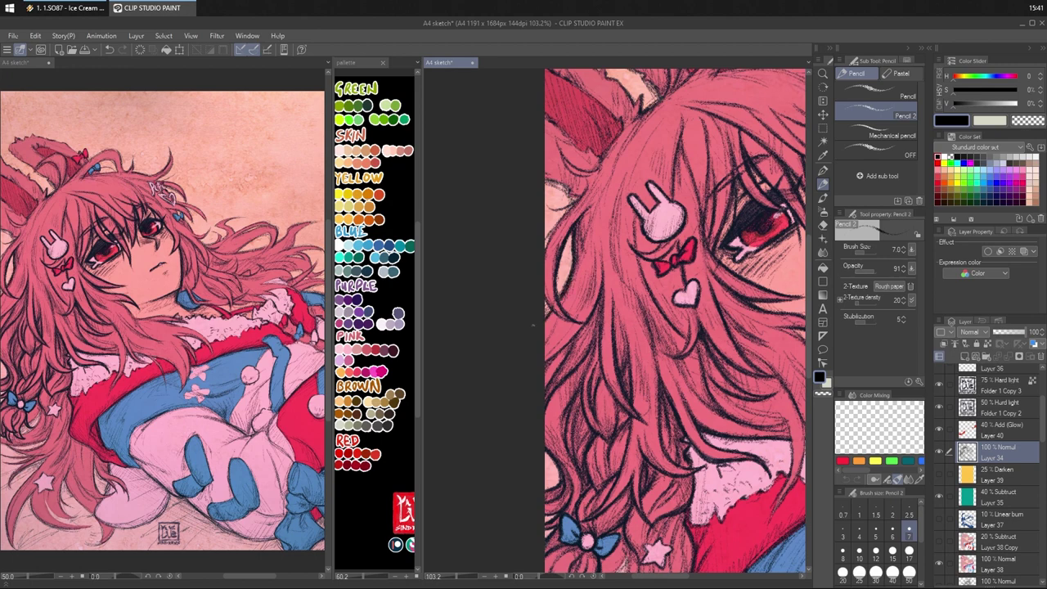
# - Darken the long strands left of the rabbit hair clip down to the canvas edge in black pencil
pyautogui.press('c')
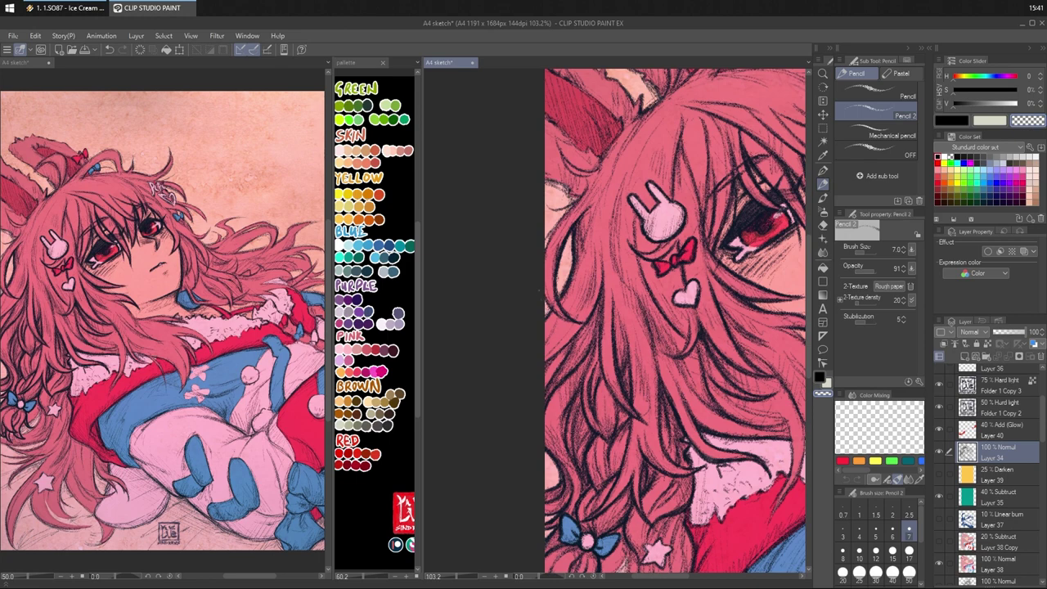
pyautogui.press('c')
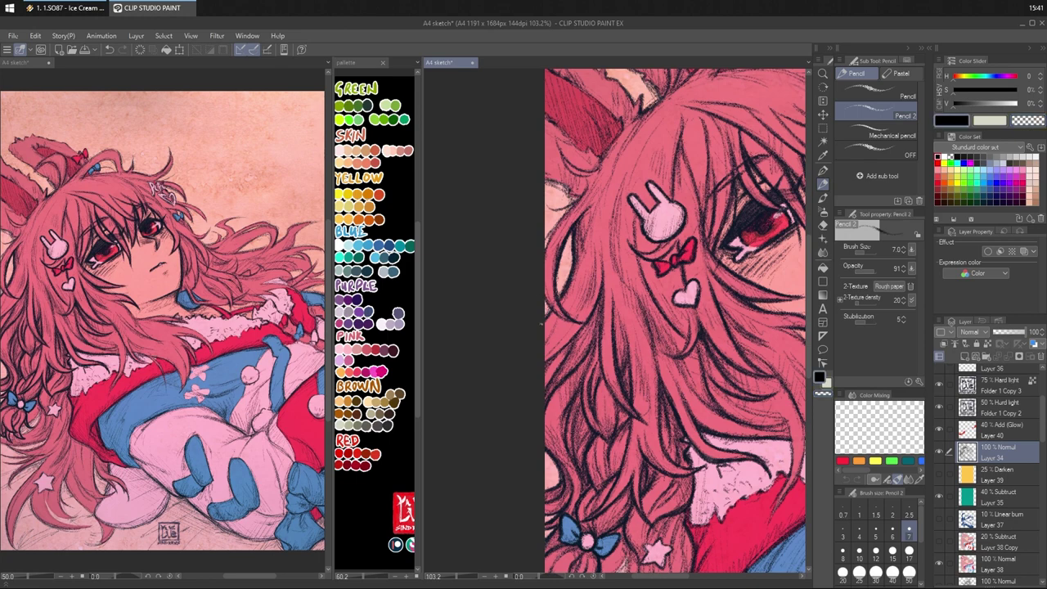
pyautogui.moveTo(571, 260)
pyautogui.mouseDown()
pyautogui.moveTo(562, 293)
pyautogui.moveTo(571, 270)
pyautogui.mouseUp()
pyautogui.moveTo(589, 221); pyautogui.dragTo(581, 265)
pyautogui.moveTo(587, 210); pyautogui.dragTo(584, 286)
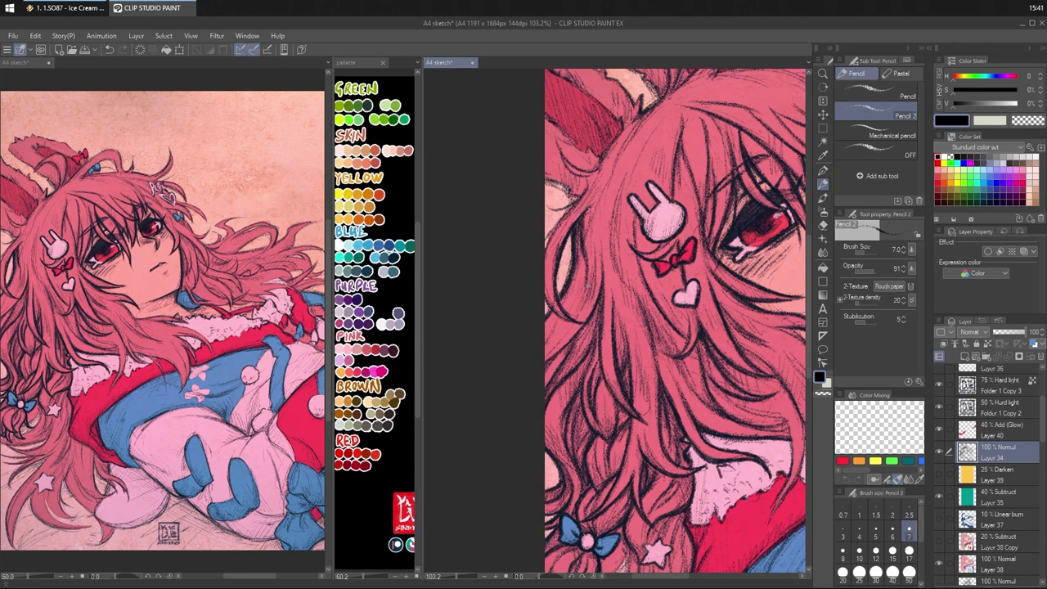
pyautogui.moveTo(597, 249); pyautogui.dragTo(581, 308)
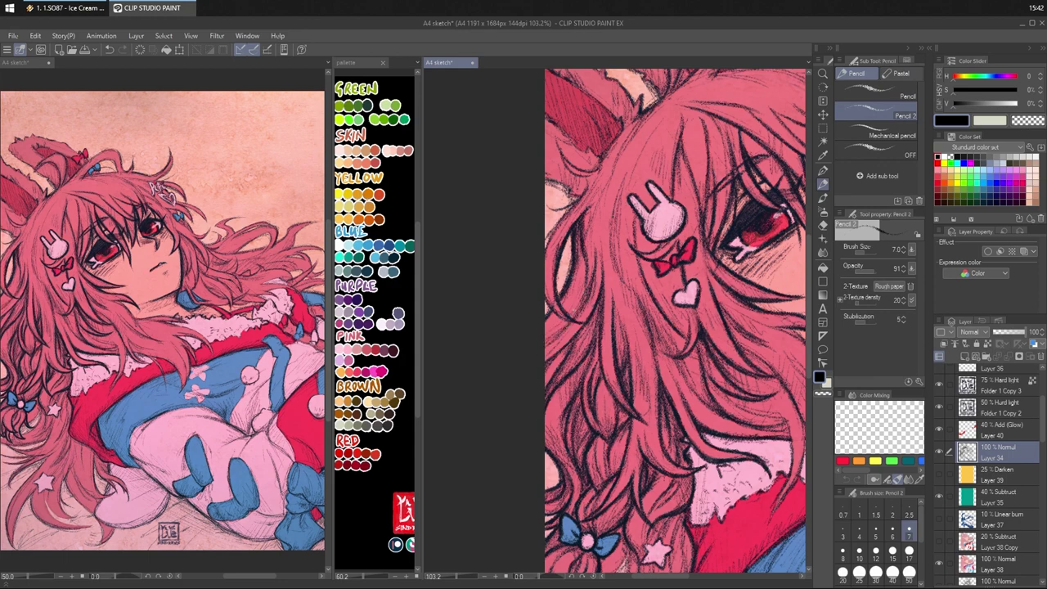
pyautogui.moveTo(579, 302); pyautogui.dragTo(547, 335)
# - Thin the outer strand left of the red hair bow with the transparent color and redraw it in black
pyautogui.press('c')
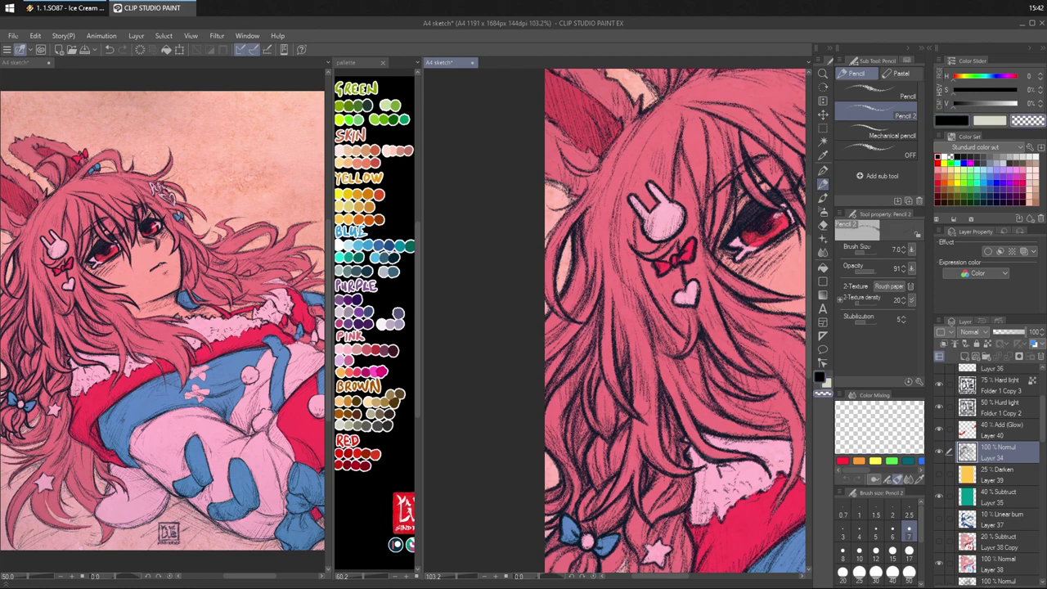
pyautogui.moveTo(588, 260); pyautogui.dragTo(581, 295)
pyautogui.press('c')
pyautogui.moveTo(583, 254); pyautogui.dragTo(569, 314)
pyautogui.moveTo(583, 275); pyautogui.dragTo(577, 291)
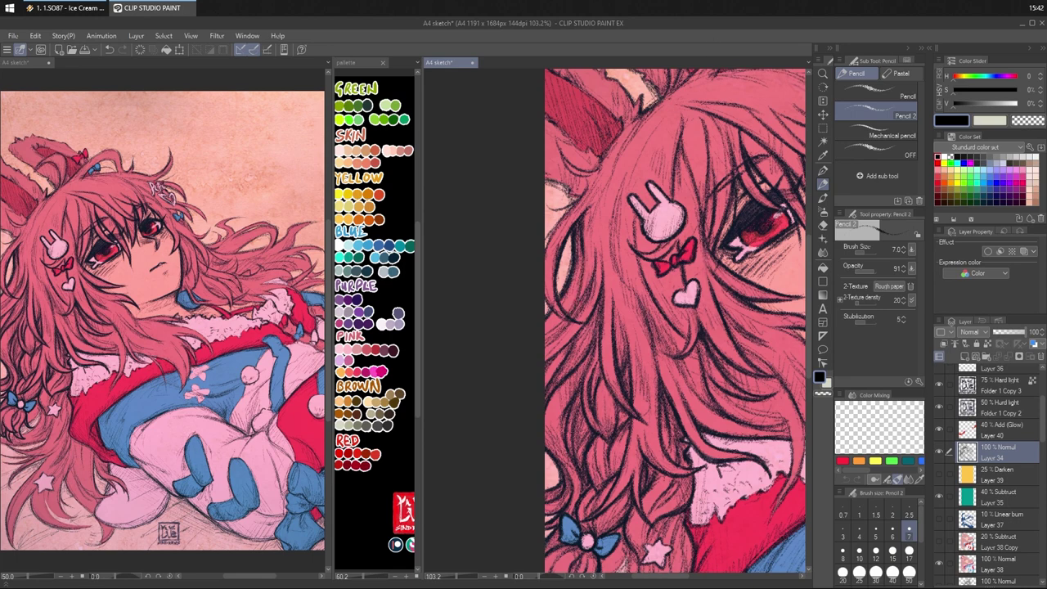
# - Trim the outer hair strands beneath the rabbit ear with the transparent color and redraw them in black pencil
pyautogui.press('c')
pyautogui.moveTo(559, 312); pyautogui.dragTo(545, 295)
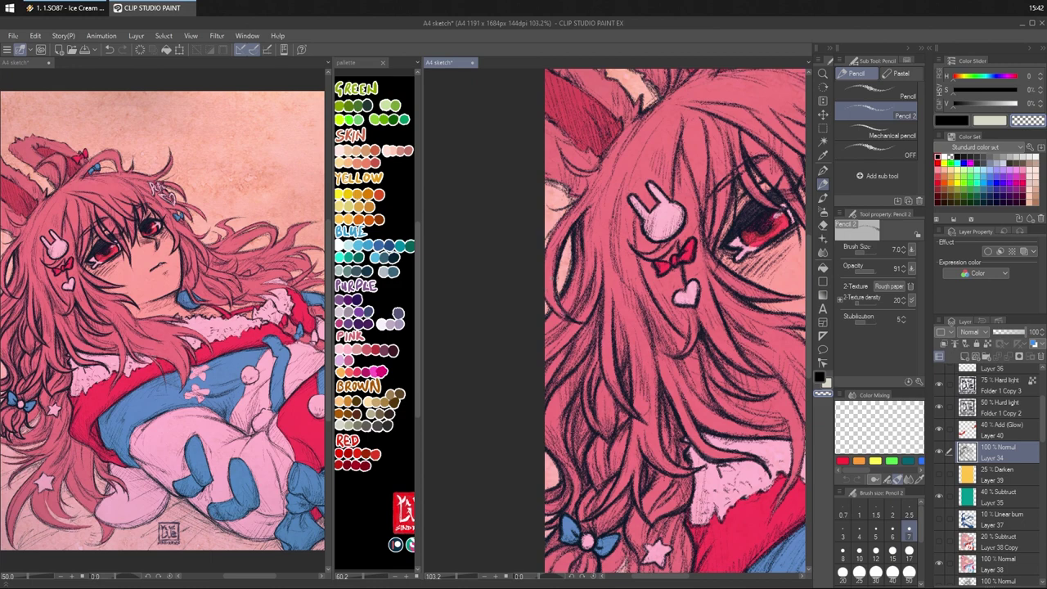
pyautogui.press('c')
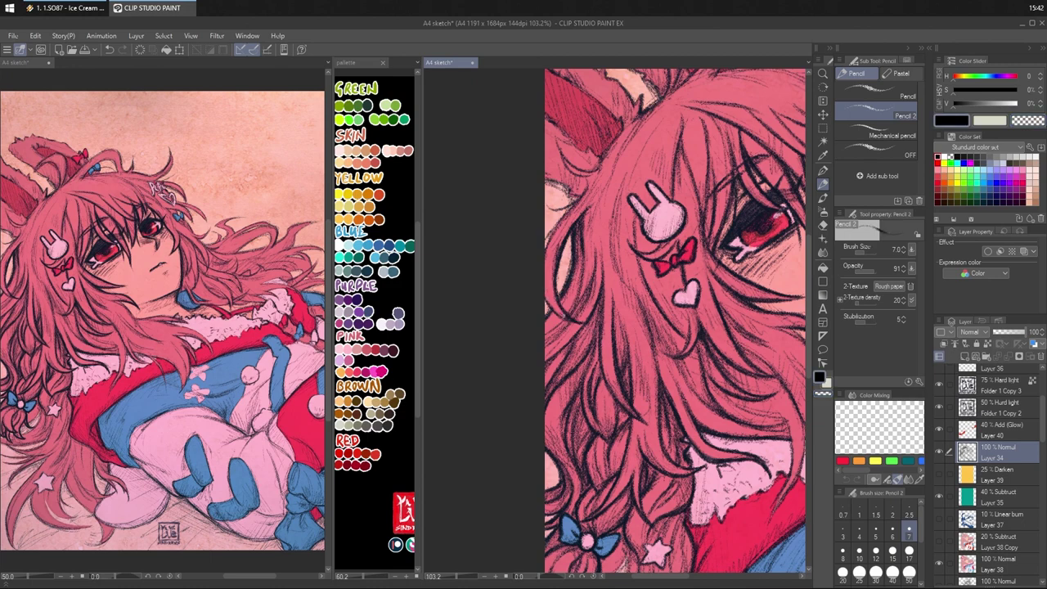
pyautogui.moveTo(555, 308); pyautogui.dragTo(564, 318)
pyautogui.moveTo(584, 242); pyautogui.dragTo(580, 268)
pyautogui.moveTo(577, 201); pyautogui.dragTo(559, 229)
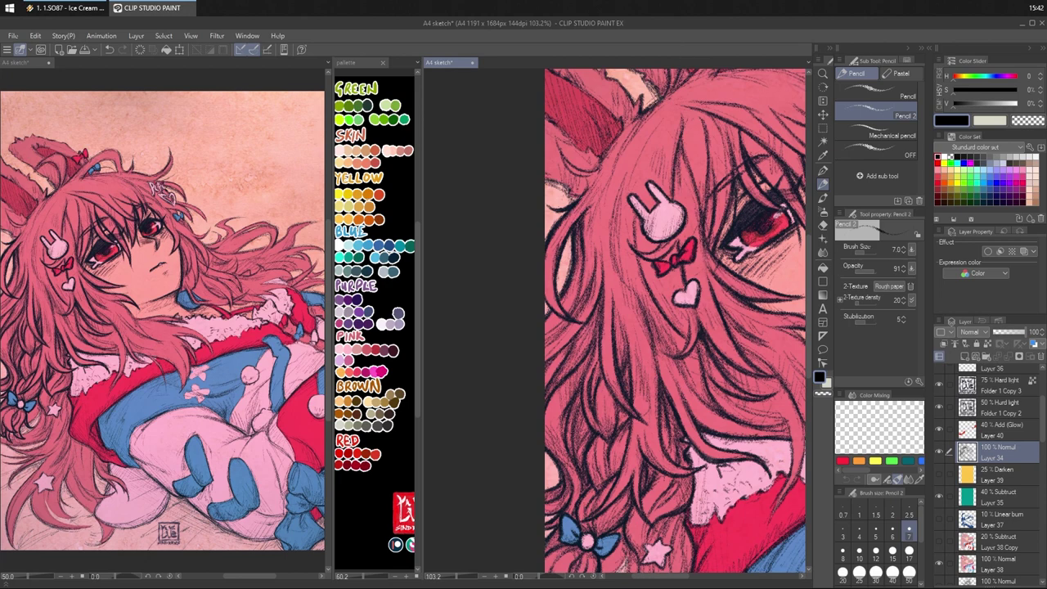
# - Darken the long hair strands running from the ear base down past the rabbit hair clip in black pencil
pyautogui.moveTo(607, 275); pyautogui.dragTo(579, 277)
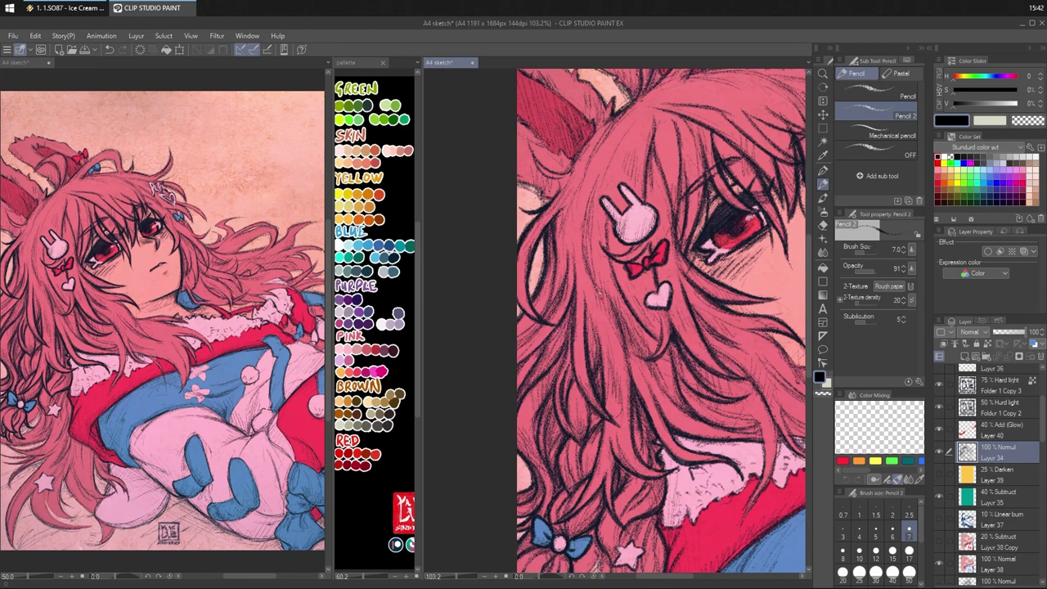
pyautogui.moveTo(600, 295)
pyautogui.mouseDown()
pyautogui.moveTo(582, 239)
pyautogui.moveTo(602, 164)
pyautogui.moveTo(584, 217)
pyautogui.mouseUp()
pyautogui.moveTo(605, 161); pyautogui.dragTo(587, 285)
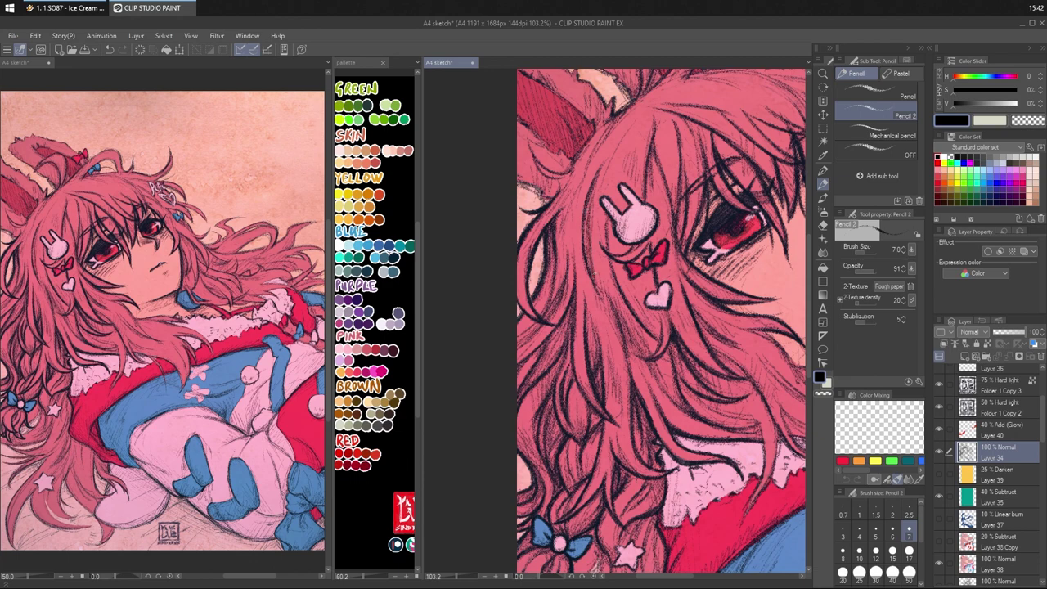
pyautogui.moveTo(602, 231); pyautogui.dragTo(590, 296)
pyautogui.moveTo(566, 202); pyautogui.dragTo(561, 214)
pyautogui.press('e')
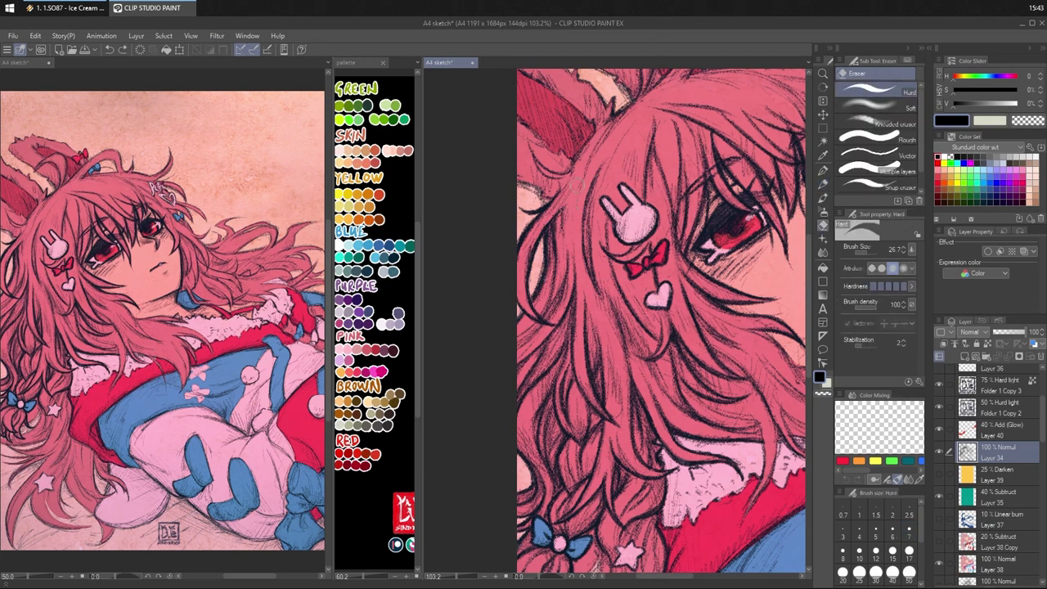
pyautogui.press('p')
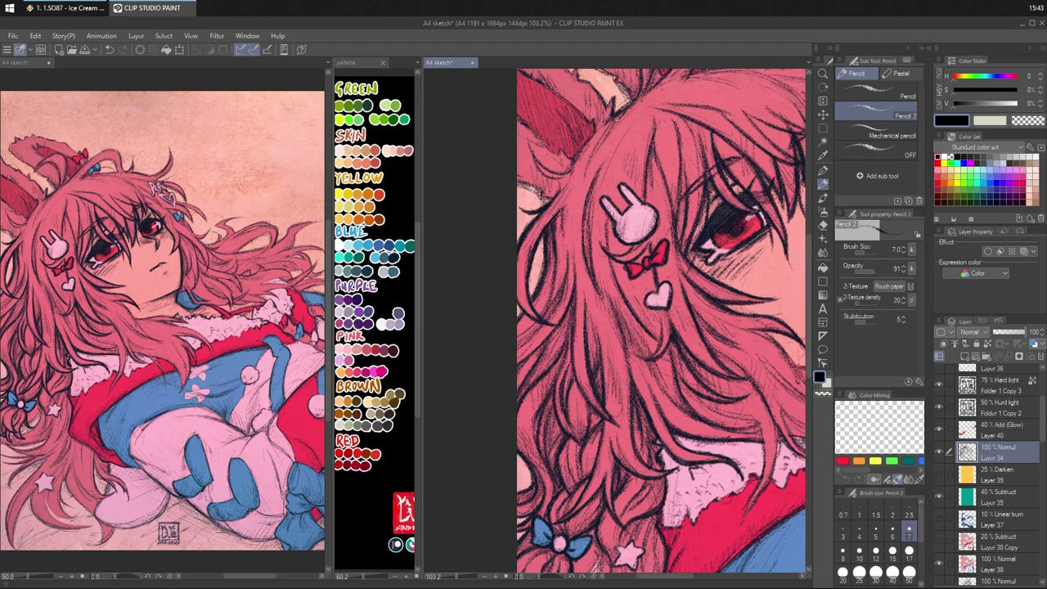
pyautogui.moveTo(607, 131)
pyautogui.mouseDown()
pyautogui.moveTo(588, 172)
pyautogui.moveTo(598, 153)
pyautogui.mouseUp()
pyautogui.press('c')
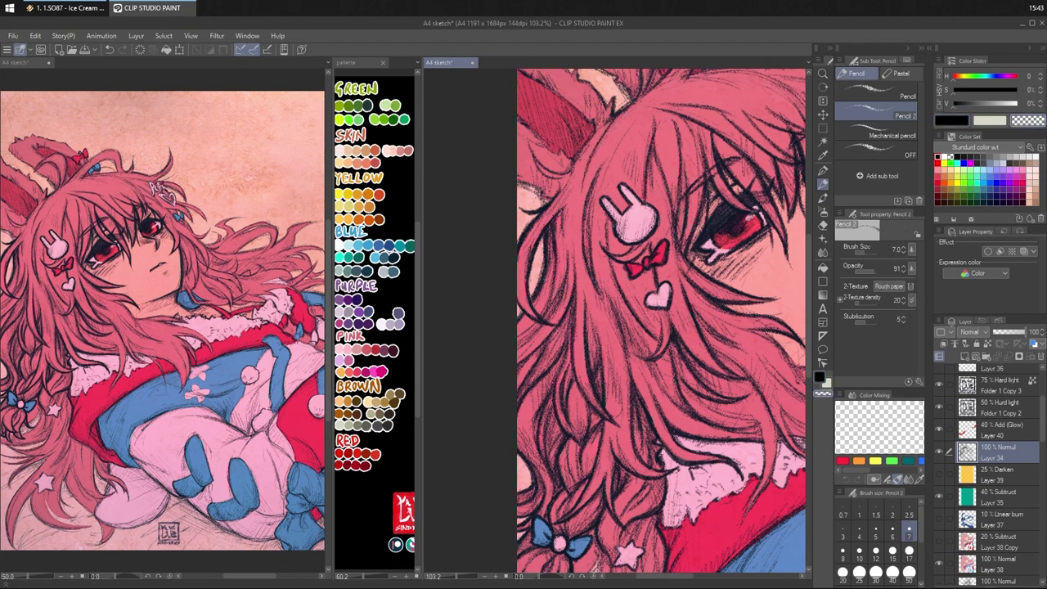
pyautogui.press('c')
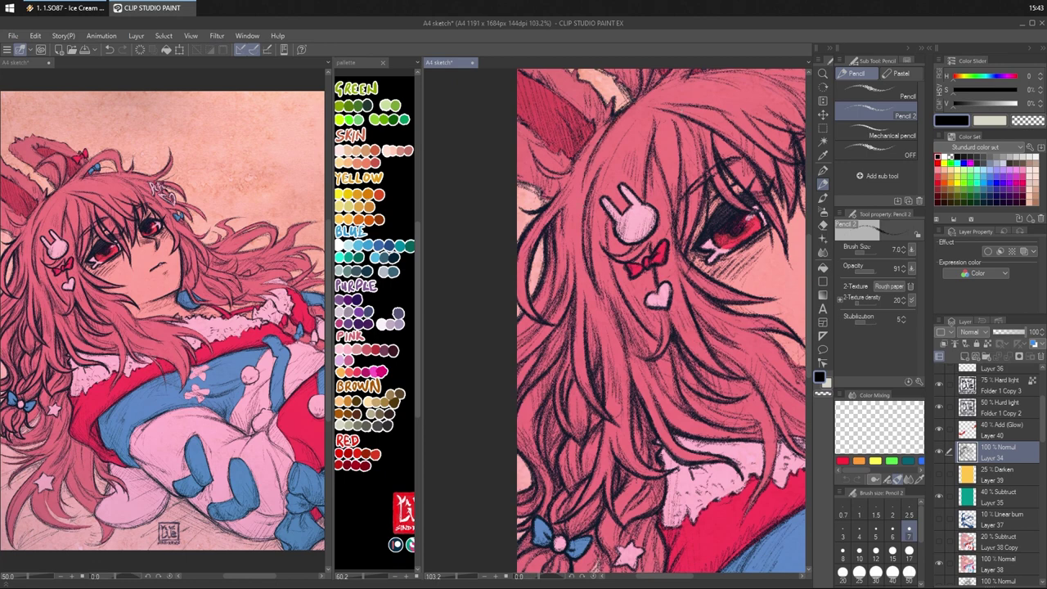
# - Strengthen the hair strands on the crown above the rabbit hair clip, refining them with the transparent color
pyautogui.moveTo(690, 132); pyautogui.dragTo(668, 170)
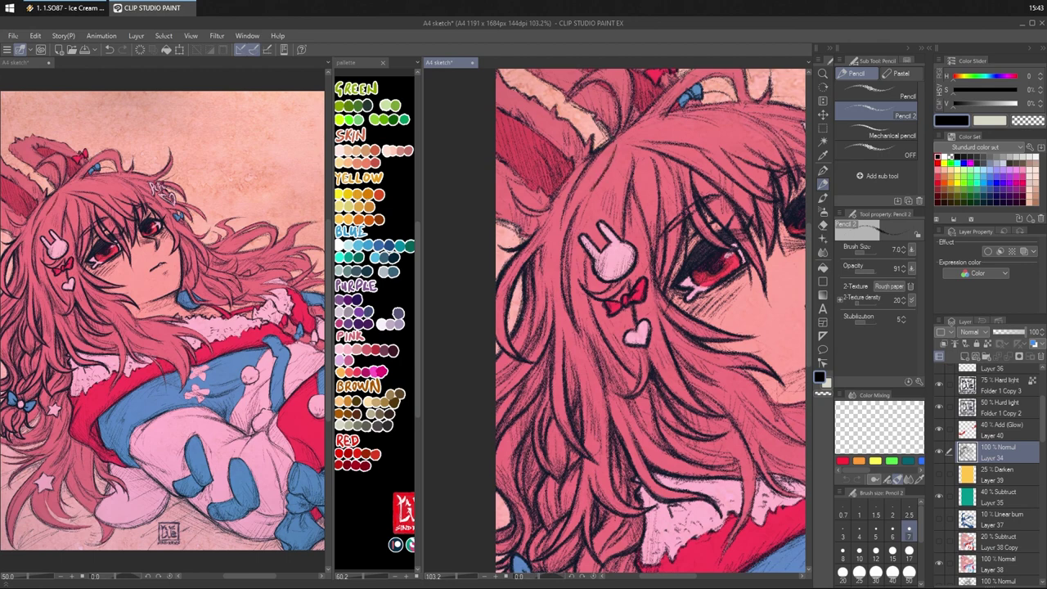
pyautogui.moveTo(620, 142); pyautogui.dragTo(595, 177)
pyautogui.moveTo(613, 151); pyautogui.dragTo(606, 161)
pyautogui.press('c')
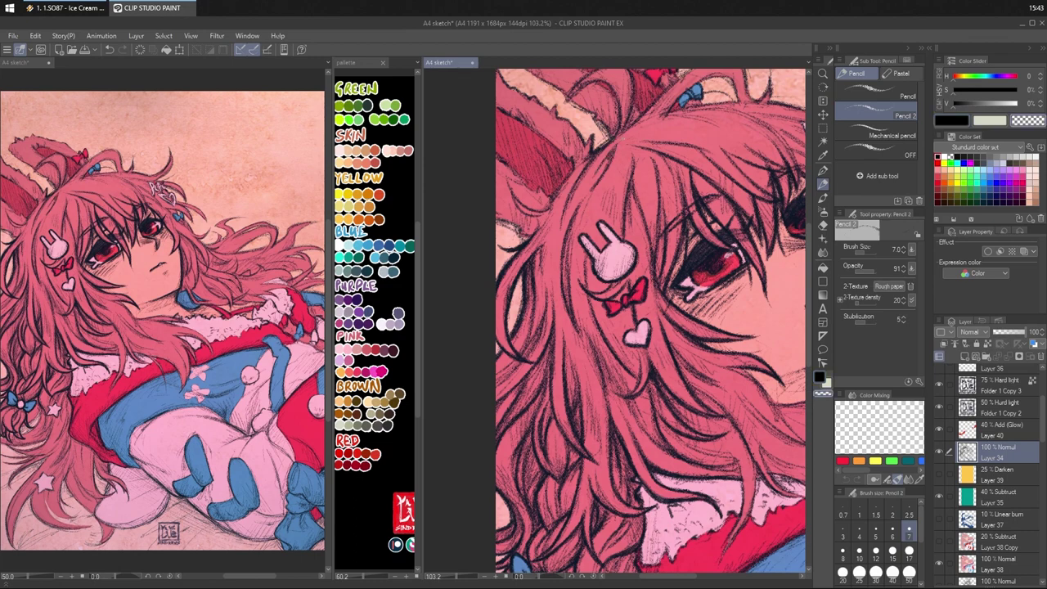
pyautogui.press('c')
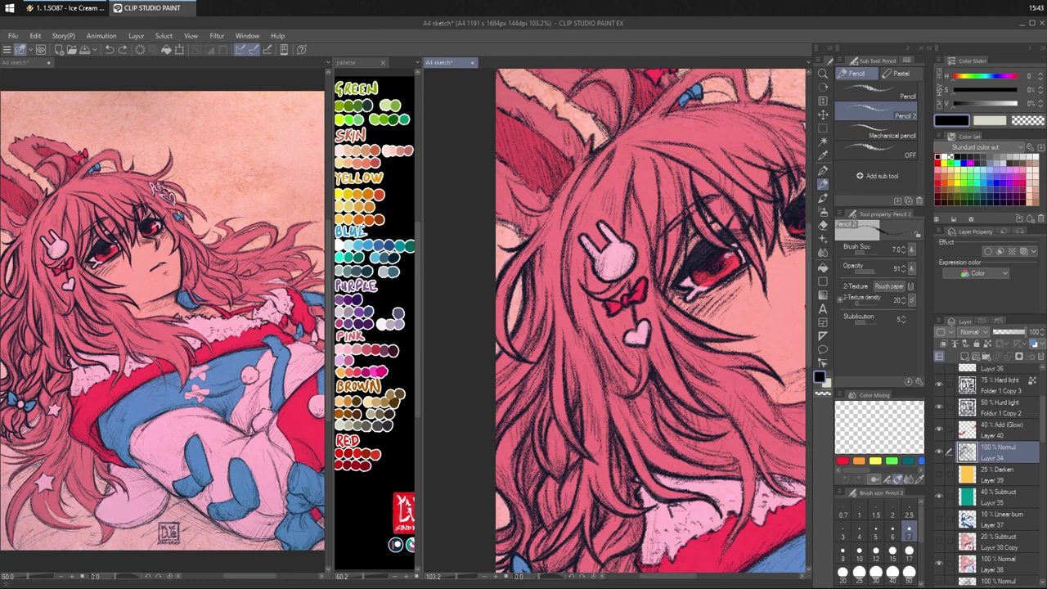
pyautogui.moveTo(635, 146)
pyautogui.mouseDown()
pyautogui.moveTo(653, 183)
pyautogui.moveTo(651, 205)
pyautogui.mouseUp()
pyautogui.moveTo(638, 148)
pyautogui.mouseDown()
pyautogui.moveTo(647, 166)
pyautogui.moveTo(637, 185)
pyautogui.moveTo(679, 154)
pyautogui.moveTo(580, 225)
pyautogui.moveTo(557, 262)
pyautogui.mouseUp()
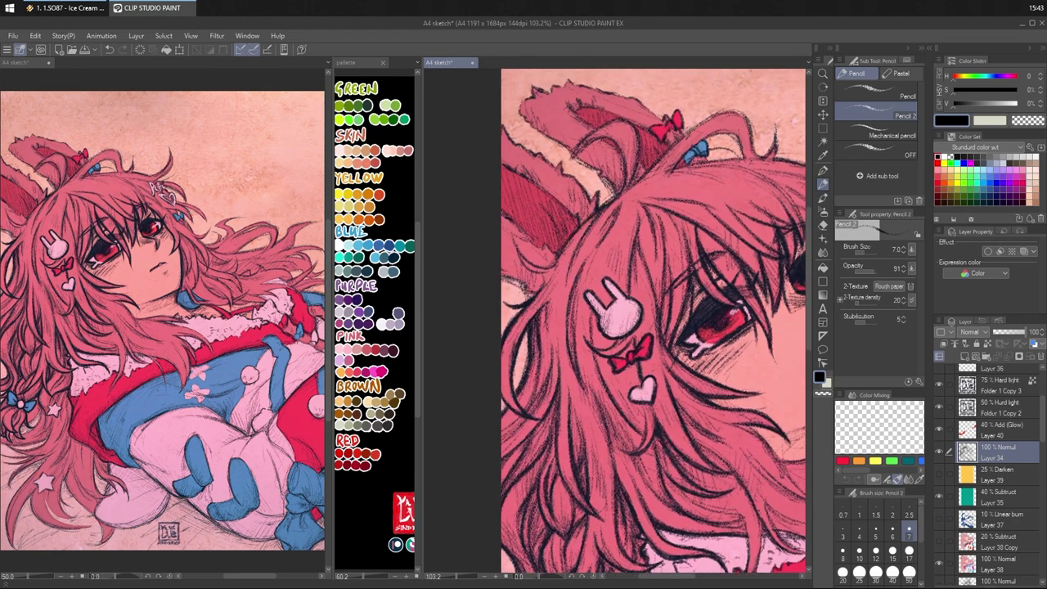
# - Darken the hairline and loose strands around the base of the near rabbit ear, cleaning the lines with the transparent color
pyautogui.moveTo(594, 218); pyautogui.dragTo(582, 236)
pyautogui.moveTo(537, 291); pyautogui.dragTo(525, 298)
pyautogui.press('c')
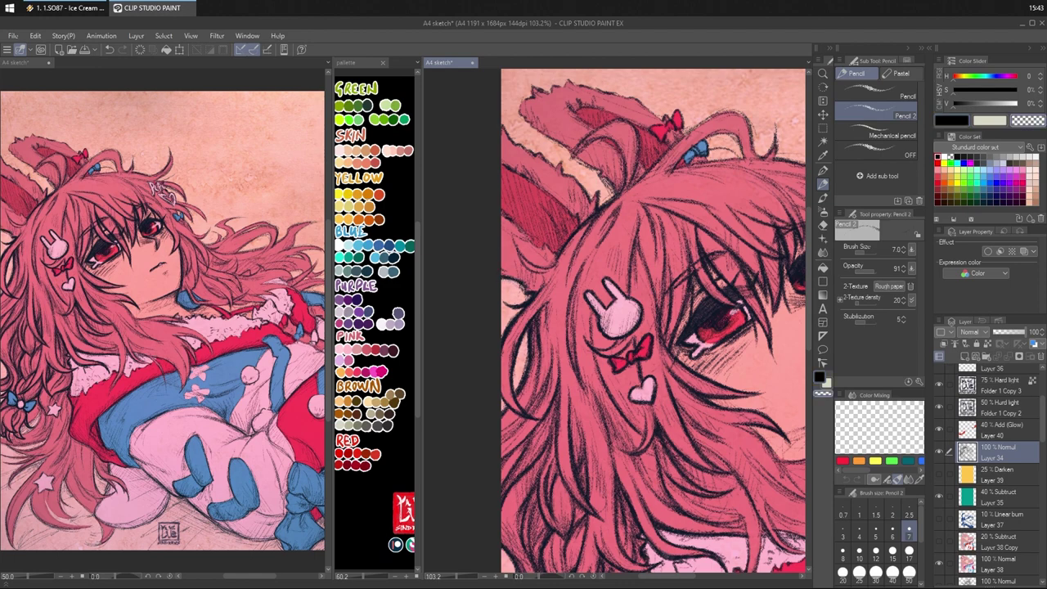
pyautogui.press('c')
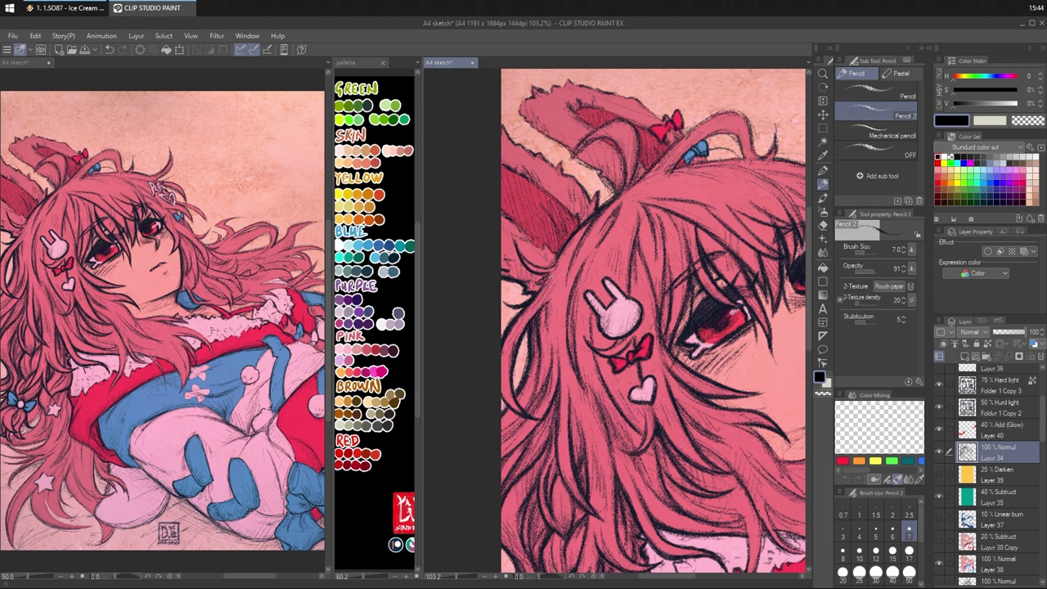
pyautogui.press('c')
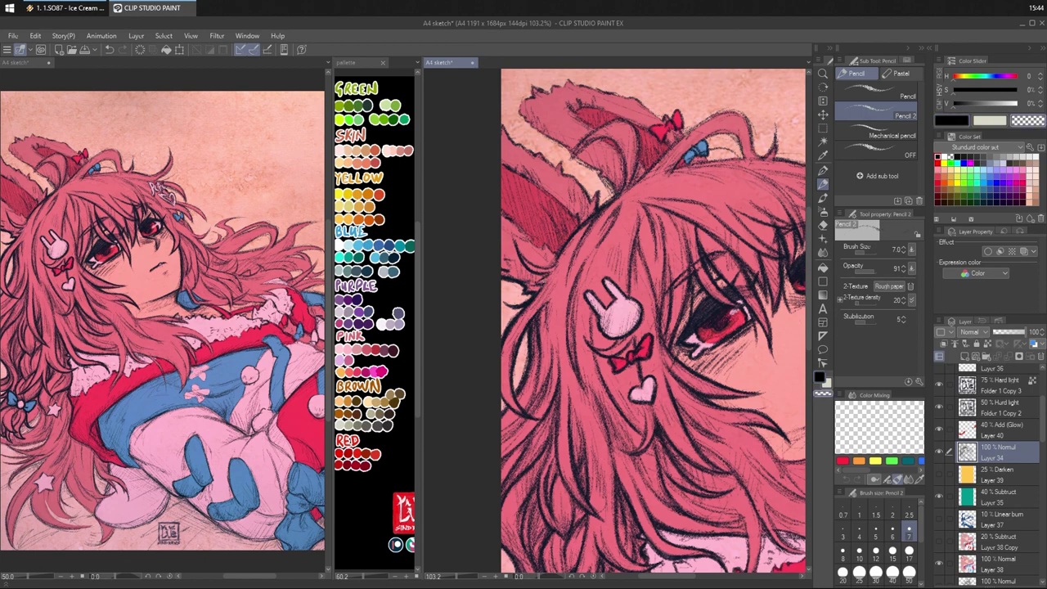
pyautogui.press('c')
pyautogui.moveTo(604, 178); pyautogui.dragTo(610, 216)
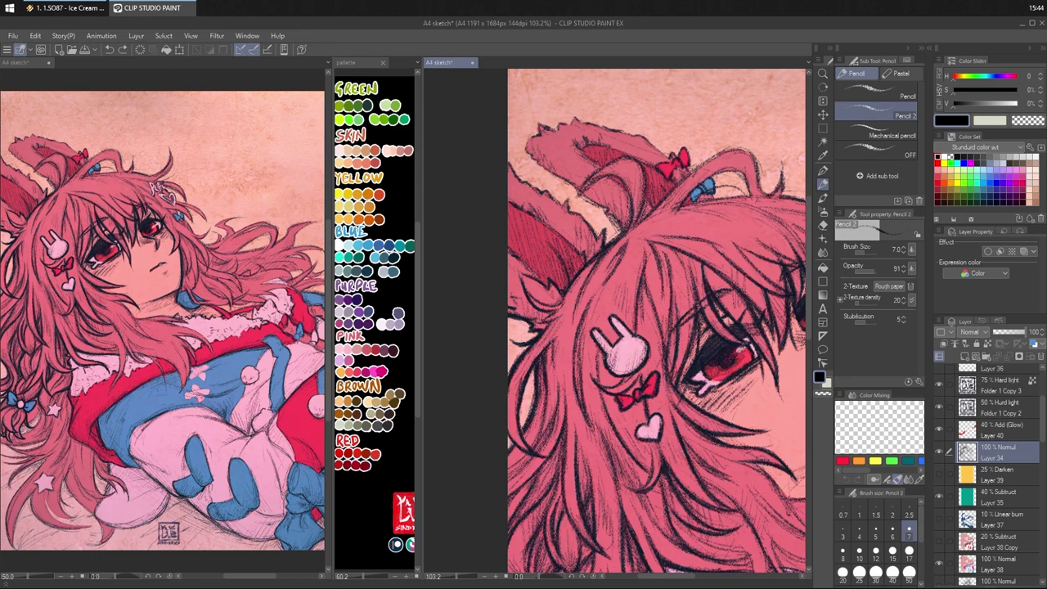
pyautogui.press('c')
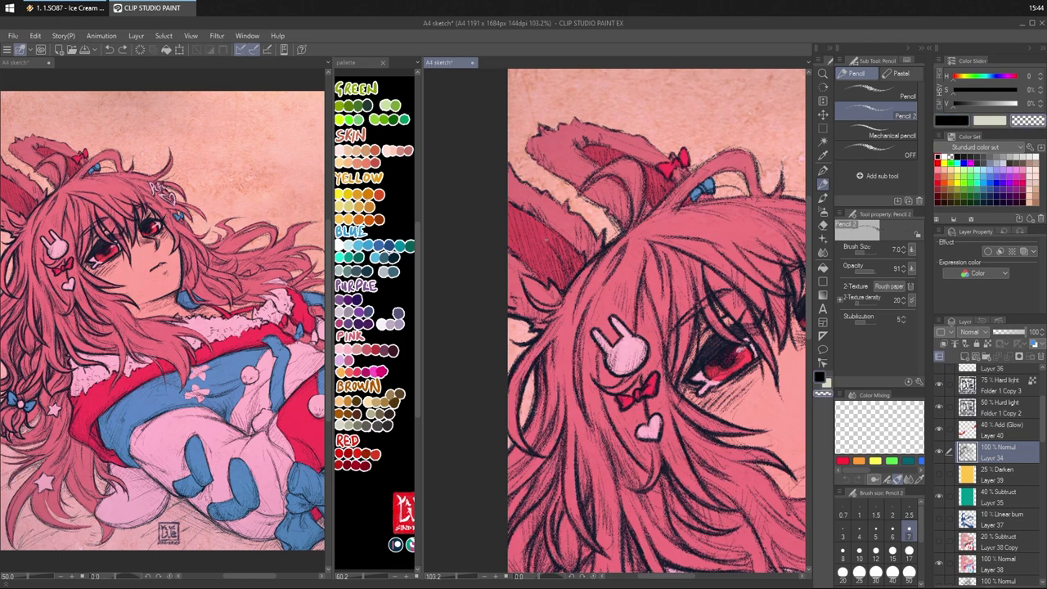
pyautogui.moveTo(548, 241); pyautogui.dragTo(566, 279)
pyautogui.press('c')
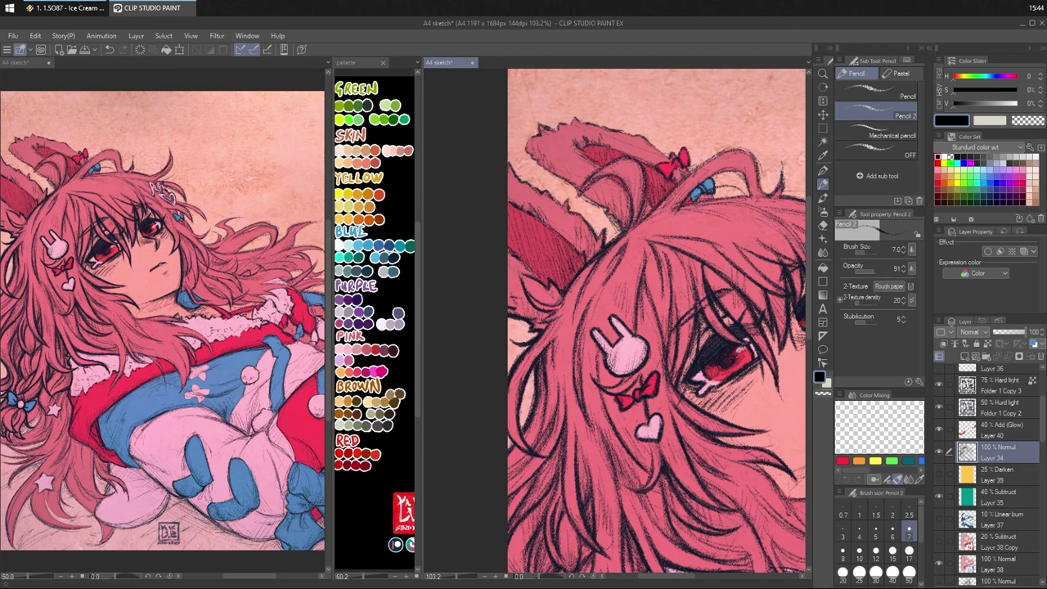
# - Darken the looped hair strands between the rabbit ears and the red bow in black pencil
pyautogui.moveTo(620, 136); pyautogui.dragTo(643, 119)
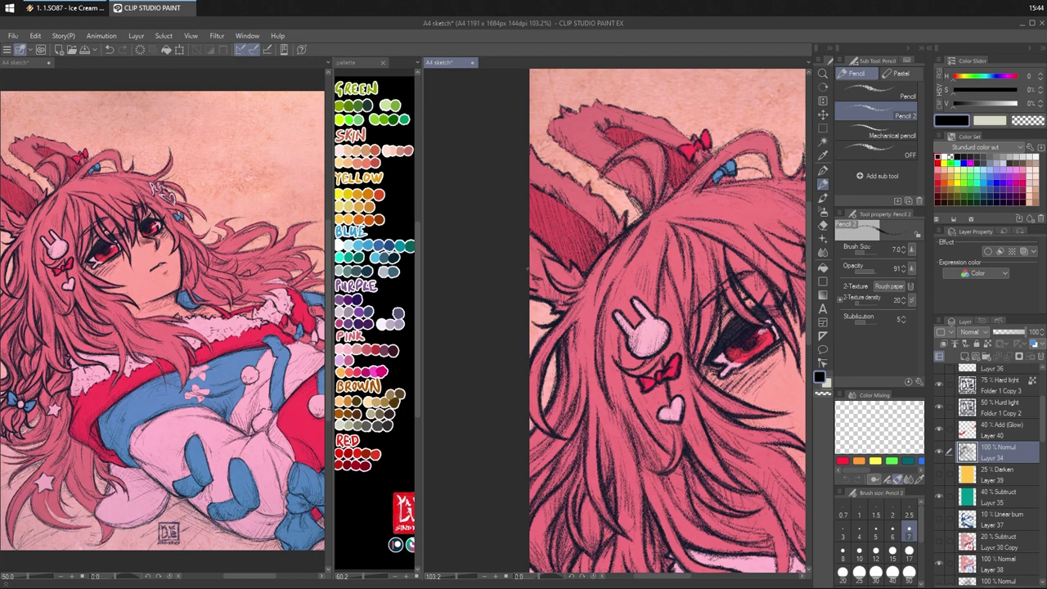
pyautogui.press('c')
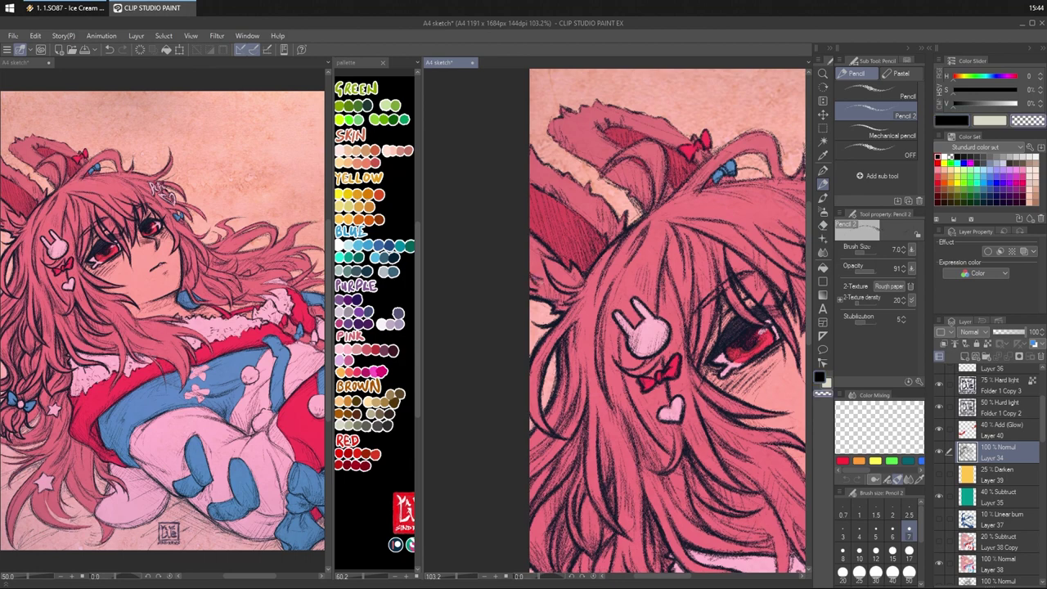
pyautogui.press('c')
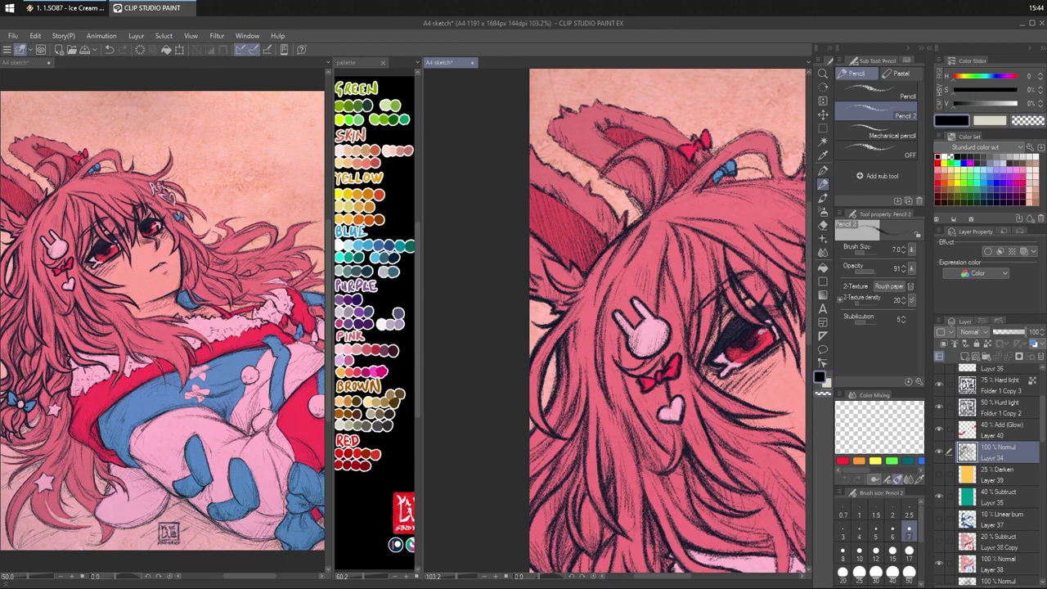
pyautogui.moveTo(614, 164)
pyautogui.mouseDown()
pyautogui.moveTo(596, 184)
pyautogui.moveTo(635, 156)
pyautogui.mouseUp()
pyautogui.moveTo(655, 165)
pyautogui.mouseDown()
pyautogui.moveTo(646, 212)
pyautogui.moveTo(662, 190)
pyautogui.moveTo(662, 202)
pyautogui.moveTo(675, 190)
pyautogui.mouseUp()
pyautogui.moveTo(706, 161); pyautogui.dragTo(682, 184)
pyautogui.moveTo(729, 145); pyautogui.dragTo(700, 168)
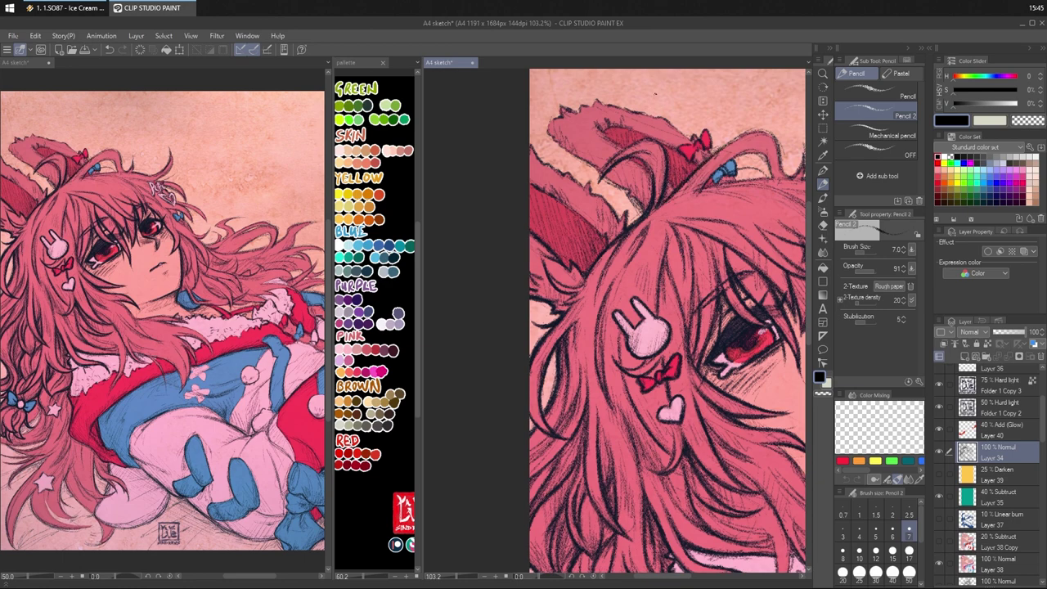
# - Redraw the jagged fur outline along the upper edge of the near rabbit ear in black pencil
pyautogui.moveTo(630, 205)
pyautogui.mouseDown()
pyautogui.moveTo(626, 227)
pyautogui.moveTo(617, 222)
pyautogui.moveTo(627, 227)
pyautogui.mouseUp()
pyautogui.moveTo(609, 190); pyautogui.dragTo(594, 202)
pyautogui.moveTo(615, 205)
pyautogui.mouseDown()
pyautogui.moveTo(605, 218)
pyautogui.moveTo(590, 196)
pyautogui.mouseUp()
pyautogui.moveTo(594, 180); pyautogui.dragTo(589, 193)
pyautogui.moveTo(592, 178)
pyautogui.mouseDown()
pyautogui.moveTo(590, 193)
pyautogui.moveTo(566, 176)
pyautogui.mouseUp()
pyautogui.moveTo(583, 176)
pyautogui.mouseDown()
pyautogui.moveTo(571, 188)
pyautogui.moveTo(563, 177)
pyautogui.mouseUp()
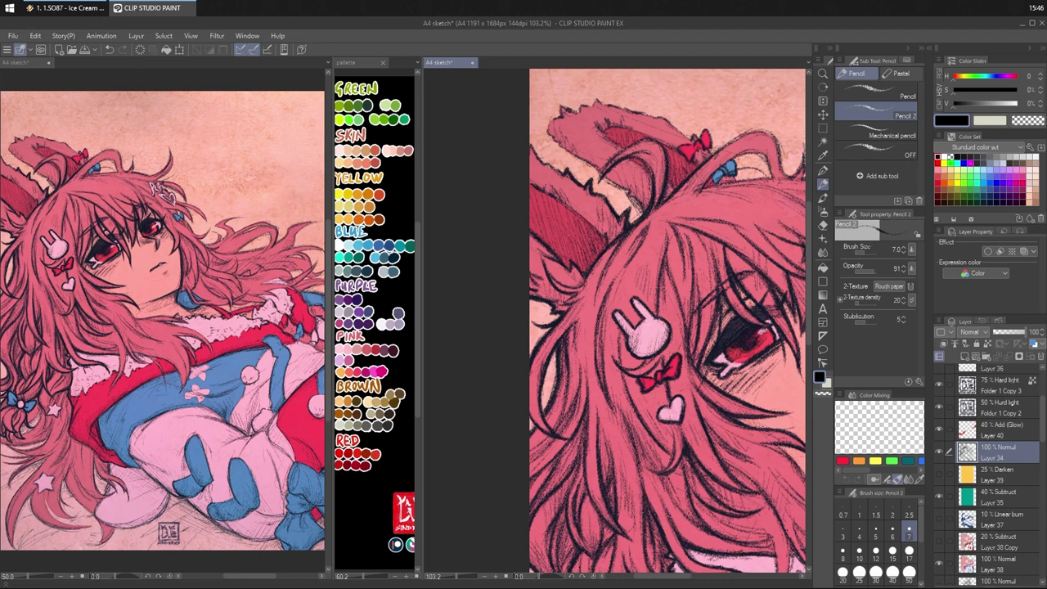
pyautogui.moveTo(553, 162)
pyautogui.mouseDown()
pyautogui.moveTo(545, 170)
pyautogui.moveTo(556, 176)
pyautogui.mouseUp()
pyautogui.moveTo(543, 140); pyautogui.dragTo(529, 163)
pyautogui.moveTo(543, 154); pyautogui.dragTo(529, 187)
# - Strengthen the inner and lower fur edges of the near rabbit ear
pyautogui.moveTo(587, 207)
pyautogui.mouseDown()
pyautogui.moveTo(574, 220)
pyautogui.moveTo(581, 232)
pyautogui.mouseUp()
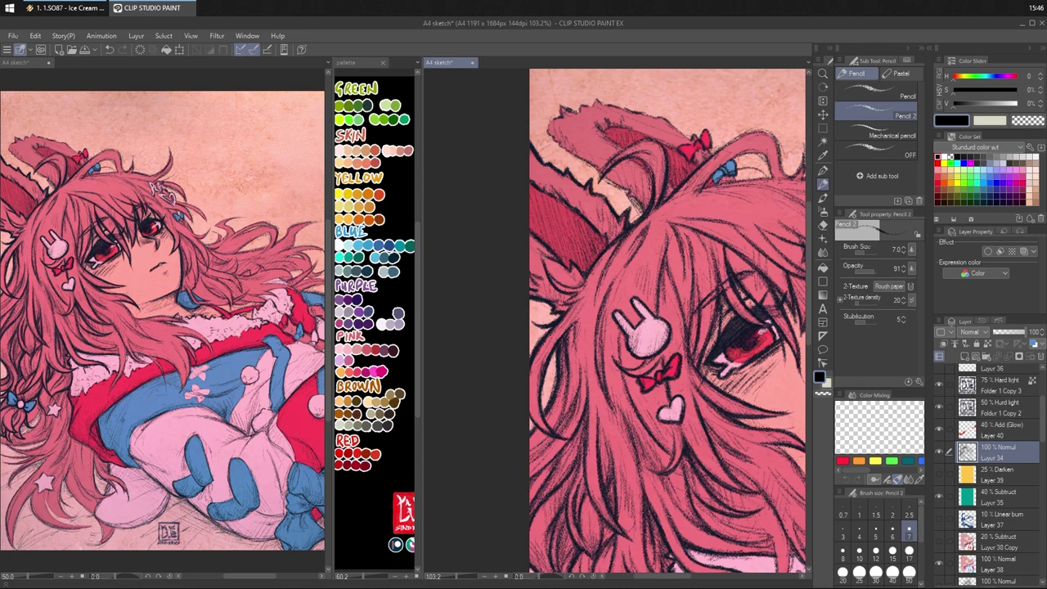
pyautogui.moveTo(552, 245)
pyautogui.mouseDown()
pyautogui.moveTo(531, 291)
pyautogui.moveTo(558, 310)
pyautogui.mouseUp()
pyautogui.moveTo(546, 288); pyautogui.dragTo(539, 294)
pyautogui.moveTo(553, 144)
pyautogui.mouseDown()
pyautogui.moveTo(604, 177)
pyautogui.moveTo(651, 142)
pyautogui.mouseUp()
pyautogui.press('c')
pyautogui.press('c')
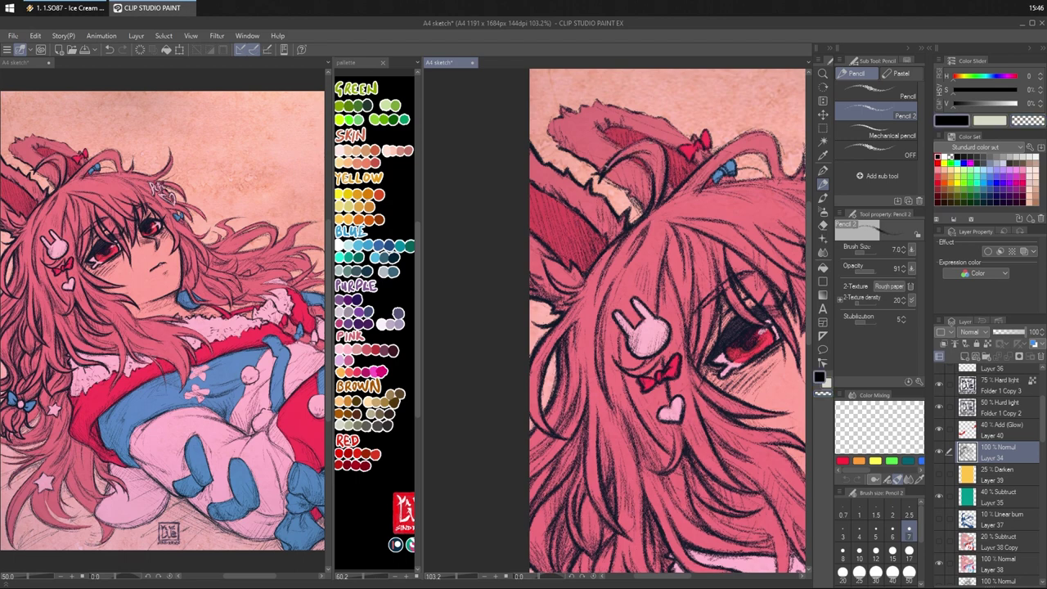
# - Refine the looped hair strand in front of the far ear, alternating black pencil lines with transparent-color cleanup
pyautogui.press('c')
pyautogui.moveTo(601, 172); pyautogui.dragTo(637, 140)
pyautogui.press('c')
pyautogui.moveTo(633, 144)
pyautogui.mouseDown()
pyautogui.moveTo(658, 139)
pyautogui.moveTo(667, 169)
pyautogui.mouseUp()
pyautogui.moveTo(605, 178); pyautogui.dragTo(613, 183)
pyautogui.moveTo(604, 177); pyautogui.dragTo(644, 214)
pyautogui.press('c')
pyautogui.press('c')
pyautogui.press('c')
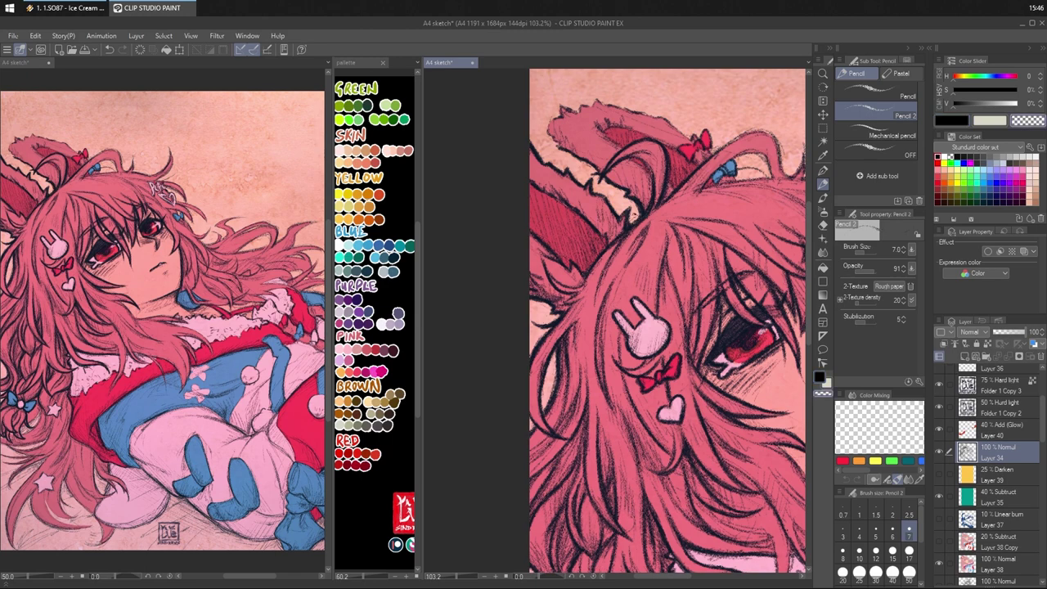
pyautogui.press('c')
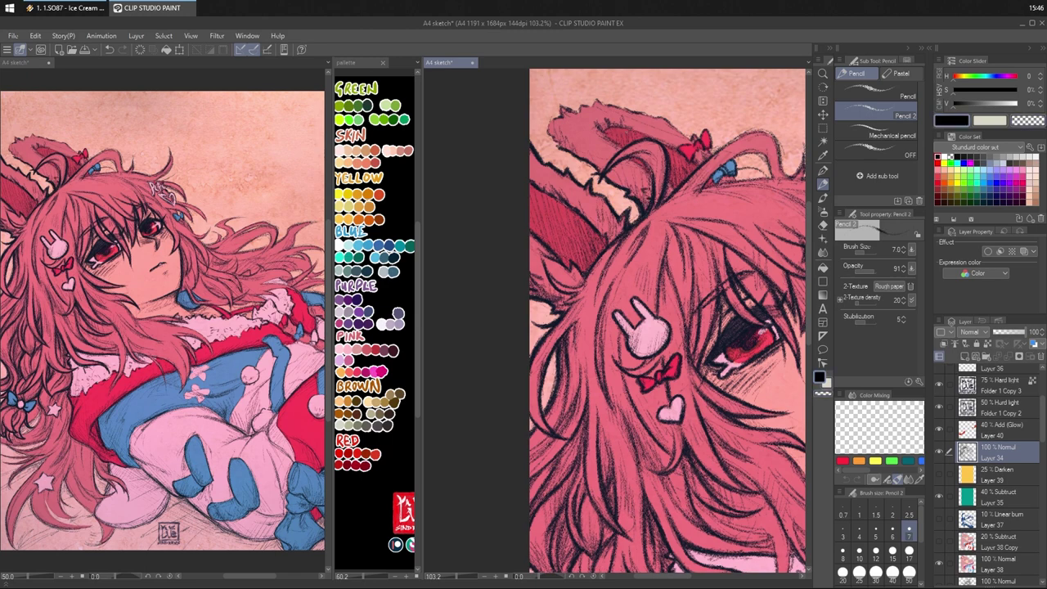
# - Darken the fur outline of the far rabbit ear from its tip to the red bow, including its inner edge
pyautogui.moveTo(630, 189); pyautogui.dragTo(610, 171)
pyautogui.moveTo(581, 156)
pyautogui.mouseDown()
pyautogui.moveTo(543, 127)
pyautogui.moveTo(561, 104)
pyautogui.moveTo(578, 110)
pyautogui.mouseUp()
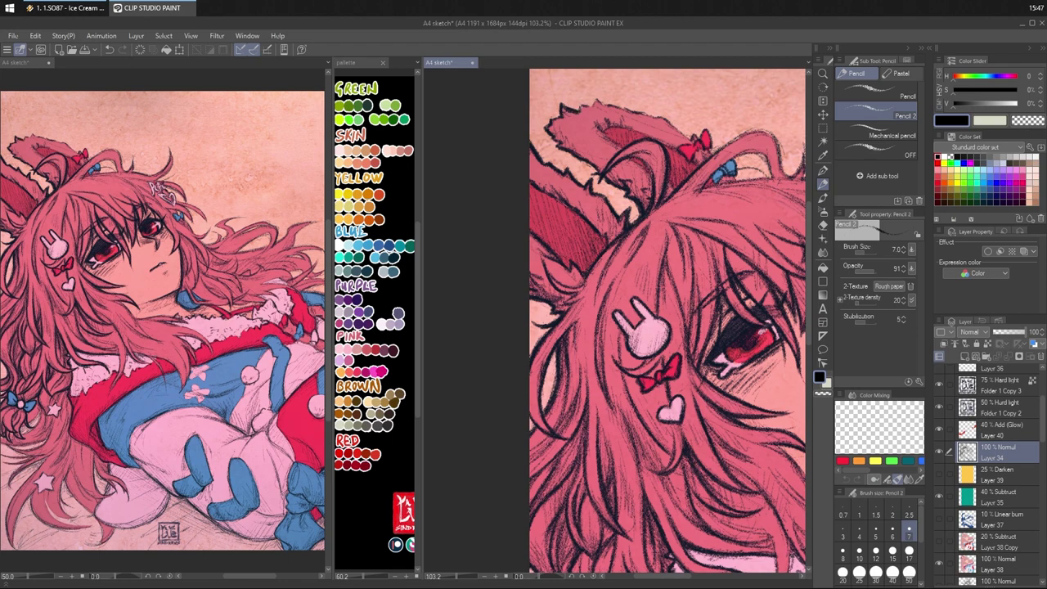
pyautogui.press('c')
pyautogui.press('c')
pyautogui.moveTo(596, 103); pyautogui.dragTo(627, 112)
pyautogui.moveTo(621, 108)
pyautogui.mouseDown()
pyautogui.moveTo(661, 117)
pyautogui.moveTo(688, 140)
pyautogui.mouseUp()
pyautogui.press('c')
pyautogui.press('c')
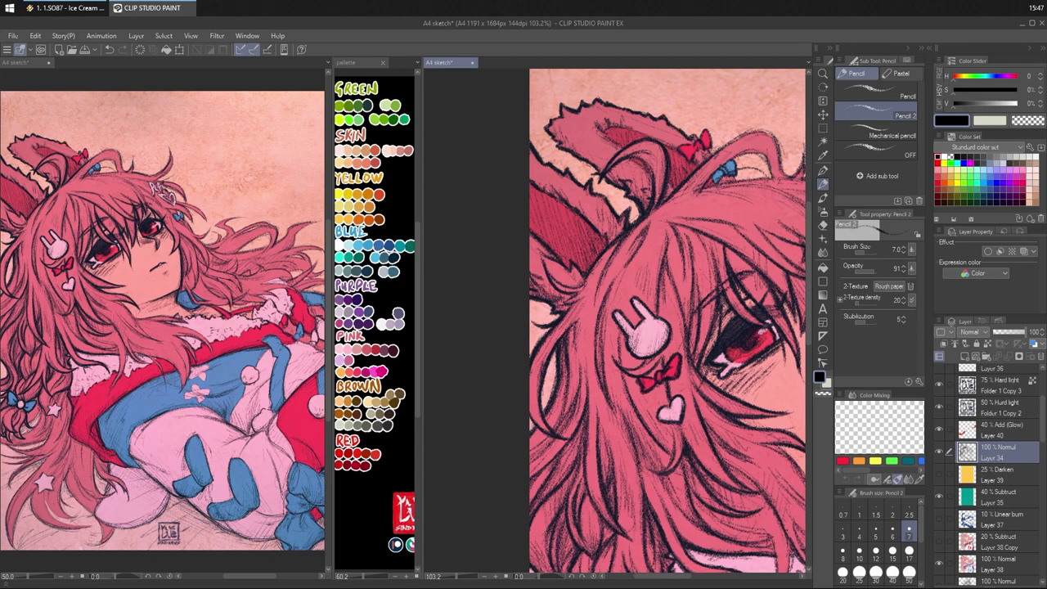
pyautogui.moveTo(599, 126)
pyautogui.mouseDown()
pyautogui.moveTo(603, 136)
pyautogui.moveTo(607, 120)
pyautogui.moveTo(604, 128)
pyautogui.moveTo(648, 132)
pyautogui.moveTo(637, 127)
pyautogui.mouseUp()
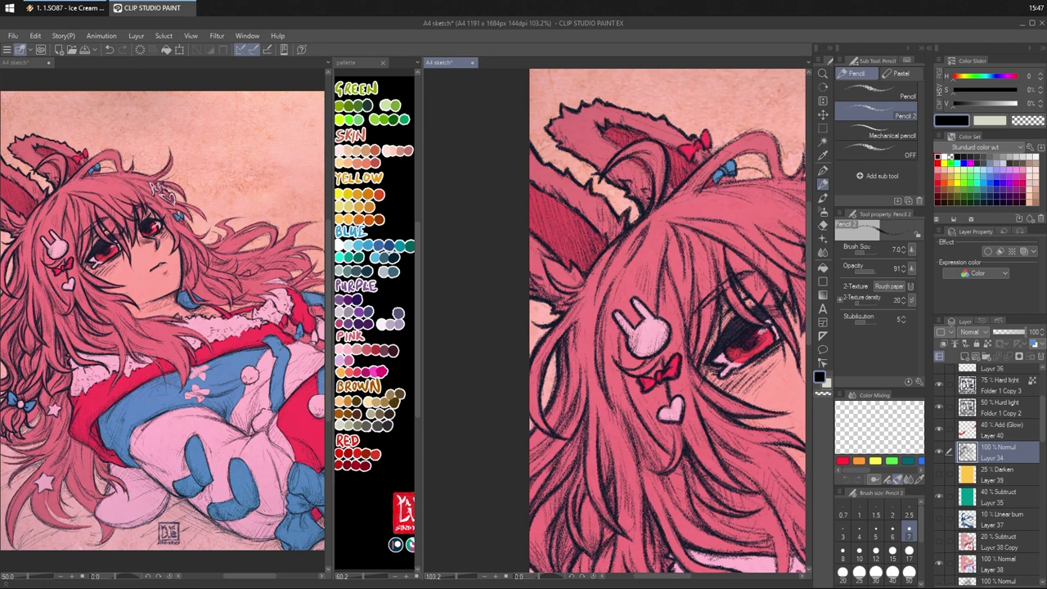
# - Shade the inside of the near rabbit ear with black pencil hatching along its edges and down to the base
pyautogui.moveTo(536, 189); pyautogui.dragTo(562, 210)
pyautogui.moveTo(552, 198)
pyautogui.mouseDown()
pyautogui.moveTo(565, 212)
pyautogui.moveTo(573, 204)
pyautogui.mouseUp()
pyautogui.moveTo(570, 221); pyautogui.dragTo(581, 212)
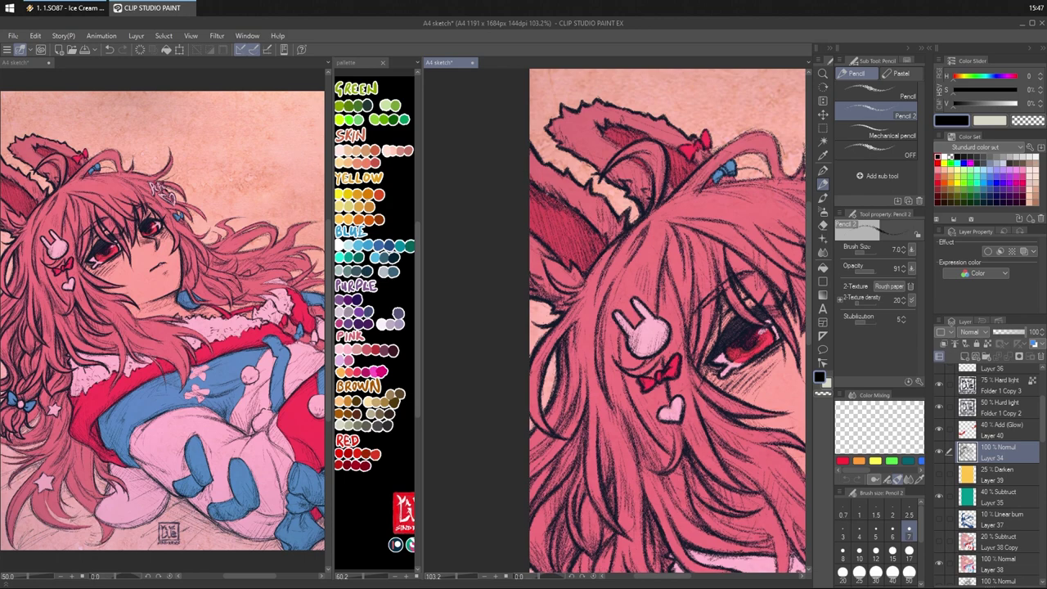
pyautogui.moveTo(539, 190); pyautogui.dragTo(543, 175)
pyautogui.moveTo(574, 212)
pyautogui.mouseDown()
pyautogui.moveTo(585, 199)
pyautogui.moveTo(568, 198)
pyautogui.mouseUp()
pyautogui.moveTo(596, 248)
pyautogui.mouseDown()
pyautogui.moveTo(602, 235)
pyautogui.moveTo(579, 212)
pyautogui.moveTo(587, 227)
pyautogui.mouseUp()
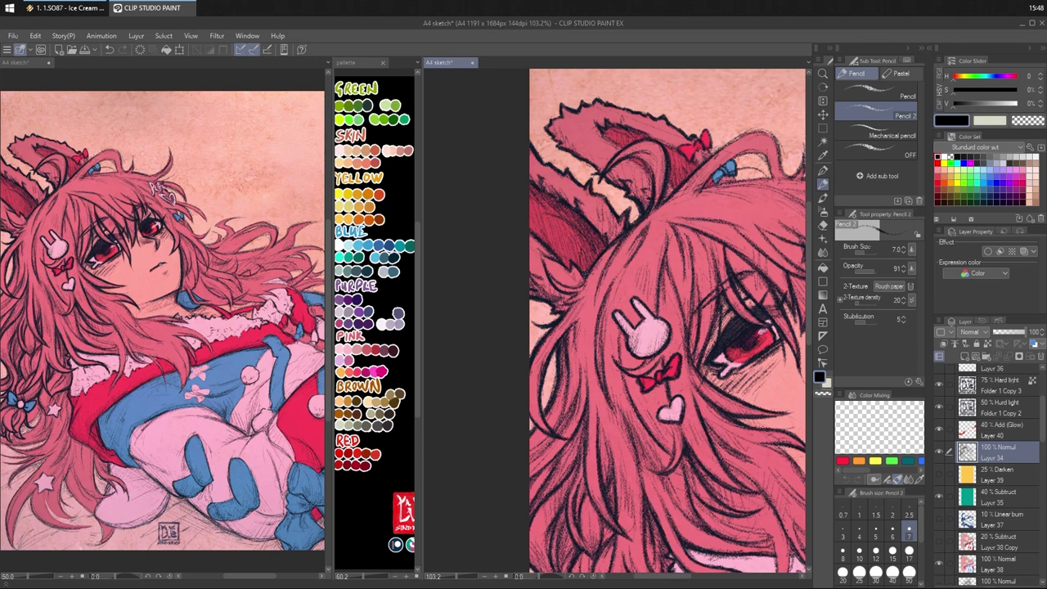
pyautogui.moveTo(583, 252)
pyautogui.mouseDown()
pyautogui.moveTo(586, 272)
pyautogui.moveTo(605, 255)
pyautogui.mouseUp()
pyautogui.press('c')
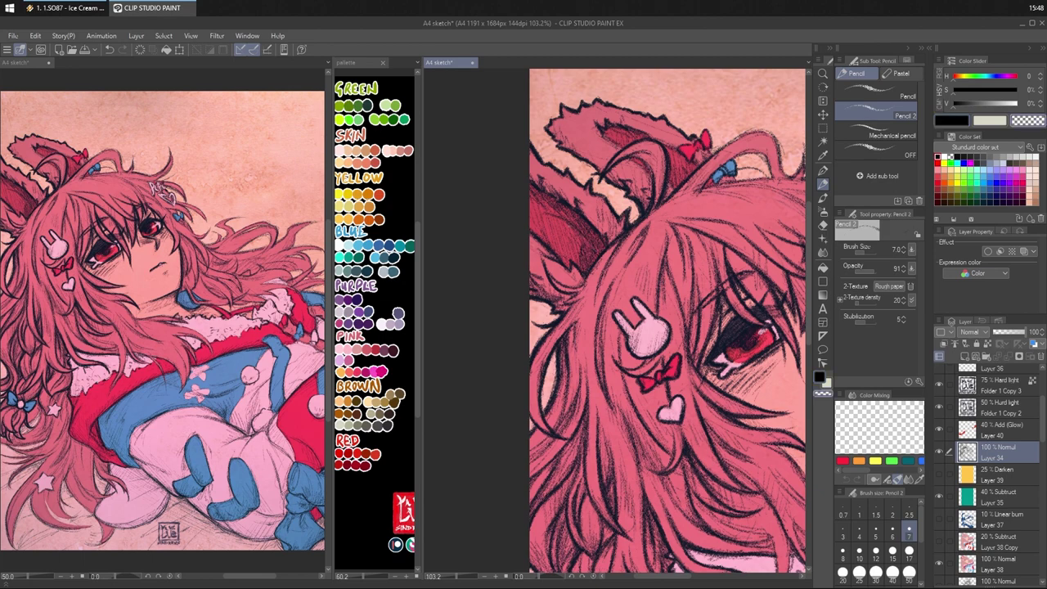
pyautogui.press('c')
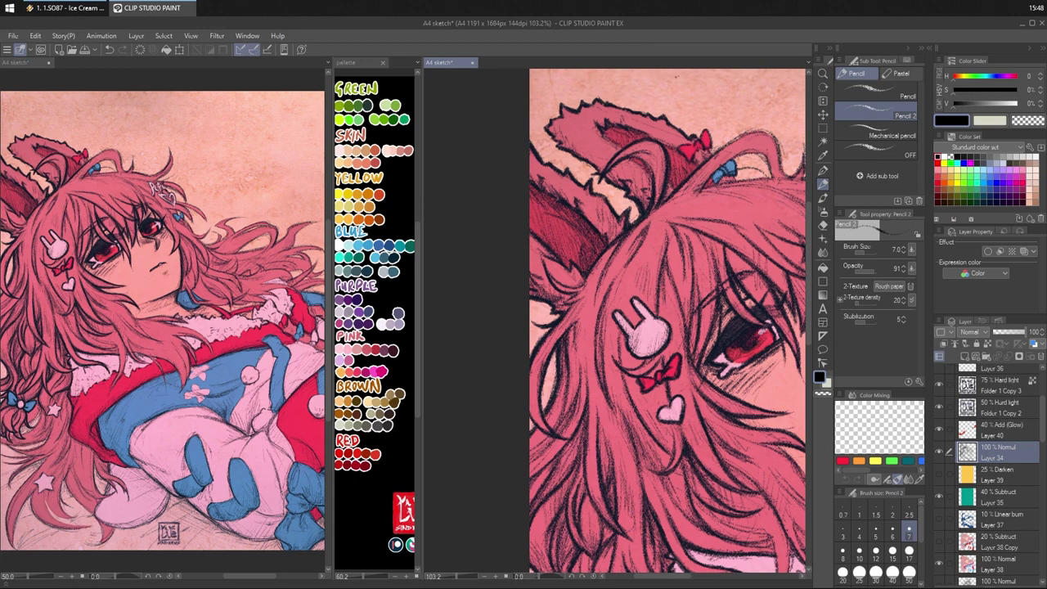
# - Darken the fur tufts at the base of the near rabbit ear with short black pencil strokes
pyautogui.moveTo(700, 152); pyautogui.dragTo(661, 114)
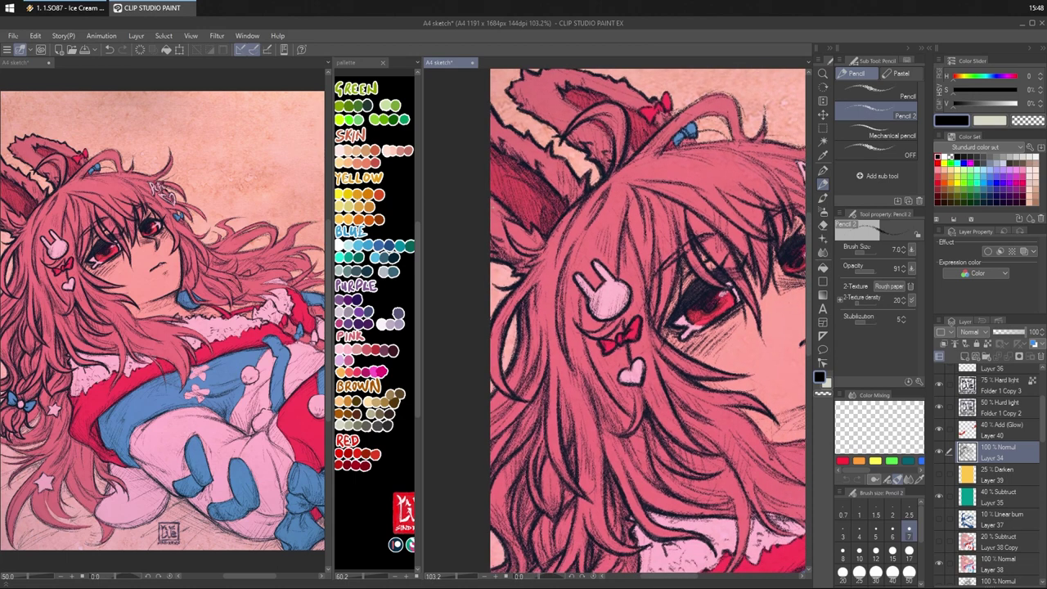
pyautogui.moveTo(526, 257)
pyautogui.mouseDown()
pyautogui.moveTo(524, 271)
pyautogui.moveTo(525, 249)
pyautogui.mouseUp()
pyautogui.moveTo(530, 241); pyautogui.dragTo(531, 248)
pyautogui.moveTo(538, 234); pyautogui.dragTo(537, 251)
pyautogui.moveTo(540, 251); pyautogui.dragTo(526, 264)
pyautogui.moveTo(531, 259); pyautogui.dragTo(520, 268)
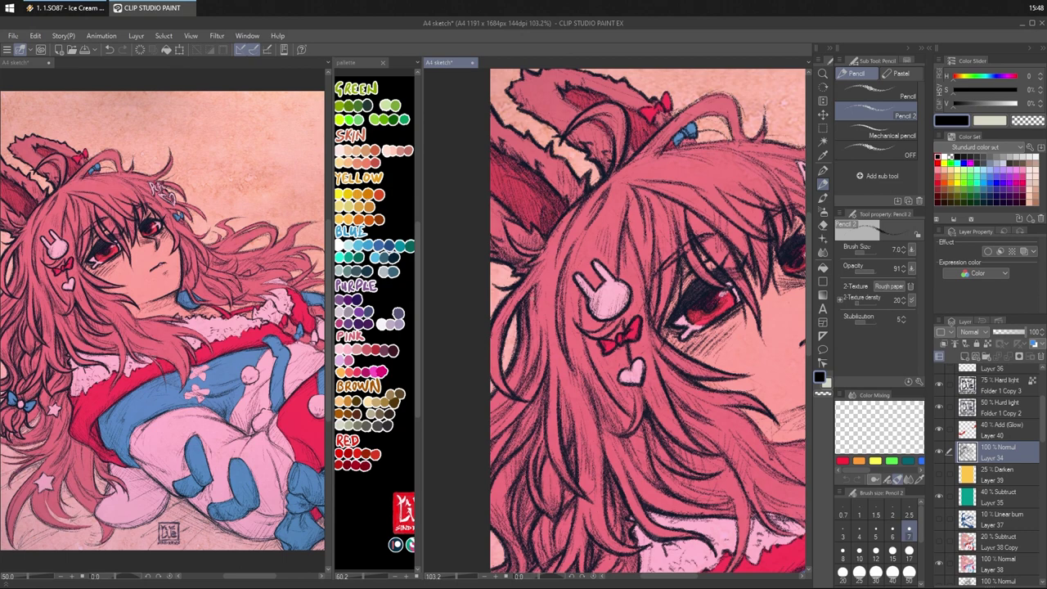
# - Strengthen the hair strands below the near ear and touch up the lines between both ear bases
pyautogui.moveTo(539, 295); pyautogui.dragTo(532, 368)
pyautogui.moveTo(595, 233); pyautogui.dragTo(606, 312)
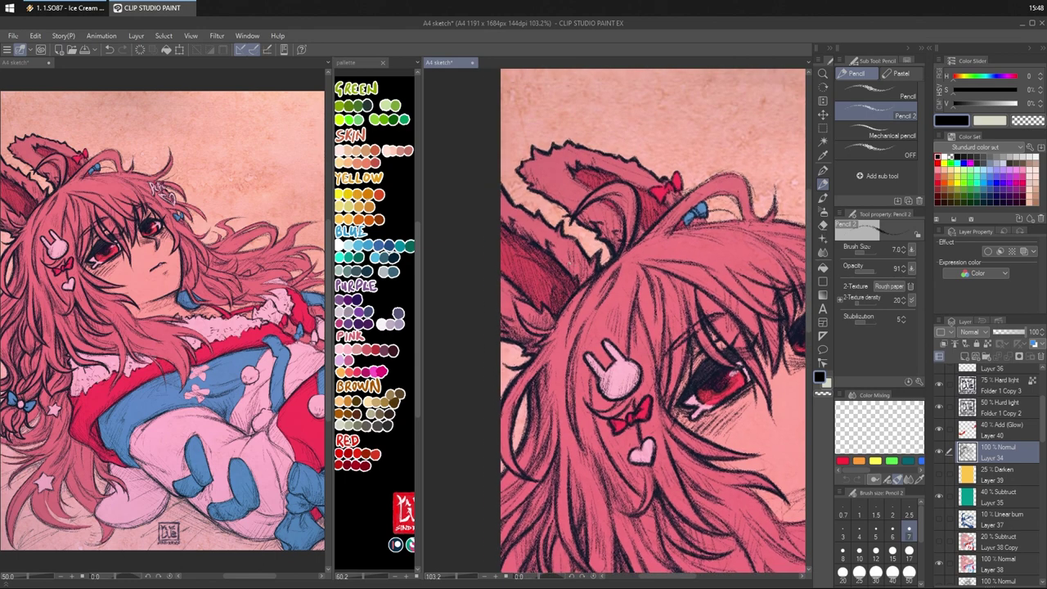
pyautogui.moveTo(573, 270)
pyautogui.mouseDown()
pyautogui.moveTo(594, 268)
pyautogui.moveTo(578, 248)
pyautogui.moveTo(579, 260)
pyautogui.mouseUp()
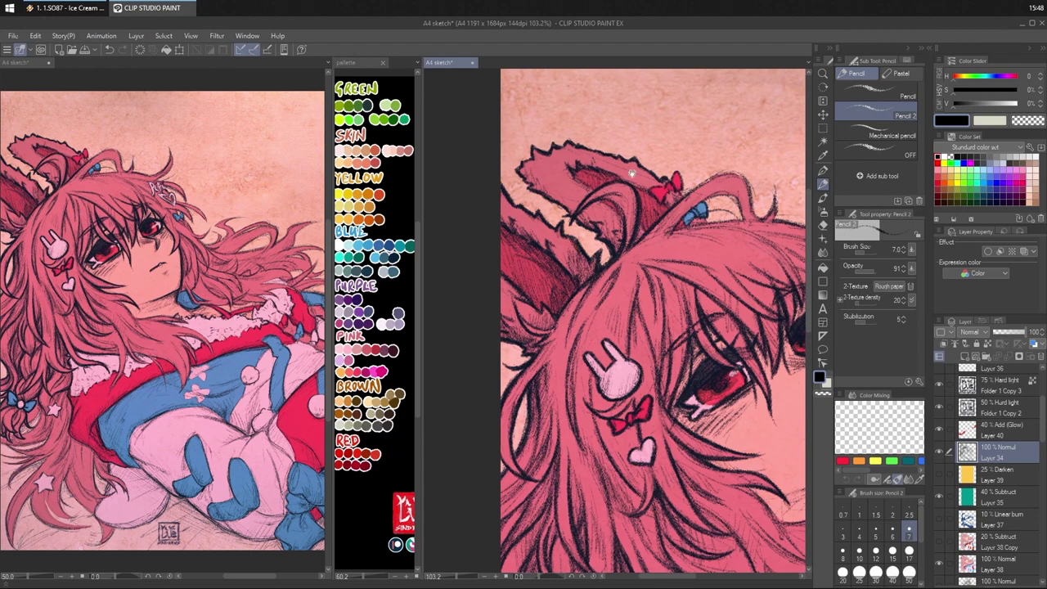
pyautogui.moveTo(633, 174)
pyautogui.mouseDown()
pyautogui.moveTo(619, 168)
pyautogui.moveTo(600, 205)
pyautogui.moveTo(634, 232)
pyautogui.mouseUp()
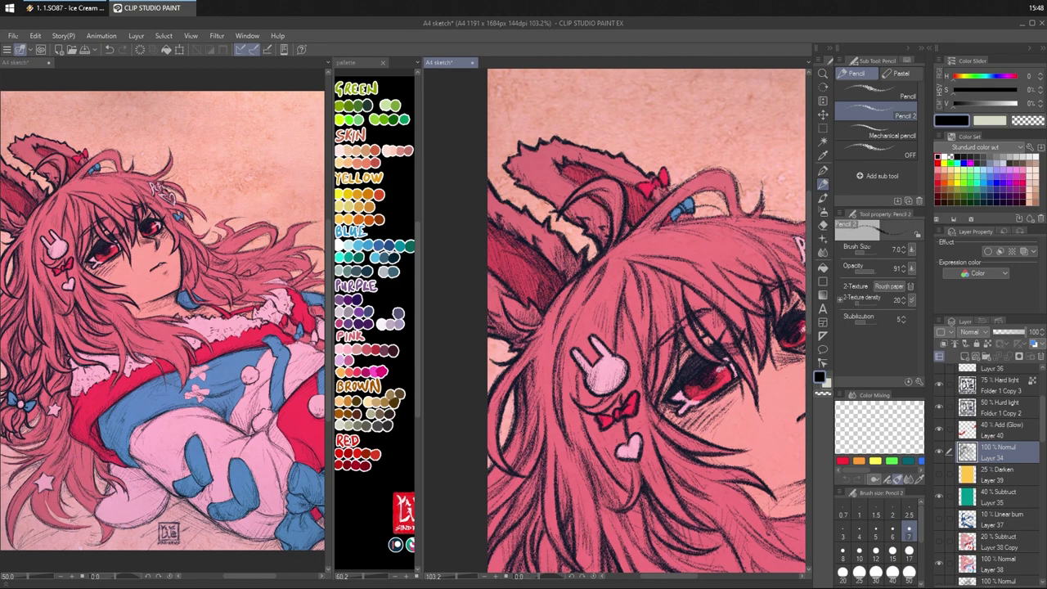
pyautogui.moveTo(628, 183); pyautogui.dragTo(636, 189)
# - Refine the crown's hair outline below the blue bow, alternating transparent-color cleanup with black pencil
pyautogui.press('c')
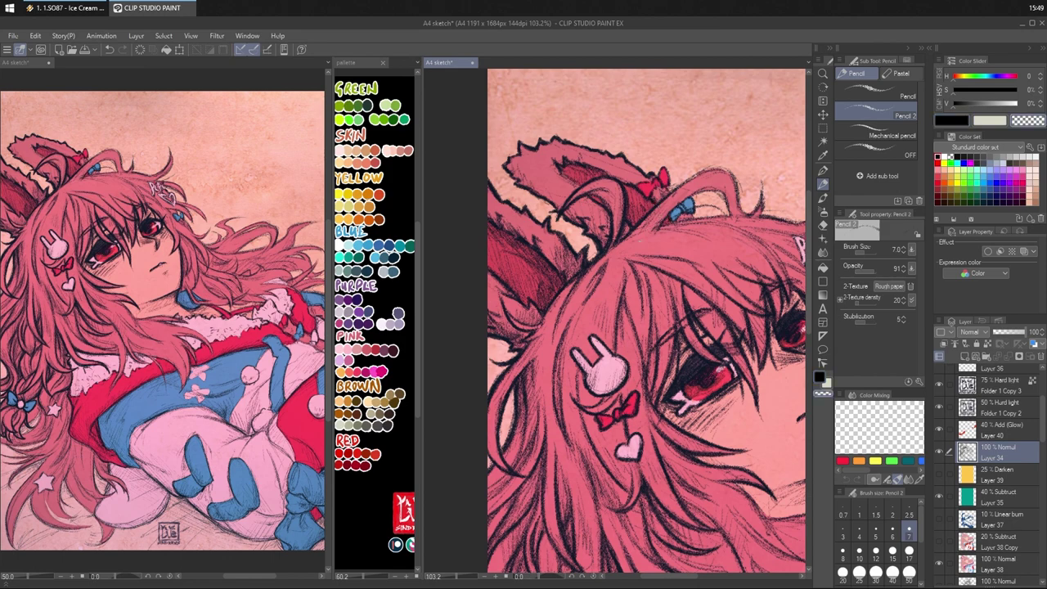
pyautogui.moveTo(653, 231); pyautogui.dragTo(720, 218)
pyautogui.press('c')
pyautogui.press('c')
pyautogui.press('c')
pyautogui.moveTo(730, 218); pyautogui.dragTo(749, 215)
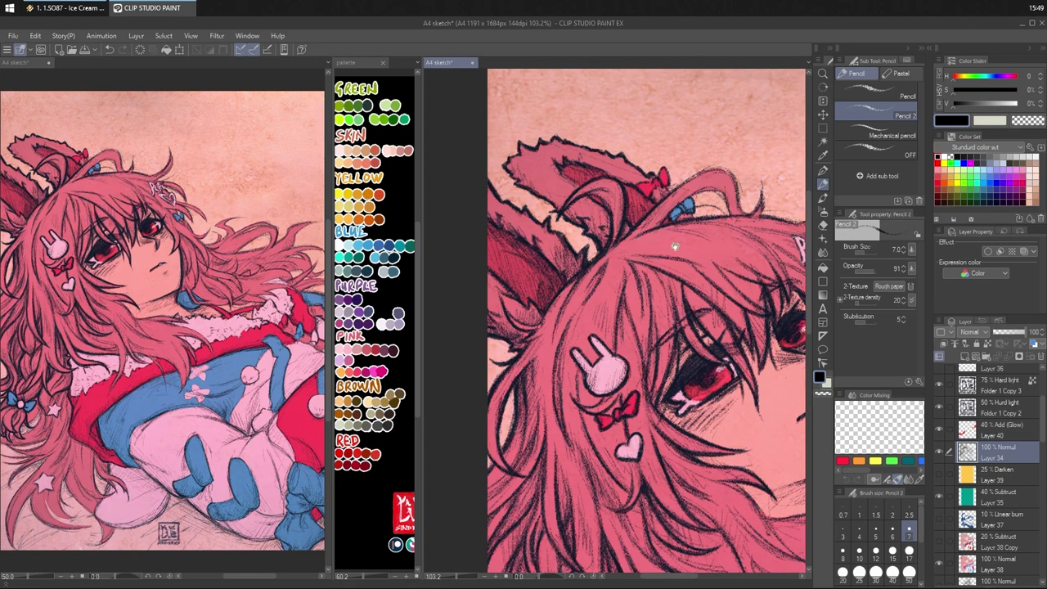
# - Draw black pencil strands from the crown into the bangs, redoing the first long stroke
pyautogui.moveTo(703, 255); pyautogui.dragTo(589, 202)
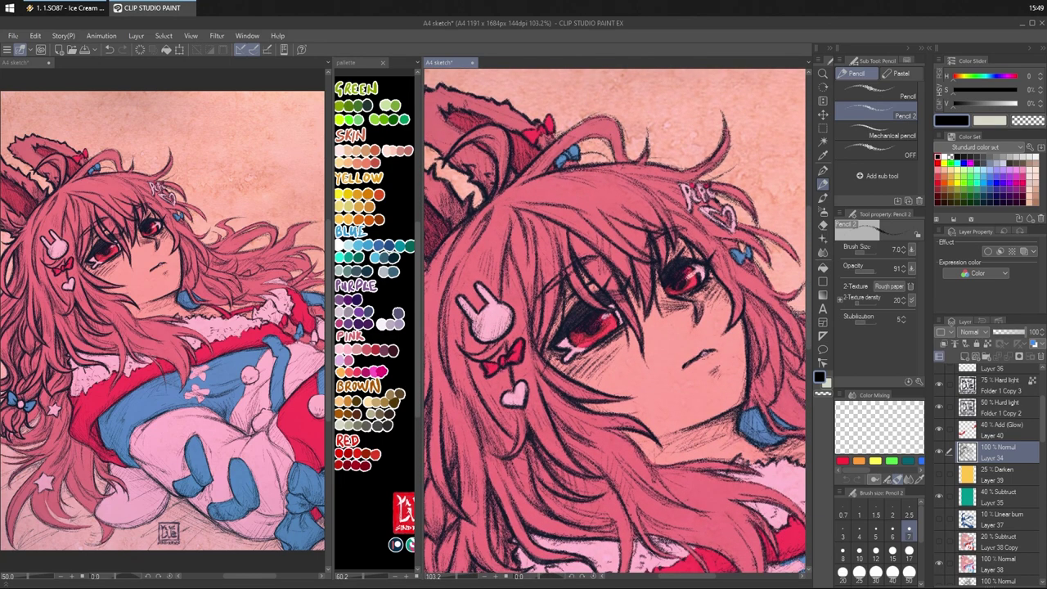
pyautogui.moveTo(578, 170)
pyautogui.mouseDown()
pyautogui.moveTo(636, 178)
pyautogui.moveTo(678, 228)
pyautogui.mouseUp()
pyautogui.hotkey('ctrl', 'z')
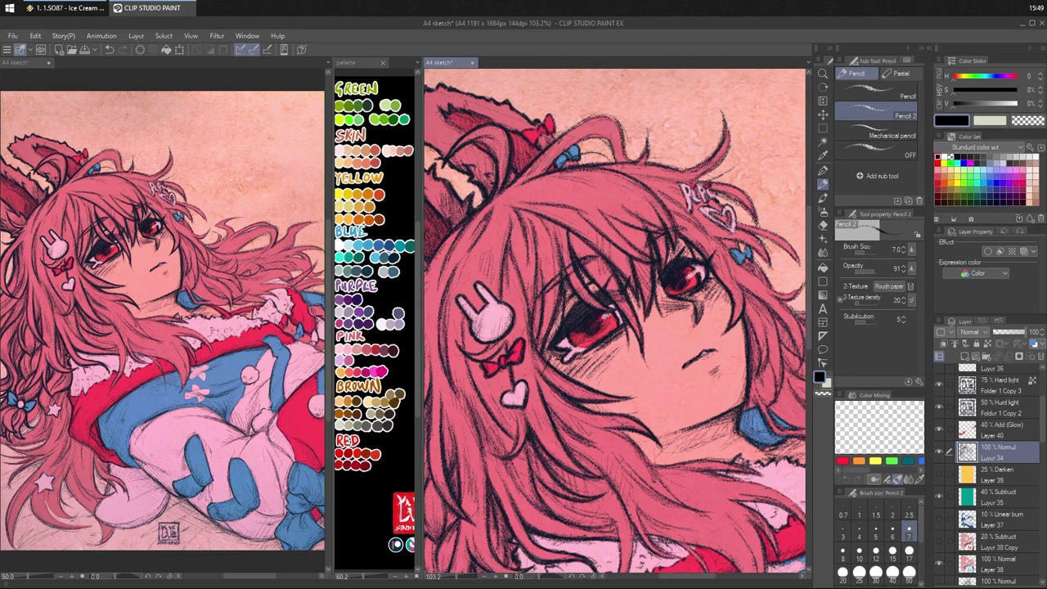
pyautogui.moveTo(650, 186); pyautogui.dragTo(675, 229)
pyautogui.moveTo(555, 177); pyautogui.dragTo(618, 199)
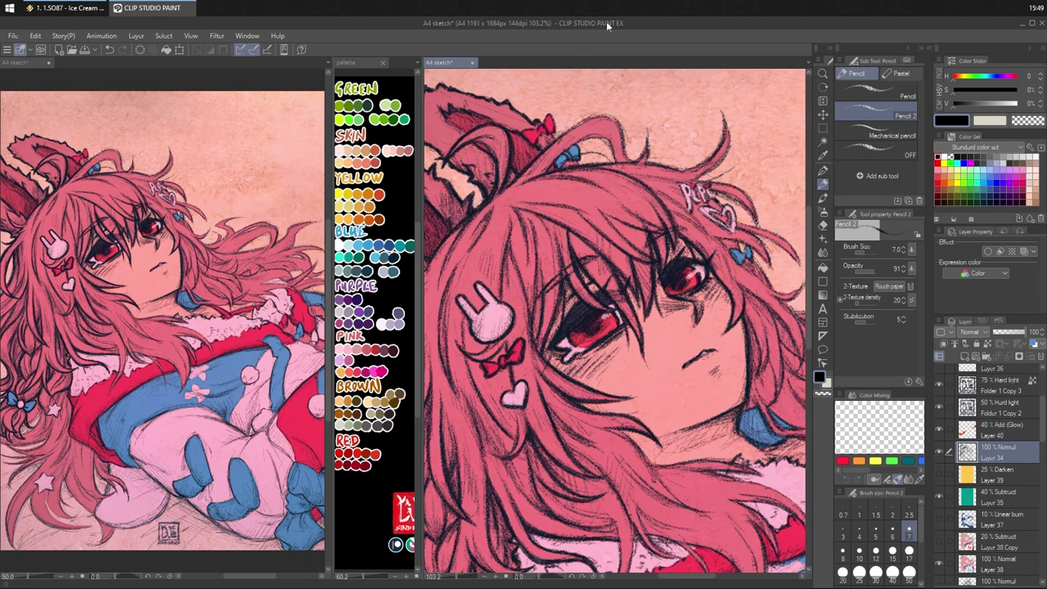
# - Darken the bang strands around the near eye and above the far eye
pyautogui.moveTo(628, 248); pyautogui.dragTo(630, 219)
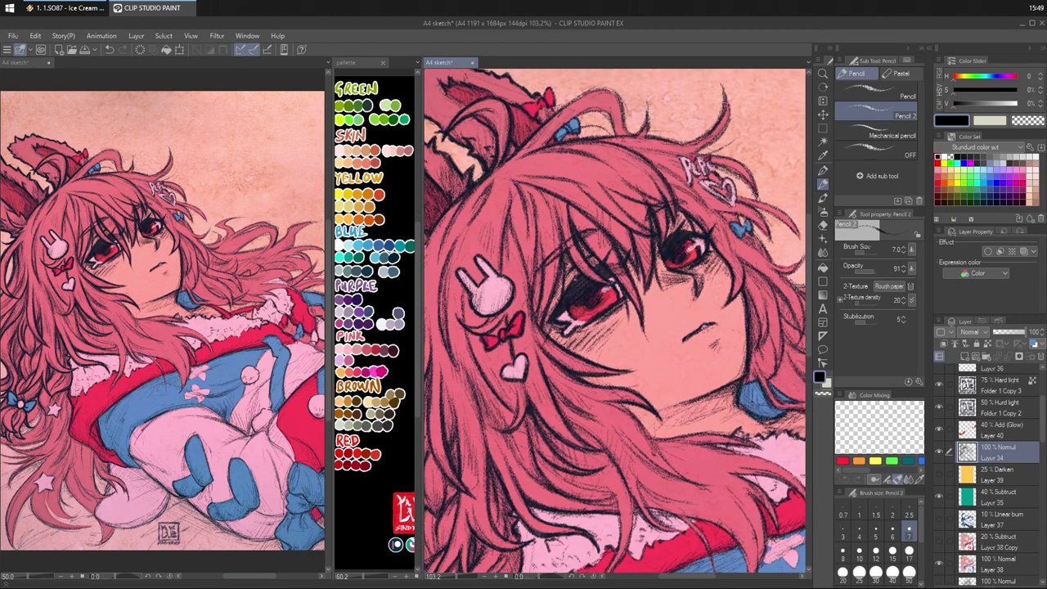
pyautogui.moveTo(575, 274); pyautogui.dragTo(553, 307)
pyautogui.moveTo(629, 270)
pyautogui.mouseDown()
pyautogui.moveTo(642, 297)
pyautogui.moveTo(655, 277)
pyautogui.mouseUp()
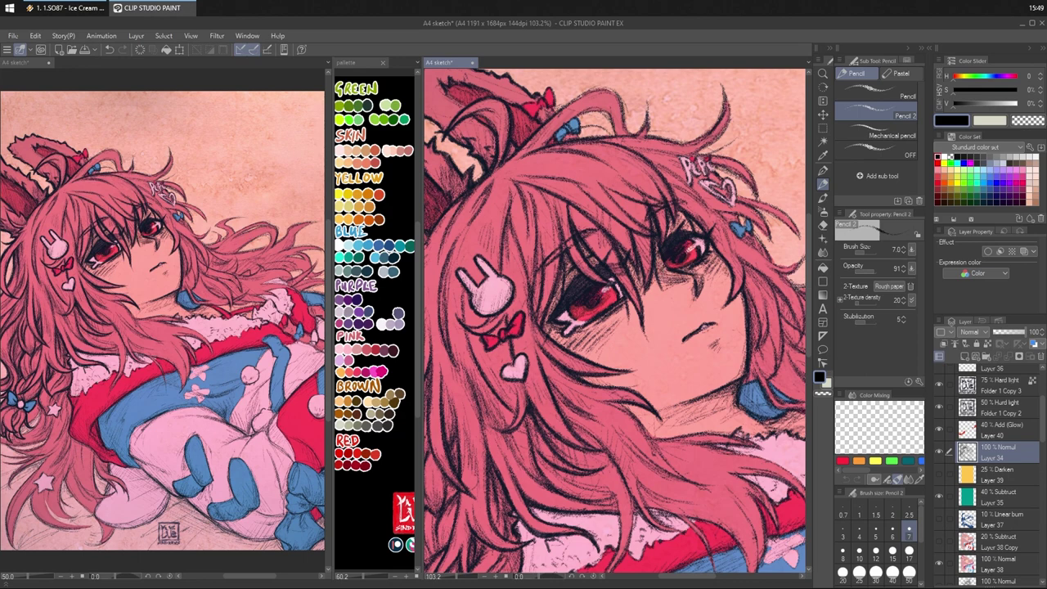
pyautogui.moveTo(673, 227)
pyautogui.mouseDown()
pyautogui.moveTo(667, 237)
pyautogui.moveTo(675, 228)
pyautogui.mouseUp()
pyautogui.moveTo(689, 214); pyautogui.dragTo(679, 235)
pyautogui.moveTo(633, 280); pyautogui.dragTo(621, 289)
pyautogui.moveTo(581, 207); pyautogui.dragTo(574, 226)
pyautogui.moveTo(622, 186)
pyautogui.mouseDown()
pyautogui.moveTo(607, 209)
pyautogui.moveTo(619, 211)
pyautogui.moveTo(607, 201)
pyautogui.moveTo(614, 206)
pyautogui.mouseUp()
pyautogui.hotkey('ctrl', 'z')
pyautogui.hotkey('ctrl', 'z')
pyautogui.hotkey('ctrl', 'z')
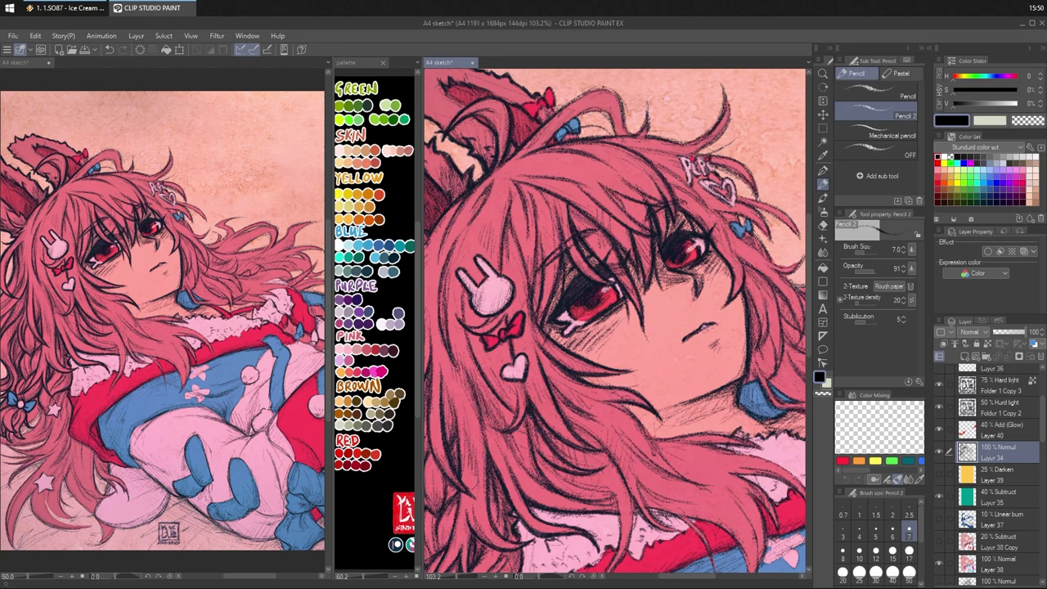
# - Strengthen the bangs between the eyes and the hair strands crossing the near cheek
pyautogui.moveTo(649, 260)
pyautogui.mouseDown()
pyautogui.moveTo(642, 272)
pyautogui.moveTo(618, 250)
pyautogui.mouseUp()
pyautogui.moveTo(632, 237); pyautogui.dragTo(620, 251)
pyautogui.moveTo(689, 234); pyautogui.dragTo(679, 181)
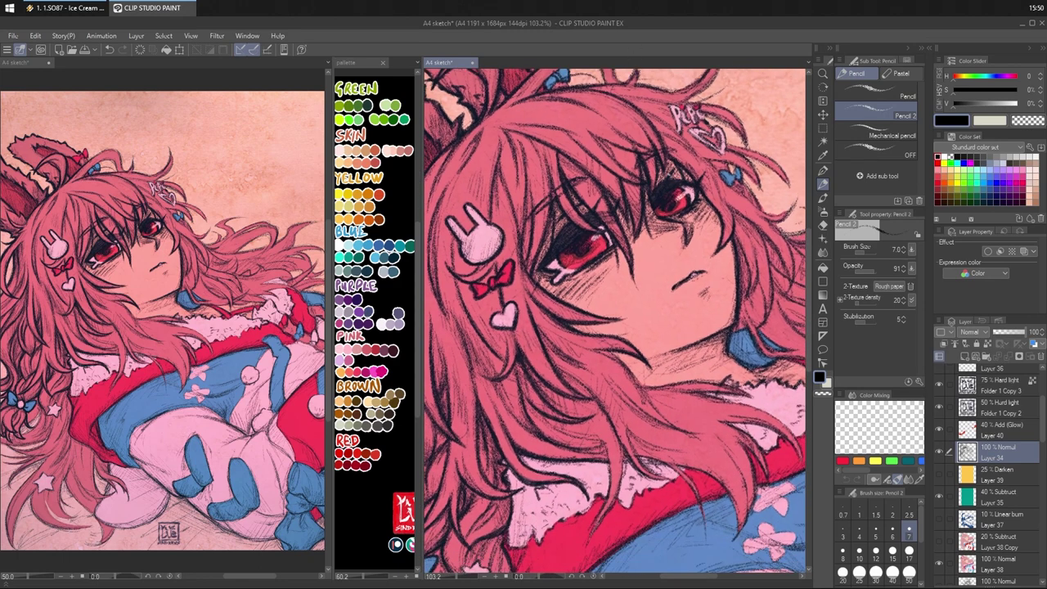
pyautogui.moveTo(558, 301); pyautogui.dragTo(612, 323)
pyautogui.moveTo(593, 347)
pyautogui.mouseDown()
pyautogui.moveTo(609, 341)
pyautogui.moveTo(595, 329)
pyautogui.mouseUp()
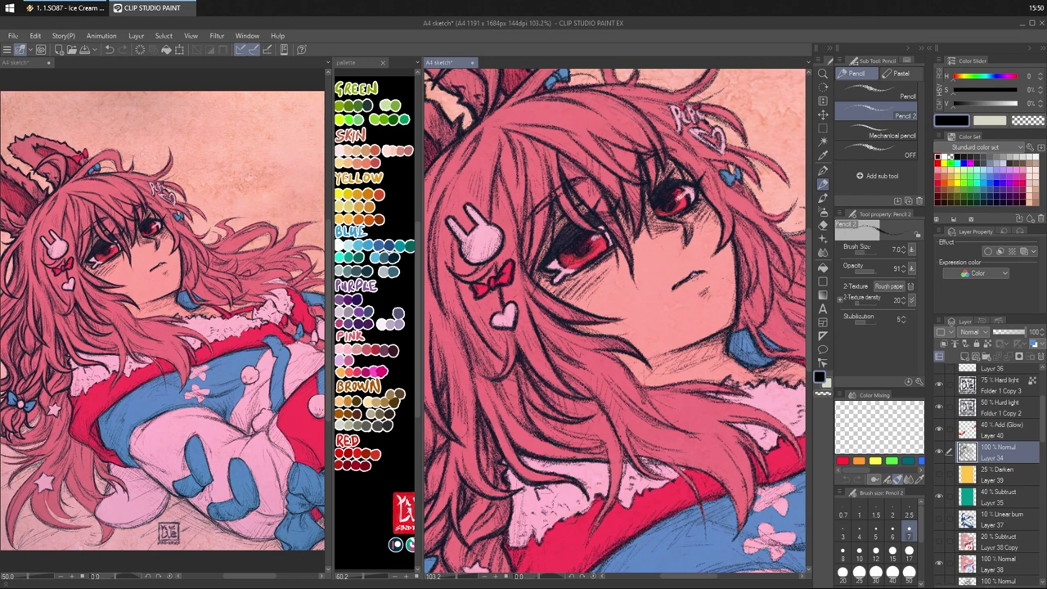
# - Add pencil hatching on the cheek beneath the near eye
pyautogui.moveTo(585, 271); pyautogui.dragTo(572, 284)
pyautogui.moveTo(583, 272)
pyautogui.mouseDown()
pyautogui.moveTo(567, 293)
pyautogui.moveTo(602, 281)
pyautogui.mouseUp()
pyautogui.moveTo(593, 280)
pyautogui.mouseDown()
pyautogui.moveTo(612, 262)
pyautogui.moveTo(615, 270)
pyautogui.mouseUp()
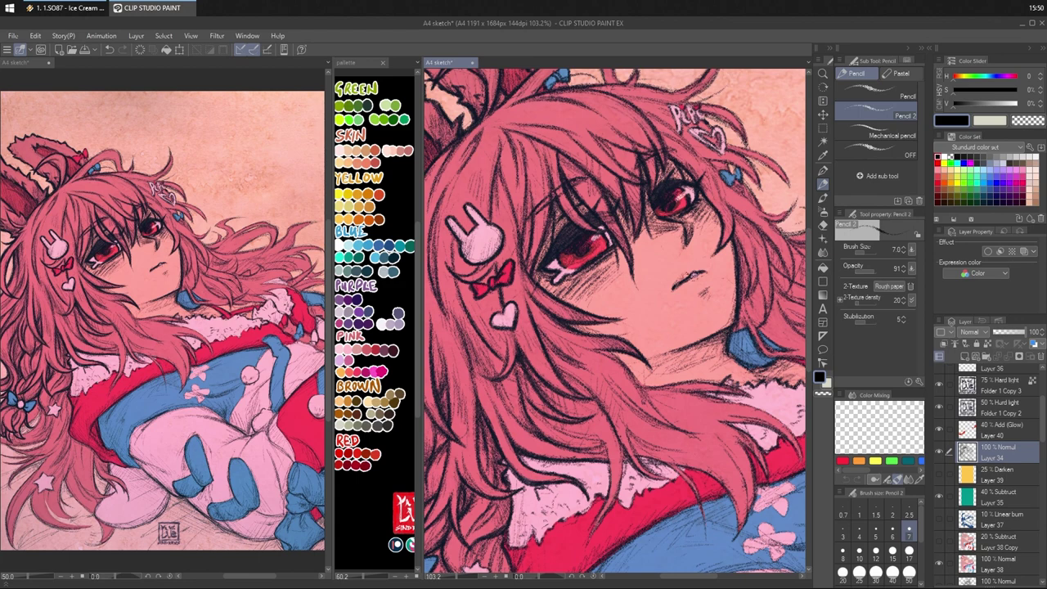
# - Darken the mouth line with short black pencil strokes
pyautogui.moveTo(686, 280); pyautogui.dragTo(694, 269)
pyautogui.moveTo(689, 275); pyautogui.dragTo(699, 267)
pyautogui.press('c')
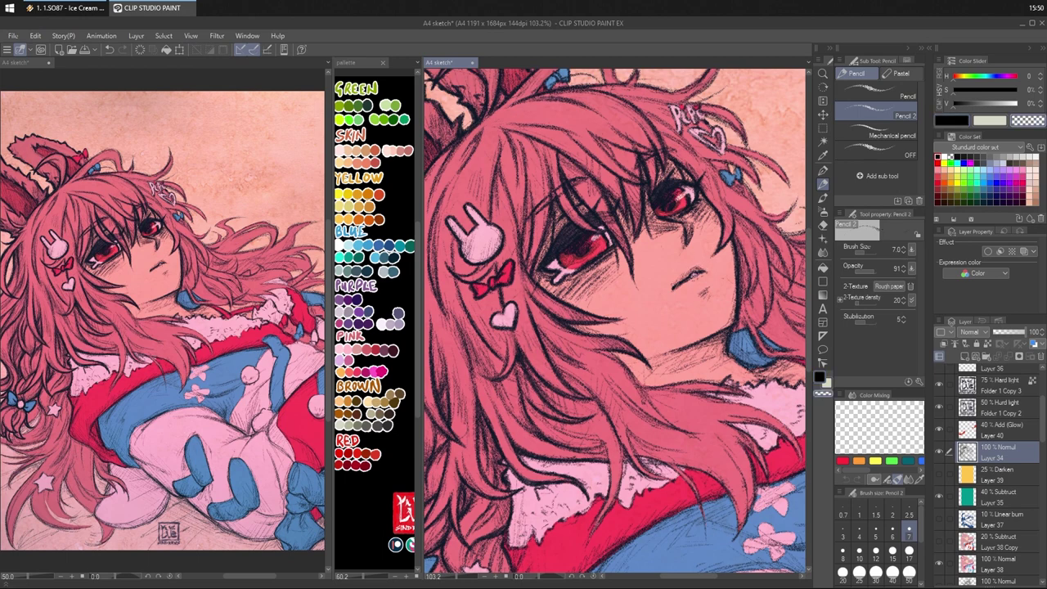
pyautogui.press('c')
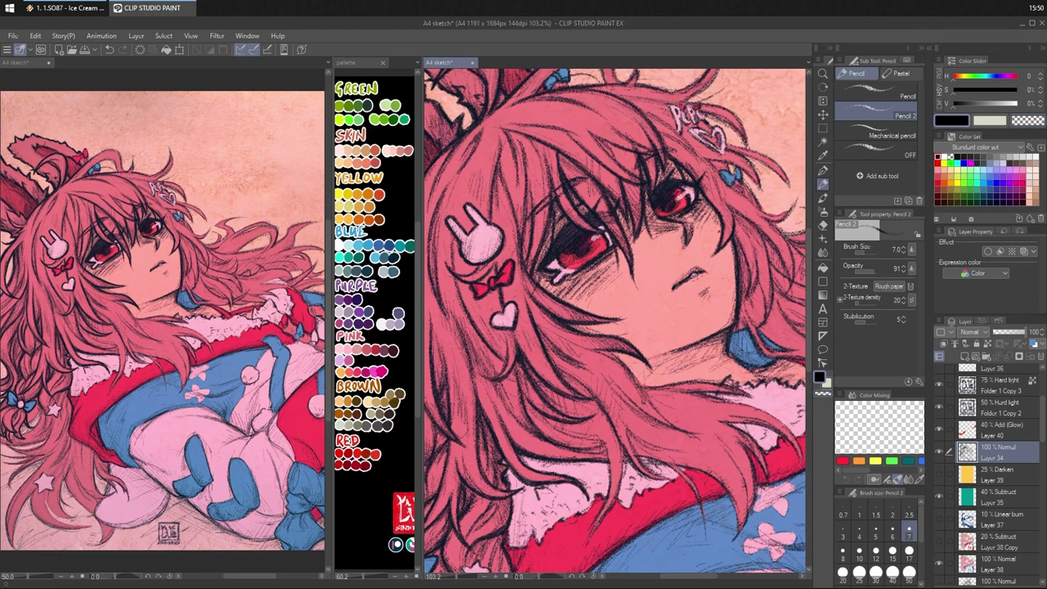
# - Touch up the far eye and the hair strand along the far side of the face
pyautogui.moveTo(729, 230); pyautogui.dragTo(725, 242)
pyautogui.moveTo(688, 184); pyautogui.dragTo(679, 192)
pyautogui.moveTo(727, 157); pyautogui.dragTo(771, 153)
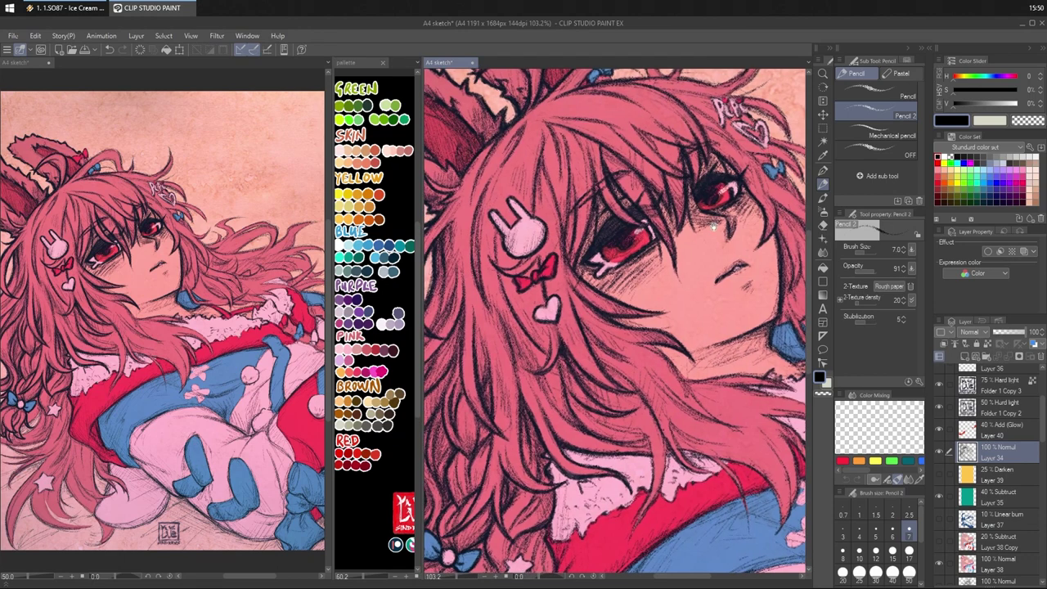
# - Strengthen the outer hair strands below the near rabbit ear, along the canvas edge
pyautogui.moveTo(724, 245); pyautogui.dragTo(760, 343)
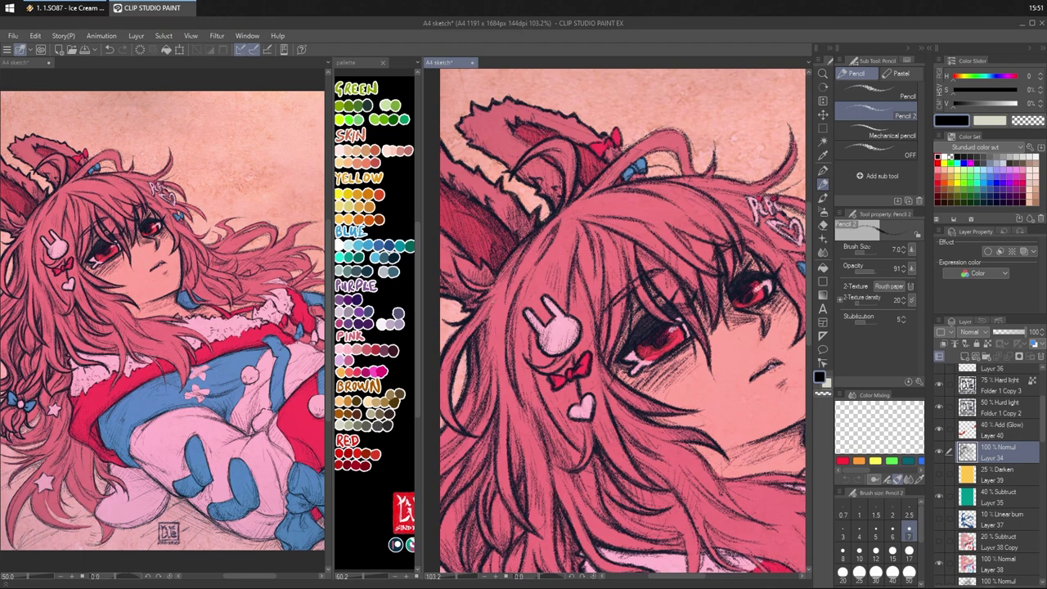
pyautogui.moveTo(491, 309); pyautogui.dragTo(487, 338)
pyautogui.moveTo(440, 394)
pyautogui.mouseDown()
pyautogui.moveTo(455, 427)
pyautogui.moveTo(447, 401)
pyautogui.mouseUp()
pyautogui.moveTo(440, 374); pyautogui.dragTo(446, 389)
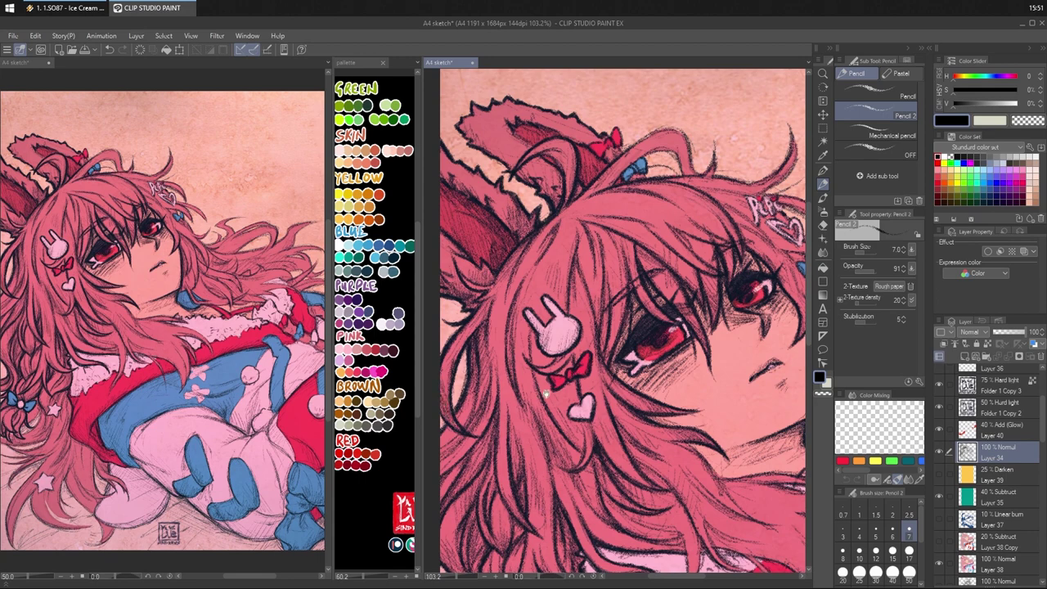
pyautogui.moveTo(547, 395)
pyautogui.mouseDown()
pyautogui.moveTo(572, 282)
pyautogui.moveTo(516, 262)
pyautogui.moveTo(489, 298)
pyautogui.mouseUp()
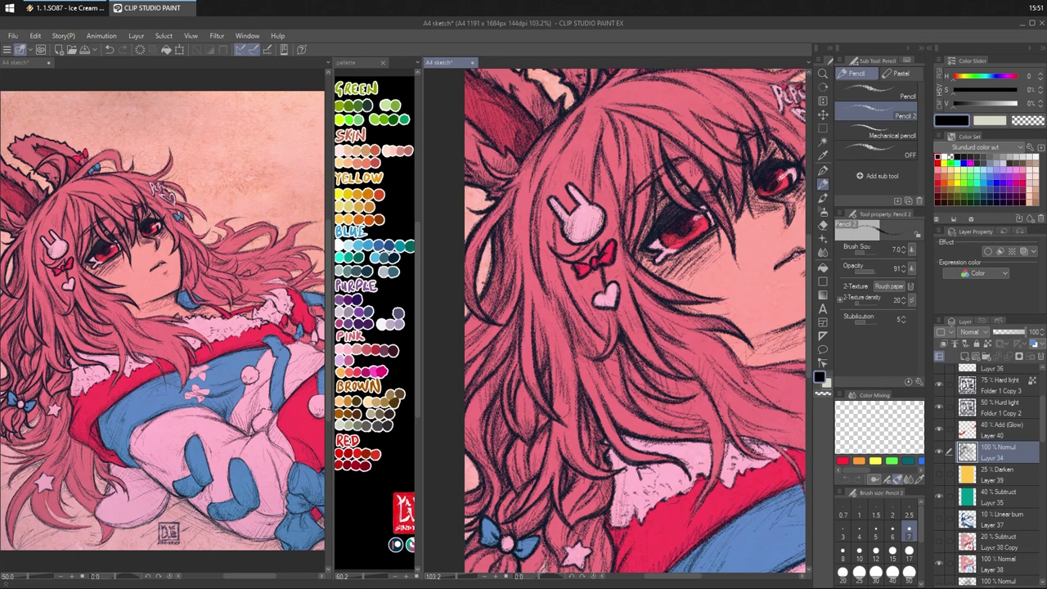
pyautogui.moveTo(481, 334); pyautogui.dragTo(485, 301)
pyautogui.moveTo(558, 319)
pyautogui.mouseDown()
pyautogui.moveTo(543, 250)
pyautogui.moveTo(522, 252)
pyautogui.moveTo(527, 266)
pyautogui.mouseUp()
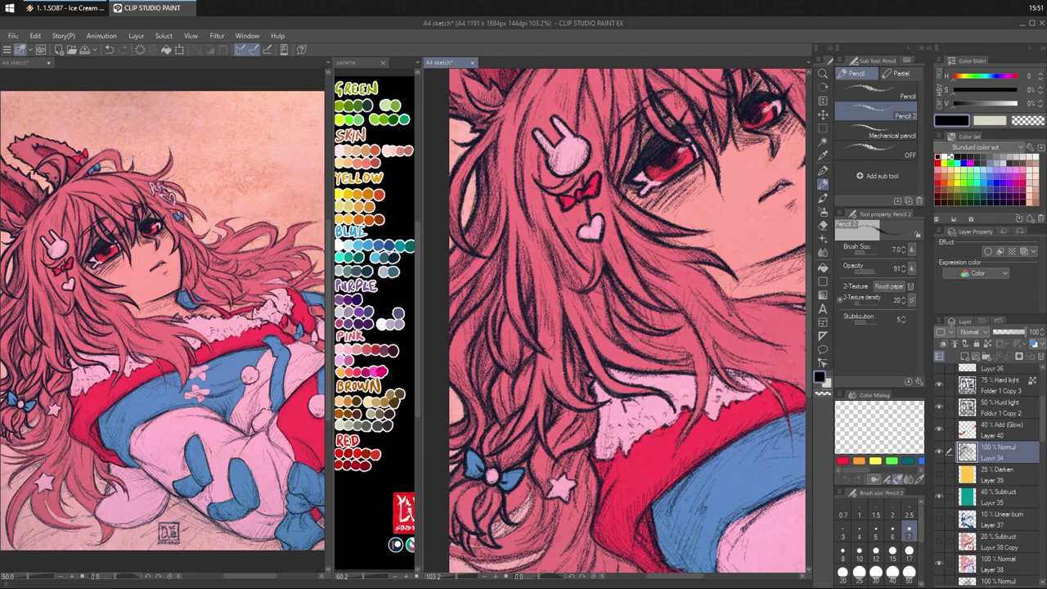
# - Shade the hair locks above the braid with short black pencil hatching
pyautogui.moveTo(548, 334); pyautogui.dragTo(563, 352)
pyautogui.moveTo(549, 330); pyautogui.dragTo(560, 346)
pyautogui.moveTo(539, 312); pyautogui.dragTo(559, 338)
pyautogui.moveTo(534, 297)
pyautogui.mouseDown()
pyautogui.moveTo(561, 335)
pyautogui.moveTo(562, 324)
pyautogui.mouseUp()
pyautogui.moveTo(544, 297); pyautogui.dragTo(562, 314)
pyautogui.moveTo(535, 279)
pyautogui.mouseDown()
pyautogui.moveTo(562, 313)
pyautogui.moveTo(554, 290)
pyautogui.mouseUp()
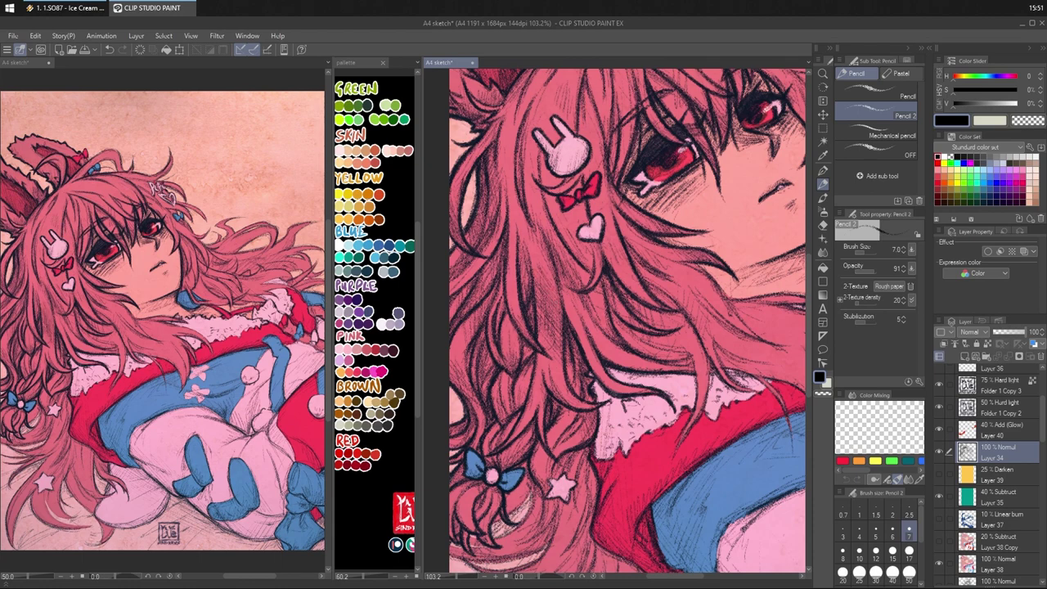
pyautogui.moveTo(565, 282); pyautogui.dragTo(561, 326)
pyautogui.moveTo(502, 341); pyautogui.dragTo(516, 353)
pyautogui.moveTo(505, 338); pyautogui.dragTo(515, 351)
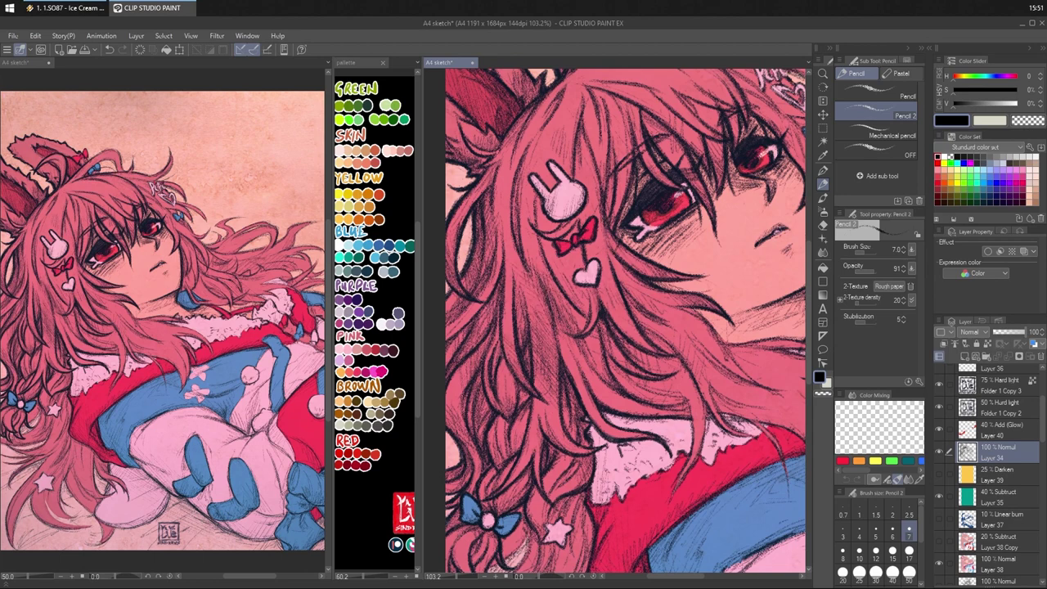
# - Hatch the hair strands beside and below the heart hair clip
pyautogui.moveTo(558, 278); pyautogui.dragTo(595, 298)
pyautogui.moveTo(572, 260); pyautogui.dragTo(583, 271)
pyautogui.moveTo(615, 323)
pyautogui.mouseDown()
pyautogui.moveTo(644, 339)
pyautogui.moveTo(637, 331)
pyautogui.mouseUp()
pyautogui.moveTo(607, 309)
pyautogui.mouseDown()
pyautogui.moveTo(632, 323)
pyautogui.moveTo(596, 293)
pyautogui.moveTo(602, 267)
pyautogui.mouseUp()
# - Add short pencil strokes to the hair above the bunny clip, toward the bangs
pyautogui.moveTo(586, 141)
pyautogui.mouseDown()
pyautogui.moveTo(577, 147)
pyautogui.moveTo(595, 166)
pyautogui.mouseUp()
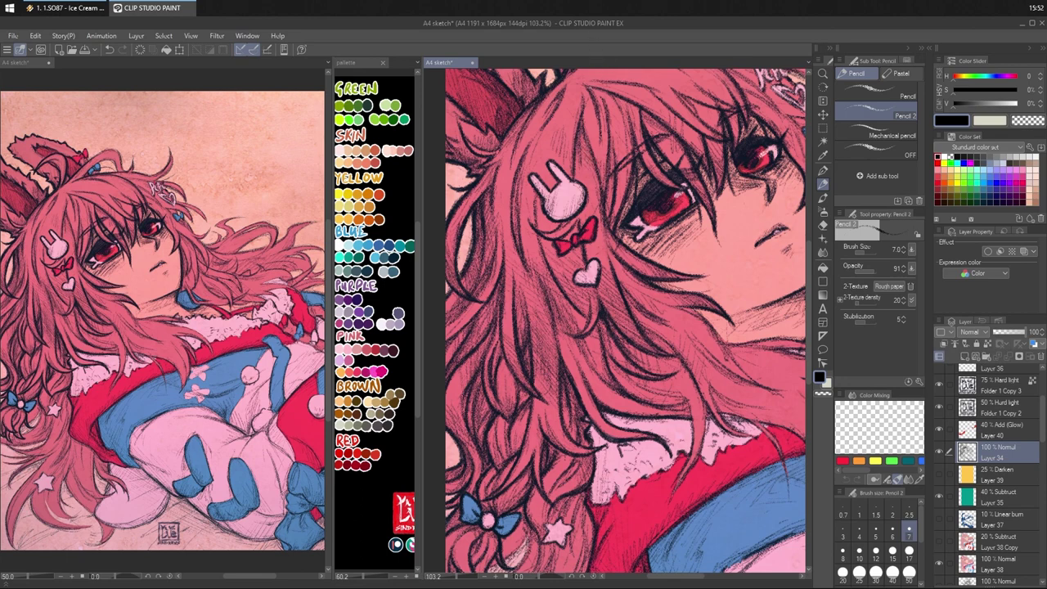
pyautogui.moveTo(610, 110); pyautogui.dragTo(620, 132)
pyautogui.moveTo(614, 112); pyautogui.dragTo(626, 135)
# - Start shading the inside of the far rabbit ear with black pencil hatching near its tip
pyautogui.moveTo(577, 186); pyautogui.dragTo(606, 150)
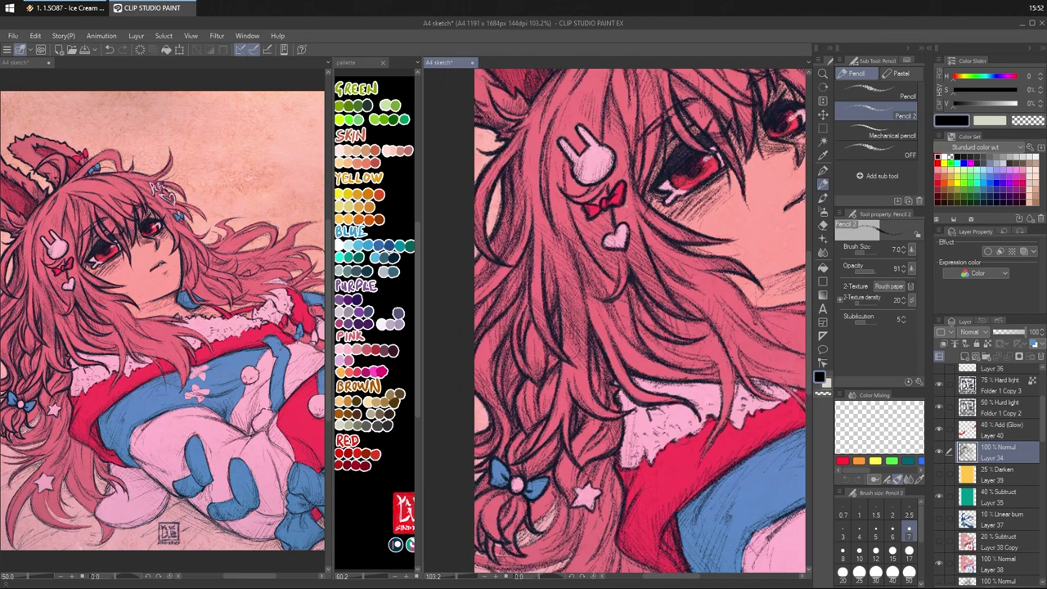
pyautogui.moveTo(664, 254); pyautogui.dragTo(675, 440)
pyautogui.moveTo(676, 272); pyautogui.dragTo(663, 314)
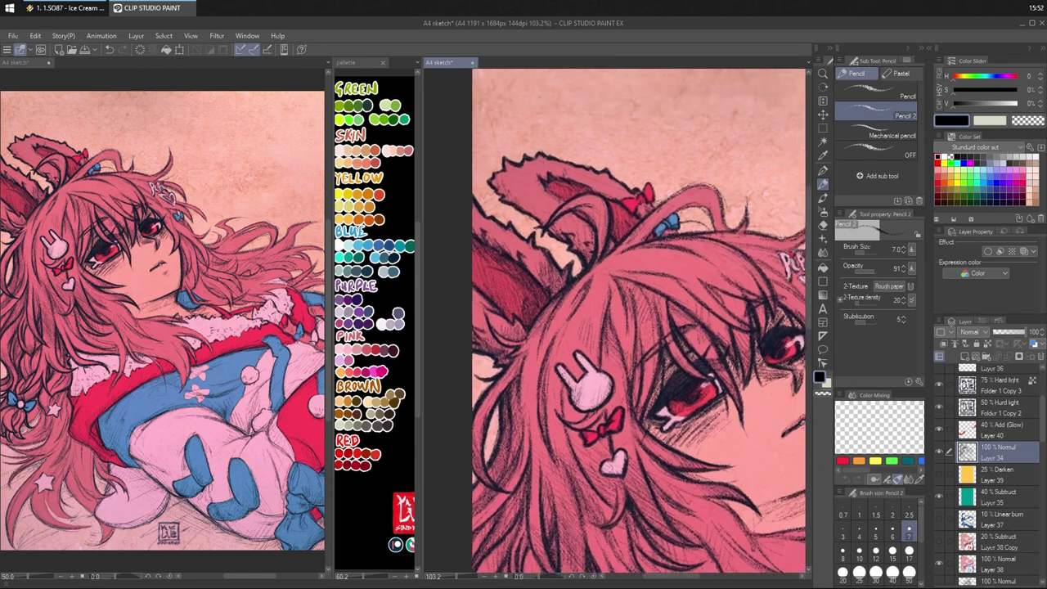
pyautogui.moveTo(508, 186)
pyautogui.mouseDown()
pyautogui.moveTo(538, 180)
pyautogui.moveTo(564, 192)
pyautogui.mouseUp()
pyautogui.hotkey('ctrl', 'z')
pyautogui.moveTo(558, 190); pyautogui.dragTo(565, 183)
pyautogui.moveTo(586, 193)
pyautogui.mouseDown()
pyautogui.moveTo(595, 185)
pyautogui.moveTo(585, 173)
pyautogui.mouseUp()
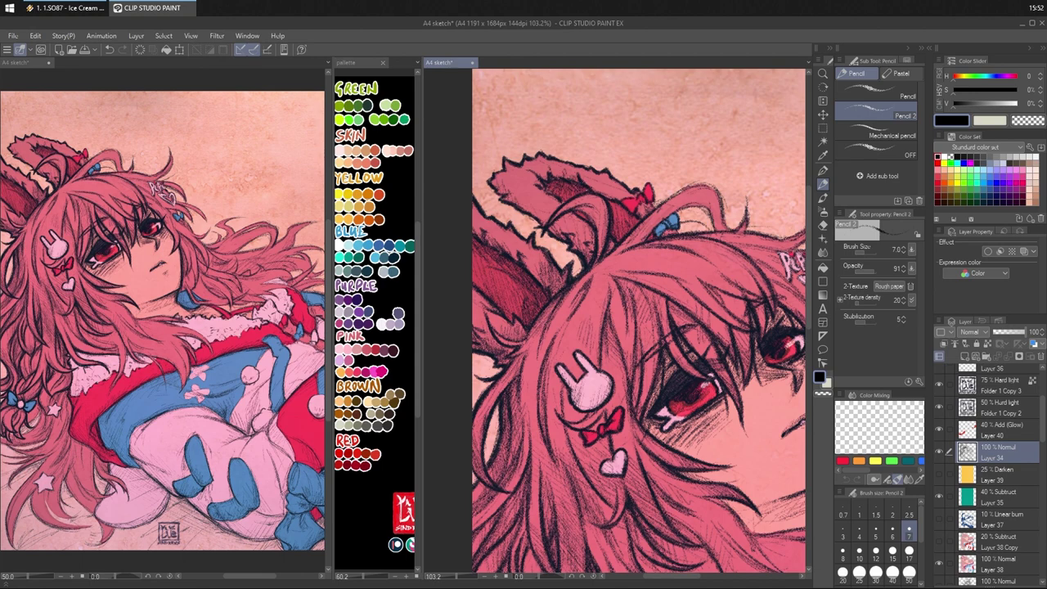
# - Continue the hatching inside the far rabbit ear down to the red bow
pyautogui.moveTo(586, 192); pyautogui.dragTo(602, 179)
pyautogui.moveTo(600, 195); pyautogui.dragTo(609, 185)
pyautogui.moveTo(606, 202)
pyautogui.mouseDown()
pyautogui.moveTo(616, 189)
pyautogui.moveTo(626, 208)
pyautogui.mouseUp()
pyautogui.moveTo(621, 221)
pyautogui.mouseDown()
pyautogui.moveTo(632, 213)
pyautogui.moveTo(622, 207)
pyautogui.mouseUp()
pyautogui.moveTo(612, 227)
pyautogui.mouseDown()
pyautogui.moveTo(627, 211)
pyautogui.moveTo(636, 216)
pyautogui.mouseUp()
pyautogui.hotkey('ctrl', 'z')
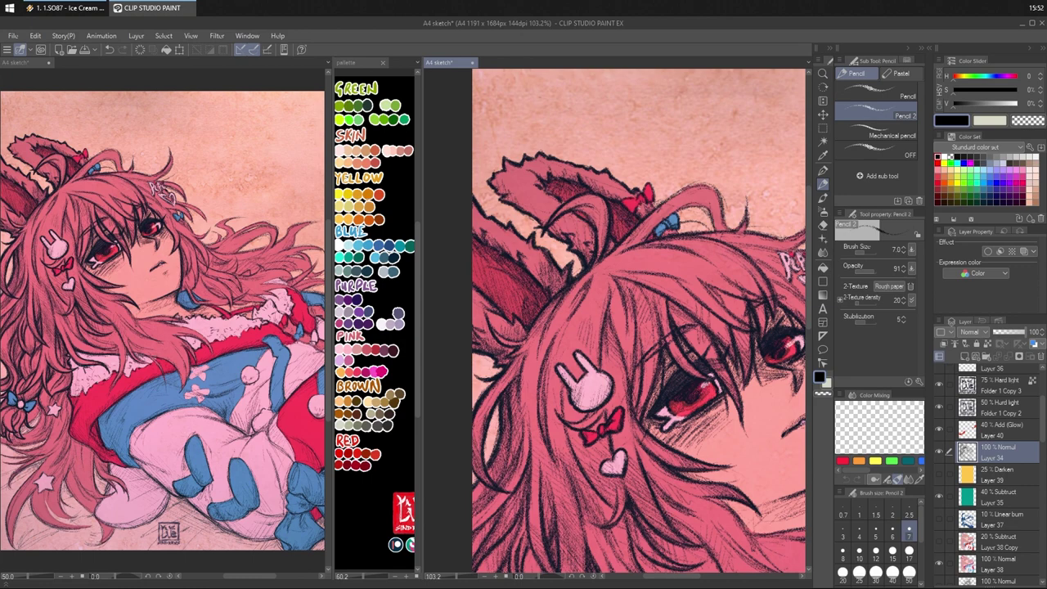
pyautogui.moveTo(635, 214); pyautogui.dragTo(636, 199)
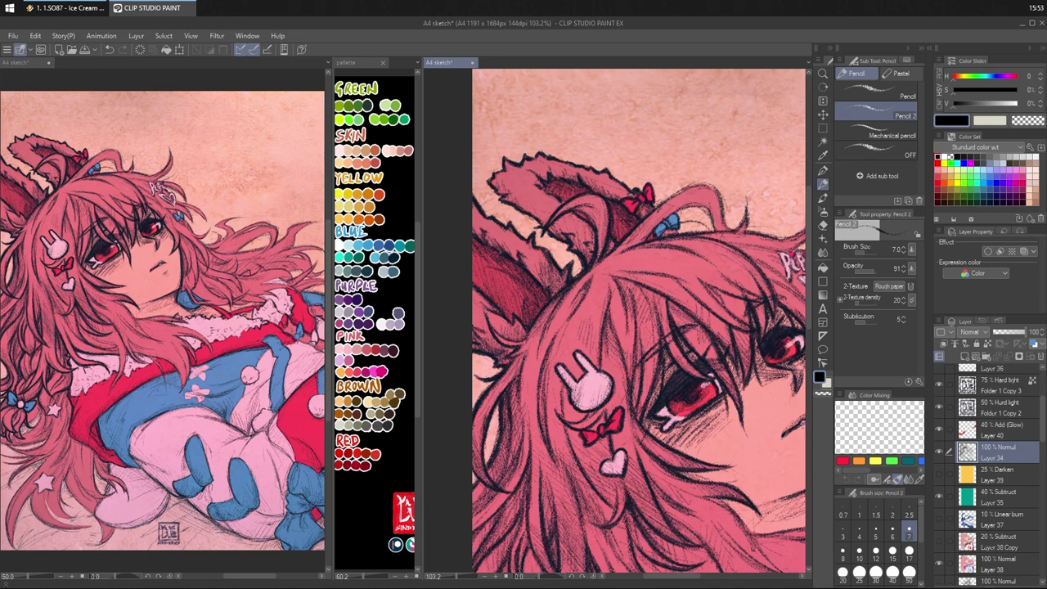
# - Hatch the fur band of the far rabbit ear from the red bow to the tip
pyautogui.moveTo(621, 184); pyautogui.dragTo(626, 196)
pyautogui.moveTo(619, 188); pyautogui.dragTo(624, 199)
pyautogui.moveTo(615, 176)
pyautogui.mouseDown()
pyautogui.moveTo(539, 207)
pyautogui.moveTo(509, 203)
pyautogui.moveTo(516, 209)
pyautogui.mouseUp()
pyautogui.moveTo(534, 202)
pyautogui.mouseDown()
pyautogui.moveTo(526, 214)
pyautogui.moveTo(537, 224)
pyautogui.moveTo(492, 189)
pyautogui.mouseUp()
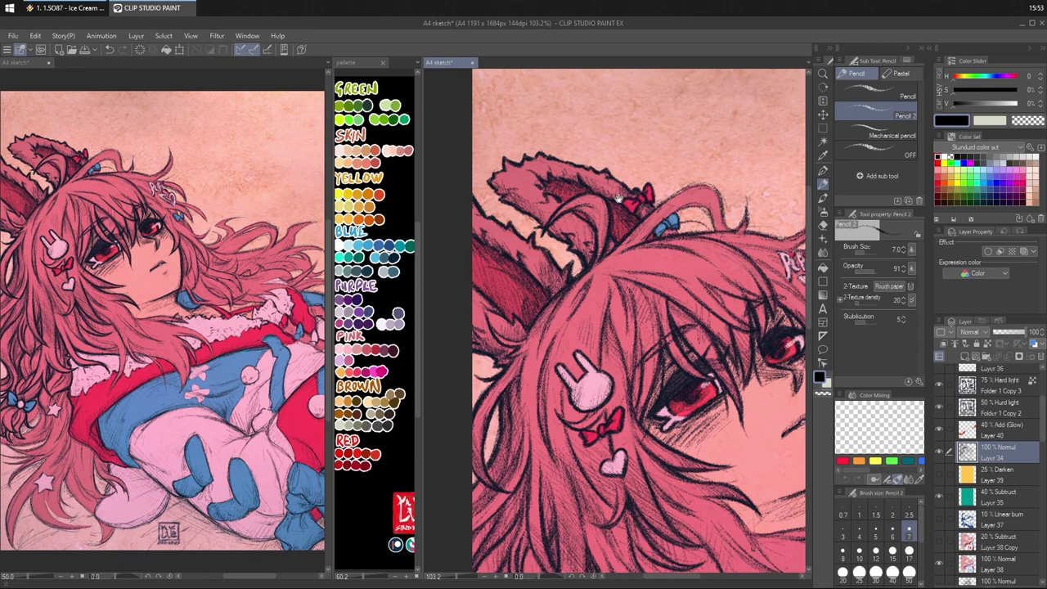
# - Darken the hair strands at the base of the far rabbit ear and clean up stray marks using transparent colour
pyautogui.moveTo(646, 245)
pyautogui.mouseDown()
pyautogui.moveTo(606, 213)
pyautogui.moveTo(562, 210)
pyautogui.moveTo(560, 221)
pyautogui.mouseUp()
pyautogui.moveTo(567, 182)
pyautogui.mouseDown()
pyautogui.moveTo(559, 203)
pyautogui.moveTo(552, 195)
pyautogui.mouseUp()
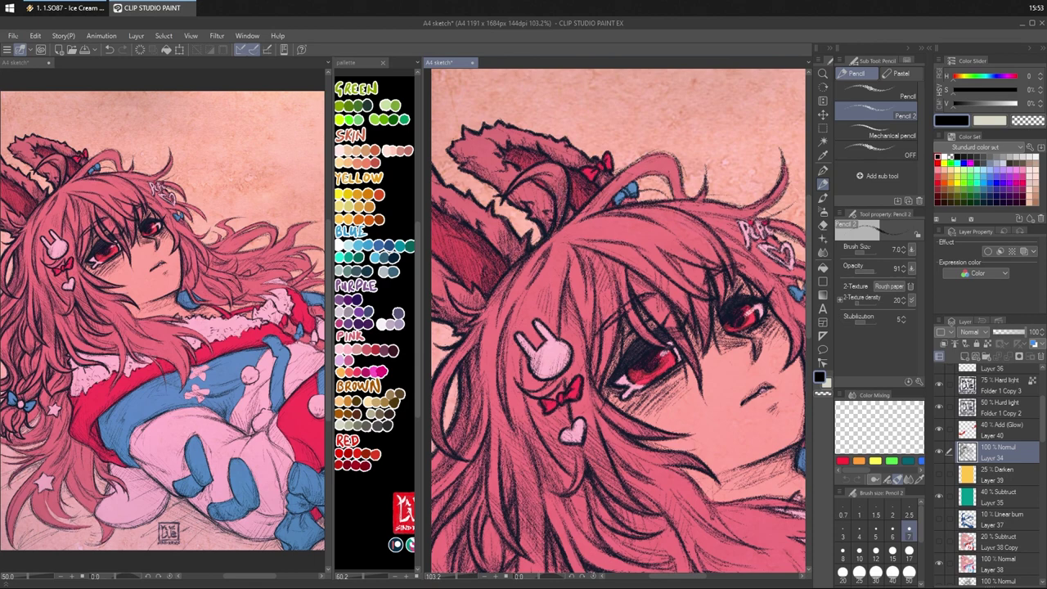
pyautogui.moveTo(559, 230)
pyautogui.mouseDown()
pyautogui.moveTo(545, 249)
pyautogui.moveTo(568, 241)
pyautogui.moveTo(536, 261)
pyautogui.moveTo(550, 256)
pyautogui.moveTo(555, 268)
pyautogui.mouseUp()
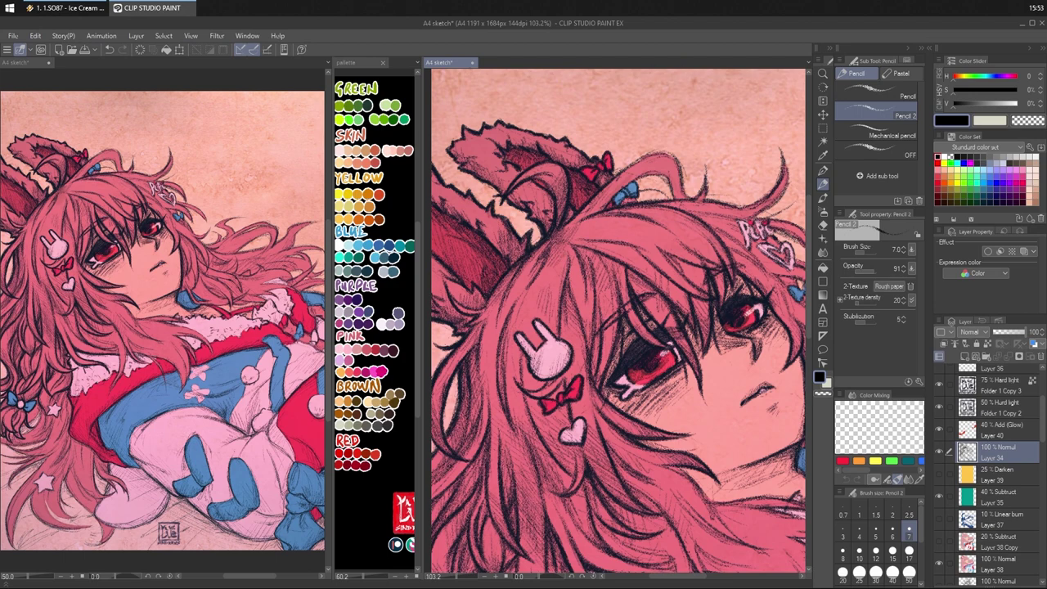
pyautogui.press('c')
pyautogui.press('c')
pyautogui.moveTo(580, 216); pyautogui.dragTo(571, 225)
pyautogui.press('c')
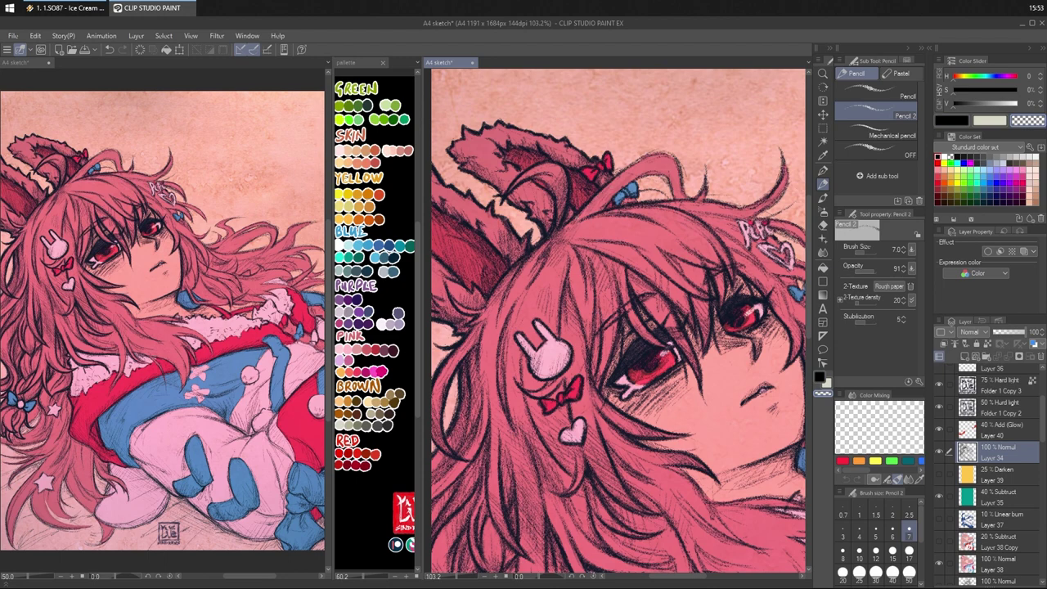
pyautogui.moveTo(597, 213)
pyautogui.mouseDown()
pyautogui.moveTo(635, 178)
pyautogui.moveTo(579, 220)
pyautogui.mouseUp()
pyautogui.press('c')
# - Outline the looped strand beside the red bow and shade the blue bow beneath it with black pencil
pyautogui.moveTo(606, 198)
pyautogui.mouseDown()
pyautogui.moveTo(591, 208)
pyautogui.moveTo(639, 173)
pyautogui.mouseUp()
pyautogui.moveTo(599, 204); pyautogui.dragTo(639, 176)
pyautogui.moveTo(609, 193)
pyautogui.mouseDown()
pyautogui.moveTo(660, 171)
pyautogui.moveTo(644, 182)
pyautogui.moveTo(656, 180)
pyautogui.mouseUp()
pyautogui.moveTo(662, 173)
pyautogui.mouseDown()
pyautogui.moveTo(671, 199)
pyautogui.moveTo(631, 196)
pyautogui.moveTo(667, 196)
pyautogui.moveTo(653, 196)
pyautogui.mouseUp()
pyautogui.moveTo(670, 190); pyautogui.dragTo(661, 202)
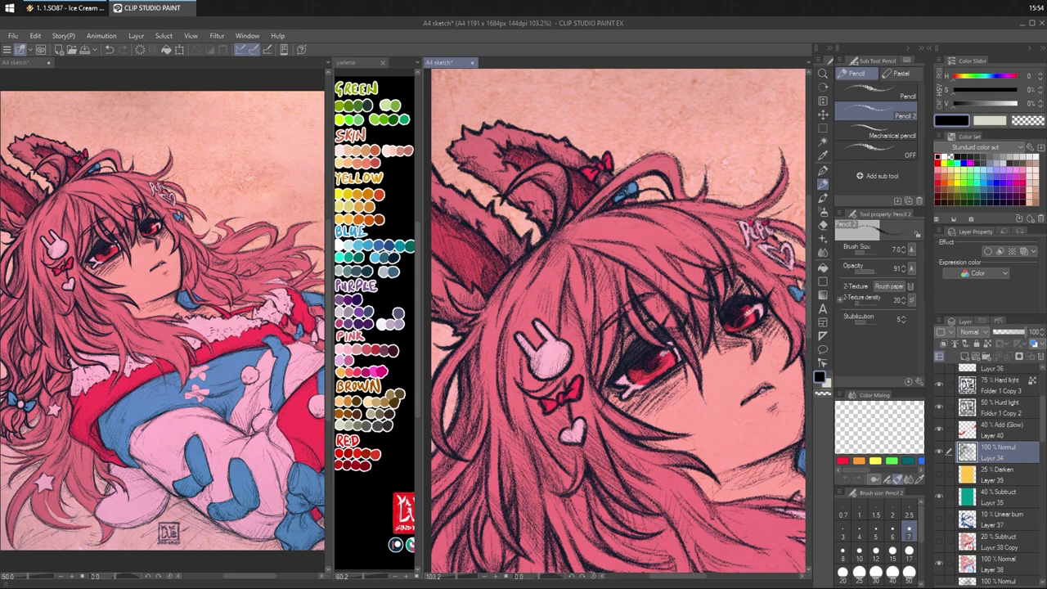
pyautogui.moveTo(625, 188)
pyautogui.mouseDown()
pyautogui.moveTo(637, 181)
pyautogui.moveTo(638, 193)
pyautogui.mouseUp()
pyautogui.moveTo(702, 201); pyautogui.dragTo(699, 186)
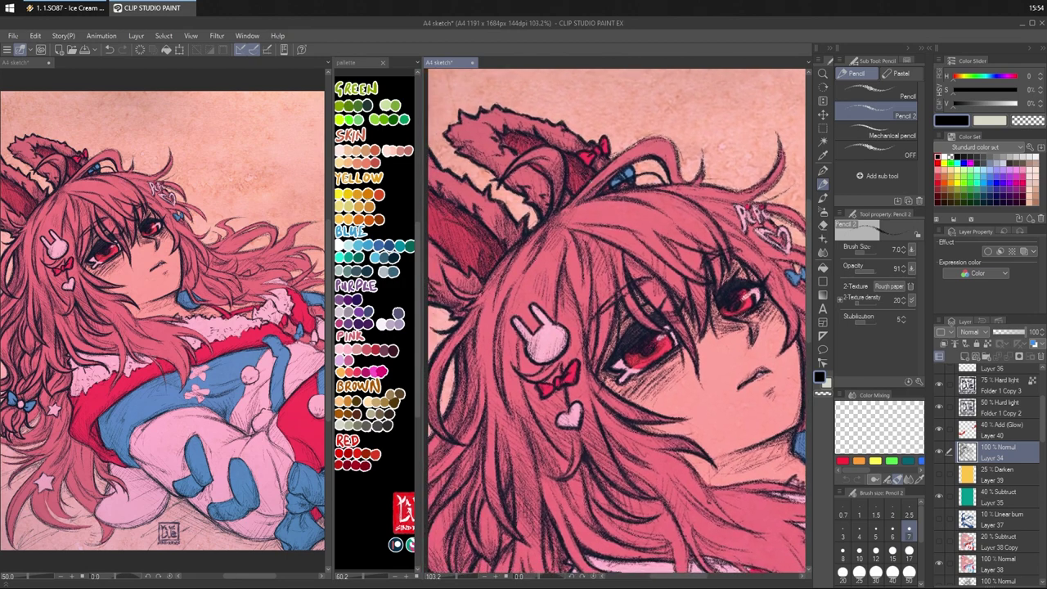
# - Thicken the outer contour of the looped strand and darken its upturned tips above the crown
pyautogui.moveTo(614, 162)
pyautogui.mouseDown()
pyautogui.moveTo(598, 176)
pyautogui.moveTo(634, 147)
pyautogui.moveTo(666, 157)
pyautogui.moveTo(664, 148)
pyautogui.mouseUp()
pyautogui.moveTo(684, 144); pyautogui.dragTo(676, 179)
pyautogui.moveTo(687, 160); pyautogui.dragTo(677, 182)
pyautogui.moveTo(706, 149)
pyautogui.mouseDown()
pyautogui.moveTo(687, 183)
pyautogui.moveTo(700, 169)
pyautogui.moveTo(702, 182)
pyautogui.mouseUp()
pyautogui.moveTo(709, 162); pyautogui.dragTo(695, 186)
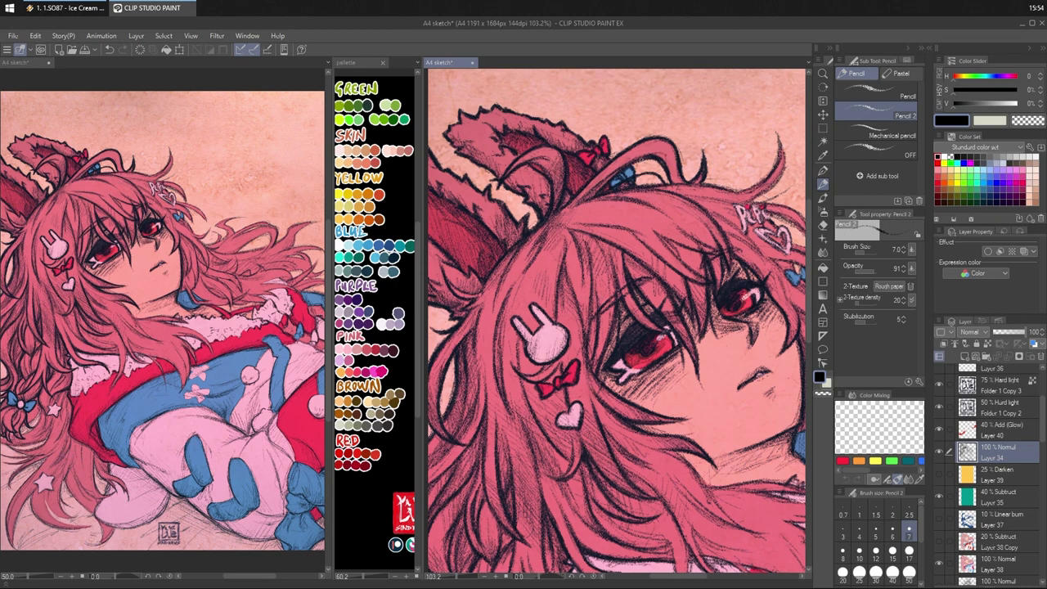
pyautogui.moveTo(656, 155)
pyautogui.mouseDown()
pyautogui.moveTo(670, 158)
pyautogui.moveTo(680, 181)
pyautogui.mouseUp()
pyautogui.moveTo(668, 158)
pyautogui.mouseDown()
pyautogui.moveTo(680, 183)
pyautogui.moveTo(665, 174)
pyautogui.moveTo(669, 183)
pyautogui.moveTo(669, 162)
pyautogui.mouseUp()
pyautogui.moveTo(675, 141); pyautogui.dragTo(663, 159)
# - Add short pencil strokes below the red bow and along the hair roots beside the near rabbit ear
pyautogui.moveTo(596, 175)
pyautogui.mouseDown()
pyautogui.moveTo(577, 202)
pyautogui.moveTo(599, 180)
pyautogui.mouseUp()
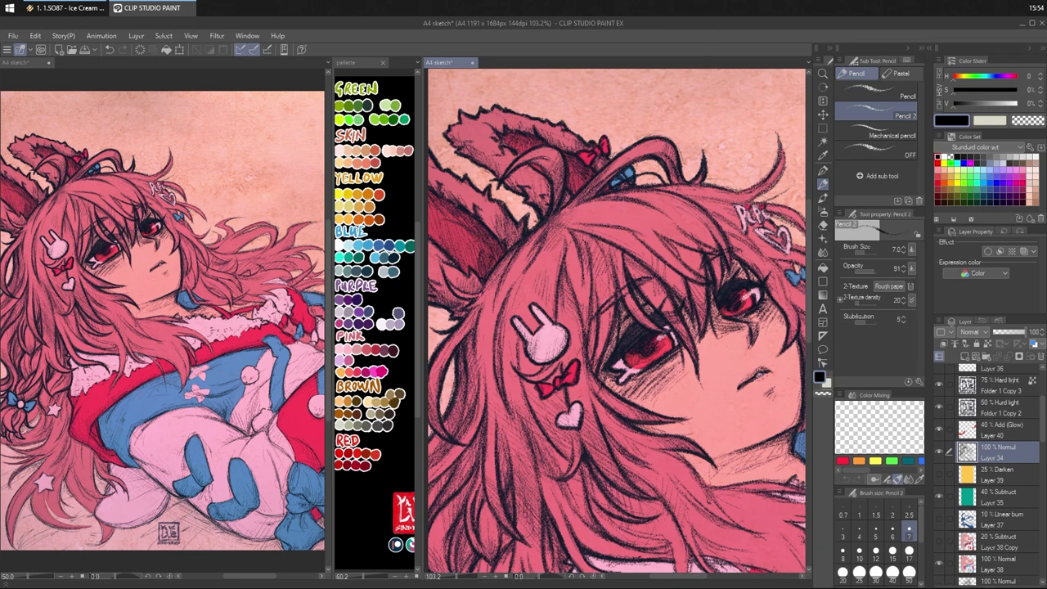
pyautogui.moveTo(599, 203)
pyautogui.mouseDown()
pyautogui.moveTo(561, 228)
pyautogui.moveTo(607, 218)
pyautogui.mouseUp()
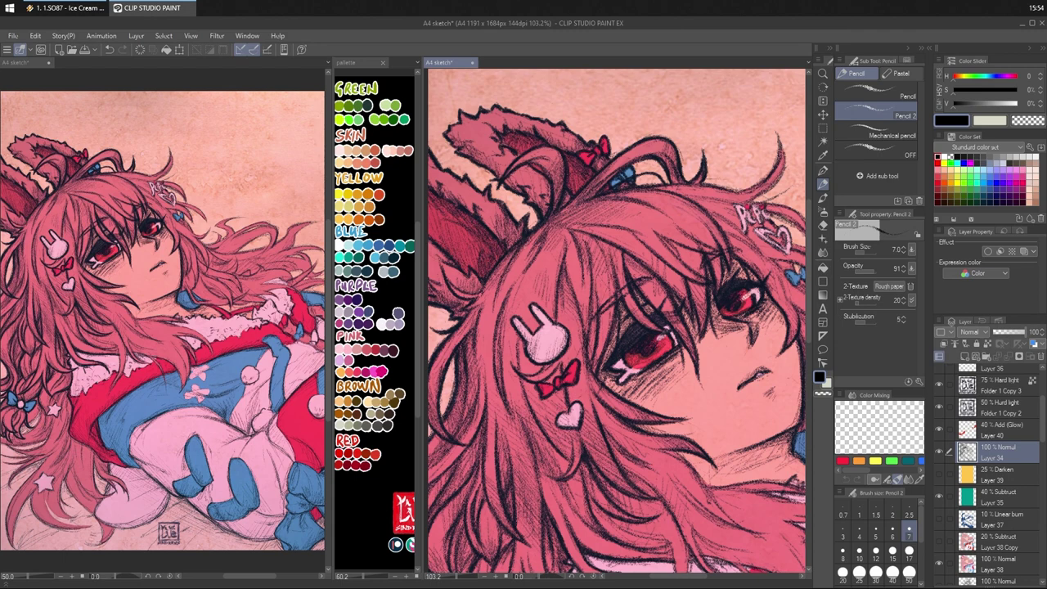
pyautogui.moveTo(532, 250); pyautogui.dragTo(510, 268)
pyautogui.moveTo(533, 258); pyautogui.dragTo(511, 281)
# - Strengthen the bangs above the far eye and clean up the marks beside the near eye using transparent colour
pyautogui.moveTo(685, 280)
pyautogui.mouseDown()
pyautogui.moveTo(652, 291)
pyautogui.moveTo(629, 281)
pyautogui.moveTo(663, 277)
pyautogui.mouseUp()
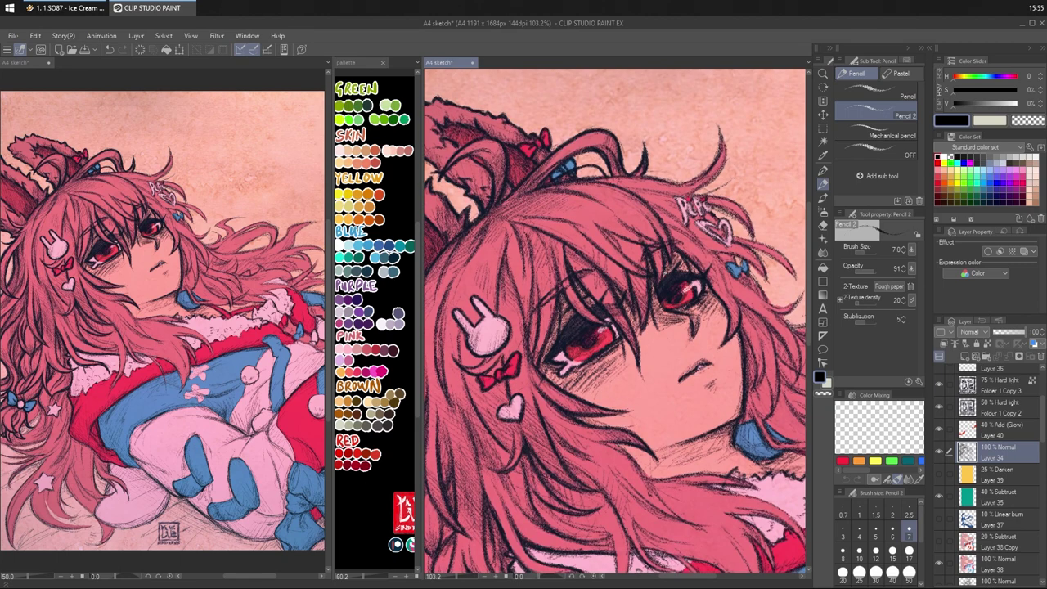
pyautogui.moveTo(693, 181); pyautogui.dragTo(660, 170)
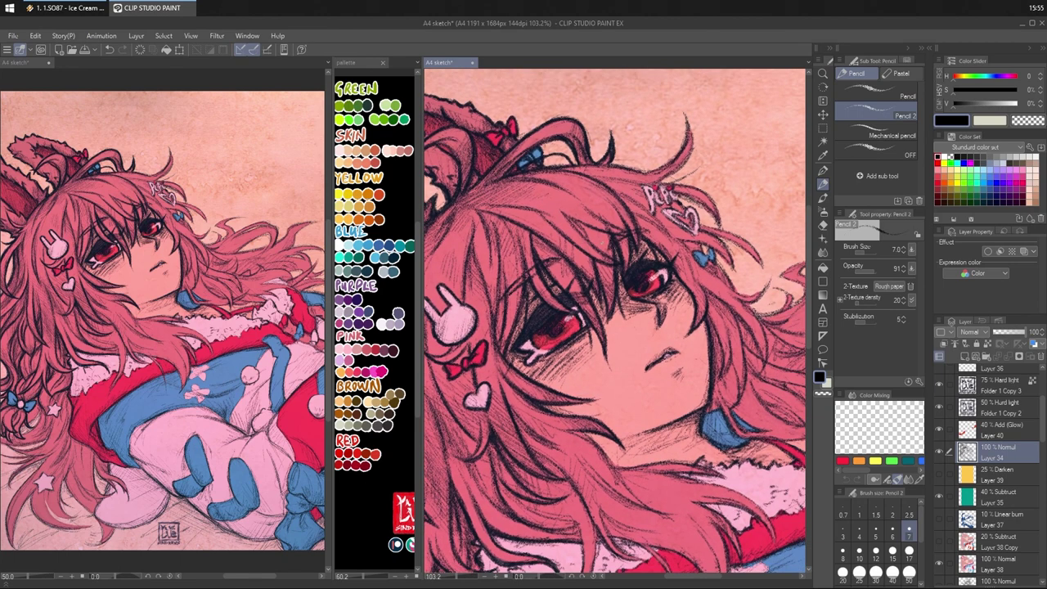
pyautogui.moveTo(578, 222)
pyautogui.mouseDown()
pyautogui.moveTo(607, 236)
pyautogui.moveTo(577, 236)
pyautogui.mouseUp()
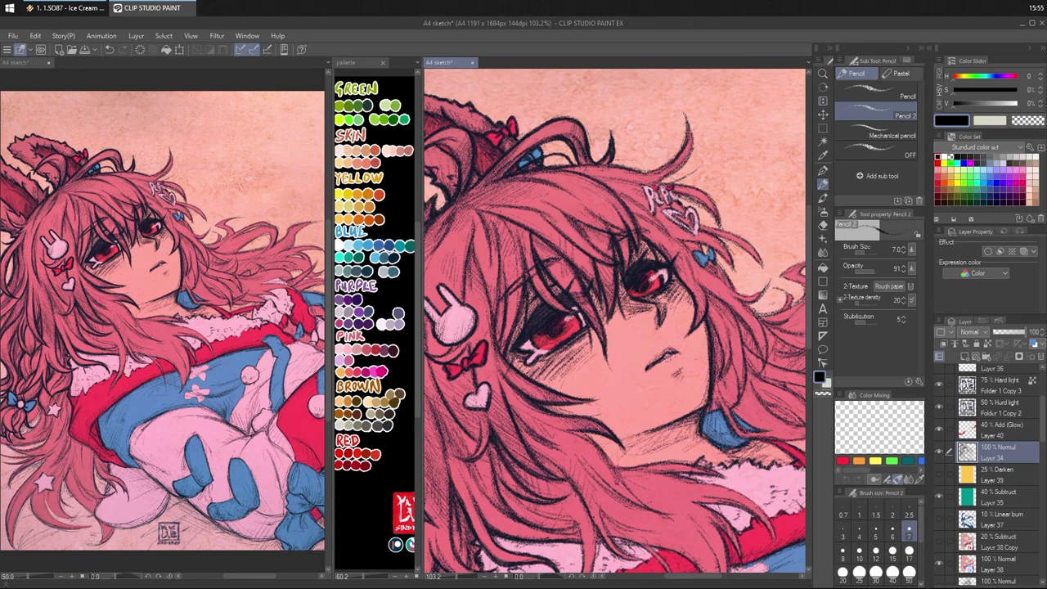
pyautogui.moveTo(629, 265); pyautogui.dragTo(625, 243)
pyautogui.moveTo(605, 225); pyautogui.dragTo(616, 216)
pyautogui.moveTo(654, 229); pyautogui.dragTo(657, 197)
pyautogui.press('c')
pyautogui.moveTo(533, 328)
pyautogui.mouseDown()
pyautogui.moveTo(562, 328)
pyautogui.moveTo(544, 338)
pyautogui.mouseUp()
pyautogui.press('c')
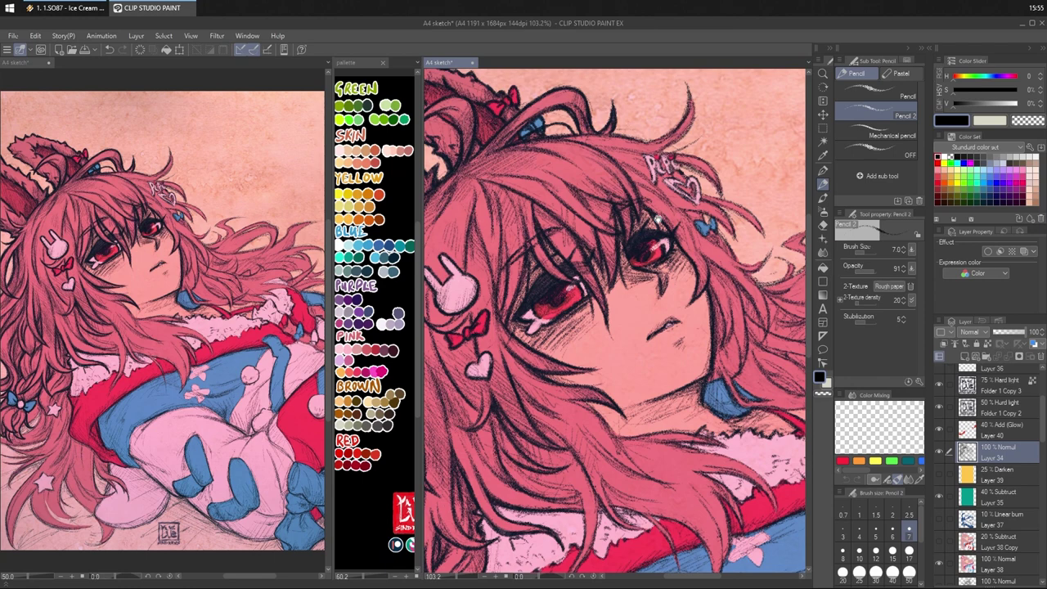
# - Darken the bangs between the heart clip and the far eye, and touch up the strands near the blue clip bow
pyautogui.moveTo(658, 218); pyautogui.dragTo(635, 226)
pyautogui.moveTo(676, 189); pyautogui.dragTo(671, 198)
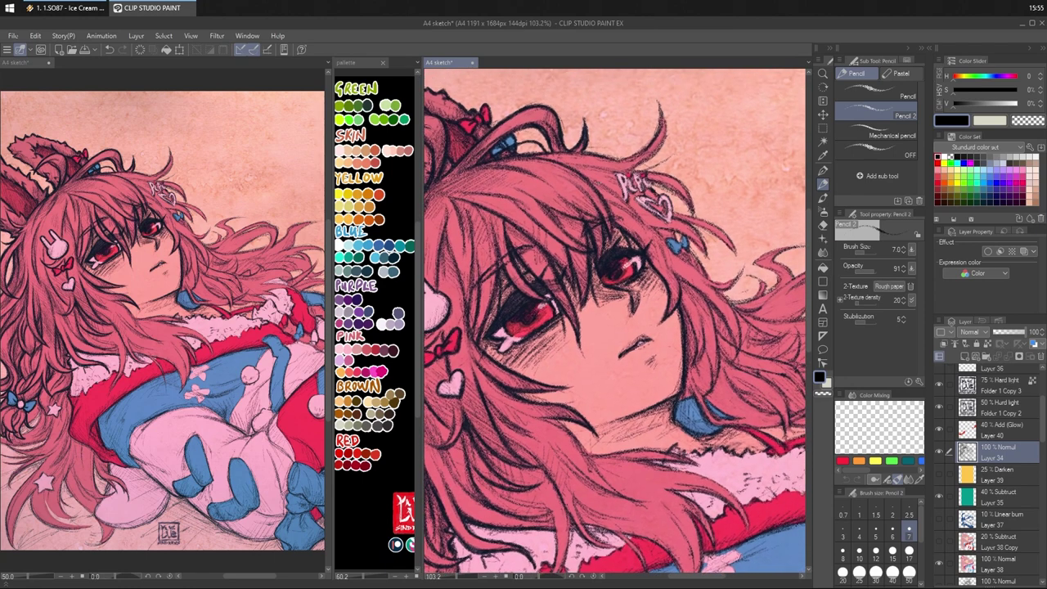
pyautogui.moveTo(604, 199)
pyautogui.mouseDown()
pyautogui.moveTo(638, 221)
pyautogui.moveTo(607, 224)
pyautogui.mouseUp()
pyautogui.moveTo(591, 180)
pyautogui.mouseDown()
pyautogui.moveTo(648, 232)
pyautogui.moveTo(607, 234)
pyautogui.mouseUp()
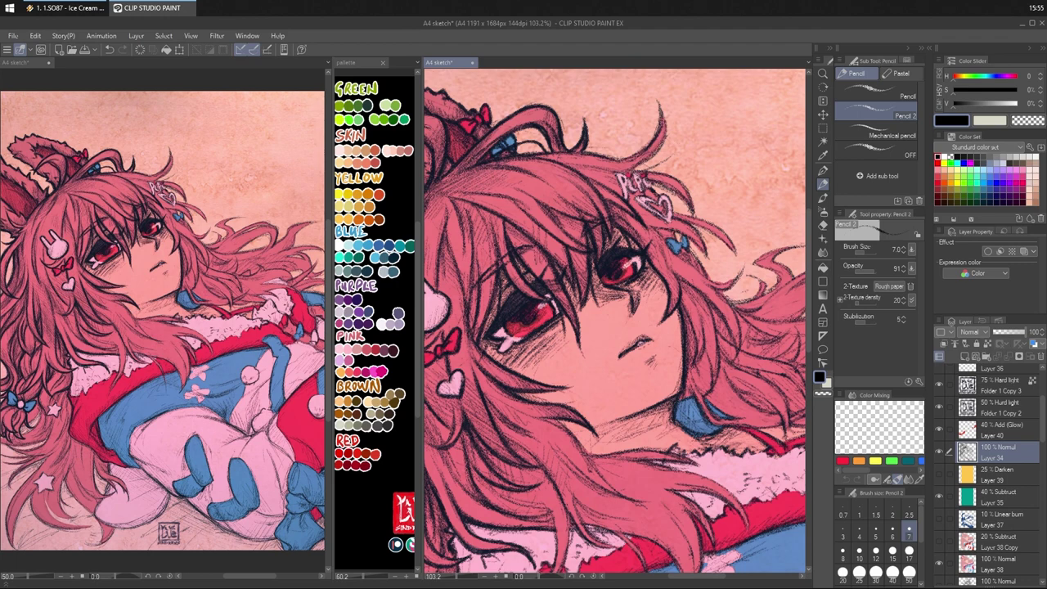
pyautogui.press('c')
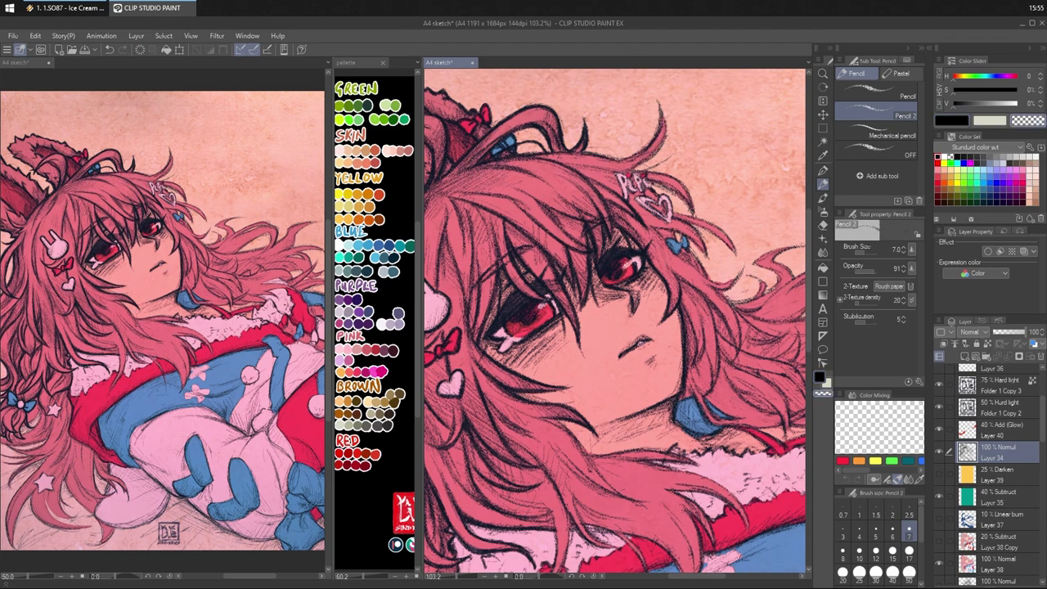
pyautogui.press('c')
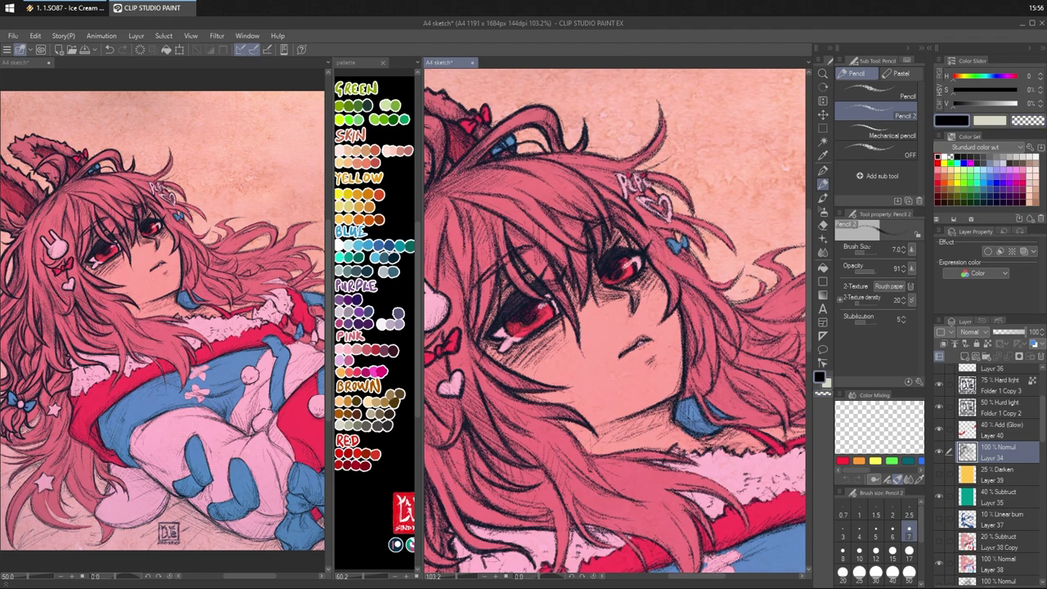
pyautogui.moveTo(693, 268)
pyautogui.mouseDown()
pyautogui.moveTo(672, 281)
pyautogui.moveTo(691, 278)
pyautogui.mouseUp()
pyautogui.moveTo(676, 227); pyautogui.dragTo(693, 243)
# - Outline the upturned flyaway strand above the lettering clip in black, trim its edge with transparent colour, and undo the last stroke
pyautogui.moveTo(674, 113)
pyautogui.mouseDown()
pyautogui.moveTo(674, 145)
pyautogui.moveTo(661, 160)
pyautogui.moveTo(637, 174)
pyautogui.moveTo(600, 168)
pyautogui.mouseUp()
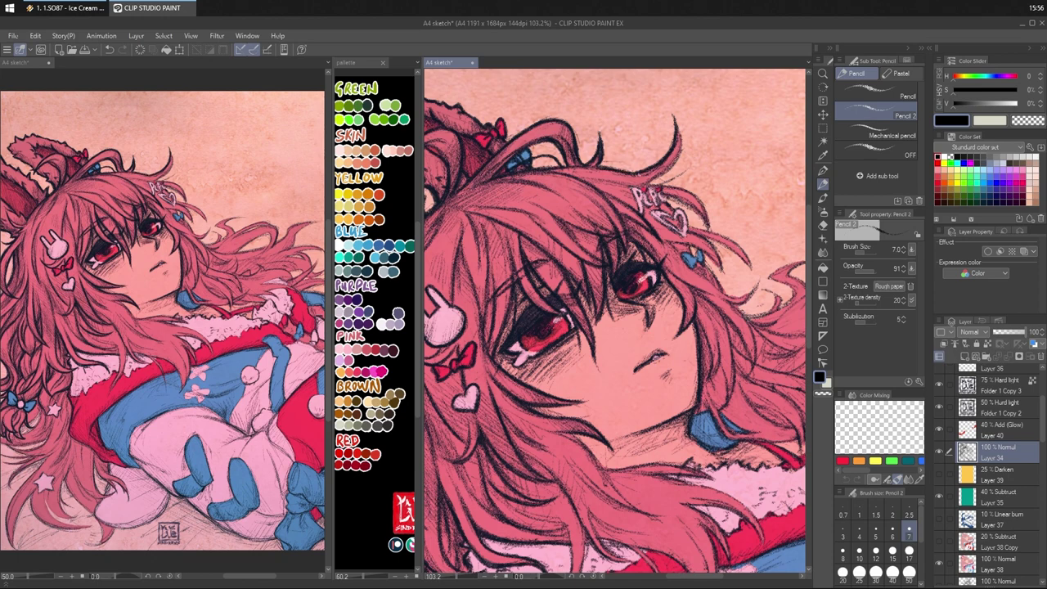
pyautogui.moveTo(675, 123); pyautogui.dragTo(680, 156)
pyautogui.moveTo(676, 121); pyautogui.dragTo(678, 162)
pyautogui.press('c')
pyautogui.moveTo(678, 118)
pyautogui.mouseDown()
pyautogui.moveTo(666, 172)
pyautogui.moveTo(618, 183)
pyautogui.moveTo(632, 186)
pyautogui.moveTo(643, 184)
pyautogui.moveTo(582, 180)
pyautogui.mouseUp()
pyautogui.press('c')
pyautogui.hotkey('ctrl', 'z')
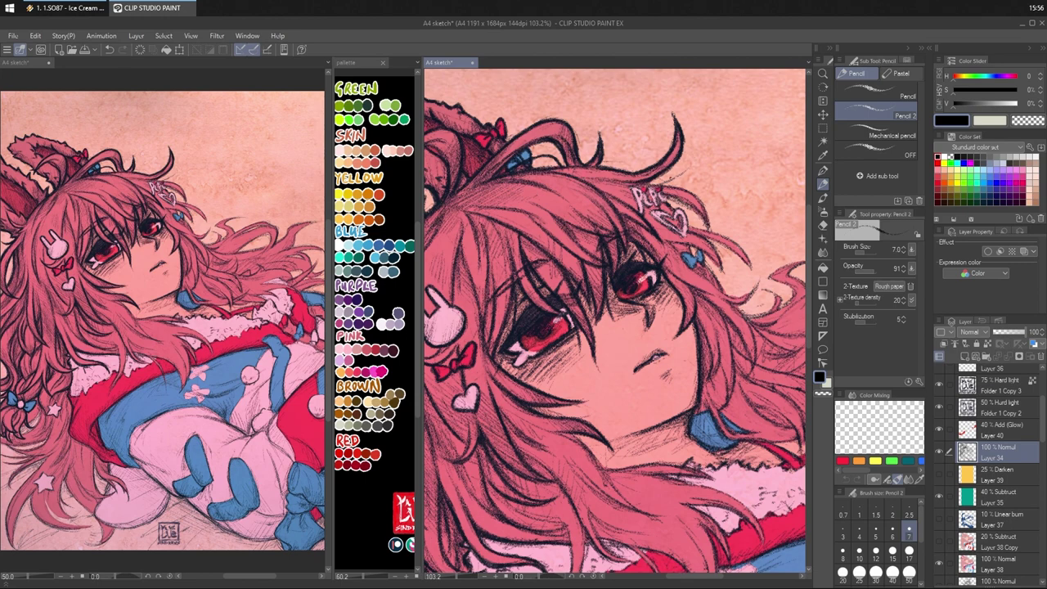
# - Strengthen the strands curving around the lettering and heart clips, undoing the last stroke
pyautogui.moveTo(689, 167); pyautogui.dragTo(650, 182)
pyautogui.moveTo(730, 212); pyautogui.dragTo(672, 125)
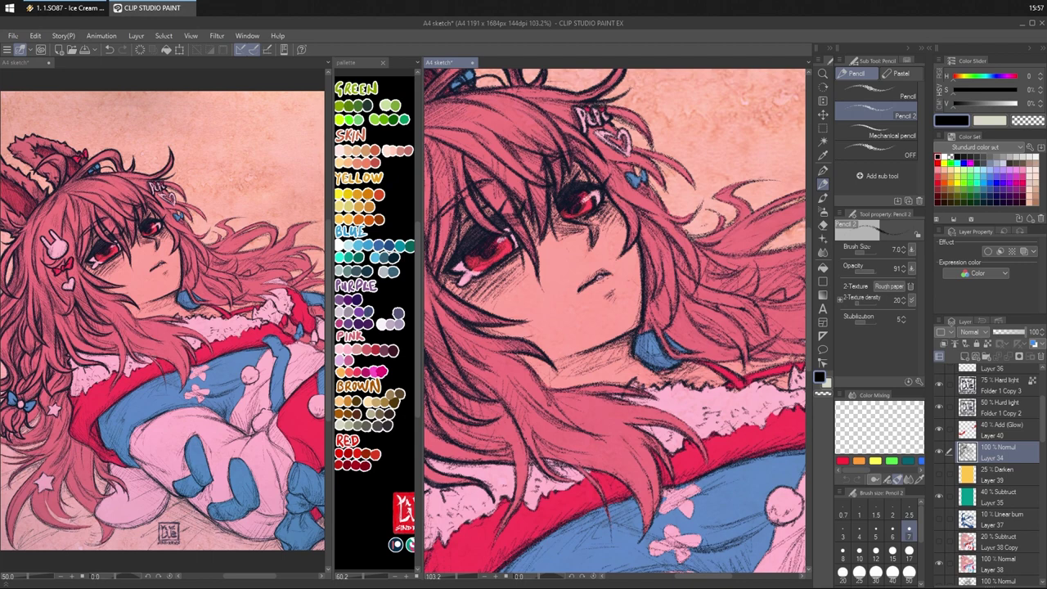
pyautogui.press('c')
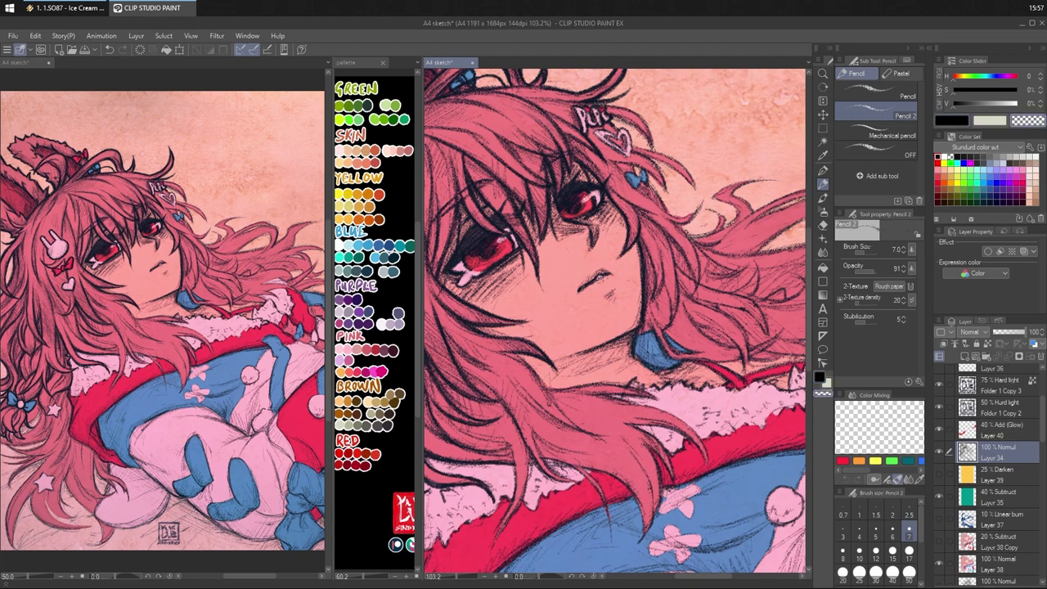
pyautogui.press('c')
pyautogui.moveTo(612, 118); pyautogui.dragTo(653, 156)
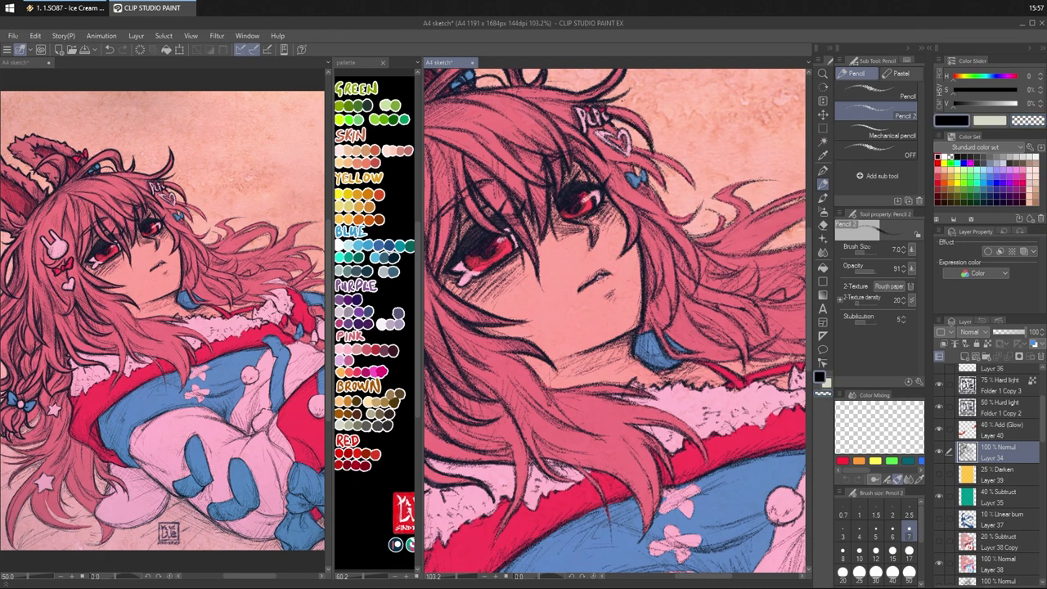
pyautogui.moveTo(603, 107); pyautogui.dragTo(616, 102)
pyautogui.moveTo(603, 104)
pyautogui.mouseDown()
pyautogui.moveTo(644, 122)
pyautogui.moveTo(656, 162)
pyautogui.moveTo(655, 153)
pyautogui.mouseUp()
pyautogui.hotkey('ctrl', 'z')
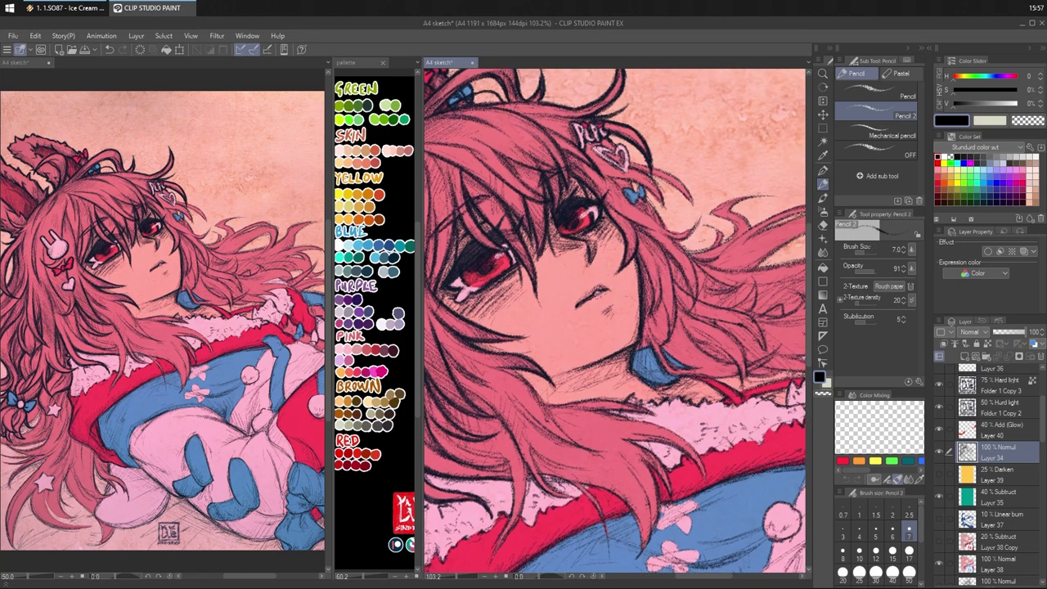
# - Outline the heart clip and lettering in black pencil, refining their edges with transparent colour
pyautogui.moveTo(583, 143); pyautogui.dragTo(625, 170)
pyautogui.press('c')
pyautogui.moveTo(618, 166)
pyautogui.mouseDown()
pyautogui.moveTo(634, 177)
pyautogui.moveTo(630, 164)
pyautogui.mouseUp()
pyautogui.press('c')
pyautogui.moveTo(625, 151)
pyautogui.mouseDown()
pyautogui.moveTo(634, 162)
pyautogui.moveTo(628, 151)
pyautogui.mouseUp()
pyautogui.moveTo(620, 141)
pyautogui.mouseDown()
pyautogui.moveTo(634, 159)
pyautogui.moveTo(628, 149)
pyautogui.mouseUp()
pyautogui.moveTo(614, 140)
pyautogui.mouseDown()
pyautogui.moveTo(632, 153)
pyautogui.moveTo(606, 143)
pyautogui.moveTo(618, 137)
pyautogui.mouseUp()
pyautogui.press('c')
pyautogui.press('c')
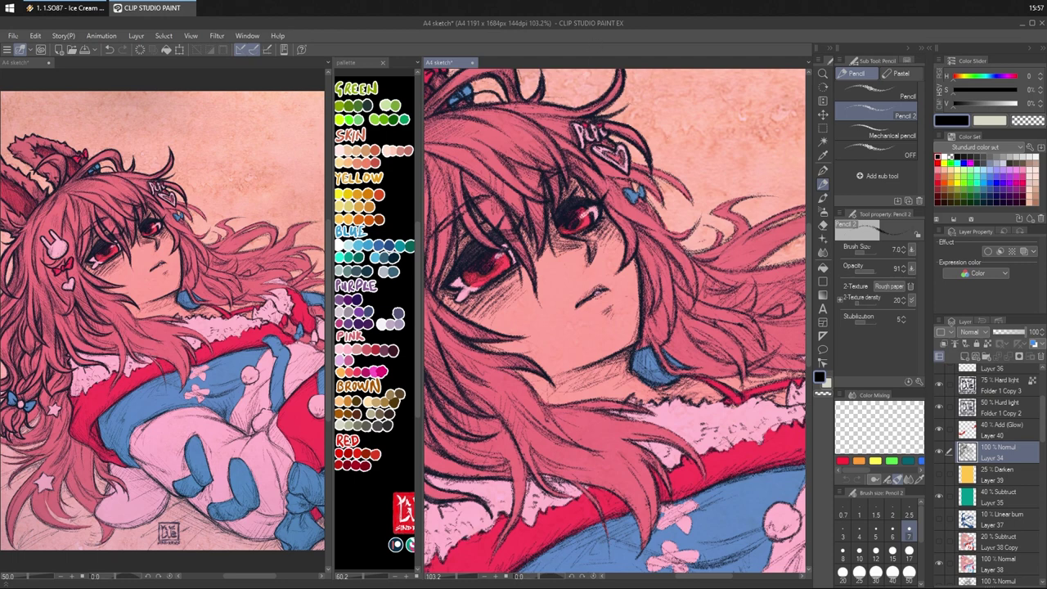
pyautogui.moveTo(609, 167); pyautogui.dragTo(625, 159)
pyautogui.press('c')
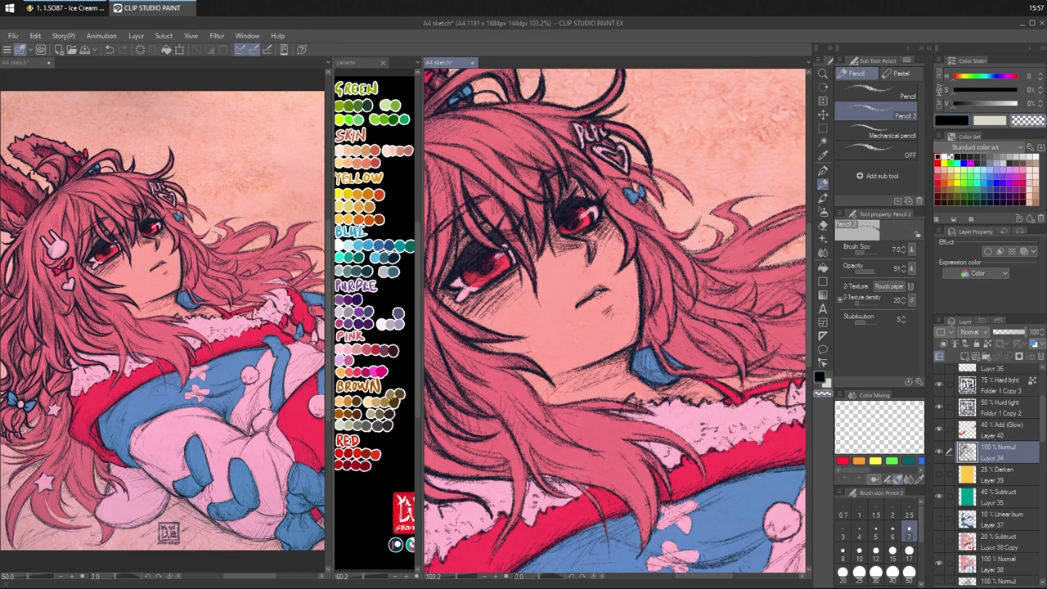
pyautogui.press('c')
pyautogui.moveTo(623, 158)
pyautogui.mouseDown()
pyautogui.moveTo(614, 166)
pyautogui.moveTo(631, 125)
pyautogui.mouseUp()
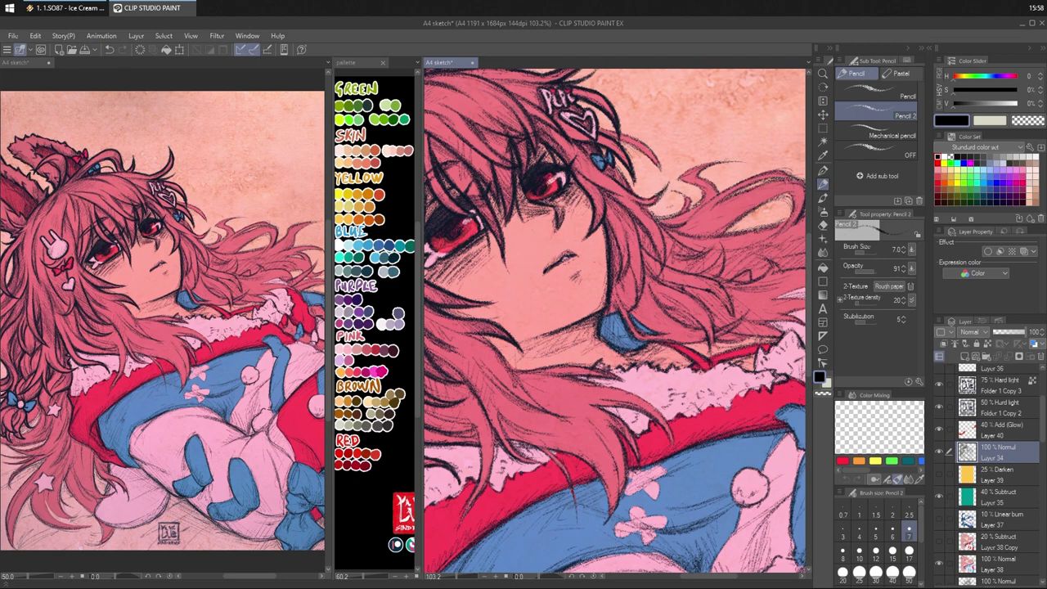
# - Add pencil strokes to the strands falling past the blue clip bow and undo the last two strokes
pyautogui.moveTo(639, 197); pyautogui.dragTo(667, 192)
pyautogui.moveTo(601, 154); pyautogui.dragTo(632, 189)
pyautogui.press('c')
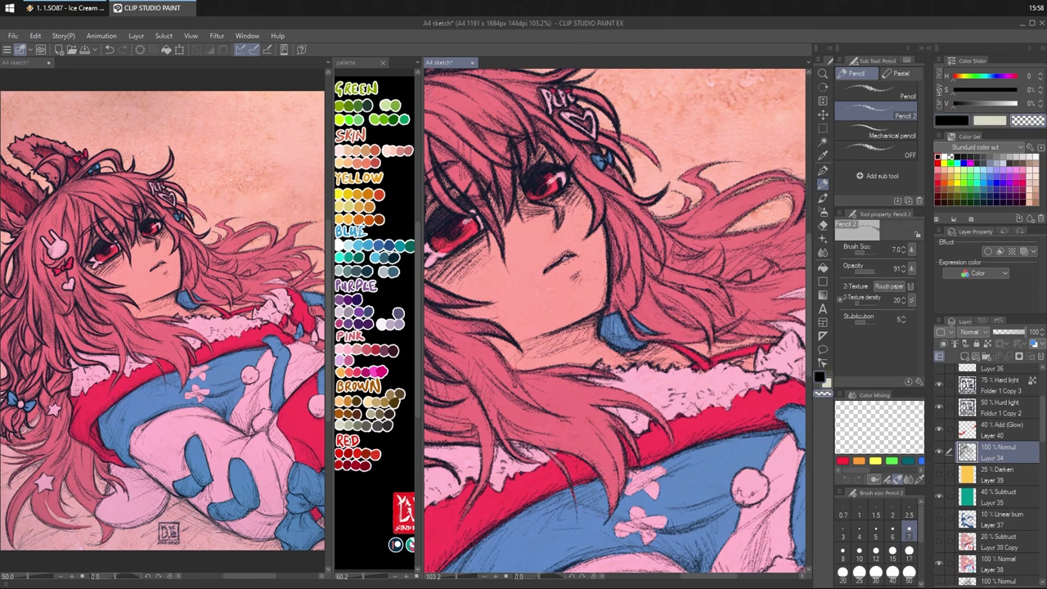
pyautogui.press('c')
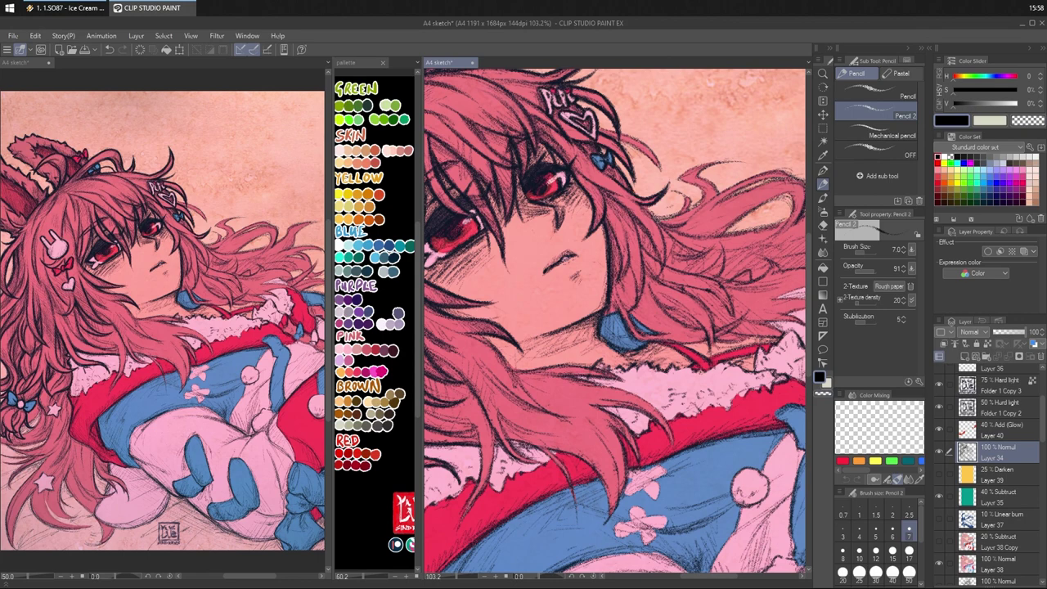
pyautogui.moveTo(600, 155); pyautogui.dragTo(614, 134)
pyautogui.hotkey('ctrl', 'z')
pyautogui.hotkey('ctrl', 'z')
# - Redraw the outlines of the loose strands sweeping outward from the heart clip and blue bow
pyautogui.moveTo(598, 126)
pyautogui.mouseDown()
pyautogui.moveTo(637, 140)
pyautogui.moveTo(666, 175)
pyautogui.mouseUp()
pyautogui.moveTo(614, 139); pyautogui.dragTo(663, 169)
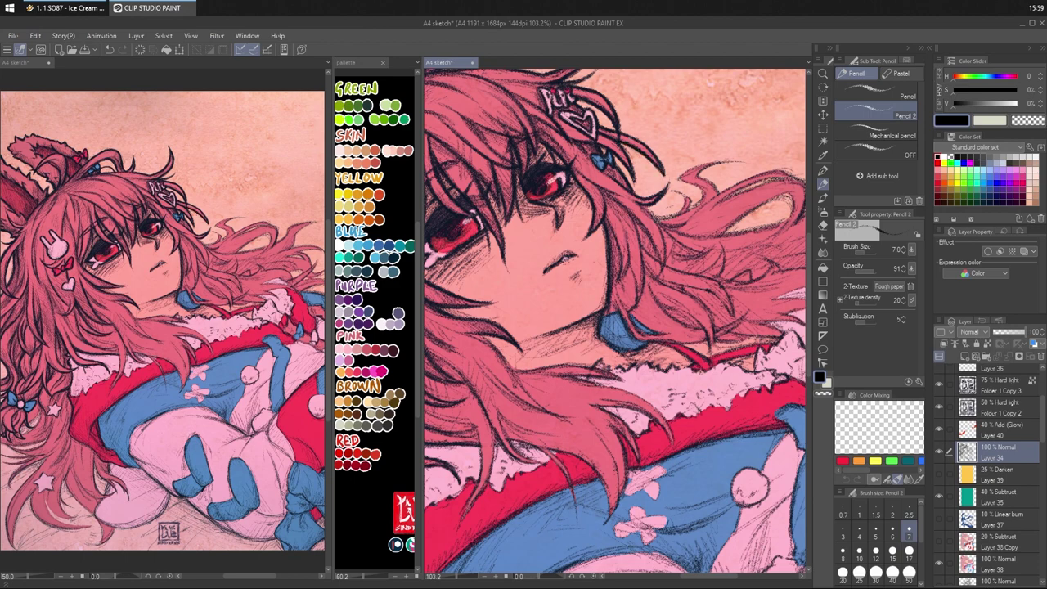
pyautogui.moveTo(617, 144); pyautogui.dragTo(647, 159)
pyautogui.hotkey('ctrl', 'z')
pyautogui.moveTo(616, 144)
pyautogui.mouseDown()
pyautogui.moveTo(637, 153)
pyautogui.moveTo(628, 169)
pyautogui.mouseUp()
pyautogui.moveTo(583, 109); pyautogui.dragTo(601, 102)
# - Add short pencil strokes to the outer edge of the hair on the bunny clip side
pyautogui.moveTo(573, 231); pyautogui.dragTo(790, 242)
pyautogui.moveTo(473, 261)
pyautogui.mouseDown()
pyautogui.moveTo(468, 283)
pyautogui.moveTo(467, 274)
pyautogui.mouseUp()
pyautogui.moveTo(479, 253); pyautogui.dragTo(467, 277)
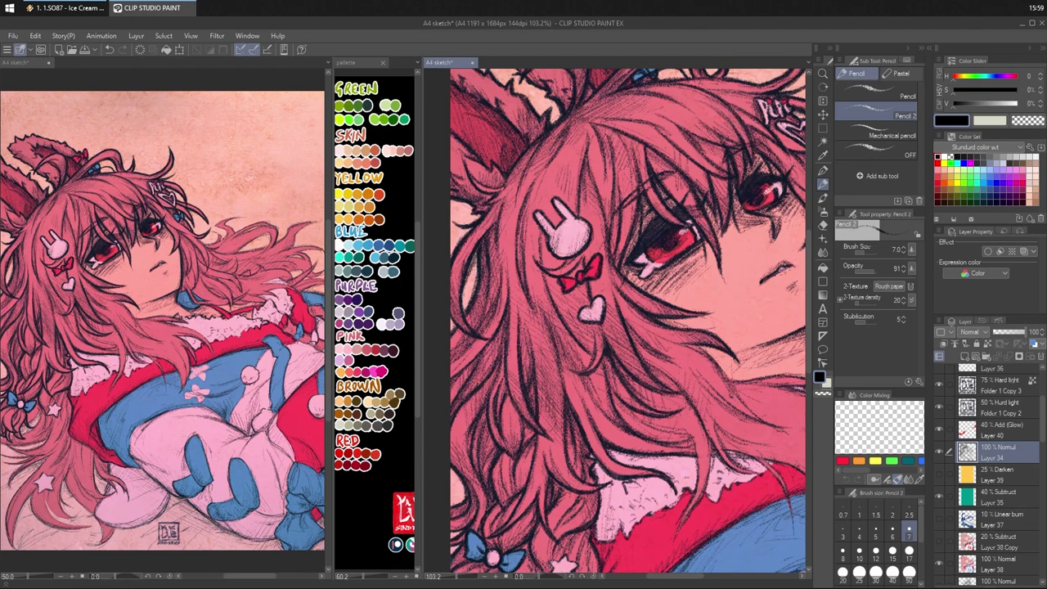
pyautogui.moveTo(758, 168)
pyautogui.mouseDown()
pyautogui.moveTo(734, 193)
pyautogui.moveTo(614, 224)
pyautogui.moveTo(575, 181)
pyautogui.mouseUp()
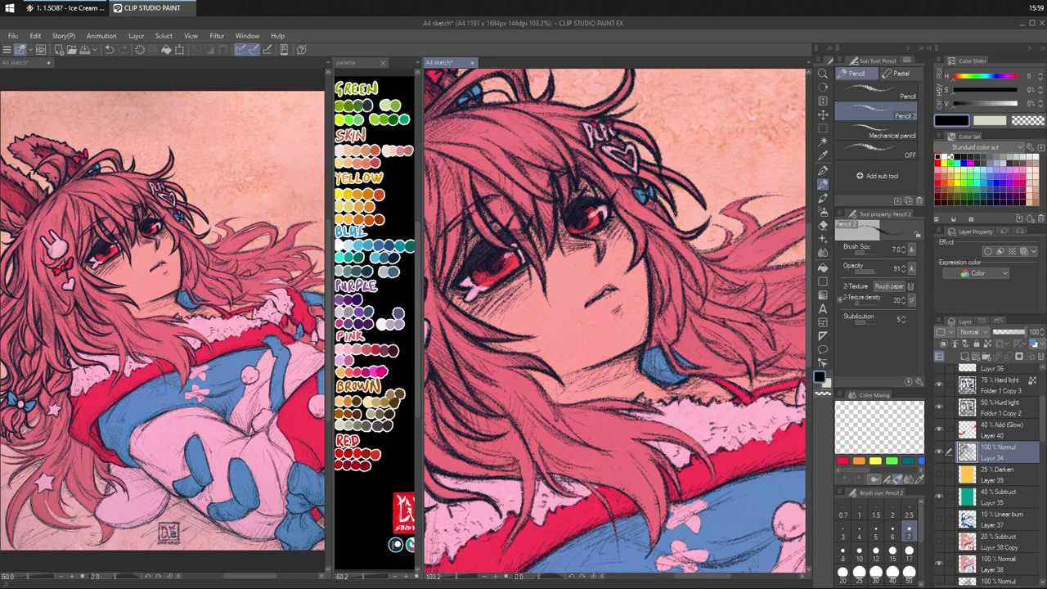
# - Darken the long strands running down beside the far cheek and trim their lower ends with transparent colour
pyautogui.moveTo(616, 212); pyautogui.dragTo(613, 222)
pyautogui.moveTo(643, 227); pyautogui.dragTo(662, 294)
pyautogui.moveTo(710, 267)
pyautogui.mouseDown()
pyautogui.moveTo(656, 181)
pyautogui.moveTo(607, 205)
pyautogui.moveTo(603, 190)
pyautogui.moveTo(606, 199)
pyautogui.mouseUp()
pyautogui.moveTo(601, 184); pyautogui.dragTo(609, 233)
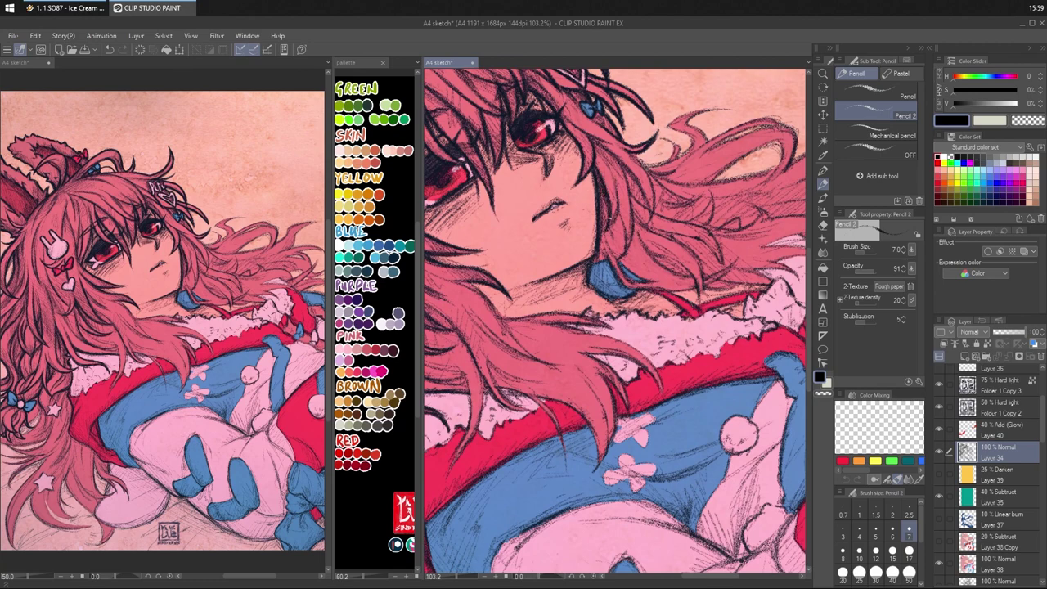
pyautogui.moveTo(615, 172)
pyautogui.mouseDown()
pyautogui.moveTo(611, 215)
pyautogui.moveTo(625, 259)
pyautogui.moveTo(634, 248)
pyautogui.moveTo(625, 254)
pyautogui.mouseUp()
pyautogui.press('c')
pyautogui.moveTo(624, 244); pyautogui.dragTo(623, 254)
pyautogui.press('c')
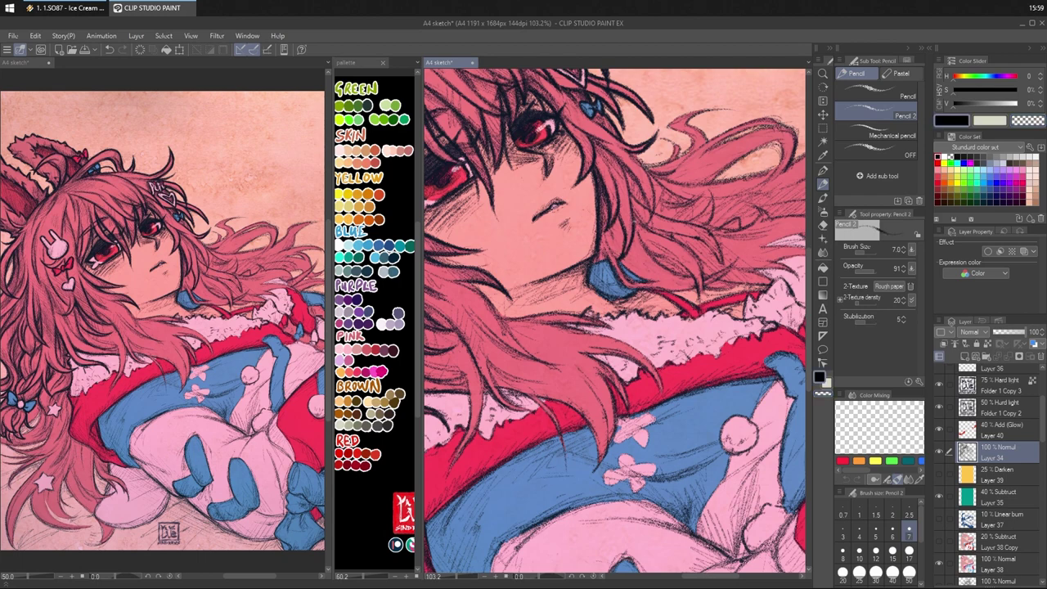
# - Outline the hair locks spreading outward from the far cheek below the blue clip bow
pyautogui.moveTo(631, 201)
pyautogui.mouseDown()
pyautogui.moveTo(636, 229)
pyautogui.moveTo(637, 218)
pyautogui.mouseUp()
pyautogui.moveTo(626, 176); pyautogui.dragTo(633, 207)
pyautogui.moveTo(608, 152); pyautogui.dragTo(640, 185)
pyautogui.moveTo(622, 168)
pyautogui.mouseDown()
pyautogui.moveTo(651, 224)
pyautogui.moveTo(653, 185)
pyautogui.mouseUp()
pyautogui.moveTo(630, 156); pyautogui.dragTo(641, 166)
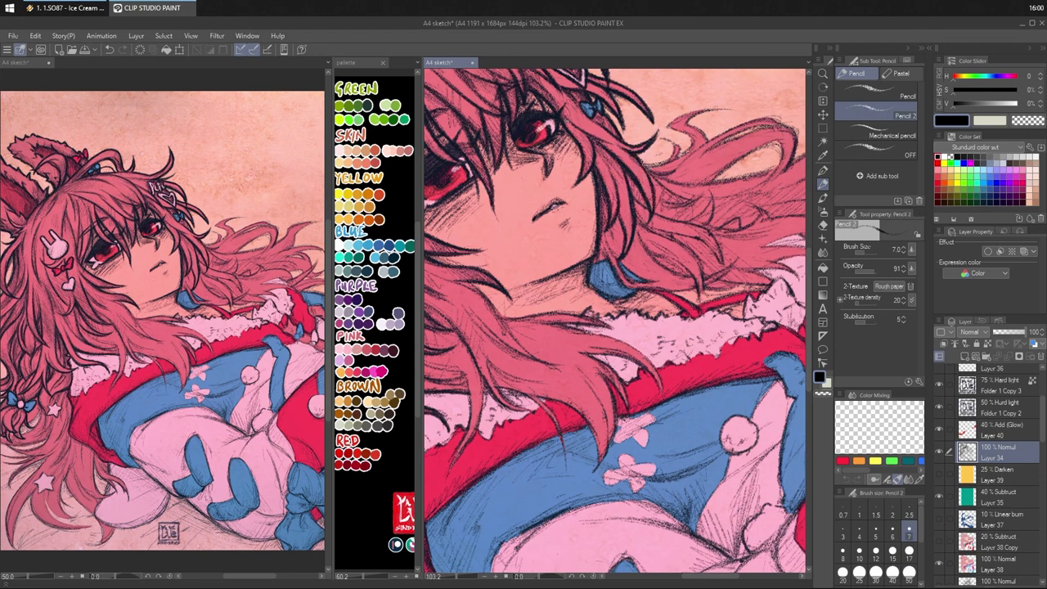
# - Add fine strokes to the upper locks and the pointed tips beside the far cheek and jaw
pyautogui.moveTo(612, 148); pyautogui.dragTo(620, 156)
pyautogui.moveTo(624, 157); pyautogui.dragTo(638, 167)
pyautogui.moveTo(630, 236); pyautogui.dragTo(624, 246)
pyautogui.moveTo(631, 238)
pyautogui.mouseDown()
pyautogui.moveTo(623, 253)
pyautogui.moveTo(626, 228)
pyautogui.mouseUp()
pyautogui.moveTo(631, 208); pyautogui.dragTo(625, 225)
# - Hatch shadows into the hair roots between the far eye and the blue clip bow
pyautogui.moveTo(600, 152); pyautogui.dragTo(619, 190)
pyautogui.moveTo(620, 165)
pyautogui.mouseDown()
pyautogui.moveTo(623, 195)
pyautogui.moveTo(611, 195)
pyautogui.mouseUp()
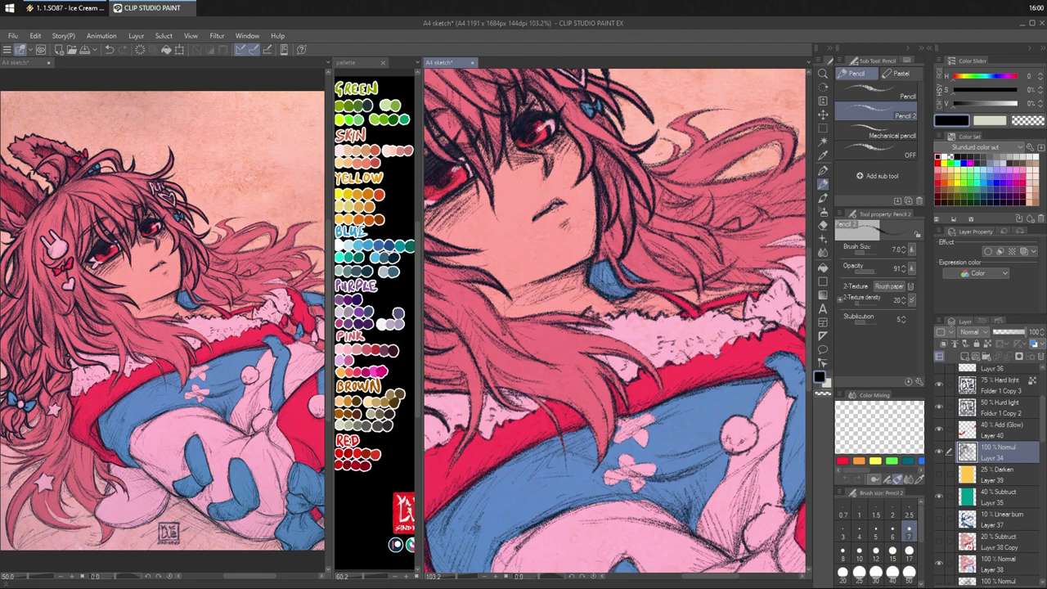
pyautogui.moveTo(616, 189)
pyautogui.mouseDown()
pyautogui.moveTo(639, 197)
pyautogui.moveTo(612, 173)
pyautogui.moveTo(623, 153)
pyautogui.mouseUp()
pyautogui.moveTo(634, 142); pyautogui.dragTo(628, 153)
pyautogui.moveTo(646, 148); pyautogui.dragTo(620, 150)
pyautogui.moveTo(623, 135)
pyautogui.mouseDown()
pyautogui.moveTo(618, 146)
pyautogui.moveTo(615, 135)
pyautogui.mouseUp()
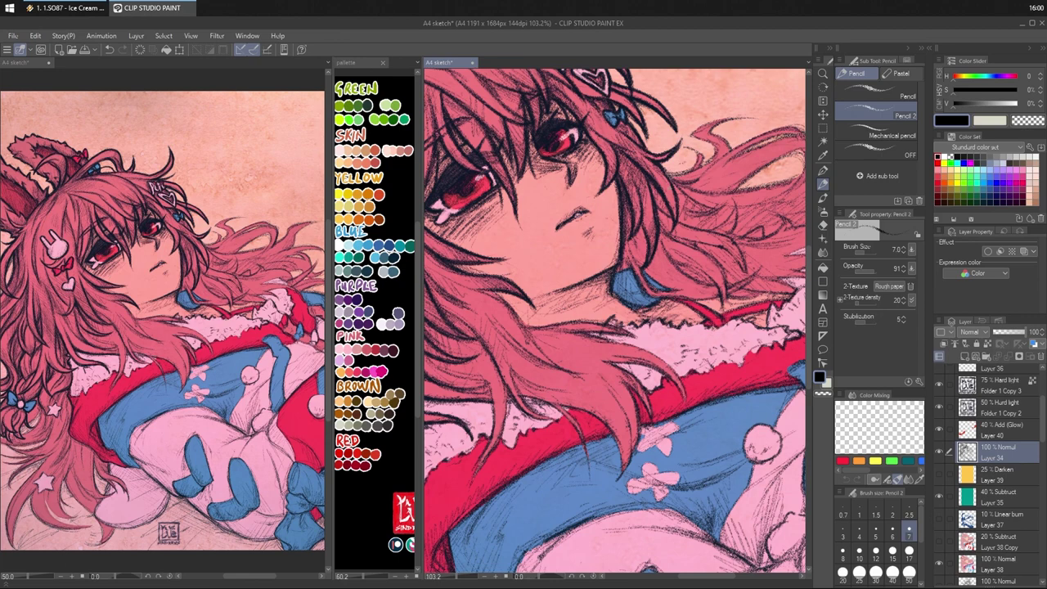
# - Add short pencil strokes to the dark hair locks beside the far cheek
pyautogui.moveTo(676, 199); pyautogui.dragTo(673, 212)
pyautogui.moveTo(695, 153); pyautogui.dragTo(707, 161)
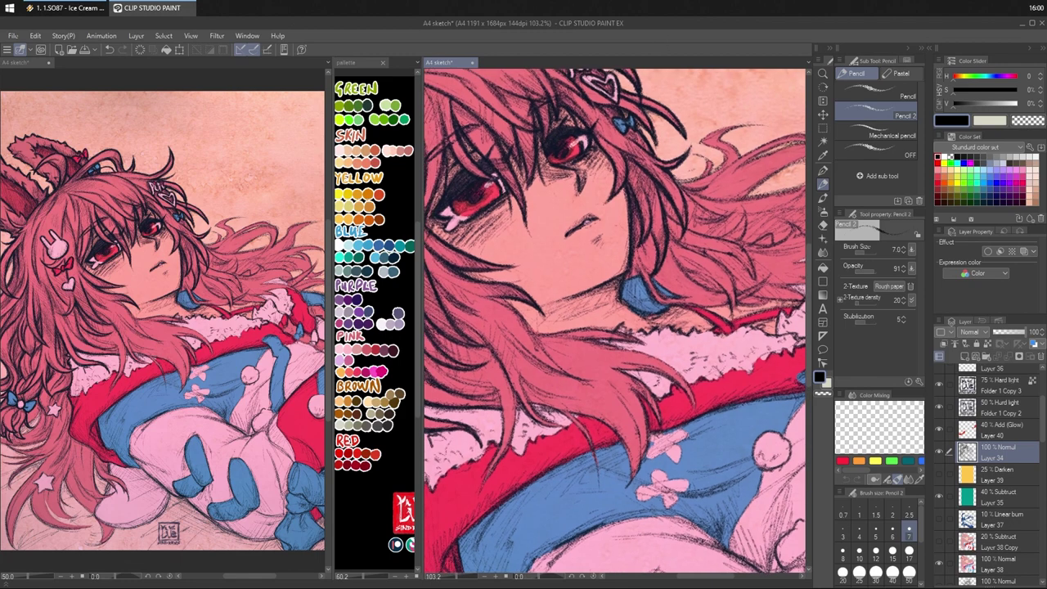
pyautogui.moveTo(603, 137); pyautogui.dragTo(627, 156)
# - Try to hatch a shadow across the neck just beneath the jaw
pyautogui.moveTo(564, 300); pyautogui.dragTo(619, 290)
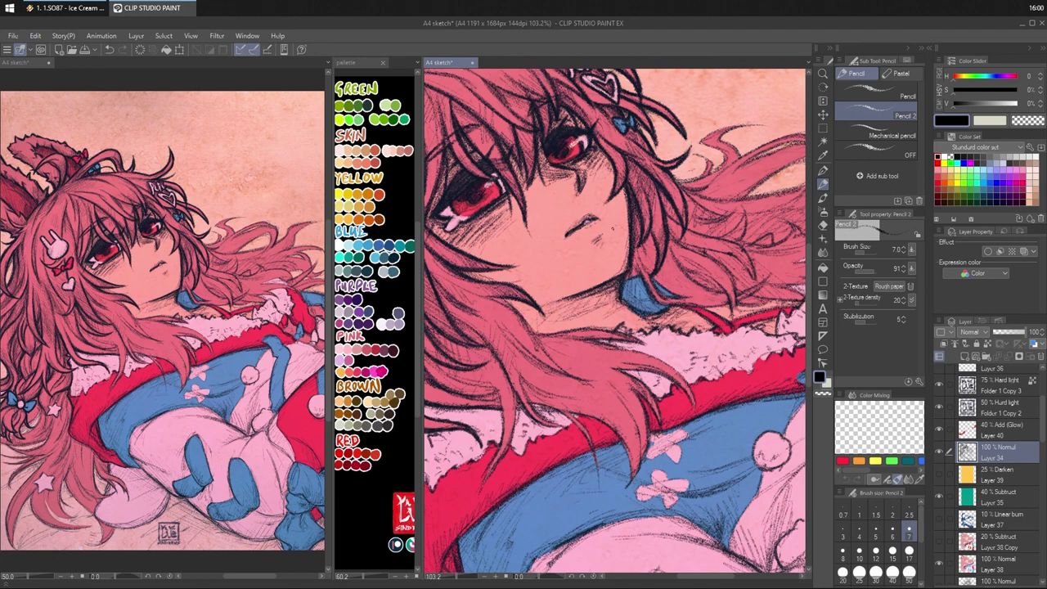
pyautogui.hotkey('ctrl', 'z')
pyautogui.hotkey('ctrl', 'z')
pyautogui.moveTo(551, 310); pyautogui.dragTo(583, 296)
pyautogui.moveTo(557, 314); pyautogui.dragTo(584, 297)
pyautogui.moveTo(560, 317); pyautogui.dragTo(612, 290)
pyautogui.moveTo(571, 318); pyautogui.dragTo(616, 295)
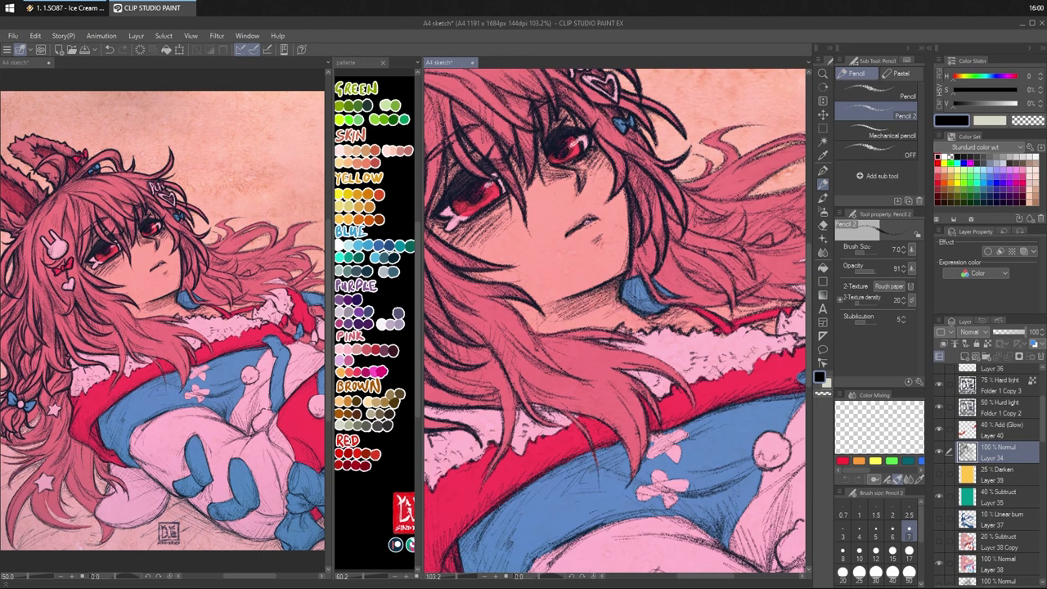
pyautogui.hotkey('ctrl', 'z')
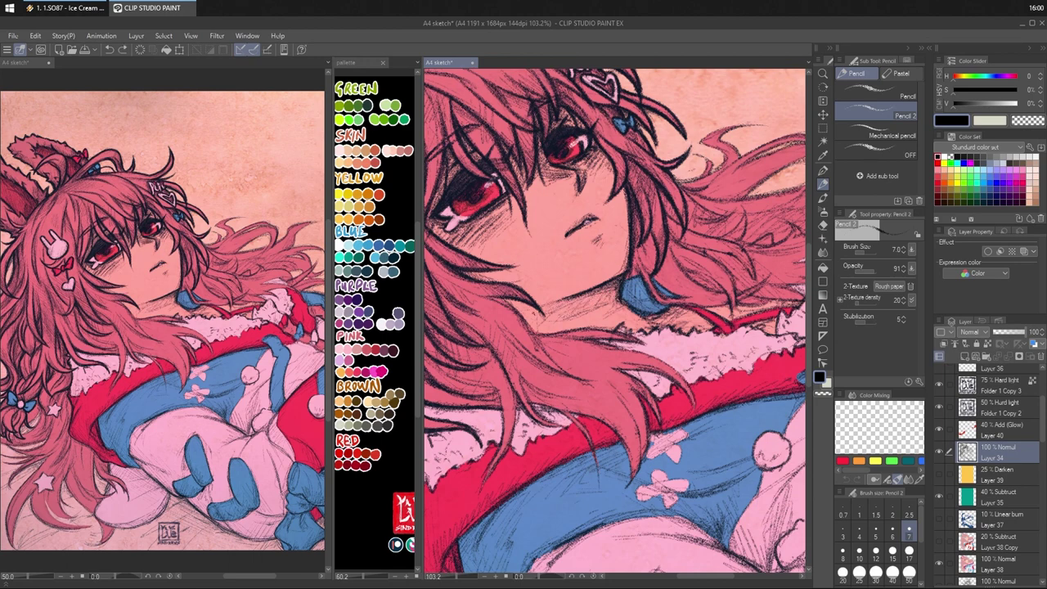
# - Shade the neck beneath the jaw with parallel diagonal pencil hatching
pyautogui.moveTo(522, 318); pyautogui.dragTo(587, 299)
pyautogui.moveTo(543, 332); pyautogui.dragTo(586, 302)
pyautogui.moveTo(552, 331); pyautogui.dragTo(597, 302)
pyautogui.moveTo(568, 327)
pyautogui.mouseDown()
pyautogui.moveTo(614, 295)
pyautogui.moveTo(599, 309)
pyautogui.mouseUp()
pyautogui.moveTo(574, 328); pyautogui.dragTo(609, 308)
pyautogui.moveTo(586, 327); pyautogui.dragTo(601, 318)
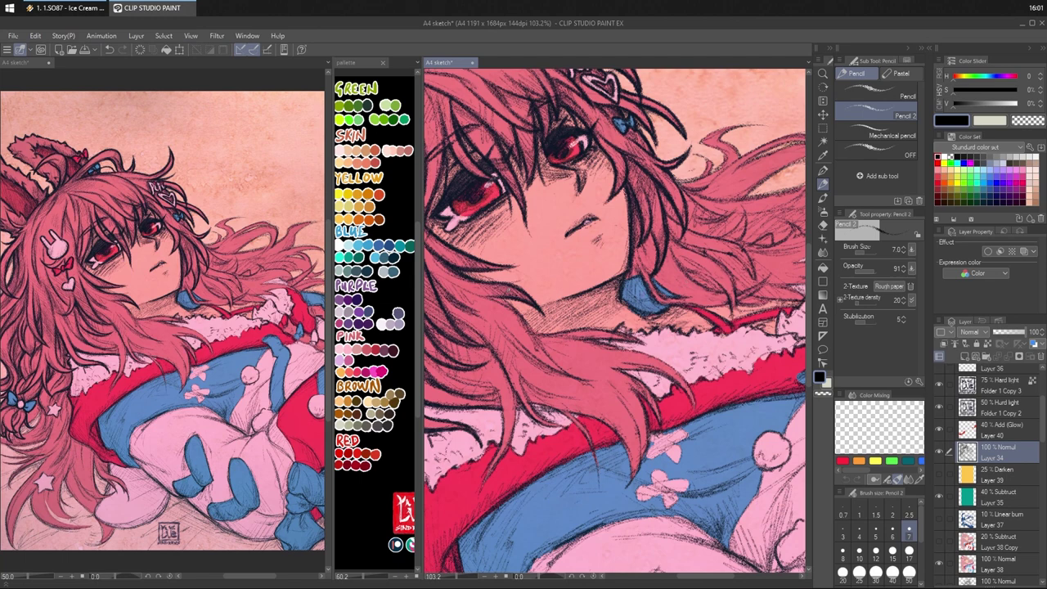
# - Touch up the near cheek and jaw edge beside the front locks with transparent colour and short pencil hatches
pyautogui.moveTo(519, 314); pyautogui.dragTo(537, 298)
pyautogui.press('c')
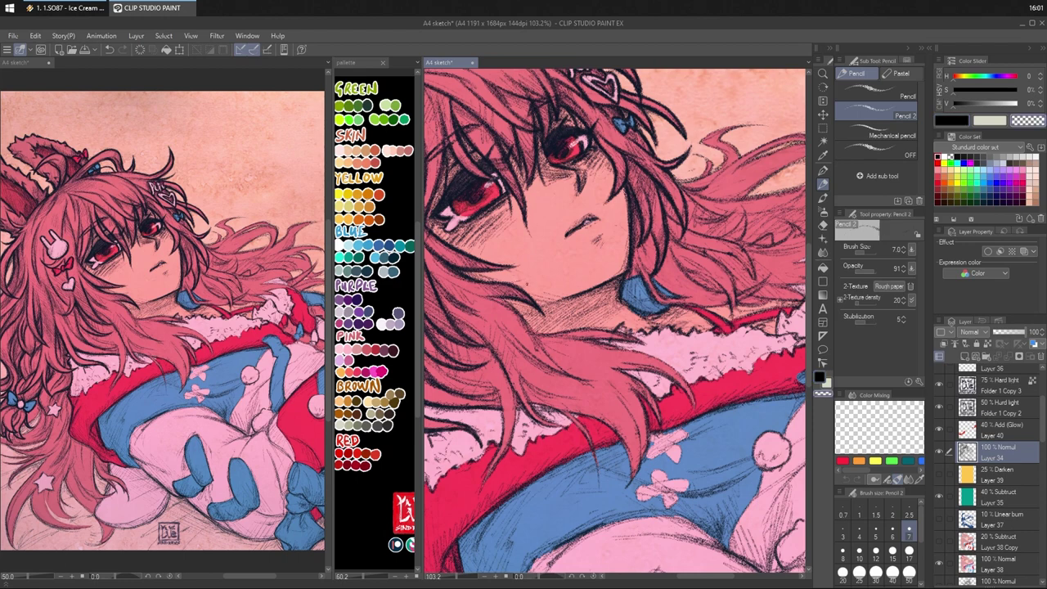
pyautogui.press('c')
pyautogui.moveTo(478, 281); pyautogui.dragTo(503, 272)
pyautogui.moveTo(482, 282); pyautogui.dragTo(503, 269)
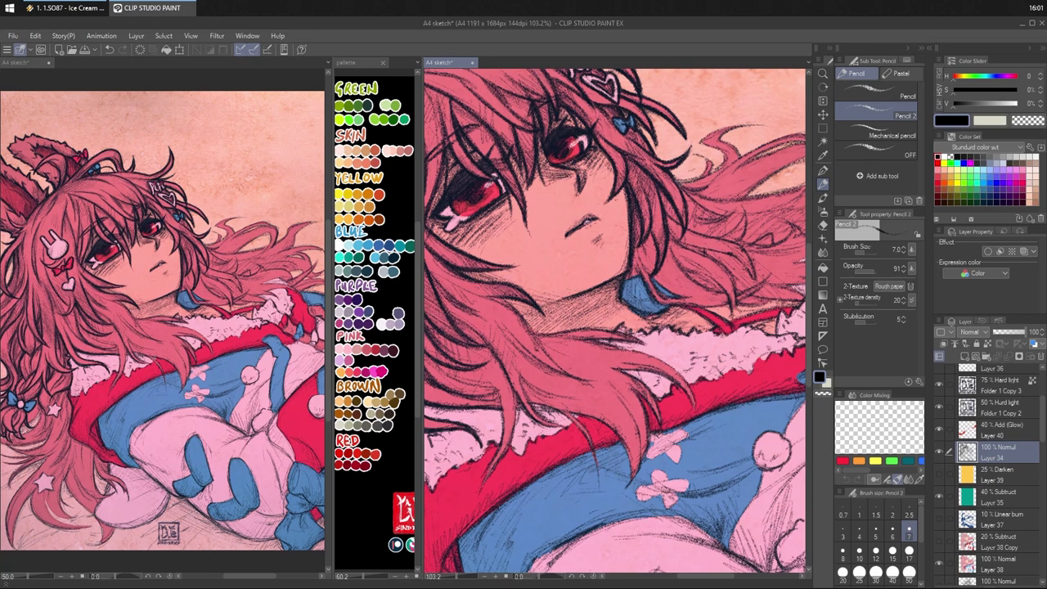
# - Outline the blue ribbon and the thin strands trailing below the far side of the jaw
pyautogui.moveTo(620, 282); pyautogui.dragTo(615, 294)
pyautogui.moveTo(644, 315); pyautogui.dragTo(648, 319)
pyautogui.moveTo(628, 283)
pyautogui.mouseDown()
pyautogui.moveTo(621, 300)
pyautogui.moveTo(633, 268)
pyautogui.moveTo(651, 296)
pyautogui.moveTo(677, 296)
pyautogui.moveTo(653, 237)
pyautogui.moveTo(645, 254)
pyautogui.moveTo(654, 253)
pyautogui.mouseUp()
pyautogui.moveTo(658, 247)
pyautogui.mouseDown()
pyautogui.moveTo(648, 254)
pyautogui.moveTo(688, 274)
pyautogui.mouseUp()
pyautogui.moveTo(689, 256)
pyautogui.mouseDown()
pyautogui.moveTo(651, 255)
pyautogui.moveTo(679, 254)
pyautogui.mouseUp()
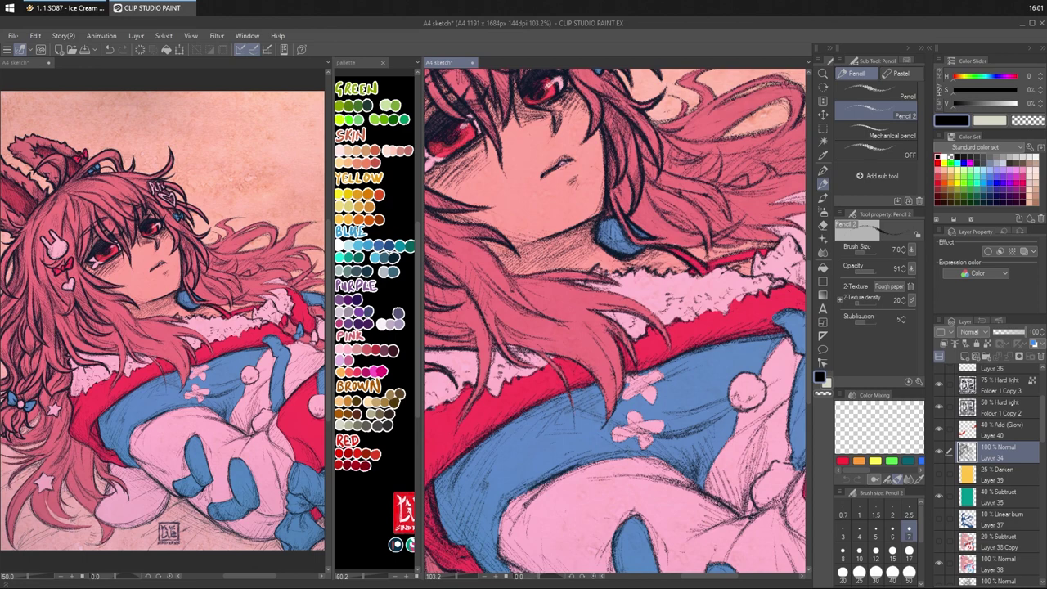
# - Undo the last strokes around the blue ribbon, then redraw its outline and shade it with dark hatching
pyautogui.hotkey('ctrl', 'z')
pyautogui.hotkey('ctrl', 'z')
pyautogui.hotkey('ctrl', 'z')
pyautogui.hotkey('ctrl', 'z')
pyautogui.hotkey('ctrl', 'z')
pyautogui.hotkey('ctrl', 'z')
pyautogui.moveTo(667, 243)
pyautogui.mouseDown()
pyautogui.moveTo(652, 248)
pyautogui.moveTo(680, 256)
pyautogui.mouseUp()
pyautogui.moveTo(702, 249)
pyautogui.mouseDown()
pyautogui.moveTo(680, 263)
pyautogui.moveTo(635, 250)
pyautogui.moveTo(613, 206)
pyautogui.mouseUp()
pyautogui.moveTo(610, 220)
pyautogui.mouseDown()
pyautogui.moveTo(600, 241)
pyautogui.moveTo(613, 225)
pyautogui.moveTo(605, 249)
pyautogui.moveTo(620, 253)
pyautogui.mouseUp()
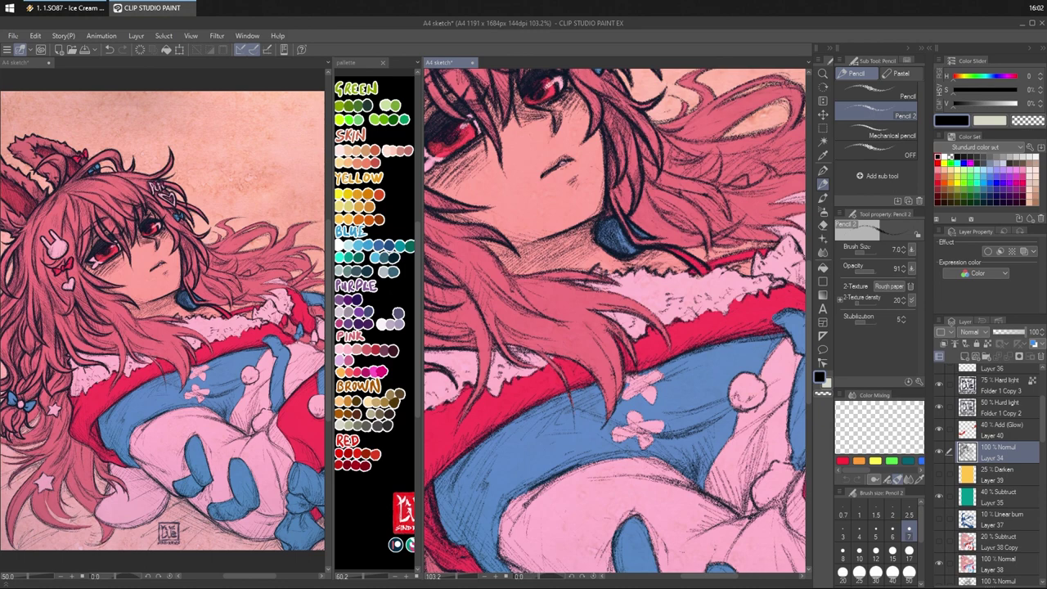
# - Darken the hair locks hanging directly above the blue ribbon
pyautogui.moveTo(614, 152); pyautogui.dragTo(616, 202)
pyautogui.moveTo(611, 152); pyautogui.dragTo(616, 175)
pyautogui.moveTo(633, 210)
pyautogui.mouseDown()
pyautogui.moveTo(658, 227)
pyautogui.moveTo(621, 188)
pyautogui.moveTo(628, 196)
pyautogui.moveTo(623, 175)
pyautogui.mouseUp()
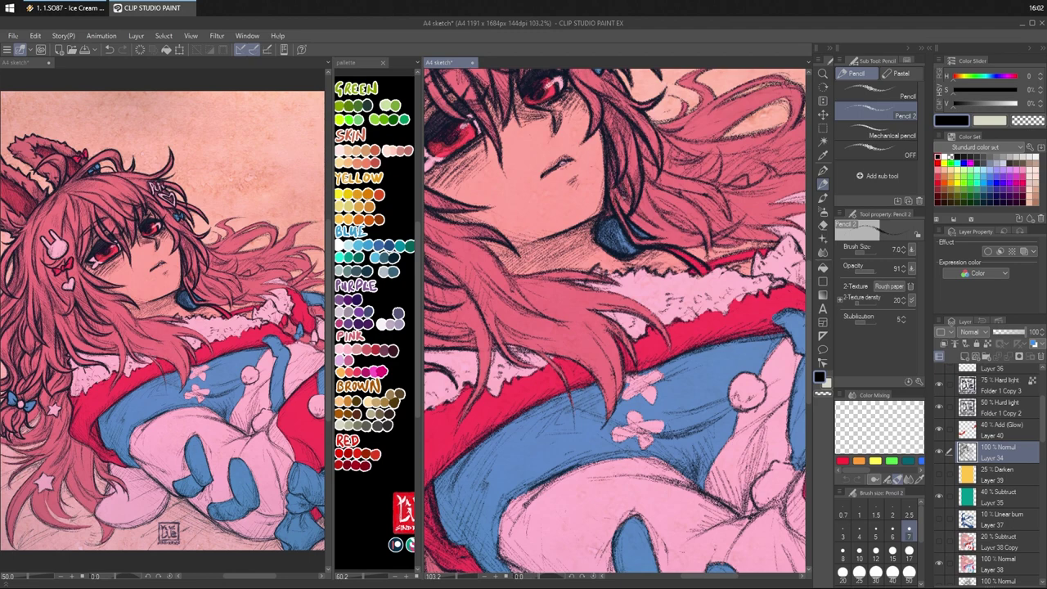
pyautogui.moveTo(623, 197); pyautogui.dragTo(628, 211)
# - Strengthen the long strands sweeping from the near cheek down across the neck
pyautogui.moveTo(593, 203); pyautogui.dragTo(664, 195)
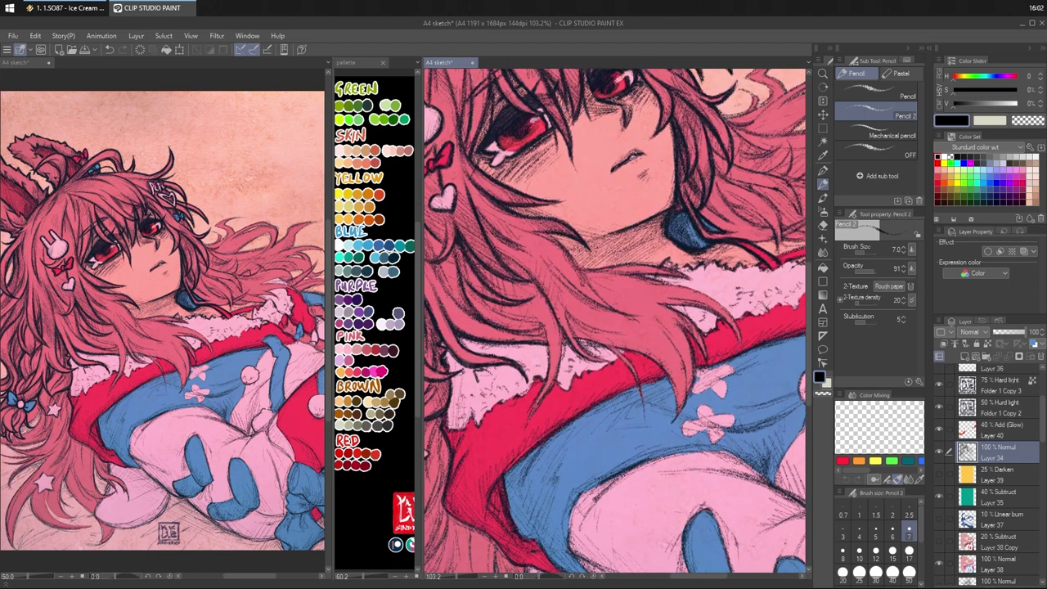
pyautogui.moveTo(500, 219)
pyautogui.mouseDown()
pyautogui.moveTo(558, 240)
pyautogui.moveTo(626, 314)
pyautogui.mouseUp()
pyautogui.moveTo(551, 267); pyautogui.dragTo(608, 309)
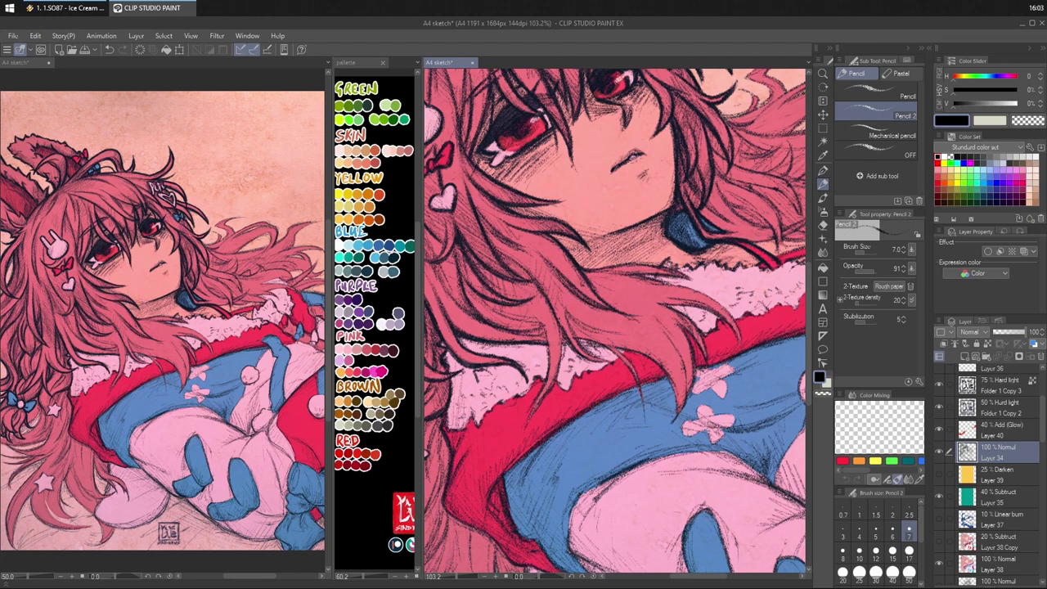
# - Draw short strokes along the front locks below the near cheek and the heart clip
pyautogui.scroll(-3, 618, 322)
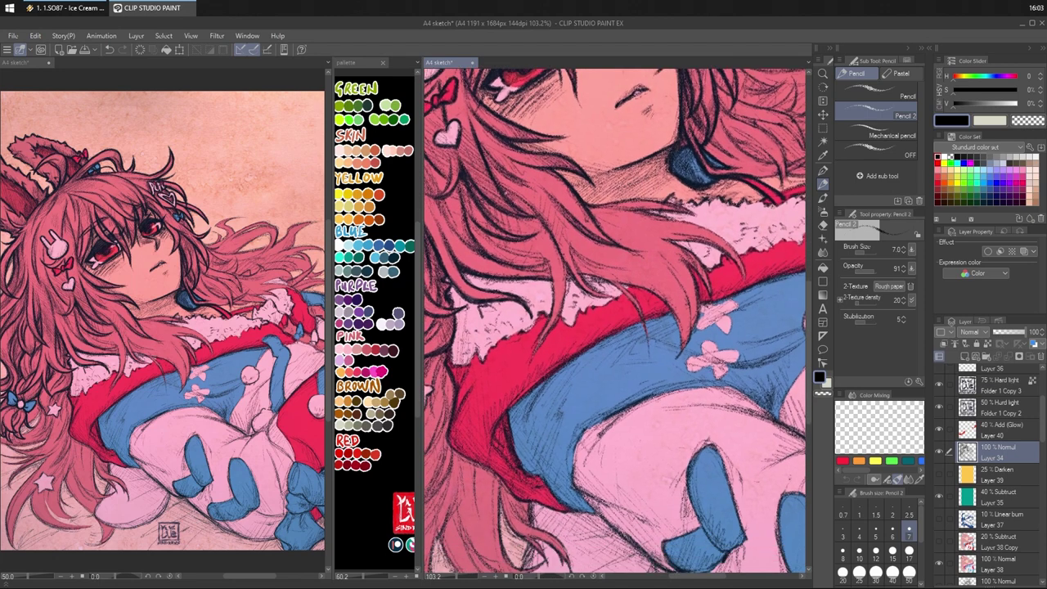
pyautogui.moveTo(504, 186); pyautogui.dragTo(523, 201)
pyautogui.moveTo(515, 196); pyautogui.dragTo(529, 205)
pyautogui.moveTo(545, 240); pyautogui.dragTo(557, 247)
pyautogui.moveTo(544, 244); pyautogui.dragTo(559, 252)
pyautogui.moveTo(484, 209); pyautogui.dragTo(510, 226)
pyautogui.moveTo(505, 223); pyautogui.dragTo(523, 232)
pyautogui.moveTo(485, 204); pyautogui.dragTo(554, 247)
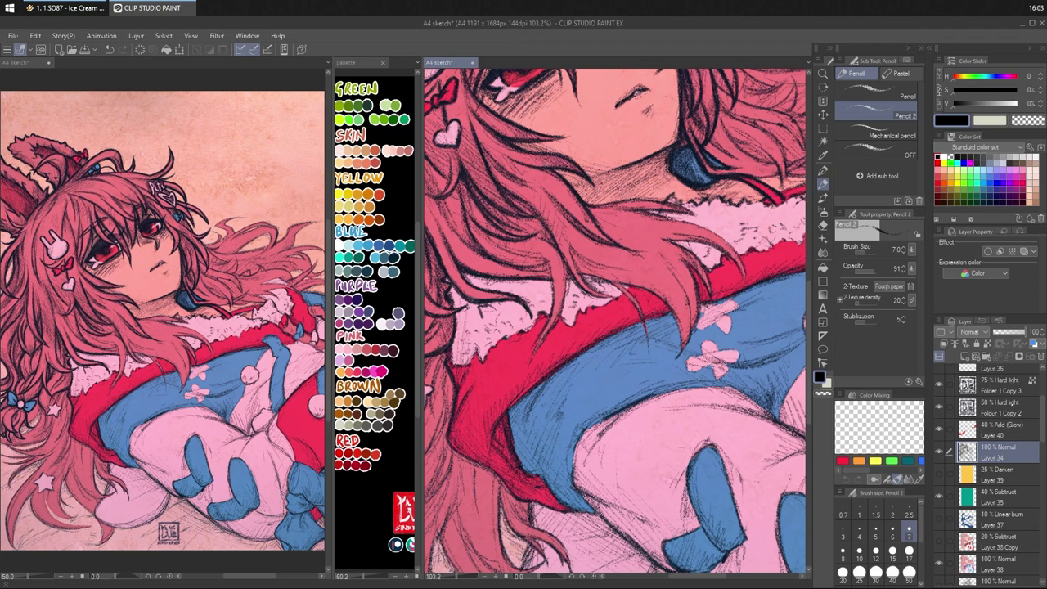
# - Hatch dense shadows between the front strands just below the heart clip
pyautogui.moveTo(627, 245); pyautogui.dragTo(609, 227)
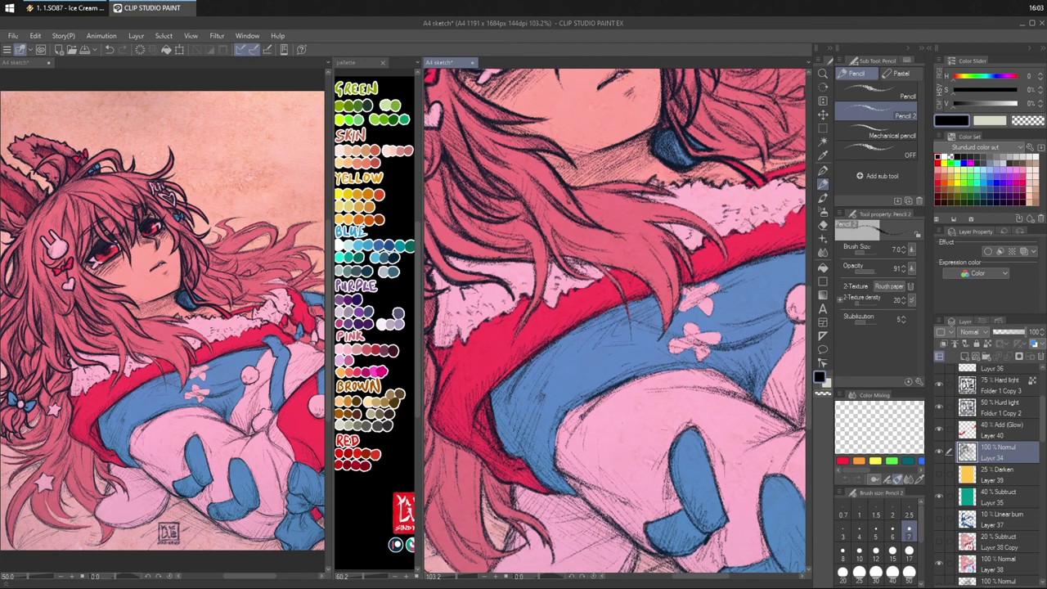
pyautogui.moveTo(489, 162); pyautogui.dragTo(499, 177)
pyautogui.moveTo(498, 147); pyautogui.dragTo(505, 180)
pyautogui.moveTo(506, 149); pyautogui.dragTo(514, 185)
pyautogui.moveTo(512, 160); pyautogui.dragTo(518, 185)
pyautogui.moveTo(520, 166)
pyautogui.mouseDown()
pyautogui.moveTo(523, 180)
pyautogui.moveTo(539, 181)
pyautogui.mouseUp()
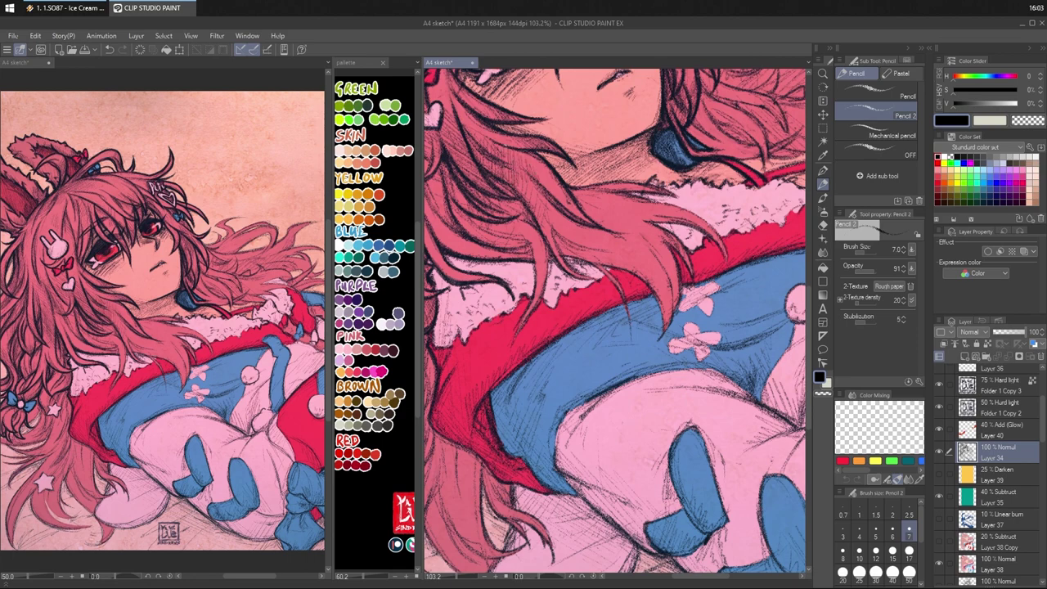
pyautogui.moveTo(485, 161)
pyautogui.mouseDown()
pyautogui.moveTo(492, 171)
pyautogui.moveTo(504, 165)
pyautogui.mouseUp()
pyautogui.moveTo(501, 167)
pyautogui.mouseDown()
pyautogui.moveTo(509, 183)
pyautogui.moveTo(508, 161)
pyautogui.mouseUp()
pyautogui.moveTo(506, 165); pyautogui.dragTo(513, 183)
pyautogui.moveTo(509, 150); pyautogui.dragTo(518, 182)
pyautogui.moveTo(518, 157)
pyautogui.mouseDown()
pyautogui.moveTo(526, 186)
pyautogui.moveTo(535, 176)
pyautogui.mouseUp()
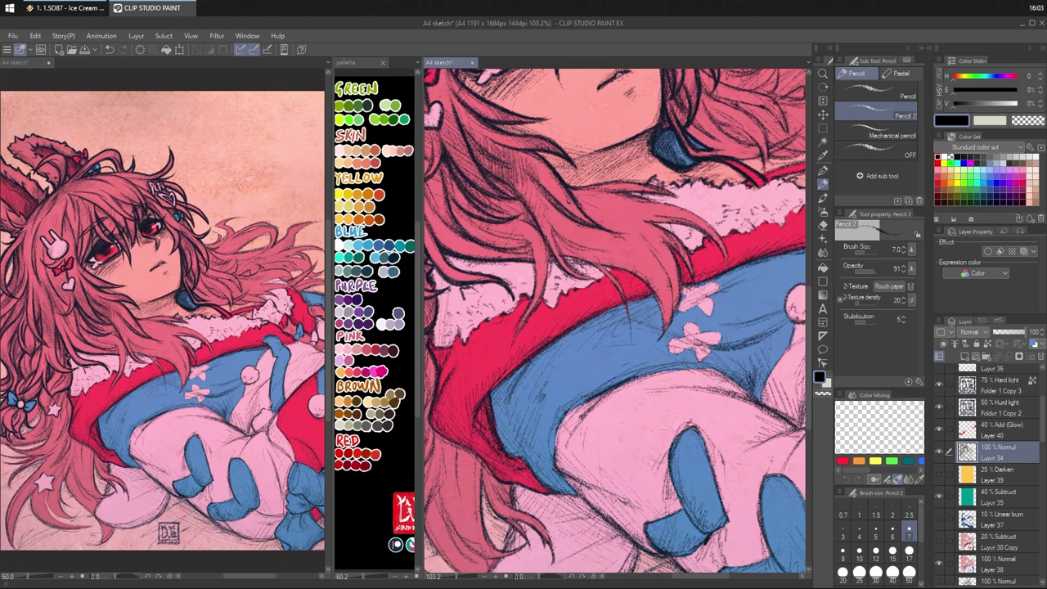
# - Darken the strand lines in the lower front locks that fall over the collar
pyautogui.moveTo(557, 191); pyautogui.dragTo(576, 216)
pyautogui.moveTo(570, 201); pyautogui.dragTo(593, 221)
pyautogui.moveTo(537, 204); pyautogui.dragTo(557, 231)
pyautogui.moveTo(557, 231); pyautogui.dragTo(617, 255)
pyautogui.moveTo(559, 239); pyautogui.dragTo(600, 253)
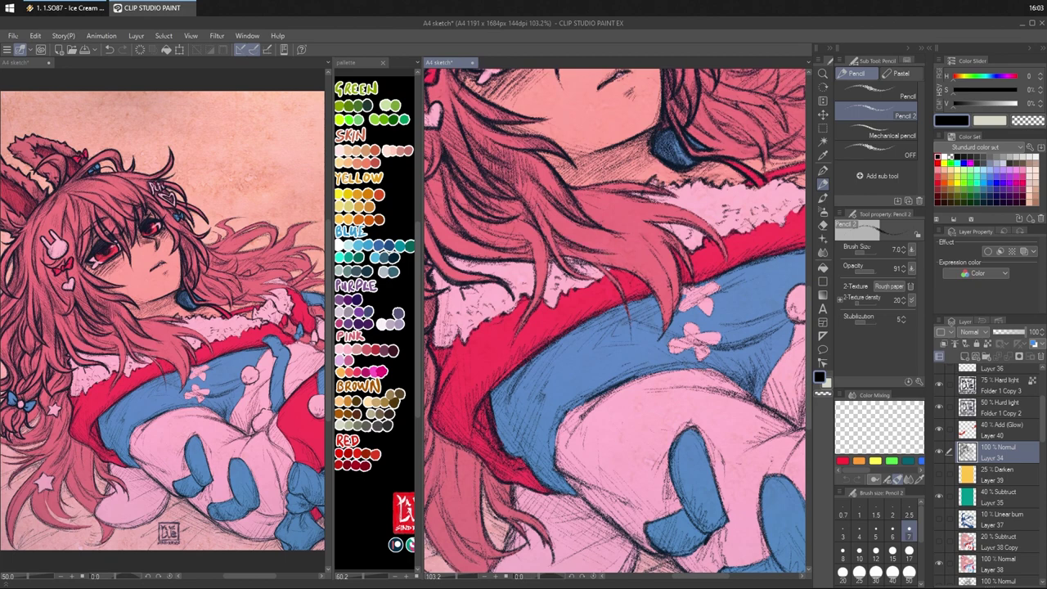
pyautogui.moveTo(543, 216)
pyautogui.mouseDown()
pyautogui.moveTo(568, 260)
pyautogui.moveTo(605, 283)
pyautogui.mouseUp()
pyautogui.moveTo(548, 250)
pyautogui.mouseDown()
pyautogui.moveTo(604, 284)
pyautogui.moveTo(594, 283)
pyautogui.mouseUp()
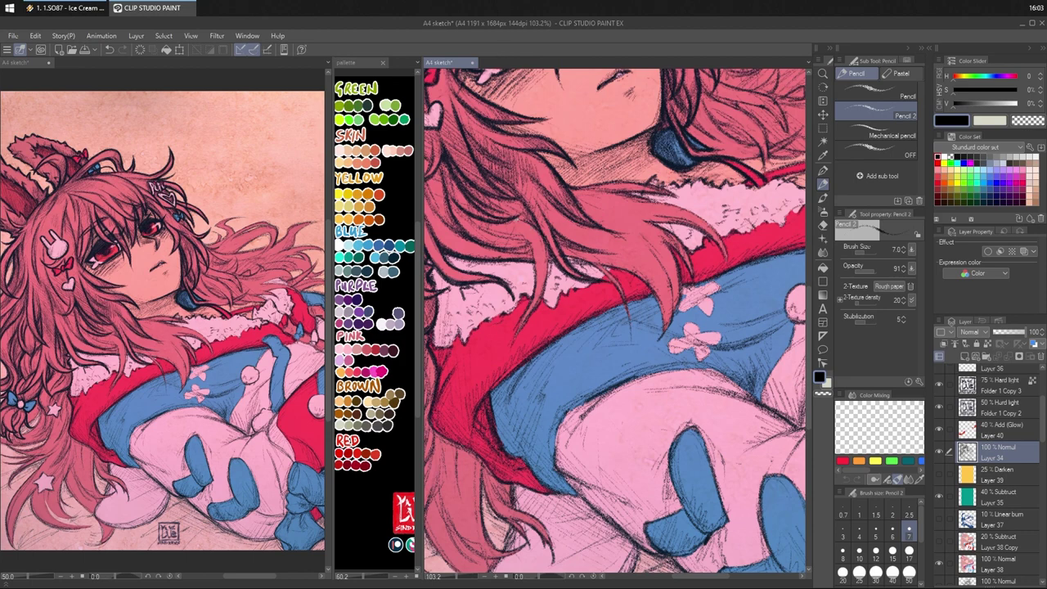
# - Sharpen the pointed lock tips hanging over the fur trim and the red collar
pyautogui.moveTo(550, 231); pyautogui.dragTo(537, 272)
pyautogui.moveTo(549, 281); pyautogui.dragTo(546, 293)
pyautogui.moveTo(512, 346); pyautogui.dragTo(550, 258)
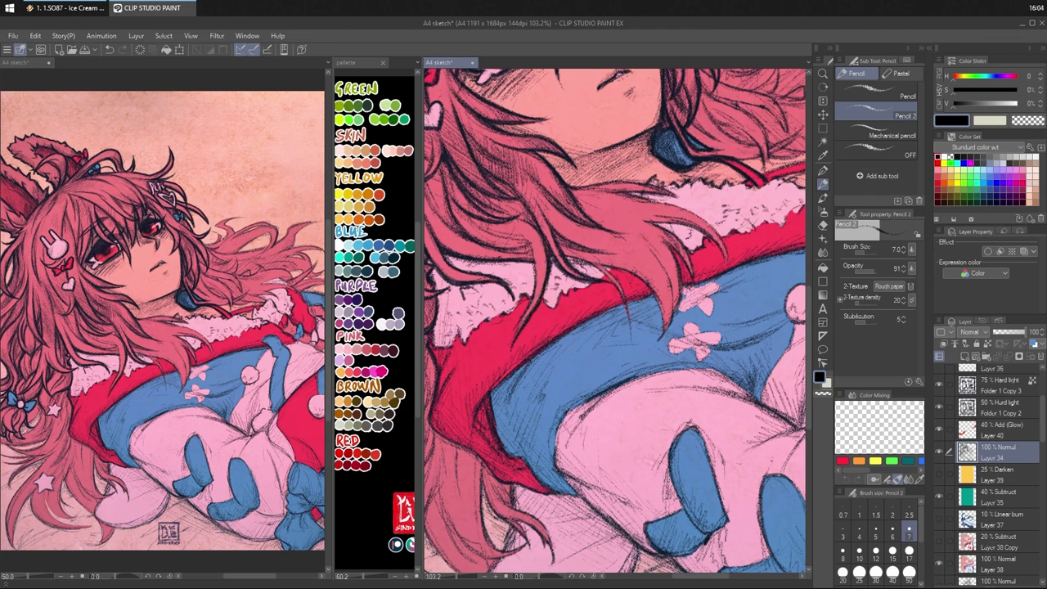
pyautogui.hotkey('ctrl', 'z')
pyautogui.hotkey('ctrl', 'y')
pyautogui.moveTo(584, 257)
pyautogui.mouseDown()
pyautogui.moveTo(566, 264)
pyautogui.moveTo(588, 274)
pyautogui.mouseUp()
# - Darken the curled hair tips lying across the pale fur trim on the near shoulder
pyautogui.moveTo(458, 255); pyautogui.dragTo(482, 267)
pyautogui.moveTo(464, 263); pyautogui.dragTo(487, 267)
pyautogui.moveTo(502, 261); pyautogui.dragTo(496, 265)
pyautogui.moveTo(495, 264); pyautogui.dragTo(492, 267)
pyautogui.moveTo(503, 261)
pyautogui.mouseDown()
pyautogui.moveTo(489, 269)
pyautogui.moveTo(522, 272)
pyautogui.mouseUp()
pyautogui.moveTo(528, 262); pyautogui.dragTo(514, 280)
pyautogui.moveTo(524, 265); pyautogui.dragTo(508, 282)
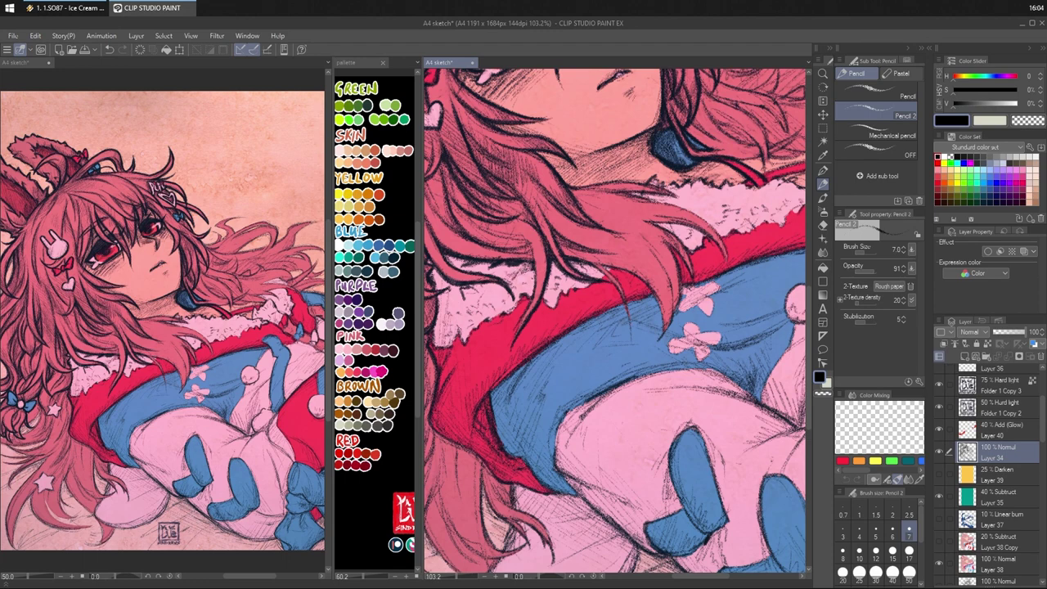
# - Add shading strokes to the long thin lock crossing the fur trim and its surrounding strands
pyautogui.moveTo(524, 316)
pyautogui.mouseDown()
pyautogui.moveTo(512, 346)
pyautogui.moveTo(522, 317)
pyautogui.mouseUp()
pyautogui.moveTo(541, 264)
pyautogui.mouseDown()
pyautogui.moveTo(527, 306)
pyautogui.moveTo(531, 286)
pyautogui.mouseUp()
pyautogui.moveTo(538, 244); pyautogui.dragTo(528, 262)
pyautogui.moveTo(518, 241)
pyautogui.mouseDown()
pyautogui.moveTo(541, 249)
pyautogui.moveTo(467, 230)
pyautogui.moveTo(498, 240)
pyautogui.mouseUp()
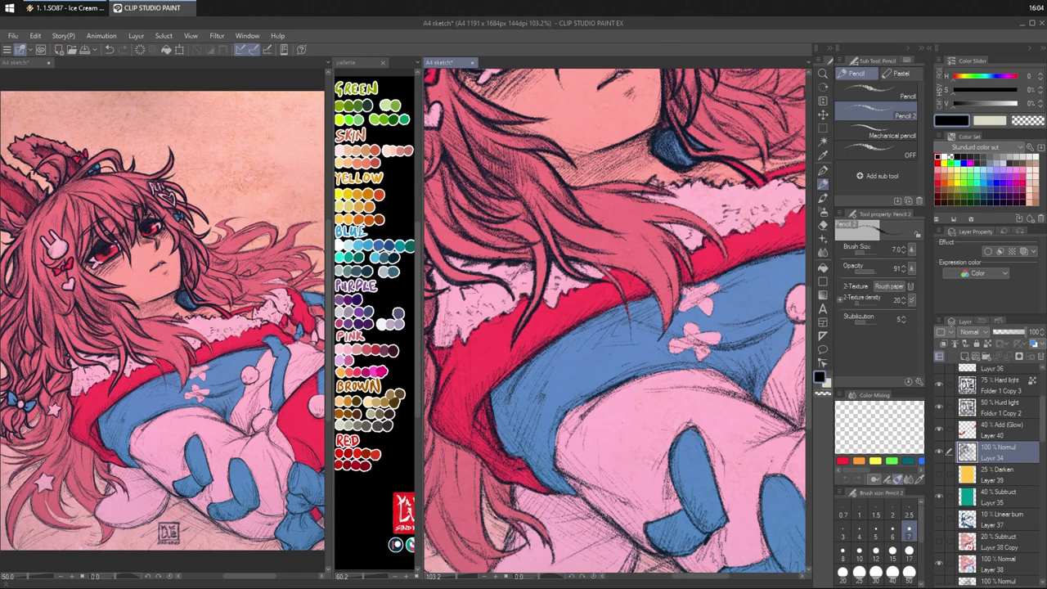
pyautogui.moveTo(509, 204)
pyautogui.mouseDown()
pyautogui.moveTo(488, 214)
pyautogui.moveTo(514, 222)
pyautogui.mouseUp()
pyautogui.moveTo(536, 288)
pyautogui.mouseDown()
pyautogui.moveTo(541, 250)
pyautogui.moveTo(538, 261)
pyautogui.moveTo(525, 241)
pyautogui.mouseUp()
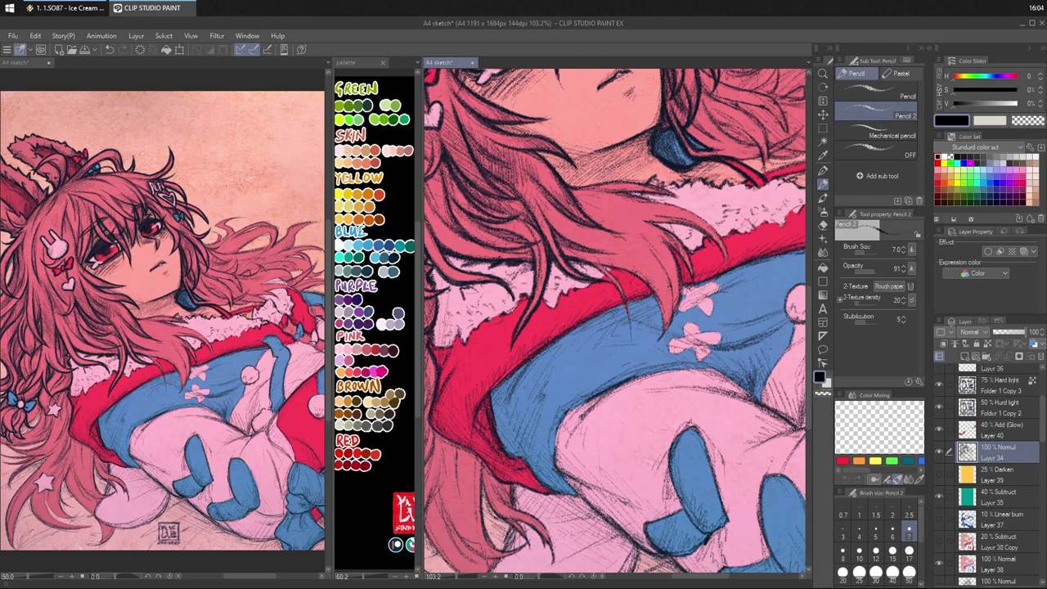
pyautogui.moveTo(532, 306)
pyautogui.mouseDown()
pyautogui.moveTo(524, 323)
pyautogui.moveTo(530, 311)
pyautogui.mouseUp()
# - Hatch shadows into the side hair between the heart clip and the near shoulder's fur trim
pyautogui.moveTo(518, 235)
pyautogui.mouseDown()
pyautogui.moveTo(565, 222)
pyautogui.moveTo(533, 236)
pyautogui.moveTo(576, 247)
pyautogui.mouseUp()
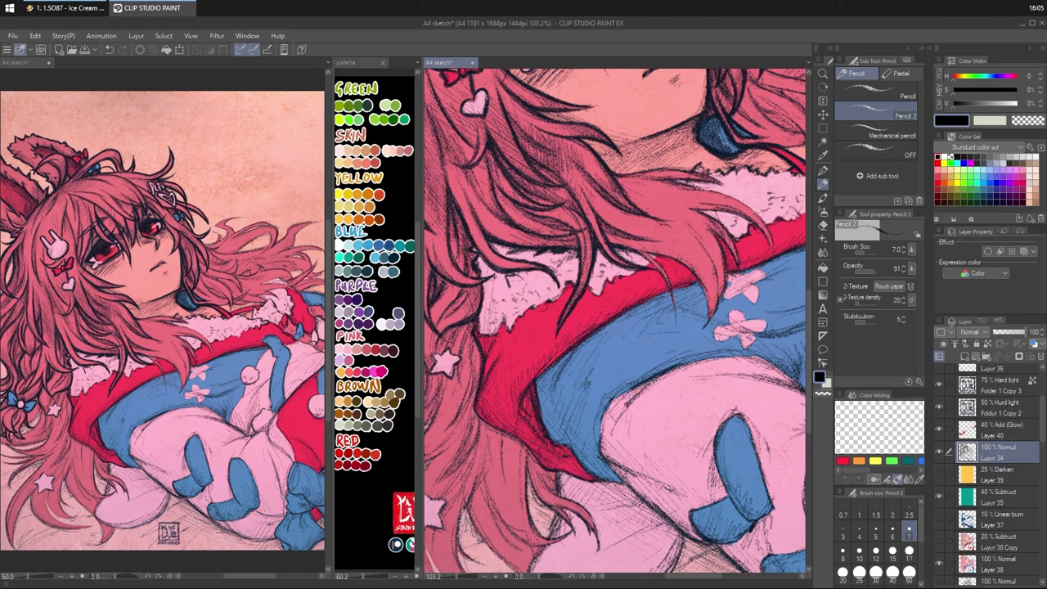
pyautogui.moveTo(552, 213); pyautogui.dragTo(567, 220)
pyautogui.moveTo(463, 197); pyautogui.dragTo(475, 180)
pyautogui.moveTo(473, 189)
pyautogui.mouseDown()
pyautogui.moveTo(479, 178)
pyautogui.moveTo(456, 168)
pyautogui.moveTo(464, 187)
pyautogui.moveTo(493, 194)
pyautogui.mouseUp()
pyautogui.moveTo(490, 207); pyautogui.dragTo(495, 198)
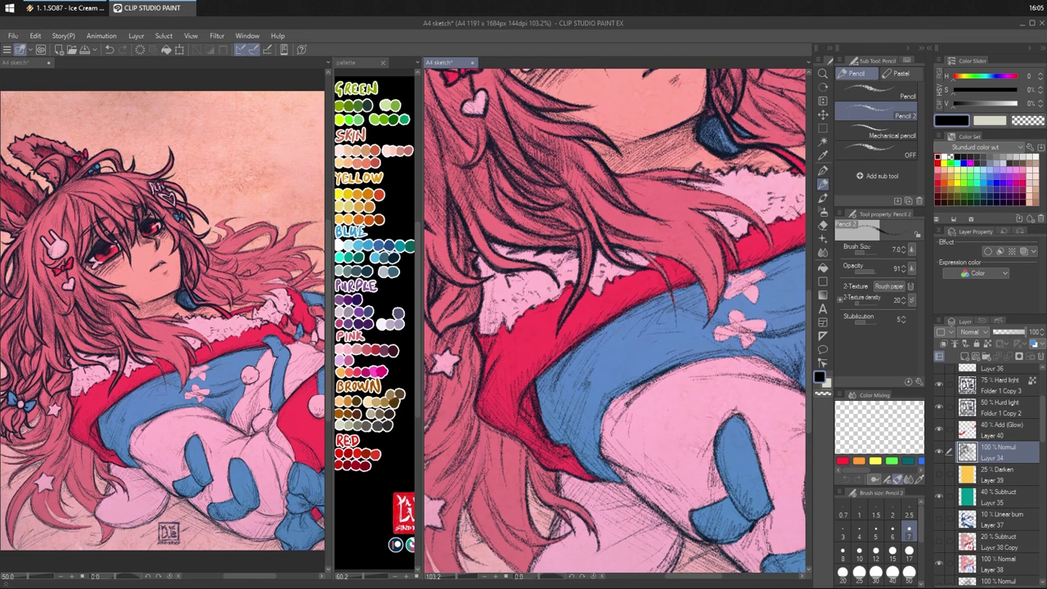
pyautogui.moveTo(471, 233); pyautogui.dragTo(474, 216)
pyautogui.moveTo(472, 236); pyautogui.dragTo(480, 229)
pyautogui.moveTo(486, 231)
pyautogui.mouseDown()
pyautogui.moveTo(493, 212)
pyautogui.moveTo(497, 222)
pyautogui.mouseUp()
pyautogui.moveTo(452, 265); pyautogui.dragTo(462, 244)
# - Outline the jagged edge of the fur trim on the near shoulder
pyautogui.moveTo(587, 379)
pyautogui.mouseDown()
pyautogui.moveTo(609, 327)
pyautogui.moveTo(593, 330)
pyautogui.mouseUp()
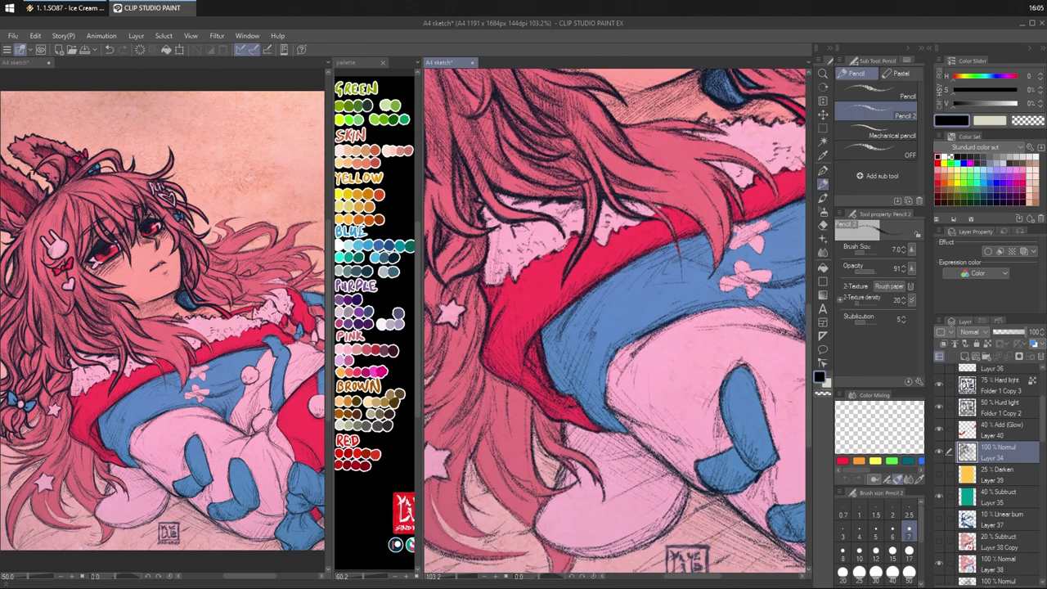
pyautogui.moveTo(482, 224)
pyautogui.mouseDown()
pyautogui.moveTo(490, 217)
pyautogui.moveTo(487, 250)
pyautogui.mouseUp()
pyautogui.moveTo(490, 266); pyautogui.dragTo(485, 256)
pyautogui.moveTo(495, 264); pyautogui.dragTo(482, 263)
pyautogui.moveTo(489, 275)
pyautogui.mouseDown()
pyautogui.moveTo(482, 266)
pyautogui.moveTo(486, 284)
pyautogui.moveTo(498, 277)
pyautogui.mouseUp()
pyautogui.moveTo(506, 284)
pyautogui.mouseDown()
pyautogui.moveTo(505, 263)
pyautogui.moveTo(512, 277)
pyautogui.mouseUp()
pyautogui.moveTo(523, 282)
pyautogui.mouseDown()
pyautogui.moveTo(515, 275)
pyautogui.moveTo(531, 258)
pyautogui.mouseUp()
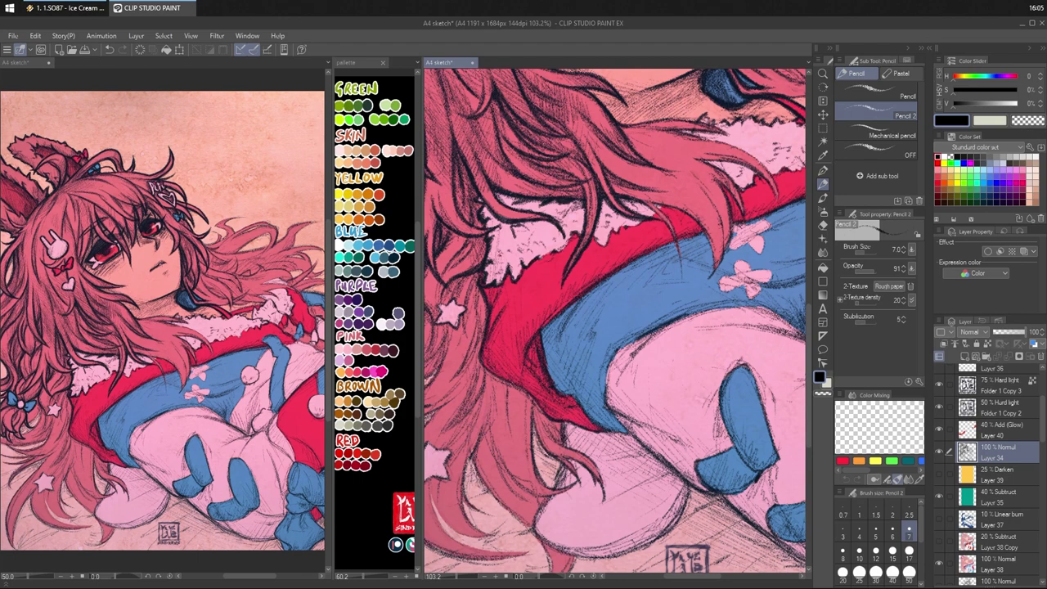
# - Erase stray marks on the near shoulder's fur trim and redraw its inner tufts and lower edge
pyautogui.press('e')
pyautogui.moveTo(504, 273)
pyautogui.mouseDown()
pyautogui.moveTo(494, 250)
pyautogui.moveTo(505, 237)
pyautogui.mouseUp()
pyautogui.press('p')
pyautogui.moveTo(514, 242)
pyautogui.mouseDown()
pyautogui.moveTo(506, 230)
pyautogui.moveTo(509, 250)
pyautogui.moveTo(502, 232)
pyautogui.moveTo(507, 255)
pyautogui.moveTo(524, 254)
pyautogui.mouseUp()
pyautogui.press('e')
pyautogui.press('p')
pyautogui.moveTo(524, 255)
pyautogui.mouseDown()
pyautogui.moveTo(532, 241)
pyautogui.moveTo(518, 248)
pyautogui.moveTo(538, 241)
pyautogui.moveTo(542, 261)
pyautogui.moveTo(551, 258)
pyautogui.mouseUp()
pyautogui.hotkey('ctrl', 'z')
pyautogui.hotkey('ctrl', 'z')
pyautogui.hotkey('ctrl', 'z')
pyautogui.moveTo(540, 251); pyautogui.dragTo(551, 259)
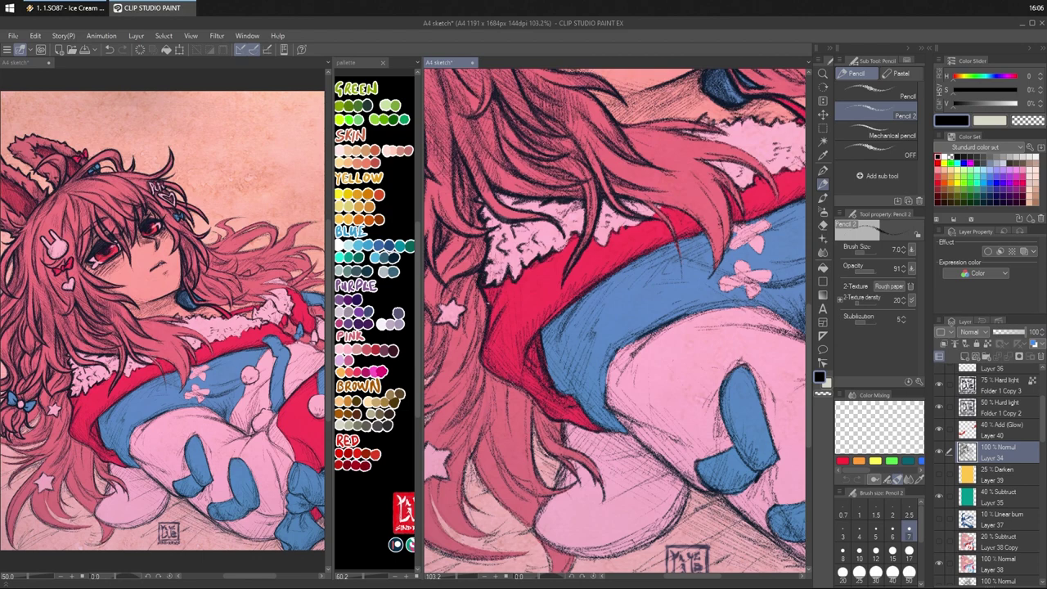
# - Darken the outer edge of the red collar below the fur trim
pyautogui.moveTo(489, 288); pyautogui.dragTo(486, 300)
pyautogui.moveTo(493, 319); pyautogui.dragTo(490, 328)
pyautogui.moveTo(493, 365); pyautogui.dragTo(485, 376)
# - Hatch shadows into the hair locks running down beside the near shoulder
pyautogui.moveTo(553, 228); pyautogui.dragTo(577, 251)
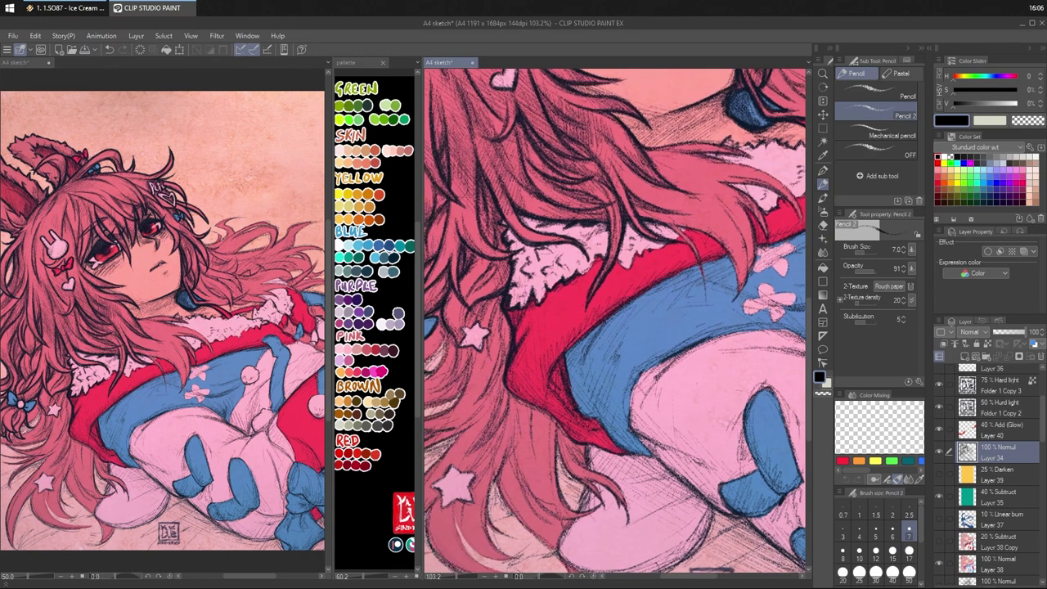
pyautogui.moveTo(495, 279); pyautogui.dragTo(477, 300)
pyautogui.moveTo(482, 258)
pyautogui.mouseDown()
pyautogui.moveTo(476, 271)
pyautogui.moveTo(467, 258)
pyautogui.mouseUp()
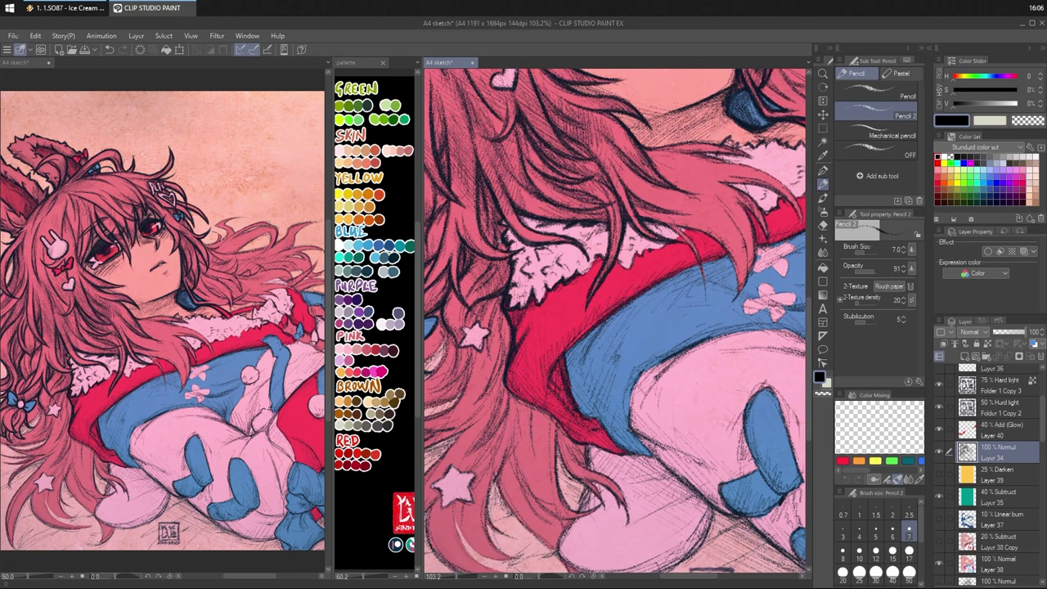
pyautogui.moveTo(502, 233)
pyautogui.mouseDown()
pyautogui.moveTo(482, 279)
pyautogui.moveTo(486, 271)
pyautogui.mouseUp()
# - Darken the shadow line where the hair overlaps the upper edge of the fur trim
pyautogui.moveTo(601, 258); pyautogui.dragTo(606, 250)
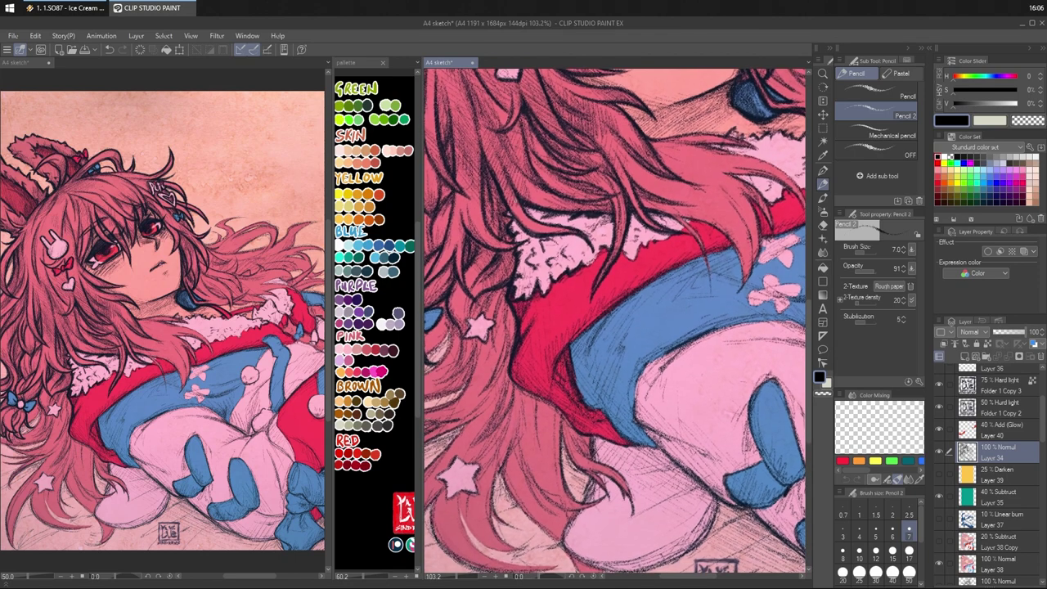
pyautogui.moveTo(512, 220)
pyautogui.mouseDown()
pyautogui.moveTo(524, 237)
pyautogui.moveTo(516, 244)
pyautogui.moveTo(530, 245)
pyautogui.mouseUp()
pyautogui.moveTo(535, 210)
pyautogui.mouseDown()
pyautogui.moveTo(525, 214)
pyautogui.moveTo(535, 221)
pyautogui.mouseUp()
pyautogui.moveTo(548, 213)
pyautogui.mouseDown()
pyautogui.moveTo(537, 223)
pyautogui.moveTo(557, 225)
pyautogui.mouseUp()
pyautogui.moveTo(569, 216)
pyautogui.mouseDown()
pyautogui.moveTo(562, 228)
pyautogui.moveTo(591, 231)
pyautogui.mouseUp()
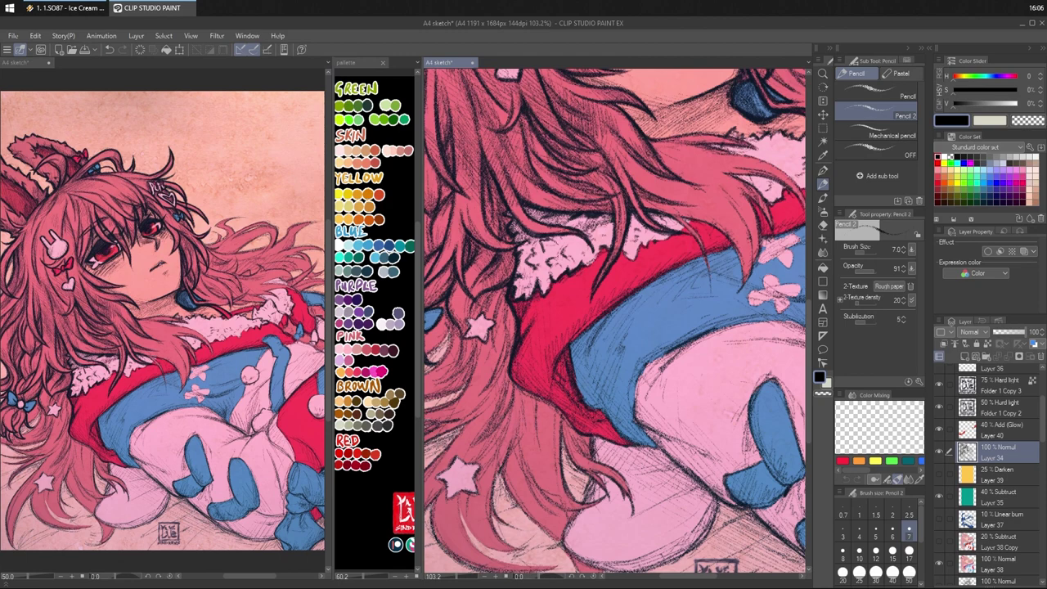
# - Hatch shadows across the near shoulder's fur trim beneath the hair and clean the strokes with transparent colour
pyautogui.moveTo(530, 243); pyautogui.dragTo(519, 287)
pyautogui.moveTo(529, 275); pyautogui.dragTo(514, 289)
pyautogui.moveTo(529, 280)
pyautogui.mouseDown()
pyautogui.moveTo(520, 296)
pyautogui.moveTo(544, 279)
pyautogui.moveTo(536, 259)
pyautogui.moveTo(547, 271)
pyautogui.moveTo(562, 267)
pyautogui.moveTo(559, 251)
pyautogui.moveTo(568, 257)
pyautogui.mouseUp()
pyautogui.moveTo(582, 242); pyautogui.dragTo(573, 260)
pyautogui.moveTo(583, 251)
pyautogui.mouseDown()
pyautogui.moveTo(576, 263)
pyautogui.moveTo(589, 267)
pyautogui.mouseUp()
pyautogui.moveTo(602, 247)
pyautogui.mouseDown()
pyautogui.moveTo(590, 264)
pyautogui.moveTo(599, 229)
pyautogui.mouseUp()
pyautogui.moveTo(610, 220); pyautogui.dragTo(596, 235)
pyautogui.moveTo(603, 229); pyautogui.dragTo(591, 237)
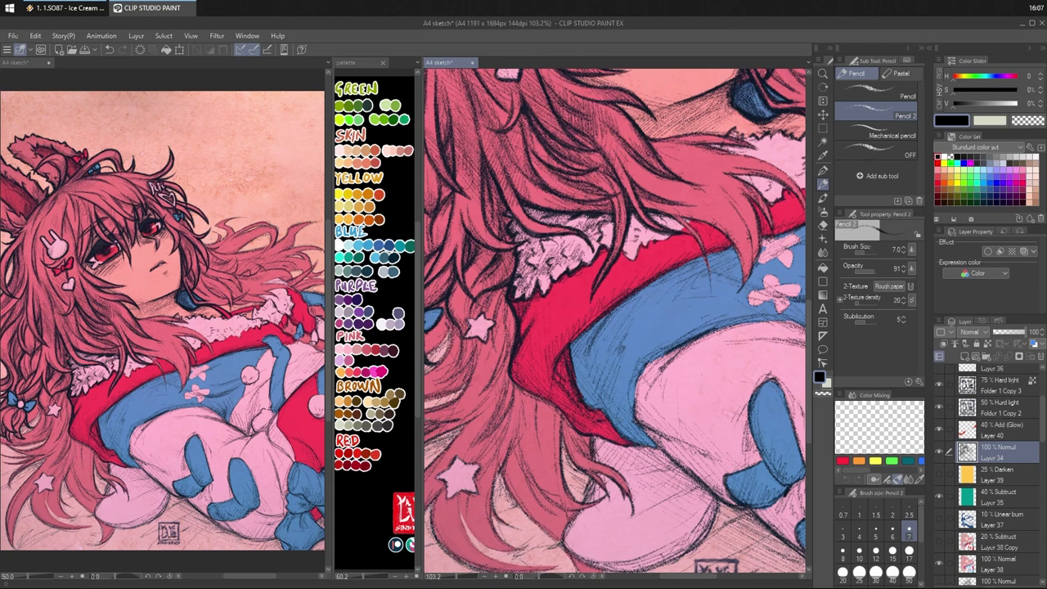
pyautogui.press('c')
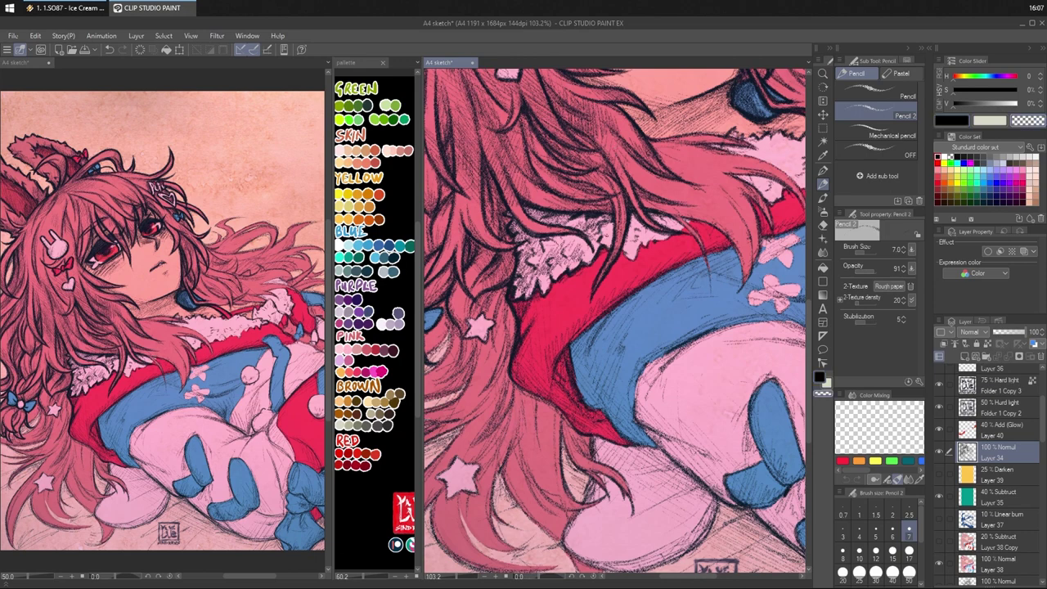
pyautogui.moveTo(607, 234); pyautogui.dragTo(596, 239)
pyautogui.press('c')
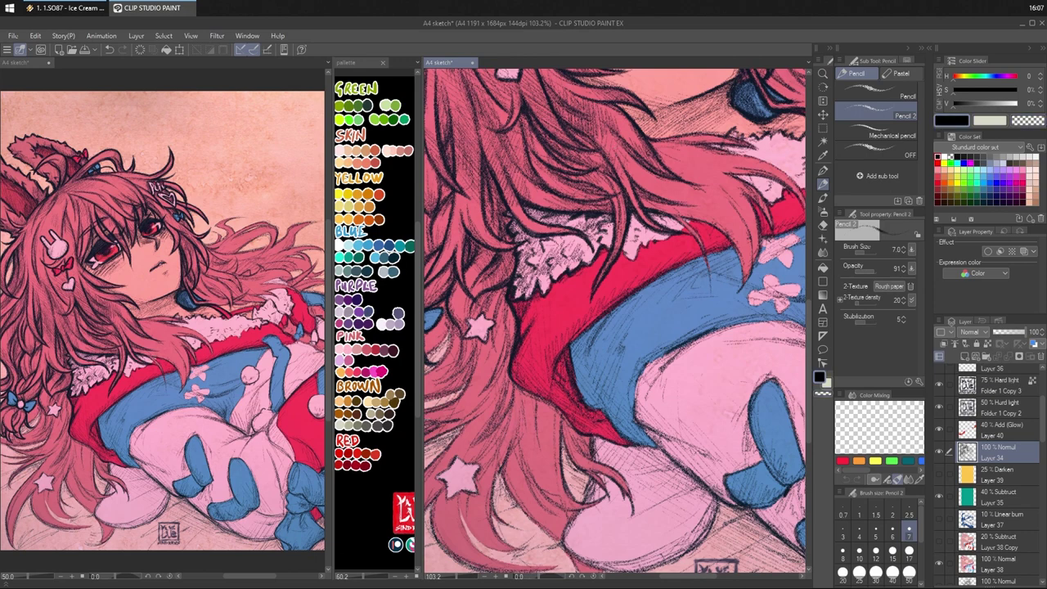
# - Hatch shadows onto the red collar directly beneath the hair locks and the near shoulder's fur trim
pyautogui.moveTo(612, 220)
pyautogui.mouseDown()
pyautogui.moveTo(607, 230)
pyautogui.moveTo(629, 261)
pyautogui.moveTo(696, 220)
pyautogui.mouseUp()
pyautogui.moveTo(707, 268); pyautogui.dragTo(713, 288)
pyautogui.moveTo(695, 239)
pyautogui.mouseDown()
pyautogui.moveTo(711, 270)
pyautogui.moveTo(680, 226)
pyautogui.moveTo(697, 232)
pyautogui.moveTo(712, 270)
pyautogui.mouseUp()
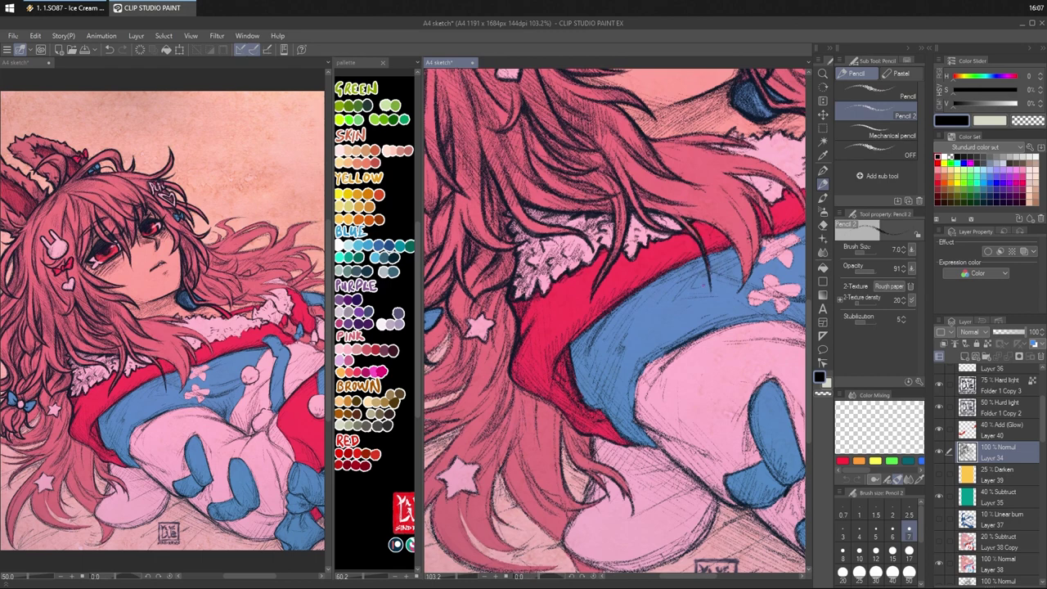
pyautogui.moveTo(662, 216)
pyautogui.mouseDown()
pyautogui.moveTo(679, 229)
pyautogui.moveTo(643, 225)
pyautogui.moveTo(638, 239)
pyautogui.mouseUp()
pyautogui.moveTo(598, 253)
pyautogui.mouseDown()
pyautogui.moveTo(606, 261)
pyautogui.moveTo(575, 297)
pyautogui.moveTo(592, 280)
pyautogui.mouseUp()
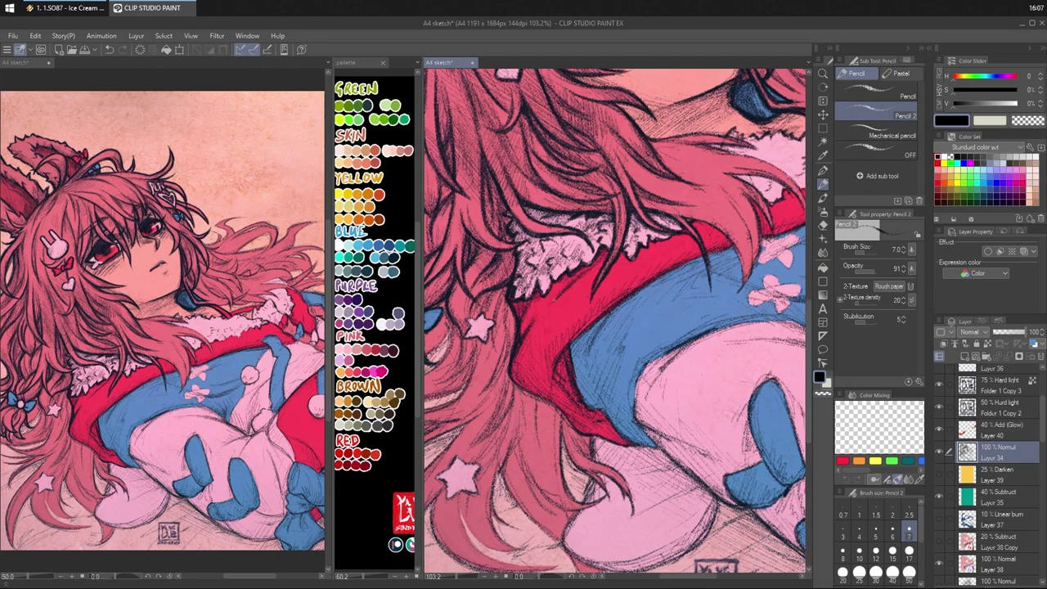
# - Hatch shading along the outer side and lower fold of the red collar at the near shoulder
pyautogui.moveTo(531, 310); pyautogui.dragTo(520, 338)
pyautogui.moveTo(548, 392)
pyautogui.mouseDown()
pyautogui.moveTo(522, 405)
pyautogui.moveTo(548, 413)
pyautogui.mouseUp()
pyautogui.moveTo(570, 410); pyautogui.dragTo(555, 430)
pyautogui.moveTo(567, 410); pyautogui.dragTo(561, 421)
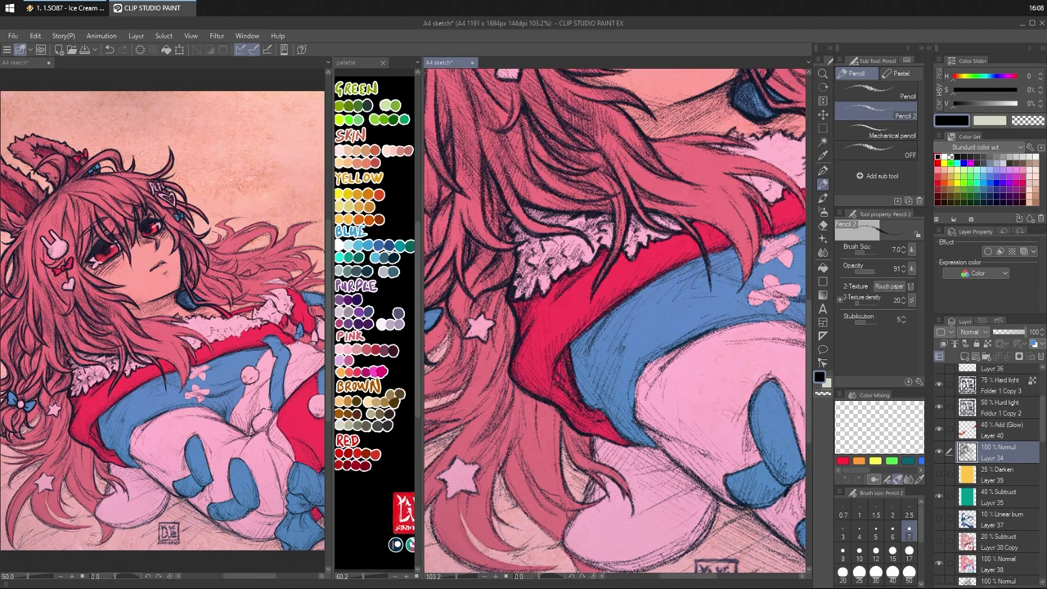
pyautogui.moveTo(560, 376); pyautogui.dragTo(548, 385)
pyautogui.moveTo(584, 327)
pyautogui.mouseDown()
pyautogui.moveTo(548, 378)
pyautogui.moveTo(574, 337)
pyautogui.mouseUp()
pyautogui.moveTo(602, 310); pyautogui.dragTo(583, 329)
# - Deepen the shadow inside the red collar's fold where it meets the blue dress
pyautogui.moveTo(551, 370); pyautogui.dragTo(547, 386)
pyautogui.moveTo(549, 366)
pyautogui.mouseDown()
pyautogui.moveTo(544, 387)
pyautogui.moveTo(579, 418)
pyautogui.mouseUp()
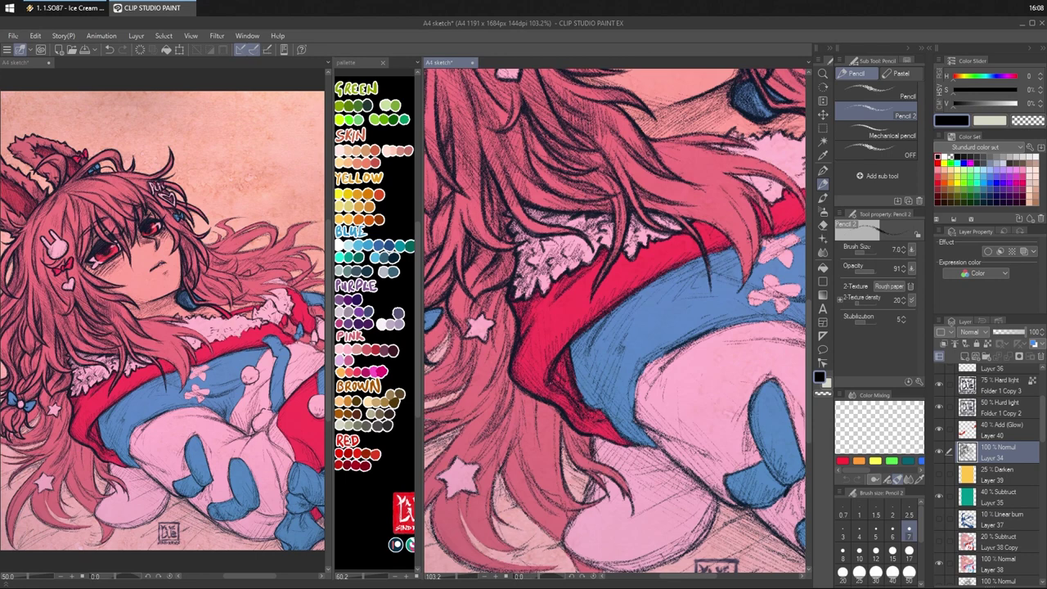
pyautogui.moveTo(563, 355); pyautogui.dragTo(558, 387)
pyautogui.moveTo(573, 352)
pyautogui.mouseDown()
pyautogui.moveTo(569, 374)
pyautogui.moveTo(600, 412)
pyautogui.mouseUp()
pyautogui.moveTo(575, 354); pyautogui.dragTo(585, 398)
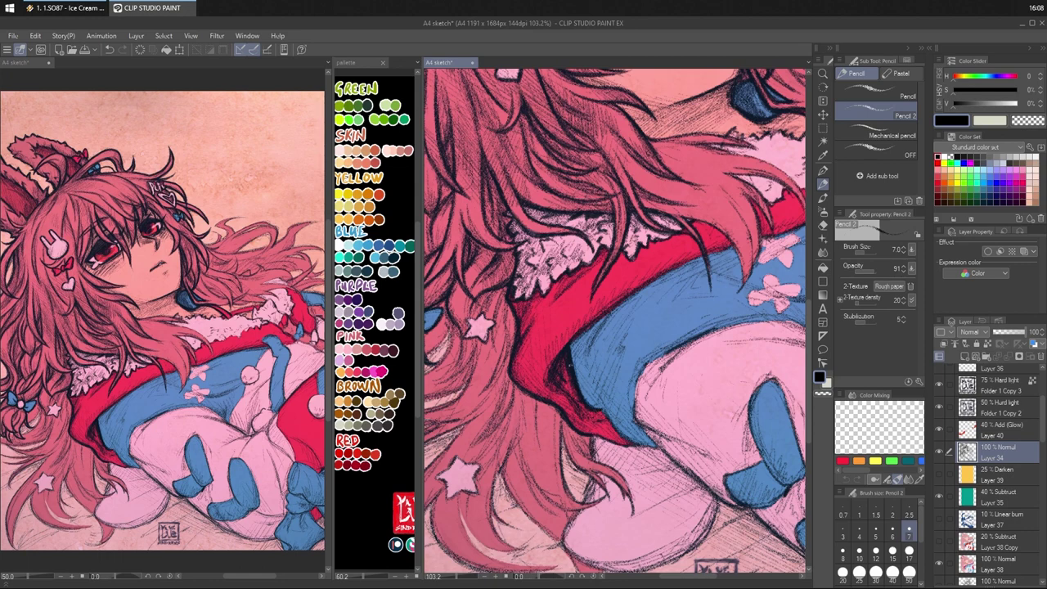
pyautogui.moveTo(578, 341); pyautogui.dragTo(574, 354)
pyautogui.moveTo(584, 338)
pyautogui.mouseDown()
pyautogui.moveTo(573, 359)
pyautogui.moveTo(534, 361)
pyautogui.mouseUp()
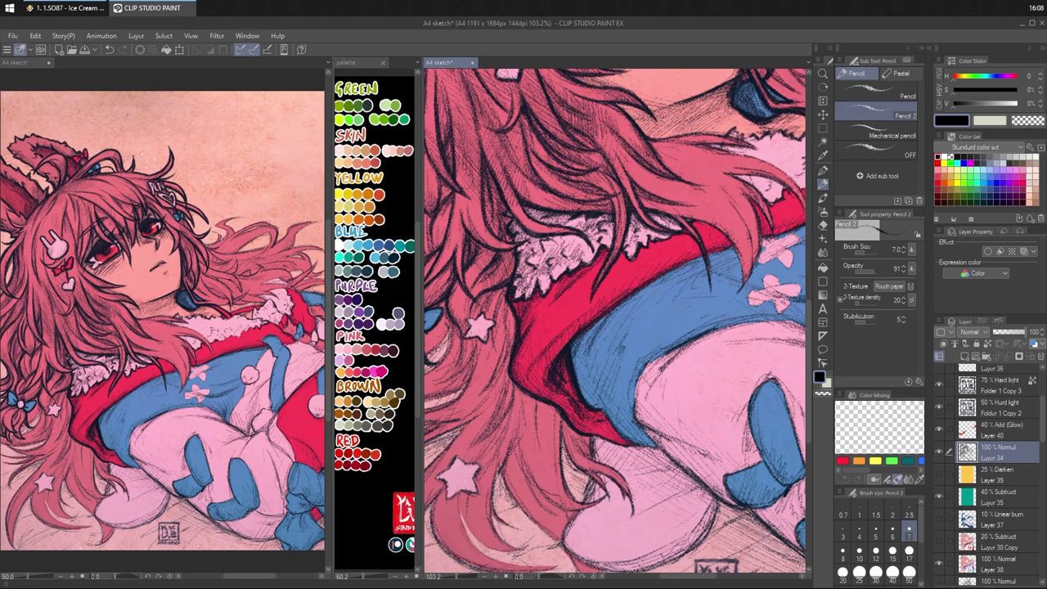
# - Darken the lower tip and bottom edge of the red collar with dense pencil hatching
pyautogui.moveTo(567, 403); pyautogui.dragTo(575, 415)
pyautogui.moveTo(604, 433); pyautogui.dragTo(626, 448)
pyautogui.moveTo(601, 408); pyautogui.dragTo(609, 424)
pyautogui.moveTo(638, 443)
pyautogui.mouseDown()
pyautogui.moveTo(622, 435)
pyautogui.moveTo(643, 443)
pyautogui.moveTo(635, 441)
pyautogui.mouseUp()
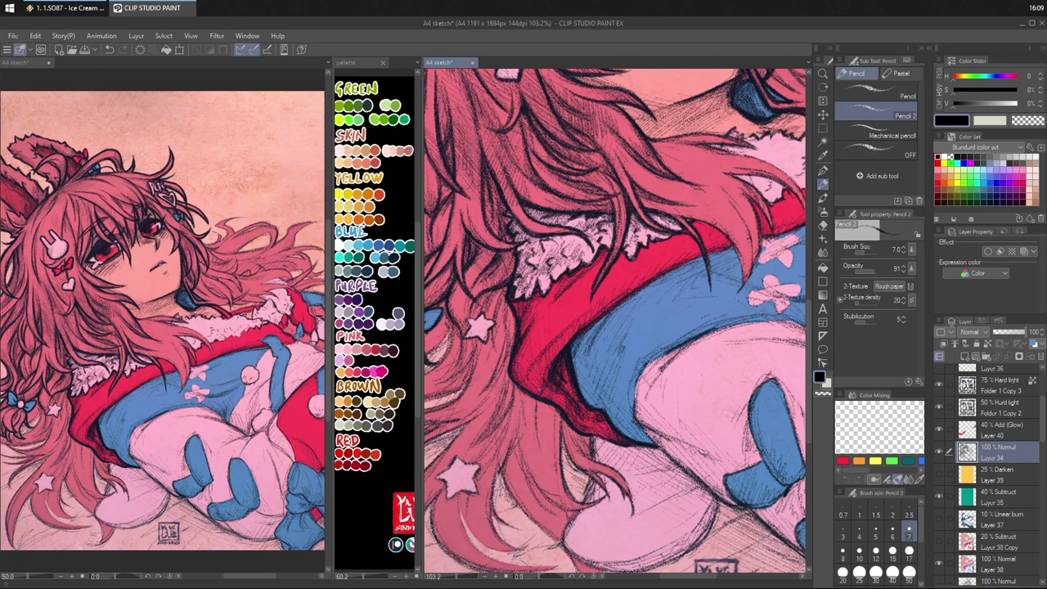
pyautogui.moveTo(528, 381); pyautogui.dragTo(533, 393)
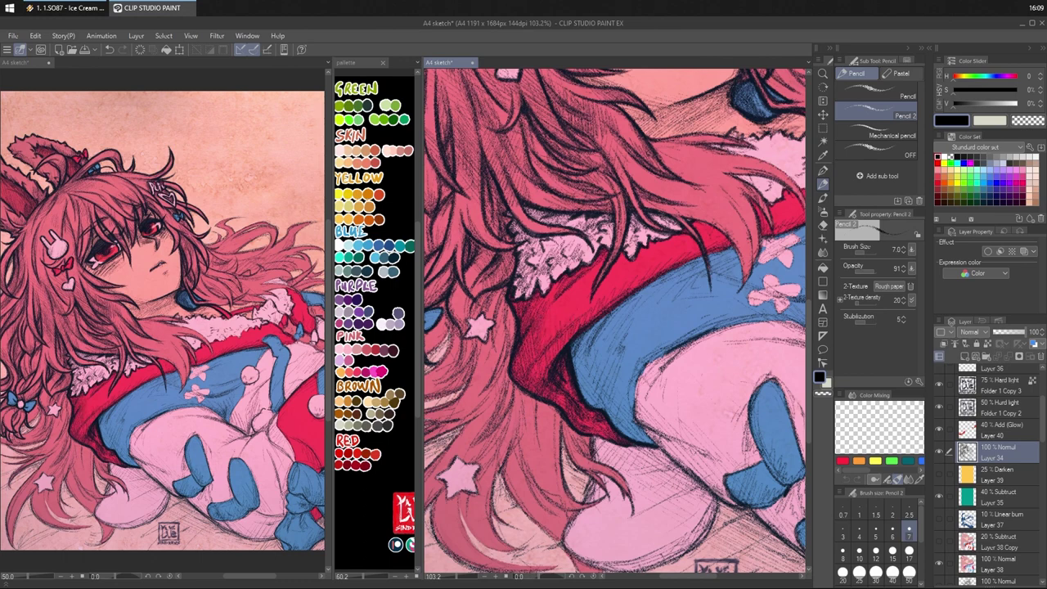
# - Hatch shadows across the red collar between the hanging hair tips and the blue dress
pyautogui.moveTo(721, 202); pyautogui.dragTo(663, 244)
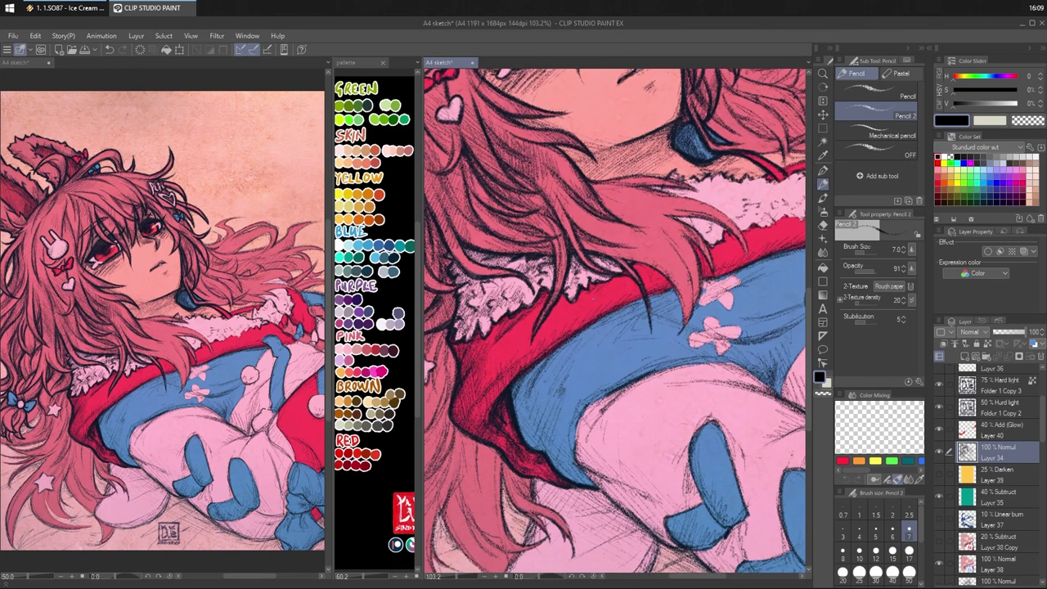
pyautogui.moveTo(605, 310); pyautogui.dragTo(631, 281)
pyautogui.moveTo(646, 287)
pyautogui.mouseDown()
pyautogui.moveTo(656, 268)
pyautogui.moveTo(661, 276)
pyautogui.mouseUp()
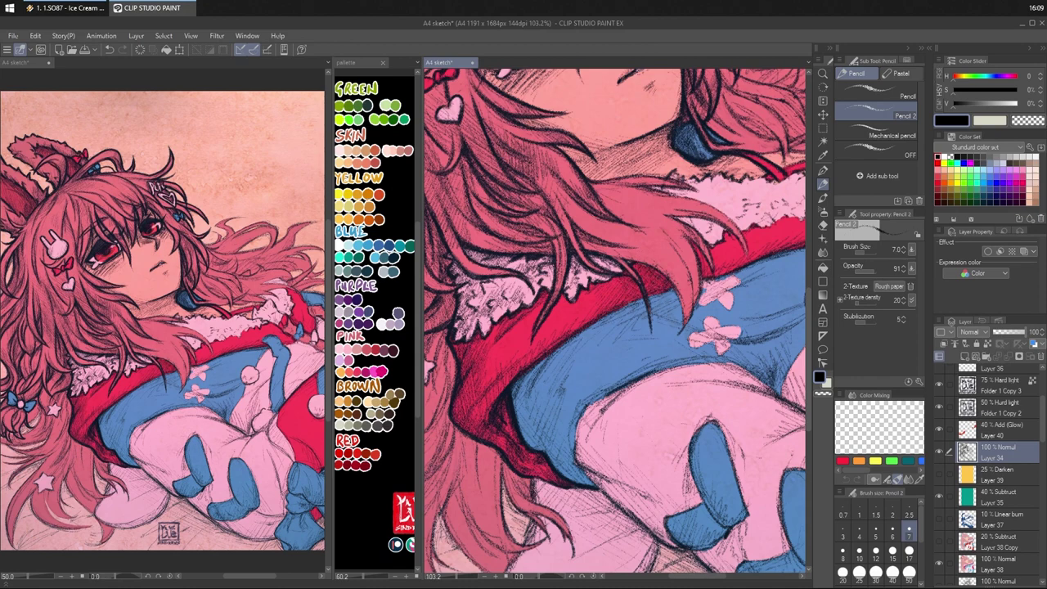
pyautogui.moveTo(616, 279)
pyautogui.mouseDown()
pyautogui.moveTo(598, 286)
pyautogui.moveTo(610, 278)
pyautogui.mouseUp()
pyautogui.moveTo(495, 364); pyautogui.dragTo(482, 382)
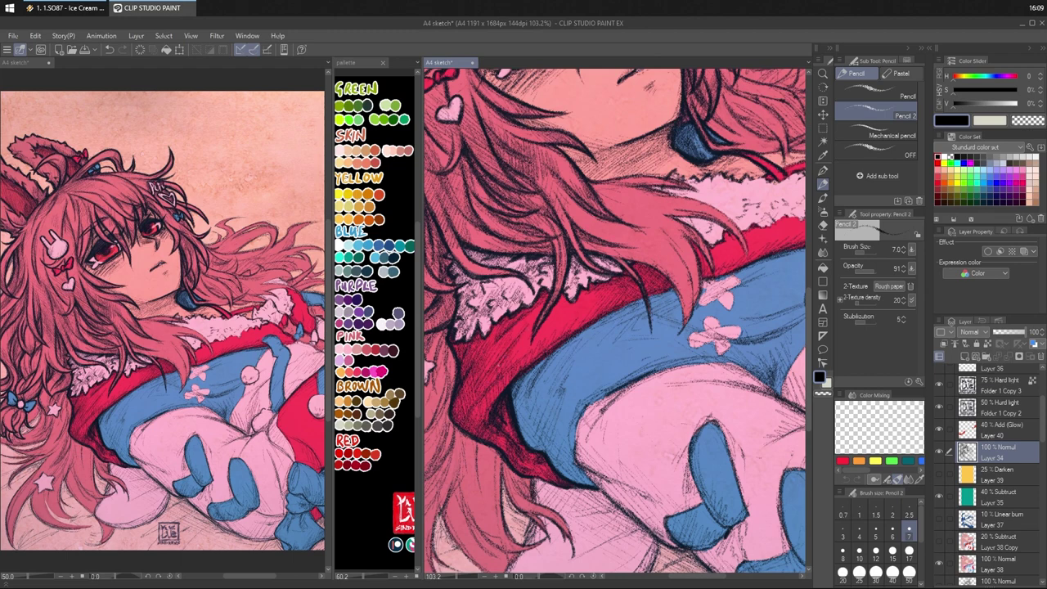
pyautogui.moveTo(521, 347); pyautogui.dragTo(508, 363)
# - Add shadow strokes to the hair locks between the star ornament and the red collar
pyautogui.moveTo(620, 254); pyautogui.dragTo(663, 236)
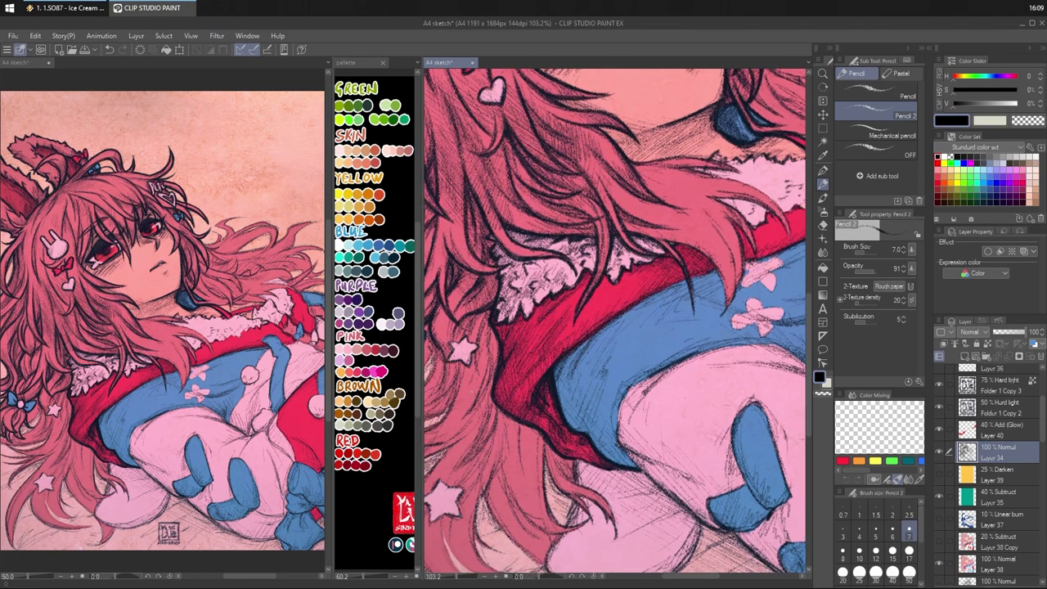
pyautogui.moveTo(478, 369); pyautogui.dragTo(473, 384)
pyautogui.moveTo(486, 314); pyautogui.dragTo(477, 344)
pyautogui.moveTo(479, 322); pyautogui.dragTo(466, 339)
pyautogui.moveTo(470, 326)
pyautogui.mouseDown()
pyautogui.moveTo(455, 348)
pyautogui.moveTo(545, 343)
pyautogui.mouseUp()
# - Strengthen the outline of the star ornament beside the braid, alternating between black and transparent colour
pyautogui.press('c')
pyautogui.press('c')
pyautogui.press('c')
pyautogui.press('c')
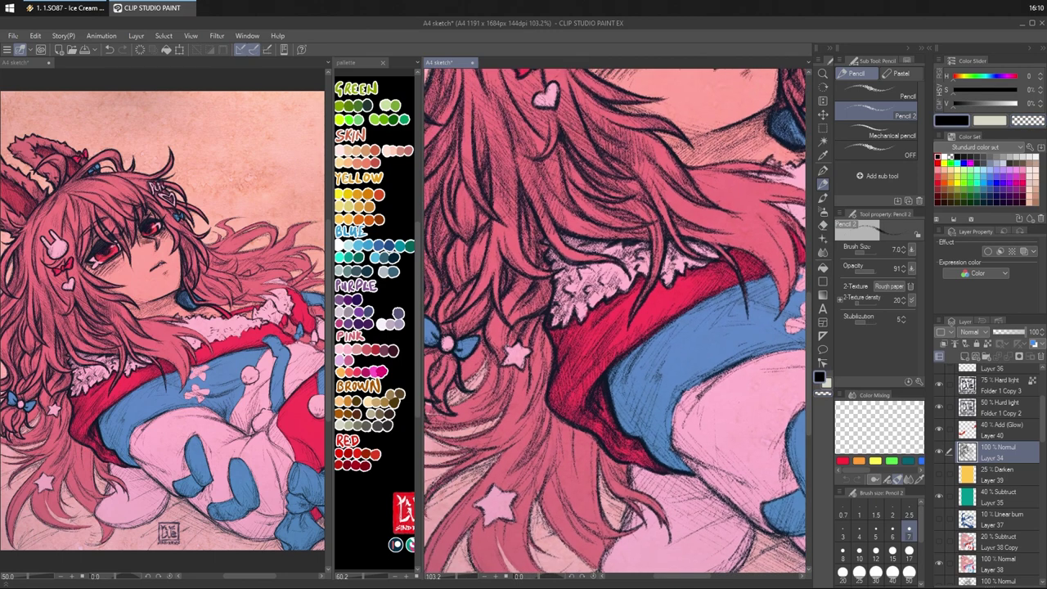
pyautogui.moveTo(501, 353)
pyautogui.mouseDown()
pyautogui.moveTo(502, 369)
pyautogui.moveTo(517, 365)
pyautogui.mouseUp()
pyautogui.moveTo(511, 373); pyautogui.dragTo(529, 355)
pyautogui.moveTo(524, 369); pyautogui.dragTo(534, 344)
pyautogui.press('c')
pyautogui.press('c')
pyautogui.press('c')
pyautogui.press('c')
pyautogui.press('c')
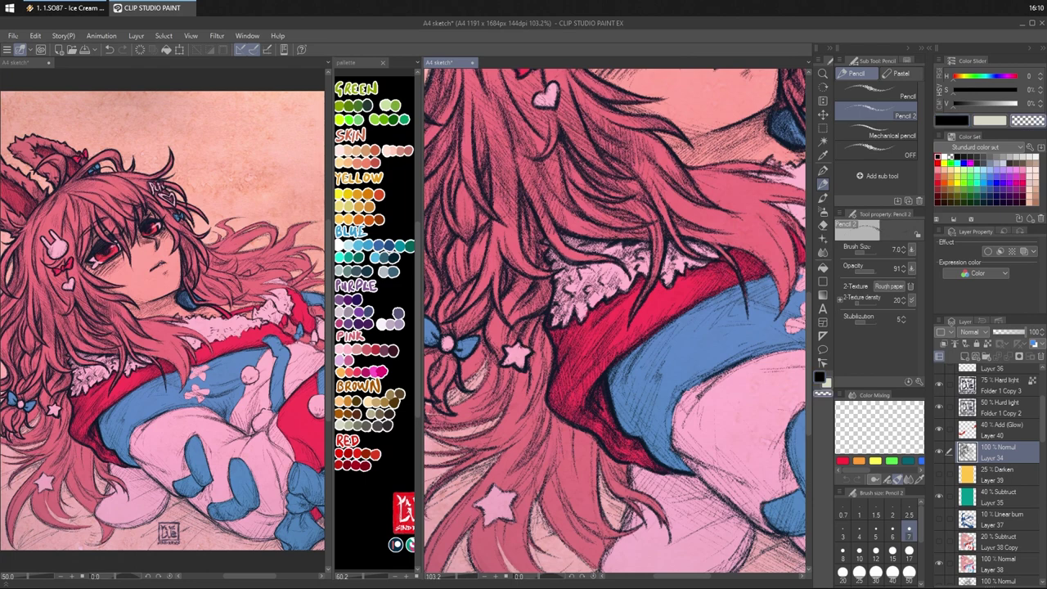
pyautogui.press('c')
pyautogui.moveTo(510, 348); pyautogui.dragTo(520, 338)
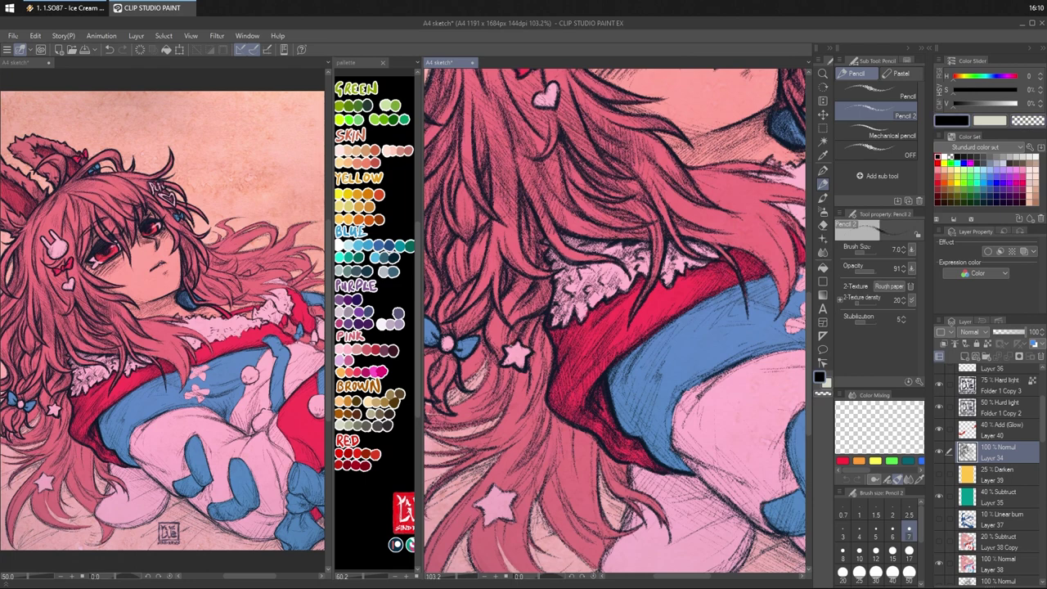
# - Hatch shadows into the hair strands between the star ornament and the red collar's outer edge
pyautogui.press('c')
pyautogui.press('c')
pyautogui.press('c')
pyautogui.press('c')
pyautogui.moveTo(553, 352)
pyautogui.mouseDown()
pyautogui.moveTo(526, 313)
pyautogui.moveTo(541, 352)
pyautogui.moveTo(537, 395)
pyautogui.mouseUp()
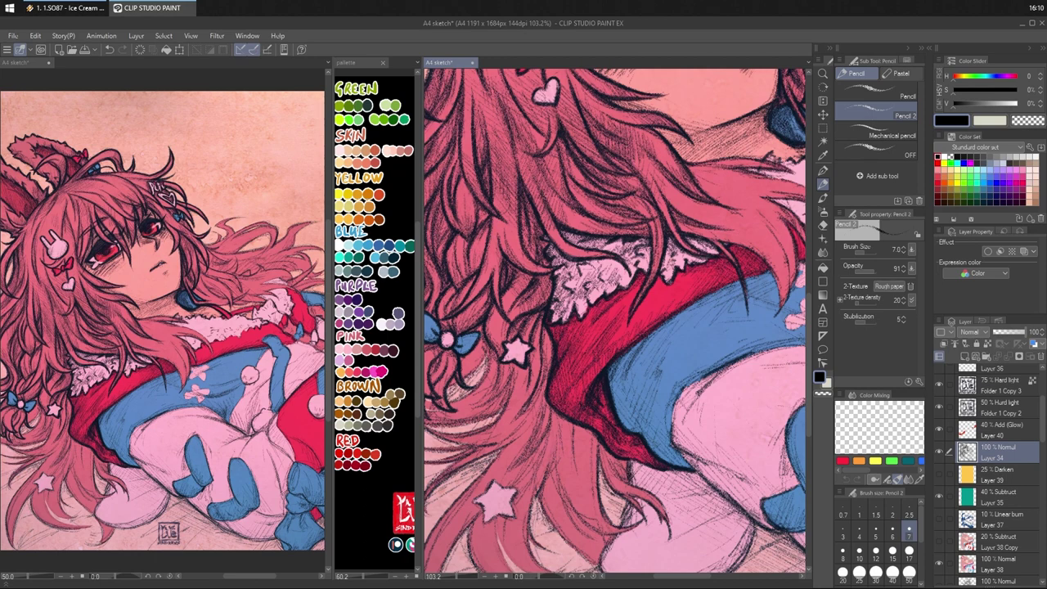
pyautogui.moveTo(499, 435)
pyautogui.mouseDown()
pyautogui.moveTo(536, 396)
pyautogui.moveTo(552, 331)
pyautogui.moveTo(537, 389)
pyautogui.mouseUp()
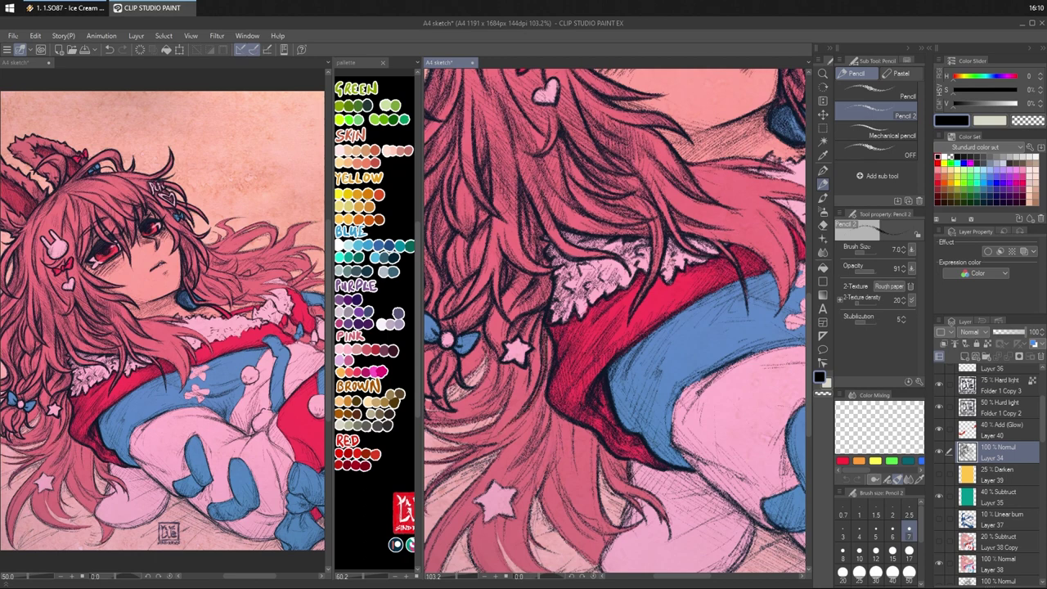
pyautogui.moveTo(555, 339); pyautogui.dragTo(546, 365)
pyautogui.moveTo(540, 340); pyautogui.dragTo(535, 359)
pyautogui.moveTo(553, 275); pyautogui.dragTo(547, 291)
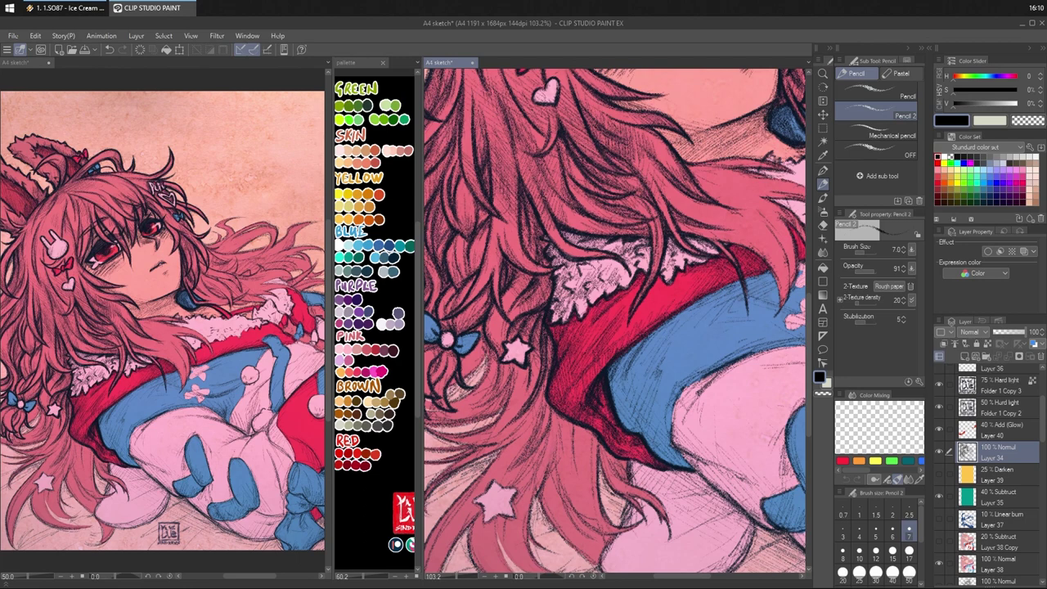
# - Add short shadow strokes to the outer hair strands beside the braid above the blue bow
pyautogui.moveTo(557, 283); pyautogui.dragTo(651, 463)
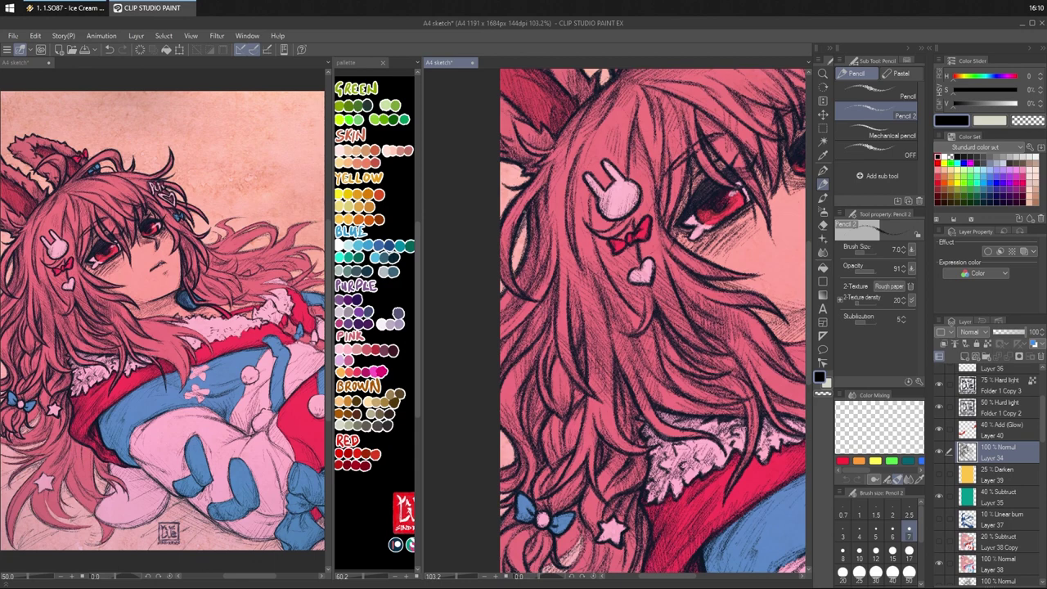
pyautogui.moveTo(594, 252); pyautogui.dragTo(583, 138)
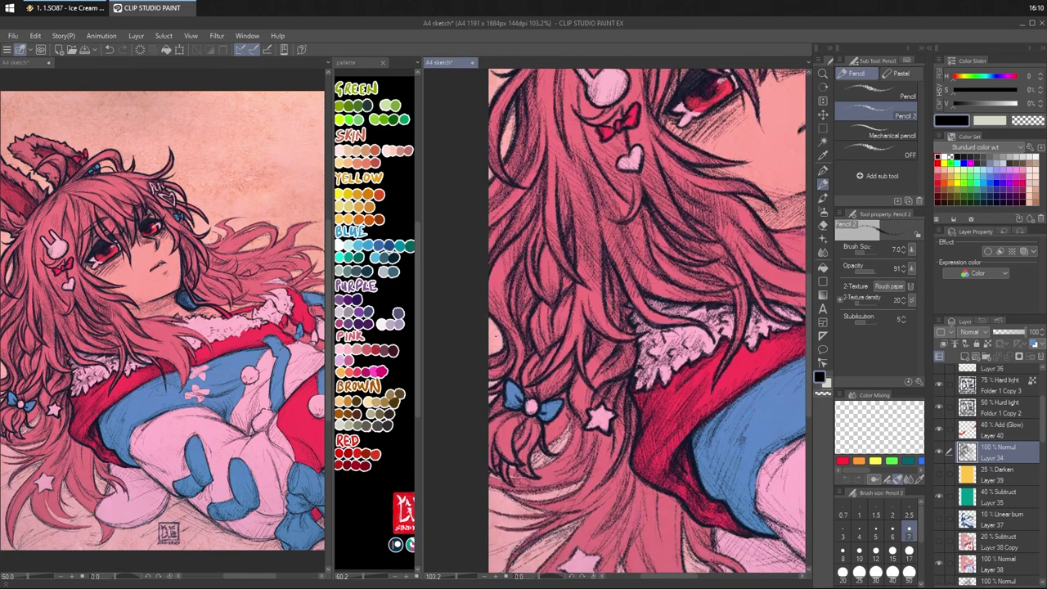
pyautogui.moveTo(500, 318); pyautogui.dragTo(491, 340)
pyautogui.moveTo(504, 336); pyautogui.dragTo(500, 348)
pyautogui.moveTo(663, 270); pyautogui.dragTo(537, 334)
pyautogui.moveTo(723, 222); pyautogui.dragTo(617, 267)
# - Compare the artwork with Layer 38 Copy shown and hidden
pyautogui.click(993, 543)
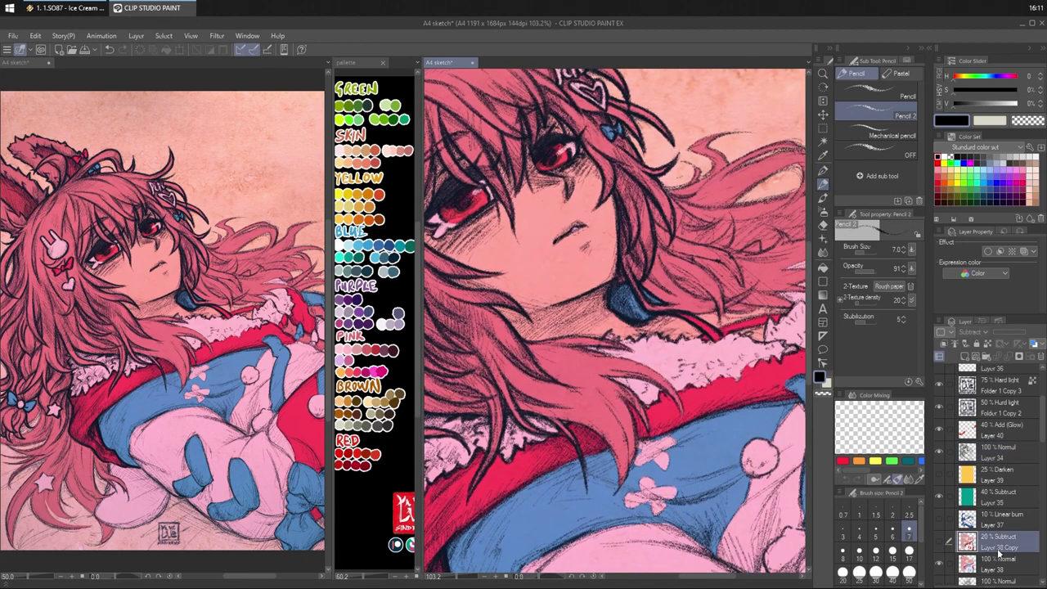
pyautogui.click(1000, 571)
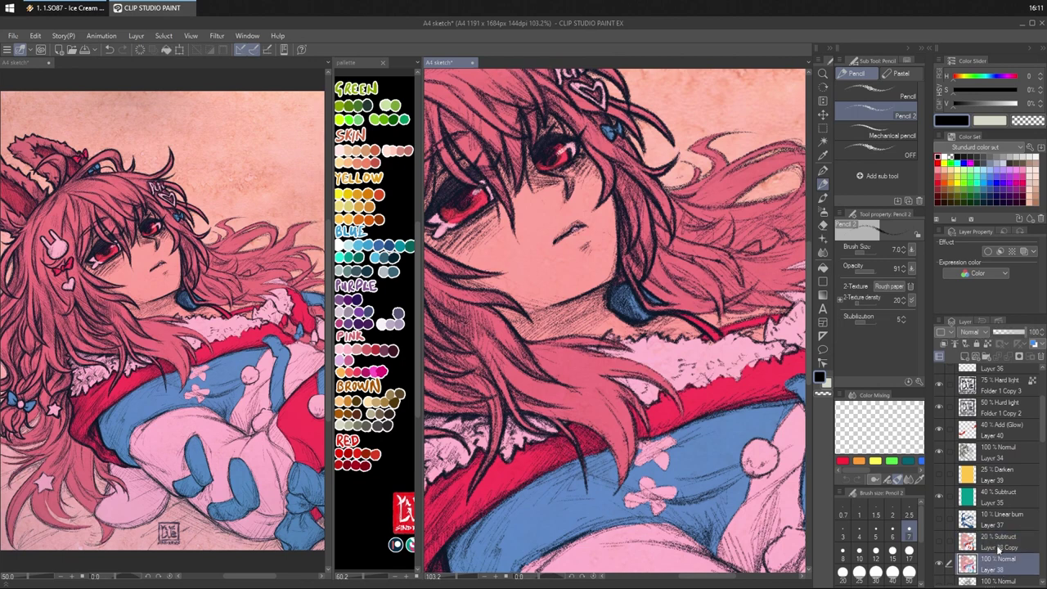
pyautogui.click(1000, 546)
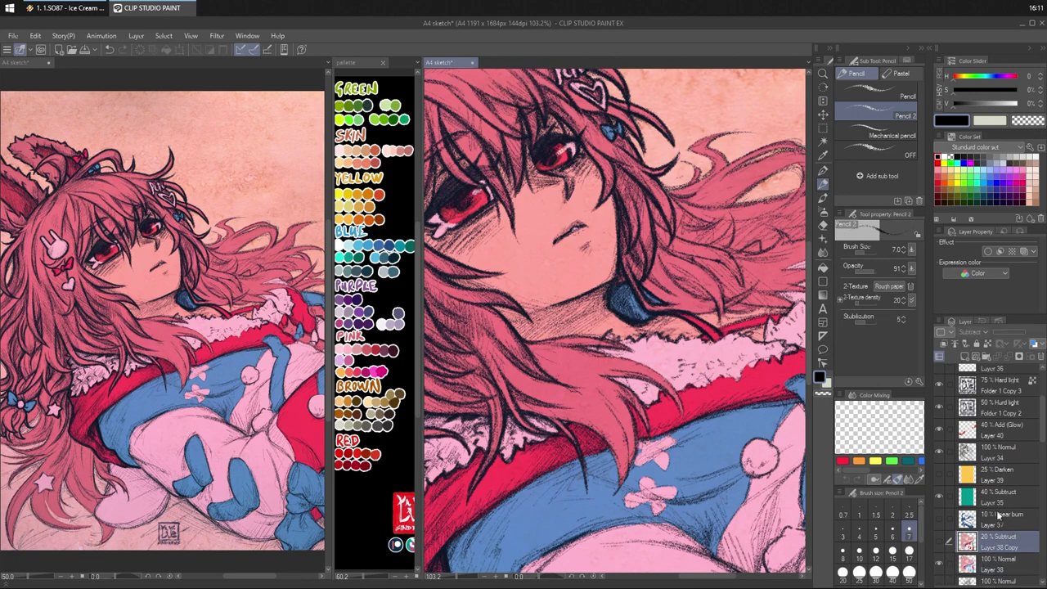
pyautogui.click(939, 544)
pyautogui.click(939, 543)
pyautogui.click(939, 543)
pyautogui.click(940, 545)
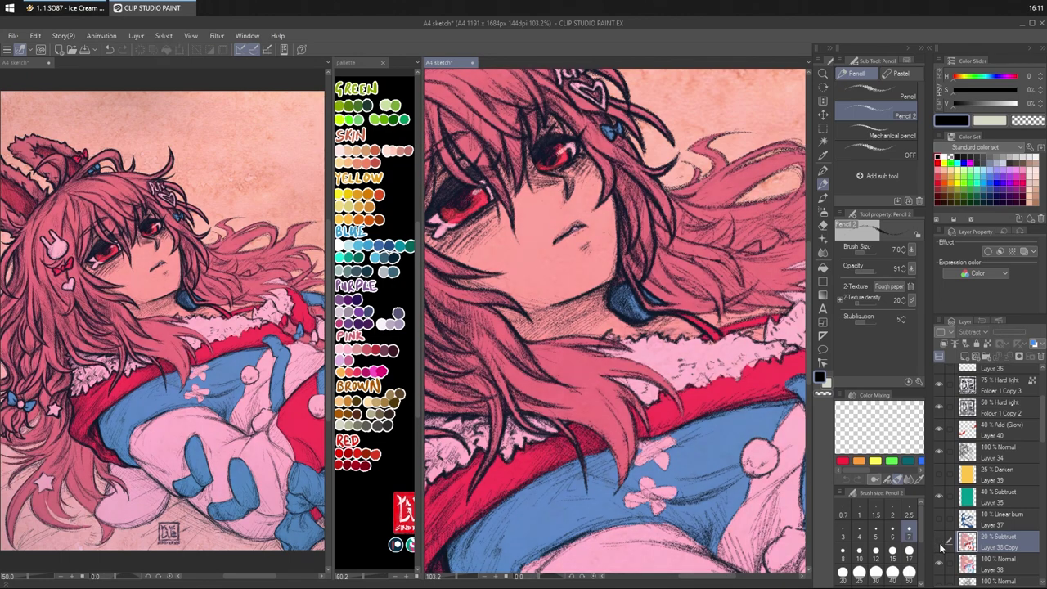
# - Try filling the face's skin on Layer 38 with a lighter skin tone sampled from the palette document, and undo the fill
pyautogui.click(1002, 565)
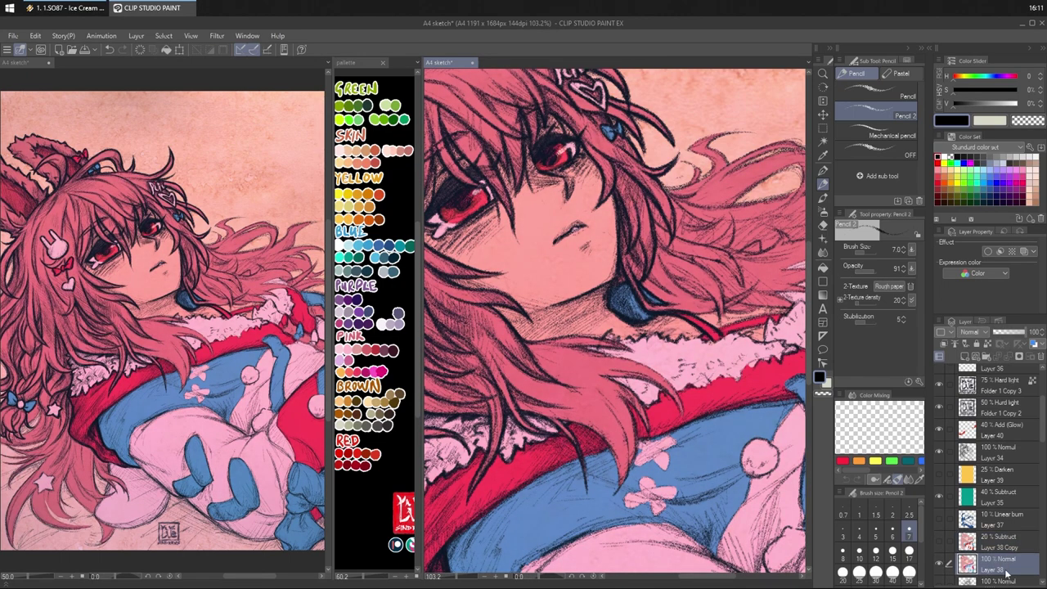
pyautogui.moveTo(710, 361); pyautogui.dragTo(759, 361)
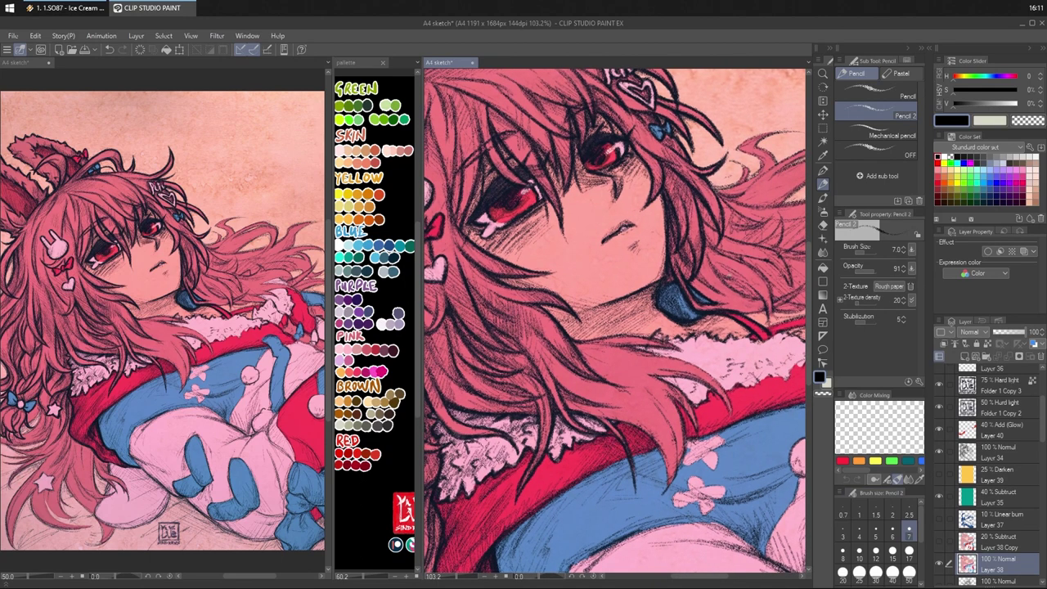
pyautogui.moveTo(730, 290); pyautogui.dragTo(732, 298)
pyautogui.click(397, 139)
pyautogui.keyDown('alt'); pyautogui.click(396, 138); pyautogui.keyUp('alt')
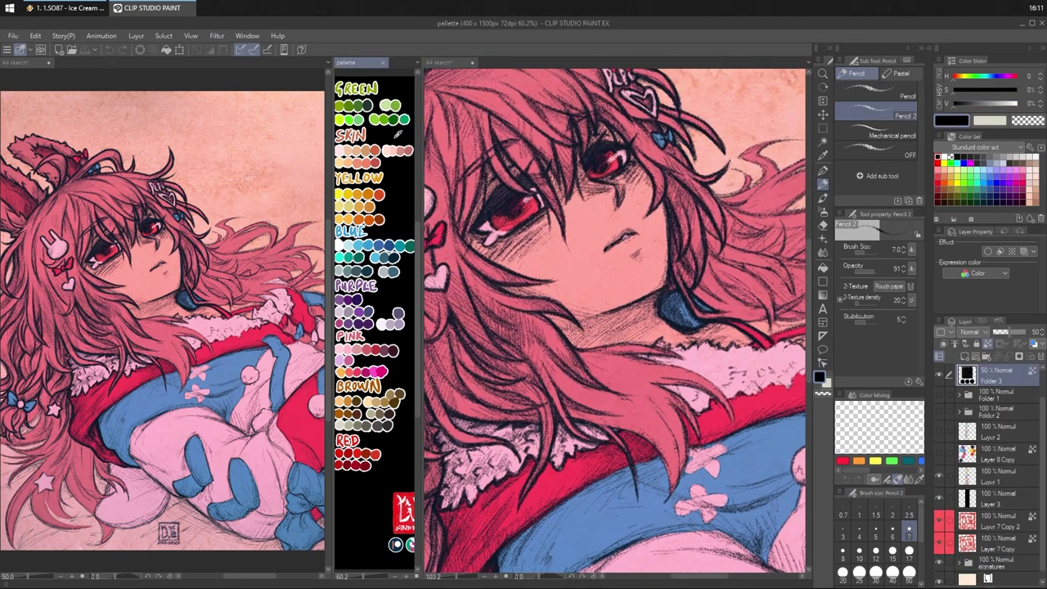
pyautogui.keyDown('alt'); pyautogui.click(397, 147); pyautogui.keyUp('alt')
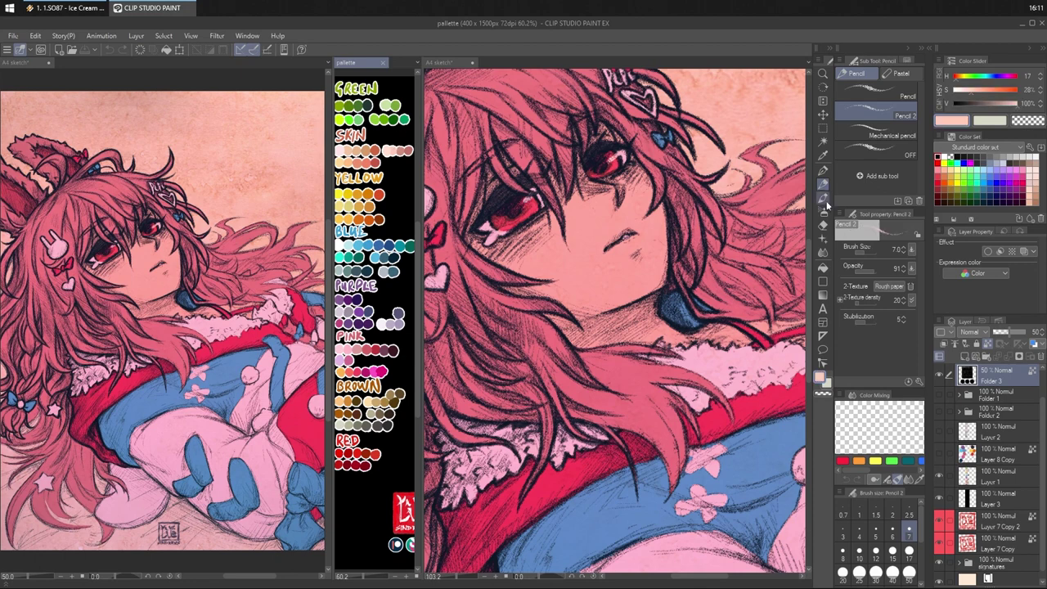
pyautogui.click(823, 268)
pyautogui.click(630, 252)
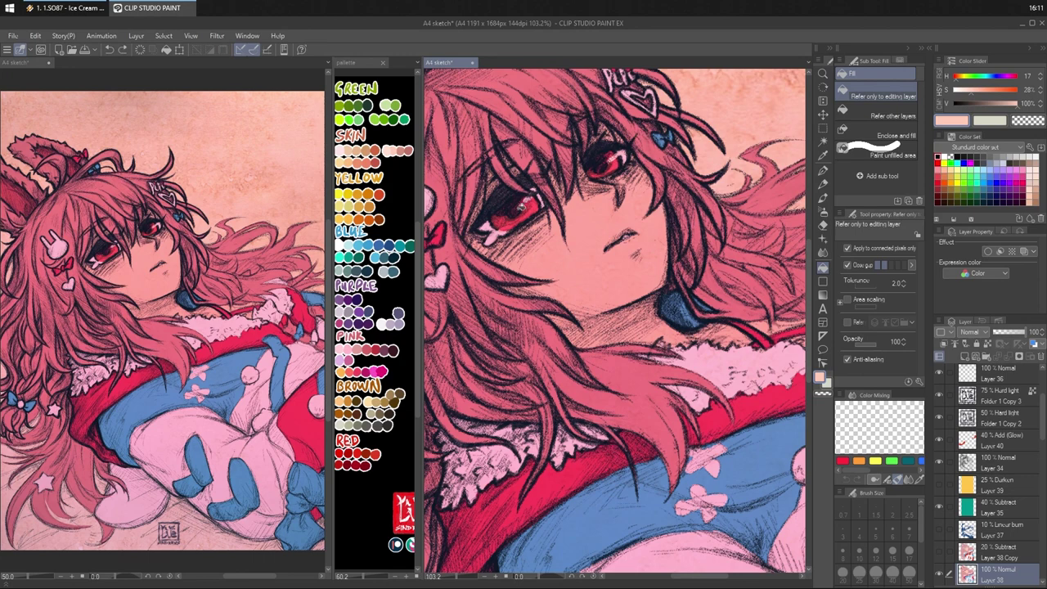
pyautogui.keyDown('alt'); pyautogui.click(392, 150); pyautogui.keyUp('alt')
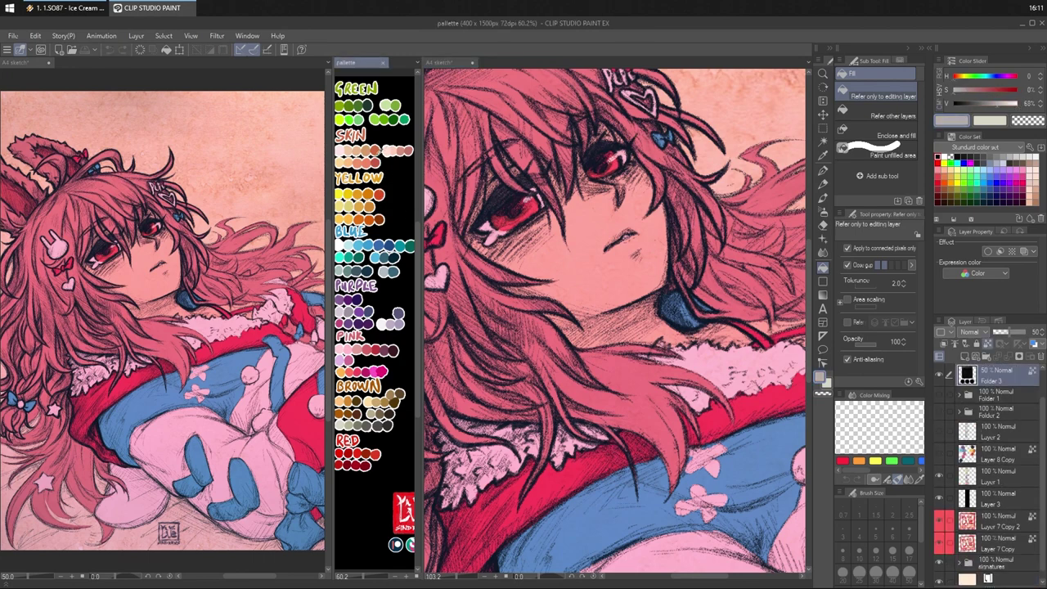
pyautogui.click(582, 252)
pyautogui.click(582, 253)
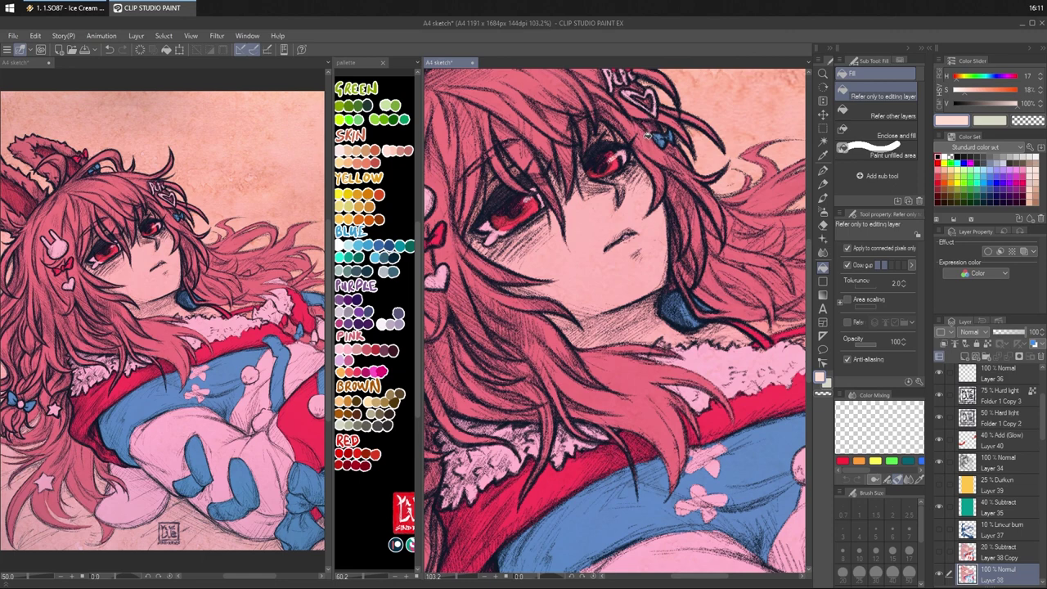
pyautogui.hotkey('ctrl', 'z')
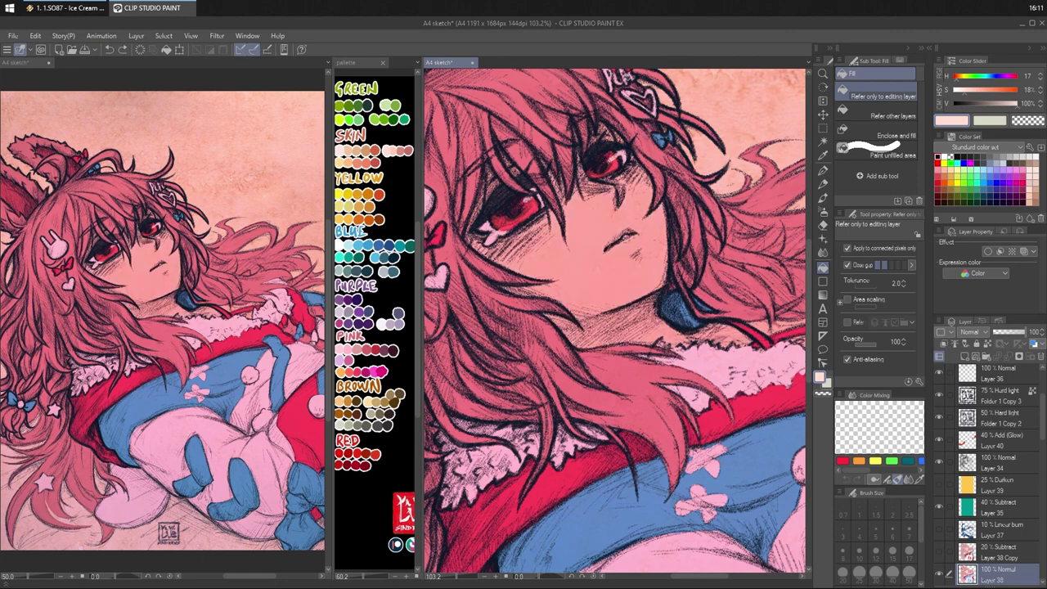
# - Switch back to the Pencil 2 brush with black as the drawing colour
pyautogui.moveTo(612, 162); pyautogui.dragTo(657, 124)
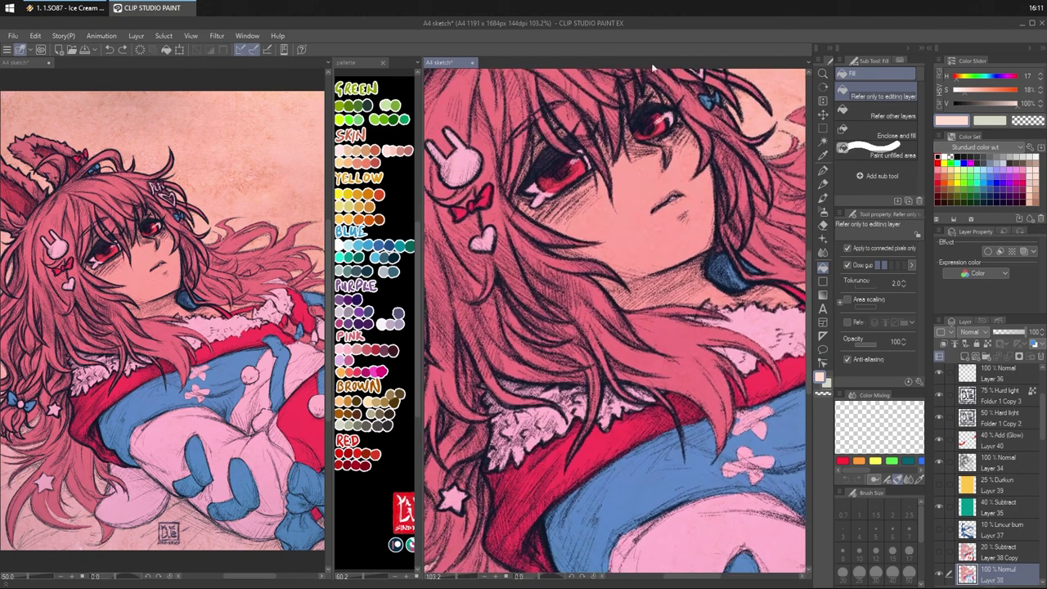
pyautogui.click(941, 154)
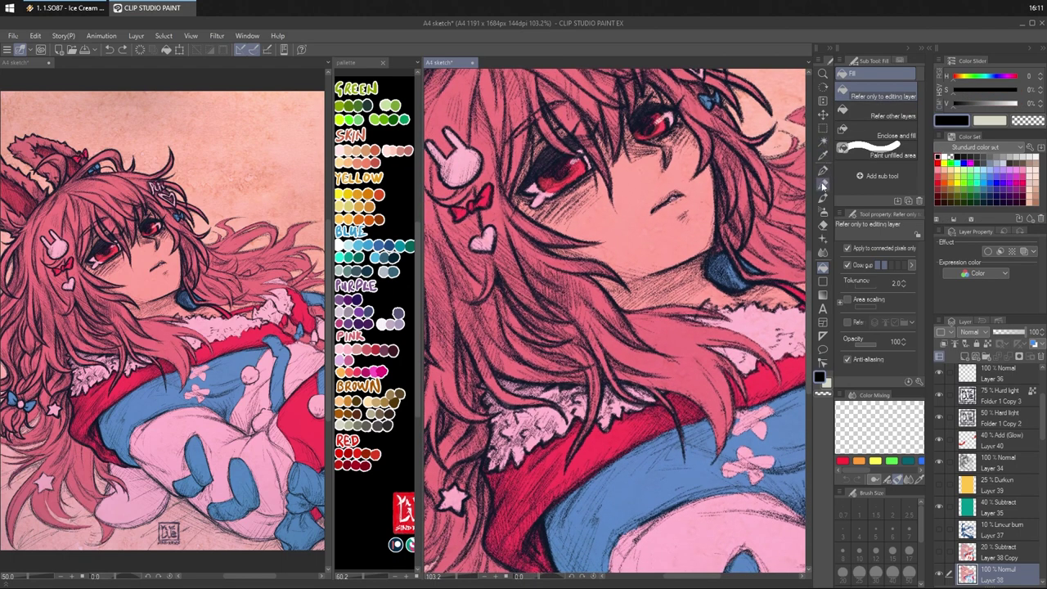
pyautogui.click(823, 184)
pyautogui.moveTo(632, 355); pyautogui.dragTo(614, 320)
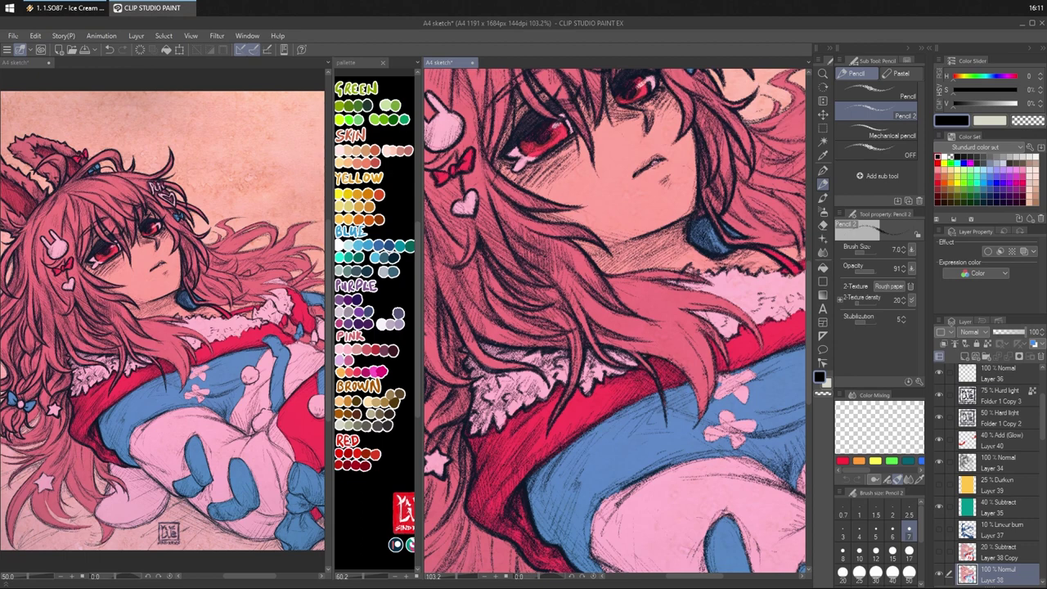
# - Darken the tips of the long hair lock hanging over the red collar and blue garment with short pencil strokes
pyautogui.moveTo(669, 360)
pyautogui.mouseDown()
pyautogui.moveTo(699, 399)
pyautogui.moveTo(695, 425)
pyautogui.mouseUp()
pyautogui.moveTo(707, 390); pyautogui.dragTo(699, 425)
pyautogui.moveTo(710, 353); pyautogui.dragTo(700, 393)
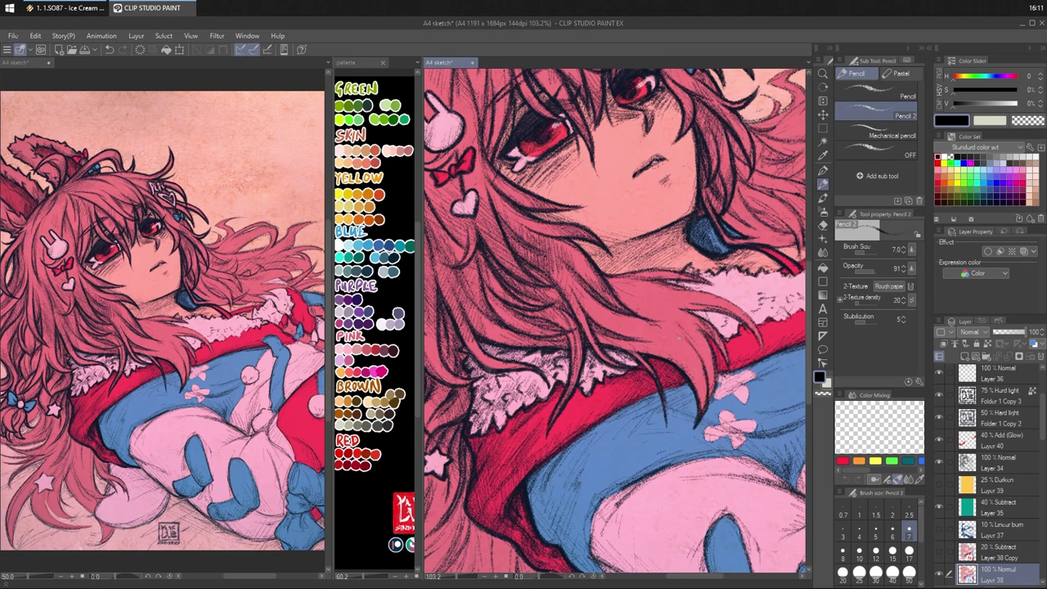
pyautogui.moveTo(671, 334)
pyautogui.mouseDown()
pyautogui.moveTo(707, 374)
pyautogui.moveTo(701, 412)
pyautogui.mouseUp()
pyautogui.moveTo(705, 364); pyautogui.dragTo(699, 387)
pyautogui.moveTo(708, 379); pyautogui.dragTo(704, 395)
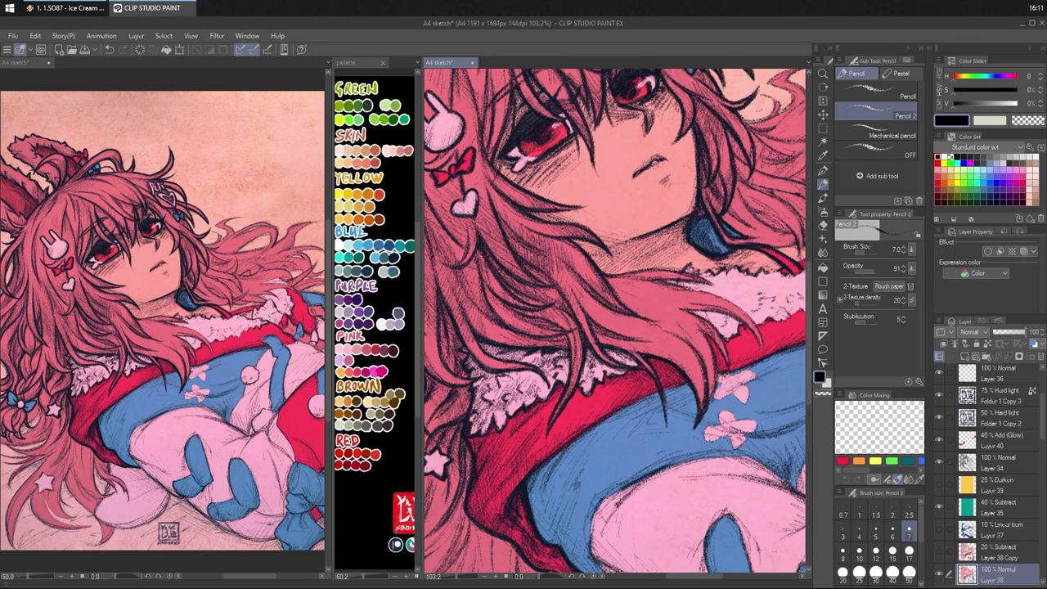
pyautogui.moveTo(679, 320)
pyautogui.mouseDown()
pyautogui.moveTo(712, 351)
pyautogui.moveTo(709, 384)
pyautogui.mouseUp()
pyautogui.moveTo(715, 370); pyautogui.dragTo(710, 399)
pyautogui.moveTo(713, 337); pyautogui.dragTo(704, 371)
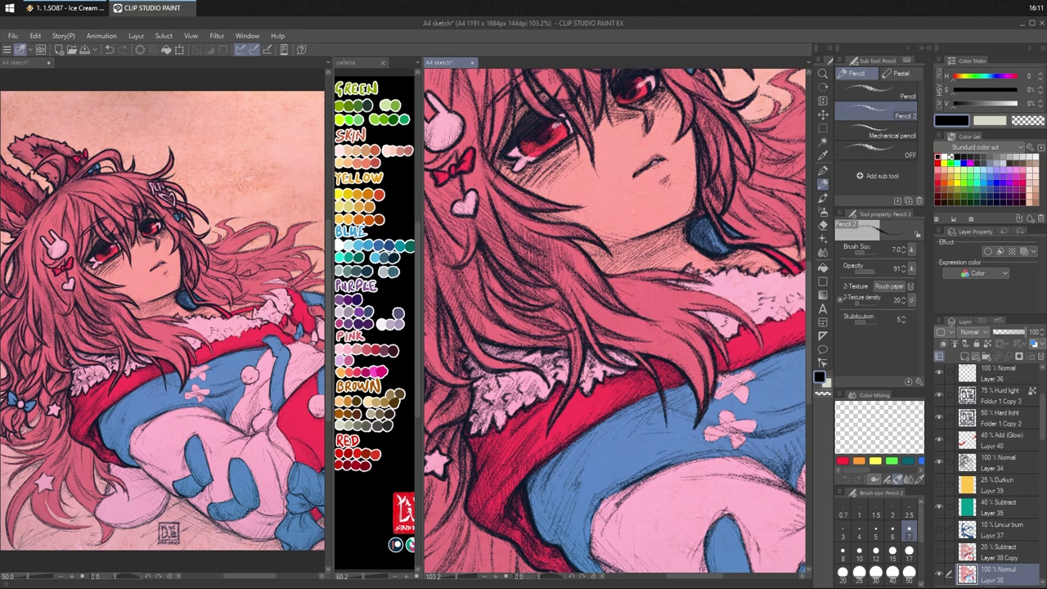
# - Add short shadow strokes within the hair lock below the chin
pyautogui.moveTo(659, 308)
pyautogui.mouseDown()
pyautogui.moveTo(640, 317)
pyautogui.moveTo(683, 320)
pyautogui.moveTo(696, 330)
pyautogui.moveTo(663, 316)
pyautogui.moveTo(724, 365)
pyautogui.moveTo(701, 319)
pyautogui.moveTo(626, 302)
pyautogui.mouseUp()
pyautogui.hotkey('ctrl', 'z')
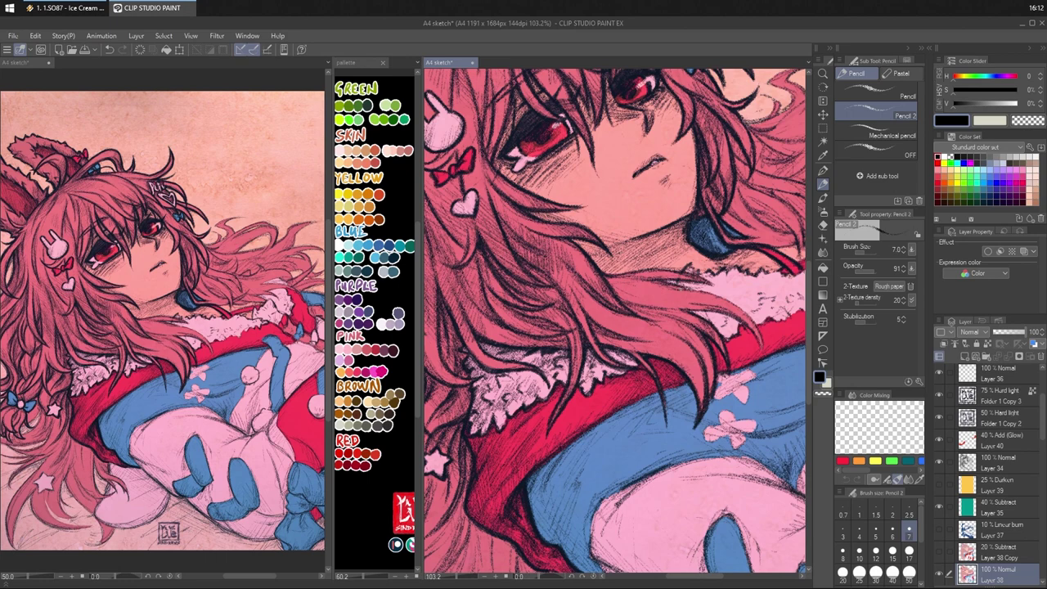
pyautogui.moveTo(701, 283)
pyautogui.mouseDown()
pyautogui.moveTo(666, 291)
pyautogui.moveTo(686, 300)
pyautogui.mouseUp()
pyautogui.moveTo(637, 276); pyautogui.dragTo(613, 281)
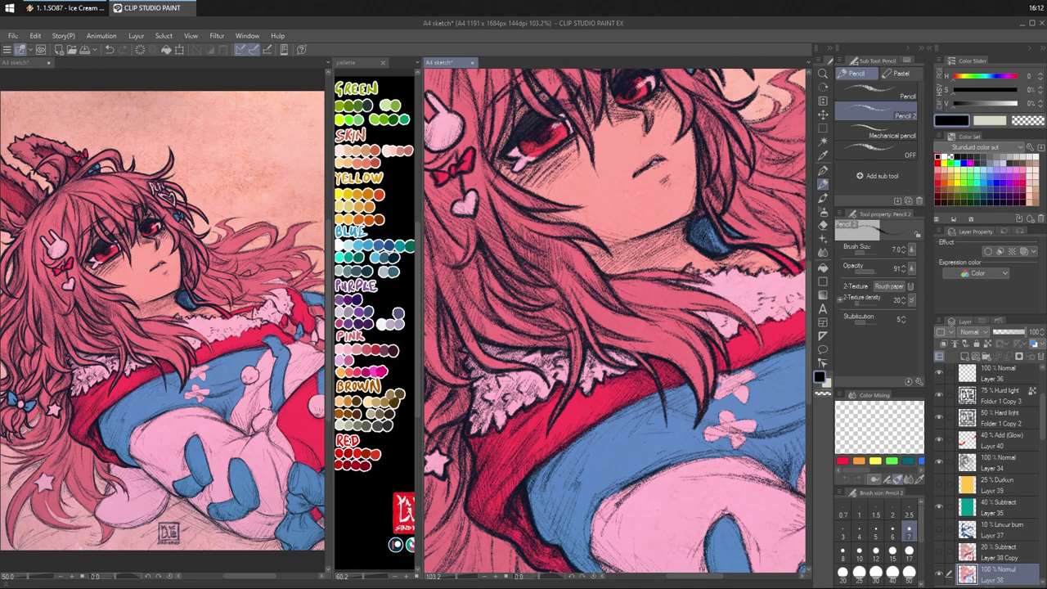
pyautogui.moveTo(541, 274); pyautogui.dragTo(520, 263)
pyautogui.moveTo(719, 241); pyautogui.dragTo(703, 242)
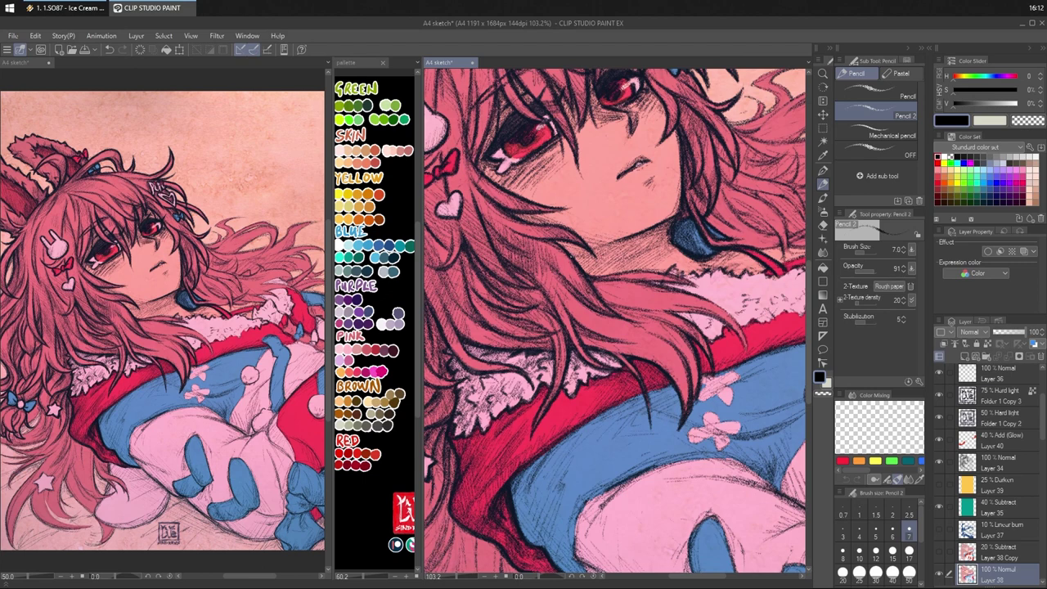
# - Shade the strands at the root of the long lock under the jaw, undoing the misplaced strokes
pyautogui.moveTo(582, 253); pyautogui.dragTo(571, 258)
pyautogui.hotkey('ctrl', 'z')
pyautogui.moveTo(567, 250); pyautogui.dragTo(576, 256)
pyautogui.moveTo(585, 254)
pyautogui.mouseDown()
pyautogui.moveTo(577, 270)
pyautogui.moveTo(595, 277)
pyautogui.mouseUp()
pyautogui.moveTo(576, 251)
pyautogui.mouseDown()
pyautogui.moveTo(567, 255)
pyautogui.moveTo(588, 270)
pyautogui.moveTo(612, 272)
pyautogui.mouseUp()
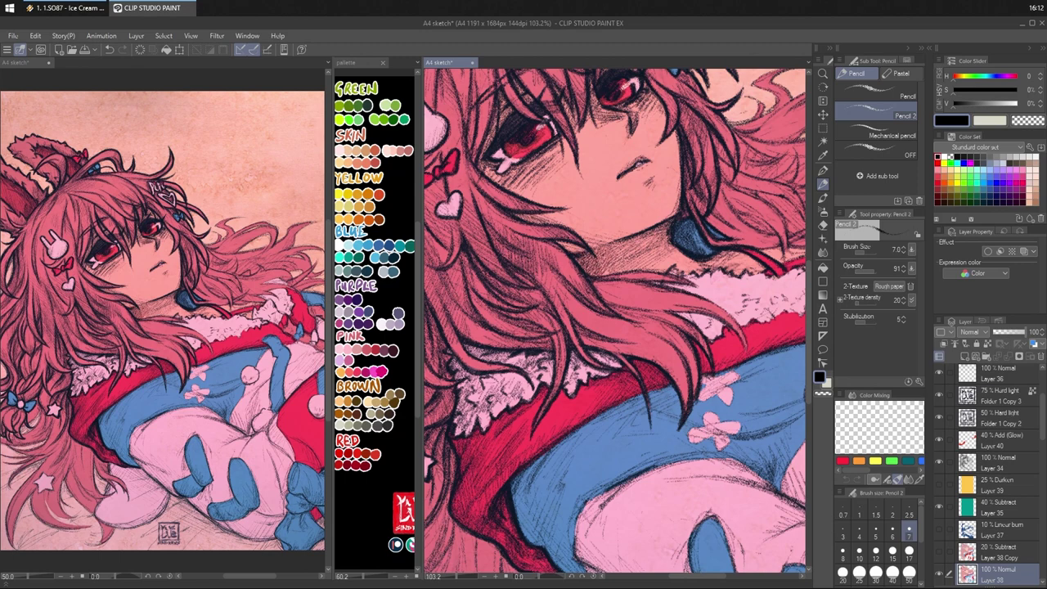
pyautogui.moveTo(521, 272); pyautogui.dragTo(521, 286)
pyautogui.moveTo(534, 279)
pyautogui.mouseDown()
pyautogui.moveTo(514, 284)
pyautogui.moveTo(529, 287)
pyautogui.mouseUp()
pyautogui.hotkey('ctrl', 'z')
pyautogui.moveTo(612, 266)
pyautogui.mouseDown()
pyautogui.moveTo(593, 292)
pyautogui.moveTo(620, 307)
pyautogui.mouseUp()
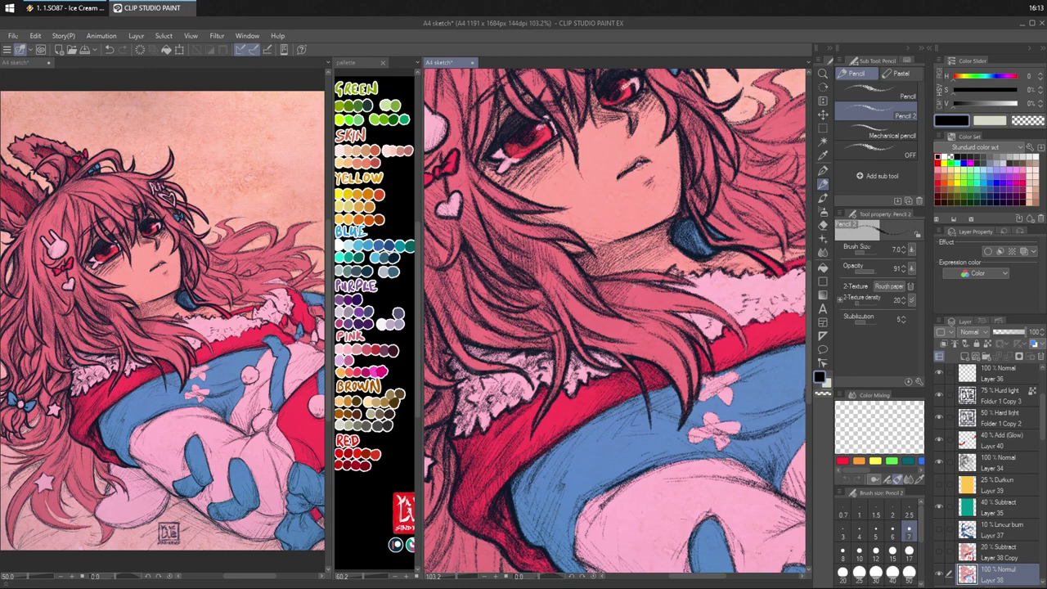
# - Deepen the strand lines and shadows in the lower part of the lock, down to its pointed ends over the collar
pyautogui.moveTo(641, 301)
pyautogui.mouseDown()
pyautogui.moveTo(606, 309)
pyautogui.moveTo(627, 311)
pyautogui.mouseUp()
pyautogui.moveTo(625, 303)
pyautogui.mouseDown()
pyautogui.moveTo(608, 307)
pyautogui.moveTo(624, 341)
pyautogui.mouseUp()
pyautogui.moveTo(585, 323)
pyautogui.mouseDown()
pyautogui.moveTo(638, 343)
pyautogui.moveTo(612, 325)
pyautogui.mouseUp()
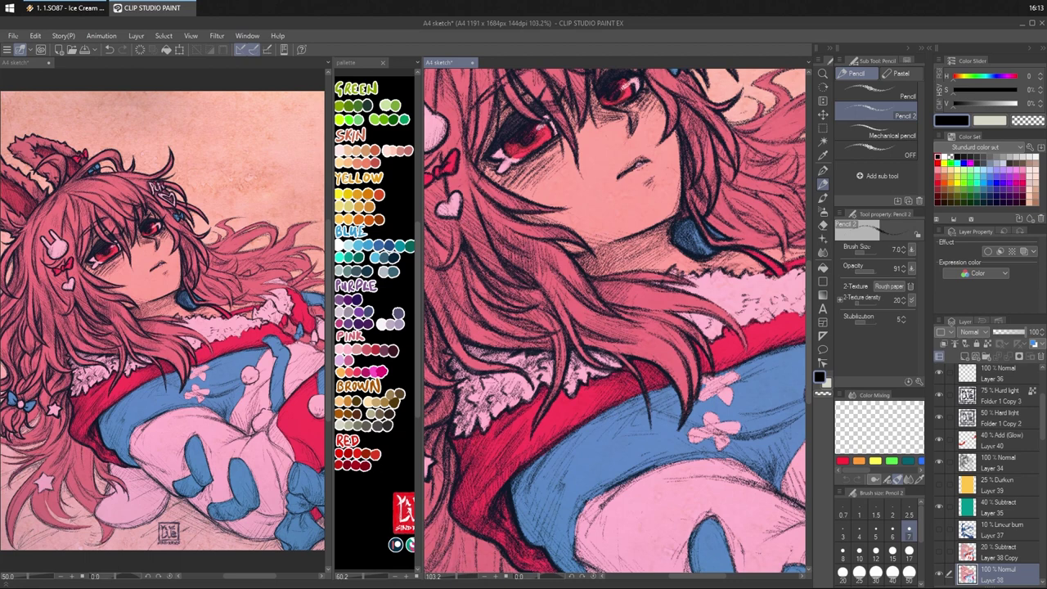
pyautogui.moveTo(626, 329)
pyautogui.mouseDown()
pyautogui.moveTo(594, 354)
pyautogui.moveTo(628, 355)
pyautogui.moveTo(686, 395)
pyautogui.mouseUp()
pyautogui.moveTo(676, 367); pyautogui.dragTo(693, 389)
pyautogui.moveTo(697, 339)
pyautogui.mouseDown()
pyautogui.moveTo(679, 378)
pyautogui.moveTo(682, 368)
pyautogui.mouseUp()
pyautogui.moveTo(698, 336)
pyautogui.mouseDown()
pyautogui.moveTo(682, 365)
pyautogui.moveTo(688, 357)
pyautogui.mouseUp()
pyautogui.moveTo(685, 333); pyautogui.dragTo(671, 368)
pyautogui.moveTo(680, 353)
pyautogui.mouseDown()
pyautogui.moveTo(673, 374)
pyautogui.moveTo(662, 356)
pyautogui.mouseUp()
pyautogui.moveTo(678, 360)
pyautogui.mouseDown()
pyautogui.moveTo(672, 372)
pyautogui.moveTo(652, 355)
pyautogui.mouseUp()
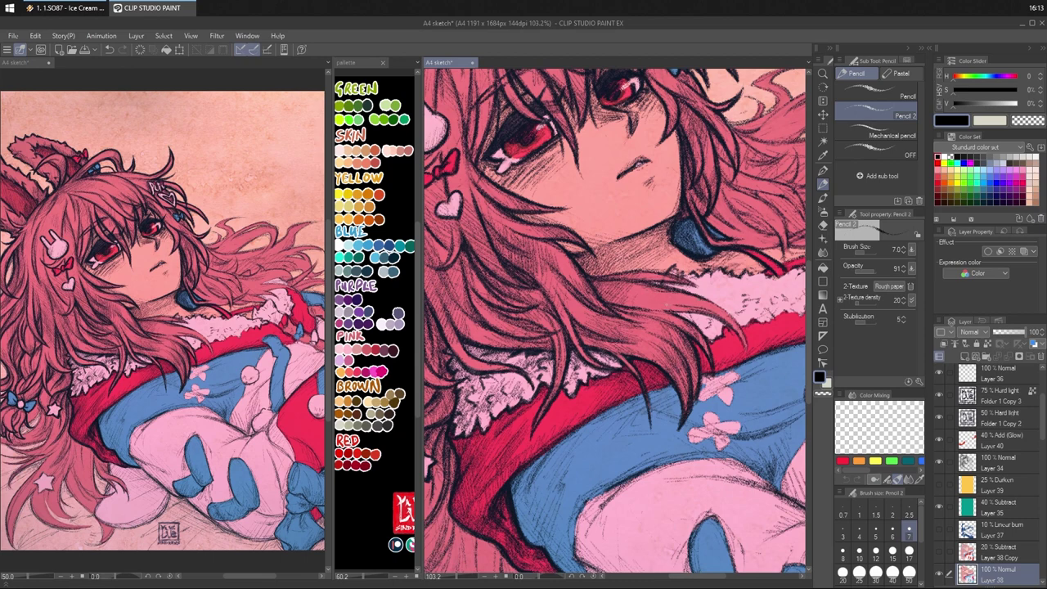
# - Redraw the thin hair strands crossing the fur trim and red collar with darker, tapered lines
pyautogui.moveTo(652, 309); pyautogui.dragTo(717, 320)
pyautogui.moveTo(698, 315)
pyautogui.mouseDown()
pyautogui.moveTo(726, 325)
pyautogui.moveTo(691, 320)
pyautogui.moveTo(726, 326)
pyautogui.moveTo(746, 355)
pyautogui.mouseUp()
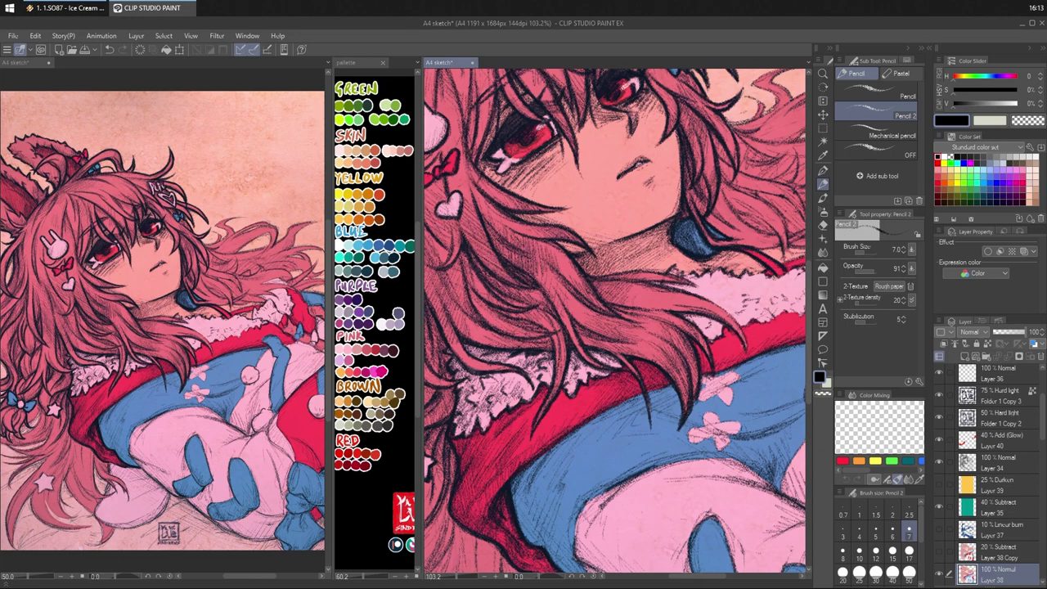
pyautogui.moveTo(708, 304)
pyautogui.mouseDown()
pyautogui.moveTo(738, 326)
pyautogui.moveTo(746, 352)
pyautogui.mouseUp()
pyautogui.moveTo(629, 292); pyautogui.dragTo(666, 292)
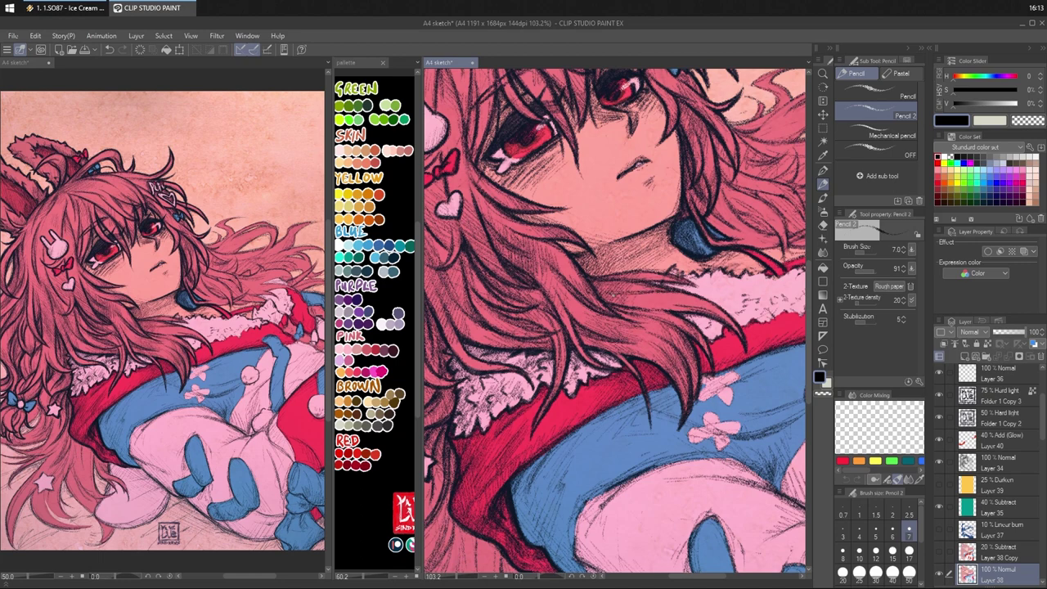
pyautogui.moveTo(629, 284); pyautogui.dragTo(644, 290)
pyautogui.moveTo(683, 301); pyautogui.dragTo(713, 311)
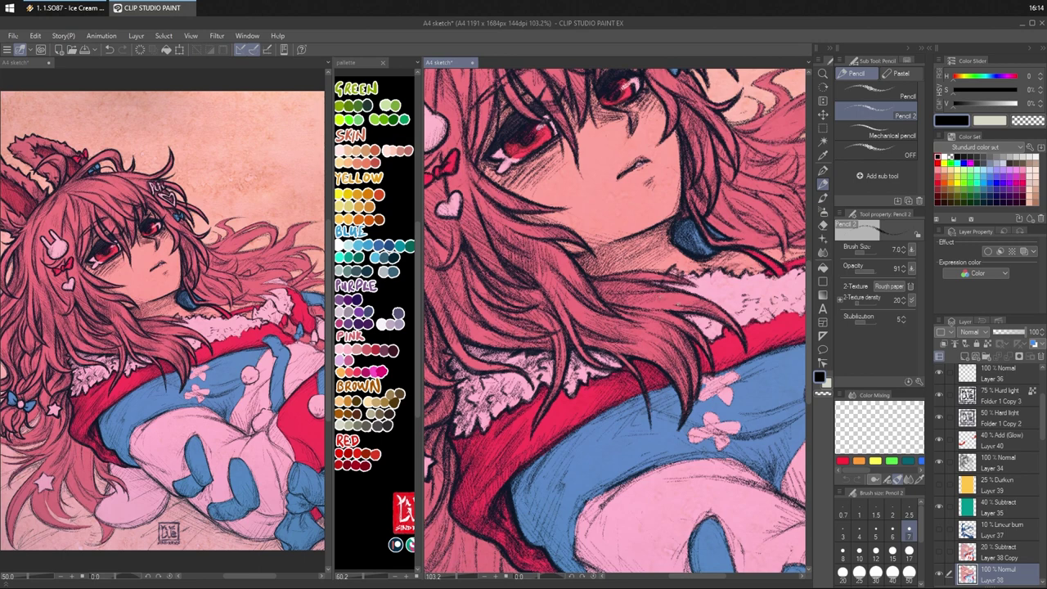
pyautogui.moveTo(731, 322); pyautogui.dragTo(741, 336)
pyautogui.moveTo(682, 321)
pyautogui.mouseDown()
pyautogui.moveTo(706, 314)
pyautogui.moveTo(716, 335)
pyautogui.mouseUp()
# - Shade the red collar beneath the hair ends and darken the upper strands of the lock beside the fur trim
pyautogui.moveTo(541, 393); pyautogui.dragTo(594, 377)
pyautogui.moveTo(604, 380); pyautogui.dragTo(613, 373)
pyautogui.moveTo(637, 365); pyautogui.dragTo(648, 359)
pyautogui.moveTo(684, 265)
pyautogui.mouseDown()
pyautogui.moveTo(652, 244)
pyautogui.moveTo(634, 264)
pyautogui.moveTo(671, 276)
pyautogui.moveTo(712, 315)
pyautogui.mouseUp()
pyautogui.hotkey('ctrl', 'z')
pyautogui.hotkey('ctrl', 'z')
pyautogui.moveTo(632, 265); pyautogui.dragTo(676, 275)
pyautogui.moveTo(623, 256); pyautogui.dragTo(674, 274)
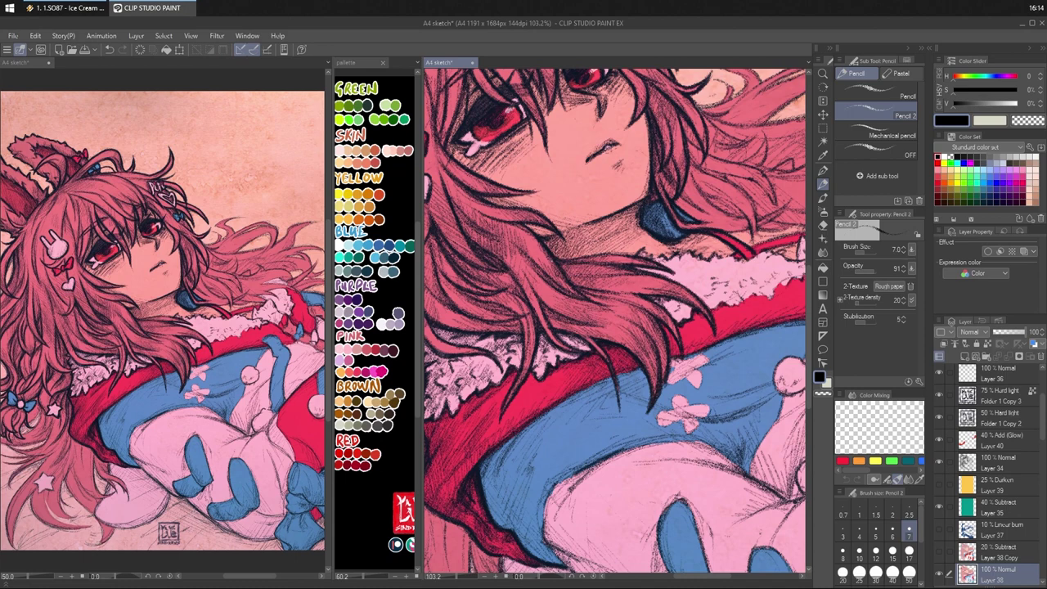
# - Strengthen the upper contour of the hair lock below the neck, undoing the strokes that miss
pyautogui.moveTo(568, 252)
pyautogui.mouseDown()
pyautogui.moveTo(640, 261)
pyautogui.moveTo(610, 265)
pyautogui.moveTo(630, 274)
pyautogui.mouseUp()
pyautogui.moveTo(599, 271)
pyautogui.mouseDown()
pyautogui.moveTo(621, 275)
pyautogui.moveTo(579, 277)
pyautogui.mouseUp()
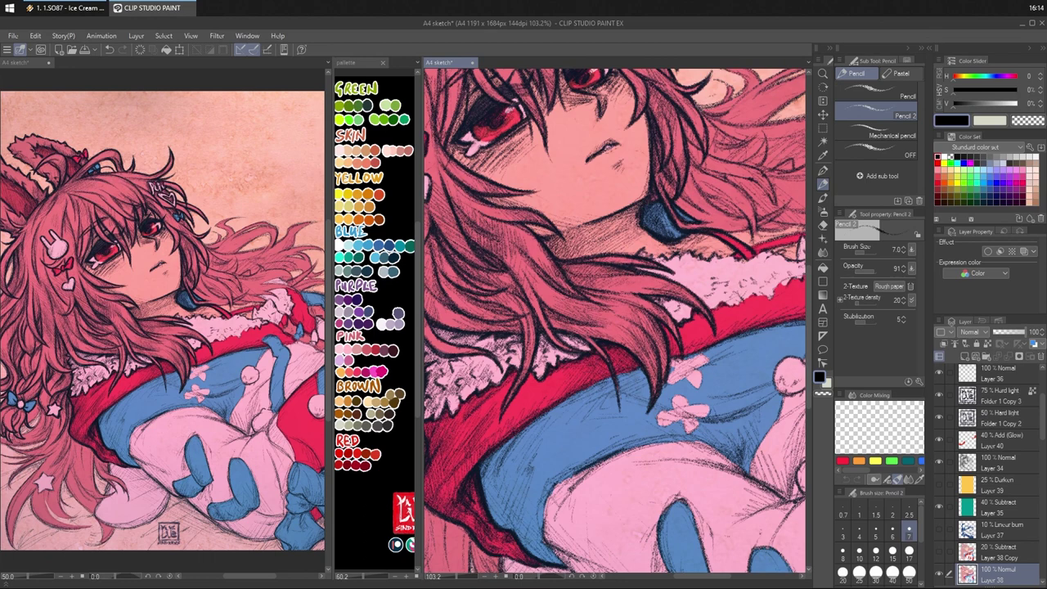
pyautogui.hotkey('ctrl', 'z')
pyautogui.moveTo(567, 271); pyautogui.dragTo(580, 277)
pyautogui.moveTo(634, 265); pyautogui.dragTo(646, 270)
pyautogui.moveTo(635, 247); pyautogui.dragTo(669, 256)
pyautogui.hotkey('ctrl', 'z')
# - Add short fur strokes along the collar's fur trim beside the hair lock
pyautogui.moveTo(672, 268); pyautogui.dragTo(698, 266)
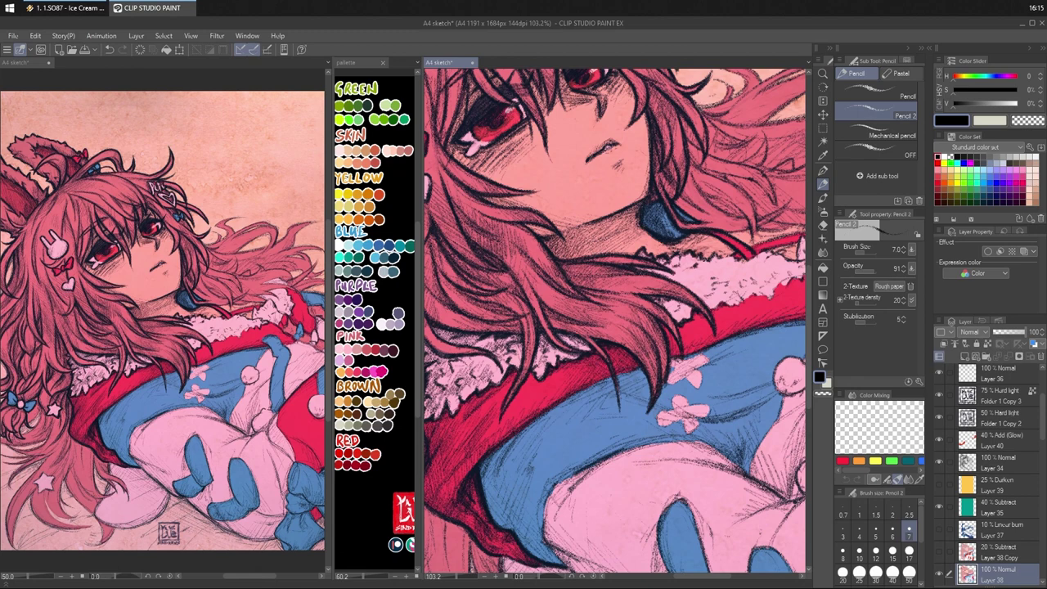
pyautogui.moveTo(709, 262); pyautogui.dragTo(730, 258)
pyautogui.moveTo(739, 264); pyautogui.dragTo(771, 255)
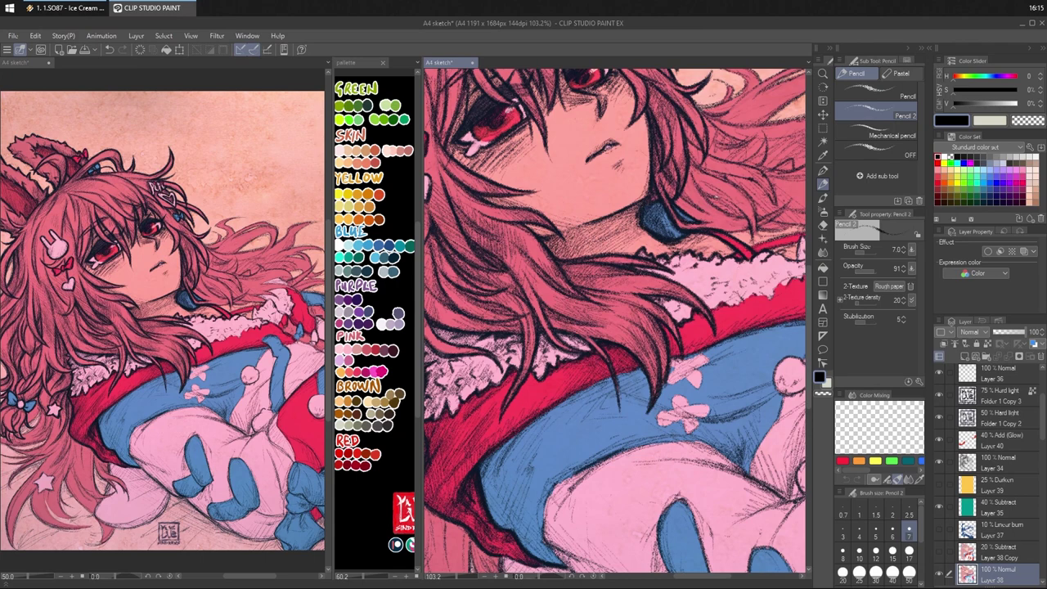
pyautogui.moveTo(761, 294); pyautogui.dragTo(670, 322)
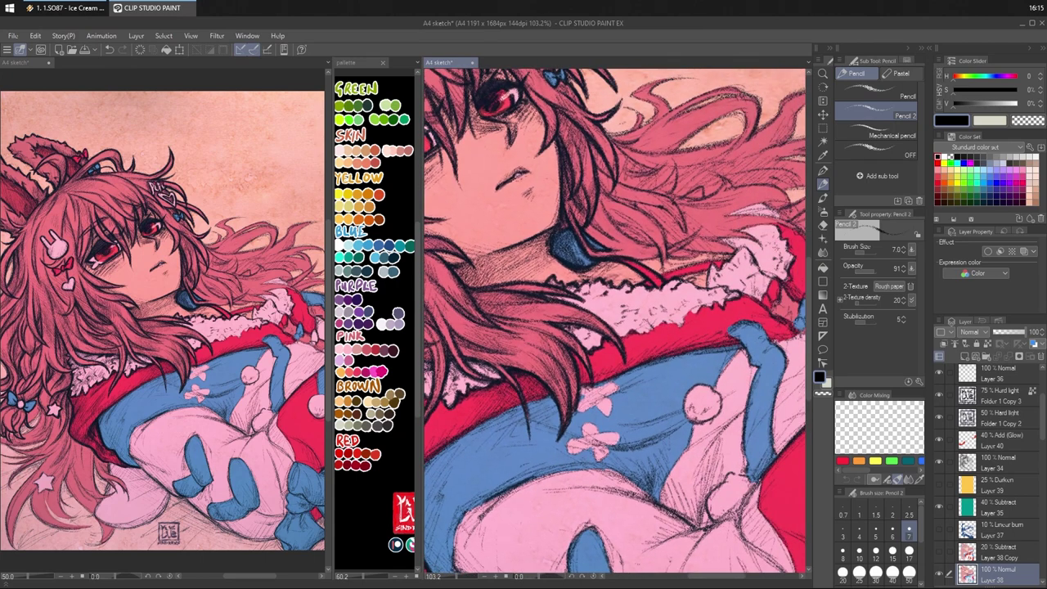
pyautogui.moveTo(684, 286)
pyautogui.mouseDown()
pyautogui.moveTo(713, 284)
pyautogui.moveTo(701, 285)
pyautogui.mouseUp()
pyautogui.moveTo(650, 313); pyautogui.dragTo(663, 300)
pyautogui.moveTo(652, 309); pyautogui.dragTo(673, 296)
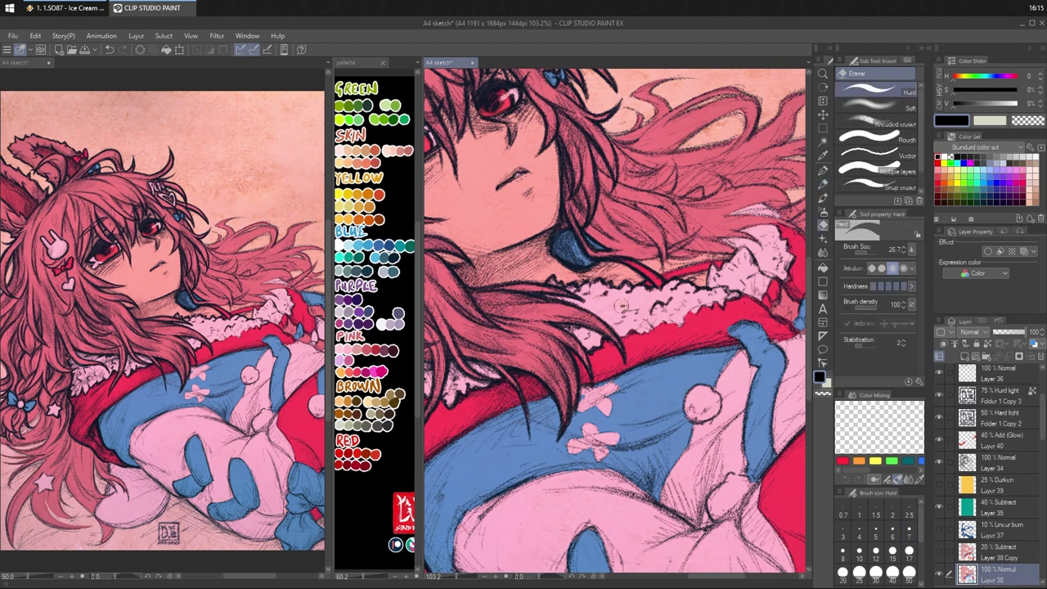
pyautogui.moveTo(624, 310); pyautogui.dragTo(635, 299)
pyautogui.moveTo(622, 319); pyautogui.dragTo(635, 311)
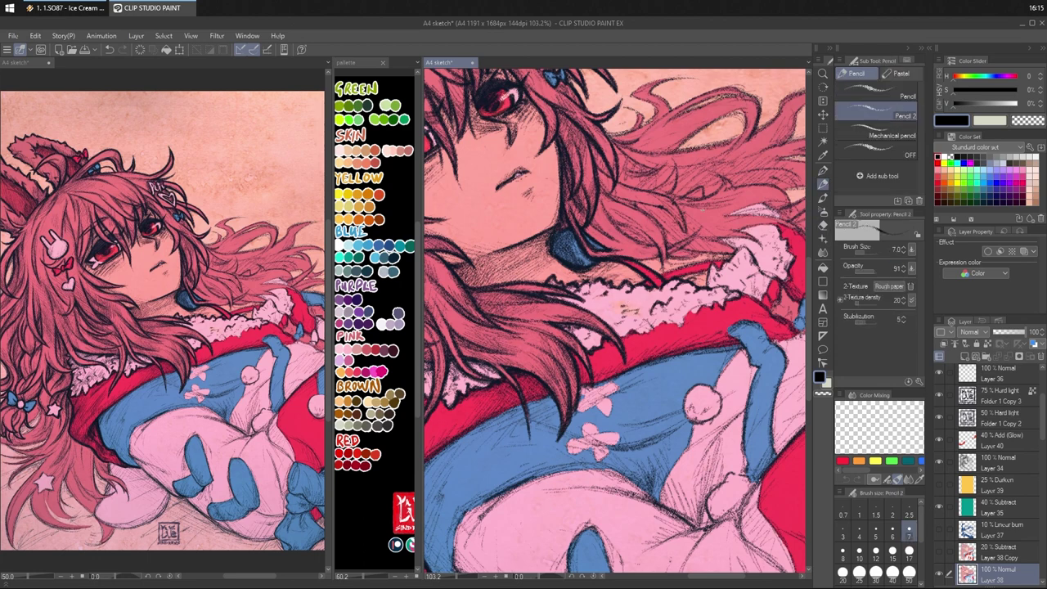
pyautogui.hotkey('ctrl', 'z')
# - Select Layer 34 and draw short fur-texture strokes inside the collar's fur trim
pyautogui.click(995, 463)
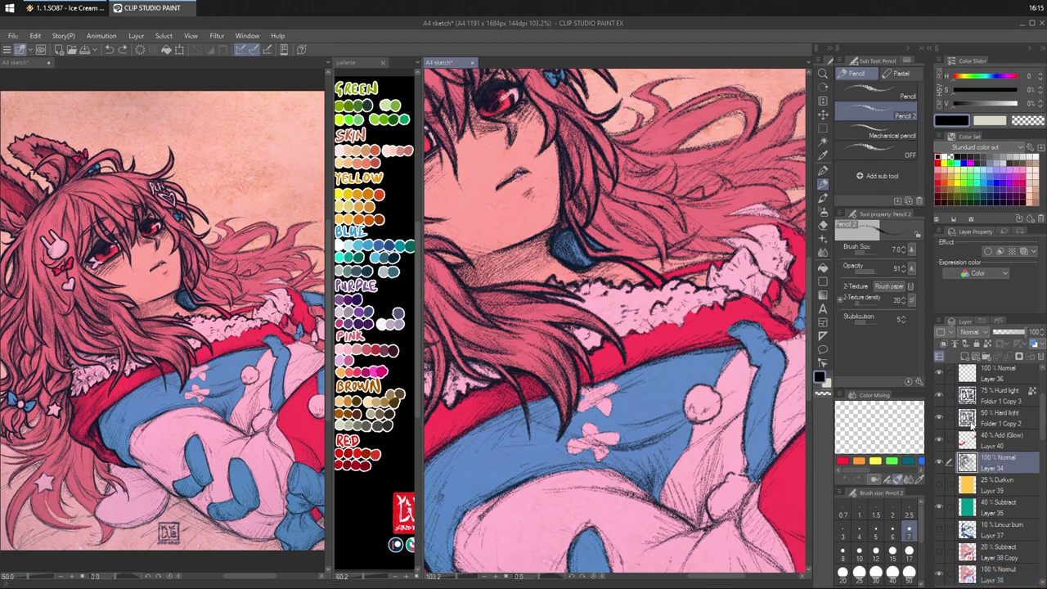
pyautogui.moveTo(631, 308); pyautogui.dragTo(635, 300)
pyautogui.moveTo(619, 311)
pyautogui.mouseDown()
pyautogui.moveTo(627, 302)
pyautogui.moveTo(627, 318)
pyautogui.moveTo(643, 312)
pyautogui.mouseUp()
pyautogui.press('e')
pyautogui.press('p')
pyautogui.moveTo(583, 308)
pyautogui.mouseDown()
pyautogui.moveTo(597, 301)
pyautogui.moveTo(576, 296)
pyautogui.mouseUp()
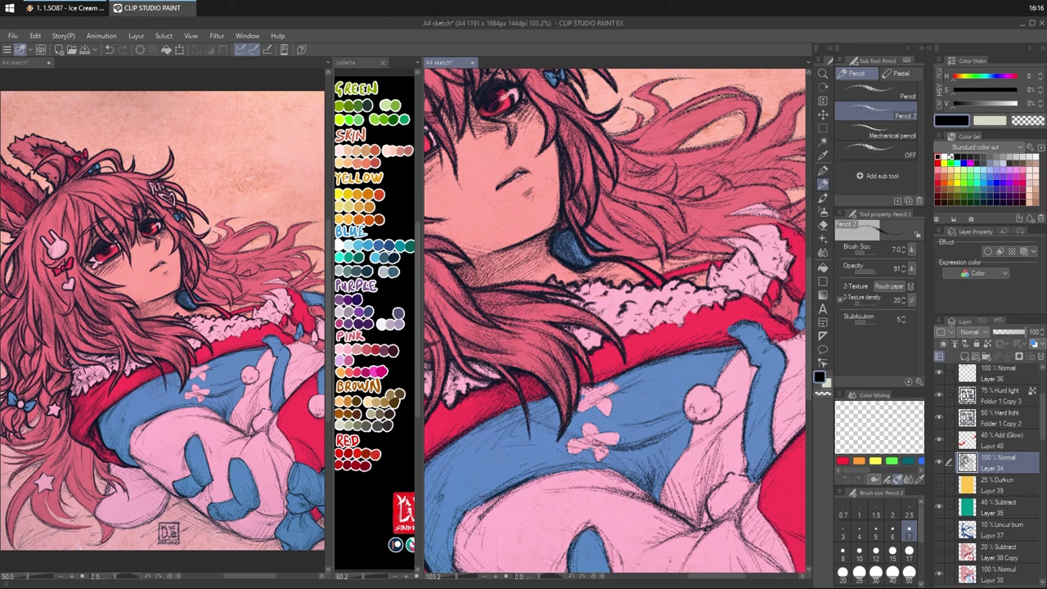
# - Outline the lower edge of the fur trim with short jagged strokes where it meets the red collar
pyautogui.moveTo(585, 339)
pyautogui.mouseDown()
pyautogui.moveTo(592, 326)
pyautogui.moveTo(583, 331)
pyautogui.mouseUp()
pyautogui.moveTo(582, 345)
pyautogui.mouseDown()
pyautogui.moveTo(581, 333)
pyautogui.moveTo(592, 339)
pyautogui.mouseUp()
pyautogui.moveTo(586, 350); pyautogui.dragTo(597, 341)
pyautogui.moveTo(592, 349); pyautogui.dragTo(601, 341)
pyautogui.moveTo(621, 341)
pyautogui.mouseDown()
pyautogui.moveTo(629, 333)
pyautogui.moveTo(611, 338)
pyautogui.moveTo(639, 323)
pyautogui.mouseUp()
pyautogui.moveTo(630, 333)
pyautogui.mouseDown()
pyautogui.moveTo(644, 319)
pyautogui.moveTo(640, 326)
pyautogui.moveTo(676, 317)
pyautogui.mouseUp()
pyautogui.hotkey('ctrl', 'z')
pyautogui.hotkey('ctrl', 'z')
pyautogui.moveTo(666, 326); pyautogui.dragTo(687, 317)
pyautogui.press('c')
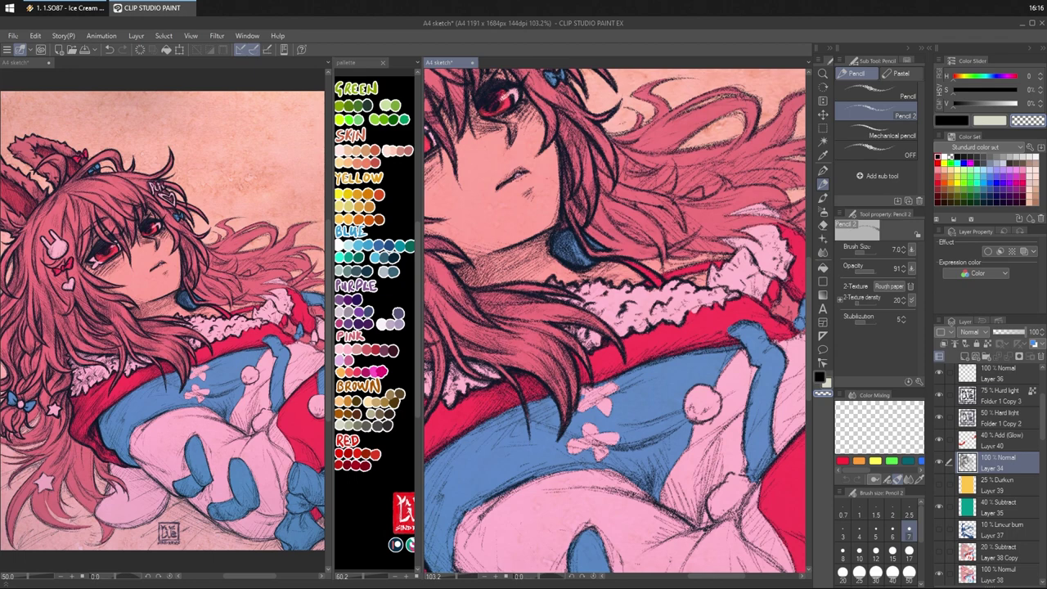
pyautogui.press('c')
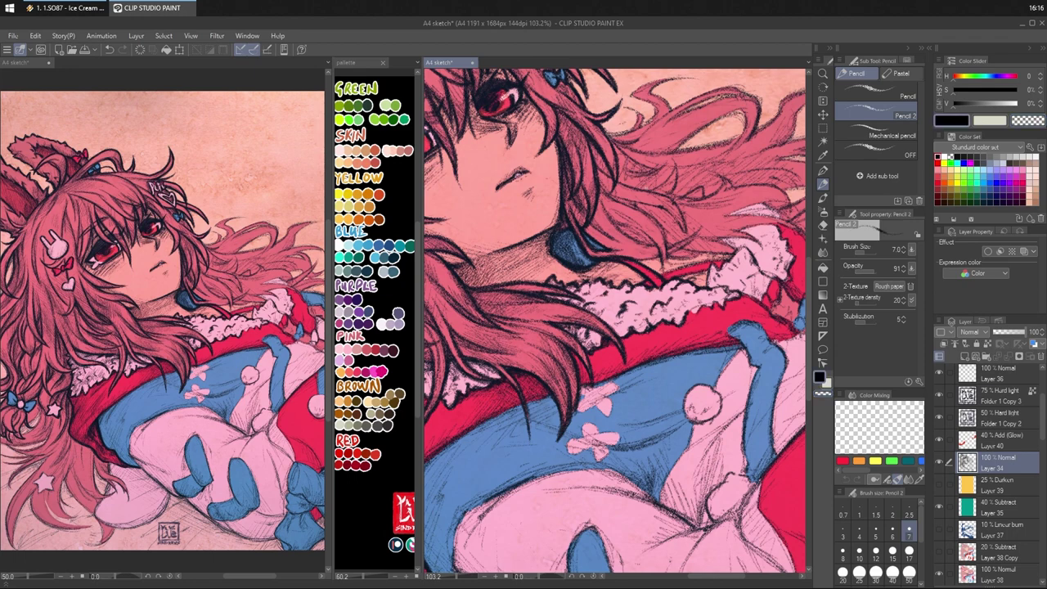
# - Thicken the shadow under the fur trim on both sides of the long hair lock
pyautogui.moveTo(595, 346); pyautogui.dragTo(602, 338)
pyautogui.moveTo(594, 344); pyautogui.dragTo(603, 333)
pyautogui.moveTo(475, 392); pyautogui.dragTo(482, 384)
pyautogui.moveTo(470, 389)
pyautogui.mouseDown()
pyautogui.moveTo(479, 381)
pyautogui.moveTo(453, 395)
pyautogui.mouseUp()
pyautogui.moveTo(445, 405); pyautogui.dragTo(451, 398)
pyautogui.moveTo(619, 337)
pyautogui.mouseDown()
pyautogui.moveTo(639, 316)
pyautogui.moveTo(647, 327)
pyautogui.moveTo(657, 316)
pyautogui.mouseUp()
pyautogui.moveTo(649, 327); pyautogui.dragTo(657, 319)
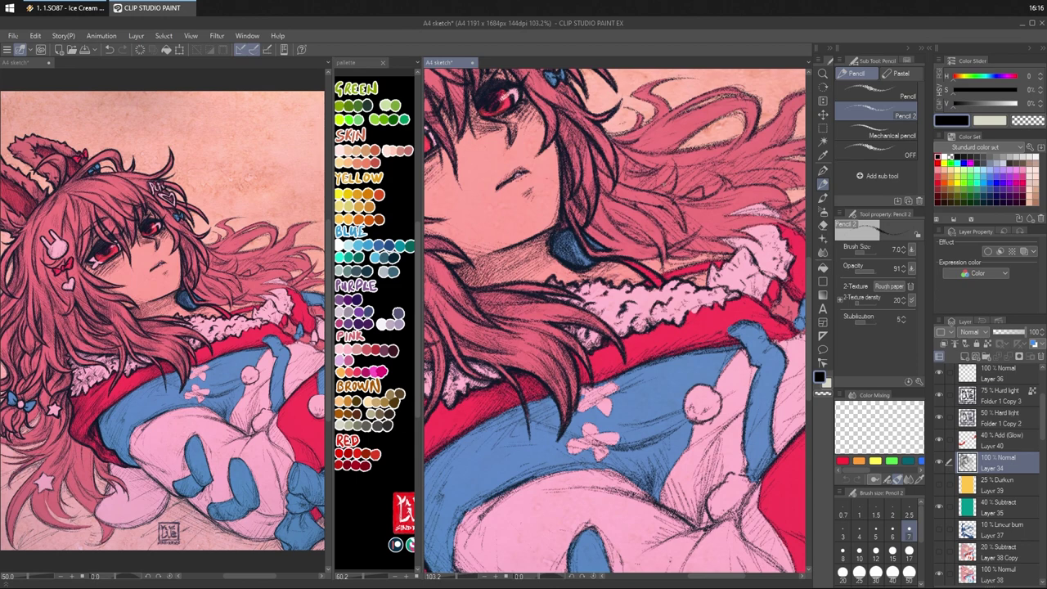
# - Add shading strokes to the fur trim beneath the hair on the shoulder
pyautogui.moveTo(671, 262); pyautogui.dragTo(737, 230)
pyautogui.moveTo(466, 379); pyautogui.dragTo(503, 349)
pyautogui.moveTo(489, 361); pyautogui.dragTo(493, 354)
pyautogui.moveTo(572, 327); pyautogui.dragTo(640, 318)
pyautogui.moveTo(495, 401); pyautogui.dragTo(521, 366)
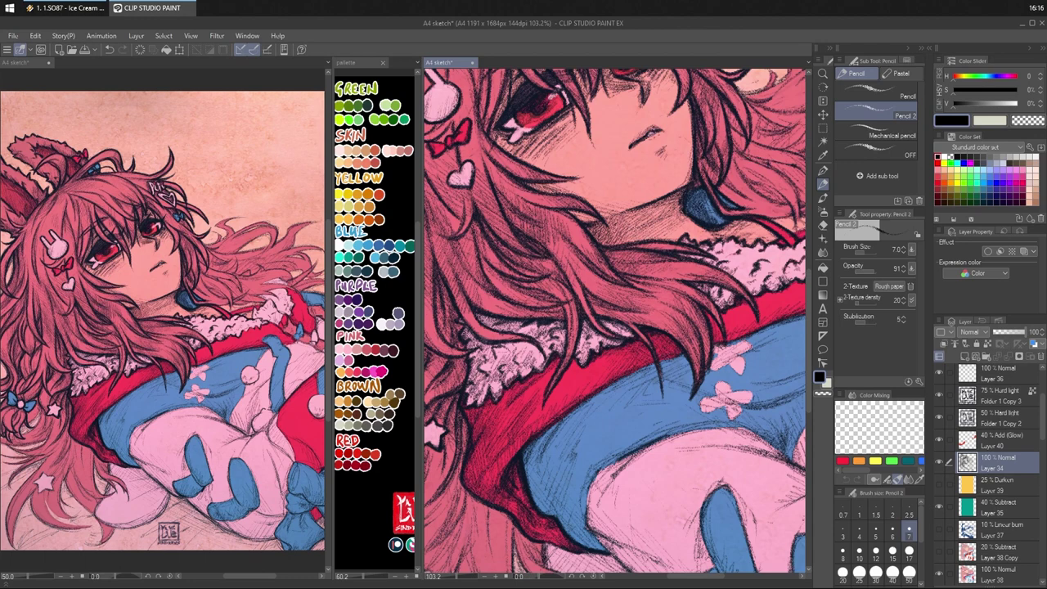
# - Darken and hatch the red collar's lower border along the blue garment beneath the hair ends
pyautogui.moveTo(719, 391); pyautogui.dragTo(622, 382)
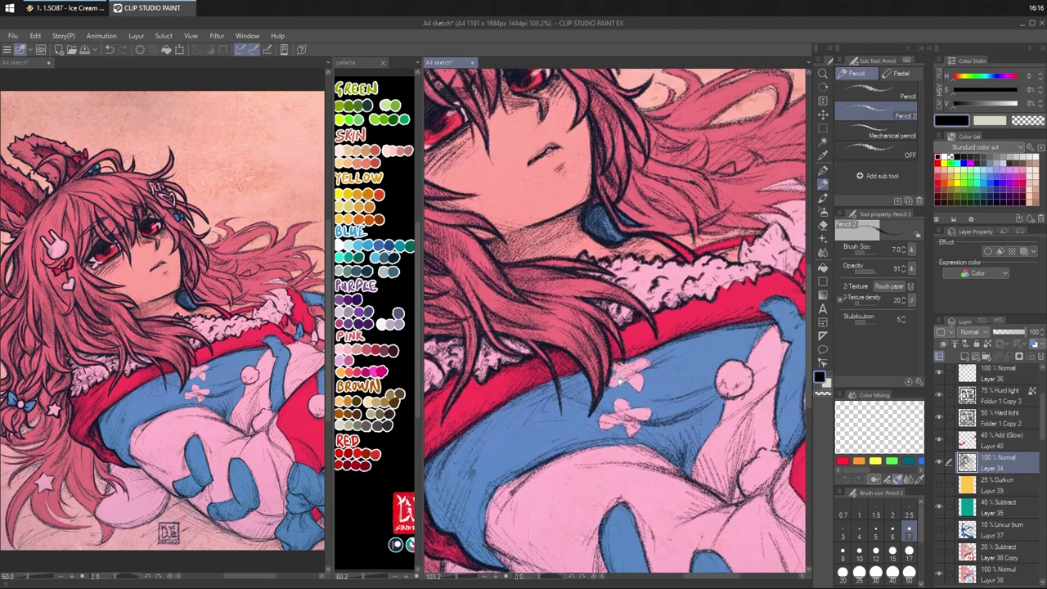
pyautogui.moveTo(748, 328)
pyautogui.mouseDown()
pyautogui.moveTo(735, 346)
pyautogui.moveTo(671, 355)
pyautogui.moveTo(676, 322)
pyautogui.moveTo(727, 337)
pyautogui.mouseUp()
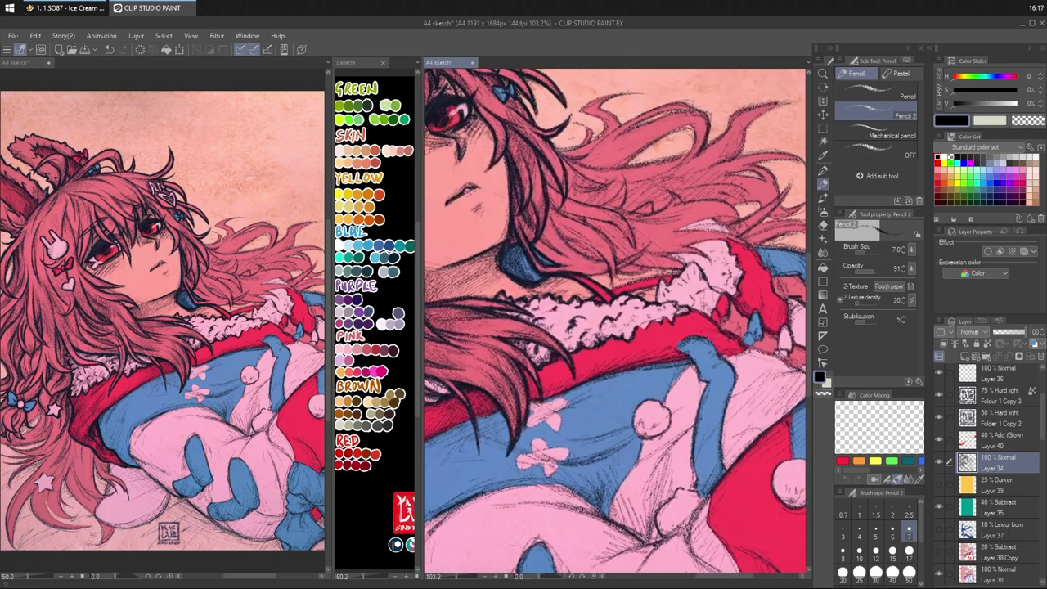
pyautogui.moveTo(541, 375)
pyautogui.mouseDown()
pyautogui.moveTo(551, 365)
pyautogui.moveTo(563, 393)
pyautogui.moveTo(583, 381)
pyautogui.mouseUp()
pyautogui.moveTo(573, 421); pyautogui.dragTo(702, 406)
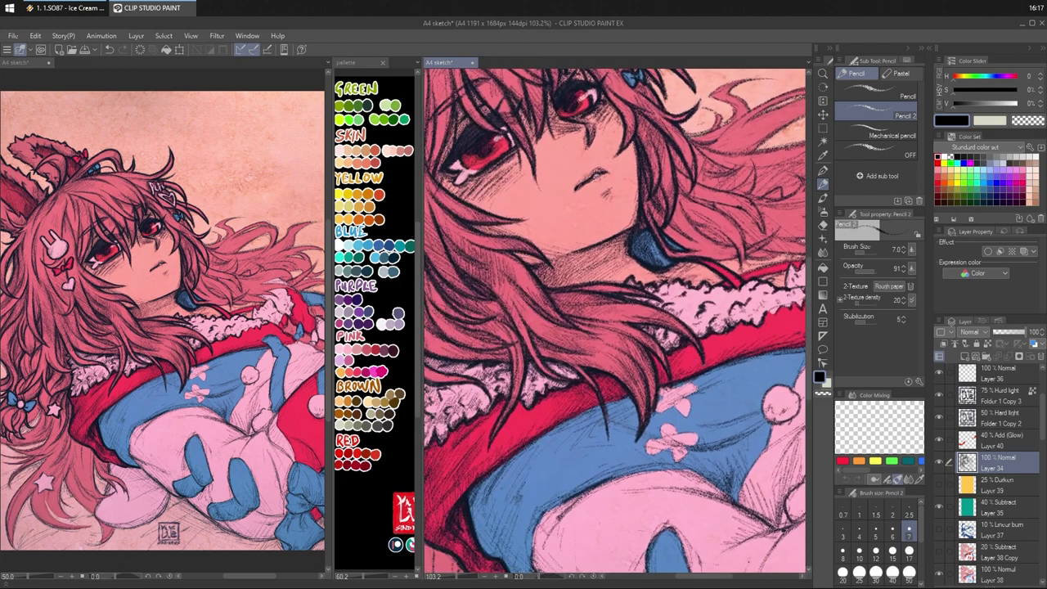
pyautogui.moveTo(617, 398); pyautogui.dragTo(632, 394)
pyautogui.moveTo(516, 455); pyautogui.dragTo(564, 415)
pyautogui.moveTo(557, 425)
pyautogui.mouseDown()
pyautogui.moveTo(628, 393)
pyautogui.moveTo(620, 400)
pyautogui.mouseUp()
pyautogui.moveTo(610, 407)
pyautogui.mouseDown()
pyautogui.moveTo(624, 401)
pyautogui.moveTo(593, 412)
pyautogui.mouseUp()
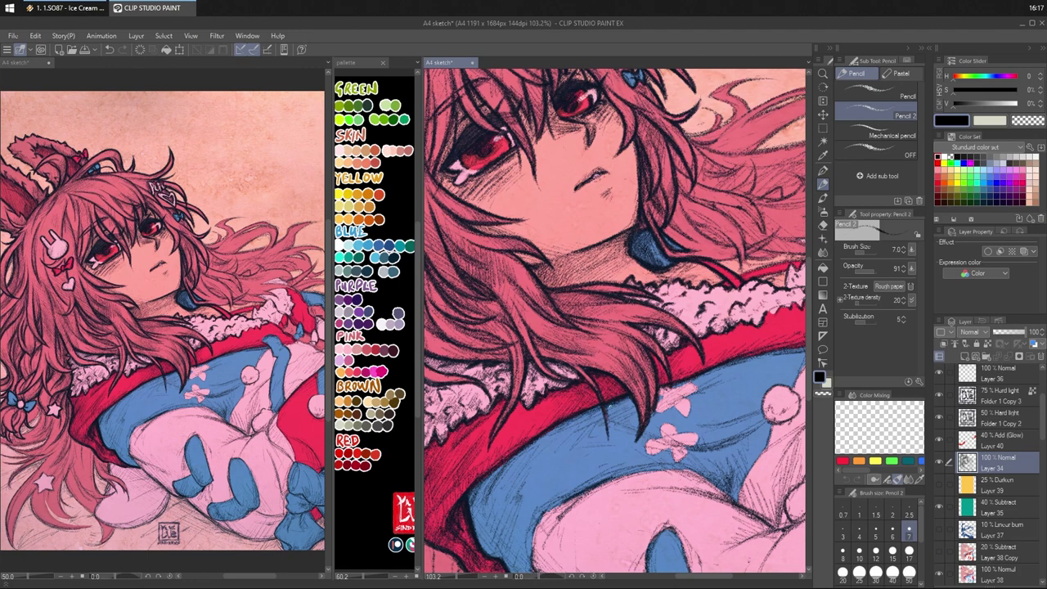
pyautogui.moveTo(542, 441); pyautogui.dragTo(586, 416)
pyautogui.moveTo(548, 439)
pyautogui.mouseDown()
pyautogui.moveTo(590, 414)
pyautogui.moveTo(556, 430)
pyautogui.mouseUp()
pyautogui.moveTo(513, 459)
pyautogui.mouseDown()
pyautogui.moveTo(541, 440)
pyautogui.moveTo(525, 450)
pyautogui.mouseUp()
pyautogui.moveTo(488, 481); pyautogui.dragTo(507, 463)
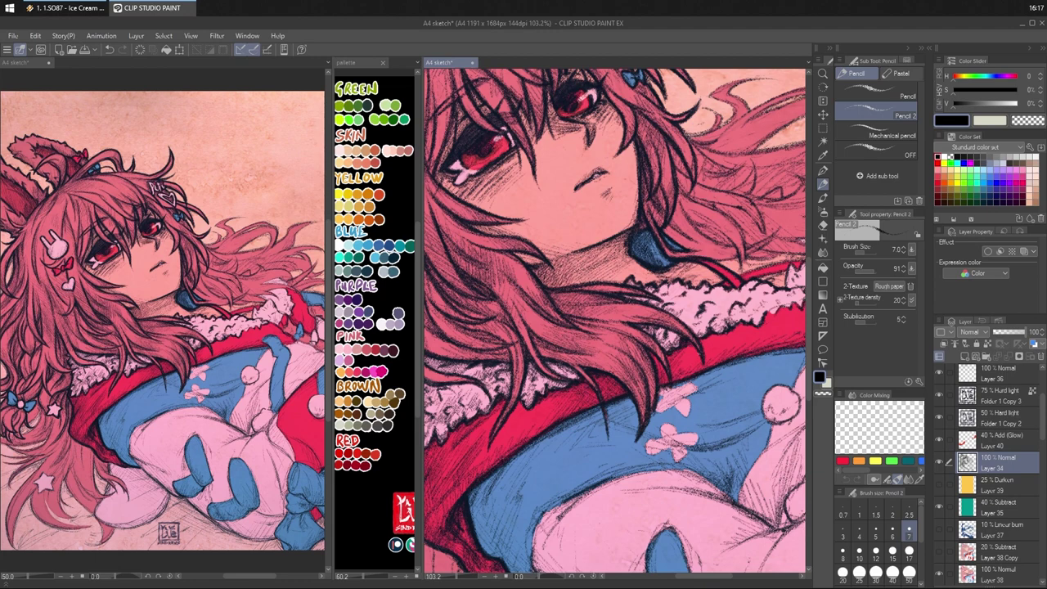
# - Strengthen the red collar's lower edge around the top of the blue ribbon strap
pyautogui.moveTo(749, 365); pyautogui.dragTo(607, 399)
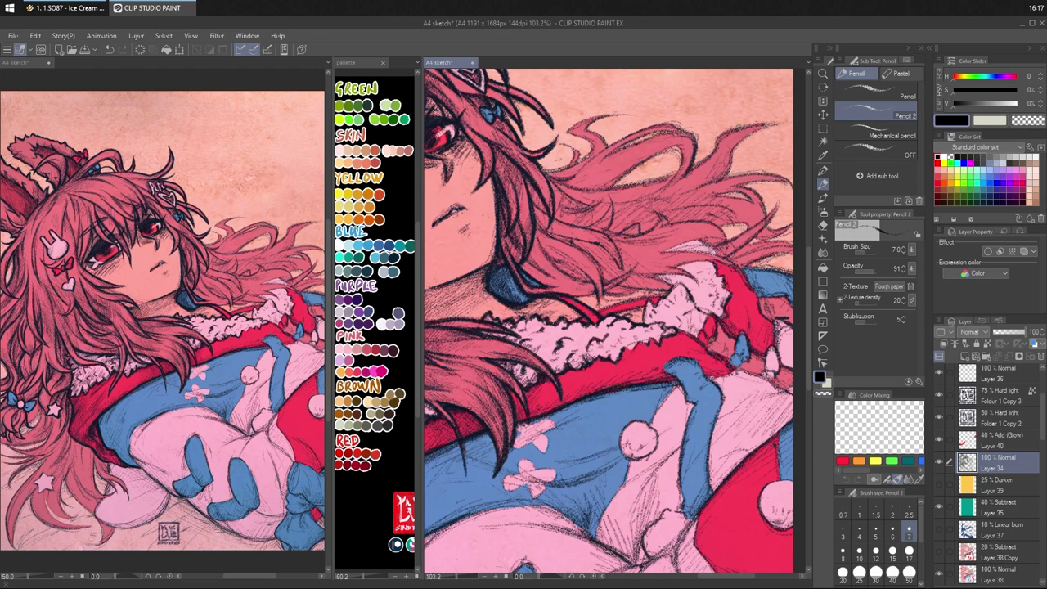
pyautogui.moveTo(677, 382)
pyautogui.mouseDown()
pyautogui.moveTo(632, 389)
pyautogui.moveTo(672, 390)
pyautogui.mouseUp()
pyautogui.moveTo(687, 348); pyautogui.dragTo(674, 340)
pyautogui.moveTo(715, 313); pyautogui.dragTo(680, 293)
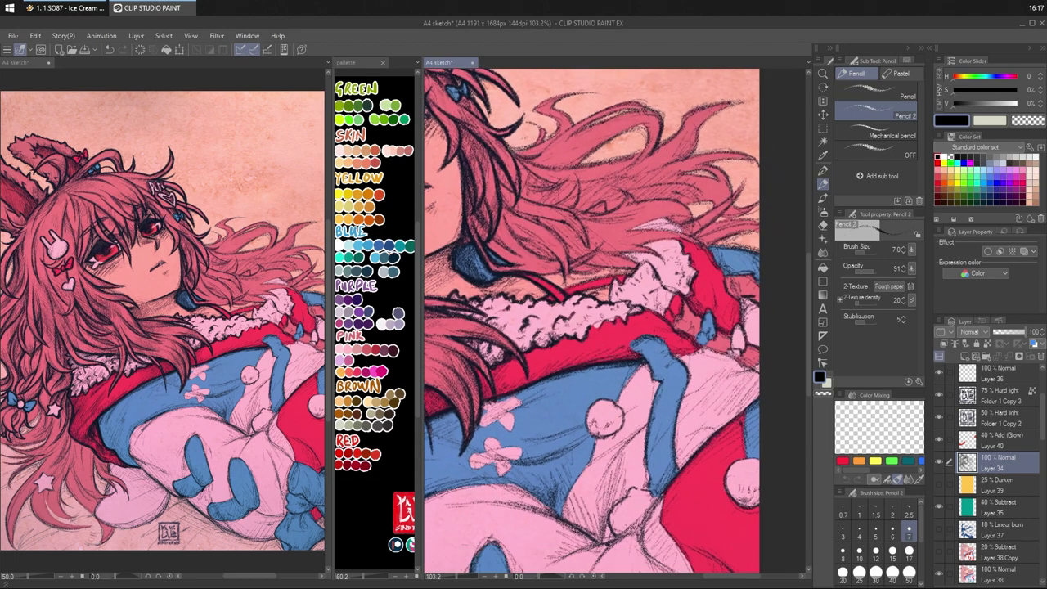
pyautogui.moveTo(629, 348)
pyautogui.mouseDown()
pyautogui.moveTo(644, 358)
pyautogui.moveTo(654, 334)
pyautogui.moveTo(673, 346)
pyautogui.mouseUp()
pyautogui.moveTo(665, 339); pyautogui.dragTo(677, 344)
pyautogui.moveTo(634, 349); pyautogui.dragTo(621, 353)
# - Erase stray lines in the fur trim near the collar's fold and redraw its tufts in pencil
pyautogui.moveTo(587, 329)
pyautogui.mouseDown()
pyautogui.moveTo(649, 301)
pyautogui.moveTo(623, 299)
pyautogui.mouseUp()
pyautogui.press('e')
pyautogui.moveTo(579, 325)
pyautogui.mouseDown()
pyautogui.moveTo(606, 310)
pyautogui.moveTo(590, 316)
pyautogui.moveTo(585, 333)
pyautogui.moveTo(592, 318)
pyautogui.moveTo(618, 312)
pyautogui.mouseUp()
pyautogui.press('p')
pyautogui.moveTo(619, 320); pyautogui.dragTo(625, 312)
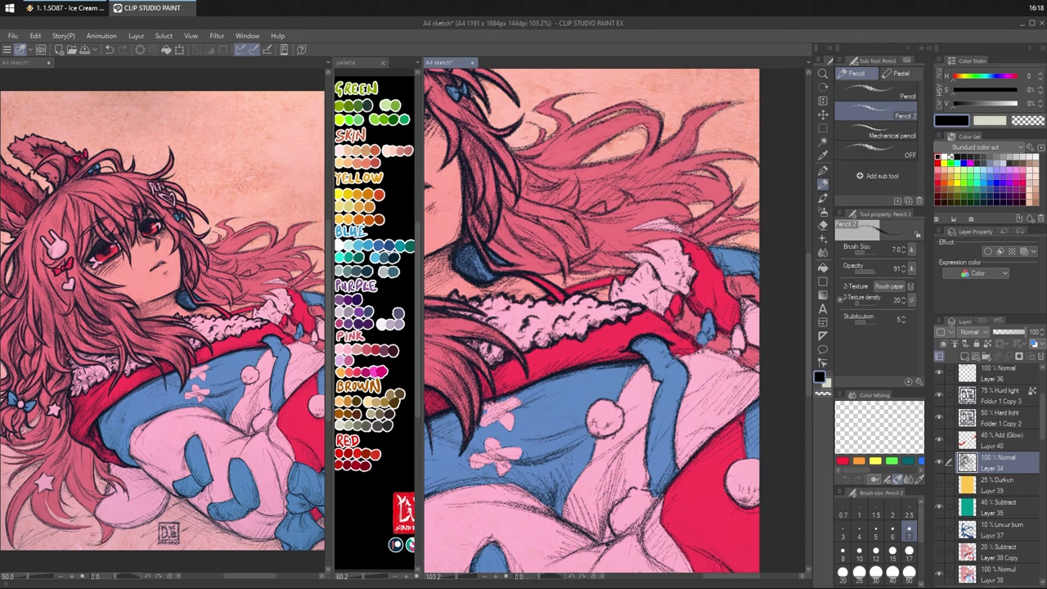
# - Add small texture strokes across the middle of the fur trim and next to the hair lock
pyautogui.moveTo(563, 321); pyautogui.dragTo(568, 312)
pyautogui.moveTo(558, 316); pyautogui.dragTo(564, 311)
pyautogui.moveTo(481, 310)
pyautogui.mouseDown()
pyautogui.moveTo(508, 299)
pyautogui.moveTo(499, 313)
pyautogui.mouseUp()
pyautogui.moveTo(496, 323); pyautogui.dragTo(530, 308)
pyautogui.moveTo(524, 315); pyautogui.dragTo(552, 312)
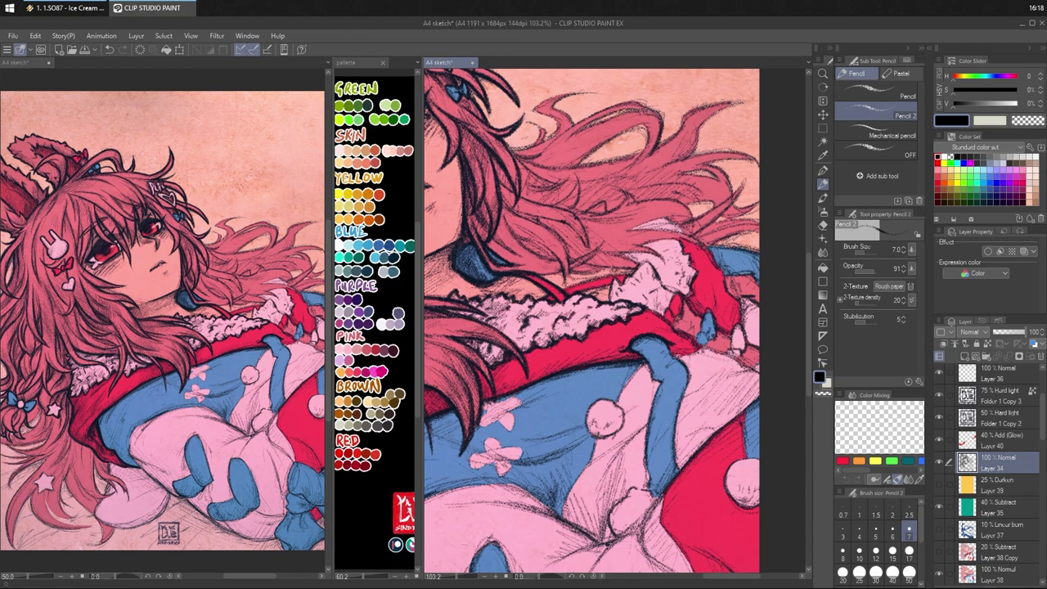
pyautogui.moveTo(628, 303); pyautogui.dragTo(621, 300)
pyautogui.moveTo(686, 230); pyautogui.dragTo(791, 270)
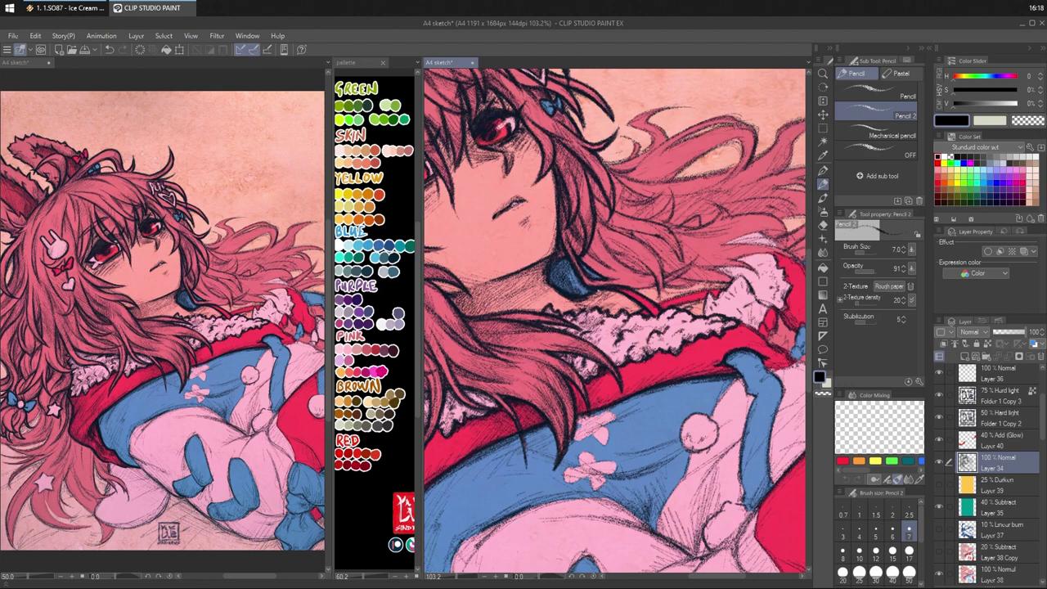
pyautogui.moveTo(585, 303); pyautogui.dragTo(598, 292)
pyautogui.hotkey('ctrl', 'z')
pyautogui.moveTo(577, 306)
pyautogui.mouseDown()
pyautogui.moveTo(600, 293)
pyautogui.moveTo(592, 300)
pyautogui.mouseUp()
pyautogui.press('c')
pyautogui.moveTo(576, 311)
pyautogui.mouseDown()
pyautogui.moveTo(605, 290)
pyautogui.moveTo(589, 303)
pyautogui.moveTo(611, 296)
pyautogui.moveTo(625, 307)
pyautogui.mouseUp()
pyautogui.press('c')
pyautogui.hotkey('ctrl', 'z')
pyautogui.hotkey('ctrl', 'z')
pyautogui.hotkey('ctrl', 'z')
# - Try extra pencil strokes on the hair tips falling over the shoulder beside the blue choker
pyautogui.moveTo(635, 287); pyautogui.dragTo(653, 290)
pyautogui.moveTo(630, 285)
pyautogui.mouseDown()
pyautogui.moveTo(650, 289)
pyautogui.moveTo(656, 305)
pyautogui.mouseUp()
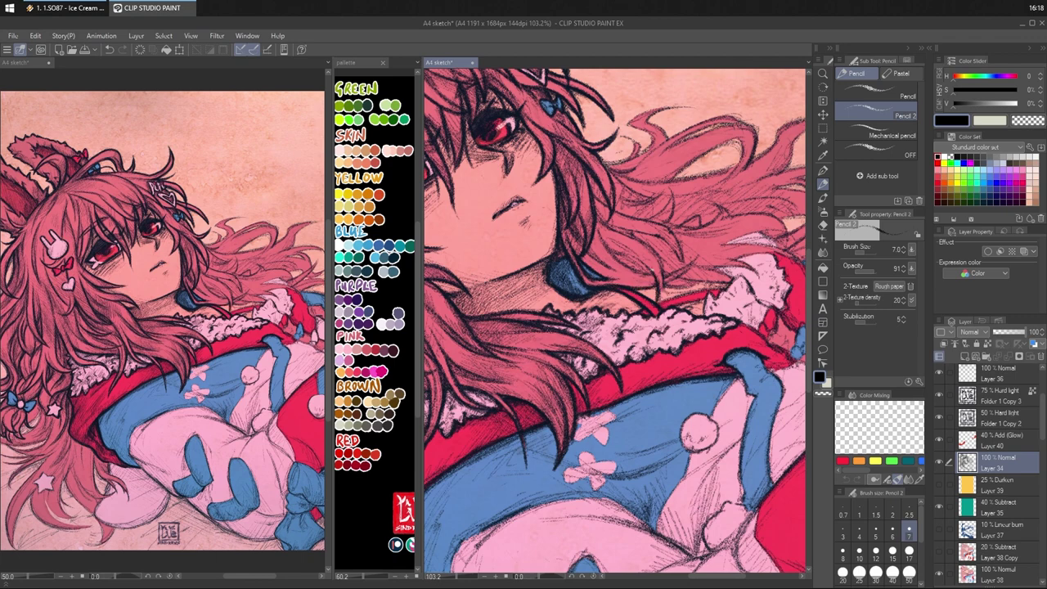
pyautogui.moveTo(650, 259)
pyautogui.mouseDown()
pyautogui.moveTo(639, 271)
pyautogui.moveTo(624, 261)
pyautogui.mouseUp()
pyautogui.moveTo(652, 259)
pyautogui.mouseDown()
pyautogui.moveTo(643, 272)
pyautogui.moveTo(658, 303)
pyautogui.mouseUp()
pyautogui.press('c')
pyautogui.press('c')
pyautogui.moveTo(680, 288)
pyautogui.mouseDown()
pyautogui.moveTo(667, 298)
pyautogui.moveTo(675, 302)
pyautogui.mouseUp()
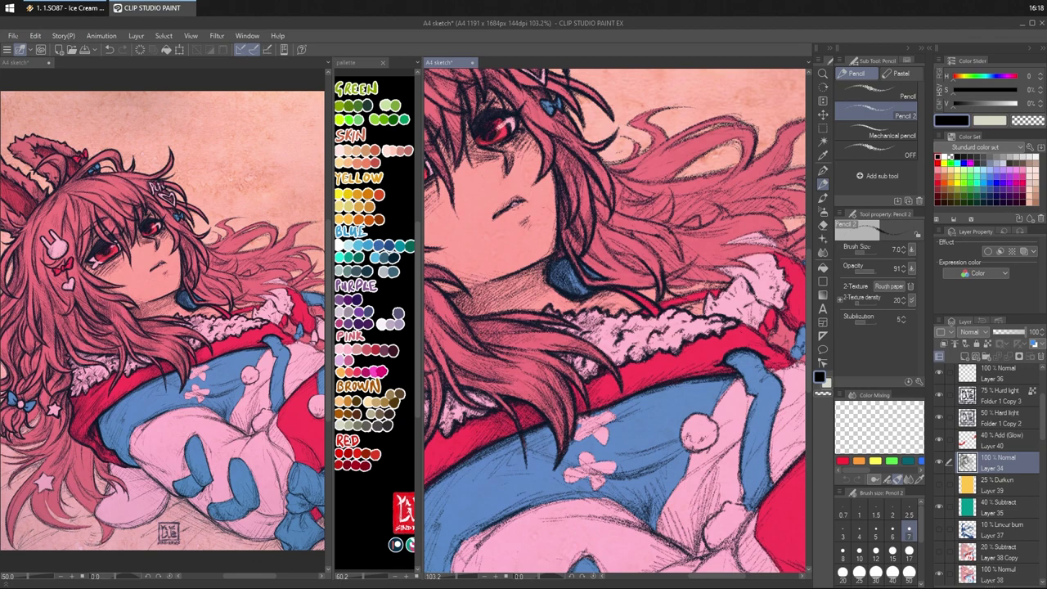
pyautogui.press('c')
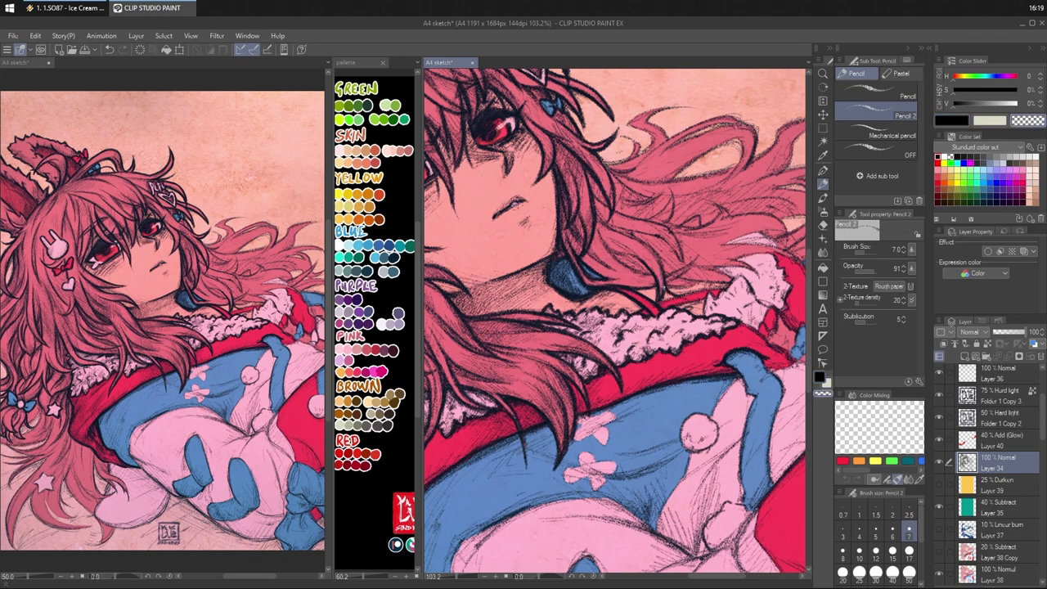
pyautogui.press('c')
pyautogui.moveTo(677, 288); pyautogui.dragTo(662, 301)
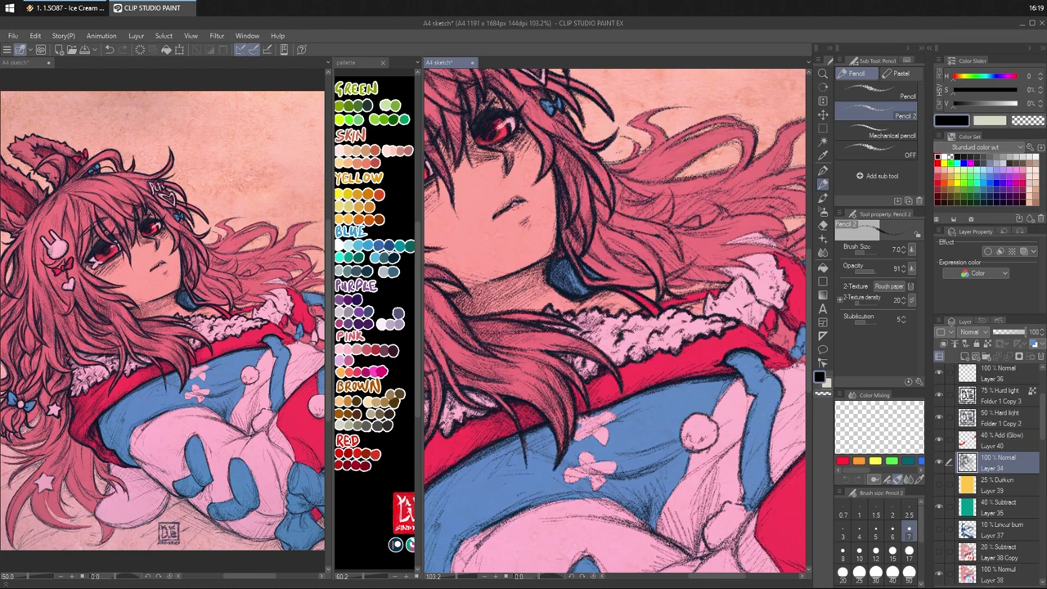
# - Undo the recent pencil strokes on the hair tips over the shoulder
pyautogui.hotkey('ctrl', 'z')
pyautogui.hotkey('ctrl', 'z')
pyautogui.hotkey('ctrl', 'z')
pyautogui.hotkey('ctrl', 'z')
pyautogui.hotkey('ctrl', 'z')
pyautogui.hotkey('ctrl', 'z')
pyautogui.hotkey('ctrl', 'y')
pyautogui.hotkey('ctrl', 'z')
pyautogui.hotkey('ctrl', 'z')
pyautogui.hotkey('ctrl', 'z')
pyautogui.hotkey('ctrl', 'z')
pyautogui.hotkey('ctrl', 'z')
# - Redraw the long hair strands sweeping from beside the cheek down to the shoulder in pencil
pyautogui.moveTo(661, 269); pyautogui.dragTo(660, 285)
pyautogui.moveTo(598, 213)
pyautogui.mouseDown()
pyautogui.moveTo(662, 261)
pyautogui.moveTo(665, 302)
pyautogui.mouseUp()
pyautogui.press('c')
pyautogui.press('c')
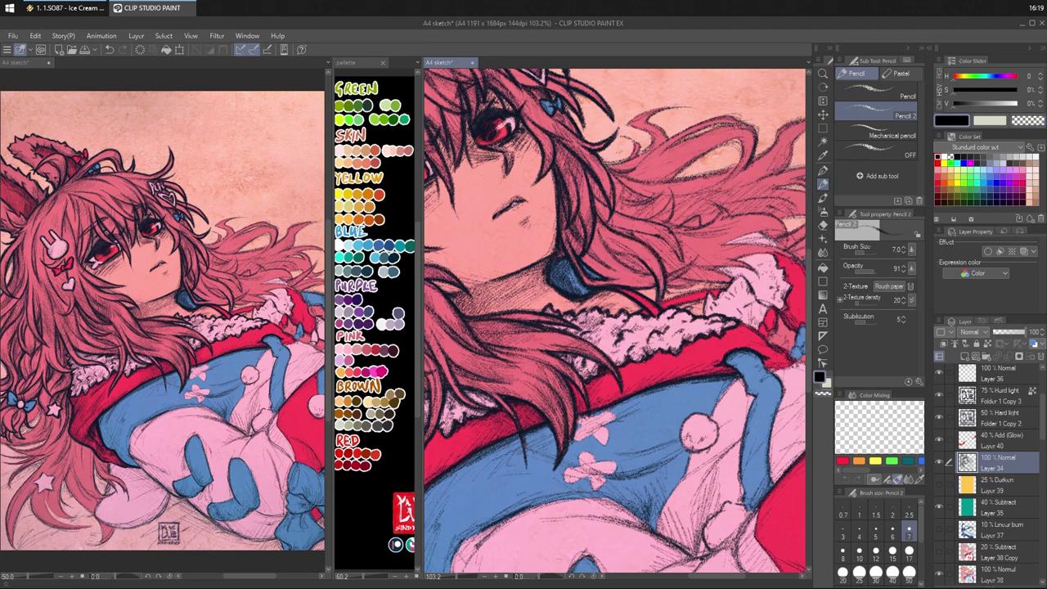
pyautogui.moveTo(612, 231)
pyautogui.mouseDown()
pyautogui.moveTo(602, 265)
pyautogui.moveTo(635, 256)
pyautogui.mouseUp()
pyautogui.moveTo(653, 272)
pyautogui.mouseDown()
pyautogui.moveTo(620, 280)
pyautogui.moveTo(646, 279)
pyautogui.mouseUp()
pyautogui.hotkey('ctrl', 'z')
pyautogui.press('c')
pyautogui.press('c')
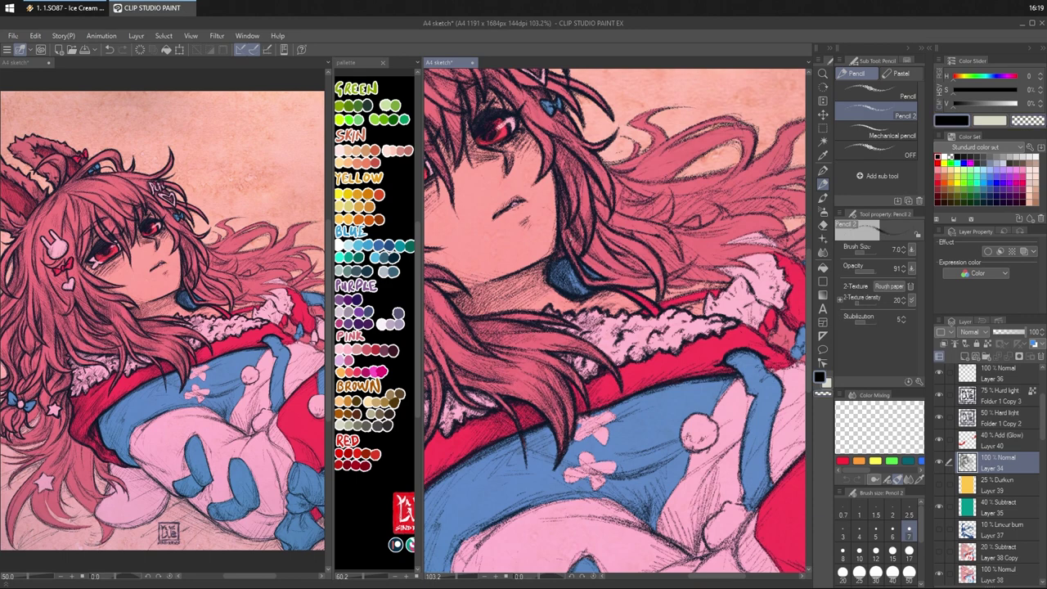
# - Darken the hair locks between the blue choker and the loose hair spread behind the shoulder
pyautogui.moveTo(587, 257)
pyautogui.mouseDown()
pyautogui.moveTo(605, 277)
pyautogui.moveTo(649, 279)
pyautogui.mouseUp()
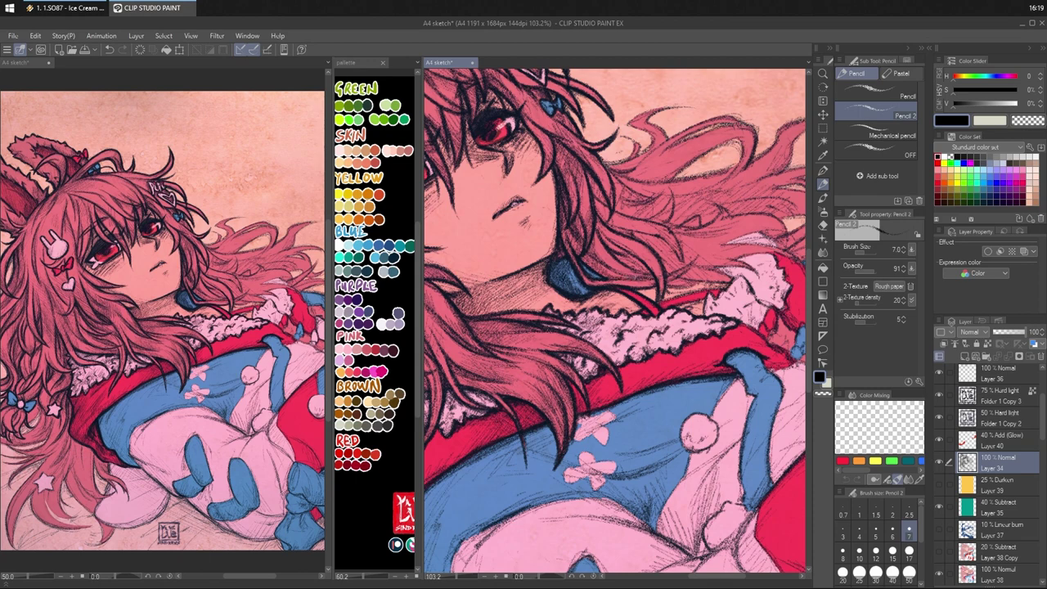
pyautogui.moveTo(593, 264); pyautogui.dragTo(640, 280)
pyautogui.moveTo(598, 228); pyautogui.dragTo(615, 249)
pyautogui.moveTo(692, 290); pyautogui.dragTo(622, 290)
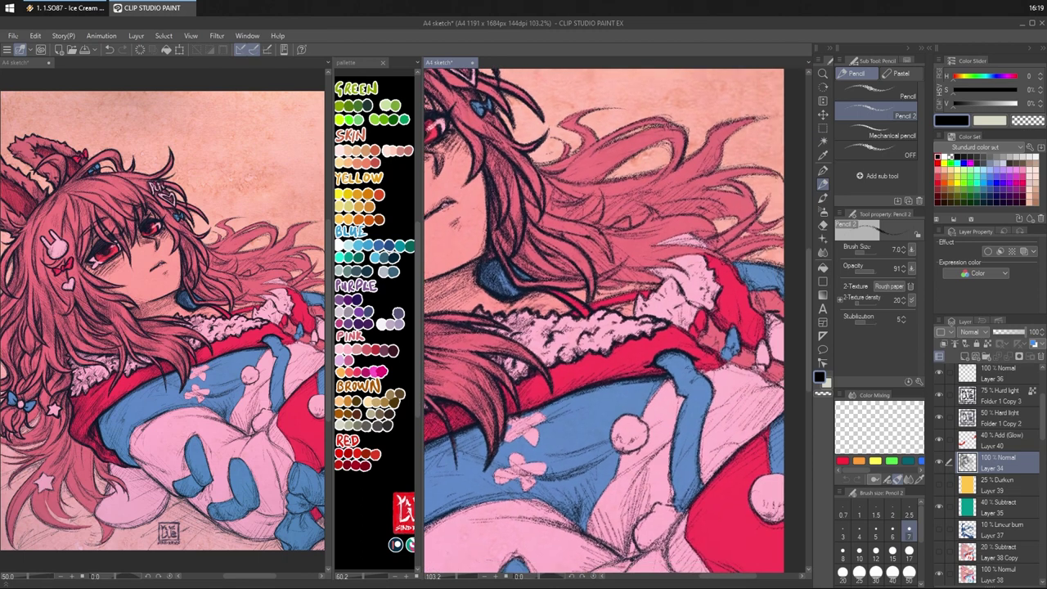
pyautogui.moveTo(630, 254); pyautogui.dragTo(621, 267)
pyautogui.moveTo(620, 268); pyautogui.dragTo(611, 278)
pyautogui.moveTo(571, 294)
pyautogui.mouseDown()
pyautogui.moveTo(589, 289)
pyautogui.moveTo(558, 294)
pyautogui.mouseUp()
# - Erase stray lines on the skin between the blue choker and fur trim, and try new pencil strokes there
pyautogui.press('e')
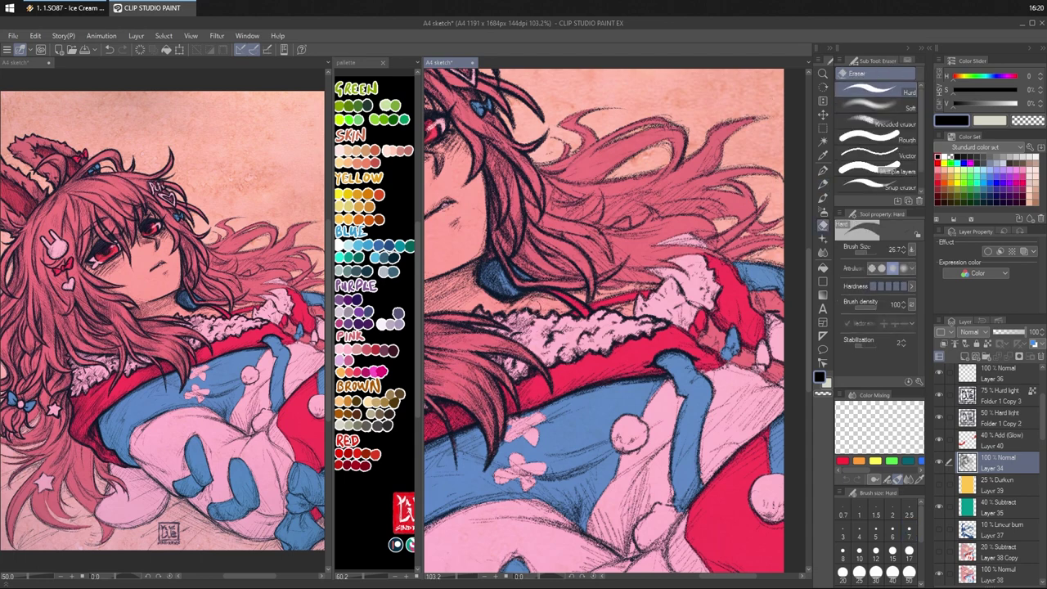
pyautogui.moveTo(540, 308); pyautogui.dragTo(566, 307)
pyautogui.press('p')
pyautogui.press('e')
pyautogui.press('p')
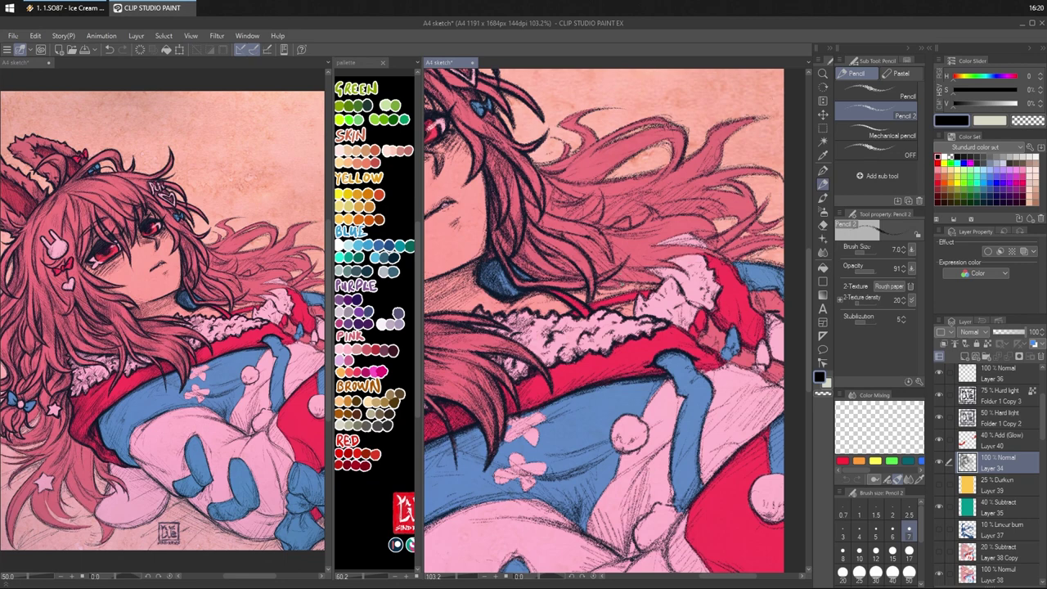
pyautogui.hotkey('ctrl', 'z')
pyautogui.moveTo(548, 300); pyautogui.dragTo(568, 307)
pyautogui.hotkey('ctrl', 'z')
pyautogui.moveTo(530, 306); pyautogui.dragTo(554, 301)
pyautogui.hotkey('ctrl', 'z')
pyautogui.moveTo(501, 267); pyautogui.dragTo(554, 307)
pyautogui.moveTo(675, 298); pyautogui.dragTo(669, 278)
pyautogui.hotkey('ctrl', 'z')
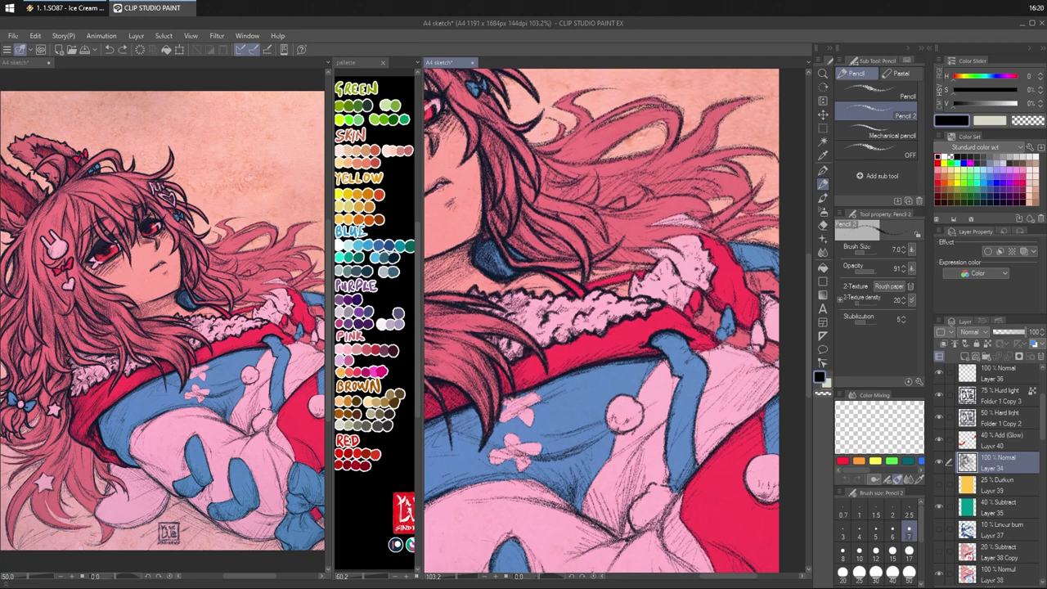
# - Clean up the fur trim's upper edge below the choker with the eraser and add short pencil strokes
pyautogui.press('e')
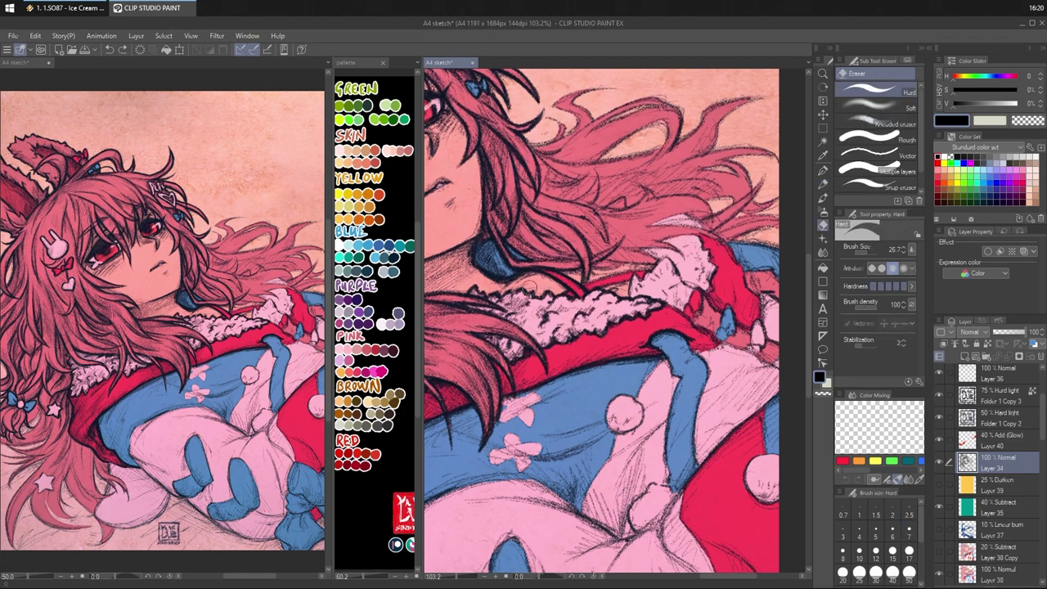
pyautogui.moveTo(532, 288); pyautogui.dragTo(509, 290)
pyautogui.press('p')
pyautogui.moveTo(522, 278)
pyautogui.mouseDown()
pyautogui.moveTo(512, 289)
pyautogui.moveTo(524, 285)
pyautogui.mouseUp()
pyautogui.moveTo(534, 275)
pyautogui.mouseDown()
pyautogui.moveTo(527, 288)
pyautogui.moveTo(501, 293)
pyautogui.mouseUp()
pyautogui.hotkey('ctrl', 'z')
pyautogui.moveTo(517, 281); pyautogui.dragTo(511, 292)
pyautogui.moveTo(526, 279); pyautogui.dragTo(518, 286)
pyautogui.hotkey('ctrl', 'z')
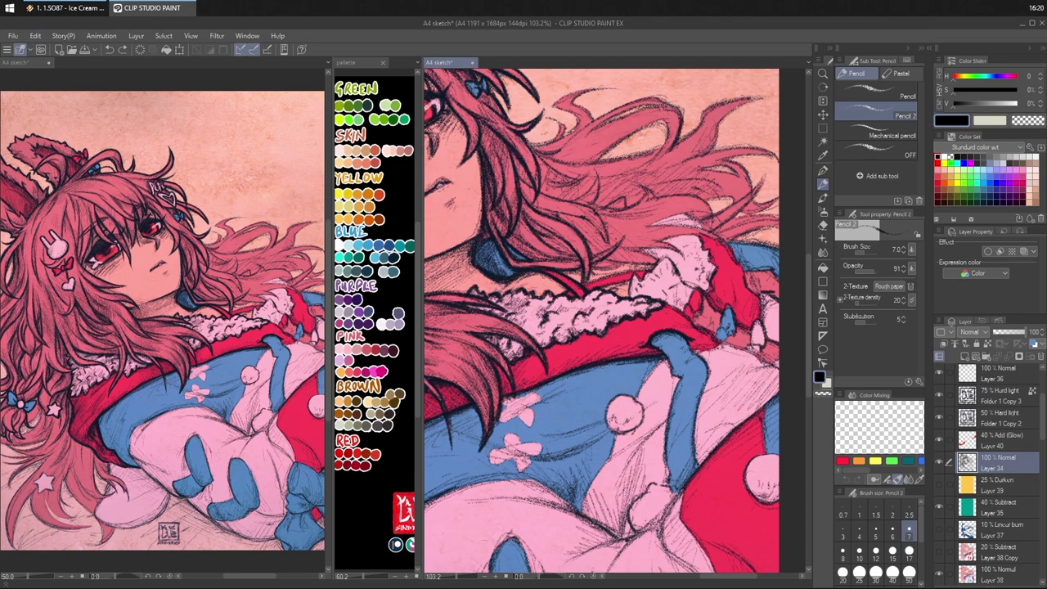
pyautogui.moveTo(504, 285)
pyautogui.mouseDown()
pyautogui.moveTo(493, 293)
pyautogui.moveTo(526, 288)
pyautogui.moveTo(483, 293)
pyautogui.mouseUp()
pyautogui.hotkey('ctrl', 'z')
# - Add pencil shading along the jaw and the hair edge bordering the cheek
pyautogui.moveTo(649, 268); pyautogui.dragTo(762, 311)
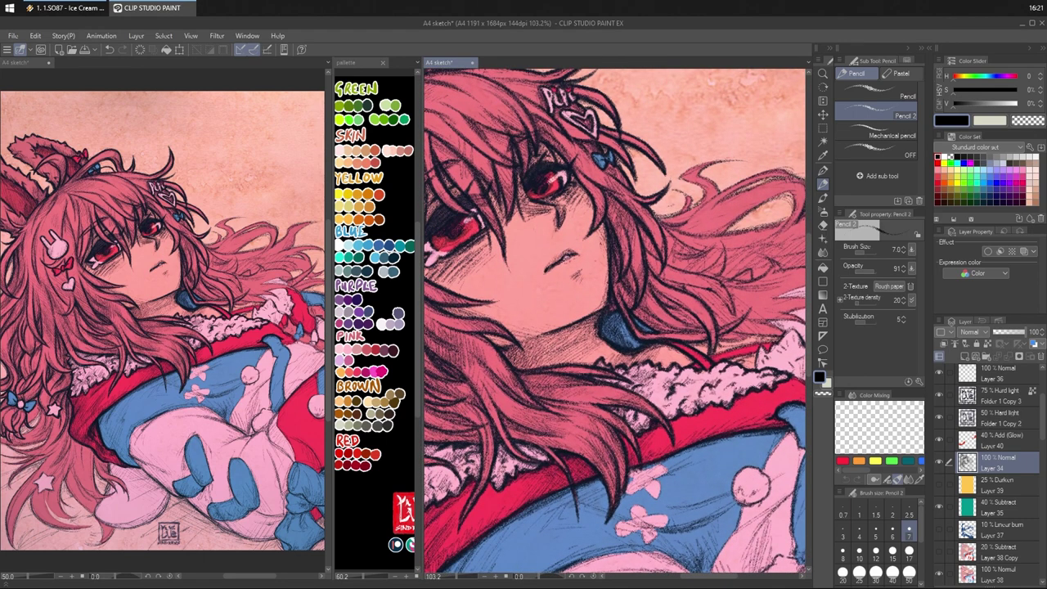
pyautogui.moveTo(630, 260); pyautogui.dragTo(638, 225)
pyautogui.moveTo(614, 260); pyautogui.dragTo(607, 273)
pyautogui.moveTo(612, 263); pyautogui.dragTo(600, 277)
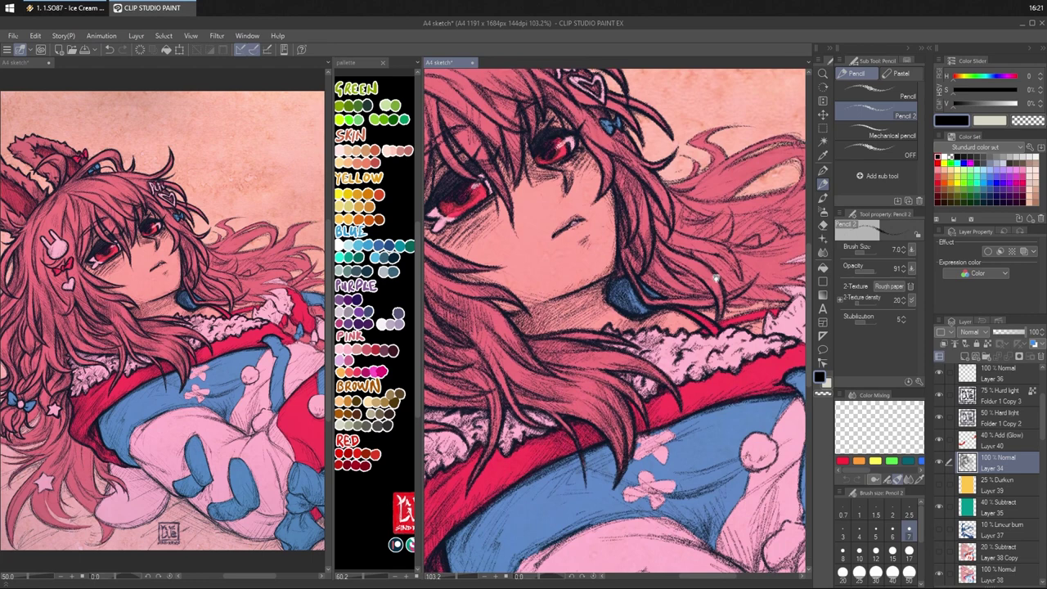
pyautogui.moveTo(725, 297); pyautogui.dragTo(701, 294)
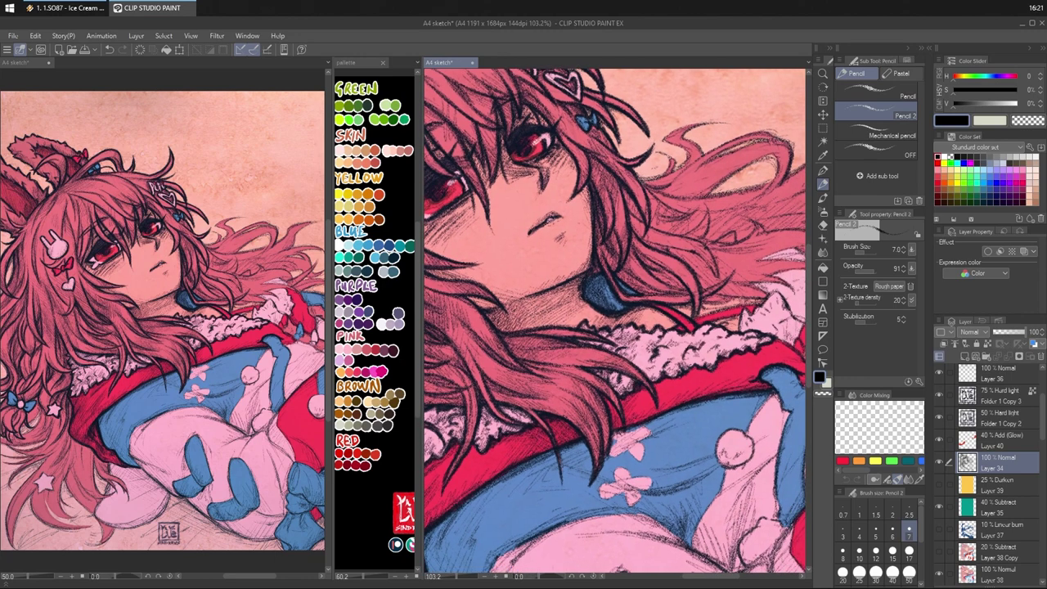
pyautogui.moveTo(502, 288); pyautogui.dragTo(529, 295)
pyautogui.moveTo(689, 311)
pyautogui.mouseDown()
pyautogui.moveTo(668, 280)
pyautogui.moveTo(680, 310)
pyautogui.moveTo(661, 366)
pyautogui.mouseUp()
pyautogui.moveTo(557, 204); pyautogui.dragTo(571, 226)
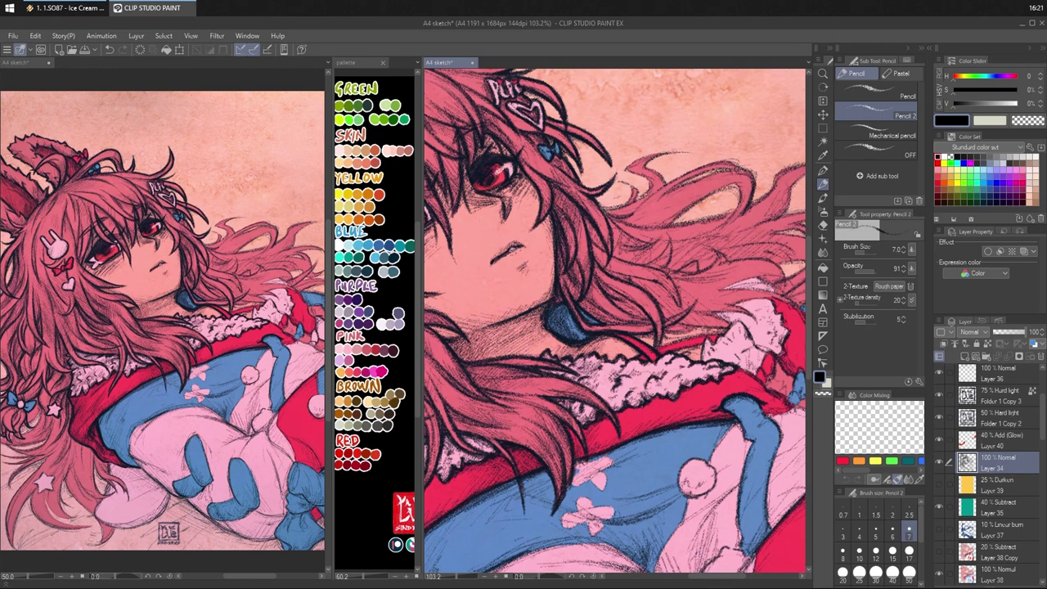
# - Strengthen the hair strands above the blue choker and trim their lines with transparent pencil strokes
pyautogui.moveTo(577, 234); pyautogui.dragTo(586, 270)
pyautogui.moveTo(576, 228)
pyautogui.mouseDown()
pyautogui.moveTo(588, 271)
pyautogui.moveTo(586, 258)
pyautogui.mouseUp()
pyautogui.hotkey('ctrl', 'z')
pyautogui.moveTo(628, 227); pyautogui.dragTo(634, 238)
pyautogui.press('c')
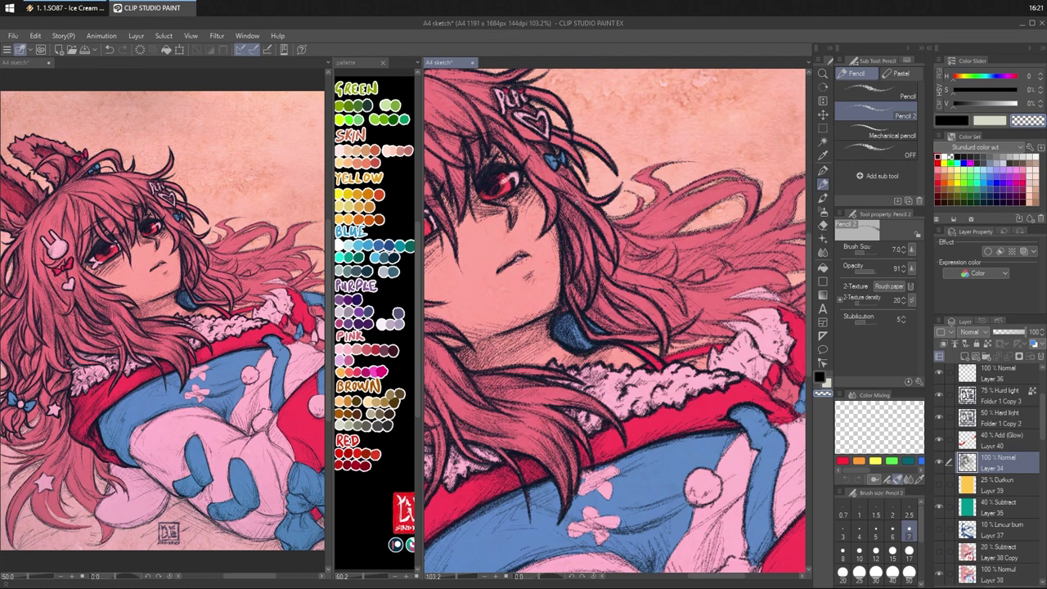
pyautogui.moveTo(586, 210); pyautogui.dragTo(592, 216)
pyautogui.press('c')
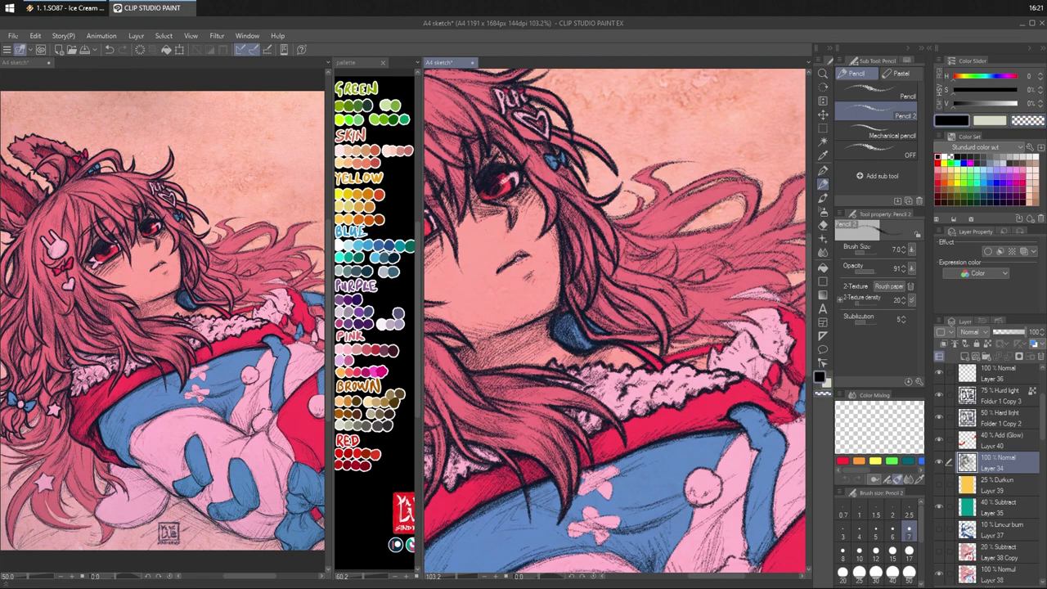
# - Hatch the hair locks beside the cheek with short diagonal pencil strokes
pyautogui.moveTo(608, 234)
pyautogui.mouseDown()
pyautogui.moveTo(619, 259)
pyautogui.moveTo(610, 208)
pyautogui.mouseUp()
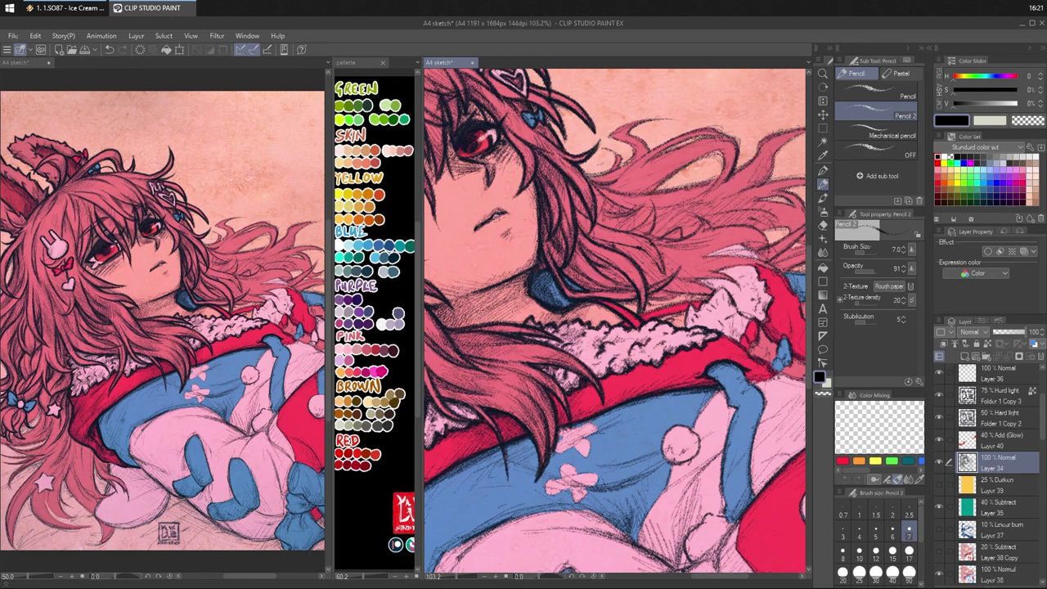
pyautogui.moveTo(574, 204); pyautogui.dragTo(588, 222)
pyautogui.moveTo(574, 202); pyautogui.dragTo(590, 220)
pyautogui.moveTo(569, 185); pyautogui.dragTo(586, 215)
pyautogui.moveTo(627, 219); pyautogui.dragTo(591, 173)
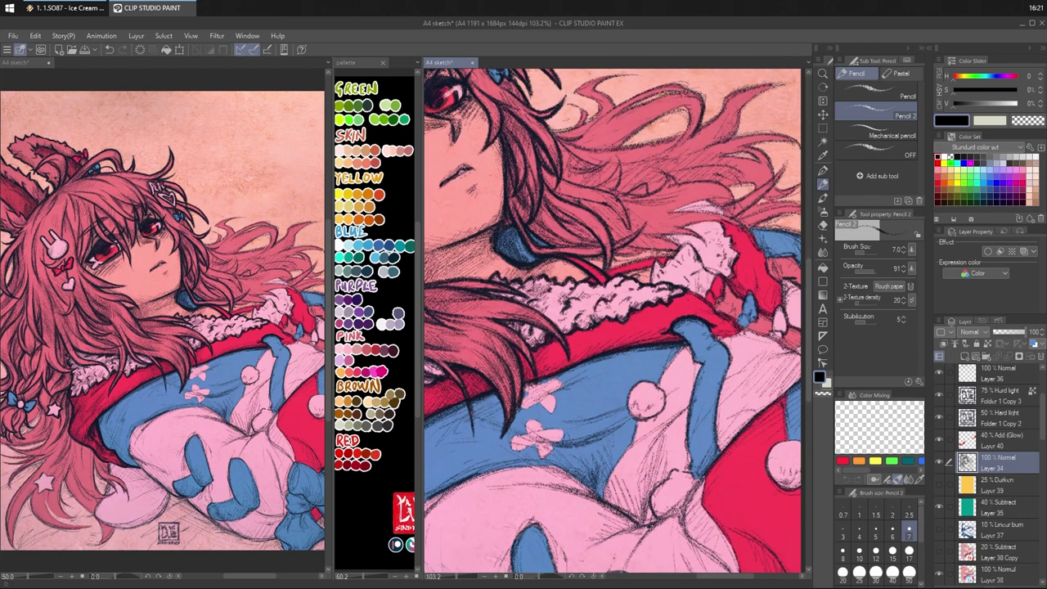
# - Define the hair ends over the shoulder, alternating between black and transparent pencil strokes
pyautogui.moveTo(608, 259); pyautogui.dragTo(605, 273)
pyautogui.press('c')
pyautogui.press('c')
pyautogui.moveTo(565, 220); pyautogui.dragTo(596, 243)
pyautogui.moveTo(554, 189)
pyautogui.mouseDown()
pyautogui.moveTo(608, 207)
pyautogui.moveTo(630, 241)
pyautogui.moveTo(602, 189)
pyautogui.mouseUp()
pyautogui.press('c')
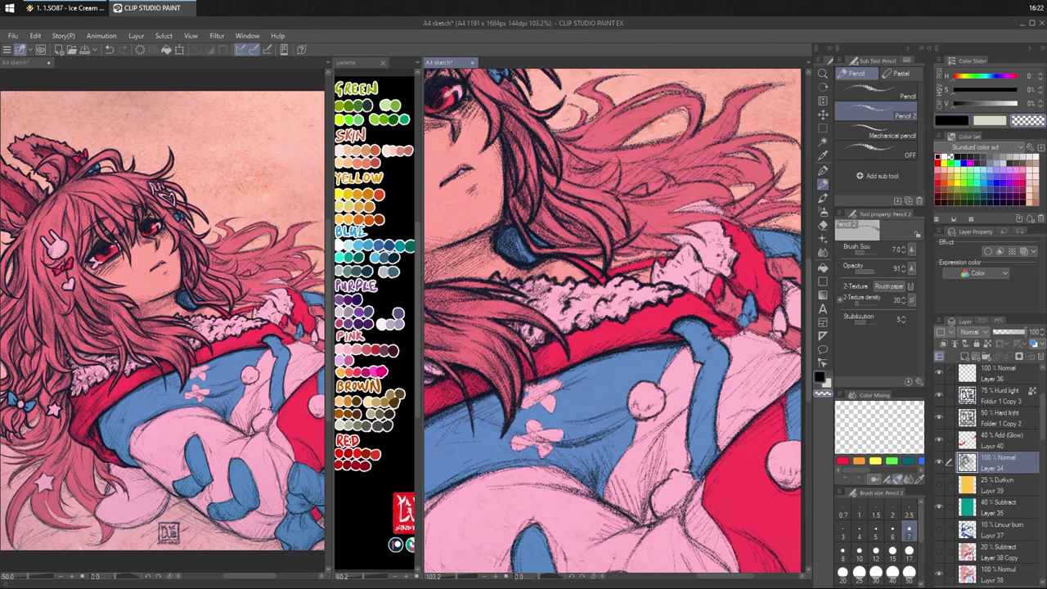
pyautogui.press('c')
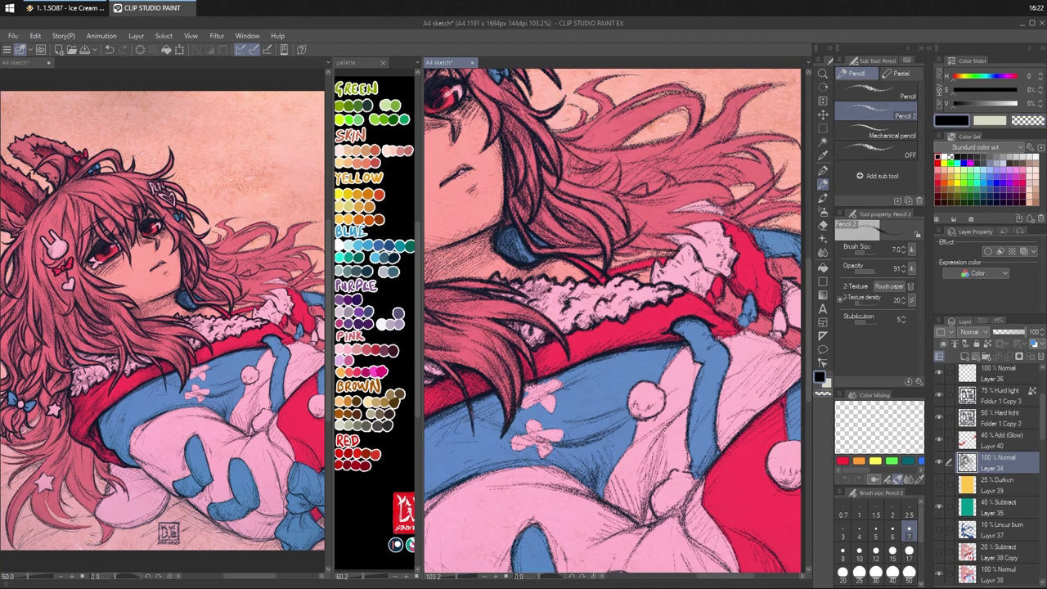
pyautogui.press('c')
pyautogui.press('c')
# - Add long pencil strokes to the loose hair flowing behind the shoulder and clean up their edges
pyautogui.moveTo(562, 161)
pyautogui.mouseDown()
pyautogui.moveTo(598, 186)
pyautogui.moveTo(588, 185)
pyautogui.moveTo(612, 188)
pyautogui.mouseUp()
pyautogui.press('c')
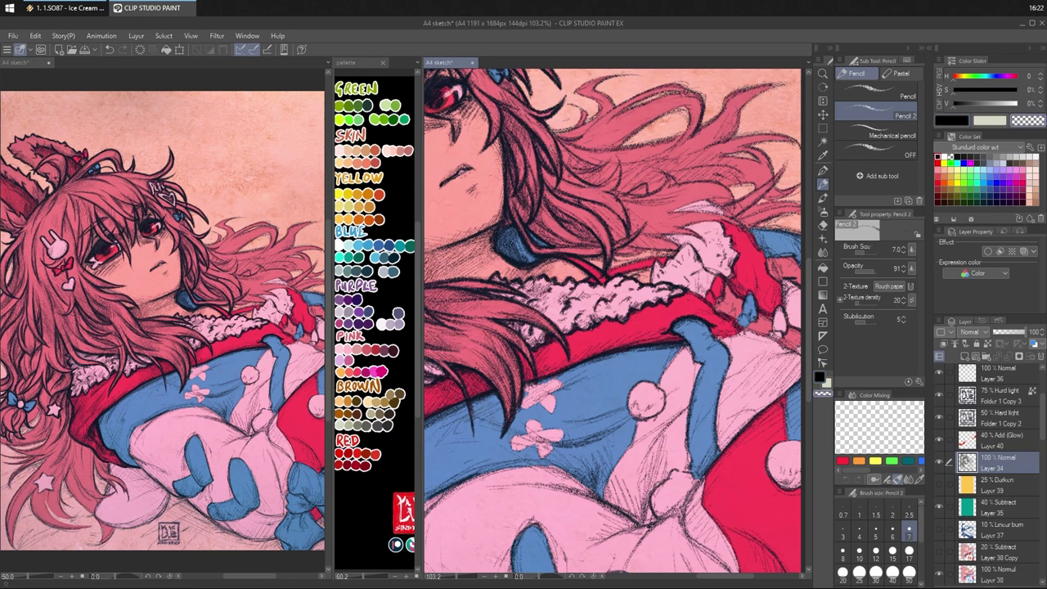
pyautogui.moveTo(573, 139)
pyautogui.mouseDown()
pyautogui.moveTo(545, 146)
pyautogui.moveTo(585, 183)
pyautogui.moveTo(565, 190)
pyautogui.moveTo(589, 178)
pyautogui.moveTo(585, 220)
pyautogui.moveTo(600, 232)
pyautogui.moveTo(585, 207)
pyautogui.moveTo(598, 243)
pyautogui.moveTo(584, 235)
pyautogui.moveTo(598, 248)
pyautogui.mouseUp()
pyautogui.press('c')
pyautogui.press('c')
pyautogui.press('c')
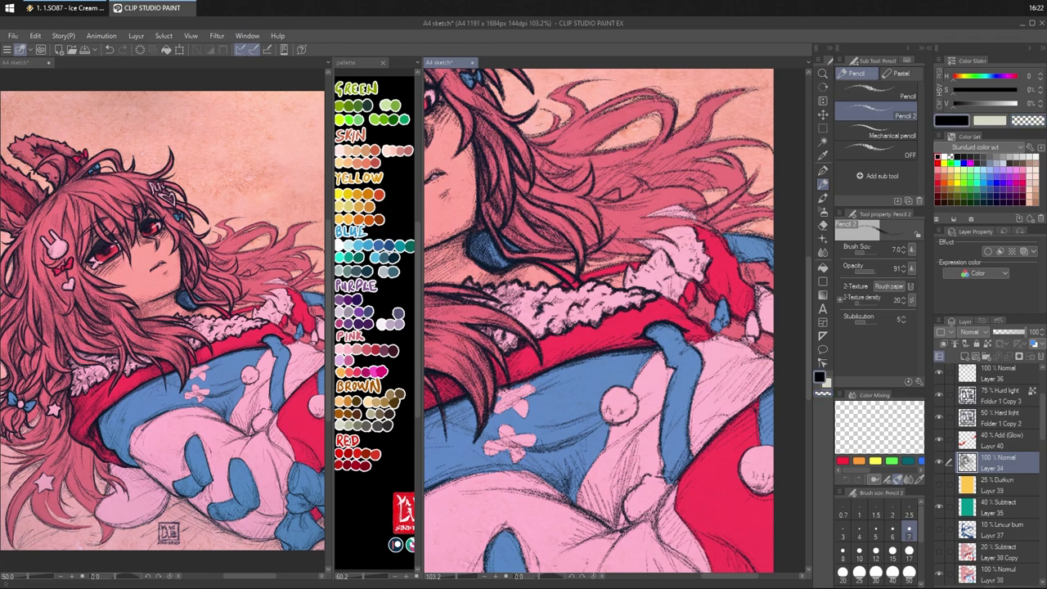
# - Darken the red collar's back edge where the hair tips meet it behind the fur trim
pyautogui.moveTo(707, 225); pyautogui.dragTo(660, 193)
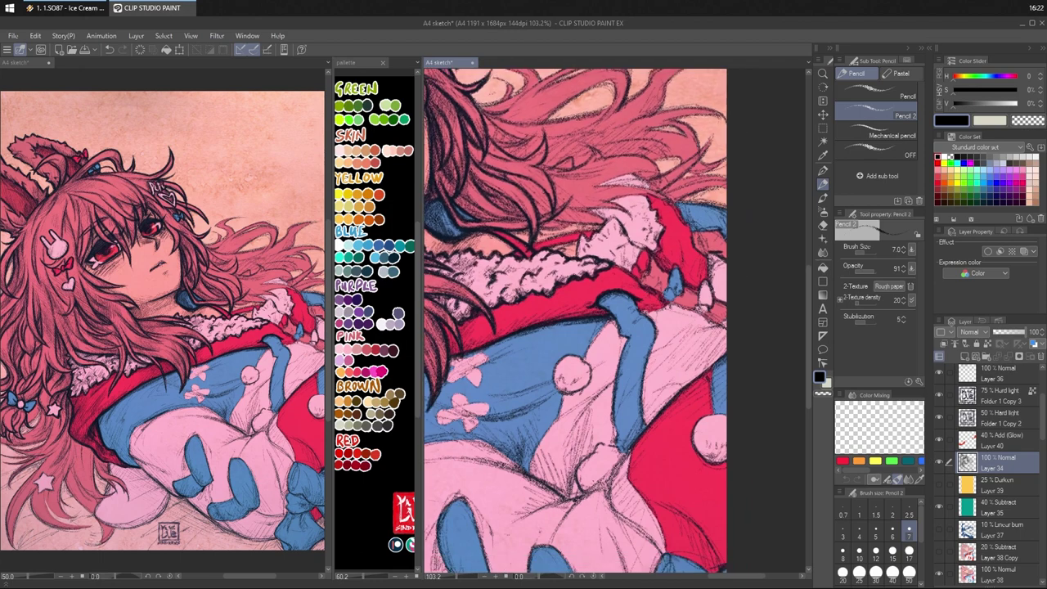
pyautogui.press('c')
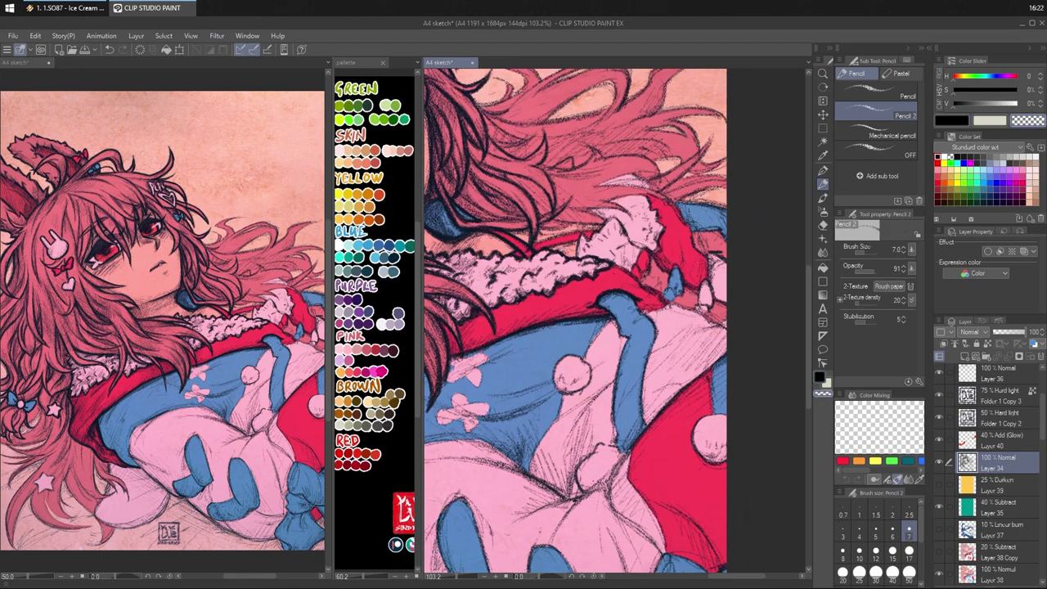
pyautogui.press('c')
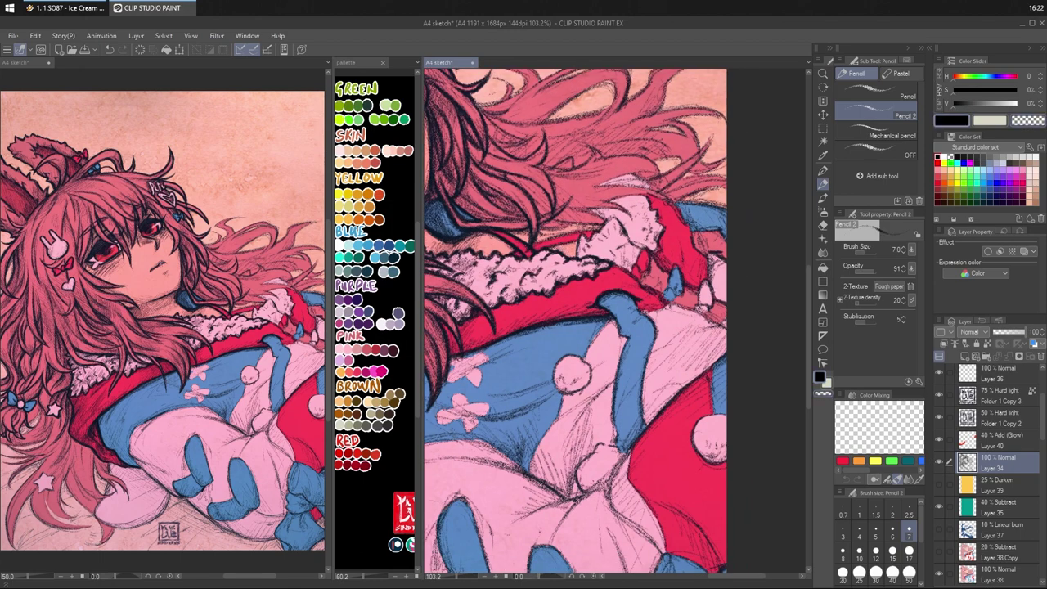
pyautogui.moveTo(577, 241); pyautogui.dragTo(556, 252)
pyautogui.moveTo(579, 243); pyautogui.dragTo(558, 253)
pyautogui.moveTo(576, 248)
pyautogui.mouseDown()
pyautogui.moveTo(535, 243)
pyautogui.moveTo(559, 238)
pyautogui.moveTo(544, 238)
pyautogui.mouseUp()
pyautogui.moveTo(582, 232)
pyautogui.mouseDown()
pyautogui.moveTo(559, 236)
pyautogui.moveTo(577, 234)
pyautogui.mouseUp()
pyautogui.moveTo(559, 228)
pyautogui.mouseDown()
pyautogui.moveTo(532, 229)
pyautogui.moveTo(543, 231)
pyautogui.mouseUp()
pyautogui.hotkey('ctrl', 'z')
pyautogui.hotkey('ctrl', 'z')
pyautogui.moveTo(560, 227)
pyautogui.mouseDown()
pyautogui.moveTo(538, 235)
pyautogui.moveTo(574, 228)
pyautogui.mouseUp()
# - Refine the hair strands just above the red collar's back edge with black and transparent pencil strokes
pyautogui.press('c')
pyautogui.press('c')
pyautogui.press('c')
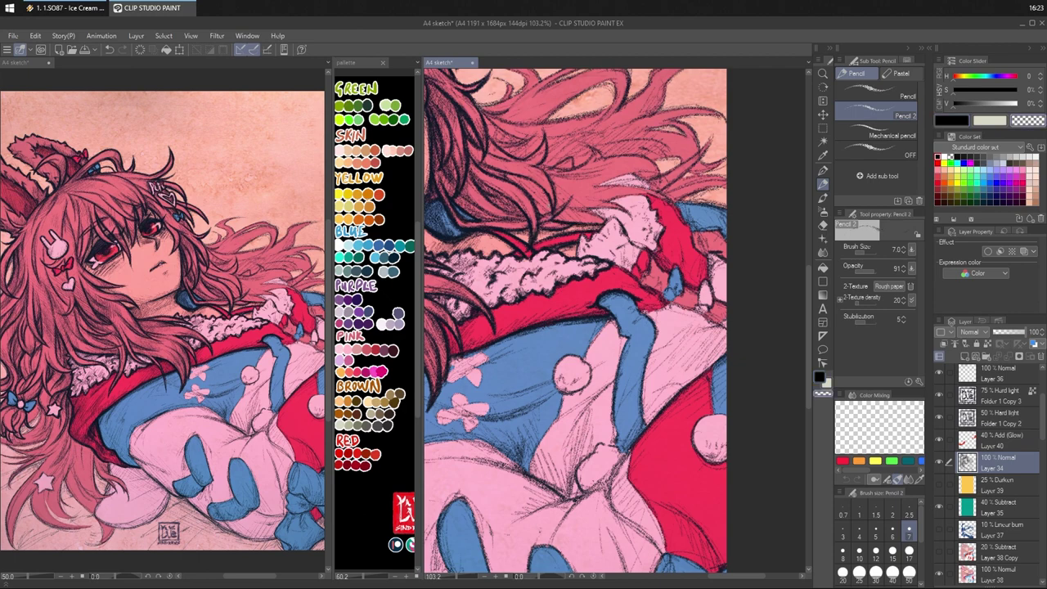
pyautogui.press('c')
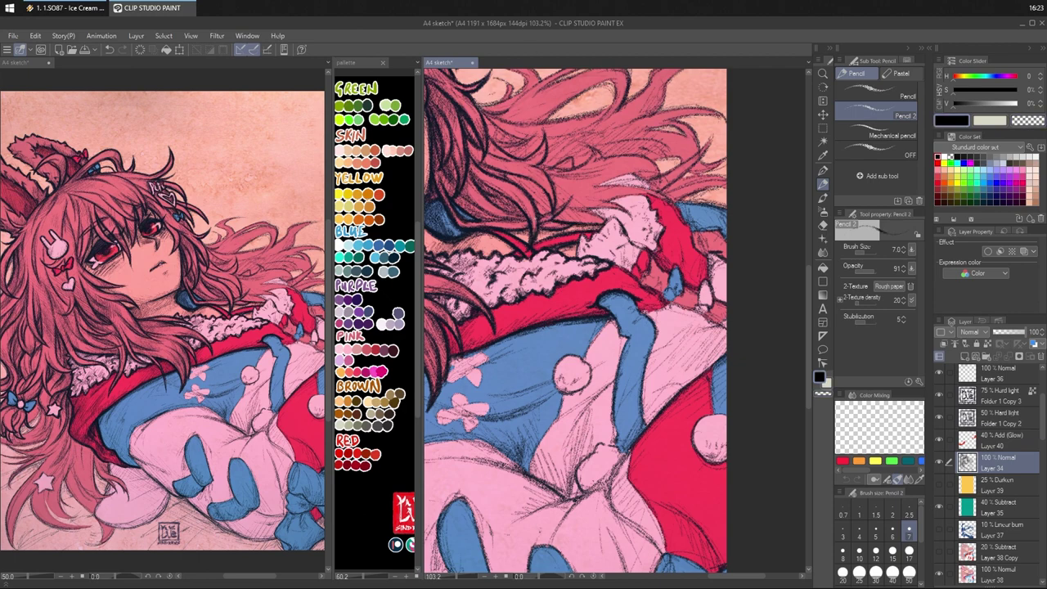
pyautogui.moveTo(569, 200); pyautogui.dragTo(506, 222)
pyautogui.press('c')
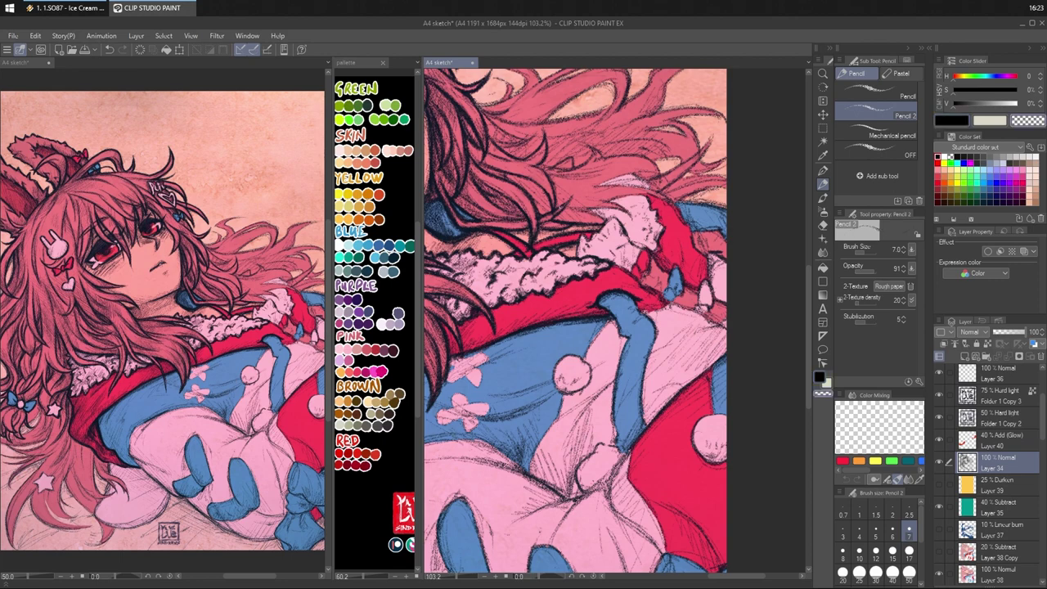
pyautogui.press('c')
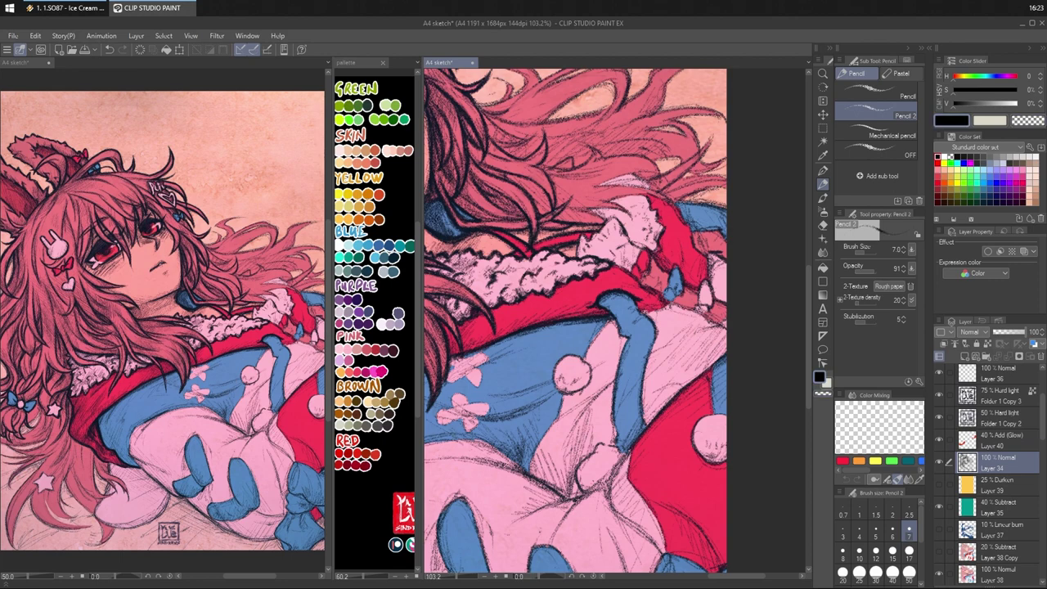
pyautogui.moveTo(552, 215); pyautogui.dragTo(543, 227)
# - Outline the fur tufts at the far end of the red collar in pencil, and sample the pink beside them
pyautogui.moveTo(584, 225); pyautogui.dragTo(575, 229)
pyautogui.moveTo(580, 225)
pyautogui.mouseDown()
pyautogui.moveTo(568, 234)
pyautogui.moveTo(595, 231)
pyautogui.mouseUp()
pyautogui.moveTo(606, 225); pyautogui.dragTo(595, 229)
pyautogui.moveTo(634, 277); pyautogui.dragTo(581, 252)
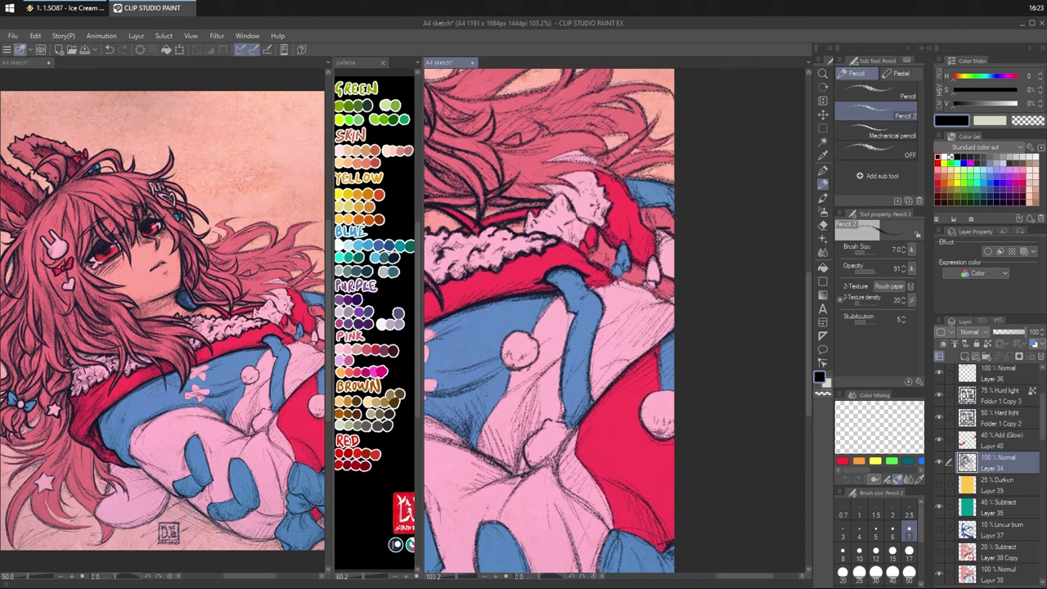
pyautogui.moveTo(527, 220)
pyautogui.mouseDown()
pyautogui.moveTo(522, 233)
pyautogui.moveTo(532, 221)
pyautogui.mouseUp()
pyautogui.moveTo(542, 211)
pyautogui.mouseDown()
pyautogui.moveTo(532, 221)
pyautogui.moveTo(546, 239)
pyautogui.mouseUp()
pyautogui.moveTo(561, 224)
pyautogui.mouseDown()
pyautogui.moveTo(538, 223)
pyautogui.moveTo(543, 209)
pyautogui.moveTo(550, 217)
pyautogui.mouseUp()
pyautogui.moveTo(560, 209)
pyautogui.mouseDown()
pyautogui.moveTo(551, 218)
pyautogui.moveTo(553, 200)
pyautogui.moveTo(570, 217)
pyautogui.moveTo(569, 204)
pyautogui.moveTo(573, 221)
pyautogui.moveTo(561, 227)
pyautogui.moveTo(570, 221)
pyautogui.mouseUp()
pyautogui.press('c')
pyautogui.press('c')
pyautogui.moveTo(576, 216); pyautogui.dragTo(552, 234)
pyautogui.keyDown('alt'); pyautogui.click(607, 243); pyautogui.keyUp('alt')
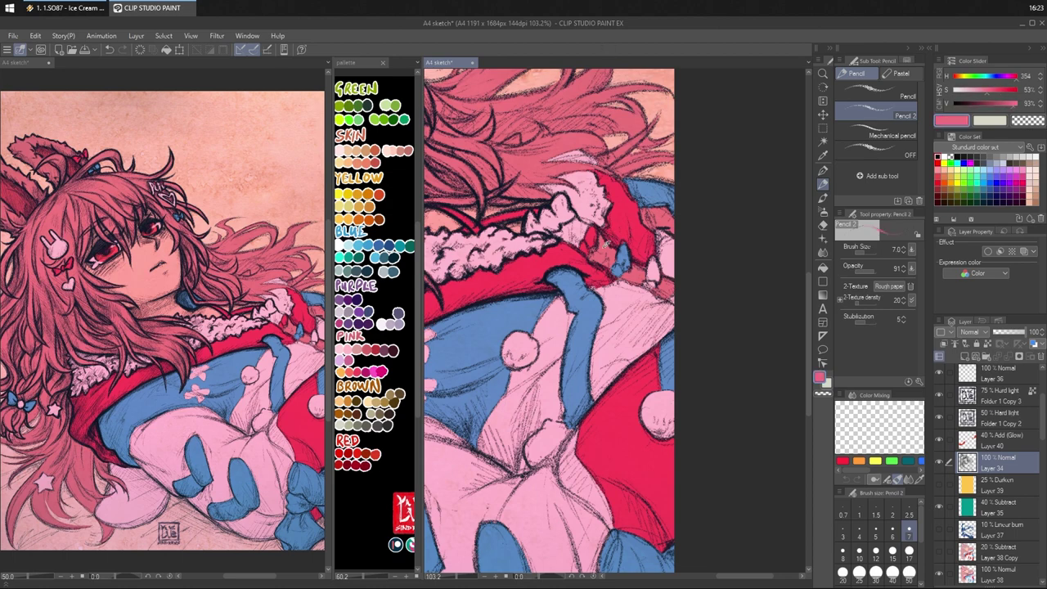
# - Switch to the Real G-Pen on colour layer Layer 38, try a stroke beside the collar's far fur tufts, and sample the pink there again
pyautogui.keyDown('alt'); pyautogui.click(609, 244); pyautogui.keyUp('alt')
pyautogui.keyDown('alt'); pyautogui.click(636, 273); pyautogui.keyUp('alt')
pyautogui.click(994, 560)
pyautogui.press('p')
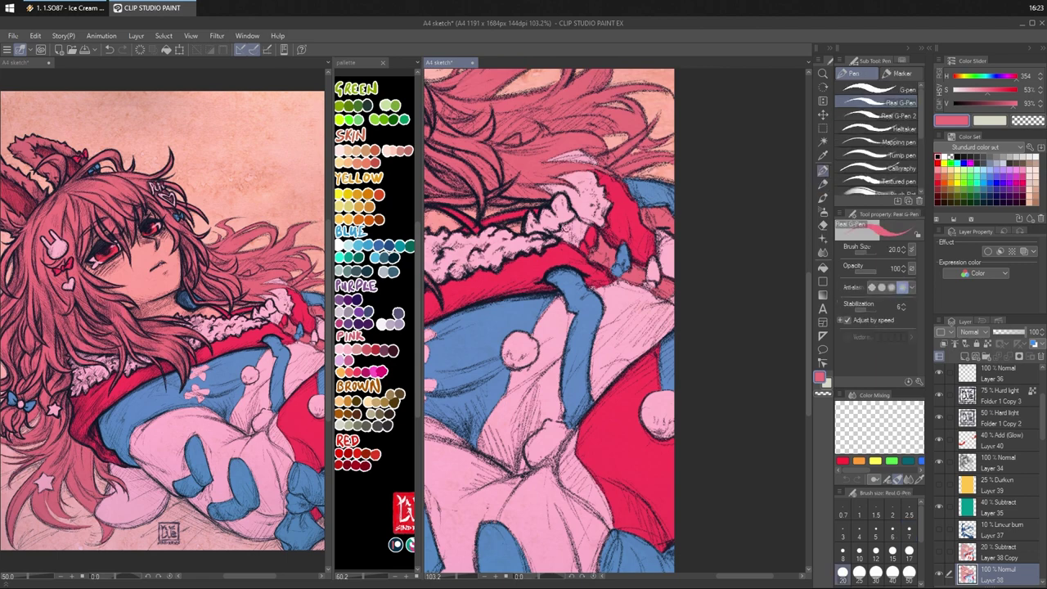
pyautogui.moveTo(567, 232)
pyautogui.mouseDown()
pyautogui.moveTo(573, 242)
pyautogui.moveTo(570, 226)
pyautogui.moveTo(558, 236)
pyautogui.mouseUp()
pyautogui.hotkey('ctrl', 'z')
pyautogui.keyDown('alt'); pyautogui.click(606, 248); pyautogui.keyUp('alt')
pyautogui.keyDown('alt'); pyautogui.click(607, 247); pyautogui.keyUp('alt')
# - Hide the 15% Glow dodge folder and Subtract Layer 35, and paint the gap beside the collar's far fur tufts in the sampled hair pink
pyautogui.scroll(5, 941, 376)
pyautogui.click(940, 373)
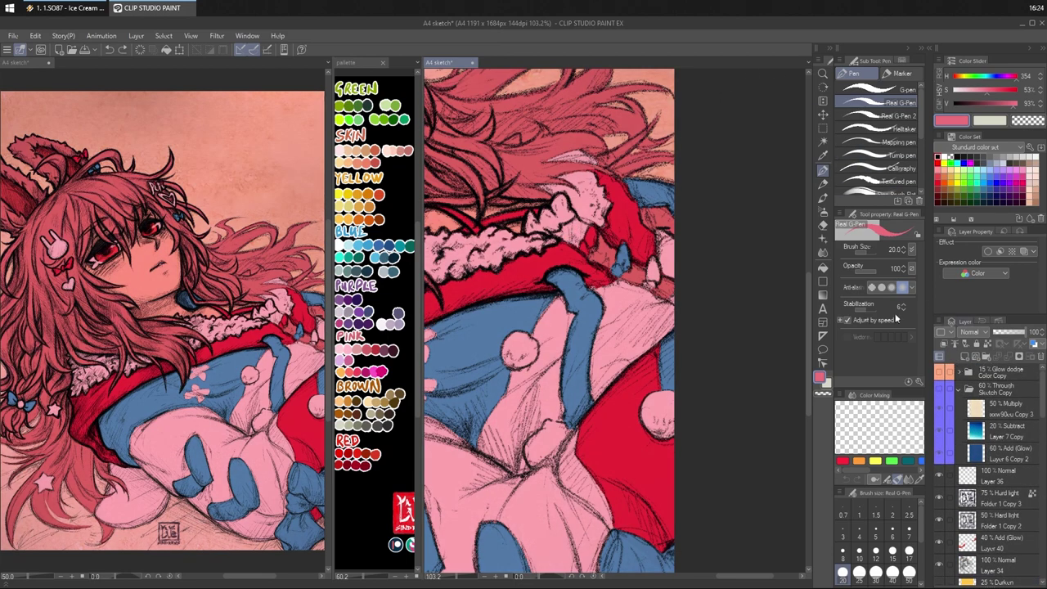
pyautogui.scroll(-4, 970, 376)
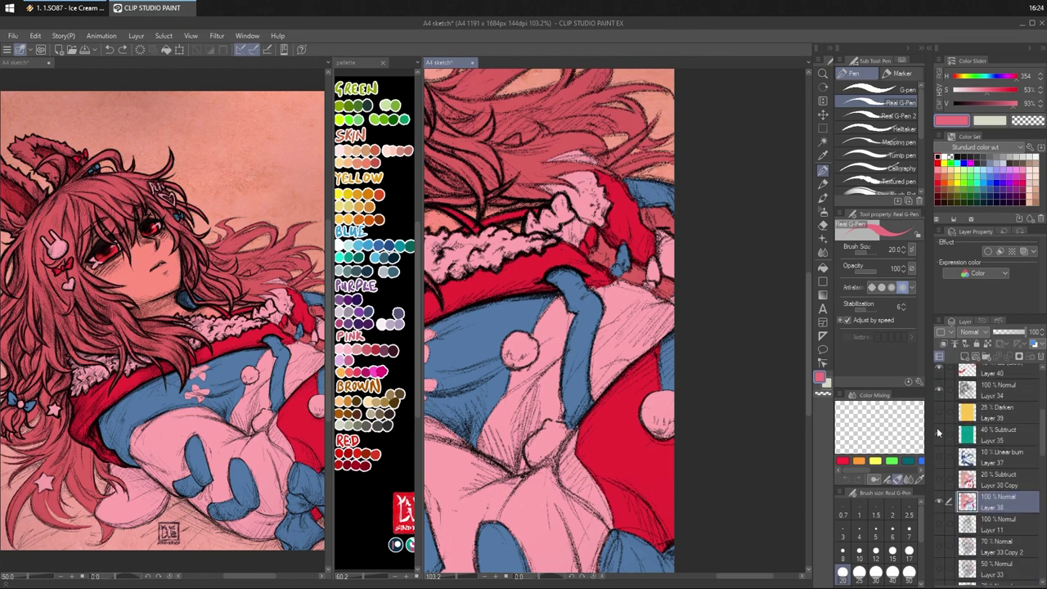
pyautogui.click(939, 433)
pyautogui.keyDown('alt'); pyautogui.click(551, 142); pyautogui.keyUp('alt')
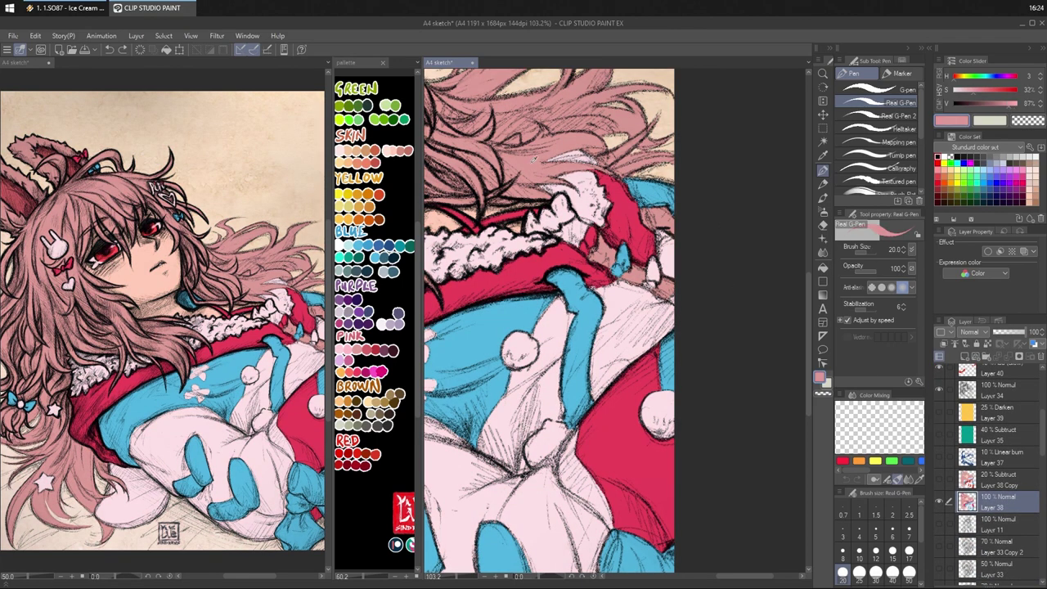
pyautogui.moveTo(572, 225)
pyautogui.mouseDown()
pyautogui.moveTo(582, 227)
pyautogui.moveTo(581, 246)
pyautogui.moveTo(596, 216)
pyautogui.moveTo(606, 252)
pyautogui.mouseUp()
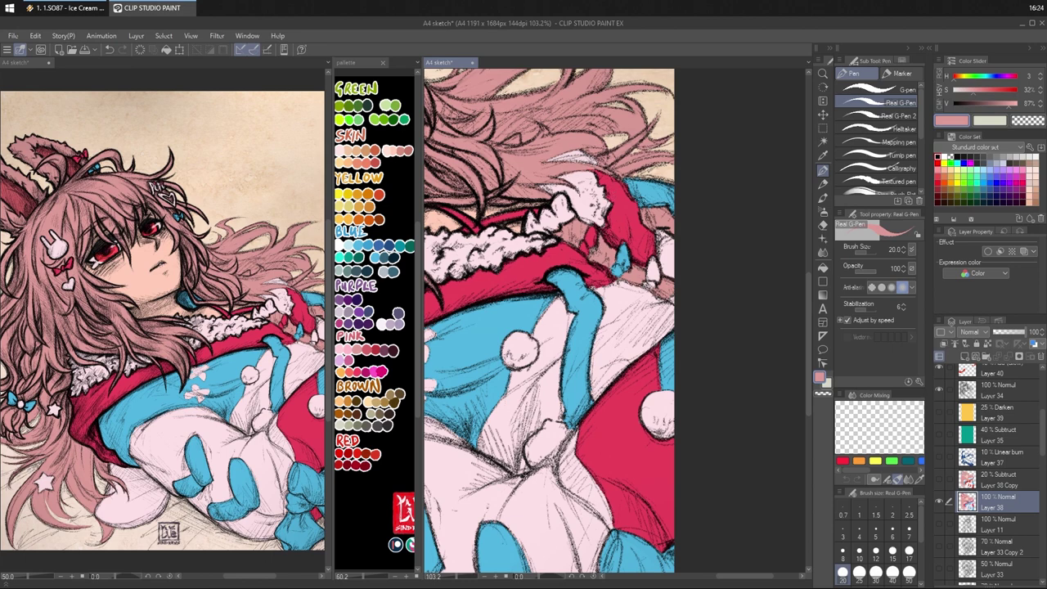
# - Set the drawing colour to black and make Layer 34, which holds the pencil lines, the active layer
pyautogui.moveTo(671, 321)
pyautogui.mouseDown()
pyautogui.moveTo(683, 325)
pyautogui.moveTo(675, 318)
pyautogui.mouseUp()
pyautogui.click(940, 156)
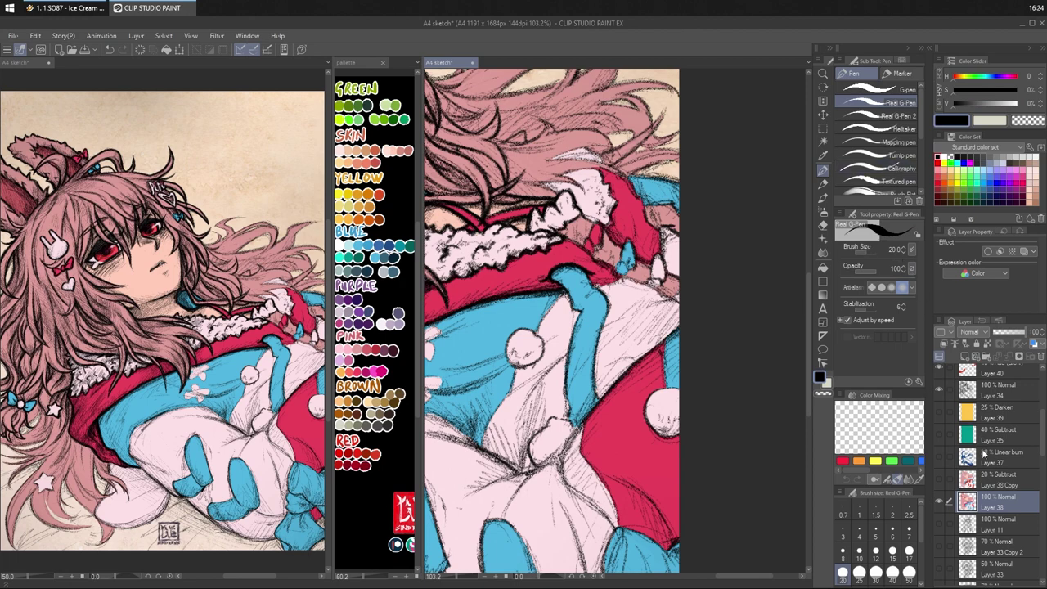
pyautogui.click(991, 389)
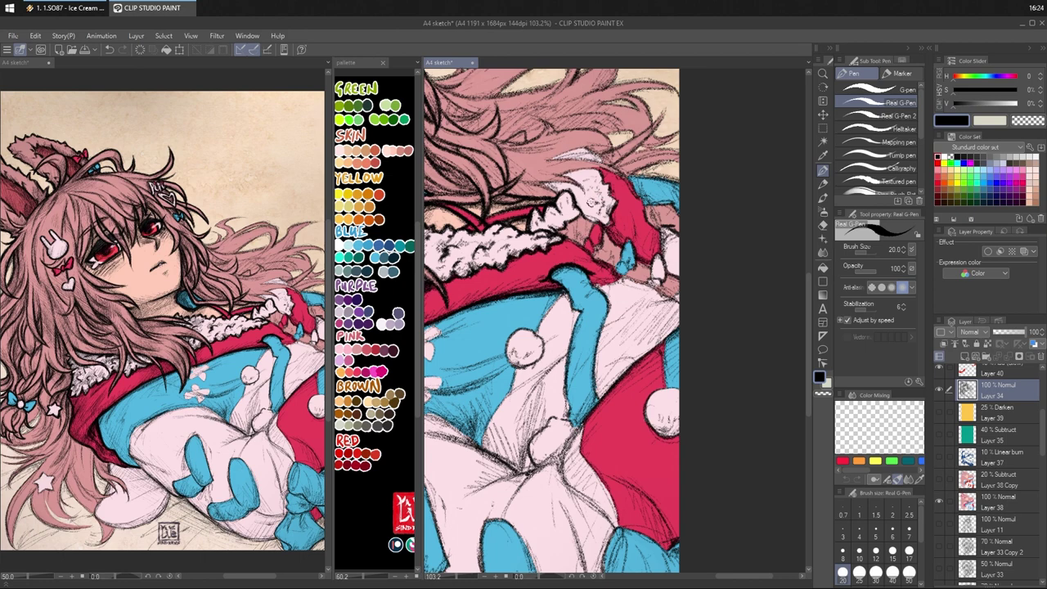
# - Switch the drawing tool to the Pencil 2 brush
pyautogui.press('p')
pyautogui.press('p')
pyautogui.press('p')
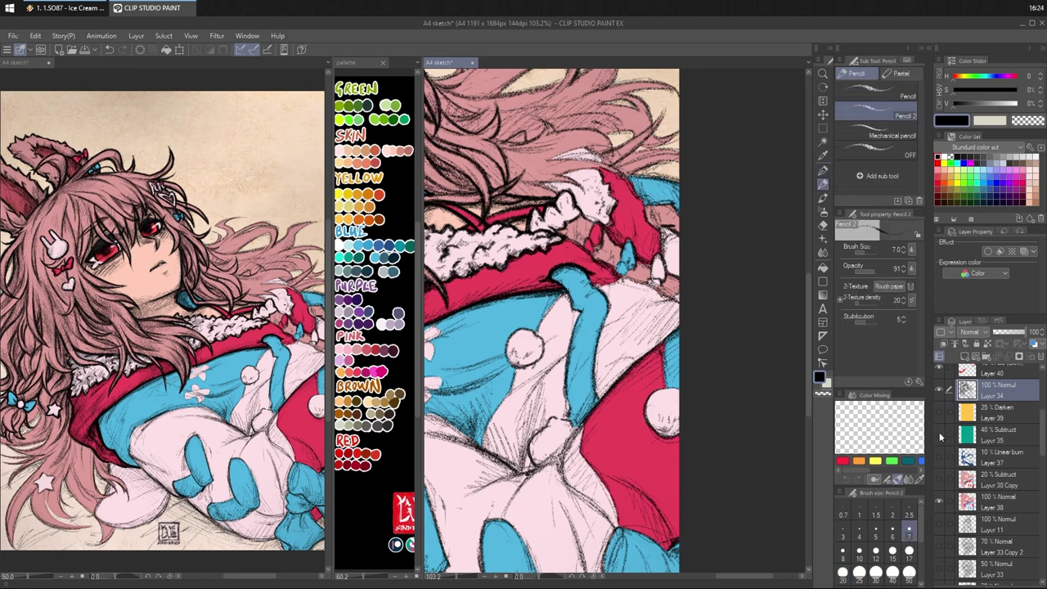
# - Show the green 40% Subtract layer and hide the 60% Through Sketch Copy folder
pyautogui.click(940, 434)
pyautogui.scroll(3, 948, 425)
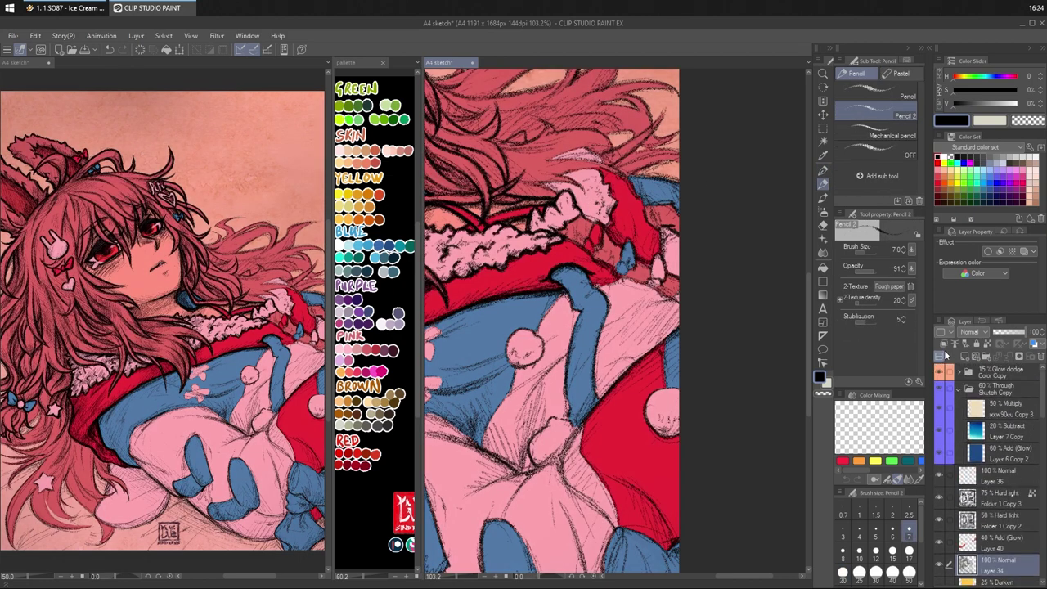
pyautogui.click(940, 390)
pyautogui.scroll(-1, 1000, 499)
pyautogui.scroll(-4, 1000, 499)
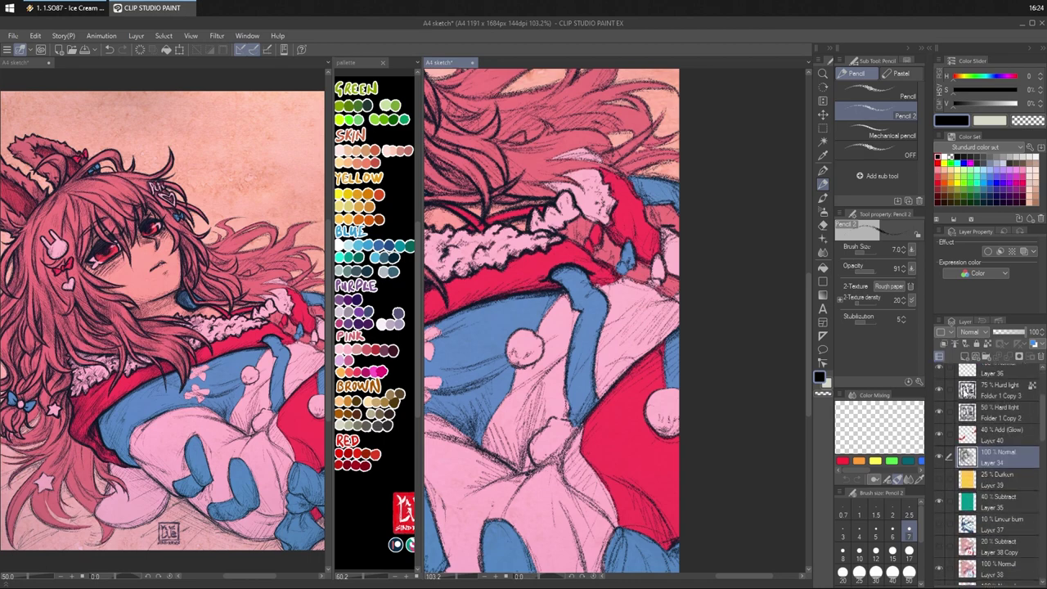
# - Ink the pointed fur tufts and the scalloped outline of the fluffy trim beside the red sleeve on Layer 34
pyautogui.moveTo(537, 217); pyautogui.dragTo(539, 225)
pyautogui.moveTo(551, 220); pyautogui.dragTo(569, 194)
pyautogui.moveTo(566, 225); pyautogui.dragTo(586, 235)
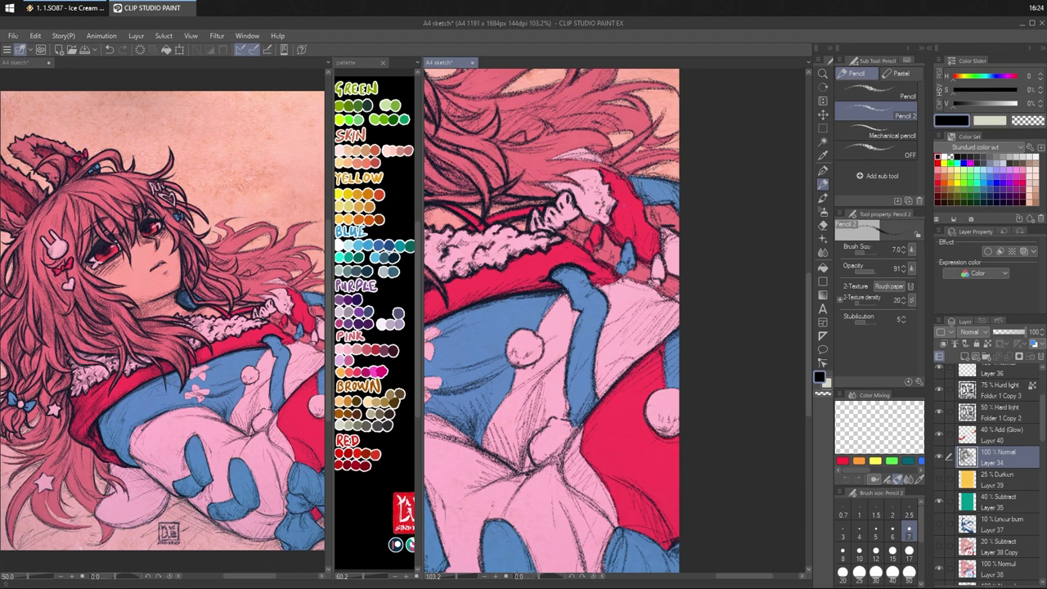
pyautogui.moveTo(580, 221); pyautogui.dragTo(611, 222)
pyautogui.moveTo(610, 206)
pyautogui.mouseDown()
pyautogui.moveTo(614, 188)
pyautogui.moveTo(599, 188)
pyautogui.moveTo(589, 198)
pyautogui.moveTo(609, 200)
pyautogui.moveTo(612, 208)
pyautogui.moveTo(595, 206)
pyautogui.moveTo(607, 217)
pyautogui.moveTo(603, 210)
pyautogui.mouseUp()
pyautogui.press('c')
pyautogui.press('c')
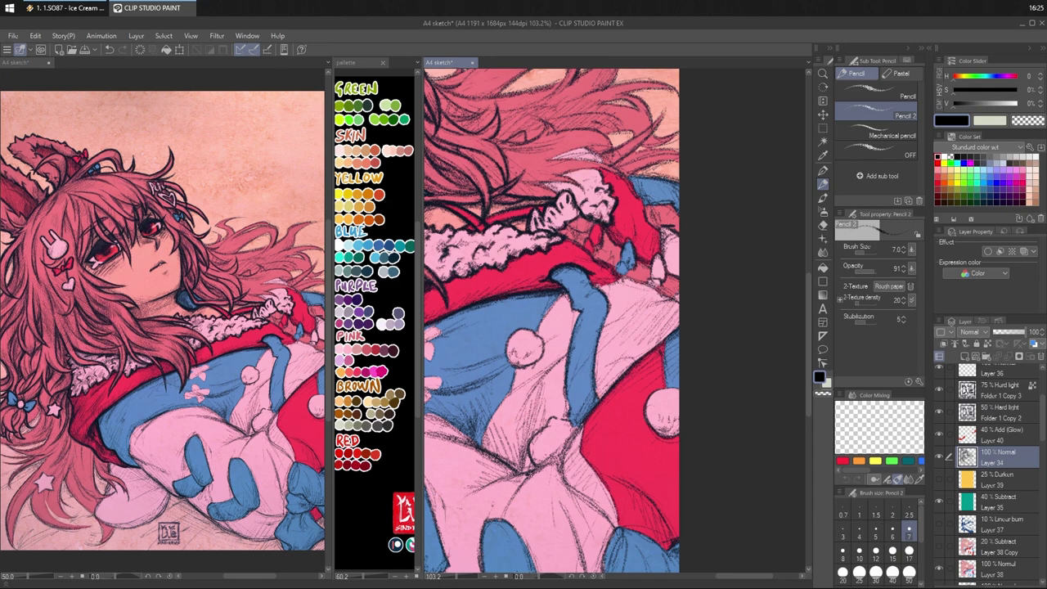
pyautogui.moveTo(570, 219)
pyautogui.mouseDown()
pyautogui.moveTo(575, 202)
pyautogui.moveTo(567, 216)
pyautogui.mouseUp()
# - Ink the lower hair strands that sweep over the fur trim toward the red sleeve
pyautogui.moveTo(595, 172); pyautogui.dragTo(641, 205)
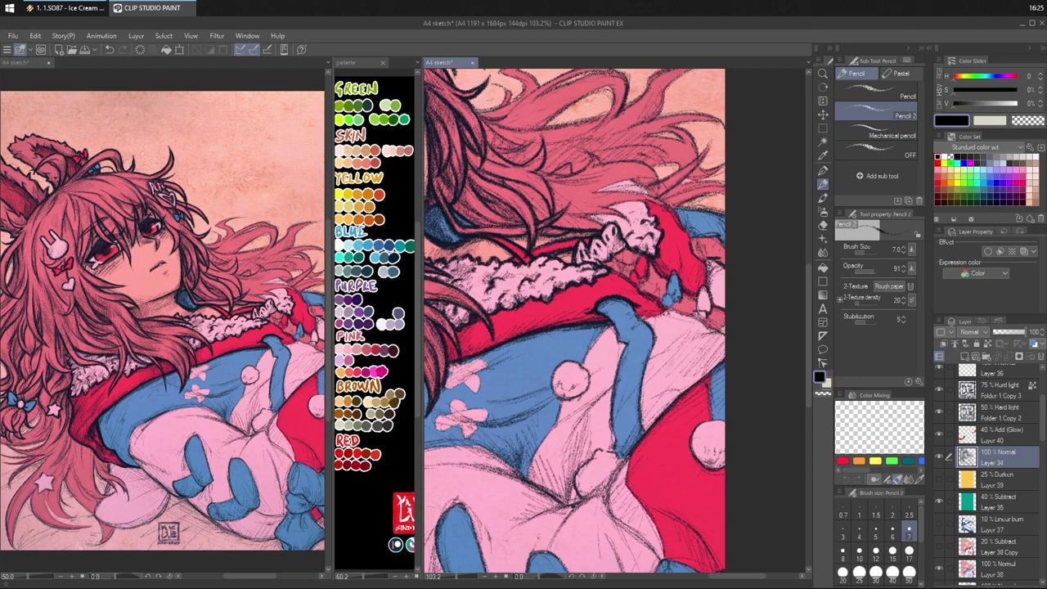
pyautogui.moveTo(536, 215)
pyautogui.mouseDown()
pyautogui.moveTo(555, 204)
pyautogui.moveTo(625, 217)
pyautogui.moveTo(576, 203)
pyautogui.moveTo(658, 203)
pyautogui.moveTo(573, 188)
pyautogui.mouseUp()
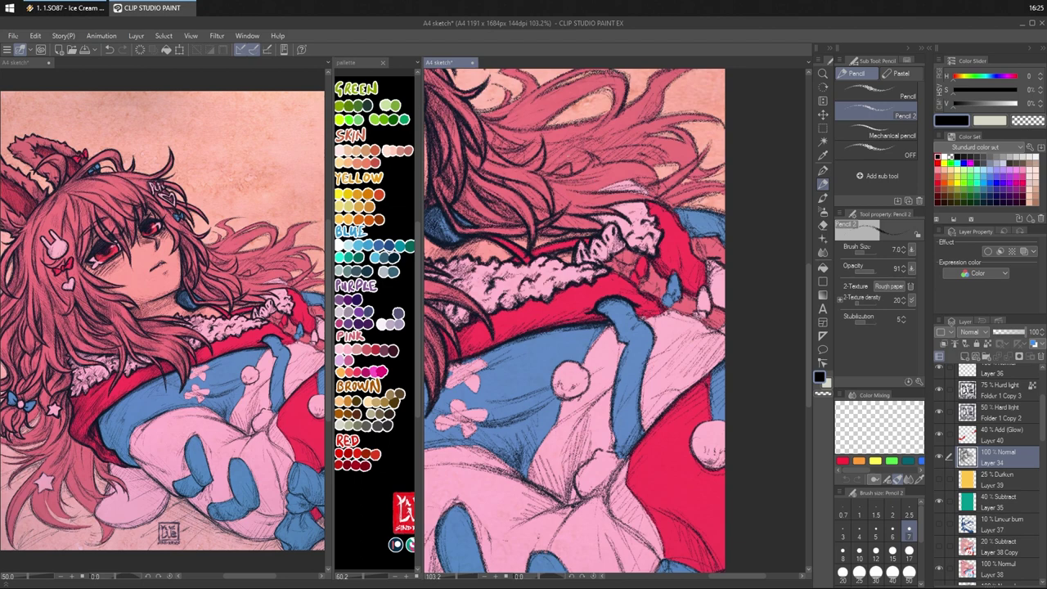
pyautogui.moveTo(589, 195); pyautogui.dragTo(558, 187)
pyautogui.moveTo(612, 193); pyautogui.dragTo(579, 188)
pyautogui.moveTo(659, 202)
pyautogui.mouseDown()
pyautogui.moveTo(604, 190)
pyautogui.moveTo(624, 191)
pyautogui.mouseUp()
pyautogui.moveTo(672, 208)
pyautogui.mouseDown()
pyautogui.moveTo(626, 189)
pyautogui.moveTo(654, 200)
pyautogui.moveTo(607, 204)
pyautogui.moveTo(641, 218)
pyautogui.moveTo(652, 208)
pyautogui.moveTo(658, 218)
pyautogui.mouseUp()
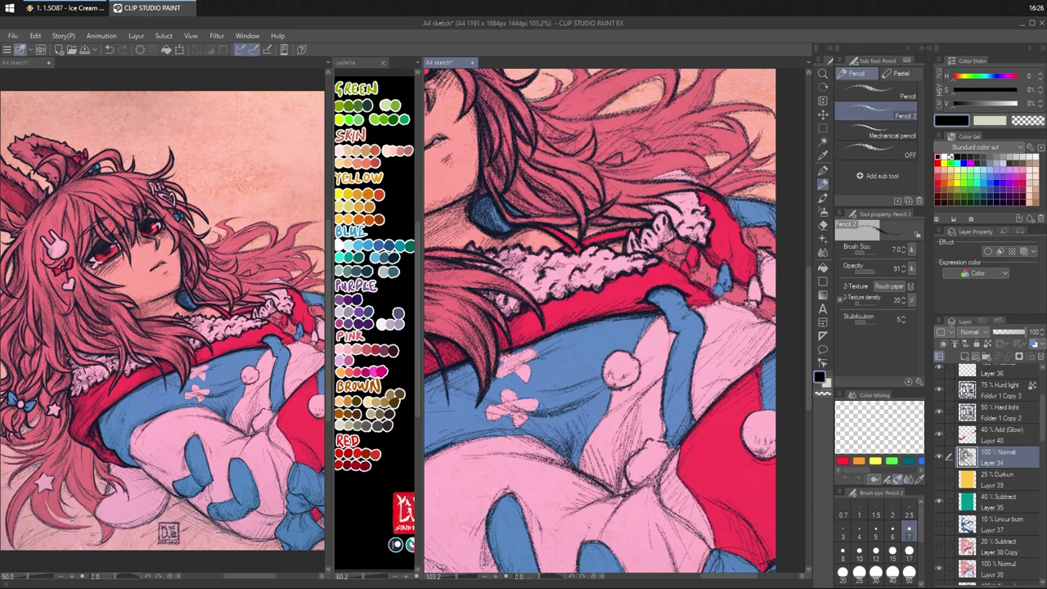
# - Erase stray pencil marks in the hair beside the face and ink strands next to the blue neck piece
pyautogui.press('c')
pyautogui.moveTo(533, 159)
pyautogui.mouseDown()
pyautogui.moveTo(563, 169)
pyautogui.moveTo(554, 177)
pyautogui.moveTo(561, 167)
pyautogui.mouseUp()
pyautogui.press('c')
pyautogui.press('c')
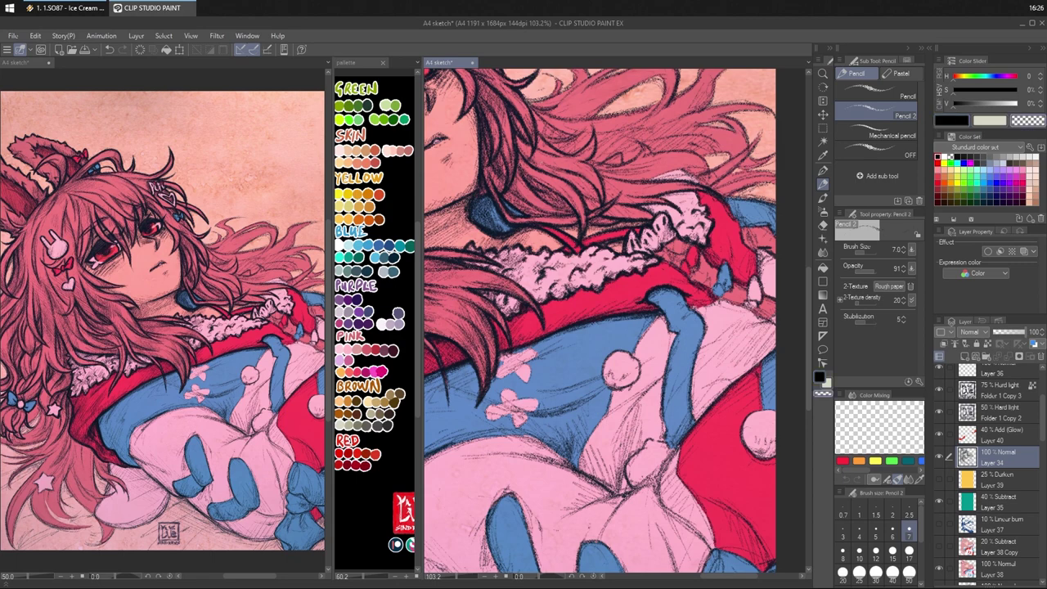
pyautogui.press('c')
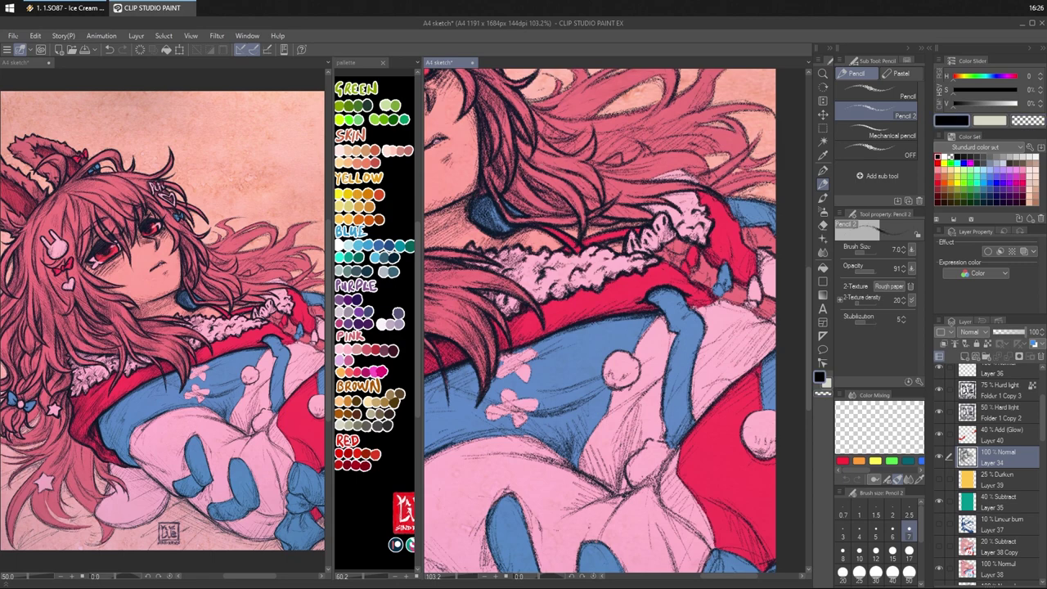
pyautogui.moveTo(515, 223); pyautogui.dragTo(507, 216)
pyautogui.moveTo(572, 226)
pyautogui.mouseDown()
pyautogui.moveTo(549, 219)
pyautogui.moveTo(514, 172)
pyautogui.moveTo(515, 182)
pyautogui.mouseUp()
pyautogui.moveTo(532, 203); pyautogui.dragTo(517, 181)
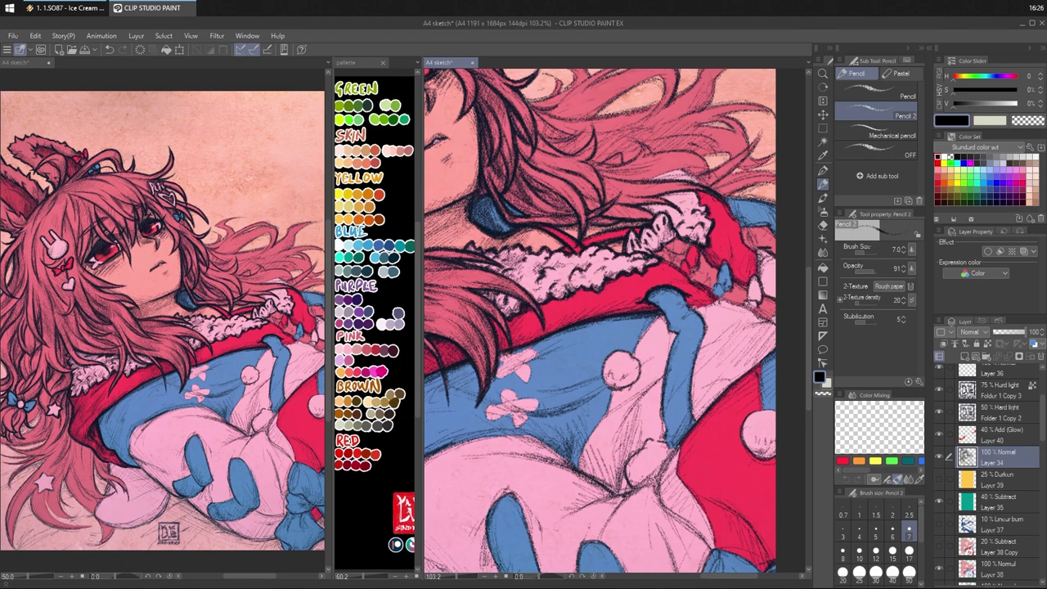
# - Ink short overlapping strands in the hair mass between the neck and the fur collar
pyautogui.moveTo(585, 221); pyautogui.dragTo(572, 202)
pyautogui.moveTo(585, 212)
pyautogui.mouseDown()
pyautogui.moveTo(525, 164)
pyautogui.moveTo(536, 171)
pyautogui.mouseUp()
pyautogui.moveTo(525, 156)
pyautogui.mouseDown()
pyautogui.moveTo(518, 138)
pyautogui.moveTo(534, 158)
pyautogui.mouseUp()
pyautogui.moveTo(544, 169)
pyautogui.mouseDown()
pyautogui.moveTo(534, 153)
pyautogui.moveTo(546, 156)
pyautogui.mouseUp()
pyautogui.moveTo(563, 180); pyautogui.dragTo(554, 170)
pyautogui.moveTo(562, 169); pyautogui.dragTo(556, 157)
pyautogui.moveTo(569, 170); pyautogui.dragTo(564, 161)
pyautogui.moveTo(602, 198); pyautogui.dragTo(590, 174)
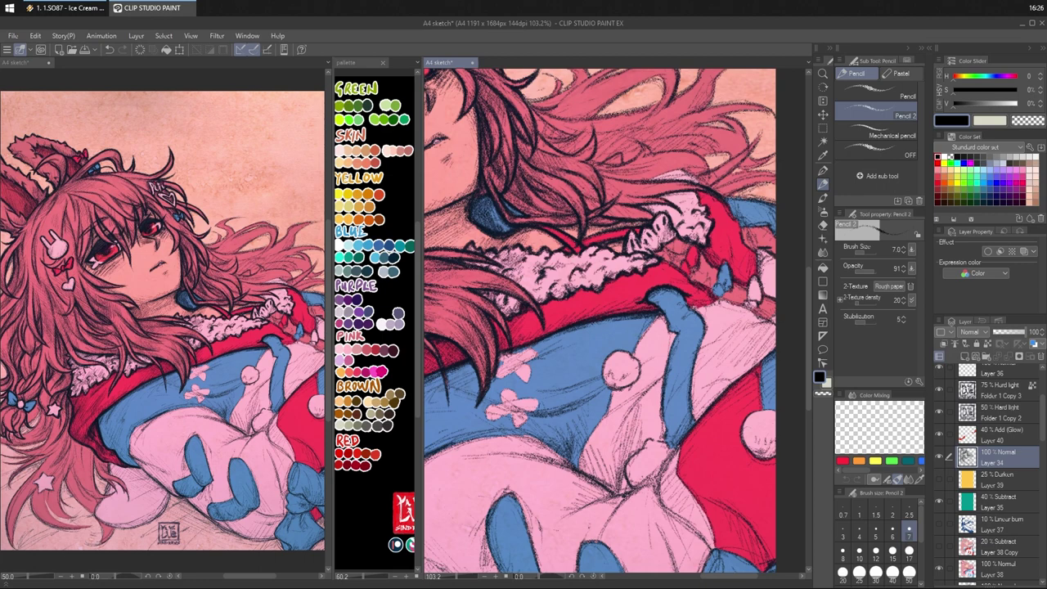
# - Ink the hair tips where they meet the fluffy trim and define the trim's upper edge
pyautogui.moveTo(630, 218); pyautogui.dragTo(619, 211)
pyautogui.moveTo(642, 218); pyautogui.dragTo(630, 208)
pyautogui.moveTo(650, 217); pyautogui.dragTo(632, 211)
pyautogui.moveTo(652, 219); pyautogui.dragTo(587, 200)
pyautogui.moveTo(663, 202)
pyautogui.mouseDown()
pyautogui.moveTo(629, 196)
pyautogui.moveTo(694, 187)
pyautogui.mouseUp()
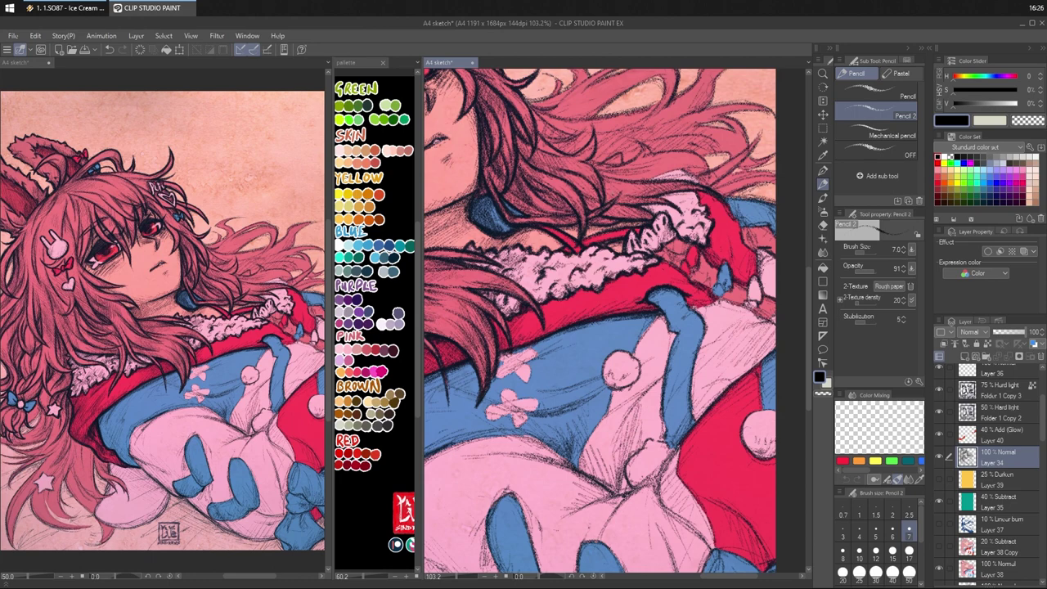
# - Add inner fluff lines to the fur trim beside the sleeve and undo the last stroke above it
pyautogui.moveTo(614, 327); pyautogui.dragTo(554, 359)
pyautogui.moveTo(580, 236)
pyautogui.mouseDown()
pyautogui.moveTo(599, 244)
pyautogui.moveTo(625, 234)
pyautogui.mouseUp()
pyautogui.moveTo(618, 227); pyautogui.dragTo(629, 233)
pyautogui.moveTo(626, 229)
pyautogui.mouseDown()
pyautogui.moveTo(639, 231)
pyautogui.moveTo(603, 245)
pyautogui.mouseUp()
pyautogui.moveTo(594, 236); pyautogui.dragTo(601, 245)
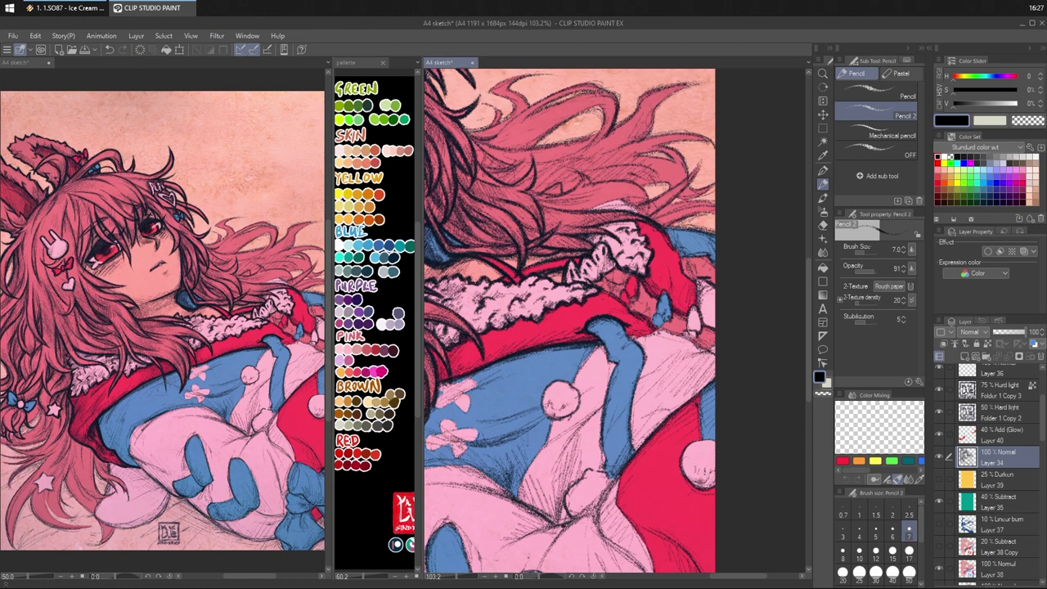
pyautogui.moveTo(614, 221); pyautogui.dragTo(601, 228)
pyautogui.moveTo(607, 223)
pyautogui.mouseDown()
pyautogui.moveTo(600, 230)
pyautogui.moveTo(629, 228)
pyautogui.mouseUp()
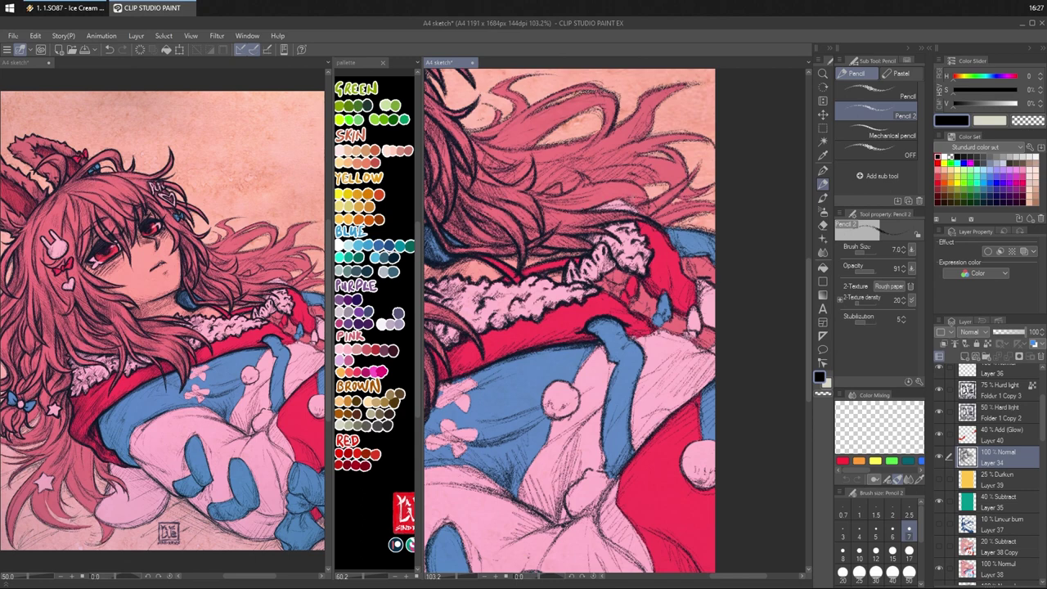
pyautogui.hotkey('ctrl', 'z')
# - Ink the curved hair strand resting on top of the fluffy trim by the red sleeve
pyautogui.moveTo(616, 199)
pyautogui.mouseDown()
pyautogui.moveTo(647, 202)
pyautogui.moveTo(657, 218)
pyautogui.mouseUp()
pyautogui.moveTo(647, 206); pyautogui.dragTo(655, 220)
pyautogui.moveTo(634, 186)
pyautogui.mouseDown()
pyautogui.moveTo(659, 223)
pyautogui.moveTo(649, 202)
pyautogui.moveTo(650, 222)
pyautogui.moveTo(625, 198)
pyautogui.moveTo(598, 208)
pyautogui.moveTo(636, 216)
pyautogui.moveTo(595, 210)
pyautogui.moveTo(621, 208)
pyautogui.mouseUp()
pyautogui.press('c')
pyautogui.press('c')
pyautogui.press('c')
pyautogui.press('c')
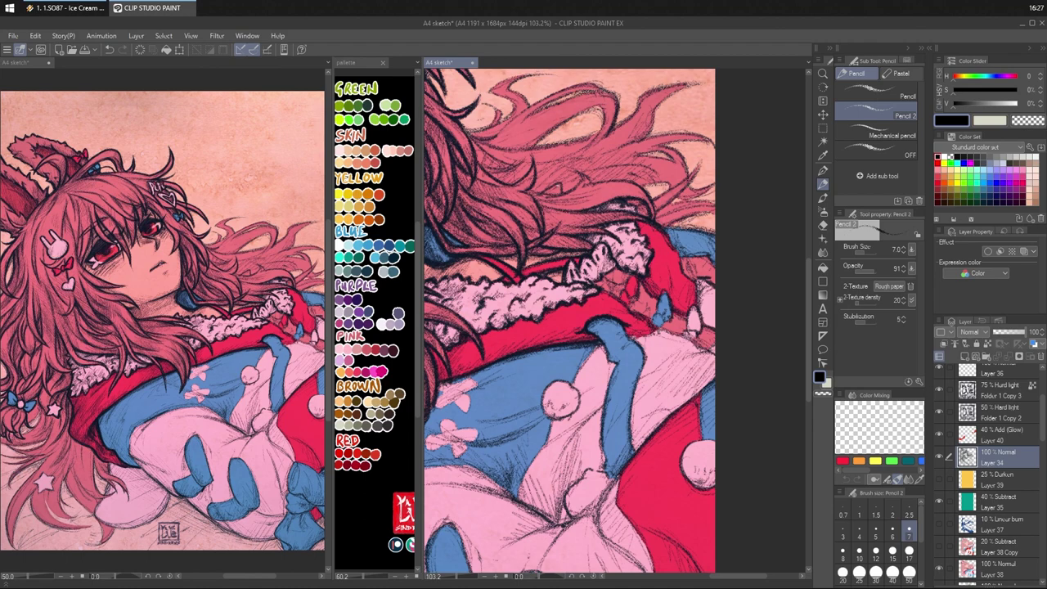
# - Ink strands through the middle of the trailing hair, erasing overlapping pencil marks between strokes
pyautogui.moveTo(529, 194)
pyautogui.mouseDown()
pyautogui.moveTo(573, 204)
pyautogui.moveTo(545, 203)
pyautogui.mouseUp()
pyautogui.press('c')
pyautogui.moveTo(555, 201)
pyautogui.mouseDown()
pyautogui.moveTo(577, 204)
pyautogui.moveTo(532, 196)
pyautogui.mouseUp()
pyautogui.press('c')
pyautogui.press('c')
pyautogui.press('c')
pyautogui.moveTo(563, 196); pyautogui.dragTo(542, 198)
pyautogui.moveTo(476, 164); pyautogui.dragTo(508, 188)
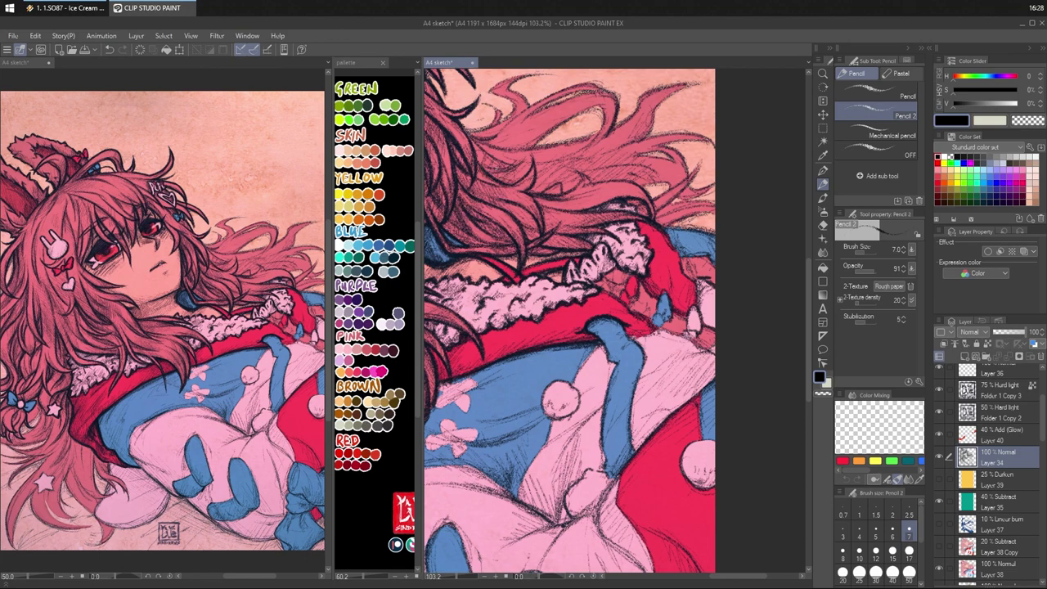
pyautogui.moveTo(476, 169)
pyautogui.mouseDown()
pyautogui.moveTo(521, 159)
pyautogui.moveTo(492, 158)
pyautogui.moveTo(519, 165)
pyautogui.mouseUp()
pyautogui.moveTo(472, 142); pyautogui.dragTo(500, 131)
pyautogui.moveTo(473, 141)
pyautogui.mouseDown()
pyautogui.moveTo(491, 136)
pyautogui.moveTo(469, 125)
pyautogui.moveTo(503, 126)
pyautogui.moveTo(496, 136)
pyautogui.moveTo(478, 129)
pyautogui.moveTo(467, 104)
pyautogui.mouseUp()
pyautogui.press('c')
pyautogui.hotkey('ctrl', 'z')
pyautogui.hotkey('ctrl', 'z')
pyautogui.hotkey('ctrl', 'z')
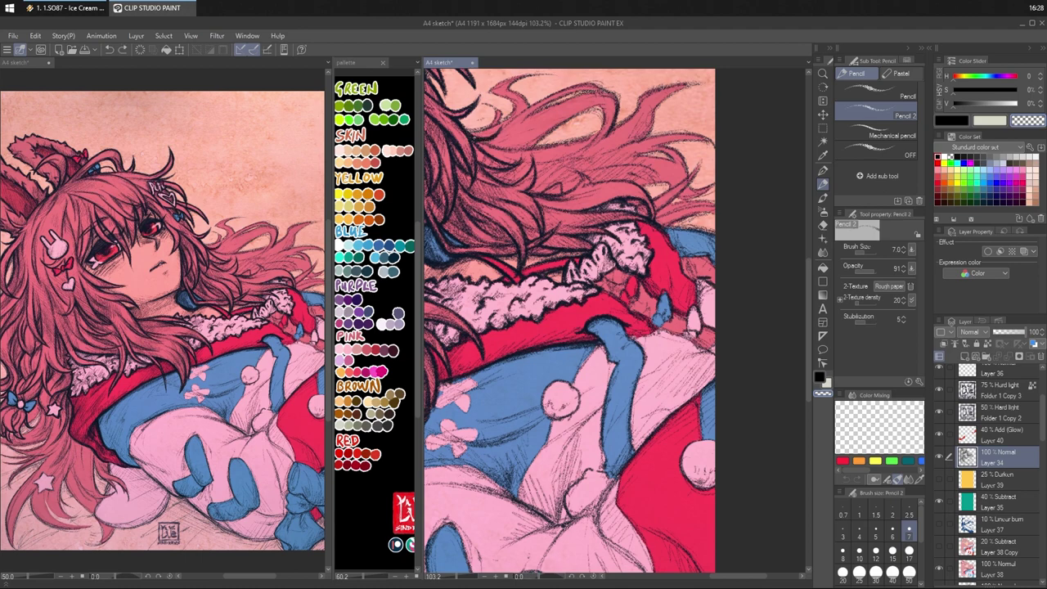
# - Erase a stray mark near the back of the hair, ink a trailing strand and undo the last stroke
pyautogui.moveTo(476, 142); pyautogui.dragTo(491, 140)
pyautogui.press('c')
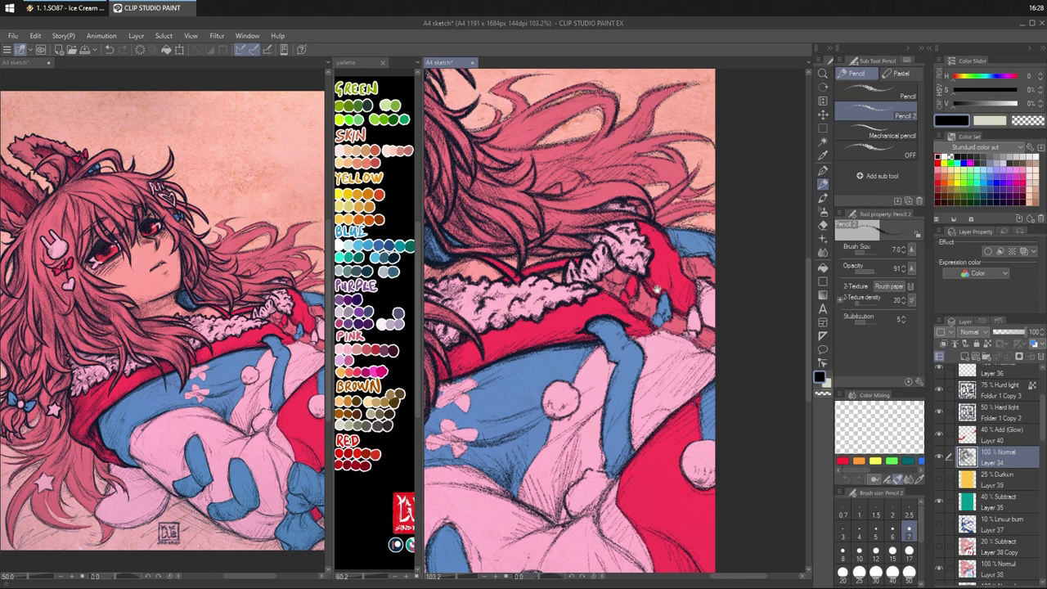
pyautogui.moveTo(658, 297); pyautogui.dragTo(683, 338)
pyautogui.moveTo(560, 192)
pyautogui.mouseDown()
pyautogui.moveTo(555, 213)
pyautogui.moveTo(517, 228)
pyautogui.moveTo(617, 213)
pyautogui.mouseUp()
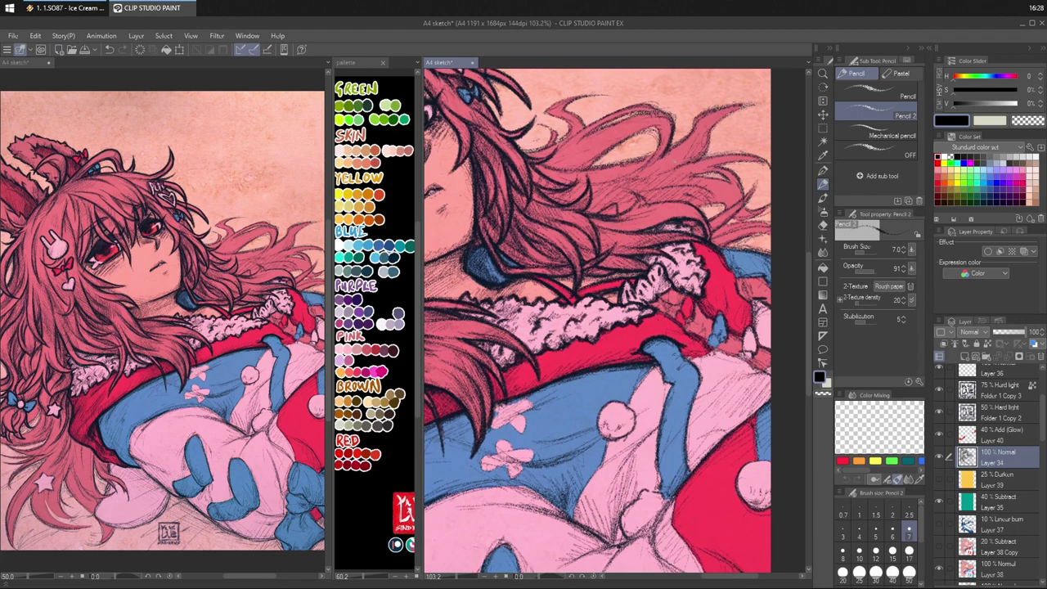
pyautogui.moveTo(702, 209); pyautogui.dragTo(663, 276)
pyautogui.moveTo(595, 255); pyautogui.dragTo(582, 281)
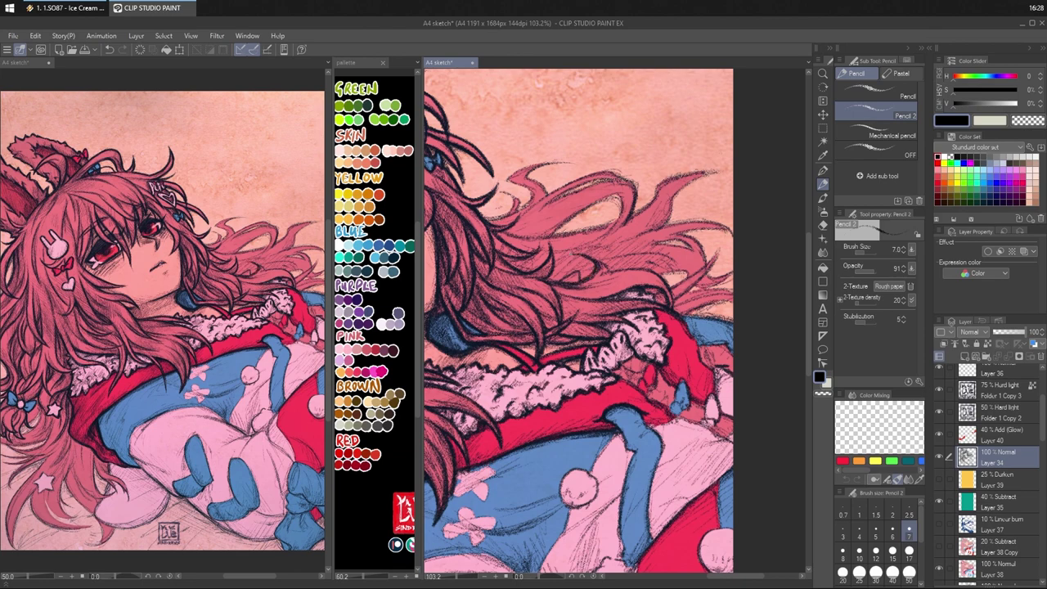
pyautogui.hotkey('ctrl', 'z')
# - Redraw a strand in the middle of the trailing hair and erase stray lines around it
pyautogui.moveTo(587, 255); pyautogui.dragTo(607, 273)
pyautogui.press('c')
pyautogui.moveTo(591, 260); pyautogui.dragTo(599, 273)
pyautogui.press('c')
pyautogui.moveTo(636, 301); pyautogui.dragTo(648, 336)
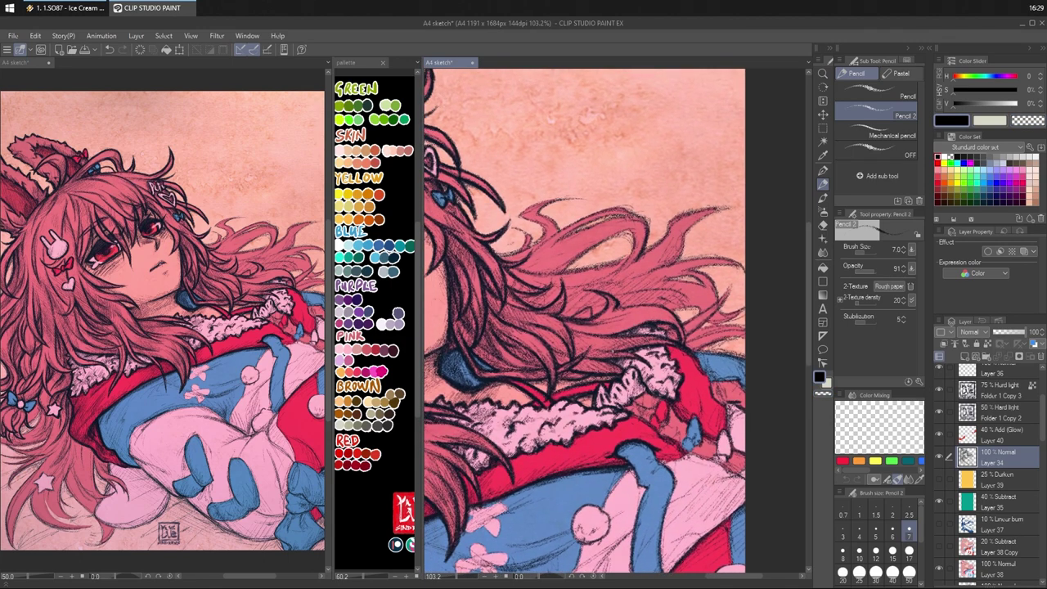
pyautogui.moveTo(609, 343); pyautogui.dragTo(603, 292)
pyautogui.press('c')
pyautogui.moveTo(475, 232)
pyautogui.mouseDown()
pyautogui.moveTo(482, 250)
pyautogui.moveTo(479, 240)
pyautogui.mouseUp()
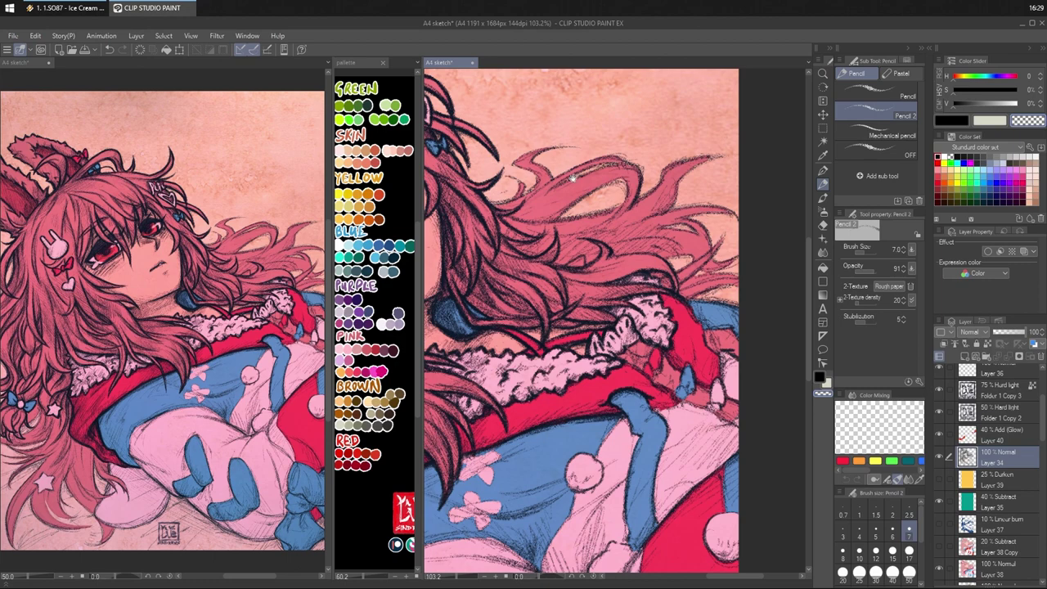
pyautogui.moveTo(556, 193); pyautogui.dragTo(582, 148)
pyautogui.press('c')
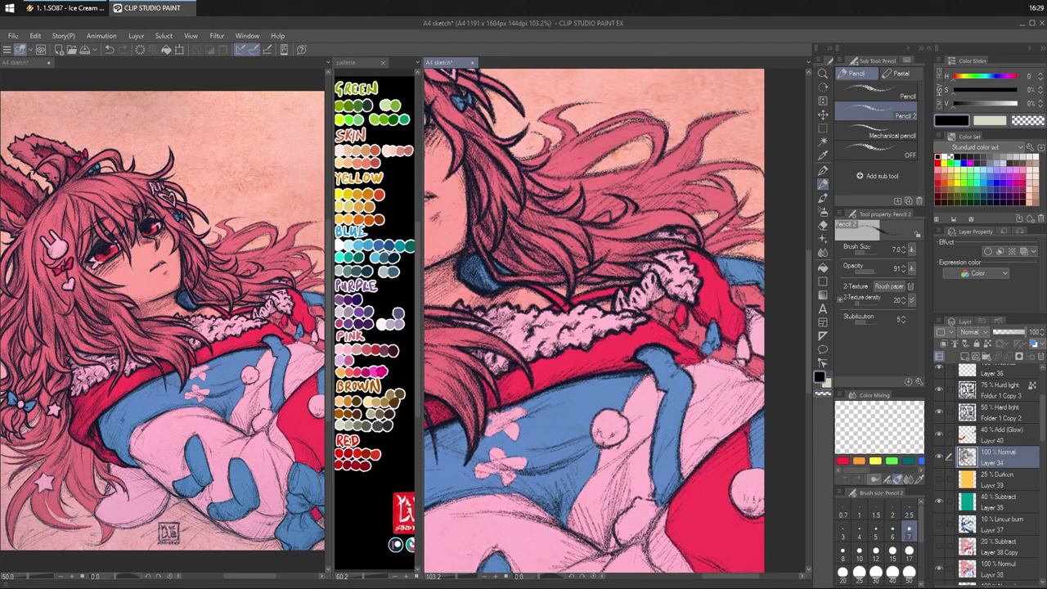
# - Touch up the trailing strands above the fur collar and erase excess line ends
pyautogui.press('c')
pyautogui.press('c')
pyautogui.moveTo(530, 231)
pyautogui.mouseDown()
pyautogui.moveTo(541, 248)
pyautogui.moveTo(543, 233)
pyautogui.moveTo(589, 231)
pyautogui.moveTo(563, 215)
pyautogui.mouseUp()
pyautogui.press('c')
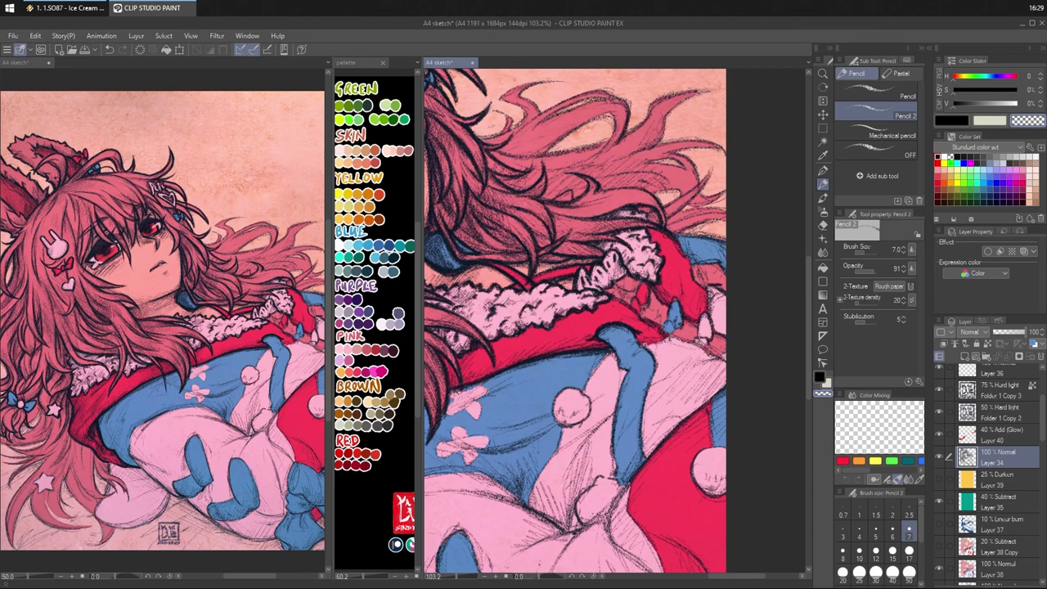
pyautogui.moveTo(548, 221); pyautogui.dragTo(553, 236)
pyautogui.moveTo(486, 209); pyautogui.dragTo(502, 216)
pyautogui.press('c')
# - Ink the small curled strand that flicks up behind the head, undoing the surplus strokes
pyautogui.moveTo(609, 191); pyautogui.dragTo(595, 238)
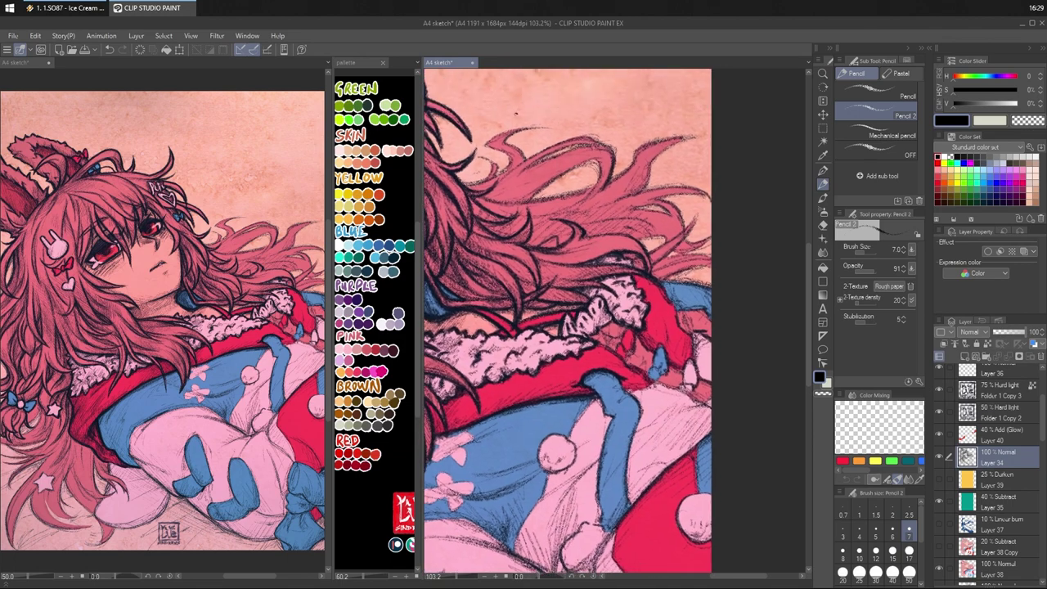
pyautogui.moveTo(478, 156)
pyautogui.mouseDown()
pyautogui.moveTo(493, 167)
pyautogui.moveTo(468, 180)
pyautogui.moveTo(489, 177)
pyautogui.mouseUp()
pyautogui.press('c')
pyautogui.press('c')
pyautogui.moveTo(477, 156)
pyautogui.mouseDown()
pyautogui.moveTo(496, 163)
pyautogui.moveTo(495, 176)
pyautogui.moveTo(512, 163)
pyautogui.moveTo(486, 140)
pyautogui.moveTo(553, 126)
pyautogui.moveTo(486, 150)
pyautogui.moveTo(503, 161)
pyautogui.moveTo(527, 146)
pyautogui.mouseUp()
pyautogui.hotkey('ctrl', 'z')
pyautogui.hotkey('ctrl', 'z')
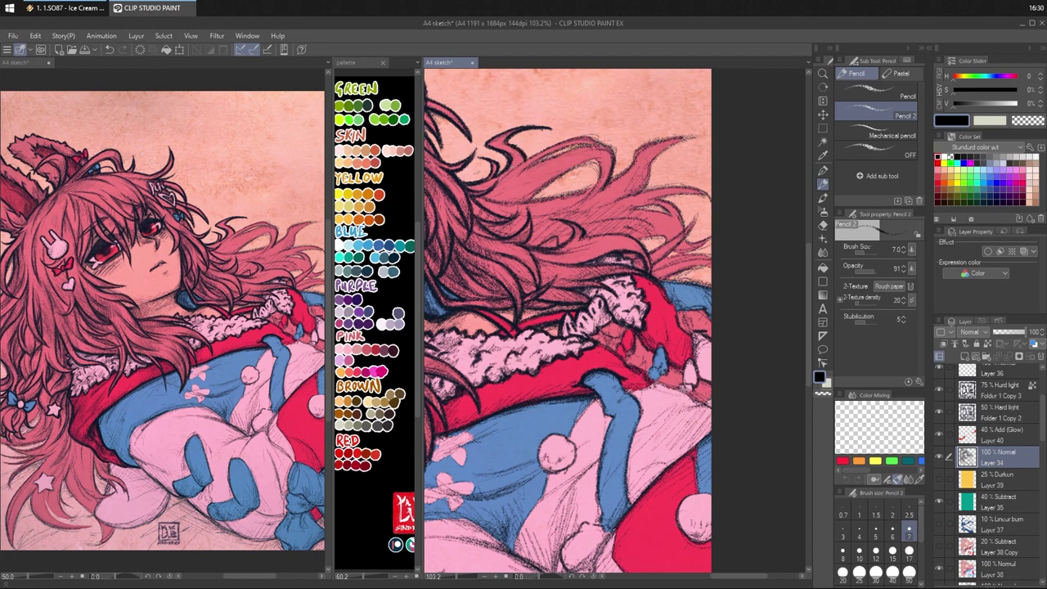
# - Ink the large looping hair strand behind the head, redrawing its upper contour and trimming its bend
pyautogui.moveTo(581, 218); pyautogui.dragTo(562, 277)
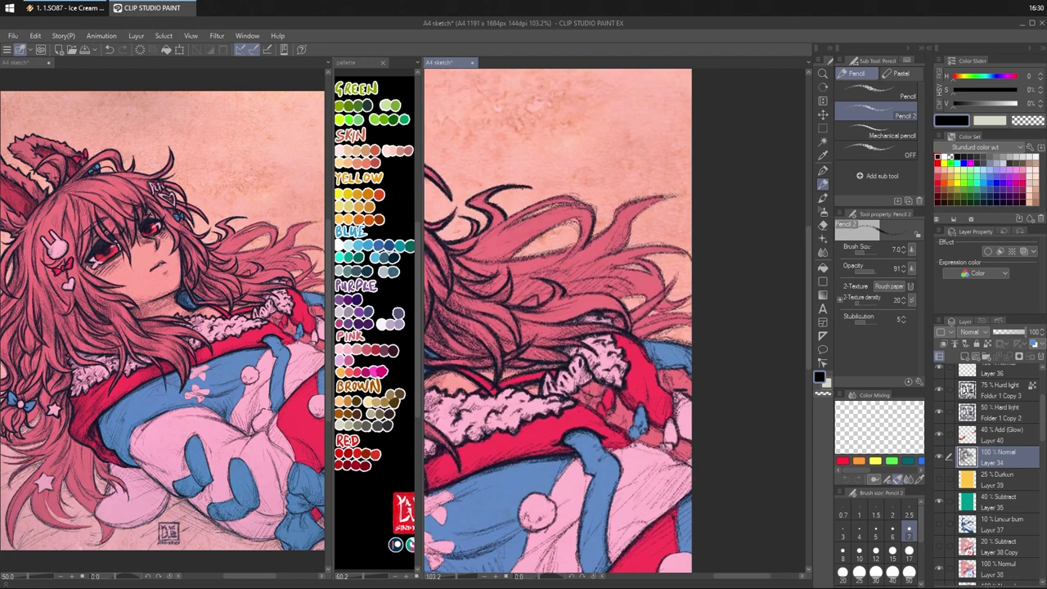
pyautogui.moveTo(477, 262); pyautogui.dragTo(512, 255)
pyautogui.moveTo(489, 265)
pyautogui.mouseDown()
pyautogui.moveTo(584, 216)
pyautogui.moveTo(570, 253)
pyautogui.mouseUp()
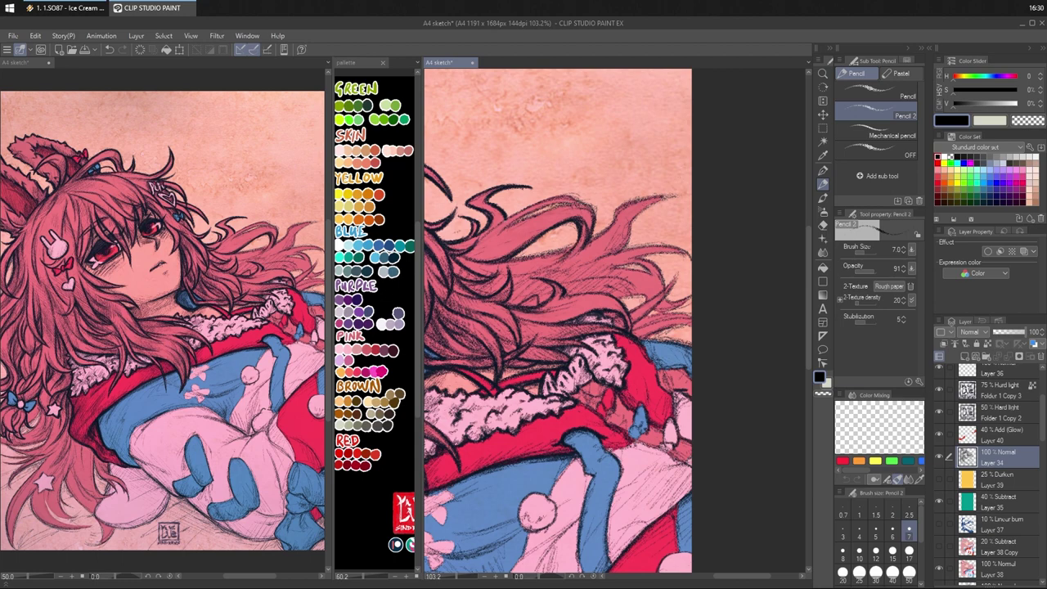
pyautogui.moveTo(483, 241); pyautogui.dragTo(576, 198)
pyautogui.hotkey('ctrl', 'z')
pyautogui.moveTo(505, 229)
pyautogui.mouseDown()
pyautogui.moveTo(571, 203)
pyautogui.moveTo(595, 209)
pyautogui.mouseUp()
pyautogui.moveTo(579, 204); pyautogui.dragTo(598, 234)
pyautogui.press('c')
pyautogui.moveTo(598, 223)
pyautogui.mouseDown()
pyautogui.moveTo(597, 235)
pyautogui.moveTo(594, 209)
pyautogui.mouseUp()
pyautogui.press('c')
pyautogui.press('c')
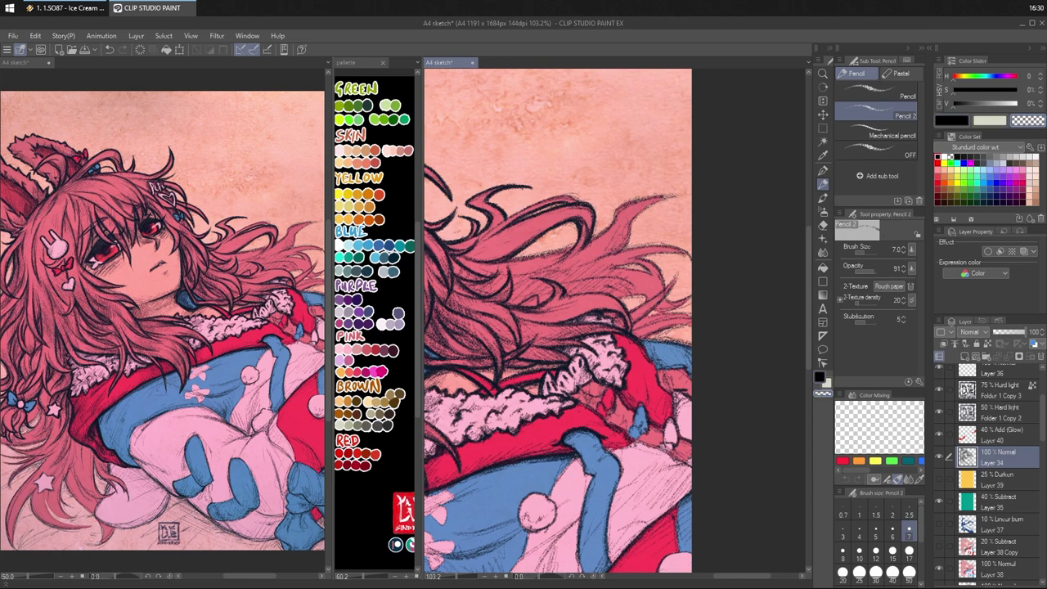
# - Refine the inner edge of the looping strand, erasing overlaps and thickening its contour
pyautogui.press('c')
pyautogui.moveTo(522, 232)
pyautogui.mouseDown()
pyautogui.moveTo(473, 260)
pyautogui.moveTo(479, 253)
pyautogui.moveTo(459, 256)
pyautogui.moveTo(515, 239)
pyautogui.mouseUp()
pyautogui.press('c')
pyautogui.press('c')
pyautogui.moveTo(497, 226)
pyautogui.mouseDown()
pyautogui.moveTo(542, 201)
pyautogui.moveTo(512, 218)
pyautogui.mouseUp()
pyautogui.moveTo(576, 194)
pyautogui.mouseDown()
pyautogui.moveTo(526, 209)
pyautogui.moveTo(565, 200)
pyautogui.moveTo(547, 207)
pyautogui.moveTo(547, 232)
pyautogui.moveTo(556, 228)
pyautogui.mouseUp()
pyautogui.press('c')
pyautogui.press('c')
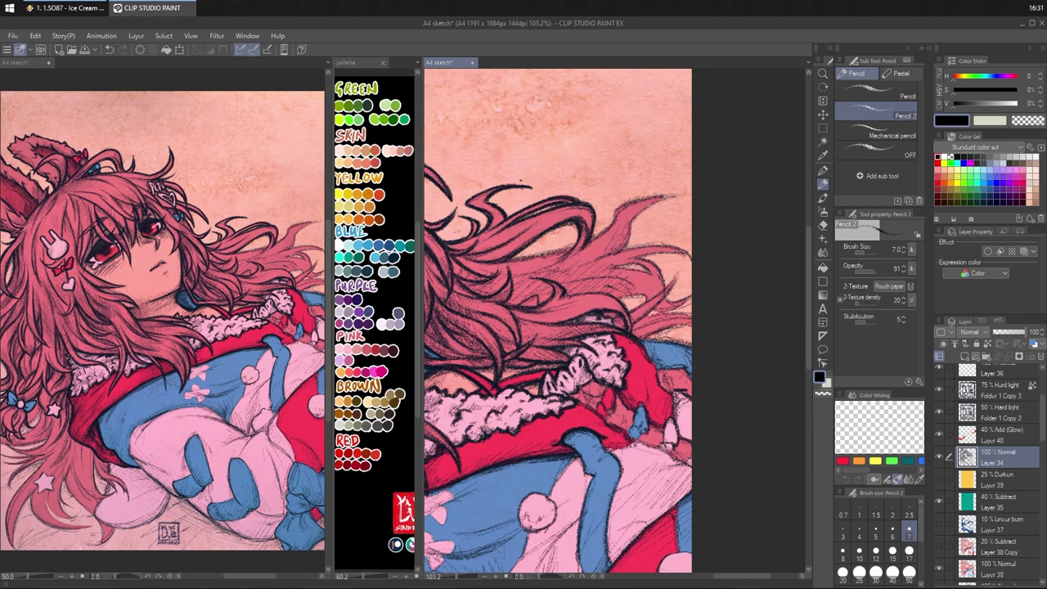
# - Clean up the base of the curled strand and hatch shadows where it and the looping strand leave the head
pyautogui.moveTo(471, 238)
pyautogui.mouseDown()
pyautogui.moveTo(457, 252)
pyautogui.moveTo(477, 251)
pyautogui.mouseUp()
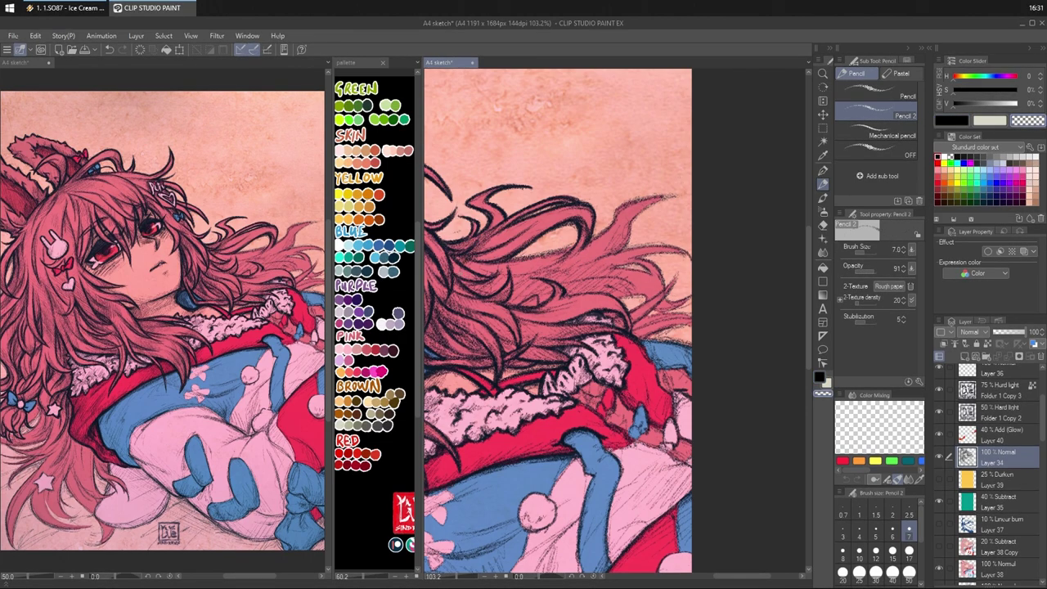
pyautogui.moveTo(518, 120); pyautogui.dragTo(528, 138)
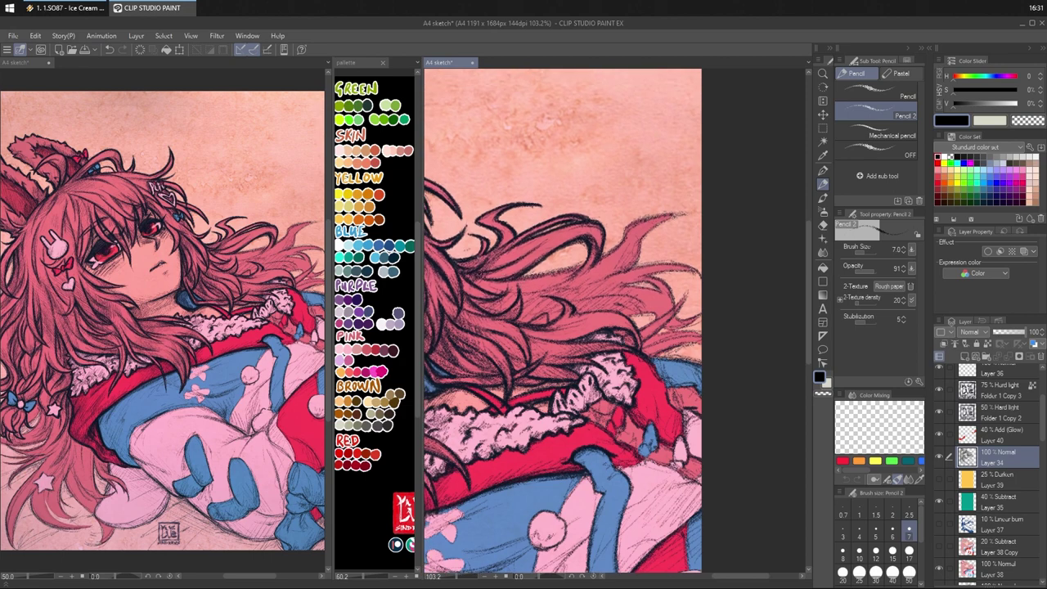
pyautogui.moveTo(505, 266); pyautogui.dragTo(486, 287)
pyautogui.moveTo(526, 260); pyautogui.dragTo(511, 278)
pyautogui.moveTo(519, 236)
pyautogui.mouseDown()
pyautogui.moveTo(497, 263)
pyautogui.moveTo(517, 272)
pyautogui.mouseUp()
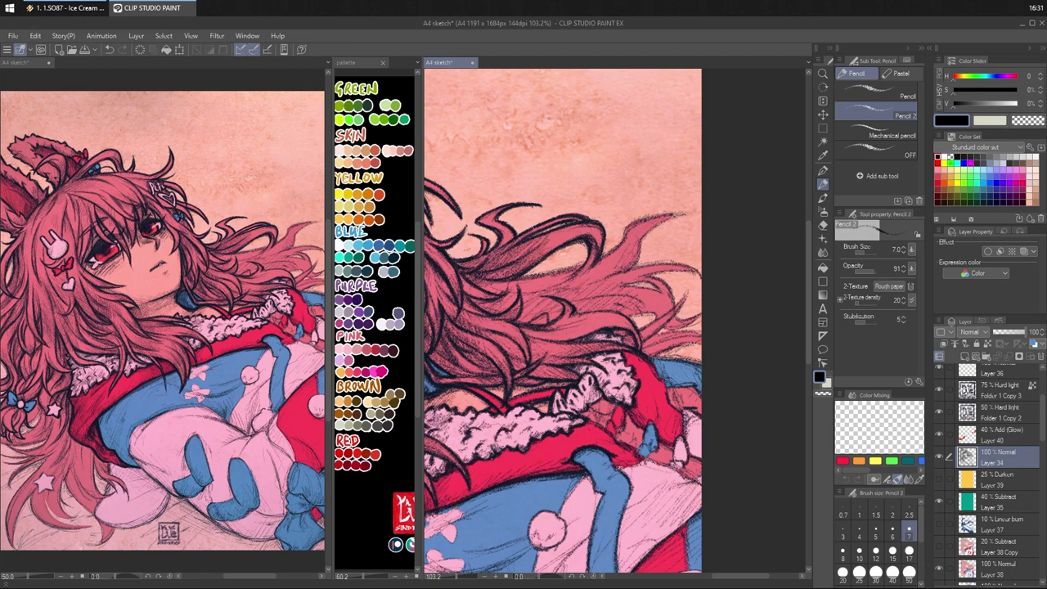
pyautogui.moveTo(512, 228)
pyautogui.mouseDown()
pyautogui.moveTo(501, 250)
pyautogui.moveTo(500, 234)
pyautogui.moveTo(487, 226)
pyautogui.mouseUp()
pyautogui.moveTo(526, 269); pyautogui.dragTo(531, 285)
pyautogui.moveTo(496, 230); pyautogui.dragTo(487, 239)
pyautogui.moveTo(503, 233)
pyautogui.mouseDown()
pyautogui.moveTo(491, 241)
pyautogui.moveTo(509, 246)
pyautogui.moveTo(483, 275)
pyautogui.mouseUp()
pyautogui.moveTo(488, 274); pyautogui.dragTo(476, 283)
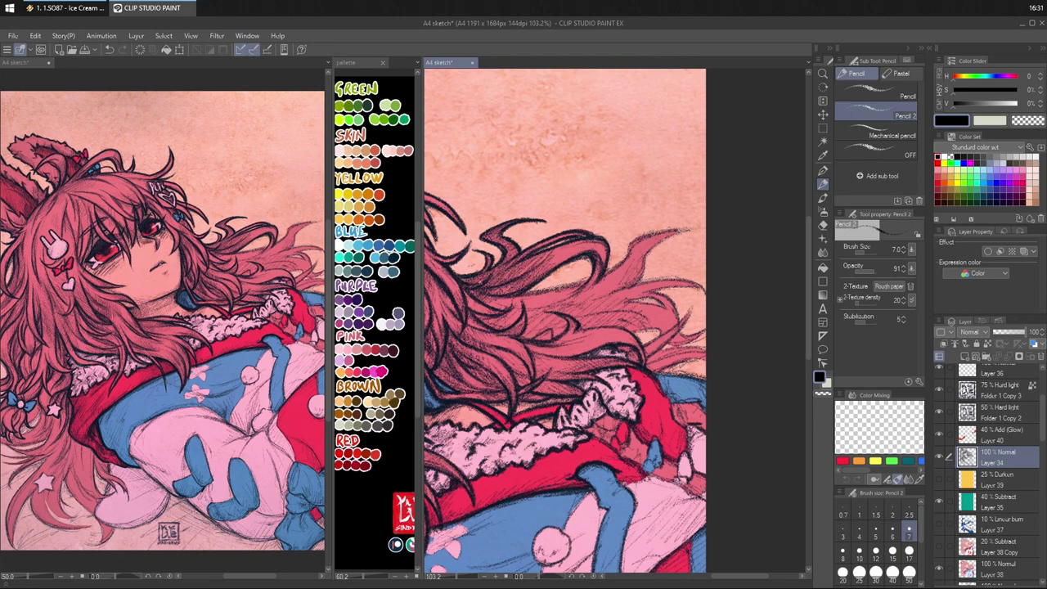
# - Pencil shadow strokes into the hair beneath the base of the looping strand
pyautogui.press('c')
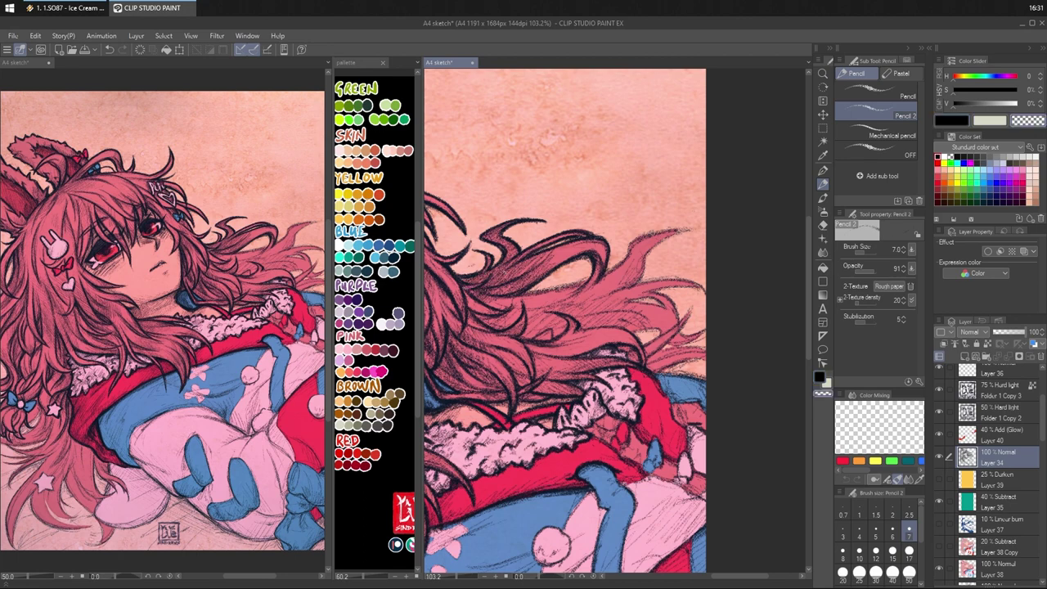
pyautogui.press('c')
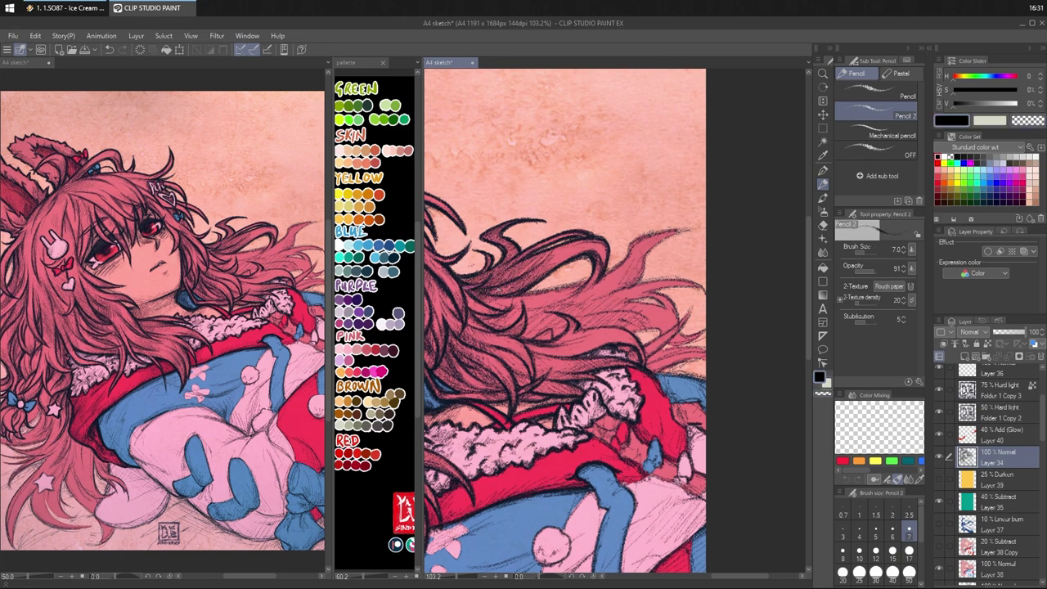
pyautogui.moveTo(502, 288); pyautogui.dragTo(489, 309)
pyautogui.moveTo(516, 297); pyautogui.dragTo(505, 307)
pyautogui.moveTo(522, 298)
pyautogui.mouseDown()
pyautogui.moveTo(482, 327)
pyautogui.moveTo(495, 326)
pyautogui.mouseUp()
pyautogui.moveTo(521, 312)
pyautogui.mouseDown()
pyautogui.moveTo(497, 328)
pyautogui.moveTo(533, 309)
pyautogui.mouseUp()
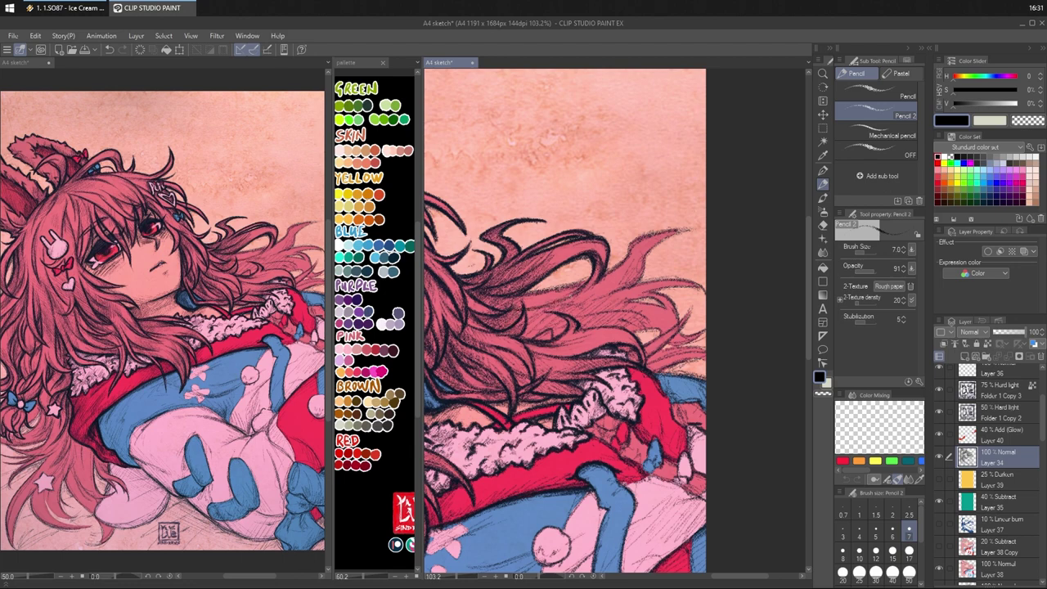
# - Ink the upper contour of the wide strand flicking up beyond the looping strand, undoing the surplus strokes at its tip
pyautogui.moveTo(573, 283)
pyautogui.mouseDown()
pyautogui.moveTo(524, 296)
pyautogui.moveTo(558, 291)
pyautogui.mouseUp()
pyautogui.moveTo(622, 262)
pyautogui.mouseDown()
pyautogui.moveTo(599, 279)
pyautogui.moveTo(607, 275)
pyautogui.mouseUp()
pyautogui.moveTo(634, 238)
pyautogui.mouseDown()
pyautogui.moveTo(622, 264)
pyautogui.moveTo(626, 247)
pyautogui.mouseUp()
pyautogui.moveTo(686, 229); pyautogui.dragTo(630, 244)
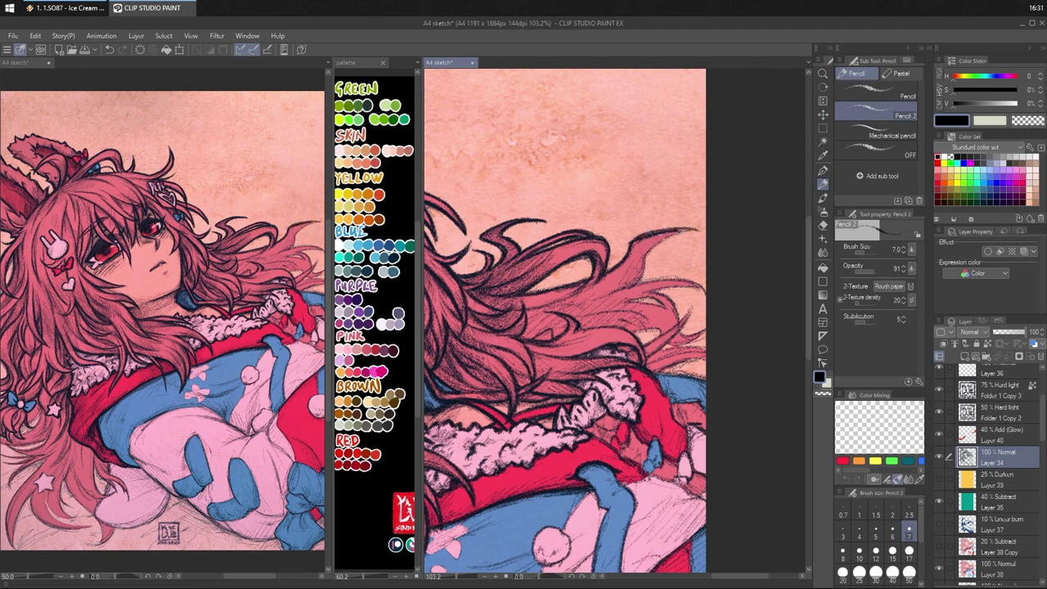
pyautogui.moveTo(696, 227); pyautogui.dragTo(662, 239)
pyautogui.moveTo(694, 230)
pyautogui.mouseDown()
pyautogui.moveTo(655, 245)
pyautogui.moveTo(670, 238)
pyautogui.mouseUp()
pyautogui.moveTo(677, 234)
pyautogui.mouseDown()
pyautogui.moveTo(636, 256)
pyautogui.moveTo(665, 238)
pyautogui.moveTo(645, 258)
pyautogui.mouseUp()
pyautogui.hotkey('ctrl', 'z')
pyautogui.hotkey('ctrl', 'z')
pyautogui.hotkey('ctrl', 'z')
# - Ink the lower contour of the wide upswept strand down to its base and darken its bend
pyautogui.moveTo(655, 247)
pyautogui.mouseDown()
pyautogui.moveTo(637, 283)
pyautogui.moveTo(583, 301)
pyautogui.mouseUp()
pyautogui.moveTo(625, 286); pyautogui.dragTo(578, 302)
pyautogui.moveTo(626, 275)
pyautogui.mouseDown()
pyautogui.moveTo(596, 295)
pyautogui.moveTo(615, 283)
pyautogui.mouseUp()
pyautogui.moveTo(616, 285); pyautogui.dragTo(602, 288)
pyautogui.moveTo(638, 257); pyautogui.dragTo(625, 278)
pyautogui.moveTo(639, 262); pyautogui.dragTo(621, 280)
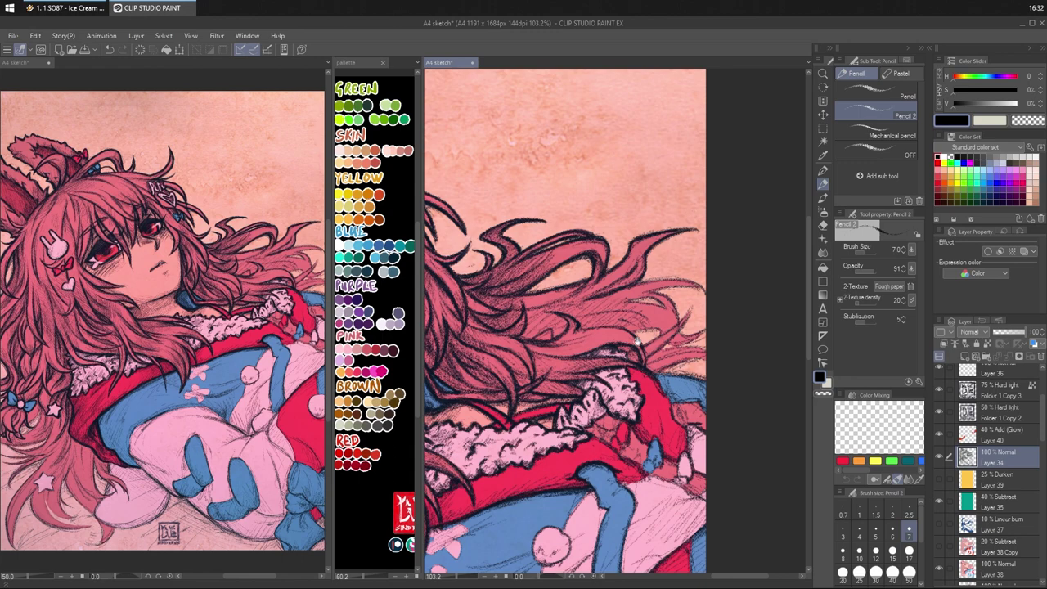
# - Ink the outer hair strands below the upswept one out to the page edge, redoing the misplaced first contour
pyautogui.moveTo(635, 345); pyautogui.dragTo(616, 334)
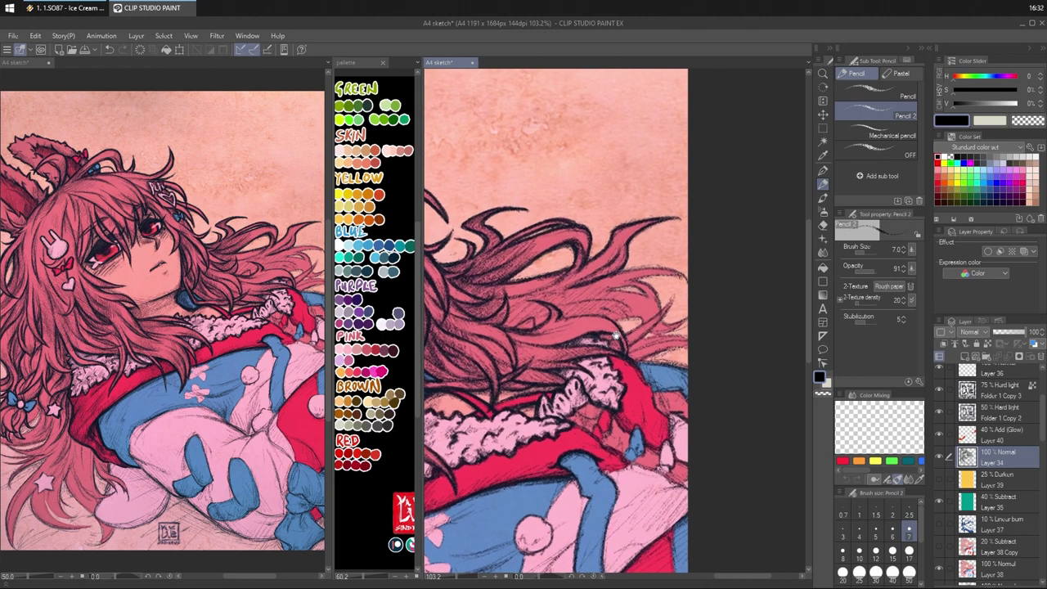
pyautogui.moveTo(617, 275)
pyautogui.mouseDown()
pyautogui.moveTo(661, 266)
pyautogui.moveTo(687, 276)
pyautogui.moveTo(688, 285)
pyautogui.moveTo(651, 279)
pyautogui.moveTo(674, 284)
pyautogui.mouseUp()
pyautogui.hotkey('ctrl', 'z')
pyautogui.hotkey('ctrl', 'z')
pyautogui.moveTo(674, 275); pyautogui.dragTo(630, 280)
pyautogui.moveTo(648, 277)
pyautogui.mouseDown()
pyautogui.moveTo(612, 283)
pyautogui.moveTo(659, 294)
pyautogui.moveTo(661, 310)
pyautogui.moveTo(627, 334)
pyautogui.mouseUp()
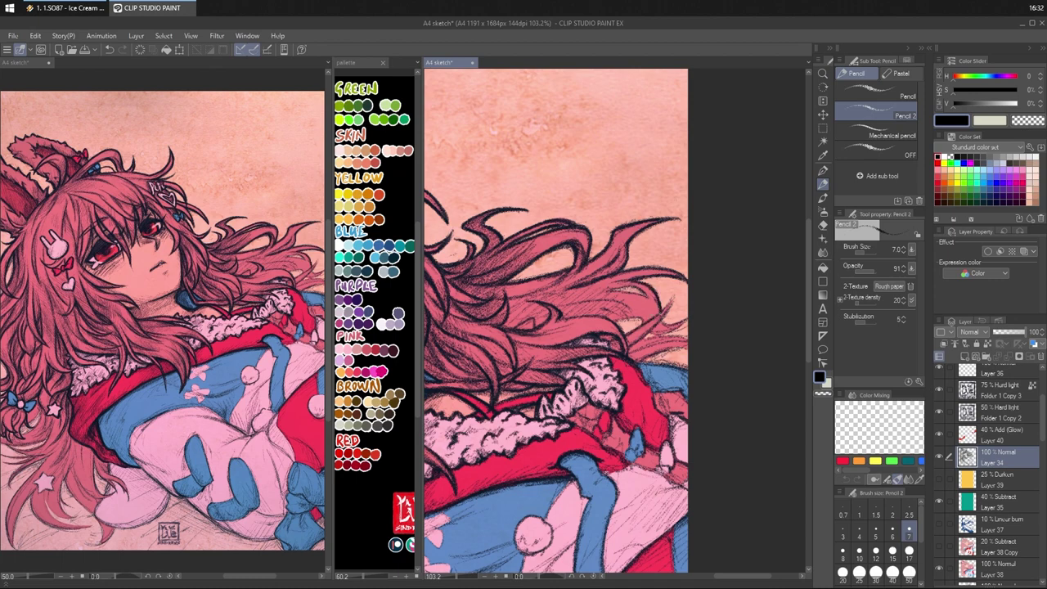
pyautogui.moveTo(674, 298)
pyautogui.mouseDown()
pyautogui.moveTo(630, 333)
pyautogui.moveTo(673, 303)
pyautogui.mouseUp()
pyautogui.moveTo(679, 291)
pyautogui.mouseDown()
pyautogui.moveTo(624, 356)
pyautogui.moveTo(613, 351)
pyautogui.mouseUp()
pyautogui.press('c')
pyautogui.press('c')
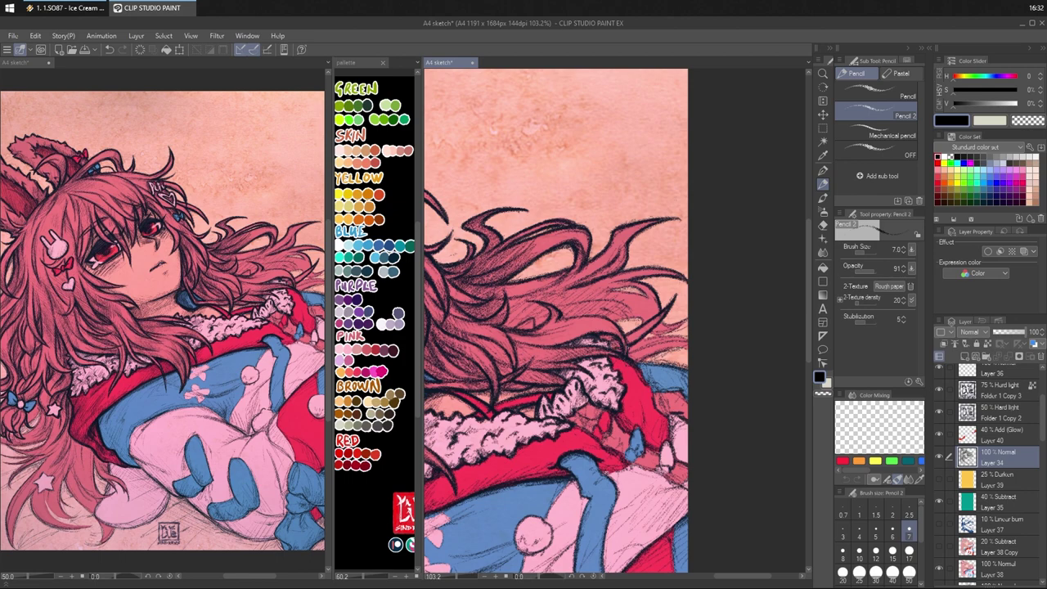
# - Ink the lowest trailing strand tips above the blue fabric at the page edge and erase the overlap
pyautogui.press('c')
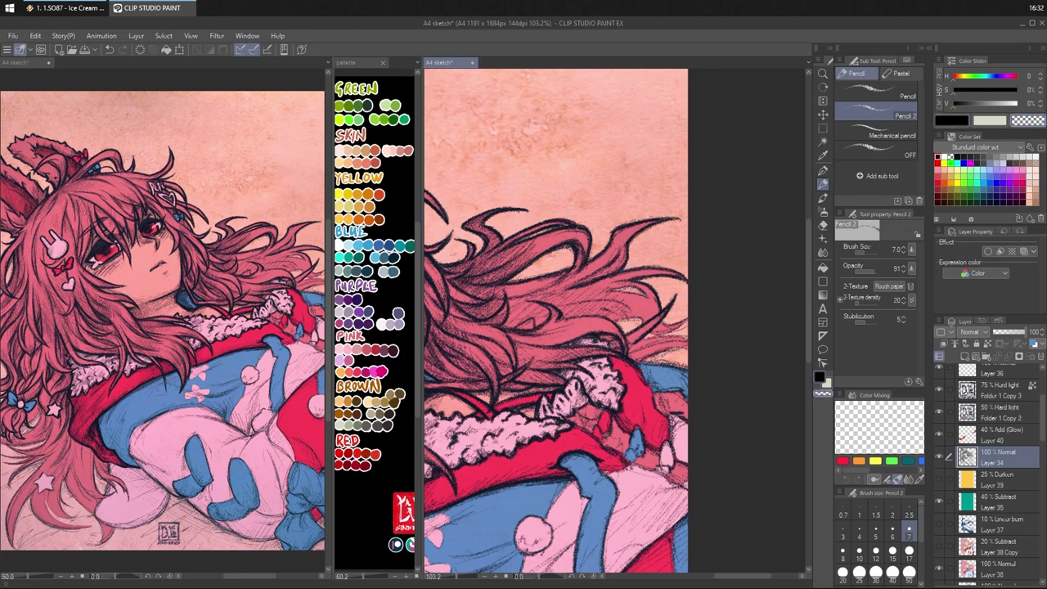
pyautogui.press('c')
pyautogui.moveTo(666, 336)
pyautogui.mouseDown()
pyautogui.moveTo(628, 355)
pyautogui.moveTo(679, 342)
pyautogui.moveTo(635, 363)
pyautogui.moveTo(654, 353)
pyautogui.mouseUp()
pyautogui.moveTo(679, 349)
pyautogui.mouseDown()
pyautogui.moveTo(646, 360)
pyautogui.moveTo(669, 351)
pyautogui.moveTo(665, 363)
pyautogui.moveTo(680, 364)
pyautogui.mouseUp()
pyautogui.hotkey('ctrl', 'z')
pyautogui.hotkey('ctrl', 'space')
pyautogui.press('c')
pyautogui.moveTo(670, 362); pyautogui.dragTo(684, 368)
pyautogui.press('c')
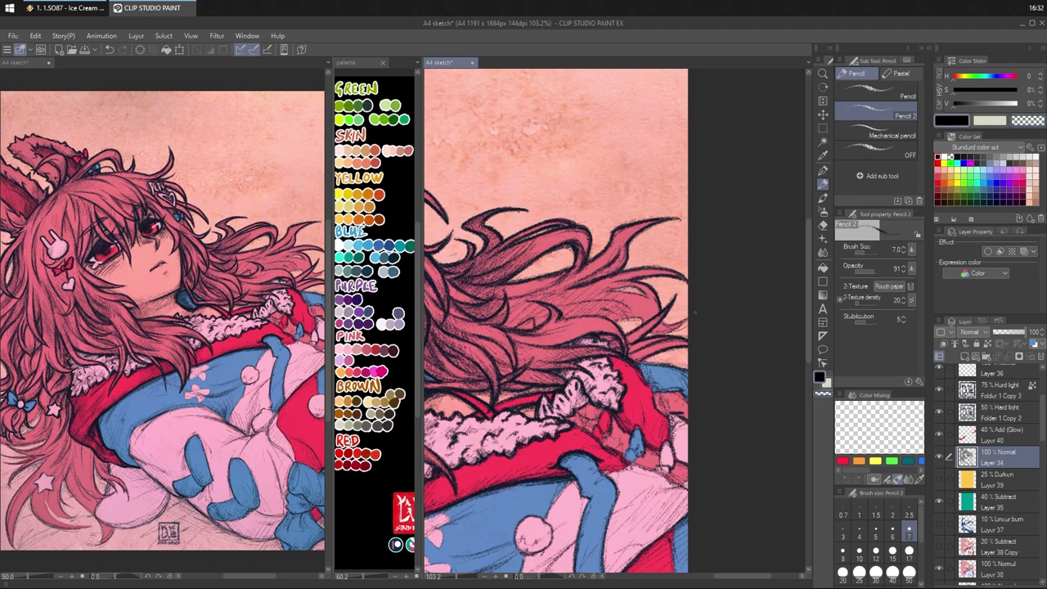
# - Tidy the gap between the outer strand tips and ink the inner contours leading back from them
pyautogui.moveTo(688, 315)
pyautogui.mouseDown()
pyautogui.moveTo(649, 335)
pyautogui.moveTo(670, 325)
pyautogui.moveTo(636, 301)
pyautogui.moveTo(648, 314)
pyautogui.mouseUp()
pyautogui.press('c')
pyautogui.press('c')
pyautogui.moveTo(654, 298)
pyautogui.mouseDown()
pyautogui.moveTo(648, 311)
pyautogui.moveTo(587, 296)
pyautogui.mouseUp()
pyautogui.moveTo(599, 293); pyautogui.dragTo(576, 301)
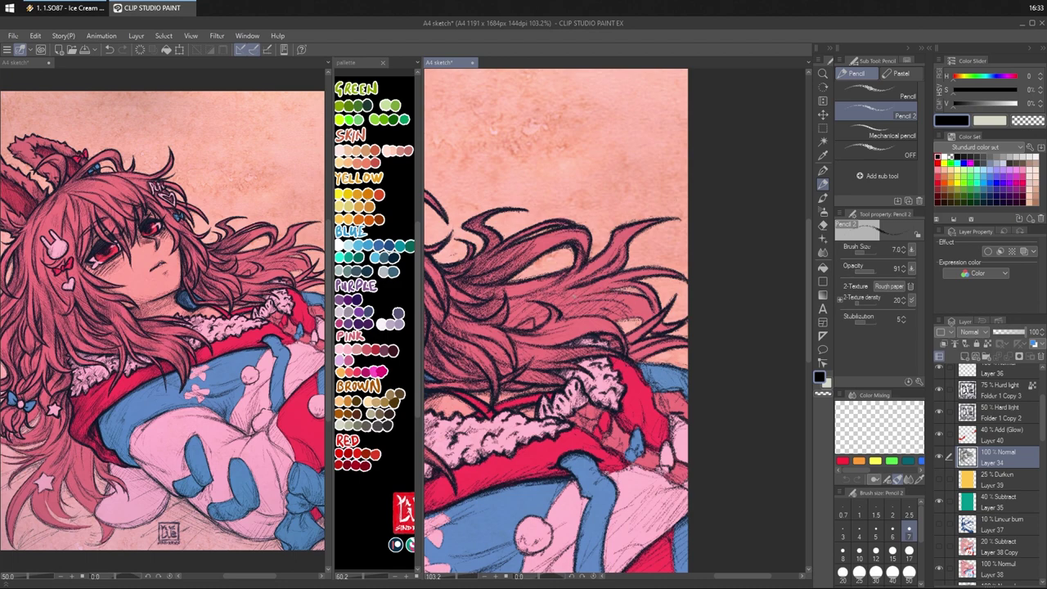
pyautogui.moveTo(632, 284)
pyautogui.mouseDown()
pyautogui.moveTo(595, 294)
pyautogui.moveTo(628, 292)
pyautogui.mouseUp()
# - Refine the outer strands with extra pencil lines along their undersides and roots
pyautogui.press('c')
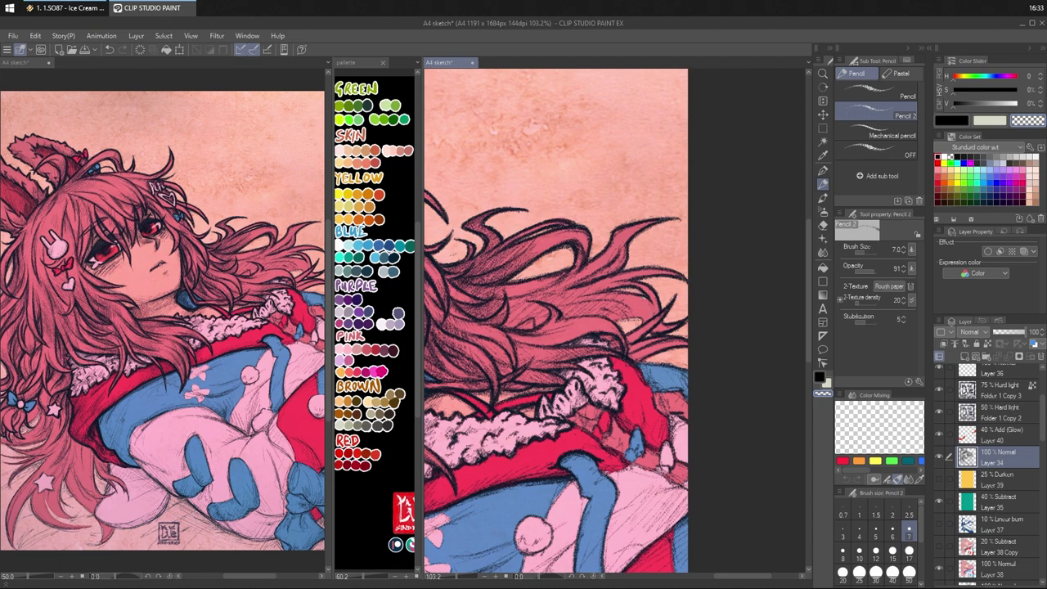
pyautogui.press('e')
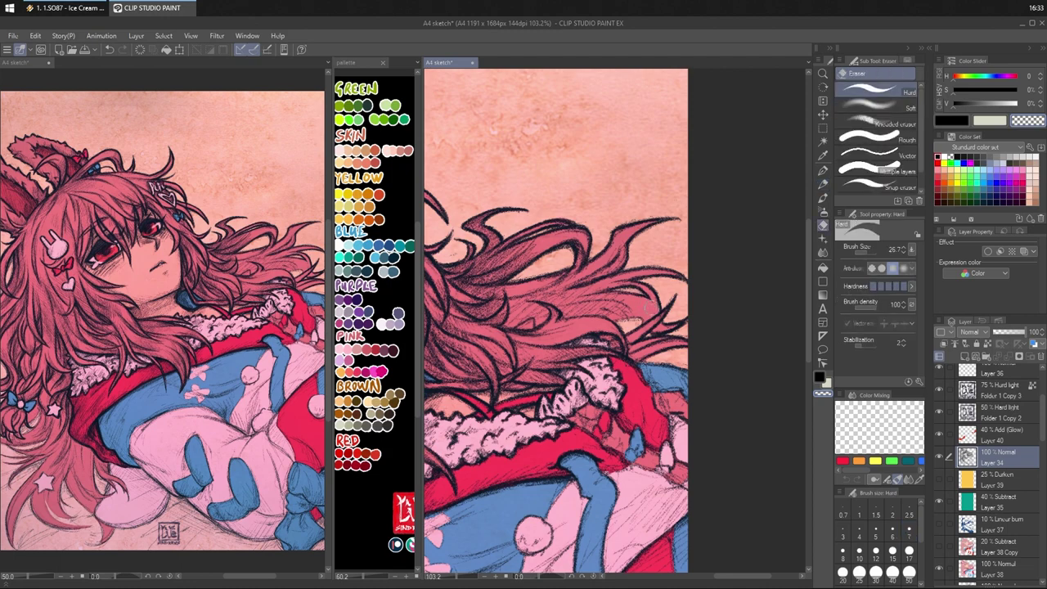
pyautogui.press('p')
pyautogui.press('c')
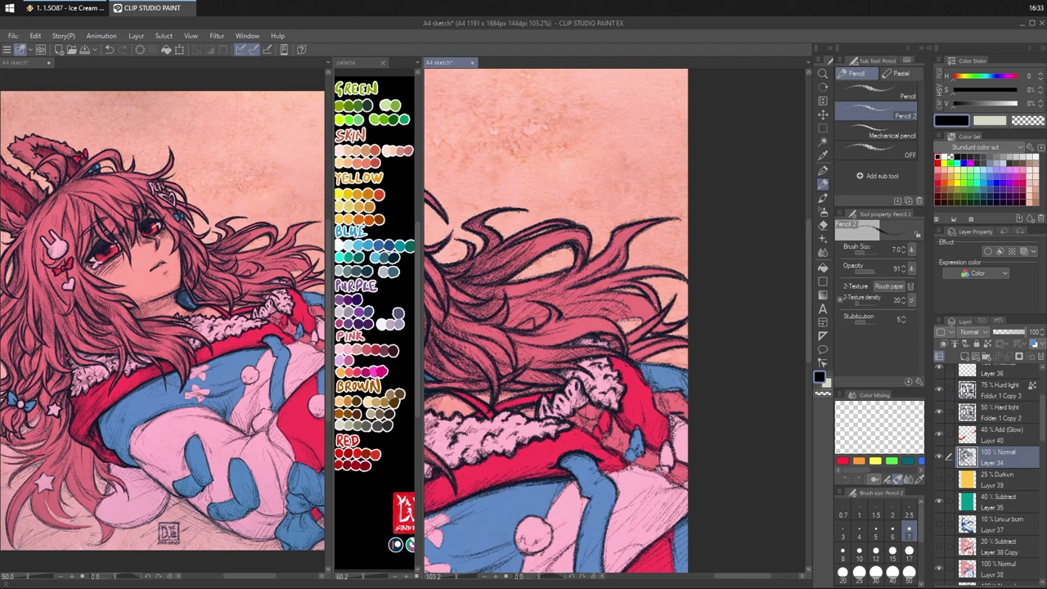
pyautogui.press('c')
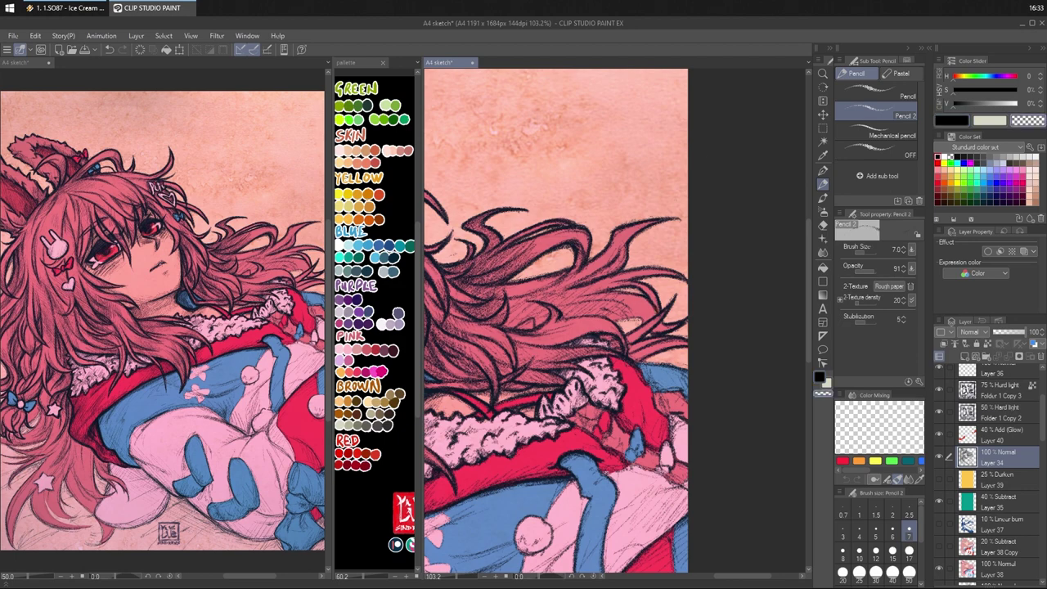
pyautogui.press('c')
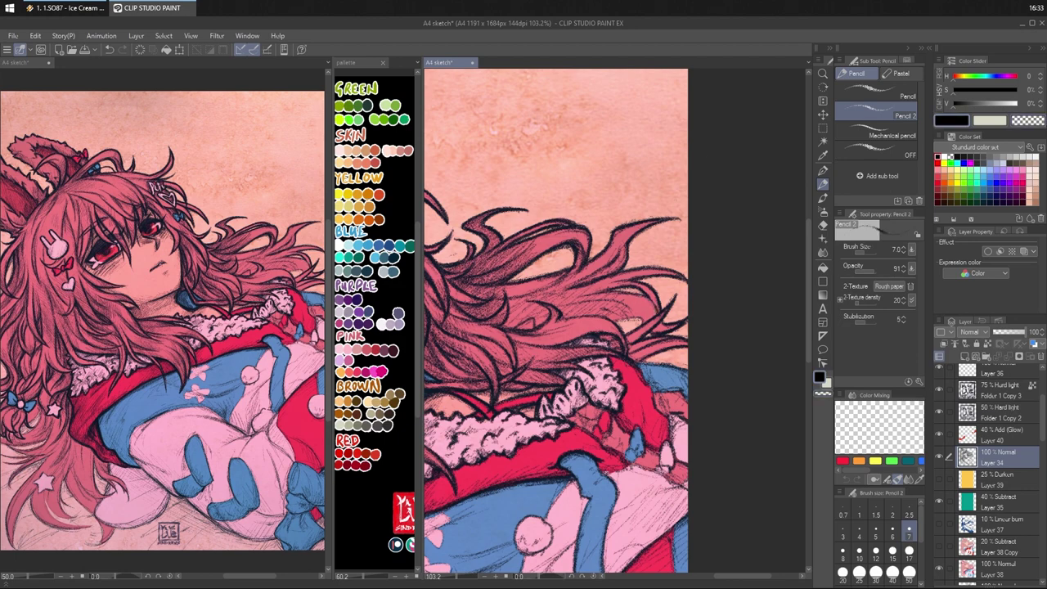
pyautogui.moveTo(639, 284); pyautogui.dragTo(655, 303)
pyautogui.moveTo(629, 321)
pyautogui.mouseDown()
pyautogui.moveTo(610, 304)
pyautogui.moveTo(629, 323)
pyautogui.moveTo(609, 305)
pyautogui.moveTo(561, 318)
pyautogui.moveTo(617, 311)
pyautogui.moveTo(612, 324)
pyautogui.moveTo(635, 326)
pyautogui.moveTo(612, 324)
pyautogui.mouseUp()
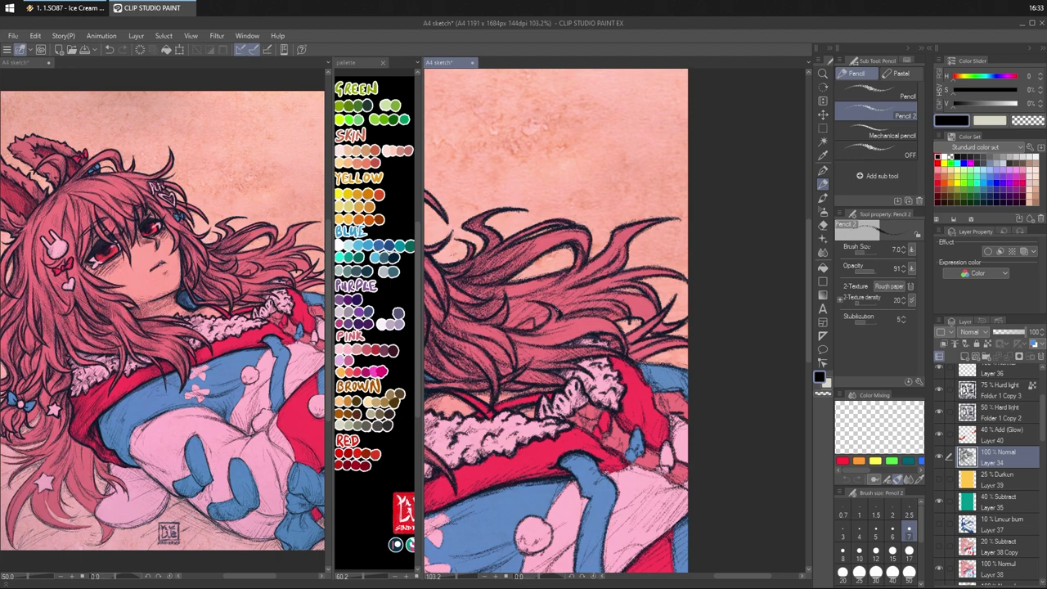
# - Draw long flowing strand lines through the middle of the trailing hair, undoing the first attempt
pyautogui.moveTo(552, 309); pyautogui.dragTo(534, 313)
pyautogui.hotkey('ctrl', 'z')
pyautogui.hotkey('ctrl', 'z')
pyautogui.moveTo(498, 328); pyautogui.dragTo(536, 317)
pyautogui.moveTo(567, 305); pyautogui.dragTo(596, 295)
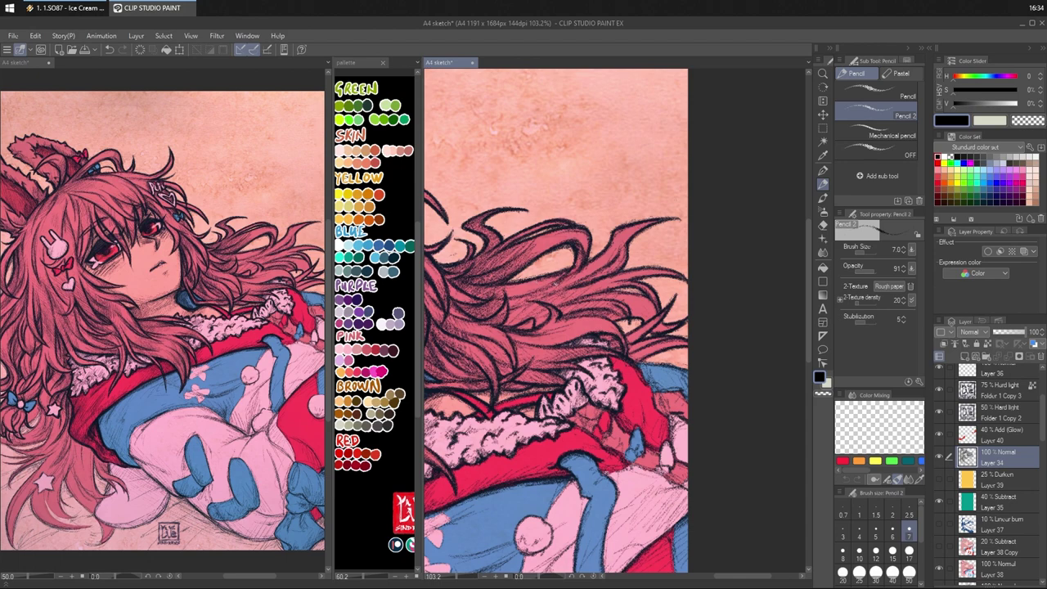
pyautogui.moveTo(539, 290)
pyautogui.mouseDown()
pyautogui.moveTo(552, 279)
pyautogui.moveTo(501, 296)
pyautogui.mouseUp()
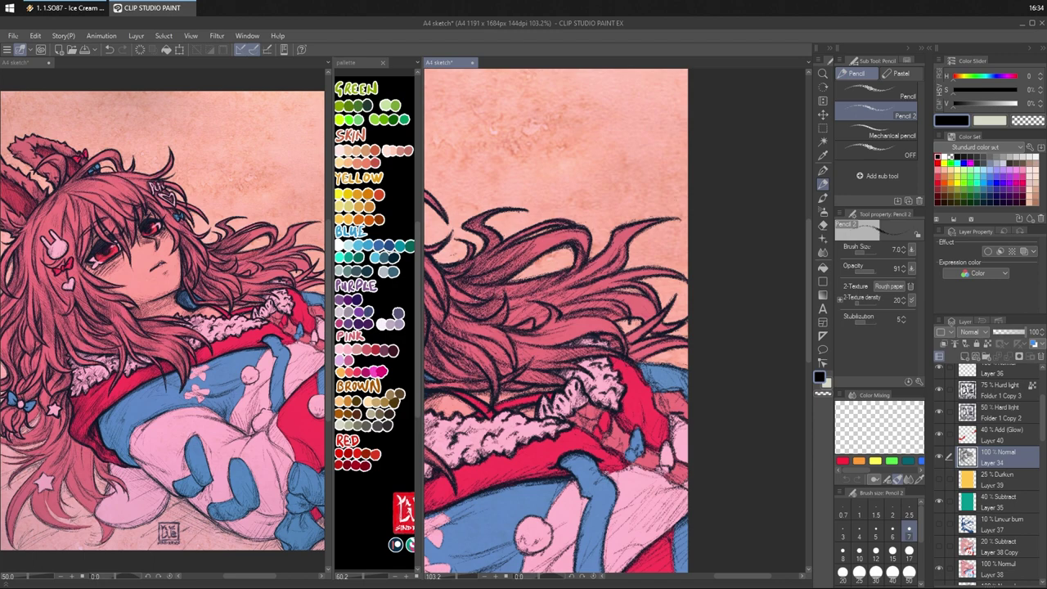
# - Hatch shadows at the bends of the looping and upswept strands and in the central hair gaps
pyautogui.moveTo(590, 237)
pyautogui.mouseDown()
pyautogui.moveTo(584, 276)
pyautogui.moveTo(596, 270)
pyautogui.mouseUp()
pyautogui.moveTo(624, 234); pyautogui.dragTo(604, 275)
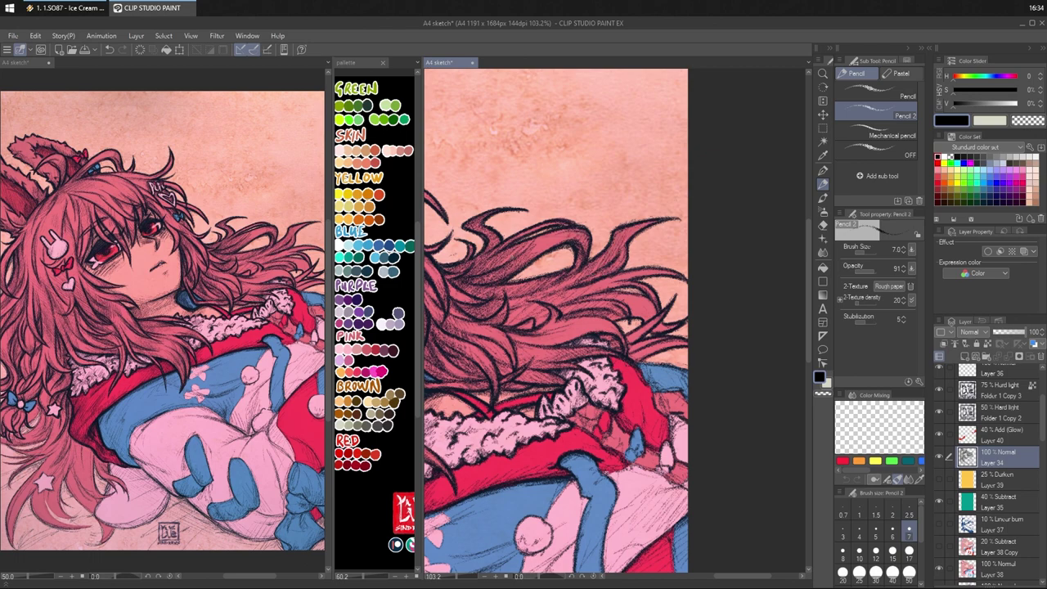
pyautogui.moveTo(548, 290)
pyautogui.mouseDown()
pyautogui.moveTo(508, 322)
pyautogui.moveTo(523, 331)
pyautogui.mouseUp()
pyautogui.moveTo(533, 323); pyautogui.dragTo(523, 330)
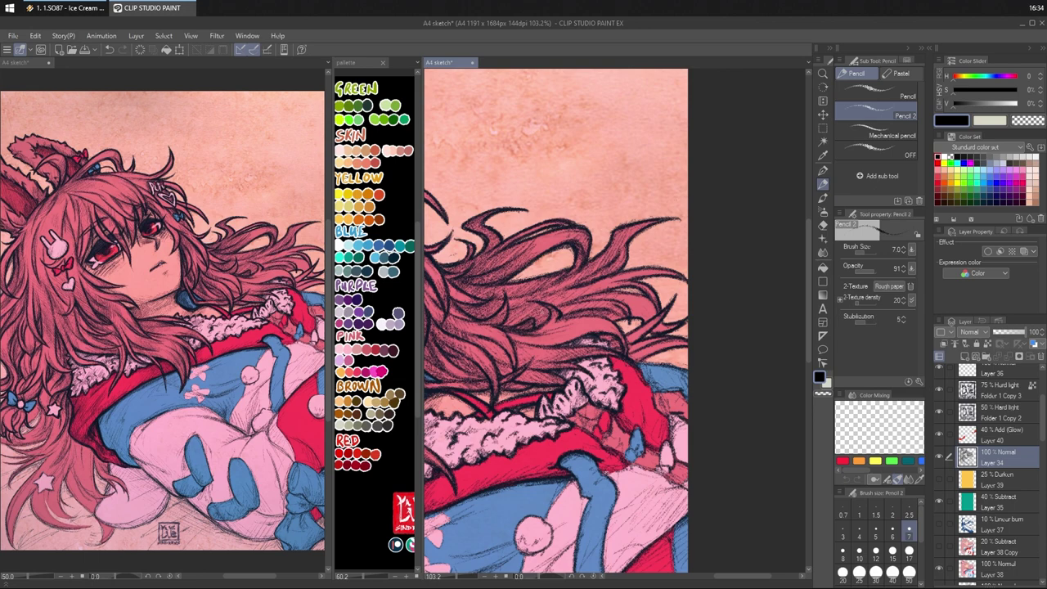
pyautogui.moveTo(544, 309); pyautogui.dragTo(541, 324)
pyautogui.moveTo(544, 309)
pyautogui.mouseDown()
pyautogui.moveTo(539, 323)
pyautogui.moveTo(532, 310)
pyautogui.moveTo(540, 320)
pyautogui.mouseUp()
pyautogui.moveTo(549, 316); pyautogui.dragTo(541, 317)
pyautogui.moveTo(575, 325)
pyautogui.mouseDown()
pyautogui.moveTo(538, 333)
pyautogui.moveTo(567, 328)
pyautogui.mouseUp()
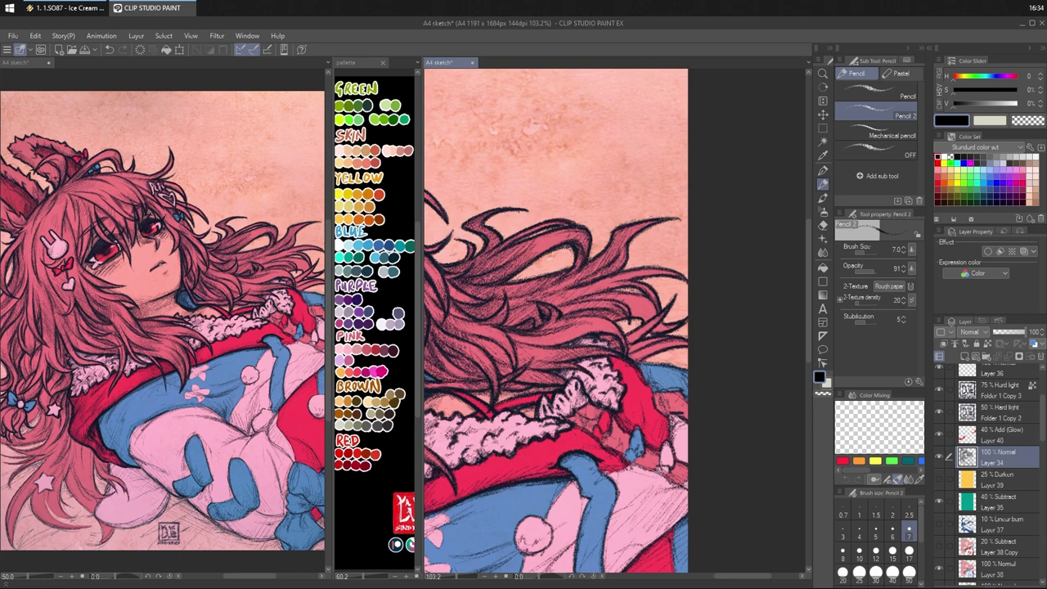
# - Darken the overlaps between the outer trailing strands, undoing the first shading stroke
pyautogui.moveTo(632, 301)
pyautogui.mouseDown()
pyautogui.moveTo(653, 312)
pyautogui.moveTo(654, 331)
pyautogui.mouseUp()
pyautogui.hotkey('ctrl', 'z')
pyautogui.moveTo(720, 280); pyautogui.dragTo(744, 261)
pyautogui.moveTo(680, 299); pyautogui.dragTo(655, 326)
pyautogui.moveTo(666, 310)
pyautogui.mouseDown()
pyautogui.moveTo(646, 327)
pyautogui.moveTo(659, 332)
pyautogui.moveTo(651, 342)
pyautogui.moveTo(665, 340)
pyautogui.mouseUp()
pyautogui.moveTo(694, 322)
pyautogui.mouseDown()
pyautogui.moveTo(675, 335)
pyautogui.moveTo(690, 330)
pyautogui.mouseUp()
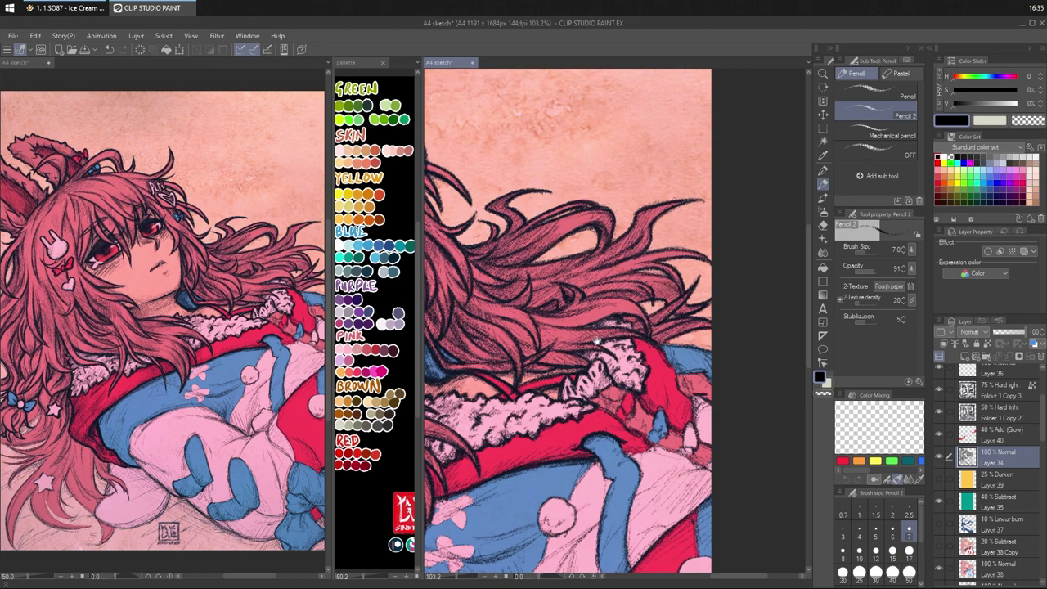
# - Shade the lower mass of trailing hair above the fur trim and accent the outer strands
pyautogui.moveTo(598, 340); pyautogui.dragTo(613, 312)
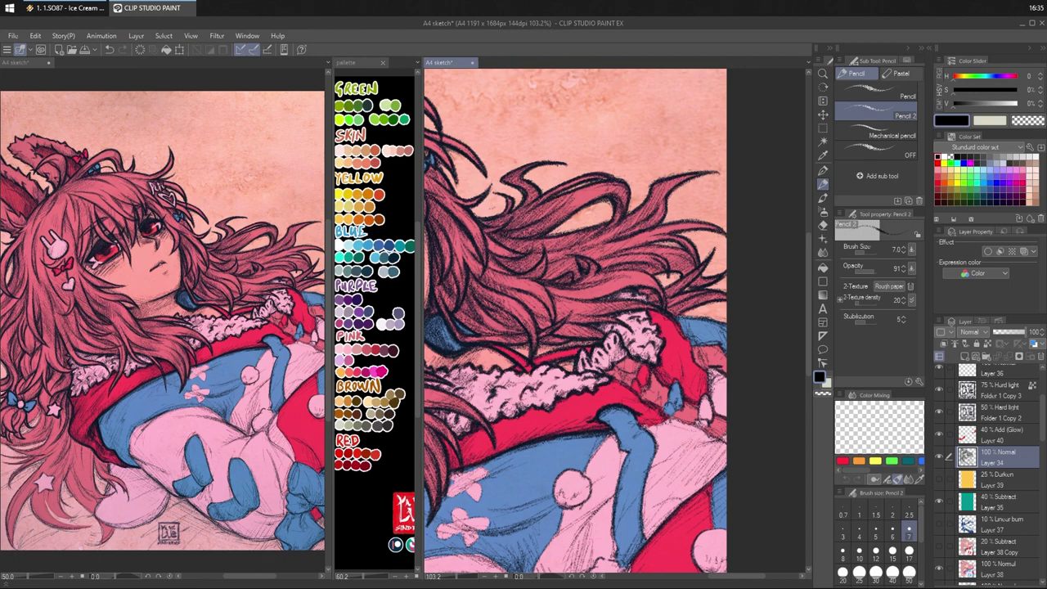
pyautogui.moveTo(622, 358)
pyautogui.mouseDown()
pyautogui.moveTo(634, 347)
pyautogui.moveTo(613, 324)
pyautogui.moveTo(591, 322)
pyautogui.mouseUp()
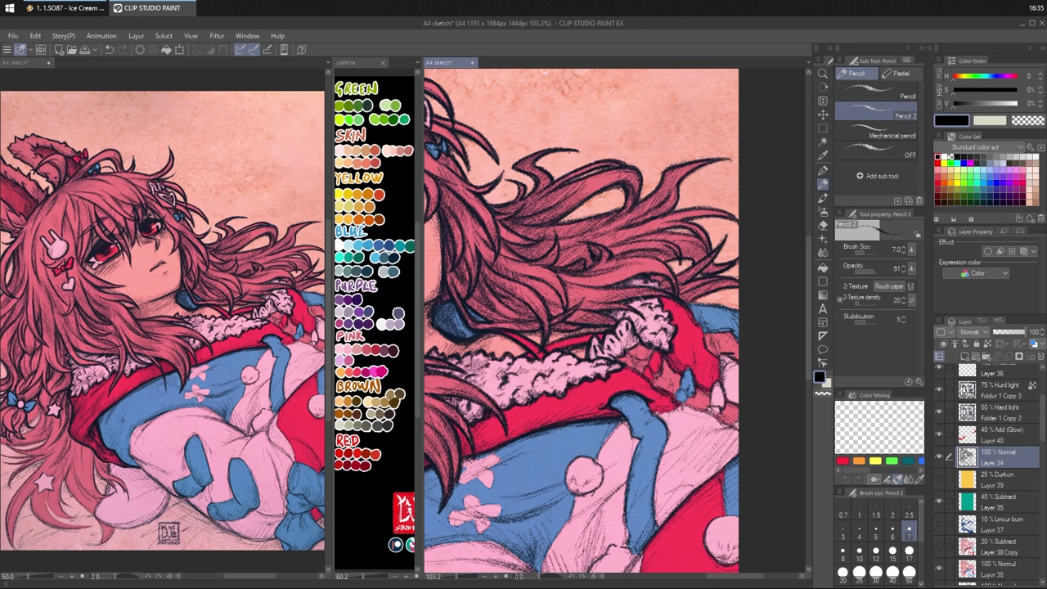
pyautogui.moveTo(633, 292)
pyautogui.mouseDown()
pyautogui.moveTo(563, 283)
pyautogui.moveTo(569, 293)
pyautogui.mouseUp()
pyautogui.moveTo(565, 280)
pyautogui.mouseDown()
pyautogui.moveTo(553, 289)
pyautogui.moveTo(514, 278)
pyautogui.moveTo(551, 298)
pyautogui.mouseUp()
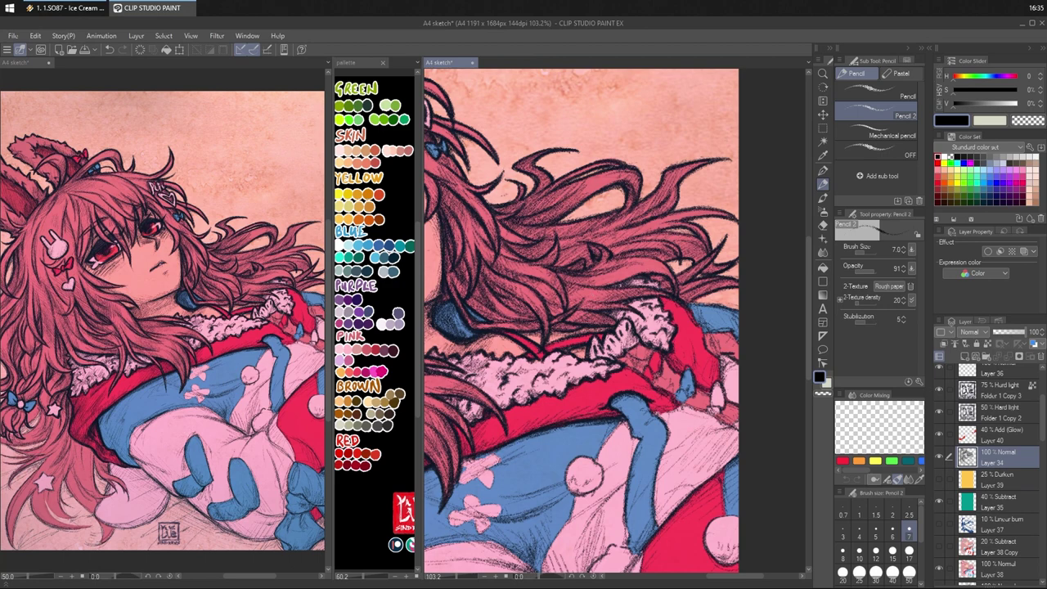
pyautogui.moveTo(608, 280)
pyautogui.mouseDown()
pyautogui.moveTo(593, 287)
pyautogui.moveTo(605, 286)
pyautogui.mouseUp()
pyautogui.moveTo(667, 268)
pyautogui.mouseDown()
pyautogui.moveTo(654, 280)
pyautogui.moveTo(671, 275)
pyautogui.mouseUp()
# - Clean up the lowest strands where they meet the fur-trimmed red sleeve and re-ink their edge
pyautogui.press('c')
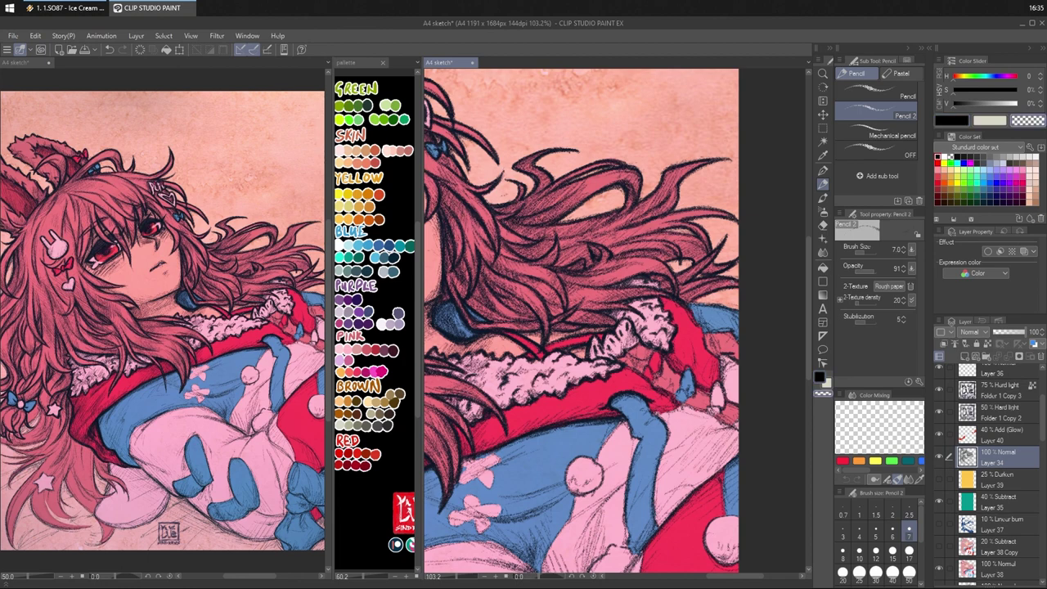
pyautogui.moveTo(734, 278); pyautogui.dragTo(704, 283)
pyautogui.hotkey('ctrl', 'z')
pyautogui.moveTo(681, 294); pyautogui.dragTo(699, 285)
pyautogui.press('c')
pyautogui.moveTo(684, 293); pyautogui.dragTo(696, 284)
pyautogui.hotkey('ctrl', 'z')
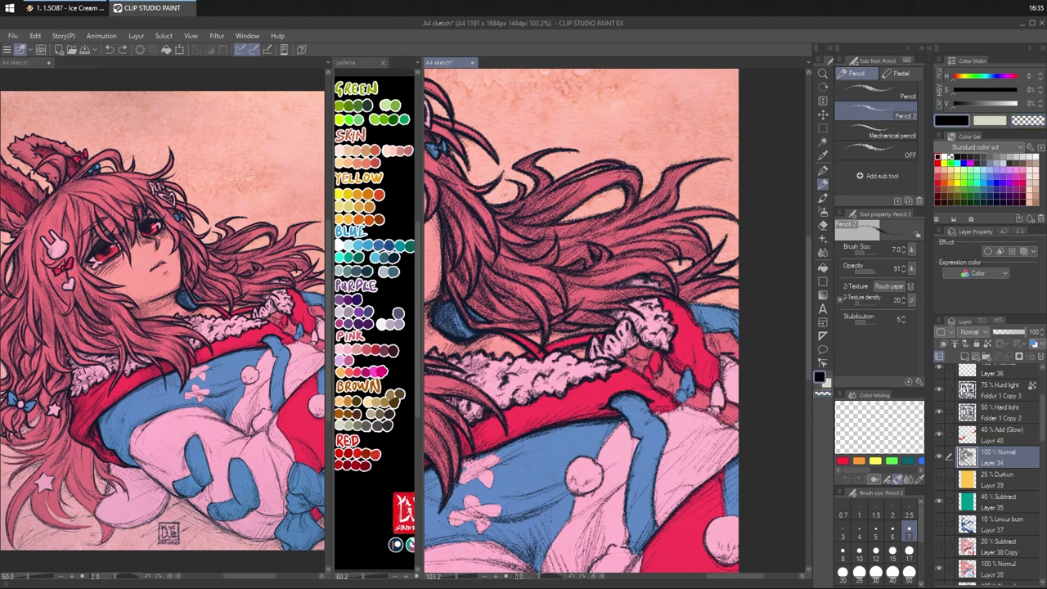
pyautogui.hotkey('ctrl', 'y')
# - Ink the fingers and the red fingernail emerging between the fur-trimmed sleeve and the red neckline
pyautogui.moveTo(687, 310); pyautogui.dragTo(718, 372)
pyautogui.moveTo(707, 355)
pyautogui.mouseDown()
pyautogui.moveTo(676, 317)
pyautogui.moveTo(668, 258)
pyautogui.mouseUp()
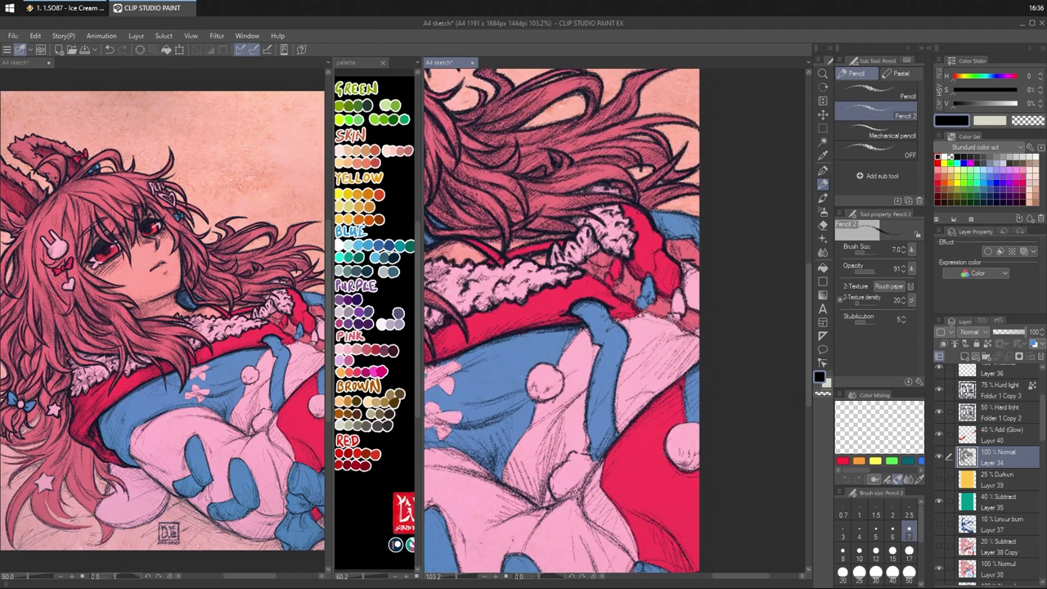
pyautogui.moveTo(586, 274); pyautogui.dragTo(632, 308)
pyautogui.press('c')
pyautogui.press('c')
pyautogui.moveTo(627, 262)
pyautogui.mouseDown()
pyautogui.moveTo(640, 281)
pyautogui.moveTo(611, 258)
pyautogui.moveTo(597, 264)
pyautogui.mouseUp()
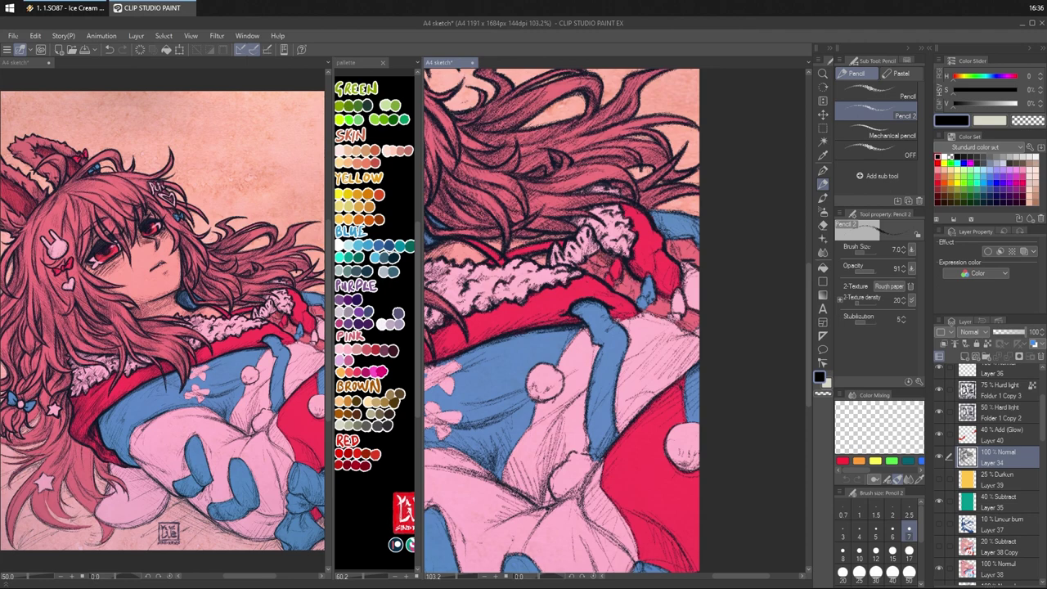
pyautogui.moveTo(608, 270)
pyautogui.mouseDown()
pyautogui.moveTo(598, 282)
pyautogui.moveTo(609, 289)
pyautogui.moveTo(610, 272)
pyautogui.moveTo(623, 288)
pyautogui.mouseUp()
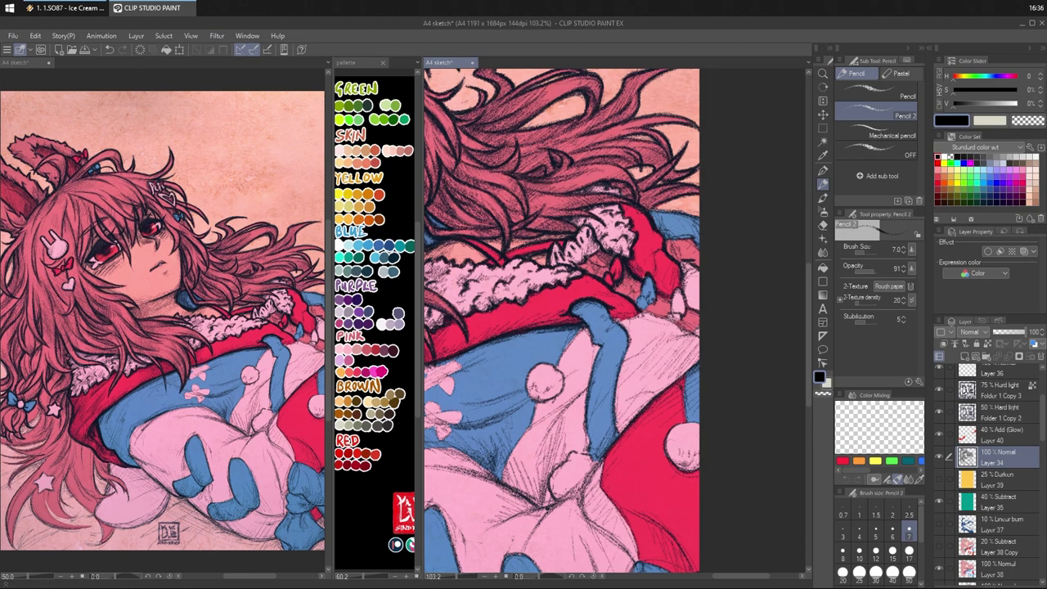
# - Outline the blue and pink fingernails and the fingertips beside the red sleeve
pyautogui.moveTo(640, 297)
pyautogui.mouseDown()
pyautogui.moveTo(646, 311)
pyautogui.moveTo(646, 300)
pyautogui.mouseUp()
pyautogui.moveTo(649, 299)
pyautogui.mouseDown()
pyautogui.moveTo(645, 312)
pyautogui.moveTo(637, 297)
pyautogui.moveTo(662, 300)
pyautogui.moveTo(652, 310)
pyautogui.mouseUp()
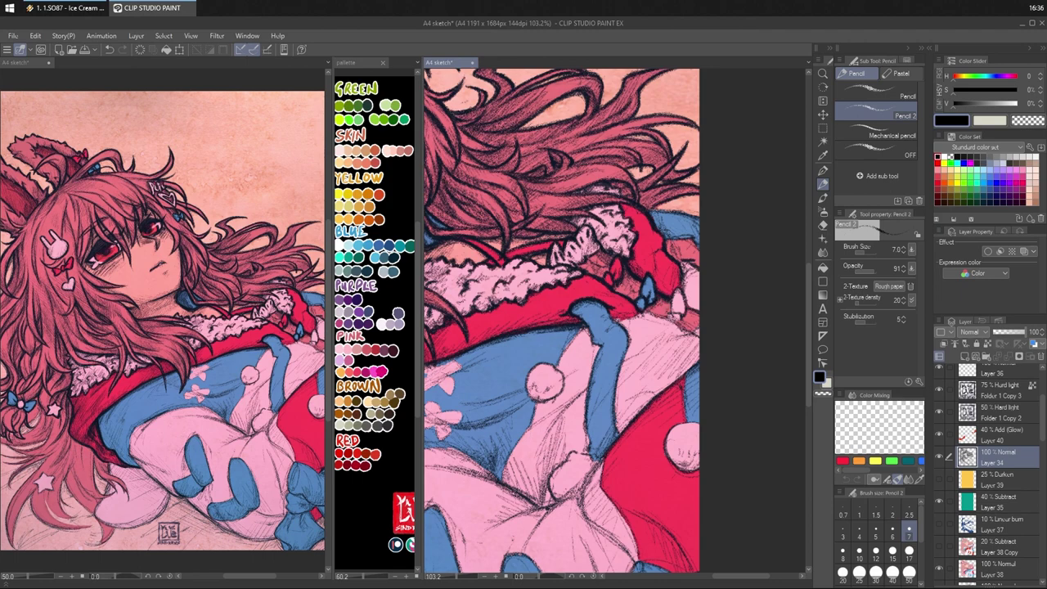
pyautogui.moveTo(683, 316); pyautogui.dragTo(626, 243)
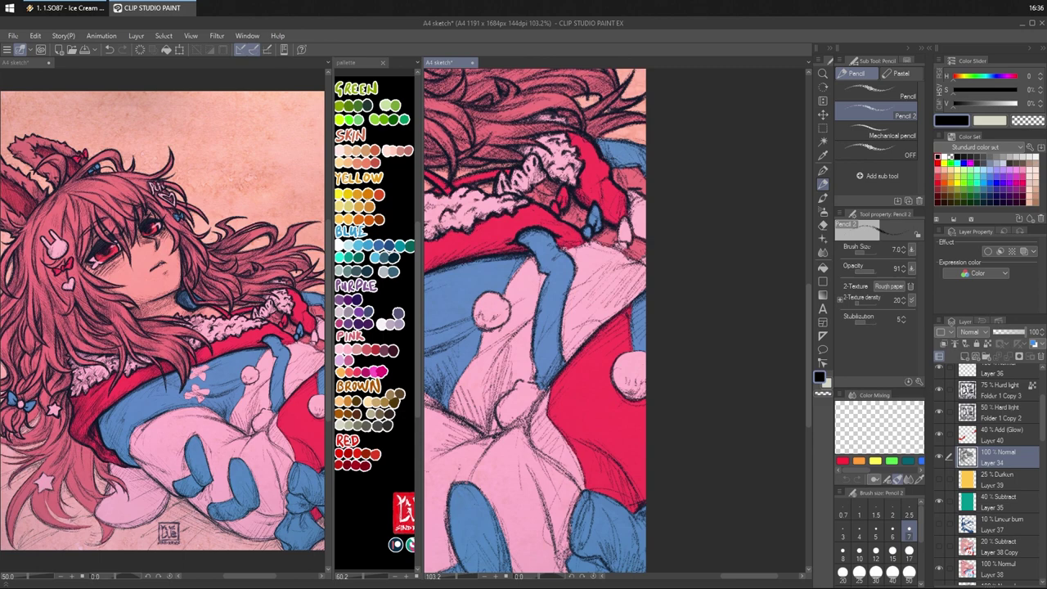
pyautogui.moveTo(616, 241)
pyautogui.mouseDown()
pyautogui.moveTo(633, 217)
pyautogui.moveTo(634, 235)
pyautogui.moveTo(617, 243)
pyautogui.moveTo(632, 254)
pyautogui.mouseUp()
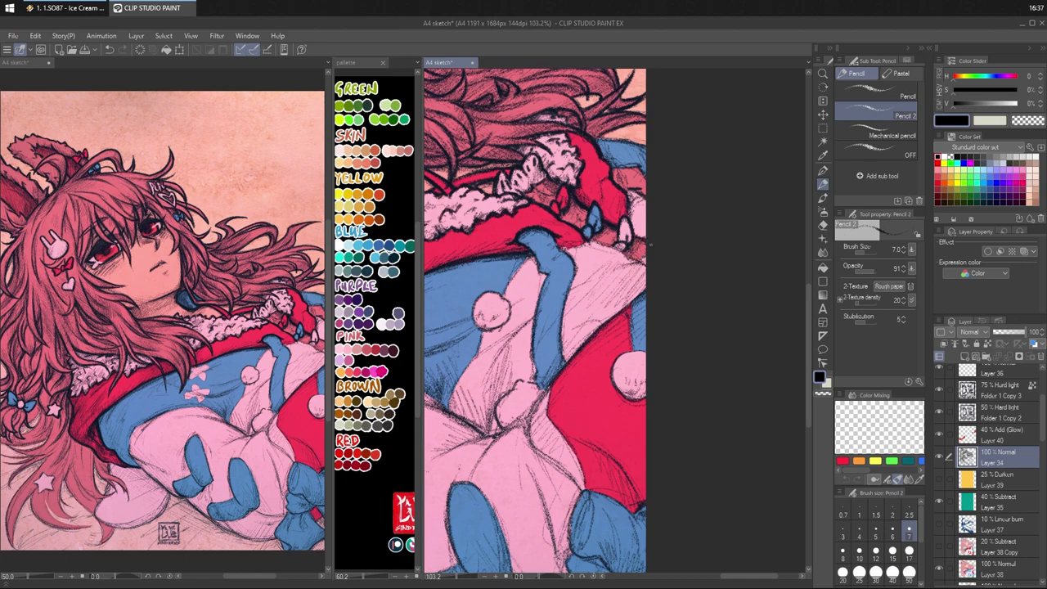
pyautogui.moveTo(645, 238); pyautogui.dragTo(635, 237)
pyautogui.moveTo(617, 216); pyautogui.dragTo(603, 222)
# - Ink the upper edge of the pink fabric beneath the fingers, from the blue strap to the page edge
pyautogui.moveTo(559, 249); pyautogui.dragTo(586, 241)
pyautogui.moveTo(562, 249)
pyautogui.mouseDown()
pyautogui.moveTo(609, 234)
pyautogui.moveTo(601, 240)
pyautogui.moveTo(622, 243)
pyautogui.moveTo(607, 243)
pyautogui.mouseUp()
pyautogui.moveTo(614, 257); pyautogui.dragTo(627, 243)
pyautogui.moveTo(601, 249)
pyautogui.mouseDown()
pyautogui.moveTo(612, 242)
pyautogui.moveTo(634, 252)
pyautogui.mouseUp()
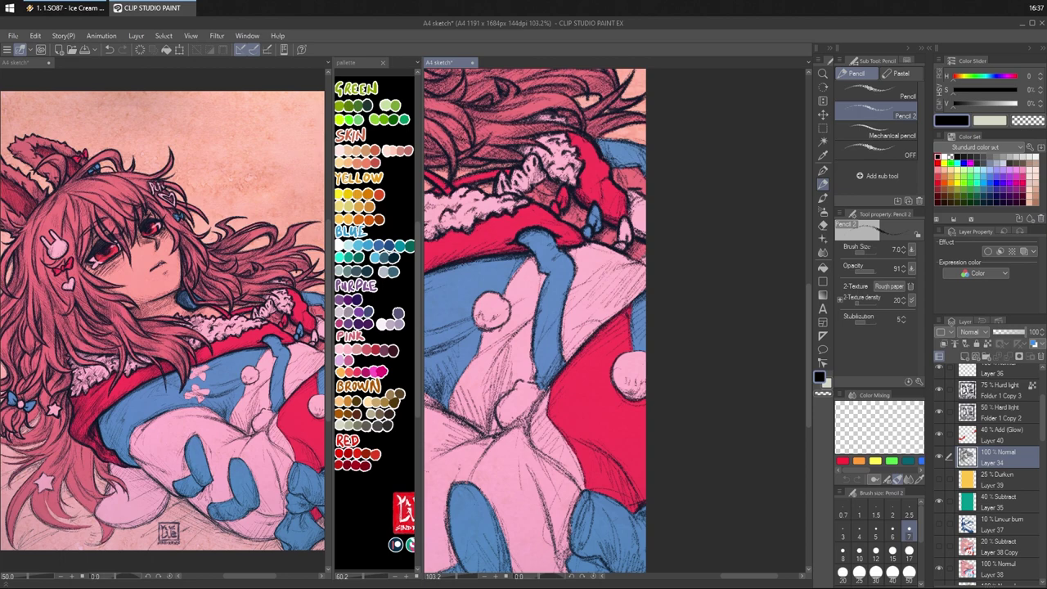
# - Strengthen the pink fabric's upper edge near the page border and add short shadow strokes beside the blue strap
pyautogui.moveTo(626, 262); pyautogui.dragTo(638, 255)
pyautogui.moveTo(632, 263); pyautogui.dragTo(653, 262)
pyautogui.moveTo(638, 265); pyautogui.dragTo(646, 257)
pyautogui.moveTo(569, 223); pyautogui.dragTo(582, 213)
pyautogui.moveTo(569, 245)
pyautogui.mouseDown()
pyautogui.moveTo(575, 233)
pyautogui.moveTo(556, 233)
pyautogui.moveTo(547, 254)
pyautogui.moveTo(565, 254)
pyautogui.moveTo(579, 273)
pyautogui.moveTo(570, 280)
pyautogui.moveTo(554, 267)
pyautogui.mouseUp()
pyautogui.hotkey('ctrl', 'z')
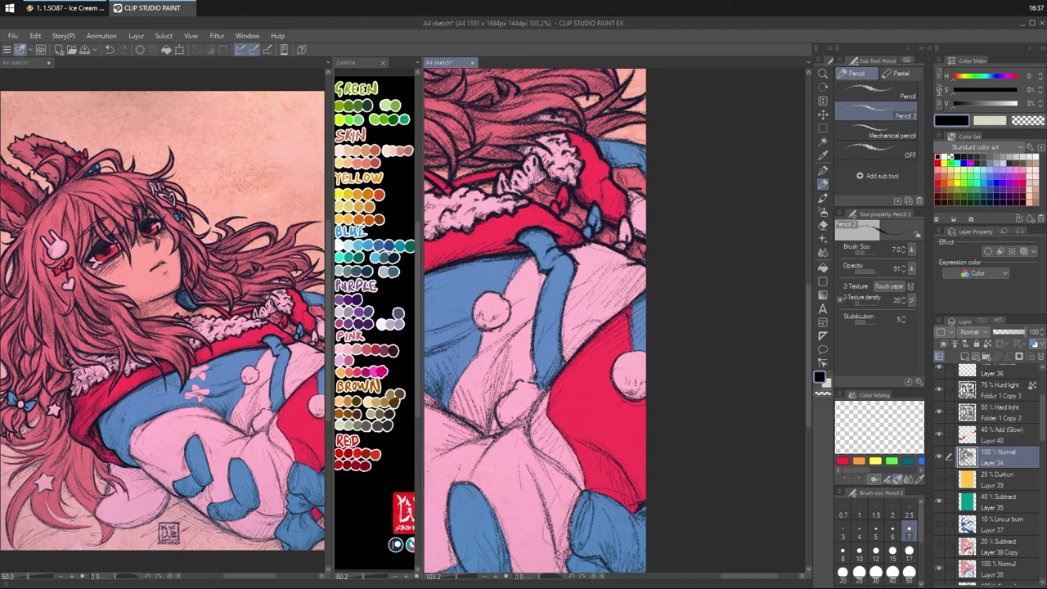
# - Ink both edges of the blue strap from its upper bend down to its lower end, with fold strokes beside it
pyautogui.moveTo(525, 246)
pyautogui.mouseDown()
pyautogui.moveTo(539, 266)
pyautogui.moveTo(519, 268)
pyautogui.moveTo(526, 258)
pyautogui.mouseUp()
pyautogui.moveTo(502, 295); pyautogui.dragTo(509, 281)
pyautogui.moveTo(497, 301)
pyautogui.mouseDown()
pyautogui.moveTo(531, 257)
pyautogui.moveTo(547, 277)
pyautogui.mouseUp()
pyautogui.moveTo(534, 333); pyautogui.dragTo(545, 283)
pyautogui.moveTo(529, 365)
pyautogui.mouseDown()
pyautogui.moveTo(536, 320)
pyautogui.moveTo(539, 355)
pyautogui.moveTo(536, 329)
pyautogui.mouseUp()
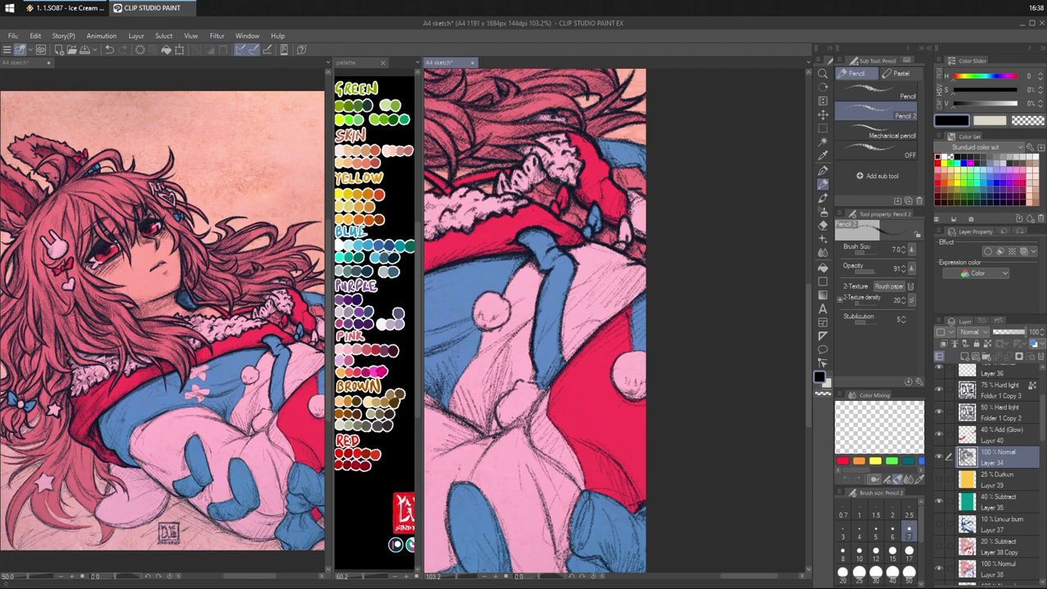
pyautogui.moveTo(559, 368); pyautogui.dragTo(578, 272)
pyautogui.moveTo(559, 339); pyautogui.dragTo(565, 309)
pyautogui.moveTo(563, 363)
pyautogui.mouseDown()
pyautogui.moveTo(568, 344)
pyautogui.moveTo(531, 340)
pyautogui.mouseUp()
# - Ink the curved boundary between the red and pink fabric from the strap's lower end to the page edge
pyautogui.scroll(-2, 535, 322)
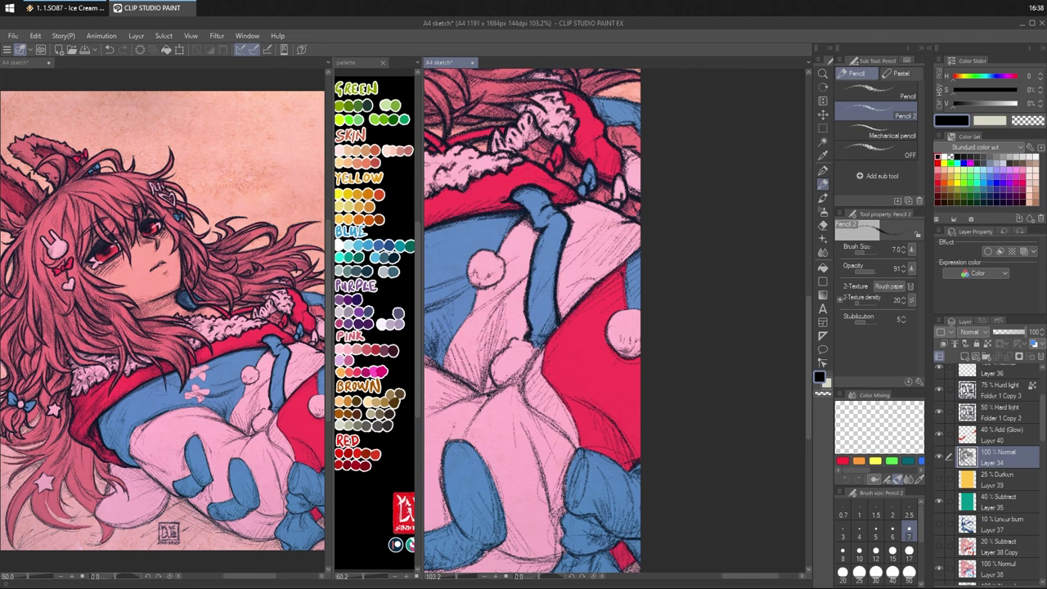
pyautogui.moveTo(546, 341)
pyautogui.mouseDown()
pyautogui.moveTo(523, 397)
pyautogui.moveTo(576, 301)
pyautogui.moveTo(641, 244)
pyautogui.mouseUp()
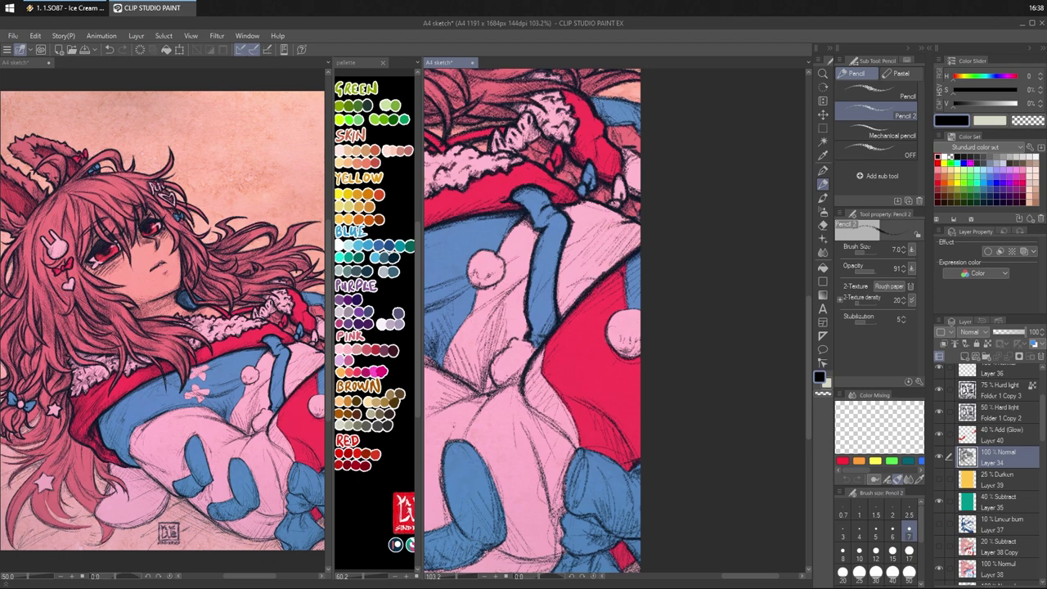
pyautogui.moveTo(573, 204); pyautogui.dragTo(587, 206)
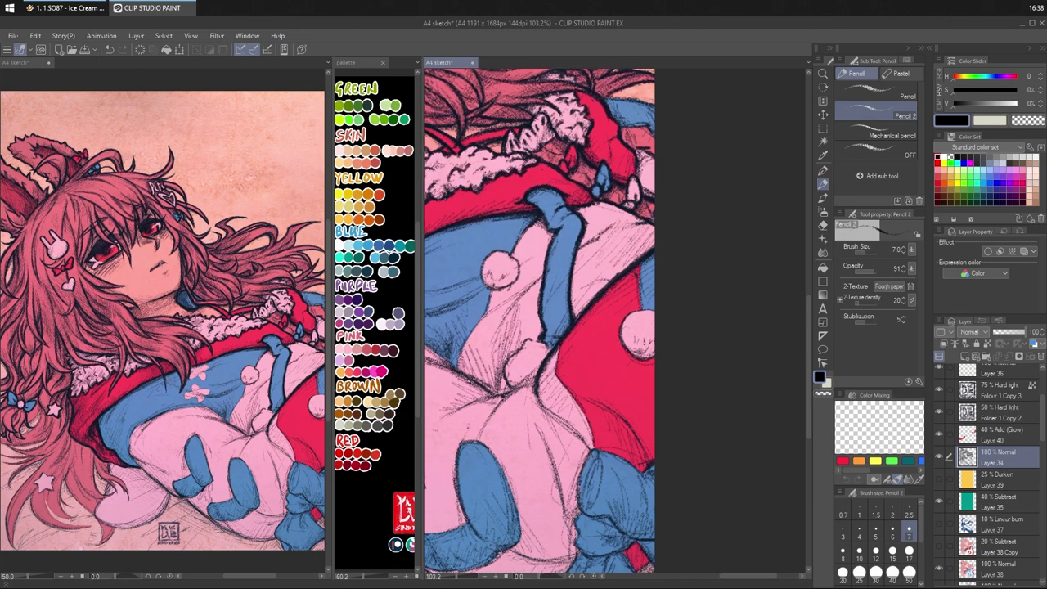
pyautogui.moveTo(599, 231); pyautogui.dragTo(576, 261)
pyautogui.moveTo(589, 204); pyautogui.dragTo(583, 215)
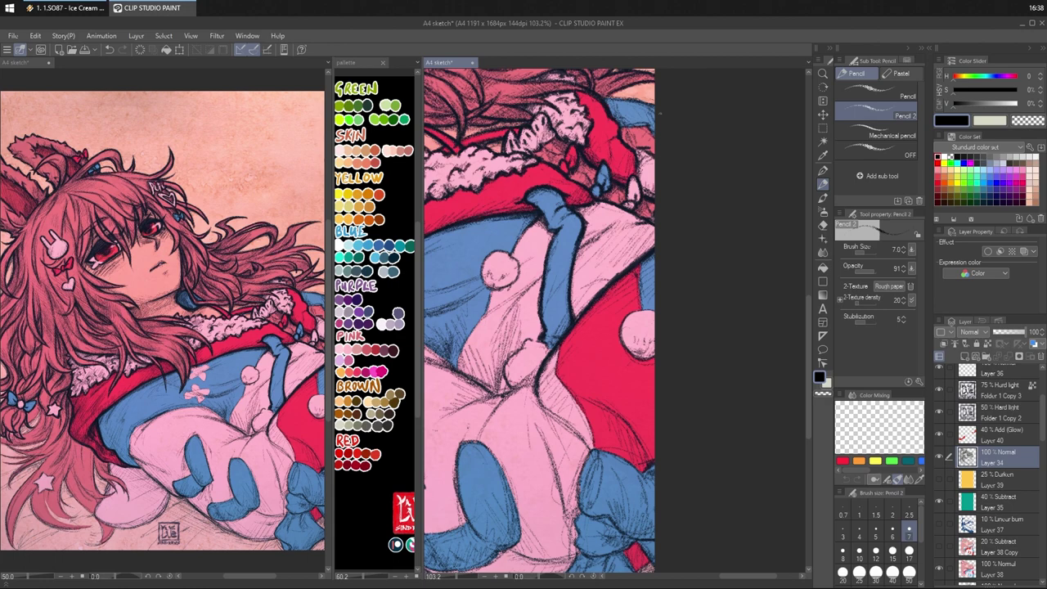
# - Clean up and re-ink the top edge of the blue fabric beside the red sleeve, below the trailing hair
pyautogui.moveTo(663, 167); pyautogui.dragTo(614, 249)
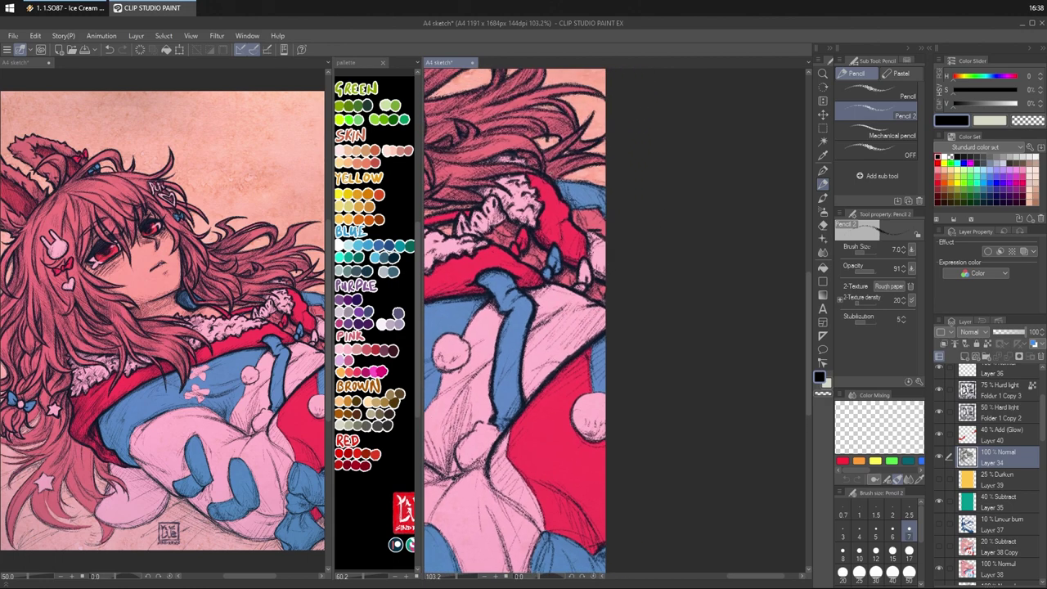
pyautogui.moveTo(581, 175); pyautogui.dragTo(547, 180)
pyautogui.moveTo(581, 175)
pyautogui.mouseDown()
pyautogui.moveTo(547, 179)
pyautogui.moveTo(589, 185)
pyautogui.mouseUp()
pyautogui.press('c')
pyautogui.press('c')
pyautogui.moveTo(582, 169); pyautogui.dragTo(565, 179)
pyautogui.moveTo(584, 170); pyautogui.dragTo(558, 173)
pyautogui.moveTo(578, 161); pyautogui.dragTo(555, 169)
pyautogui.moveTo(559, 163); pyautogui.dragTo(549, 164)
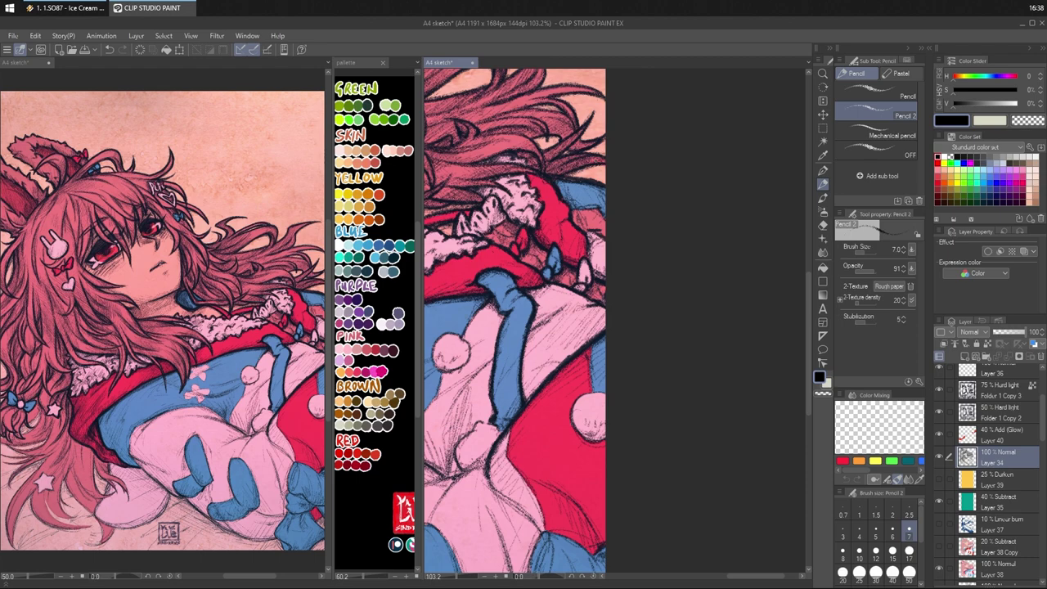
# - Darken the shadows between the trailing hair strands above the fur trim and touch up the strands beside the fur
pyautogui.moveTo(586, 195); pyautogui.dragTo(626, 241)
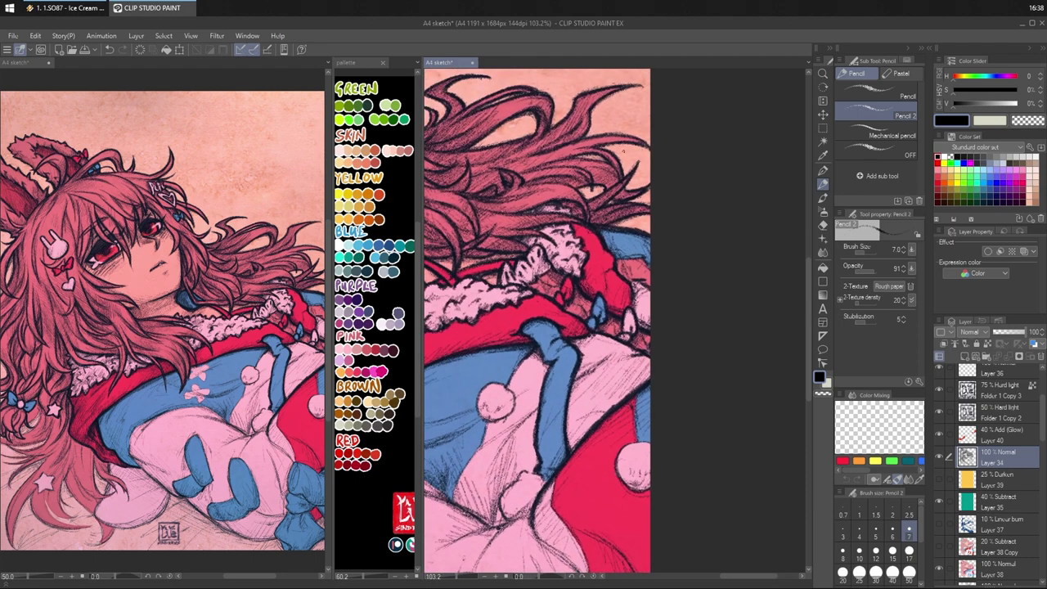
pyautogui.moveTo(618, 178); pyautogui.dragTo(605, 181)
pyautogui.moveTo(529, 151); pyautogui.dragTo(508, 169)
pyautogui.moveTo(542, 156); pyautogui.dragTo(516, 171)
pyautogui.moveTo(539, 162); pyautogui.dragTo(524, 175)
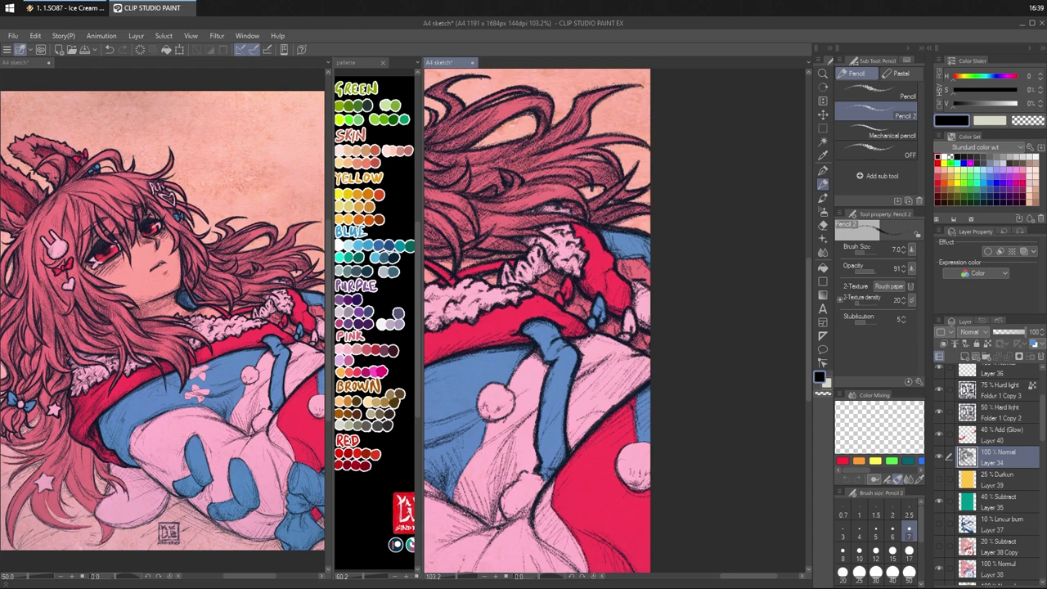
pyautogui.moveTo(563, 279); pyautogui.dragTo(578, 222)
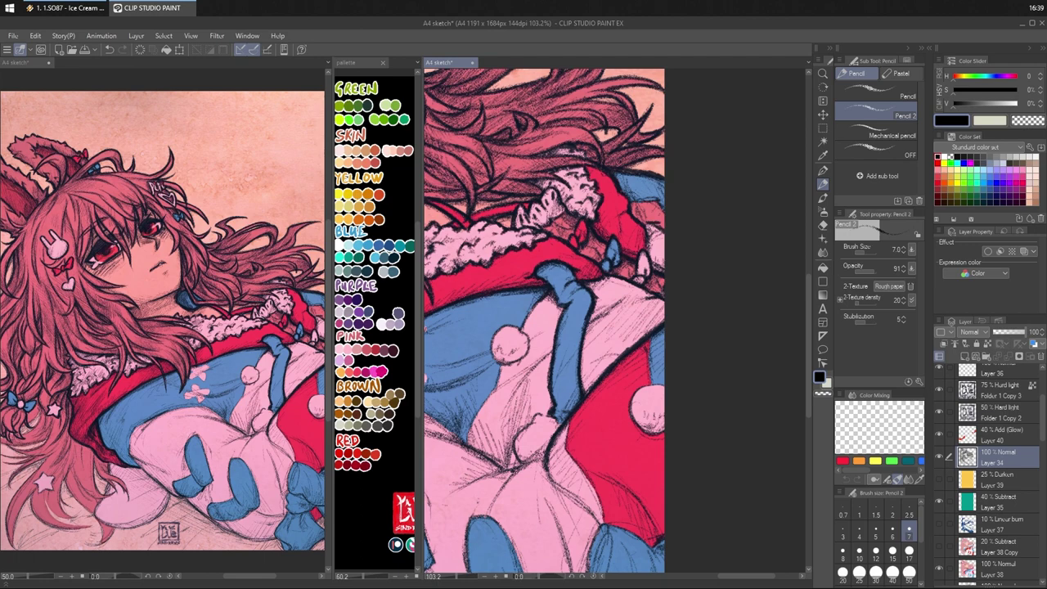
pyautogui.moveTo(597, 343); pyautogui.dragTo(619, 357)
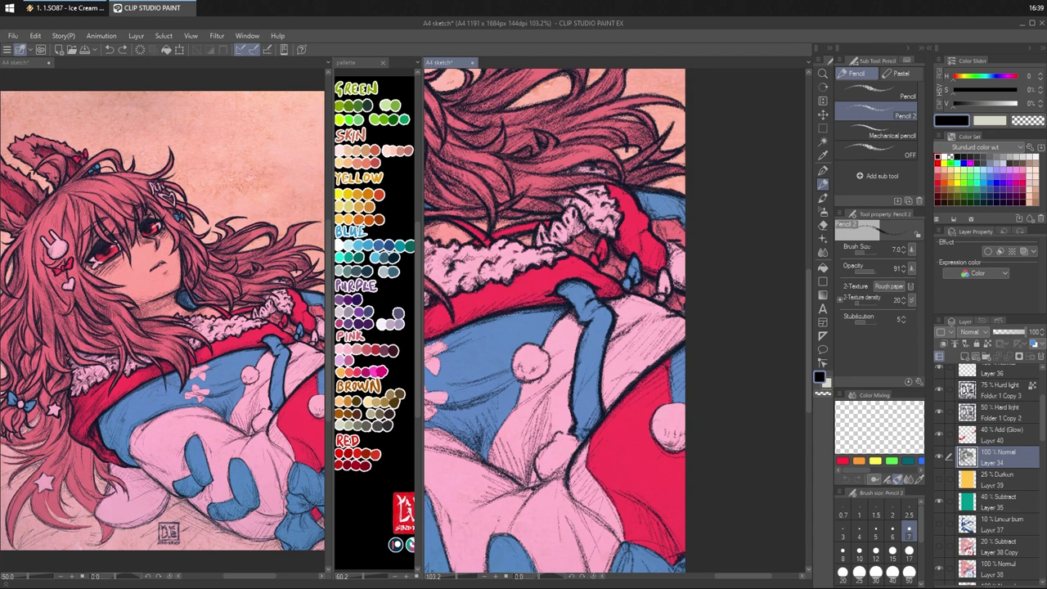
pyautogui.moveTo(533, 235); pyautogui.dragTo(526, 245)
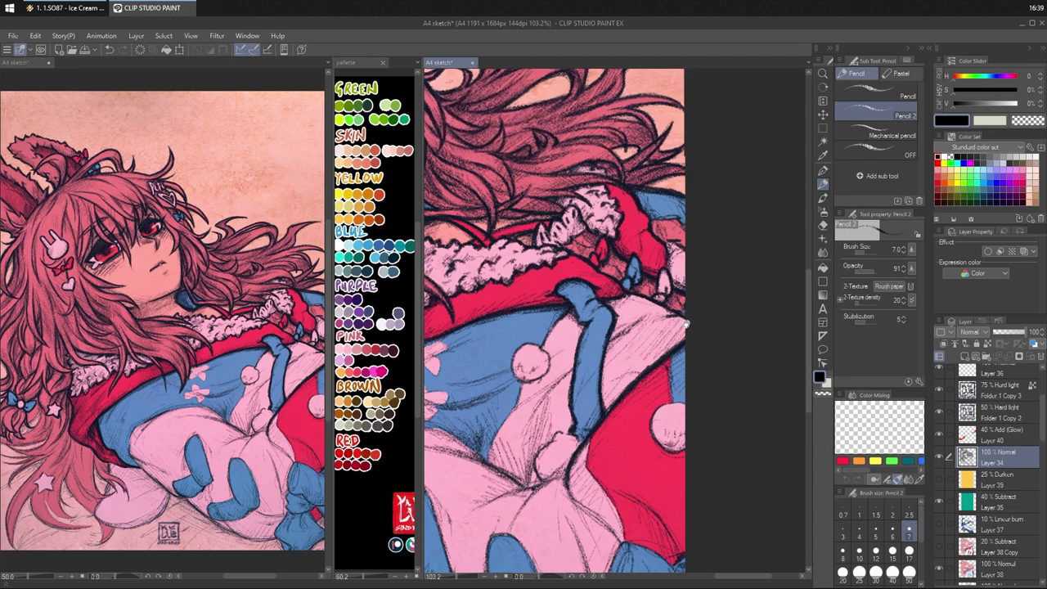
# - Outline and shade the upper pink pom-pom and add fold strokes to the blue fabric around the small pink bows
pyautogui.moveTo(693, 283); pyautogui.dragTo(653, 231)
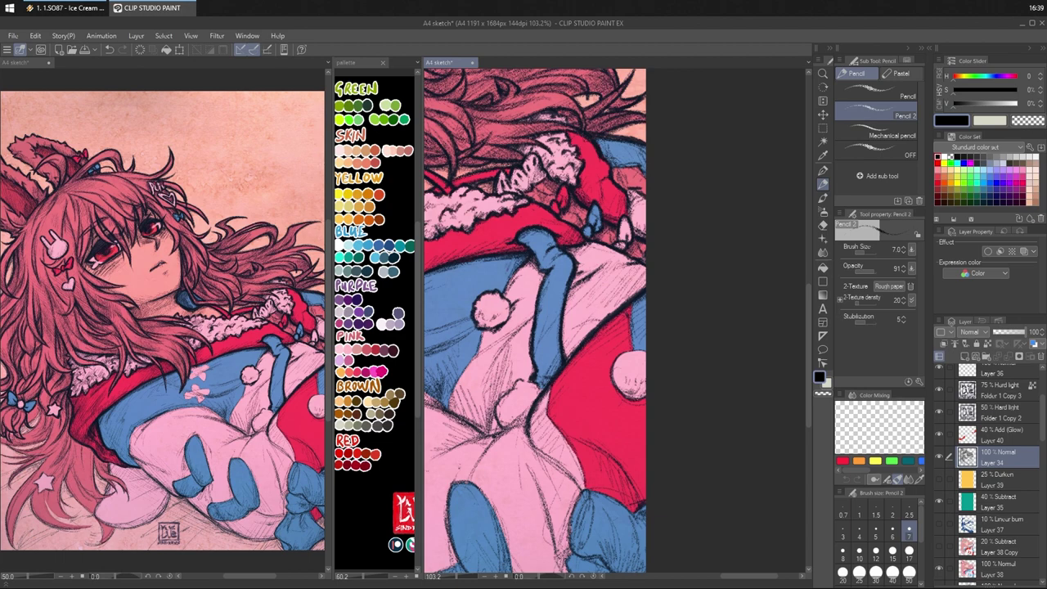
pyautogui.moveTo(547, 327); pyautogui.dragTo(626, 311)
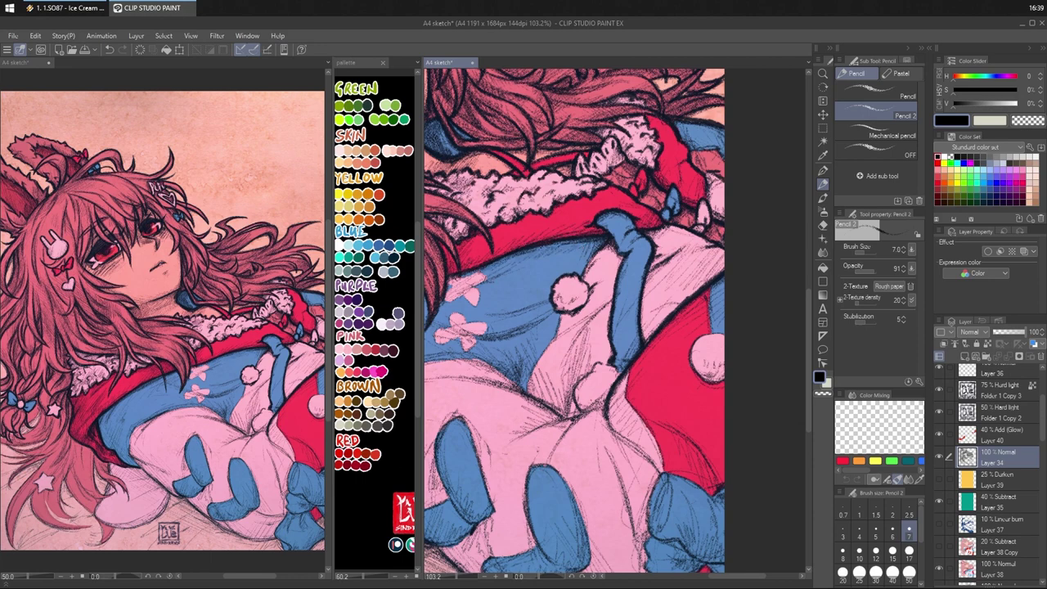
pyautogui.moveTo(453, 295); pyautogui.dragTo(498, 275)
pyautogui.moveTo(467, 297); pyautogui.dragTo(473, 304)
pyautogui.hotkey('ctrl', 'z')
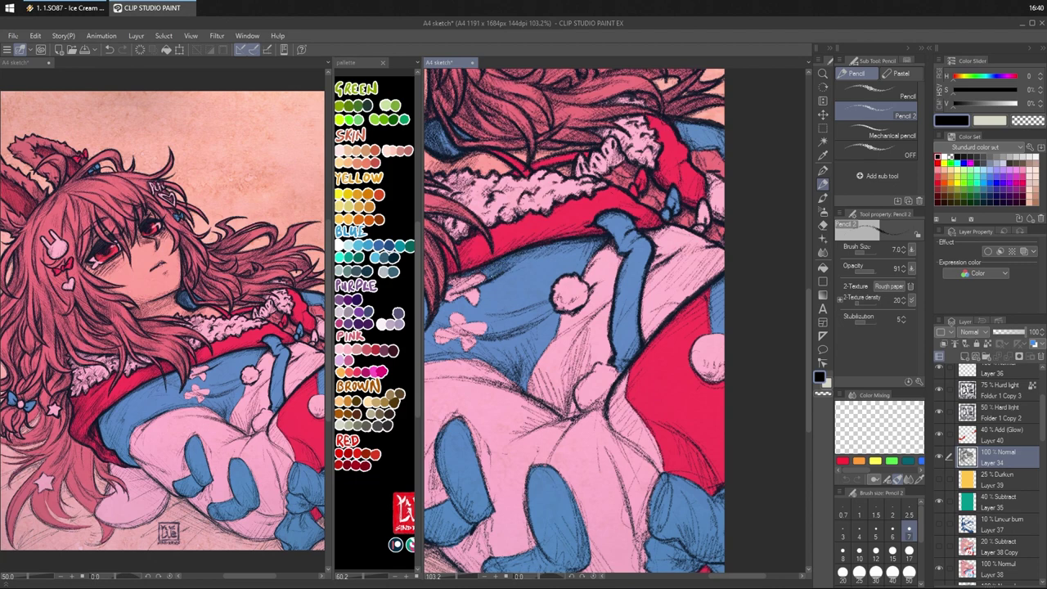
pyautogui.moveTo(503, 269); pyautogui.dragTo(519, 259)
pyautogui.moveTo(643, 288); pyautogui.dragTo(637, 260)
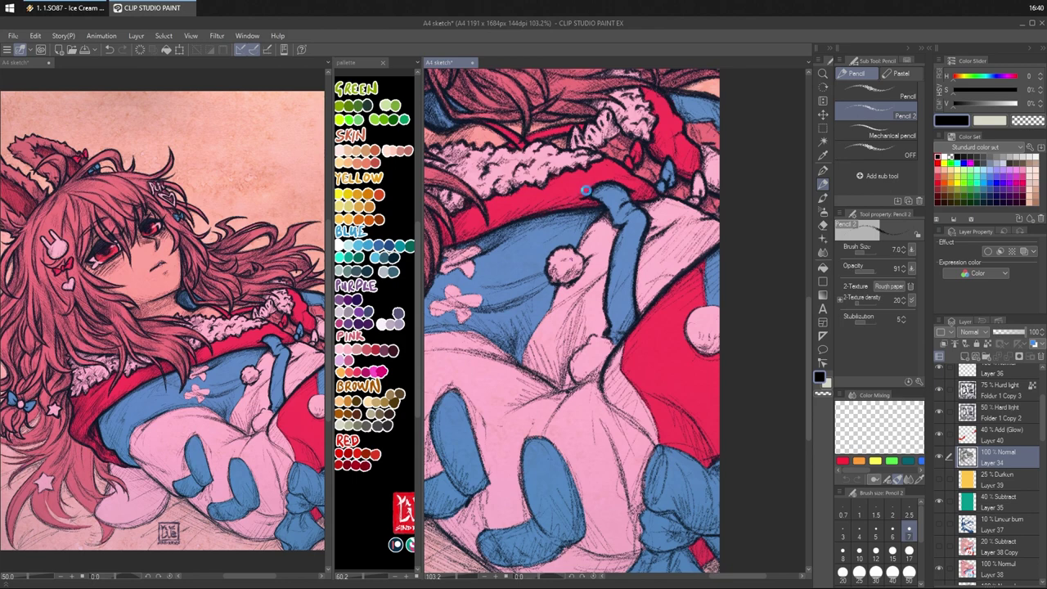
pyautogui.moveTo(563, 261); pyautogui.dragTo(578, 261)
pyautogui.moveTo(625, 297); pyautogui.dragTo(591, 299)
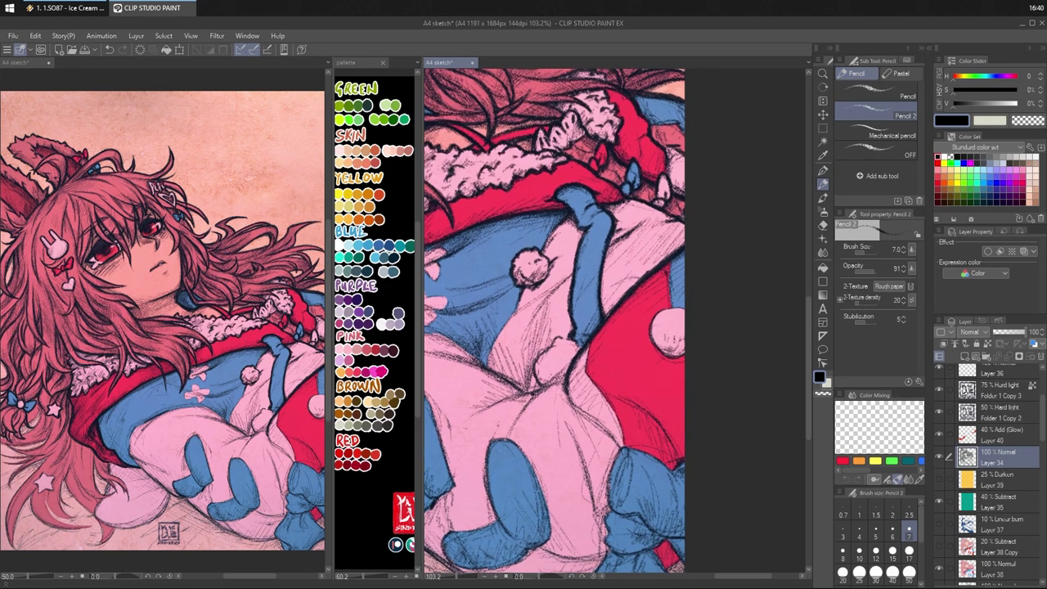
# - Clean up and re-hatch the lower part of the blue strap and touch up its upper bend
pyautogui.press('c')
pyautogui.moveTo(574, 275); pyautogui.dragTo(573, 318)
pyautogui.press('c')
pyautogui.moveTo(578, 296); pyautogui.dragTo(577, 325)
pyautogui.moveTo(581, 295); pyautogui.dragTo(578, 333)
pyautogui.moveTo(586, 291)
pyautogui.mouseDown()
pyautogui.moveTo(580, 334)
pyautogui.moveTo(597, 328)
pyautogui.mouseUp()
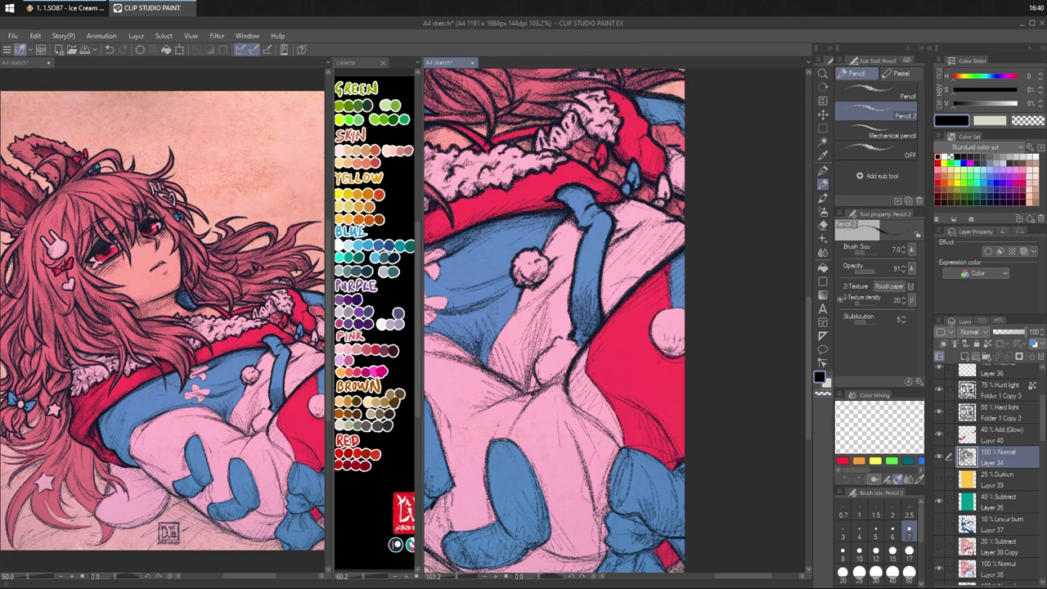
pyautogui.moveTo(577, 199)
pyautogui.mouseDown()
pyautogui.moveTo(584, 217)
pyautogui.moveTo(590, 203)
pyautogui.mouseUp()
# - Ink a fluffy outline around the lower pink pom-pom and hatch its shaded side
pyautogui.moveTo(605, 331)
pyautogui.mouseDown()
pyautogui.moveTo(590, 269)
pyautogui.moveTo(546, 273)
pyautogui.moveTo(514, 314)
pyautogui.mouseUp()
pyautogui.moveTo(519, 296)
pyautogui.mouseDown()
pyautogui.moveTo(515, 312)
pyautogui.moveTo(550, 275)
pyautogui.moveTo(531, 296)
pyautogui.mouseUp()
pyautogui.press('c')
pyautogui.press('c')
pyautogui.moveTo(541, 288)
pyautogui.mouseDown()
pyautogui.moveTo(533, 295)
pyautogui.moveTo(549, 298)
pyautogui.moveTo(514, 318)
pyautogui.moveTo(523, 328)
pyautogui.moveTo(519, 312)
pyautogui.mouseUp()
pyautogui.moveTo(530, 308)
pyautogui.mouseDown()
pyautogui.moveTo(524, 319)
pyautogui.moveTo(535, 316)
pyautogui.mouseUp()
pyautogui.moveTo(539, 309); pyautogui.dragTo(525, 323)
pyautogui.moveTo(538, 309); pyautogui.dragTo(532, 324)
pyautogui.moveTo(549, 306)
pyautogui.mouseDown()
pyautogui.moveTo(537, 324)
pyautogui.moveTo(547, 318)
pyautogui.mouseUp()
pyautogui.moveTo(552, 304); pyautogui.dragTo(542, 314)
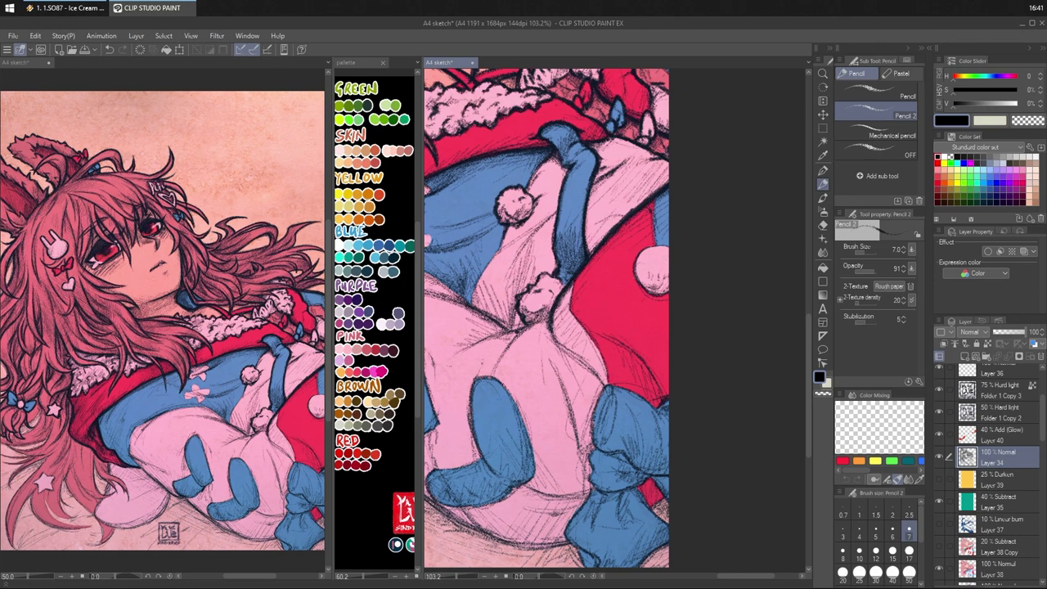
# - Tidy the lines where the lower pom-pom meets the strap's end and the red fabric, and refine the pom-pom's shading
pyautogui.press('c')
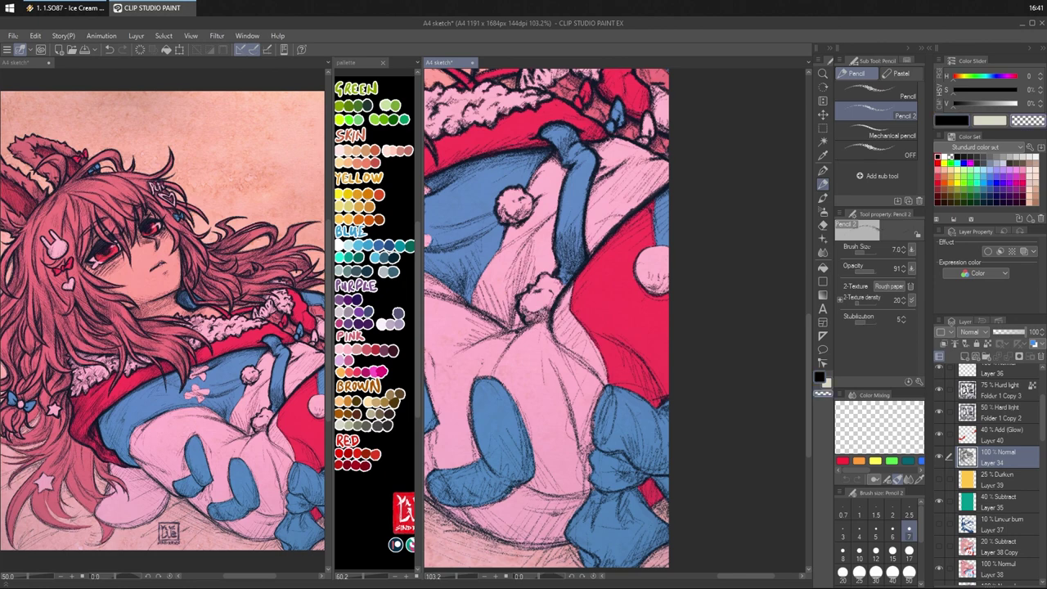
pyautogui.press('c')
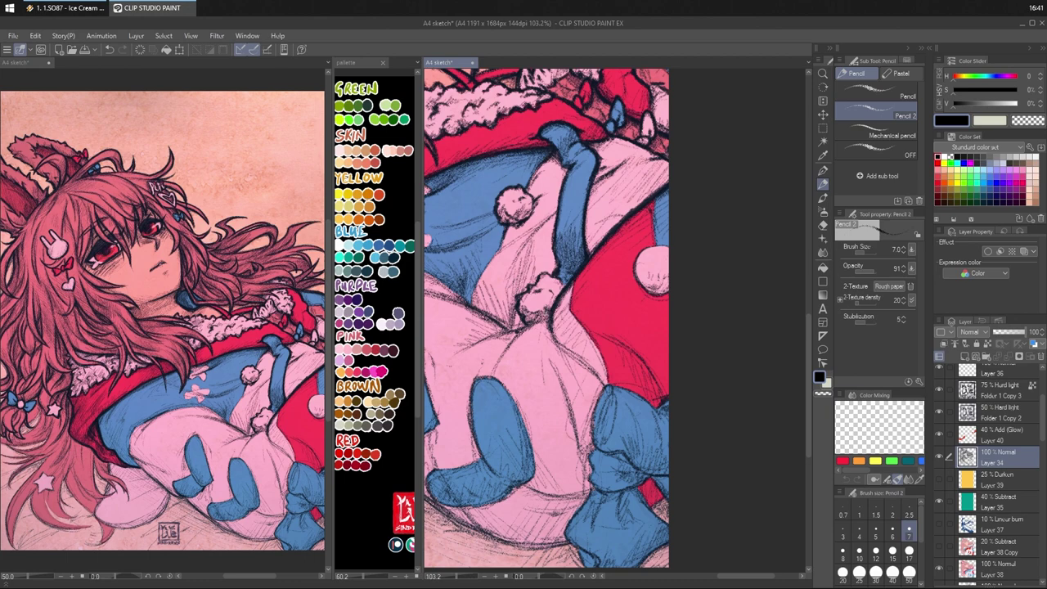
pyautogui.moveTo(567, 284); pyautogui.dragTo(556, 291)
pyautogui.moveTo(563, 287)
pyautogui.mouseDown()
pyautogui.moveTo(553, 298)
pyautogui.moveTo(556, 288)
pyautogui.mouseUp()
pyautogui.press('c')
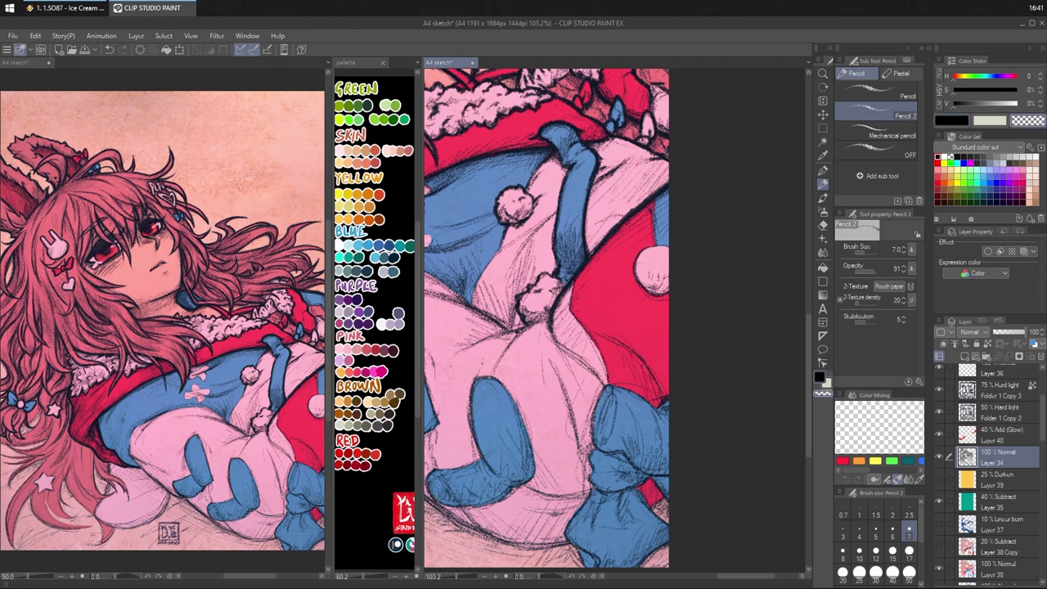
pyautogui.press('c')
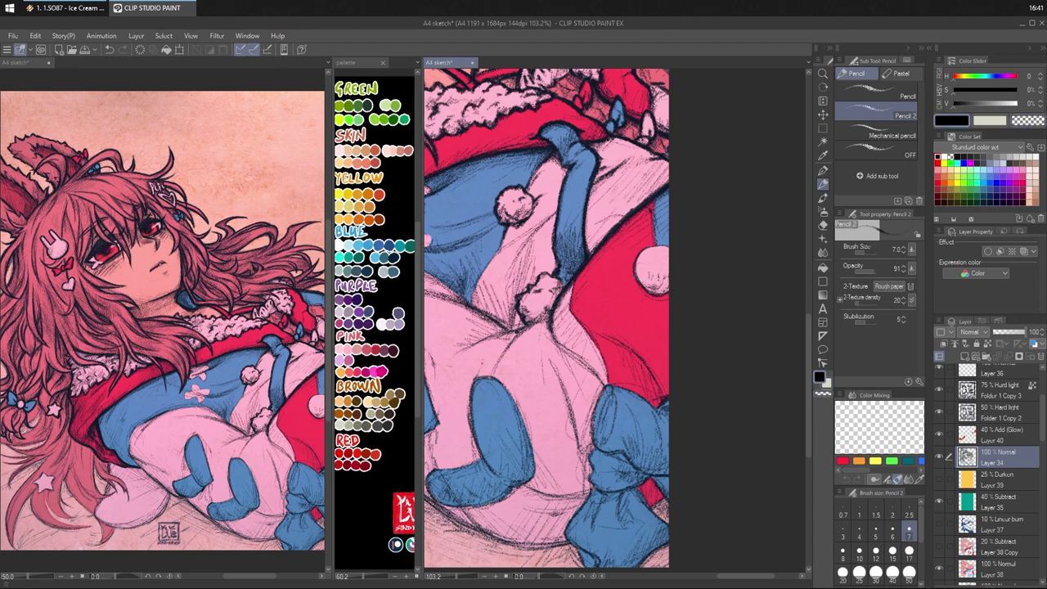
pyautogui.moveTo(550, 309); pyautogui.dragTo(536, 317)
# - Ink the fold lines radiating from the gather in the pink fabric below the lower pom-pom
pyautogui.moveTo(494, 370)
pyautogui.mouseDown()
pyautogui.moveTo(549, 318)
pyautogui.moveTo(527, 334)
pyautogui.mouseUp()
pyautogui.moveTo(551, 331); pyautogui.dragTo(541, 373)
pyautogui.moveTo(545, 369); pyautogui.dragTo(540, 383)
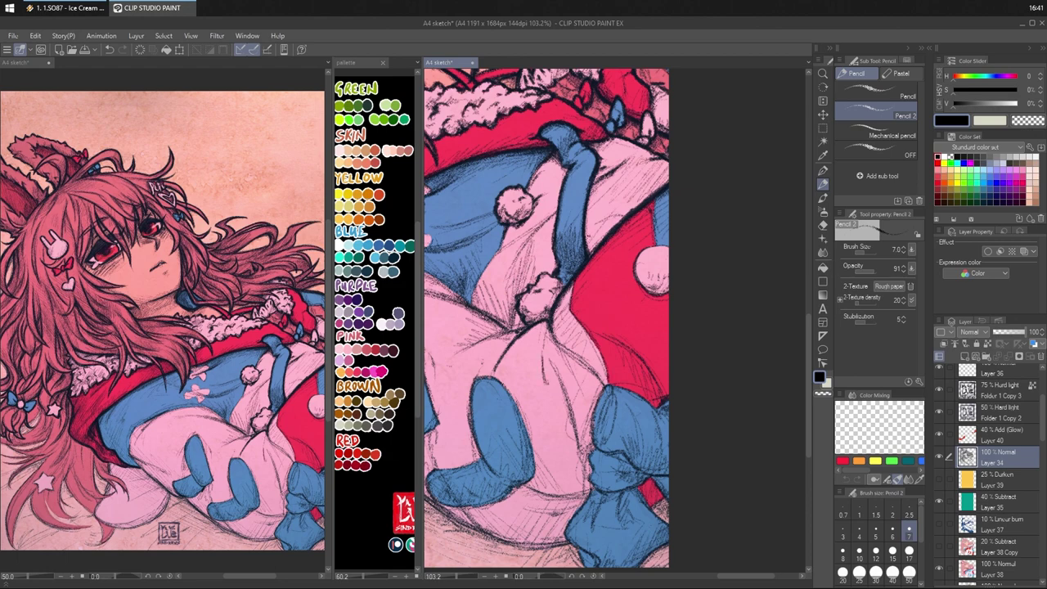
# - Hatch shadows on the pink panel between the blue strap and the curved red edge
pyautogui.scroll(2, 648, 217)
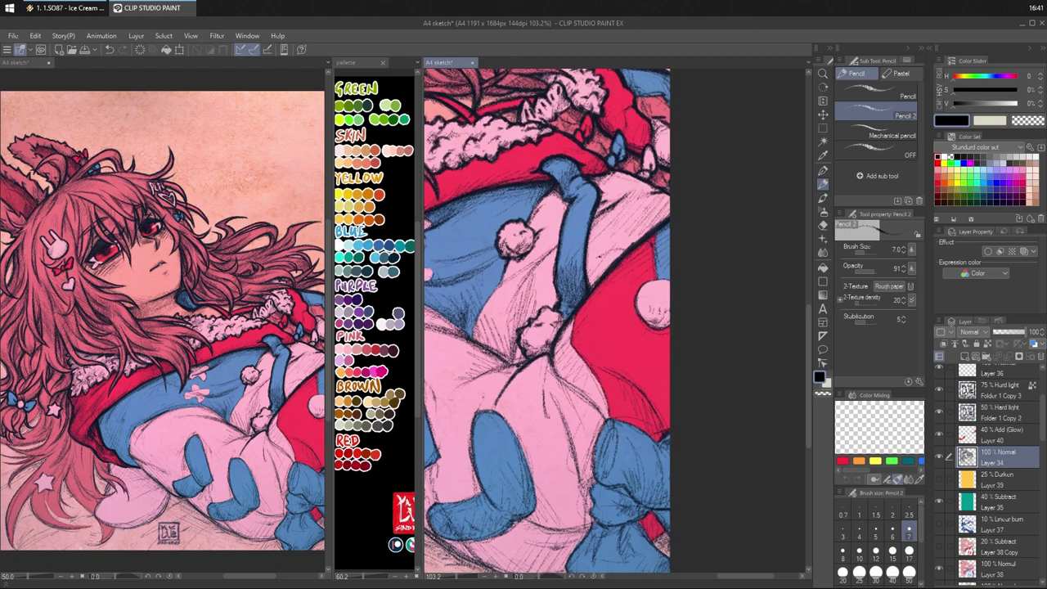
pyautogui.moveTo(627, 249)
pyautogui.mouseDown()
pyautogui.moveTo(598, 261)
pyautogui.moveTo(612, 252)
pyautogui.mouseUp()
pyautogui.moveTo(631, 246); pyautogui.dragTo(614, 260)
pyautogui.moveTo(617, 252)
pyautogui.mouseDown()
pyautogui.moveTo(596, 261)
pyautogui.moveTo(628, 247)
pyautogui.mouseUp()
pyautogui.moveTo(628, 240)
pyautogui.mouseDown()
pyautogui.moveTo(587, 261)
pyautogui.moveTo(590, 283)
pyautogui.mouseUp()
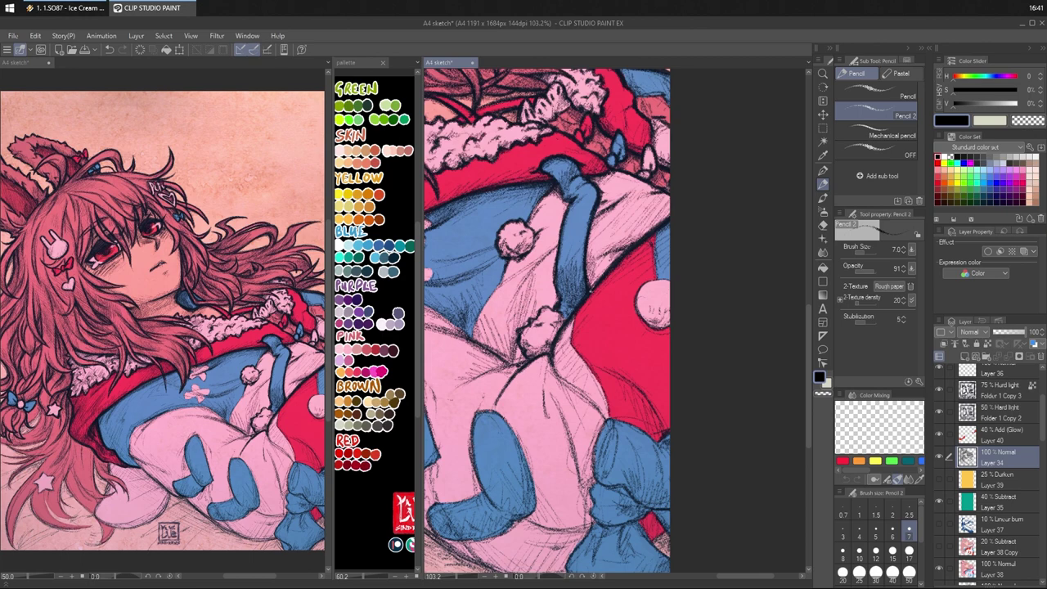
pyautogui.moveTo(597, 239); pyautogui.dragTo(589, 250)
pyautogui.moveTo(596, 251); pyautogui.dragTo(583, 270)
pyautogui.moveTo(600, 256); pyautogui.dragTo(590, 279)
pyautogui.moveTo(599, 270)
pyautogui.mouseDown()
pyautogui.moveTo(590, 284)
pyautogui.moveTo(599, 306)
pyautogui.moveTo(638, 277)
pyautogui.mouseUp()
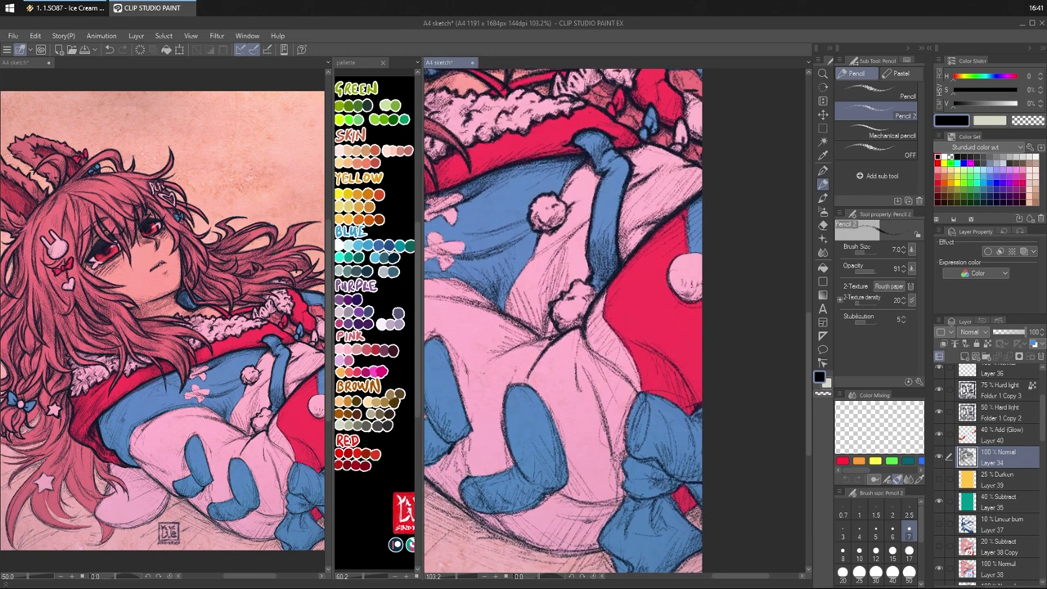
# - Ink and hatch the pink panel between the two pom-poms, from the upper pom-pom down to the gather
pyautogui.moveTo(515, 281); pyautogui.dragTo(505, 313)
pyautogui.moveTo(510, 302); pyautogui.dragTo(505, 307)
pyautogui.moveTo(526, 266); pyautogui.dragTo(515, 281)
pyautogui.moveTo(575, 231)
pyautogui.mouseDown()
pyautogui.moveTo(536, 259)
pyautogui.moveTo(566, 238)
pyautogui.mouseUp()
pyautogui.moveTo(579, 229)
pyautogui.mouseDown()
pyautogui.moveTo(542, 280)
pyautogui.moveTo(555, 250)
pyautogui.moveTo(536, 273)
pyautogui.mouseUp()
pyautogui.moveTo(539, 273); pyautogui.dragTo(529, 271)
pyautogui.moveTo(536, 266); pyautogui.dragTo(528, 268)
pyautogui.moveTo(554, 243); pyautogui.dragTo(535, 283)
pyautogui.moveTo(549, 277)
pyautogui.mouseDown()
pyautogui.moveTo(537, 293)
pyautogui.moveTo(513, 293)
pyautogui.moveTo(505, 312)
pyautogui.moveTo(517, 316)
pyautogui.mouseUp()
pyautogui.moveTo(546, 297); pyautogui.dragTo(523, 321)
pyautogui.moveTo(547, 307); pyautogui.dragTo(529, 325)
pyautogui.moveTo(547, 316); pyautogui.dragTo(533, 332)
pyautogui.moveTo(551, 321); pyautogui.dragTo(543, 337)
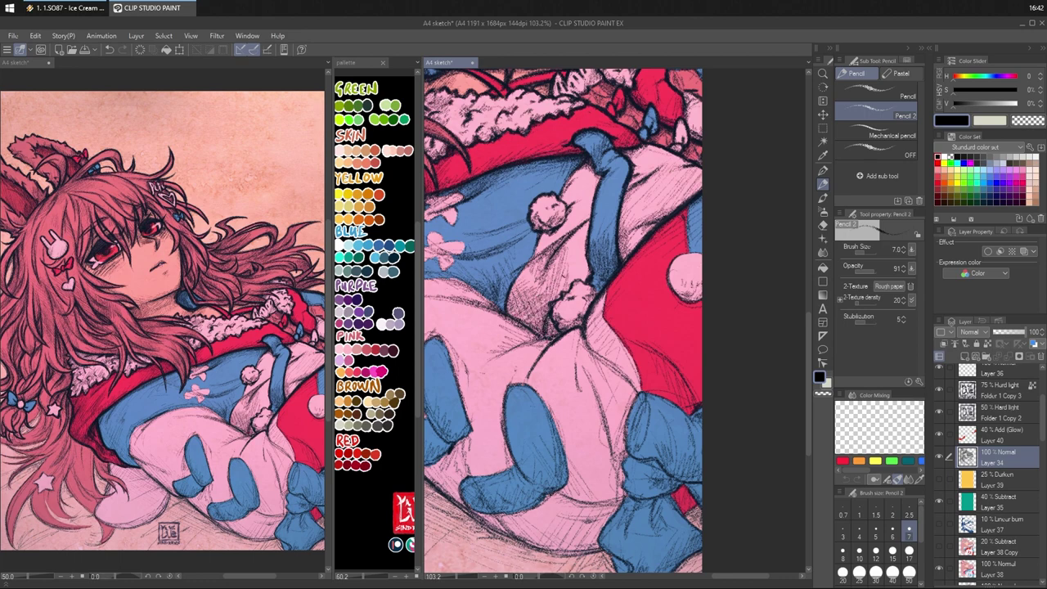
# - Rework the hatching around the lower pom-pom, deepening the shadow down to the gather and beside the strap's lower end
pyautogui.moveTo(570, 276)
pyautogui.mouseDown()
pyautogui.moveTo(552, 301)
pyautogui.moveTo(577, 283)
pyautogui.moveTo(562, 279)
pyautogui.moveTo(550, 299)
pyautogui.mouseUp()
pyautogui.hotkey('ctrl', 'z')
pyautogui.hotkey('ctrl', 'z')
pyautogui.moveTo(562, 289); pyautogui.dragTo(513, 306)
pyautogui.moveTo(522, 302); pyautogui.dragTo(512, 317)
pyautogui.moveTo(527, 310); pyautogui.dragTo(522, 324)
pyautogui.moveTo(534, 318); pyautogui.dragTo(528, 329)
pyautogui.moveTo(543, 320)
pyautogui.mouseDown()
pyautogui.moveTo(530, 330)
pyautogui.moveTo(545, 337)
pyautogui.mouseUp()
pyautogui.moveTo(554, 331); pyautogui.dragTo(547, 339)
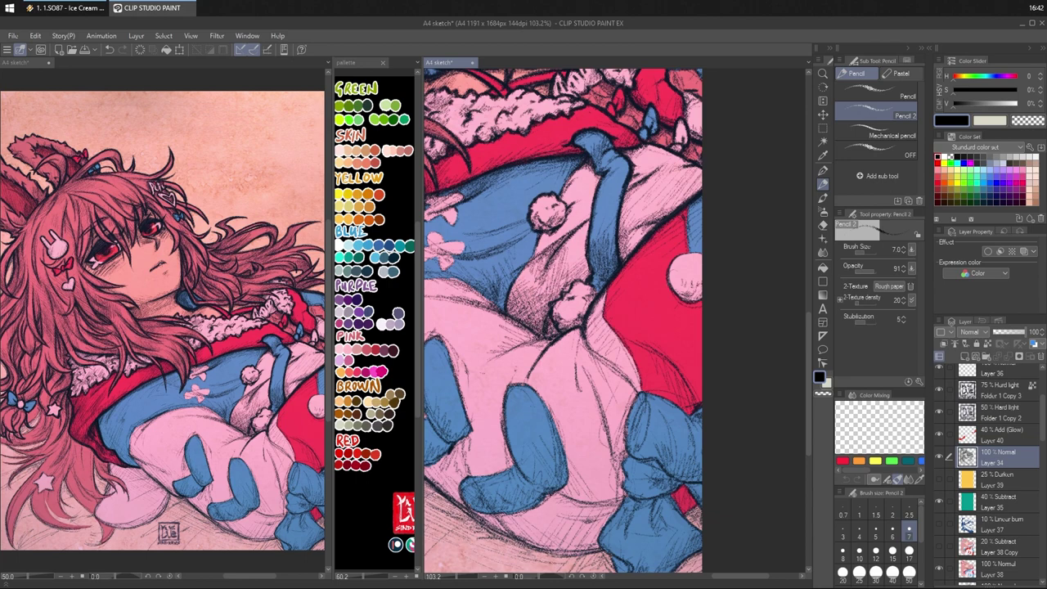
pyautogui.moveTo(633, 251); pyautogui.dragTo(621, 257)
pyautogui.moveTo(606, 296); pyautogui.dragTo(595, 278)
# - Hatch shadows on the blue fabric below the small pink bows, along the upper edge of the large pink shape
pyautogui.moveTo(556, 225)
pyautogui.mouseDown()
pyautogui.moveTo(611, 244)
pyautogui.moveTo(594, 217)
pyautogui.mouseUp()
pyautogui.moveTo(524, 281)
pyautogui.mouseDown()
pyautogui.moveTo(493, 286)
pyautogui.moveTo(518, 313)
pyautogui.moveTo(537, 310)
pyautogui.moveTo(508, 303)
pyautogui.moveTo(499, 288)
pyautogui.mouseUp()
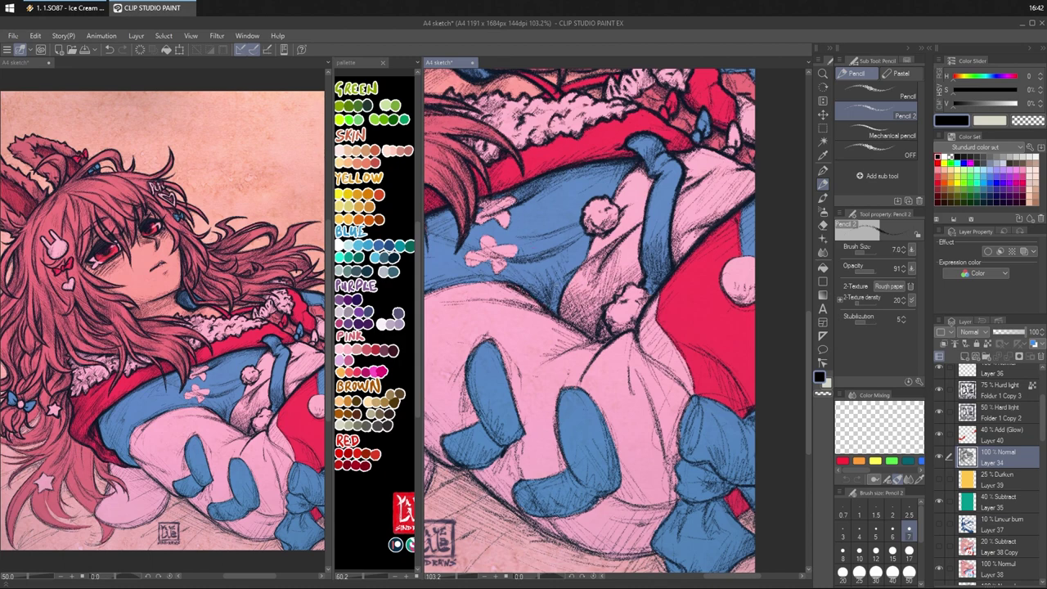
pyautogui.moveTo(442, 305); pyautogui.dragTo(540, 310)
pyautogui.hotkey('ctrl', 'z')
pyautogui.moveTo(508, 302); pyautogui.dragTo(544, 313)
pyautogui.moveTo(485, 299)
pyautogui.mouseDown()
pyautogui.moveTo(529, 309)
pyautogui.moveTo(509, 314)
pyautogui.moveTo(537, 307)
pyautogui.moveTo(520, 305)
pyautogui.mouseUp()
pyautogui.moveTo(527, 296); pyautogui.dragTo(514, 303)
pyautogui.moveTo(521, 294); pyautogui.dragTo(508, 299)
pyautogui.moveTo(518, 288); pyautogui.dragTo(502, 297)
pyautogui.moveTo(508, 291); pyautogui.dragTo(489, 300)
pyautogui.moveTo(500, 291); pyautogui.dragTo(482, 300)
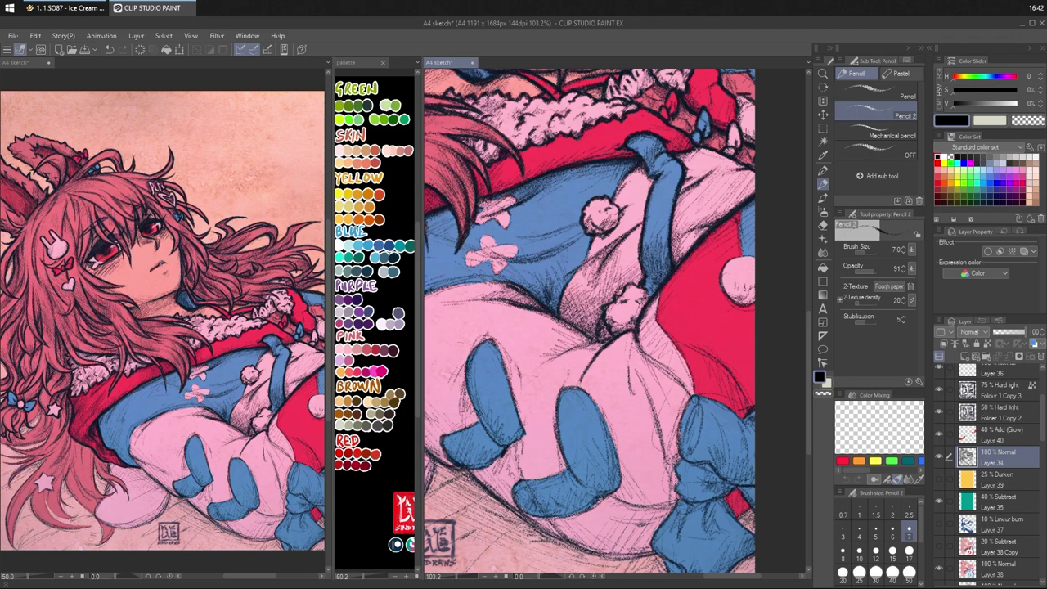
# - Deepen the shading on the blue fabric and around both pom-poms, and touch up the top end of the blue strap
pyautogui.moveTo(551, 298); pyautogui.dragTo(562, 312)
pyautogui.moveTo(601, 238)
pyautogui.mouseDown()
pyautogui.moveTo(589, 259)
pyautogui.moveTo(602, 249)
pyautogui.mouseUp()
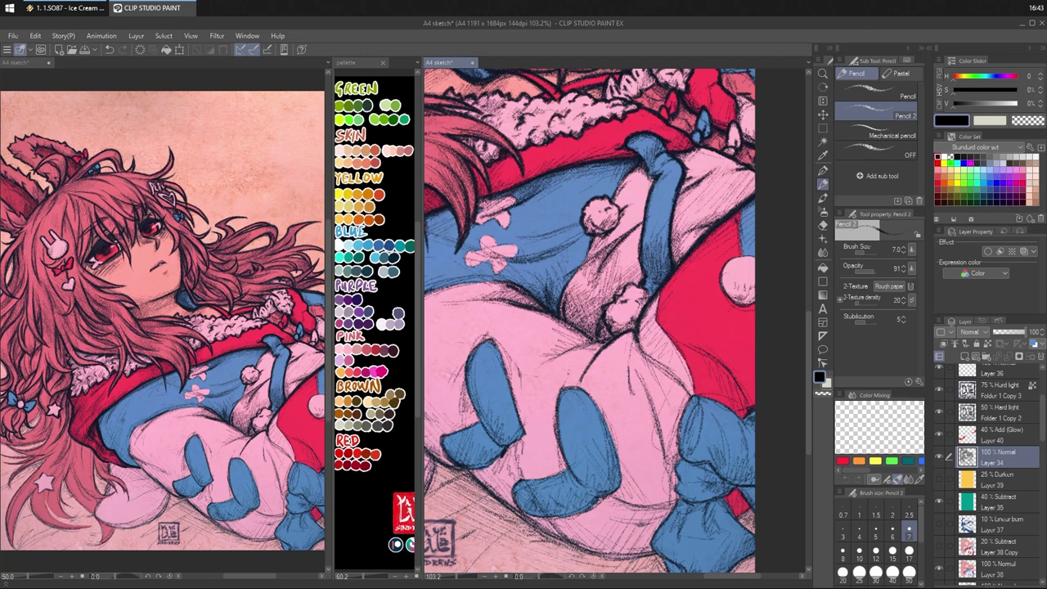
pyautogui.moveTo(615, 304); pyautogui.dragTo(607, 314)
pyautogui.moveTo(619, 307); pyautogui.dragTo(611, 323)
pyautogui.moveTo(625, 314); pyautogui.dragTo(617, 324)
pyautogui.moveTo(681, 302); pyautogui.dragTo(702, 336)
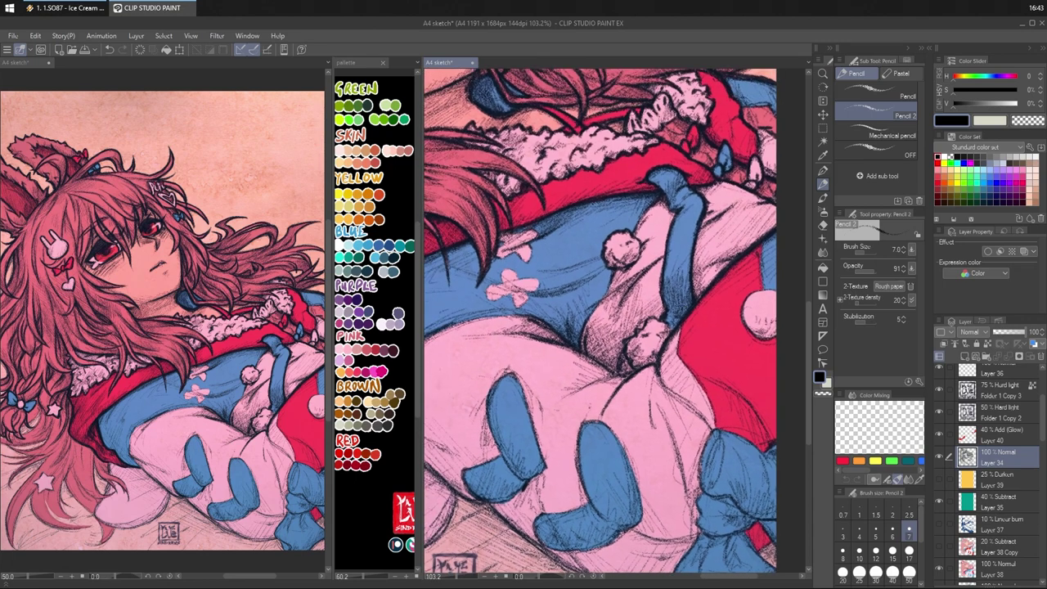
pyautogui.moveTo(656, 172); pyautogui.dragTo(661, 185)
pyautogui.moveTo(632, 261); pyautogui.dragTo(731, 277)
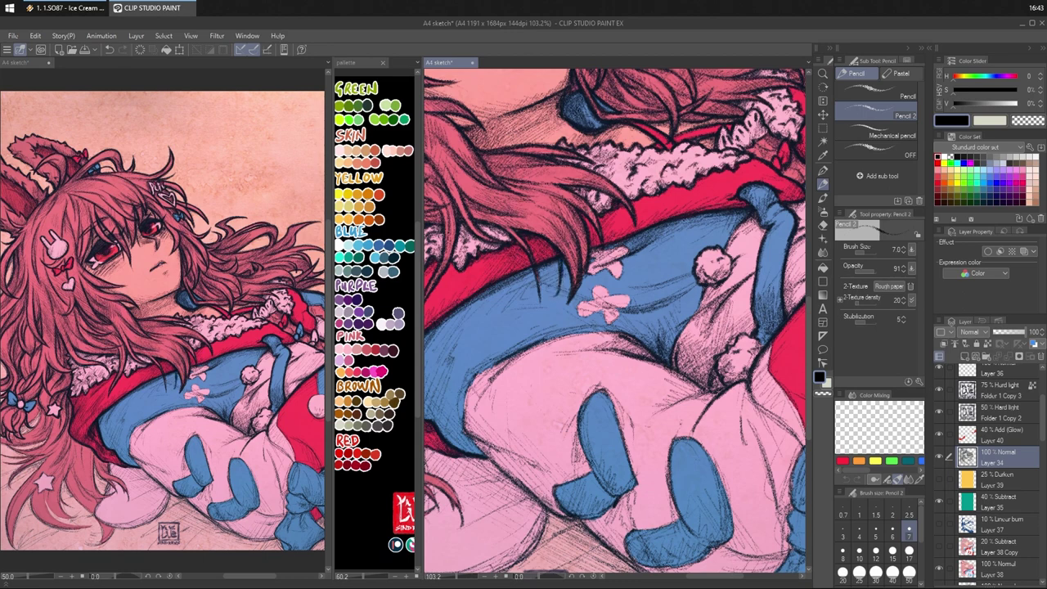
# - Touch up the pencil shading on the fur trim and the hair tips overlapping the red fabric near the star ornament
pyautogui.moveTo(543, 249); pyautogui.dragTo(637, 224)
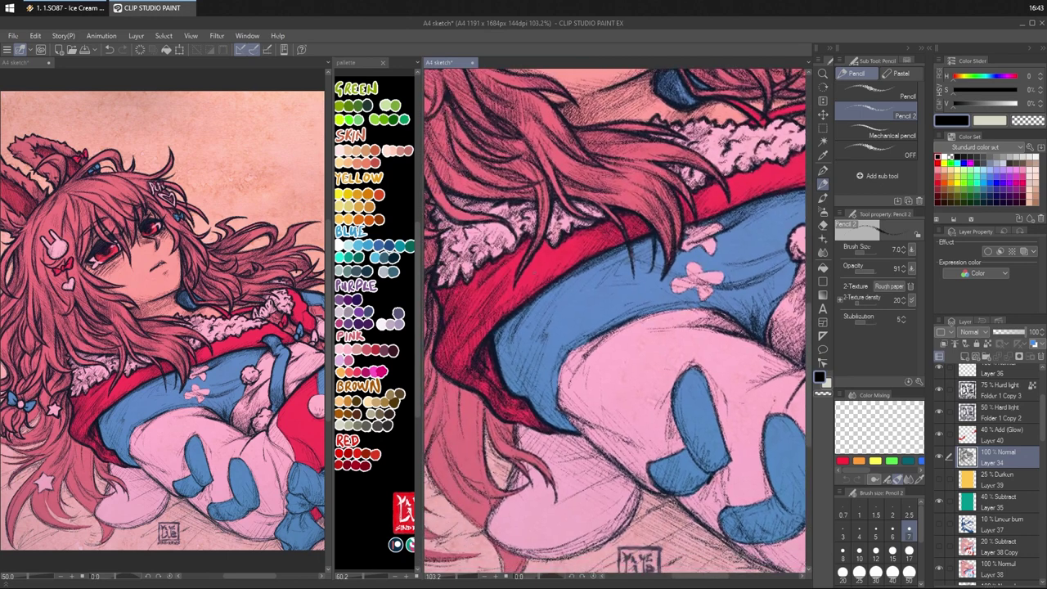
pyautogui.moveTo(535, 275)
pyautogui.mouseDown()
pyautogui.moveTo(546, 191)
pyautogui.moveTo(540, 252)
pyautogui.mouseUp()
pyautogui.moveTo(553, 214)
pyautogui.mouseDown()
pyautogui.moveTo(538, 265)
pyautogui.moveTo(542, 242)
pyautogui.mouseUp()
pyautogui.moveTo(516, 356); pyautogui.dragTo(625, 369)
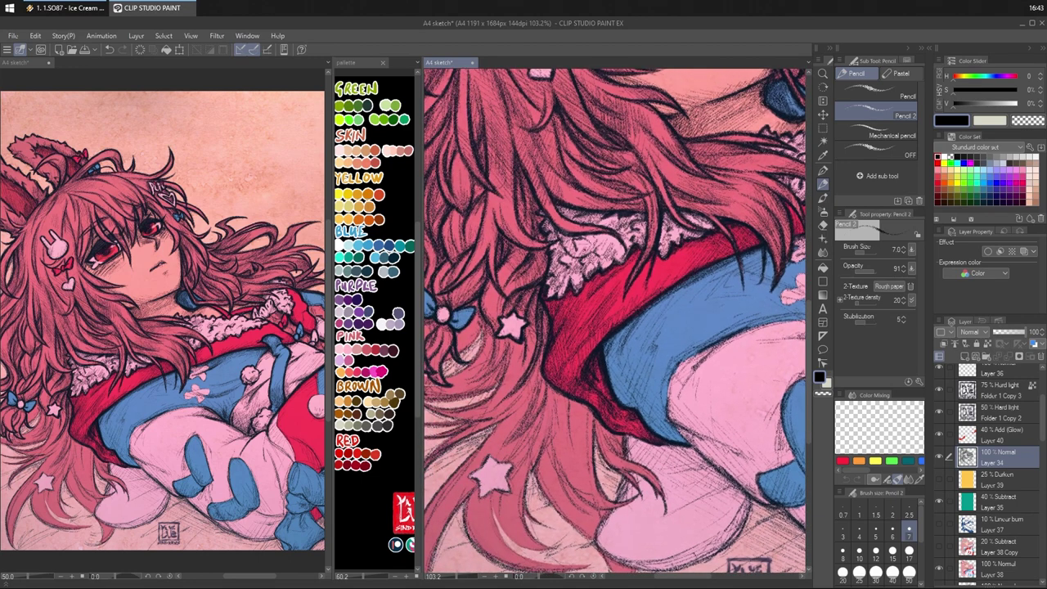
pyautogui.moveTo(570, 255)
pyautogui.mouseDown()
pyautogui.moveTo(548, 219)
pyautogui.moveTo(570, 253)
pyautogui.moveTo(598, 252)
pyautogui.mouseUp()
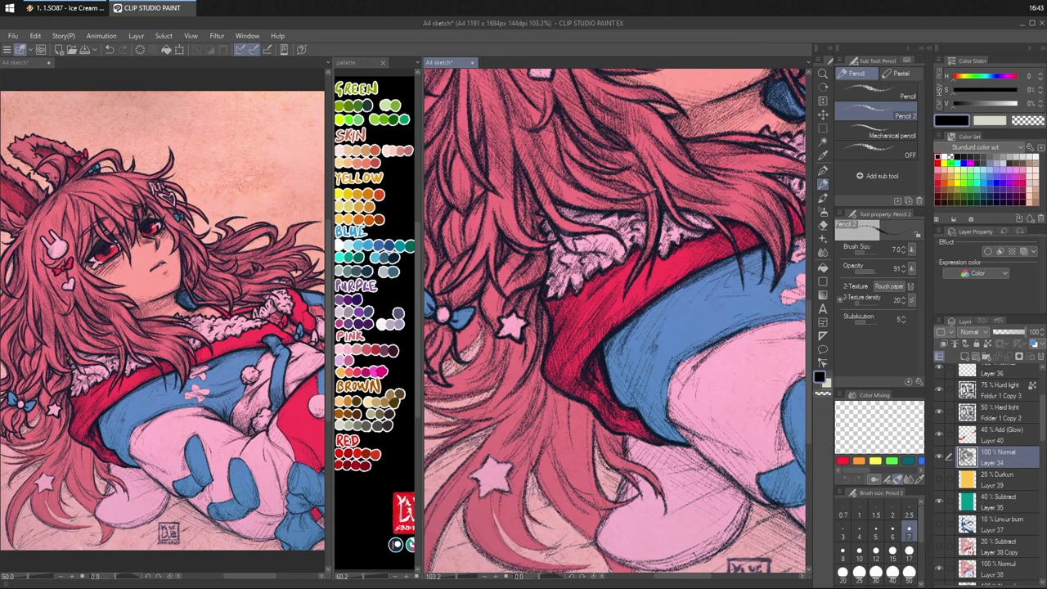
pyautogui.moveTo(661, 234)
pyautogui.mouseDown()
pyautogui.moveTo(656, 250)
pyautogui.moveTo(663, 247)
pyautogui.mouseUp()
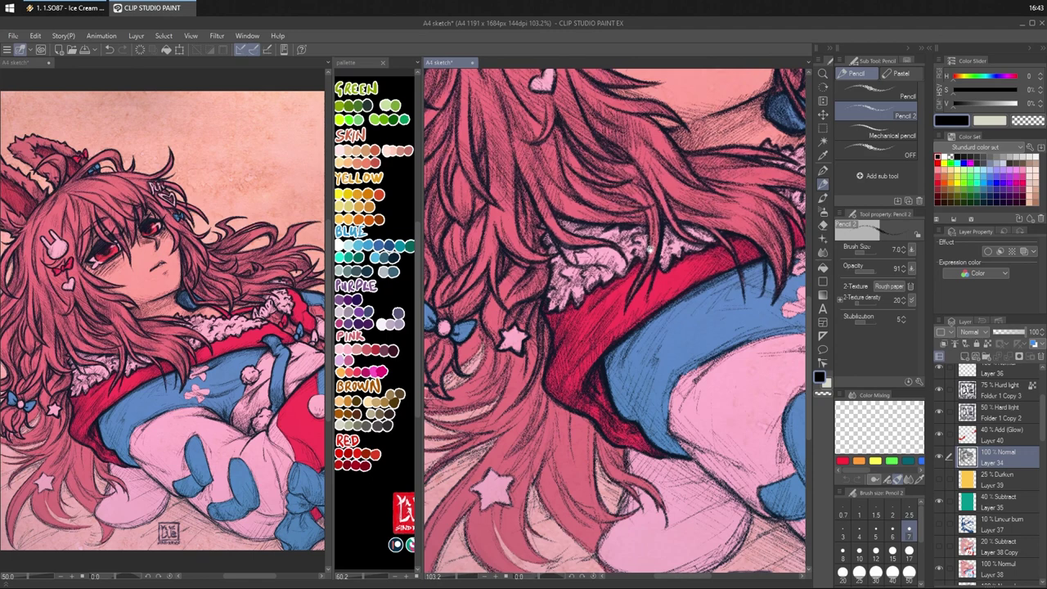
pyautogui.moveTo(651, 248); pyautogui.dragTo(654, 221)
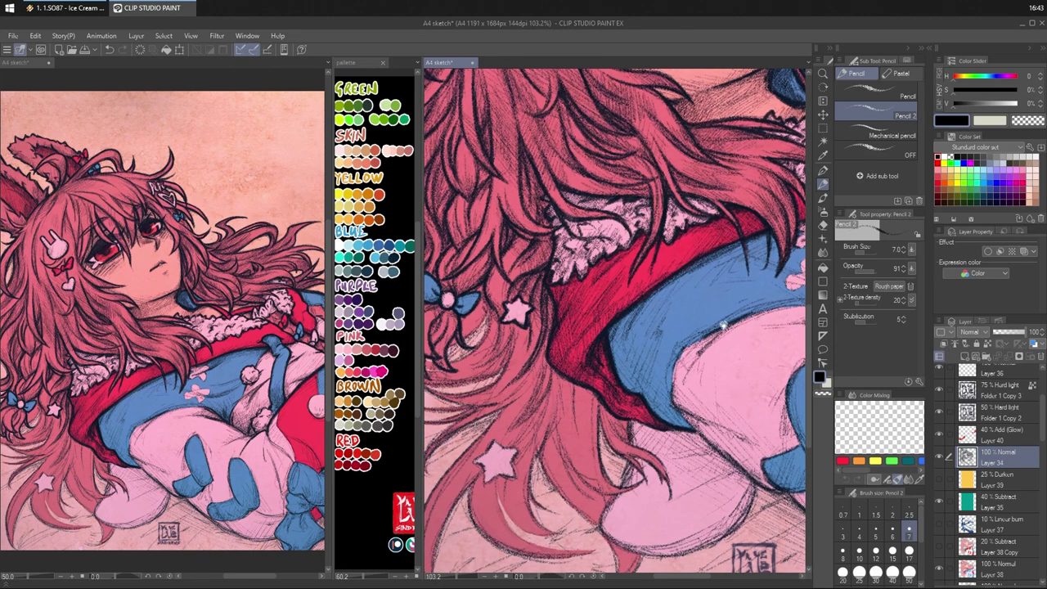
# - Ink the border between the blue fabric's lower end and the large pink shape, curving up along the pink shape's upper edge
pyautogui.moveTo(724, 326); pyautogui.dragTo(619, 202)
pyautogui.moveTo(570, 255); pyautogui.dragTo(571, 281)
pyautogui.moveTo(568, 273)
pyautogui.mouseDown()
pyautogui.moveTo(597, 297)
pyautogui.moveTo(584, 305)
pyautogui.mouseUp()
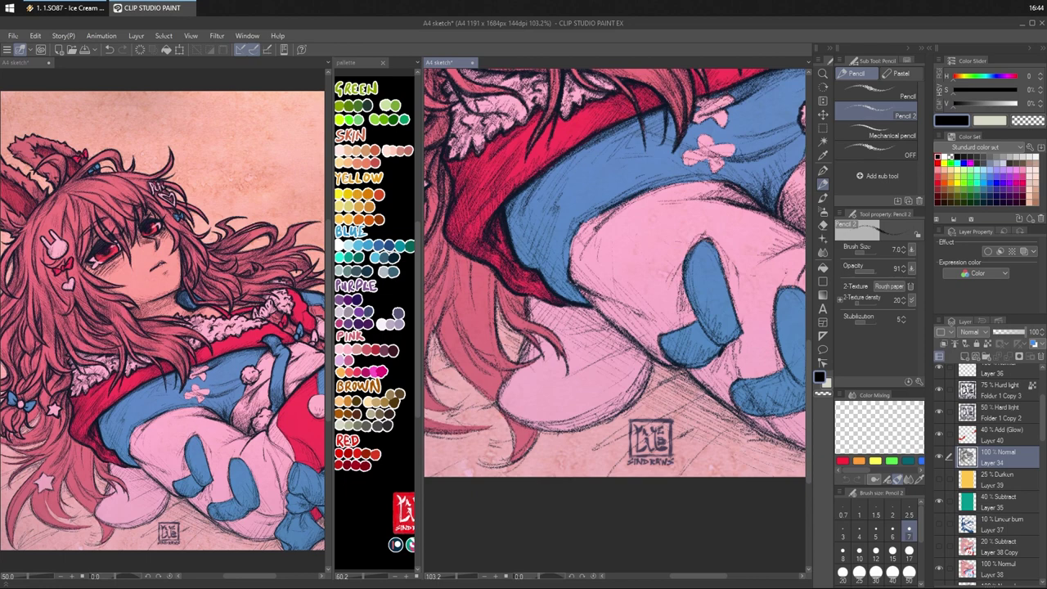
pyautogui.moveTo(545, 266)
pyautogui.mouseDown()
pyautogui.moveTo(569, 284)
pyautogui.moveTo(542, 275)
pyautogui.moveTo(566, 304)
pyautogui.mouseUp()
pyautogui.moveTo(570, 234)
pyautogui.mouseDown()
pyautogui.moveTo(563, 273)
pyautogui.moveTo(563, 254)
pyautogui.mouseUp()
pyautogui.moveTo(576, 218); pyautogui.dragTo(570, 262)
pyautogui.moveTo(582, 221)
pyautogui.mouseDown()
pyautogui.moveTo(568, 260)
pyautogui.moveTo(573, 239)
pyautogui.mouseUp()
pyautogui.moveTo(594, 212); pyautogui.dragTo(574, 232)
pyautogui.moveTo(628, 190)
pyautogui.mouseDown()
pyautogui.moveTo(581, 215)
pyautogui.moveTo(639, 185)
pyautogui.mouseUp()
pyautogui.hotkey('ctrl', 'z')
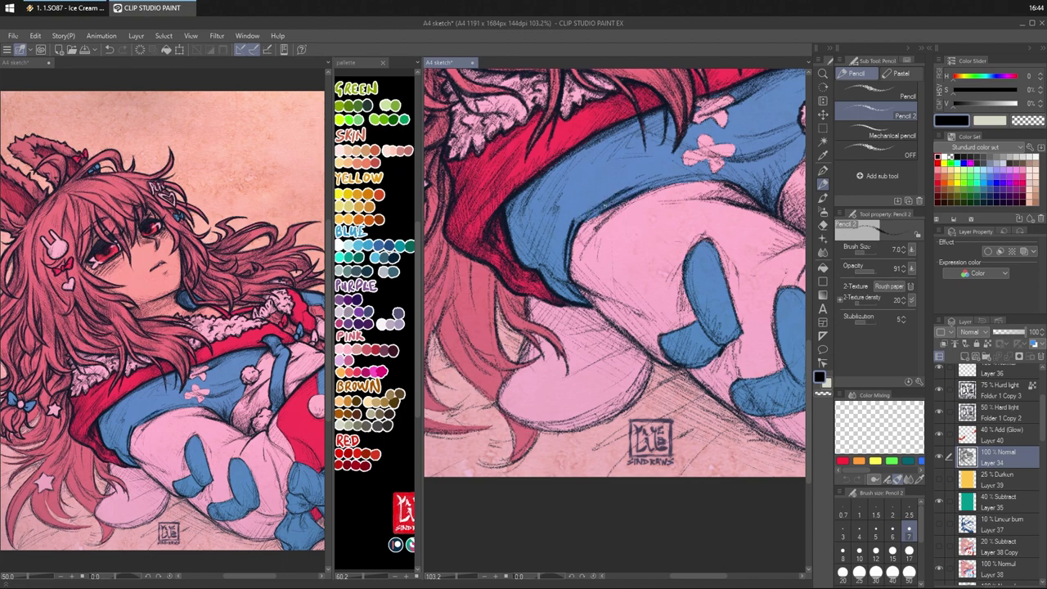
pyautogui.moveTo(590, 217)
pyautogui.mouseDown()
pyautogui.moveTo(604, 204)
pyautogui.moveTo(583, 247)
pyautogui.moveTo(608, 222)
pyautogui.mouseUp()
pyautogui.moveTo(719, 194); pyautogui.dragTo(698, 203)
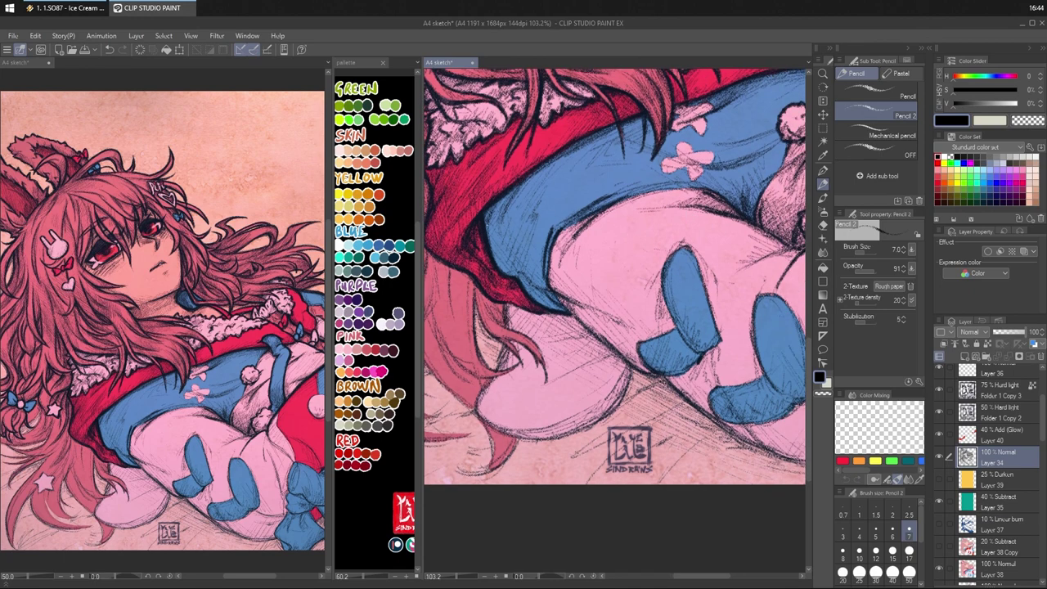
# - Hatch a shadow over the blue fabric's lower end, from the red fabric's edge down to the tip
pyautogui.moveTo(492, 239); pyautogui.dragTo(500, 267)
pyautogui.moveTo(492, 222); pyautogui.dragTo(507, 271)
pyautogui.moveTo(493, 214); pyautogui.dragTo(509, 271)
pyautogui.moveTo(495, 207); pyautogui.dragTo(504, 242)
pyautogui.moveTo(504, 248); pyautogui.dragTo(515, 276)
pyautogui.moveTo(507, 242)
pyautogui.mouseDown()
pyautogui.moveTo(510, 256)
pyautogui.moveTo(508, 244)
pyautogui.mouseUp()
pyautogui.moveTo(505, 225)
pyautogui.mouseDown()
pyautogui.moveTo(513, 255)
pyautogui.moveTo(512, 241)
pyautogui.mouseUp()
pyautogui.moveTo(509, 230); pyautogui.dragTo(522, 272)
pyautogui.moveTo(512, 231); pyautogui.dragTo(529, 290)
pyautogui.moveTo(519, 249); pyautogui.dragTo(532, 291)
pyautogui.moveTo(530, 285); pyautogui.dragTo(545, 304)
pyautogui.moveTo(537, 285); pyautogui.dragTo(558, 312)
pyautogui.moveTo(517, 225); pyautogui.dragTo(527, 257)
pyautogui.moveTo(527, 205); pyautogui.dragTo(532, 258)
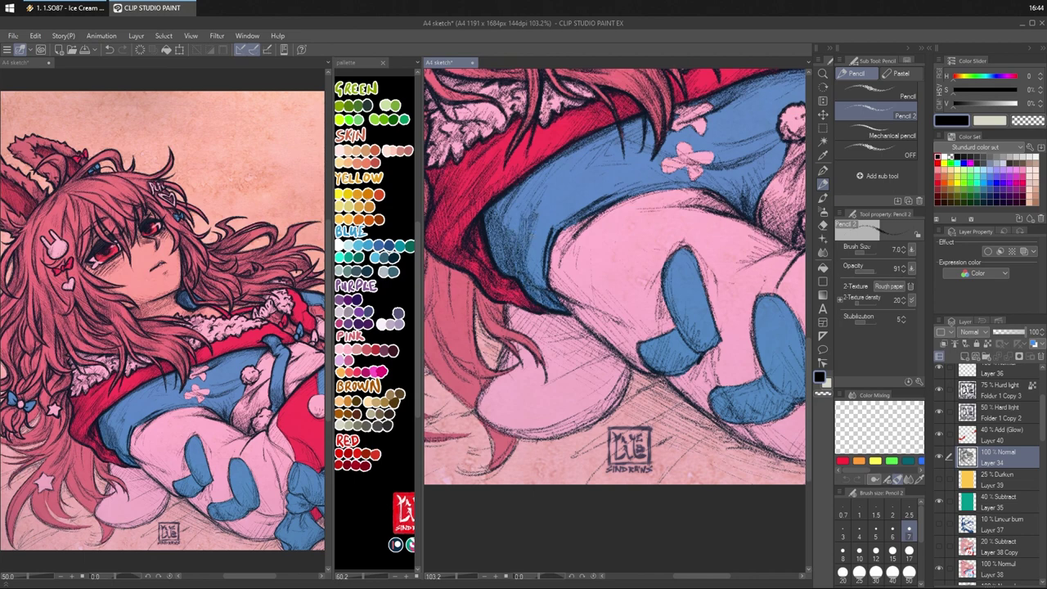
# - Deepen the hatching on the blue fabric's lower end with overlapping strokes between the red fabric and the pink shape
pyautogui.moveTo(545, 181); pyautogui.dragTo(532, 234)
pyautogui.moveTo(503, 201); pyautogui.dragTo(496, 216)
pyautogui.moveTo(514, 190); pyautogui.dragTo(503, 248)
pyautogui.moveTo(515, 229); pyautogui.dragTo(494, 267)
pyautogui.moveTo(504, 243)
pyautogui.mouseDown()
pyautogui.moveTo(497, 270)
pyautogui.moveTo(519, 284)
pyautogui.moveTo(517, 255)
pyautogui.mouseUp()
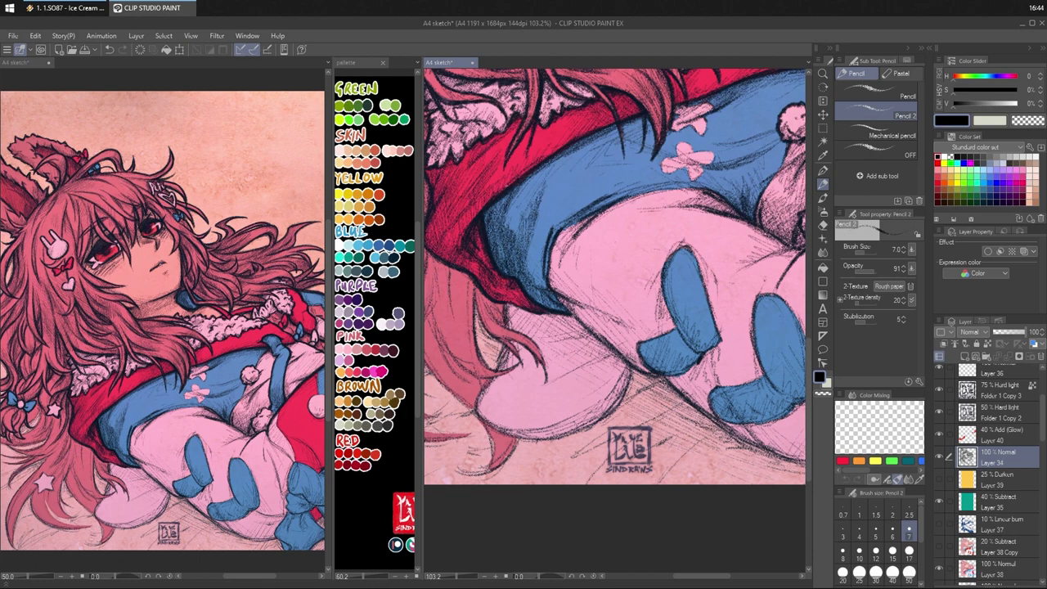
pyautogui.moveTo(506, 196); pyautogui.dragTo(504, 226)
pyautogui.moveTo(515, 219); pyautogui.dragTo(513, 236)
pyautogui.moveTo(524, 219)
pyautogui.mouseDown()
pyautogui.moveTo(522, 285)
pyautogui.moveTo(529, 279)
pyautogui.mouseUp()
pyautogui.moveTo(537, 257); pyautogui.dragTo(537, 288)
pyautogui.moveTo(547, 275); pyautogui.dragTo(540, 288)
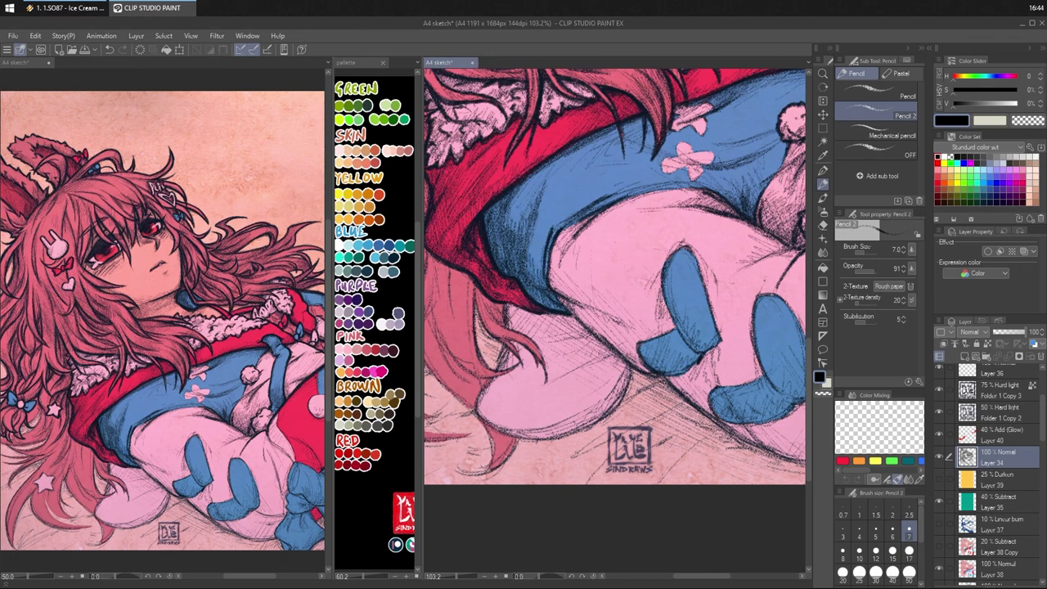
pyautogui.moveTo(544, 237)
pyautogui.mouseDown()
pyautogui.moveTo(528, 277)
pyautogui.moveTo(533, 267)
pyautogui.mouseUp()
pyautogui.moveTo(542, 228)
pyautogui.mouseDown()
pyautogui.moveTo(533, 252)
pyautogui.moveTo(540, 239)
pyautogui.mouseUp()
pyautogui.moveTo(550, 216); pyautogui.dragTo(540, 235)
pyautogui.moveTo(520, 198)
pyautogui.mouseDown()
pyautogui.moveTo(512, 230)
pyautogui.moveTo(513, 220)
pyautogui.mouseUp()
pyautogui.hotkey('ctrl', 'z')
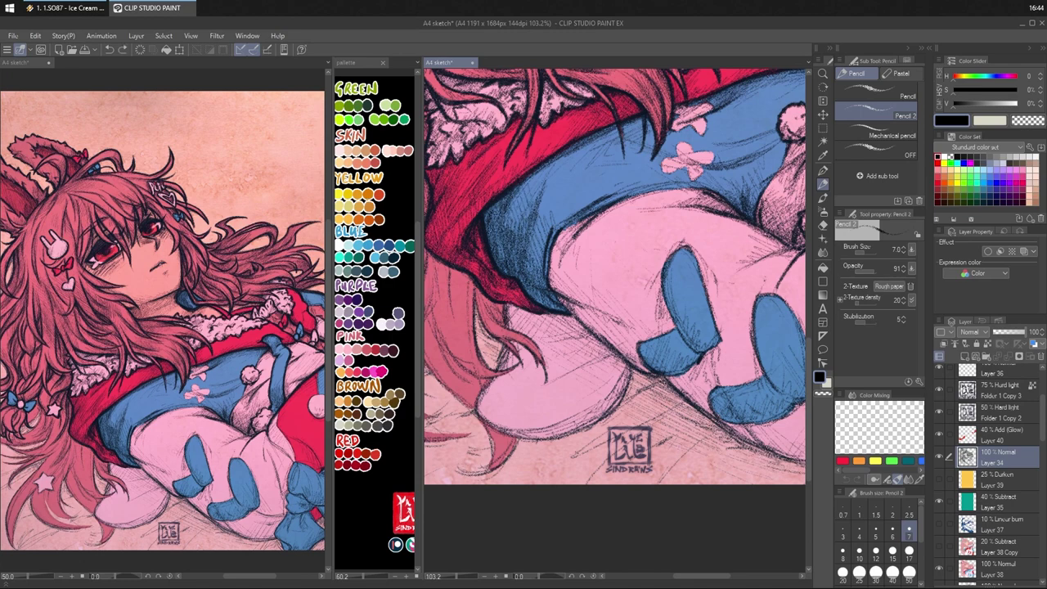
# - Extend the hatching along the blue band toward its upper part, above the pink shape's curved edge
pyautogui.moveTo(536, 179); pyautogui.dragTo(532, 197)
pyautogui.moveTo(540, 174)
pyautogui.mouseDown()
pyautogui.moveTo(535, 194)
pyautogui.moveTo(550, 182)
pyautogui.mouseUp()
pyautogui.moveTo(586, 148); pyautogui.dragTo(566, 170)
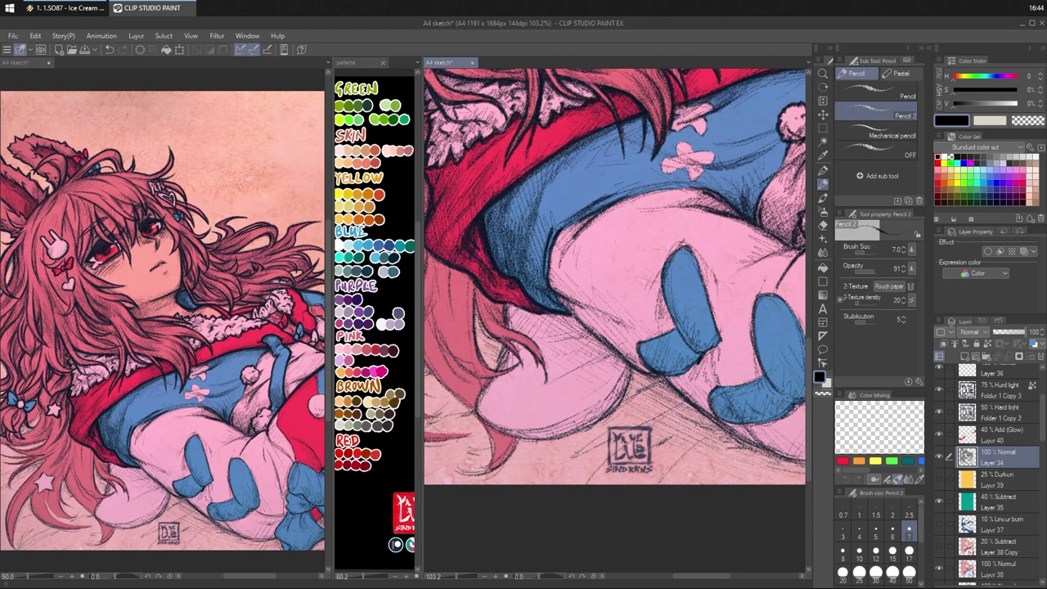
pyautogui.moveTo(516, 212)
pyautogui.mouseDown()
pyautogui.moveTo(512, 229)
pyautogui.moveTo(535, 231)
pyautogui.mouseUp()
pyautogui.moveTo(543, 198); pyautogui.dragTo(536, 246)
pyautogui.moveTo(537, 249); pyautogui.dragTo(537, 268)
pyautogui.moveTo(550, 197); pyautogui.dragTo(545, 229)
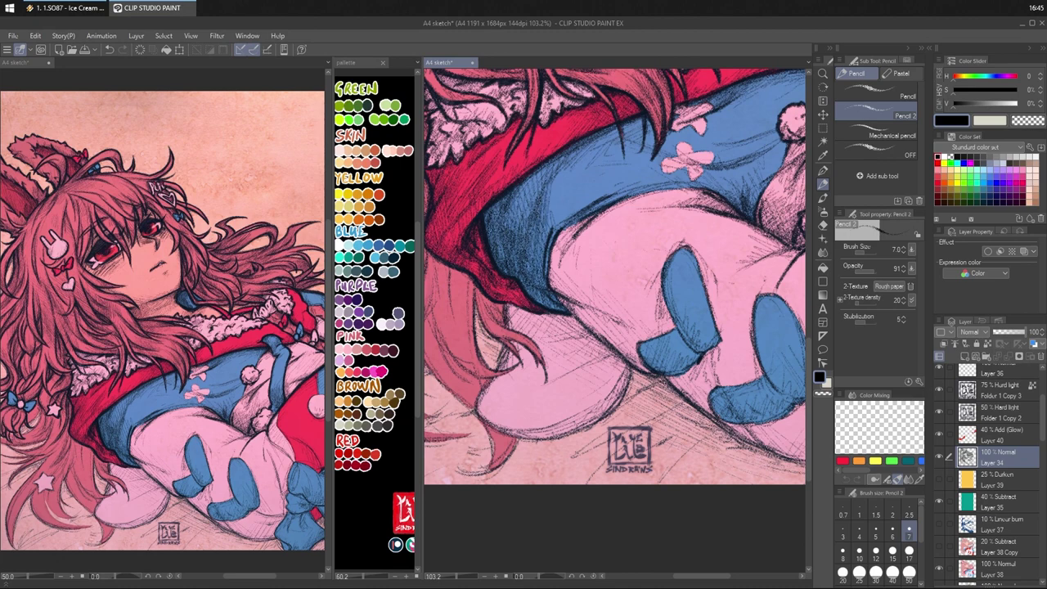
pyautogui.moveTo(556, 171); pyautogui.dragTo(550, 222)
pyautogui.moveTo(556, 200); pyautogui.dragTo(550, 232)
pyautogui.moveTo(563, 172); pyautogui.dragTo(554, 229)
pyautogui.moveTo(570, 168); pyautogui.dragTo(563, 223)
pyautogui.moveTo(579, 188)
pyautogui.mouseDown()
pyautogui.moveTo(568, 217)
pyautogui.moveTo(578, 211)
pyautogui.mouseUp()
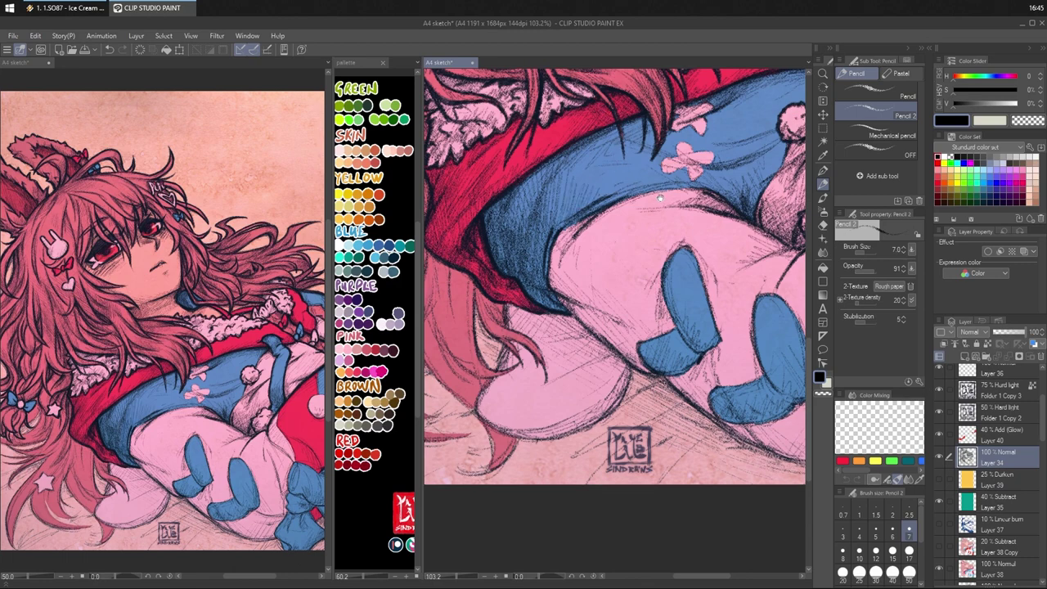
# - Lay light hatching on the large pink shape beside the blue fabric and down toward the nearest blue patch
pyautogui.moveTo(660, 198); pyautogui.dragTo(636, 133)
pyautogui.moveTo(537, 200); pyautogui.dragTo(527, 227)
pyautogui.moveTo(539, 185); pyautogui.dragTo(530, 228)
pyautogui.moveTo(550, 180); pyautogui.dragTo(535, 234)
pyautogui.moveTo(560, 170); pyautogui.dragTo(547, 240)
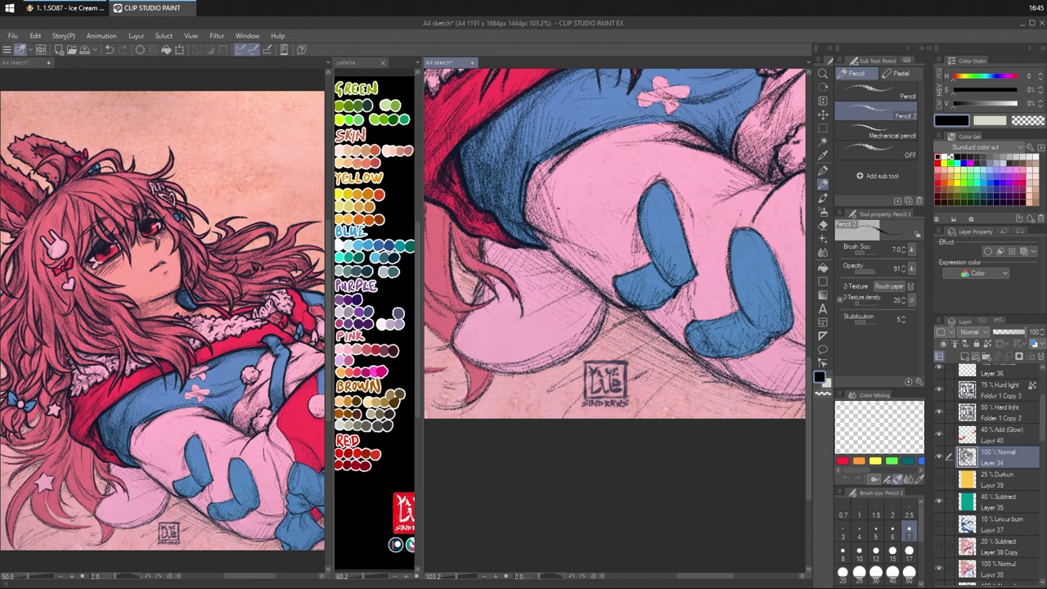
pyautogui.hotkey('ctrl', 'z')
pyautogui.moveTo(534, 197)
pyautogui.mouseDown()
pyautogui.moveTo(526, 222)
pyautogui.moveTo(548, 240)
pyautogui.mouseUp()
pyautogui.moveTo(561, 183)
pyautogui.mouseDown()
pyautogui.moveTo(549, 234)
pyautogui.moveTo(589, 255)
pyautogui.mouseUp()
pyautogui.moveTo(602, 232); pyautogui.dragTo(595, 252)
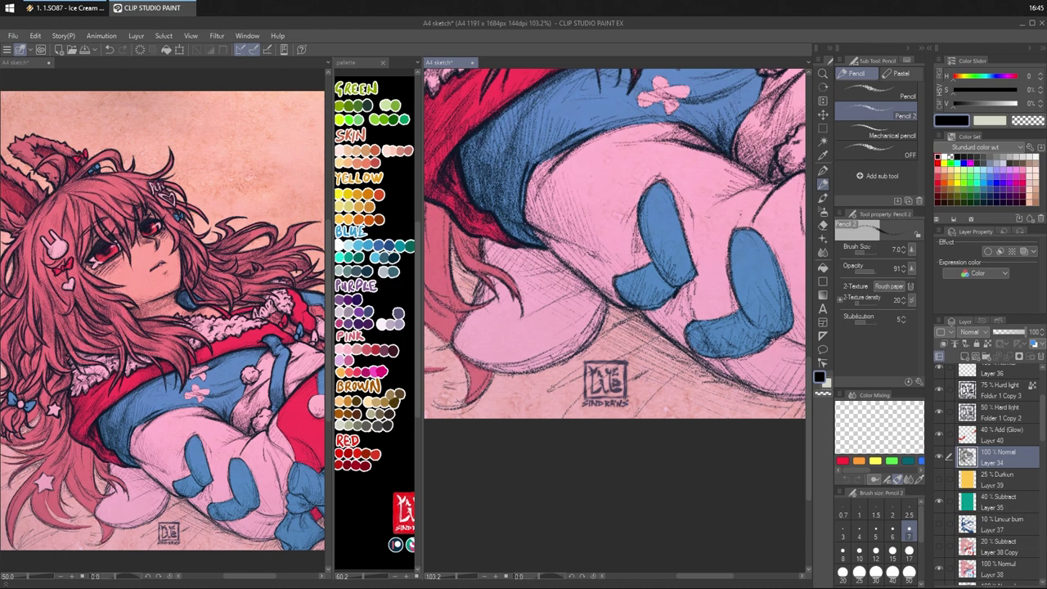
# - Darken the large pink shape's outline beside the blue fabric and along the start of its lower edge
pyautogui.moveTo(560, 152); pyautogui.dragTo(538, 169)
pyautogui.moveTo(541, 168); pyautogui.dragTo(532, 218)
pyautogui.moveTo(529, 210); pyautogui.dragTo(542, 251)
pyautogui.moveTo(557, 247); pyautogui.dragTo(570, 294)
pyautogui.moveTo(627, 301)
pyautogui.mouseDown()
pyautogui.moveTo(596, 298)
pyautogui.moveTo(637, 320)
pyautogui.mouseUp()
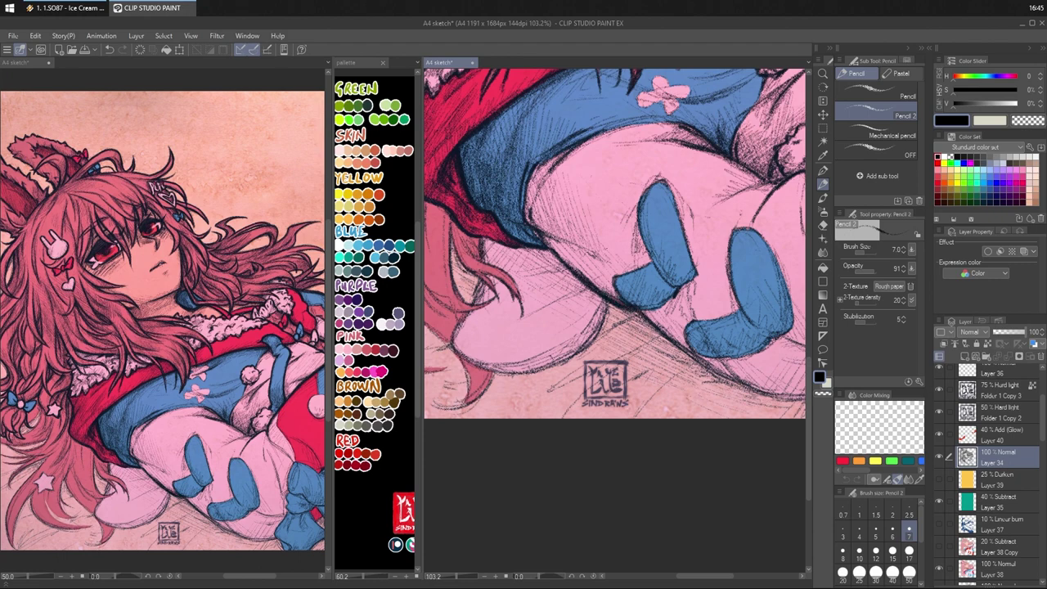
# - Ink a heavy contour along the large pink shape's lower edge, beneath both blue patches and up to the blue bow
pyautogui.moveTo(638, 279); pyautogui.dragTo(589, 198)
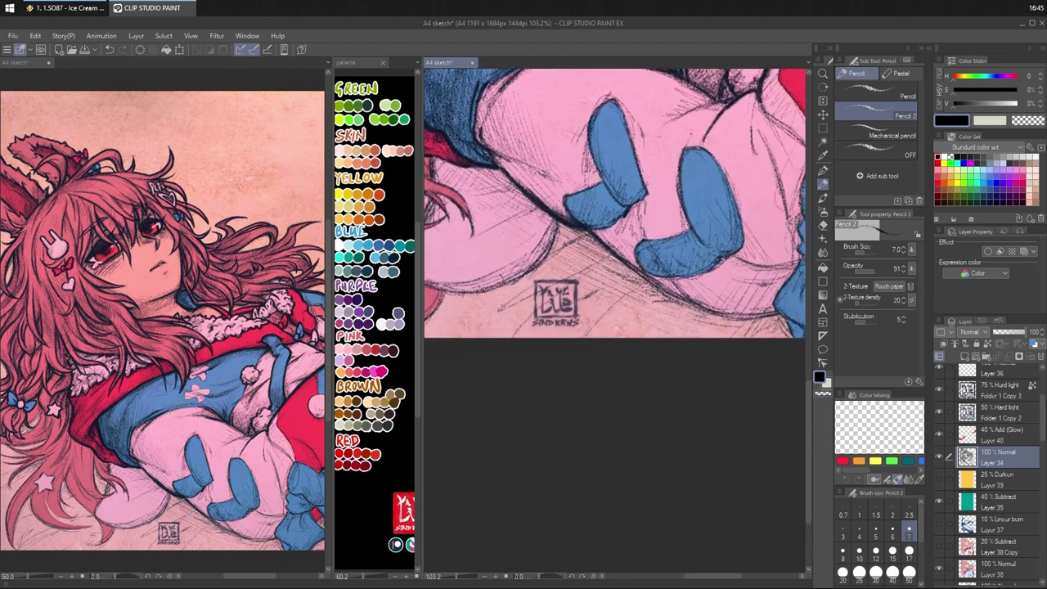
pyautogui.moveTo(492, 167)
pyautogui.mouseDown()
pyautogui.moveTo(473, 172)
pyautogui.moveTo(500, 183)
pyautogui.mouseUp()
pyautogui.moveTo(591, 229); pyautogui.dragTo(686, 298)
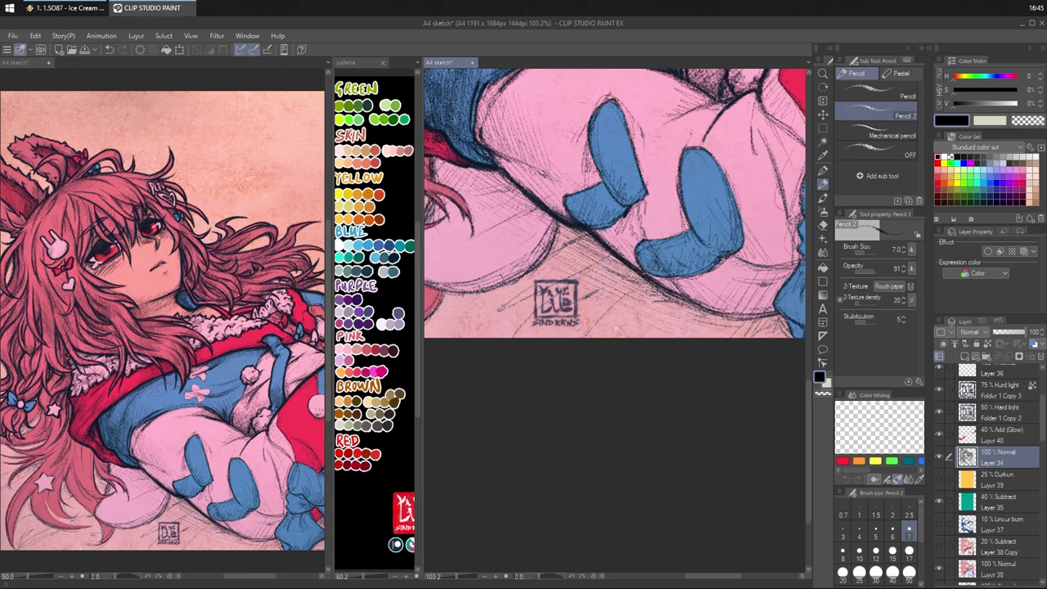
pyautogui.moveTo(620, 261); pyautogui.dragTo(681, 298)
pyautogui.moveTo(736, 267); pyautogui.dragTo(594, 207)
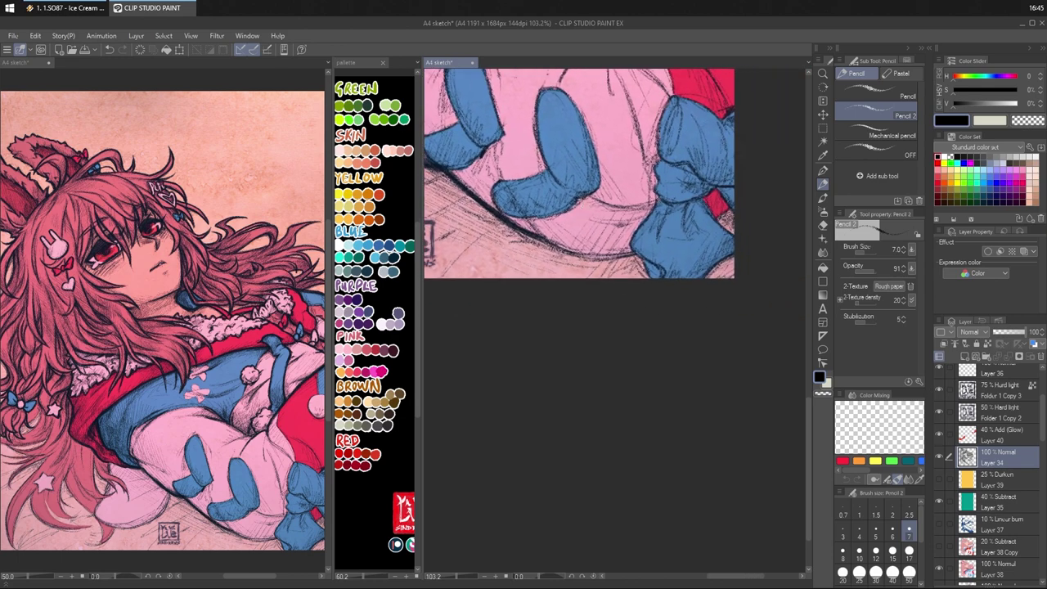
pyautogui.moveTo(524, 220)
pyautogui.mouseDown()
pyautogui.moveTo(564, 252)
pyautogui.moveTo(632, 257)
pyautogui.mouseUp()
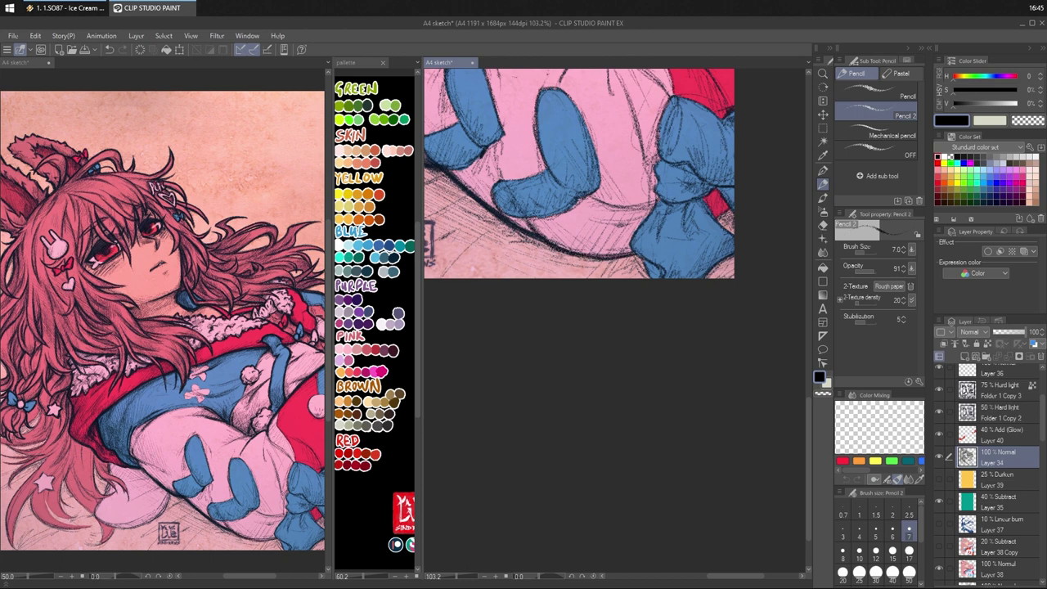
pyautogui.moveTo(553, 244)
pyautogui.mouseDown()
pyautogui.moveTo(630, 256)
pyautogui.moveTo(573, 247)
pyautogui.mouseUp()
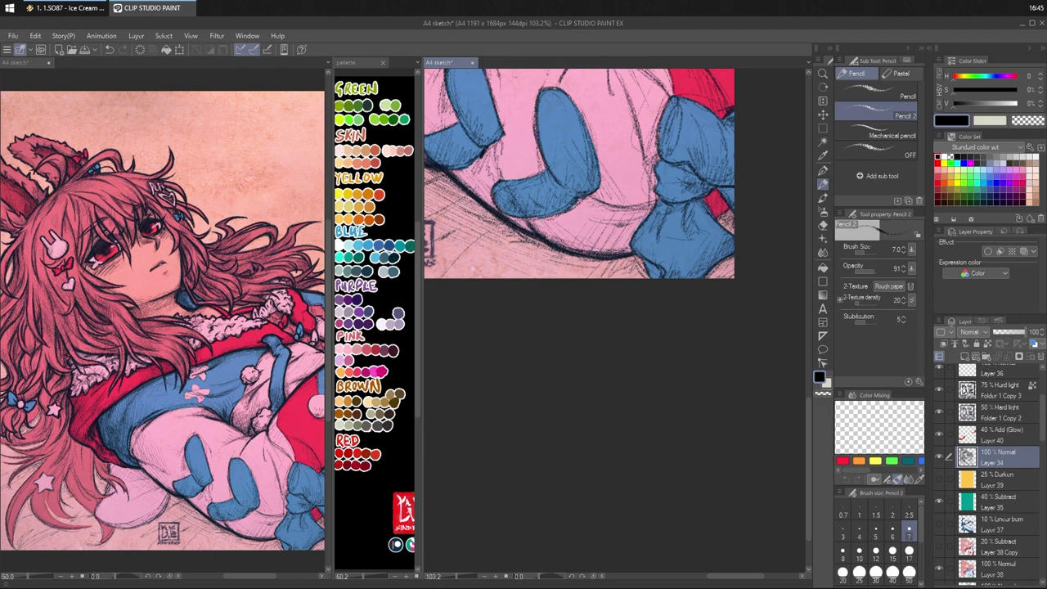
# - Hatch shadows on the large pink shape along its lower contour, from the blue fabric's tip to the first blue patch
pyautogui.moveTo(575, 181); pyautogui.dragTo(758, 322)
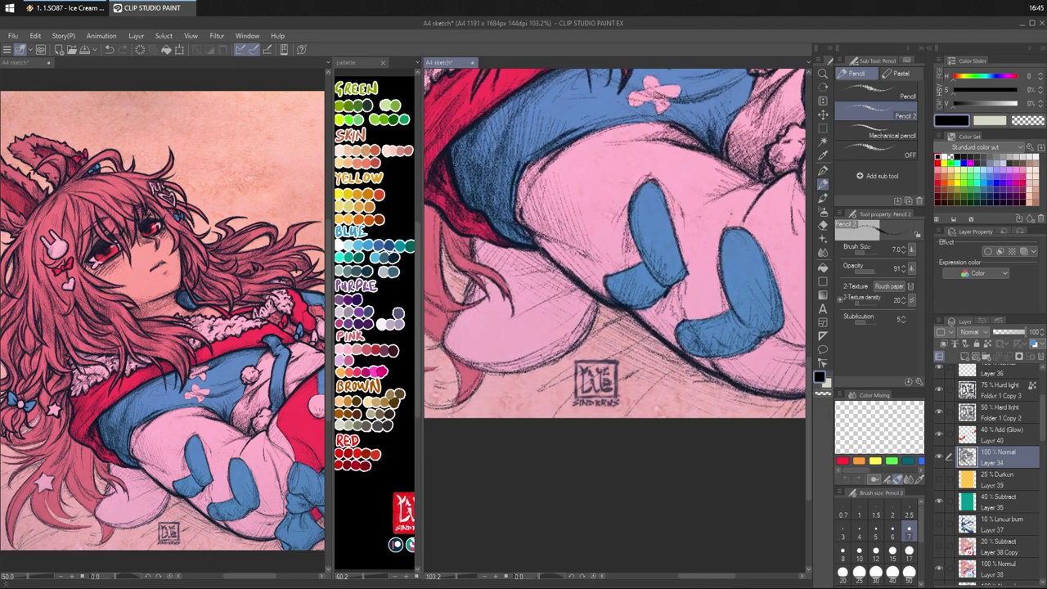
pyautogui.moveTo(540, 202); pyautogui.dragTo(557, 234)
pyautogui.moveTo(555, 195); pyautogui.dragTo(566, 212)
pyautogui.moveTo(617, 255)
pyautogui.mouseDown()
pyautogui.moveTo(630, 237)
pyautogui.moveTo(642, 247)
pyautogui.moveTo(622, 260)
pyautogui.moveTo(602, 245)
pyautogui.moveTo(610, 237)
pyautogui.moveTo(621, 247)
pyautogui.mouseUp()
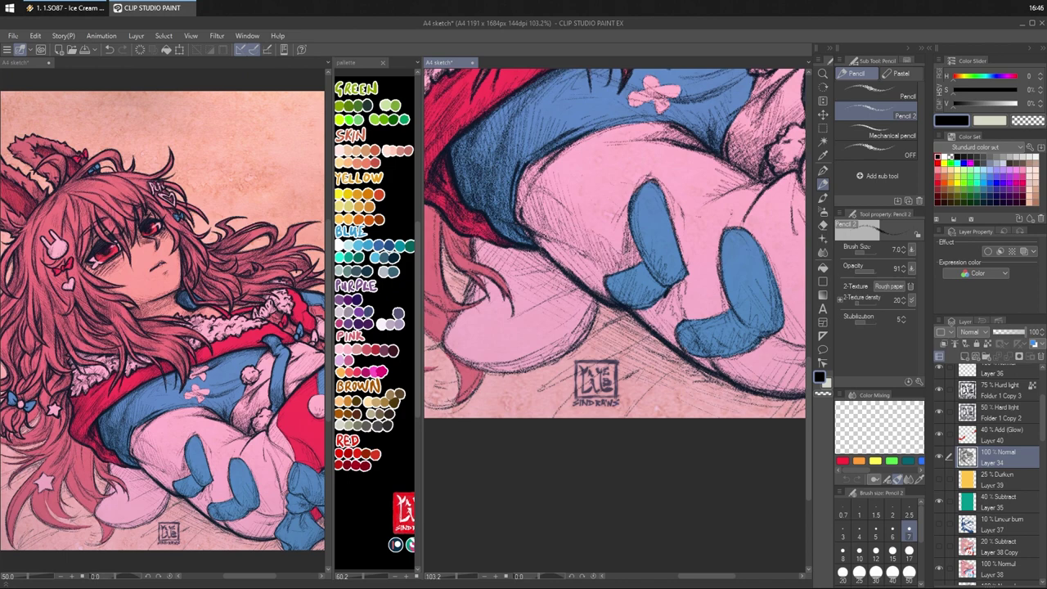
pyautogui.moveTo(542, 251)
pyautogui.mouseDown()
pyautogui.moveTo(562, 239)
pyautogui.moveTo(593, 257)
pyautogui.moveTo(603, 280)
pyautogui.mouseUp()
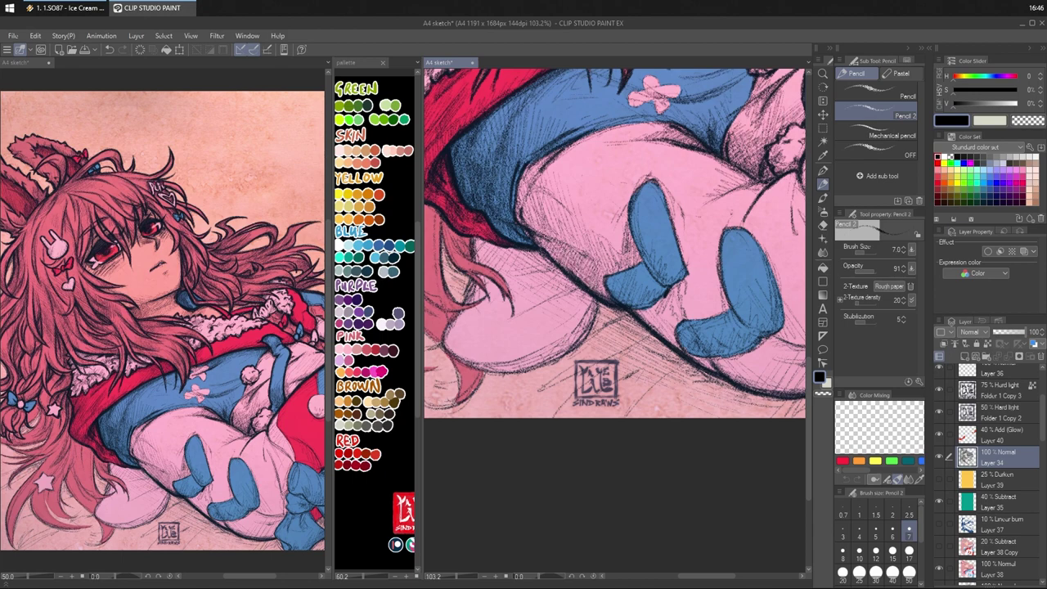
pyautogui.moveTo(551, 260)
pyautogui.mouseDown()
pyautogui.moveTo(558, 239)
pyautogui.moveTo(571, 245)
pyautogui.mouseUp()
pyautogui.moveTo(555, 282)
pyautogui.mouseDown()
pyautogui.moveTo(584, 242)
pyautogui.moveTo(589, 259)
pyautogui.mouseUp()
pyautogui.moveTo(576, 290)
pyautogui.mouseDown()
pyautogui.moveTo(597, 257)
pyautogui.moveTo(603, 265)
pyautogui.mouseUp()
pyautogui.moveTo(591, 293); pyautogui.dragTo(609, 272)
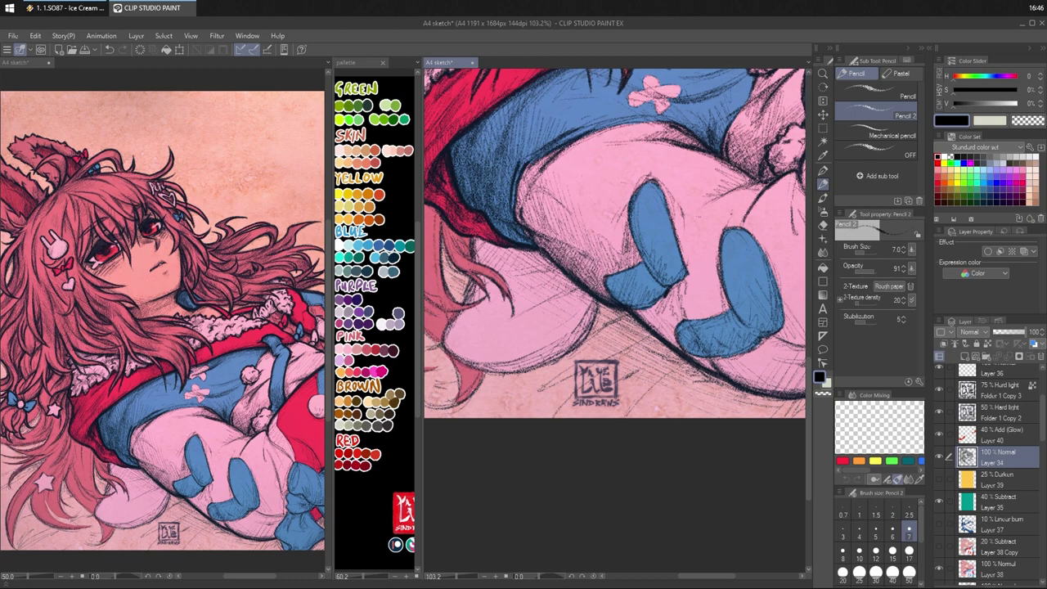
# - Cross-hatch the pink area between the blue fabric and the first blue patch, and touch up the pink shape's upper edge
pyautogui.moveTo(535, 239); pyautogui.dragTo(567, 219)
pyautogui.moveTo(556, 257); pyautogui.dragTo(586, 226)
pyautogui.moveTo(580, 270); pyautogui.dragTo(604, 235)
pyautogui.moveTo(592, 271); pyautogui.dragTo(617, 243)
pyautogui.moveTo(610, 272)
pyautogui.mouseDown()
pyautogui.moveTo(622, 252)
pyautogui.moveTo(632, 260)
pyautogui.mouseUp()
pyautogui.moveTo(628, 262); pyautogui.dragTo(633, 241)
pyautogui.moveTo(630, 267)
pyautogui.mouseDown()
pyautogui.moveTo(635, 250)
pyautogui.moveTo(620, 234)
pyautogui.mouseUp()
pyautogui.moveTo(614, 256)
pyautogui.mouseDown()
pyautogui.moveTo(625, 230)
pyautogui.moveTo(615, 249)
pyautogui.mouseUp()
pyautogui.moveTo(534, 208)
pyautogui.mouseDown()
pyautogui.moveTo(536, 190)
pyautogui.moveTo(562, 202)
pyautogui.mouseUp()
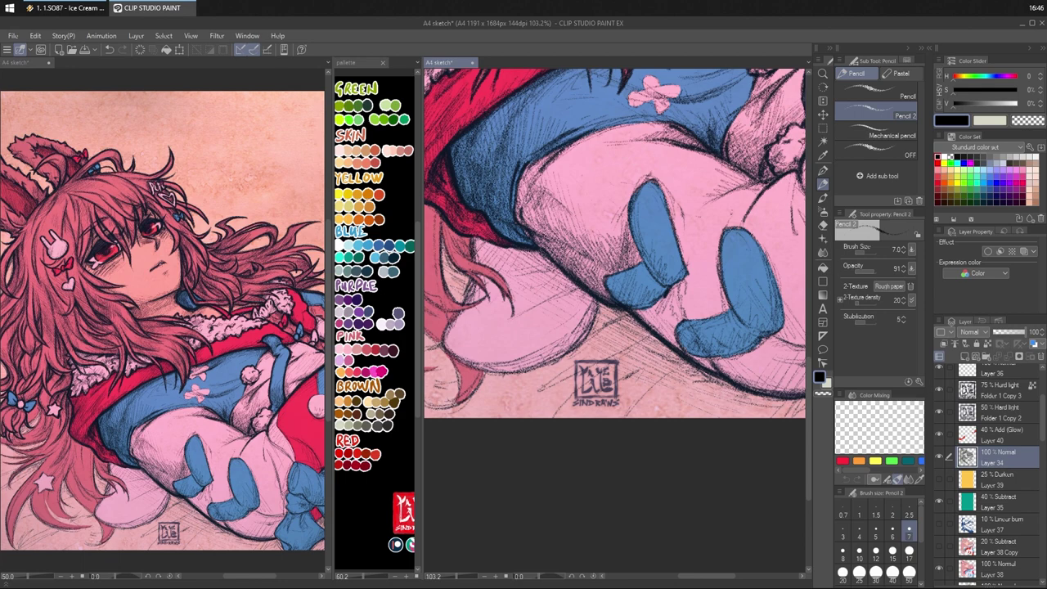
pyautogui.moveTo(572, 154); pyautogui.dragTo(581, 145)
# - Ink a darker outline around the blue patch nearest the blue fabric
pyautogui.moveTo(688, 167); pyautogui.dragTo(657, 104)
pyautogui.moveTo(574, 224)
pyautogui.mouseDown()
pyautogui.moveTo(579, 209)
pyautogui.moveTo(590, 226)
pyautogui.moveTo(629, 235)
pyautogui.moveTo(629, 202)
pyautogui.moveTo(640, 220)
pyautogui.moveTo(658, 211)
pyautogui.mouseUp()
pyautogui.moveTo(654, 215); pyautogui.dragTo(653, 146)
pyautogui.moveTo(643, 204); pyautogui.dragTo(659, 155)
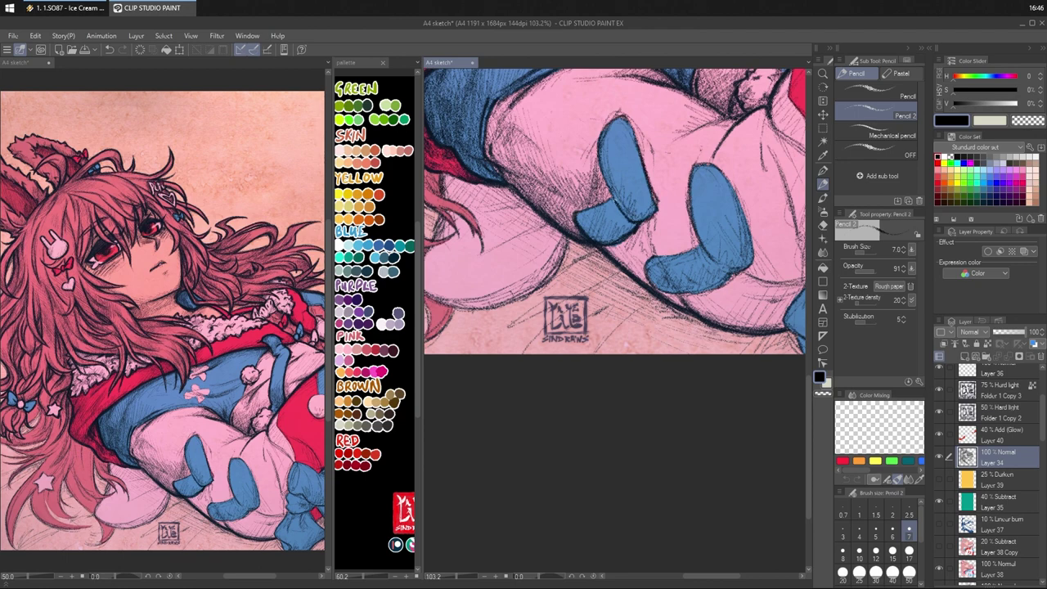
# - Hatch shading on the first blue patch, covering its upright part and its lower foot
pyautogui.moveTo(609, 189)
pyautogui.mouseDown()
pyautogui.moveTo(598, 142)
pyautogui.moveTo(617, 114)
pyautogui.moveTo(635, 133)
pyautogui.mouseUp()
pyautogui.moveTo(628, 120); pyautogui.dragTo(636, 143)
pyautogui.moveTo(579, 222); pyautogui.dragTo(587, 211)
pyautogui.moveTo(584, 227); pyautogui.dragTo(607, 205)
pyautogui.moveTo(603, 241); pyautogui.dragTo(613, 211)
pyautogui.moveTo(607, 243); pyautogui.dragTo(617, 216)
pyautogui.moveTo(612, 244); pyautogui.dragTo(624, 215)
pyautogui.moveTo(618, 237)
pyautogui.mouseDown()
pyautogui.moveTo(629, 216)
pyautogui.moveTo(617, 171)
pyautogui.mouseUp()
pyautogui.moveTo(622, 215); pyautogui.dragTo(627, 182)
pyautogui.moveTo(622, 202)
pyautogui.mouseDown()
pyautogui.moveTo(627, 172)
pyautogui.moveTo(633, 197)
pyautogui.moveTo(629, 176)
pyautogui.mouseUp()
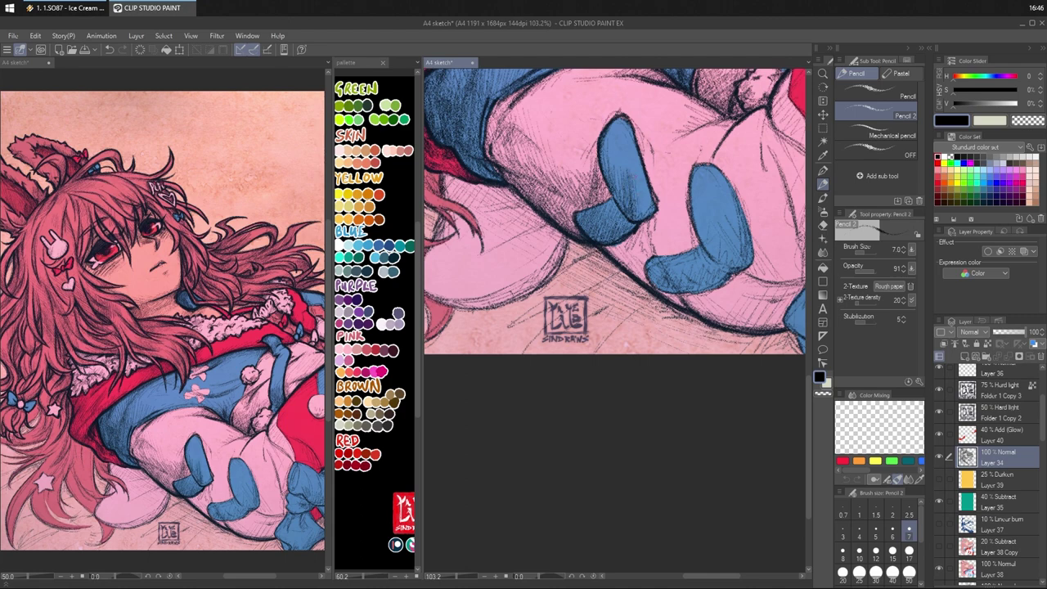
pyautogui.moveTo(642, 218)
pyautogui.mouseDown()
pyautogui.moveTo(647, 180)
pyautogui.moveTo(652, 188)
pyautogui.mouseUp()
pyautogui.hotkey('ctrl', 'z')
pyautogui.moveTo(613, 180); pyautogui.dragTo(622, 168)
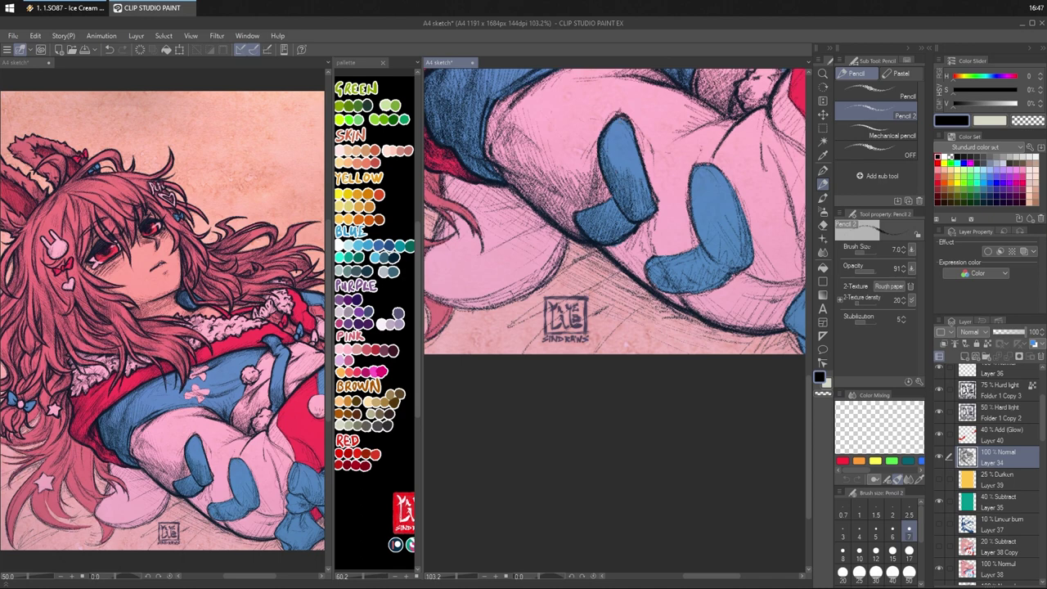
# - Deepen the shadow on the first blue patch's foot with a second layer of hatching
pyautogui.moveTo(584, 226); pyautogui.dragTo(595, 214)
pyautogui.moveTo(591, 231); pyautogui.dragTo(603, 214)
pyautogui.moveTo(602, 231); pyautogui.dragTo(614, 205)
pyautogui.moveTo(607, 221); pyautogui.dragTo(625, 203)
pyautogui.moveTo(613, 222); pyautogui.dragTo(625, 202)
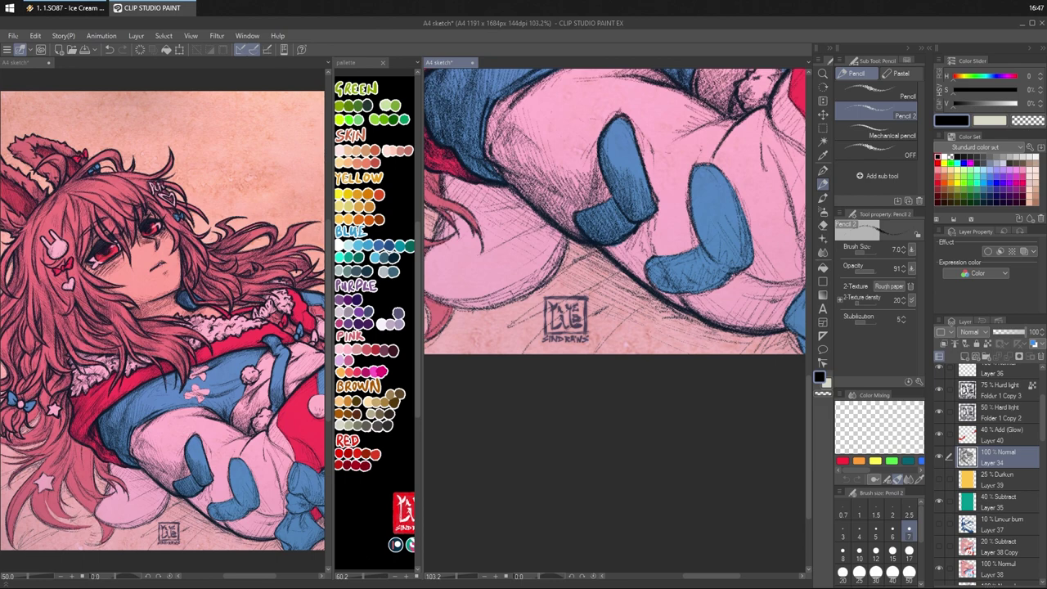
# - Hatch the pink area between the two blue patches, from below the first patch's foot toward the second patch
pyautogui.moveTo(669, 224)
pyautogui.mouseDown()
pyautogui.moveTo(647, 178)
pyautogui.moveTo(623, 170)
pyautogui.moveTo(585, 205)
pyautogui.mouseUp()
pyautogui.moveTo(593, 195); pyautogui.dragTo(592, 211)
pyautogui.moveTo(600, 194); pyautogui.dragTo(593, 212)
pyautogui.moveTo(605, 187); pyautogui.dragTo(608, 222)
pyautogui.moveTo(608, 188); pyautogui.dragTo(614, 225)
pyautogui.moveTo(612, 184); pyautogui.dragTo(617, 232)
pyautogui.moveTo(616, 175)
pyautogui.mouseDown()
pyautogui.moveTo(622, 232)
pyautogui.moveTo(624, 215)
pyautogui.mouseUp()
pyautogui.moveTo(621, 190)
pyautogui.mouseDown()
pyautogui.moveTo(627, 212)
pyautogui.moveTo(631, 201)
pyautogui.moveTo(661, 207)
pyautogui.mouseUp()
pyautogui.moveTo(659, 191); pyautogui.dragTo(668, 201)
pyautogui.moveTo(666, 187); pyautogui.dragTo(674, 200)
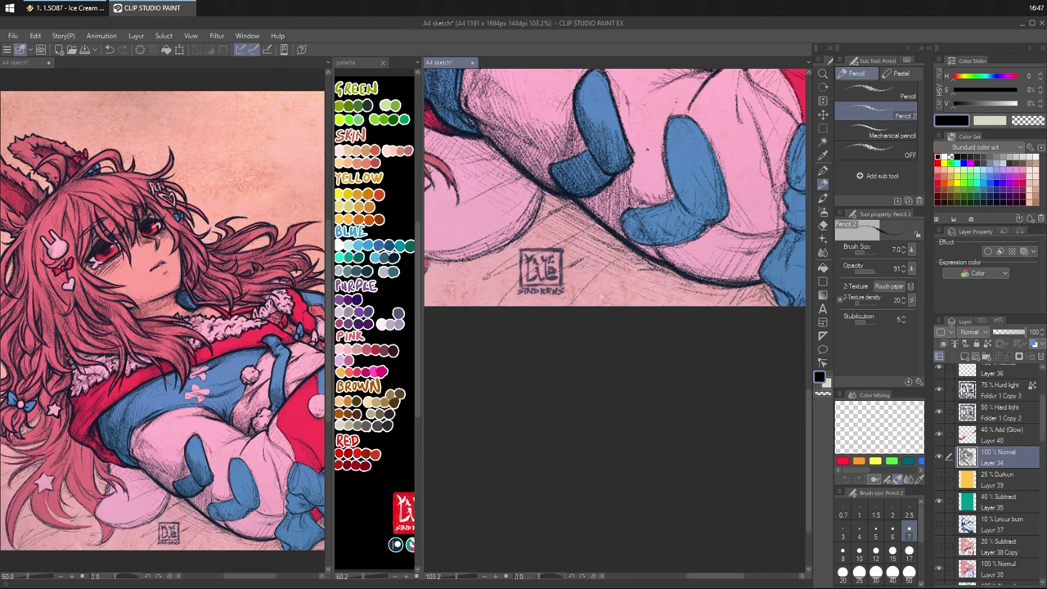
# - Ink a darker outline around the second blue patch, including its foot
pyautogui.moveTo(673, 193)
pyautogui.mouseDown()
pyautogui.moveTo(639, 173)
pyautogui.moveTo(648, 186)
pyautogui.mouseUp()
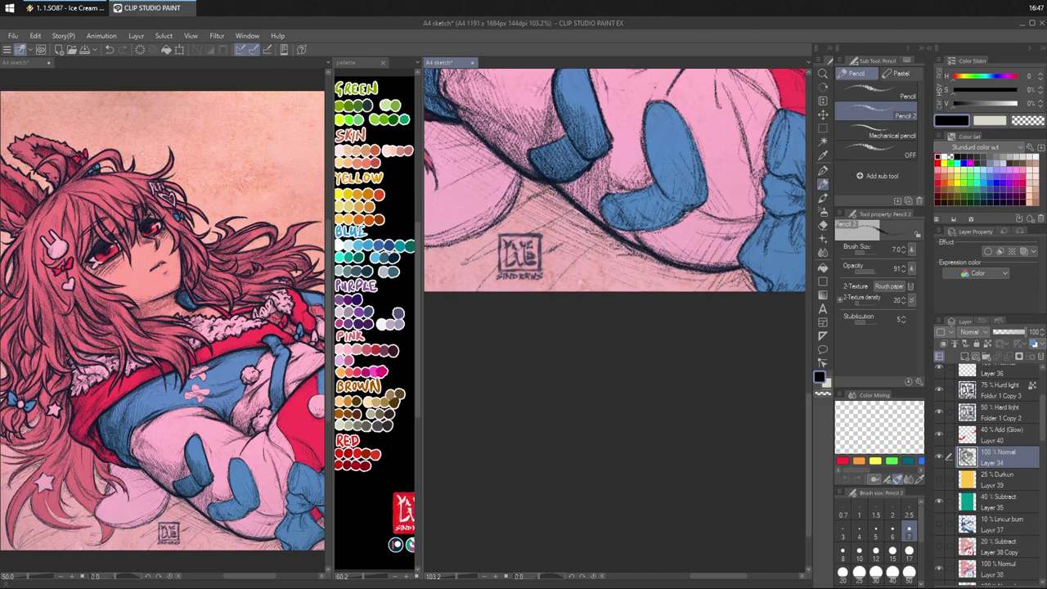
pyautogui.moveTo(604, 218)
pyautogui.mouseDown()
pyautogui.moveTo(638, 242)
pyautogui.moveTo(687, 211)
pyautogui.moveTo(667, 198)
pyautogui.moveTo(702, 204)
pyautogui.moveTo(692, 207)
pyautogui.mouseUp()
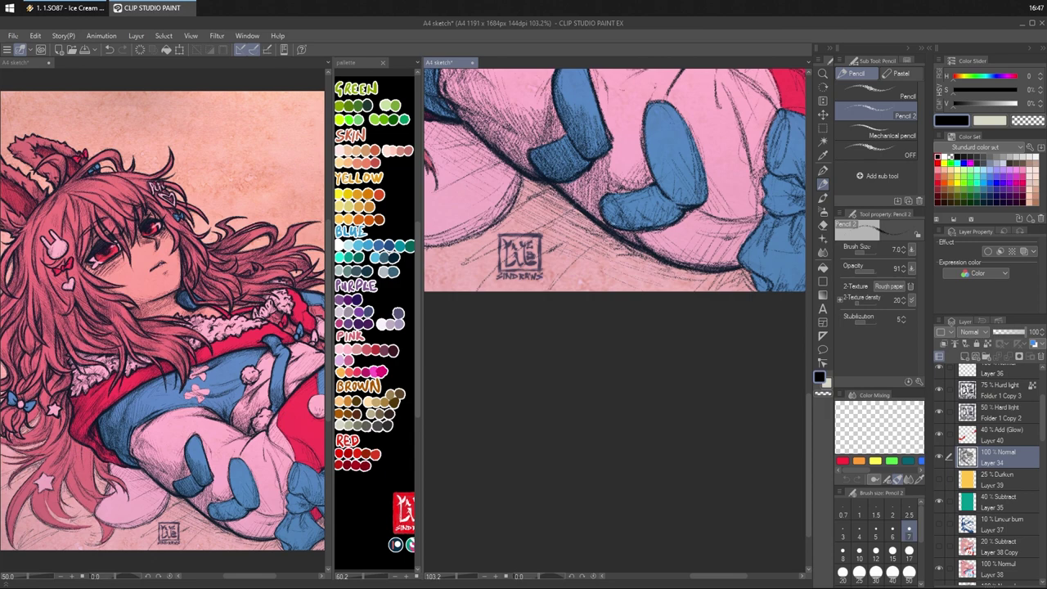
# - Hatch shading on the second blue patch's lower foot, starting from its rounded outer end
pyautogui.moveTo(607, 216); pyautogui.dragTo(615, 222)
pyautogui.moveTo(607, 198)
pyautogui.mouseDown()
pyautogui.moveTo(603, 209)
pyautogui.moveTo(620, 221)
pyautogui.mouseUp()
pyautogui.moveTo(610, 205)
pyautogui.mouseDown()
pyautogui.moveTo(631, 225)
pyautogui.moveTo(624, 204)
pyautogui.moveTo(637, 223)
pyautogui.mouseUp()
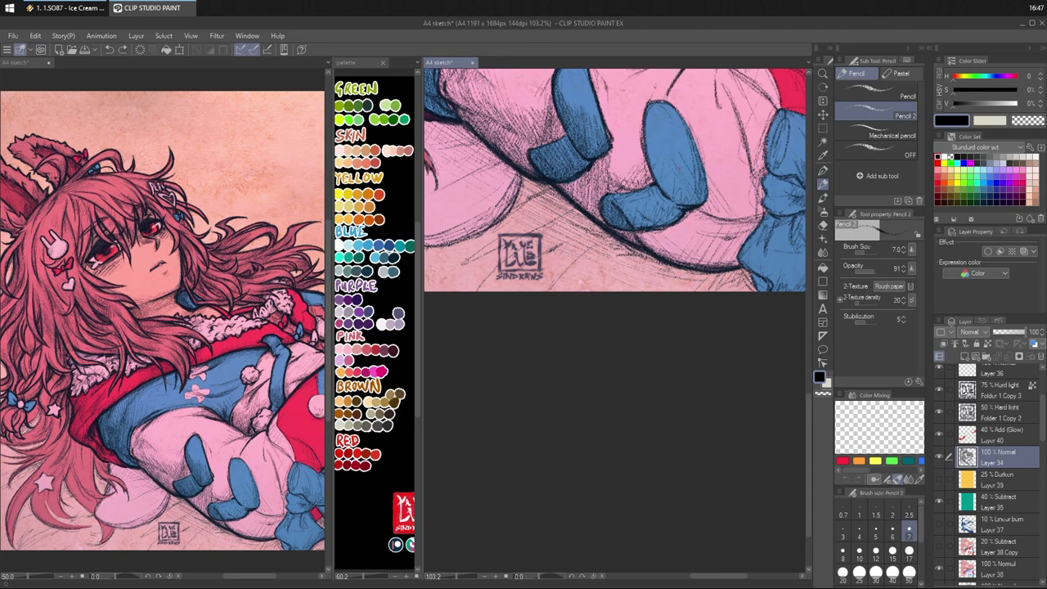
pyautogui.hotkey('ctrl', 'z')
pyautogui.hotkey('ctrl', 'z')
pyautogui.hotkey('ctrl', 'z')
pyautogui.moveTo(607, 202)
pyautogui.mouseDown()
pyautogui.moveTo(626, 226)
pyautogui.moveTo(610, 199)
pyautogui.moveTo(606, 207)
pyautogui.moveTo(642, 232)
pyautogui.moveTo(669, 237)
pyautogui.mouseUp()
pyautogui.hotkey('ctrl', 'z')
pyautogui.moveTo(680, 259); pyautogui.dragTo(676, 246)
pyautogui.moveTo(690, 261); pyautogui.dragTo(682, 252)
# - Hatch the inner end of the second blue patch's foot and the right edge of its upright part
pyautogui.moveTo(692, 185); pyautogui.dragTo(646, 211)
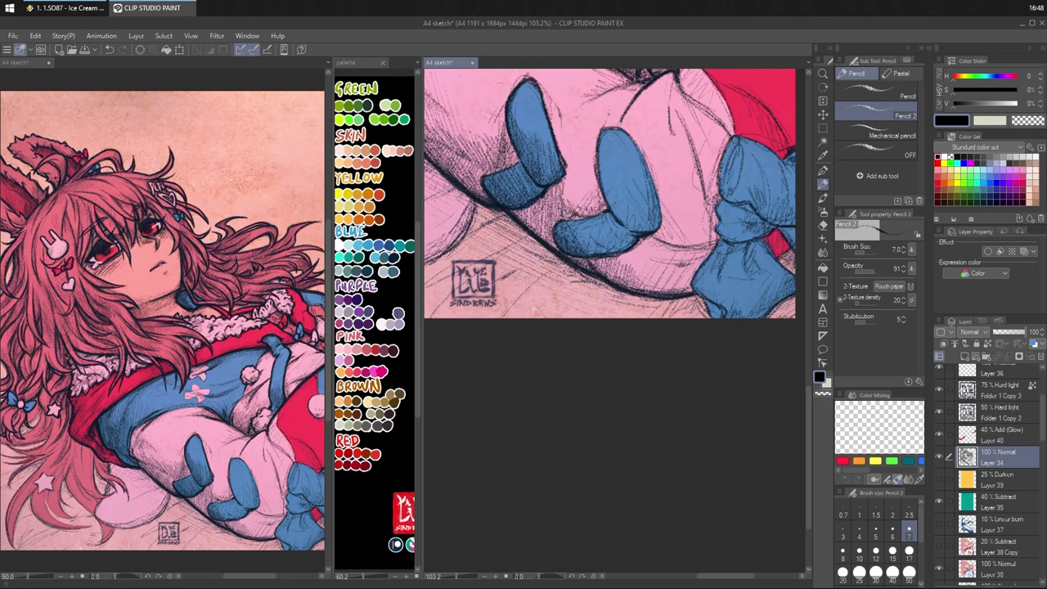
pyautogui.moveTo(593, 252)
pyautogui.mouseDown()
pyautogui.moveTo(583, 245)
pyautogui.moveTo(611, 243)
pyautogui.mouseUp()
pyautogui.moveTo(621, 246); pyautogui.dragTo(618, 235)
pyautogui.moveTo(630, 244)
pyautogui.mouseDown()
pyautogui.moveTo(622, 201)
pyautogui.moveTo(655, 216)
pyautogui.mouseUp()
pyautogui.moveTo(651, 229); pyautogui.dragTo(658, 199)
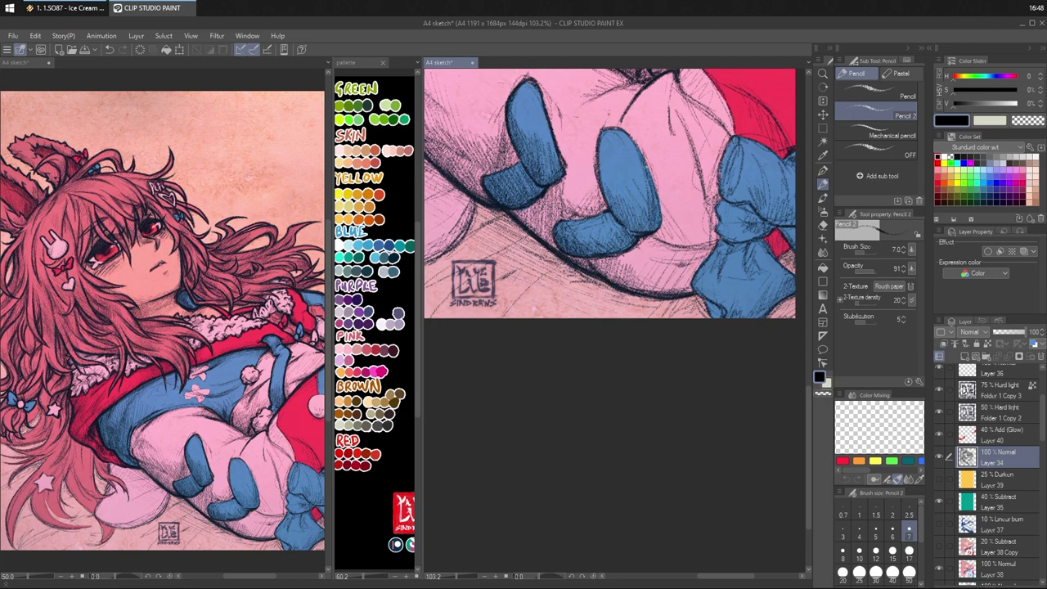
pyautogui.moveTo(644, 162); pyautogui.dragTo(659, 227)
pyautogui.moveTo(634, 139); pyautogui.dragTo(658, 198)
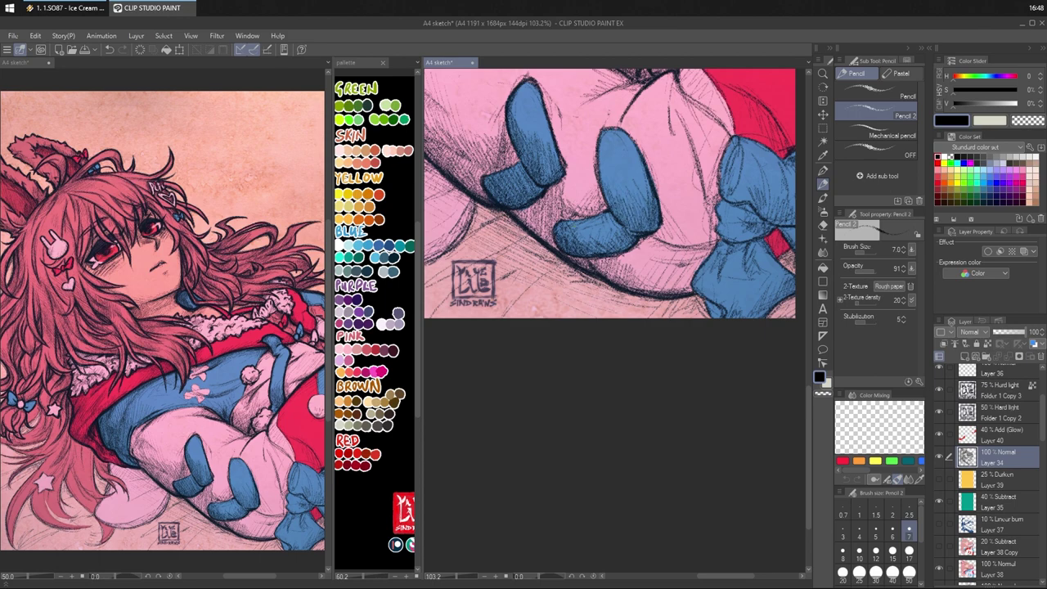
# - Add another layer of hatching across the middle of the second blue patch's foot
pyautogui.moveTo(581, 242); pyautogui.dragTo(585, 223)
pyautogui.moveTo(584, 247); pyautogui.dragTo(594, 222)
pyautogui.moveTo(589, 255); pyautogui.dragTo(606, 229)
# - Hatch the pink area between the two blue patches, just above the second patch's foot
pyautogui.moveTo(604, 252)
pyautogui.mouseDown()
pyautogui.moveTo(611, 228)
pyautogui.moveTo(624, 235)
pyautogui.moveTo(581, 224)
pyautogui.moveTo(610, 201)
pyautogui.moveTo(608, 214)
pyautogui.moveTo(601, 200)
pyautogui.moveTo(581, 203)
pyautogui.moveTo(544, 170)
pyautogui.mouseUp()
pyautogui.press('c')
pyautogui.press('c')
pyautogui.moveTo(543, 209); pyautogui.dragTo(547, 189)
pyautogui.moveTo(548, 210)
pyautogui.mouseDown()
pyautogui.moveTo(550, 185)
pyautogui.moveTo(557, 190)
pyautogui.mouseUp()
pyautogui.moveTo(557, 203); pyautogui.dragTo(563, 180)
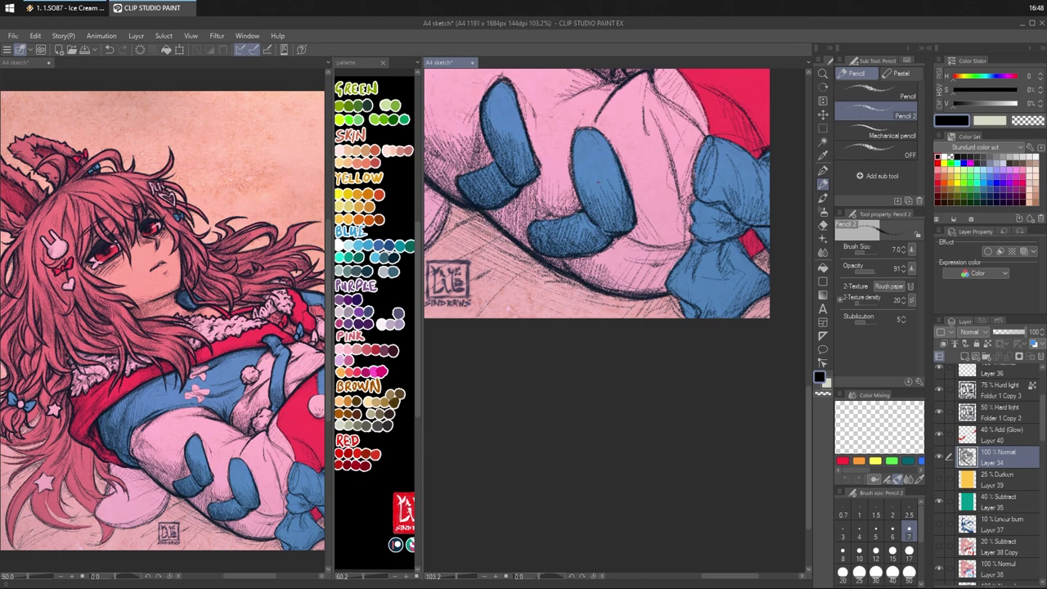
# - Hatch the pink area beneath the second blue patch, along the lower body contour toward the blue bow
pyautogui.moveTo(649, 266)
pyautogui.mouseDown()
pyautogui.moveTo(630, 196)
pyautogui.moveTo(586, 202)
pyautogui.moveTo(584, 192)
pyautogui.mouseUp()
pyautogui.moveTo(587, 218); pyautogui.dragTo(570, 189)
pyautogui.moveTo(575, 208)
pyautogui.mouseDown()
pyautogui.moveTo(560, 188)
pyautogui.moveTo(572, 189)
pyautogui.mouseUp()
pyautogui.hotkey('ctrl', 'z')
pyautogui.hotkey('ctrl', 'z')
pyautogui.hotkey('ctrl', 'z')
pyautogui.hotkey('ctrl', 'z')
pyautogui.hotkey('ctrl', 'z')
pyautogui.moveTo(592, 217); pyautogui.dragTo(578, 186)
pyautogui.moveTo(604, 222)
pyautogui.mouseDown()
pyautogui.moveTo(581, 185)
pyautogui.moveTo(602, 172)
pyautogui.mouseUp()
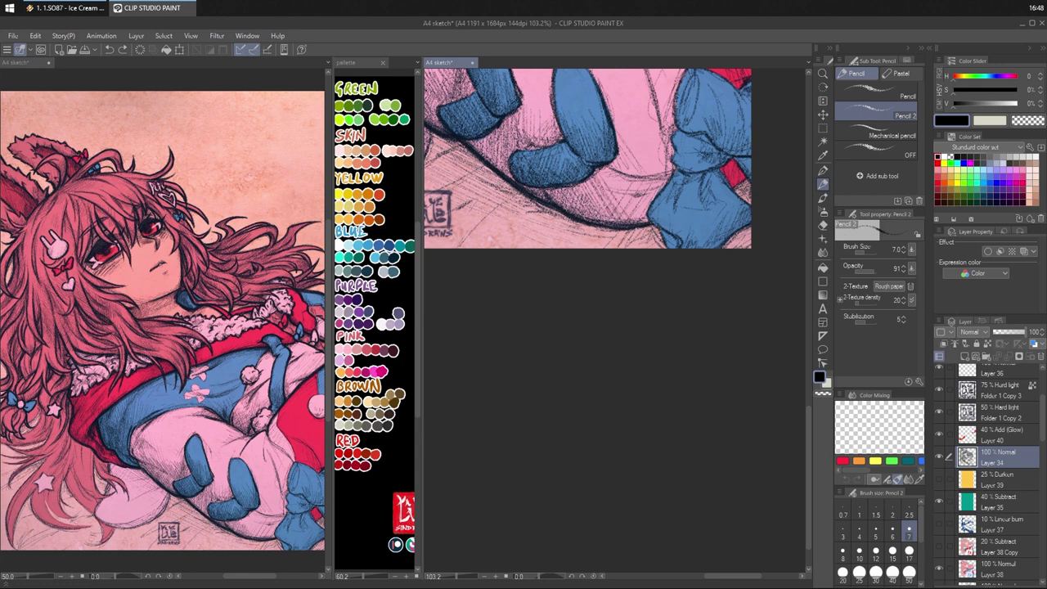
pyautogui.moveTo(638, 221); pyautogui.dragTo(609, 168)
pyautogui.moveTo(645, 214)
pyautogui.mouseDown()
pyautogui.moveTo(616, 173)
pyautogui.moveTo(626, 181)
pyautogui.mouseUp()
pyautogui.moveTo(651, 206)
pyautogui.mouseDown()
pyautogui.moveTo(636, 186)
pyautogui.moveTo(646, 180)
pyautogui.mouseUp()
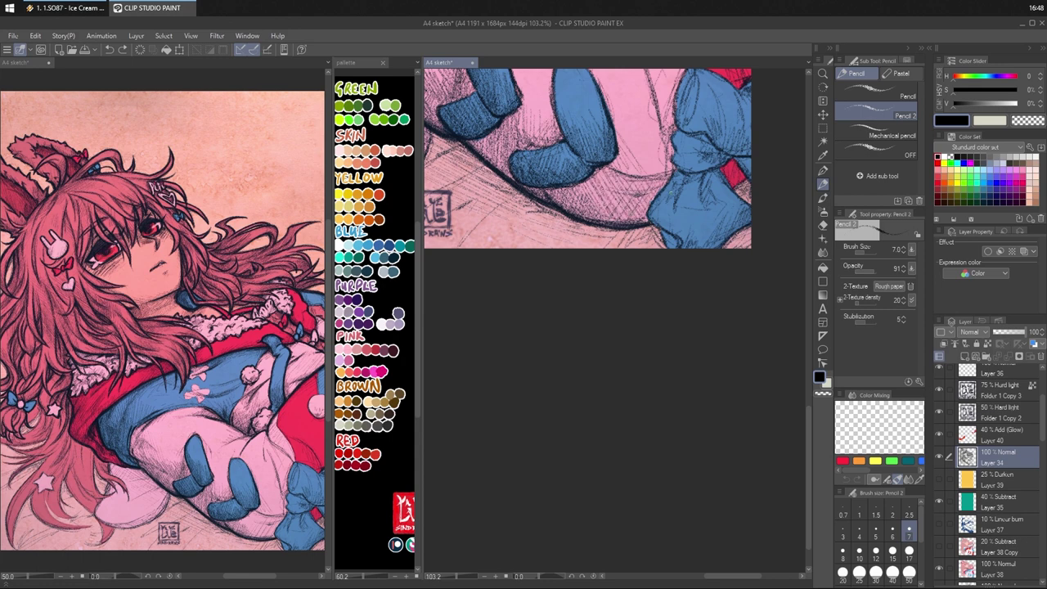
# - Hatch the pink area between the second blue patch and the blue bow, above the curved lower fold
pyautogui.moveTo(626, 144)
pyautogui.mouseDown()
pyautogui.moveTo(583, 159)
pyautogui.moveTo(630, 181)
pyautogui.moveTo(603, 209)
pyautogui.moveTo(619, 200)
pyautogui.moveTo(526, 208)
pyautogui.moveTo(552, 200)
pyautogui.moveTo(542, 224)
pyautogui.moveTo(607, 239)
pyautogui.mouseUp()
pyautogui.hotkey('ctrl', 'z')
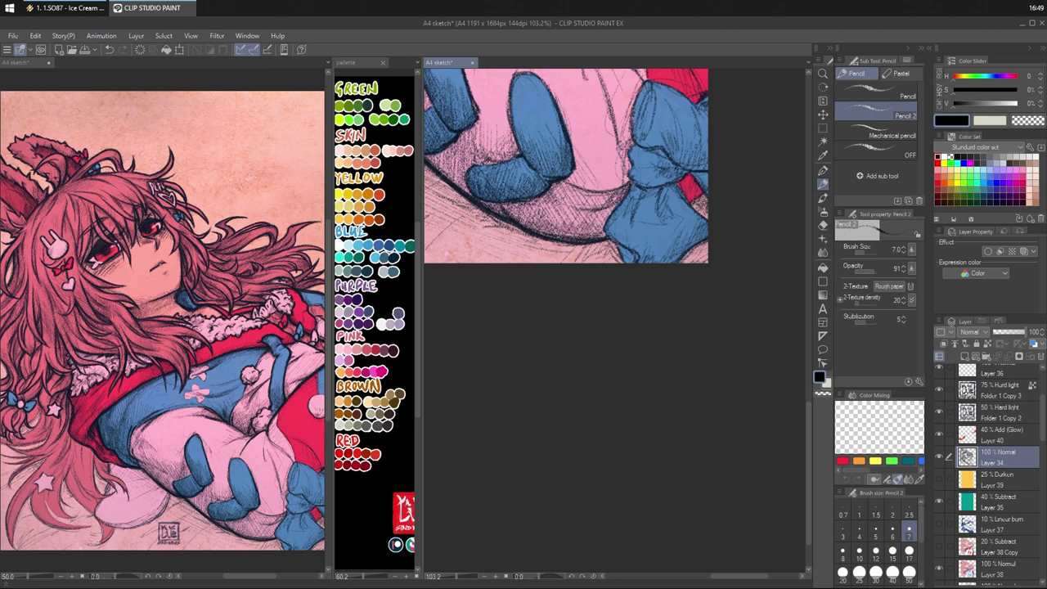
pyautogui.moveTo(610, 196); pyautogui.dragTo(619, 203)
pyautogui.moveTo(573, 174)
pyautogui.mouseDown()
pyautogui.moveTo(593, 194)
pyautogui.moveTo(619, 193)
pyautogui.mouseUp()
pyautogui.moveTo(604, 159); pyautogui.dragTo(622, 190)
pyautogui.moveTo(612, 157); pyautogui.dragTo(628, 178)
pyautogui.moveTo(626, 157); pyautogui.dragTo(632, 170)
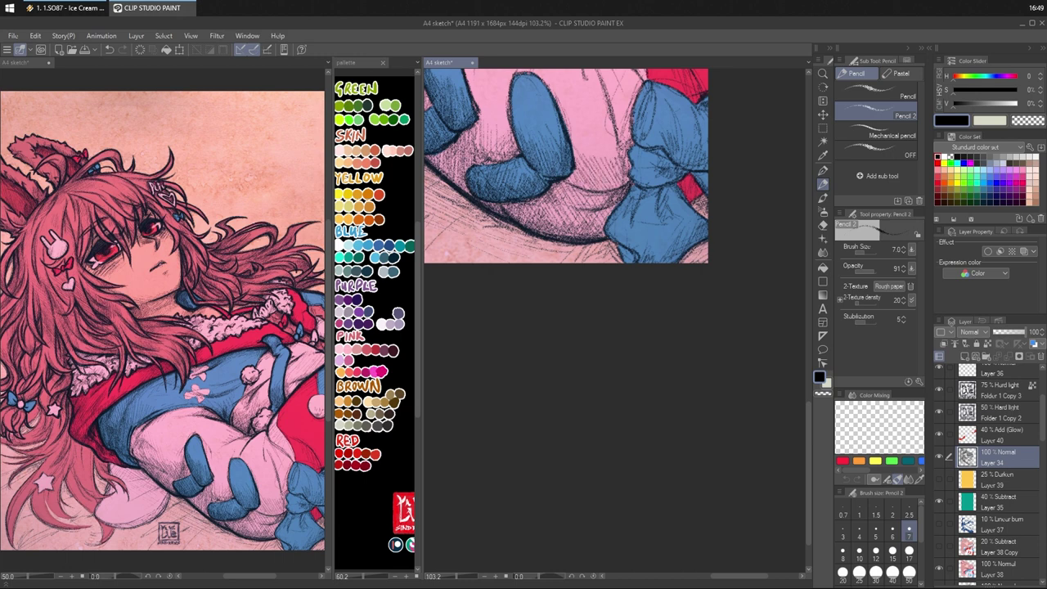
pyautogui.moveTo(573, 131)
pyautogui.mouseDown()
pyautogui.moveTo(582, 160)
pyautogui.moveTo(599, 168)
pyautogui.moveTo(596, 189)
pyautogui.moveTo(620, 187)
pyautogui.mouseUp()
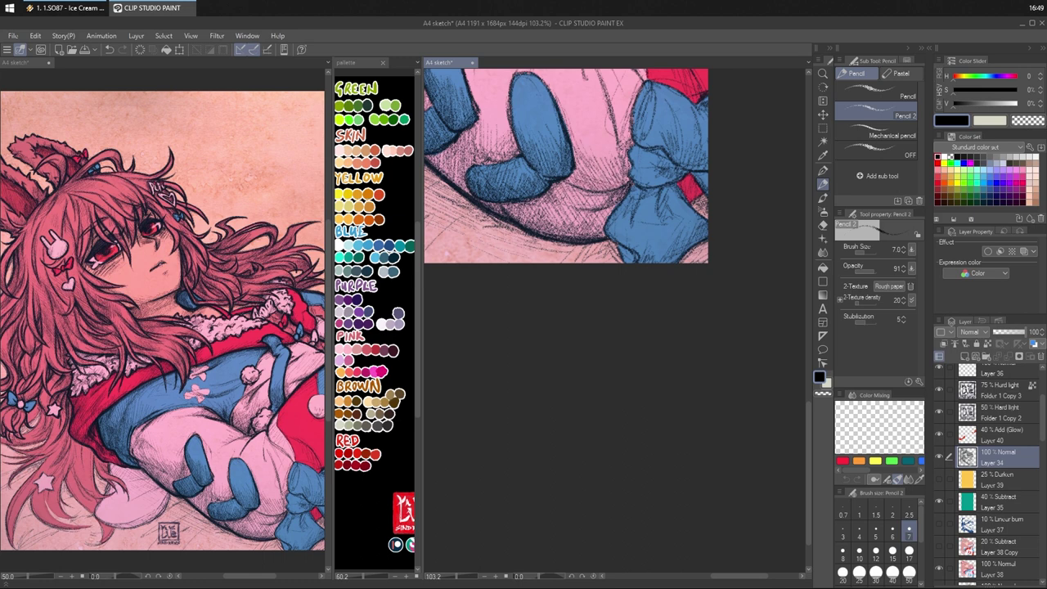
pyautogui.moveTo(556, 186)
pyautogui.mouseDown()
pyautogui.moveTo(579, 207)
pyautogui.moveTo(568, 208)
pyautogui.mouseUp()
# - Ink darker fold creases on the pink fabric, running from its gathered tip down toward the blue bow
pyautogui.moveTo(699, 230); pyautogui.dragTo(653, 335)
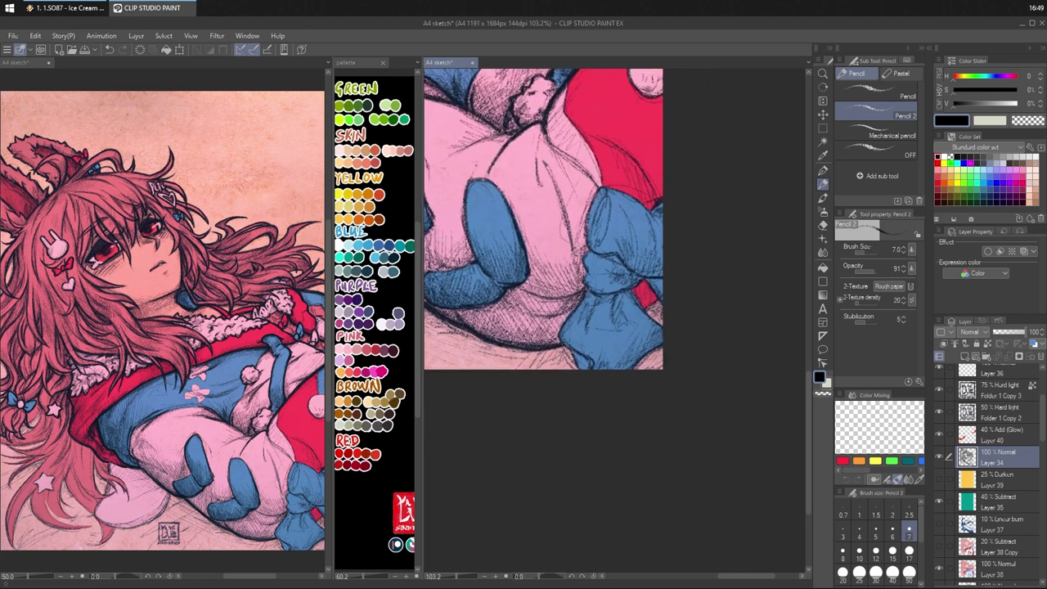
pyautogui.moveTo(541, 151); pyautogui.dragTo(581, 256)
pyautogui.moveTo(537, 166); pyautogui.dragTo(539, 176)
pyautogui.moveTo(541, 133)
pyautogui.mouseDown()
pyautogui.moveTo(537, 162)
pyautogui.moveTo(565, 140)
pyautogui.moveTo(560, 184)
pyautogui.moveTo(591, 184)
pyautogui.moveTo(589, 246)
pyautogui.moveTo(604, 185)
pyautogui.mouseUp()
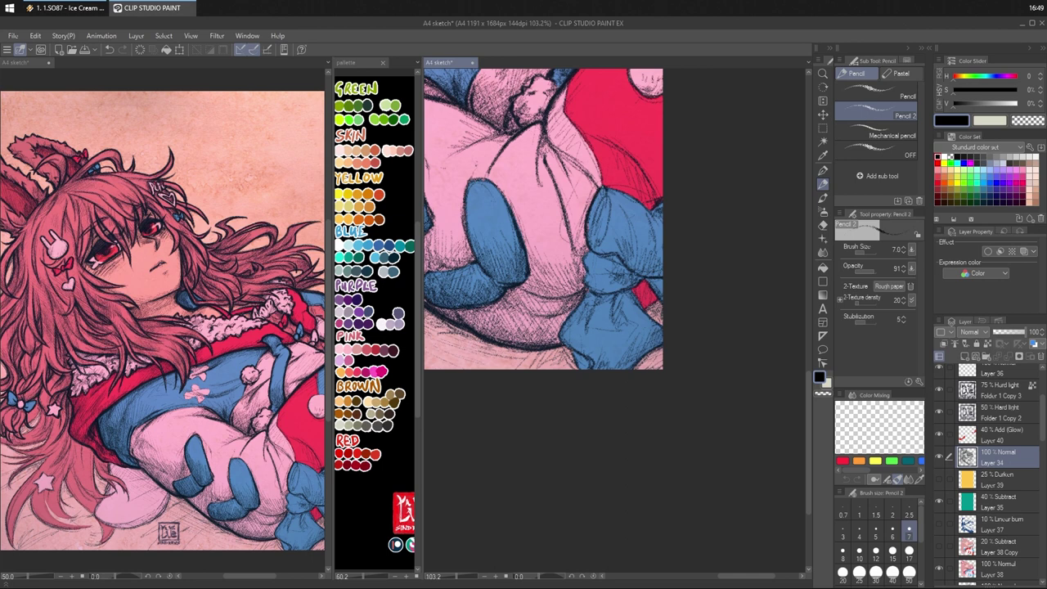
# - Ink a darker outline around the open end of the blue bow's upper loop and shade inside its opening
pyautogui.moveTo(609, 190)
pyautogui.mouseDown()
pyautogui.moveTo(599, 243)
pyautogui.moveTo(594, 232)
pyautogui.mouseUp()
pyautogui.moveTo(605, 184); pyautogui.dragTo(601, 202)
pyautogui.moveTo(603, 194)
pyautogui.mouseDown()
pyautogui.moveTo(599, 204)
pyautogui.moveTo(581, 181)
pyautogui.mouseUp()
pyautogui.press('c')
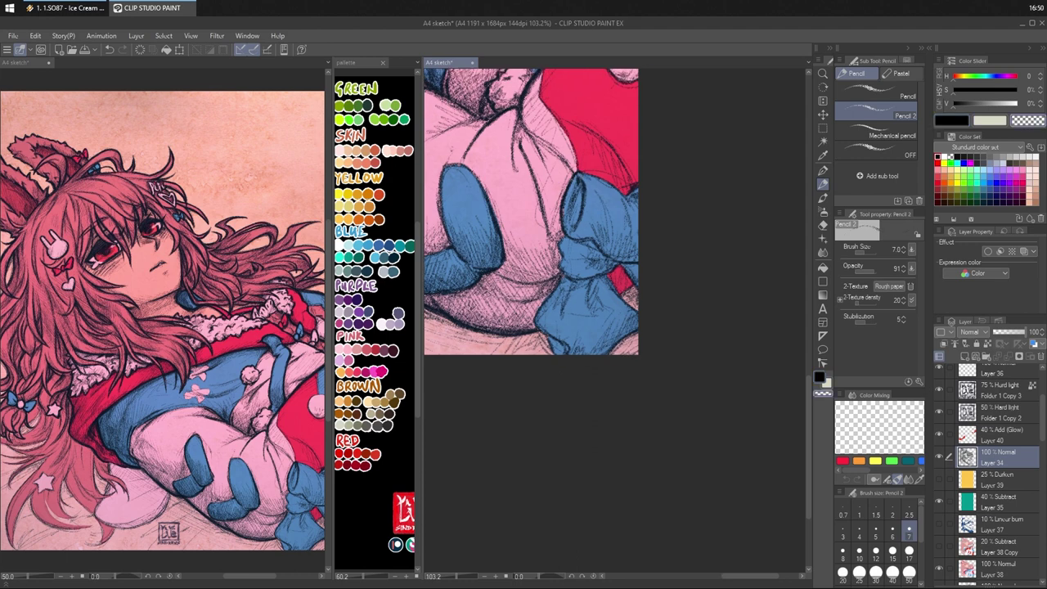
pyautogui.press('c')
pyautogui.press('c')
pyautogui.press('c')
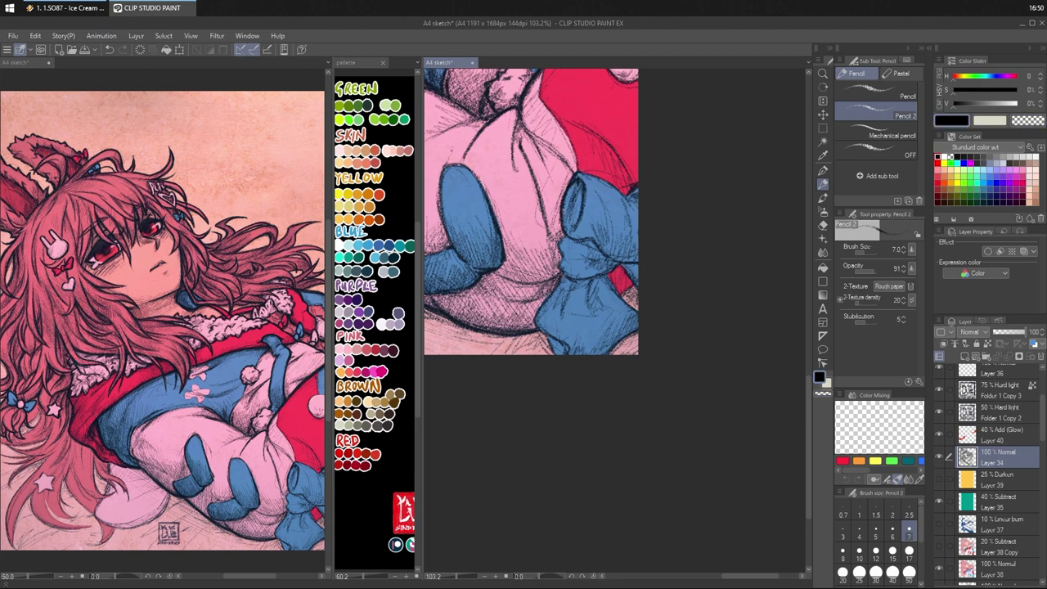
pyautogui.moveTo(575, 174)
pyautogui.mouseDown()
pyautogui.moveTo(584, 171)
pyautogui.moveTo(565, 202)
pyautogui.moveTo(573, 228)
pyautogui.mouseUp()
pyautogui.moveTo(576, 182); pyautogui.dragTo(566, 196)
pyautogui.moveTo(562, 224); pyautogui.dragTo(597, 247)
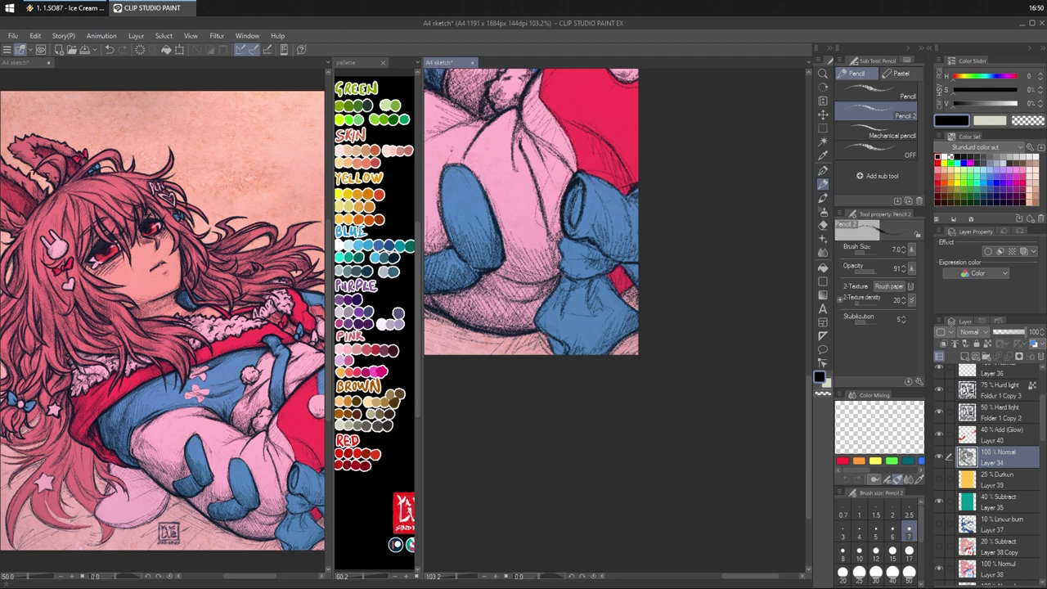
pyautogui.moveTo(581, 184)
pyautogui.mouseDown()
pyautogui.moveTo(577, 225)
pyautogui.moveTo(573, 195)
pyautogui.moveTo(566, 207)
pyautogui.moveTo(561, 277)
pyautogui.mouseUp()
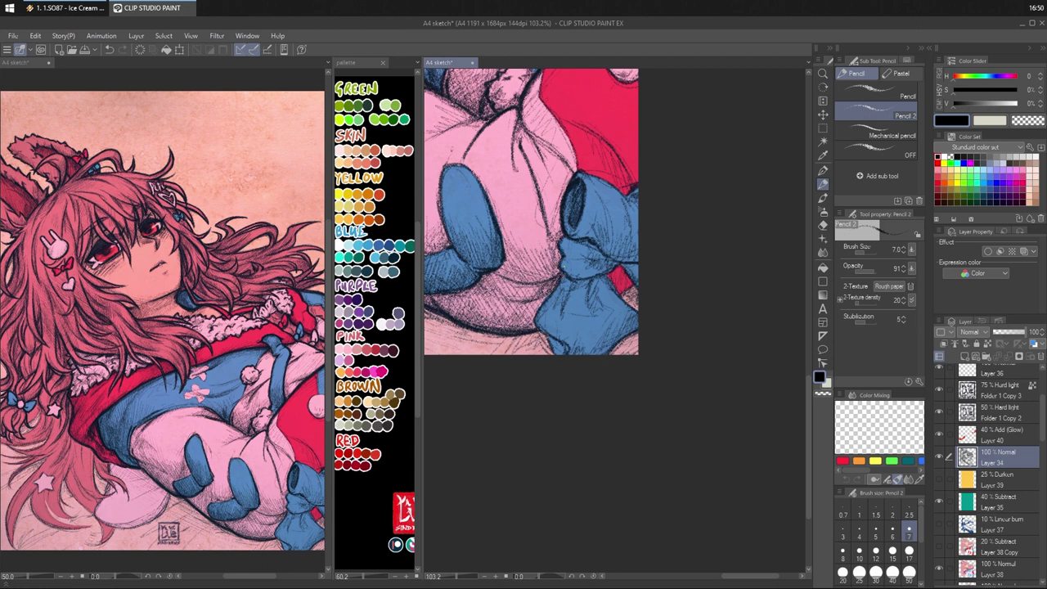
# - Ink a darker outline and crease lines on the blue bow's knot
pyautogui.moveTo(567, 234); pyautogui.dragTo(561, 248)
pyautogui.moveTo(567, 239)
pyautogui.mouseDown()
pyautogui.moveTo(565, 281)
pyautogui.moveTo(611, 271)
pyautogui.moveTo(586, 270)
pyautogui.mouseUp()
pyautogui.moveTo(612, 266)
pyautogui.mouseDown()
pyautogui.moveTo(603, 274)
pyautogui.moveTo(590, 257)
pyautogui.moveTo(613, 258)
pyautogui.moveTo(587, 244)
pyautogui.mouseUp()
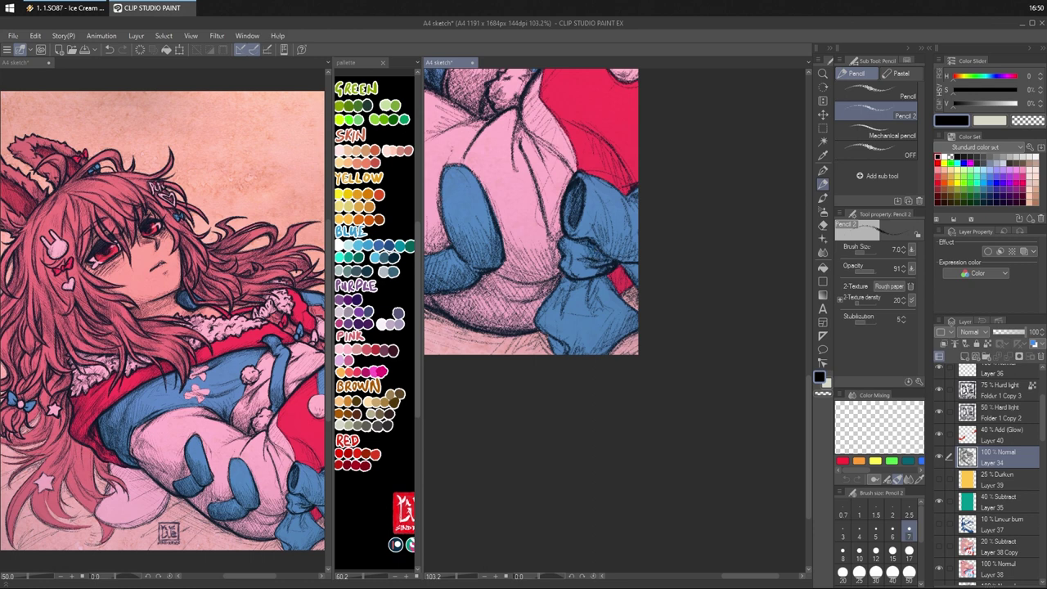
pyautogui.moveTo(584, 265); pyautogui.dragTo(580, 279)
# - Ink a darker outline around the blue bow's lower tail, down to the canvas edge
pyautogui.moveTo(633, 197); pyautogui.dragTo(633, 172)
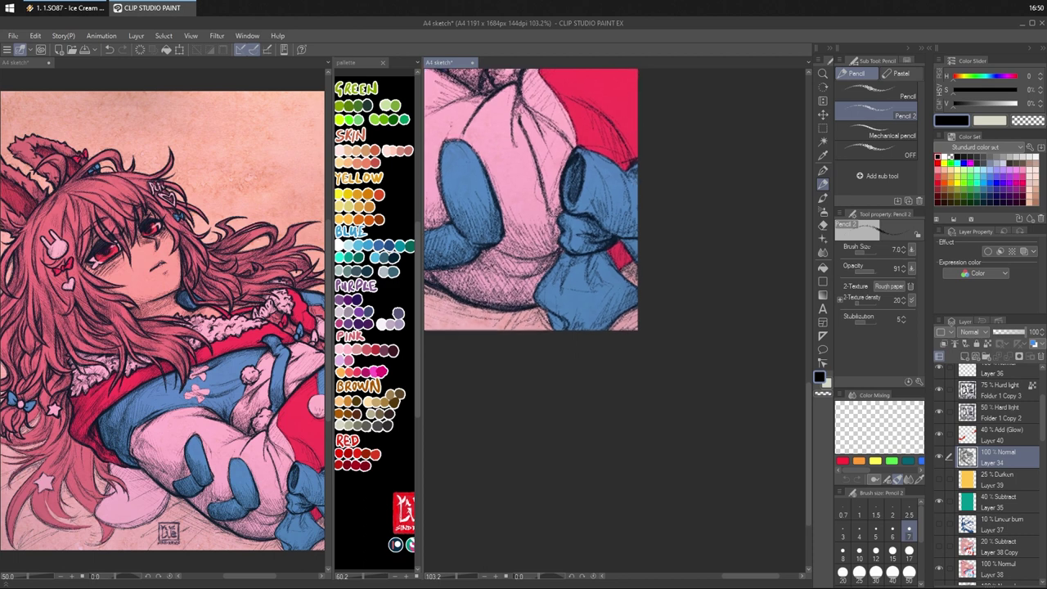
pyautogui.moveTo(532, 260); pyautogui.dragTo(559, 253)
pyautogui.moveTo(562, 252); pyautogui.dragTo(551, 266)
pyautogui.moveTo(554, 263)
pyautogui.mouseDown()
pyautogui.moveTo(533, 303)
pyautogui.moveTo(562, 316)
pyautogui.moveTo(540, 304)
pyautogui.moveTo(565, 331)
pyautogui.moveTo(553, 329)
pyautogui.moveTo(594, 330)
pyautogui.mouseUp()
pyautogui.moveTo(605, 316)
pyautogui.mouseDown()
pyautogui.moveTo(599, 330)
pyautogui.moveTo(609, 329)
pyautogui.mouseUp()
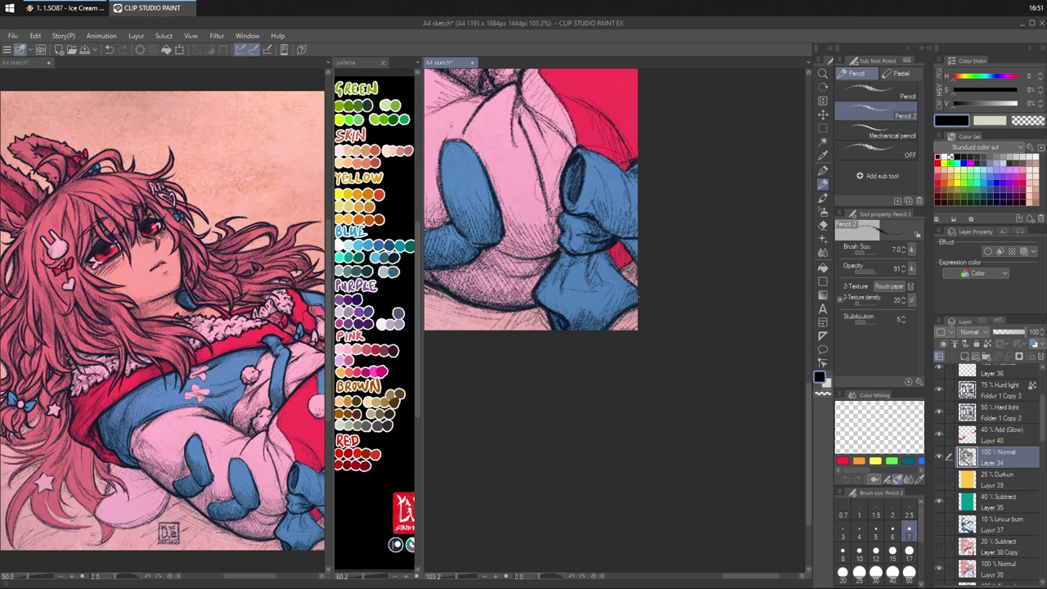
pyautogui.moveTo(609, 250)
pyautogui.mouseDown()
pyautogui.moveTo(604, 268)
pyautogui.moveTo(622, 287)
pyautogui.mouseUp()
pyautogui.moveTo(613, 246)
pyautogui.mouseDown()
pyautogui.moveTo(607, 259)
pyautogui.moveTo(625, 283)
pyautogui.moveTo(590, 262)
pyautogui.moveTo(599, 284)
pyautogui.mouseUp()
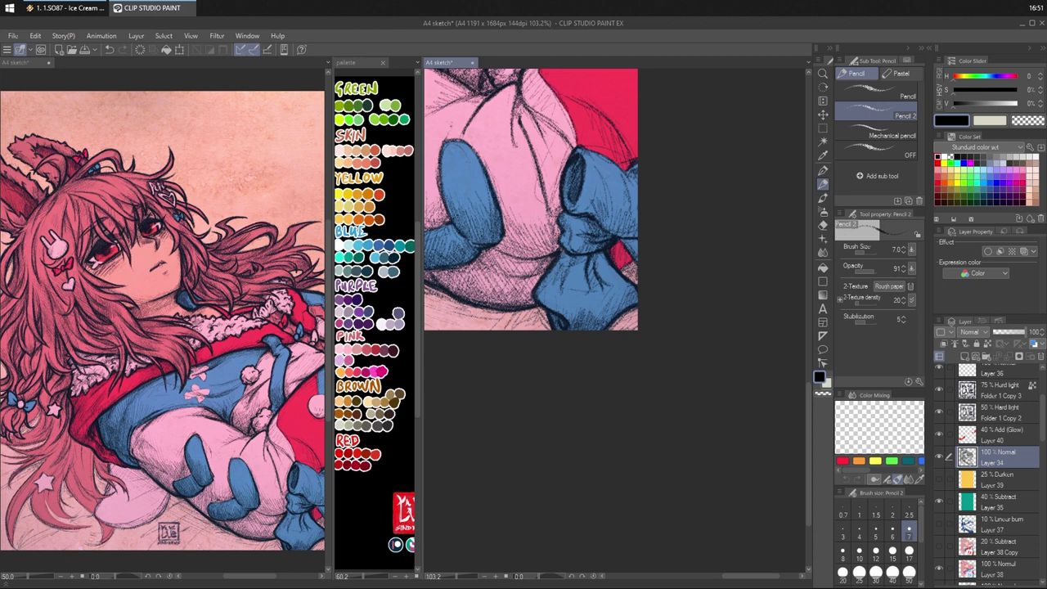
# - Draw dark fold lines fanning down from the knot into the left half of the bow's lower tail
pyautogui.moveTo(572, 261)
pyautogui.mouseDown()
pyautogui.moveTo(561, 290)
pyautogui.moveTo(560, 257)
pyautogui.moveTo(556, 277)
pyautogui.mouseUp()
pyautogui.hotkey('ctrl', 'z')
pyautogui.press('c')
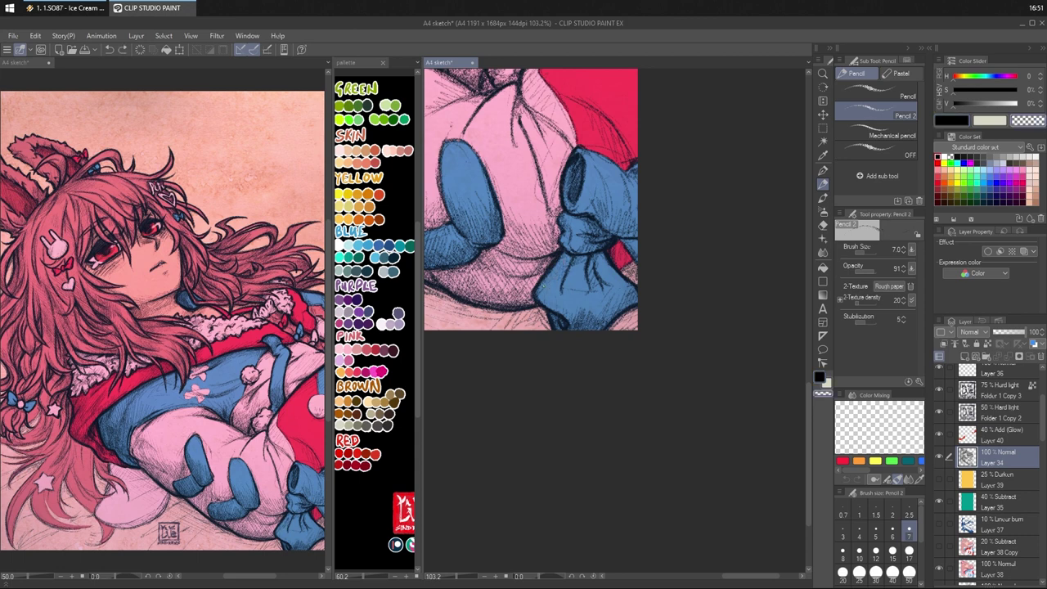
pyautogui.press('c')
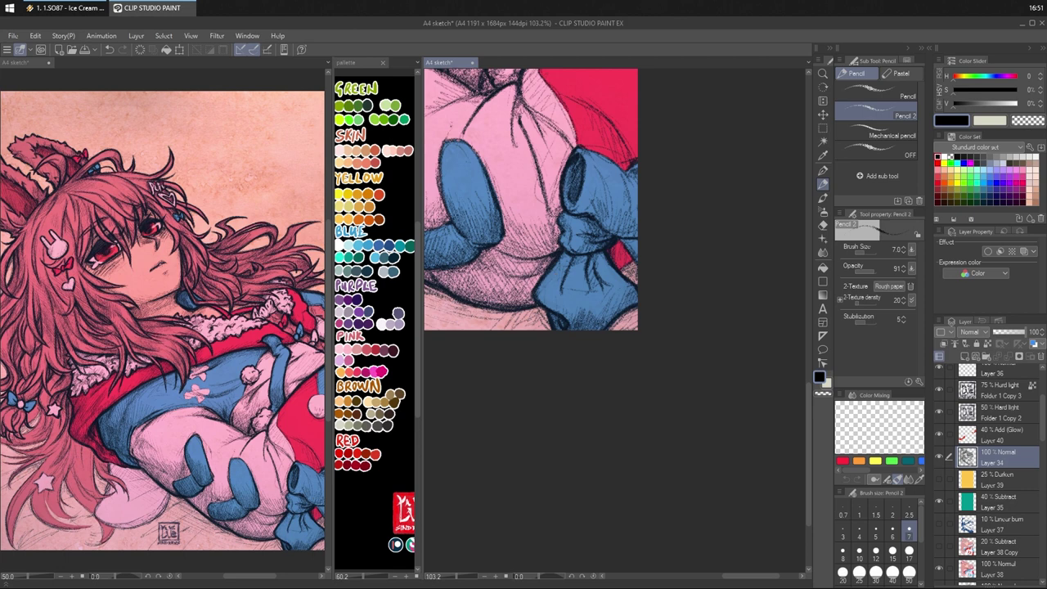
pyautogui.moveTo(564, 264)
pyautogui.mouseDown()
pyautogui.moveTo(557, 287)
pyautogui.moveTo(561, 279)
pyautogui.mouseUp()
pyautogui.moveTo(567, 259)
pyautogui.mouseDown()
pyautogui.moveTo(560, 281)
pyautogui.moveTo(564, 269)
pyautogui.mouseUp()
pyautogui.moveTo(572, 256)
pyautogui.mouseDown()
pyautogui.moveTo(565, 286)
pyautogui.moveTo(583, 293)
pyautogui.moveTo(577, 271)
pyautogui.mouseUp()
pyautogui.moveTo(588, 252); pyautogui.dragTo(574, 287)
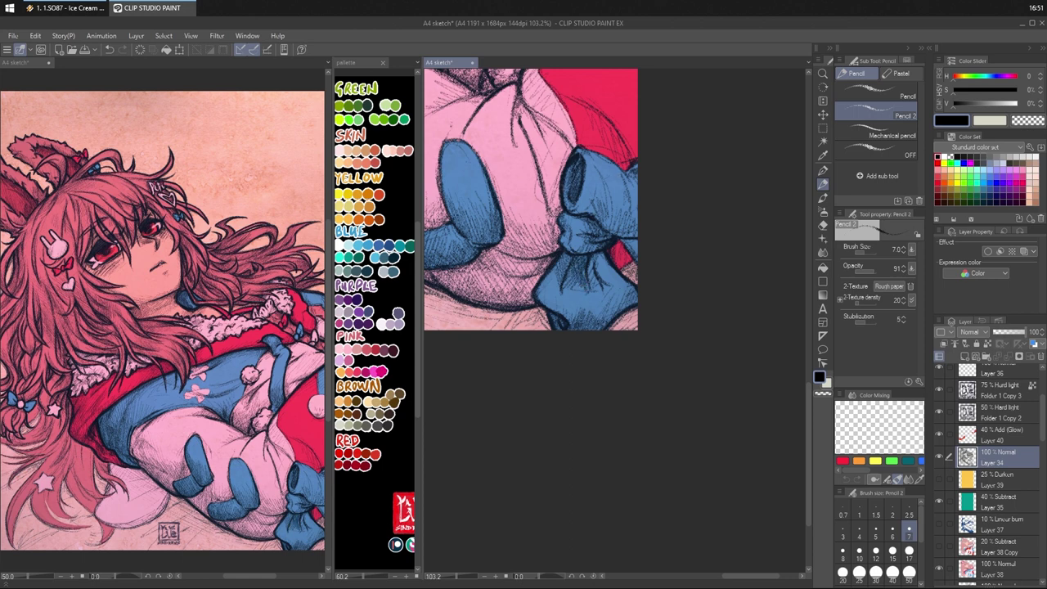
pyautogui.press('c')
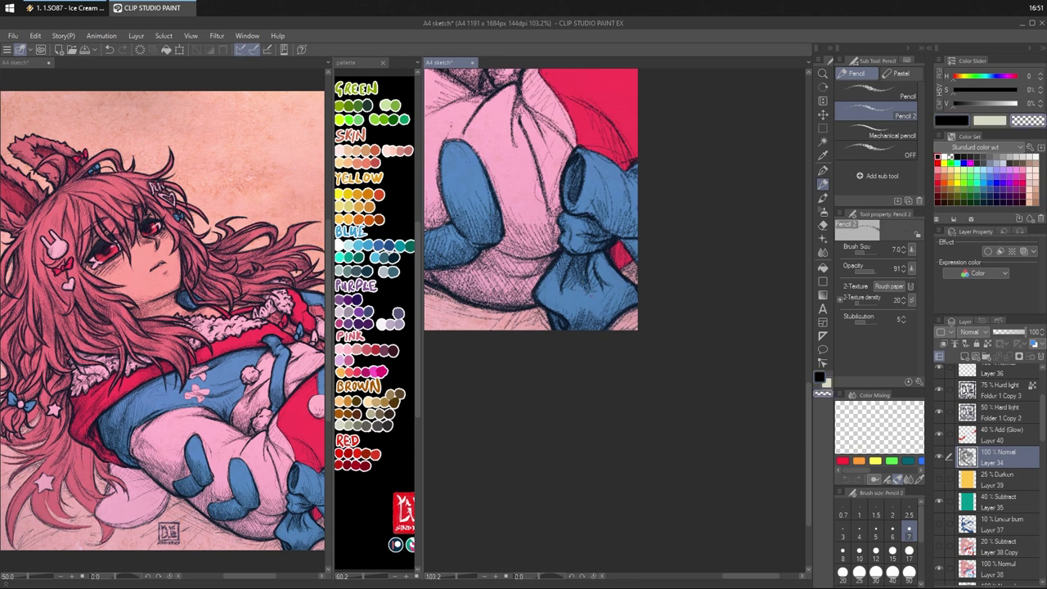
pyautogui.press('c')
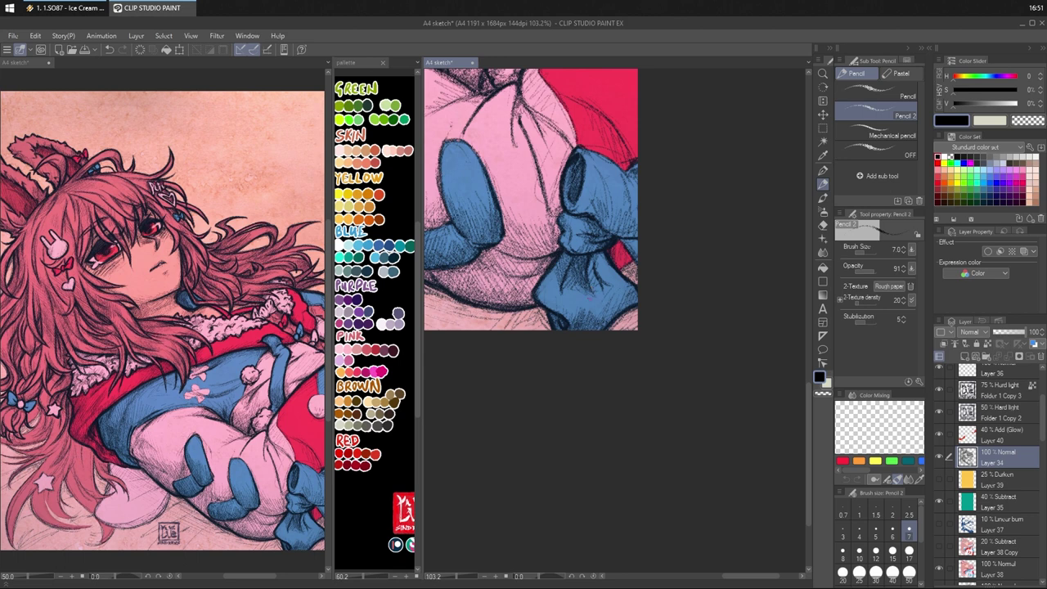
# - Hatch fold shading along the right side of the blue bow's lower tail
pyautogui.press('c')
pyautogui.press('c')
pyautogui.moveTo(589, 255); pyautogui.dragTo(608, 273)
pyautogui.moveTo(600, 263); pyautogui.dragTo(608, 277)
pyautogui.moveTo(600, 266); pyautogui.dragTo(614, 287)
pyautogui.moveTo(610, 277); pyautogui.dragTo(623, 296)
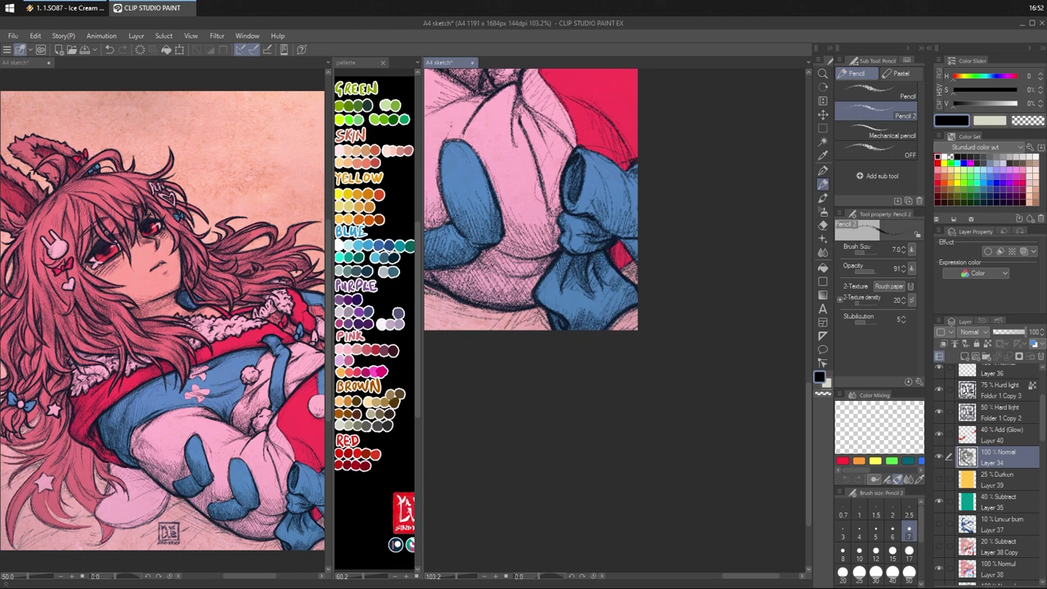
# - Hatch shading on the blue bow's upper loop, from beside its opening to the canvas edge
pyautogui.moveTo(622, 240); pyautogui.dragTo(596, 251)
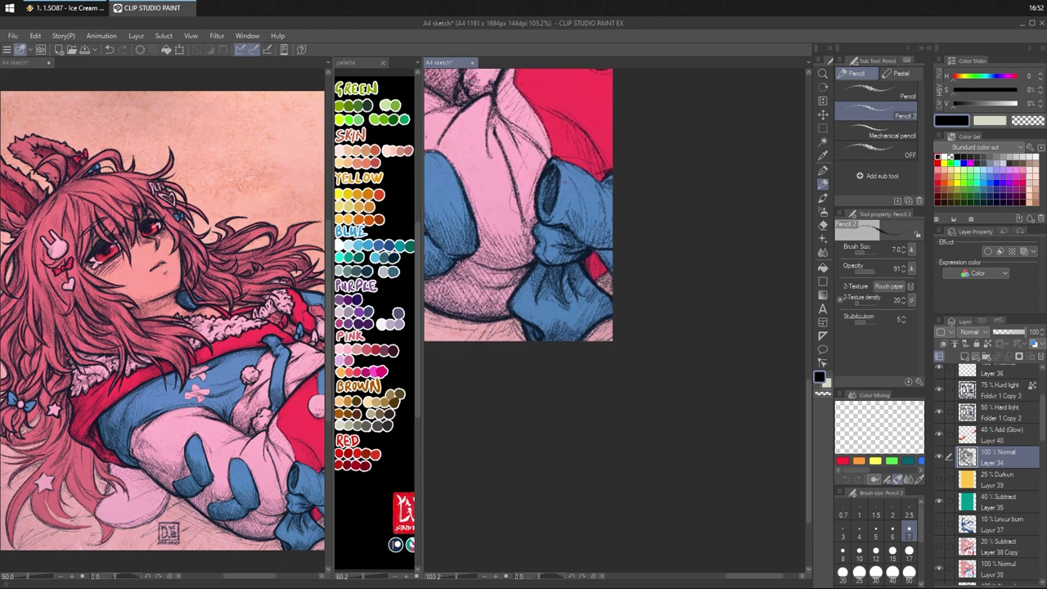
pyautogui.moveTo(563, 187); pyautogui.dragTo(552, 226)
pyautogui.moveTo(569, 218)
pyautogui.mouseDown()
pyautogui.moveTo(549, 224)
pyautogui.moveTo(590, 246)
pyautogui.mouseUp()
pyautogui.hotkey('ctrl', 'z')
pyautogui.moveTo(609, 229); pyautogui.dragTo(596, 250)
pyautogui.moveTo(614, 226); pyautogui.dragTo(604, 248)
pyautogui.moveTo(616, 236)
pyautogui.mouseDown()
pyautogui.moveTo(604, 252)
pyautogui.moveTo(602, 229)
pyautogui.mouseUp()
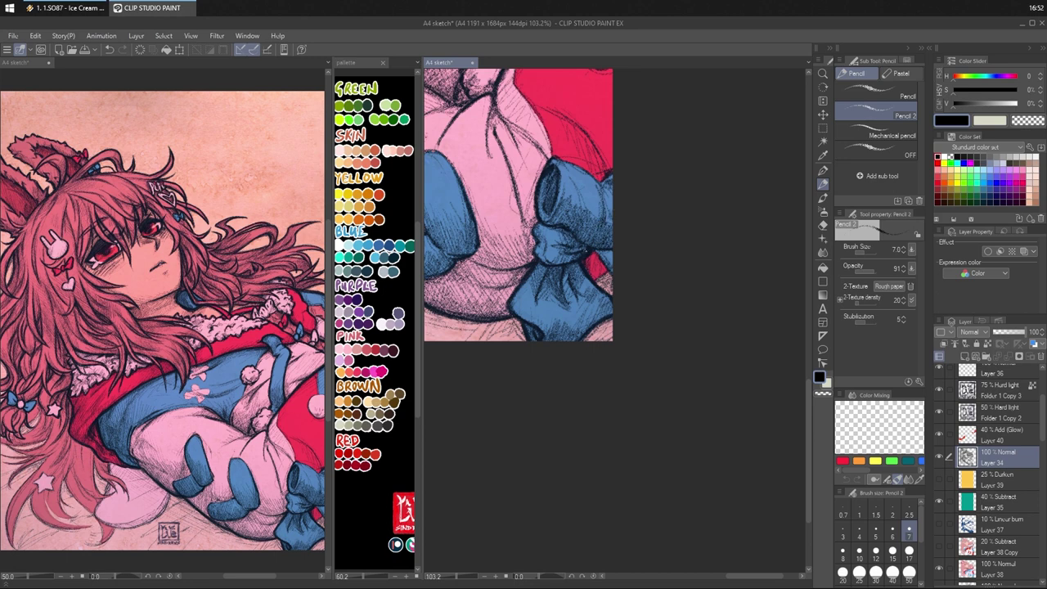
# - Hatch shading across the blue bow's knot and the underside of its upper loop
pyautogui.moveTo(568, 242); pyautogui.dragTo(556, 260)
pyautogui.moveTo(560, 246); pyautogui.dragTo(552, 253)
pyautogui.moveTo(561, 234); pyautogui.dragTo(548, 246)
pyautogui.moveTo(556, 231)
pyautogui.mouseDown()
pyautogui.moveTo(547, 241)
pyautogui.moveTo(562, 264)
pyautogui.moveTo(547, 262)
pyautogui.moveTo(559, 266)
pyautogui.moveTo(568, 219)
pyautogui.moveTo(546, 244)
pyautogui.moveTo(550, 256)
pyautogui.moveTo(564, 251)
pyautogui.moveTo(562, 264)
pyautogui.mouseUp()
pyautogui.moveTo(577, 244); pyautogui.dragTo(565, 266)
pyautogui.moveTo(581, 247); pyautogui.dragTo(571, 270)
pyautogui.moveTo(590, 253); pyautogui.dragTo(579, 271)
pyautogui.moveTo(593, 257)
pyautogui.mouseDown()
pyautogui.moveTo(577, 277)
pyautogui.moveTo(594, 273)
pyautogui.moveTo(537, 293)
pyautogui.moveTo(555, 283)
pyautogui.moveTo(568, 300)
pyautogui.moveTo(555, 300)
pyautogui.moveTo(576, 288)
pyautogui.moveTo(571, 280)
pyautogui.mouseUp()
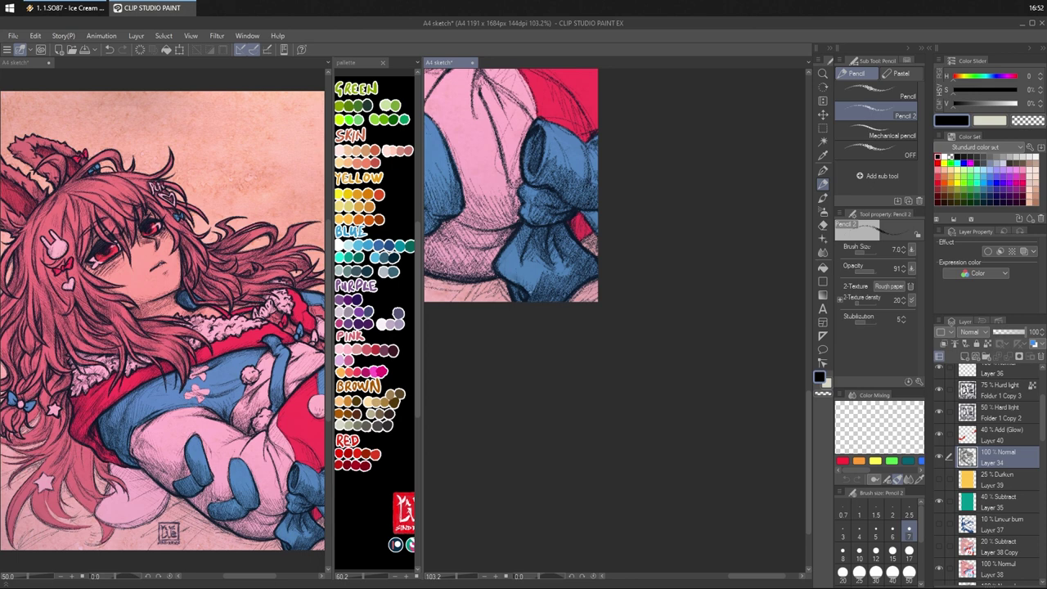
# - Deepen the hatching on the bow's lower tail and shade the red area beside the knot
pyautogui.moveTo(533, 277); pyautogui.dragTo(527, 281)
pyautogui.moveTo(540, 264)
pyautogui.mouseDown()
pyautogui.moveTo(536, 283)
pyautogui.moveTo(584, 275)
pyautogui.moveTo(527, 286)
pyautogui.mouseUp()
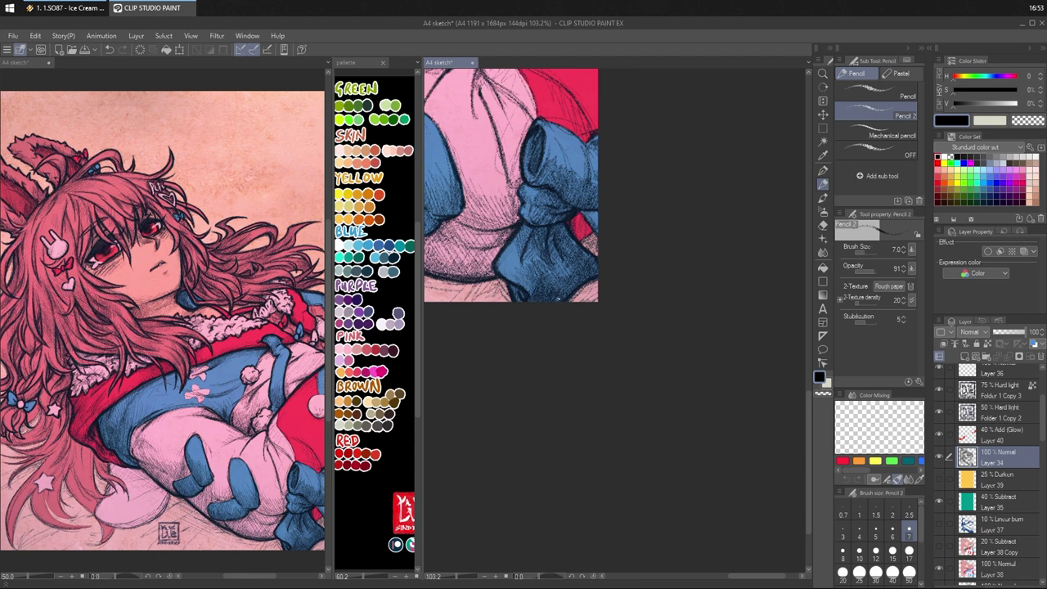
pyautogui.moveTo(578, 214)
pyautogui.mouseDown()
pyautogui.moveTo(577, 243)
pyautogui.moveTo(586, 235)
pyautogui.moveTo(593, 247)
pyautogui.mouseUp()
pyautogui.moveTo(597, 209)
pyautogui.mouseDown()
pyautogui.moveTo(588, 227)
pyautogui.moveTo(578, 207)
pyautogui.moveTo(597, 223)
pyautogui.moveTo(566, 243)
pyautogui.moveTo(582, 259)
pyautogui.mouseUp()
pyautogui.hotkey('ctrl', 'z')
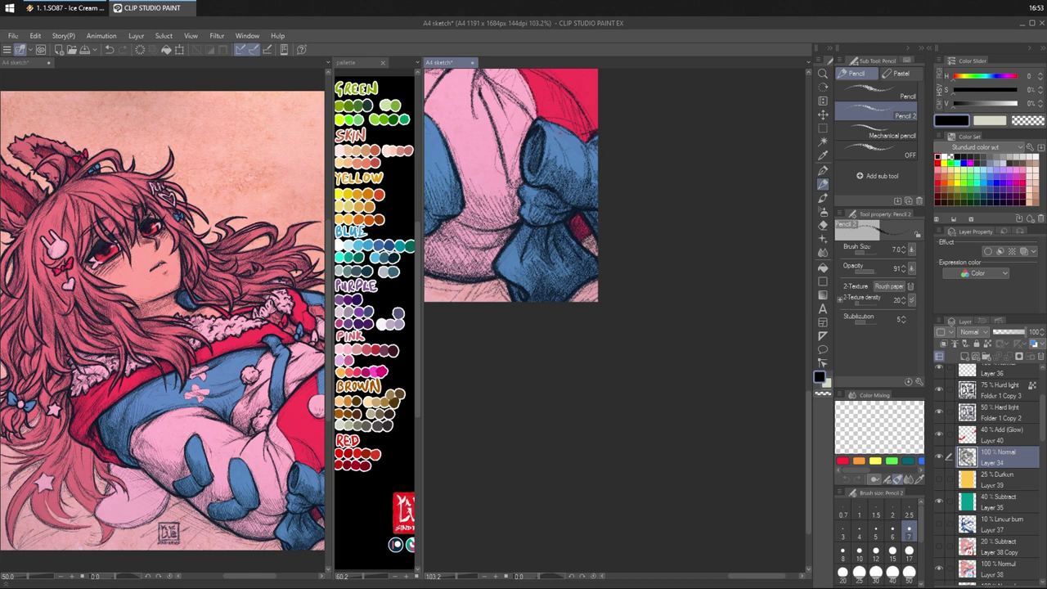
# - Erase pencil marks on the blue bow's upper loop near the knot
pyautogui.press('c')
pyautogui.moveTo(554, 161); pyautogui.dragTo(529, 197)
pyautogui.press('c')
# - Deepen the hatching on the pink area's lower edge, from beside the blue bow toward the second patch
pyautogui.moveTo(502, 246)
pyautogui.mouseDown()
pyautogui.moveTo(486, 272)
pyautogui.moveTo(450, 276)
pyautogui.mouseUp()
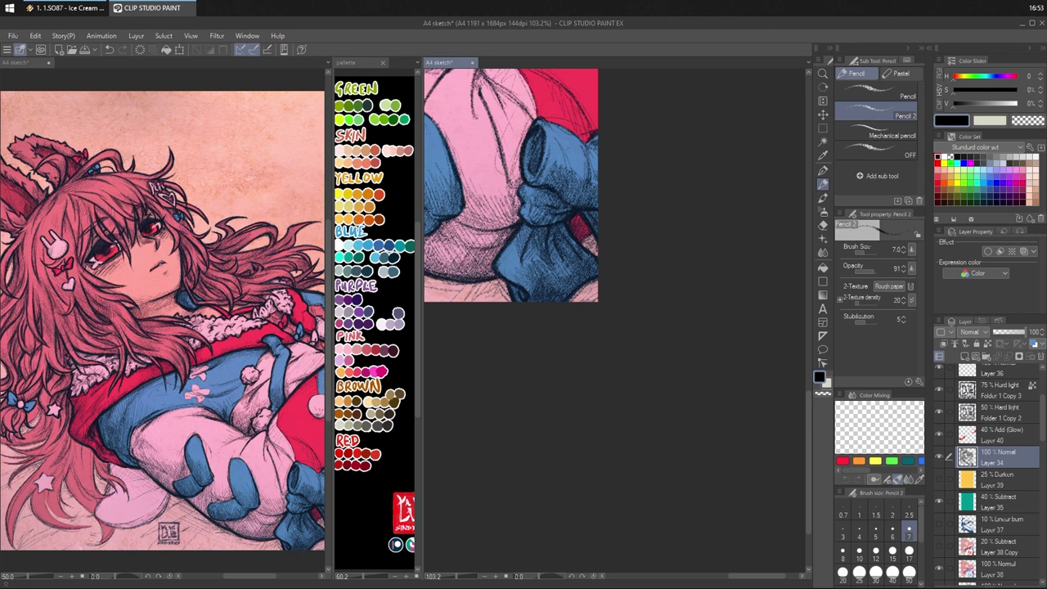
pyautogui.moveTo(559, 193); pyautogui.dragTo(609, 178)
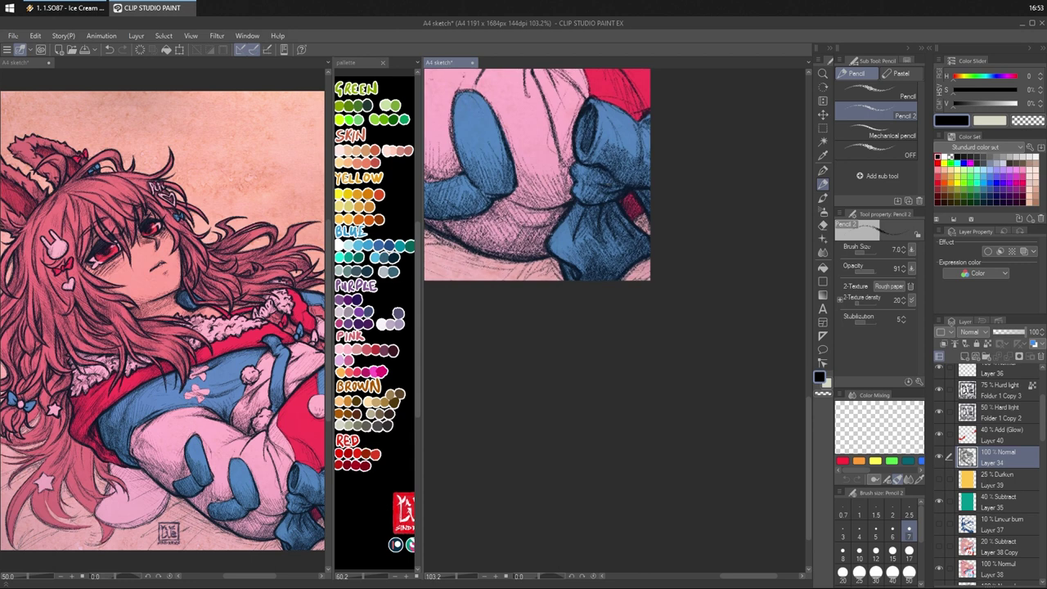
pyautogui.moveTo(550, 248); pyautogui.dragTo(535, 255)
pyautogui.moveTo(555, 222)
pyautogui.mouseDown()
pyautogui.moveTo(532, 256)
pyautogui.moveTo(499, 254)
pyautogui.mouseUp()
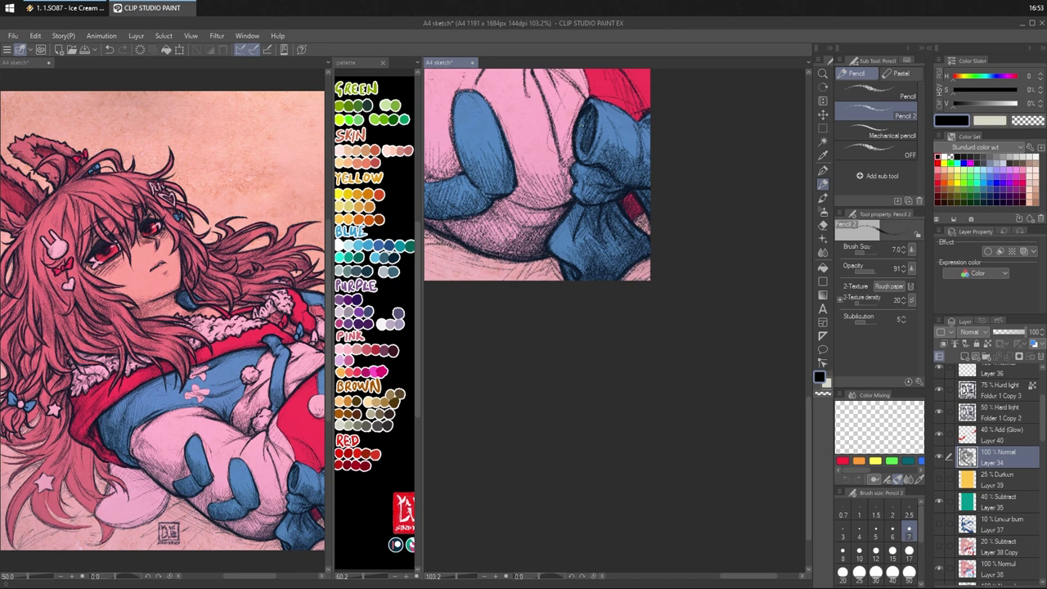
pyautogui.moveTo(560, 209)
pyautogui.mouseDown()
pyautogui.moveTo(524, 236)
pyautogui.moveTo(536, 226)
pyautogui.mouseUp()
pyautogui.moveTo(547, 214); pyautogui.dragTo(526, 231)
pyautogui.moveTo(563, 193); pyautogui.dragTo(555, 205)
pyautogui.moveTo(570, 190); pyautogui.dragTo(561, 203)
pyautogui.moveTo(545, 124); pyautogui.dragTo(552, 153)
pyautogui.hotkey('ctrl', 'z')
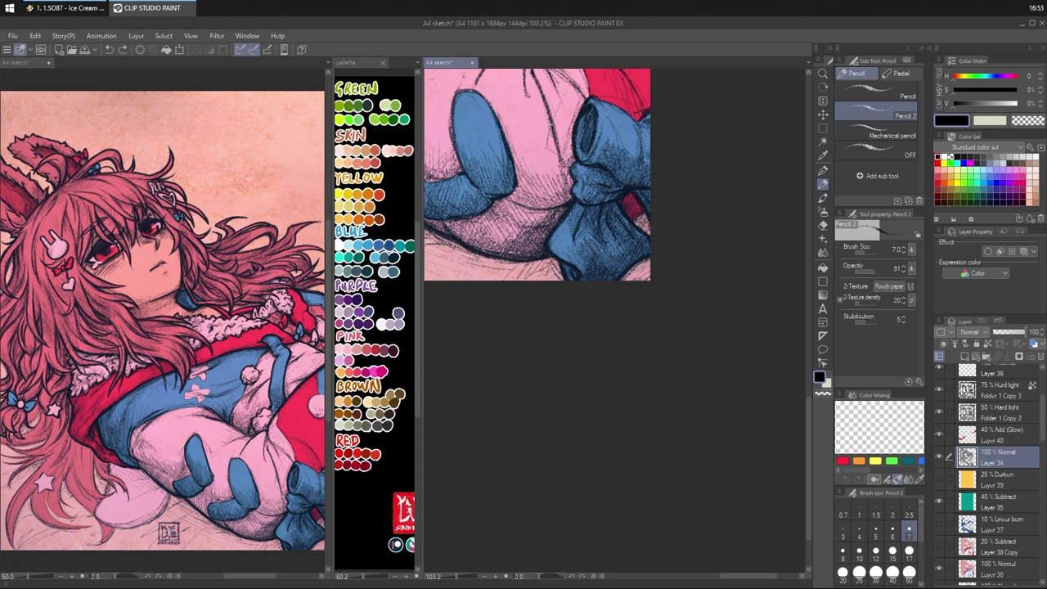
# - Hatch the pink fabric folds between the second blue patch and the blue bow
pyautogui.moveTo(545, 100)
pyautogui.mouseDown()
pyautogui.moveTo(540, 167)
pyautogui.moveTo(563, 188)
pyautogui.moveTo(558, 197)
pyautogui.mouseUp()
pyautogui.moveTo(554, 119); pyautogui.dragTo(550, 153)
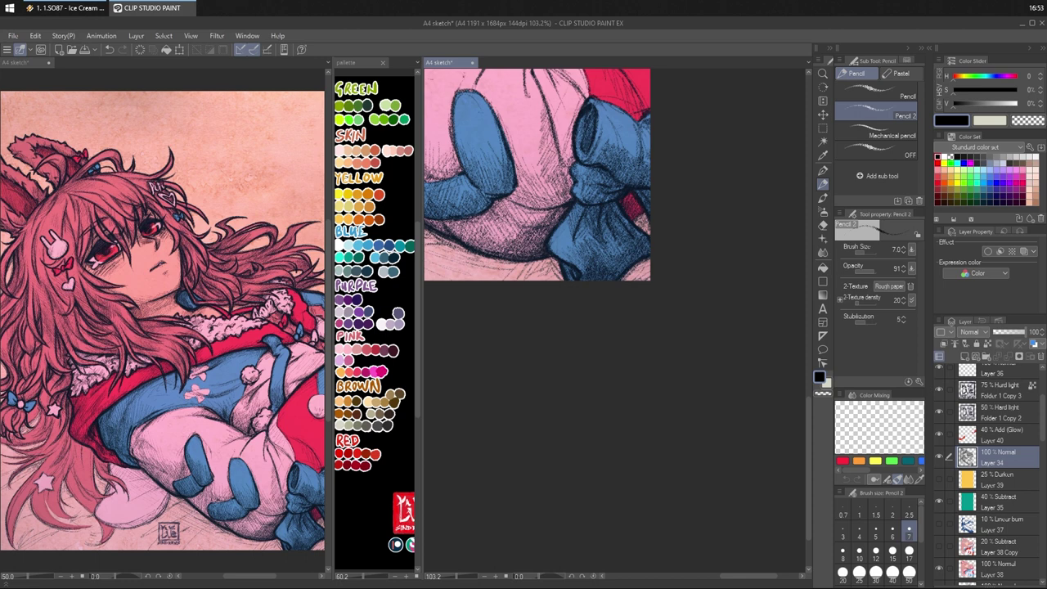
pyautogui.moveTo(544, 100); pyautogui.dragTo(540, 147)
pyautogui.moveTo(539, 93); pyautogui.dragTo(542, 106)
pyautogui.moveTo(621, 77); pyautogui.dragTo(624, 173)
pyautogui.moveTo(576, 203); pyautogui.dragTo(581, 221)
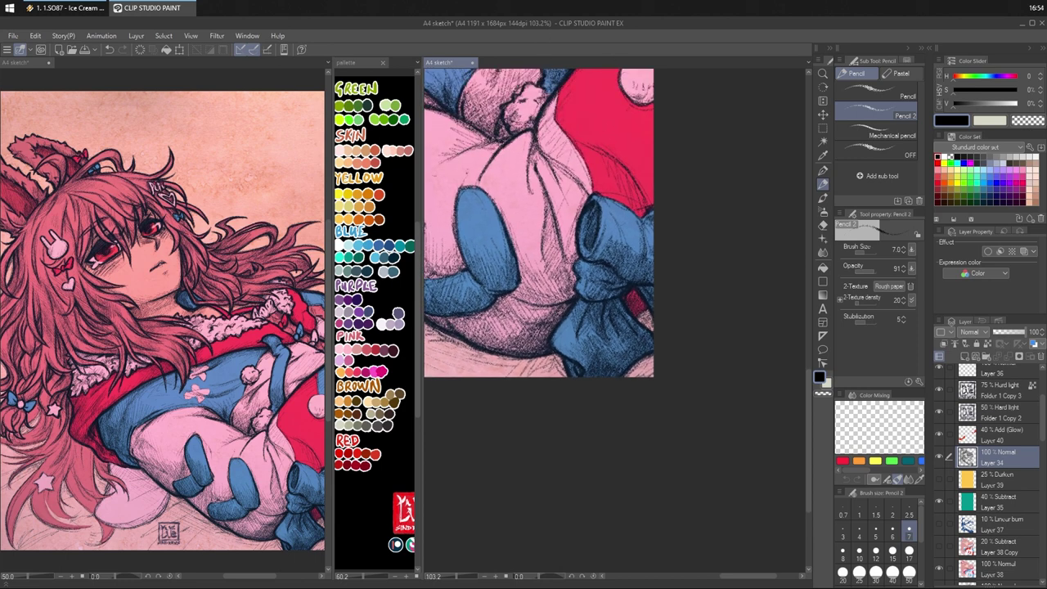
# - Deepen the hatching on the pink fabric from the gathered crease down to and around the second blue patch
pyautogui.moveTo(551, 156); pyautogui.dragTo(588, 197)
pyautogui.moveTo(535, 151)
pyautogui.mouseDown()
pyautogui.moveTo(573, 229)
pyautogui.moveTo(573, 260)
pyautogui.mouseUp()
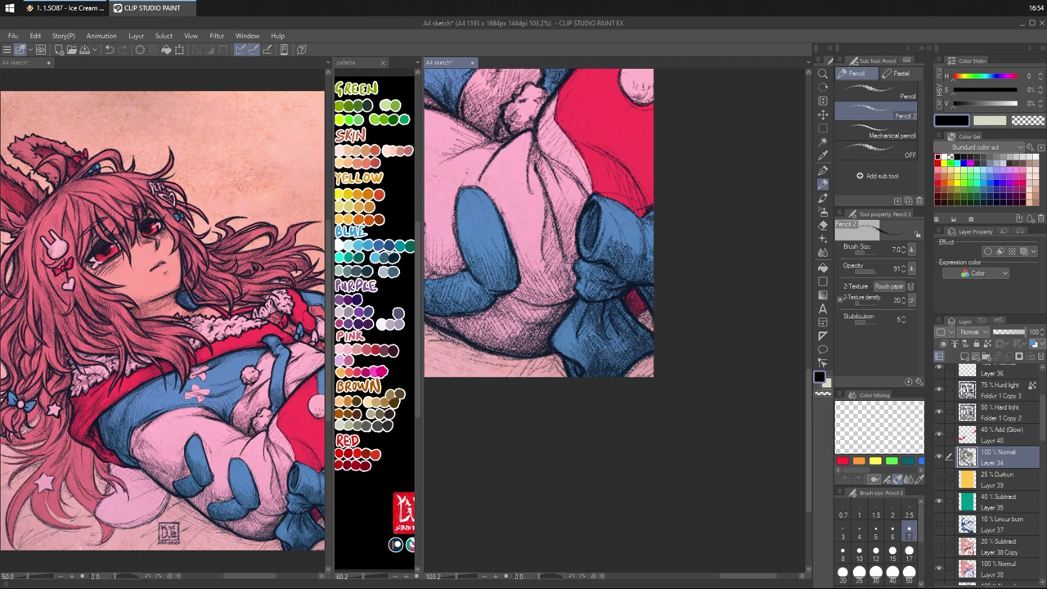
pyautogui.moveTo(517, 211); pyautogui.dragTo(543, 303)
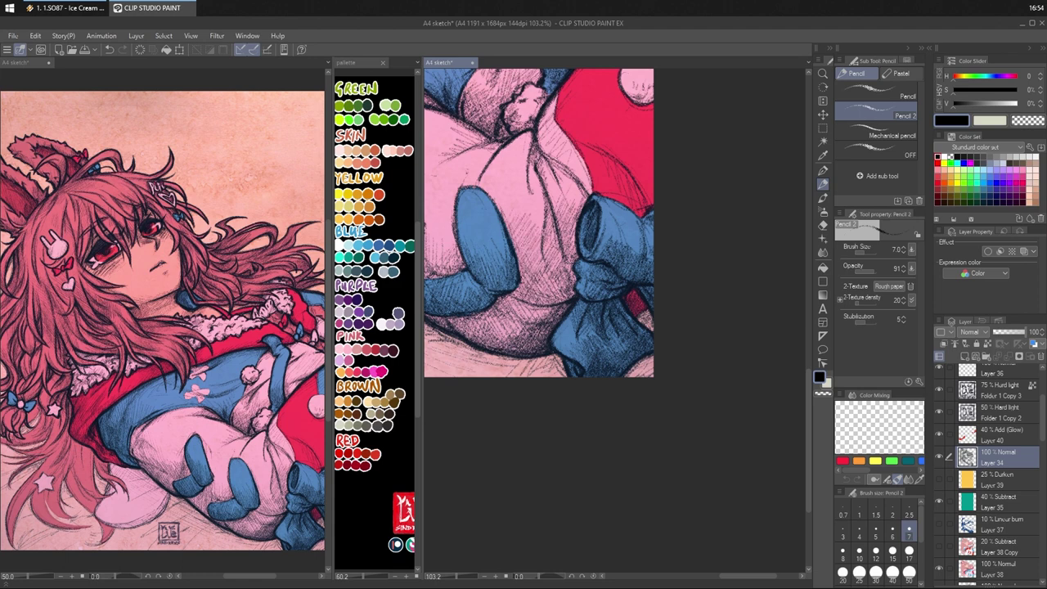
pyautogui.moveTo(544, 215); pyautogui.dragTo(600, 229)
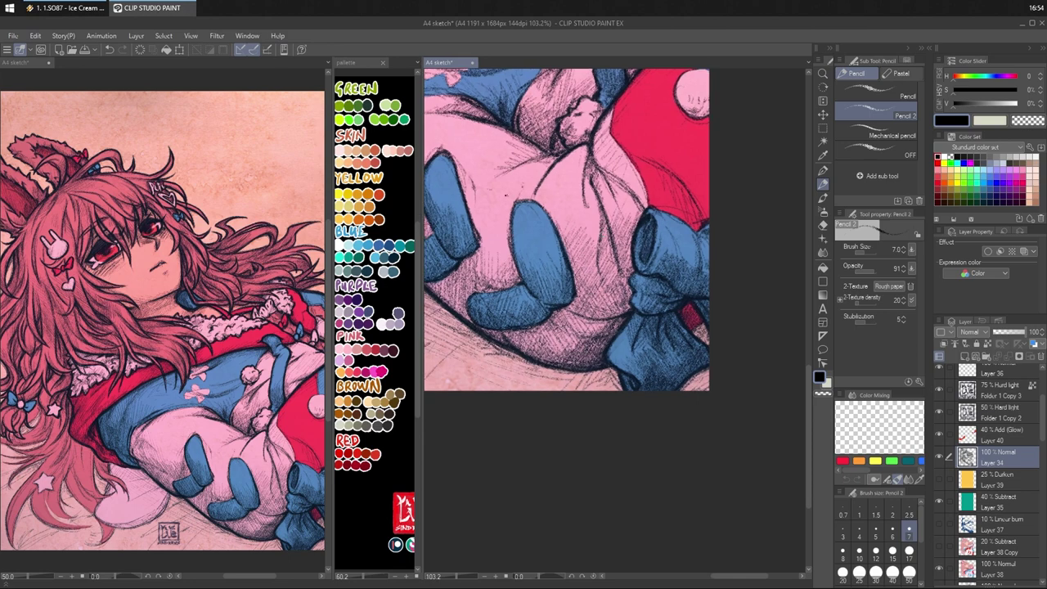
pyautogui.moveTo(489, 232); pyautogui.dragTo(507, 285)
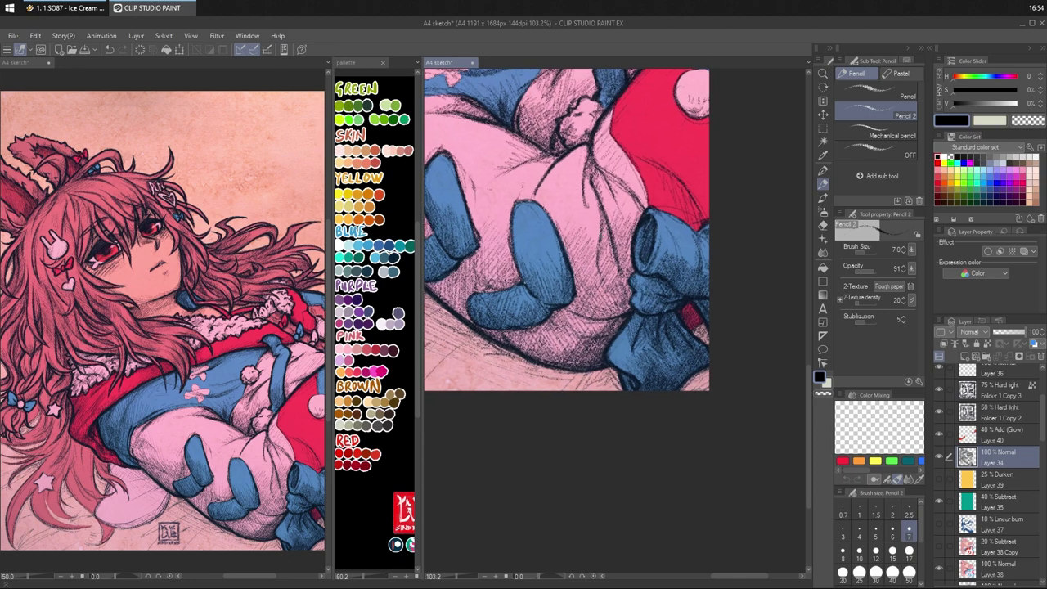
pyautogui.moveTo(524, 194); pyautogui.dragTo(524, 202)
pyautogui.hotkey('ctrl', 'z')
pyautogui.hotkey('ctrl', 'z')
# - Hatch short fold strokes on the pink fabric above the second blue patch, toward the lower pompom
pyautogui.moveTo(549, 162); pyautogui.dragTo(538, 174)
pyautogui.moveTo(550, 164); pyautogui.dragTo(526, 190)
pyautogui.moveTo(543, 172); pyautogui.dragTo(527, 201)
pyautogui.moveTo(549, 156); pyautogui.dragTo(546, 165)
pyautogui.moveTo(558, 158); pyautogui.dragTo(541, 171)
pyautogui.moveTo(544, 158); pyautogui.dragTo(537, 182)
pyautogui.moveTo(539, 160); pyautogui.dragTo(531, 183)
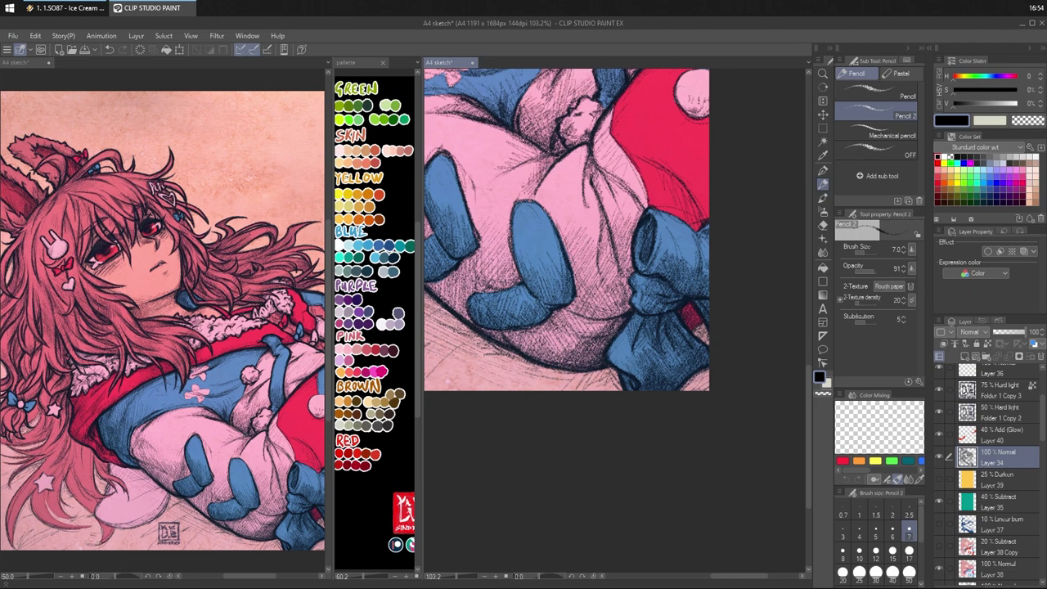
# - Darken the creases running down from the gathering point beneath the lower pompom
pyautogui.moveTo(588, 146)
pyautogui.mouseDown()
pyautogui.moveTo(574, 175)
pyautogui.moveTo(563, 161)
pyautogui.mouseUp()
pyautogui.moveTo(574, 153)
pyautogui.mouseDown()
pyautogui.moveTo(557, 167)
pyautogui.moveTo(571, 176)
pyautogui.mouseUp()
pyautogui.moveTo(584, 168)
pyautogui.mouseDown()
pyautogui.moveTo(570, 189)
pyautogui.moveTo(579, 203)
pyautogui.mouseUp()
pyautogui.moveTo(586, 201); pyautogui.dragTo(581, 214)
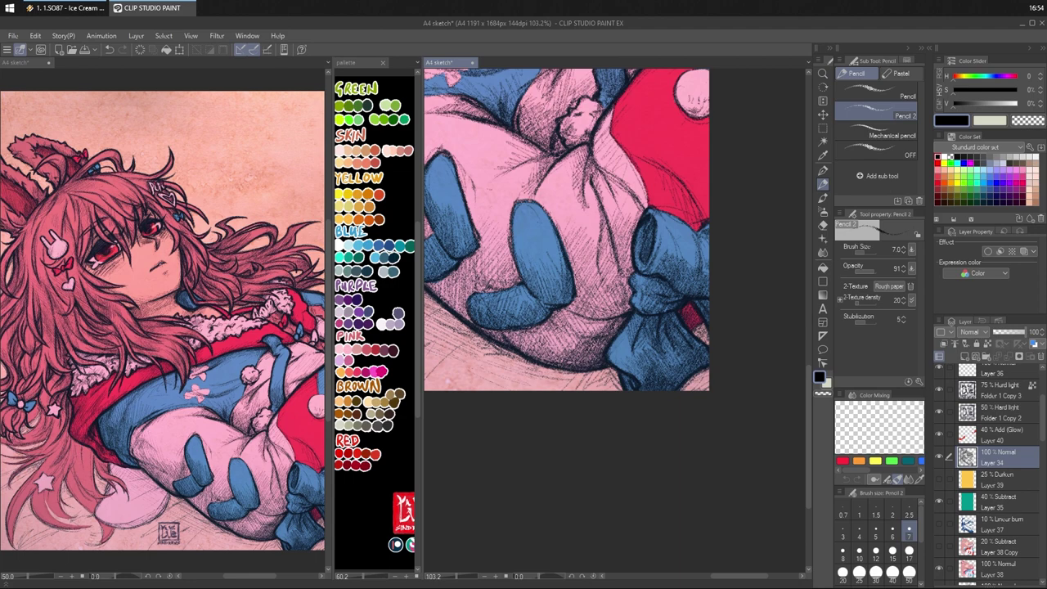
# - Hatch the pink strip along the red area's edge and shade the red fabric around the blue bow
pyautogui.moveTo(600, 132); pyautogui.dragTo(594, 155)
pyautogui.moveTo(600, 142); pyautogui.dragTo(596, 164)
pyautogui.moveTo(606, 153); pyautogui.dragTo(603, 176)
pyautogui.moveTo(616, 161)
pyautogui.mouseDown()
pyautogui.moveTo(601, 185)
pyautogui.moveTo(619, 214)
pyautogui.mouseUp()
pyautogui.moveTo(627, 190); pyautogui.dragTo(623, 225)
pyautogui.moveTo(635, 195)
pyautogui.mouseDown()
pyautogui.moveTo(627, 229)
pyautogui.moveTo(668, 229)
pyautogui.moveTo(648, 212)
pyautogui.moveTo(686, 226)
pyautogui.moveTo(682, 197)
pyautogui.mouseUp()
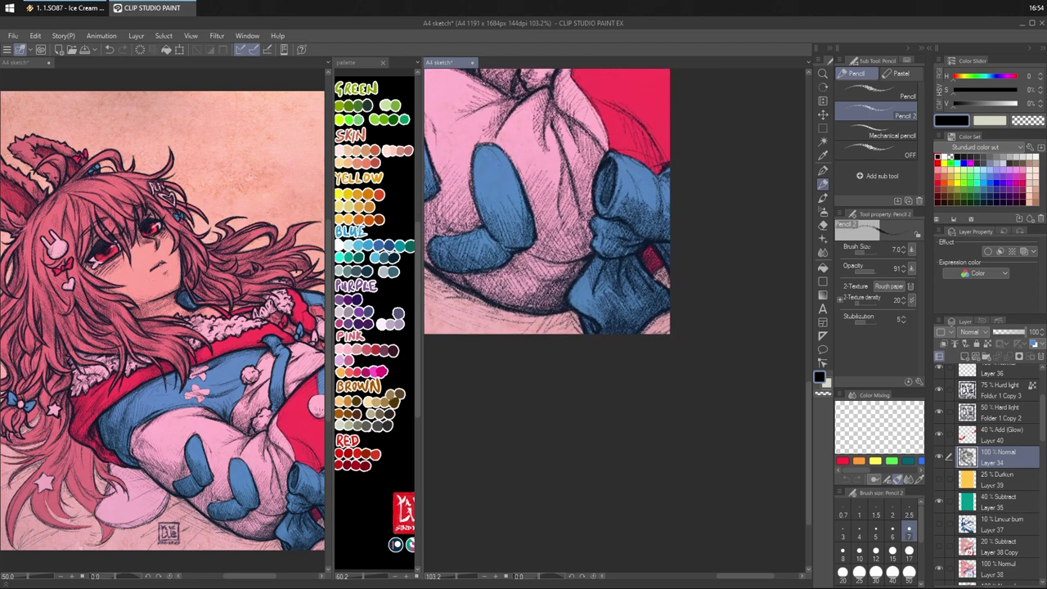
pyautogui.moveTo(659, 265); pyautogui.dragTo(660, 281)
# - Hatch a cast shadow on the ground along the lower edge of the pink area
pyautogui.moveTo(632, 177); pyautogui.dragTo(673, 147)
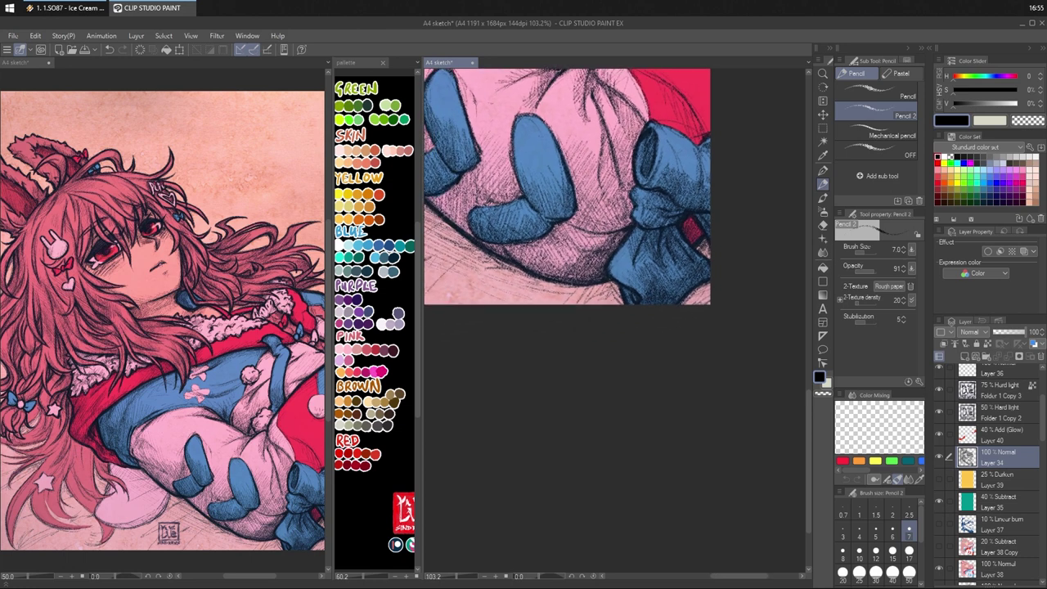
pyautogui.moveTo(615, 280)
pyautogui.mouseDown()
pyautogui.moveTo(561, 289)
pyautogui.moveTo(578, 291)
pyautogui.moveTo(560, 299)
pyautogui.moveTo(505, 270)
pyautogui.mouseUp()
pyautogui.moveTo(560, 288); pyautogui.dragTo(503, 271)
pyautogui.moveTo(562, 292); pyautogui.dragTo(505, 273)
pyautogui.moveTo(562, 292)
pyautogui.mouseDown()
pyautogui.moveTo(518, 279)
pyautogui.moveTo(510, 293)
pyautogui.mouseUp()
pyautogui.moveTo(556, 288); pyautogui.dragTo(532, 297)
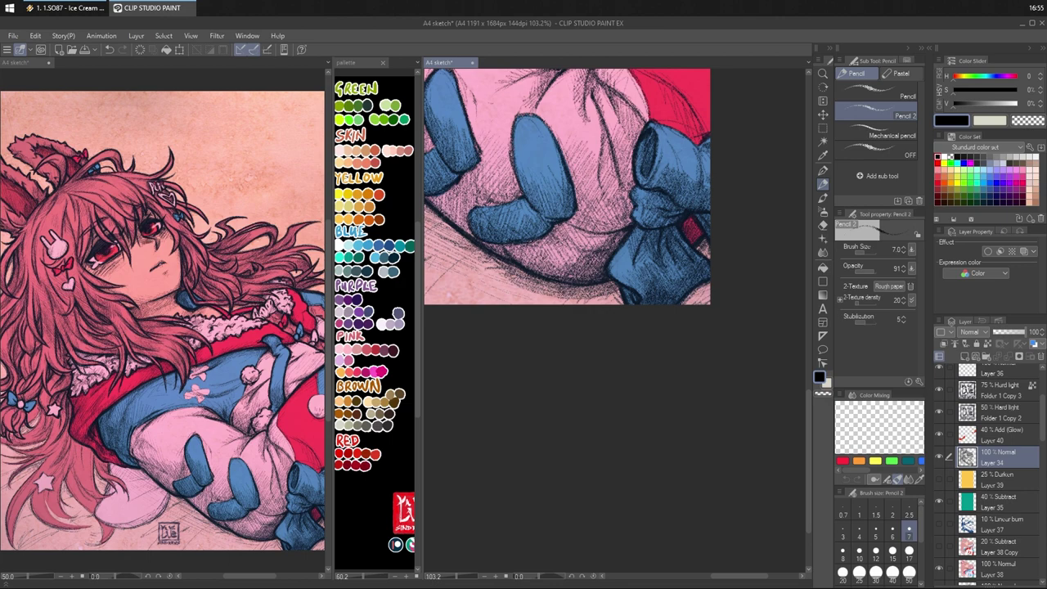
pyautogui.moveTo(486, 261); pyautogui.dragTo(466, 249)
pyautogui.moveTo(493, 266); pyautogui.dragTo(472, 259)
pyautogui.moveTo(505, 277)
pyautogui.mouseDown()
pyautogui.moveTo(472, 266)
pyautogui.moveTo(488, 271)
pyautogui.mouseUp()
pyautogui.moveTo(496, 259)
pyautogui.mouseDown()
pyautogui.moveTo(470, 269)
pyautogui.moveTo(498, 266)
pyautogui.mouseUp()
# - Extend the hatched ground shadow below the first blue patch, above the signature stamp
pyautogui.moveTo(491, 208); pyautogui.dragTo(577, 201)
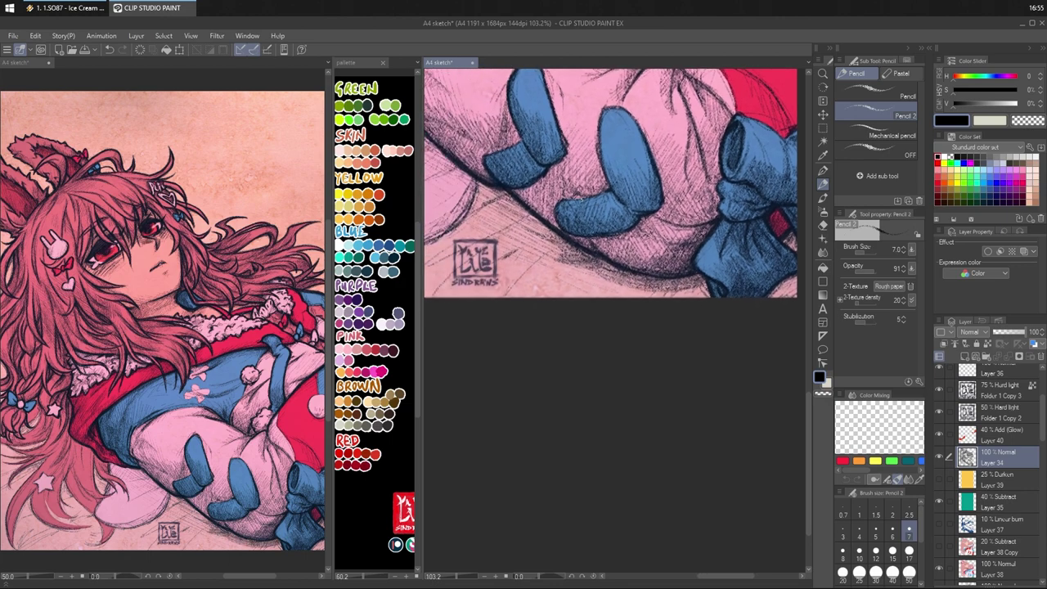
pyautogui.moveTo(495, 185)
pyautogui.mouseDown()
pyautogui.moveTo(480, 193)
pyautogui.moveTo(501, 202)
pyautogui.mouseUp()
pyautogui.moveTo(495, 187); pyautogui.dragTo(479, 195)
pyautogui.moveTo(495, 189); pyautogui.dragTo(481, 199)
pyautogui.moveTo(492, 194)
pyautogui.mouseDown()
pyautogui.moveTo(476, 204)
pyautogui.moveTo(501, 220)
pyautogui.mouseUp()
pyautogui.moveTo(523, 197); pyautogui.dragTo(505, 218)
pyautogui.moveTo(543, 217); pyautogui.dragTo(534, 225)
pyautogui.moveTo(520, 202); pyautogui.dragTo(497, 214)
pyautogui.moveTo(534, 205)
pyautogui.mouseDown()
pyautogui.moveTo(500, 225)
pyautogui.moveTo(524, 239)
pyautogui.mouseUp()
pyautogui.moveTo(537, 216); pyautogui.dragTo(517, 231)
pyautogui.moveTo(536, 223); pyautogui.dragTo(513, 237)
pyautogui.moveTo(527, 224); pyautogui.dragTo(502, 234)
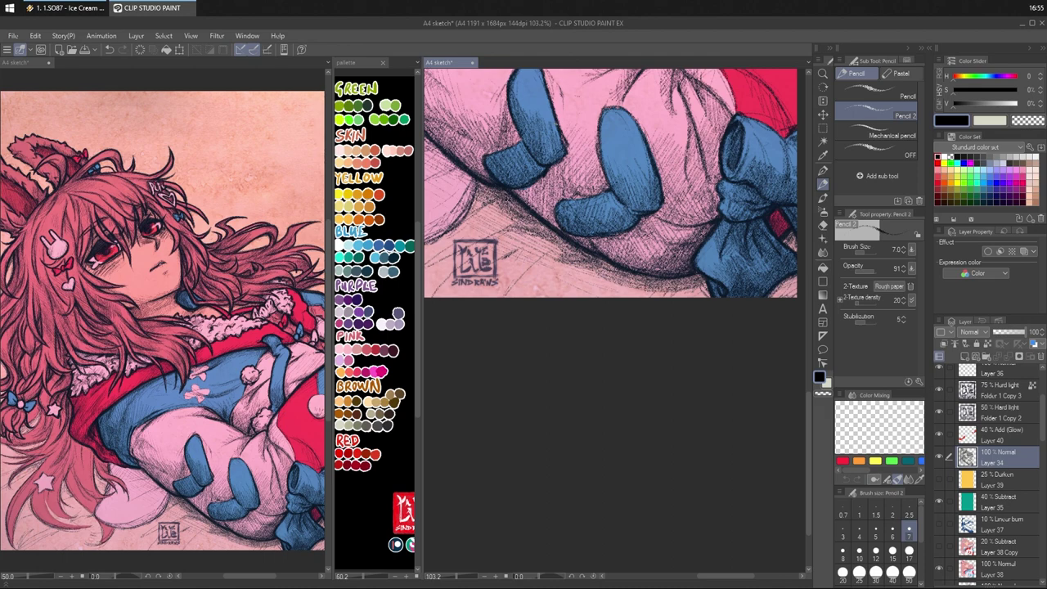
# - Hatch the red area above the blue bow and undo the surplus strokes
pyautogui.moveTo(641, 160); pyautogui.dragTo(767, 217)
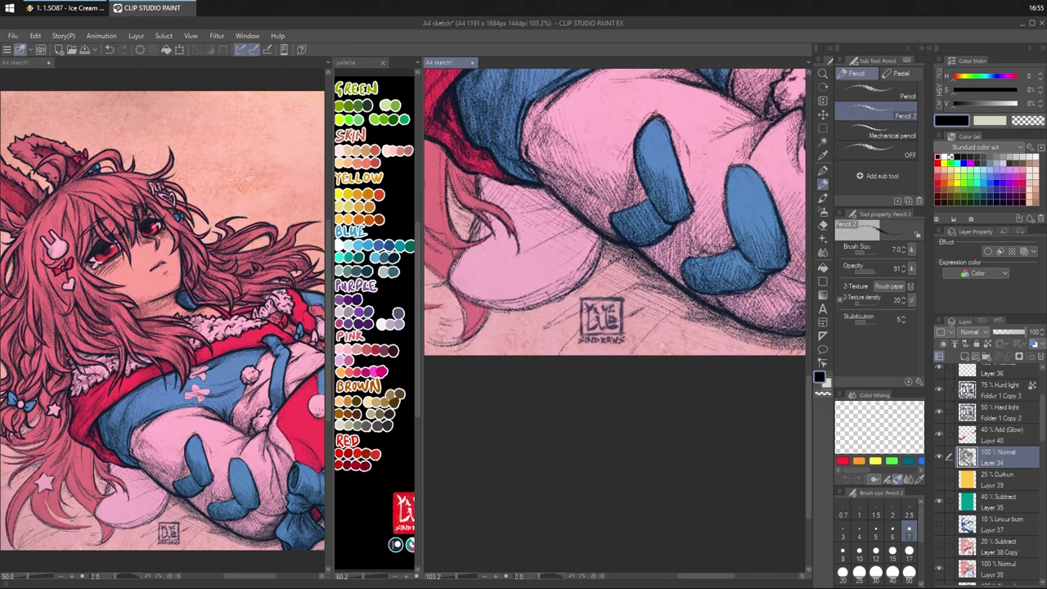
pyautogui.moveTo(798, 161); pyautogui.dragTo(632, 215)
pyautogui.moveTo(727, 168); pyautogui.dragTo(684, 174)
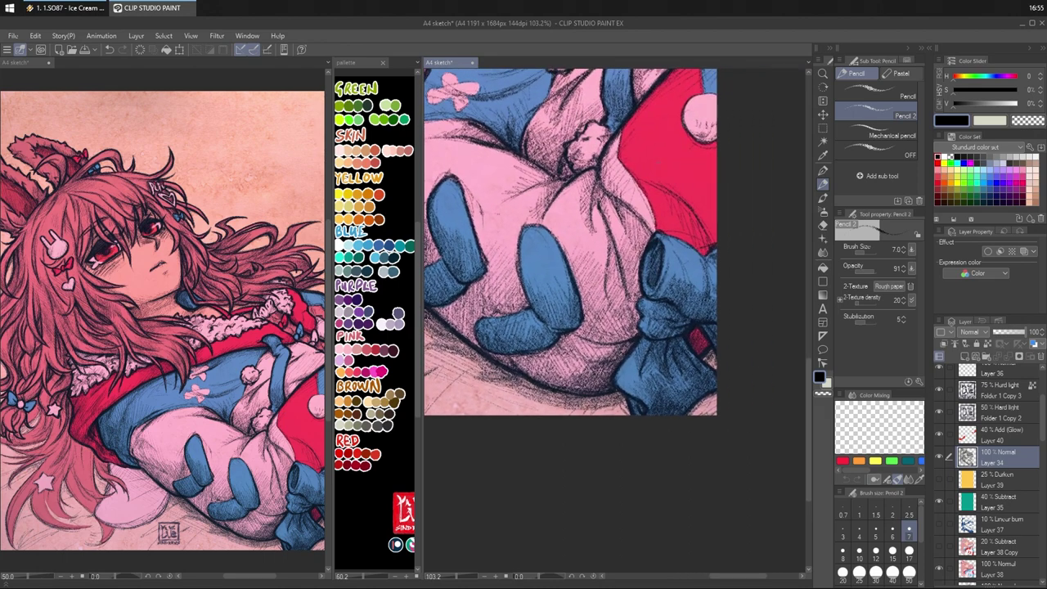
pyautogui.moveTo(661, 137); pyautogui.dragTo(673, 171)
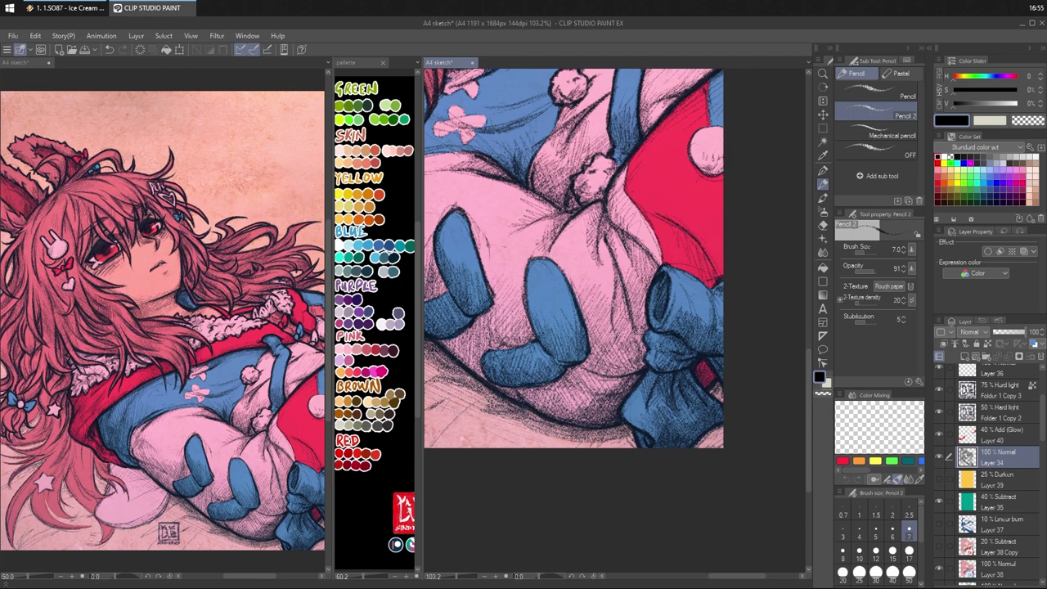
pyautogui.moveTo(712, 245); pyautogui.dragTo(702, 267)
pyautogui.moveTo(684, 240)
pyautogui.mouseDown()
pyautogui.moveTo(690, 266)
pyautogui.moveTo(713, 286)
pyautogui.mouseUp()
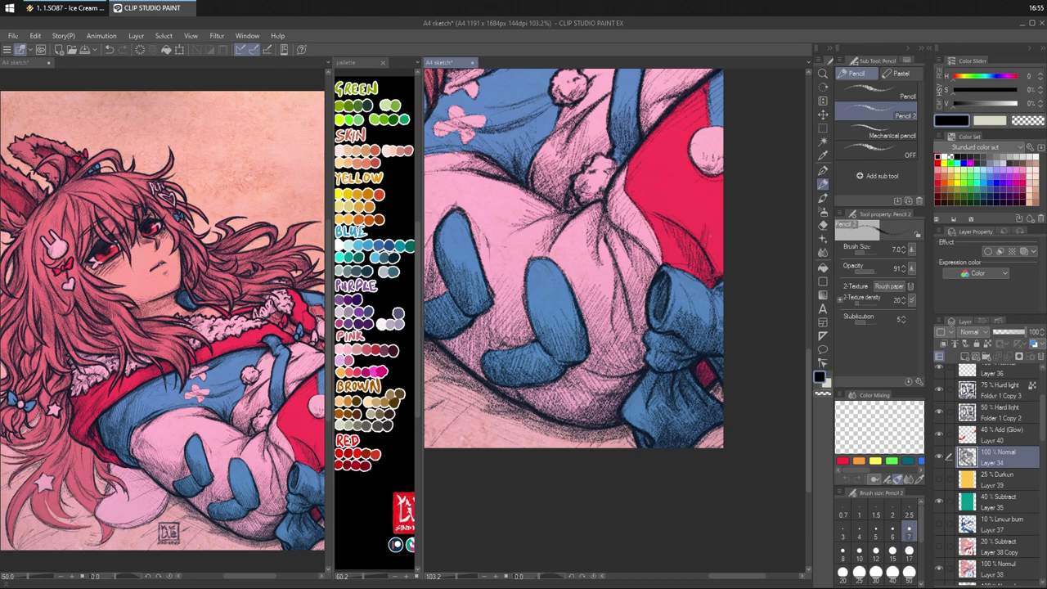
pyautogui.moveTo(708, 236); pyautogui.dragTo(721, 270)
pyautogui.hotkey('ctrl', 'z')
pyautogui.hotkey('ctrl', 'z')
pyautogui.hotkey('ctrl', 'z')
pyautogui.hotkey('ctrl', 'y')
# - Hatch a shadow on the red area along the top edge of the blue bow
pyautogui.moveTo(707, 242)
pyautogui.mouseDown()
pyautogui.moveTo(718, 260)
pyautogui.moveTo(722, 245)
pyautogui.mouseUp()
pyautogui.moveTo(662, 260)
pyautogui.mouseDown()
pyautogui.moveTo(652, 264)
pyautogui.moveTo(676, 257)
pyautogui.mouseUp()
pyautogui.moveTo(666, 272); pyautogui.dragTo(699, 256)
pyautogui.moveTo(682, 260); pyautogui.dragTo(707, 242)
pyautogui.moveTo(692, 252); pyautogui.dragTo(699, 244)
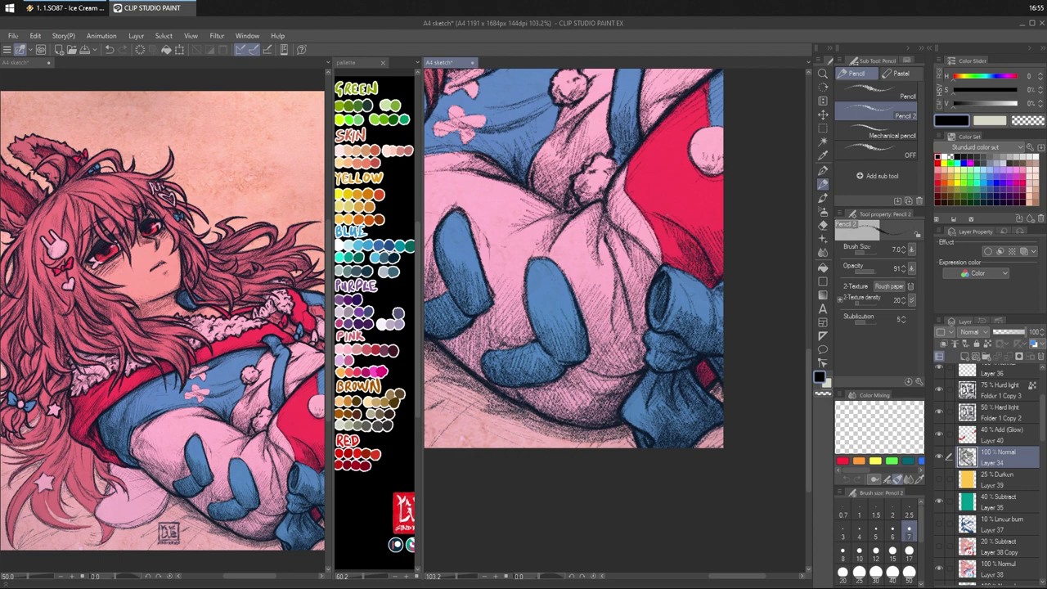
pyautogui.moveTo(710, 254)
pyautogui.mouseDown()
pyautogui.moveTo(722, 243)
pyautogui.moveTo(688, 209)
pyautogui.moveTo(718, 216)
pyautogui.moveTo(722, 201)
pyautogui.mouseUp()
pyautogui.hotkey('ctrl', 'z')
pyautogui.hotkey('ctrl', 'z')
# - Shade the red area's outer edge around and below the pink dot
pyautogui.moveTo(714, 183); pyautogui.dragTo(723, 174)
pyautogui.moveTo(714, 240); pyautogui.dragTo(722, 223)
pyautogui.moveTo(708, 258); pyautogui.dragTo(723, 241)
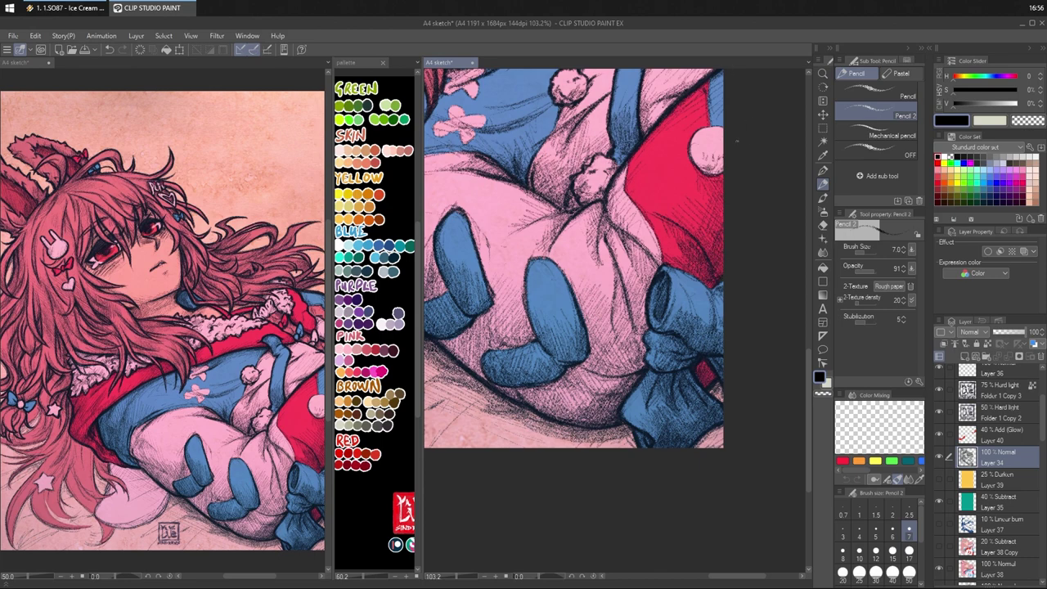
# - Darken the pink and red border above the bow and hatch the pink strip beside it
pyautogui.moveTo(653, 261); pyautogui.dragTo(659, 239)
pyautogui.moveTo(656, 263)
pyautogui.mouseDown()
pyautogui.moveTo(664, 244)
pyautogui.moveTo(628, 209)
pyautogui.mouseUp()
pyautogui.moveTo(623, 237); pyautogui.dragTo(636, 209)
pyautogui.moveTo(631, 239); pyautogui.dragTo(639, 217)
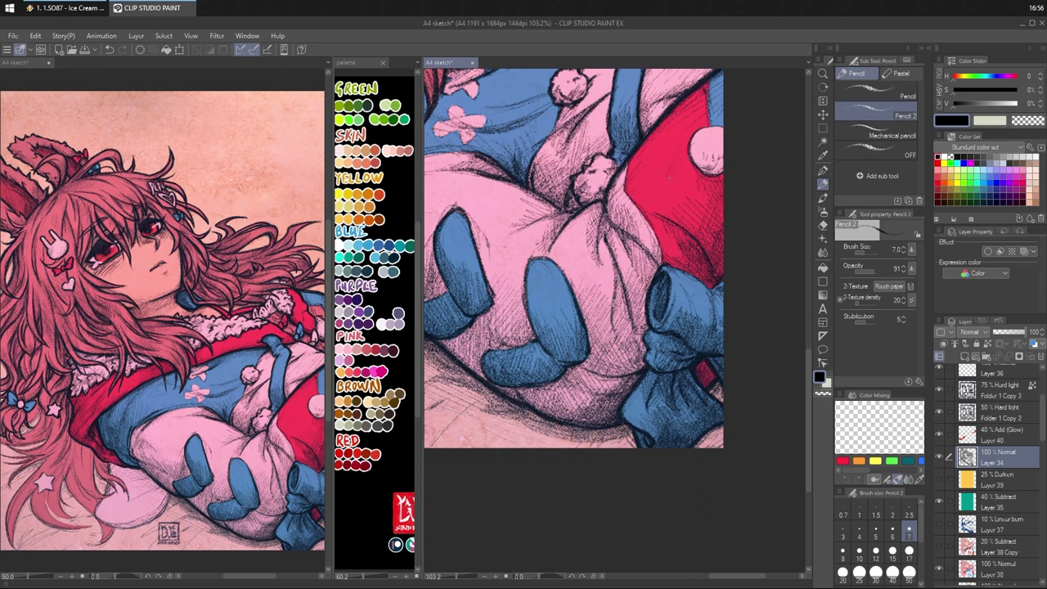
# - Draw a fluffy outline around the round pink dot on the red area and shade it as a pompom
pyautogui.moveTo(724, 73); pyautogui.dragTo(687, 115)
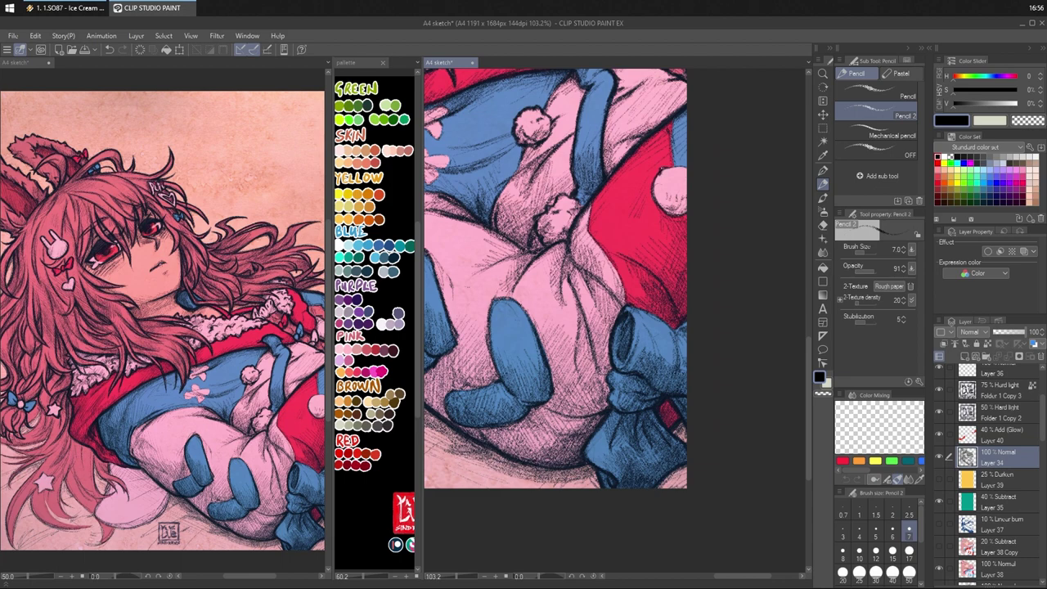
pyautogui.moveTo(652, 181); pyautogui.dragTo(657, 178)
pyautogui.moveTo(654, 192)
pyautogui.mouseDown()
pyautogui.moveTo(657, 181)
pyautogui.moveTo(681, 217)
pyautogui.mouseUp()
pyautogui.moveTo(673, 216)
pyautogui.mouseDown()
pyautogui.moveTo(688, 208)
pyautogui.moveTo(671, 211)
pyautogui.mouseUp()
pyautogui.moveTo(653, 216)
pyautogui.mouseDown()
pyautogui.moveTo(687, 213)
pyautogui.moveTo(668, 190)
pyautogui.mouseUp()
pyautogui.moveTo(661, 195); pyautogui.dragTo(689, 163)
pyautogui.moveTo(660, 202); pyautogui.dragTo(669, 207)
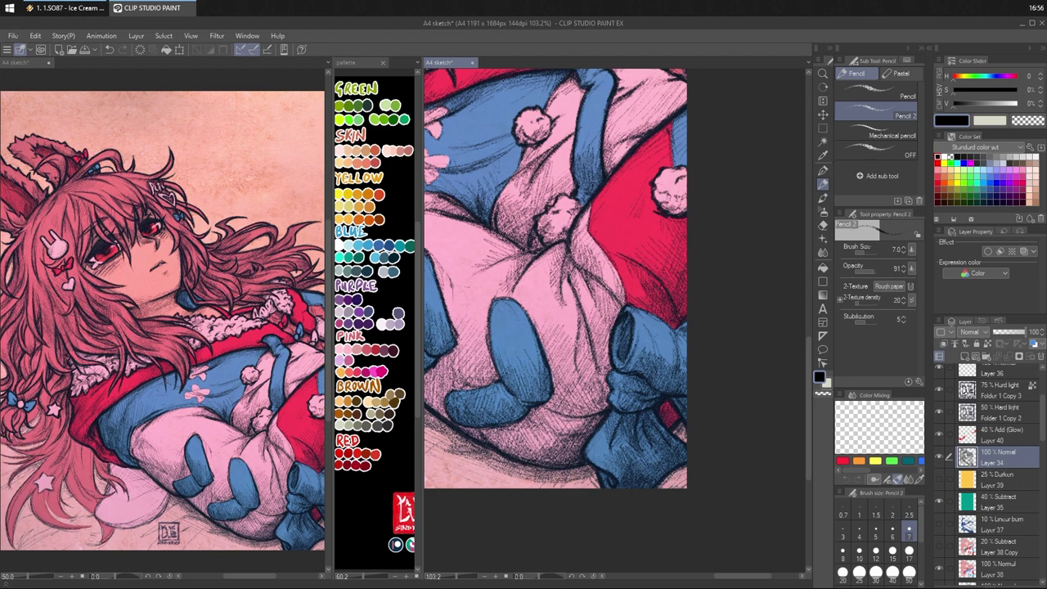
pyautogui.moveTo(659, 204)
pyautogui.mouseDown()
pyautogui.moveTo(668, 195)
pyautogui.moveTo(687, 202)
pyautogui.moveTo(665, 180)
pyautogui.mouseUp()
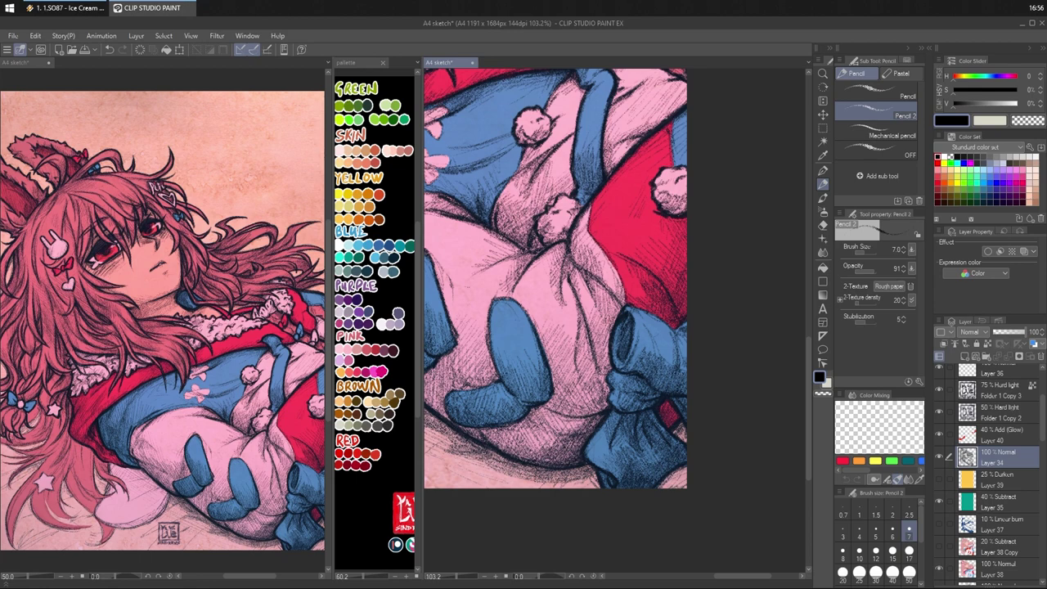
# - Darken the contour between the pink fabric and the red area, from the blue strap down to the bow
pyautogui.moveTo(680, 169); pyautogui.dragTo(648, 218)
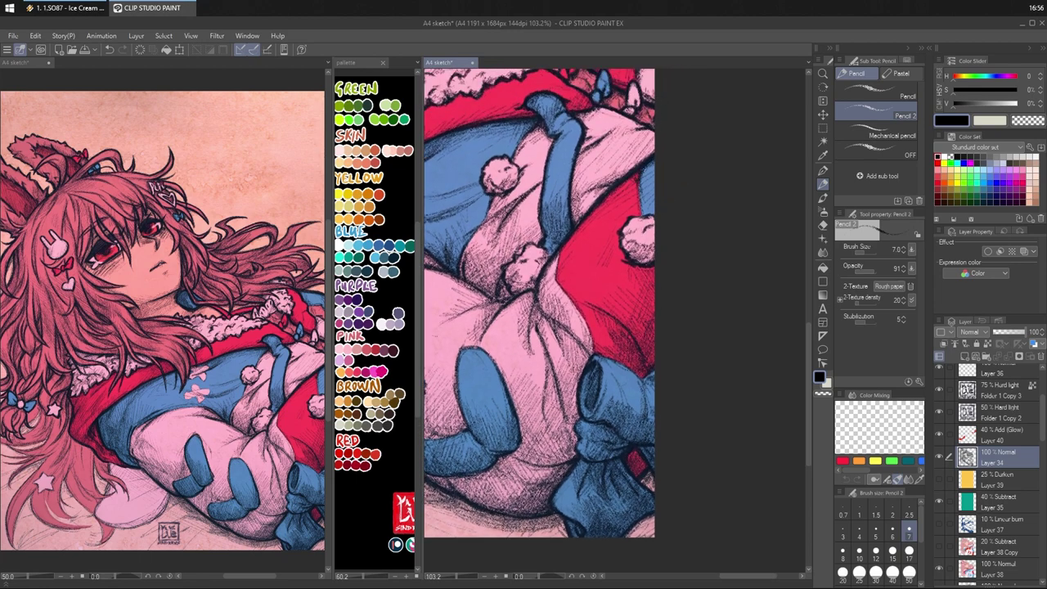
pyautogui.moveTo(564, 247); pyautogui.dragTo(555, 270)
pyautogui.moveTo(562, 253)
pyautogui.mouseDown()
pyautogui.moveTo(553, 279)
pyautogui.moveTo(603, 354)
pyautogui.mouseUp()
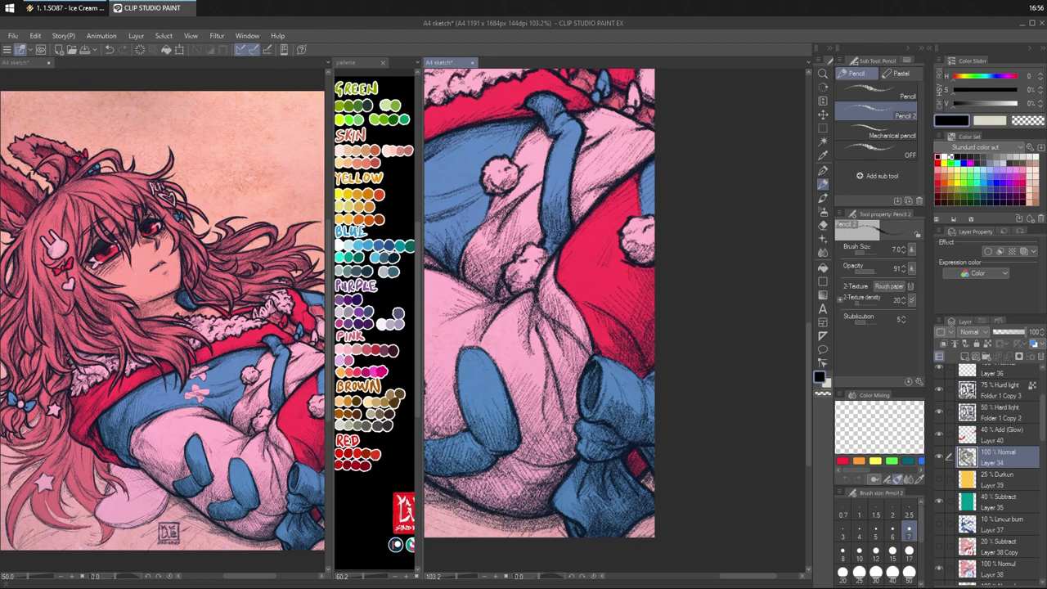
pyautogui.moveTo(639, 194)
pyautogui.mouseDown()
pyautogui.moveTo(642, 214)
pyautogui.moveTo(639, 198)
pyautogui.mouseUp()
# - Deepen the hatching on the bow's outer loop and knot, and on the second blue patch's corner
pyautogui.moveTo(641, 374)
pyautogui.mouseDown()
pyautogui.moveTo(623, 366)
pyautogui.moveTo(641, 375)
pyautogui.moveTo(644, 424)
pyautogui.mouseUp()
pyautogui.moveTo(649, 378); pyautogui.dragTo(653, 389)
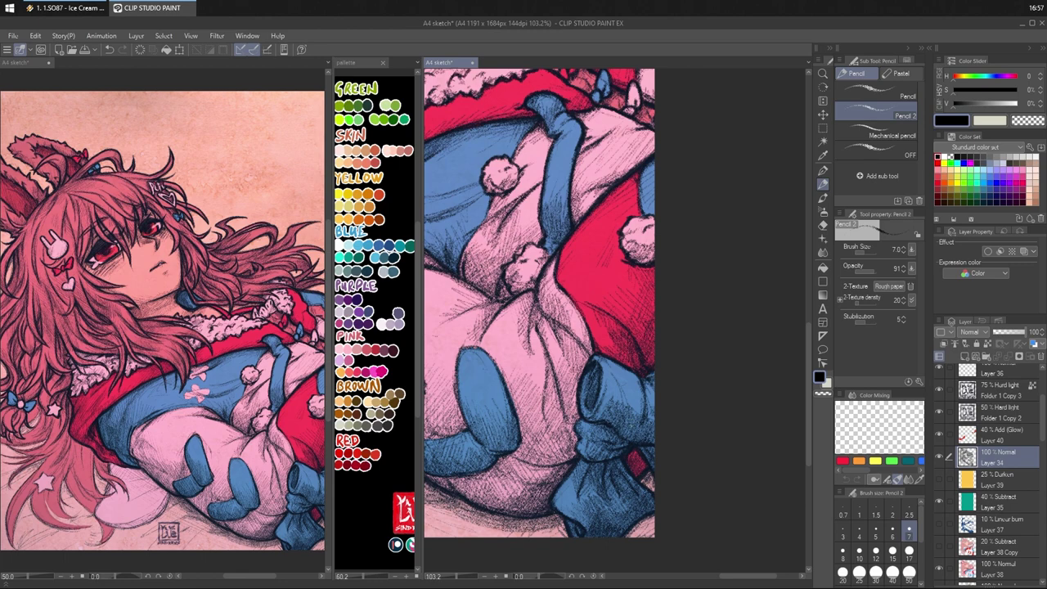
pyautogui.moveTo(606, 421); pyautogui.dragTo(621, 398)
pyautogui.moveTo(646, 323); pyautogui.dragTo(687, 282)
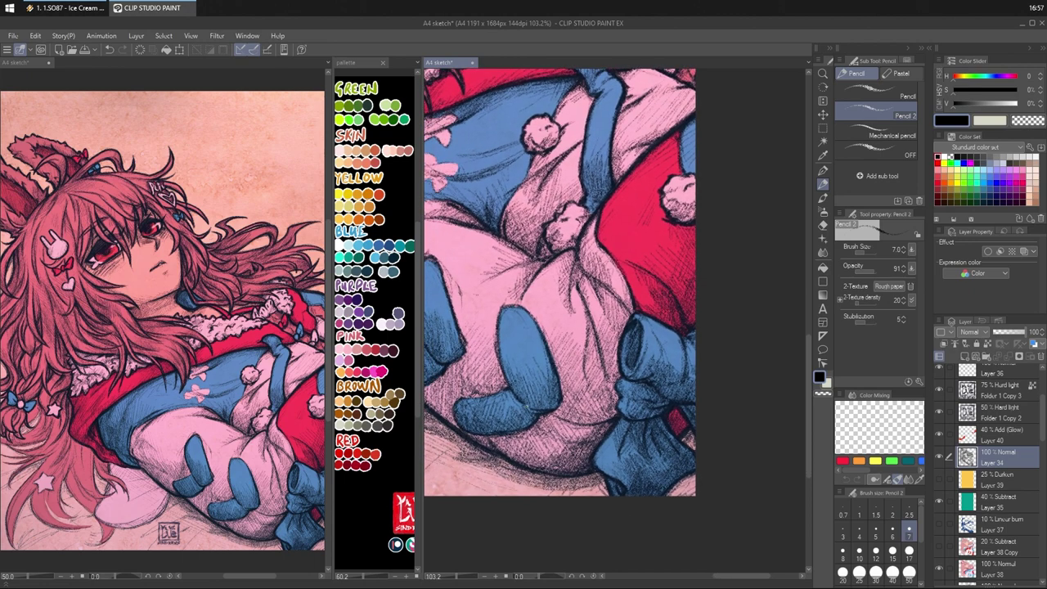
pyautogui.moveTo(525, 406); pyautogui.dragTo(536, 411)
# - Darken the edges of the bow's lower tail and extend the ground shadow beside it
pyautogui.moveTo(702, 212); pyautogui.dragTo(707, 186)
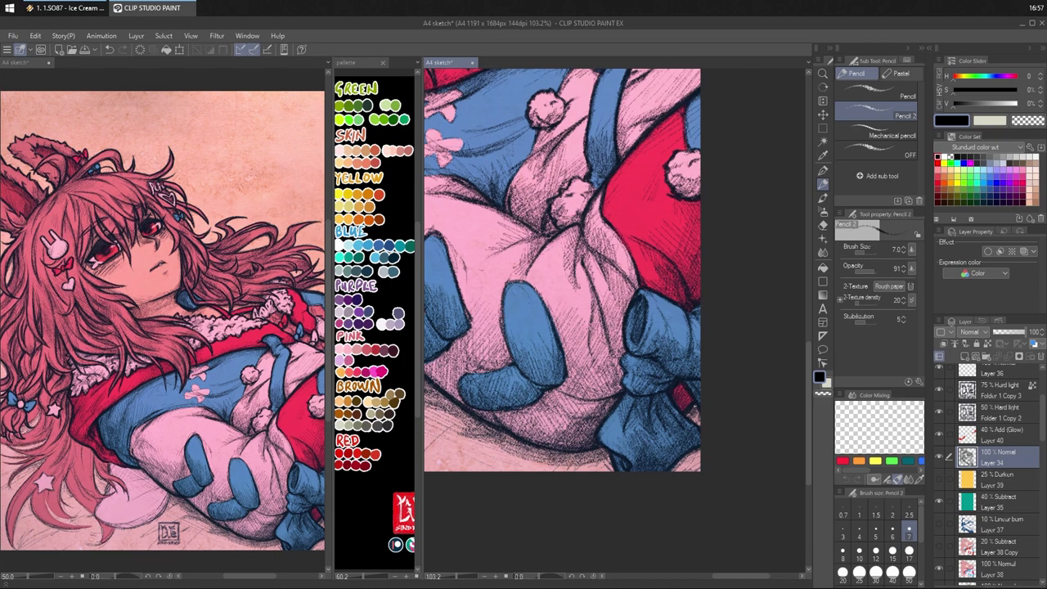
pyautogui.moveTo(700, 412); pyautogui.dragTo(699, 424)
pyautogui.moveTo(683, 460)
pyautogui.mouseDown()
pyautogui.moveTo(673, 470)
pyautogui.moveTo(700, 470)
pyautogui.mouseUp()
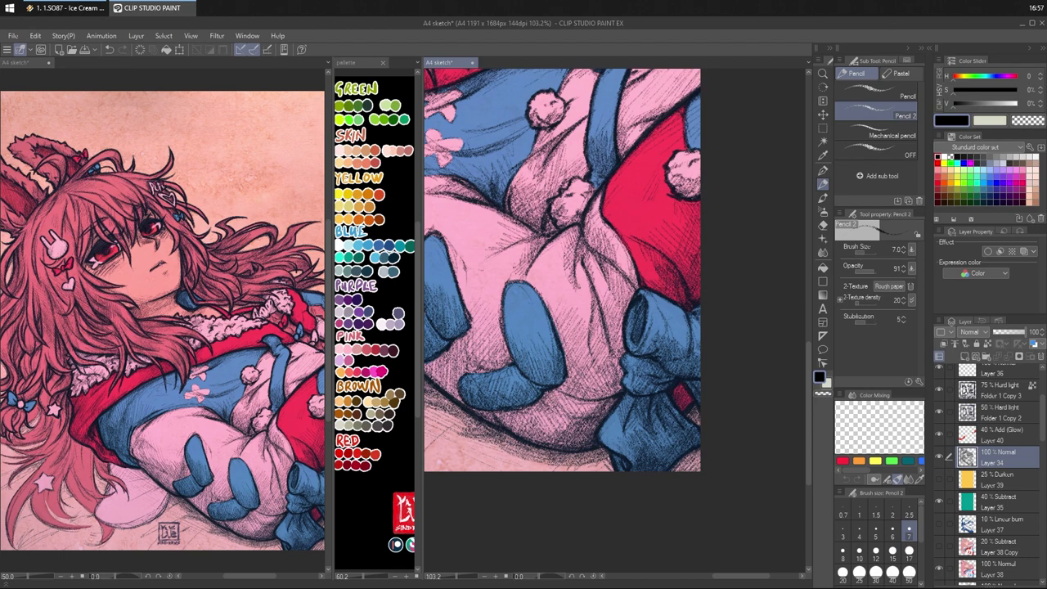
pyautogui.moveTo(615, 463); pyautogui.dragTo(511, 473)
pyautogui.moveTo(519, 461); pyautogui.dragTo(506, 471)
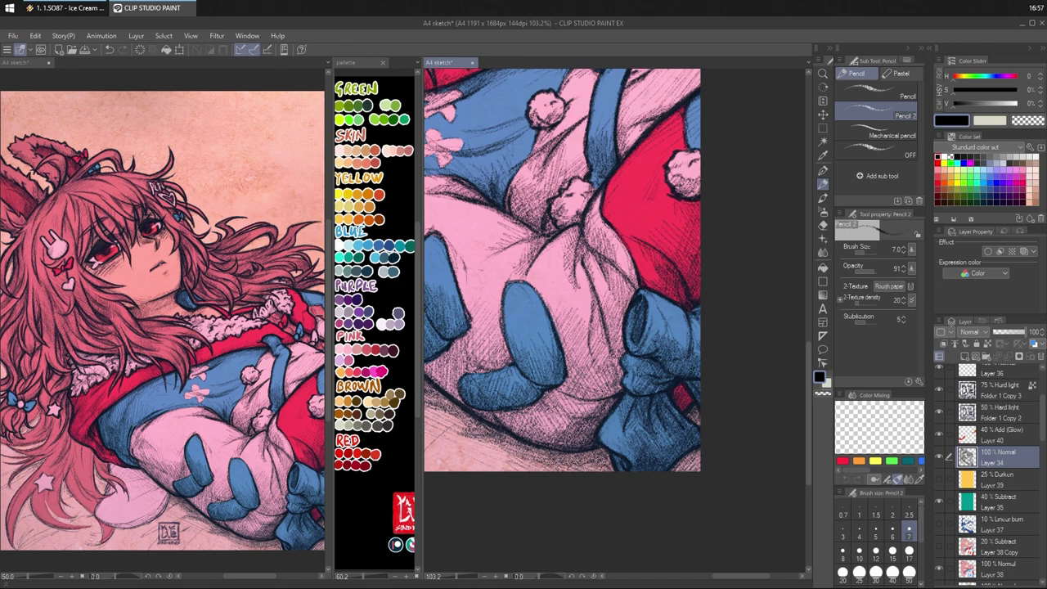
pyautogui.moveTo(571, 252)
pyautogui.mouseDown()
pyautogui.moveTo(585, 244)
pyautogui.moveTo(585, 257)
pyautogui.mouseUp()
# - Hatch shading on the hair tips and the pale pink oval beneath the red hem
pyautogui.moveTo(491, 321); pyautogui.dragTo(701, 265)
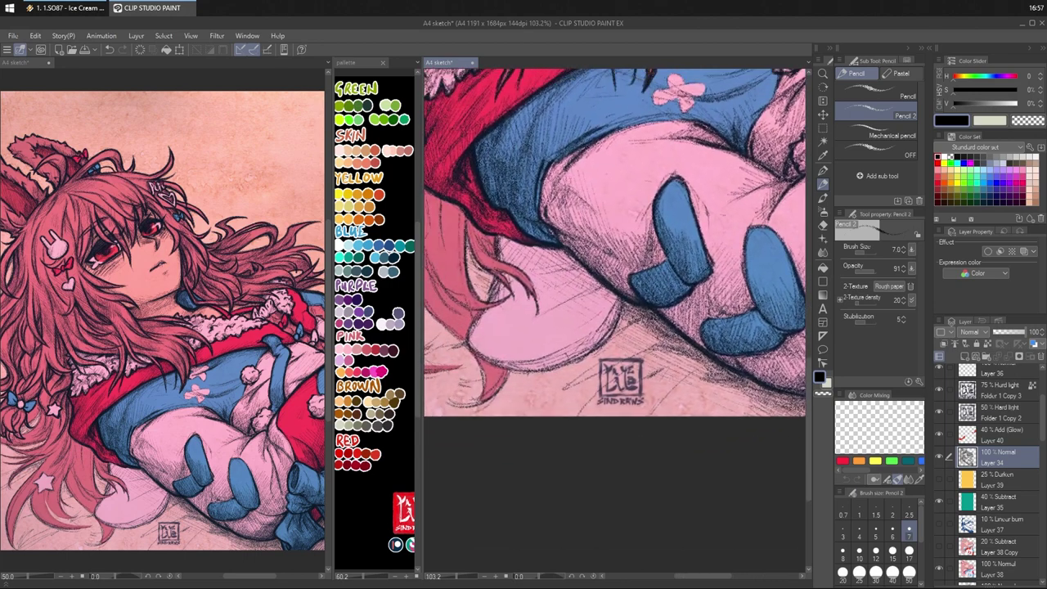
pyautogui.moveTo(531, 217)
pyautogui.mouseDown()
pyautogui.moveTo(482, 259)
pyautogui.moveTo(495, 289)
pyautogui.mouseUp()
pyautogui.scroll(1, 535, 218)
pyautogui.moveTo(486, 269)
pyautogui.mouseDown()
pyautogui.moveTo(495, 287)
pyautogui.moveTo(540, 307)
pyautogui.moveTo(548, 339)
pyautogui.moveTo(555, 321)
pyautogui.moveTo(543, 301)
pyautogui.mouseUp()
pyautogui.moveTo(553, 337)
pyautogui.mouseDown()
pyautogui.moveTo(548, 310)
pyautogui.moveTo(545, 333)
pyautogui.mouseUp()
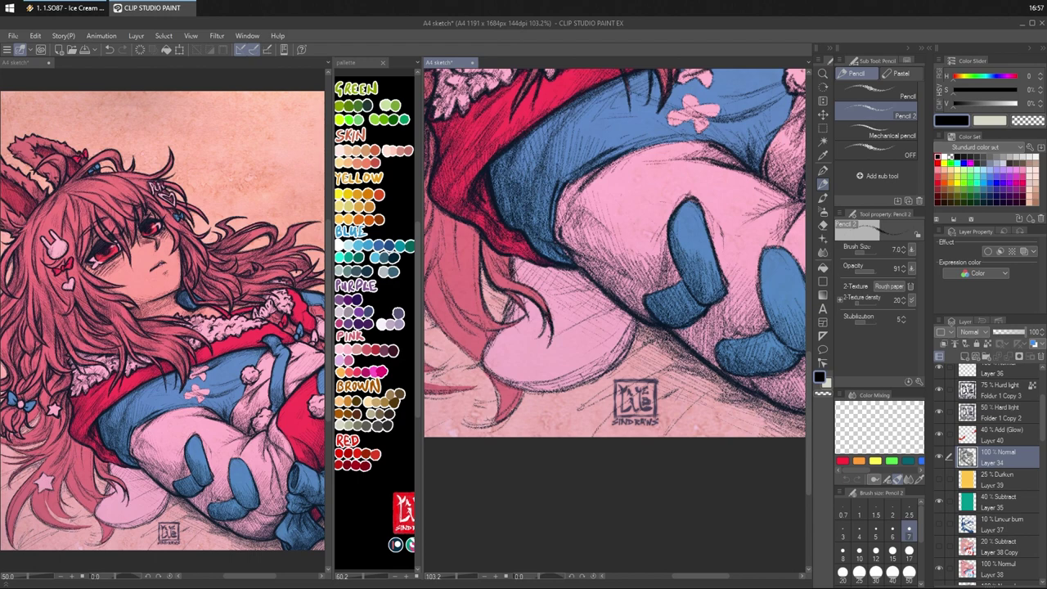
pyautogui.moveTo(553, 293)
pyautogui.mouseDown()
pyautogui.moveTo(544, 324)
pyautogui.moveTo(493, 282)
pyautogui.moveTo(489, 264)
pyautogui.moveTo(500, 280)
pyautogui.moveTo(500, 268)
pyautogui.mouseUp()
pyautogui.moveTo(504, 259); pyautogui.dragTo(528, 310)
pyautogui.moveTo(518, 296)
pyautogui.mouseDown()
pyautogui.moveTo(531, 326)
pyautogui.moveTo(526, 309)
pyautogui.moveTo(486, 290)
pyautogui.mouseUp()
pyautogui.moveTo(478, 252)
pyautogui.mouseDown()
pyautogui.moveTo(494, 317)
pyautogui.moveTo(519, 319)
pyautogui.moveTo(486, 324)
pyautogui.mouseUp()
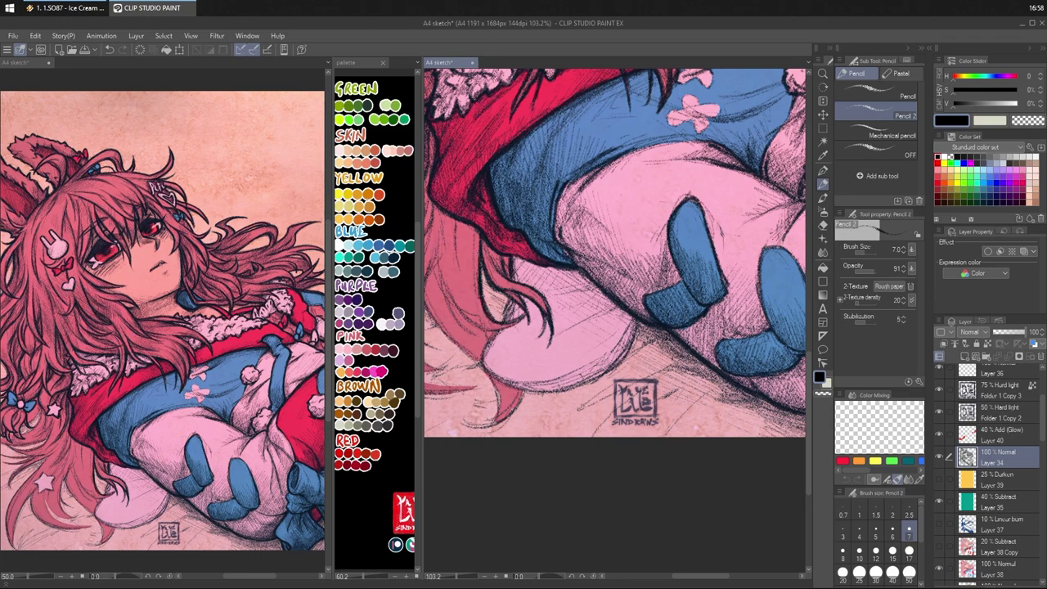
# - Deepen the shadow between the hair strands below the red hem and darken the strands' contours
pyautogui.moveTo(486, 270)
pyautogui.mouseDown()
pyautogui.moveTo(485, 312)
pyautogui.moveTo(491, 298)
pyautogui.moveTo(507, 314)
pyautogui.mouseUp()
pyautogui.moveTo(513, 297); pyautogui.dragTo(497, 322)
pyautogui.moveTo(516, 259)
pyautogui.mouseDown()
pyautogui.moveTo(511, 282)
pyautogui.moveTo(509, 260)
pyautogui.moveTo(524, 269)
pyautogui.mouseUp()
pyautogui.moveTo(556, 262)
pyautogui.mouseDown()
pyautogui.moveTo(532, 270)
pyautogui.moveTo(573, 286)
pyautogui.mouseUp()
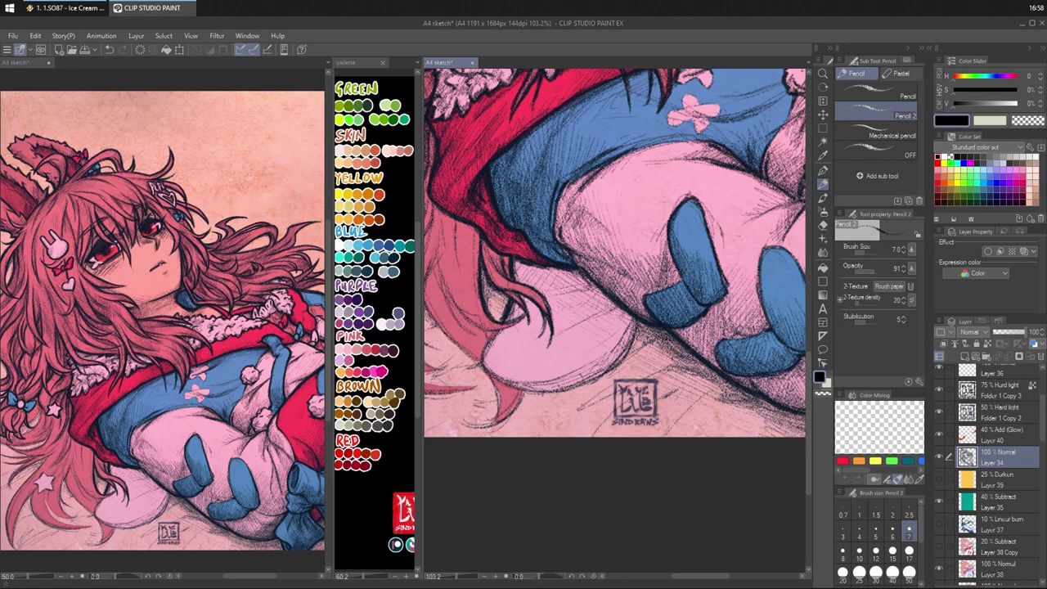
pyautogui.moveTo(442, 276)
pyautogui.mouseDown()
pyautogui.moveTo(486, 332)
pyautogui.moveTo(529, 310)
pyautogui.moveTo(487, 344)
pyautogui.moveTo(483, 366)
pyautogui.mouseUp()
# - Darken the lower outline of the pale pink oval behind the hair tips
pyautogui.press('c')
pyautogui.press('c')
pyautogui.moveTo(485, 353)
pyautogui.mouseDown()
pyautogui.moveTo(492, 376)
pyautogui.moveTo(509, 381)
pyautogui.moveTo(481, 376)
pyautogui.moveTo(510, 394)
pyautogui.mouseUp()
pyautogui.moveTo(488, 367)
pyautogui.mouseDown()
pyautogui.moveTo(476, 389)
pyautogui.moveTo(503, 393)
pyautogui.mouseUp()
pyautogui.moveTo(530, 390)
pyautogui.mouseDown()
pyautogui.moveTo(516, 395)
pyautogui.moveTo(535, 392)
pyautogui.mouseUp()
pyautogui.moveTo(604, 368)
pyautogui.mouseDown()
pyautogui.moveTo(553, 391)
pyautogui.moveTo(571, 389)
pyautogui.mouseUp()
pyautogui.moveTo(602, 376); pyautogui.dragTo(583, 385)
pyautogui.moveTo(565, 387)
pyautogui.mouseDown()
pyautogui.moveTo(540, 397)
pyautogui.moveTo(577, 389)
pyautogui.mouseUp()
pyautogui.moveTo(605, 372); pyautogui.dragTo(588, 380)
# - Thicken the pale pink oval's outline up to the pink fabric and hatch its inner edge
pyautogui.moveTo(636, 329)
pyautogui.mouseDown()
pyautogui.moveTo(610, 368)
pyautogui.moveTo(629, 347)
pyautogui.mouseUp()
pyautogui.moveTo(642, 316)
pyautogui.mouseDown()
pyautogui.moveTo(625, 355)
pyautogui.moveTo(636, 328)
pyautogui.mouseUp()
pyautogui.moveTo(643, 322); pyautogui.dragTo(599, 376)
pyautogui.moveTo(621, 354)
pyautogui.mouseDown()
pyautogui.moveTo(582, 378)
pyautogui.moveTo(516, 383)
pyautogui.moveTo(573, 373)
pyautogui.mouseUp()
pyautogui.moveTo(571, 373); pyautogui.dragTo(550, 381)
pyautogui.moveTo(630, 322); pyautogui.dragTo(622, 337)
pyautogui.moveTo(632, 327); pyautogui.dragTo(596, 372)
pyautogui.moveTo(602, 363); pyautogui.dragTo(574, 380)
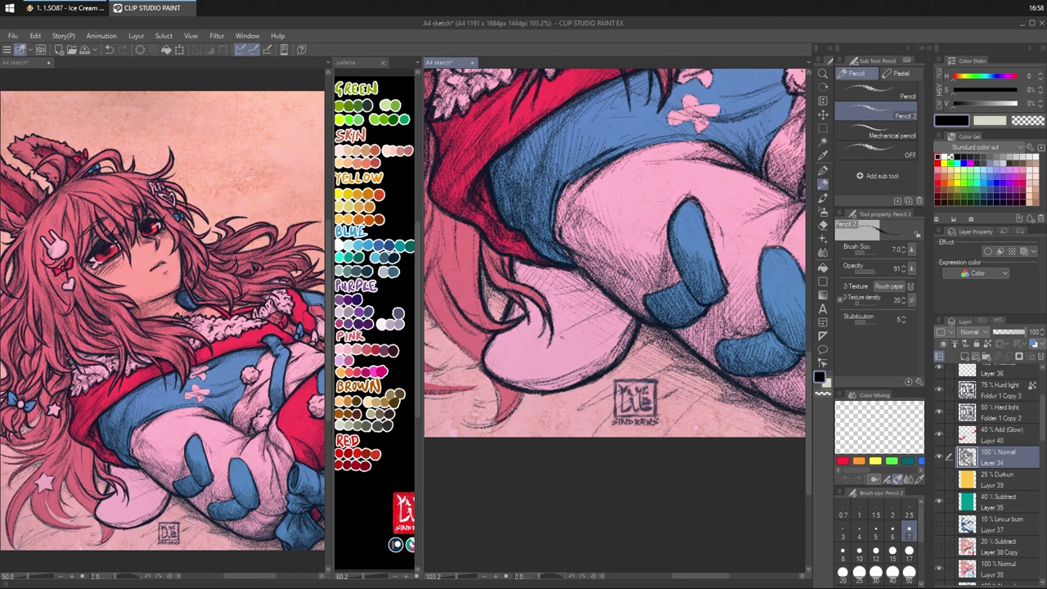
# - Hatch shading on the upper part of the pale pink oval beneath the red hem, around the overlapping hair tips
pyautogui.moveTo(614, 308)
pyautogui.mouseDown()
pyautogui.moveTo(564, 330)
pyautogui.moveTo(612, 311)
pyautogui.moveTo(588, 325)
pyautogui.moveTo(596, 320)
pyautogui.moveTo(543, 290)
pyautogui.moveTo(579, 287)
pyautogui.moveTo(576, 275)
pyautogui.moveTo(514, 270)
pyautogui.mouseUp()
pyautogui.moveTo(528, 262)
pyautogui.mouseDown()
pyautogui.moveTo(509, 268)
pyautogui.moveTo(516, 275)
pyautogui.mouseUp()
pyautogui.moveTo(540, 266)
pyautogui.mouseDown()
pyautogui.moveTo(514, 278)
pyautogui.moveTo(543, 296)
pyautogui.mouseUp()
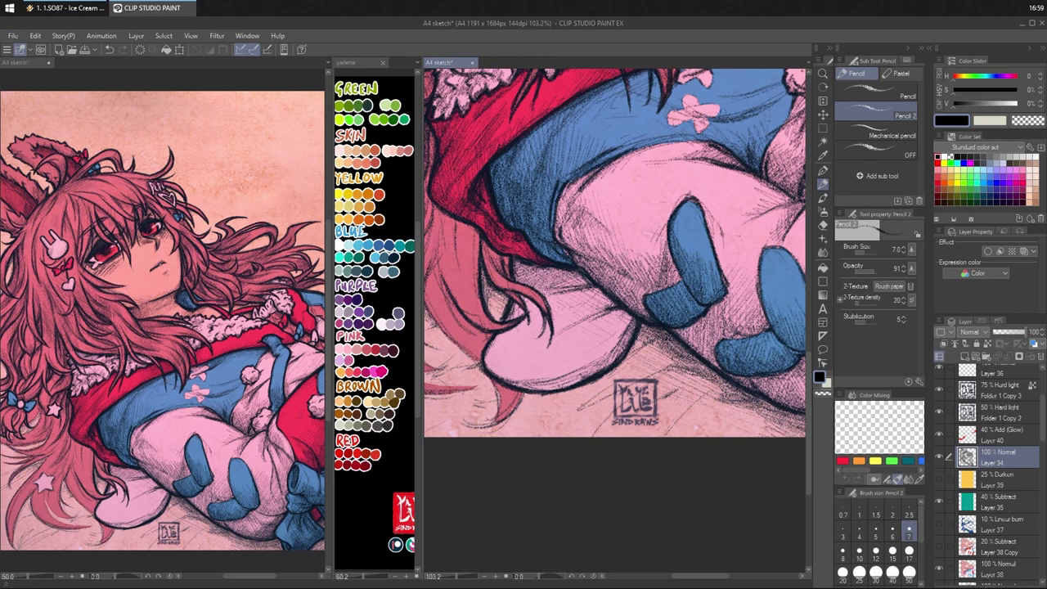
pyautogui.moveTo(521, 263)
pyautogui.mouseDown()
pyautogui.moveTo(512, 280)
pyautogui.moveTo(526, 283)
pyautogui.mouseUp()
pyautogui.moveTo(550, 267); pyautogui.dragTo(535, 285)
pyautogui.moveTo(558, 270)
pyautogui.mouseDown()
pyautogui.moveTo(512, 317)
pyautogui.moveTo(528, 317)
pyautogui.moveTo(524, 338)
pyautogui.mouseUp()
pyautogui.moveTo(515, 335)
pyautogui.mouseDown()
pyautogui.moveTo(526, 338)
pyautogui.moveTo(498, 338)
pyautogui.mouseUp()
pyautogui.moveTo(506, 334); pyautogui.dragTo(503, 340)
pyautogui.moveTo(532, 324)
pyautogui.mouseDown()
pyautogui.moveTo(513, 335)
pyautogui.moveTo(524, 336)
pyautogui.mouseUp()
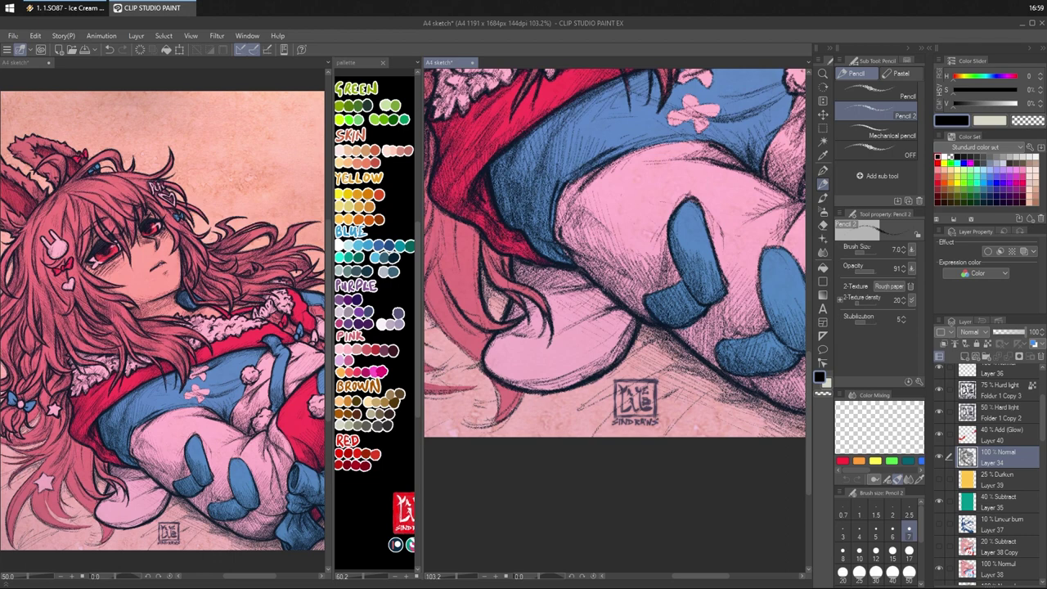
# - Hatch shading along the side of the pale pink oval that meets the pink fabric
pyautogui.moveTo(602, 293); pyautogui.dragTo(576, 304)
pyautogui.moveTo(609, 296); pyautogui.dragTo(583, 311)
pyautogui.moveTo(617, 298); pyautogui.dragTo(591, 320)
pyautogui.moveTo(622, 310)
pyautogui.mouseDown()
pyautogui.moveTo(584, 328)
pyautogui.moveTo(613, 336)
pyautogui.moveTo(557, 333)
pyautogui.moveTo(568, 338)
pyautogui.mouseUp()
pyautogui.moveTo(566, 334)
pyautogui.mouseDown()
pyautogui.moveTo(548, 340)
pyautogui.moveTo(584, 345)
pyautogui.mouseUp()
pyautogui.moveTo(622, 331)
pyautogui.mouseDown()
pyautogui.moveTo(594, 346)
pyautogui.moveTo(604, 349)
pyautogui.mouseUp()
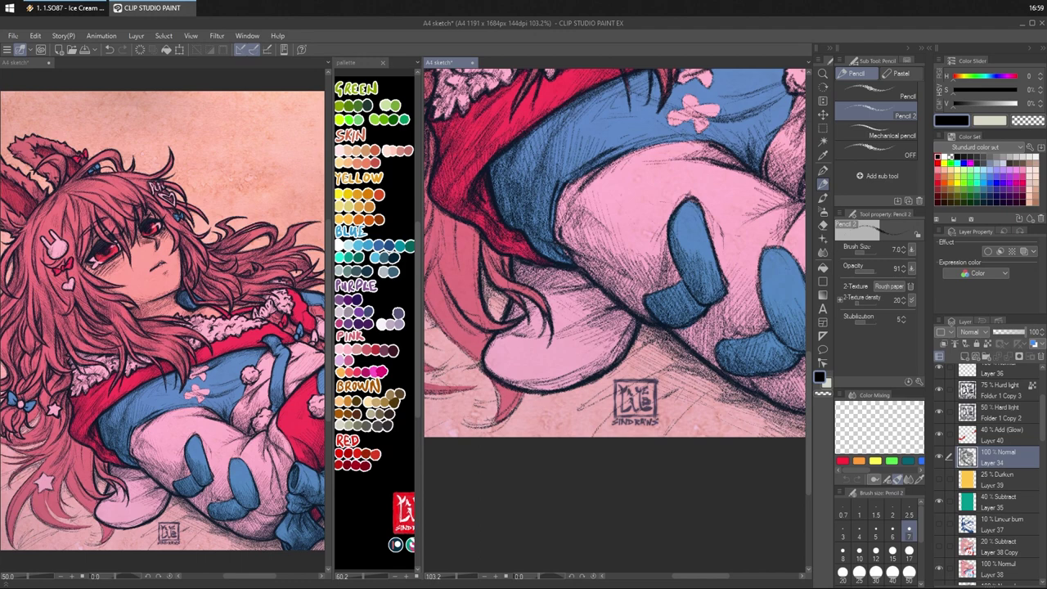
pyautogui.moveTo(624, 316); pyautogui.dragTo(616, 343)
pyautogui.moveTo(630, 317); pyautogui.dragTo(624, 333)
pyautogui.moveTo(609, 298)
pyautogui.mouseDown()
pyautogui.moveTo(578, 311)
pyautogui.moveTo(589, 314)
pyautogui.mouseUp()
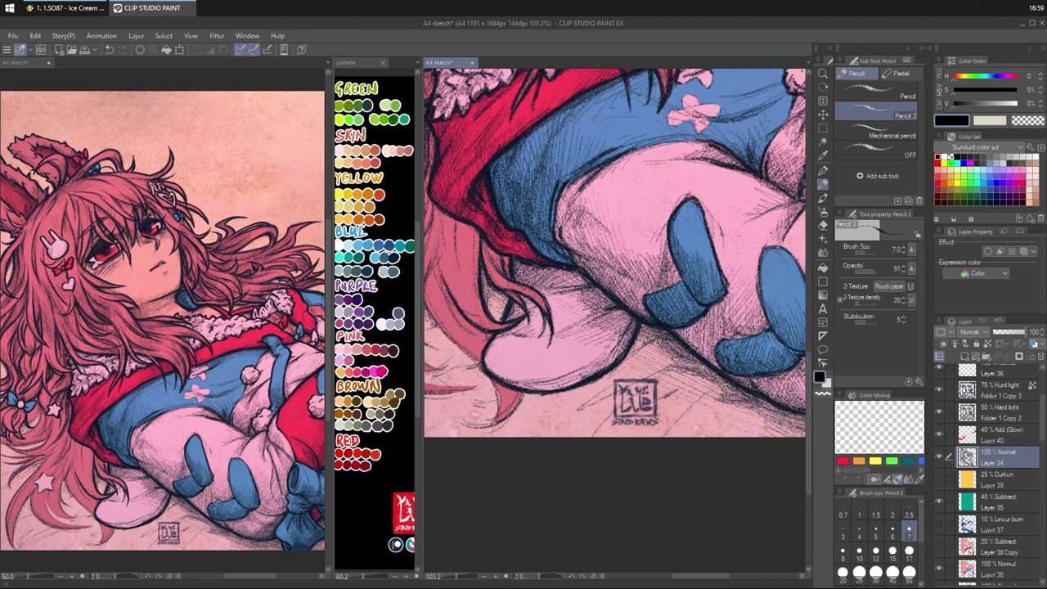
# - Extend the hatching across the middle of the pale pink oval with diagonal pencil strokes
pyautogui.moveTo(586, 272); pyautogui.dragTo(559, 278)
pyautogui.moveTo(583, 289); pyautogui.dragTo(568, 301)
pyautogui.moveTo(570, 290)
pyautogui.mouseDown()
pyautogui.moveTo(549, 305)
pyautogui.moveTo(558, 307)
pyautogui.moveTo(548, 331)
pyautogui.mouseUp()
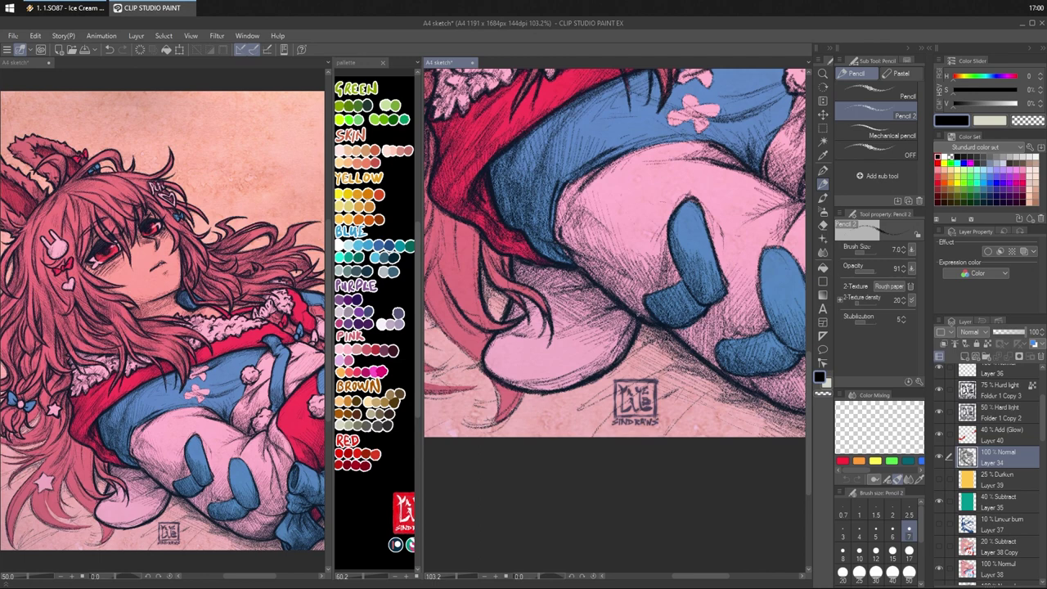
pyautogui.moveTo(614, 329); pyautogui.dragTo(577, 346)
pyautogui.moveTo(609, 339); pyautogui.dragTo(593, 347)
pyautogui.moveTo(574, 326)
pyautogui.mouseDown()
pyautogui.moveTo(568, 334)
pyautogui.moveTo(582, 349)
pyautogui.moveTo(555, 349)
pyautogui.mouseUp()
pyautogui.moveTo(594, 352); pyautogui.dragTo(589, 358)
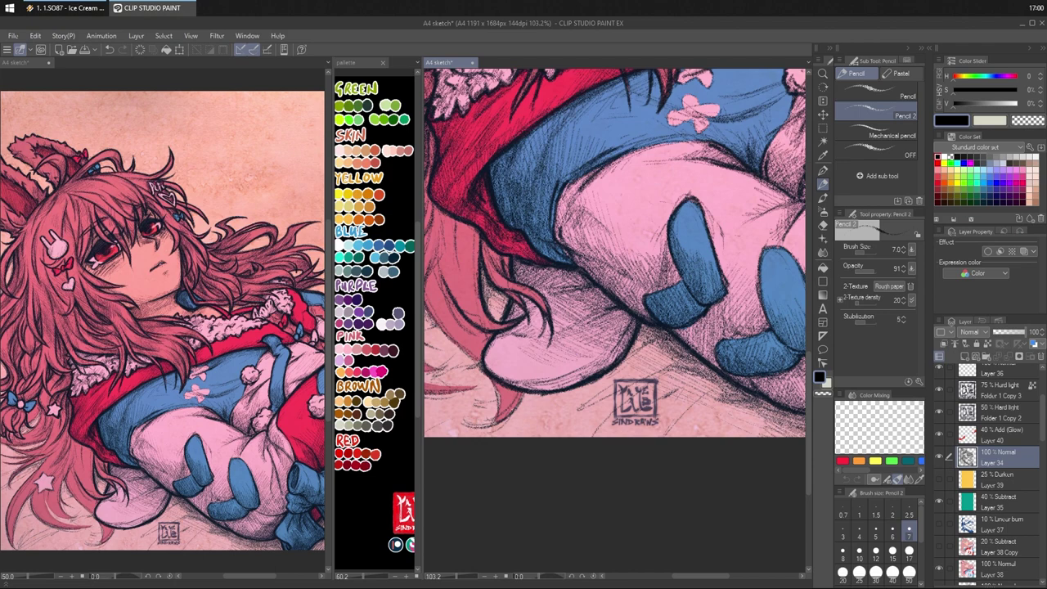
# - Hatch shading along the lower edge and rounded end of the pale pink oval
pyautogui.moveTo(560, 323); pyautogui.dragTo(524, 363)
pyautogui.moveTo(610, 354)
pyautogui.mouseDown()
pyautogui.moveTo(590, 357)
pyautogui.moveTo(584, 342)
pyautogui.moveTo(580, 377)
pyautogui.moveTo(541, 382)
pyautogui.mouseUp()
pyautogui.moveTo(542, 372)
pyautogui.mouseDown()
pyautogui.moveTo(529, 384)
pyautogui.moveTo(503, 379)
pyautogui.mouseUp()
pyautogui.moveTo(515, 365); pyautogui.dragTo(495, 374)
pyautogui.moveTo(508, 361); pyautogui.dragTo(483, 369)
pyautogui.moveTo(497, 358)
pyautogui.mouseDown()
pyautogui.moveTo(483, 369)
pyautogui.moveTo(490, 358)
pyautogui.mouseUp()
pyautogui.moveTo(496, 348); pyautogui.dragTo(490, 354)
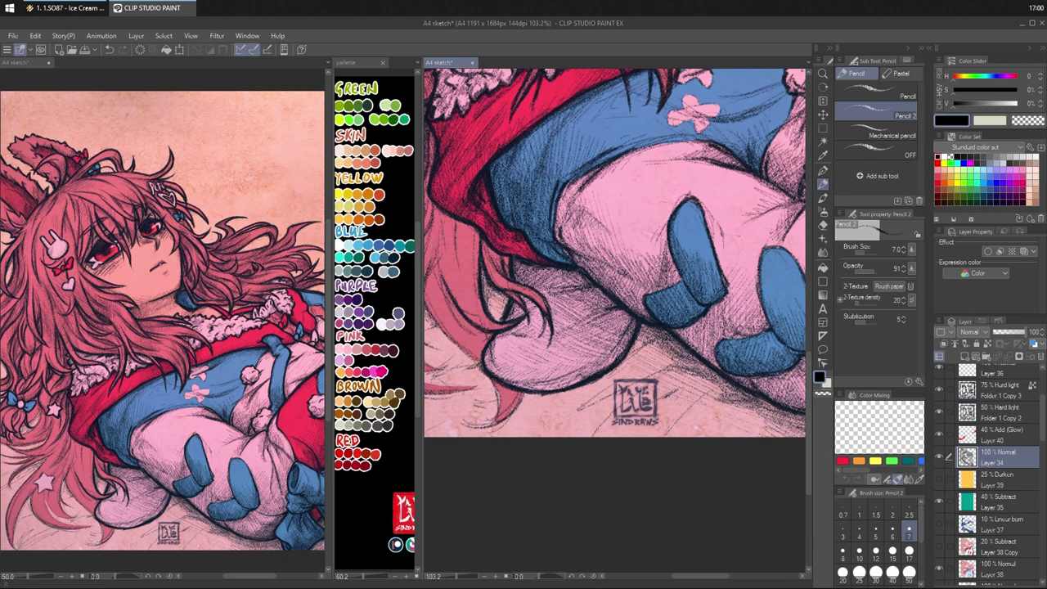
# - Darken the hair strands under the red hem and deepen the oval's shading along the pink fabric
pyautogui.moveTo(546, 269); pyautogui.dragTo(538, 276)
pyautogui.moveTo(488, 244); pyautogui.dragTo(483, 263)
pyautogui.moveTo(492, 263); pyautogui.dragTo(495, 264)
pyautogui.moveTo(511, 253); pyautogui.dragTo(498, 288)
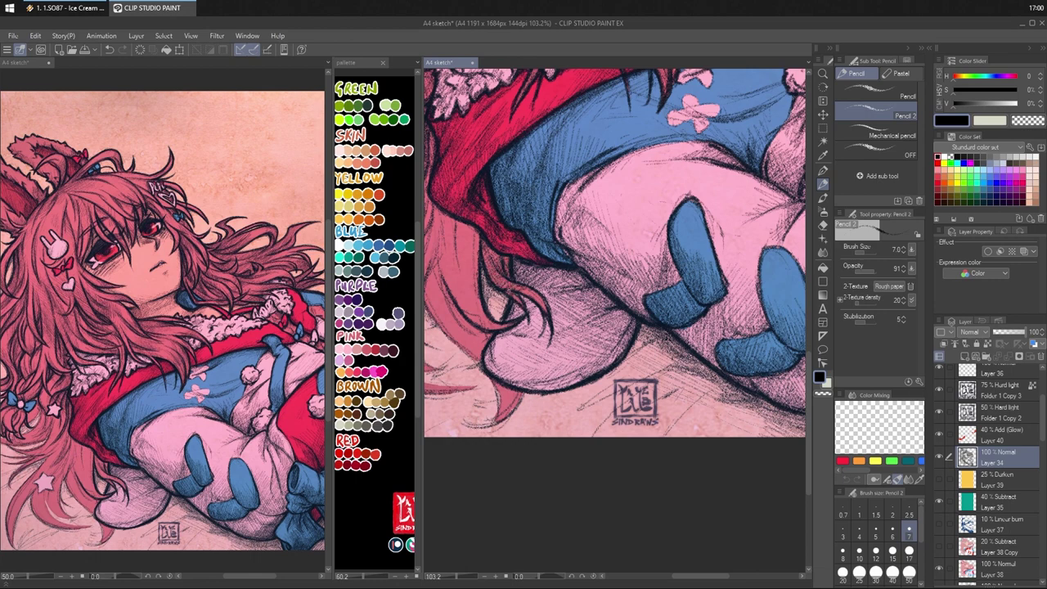
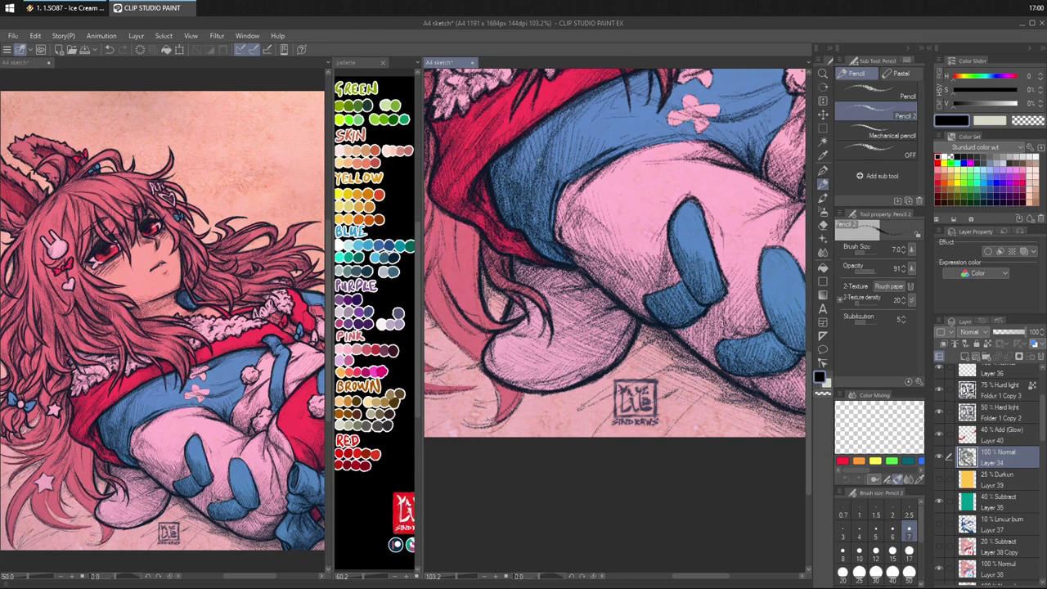
pyautogui.moveTo(571, 272); pyautogui.dragTo(586, 280)
pyautogui.moveTo(614, 316); pyautogui.dragTo(632, 310)
# - Hatch a ground shadow along the underside of the pale pink oval, up to the pink fabric
pyautogui.moveTo(520, 400); pyautogui.dragTo(586, 390)
pyautogui.moveTo(595, 383)
pyautogui.mouseDown()
pyautogui.moveTo(622, 363)
pyautogui.moveTo(601, 382)
pyautogui.mouseUp()
pyautogui.moveTo(547, 405); pyautogui.dragTo(581, 393)
pyautogui.moveTo(573, 393)
pyautogui.mouseDown()
pyautogui.moveTo(608, 381)
pyautogui.moveTo(639, 347)
pyautogui.mouseUp()
pyautogui.moveTo(604, 378); pyautogui.dragTo(617, 368)
pyautogui.moveTo(620, 368); pyautogui.dragTo(637, 352)
pyautogui.moveTo(617, 370)
pyautogui.mouseDown()
pyautogui.moveTo(653, 343)
pyautogui.moveTo(634, 372)
pyautogui.moveTo(654, 349)
pyautogui.mouseUp()
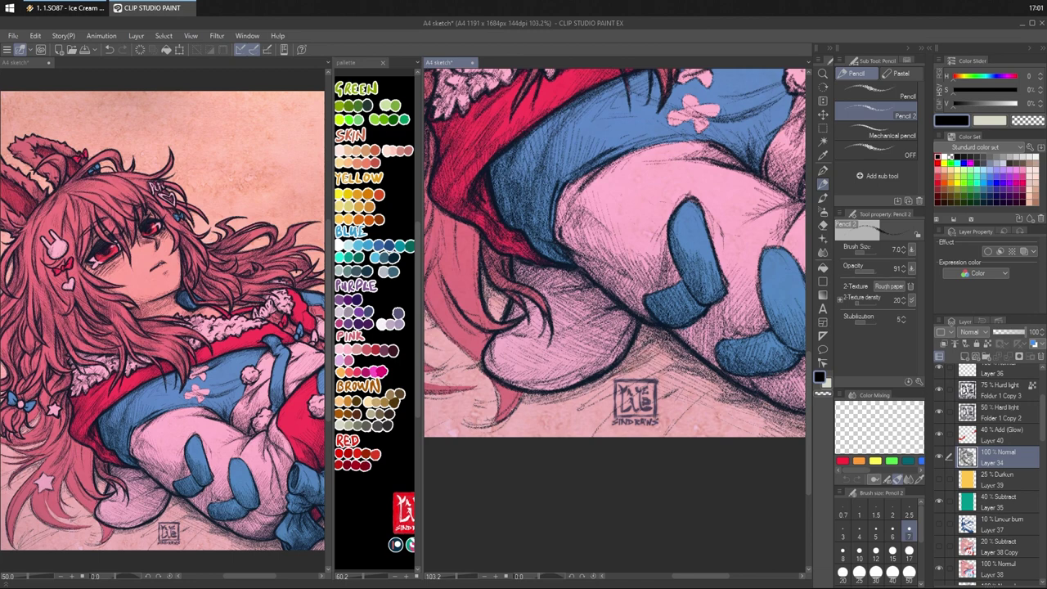
# - Hide the Folder 1 Copy 2 and Folder 1 Copy 3 signature layers and hatch the ground shadow beside the oval
pyautogui.click(940, 412)
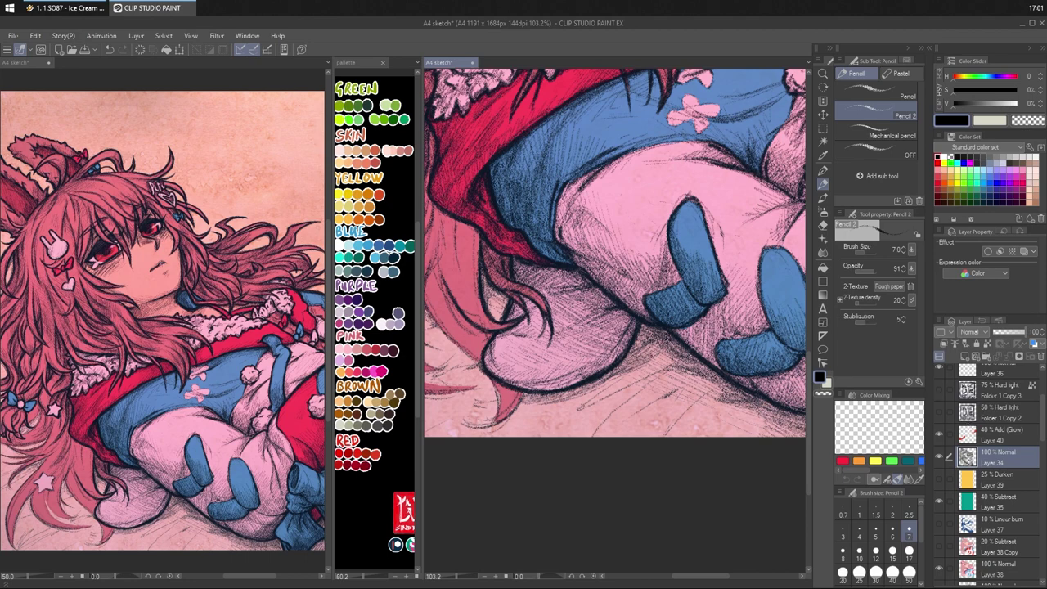
pyautogui.moveTo(651, 356)
pyautogui.mouseDown()
pyautogui.moveTo(675, 343)
pyautogui.moveTo(652, 323)
pyautogui.mouseUp()
pyautogui.moveTo(586, 403); pyautogui.dragTo(599, 393)
pyautogui.moveTo(566, 424); pyautogui.dragTo(641, 378)
pyautogui.moveTo(643, 378); pyautogui.dragTo(693, 368)
pyautogui.moveTo(694, 378); pyautogui.dragTo(718, 369)
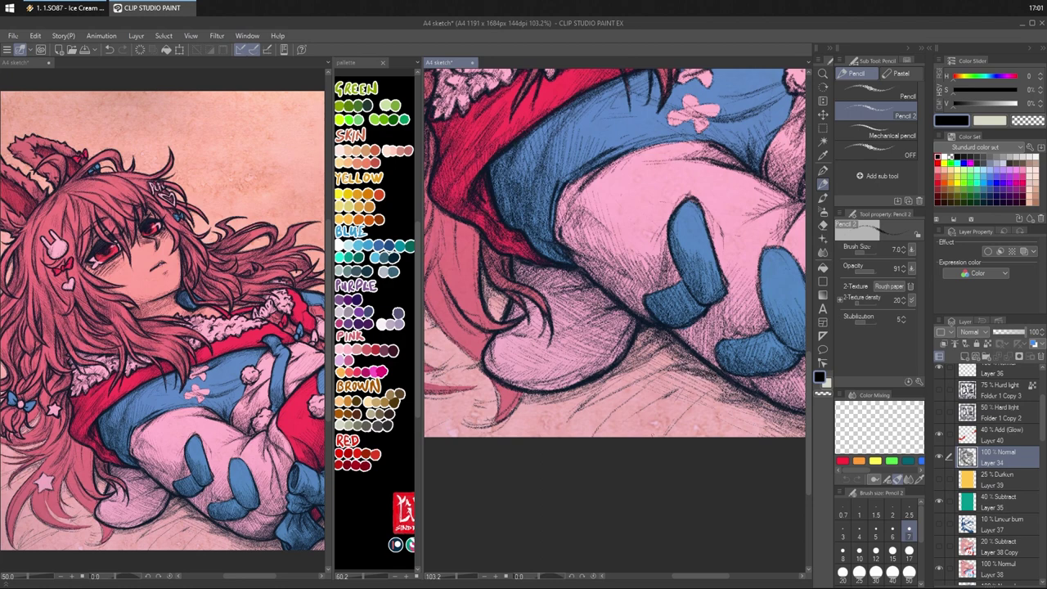
# - Add diagonal pencil strokes on the ground below the pale pink oval, where the signature was
pyautogui.moveTo(654, 402)
pyautogui.mouseDown()
pyautogui.moveTo(690, 384)
pyautogui.moveTo(671, 391)
pyautogui.mouseUp()
pyautogui.moveTo(635, 415); pyautogui.dragTo(659, 399)
pyautogui.moveTo(595, 427); pyautogui.dragTo(626, 402)
pyautogui.moveTo(591, 438)
pyautogui.mouseDown()
pyautogui.moveTo(635, 396)
pyautogui.moveTo(618, 405)
pyautogui.mouseUp()
pyautogui.moveTo(570, 437)
pyautogui.mouseDown()
pyautogui.moveTo(600, 421)
pyautogui.moveTo(589, 425)
pyautogui.mouseUp()
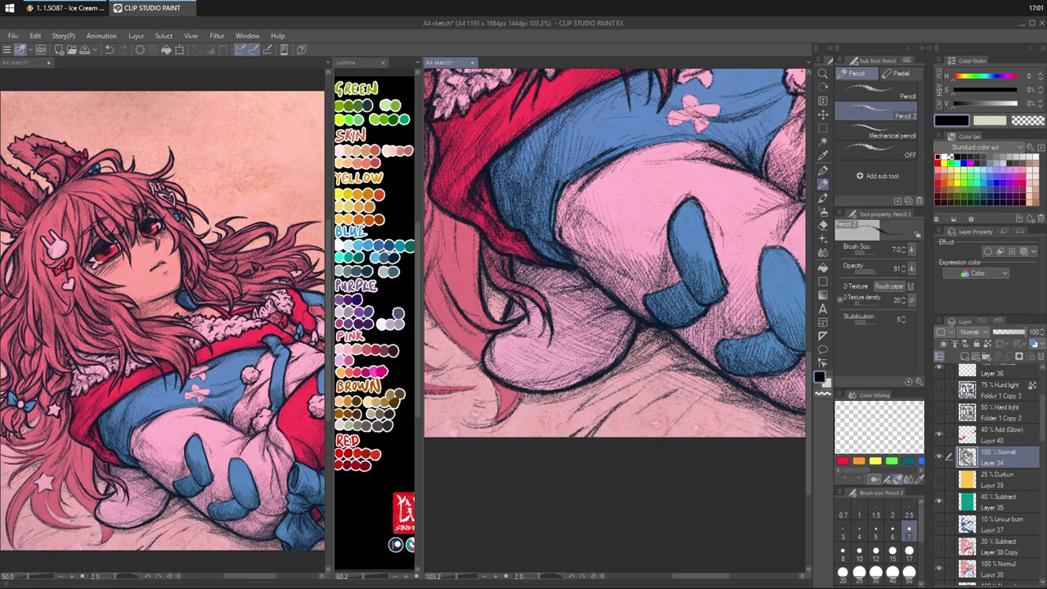
# - Extend the hatched ground strokes beneath the pink fabric with the blue ovals
pyautogui.moveTo(726, 392)
pyautogui.mouseDown()
pyautogui.moveTo(630, 391)
pyautogui.moveTo(668, 400)
pyautogui.moveTo(643, 401)
pyautogui.moveTo(654, 399)
pyautogui.mouseUp()
pyautogui.moveTo(628, 391); pyautogui.dragTo(641, 395)
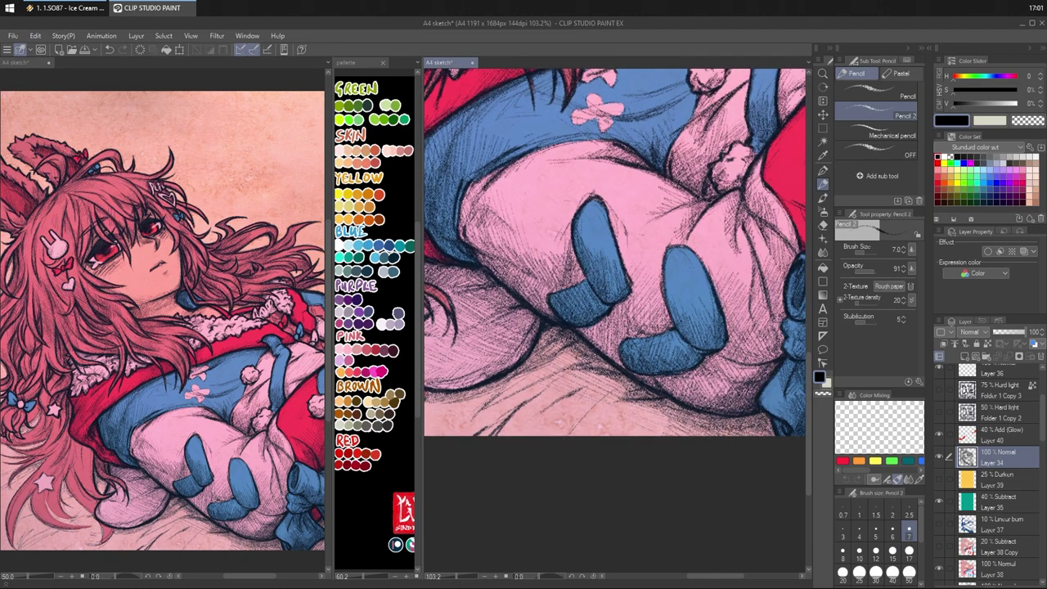
pyautogui.moveTo(575, 425)
pyautogui.mouseDown()
pyautogui.moveTo(588, 412)
pyautogui.moveTo(672, 403)
pyautogui.mouseUp()
pyautogui.hscroll(3, 736, 441)
pyautogui.moveTo(632, 422); pyautogui.dragTo(679, 401)
pyautogui.moveTo(663, 414); pyautogui.dragTo(680, 402)
pyautogui.moveTo(650, 424); pyautogui.dragTo(687, 399)
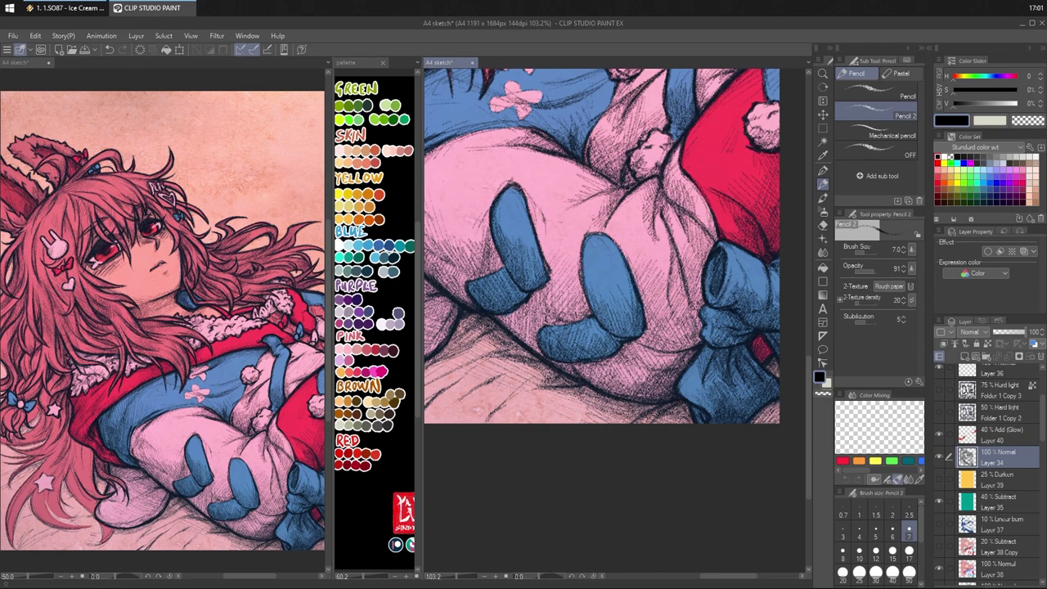
# - Darken the contours of the curled hair tip below the pale pink oval
pyautogui.moveTo(516, 399)
pyautogui.mouseDown()
pyautogui.moveTo(540, 390)
pyautogui.moveTo(718, 396)
pyautogui.mouseUp()
pyautogui.moveTo(561, 425); pyautogui.dragTo(583, 418)
pyautogui.moveTo(578, 424)
pyautogui.mouseDown()
pyautogui.moveTo(605, 415)
pyautogui.moveTo(620, 390)
pyautogui.mouseUp()
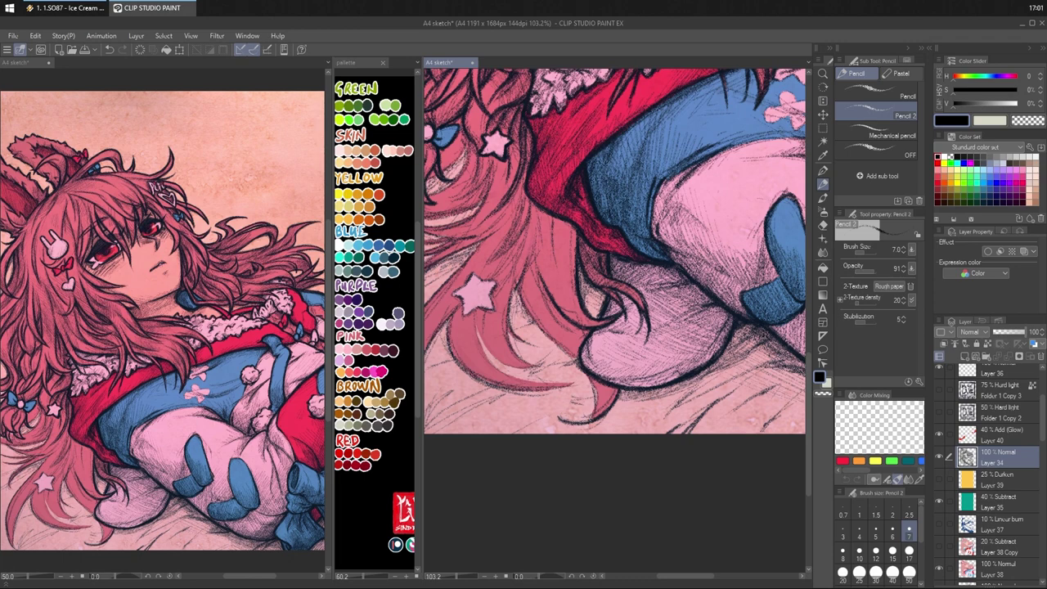
pyautogui.moveTo(563, 422)
pyautogui.mouseDown()
pyautogui.moveTo(599, 408)
pyautogui.moveTo(590, 377)
pyautogui.mouseUp()
# - Draw dark strand contours in the hair between the lower star and the red hem, redoing strokes that miss
pyautogui.moveTo(533, 226); pyautogui.dragTo(518, 283)
pyautogui.moveTo(520, 280)
pyautogui.mouseDown()
pyautogui.moveTo(507, 308)
pyautogui.moveTo(515, 287)
pyautogui.mouseUp()
pyautogui.moveTo(511, 300); pyautogui.dragTo(507, 330)
pyautogui.moveTo(517, 330)
pyautogui.mouseDown()
pyautogui.moveTo(518, 349)
pyautogui.moveTo(541, 347)
pyautogui.moveTo(516, 340)
pyautogui.moveTo(504, 349)
pyautogui.mouseUp()
pyautogui.hotkey('ctrl', 'z')
pyautogui.moveTo(507, 309)
pyautogui.mouseDown()
pyautogui.moveTo(510, 359)
pyautogui.moveTo(506, 347)
pyautogui.mouseUp()
pyautogui.moveTo(519, 288); pyautogui.dragTo(511, 310)
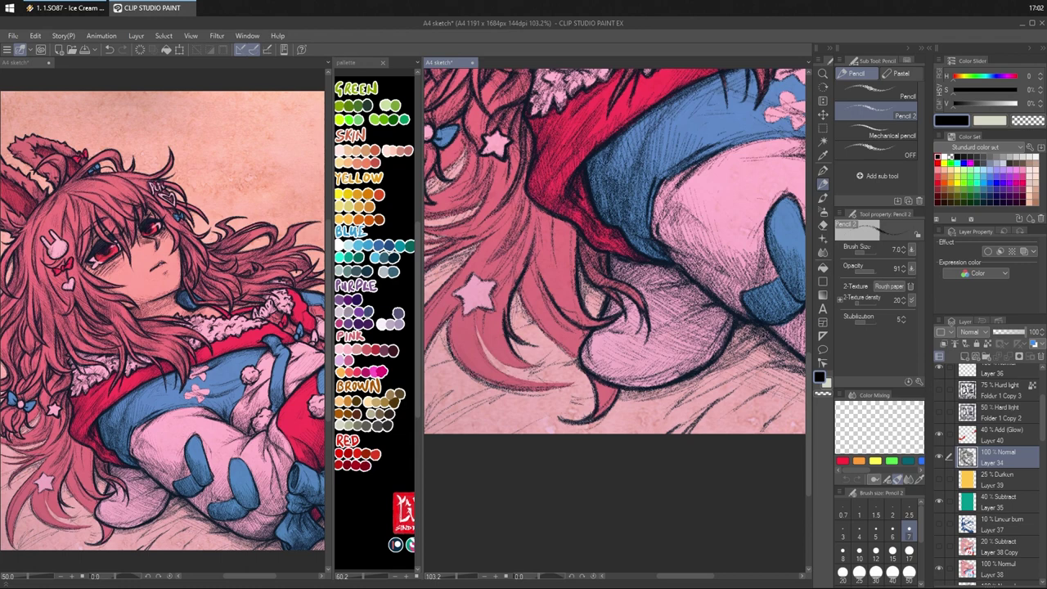
pyautogui.moveTo(531, 226); pyautogui.dragTo(524, 268)
pyautogui.hotkey('ctrl', 'z')
pyautogui.moveTo(536, 221)
pyautogui.mouseDown()
pyautogui.moveTo(519, 323)
pyautogui.moveTo(512, 311)
pyautogui.mouseUp()
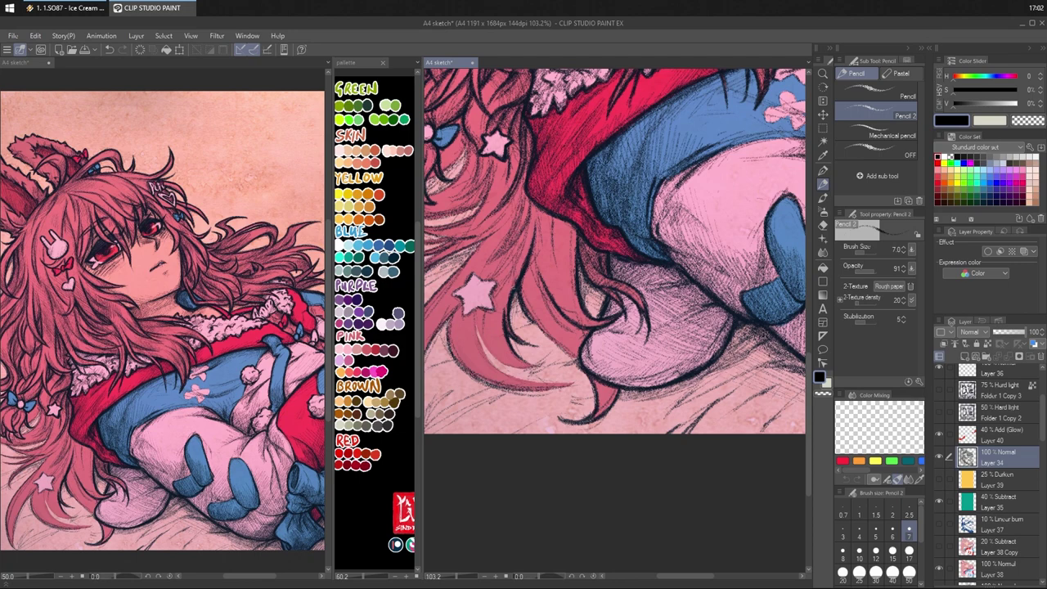
# - Refine the pointed gap between the hair strands beside the lower star with short dark strokes
pyautogui.press('c')
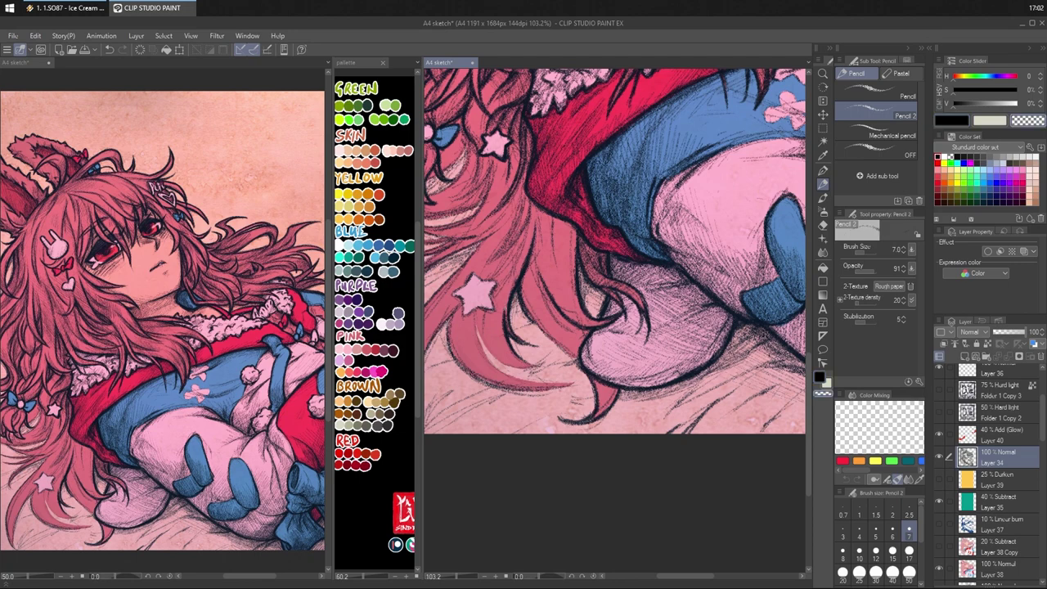
pyautogui.press('c')
pyautogui.moveTo(512, 299); pyautogui.dragTo(517, 320)
pyautogui.moveTo(511, 300); pyautogui.dragTo(520, 325)
pyautogui.moveTo(512, 308); pyautogui.dragTo(523, 328)
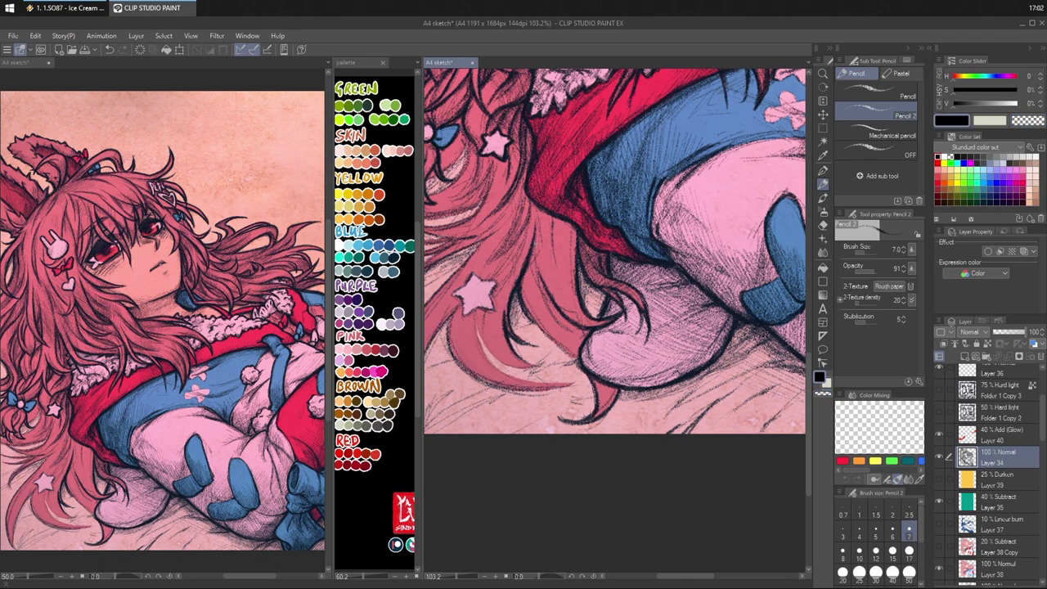
# - Add fine strand lines to the hair locks below the red hem, thinning the excess with transparent colour
pyautogui.moveTo(538, 241); pyautogui.dragTo(535, 285)
pyautogui.moveTo(542, 247); pyautogui.dragTo(540, 291)
pyautogui.moveTo(545, 256); pyautogui.dragTo(542, 316)
pyautogui.press('c')
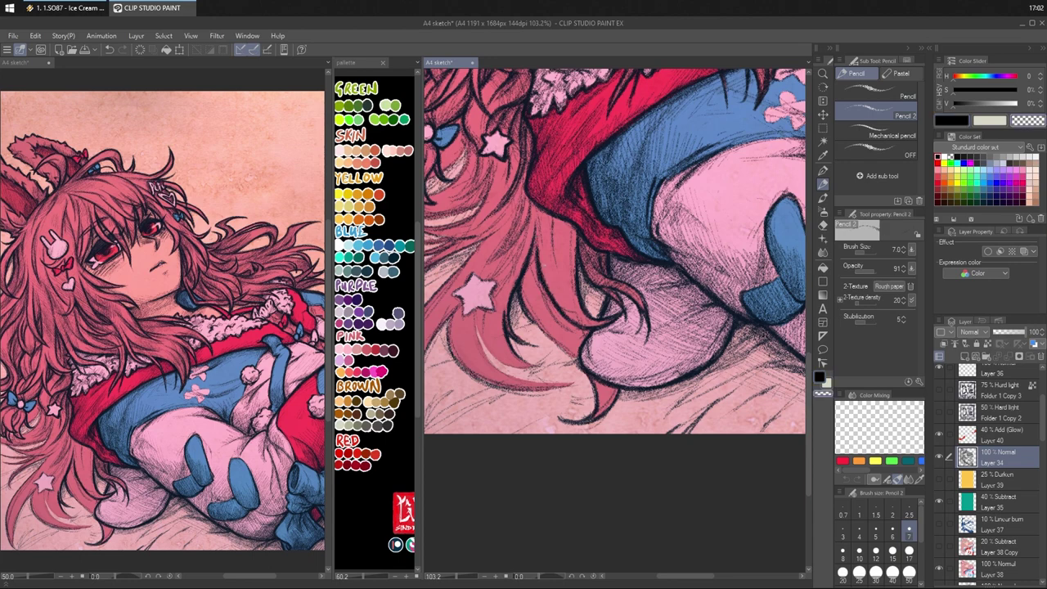
pyautogui.moveTo(538, 247)
pyautogui.mouseDown()
pyautogui.moveTo(566, 314)
pyautogui.moveTo(543, 299)
pyautogui.moveTo(540, 327)
pyautogui.mouseUp()
pyautogui.press('c')
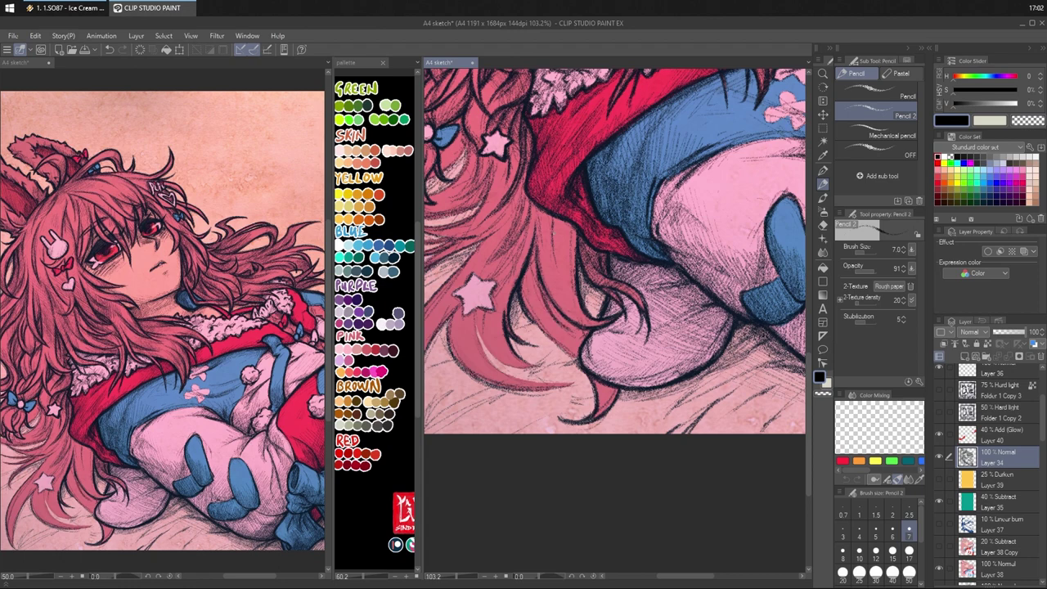
pyautogui.moveTo(551, 217); pyautogui.dragTo(561, 285)
pyautogui.moveTo(563, 229)
pyautogui.mouseDown()
pyautogui.moveTo(559, 267)
pyautogui.moveTo(573, 316)
pyautogui.mouseUp()
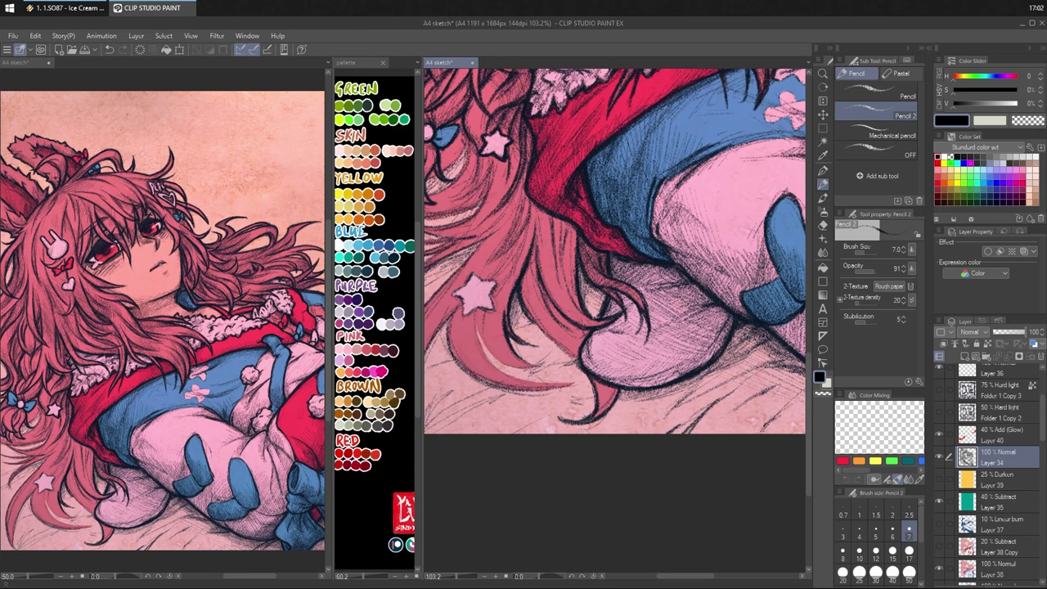
pyautogui.moveTo(575, 231); pyautogui.dragTo(564, 312)
# - Darken the outline of the lower star ornament and the hair beside it, cleaning its edge with transparent colour
pyautogui.moveTo(527, 218)
pyautogui.mouseDown()
pyautogui.moveTo(502, 257)
pyautogui.moveTo(464, 286)
pyautogui.moveTo(493, 291)
pyautogui.moveTo(451, 300)
pyautogui.moveTo(464, 318)
pyautogui.moveTo(497, 306)
pyautogui.moveTo(493, 294)
pyautogui.mouseUp()
pyautogui.press('c')
pyautogui.press('c')
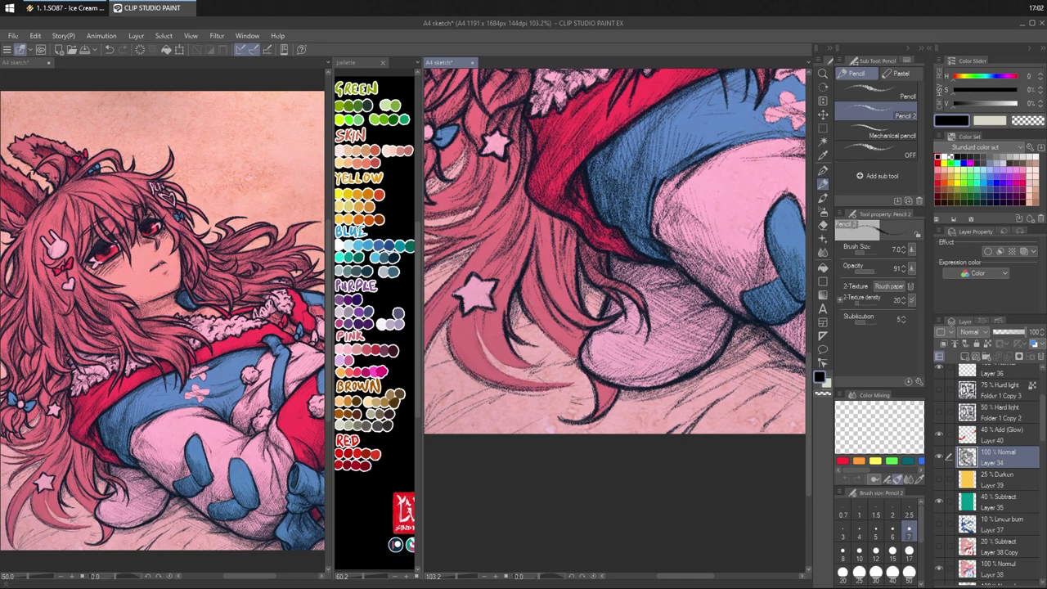
pyautogui.press('c')
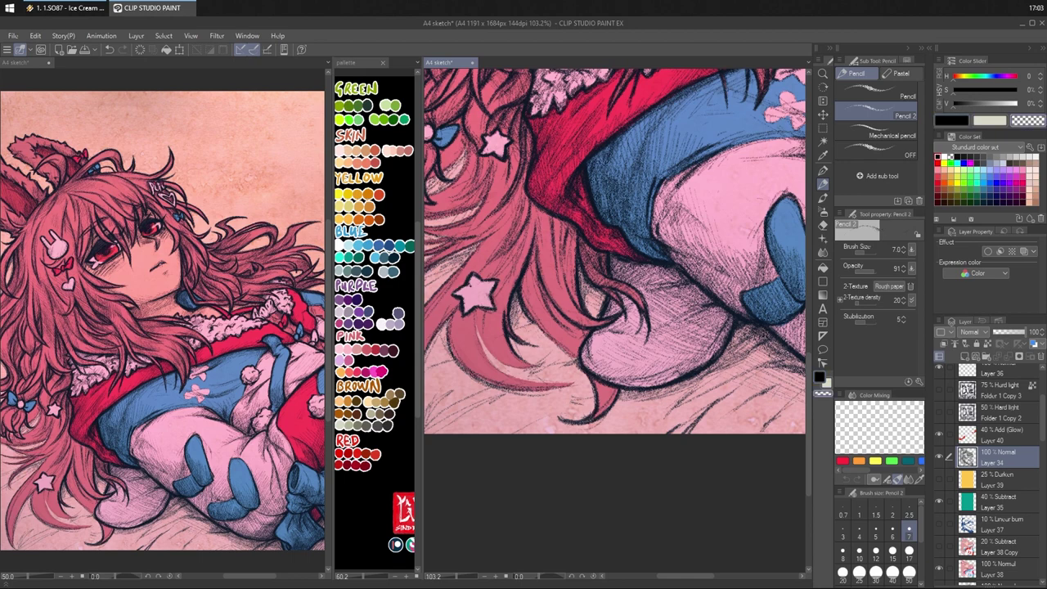
pyautogui.moveTo(486, 300); pyautogui.dragTo(486, 288)
pyautogui.press('c')
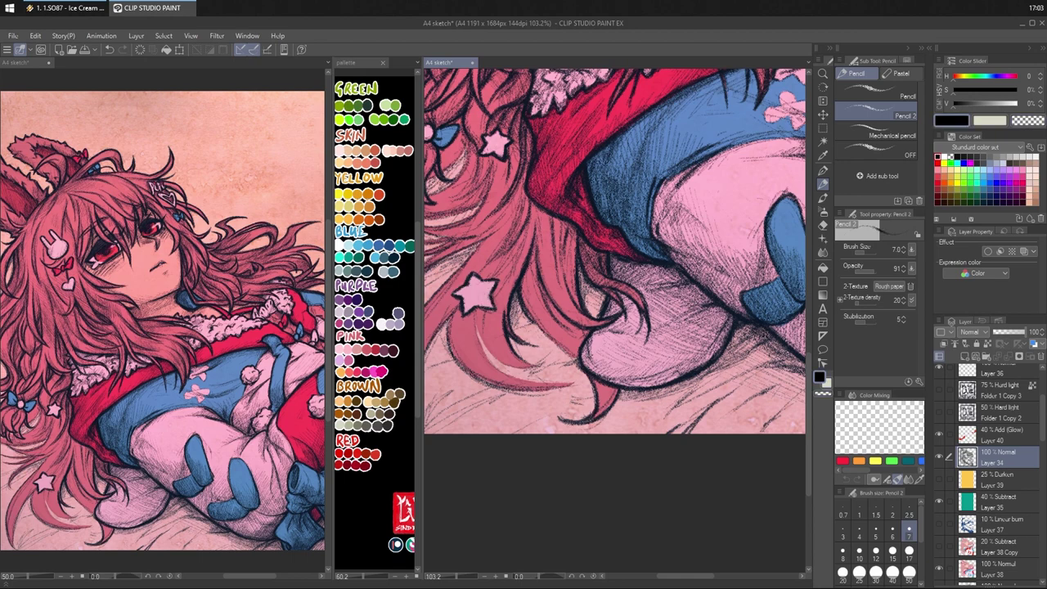
pyautogui.moveTo(540, 270); pyautogui.dragTo(571, 253)
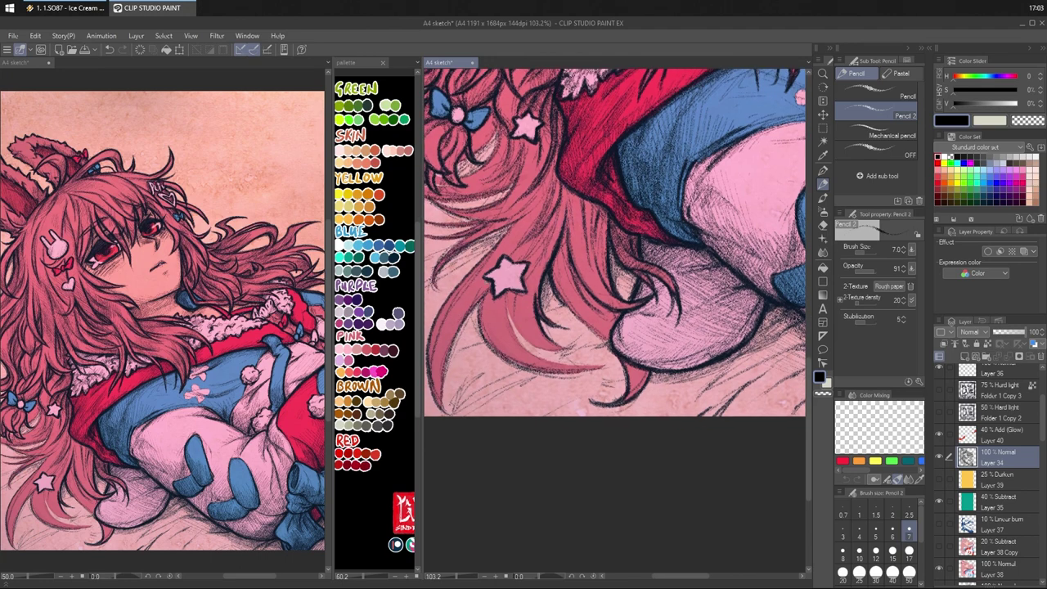
pyautogui.moveTo(493, 296); pyautogui.dragTo(513, 291)
# - Darken the contours of the long hair lock that hangs from the lower star to the canvas bottom
pyautogui.moveTo(510, 254)
pyautogui.mouseDown()
pyautogui.moveTo(555, 166)
pyautogui.moveTo(550, 203)
pyautogui.mouseUp()
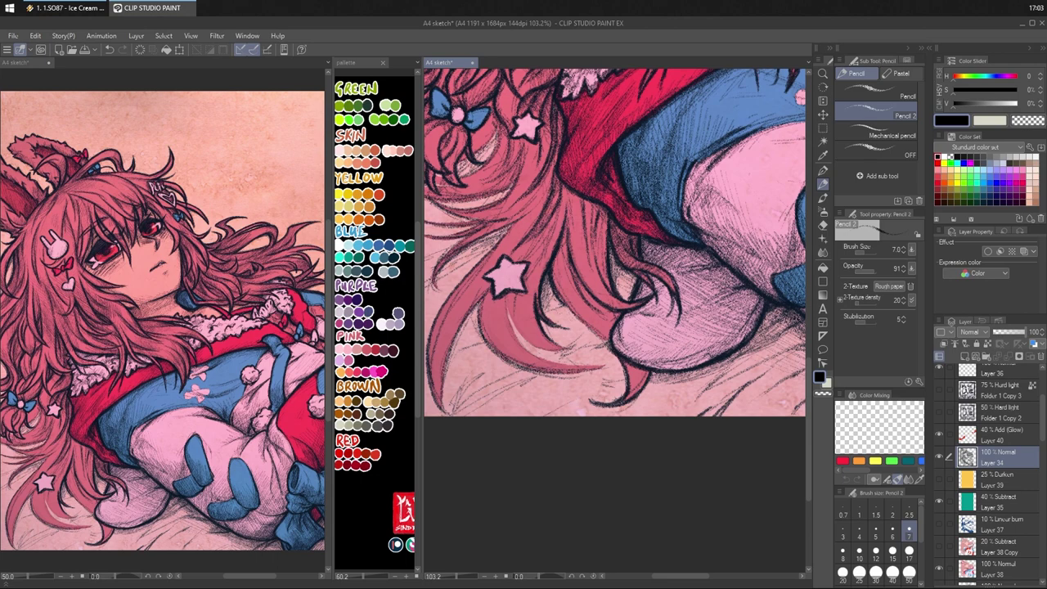
pyautogui.moveTo(440, 417)
pyautogui.mouseDown()
pyautogui.moveTo(447, 359)
pyautogui.moveTo(468, 317)
pyautogui.mouseUp()
pyautogui.moveTo(447, 357); pyautogui.dragTo(490, 286)
pyautogui.moveTo(461, 329); pyautogui.dragTo(478, 302)
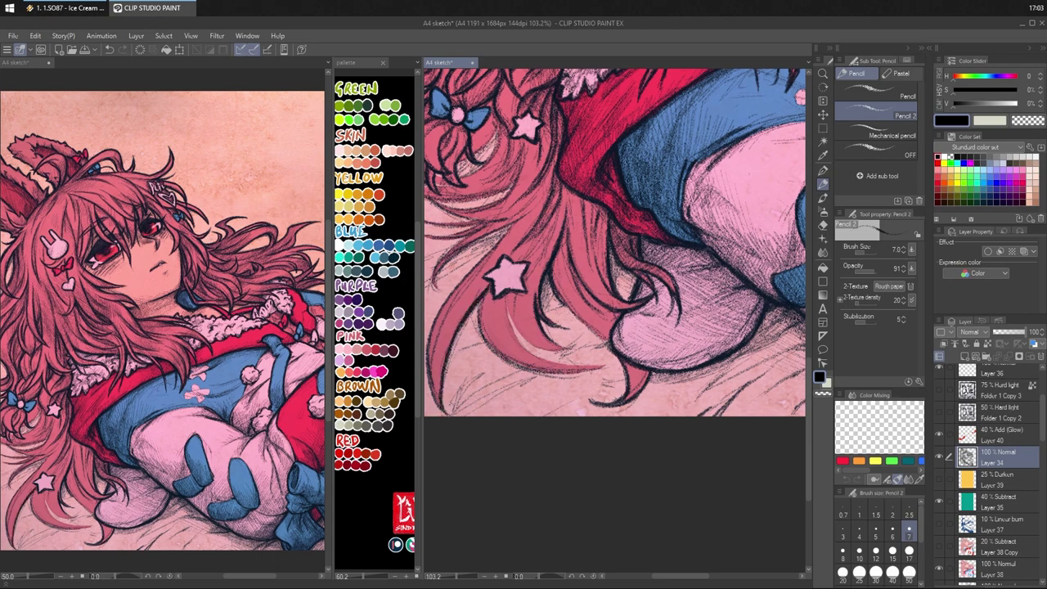
pyautogui.moveTo(446, 419)
pyautogui.mouseDown()
pyautogui.moveTo(480, 396)
pyautogui.moveTo(463, 328)
pyautogui.moveTo(488, 270)
pyautogui.mouseUp()
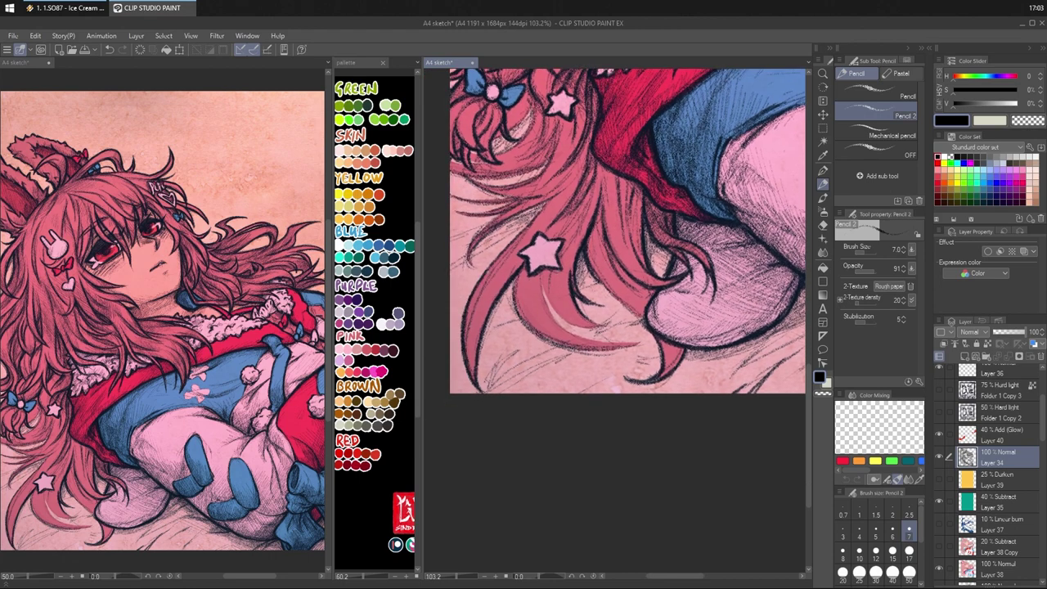
# - Add strand lines and shading along the hair lock from its outer edge up past the lower star
pyautogui.moveTo(468, 309); pyautogui.dragTo(514, 239)
pyautogui.moveTo(475, 285); pyautogui.dragTo(491, 267)
pyautogui.moveTo(492, 262); pyautogui.dragTo(548, 200)
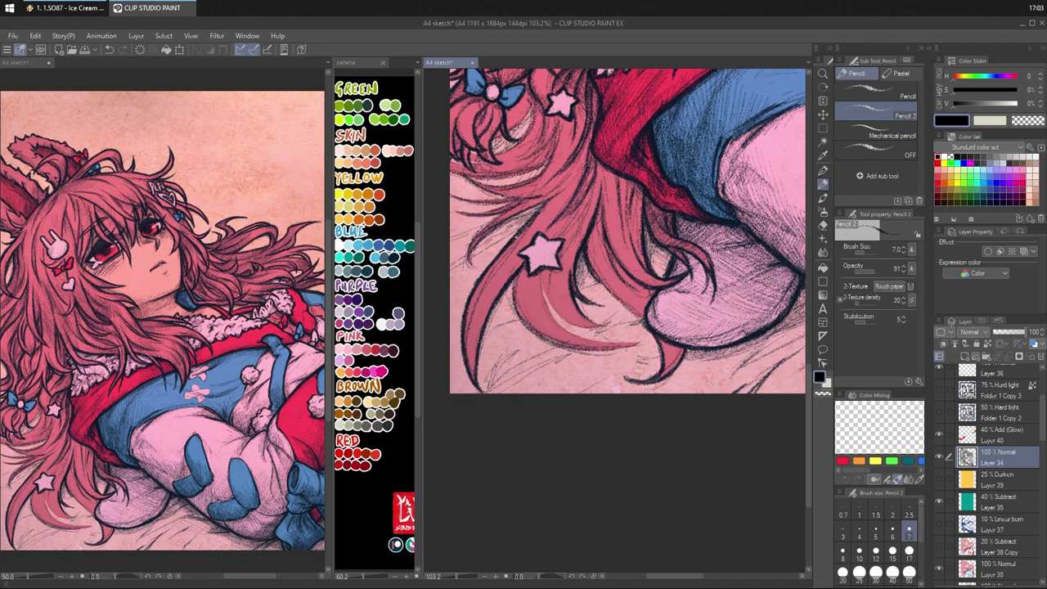
pyautogui.moveTo(514, 241); pyautogui.dragTo(548, 203)
pyautogui.moveTo(539, 213); pyautogui.dragTo(554, 198)
pyautogui.moveTo(471, 317); pyautogui.dragTo(509, 254)
pyautogui.moveTo(493, 276); pyautogui.dragTo(558, 194)
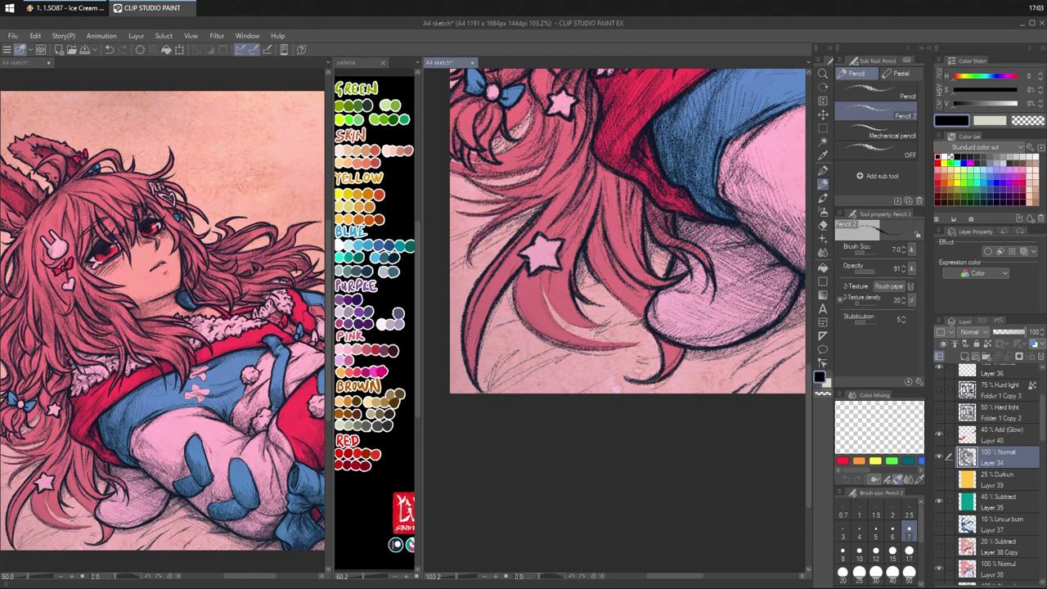
# - Darken the inner edge of the long hair lock and shade it directly beneath the lower star
pyautogui.moveTo(487, 385); pyautogui.dragTo(510, 298)
pyautogui.moveTo(506, 382)
pyautogui.mouseDown()
pyautogui.moveTo(492, 363)
pyautogui.moveTo(494, 313)
pyautogui.moveTo(510, 284)
pyautogui.moveTo(492, 330)
pyautogui.moveTo(516, 276)
pyautogui.mouseUp()
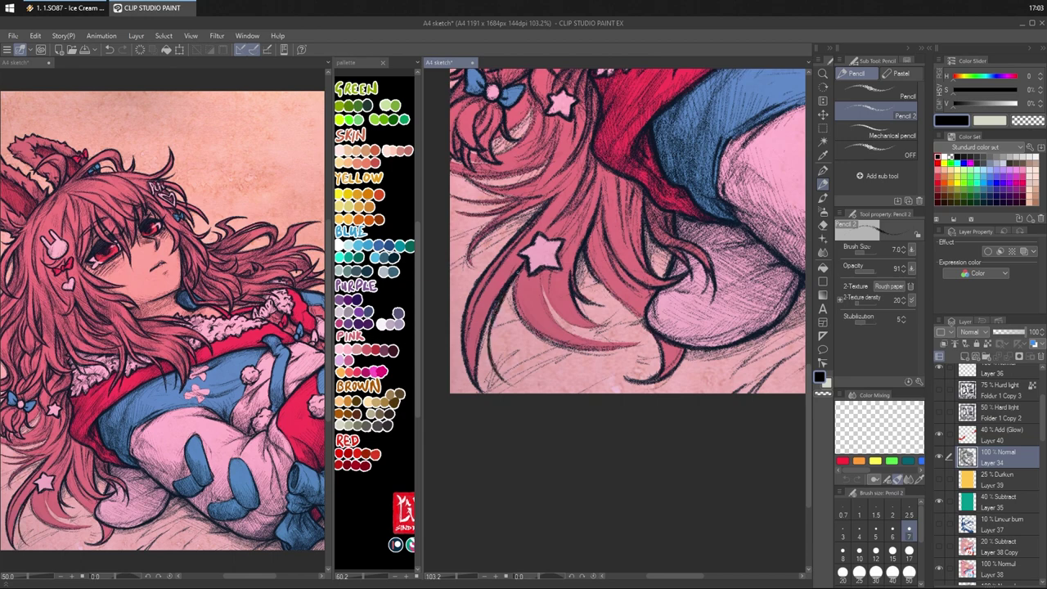
pyautogui.moveTo(489, 328)
pyautogui.mouseDown()
pyautogui.moveTo(485, 337)
pyautogui.moveTo(527, 290)
pyautogui.moveTo(522, 267)
pyautogui.mouseUp()
pyautogui.moveTo(511, 307); pyautogui.dragTo(517, 280)
pyautogui.moveTo(509, 326)
pyautogui.mouseDown()
pyautogui.moveTo(529, 288)
pyautogui.moveTo(525, 300)
pyautogui.mouseUp()
# - Darken the lower contour of the curved hair lock sweeping from beneath the star towards the oval
pyautogui.moveTo(590, 301)
pyautogui.mouseDown()
pyautogui.moveTo(561, 266)
pyautogui.moveTo(572, 247)
pyautogui.mouseUp()
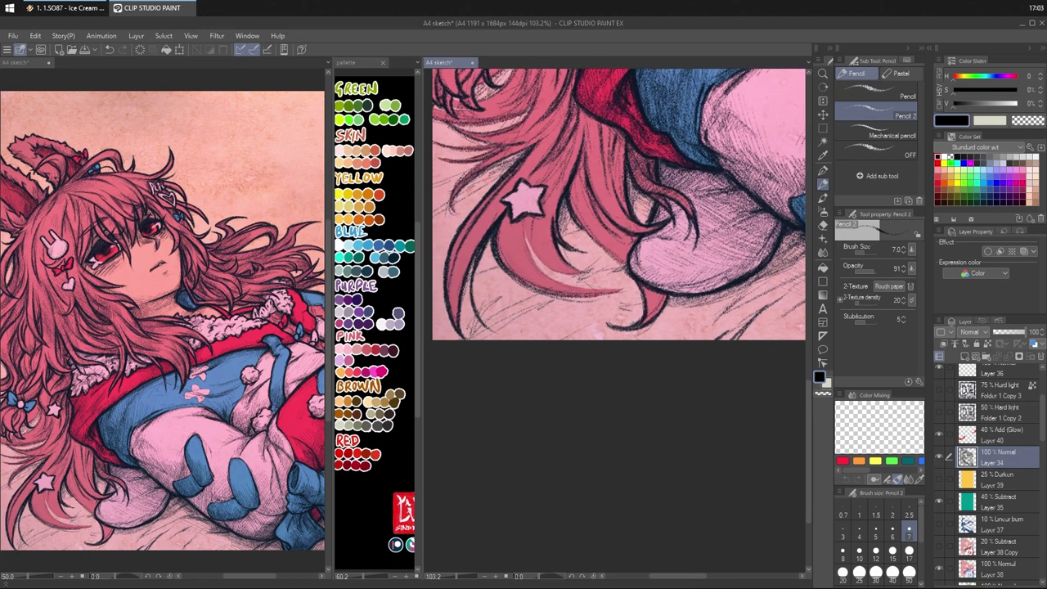
pyautogui.moveTo(511, 276)
pyautogui.mouseDown()
pyautogui.moveTo(559, 296)
pyautogui.moveTo(619, 293)
pyautogui.mouseUp()
pyautogui.moveTo(571, 297)
pyautogui.mouseDown()
pyautogui.moveTo(631, 290)
pyautogui.moveTo(558, 296)
pyautogui.mouseUp()
pyautogui.press('c')
pyautogui.press('c')
pyautogui.press('c')
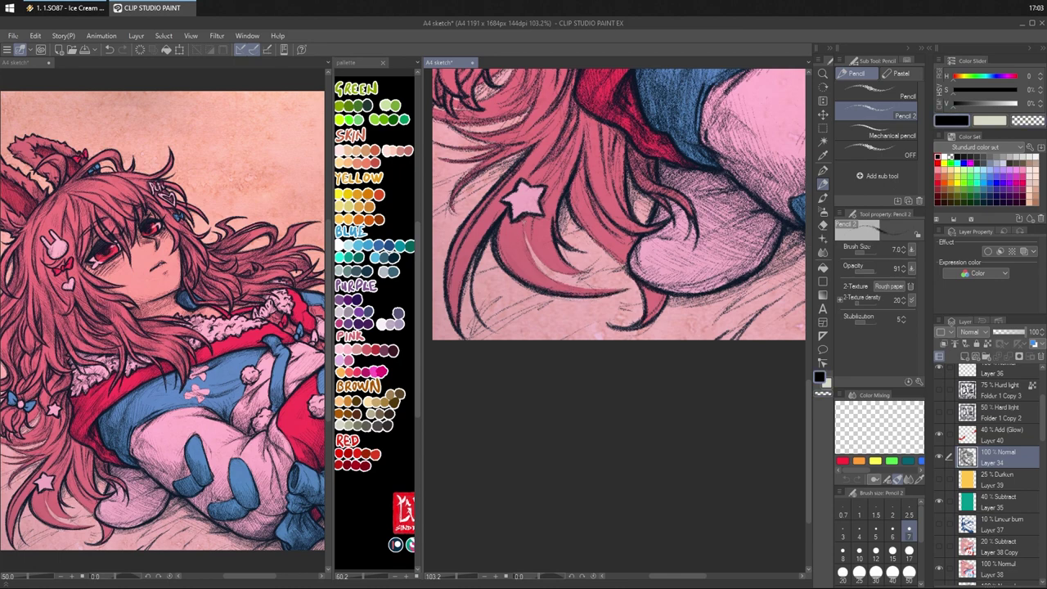
# - Add strand lines and shading inside the curved hair lock sweeping from beneath the lower star to its tip
pyautogui.moveTo(522, 223)
pyautogui.mouseDown()
pyautogui.moveTo(544, 272)
pyautogui.moveTo(567, 283)
pyautogui.mouseUp()
pyautogui.moveTo(532, 254)
pyautogui.mouseDown()
pyautogui.moveTo(582, 287)
pyautogui.moveTo(623, 291)
pyautogui.mouseUp()
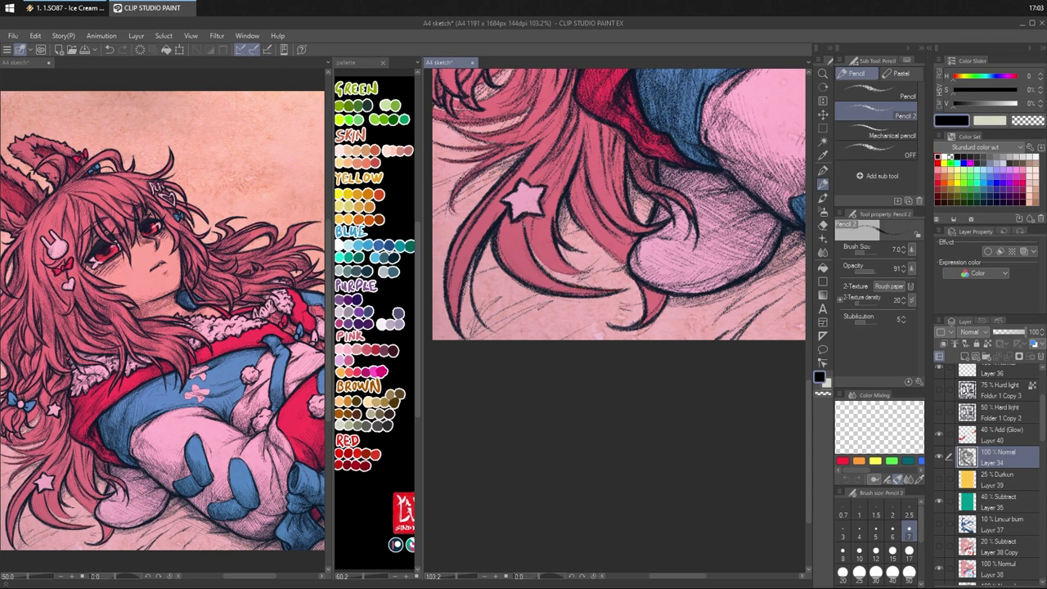
pyautogui.moveTo(529, 235)
pyautogui.mouseDown()
pyautogui.moveTo(561, 270)
pyautogui.moveTo(591, 279)
pyautogui.mouseUp()
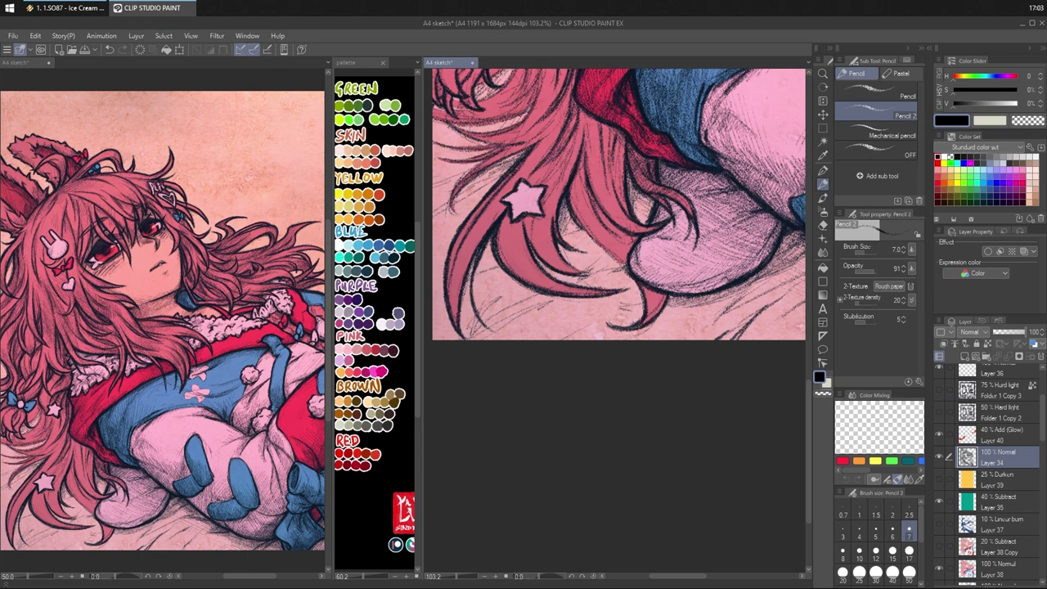
pyautogui.moveTo(578, 273); pyautogui.dragTo(592, 276)
pyautogui.moveTo(558, 244); pyautogui.dragTo(576, 268)
pyautogui.moveTo(554, 190)
pyautogui.mouseDown()
pyautogui.moveTo(551, 211)
pyautogui.moveTo(554, 201)
pyautogui.mouseUp()
pyautogui.moveTo(558, 202); pyautogui.dragTo(555, 192)
# - Touch up the outer hair strands beside the lower star and darken the strands beneath it towards the oval
pyautogui.moveTo(538, 247)
pyautogui.mouseDown()
pyautogui.moveTo(533, 218)
pyautogui.moveTo(533, 227)
pyautogui.moveTo(553, 143)
pyautogui.moveTo(576, 120)
pyautogui.moveTo(565, 138)
pyautogui.moveTo(570, 168)
pyautogui.moveTo(589, 183)
pyautogui.mouseUp()
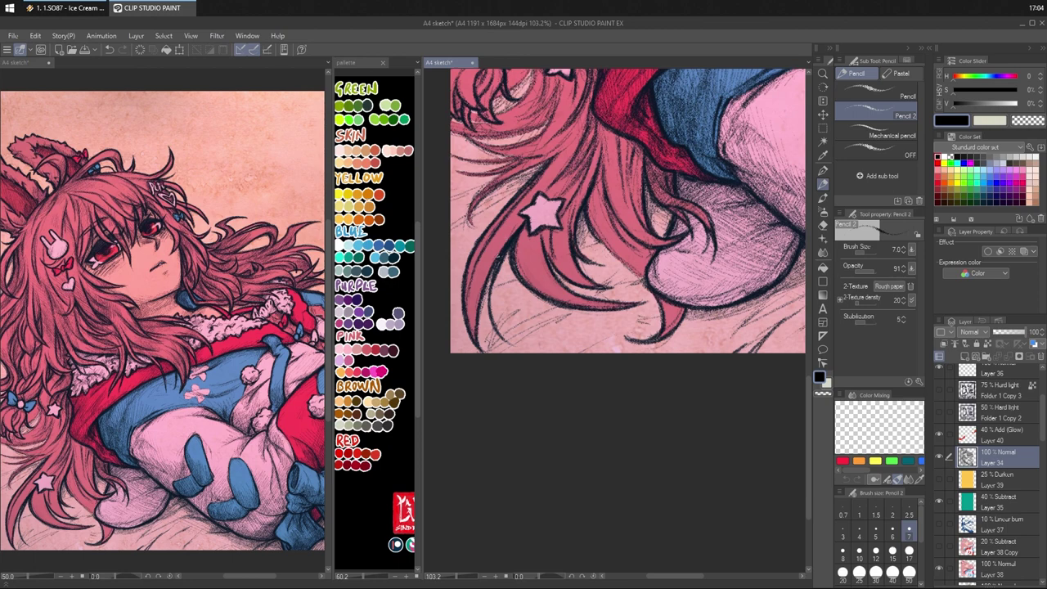
pyautogui.moveTo(522, 221)
pyautogui.mouseDown()
pyautogui.moveTo(509, 239)
pyautogui.moveTo(586, 276)
pyautogui.mouseUp()
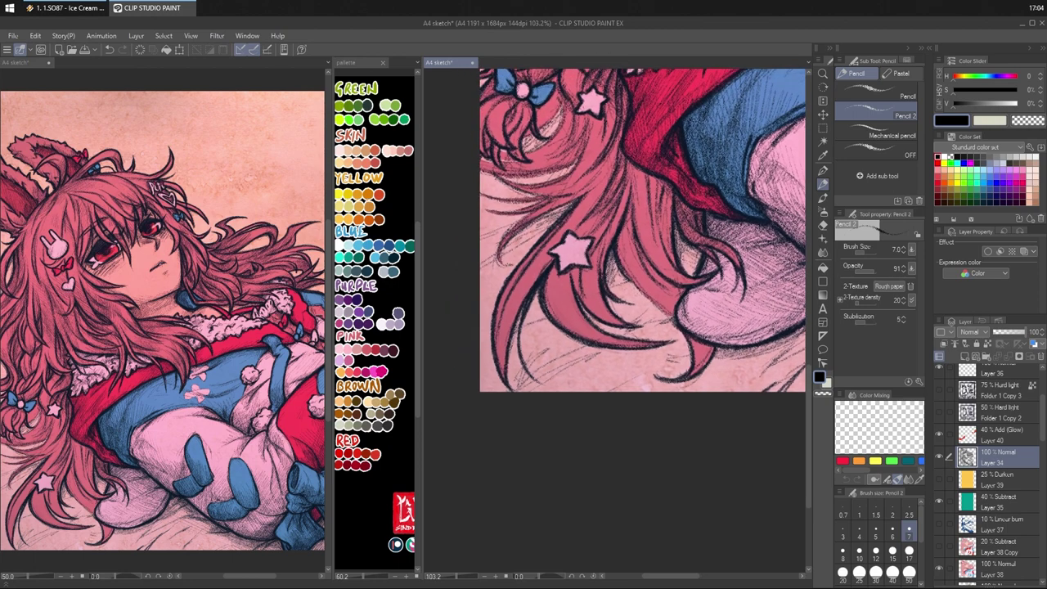
pyautogui.moveTo(500, 260)
pyautogui.mouseDown()
pyautogui.moveTo(519, 229)
pyautogui.moveTo(587, 192)
pyautogui.mouseUp()
pyautogui.hotkey('ctrl', 'z')
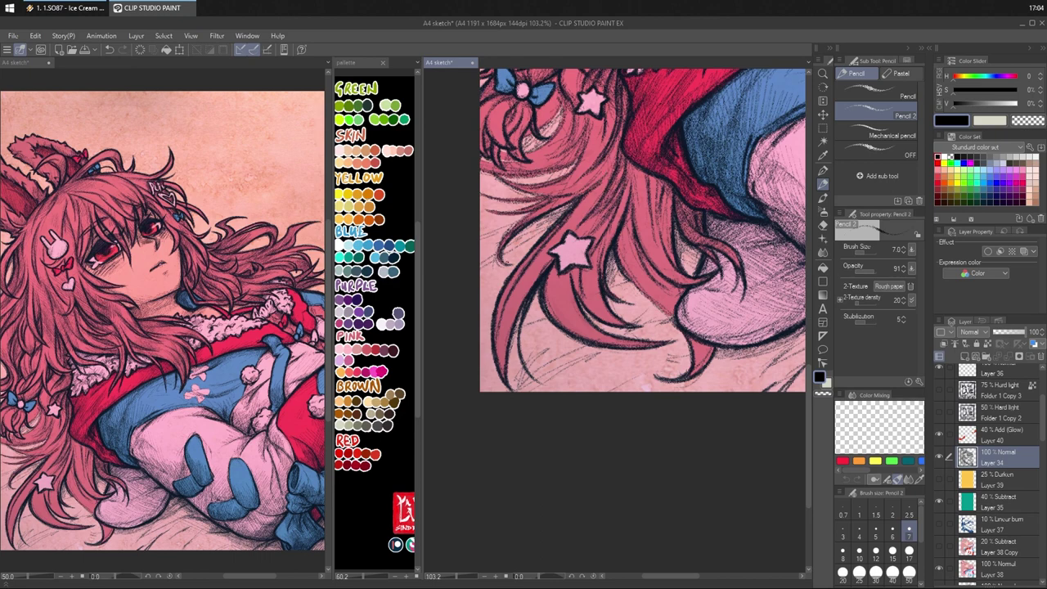
pyautogui.hotkey('ctrl', 'z')
pyautogui.moveTo(505, 266)
pyautogui.mouseDown()
pyautogui.moveTo(498, 244)
pyautogui.moveTo(535, 212)
pyautogui.moveTo(520, 225)
pyautogui.mouseUp()
pyautogui.moveTo(618, 263)
pyautogui.mouseDown()
pyautogui.moveTo(664, 310)
pyautogui.moveTo(649, 318)
pyautogui.mouseUp()
pyautogui.moveTo(676, 304); pyautogui.dragTo(659, 322)
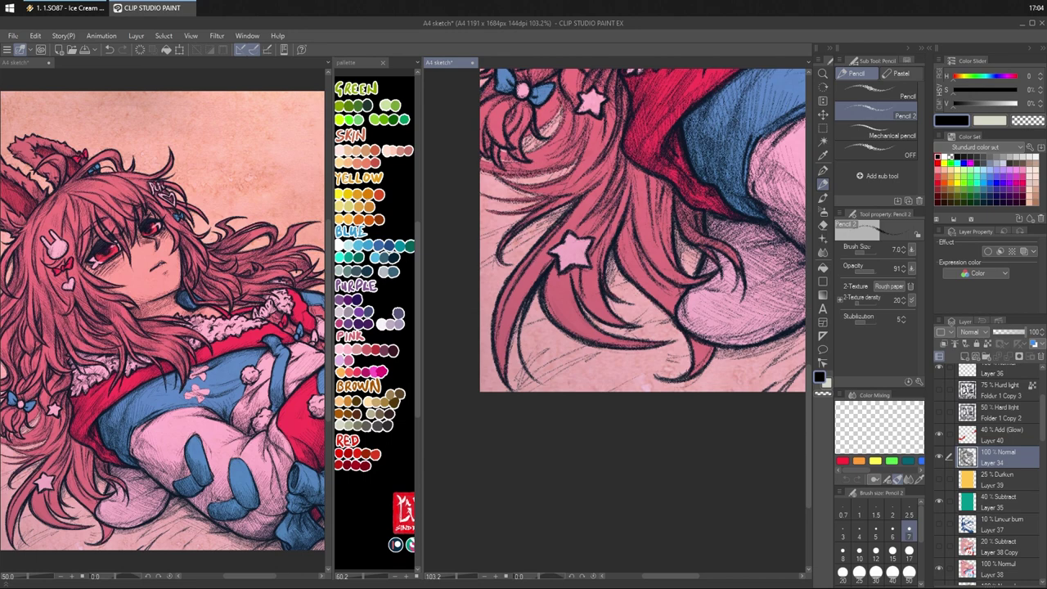
# - Hatch shadow onto the hair directly beneath the lower corner of the red garment
pyautogui.moveTo(690, 174); pyautogui.dragTo(646, 256)
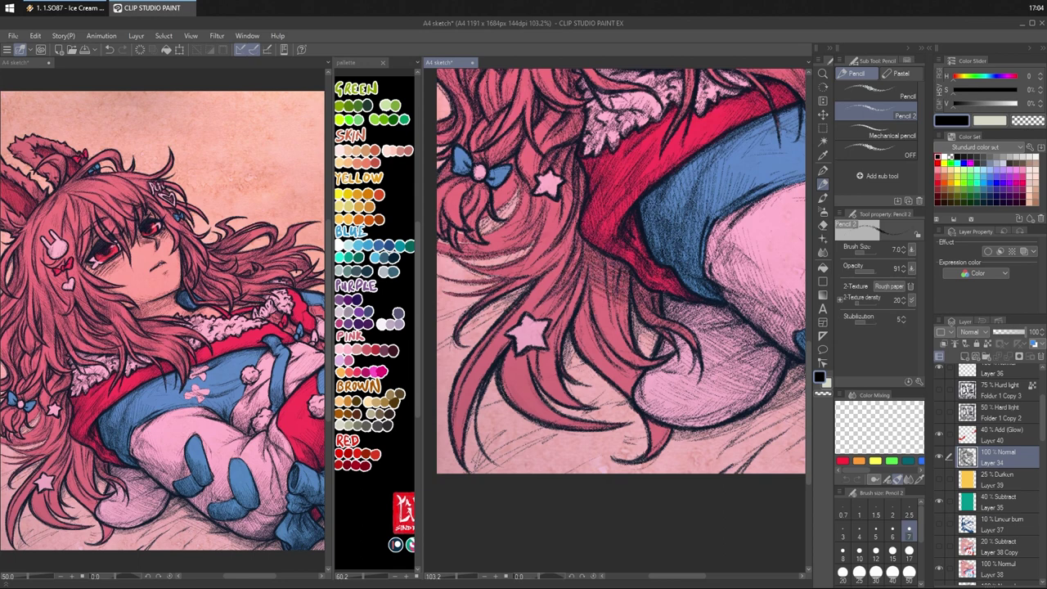
pyautogui.moveTo(587, 277)
pyautogui.mouseDown()
pyautogui.moveTo(624, 310)
pyautogui.moveTo(611, 316)
pyautogui.mouseUp()
pyautogui.moveTo(595, 310); pyautogui.dragTo(616, 320)
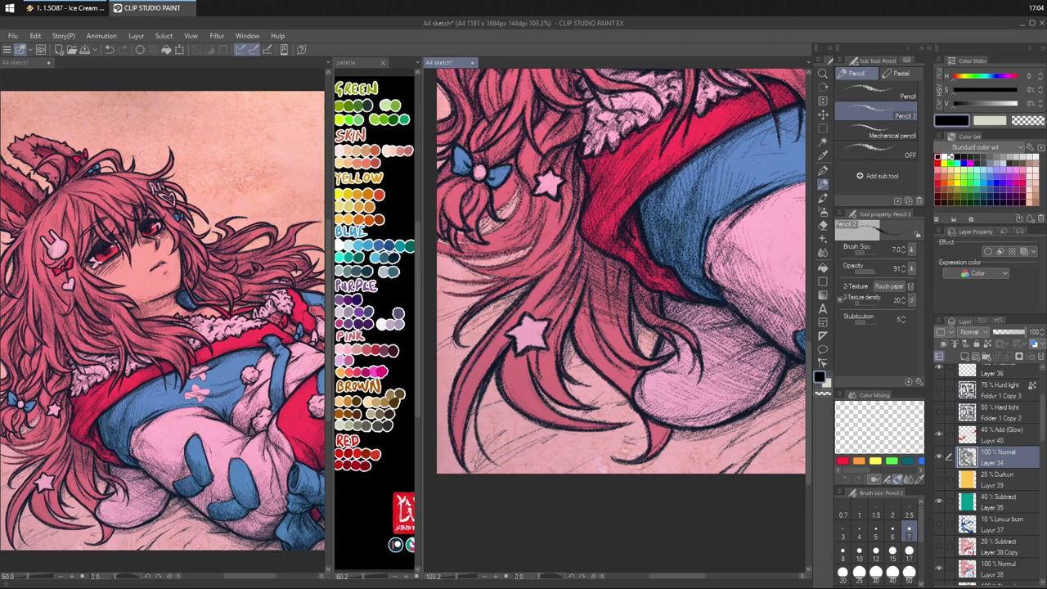
pyautogui.moveTo(576, 327); pyautogui.dragTo(589, 321)
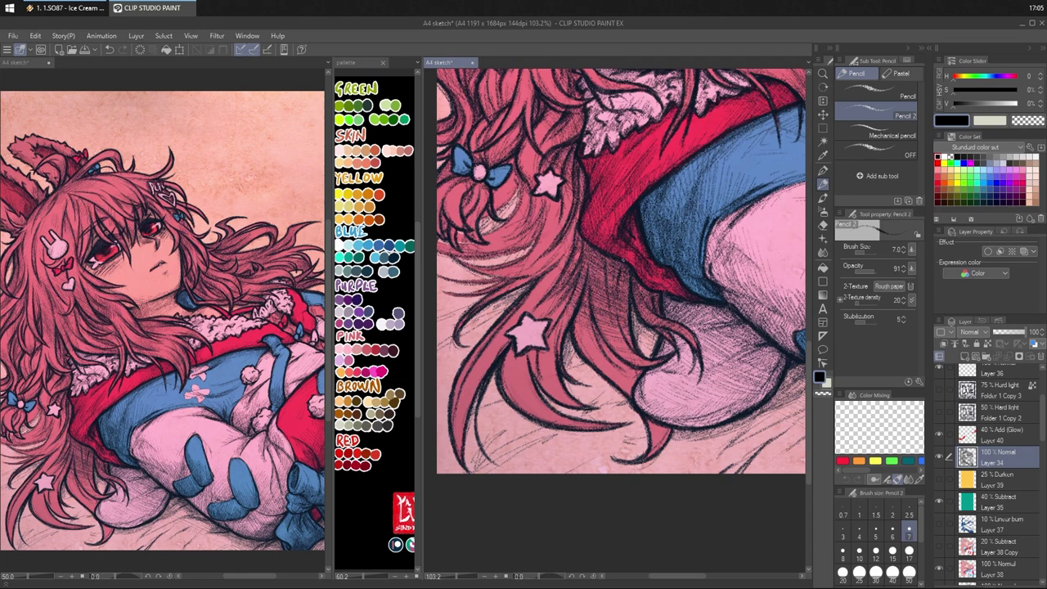
pyautogui.moveTo(586, 259); pyautogui.dragTo(608, 269)
pyautogui.moveTo(590, 265); pyautogui.dragTo(620, 277)
pyautogui.moveTo(590, 275); pyautogui.dragTo(606, 282)
# - Shade the inner hair strands running down from between the lower star and red hem towards the pink oval
pyautogui.moveTo(578, 323); pyautogui.dragTo(587, 331)
pyautogui.moveTo(581, 328); pyautogui.dragTo(598, 354)
pyautogui.moveTo(589, 353); pyautogui.dragTo(610, 364)
pyautogui.moveTo(594, 359); pyautogui.dragTo(630, 381)
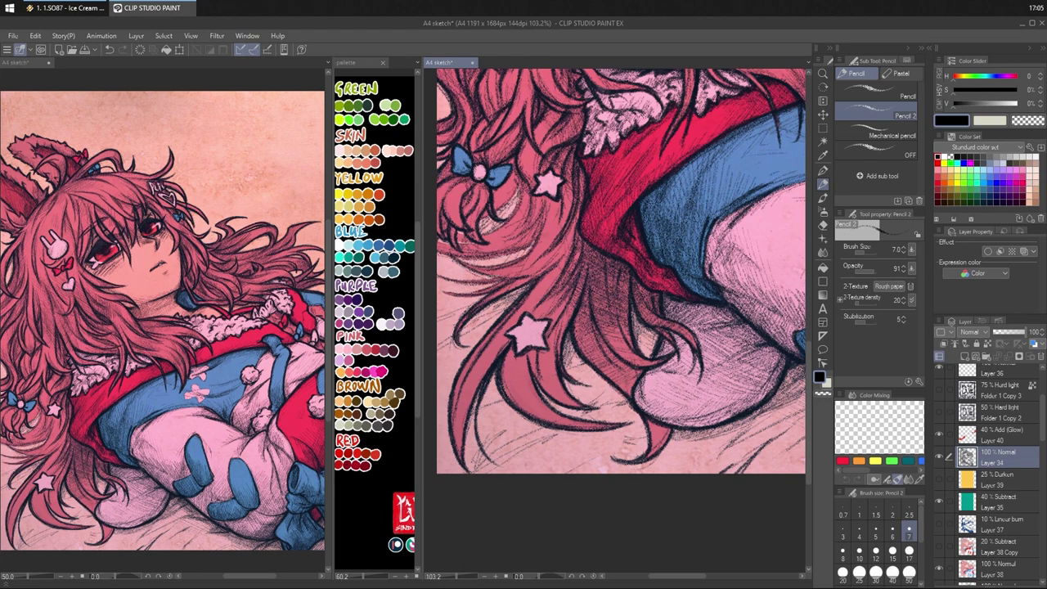
pyautogui.moveTo(605, 331); pyautogui.dragTo(620, 337)
# - Darken the hair strands where they meet the upper edge of the pink oval
pyautogui.moveTo(624, 384)
pyautogui.mouseDown()
pyautogui.moveTo(668, 440)
pyautogui.moveTo(650, 451)
pyautogui.mouseUp()
pyautogui.hotkey('ctrl', 'z')
pyautogui.moveTo(640, 378); pyautogui.dragTo(626, 364)
pyautogui.hotkey('ctrl', 'z')
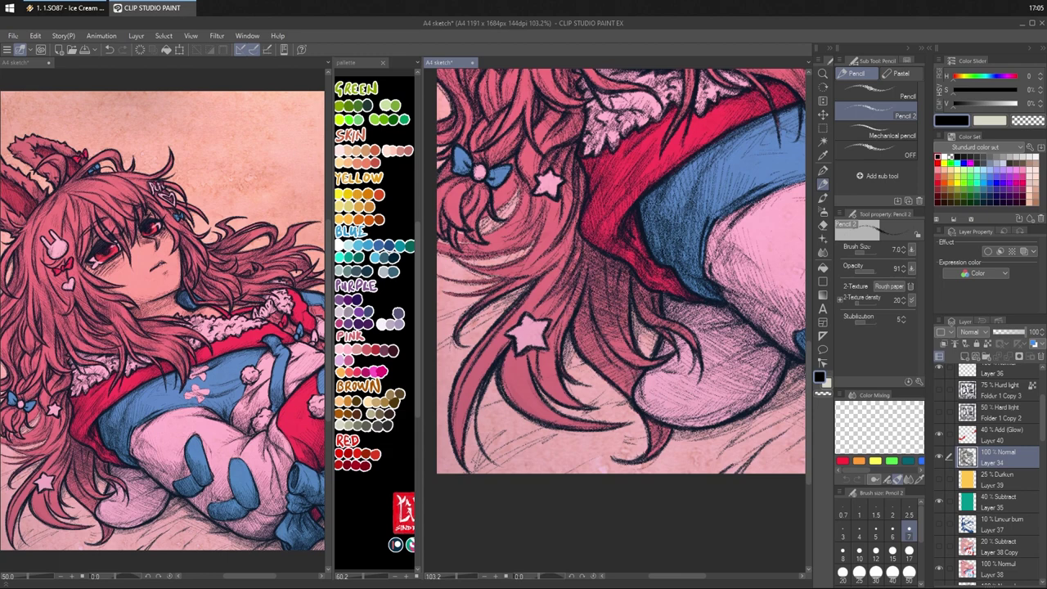
pyautogui.moveTo(636, 377); pyautogui.dragTo(622, 367)
pyautogui.moveTo(629, 373); pyautogui.dragTo(605, 349)
pyautogui.moveTo(598, 301); pyautogui.dragTo(612, 289)
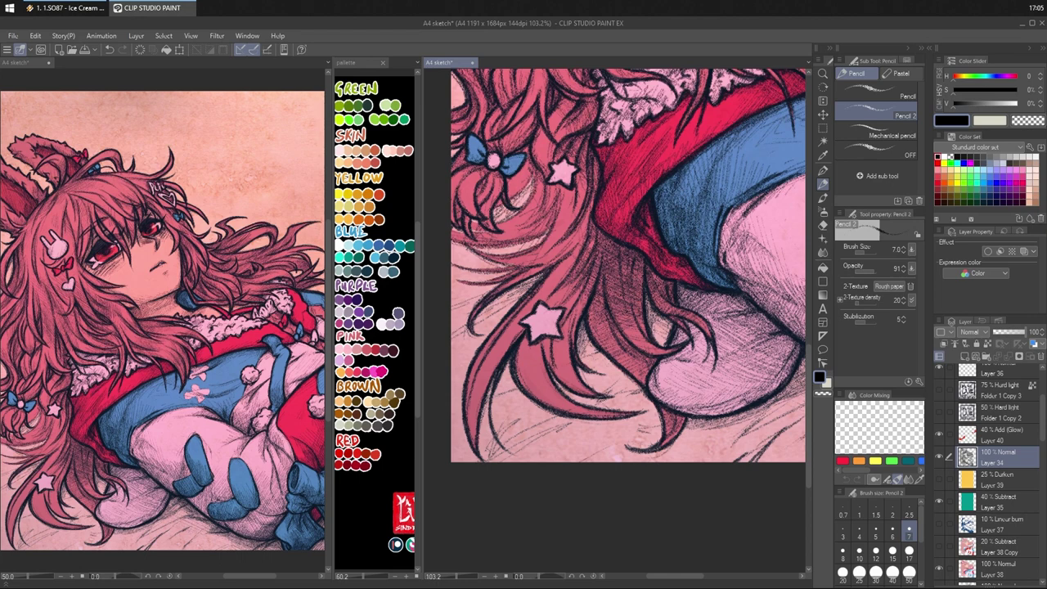
# - Hatch shading along the inside of the long and curved hair locks below the lower star
pyautogui.moveTo(591, 395); pyautogui.dragTo(574, 385)
pyautogui.moveTo(591, 394)
pyautogui.mouseDown()
pyautogui.moveTo(555, 370)
pyautogui.moveTo(554, 346)
pyautogui.mouseUp()
pyautogui.moveTo(565, 353); pyautogui.dragTo(554, 343)
pyautogui.moveTo(473, 432)
pyautogui.mouseDown()
pyautogui.moveTo(468, 389)
pyautogui.moveTo(486, 359)
pyautogui.mouseUp()
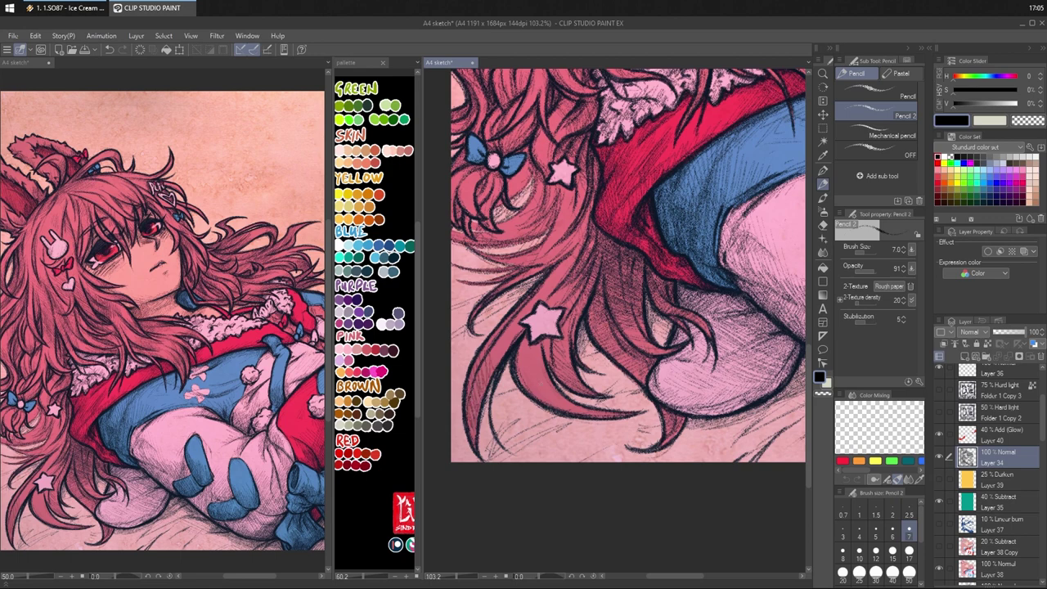
pyautogui.moveTo(571, 411)
pyautogui.mouseDown()
pyautogui.moveTo(535, 391)
pyautogui.moveTo(552, 396)
pyautogui.moveTo(523, 362)
pyautogui.mouseUp()
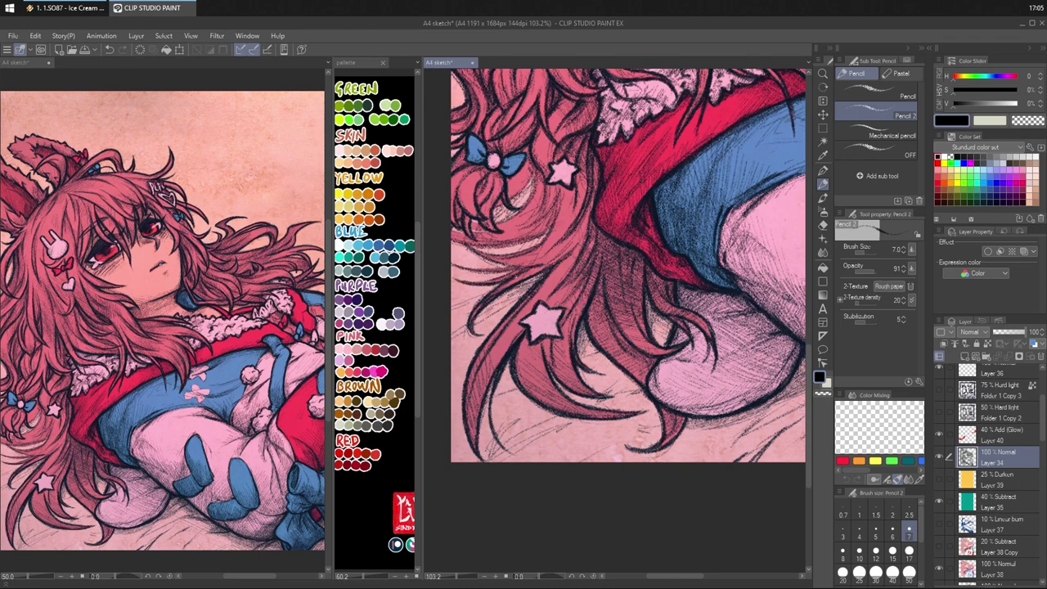
# - Darken and add the loose hair strands sweeping from beneath the upper star towards the canvas edge
pyautogui.moveTo(475, 284)
pyautogui.mouseDown()
pyautogui.moveTo(517, 267)
pyautogui.moveTo(494, 254)
pyautogui.moveTo(500, 259)
pyautogui.mouseUp()
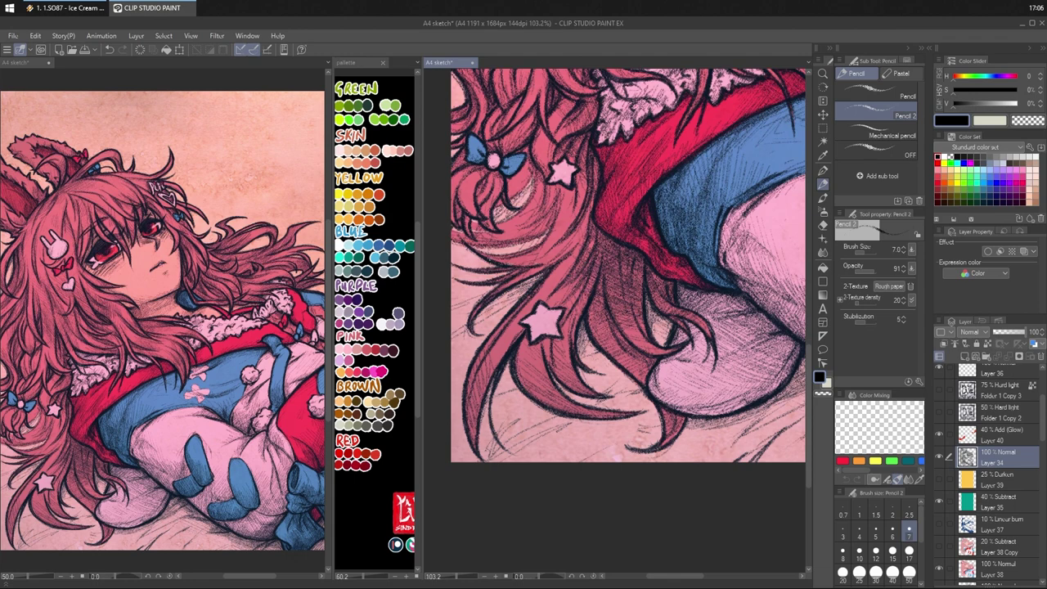
pyautogui.moveTo(472, 254)
pyautogui.mouseDown()
pyautogui.moveTo(507, 245)
pyautogui.moveTo(562, 249)
pyautogui.moveTo(554, 256)
pyautogui.mouseUp()
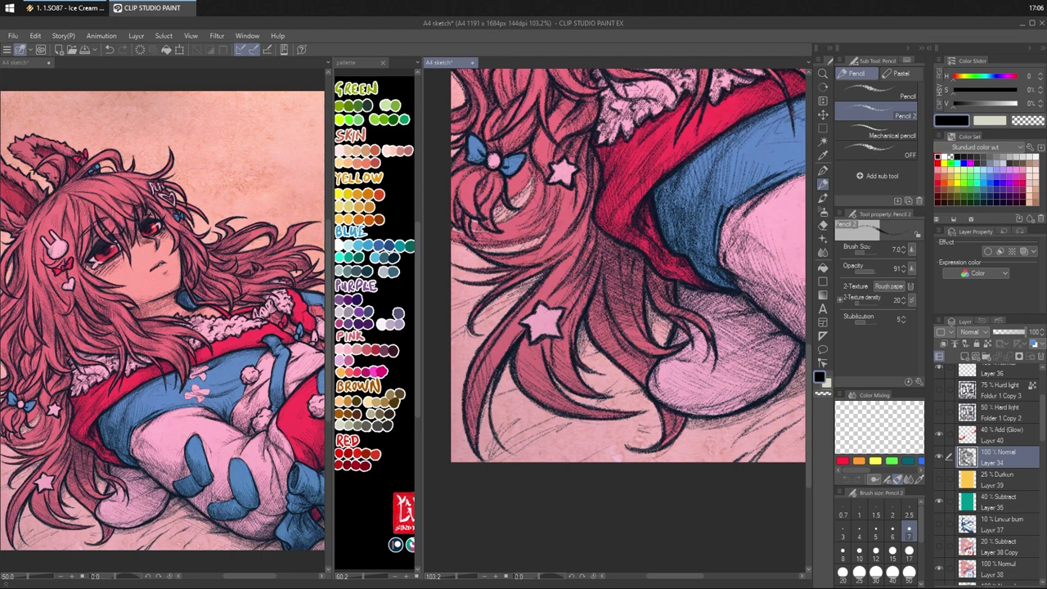
pyautogui.moveTo(532, 257); pyautogui.dragTo(561, 243)
pyautogui.moveTo(559, 241); pyautogui.dragTo(572, 227)
pyautogui.moveTo(572, 227); pyautogui.dragTo(581, 210)
pyautogui.moveTo(524, 252); pyautogui.dragTo(559, 204)
pyautogui.moveTo(558, 204); pyautogui.dragTo(560, 191)
pyautogui.moveTo(551, 229); pyautogui.dragTo(561, 184)
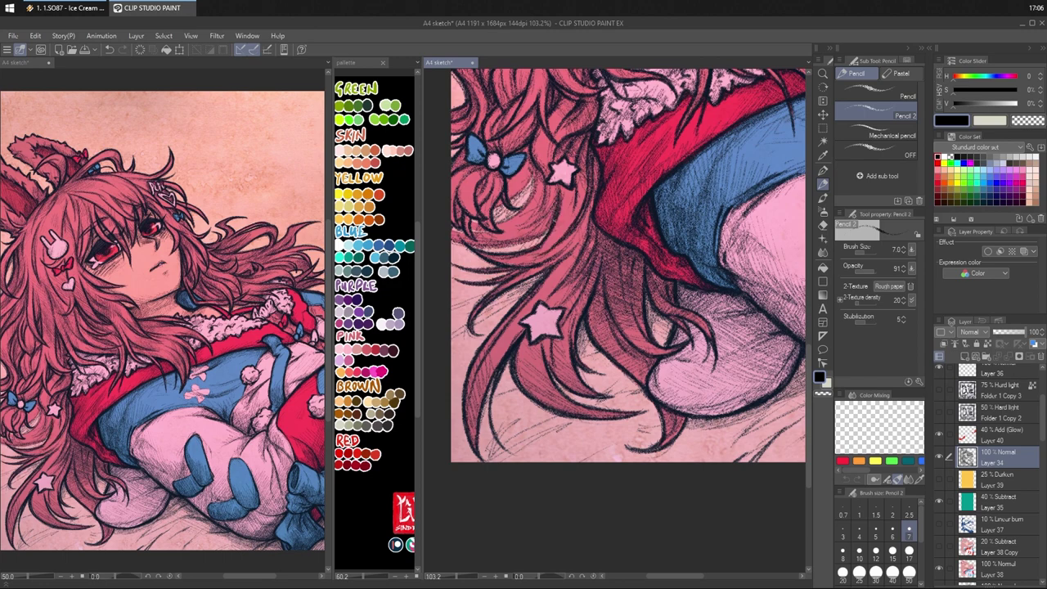
pyautogui.moveTo(451, 241)
pyautogui.mouseDown()
pyautogui.moveTo(507, 247)
pyautogui.moveTo(545, 230)
pyautogui.moveTo(554, 211)
pyautogui.mouseUp()
pyautogui.moveTo(514, 246)
pyautogui.mouseDown()
pyautogui.moveTo(552, 228)
pyautogui.moveTo(542, 235)
pyautogui.mouseUp()
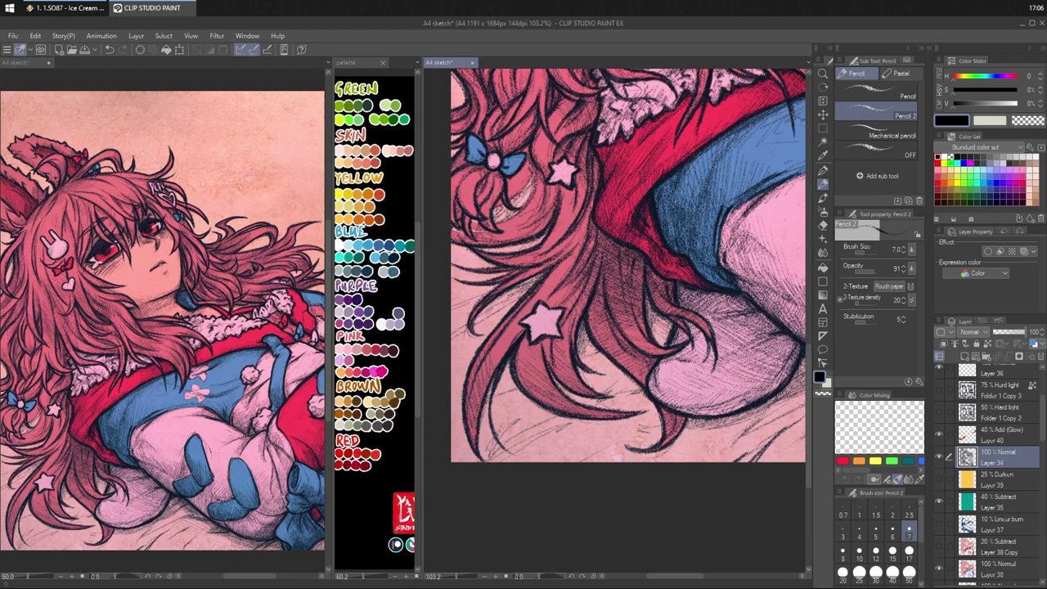
# - Hatch shading across the outer hair strands just above the lower star
pyautogui.moveTo(496, 299); pyautogui.dragTo(543, 273)
pyautogui.moveTo(514, 297); pyautogui.dragTo(529, 283)
pyautogui.moveTo(483, 323); pyautogui.dragTo(535, 281)
pyautogui.moveTo(510, 304); pyautogui.dragTo(525, 282)
pyautogui.moveTo(499, 301); pyautogui.dragTo(520, 289)
pyautogui.moveTo(499, 309)
pyautogui.mouseDown()
pyautogui.moveTo(510, 298)
pyautogui.moveTo(500, 305)
pyautogui.mouseUp()
pyautogui.moveTo(486, 316)
pyautogui.mouseDown()
pyautogui.moveTo(503, 297)
pyautogui.moveTo(494, 302)
pyautogui.mouseUp()
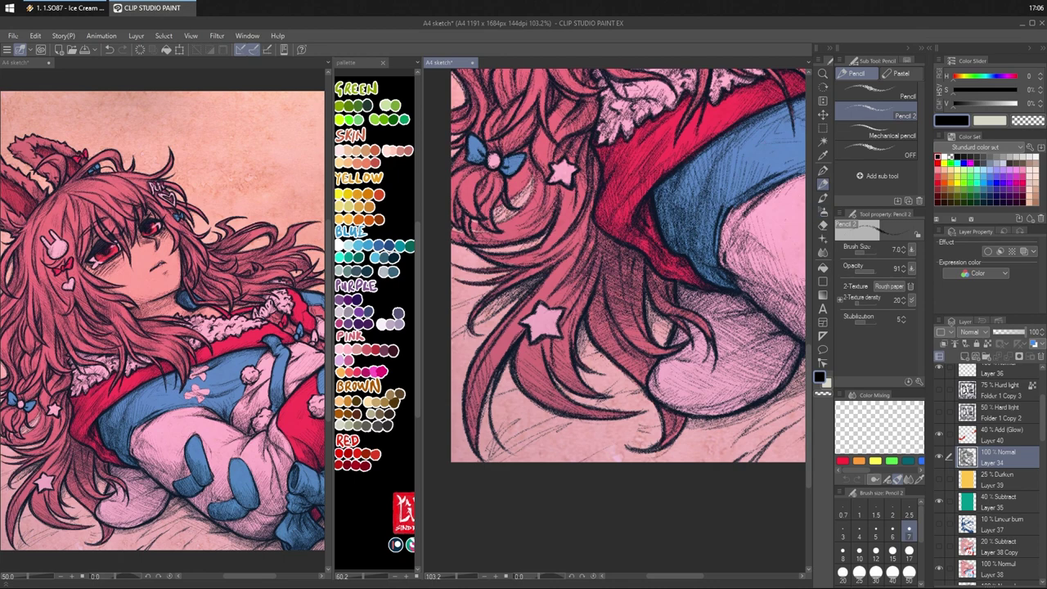
# - Add short hatching beside the long hair lock below the lower star
pyautogui.moveTo(587, 359); pyautogui.dragTo(597, 351)
pyautogui.moveTo(500, 375); pyautogui.dragTo(511, 373)
pyautogui.moveTo(500, 390); pyautogui.dragTo(514, 381)
pyautogui.moveTo(501, 396); pyautogui.dragTo(514, 386)
pyautogui.moveTo(504, 393); pyautogui.dragTo(523, 387)
# - Draw darker strands through the hair between the blue bow and the upper star
pyautogui.moveTo(606, 207); pyautogui.dragTo(631, 266)
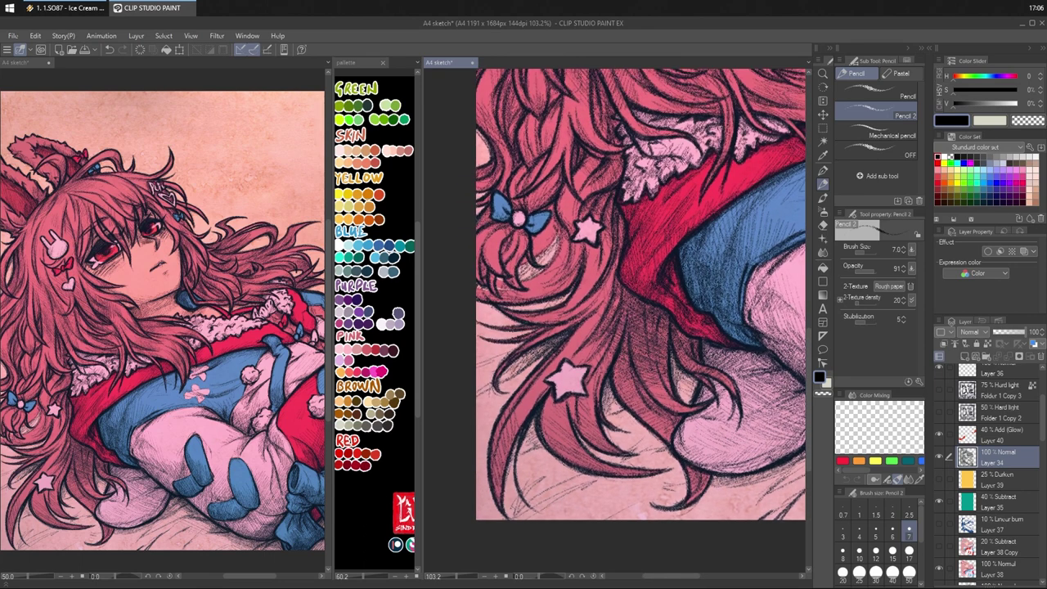
pyautogui.moveTo(560, 290); pyautogui.dragTo(576, 260)
pyautogui.hotkey('ctrl', 'z')
pyautogui.hotkey('ctrl', 'z')
pyautogui.moveTo(527, 296)
pyautogui.mouseDown()
pyautogui.moveTo(575, 271)
pyautogui.moveTo(585, 243)
pyautogui.mouseUp()
pyautogui.moveTo(557, 292)
pyautogui.mouseDown()
pyautogui.moveTo(572, 239)
pyautogui.moveTo(559, 218)
pyautogui.mouseUp()
pyautogui.moveTo(552, 256); pyautogui.dragTo(562, 223)
pyautogui.moveTo(553, 261); pyautogui.dragTo(562, 230)
pyautogui.moveTo(526, 282)
pyautogui.mouseDown()
pyautogui.moveTo(560, 248)
pyautogui.moveTo(545, 268)
pyautogui.moveTo(529, 263)
pyautogui.moveTo(557, 232)
pyautogui.mouseUp()
pyautogui.moveTo(547, 248)
pyautogui.mouseDown()
pyautogui.moveTo(552, 240)
pyautogui.moveTo(539, 236)
pyautogui.moveTo(554, 223)
pyautogui.moveTo(550, 242)
pyautogui.moveTo(557, 204)
pyautogui.mouseUp()
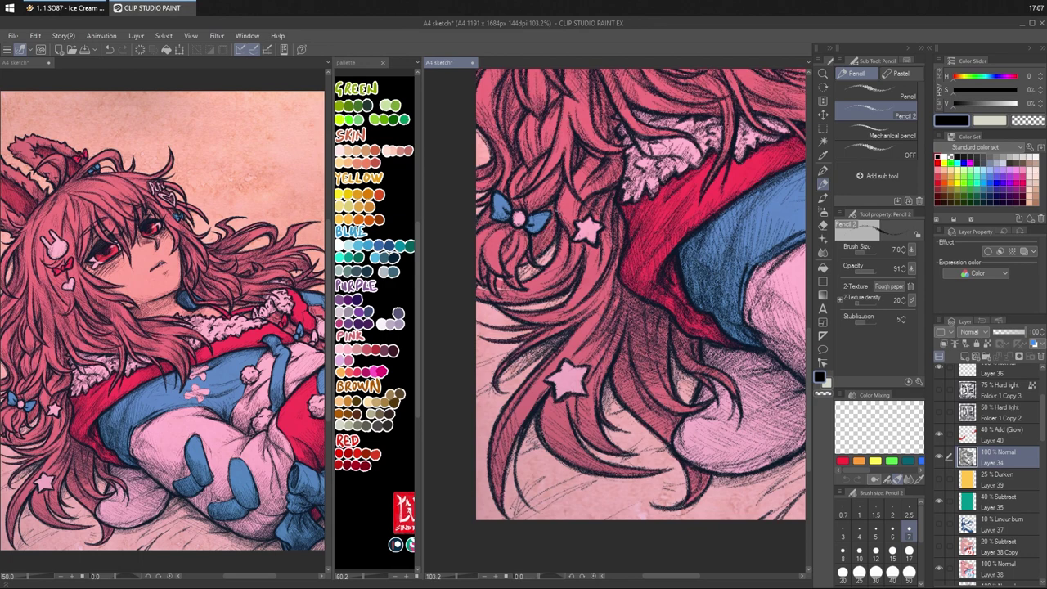
# - Hatch shadow into the hair around and directly beneath the upper star
pyautogui.moveTo(560, 243)
pyautogui.mouseDown()
pyautogui.moveTo(565, 234)
pyautogui.moveTo(568, 247)
pyautogui.mouseUp()
pyautogui.moveTo(554, 284); pyautogui.dragTo(567, 260)
pyautogui.moveTo(561, 221); pyautogui.dragTo(564, 203)
pyautogui.moveTo(564, 221); pyautogui.dragTo(570, 205)
pyautogui.moveTo(568, 232); pyautogui.dragTo(575, 207)
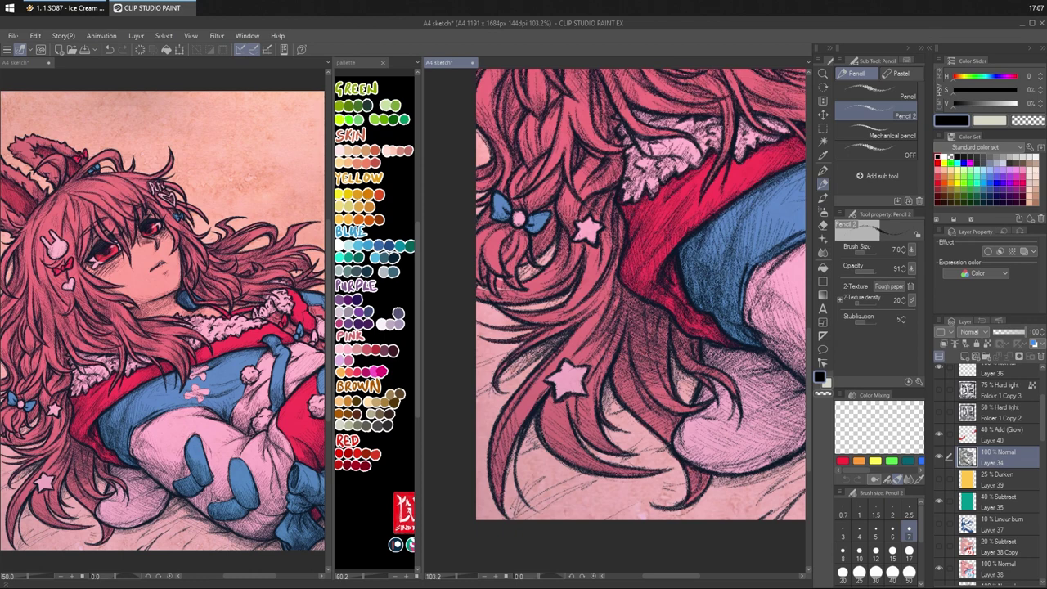
pyautogui.moveTo(568, 262); pyautogui.dragTo(579, 245)
pyautogui.moveTo(576, 258)
pyautogui.mouseDown()
pyautogui.moveTo(581, 242)
pyautogui.moveTo(589, 273)
pyautogui.moveTo(572, 304)
pyautogui.mouseUp()
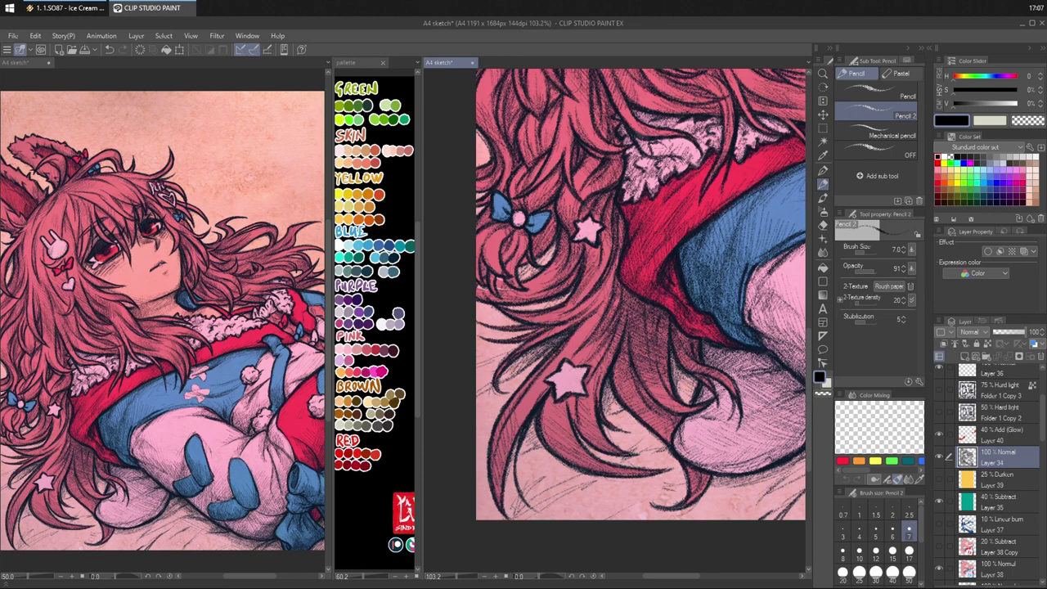
pyautogui.hotkey('ctrl', 'z')
pyautogui.moveTo(584, 248); pyautogui.dragTo(581, 264)
pyautogui.moveTo(598, 254)
pyautogui.mouseDown()
pyautogui.moveTo(569, 305)
pyautogui.moveTo(581, 302)
pyautogui.mouseUp()
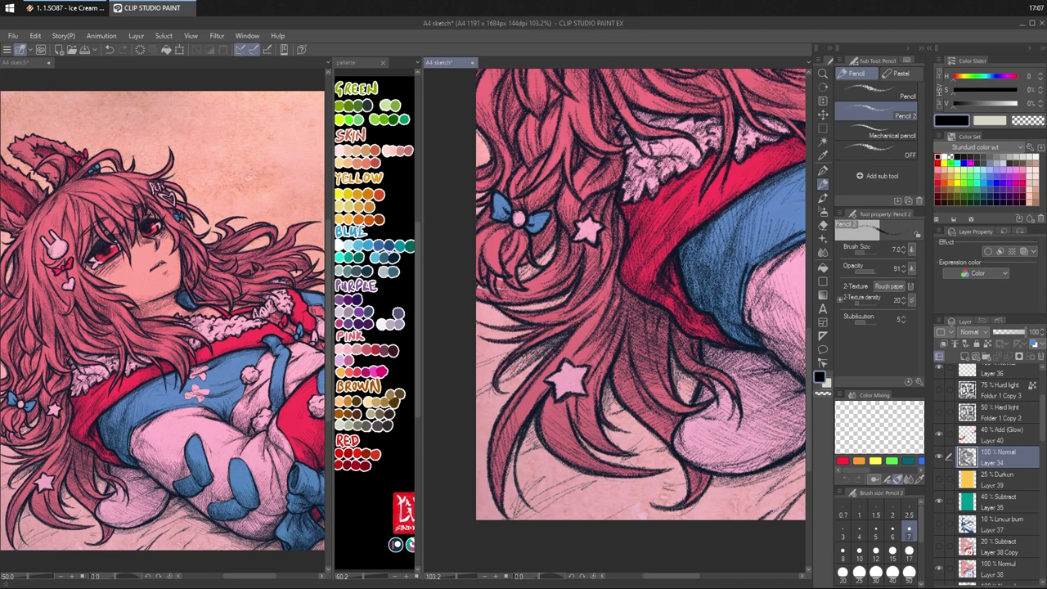
# - Shade the outer hair strands beneath the blue bow, from the canvas edge inwards
pyautogui.moveTo(567, 181); pyautogui.dragTo(598, 186)
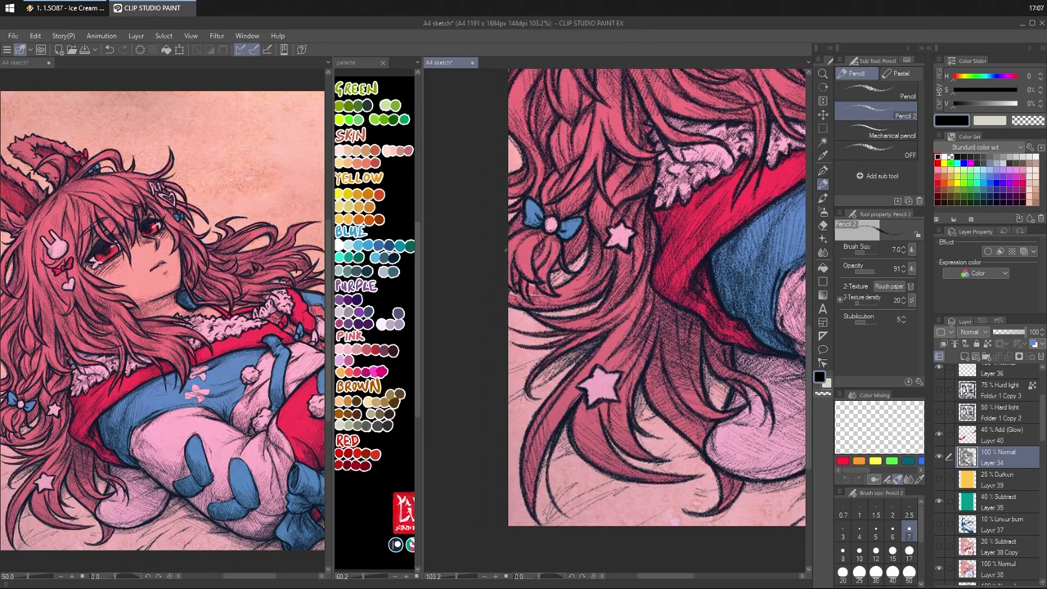
pyautogui.moveTo(518, 266); pyautogui.dragTo(534, 284)
pyautogui.moveTo(518, 262); pyautogui.dragTo(547, 281)
pyautogui.moveTo(544, 266)
pyautogui.mouseDown()
pyautogui.moveTo(549, 277)
pyautogui.moveTo(539, 264)
pyautogui.moveTo(508, 285)
pyautogui.moveTo(542, 290)
pyautogui.moveTo(508, 300)
pyautogui.mouseUp()
pyautogui.moveTo(523, 294)
pyautogui.mouseDown()
pyautogui.moveTo(513, 300)
pyautogui.moveTo(527, 301)
pyautogui.mouseUp()
pyautogui.moveTo(541, 296)
pyautogui.mouseDown()
pyautogui.moveTo(506, 298)
pyautogui.moveTo(551, 307)
pyautogui.moveTo(549, 294)
pyautogui.mouseUp()
pyautogui.moveTo(575, 292); pyautogui.dragTo(562, 298)
pyautogui.moveTo(584, 290); pyautogui.dragTo(571, 301)
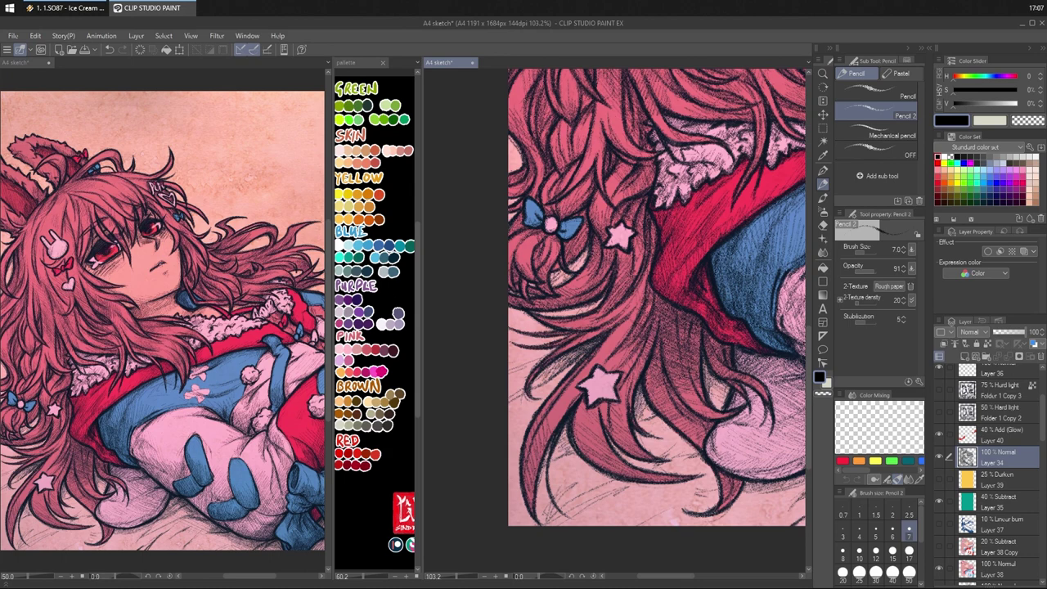
pyautogui.moveTo(560, 320); pyautogui.dragTo(553, 327)
pyautogui.moveTo(569, 320)
pyautogui.mouseDown()
pyautogui.moveTo(555, 331)
pyautogui.moveTo(572, 329)
pyautogui.mouseUp()
pyautogui.moveTo(585, 321); pyautogui.dragTo(582, 328)
# - Add light pencil shading to both star ornaments and the blue bow
pyautogui.moveTo(592, 378)
pyautogui.mouseDown()
pyautogui.moveTo(581, 389)
pyautogui.moveTo(592, 404)
pyautogui.mouseUp()
pyautogui.moveTo(606, 389)
pyautogui.mouseDown()
pyautogui.moveTo(597, 398)
pyautogui.moveTo(609, 399)
pyautogui.mouseUp()
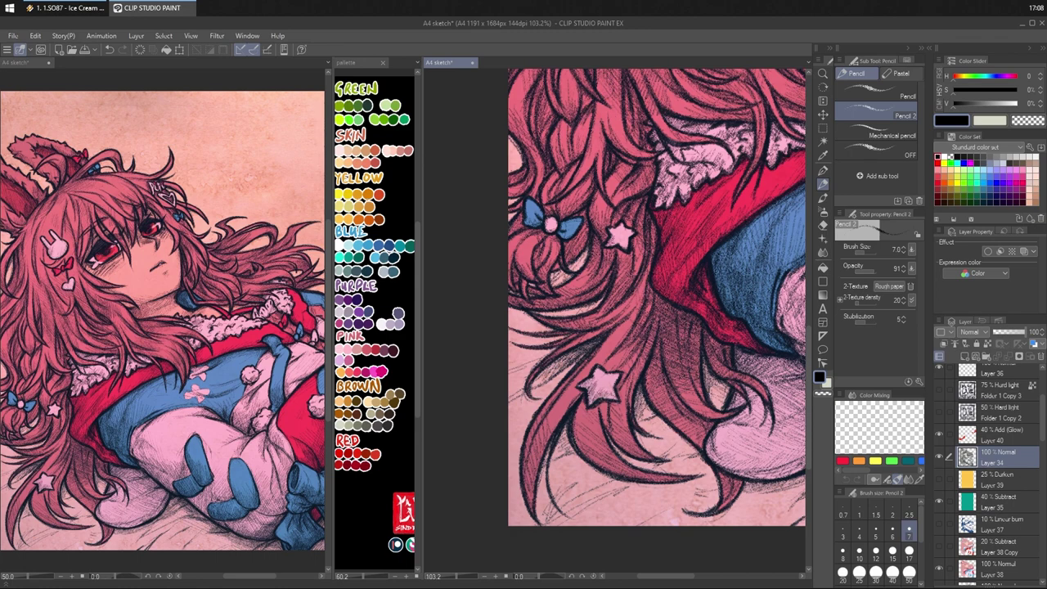
pyautogui.moveTo(625, 239); pyautogui.dragTo(623, 247)
pyautogui.moveTo(551, 218)
pyautogui.mouseDown()
pyautogui.moveTo(547, 231)
pyautogui.moveTo(571, 235)
pyautogui.mouseUp()
pyautogui.moveTo(528, 229); pyautogui.dragTo(523, 239)
# - Deepen the shading of the hair curls and loose strands below the blue bow
pyautogui.moveTo(687, 242); pyautogui.dragTo(678, 246)
pyautogui.moveTo(542, 273)
pyautogui.mouseDown()
pyautogui.moveTo(551, 287)
pyautogui.moveTo(580, 252)
pyautogui.moveTo(572, 274)
pyautogui.moveTo(546, 278)
pyautogui.mouseUp()
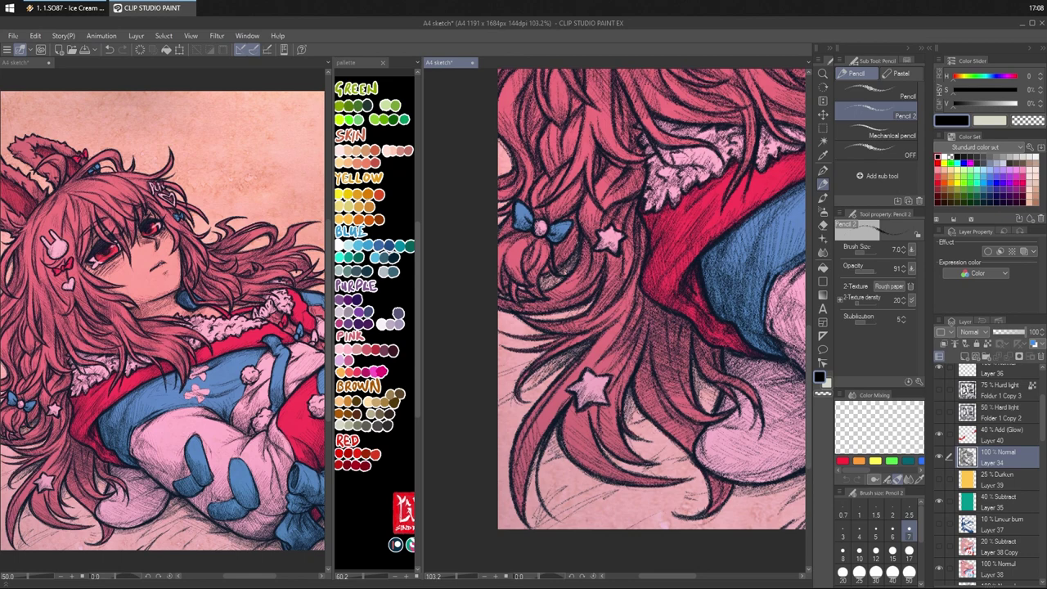
pyautogui.moveTo(536, 313)
pyautogui.mouseDown()
pyautogui.moveTo(571, 315)
pyautogui.moveTo(596, 301)
pyautogui.moveTo(576, 311)
pyautogui.mouseUp()
pyautogui.moveTo(512, 313)
pyautogui.mouseDown()
pyautogui.moveTo(499, 321)
pyautogui.moveTo(522, 342)
pyautogui.moveTo(541, 336)
pyautogui.moveTo(531, 336)
pyautogui.mouseUp()
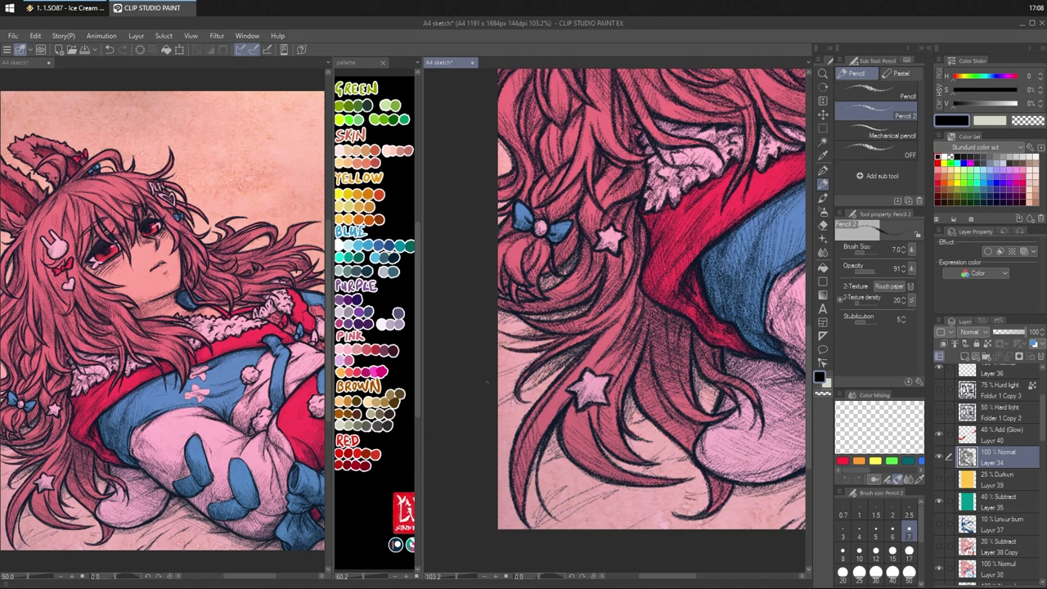
pyautogui.hscroll(1, 634, 298)
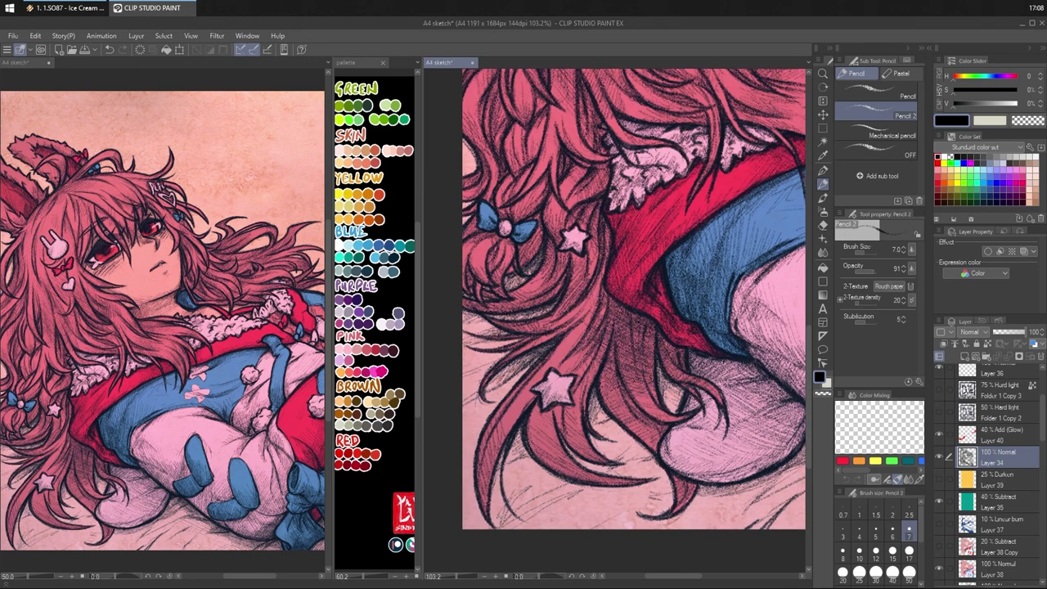
pyautogui.moveTo(522, 375); pyautogui.dragTo(494, 391)
# - Add pencil shading to the upper pink pompom on the blue garment
pyautogui.scroll(4, 634, 319)
pyautogui.scroll(-10, 783, 437)
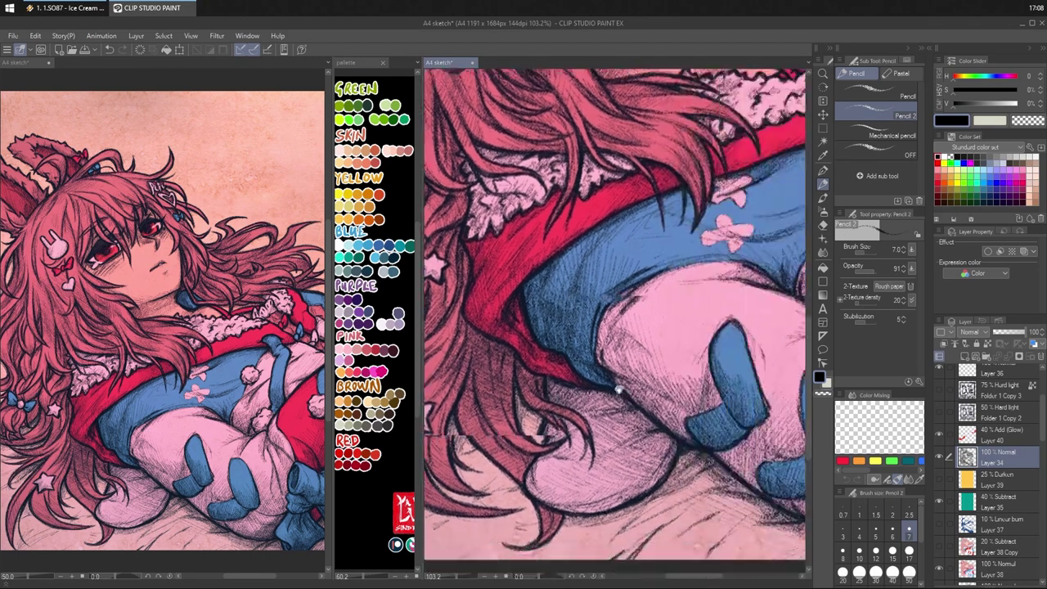
pyautogui.scroll(-1, 697, 455)
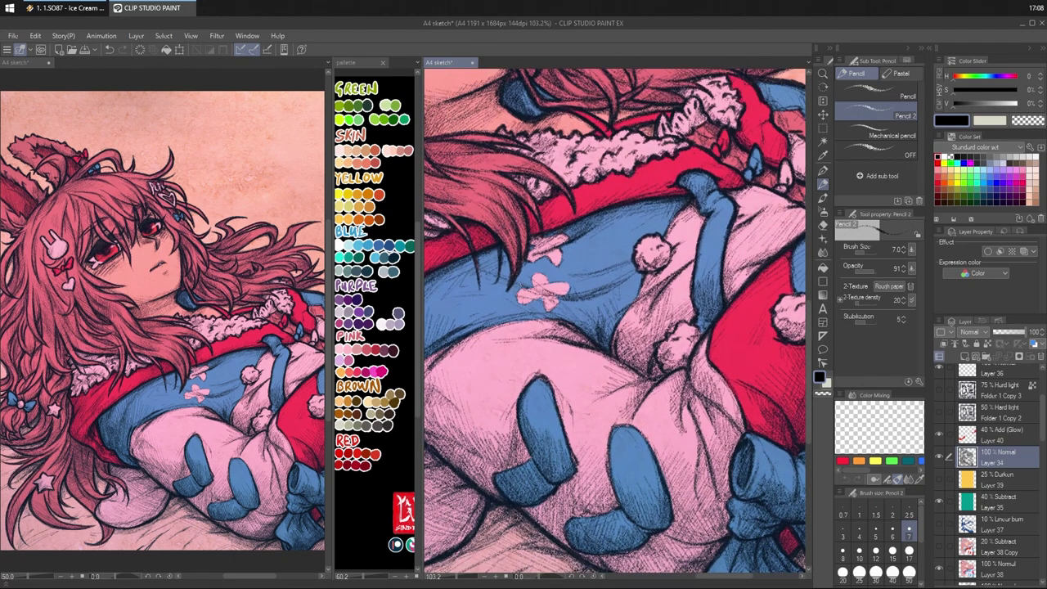
pyautogui.moveTo(541, 291); pyautogui.dragTo(596, 290)
pyautogui.hotkey('ctrl', 'z')
pyautogui.moveTo(633, 271)
pyautogui.mouseDown()
pyautogui.moveTo(616, 286)
pyautogui.moveTo(623, 273)
pyautogui.moveTo(625, 287)
pyautogui.moveTo(680, 252)
pyautogui.mouseUp()
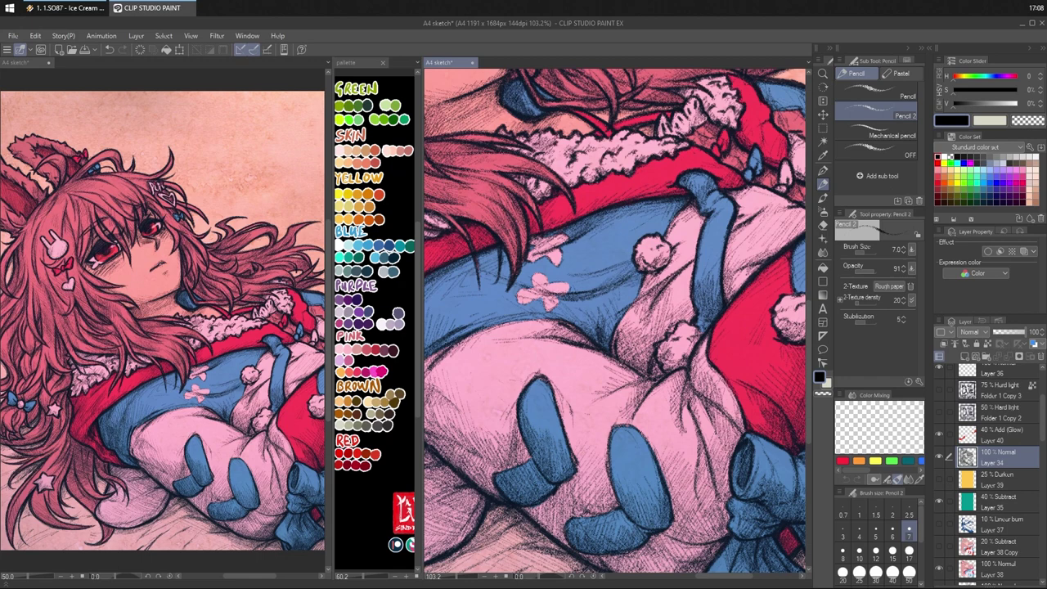
pyautogui.moveTo(547, 280); pyautogui.dragTo(569, 288)
pyautogui.moveTo(568, 284)
pyautogui.mouseDown()
pyautogui.moveTo(566, 296)
pyautogui.moveTo(515, 304)
pyautogui.moveTo(553, 310)
pyautogui.moveTo(549, 275)
pyautogui.mouseUp()
pyautogui.press('c')
pyautogui.press('c')
pyautogui.hotkey('ctrl', 'z')
pyautogui.hotkey('ctrl', 'z')
pyautogui.press('c')
pyautogui.press('c')
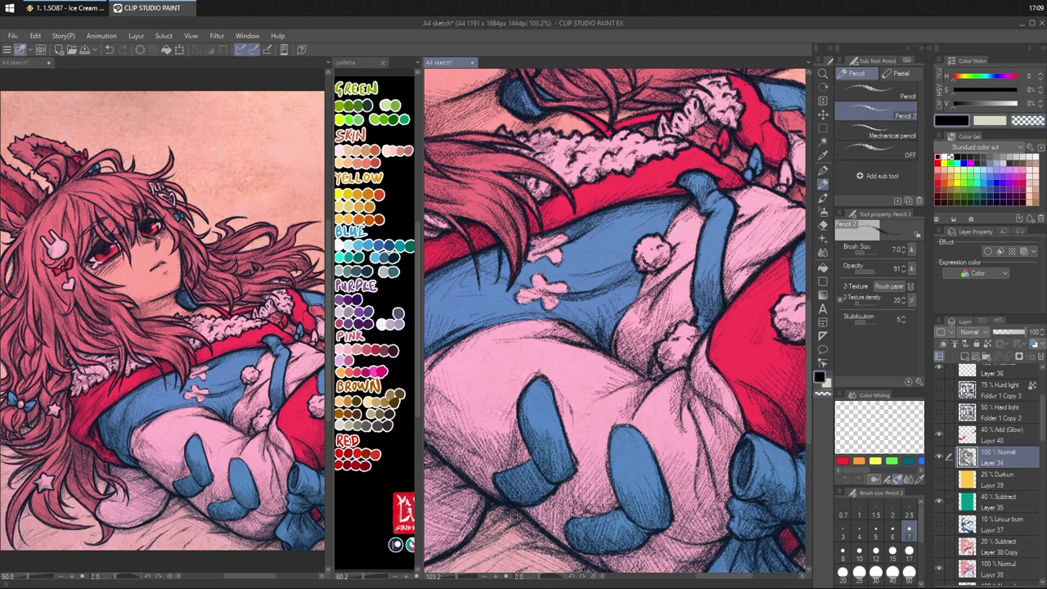
# - Hatch shadow onto the blue garment beneath the hair tips beside the pink flowers
pyautogui.moveTo(479, 260)
pyautogui.mouseDown()
pyautogui.moveTo(496, 253)
pyautogui.moveTo(500, 265)
pyautogui.mouseUp()
pyautogui.moveTo(456, 269); pyautogui.dragTo(474, 261)
pyautogui.moveTo(479, 264)
pyautogui.mouseDown()
pyautogui.moveTo(494, 255)
pyautogui.moveTo(476, 272)
pyautogui.mouseUp()
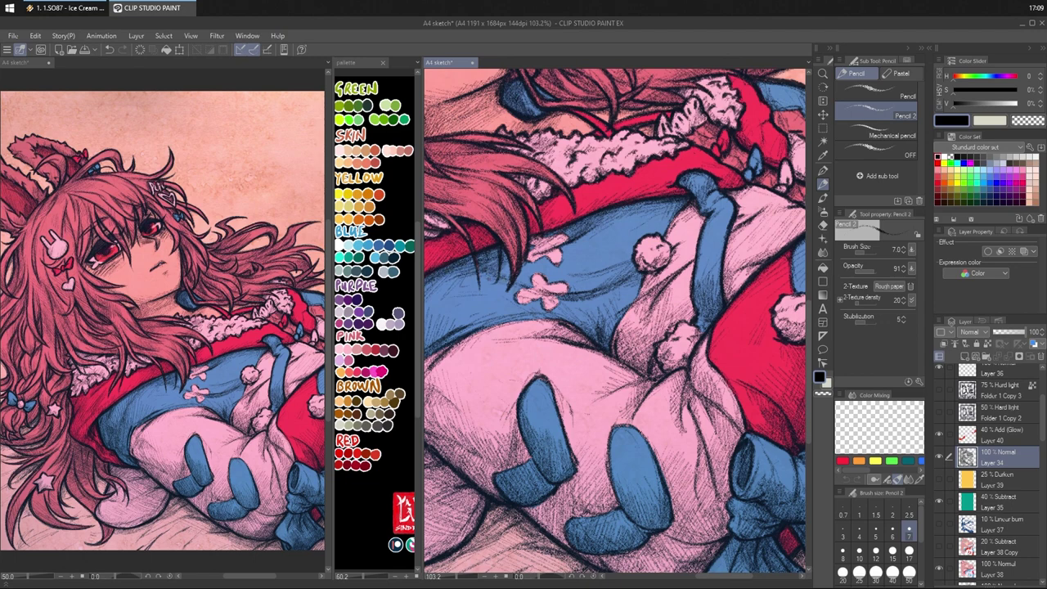
# - Extend the pencil shadow on the blue garment around the pink flowers and erase stray marks below the hair tips
pyautogui.moveTo(519, 281)
pyautogui.mouseDown()
pyautogui.moveTo(545, 265)
pyautogui.moveTo(542, 278)
pyautogui.mouseUp()
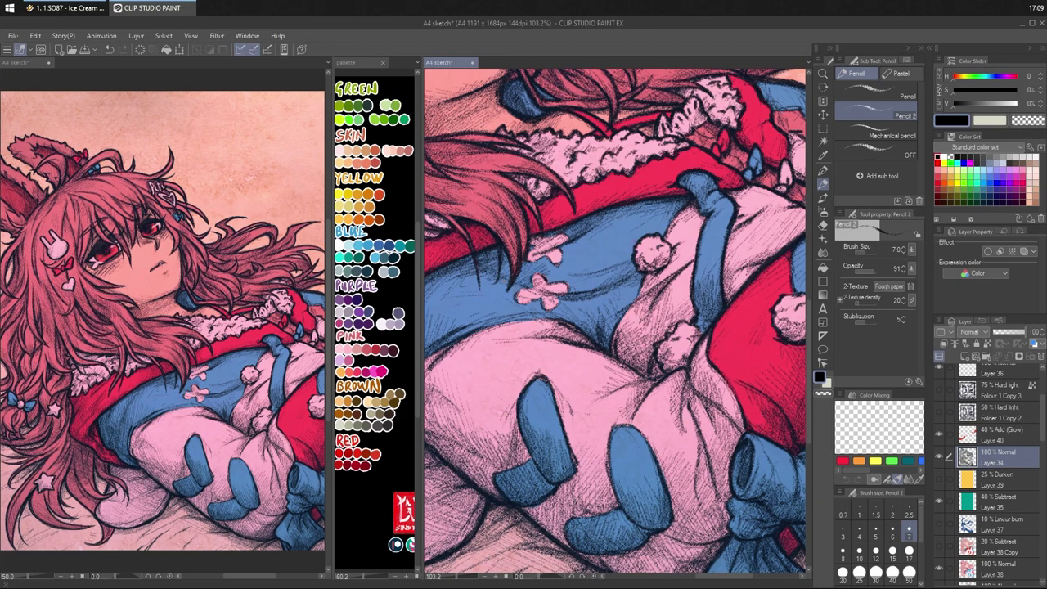
pyautogui.moveTo(625, 307); pyautogui.dragTo(685, 303)
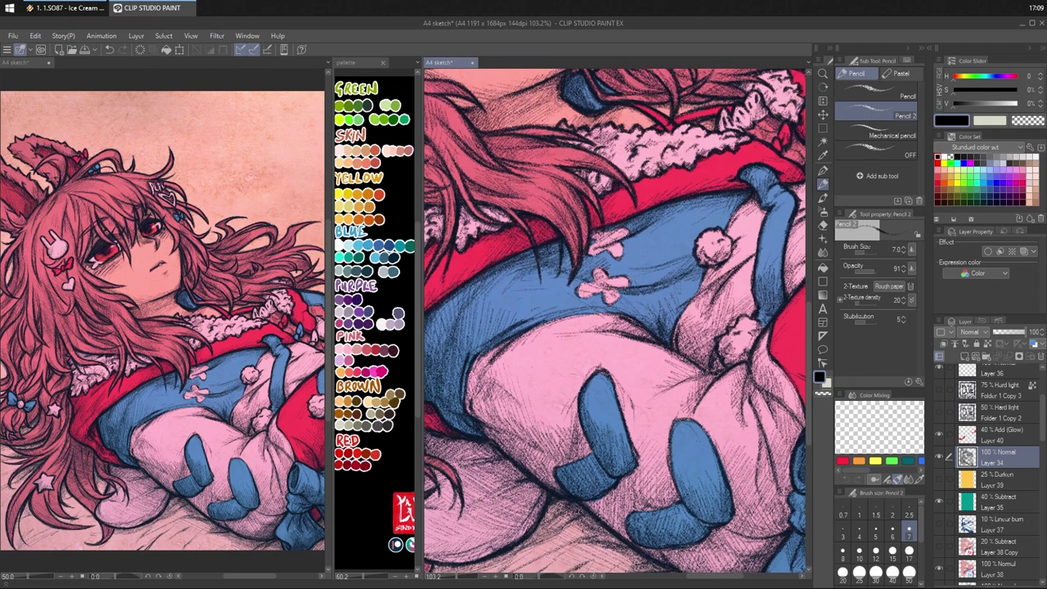
pyautogui.moveTo(555, 291); pyautogui.dragTo(567, 281)
pyautogui.moveTo(724, 361); pyautogui.dragTo(705, 351)
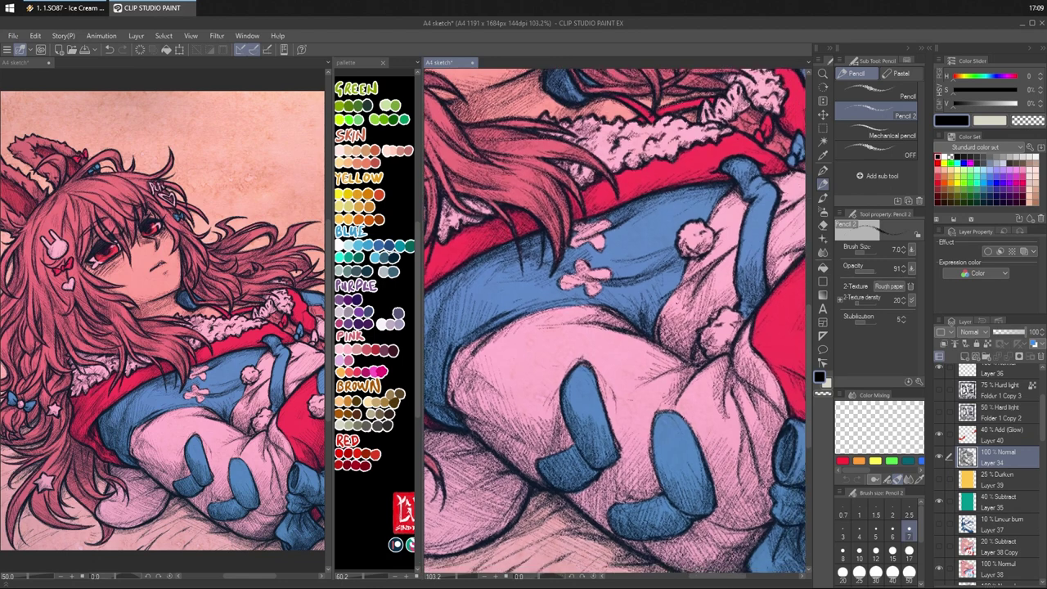
pyautogui.press('c')
pyautogui.moveTo(562, 272); pyautogui.dragTo(569, 263)
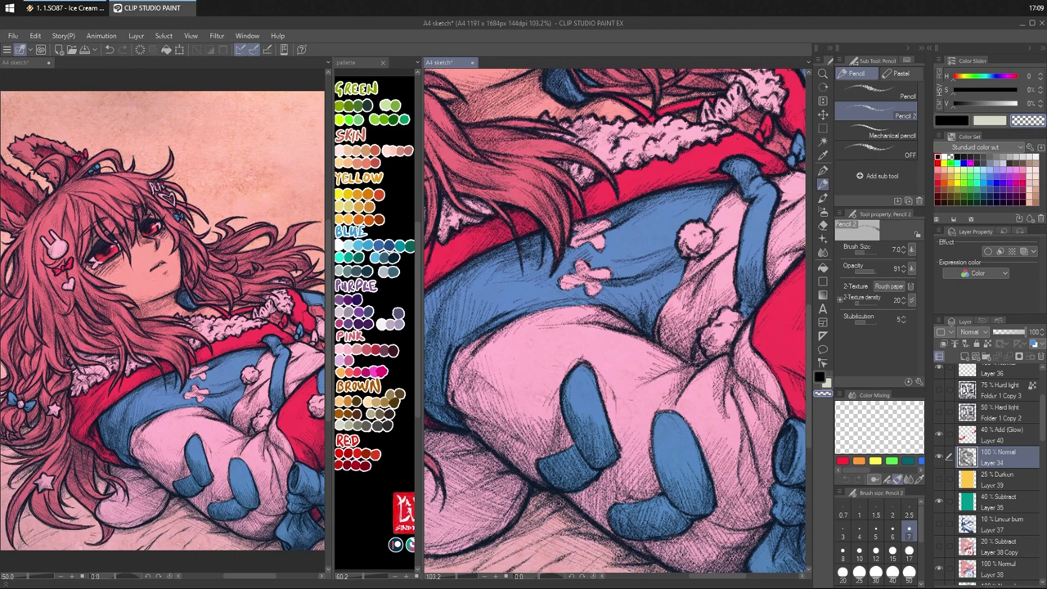
pyautogui.press('c')
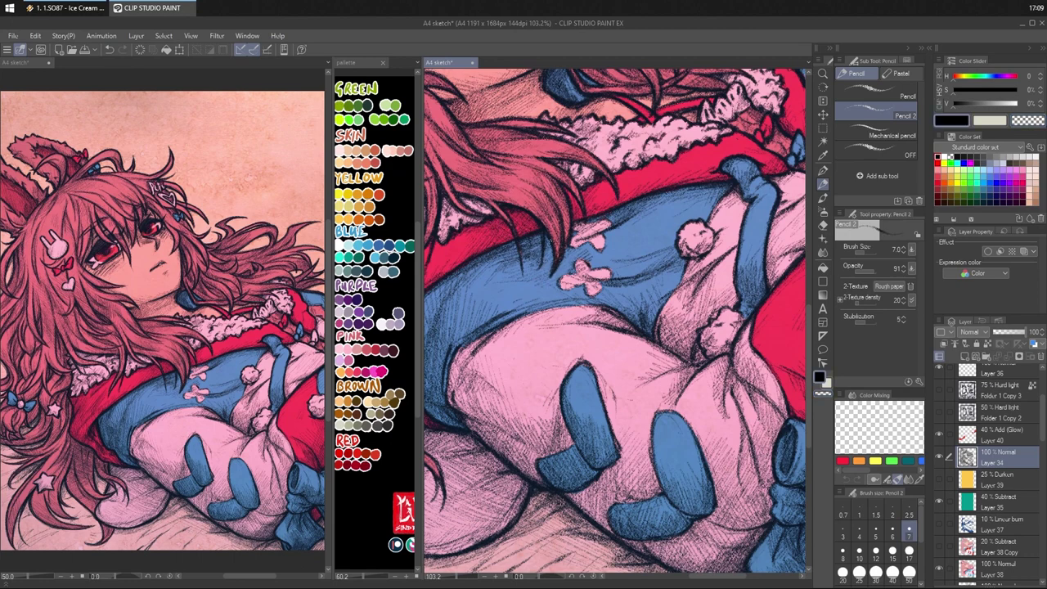
pyautogui.moveTo(548, 249); pyautogui.dragTo(554, 267)
pyautogui.moveTo(655, 269); pyautogui.dragTo(663, 235)
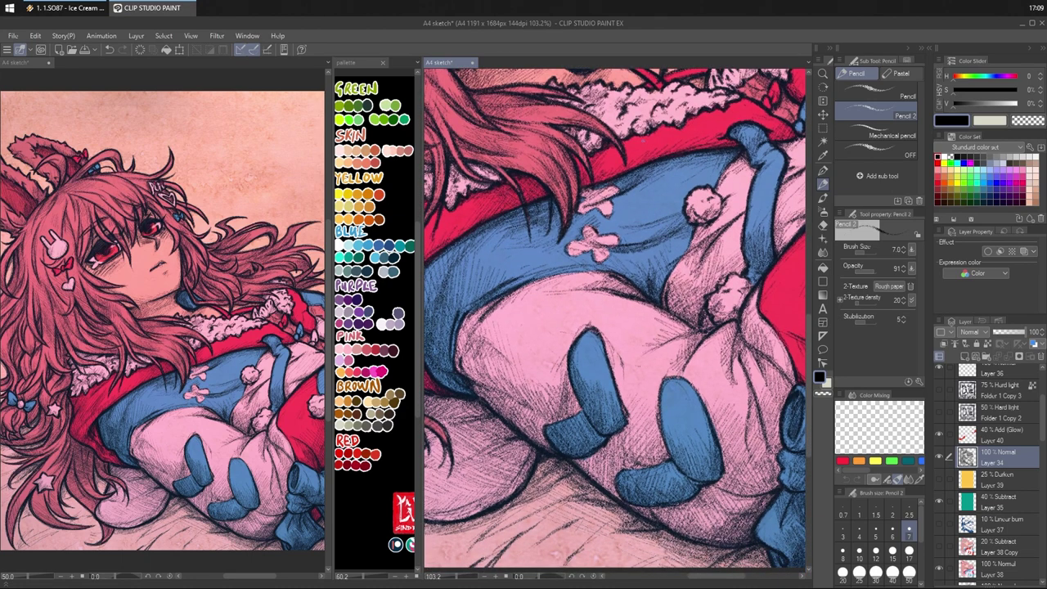
# - Deepen the pencil shading along the lower edge and folds of the pink garment near the blue patches
pyautogui.moveTo(640, 317); pyautogui.dragTo(673, 232)
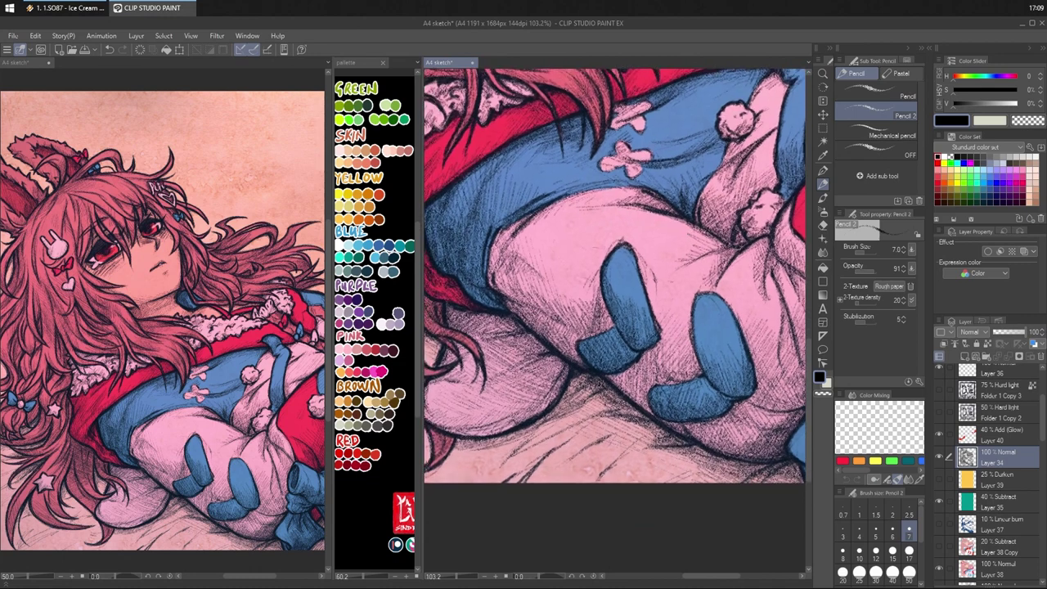
pyautogui.moveTo(568, 359); pyautogui.dragTo(562, 379)
pyautogui.moveTo(754, 268); pyautogui.dragTo(595, 303)
pyautogui.moveTo(739, 214)
pyautogui.mouseDown()
pyautogui.moveTo(718, 201)
pyautogui.moveTo(692, 215)
pyautogui.moveTo(830, 353)
pyautogui.mouseUp()
pyautogui.moveTo(654, 262)
pyautogui.mouseDown()
pyautogui.moveTo(758, 283)
pyautogui.moveTo(725, 273)
pyautogui.moveTo(682, 326)
pyautogui.mouseUp()
pyautogui.hotkey('ctrl', 'space')
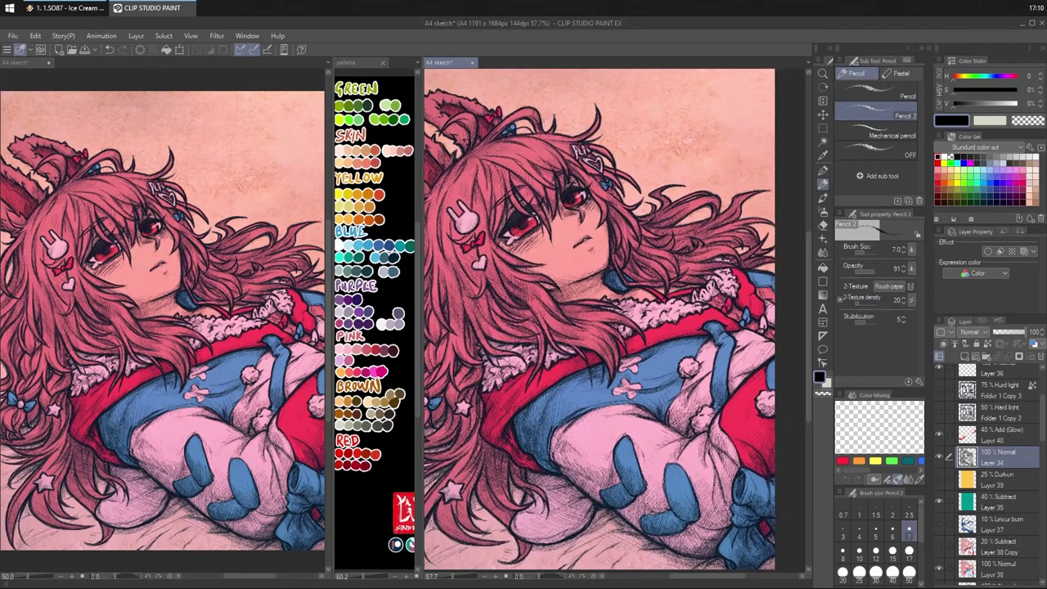
pyautogui.moveTo(685, 227)
pyautogui.mouseDown()
pyautogui.moveTo(739, 238)
pyautogui.moveTo(704, 243)
pyautogui.moveTo(713, 246)
pyautogui.mouseUp()
pyautogui.hotkey('ctrl', 'space')
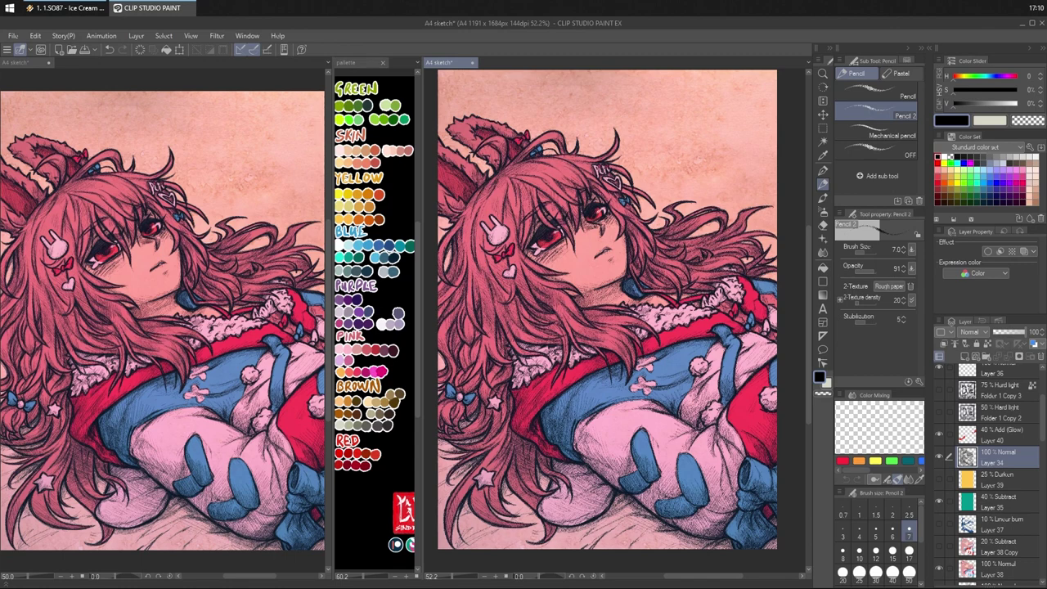
pyautogui.moveTo(721, 444); pyautogui.dragTo(720, 452)
# - Add pencil strokes to the bunny ears, the hair at their base and the outer hair strands
pyautogui.moveTo(601, 162); pyautogui.dragTo(640, 162)
pyautogui.moveTo(549, 214); pyautogui.dragTo(583, 212)
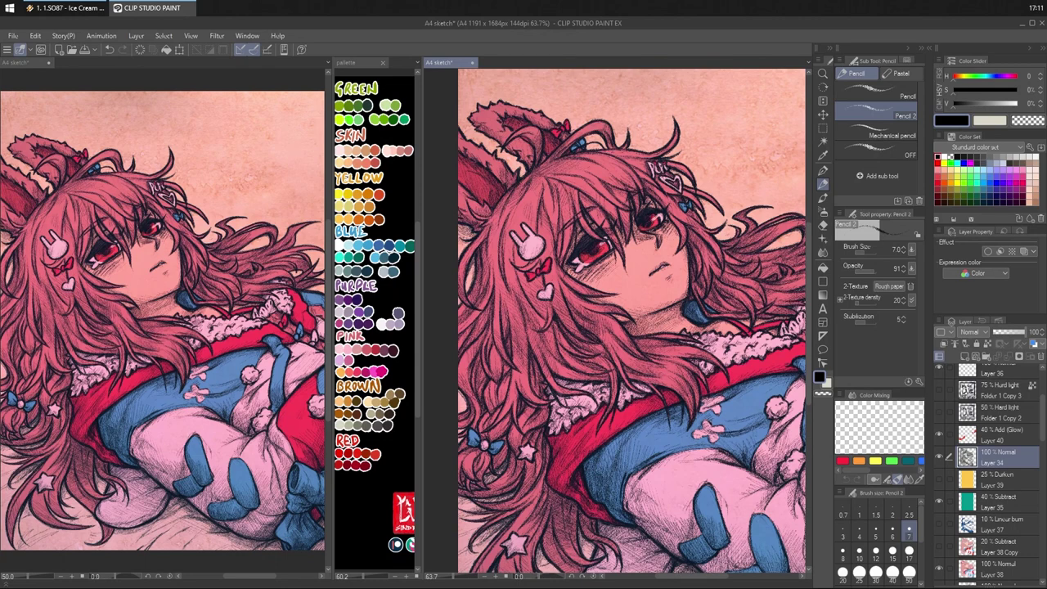
pyautogui.moveTo(474, 130)
pyautogui.mouseDown()
pyautogui.moveTo(496, 144)
pyautogui.moveTo(475, 128)
pyautogui.mouseUp()
pyautogui.moveTo(517, 162); pyautogui.dragTo(503, 154)
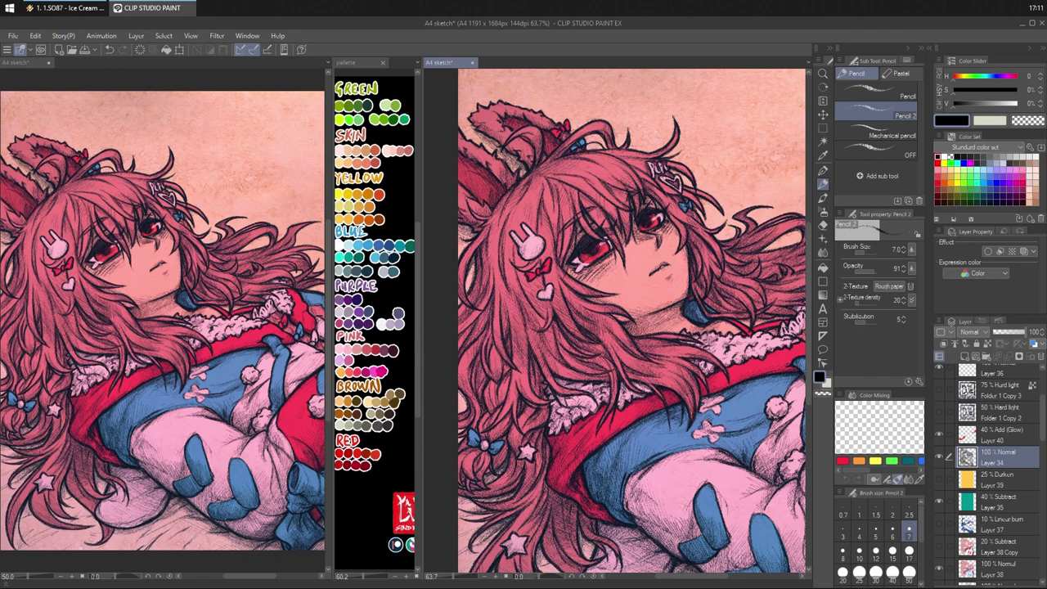
pyautogui.moveTo(474, 267); pyautogui.dragTo(469, 284)
# - Hatch pencil shading over the lower hair strands and the area between them and the pink garment
pyautogui.moveTo(777, 336); pyautogui.dragTo(763, 254)
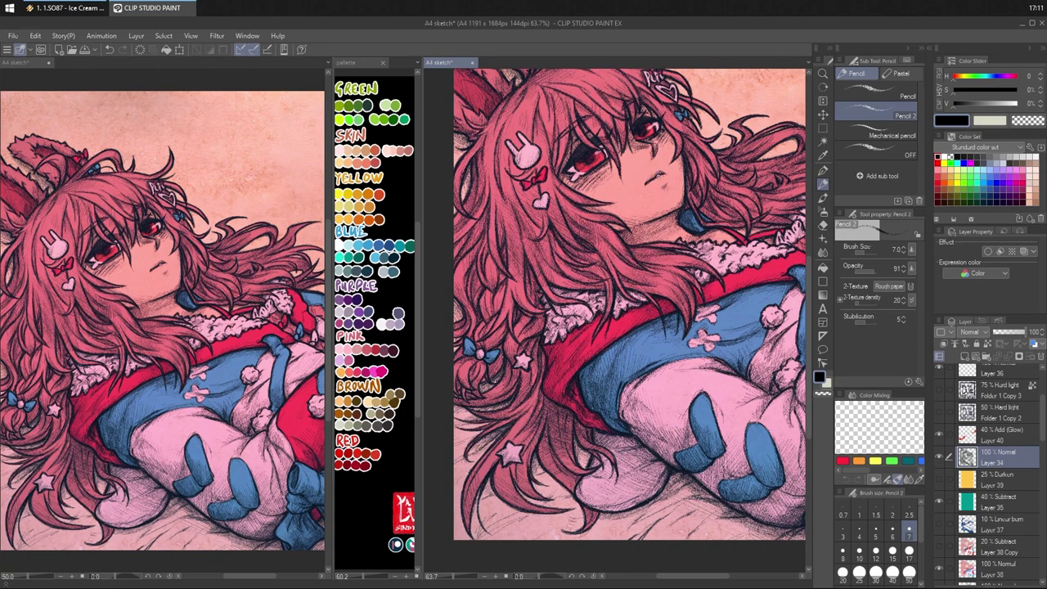
pyautogui.moveTo(716, 228); pyautogui.dragTo(709, 251)
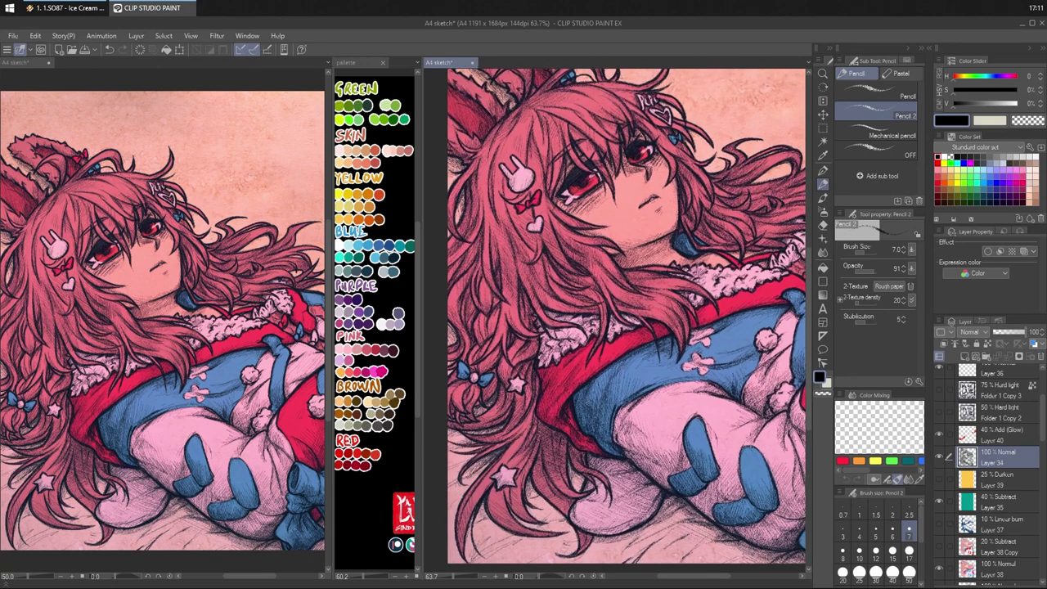
pyautogui.moveTo(786, 224); pyautogui.dragTo(730, 258)
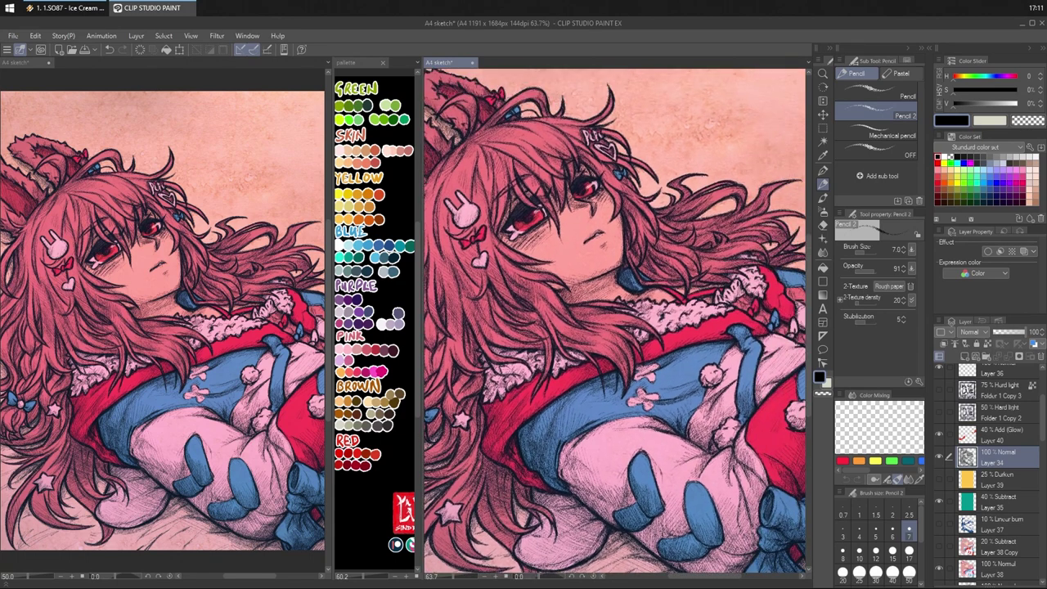
pyautogui.moveTo(707, 170); pyautogui.dragTo(761, 152)
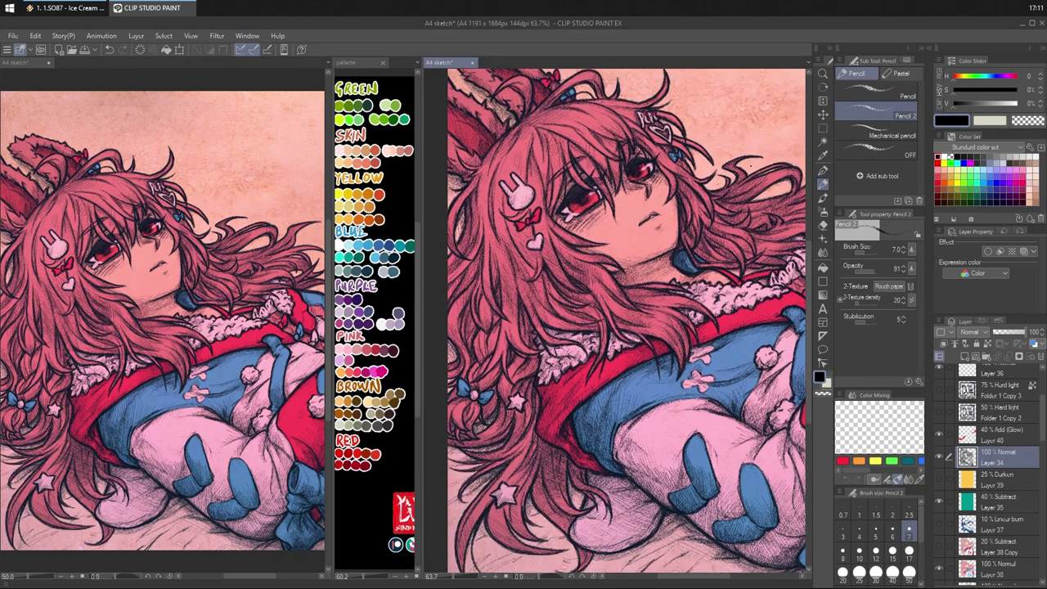
pyautogui.moveTo(776, 212); pyautogui.dragTo(699, 159)
pyautogui.moveTo(737, 214); pyautogui.dragTo(747, 146)
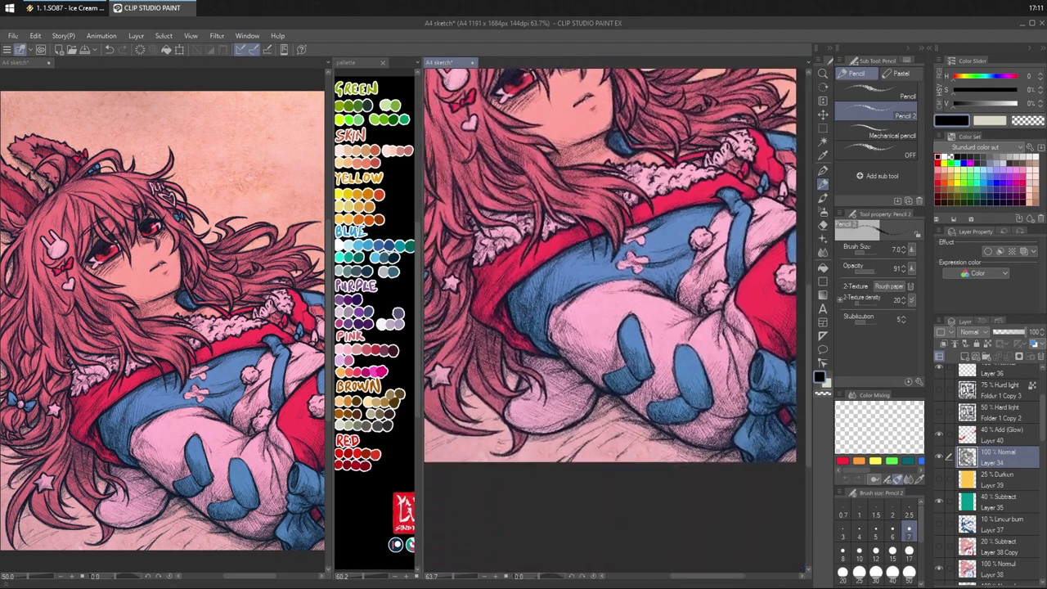
pyautogui.moveTo(513, 374); pyautogui.dragTo(509, 385)
pyautogui.moveTo(516, 379); pyautogui.dragTo(466, 415)
pyautogui.moveTo(479, 400)
pyautogui.mouseDown()
pyautogui.moveTo(468, 415)
pyautogui.moveTo(479, 419)
pyautogui.mouseUp()
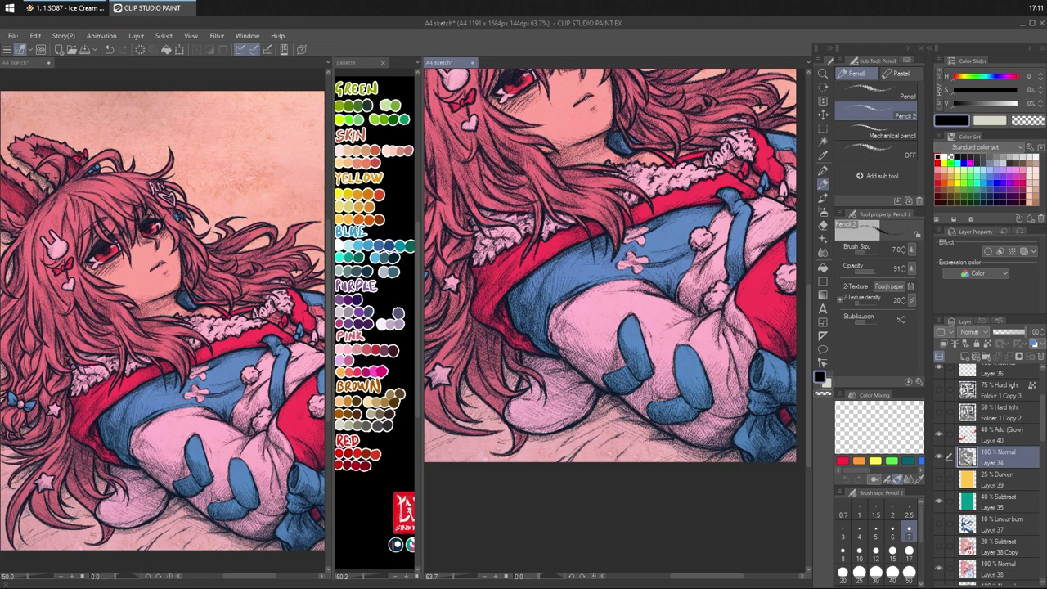
# - Hatch a pencil shadow on the ground beneath the ends of the long hair
pyautogui.moveTo(710, 316); pyautogui.dragTo(737, 300)
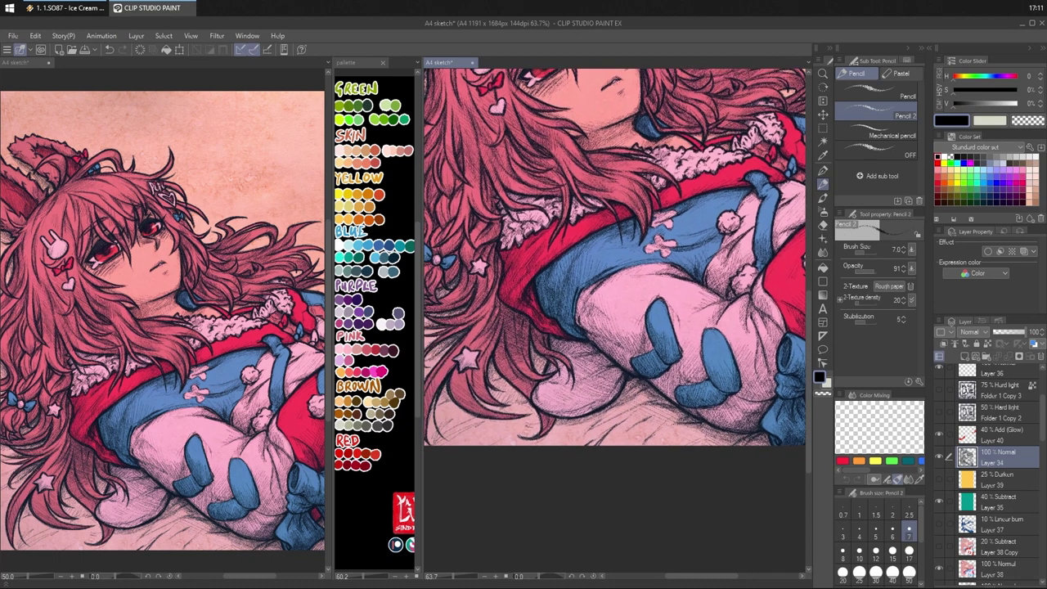
pyautogui.moveTo(655, 282); pyautogui.dragTo(702, 297)
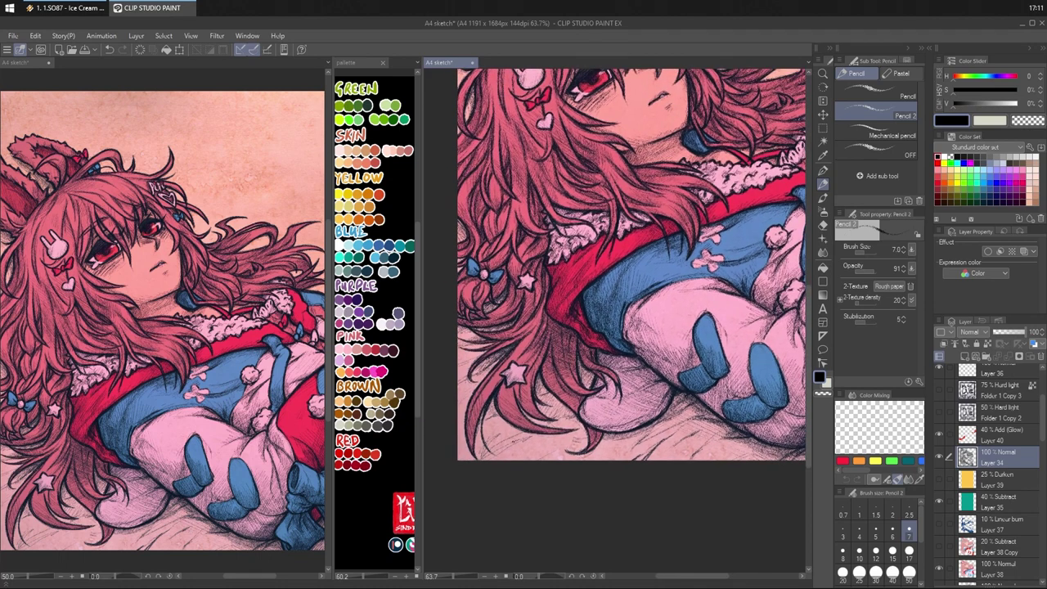
pyautogui.moveTo(503, 448); pyautogui.dragTo(461, 457)
pyautogui.moveTo(667, 108); pyautogui.dragTo(611, 126)
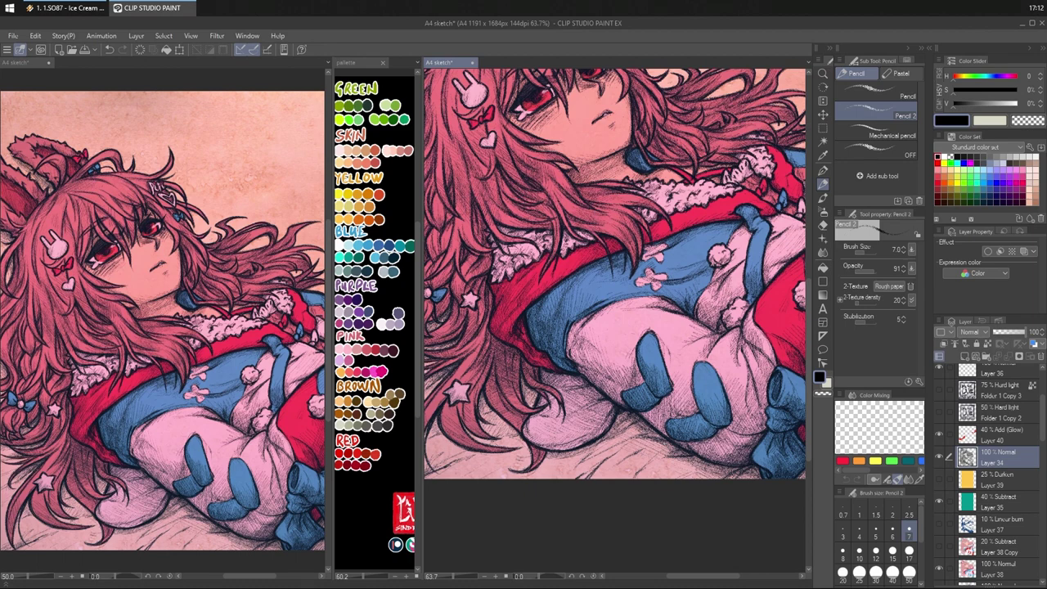
pyautogui.moveTo(719, 341)
pyautogui.mouseDown()
pyautogui.moveTo(733, 414)
pyautogui.moveTo(729, 340)
pyautogui.moveTo(723, 348)
pyautogui.mouseUp()
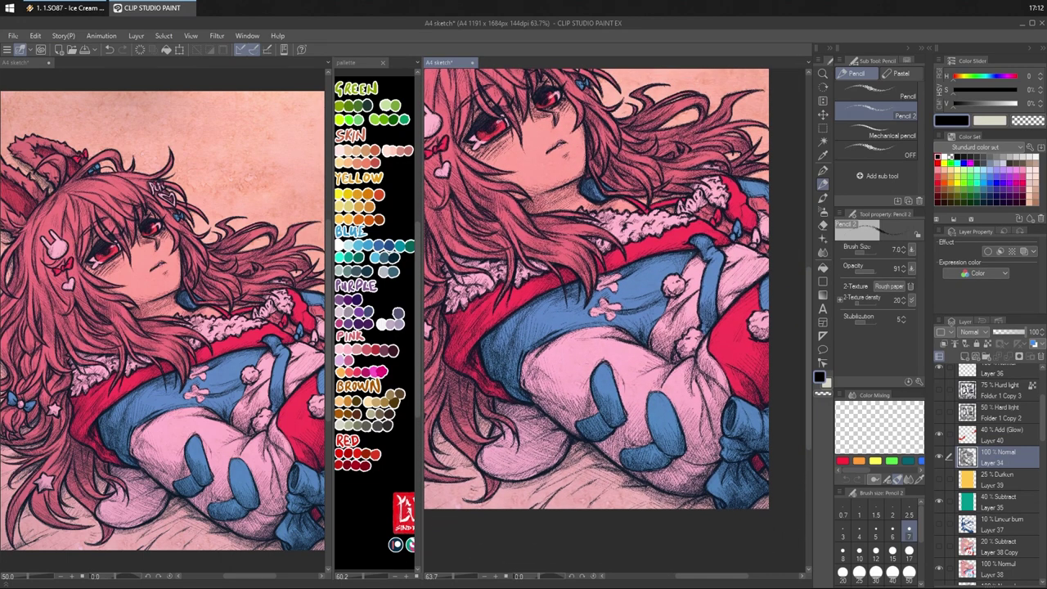
# - Touch up the pencil shading around the fluffy pink trim and red sleeve, and undo the last stroke
pyautogui.moveTo(756, 195); pyautogui.dragTo(786, 194)
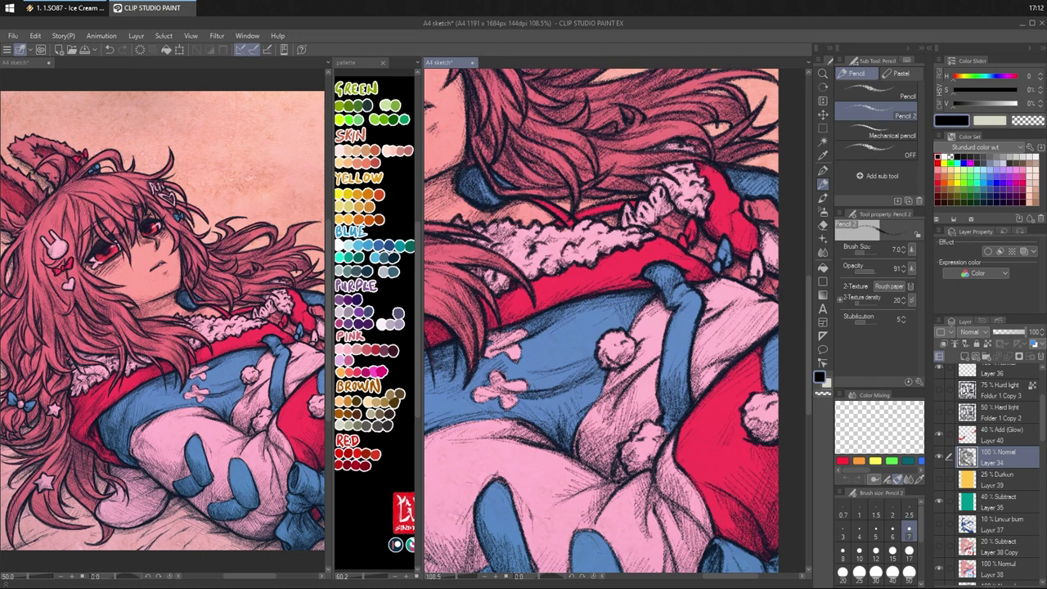
pyautogui.moveTo(702, 167)
pyautogui.mouseDown()
pyautogui.moveTo(721, 187)
pyautogui.moveTo(716, 212)
pyautogui.mouseUp()
pyautogui.moveTo(606, 252); pyautogui.dragTo(623, 260)
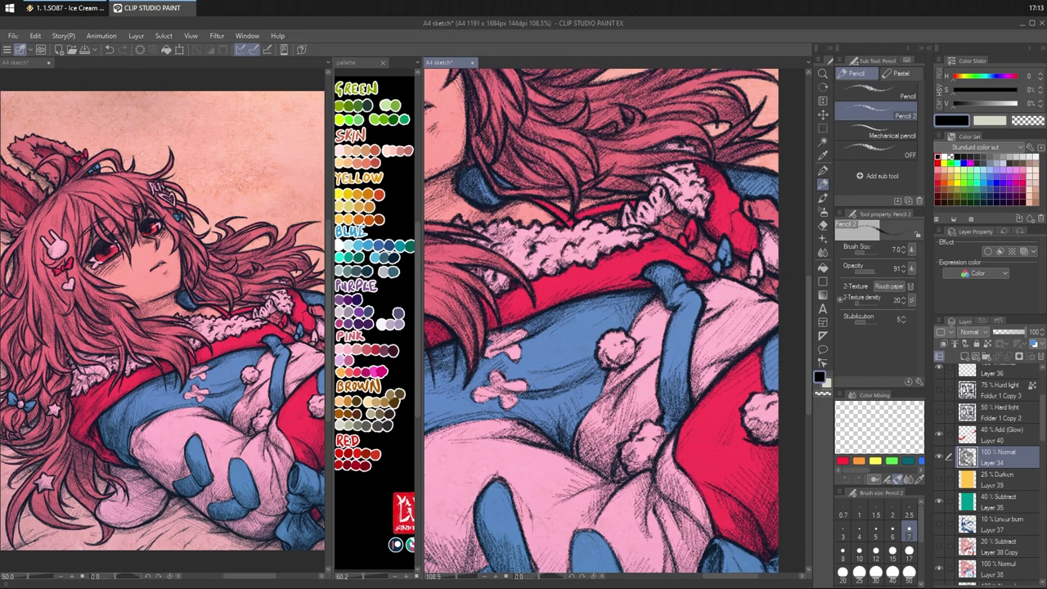
pyautogui.moveTo(777, 204); pyautogui.dragTo(790, 243)
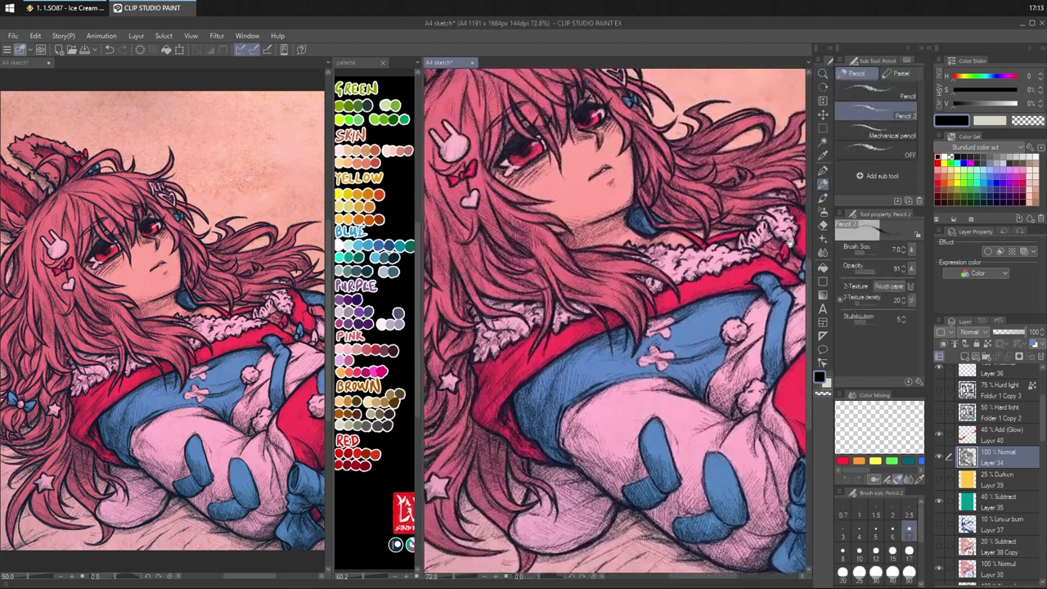
pyautogui.scroll(-3, 769, 229)
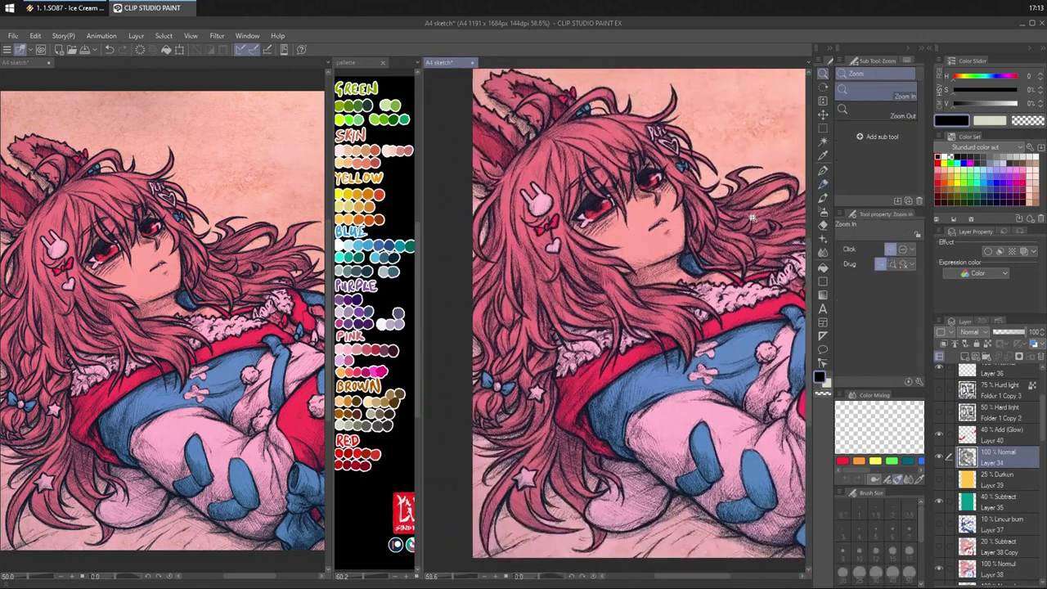
pyautogui.scroll(-1, 751, 218)
pyautogui.hotkey('ctrl', 'z')
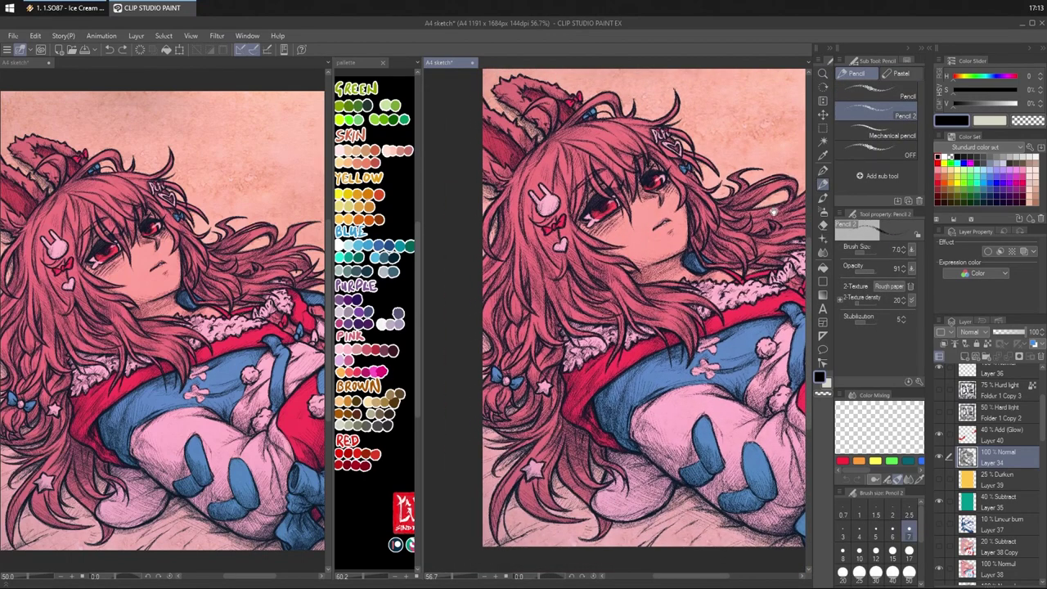
# - Show the linear burn layer, Layer 37, and set its opacity to 25%
pyautogui.moveTo(774, 213); pyautogui.dragTo(747, 223)
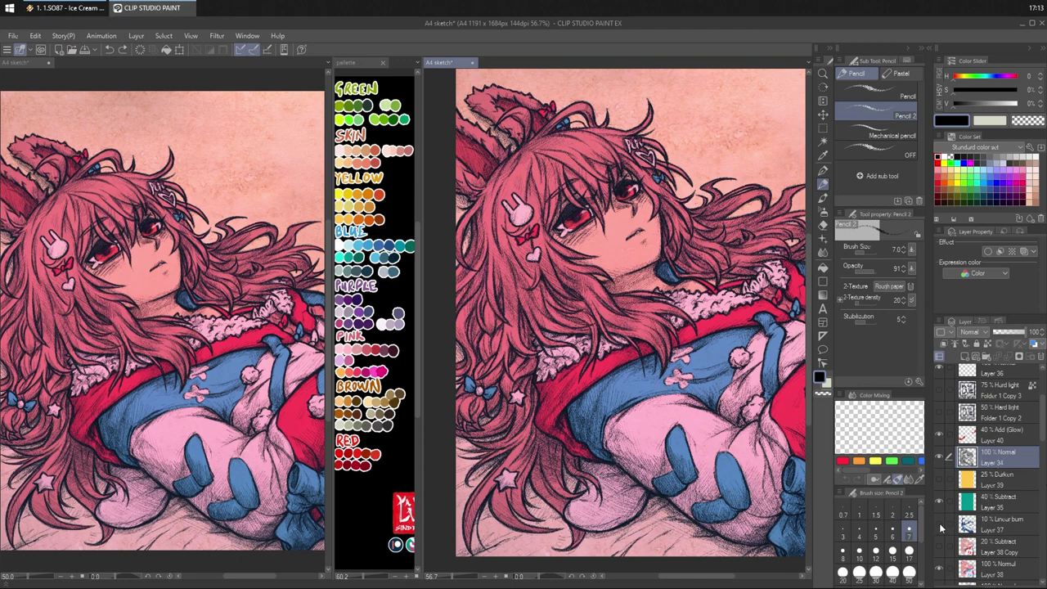
pyautogui.click(940, 522)
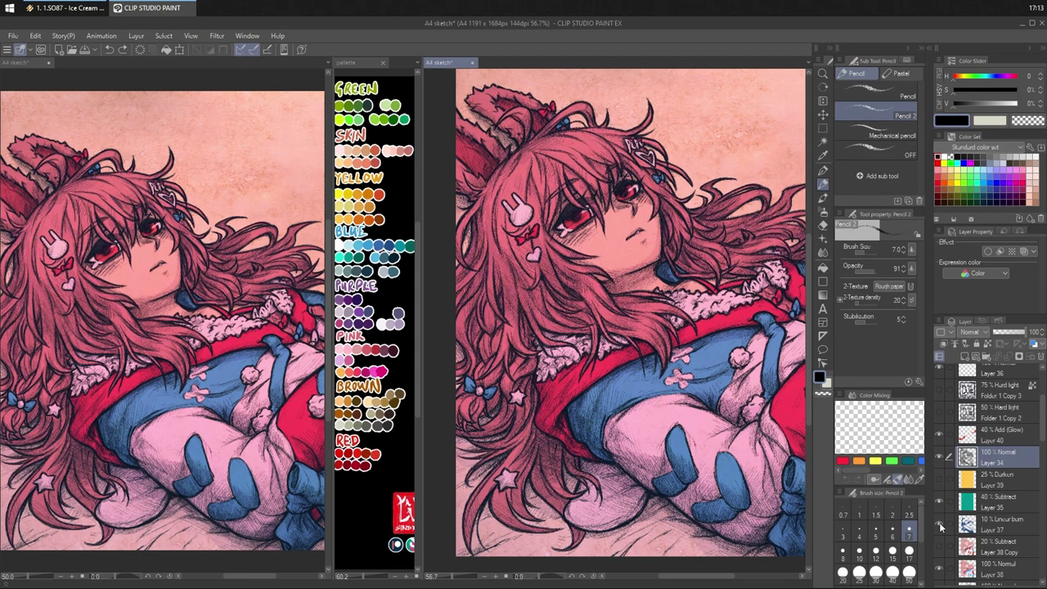
pyautogui.click(1007, 530)
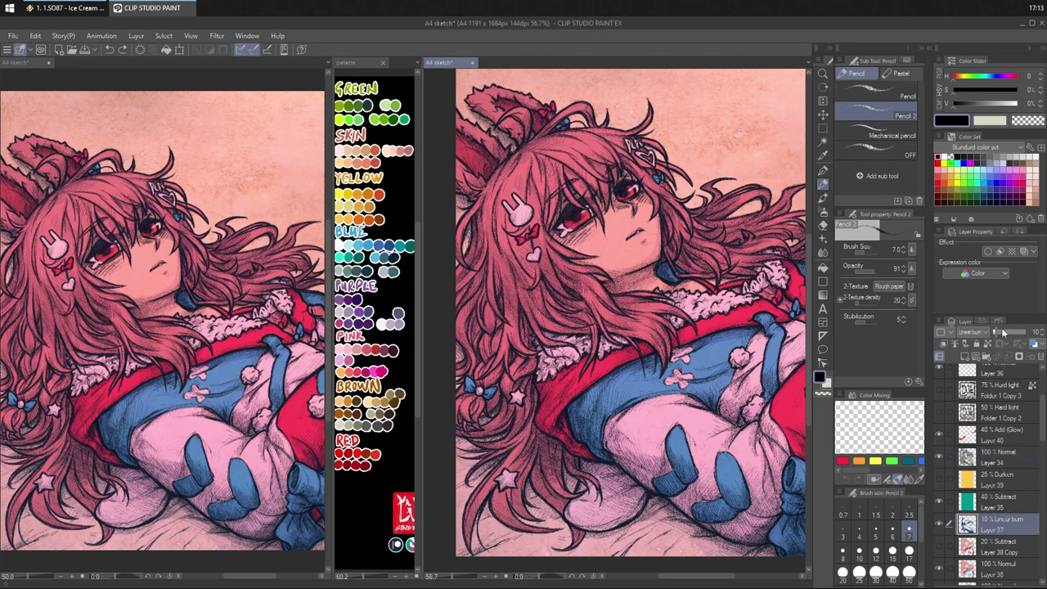
pyautogui.moveTo(1001, 334)
pyautogui.mouseDown()
pyautogui.moveTo(1017, 334)
pyautogui.moveTo(1000, 329)
pyautogui.mouseUp()
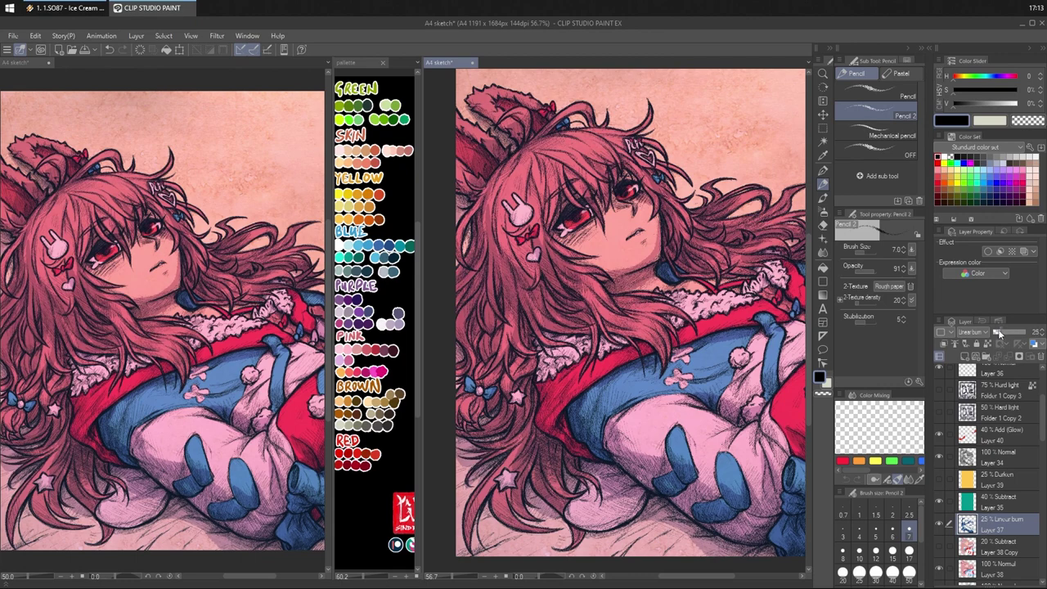
# - Select the Real G-Pen and sample a dark blue from the blue swatches in the palette document
pyautogui.click(824, 170)
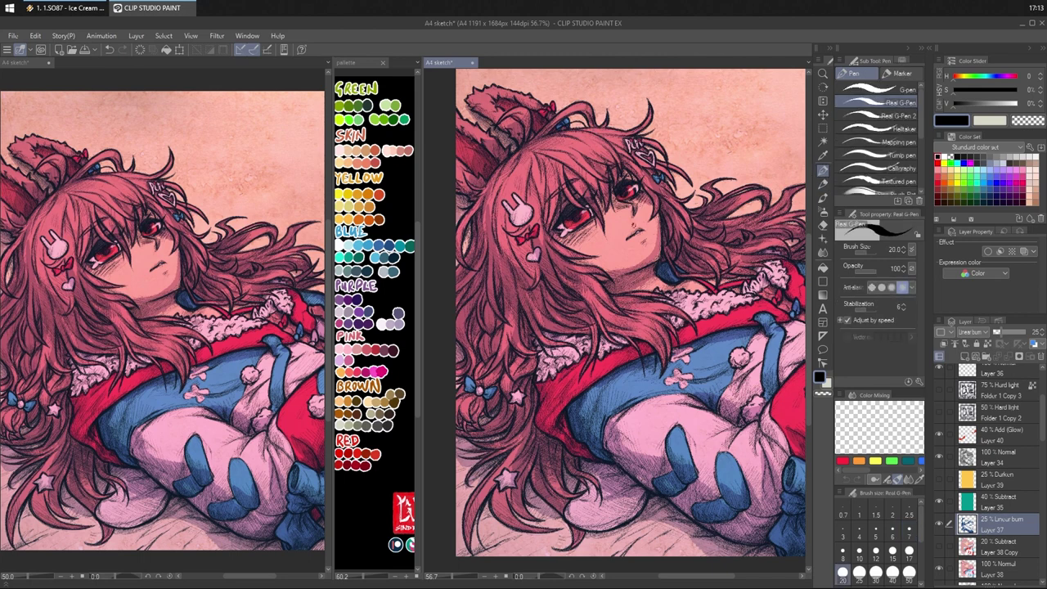
pyautogui.click(391, 244)
pyautogui.keyDown('alt'); pyautogui.click(391, 244); pyautogui.keyUp('alt')
pyautogui.click(745, 227)
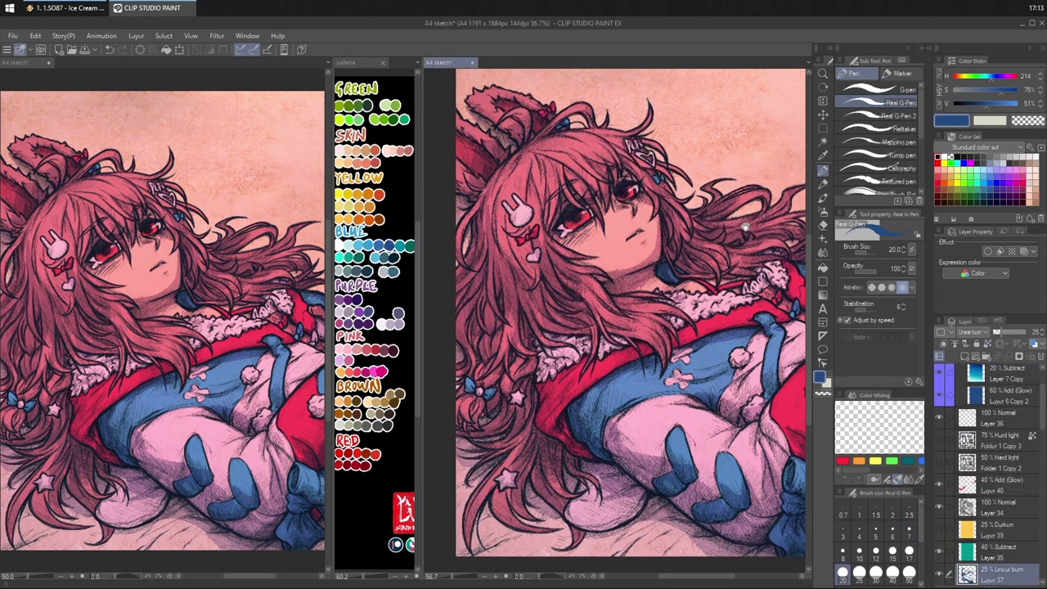
pyautogui.scroll(2, 746, 226)
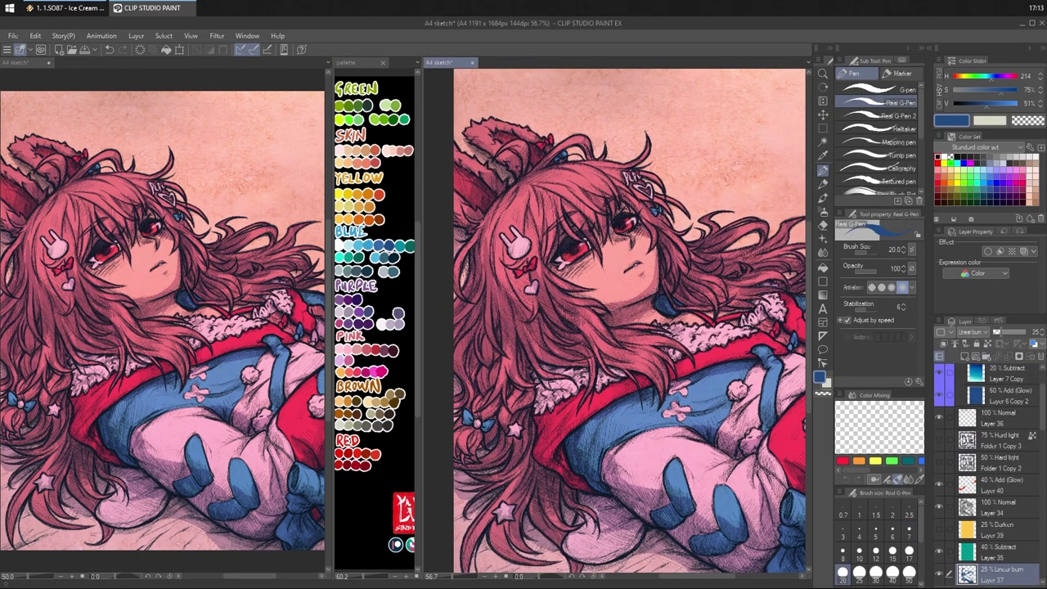
# - Paint blue shadows around the near eye and between the eyes, then erase excess below the far eye with transparent colour
pyautogui.moveTo(624, 209); pyautogui.dragTo(712, 221)
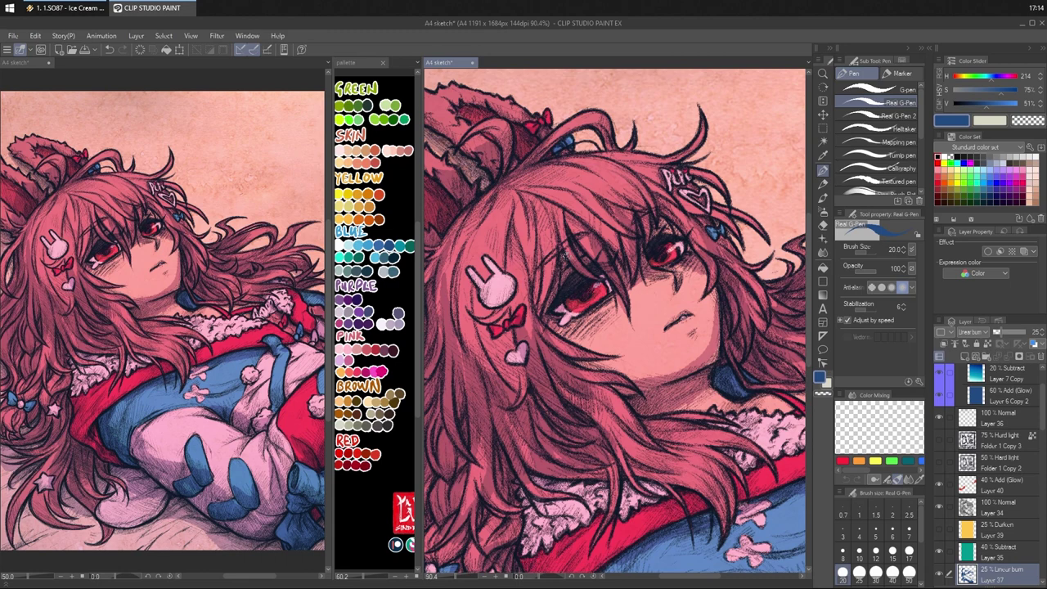
pyautogui.moveTo(550, 294); pyautogui.dragTo(540, 312)
pyautogui.moveTo(543, 274); pyautogui.dragTo(537, 299)
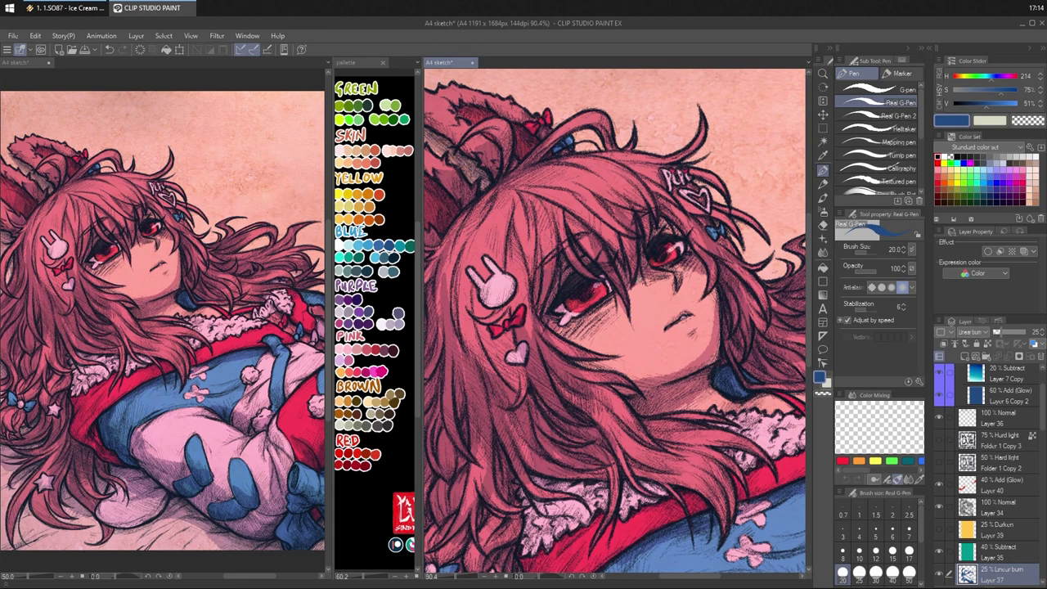
pyautogui.moveTo(635, 284); pyautogui.dragTo(657, 279)
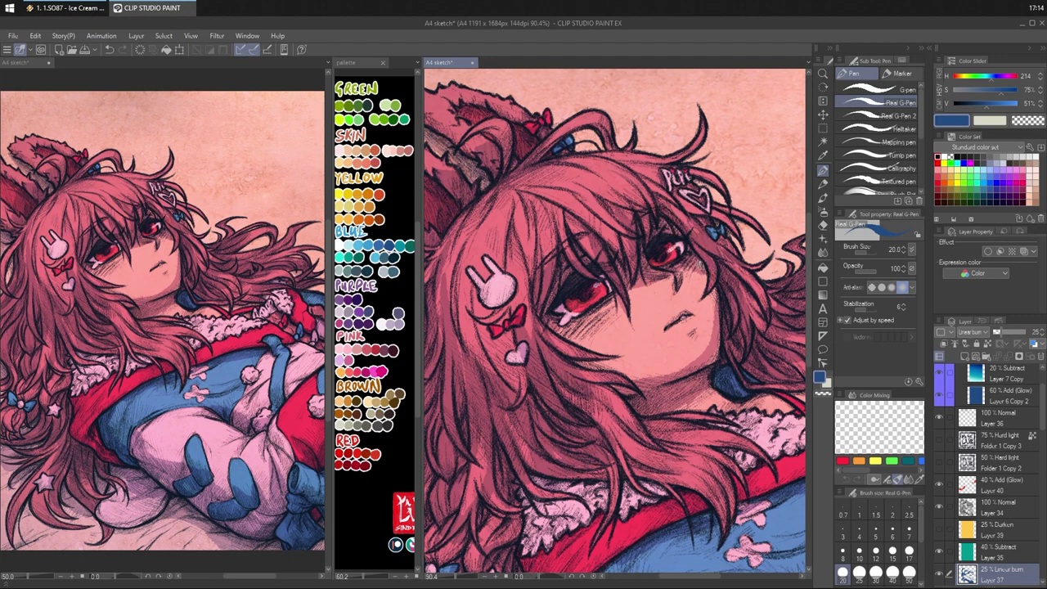
pyautogui.press('c')
pyautogui.moveTo(689, 269); pyautogui.dragTo(704, 272)
pyautogui.moveTo(686, 264); pyautogui.dragTo(702, 270)
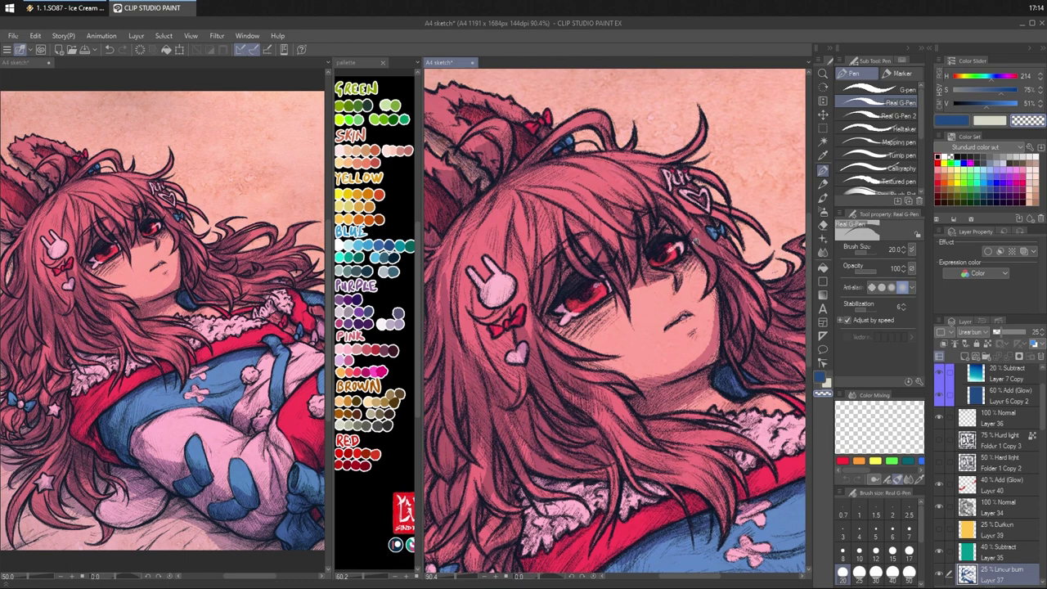
# - Shade the skin under both eyes in blue and trim the shadow across the nose bridge with transparent colour
pyautogui.press('c')
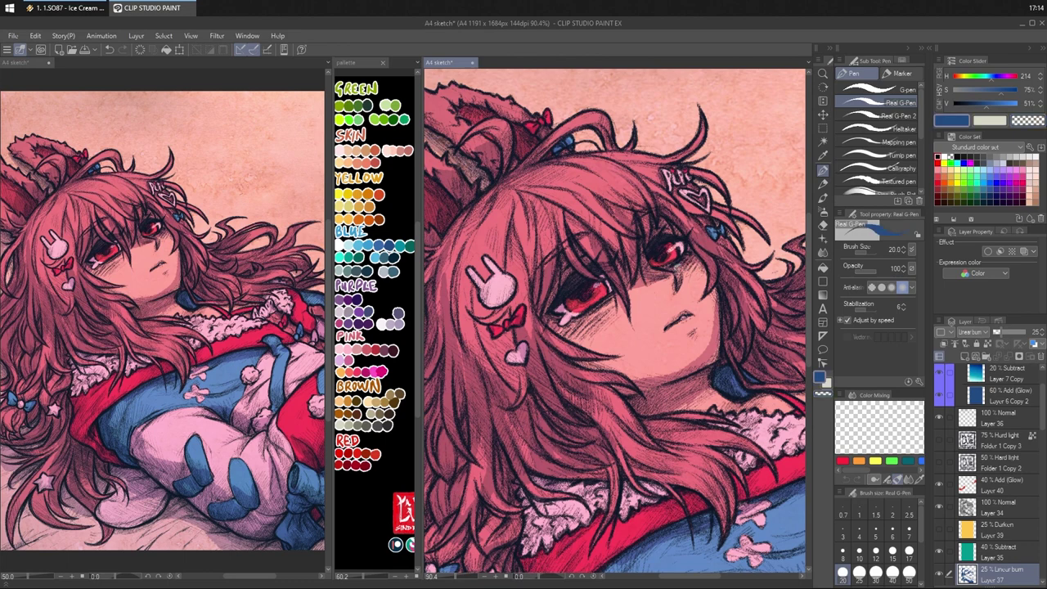
pyautogui.moveTo(614, 297)
pyautogui.mouseDown()
pyautogui.moveTo(580, 337)
pyautogui.moveTo(564, 346)
pyautogui.moveTo(559, 331)
pyautogui.moveTo(568, 323)
pyautogui.moveTo(580, 347)
pyautogui.moveTo(585, 335)
pyautogui.mouseUp()
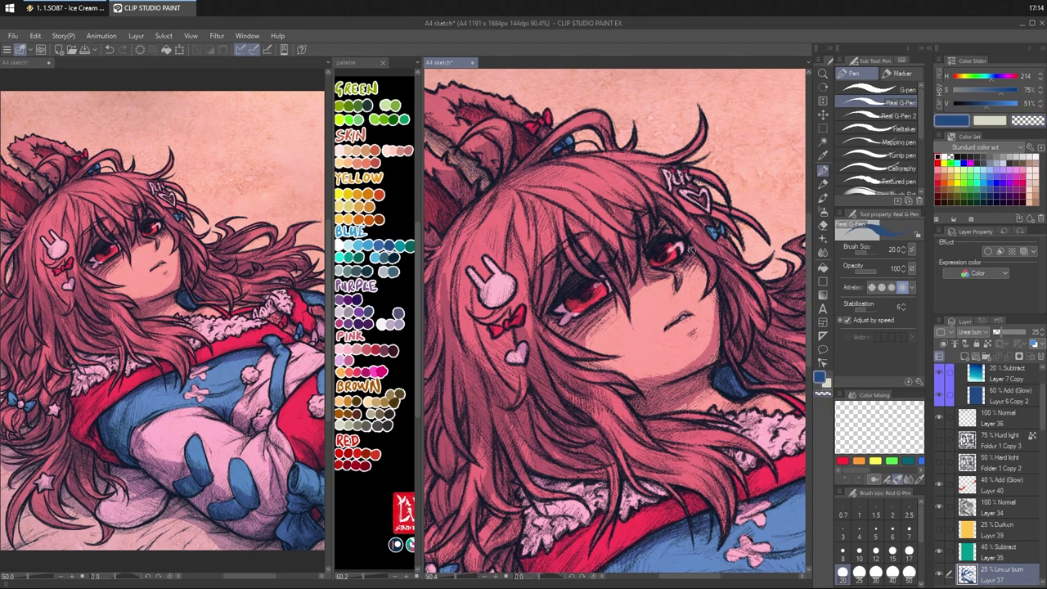
pyautogui.moveTo(714, 286); pyautogui.dragTo(717, 279)
pyautogui.press('c')
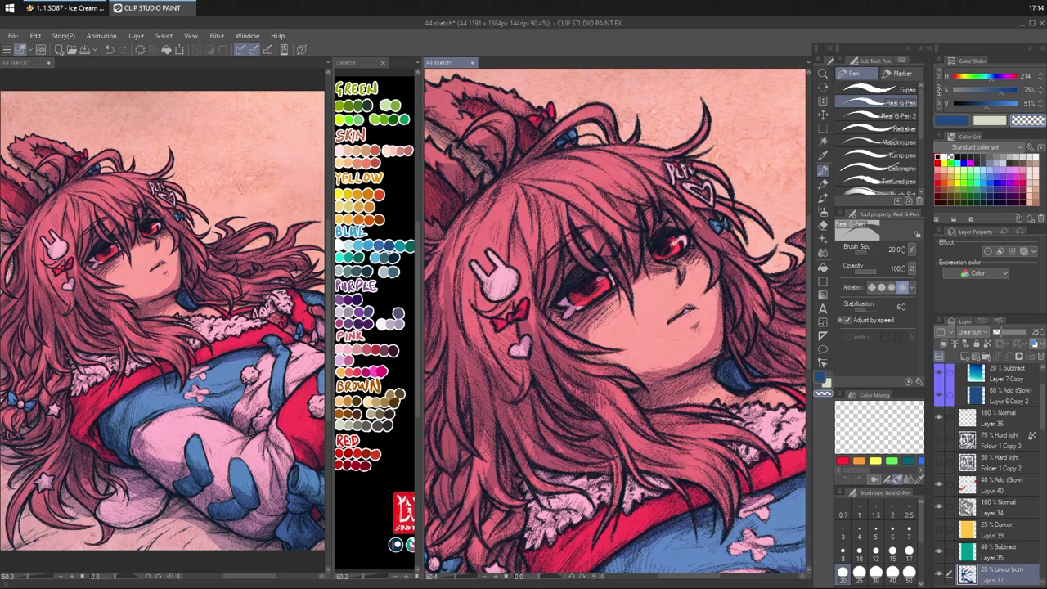
pyautogui.moveTo(630, 286); pyautogui.dragTo(666, 273)
# - Paint a blue shadow over the near cheek and across the lower face, and trim it along the far cheek
pyautogui.press('c')
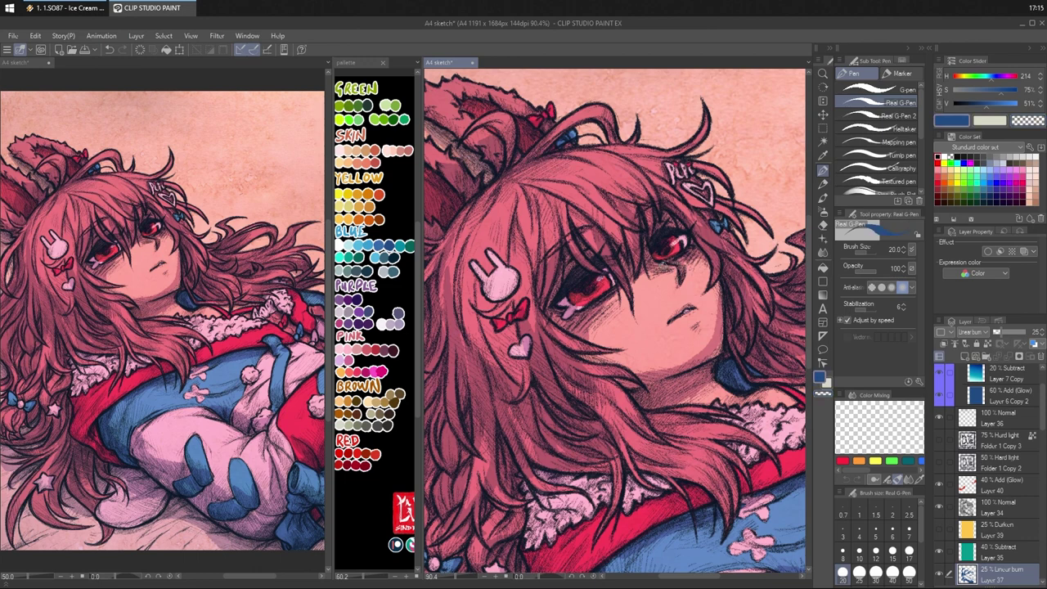
pyautogui.moveTo(633, 310); pyautogui.dragTo(620, 292)
pyautogui.moveTo(560, 341)
pyautogui.mouseDown()
pyautogui.moveTo(649, 369)
pyautogui.moveTo(710, 340)
pyautogui.moveTo(717, 311)
pyautogui.mouseUp()
pyautogui.press('c')
pyautogui.moveTo(719, 324); pyautogui.dragTo(720, 292)
pyautogui.moveTo(720, 316)
pyautogui.mouseDown()
pyautogui.moveTo(715, 350)
pyautogui.moveTo(721, 295)
pyautogui.moveTo(718, 312)
pyautogui.moveTo(692, 306)
pyautogui.mouseUp()
# - Undo a trial shadow stroke below the lips and add blue shading on the far cheek and lips
pyautogui.press('c')
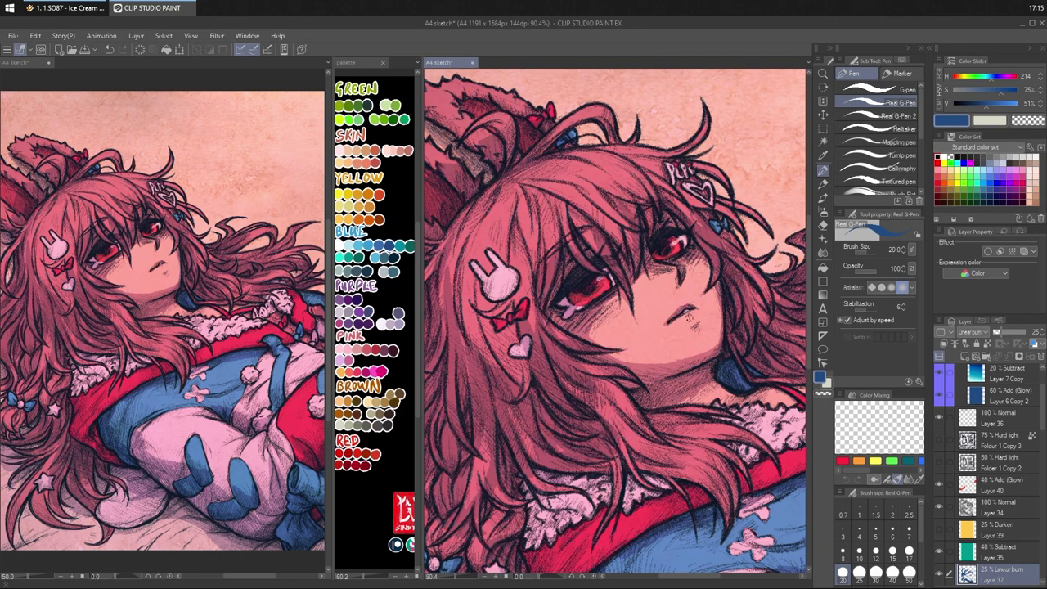
pyautogui.moveTo(685, 332); pyautogui.dragTo(702, 323)
pyautogui.hotkey('ctrl', 'z')
pyautogui.moveTo(704, 292); pyautogui.dragTo(716, 304)
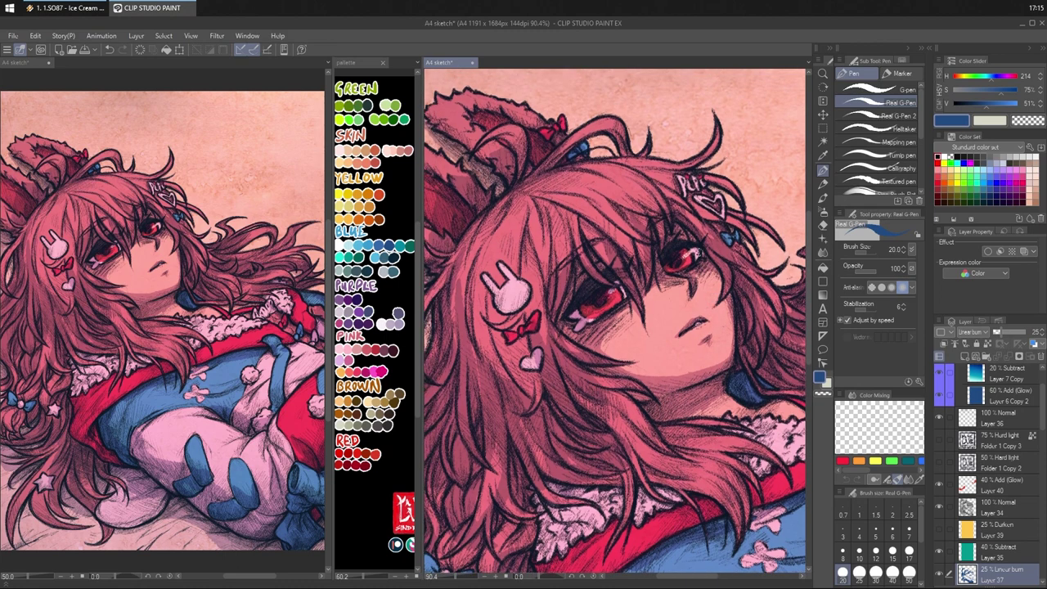
pyautogui.moveTo(703, 269); pyautogui.dragTo(722, 285)
pyautogui.moveTo(699, 319); pyautogui.dragTo(717, 301)
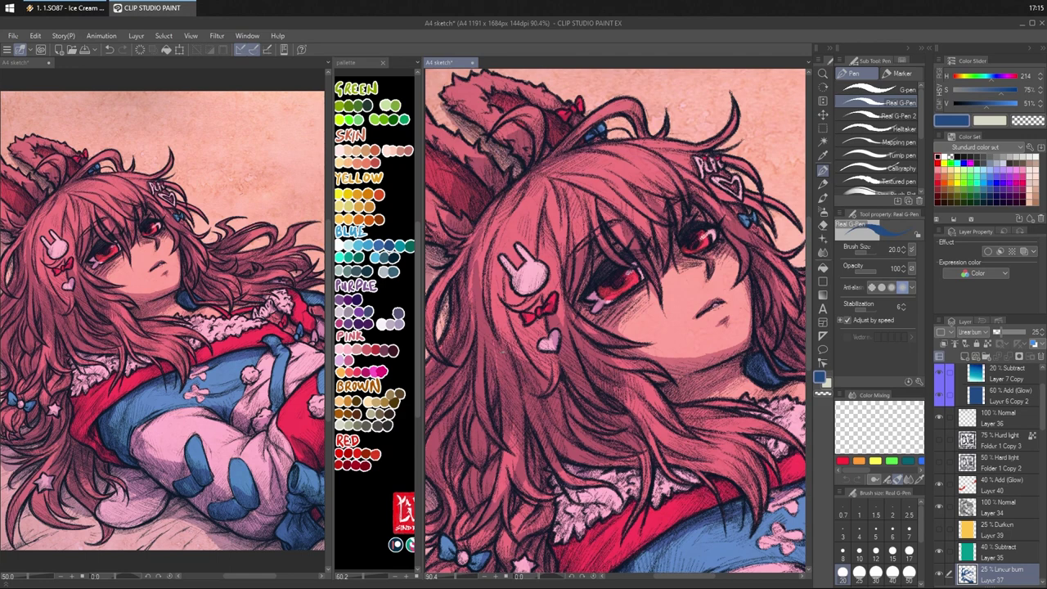
# - Shade the hair and heart clip beside the face in blue and erase a patch of shadow on the fringe
pyautogui.moveTo(526, 360)
pyautogui.mouseDown()
pyautogui.moveTo(479, 296)
pyautogui.moveTo(485, 260)
pyautogui.mouseUp()
pyautogui.moveTo(502, 315); pyautogui.dragTo(539, 361)
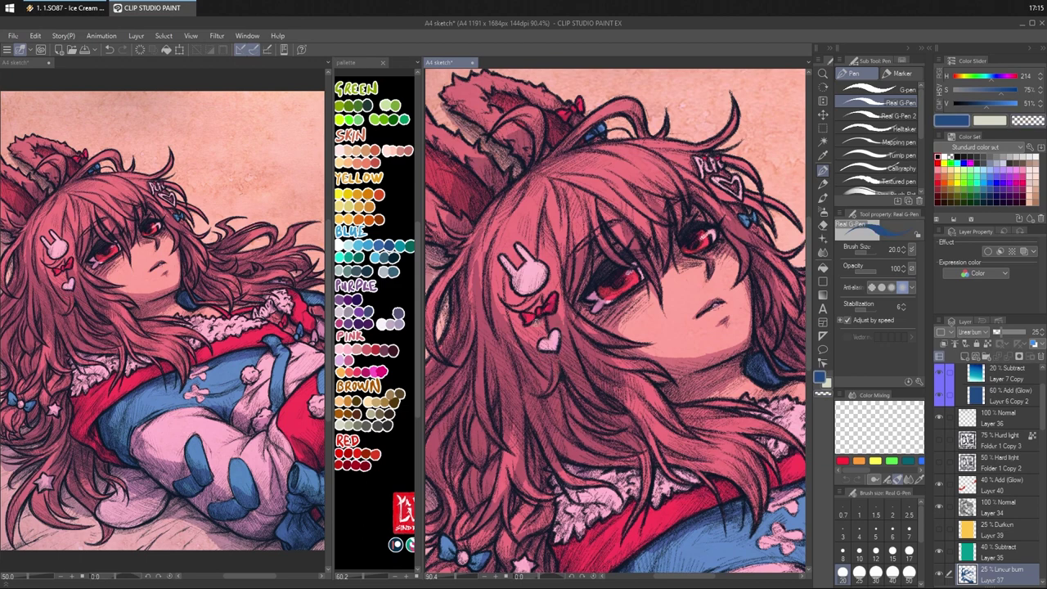
pyautogui.moveTo(538, 320)
pyautogui.mouseDown()
pyautogui.moveTo(523, 326)
pyautogui.moveTo(562, 350)
pyautogui.mouseUp()
pyautogui.press('c')
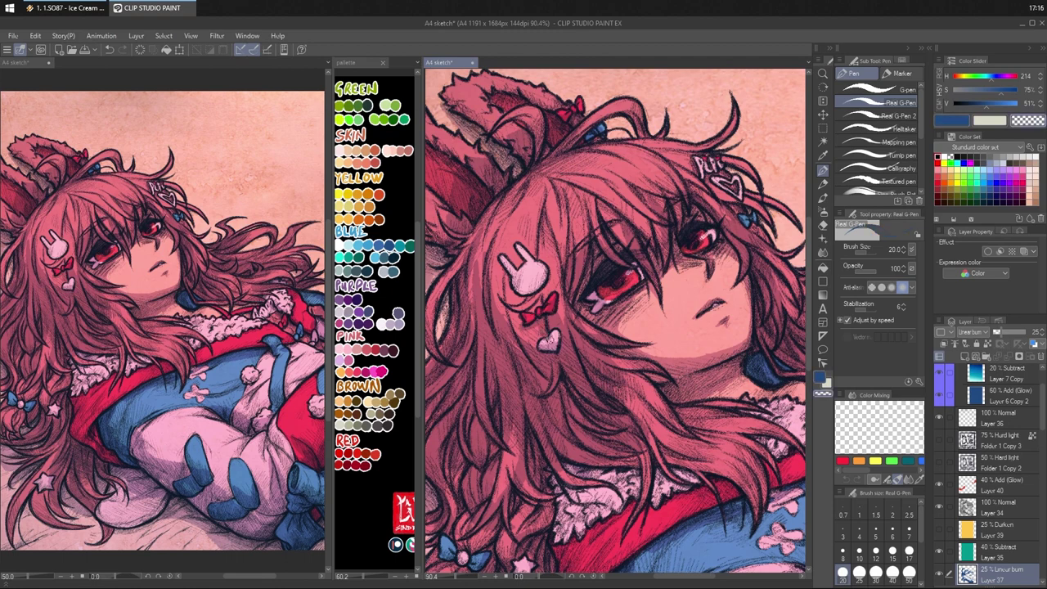
pyautogui.moveTo(642, 251); pyautogui.dragTo(652, 268)
# - Paint blue shadows on the rabbit hair clip and the hair strands around and above it
pyautogui.press('c')
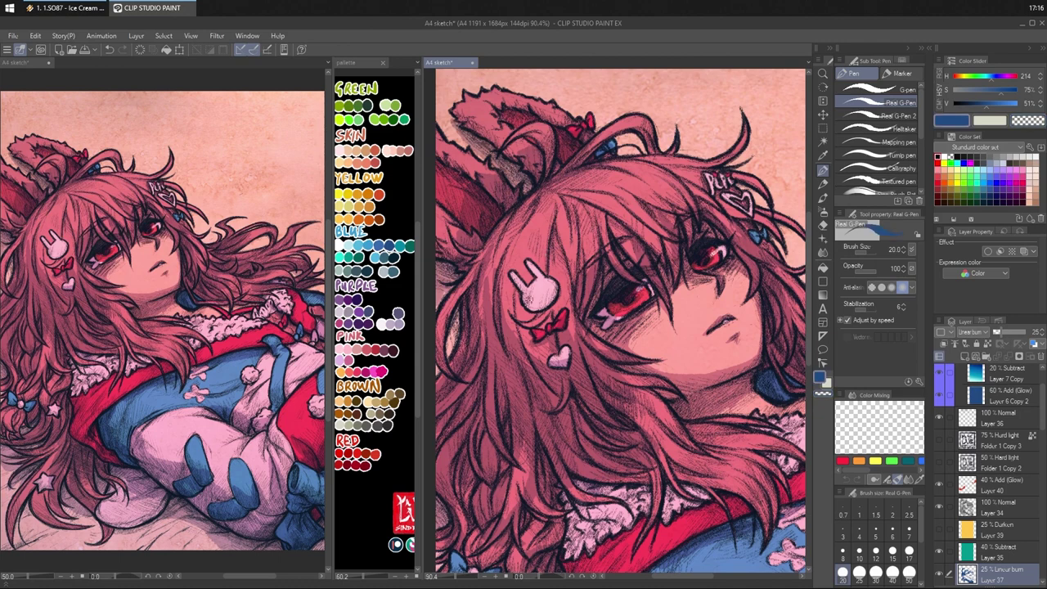
pyautogui.moveTo(520, 289)
pyautogui.mouseDown()
pyautogui.moveTo(540, 303)
pyautogui.moveTo(558, 287)
pyautogui.moveTo(521, 319)
pyautogui.moveTo(535, 353)
pyautogui.mouseUp()
pyautogui.moveTo(514, 288); pyautogui.dragTo(513, 328)
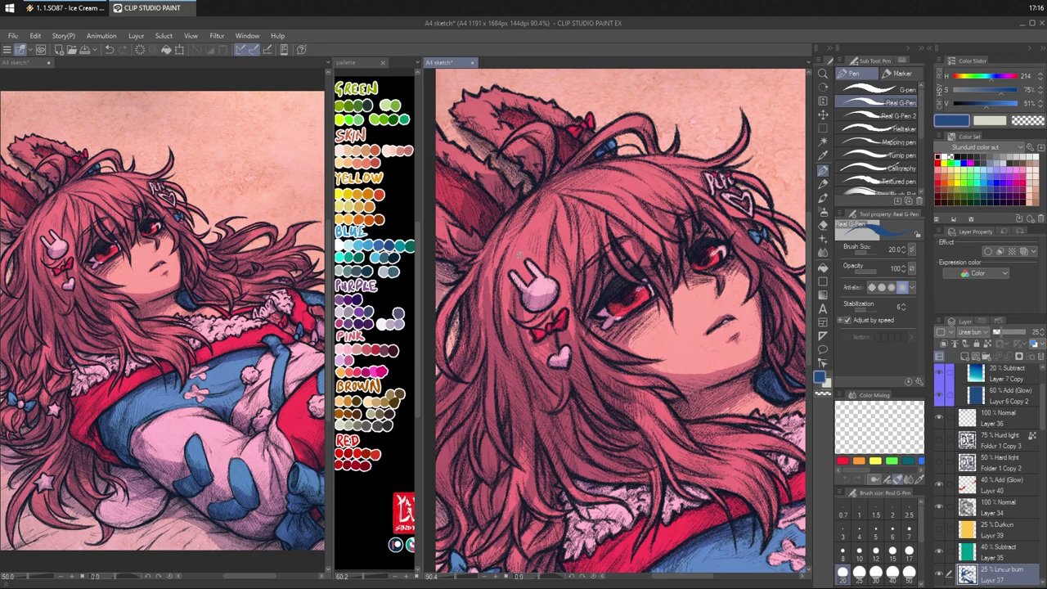
pyautogui.moveTo(522, 242)
pyautogui.mouseDown()
pyautogui.moveTo(510, 314)
pyautogui.moveTo(547, 321)
pyautogui.mouseUp()
pyautogui.press('c')
pyautogui.press('c')
pyautogui.moveTo(552, 238); pyautogui.dragTo(559, 270)
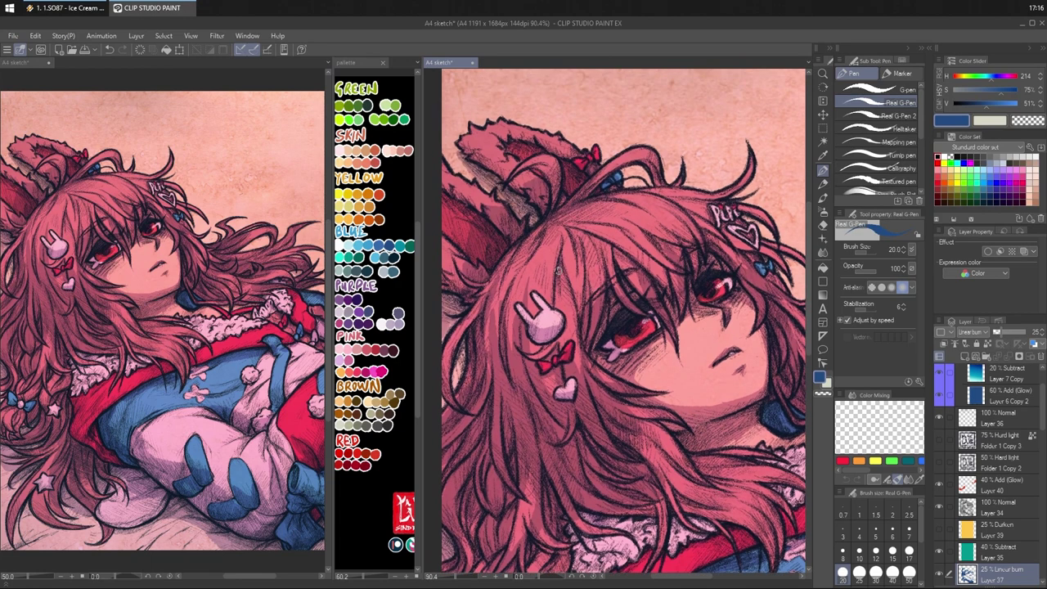
# - Shade the hair strands from above the rabbit clip across to the fringe over the near eye in blue
pyautogui.moveTo(554, 306); pyautogui.dragTo(563, 265)
pyautogui.moveTo(573, 308)
pyautogui.mouseDown()
pyautogui.moveTo(560, 270)
pyautogui.moveTo(565, 281)
pyautogui.mouseUp()
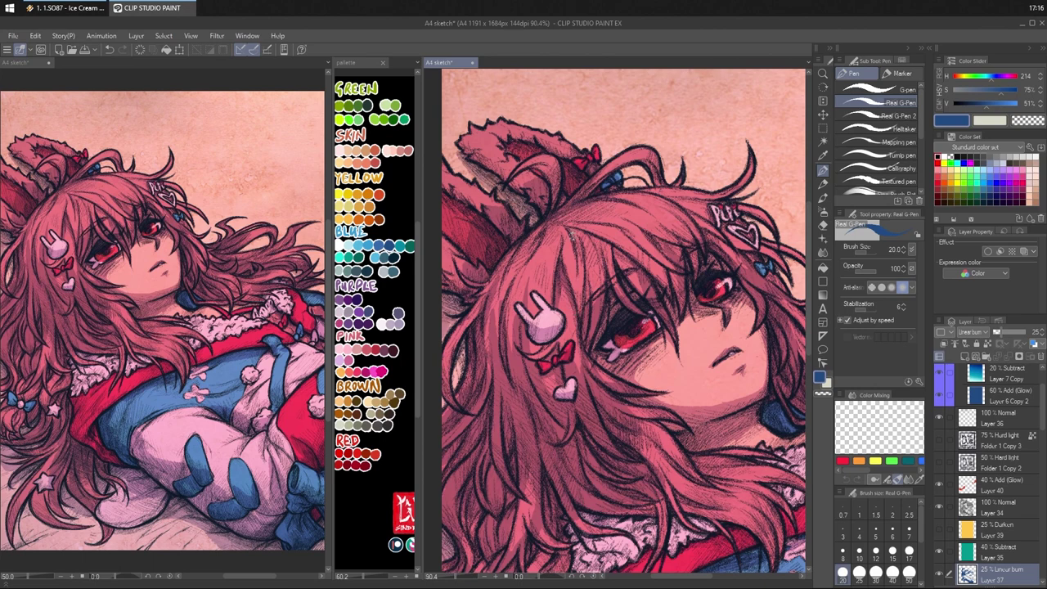
pyautogui.moveTo(575, 237); pyautogui.dragTo(576, 318)
pyautogui.moveTo(582, 270)
pyautogui.mouseDown()
pyautogui.moveTo(588, 304)
pyautogui.moveTo(599, 241)
pyautogui.mouseUp()
pyautogui.moveTo(597, 300); pyautogui.dragTo(591, 258)
pyautogui.moveTo(621, 301)
pyautogui.mouseDown()
pyautogui.moveTo(605, 267)
pyautogui.moveTo(667, 288)
pyautogui.mouseUp()
pyautogui.moveTo(627, 234); pyautogui.dragTo(681, 309)
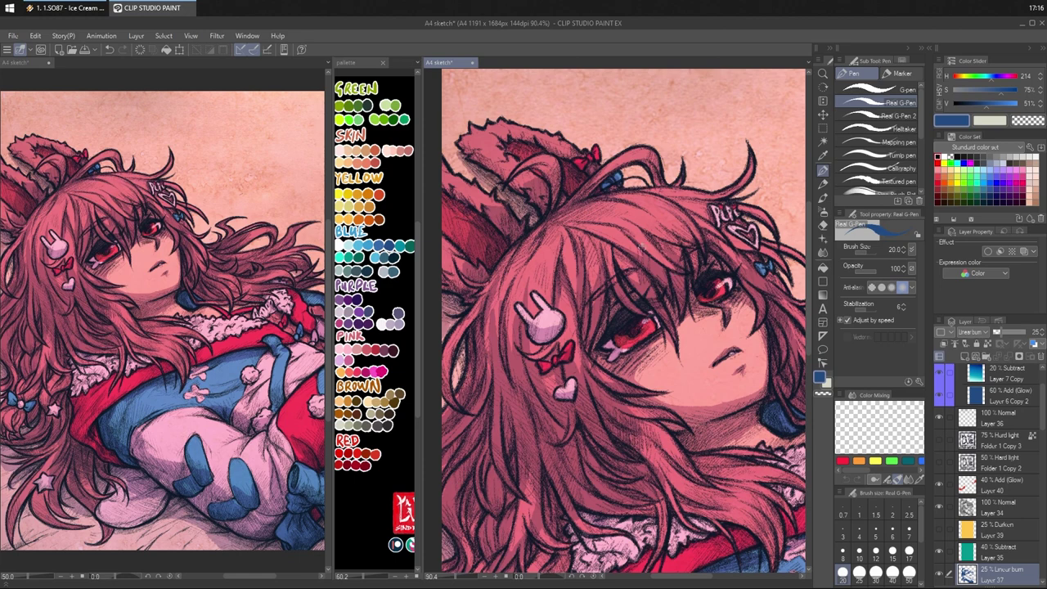
# - Add blue shadow strokes to the middle of the fringe and trim them near the crown with transparent colour
pyautogui.moveTo(640, 244); pyautogui.dragTo(678, 270)
pyautogui.moveTo(654, 216)
pyautogui.mouseDown()
pyautogui.moveTo(695, 255)
pyautogui.moveTo(657, 257)
pyautogui.mouseUp()
pyautogui.press('c')
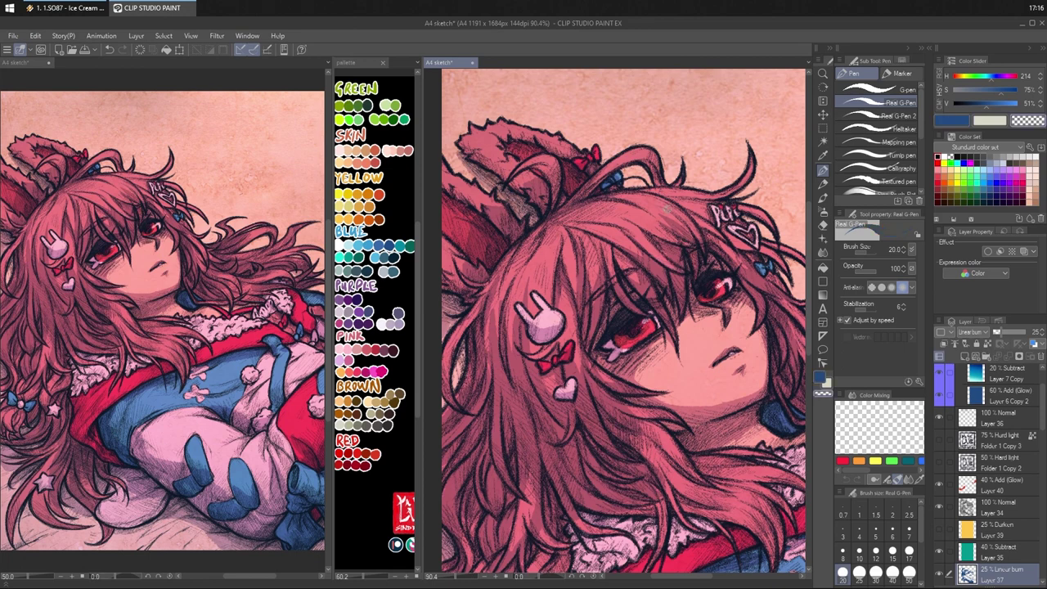
pyautogui.moveTo(661, 183); pyautogui.dragTo(659, 219)
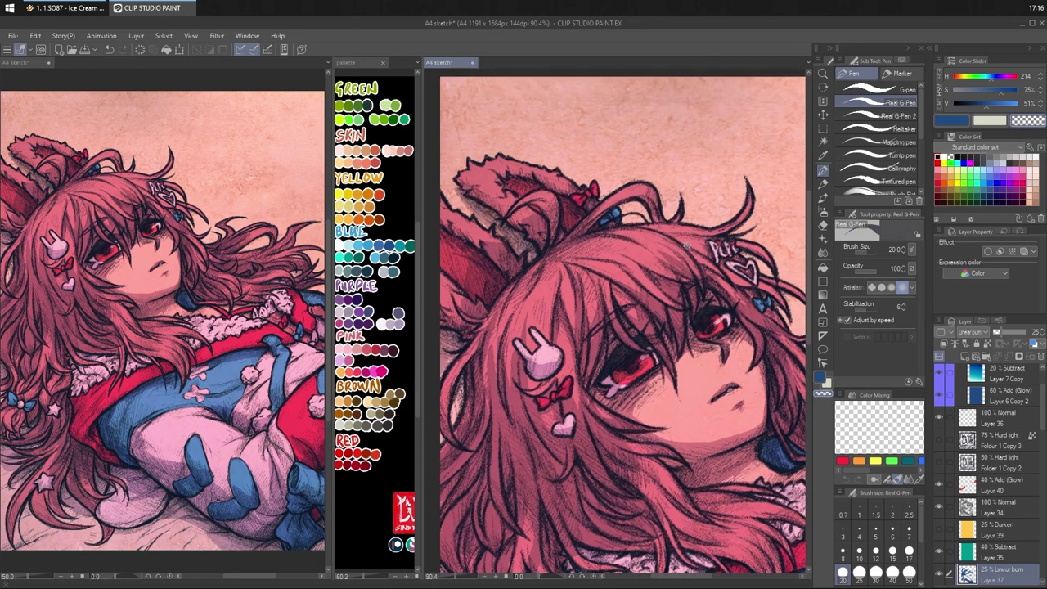
# - Switch back to the blue colour and shade the hair strands next to the lettered hair clip
pyautogui.press('c')
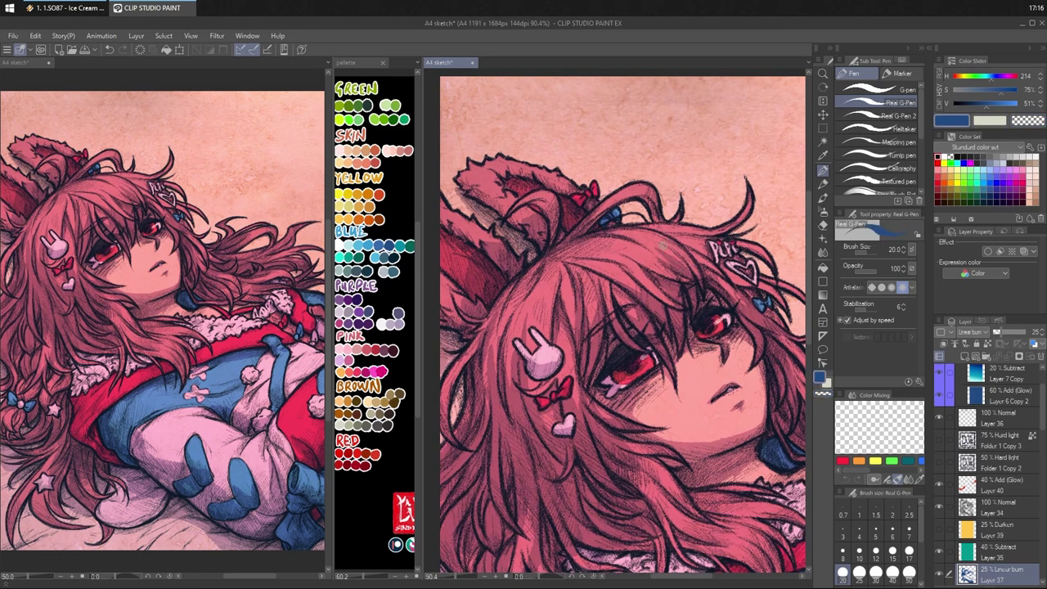
pyautogui.press('c')
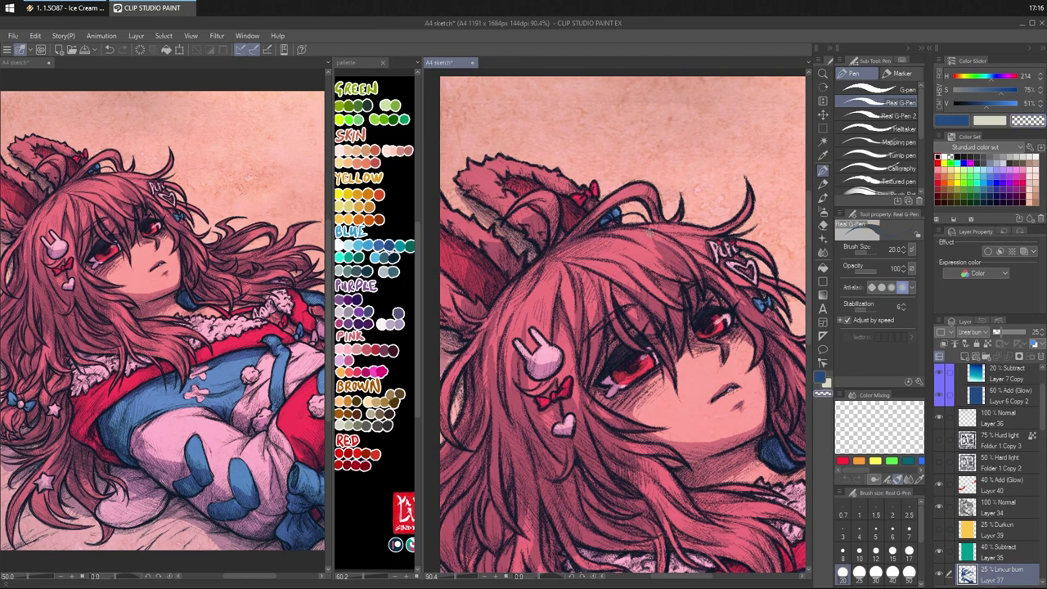
pyautogui.press('c')
pyautogui.moveTo(691, 248)
pyautogui.mouseDown()
pyautogui.moveTo(698, 273)
pyautogui.moveTo(731, 279)
pyautogui.moveTo(688, 250)
pyautogui.moveTo(678, 257)
pyautogui.moveTo(695, 274)
pyautogui.mouseUp()
pyautogui.moveTo(702, 225)
pyautogui.mouseDown()
pyautogui.moveTo(723, 205)
pyautogui.moveTo(719, 243)
pyautogui.mouseUp()
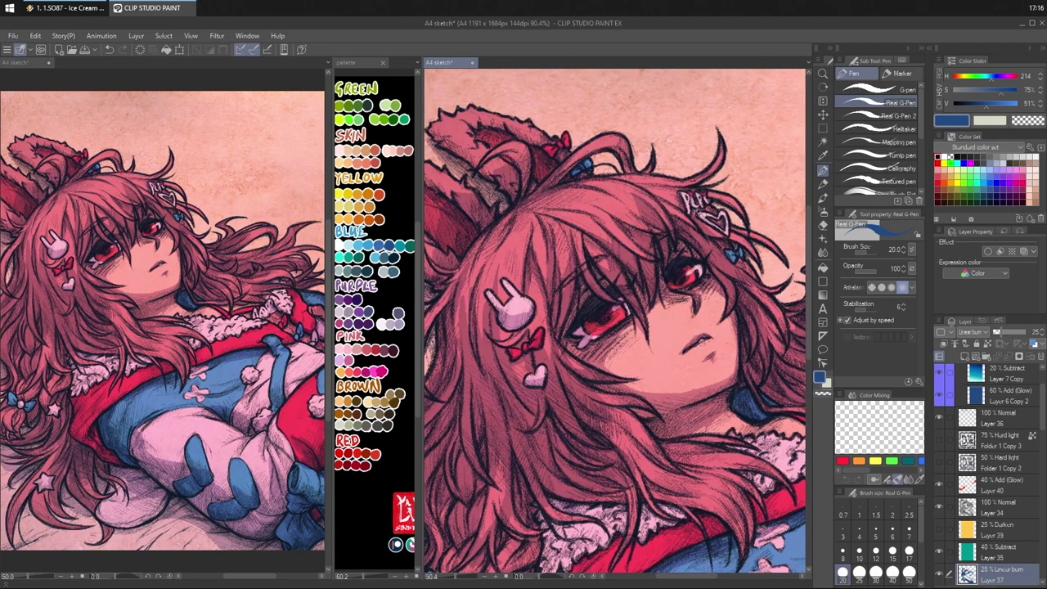
# - Paint blue shadows at the base of the lower bunny ear where it meets the hair
pyautogui.moveTo(666, 135); pyautogui.dragTo(705, 171)
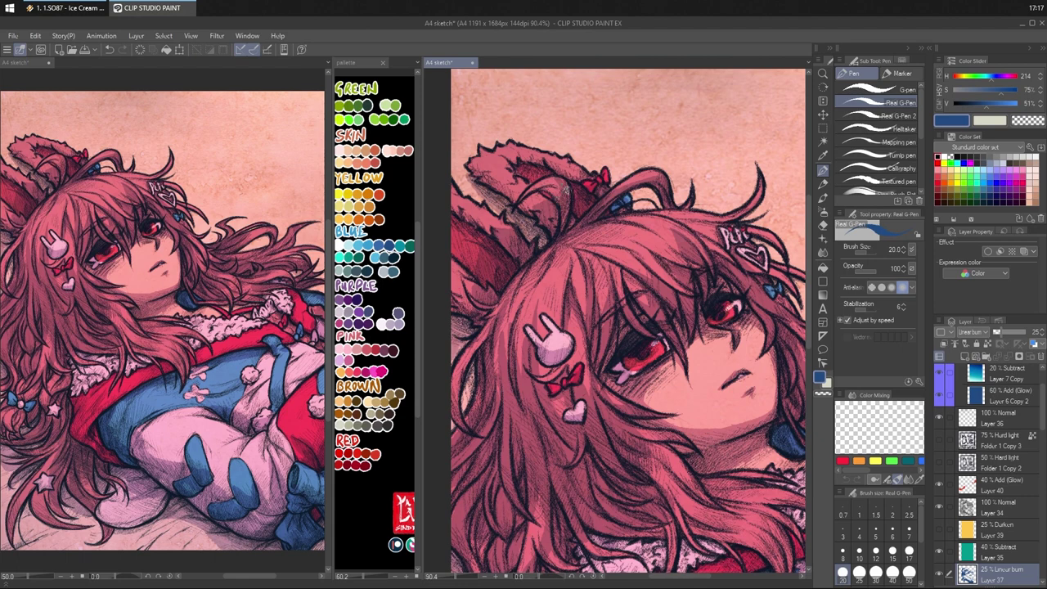
pyautogui.moveTo(667, 148); pyautogui.dragTo(747, 155)
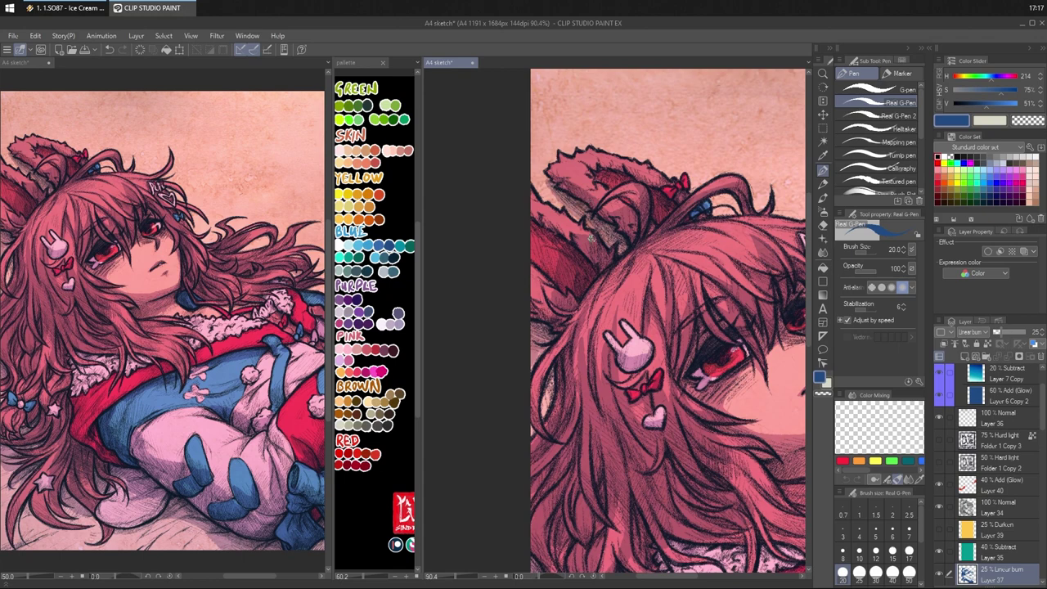
pyautogui.moveTo(554, 276)
pyautogui.mouseDown()
pyautogui.moveTo(536, 261)
pyautogui.moveTo(563, 248)
pyautogui.moveTo(556, 266)
pyautogui.mouseUp()
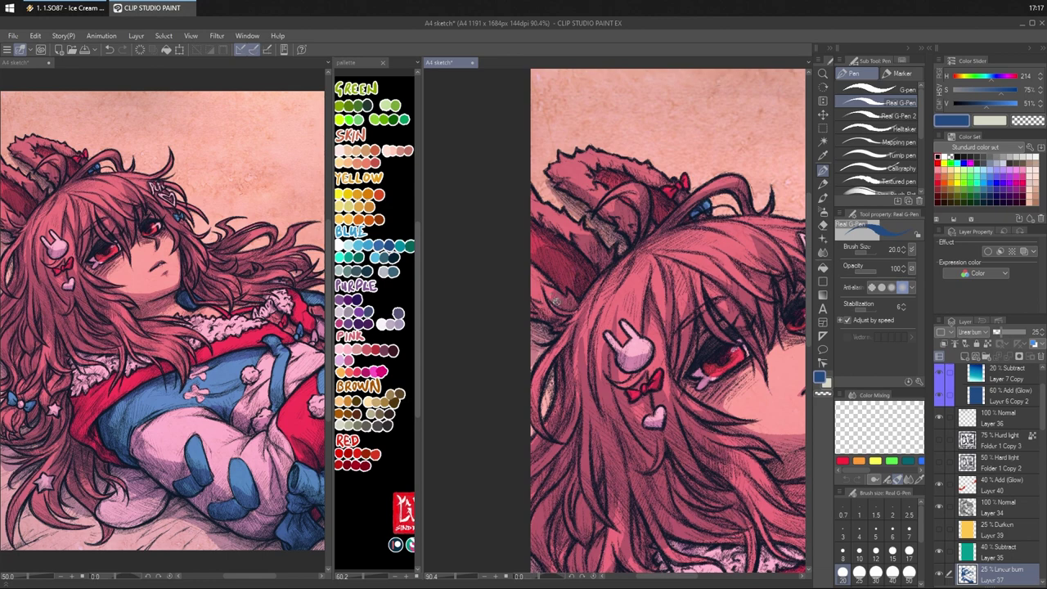
pyautogui.moveTo(539, 302)
pyautogui.mouseDown()
pyautogui.moveTo(551, 321)
pyautogui.moveTo(548, 298)
pyautogui.mouseUp()
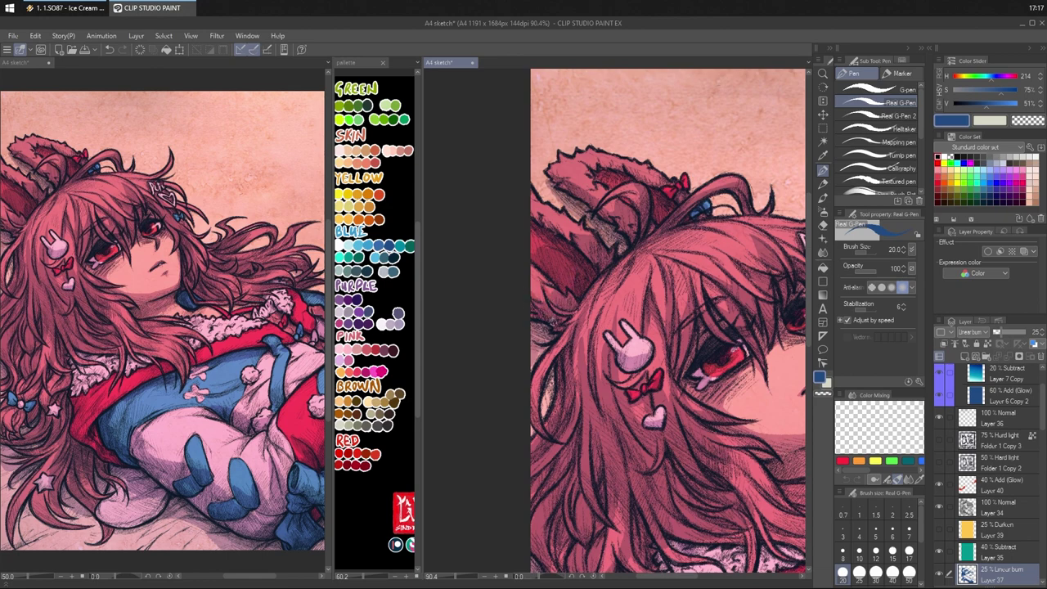
# - Erase blue shadow along the outer hair strands between the bunny ear and the rabbit clip using transparent colour
pyautogui.moveTo(619, 257); pyautogui.dragTo(648, 215)
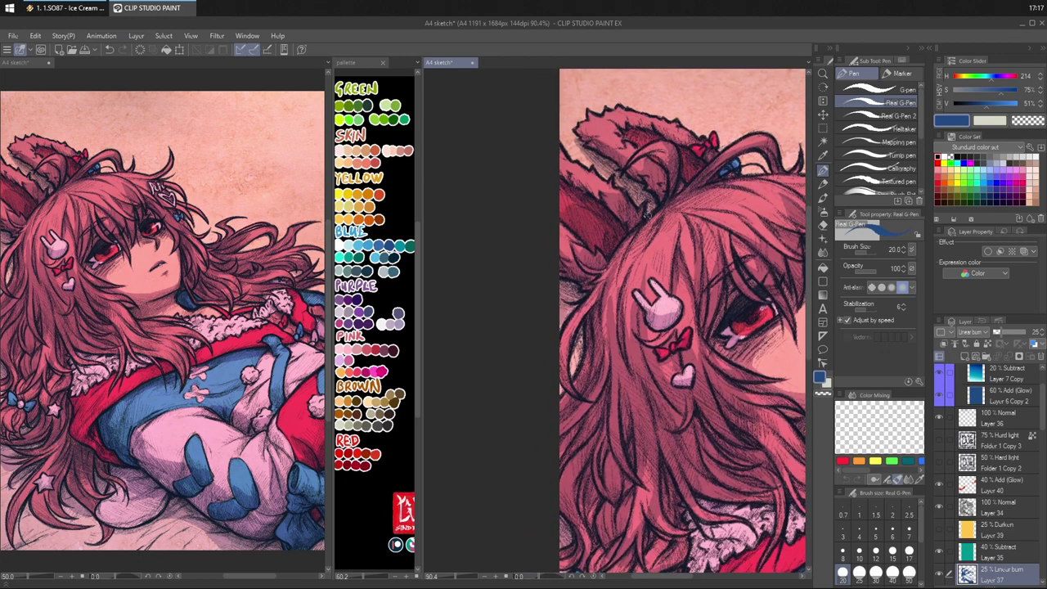
pyautogui.press('c')
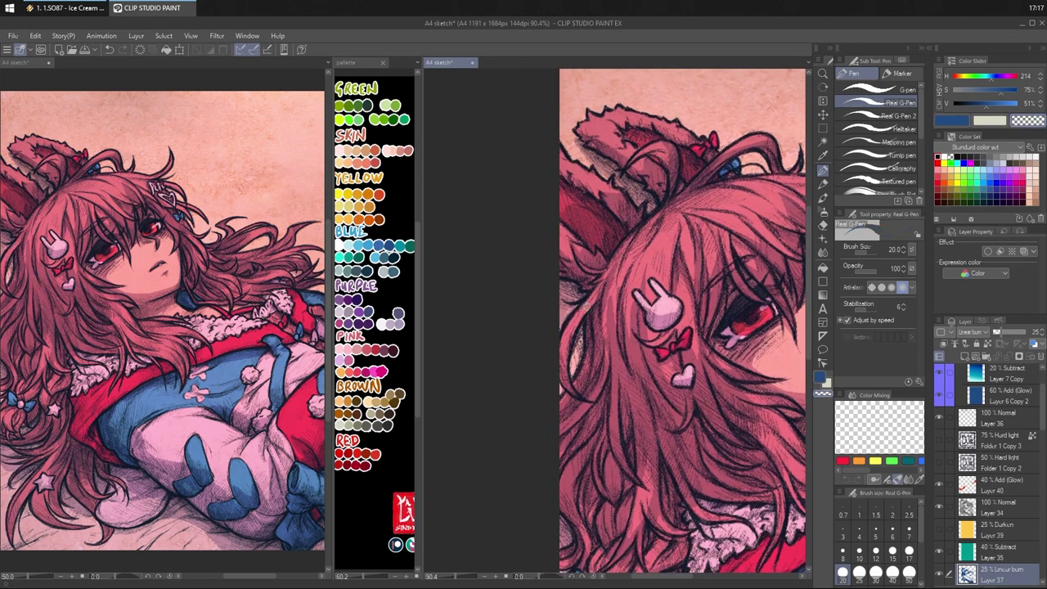
pyautogui.moveTo(605, 292); pyautogui.dragTo(622, 256)
pyautogui.moveTo(605, 330); pyautogui.dragTo(606, 292)
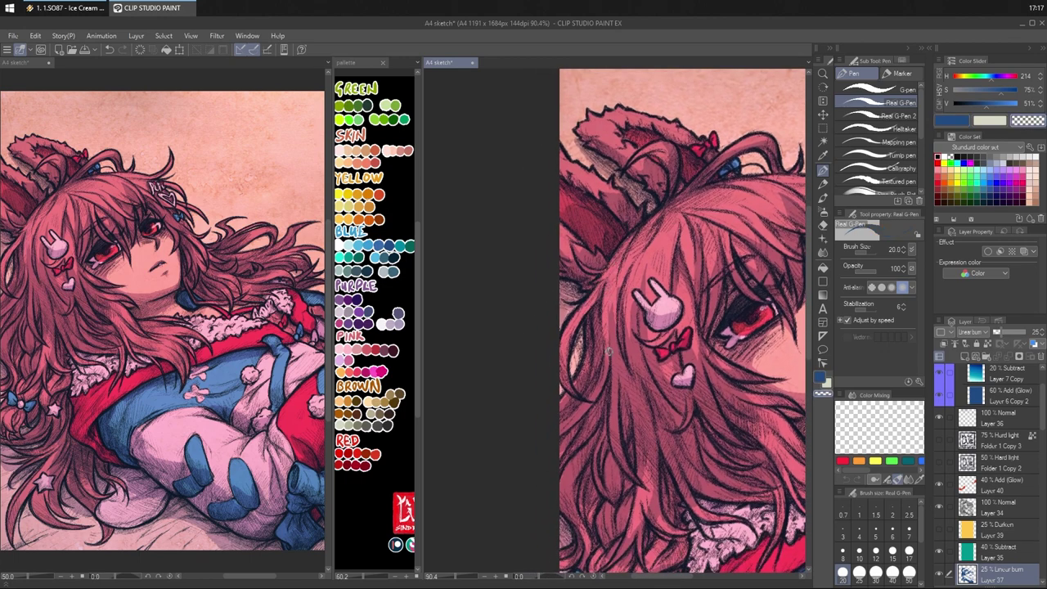
pyautogui.moveTo(604, 348)
pyautogui.mouseDown()
pyautogui.moveTo(611, 283)
pyautogui.moveTo(609, 347)
pyautogui.mouseUp()
# - Paint a blue shadow down the outer hair strands below the lower bunny ear
pyautogui.moveTo(702, 264); pyautogui.dragTo(732, 224)
pyautogui.press('c')
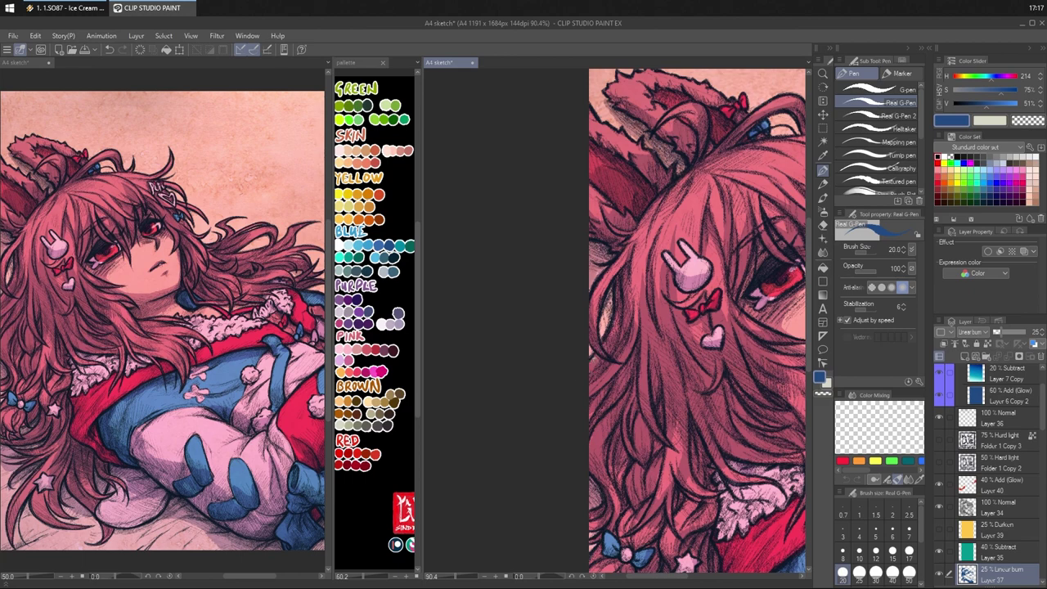
pyautogui.moveTo(616, 295); pyautogui.dragTo(602, 343)
pyautogui.moveTo(787, 298); pyautogui.dragTo(646, 341)
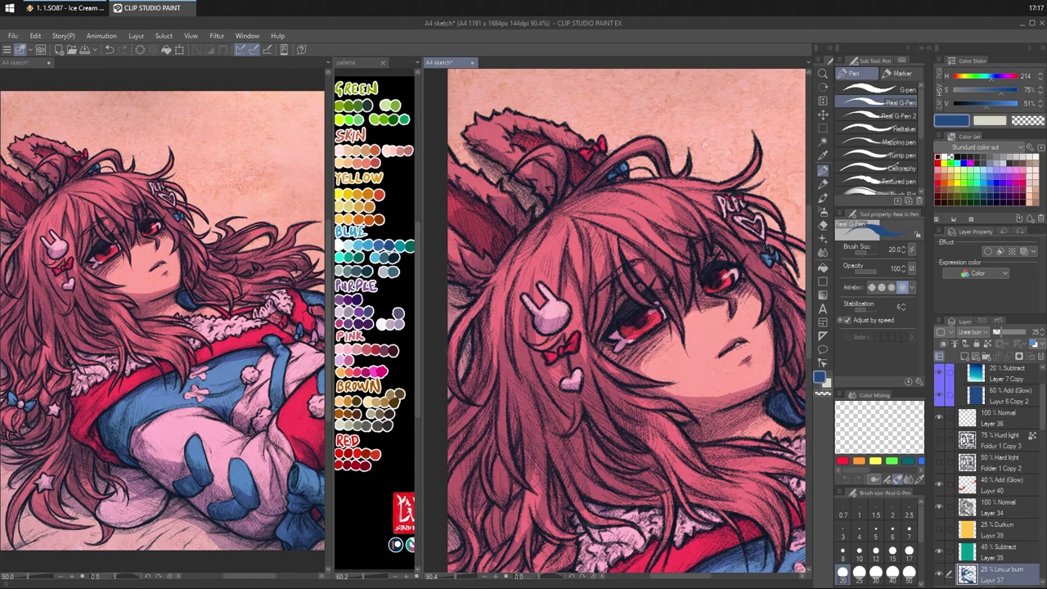
# - Clean up the shadow edges on the outer hair strands near the lettered clip using transparent colour, and switch back to blue
pyautogui.moveTo(759, 296); pyautogui.dragTo(717, 297)
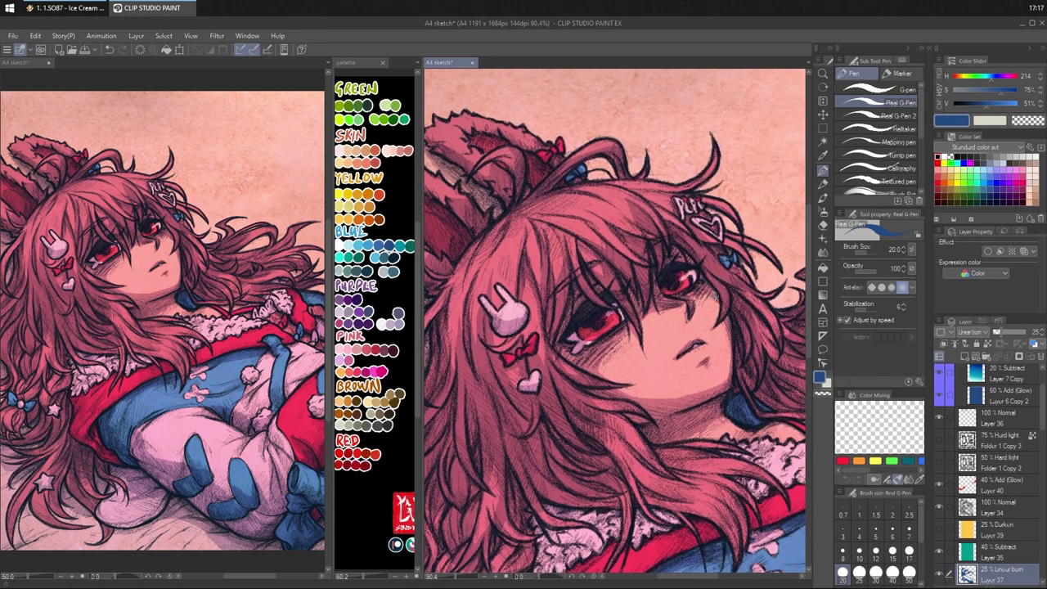
pyautogui.press('c')
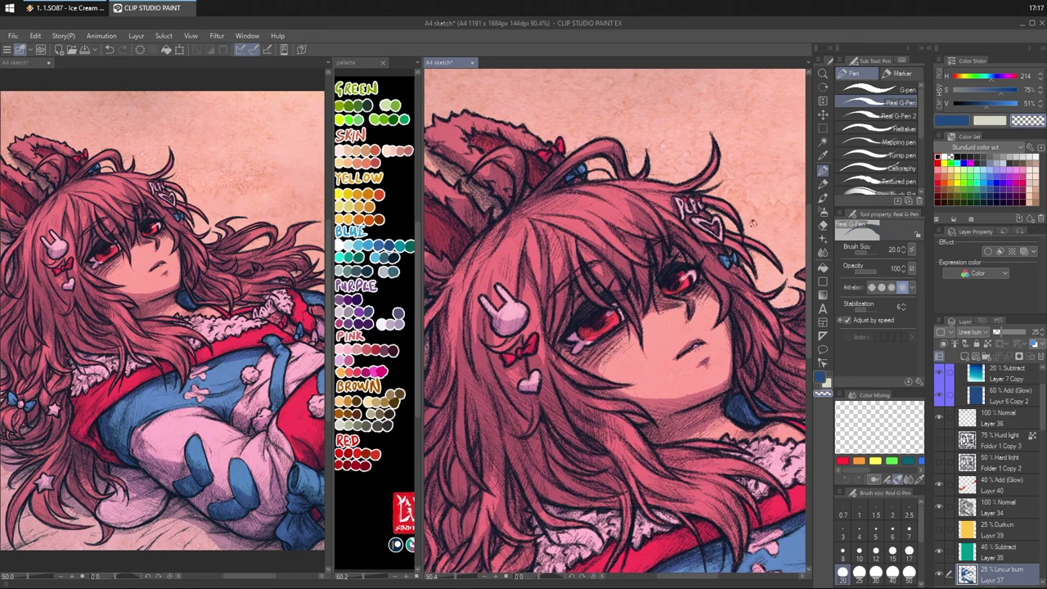
pyautogui.moveTo(724, 365); pyautogui.dragTo(758, 329)
pyautogui.press('c')
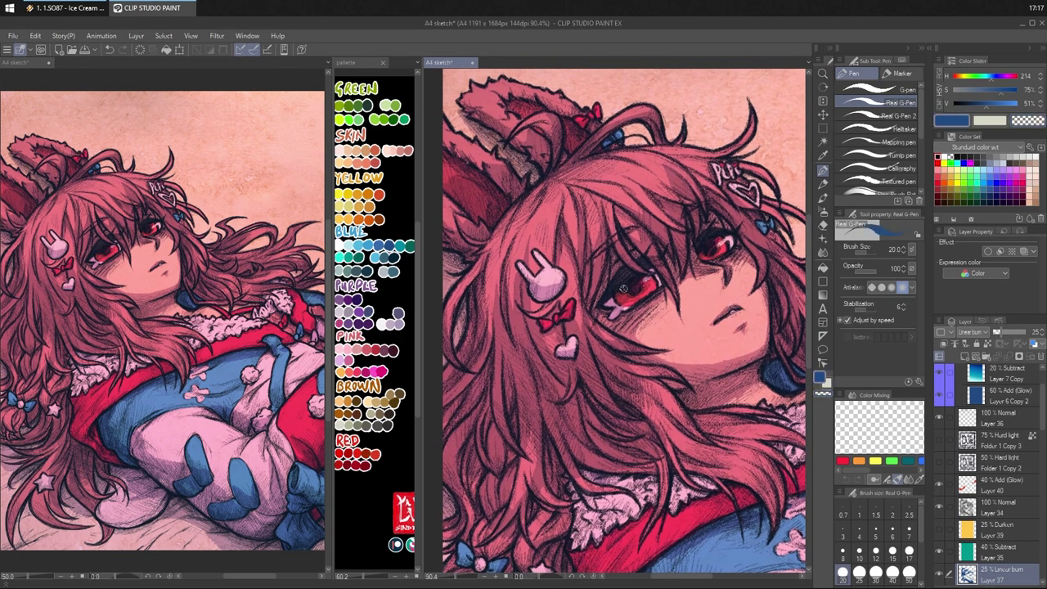
# - Shade the long hair strands below the rabbit and heart clips in blue and trim the shadows above the braid's bow with transparent colour
pyautogui.moveTo(676, 381); pyautogui.dragTo(740, 275)
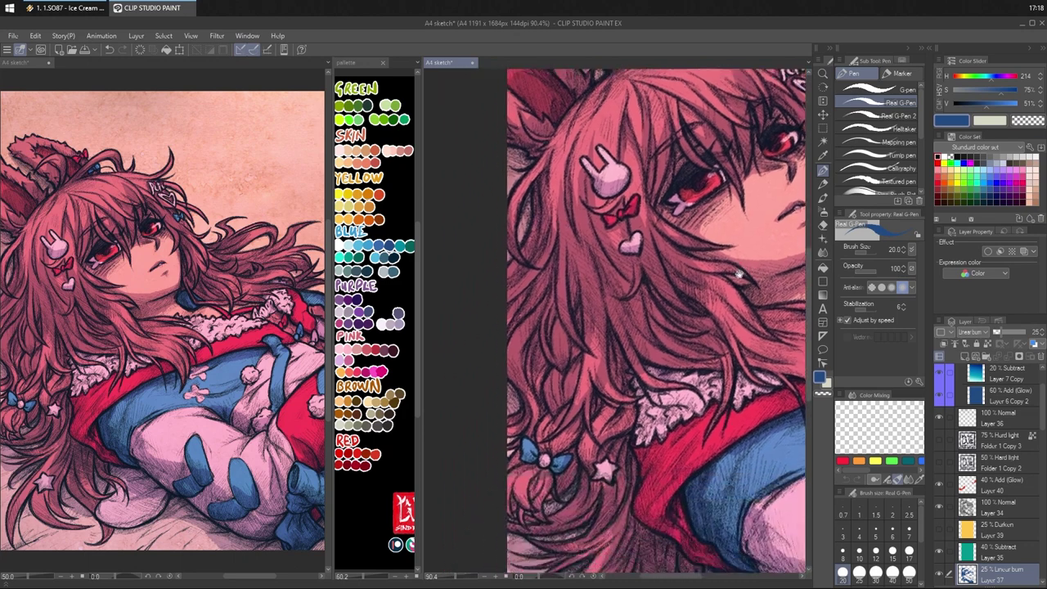
pyautogui.press('c')
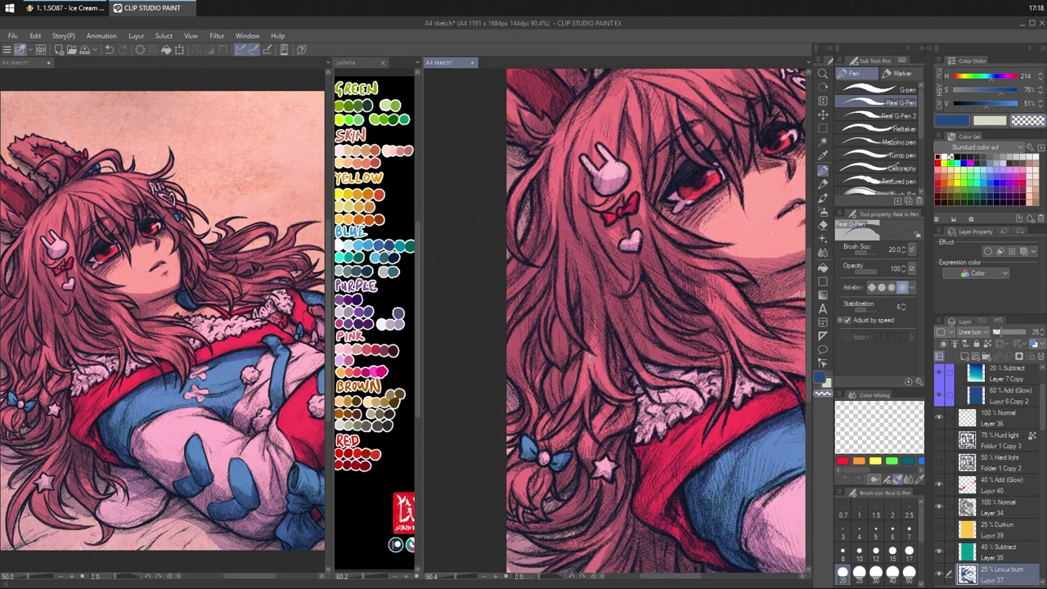
pyautogui.press('c')
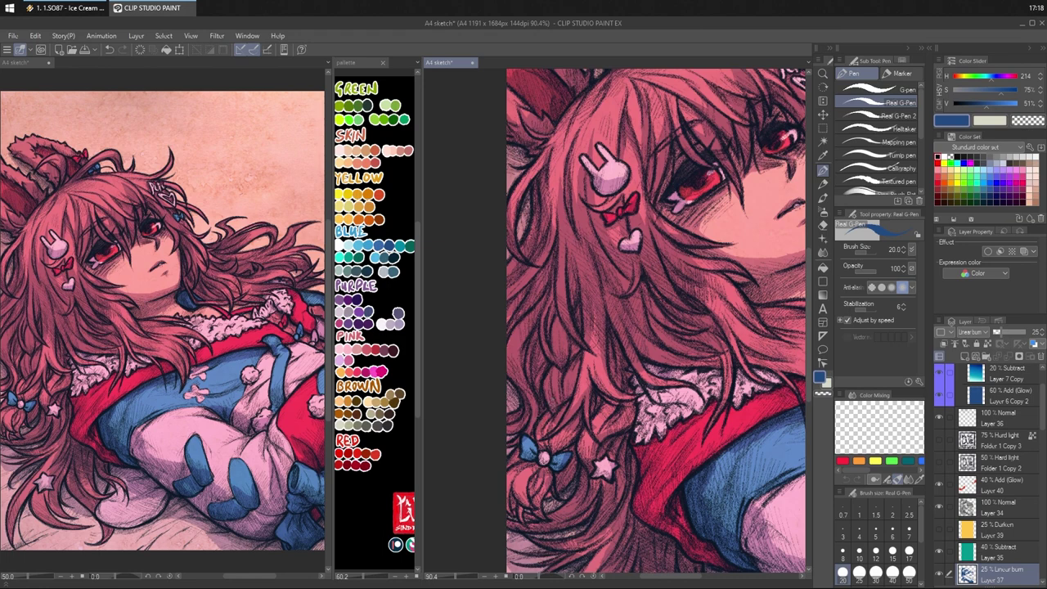
pyautogui.press('c')
pyautogui.moveTo(552, 370); pyautogui.dragTo(553, 396)
pyautogui.moveTo(554, 328); pyautogui.dragTo(558, 352)
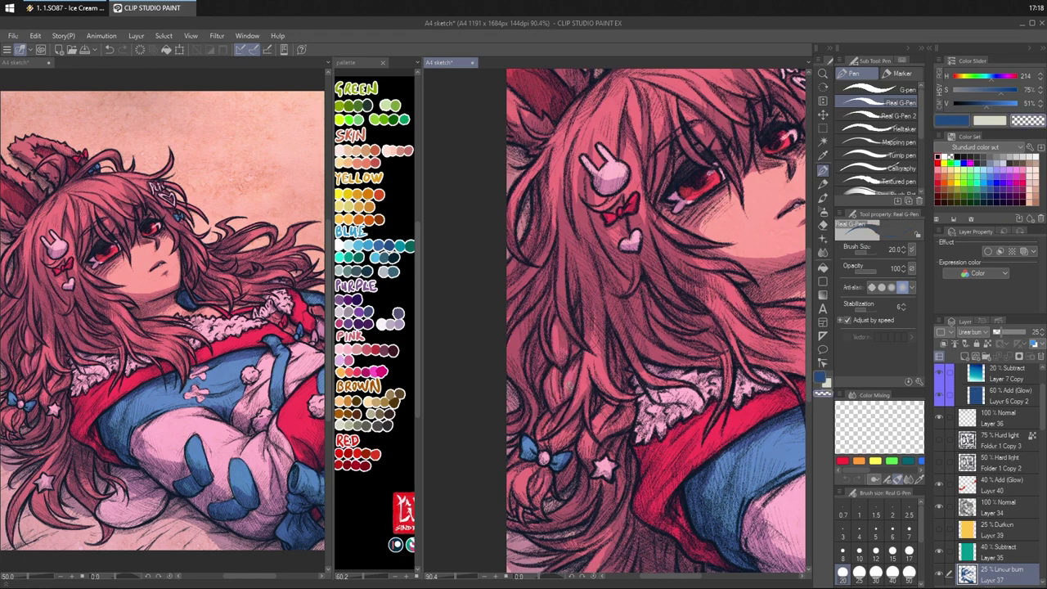
# - Erase some shading with the transparent colour from the hair just above the white fur trim on the shoulder
pyautogui.press('c')
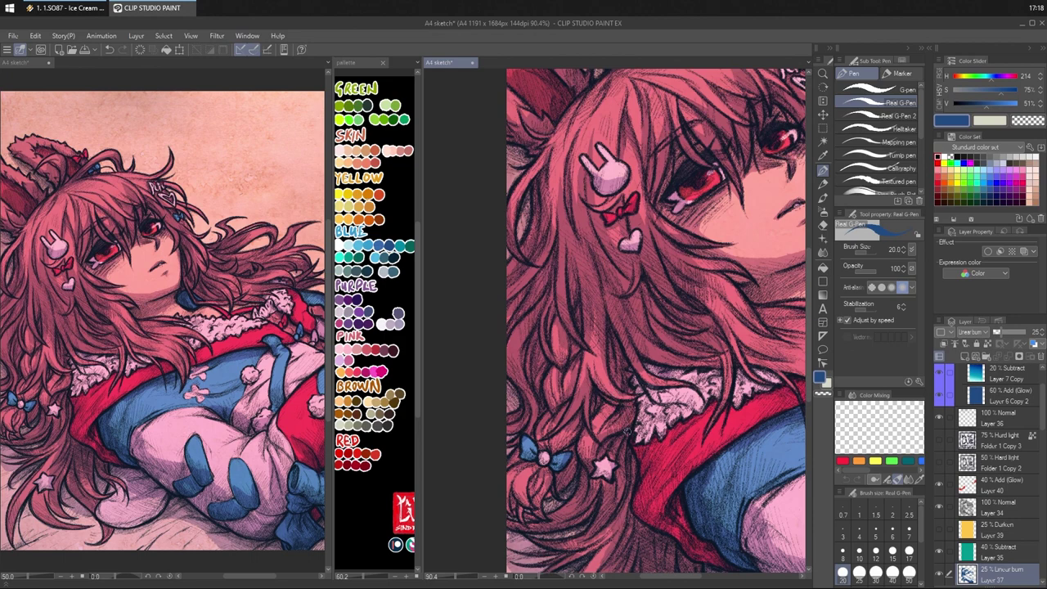
pyautogui.press('c')
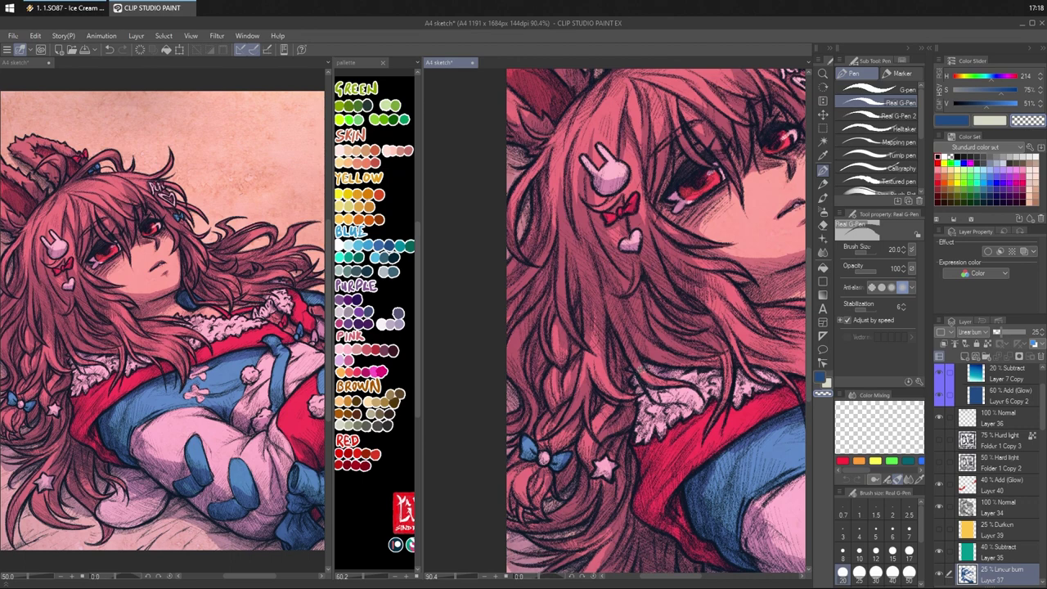
pyautogui.moveTo(634, 355)
pyautogui.mouseDown()
pyautogui.moveTo(641, 368)
pyautogui.moveTo(695, 347)
pyautogui.moveTo(659, 325)
pyautogui.moveTo(705, 352)
pyautogui.moveTo(647, 349)
pyautogui.mouseUp()
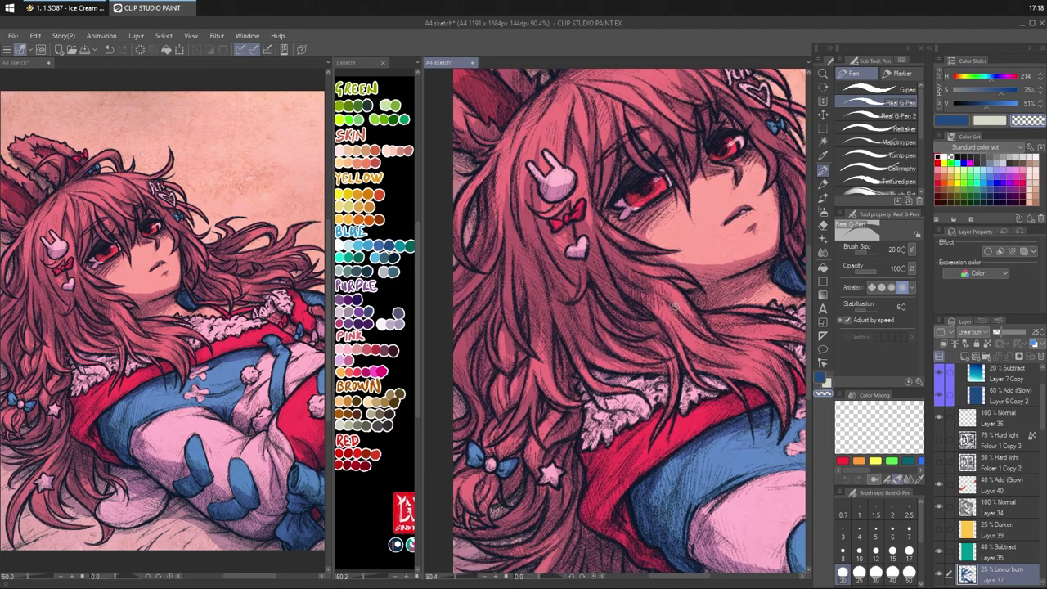
# - Shade the hair ends hanging over the red collar and blue shirt with dark blue Real G-Pen strokes on Layer 37
pyautogui.moveTo(759, 265); pyautogui.dragTo(678, 282)
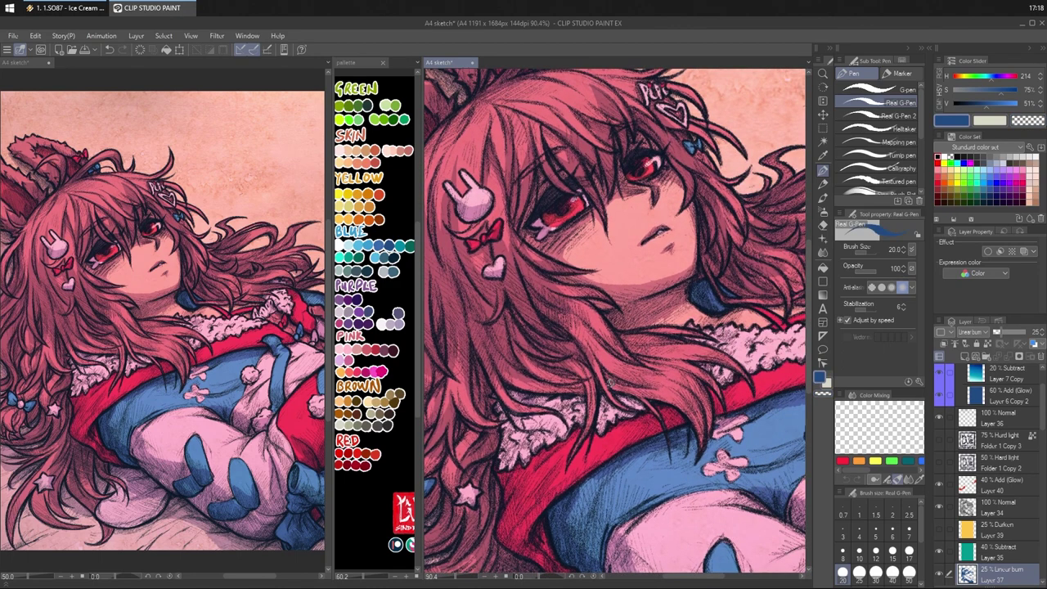
pyautogui.moveTo(610, 382)
pyautogui.mouseDown()
pyautogui.moveTo(656, 400)
pyautogui.moveTo(657, 387)
pyautogui.moveTo(684, 391)
pyautogui.mouseUp()
pyautogui.moveTo(649, 387)
pyautogui.mouseDown()
pyautogui.moveTo(686, 400)
pyautogui.moveTo(702, 438)
pyautogui.moveTo(662, 398)
pyautogui.moveTo(707, 435)
pyautogui.moveTo(637, 365)
pyautogui.moveTo(682, 399)
pyautogui.mouseUp()
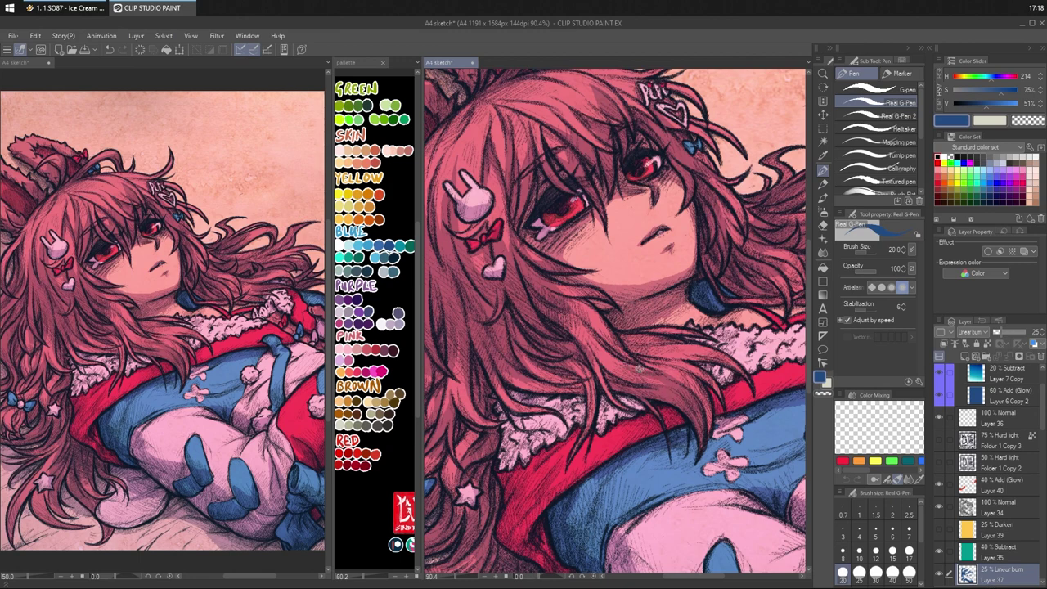
pyautogui.moveTo(639, 368); pyautogui.dragTo(701, 401)
pyautogui.moveTo(663, 370)
pyautogui.mouseDown()
pyautogui.moveTo(684, 382)
pyautogui.moveTo(709, 430)
pyautogui.mouseUp()
pyautogui.moveTo(683, 370); pyautogui.dragTo(705, 399)
pyautogui.moveTo(647, 363)
pyautogui.mouseDown()
pyautogui.moveTo(712, 385)
pyautogui.moveTo(730, 363)
pyautogui.moveTo(675, 339)
pyautogui.moveTo(705, 350)
pyautogui.mouseUp()
# - Shade the hair and neck area under the chin, up to the blue shape beside the neck
pyautogui.moveTo(617, 332)
pyautogui.mouseDown()
pyautogui.moveTo(643, 348)
pyautogui.moveTo(673, 341)
pyautogui.mouseUp()
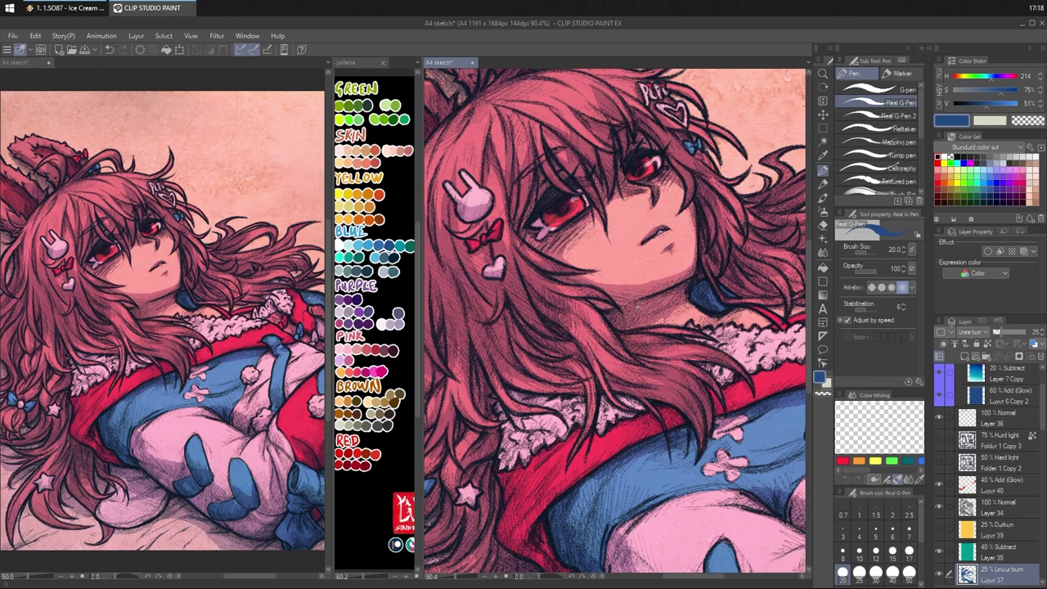
pyautogui.moveTo(664, 314); pyautogui.dragTo(670, 329)
pyautogui.moveTo(684, 302); pyautogui.dragTo(709, 315)
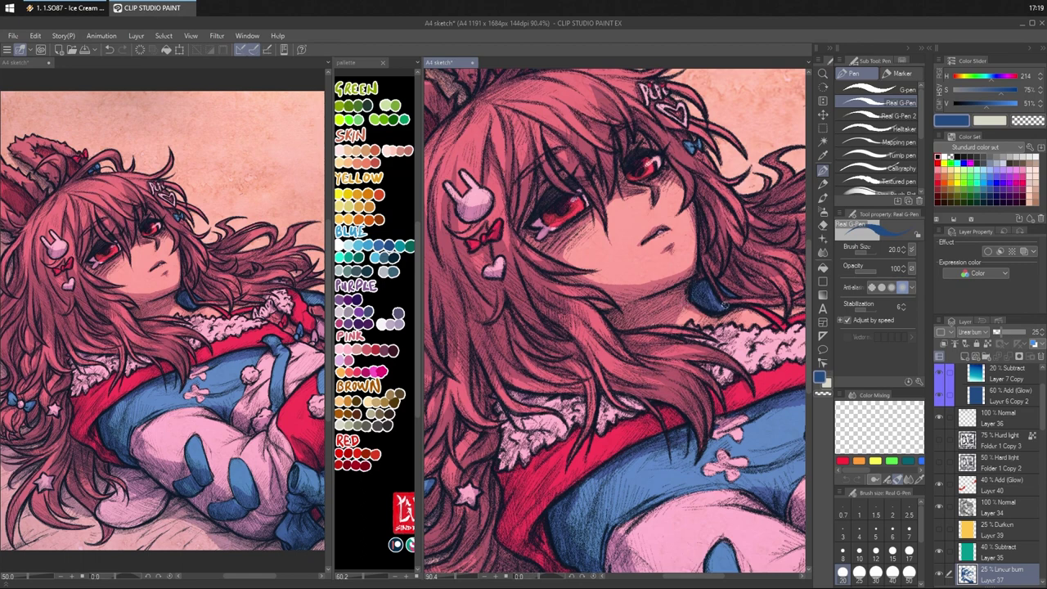
pyautogui.moveTo(749, 297)
pyautogui.mouseDown()
pyautogui.moveTo(720, 299)
pyautogui.moveTo(706, 313)
pyautogui.moveTo(714, 322)
pyautogui.mouseUp()
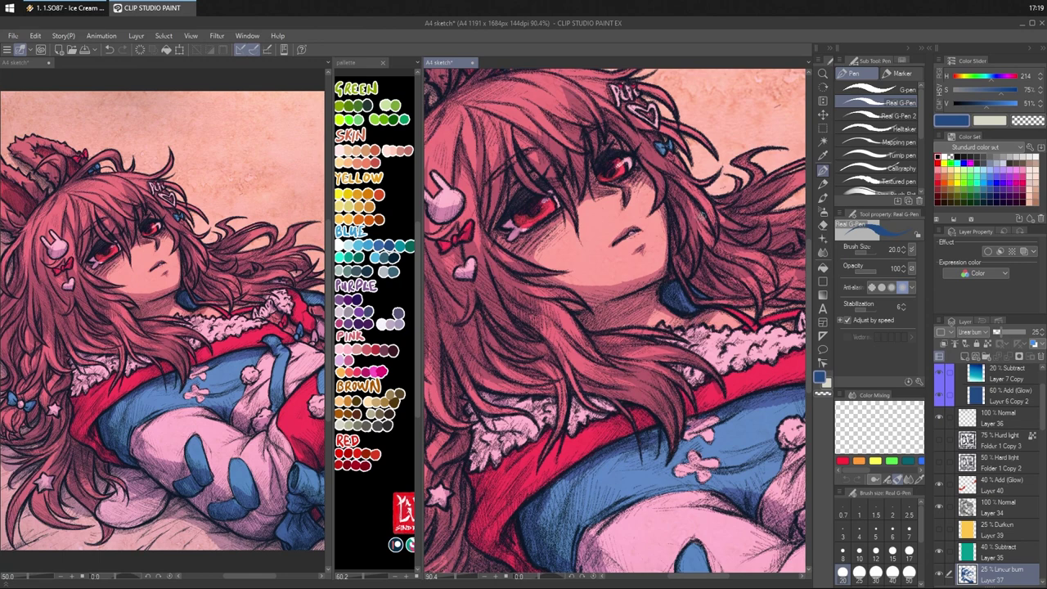
pyautogui.moveTo(650, 355); pyautogui.dragTo(712, 314)
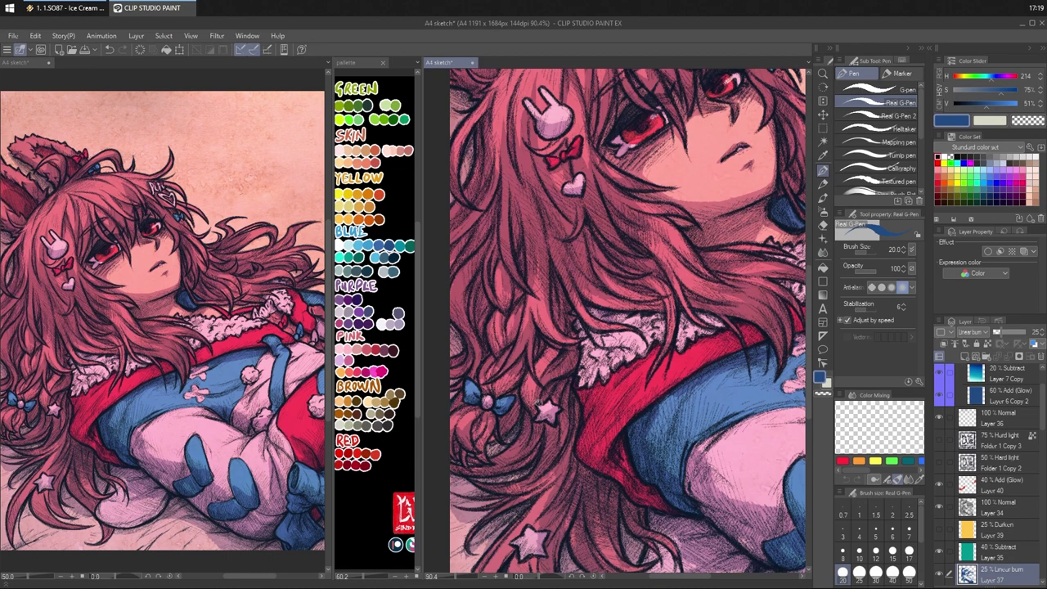
# - Add dark blue shading to the long hair below the braid's bow and to the outer strand beside the lower star clip
pyautogui.moveTo(493, 452); pyautogui.dragTo(492, 432)
pyautogui.moveTo(564, 418); pyautogui.dragTo(588, 341)
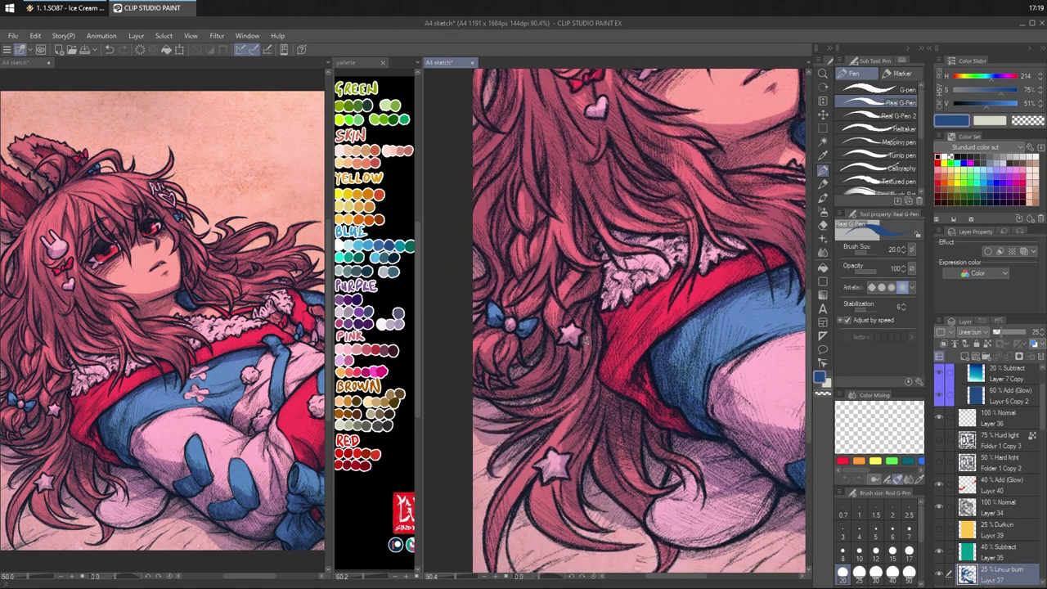
pyautogui.press('c')
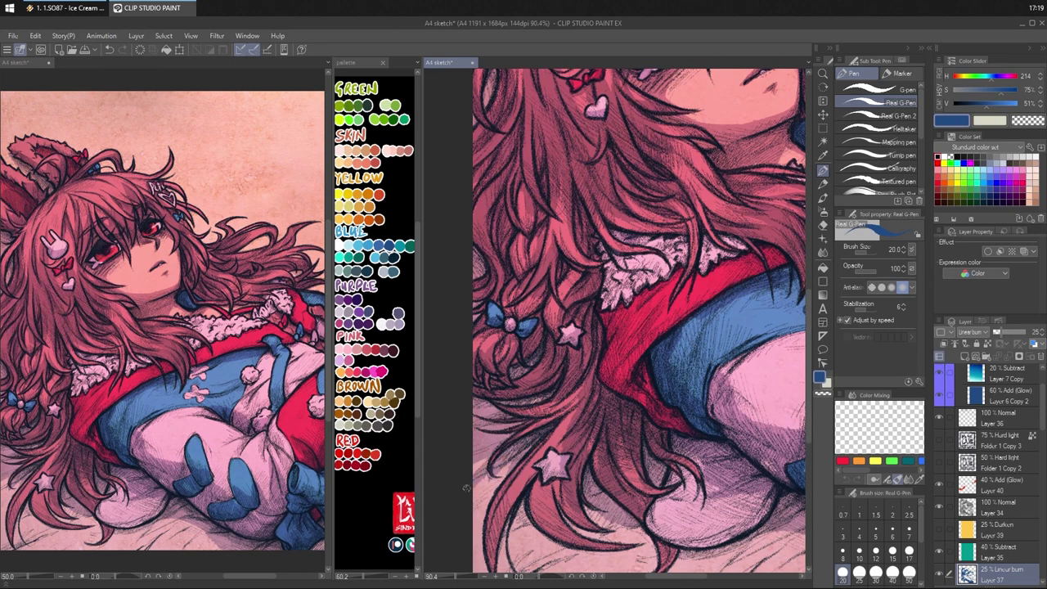
pyautogui.moveTo(505, 469)
pyautogui.mouseDown()
pyautogui.moveTo(481, 481)
pyautogui.moveTo(495, 504)
pyautogui.moveTo(488, 515)
pyautogui.mouseUp()
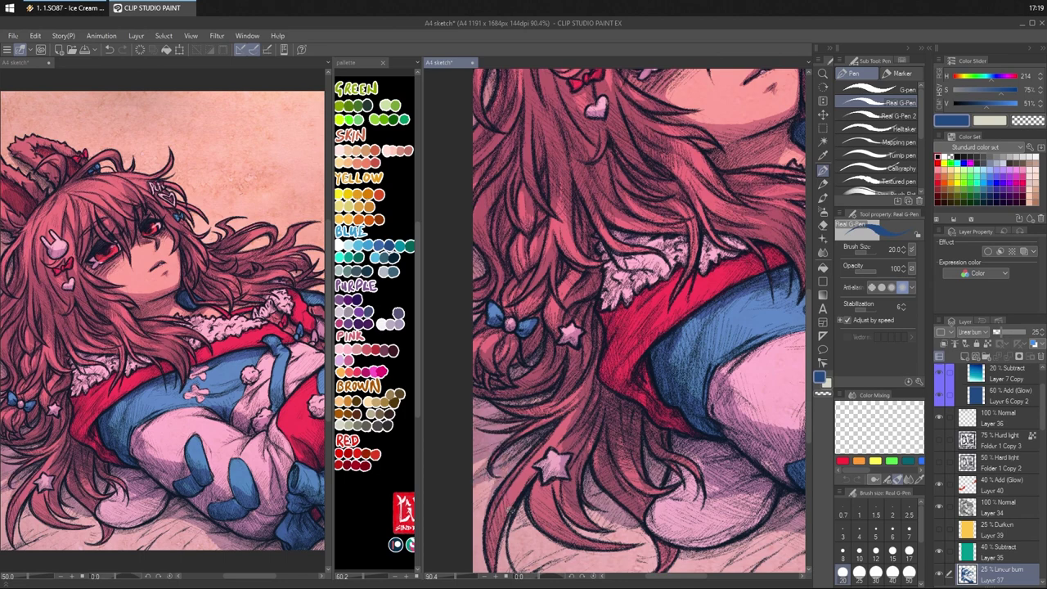
# - Shade the hair strands directly beneath and beside the lower star clip, down to their tips
pyautogui.scroll(-2, 621, 354)
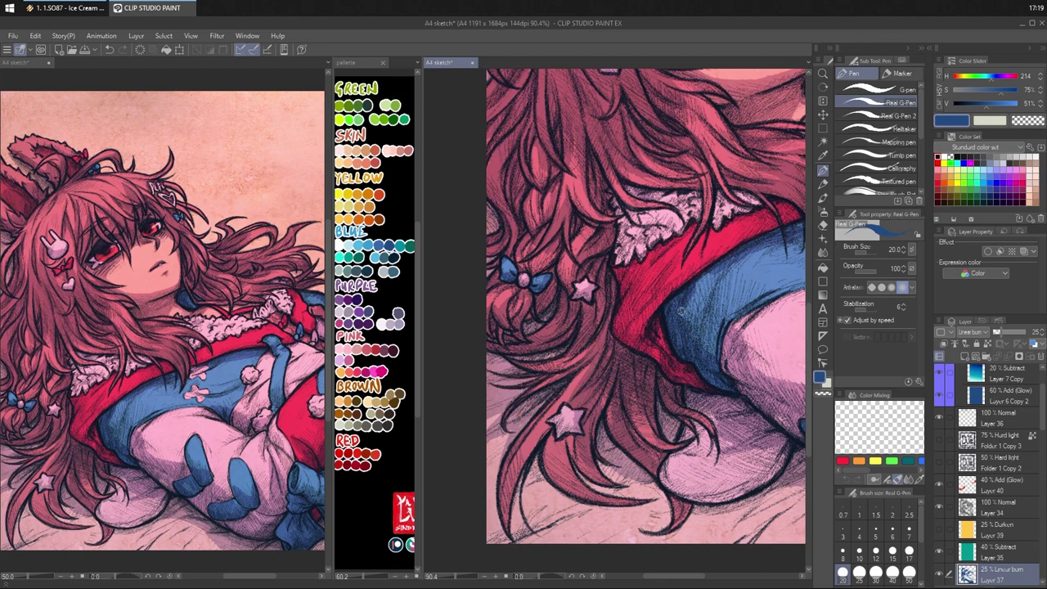
pyautogui.scroll(-3, 669, 343)
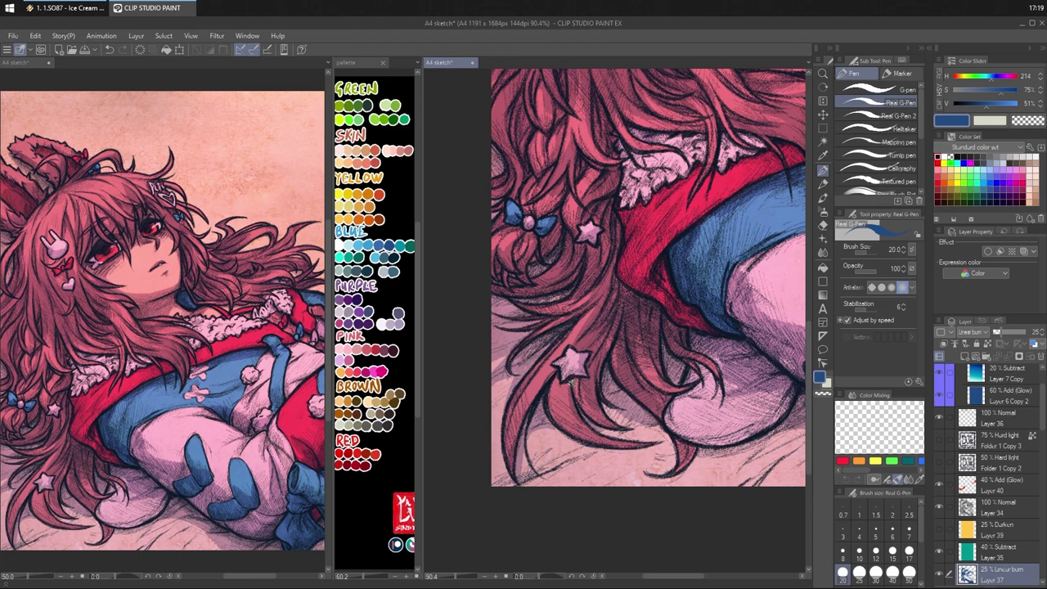
pyautogui.moveTo(585, 425)
pyautogui.mouseDown()
pyautogui.moveTo(637, 449)
pyautogui.moveTo(656, 445)
pyautogui.mouseUp()
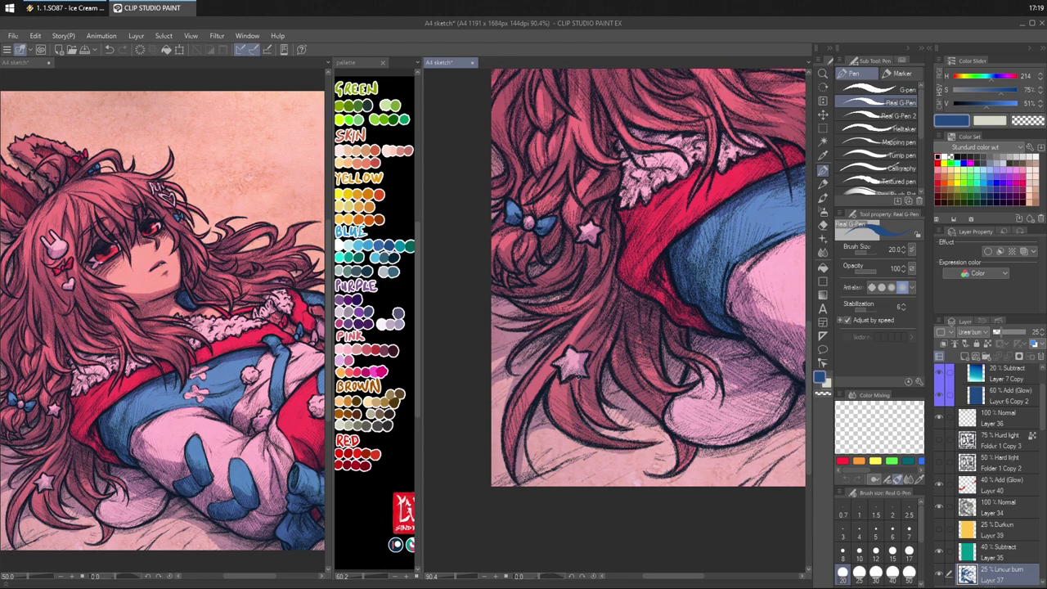
pyautogui.moveTo(580, 376); pyautogui.dragTo(590, 410)
pyautogui.moveTo(581, 386); pyautogui.dragTo(618, 428)
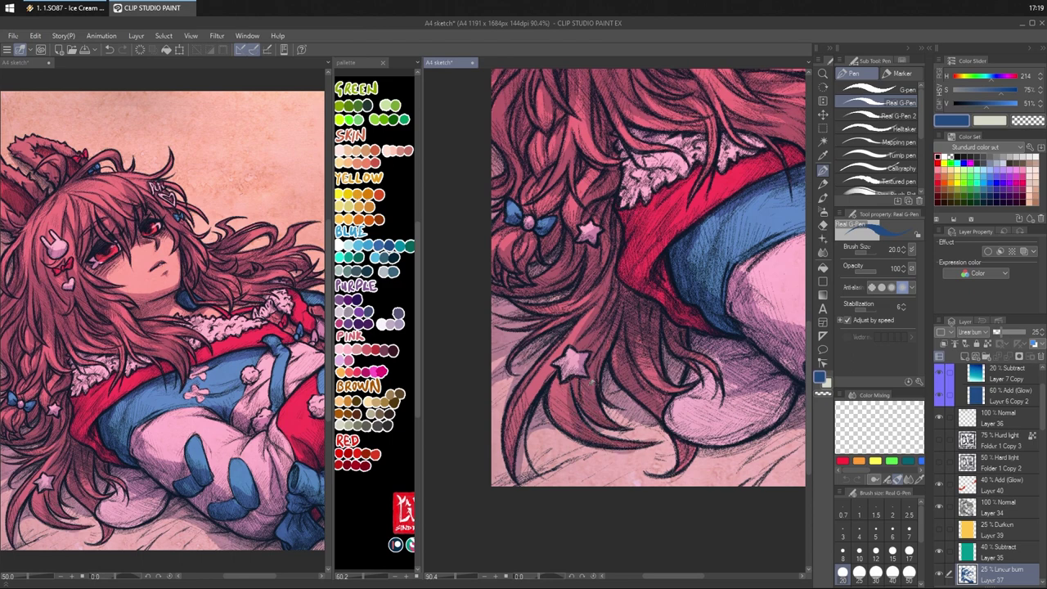
pyautogui.press('c')
pyautogui.moveTo(594, 355); pyautogui.dragTo(600, 416)
pyautogui.moveTo(598, 339)
pyautogui.mouseDown()
pyautogui.moveTo(596, 372)
pyautogui.moveTo(622, 415)
pyautogui.mouseUp()
# - Refine the shading on the strands between the lower star clip and the pink sleeve with dark blue and transparent strokes, undoing one stroke
pyautogui.press('c')
pyautogui.press('c')
pyautogui.press('c')
pyautogui.moveTo(604, 365)
pyautogui.mouseDown()
pyautogui.moveTo(620, 413)
pyautogui.moveTo(669, 440)
pyautogui.moveTo(675, 460)
pyautogui.mouseUp()
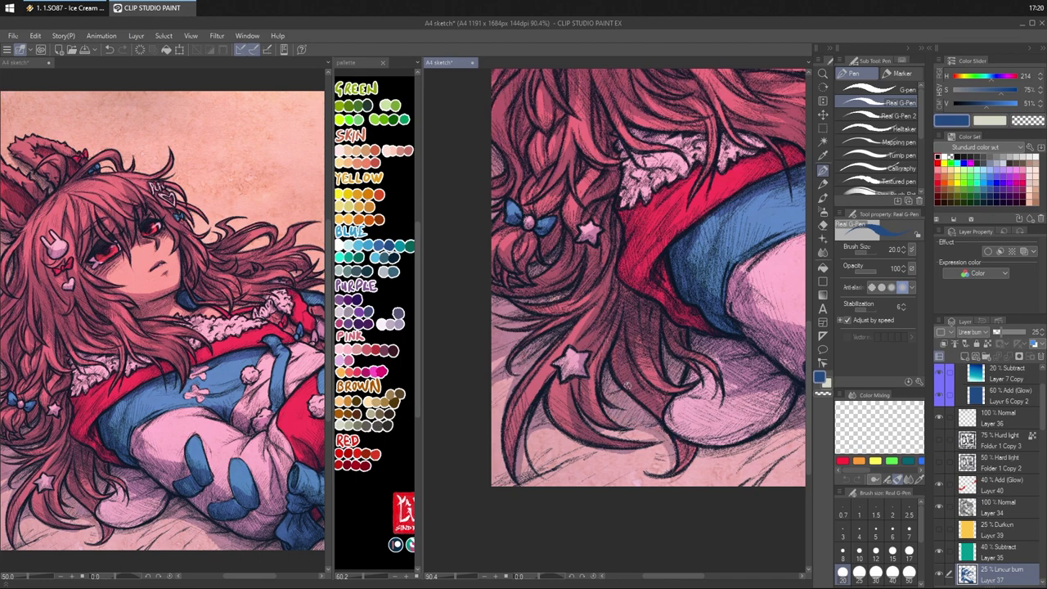
pyautogui.press('c')
pyautogui.press('c')
pyautogui.press('c')
pyautogui.hotkey('ctrl', 'z')
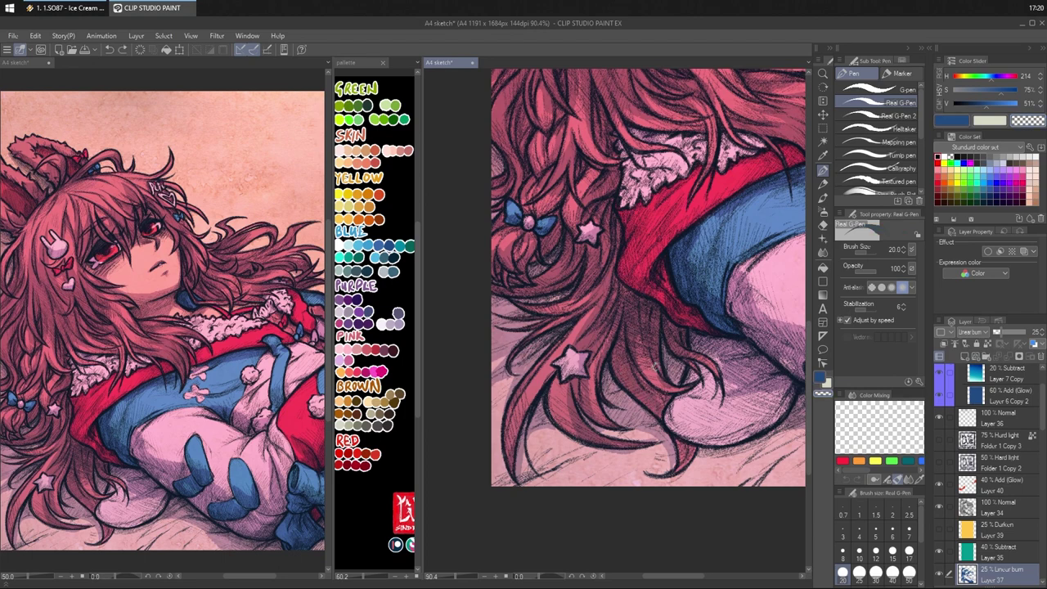
pyautogui.press('c')
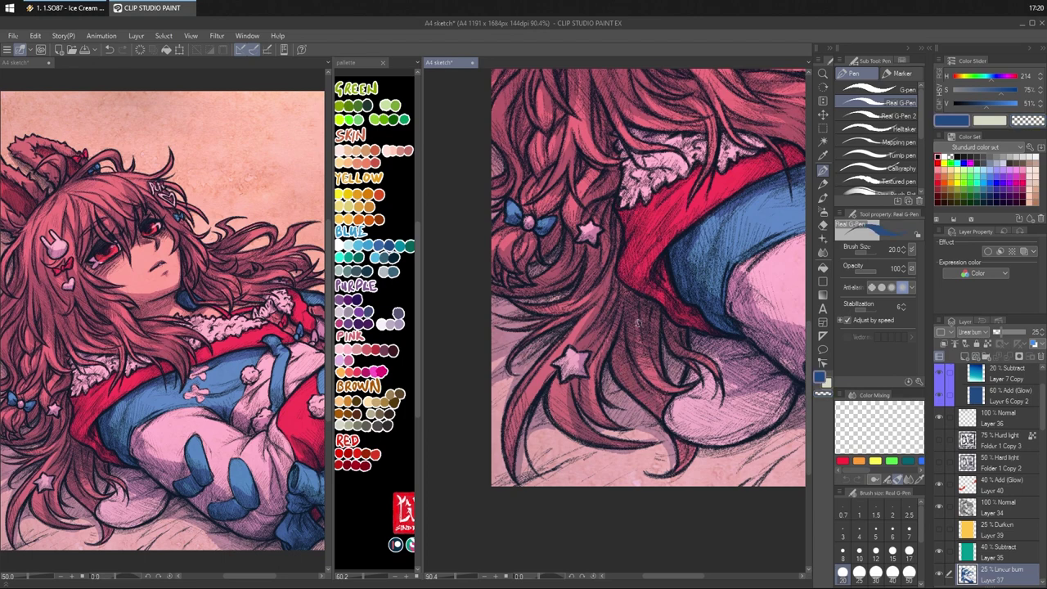
pyautogui.moveTo(637, 319)
pyautogui.mouseDown()
pyautogui.moveTo(647, 396)
pyautogui.moveTo(673, 410)
pyautogui.moveTo(667, 423)
pyautogui.moveTo(678, 430)
pyautogui.moveTo(742, 438)
pyautogui.moveTo(764, 391)
pyautogui.mouseUp()
# - Shade the shadow along the underside of the rounded pink shape beside the hair tips
pyautogui.press('c')
pyautogui.press('c')
pyautogui.press('c')
pyautogui.press('c')
pyautogui.moveTo(715, 440); pyautogui.dragTo(769, 394)
pyautogui.moveTo(755, 433); pyautogui.dragTo(784, 396)
pyautogui.moveTo(775, 423); pyautogui.dragTo(789, 396)
# - Darken the hair under the red garment and shade the garment's outer edge near the upper star clip
pyautogui.moveTo(700, 215); pyautogui.dragTo(637, 205)
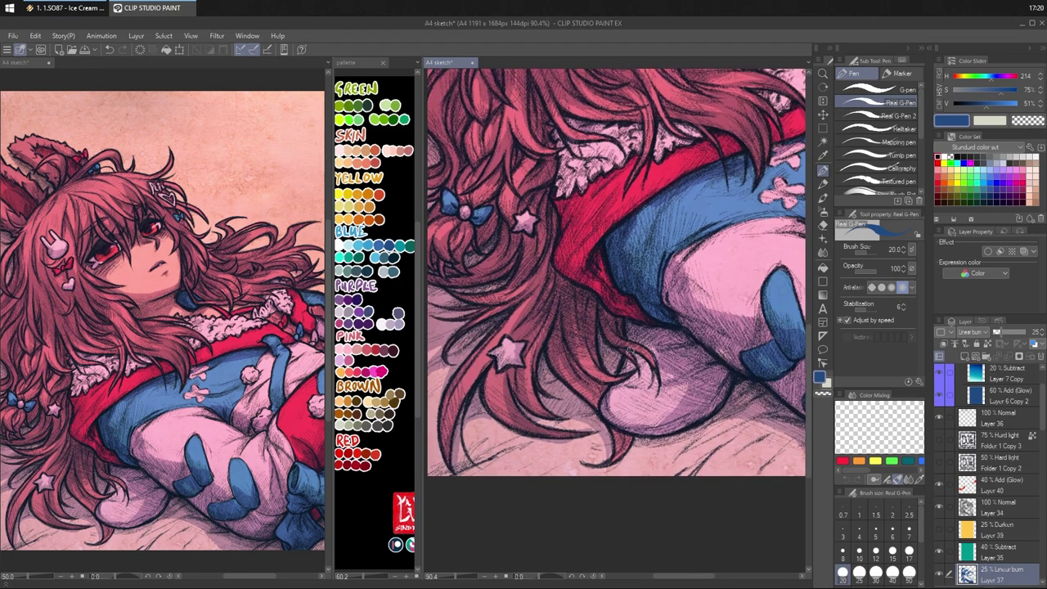
pyautogui.moveTo(643, 355)
pyautogui.mouseDown()
pyautogui.moveTo(658, 345)
pyautogui.moveTo(628, 328)
pyautogui.mouseUp()
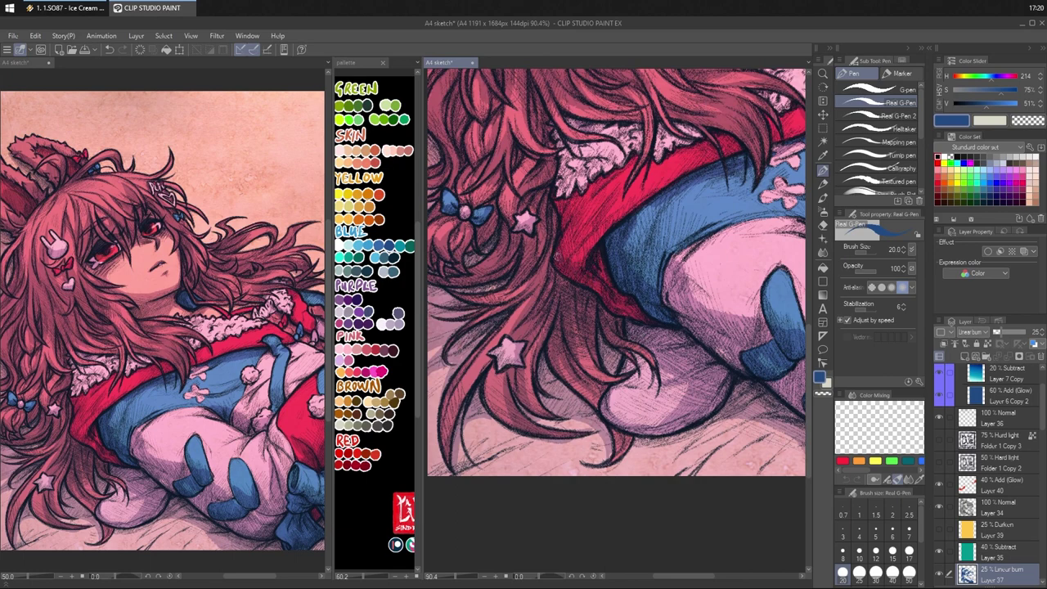
pyautogui.moveTo(567, 259); pyautogui.dragTo(587, 228)
pyautogui.moveTo(576, 267)
pyautogui.mouseDown()
pyautogui.moveTo(625, 219)
pyautogui.moveTo(579, 247)
pyautogui.moveTo(661, 189)
pyautogui.mouseUp()
pyautogui.moveTo(642, 249); pyautogui.dragTo(680, 315)
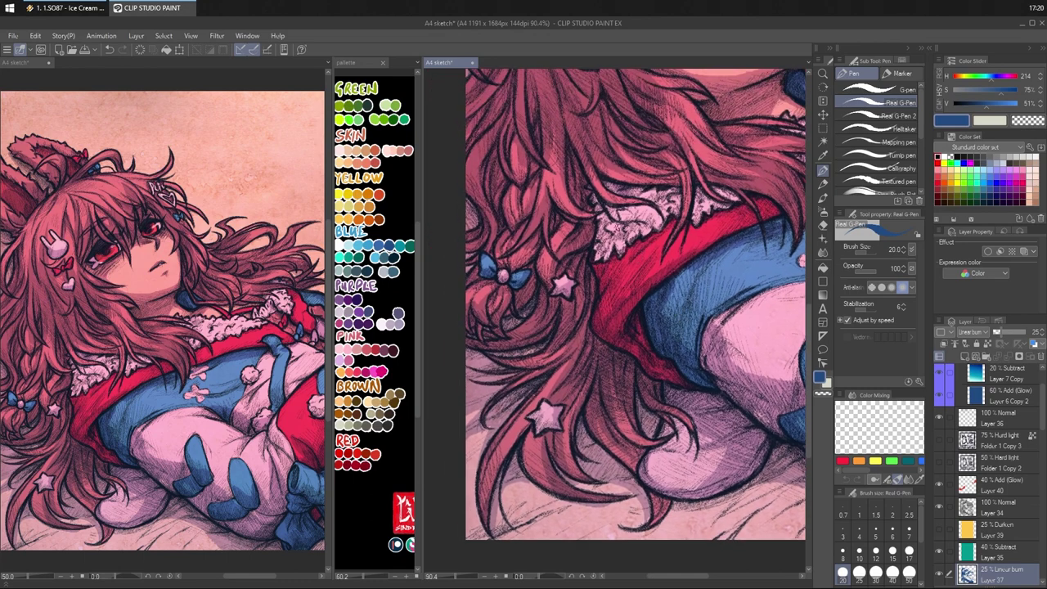
pyautogui.moveTo(608, 284)
pyautogui.mouseDown()
pyautogui.moveTo(622, 259)
pyautogui.moveTo(597, 237)
pyautogui.moveTo(594, 260)
pyautogui.moveTo(596, 196)
pyautogui.moveTo(590, 336)
pyautogui.mouseUp()
pyautogui.moveTo(614, 313)
pyautogui.mouseDown()
pyautogui.moveTo(596, 332)
pyautogui.moveTo(600, 324)
pyautogui.mouseUp()
pyautogui.moveTo(622, 311)
pyautogui.mouseDown()
pyautogui.moveTo(605, 321)
pyautogui.moveTo(616, 316)
pyautogui.mouseUp()
pyautogui.moveTo(601, 291); pyautogui.dragTo(591, 303)
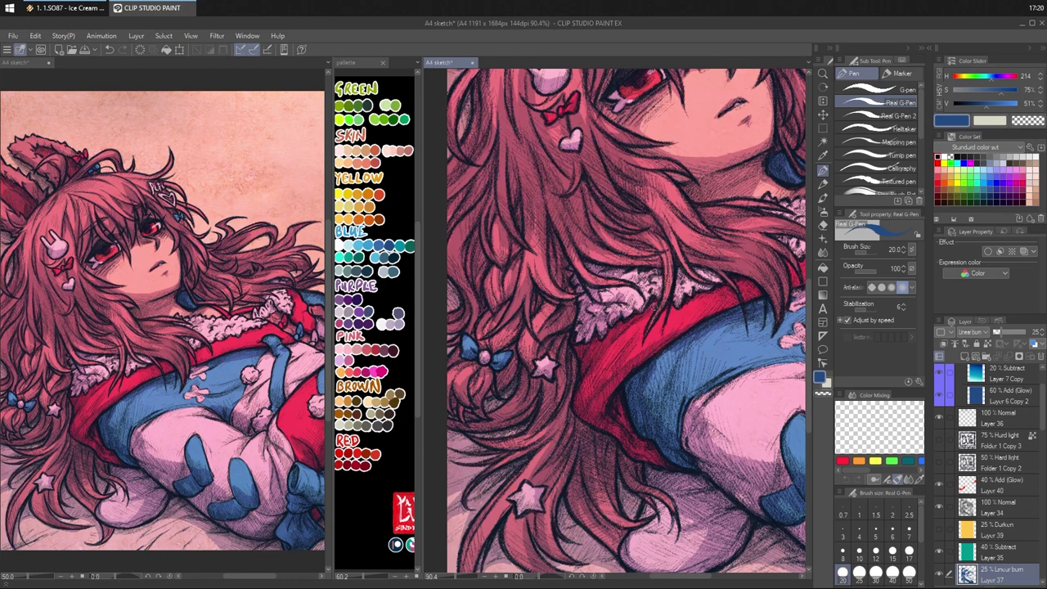
# - Shade the blue patches on the pink sleeve and the pink fabric between them
pyautogui.press('c')
pyautogui.press('c')
pyautogui.moveTo(760, 253)
pyautogui.mouseDown()
pyautogui.moveTo(753, 263)
pyautogui.moveTo(742, 198)
pyautogui.moveTo(710, 174)
pyautogui.moveTo(614, 156)
pyautogui.mouseUp()
pyautogui.press('c')
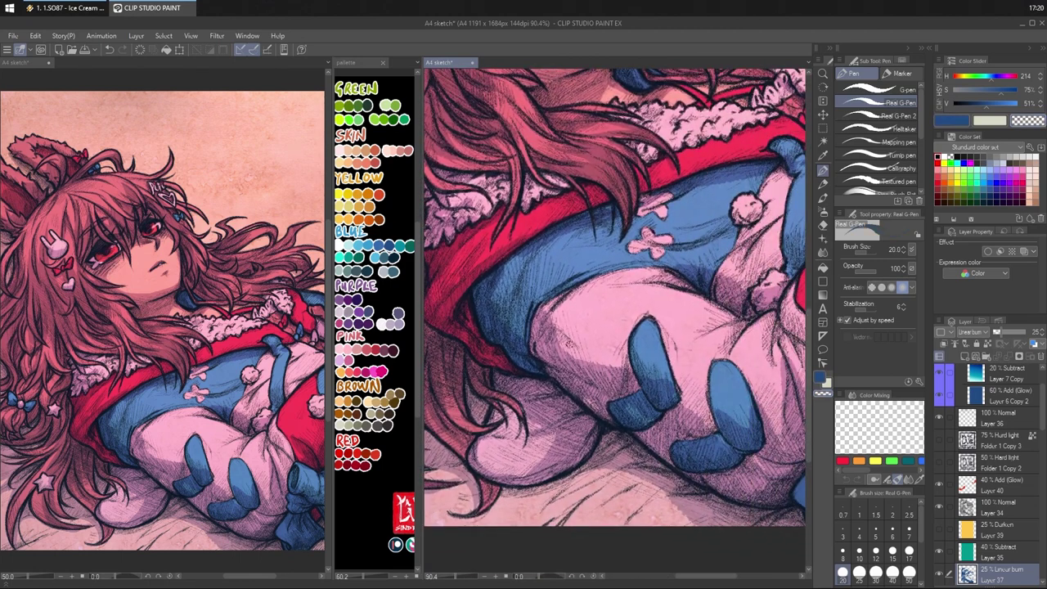
pyautogui.press('c')
pyautogui.moveTo(606, 360)
pyautogui.mouseDown()
pyautogui.moveTo(627, 372)
pyautogui.moveTo(627, 346)
pyautogui.mouseUp()
pyautogui.moveTo(661, 264)
pyautogui.mouseDown()
pyautogui.moveTo(650, 266)
pyautogui.moveTo(630, 238)
pyautogui.mouseUp()
pyautogui.moveTo(618, 379)
pyautogui.mouseDown()
pyautogui.moveTo(599, 395)
pyautogui.moveTo(568, 383)
pyautogui.mouseUp()
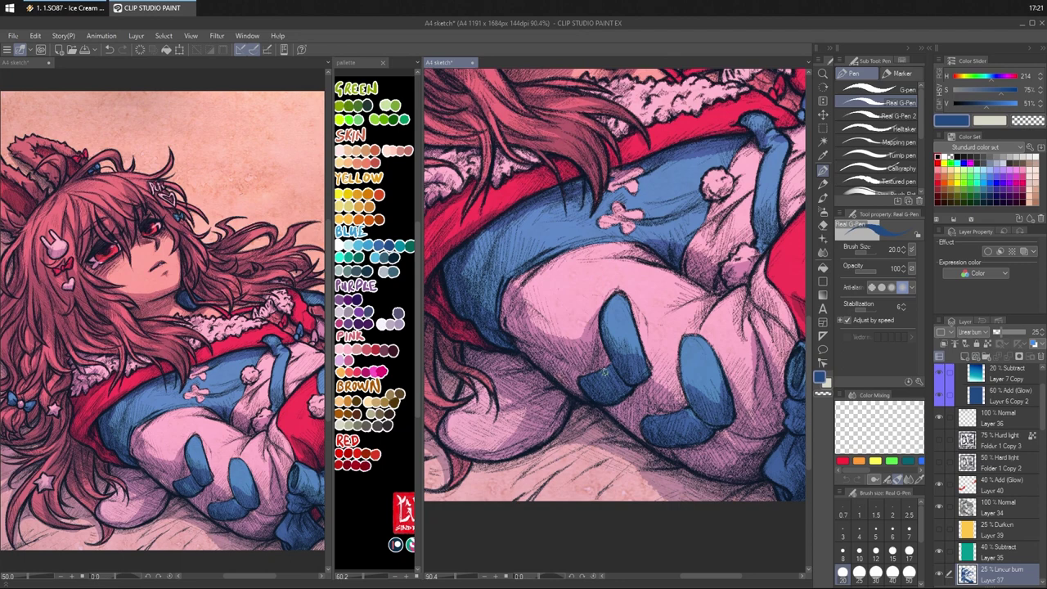
pyautogui.moveTo(635, 356); pyautogui.dragTo(621, 369)
pyautogui.moveTo(640, 324); pyautogui.dragTo(679, 408)
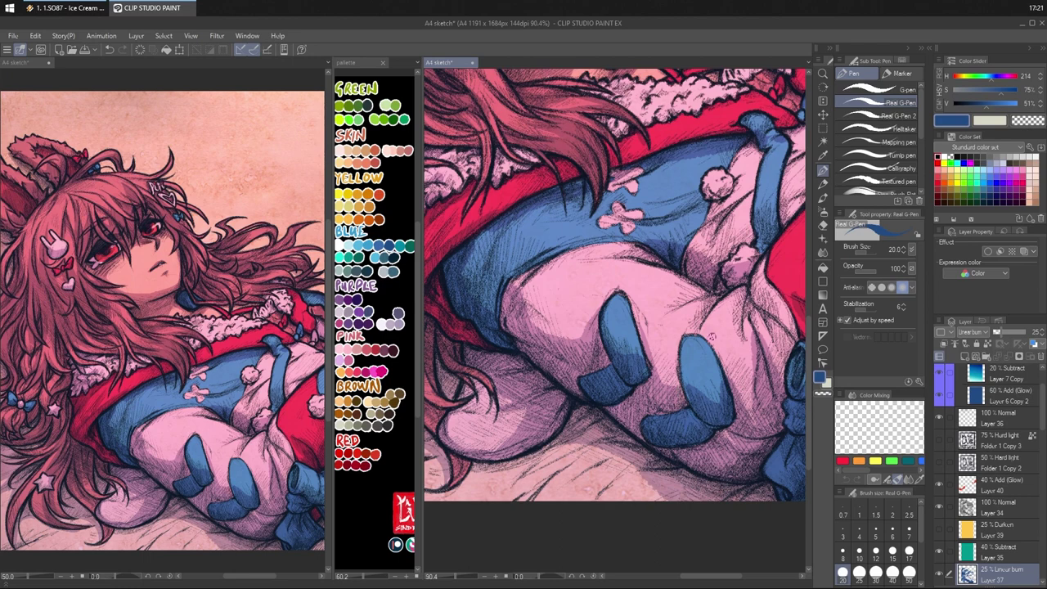
# - Shade the folds of the pink sleeve between the blue patches and the large blue bow, undoing one stroke
pyautogui.moveTo(708, 356); pyautogui.dragTo(629, 314)
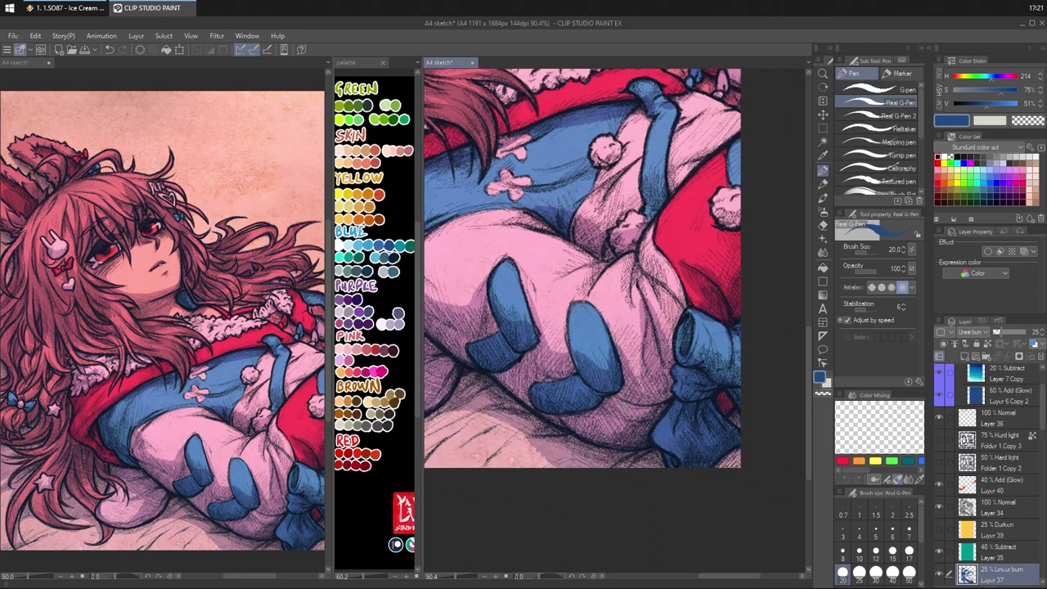
pyautogui.moveTo(607, 322)
pyautogui.mouseDown()
pyautogui.moveTo(647, 371)
pyautogui.moveTo(614, 339)
pyautogui.moveTo(641, 386)
pyautogui.mouseUp()
pyautogui.hotkey('ctrl', 'z')
pyautogui.moveTo(638, 332); pyautogui.dragTo(643, 362)
pyautogui.moveTo(639, 271)
pyautogui.mouseDown()
pyautogui.moveTo(628, 305)
pyautogui.moveTo(646, 297)
pyautogui.moveTo(636, 283)
pyautogui.moveTo(671, 323)
pyautogui.mouseUp()
pyautogui.moveTo(657, 281)
pyautogui.mouseDown()
pyautogui.moveTo(673, 346)
pyautogui.moveTo(657, 321)
pyautogui.moveTo(674, 315)
pyautogui.mouseUp()
pyautogui.moveTo(676, 299); pyautogui.dragTo(672, 329)
pyautogui.moveTo(684, 274); pyautogui.dragTo(686, 305)
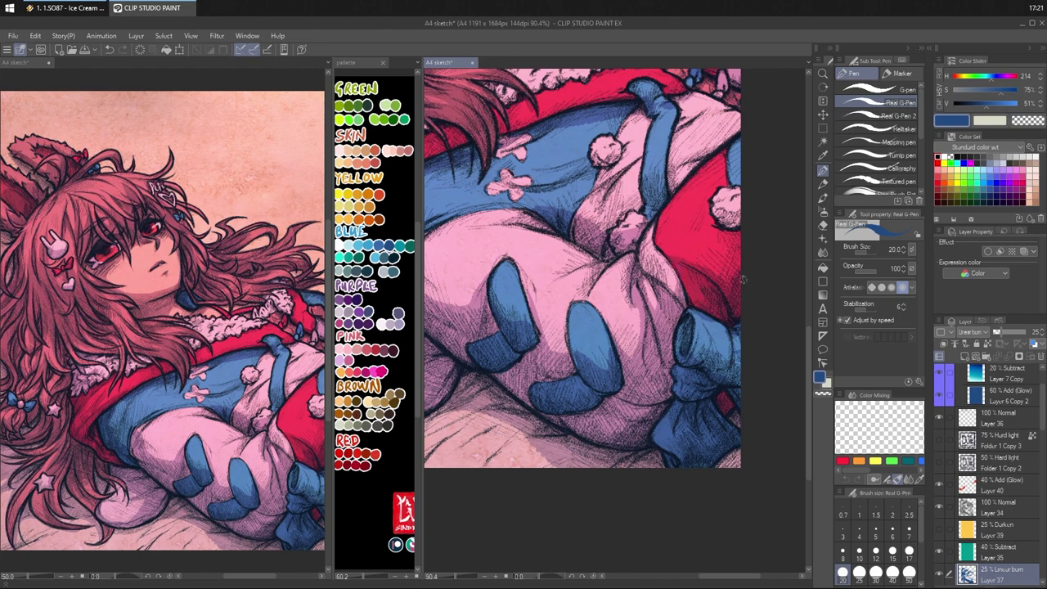
# - Shade the edge of the red fabric above the large blue bow and the folds of the bow
pyautogui.moveTo(743, 251)
pyautogui.mouseDown()
pyautogui.moveTo(716, 272)
pyautogui.moveTo(722, 278)
pyautogui.mouseUp()
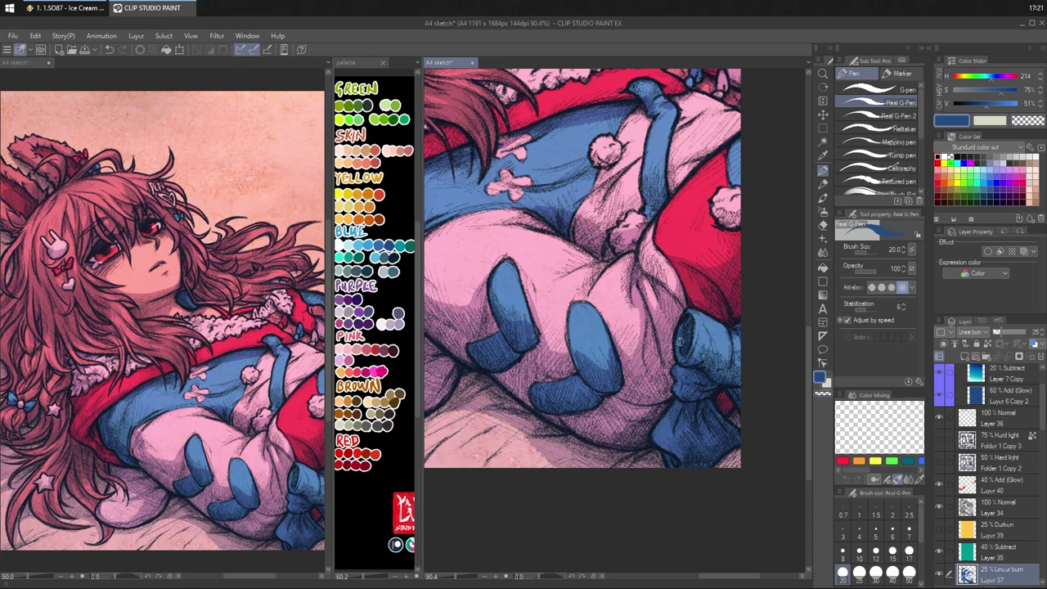
pyautogui.moveTo(712, 343)
pyautogui.mouseDown()
pyautogui.moveTo(725, 368)
pyautogui.moveTo(728, 327)
pyautogui.moveTo(727, 386)
pyautogui.moveTo(743, 357)
pyautogui.mouseUp()
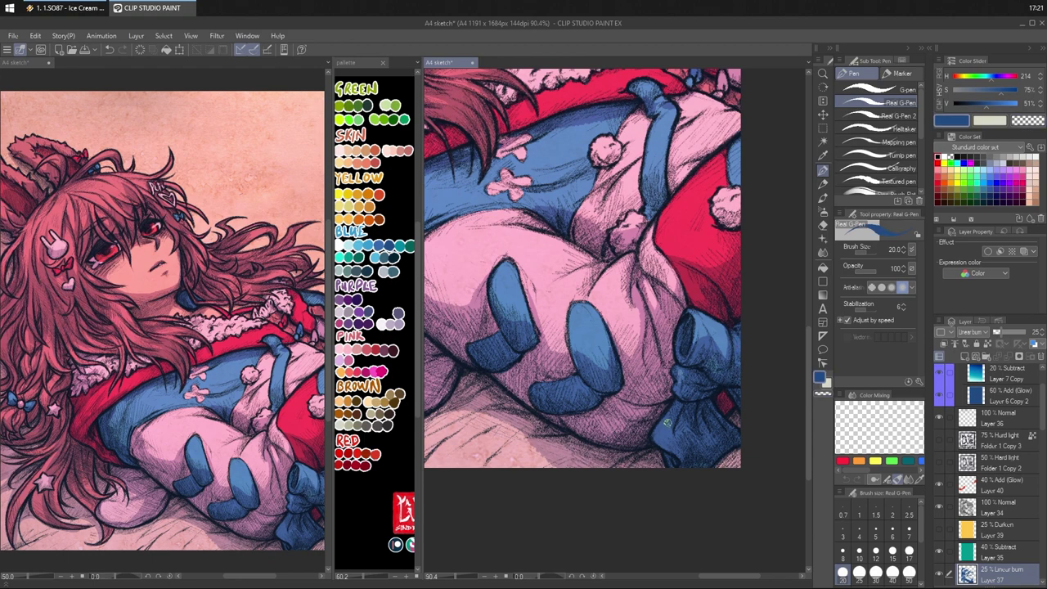
pyautogui.press('c')
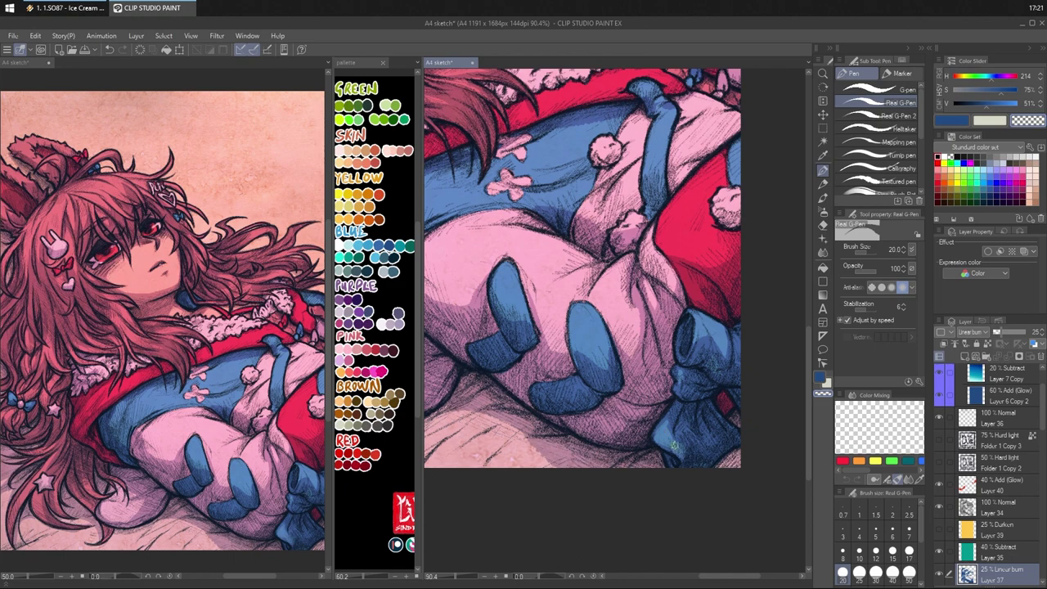
pyautogui.press('c')
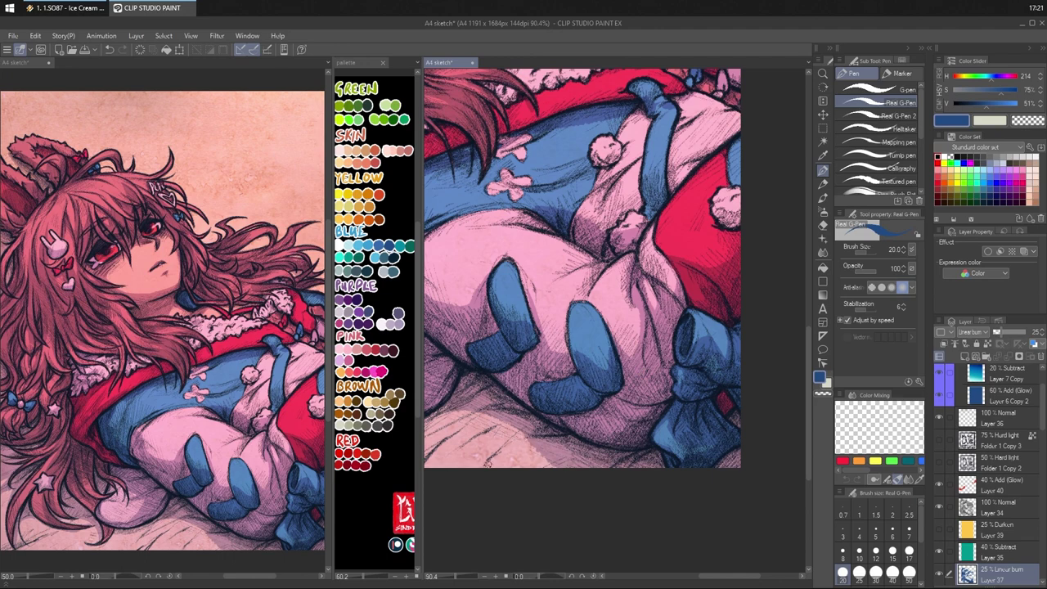
# - Paint dark blue shadow strokes on the ground beneath the pink sleeve and along the cloth creases
pyautogui.moveTo(488, 463)
pyautogui.mouseDown()
pyautogui.moveTo(515, 439)
pyautogui.moveTo(509, 422)
pyautogui.moveTo(458, 446)
pyautogui.moveTo(490, 416)
pyautogui.moveTo(462, 423)
pyautogui.mouseUp()
pyautogui.moveTo(492, 412); pyautogui.dragTo(642, 369)
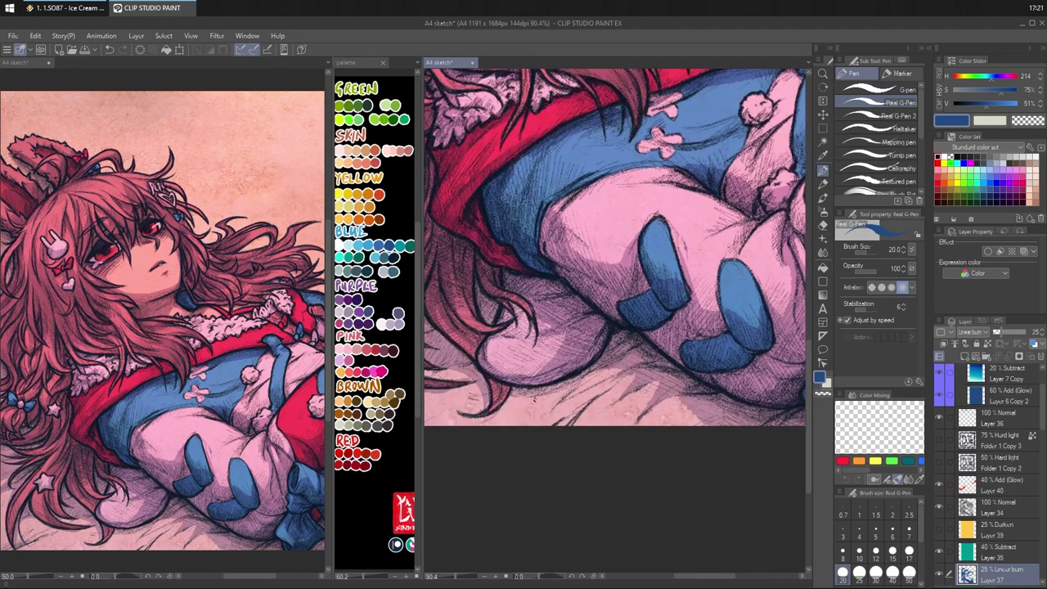
pyautogui.moveTo(513, 394); pyautogui.dragTo(610, 368)
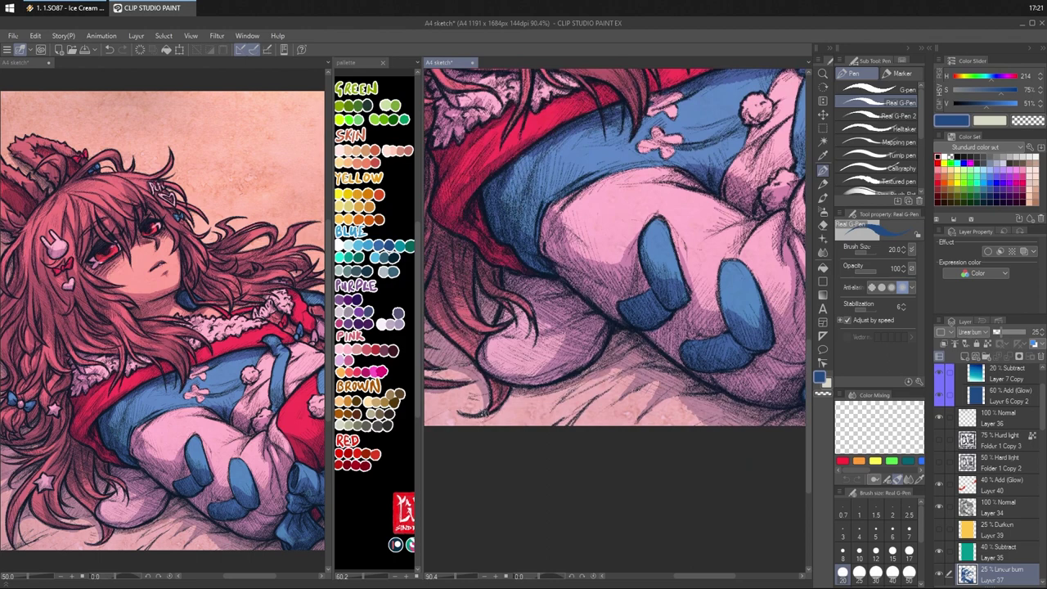
pyautogui.moveTo(484, 414)
pyautogui.mouseDown()
pyautogui.moveTo(526, 388)
pyautogui.moveTo(563, 402)
pyautogui.moveTo(596, 379)
pyautogui.mouseUp()
pyautogui.moveTo(584, 371)
pyautogui.mouseDown()
pyautogui.moveTo(607, 360)
pyautogui.moveTo(623, 369)
pyautogui.mouseUp()
pyautogui.moveTo(592, 392); pyautogui.dragTo(620, 370)
pyautogui.moveTo(567, 420); pyautogui.dragTo(597, 390)
pyautogui.moveTo(563, 426); pyautogui.dragTo(627, 376)
pyautogui.moveTo(608, 392)
pyautogui.mouseDown()
pyautogui.moveTo(637, 365)
pyautogui.moveTo(636, 375)
pyautogui.mouseUp()
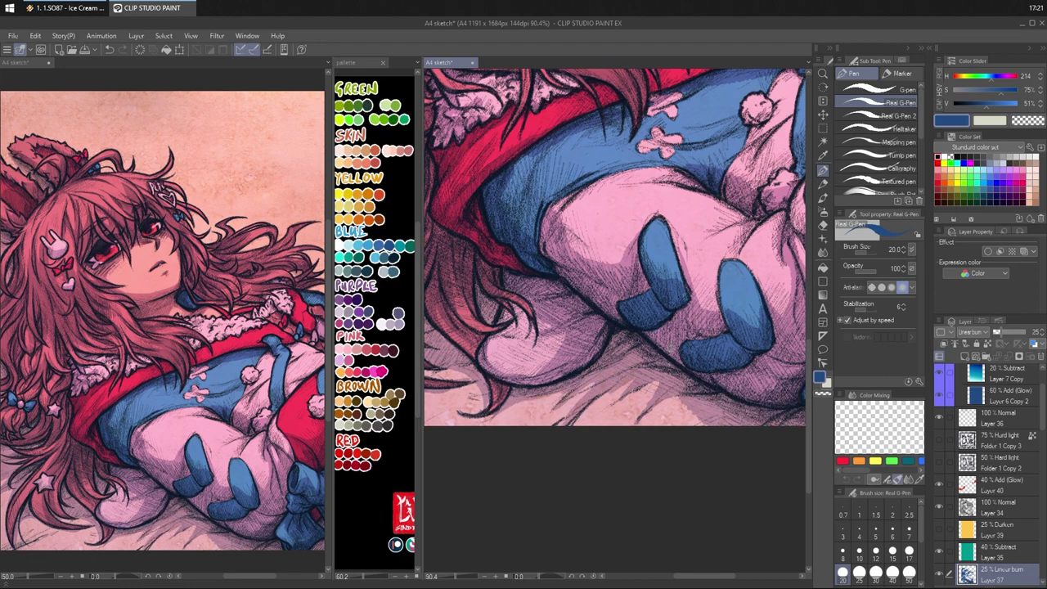
# - Paint shadow strokes on the ground under the lower edge of the pink sleeve and beneath the long hair tips
pyautogui.moveTo(730, 342); pyautogui.dragTo(696, 287)
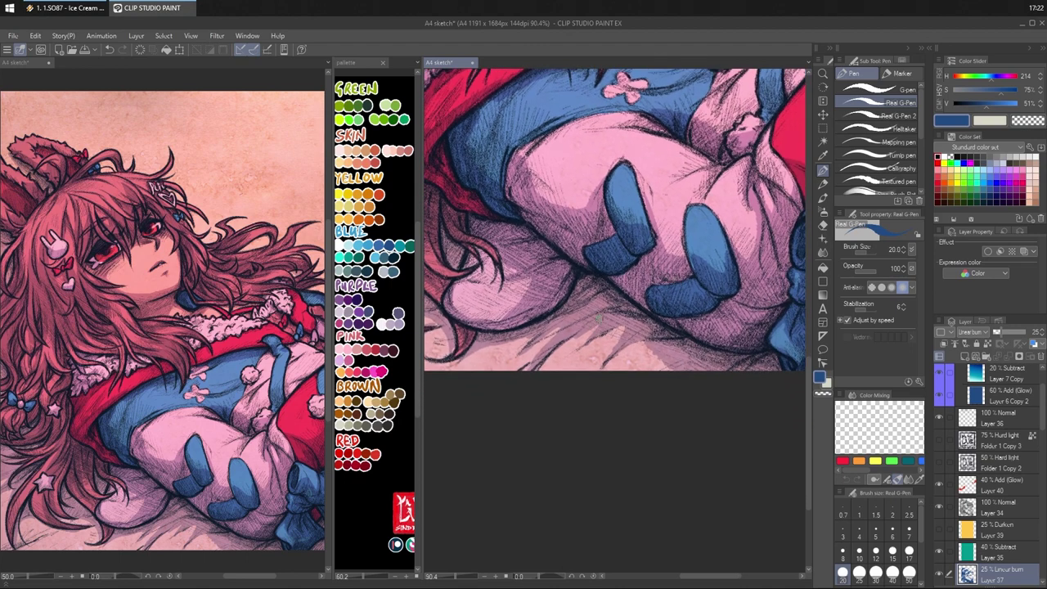
pyautogui.moveTo(596, 331); pyautogui.dragTo(541, 370)
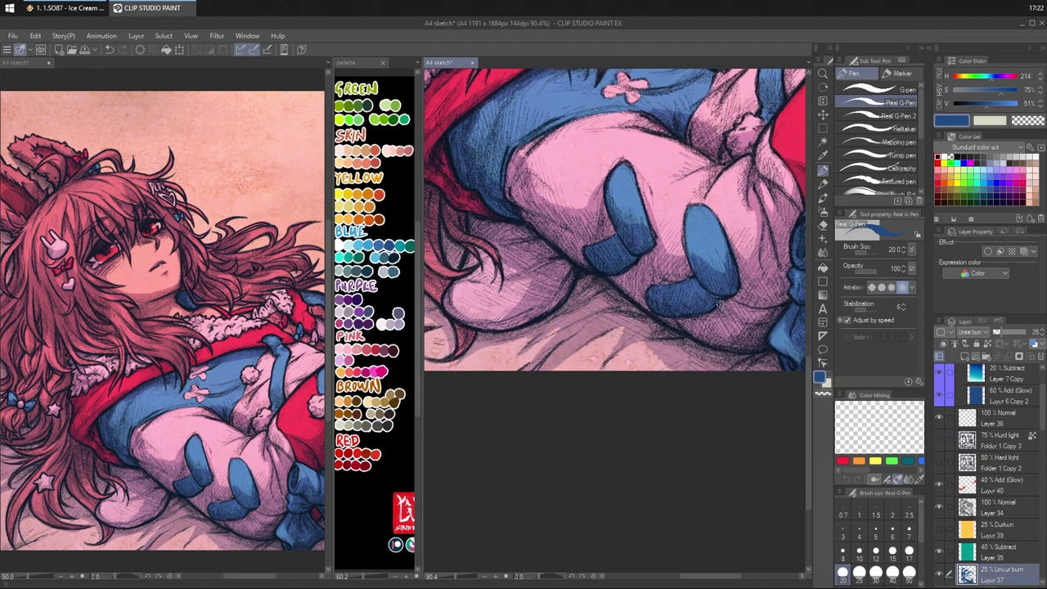
pyautogui.moveTo(524, 293); pyautogui.dragTo(764, 366)
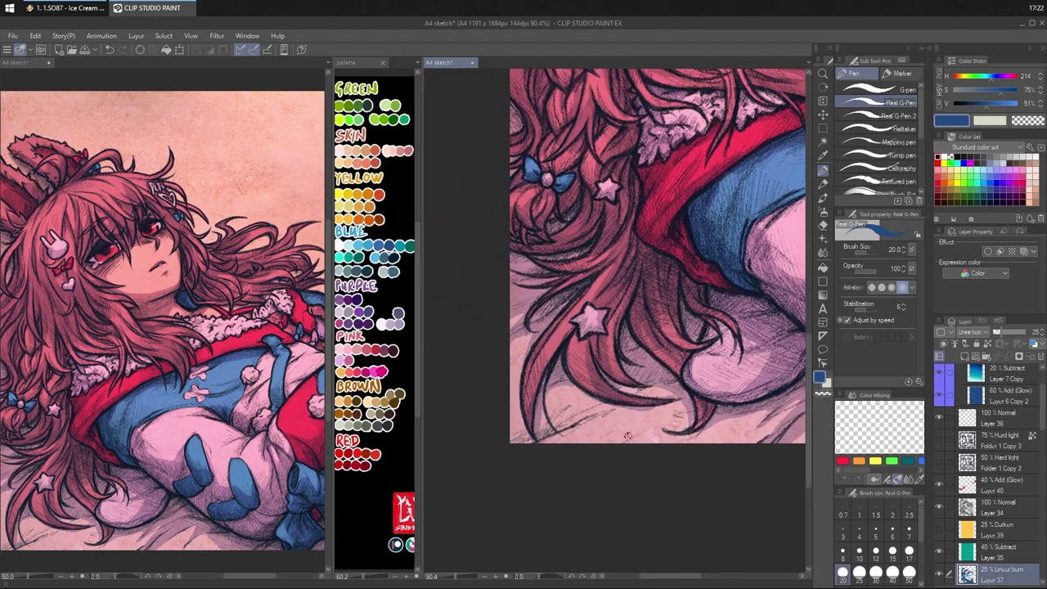
pyautogui.moveTo(626, 436)
pyautogui.mouseDown()
pyautogui.moveTo(691, 408)
pyautogui.moveTo(671, 414)
pyautogui.moveTo(676, 390)
pyautogui.moveTo(666, 401)
pyautogui.moveTo(622, 400)
pyautogui.moveTo(664, 413)
pyautogui.moveTo(655, 421)
pyautogui.moveTo(687, 422)
pyautogui.moveTo(677, 416)
pyautogui.mouseUp()
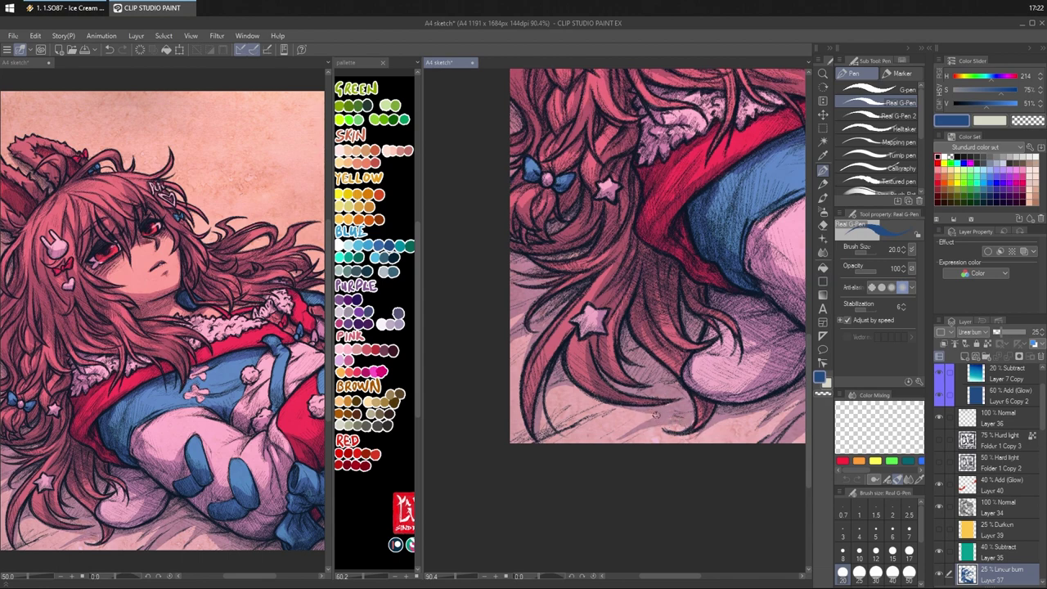
pyautogui.moveTo(753, 393); pyautogui.dragTo(582, 396)
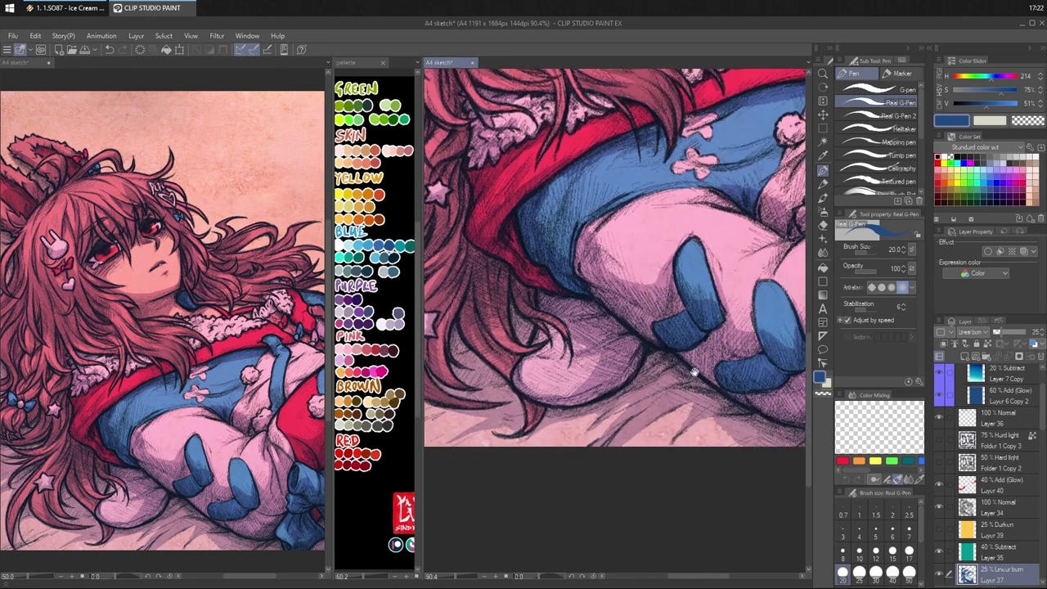
pyautogui.moveTo(696, 371); pyautogui.dragTo(598, 415)
pyautogui.moveTo(712, 327); pyautogui.dragTo(606, 422)
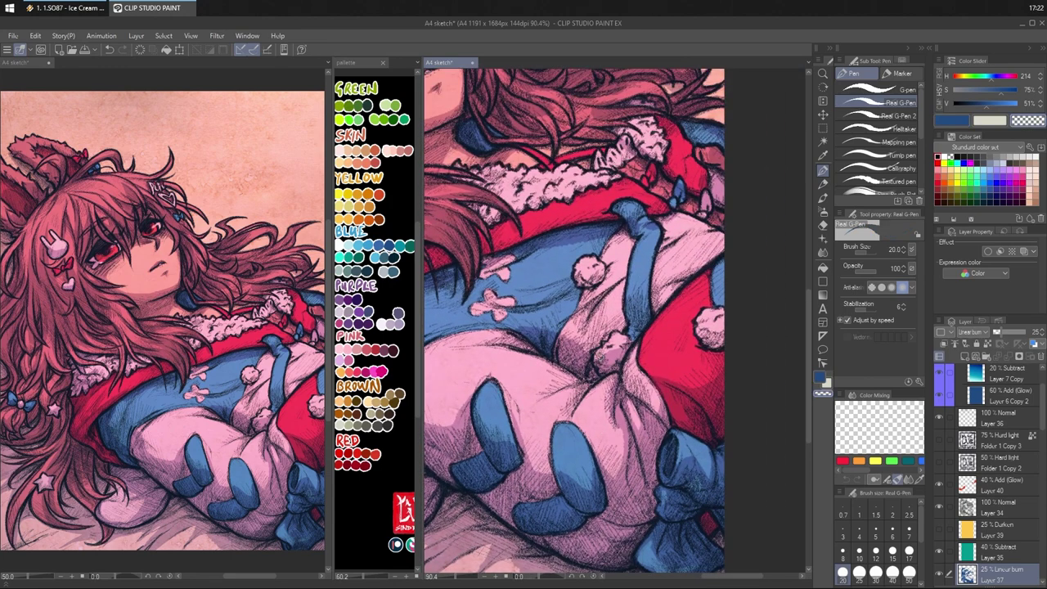
# - Shade the blue strap beside the pom-poms, trimming the strokes with transparent colour
pyautogui.moveTo(623, 349)
pyautogui.mouseDown()
pyautogui.moveTo(634, 311)
pyautogui.moveTo(632, 322)
pyautogui.mouseUp()
pyautogui.press('c')
pyautogui.moveTo(630, 270)
pyautogui.mouseDown()
pyautogui.moveTo(629, 293)
pyautogui.moveTo(658, 245)
pyautogui.mouseUp()
pyautogui.moveTo(649, 293); pyautogui.dragTo(637, 324)
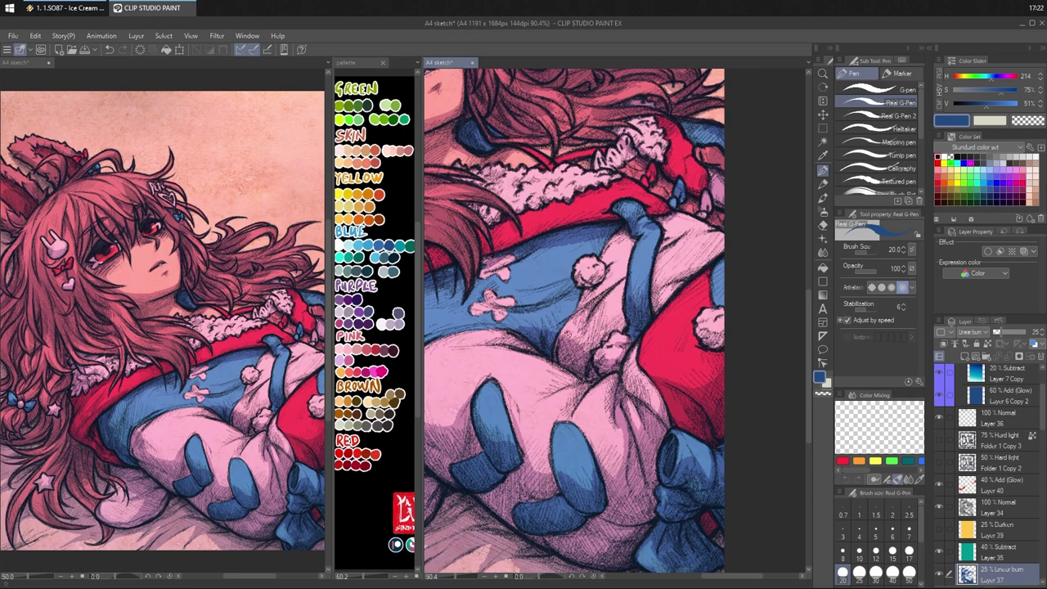
# - Shade the folds of the pink fabric between the blue bodice and the lower pom-pom
pyautogui.moveTo(569, 335)
pyautogui.mouseDown()
pyautogui.moveTo(590, 314)
pyautogui.moveTo(570, 334)
pyautogui.moveTo(534, 328)
pyautogui.moveTo(522, 342)
pyautogui.moveTo(548, 385)
pyautogui.moveTo(570, 388)
pyautogui.moveTo(553, 394)
pyautogui.moveTo(577, 397)
pyautogui.mouseUp()
pyautogui.moveTo(589, 384); pyautogui.dragTo(579, 398)
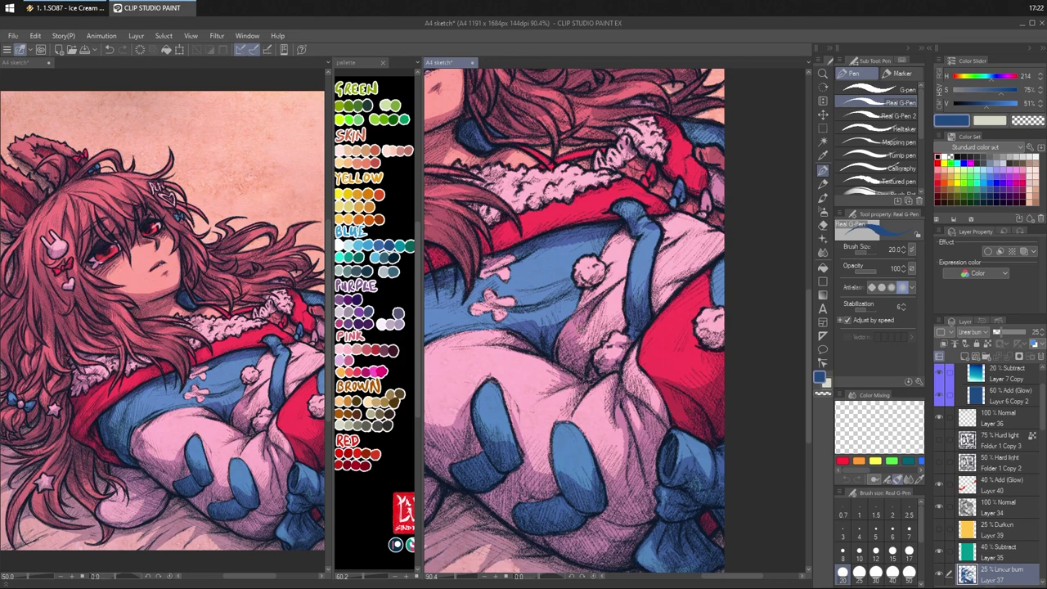
pyautogui.moveTo(592, 341)
pyautogui.mouseDown()
pyautogui.moveTo(577, 346)
pyautogui.moveTo(579, 337)
pyautogui.mouseUp()
pyautogui.moveTo(615, 319); pyautogui.dragTo(579, 352)
pyautogui.moveTo(601, 335); pyautogui.dragTo(585, 344)
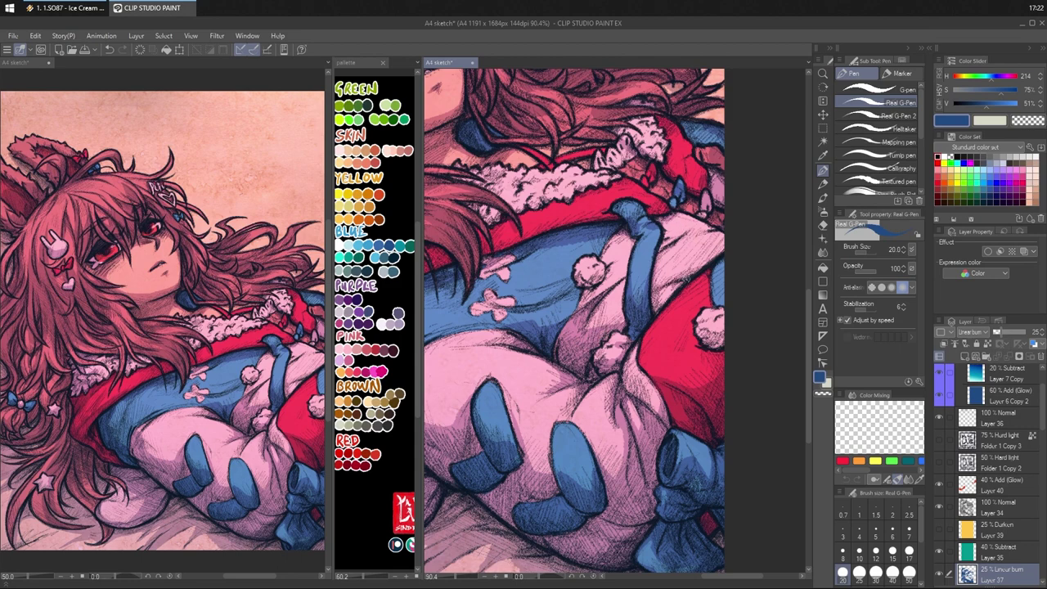
# - Shade the upper part of the blue bodice beneath the hair tips and along the red hem below the fur trim
pyautogui.moveTo(707, 269); pyautogui.dragTo(765, 289)
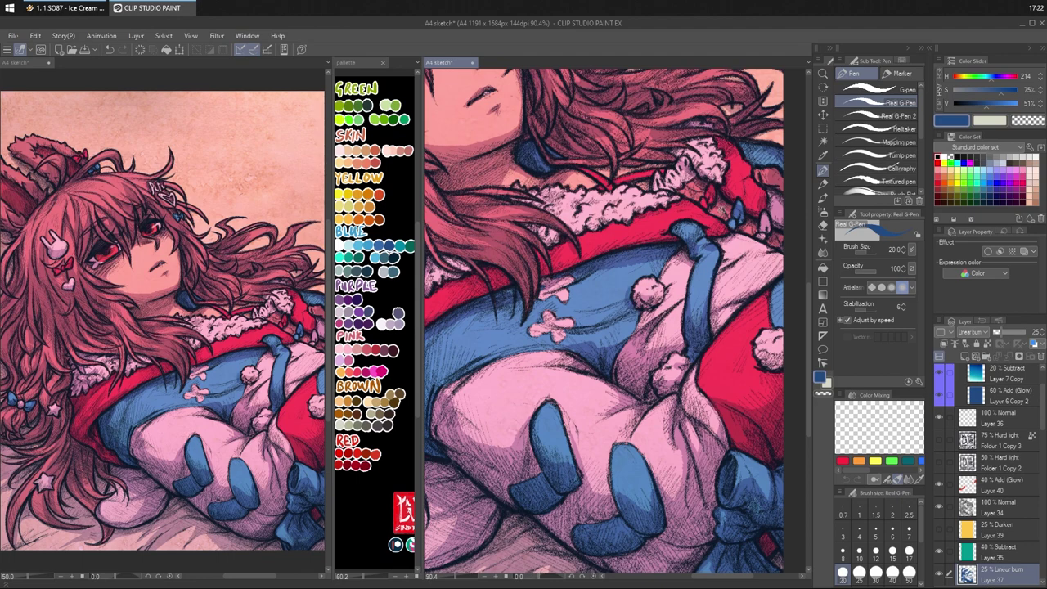
pyautogui.moveTo(736, 224); pyautogui.dragTo(722, 254)
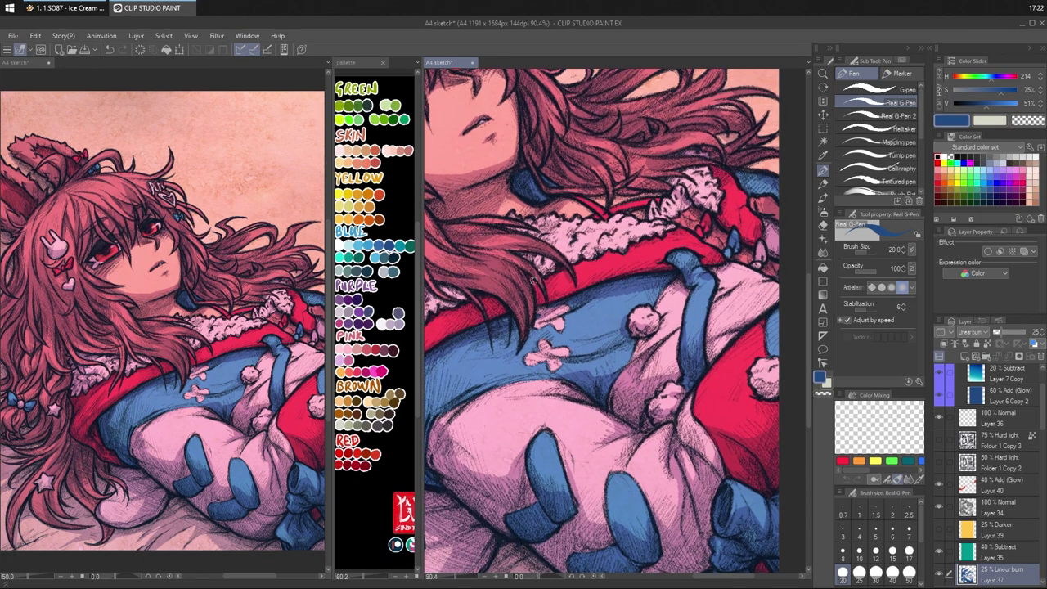
pyautogui.moveTo(523, 299); pyautogui.dragTo(596, 302)
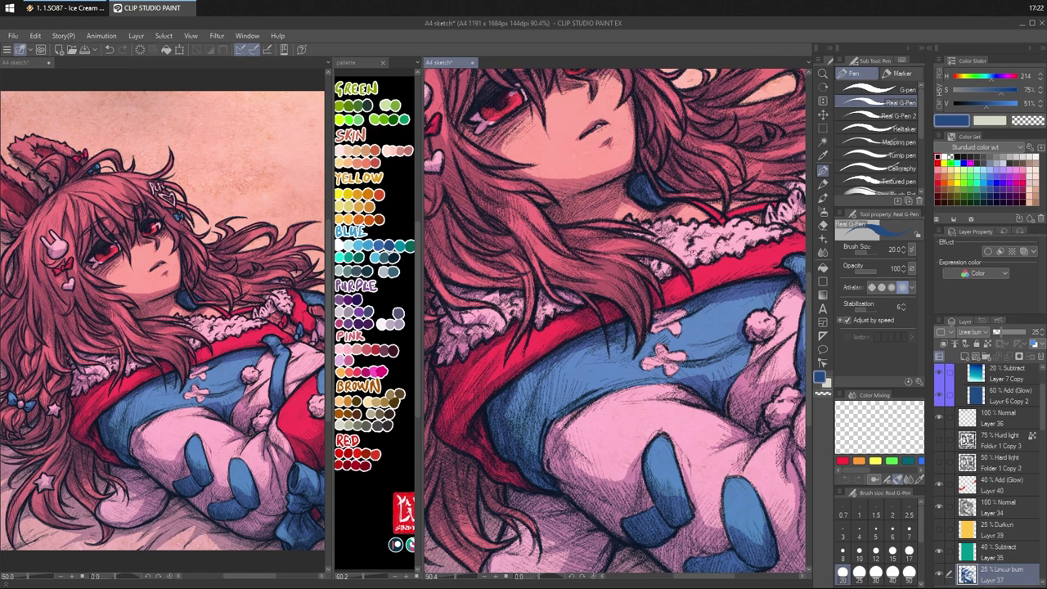
pyautogui.moveTo(703, 305); pyautogui.dragTo(650, 337)
pyautogui.press('c')
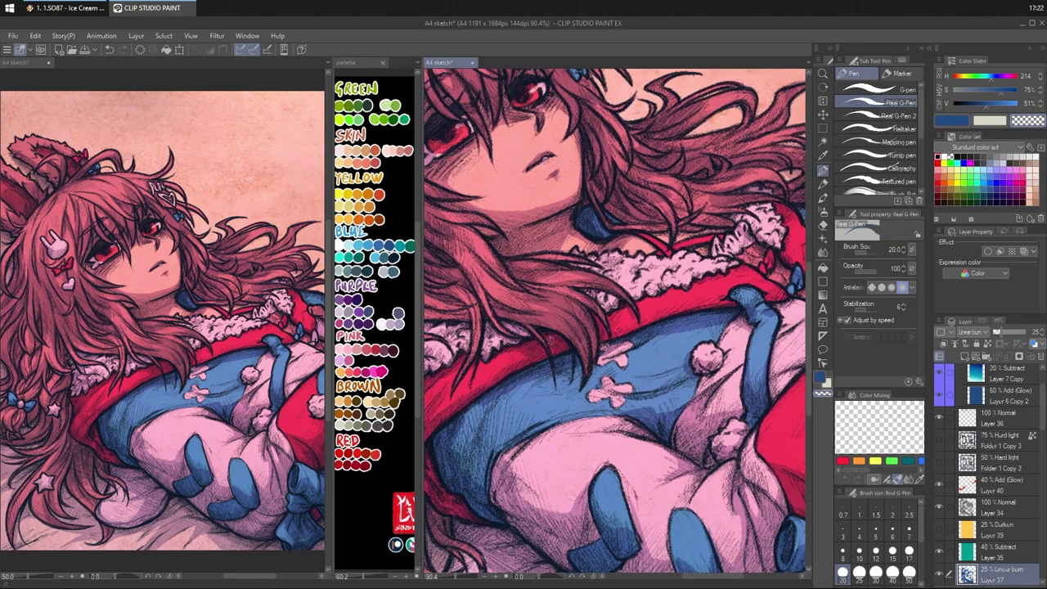
pyautogui.press('c')
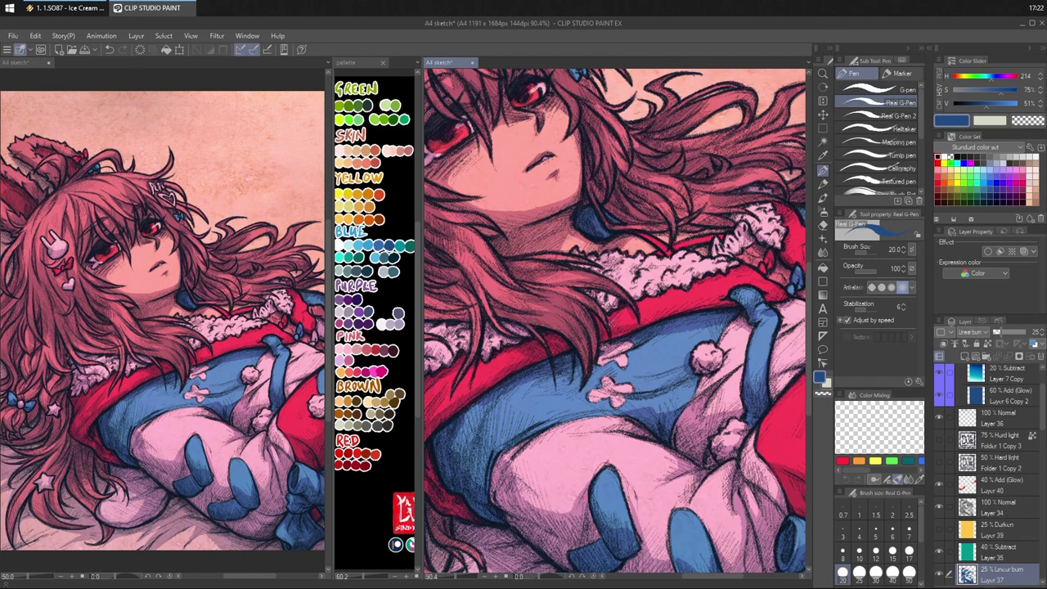
pyautogui.moveTo(635, 343); pyautogui.dragTo(612, 352)
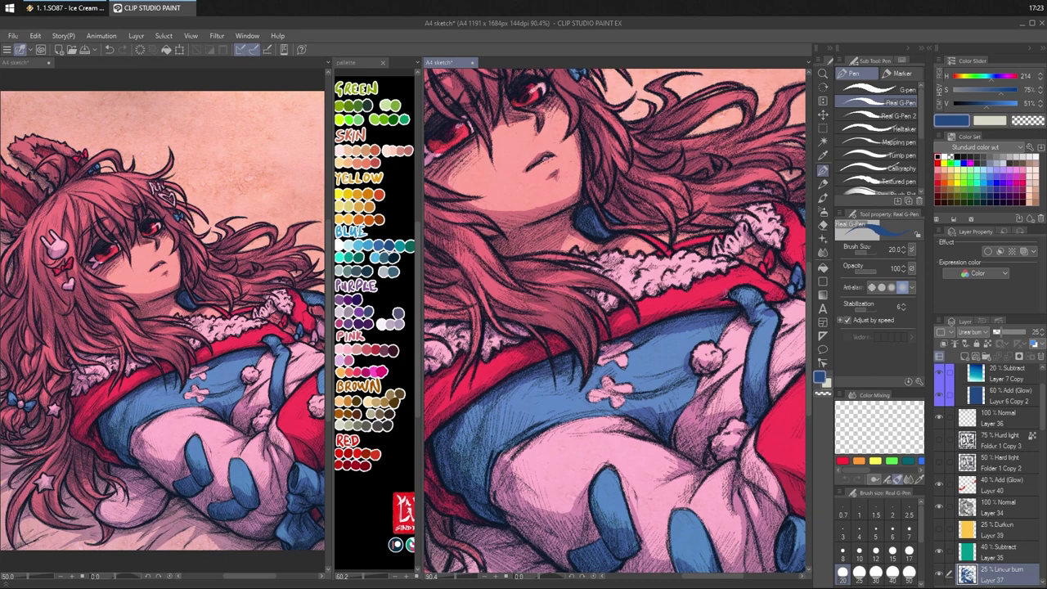
pyautogui.moveTo(727, 293); pyautogui.dragTo(668, 319)
pyautogui.moveTo(730, 241); pyautogui.dragTo(662, 296)
# - Shade the fur trim and red sleeve around the small blue bow, cleaning the edges with transparent colour
pyautogui.moveTo(540, 350)
pyautogui.mouseDown()
pyautogui.moveTo(555, 324)
pyautogui.moveTo(536, 322)
pyautogui.moveTo(596, 318)
pyautogui.moveTo(586, 340)
pyautogui.moveTo(678, 312)
pyautogui.mouseUp()
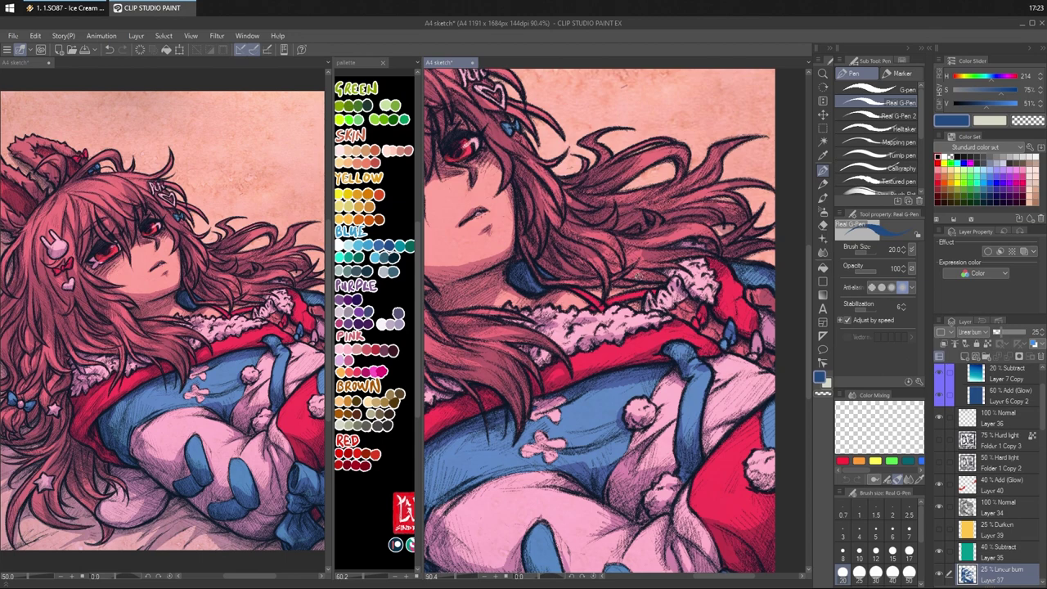
pyautogui.moveTo(608, 291)
pyautogui.mouseDown()
pyautogui.moveTo(651, 285)
pyautogui.moveTo(617, 294)
pyautogui.moveTo(692, 333)
pyautogui.mouseUp()
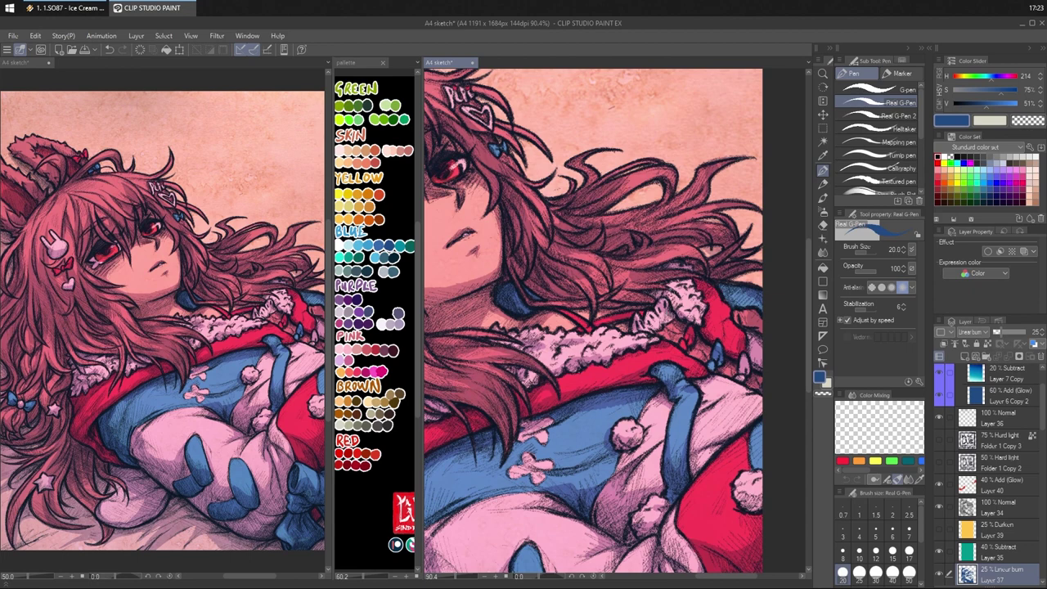
pyautogui.moveTo(676, 282)
pyautogui.mouseDown()
pyautogui.moveTo(673, 293)
pyautogui.moveTo(702, 320)
pyautogui.moveTo(692, 265)
pyautogui.mouseUp()
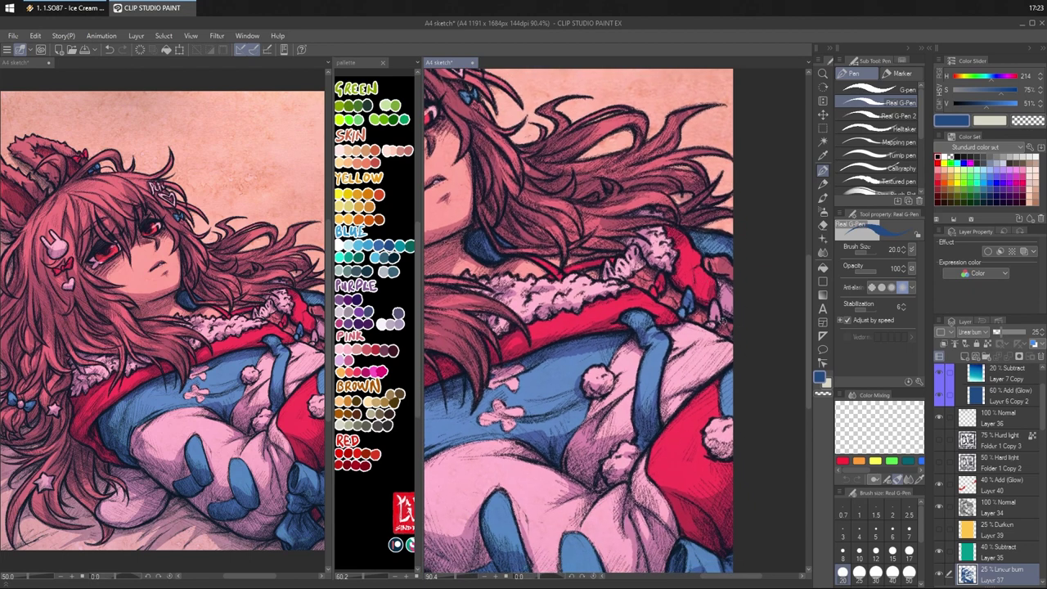
pyautogui.moveTo(695, 323)
pyautogui.mouseDown()
pyautogui.moveTo(729, 345)
pyautogui.moveTo(729, 360)
pyautogui.moveTo(717, 271)
pyautogui.mouseUp()
pyautogui.moveTo(688, 373)
pyautogui.mouseDown()
pyautogui.moveTo(707, 398)
pyautogui.moveTo(722, 392)
pyautogui.moveTo(719, 409)
pyautogui.mouseUp()
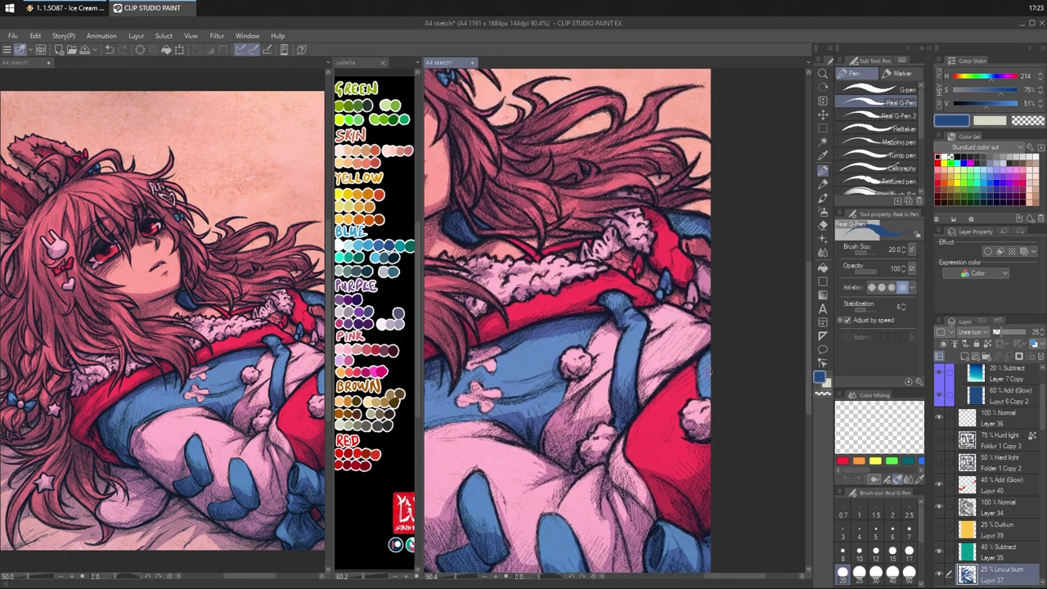
pyautogui.press('c')
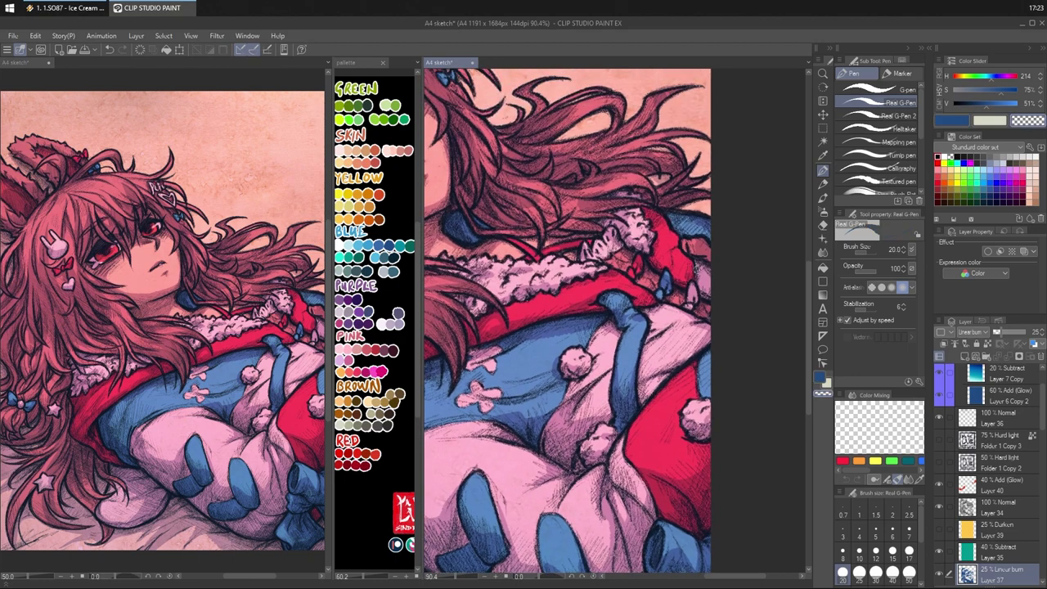
pyautogui.moveTo(697, 267); pyautogui.dragTo(706, 283)
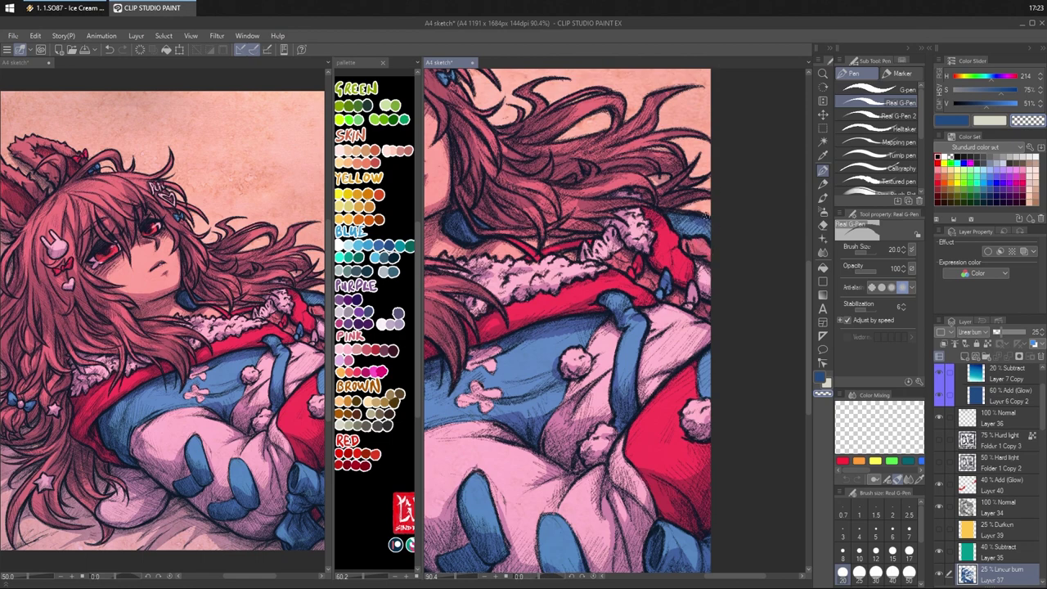
pyautogui.press('c')
# - Shade the hair locks falling beside the cheek, alternating between dark blue and transparent colour
pyautogui.moveTo(643, 210); pyautogui.dragTo(681, 251)
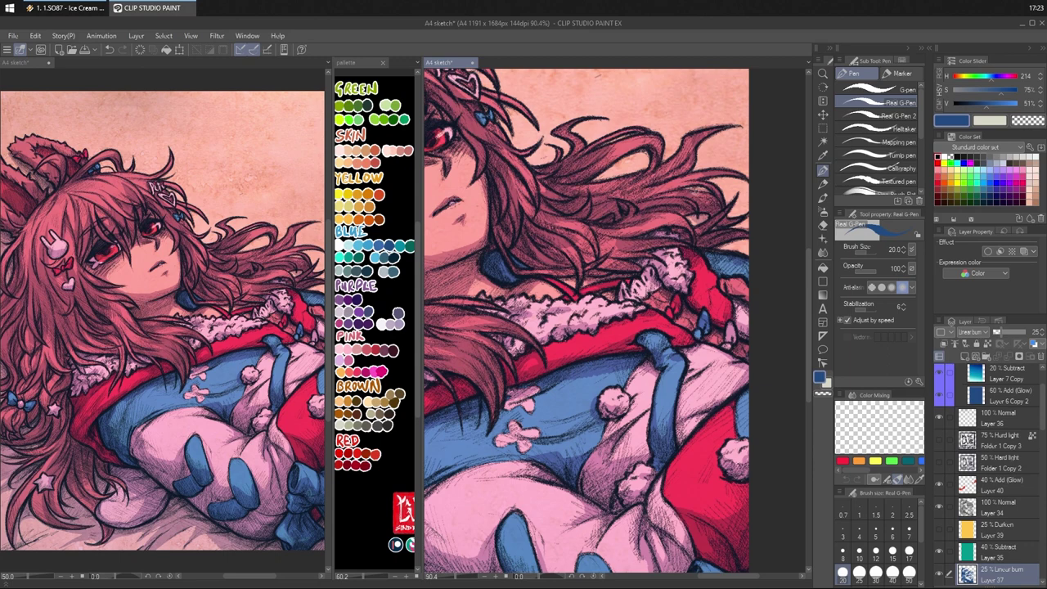
pyautogui.moveTo(579, 180); pyautogui.dragTo(607, 277)
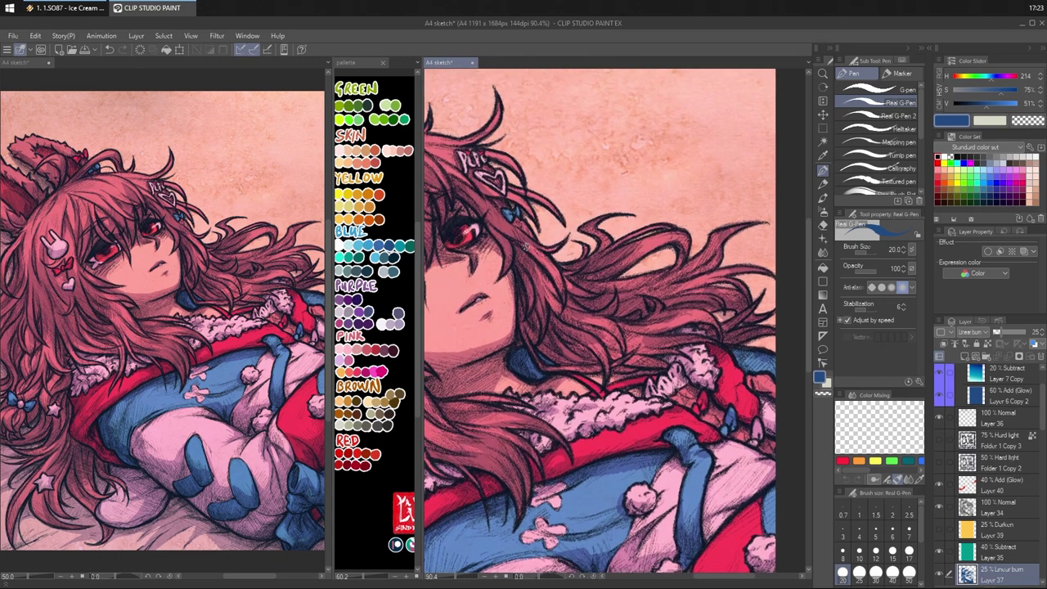
pyautogui.press('c')
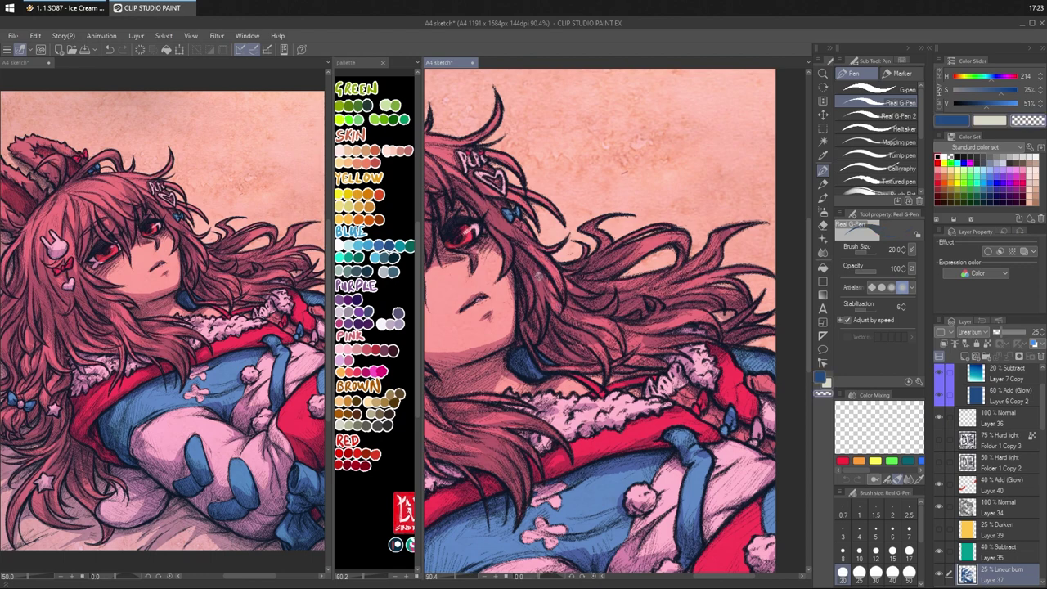
pyautogui.press('c')
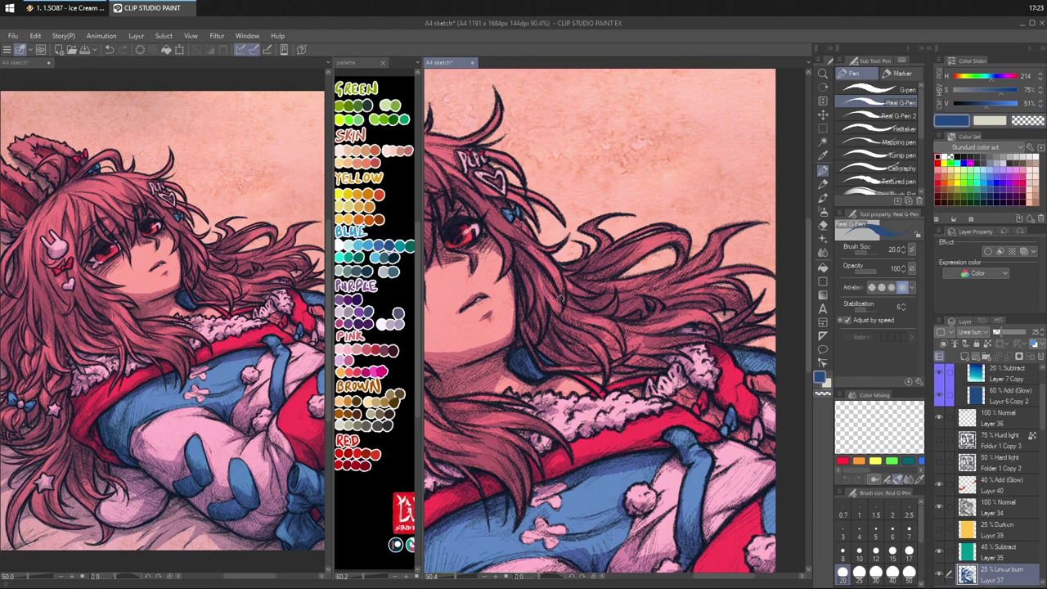
pyautogui.press('c')
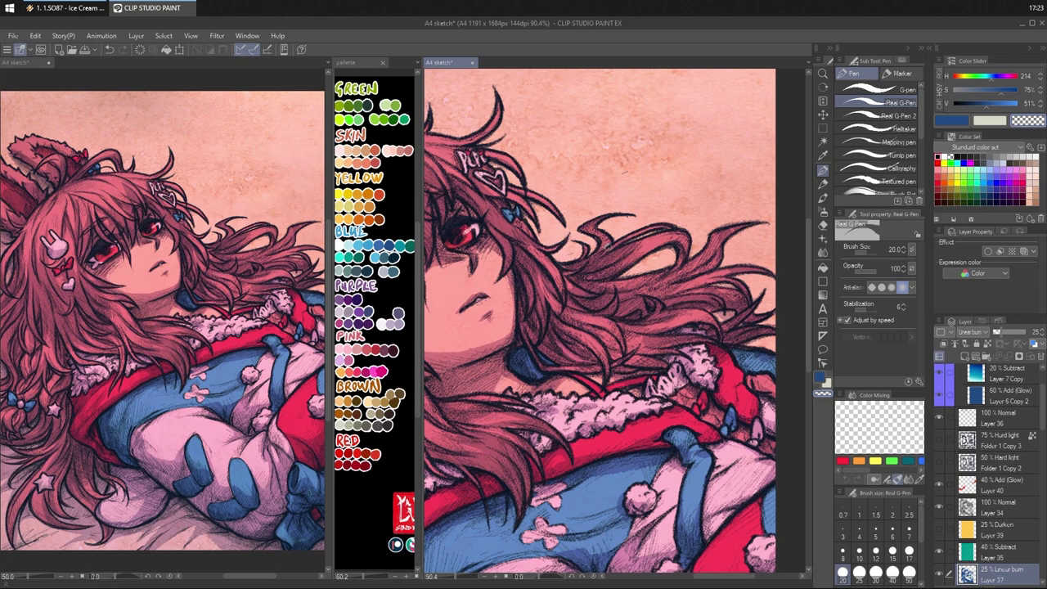
pyautogui.press('c')
# - Shade the flowing hair above the fur trim, alternating dark blue strokes with transparent clean-up
pyautogui.moveTo(646, 311); pyautogui.dragTo(569, 309)
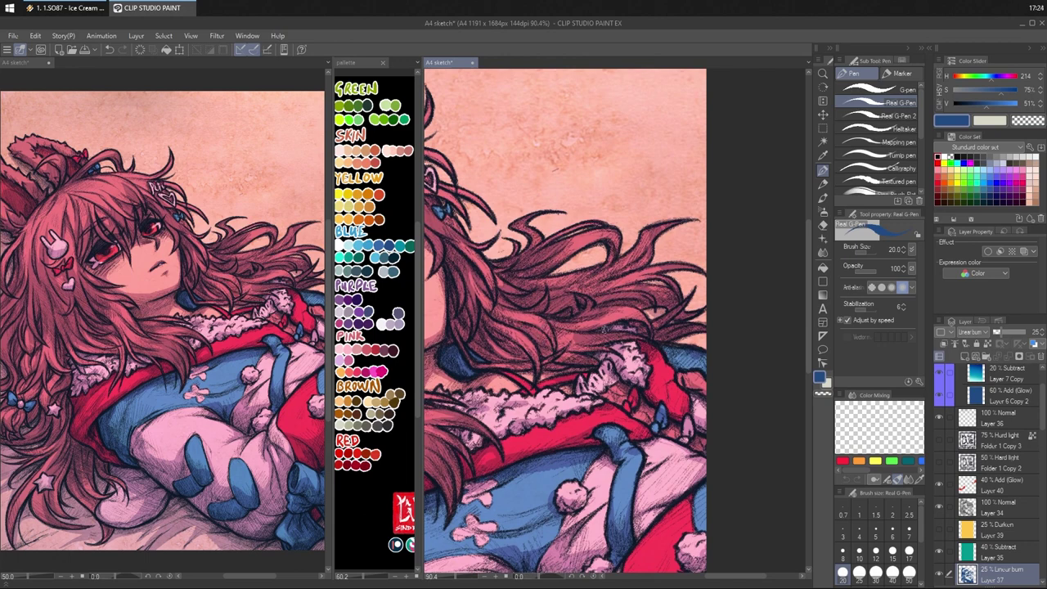
pyautogui.press('c')
pyautogui.moveTo(572, 336); pyautogui.dragTo(610, 336)
pyautogui.press('c')
pyautogui.press('c')
pyautogui.press('c')
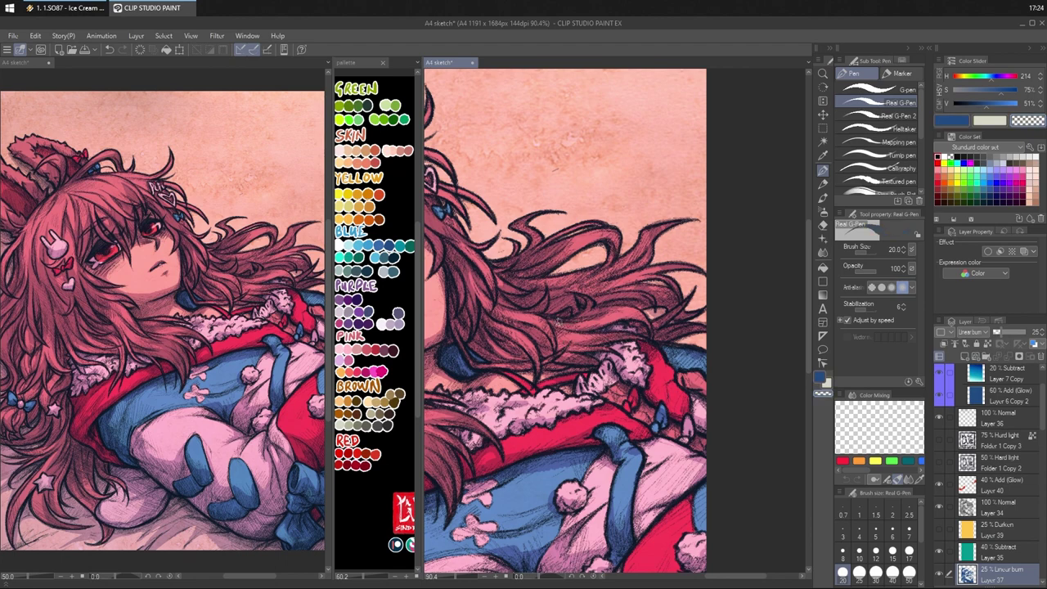
pyautogui.press('c')
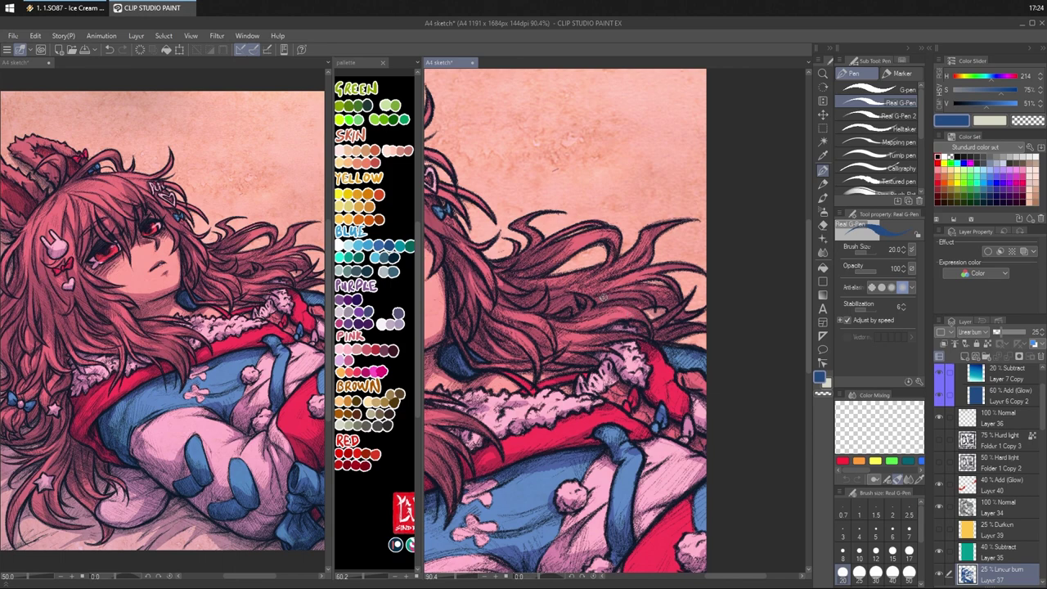
pyautogui.press('c')
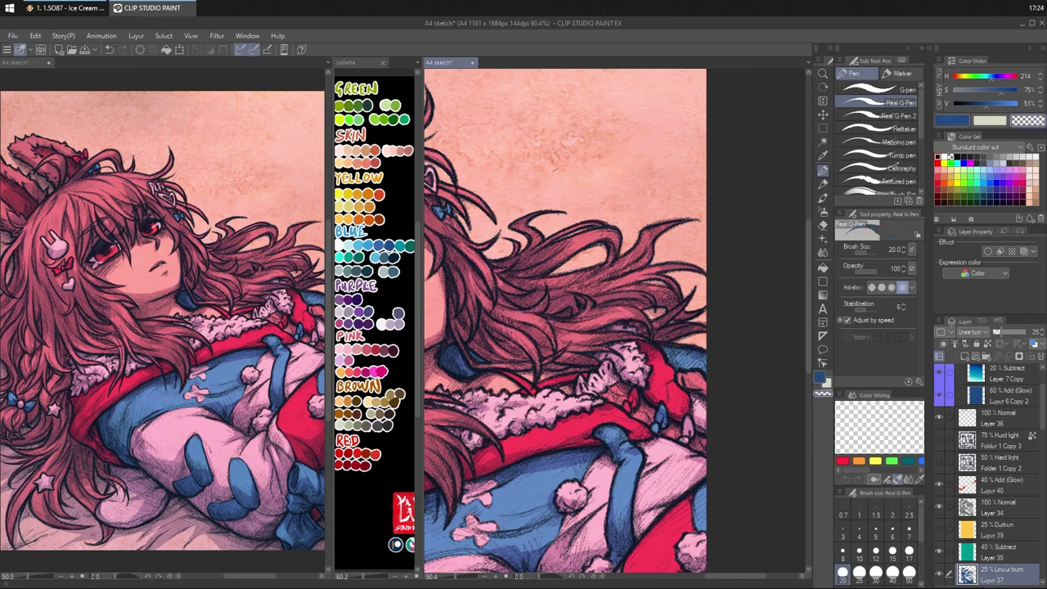
# - Paint dark blue shading strokes along the upper curled strands of the flowing hair
pyautogui.scroll(1, 622, 309)
pyautogui.moveTo(578, 311); pyautogui.dragTo(611, 290)
pyautogui.moveTo(579, 314); pyautogui.dragTo(630, 289)
pyautogui.moveTo(643, 282); pyautogui.dragTo(612, 300)
pyautogui.moveTo(657, 256)
pyautogui.mouseDown()
pyautogui.moveTo(629, 302)
pyautogui.moveTo(604, 278)
pyautogui.moveTo(547, 302)
pyautogui.mouseUp()
pyautogui.moveTo(567, 264); pyautogui.dragTo(541, 291)
pyautogui.moveTo(585, 262)
pyautogui.mouseDown()
pyautogui.moveTo(571, 277)
pyautogui.moveTo(595, 271)
pyautogui.mouseUp()
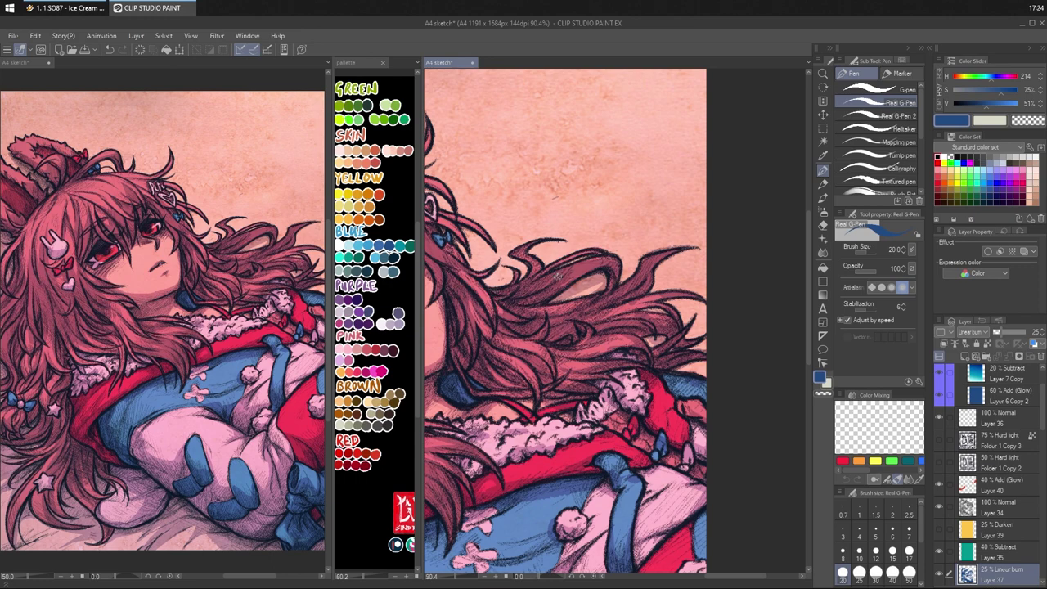
pyautogui.press('c')
# - Paint shadow strokes around the outer tips of the flowing hair and refine them with transparent colour
pyautogui.moveTo(573, 307); pyautogui.dragTo(634, 356)
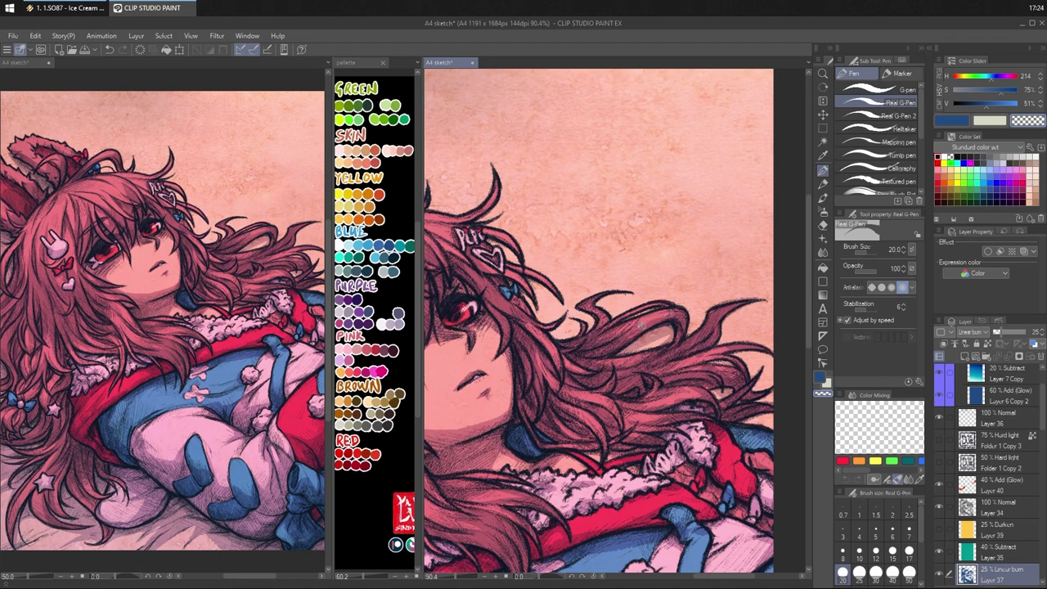
pyautogui.moveTo(715, 331)
pyautogui.mouseDown()
pyautogui.moveTo(669, 319)
pyautogui.moveTo(677, 329)
pyautogui.mouseUp()
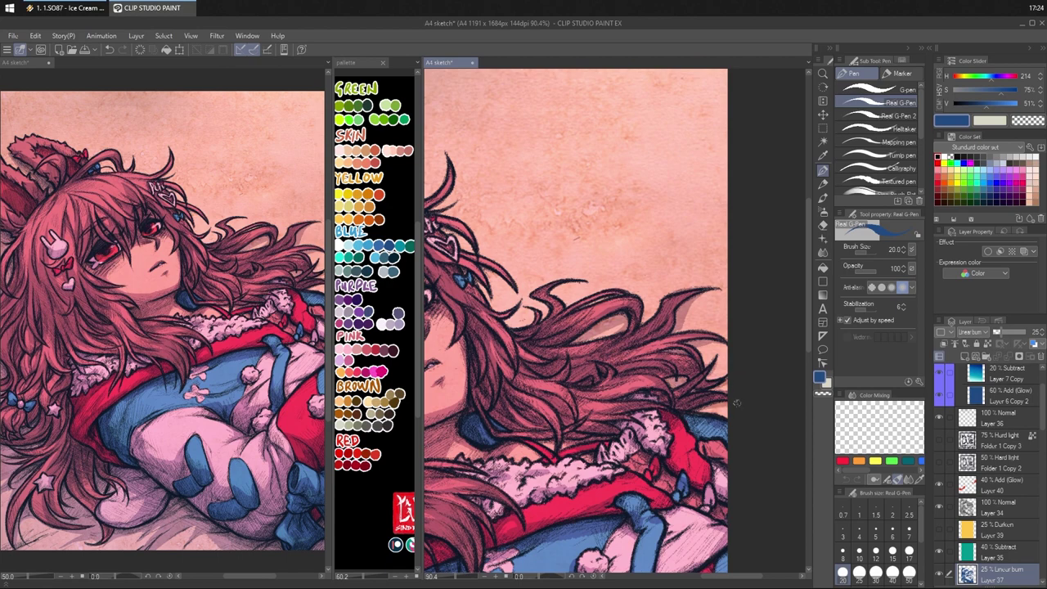
pyautogui.moveTo(717, 409); pyautogui.dragTo(709, 411)
pyautogui.press('c')
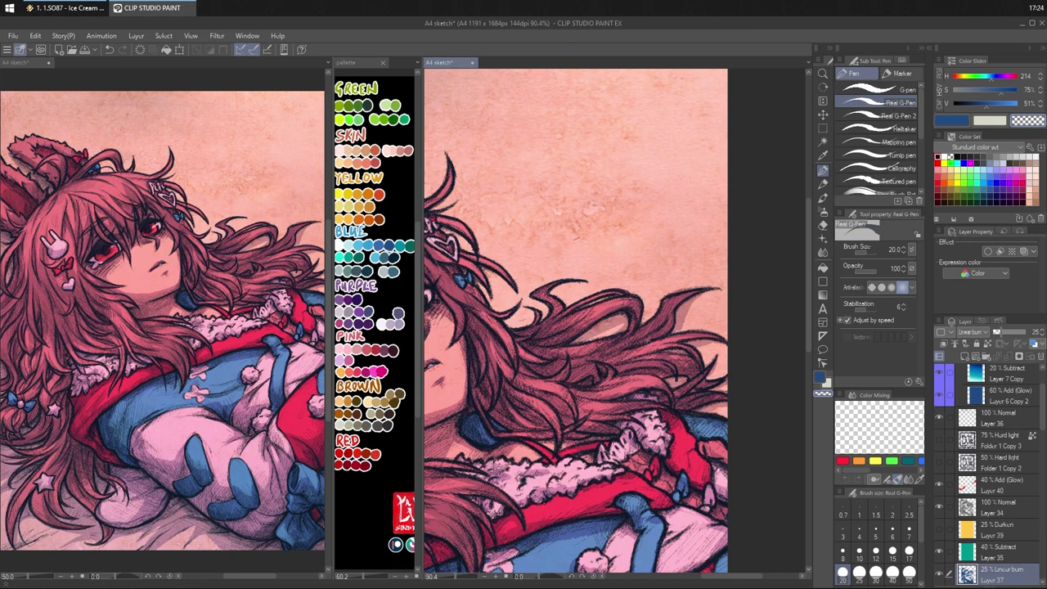
pyautogui.moveTo(653, 365); pyautogui.dragTo(620, 366)
pyautogui.moveTo(726, 411); pyautogui.dragTo(763, 393)
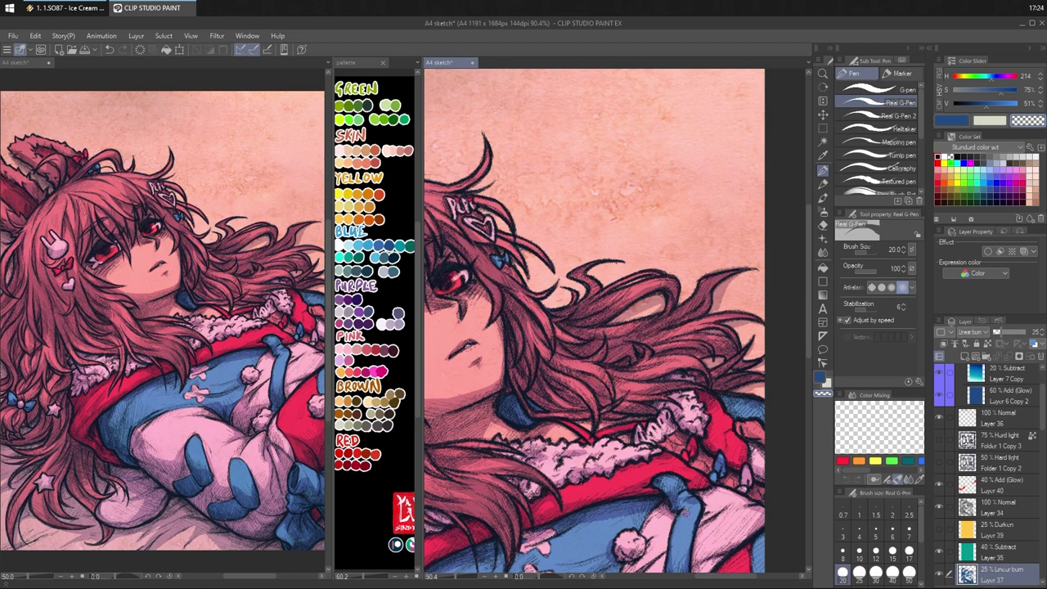
# - Touch up the shading on the hair locks around the heart hair clip, alternating dark blue and transparent colour
pyautogui.moveTo(530, 203)
pyautogui.mouseDown()
pyautogui.moveTo(678, 205)
pyautogui.moveTo(645, 192)
pyautogui.mouseUp()
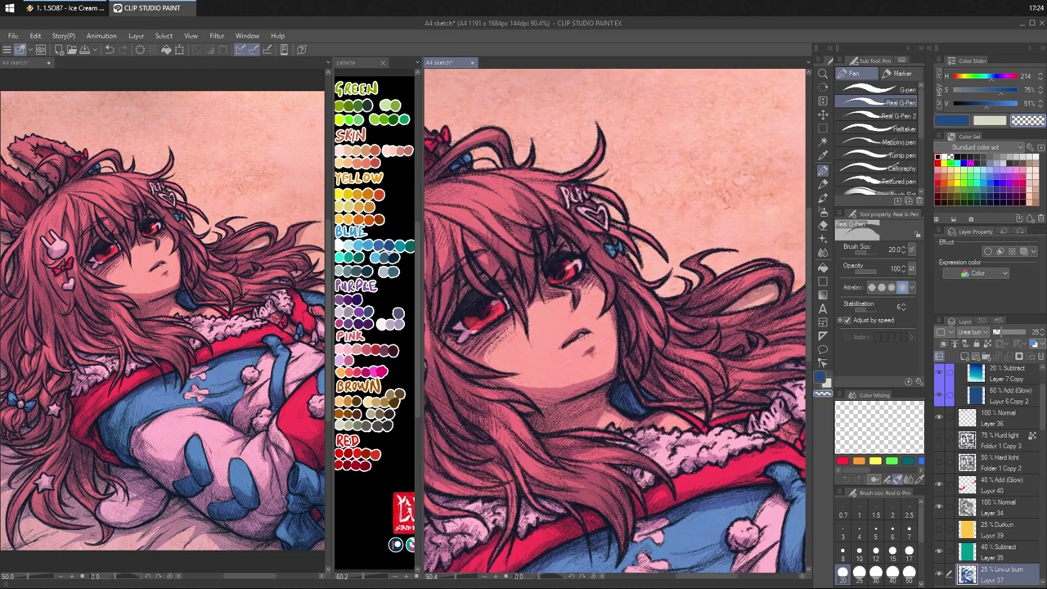
pyautogui.press('c')
pyautogui.moveTo(624, 236)
pyautogui.mouseDown()
pyautogui.moveTo(637, 255)
pyautogui.moveTo(661, 246)
pyautogui.mouseUp()
pyautogui.press('c')
pyautogui.press('c')
pyautogui.press('c')
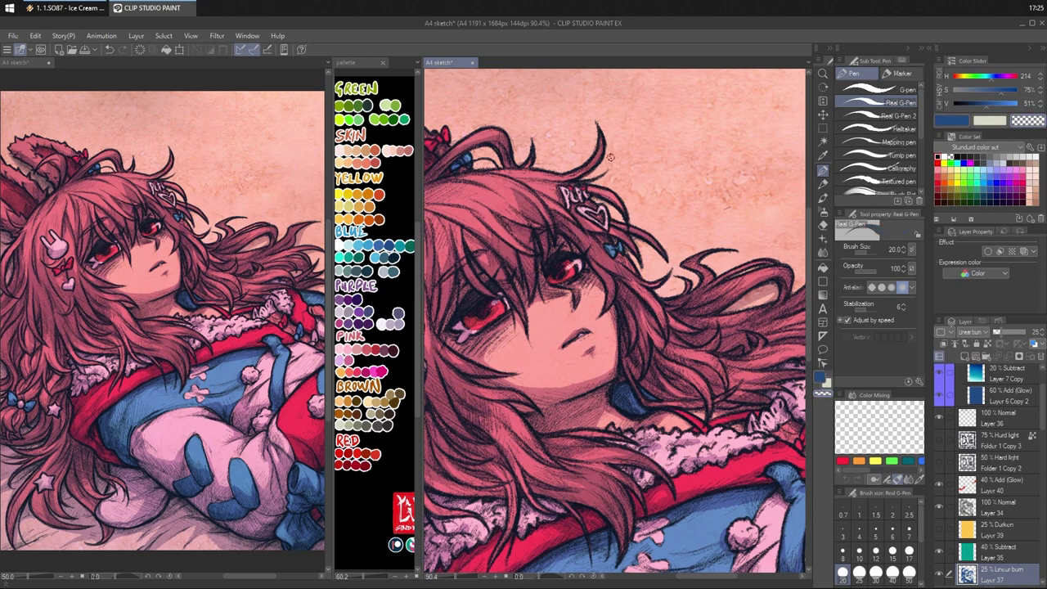
pyautogui.press('c')
pyautogui.moveTo(643, 225); pyautogui.dragTo(626, 178)
pyautogui.press('c')
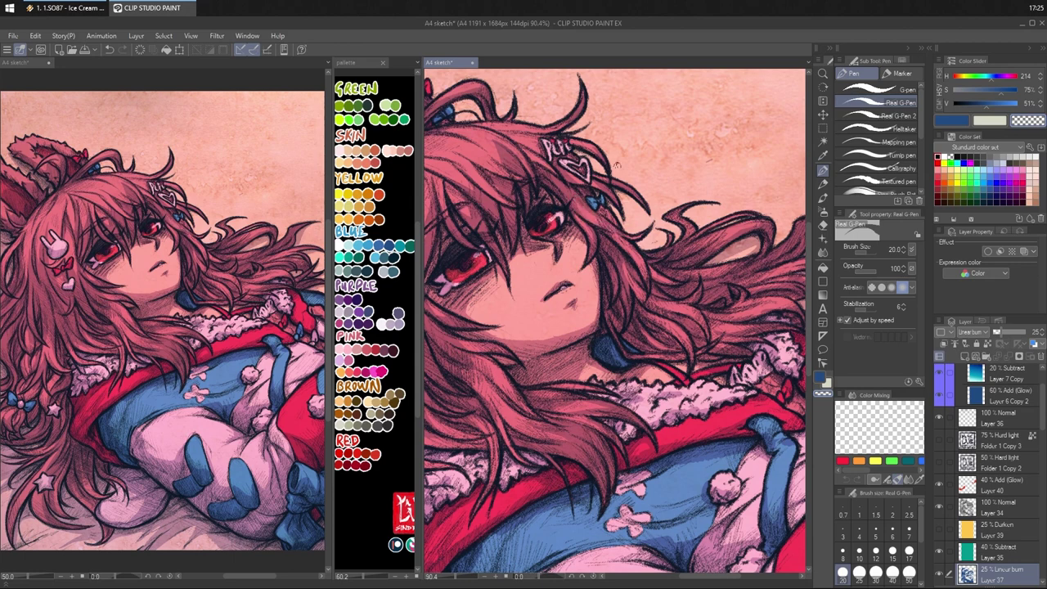
# - Review the shading across the girl's face, hair and clothing from several viewpoints
pyautogui.moveTo(538, 228); pyautogui.dragTo(633, 208)
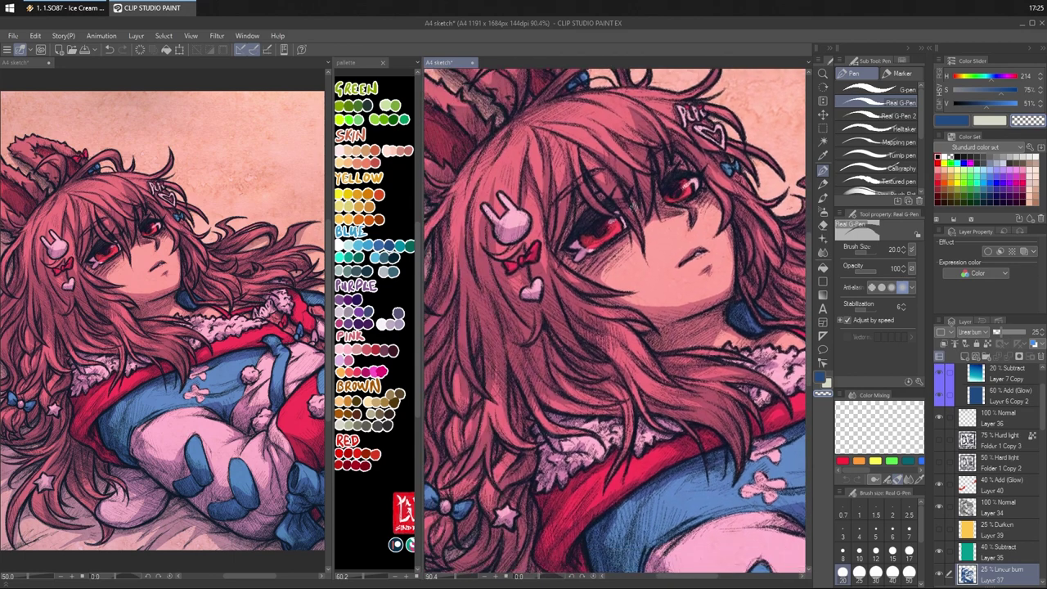
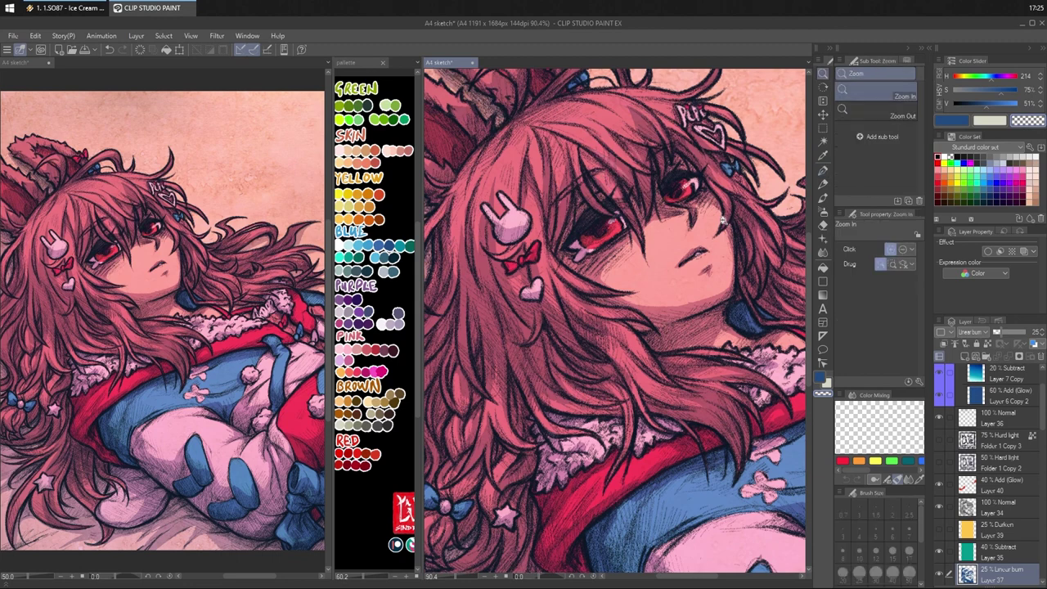
pyautogui.scroll(-2, 720, 204)
pyautogui.moveTo(740, 219); pyautogui.dragTo(580, 170)
pyautogui.press('c')
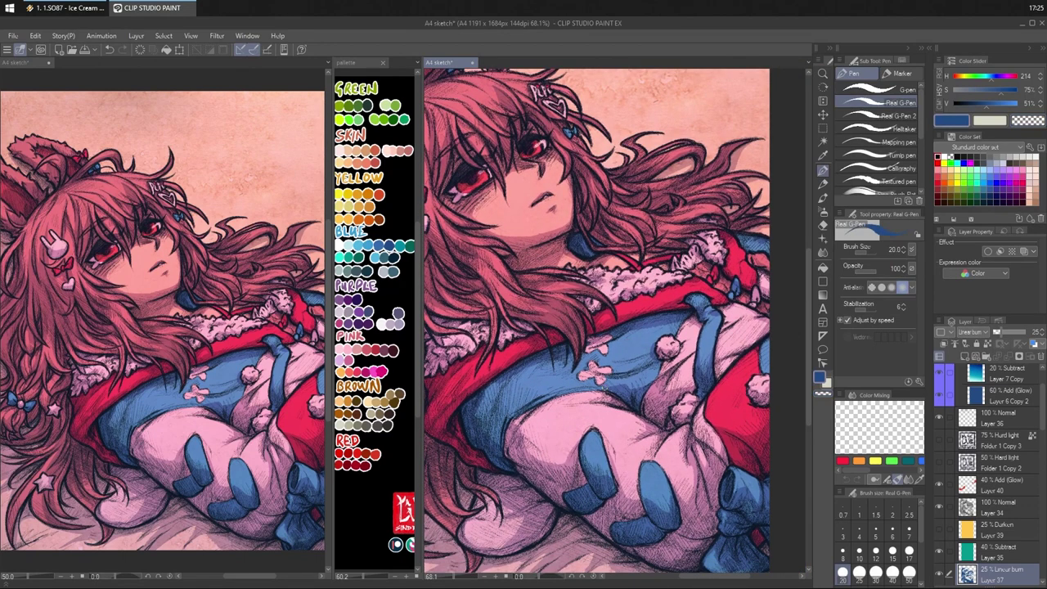
pyautogui.moveTo(689, 306); pyautogui.dragTo(795, 258)
pyautogui.moveTo(703, 342); pyautogui.dragTo(683, 450)
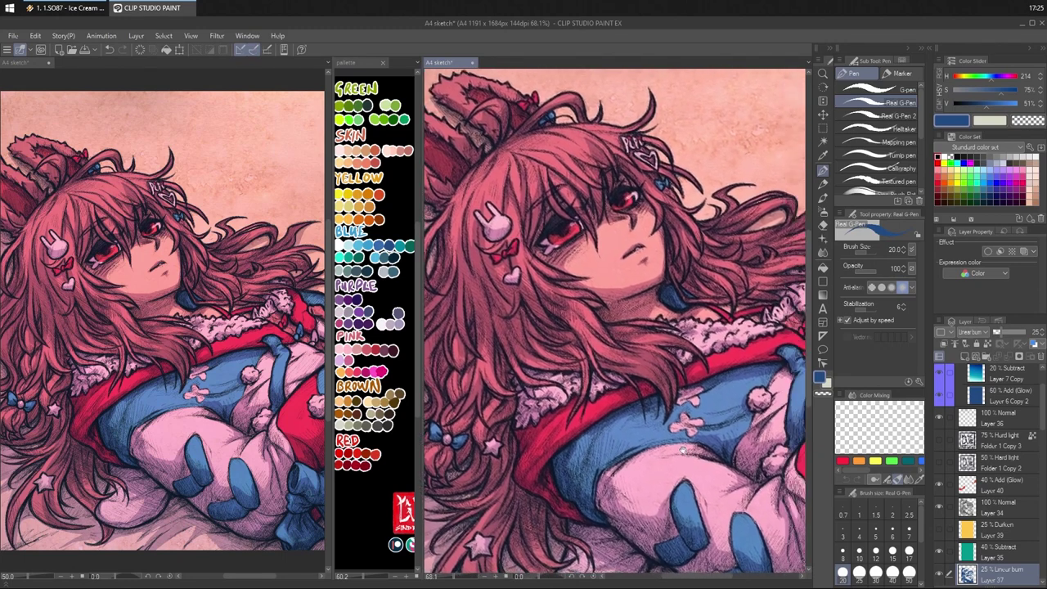
pyautogui.hotkey('ctrl', 'space')
pyautogui.moveTo(740, 355); pyautogui.dragTo(684, 340)
pyautogui.moveTo(676, 276); pyautogui.dragTo(629, 263)
pyautogui.hotkey('ctrl', 'space')
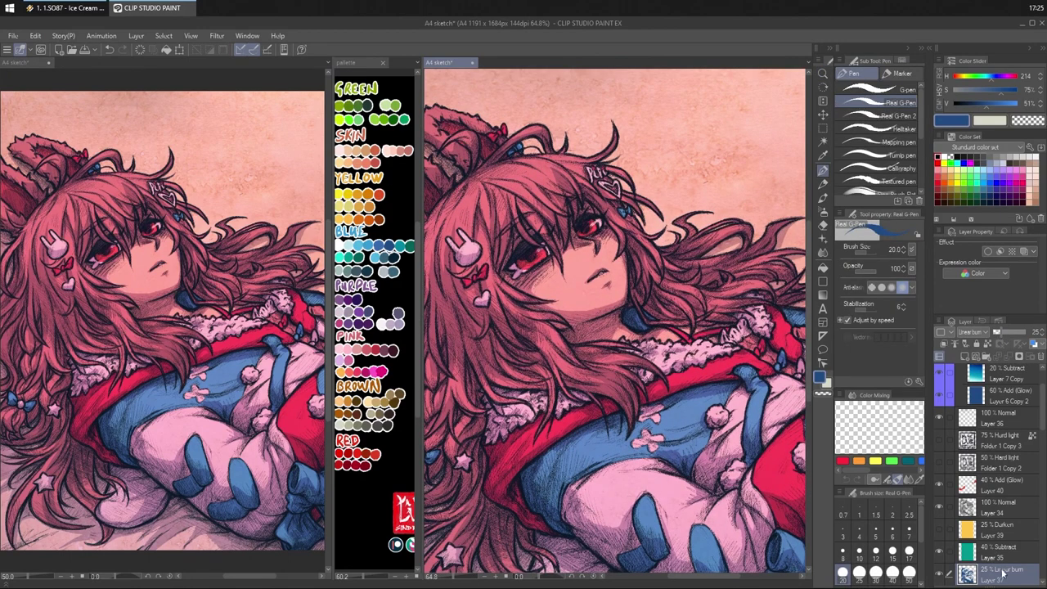
# - Duplicate the Linear burn layer as an emptied copy with Divide blending at 20% opacity
pyautogui.rightClick(1003, 573)
pyautogui.click(961, 356)
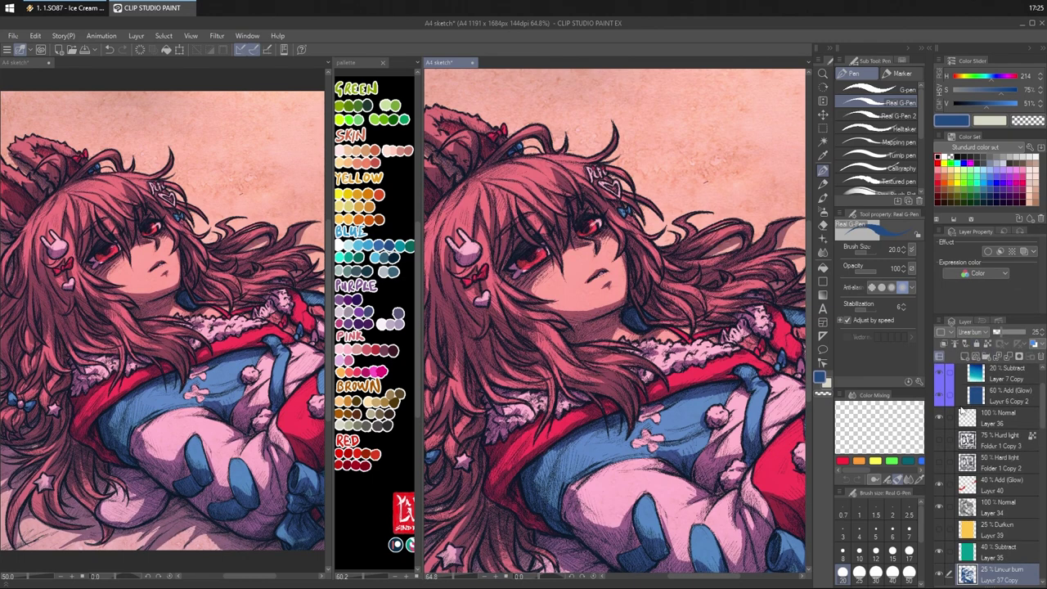
pyautogui.click(974, 333)
pyautogui.click(979, 280)
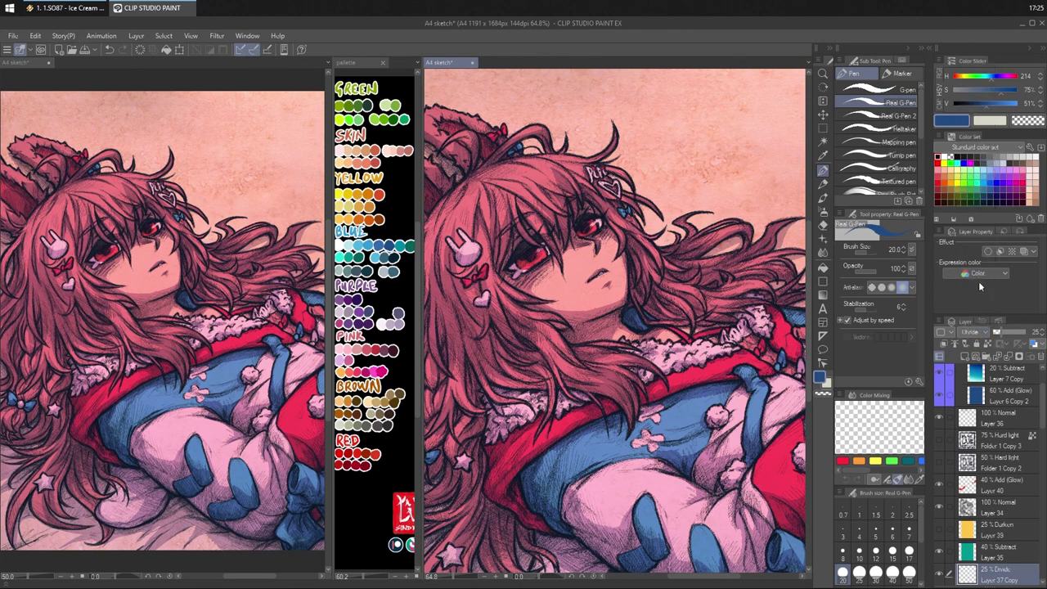
pyautogui.moveTo(995, 333); pyautogui.dragTo(994, 336)
pyautogui.moveTo(603, 278); pyautogui.dragTo(627, 290)
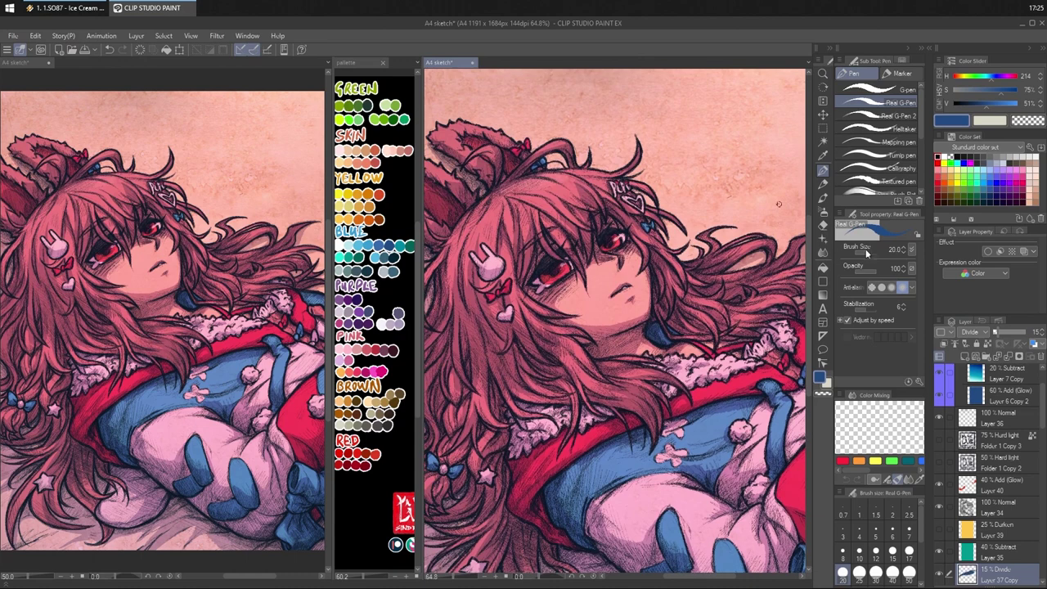
pyautogui.click(1000, 333)
# - Paint dark blue highlight strokes across the hair on the crown of the head on the Divide layer
pyautogui.scroll(1, 579, 185)
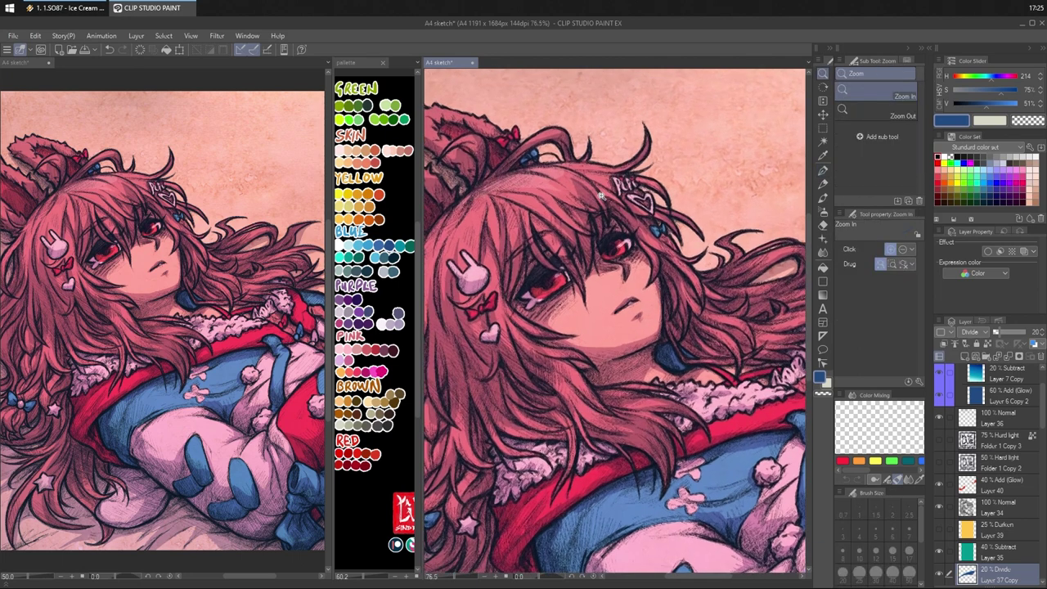
pyautogui.moveTo(550, 184)
pyautogui.mouseDown()
pyautogui.moveTo(576, 204)
pyautogui.moveTo(596, 174)
pyautogui.moveTo(602, 185)
pyautogui.mouseUp()
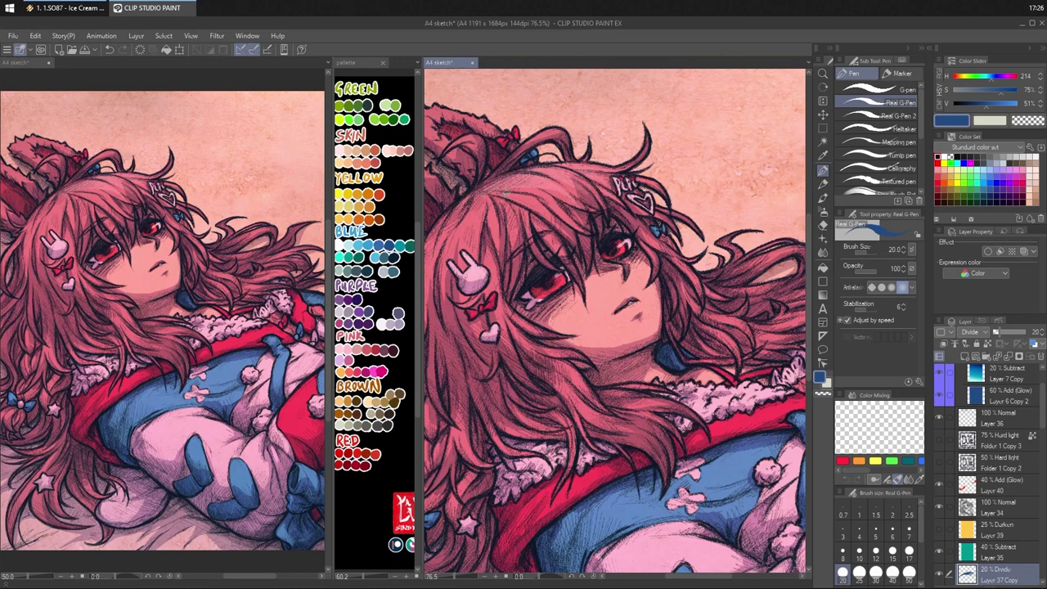
pyautogui.moveTo(507, 193)
pyautogui.mouseDown()
pyautogui.moveTo(537, 216)
pyautogui.moveTo(551, 201)
pyautogui.mouseUp()
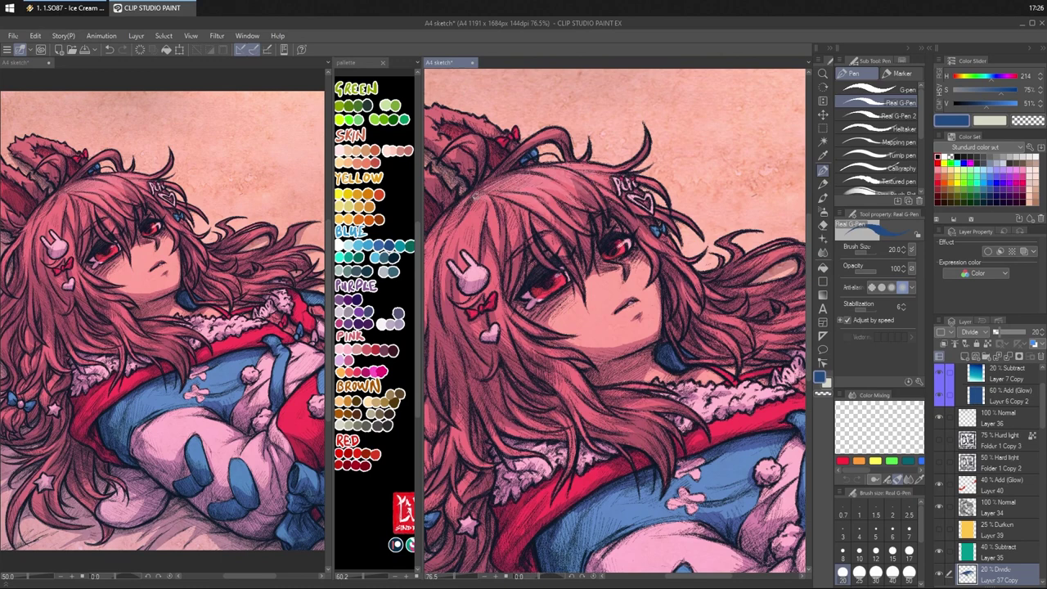
# - Paint highlight strokes on the hair beside the bunny clip and over the rabbit ears
pyautogui.moveTo(477, 196)
pyautogui.mouseDown()
pyautogui.moveTo(496, 234)
pyautogui.moveTo(518, 222)
pyautogui.moveTo(682, 280)
pyautogui.mouseUp()
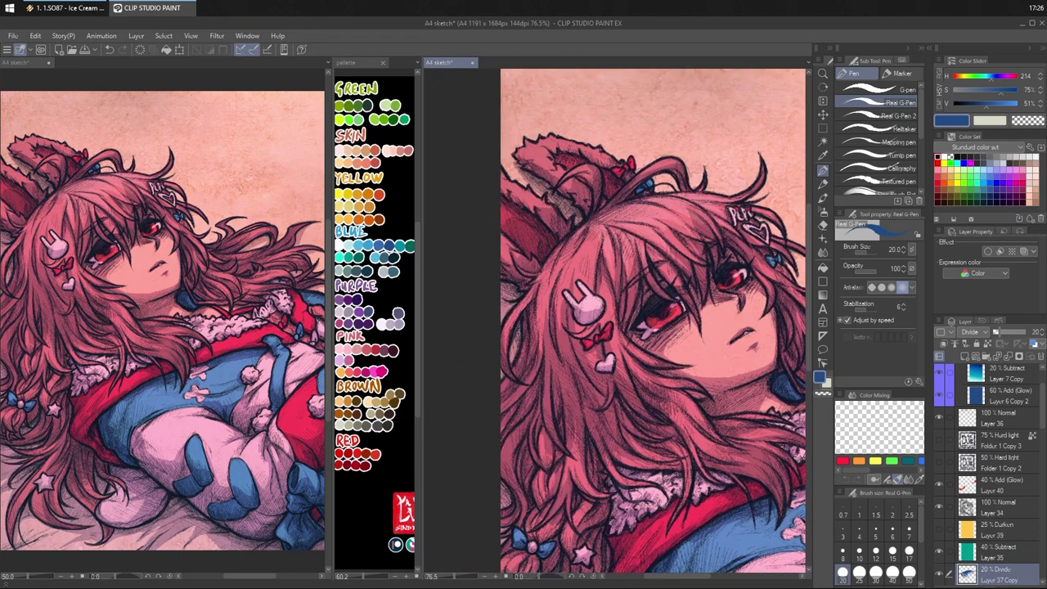
pyautogui.moveTo(591, 239)
pyautogui.mouseDown()
pyautogui.moveTo(588, 280)
pyautogui.moveTo(574, 268)
pyautogui.mouseUp()
pyautogui.moveTo(570, 250); pyautogui.dragTo(540, 326)
pyautogui.moveTo(551, 262); pyautogui.dragTo(531, 292)
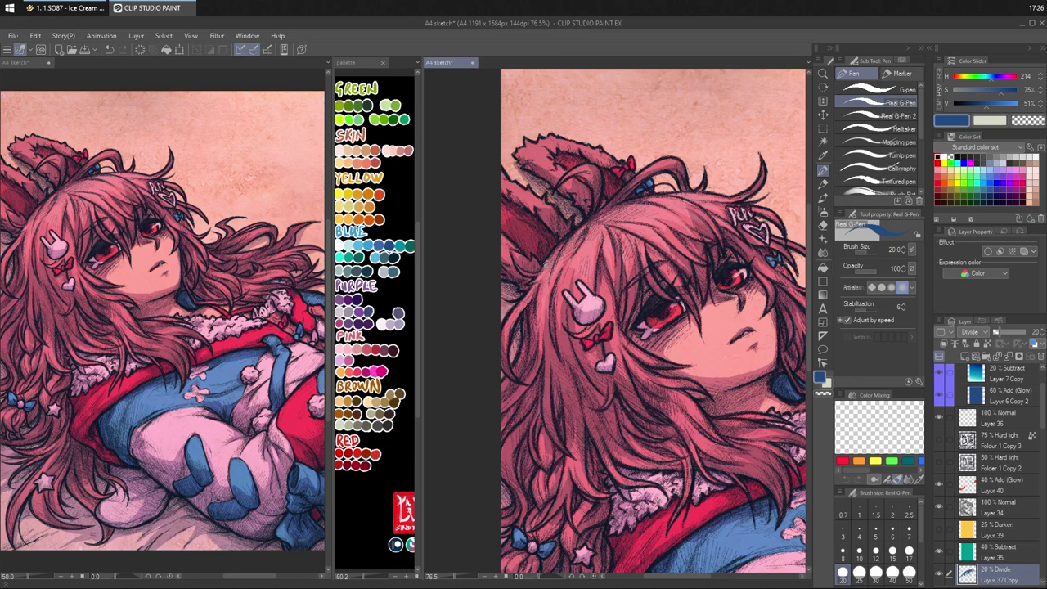
pyautogui.moveTo(502, 185)
pyautogui.mouseDown()
pyautogui.moveTo(563, 220)
pyautogui.moveTo(509, 230)
pyautogui.mouseUp()
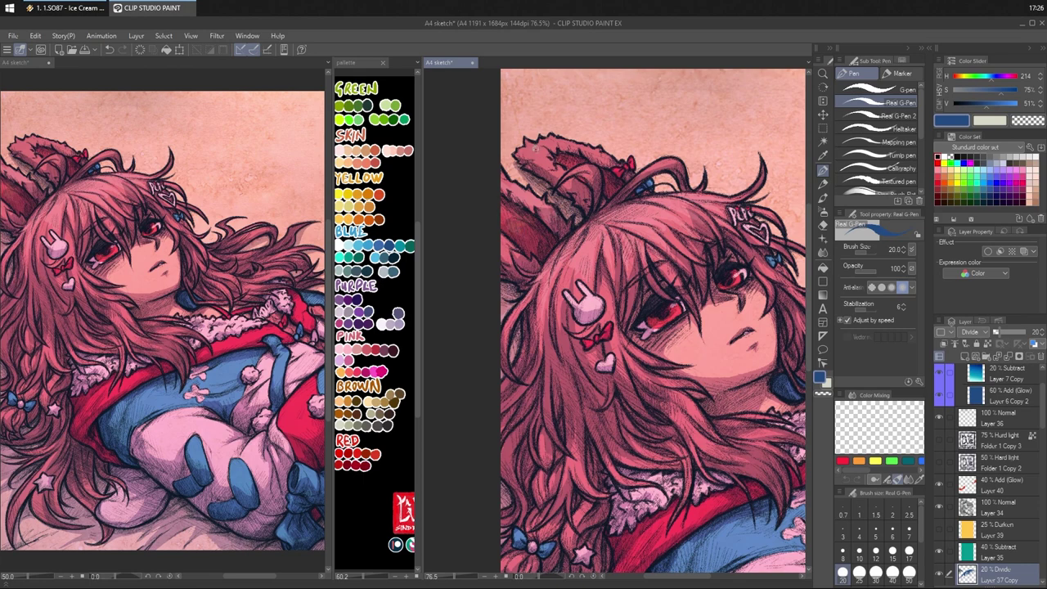
pyautogui.moveTo(524, 147)
pyautogui.mouseDown()
pyautogui.moveTo(563, 168)
pyautogui.moveTo(576, 138)
pyautogui.moveTo(622, 170)
pyautogui.moveTo(586, 169)
pyautogui.moveTo(599, 175)
pyautogui.moveTo(587, 182)
pyautogui.mouseUp()
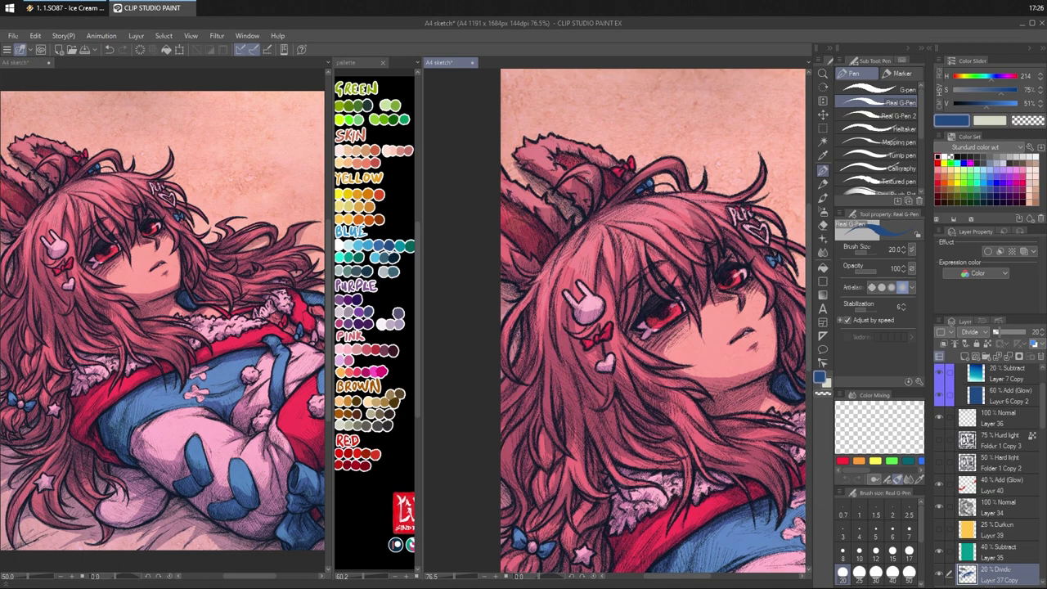
# - Paint highlight strokes on the cheek and try one along the chin, undoing the chin stroke
pyautogui.moveTo(718, 348); pyautogui.dragTo(637, 354)
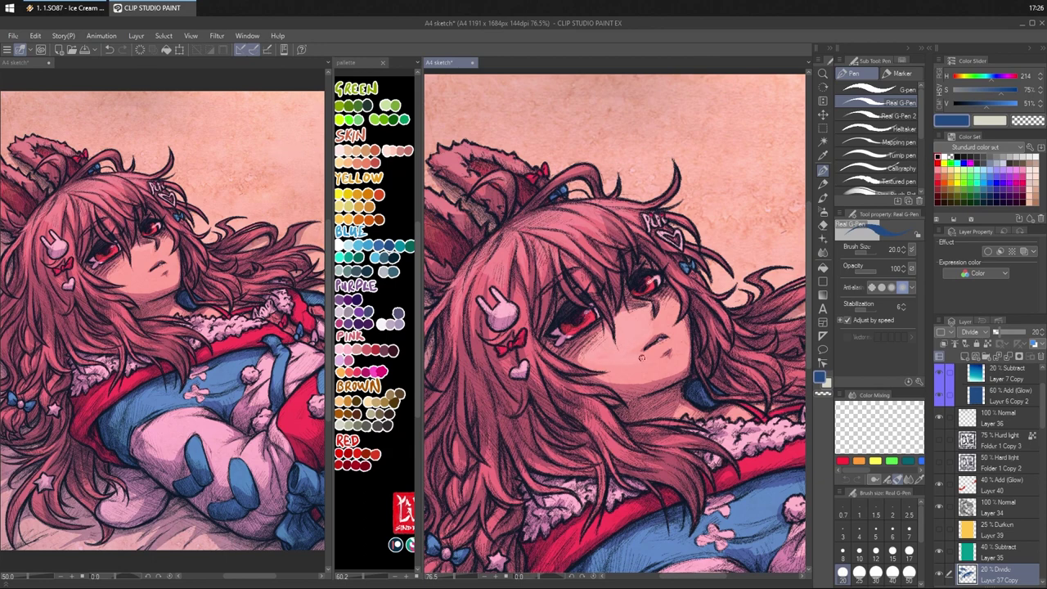
pyautogui.moveTo(630, 335); pyautogui.dragTo(638, 346)
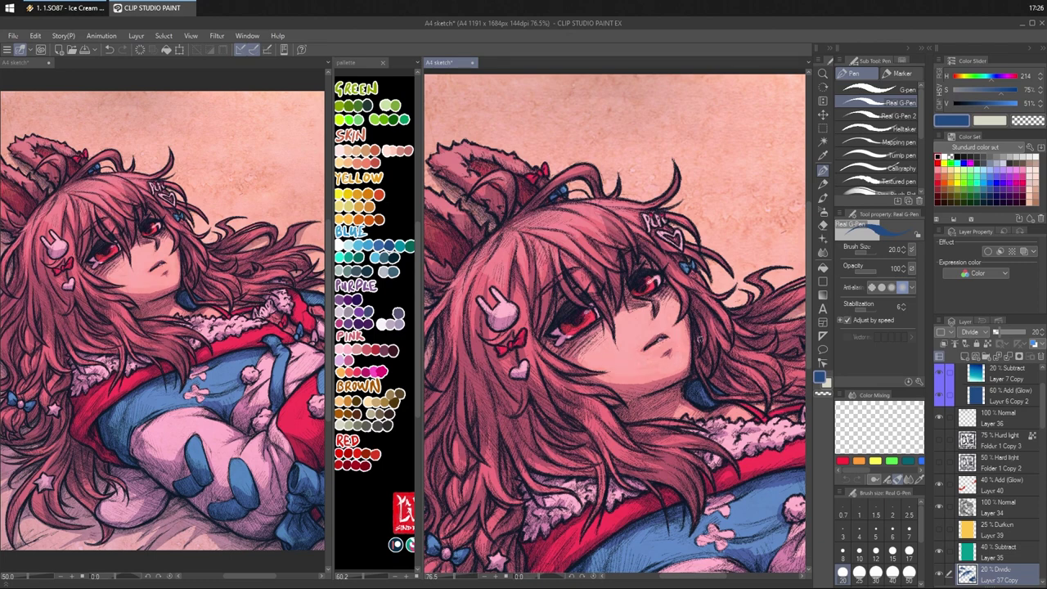
pyautogui.moveTo(665, 378)
pyautogui.mouseDown()
pyautogui.moveTo(643, 388)
pyautogui.moveTo(683, 369)
pyautogui.mouseUp()
pyautogui.hotkey('ctrl', 'z')
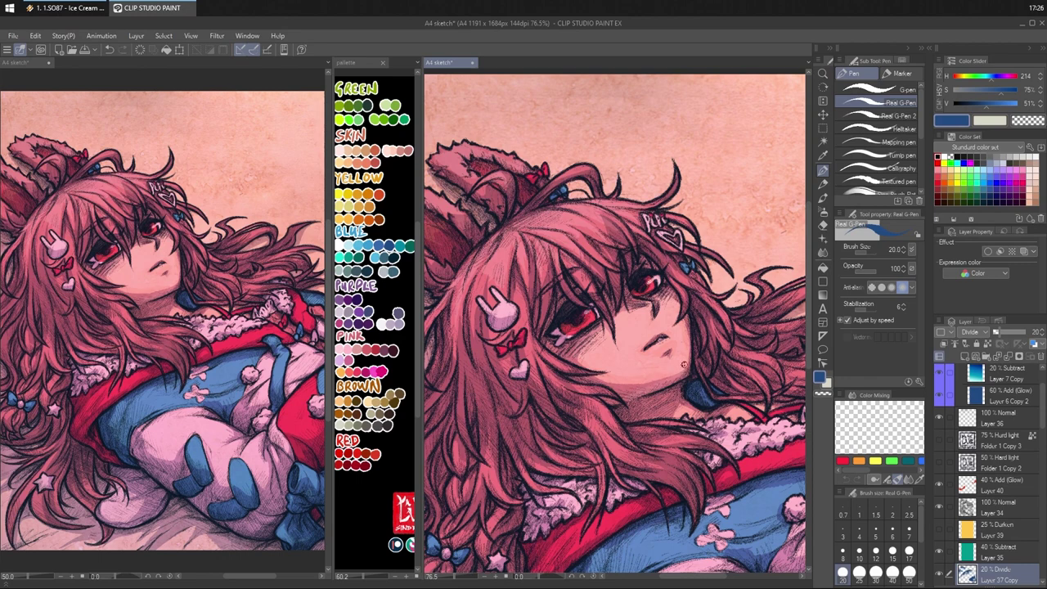
# - Refine the face highlights around the nose and mouth with transparent colour, undoing the stroke under the eye
pyautogui.press('c')
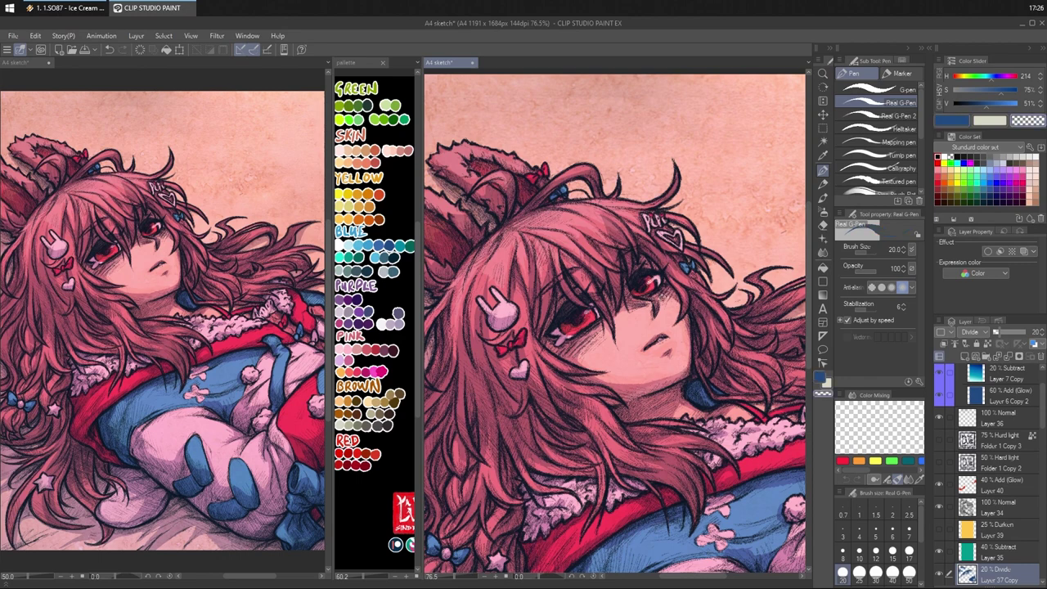
pyautogui.moveTo(664, 299); pyautogui.dragTo(687, 304)
pyautogui.hotkey('ctrl', 'z')
pyautogui.moveTo(664, 336); pyautogui.dragTo(668, 342)
pyautogui.press('c')
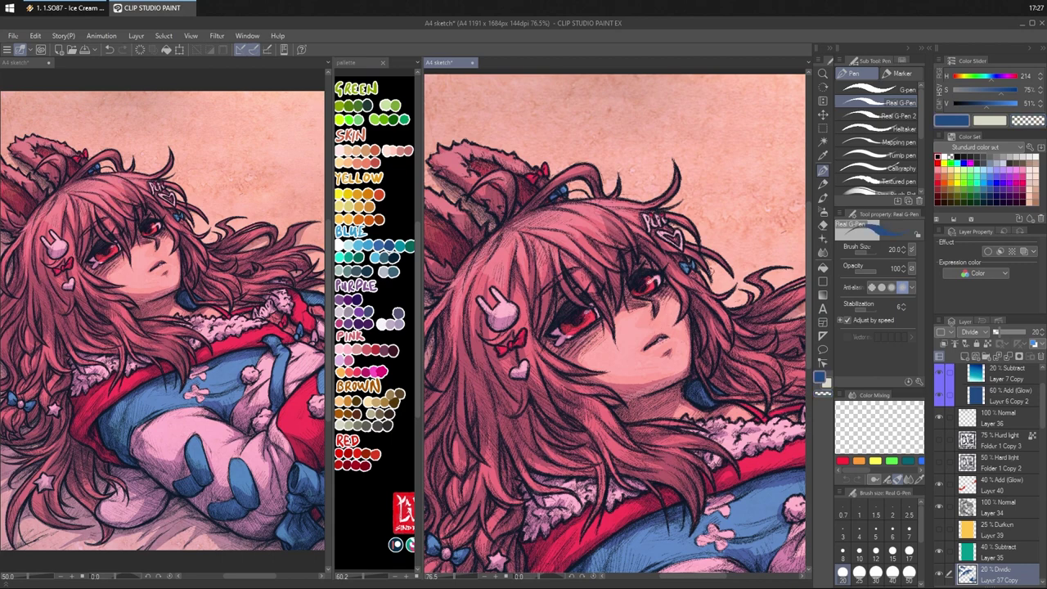
pyautogui.press('c')
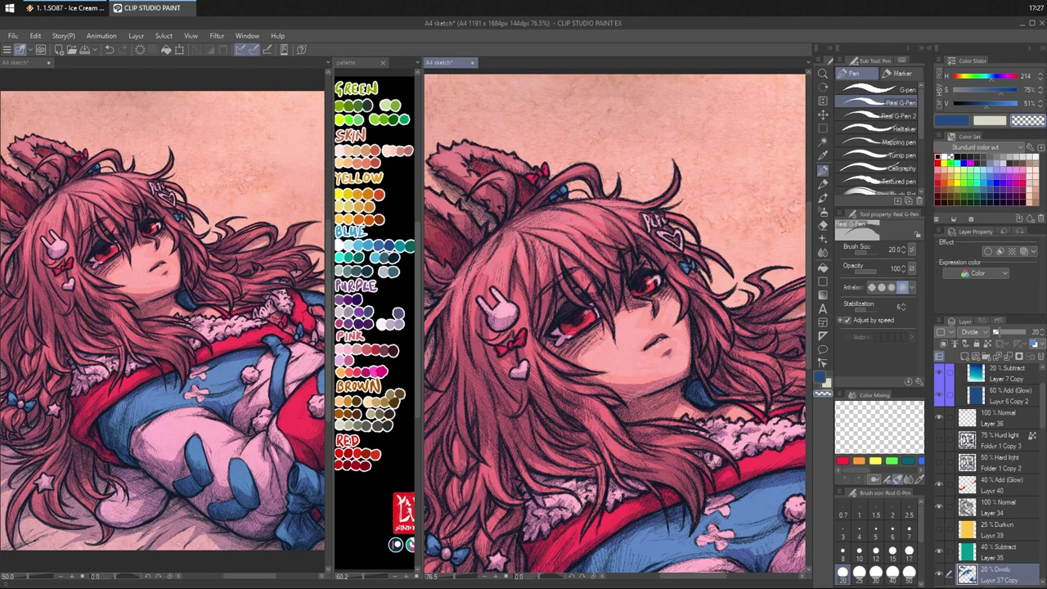
pyautogui.press('c')
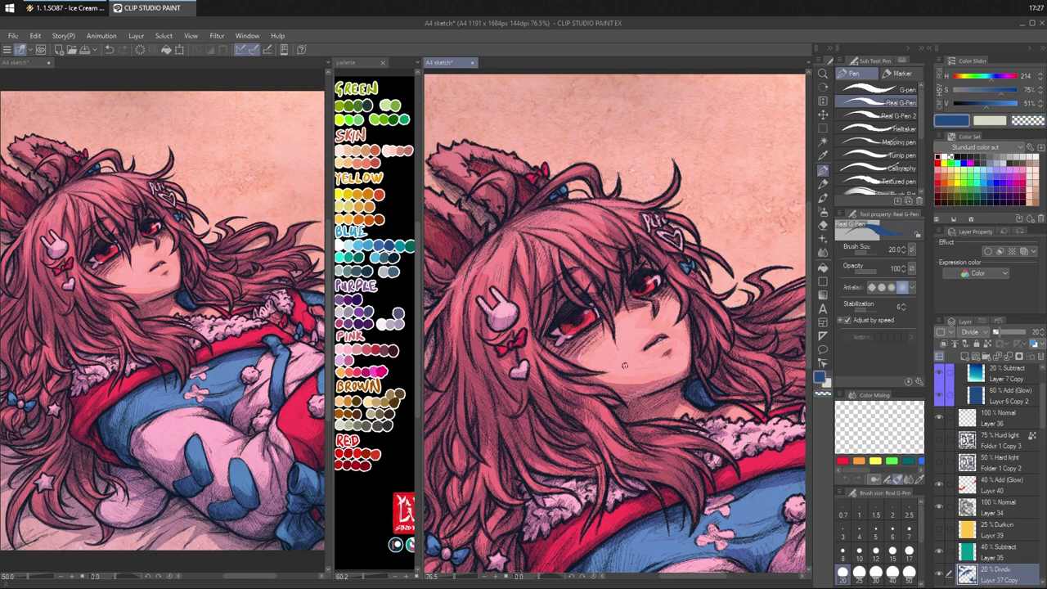
# - Paint dark blue highlight strokes down the long hair locks around the bunny clip and over the braid
pyautogui.moveTo(636, 336); pyautogui.dragTo(659, 314)
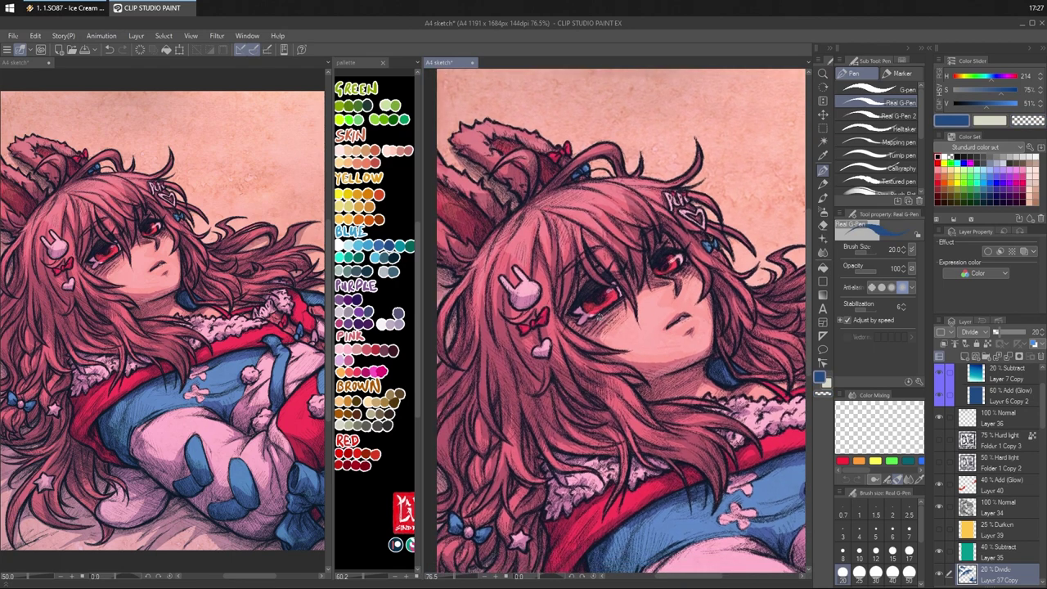
pyautogui.press('c')
pyautogui.press('c')
pyautogui.moveTo(546, 277)
pyautogui.mouseDown()
pyautogui.moveTo(562, 337)
pyautogui.moveTo(578, 342)
pyautogui.moveTo(559, 357)
pyautogui.moveTo(579, 393)
pyautogui.mouseUp()
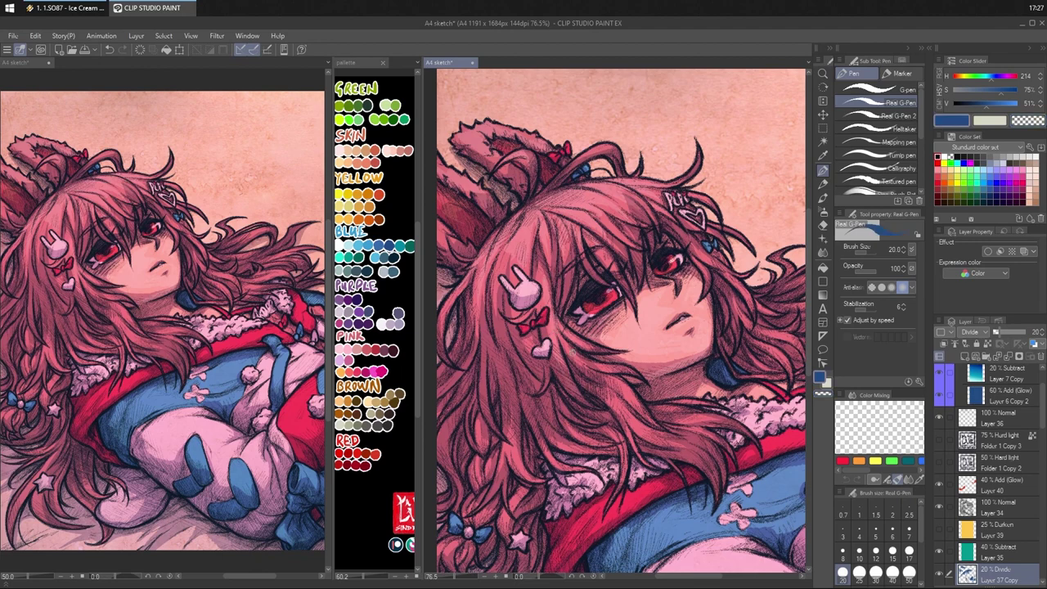
pyautogui.moveTo(567, 351)
pyautogui.mouseDown()
pyautogui.moveTo(618, 373)
pyautogui.moveTo(650, 437)
pyautogui.moveTo(669, 437)
pyautogui.mouseUp()
pyautogui.moveTo(491, 291); pyautogui.dragTo(506, 348)
pyautogui.moveTo(491, 268); pyautogui.dragTo(510, 449)
pyautogui.moveTo(513, 407); pyautogui.dragTo(525, 474)
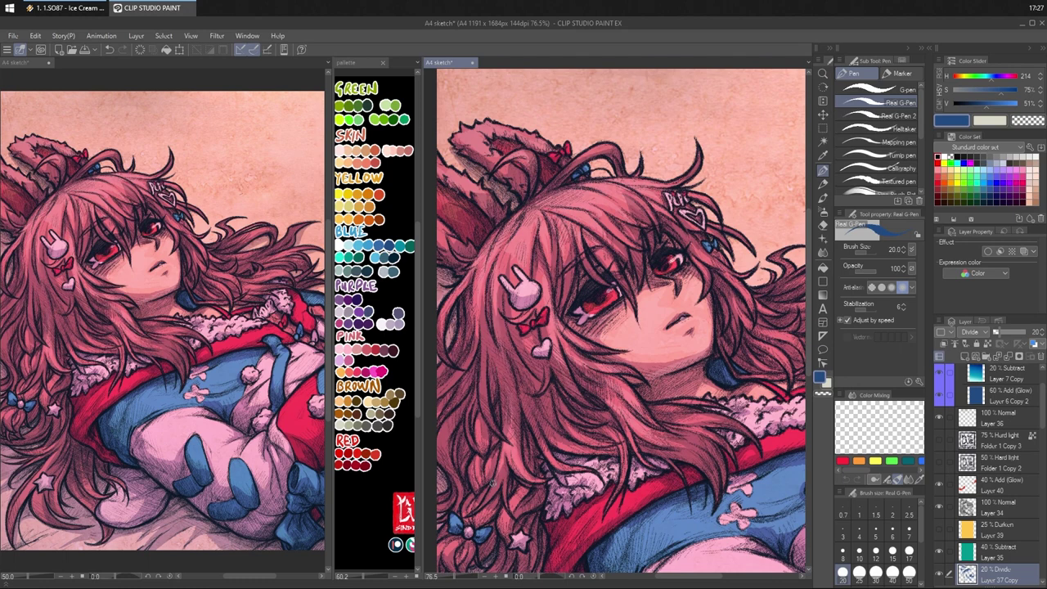
pyautogui.moveTo(476, 431); pyautogui.dragTo(480, 485)
pyautogui.moveTo(453, 421); pyautogui.dragTo(440, 463)
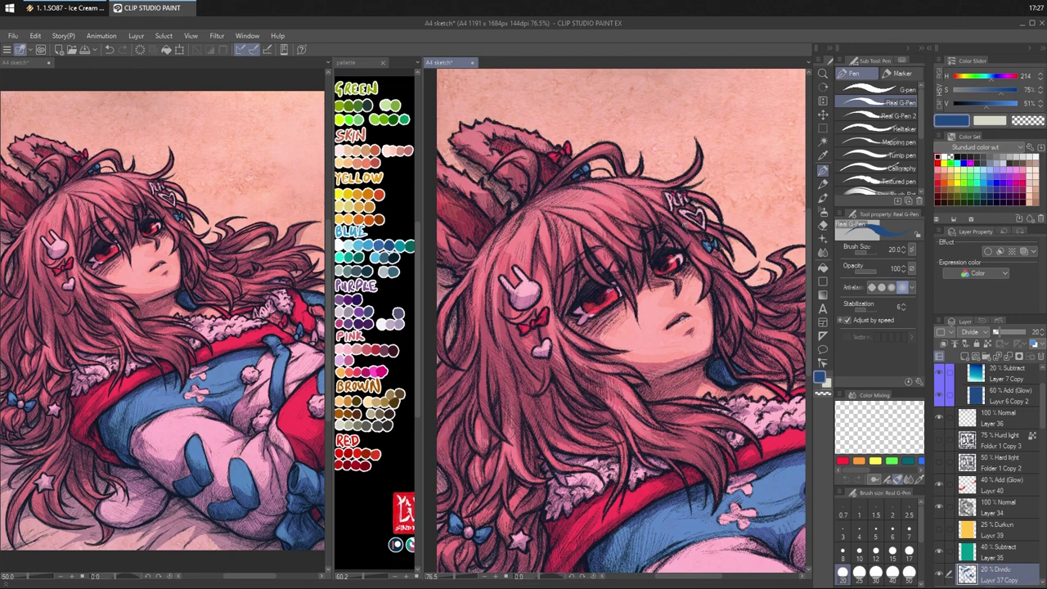
# - Paint highlight strokes on the hair near the star ornament and on the red collar trim
pyautogui.moveTo(697, 370); pyautogui.dragTo(713, 253)
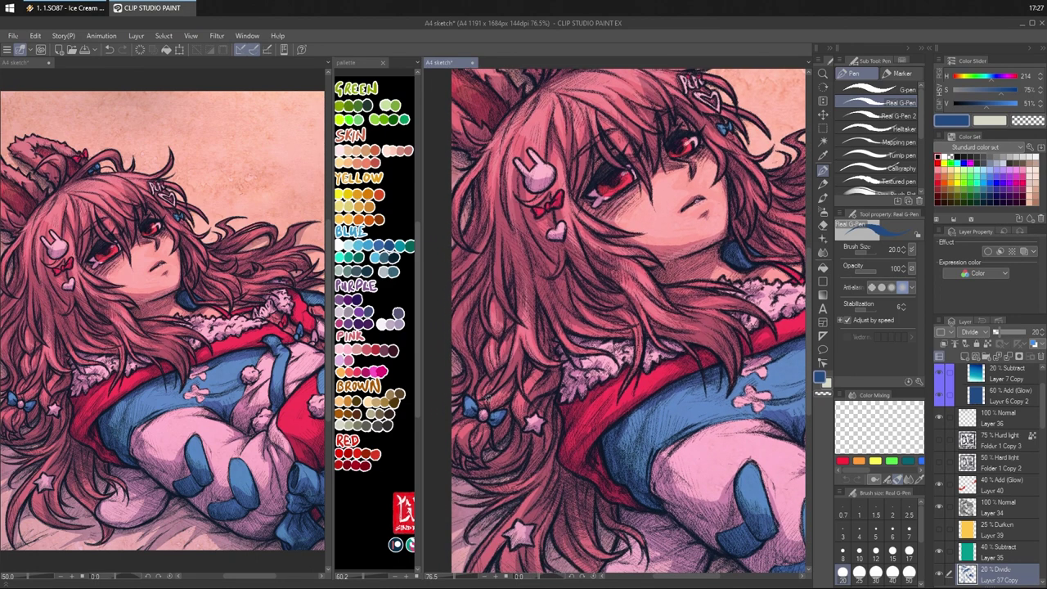
pyautogui.moveTo(531, 385); pyautogui.dragTo(520, 409)
pyautogui.moveTo(678, 388); pyautogui.dragTo(629, 419)
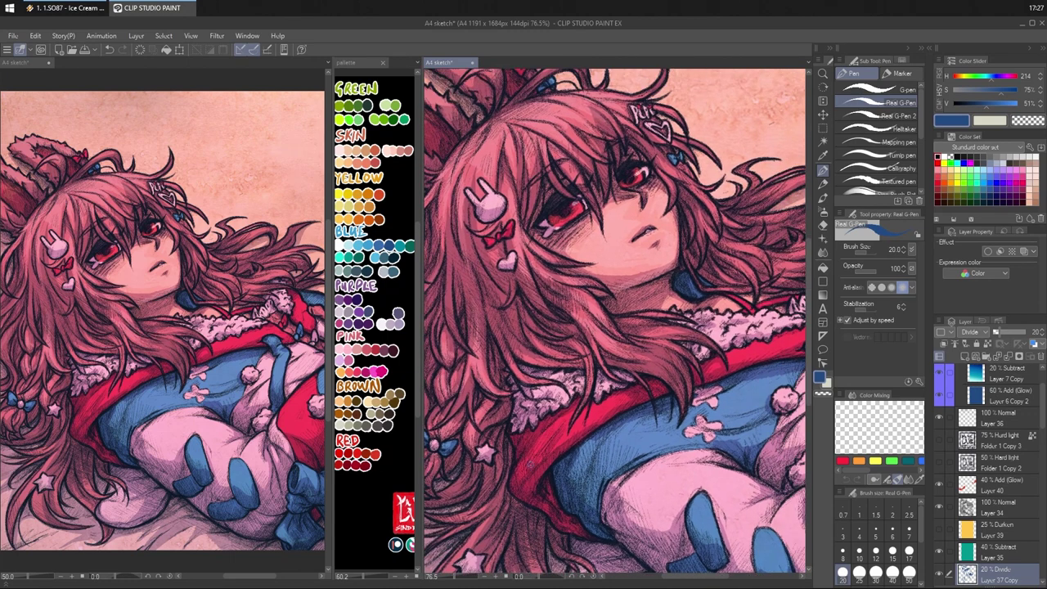
pyautogui.moveTo(532, 459)
pyautogui.mouseDown()
pyautogui.moveTo(564, 425)
pyautogui.moveTo(616, 407)
pyautogui.moveTo(570, 426)
pyautogui.mouseUp()
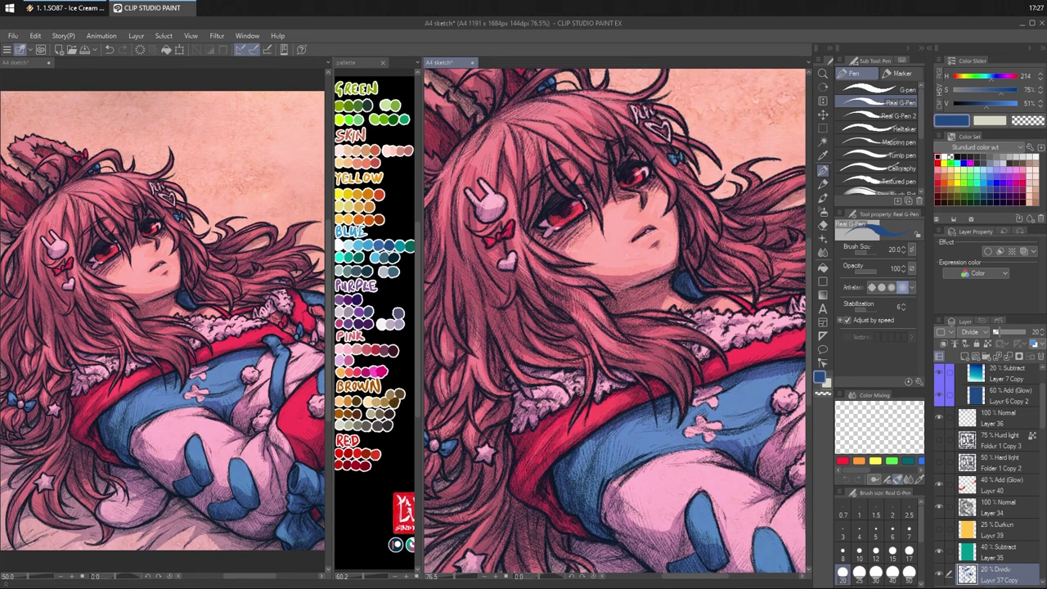
# - Paint highlight strokes along the flowing hair strands behind the head
pyautogui.moveTo(650, 323); pyautogui.dragTo(630, 349)
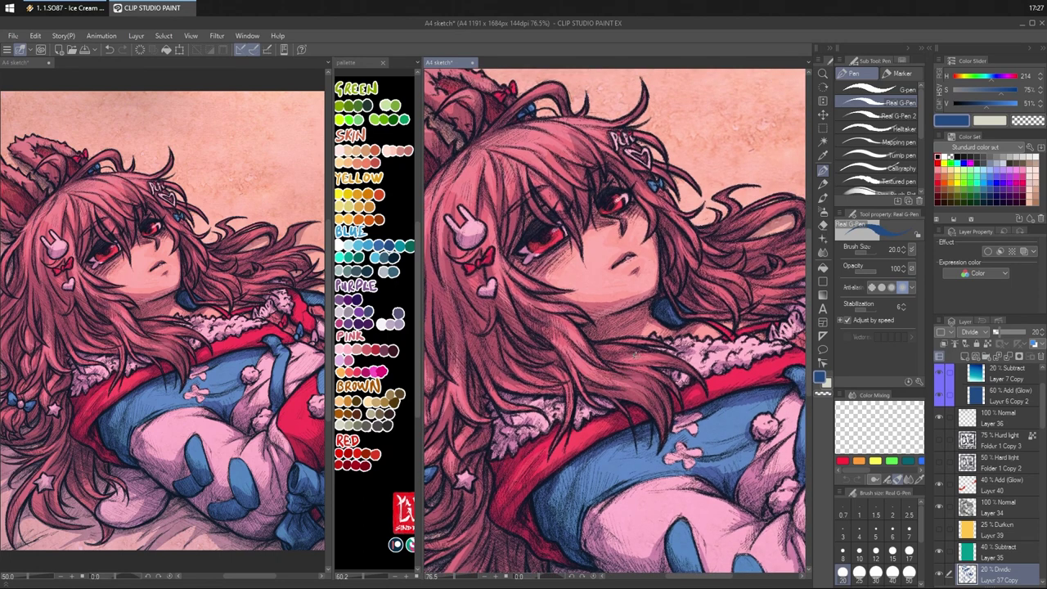
pyautogui.moveTo(704, 319); pyautogui.dragTo(622, 345)
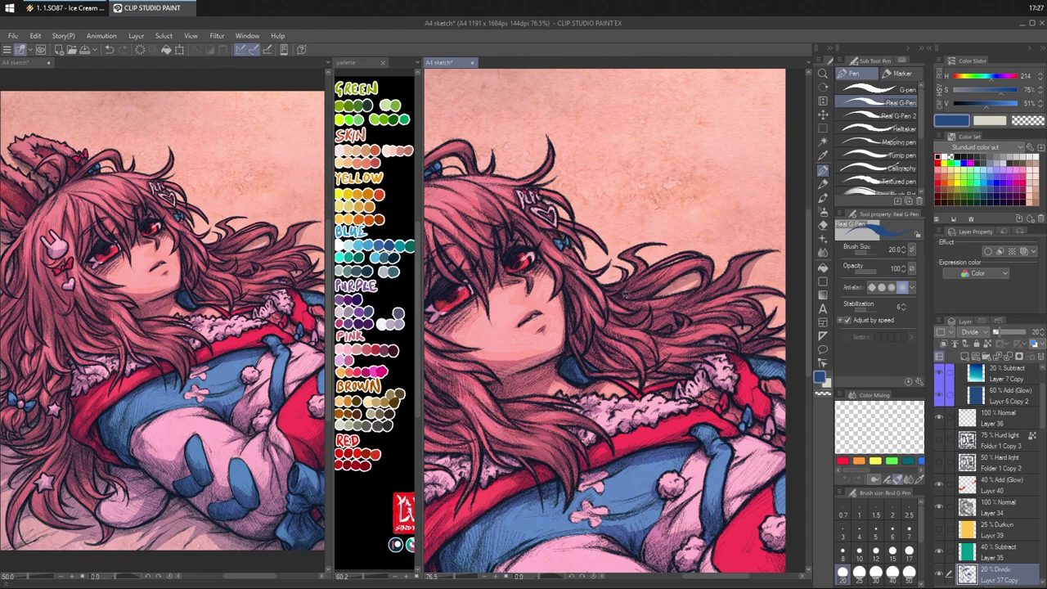
pyautogui.moveTo(638, 282); pyautogui.dragTo(687, 260)
pyautogui.moveTo(609, 323)
pyautogui.mouseDown()
pyautogui.moveTo(642, 339)
pyautogui.moveTo(633, 355)
pyautogui.moveTo(699, 335)
pyautogui.mouseUp()
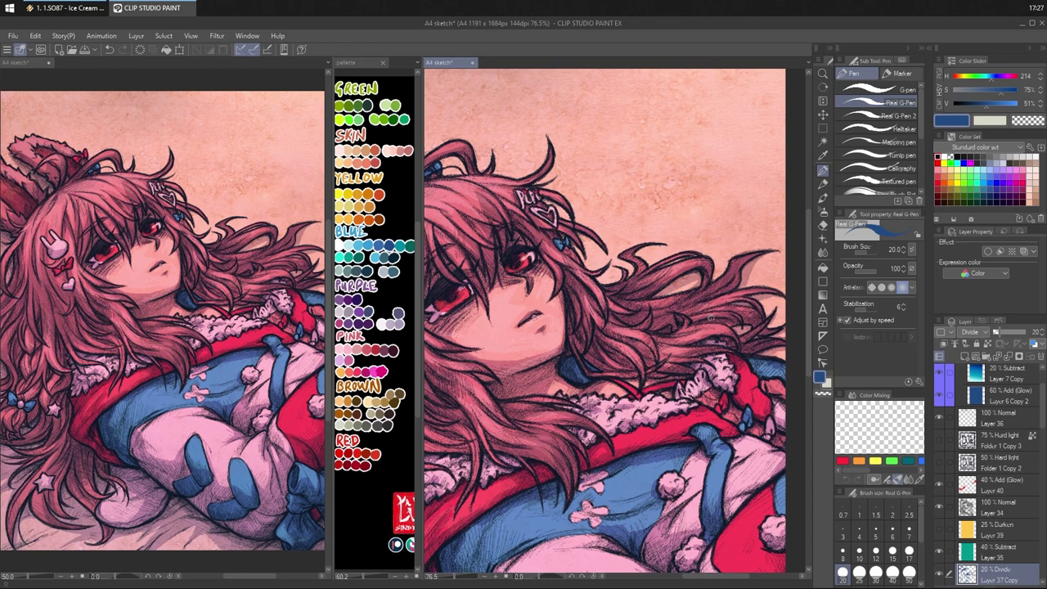
# - Paint highlight strokes on the red collar trim, the upper sleeve and the top edge of the blue dress
pyautogui.moveTo(693, 398); pyautogui.dragTo(648, 315)
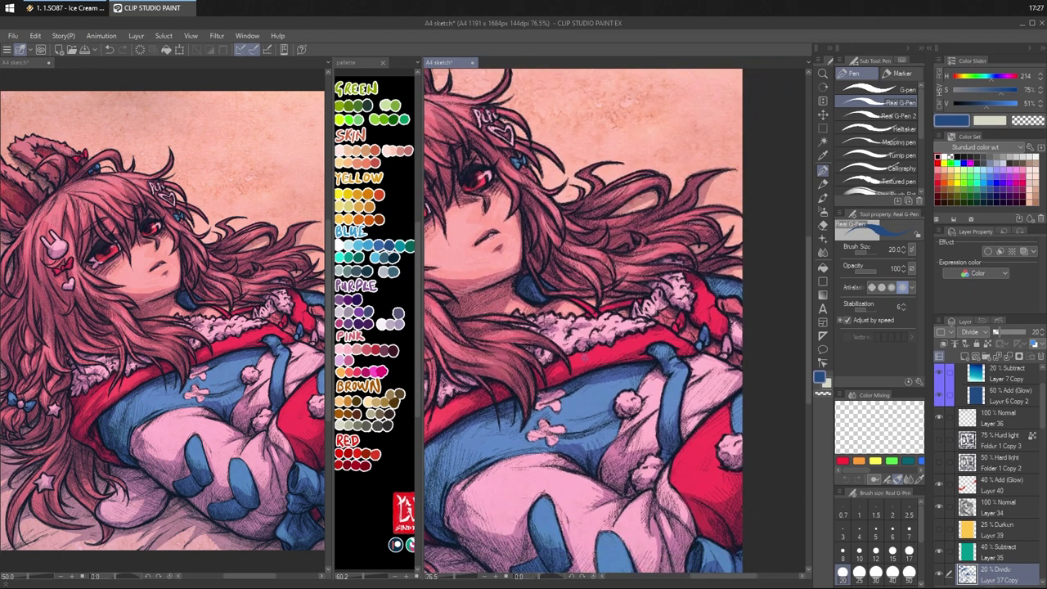
pyautogui.moveTo(577, 365); pyautogui.dragTo(658, 338)
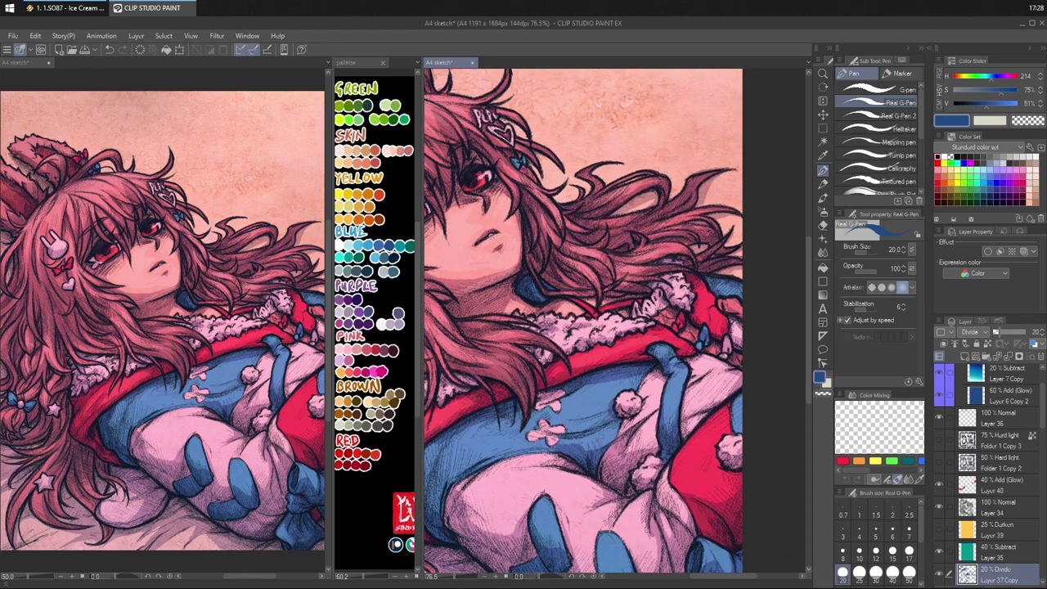
pyautogui.moveTo(586, 347); pyautogui.dragTo(624, 334)
pyautogui.moveTo(696, 289); pyautogui.dragTo(714, 321)
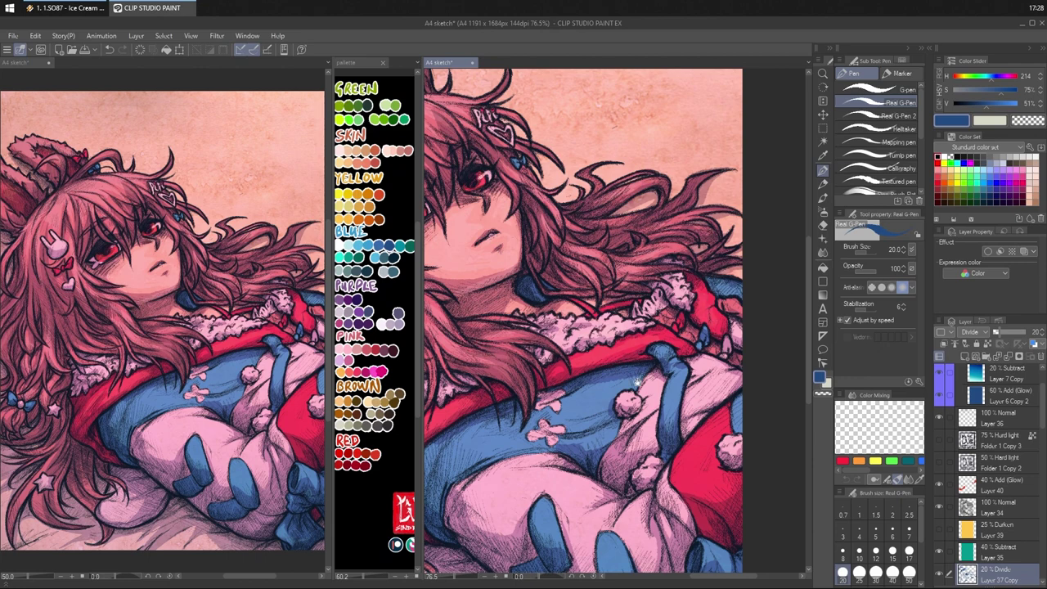
pyautogui.moveTo(594, 379)
pyautogui.mouseDown()
pyautogui.moveTo(645, 315)
pyautogui.moveTo(622, 336)
pyautogui.moveTo(634, 342)
pyautogui.mouseUp()
# - Paint highlight strokes across the blue bodice, the blue strap and the red sleeve
pyautogui.moveTo(679, 316)
pyautogui.mouseDown()
pyautogui.moveTo(632, 365)
pyautogui.moveTo(577, 352)
pyautogui.moveTo(503, 385)
pyautogui.moveTo(511, 392)
pyautogui.mouseUp()
pyautogui.moveTo(577, 367); pyautogui.dragTo(549, 387)
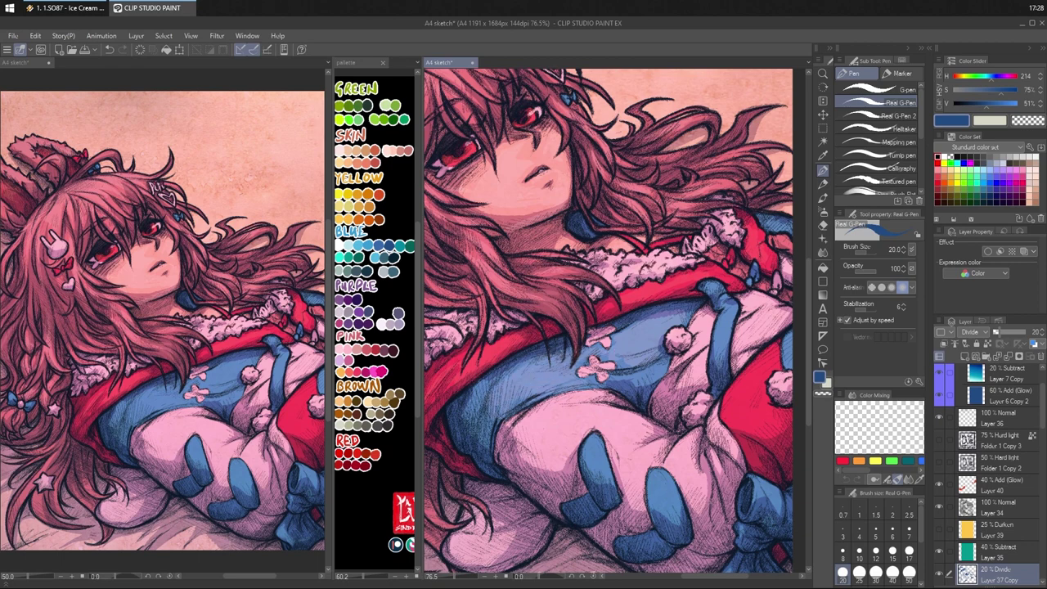
pyautogui.moveTo(631, 377)
pyautogui.mouseDown()
pyautogui.moveTo(622, 385)
pyautogui.moveTo(665, 375)
pyautogui.mouseUp()
pyautogui.moveTo(728, 298)
pyautogui.mouseDown()
pyautogui.moveTo(721, 358)
pyautogui.moveTo(635, 398)
pyautogui.mouseUp()
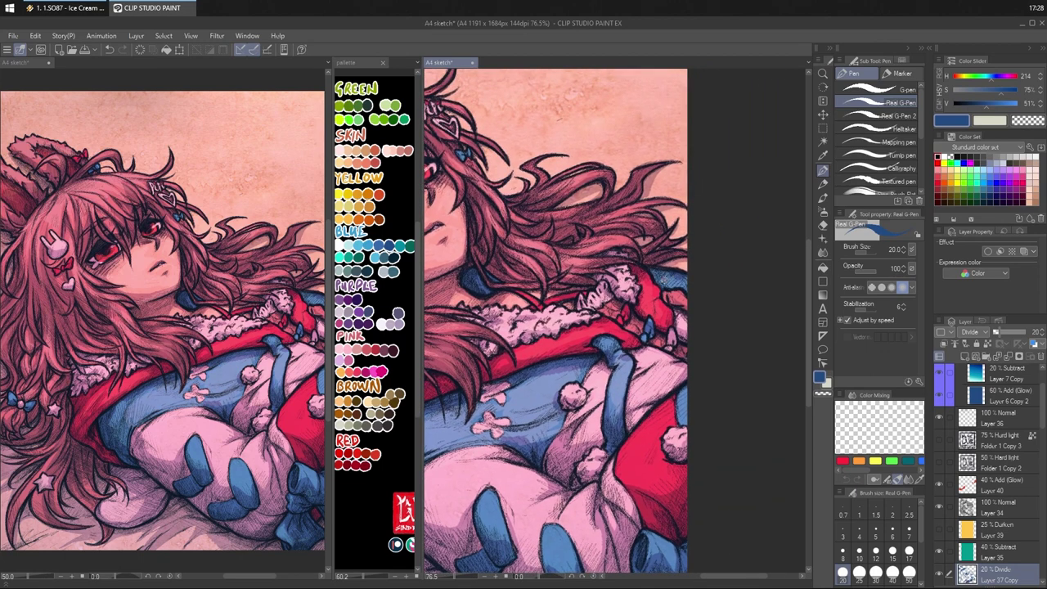
pyautogui.moveTo(663, 280); pyautogui.dragTo(681, 285)
pyautogui.moveTo(682, 394)
pyautogui.mouseDown()
pyautogui.moveTo(638, 460)
pyautogui.moveTo(642, 481)
pyautogui.moveTo(626, 482)
pyautogui.moveTo(676, 463)
pyautogui.moveTo(651, 468)
pyautogui.mouseUp()
# - Paint highlight strokes on the blue paw pads of the mitten and on the blue bow
pyautogui.moveTo(669, 414)
pyautogui.mouseDown()
pyautogui.moveTo(679, 407)
pyautogui.moveTo(680, 324)
pyautogui.mouseUp()
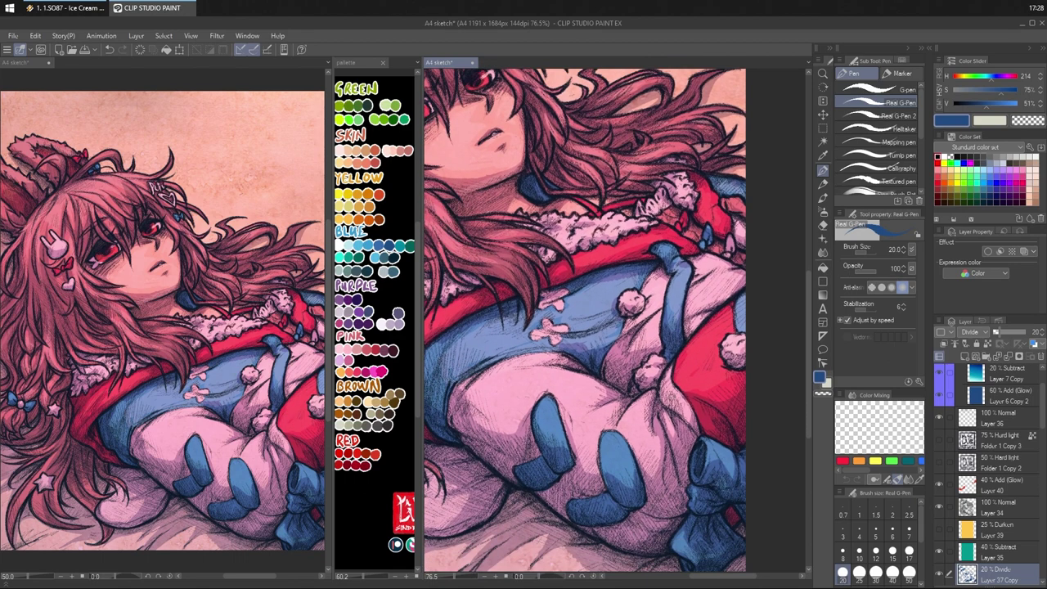
pyautogui.moveTo(634, 449)
pyautogui.mouseDown()
pyautogui.moveTo(610, 375)
pyautogui.moveTo(604, 401)
pyautogui.mouseUp()
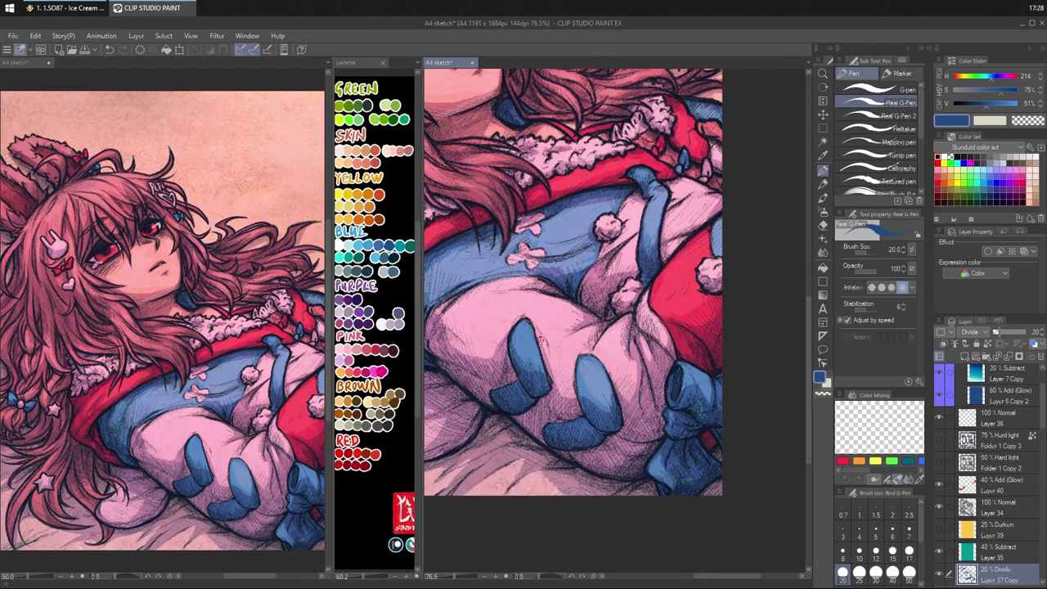
pyautogui.moveTo(524, 329); pyautogui.dragTo(543, 380)
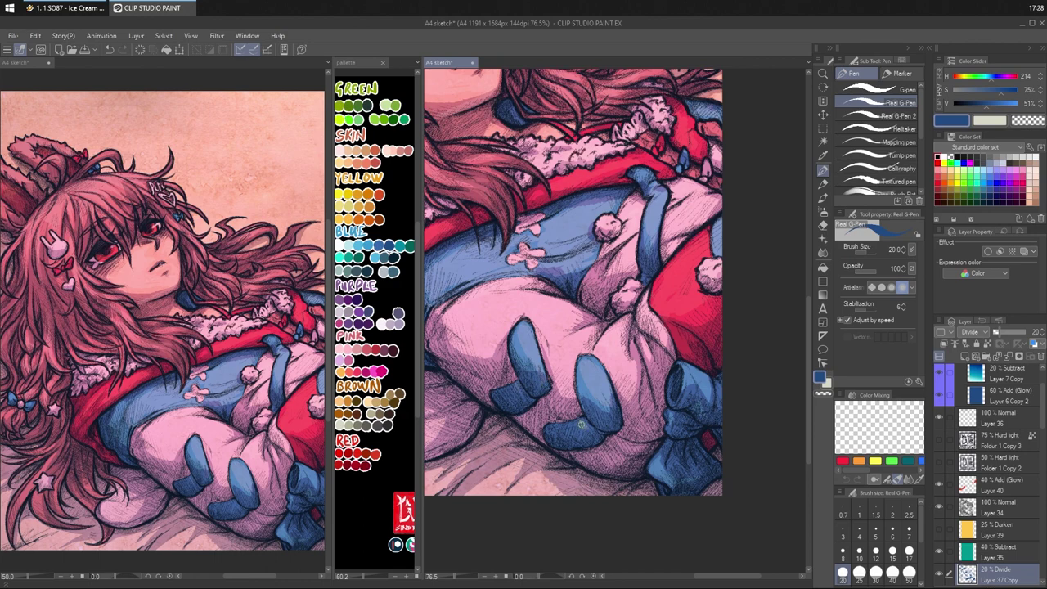
pyautogui.moveTo(582, 424); pyautogui.dragTo(573, 428)
pyautogui.moveTo(682, 375); pyautogui.dragTo(696, 375)
pyautogui.moveTo(672, 423); pyautogui.dragTo(687, 415)
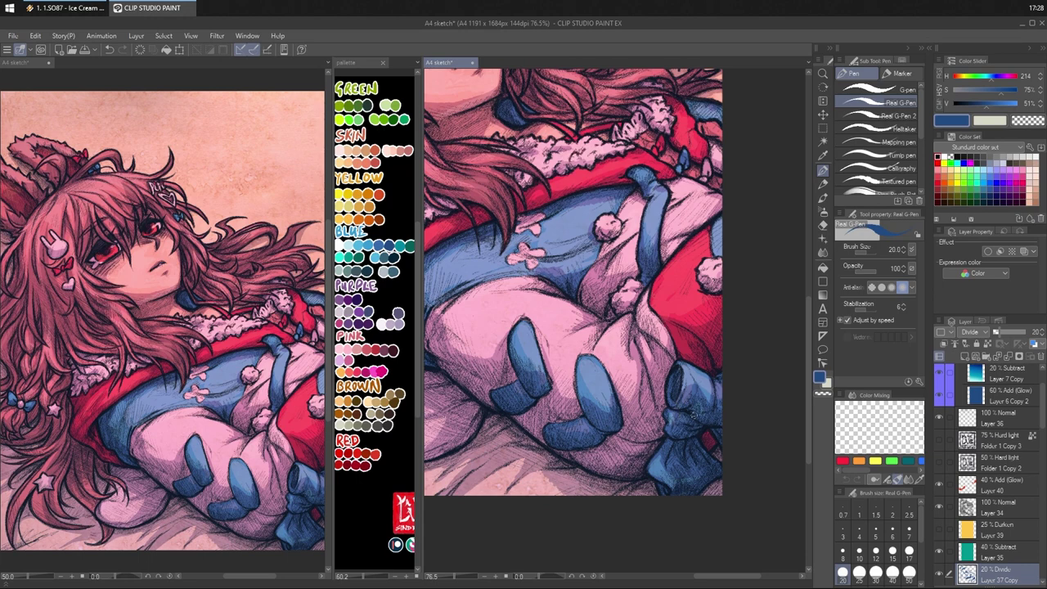
pyautogui.moveTo(658, 465)
pyautogui.mouseDown()
pyautogui.moveTo(683, 479)
pyautogui.moveTo(705, 452)
pyautogui.mouseUp()
# - Paint a highlight along the long lower hair locks near the star ornament
pyautogui.moveTo(709, 304); pyautogui.dragTo(822, 347)
pyautogui.moveTo(608, 370); pyautogui.dragTo(686, 358)
pyautogui.moveTo(500, 390); pyautogui.dragTo(427, 476)
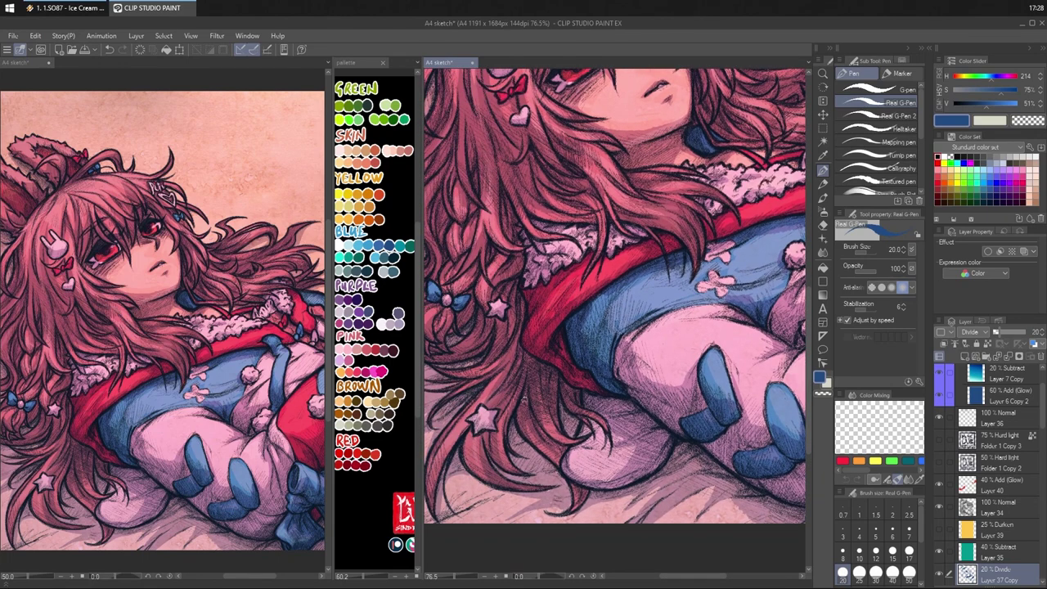
# - Lower the opacity of the Linear burn shading on Layer 37 to 20%
pyautogui.moveTo(600, 229); pyautogui.dragTo(580, 432)
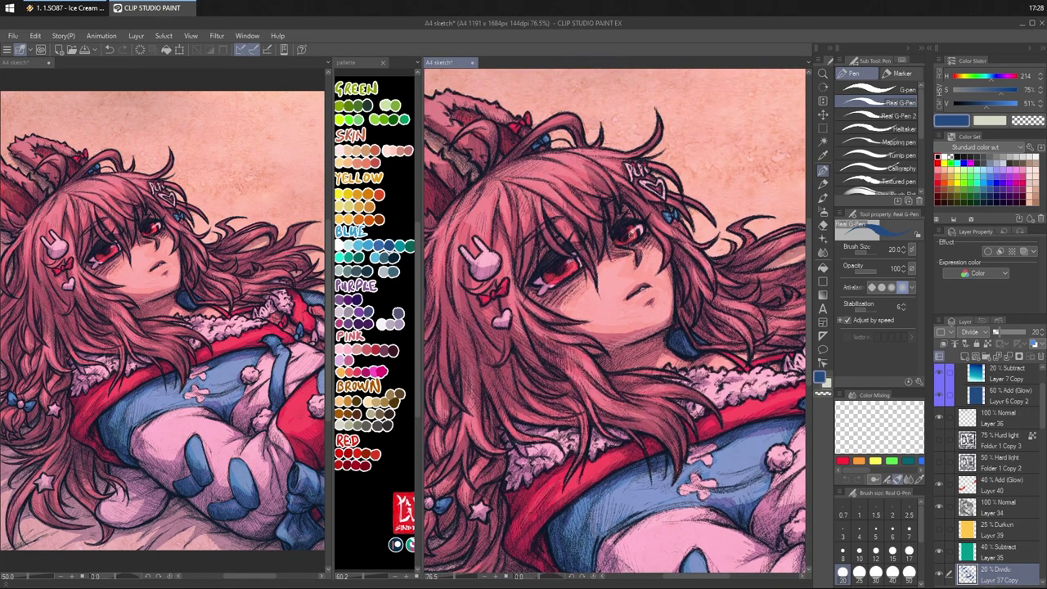
pyautogui.scroll(-3, 688, 323)
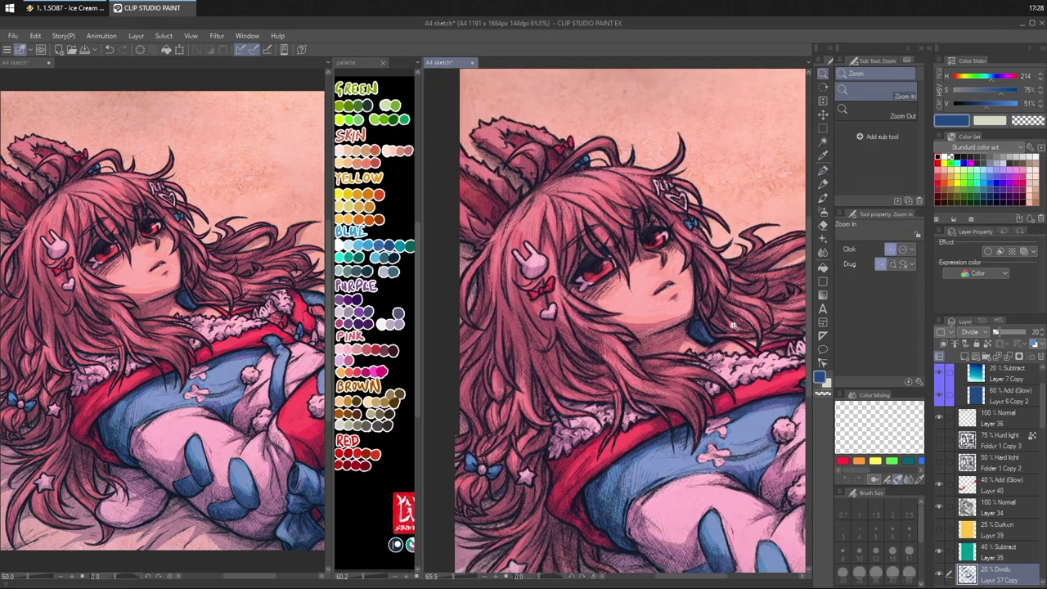
pyautogui.moveTo(747, 423); pyautogui.dragTo(662, 416)
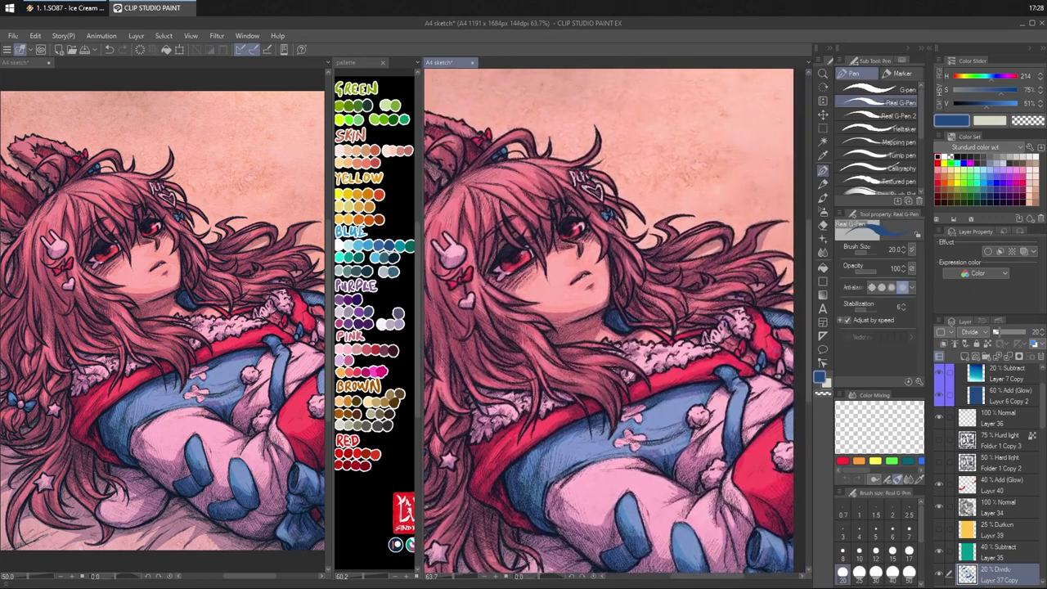
pyautogui.scroll(-4, 1002, 540)
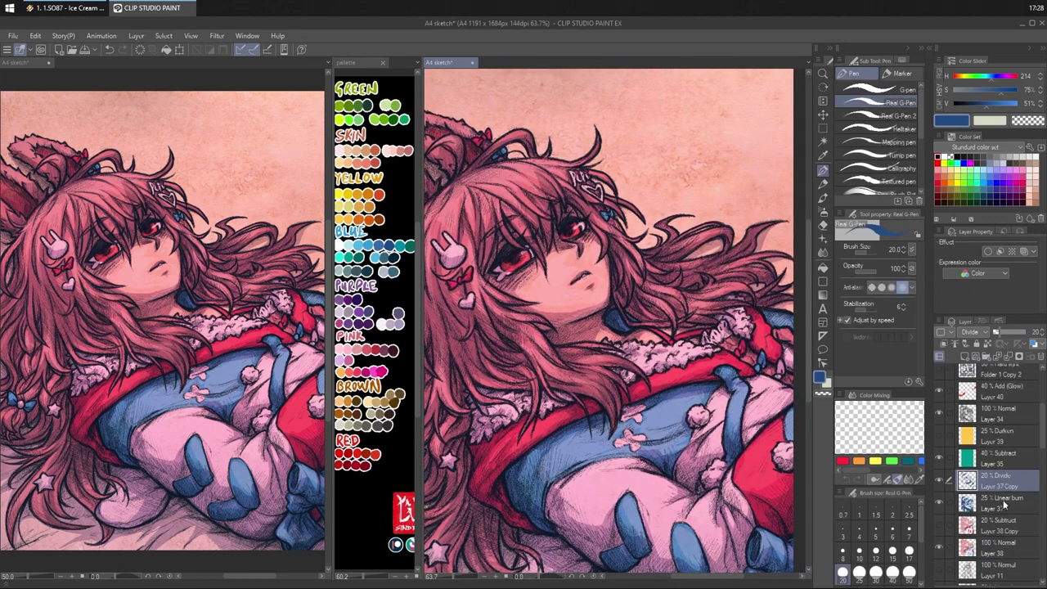
pyautogui.click(1004, 506)
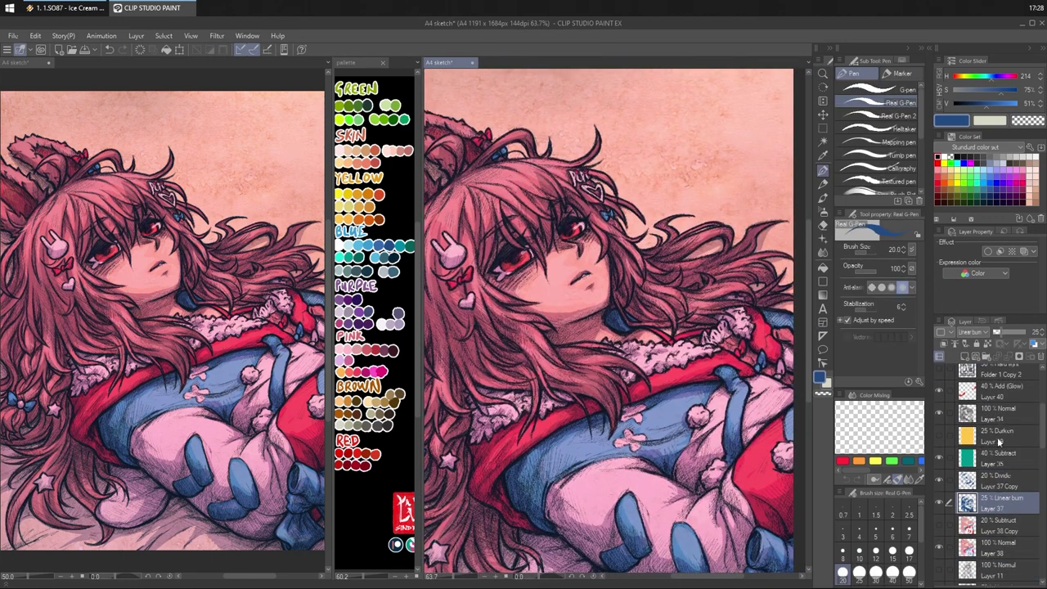
pyautogui.click(1041, 337)
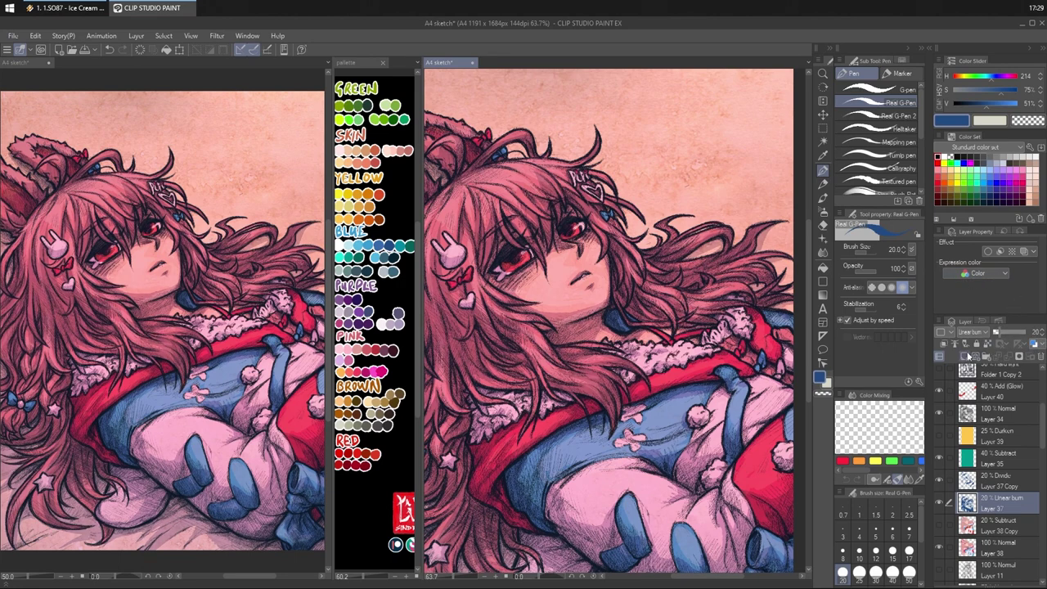
# - Add a new layer above Layer 37 with Linear burn blending at 30% opacity
pyautogui.click(968, 357)
pyautogui.click(971, 333)
pyautogui.click(972, 83)
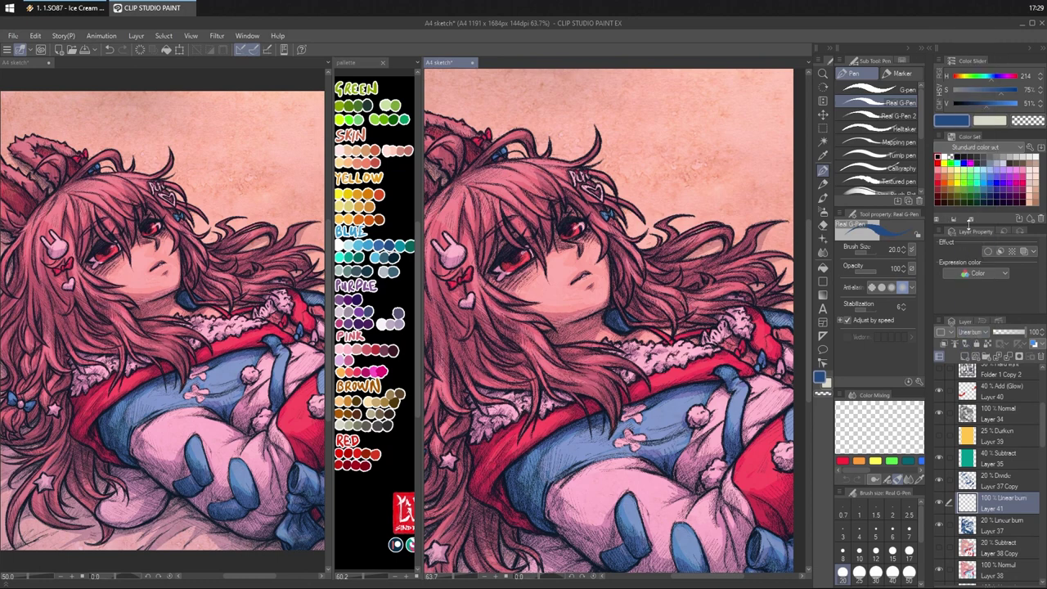
pyautogui.moveTo(1003, 333); pyautogui.dragTo(1001, 343)
# - Paint dark blue shading strokes on the outer hair at the back of the head, below the rabbit ears
pyautogui.moveTo(655, 327); pyautogui.dragTo(730, 334)
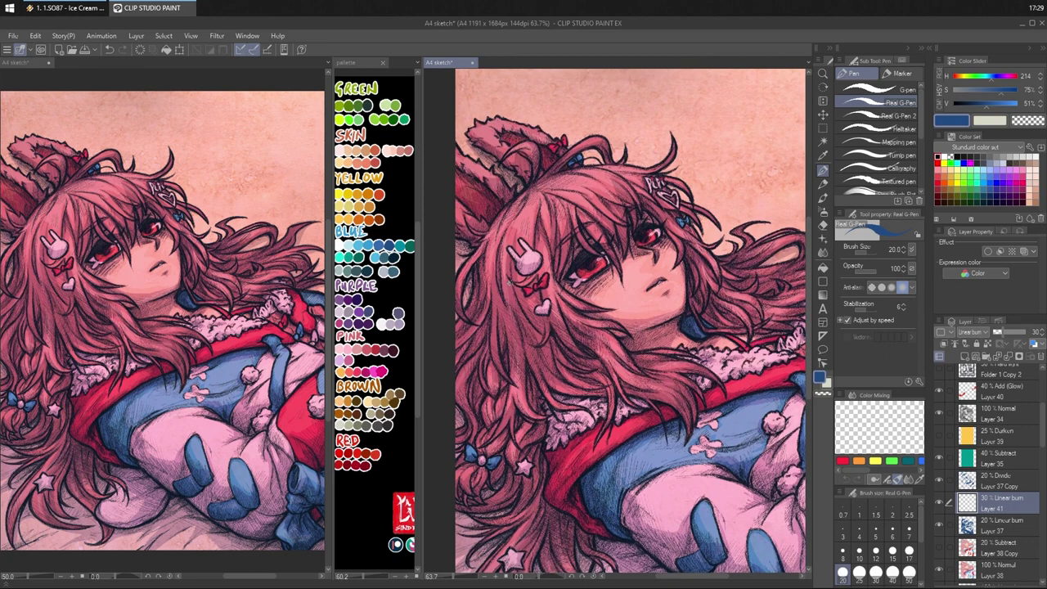
pyautogui.moveTo(482, 275); pyautogui.dragTo(468, 315)
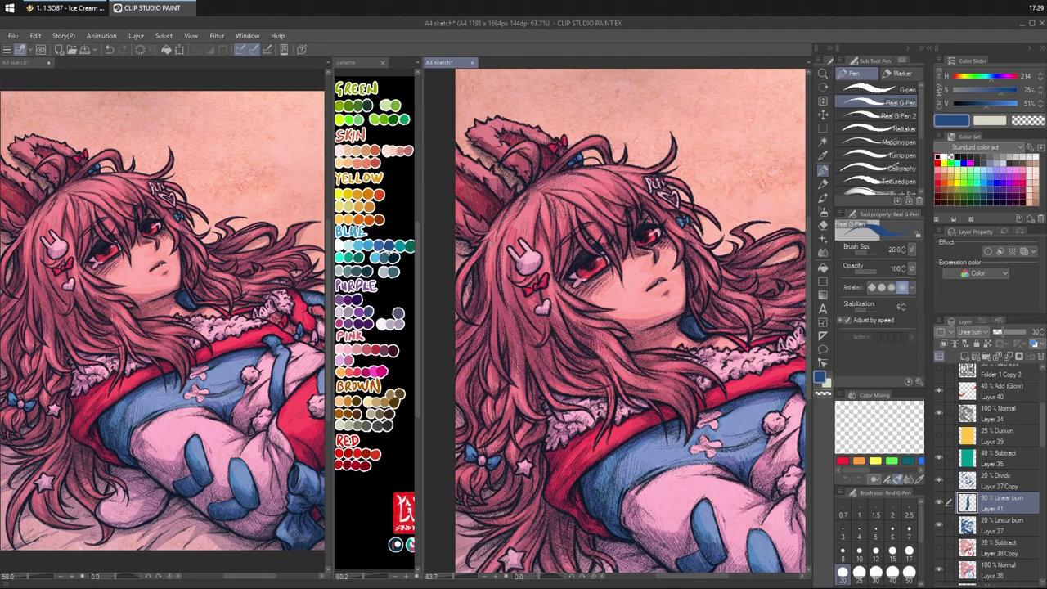
pyautogui.moveTo(461, 276); pyautogui.dragTo(456, 315)
pyautogui.moveTo(469, 281); pyautogui.dragTo(464, 306)
pyautogui.moveTo(472, 238); pyautogui.dragTo(458, 251)
pyautogui.moveTo(472, 241); pyautogui.dragTo(455, 259)
pyautogui.moveTo(462, 251); pyautogui.dragTo(455, 274)
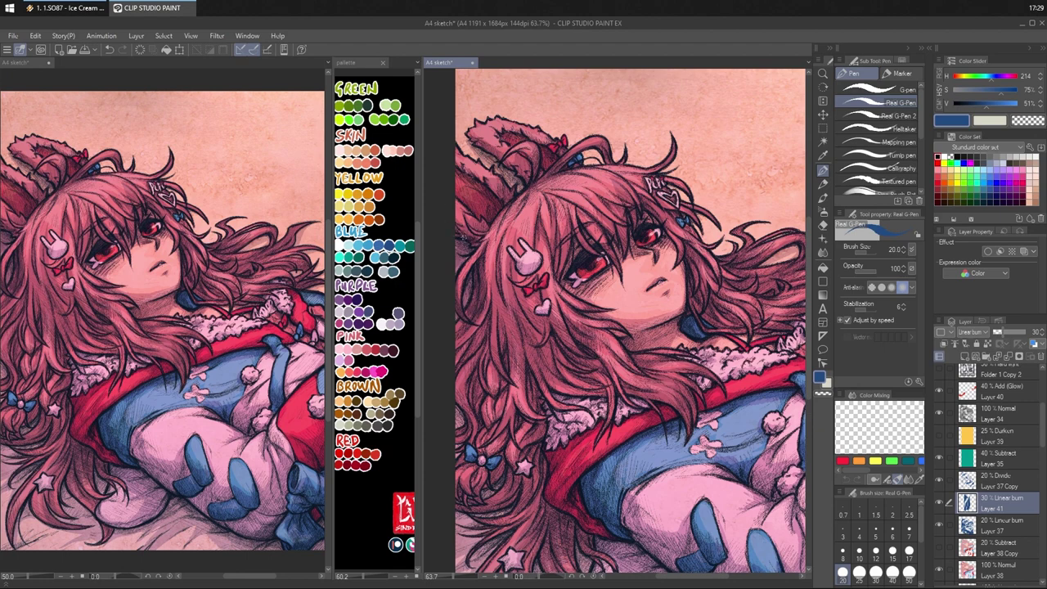
pyautogui.moveTo(475, 233); pyautogui.dragTo(463, 240)
# - Paint dark blue shading at the base of the rabbit ears and across the crown of the head
pyautogui.moveTo(460, 173); pyautogui.dragTo(495, 210)
pyautogui.moveTo(481, 150)
pyautogui.mouseDown()
pyautogui.moveTo(515, 180)
pyautogui.moveTo(502, 186)
pyautogui.mouseUp()
pyautogui.moveTo(609, 150)
pyautogui.mouseDown()
pyautogui.moveTo(590, 128)
pyautogui.moveTo(536, 131)
pyautogui.moveTo(554, 137)
pyautogui.moveTo(501, 190)
pyautogui.mouseUp()
# - Thin the new shading on the crown and fringe using transparent colour
pyautogui.moveTo(655, 239); pyautogui.dragTo(650, 259)
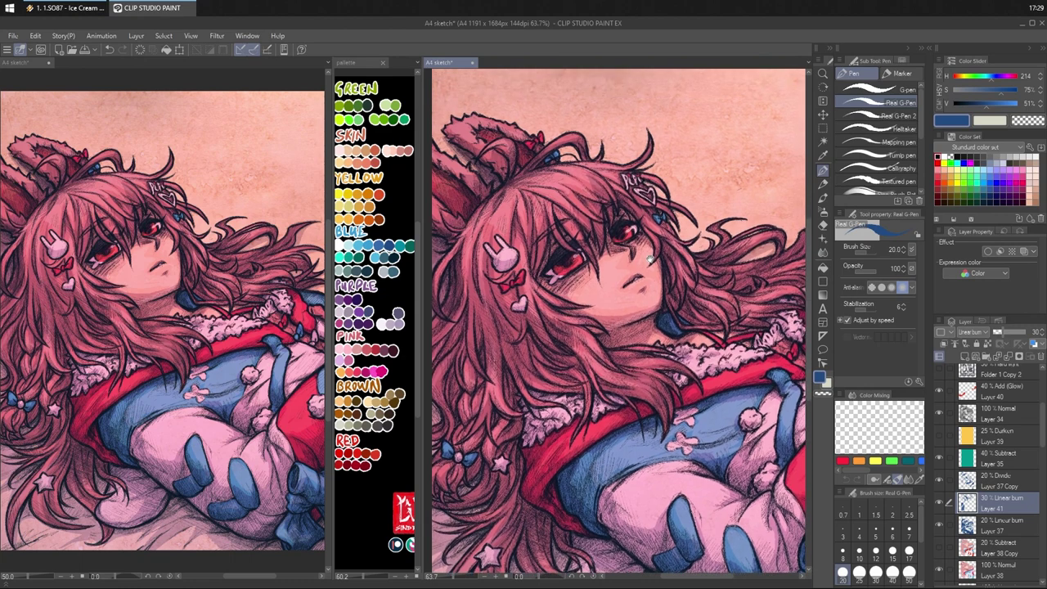
pyautogui.press('c')
pyautogui.moveTo(525, 177)
pyautogui.mouseDown()
pyautogui.moveTo(500, 197)
pyautogui.moveTo(533, 177)
pyautogui.mouseUp()
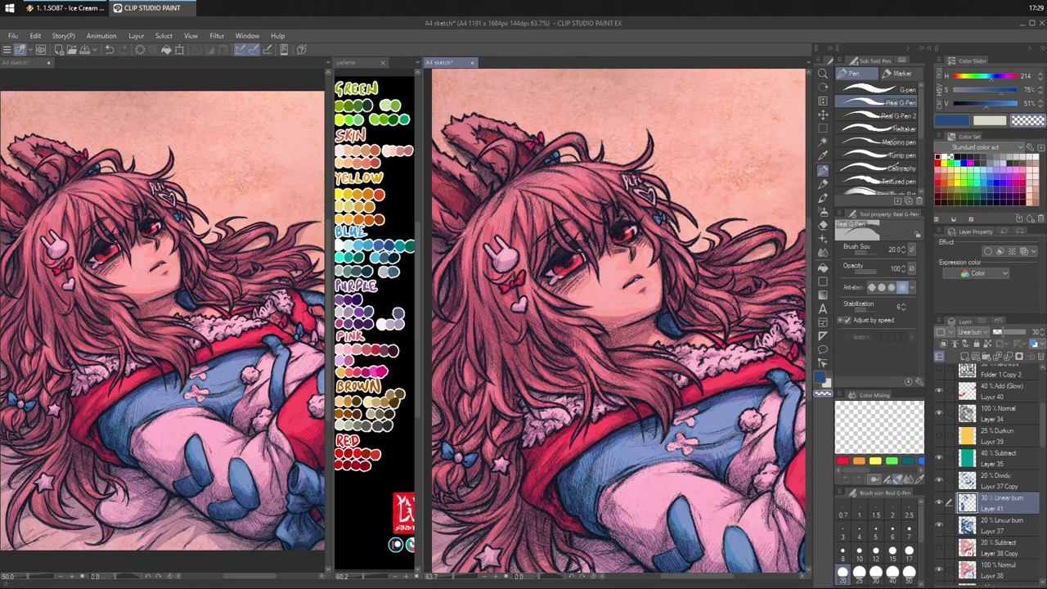
pyautogui.moveTo(560, 217); pyautogui.dragTo(596, 192)
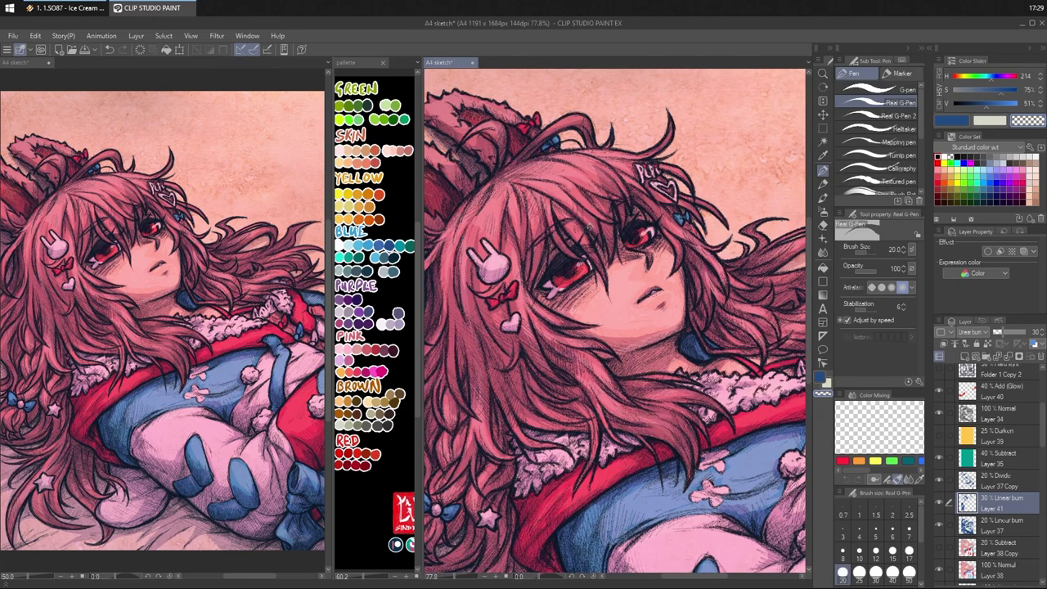
# - Paint dark blue shading around the eyes and on the face beneath the fringe
pyautogui.press('c')
pyautogui.moveTo(602, 273)
pyautogui.mouseDown()
pyautogui.moveTo(591, 252)
pyautogui.moveTo(539, 278)
pyautogui.moveTo(541, 303)
pyautogui.moveTo(545, 291)
pyautogui.mouseUp()
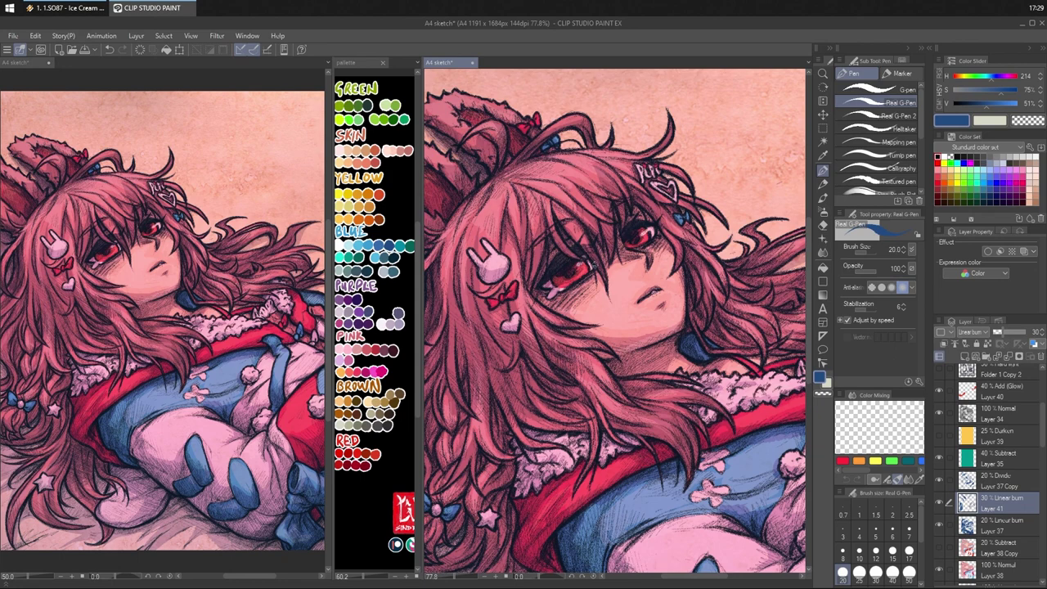
pyautogui.moveTo(632, 237)
pyautogui.mouseDown()
pyautogui.moveTo(654, 233)
pyautogui.moveTo(611, 230)
pyautogui.moveTo(598, 244)
pyautogui.mouseUp()
pyautogui.moveTo(571, 197); pyautogui.dragTo(596, 230)
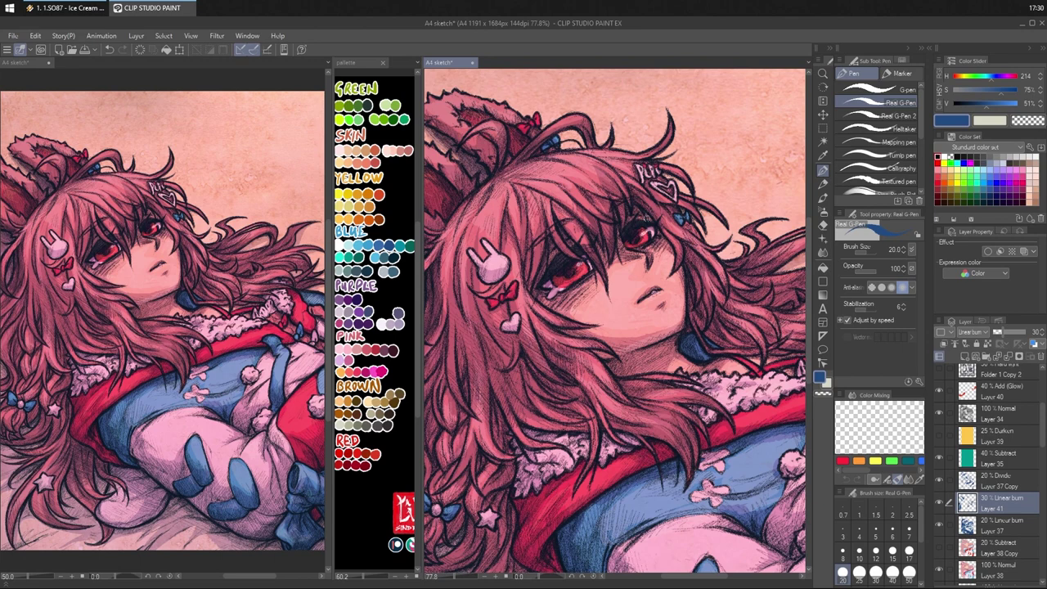
# - Shade the skin beside and under the eyes, undoing the stroke next to the nose
pyautogui.moveTo(669, 216); pyautogui.dragTo(671, 163)
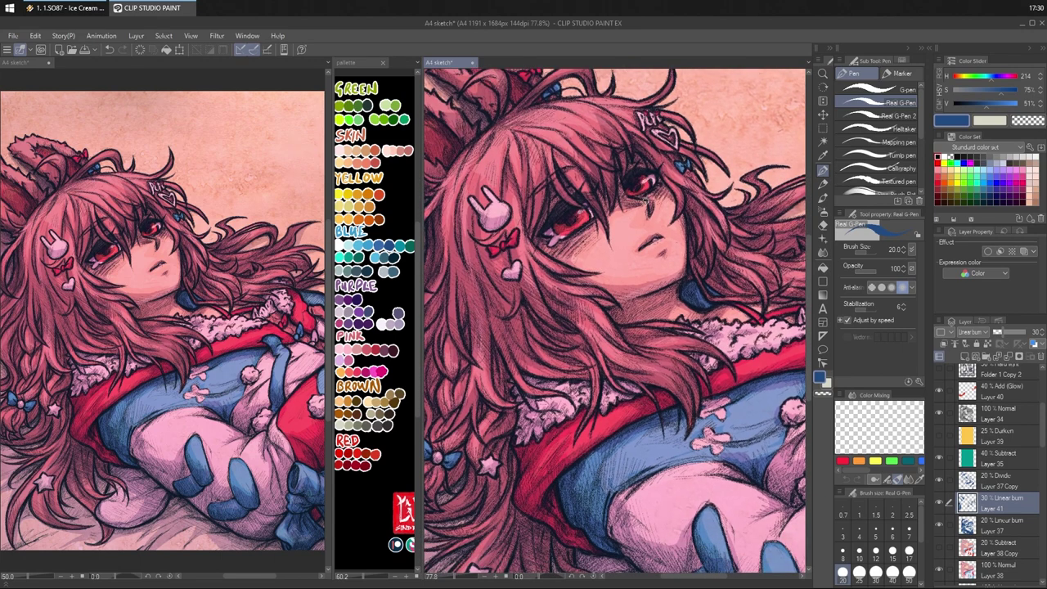
pyautogui.moveTo(646, 199); pyautogui.dragTo(645, 215)
pyautogui.hotkey('ctrl', 'z')
pyautogui.moveTo(664, 184); pyautogui.dragTo(673, 194)
pyautogui.moveTo(586, 229)
pyautogui.mouseDown()
pyautogui.moveTo(560, 248)
pyautogui.moveTo(576, 250)
pyautogui.mouseUp()
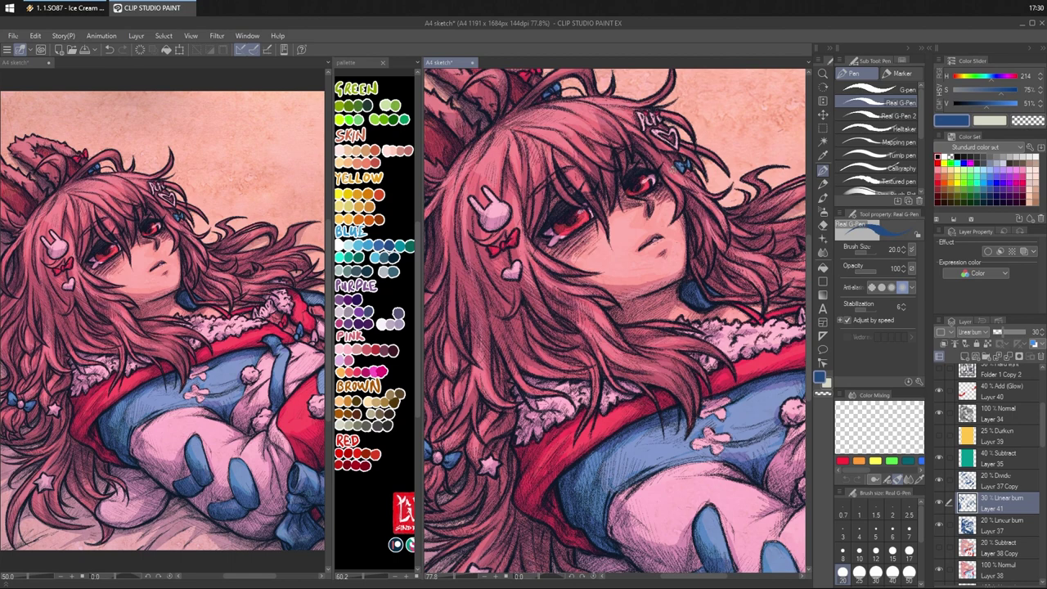
# - Shade the lower cheek and jawline in dark blue, switching between the drawing colour and transparent colour
pyautogui.scroll(-3, 630, 142)
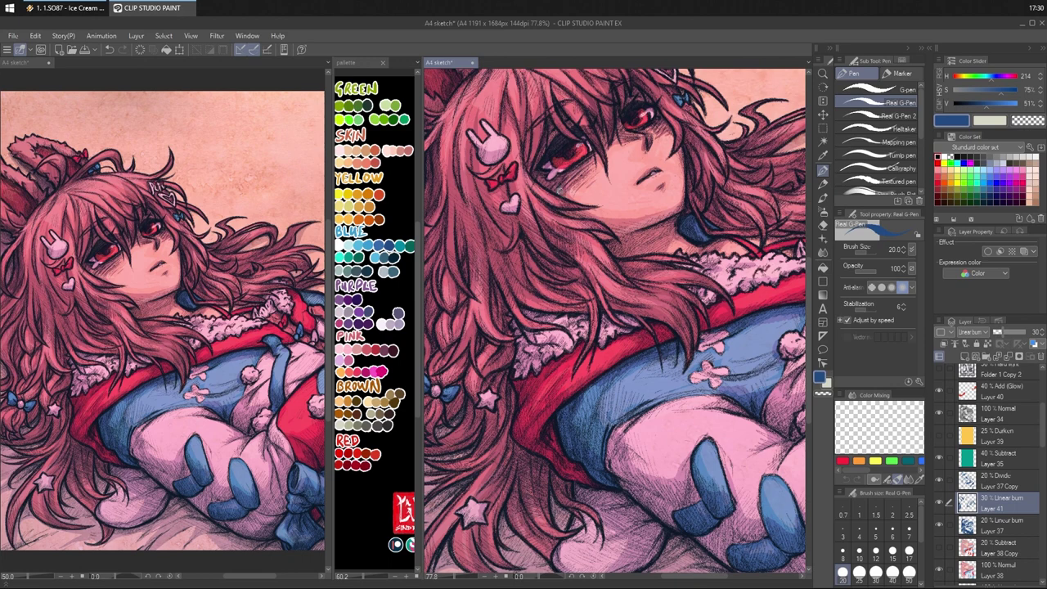
pyautogui.moveTo(566, 199)
pyautogui.mouseDown()
pyautogui.moveTo(575, 216)
pyautogui.moveTo(606, 216)
pyautogui.moveTo(613, 237)
pyautogui.moveTo(679, 209)
pyautogui.moveTo(605, 250)
pyautogui.moveTo(658, 225)
pyautogui.mouseUp()
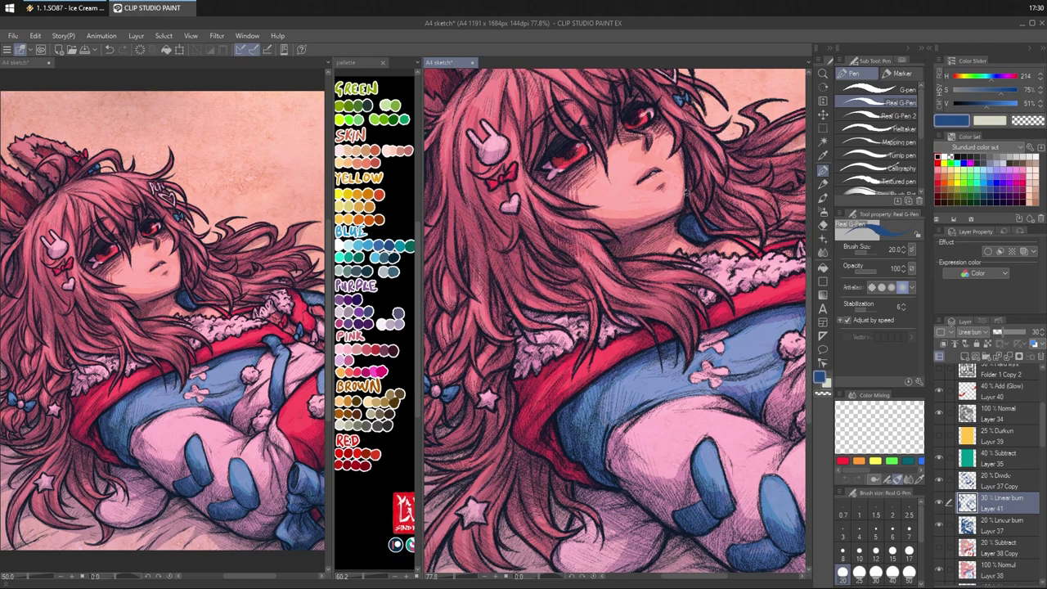
pyautogui.press('c')
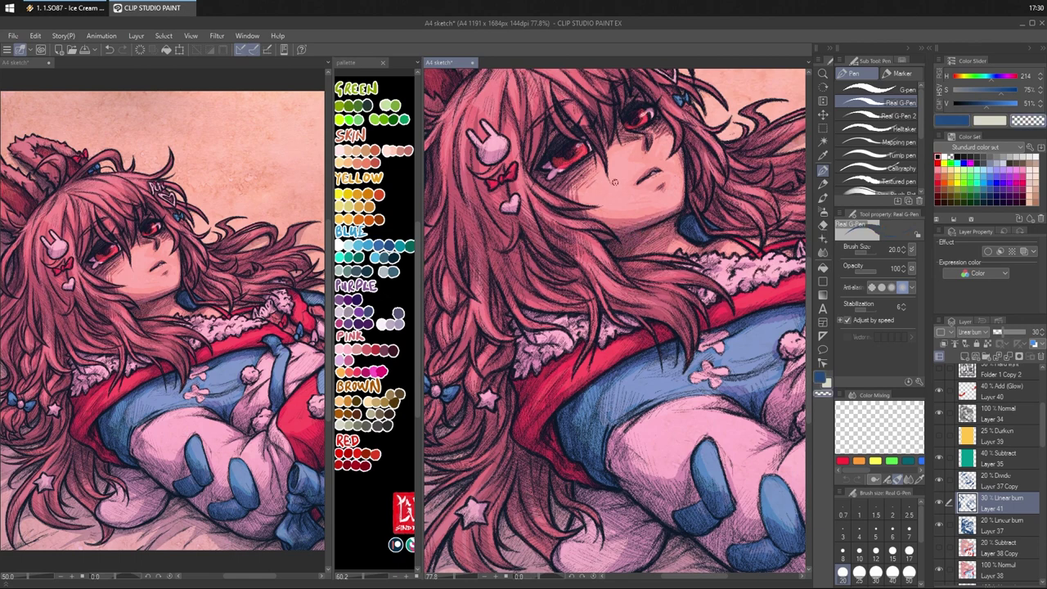
pyautogui.press('c')
pyautogui.press('c')
pyautogui.press('c')
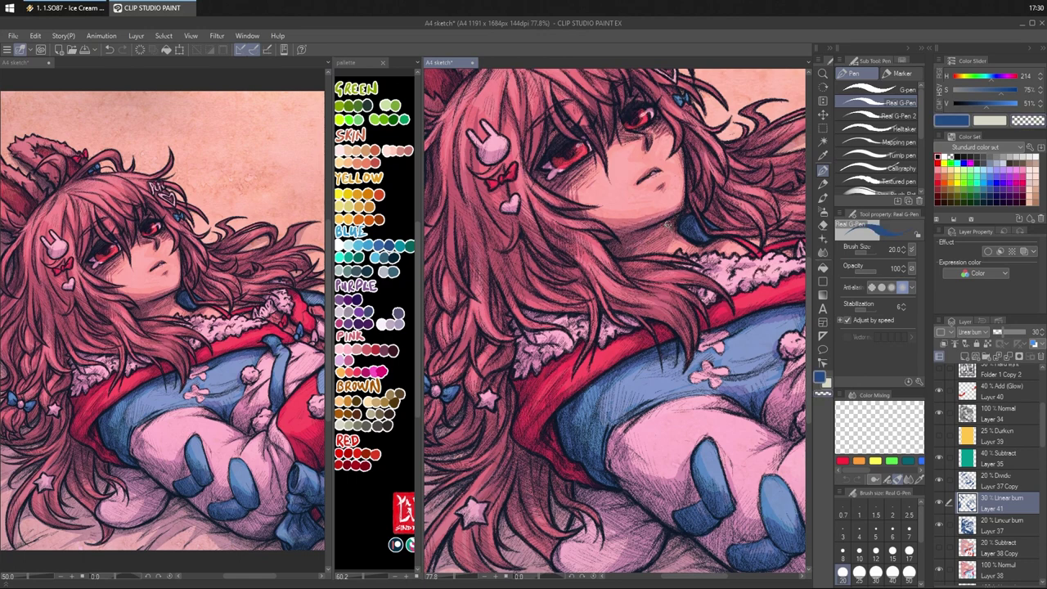
# - Undo the stroke under the chin and shade the hair locks behind the cheek and neck
pyautogui.moveTo(669, 224); pyautogui.dragTo(669, 231)
pyautogui.hotkey('ctrl', 'z')
pyautogui.moveTo(693, 138)
pyautogui.mouseDown()
pyautogui.moveTo(692, 168)
pyautogui.moveTo(696, 155)
pyautogui.mouseUp()
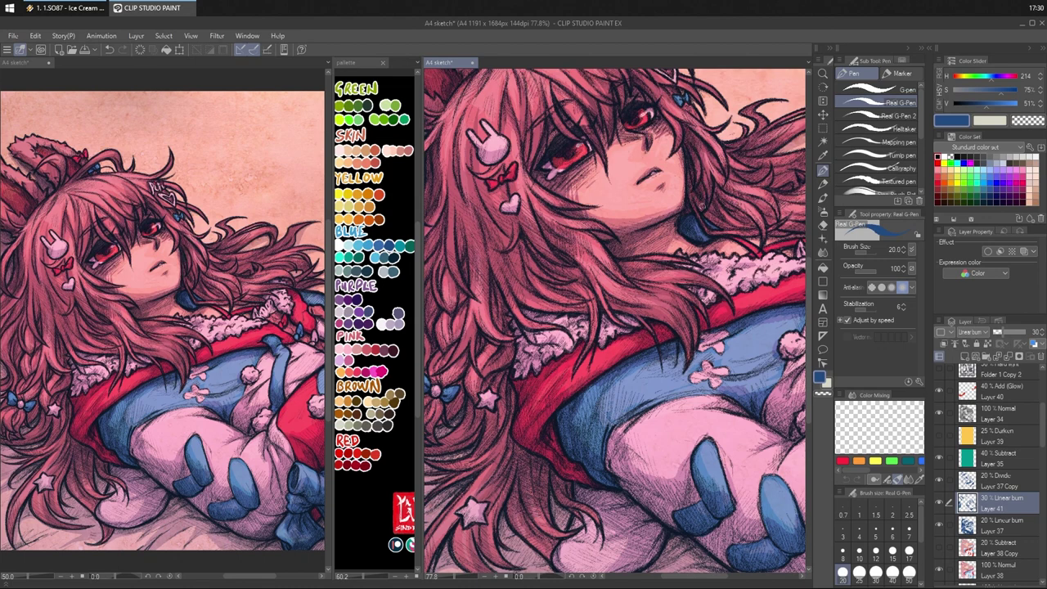
pyautogui.moveTo(703, 205); pyautogui.dragTo(702, 185)
# - Paint dark blue shading on the long hair locks around the heart and bunny clips
pyautogui.moveTo(539, 218); pyautogui.dragTo(596, 266)
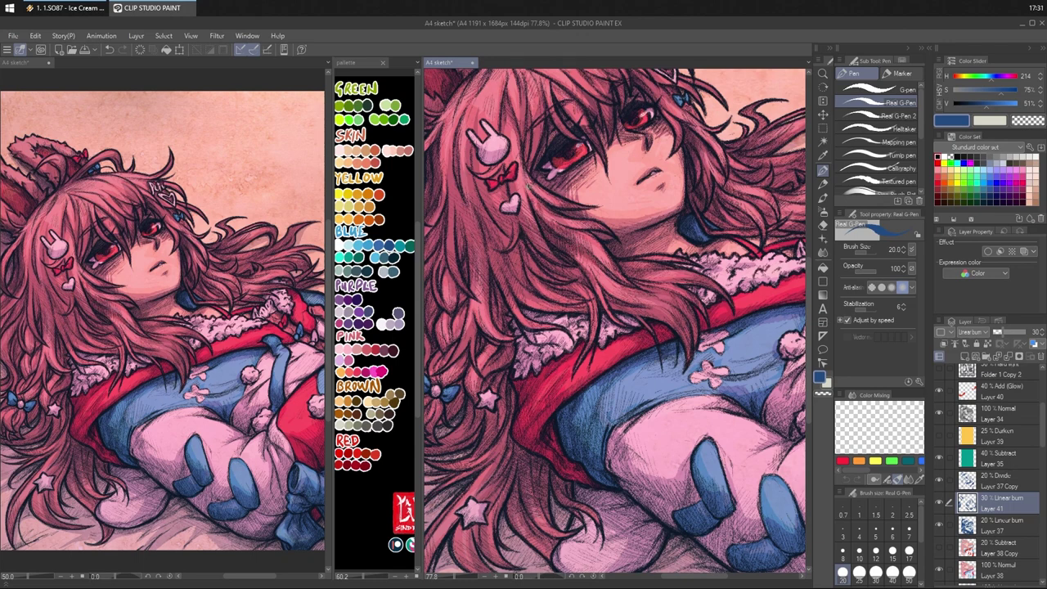
pyautogui.moveTo(530, 185); pyautogui.dragTo(545, 220)
pyautogui.moveTo(525, 186); pyautogui.dragTo(533, 200)
pyautogui.moveTo(573, 251); pyautogui.dragTo(646, 235)
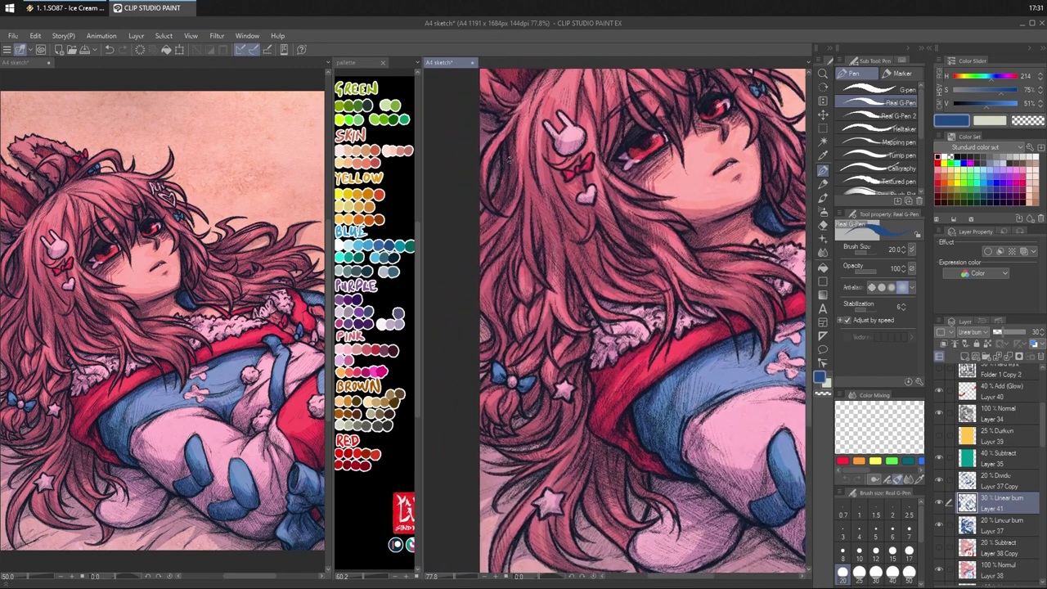
pyautogui.moveTo(544, 246)
pyautogui.mouseDown()
pyautogui.moveTo(521, 163)
pyautogui.moveTo(531, 210)
pyautogui.moveTo(522, 182)
pyautogui.mouseUp()
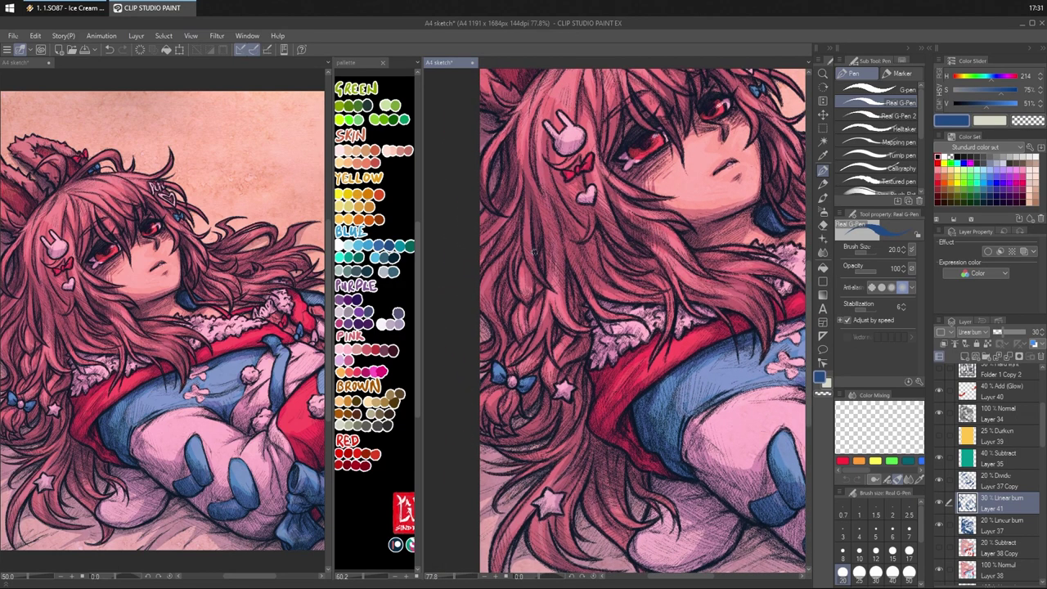
# - Paint dark blue shading on the outer hair locks beside and below the bow and heart clips
pyautogui.moveTo(540, 279); pyautogui.dragTo(518, 205)
pyautogui.moveTo(518, 247)
pyautogui.mouseDown()
pyautogui.moveTo(506, 217)
pyautogui.moveTo(500, 223)
pyautogui.mouseUp()
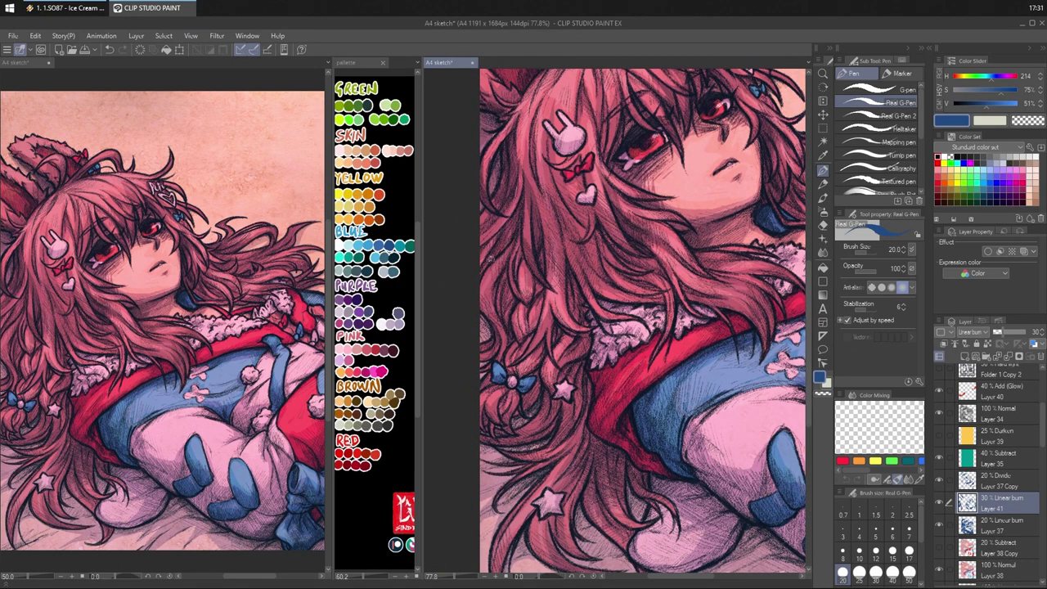
pyautogui.moveTo(496, 265); pyautogui.dragTo(483, 219)
pyautogui.moveTo(501, 243); pyautogui.dragTo(493, 218)
pyautogui.moveTo(515, 233); pyautogui.dragTo(501, 198)
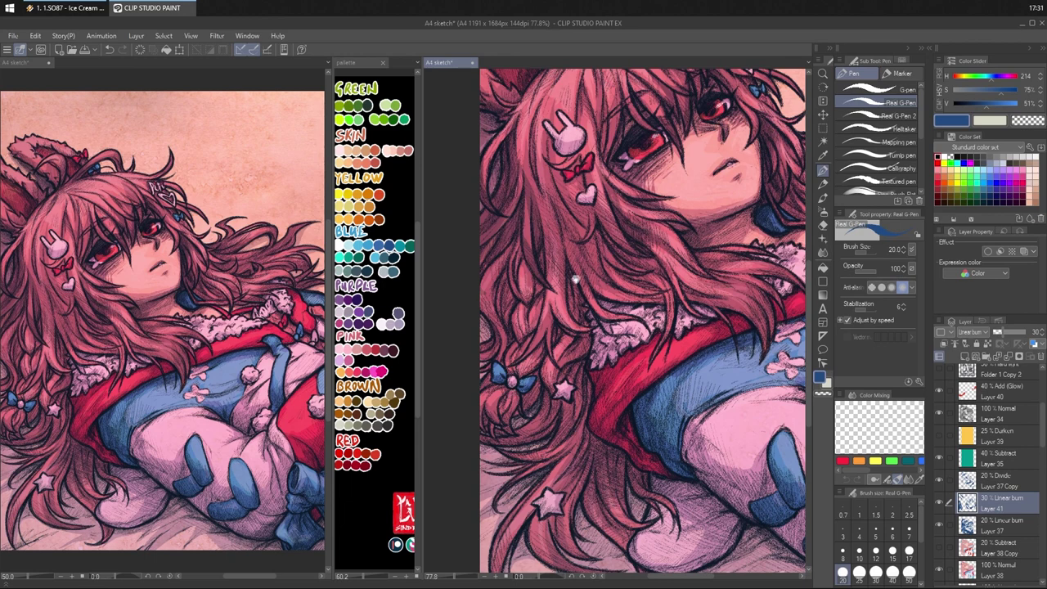
# - Hatch dark blue shading into the outermost hair strands above the braid's blue bow
pyautogui.moveTo(576, 279); pyautogui.dragTo(568, 244)
pyautogui.moveTo(475, 261)
pyautogui.mouseDown()
pyautogui.moveTo(489, 292)
pyautogui.moveTo(491, 274)
pyautogui.mouseUp()
pyautogui.moveTo(491, 238); pyautogui.dragTo(498, 292)
pyautogui.moveTo(497, 241); pyautogui.dragTo(500, 286)
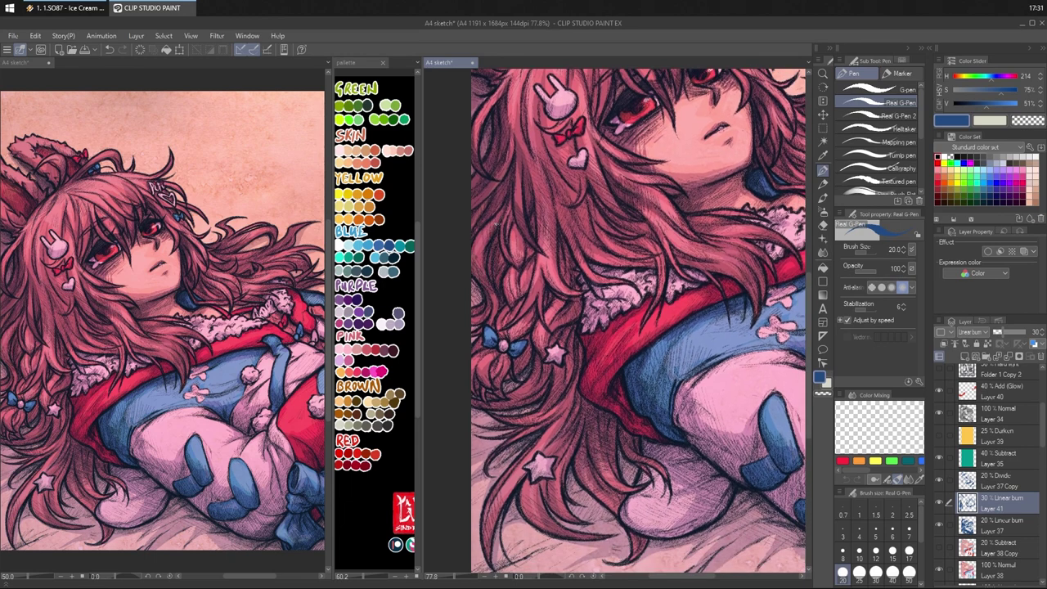
pyautogui.moveTo(501, 218)
pyautogui.mouseDown()
pyautogui.moveTo(503, 263)
pyautogui.moveTo(519, 263)
pyautogui.moveTo(515, 302)
pyautogui.mouseUp()
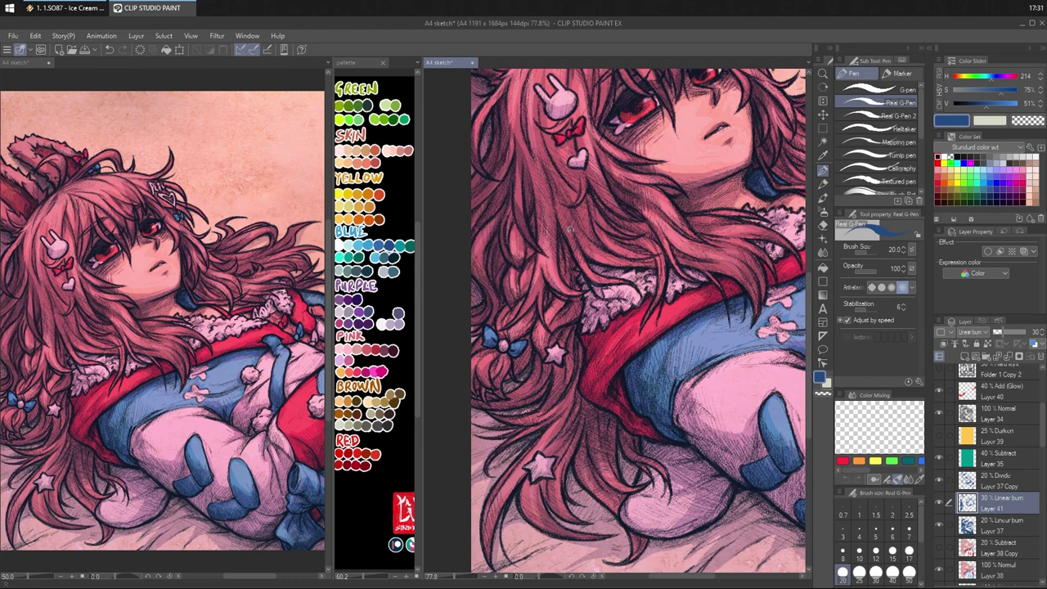
# - Shade the braid and the hair strands around its blue bow in dark blue
pyautogui.moveTo(557, 303)
pyautogui.mouseDown()
pyautogui.moveTo(569, 262)
pyautogui.moveTo(513, 293)
pyautogui.mouseUp()
pyautogui.moveTo(524, 293)
pyautogui.mouseDown()
pyautogui.moveTo(552, 246)
pyautogui.moveTo(551, 222)
pyautogui.moveTo(561, 243)
pyautogui.moveTo(576, 241)
pyautogui.mouseUp()
pyautogui.moveTo(572, 204)
pyautogui.mouseDown()
pyautogui.moveTo(591, 244)
pyautogui.moveTo(572, 274)
pyautogui.mouseUp()
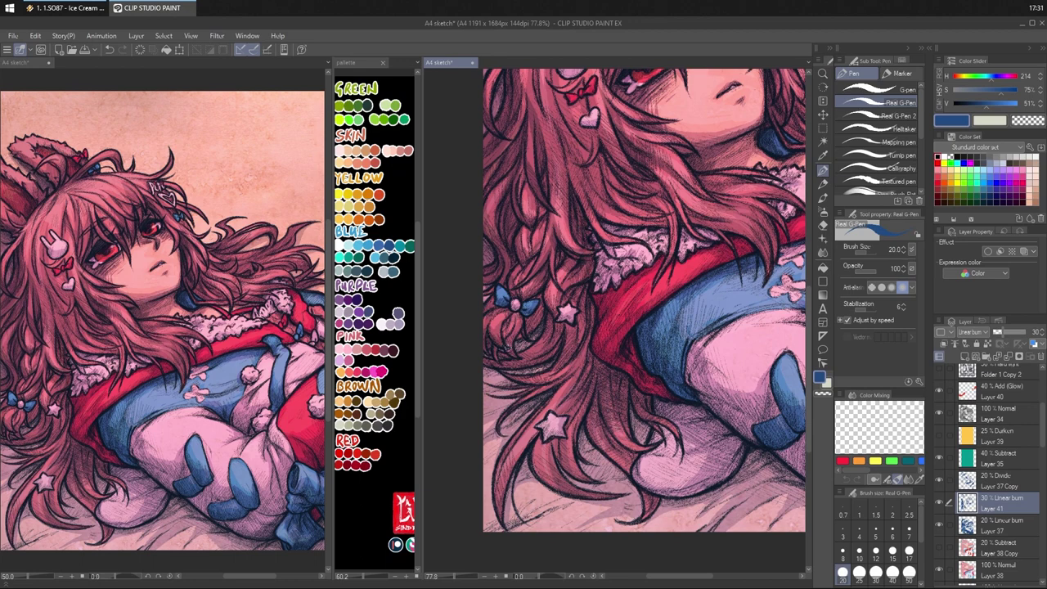
pyautogui.moveTo(509, 319)
pyautogui.mouseDown()
pyautogui.moveTo(505, 335)
pyautogui.moveTo(515, 331)
pyautogui.moveTo(486, 360)
pyautogui.moveTo(537, 328)
pyautogui.moveTo(518, 351)
pyautogui.mouseUp()
pyautogui.moveTo(543, 293); pyautogui.dragTo(524, 322)
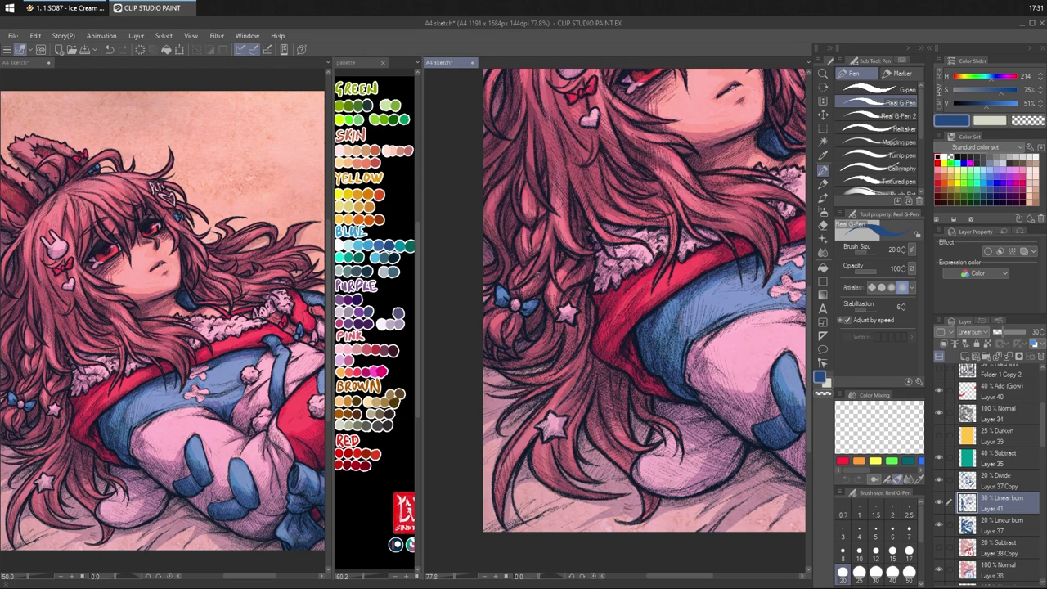
pyautogui.moveTo(522, 180)
pyautogui.mouseDown()
pyautogui.moveTo(540, 214)
pyautogui.moveTo(530, 268)
pyautogui.mouseUp()
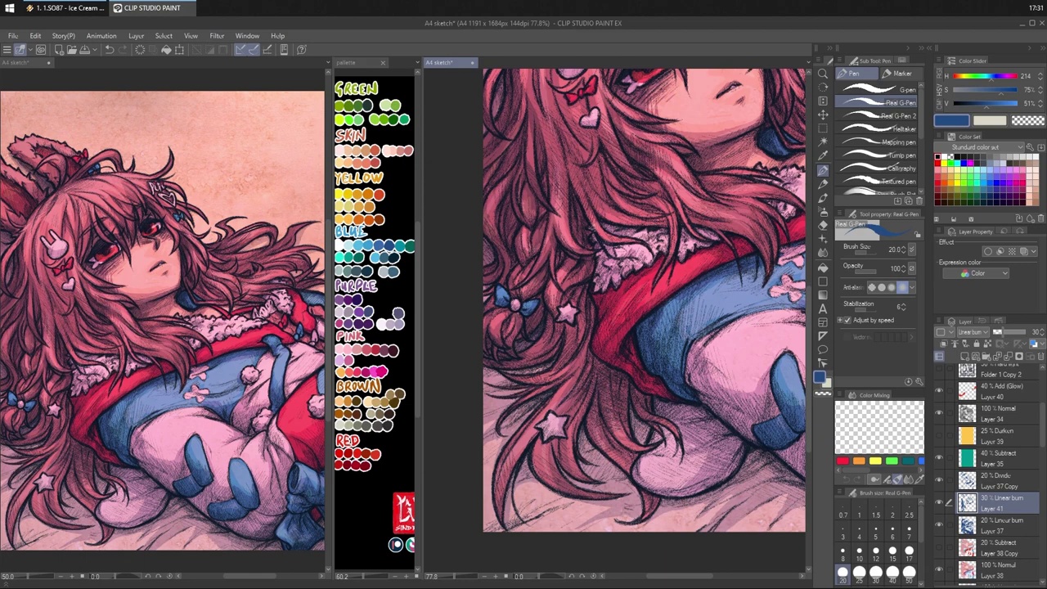
pyautogui.moveTo(544, 163)
pyautogui.mouseDown()
pyautogui.moveTo(551, 175)
pyautogui.moveTo(501, 225)
pyautogui.mouseUp()
# - Paint dark blue shading on the lower hair locks between the two star clips
pyautogui.moveTo(624, 260); pyautogui.dragTo(605, 163)
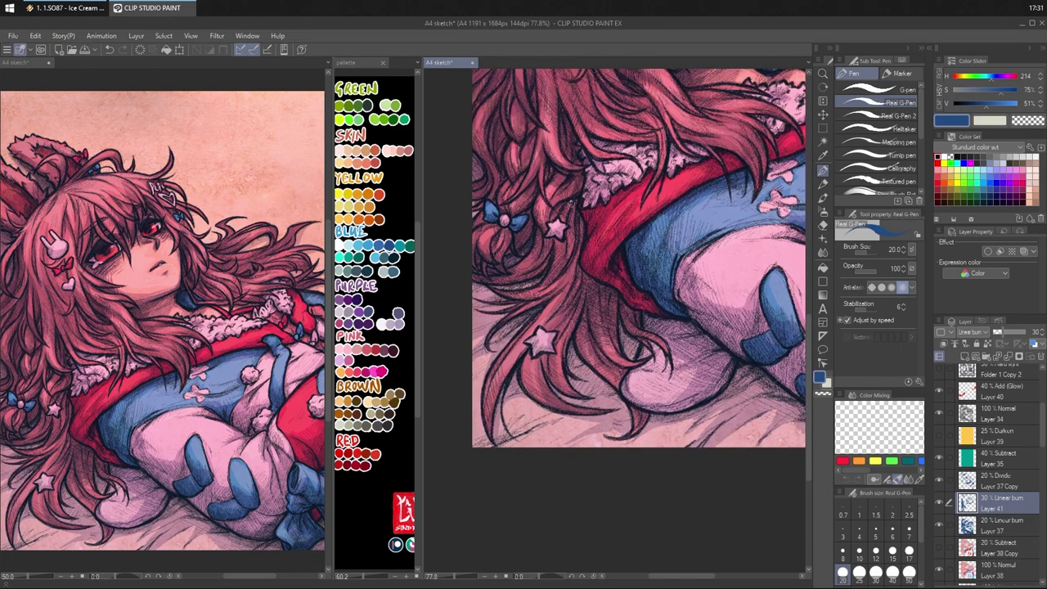
pyautogui.moveTo(572, 203)
pyautogui.mouseDown()
pyautogui.moveTo(570, 252)
pyautogui.moveTo(548, 283)
pyautogui.mouseUp()
pyautogui.moveTo(567, 248); pyautogui.dragTo(560, 264)
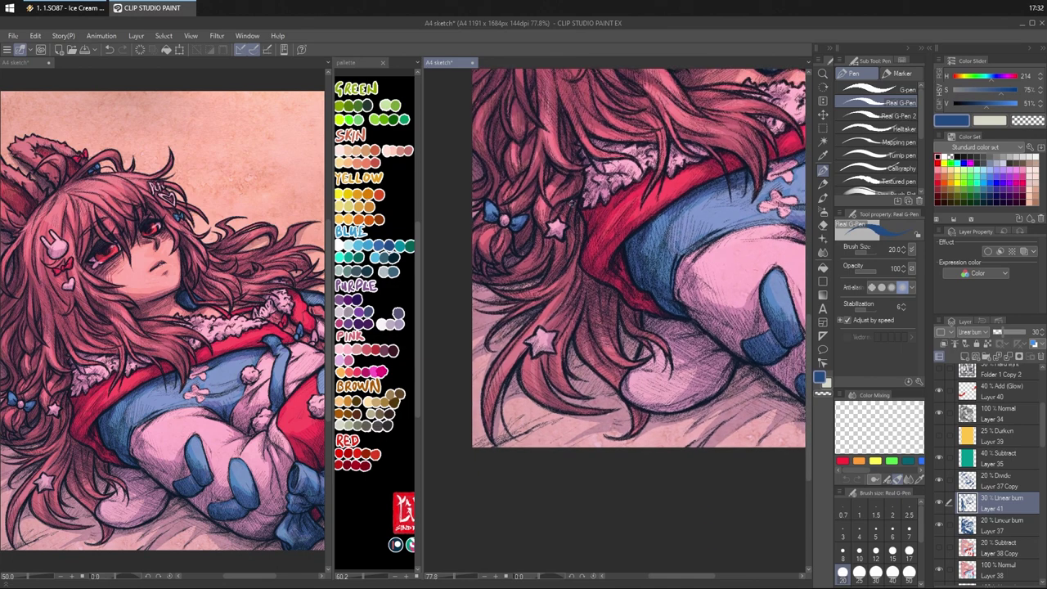
pyautogui.moveTo(572, 205)
pyautogui.mouseDown()
pyautogui.moveTo(582, 303)
pyautogui.moveTo(586, 285)
pyautogui.moveTo(613, 321)
pyautogui.moveTo(635, 320)
pyautogui.moveTo(637, 354)
pyautogui.moveTo(613, 329)
pyautogui.moveTo(579, 365)
pyautogui.mouseUp()
pyautogui.moveTo(586, 311)
pyautogui.mouseDown()
pyautogui.moveTo(582, 348)
pyautogui.moveTo(606, 372)
pyautogui.mouseUp()
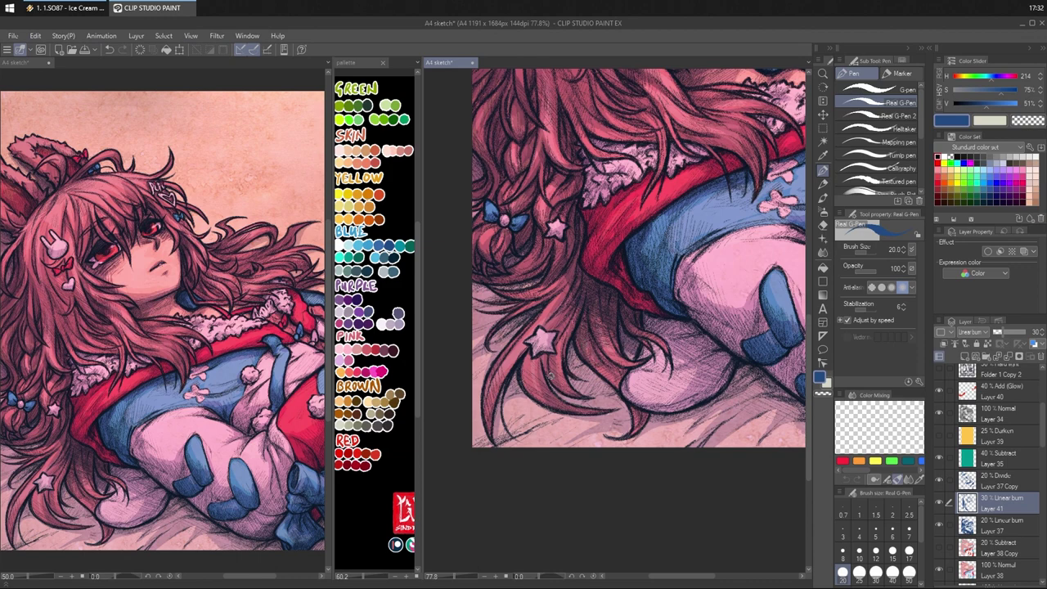
pyautogui.moveTo(571, 294); pyautogui.dragTo(553, 373)
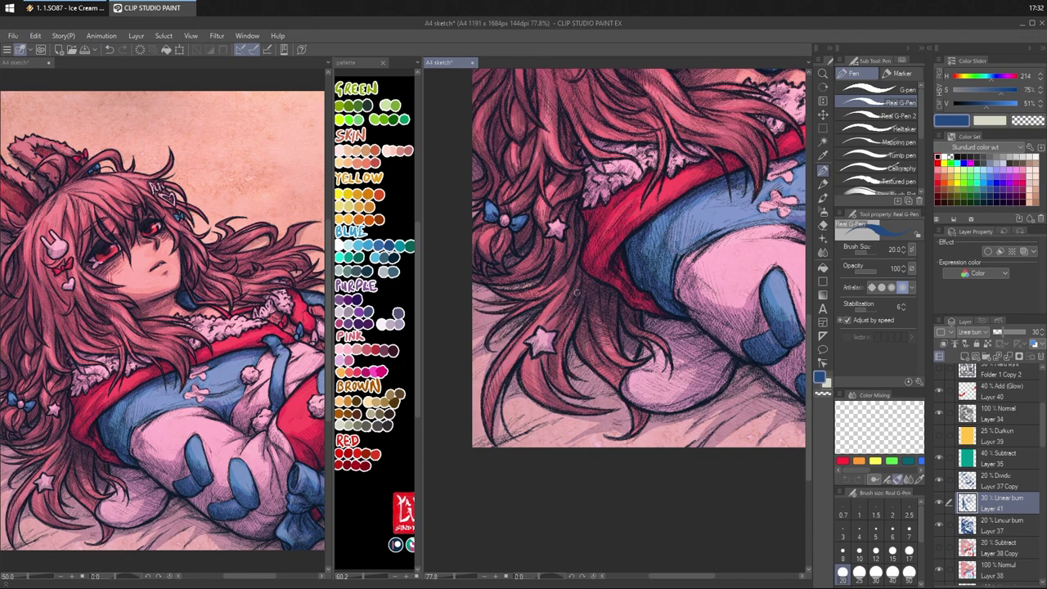
# - Darken the hair ends around the lower star clip and the strands beneath the blue bow
pyautogui.moveTo(571, 277)
pyautogui.mouseDown()
pyautogui.moveTo(519, 347)
pyautogui.moveTo(493, 399)
pyautogui.moveTo(495, 426)
pyautogui.mouseUp()
pyautogui.moveTo(529, 315); pyautogui.dragTo(507, 349)
pyautogui.moveTo(520, 318)
pyautogui.mouseDown()
pyautogui.moveTo(500, 348)
pyautogui.moveTo(507, 334)
pyautogui.mouseUp()
pyautogui.moveTo(476, 287)
pyautogui.mouseDown()
pyautogui.moveTo(497, 300)
pyautogui.moveTo(539, 279)
pyautogui.mouseUp()
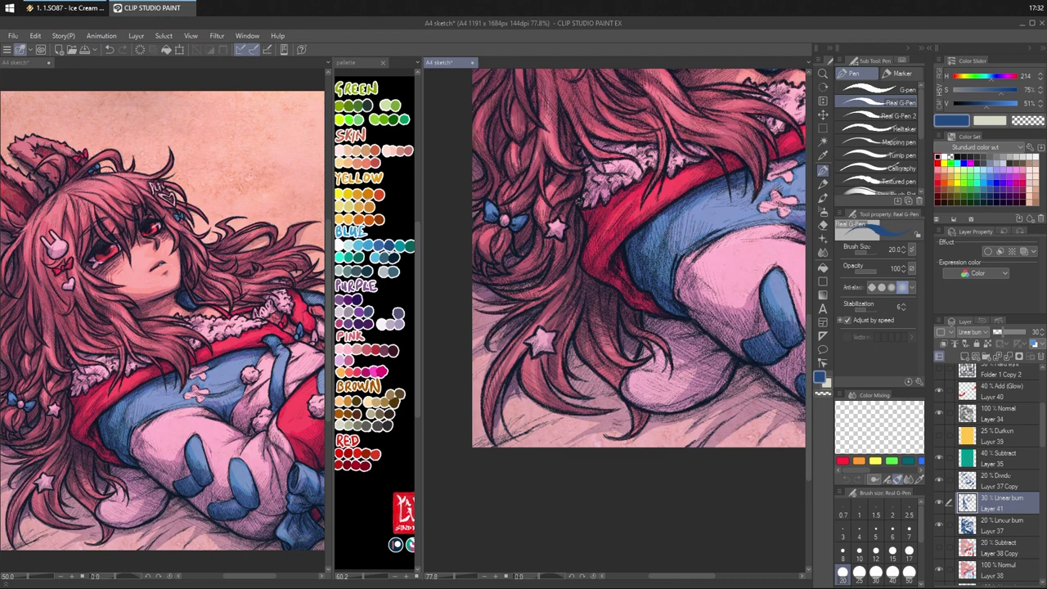
# - Shade the rounded pink shape beside the hair tips in dark blue, toggling between drawing colour and transparent colour
pyautogui.moveTo(680, 342)
pyautogui.mouseDown()
pyautogui.moveTo(655, 323)
pyautogui.moveTo(689, 334)
pyautogui.moveTo(688, 348)
pyautogui.moveTo(615, 357)
pyautogui.moveTo(674, 350)
pyautogui.moveTo(649, 362)
pyautogui.moveTo(674, 357)
pyautogui.moveTo(651, 400)
pyautogui.mouseUp()
pyautogui.moveTo(696, 370)
pyautogui.mouseDown()
pyautogui.moveTo(641, 399)
pyautogui.moveTo(607, 397)
pyautogui.mouseUp()
pyautogui.moveTo(668, 388); pyautogui.dragTo(651, 398)
pyautogui.moveTo(710, 365)
pyautogui.mouseDown()
pyautogui.moveTo(695, 383)
pyautogui.moveTo(622, 403)
pyautogui.mouseUp()
pyautogui.moveTo(555, 339)
pyautogui.mouseDown()
pyautogui.moveTo(546, 375)
pyautogui.moveTo(609, 382)
pyautogui.mouseUp()
pyautogui.press('c')
pyautogui.press('c')
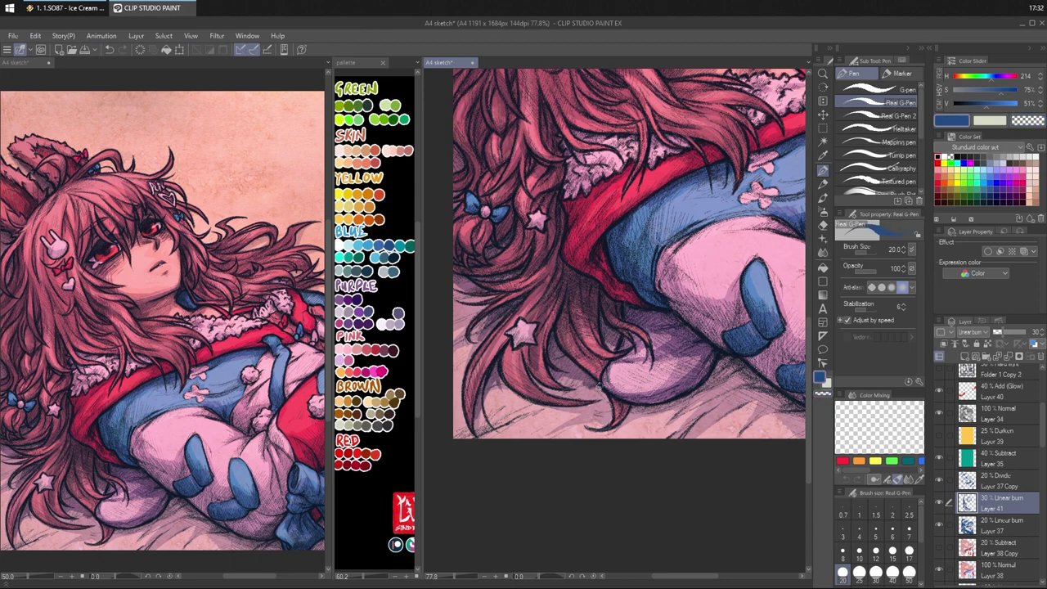
# - Shade the sheet below the rounded pink shape and the large sleeve, redoing the stroke under the sleeve
pyautogui.moveTo(610, 392); pyautogui.dragTo(597, 421)
pyautogui.moveTo(693, 399); pyautogui.dragTo(632, 412)
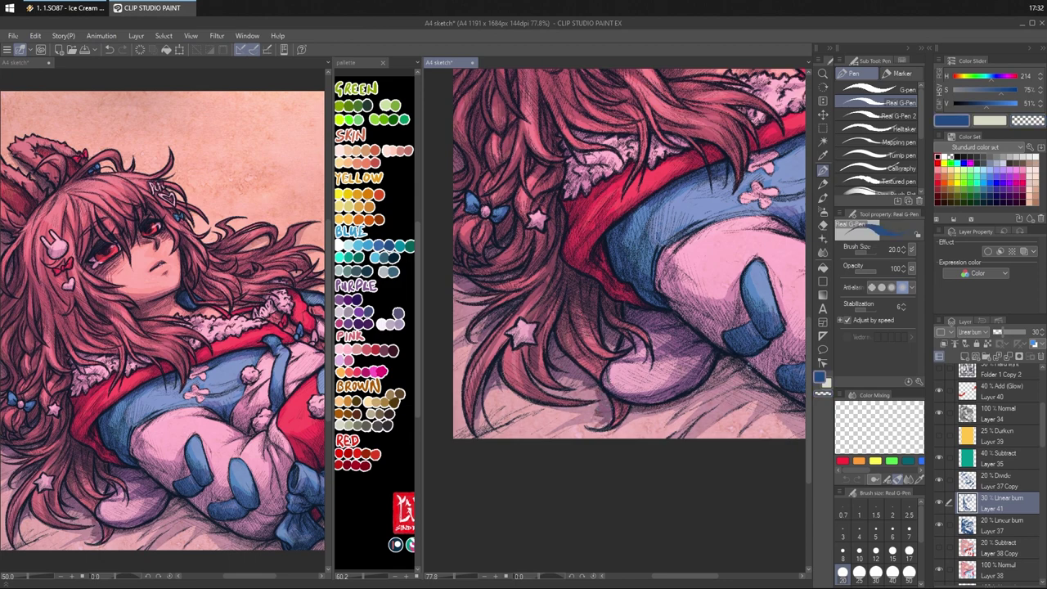
pyautogui.moveTo(737, 365)
pyautogui.mouseDown()
pyautogui.moveTo(689, 394)
pyautogui.moveTo(710, 380)
pyautogui.moveTo(697, 393)
pyautogui.moveTo(735, 383)
pyautogui.moveTo(697, 414)
pyautogui.moveTo(634, 381)
pyautogui.mouseUp()
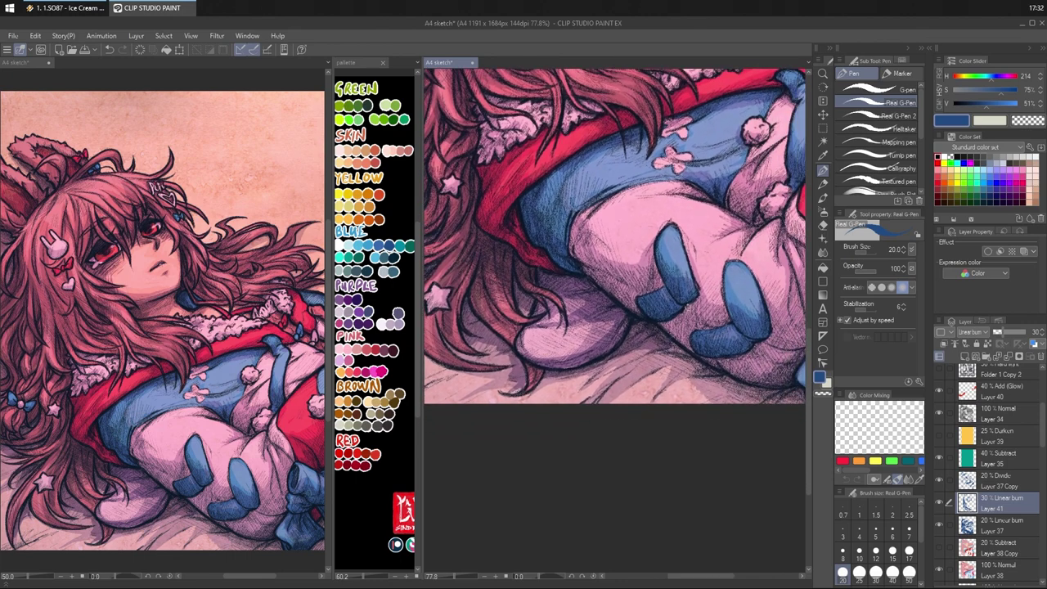
pyautogui.moveTo(685, 356)
pyautogui.mouseDown()
pyautogui.moveTo(623, 389)
pyautogui.moveTo(635, 365)
pyautogui.moveTo(623, 370)
pyautogui.moveTo(720, 381)
pyautogui.moveTo(710, 374)
pyautogui.mouseUp()
pyautogui.hotkey('ctrl', 'z')
pyautogui.moveTo(720, 376)
pyautogui.mouseDown()
pyautogui.moveTo(766, 407)
pyautogui.moveTo(739, 396)
pyautogui.mouseUp()
# - Hatch dark blue shading on the blue garment between the red trim and the pink sleeve
pyautogui.moveTo(522, 201); pyautogui.dragTo(541, 263)
pyautogui.moveTo(523, 229)
pyautogui.mouseDown()
pyautogui.moveTo(517, 255)
pyautogui.moveTo(576, 268)
pyautogui.moveTo(575, 247)
pyautogui.mouseUp()
pyautogui.moveTo(576, 208); pyautogui.dragTo(581, 222)
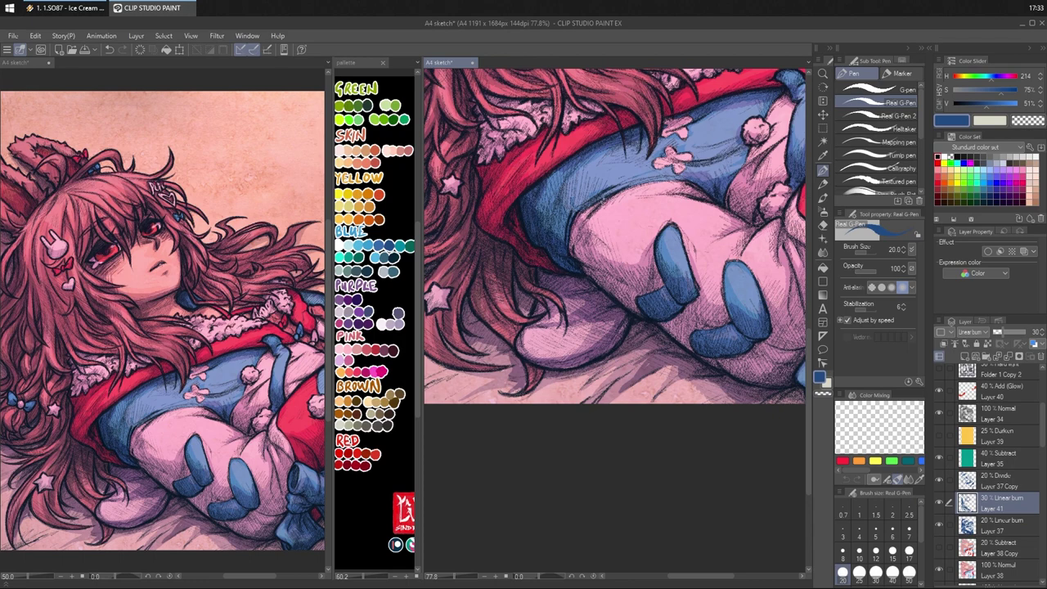
pyautogui.moveTo(618, 183); pyautogui.dragTo(556, 232)
pyautogui.moveTo(566, 214)
pyautogui.mouseDown()
pyautogui.moveTo(558, 243)
pyautogui.moveTo(567, 220)
pyautogui.mouseUp()
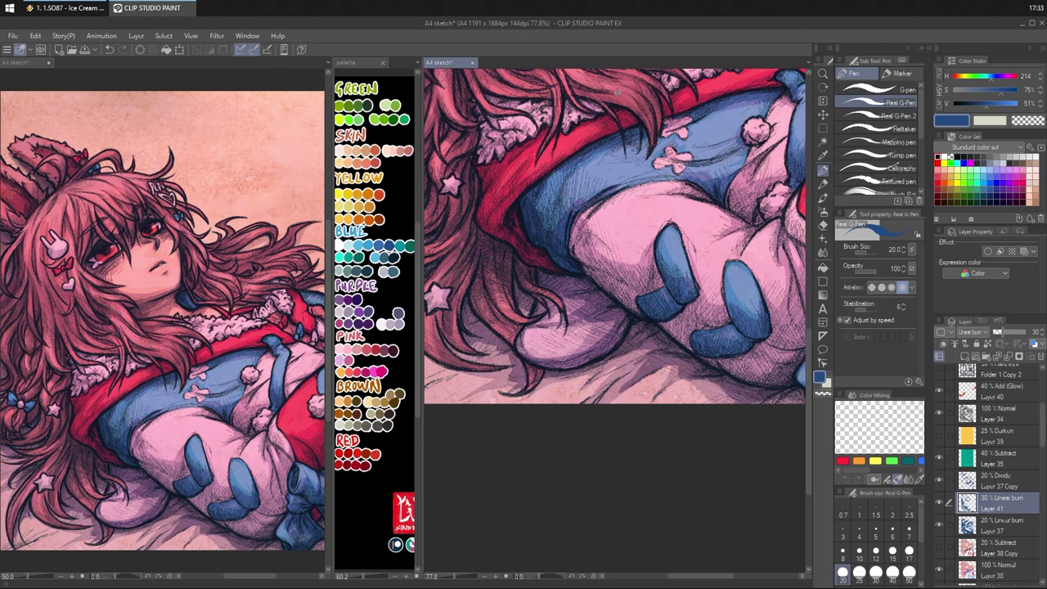
pyautogui.moveTo(644, 248); pyautogui.dragTo(593, 235)
pyautogui.moveTo(491, 171)
pyautogui.mouseDown()
pyautogui.moveTo(485, 218)
pyautogui.moveTo(538, 261)
pyautogui.mouseUp()
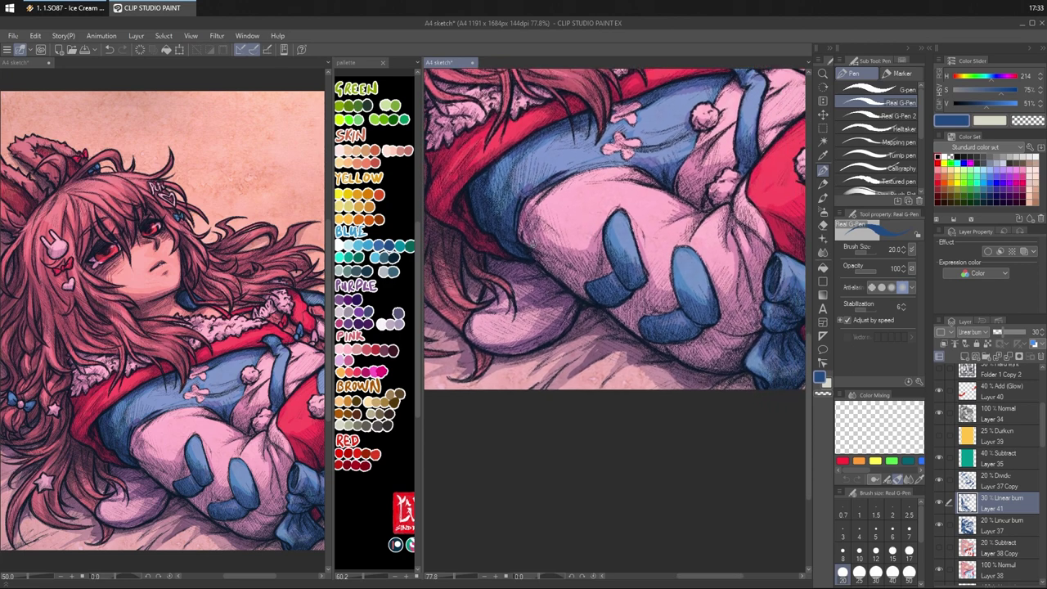
# - Shade the underside of the pink sleeve around the first blue patch in dark blue
pyautogui.moveTo(519, 223)
pyautogui.mouseDown()
pyautogui.moveTo(534, 247)
pyautogui.moveTo(580, 274)
pyautogui.moveTo(585, 296)
pyautogui.moveTo(582, 288)
pyautogui.mouseUp()
pyautogui.moveTo(565, 258); pyautogui.dragTo(594, 274)
pyautogui.moveTo(580, 264); pyautogui.dragTo(594, 277)
pyautogui.moveTo(666, 275); pyautogui.dragTo(622, 210)
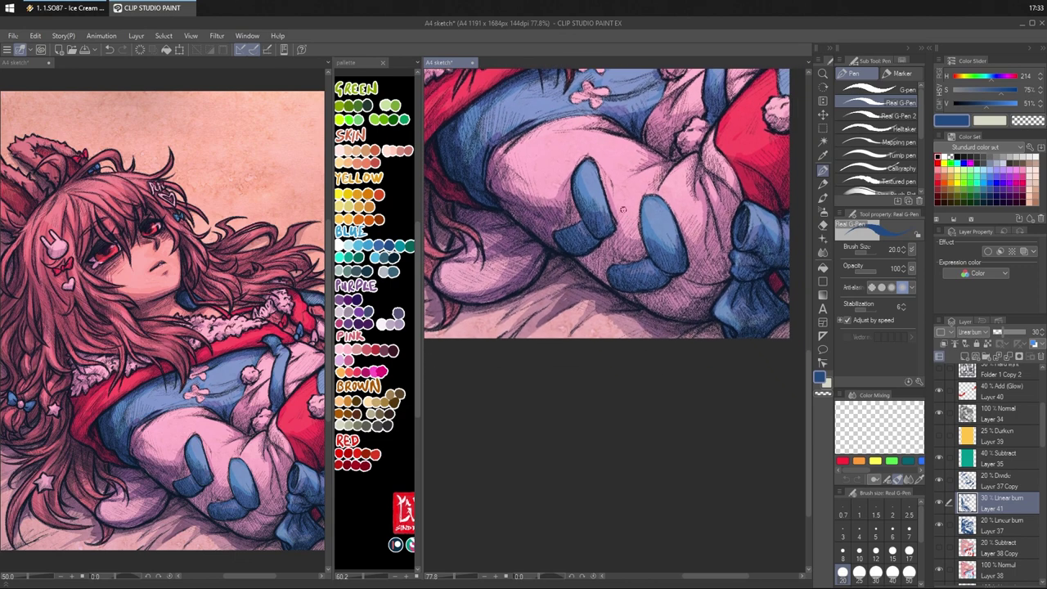
pyautogui.moveTo(556, 228); pyautogui.dragTo(573, 249)
pyautogui.moveTo(563, 225); pyautogui.dragTo(600, 277)
pyautogui.moveTo(588, 258); pyautogui.dragTo(630, 289)
# - Deepen the dark blue shading on the pink sleeve below the second blue patch, up to the large bow
pyautogui.moveTo(622, 293); pyautogui.dragTo(639, 303)
pyautogui.moveTo(612, 260); pyautogui.dragTo(631, 280)
pyautogui.moveTo(640, 294); pyautogui.dragTo(652, 308)
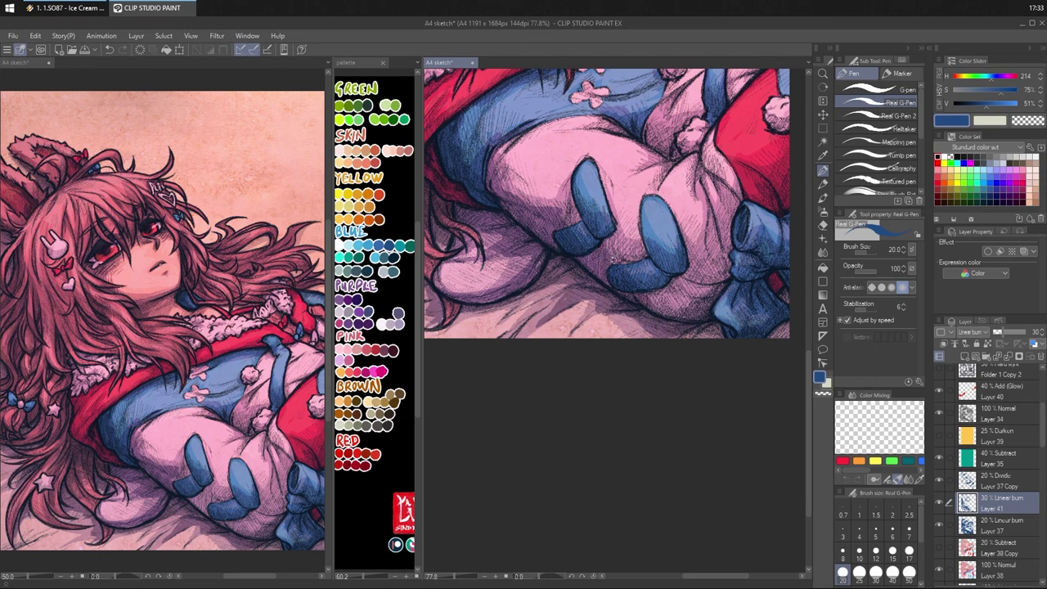
pyautogui.moveTo(632, 268); pyautogui.dragTo(656, 286)
pyautogui.moveTo(653, 291)
pyautogui.mouseDown()
pyautogui.moveTo(685, 314)
pyautogui.moveTo(706, 313)
pyautogui.moveTo(707, 339)
pyautogui.moveTo(720, 337)
pyautogui.mouseUp()
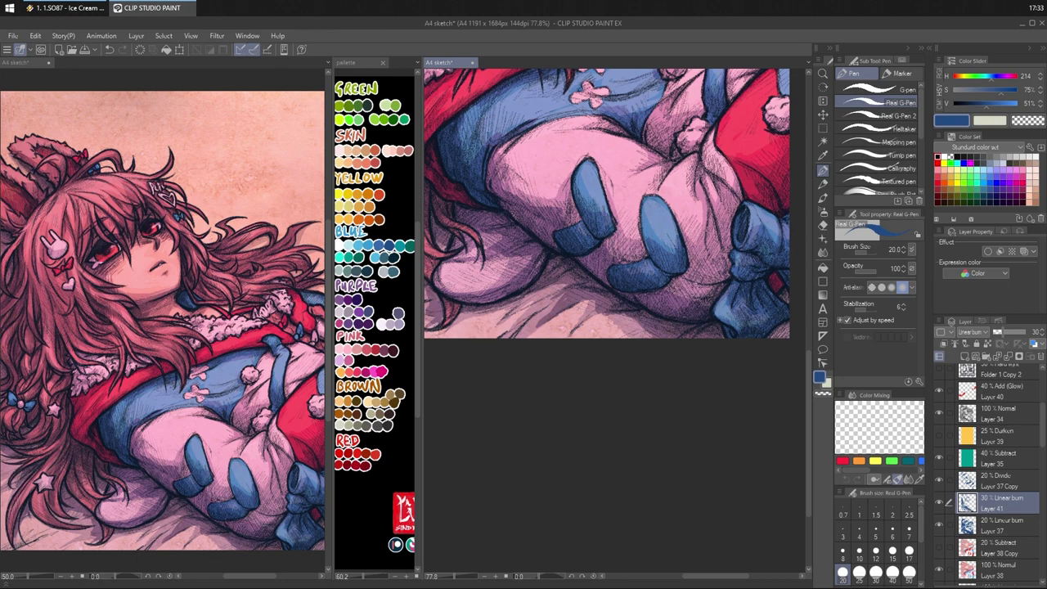
pyautogui.moveTo(688, 283); pyautogui.dragTo(717, 284)
pyautogui.moveTo(674, 270); pyautogui.dragTo(728, 298)
pyautogui.moveTo(694, 275); pyautogui.dragTo(728, 295)
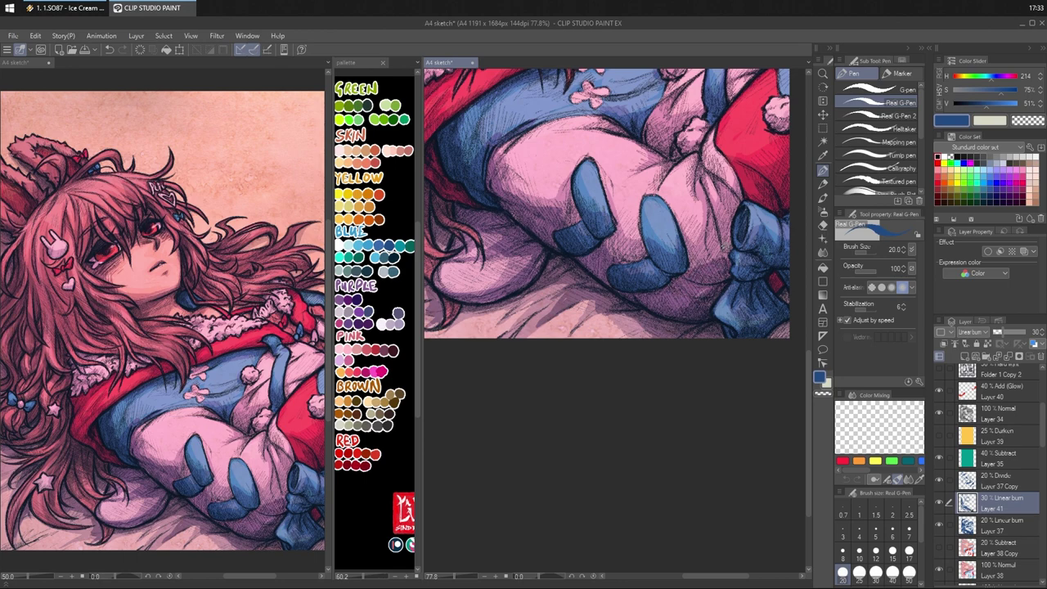
# - Shade the sleeve edge beside the large blue bow, the bow itself and the adjoining red fabric
pyautogui.moveTo(708, 201)
pyautogui.mouseDown()
pyautogui.moveTo(709, 262)
pyautogui.moveTo(721, 249)
pyautogui.moveTo(617, 320)
pyautogui.mouseUp()
pyautogui.moveTo(621, 244)
pyautogui.mouseDown()
pyautogui.moveTo(631, 281)
pyautogui.moveTo(631, 271)
pyautogui.mouseUp()
pyautogui.moveTo(641, 270)
pyautogui.mouseDown()
pyautogui.moveTo(631, 289)
pyautogui.moveTo(671, 306)
pyautogui.moveTo(653, 313)
pyautogui.moveTo(659, 336)
pyautogui.moveTo(690, 357)
pyautogui.mouseUp()
pyautogui.moveTo(685, 372); pyautogui.dragTo(697, 351)
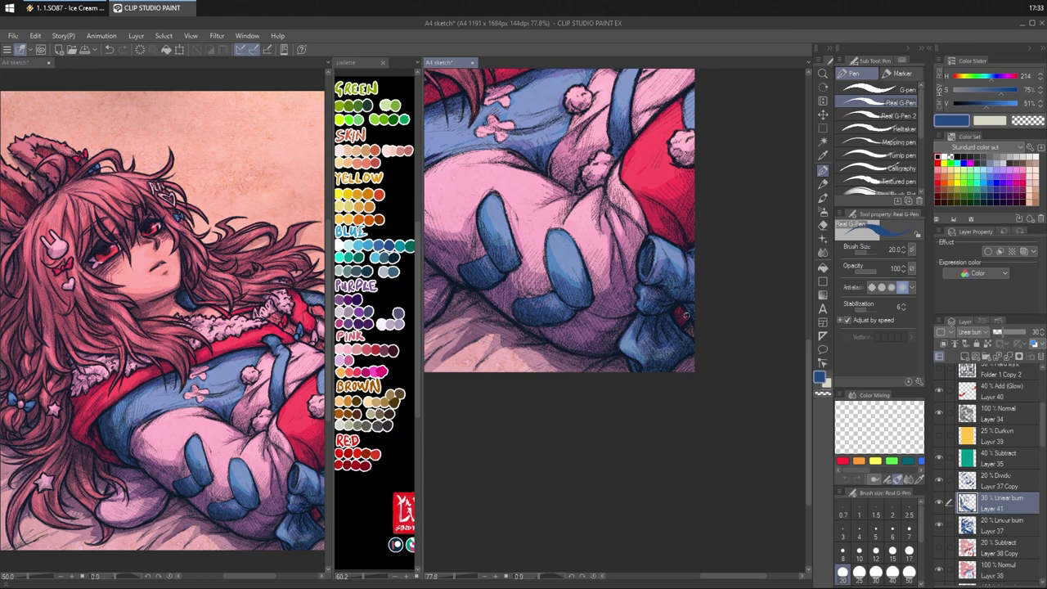
pyautogui.moveTo(666, 296); pyautogui.dragTo(695, 269)
pyautogui.moveTo(674, 193)
pyautogui.mouseDown()
pyautogui.moveTo(653, 232)
pyautogui.moveTo(689, 240)
pyautogui.moveTo(683, 281)
pyautogui.mouseUp()
# - Shade the pink folds around the pompoms and the sleeve's upper edge, toggling between drawing colour and transparent colour
pyautogui.press('c')
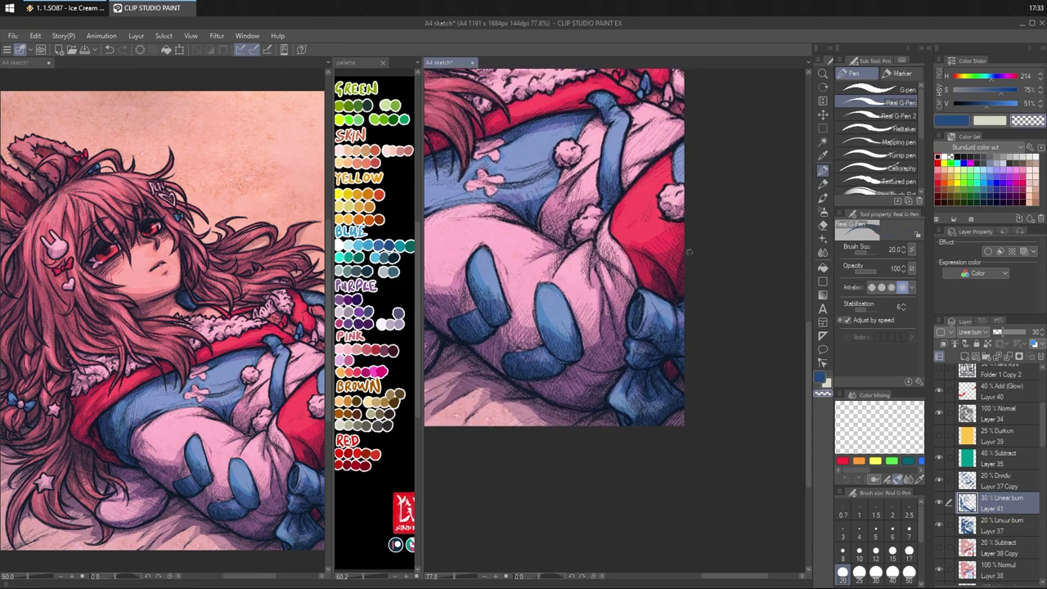
pyautogui.press('c')
pyautogui.moveTo(675, 219); pyautogui.dragTo(683, 278)
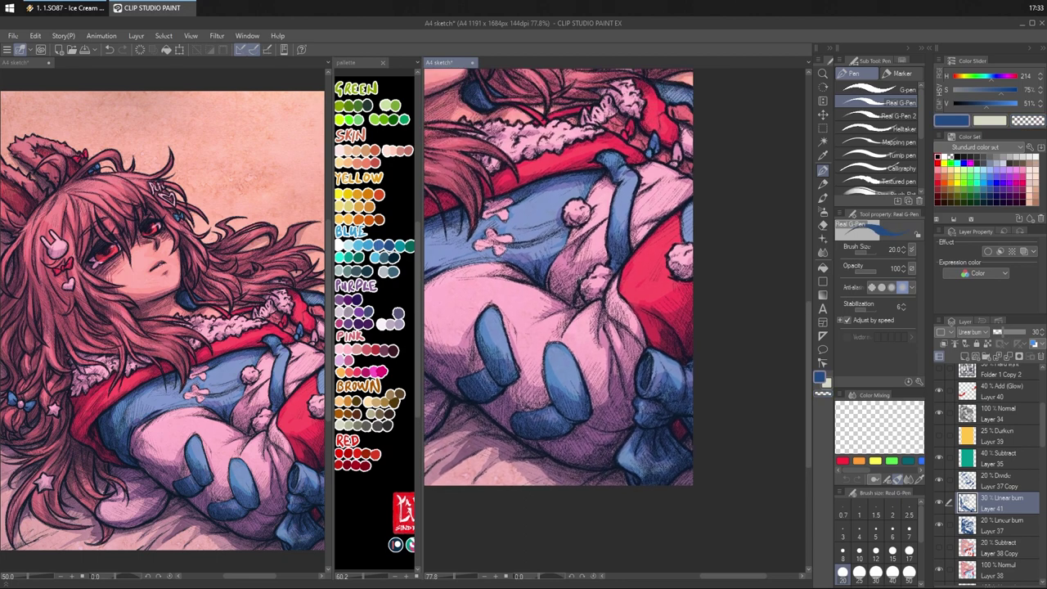
pyautogui.press('c')
pyautogui.press('c')
pyautogui.moveTo(551, 285); pyautogui.dragTo(589, 305)
pyautogui.moveTo(597, 252); pyautogui.dragTo(572, 285)
pyautogui.moveTo(584, 234)
pyautogui.mouseDown()
pyautogui.moveTo(568, 279)
pyautogui.moveTo(545, 291)
pyautogui.mouseUp()
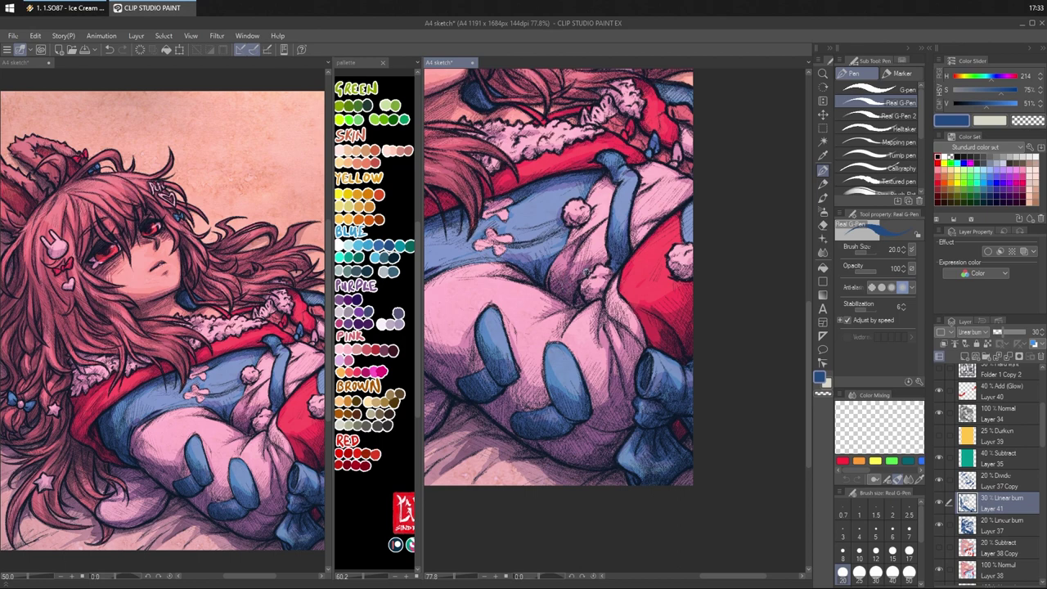
pyautogui.moveTo(607, 255); pyautogui.dragTo(585, 273)
pyautogui.moveTo(498, 264); pyautogui.dragTo(530, 282)
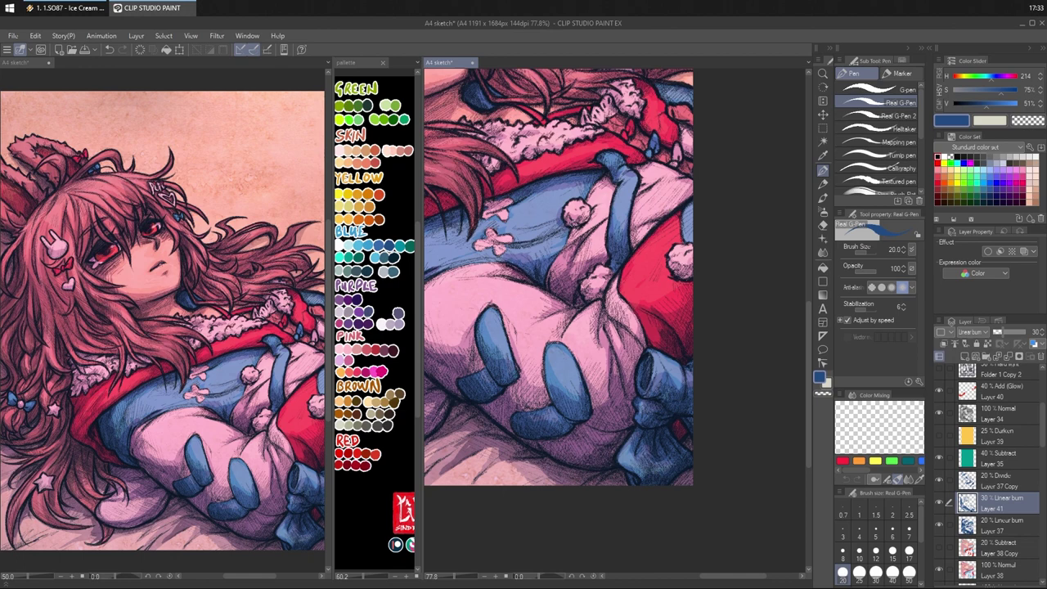
# - Shade the upper pompom and the blue fabric and strap around it, undoing the stroke on the red garment's pompom
pyautogui.moveTo(560, 226); pyautogui.dragTo(598, 226)
pyautogui.moveTo(665, 263)
pyautogui.mouseDown()
pyautogui.moveTo(689, 285)
pyautogui.moveTo(692, 270)
pyautogui.mouseUp()
pyautogui.hotkey('ctrl', 'z')
pyautogui.moveTo(572, 218); pyautogui.dragTo(590, 218)
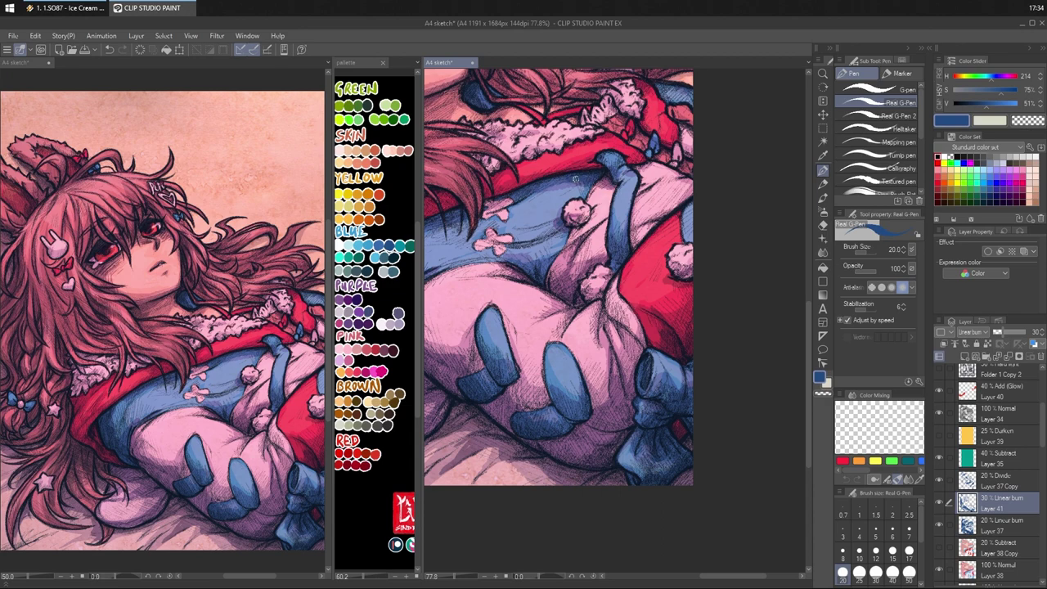
pyautogui.moveTo(575, 179); pyautogui.dragTo(612, 187)
pyautogui.moveTo(656, 150)
pyautogui.mouseDown()
pyautogui.moveTo(603, 224)
pyautogui.moveTo(624, 240)
pyautogui.mouseUp()
# - Paint dark blue shading on the hair locks flowing out behind the neck and cheek
pyautogui.moveTo(548, 197)
pyautogui.mouseDown()
pyautogui.moveTo(562, 171)
pyautogui.moveTo(681, 248)
pyautogui.mouseUp()
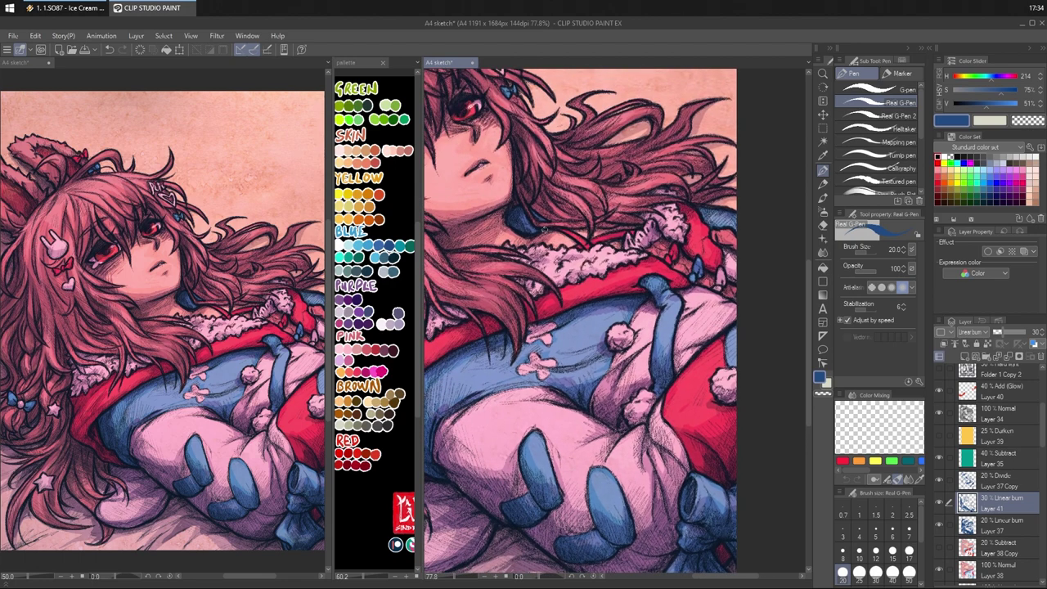
pyautogui.moveTo(594, 230)
pyautogui.mouseDown()
pyautogui.moveTo(610, 239)
pyautogui.moveTo(629, 227)
pyautogui.mouseUp()
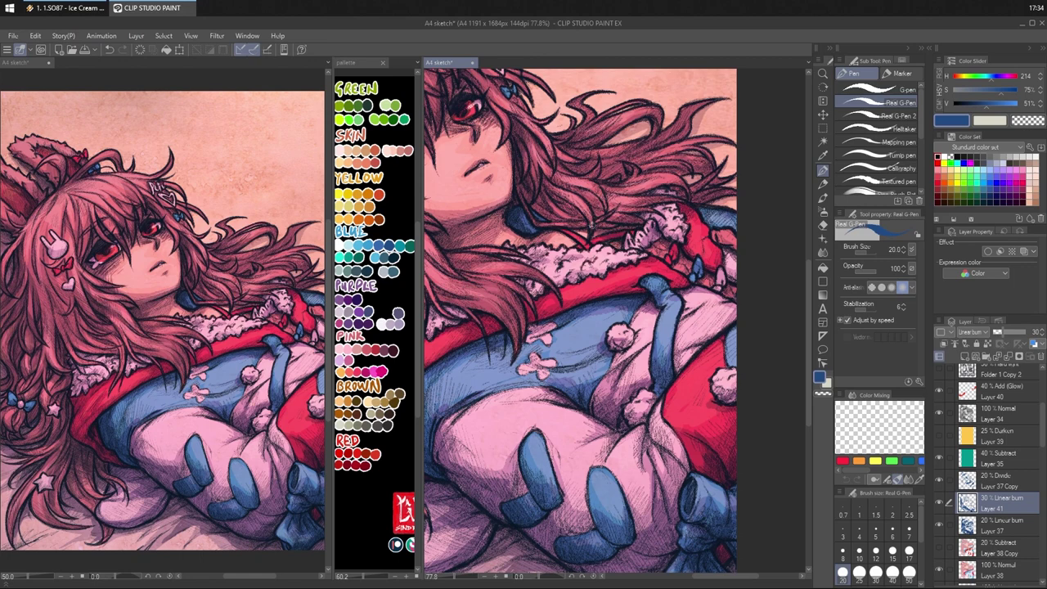
pyautogui.moveTo(625, 189); pyautogui.dragTo(676, 269)
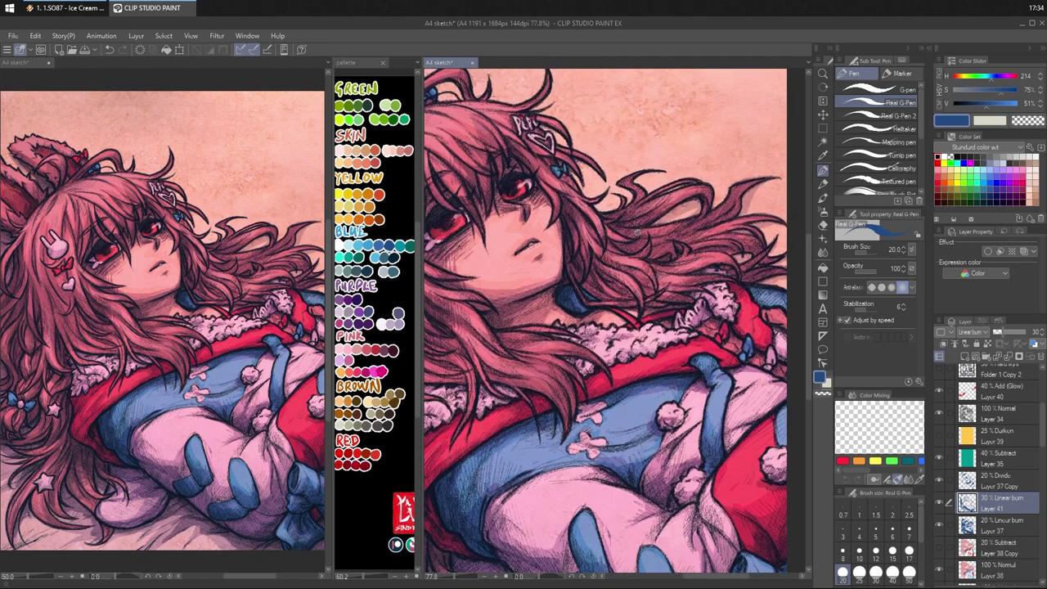
pyautogui.moveTo(617, 243)
pyautogui.mouseDown()
pyautogui.moveTo(644, 235)
pyautogui.moveTo(662, 195)
pyautogui.moveTo(647, 232)
pyautogui.moveTo(666, 210)
pyautogui.moveTo(681, 226)
pyautogui.mouseUp()
pyautogui.press('c')
pyautogui.press('c')
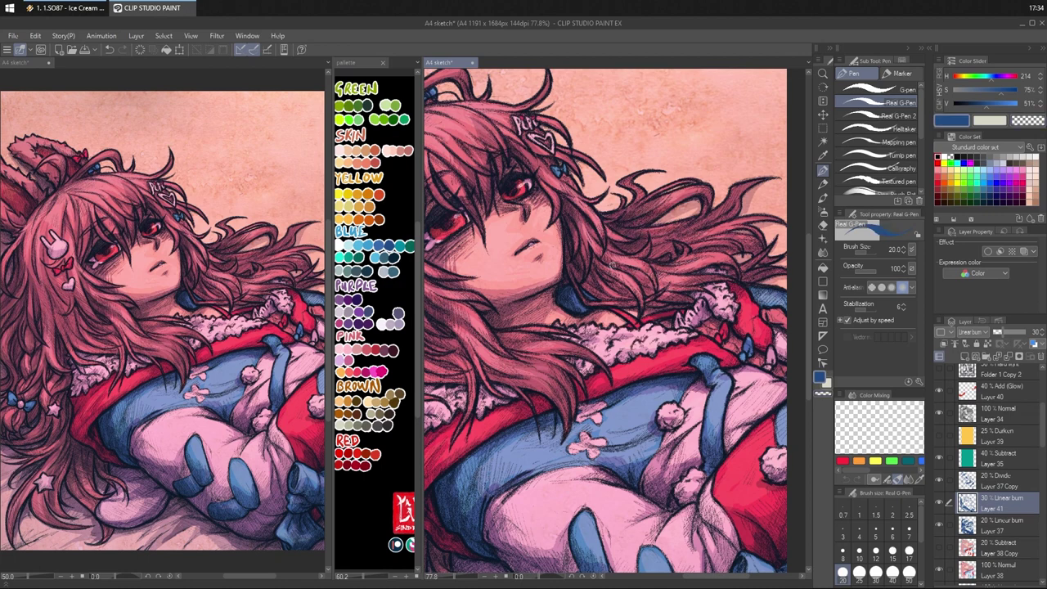
# - Shade the flowing hair locks above the fur collar, out towards their tips
pyautogui.moveTo(592, 277)
pyautogui.mouseDown()
pyautogui.moveTo(633, 303)
pyautogui.moveTo(639, 281)
pyautogui.mouseUp()
pyautogui.moveTo(656, 263); pyautogui.dragTo(619, 283)
pyautogui.moveTo(664, 255); pyautogui.dragTo(678, 253)
pyautogui.moveTo(740, 203); pyautogui.dragTo(687, 245)
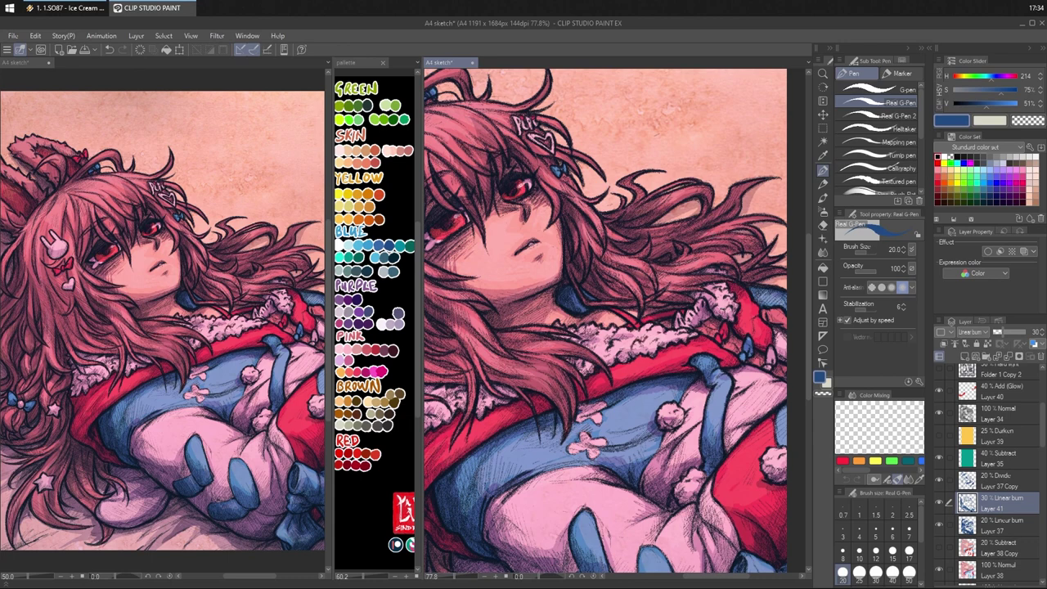
# - Shade the hair ends beside the shoulder's fur trim and the lower edge of the fur collar
pyautogui.moveTo(718, 327); pyautogui.dragTo(648, 294)
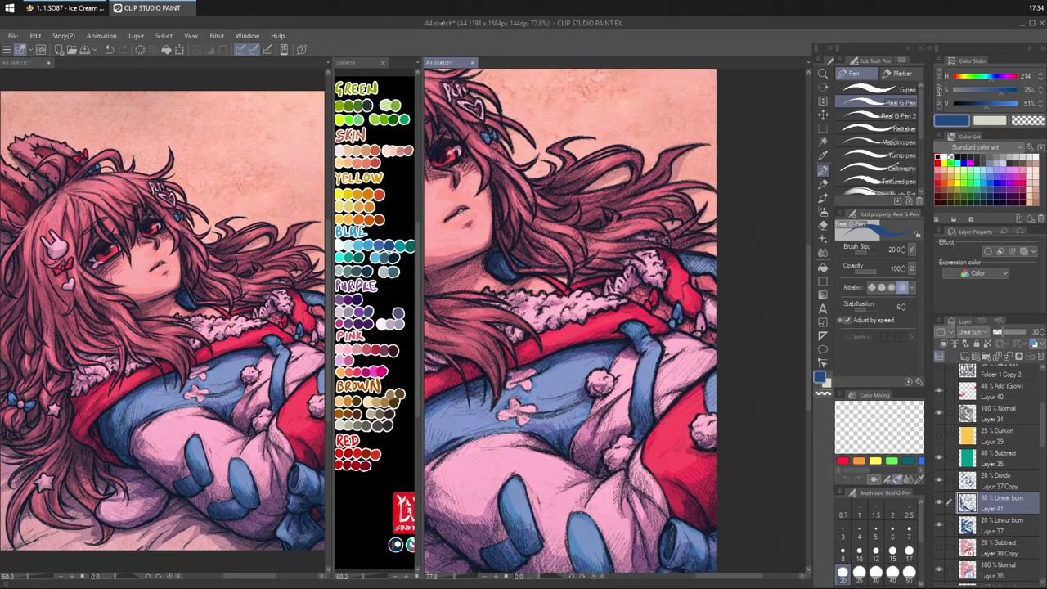
pyautogui.moveTo(634, 237); pyautogui.dragTo(657, 235)
pyautogui.moveTo(656, 248); pyautogui.dragTo(633, 261)
pyautogui.moveTo(508, 329)
pyautogui.mouseDown()
pyautogui.moveTo(518, 339)
pyautogui.moveTo(582, 313)
pyautogui.mouseUp()
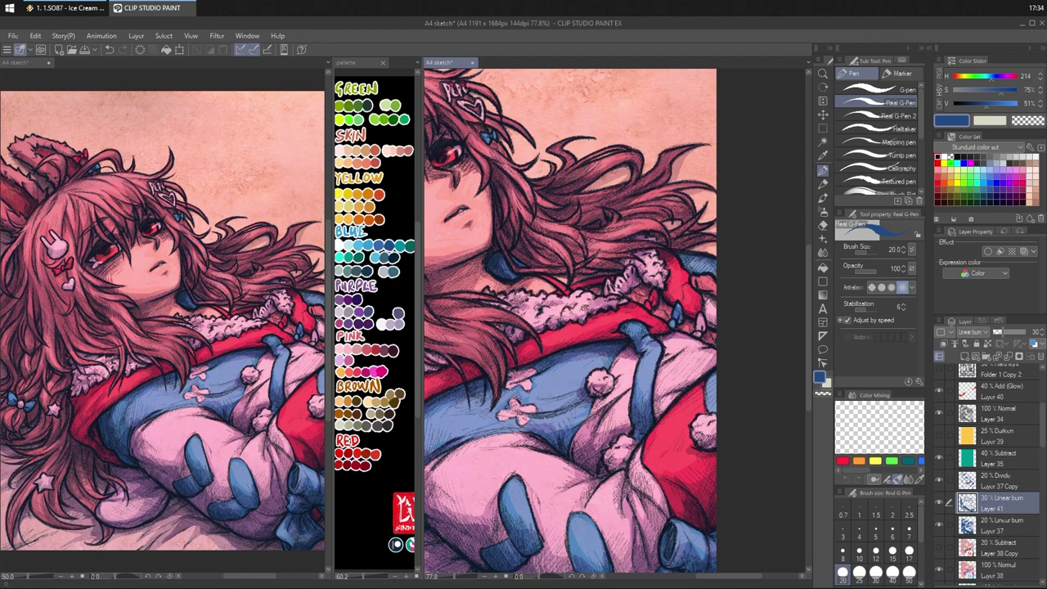
# - Shade the fur collar and the fur trim at the near shoulder, beneath the long hair ends
pyautogui.moveTo(668, 283); pyautogui.dragTo(646, 271)
pyautogui.moveTo(661, 280)
pyautogui.mouseDown()
pyautogui.moveTo(645, 267)
pyautogui.moveTo(644, 290)
pyautogui.moveTo(736, 278)
pyautogui.mouseUp()
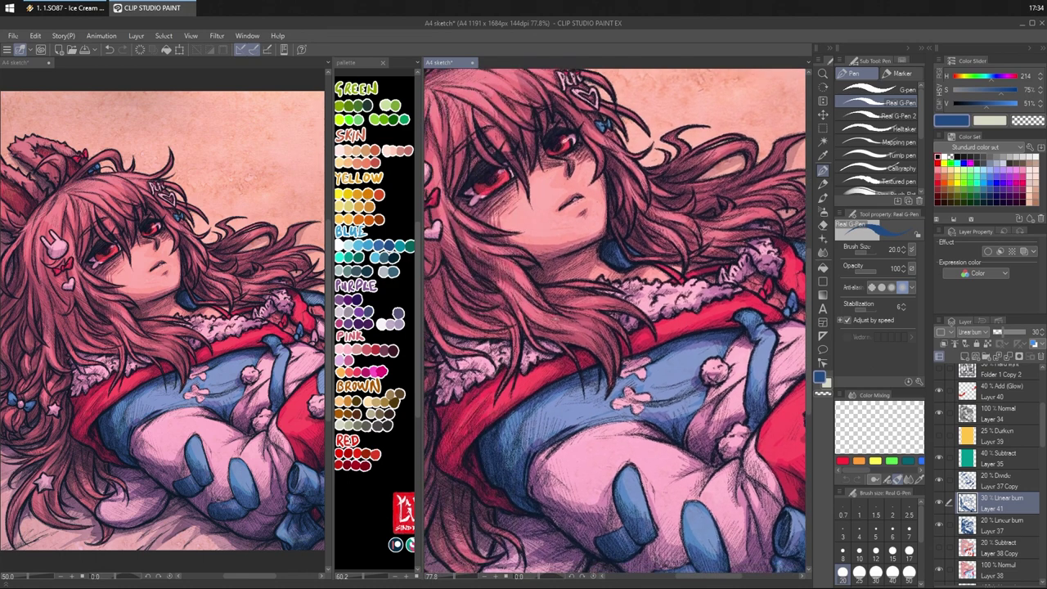
pyautogui.moveTo(452, 345); pyautogui.dragTo(441, 381)
pyautogui.moveTo(447, 346)
pyautogui.mouseDown()
pyautogui.moveTo(430, 365)
pyautogui.moveTo(448, 360)
pyautogui.mouseUp()
pyautogui.moveTo(471, 337); pyautogui.dragTo(445, 347)
pyautogui.moveTo(484, 341); pyautogui.dragTo(468, 355)
pyautogui.moveTo(478, 354); pyautogui.dragTo(445, 373)
pyautogui.moveTo(491, 342); pyautogui.dragTo(445, 387)
pyautogui.moveTo(459, 378)
pyautogui.mouseDown()
pyautogui.moveTo(517, 351)
pyautogui.moveTo(543, 359)
pyautogui.mouseUp()
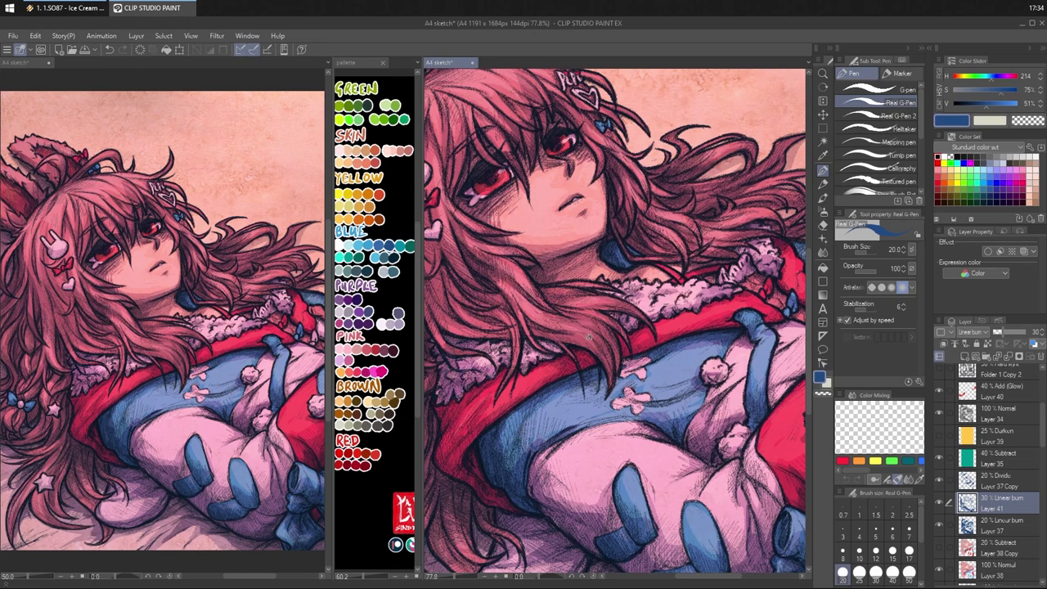
pyautogui.moveTo(702, 370); pyautogui.dragTo(650, 382)
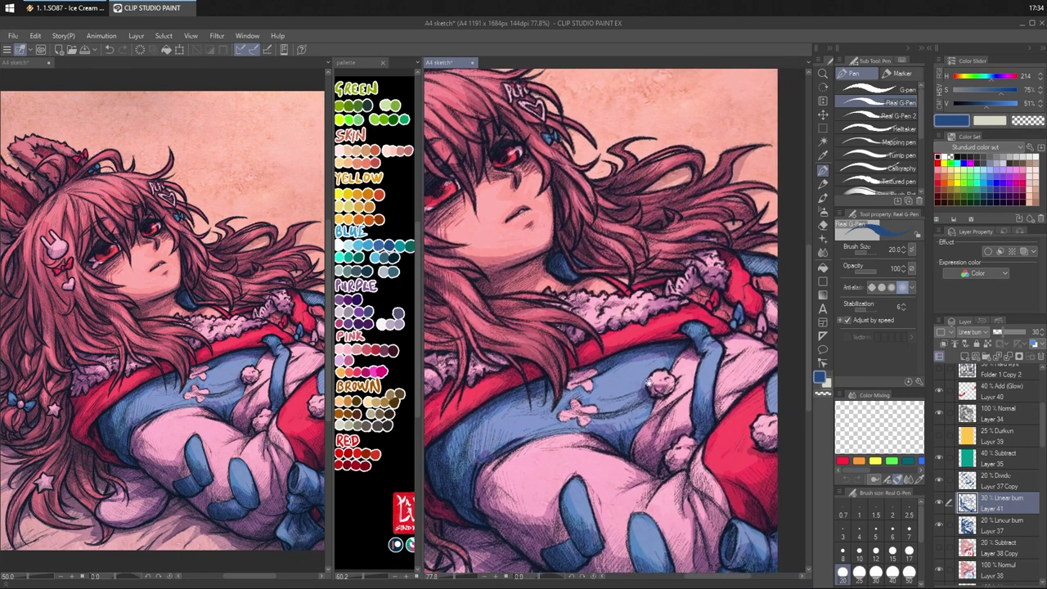
pyautogui.moveTo(713, 389); pyautogui.dragTo(675, 372)
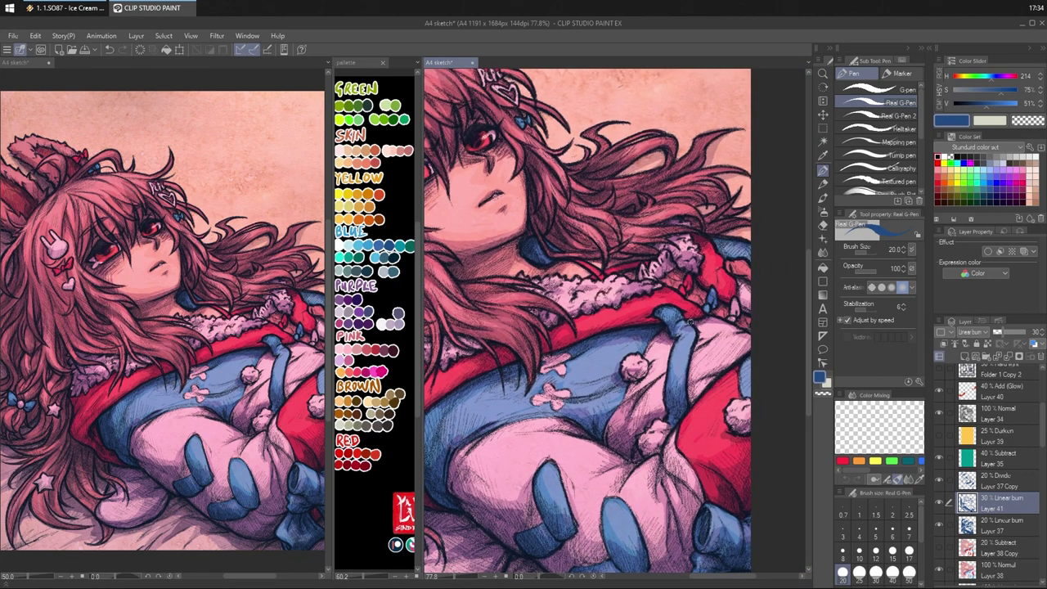
pyautogui.moveTo(761, 368); pyautogui.dragTo(732, 290)
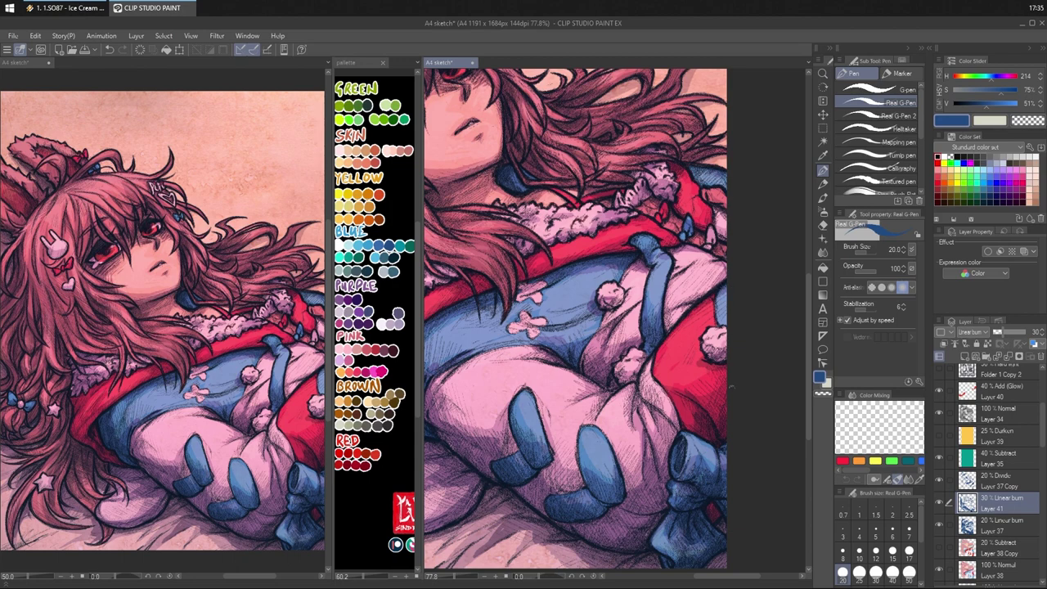
pyautogui.moveTo(730, 324); pyautogui.dragTo(758, 352)
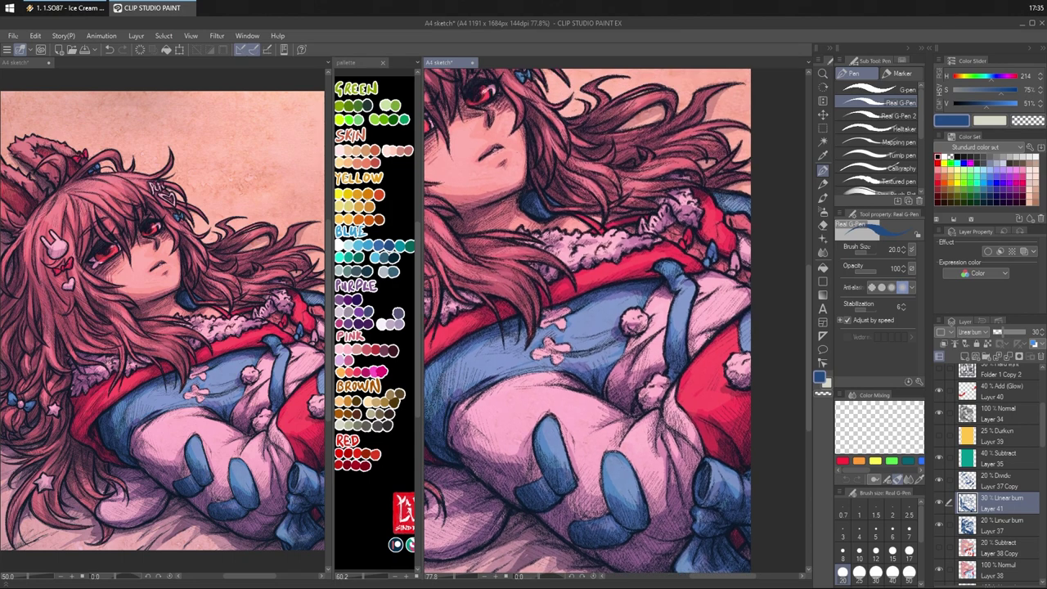
pyautogui.moveTo(689, 352); pyautogui.dragTo(748, 302)
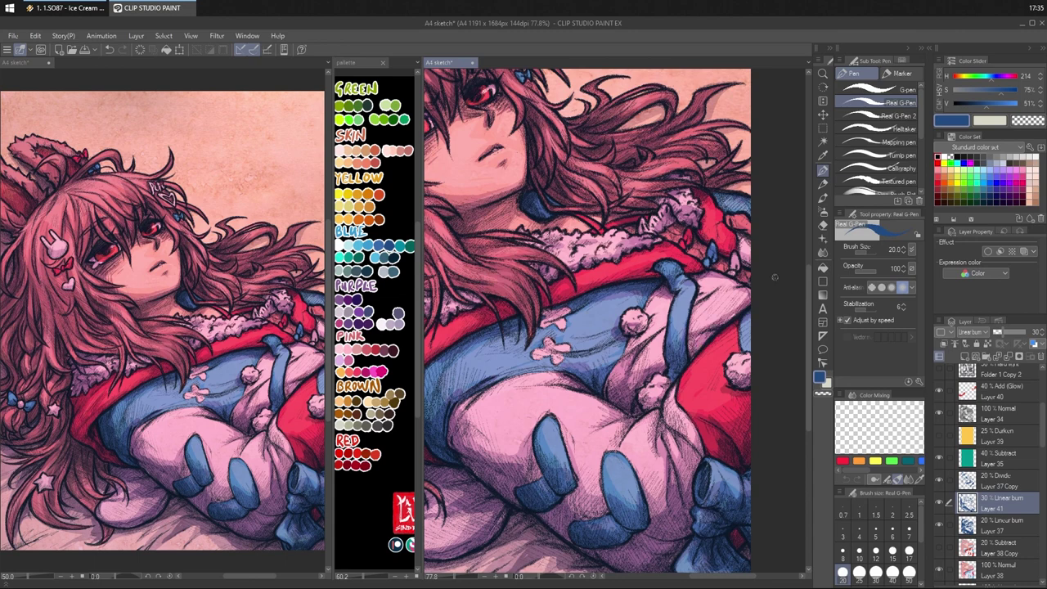
pyautogui.hotkey('ctrl', 'z')
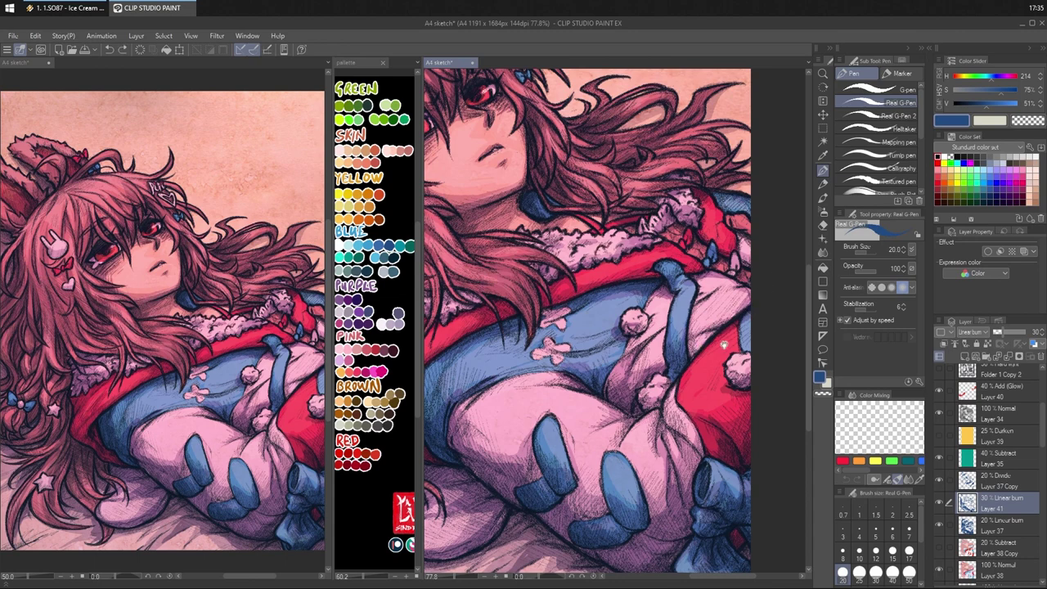
pyautogui.scroll(-3, 723, 345)
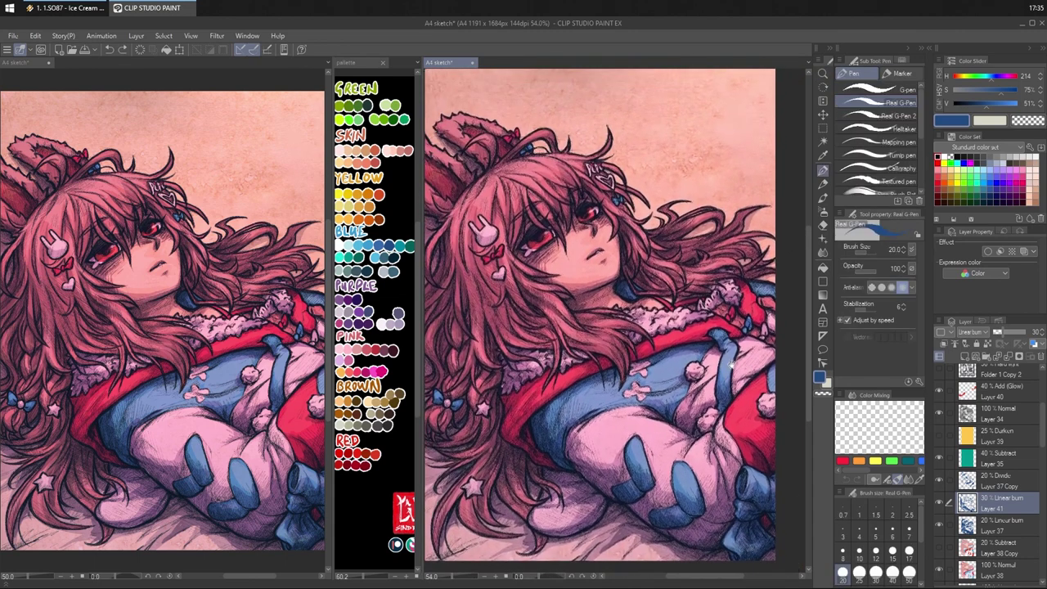
pyautogui.scroll(-1, 731, 363)
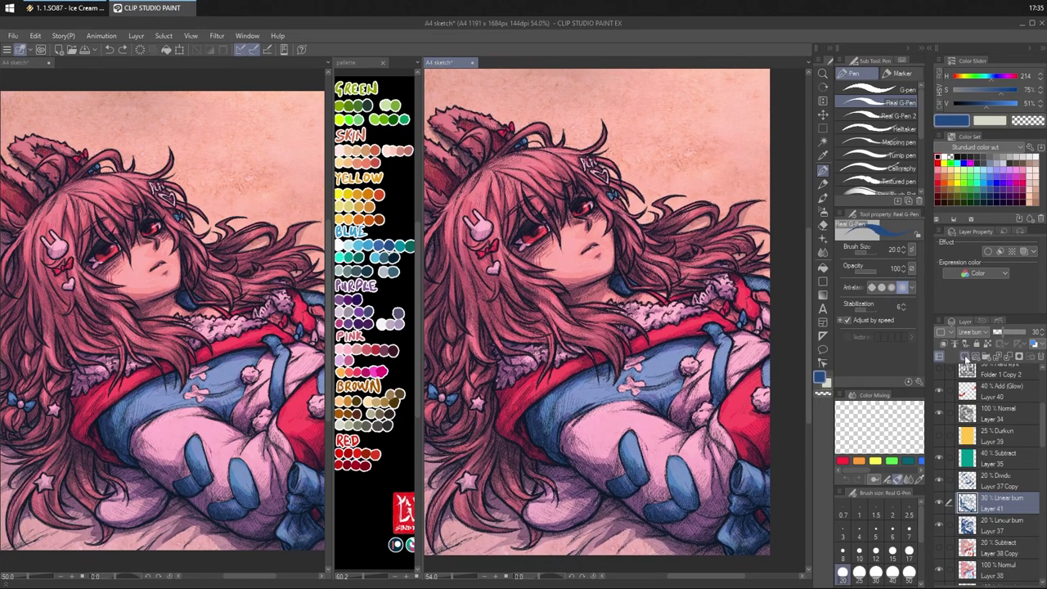
# - Add a new Linear burn layer at 15% opacity and sample the dark blue from the palette document
pyautogui.click(967, 357)
pyautogui.click(971, 333)
pyautogui.click(974, 83)
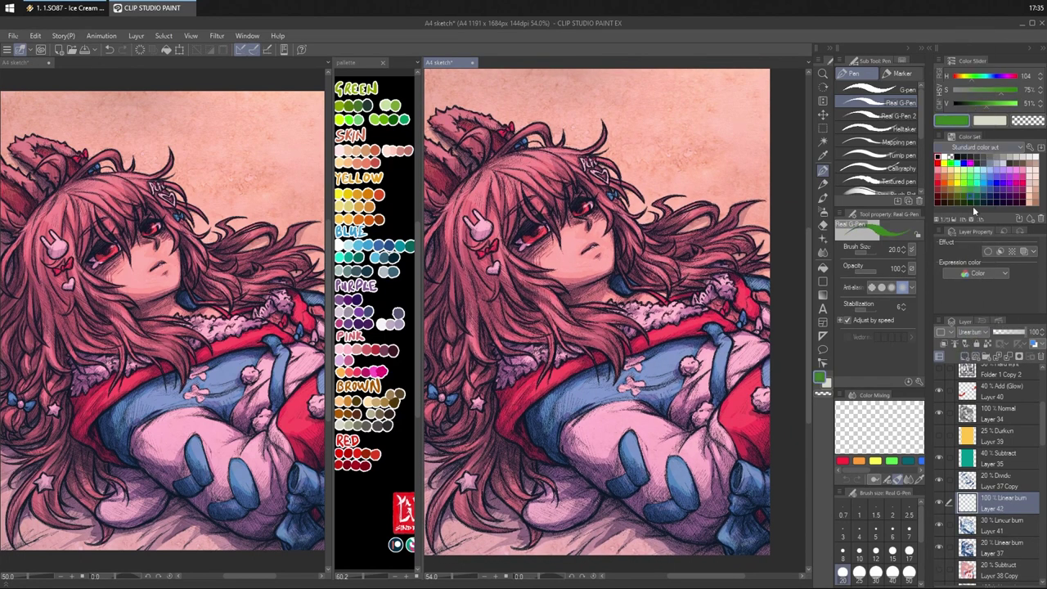
pyautogui.click(391, 244)
pyautogui.rightClick(391, 243)
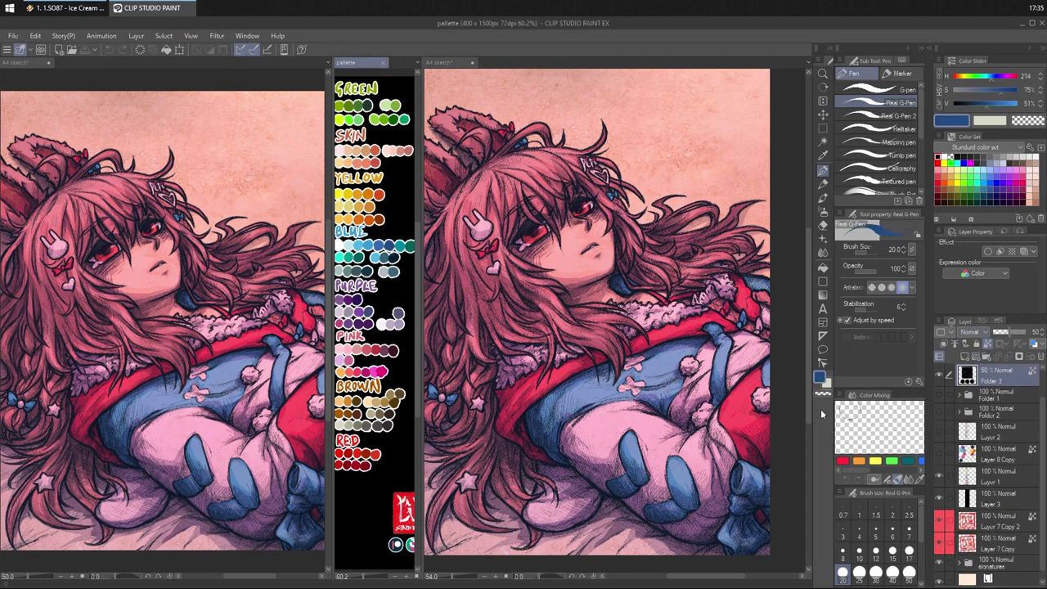
pyautogui.click(792, 416)
pyautogui.moveTo(1007, 338); pyautogui.dragTo(996, 335)
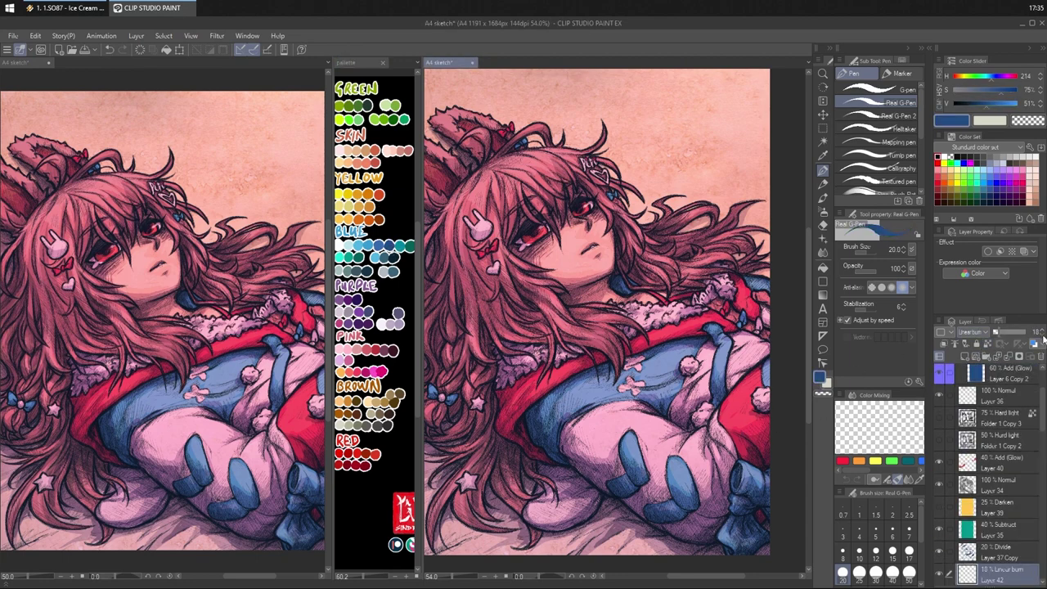
pyautogui.scroll(4, 646, 233)
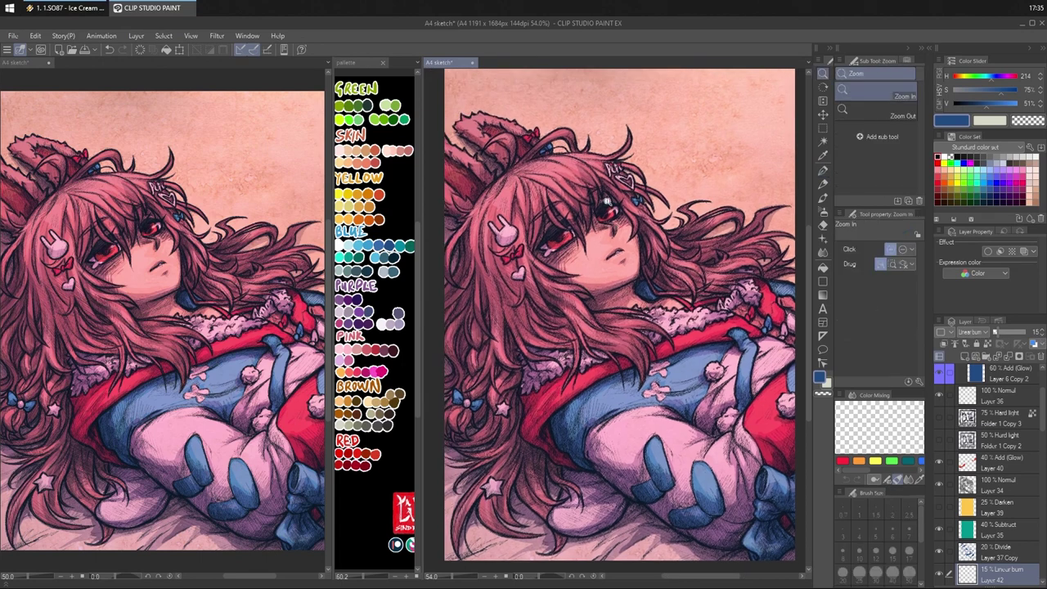
pyautogui.moveTo(647, 233); pyautogui.dragTo(637, 159)
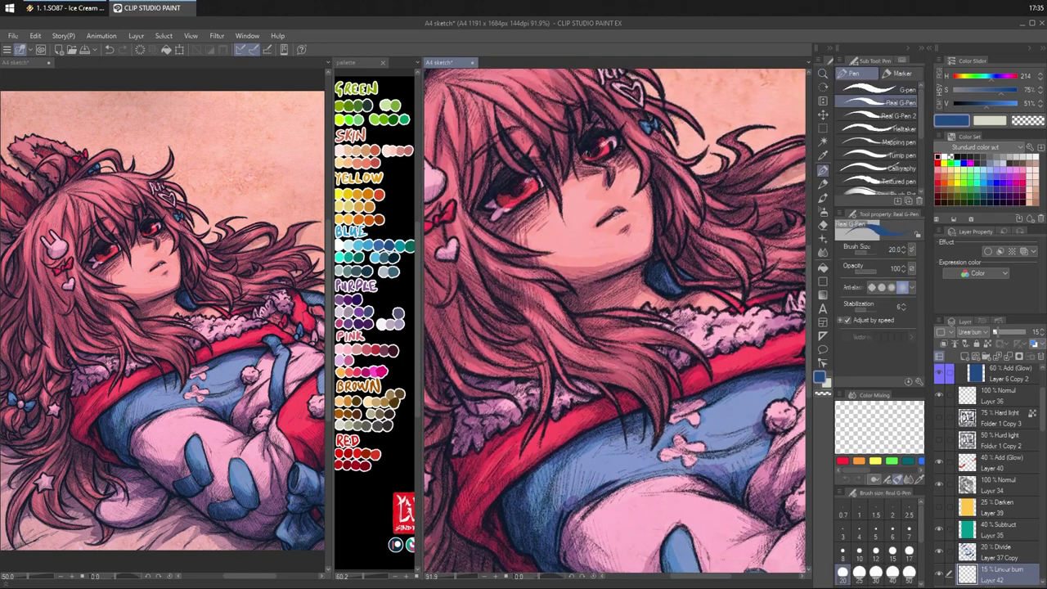
pyautogui.moveTo(572, 200)
pyautogui.mouseDown()
pyautogui.moveTo(557, 270)
pyautogui.moveTo(544, 263)
pyautogui.moveTo(532, 210)
pyautogui.moveTo(538, 251)
pyautogui.mouseUp()
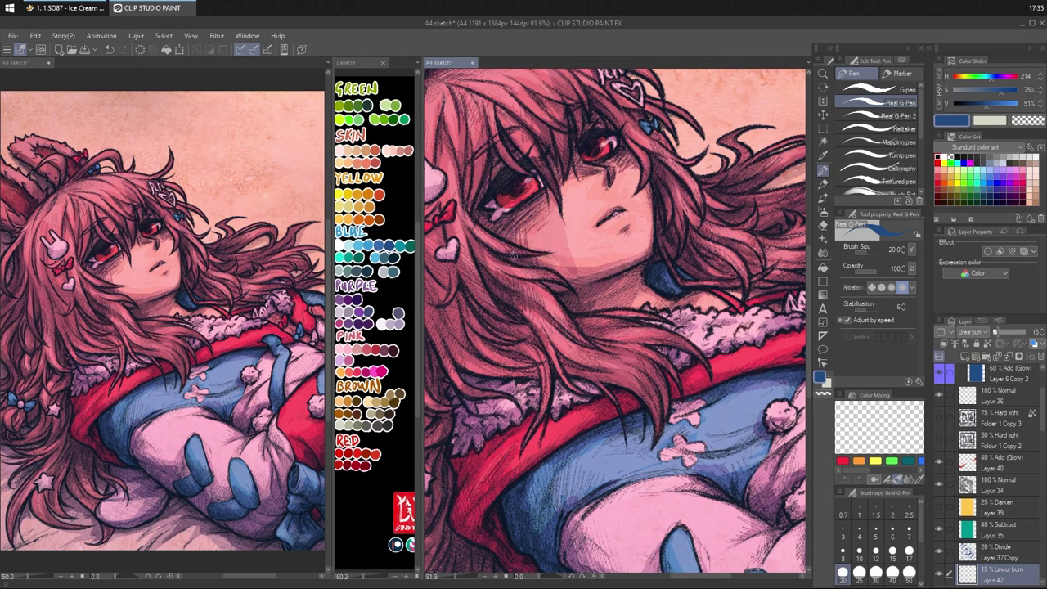
pyautogui.moveTo(576, 231)
pyautogui.mouseDown()
pyautogui.moveTo(621, 264)
pyautogui.moveTo(579, 277)
pyautogui.mouseUp()
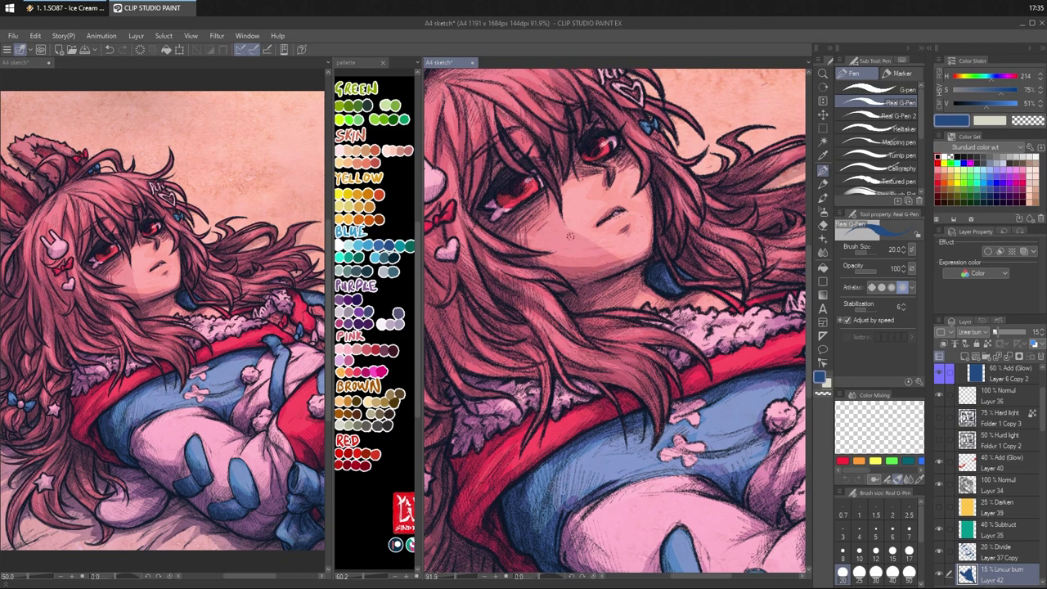
pyautogui.hotkey('ctrl', 'z')
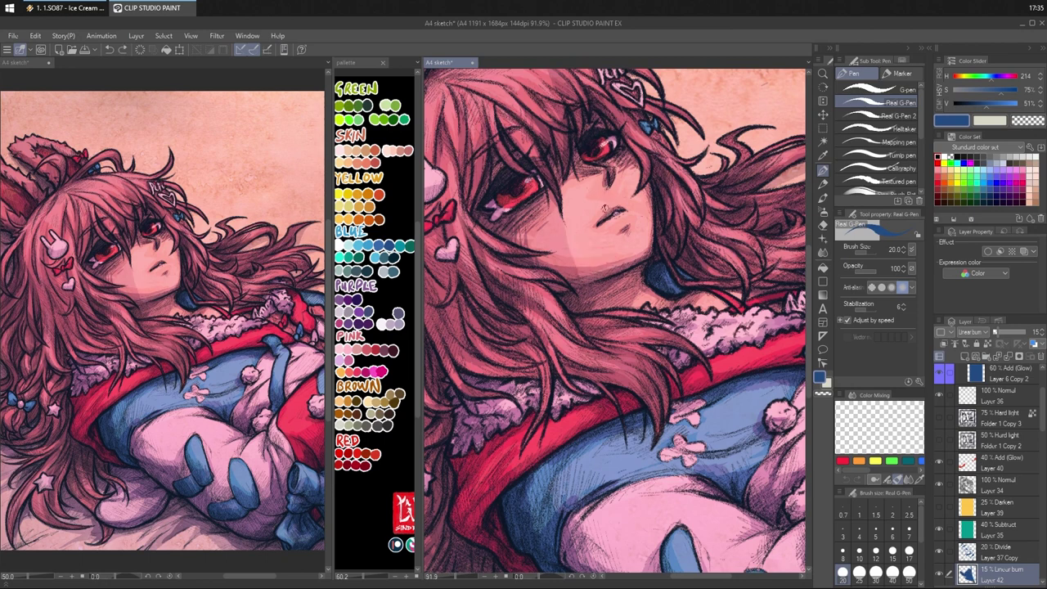
pyautogui.hotkey('ctrl', 'y')
pyautogui.press('c')
pyautogui.moveTo(554, 196); pyautogui.dragTo(615, 261)
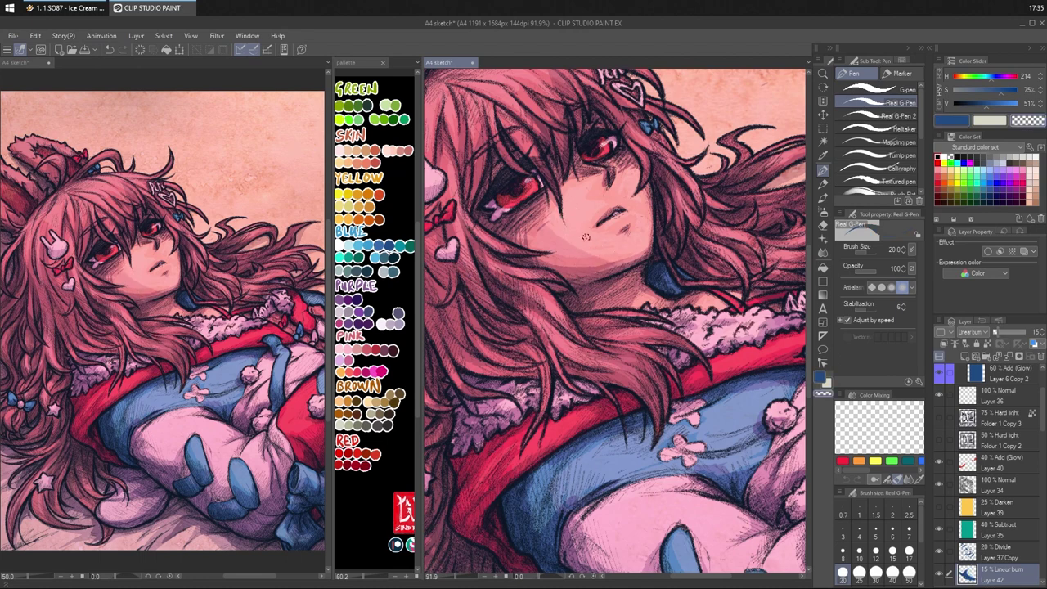
pyautogui.press('c')
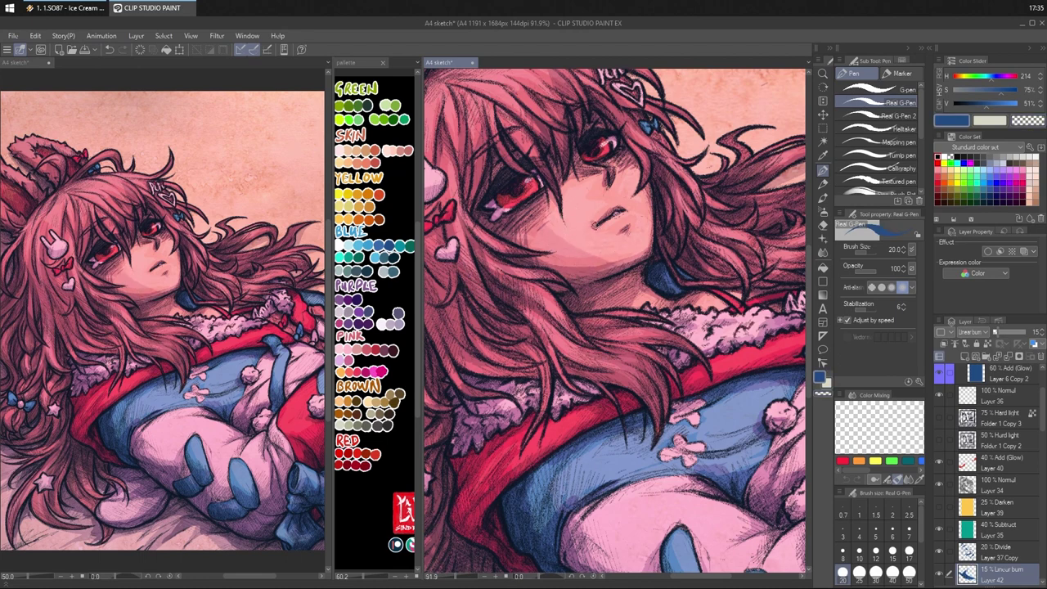
pyautogui.hotkey('ctrl', 'z')
pyautogui.moveTo(604, 218)
pyautogui.mouseDown()
pyautogui.moveTo(598, 225)
pyautogui.moveTo(613, 212)
pyautogui.moveTo(617, 178)
pyautogui.moveTo(633, 178)
pyautogui.moveTo(621, 175)
pyautogui.moveTo(651, 243)
pyautogui.mouseUp()
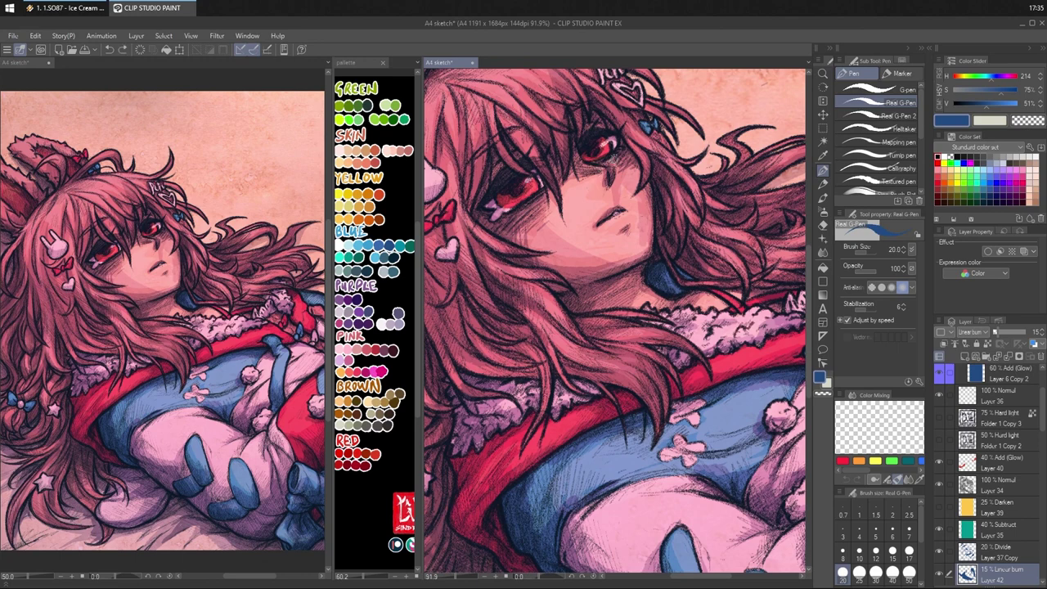
pyautogui.hotkey('ctrl', 'z')
pyautogui.hotkey('ctrl', 'z')
pyautogui.hotkey('ctrl', 'z')
pyautogui.hotkey('ctrl', 'z')
pyautogui.hotkey('ctrl', 'z')
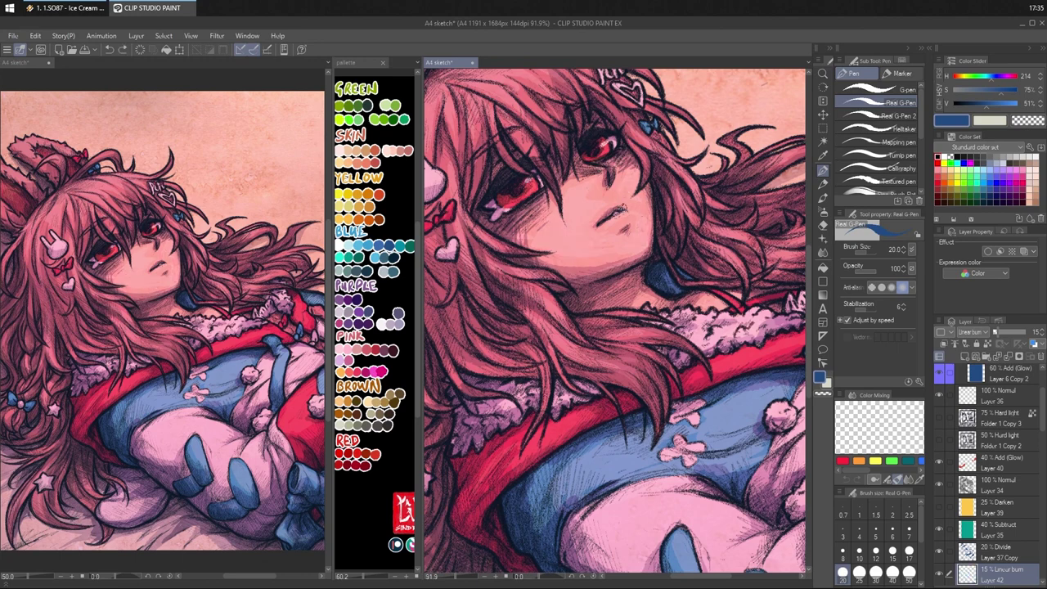
# - Paint dark blue shading beside the nose, across its bridge between the eyes, and on the far cheek
pyautogui.hotkey('ctrl', 'y')
pyautogui.hotkey('ctrl', 'y')
pyautogui.hotkey('ctrl', 'z')
pyautogui.moveTo(608, 179); pyautogui.dragTo(601, 188)
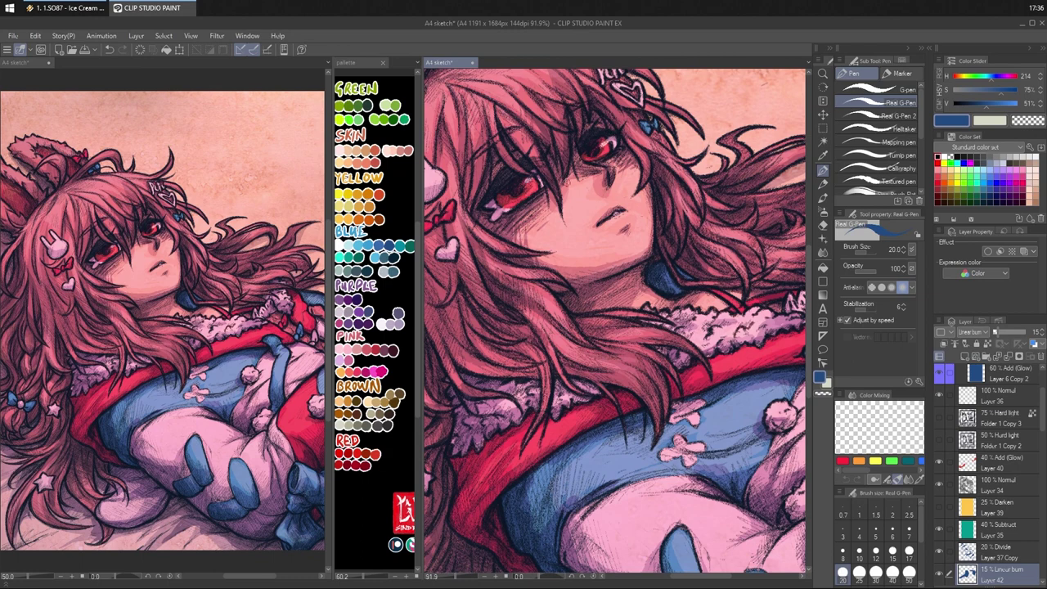
pyautogui.moveTo(578, 162)
pyautogui.mouseDown()
pyautogui.moveTo(579, 152)
pyautogui.moveTo(607, 163)
pyautogui.mouseUp()
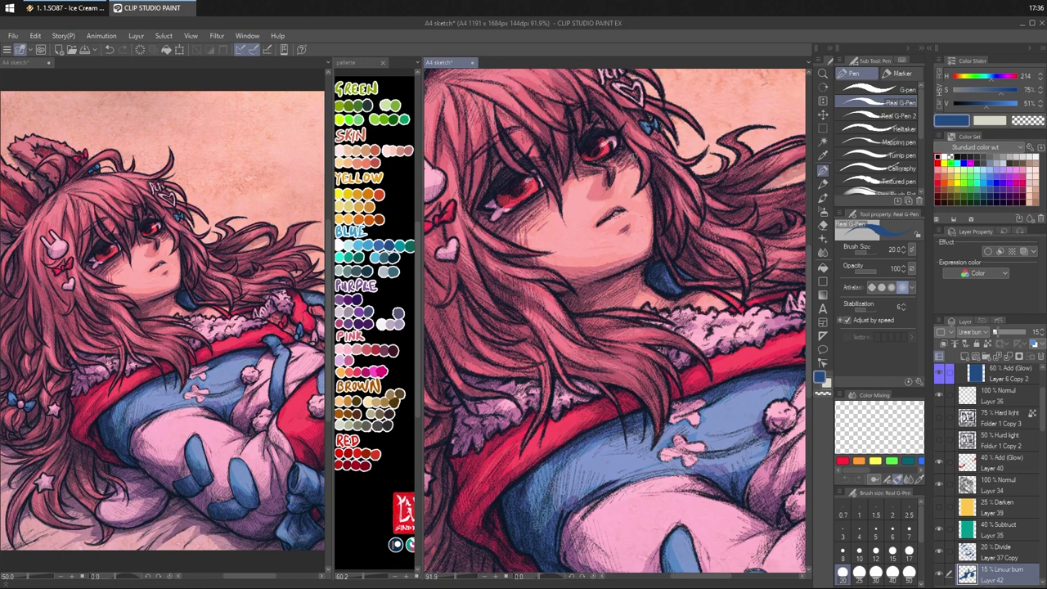
pyautogui.moveTo(620, 165)
pyautogui.mouseDown()
pyautogui.moveTo(647, 199)
pyautogui.moveTo(648, 221)
pyautogui.mouseUp()
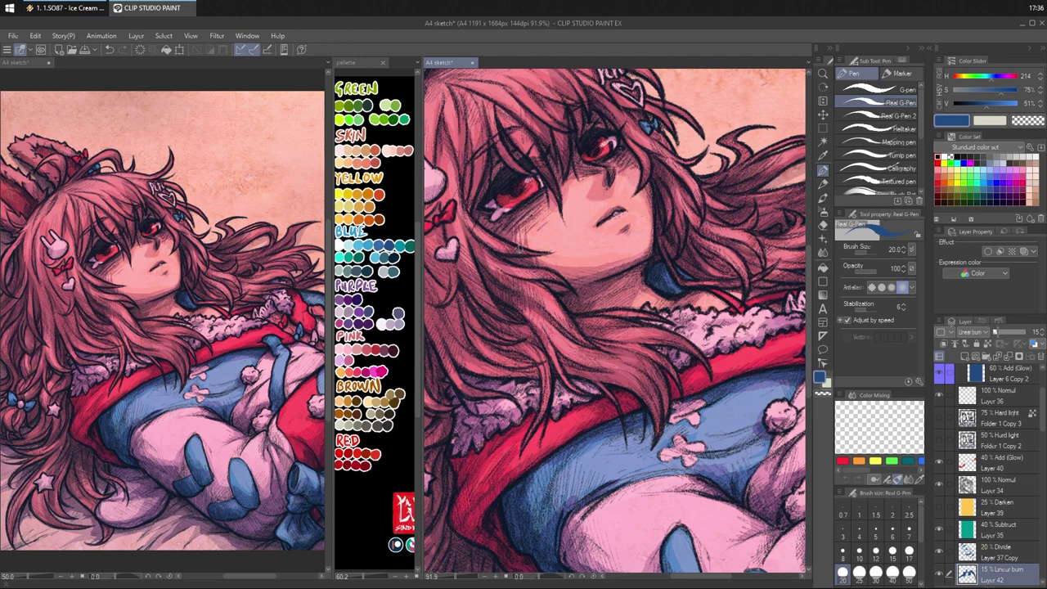
# - Shade the near cheek and jawline, and lower the Linear burn layer's opacity to 10%
pyautogui.moveTo(532, 214); pyautogui.dragTo(541, 259)
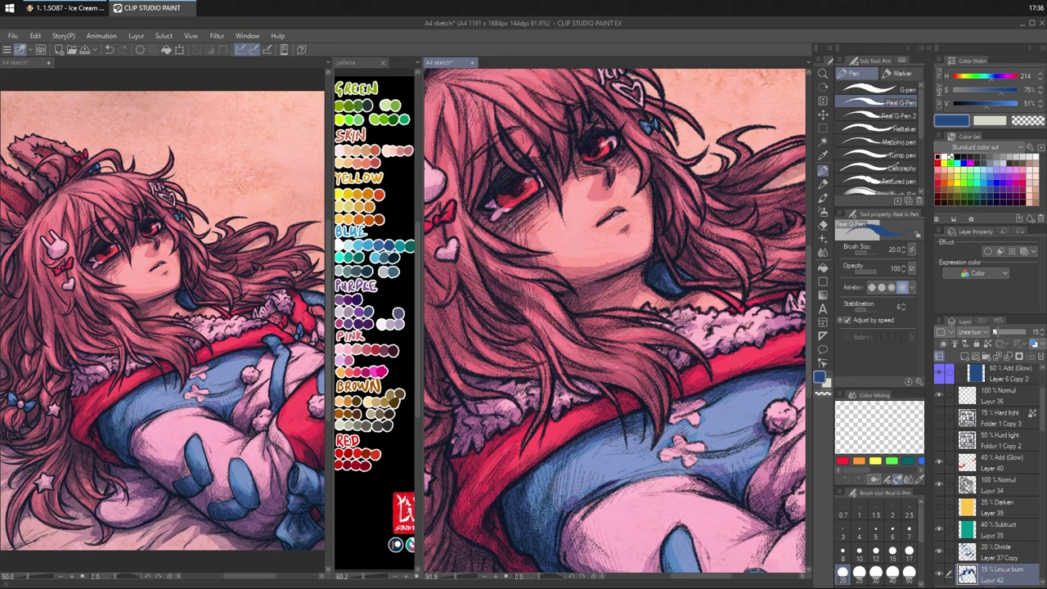
pyautogui.moveTo(509, 210); pyautogui.dragTo(519, 218)
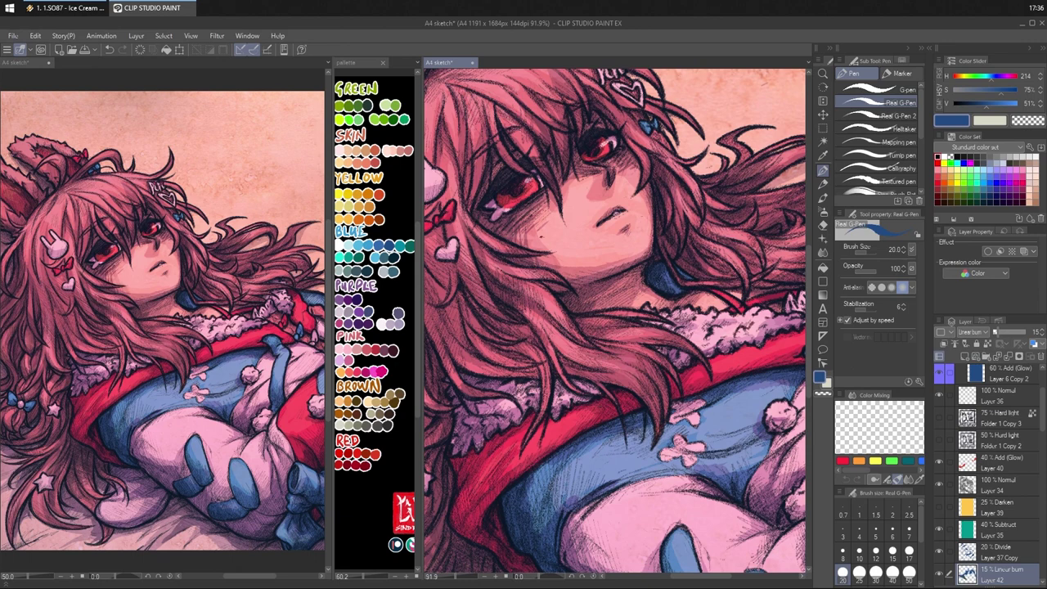
pyautogui.moveTo(559, 260); pyautogui.dragTo(595, 279)
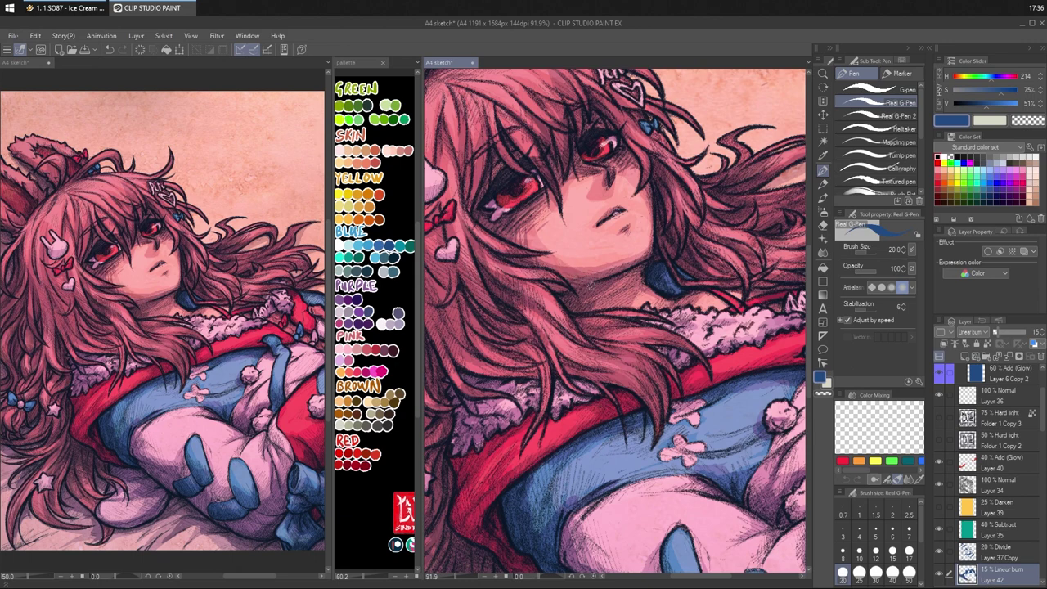
pyautogui.moveTo(538, 237)
pyautogui.mouseDown()
pyautogui.moveTo(596, 270)
pyautogui.moveTo(610, 267)
pyautogui.mouseUp()
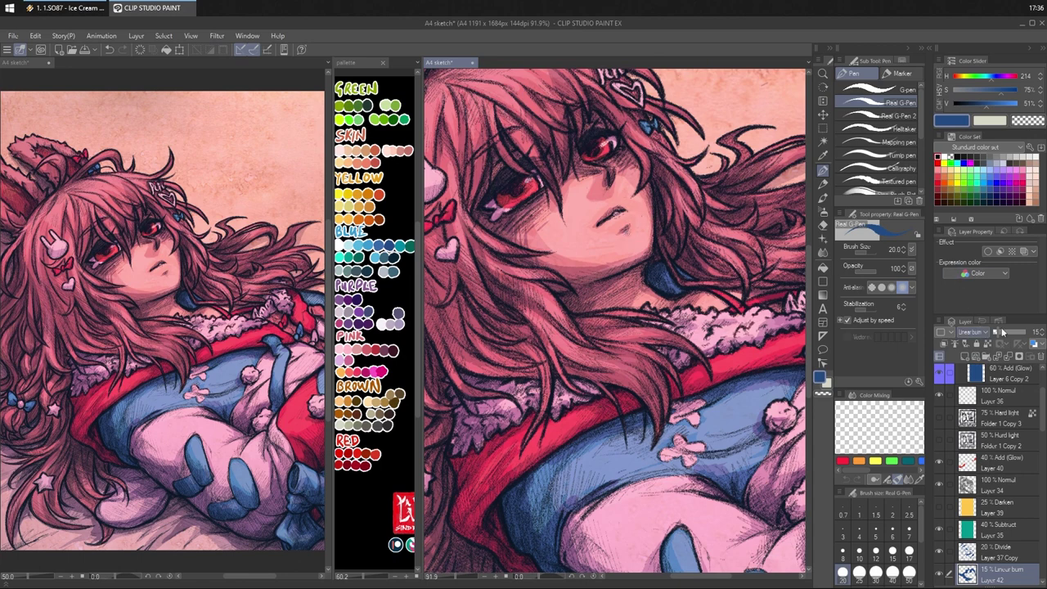
pyautogui.click(1042, 336)
pyautogui.click(1043, 337)
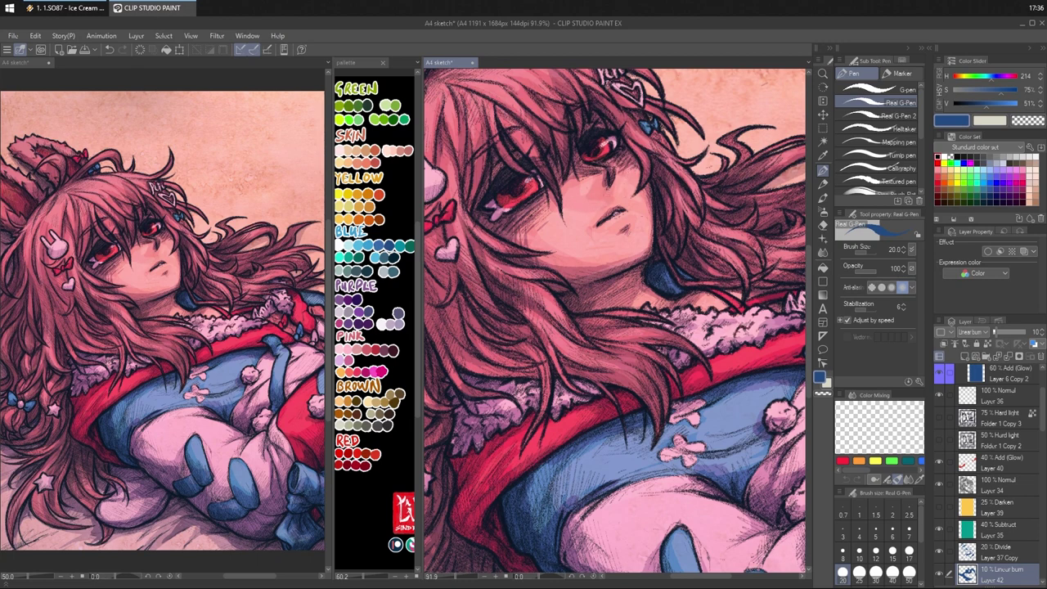
# - Refine the shading around the nose and far cheek, alternating between transparent colour to erase and dark blue to repaint
pyautogui.press('c')
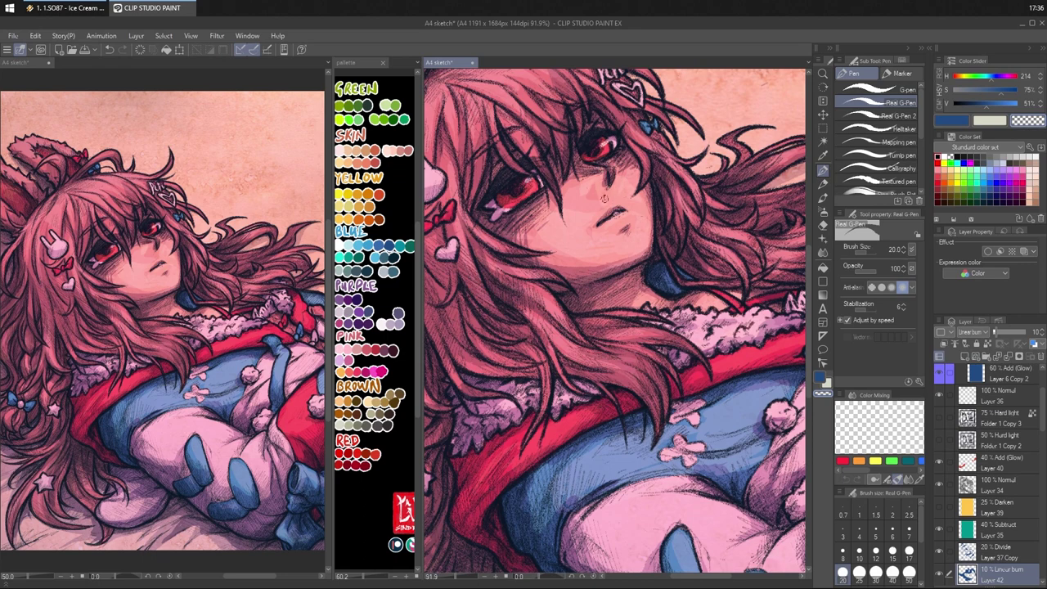
pyautogui.moveTo(598, 189); pyautogui.dragTo(599, 207)
pyautogui.press('c')
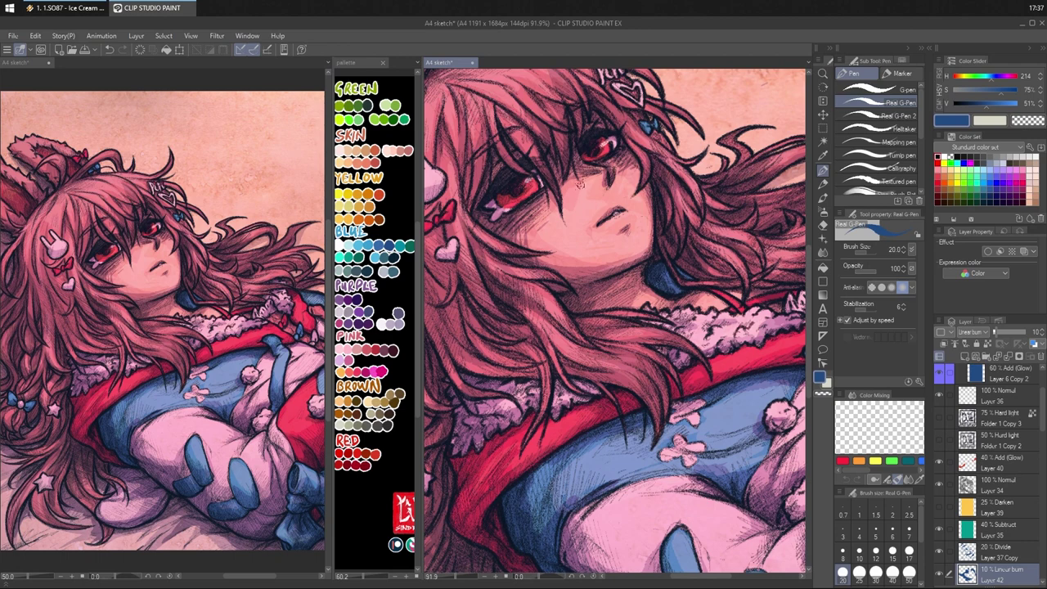
pyautogui.moveTo(590, 187)
pyautogui.mouseDown()
pyautogui.moveTo(620, 175)
pyautogui.moveTo(617, 189)
pyautogui.moveTo(562, 213)
pyautogui.moveTo(612, 198)
pyautogui.mouseUp()
pyautogui.press('c')
pyautogui.press('c')
pyautogui.press('c')
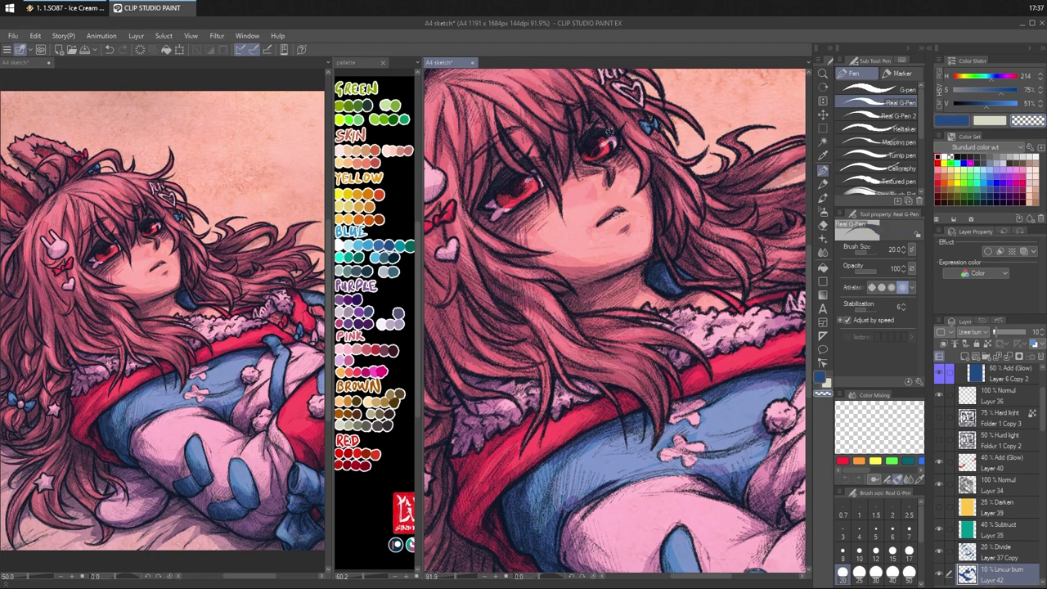
pyautogui.press('c')
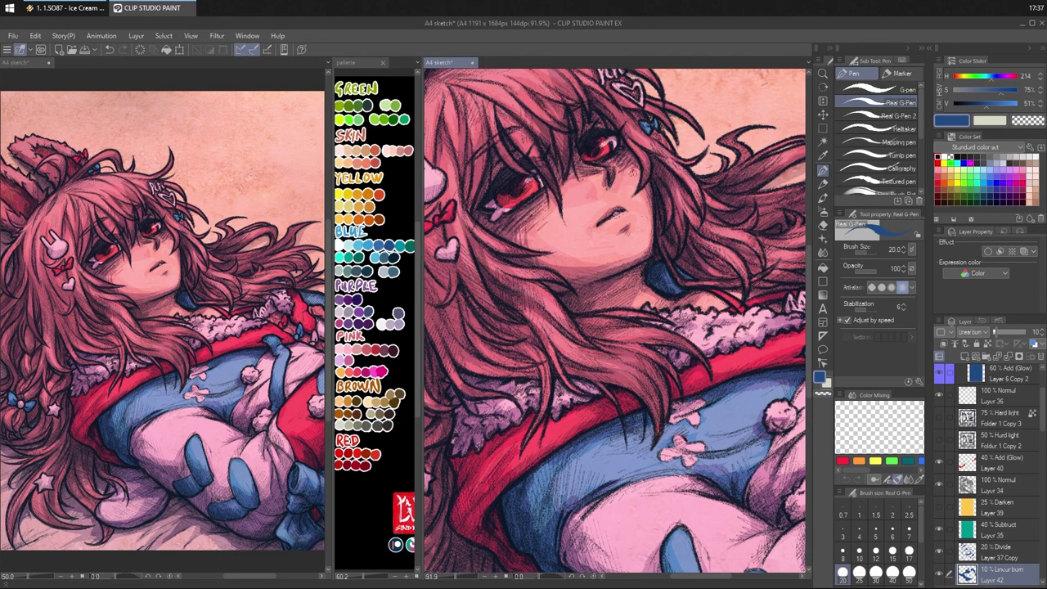
pyautogui.moveTo(627, 178)
pyautogui.mouseDown()
pyautogui.moveTo(635, 192)
pyautogui.moveTo(621, 193)
pyautogui.mouseUp()
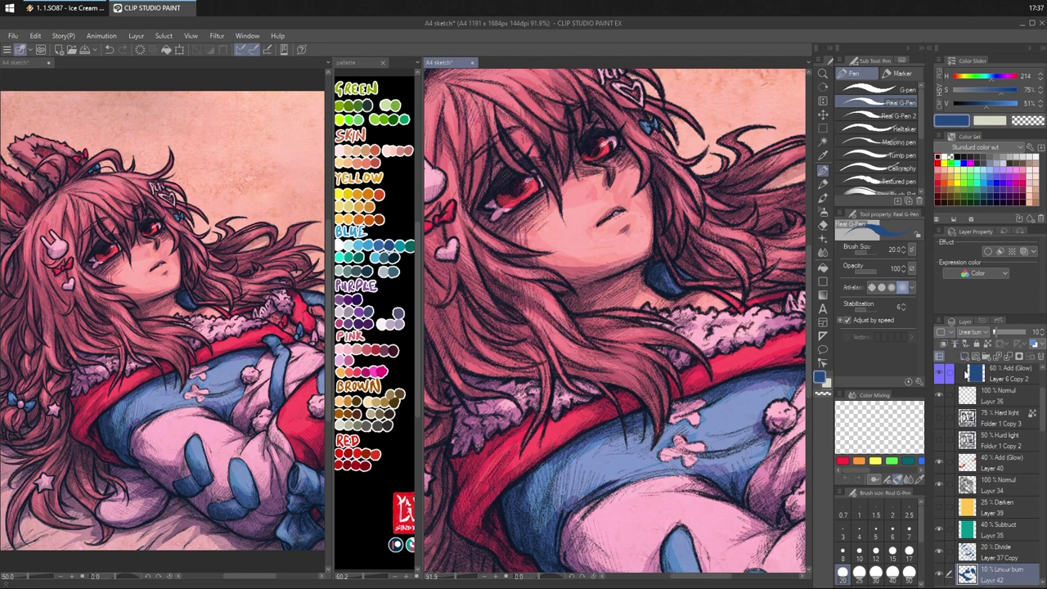
# - Compare the illustration with and without Layer 42, and add dark blue shading to the hair by the bunny clip and around the nose and mouth
pyautogui.click(938, 573)
pyautogui.click(938, 573)
pyautogui.moveTo(645, 215); pyautogui.dragTo(744, 259)
pyautogui.moveTo(481, 185); pyautogui.dragTo(469, 247)
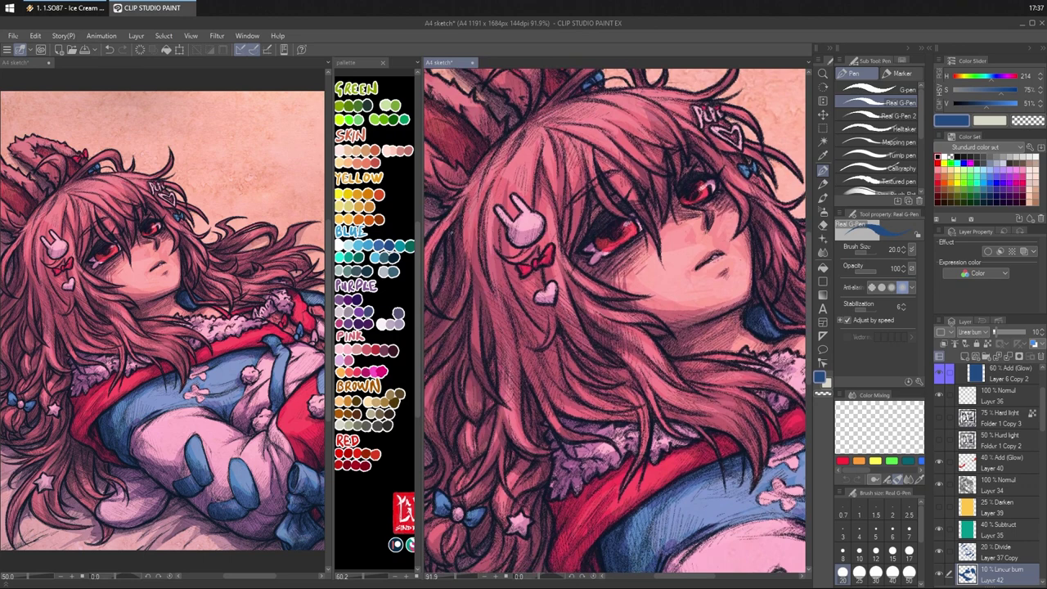
pyautogui.moveTo(489, 181); pyautogui.dragTo(508, 146)
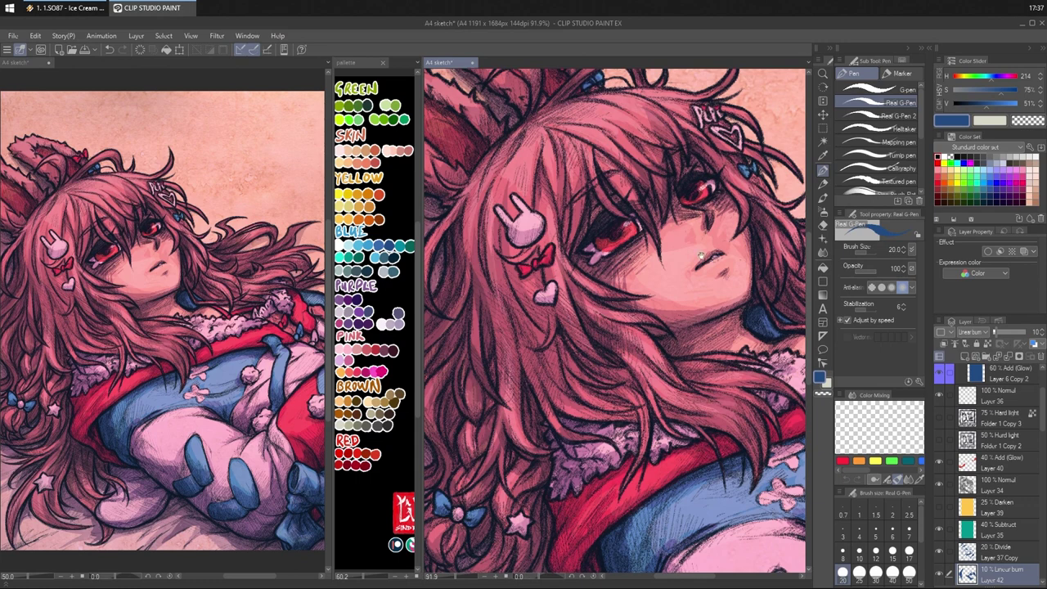
pyautogui.moveTo(701, 256); pyautogui.dragTo(683, 214)
pyautogui.moveTo(719, 203); pyautogui.dragTo(688, 205)
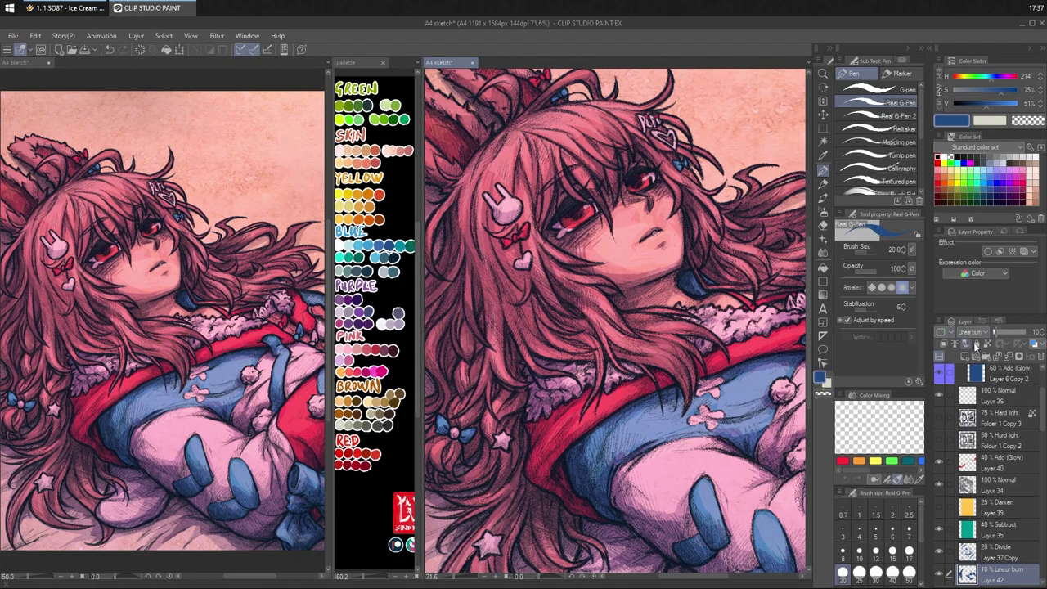
# - Try Layer 42 in Color burn mode at 15% opacity
pyautogui.scroll(1, 985, 336)
pyautogui.scroll(-1, 986, 335)
pyautogui.moveTo(1008, 334); pyautogui.dragTo(1000, 330)
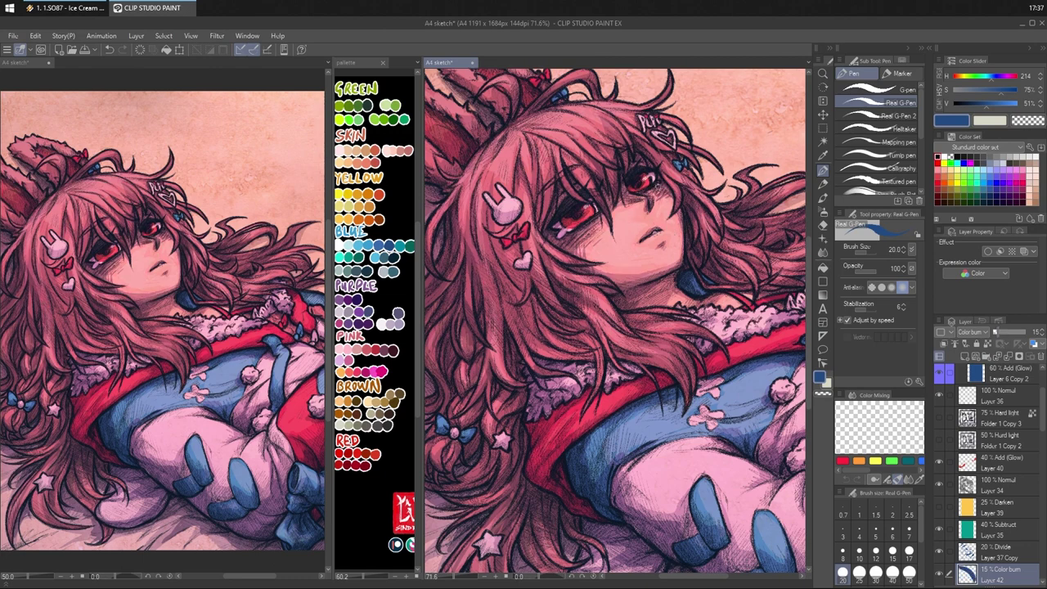
# - Try dark blue shading around the nose, mouth and near cheek on the Color burn layer, undoing or erasing stray strokes
pyautogui.moveTo(668, 200)
pyautogui.mouseDown()
pyautogui.moveTo(682, 256)
pyautogui.moveTo(640, 237)
pyautogui.moveTo(657, 231)
pyautogui.moveTo(654, 243)
pyautogui.mouseUp()
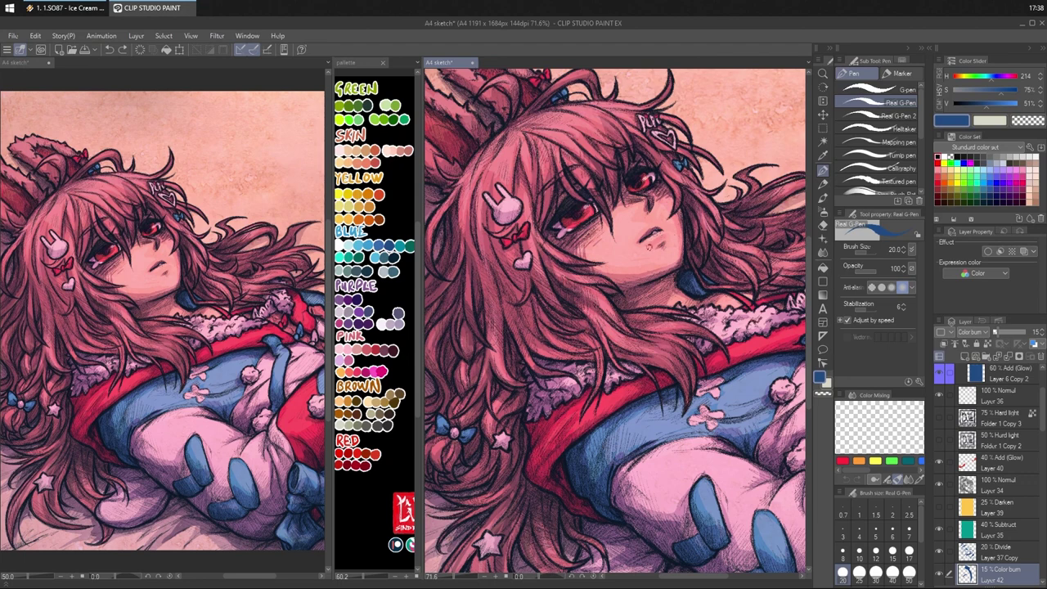
pyautogui.moveTo(668, 241)
pyautogui.mouseDown()
pyautogui.moveTo(658, 241)
pyautogui.moveTo(666, 236)
pyautogui.mouseUp()
pyautogui.hotkey('ctrl', 'z')
pyautogui.press('c')
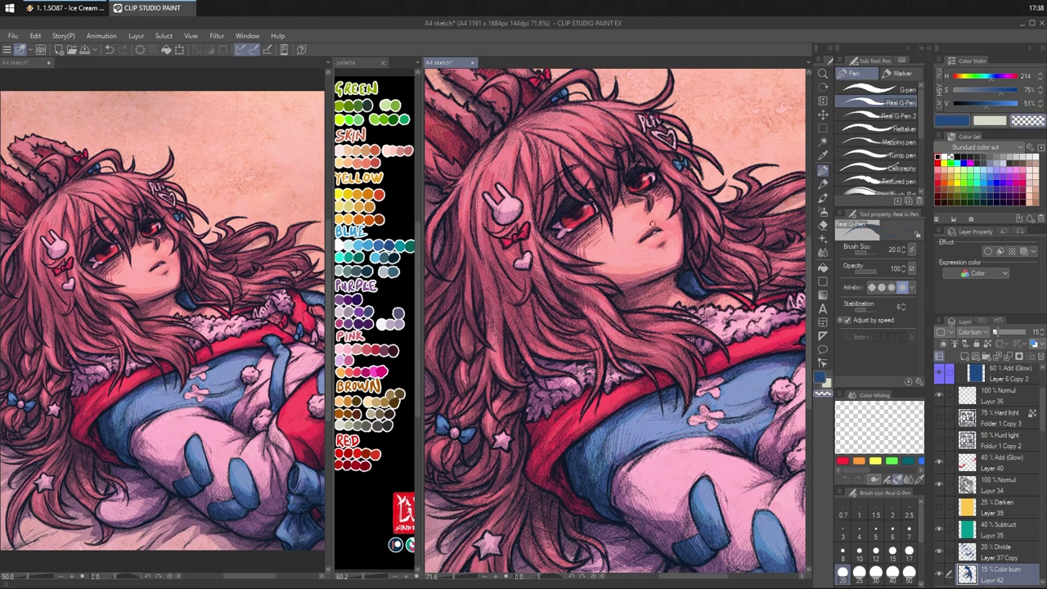
pyautogui.press('c')
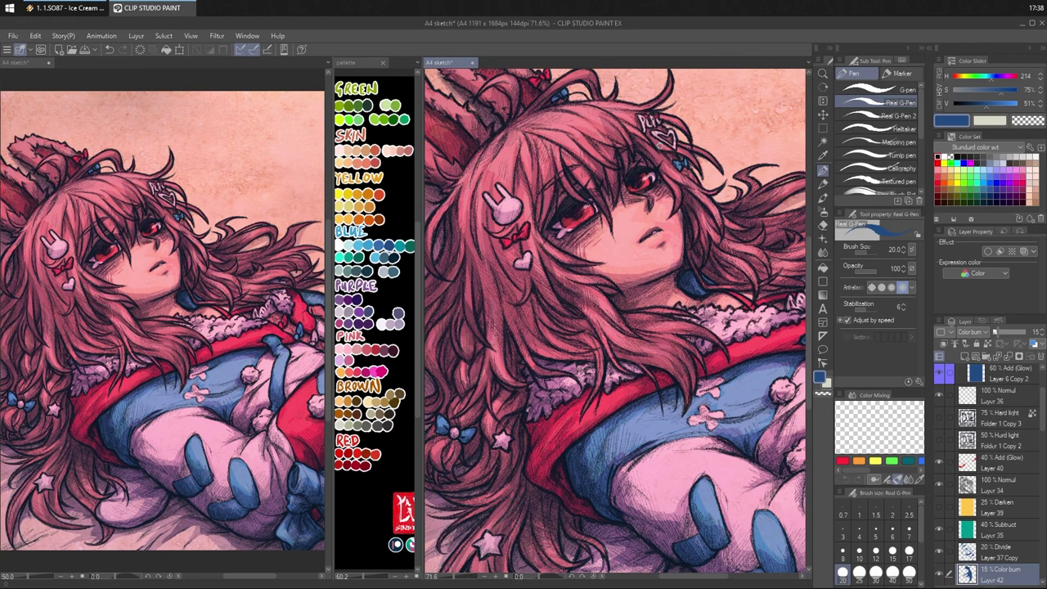
pyautogui.moveTo(584, 248)
pyautogui.mouseDown()
pyautogui.moveTo(598, 268)
pyautogui.moveTo(603, 237)
pyautogui.moveTo(612, 274)
pyautogui.mouseUp()
pyautogui.moveTo(609, 269); pyautogui.dragTo(644, 282)
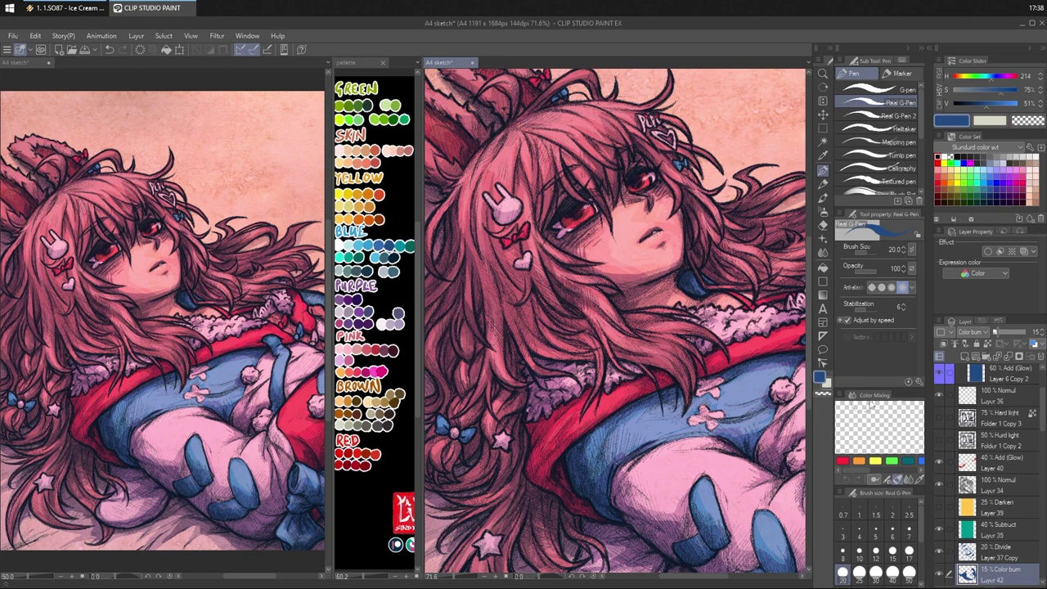
# - Delete the Color burn layer and make the 20% Linear burn Layer 37 active
pyautogui.click(1037, 359)
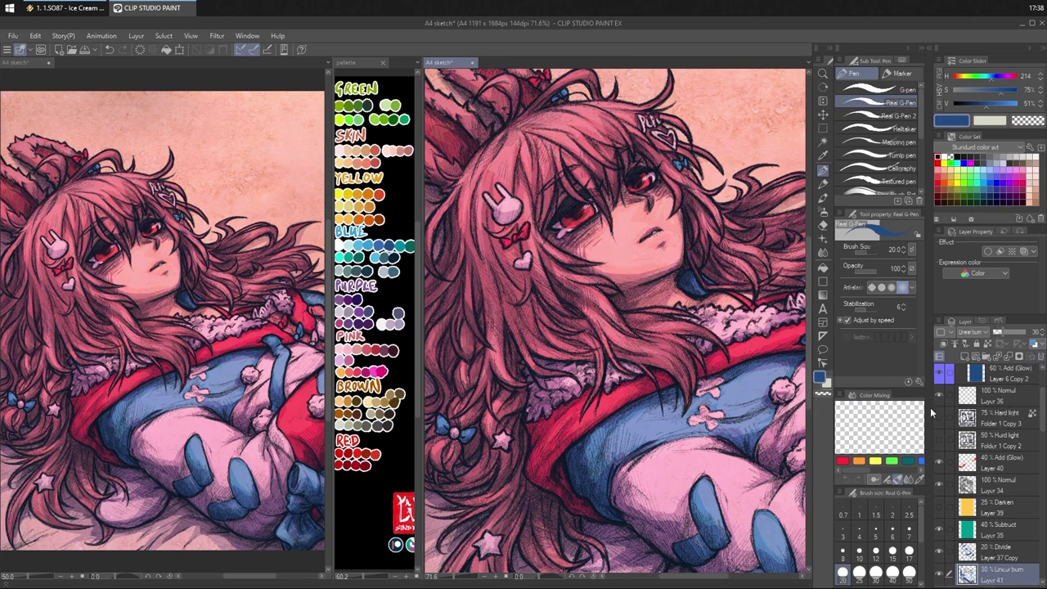
pyautogui.scroll(-3, 982, 467)
pyautogui.click(995, 479)
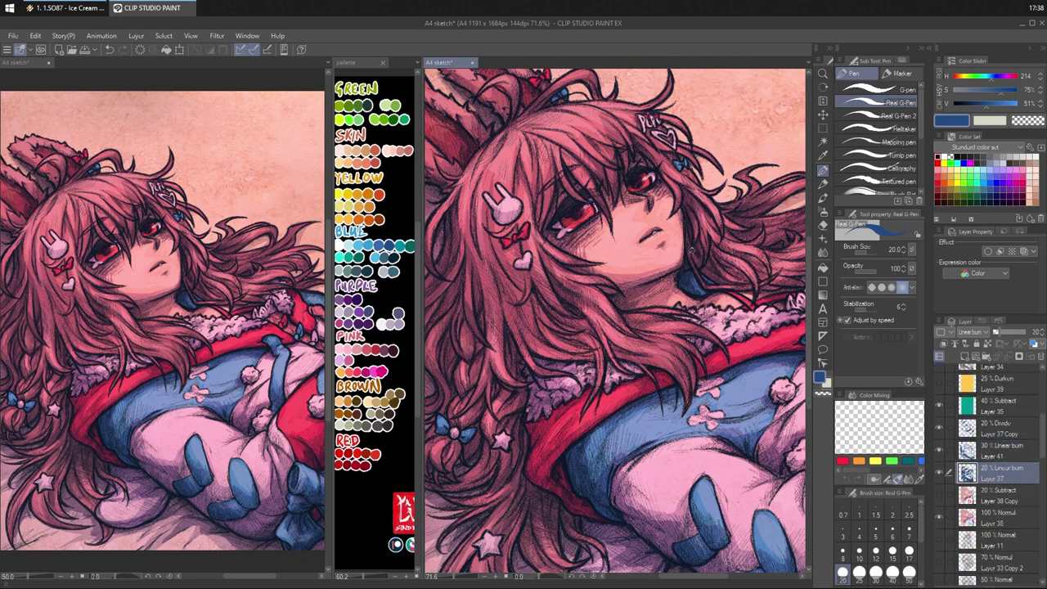
# - Shade the far side of the face from the nose to beside the mouth, alternating dark blue with transparent colour
pyautogui.press('c')
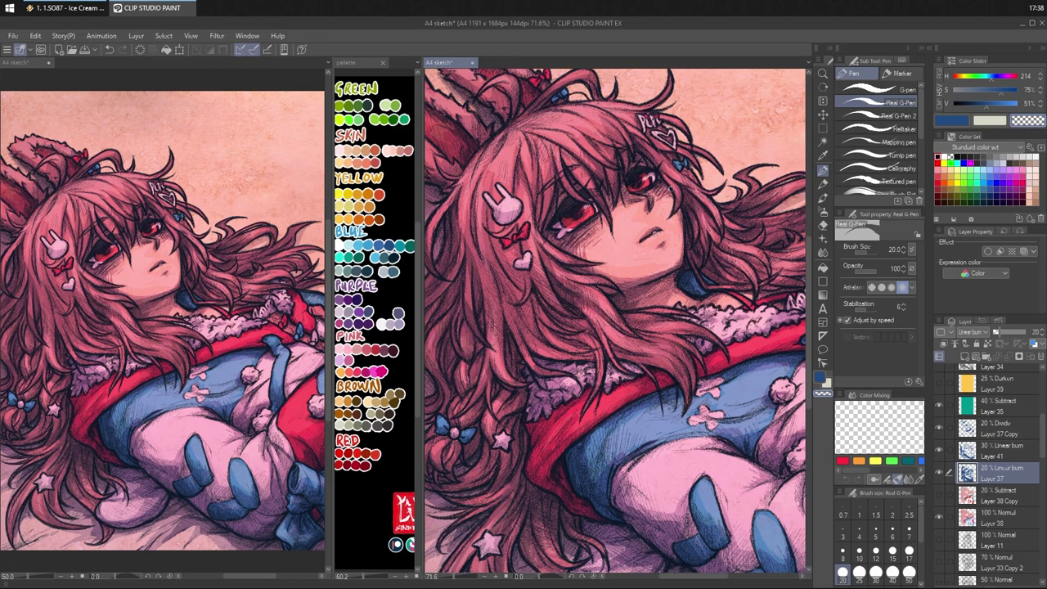
pyautogui.press('c')
pyautogui.moveTo(657, 198)
pyautogui.mouseDown()
pyautogui.moveTo(680, 238)
pyautogui.moveTo(682, 256)
pyautogui.moveTo(663, 221)
pyautogui.moveTo(677, 252)
pyautogui.mouseUp()
pyautogui.press('c')
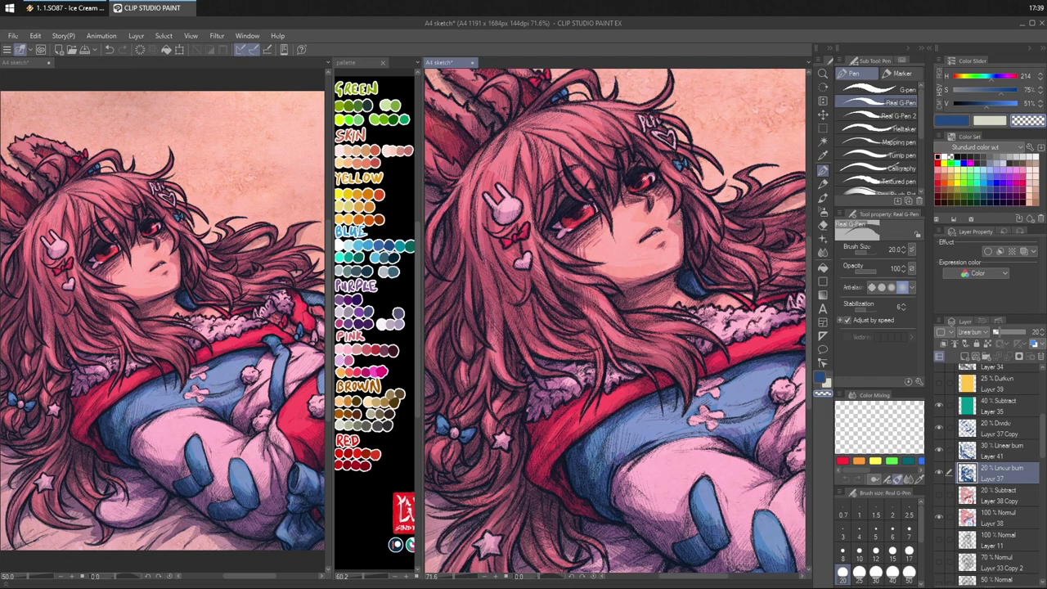
pyautogui.press('c')
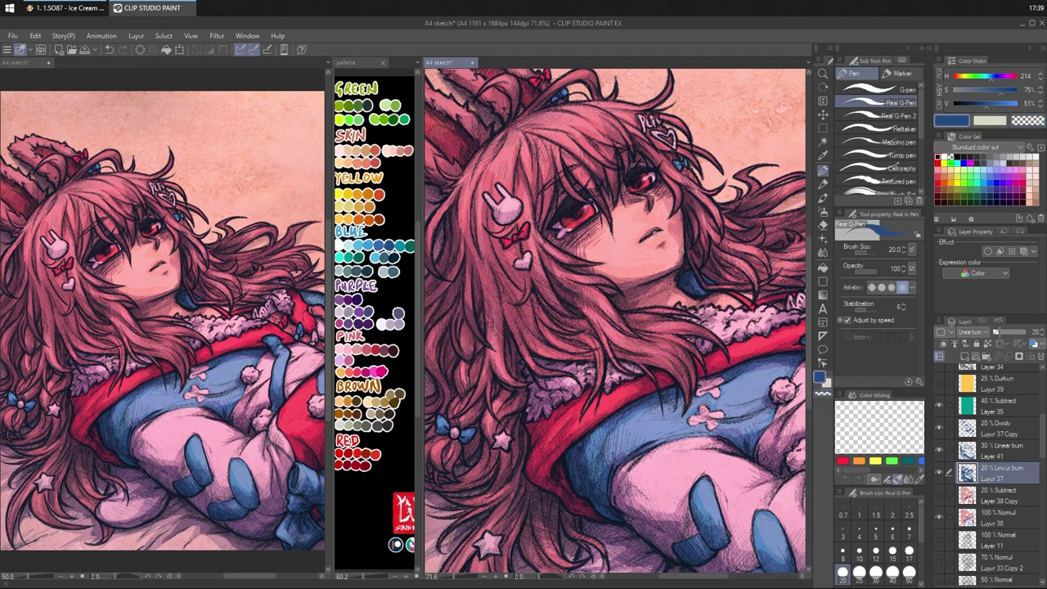
pyautogui.press('c')
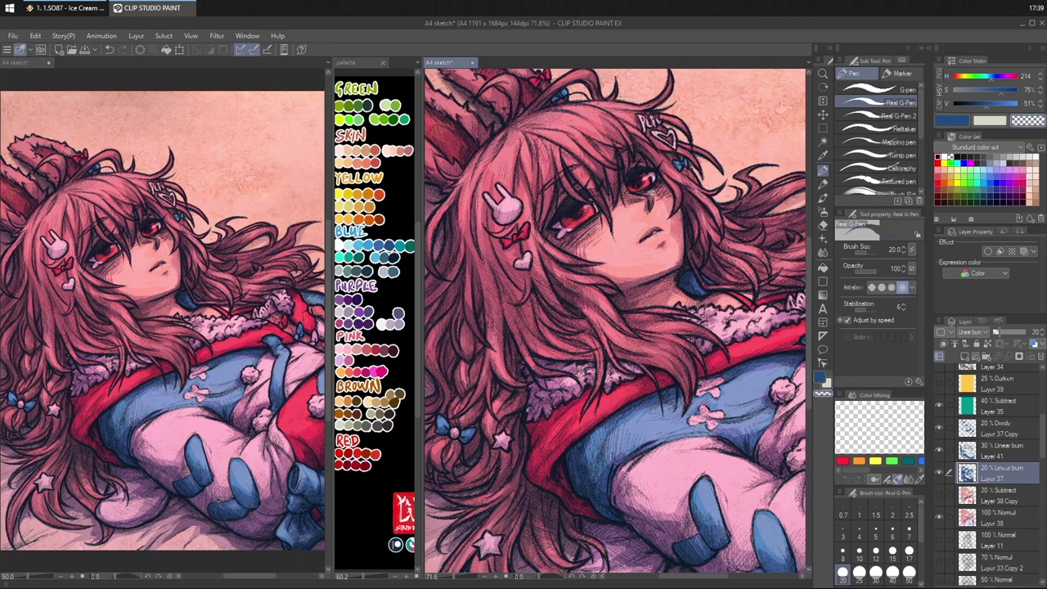
pyautogui.press('c')
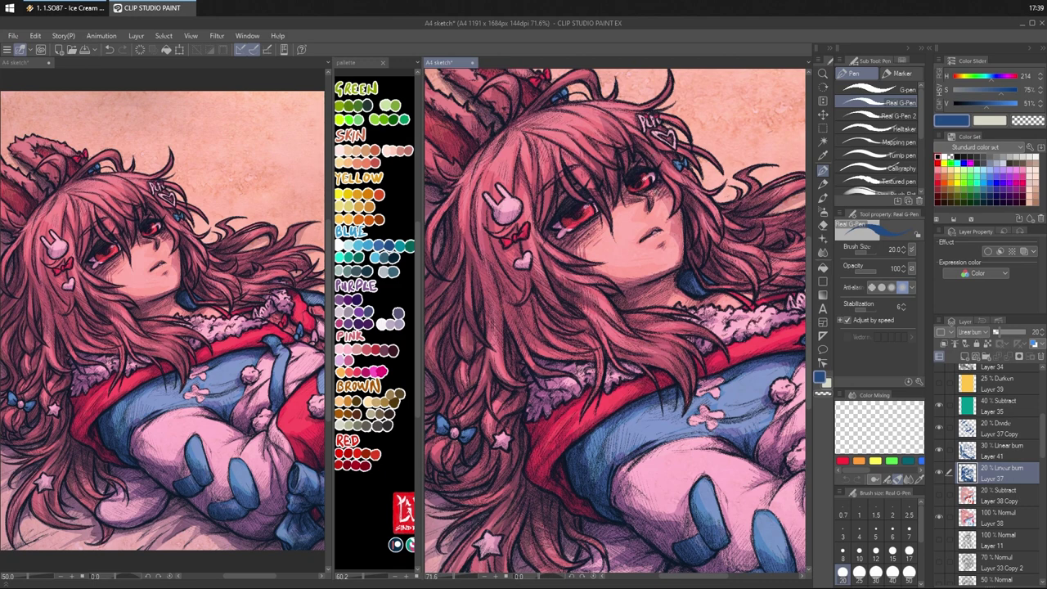
# - Extend the dark blue shading beside the nose, along the chin and over the near cheek
pyautogui.moveTo(657, 193); pyautogui.dragTo(664, 209)
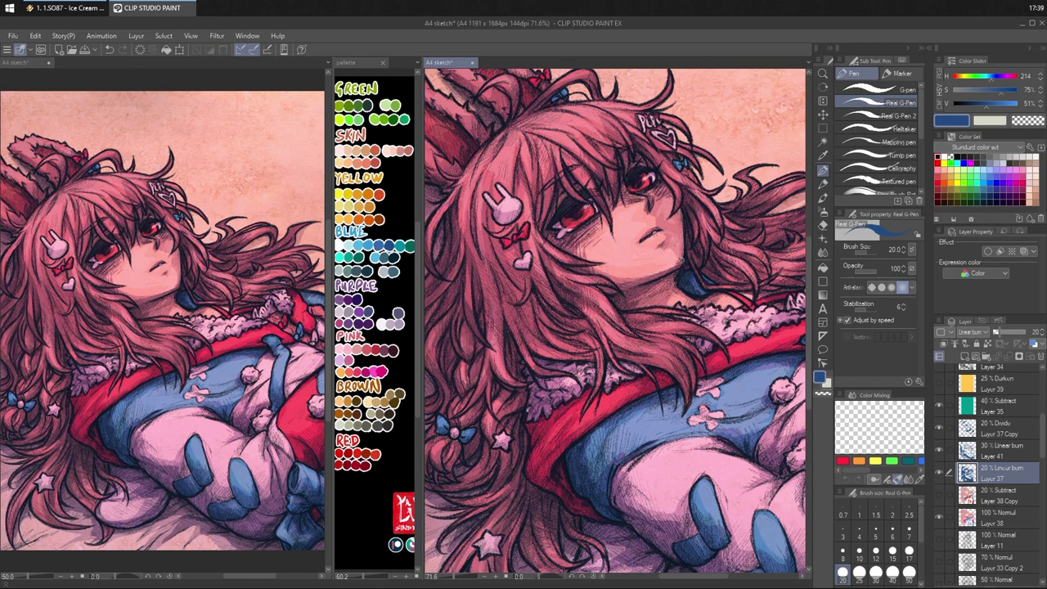
pyautogui.moveTo(681, 261); pyautogui.dragTo(684, 270)
pyautogui.moveTo(593, 239); pyautogui.dragTo(605, 270)
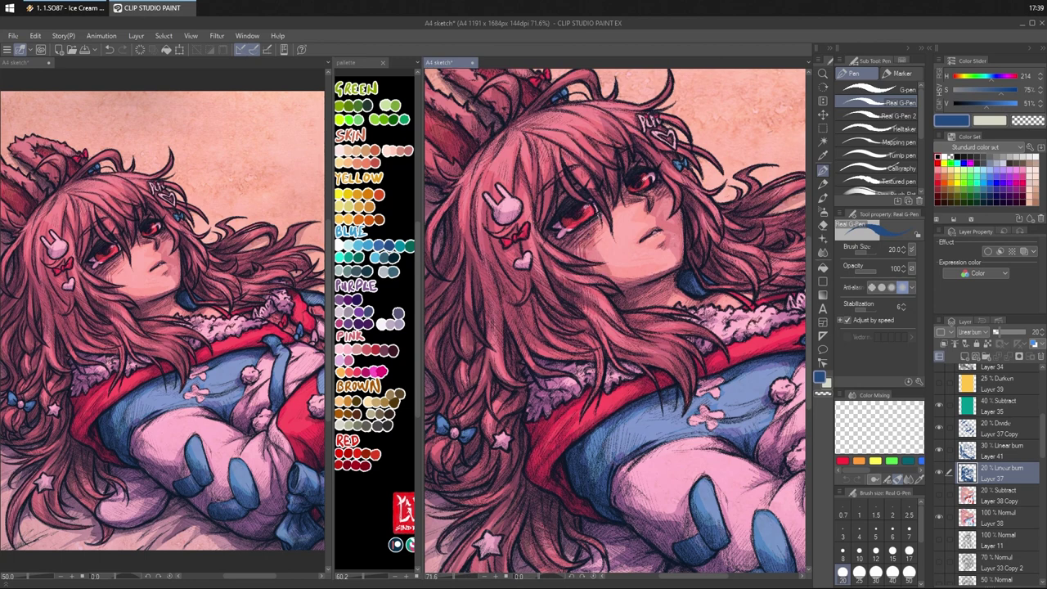
pyautogui.moveTo(602, 216); pyautogui.dragTo(599, 248)
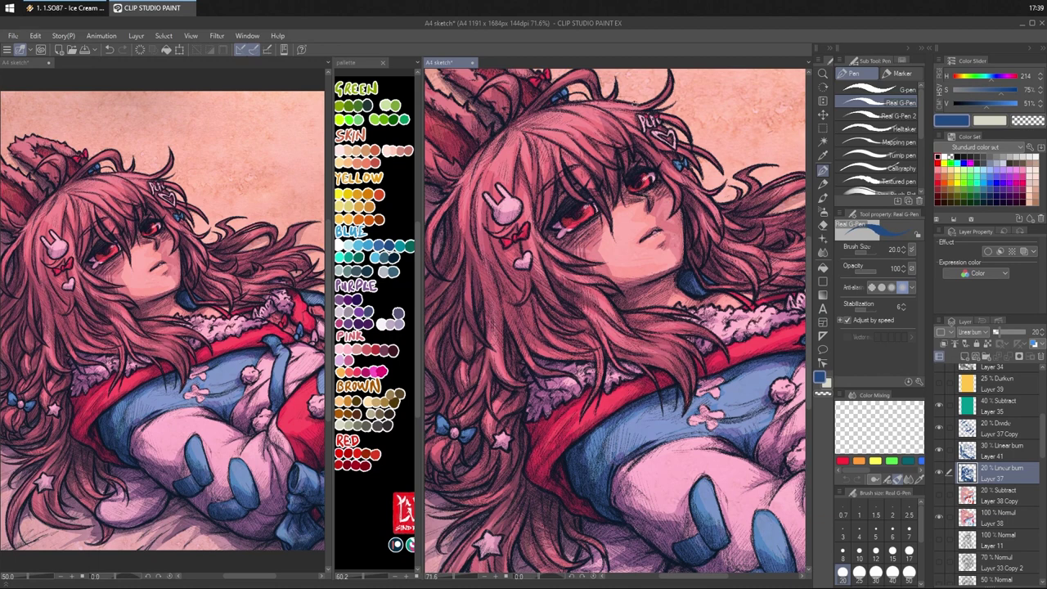
# - Try a broad dark blue shadow from beside the nose across the near cheek to the chin, undoing both attempts
pyautogui.moveTo(616, 201)
pyautogui.mouseDown()
pyautogui.moveTo(604, 262)
pyautogui.moveTo(600, 250)
pyautogui.moveTo(647, 264)
pyautogui.moveTo(622, 275)
pyautogui.moveTo(670, 271)
pyautogui.mouseUp()
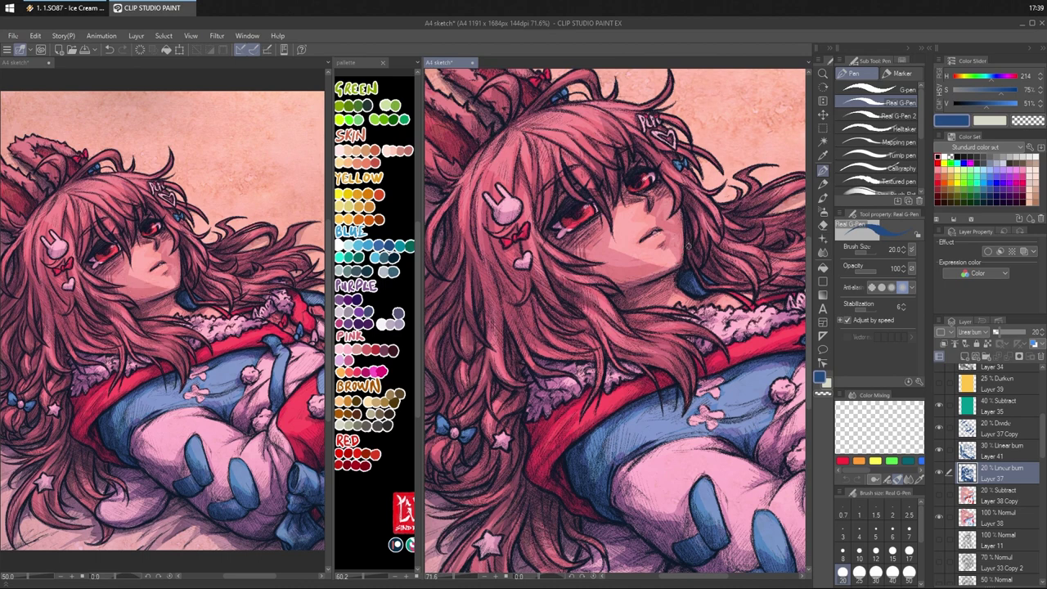
pyautogui.hotkey('ctrl', 'z')
pyautogui.hotkey('ctrl', 'z')
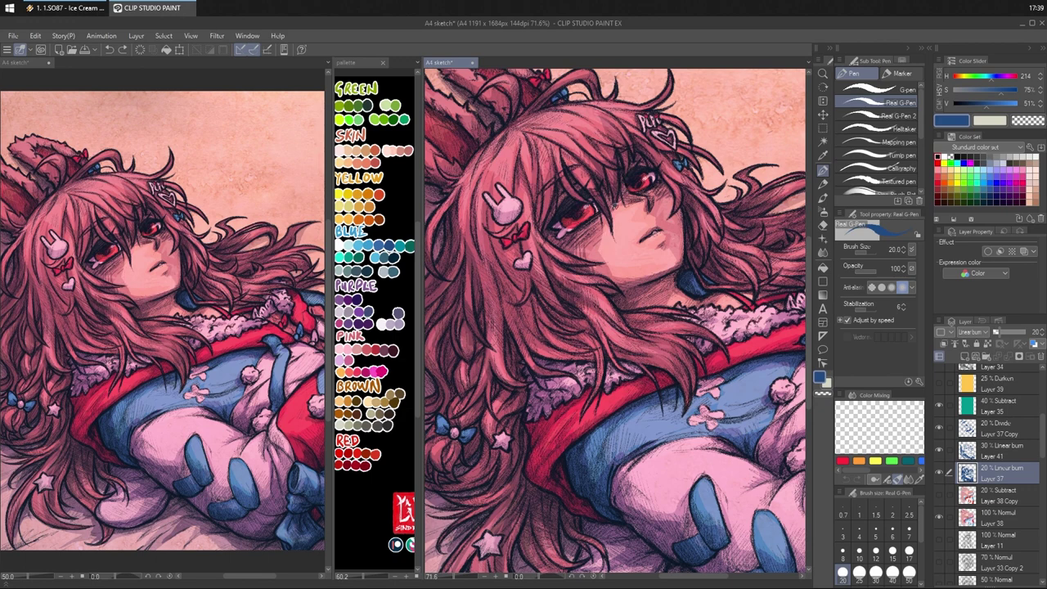
pyautogui.moveTo(615, 203)
pyautogui.mouseDown()
pyautogui.moveTo(607, 260)
pyautogui.moveTo(664, 271)
pyautogui.moveTo(630, 273)
pyautogui.moveTo(653, 277)
pyautogui.mouseUp()
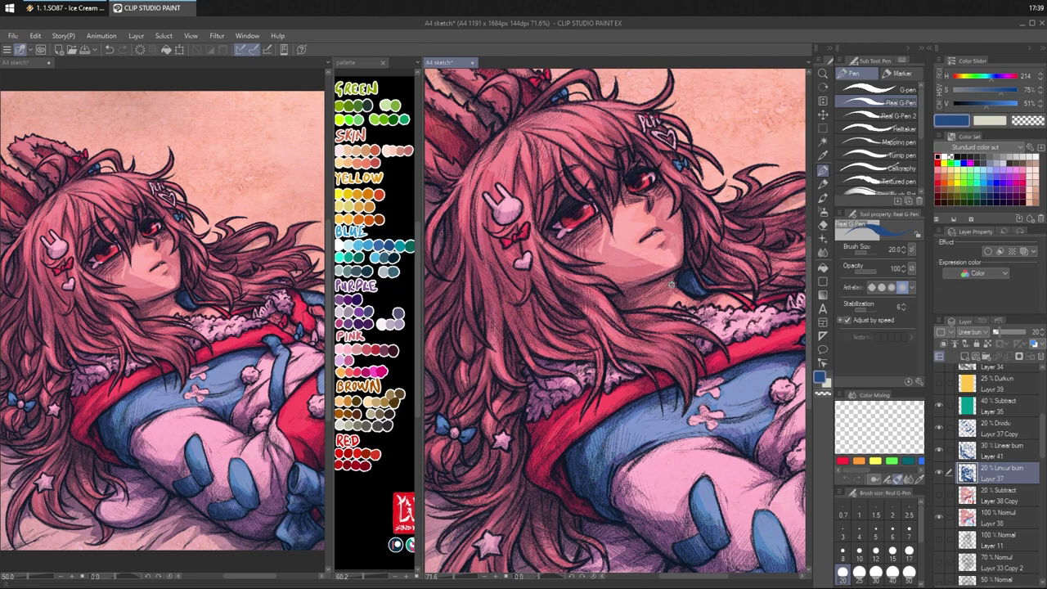
pyautogui.hotkey('ctrl', 'z')
pyautogui.hotkey('ctrl', 'z')
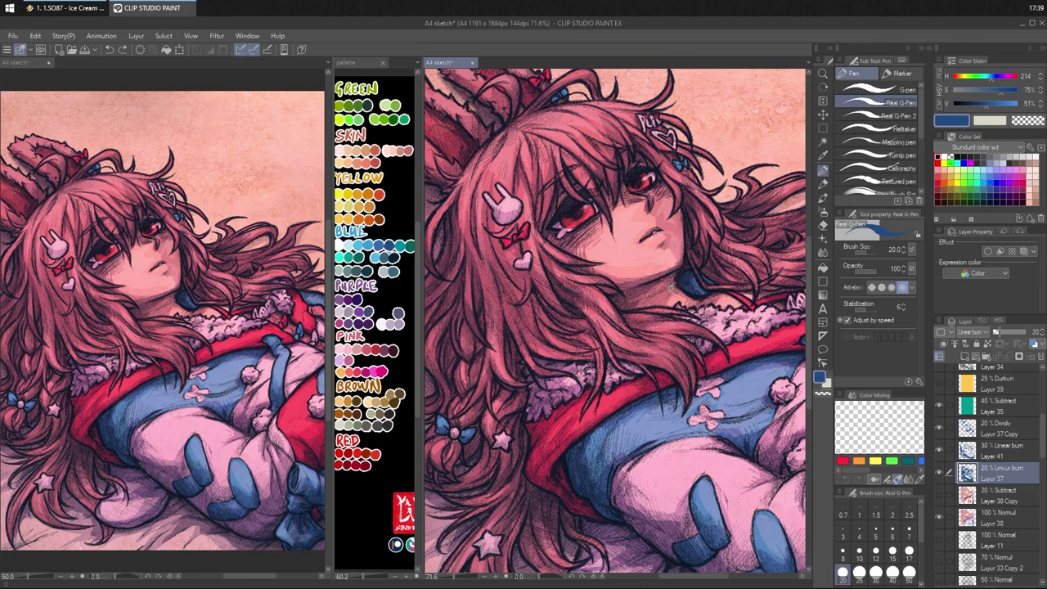
# - Paint a dark blue shadow on the near cheek and jaw, and soften the shading there and beside the mouth with the Blend tool
pyautogui.moveTo(572, 238)
pyautogui.mouseDown()
pyautogui.moveTo(602, 275)
pyautogui.moveTo(595, 229)
pyautogui.moveTo(607, 213)
pyautogui.moveTo(614, 257)
pyautogui.moveTo(637, 275)
pyautogui.moveTo(617, 277)
pyautogui.mouseUp()
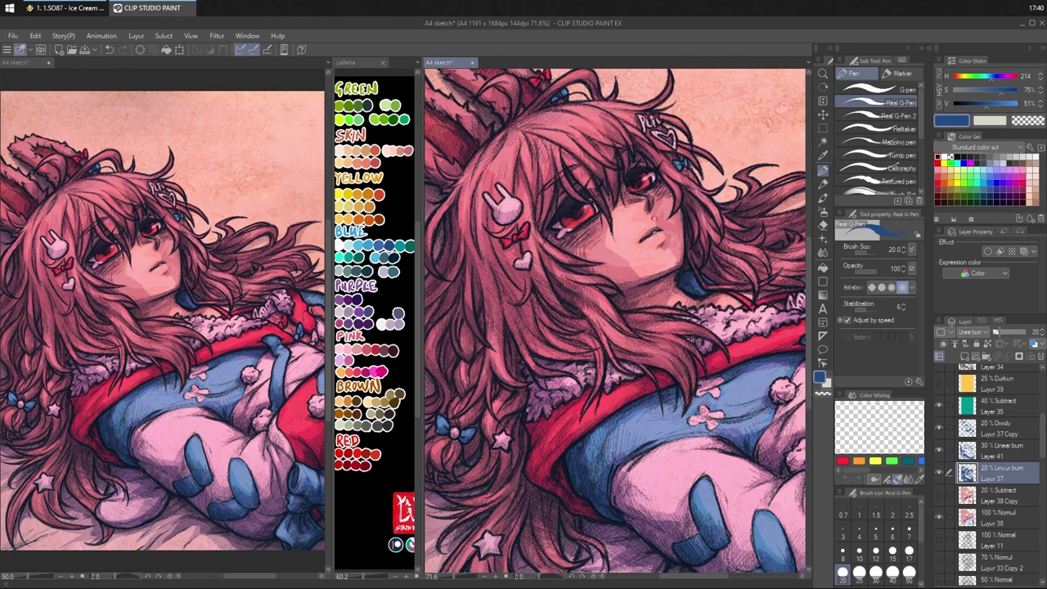
pyautogui.click(823, 253)
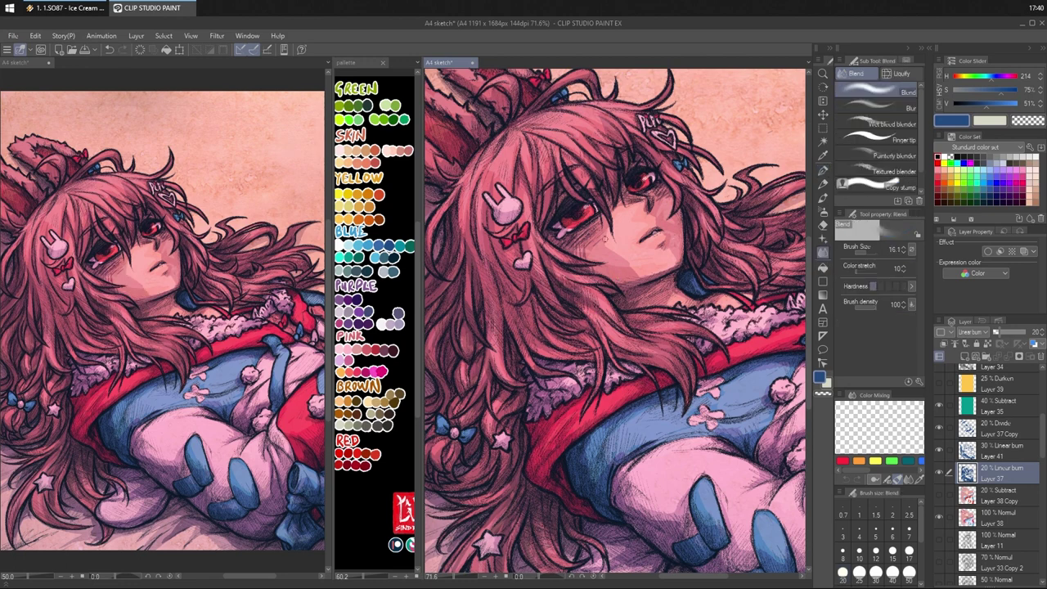
pyautogui.moveTo(618, 260); pyautogui.dragTo(633, 268)
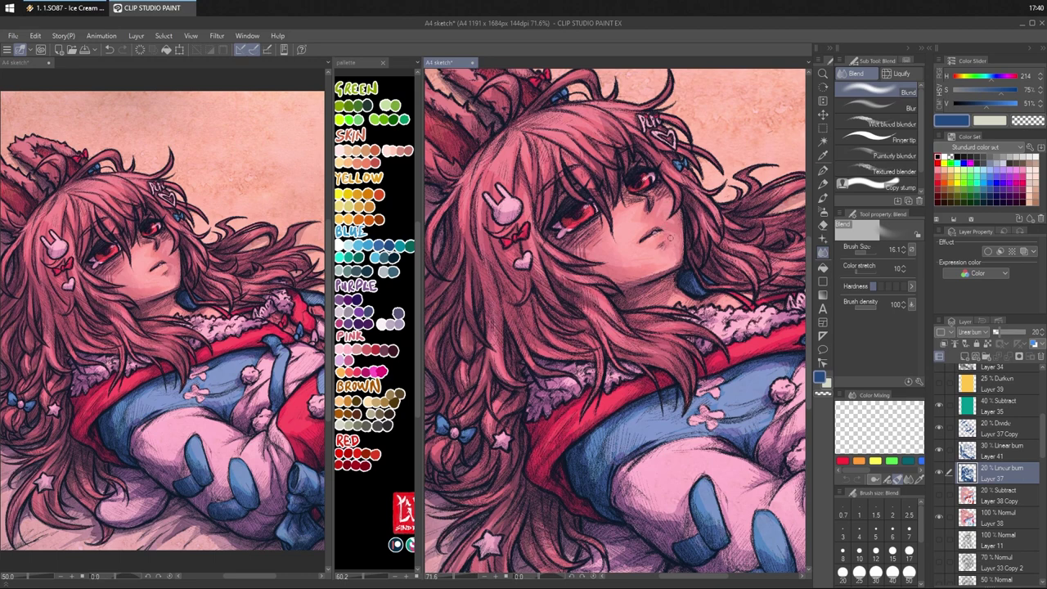
pyautogui.moveTo(669, 246); pyautogui.dragTo(670, 241)
pyautogui.press('p')
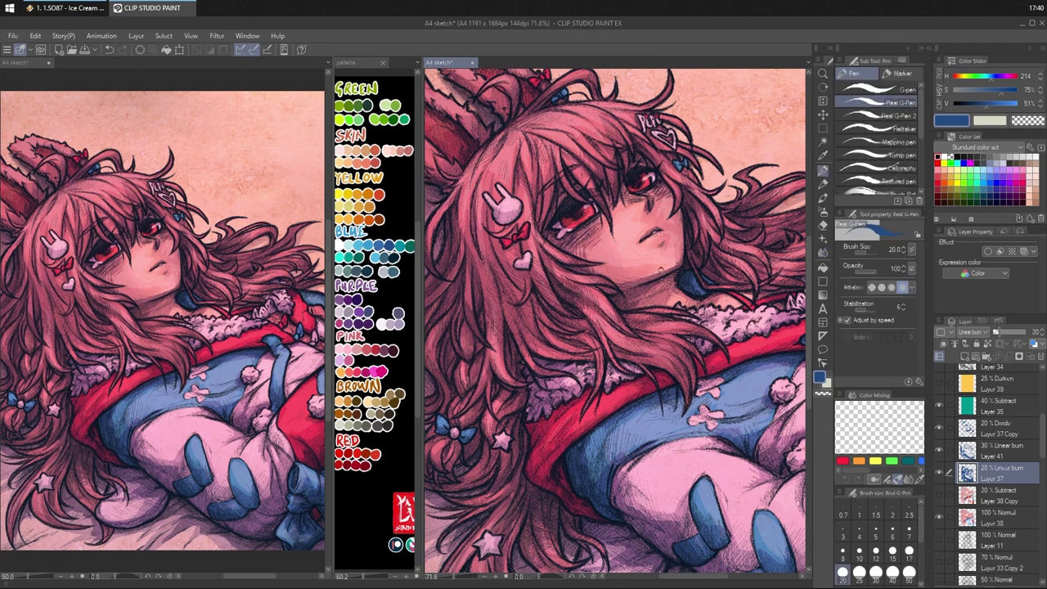
pyautogui.press('j')
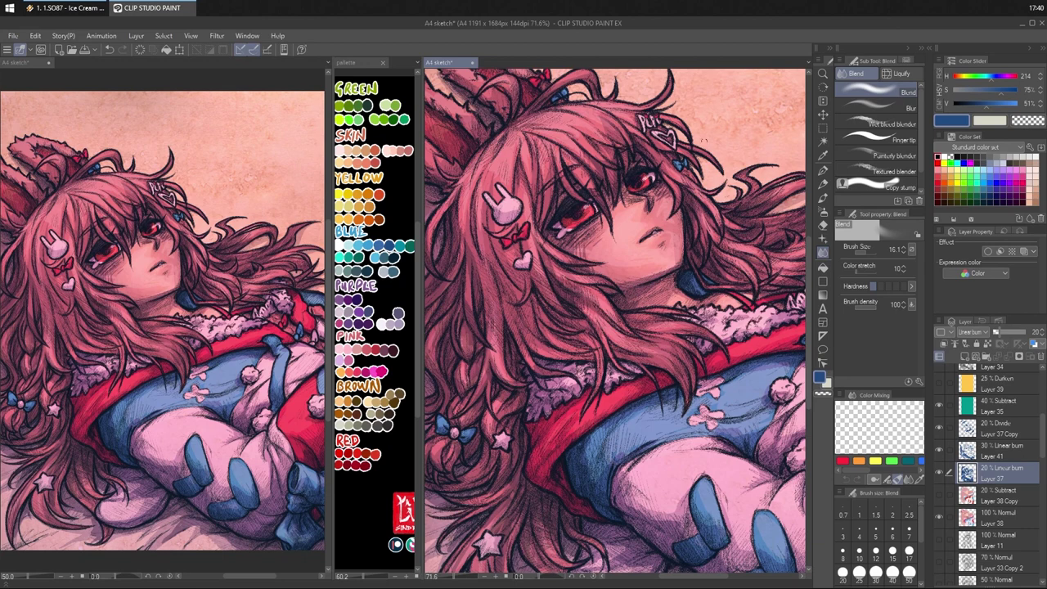
# - Review the whole illustration, toggling the 40% Subtract layer and the 60% Through Sketch Copy folder to compare their effect
pyautogui.moveTo(697, 225); pyautogui.dragTo(698, 217)
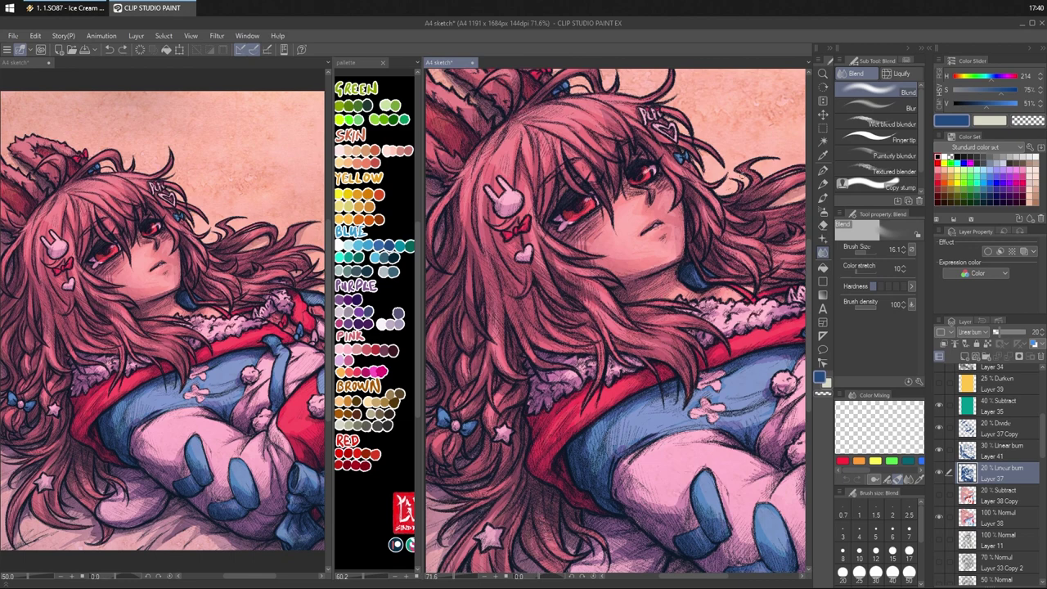
pyautogui.moveTo(744, 178); pyautogui.dragTo(728, 190)
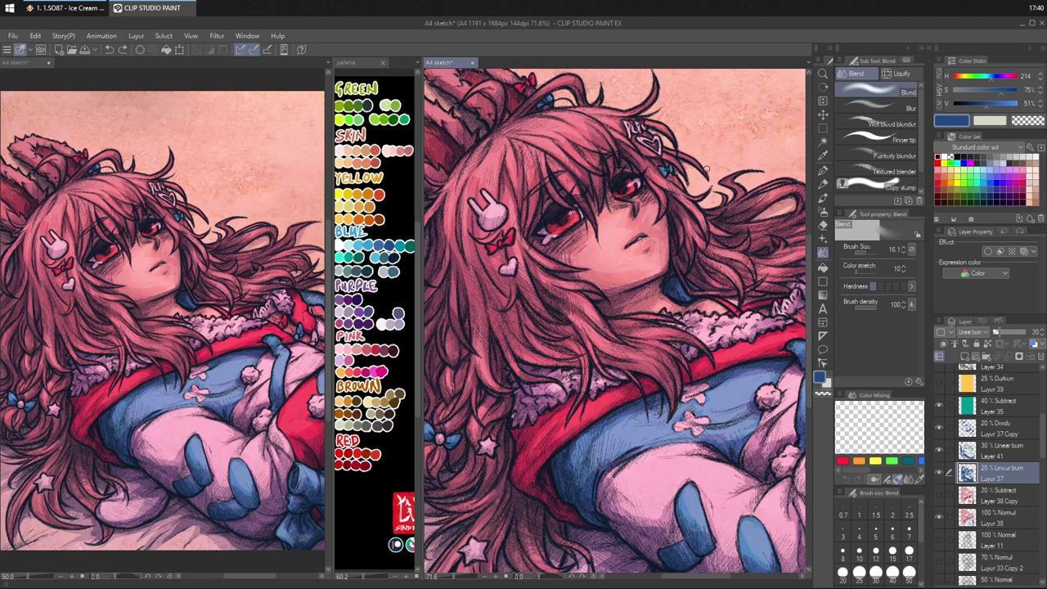
pyautogui.moveTo(717, 237); pyautogui.dragTo(654, 238)
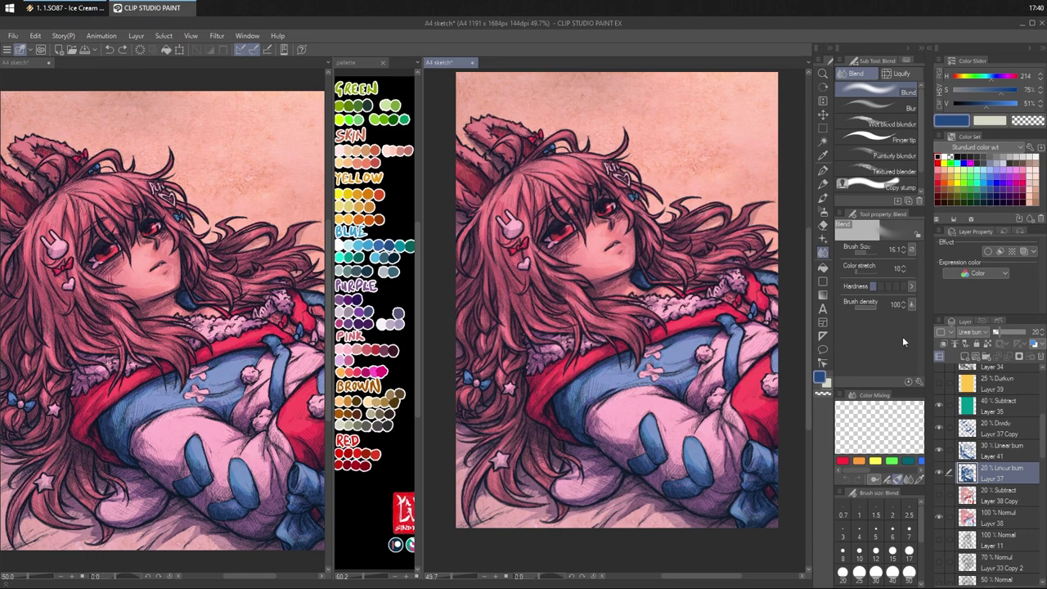
pyautogui.scroll(2, 992, 400)
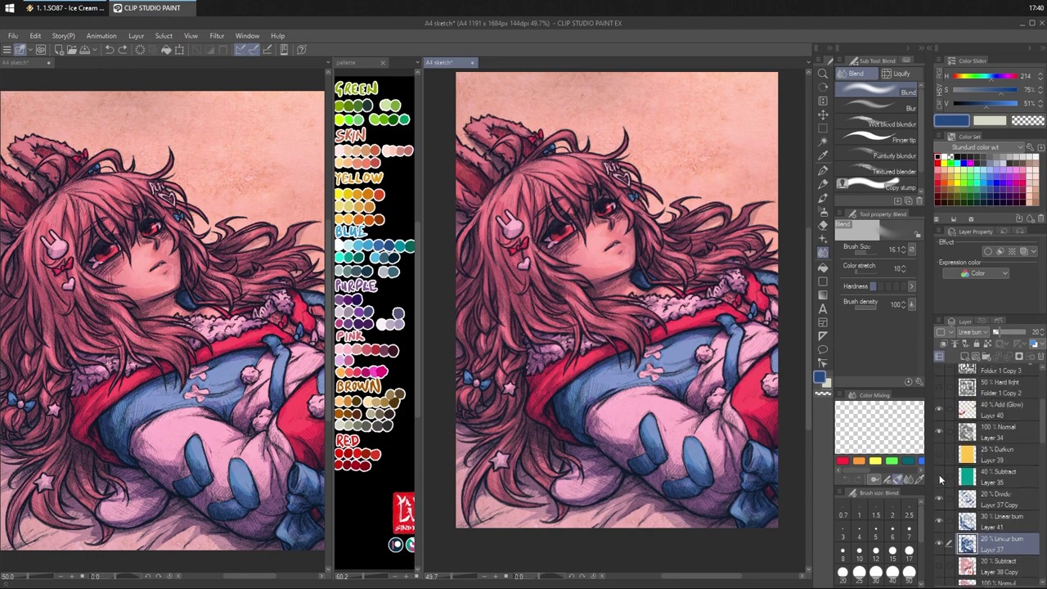
pyautogui.click(940, 478)
pyautogui.click(940, 479)
pyautogui.moveTo(730, 322); pyautogui.dragTo(718, 341)
pyautogui.scroll(3, 1001, 403)
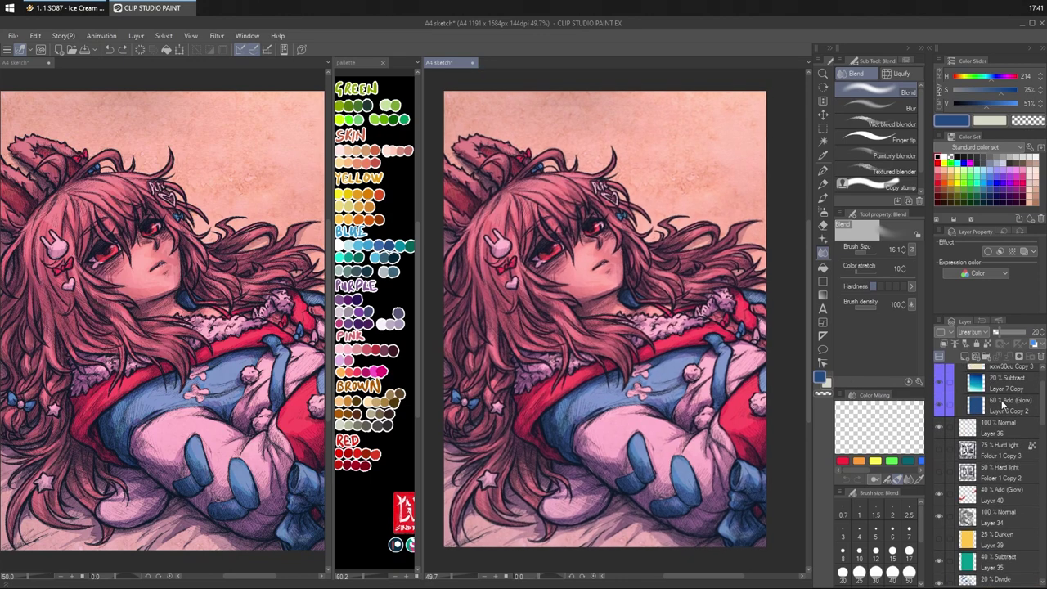
pyautogui.scroll(1, 1002, 405)
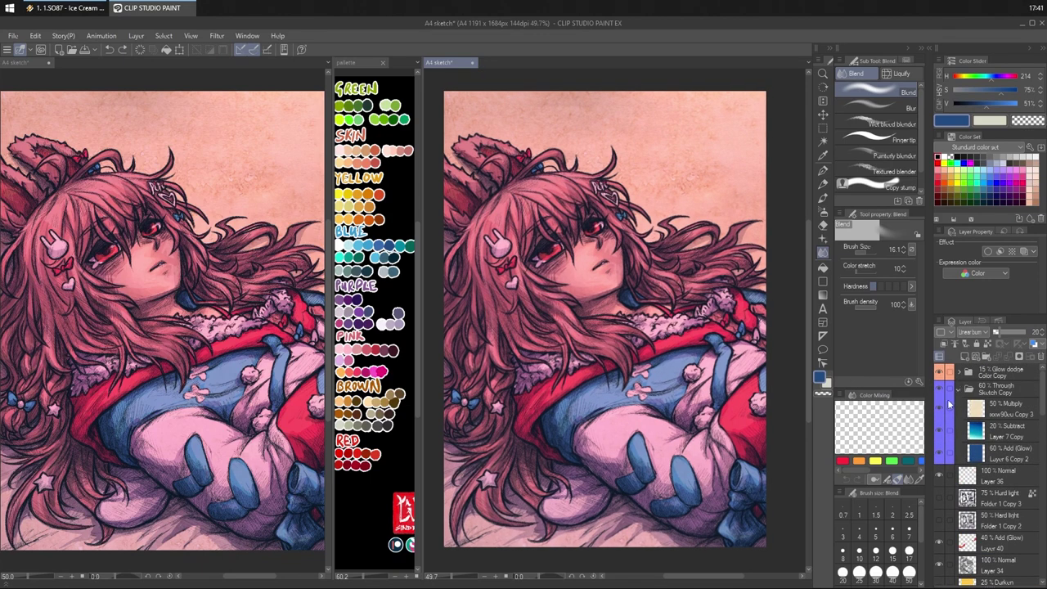
pyautogui.click(940, 392)
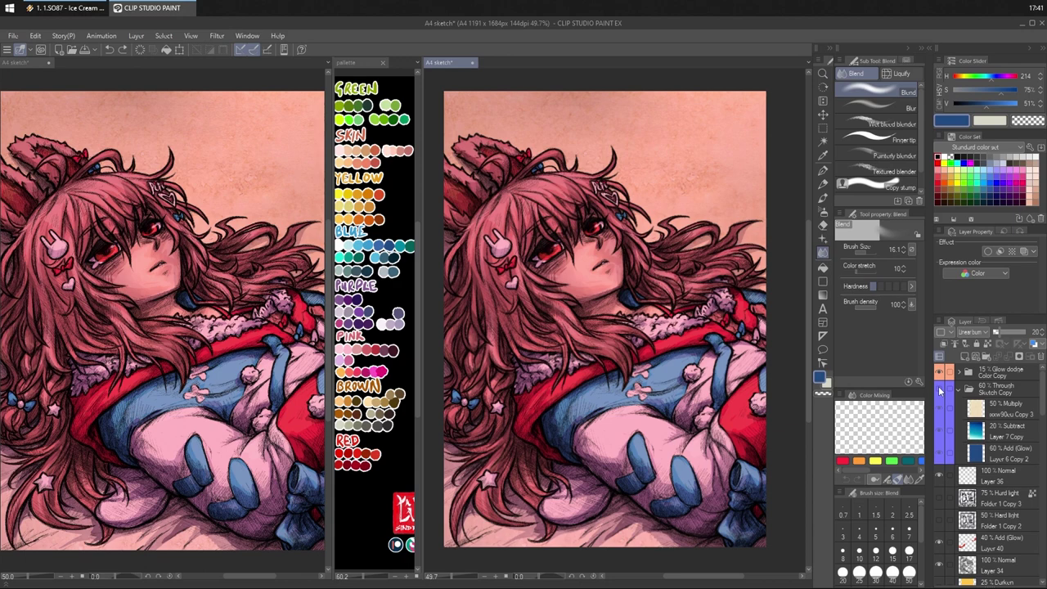
pyautogui.click(940, 391)
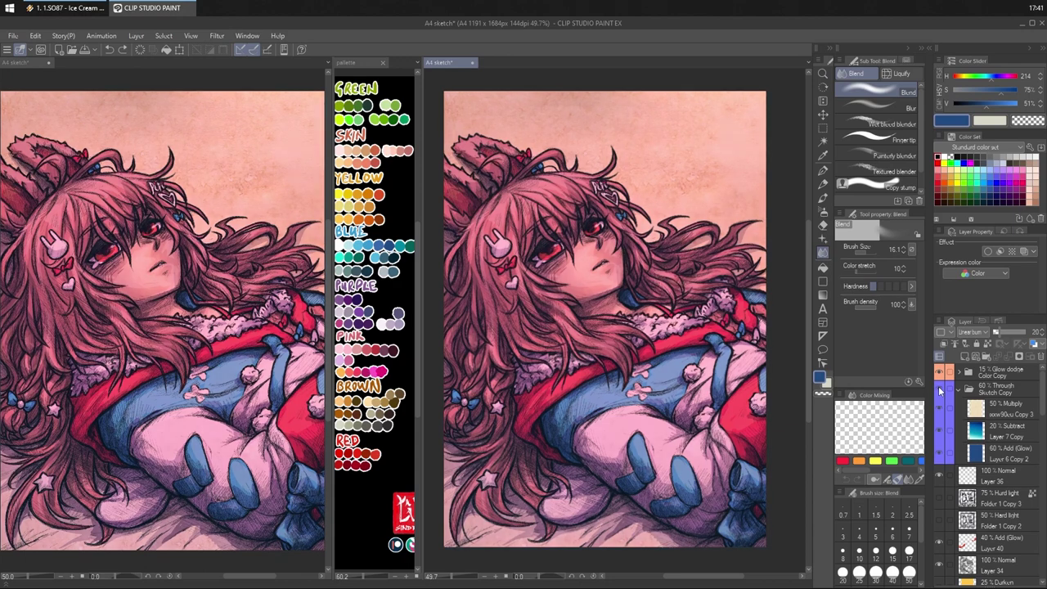
# - Review the illustration and toggle the hidden 20% Subtract layer to compare its effect on the colours
pyautogui.scroll(2, 643, 278)
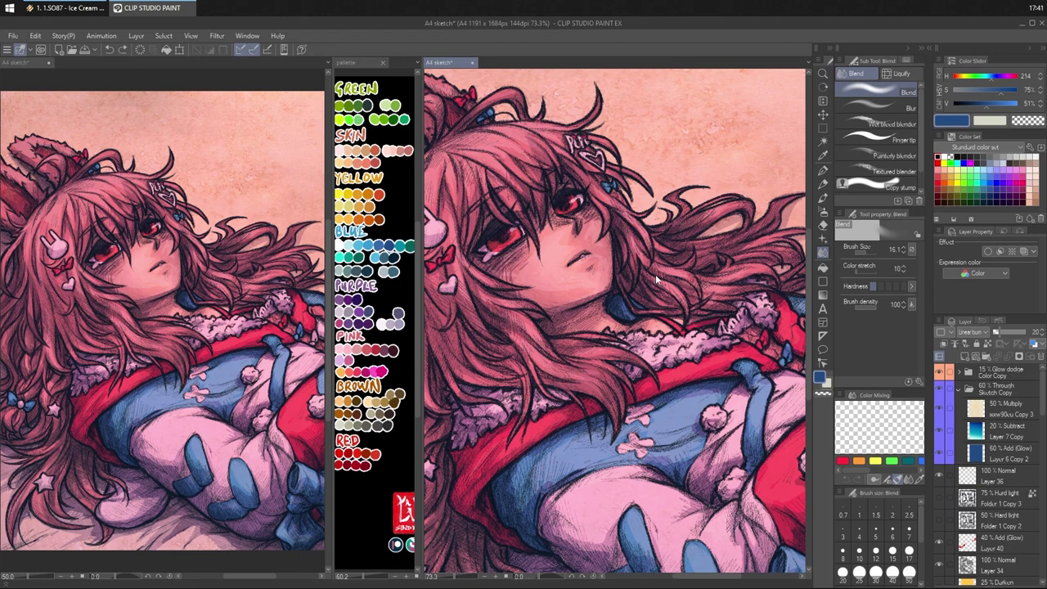
pyautogui.moveTo(606, 304); pyautogui.dragTo(638, 306)
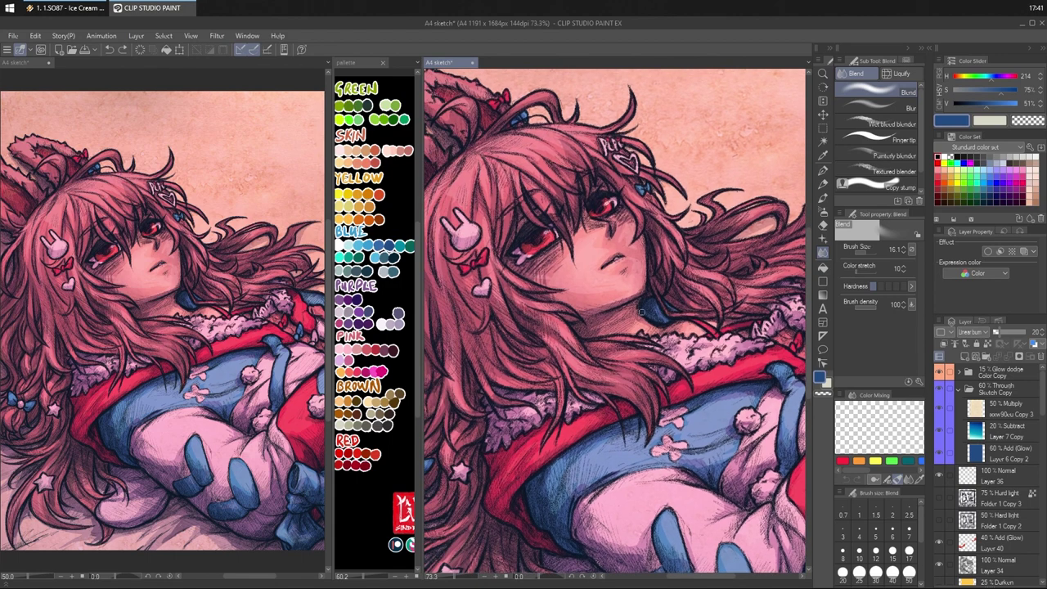
pyautogui.scroll(-3, 640, 311)
pyautogui.moveTo(677, 362); pyautogui.dragTo(673, 346)
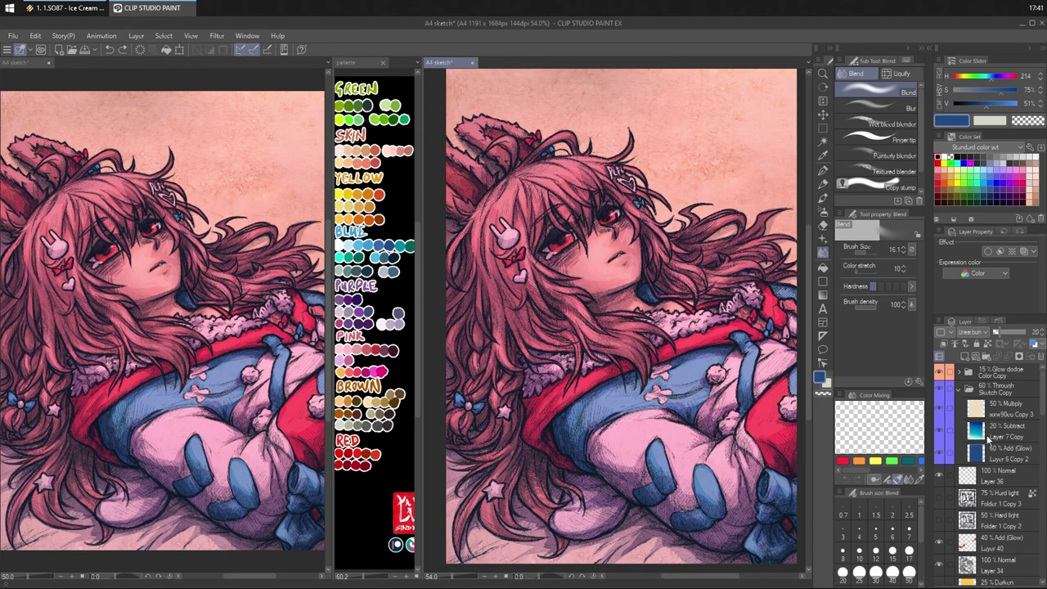
pyautogui.scroll(-3, 982, 473)
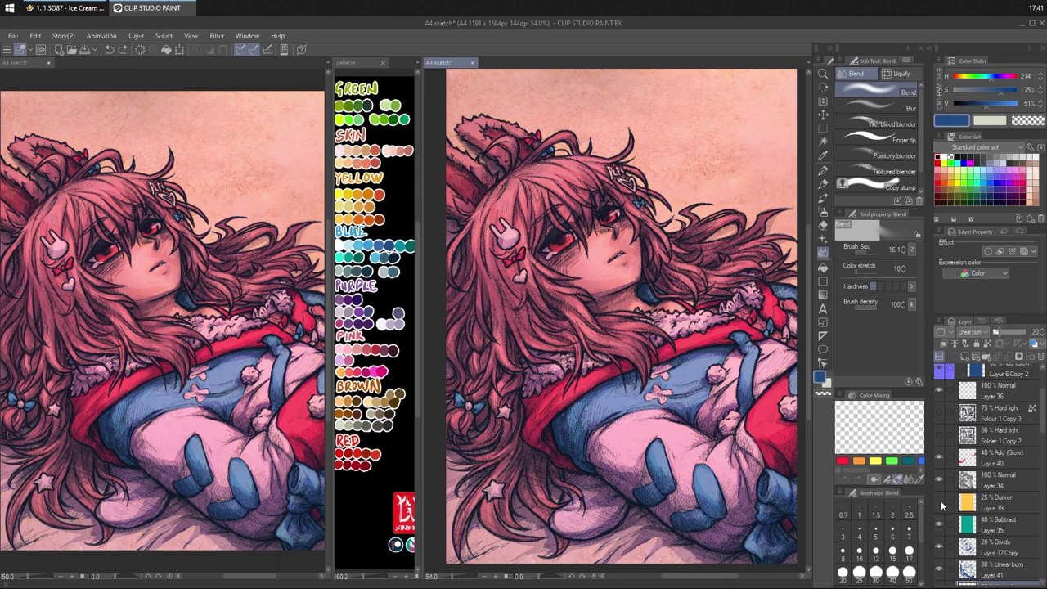
pyautogui.scroll(-3, 976, 509)
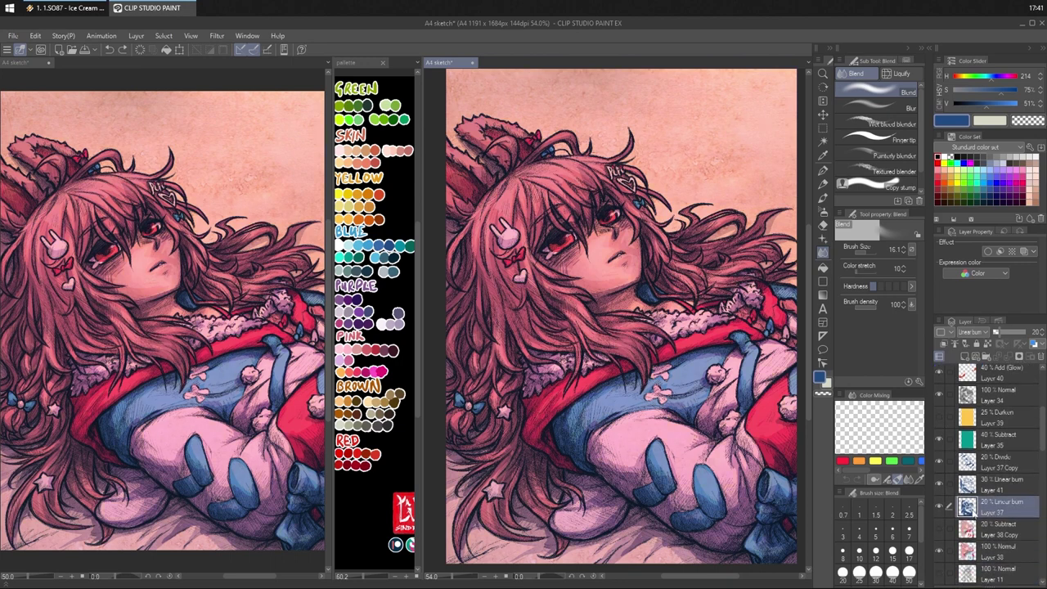
pyautogui.click(941, 531)
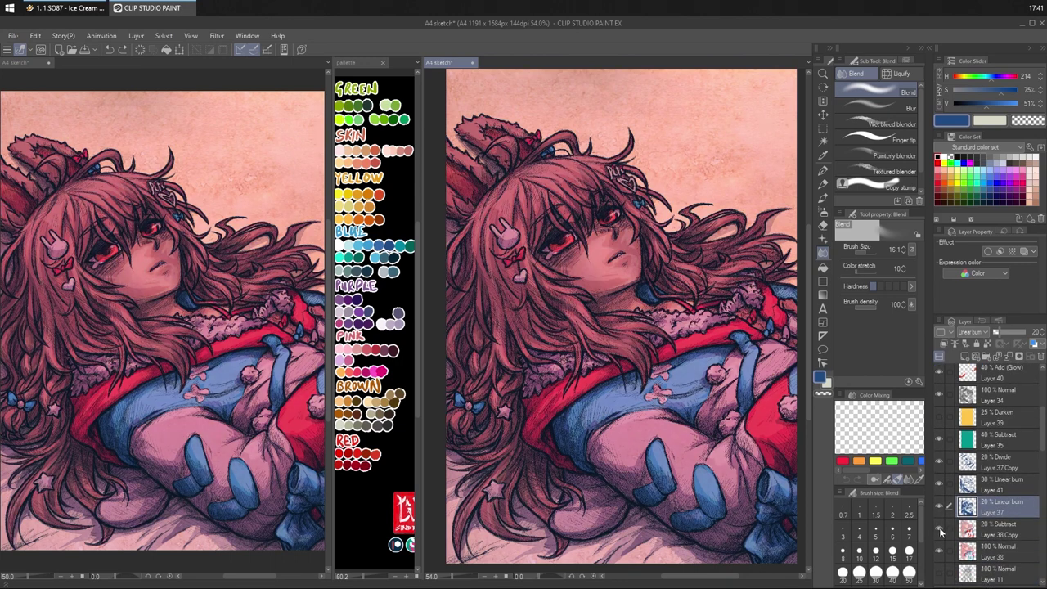
pyautogui.click(941, 531)
pyautogui.rightClick(941, 530)
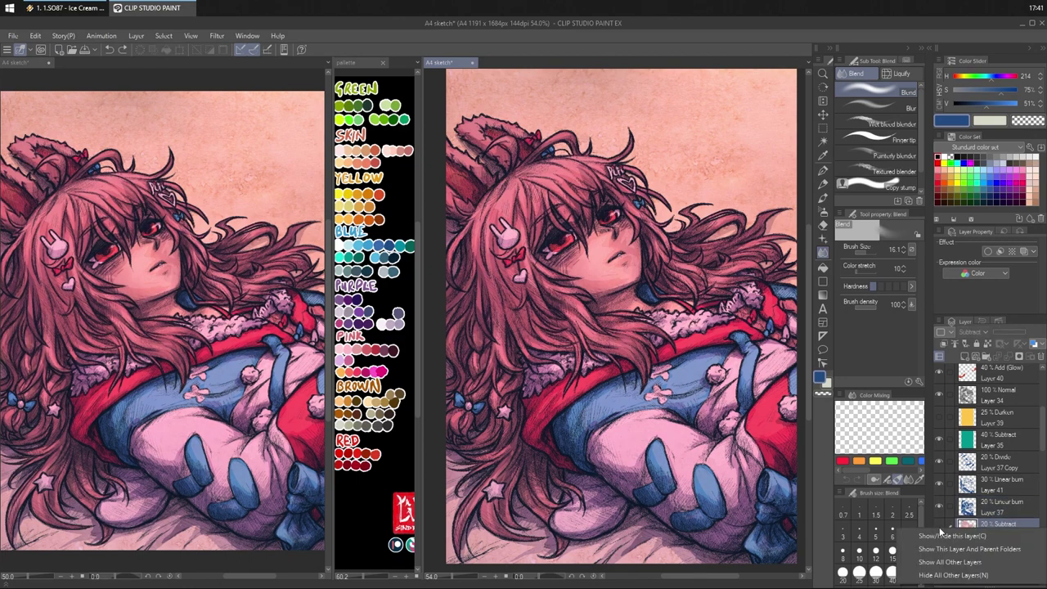
pyautogui.click(978, 521)
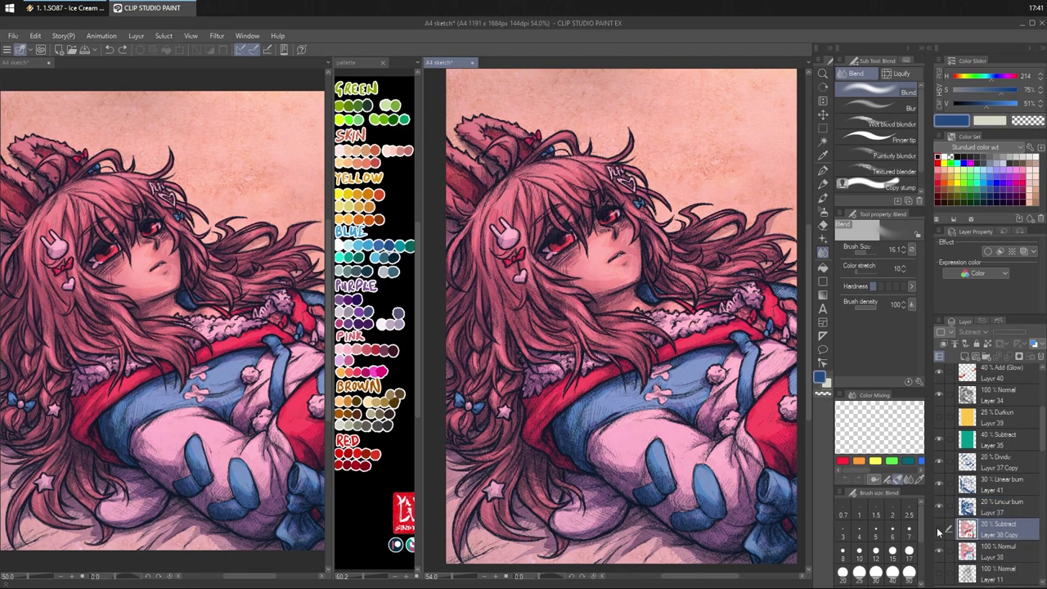
# - Show the 20% Subtract layer and move it up directly below the 40% Subtract layer
pyautogui.click(939, 530)
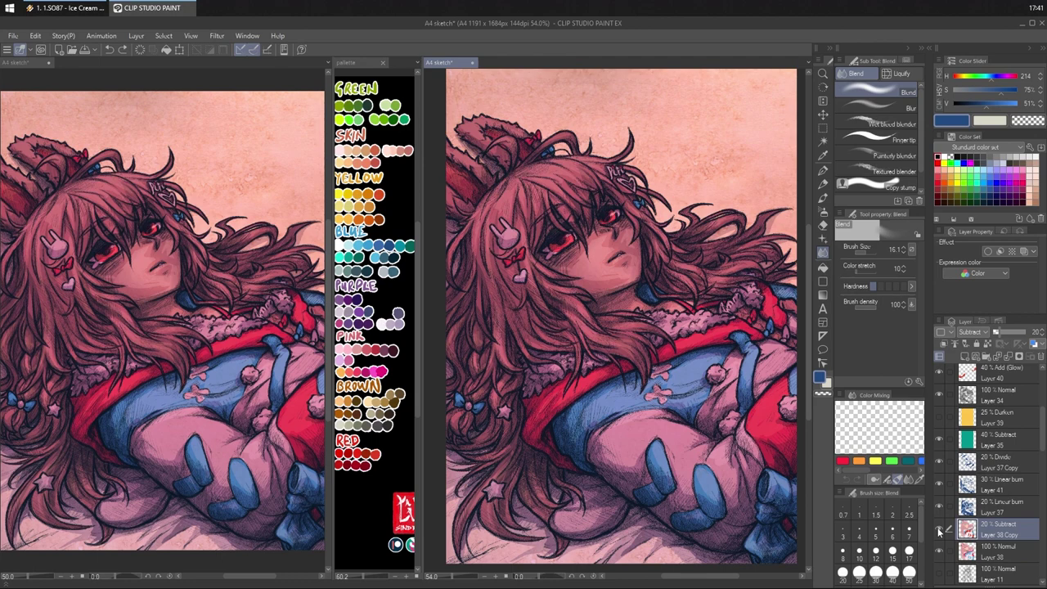
pyautogui.click(939, 530)
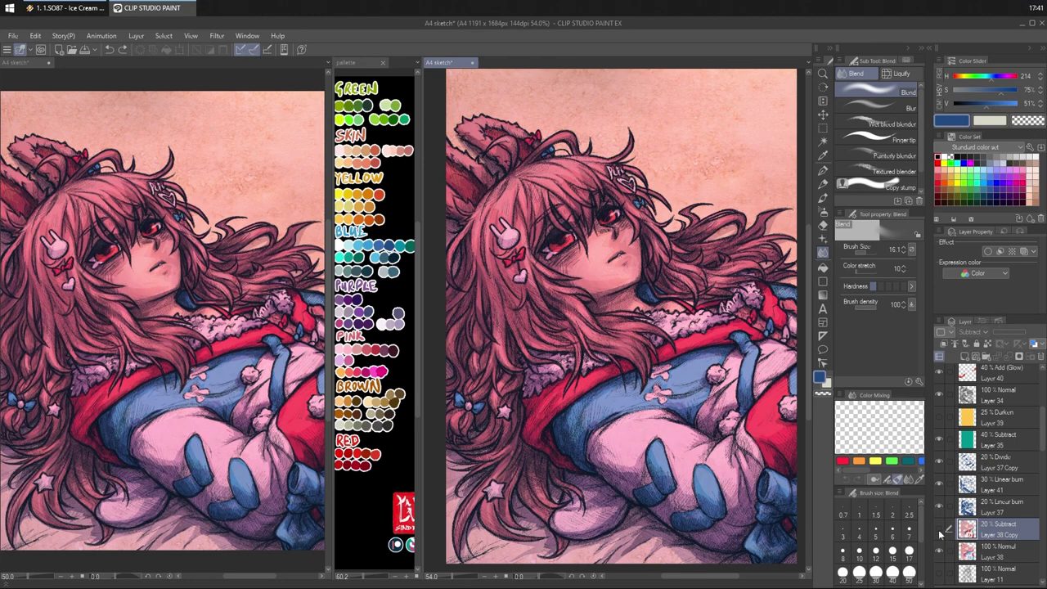
pyautogui.click(939, 530)
pyautogui.moveTo(994, 532); pyautogui.dragTo(987, 459)
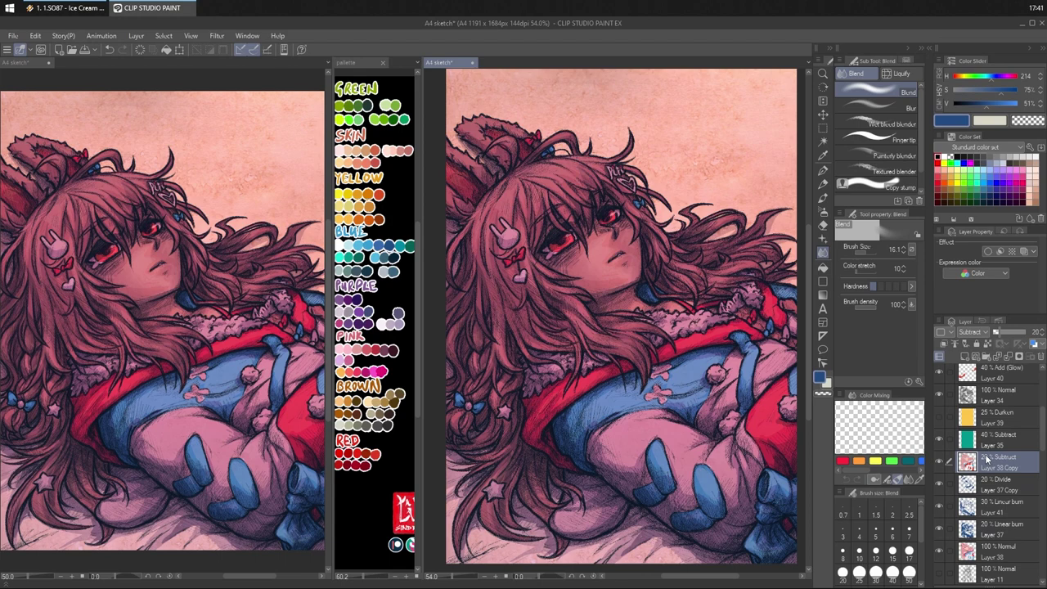
# - Try placing the 20% Subtract layer above the 40% Subtract layer, and undo that move
pyautogui.moveTo(987, 460); pyautogui.dragTo(989, 438)
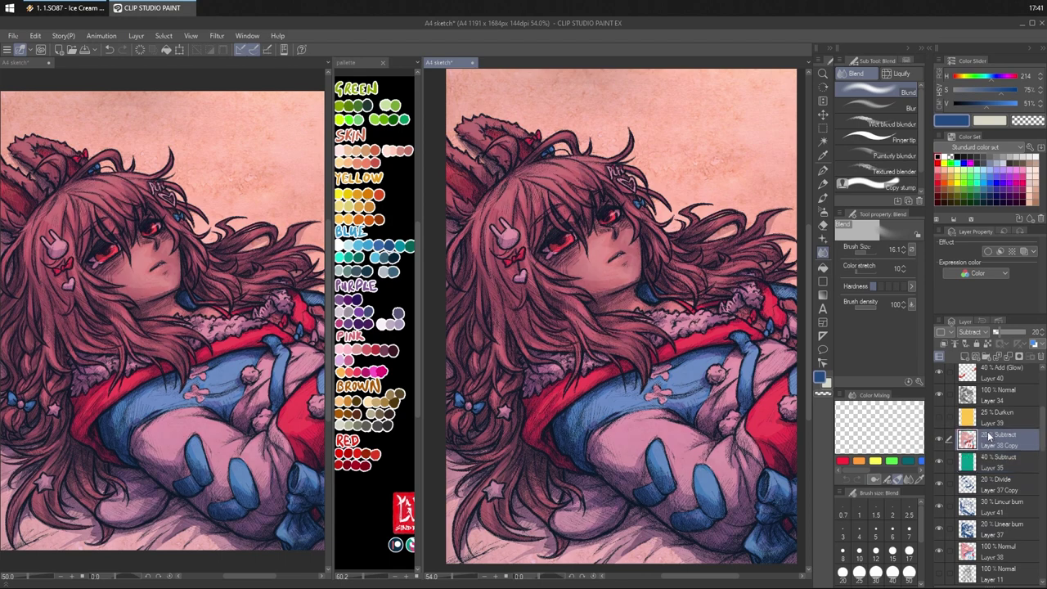
pyautogui.hotkey('ctrl', 'z')
pyautogui.hotkey('ctrl', 'y')
pyautogui.hotkey('ctrl', 'z')
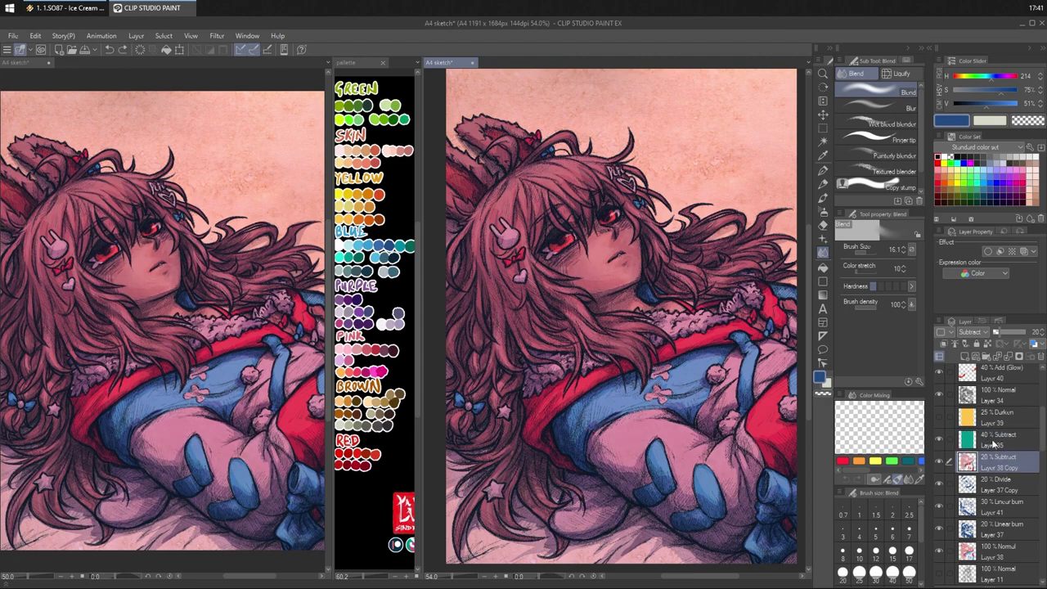
# - Compare the artwork with the 25% Darken layer shown and hidden, and check the whole illustration at several magnifications
pyautogui.click(972, 434)
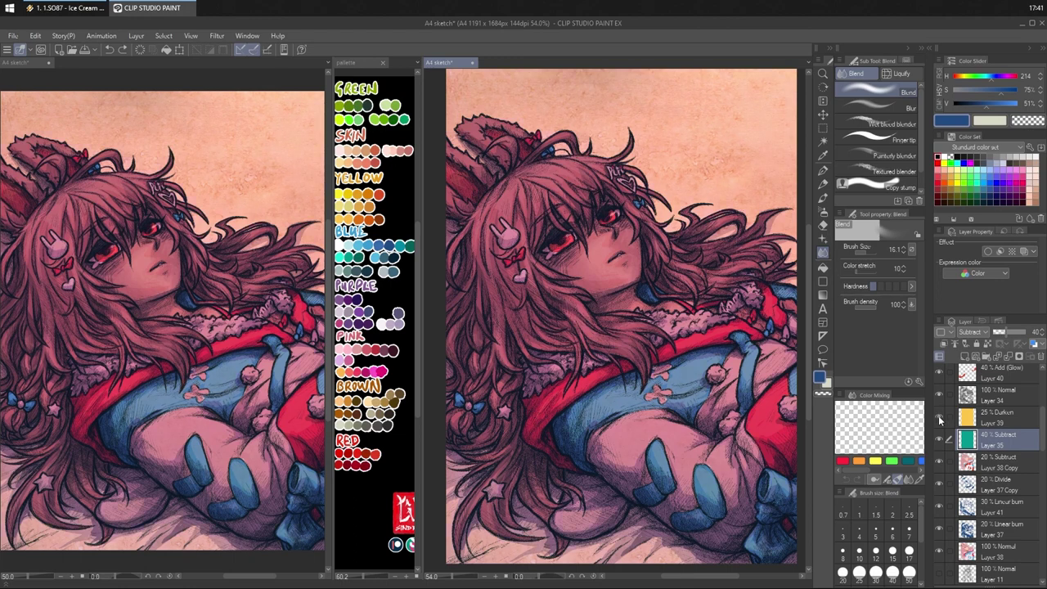
pyautogui.scroll(-2, 739, 401)
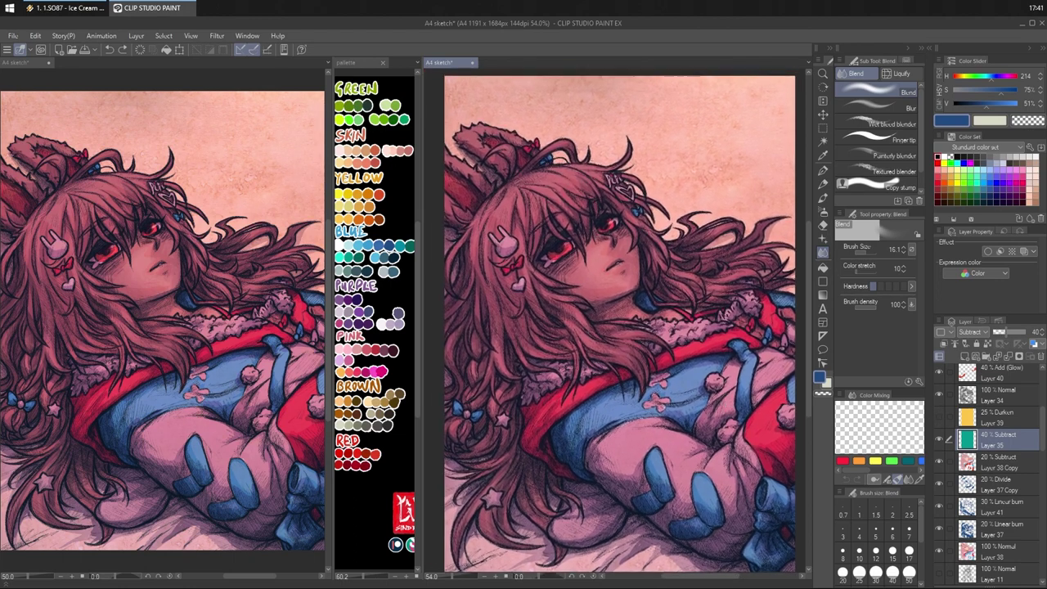
pyautogui.moveTo(739, 401); pyautogui.dragTo(714, 398)
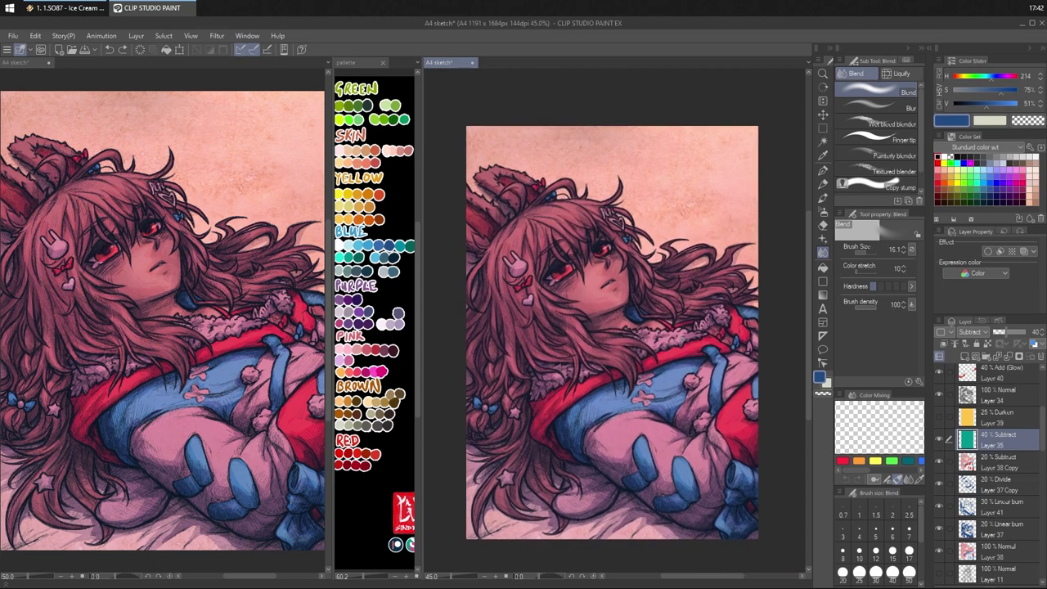
pyautogui.scroll(2, 616, 394)
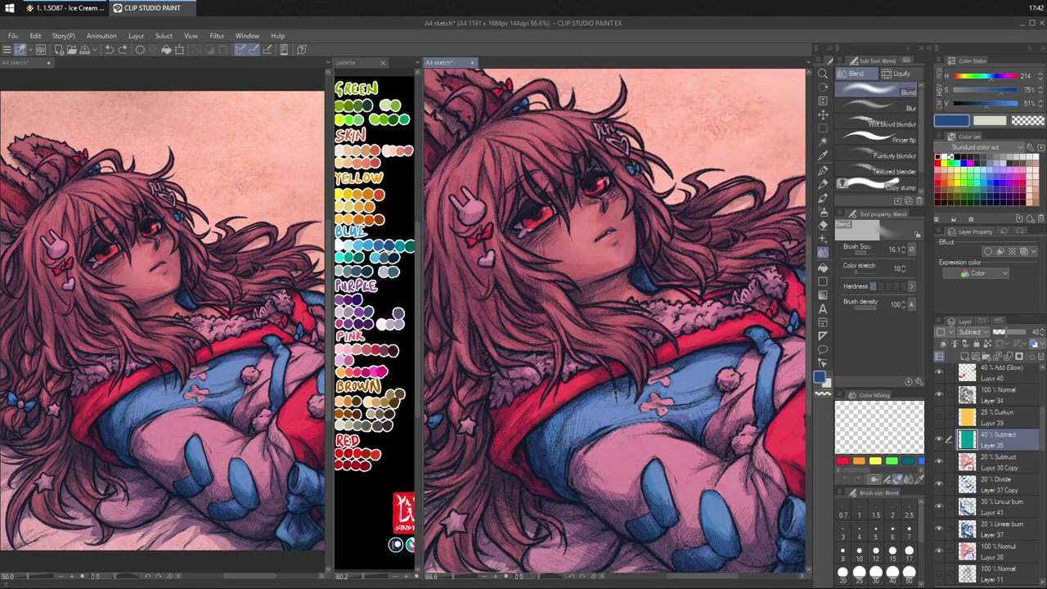
pyautogui.scroll(2, 599, 383)
pyautogui.scroll(-2, 646, 356)
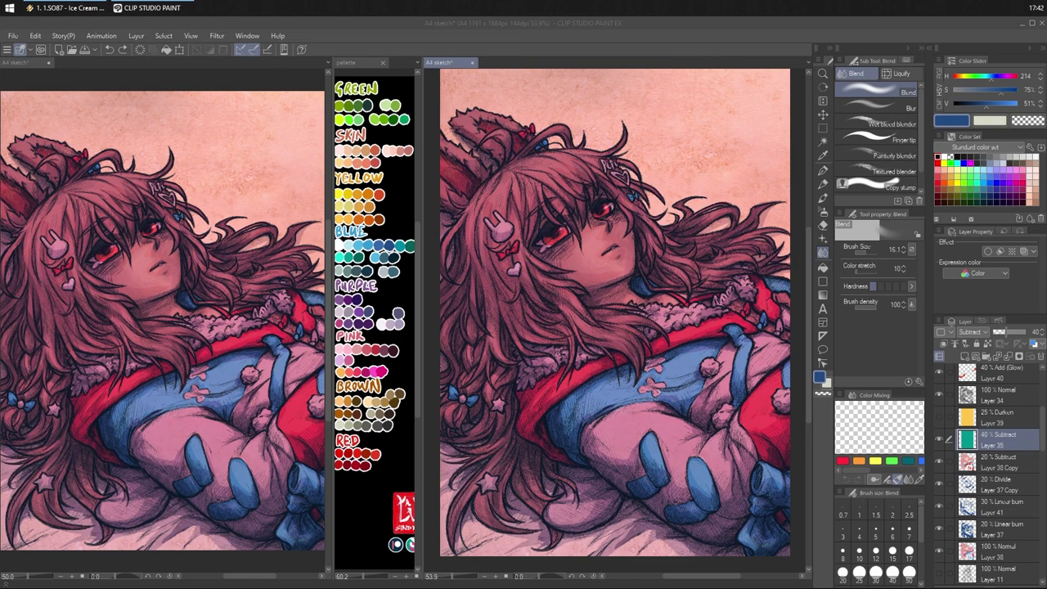
pyautogui.click(733, 49)
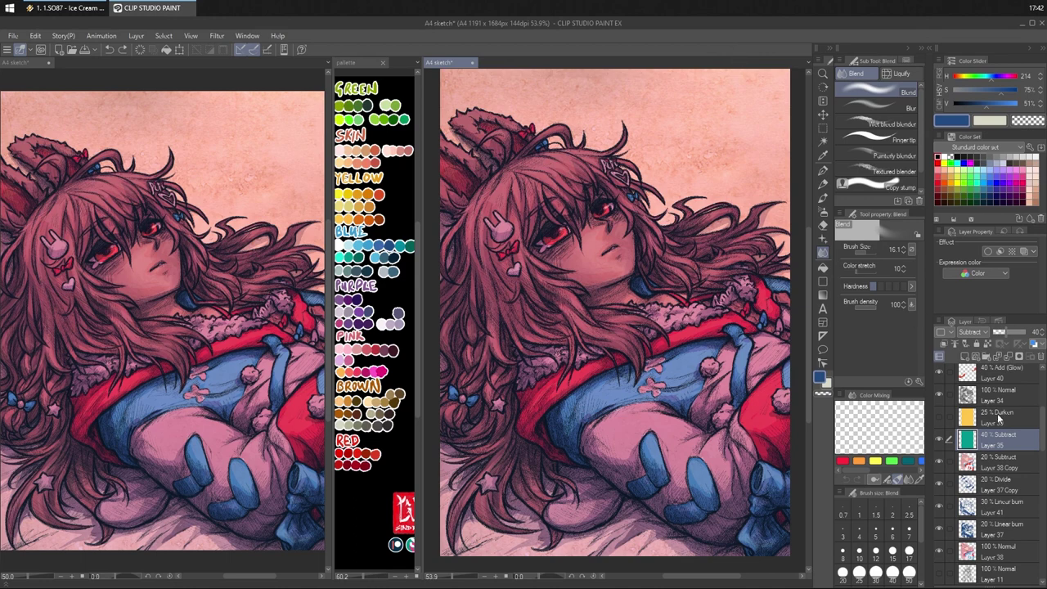
# - Add a new layer above the 20% Divide layer, with Divide blending and 25% opacity
pyautogui.click(993, 485)
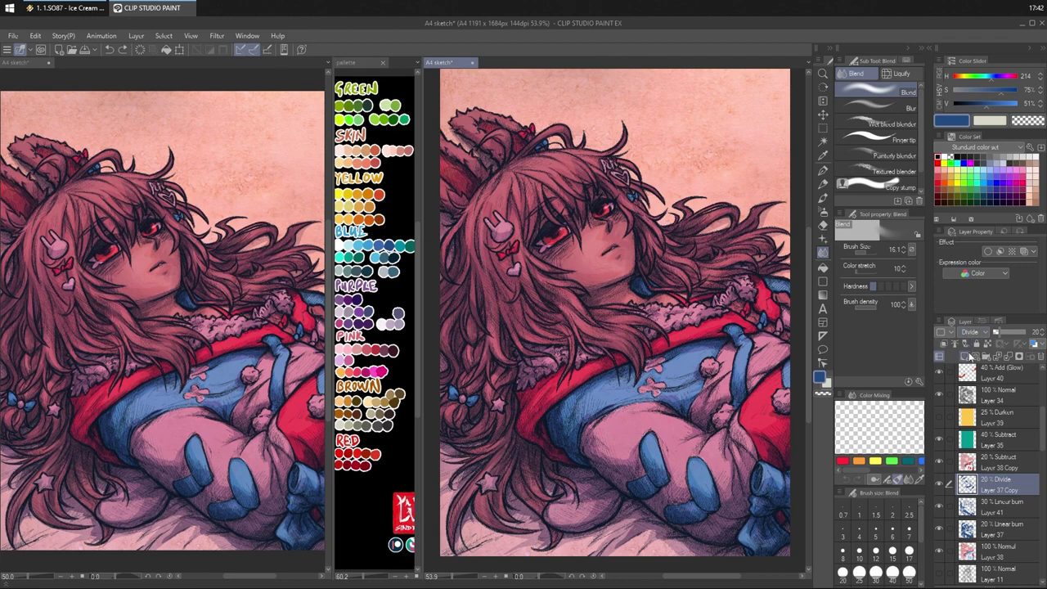
pyautogui.click(965, 360)
pyautogui.click(970, 332)
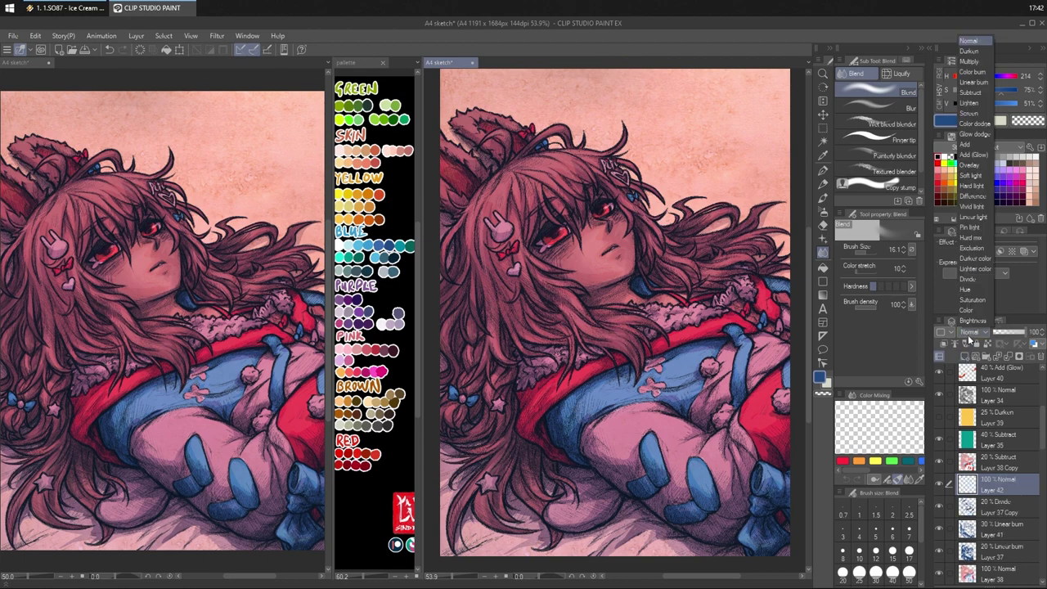
pyautogui.click(966, 282)
pyautogui.scroll(3, 630, 264)
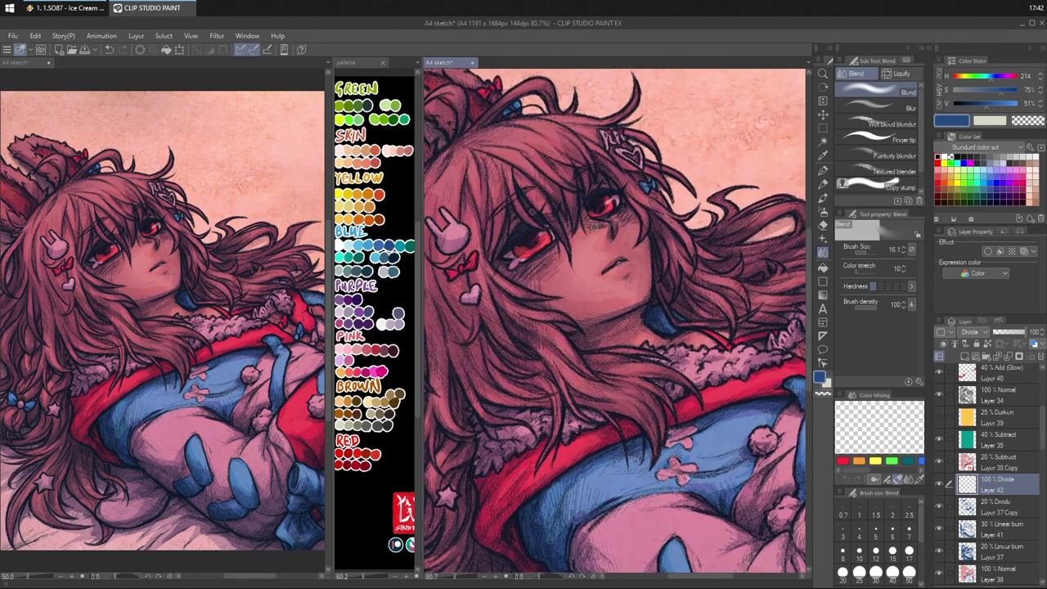
pyautogui.moveTo(632, 265); pyautogui.dragTo(643, 276)
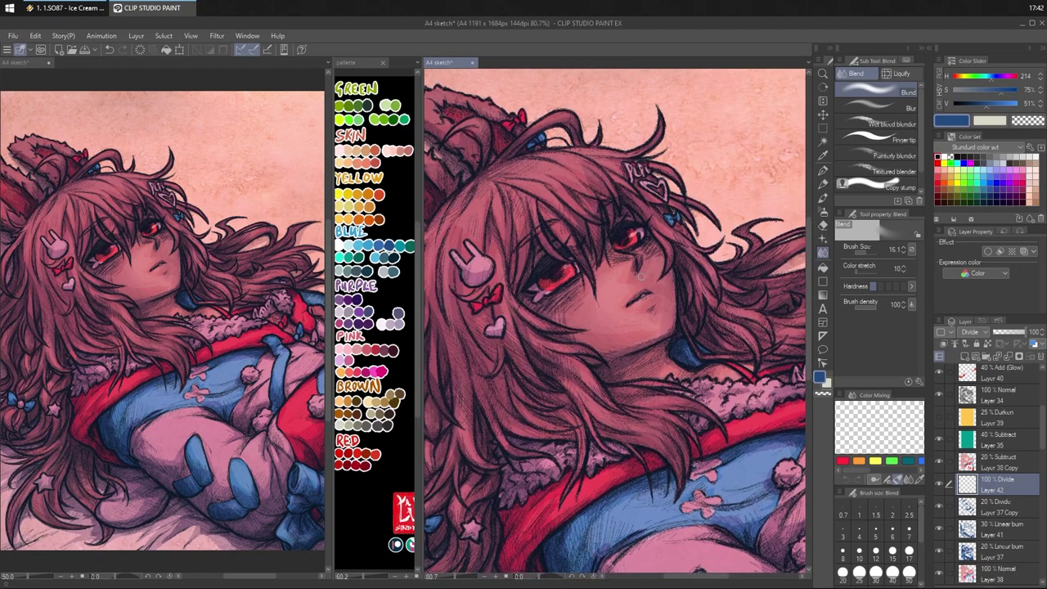
pyautogui.moveTo(650, 257); pyautogui.dragTo(646, 273)
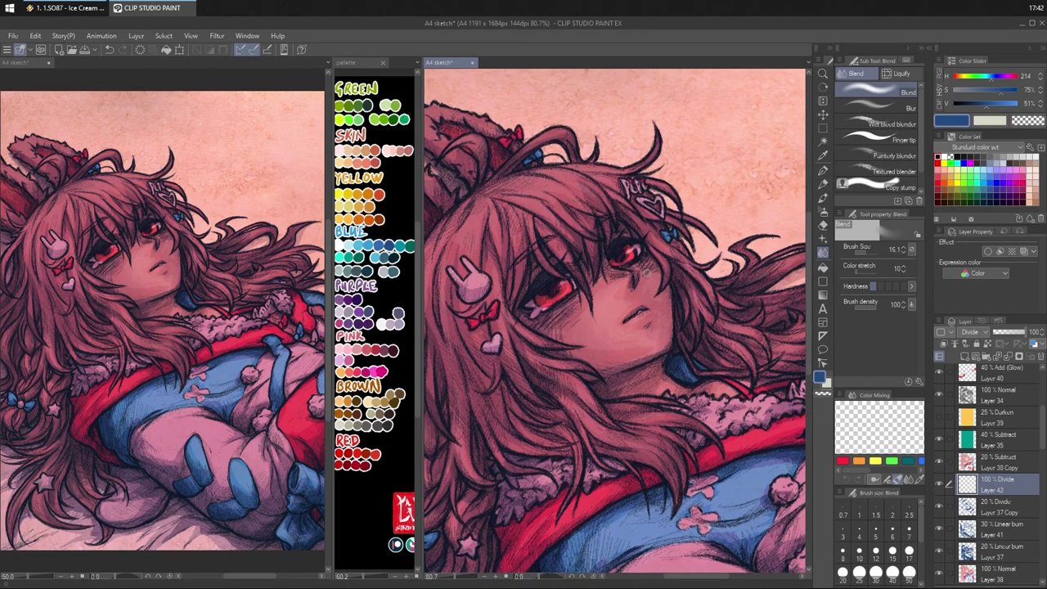
pyautogui.click(998, 332)
pyautogui.click(1043, 332)
pyautogui.click(1043, 331)
# - Paint dark blue Real G-Pen strokes on the Divide layer to lighten the hair across the crown and fringe
pyautogui.press('p')
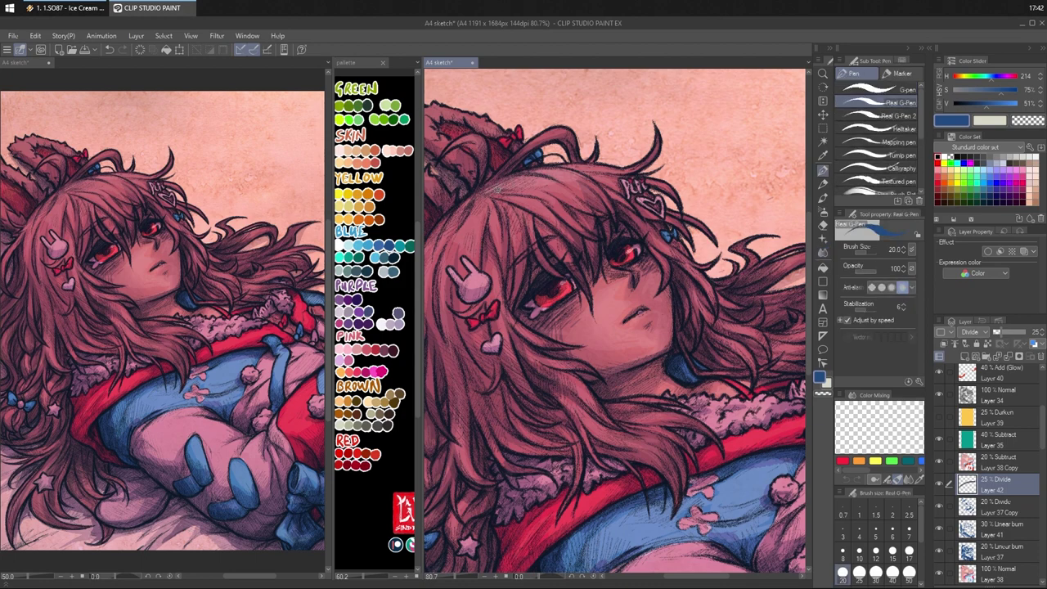
pyautogui.moveTo(495, 190); pyautogui.dragTo(584, 187)
pyautogui.moveTo(504, 188); pyautogui.dragTo(602, 168)
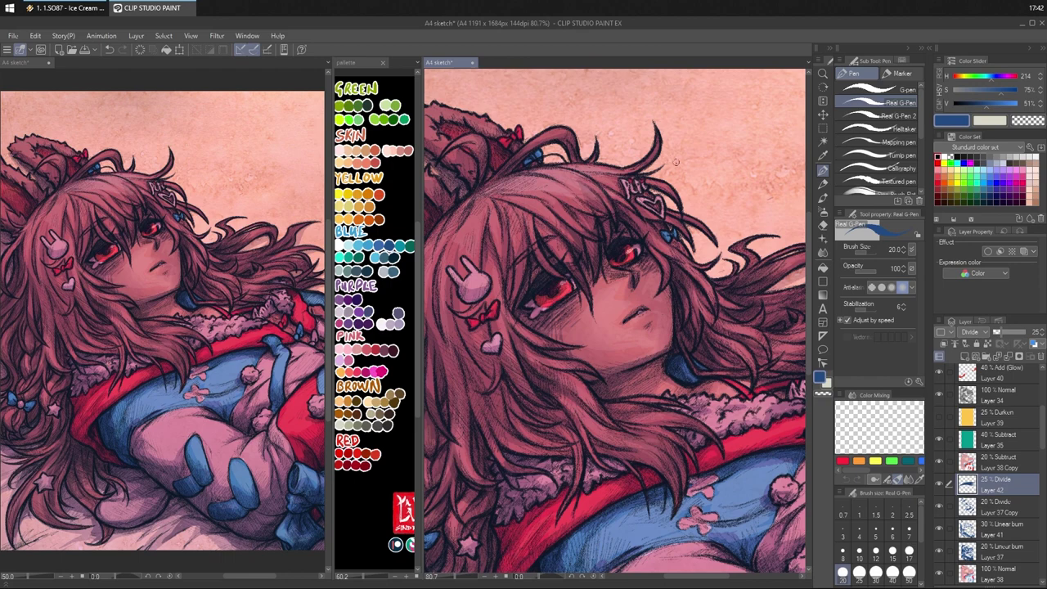
pyautogui.moveTo(523, 208); pyautogui.dragTo(546, 197)
pyautogui.moveTo(517, 209)
pyautogui.mouseDown()
pyautogui.moveTo(568, 259)
pyautogui.moveTo(475, 215)
pyautogui.moveTo(467, 249)
pyautogui.mouseUp()
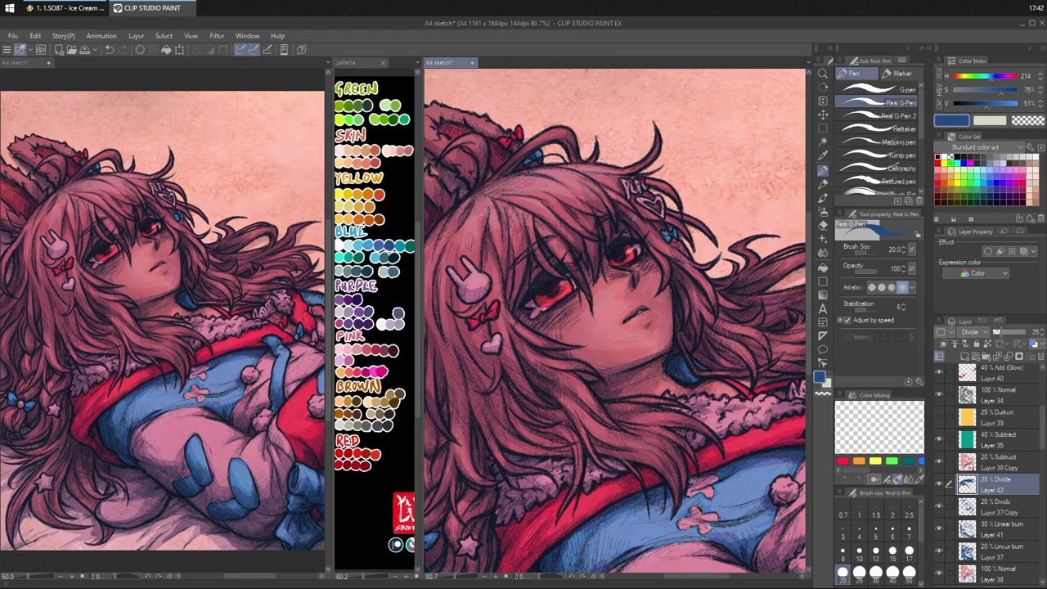
# - Paint light areas on the near cheek beside the nose, undoing the last strokes around the mouth and chin
pyautogui.moveTo(615, 276)
pyautogui.mouseDown()
pyautogui.moveTo(617, 286)
pyautogui.moveTo(656, 273)
pyautogui.moveTo(618, 310)
pyautogui.moveTo(586, 310)
pyautogui.moveTo(584, 298)
pyautogui.moveTo(595, 332)
pyautogui.mouseUp()
pyautogui.moveTo(594, 332); pyautogui.dragTo(627, 341)
pyautogui.moveTo(583, 335); pyautogui.dragTo(631, 350)
pyautogui.moveTo(629, 309)
pyautogui.mouseDown()
pyautogui.moveTo(611, 335)
pyautogui.moveTo(665, 338)
pyautogui.mouseUp()
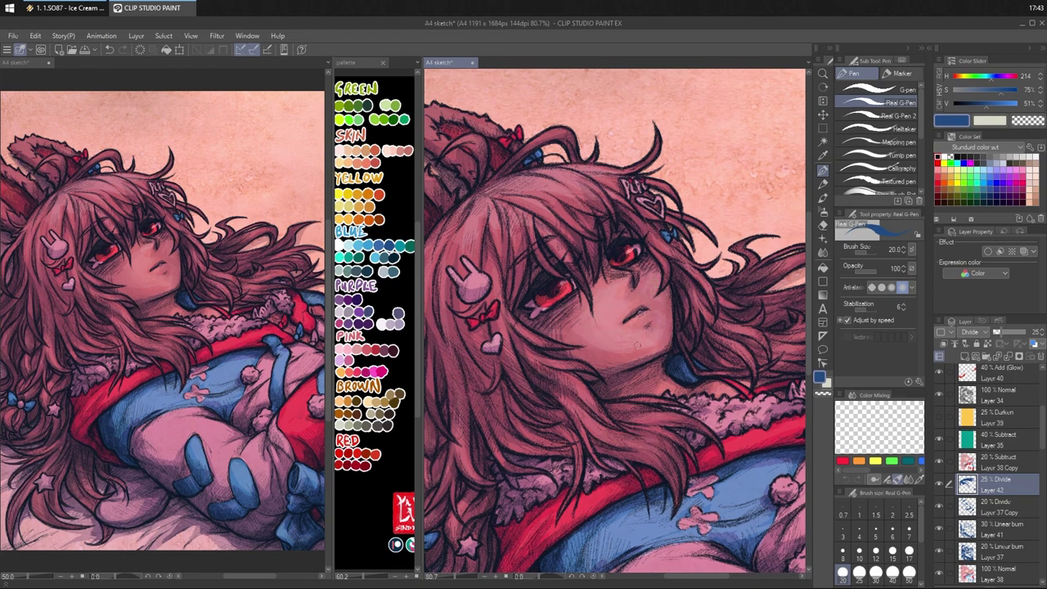
pyautogui.moveTo(586, 342); pyautogui.dragTo(601, 352)
pyautogui.hotkey('ctrl', 'z')
pyautogui.hotkey('ctrl', 'z')
pyautogui.hotkey('ctrl', 'z')
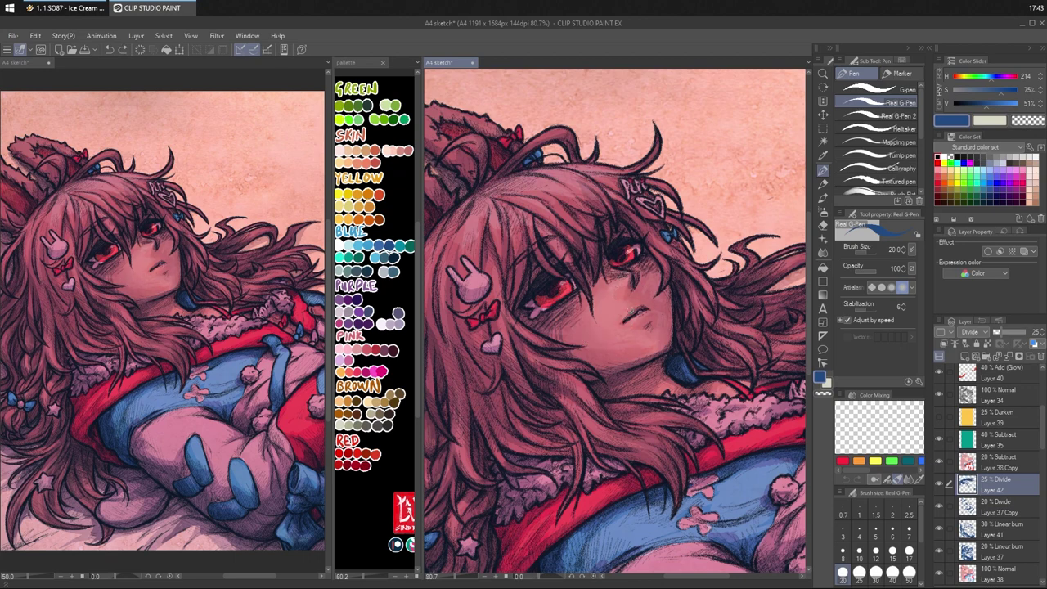
pyautogui.moveTo(646, 315); pyautogui.dragTo(636, 321)
pyautogui.hotkey('ctrl', 'z')
# - Try light strokes below the near eye and across the cheek, undoing two, and repaint the area beside the nose
pyautogui.press('c')
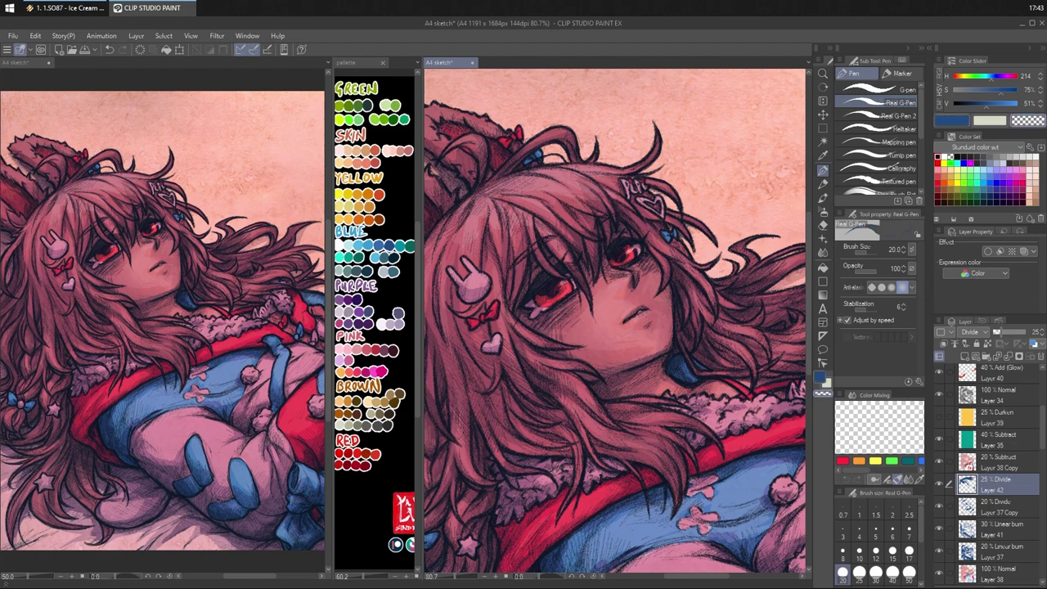
pyautogui.press('c')
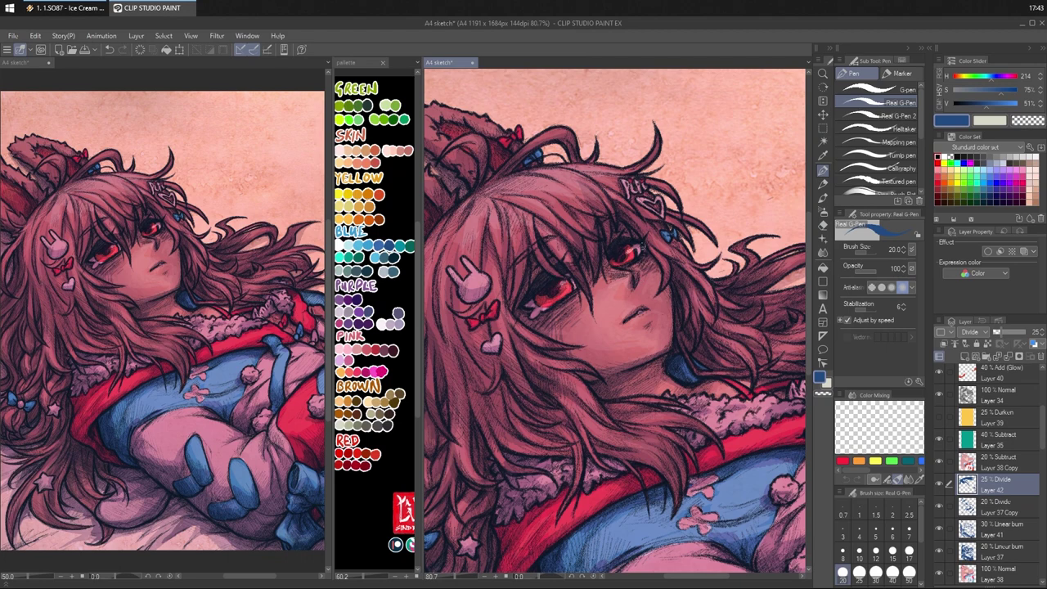
pyautogui.moveTo(559, 329); pyautogui.dragTo(577, 318)
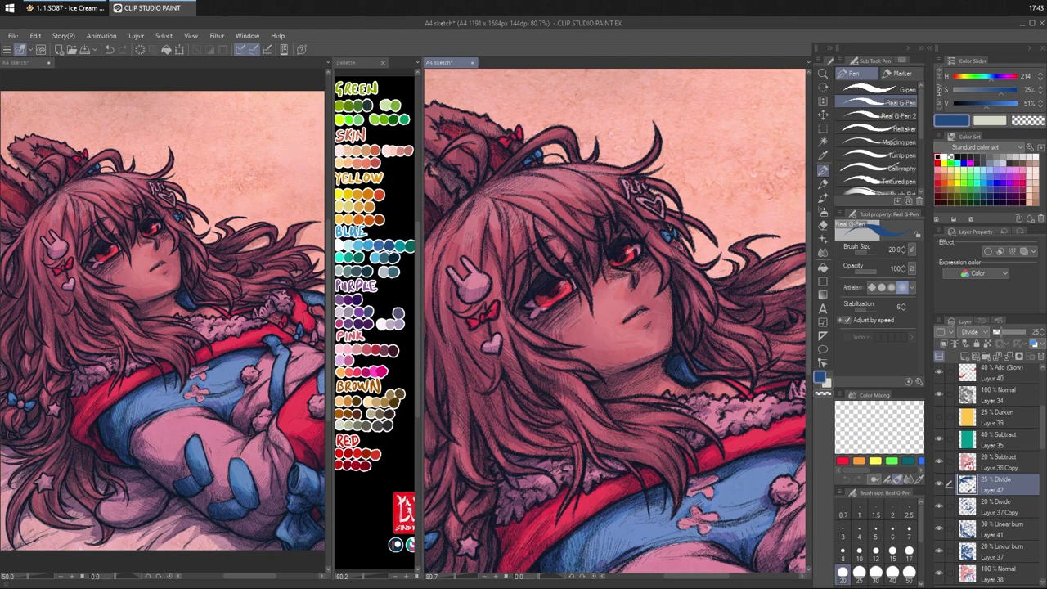
pyautogui.hotkey('ctrl', 'z')
pyautogui.moveTo(576, 321); pyautogui.dragTo(606, 292)
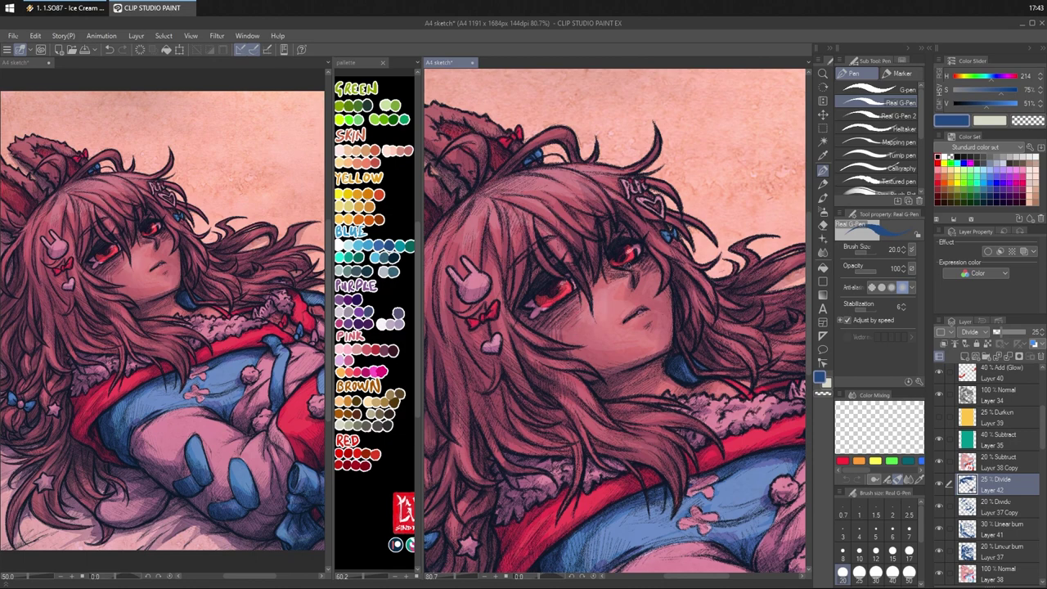
pyautogui.hotkey('ctrl', 'z')
pyautogui.moveTo(602, 291)
pyautogui.mouseDown()
pyautogui.moveTo(605, 324)
pyautogui.moveTo(607, 310)
pyautogui.mouseUp()
# - Refine the cheek highlight, alternating dark blue and transparent colour, and extend it below the nose and onto the chin
pyautogui.press('c')
pyautogui.press('c')
pyautogui.press('c')
pyautogui.press('c')
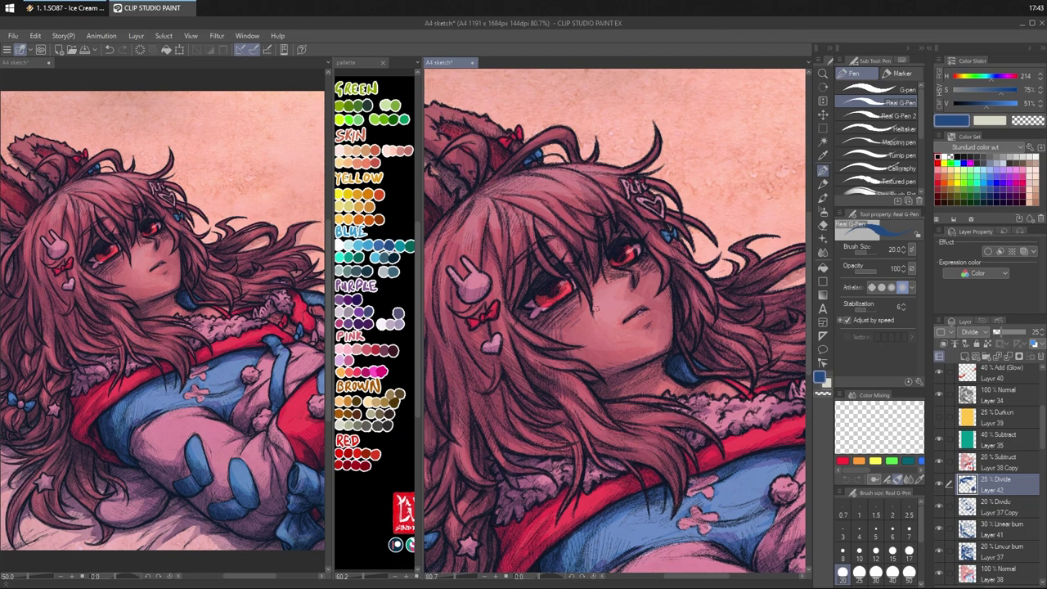
pyautogui.moveTo(615, 303); pyautogui.dragTo(642, 308)
pyautogui.moveTo(630, 329)
pyautogui.mouseDown()
pyautogui.moveTo(645, 349)
pyautogui.moveTo(660, 313)
pyautogui.moveTo(666, 335)
pyautogui.mouseUp()
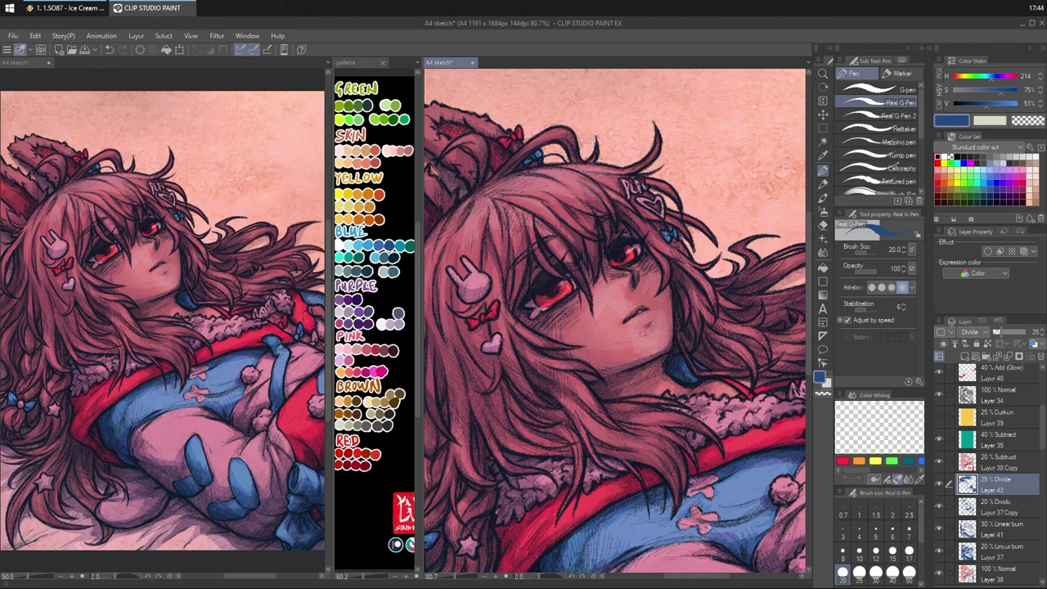
# - Refine the Divide-layer highlight along the near cheek, mouth and jaw, alternating dark blue and transparent colour and undoing one stroke
pyautogui.moveTo(644, 304)
pyautogui.mouseDown()
pyautogui.moveTo(631, 266)
pyautogui.moveTo(651, 273)
pyautogui.moveTo(648, 262)
pyautogui.mouseUp()
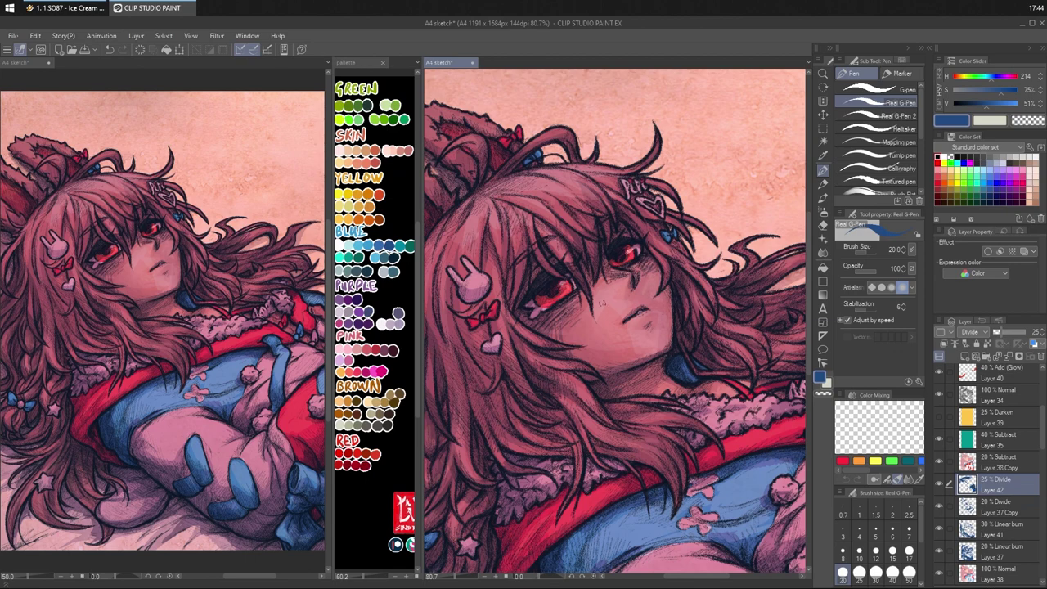
pyautogui.moveTo(604, 305); pyautogui.dragTo(630, 372)
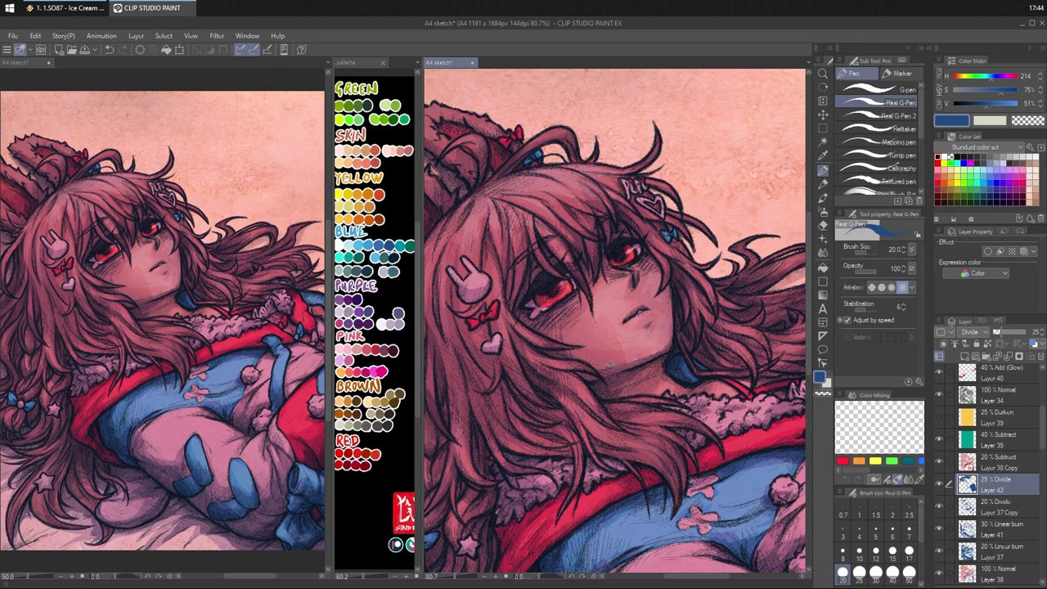
pyautogui.press('c')
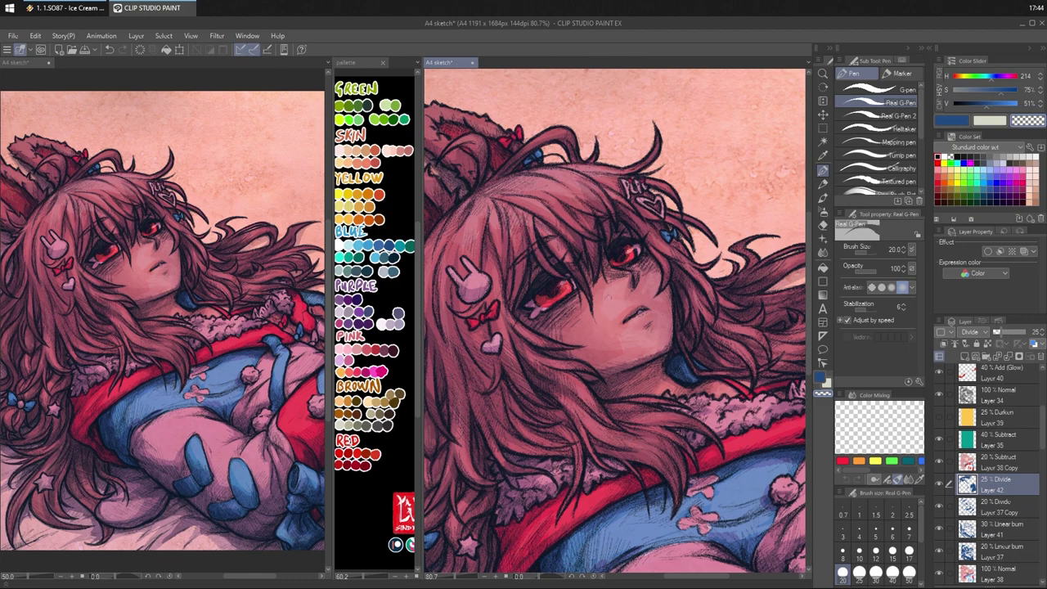
pyautogui.moveTo(624, 342); pyautogui.dragTo(630, 363)
pyautogui.hotkey('ctrl', 'z')
pyautogui.moveTo(636, 346); pyautogui.dragTo(627, 344)
pyautogui.press('c')
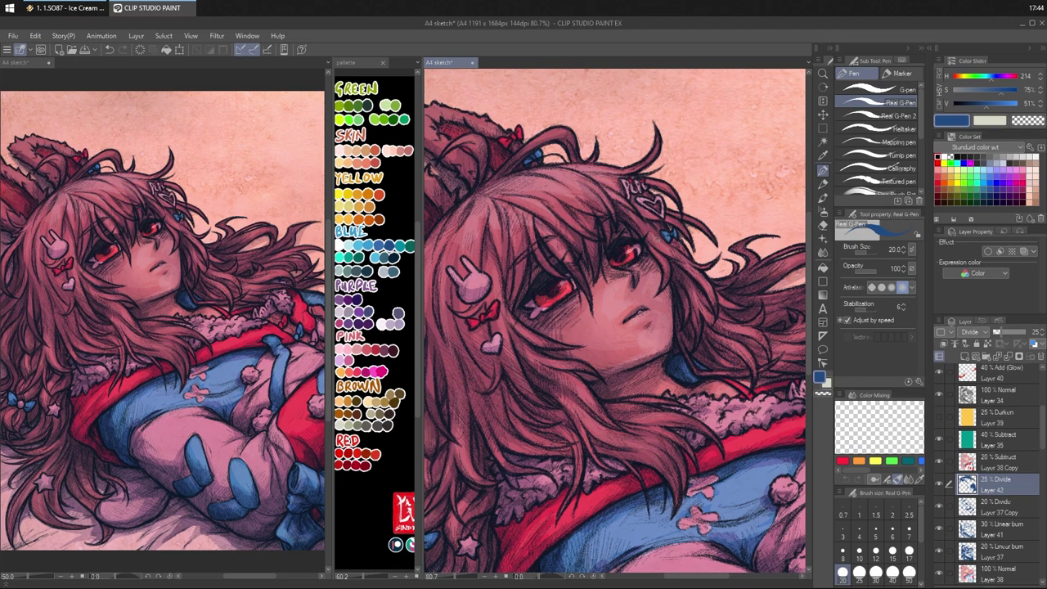
# - Paint dark blue Real G-Pen strokes on the Divide layer to lighten the hair locks below the chin and beside the face
pyautogui.moveTo(711, 361); pyautogui.dragTo(684, 302)
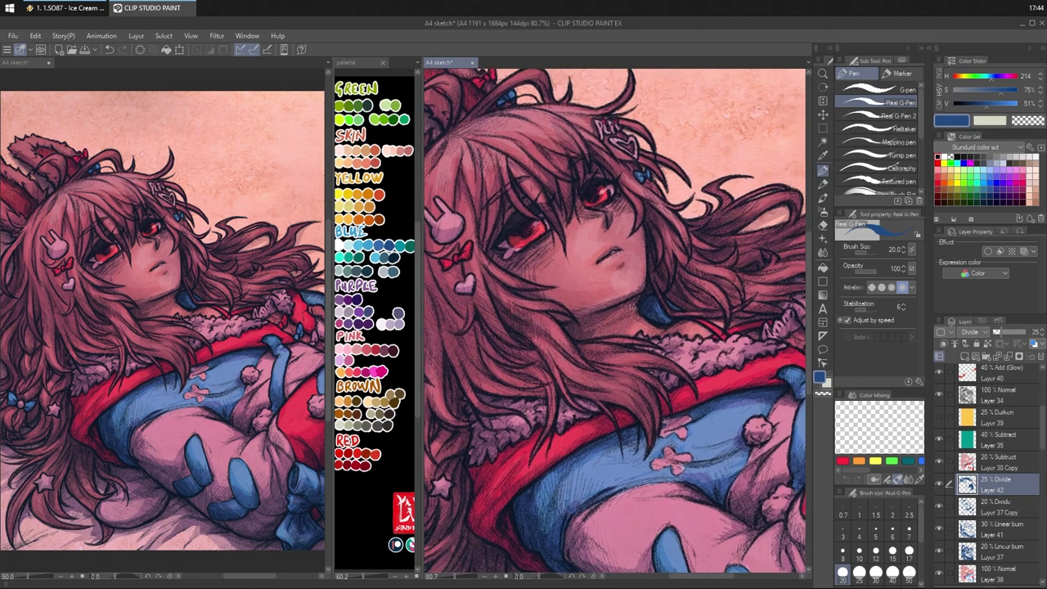
pyautogui.moveTo(550, 322)
pyautogui.mouseDown()
pyautogui.moveTo(566, 351)
pyautogui.moveTo(626, 383)
pyautogui.mouseUp()
pyautogui.moveTo(562, 356); pyautogui.dragTo(640, 373)
pyautogui.moveTo(594, 359); pyautogui.dragTo(653, 364)
pyautogui.moveTo(754, 285); pyautogui.dragTo(705, 338)
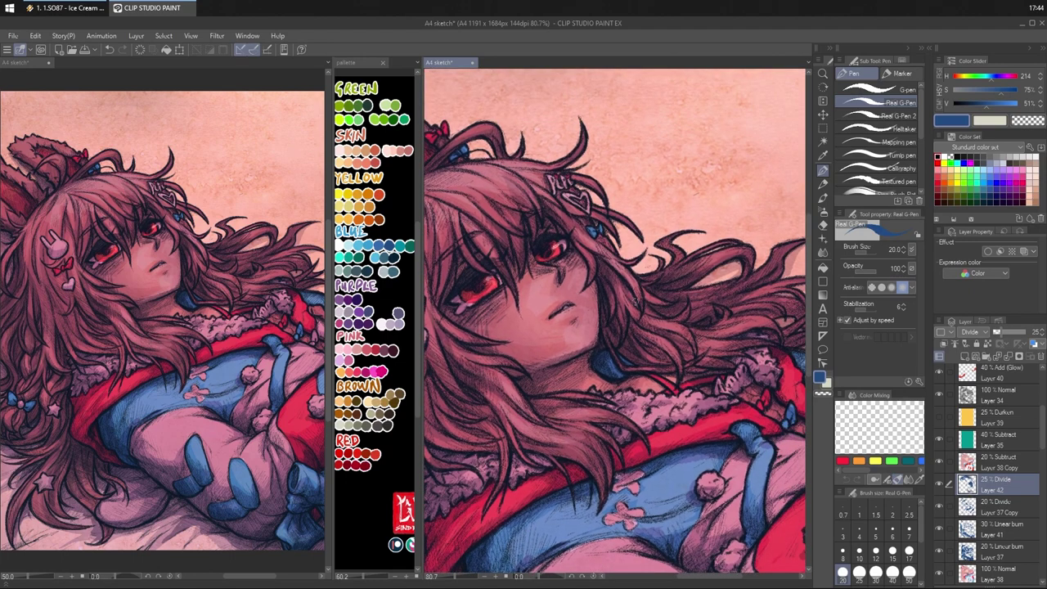
pyautogui.moveTo(636, 302); pyautogui.dragTo(712, 363)
pyautogui.moveTo(754, 314)
pyautogui.mouseDown()
pyautogui.moveTo(700, 346)
pyautogui.moveTo(684, 341)
pyautogui.mouseUp()
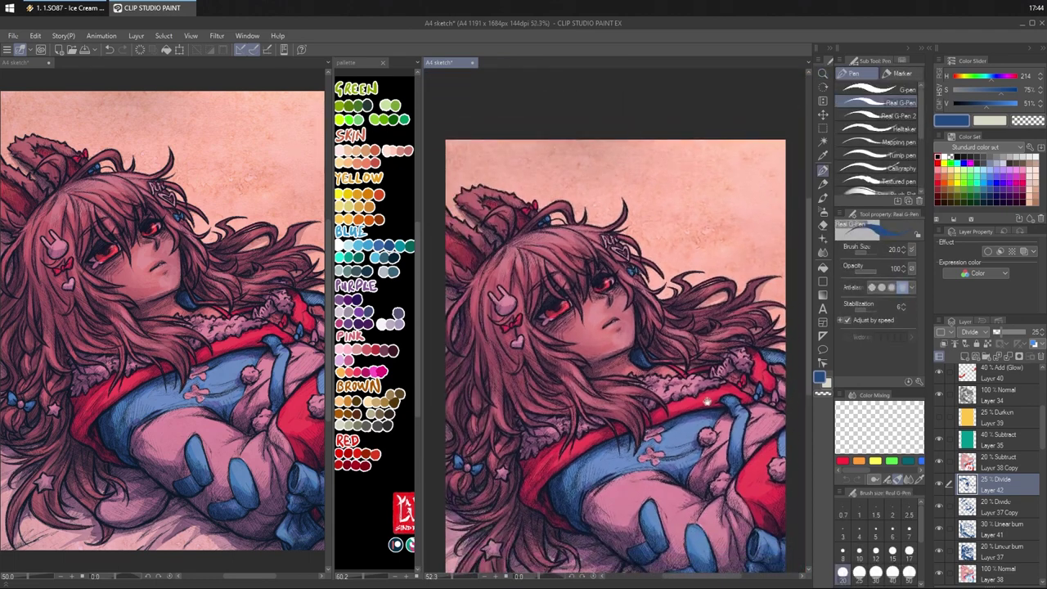
# - Paint Divide-layer highlights over the red hood edge, the blue and pink chest fabric, the blue strap and the red sleeve
pyautogui.moveTo(708, 398)
pyautogui.mouseDown()
pyautogui.moveTo(668, 347)
pyautogui.moveTo(642, 351)
pyautogui.mouseUp()
pyautogui.moveTo(644, 355); pyautogui.dragTo(740, 325)
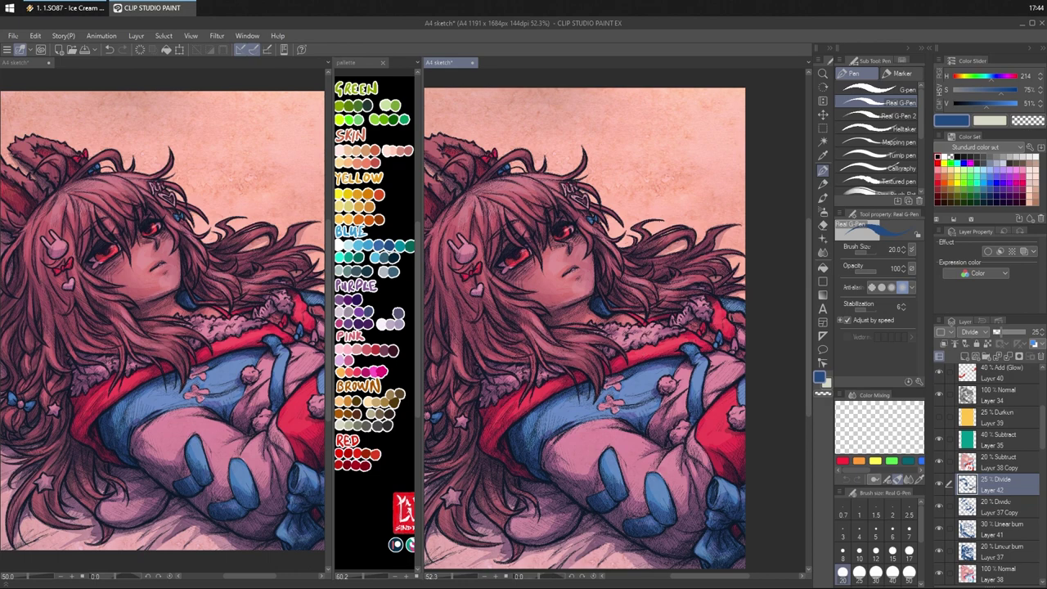
pyautogui.moveTo(649, 334); pyautogui.dragTo(699, 347)
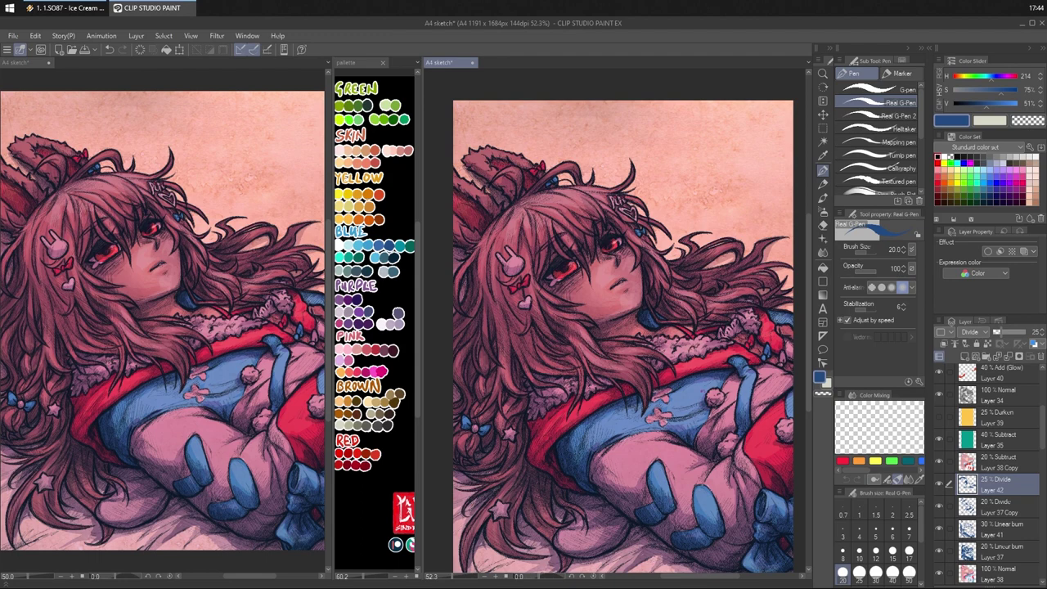
pyautogui.moveTo(672, 401); pyautogui.dragTo(728, 375)
pyautogui.moveTo(684, 405); pyautogui.dragTo(703, 398)
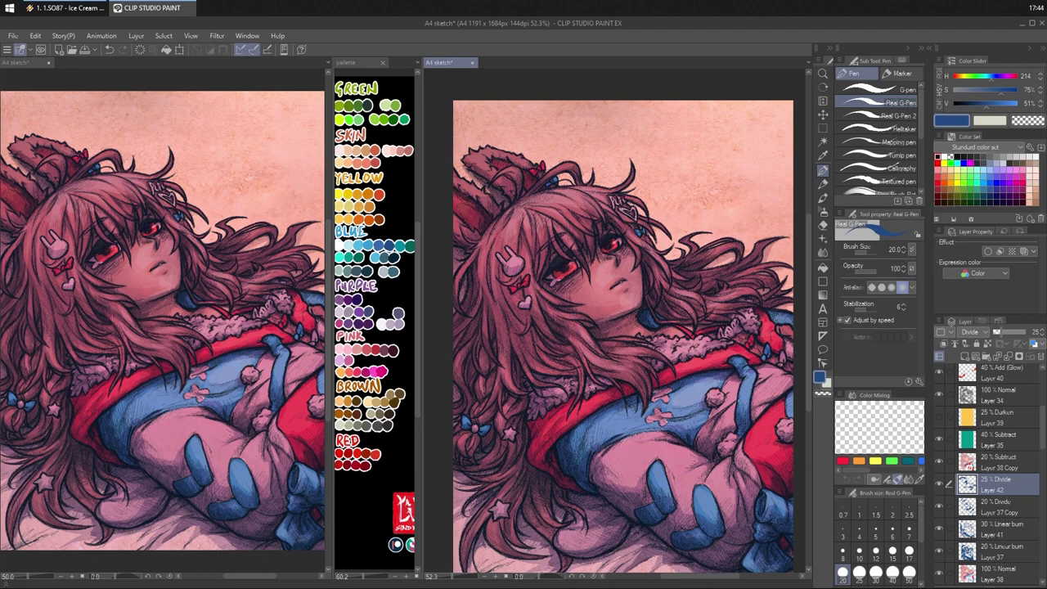
pyautogui.moveTo(768, 391); pyautogui.dragTo(736, 393)
pyautogui.scroll(3, 676, 385)
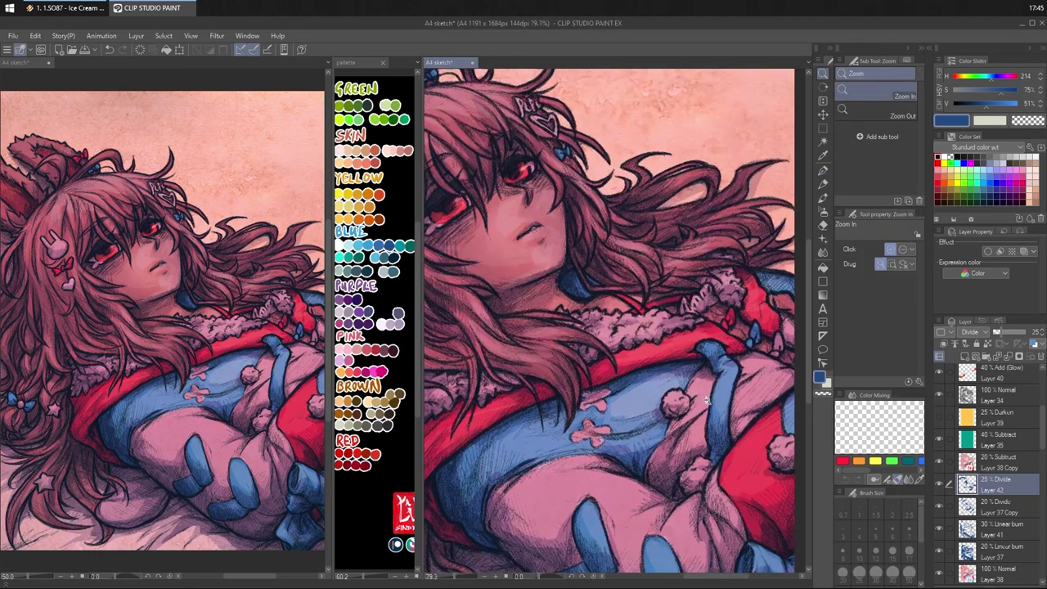
pyautogui.moveTo(729, 373); pyautogui.dragTo(716, 399)
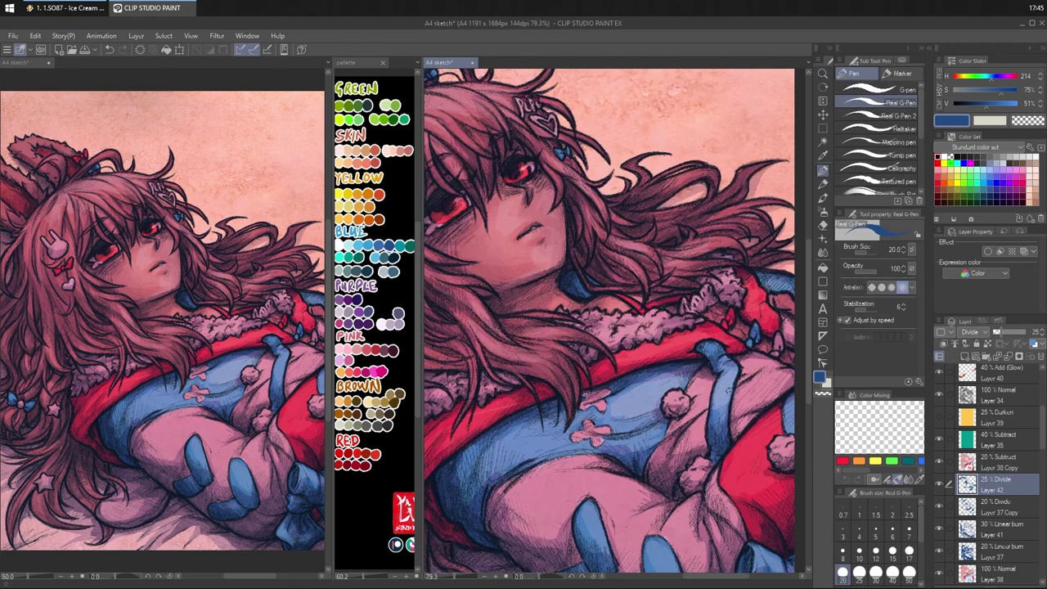
pyautogui.moveTo(780, 412); pyautogui.dragTo(734, 461)
pyautogui.moveTo(781, 428); pyautogui.dragTo(718, 491)
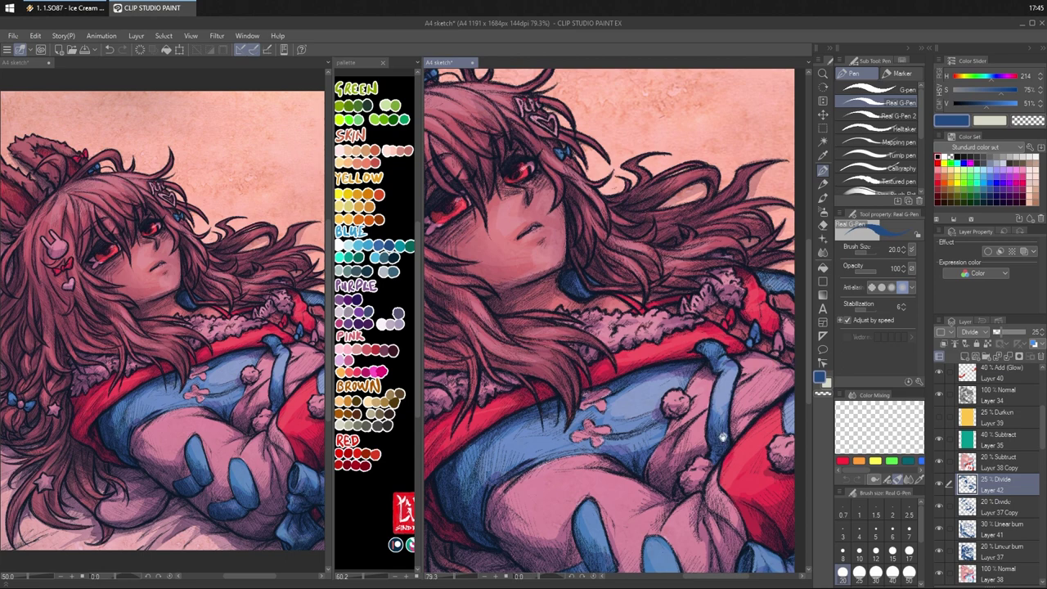
# - Add light strokes on the pink sleeve and around its blue patches with the Real G-Pen
pyautogui.scroll(-3, 720, 434)
pyautogui.moveTo(668, 449); pyautogui.dragTo(674, 467)
pyautogui.moveTo(597, 417); pyautogui.dragTo(603, 440)
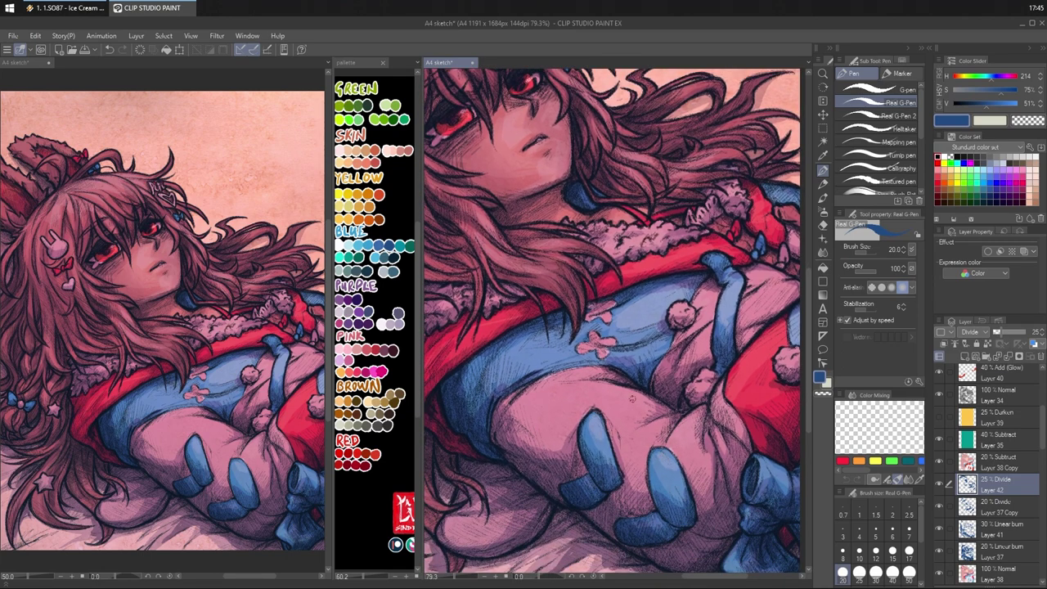
pyautogui.scroll(1, 748, 422)
pyautogui.scroll(-4, 755, 426)
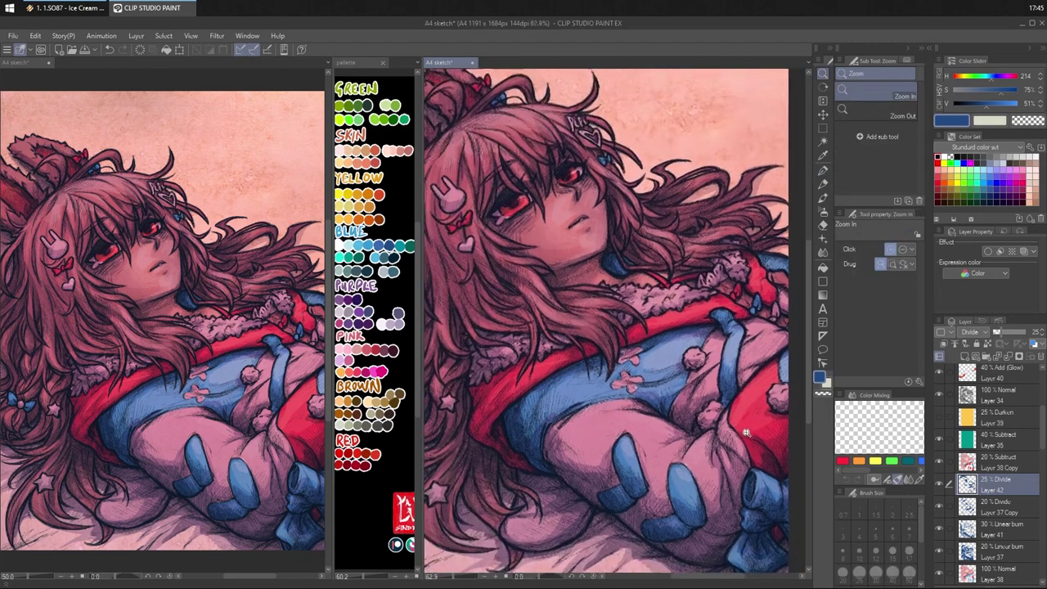
pyautogui.scroll(3, 597, 236)
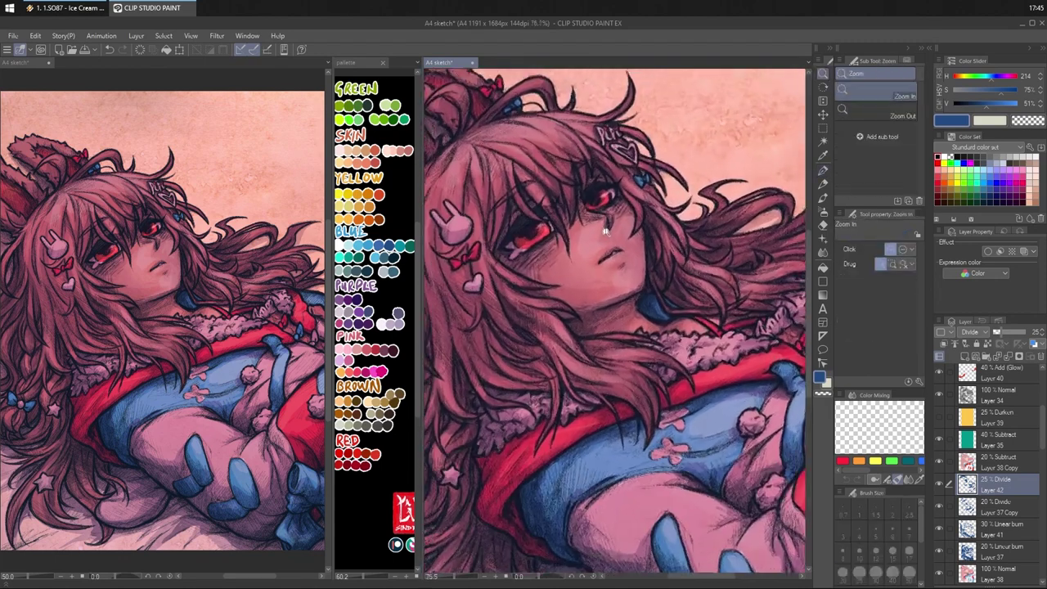
# - Lighten the near cheek below the eye, alternating dark blue and transparent colour, and soften the highlight with the Blend tool
pyautogui.press('c')
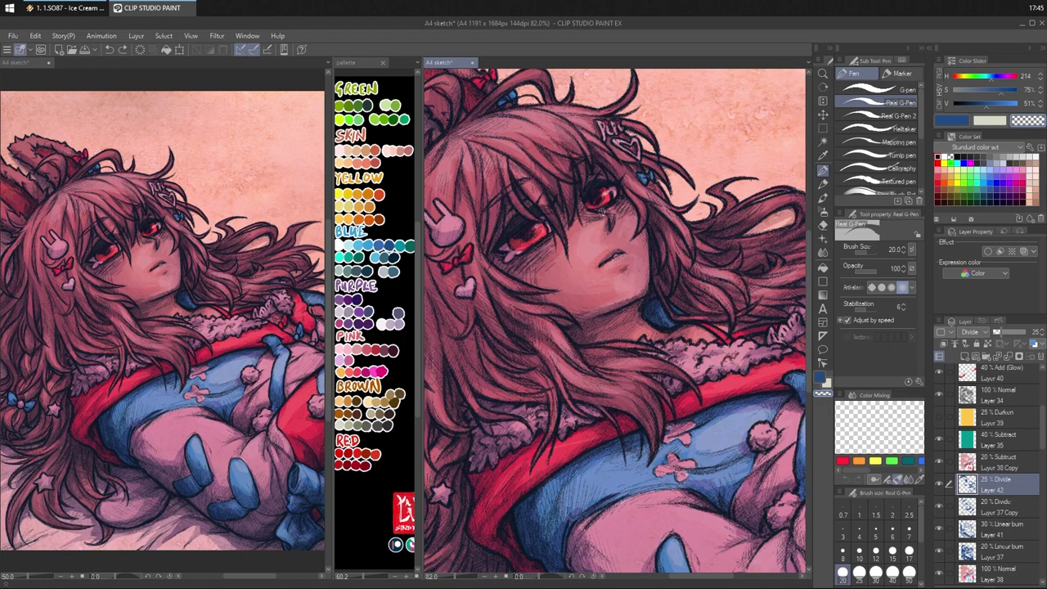
pyautogui.press('c')
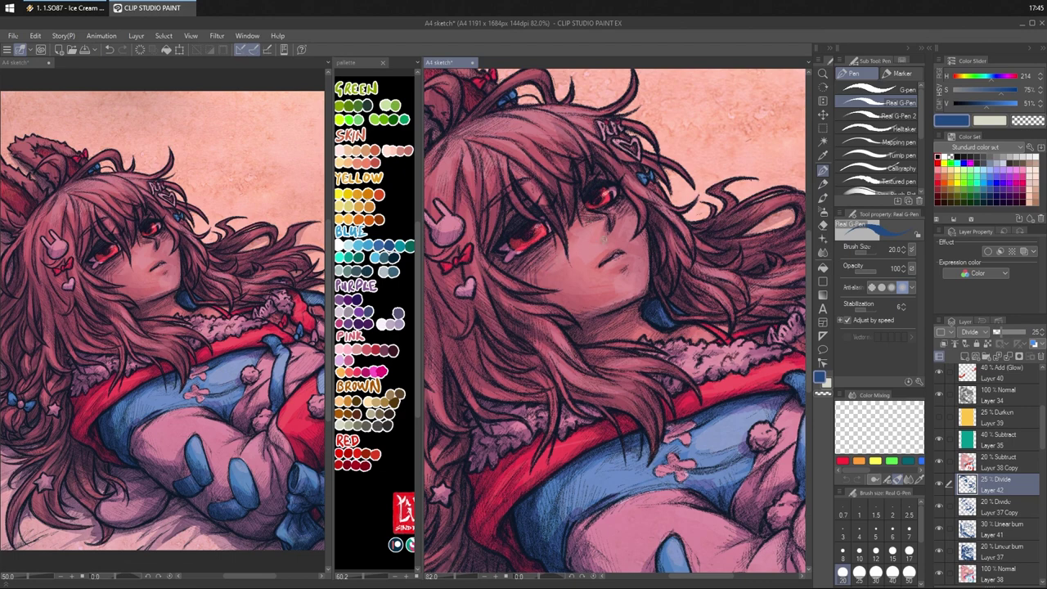
pyautogui.moveTo(534, 271)
pyautogui.mouseDown()
pyautogui.moveTo(561, 253)
pyautogui.moveTo(534, 273)
pyautogui.mouseUp()
pyautogui.moveTo(555, 276); pyautogui.dragTo(599, 282)
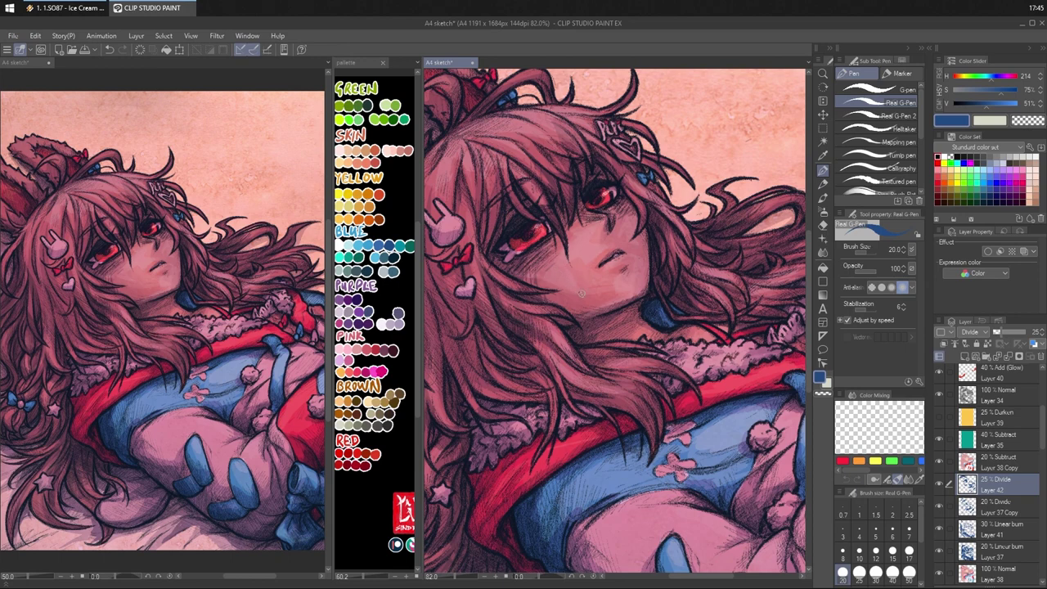
pyautogui.press('c')
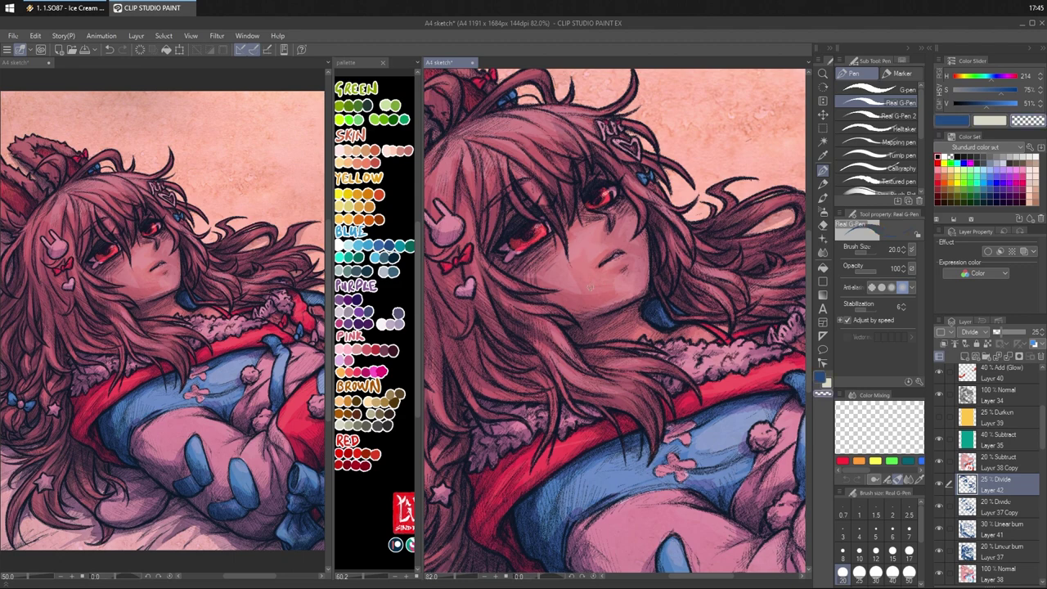
pyautogui.press('c')
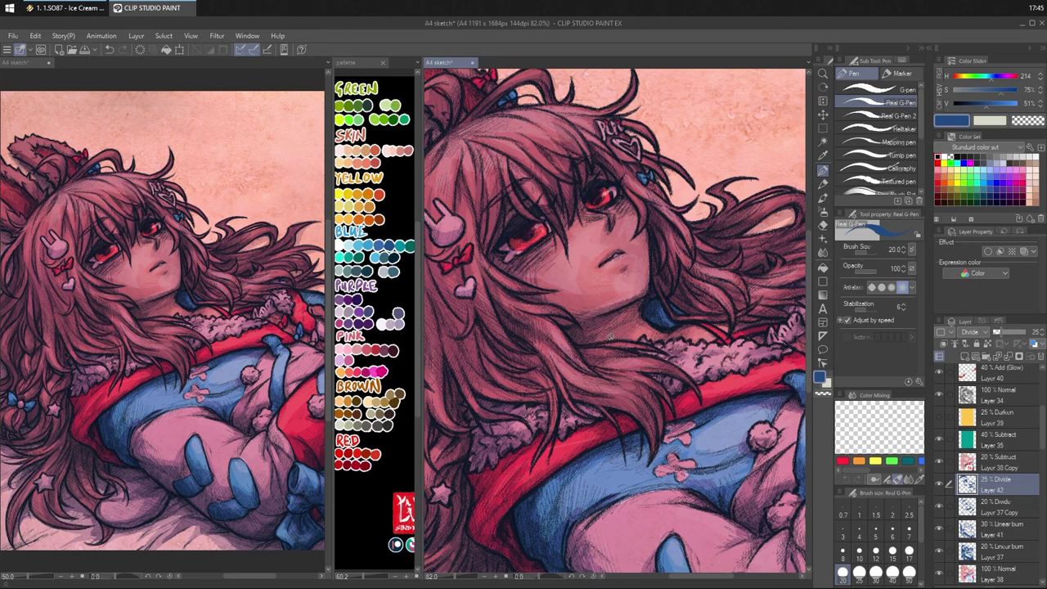
pyautogui.click(823, 252)
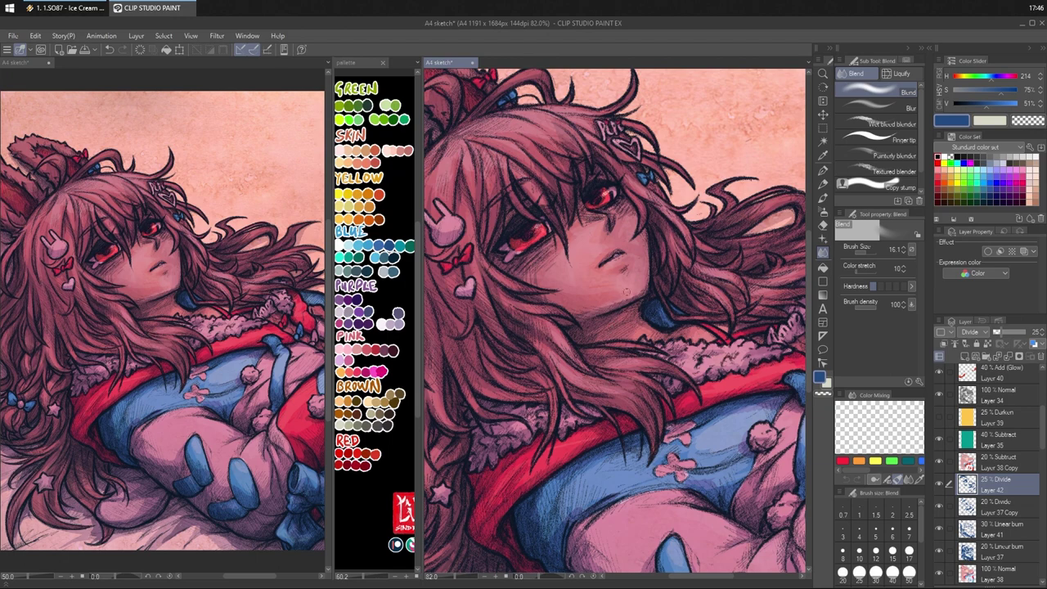
# - Raise the opacity of the Overlay gradient on Layer 25 in the background folder to 100%
pyautogui.hotkey('ctrl', 'space')
pyautogui.moveTo(704, 339); pyautogui.dragTo(659, 342)
pyautogui.press('space')
pyautogui.moveTo(767, 381)
pyautogui.mouseDown()
pyautogui.moveTo(724, 347)
pyautogui.moveTo(757, 374)
pyautogui.mouseUp()
pyautogui.hotkey('ctrl', 'space')
pyautogui.press('space')
pyautogui.hotkey('ctrl', 'space')
pyautogui.keyDown('ctrl'); pyautogui.keyDown('alt'); pyautogui.click(758, 373); pyautogui.keyUp('alt'); pyautogui.keyUp('ctrl')
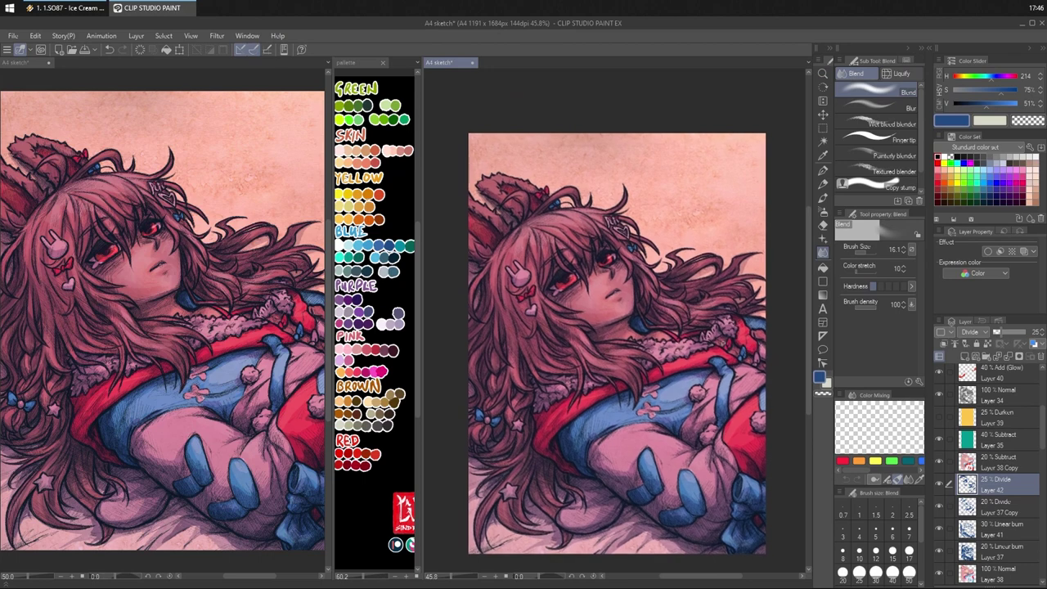
pyautogui.scroll(-5, 1032, 370)
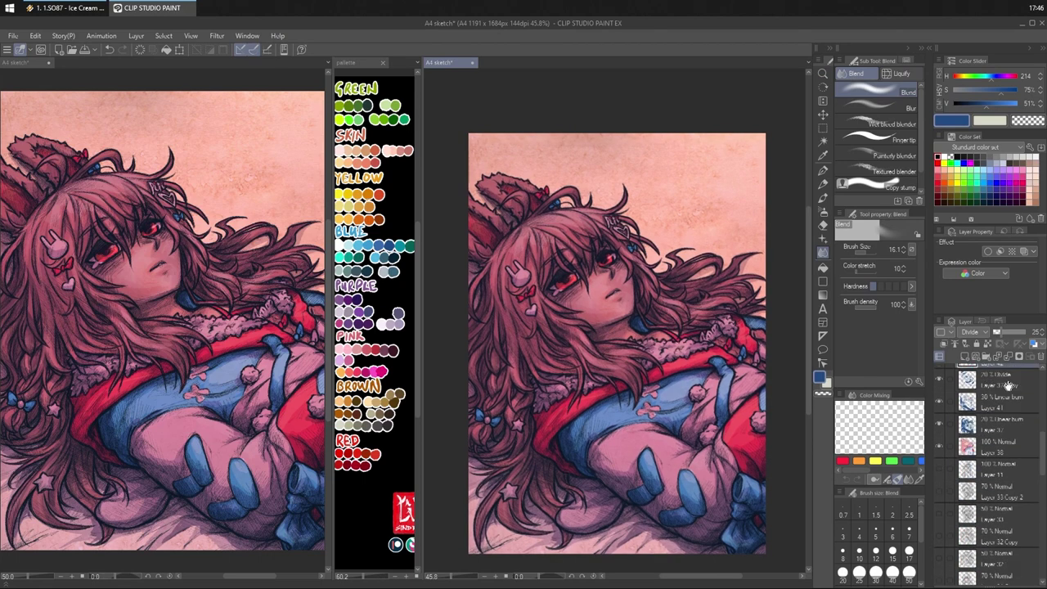
pyautogui.scroll(-6, 1033, 370)
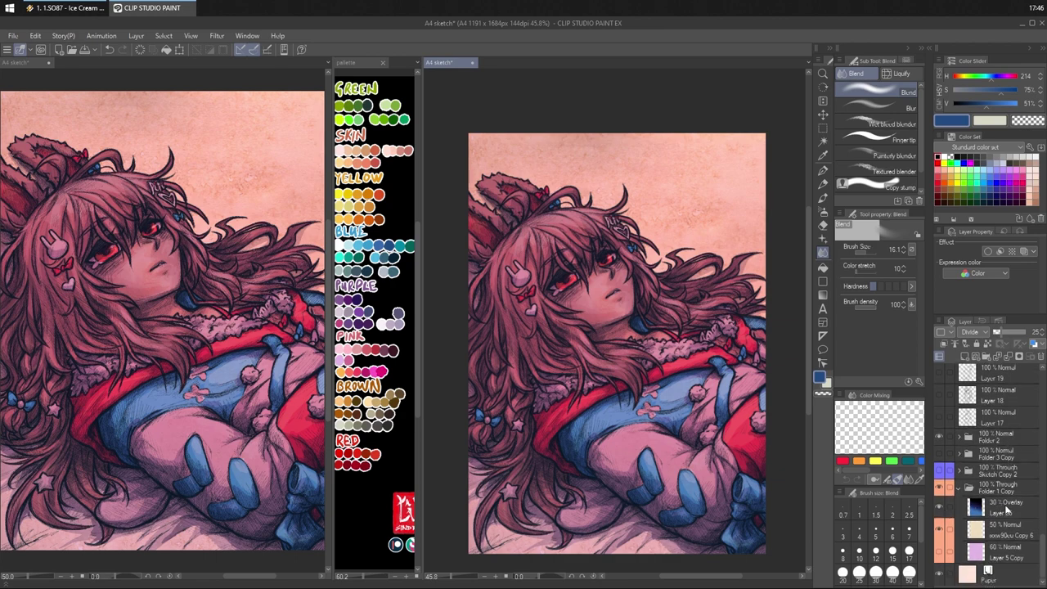
pyautogui.click(1007, 508)
pyautogui.moveTo(1006, 335); pyautogui.dragTo(1031, 335)
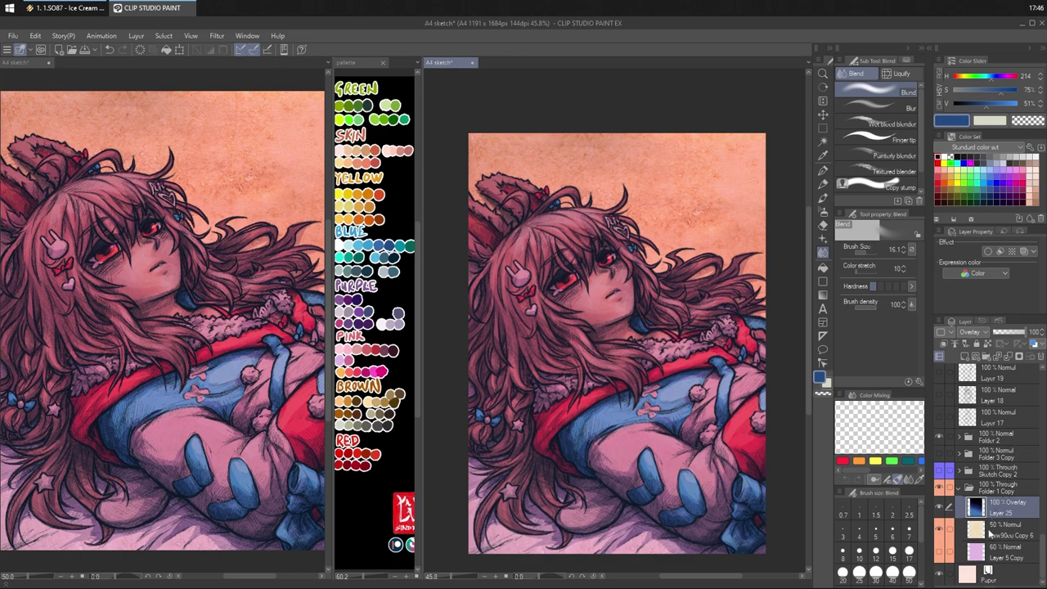
# - Show the purple Layer 5 Copy in the background folder and set its opacity to 80%
pyautogui.click(939, 554)
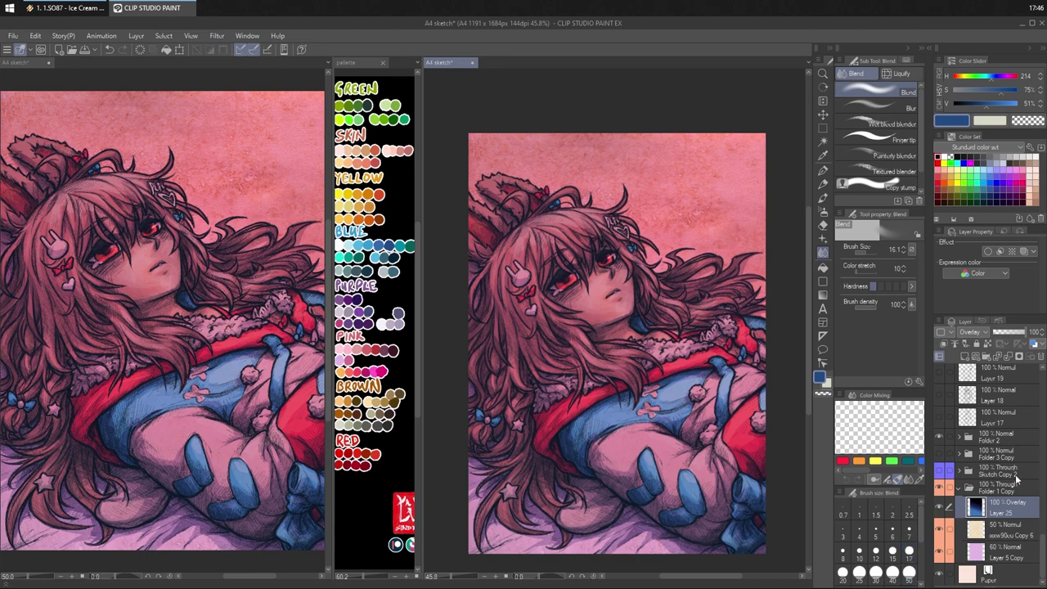
pyautogui.click(1007, 556)
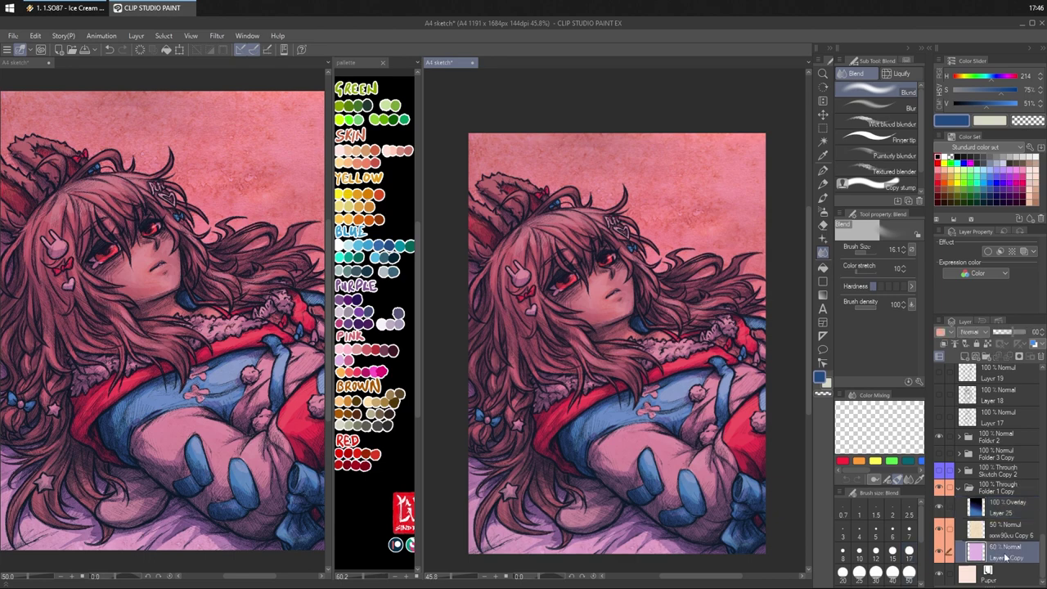
pyautogui.moveTo(1018, 335); pyautogui.dragTo(1030, 332)
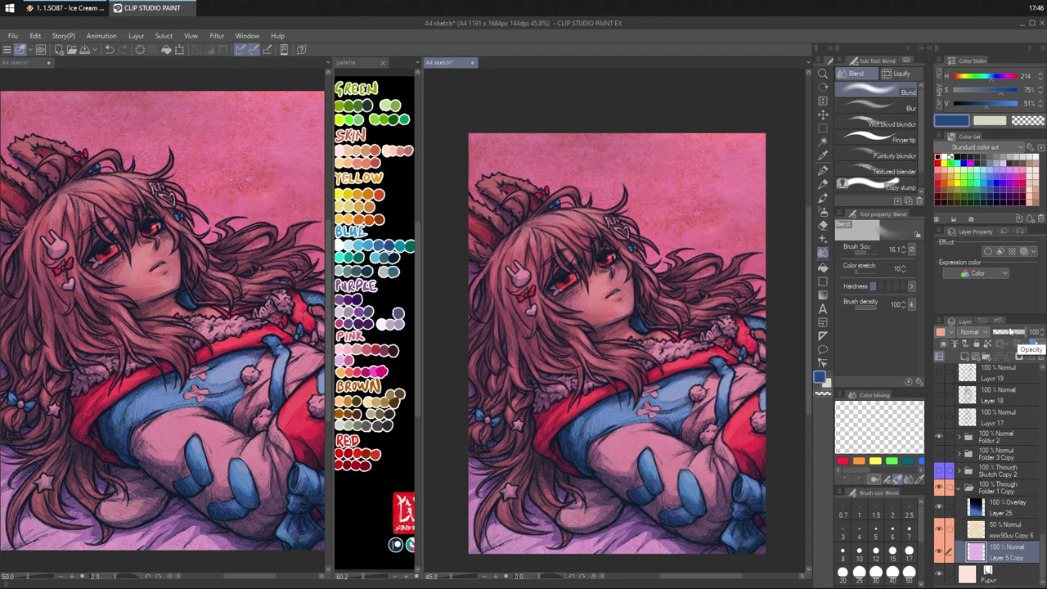
pyautogui.moveTo(1015, 336); pyautogui.dragTo(1022, 337)
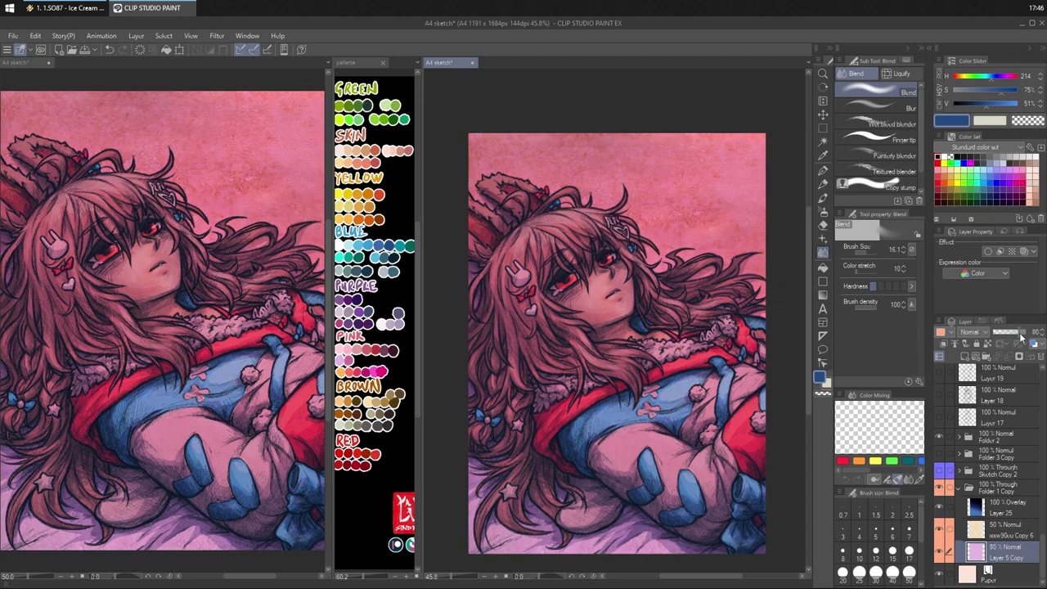
# - Try different blending modes on the Layer 25 gradient, including Soft light, Pin light and Brightness
pyautogui.click(1006, 508)
pyautogui.scroll(-2, 983, 337)
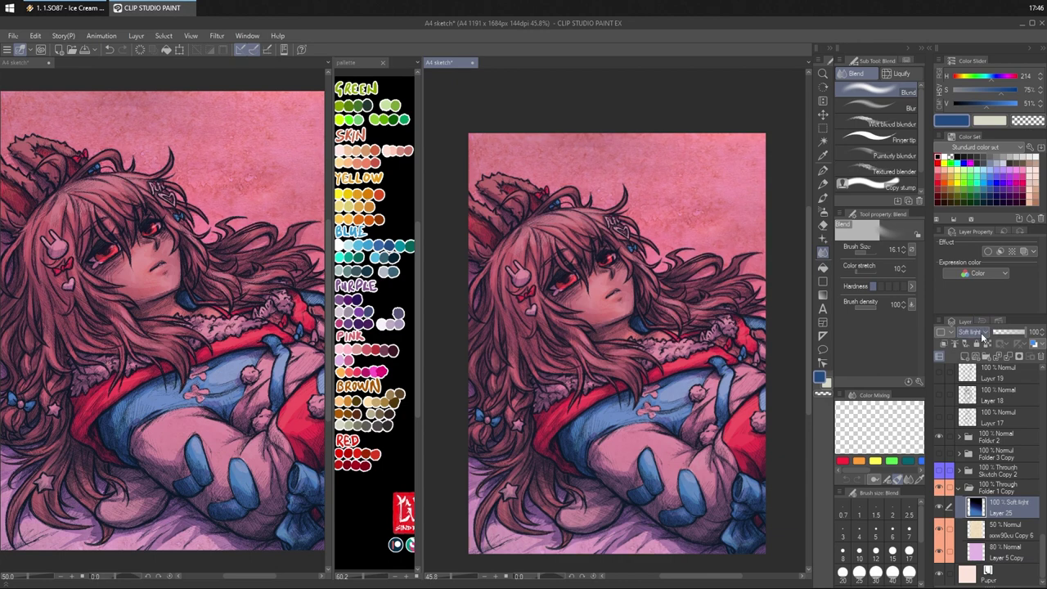
pyautogui.scroll(1, 983, 337)
pyautogui.scroll(-3, 983, 335)
pyautogui.scroll(5, 983, 335)
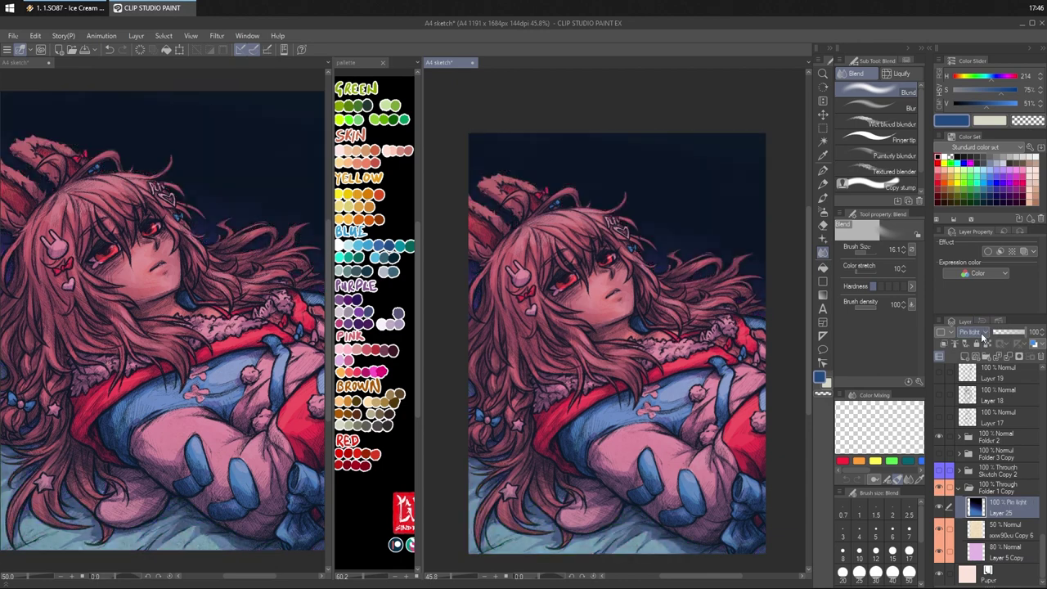
pyautogui.scroll(-5, 982, 335)
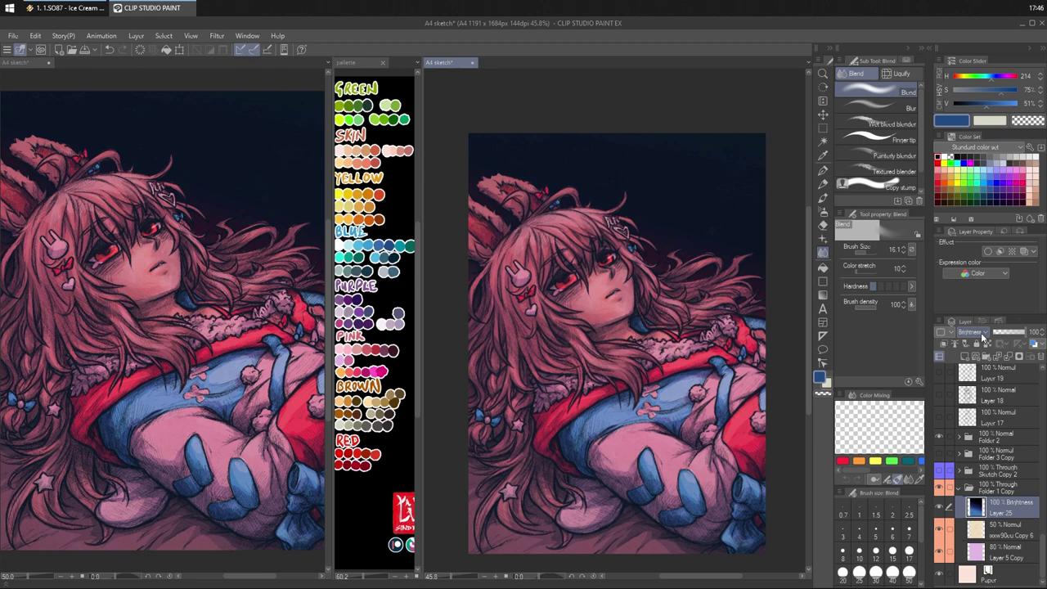
# - Set the blending mode of the Layer 25 gradient to Multiply
pyautogui.click(983, 336)
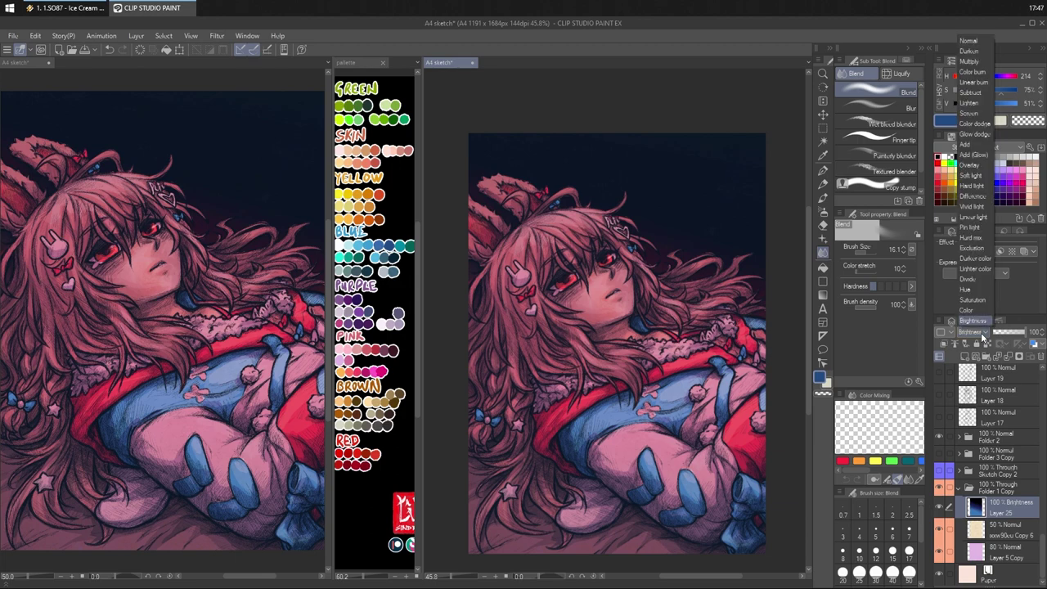
pyautogui.click(979, 43)
pyautogui.scroll(-2, 976, 335)
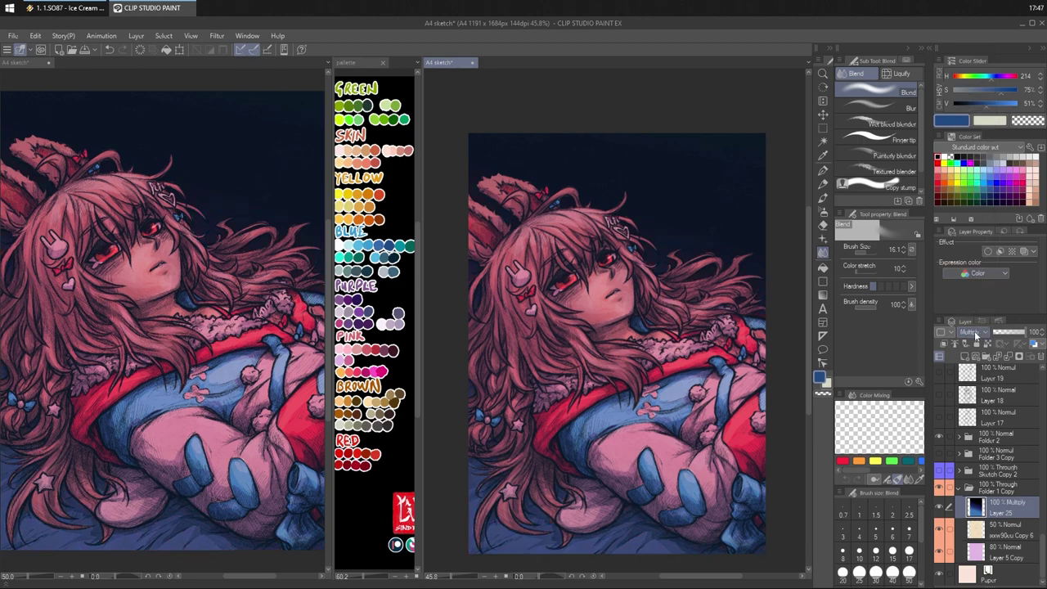
# - Switch the Layer 25 gradient to Color burn and lower its opacity to 80%
pyautogui.scroll(-1, 976, 335)
pyautogui.scroll(1, 976, 336)
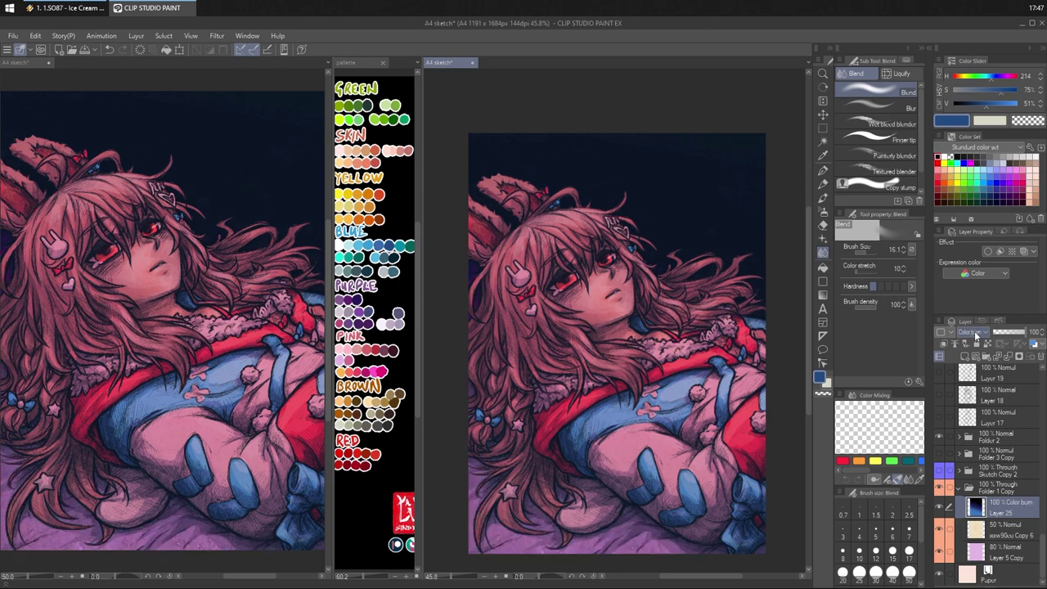
pyautogui.click(1013, 333)
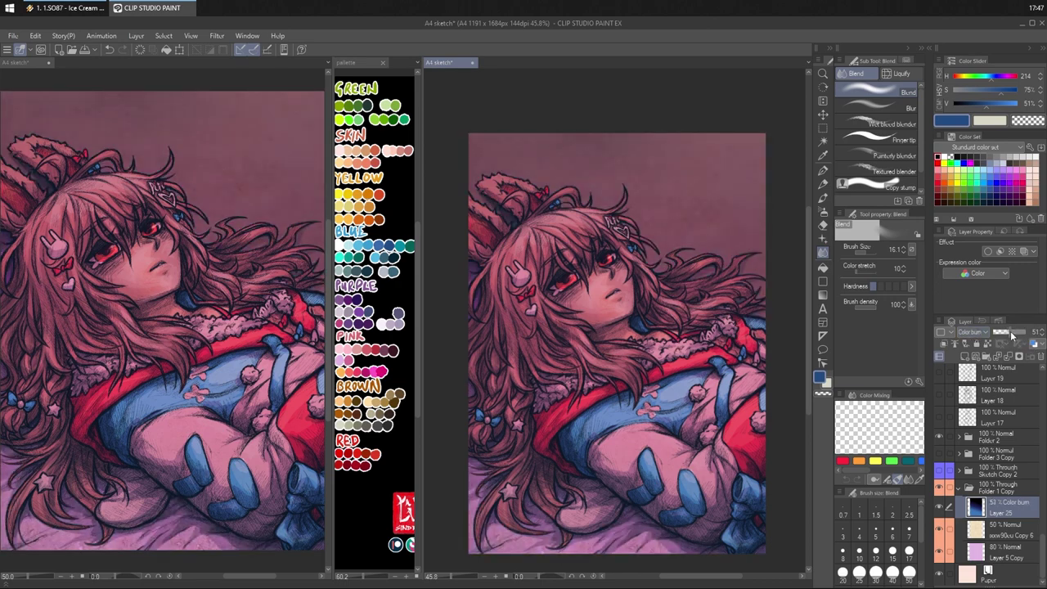
pyautogui.moveTo(1014, 335); pyautogui.dragTo(1020, 335)
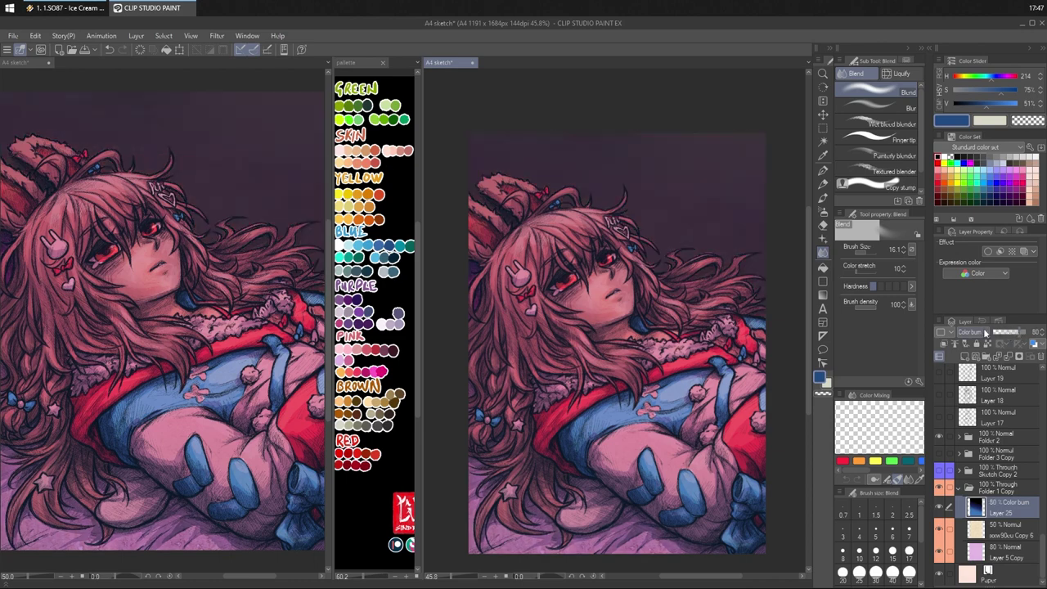
# - Try the Normal, Multiply, Linear burn and Add blending modes on the Layer 25 gradient
pyautogui.click(986, 334)
pyautogui.click(973, 299)
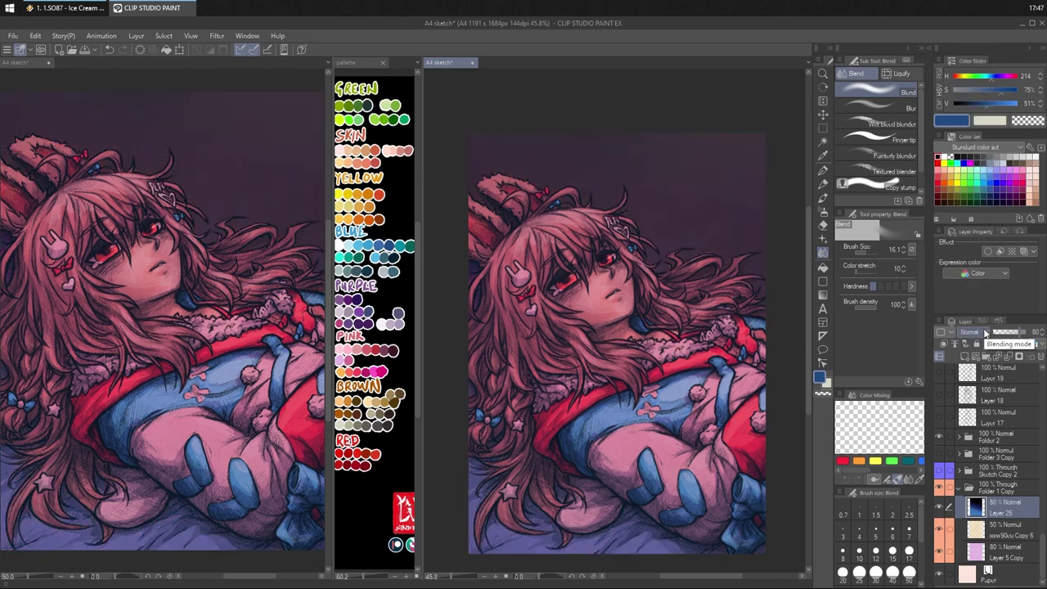
pyautogui.scroll(-3, 985, 333)
pyautogui.scroll(1, 986, 333)
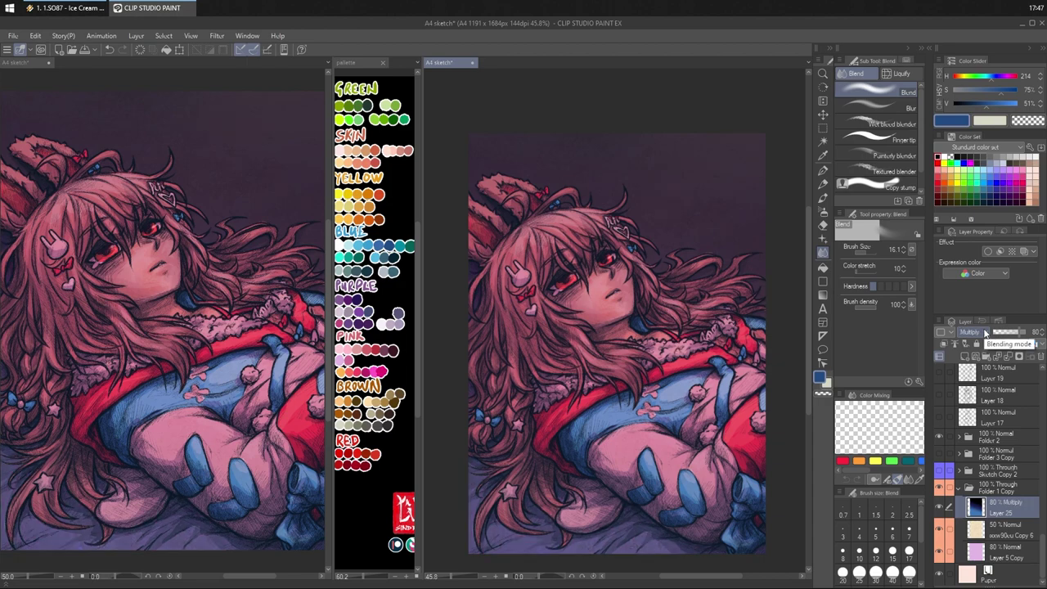
pyautogui.scroll(-3, 986, 333)
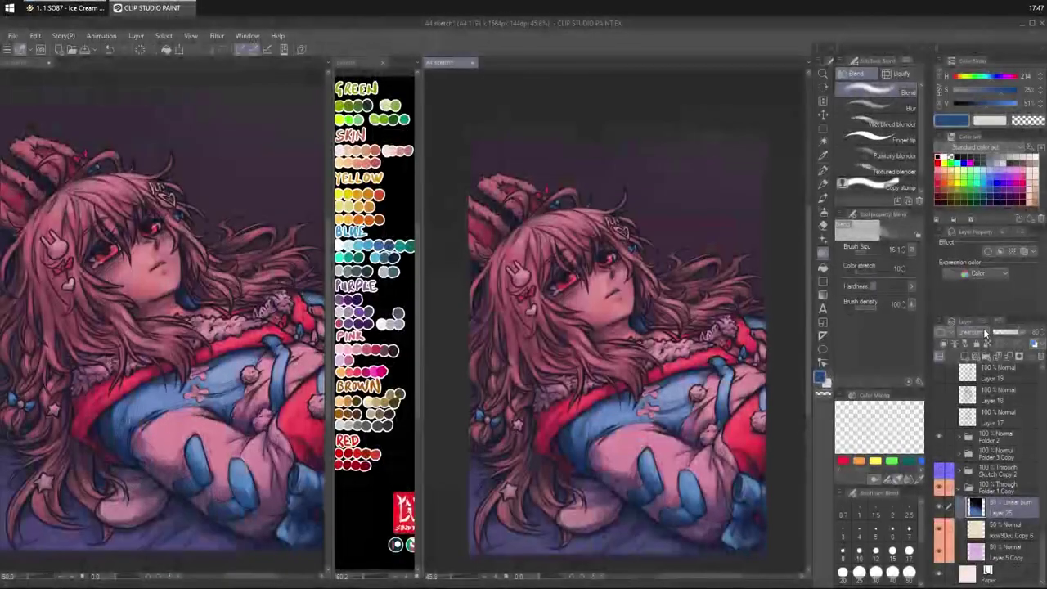
pyautogui.scroll(-6, 986, 333)
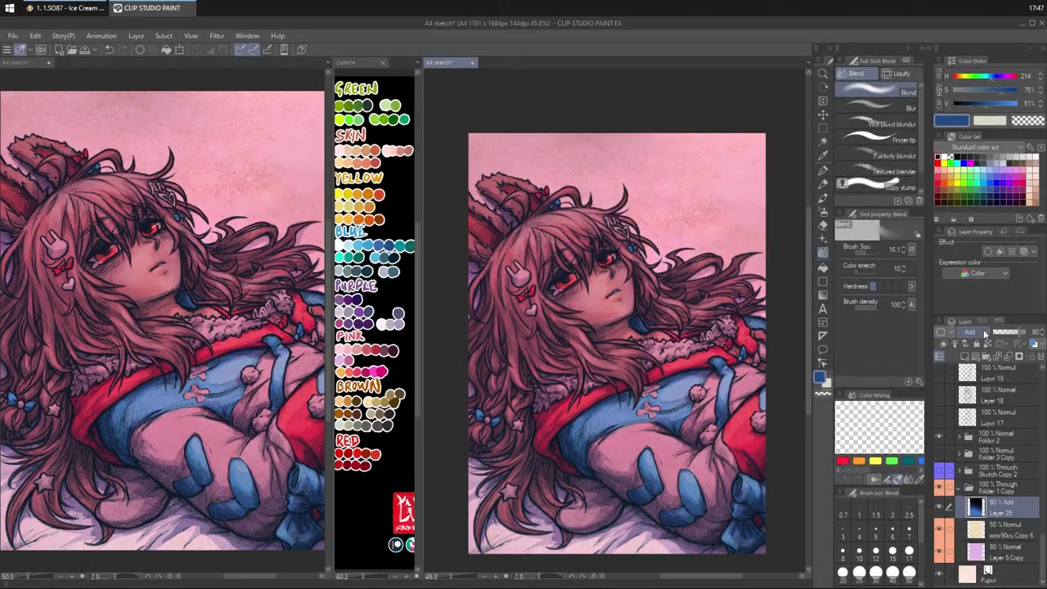
# - Set the Layer 25 gradient to Hard light and reduce its opacity to 50%
pyautogui.scroll(-5, 986, 333)
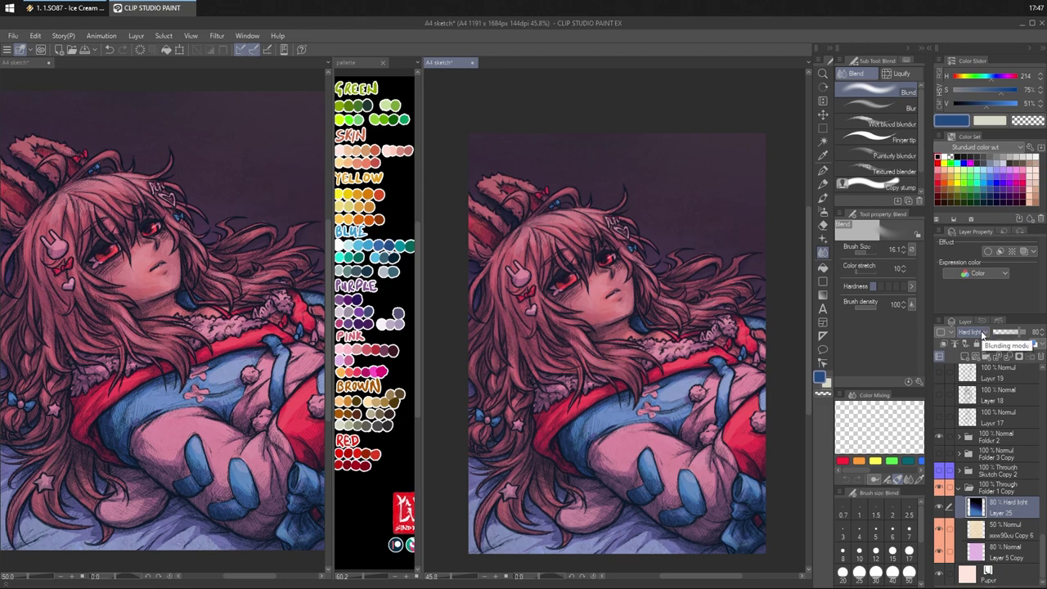
pyautogui.scroll(-1, 983, 333)
pyautogui.scroll(1, 983, 334)
pyautogui.click(1013, 334)
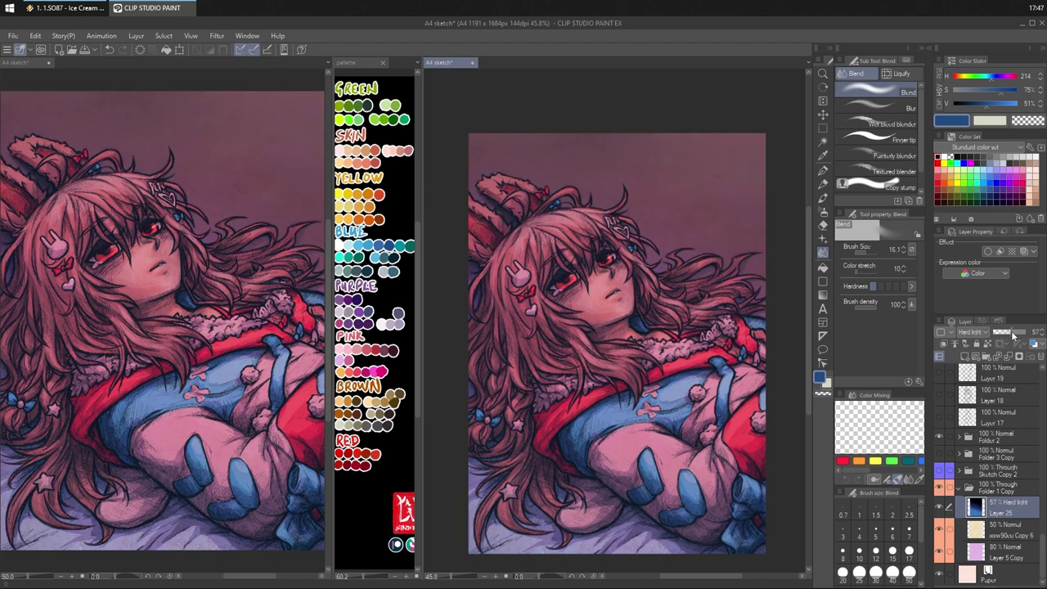
pyautogui.click(1010, 332)
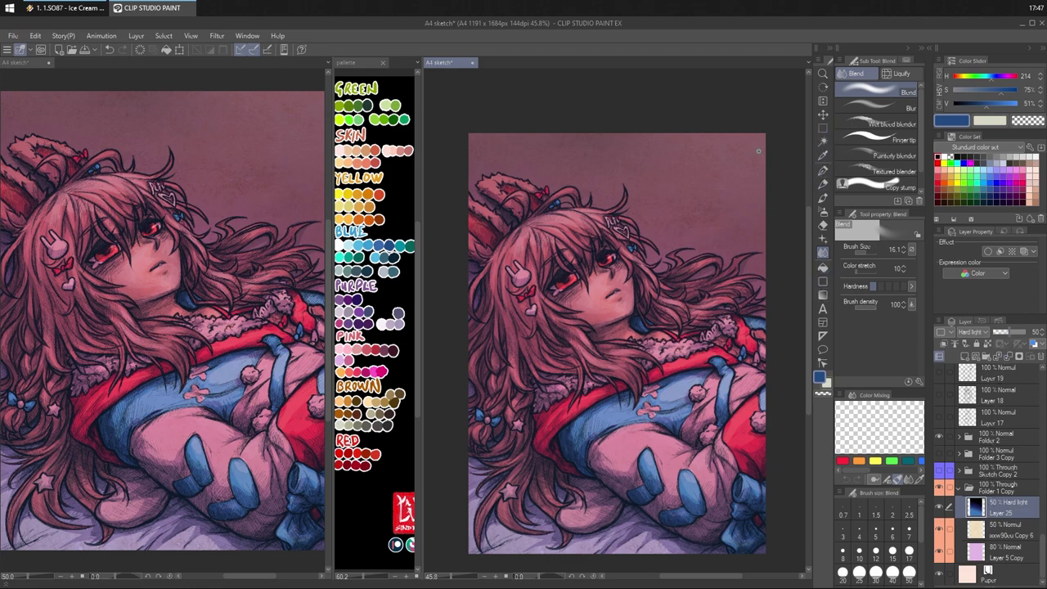
# - Try moving the Layer 25 gradient slightly upward on the canvas, and undo the move
pyautogui.click(823, 115)
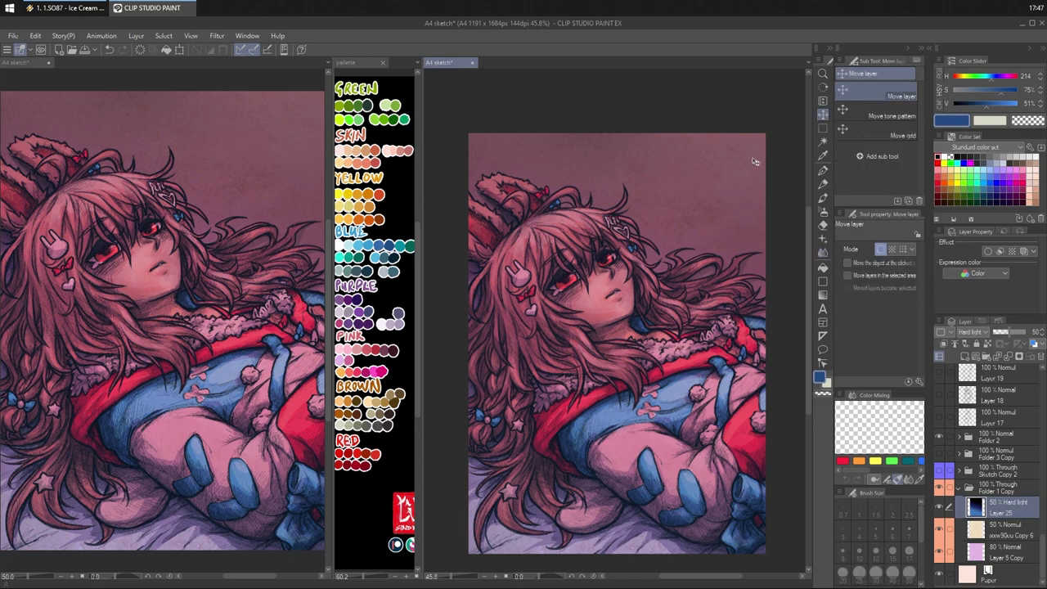
pyautogui.moveTo(658, 274); pyautogui.dragTo(667, 238)
pyautogui.hotkey('ctrl', 'z')
# - Try Vivid light, Exclusion, Darker color and Lighter color on the Layer 25 gradient, comparing the picture with and without it
pyautogui.scroll(-3, 967, 336)
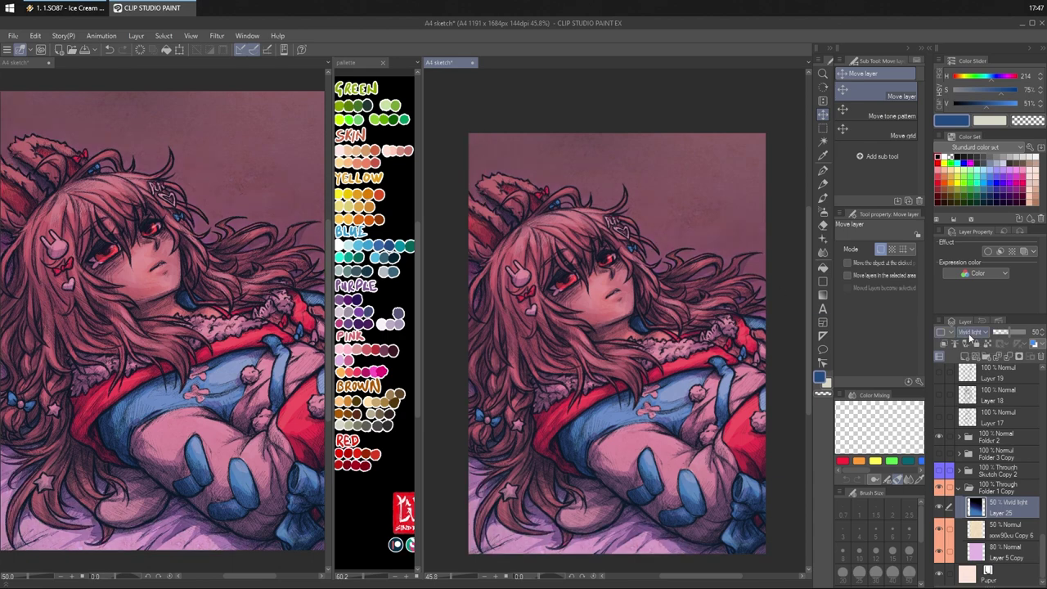
pyautogui.scroll(-2, 967, 335)
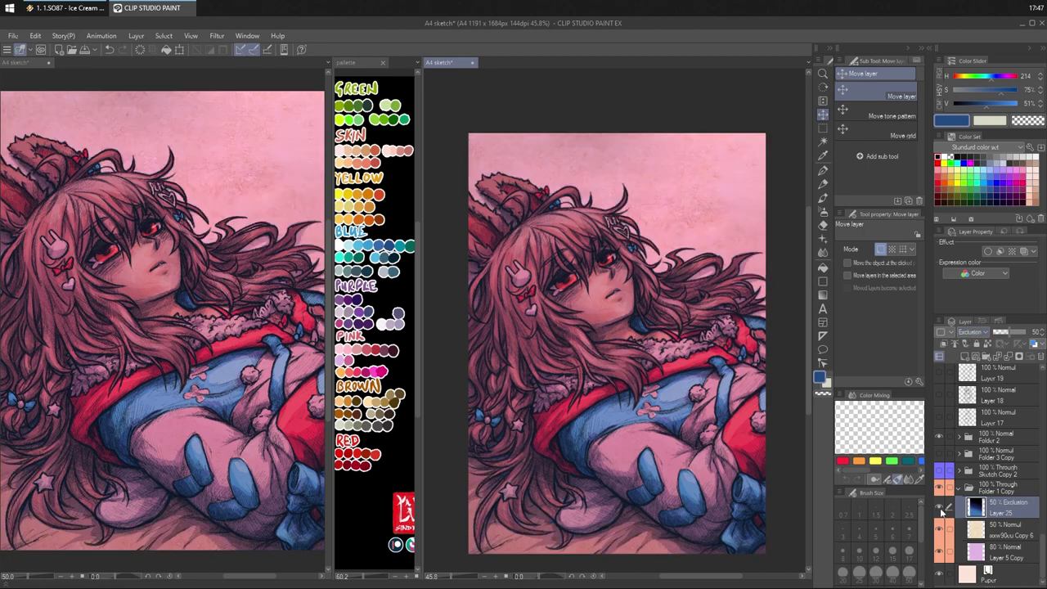
pyautogui.click(940, 508)
pyautogui.click(940, 508)
pyautogui.scroll(-1, 964, 337)
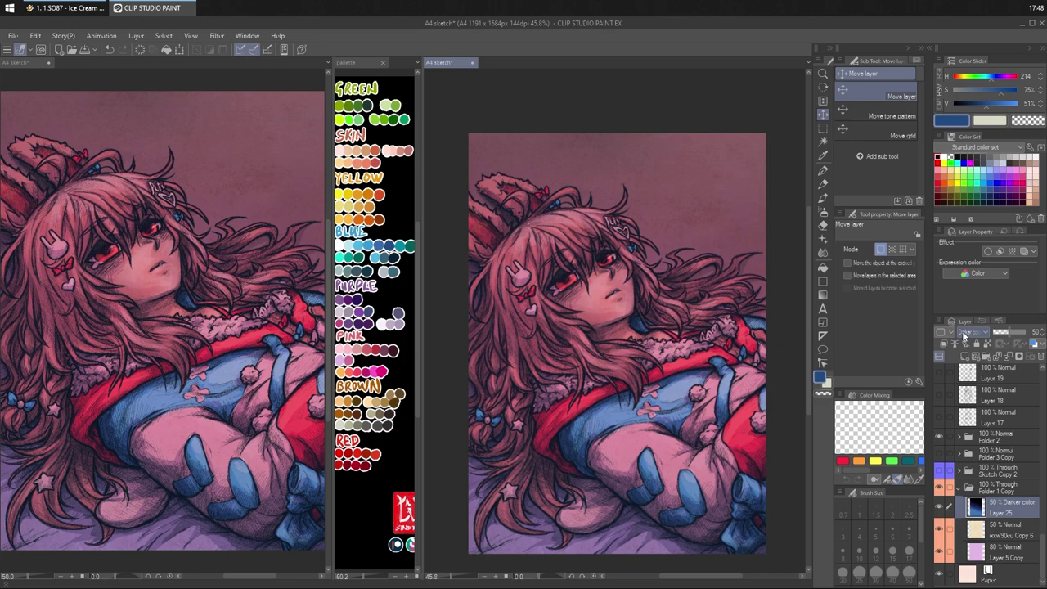
pyautogui.scroll(-17, 965, 332)
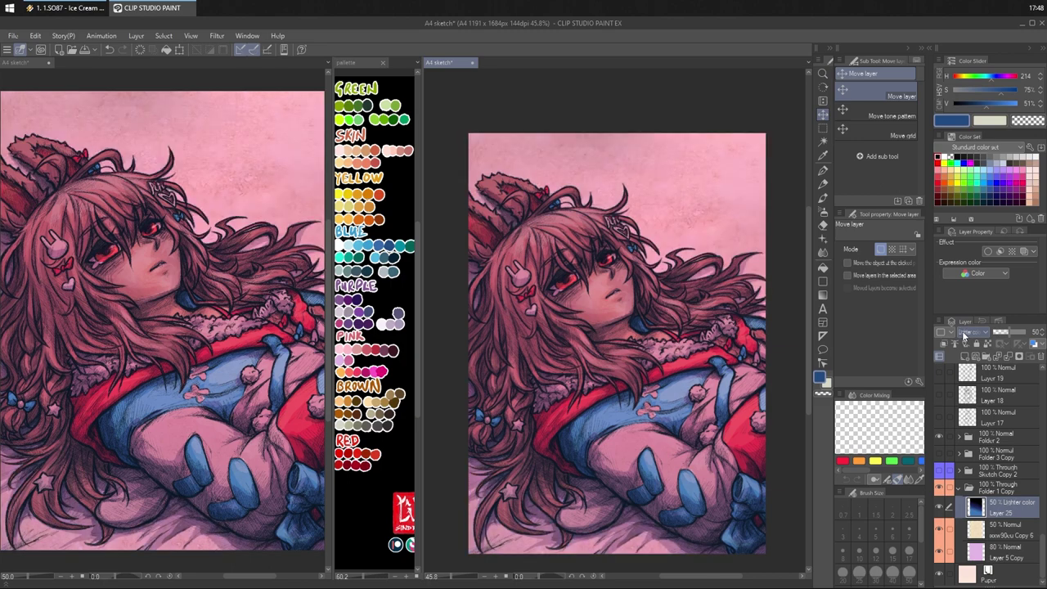
# - Set the Layer 25 gradient's blending mode to Brightness and compare the background with the layer hidden and shown
pyautogui.scroll(4, 966, 332)
pyautogui.scroll(-1, 966, 333)
pyautogui.scroll(-2, 968, 338)
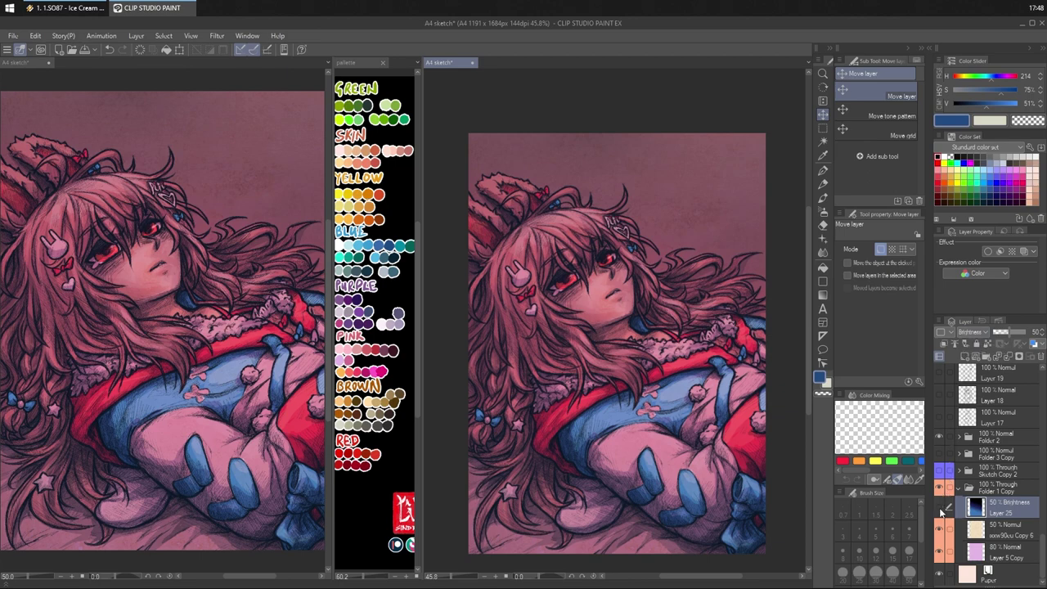
pyautogui.click(940, 508)
pyautogui.click(940, 508)
# - Try opacities of 40% and 80% on the Glow dodge folder Color Copy, and return it to 15%
pyautogui.scroll(3, 982, 425)
pyautogui.scroll(-10, 982, 426)
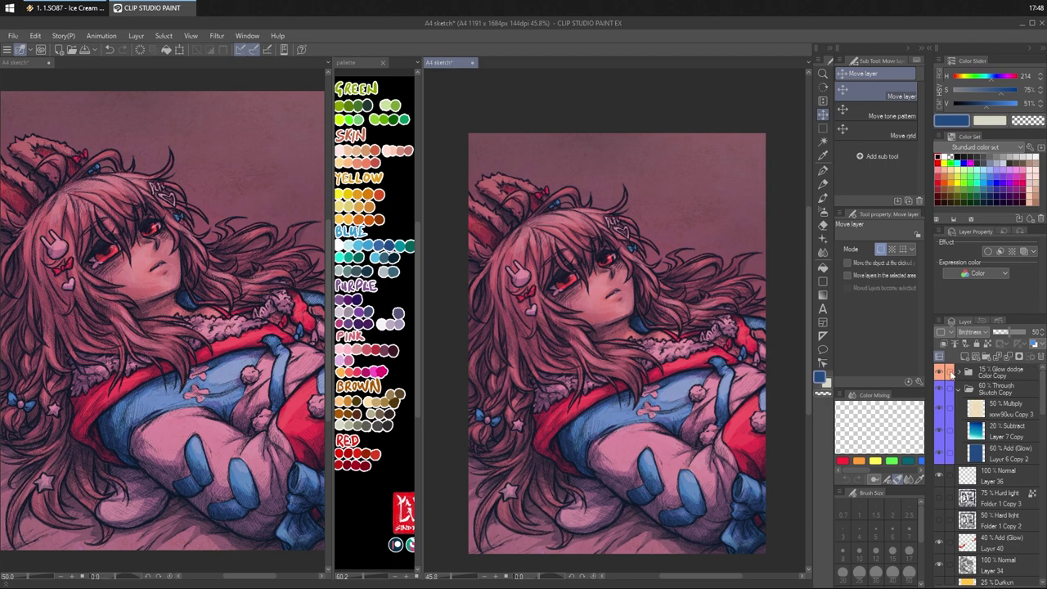
pyautogui.click(992, 376)
pyautogui.click(1008, 334)
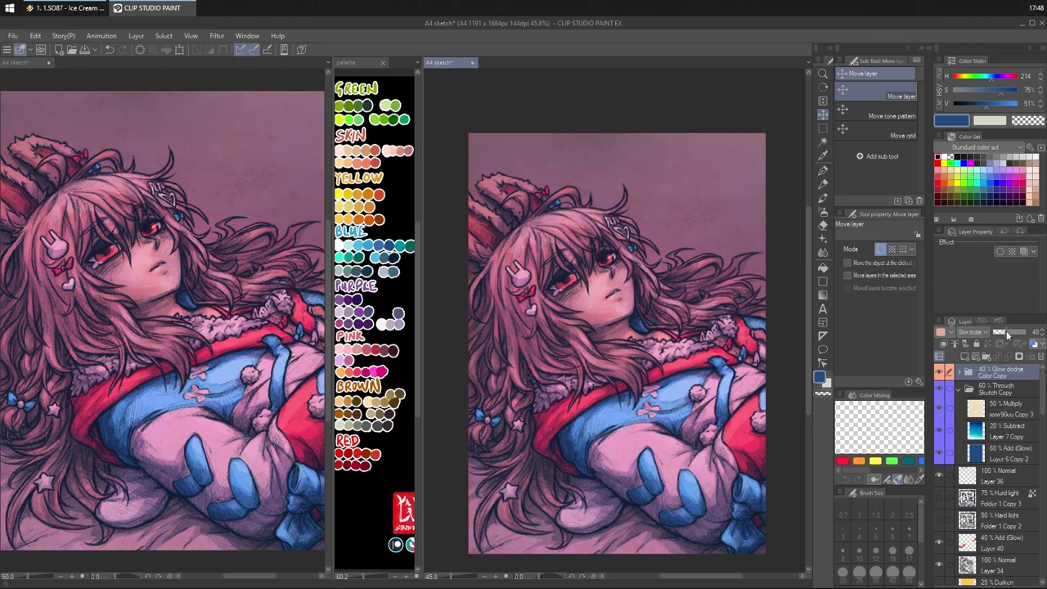
pyautogui.hotkey('ctrl', 'z')
pyautogui.click(1021, 332)
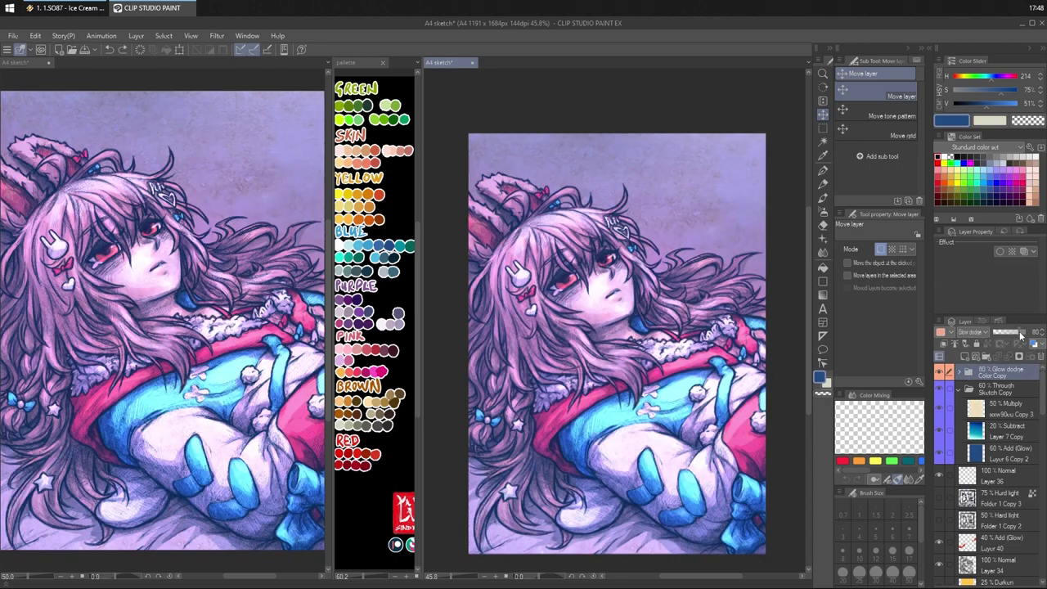
pyautogui.moveTo(1020, 335); pyautogui.dragTo(1008, 334)
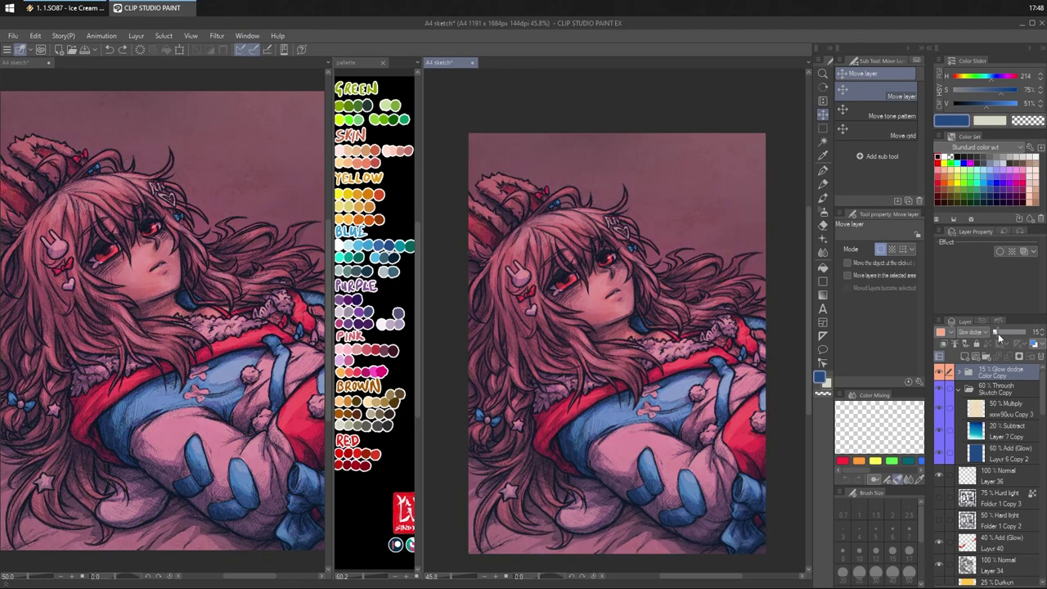
# - Expand the Color Copy folder and compare blending modes on it, including Color dodge, Linear burn, Lighten and Glow dodge
pyautogui.click(961, 372)
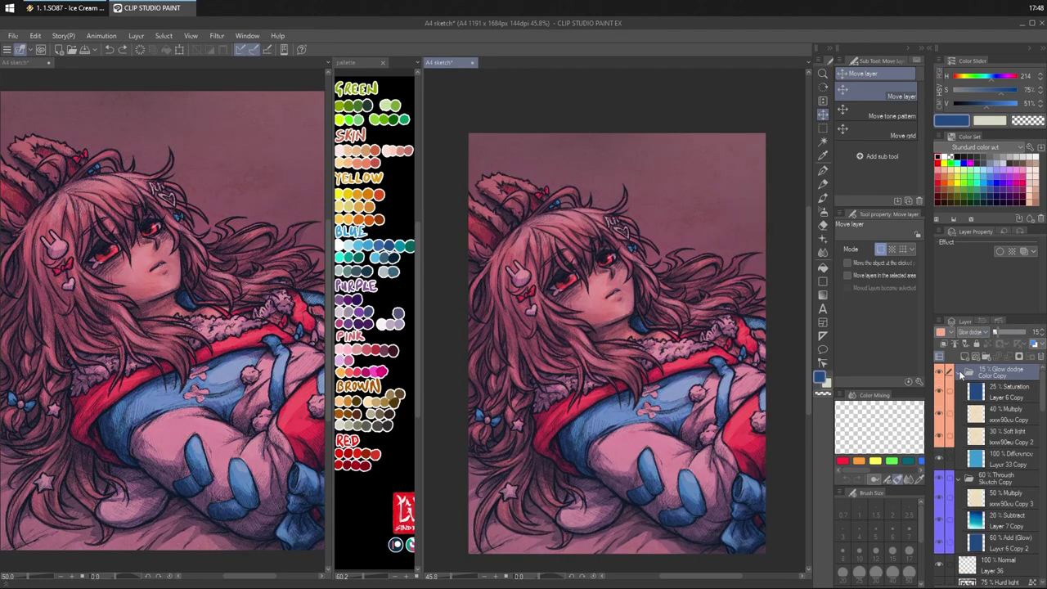
pyautogui.scroll(5, 975, 339)
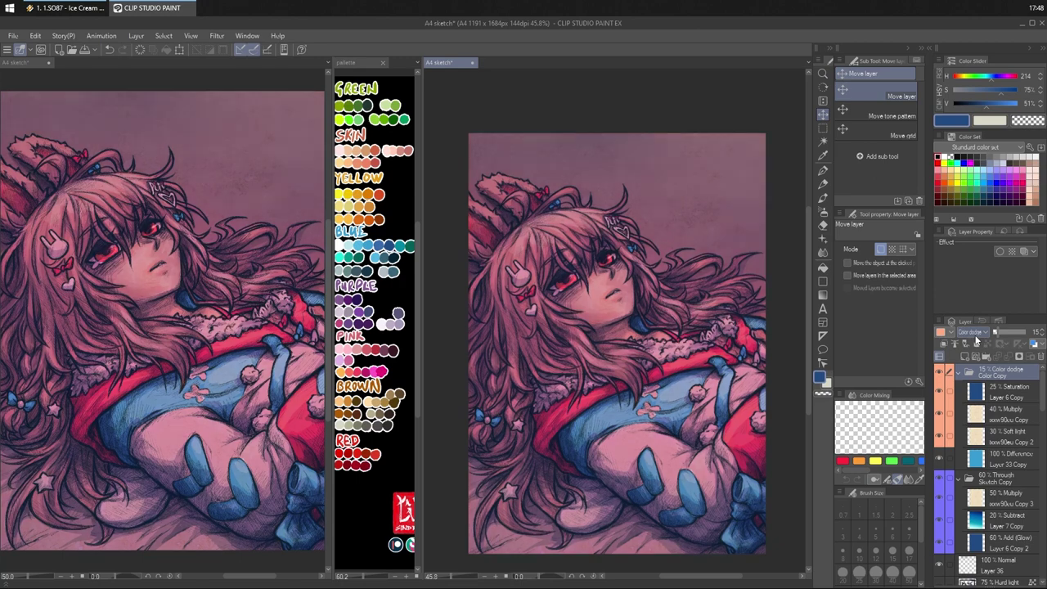
pyautogui.scroll(2, 976, 342)
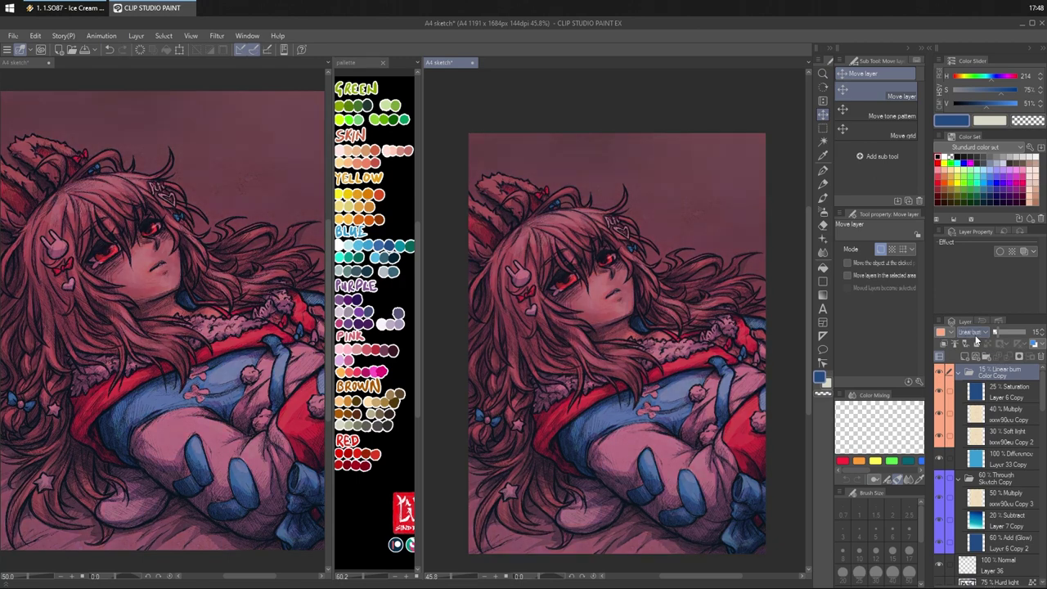
pyautogui.scroll(-4, 976, 342)
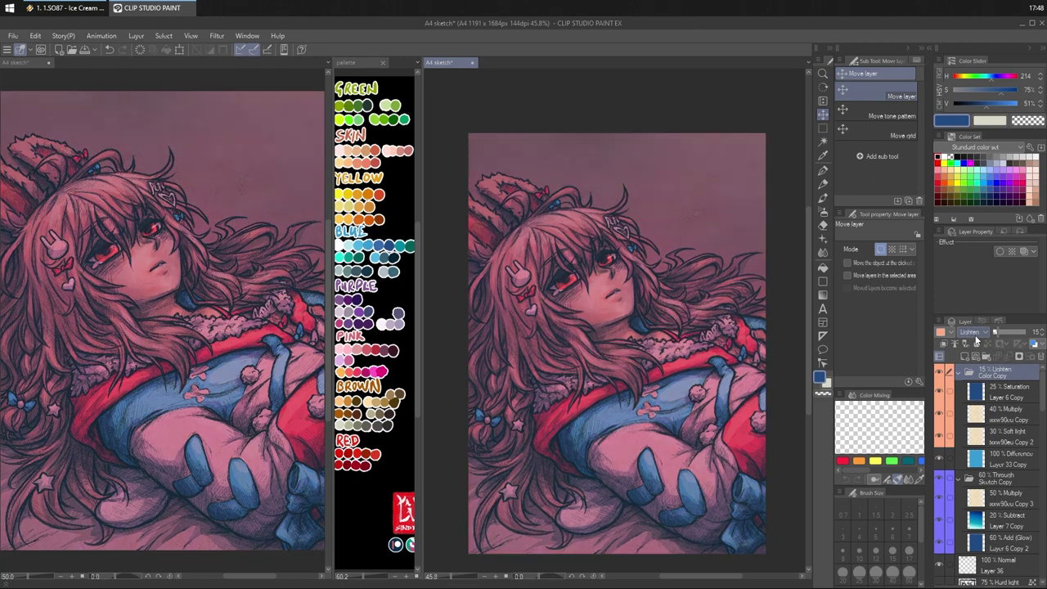
pyautogui.scroll(-2, 976, 342)
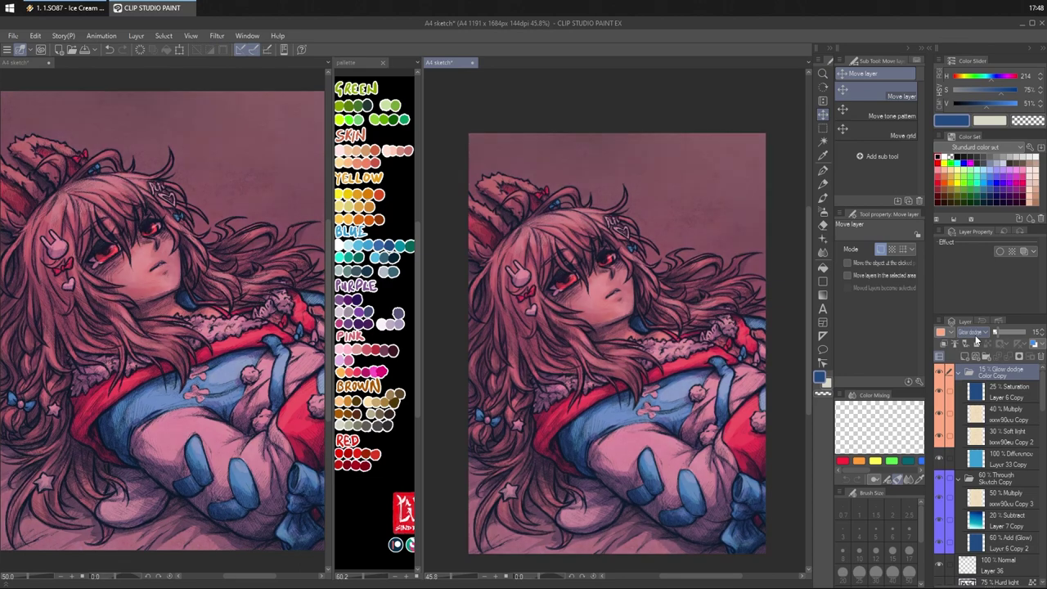
pyautogui.scroll(1, 976, 342)
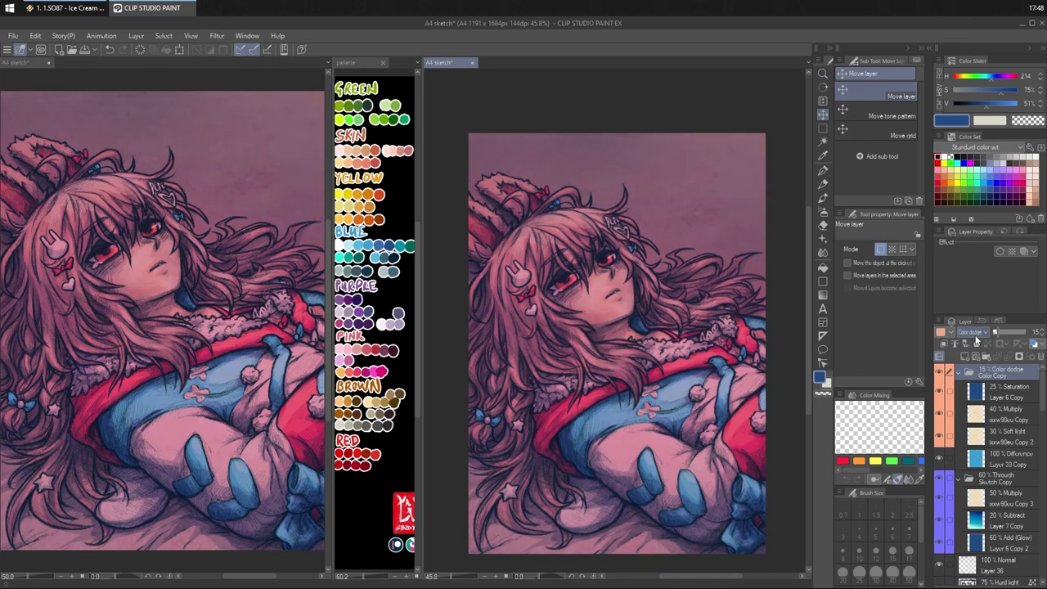
pyautogui.scroll(-1, 976, 342)
pyautogui.scroll(1, 977, 342)
pyautogui.scroll(-5, 976, 342)
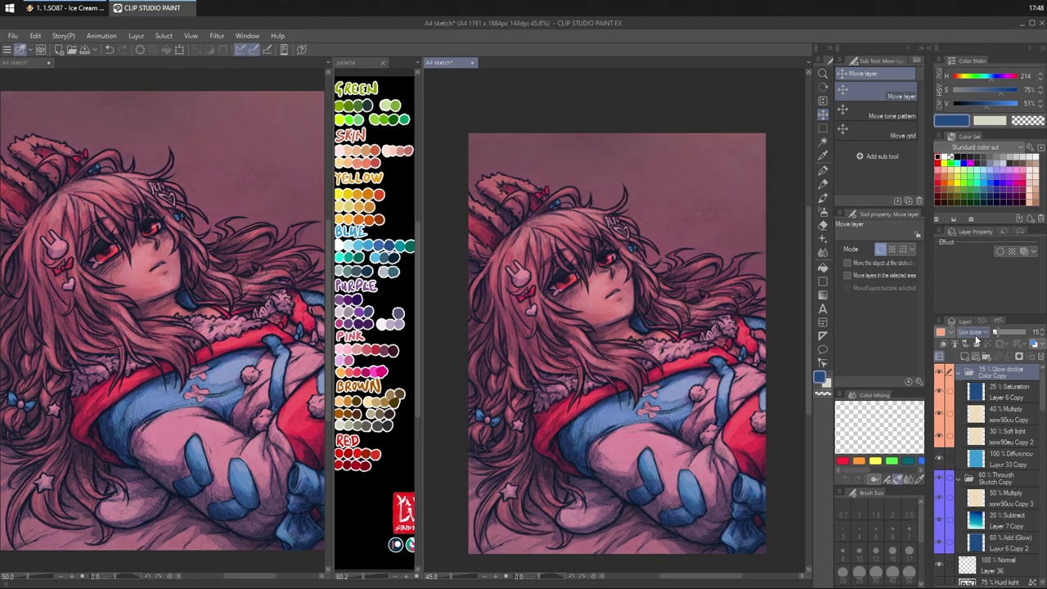
# - Try Difference and Vivid light on the Color Copy folder, and settle on Pin light as its blending mode
pyautogui.scroll(-3, 976, 342)
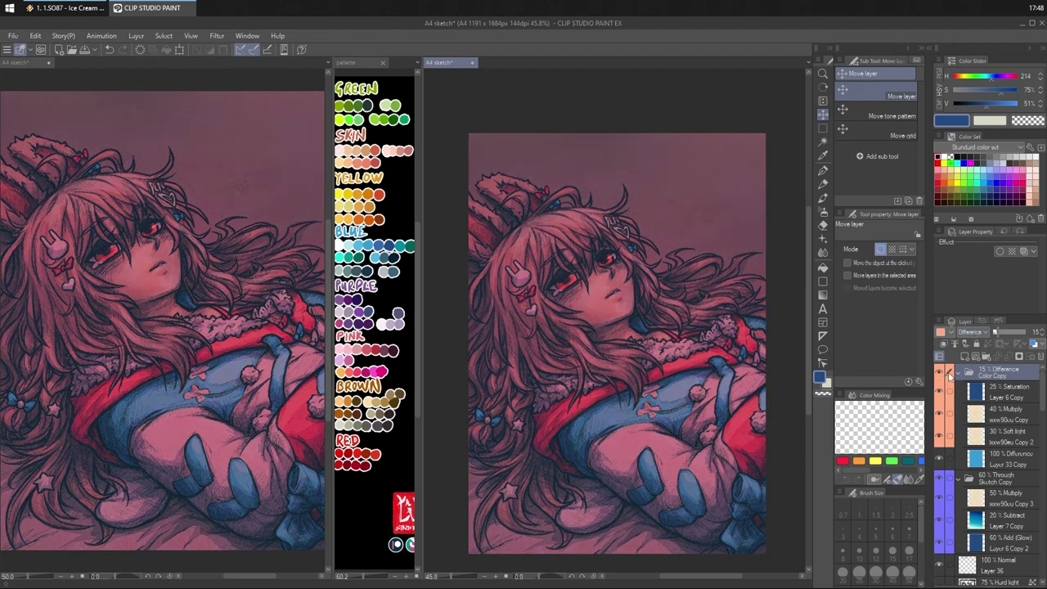
pyautogui.scroll(4, 975, 334)
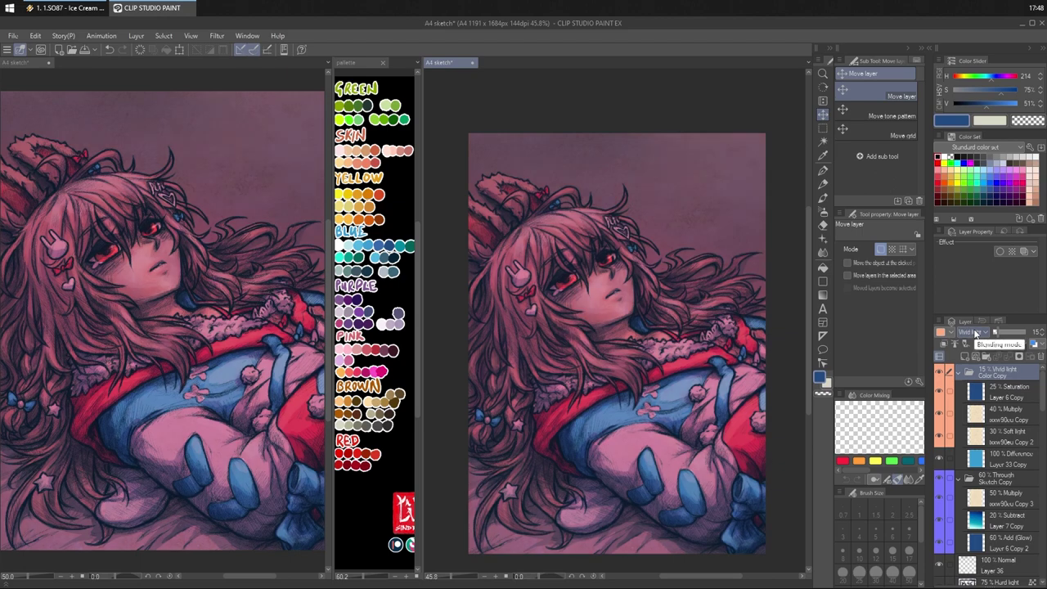
pyautogui.scroll(-2, 976, 334)
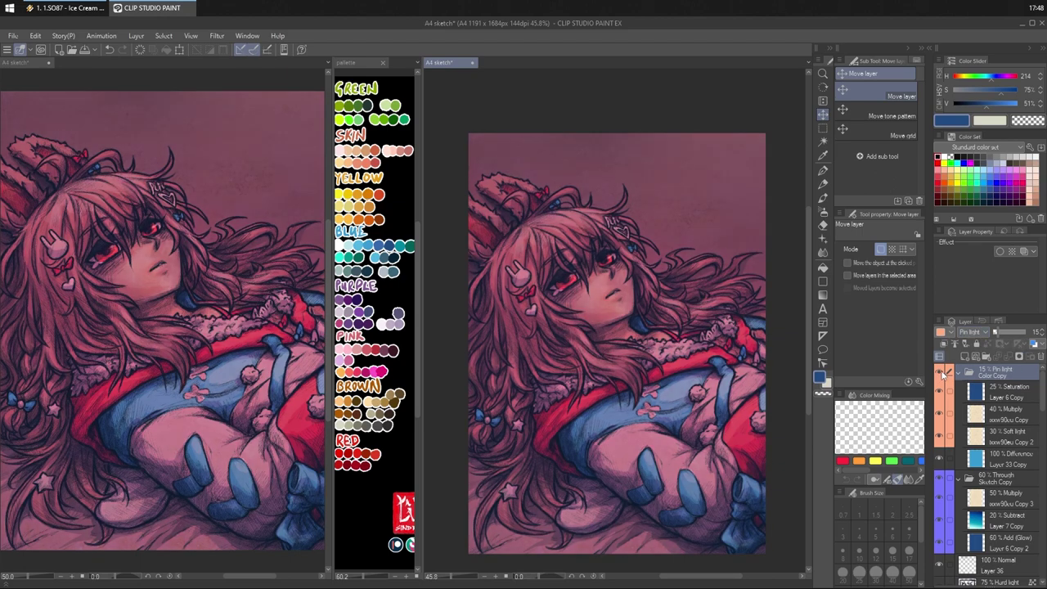
# - Duplicate Layer 34 below the Add (Glow) Layer 40
pyautogui.scroll(-5, 994, 507)
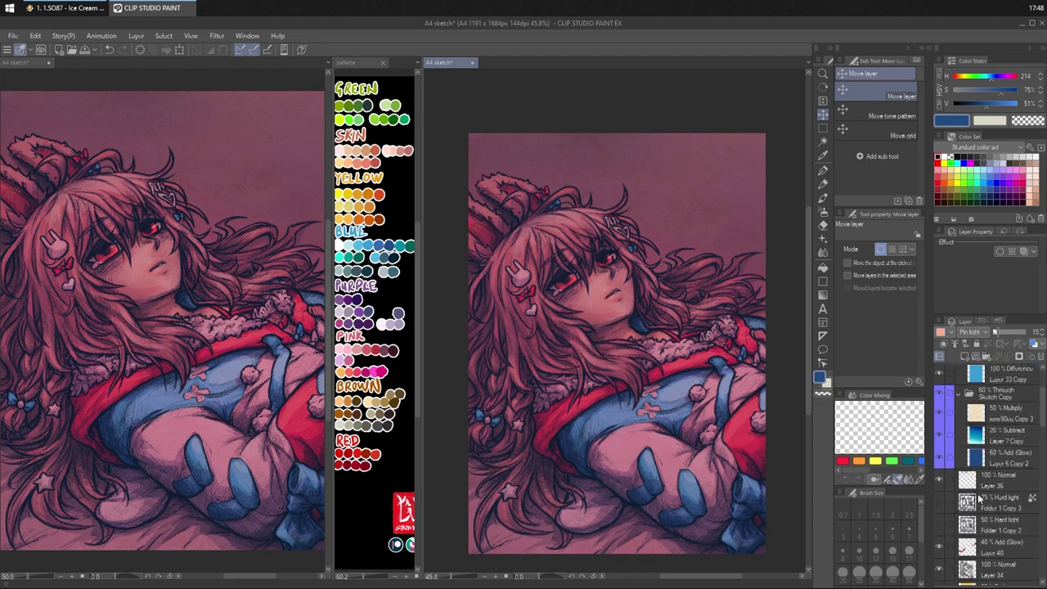
pyautogui.rightClick(990, 494)
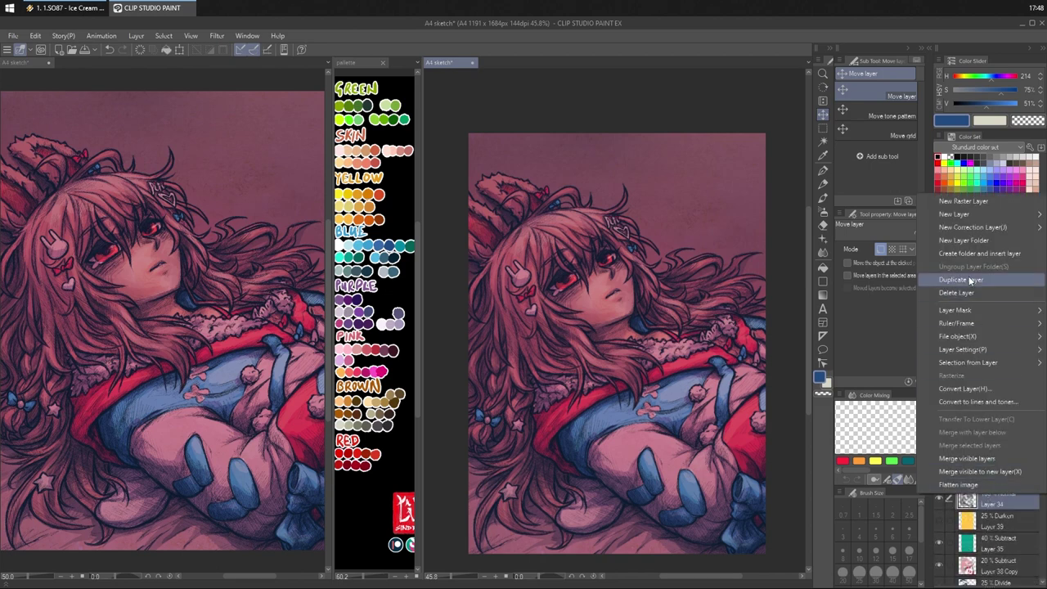
pyautogui.click(971, 280)
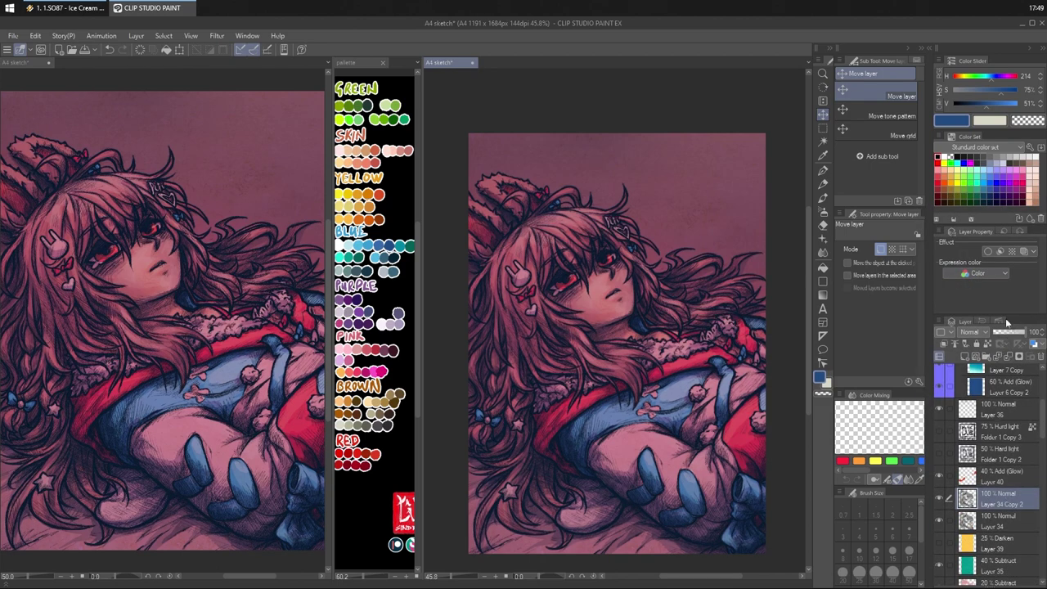
# - Apply the Blur (strong) filter twice to the Layer 34 duplicate and set its opacity to 50%
pyautogui.click(217, 35)
pyautogui.moveTo(232, 49)
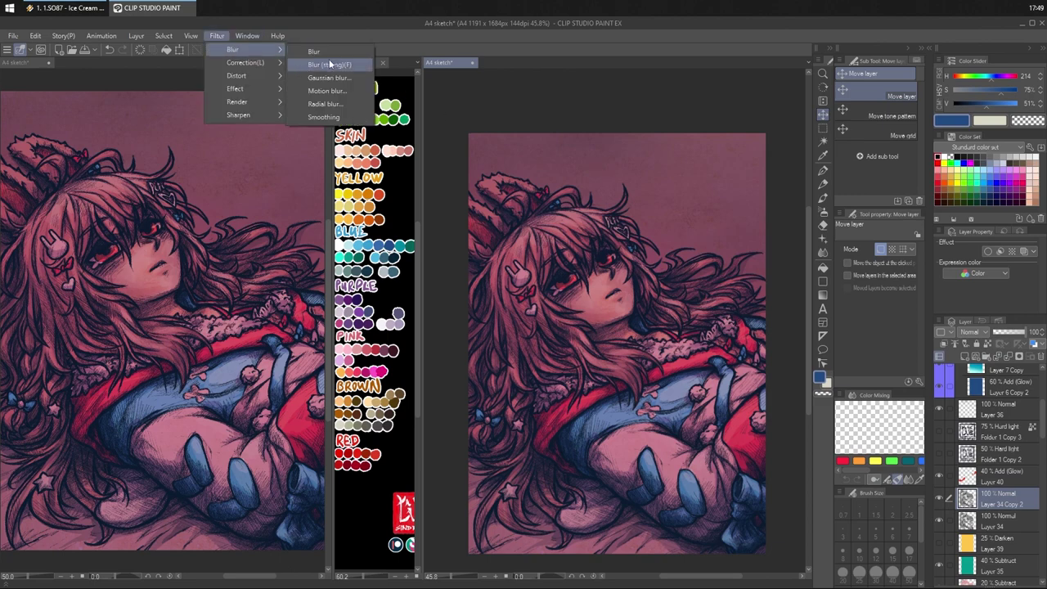
pyautogui.click(330, 64)
pyautogui.click(217, 35)
pyautogui.click(330, 63)
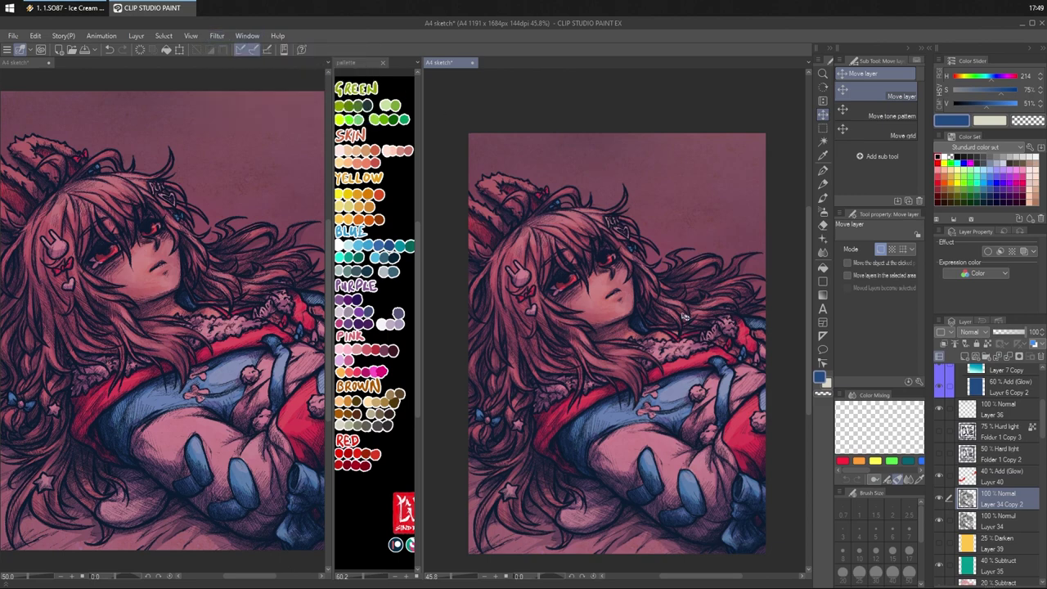
pyautogui.click(1009, 333)
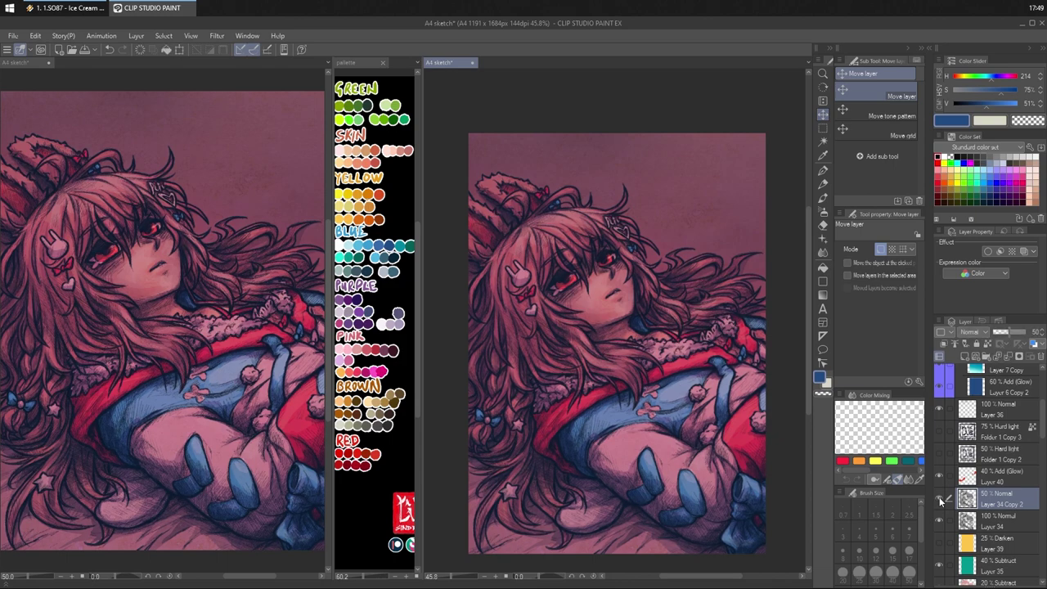
# - Set the opacity of Layer 34 to 90% and of Layer 34 Copy 2 to 40%
pyautogui.click(999, 522)
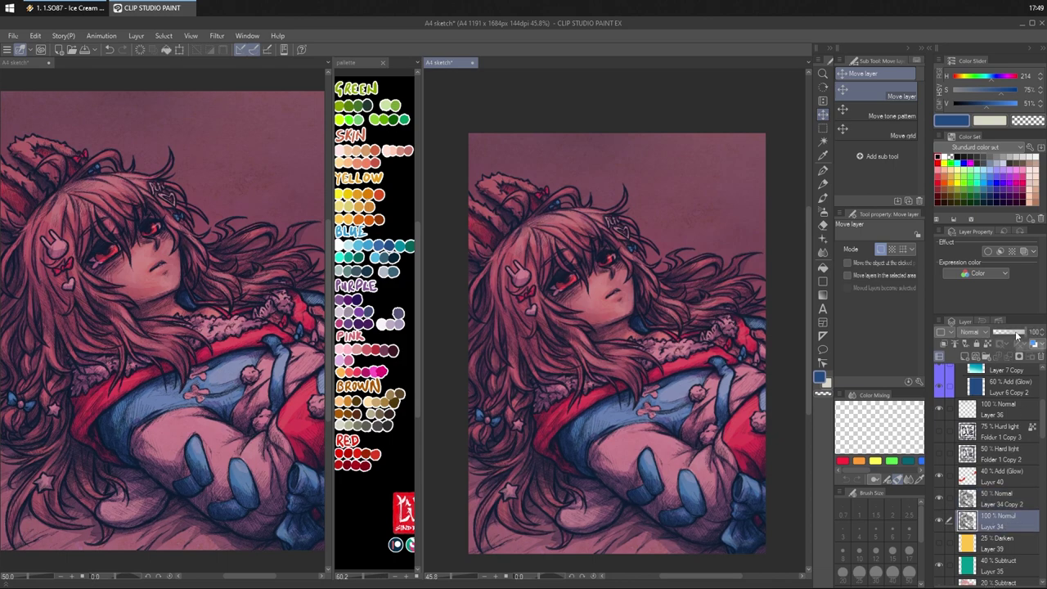
pyautogui.moveTo(1017, 335); pyautogui.dragTo(1022, 335)
pyautogui.click(1001, 499)
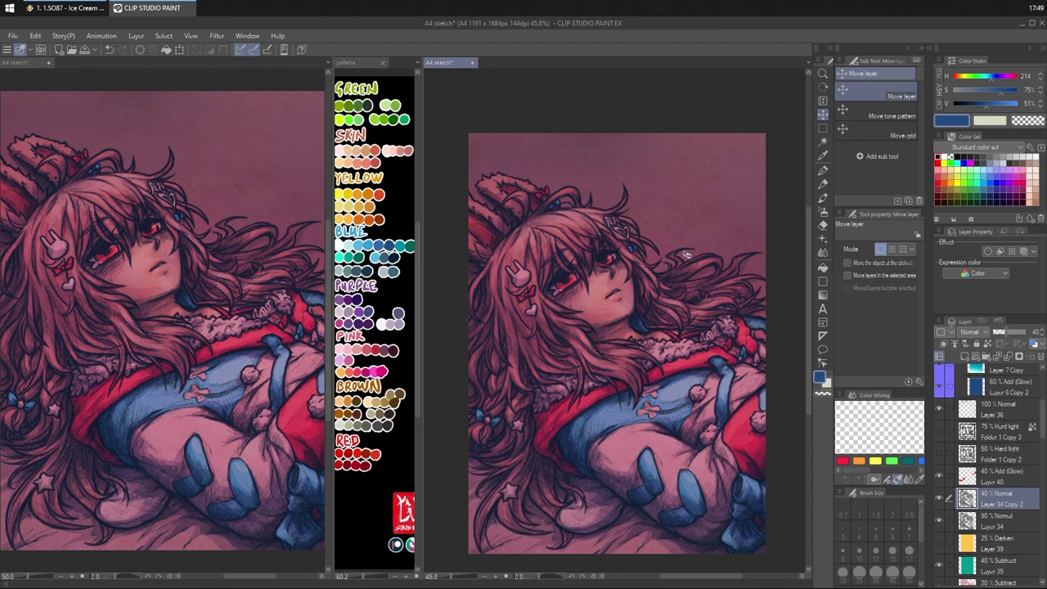
# - Compare the face up close with Layer 34 Copy 2 hidden and shown, and check the whole illustration again
pyautogui.scroll(8, 589, 285)
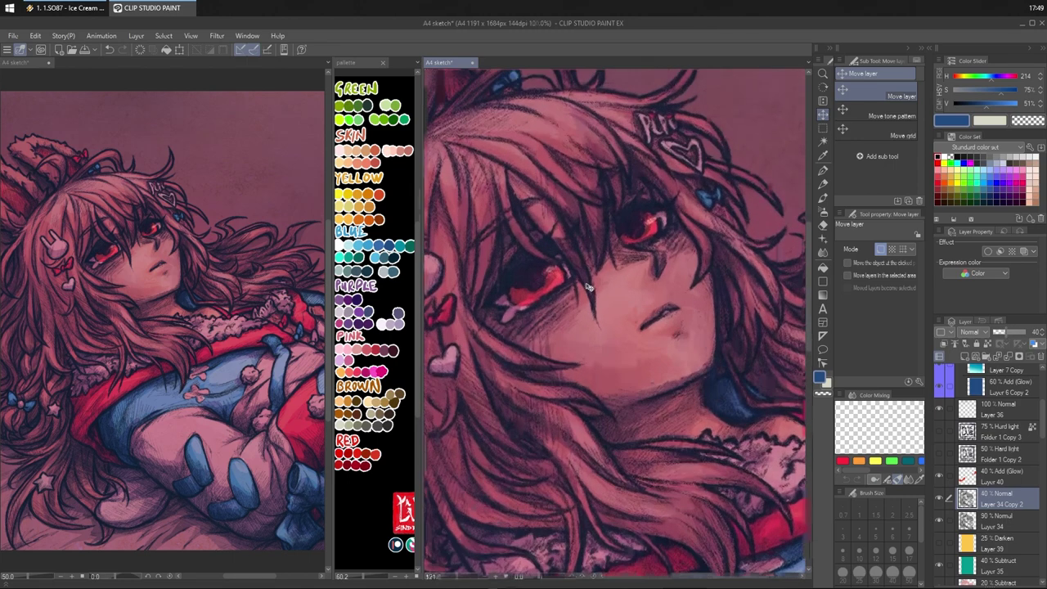
pyautogui.scroll(2, 586, 286)
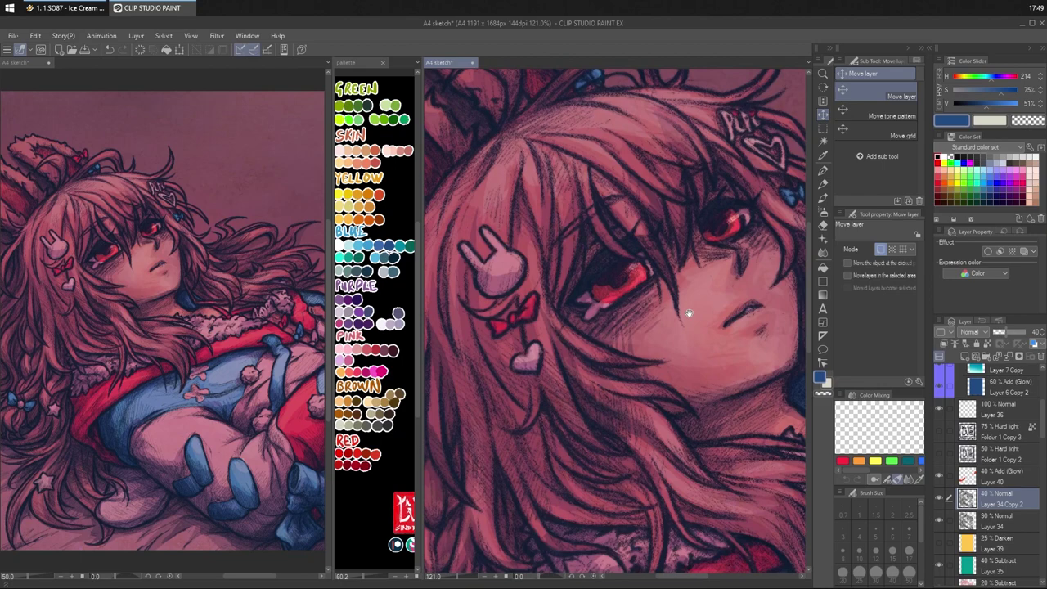
pyautogui.click(939, 497)
pyautogui.click(939, 497)
pyautogui.scroll(-1, 680, 361)
pyautogui.scroll(-4, 770, 439)
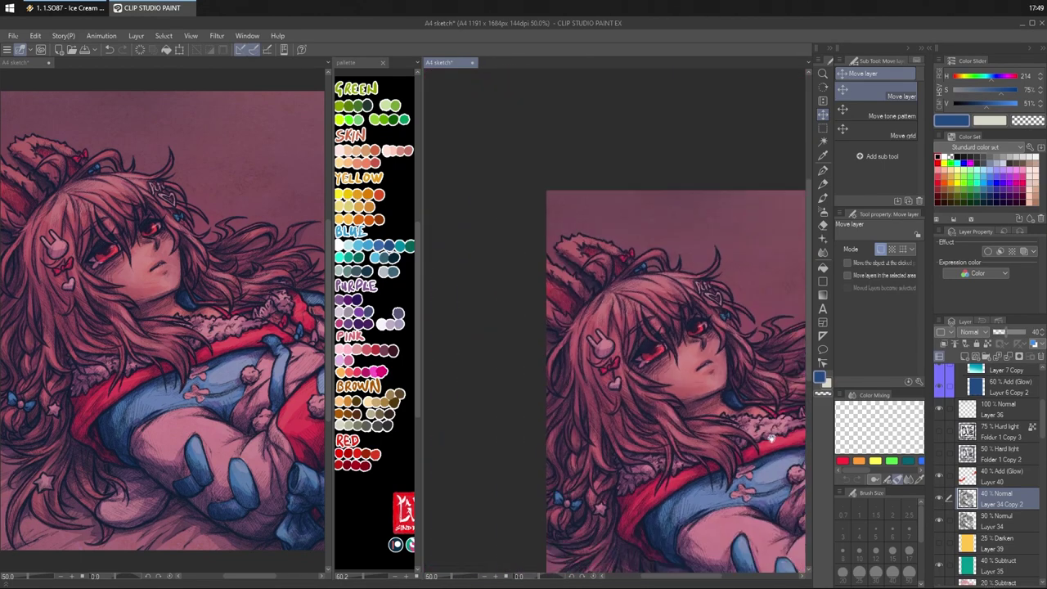
pyautogui.moveTo(771, 439); pyautogui.dragTo(689, 372)
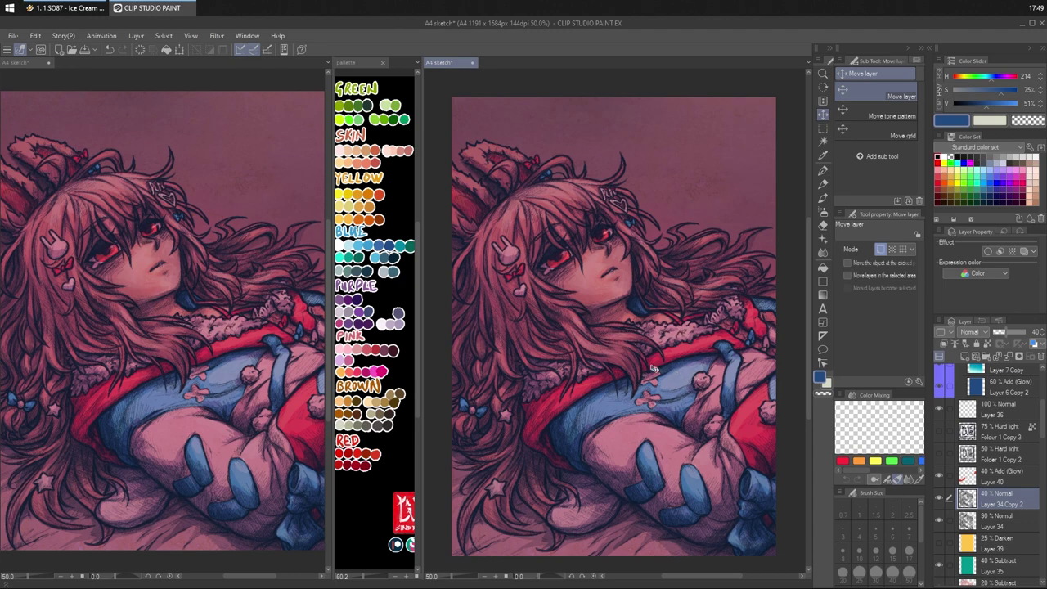
pyautogui.moveTo(675, 378); pyautogui.dragTo(672, 376)
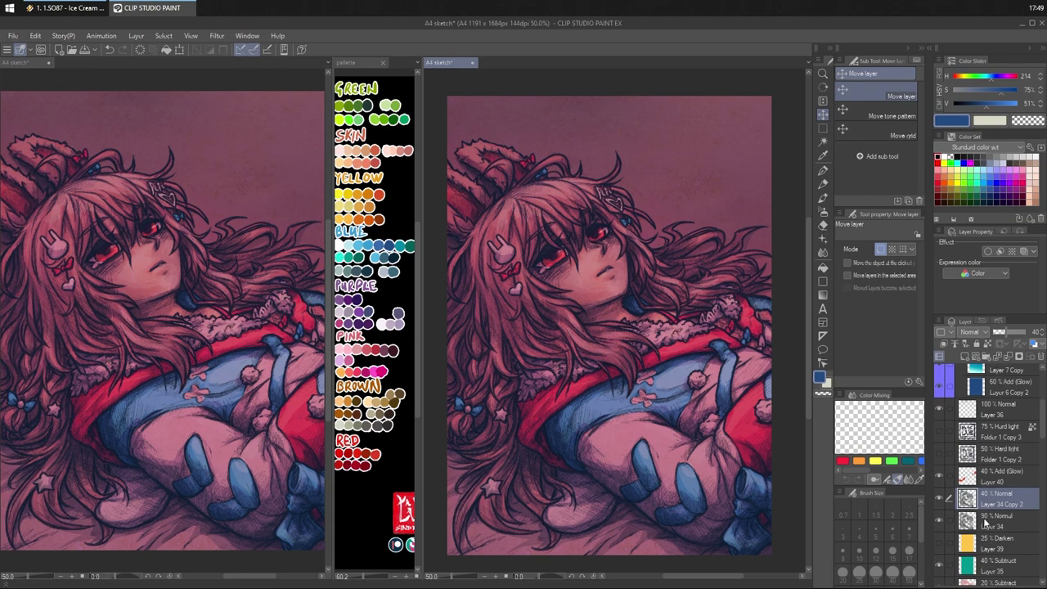
# - Try a lower opacity on Layer 34 and return it to 90%
pyautogui.click(994, 522)
pyautogui.click(1014, 332)
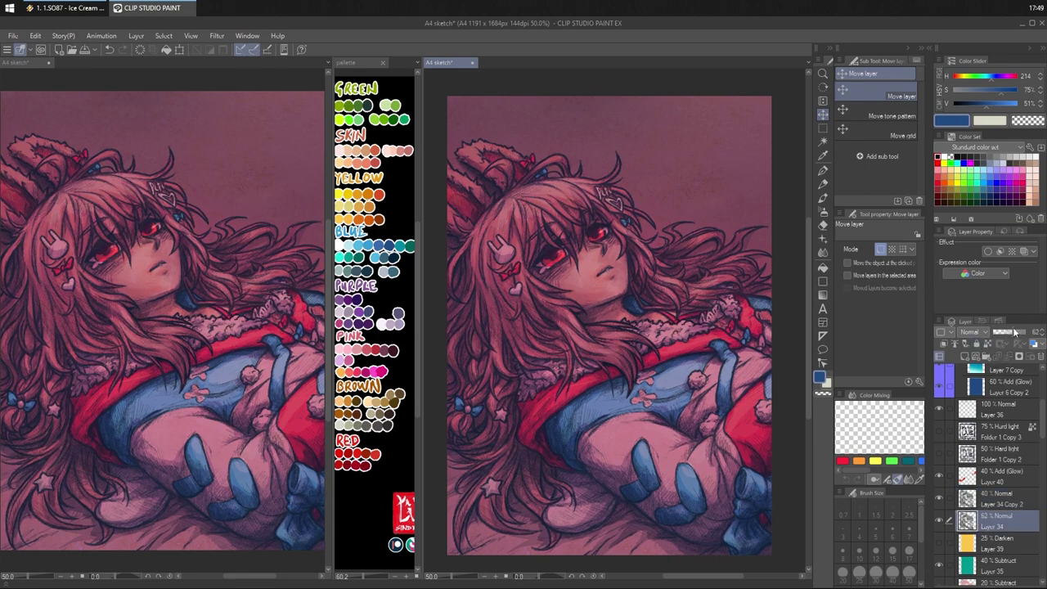
pyautogui.moveTo(1014, 332); pyautogui.dragTo(1016, 331)
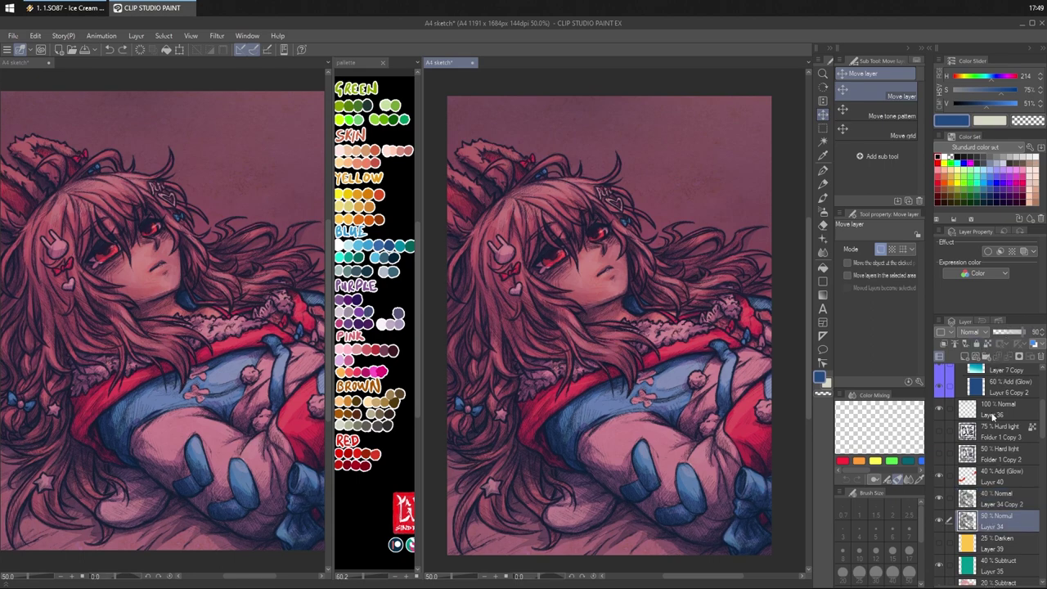
# - Try the Exclusion, Divide and Saturation blending modes on the Color Copy folder, comparing the artwork with the folder hidden and shown
pyautogui.scroll(5, 1003, 396)
pyautogui.click(999, 373)
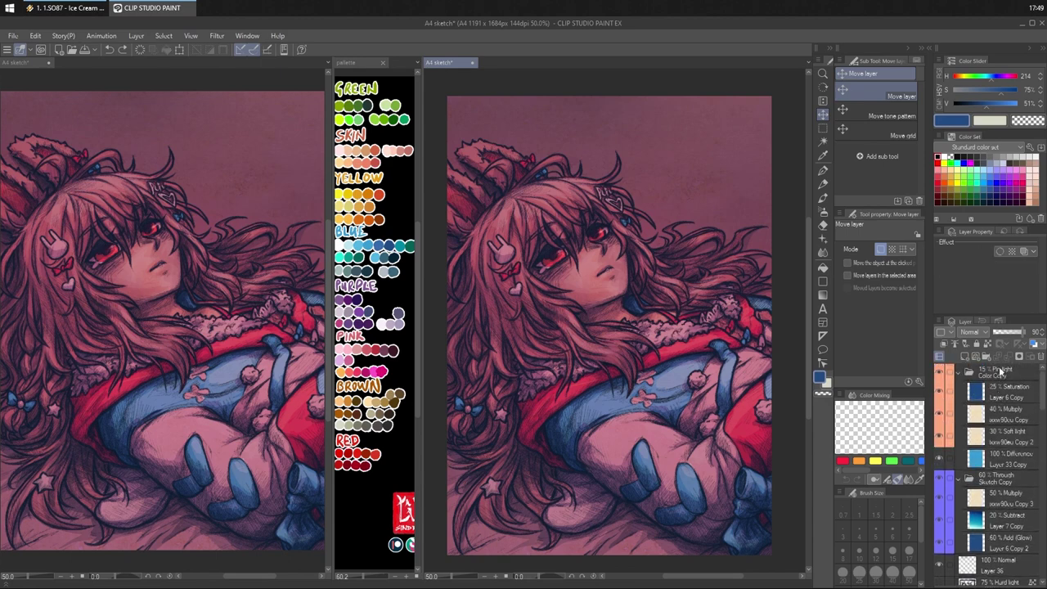
pyautogui.scroll(-1, 983, 332)
pyautogui.scroll(-2, 983, 332)
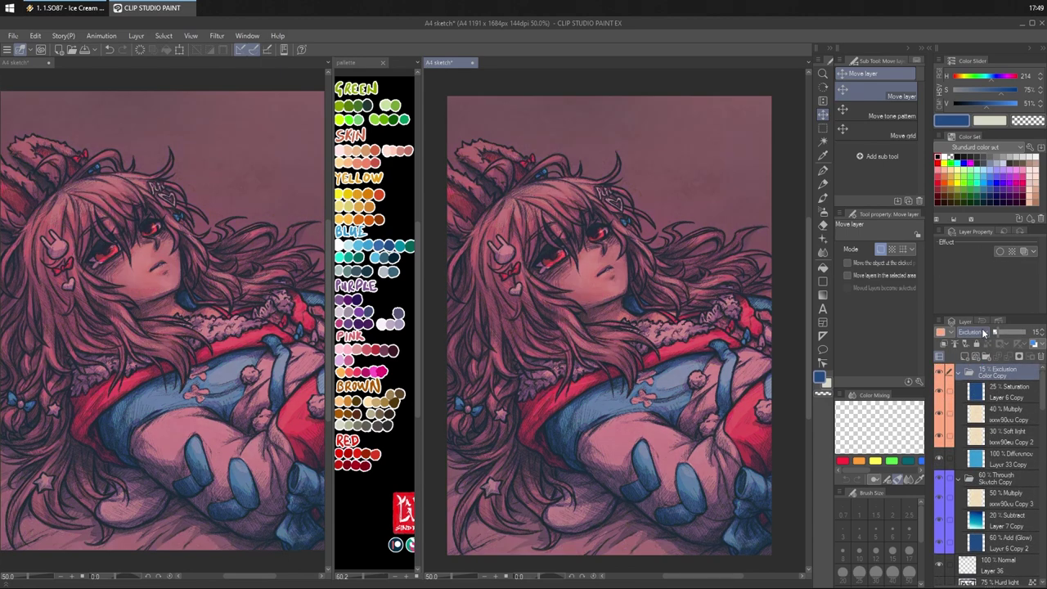
pyautogui.scroll(-4, 983, 332)
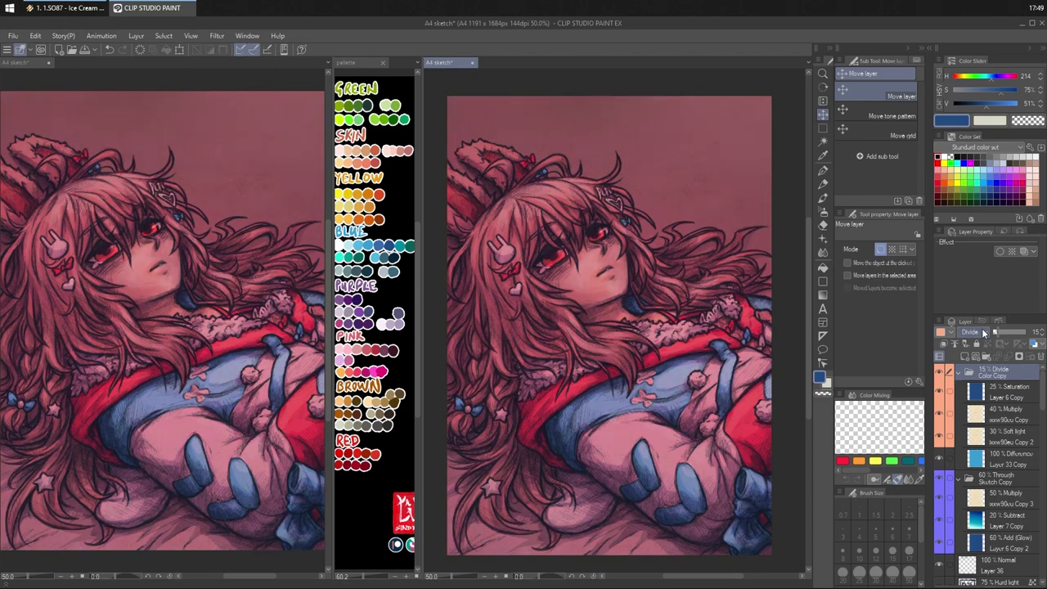
pyautogui.scroll(-2, 984, 333)
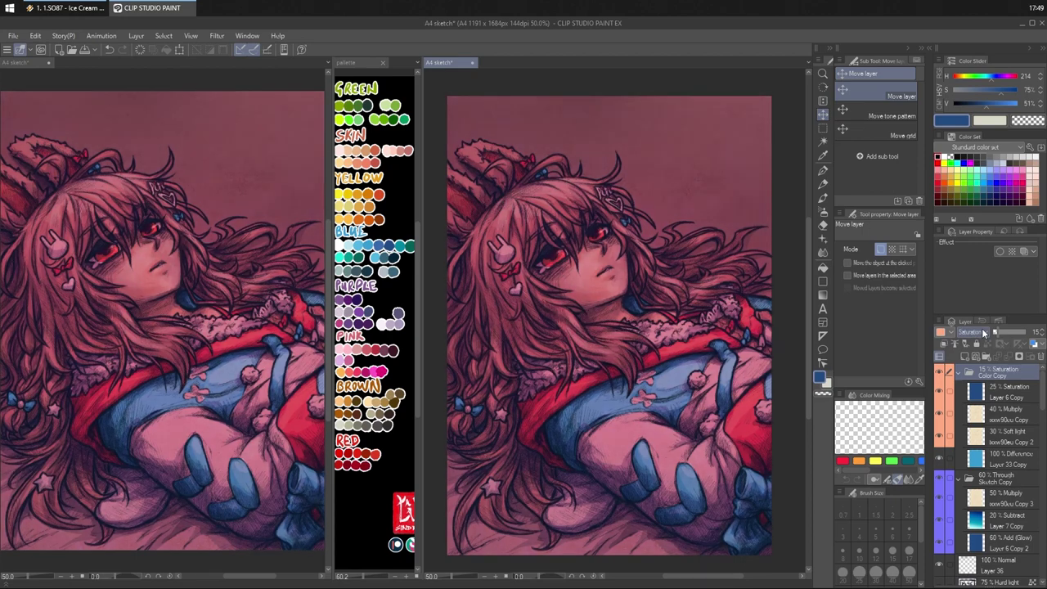
pyautogui.scroll(-1, 984, 333)
pyautogui.click(939, 374)
pyautogui.click(939, 373)
# - Try the Brightness and Hue blending modes on the Color Copy folder and switch it to Through
pyautogui.scroll(-1, 971, 334)
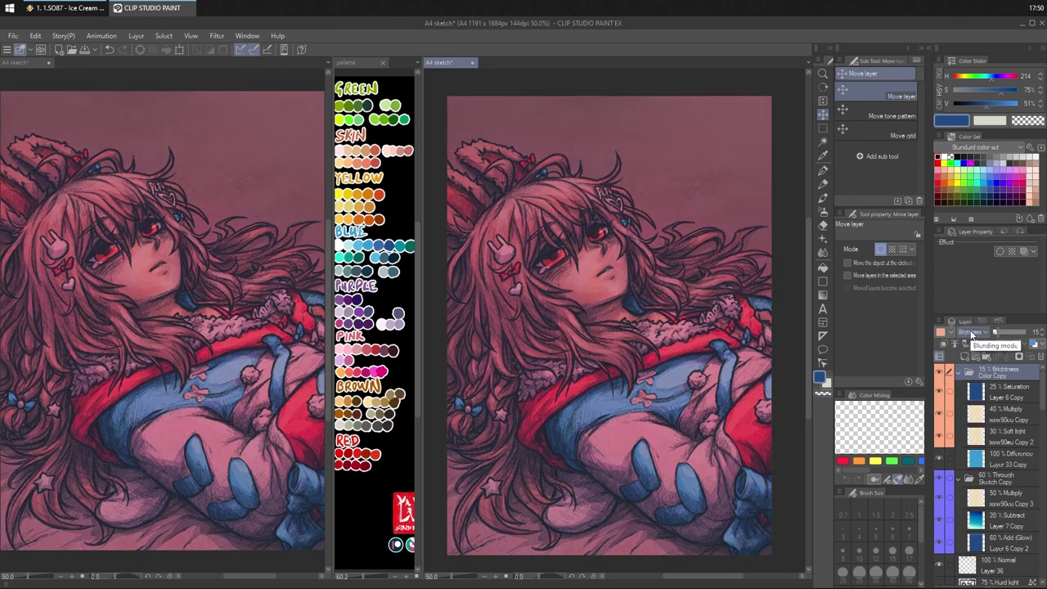
pyautogui.scroll(-1, 971, 334)
pyautogui.scroll(-3, 971, 334)
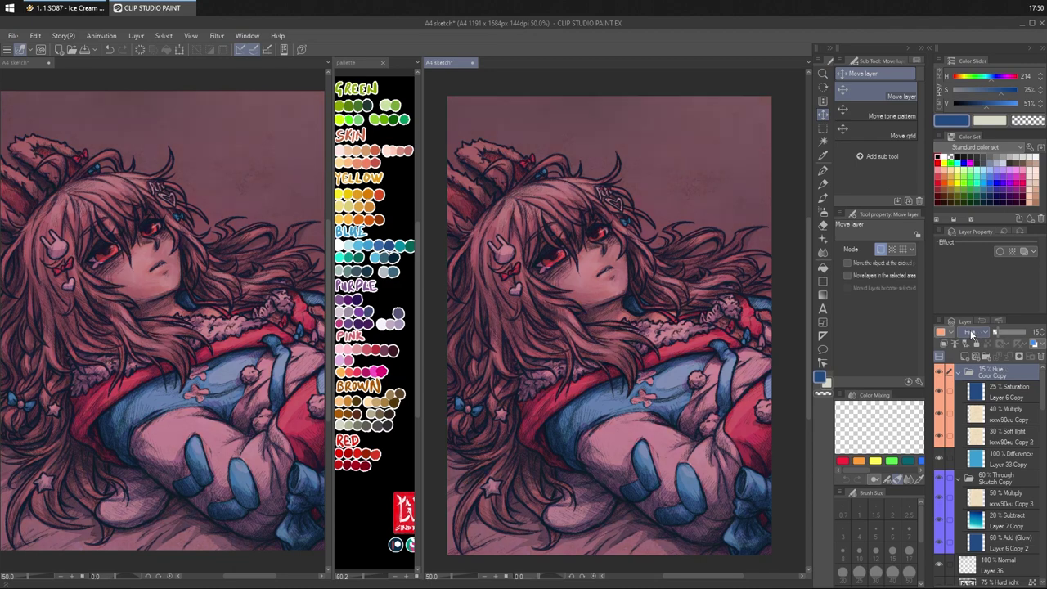
pyautogui.scroll(-1, 971, 333)
pyautogui.click(971, 334)
pyautogui.click(975, 33)
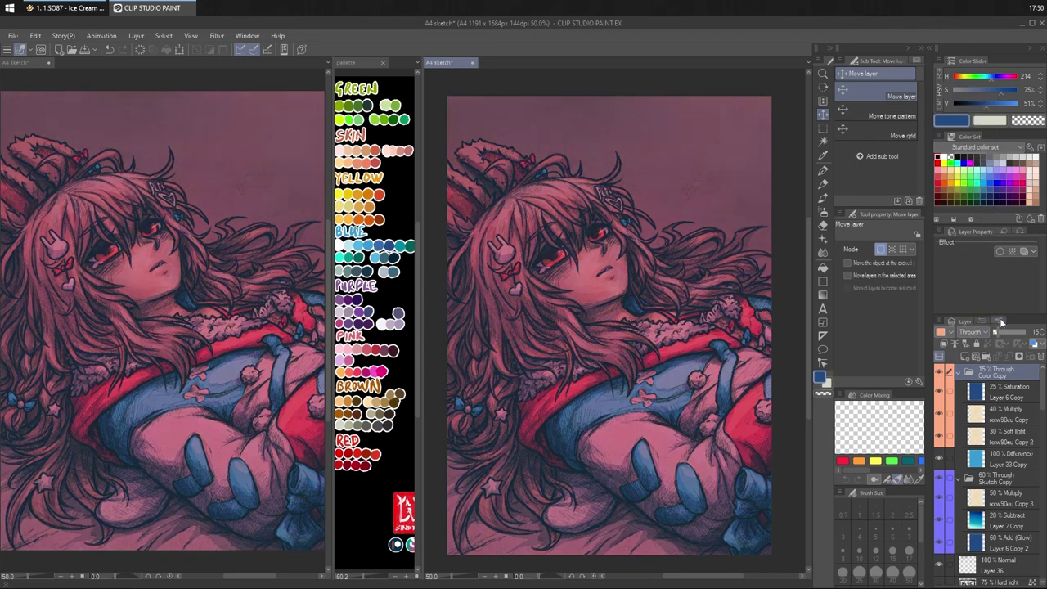
# - Try the Normal, Darken and Linear burn blending modes on the Color Copy folder and return it to Through
pyautogui.scroll(-1, 981, 337)
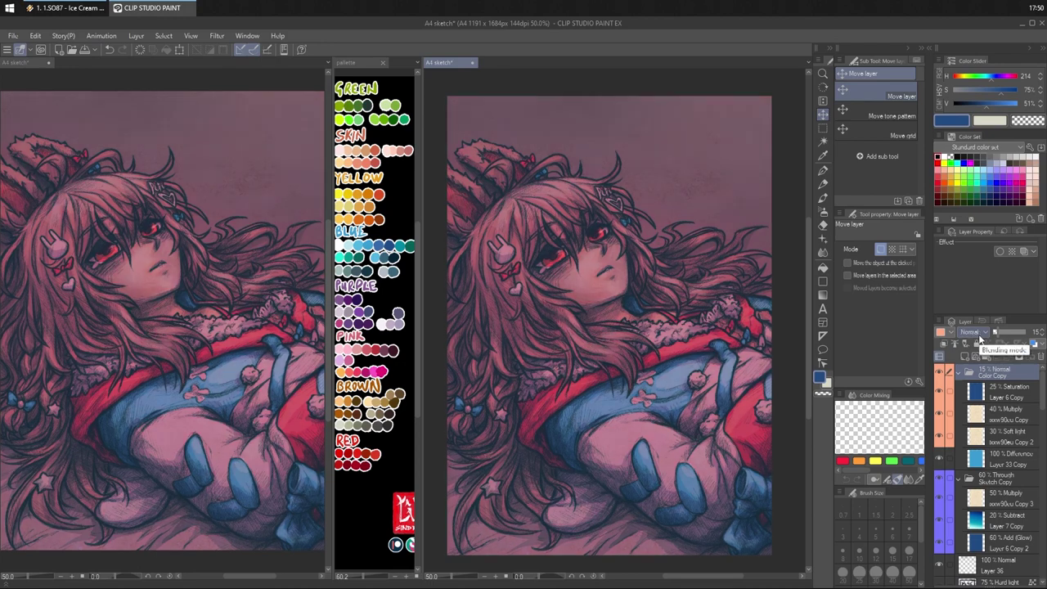
pyautogui.scroll(-1, 981, 337)
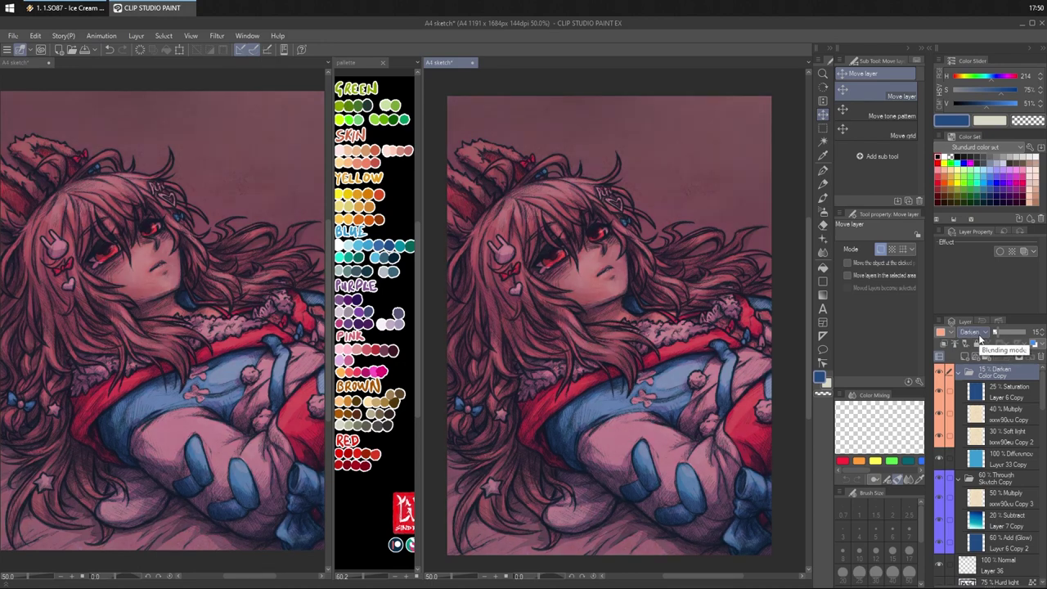
pyautogui.scroll(-3, 981, 339)
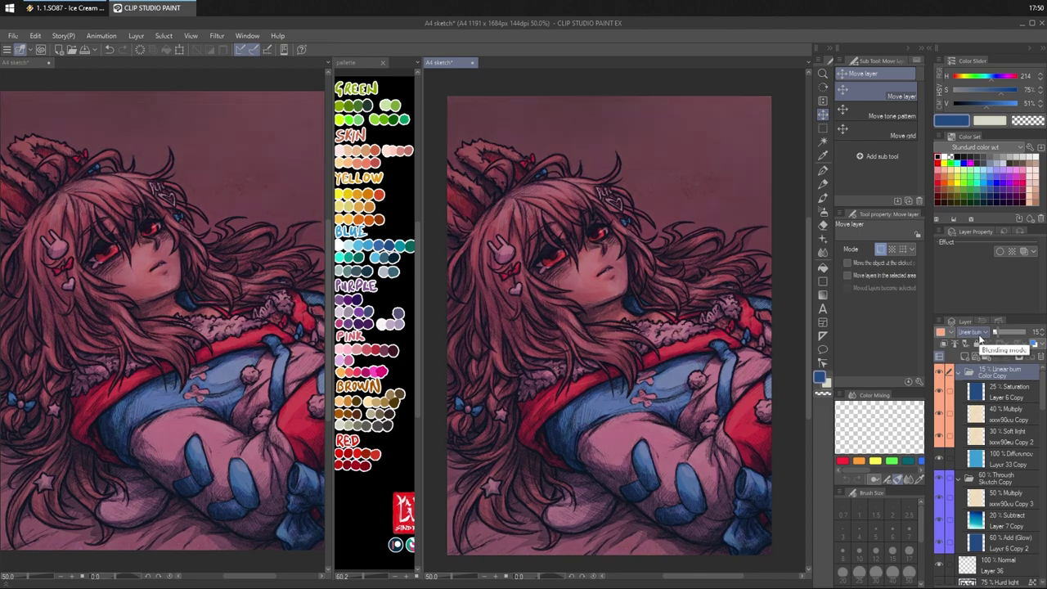
pyautogui.scroll(5, 981, 339)
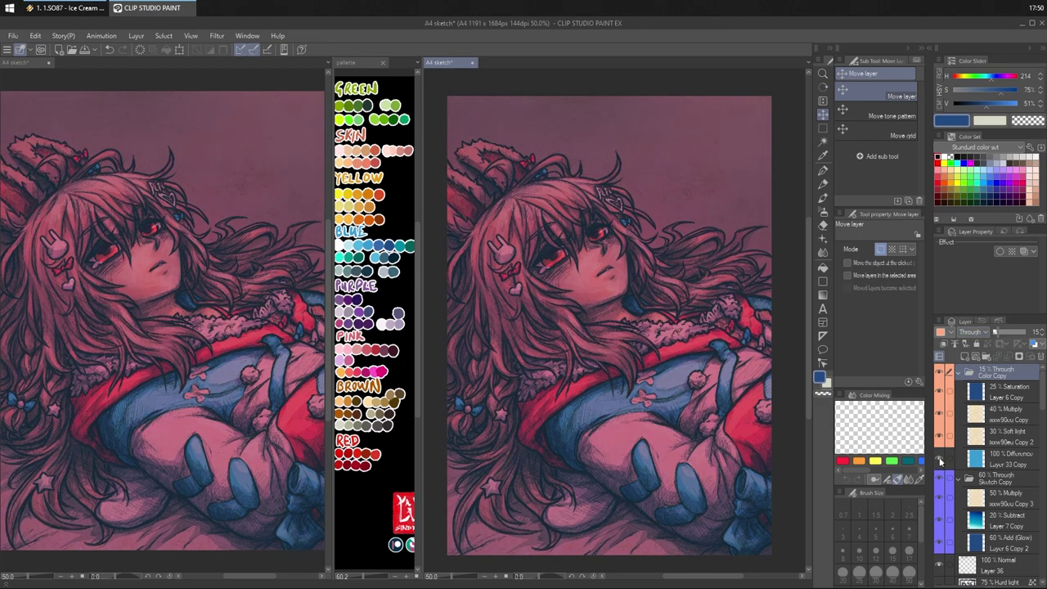
# - Compare the artwork with and without Layer 33 Copy, and set the Color Copy folder's blending mode to Glow dodge
pyautogui.click(940, 462)
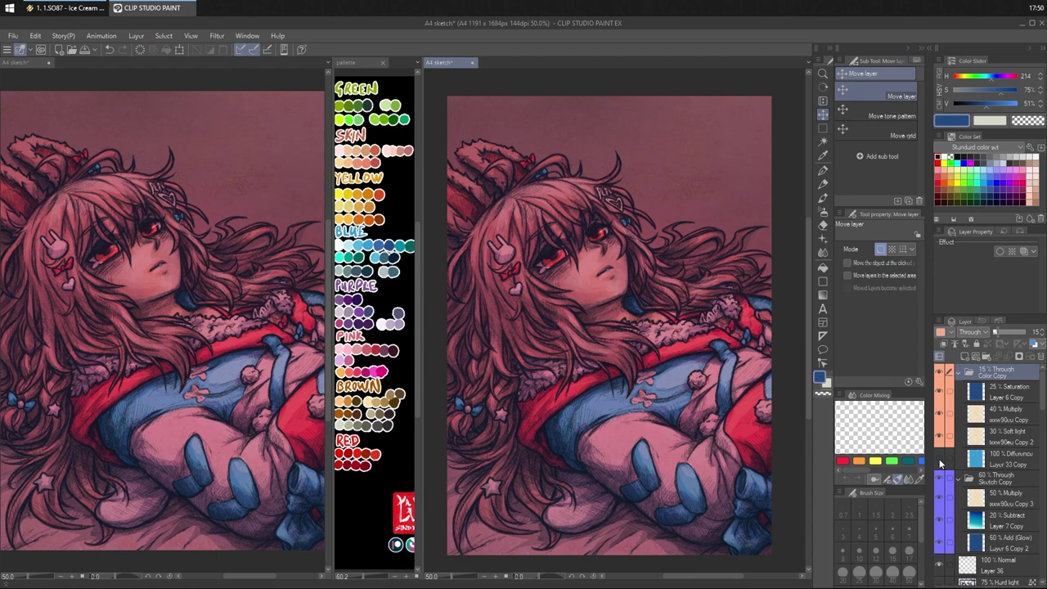
pyautogui.click(940, 462)
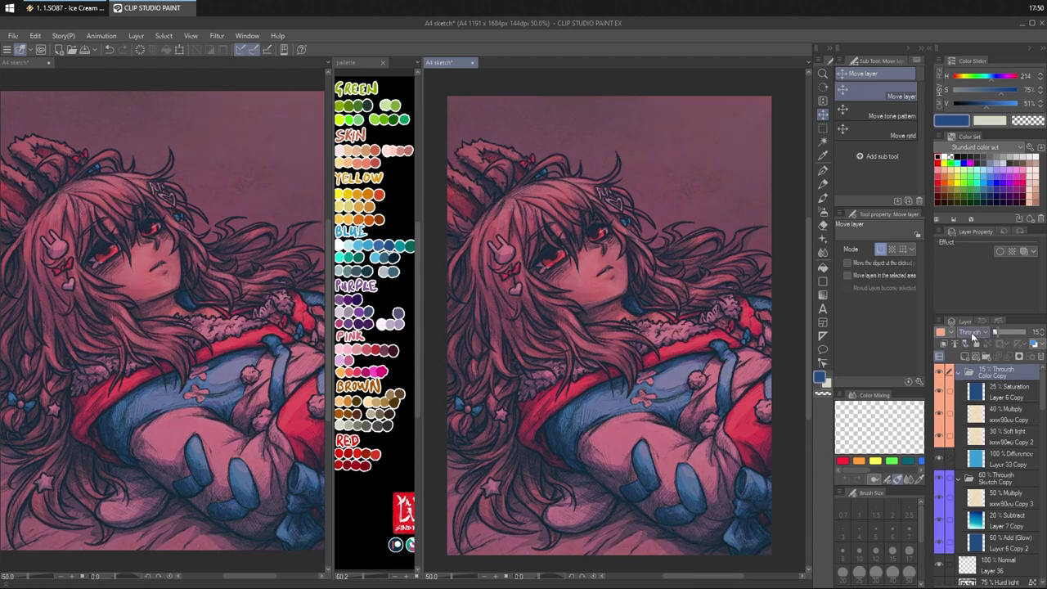
pyautogui.scroll(-2, 973, 335)
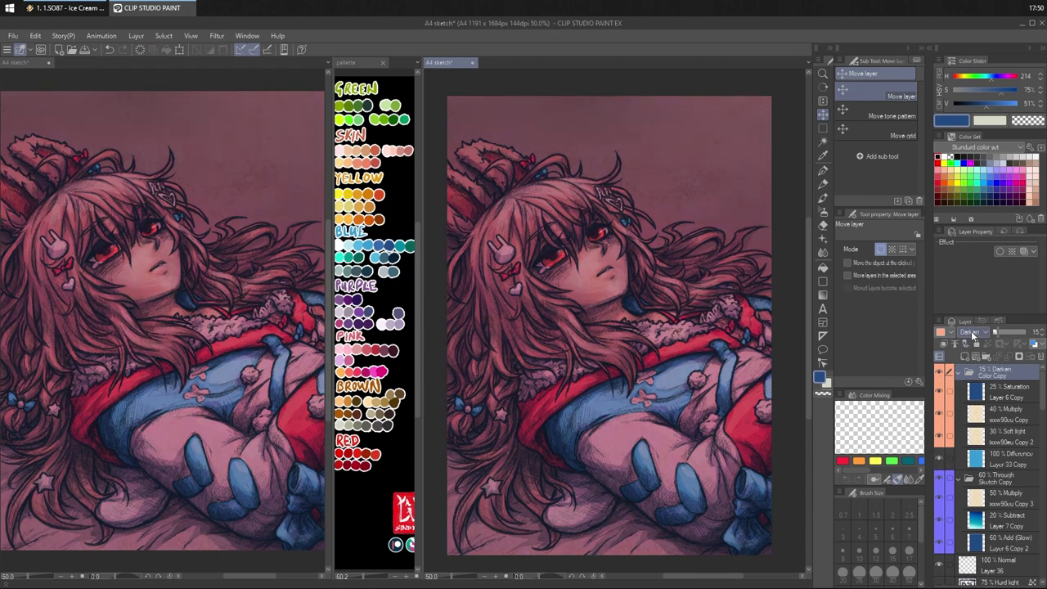
pyautogui.scroll(-6, 973, 336)
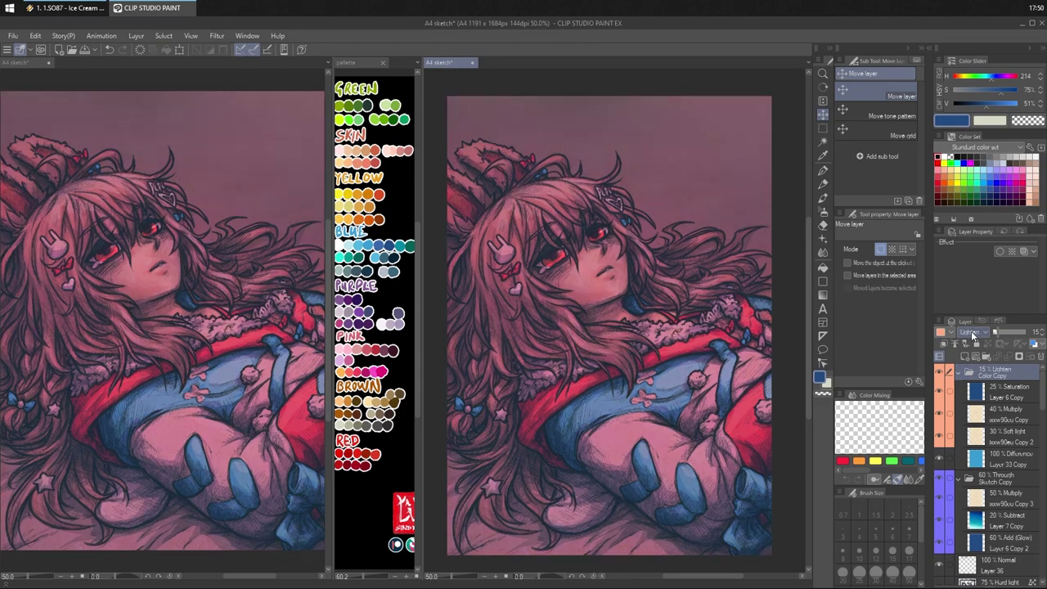
pyautogui.scroll(-3, 973, 336)
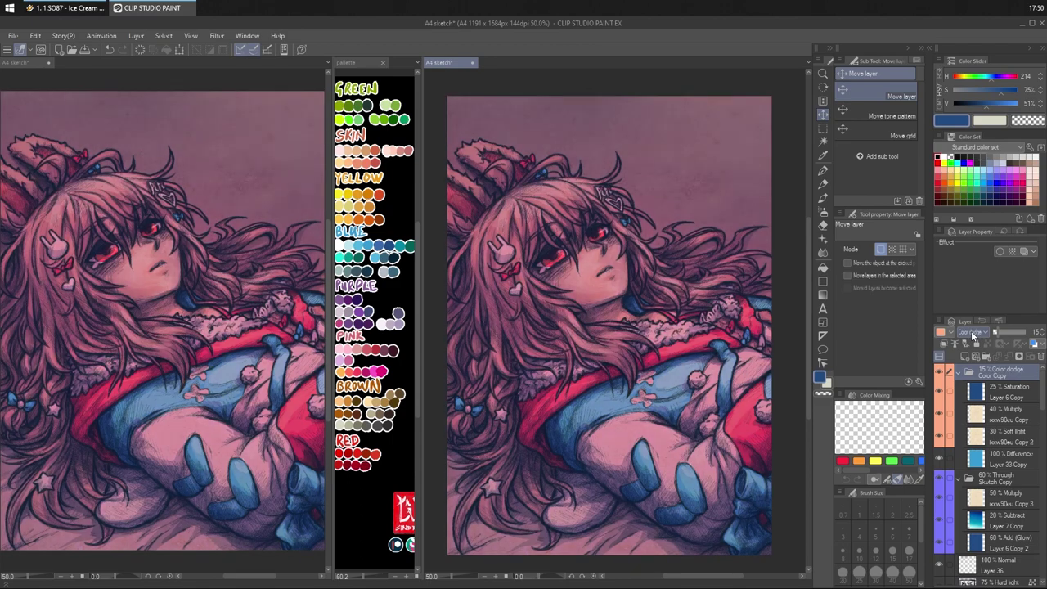
pyautogui.scroll(-1, 973, 335)
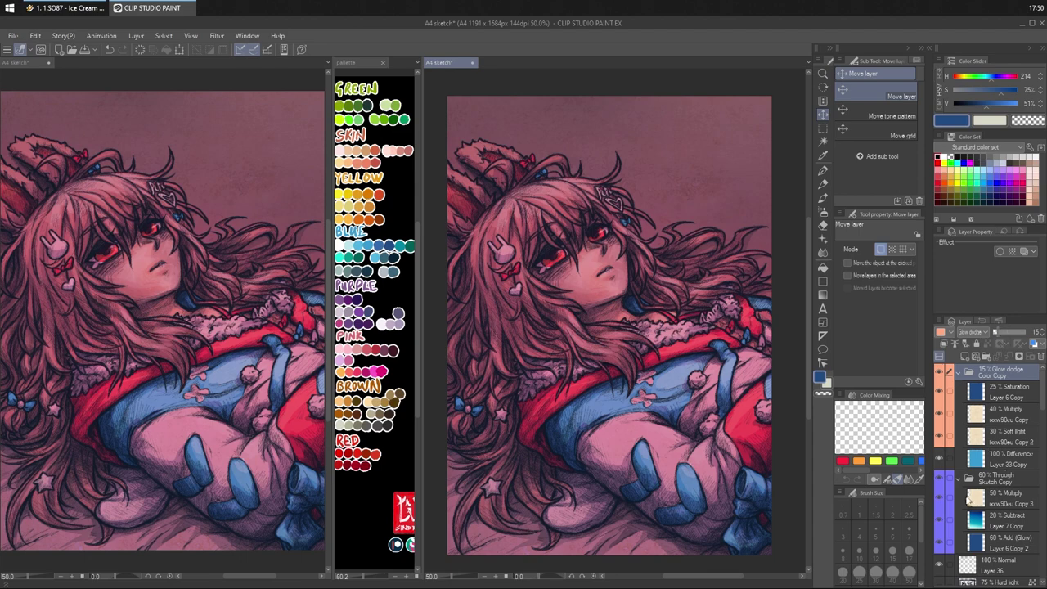
# - Compare the artwork with and without Layer 7 Copy, and try the Linear burn, Color burn, Darken and Normal blending modes on it
pyautogui.click(941, 519)
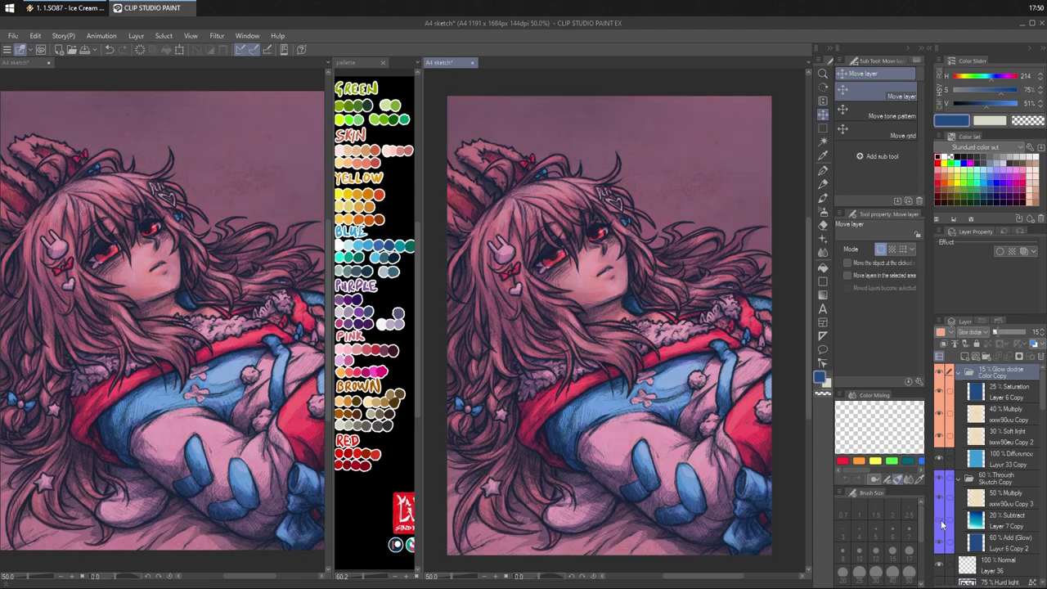
pyautogui.click(941, 520)
pyautogui.click(1012, 521)
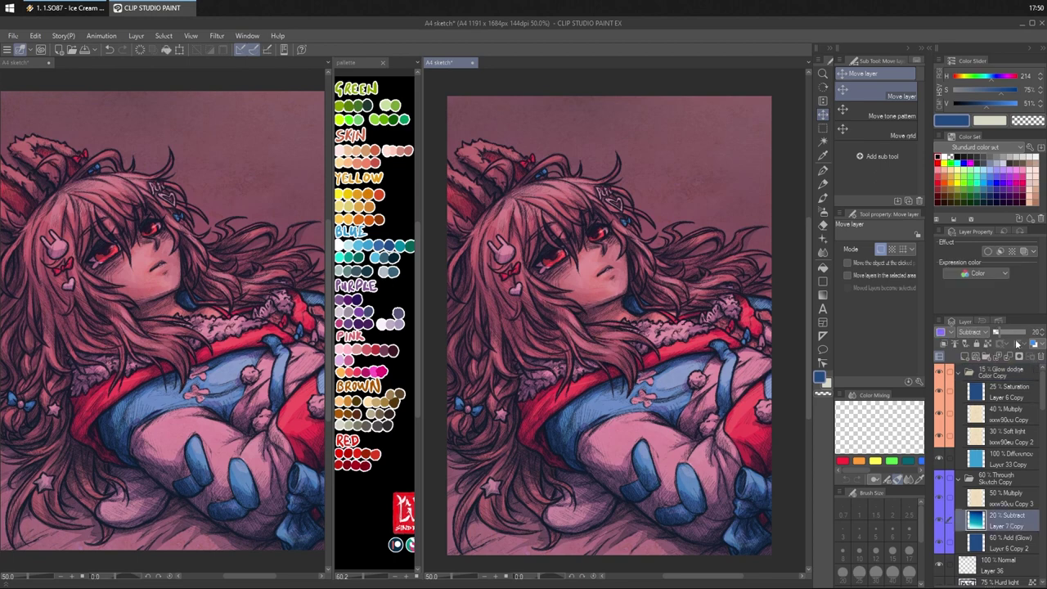
pyautogui.scroll(-1, 979, 336)
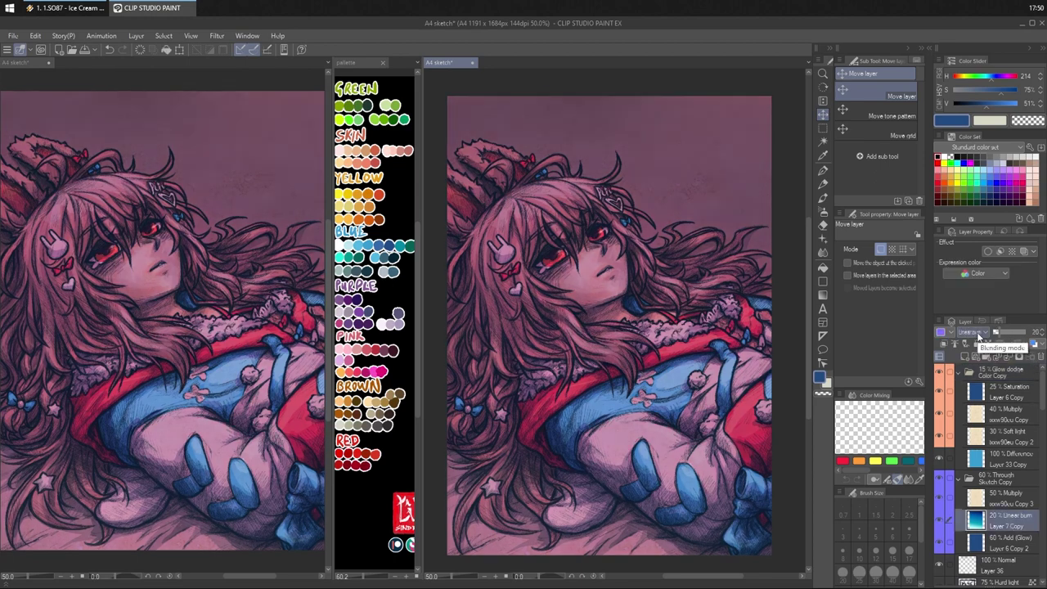
pyautogui.scroll(1, 979, 335)
pyautogui.scroll(5, 981, 336)
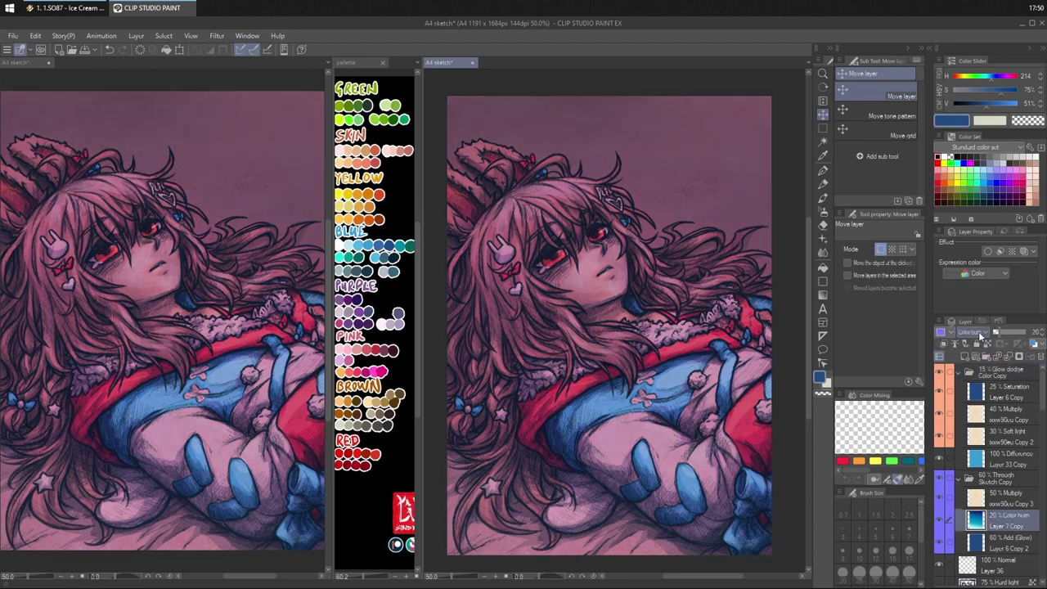
pyautogui.scroll(-1, 981, 336)
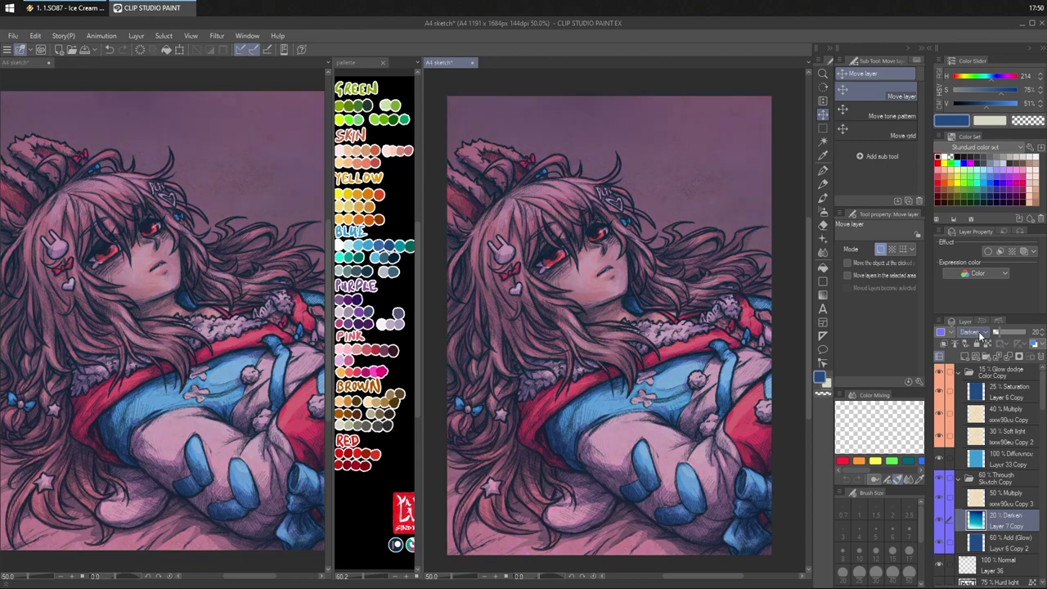
pyautogui.scroll(1, 981, 335)
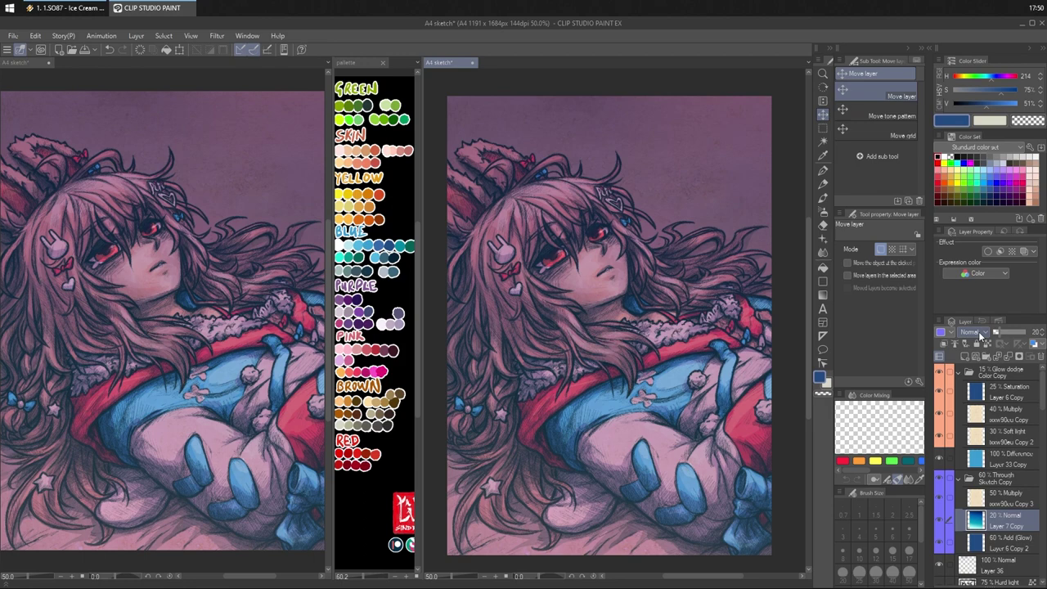
# - Try the Glow dodge, Hard light and Difference blending modes on Layer 7 Copy, comparing the artwork with the layer hidden and shown
pyautogui.scroll(-10, 981, 335)
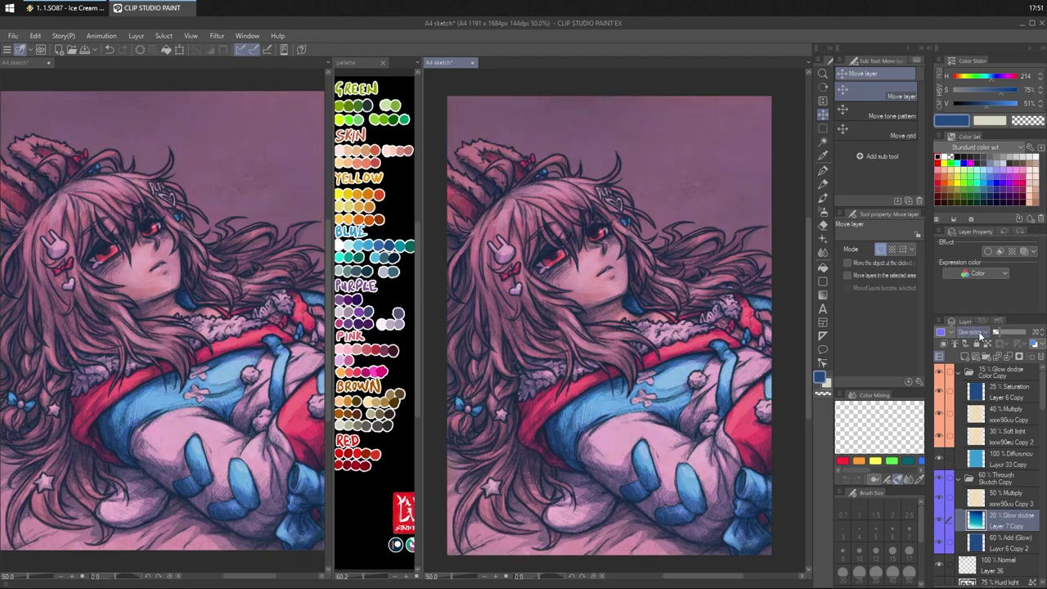
pyautogui.scroll(-6, 981, 335)
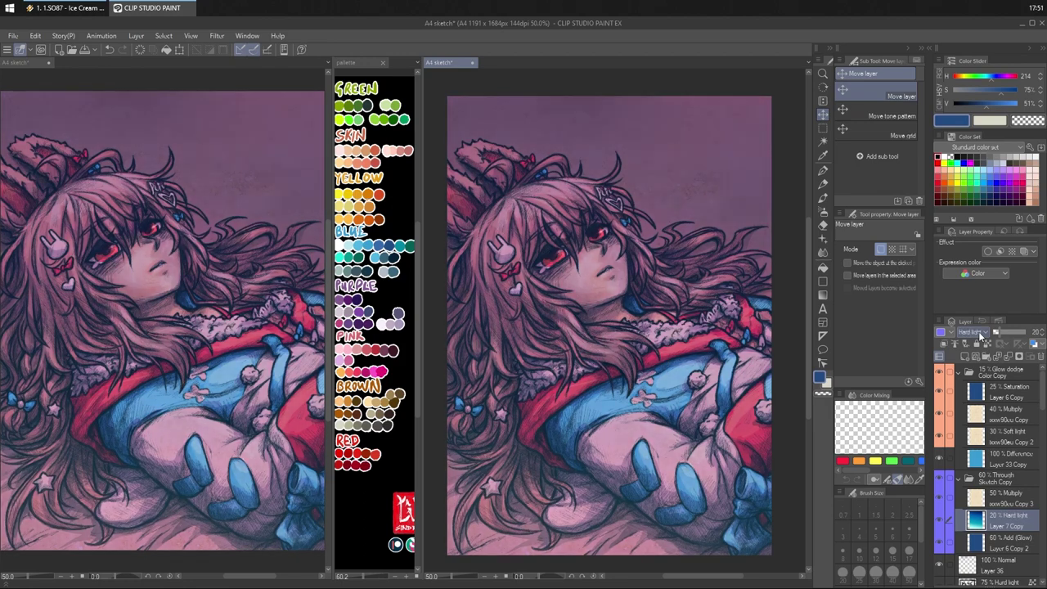
pyautogui.scroll(-3, 981, 335)
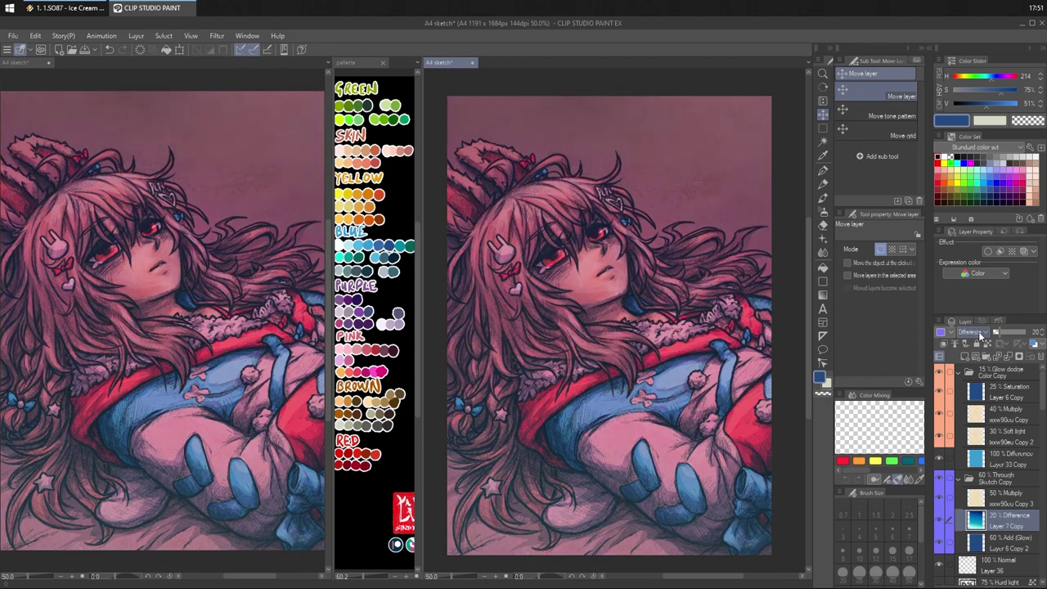
pyautogui.click(939, 518)
pyautogui.click(939, 518)
# - Try the Pin light, Hard mix, Darker color, Divide and Brightness blending modes on Layer 7 Copy
pyautogui.scroll(-4, 982, 334)
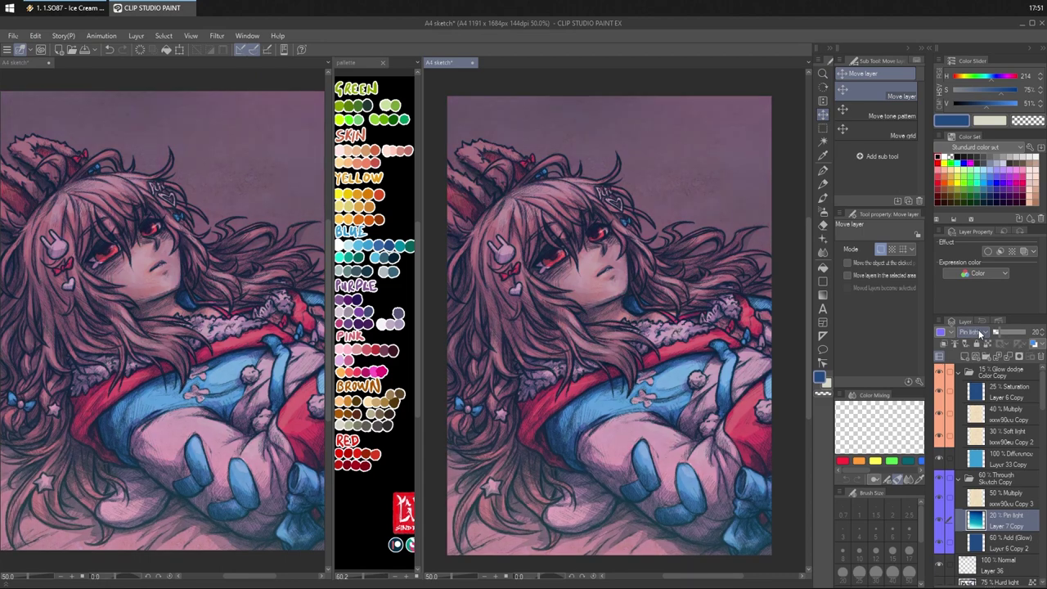
pyautogui.scroll(-1, 980, 334)
pyautogui.scroll(1, 980, 334)
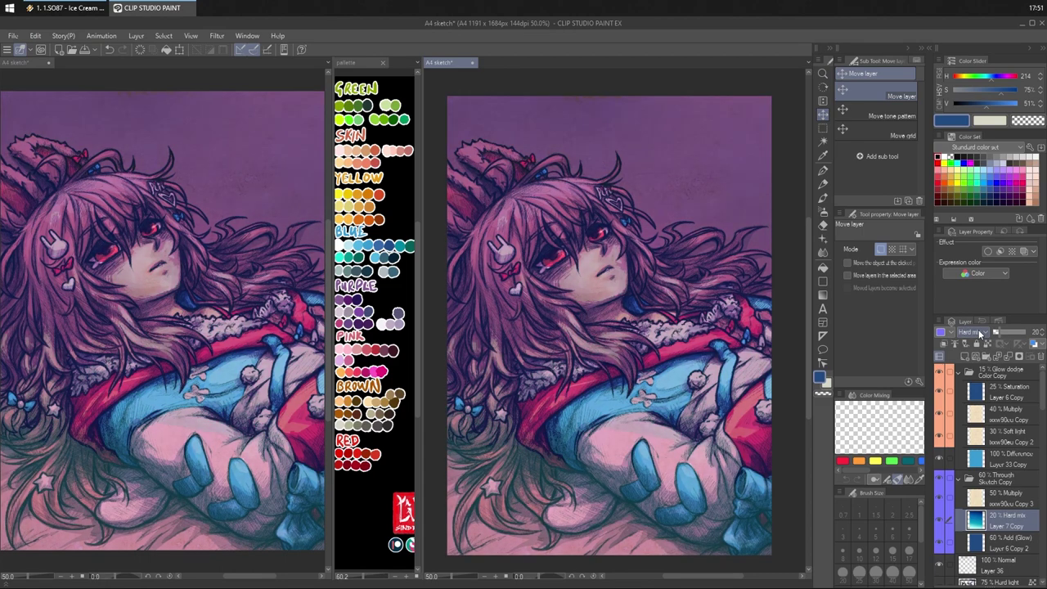
pyautogui.scroll(-7, 982, 333)
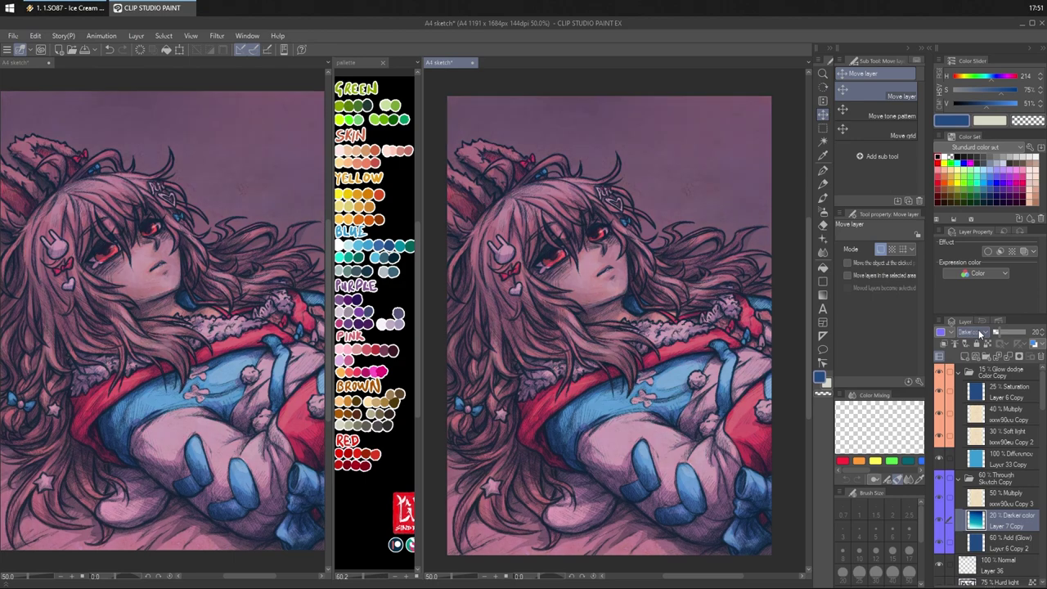
pyautogui.scroll(-2, 981, 333)
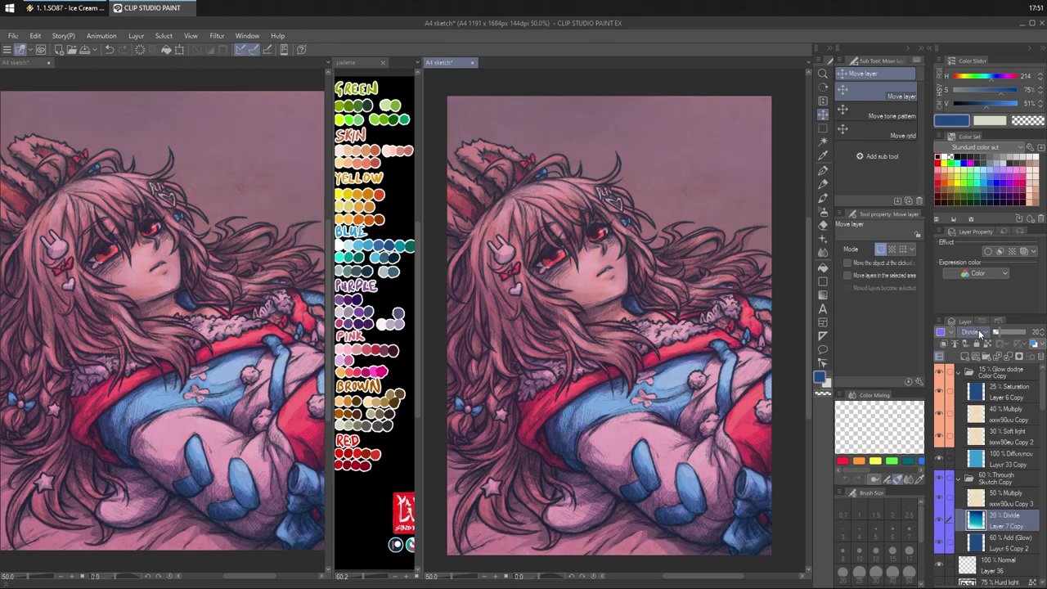
pyautogui.scroll(-2, 981, 333)
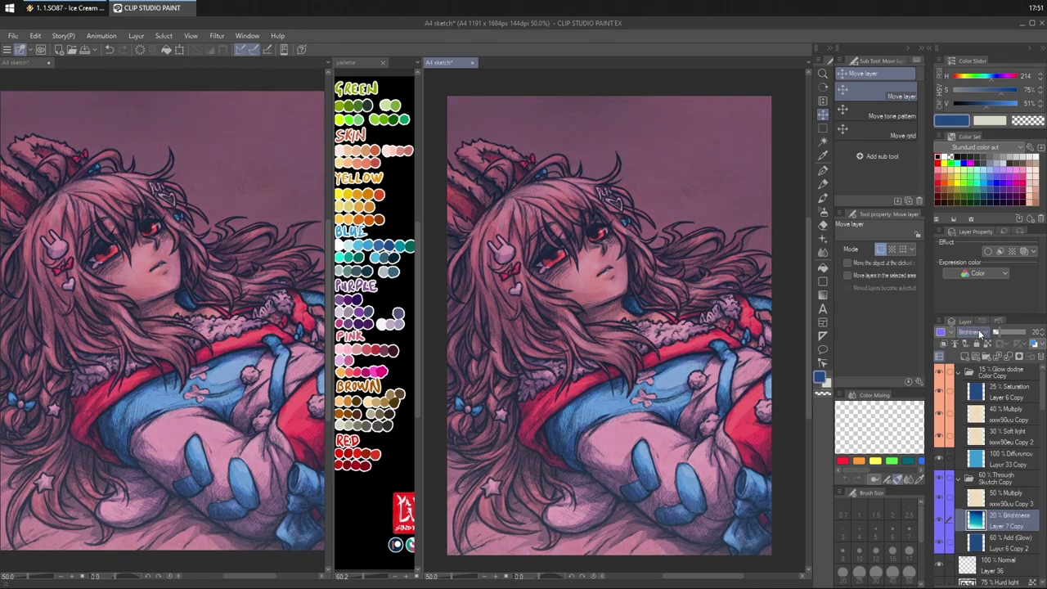
# - Return Layer 7 Copy to the Subtract blending mode and set its opacity to 30%
pyautogui.click(981, 333)
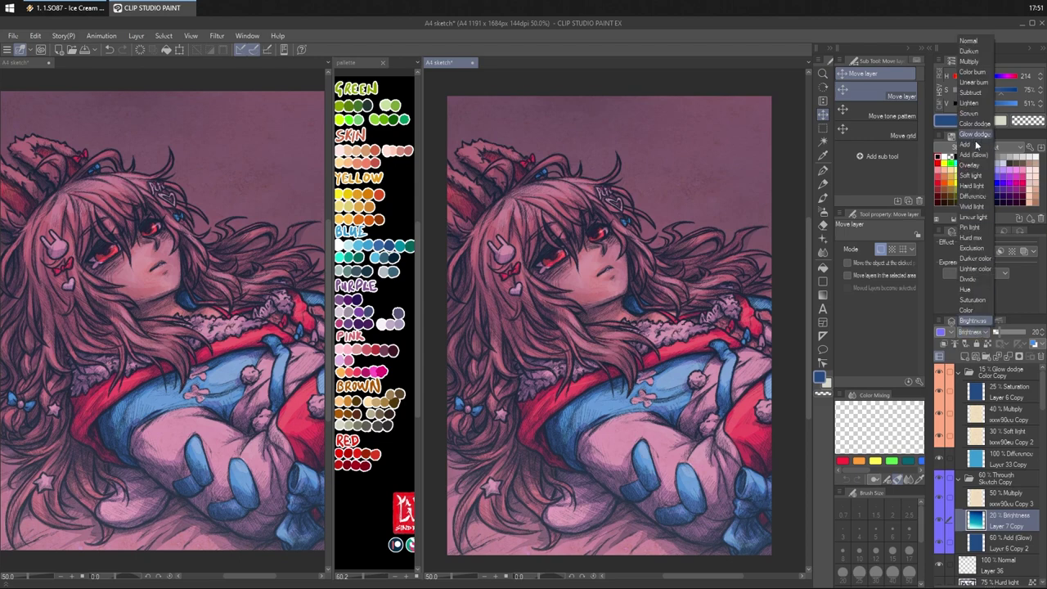
pyautogui.click(972, 92)
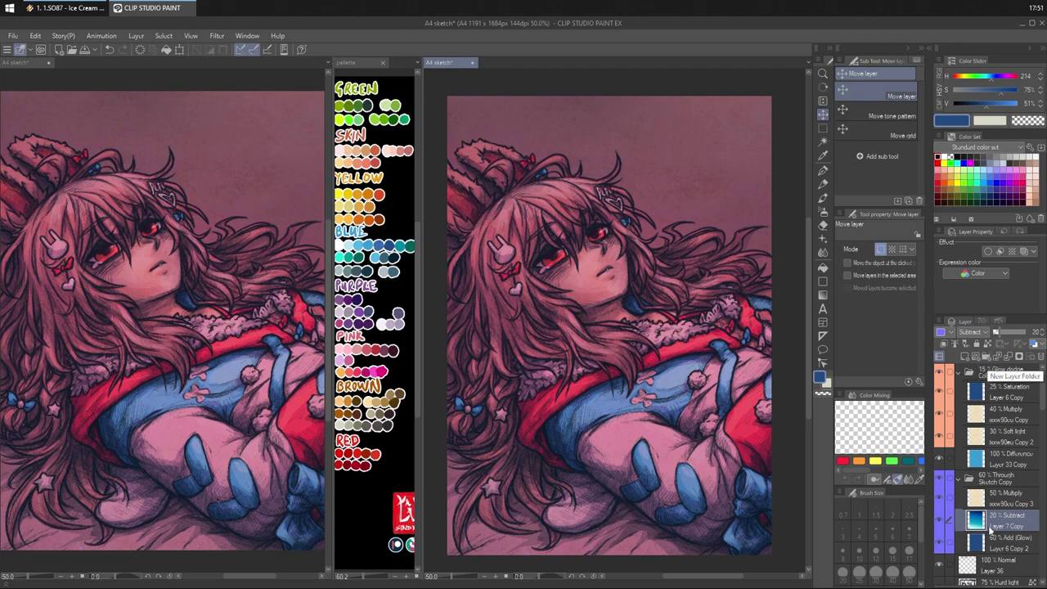
pyautogui.moveTo(1008, 334); pyautogui.dragTo(999, 331)
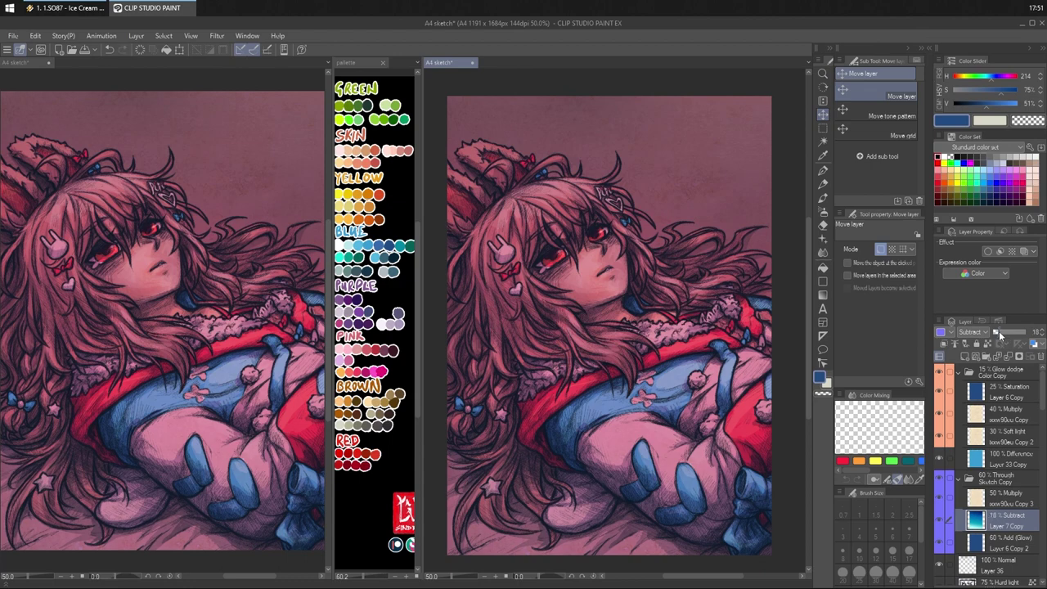
pyautogui.moveTo(1003, 329); pyautogui.dragTo(1004, 328)
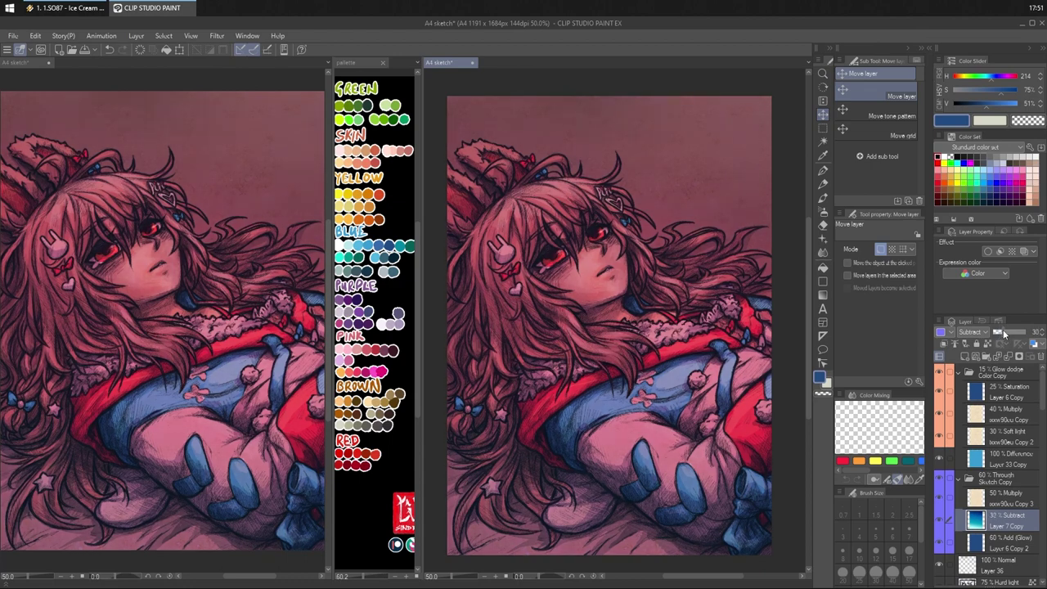
# - Try the Add, Lighten and Brightness blending modes on Layer 6 Copy 2
pyautogui.click(999, 543)
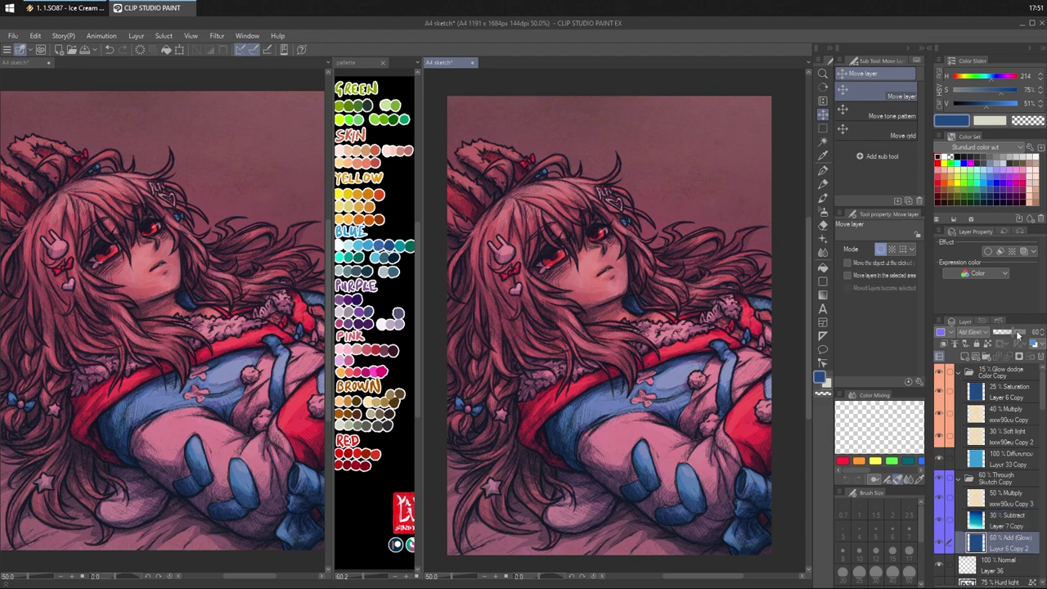
pyautogui.moveTo(1017, 336); pyautogui.dragTo(984, 336)
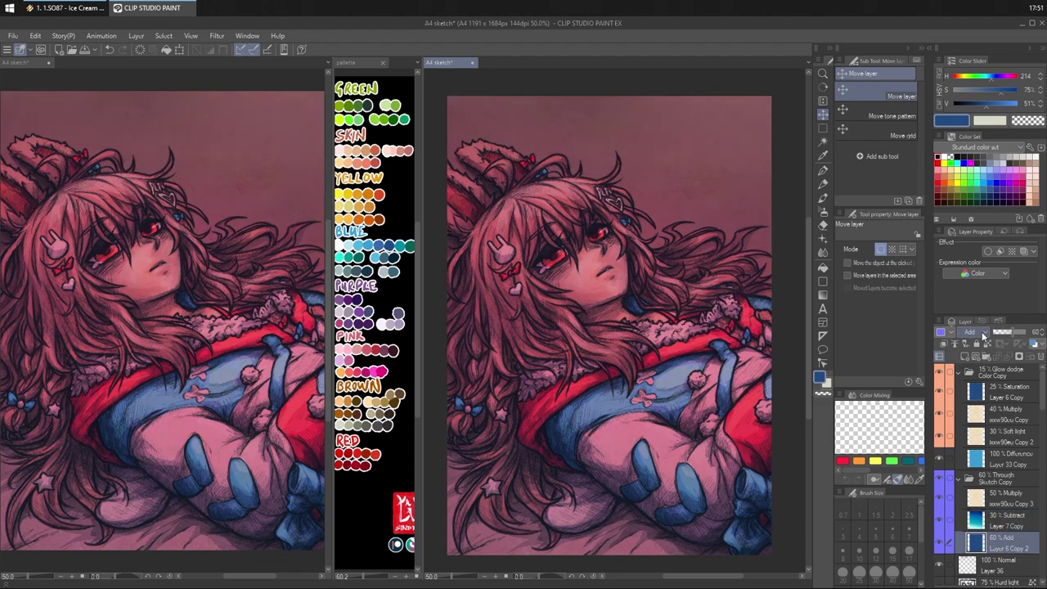
pyautogui.click(982, 333)
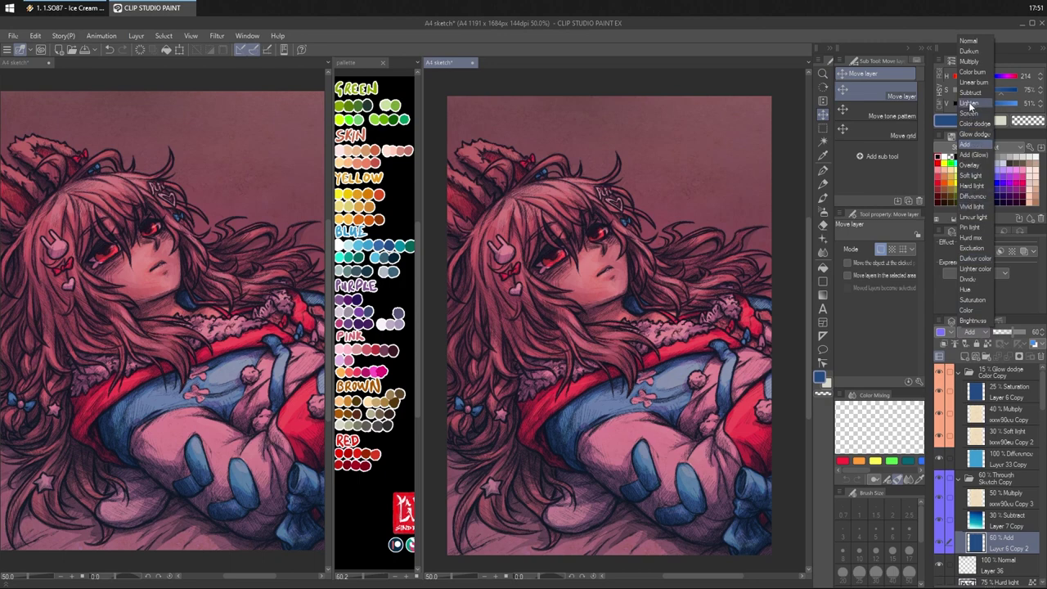
pyautogui.click(970, 103)
pyautogui.click(981, 333)
pyautogui.click(982, 335)
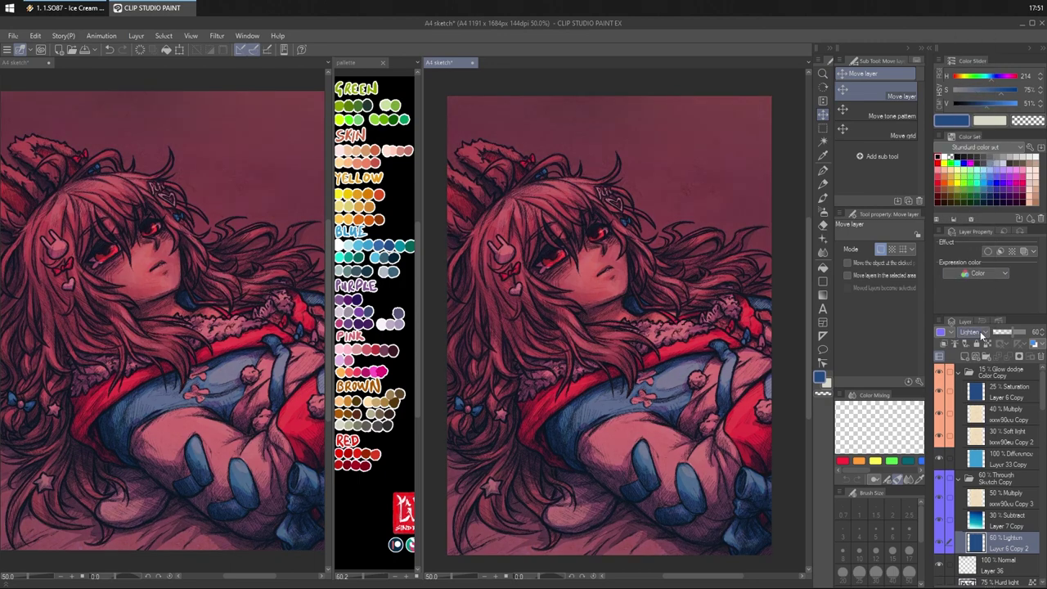
pyautogui.click(982, 334)
pyautogui.click(974, 299)
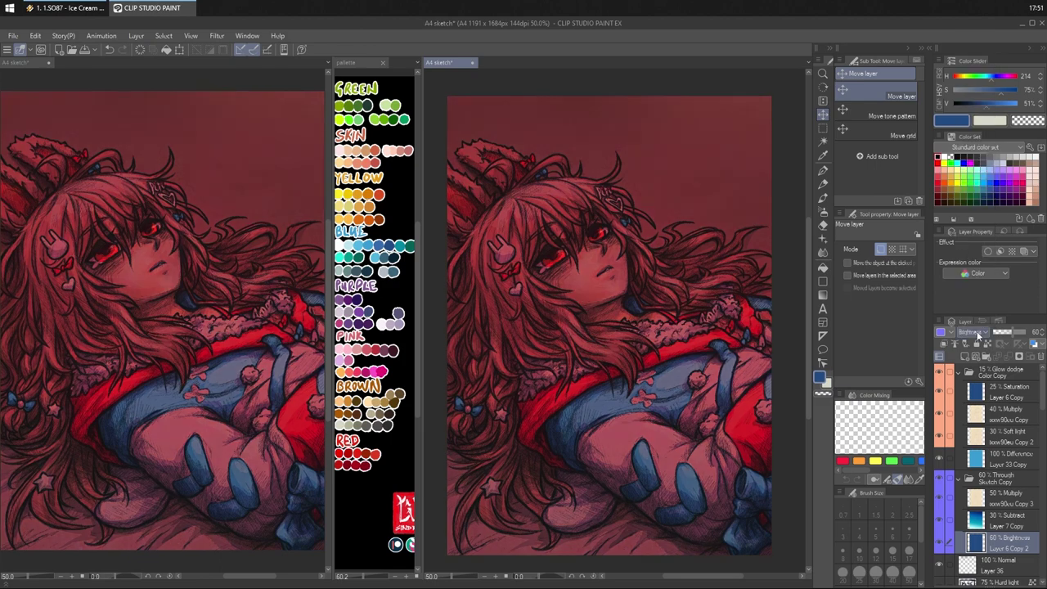
# - Try the Color blending mode on Layer 6 Copy 2 and compare the artwork with the layer hidden and shown
pyautogui.scroll(1, 977, 337)
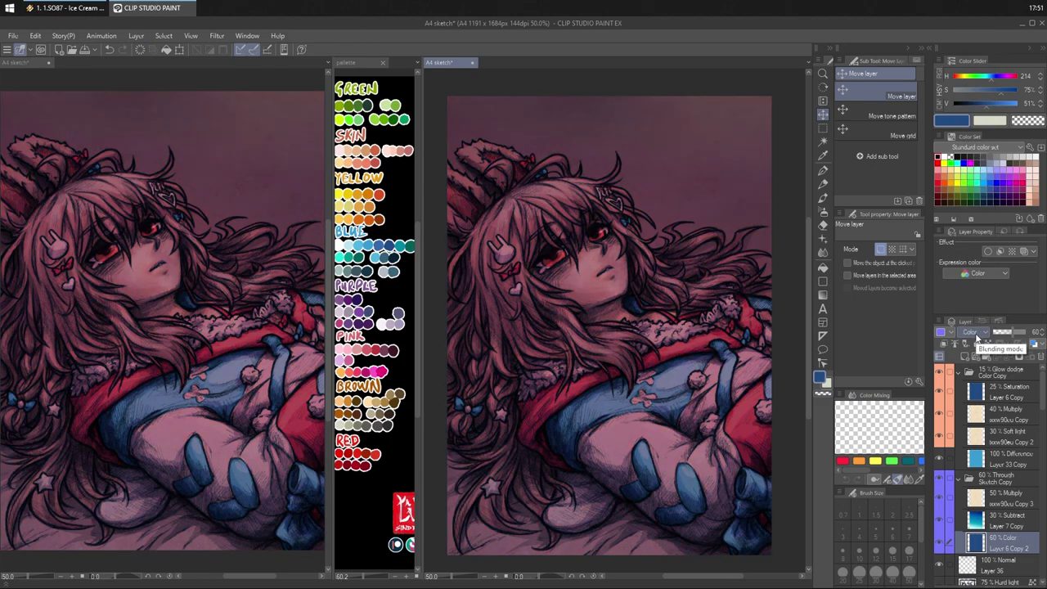
pyautogui.scroll(-1, 941, 548)
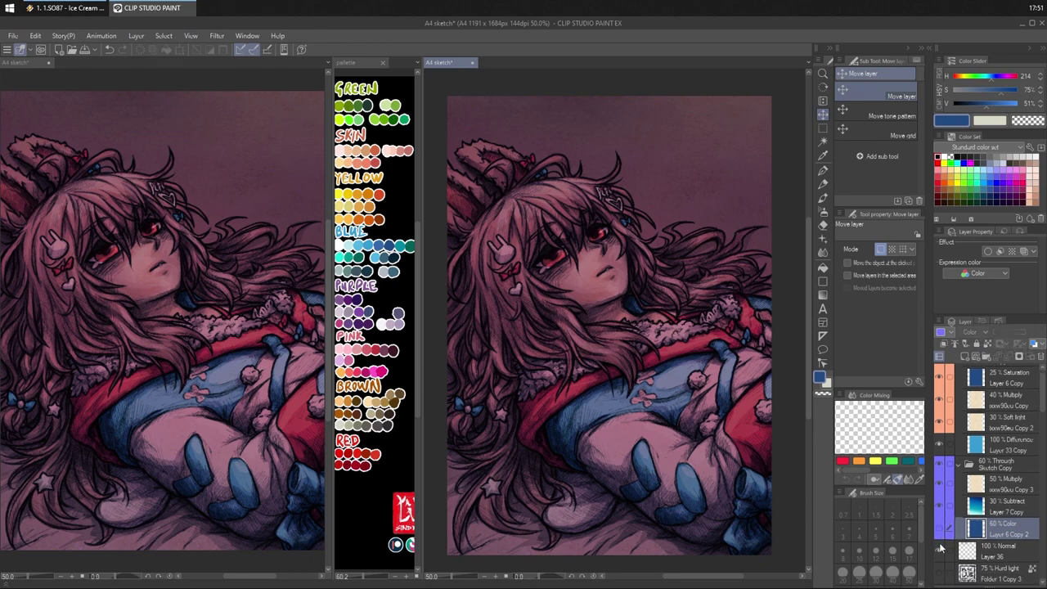
pyautogui.click(941, 548)
pyautogui.click(941, 548)
pyautogui.click(938, 553)
pyautogui.click(939, 553)
pyautogui.click(940, 530)
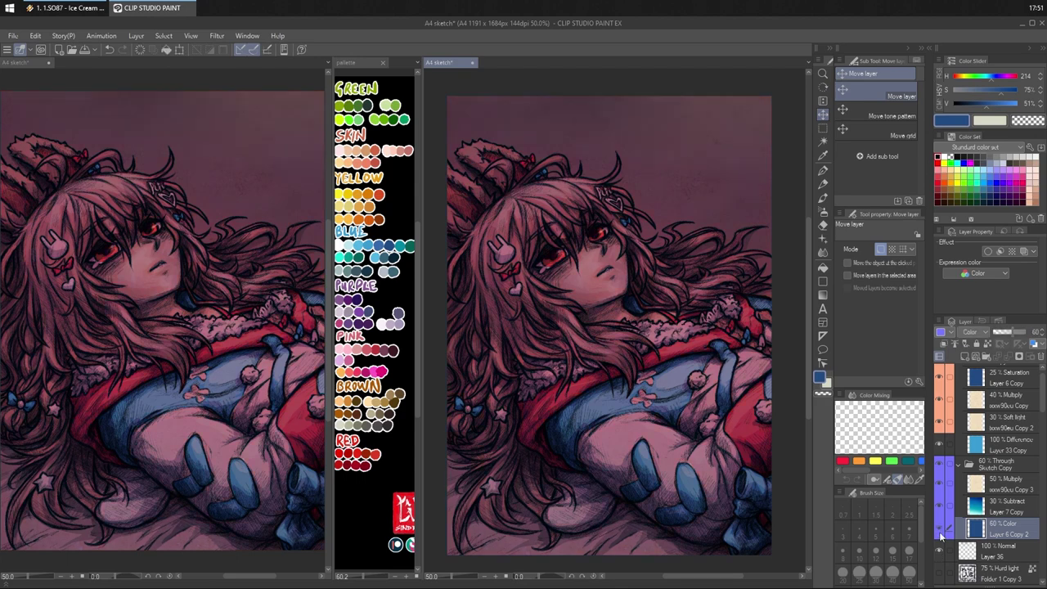
# - Try the Saturation, Color, Divide and Hue blending modes on Layer 6 Copy 2
pyautogui.scroll(1, 978, 335)
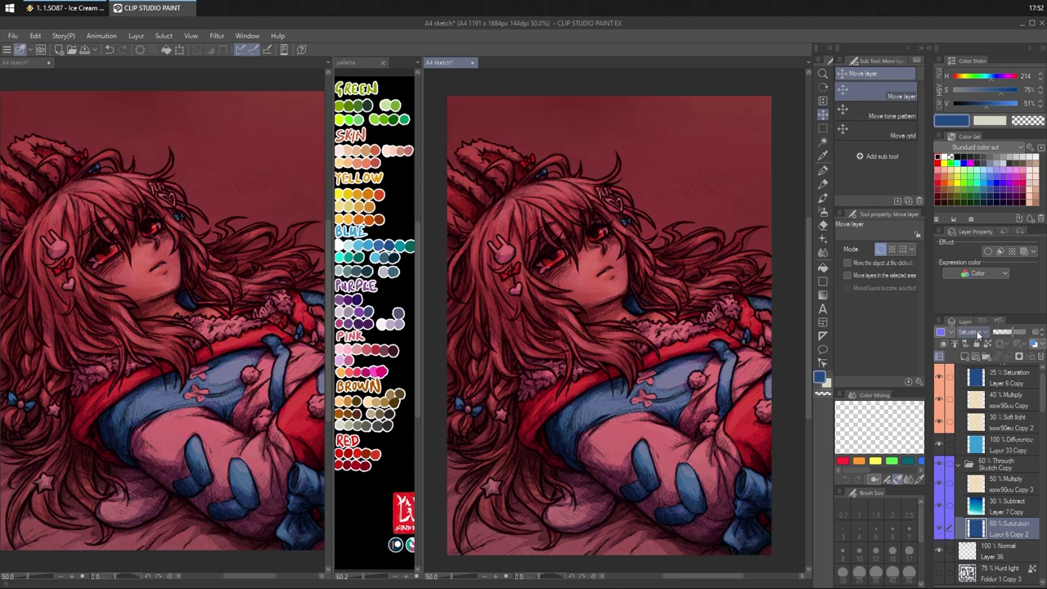
pyautogui.scroll(-1, 979, 336)
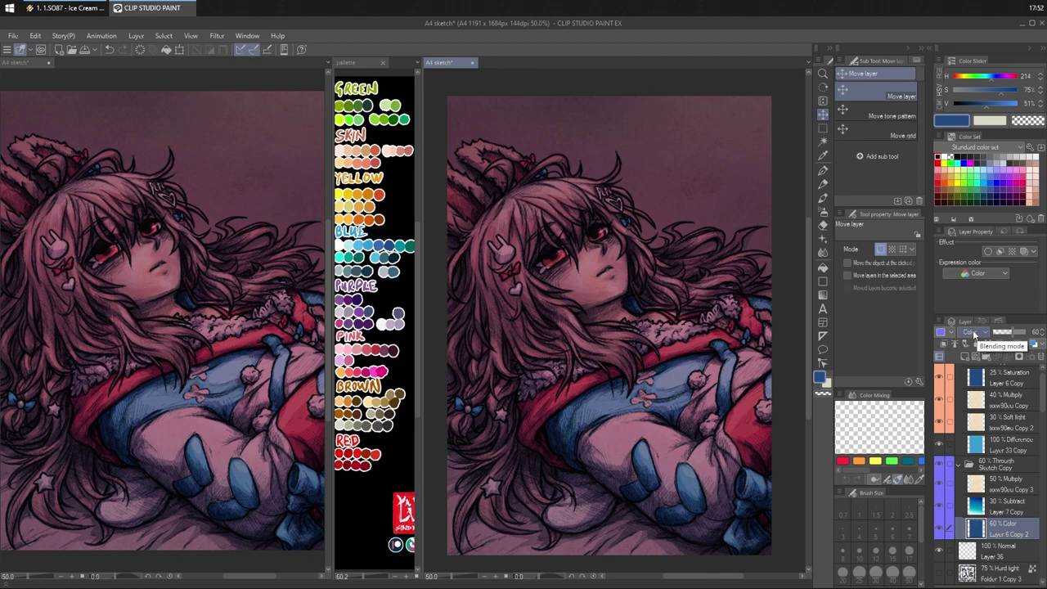
pyautogui.scroll(-1, 979, 337)
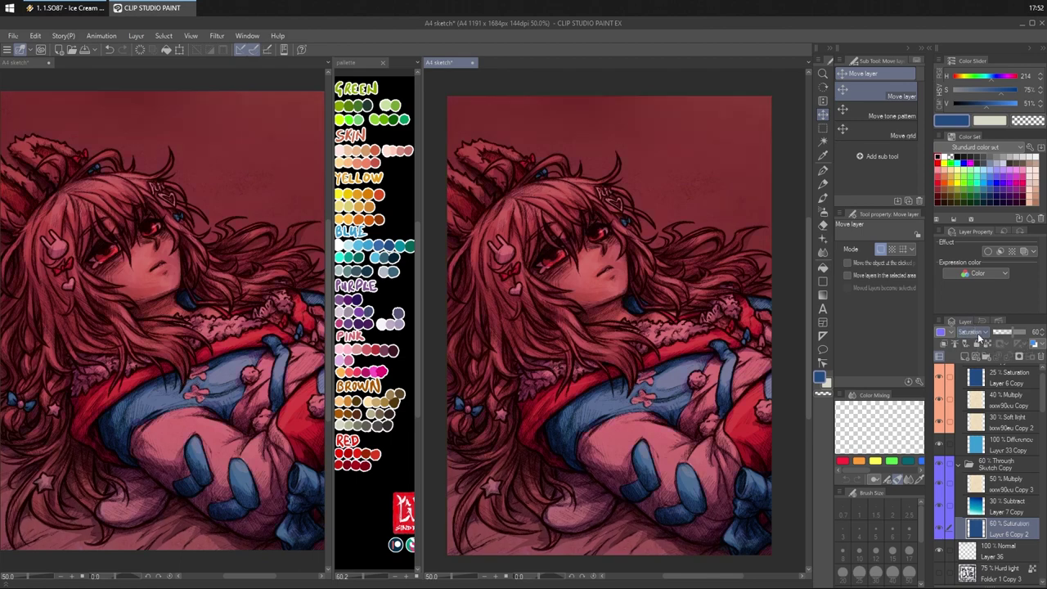
pyautogui.scroll(3, 979, 337)
pyautogui.scroll(1, 979, 337)
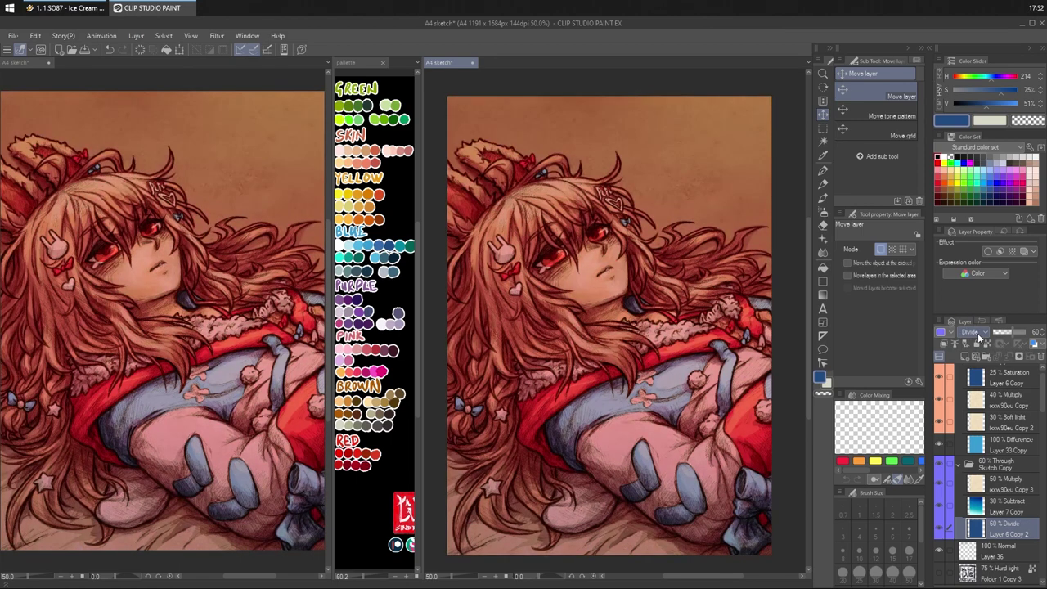
pyautogui.scroll(4, 979, 337)
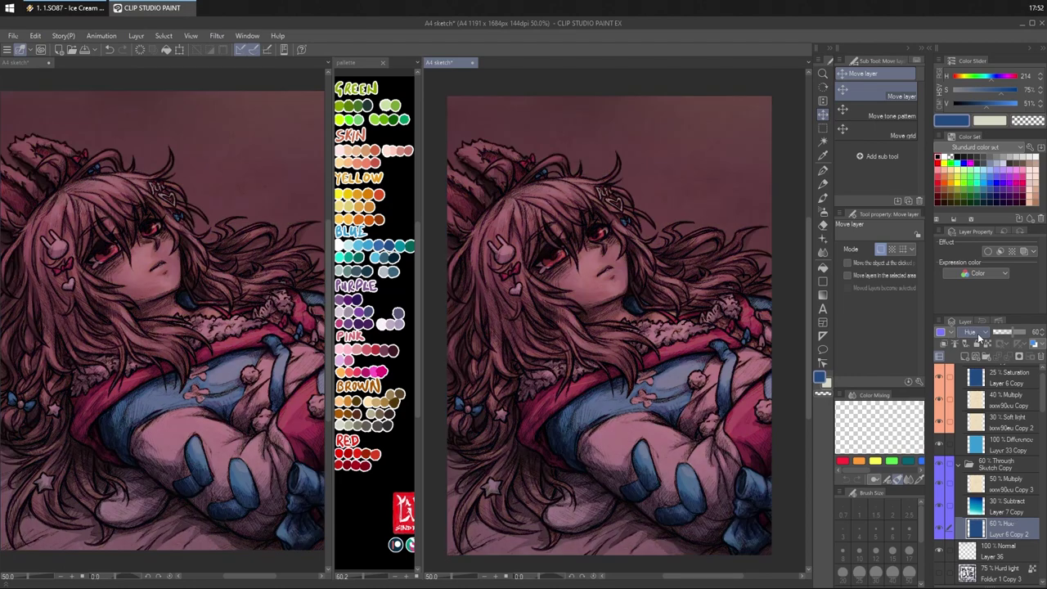
# - Try the Lighter color, Exclusion and Vivid light blending modes on Layer 6 Copy 2 and switch it to Difference
pyautogui.scroll(3, 980, 337)
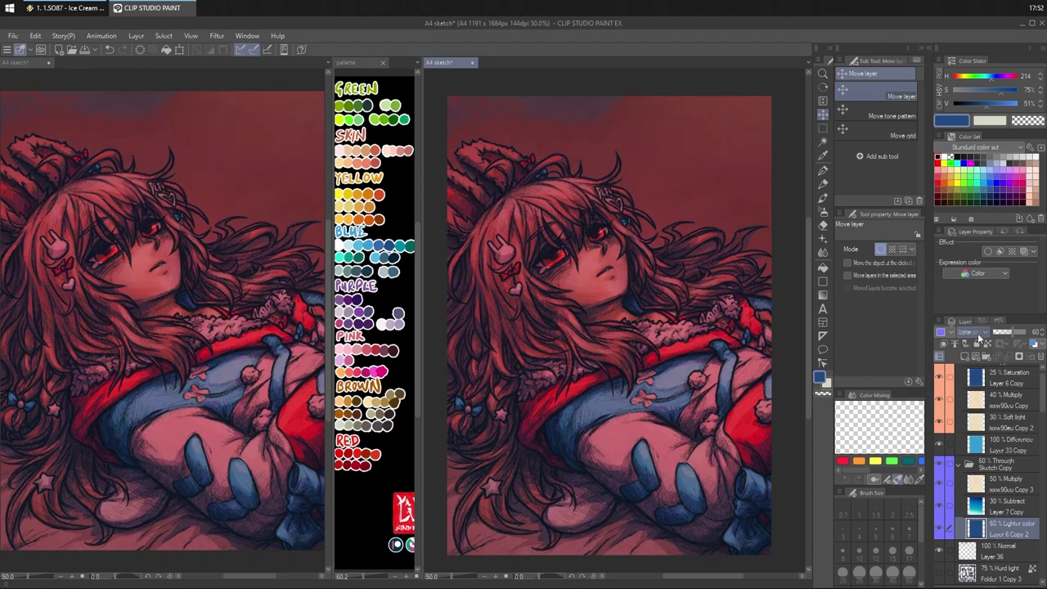
pyautogui.scroll(-8, 979, 337)
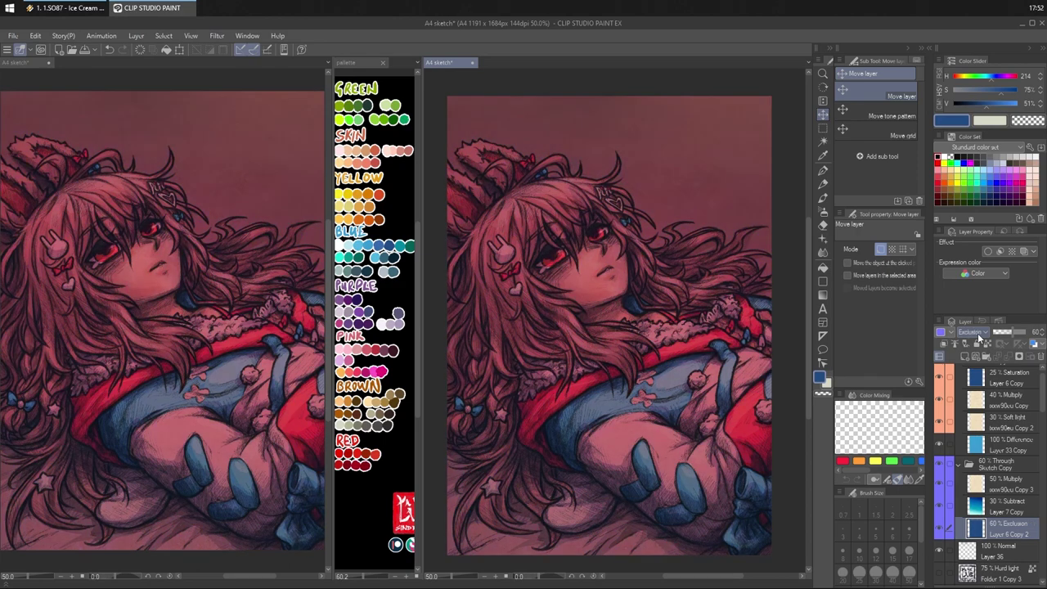
pyautogui.scroll(2, 980, 337)
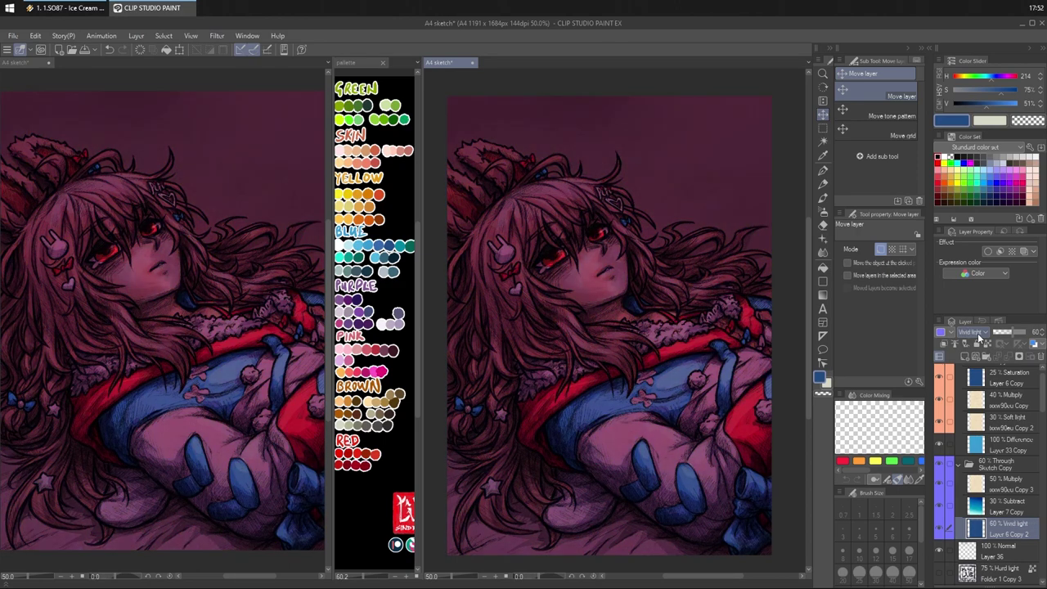
pyautogui.scroll(-4, 979, 337)
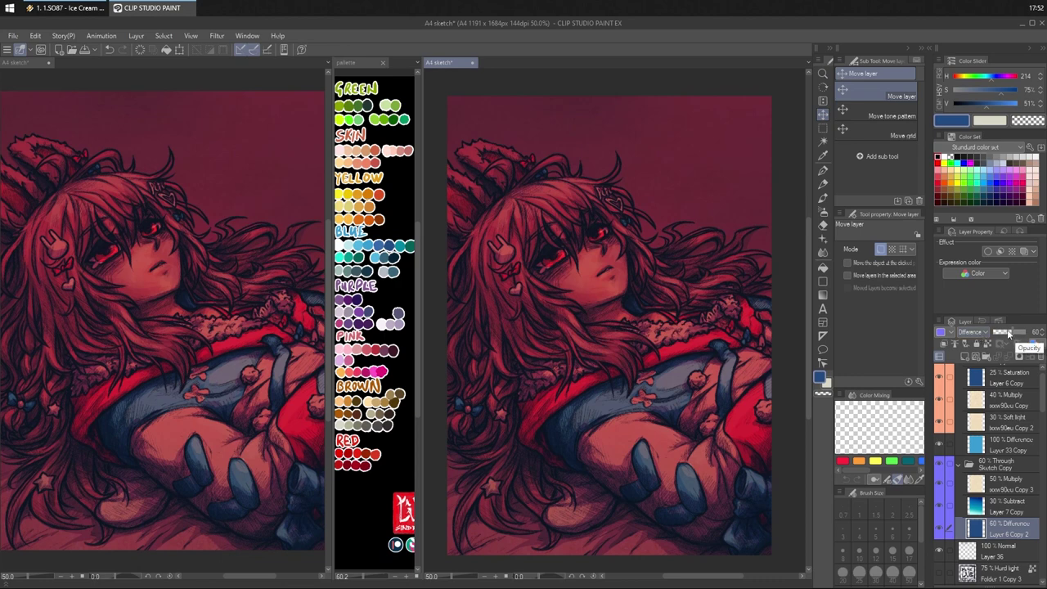
# - Try the Soft light, Add, Screen, Color dodge, Subtract, Lighten and Multiply blending modes on Layer 6 Copy 2
pyautogui.moveTo(1009, 331); pyautogui.dragTo(1016, 334)
pyautogui.scroll(1, 975, 338)
pyautogui.scroll(4, 975, 338)
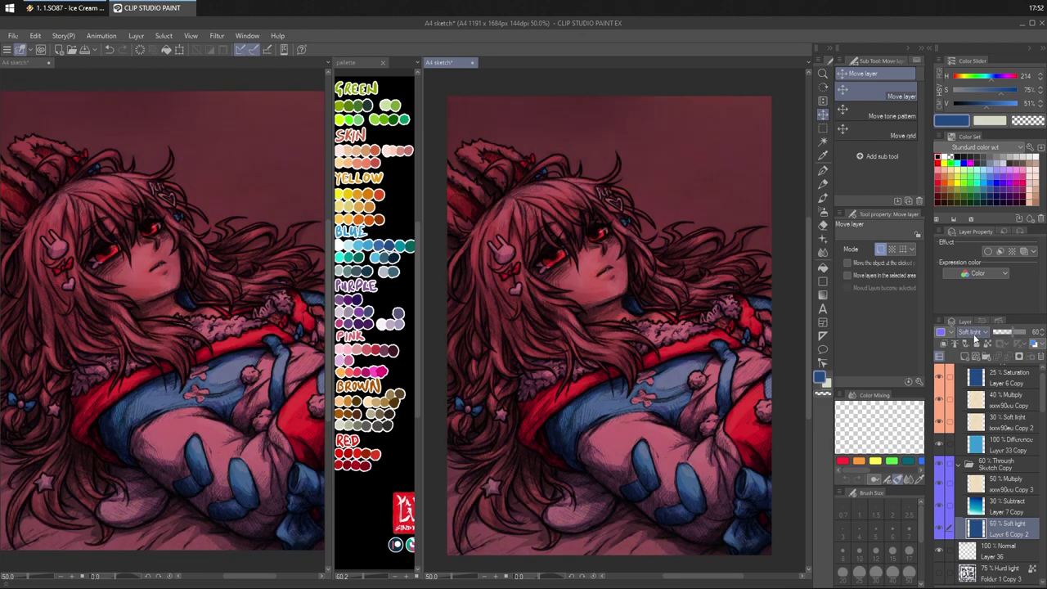
pyautogui.scroll(2, 975, 338)
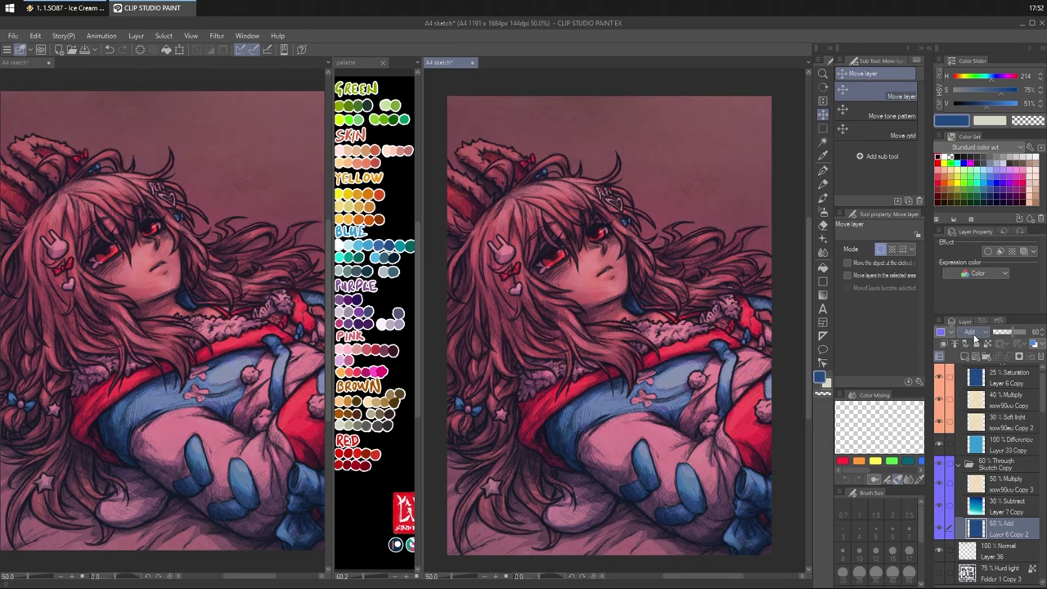
pyautogui.scroll(1, 975, 338)
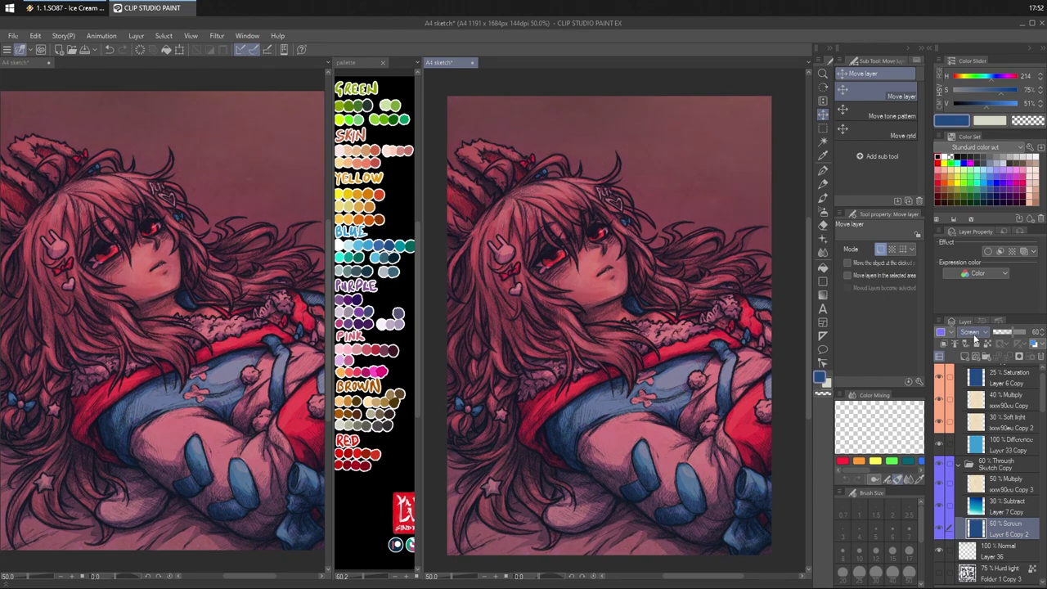
pyautogui.scroll(-1, 975, 338)
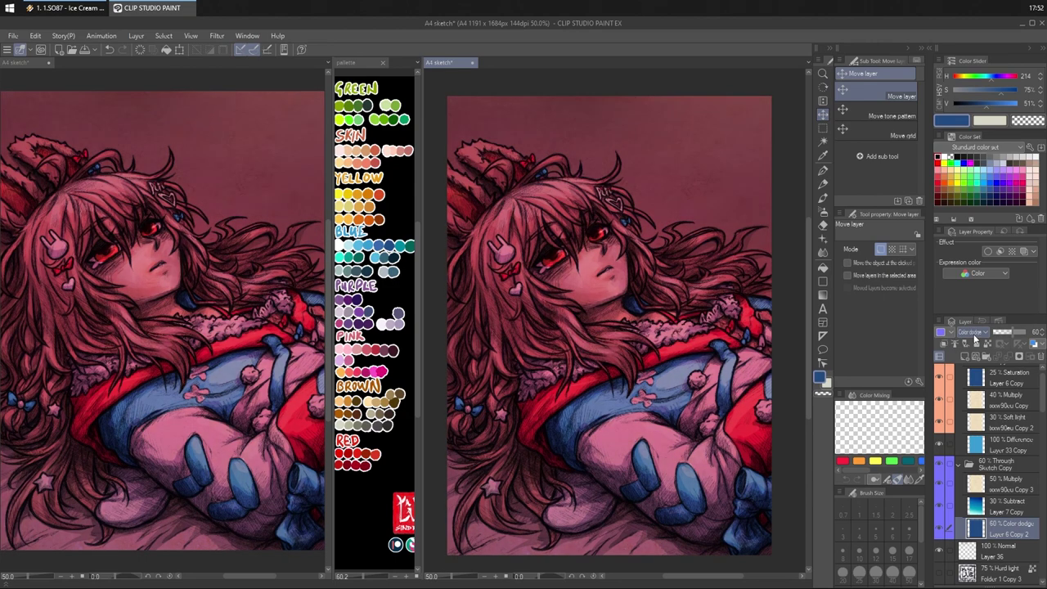
pyautogui.scroll(1, 975, 338)
pyautogui.scroll(2, 975, 338)
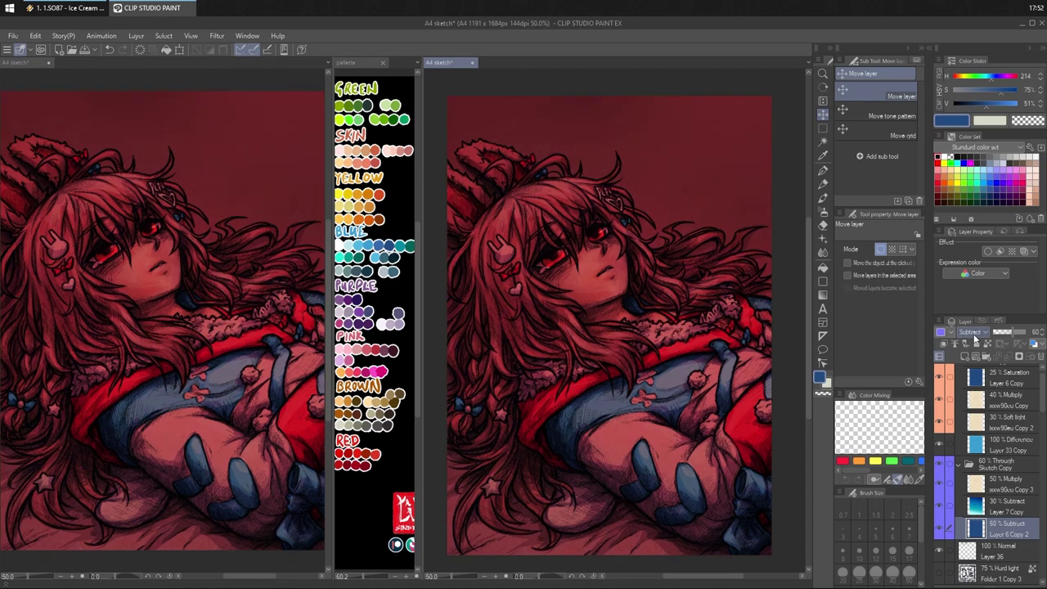
pyautogui.scroll(-1, 975, 338)
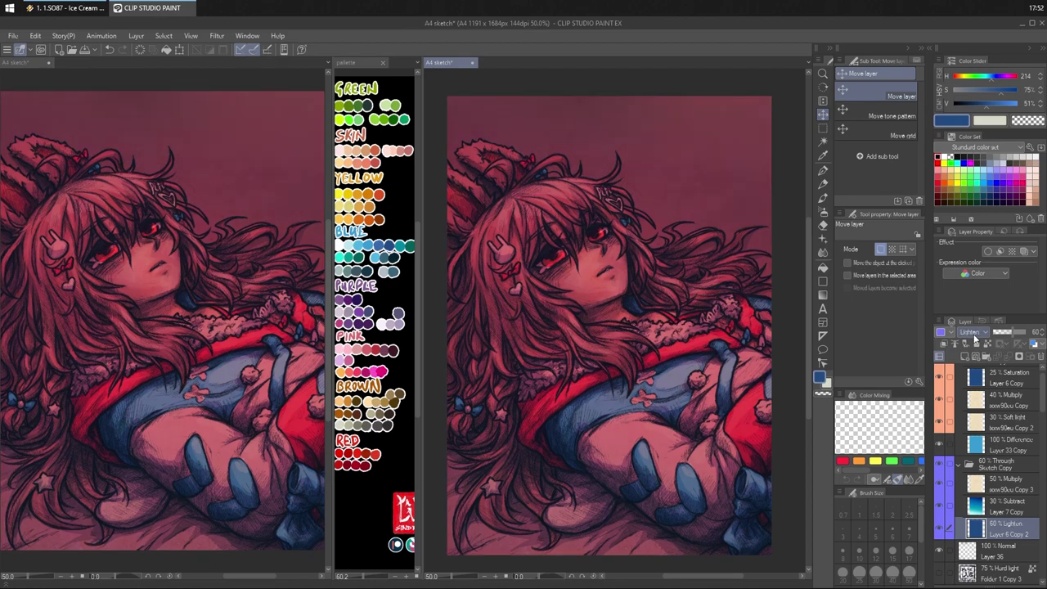
pyautogui.scroll(4, 974, 338)
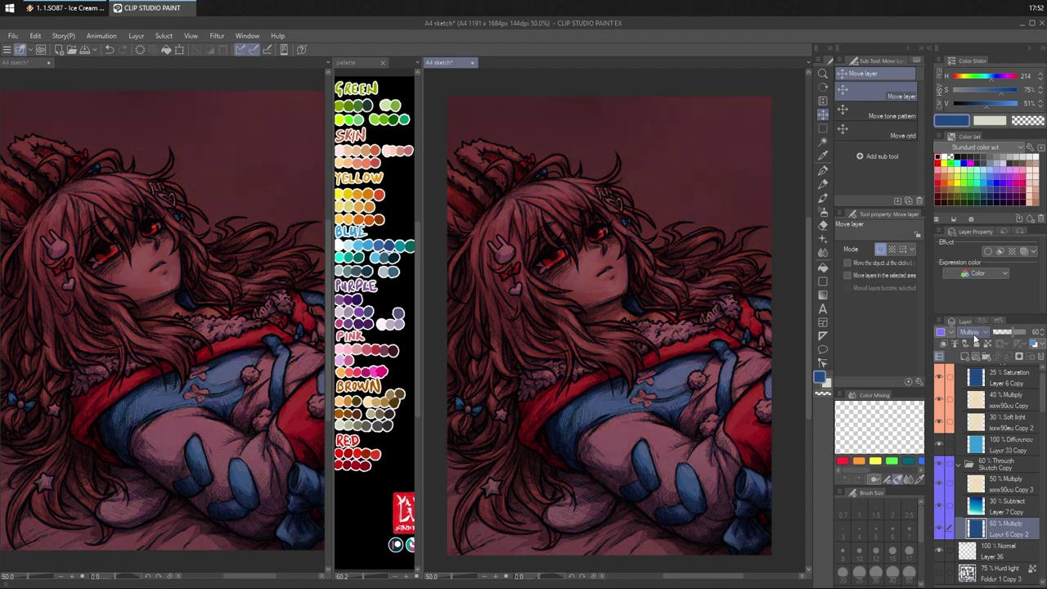
# - Set Layer 6 Copy 2 to the Difference blending mode with 60% opacity
pyautogui.click(975, 333)
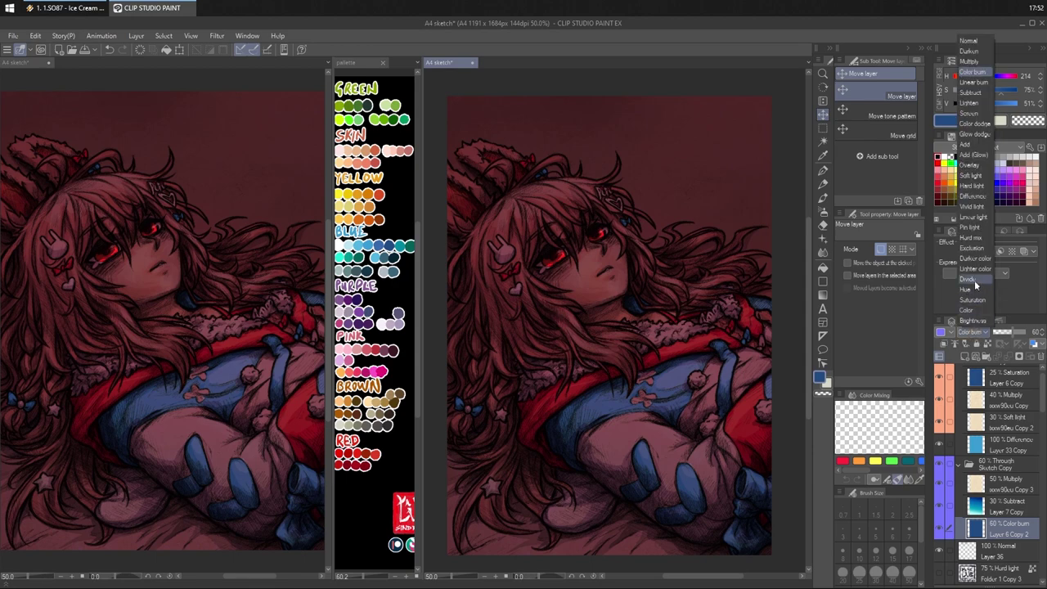
pyautogui.click(972, 197)
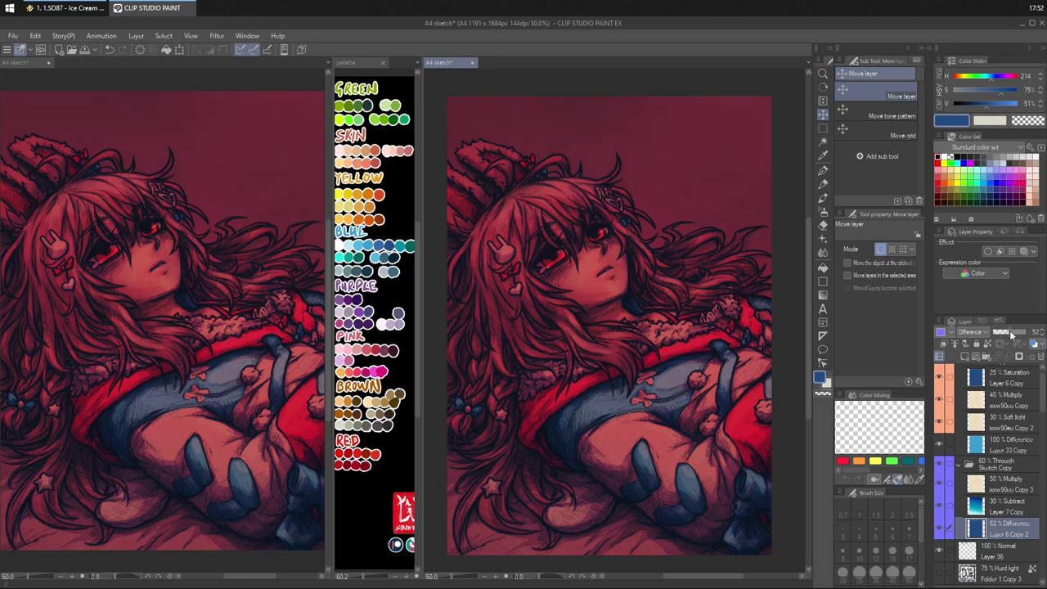
pyautogui.moveTo(1009, 331); pyautogui.dragTo(1014, 336)
# - Set the opacity of the Color Copy folder to 40%
pyautogui.scroll(1, 999, 386)
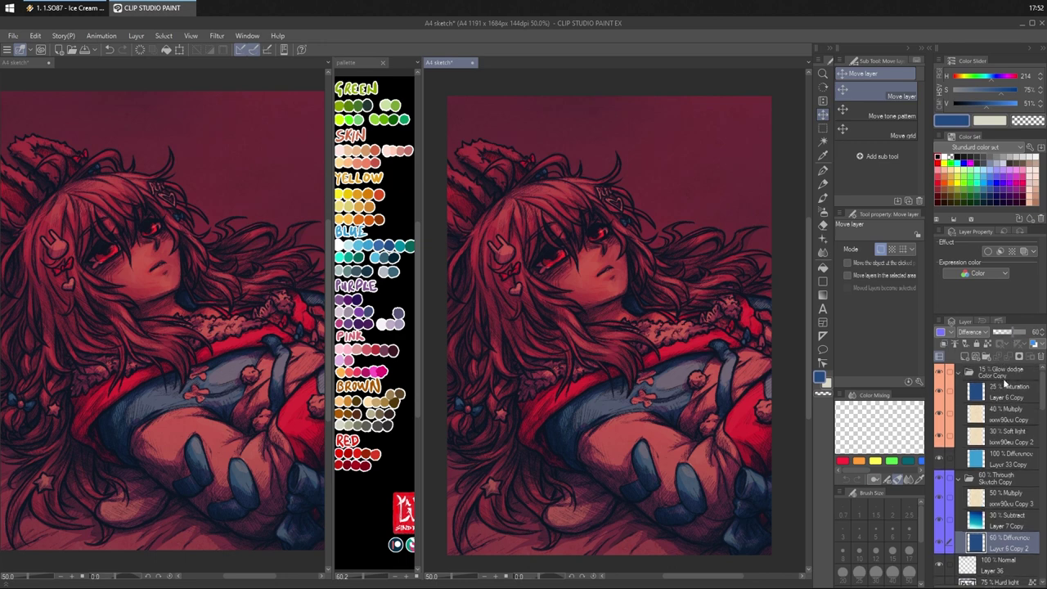
pyautogui.click(993, 373)
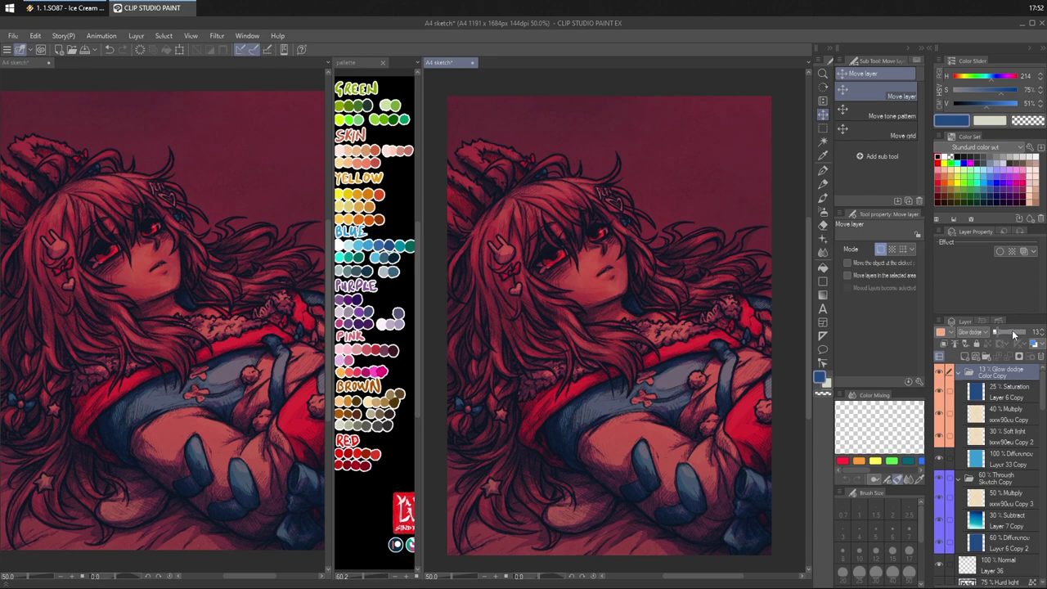
pyautogui.moveTo(1014, 334); pyautogui.dragTo(1007, 335)
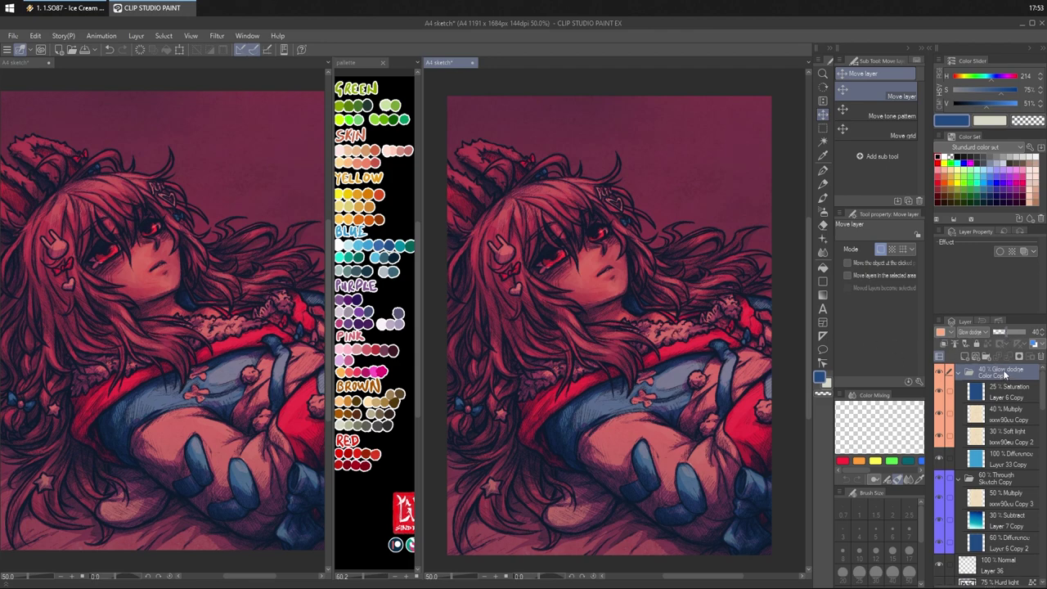
# - Fill a new layer above the Color Copy folder with the palette's orange-red from the yellow group at 50% layer opacity
pyautogui.click(975, 354)
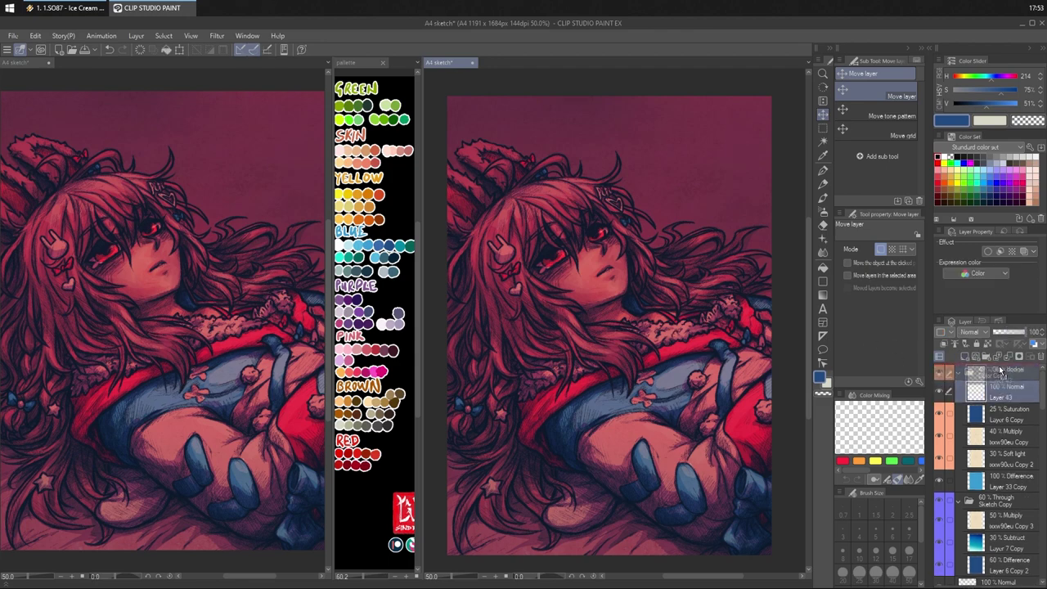
pyautogui.keyDown('alt'); pyautogui.click(383, 194); pyautogui.keyUp('alt')
pyautogui.click(824, 267)
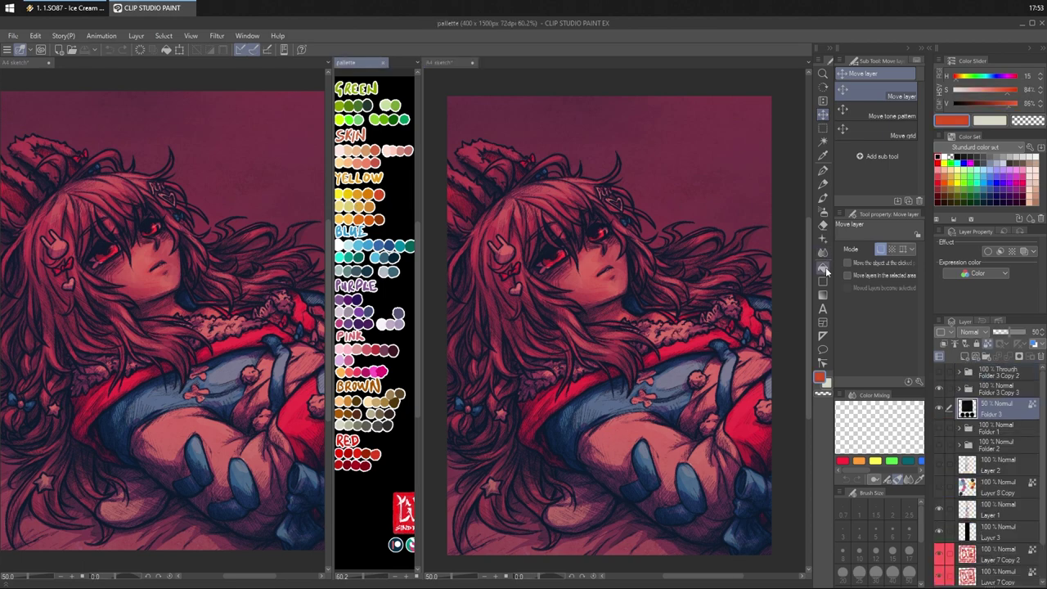
pyautogui.click(723, 176)
pyautogui.click(723, 175)
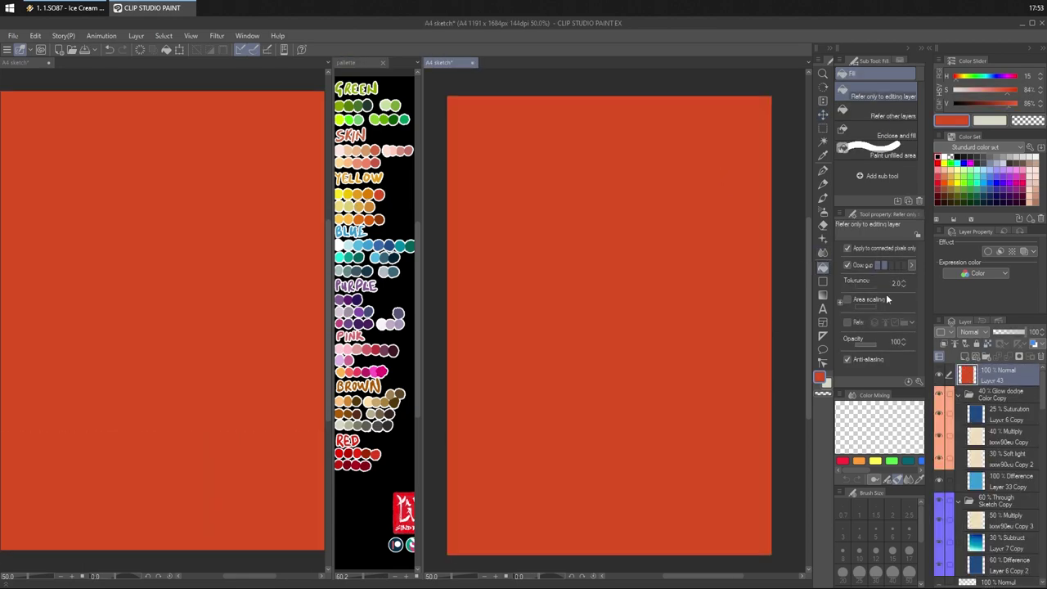
pyautogui.click(1010, 332)
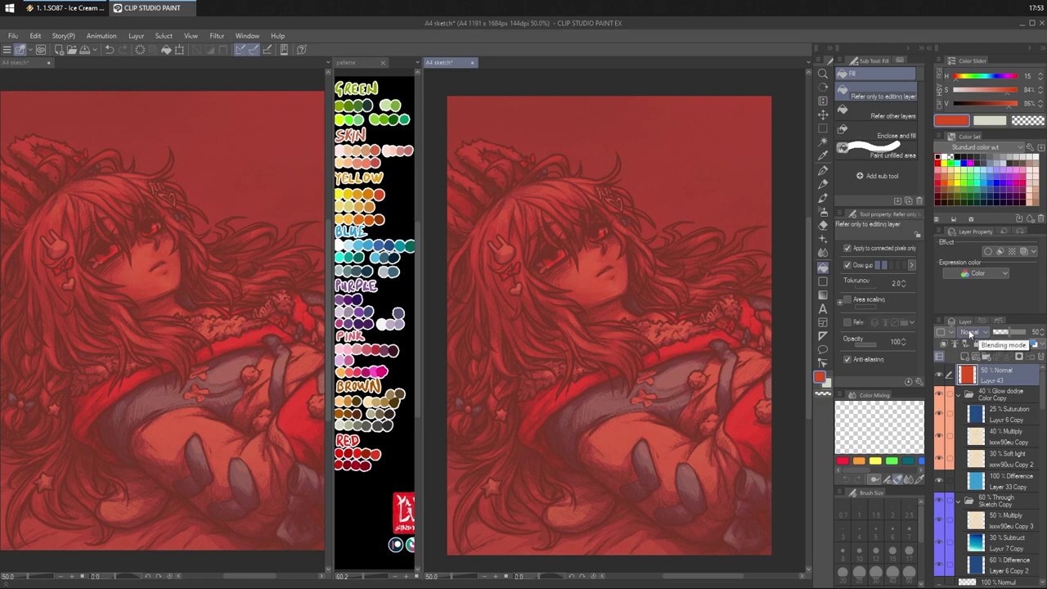
# - Try the Darken, Subtract, Color dodge, Overlay, Linear light and Darker color blending modes on Layer 43
pyautogui.scroll(-2, 971, 333)
pyautogui.scroll(1, 970, 333)
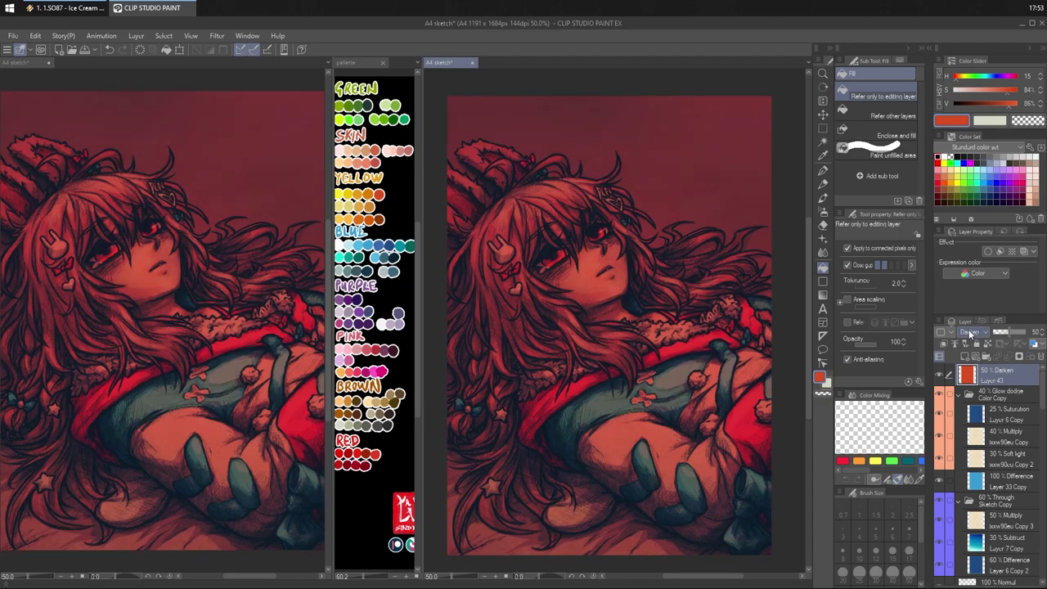
pyautogui.scroll(-5, 970, 333)
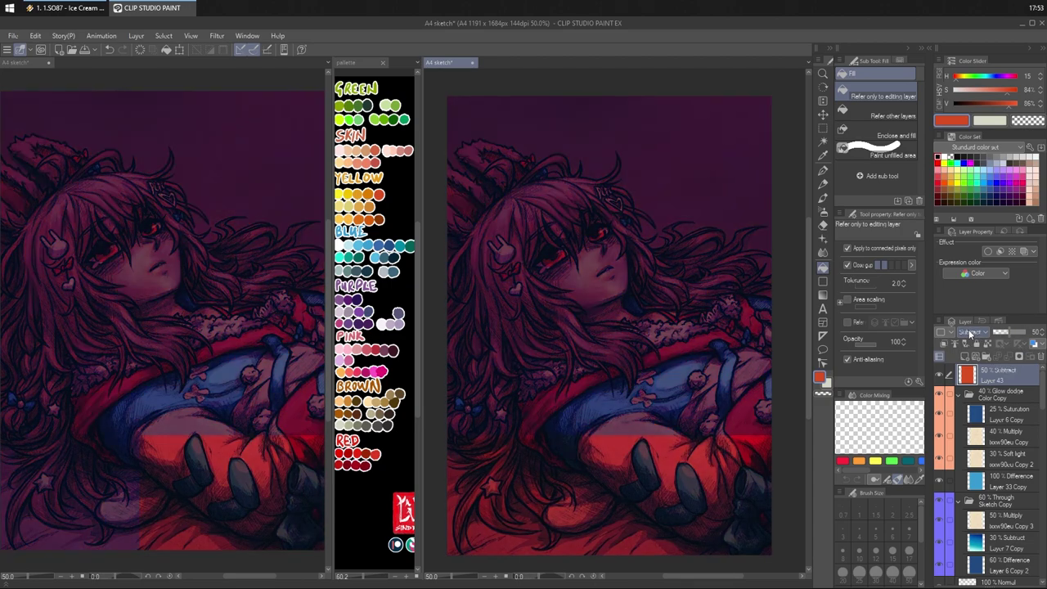
pyautogui.scroll(-2, 970, 333)
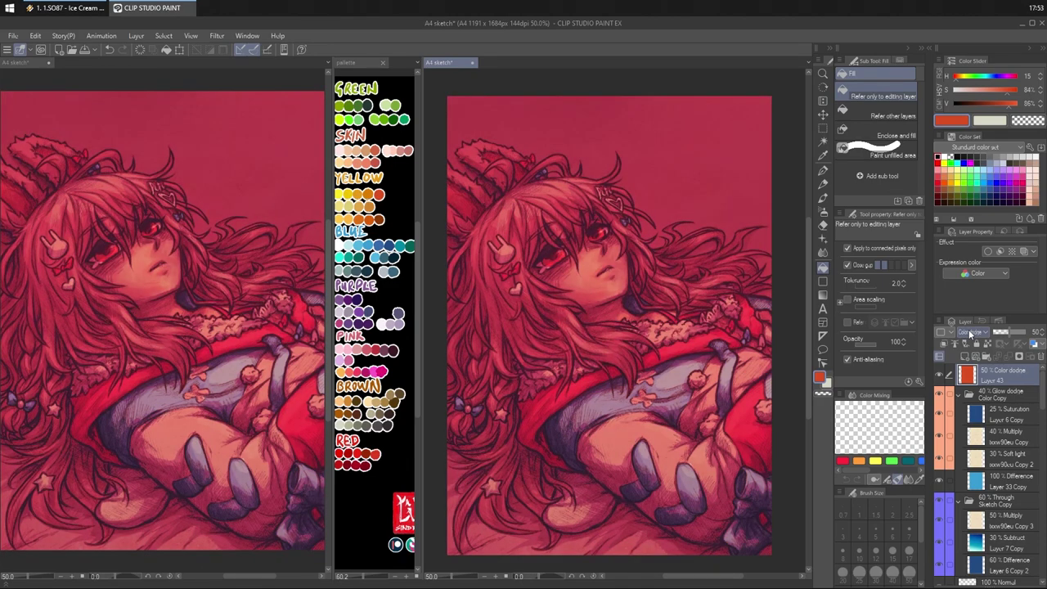
pyautogui.scroll(-5, 970, 333)
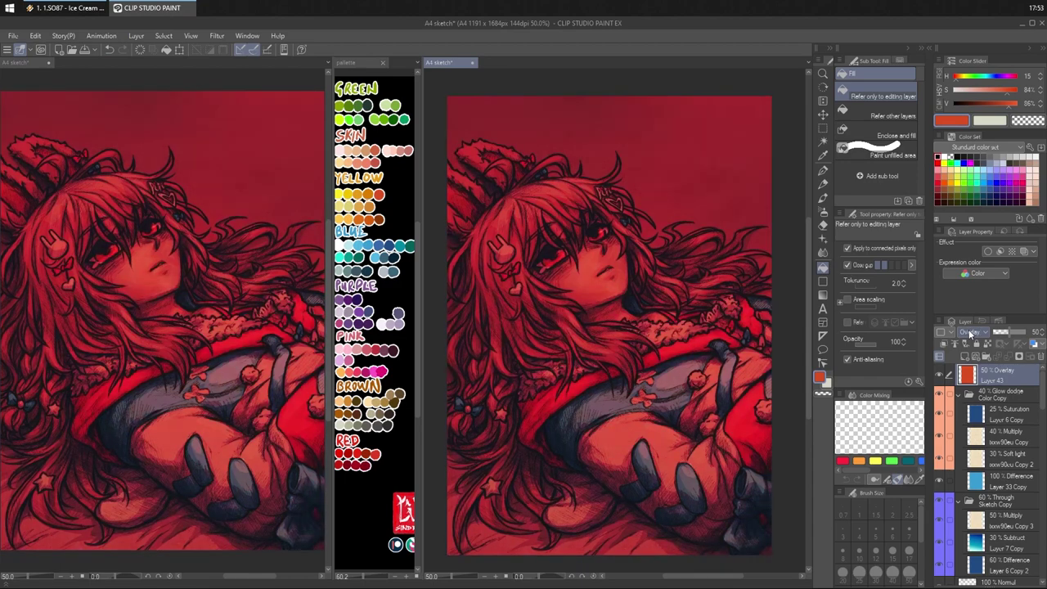
pyautogui.scroll(-1, 971, 333)
pyautogui.scroll(-5, 971, 333)
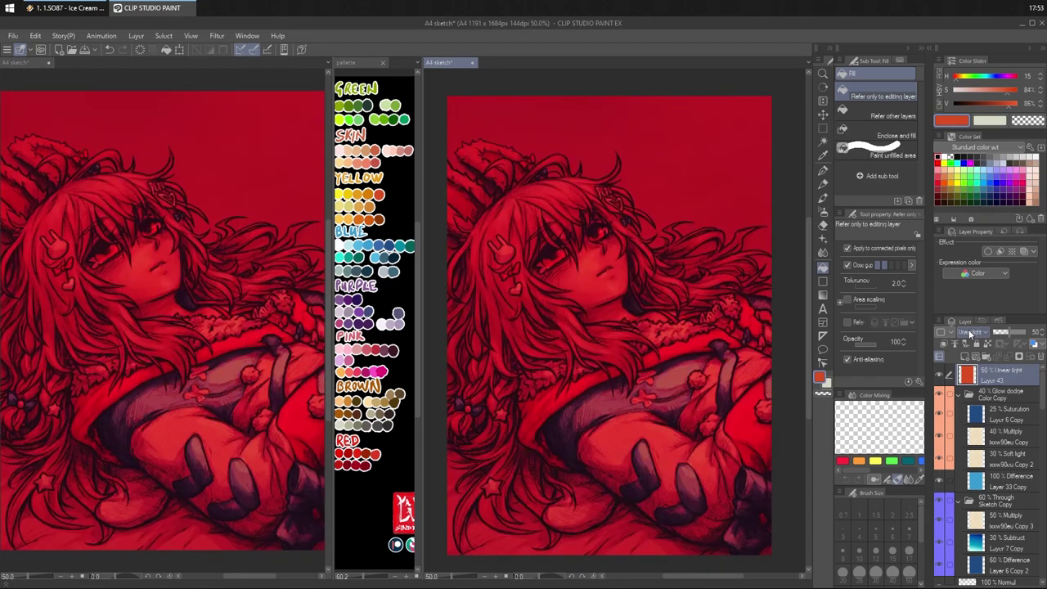
pyautogui.scroll(10, 970, 333)
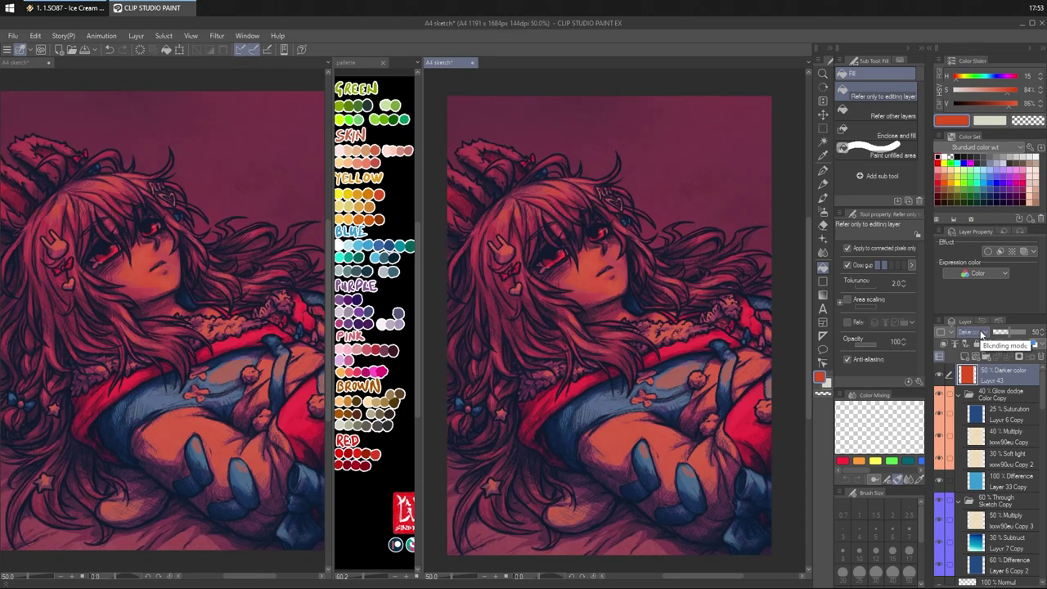
# - Try the Hue blending mode on Layer 43 and compare the artwork with the layer hidden and shown
pyautogui.scroll(-15, 982, 335)
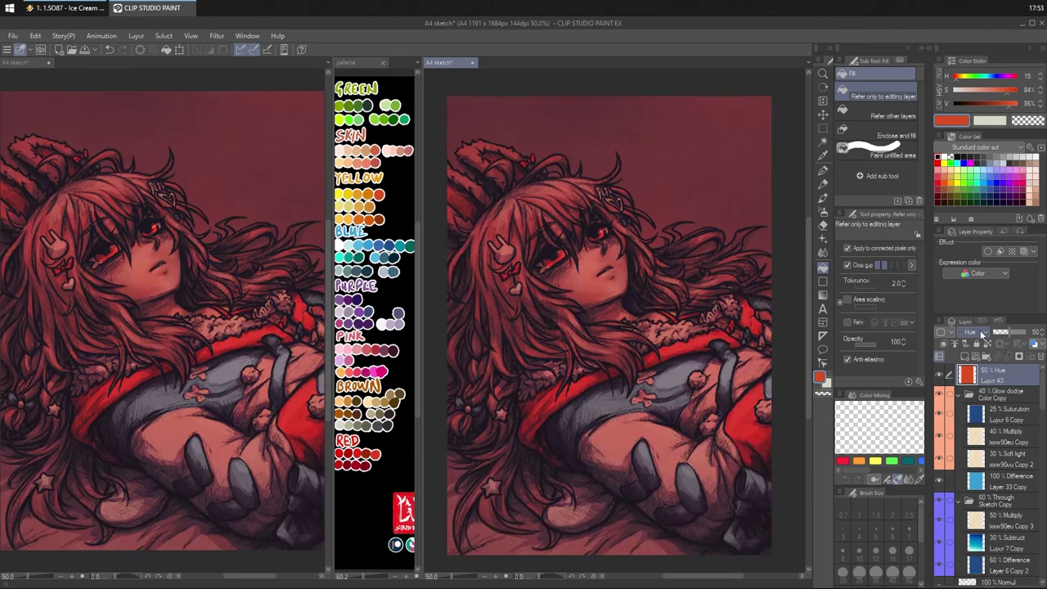
pyautogui.scroll(-1, 982, 334)
pyautogui.scroll(1, 982, 335)
pyautogui.click(939, 376)
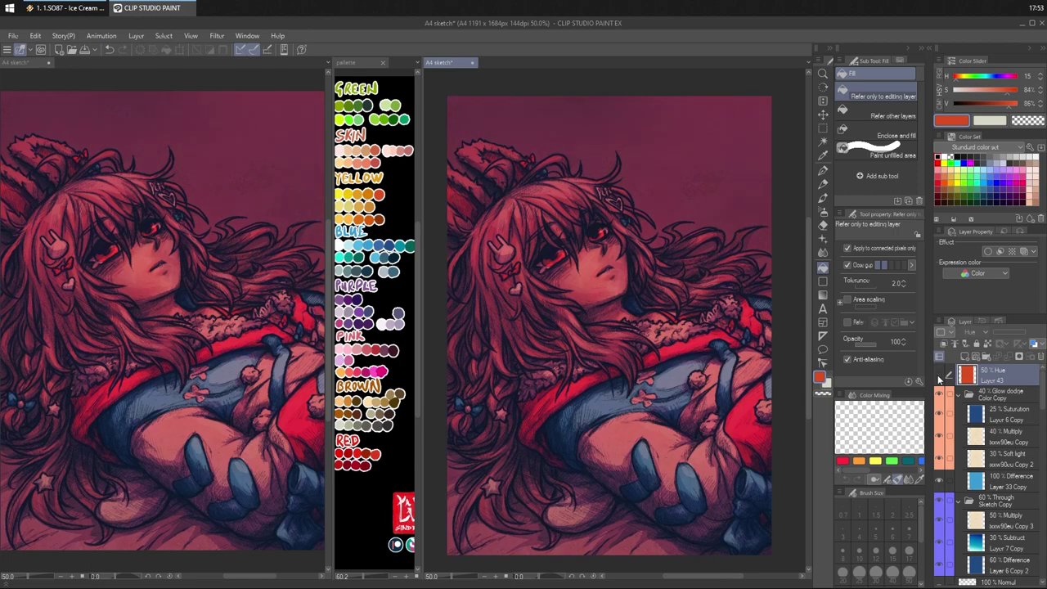
pyautogui.click(940, 376)
pyautogui.click(939, 376)
pyautogui.click(939, 376)
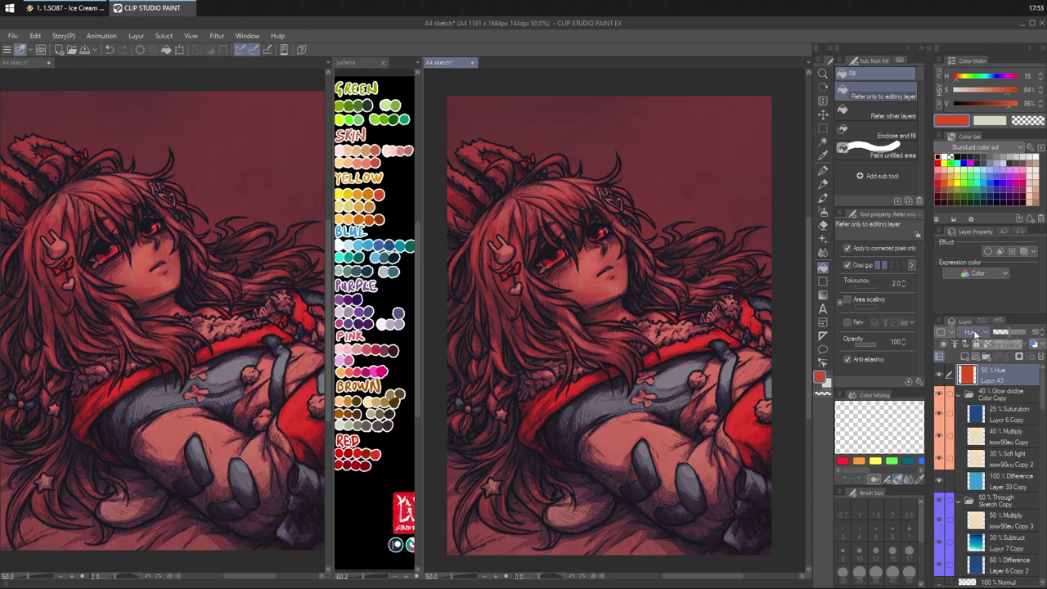
# - Try the Color and Saturation blending modes on Layer 43 and switch it to Darker color at 50% opacity
pyautogui.scroll(-3, 975, 334)
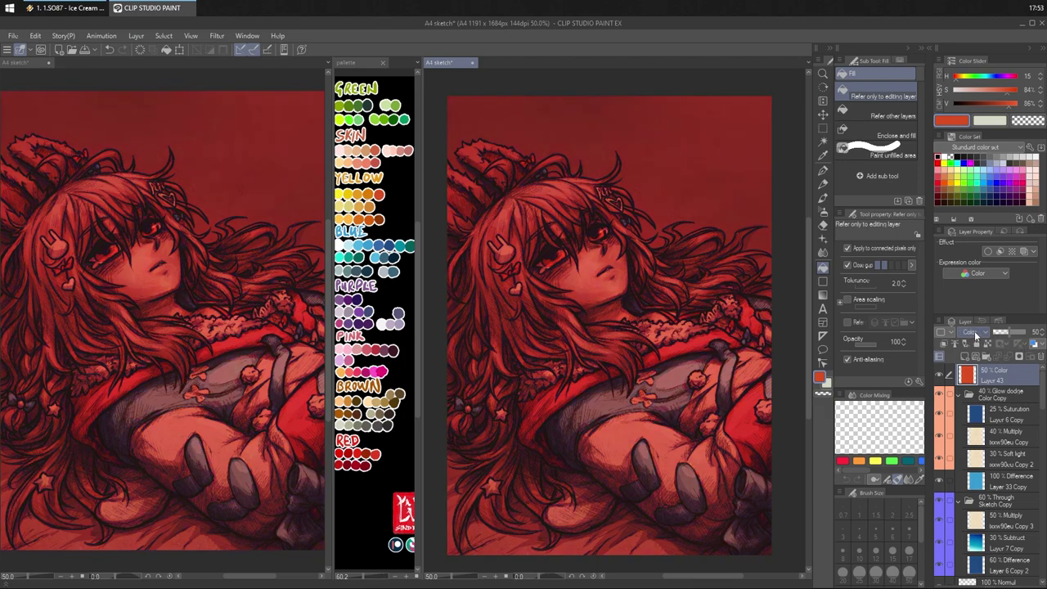
pyautogui.scroll(2, 975, 334)
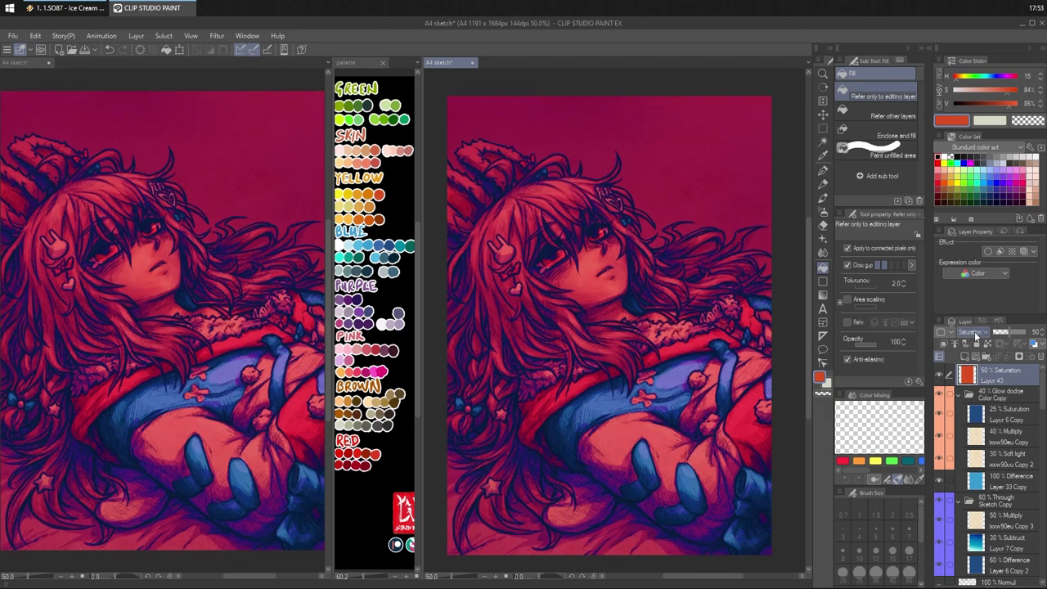
pyautogui.scroll(18, 975, 334)
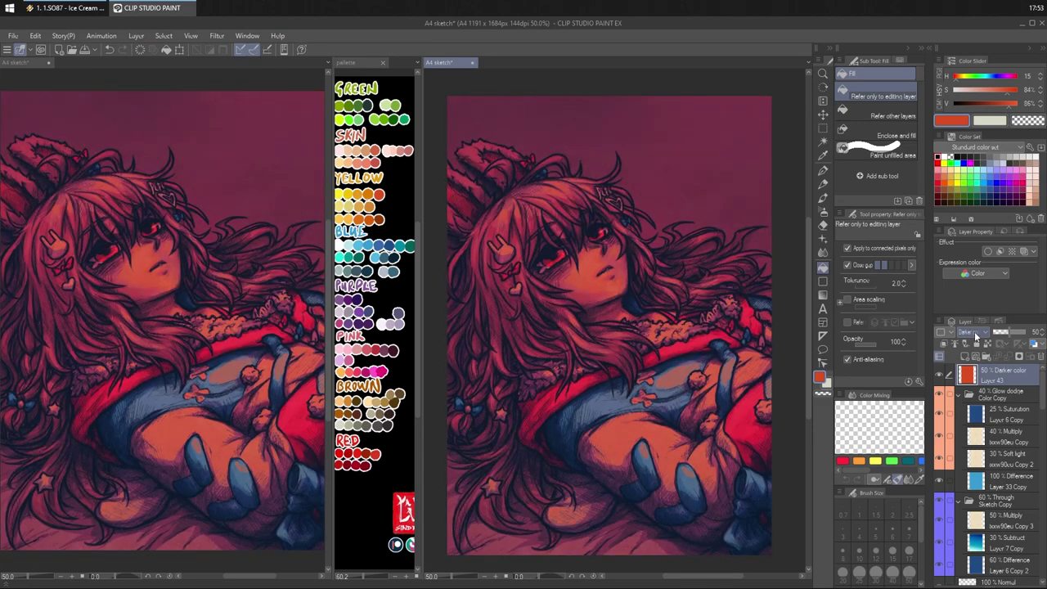
pyautogui.scroll(-1, 975, 334)
pyautogui.scroll(1, 976, 334)
pyautogui.click(1006, 332)
pyautogui.moveTo(1005, 331); pyautogui.dragTo(1009, 331)
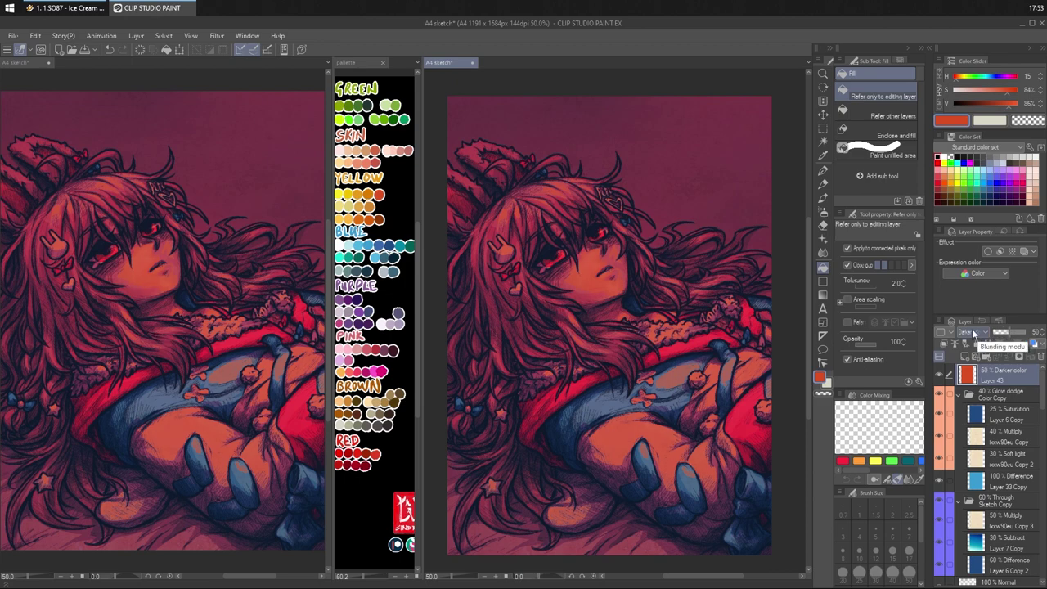
# - Try the Vivid light, Color dodge, Linear burn and Glow dodge blending modes on Layer 43 and switch it to Overlay
pyautogui.scroll(-11, 974, 333)
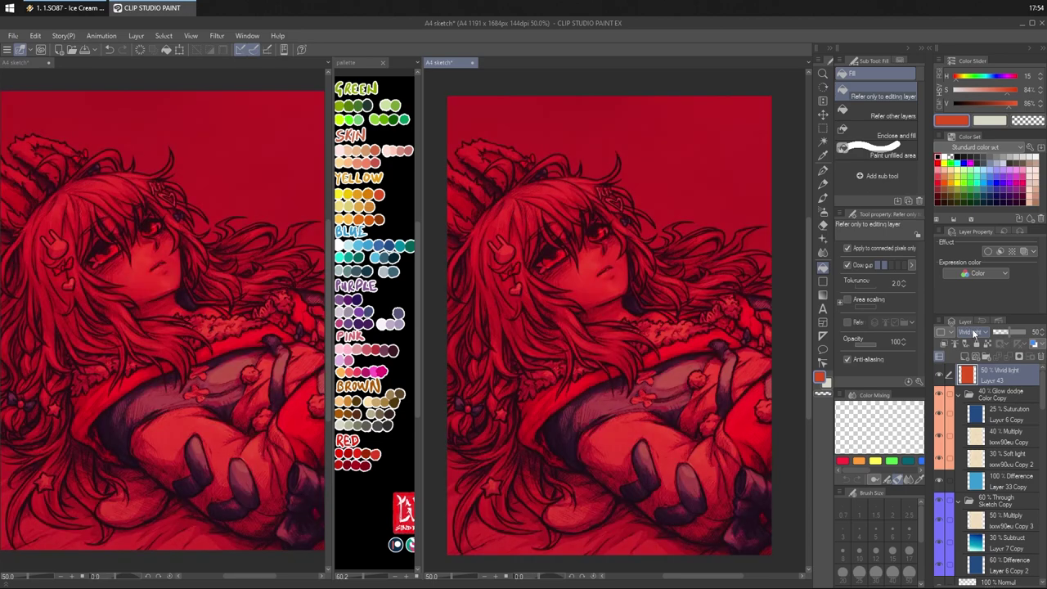
pyautogui.scroll(4, 973, 333)
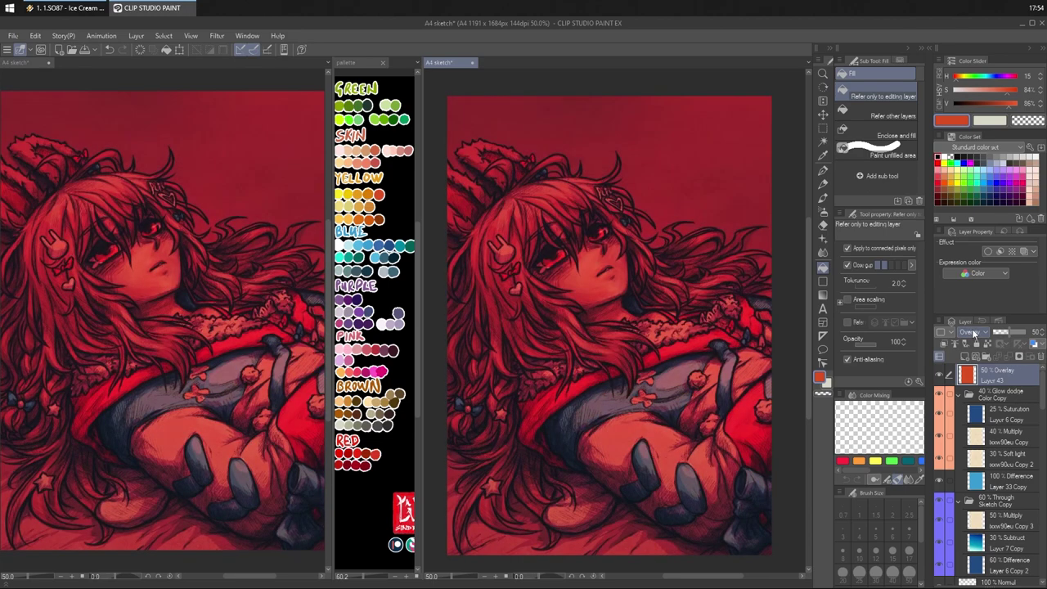
pyautogui.scroll(5, 974, 333)
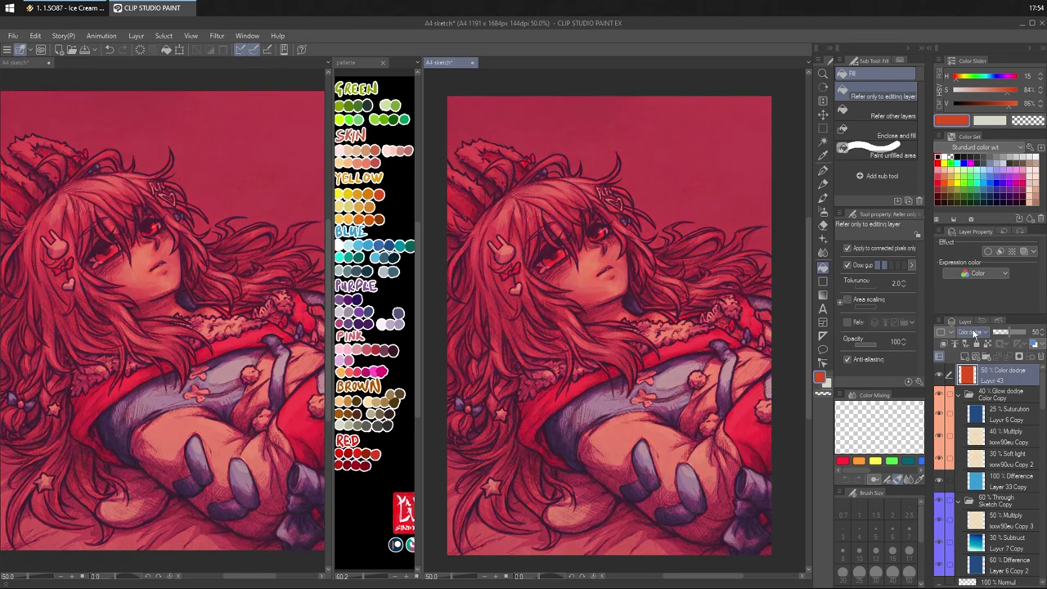
pyautogui.scroll(4, 973, 333)
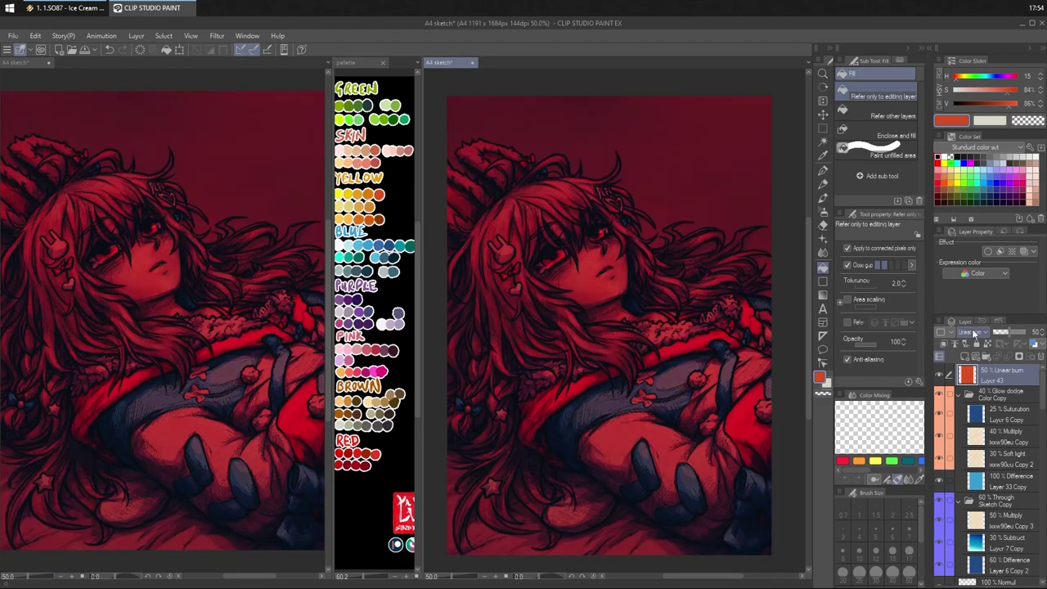
pyautogui.scroll(-4, 974, 333)
pyautogui.scroll(-4, 973, 333)
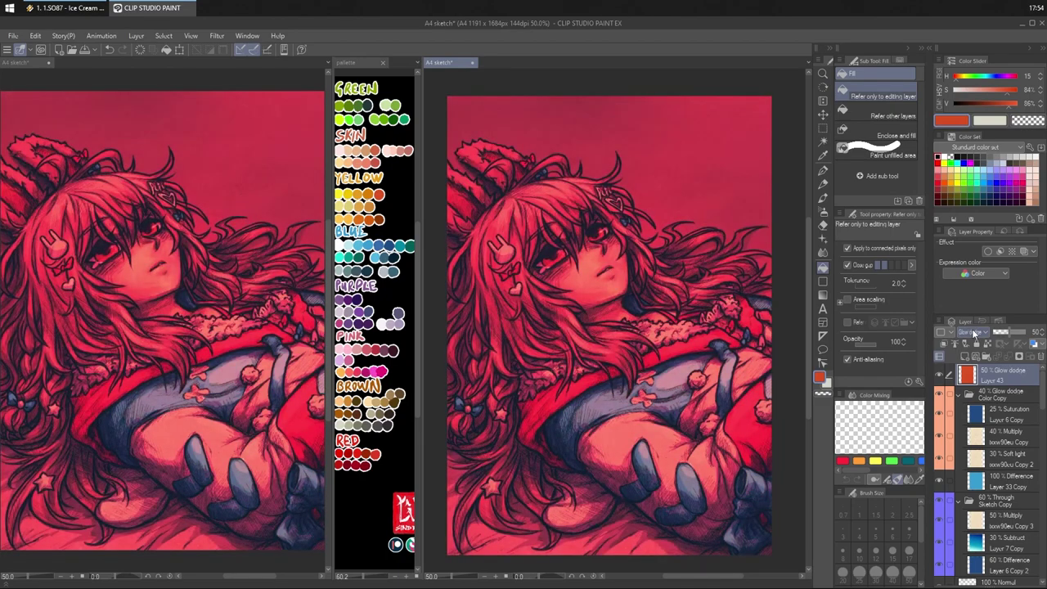
pyautogui.scroll(-1, 974, 333)
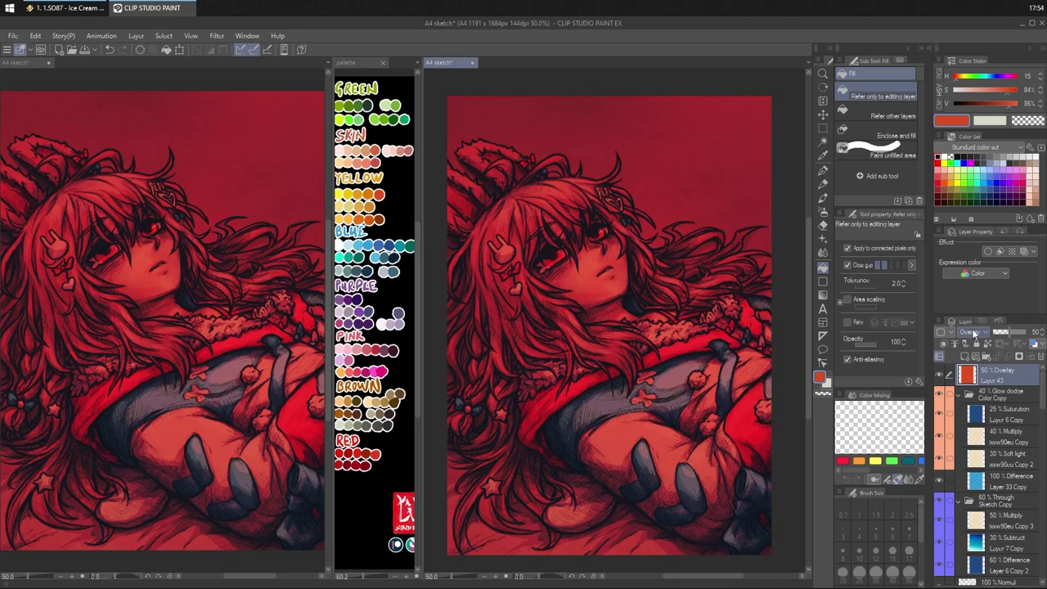
# - Try the Soft light, Hard light, Lighten and Darken blending modes on Layer 43 and compare the artwork with the layer hidden and shown
pyautogui.scroll(-1, 974, 333)
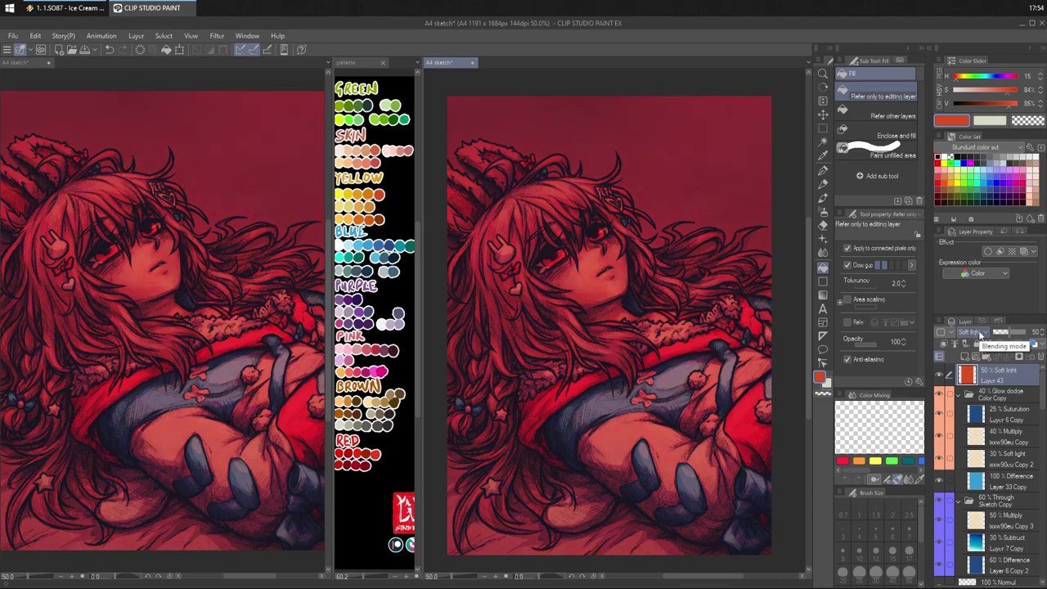
pyautogui.scroll(-2, 981, 335)
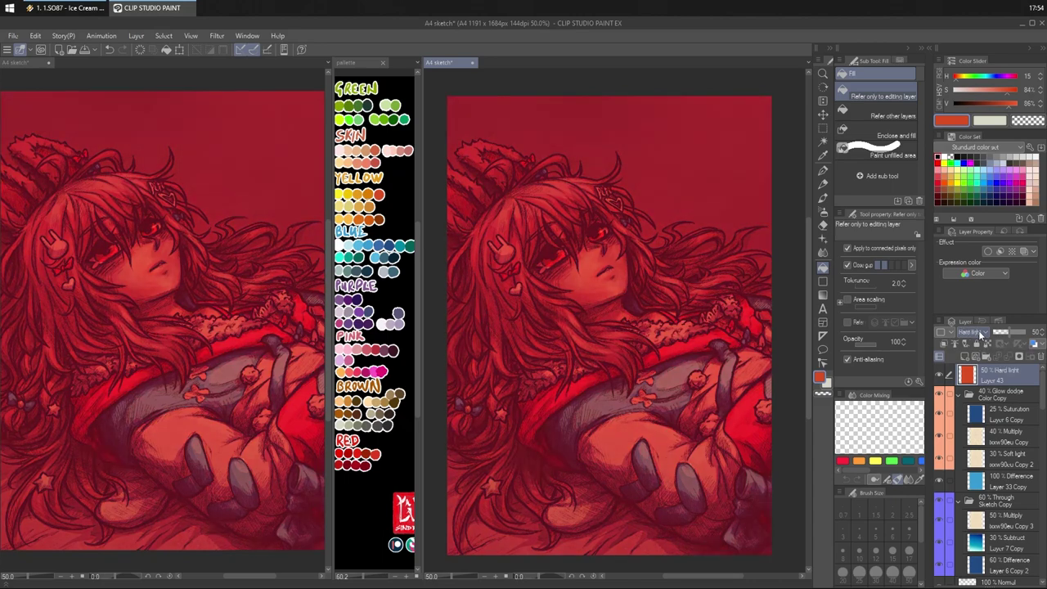
pyautogui.scroll(3, 981, 335)
pyautogui.scroll(11, 981, 336)
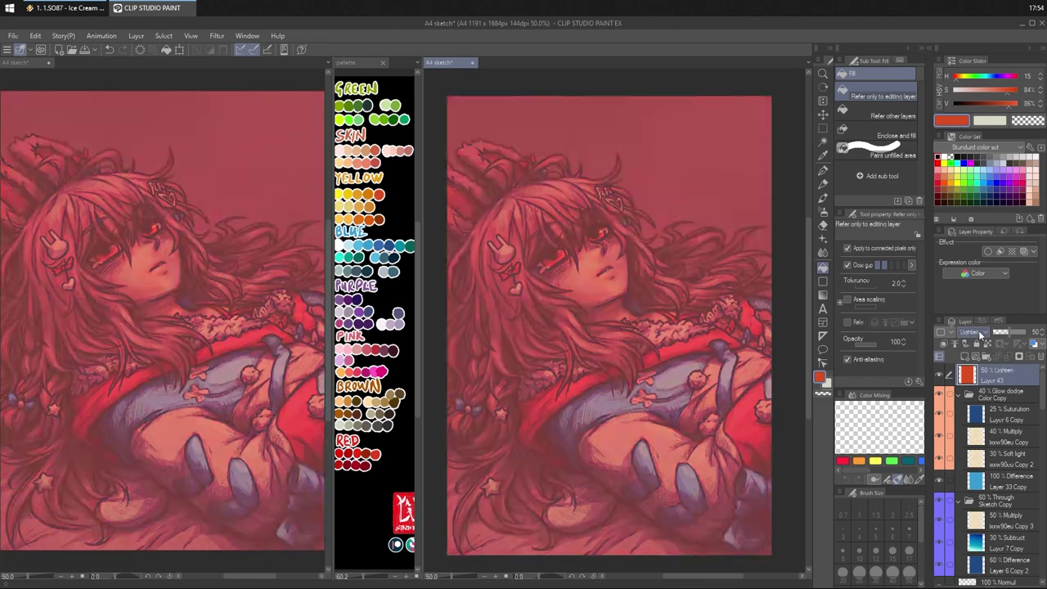
pyautogui.scroll(2, 980, 335)
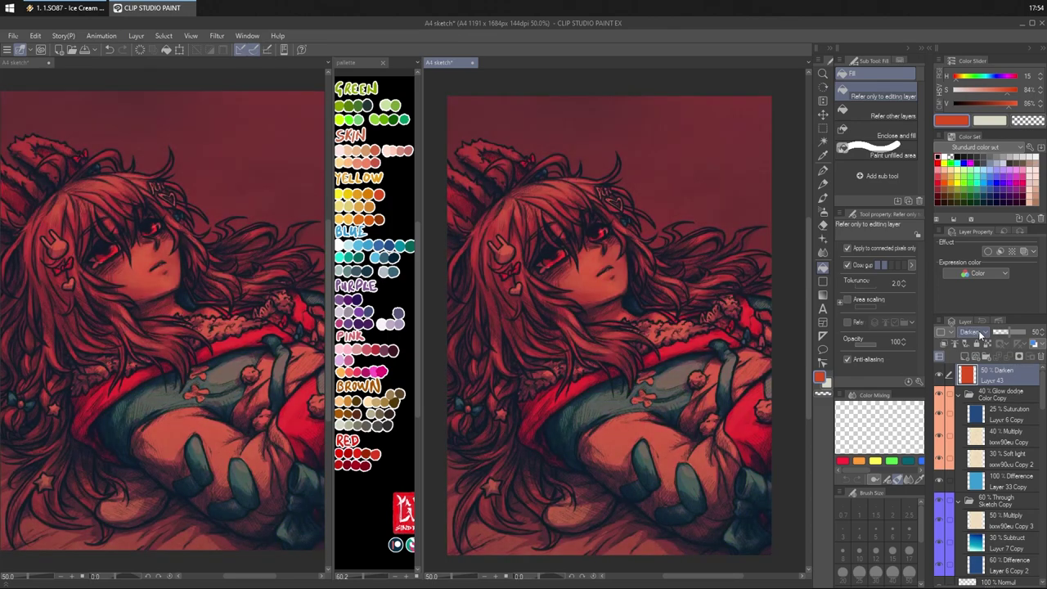
pyautogui.scroll(1, 981, 336)
pyautogui.scroll(-1, 980, 335)
pyautogui.click(940, 375)
pyautogui.click(940, 375)
# - Try the Vivid light and Darker color blending modes on Layer 43 and compare the artwork with the layer hidden and shown
pyautogui.click(970, 332)
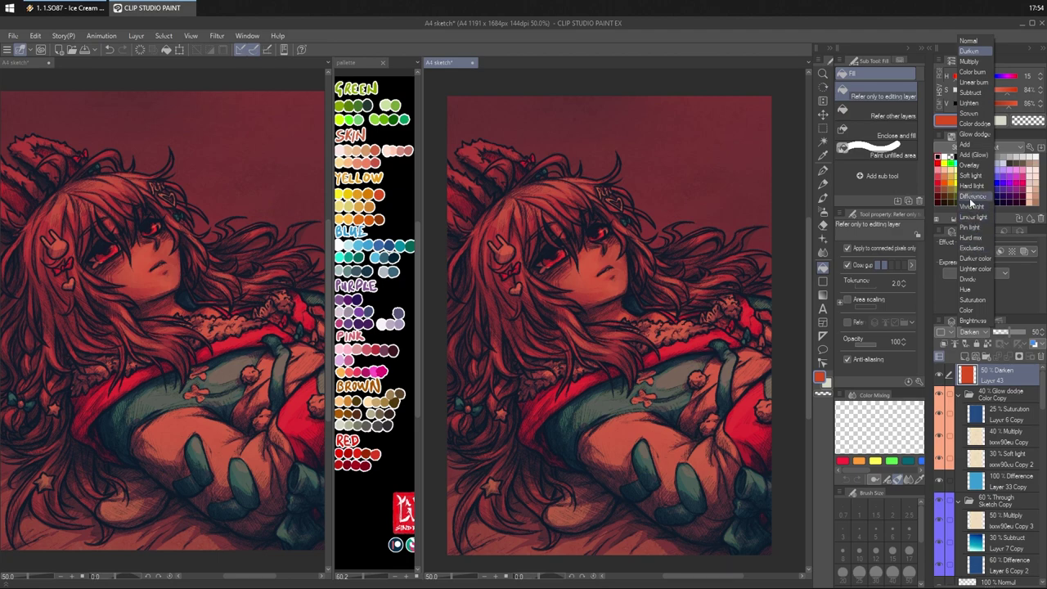
pyautogui.click(973, 197)
pyautogui.scroll(2, 980, 333)
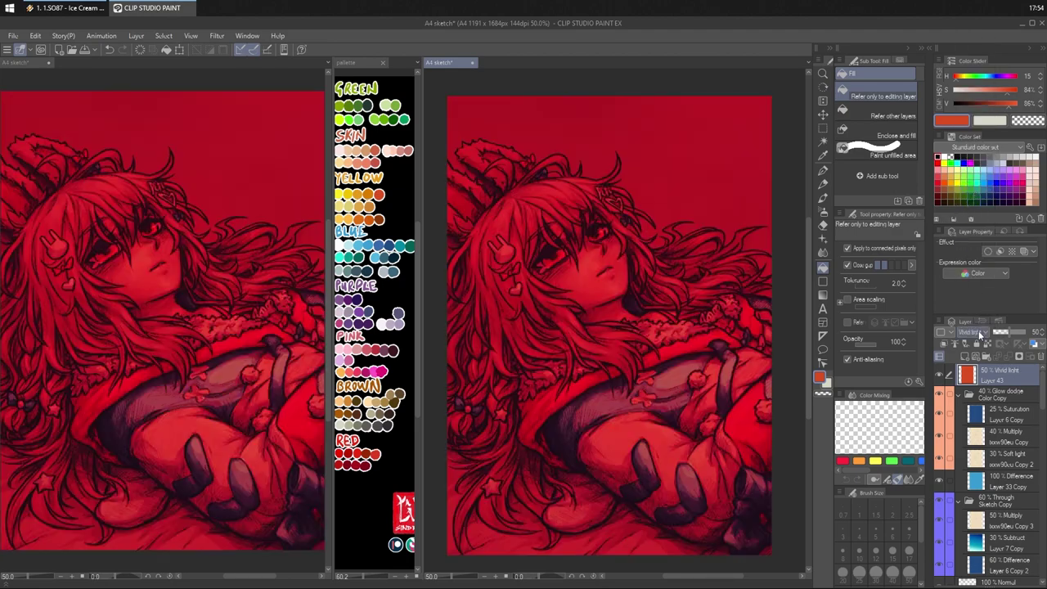
pyautogui.scroll(13, 980, 333)
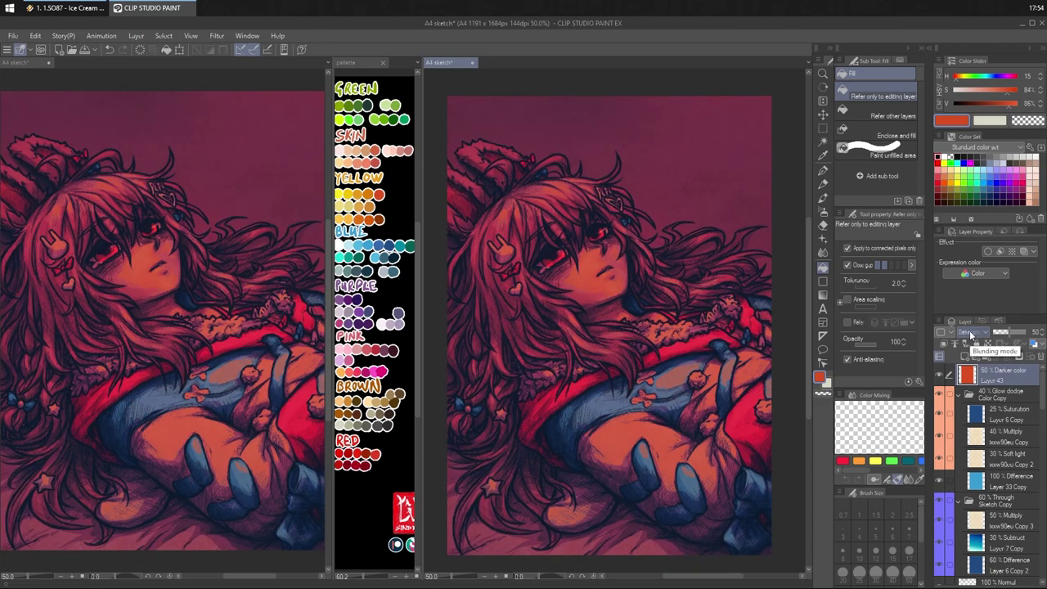
pyautogui.click(939, 375)
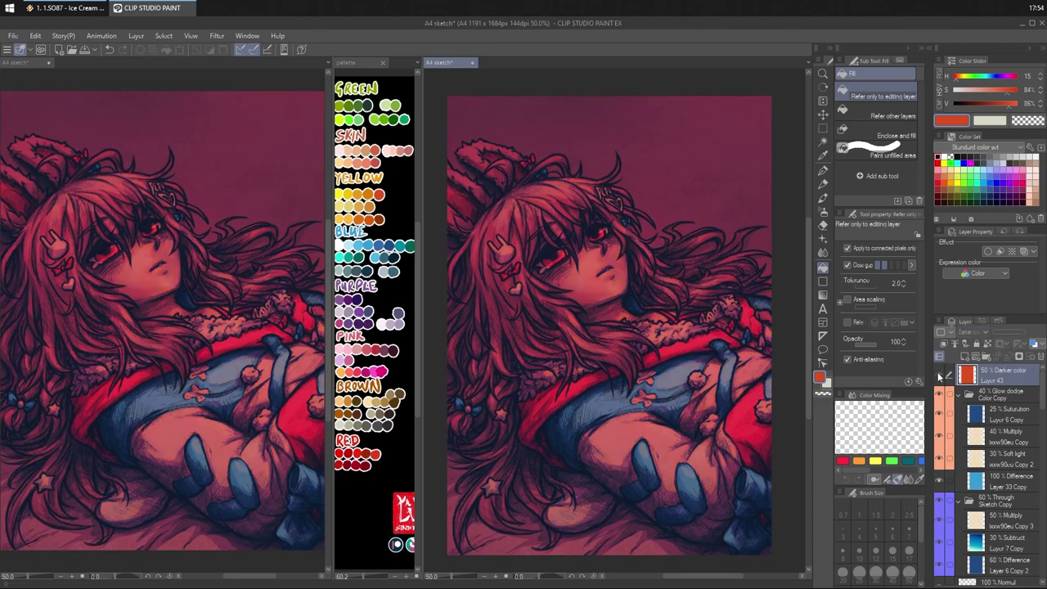
pyautogui.click(939, 375)
pyautogui.click(939, 375)
pyautogui.click(939, 375)
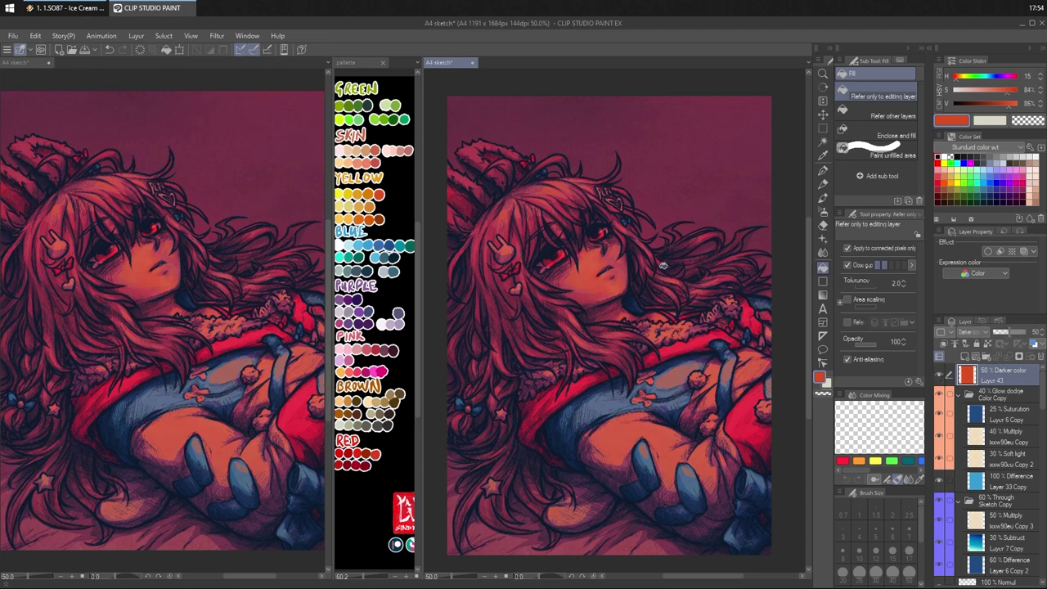
# - Try a lower opacity of about 20% on Layer 43, compare it hidden and shown, and raise the opacity to about 54%
pyautogui.moveTo(1008, 334); pyautogui.dragTo(1001, 330)
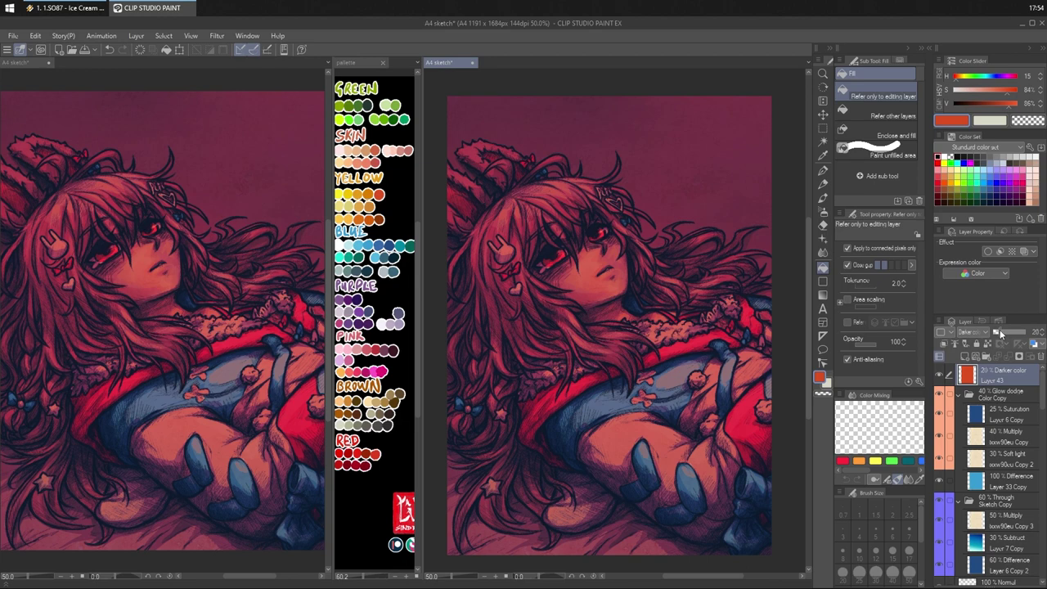
pyautogui.moveTo(1000, 331); pyautogui.dragTo(998, 331)
pyautogui.click(939, 375)
pyautogui.click(942, 375)
pyautogui.click(1014, 337)
pyautogui.moveTo(1013, 336); pyautogui.dragTo(1011, 334)
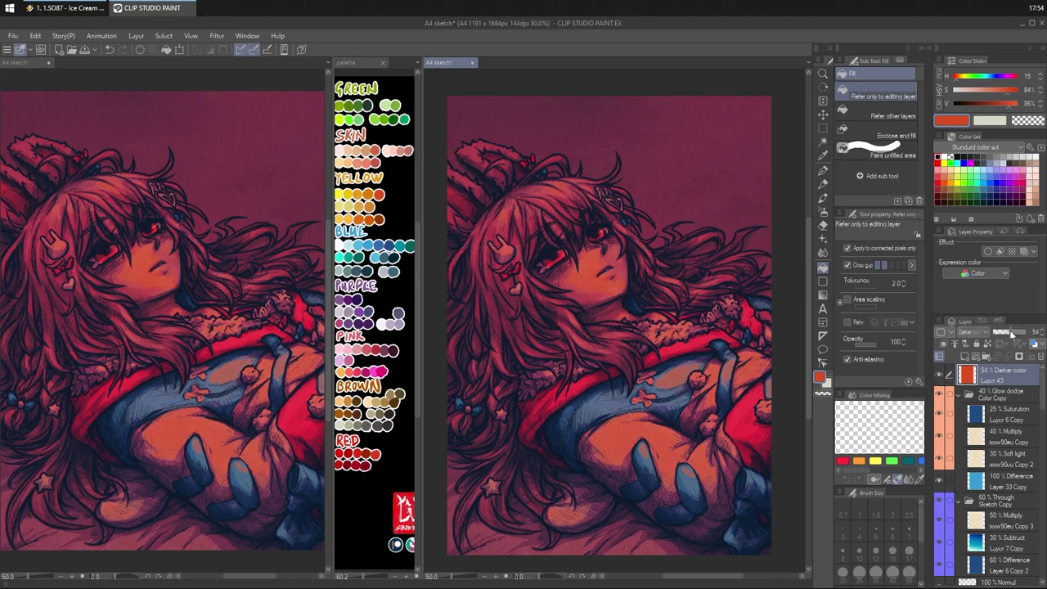
# - Switch Layer 43 to the Hue blending mode and set its opacity to 30%
pyautogui.scroll(-17, 979, 336)
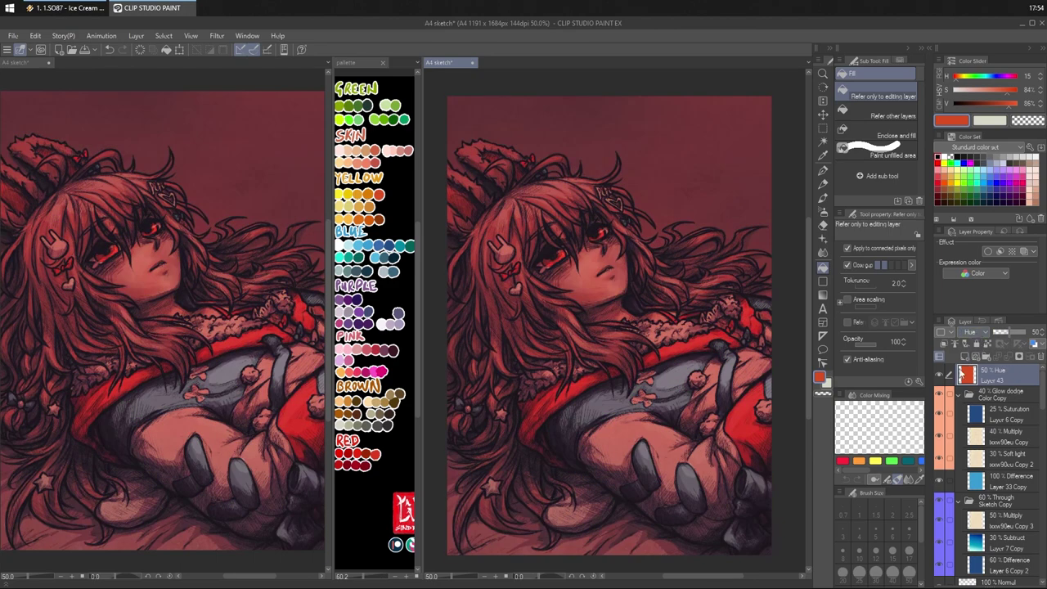
pyautogui.click(939, 377)
pyautogui.click(939, 375)
pyautogui.moveTo(1005, 334); pyautogui.dragTo(1005, 335)
# - Compare the artwork with the 30% Hue Layer 43 hidden and shown
pyautogui.click(940, 376)
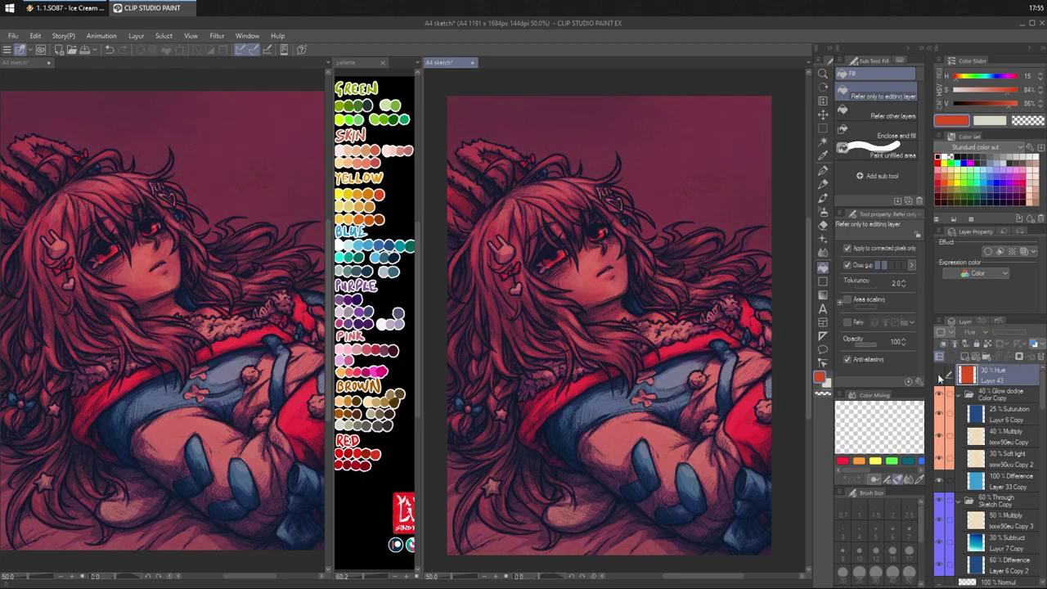
pyautogui.click(940, 377)
pyautogui.click(939, 377)
pyautogui.click(940, 376)
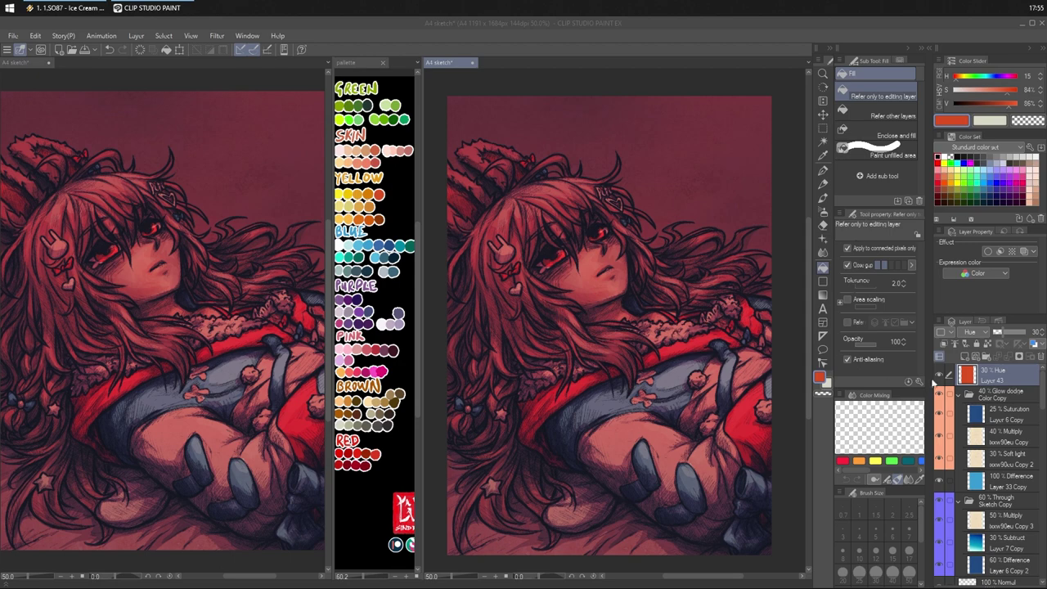
pyautogui.click(940, 376)
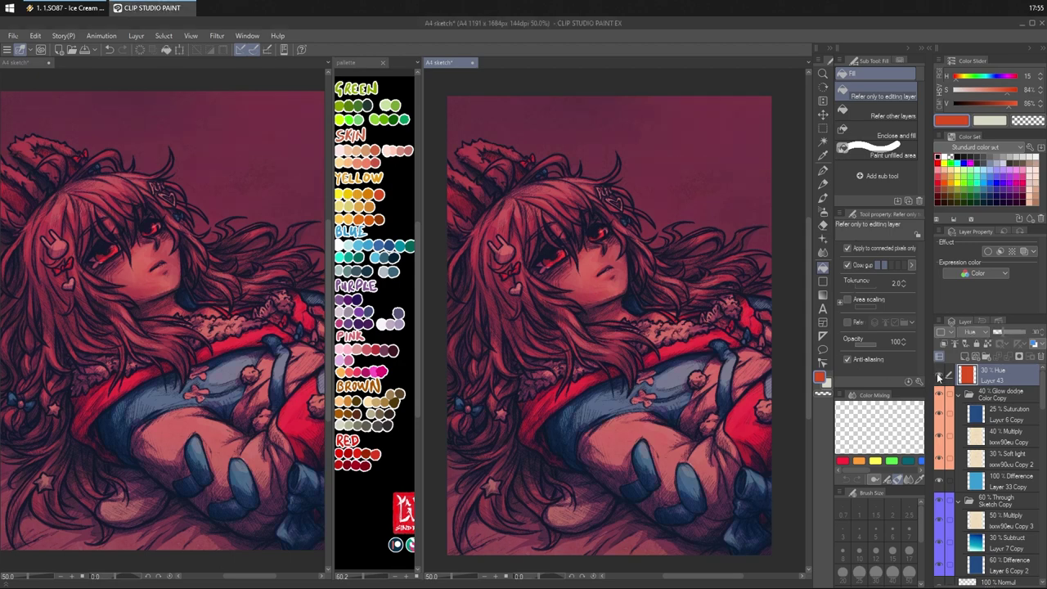
pyautogui.click(940, 377)
pyautogui.click(940, 377)
# - Duplicate Layer 43 and try the Exclusion and Linear light blending modes on the copy
pyautogui.rightClick(1000, 374)
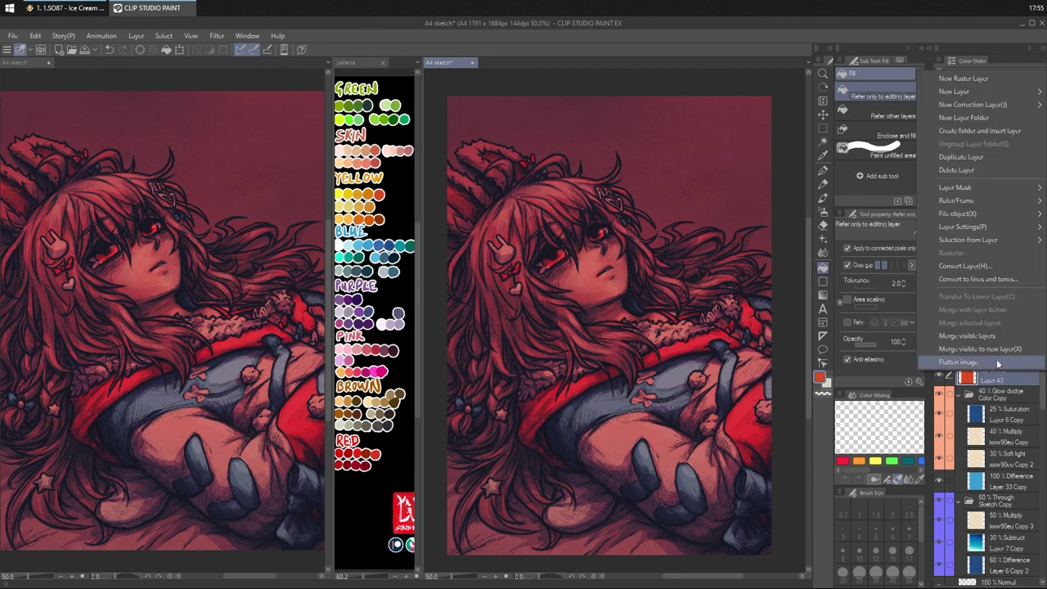
pyautogui.click(952, 155)
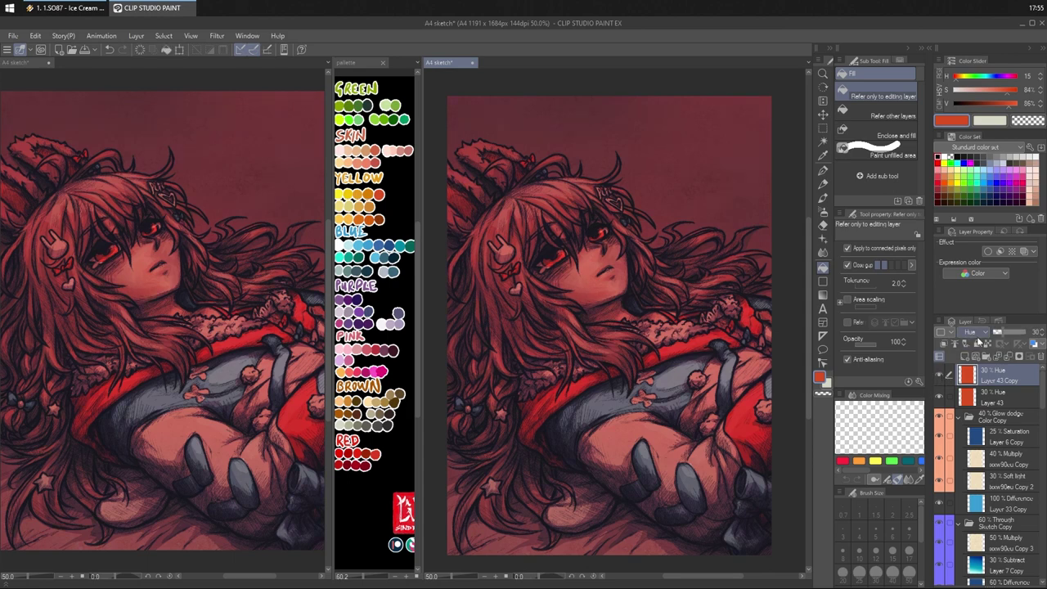
pyautogui.scroll(1, 976, 337)
pyautogui.scroll(6, 977, 337)
pyautogui.scroll(-6, 977, 337)
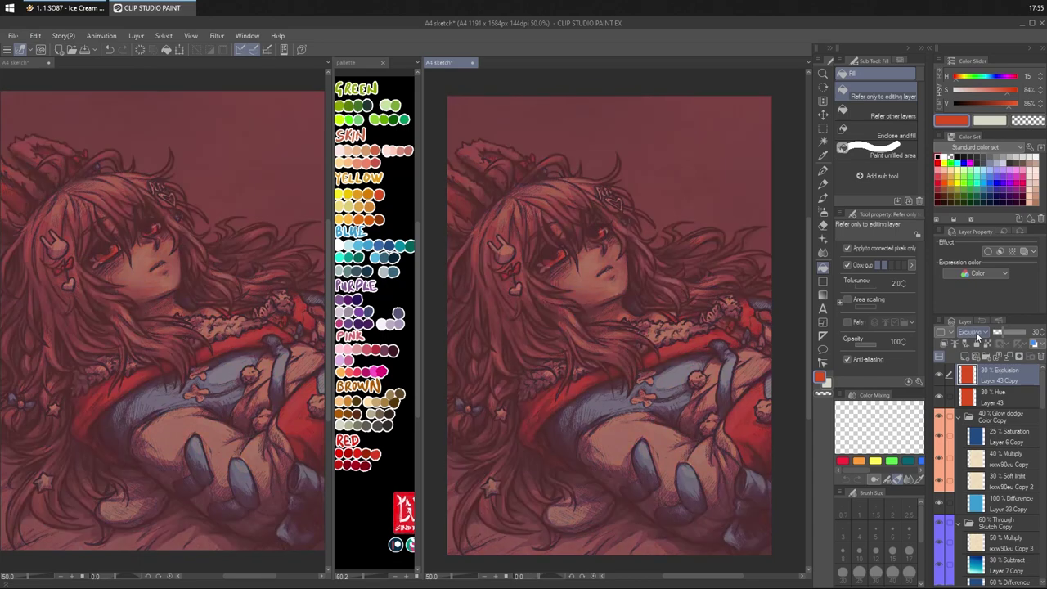
pyautogui.scroll(1, 977, 337)
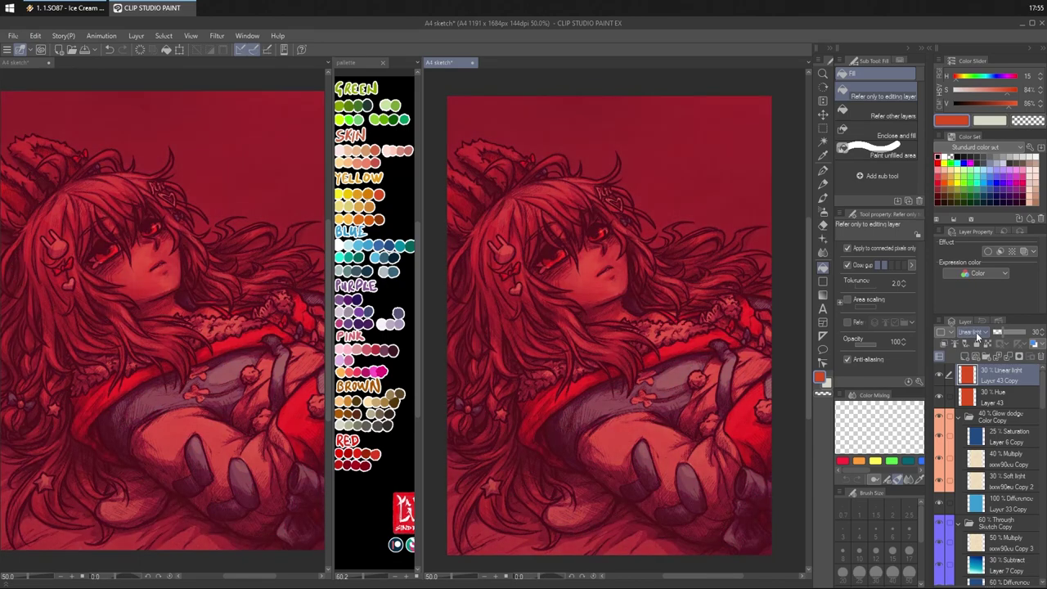
pyautogui.scroll(-1, 977, 337)
# - Try the Overlay, Add, Color dodge and Subtract blending modes on the copy of Layer 43
pyautogui.scroll(7, 977, 337)
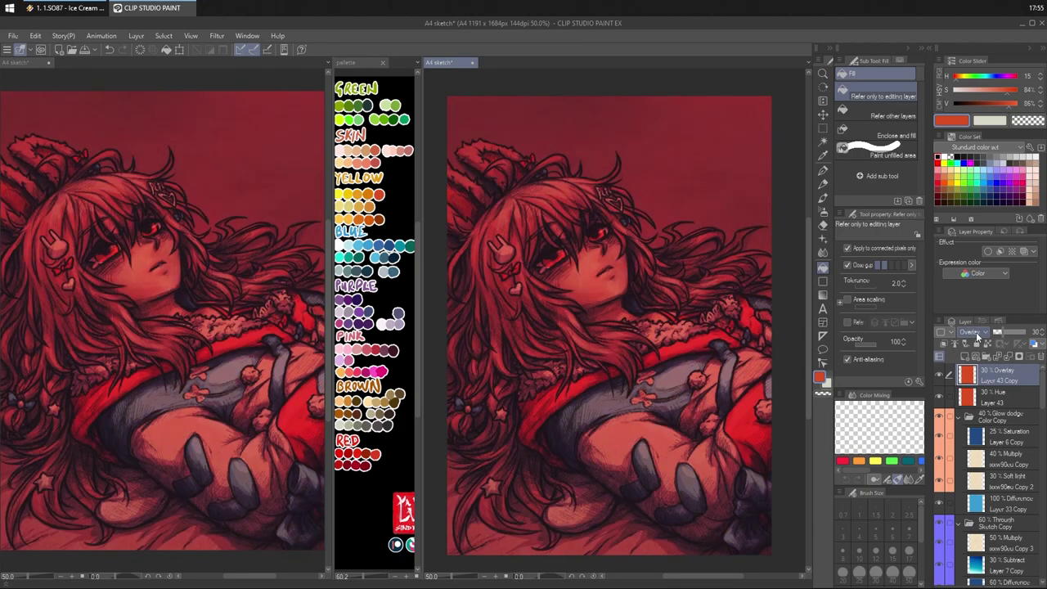
pyautogui.scroll(3, 976, 337)
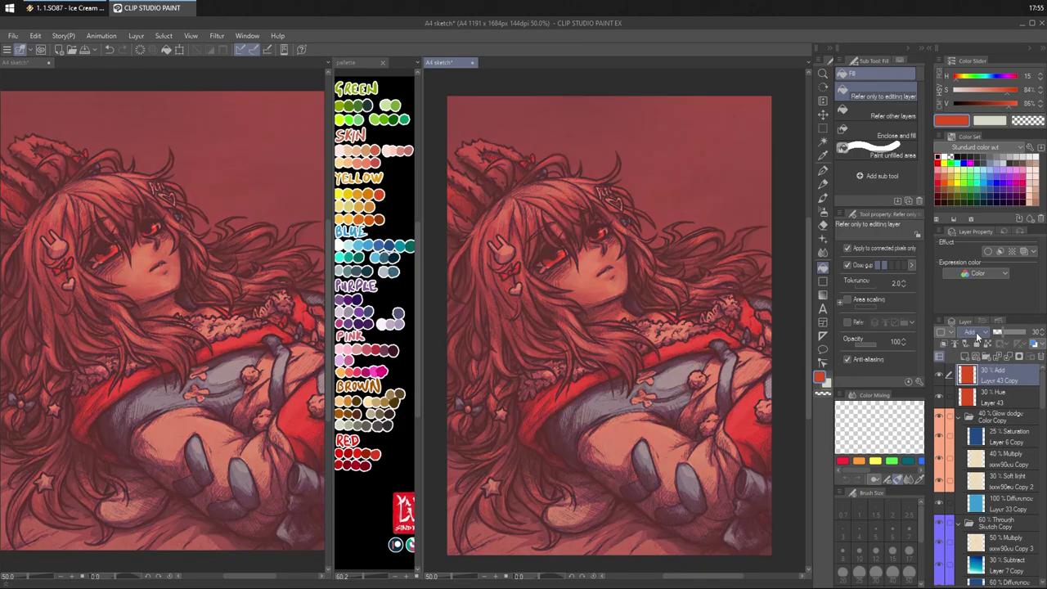
pyautogui.scroll(1, 976, 337)
pyautogui.scroll(1, 976, 337)
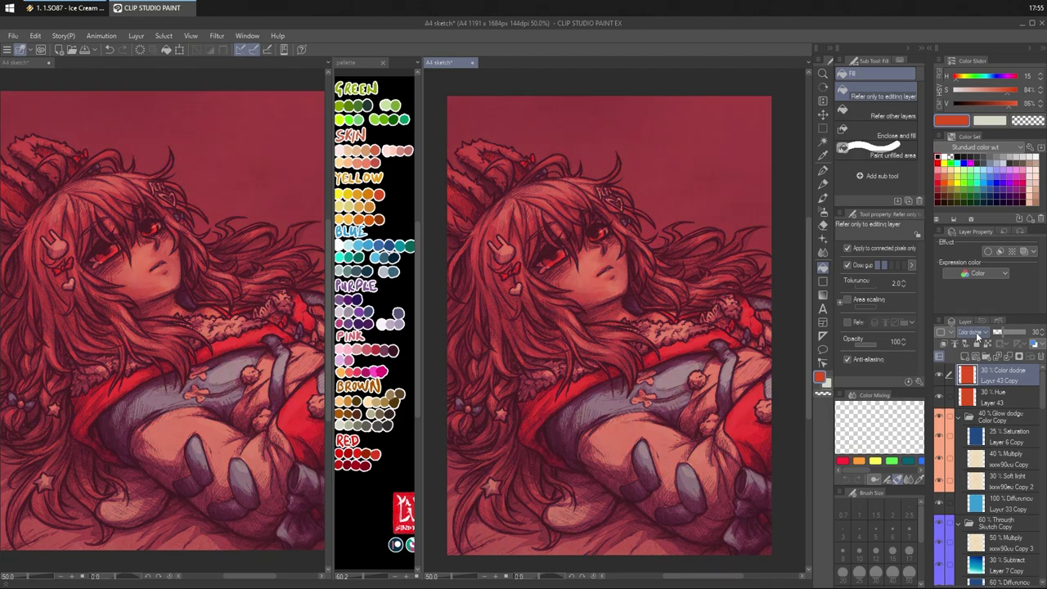
pyautogui.scroll(1, 976, 337)
pyautogui.scroll(1, 976, 337)
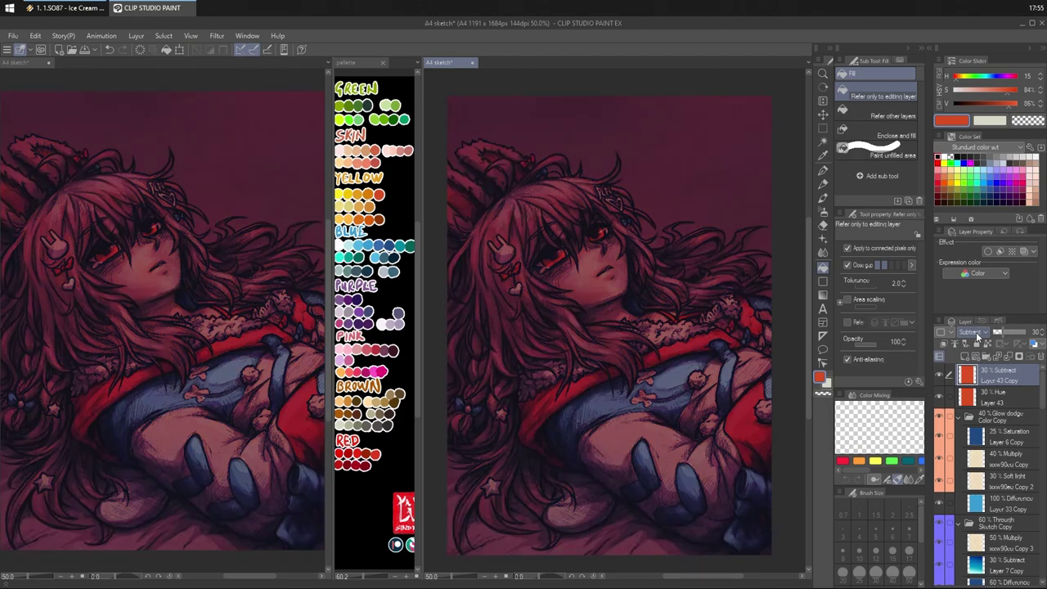
# - Set the copy of Layer 43 to the Darken blending mode and hide it
pyautogui.scroll(-1, 976, 337)
pyautogui.scroll(2, 976, 337)
pyautogui.scroll(1, 976, 337)
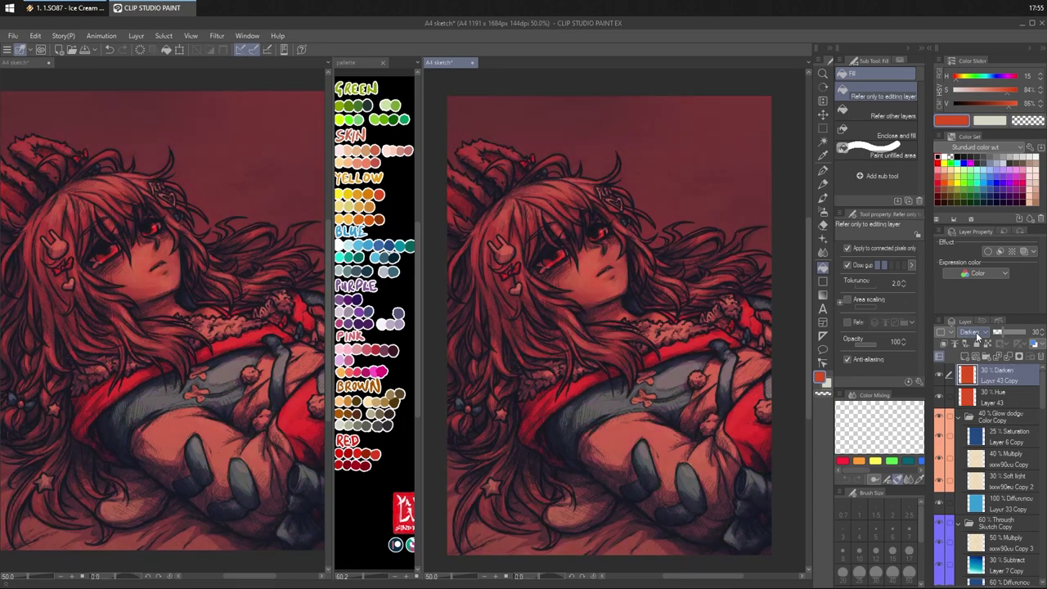
pyautogui.scroll(1, 976, 338)
pyautogui.scroll(-1, 976, 337)
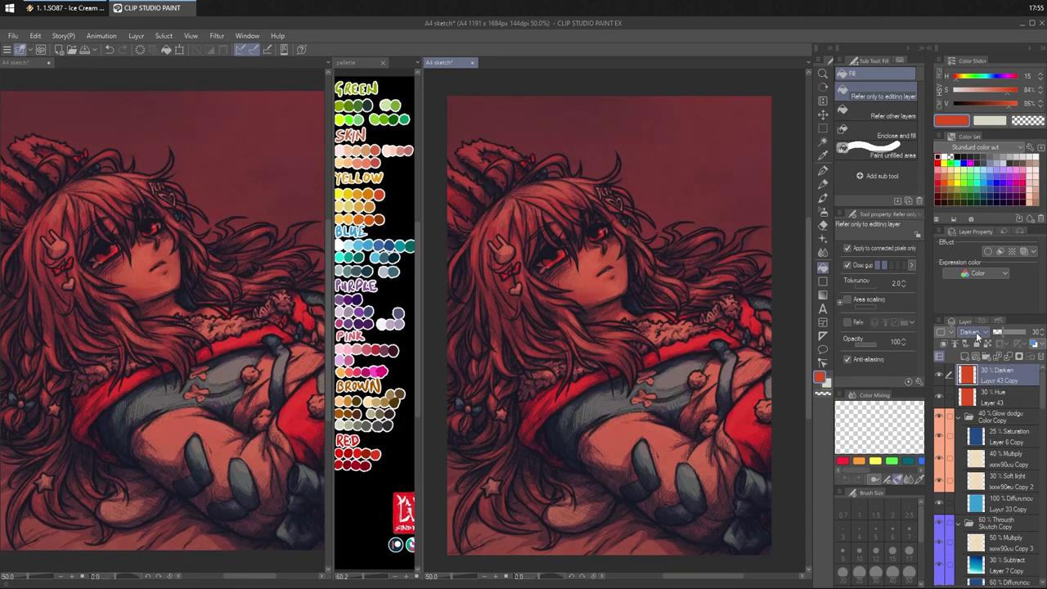
pyautogui.click(941, 375)
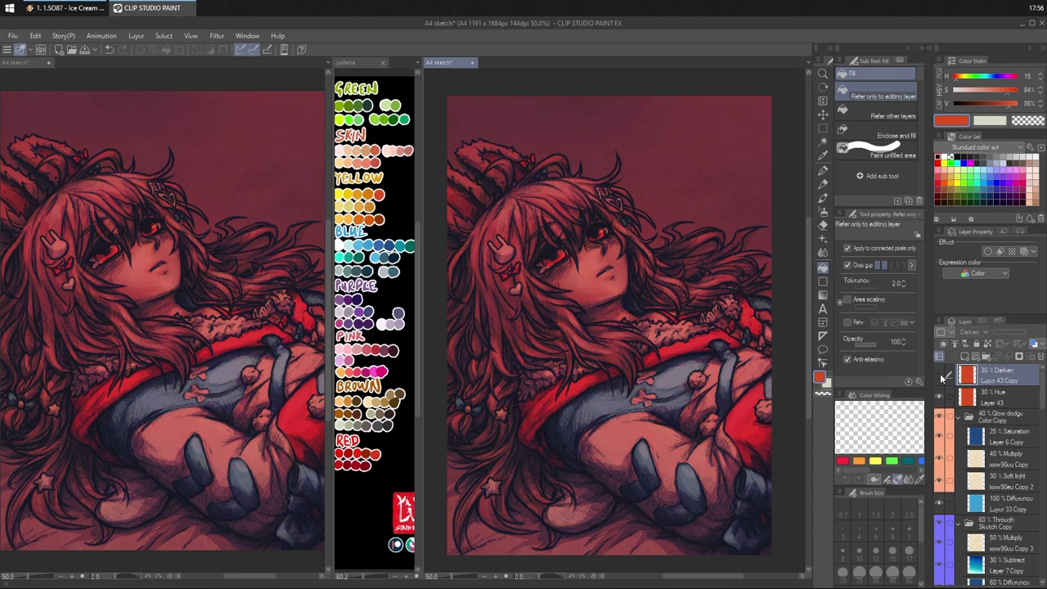
# - Try moving the Add (Glow) Layer 40 above the Color Copy folder and undo the move
pyautogui.scroll(-5, 987, 531)
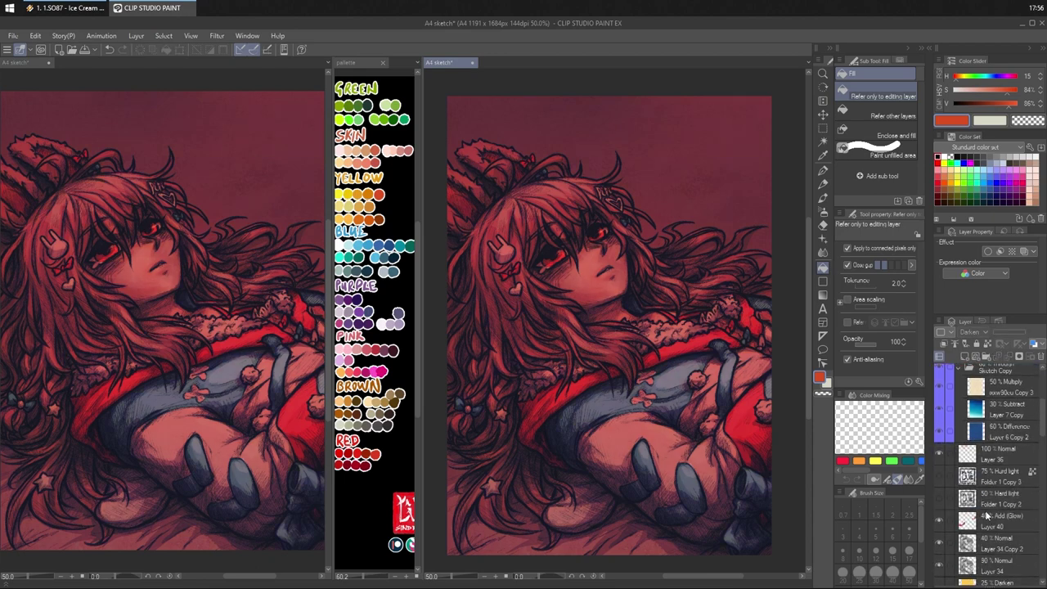
pyautogui.moveTo(988, 530); pyautogui.dragTo(993, 426)
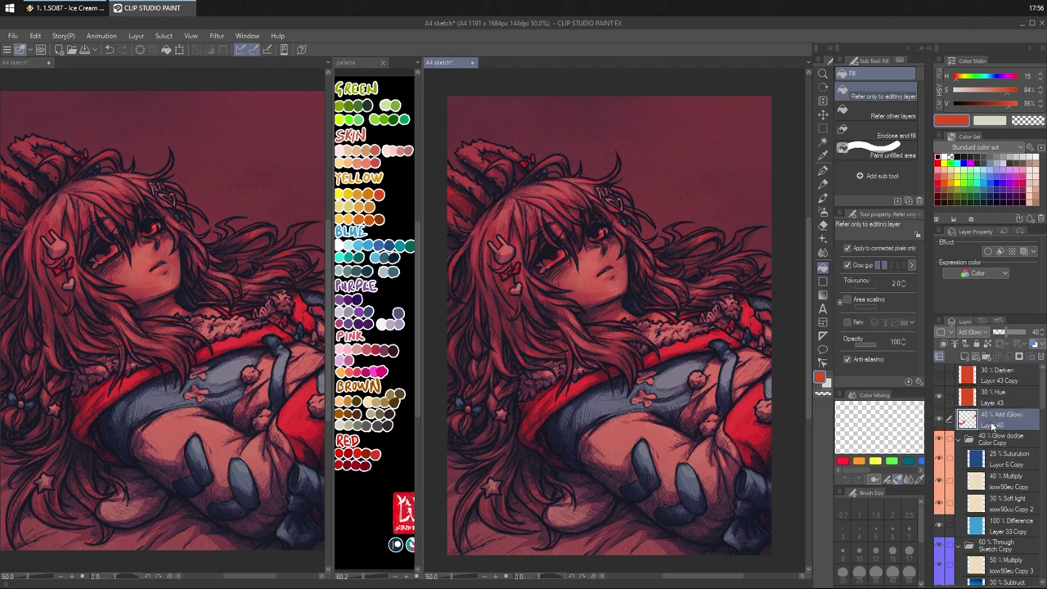
pyautogui.hotkey('ctrl', 'z')
pyautogui.hotkey('ctrl', 'z')
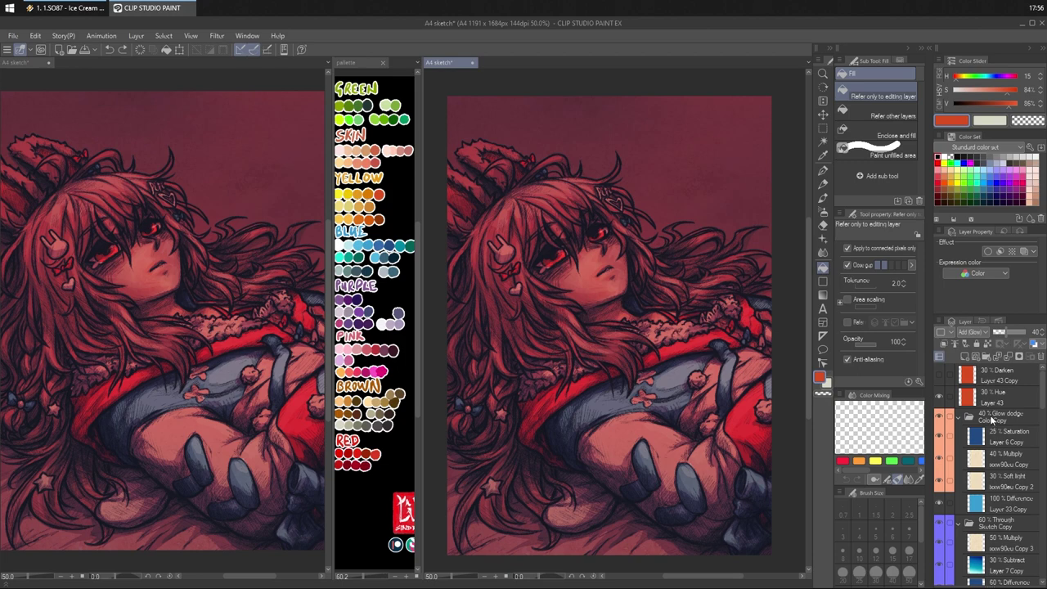
# - Compare the artwork with the Divide Layer 42 hidden and shown
pyautogui.scroll(-3, 993, 421)
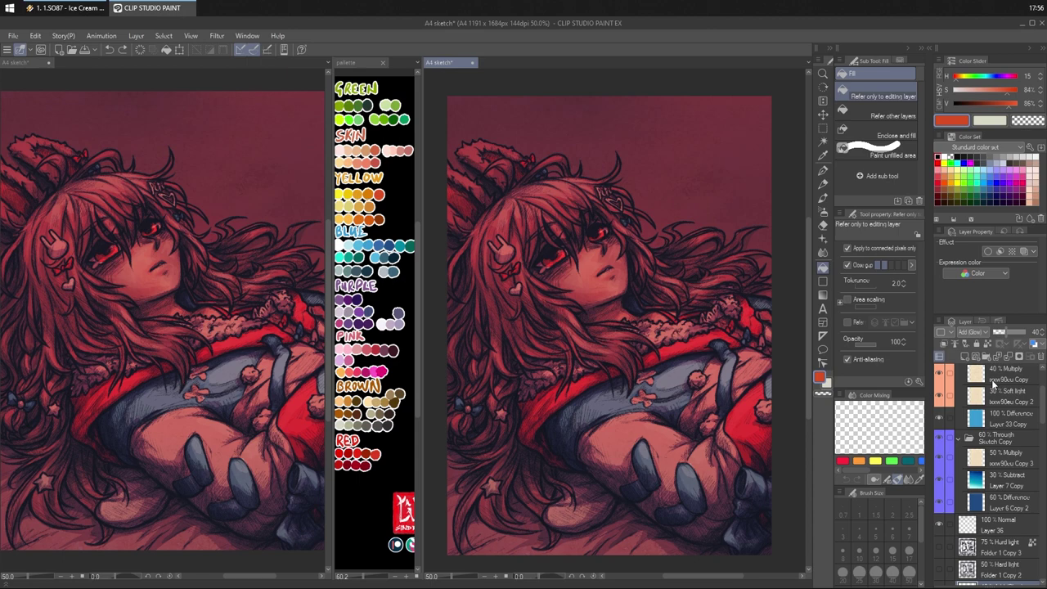
pyautogui.scroll(-5, 986, 458)
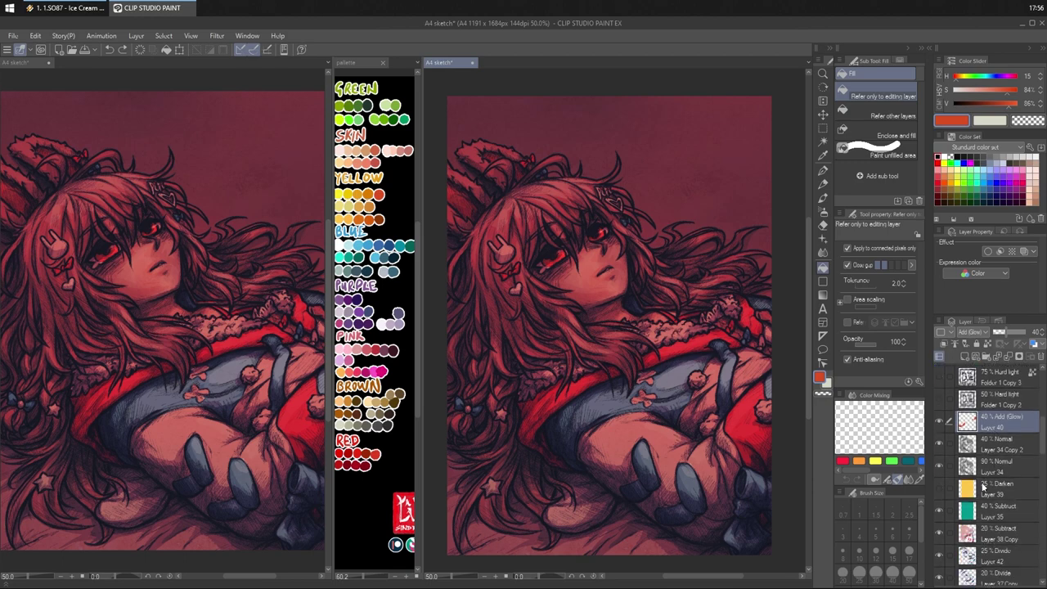
pyautogui.scroll(-1, 966, 517)
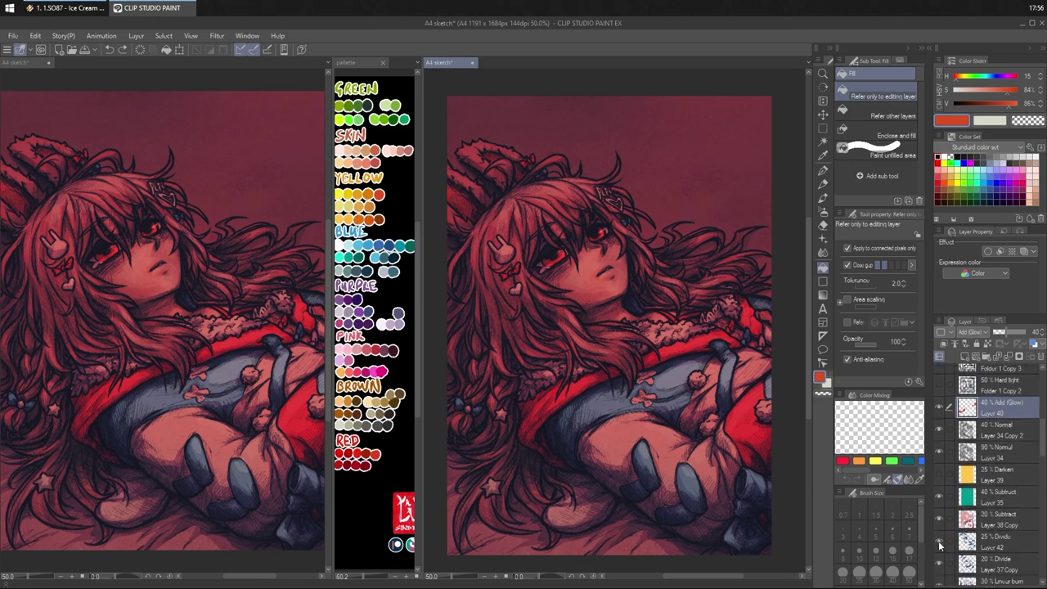
pyautogui.click(941, 546)
pyautogui.click(941, 546)
pyautogui.click(941, 544)
pyautogui.click(941, 544)
pyautogui.scroll(4, 990, 464)
pyautogui.scroll(2, 992, 465)
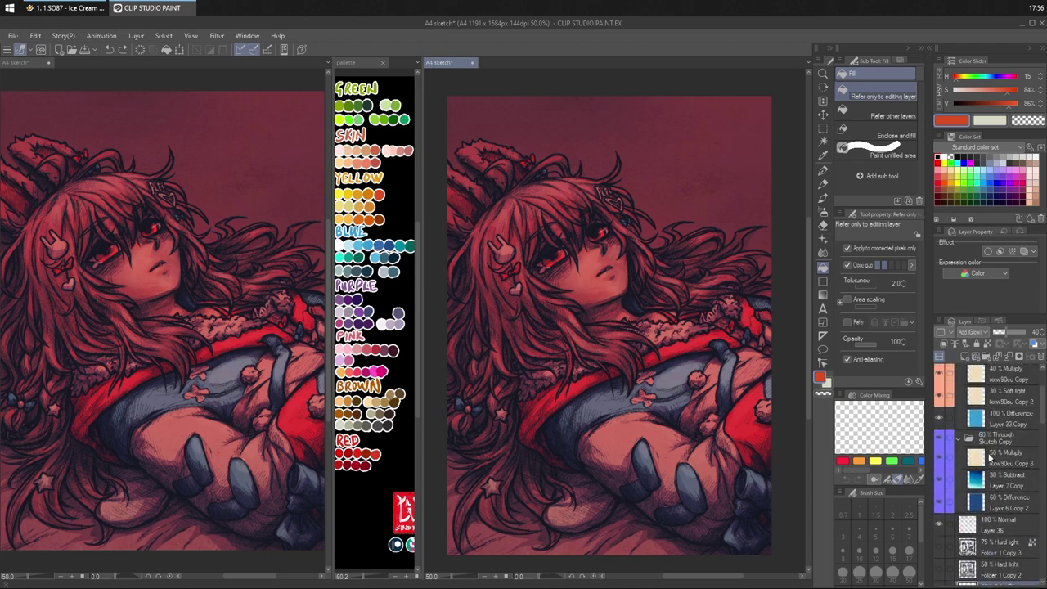
# - Compare the artwork with the Subtract Layer 7 Copy in the Sketch Copy folder hidden and shown
pyautogui.click(940, 481)
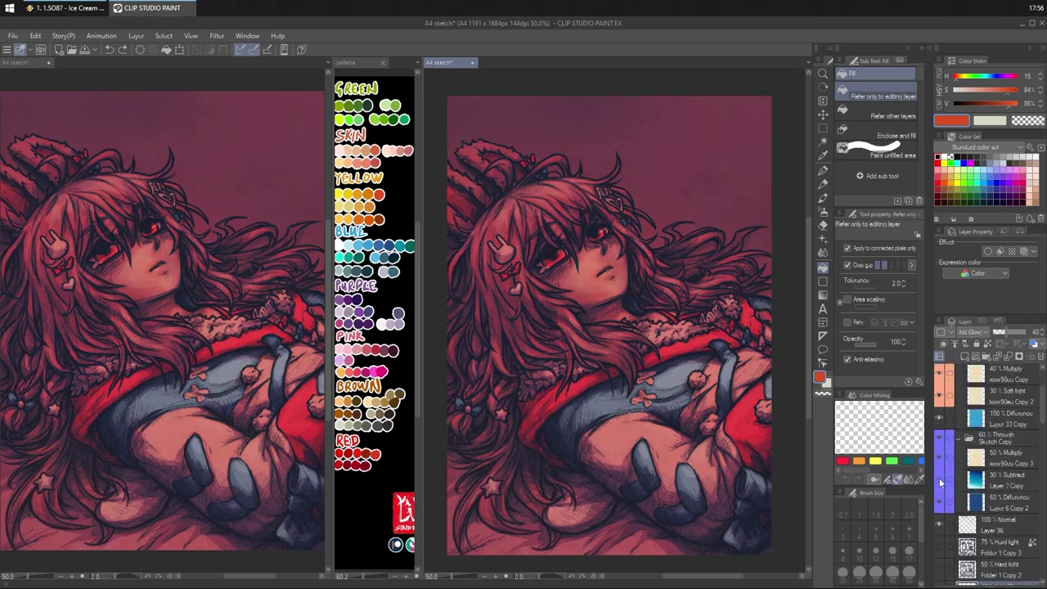
pyautogui.click(940, 478)
pyautogui.click(940, 478)
pyautogui.click(939, 477)
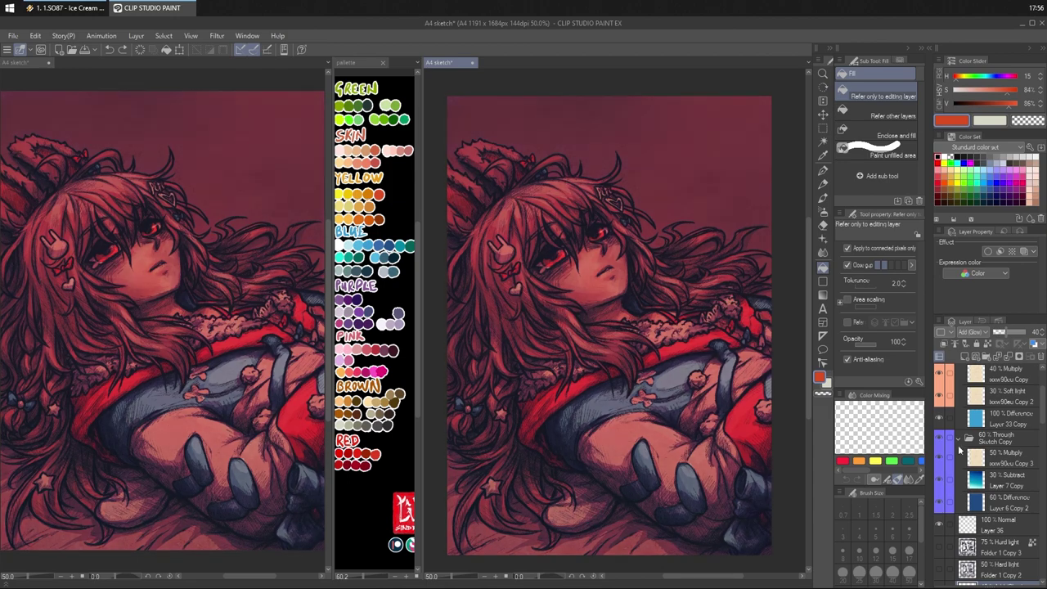
# - Show the Darken copy of Layer 43, comparing the artwork with the layer hidden and shown
pyautogui.scroll(1, 982, 419)
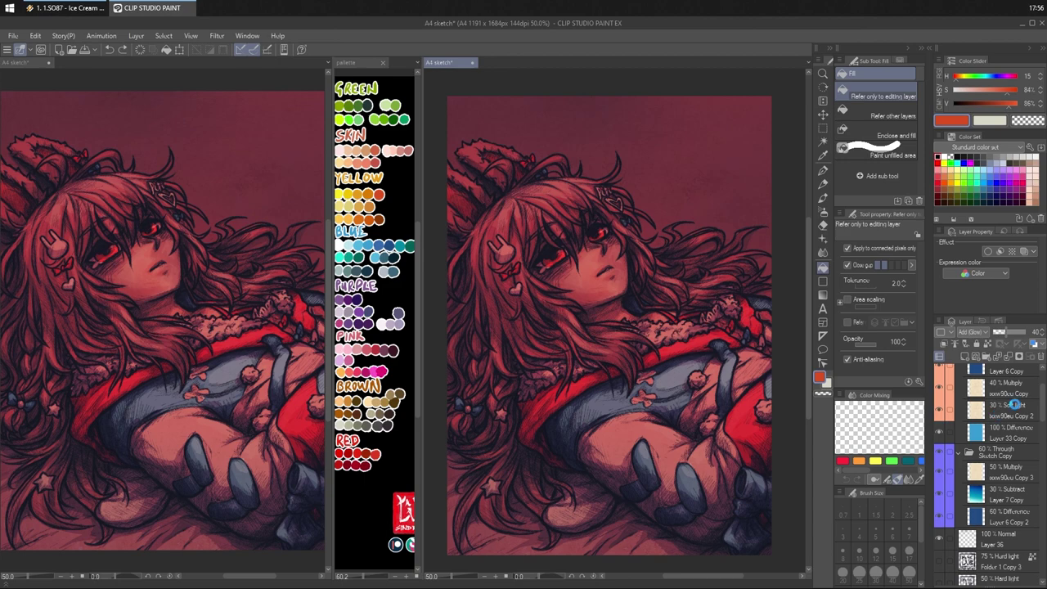
pyautogui.scroll(3, 1016, 409)
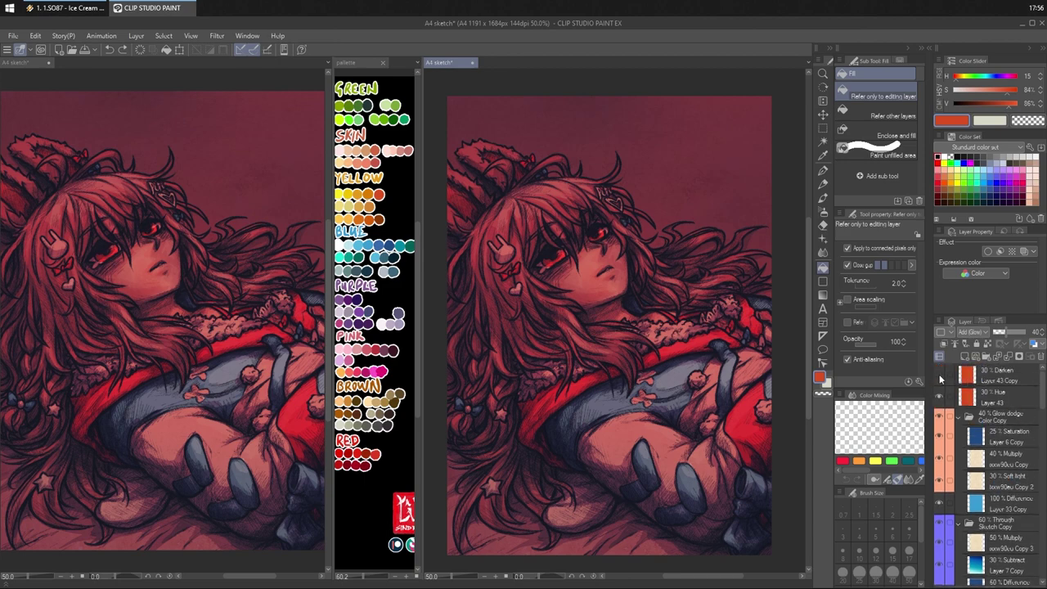
pyautogui.click(939, 376)
pyautogui.click(939, 377)
pyautogui.click(939, 376)
# - Pick the magenta swatch from the PINK group of the palette document as the drawing colour
pyautogui.rightClick(349, 219)
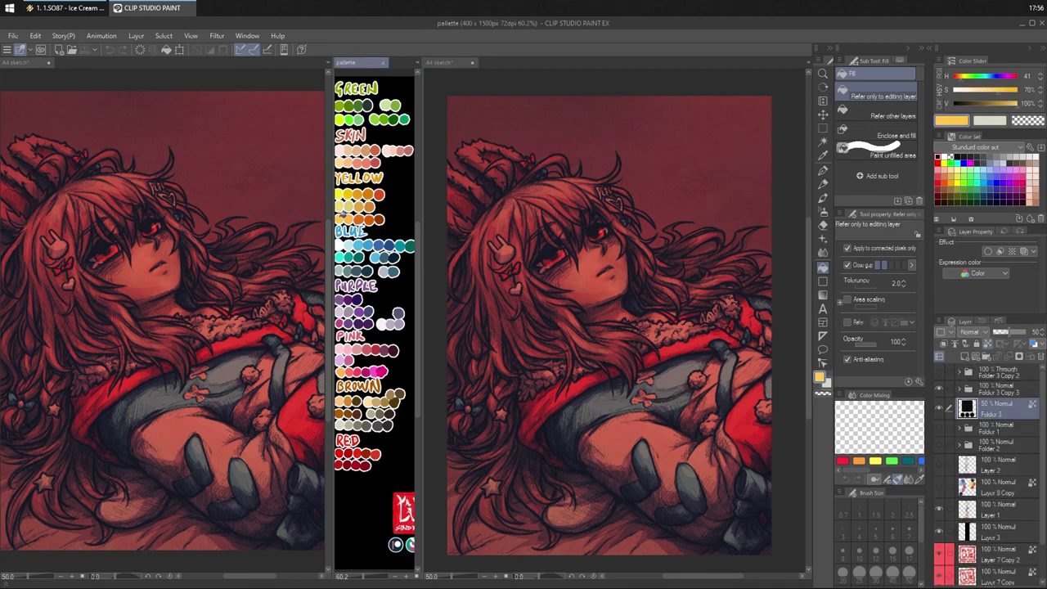
pyautogui.keyDown('alt'); pyautogui.click(357, 370); pyautogui.keyUp('alt')
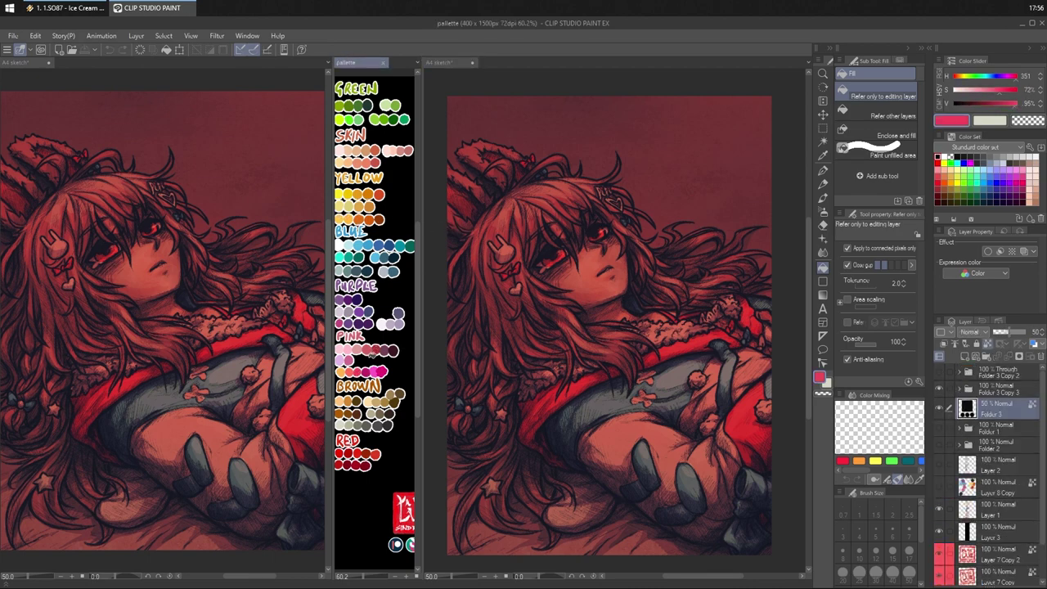
pyautogui.keyDown('alt'); pyautogui.click(372, 368); pyautogui.keyUp('alt')
# - Try filling the Add (Glow) Layer 40 with magenta and undo the fill
pyautogui.click(538, 235)
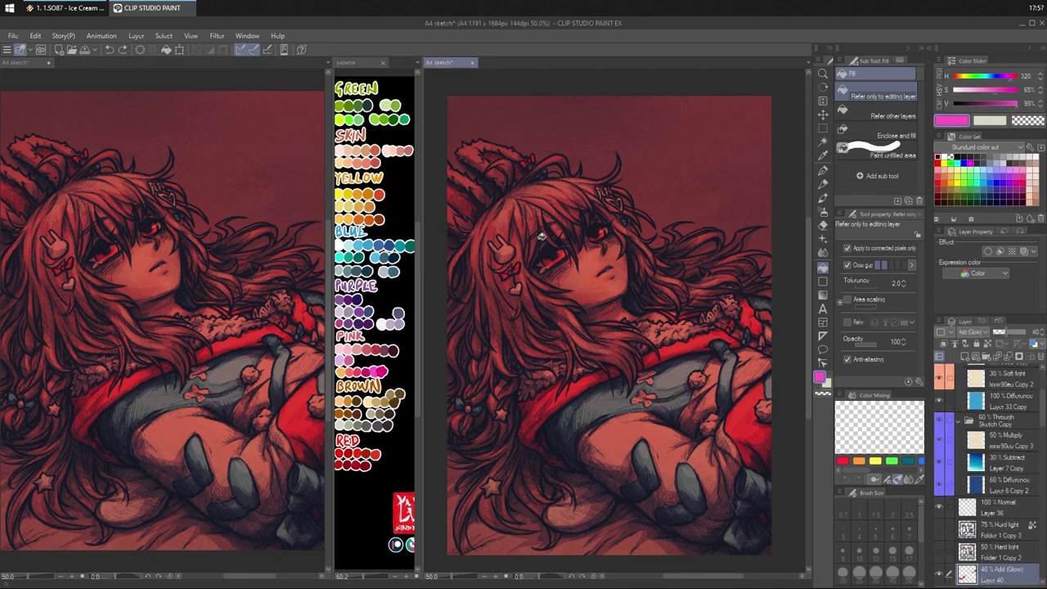
pyautogui.click(540, 236)
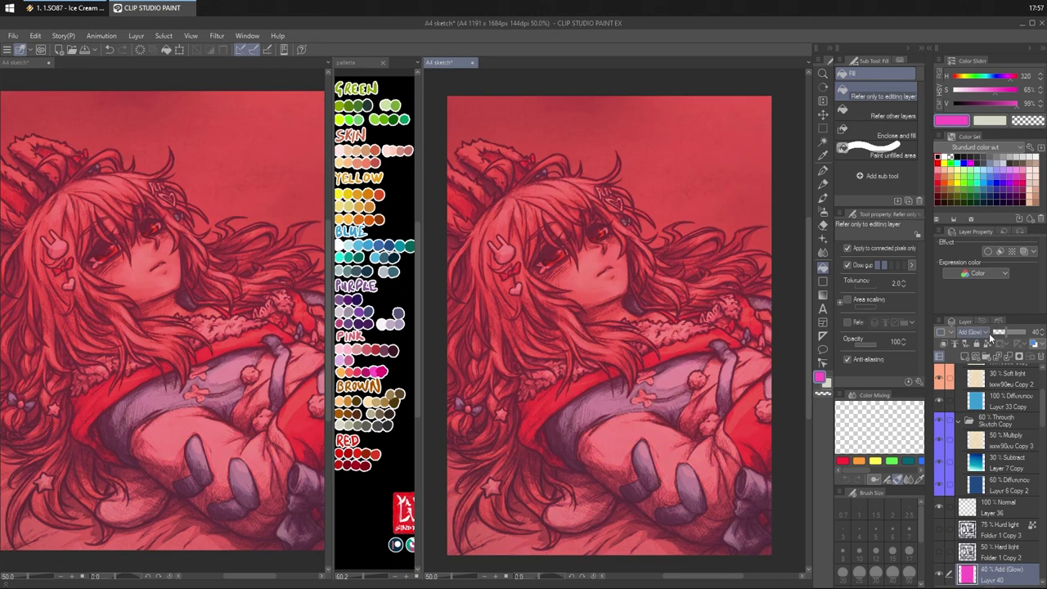
pyautogui.hotkey('ctrl', 'z')
# - Fill the copy of Layer 43 at the top of the layer stack with magenta
pyautogui.scroll(3, 1005, 434)
pyautogui.click(991, 377)
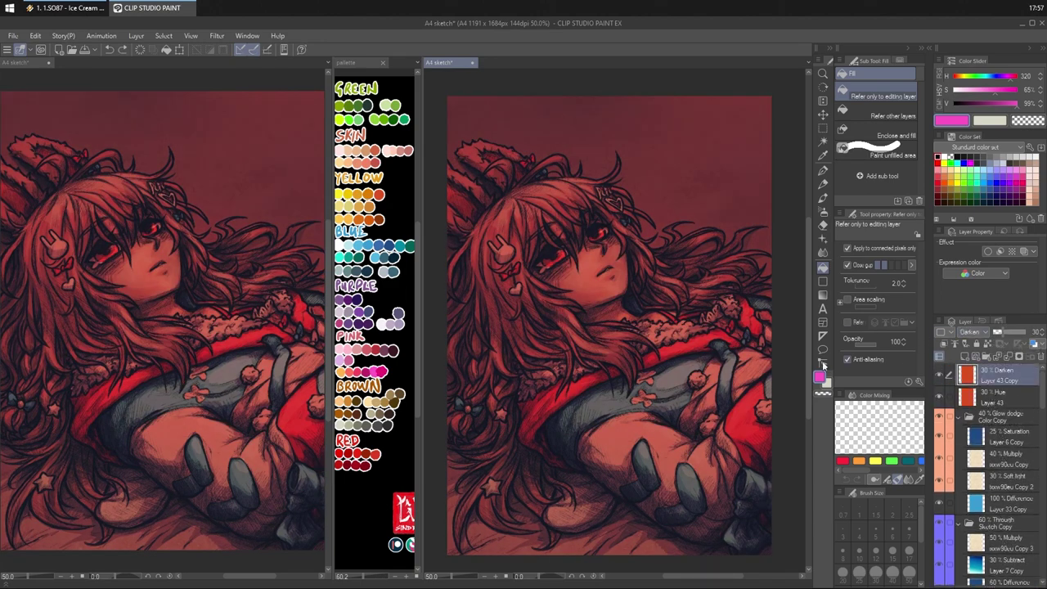
pyautogui.click(654, 354)
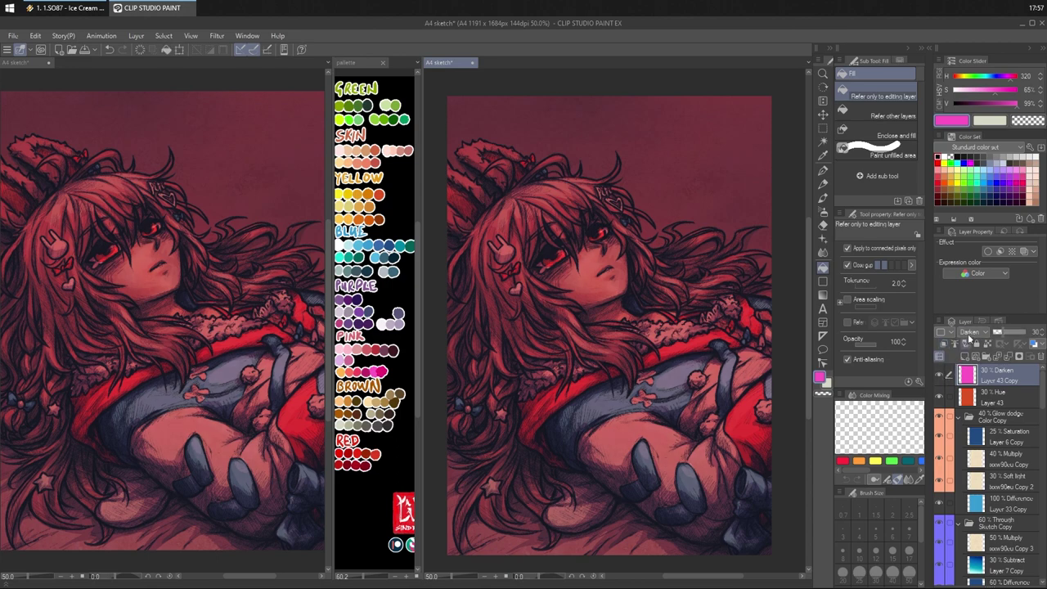
# - Try the Multiply, Lighten and Subtract blending modes on the copy of Layer 43, comparing Subtract with the layer hidden
pyautogui.scroll(1, 974, 335)
pyautogui.scroll(-5, 974, 336)
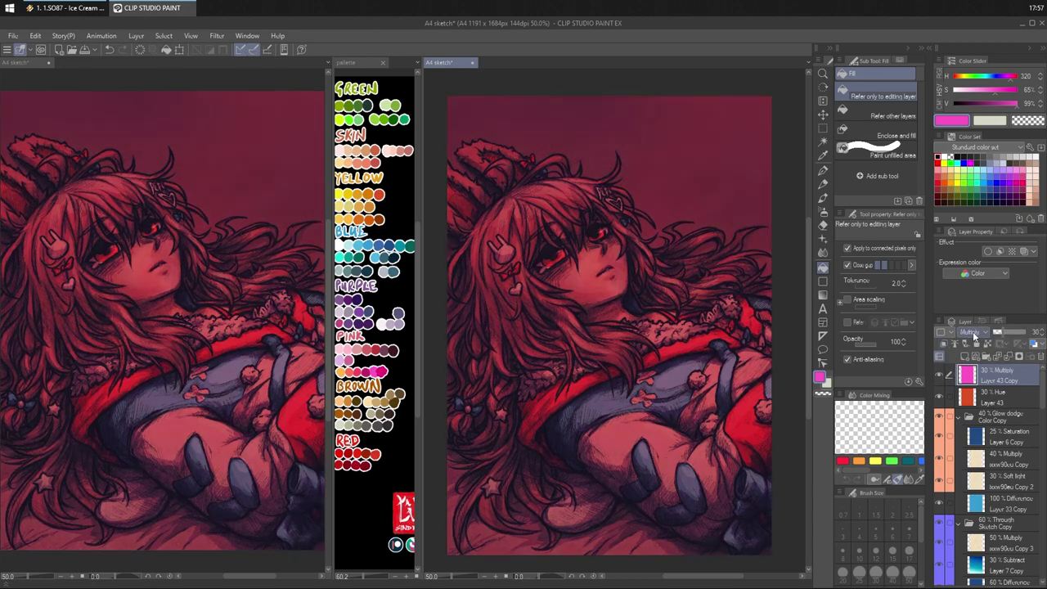
pyautogui.scroll(-2, 973, 335)
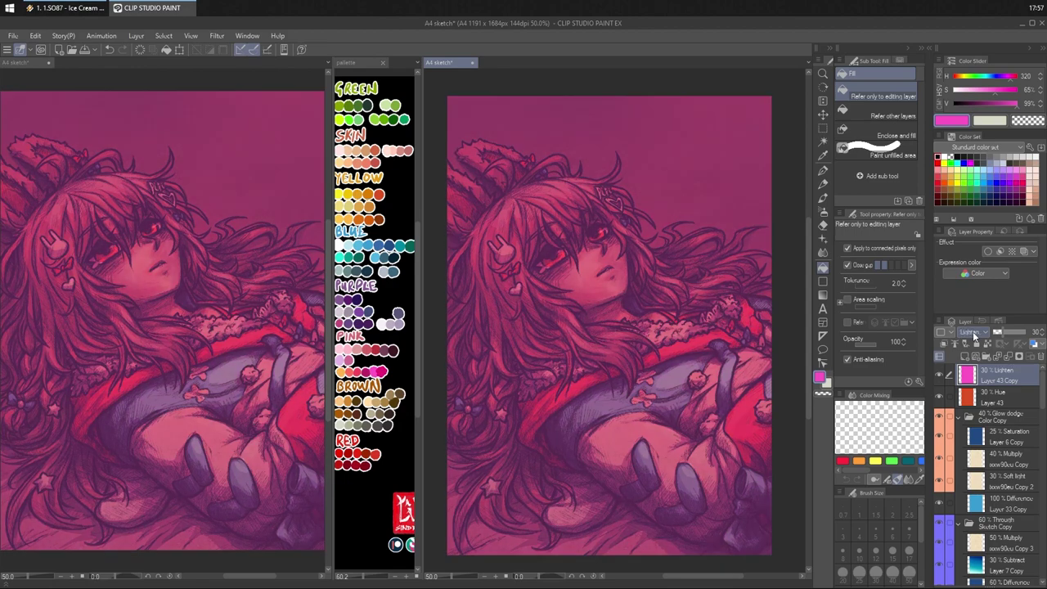
pyautogui.scroll(2, 973, 336)
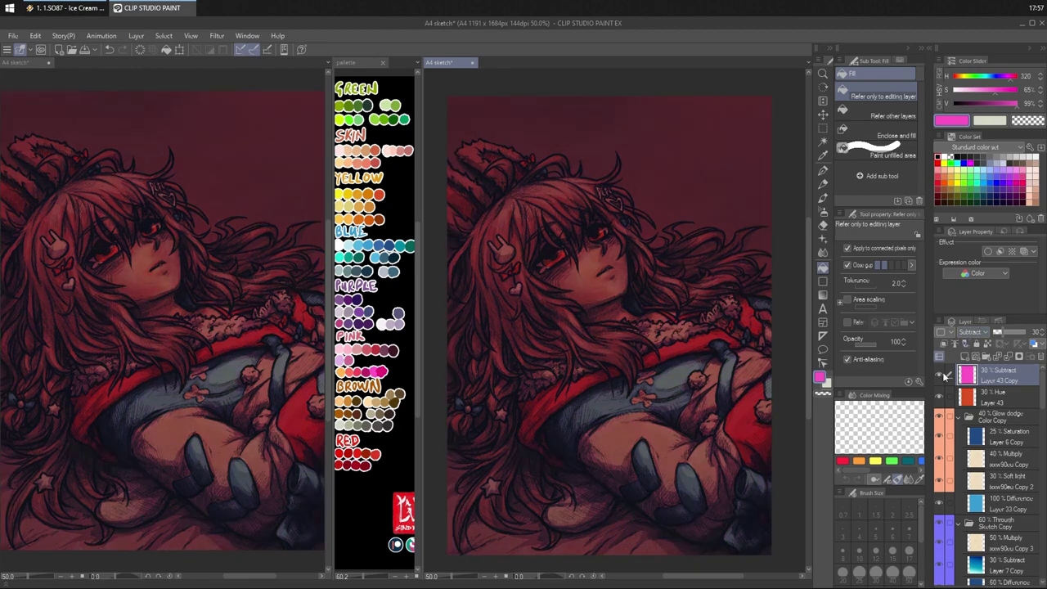
pyautogui.click(941, 375)
pyautogui.click(940, 376)
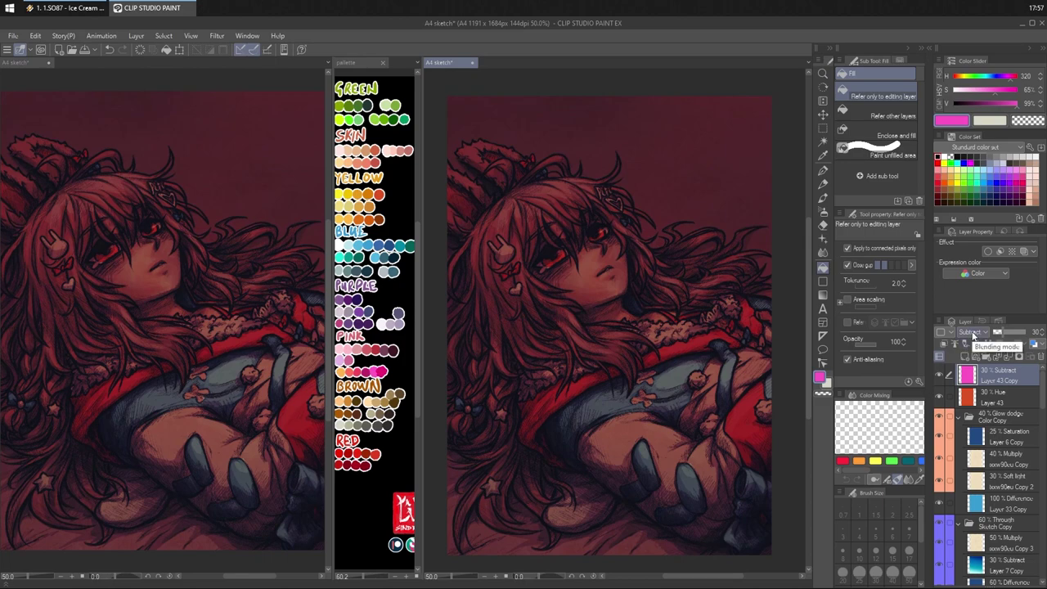
# - Try the Glow dodge, Soft light, Pin light, Darker color and Divide blending modes on the copy of Layer 43
pyautogui.scroll(-5, 973, 335)
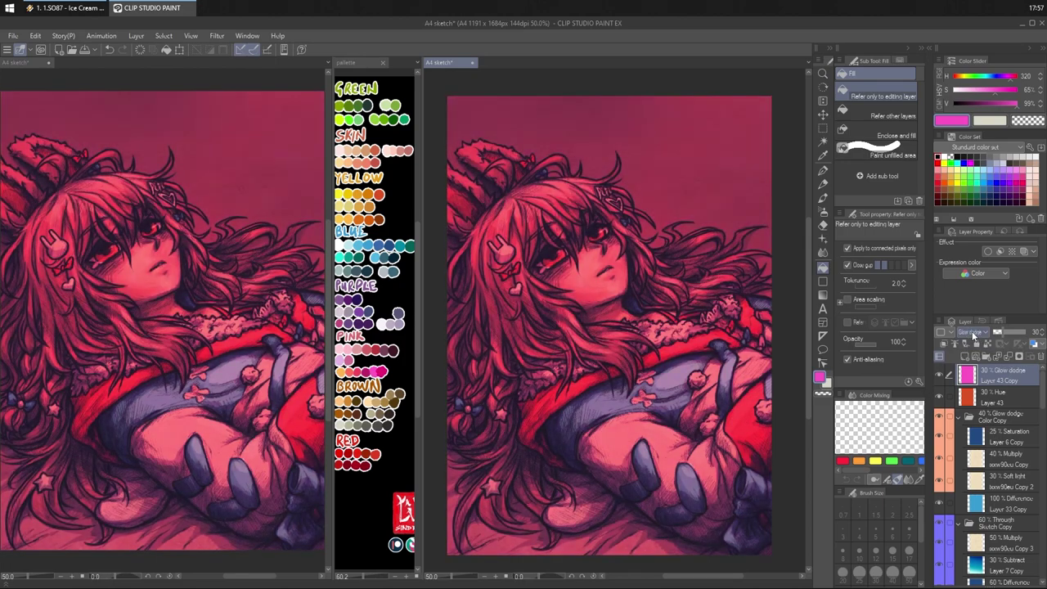
pyautogui.scroll(-5, 973, 336)
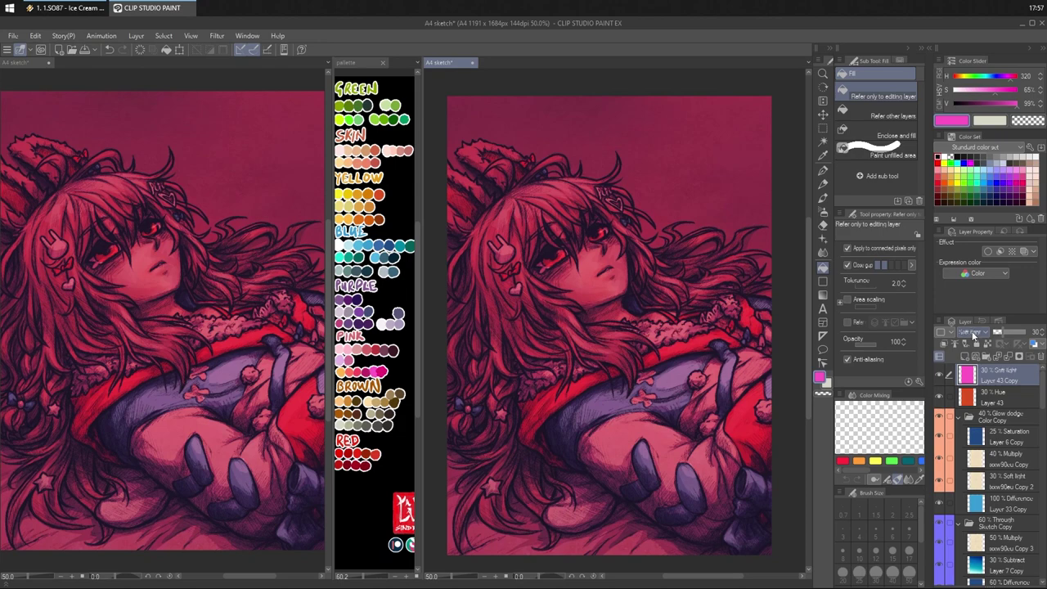
pyautogui.scroll(-4, 973, 335)
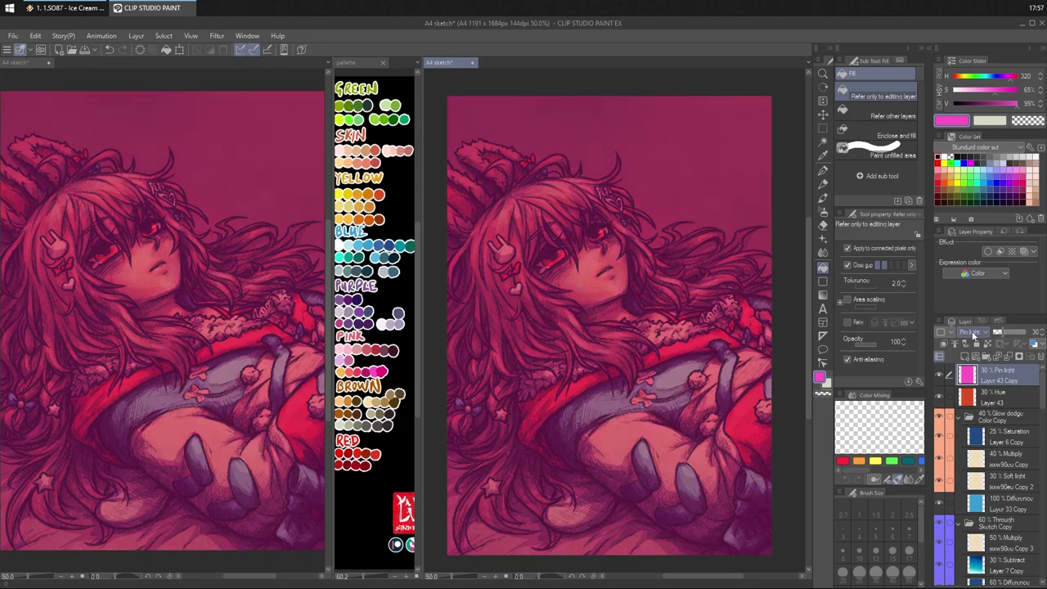
pyautogui.scroll(-5, 973, 336)
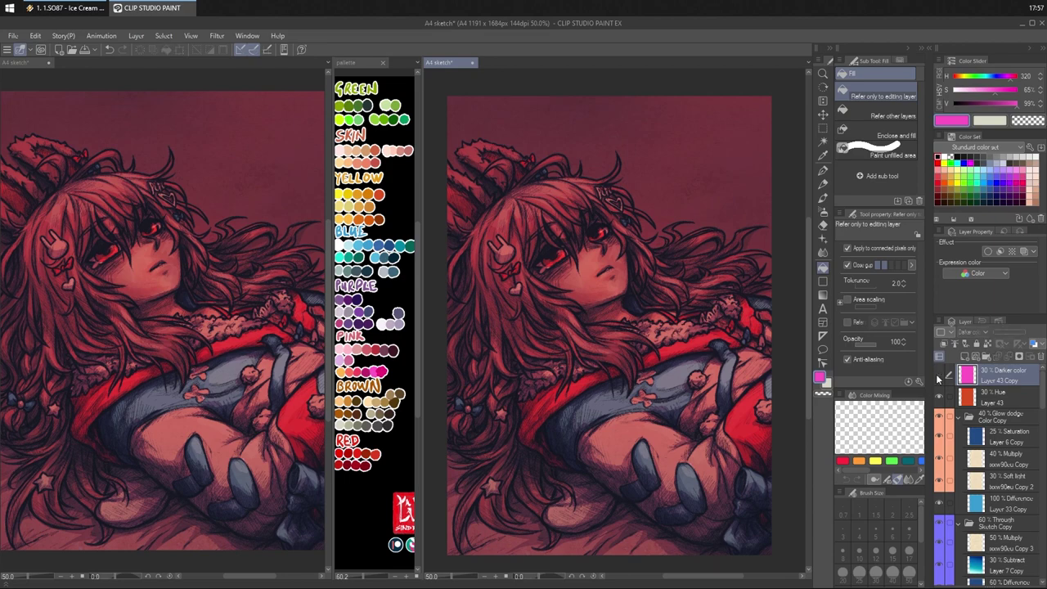
pyautogui.scroll(-5, 972, 334)
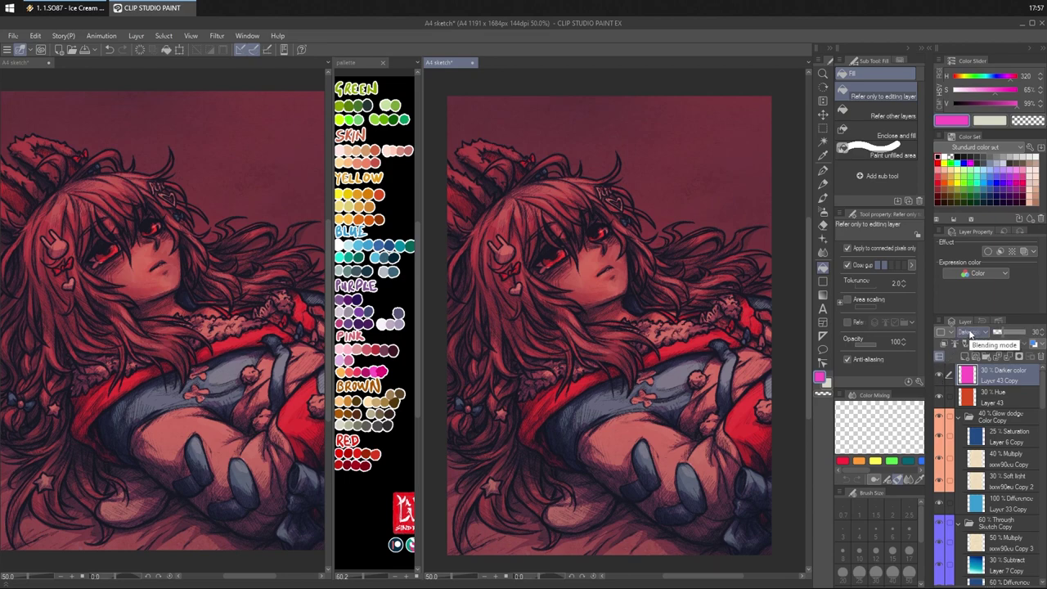
pyautogui.scroll(-1, 971, 334)
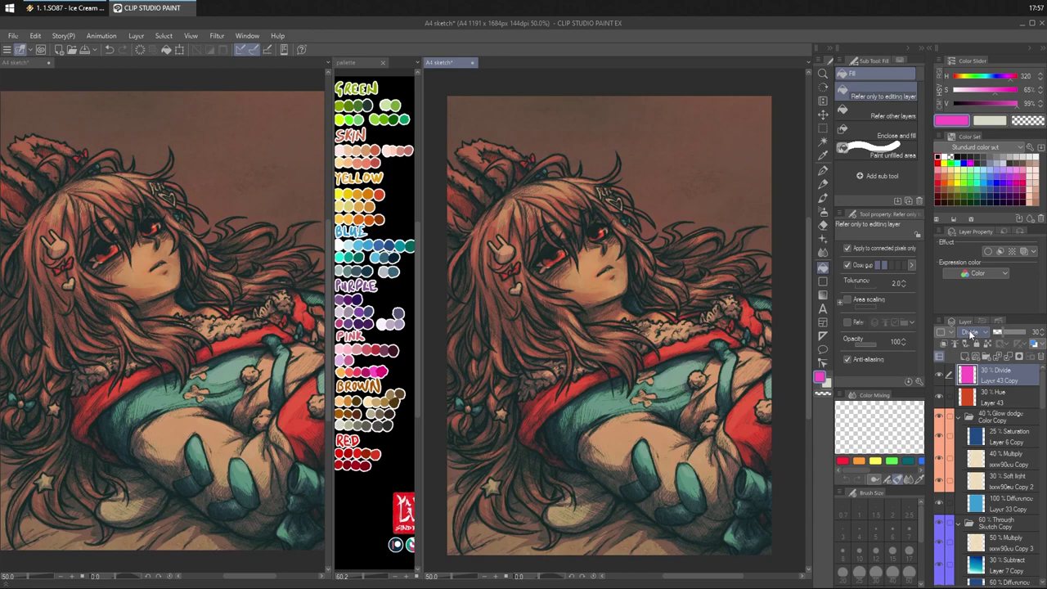
# - Try the Hue blending mode on the copy of Layer 43 and compare the artwork with the layer hidden and shown
pyautogui.scroll(1, 971, 333)
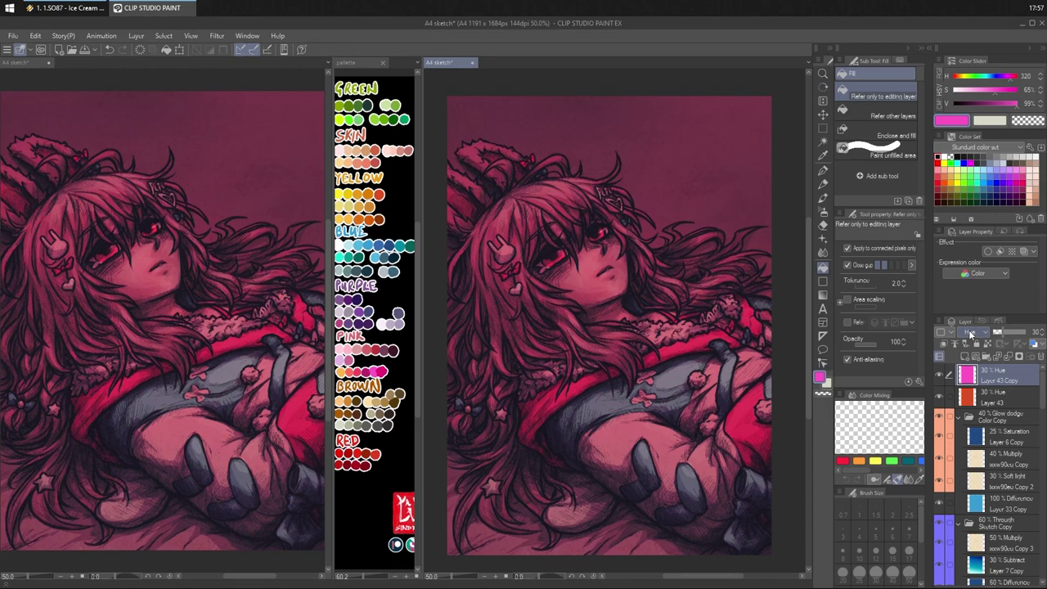
pyautogui.click(940, 375)
pyautogui.click(940, 375)
# - Set the copy of Layer 43 to the Brightness blending mode and move it directly below Layer 34
pyautogui.scroll(-2, 973, 334)
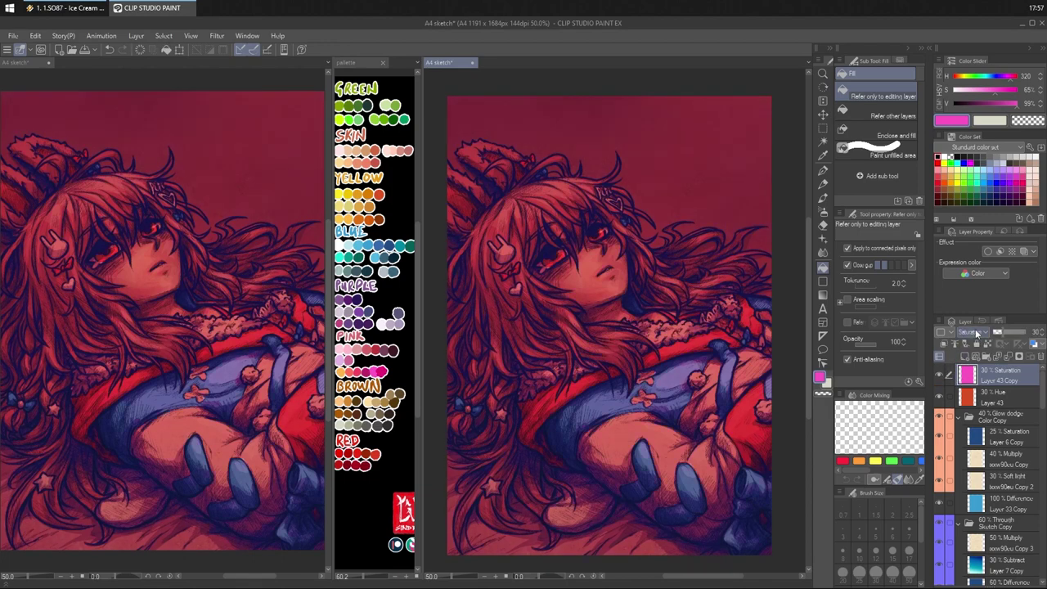
pyautogui.scroll(-1, 975, 334)
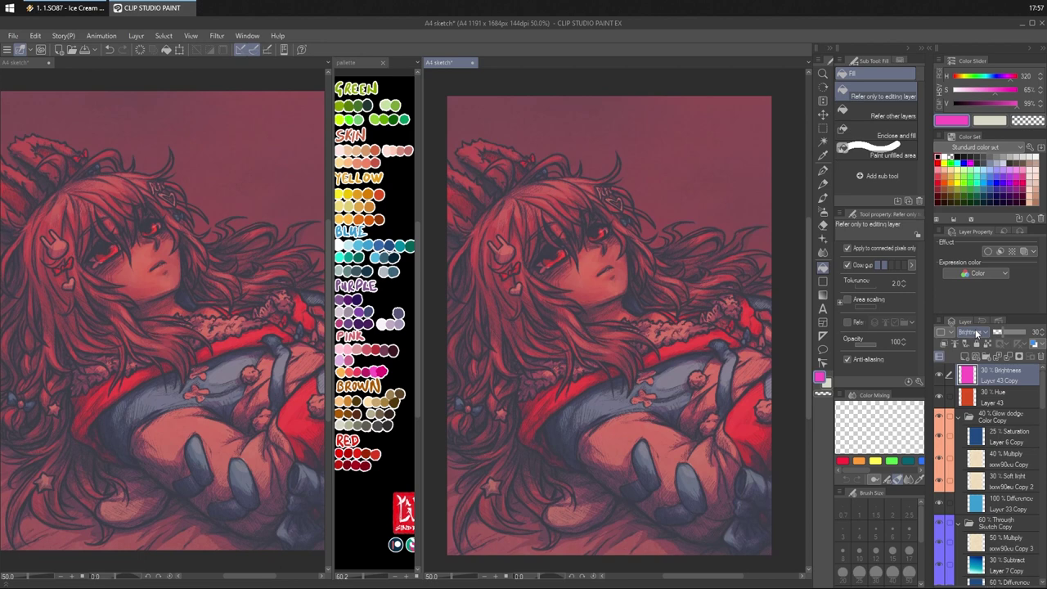
pyautogui.scroll(-1, 996, 380)
pyautogui.scroll(1, 998, 377)
pyautogui.moveTo(1001, 376); pyautogui.dragTo(995, 540)
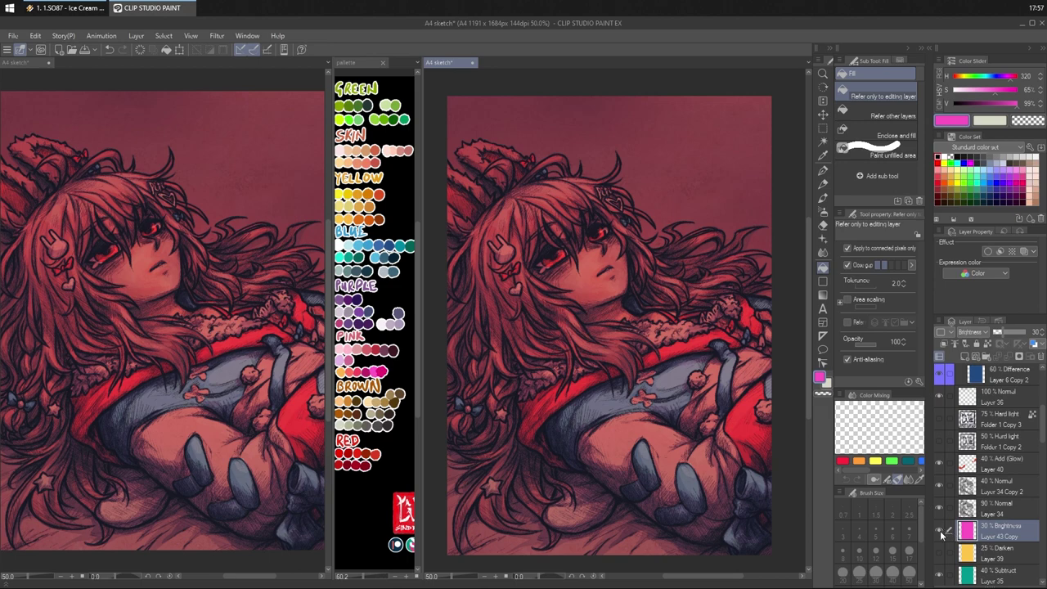
# - Compare the artwork with the Brightness copy of Layer 43 hidden and shown
pyautogui.click(940, 530)
pyautogui.click(940, 530)
pyautogui.click(940, 530)
pyautogui.click(939, 530)
pyautogui.click(939, 530)
pyautogui.click(939, 530)
# - Set the opacity of the copy of Layer 43 to 15% and compare the artwork with the layer hidden
pyautogui.click(1018, 334)
pyautogui.hotkey('ctrl', 'z')
pyautogui.click(998, 333)
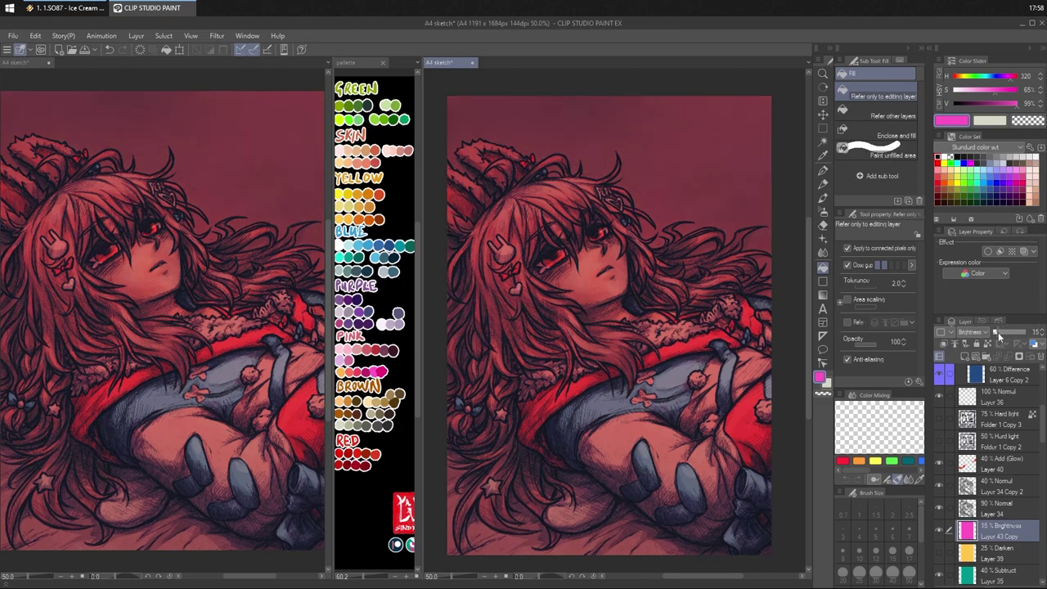
pyautogui.click(940, 532)
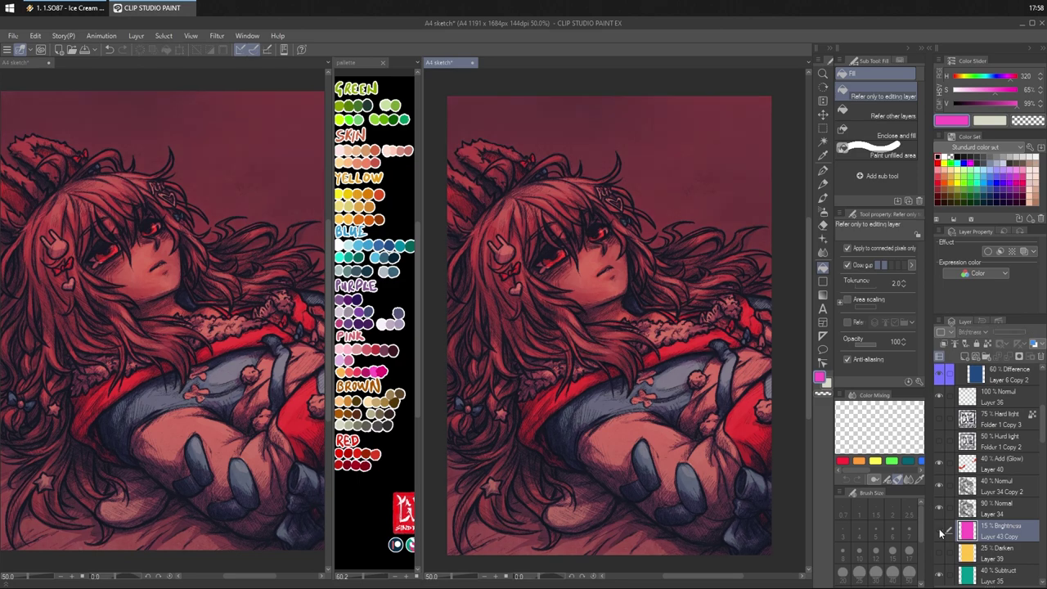
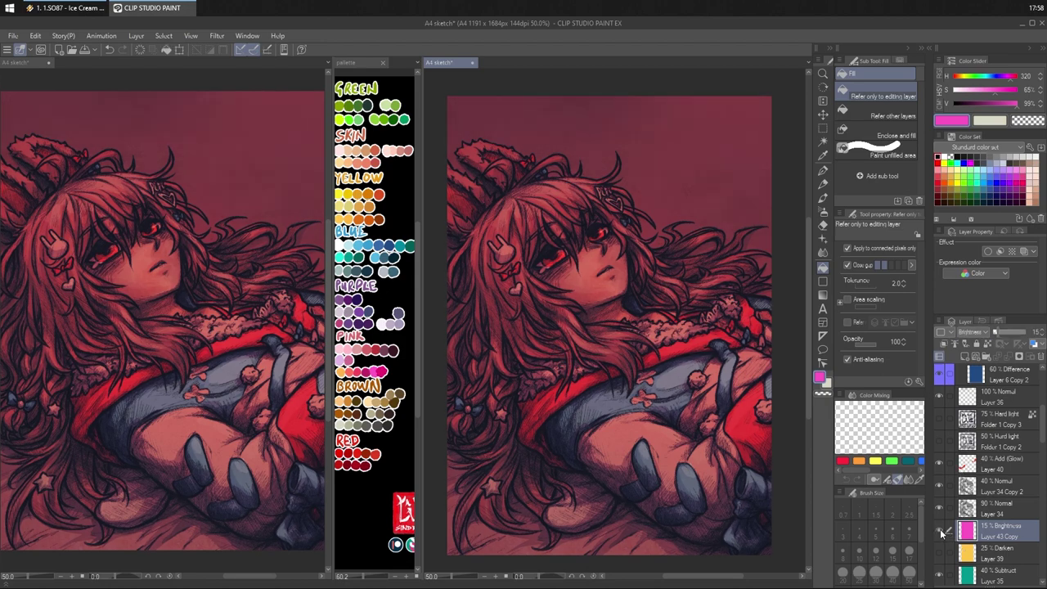
# - Try the Normal blending mode on the copy of Layer 43, return it to Brightness and set its opacity to 20%
pyautogui.click(978, 332)
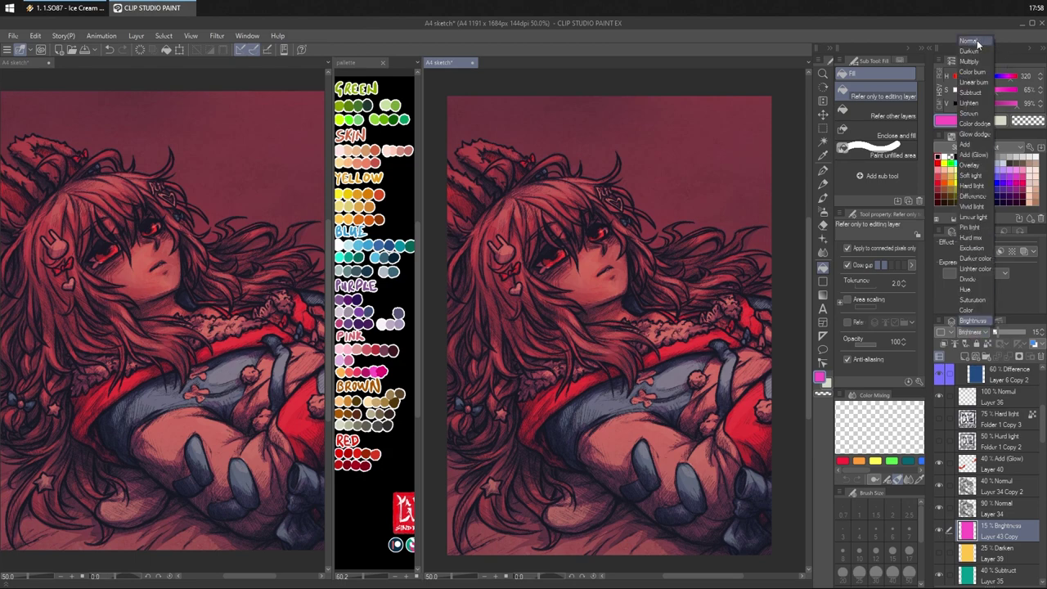
pyautogui.click(976, 41)
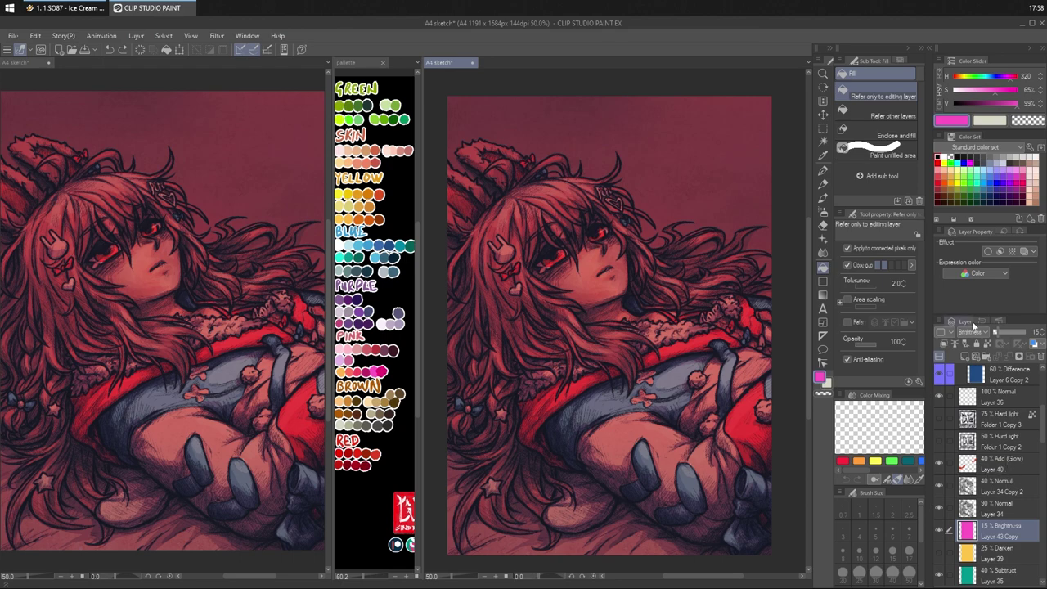
pyautogui.click(1034, 333)
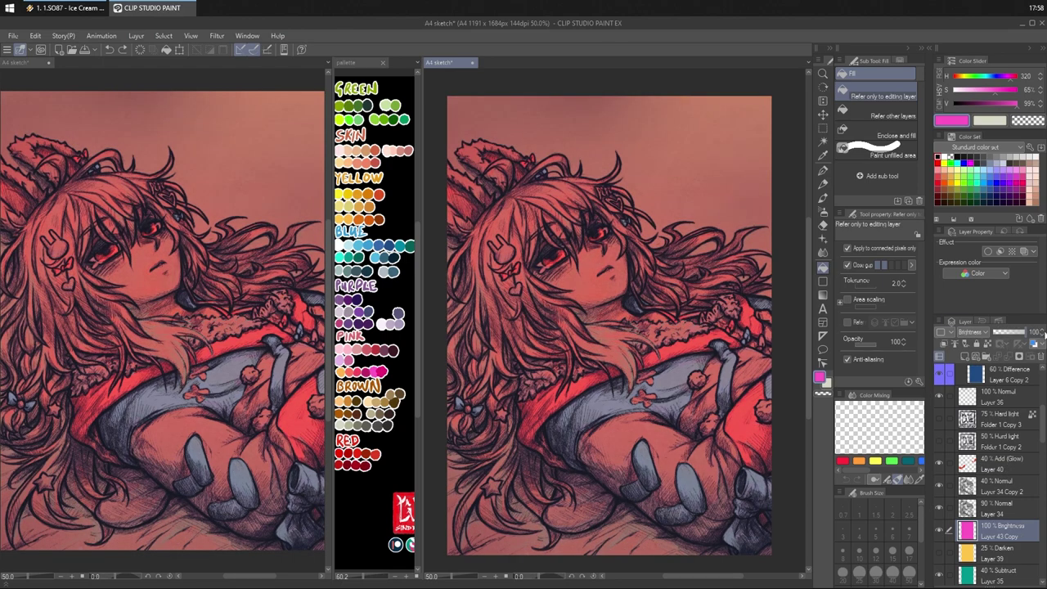
pyautogui.click(1003, 333)
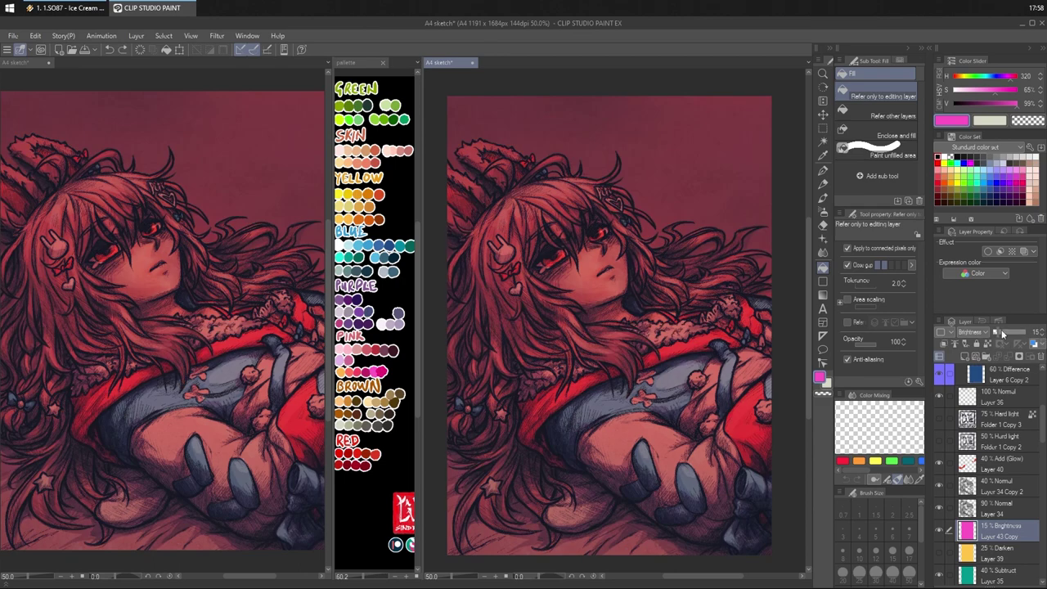
# - Set the opacity of Layer 34 Copy 2 to 50%
pyautogui.click(994, 509)
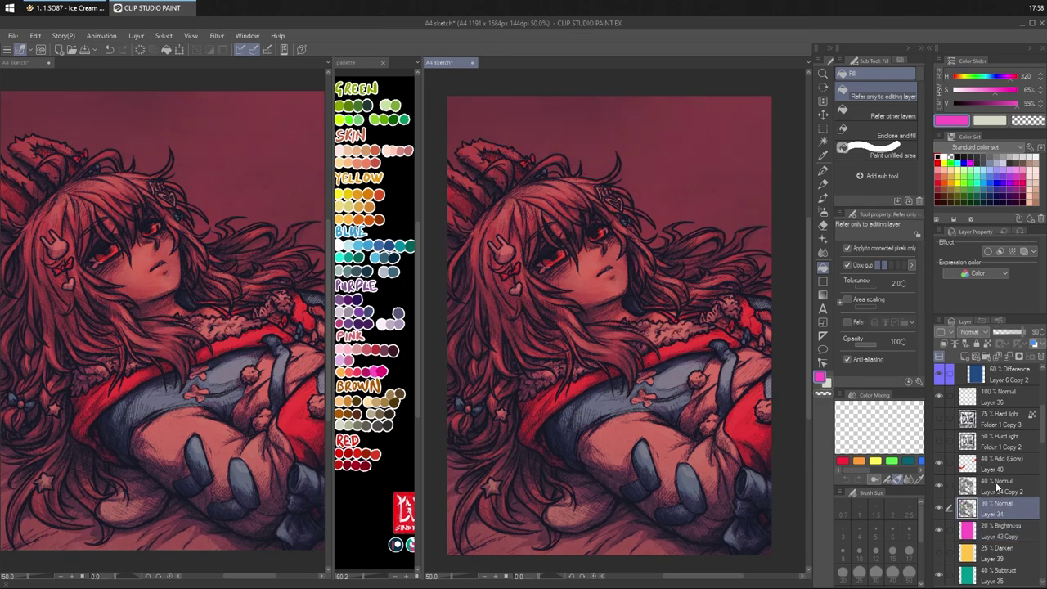
pyautogui.click(999, 487)
pyautogui.click(1013, 331)
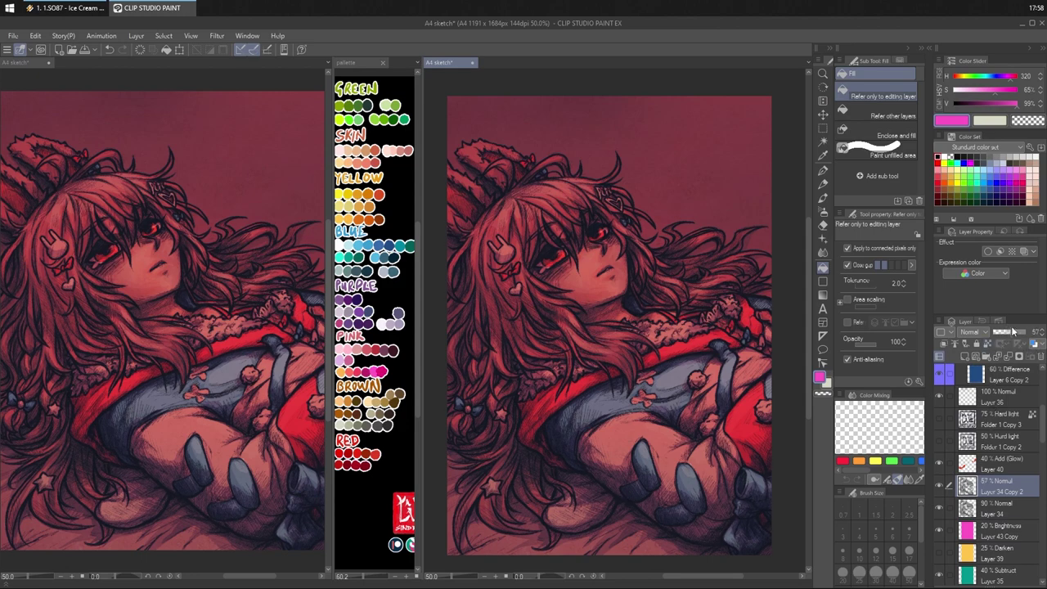
pyautogui.hotkey('ctrl', 'z')
pyautogui.click(1009, 335)
# - Compare the artwork with Layer 34 Copy 2 hidden and shown
pyautogui.click(938, 483)
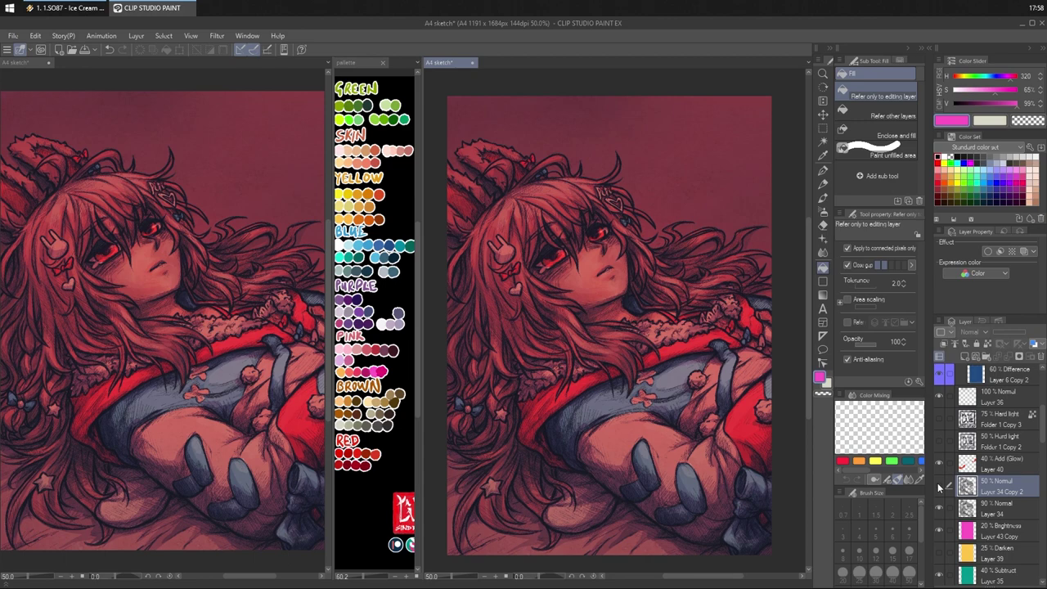
pyautogui.click(939, 483)
pyautogui.click(938, 486)
pyautogui.click(938, 487)
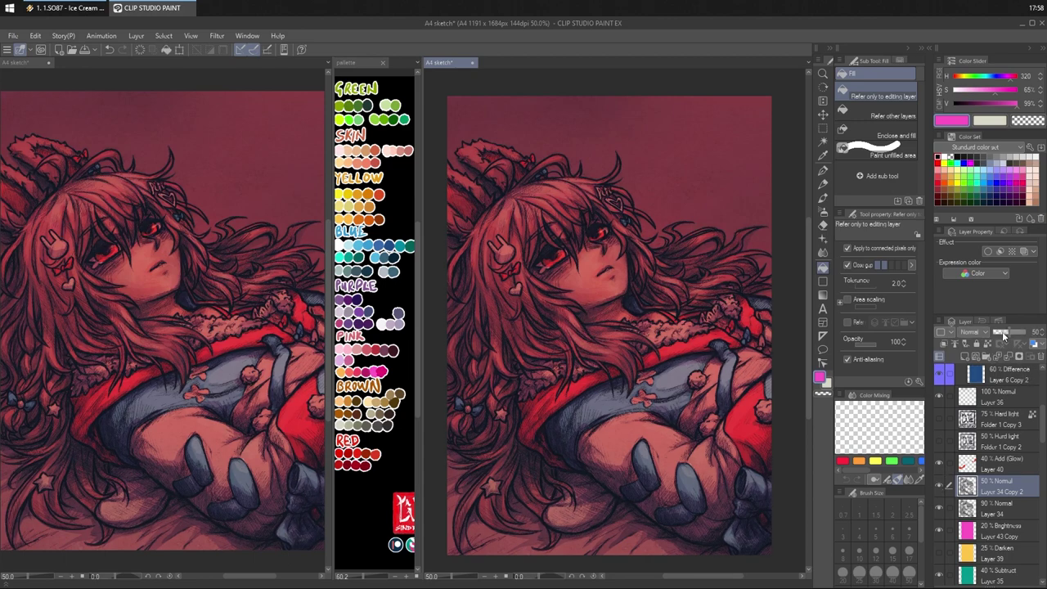
# - Set the opacity of Layer 34 Copy 2 to 25% and compare the artwork with the layer hidden and shown
pyautogui.click(1005, 334)
pyautogui.click(1001, 330)
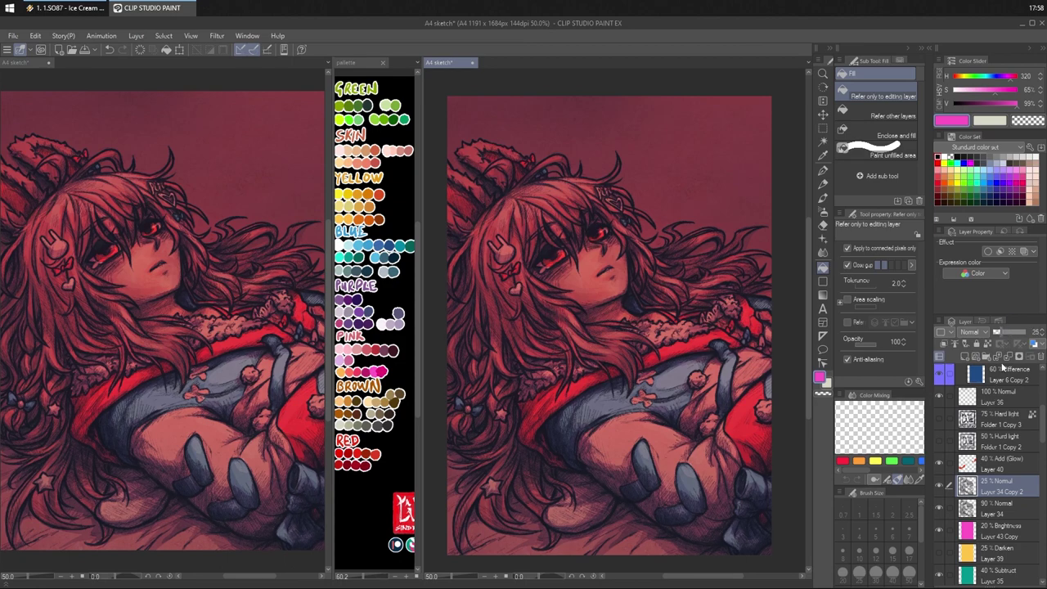
pyautogui.click(940, 487)
pyautogui.click(940, 488)
# - Try filling Layer 5 Copy in Folder 1 Copy with a muted blue and undo the fill
pyautogui.moveTo(1041, 433); pyautogui.dragTo(1043, 565)
pyautogui.click(1010, 555)
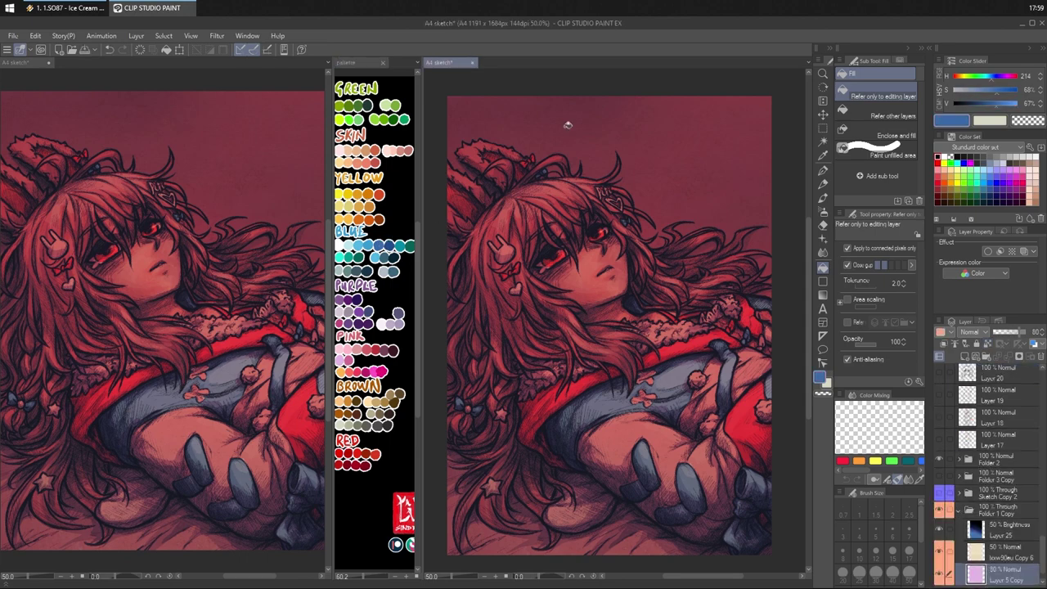
pyautogui.click(637, 161)
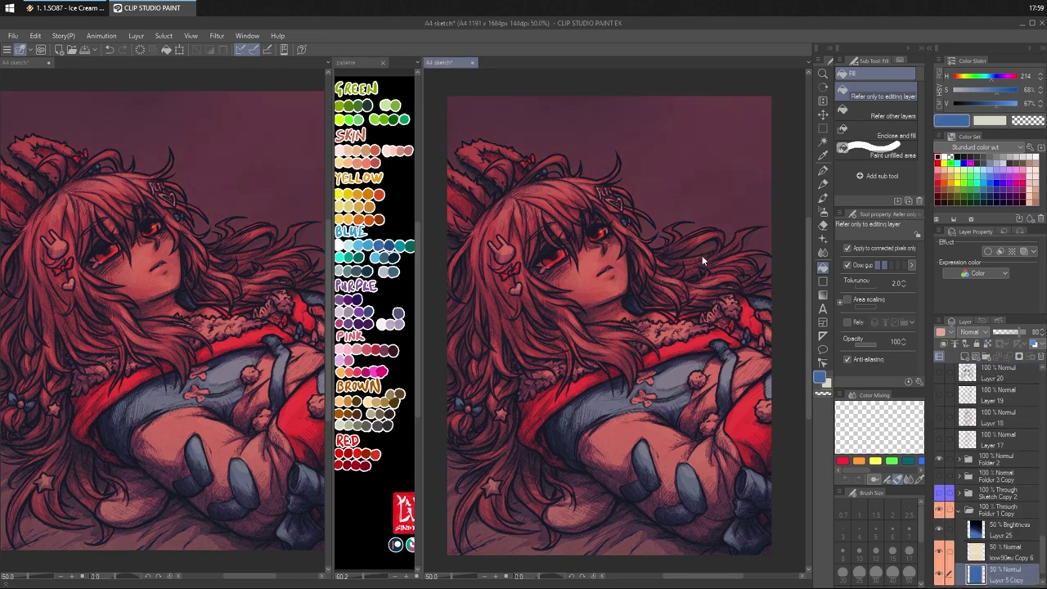
pyautogui.hotkey('ctrl', 'z')
pyautogui.click(677, 188)
pyautogui.hotkey('ctrl', 'z')
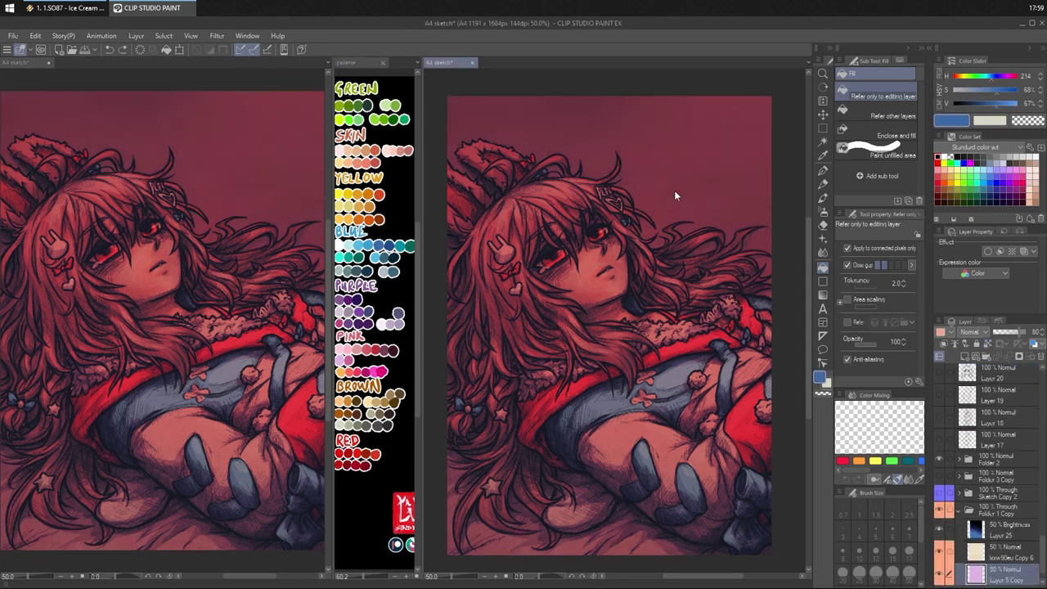
# - Try the reference palette's teal green and light blue as fills on Layer 5 Copy, keeping its existing fill
pyautogui.keyDown('alt'); pyautogui.click(399, 120); pyautogui.keyUp('alt')
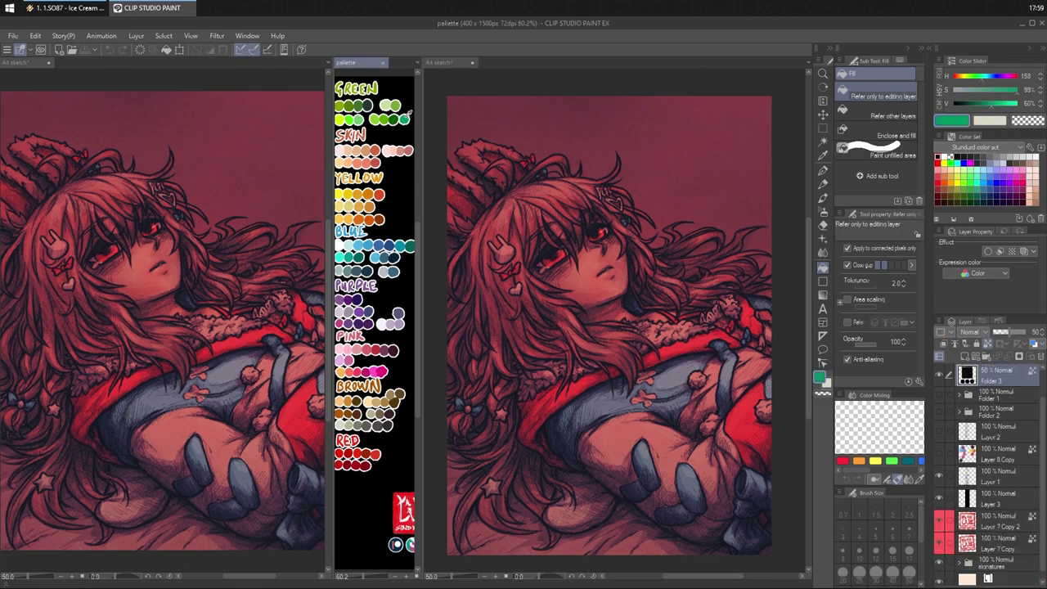
pyautogui.click(565, 119)
pyautogui.hotkey('ctrl', 'z')
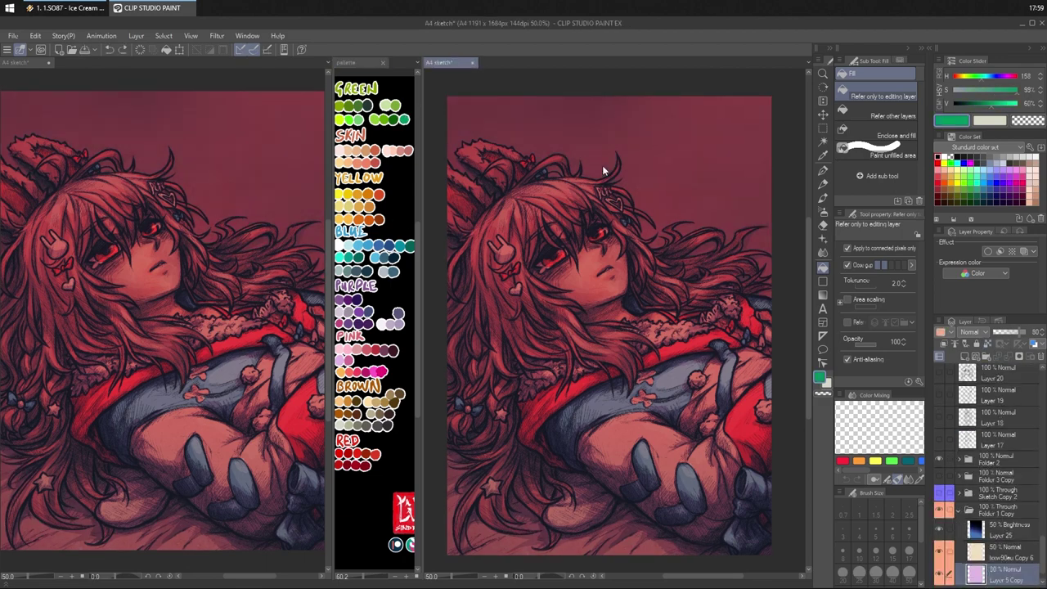
pyautogui.keyDown('alt'); pyautogui.click(360, 244); pyautogui.keyUp('alt')
pyautogui.click(529, 117)
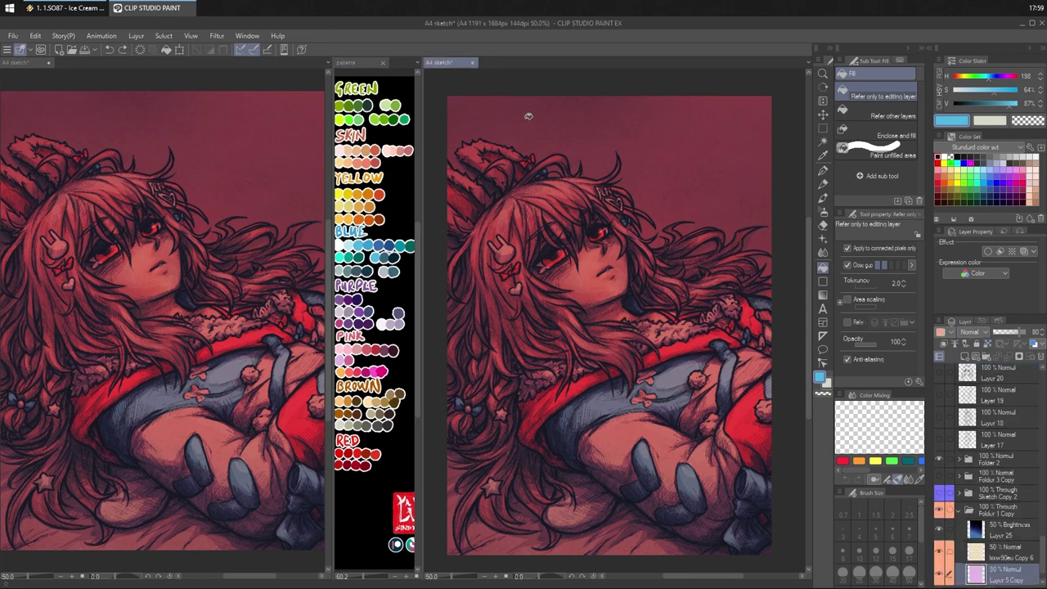
pyautogui.moveTo(1005, 331)
pyautogui.mouseDown()
pyautogui.moveTo(1043, 334)
pyautogui.moveTo(1005, 332)
pyautogui.mouseUp()
# - Try filling Layer 5 Copy with a bright red from the reference palette and undo the fill
pyautogui.click(380, 444)
pyautogui.keyDown('alt'); pyautogui.click(375, 453); pyautogui.keyUp('alt')
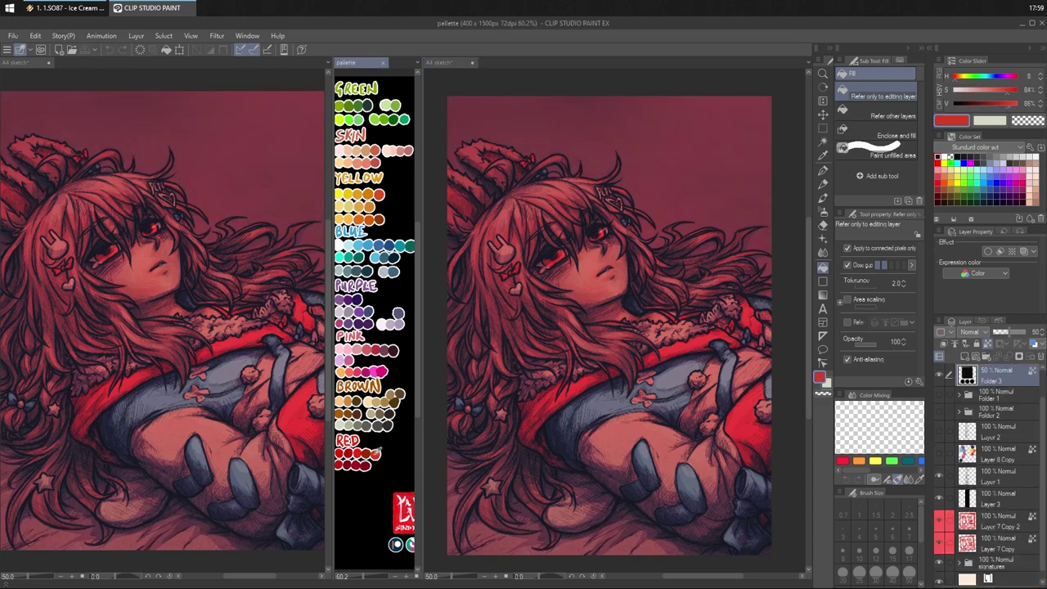
pyautogui.click(672, 171)
pyautogui.click(614, 160)
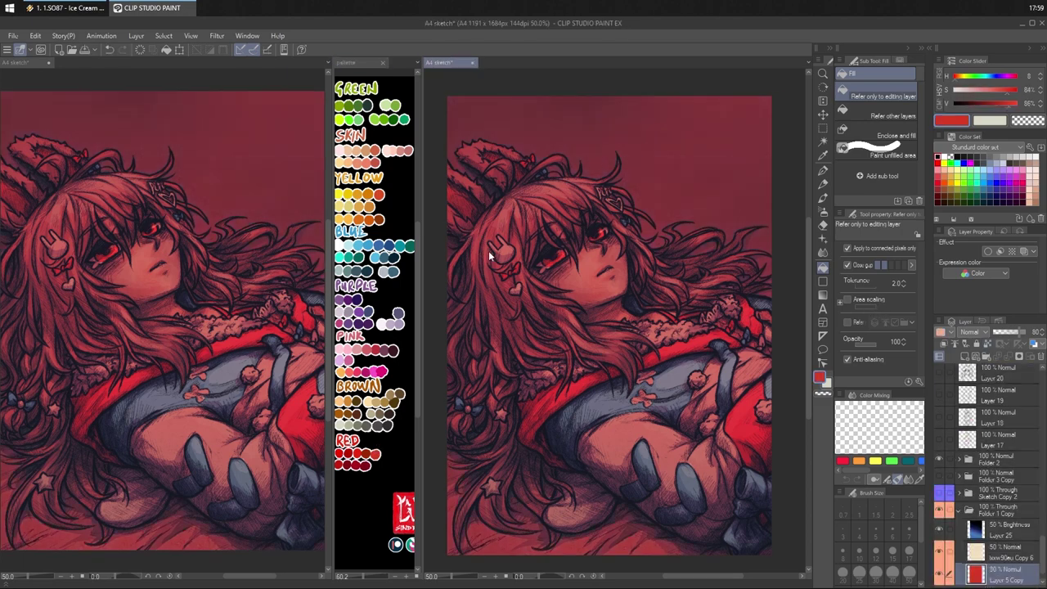
pyautogui.hotkey('ctrl', 'z')
# - Try filling Layer 5 Copy with a light orange from the reference palette and undo the fill
pyautogui.click(344, 371)
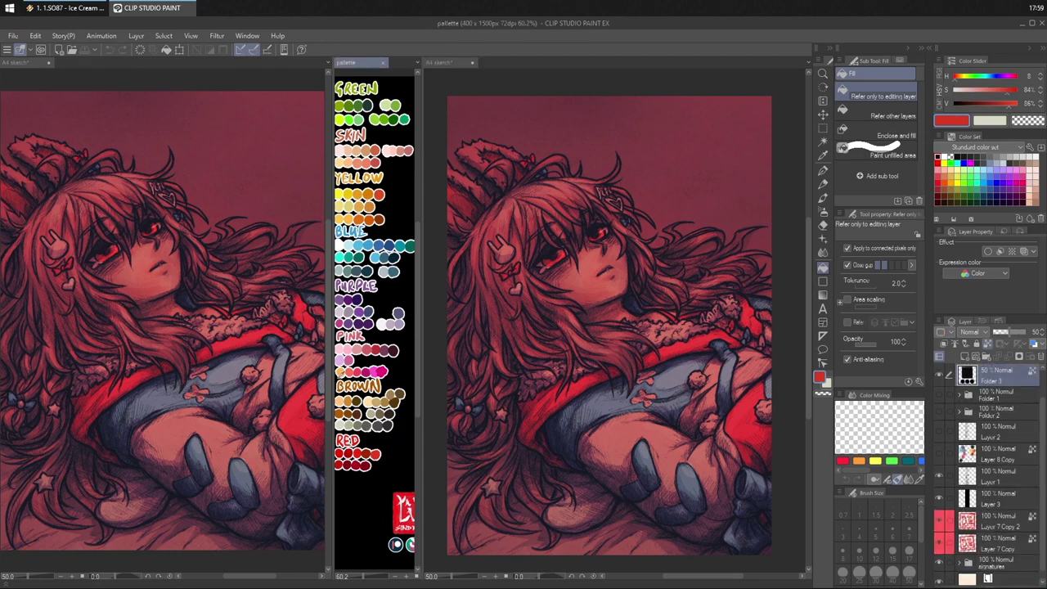
pyautogui.keyDown('alt'); pyautogui.click(342, 372); pyautogui.keyUp('alt')
pyautogui.click(693, 145)
pyautogui.click(661, 172)
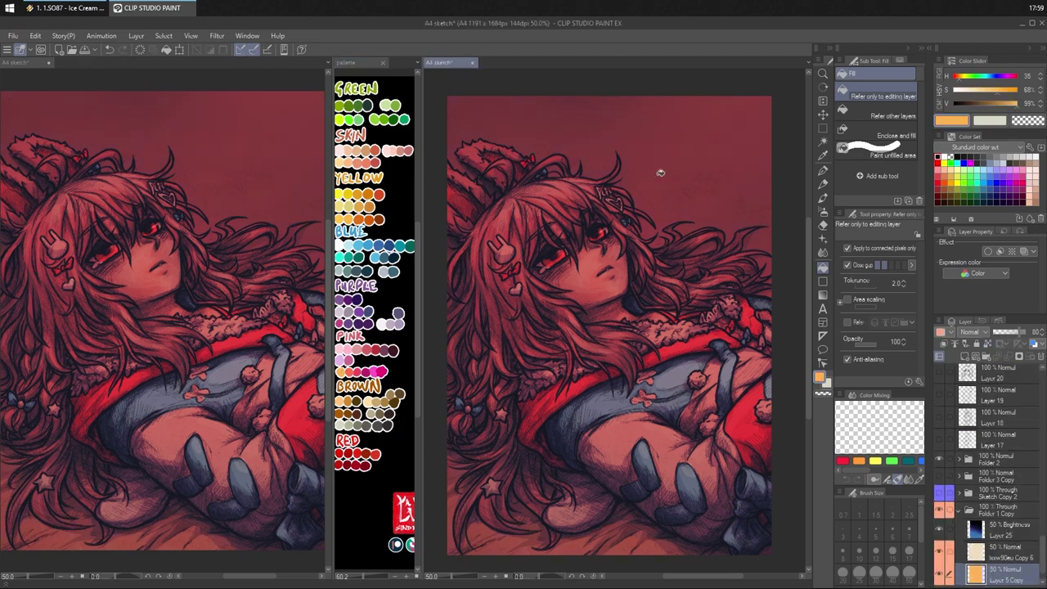
pyautogui.hotkey('ctrl', 'z')
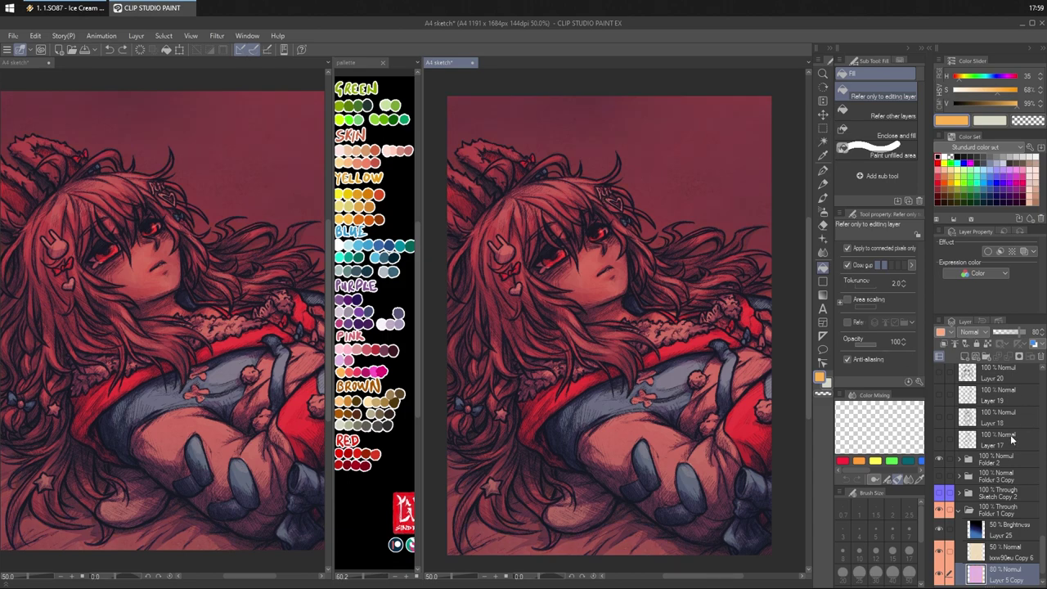
# - Hide Layer 25 and fill Layer 5 Copy with a leaf green from the reference palette, comparing it with the previous fill
pyautogui.click(939, 530)
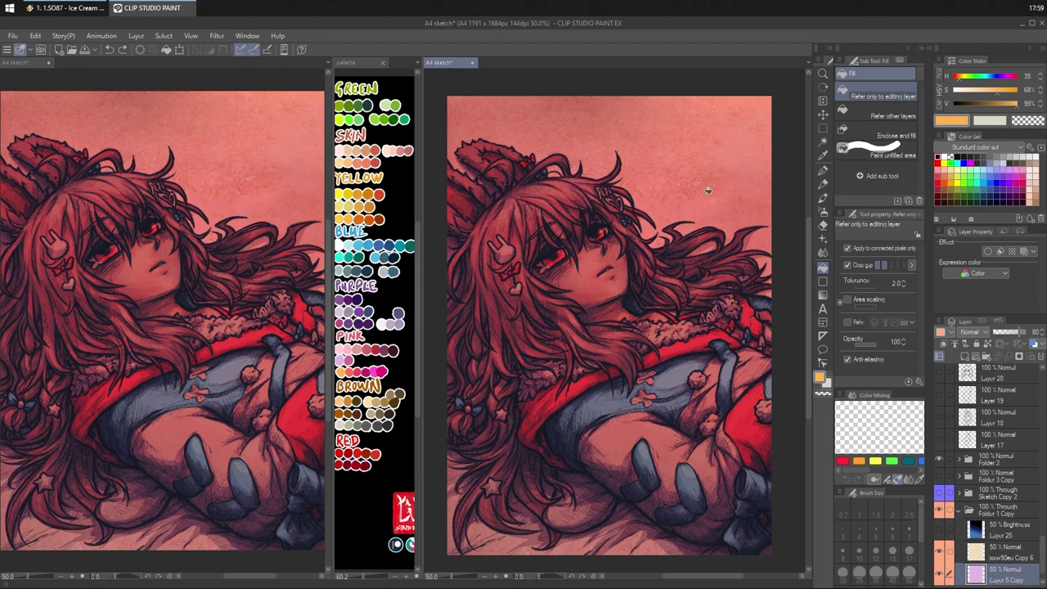
pyautogui.hotkey('ctrl', 'z')
pyautogui.click(396, 106)
pyautogui.keyDown('alt'); pyautogui.click(396, 105); pyautogui.keyUp('alt')
pyautogui.click(689, 157)
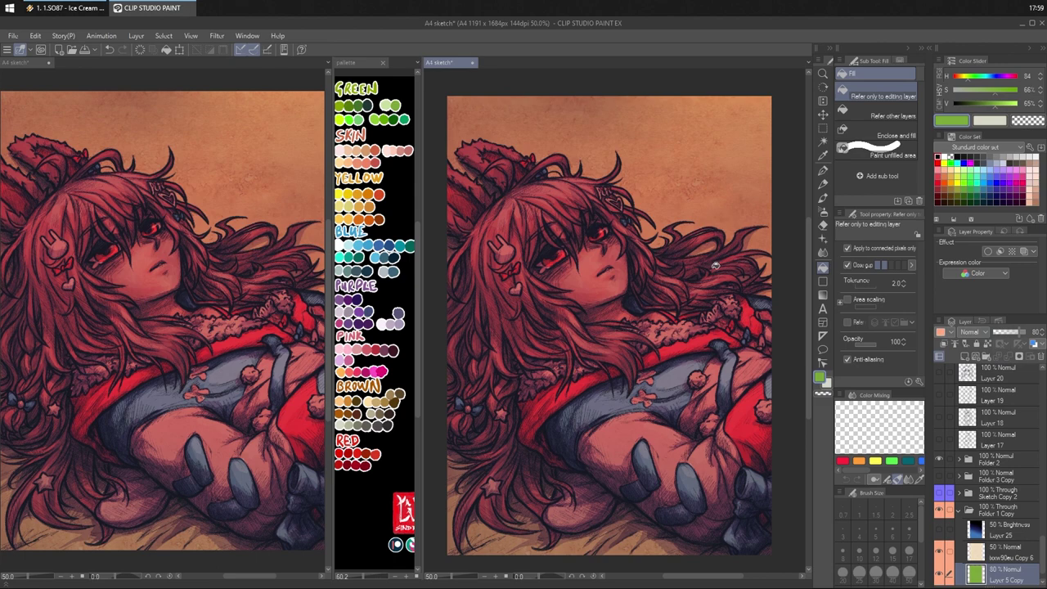
pyautogui.hotkey('ctrl', 'z')
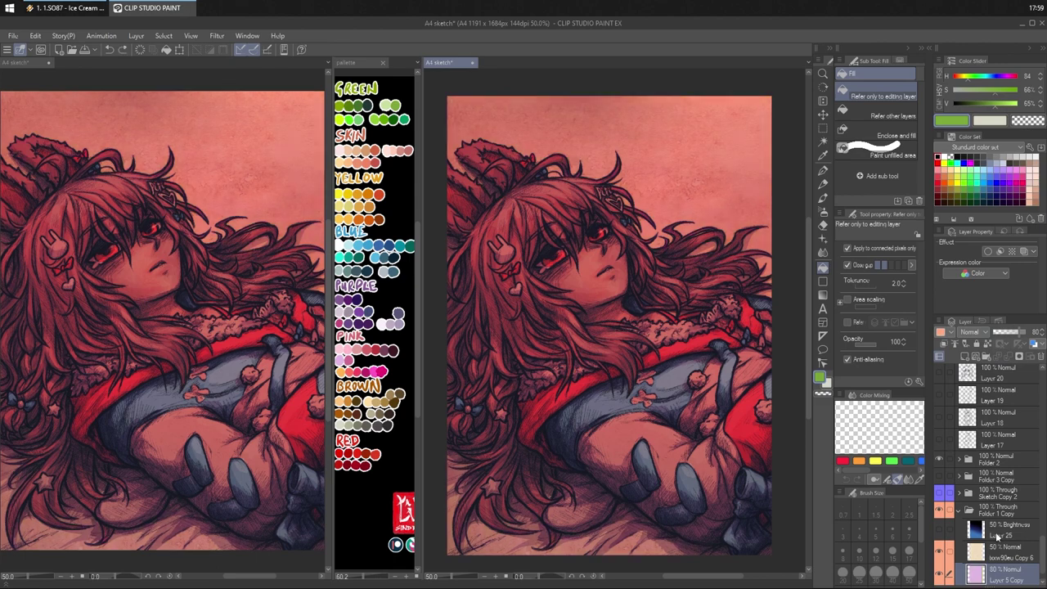
pyautogui.hotkey('ctrl', 'y')
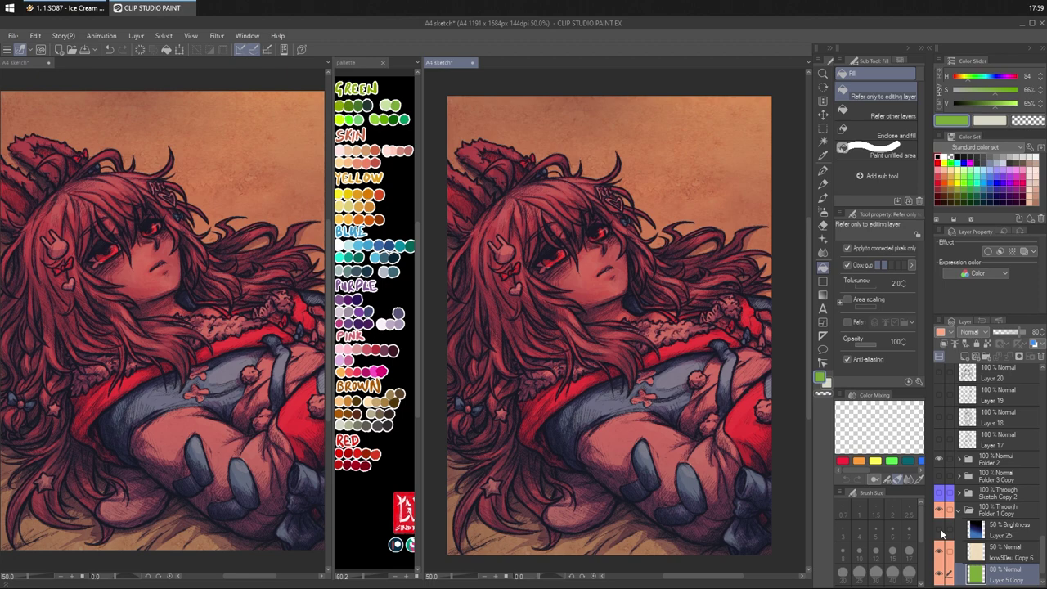
# - Show Layer 25 and try blending modes on it, including Hue, Exclusion, Difference, Overlay, Color dodge, Subtract and Normal
pyautogui.click(940, 530)
pyautogui.click(1004, 533)
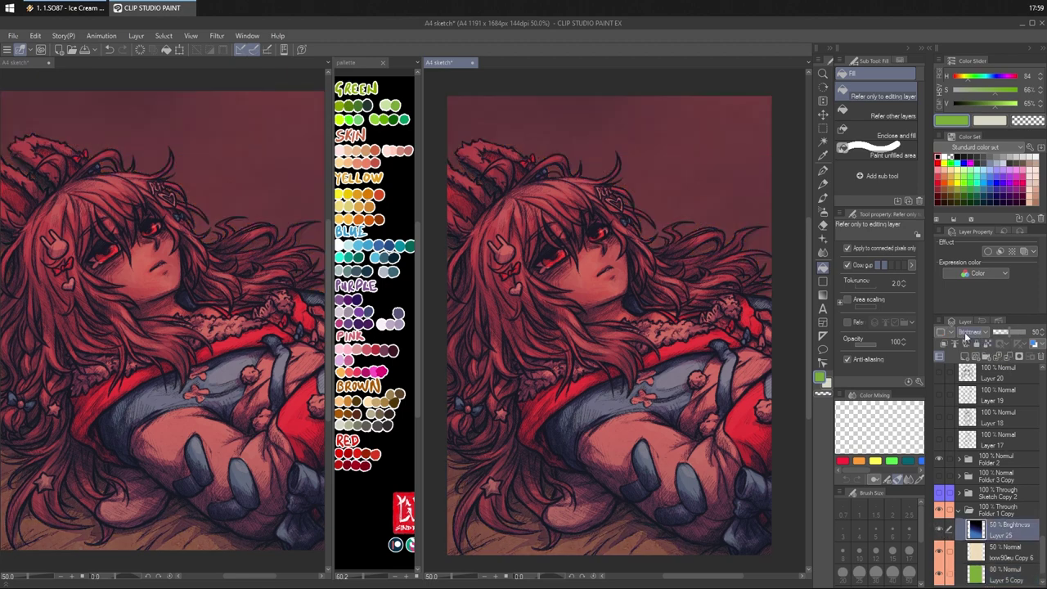
pyautogui.scroll(3, 966, 336)
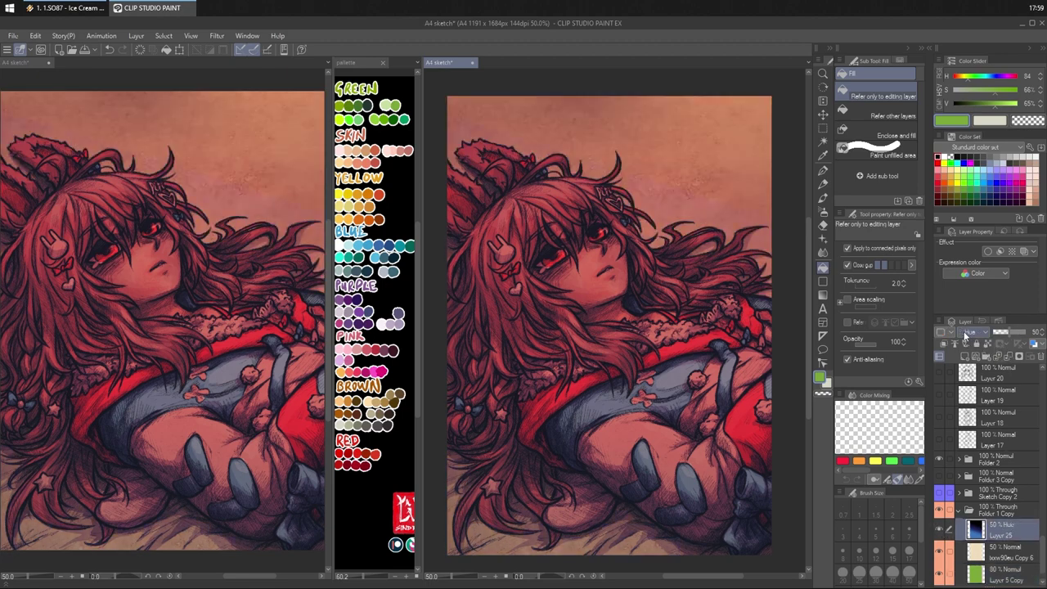
pyautogui.scroll(4, 966, 336)
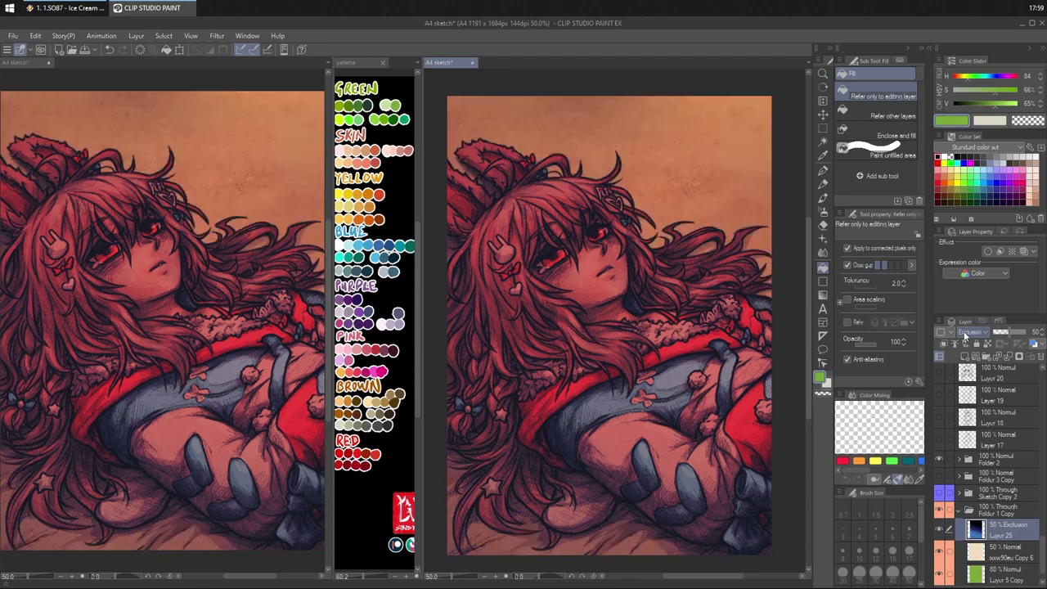
pyautogui.scroll(2, 965, 335)
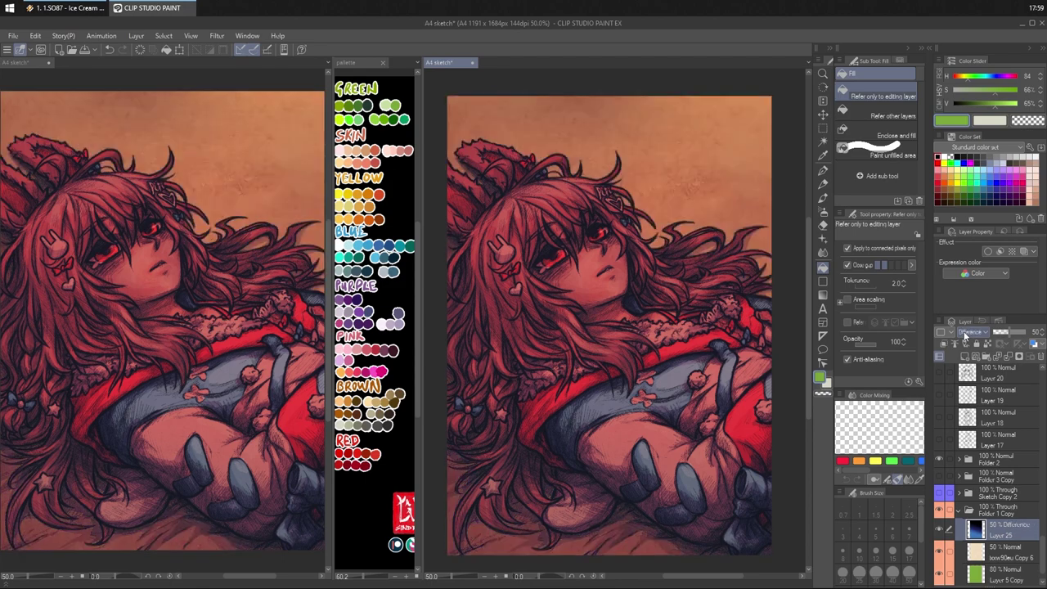
pyautogui.scroll(3, 966, 336)
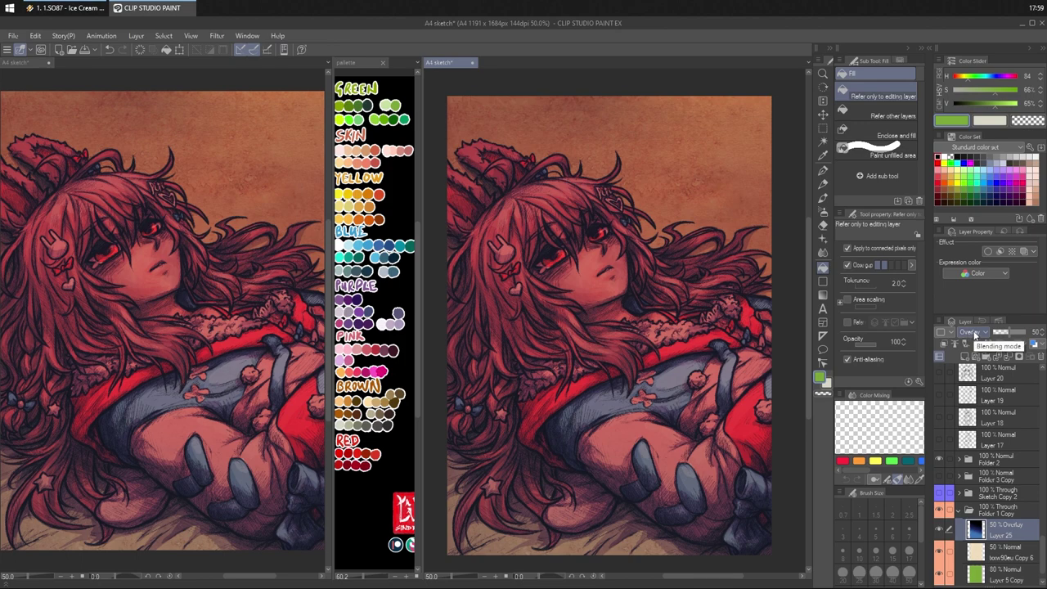
pyautogui.scroll(5, 974, 334)
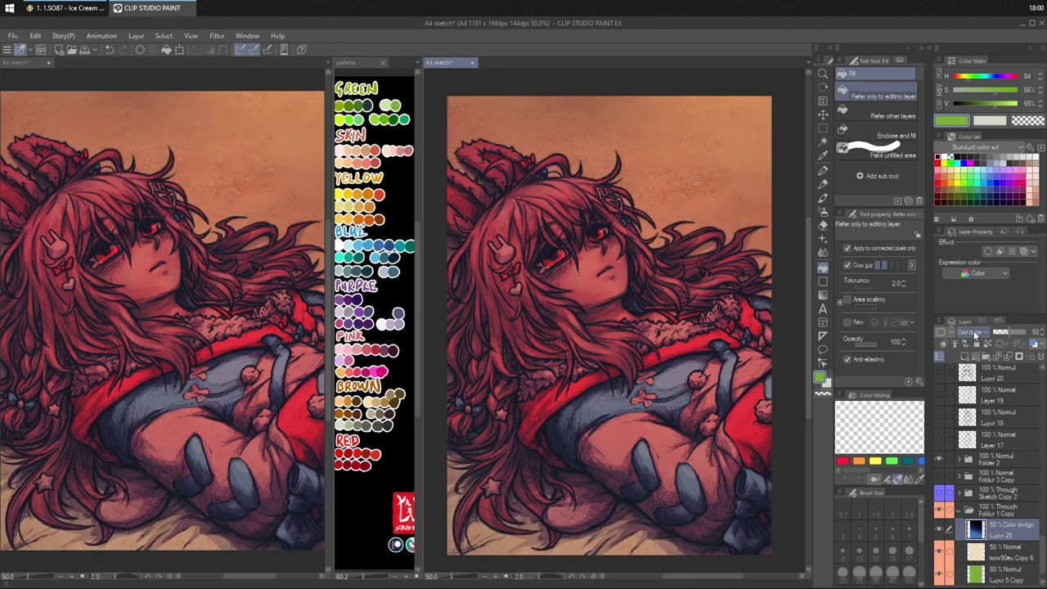
pyautogui.scroll(4, 973, 334)
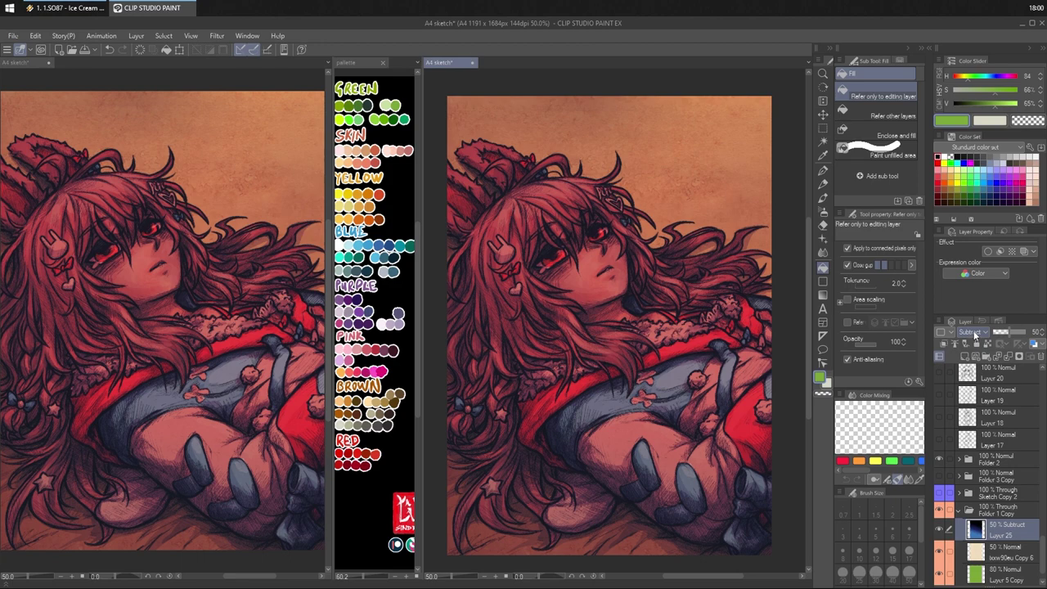
pyautogui.scroll(1, 973, 335)
pyautogui.scroll(-1, 974, 335)
pyautogui.scroll(1, 975, 335)
pyautogui.scroll(3, 975, 334)
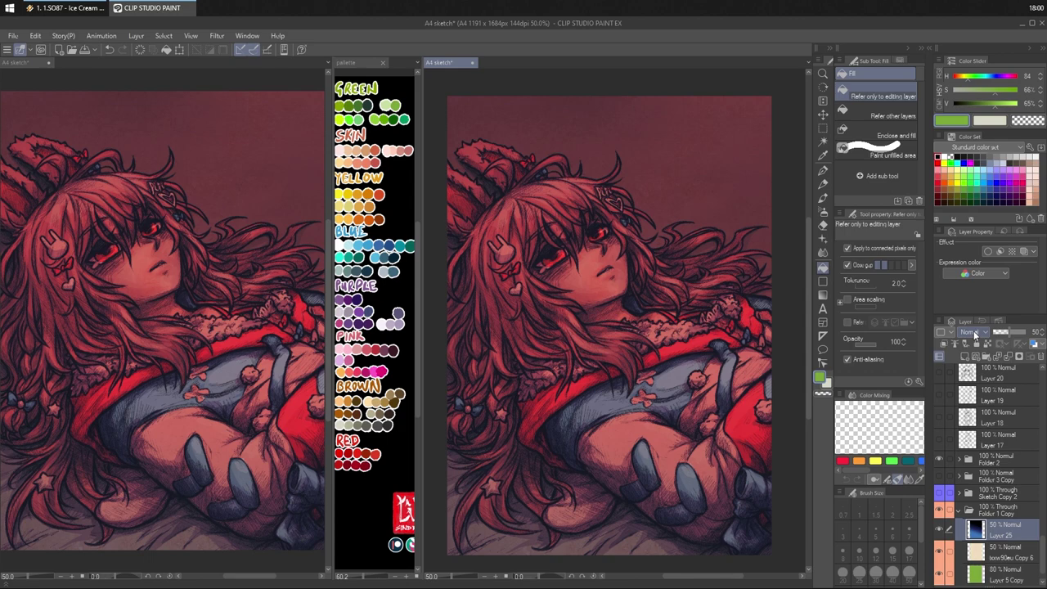
# - Compare Lighten, Hard light, Add and Overlay on Layer 25 and set its blending mode to Overlay
pyautogui.scroll(-8, 975, 334)
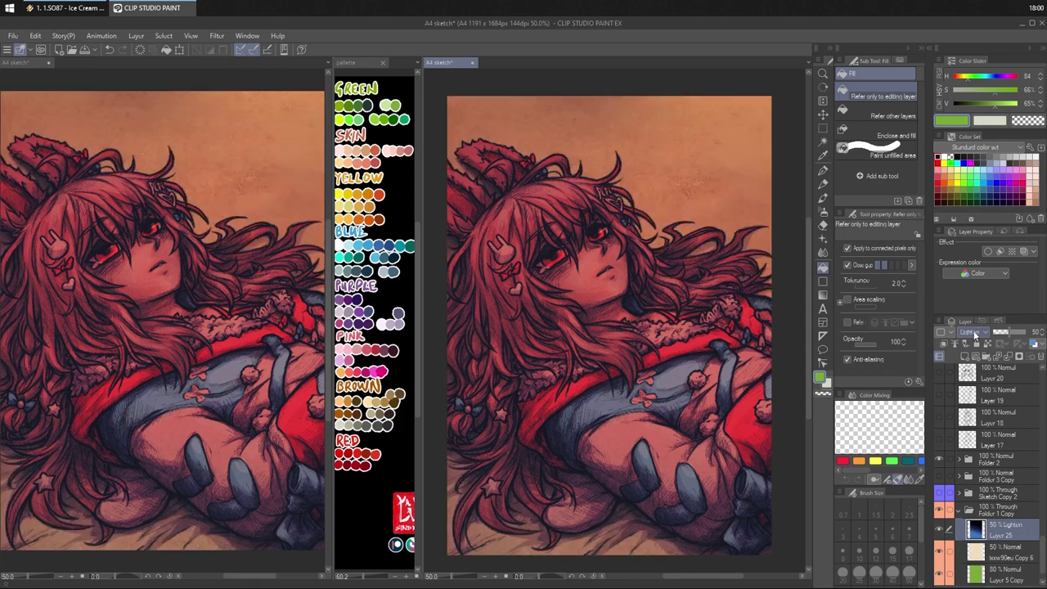
pyautogui.scroll(-1, 974, 335)
pyautogui.scroll(-2, 974, 334)
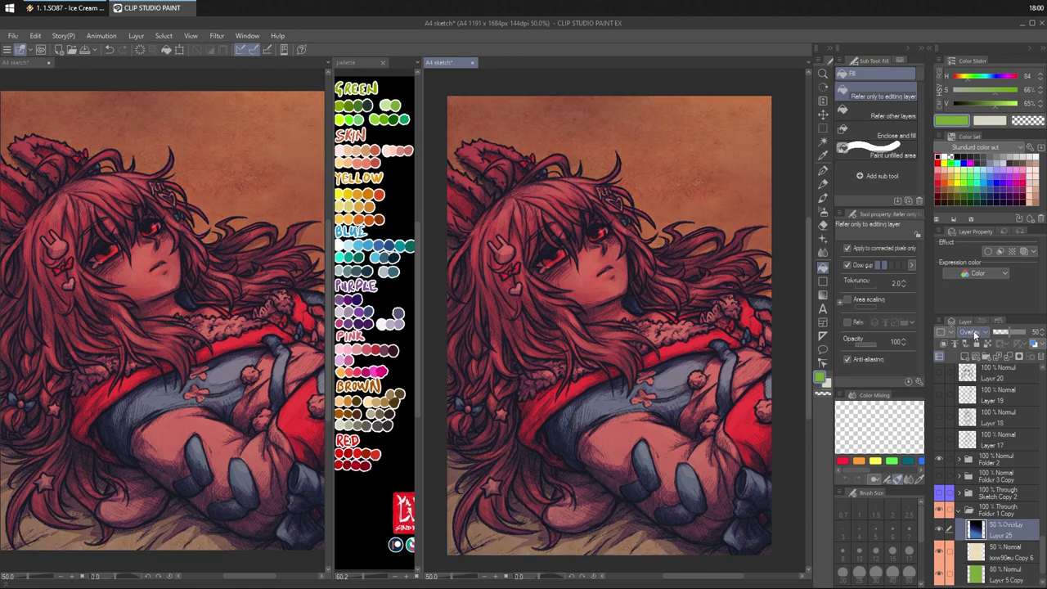
pyautogui.scroll(-1, 975, 335)
pyautogui.scroll(1, 975, 334)
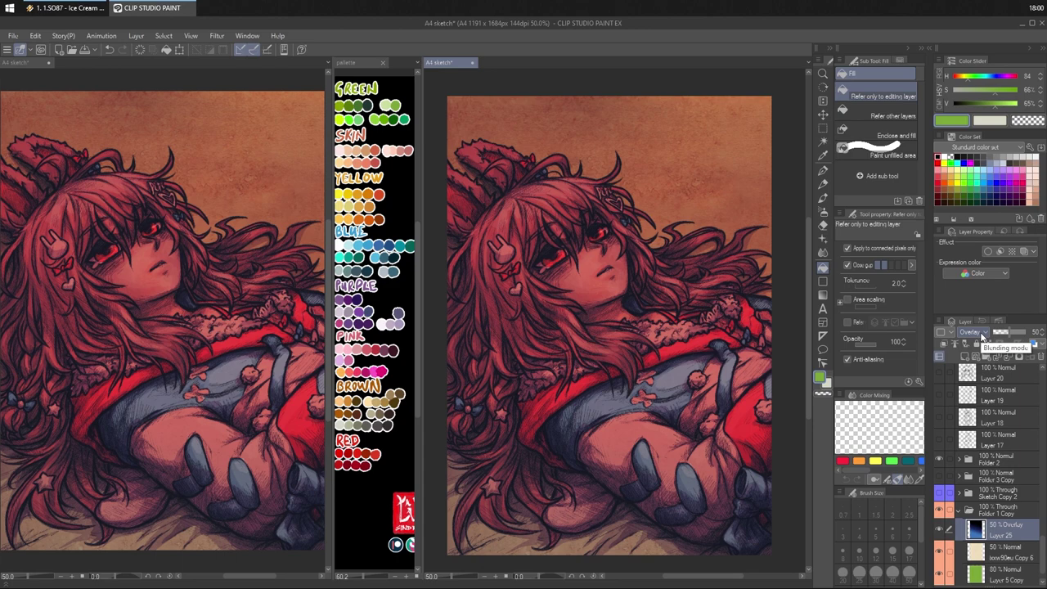
pyautogui.scroll(-4, 975, 335)
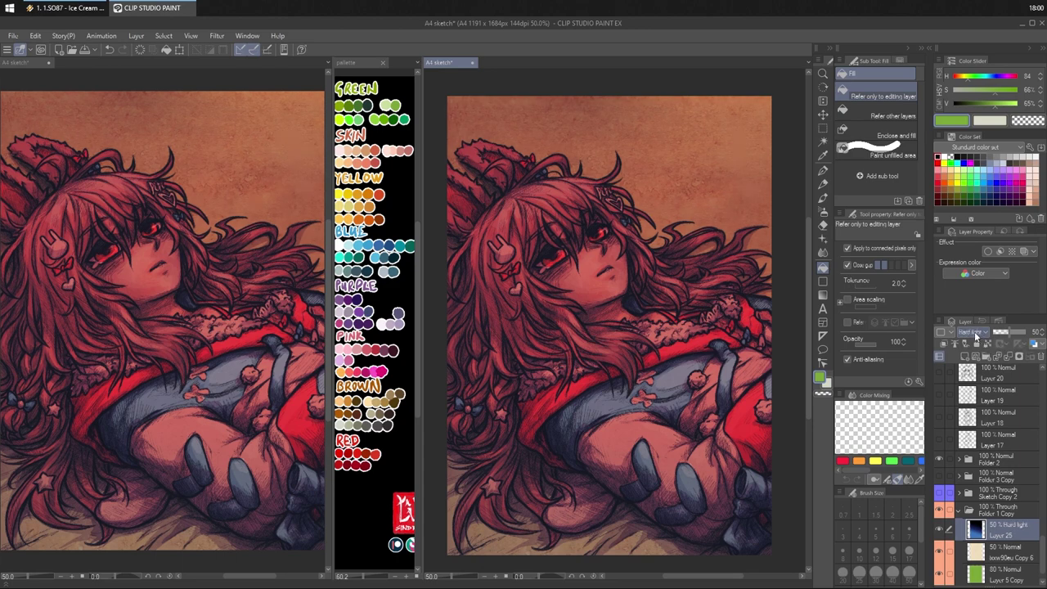
pyautogui.scroll(4, 974, 334)
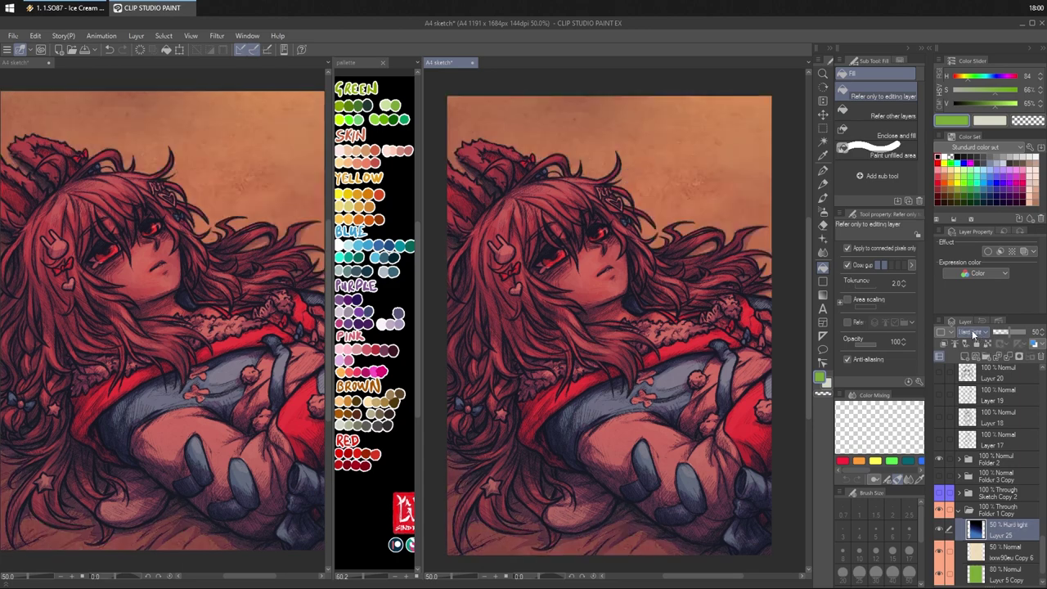
pyautogui.scroll(3, 973, 333)
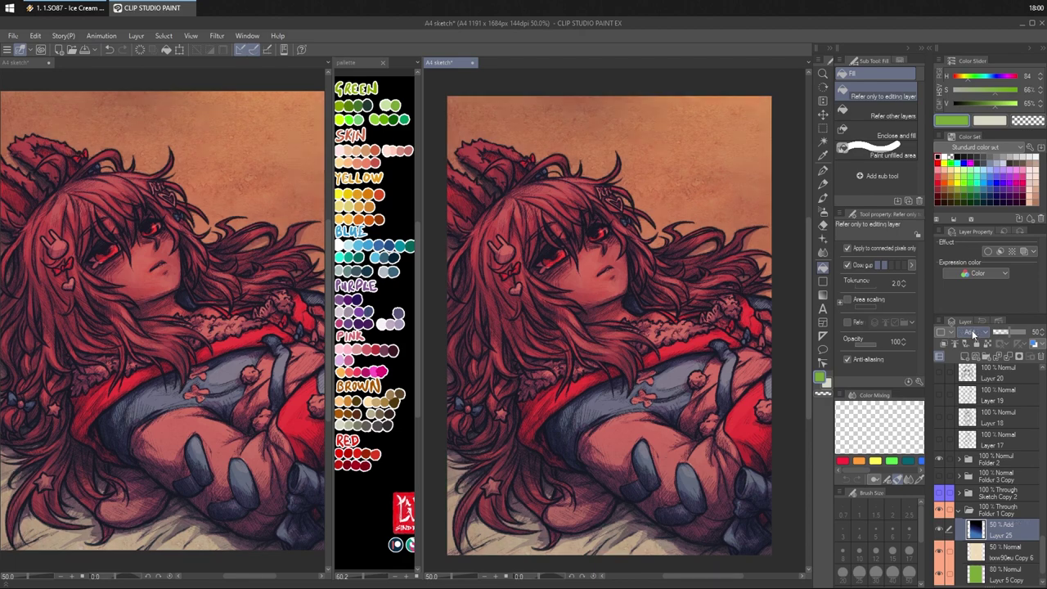
pyautogui.scroll(-2, 974, 334)
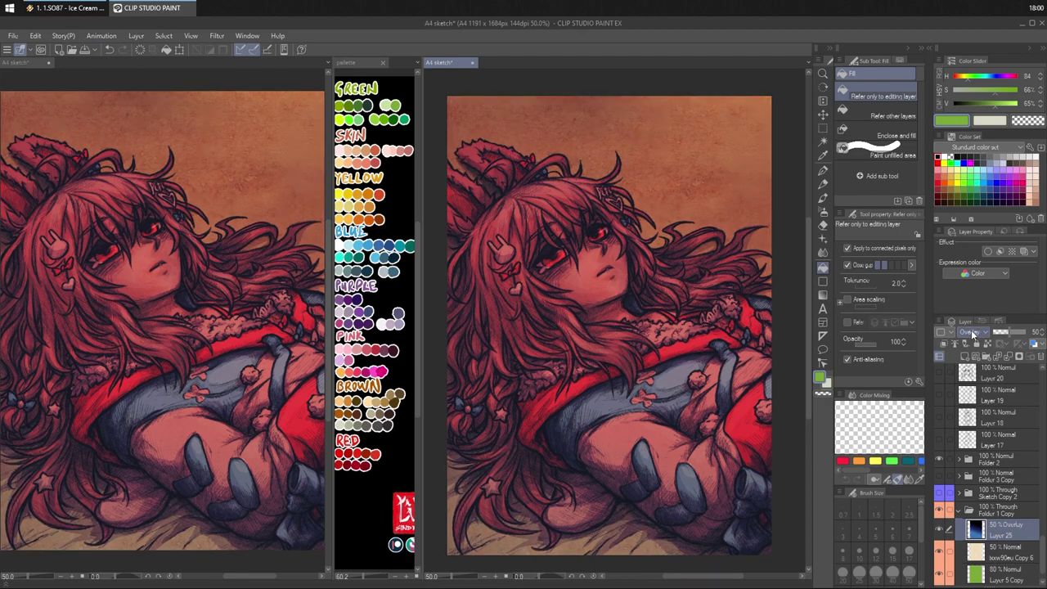
# - Compare the artwork with Layer 5 Copy hidden and shown
pyautogui.click(939, 577)
pyautogui.click(939, 577)
pyautogui.click(939, 577)
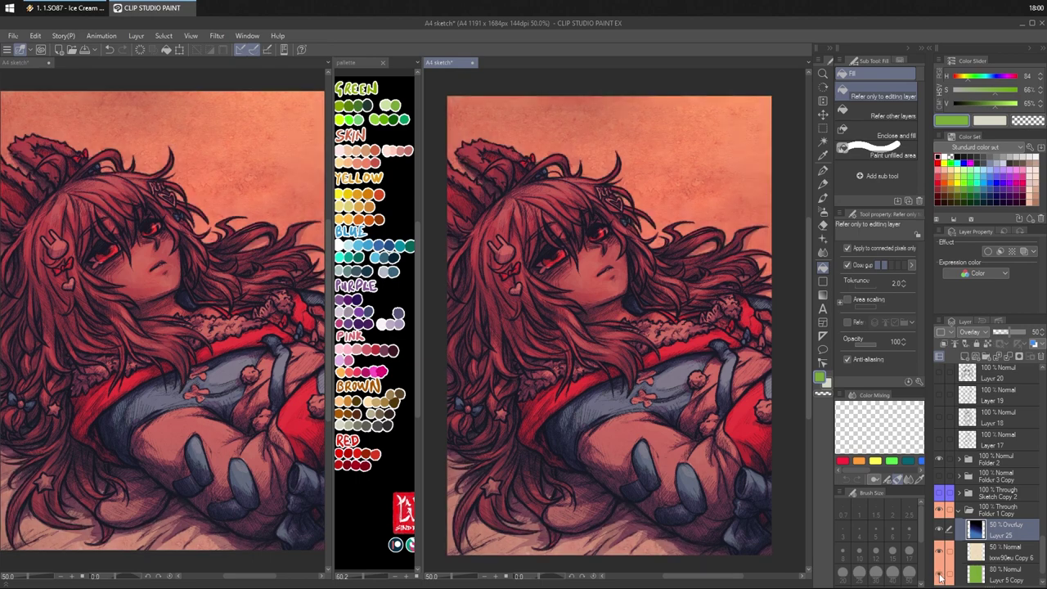
pyautogui.click(939, 577)
pyautogui.moveTo(703, 386); pyautogui.dragTo(708, 393)
# - Try Layer 5 Copy at 100% opacity and undo the change
pyautogui.click(997, 577)
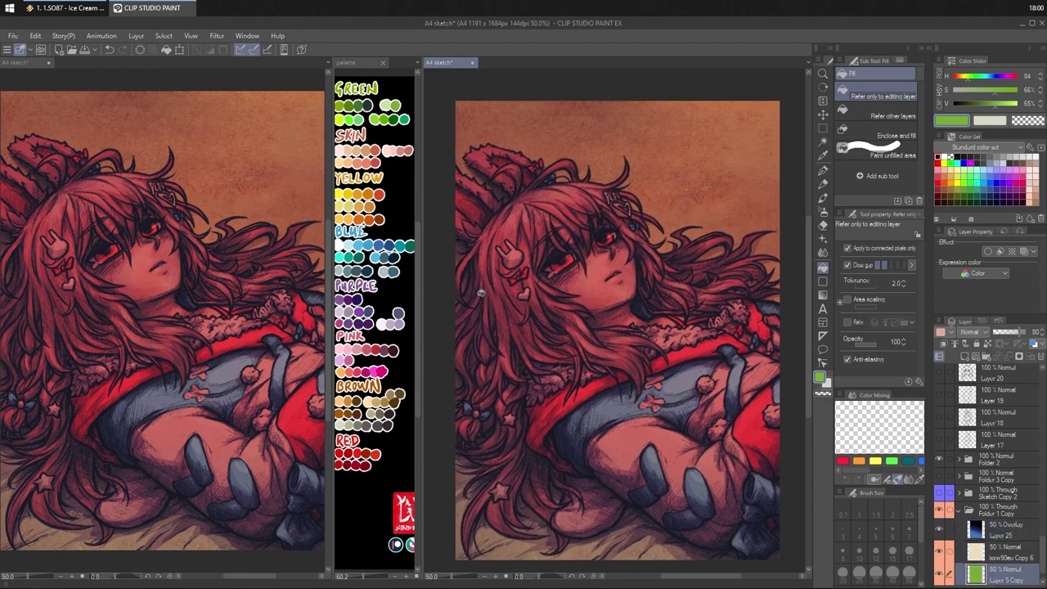
pyautogui.moveTo(1020, 333); pyautogui.dragTo(1035, 333)
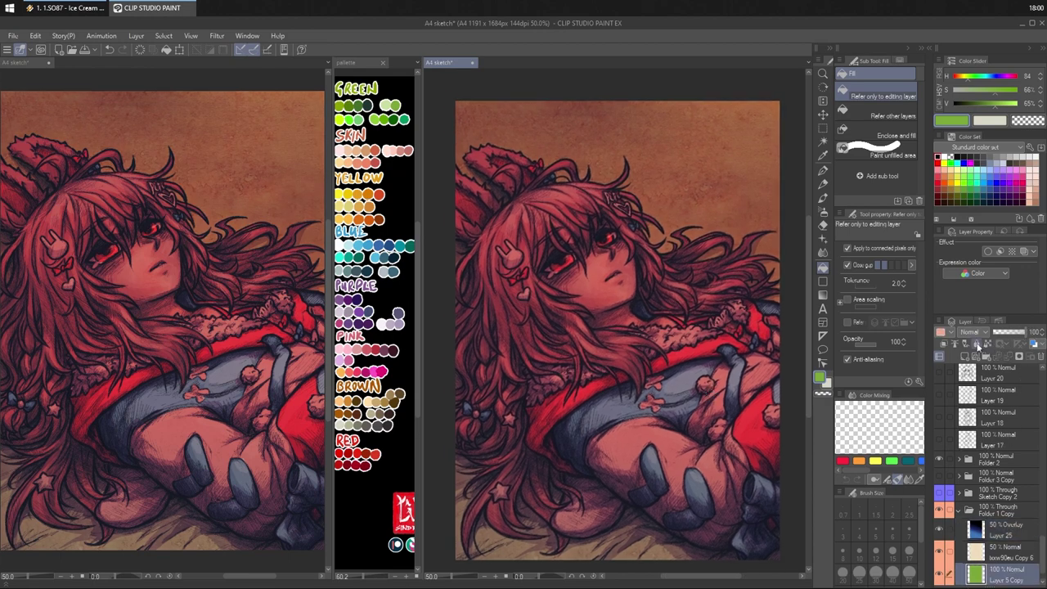
pyautogui.hotkey('ctrl', 'z')
# - Fill Layer 5 Copy with a medium sky blue from the reference palette's blue row
pyautogui.click(392, 244)
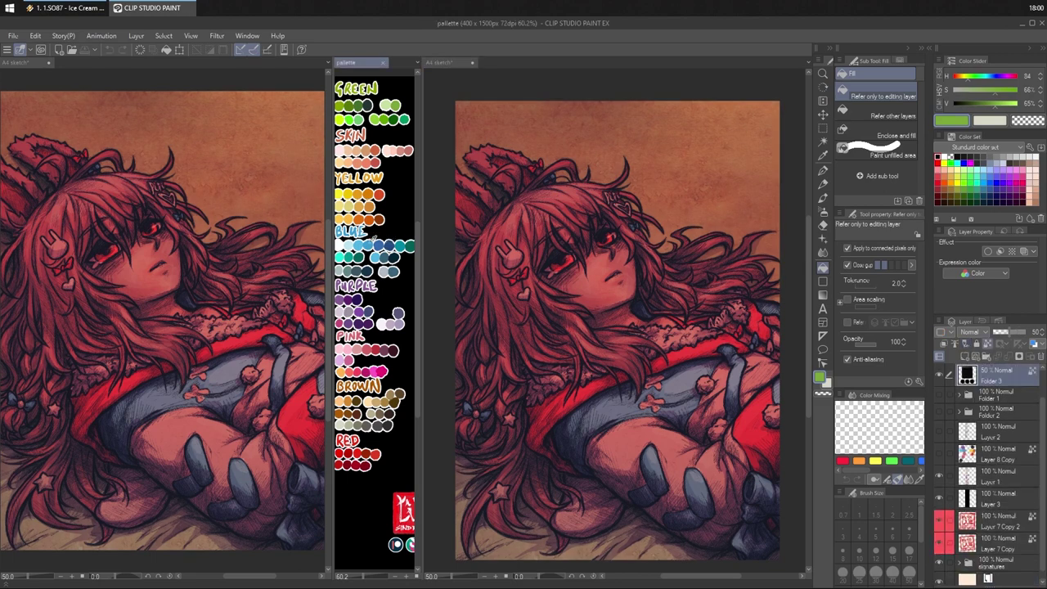
pyautogui.keyDown('alt'); pyautogui.click(369, 244); pyautogui.keyUp('alt')
pyautogui.click(696, 150)
pyautogui.click(713, 163)
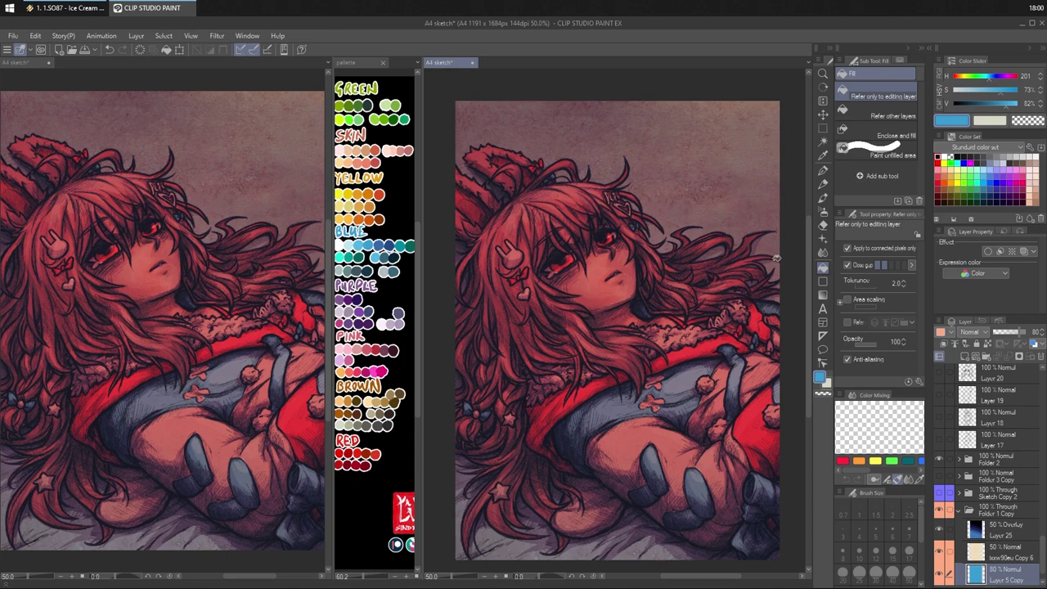
# - Try Divide and Color as the blending mode of the topmost Layer 43 and return it to Hue
pyautogui.moveTo(1044, 537); pyautogui.dragTo(1041, 368)
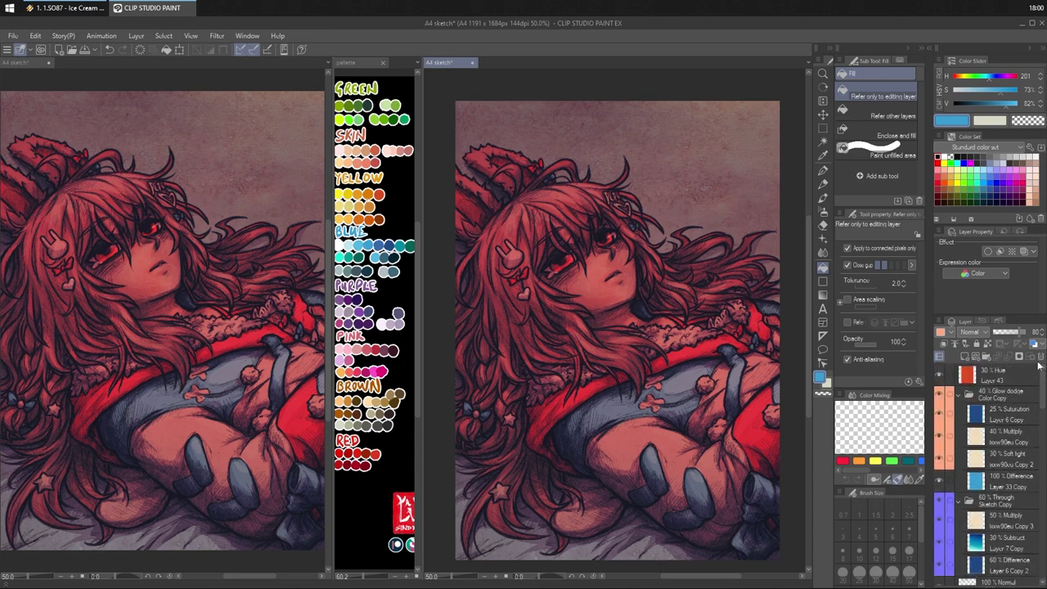
pyautogui.click(1004, 380)
pyautogui.scroll(1, 974, 335)
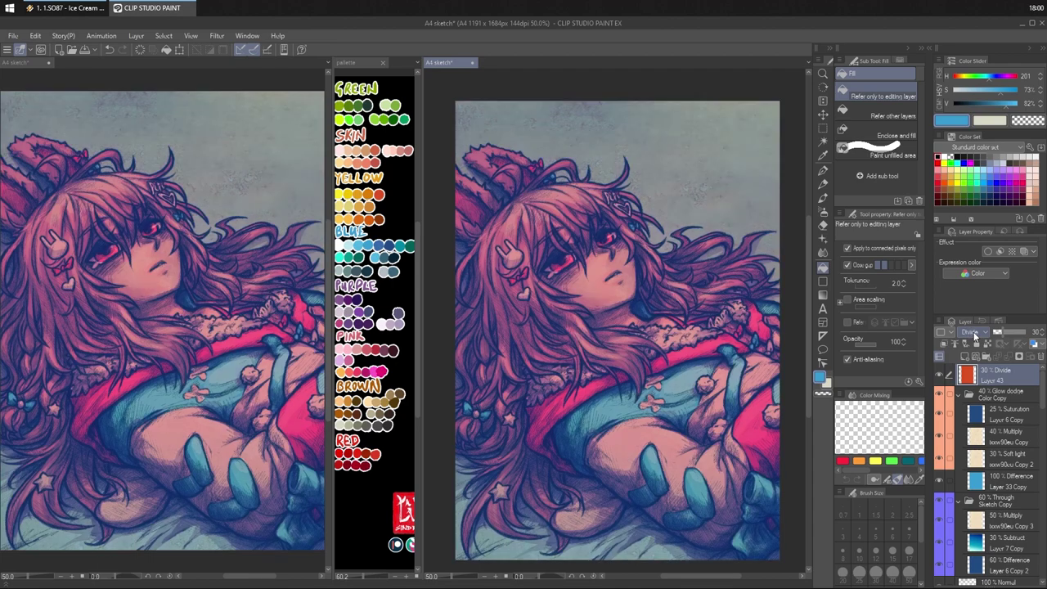
pyautogui.scroll(-2, 975, 335)
pyautogui.scroll(-1, 974, 334)
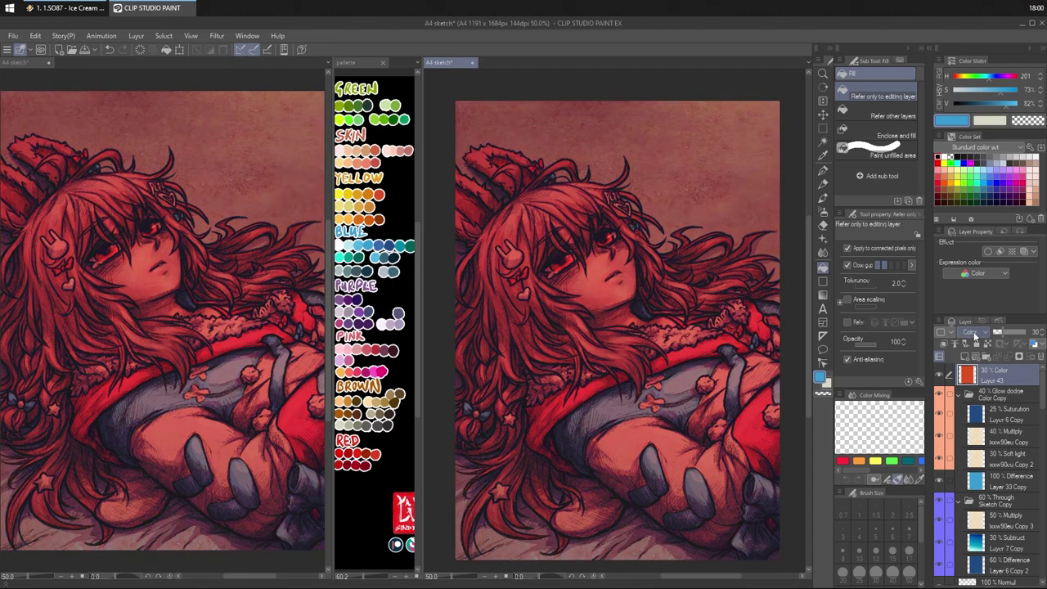
pyautogui.scroll(2, 975, 334)
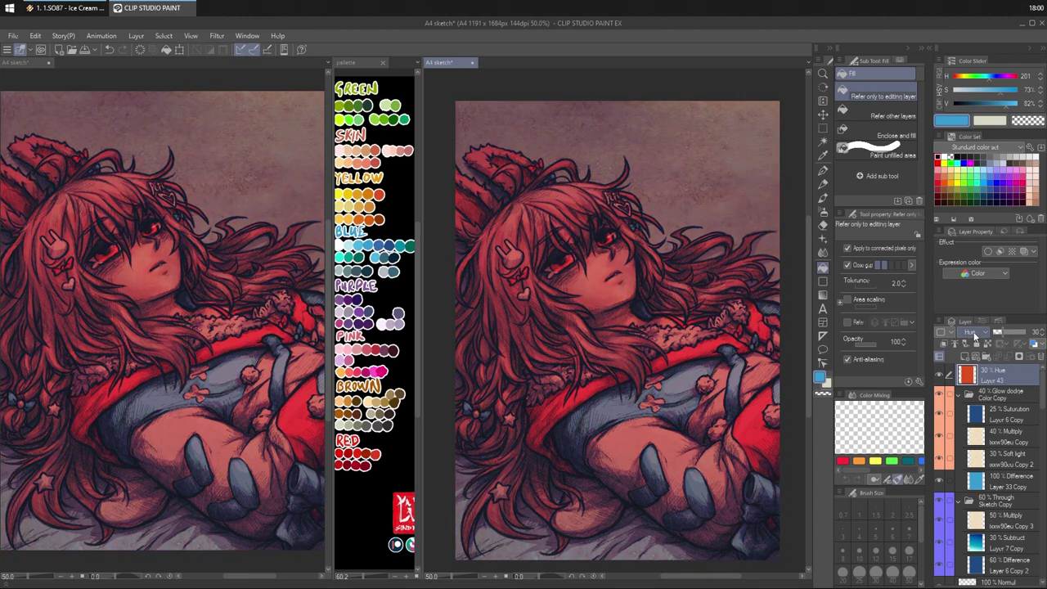
# - Try another opacity on Layer 43, undo it, and compare the artwork with the layer hidden and shown
pyautogui.click(1001, 332)
pyautogui.hotkey('ctrl', 'z')
pyautogui.click(940, 374)
pyautogui.click(940, 374)
# - Compare Hard mix and other blending modes on Layer 43, set it to Exclusion, and check the artwork without and with it
pyautogui.scroll(1, 976, 331)
pyautogui.scroll(4, 976, 332)
pyautogui.click(940, 376)
pyautogui.scroll(1, 980, 336)
pyautogui.scroll(2, 981, 337)
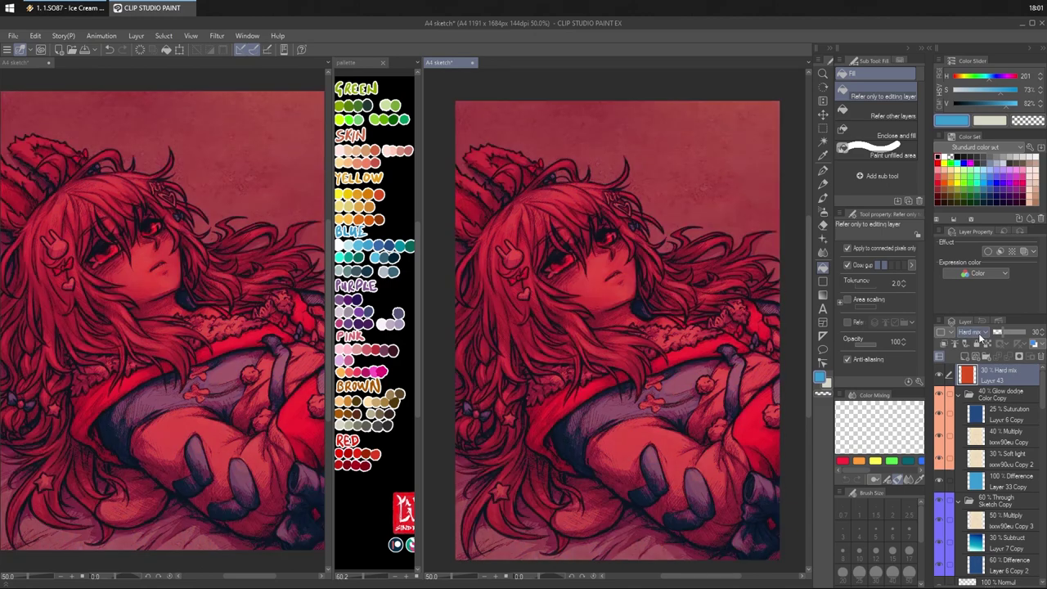
pyautogui.scroll(-2, 981, 338)
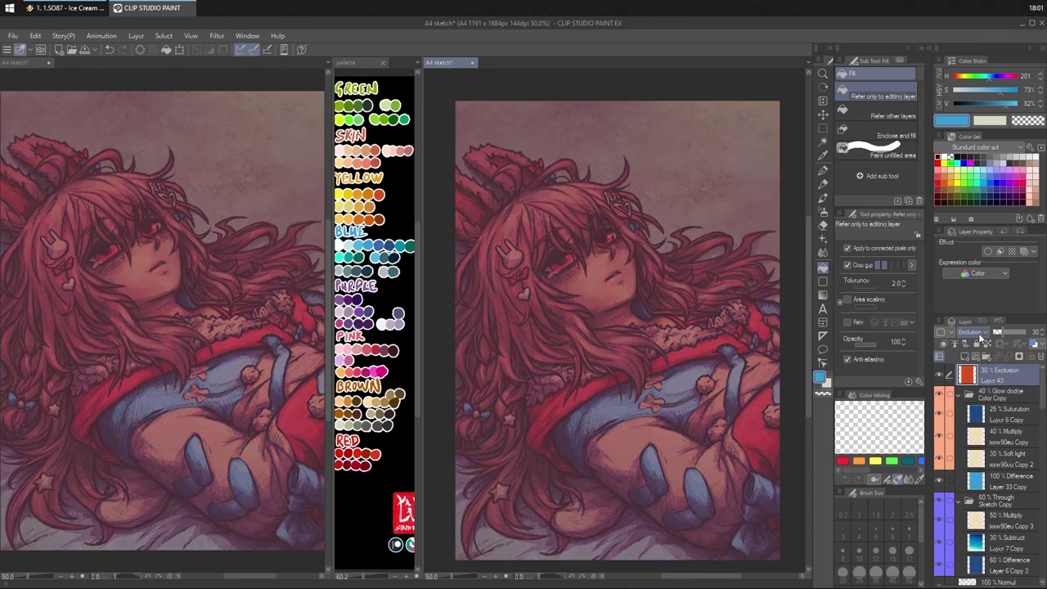
pyautogui.click(941, 375)
pyautogui.click(941, 375)
# - Duplicate Layer 43 and move the original down the layer stack to directly below Layer 34
pyautogui.rightClick(994, 374)
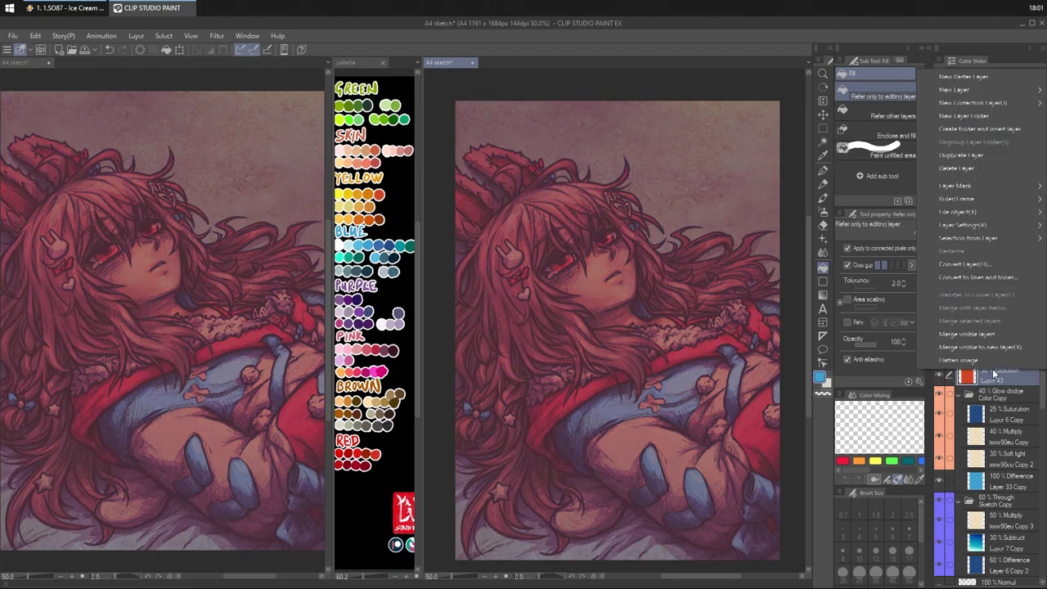
pyautogui.click(986, 155)
pyautogui.scroll(-2, 987, 399)
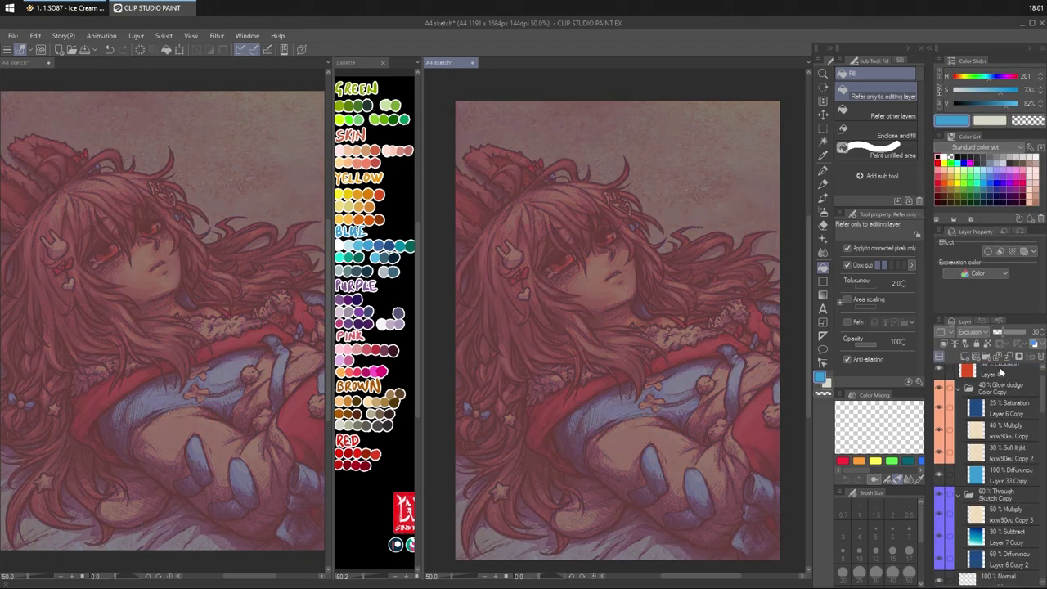
pyautogui.moveTo(999, 375); pyautogui.dragTo(995, 556)
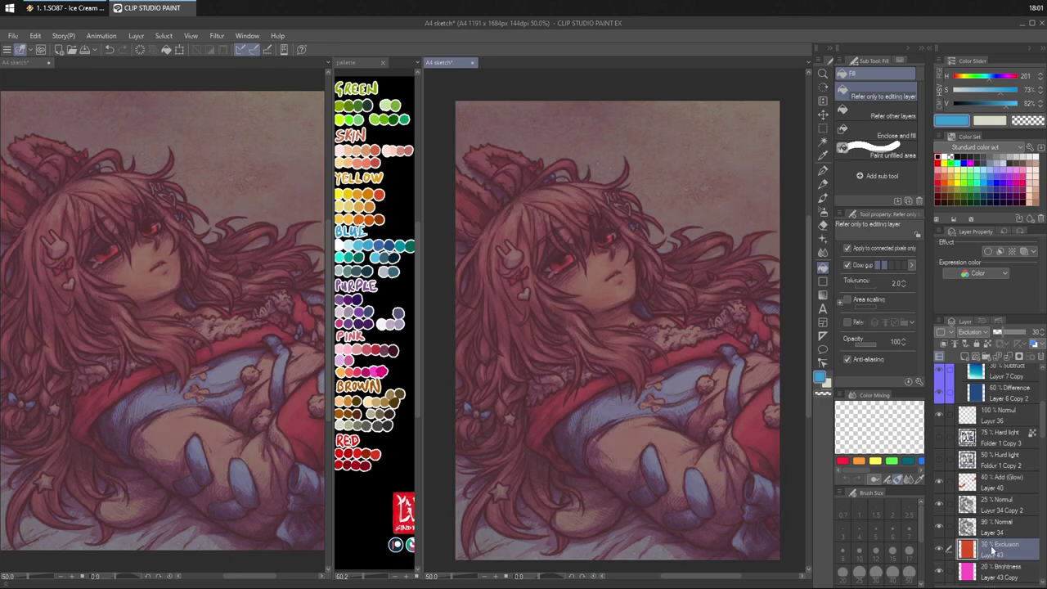
# - Set the blending mode of the topmost Layer 43 Copy 2 to Hue and check the layer's effect
pyautogui.scroll(5, 993, 401)
pyautogui.click(992, 376)
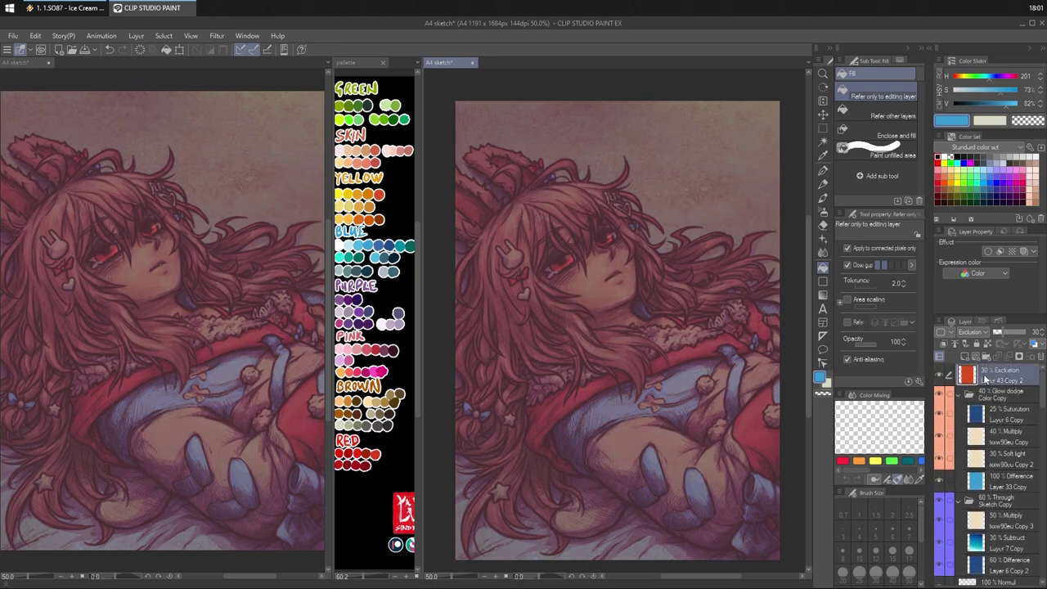
pyautogui.scroll(-3, 973, 335)
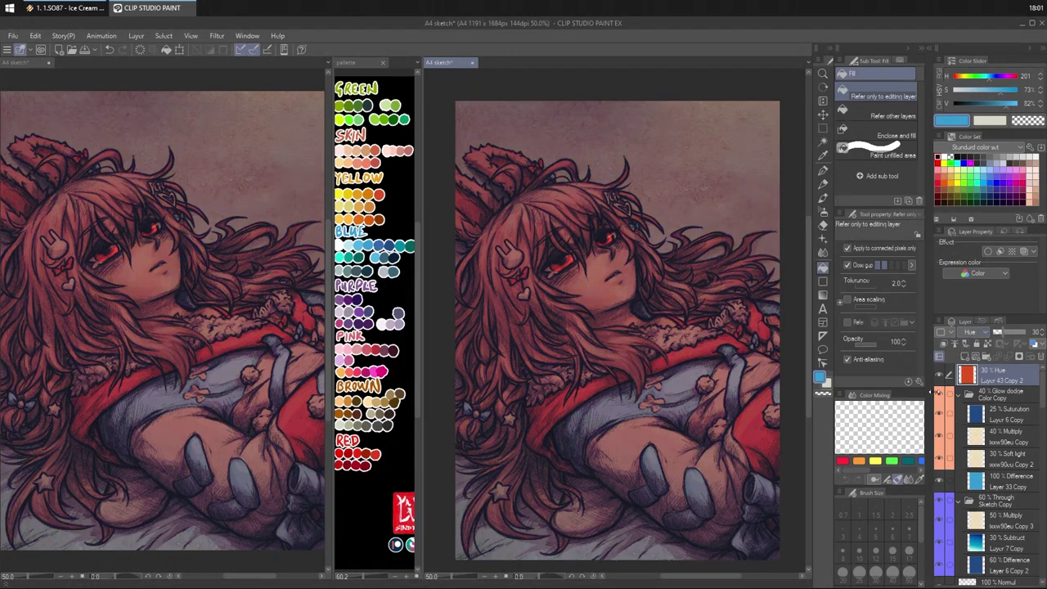
pyautogui.click(941, 375)
# - Compare the artwork with the moved Layer 43 below Layer 34 hidden and shown
pyautogui.scroll(-5, 943, 389)
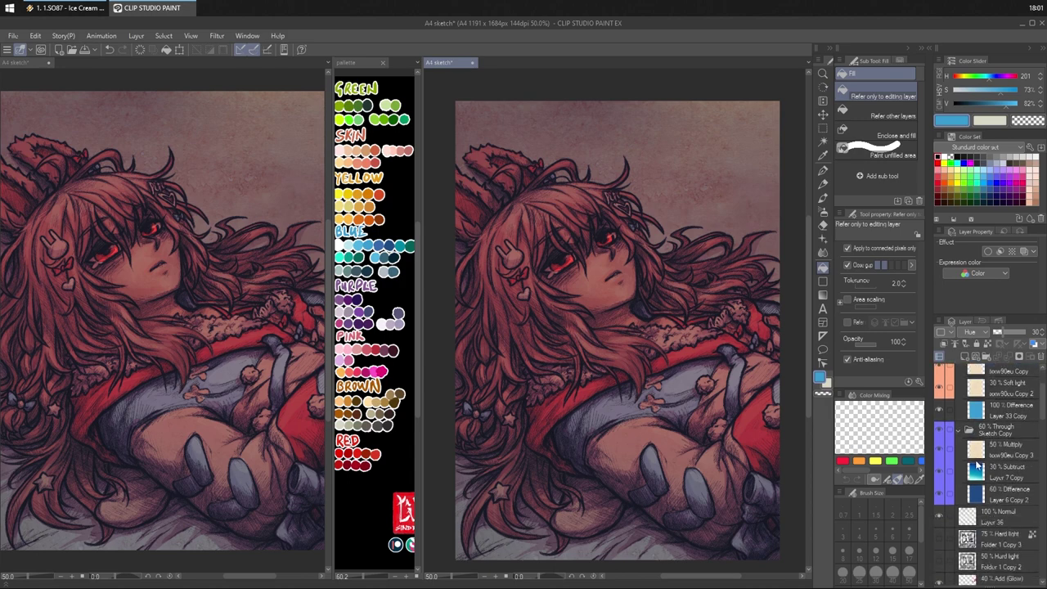
pyautogui.click(938, 565)
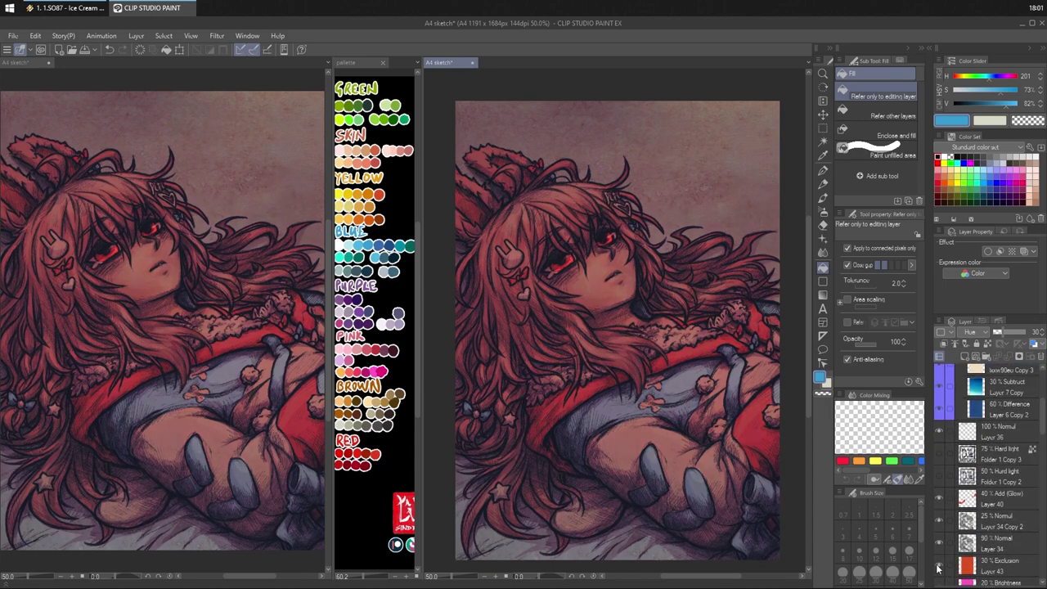
pyautogui.click(938, 565)
pyautogui.click(991, 573)
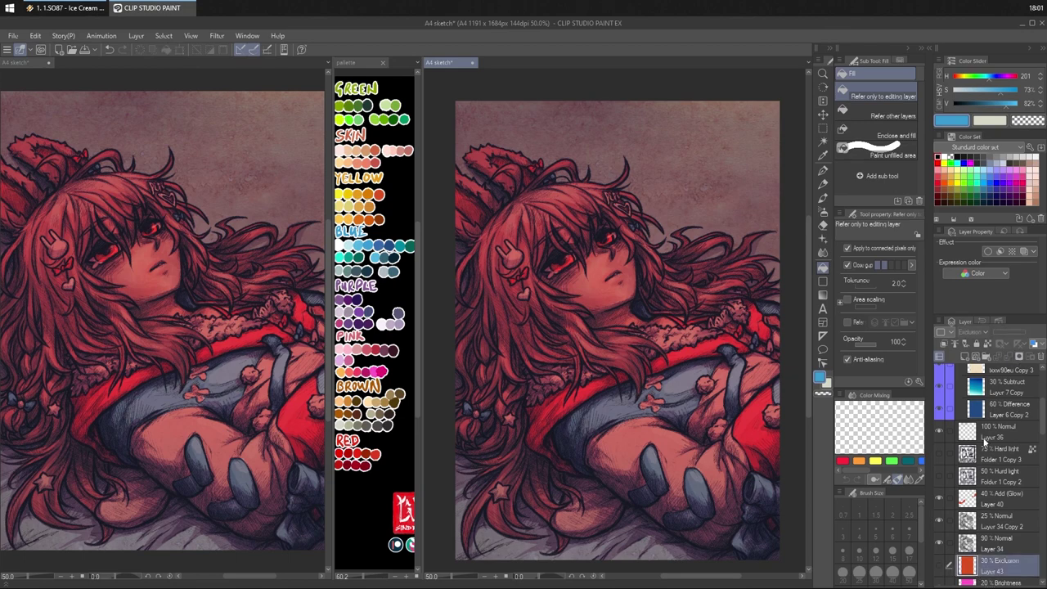
pyautogui.click(939, 564)
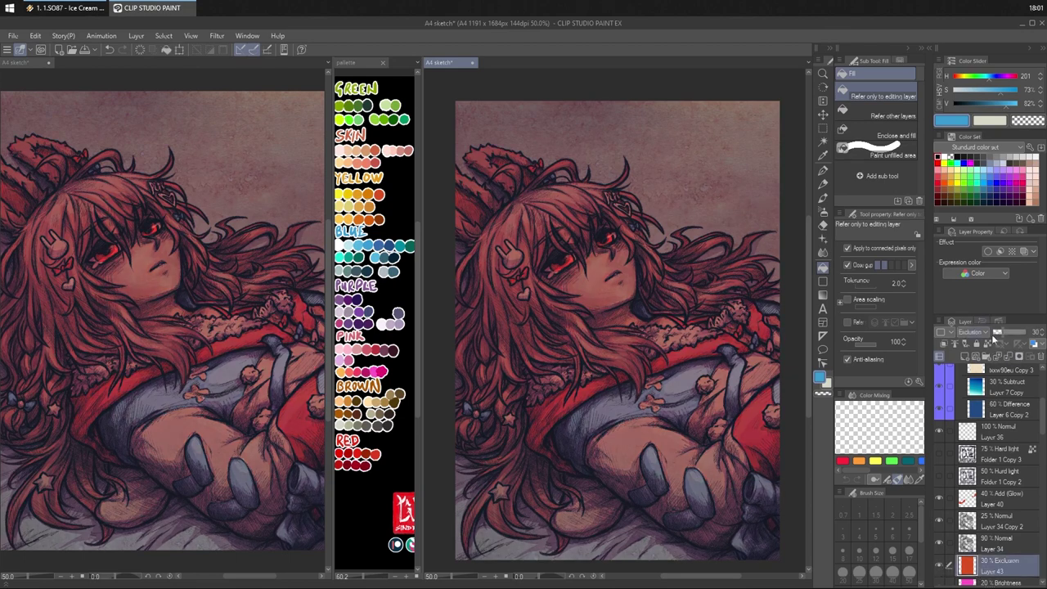
# - Try Layer 43 at 10% opacity and compare the artwork with the layer hidden and shown
pyautogui.click(998, 331)
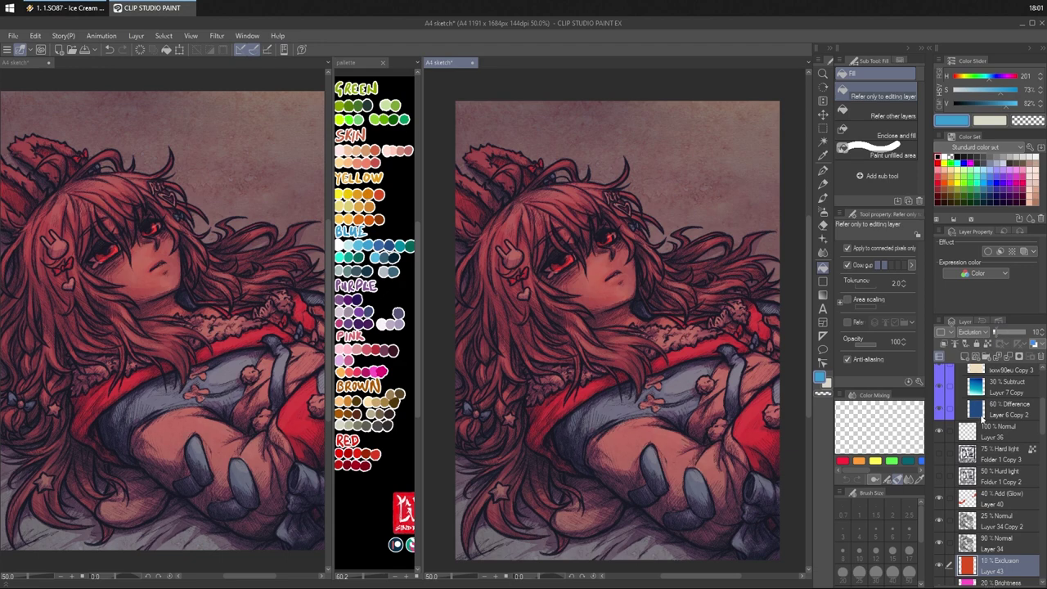
pyautogui.click(940, 565)
pyautogui.click(941, 568)
pyautogui.click(941, 569)
# - Try Layer 43 at 20% opacity, compare it hidden and shown, and bring its opacity back to 30%
pyautogui.moveTo(1018, 335)
pyautogui.mouseDown()
pyautogui.moveTo(1040, 335)
pyautogui.moveTo(1013, 339)
pyautogui.mouseUp()
pyautogui.click(941, 568)
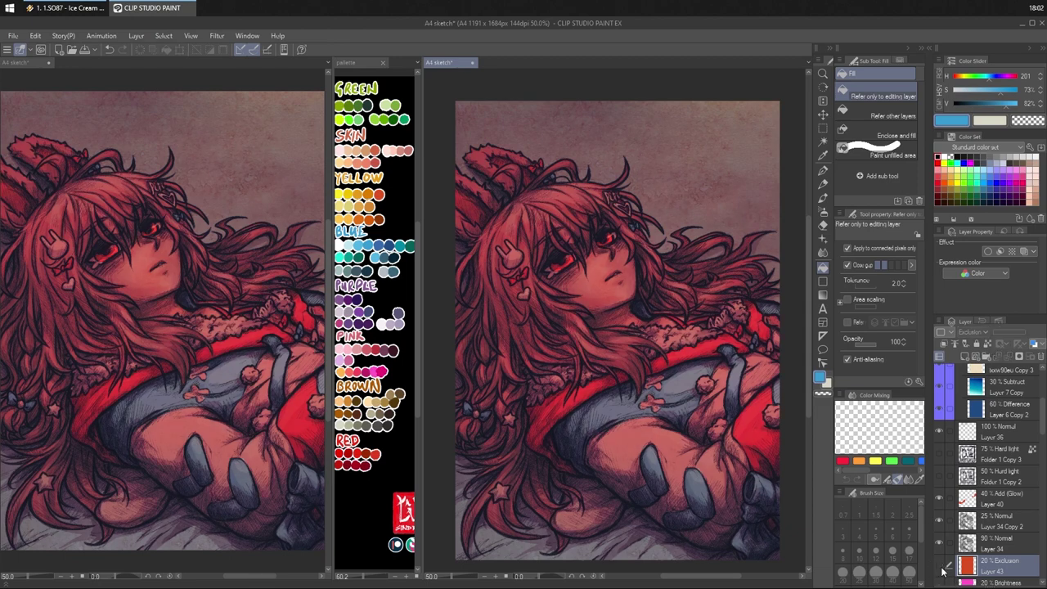
pyautogui.click(942, 568)
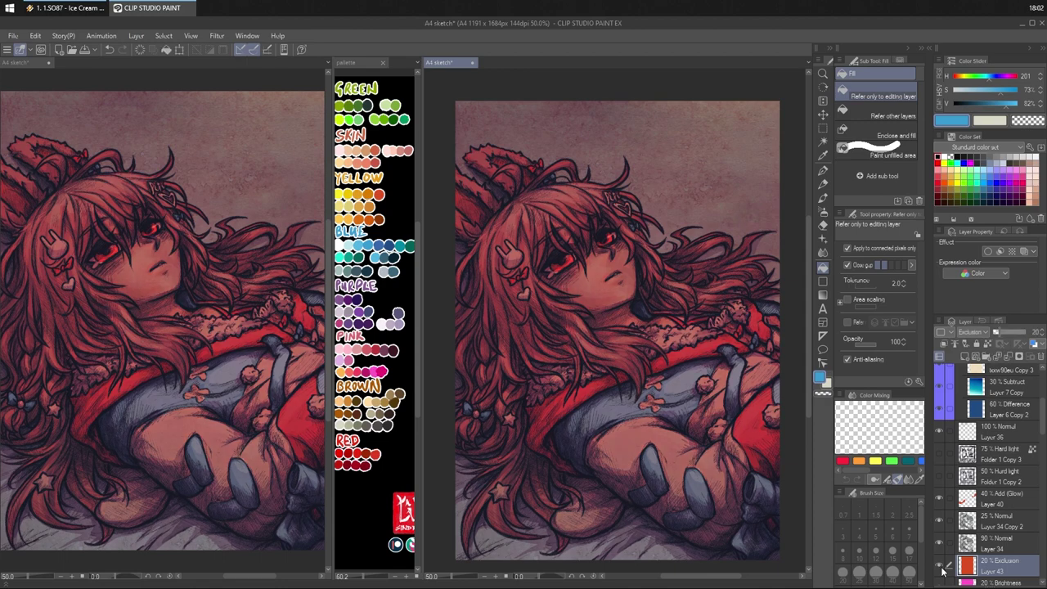
pyautogui.click(942, 568)
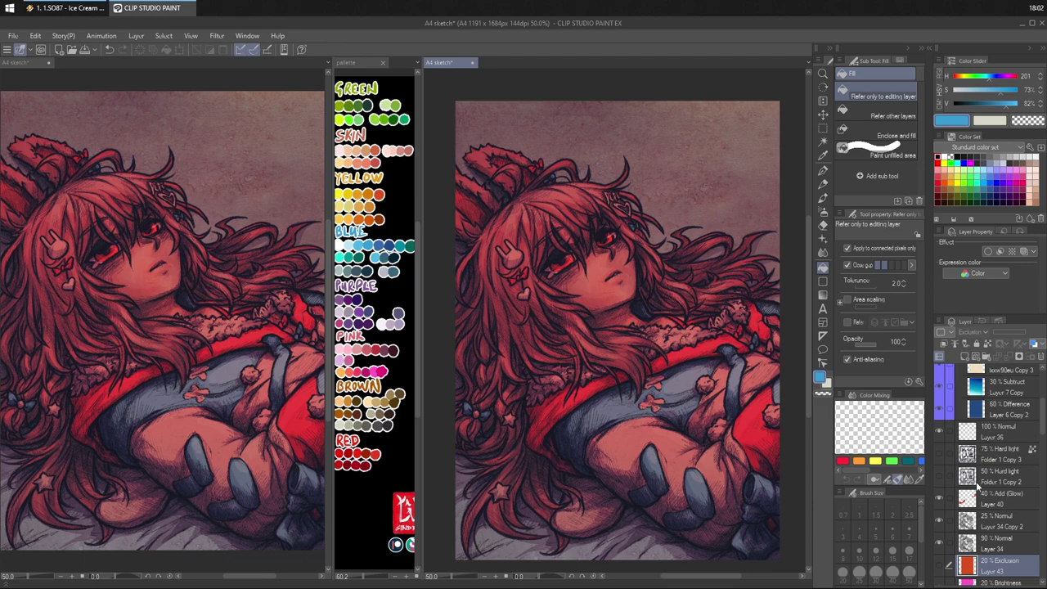
pyautogui.click(940, 567)
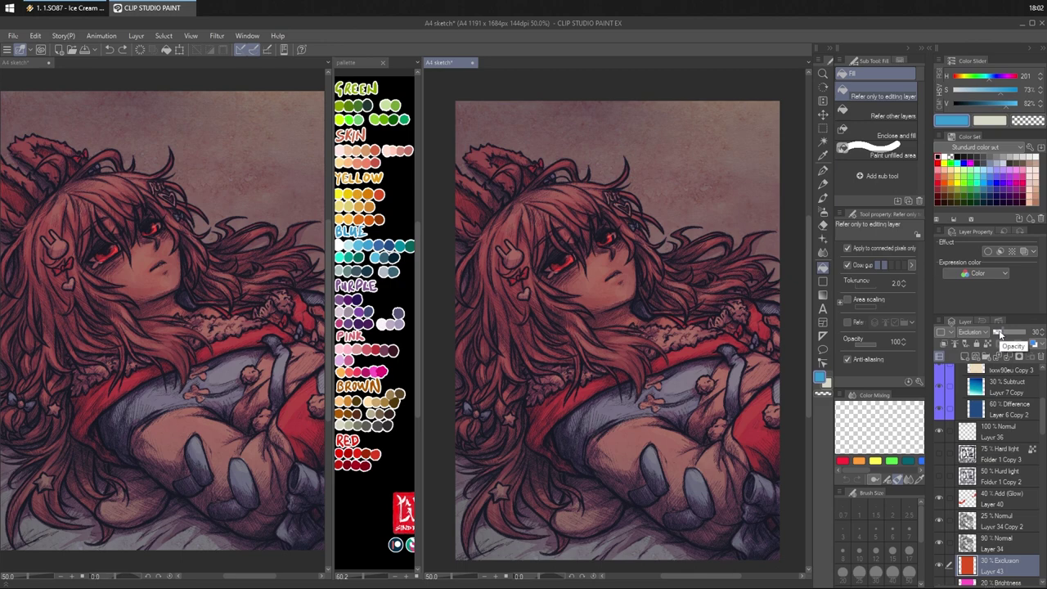
# - Hide Layer 43, try moving it towards the top of the layer stack, undo the move and show the layer again
pyautogui.click(939, 567)
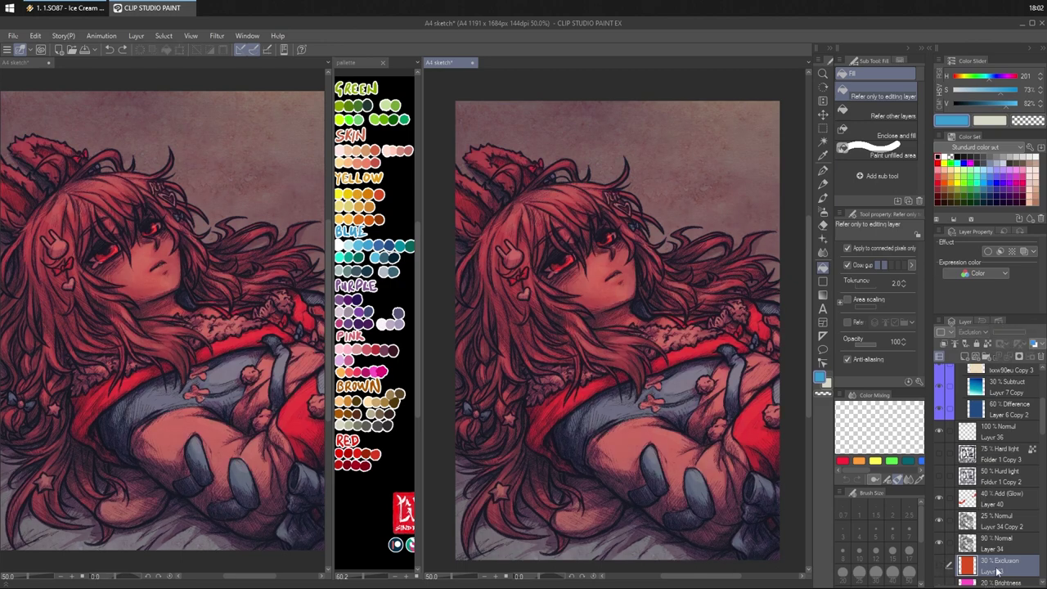
pyautogui.moveTo(998, 571); pyautogui.dragTo(995, 394)
pyautogui.hotkey('ctrl', 'z')
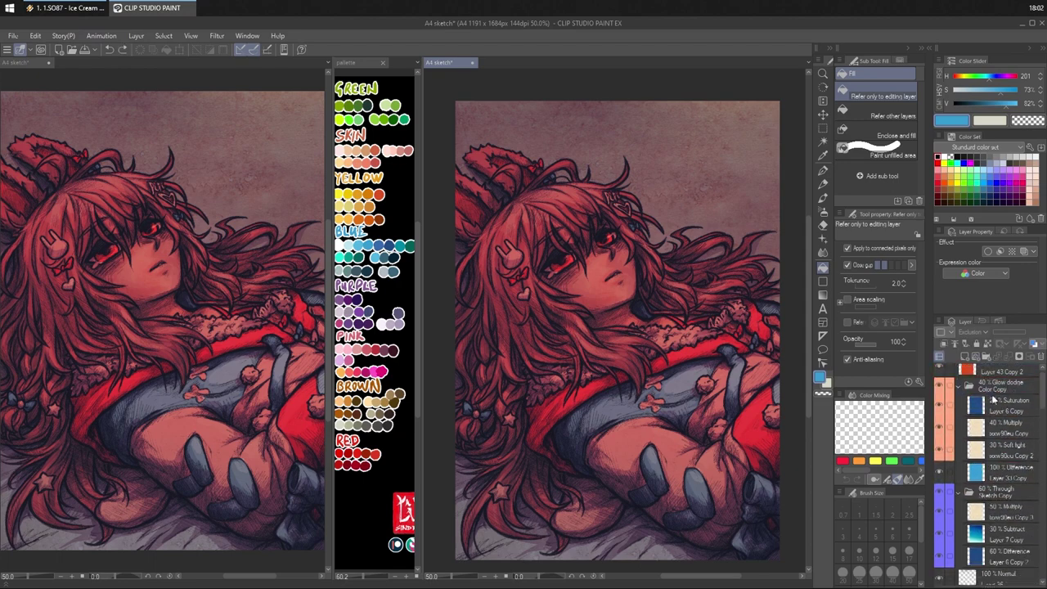
pyautogui.scroll(-3, 1002, 443)
pyautogui.scroll(-3, 1002, 443)
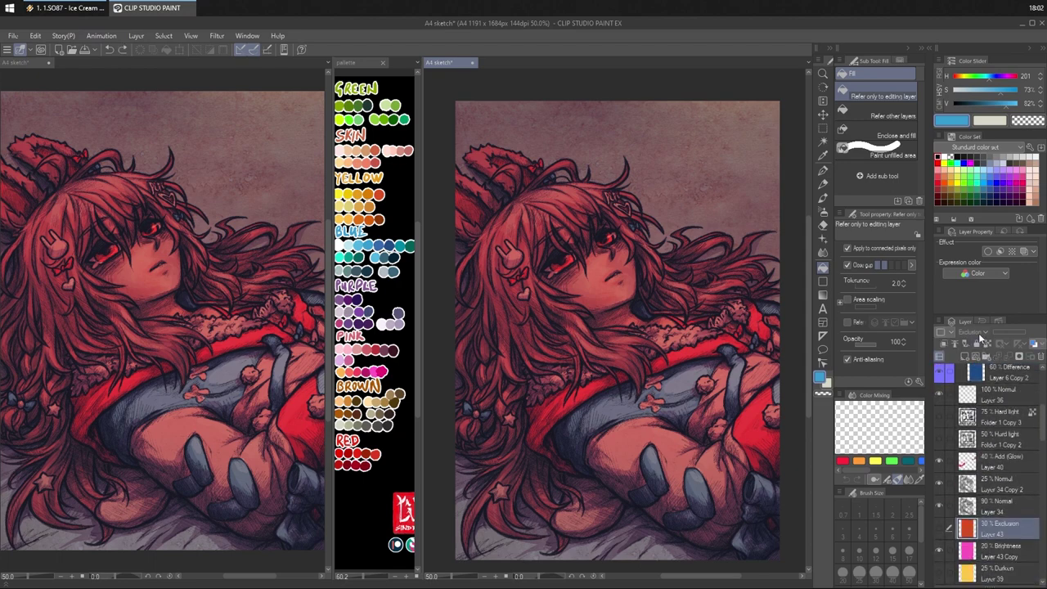
pyautogui.click(940, 530)
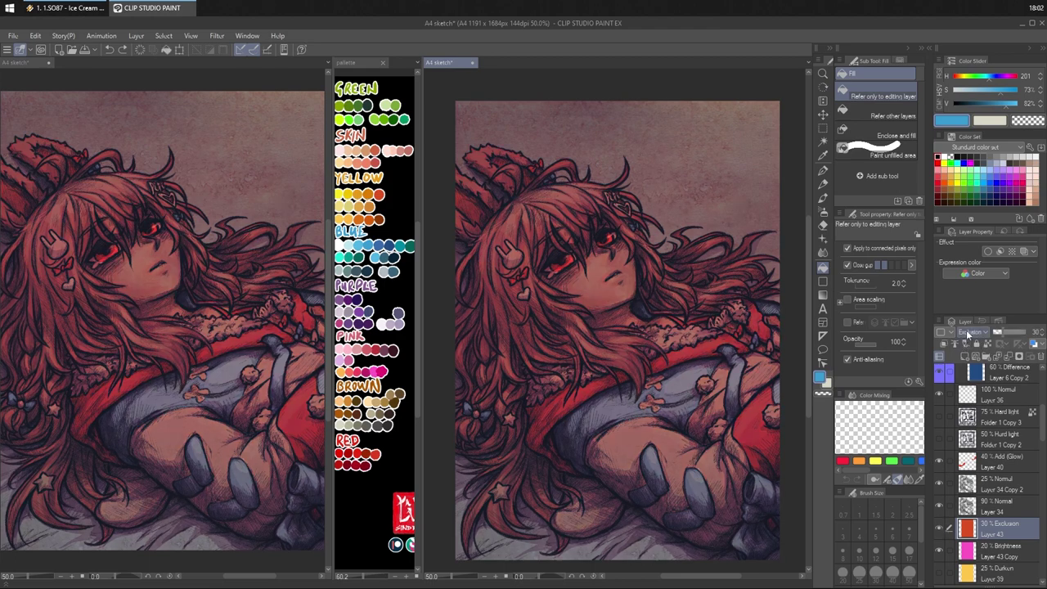
# - Compare Pin light, Linear light, Difference, Add and Screen on Layer 43 and set its blending mode to Subtract
pyautogui.scroll(-3, 968, 334)
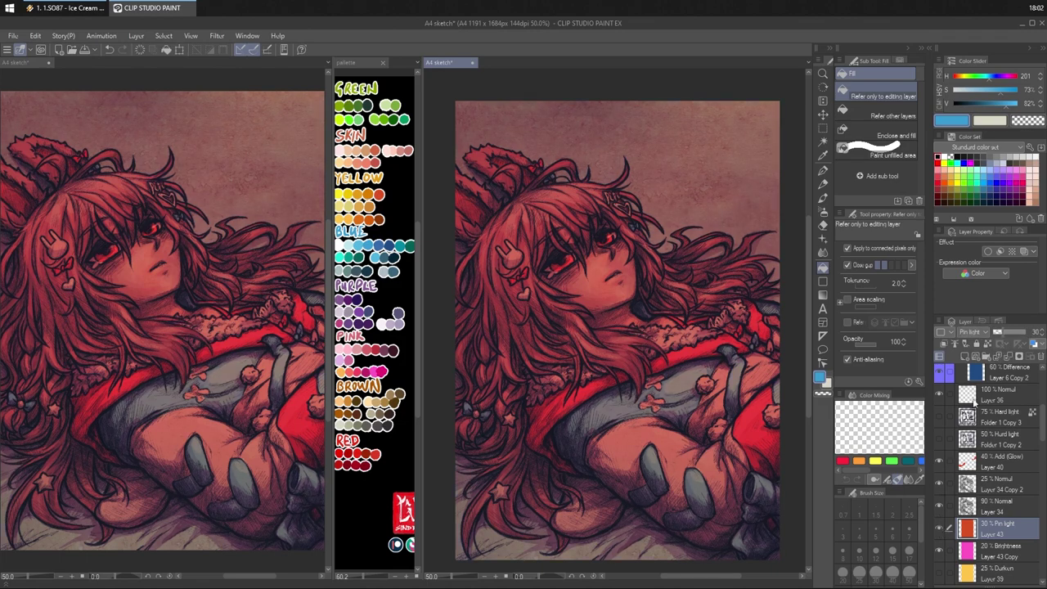
pyautogui.scroll(3, 973, 337)
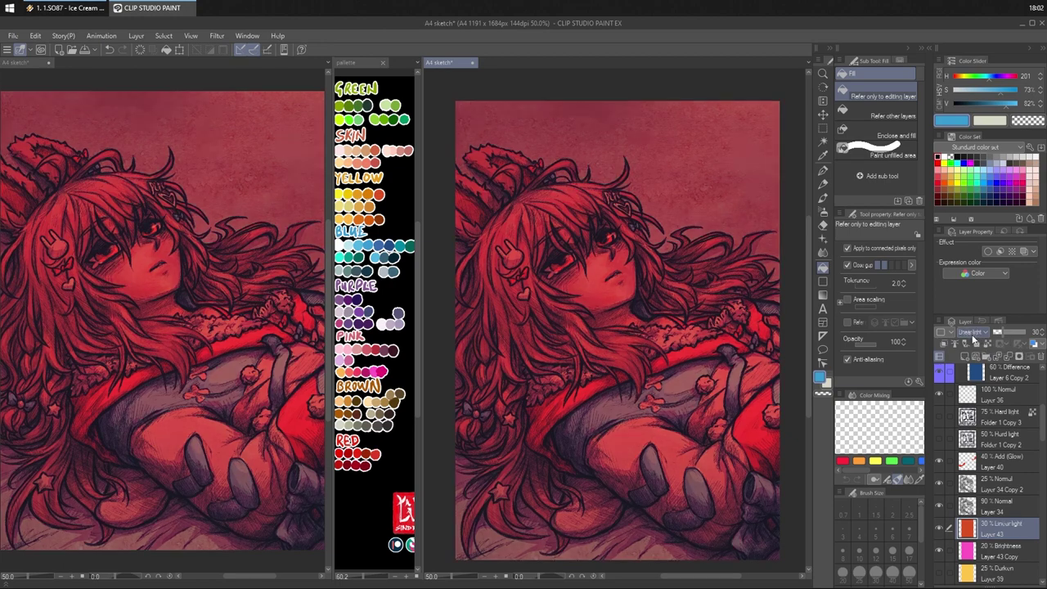
pyautogui.scroll(3, 974, 337)
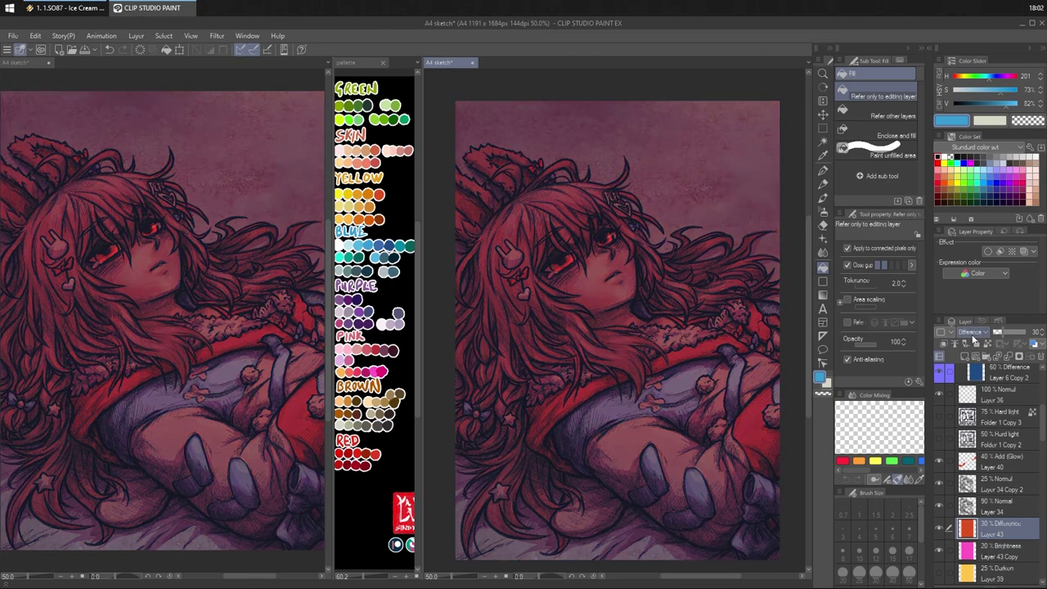
pyautogui.scroll(1, 973, 337)
pyautogui.scroll(-1, 973, 337)
pyautogui.scroll(5, 974, 337)
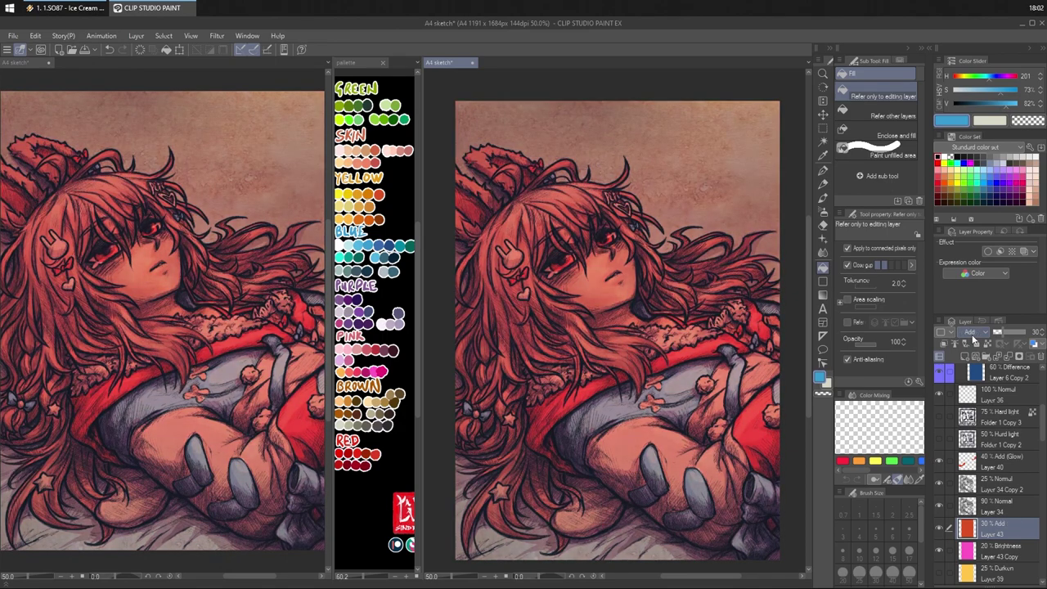
pyautogui.scroll(1, 973, 337)
pyautogui.scroll(1, 973, 337)
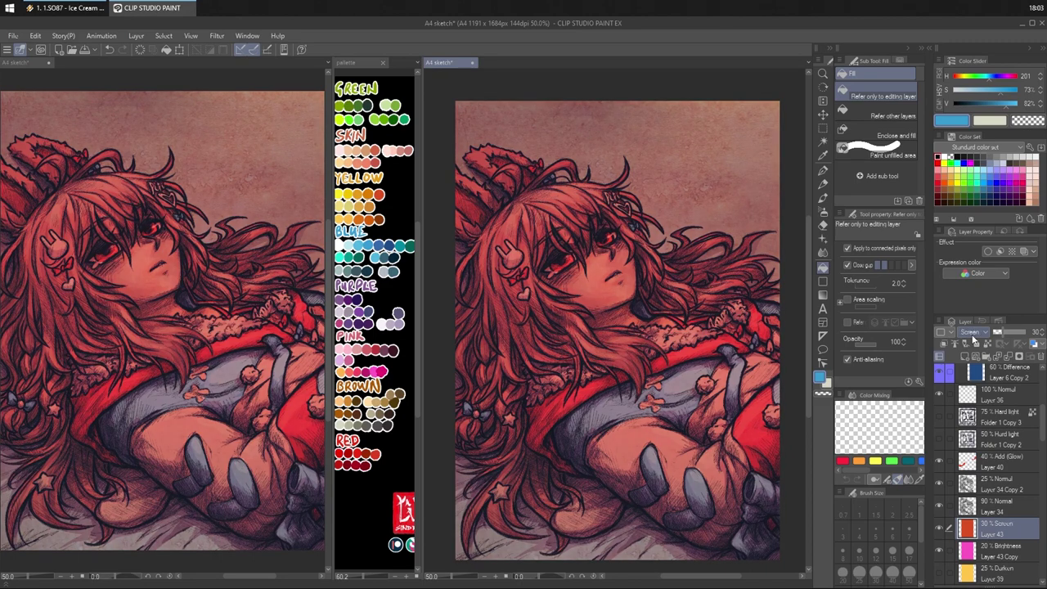
pyautogui.scroll(1, 974, 337)
pyautogui.scroll(5, 985, 340)
pyautogui.scroll(1, 973, 337)
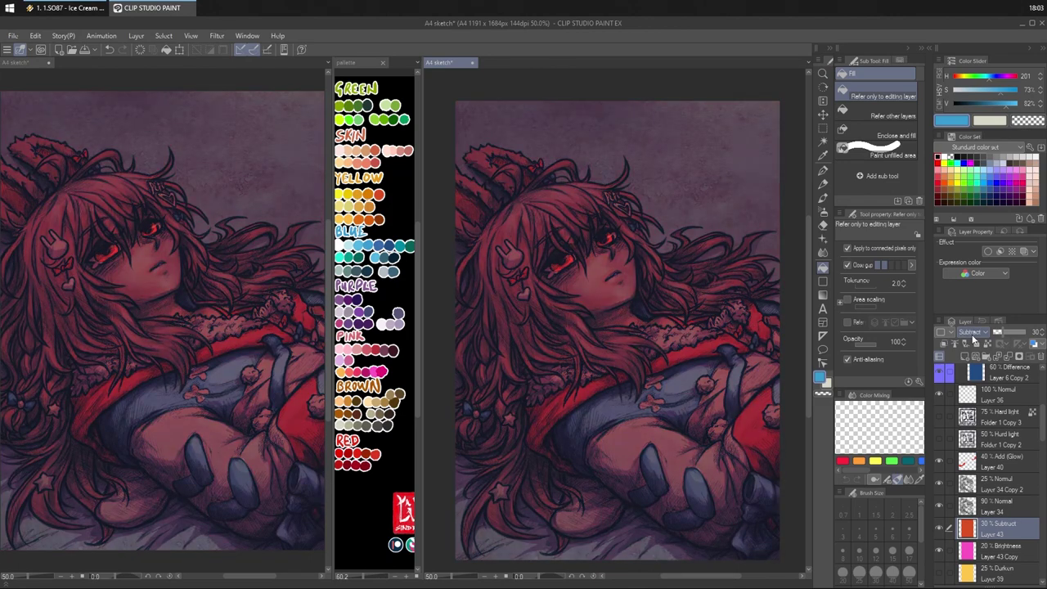
# - Set Layer 43's opacity to 15% and compare the artwork with the layer hidden and shown
pyautogui.click(939, 528)
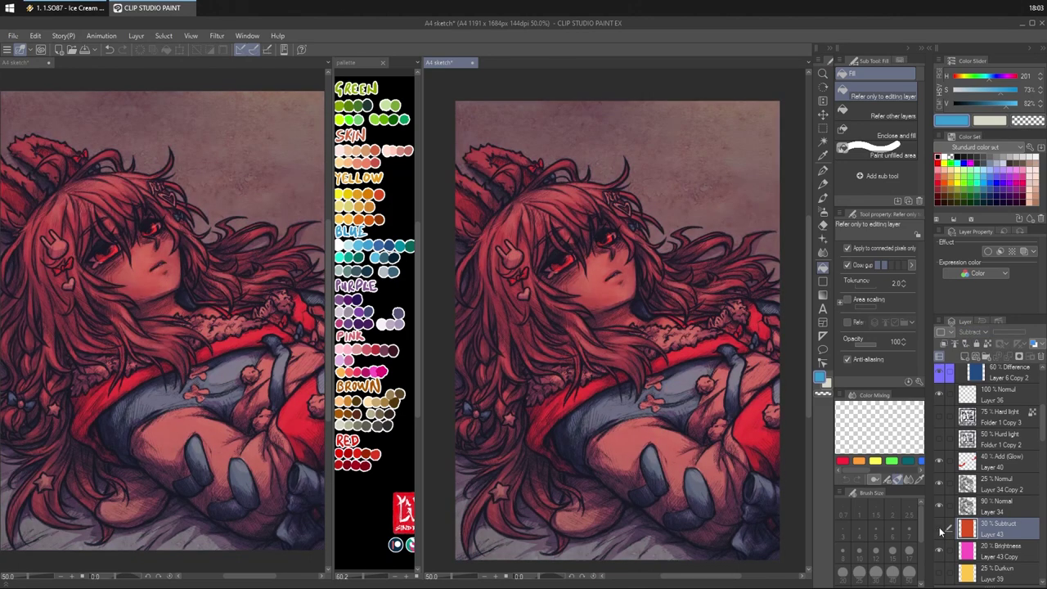
pyautogui.click(939, 528)
pyautogui.click(998, 331)
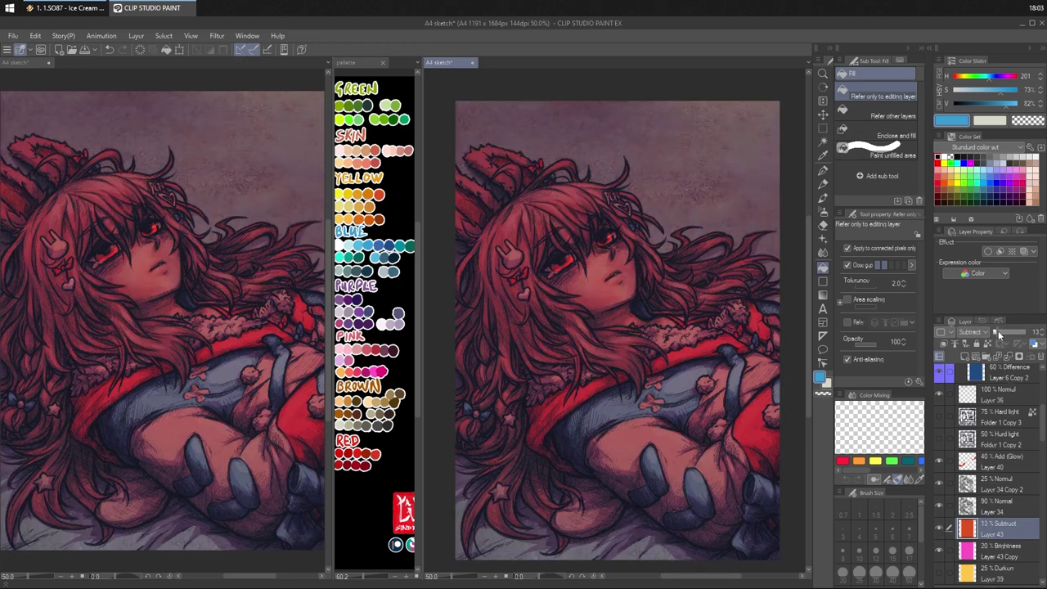
pyautogui.click(998, 330)
pyautogui.click(938, 529)
pyautogui.click(939, 528)
# - Try Color burn and Normal on Layer 43 and return its blending mode to Subtract
pyautogui.scroll(4, 967, 333)
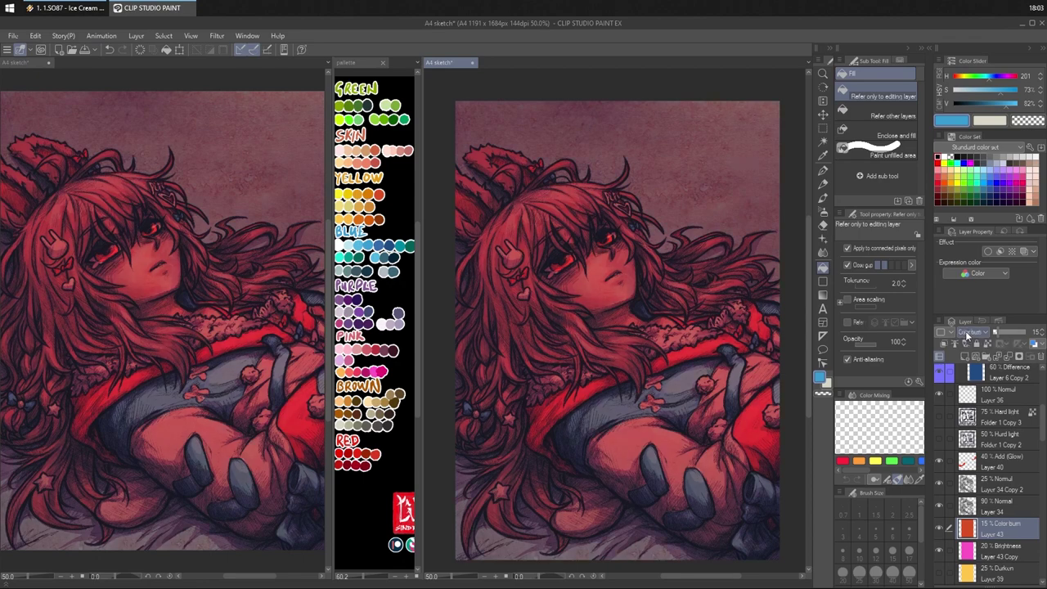
pyautogui.scroll(1, 967, 334)
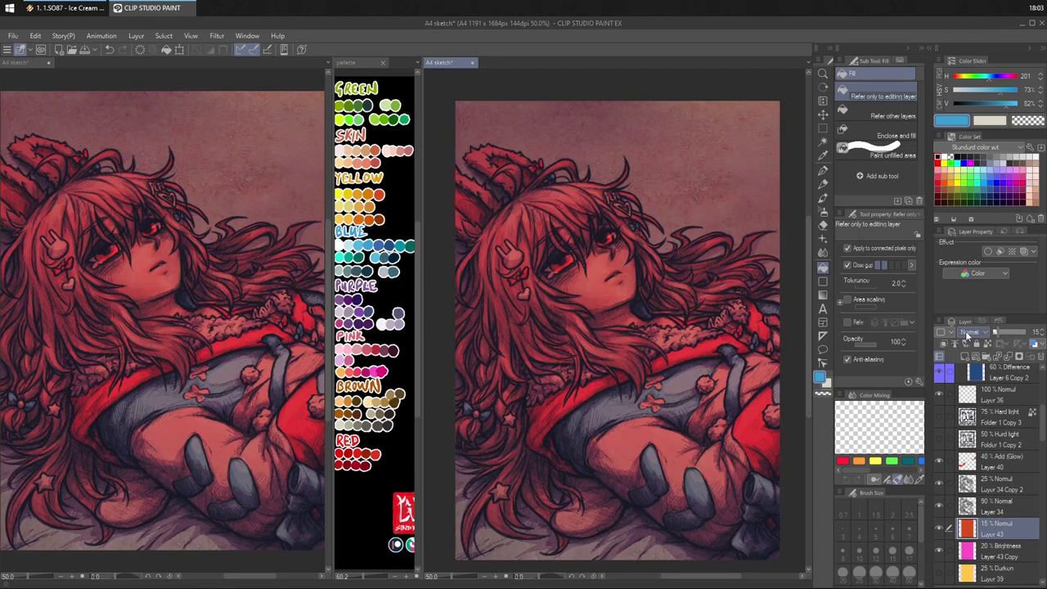
pyautogui.scroll(-5, 968, 334)
pyautogui.scroll(5, 998, 376)
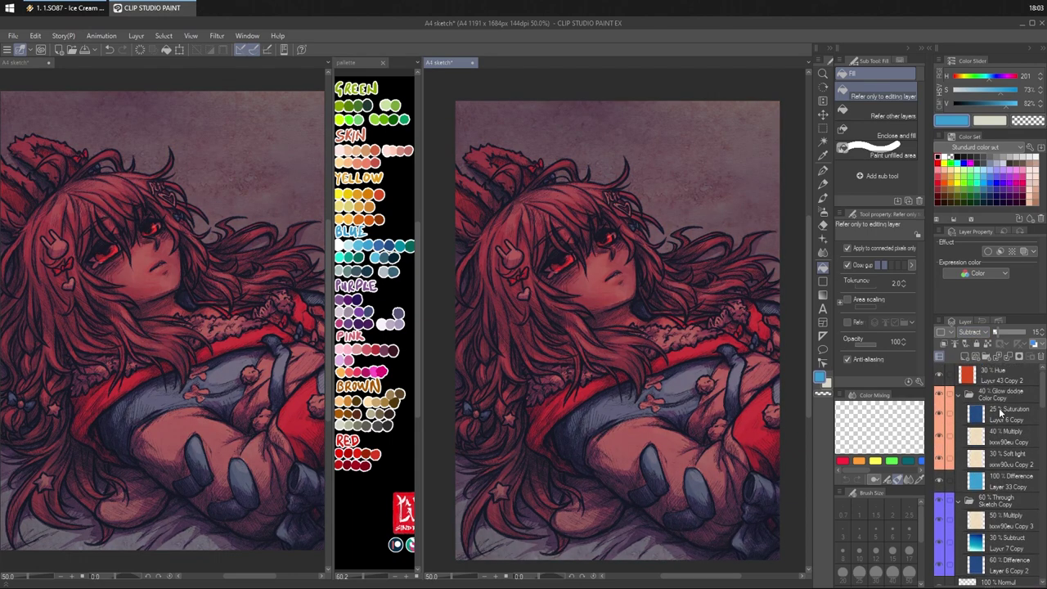
# - Try changing the opacity of Layer 43 Copy 2 and undo the change
pyautogui.click(998, 377)
pyautogui.moveTo(1005, 332); pyautogui.dragTo(1020, 333)
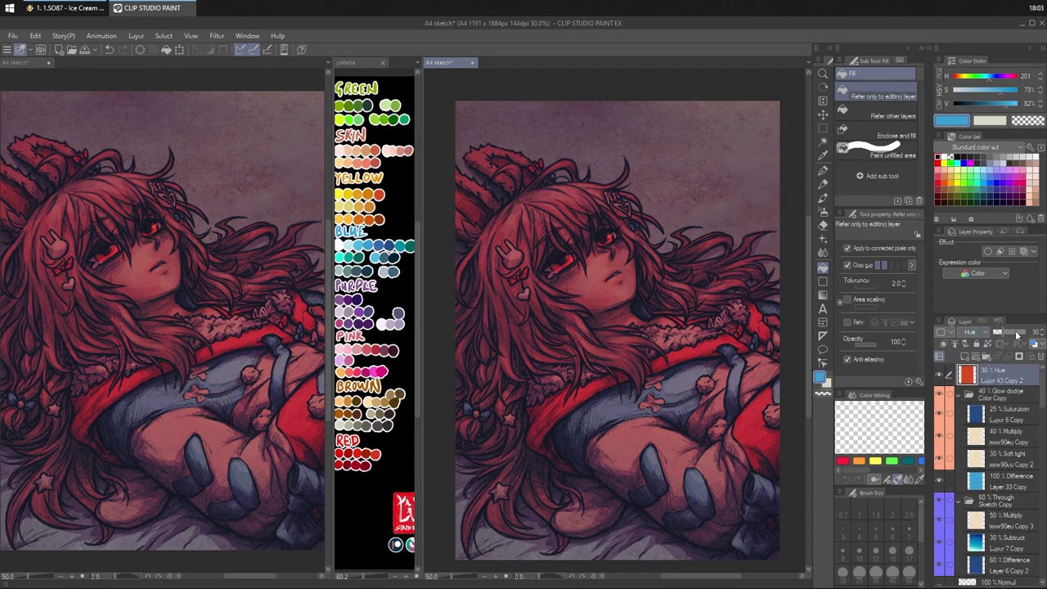
pyautogui.hotkey('ctrl', 'z')
pyautogui.scroll(-3, 1002, 511)
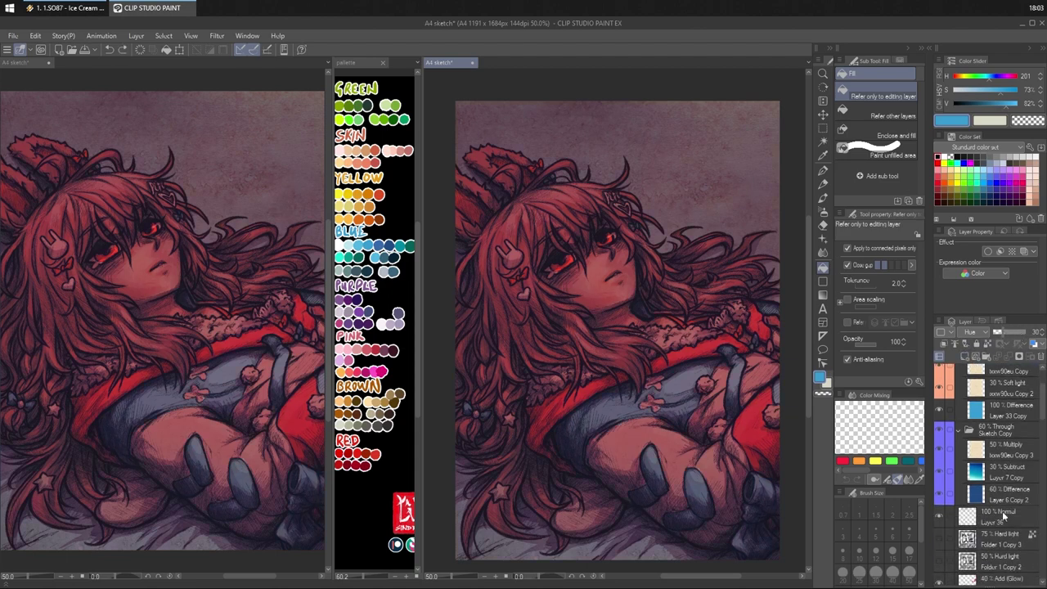
# - Select Layer 36 below the Sketch Copy folder and compare the artwork with it hidden and shown
pyautogui.click(1000, 519)
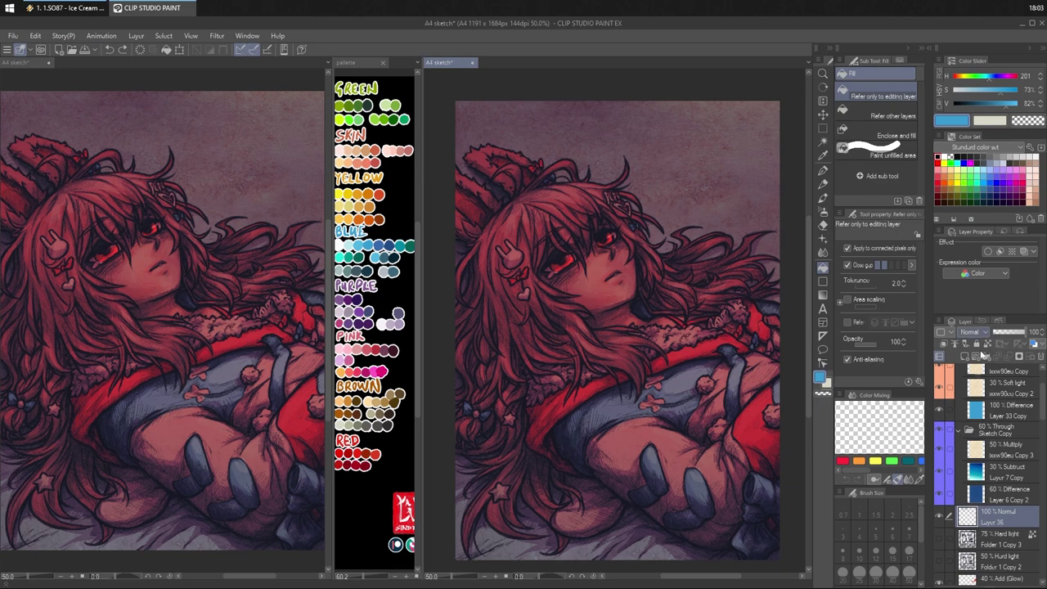
pyautogui.click(938, 513)
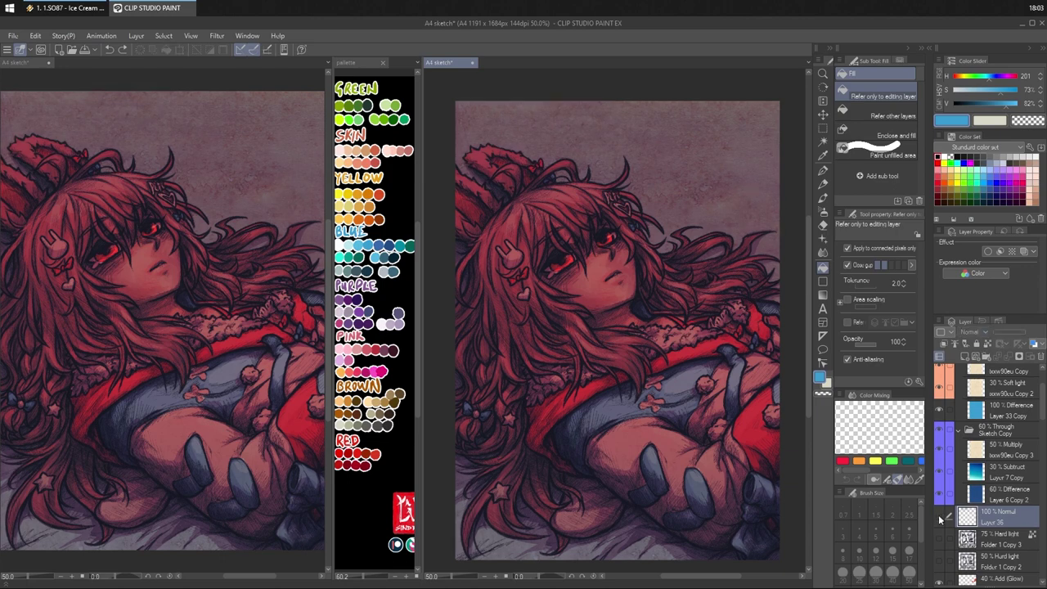
pyautogui.click(938, 515)
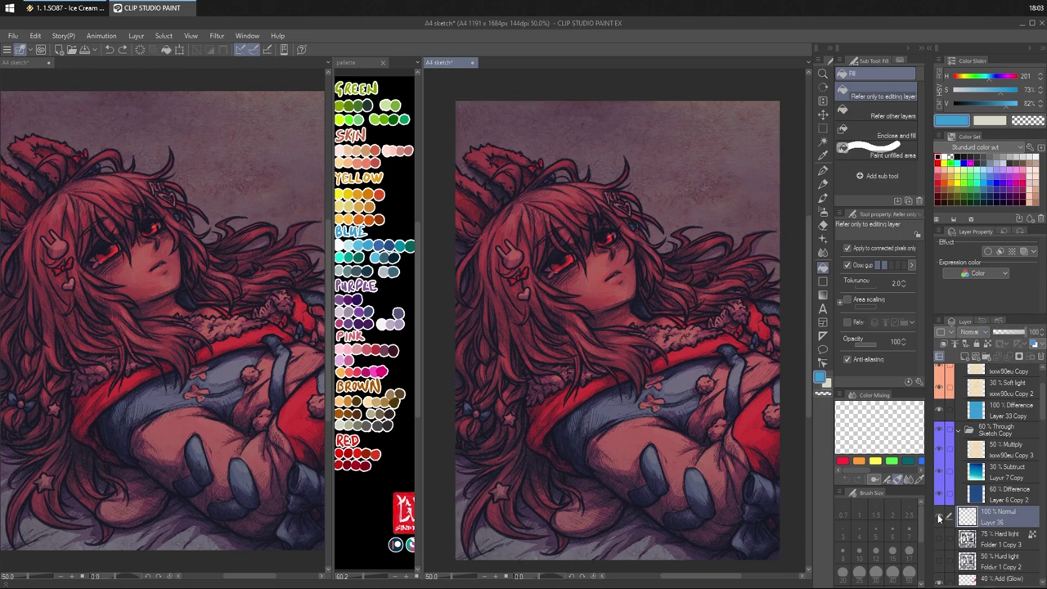
pyautogui.moveTo(684, 364); pyautogui.dragTo(679, 366)
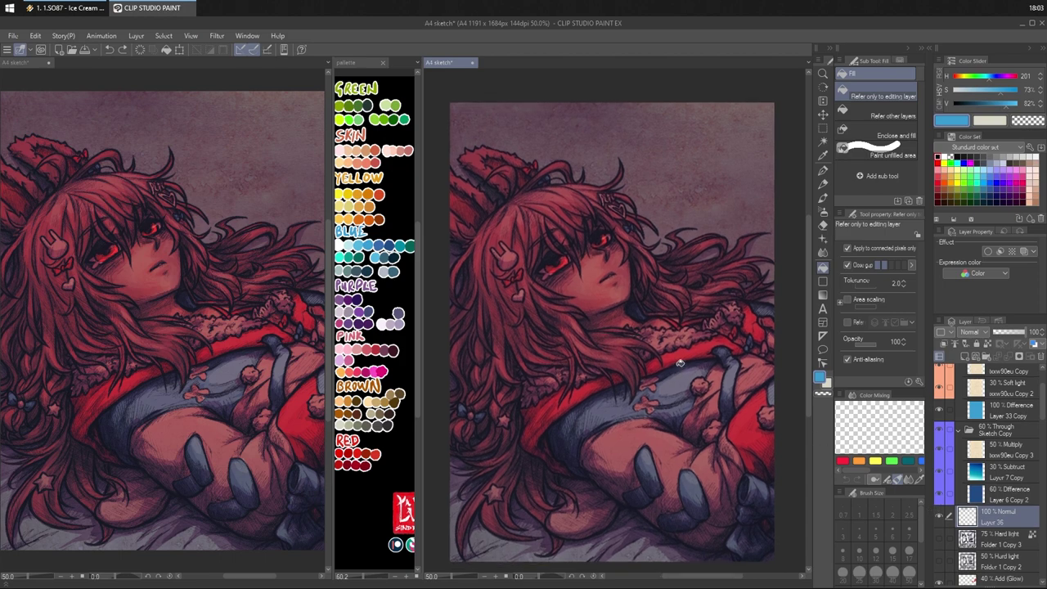
pyautogui.scroll(-2, 680, 363)
pyautogui.moveTo(716, 335)
pyautogui.mouseDown()
pyautogui.moveTo(709, 343)
pyautogui.moveTo(722, 341)
pyautogui.mouseUp()
pyautogui.scroll(1, 713, 341)
# - Copy the signature folder and the 50% Normal Folder 3 layer from the palette document into A4 sketch, directly below Layer 35
pyautogui.click(348, 62)
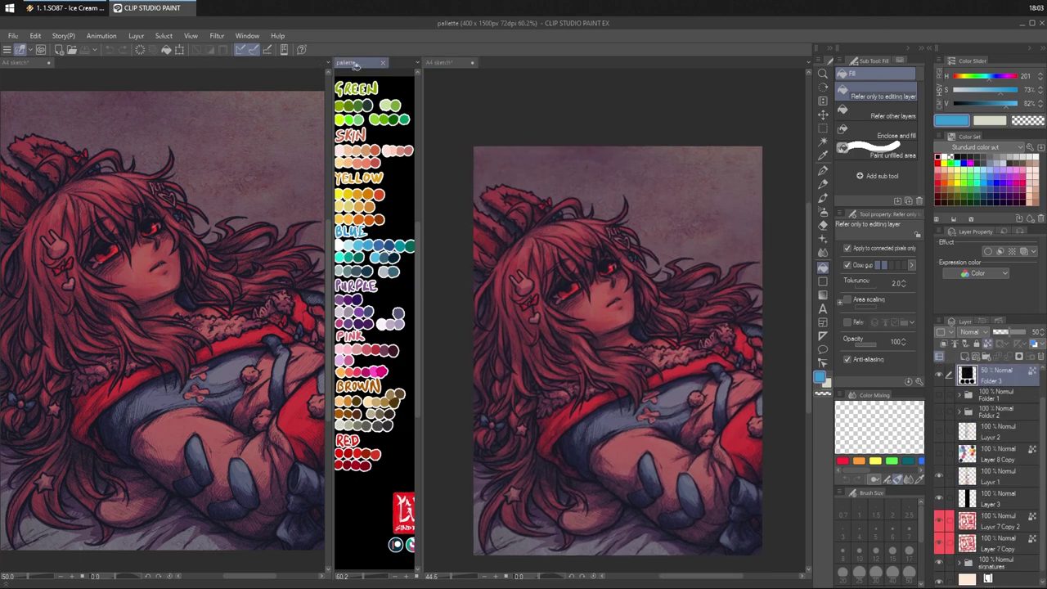
pyautogui.click(625, 270)
pyautogui.moveTo(623, 267); pyautogui.dragTo(623, 257)
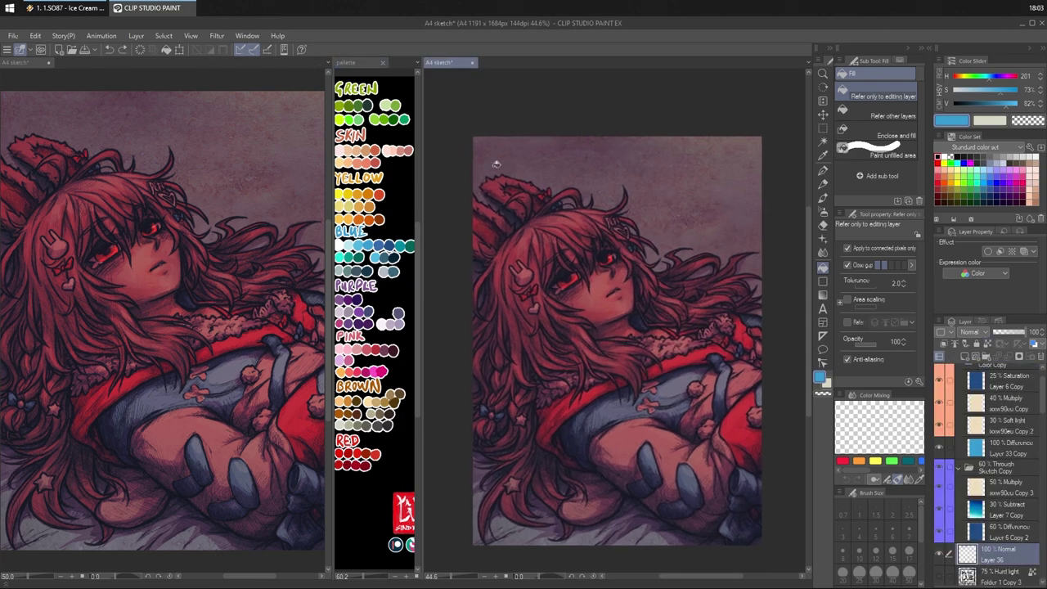
pyautogui.click(347, 61)
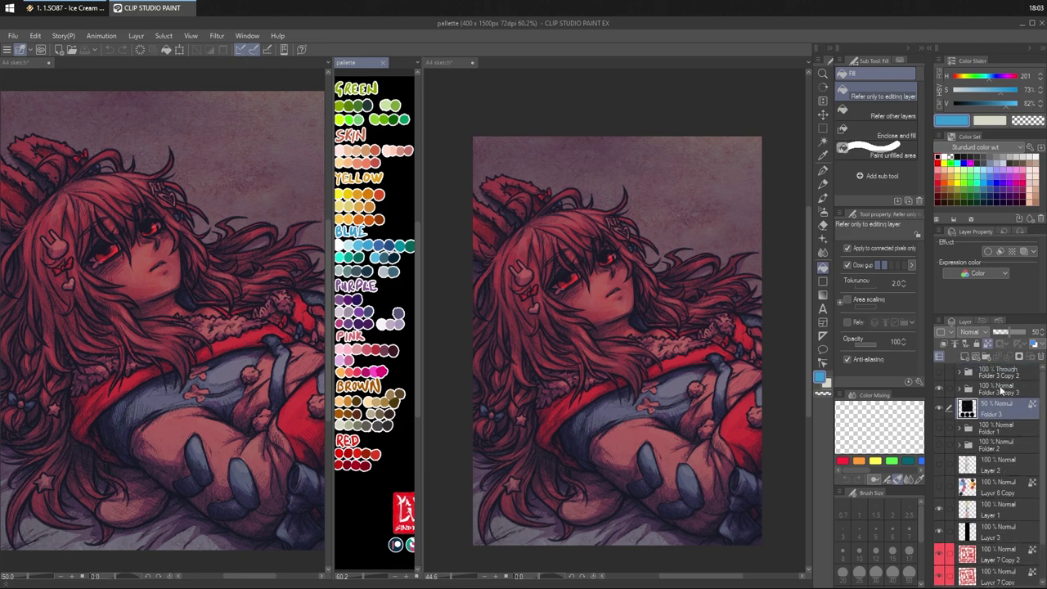
pyautogui.click(1001, 391)
pyautogui.click(578, 124)
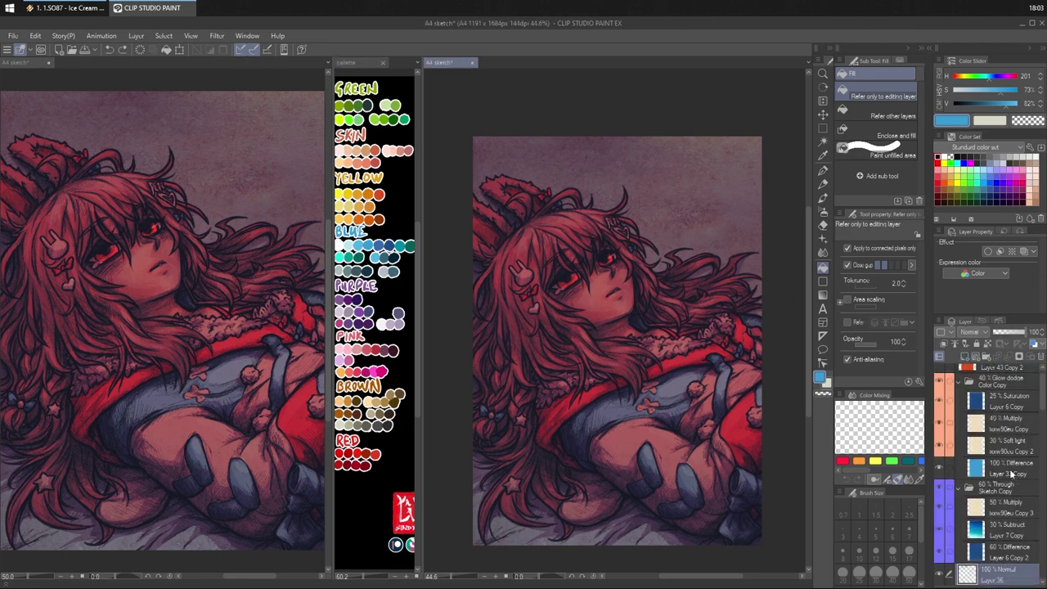
pyautogui.scroll(-5, 1011, 475)
pyautogui.scroll(-1, 1002, 550)
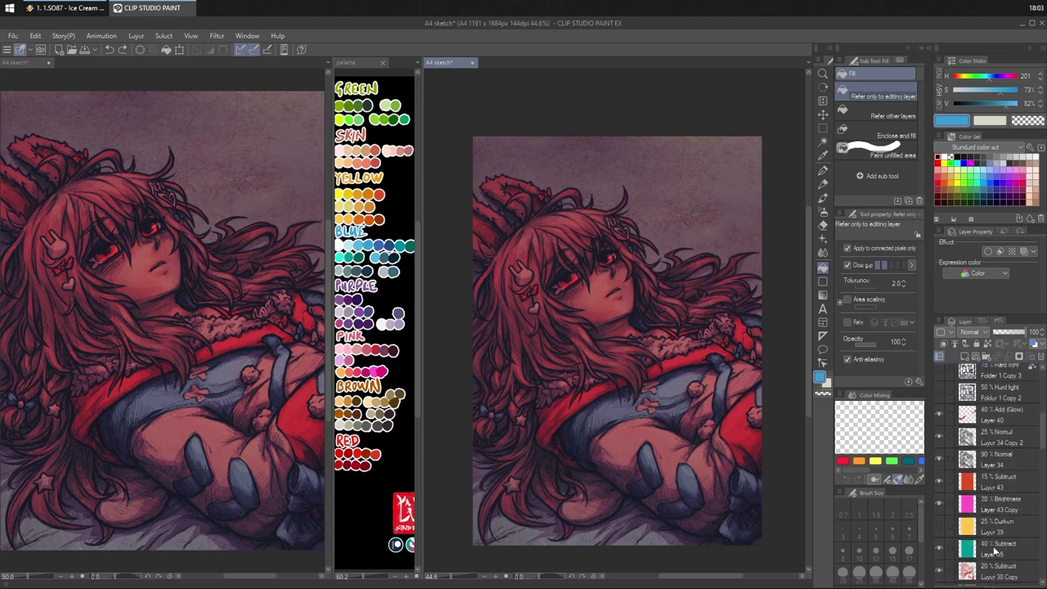
pyautogui.click(994, 551)
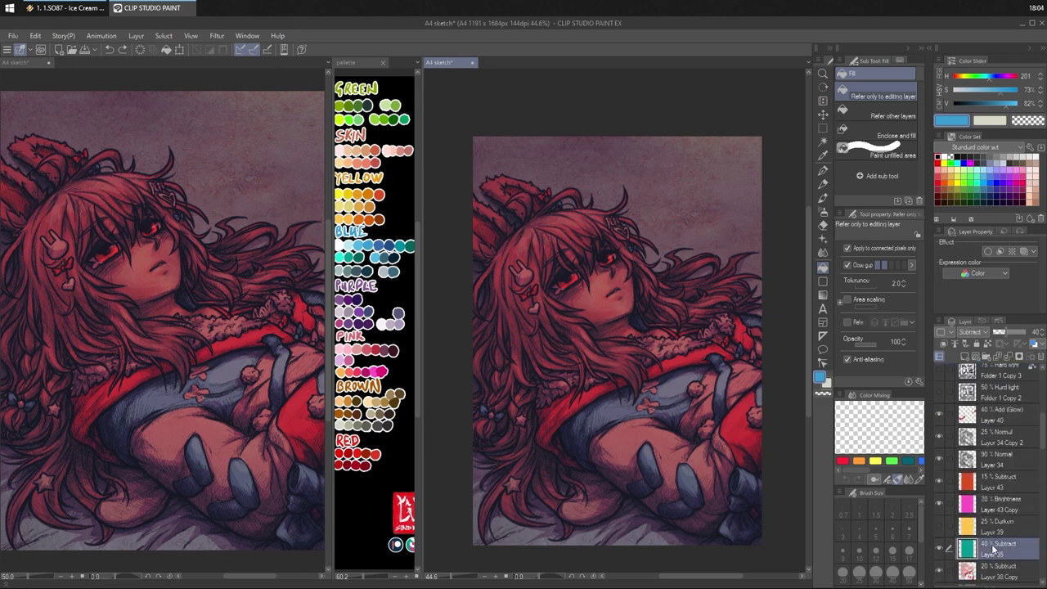
pyautogui.click(998, 570)
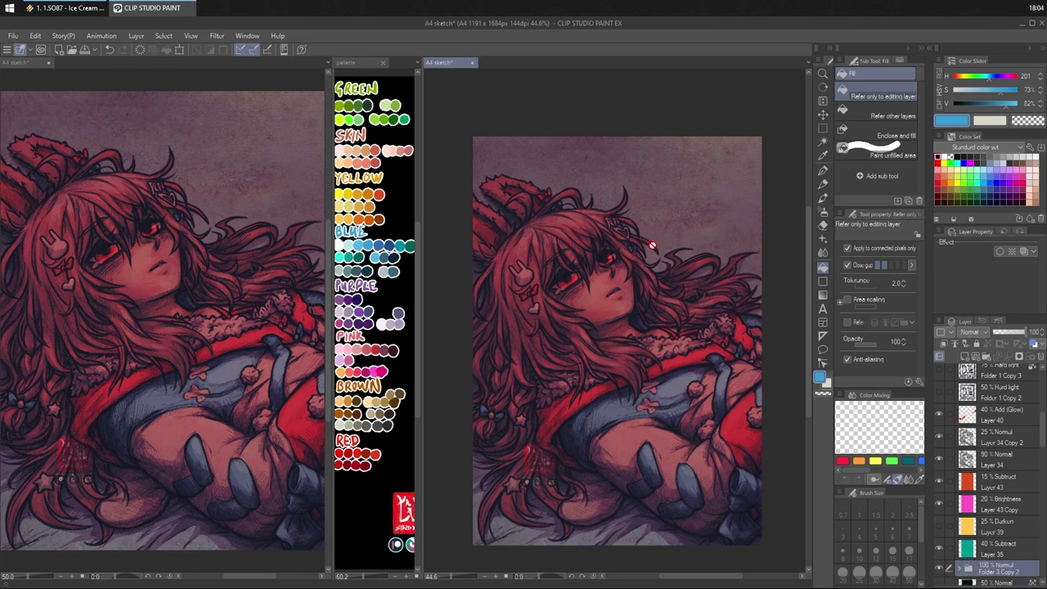
# - Try moving only the pasted signature folder to the illustration's upper-right corner, and undo the move while keeping the pasted layers
pyautogui.click(824, 114)
pyautogui.moveTo(545, 468)
pyautogui.mouseDown()
pyautogui.moveTo(618, 304)
pyautogui.moveTo(745, 166)
pyautogui.mouseUp()
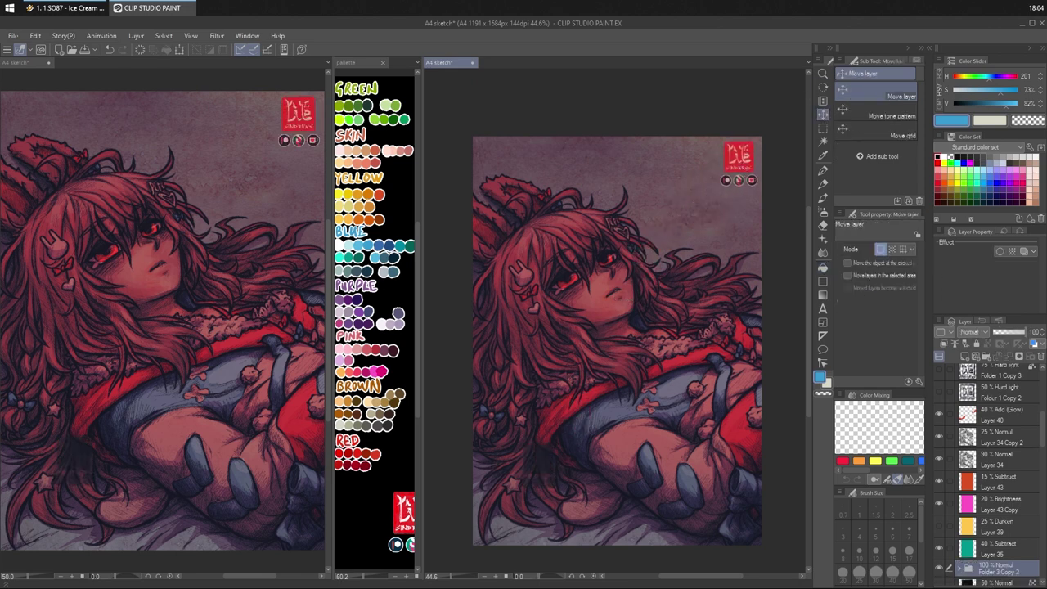
pyautogui.click(1008, 583)
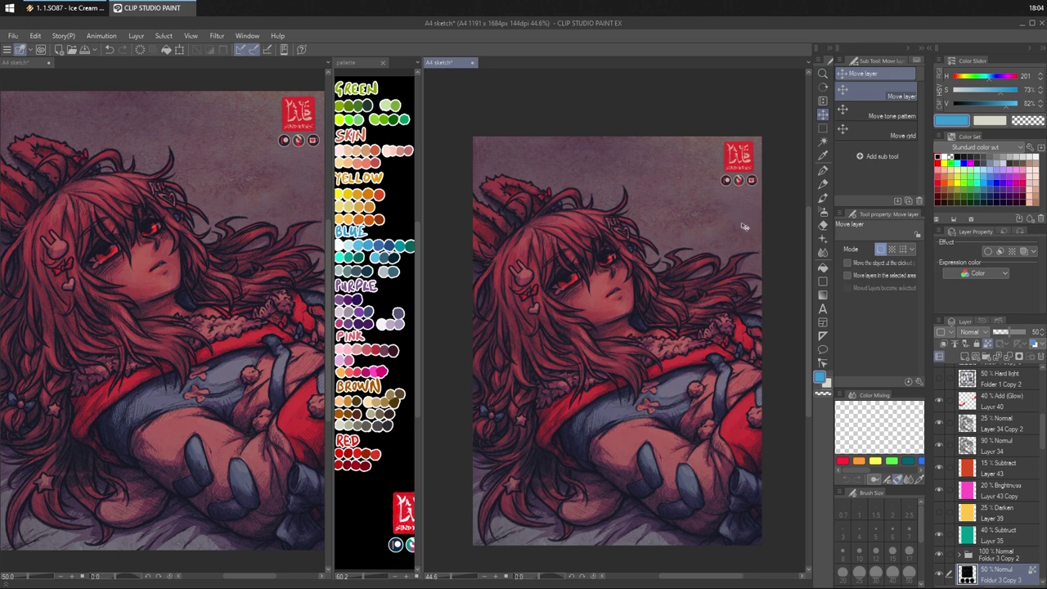
pyautogui.hotkey('ctrl', 'z')
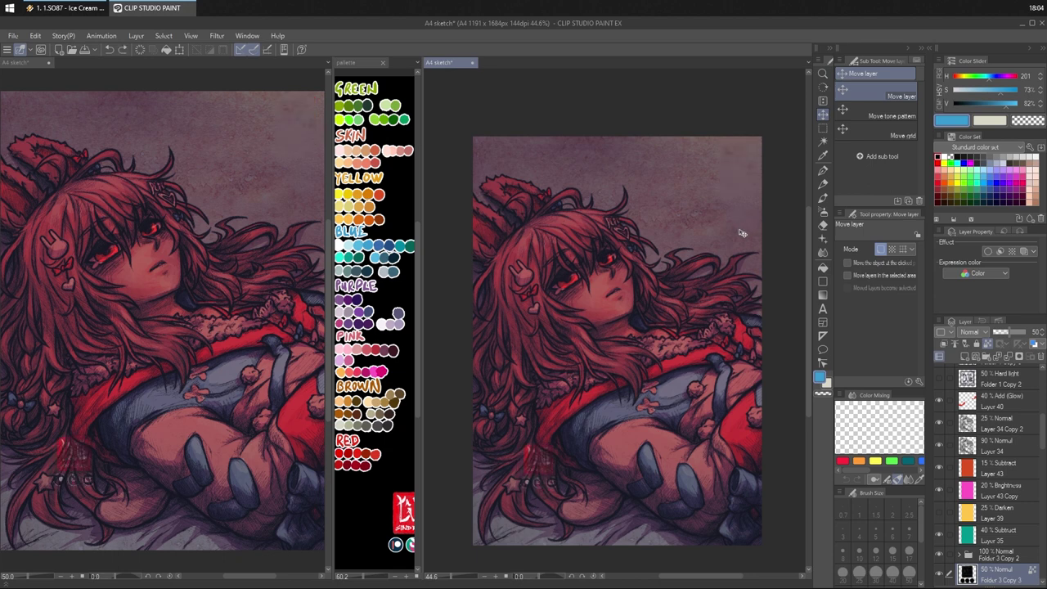
pyautogui.hotkey('ctrl', 'z')
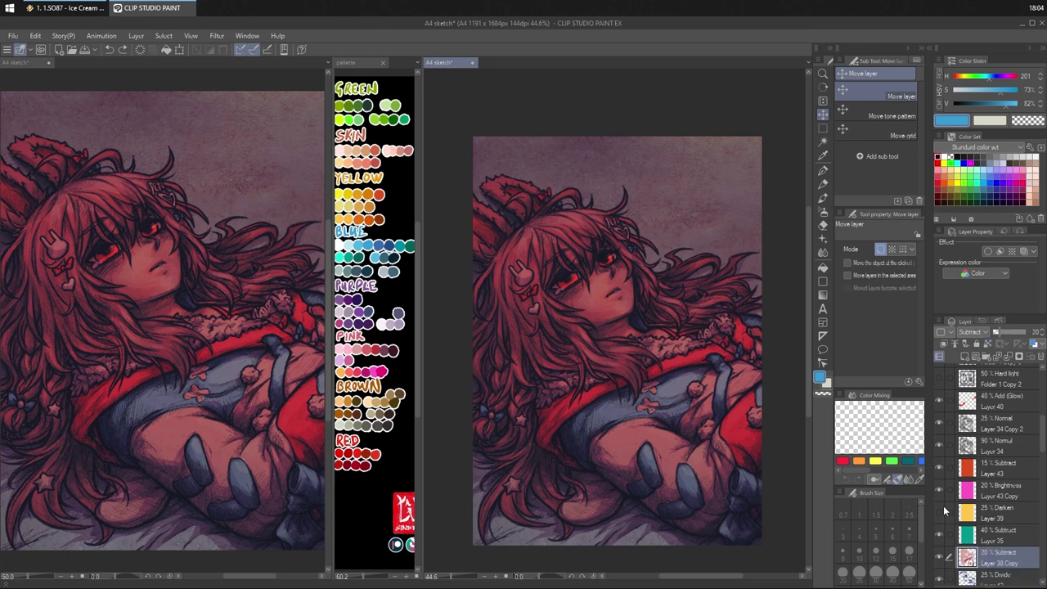
pyautogui.hotkey('ctrl', 'y')
# - Move the signature folder together with its 50% Normal layer to the illustration's upper-right corner
pyautogui.keyDown('ctrl'); pyautogui.click(998, 556); pyautogui.keyUp('ctrl')
pyautogui.moveTo(670, 523)
pyautogui.mouseDown()
pyautogui.moveTo(764, 247)
pyautogui.moveTo(821, 241)
pyautogui.moveTo(755, 224)
pyautogui.mouseUp()
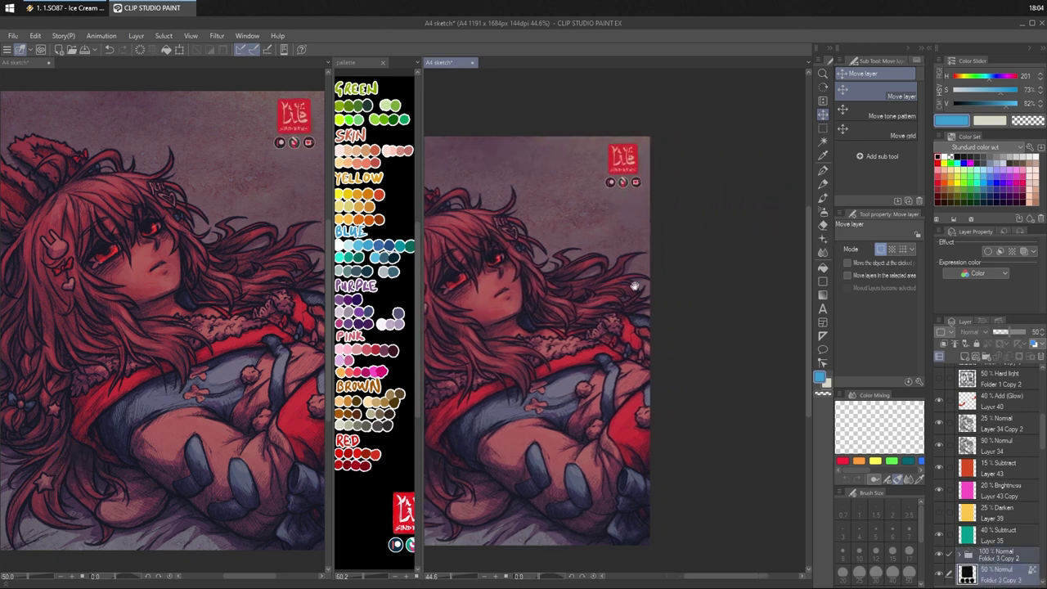
pyautogui.hscroll(-3, 753, 237)
pyautogui.moveTo(746, 287); pyautogui.dragTo(750, 286)
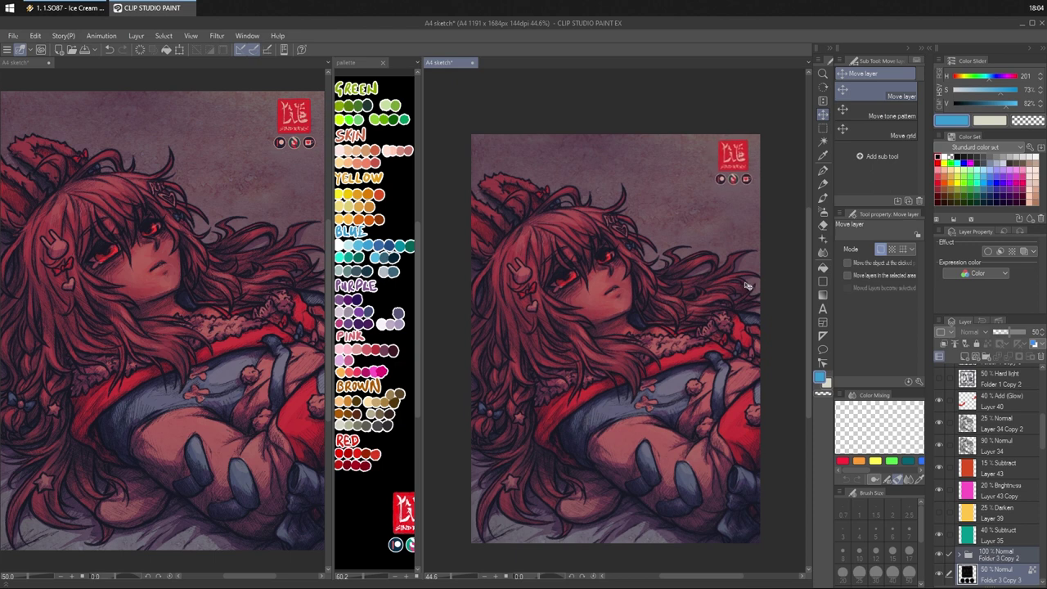
pyautogui.click(1003, 574)
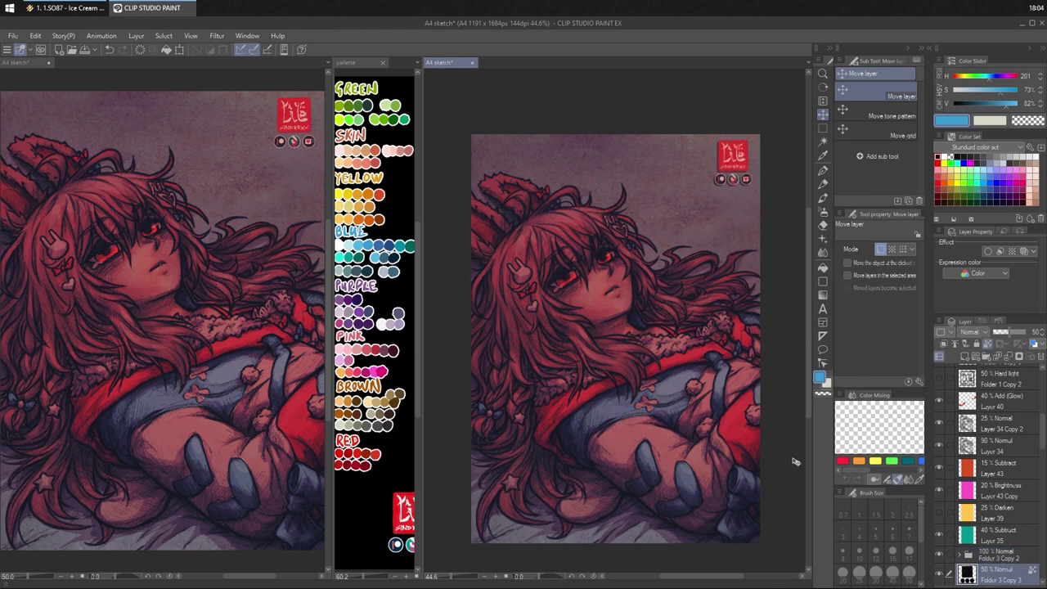
pyautogui.moveTo(764, 448); pyautogui.dragTo(767, 447)
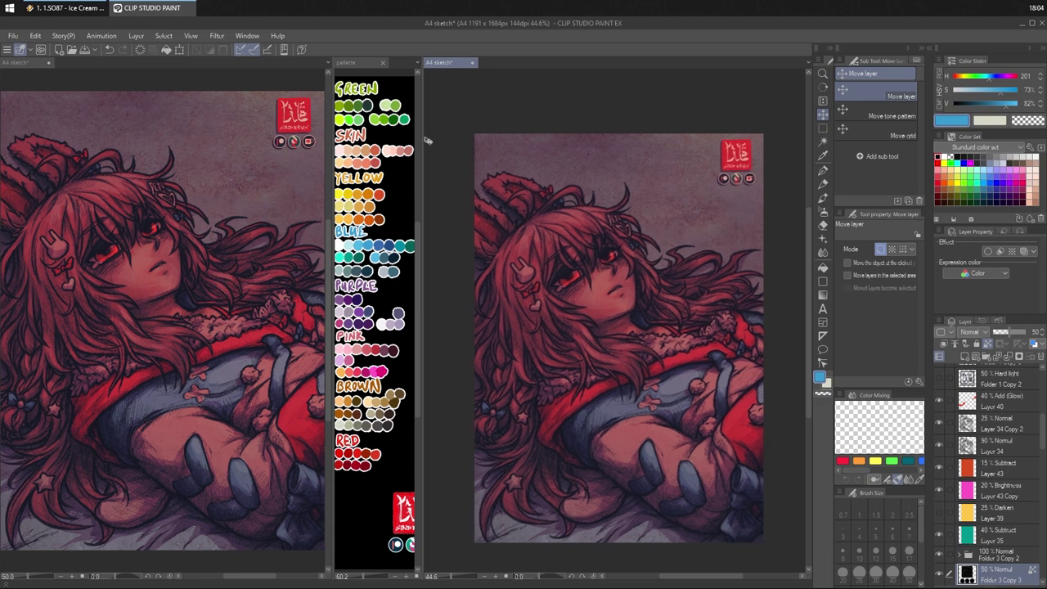
# - Scale the signature folder and its 50% Normal layer together to 67% and fit them closer into the illustration's upper-right corner
pyautogui.keyDown('shift'); pyautogui.click(1012, 561); pyautogui.keyUp('shift')
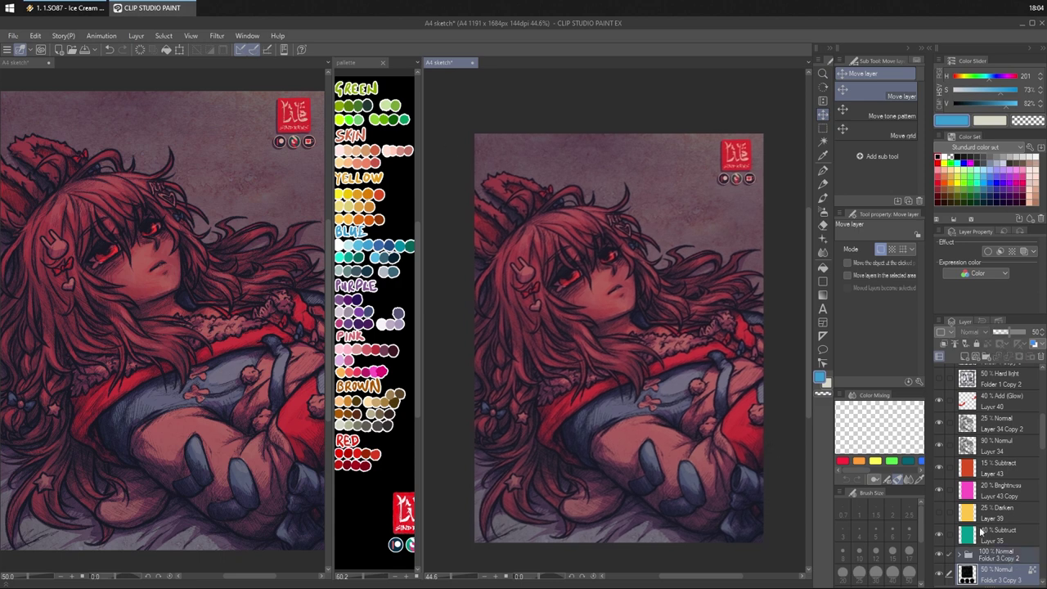
pyautogui.click(181, 50)
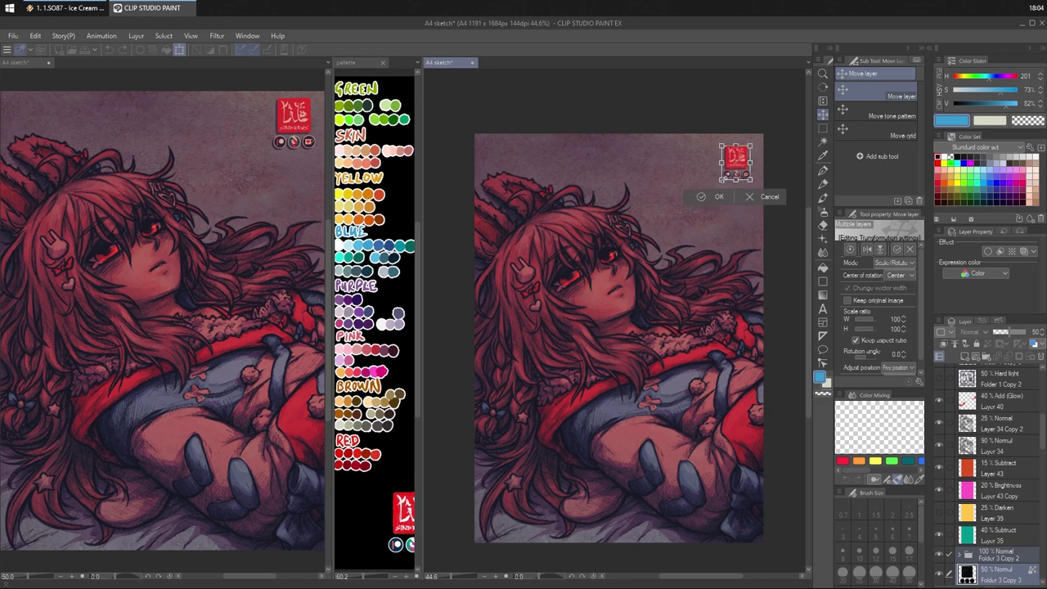
pyautogui.moveTo(723, 178); pyautogui.dragTo(750, 167)
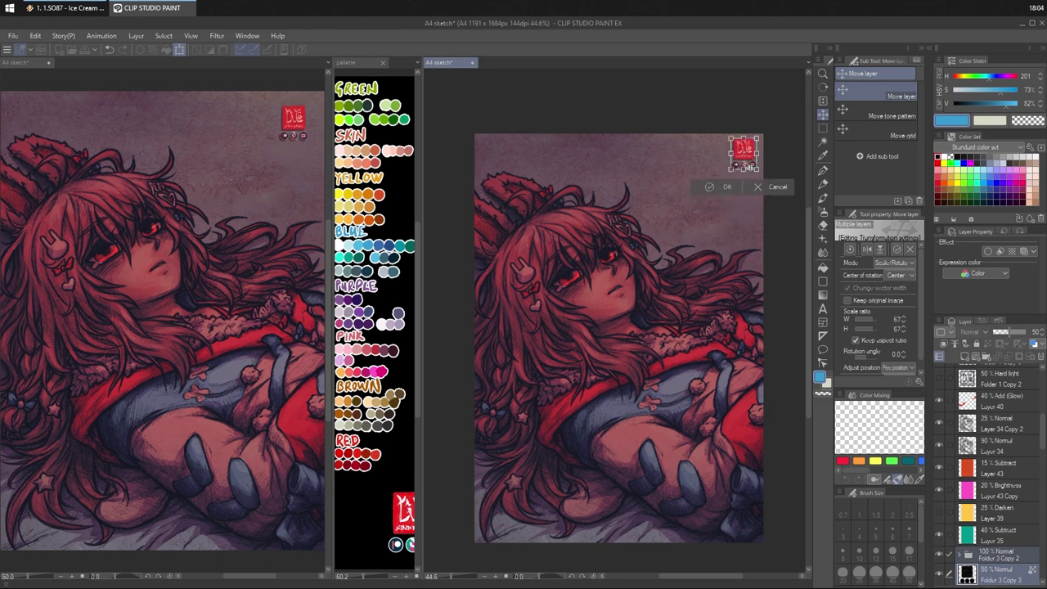
pyautogui.press('Return')
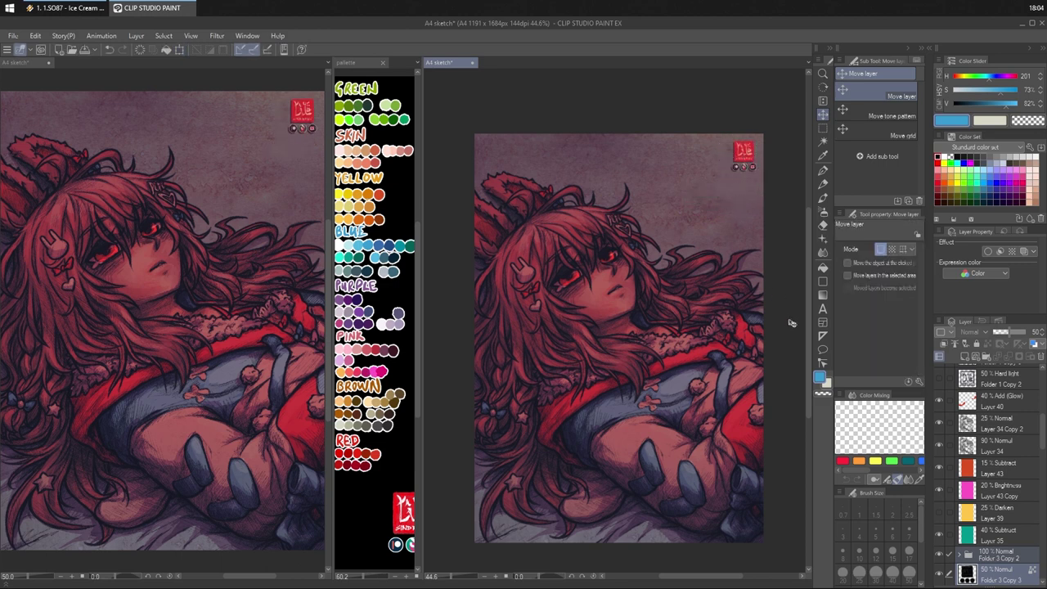
# - Add a new layer above Layer 43 Copy 2 with Divide blending mode and 15% opacity
pyautogui.moveTo(766, 322); pyautogui.dragTo(773, 324)
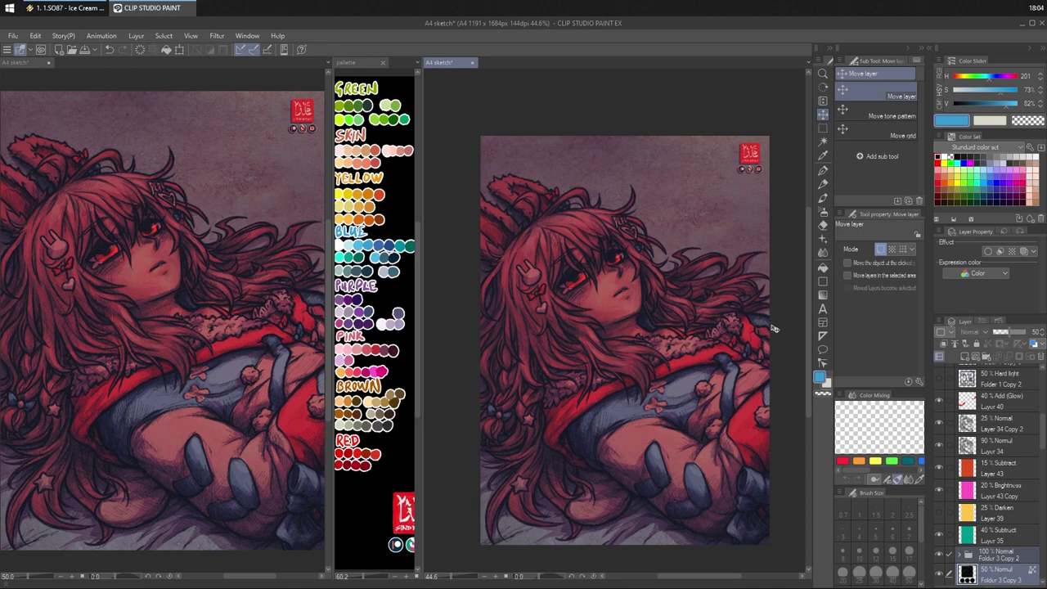
pyautogui.scroll(1, 613, 262)
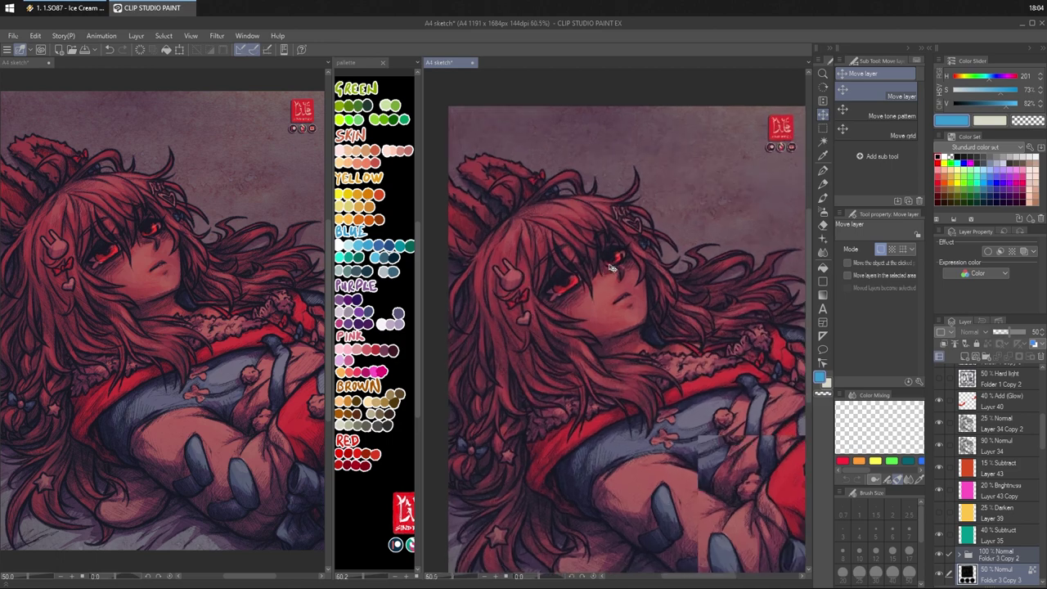
pyautogui.scroll(5, 610, 267)
pyautogui.moveTo(610, 267); pyautogui.dragTo(663, 259)
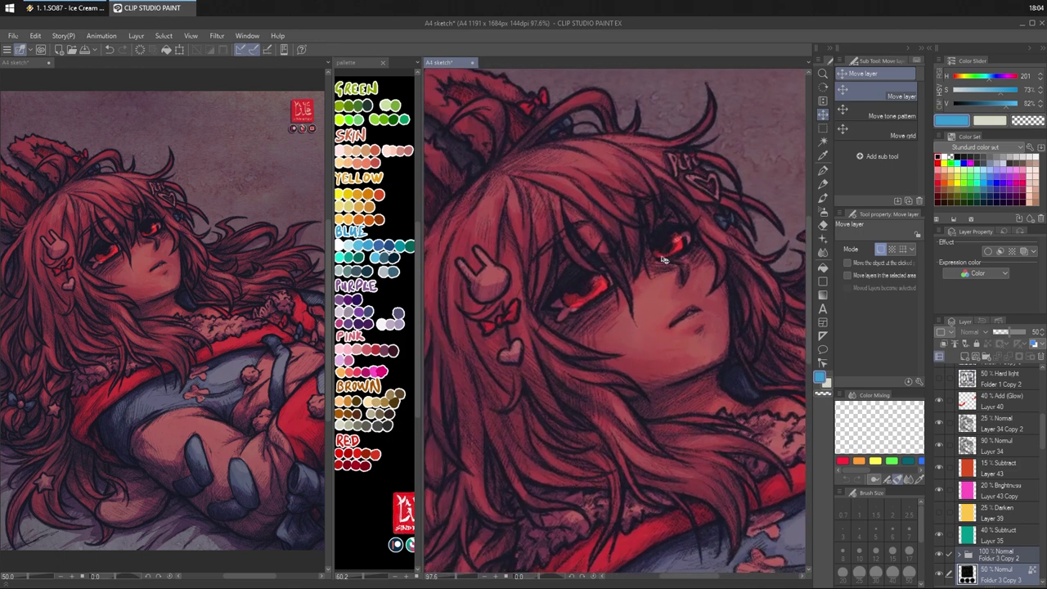
pyautogui.scroll(-3, 664, 258)
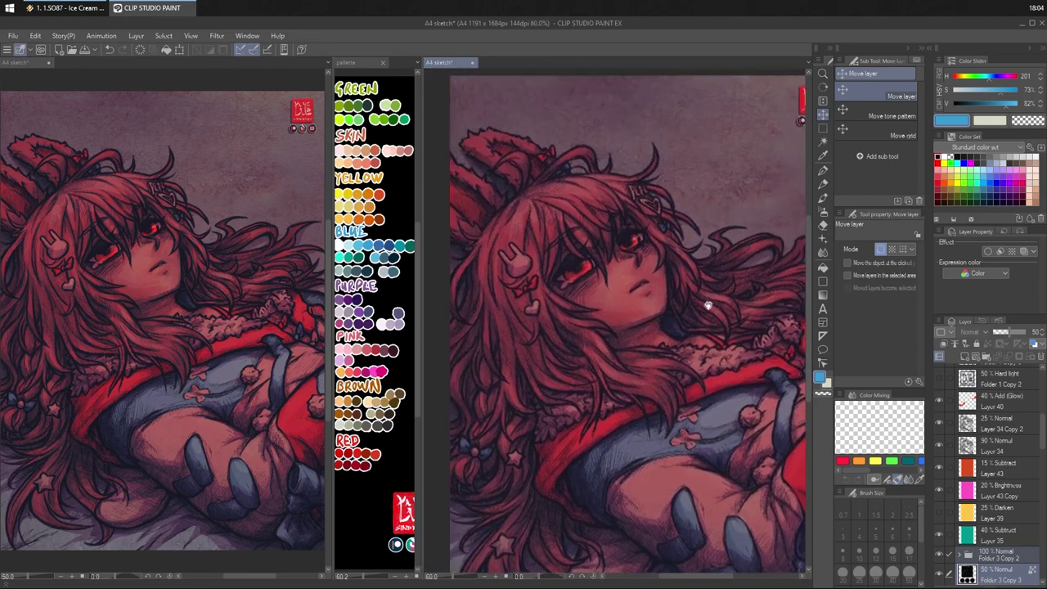
pyautogui.scroll(-5, 1002, 425)
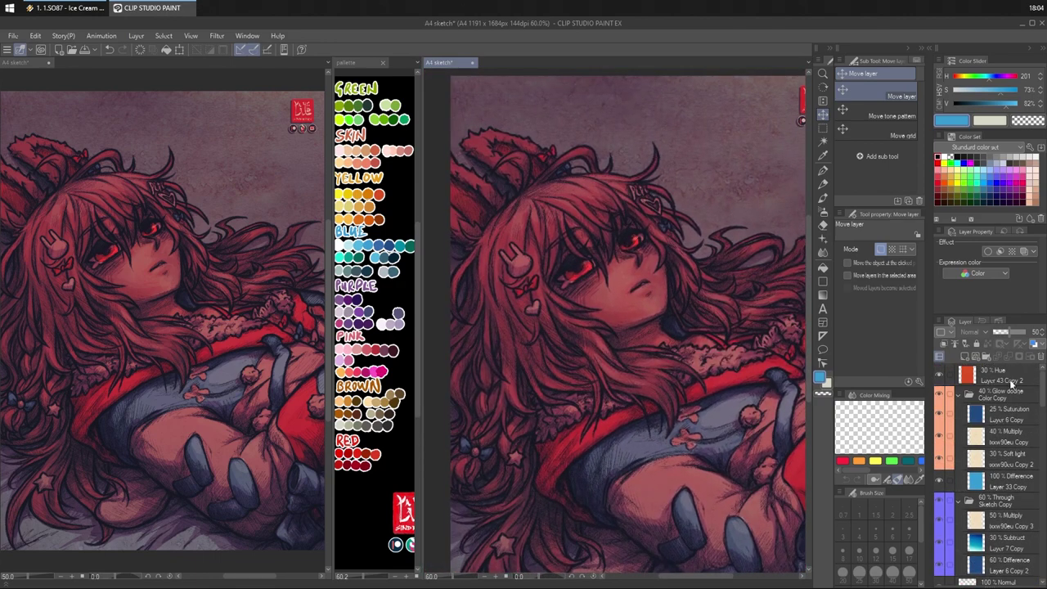
pyautogui.click(1006, 378)
pyautogui.click(964, 358)
pyautogui.click(971, 332)
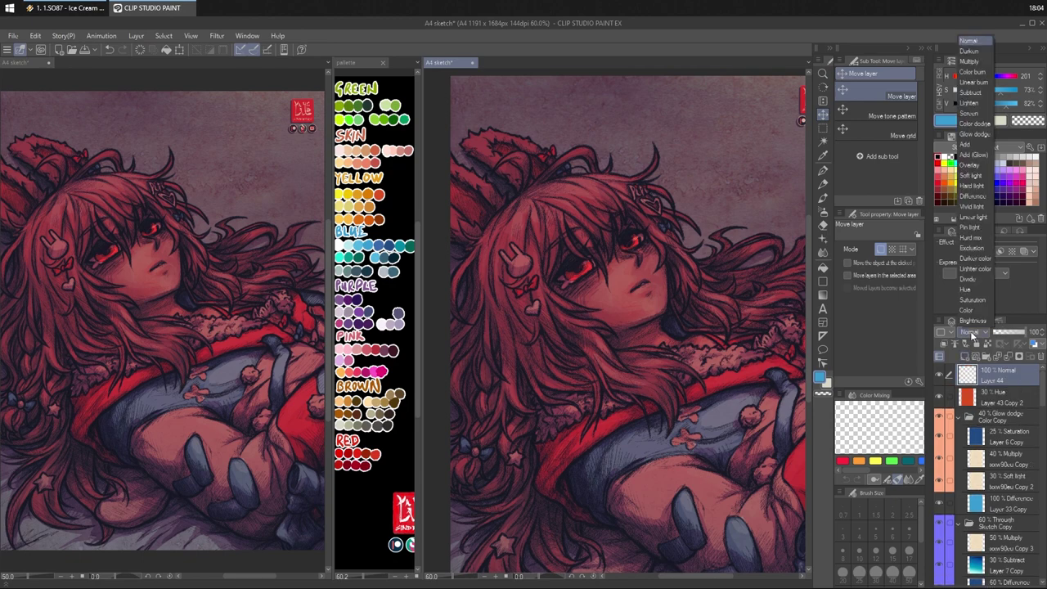
pyautogui.click(975, 284)
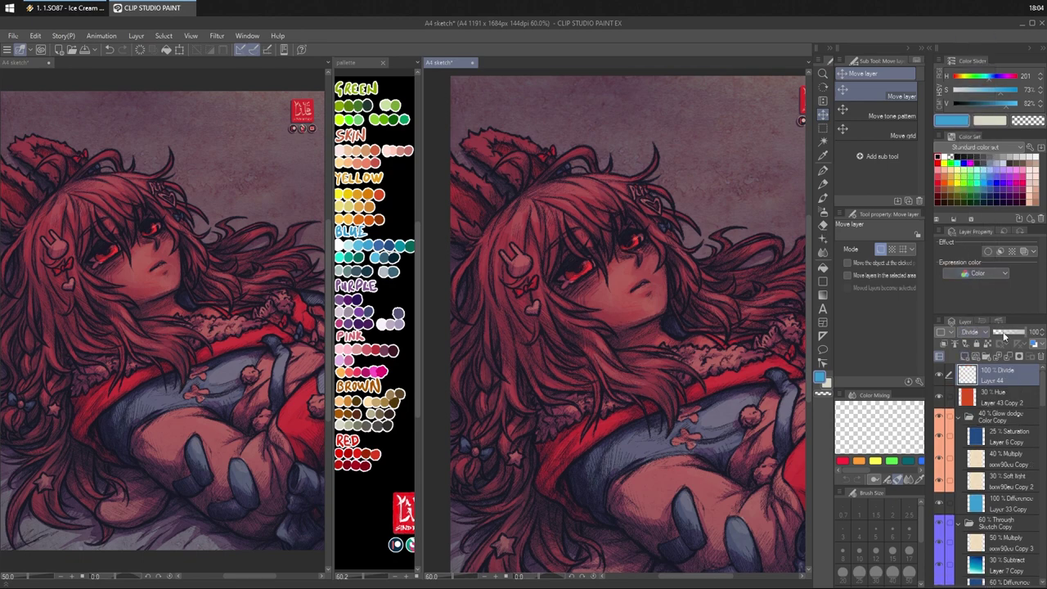
pyautogui.click(1005, 333)
# - Pick a dark blue from the palette and paint light over the hair and face on Layer 44 with Real G-Pen 2 at size 95
pyautogui.rightClick(392, 243)
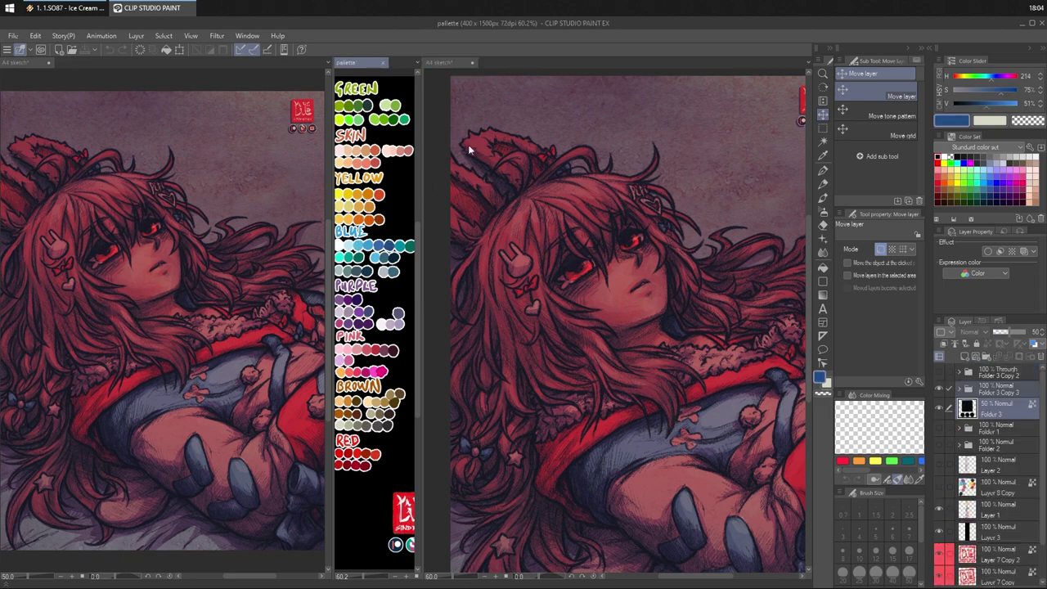
pyautogui.click(824, 170)
pyautogui.click(570, 188)
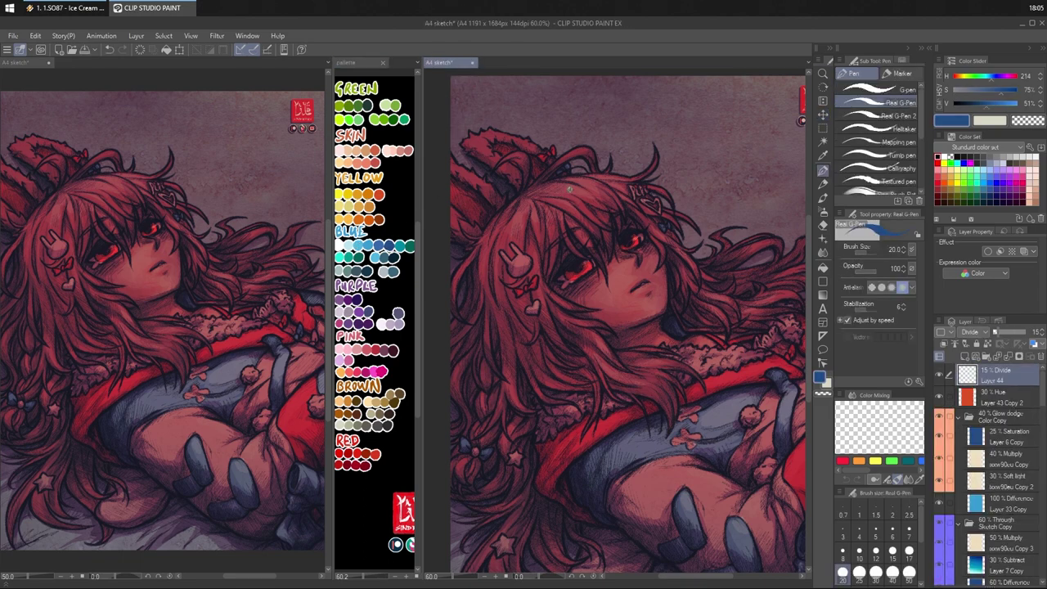
pyautogui.click(892, 116)
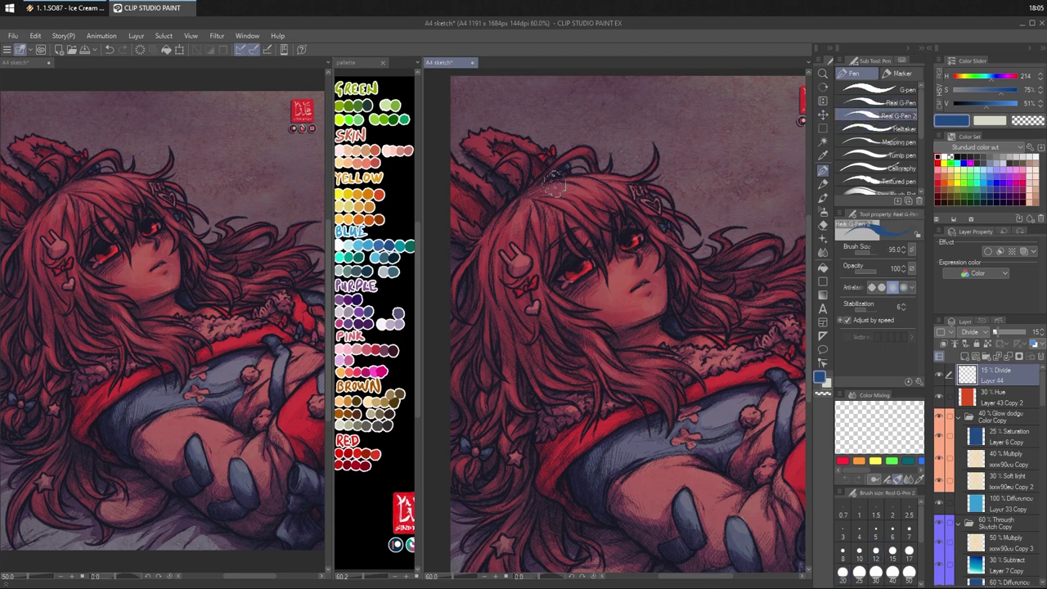
pyautogui.moveTo(585, 185)
pyautogui.mouseDown()
pyautogui.moveTo(647, 204)
pyautogui.moveTo(589, 197)
pyautogui.moveTo(627, 238)
pyautogui.moveTo(581, 211)
pyautogui.moveTo(647, 291)
pyautogui.moveTo(655, 274)
pyautogui.moveTo(638, 296)
pyautogui.moveTo(614, 274)
pyautogui.moveTo(609, 293)
pyautogui.moveTo(644, 318)
pyautogui.mouseUp()
pyautogui.moveTo(641, 218); pyautogui.dragTo(670, 257)
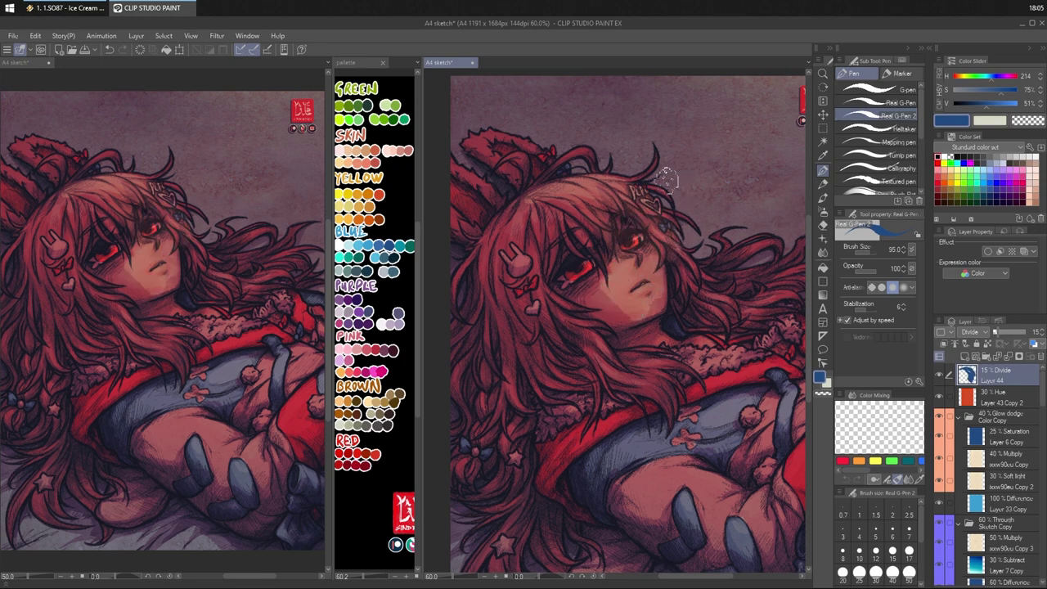
# - Soften the painted light on the face with the Blend tool at brush size 57.2
pyautogui.click(823, 252)
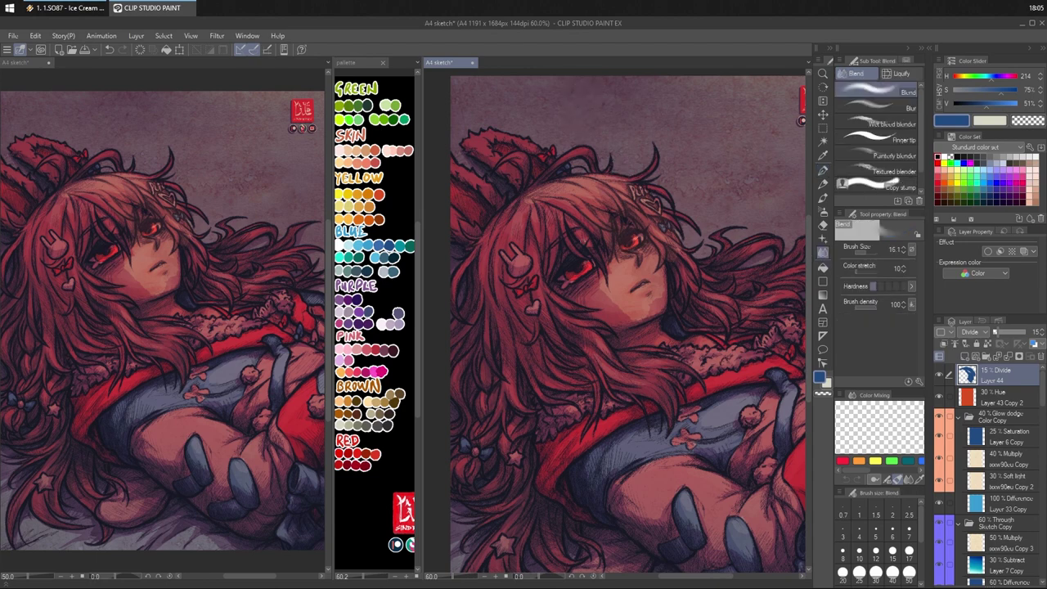
pyautogui.click(870, 252)
pyautogui.click(867, 250)
pyautogui.moveTo(624, 328); pyautogui.dragTo(630, 323)
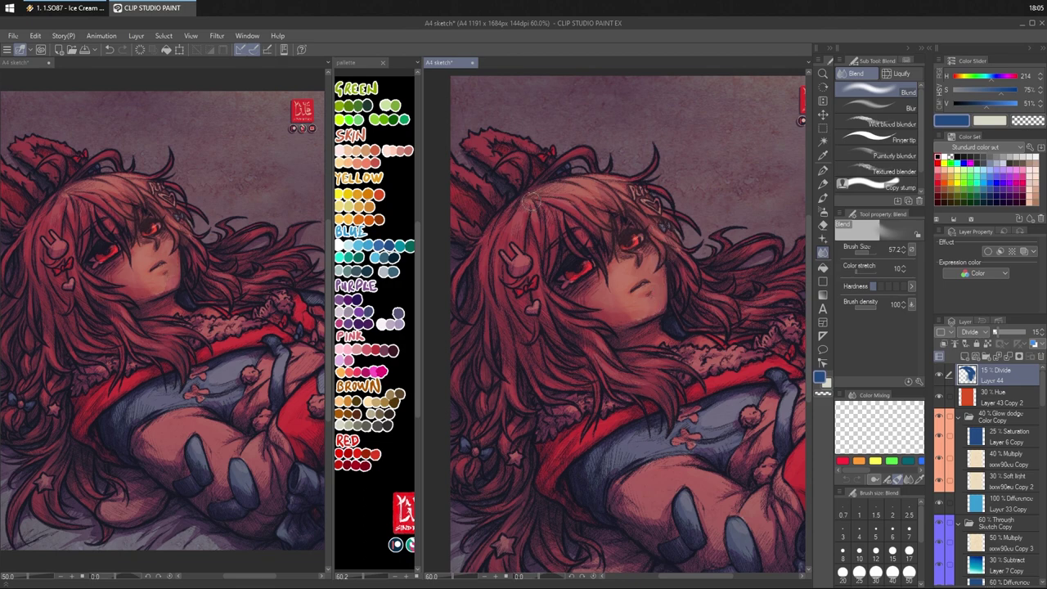
# - Paint the dark blue Divide light over the bunny ears and the top of the hair, and blend it
pyautogui.press('p')
pyautogui.moveTo(514, 141)
pyautogui.mouseDown()
pyautogui.moveTo(547, 168)
pyautogui.moveTo(507, 137)
pyautogui.moveTo(521, 156)
pyautogui.moveTo(453, 174)
pyautogui.moveTo(521, 192)
pyautogui.moveTo(535, 164)
pyautogui.moveTo(498, 114)
pyautogui.moveTo(491, 193)
pyautogui.moveTo(583, 196)
pyautogui.moveTo(523, 225)
pyautogui.mouseUp()
pyautogui.press('j')
pyautogui.press('p')
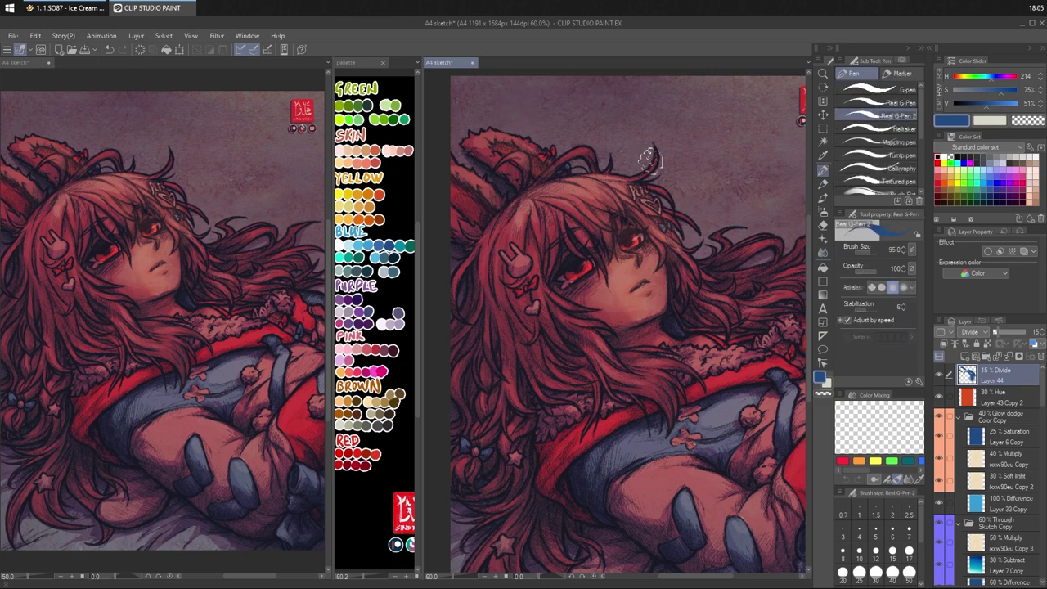
# - Erase parts of the light around the eyes and nose with the Hard eraser and blend the remaining edges
pyautogui.press('e')
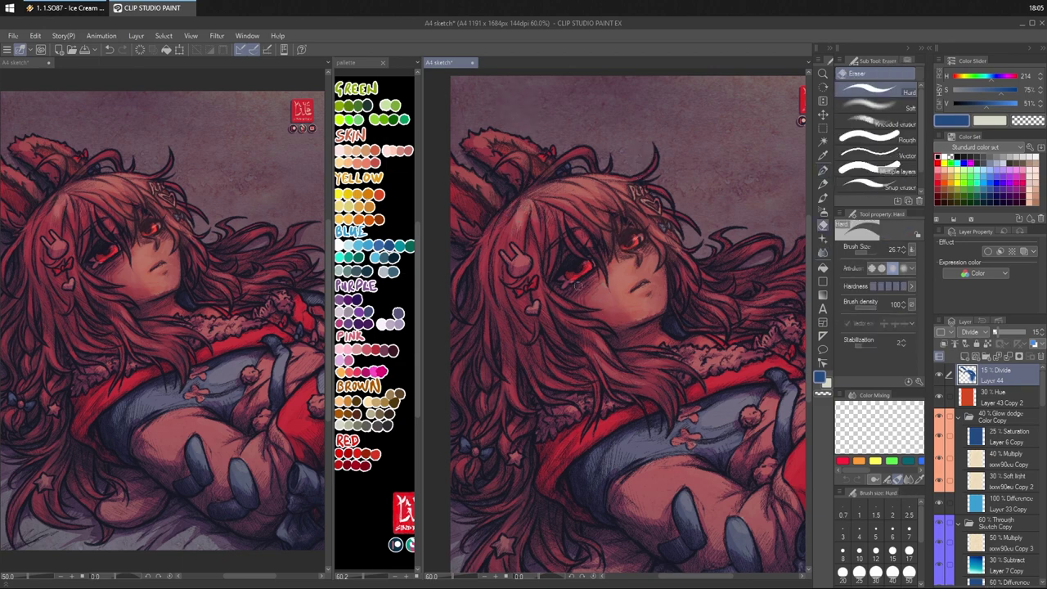
pyautogui.press('j')
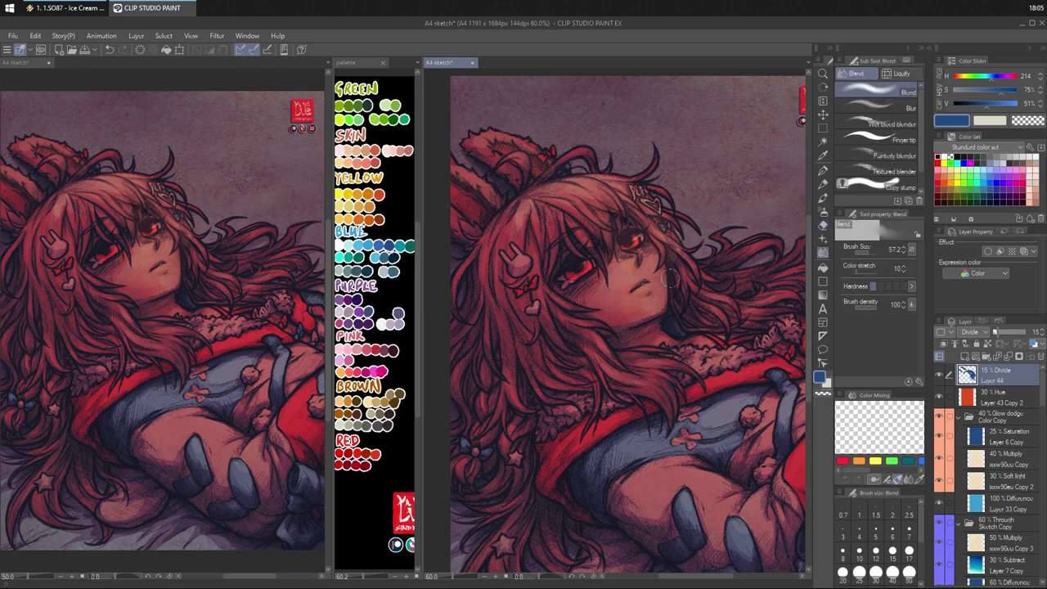
pyautogui.press('e')
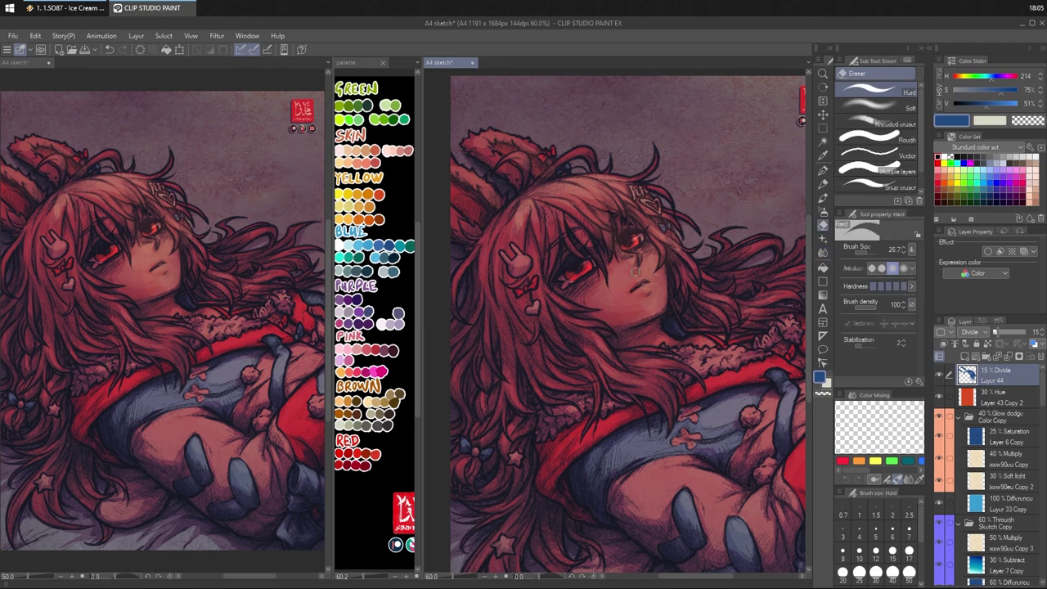
pyautogui.press('j')
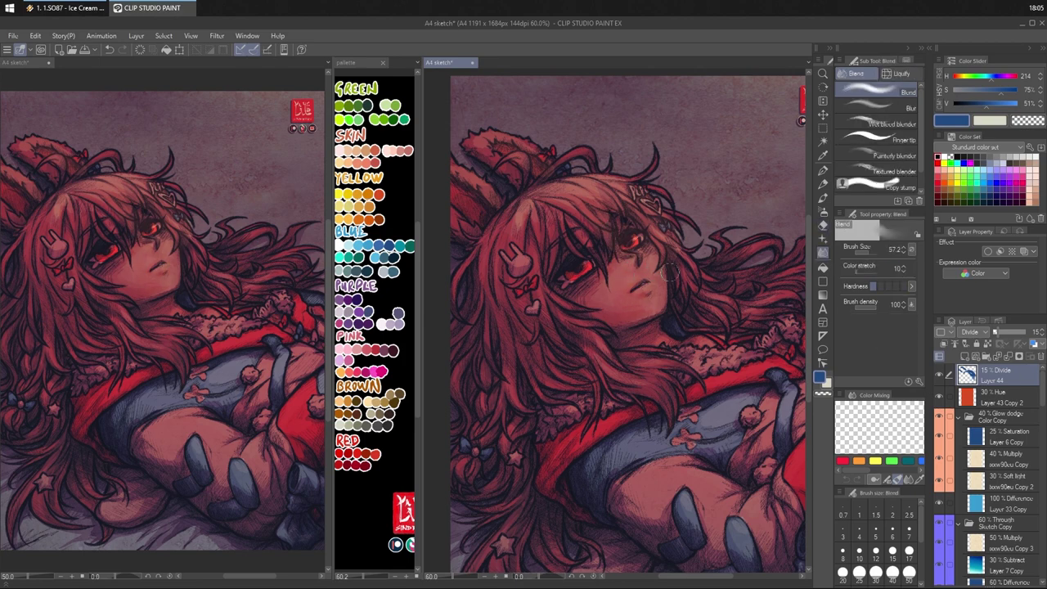
# - Paint more Divide light on the cheek and chin and blend it into the face
pyautogui.press('p')
pyautogui.moveTo(591, 288)
pyautogui.mouseDown()
pyautogui.moveTo(611, 256)
pyautogui.moveTo(638, 277)
pyautogui.mouseUp()
pyautogui.press('j')
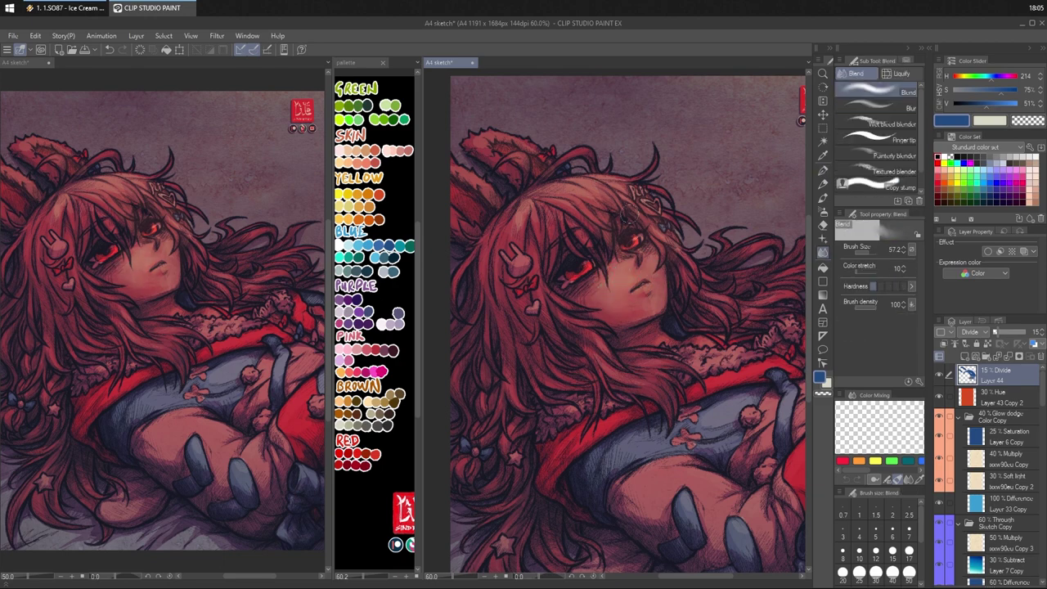
pyautogui.press('p')
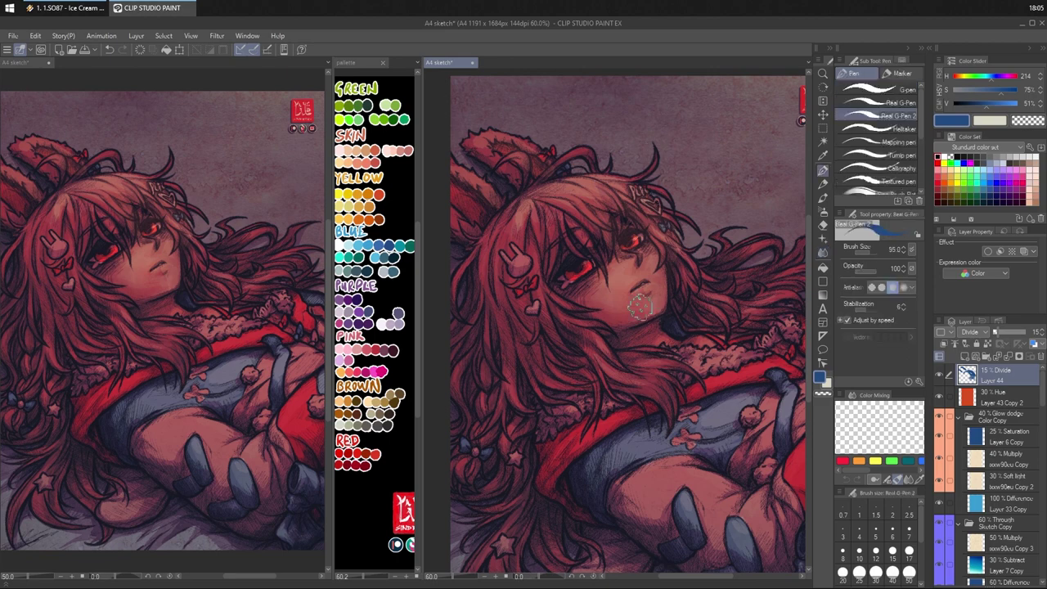
pyautogui.moveTo(640, 311)
pyautogui.mouseDown()
pyautogui.moveTo(651, 296)
pyautogui.moveTo(627, 297)
pyautogui.mouseUp()
pyautogui.press('j')
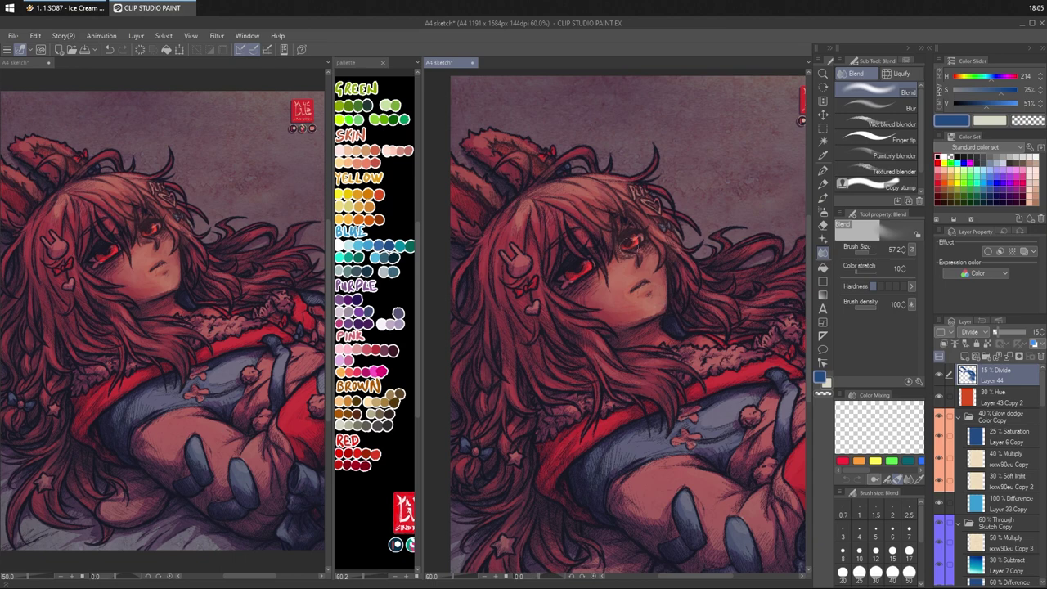
# - Refine the light along the jaw, nose and far eye by alternately erasing and blending
pyautogui.press('e')
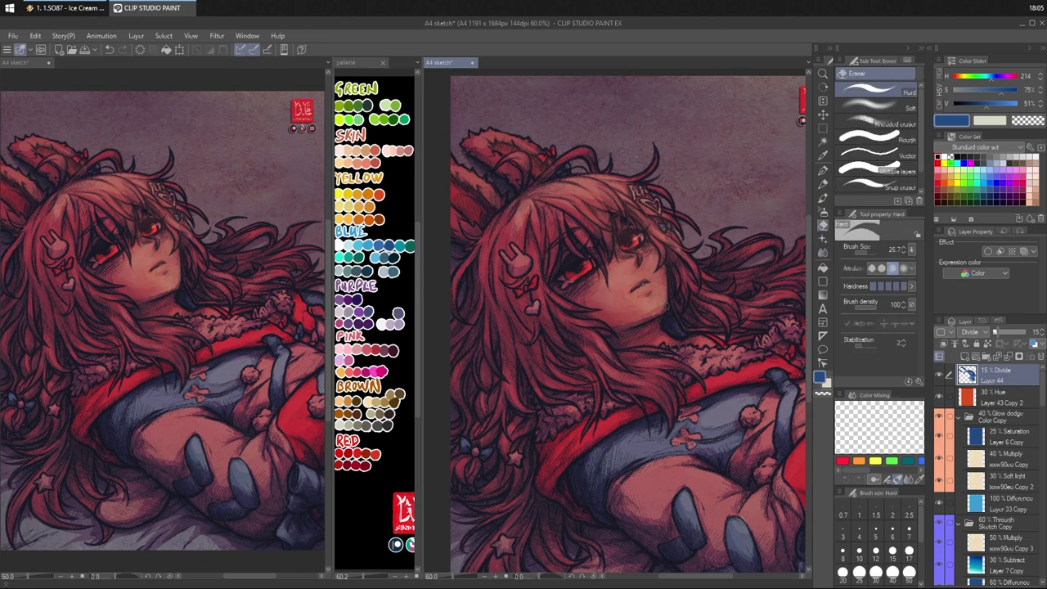
pyautogui.press('j')
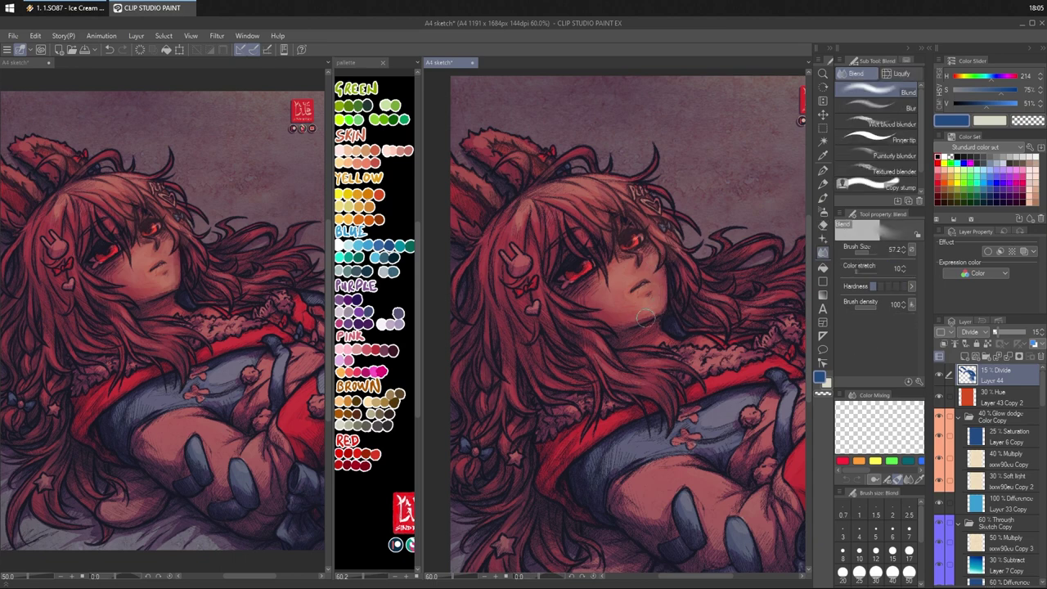
pyautogui.press('e')
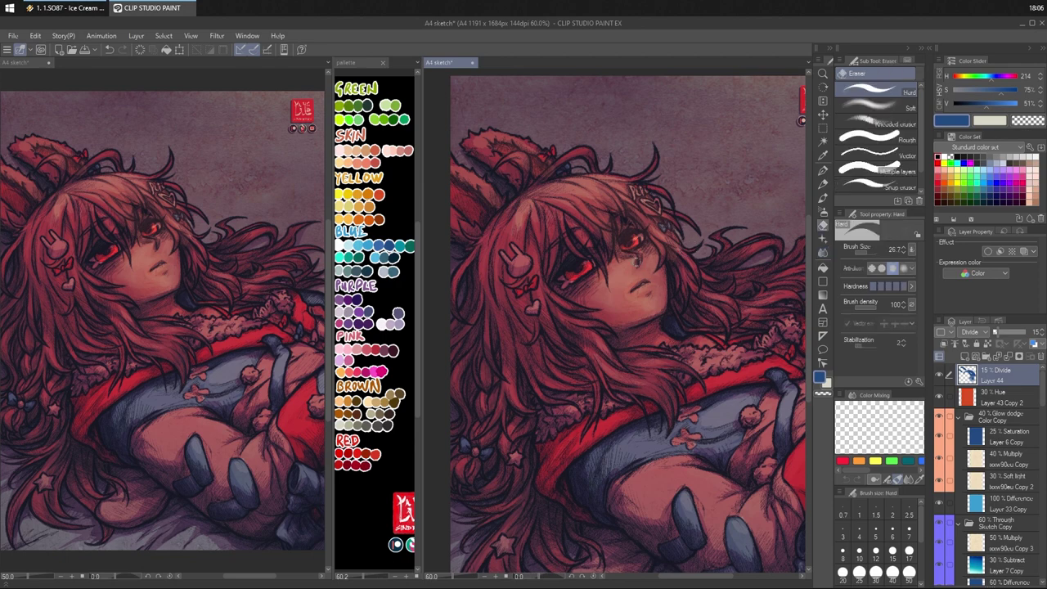
pyautogui.press('j')
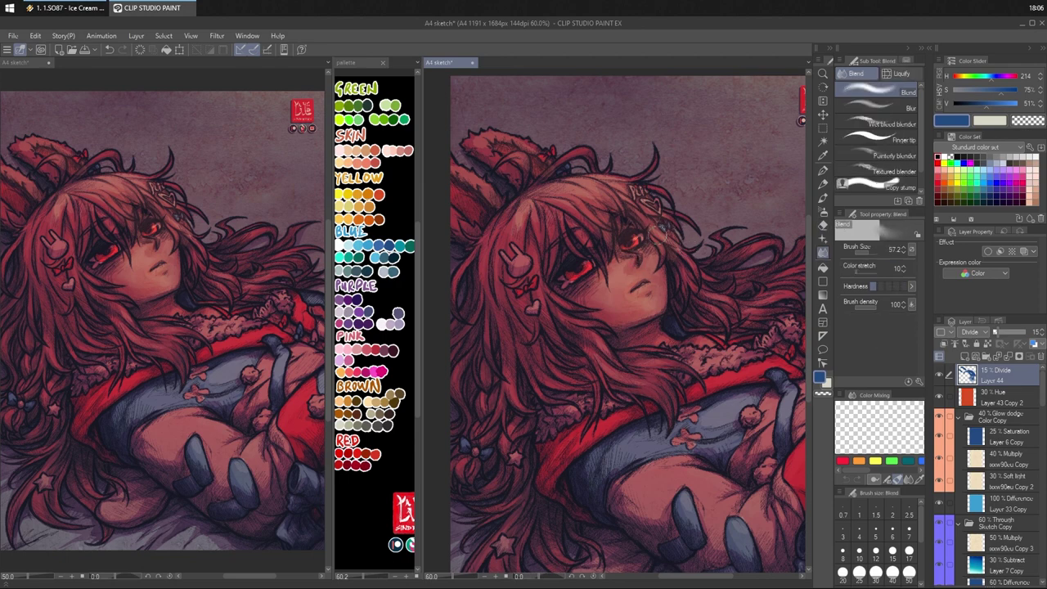
pyautogui.moveTo(659, 232); pyautogui.dragTo(633, 262)
pyautogui.press('e')
pyautogui.press('j')
# - Paint light on the hair strands behind the neck and in front of the shoulder, and blend it
pyautogui.moveTo(689, 237); pyautogui.dragTo(673, 172)
pyautogui.press('p')
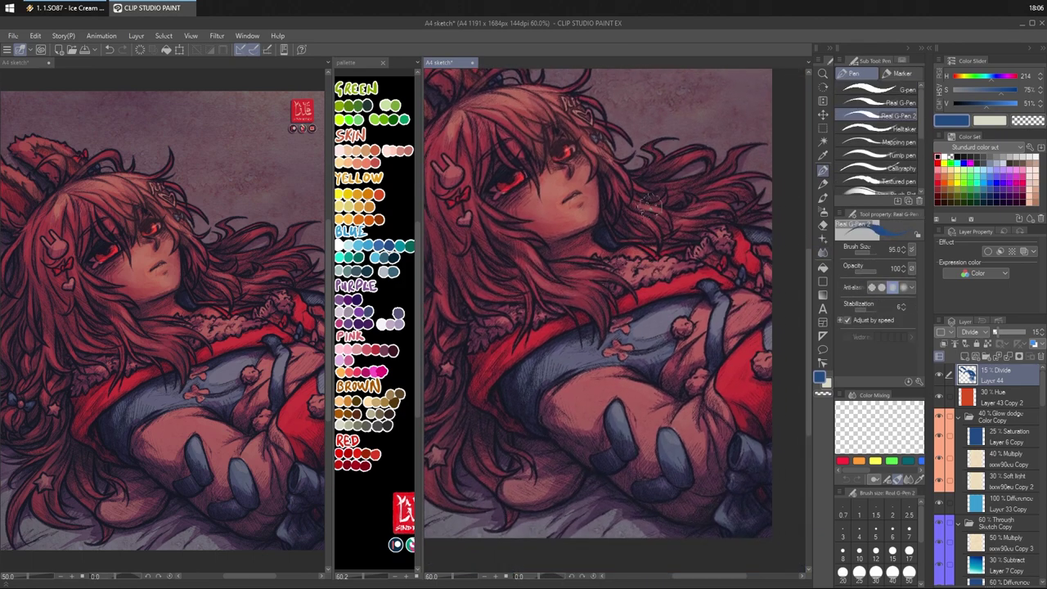
pyautogui.moveTo(640, 211); pyautogui.dragTo(746, 183)
pyautogui.moveTo(686, 203)
pyautogui.mouseDown()
pyautogui.moveTo(759, 185)
pyautogui.moveTo(697, 193)
pyautogui.mouseUp()
pyautogui.moveTo(484, 230)
pyautogui.mouseDown()
pyautogui.moveTo(535, 272)
pyautogui.moveTo(597, 283)
pyautogui.mouseUp()
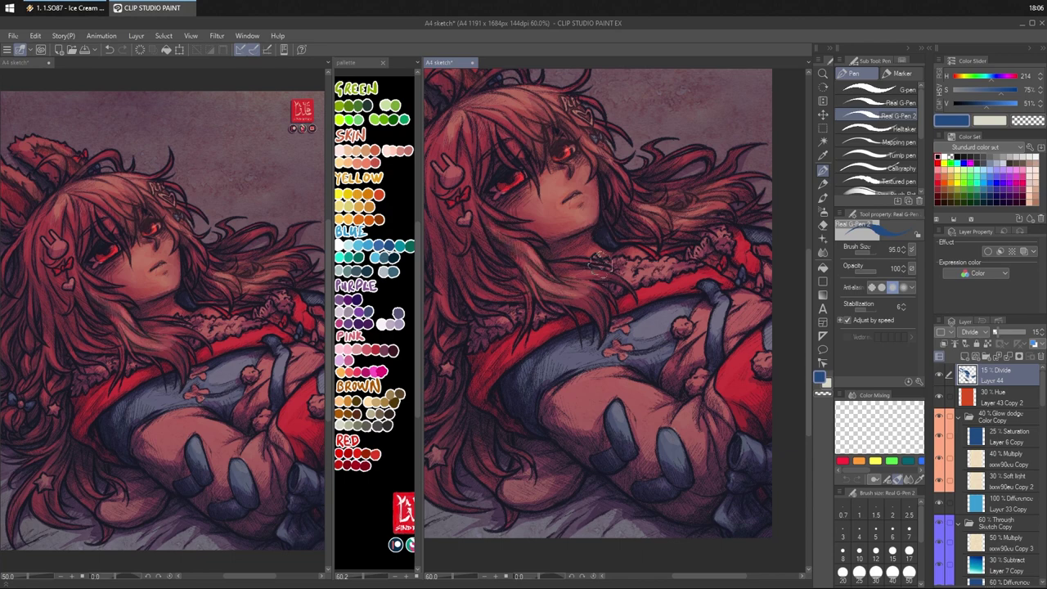
pyautogui.moveTo(507, 275)
pyautogui.mouseDown()
pyautogui.moveTo(530, 300)
pyautogui.moveTo(601, 297)
pyautogui.mouseUp()
pyautogui.press('j')
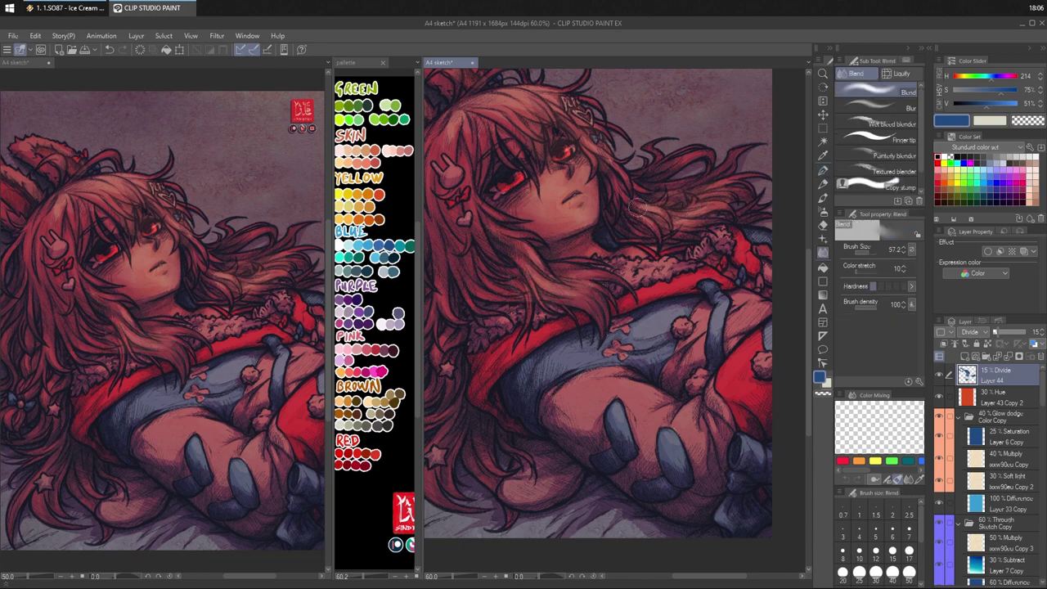
# - Paint light over the bunny and heart hair clips and the surrounding hair, and blend it
pyautogui.press('p')
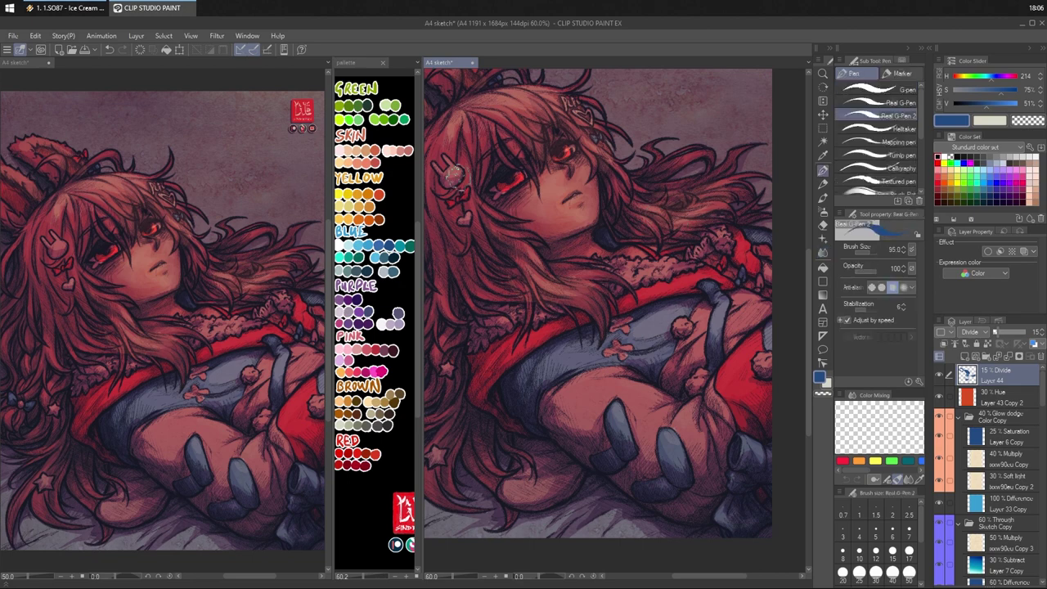
pyautogui.moveTo(462, 139); pyautogui.dragTo(501, 246)
pyautogui.moveTo(456, 215); pyautogui.dragTo(481, 256)
pyautogui.press('j')
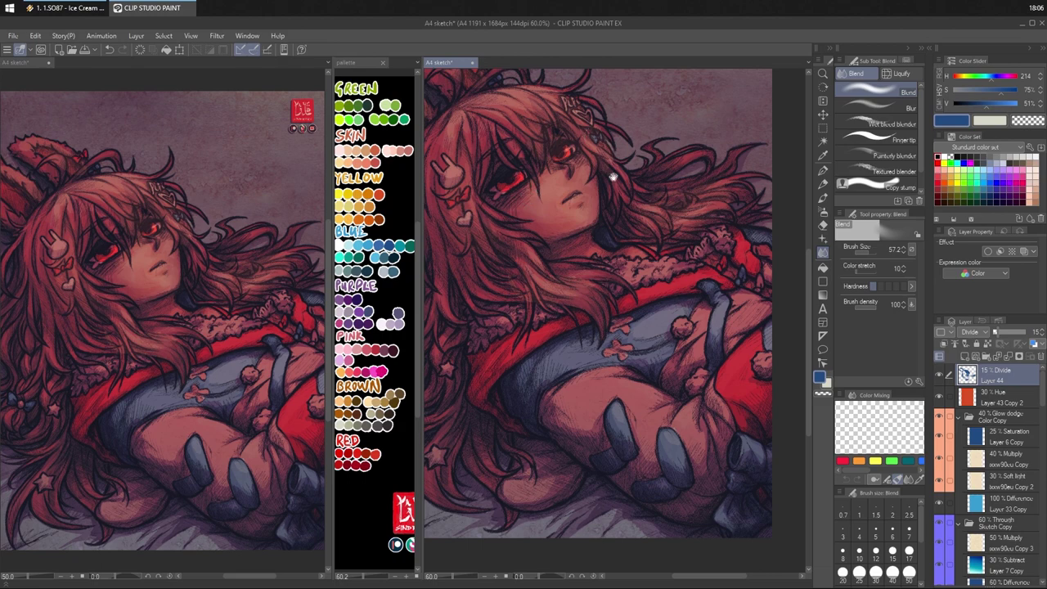
# - Paint light down the fur collar, red coat and sleeve near the canvas's right edge, and blend it
pyautogui.moveTo(614, 177); pyautogui.dragTo(602, 148)
pyautogui.moveTo(714, 304); pyautogui.dragTo(661, 388)
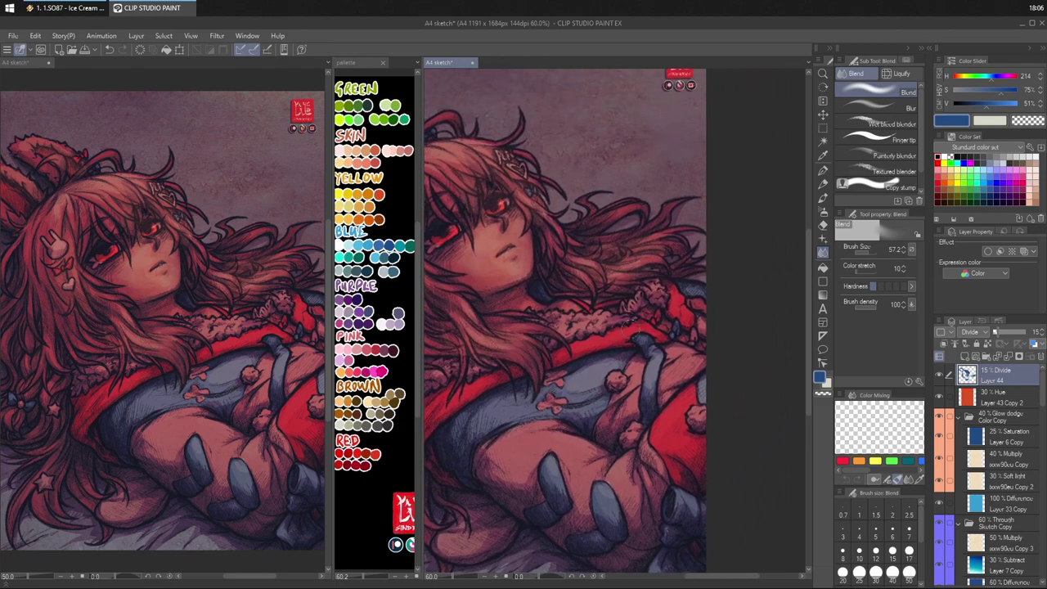
pyautogui.press('p')
pyautogui.moveTo(685, 297)
pyautogui.mouseDown()
pyautogui.moveTo(608, 344)
pyautogui.moveTo(691, 352)
pyautogui.moveTo(608, 378)
pyautogui.moveTo(653, 379)
pyautogui.moveTo(656, 406)
pyautogui.moveTo(639, 446)
pyautogui.mouseUp()
pyautogui.press('j')
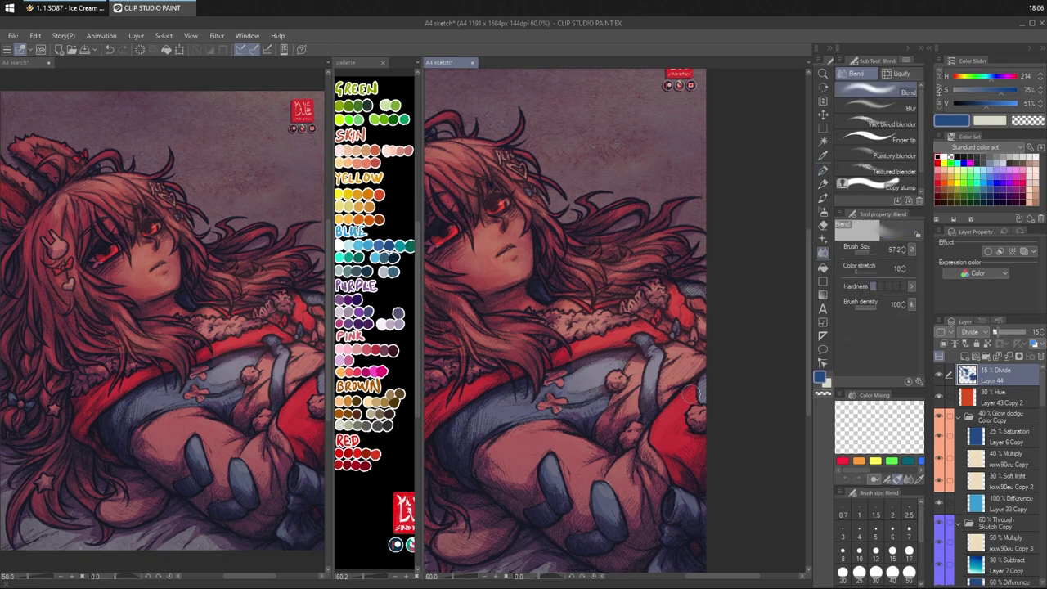
# - Paint light across the red coat, the folded clothing and the lower part of the blue garment, and blend it
pyautogui.press('p')
pyautogui.moveTo(702, 399)
pyautogui.mouseDown()
pyautogui.moveTo(679, 426)
pyautogui.moveTo(699, 441)
pyautogui.moveTo(615, 470)
pyautogui.moveTo(524, 438)
pyautogui.mouseUp()
pyautogui.press('j')
pyautogui.moveTo(575, 466); pyautogui.dragTo(601, 481)
pyautogui.press('p')
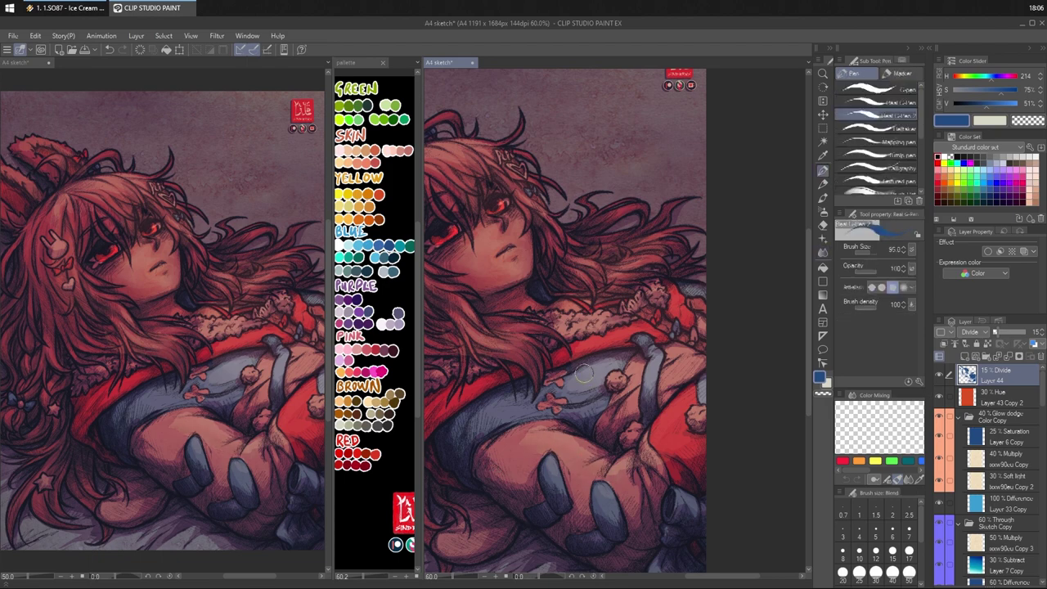
pyautogui.moveTo(550, 389); pyautogui.dragTo(487, 430)
pyautogui.press('j')
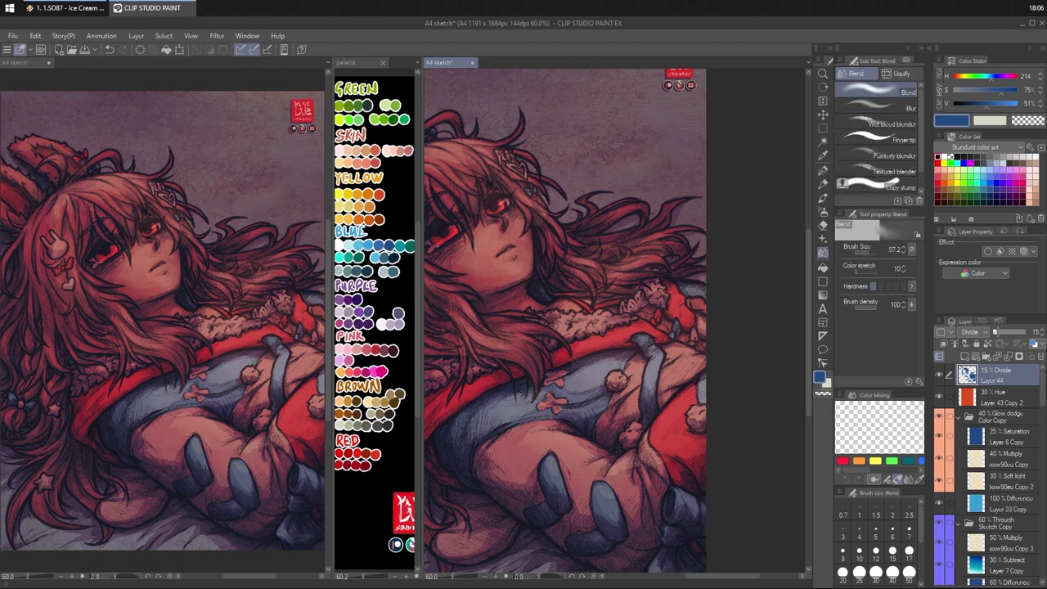
# - Paint light along the red hood trim and the upper edge of the blue garment, and blend it
pyautogui.press('p')
pyautogui.moveTo(570, 350)
pyautogui.mouseDown()
pyautogui.moveTo(531, 378)
pyautogui.moveTo(515, 371)
pyautogui.moveTo(514, 349)
pyautogui.moveTo(517, 358)
pyautogui.moveTo(551, 347)
pyautogui.moveTo(514, 394)
pyautogui.moveTo(515, 369)
pyautogui.moveTo(484, 406)
pyautogui.moveTo(543, 395)
pyautogui.moveTo(530, 350)
pyautogui.moveTo(495, 371)
pyautogui.moveTo(459, 383)
pyautogui.mouseUp()
pyautogui.press('j')
pyautogui.press('p')
pyautogui.press('j')
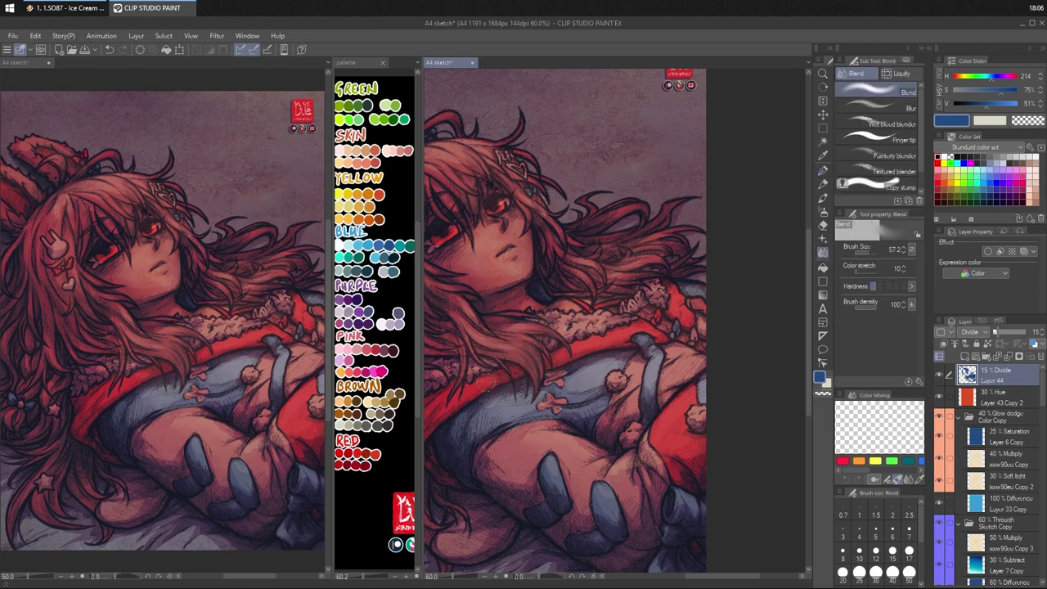
# - Add light to the fur trim and red coat edge below the neck and blend it
pyautogui.moveTo(492, 313); pyautogui.dragTo(634, 384)
pyautogui.press('p')
pyautogui.moveTo(589, 320); pyautogui.dragTo(622, 346)
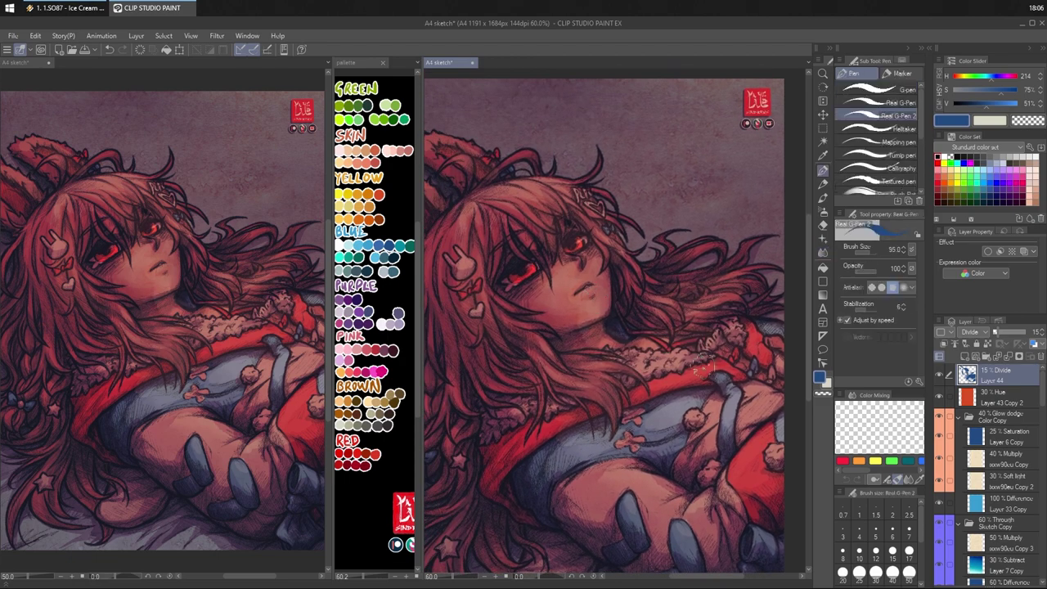
pyautogui.press('j')
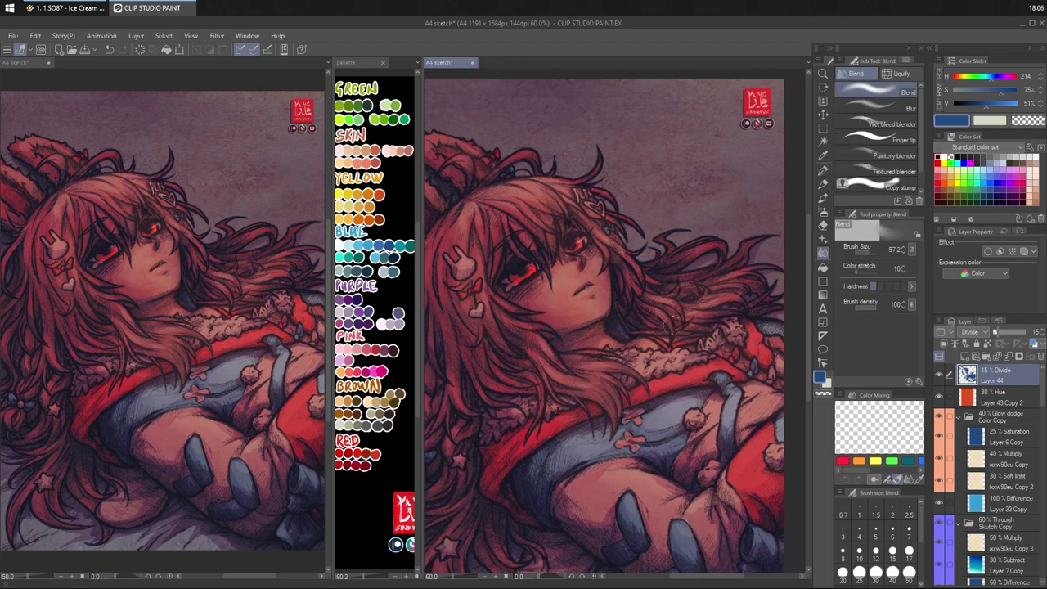
# - Lower the opacity of the Divide layer Layer 44 to 8%, comparing the illustration with the layer hidden and shown
pyautogui.scroll(-3, 667, 323)
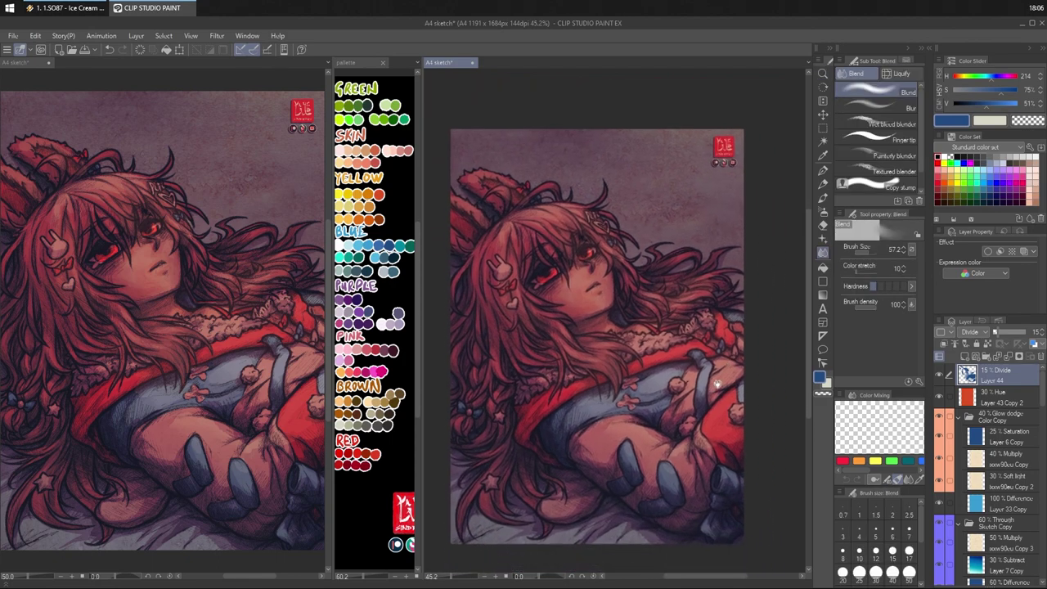
pyautogui.click(939, 376)
pyautogui.click(939, 377)
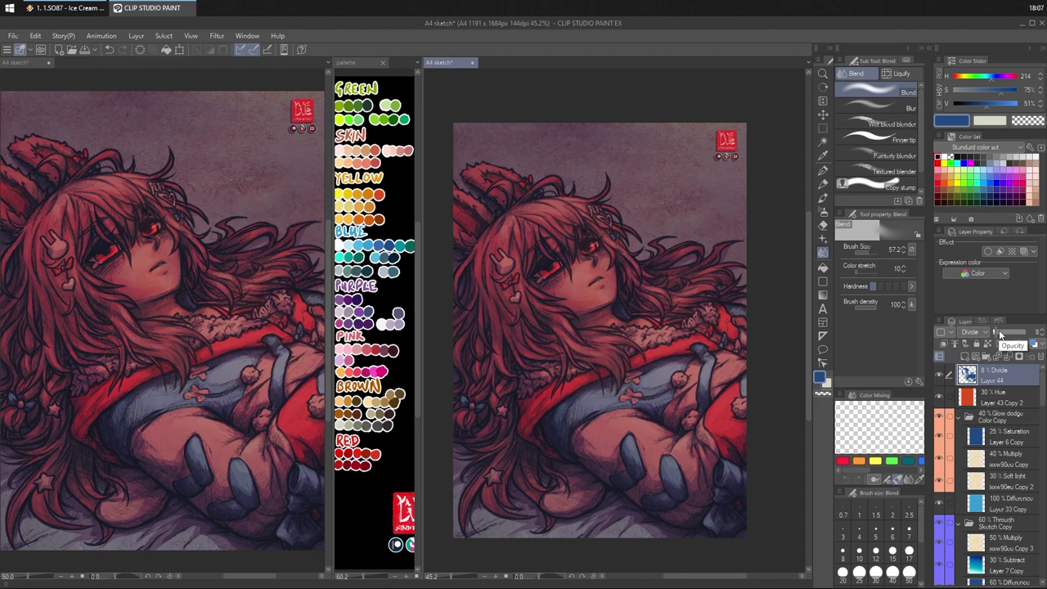
pyautogui.click(939, 377)
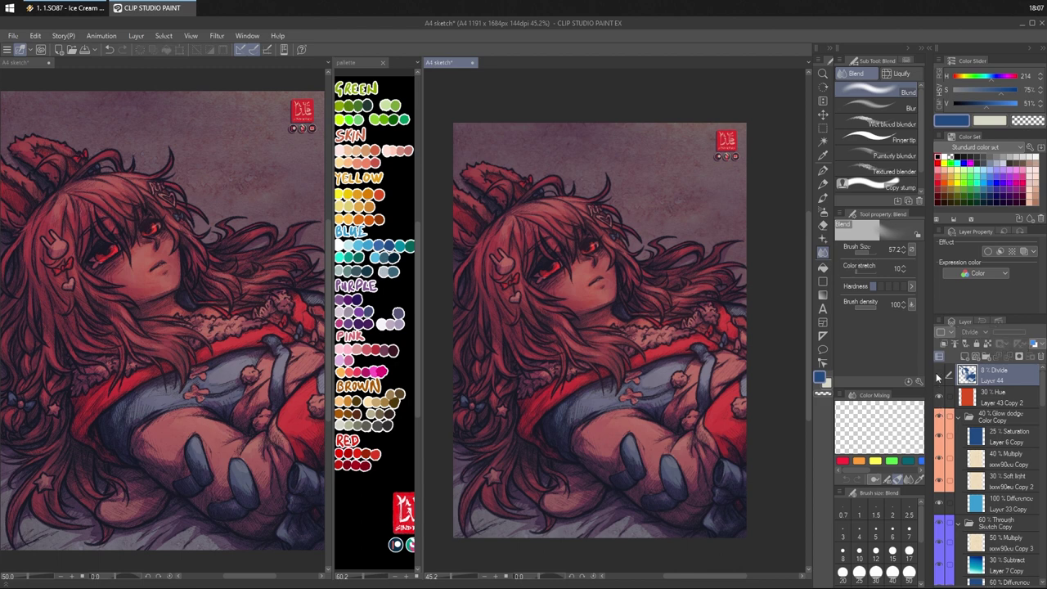
pyautogui.click(939, 376)
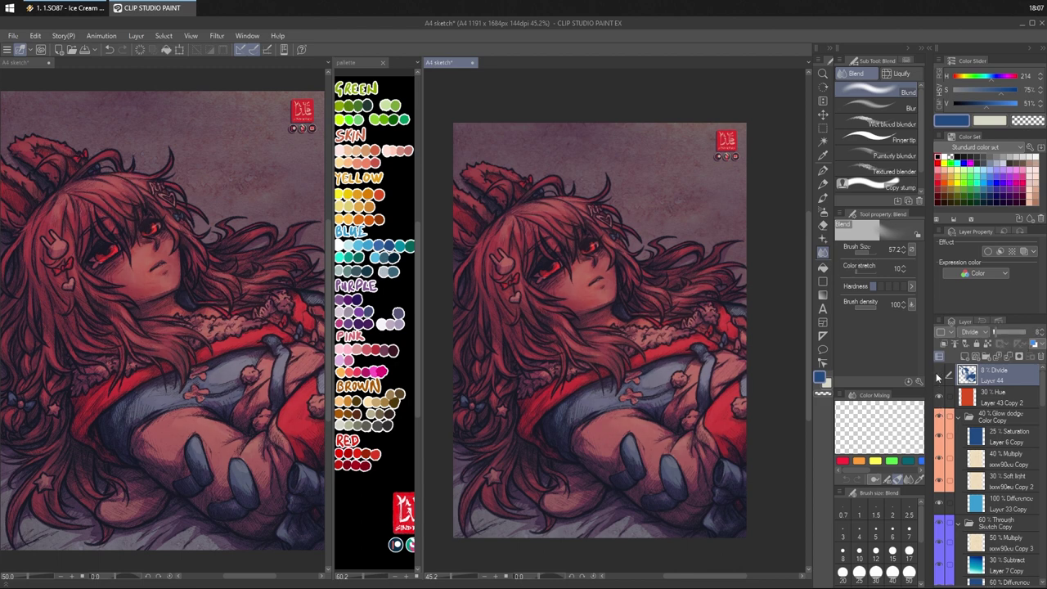
pyautogui.click(939, 377)
pyautogui.click(938, 376)
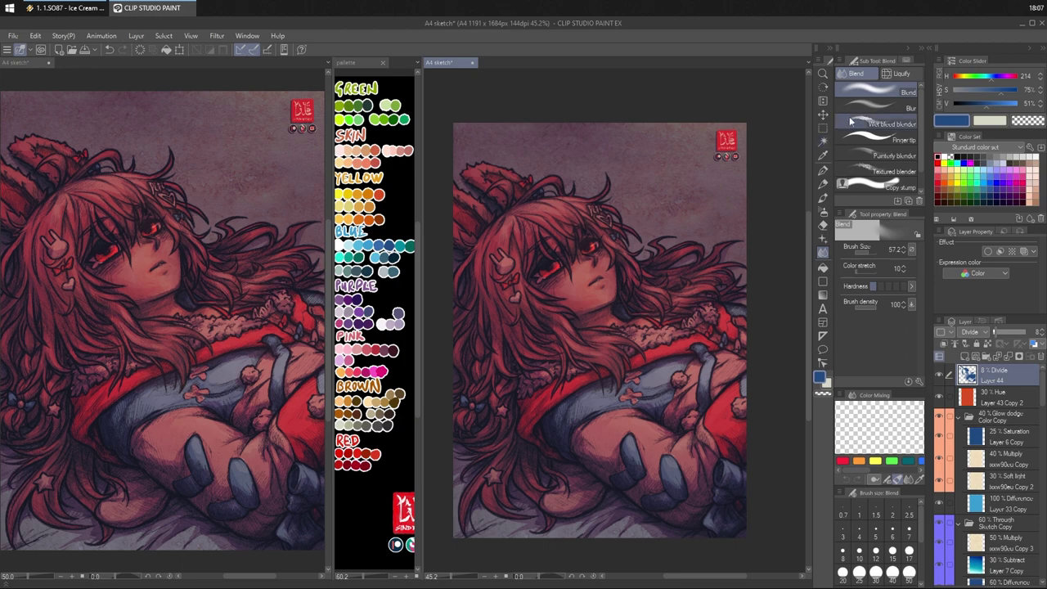
# - Try painting straight light streaks down the background above the character with the Real G-Pen on the Divide layer, and undo them
pyautogui.press('p')
pyautogui.moveTo(750, 181)
pyautogui.mouseDown()
pyautogui.moveTo(743, 263)
pyautogui.moveTo(744, 143)
pyautogui.moveTo(727, 135)
pyautogui.moveTo(709, 177)
pyautogui.mouseUp()
pyautogui.moveTo(709, 126); pyautogui.dragTo(707, 245)
pyautogui.moveTo(698, 127)
pyautogui.mouseDown()
pyautogui.moveTo(694, 242)
pyautogui.moveTo(684, 239)
pyautogui.mouseUp()
pyautogui.moveTo(678, 126)
pyautogui.mouseDown()
pyautogui.moveTo(675, 242)
pyautogui.moveTo(664, 249)
pyautogui.mouseUp()
pyautogui.moveTo(652, 127); pyautogui.dragTo(646, 239)
pyautogui.moveTo(622, 127)
pyautogui.mouseDown()
pyautogui.moveTo(625, 260)
pyautogui.moveTo(596, 193)
pyautogui.mouseUp()
pyautogui.moveTo(573, 124)
pyautogui.mouseDown()
pyautogui.moveTo(578, 187)
pyautogui.moveTo(564, 193)
pyautogui.mouseUp()
pyautogui.moveTo(541, 125); pyautogui.dragTo(545, 174)
pyautogui.moveTo(584, 131); pyautogui.dragTo(586, 192)
pyautogui.moveTo(535, 124)
pyautogui.mouseDown()
pyautogui.moveTo(540, 180)
pyautogui.moveTo(528, 179)
pyautogui.mouseUp()
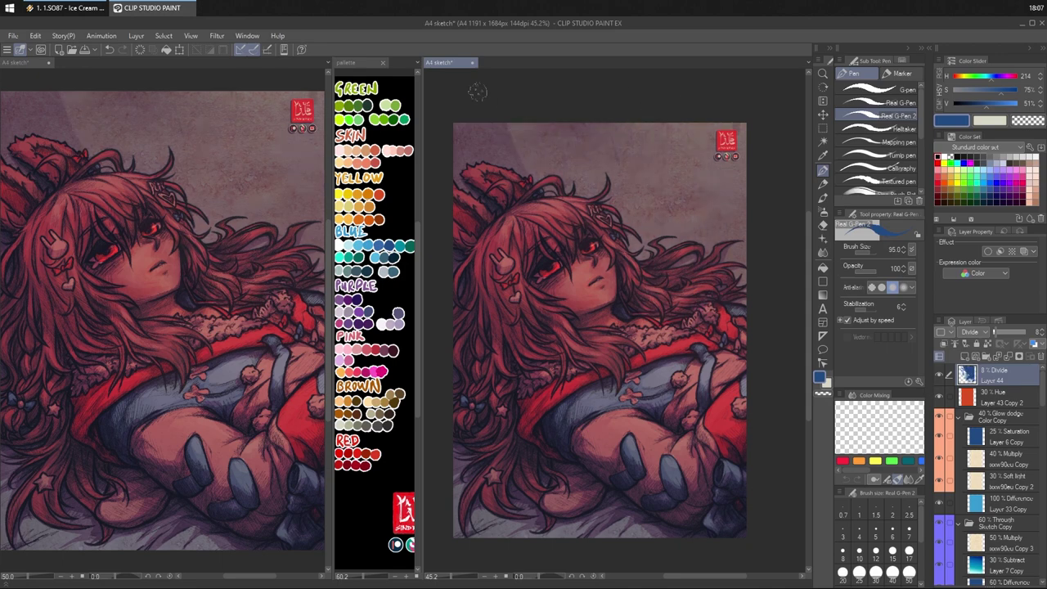
pyautogui.moveTo(498, 124); pyautogui.dragTo(502, 167)
pyautogui.hotkey('ctrl', 'z')
pyautogui.hotkey('ctrl', 'z')
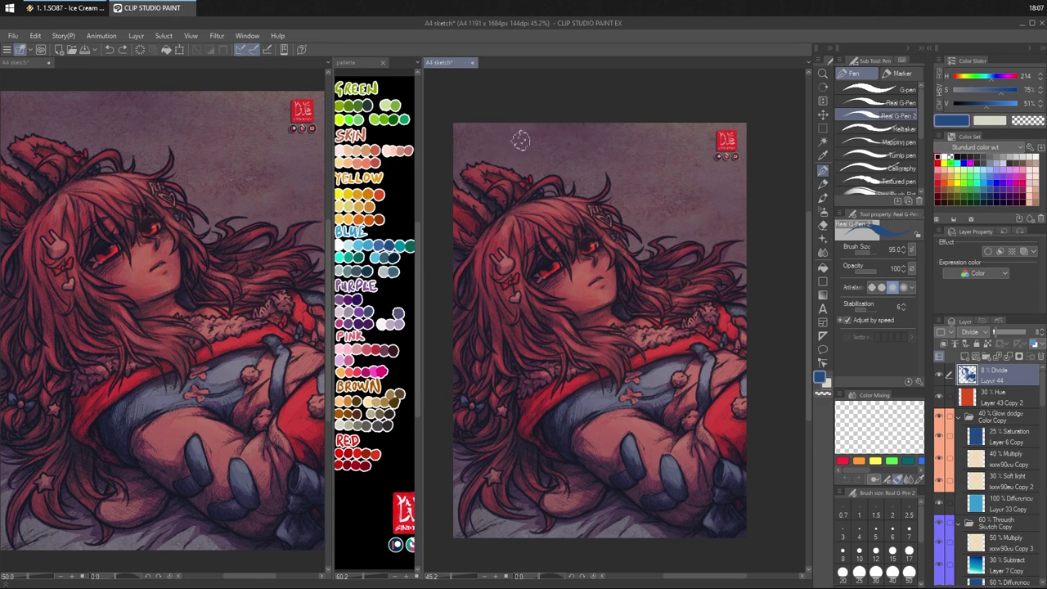
pyautogui.moveTo(537, 177); pyautogui.dragTo(515, 138)
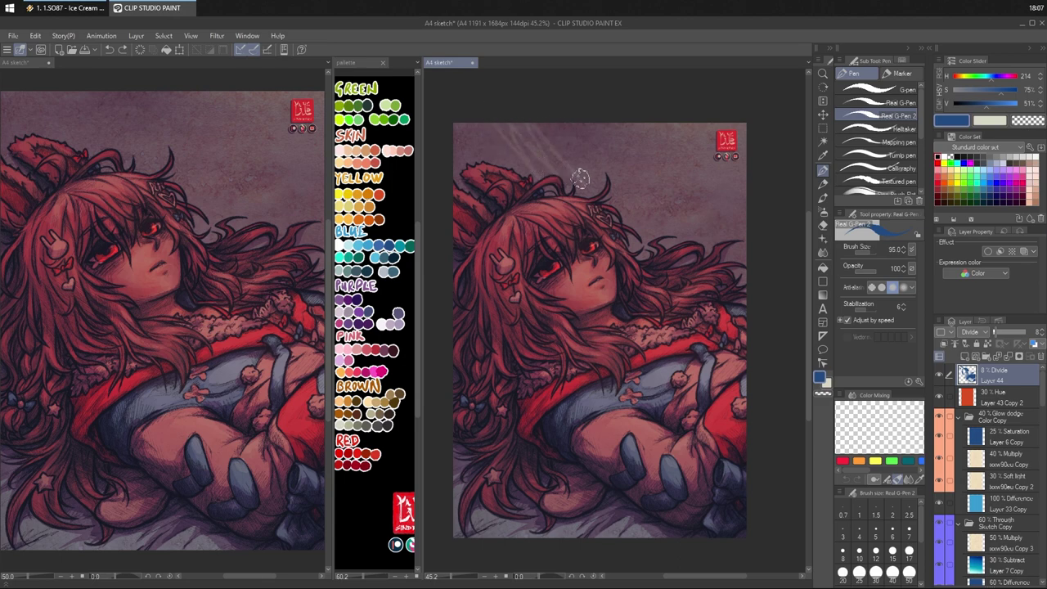
pyautogui.hotkey('ctrl', 'z')
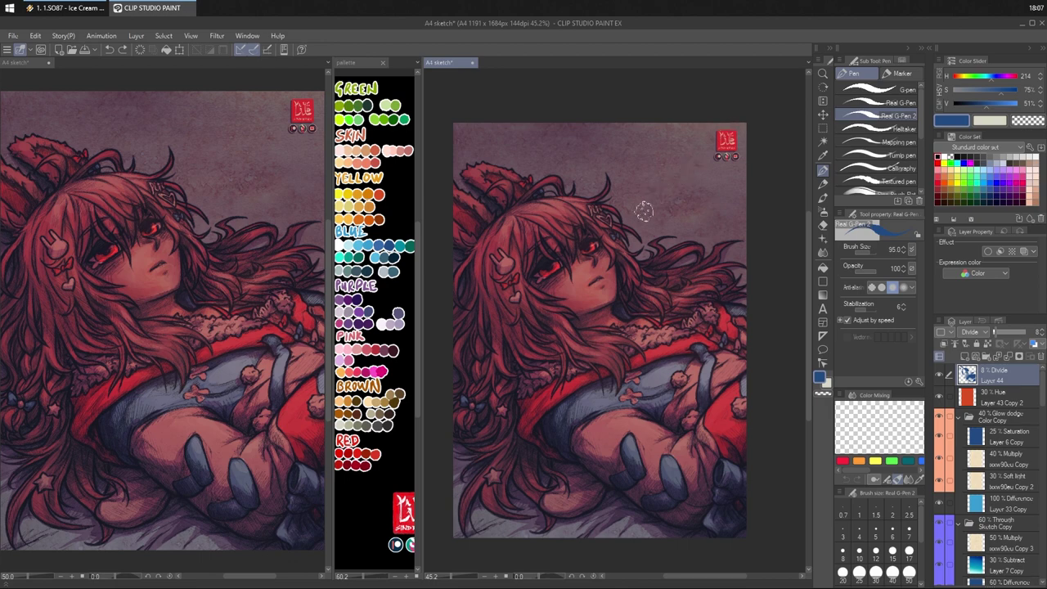
# - Try painting wavy, smoke-like light shapes across the upper background on the Divide layer, and undo them
pyautogui.moveTo(646, 211)
pyautogui.mouseDown()
pyautogui.moveTo(716, 166)
pyautogui.moveTo(730, 144)
pyautogui.mouseUp()
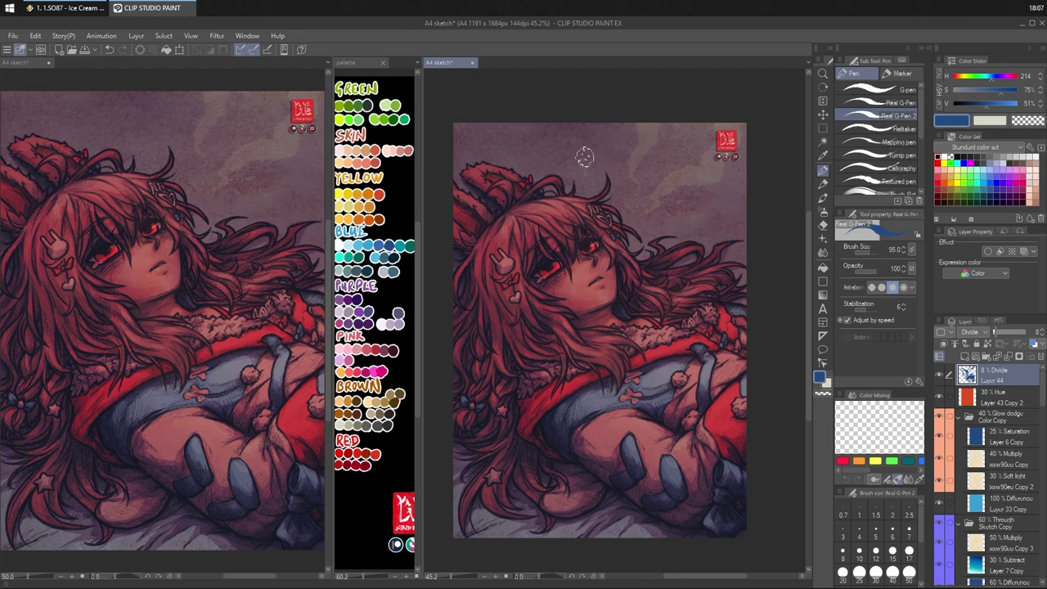
pyautogui.moveTo(588, 151); pyautogui.dragTo(624, 117)
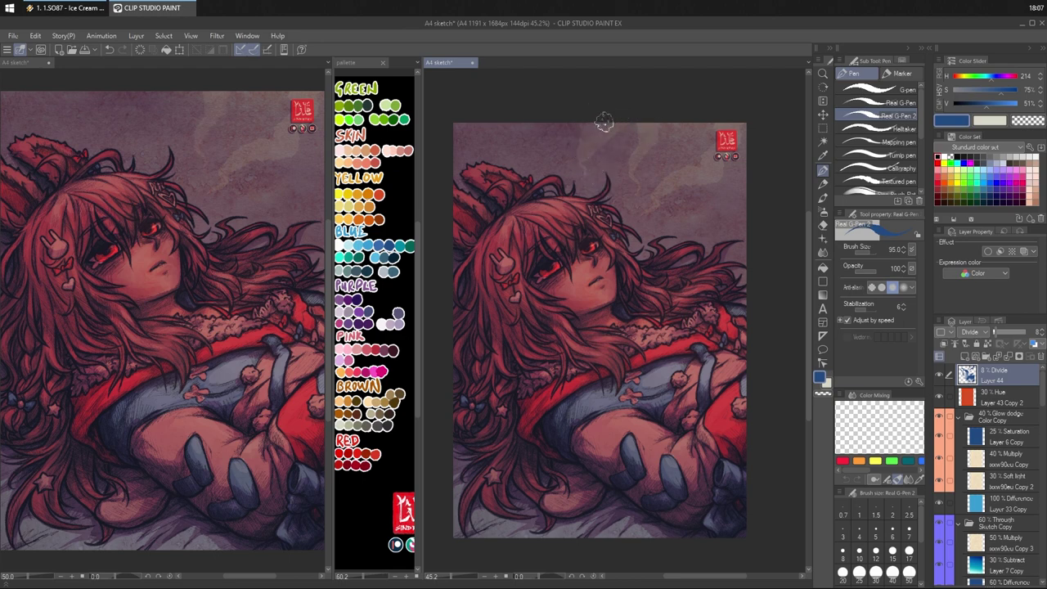
pyautogui.moveTo(576, 155); pyautogui.dragTo(572, 163)
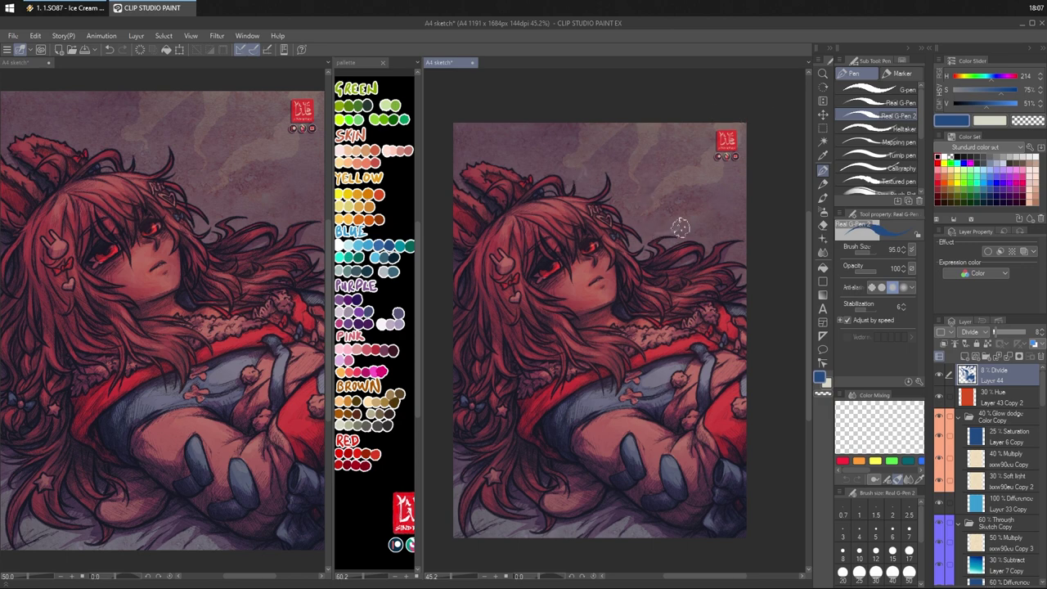
pyautogui.moveTo(731, 215); pyautogui.dragTo(743, 157)
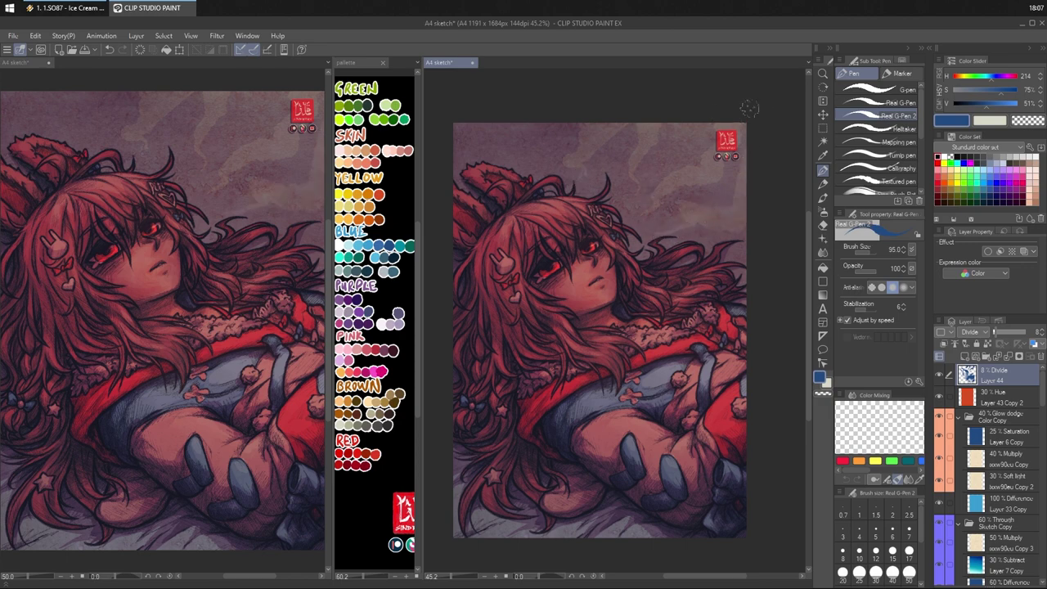
pyautogui.moveTo(711, 197); pyautogui.dragTo(719, 247)
pyautogui.hotkey('ctrl', 'z')
pyautogui.hotkey('ctrl', 'z')
pyautogui.hotkey('ctrl', 'z')
pyautogui.hotkey('ctrl', 'z')
pyautogui.hotkey('ctrl', 'z')
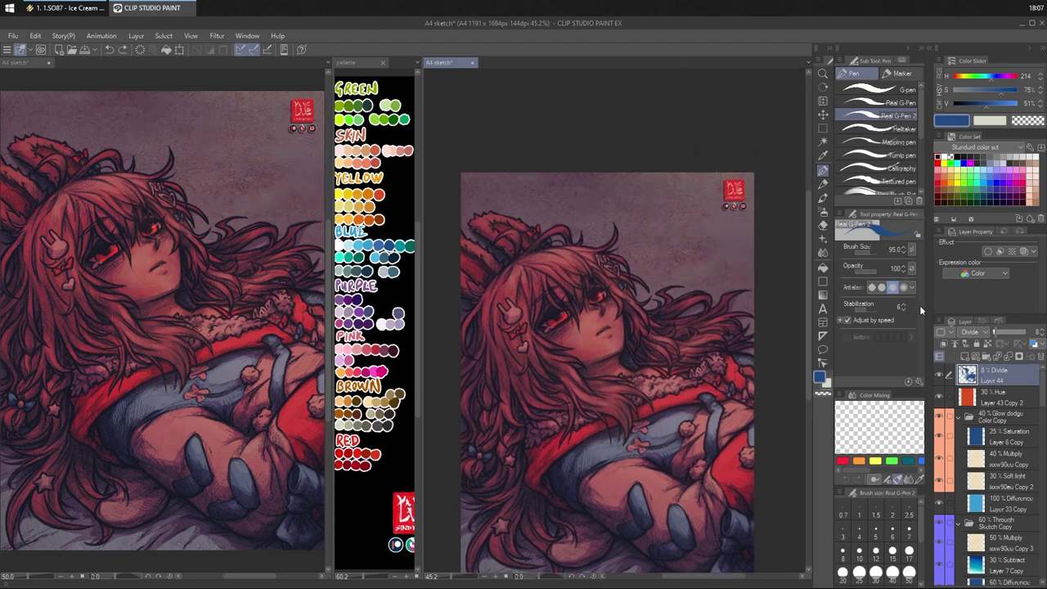
# - Add a new layer above the Divide layer, set its blending mode to Linear burn and lower its opacity to 27%
pyautogui.click(964, 350)
pyautogui.click(971, 332)
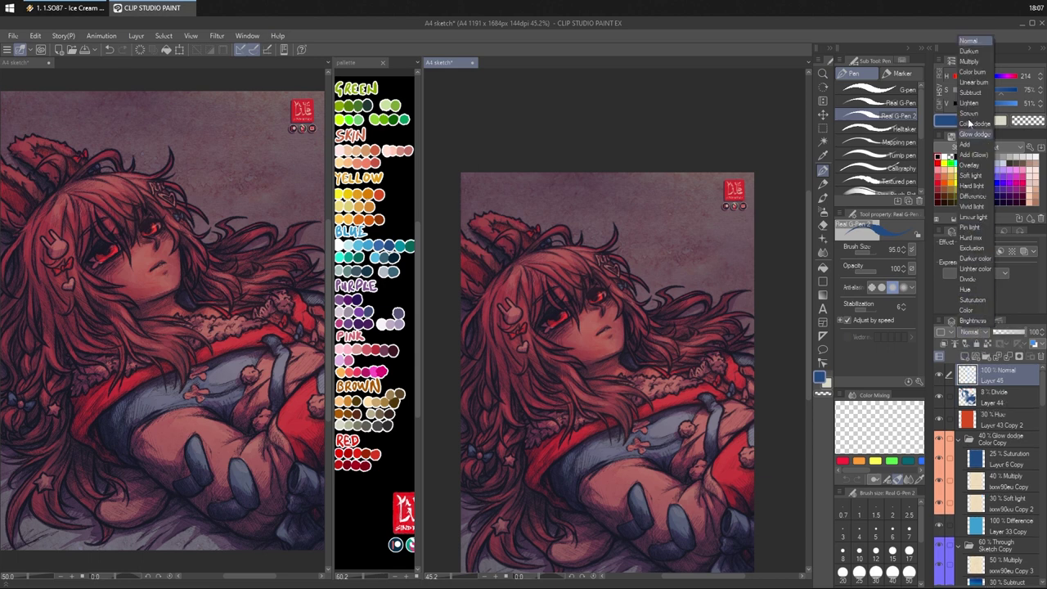
pyautogui.click(971, 82)
pyautogui.click(1003, 333)
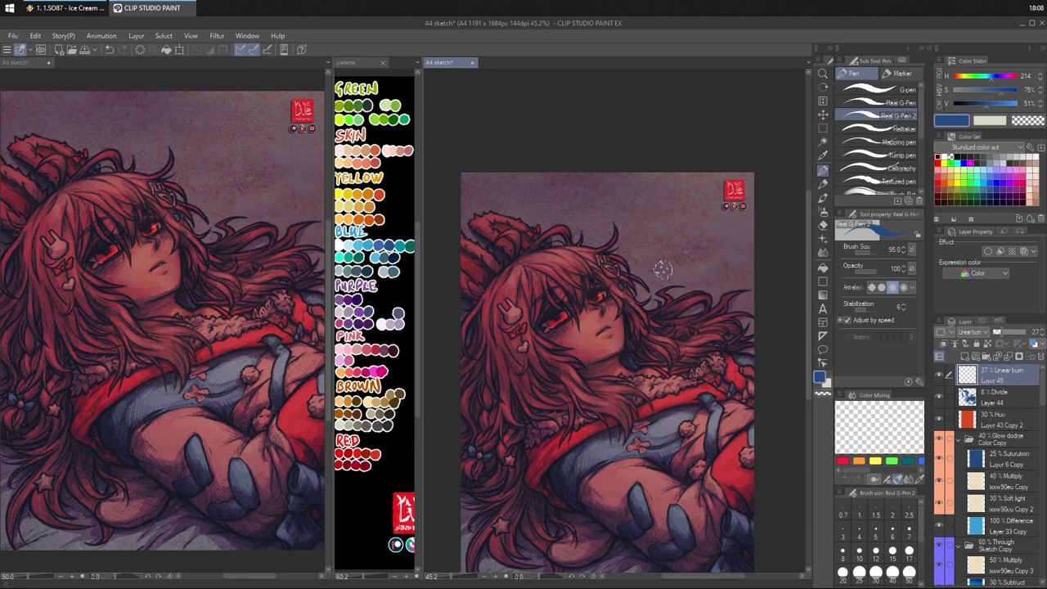
# - Try painting dark, curling smoke shapes across the upper background on the Linear burn layer, and undo them
pyautogui.moveTo(663, 251)
pyautogui.mouseDown()
pyautogui.moveTo(705, 267)
pyautogui.moveTo(645, 275)
pyautogui.moveTo(659, 246)
pyautogui.moveTo(718, 242)
pyautogui.moveTo(748, 161)
pyautogui.moveTo(746, 214)
pyautogui.mouseUp()
pyautogui.hotkey('ctrl', 'z')
pyautogui.moveTo(715, 261)
pyautogui.mouseDown()
pyautogui.moveTo(681, 276)
pyautogui.moveTo(733, 277)
pyautogui.moveTo(762, 256)
pyautogui.mouseUp()
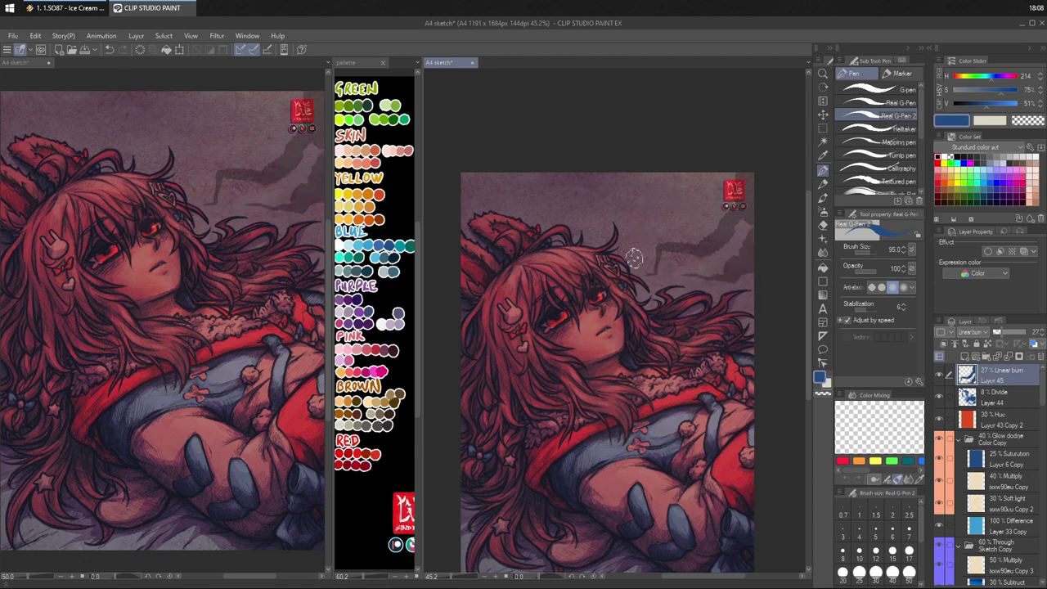
pyautogui.moveTo(647, 247)
pyautogui.mouseDown()
pyautogui.moveTo(657, 201)
pyautogui.moveTo(635, 180)
pyautogui.moveTo(679, 168)
pyautogui.mouseUp()
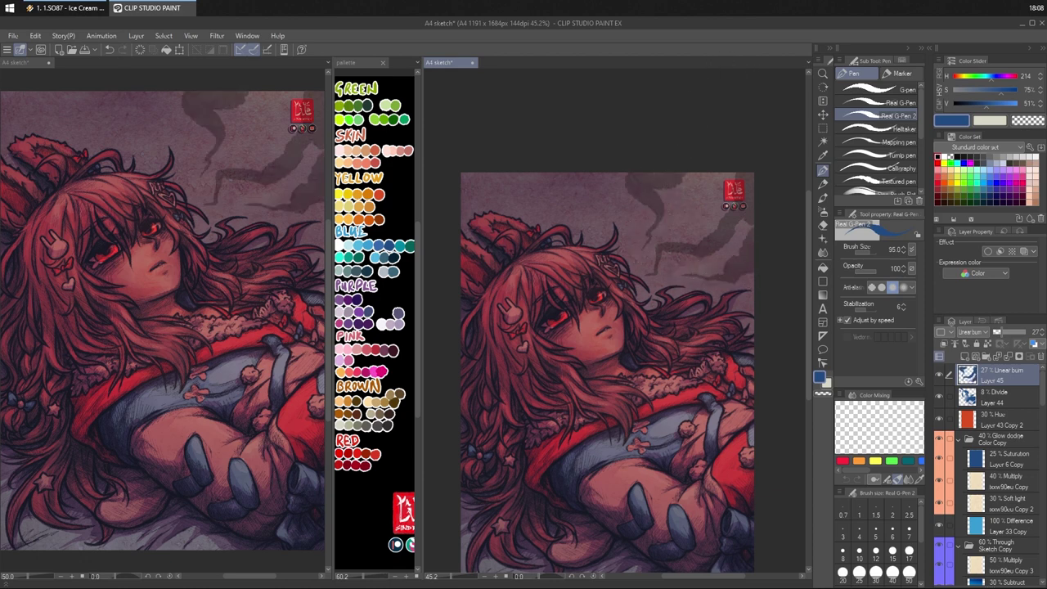
pyautogui.moveTo(671, 222); pyautogui.dragTo(712, 154)
pyautogui.moveTo(714, 208); pyautogui.dragTo(739, 160)
pyautogui.hotkey('ctrl', 'z')
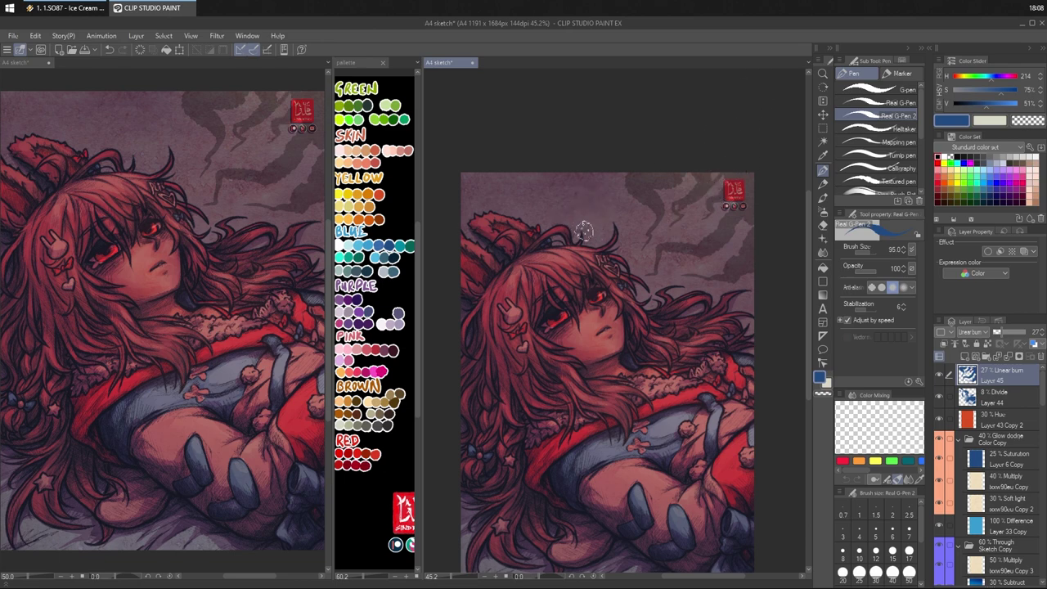
pyautogui.moveTo(583, 232)
pyautogui.mouseDown()
pyautogui.moveTo(592, 217)
pyautogui.moveTo(582, 196)
pyautogui.moveTo(614, 189)
pyautogui.moveTo(633, 167)
pyautogui.moveTo(607, 181)
pyautogui.moveTo(615, 176)
pyautogui.mouseUp()
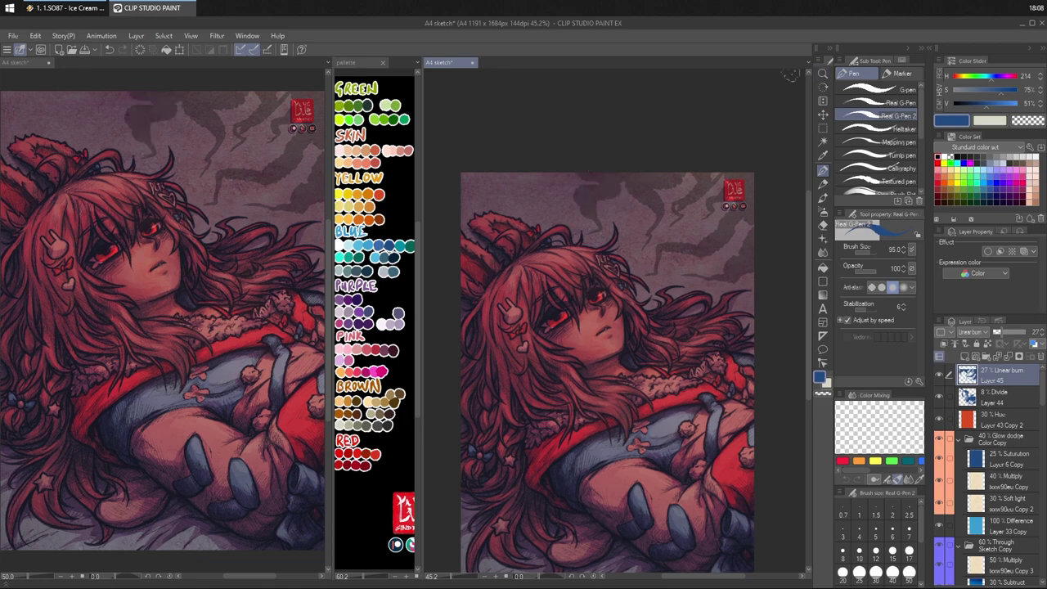
pyautogui.moveTo(772, 219)
pyautogui.mouseDown()
pyautogui.moveTo(759, 186)
pyautogui.moveTo(786, 190)
pyautogui.mouseUp()
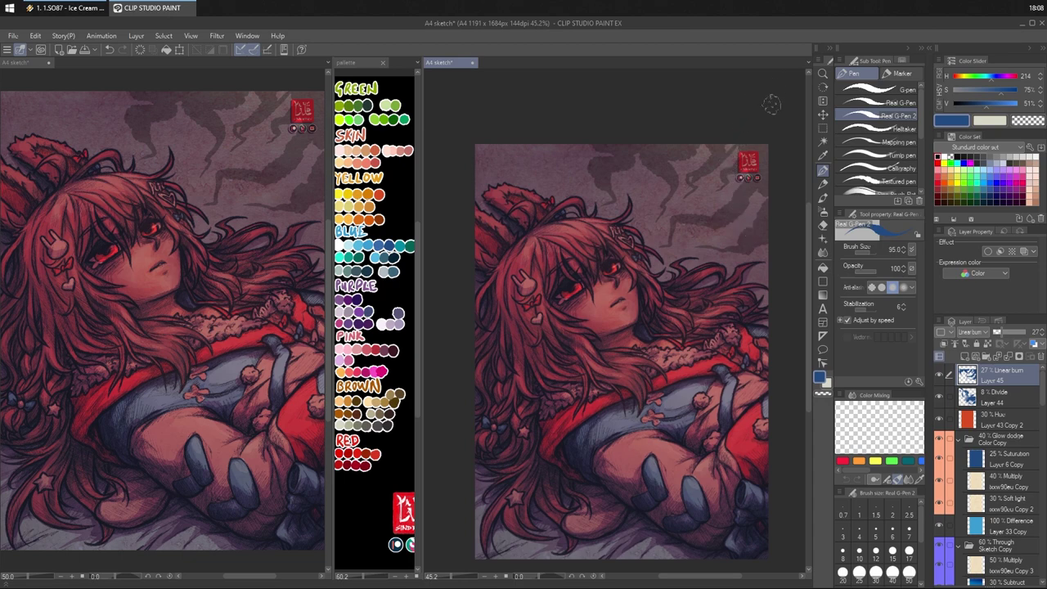
pyautogui.hotkey('ctrl', 'z')
pyautogui.hotkey('ctrl', 'z')
pyautogui.hotkey('ctrl', 'z')
pyautogui.hotkey('ctrl', 'z')
pyautogui.hotkey('ctrl', 'z')
pyautogui.hotkey('ctrl', 'z')
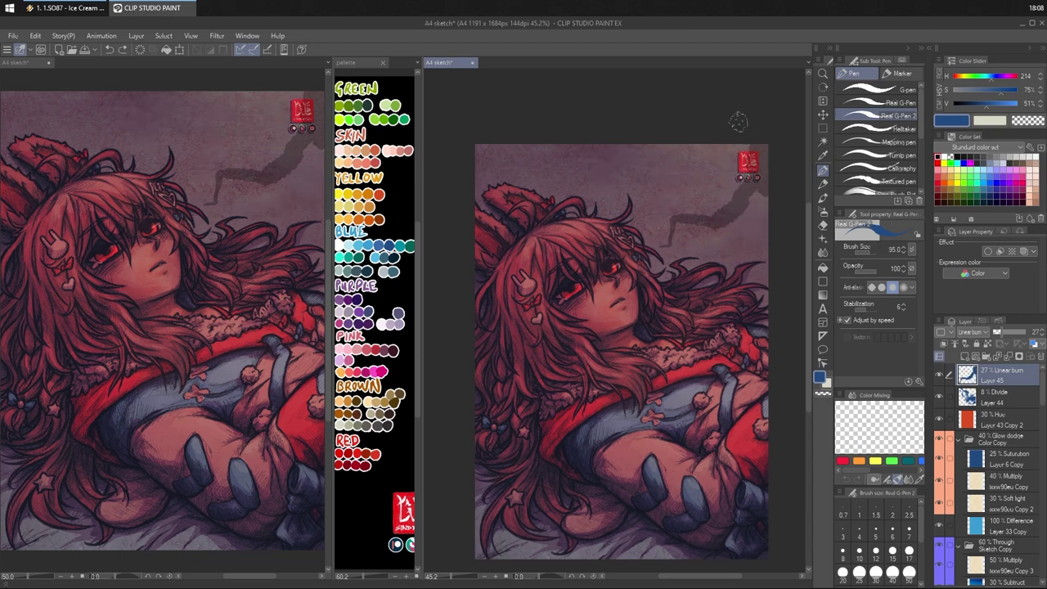
# - Try shading the background around the head and signature with rough dark diagonal hatching on the Linear burn layer, and undo it
pyautogui.moveTo(646, 215)
pyautogui.mouseDown()
pyautogui.moveTo(661, 238)
pyautogui.moveTo(687, 244)
pyautogui.mouseUp()
pyautogui.moveTo(663, 216)
pyautogui.mouseDown()
pyautogui.moveTo(721, 243)
pyautogui.moveTo(657, 185)
pyautogui.moveTo(660, 177)
pyautogui.moveTo(726, 215)
pyautogui.moveTo(661, 150)
pyautogui.moveTo(750, 216)
pyautogui.moveTo(708, 152)
pyautogui.moveTo(770, 213)
pyautogui.moveTo(742, 153)
pyautogui.moveTo(770, 186)
pyautogui.moveTo(750, 129)
pyautogui.mouseUp()
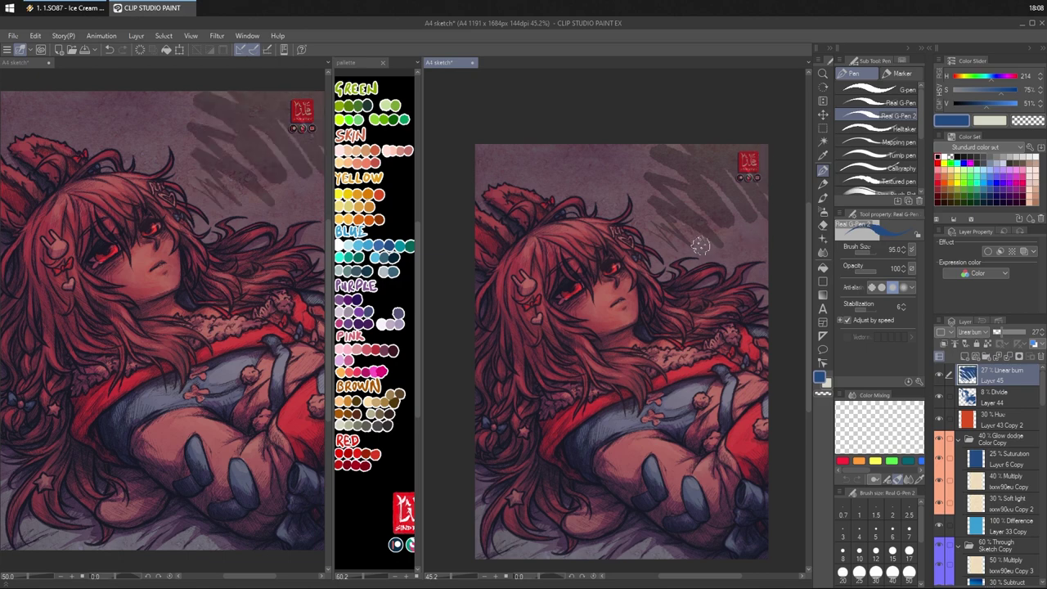
pyautogui.moveTo(718, 232)
pyautogui.mouseDown()
pyautogui.moveTo(731, 238)
pyautogui.moveTo(725, 185)
pyautogui.moveTo(783, 278)
pyautogui.mouseUp()
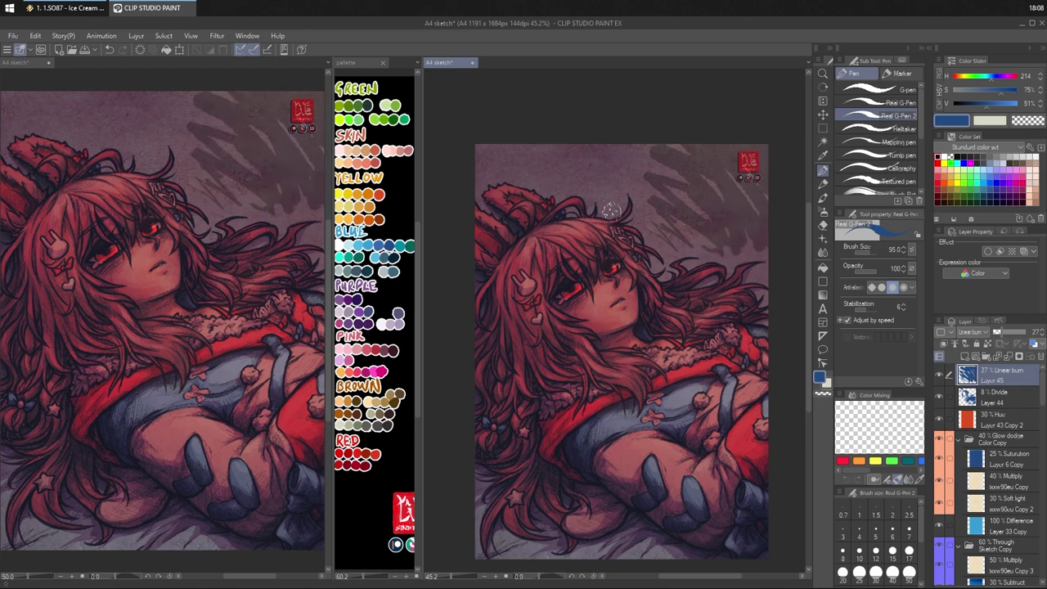
pyautogui.moveTo(603, 199)
pyautogui.mouseDown()
pyautogui.moveTo(587, 173)
pyautogui.moveTo(652, 194)
pyautogui.moveTo(605, 153)
pyautogui.moveTo(673, 179)
pyautogui.moveTo(627, 150)
pyautogui.mouseUp()
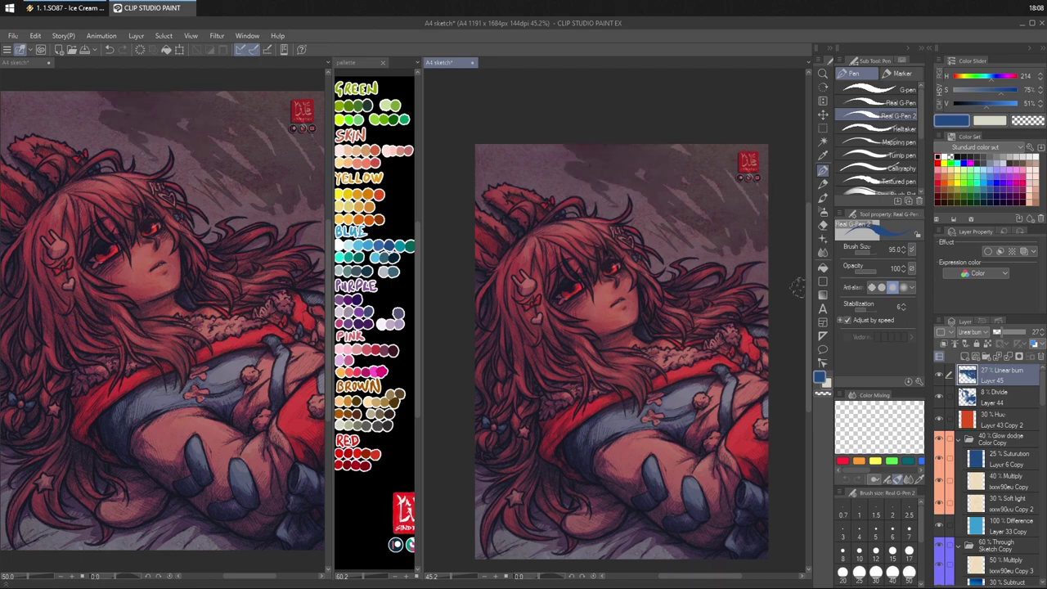
pyautogui.moveTo(562, 161)
pyautogui.mouseDown()
pyautogui.moveTo(533, 171)
pyautogui.moveTo(554, 143)
pyautogui.moveTo(477, 154)
pyautogui.mouseUp()
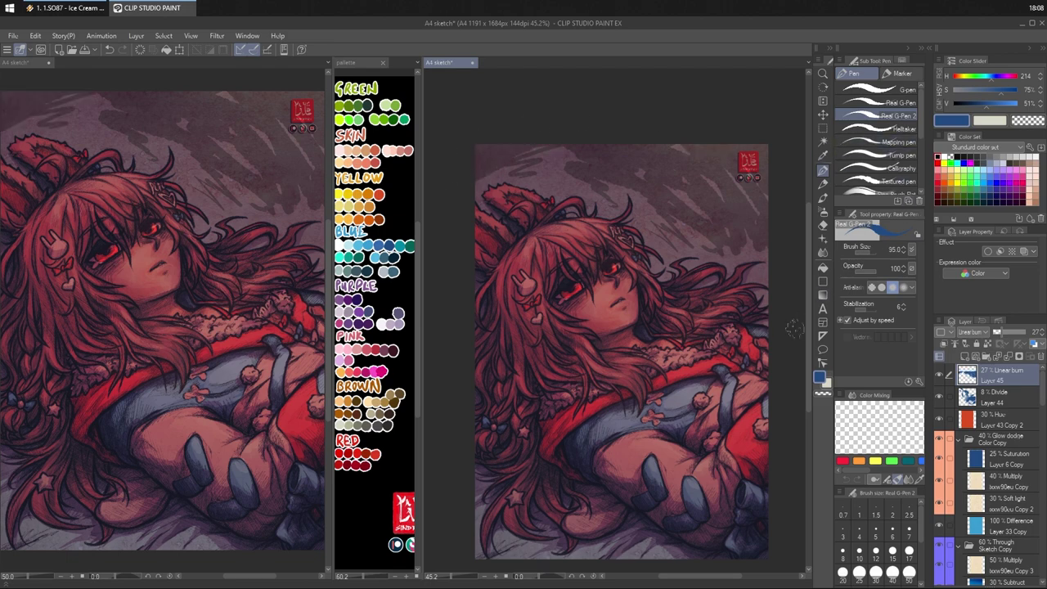
pyautogui.hotkey('ctrl', 'z')
pyautogui.hotkey('ctrl', 'z')
pyautogui.hotkey('ctrl', 'z')
pyautogui.hotkey('ctrl', 'z')
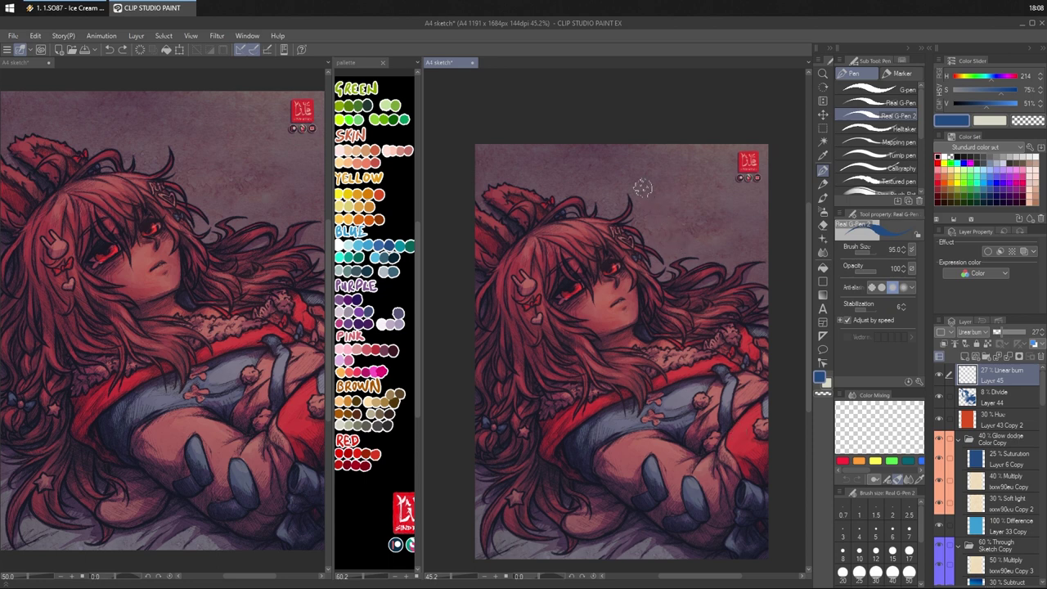
# - Paint dark diagonal shadow bands across the background from above the head to the signature corner
pyautogui.moveTo(626, 150)
pyautogui.mouseDown()
pyautogui.moveTo(672, 237)
pyautogui.moveTo(624, 129)
pyautogui.moveTo(696, 243)
pyautogui.moveTo(706, 202)
pyautogui.moveTo(696, 203)
pyautogui.moveTo(765, 249)
pyautogui.mouseUp()
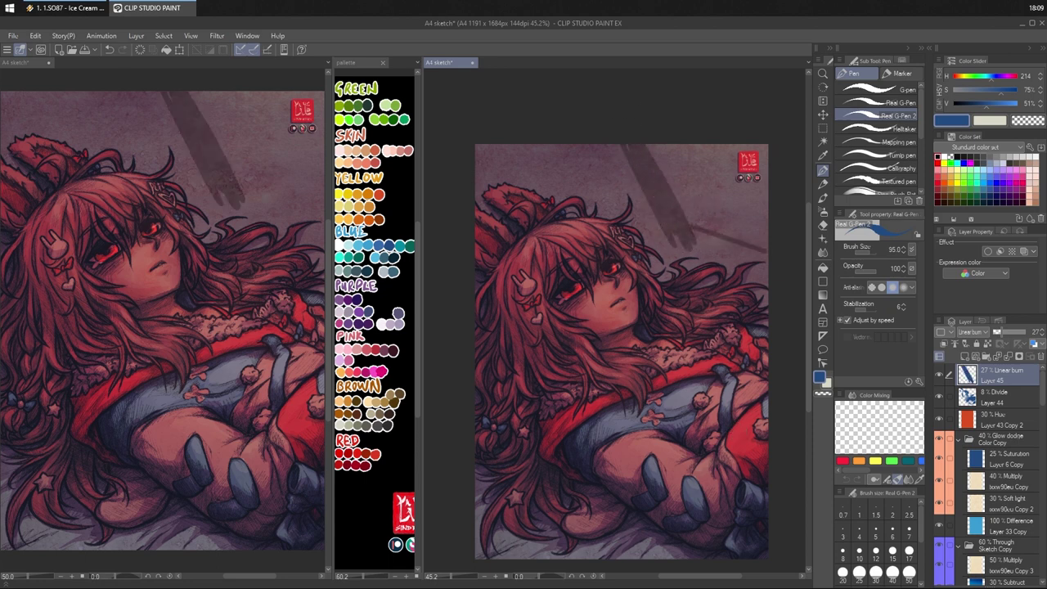
pyautogui.moveTo(687, 217); pyautogui.dragTo(767, 242)
pyautogui.moveTo(642, 188)
pyautogui.mouseDown()
pyautogui.moveTo(765, 233)
pyautogui.moveTo(759, 226)
pyautogui.mouseUp()
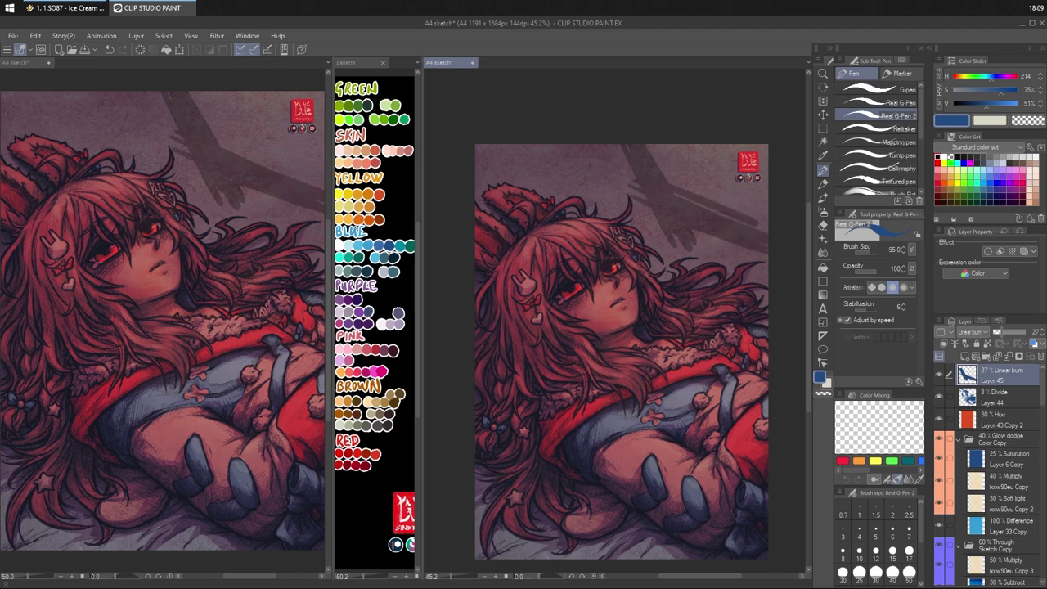
pyautogui.moveTo(651, 156)
pyautogui.mouseDown()
pyautogui.moveTo(717, 190)
pyautogui.moveTo(633, 132)
pyautogui.moveTo(767, 192)
pyautogui.mouseUp()
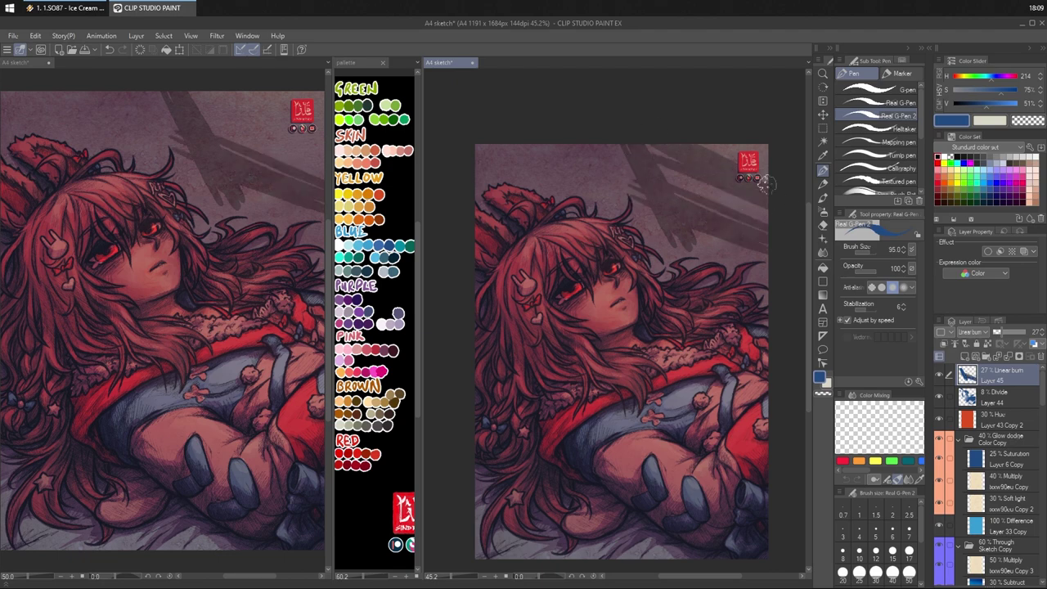
pyautogui.moveTo(703, 146)
pyautogui.mouseDown()
pyautogui.moveTo(774, 193)
pyautogui.moveTo(756, 165)
pyautogui.mouseUp()
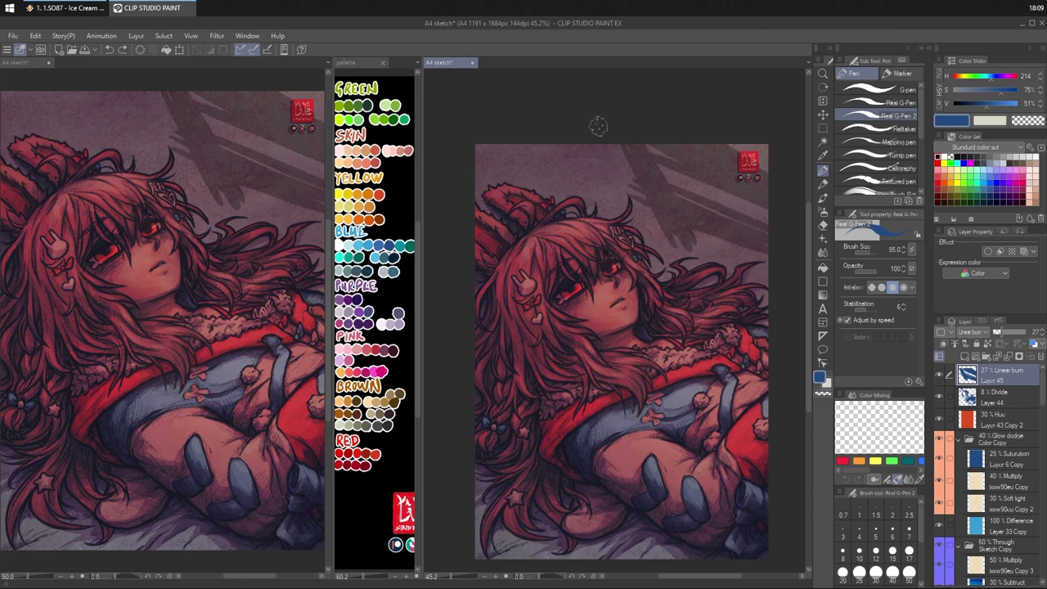
pyautogui.moveTo(648, 218); pyautogui.dragTo(656, 234)
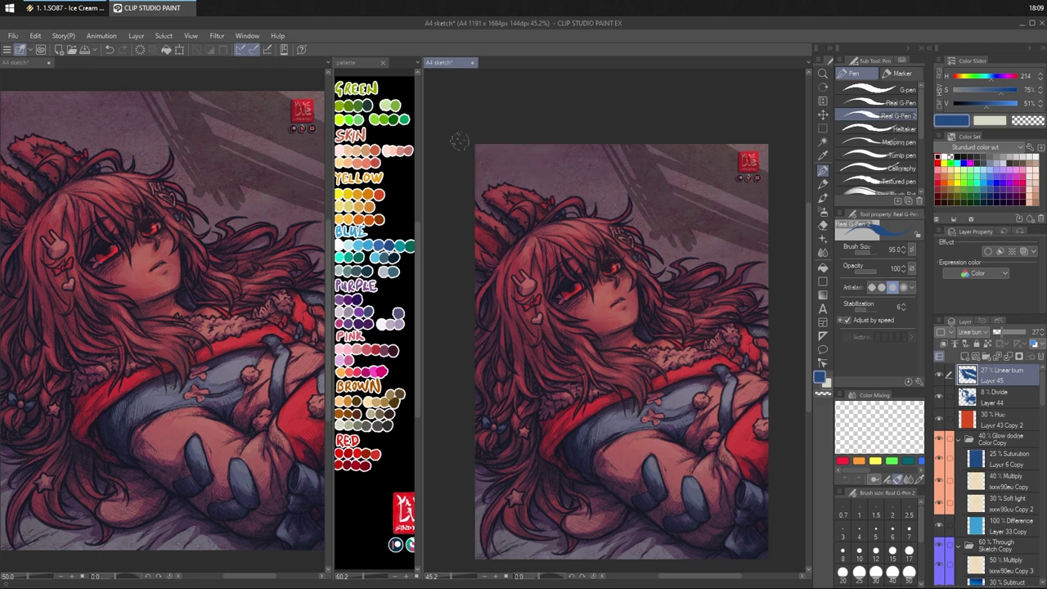
# - Try extending the dark diagonal shadow bands over the background above the bunny ears and hair
pyautogui.moveTo(460, 141)
pyautogui.mouseDown()
pyautogui.moveTo(604, 199)
pyautogui.moveTo(590, 185)
pyautogui.mouseUp()
pyautogui.moveTo(473, 164)
pyautogui.mouseDown()
pyautogui.moveTo(572, 199)
pyautogui.moveTo(581, 193)
pyautogui.mouseUp()
pyautogui.moveTo(560, 136); pyautogui.dragTo(592, 192)
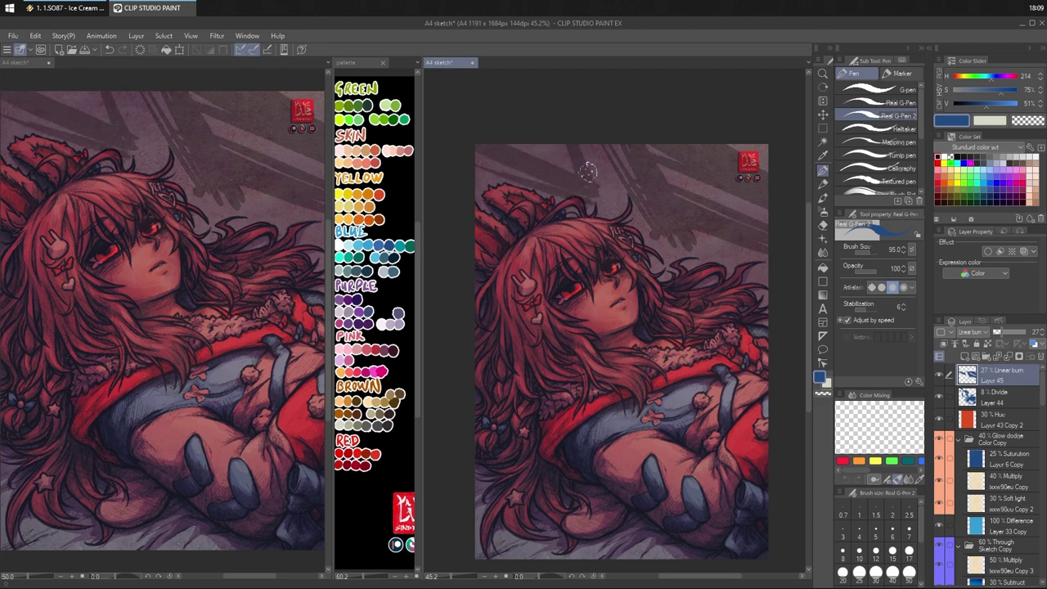
pyautogui.moveTo(559, 140)
pyautogui.mouseDown()
pyautogui.moveTo(564, 168)
pyautogui.moveTo(602, 190)
pyautogui.mouseUp()
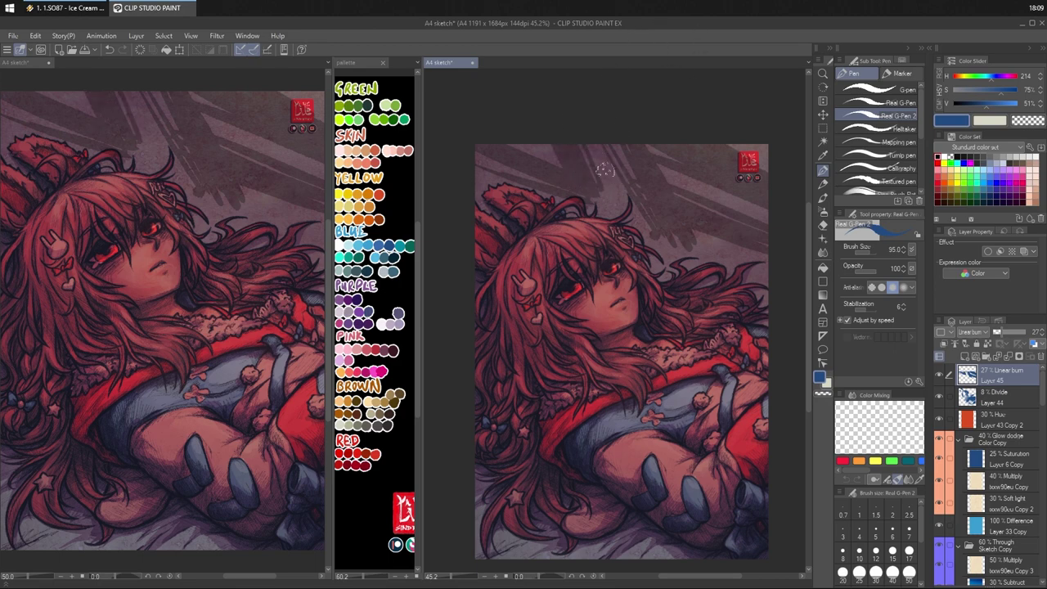
pyautogui.moveTo(621, 187); pyautogui.dragTo(599, 145)
pyautogui.moveTo(636, 198); pyautogui.dragTo(656, 242)
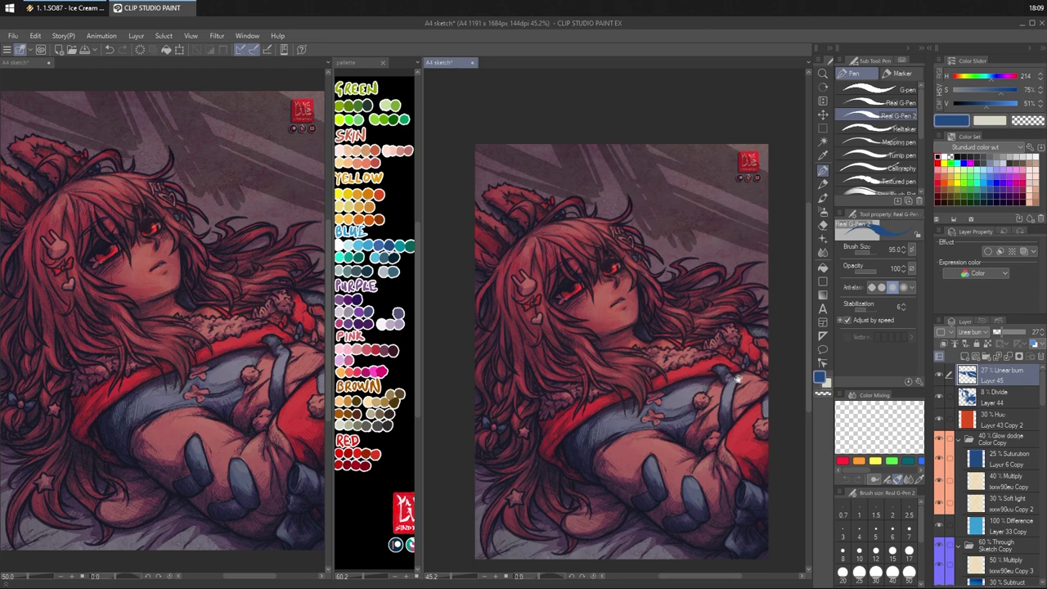
pyautogui.moveTo(742, 380); pyautogui.dragTo(756, 404)
# - Undo the dark shadow bands in the background back to the first diagonal strokes
pyautogui.hotkey('ctrl', 'z')
pyautogui.hotkey('ctrl', 'z')
pyautogui.hotkey('ctrl', 'z')
pyautogui.hotkey('ctrl', 'z')
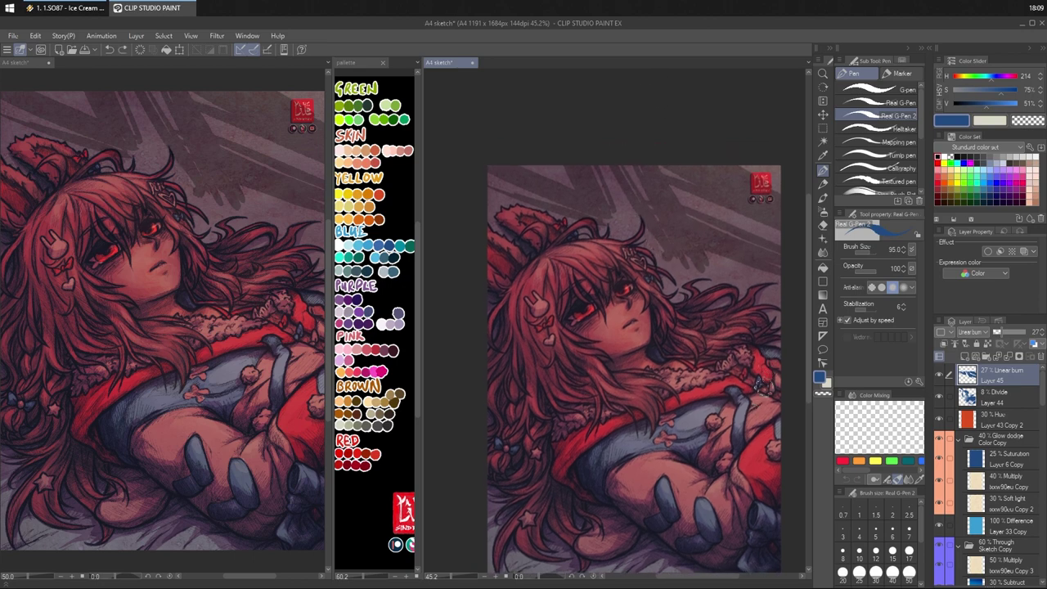
pyautogui.hotkey('ctrl', 'z')
pyautogui.hotkey('ctrl', 'z')
pyautogui.hotkey('ctrl', 'z')
pyautogui.hotkey('ctrl', 'z')
pyautogui.hotkey('ctrl', 'z')
pyautogui.hotkey('ctrl', 'z')
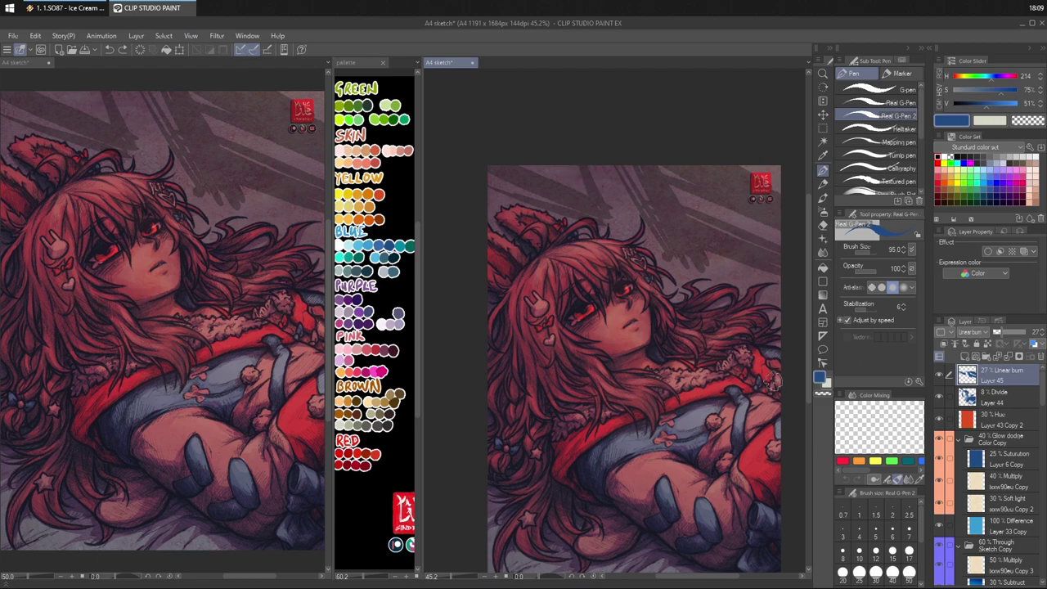
pyautogui.hotkey('ctrl', 'z')
pyautogui.hotkey('ctrl', 'z')
pyautogui.hotkey('ctrl', 'z')
pyautogui.hotkey('ctrl', 'z')
pyautogui.hotkey('ctrl', 'z')
pyautogui.hotkey('ctrl', 'z')
pyautogui.hotkey('ctrl', 'z')
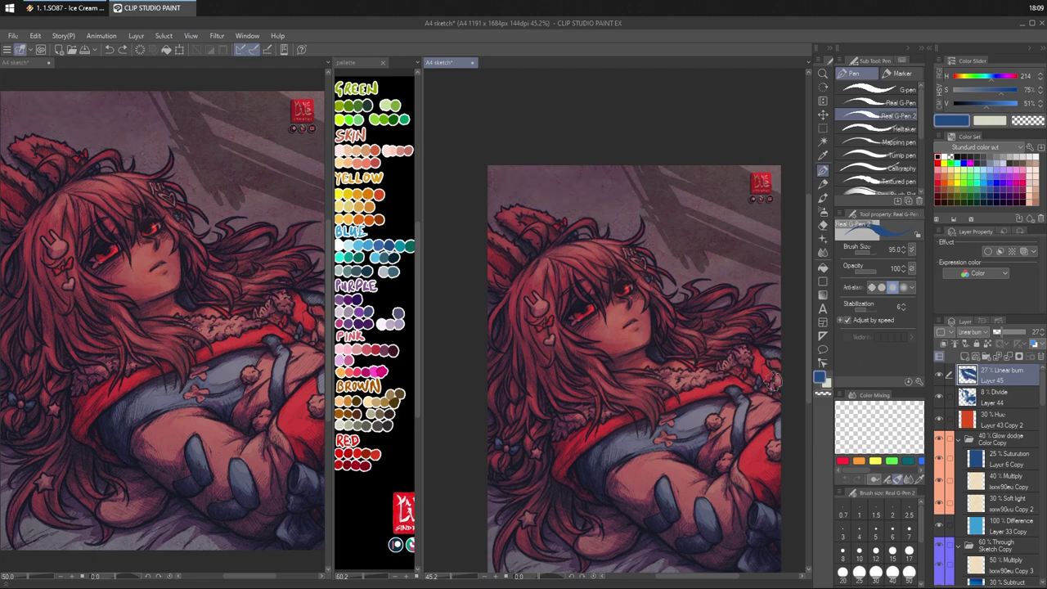
pyautogui.hotkey('ctrl', 'z')
pyautogui.hotkey('ctrl', 'z')
pyautogui.hotkey('ctrl', 'z')
pyautogui.hotkey('ctrl', 'z')
pyautogui.hotkey('ctrl', 'z')
pyautogui.hotkey('ctrl', 'z')
pyautogui.hotkey('ctrl', 'z')
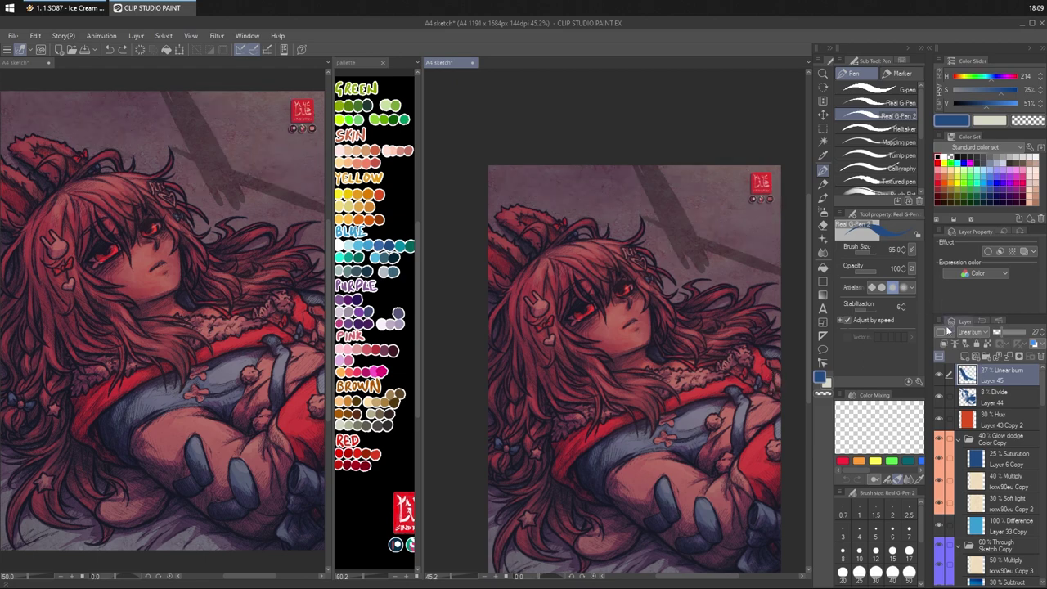
pyautogui.hotkey('ctrl', 'y')
pyautogui.hotkey('ctrl', 'y')
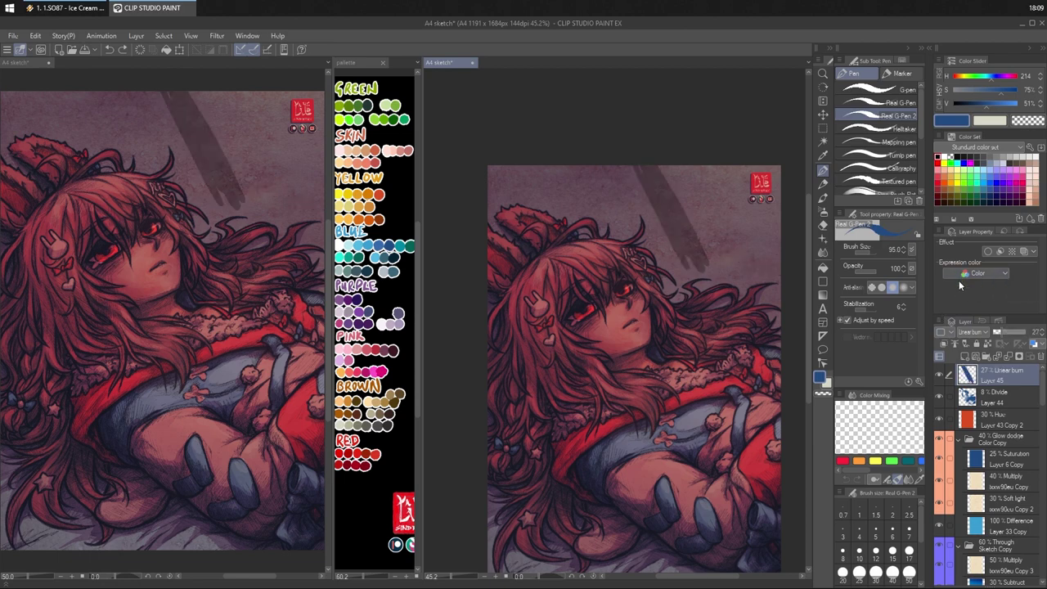
# - Undo the remaining diagonal shadow stroke in the background and hide the 8% Divide layer
pyautogui.hotkey('ctrl', 'z')
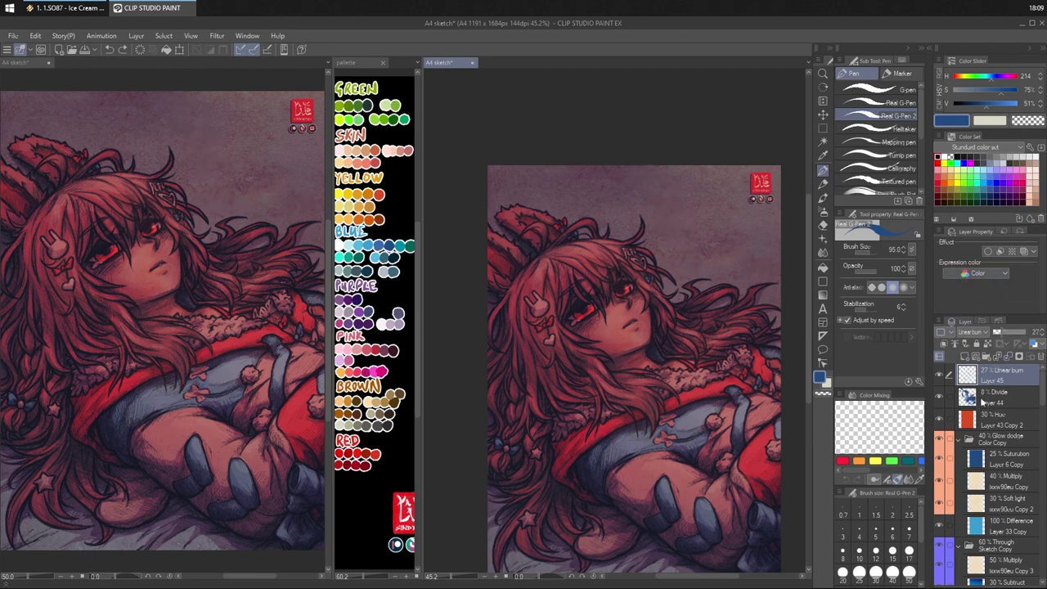
pyautogui.click(940, 397)
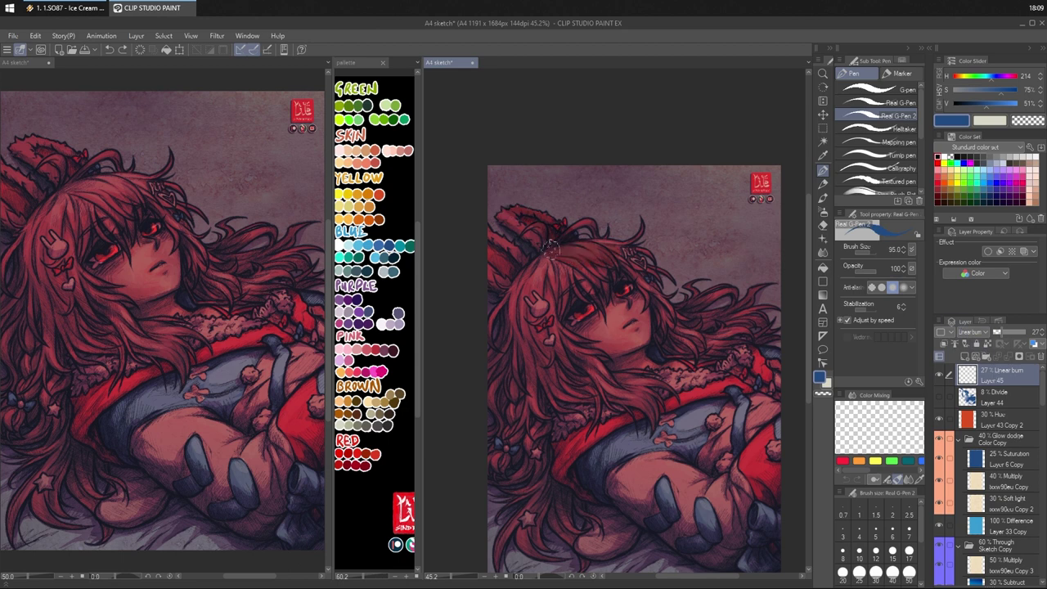
pyautogui.moveTo(532, 266)
pyautogui.mouseDown()
pyautogui.moveTo(622, 247)
pyautogui.moveTo(572, 261)
pyautogui.moveTo(623, 288)
pyautogui.moveTo(619, 257)
pyautogui.moveTo(654, 334)
pyautogui.moveTo(607, 289)
pyautogui.moveTo(594, 294)
pyautogui.moveTo(649, 368)
pyautogui.mouseUp()
pyautogui.hotkey('ctrl', 'z')
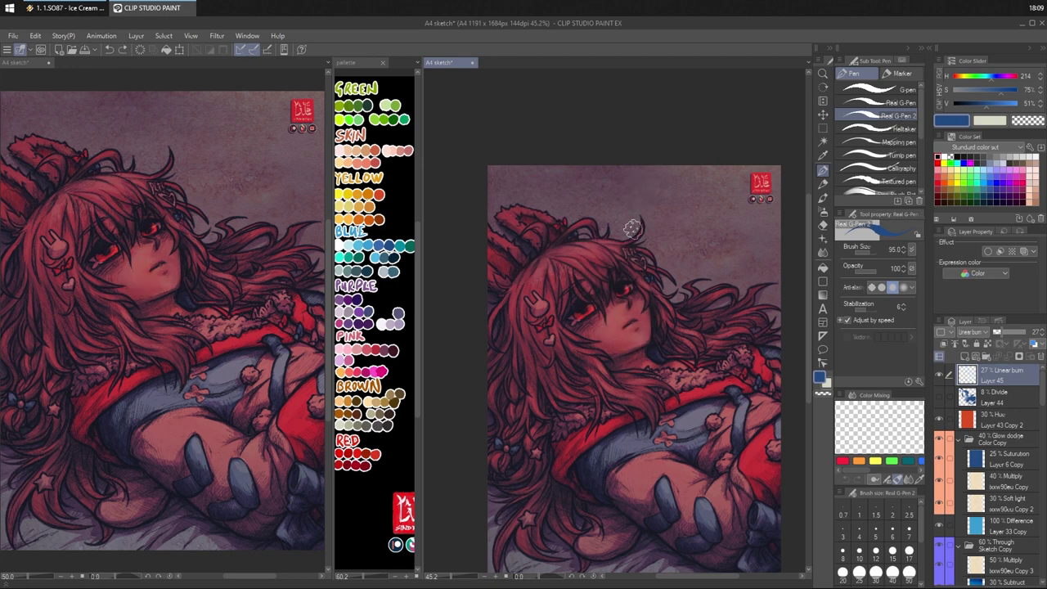
# - Lower the Linear burn layer's opacity to 15% and paint diagonal shadow bands across the background from above the bunny ears to the signature corner
pyautogui.moveTo(994, 333); pyautogui.dragTo(1002, 333)
pyautogui.moveTo(614, 233)
pyautogui.mouseDown()
pyautogui.moveTo(671, 176)
pyautogui.moveTo(643, 211)
pyautogui.moveTo(682, 199)
pyautogui.moveTo(685, 289)
pyautogui.moveTo(709, 182)
pyautogui.moveTo(725, 168)
pyautogui.mouseUp()
pyautogui.hotkey('ctrl', 'z')
pyautogui.moveTo(645, 205)
pyautogui.mouseDown()
pyautogui.moveTo(679, 238)
pyautogui.moveTo(643, 168)
pyautogui.moveTo(661, 154)
pyautogui.moveTo(715, 236)
pyautogui.moveTo(695, 238)
pyautogui.moveTo(750, 278)
pyautogui.moveTo(761, 267)
pyautogui.moveTo(740, 221)
pyautogui.moveTo(769, 242)
pyautogui.moveTo(713, 189)
pyautogui.moveTo(722, 214)
pyautogui.moveTo(709, 169)
pyautogui.moveTo(753, 234)
pyautogui.mouseUp()
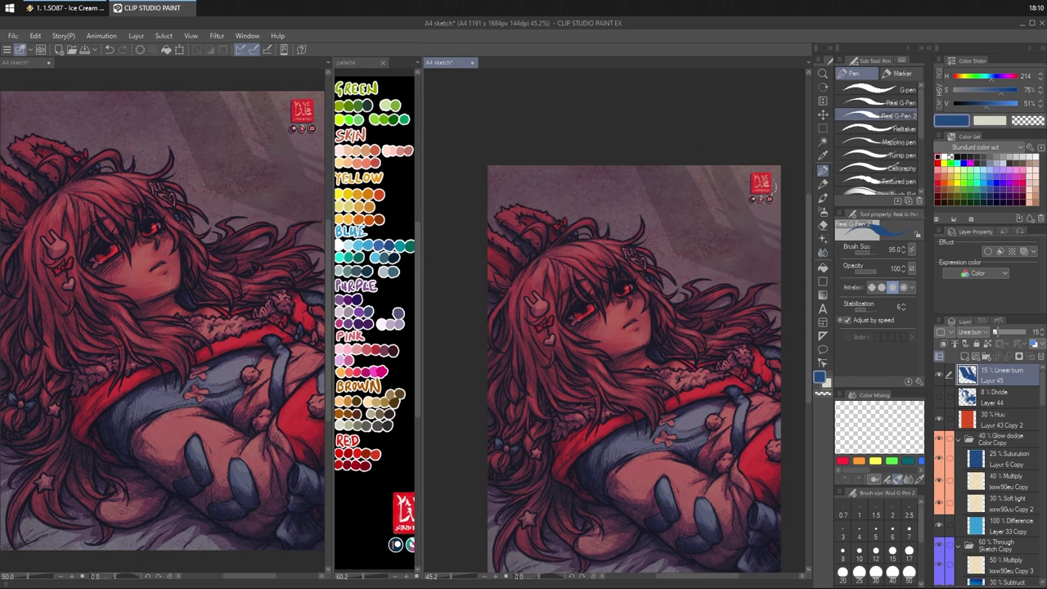
pyautogui.moveTo(637, 189)
pyautogui.mouseDown()
pyautogui.moveTo(663, 238)
pyautogui.moveTo(772, 295)
pyautogui.mouseUp()
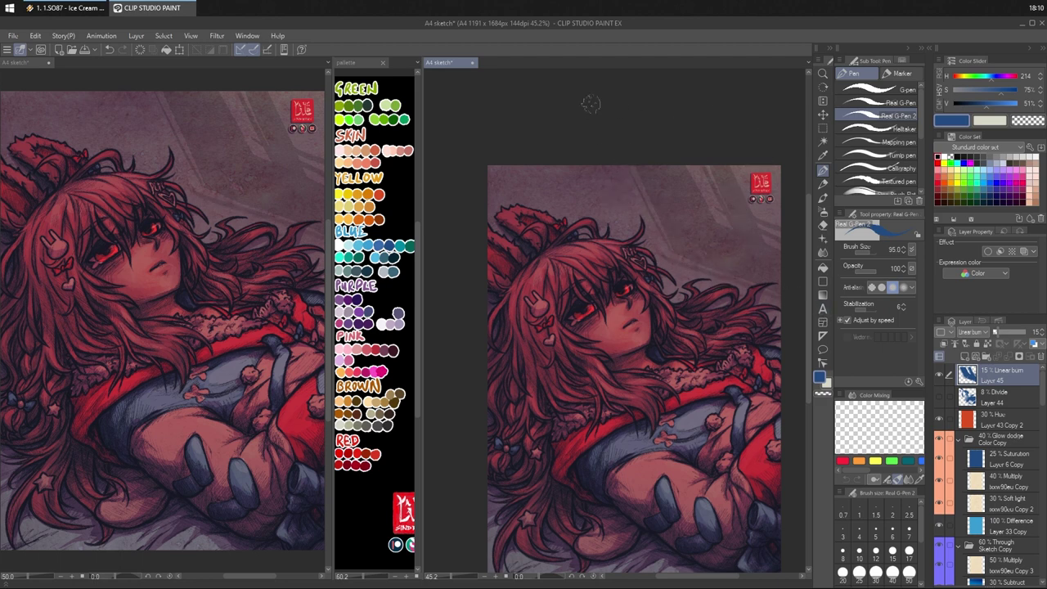
pyautogui.moveTo(604, 190); pyautogui.dragTo(625, 225)
pyautogui.moveTo(595, 161)
pyautogui.mouseDown()
pyautogui.moveTo(571, 215)
pyautogui.moveTo(579, 88)
pyautogui.moveTo(594, 214)
pyautogui.moveTo(500, 205)
pyautogui.moveTo(566, 218)
pyautogui.moveTo(469, 186)
pyautogui.moveTo(586, 239)
pyautogui.moveTo(480, 189)
pyautogui.moveTo(604, 236)
pyautogui.moveTo(500, 179)
pyautogui.moveTo(602, 217)
pyautogui.mouseUp()
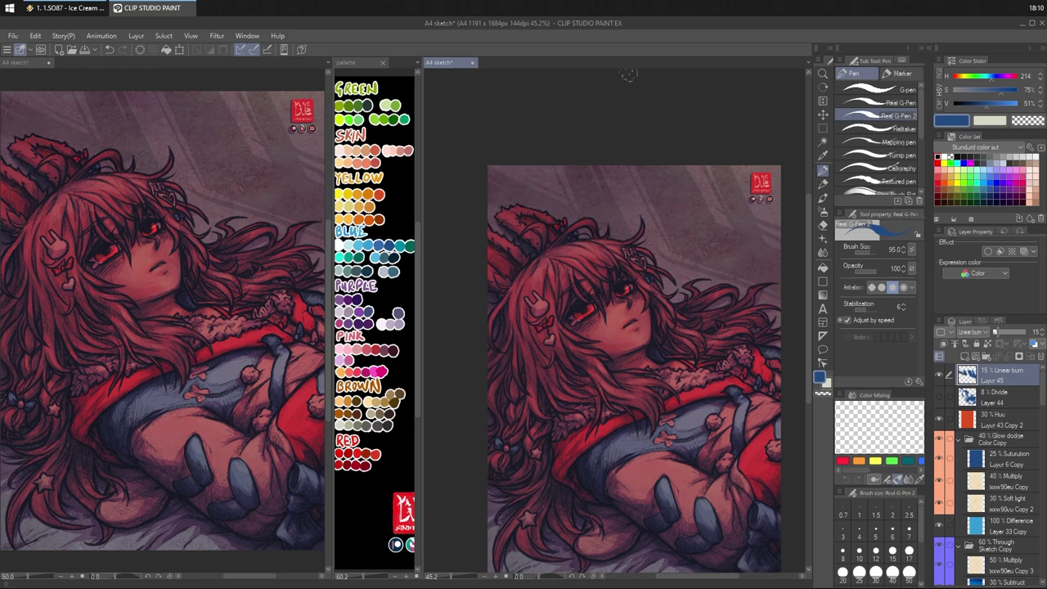
# - Erase the shadow bands' overlap on the bunny ears and hair with the transparent colour, and return to the blue drawing colour
pyautogui.moveTo(746, 198); pyautogui.dragTo(766, 190)
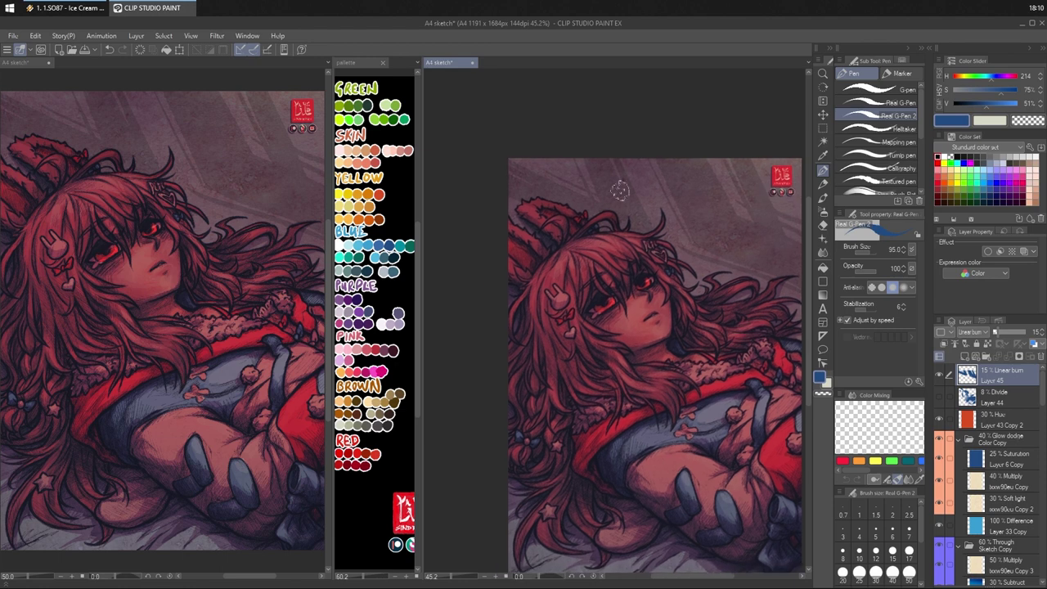
pyautogui.press('c')
pyautogui.moveTo(527, 214)
pyautogui.mouseDown()
pyautogui.moveTo(595, 236)
pyautogui.moveTo(562, 211)
pyautogui.moveTo(594, 250)
pyautogui.moveTo(583, 216)
pyautogui.moveTo(523, 200)
pyautogui.moveTo(605, 216)
pyautogui.moveTo(589, 225)
pyautogui.moveTo(618, 215)
pyautogui.mouseUp()
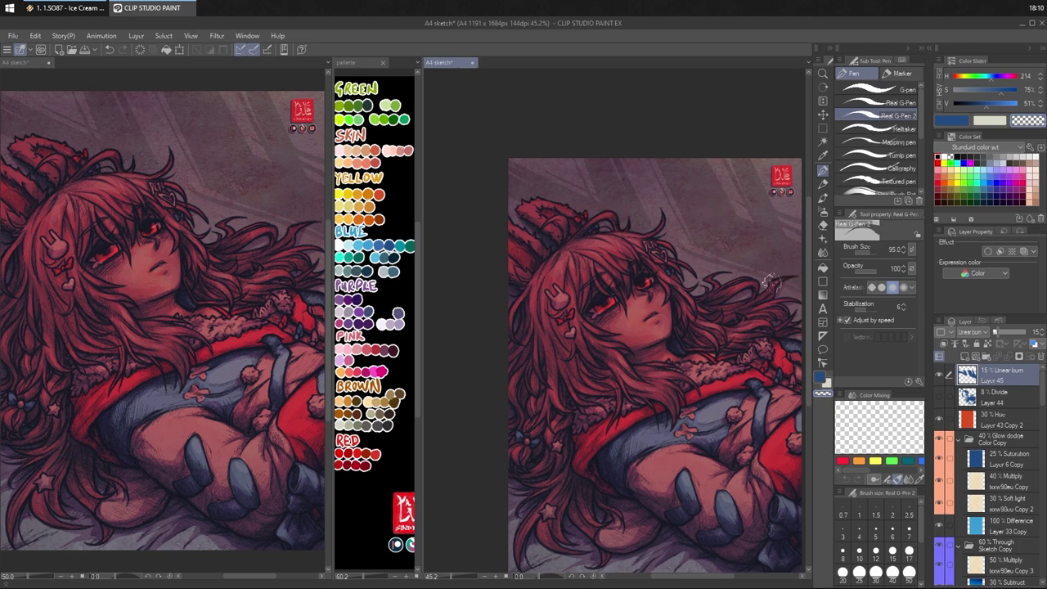
pyautogui.moveTo(770, 205); pyautogui.dragTo(736, 170)
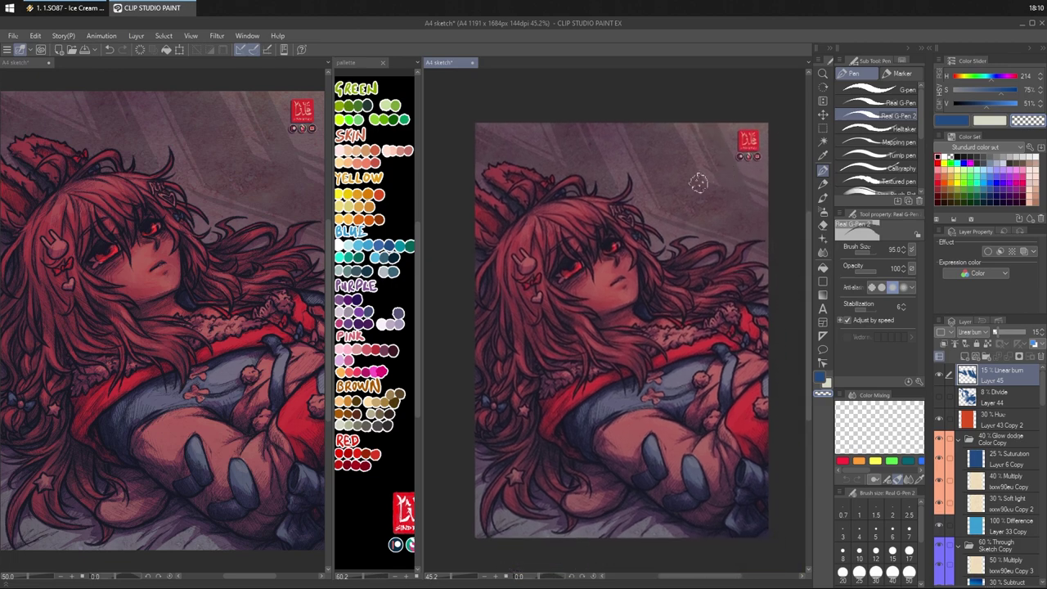
pyautogui.press('c')
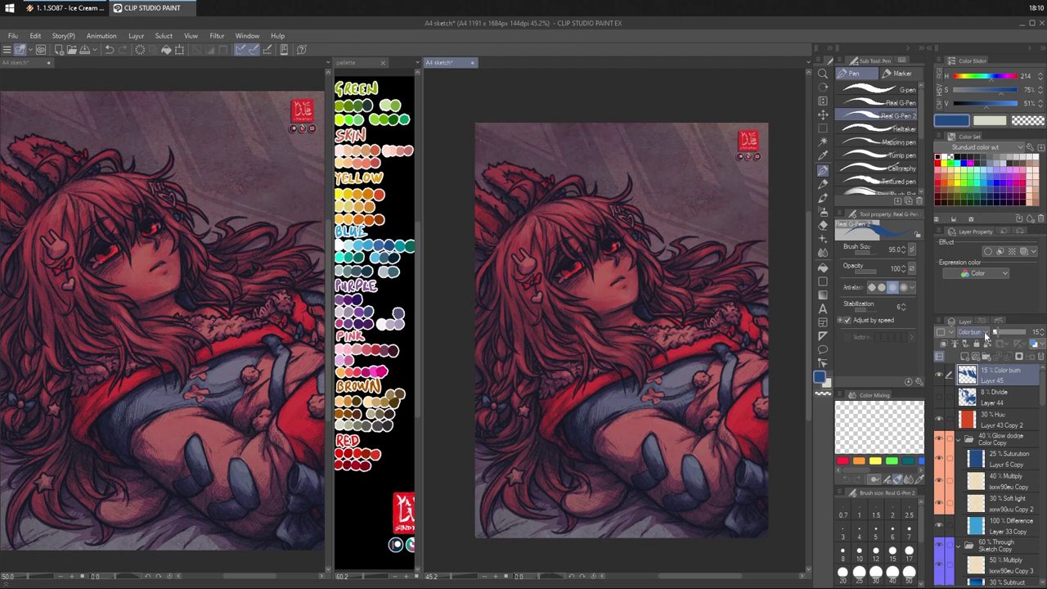
# - Compare blending modes such as Color burn, Add, Difference, Exclusion and Divide on the shadow band layer, and set it to Saturation at 73% opacity
pyautogui.scroll(-3, 986, 335)
pyautogui.scroll(-2, 987, 335)
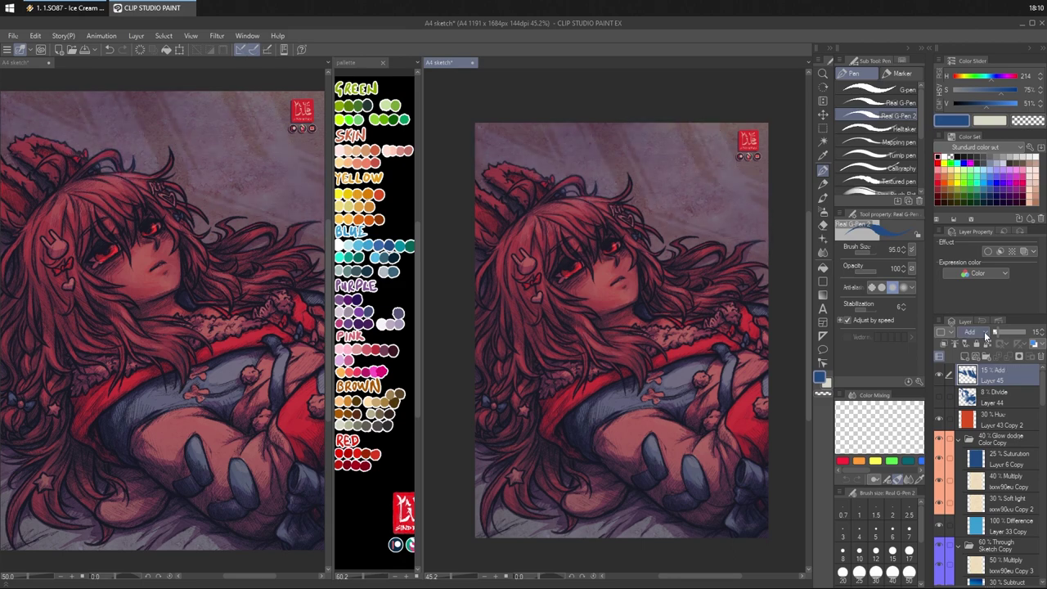
pyautogui.scroll(-2, 987, 336)
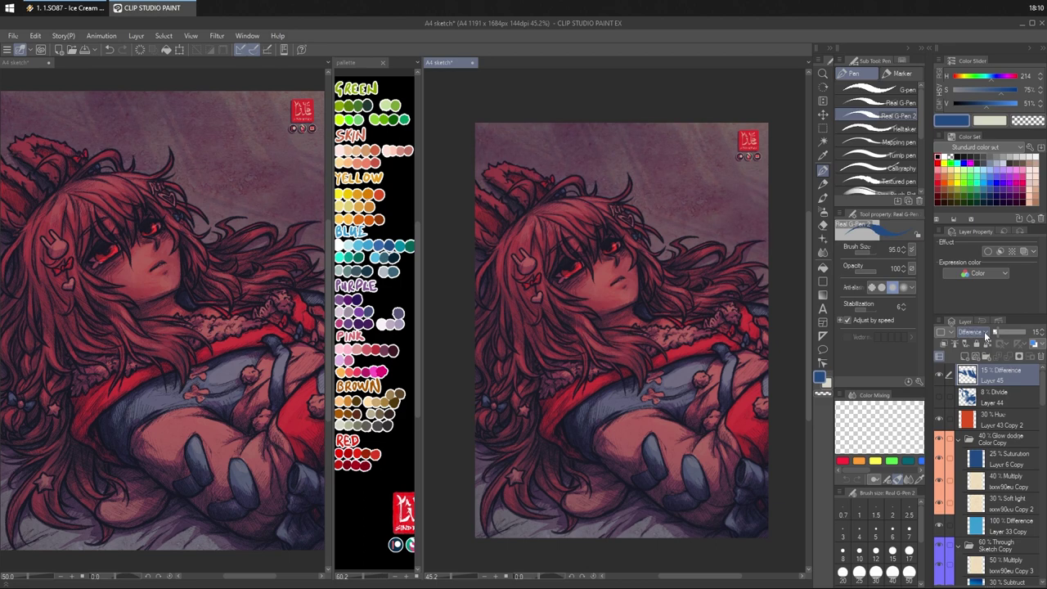
pyautogui.scroll(-2, 987, 336)
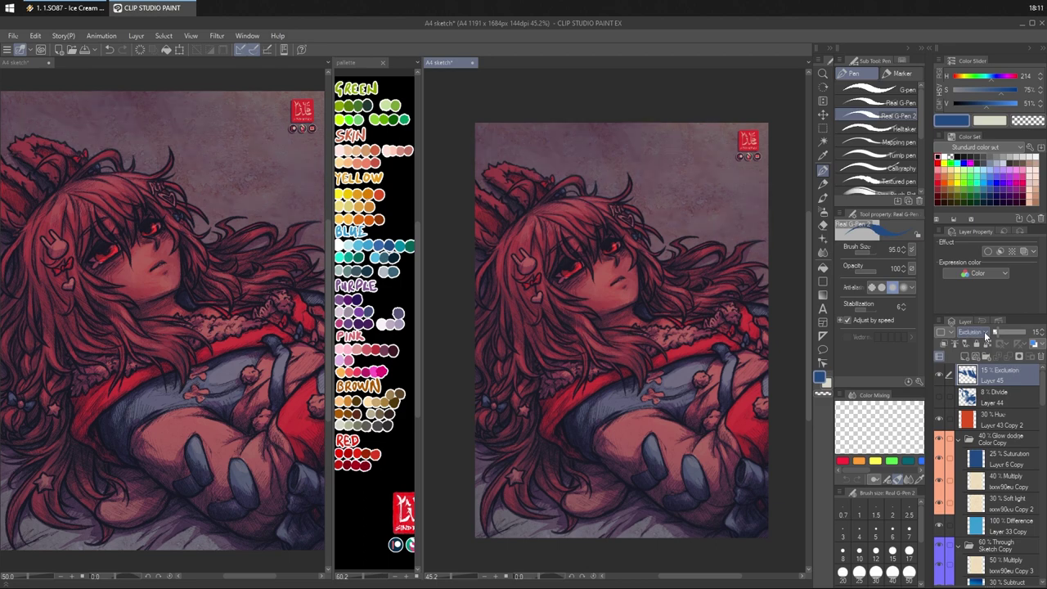
pyautogui.scroll(-2, 987, 336)
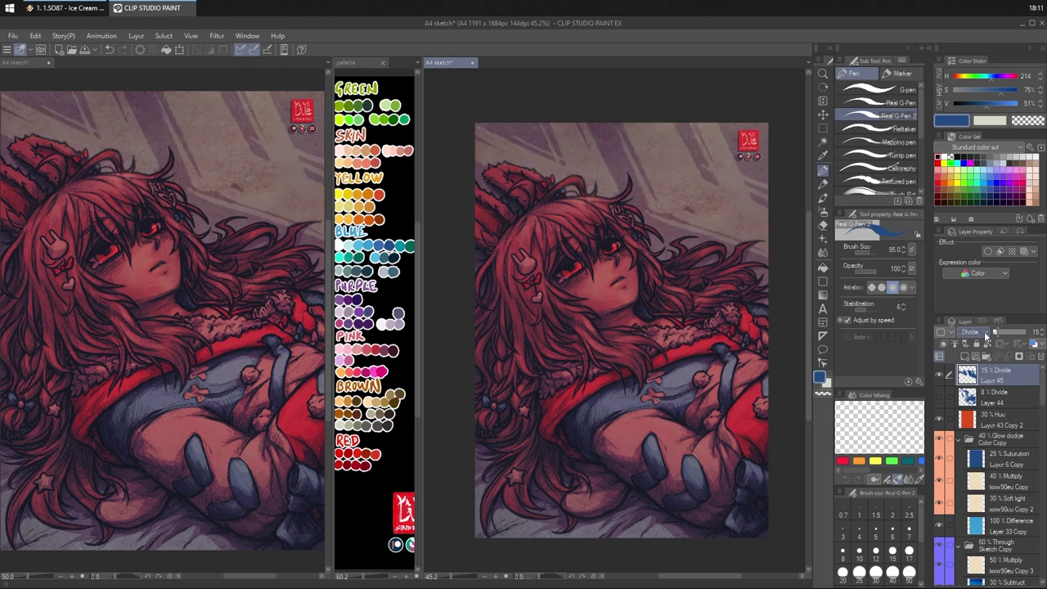
pyautogui.scroll(1, 987, 336)
pyautogui.scroll(-1, 987, 335)
pyautogui.scroll(-1, 987, 335)
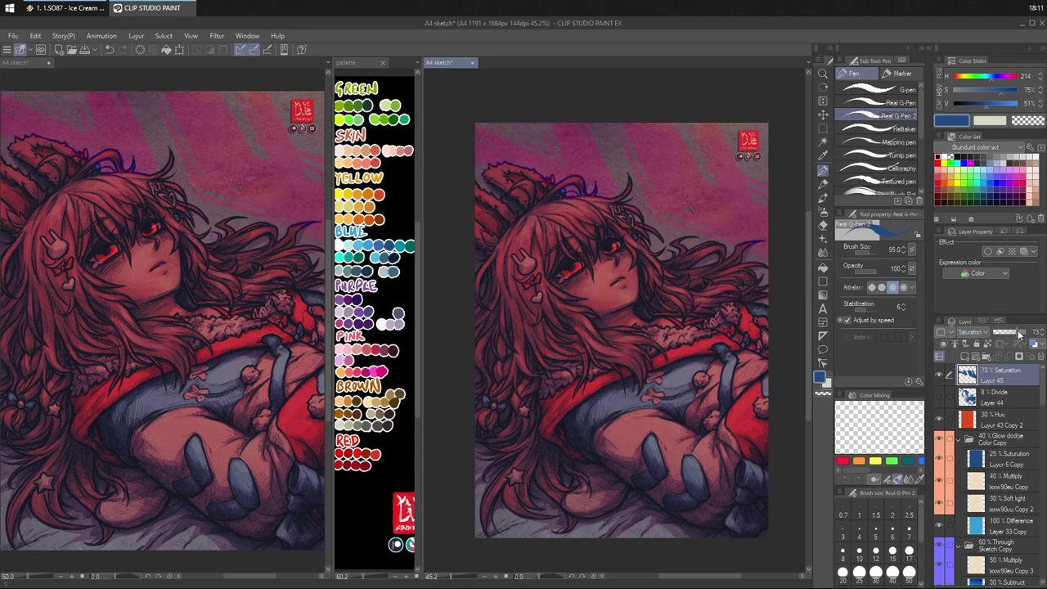
# - Set the top Saturation layer's opacity to 80% and clear everything painted on it
pyautogui.moveTo(1019, 333)
pyautogui.mouseDown()
pyautogui.moveTo(1035, 337)
pyautogui.moveTo(1021, 337)
pyautogui.mouseUp()
pyautogui.press('Delete')
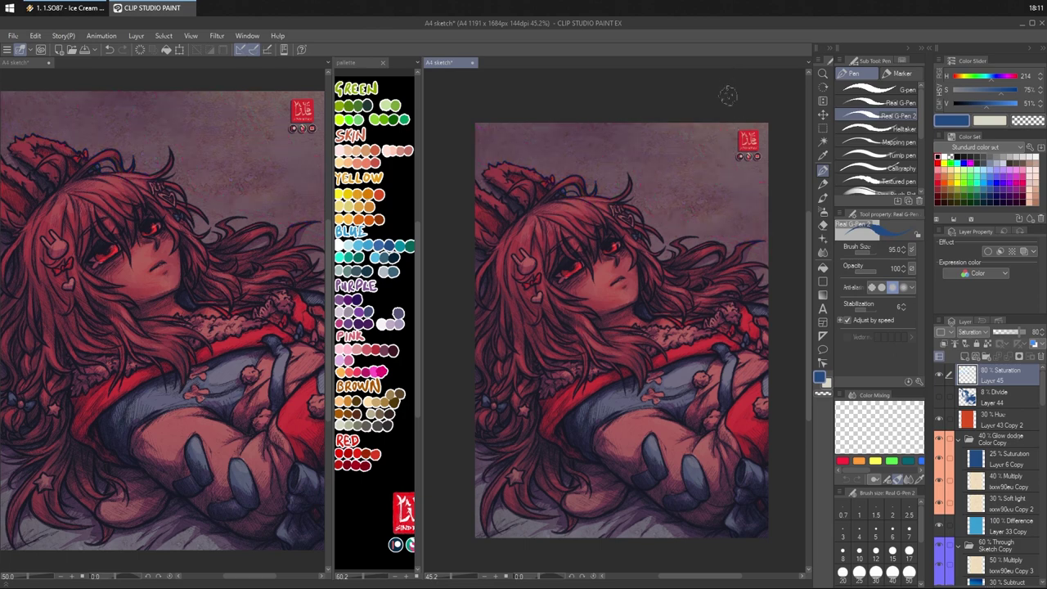
# - Paint irregular blue strokes across the upper background on the 80% Saturation layer, undoing the stray one over the hair
pyautogui.moveTo(686, 116)
pyautogui.mouseDown()
pyautogui.moveTo(676, 161)
pyautogui.moveTo(686, 163)
pyautogui.mouseUp()
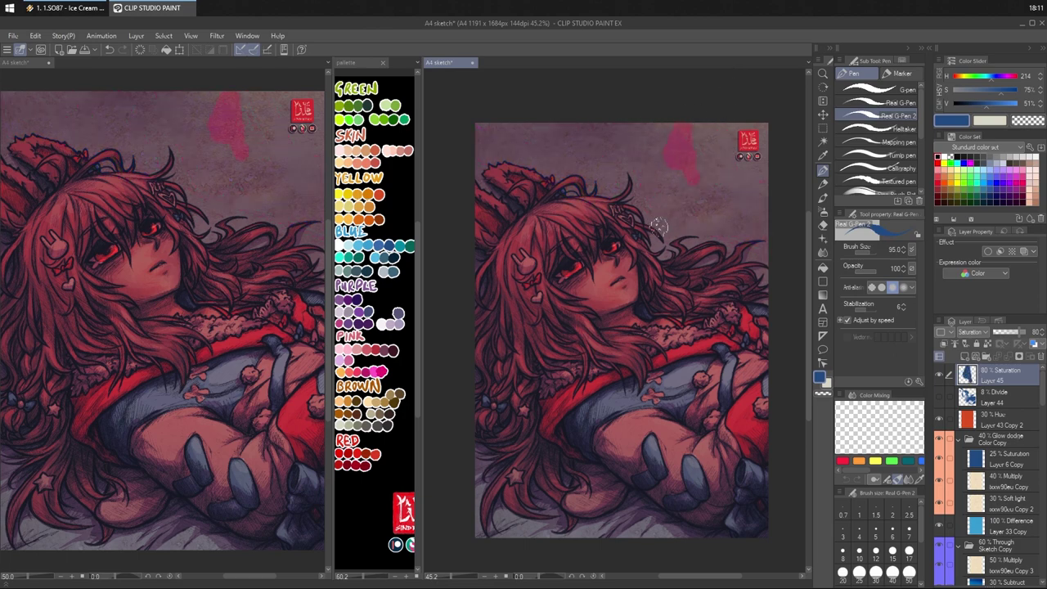
pyautogui.moveTo(709, 151); pyautogui.dragTo(706, 119)
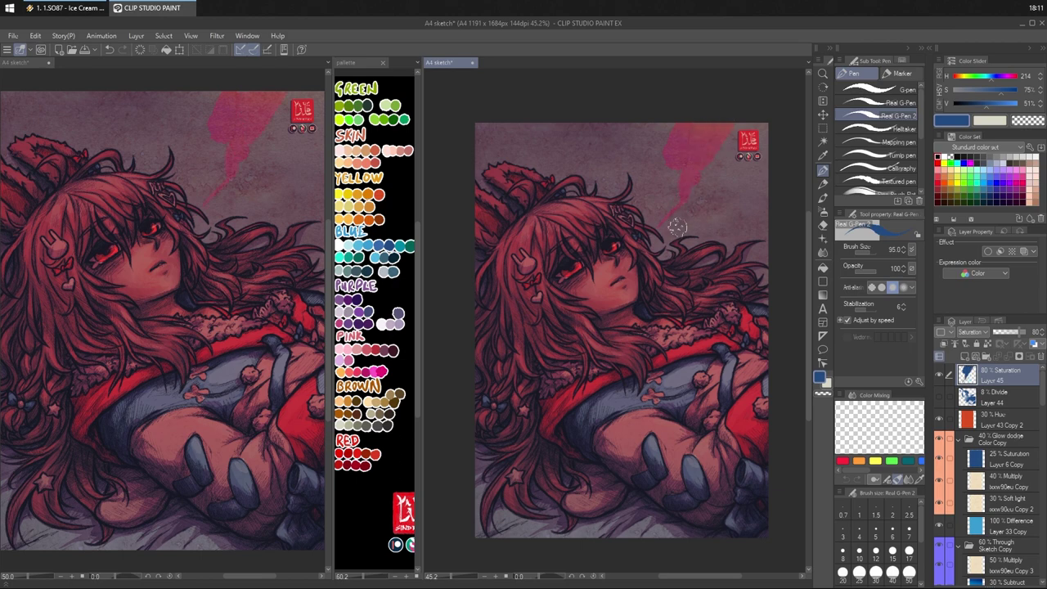
pyautogui.moveTo(677, 232)
pyautogui.mouseDown()
pyautogui.moveTo(710, 216)
pyautogui.moveTo(712, 231)
pyautogui.moveTo(717, 155)
pyautogui.moveTo(734, 219)
pyautogui.mouseUp()
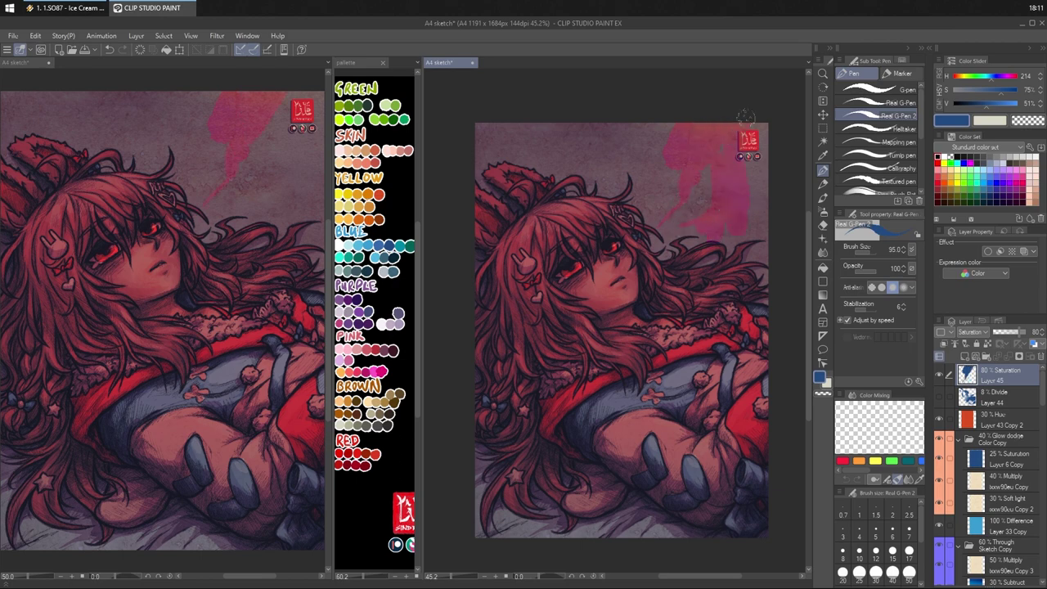
pyautogui.moveTo(755, 229)
pyautogui.mouseDown()
pyautogui.moveTo(747, 268)
pyautogui.moveTo(749, 189)
pyautogui.moveTo(749, 281)
pyautogui.moveTo(765, 235)
pyautogui.moveTo(764, 263)
pyautogui.moveTo(741, 293)
pyautogui.mouseUp()
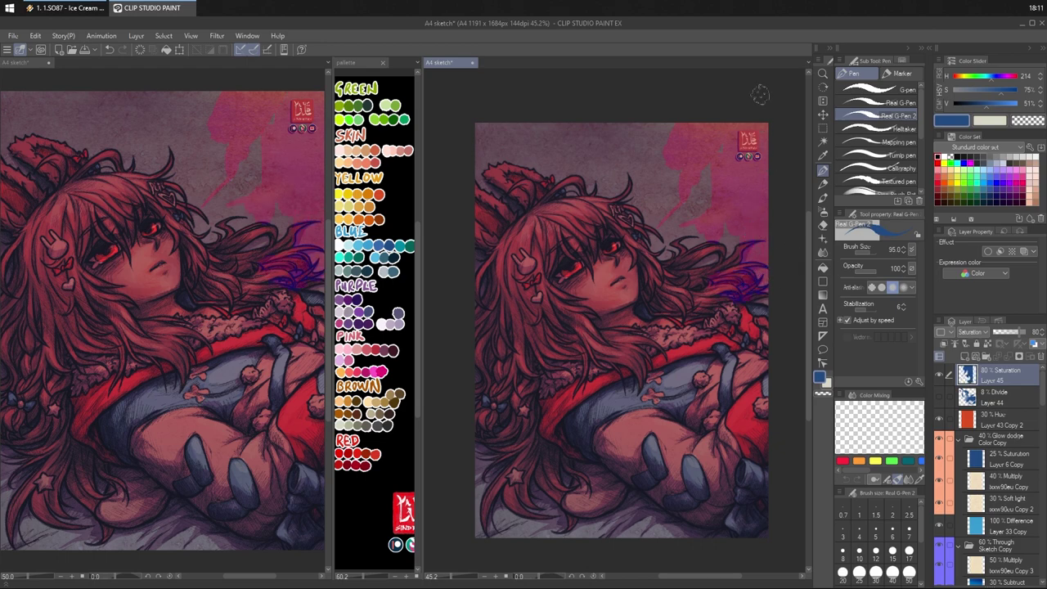
pyautogui.hotkey('ctrl', 'z')
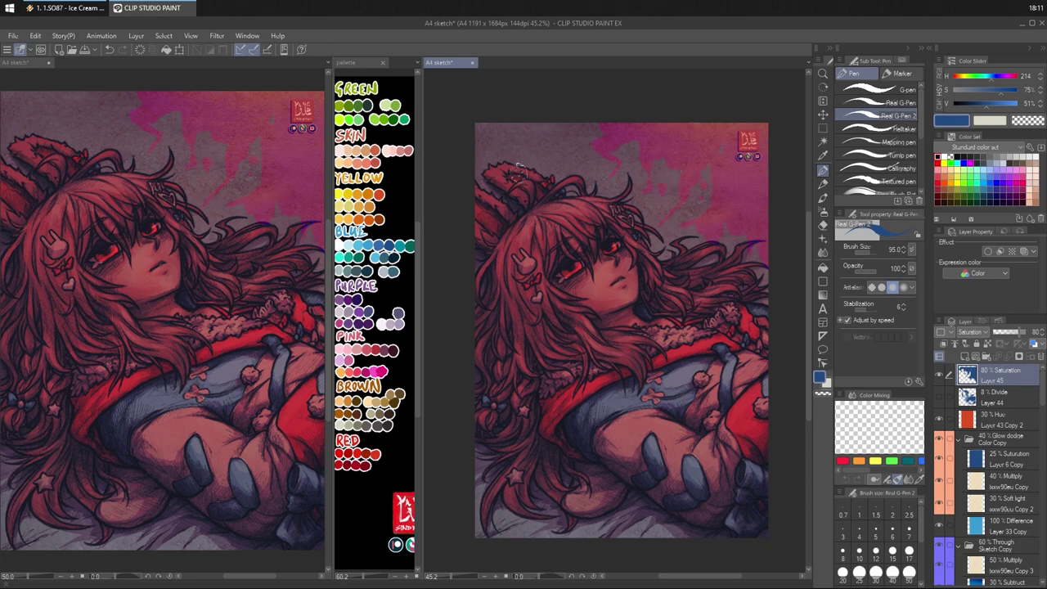
pyautogui.moveTo(535, 168)
pyautogui.mouseDown()
pyautogui.moveTo(547, 143)
pyautogui.moveTo(536, 122)
pyautogui.mouseUp()
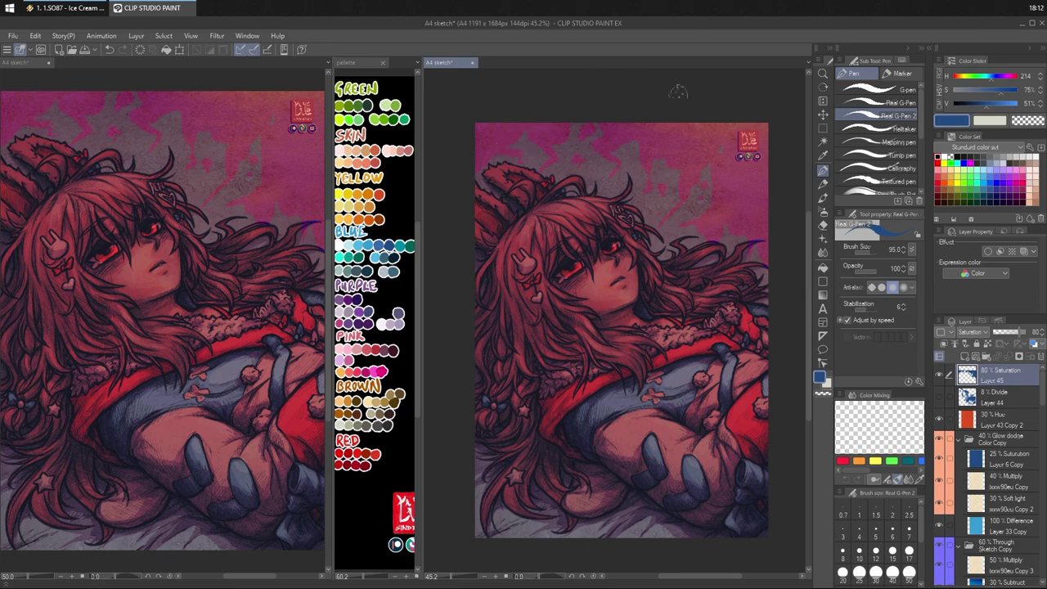
pyautogui.moveTo(750, 218)
pyautogui.mouseDown()
pyautogui.moveTo(755, 241)
pyautogui.moveTo(740, 227)
pyautogui.mouseUp()
# - Add a Linear burn layer at 20% opacity and paint a blue patch in the upper-right corner of the background
pyautogui.hotkey('ctrl', 'space')
pyautogui.moveTo(723, 264); pyautogui.dragTo(743, 233)
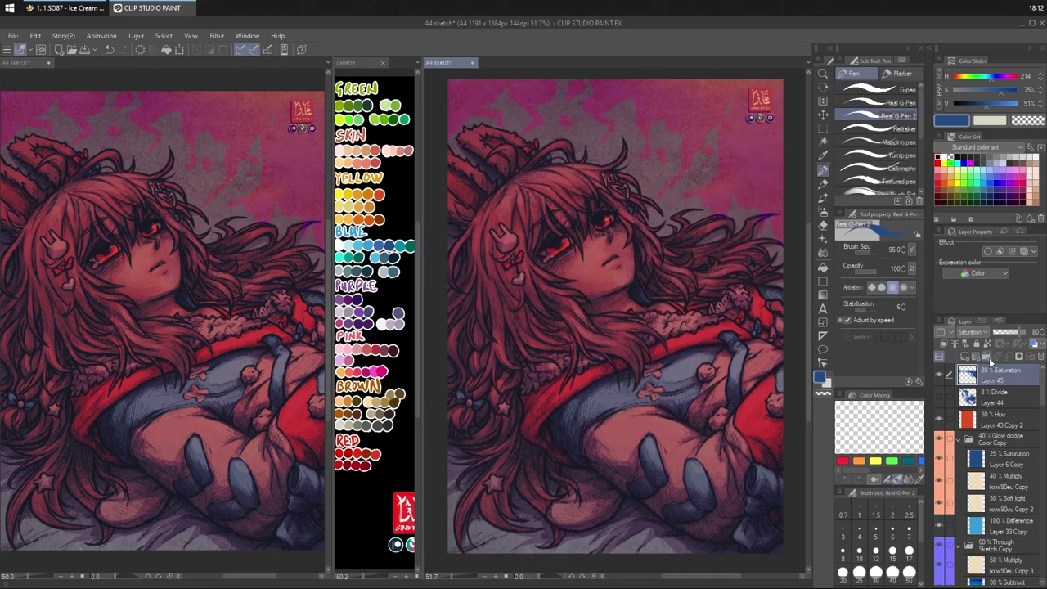
pyautogui.click(967, 357)
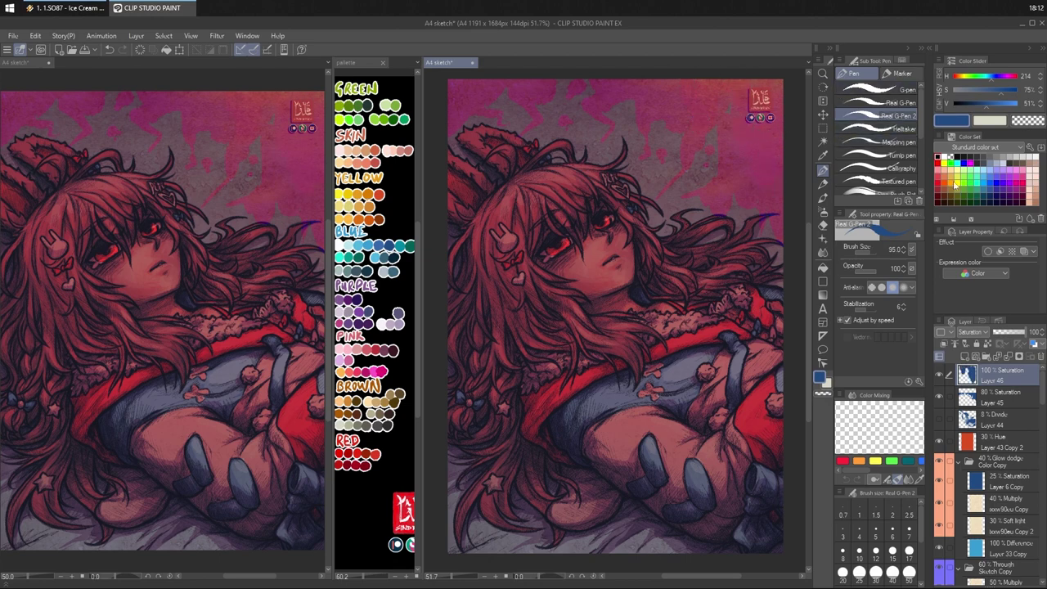
pyautogui.click(975, 334)
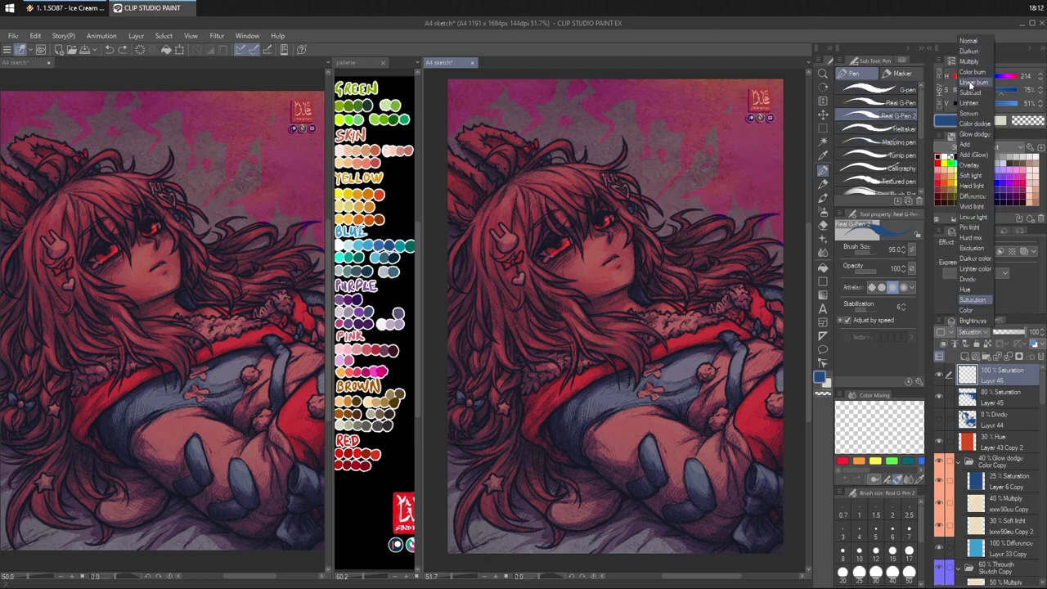
pyautogui.click(976, 85)
pyautogui.moveTo(731, 82); pyautogui.dragTo(756, 106)
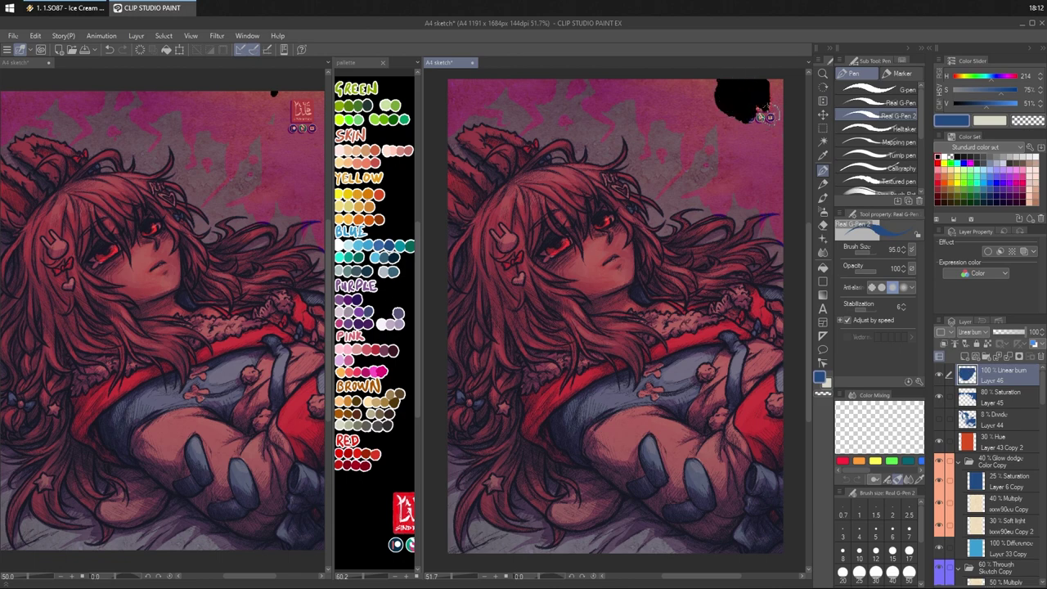
pyautogui.click(1005, 336)
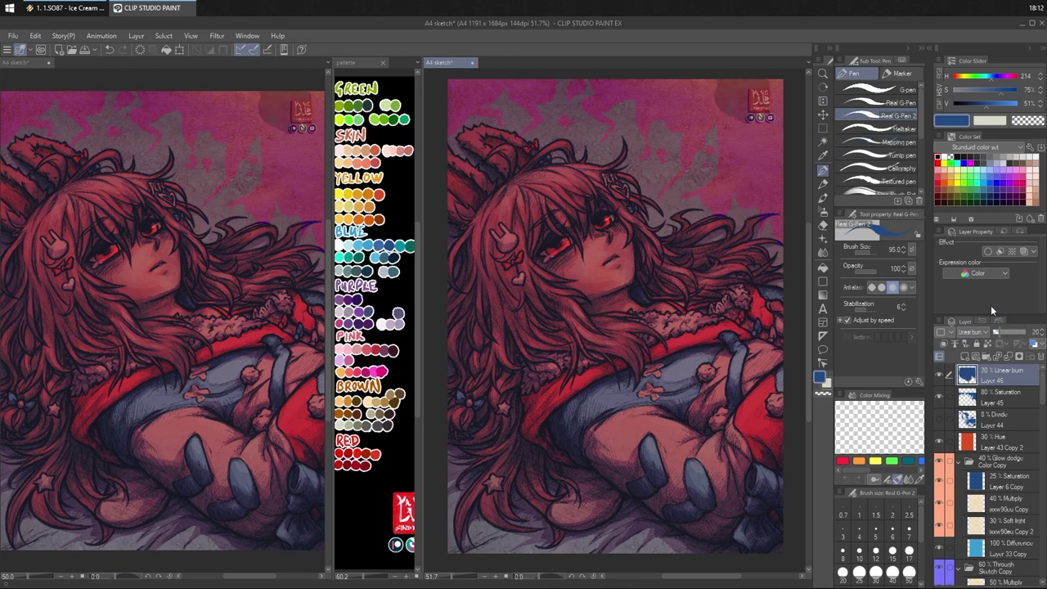
# - Compare different blending modes on the new 20% layer and set it to Hard light
pyautogui.scroll(2, 976, 337)
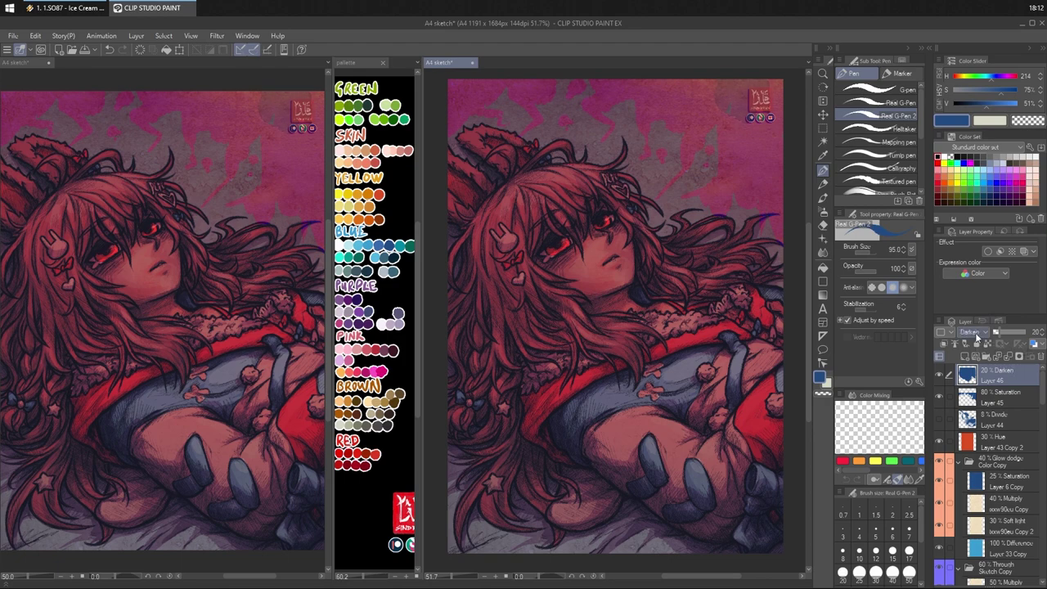
pyautogui.scroll(-6, 976, 337)
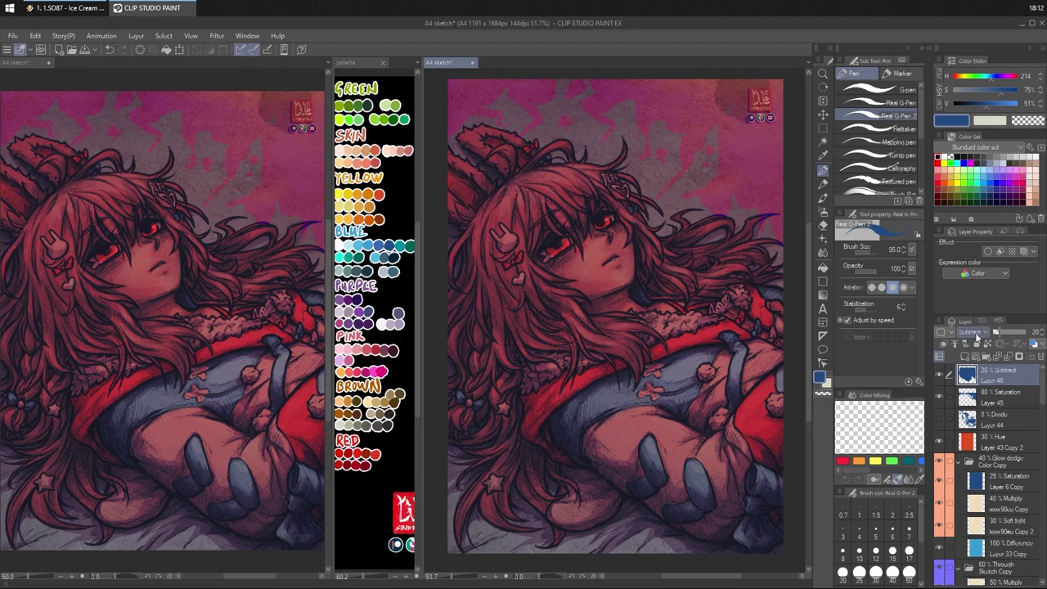
pyautogui.scroll(-6, 976, 338)
pyautogui.scroll(-4, 977, 337)
pyautogui.scroll(16, 977, 337)
pyautogui.scroll(-10, 976, 337)
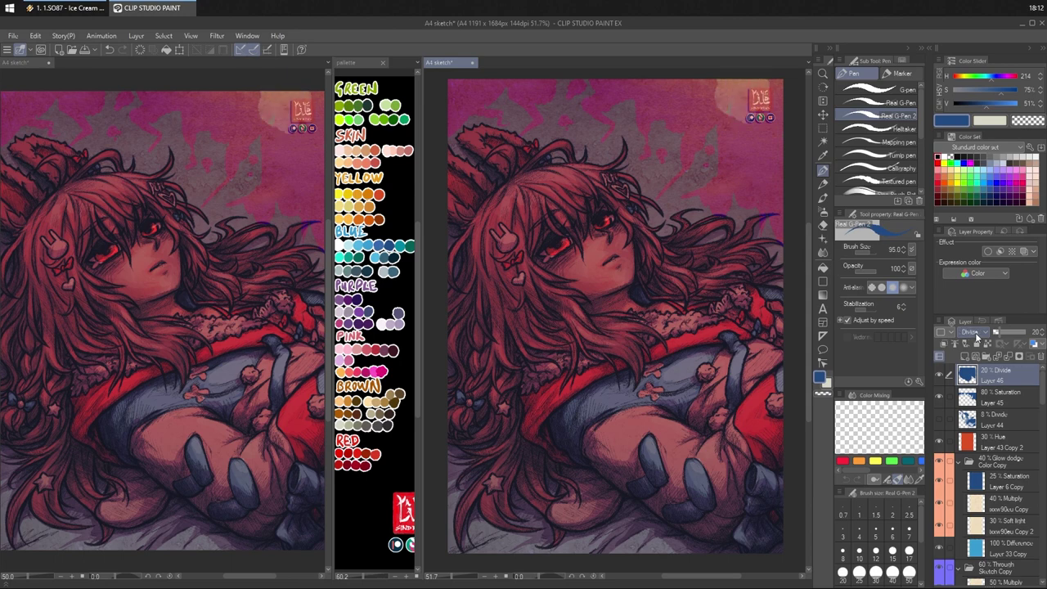
pyautogui.scroll(4, 977, 338)
pyautogui.scroll(-3, 977, 338)
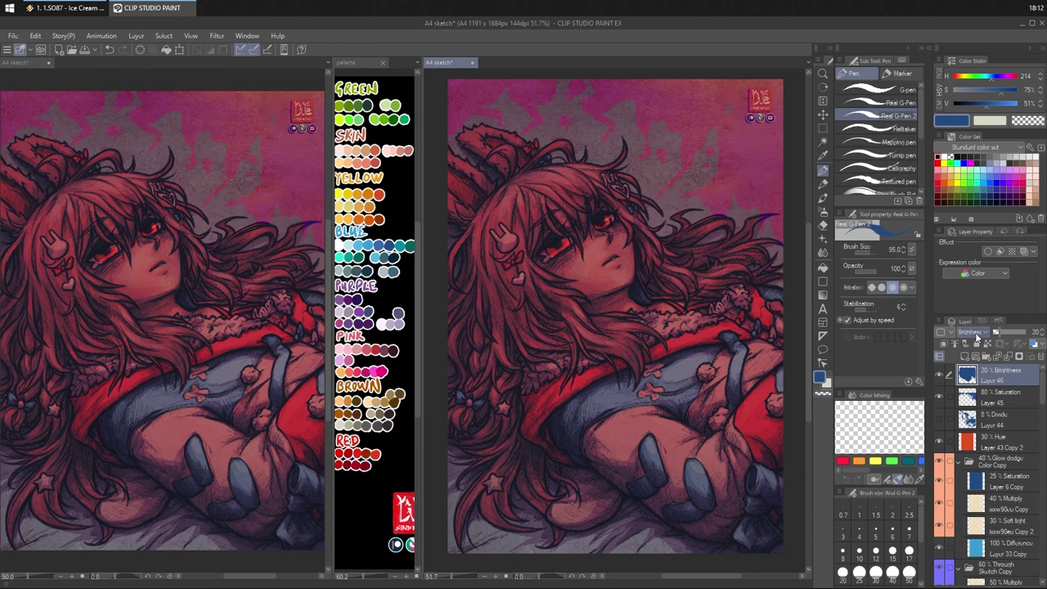
pyautogui.scroll(14, 976, 337)
pyautogui.scroll(1, 976, 337)
pyautogui.scroll(-1, 976, 337)
pyautogui.scroll(-16, 976, 337)
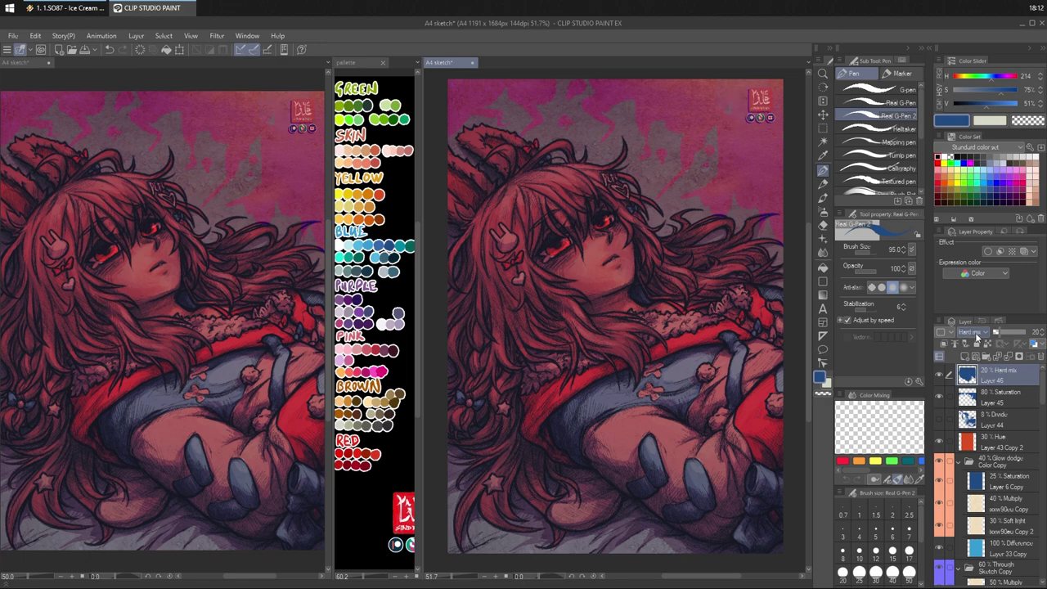
pyautogui.scroll(2, 976, 337)
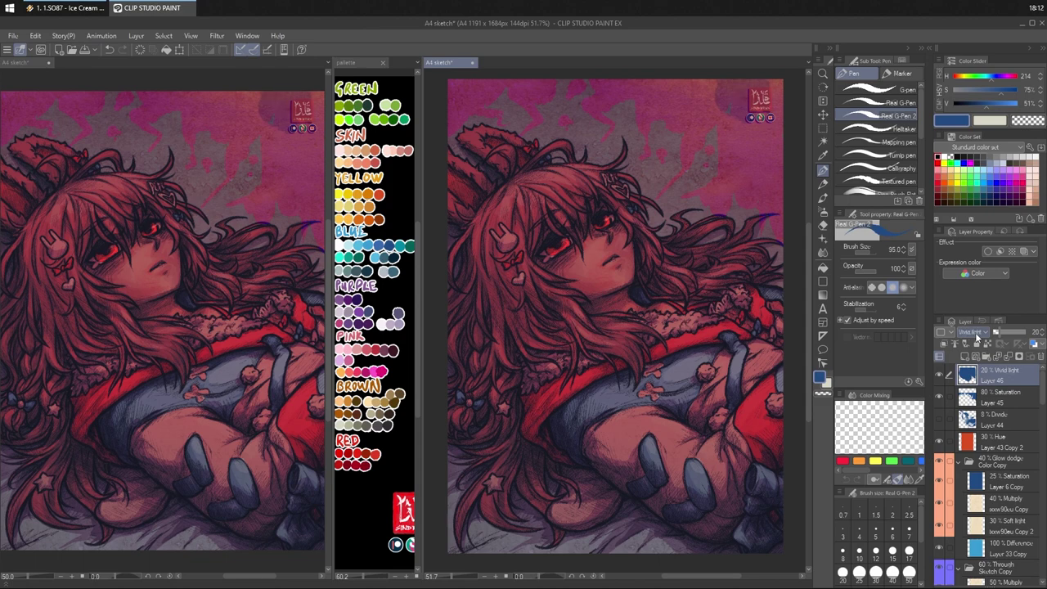
pyautogui.scroll(2, 976, 337)
pyautogui.scroll(-5, 976, 337)
pyautogui.scroll(1, 976, 337)
# - Paint blue patches down the right side and along the upper edge of the background on the Hard light layer
pyautogui.moveTo(763, 85)
pyautogui.mouseDown()
pyautogui.moveTo(774, 88)
pyautogui.moveTo(782, 207)
pyautogui.mouseUp()
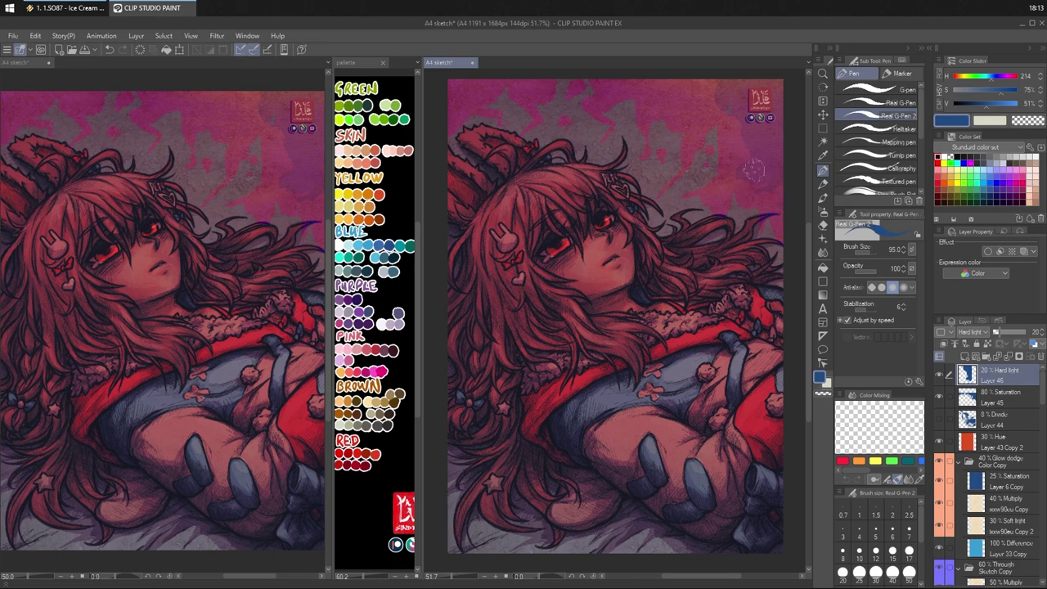
pyautogui.moveTo(754, 171)
pyautogui.mouseDown()
pyautogui.moveTo(727, 176)
pyautogui.moveTo(718, 161)
pyautogui.moveTo(736, 161)
pyautogui.mouseUp()
pyautogui.moveTo(698, 77)
pyautogui.mouseDown()
pyautogui.moveTo(720, 87)
pyautogui.moveTo(701, 116)
pyautogui.moveTo(685, 105)
pyautogui.moveTo(684, 81)
pyautogui.mouseUp()
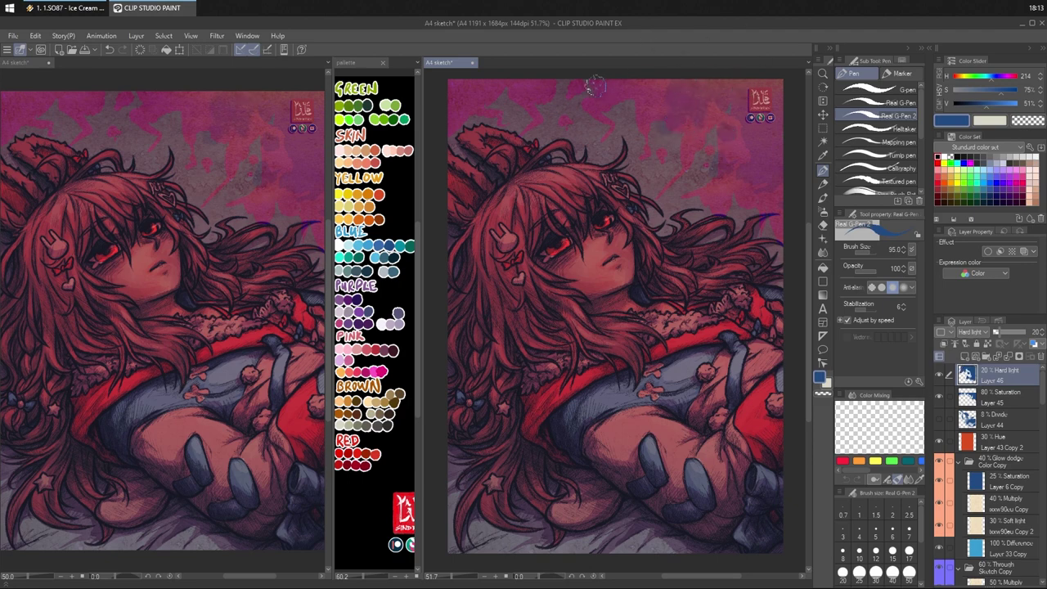
pyautogui.moveTo(627, 97)
pyautogui.mouseDown()
pyautogui.moveTo(643, 81)
pyautogui.moveTo(675, 91)
pyautogui.moveTo(688, 82)
pyautogui.mouseUp()
pyautogui.moveTo(522, 99)
pyautogui.mouseDown()
pyautogui.moveTo(448, 103)
pyautogui.moveTo(511, 85)
pyautogui.moveTo(494, 87)
pyautogui.mouseUp()
pyautogui.moveTo(556, 93); pyautogui.dragTo(563, 89)
# - Compare further blending modes on the background patch layer and set it to Saturation
pyautogui.scroll(2, 972, 334)
pyautogui.scroll(3, 973, 337)
pyautogui.scroll(3, 974, 337)
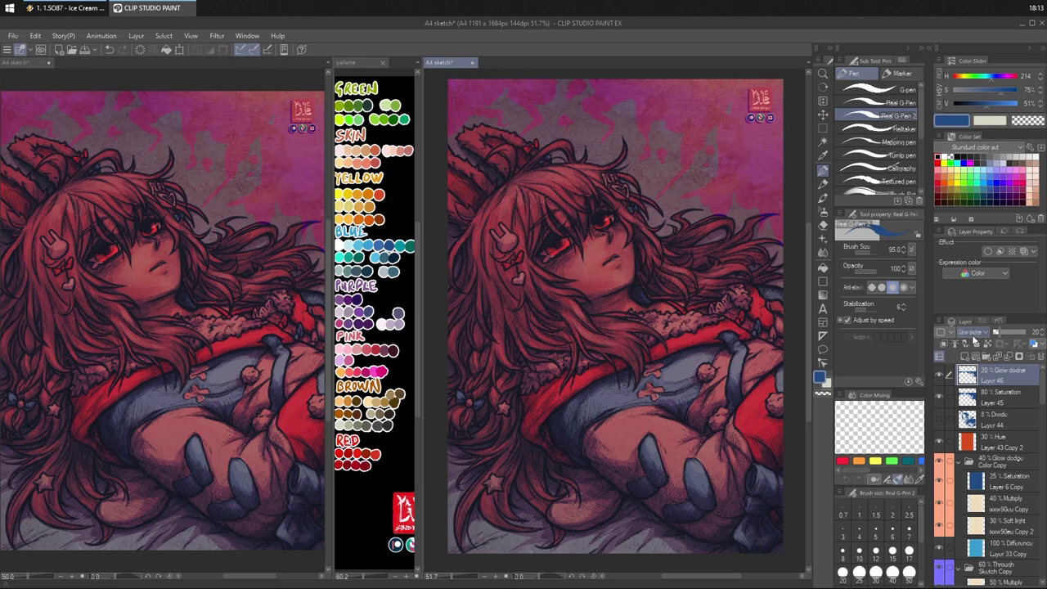
pyautogui.scroll(-5, 972, 338)
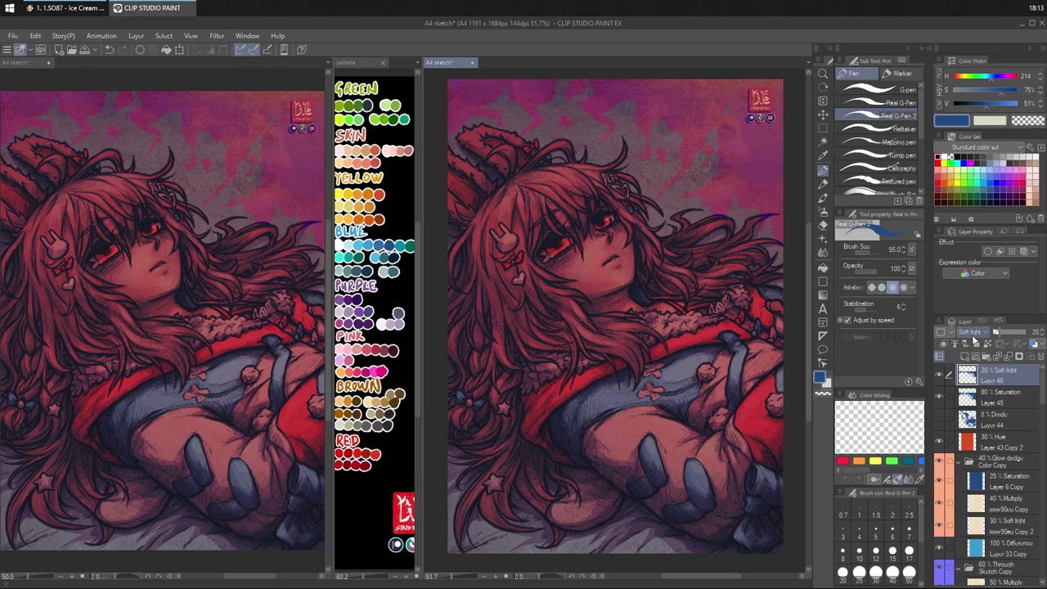
pyautogui.scroll(1, 974, 339)
pyautogui.scroll(-3, 974, 339)
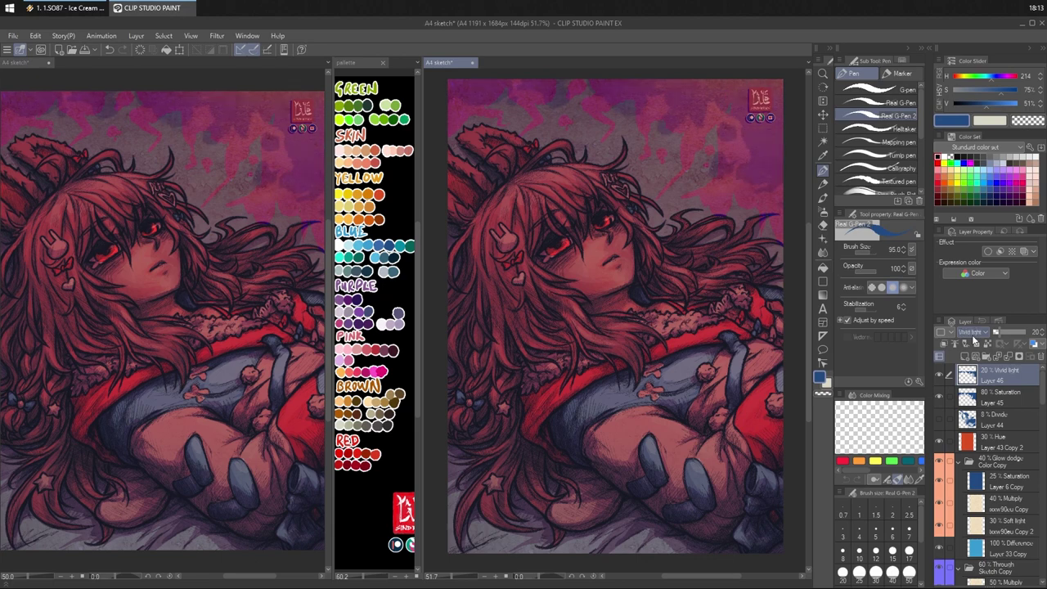
pyautogui.scroll(1, 974, 339)
pyautogui.scroll(-1, 974, 339)
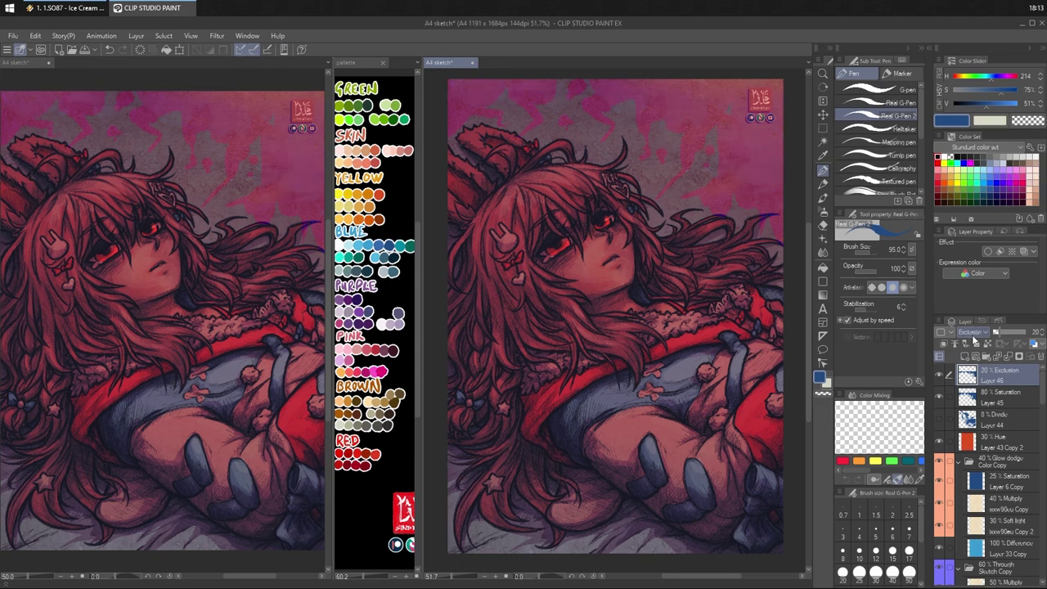
pyautogui.scroll(16, 974, 339)
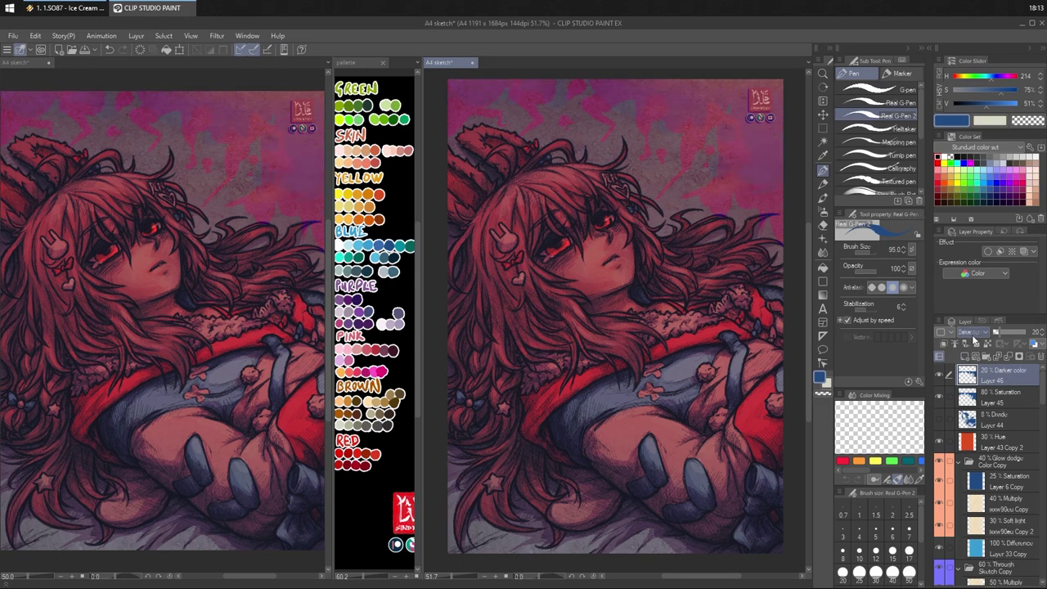
pyautogui.scroll(-20, 974, 339)
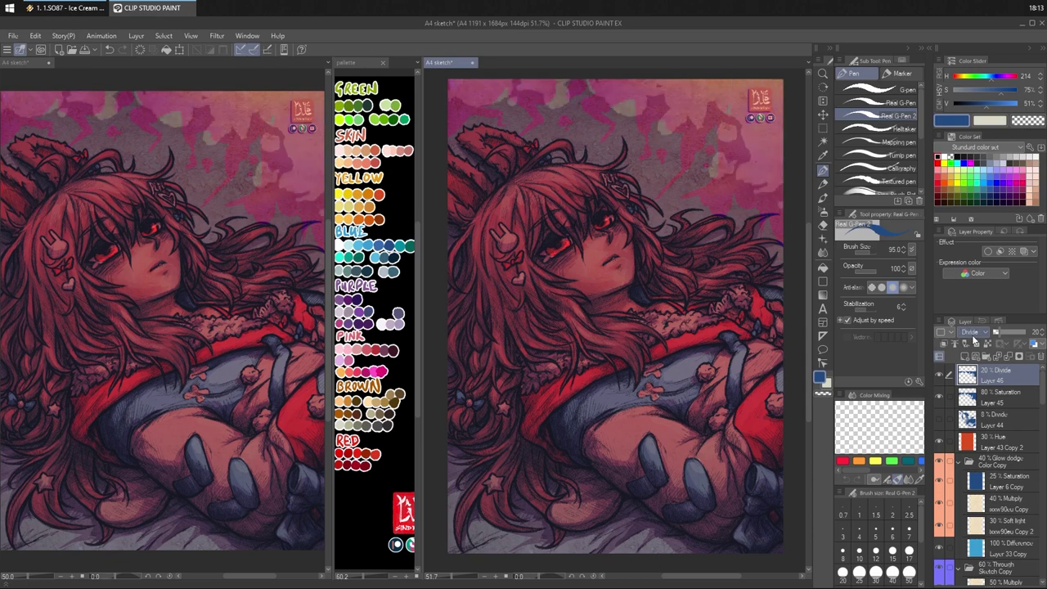
pyautogui.scroll(-1, 974, 339)
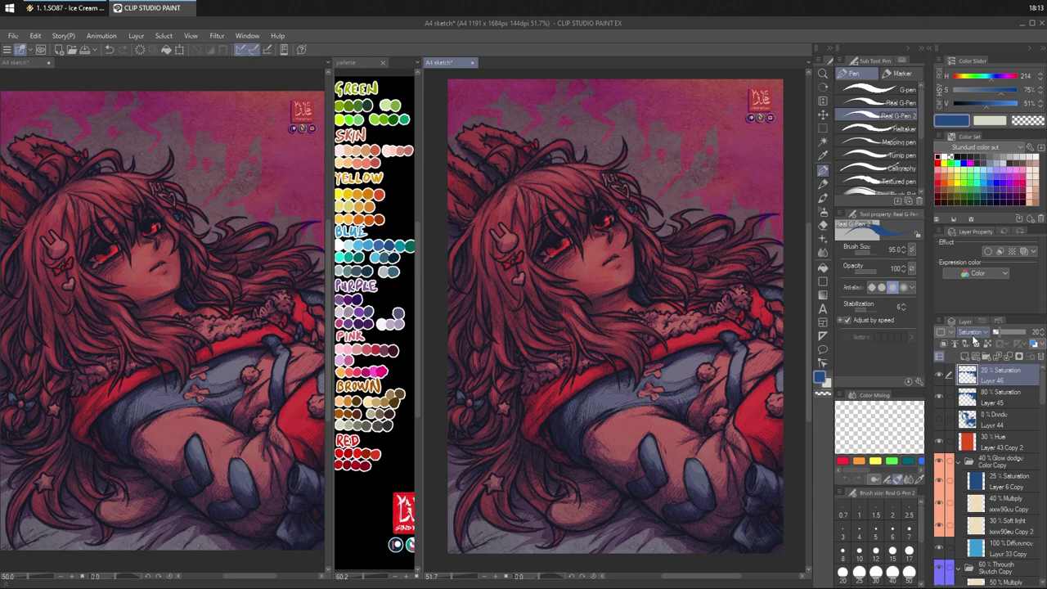
# - Set the background patch layer to Color blending at 29% opacity
pyautogui.click(1009, 331)
pyautogui.moveTo(1021, 335)
pyautogui.mouseDown()
pyautogui.moveTo(1033, 335)
pyautogui.moveTo(1007, 334)
pyautogui.mouseUp()
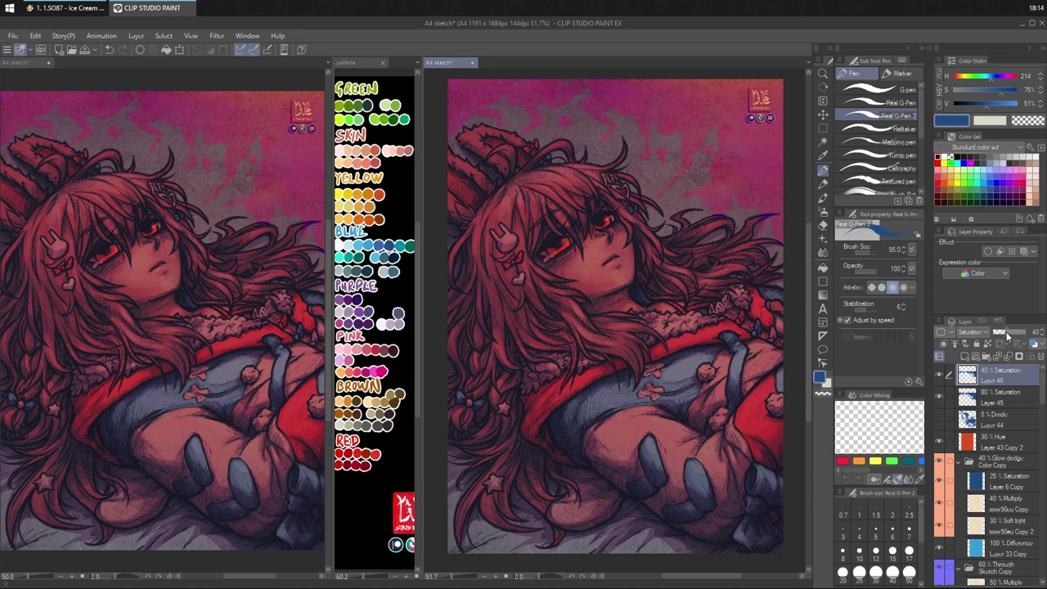
pyautogui.scroll(-1, 983, 335)
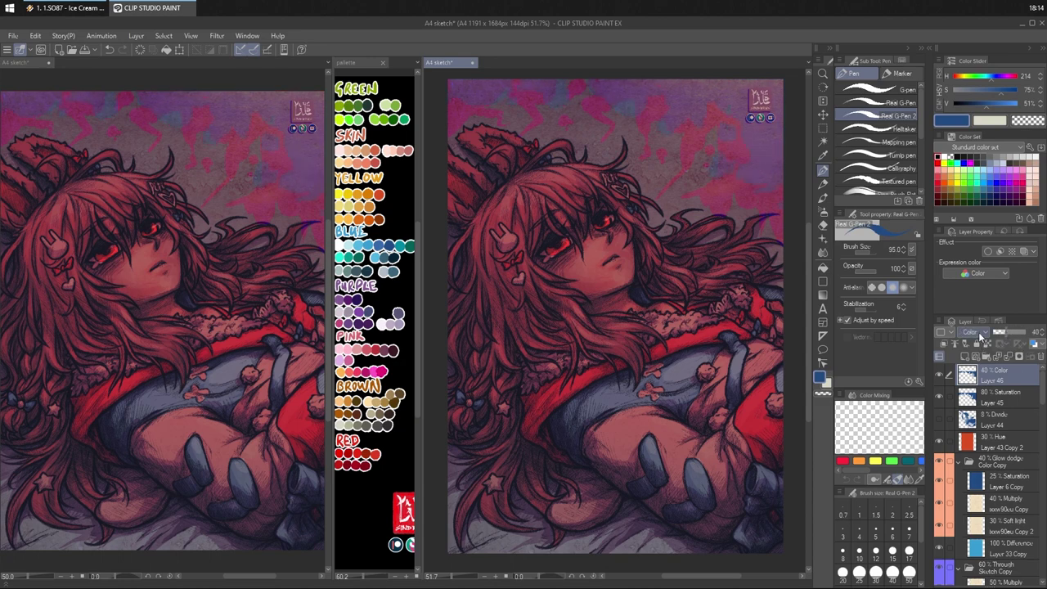
pyautogui.scroll(-1, 982, 336)
pyautogui.scroll(1, 982, 338)
pyautogui.moveTo(1006, 334); pyautogui.dragTo(1011, 334)
# - Try painting blue over the blanket along the lower edge on the 80% Saturation layer, and undo the strokes
pyautogui.click(1016, 398)
pyautogui.moveTo(461, 516)
pyautogui.mouseDown()
pyautogui.moveTo(451, 478)
pyautogui.moveTo(447, 520)
pyautogui.moveTo(472, 534)
pyautogui.moveTo(507, 496)
pyautogui.moveTo(482, 539)
pyautogui.moveTo(490, 558)
pyautogui.moveTo(553, 537)
pyautogui.moveTo(559, 494)
pyautogui.moveTo(534, 547)
pyautogui.moveTo(551, 561)
pyautogui.moveTo(598, 563)
pyautogui.moveTo(610, 512)
pyautogui.moveTo(655, 554)
pyautogui.mouseUp()
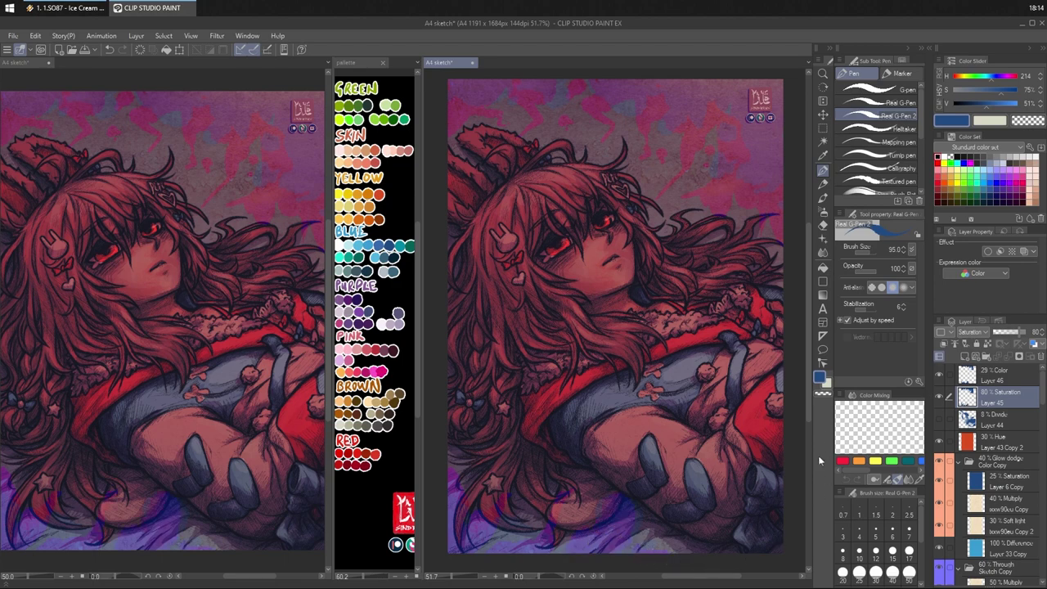
pyautogui.hotkey('ctrl', 'z')
pyautogui.hotkey('ctrl', 'z')
pyautogui.hotkey('ctrl', 'z')
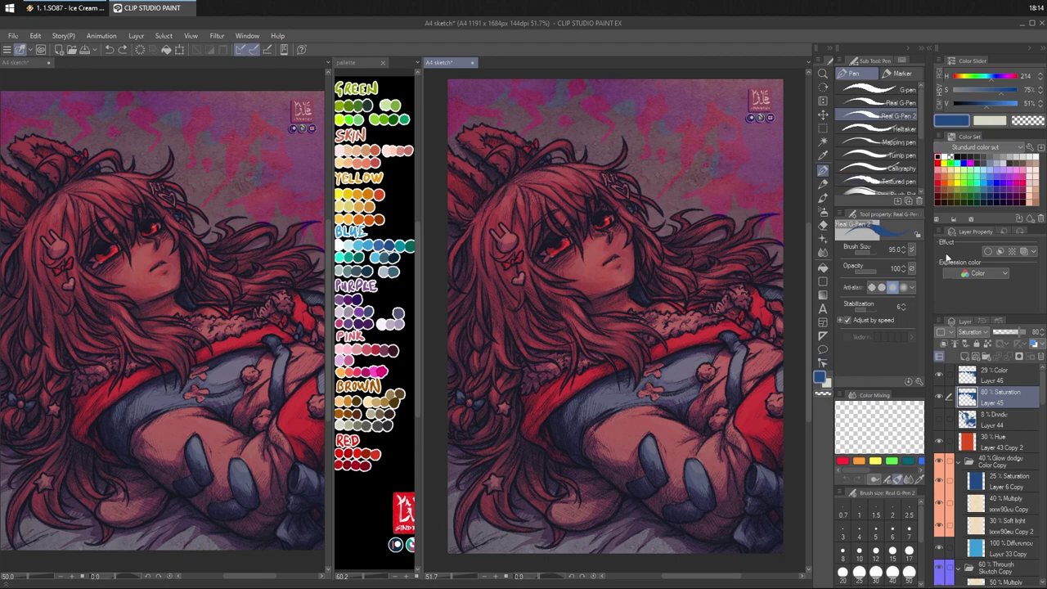
# - Try tinting the character's eye and the hair above it blue on the 80% Saturation layer
pyautogui.moveTo(596, 214); pyautogui.dragTo(601, 226)
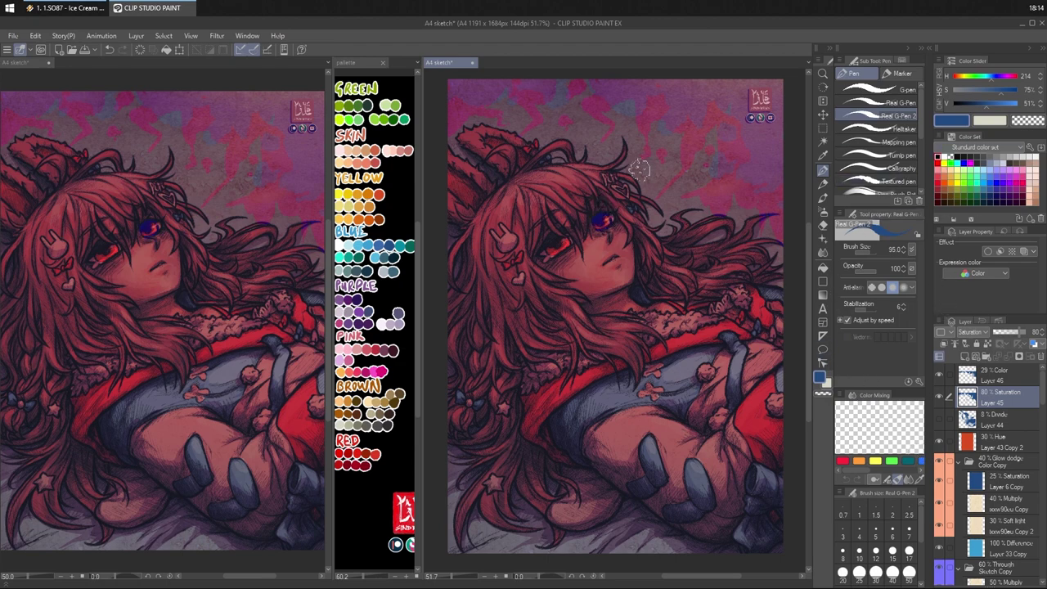
pyautogui.hotkey('ctrl', 'z')
pyautogui.moveTo(566, 166)
pyautogui.mouseDown()
pyautogui.moveTo(620, 174)
pyautogui.moveTo(580, 173)
pyautogui.moveTo(608, 176)
pyautogui.moveTo(640, 209)
pyautogui.moveTo(599, 184)
pyautogui.moveTo(585, 193)
pyautogui.moveTo(573, 184)
pyautogui.moveTo(587, 217)
pyautogui.mouseUp()
# - Erase the stray blue tint from the hair tips near the canvas's right edge on the 80% Saturation layer, using transparent colour
pyautogui.click(1000, 375)
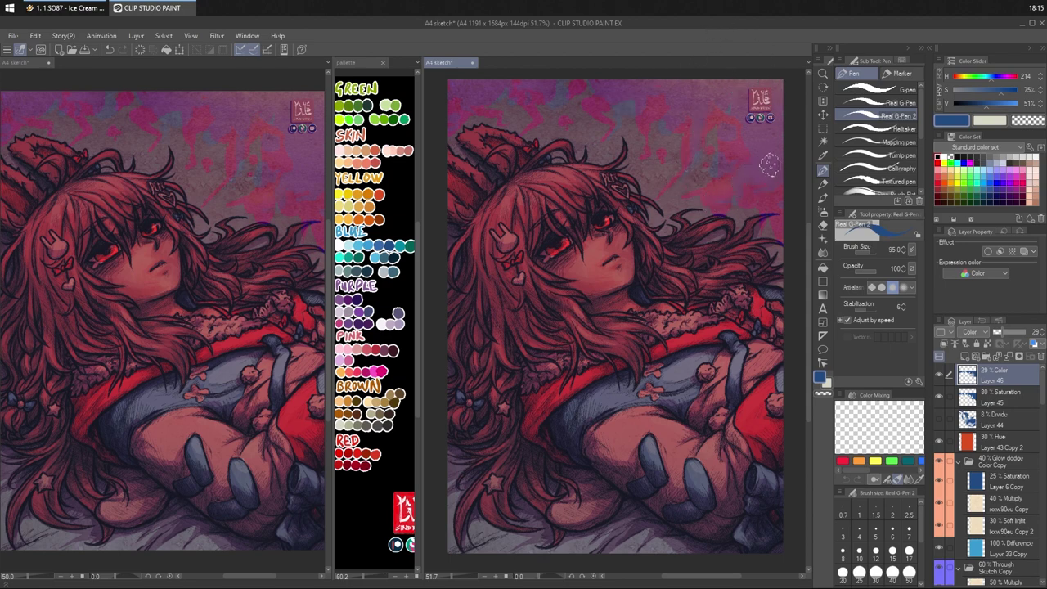
pyautogui.press('c')
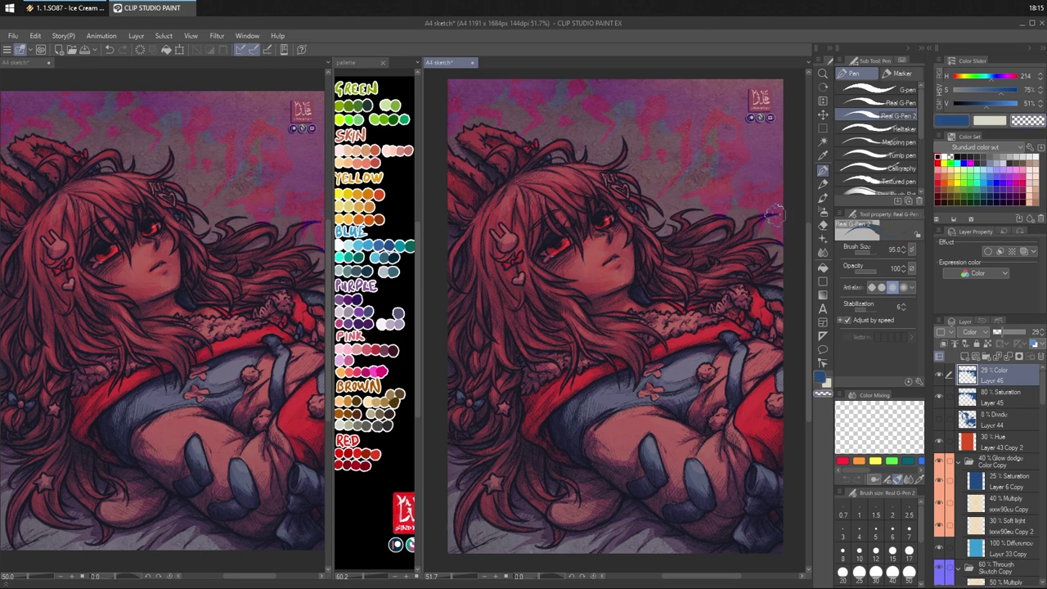
pyautogui.hotkey('ctrl', 'space')
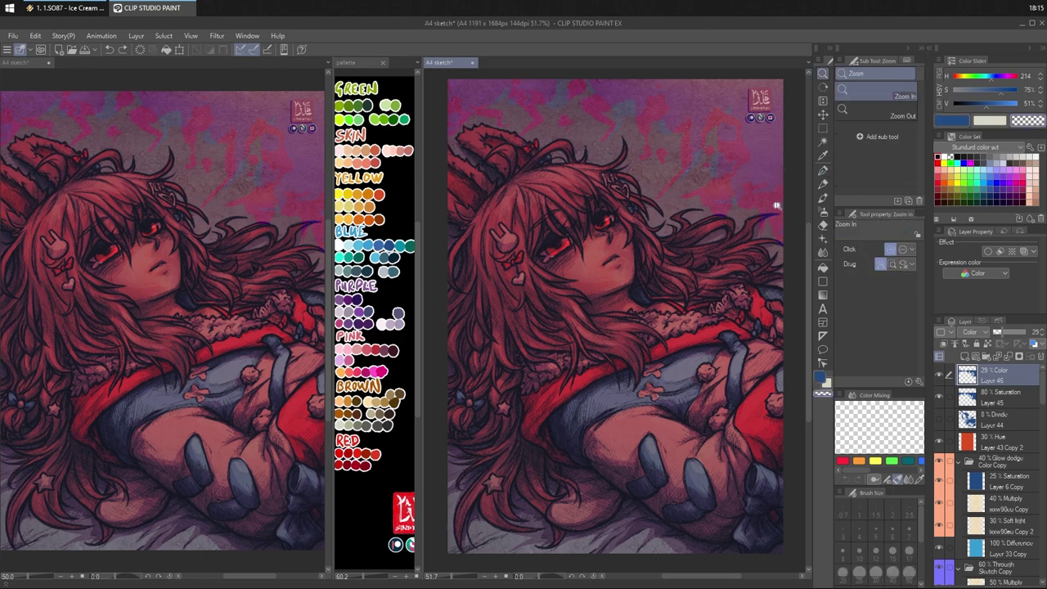
pyautogui.moveTo(777, 206); pyautogui.dragTo(791, 228)
pyautogui.click(1005, 401)
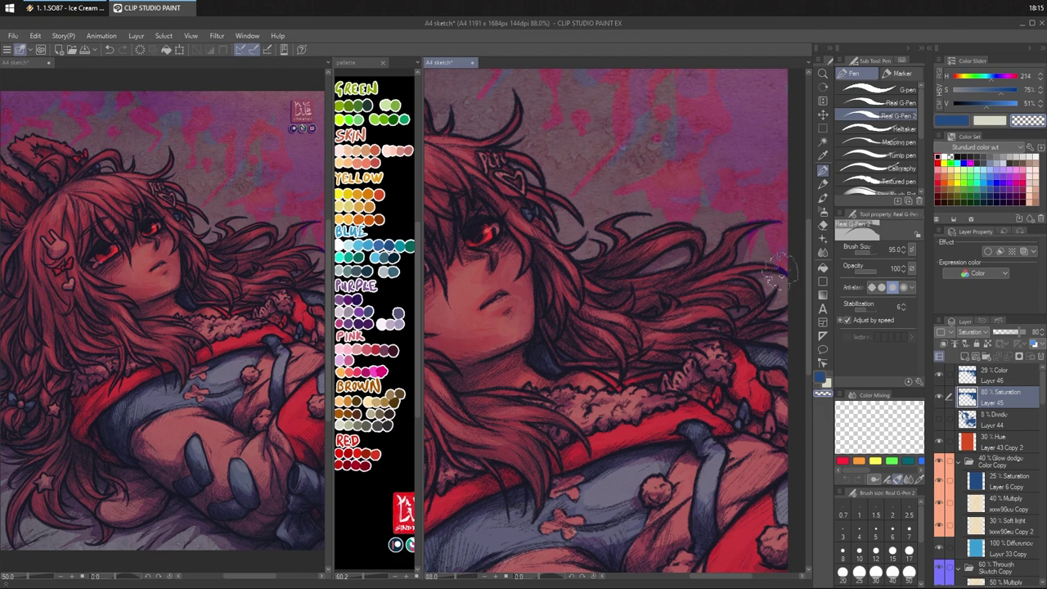
pyautogui.moveTo(780, 271); pyautogui.dragTo(791, 272)
pyautogui.moveTo(718, 276); pyautogui.dragTo(895, 310)
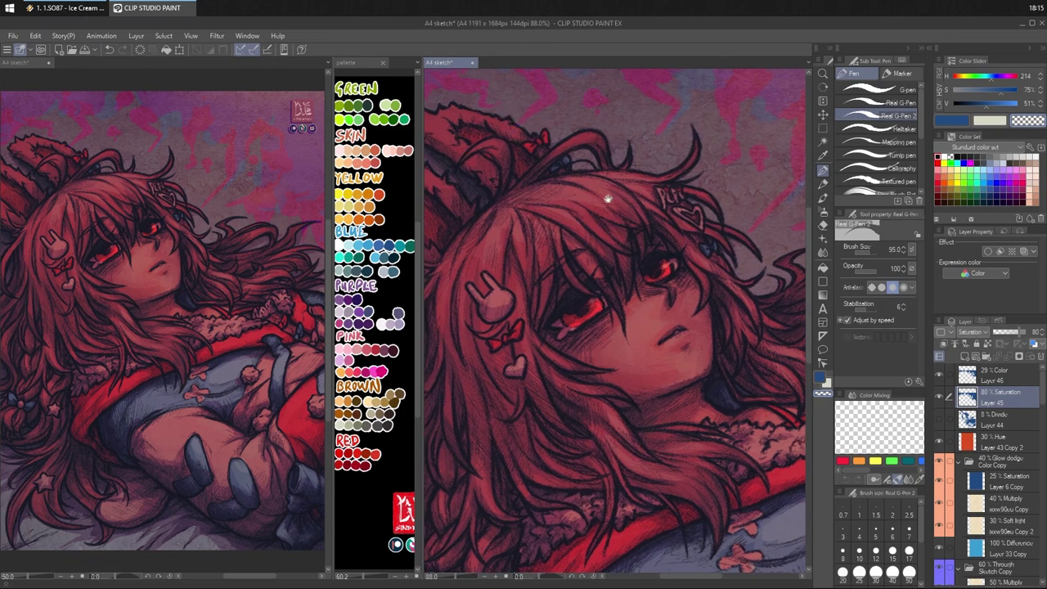
pyautogui.moveTo(608, 198); pyautogui.dragTo(683, 236)
pyautogui.moveTo(735, 270); pyautogui.dragTo(565, 237)
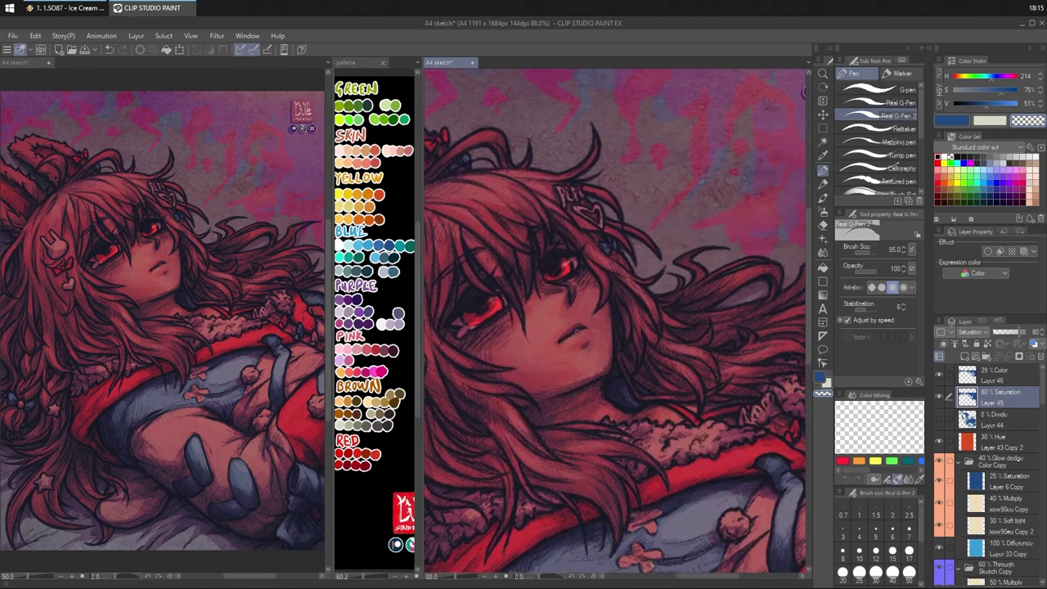
pyautogui.moveTo(724, 351); pyautogui.dragTo(693, 347)
pyautogui.moveTo(752, 418); pyautogui.dragTo(721, 363)
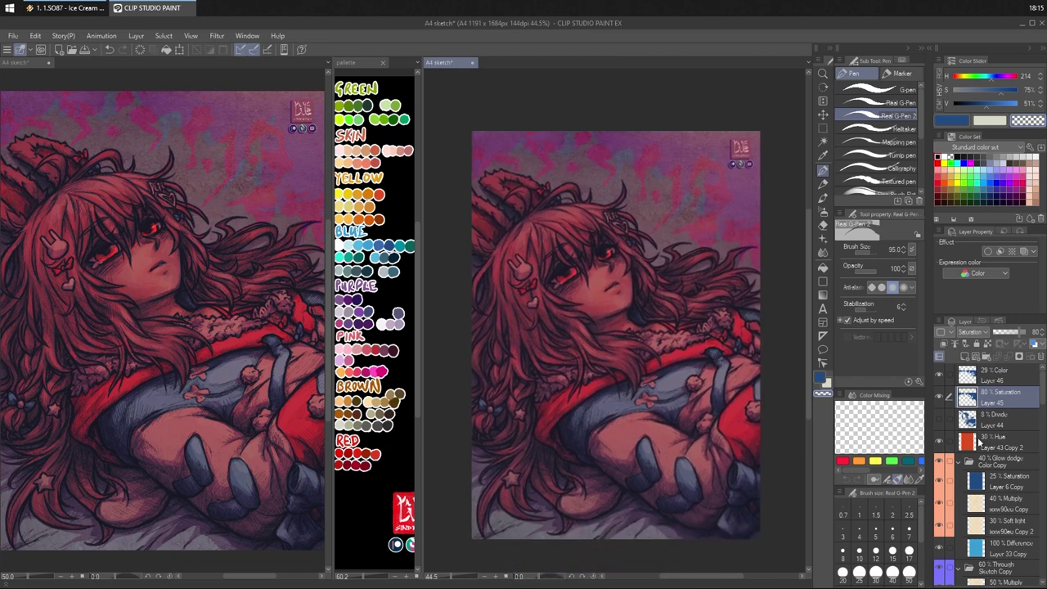
# - Toggle the 8% Divide layer to compare its effect and leave it visible
pyautogui.click(994, 416)
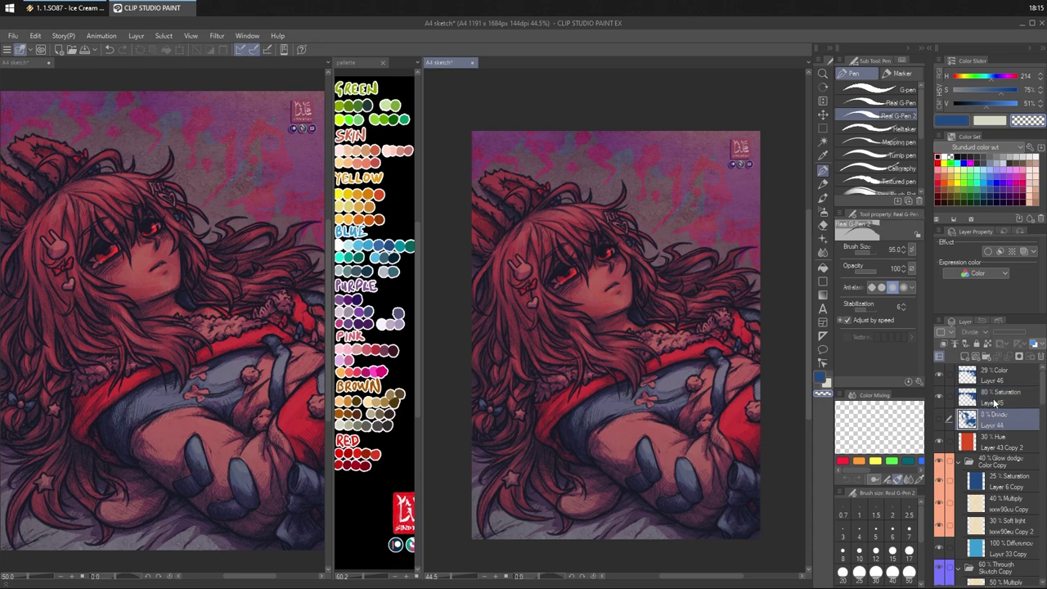
pyautogui.click(995, 399)
pyautogui.click(940, 425)
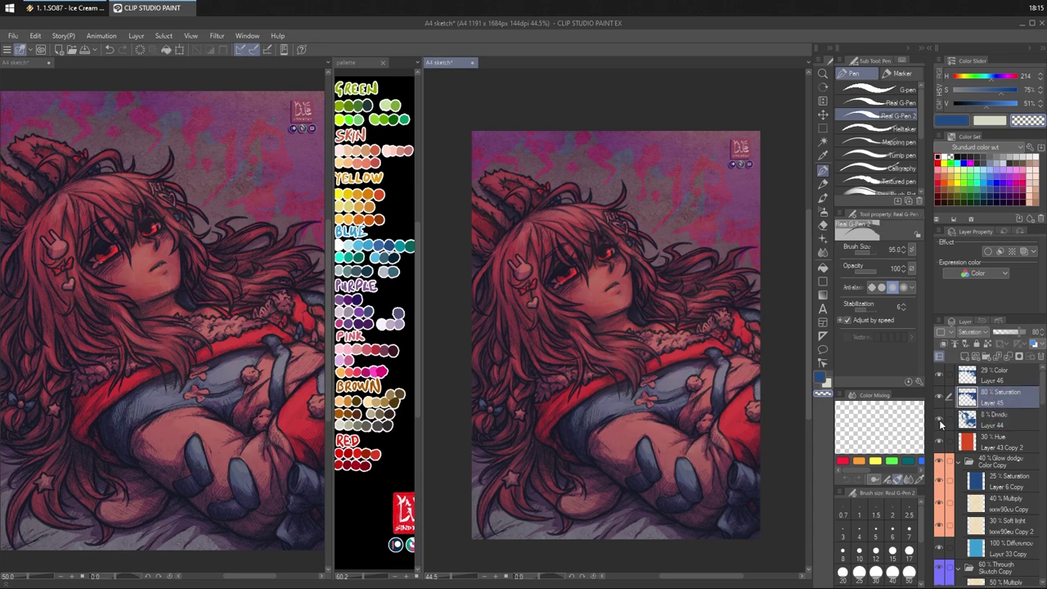
pyautogui.click(940, 421)
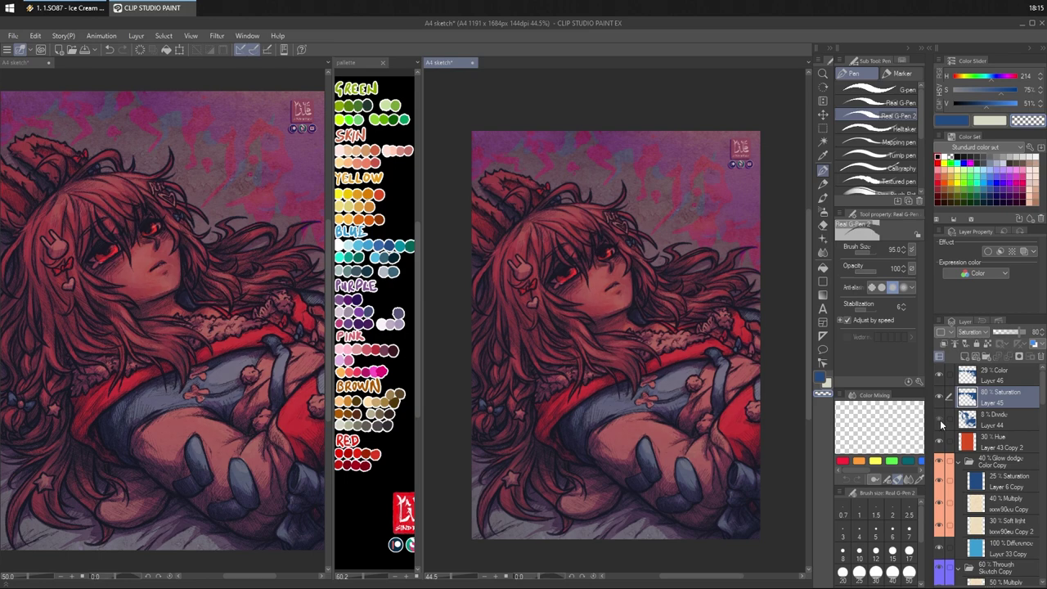
pyautogui.click(940, 419)
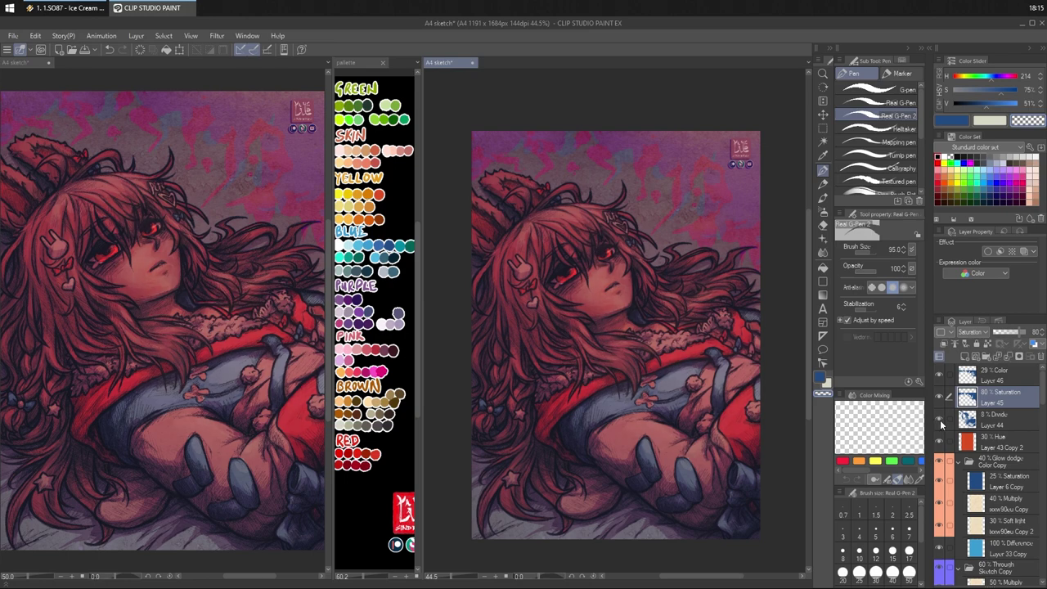
# - Collapse the Color Copy and Sketch Copy folders and move the 29% Color and 80% Saturation layers together below the 20% Brightness layer
pyautogui.click(993, 376)
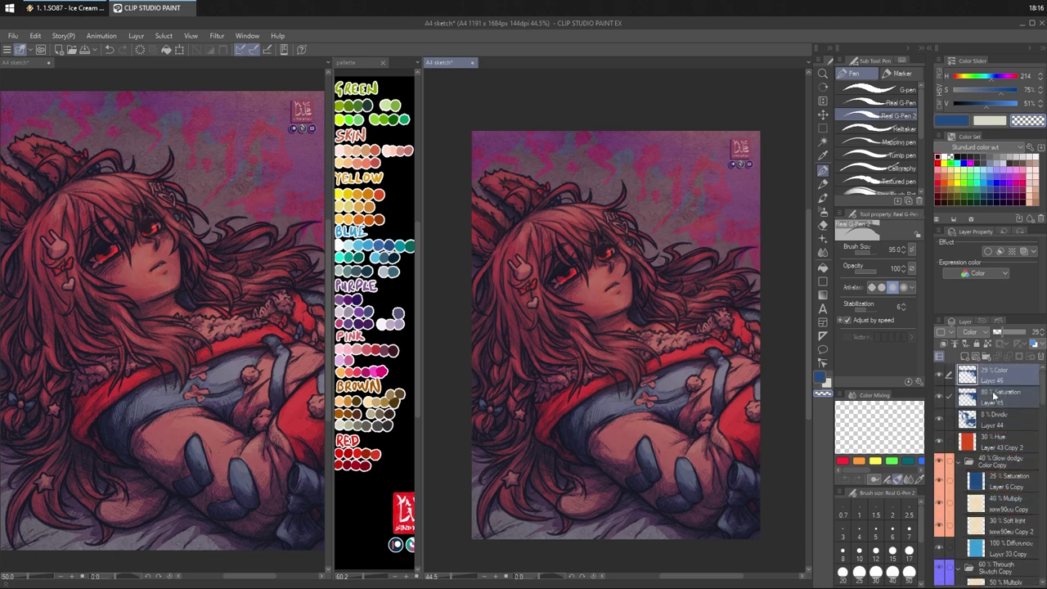
pyautogui.click(958, 463)
pyautogui.click(961, 479)
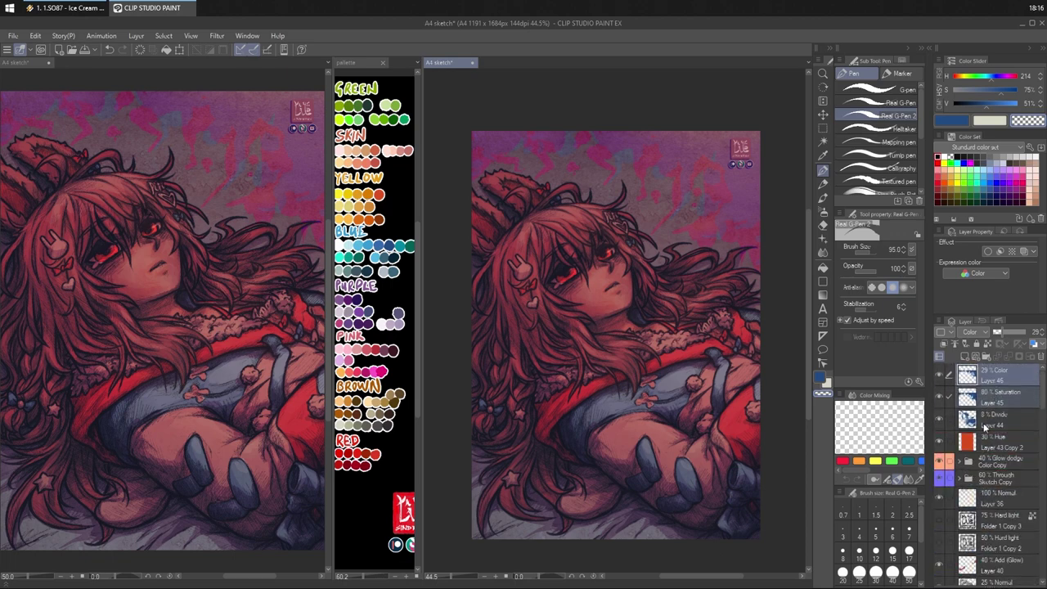
pyautogui.scroll(-1, 994, 399)
pyautogui.moveTo(993, 388); pyautogui.dragTo(995, 539)
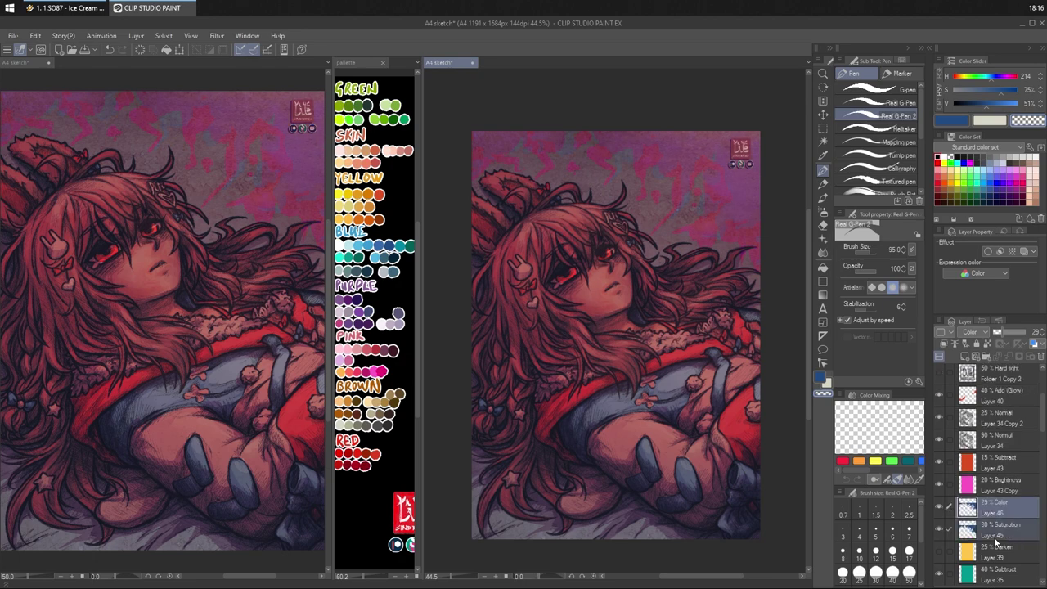
# - Try moving the Color and Saturation layers below the 50% Normal Folder 3 Copy 3 layer, and undo the move
pyautogui.scroll(-3, 1002, 527)
pyautogui.moveTo(997, 463); pyautogui.dragTo(995, 547)
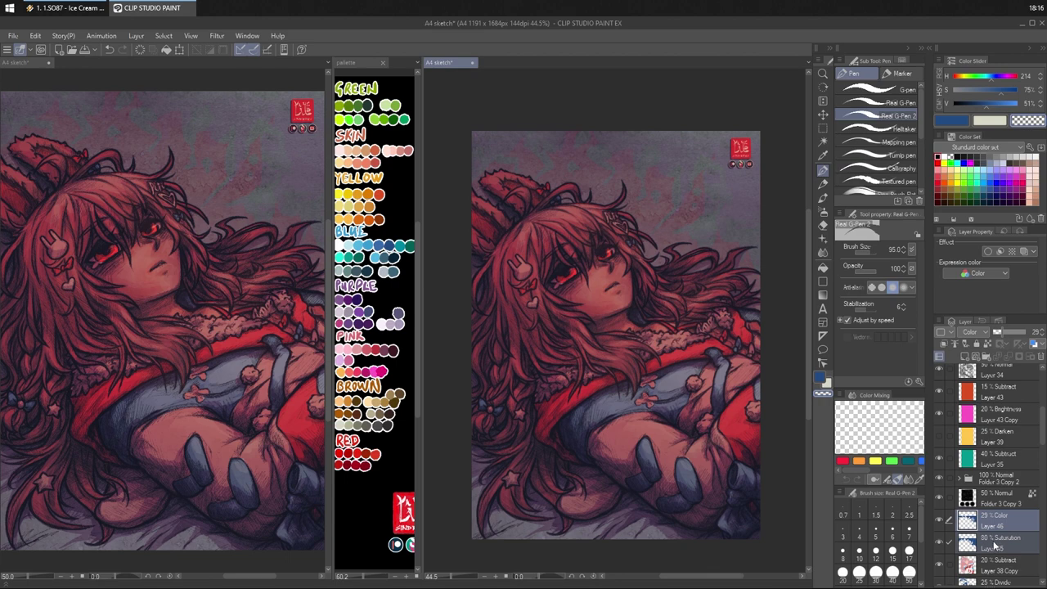
pyautogui.hotkey('ctrl', 'z')
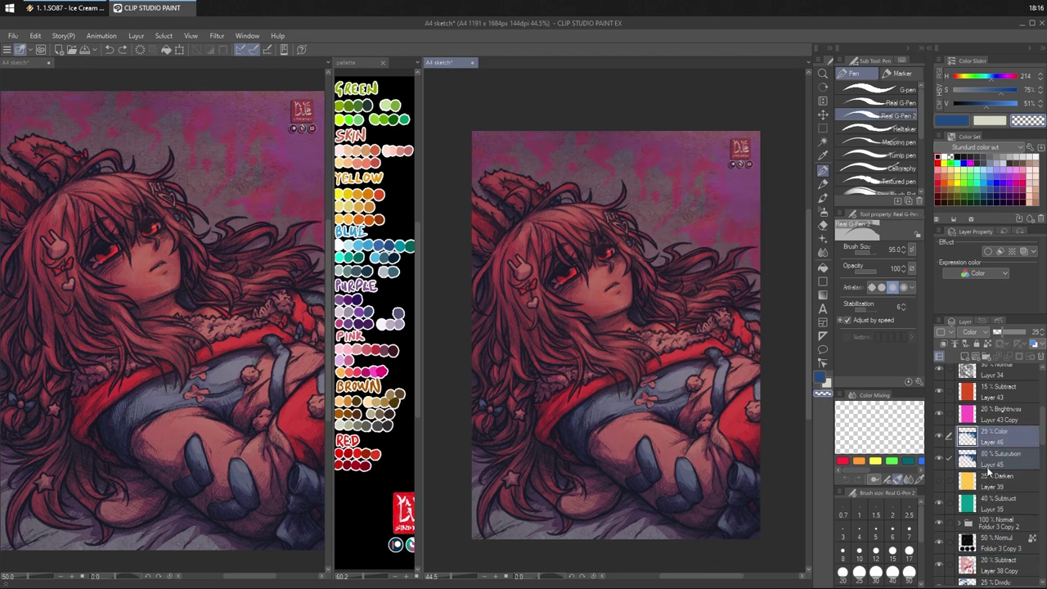
# - Move Folder 3 Copy 2 and the Folder 3 Copy 3 layer between the 29% Color and 80% Saturation layers
pyautogui.moveTo(991, 528); pyautogui.dragTo(998, 425)
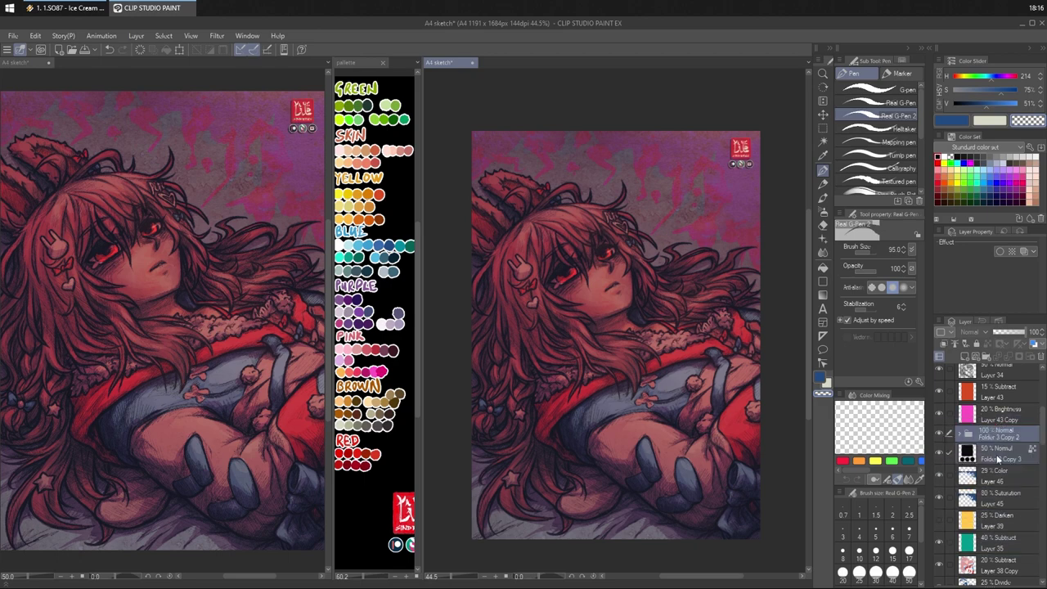
pyautogui.moveTo(998, 460); pyautogui.dragTo(994, 494)
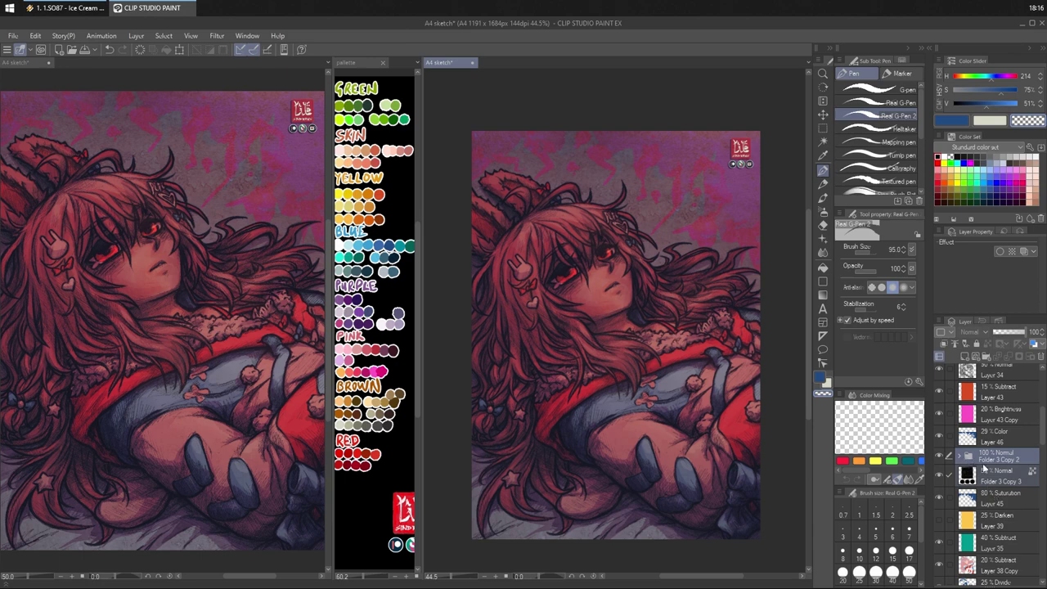
pyautogui.moveTo(1002, 479); pyautogui.dragTo(998, 504)
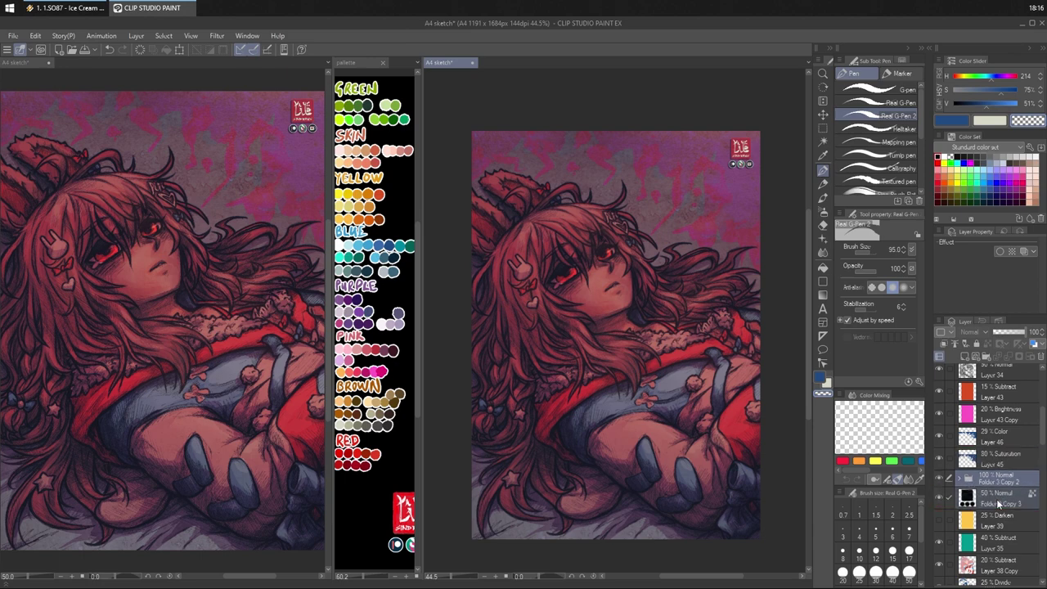
pyautogui.hotkey('ctrl', 'z')
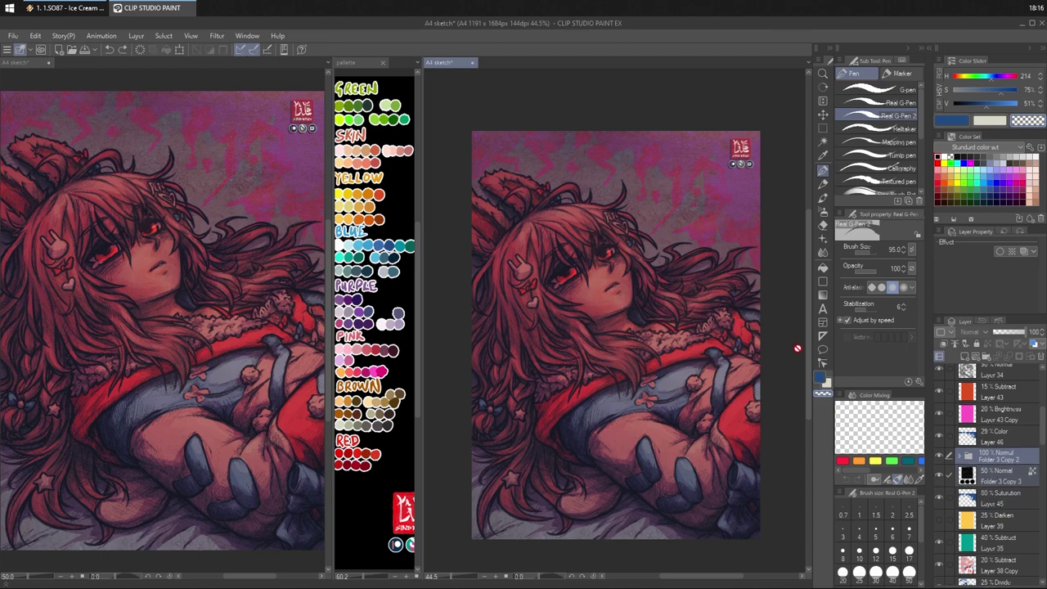
pyautogui.moveTo(795, 348); pyautogui.dragTo(786, 360)
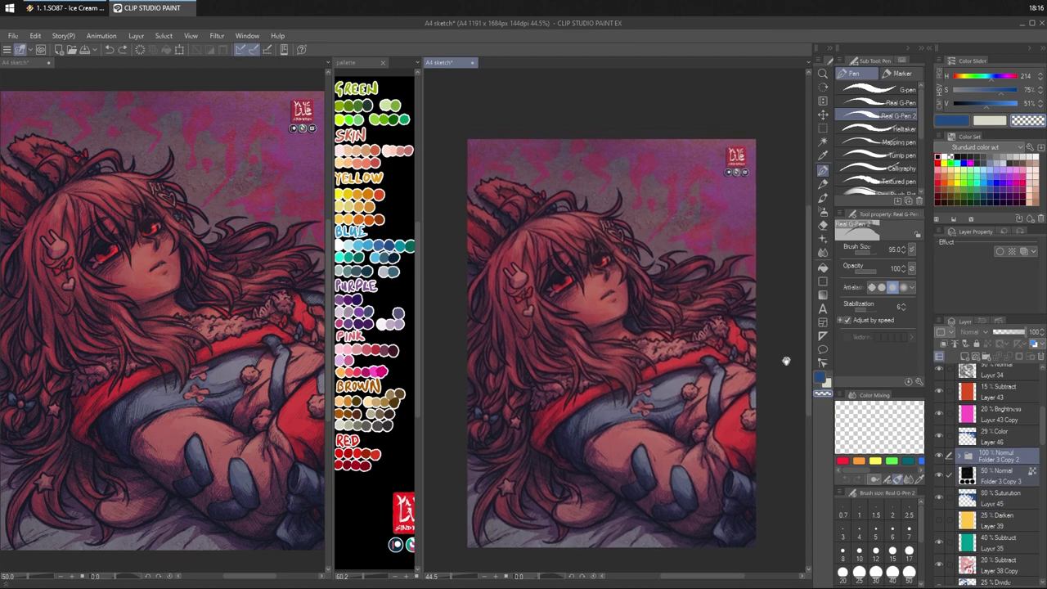
# - Try moving the 100% Normal Layer 36 to the top of the layer stack, compare both positions, and undo the move
pyautogui.scroll(5, 1021, 434)
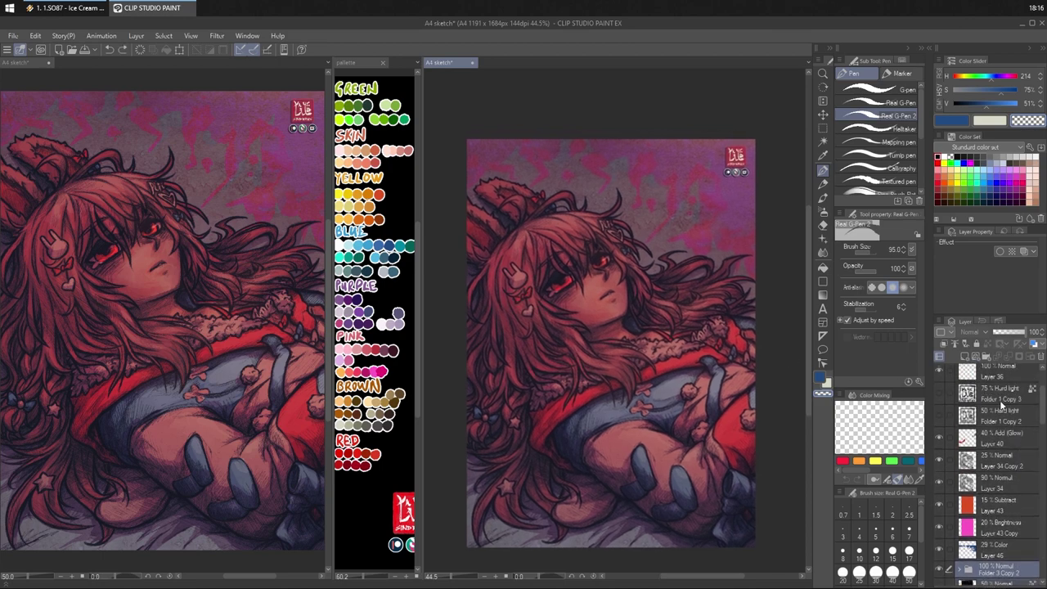
pyautogui.scroll(2, 1000, 405)
pyautogui.click(1001, 405)
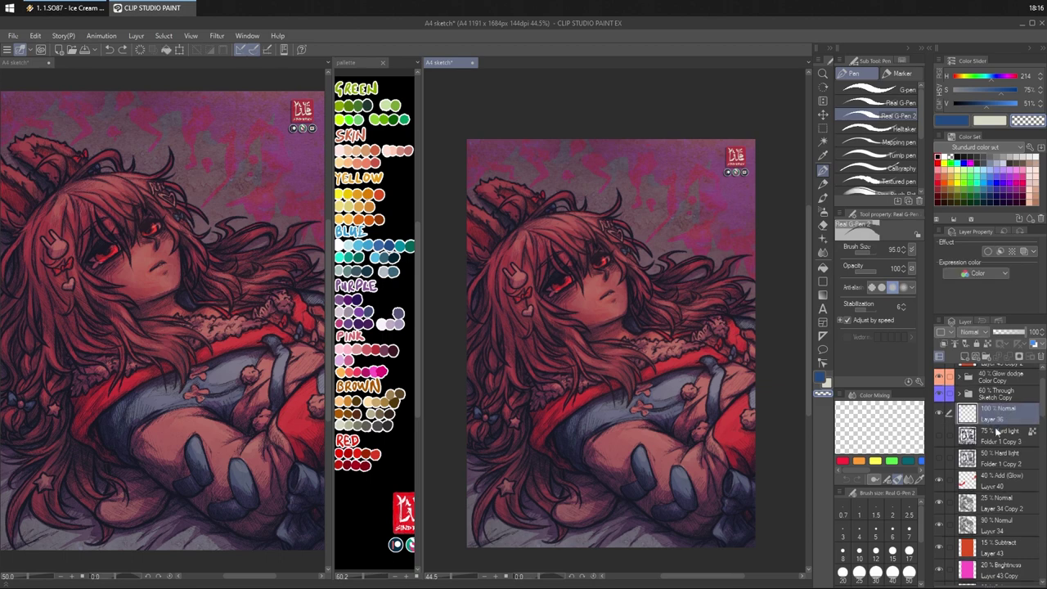
pyautogui.scroll(2, 996, 432)
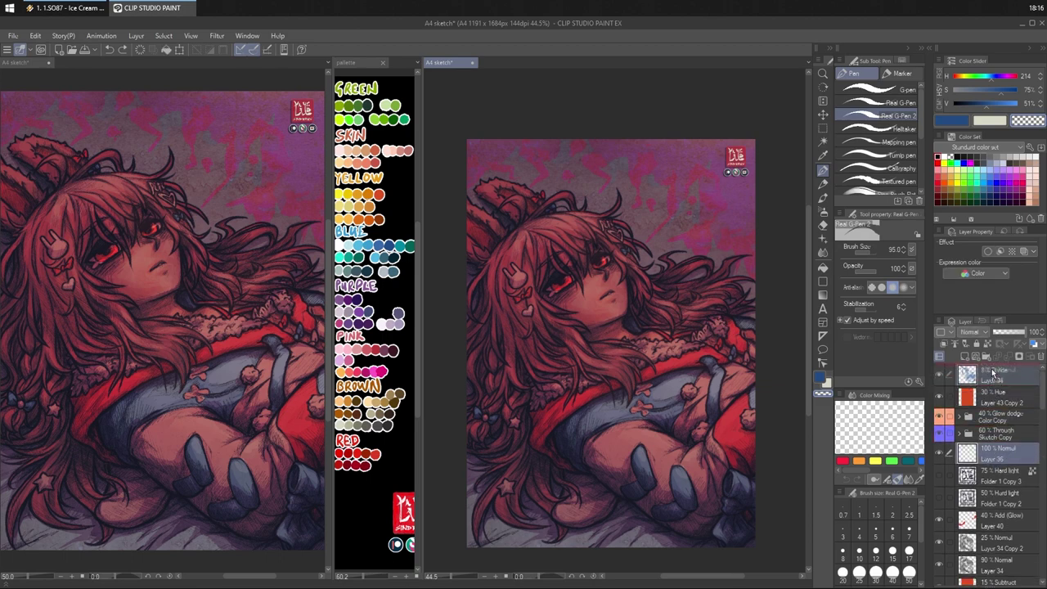
pyautogui.moveTo(993, 374); pyautogui.dragTo(994, 374)
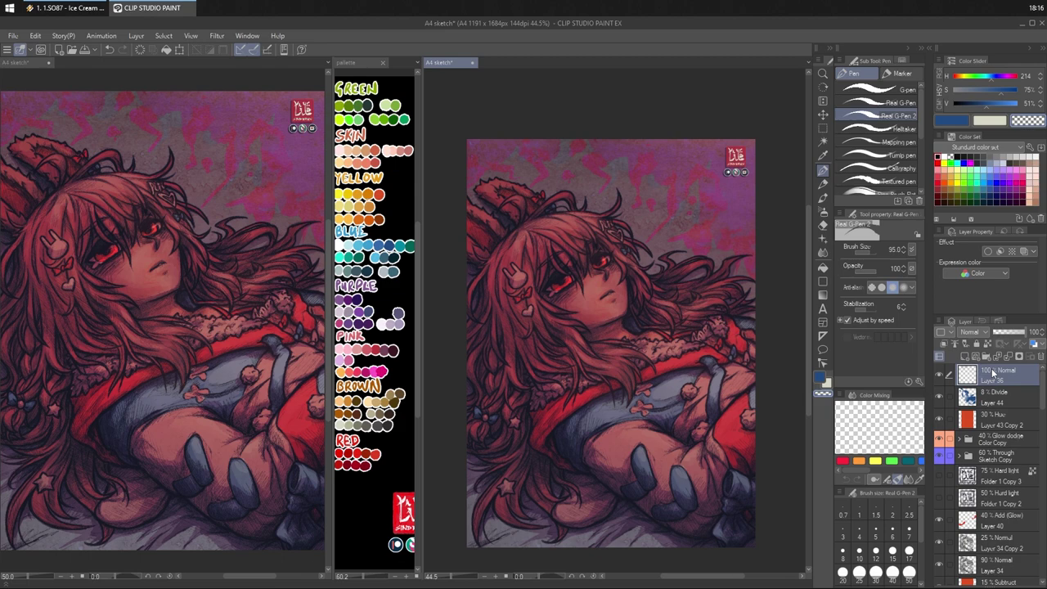
pyautogui.hotkey('ctrl', 'z')
pyautogui.hotkey('ctrl', 'y')
pyautogui.hotkey('ctrl', 'z')
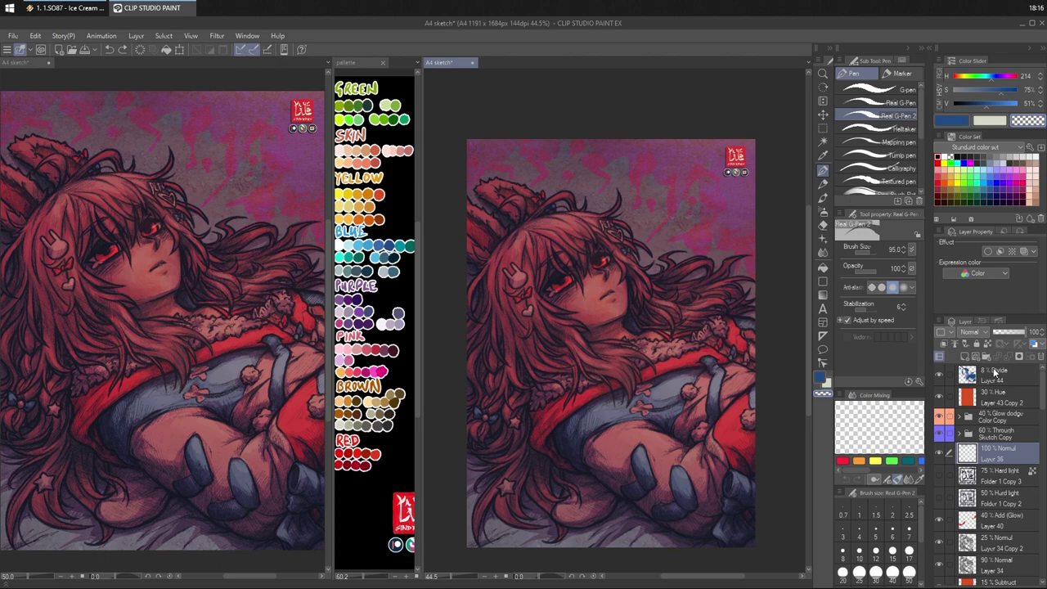
pyautogui.hotkey('ctrl', 'y')
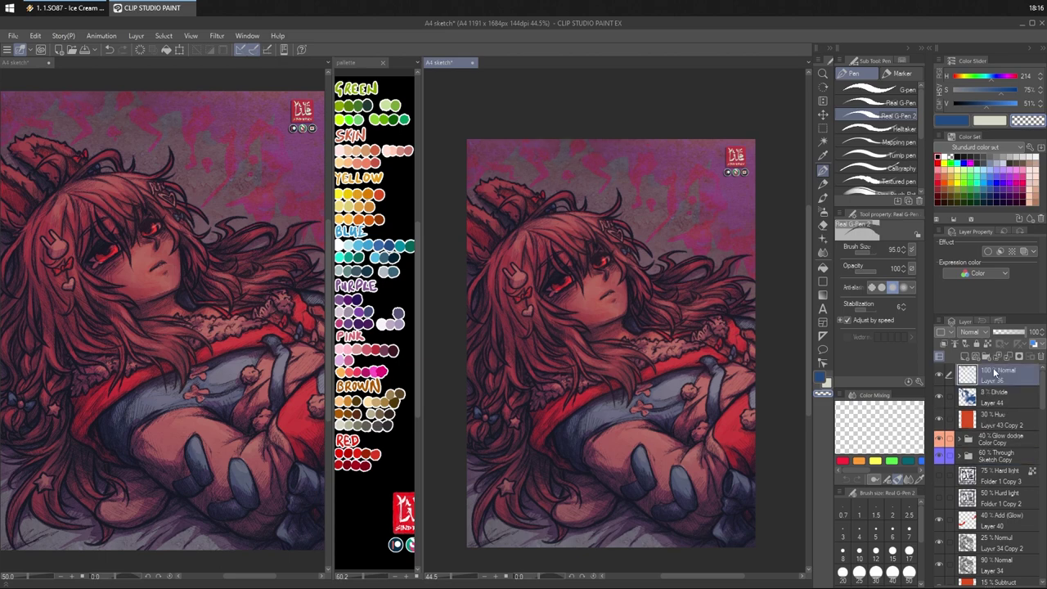
pyautogui.hotkey('ctrl', 'z')
pyautogui.hotkey('ctrl', 'y')
pyautogui.hotkey('ctrl', 'z')
pyautogui.hotkey('ctrl', 'y')
pyautogui.hotkey('ctrl', 'z')
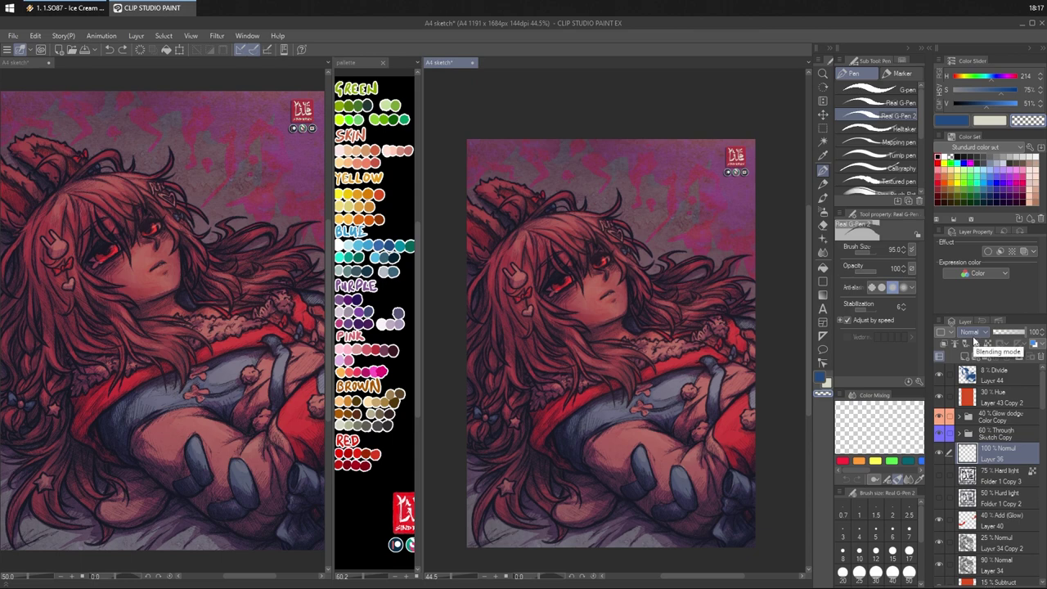
# - Set the drawing colour to black and choose the Soft airbrush
pyautogui.click(938, 155)
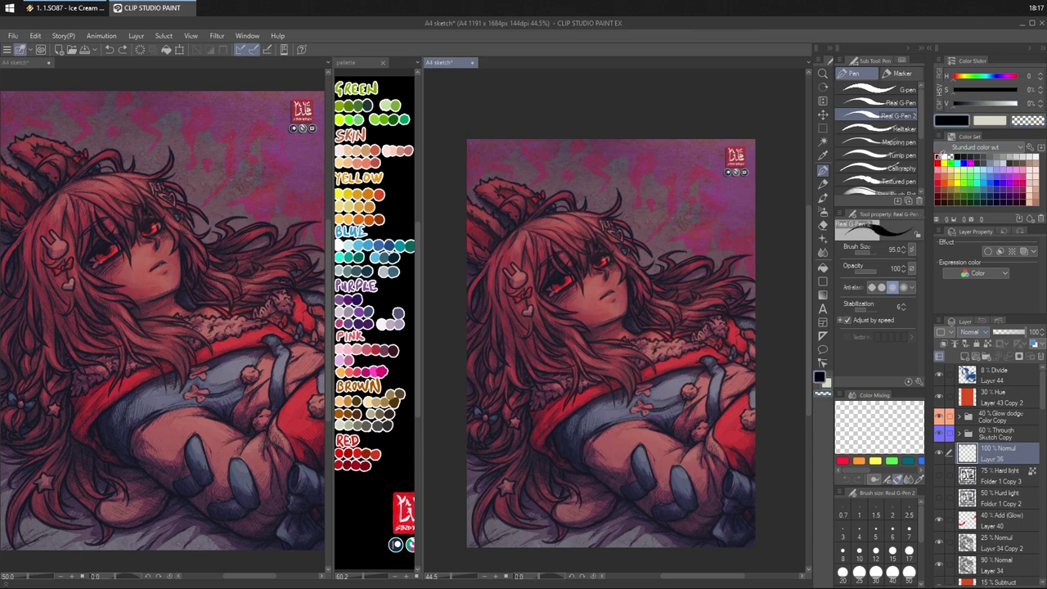
pyautogui.click(824, 212)
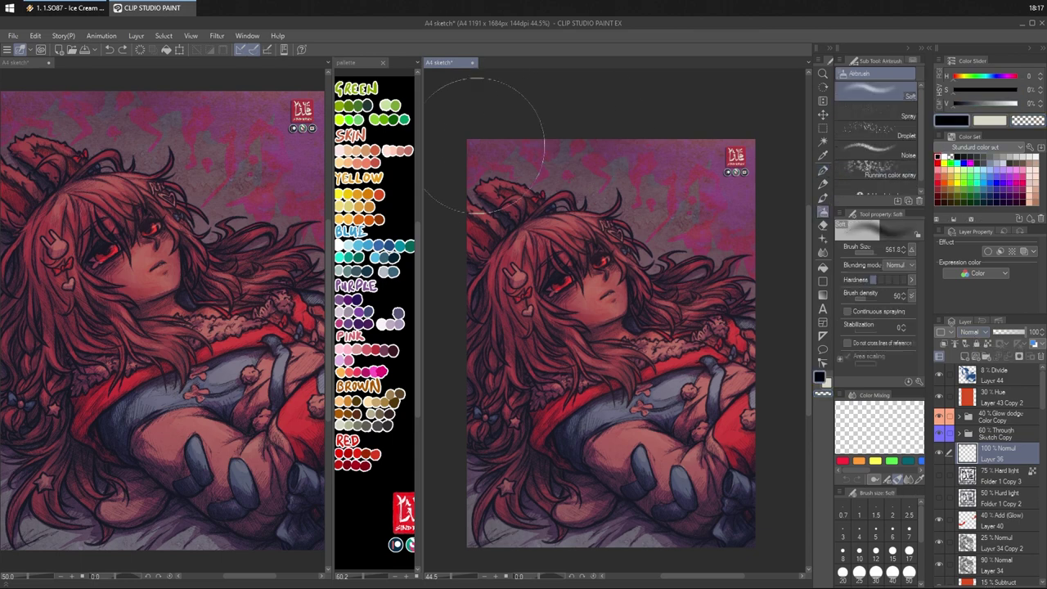
pyautogui.moveTo(528, 133)
pyautogui.mouseDown()
pyautogui.moveTo(647, 106)
pyautogui.moveTo(712, 135)
pyautogui.moveTo(753, 250)
pyautogui.moveTo(790, 301)
pyautogui.mouseUp()
# - Select the 80% Normal Layer 5 Copy in Folder 1 Copy and compare the background with it hidden and shown
pyautogui.scroll(-10, 1023, 467)
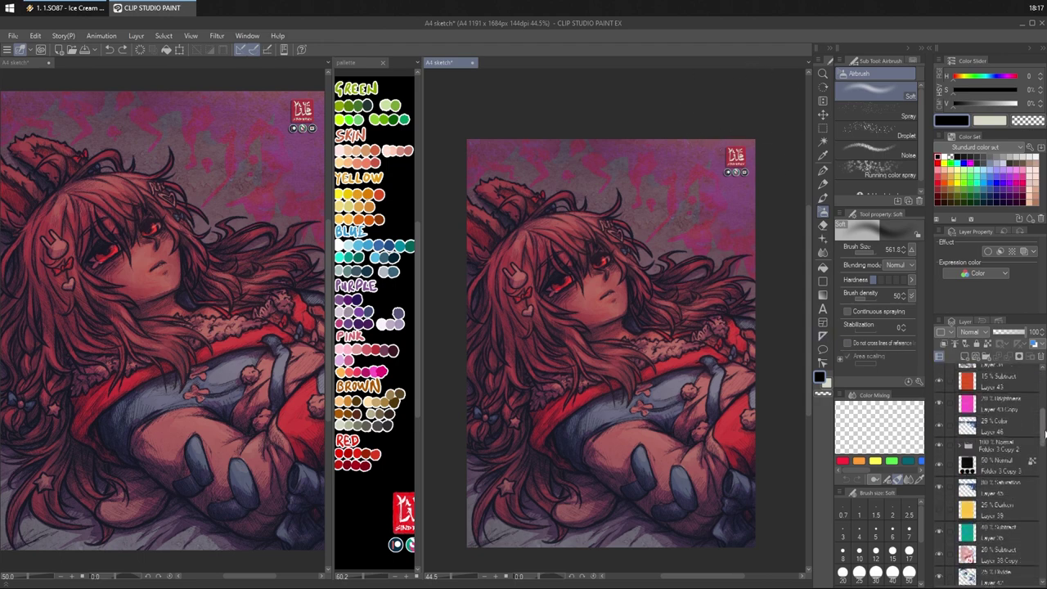
pyautogui.moveTo(1044, 468); pyautogui.dragTo(1043, 575)
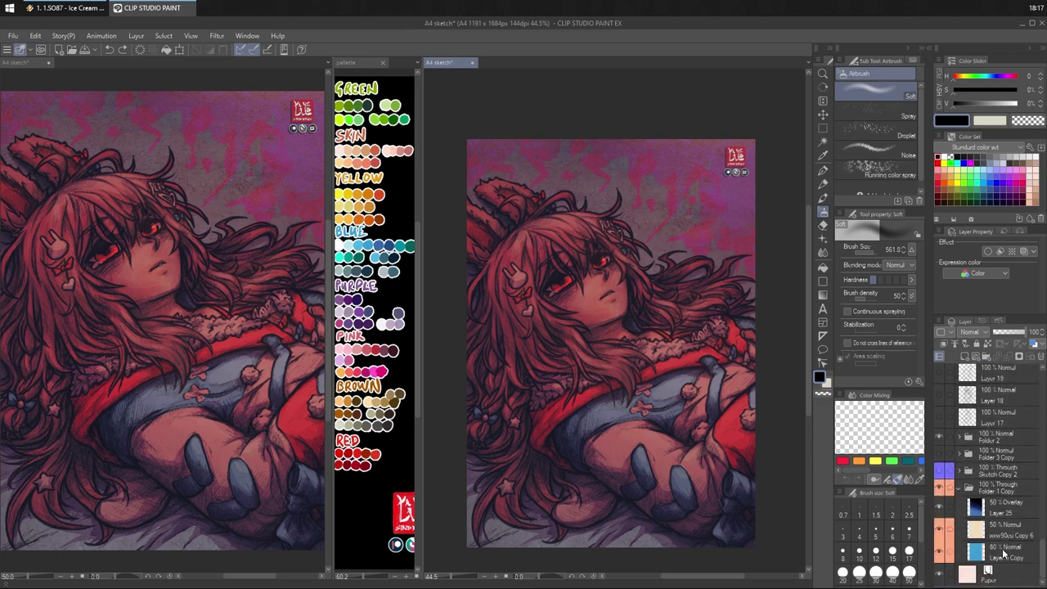
pyautogui.click(1004, 555)
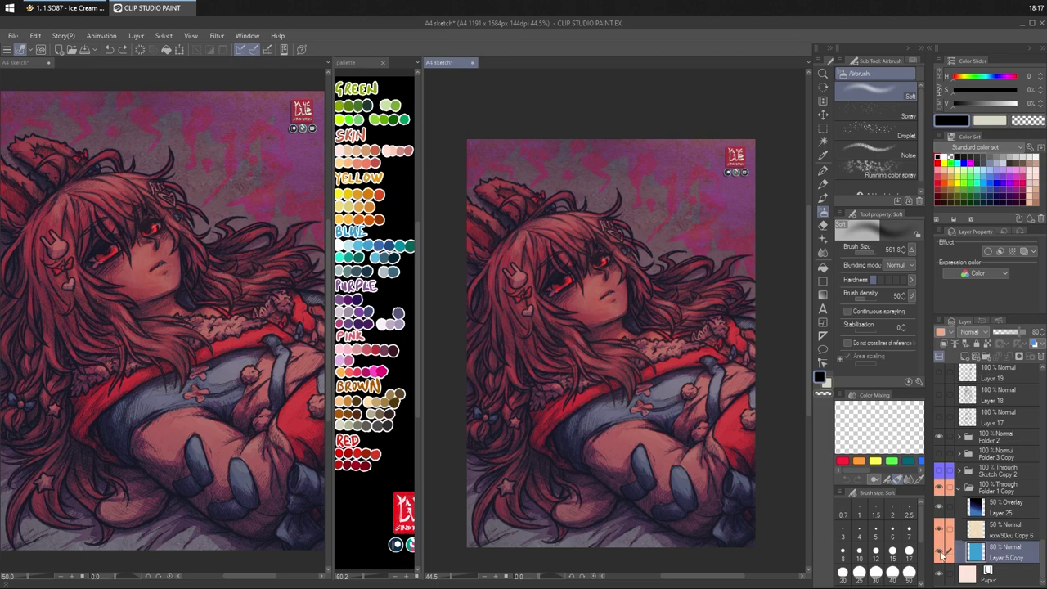
pyautogui.click(941, 554)
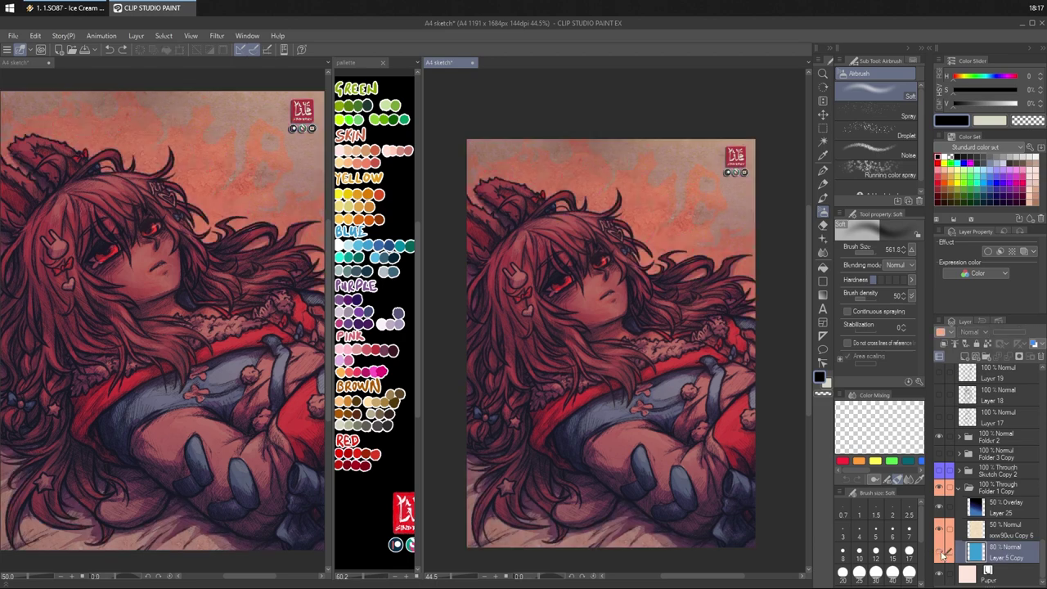
pyautogui.click(941, 554)
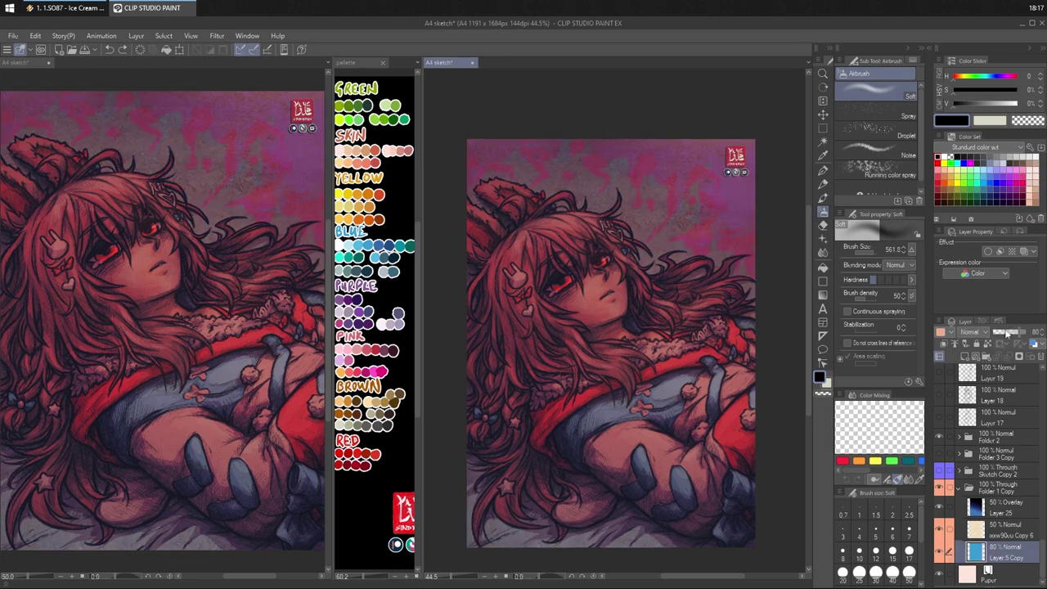
# - Try 57% and 100% opacity on Layer 5 Copy in Folder 1 Copy, and return it to 80%
pyautogui.click(1013, 334)
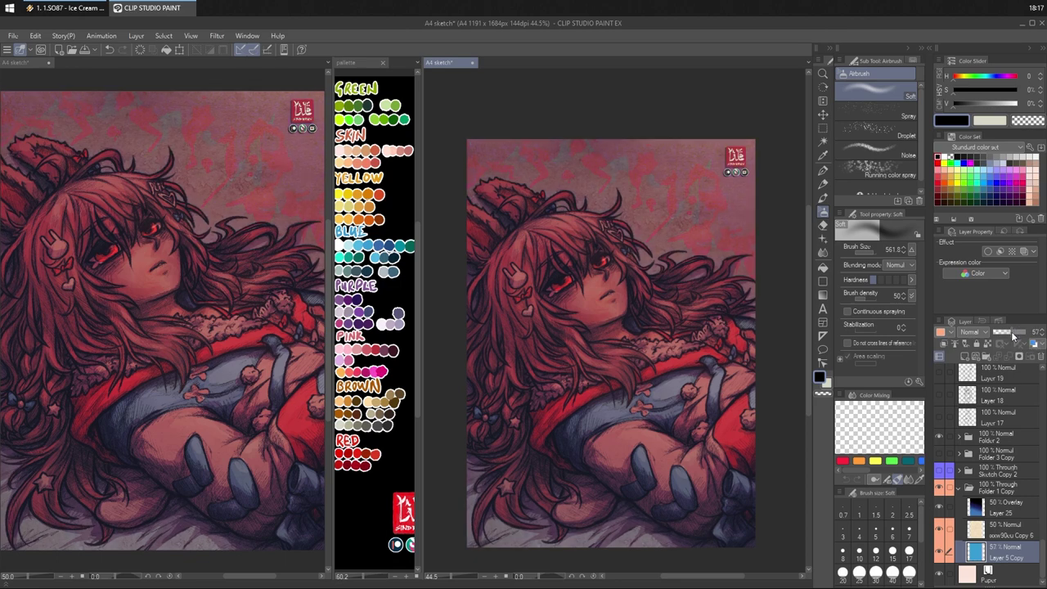
pyautogui.moveTo(1013, 334); pyautogui.dragTo(1039, 334)
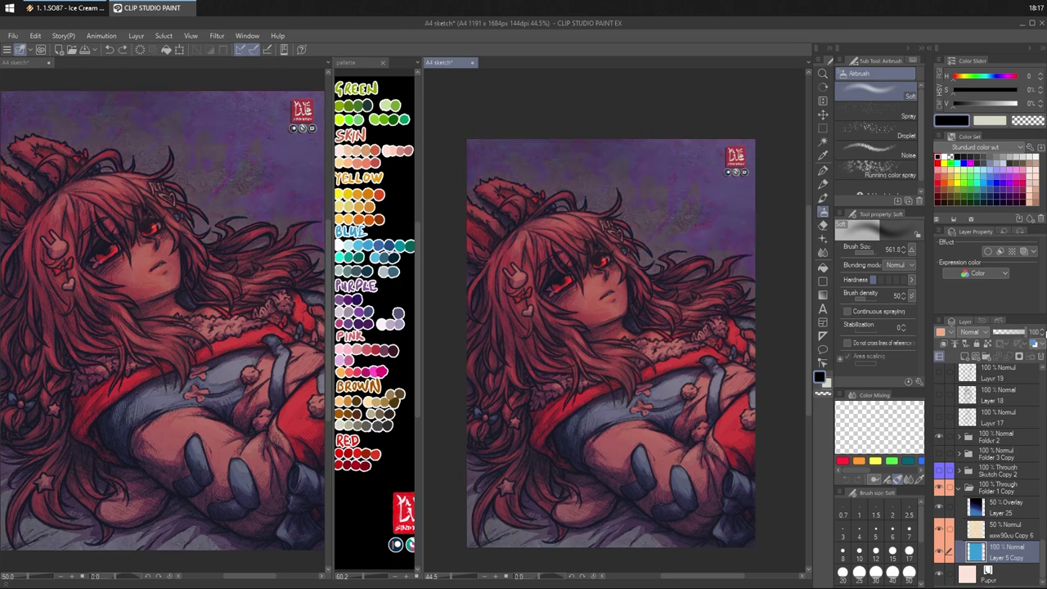
pyautogui.click(1024, 333)
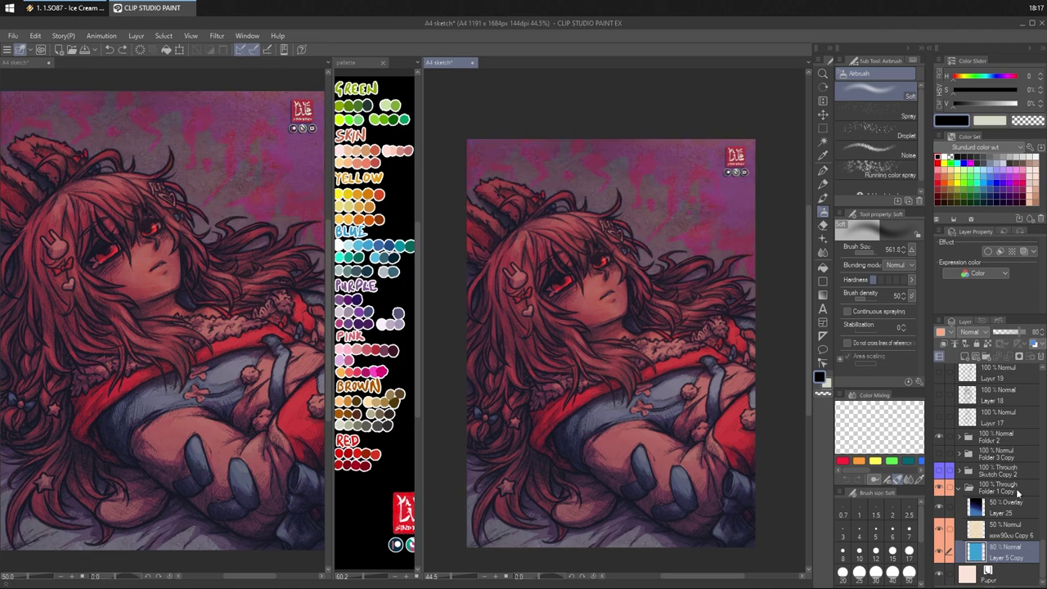
# - Compare the background with Layer 25 hidden and shown, and try the Hard light, Divide, Saturation and Brightness blending modes on it
pyautogui.click(939, 508)
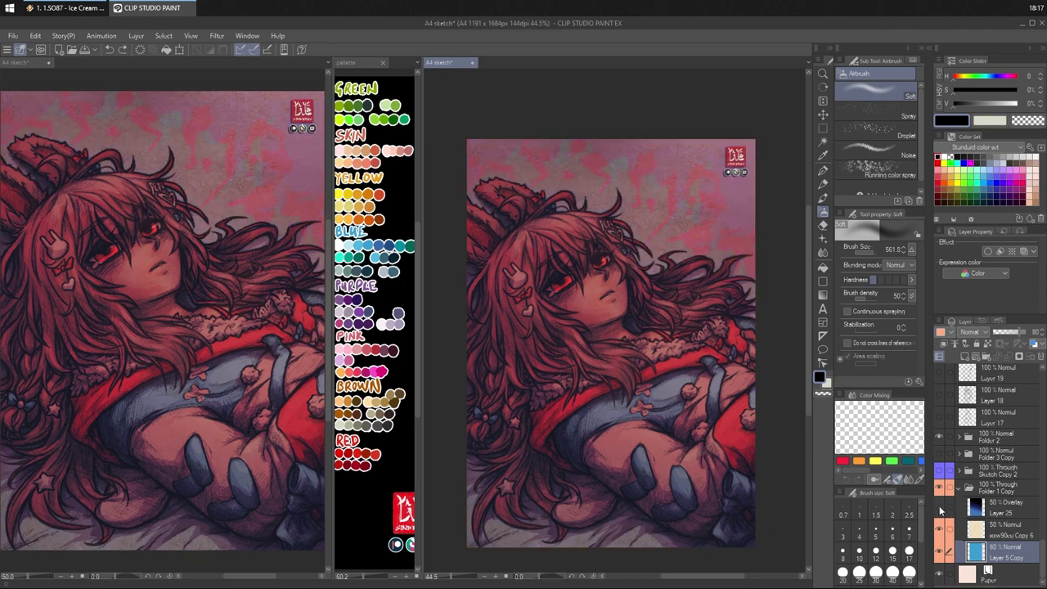
pyautogui.click(939, 508)
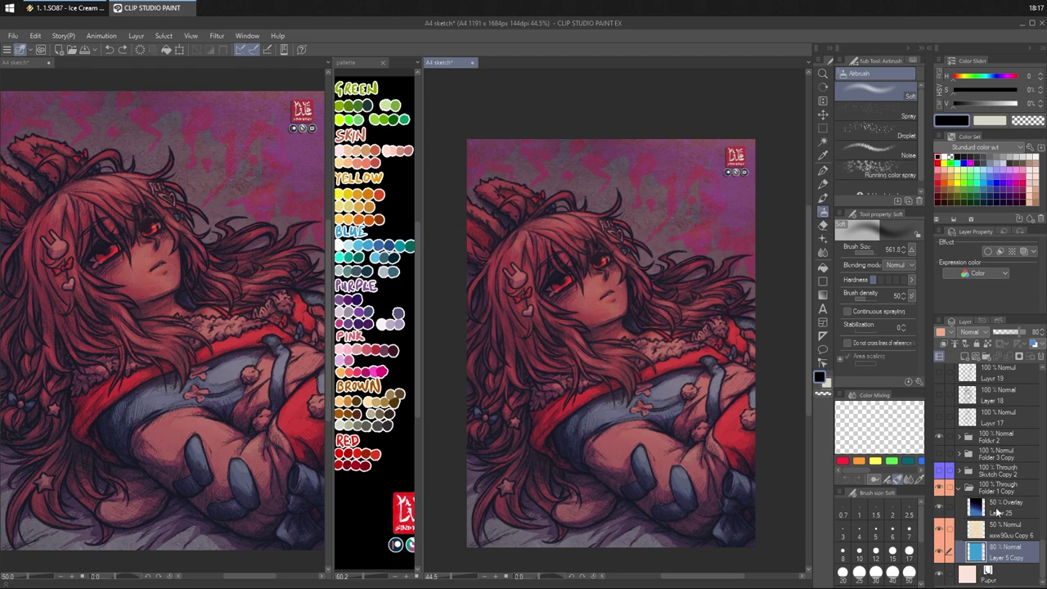
pyautogui.click(997, 510)
pyautogui.scroll(-2, 978, 331)
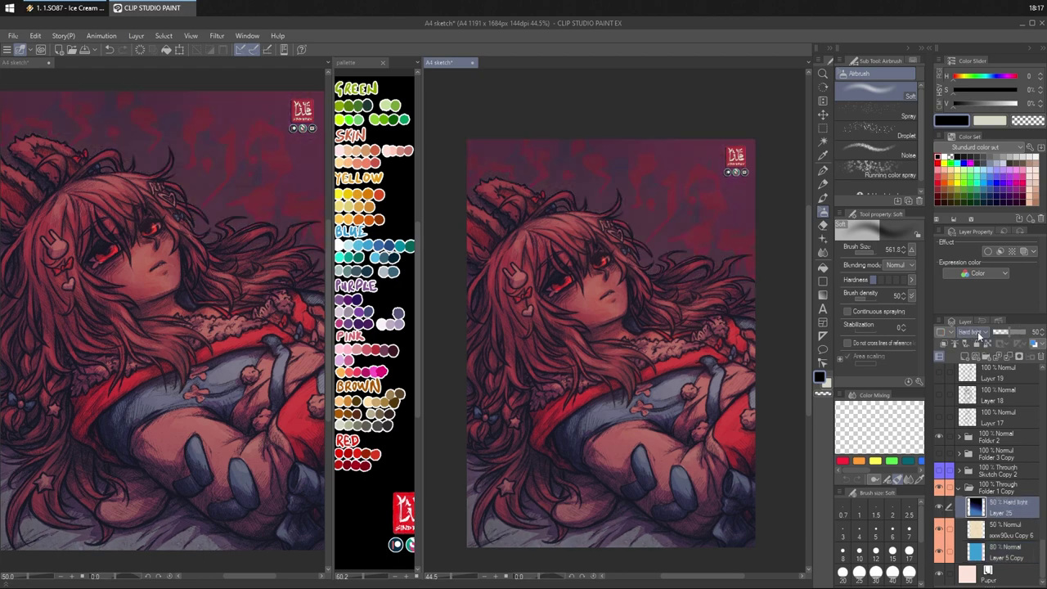
pyautogui.scroll(-3, 977, 332)
pyautogui.scroll(-8, 978, 332)
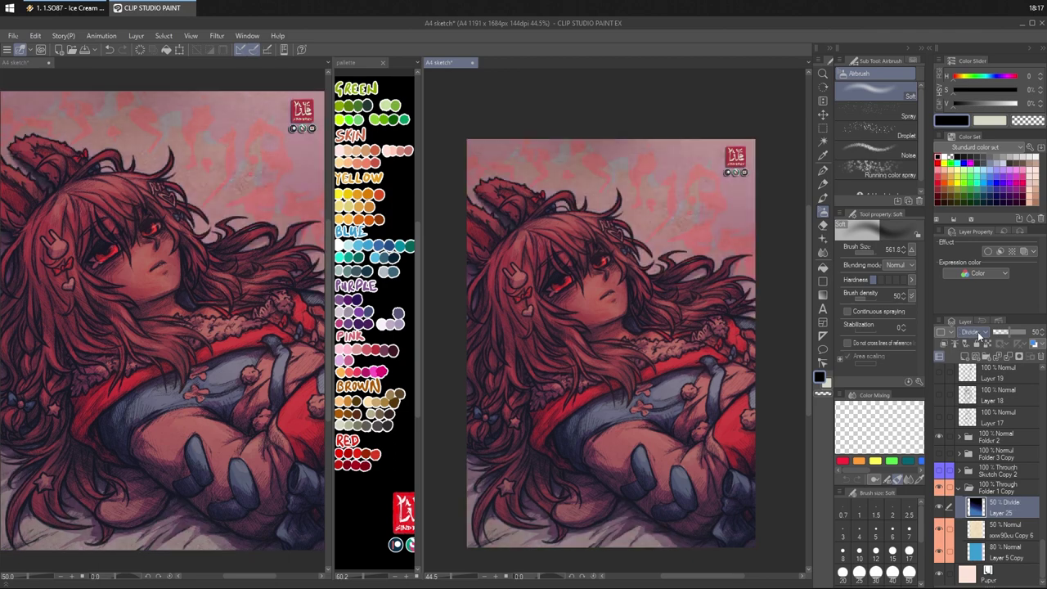
pyautogui.scroll(-2, 978, 331)
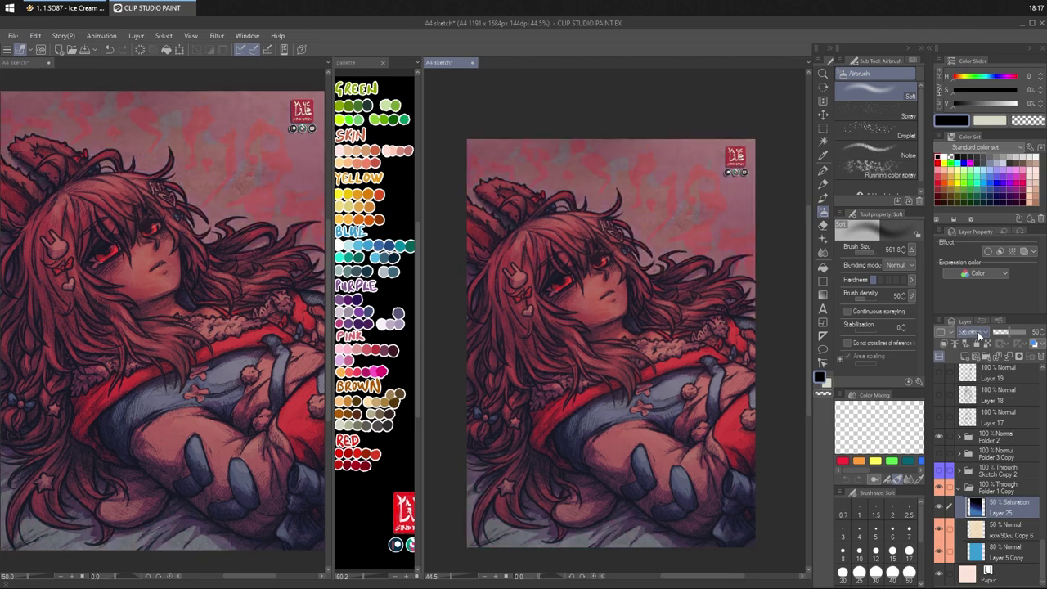
pyautogui.scroll(-2, 979, 335)
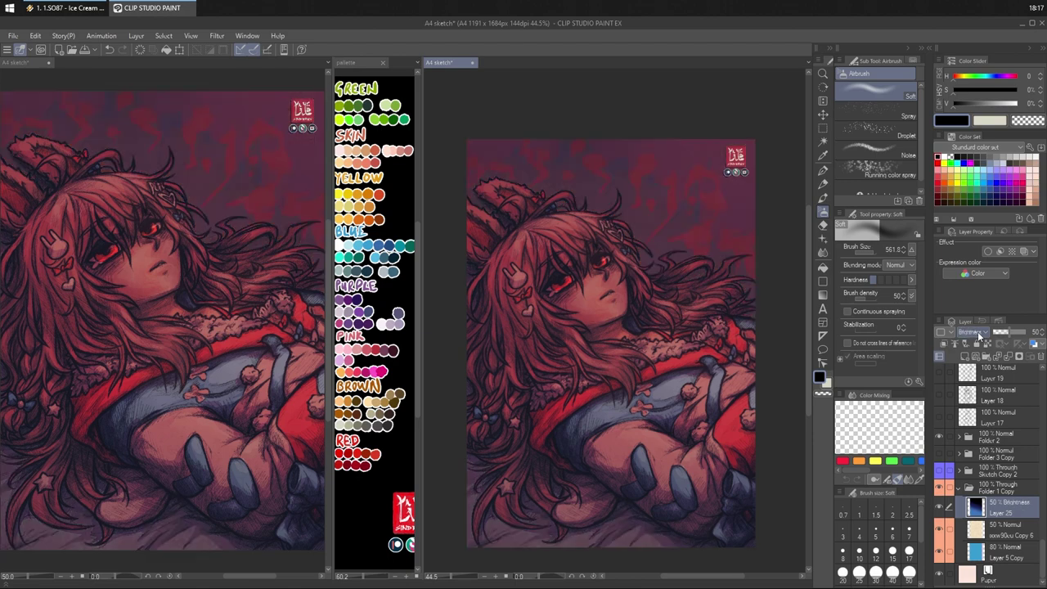
pyautogui.scroll(4, 979, 336)
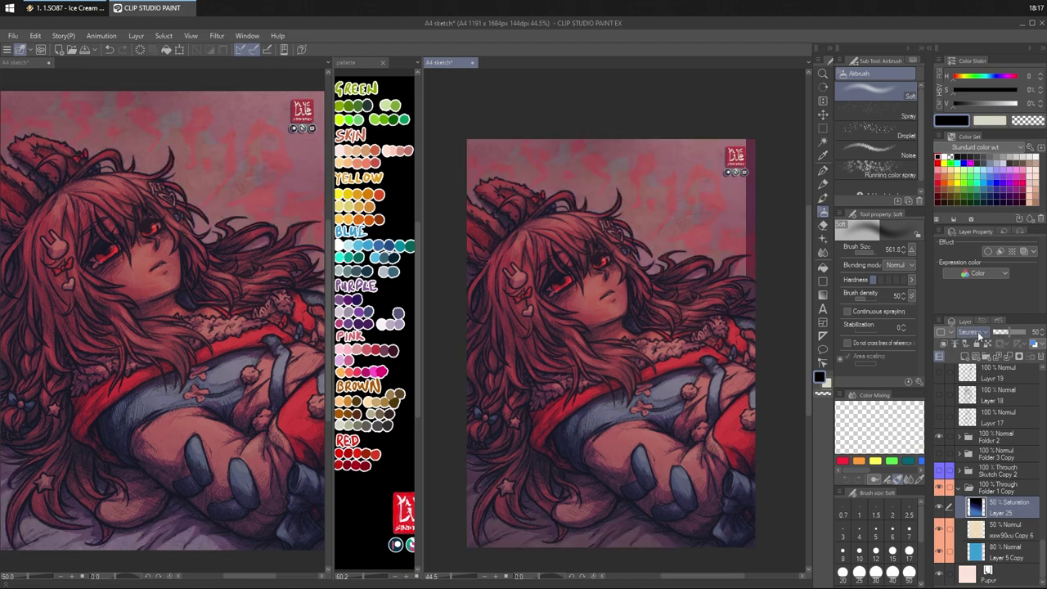
# - Reset Layer 25's blending mode to Normal and try modes through Subtract and Glow dodge up to Overlay
pyautogui.click(980, 334)
pyautogui.click(965, 50)
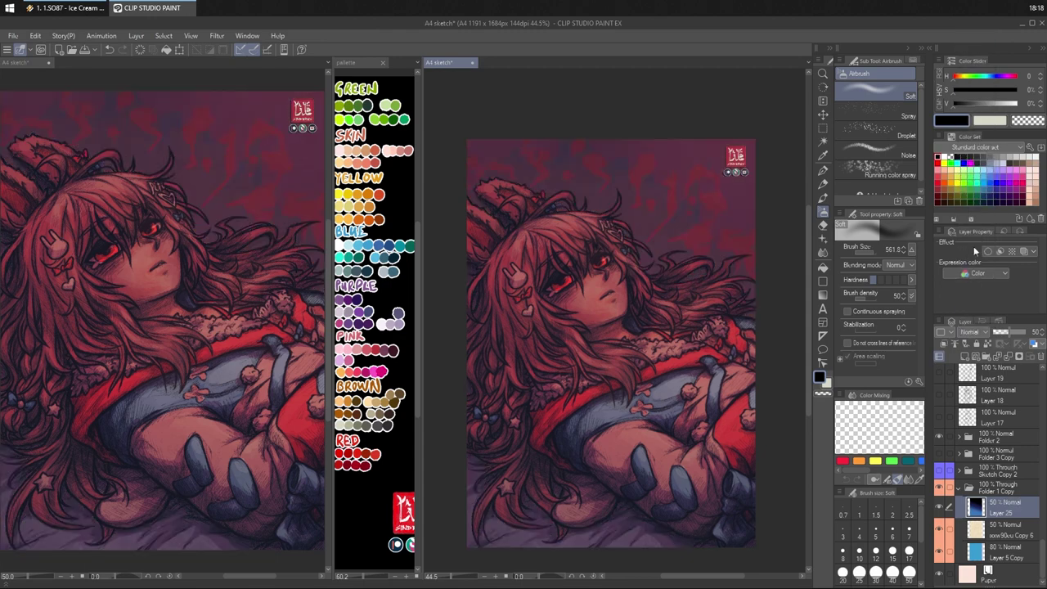
pyautogui.scroll(-1, 970, 334)
pyautogui.scroll(-3, 970, 334)
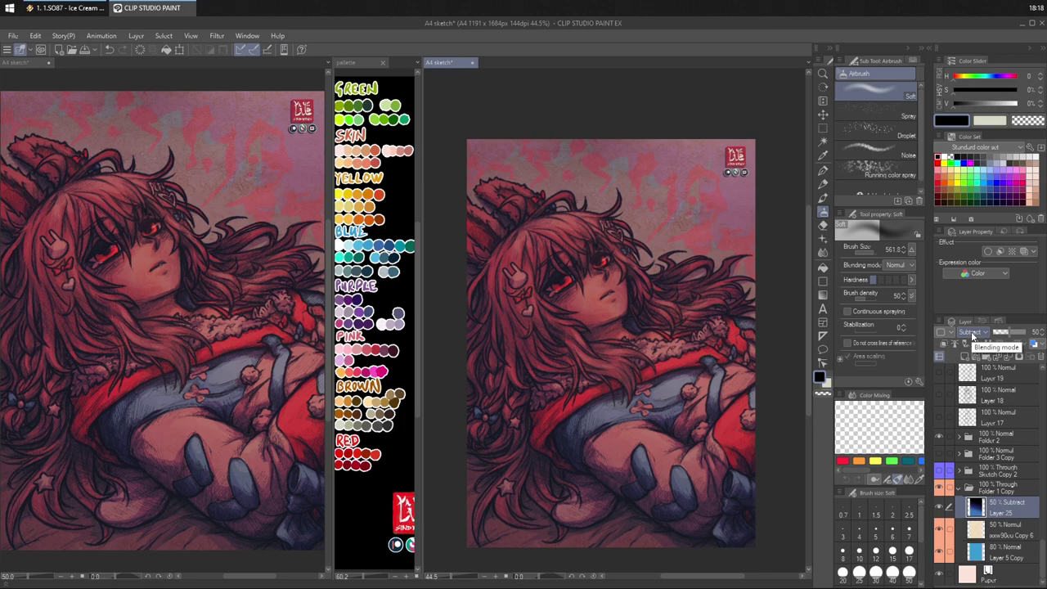
pyautogui.scroll(-5, 972, 336)
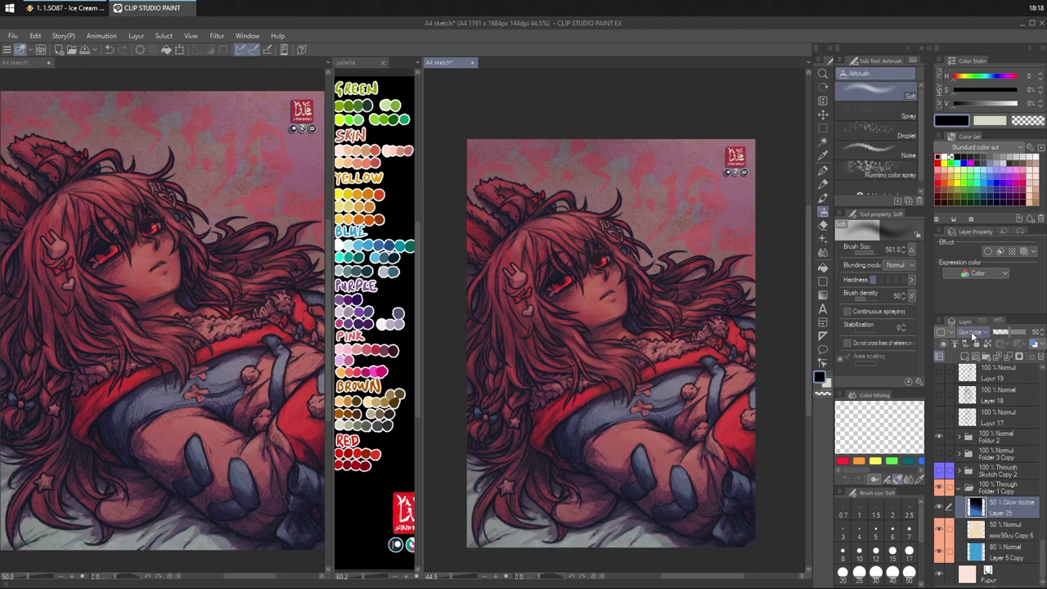
pyautogui.scroll(-4, 972, 336)
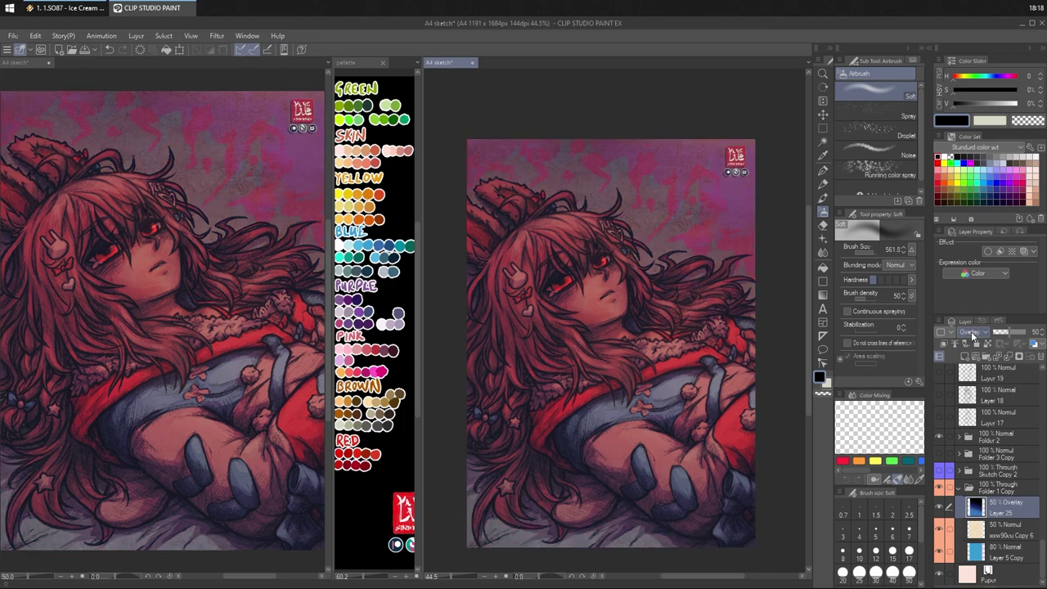
# - Compare Color dodge, Screen, Color burn and Subtract on Layer 25, and set its blending mode to Lighten
pyautogui.scroll(4, 972, 336)
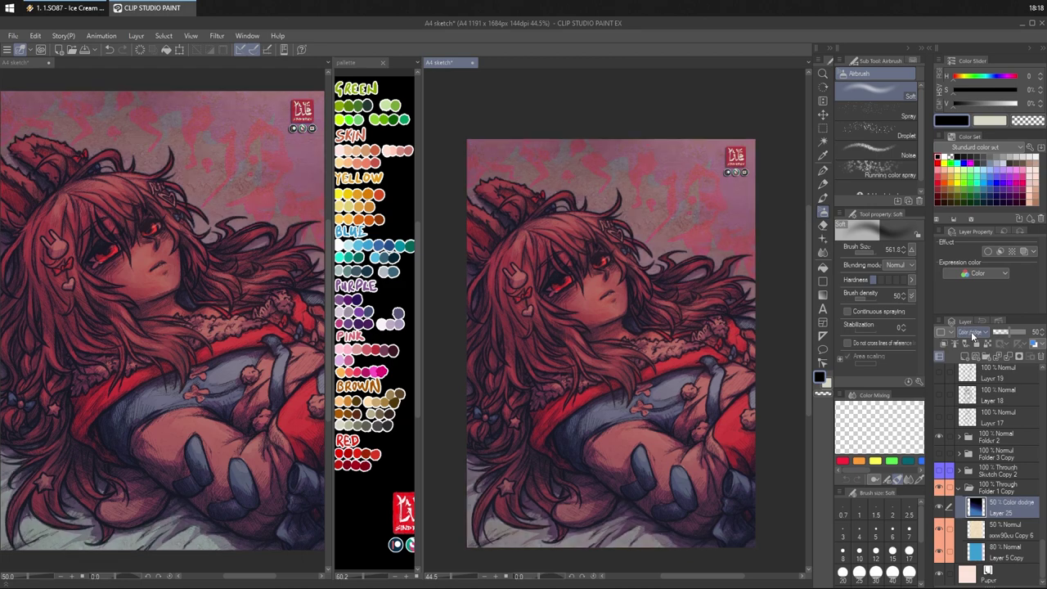
pyautogui.scroll(1, 972, 336)
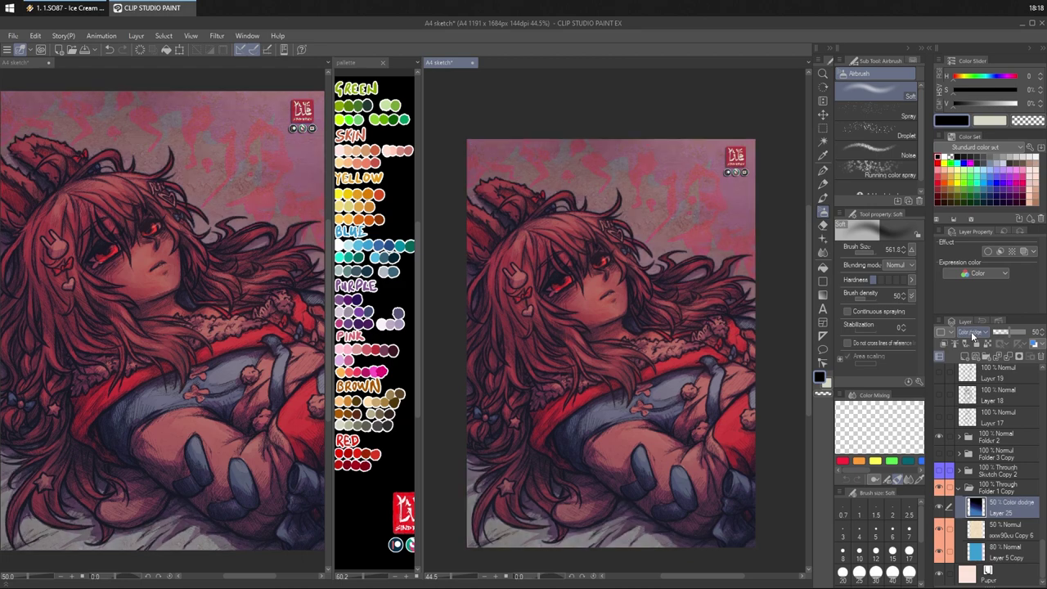
pyautogui.scroll(1, 972, 335)
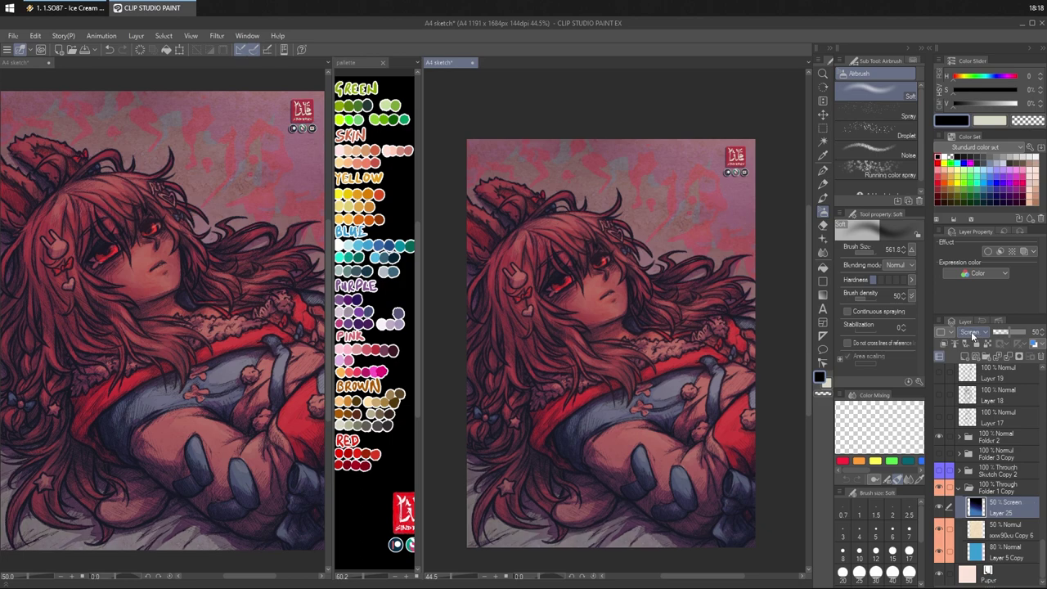
pyautogui.scroll(1, 972, 335)
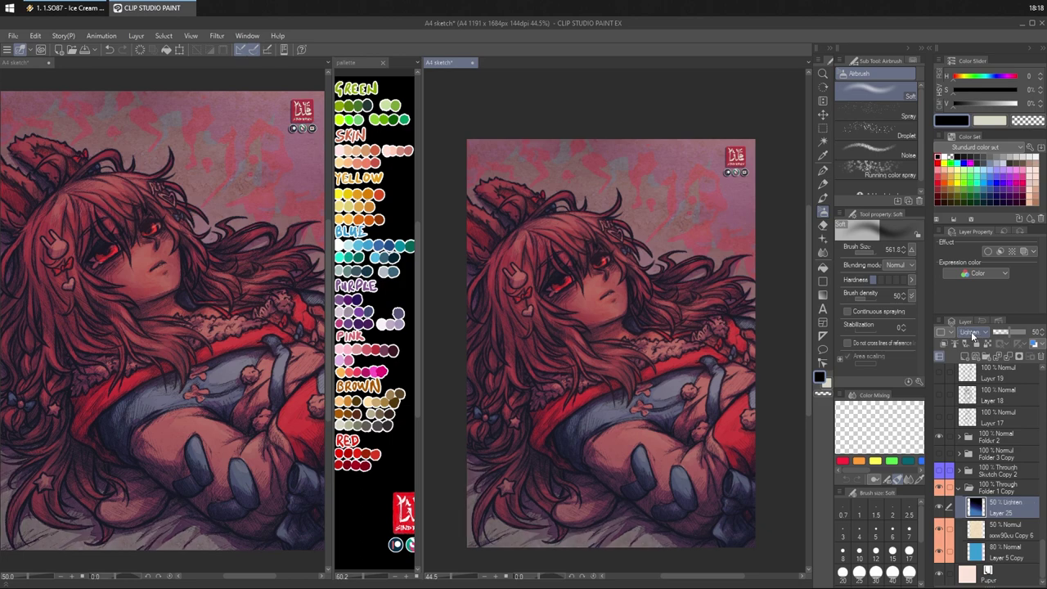
pyautogui.scroll(4, 972, 335)
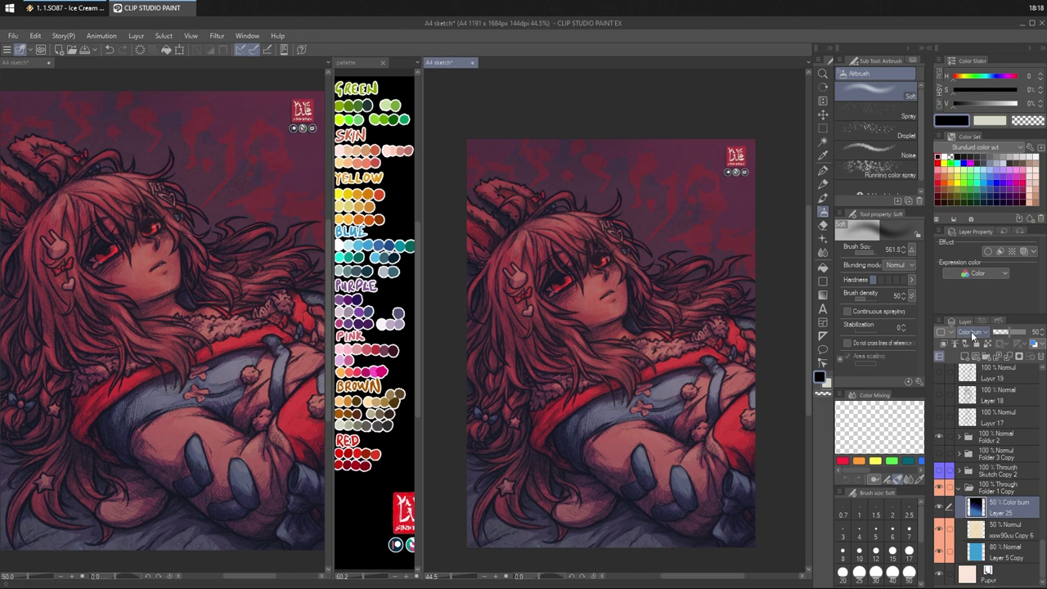
pyautogui.scroll(-2, 972, 336)
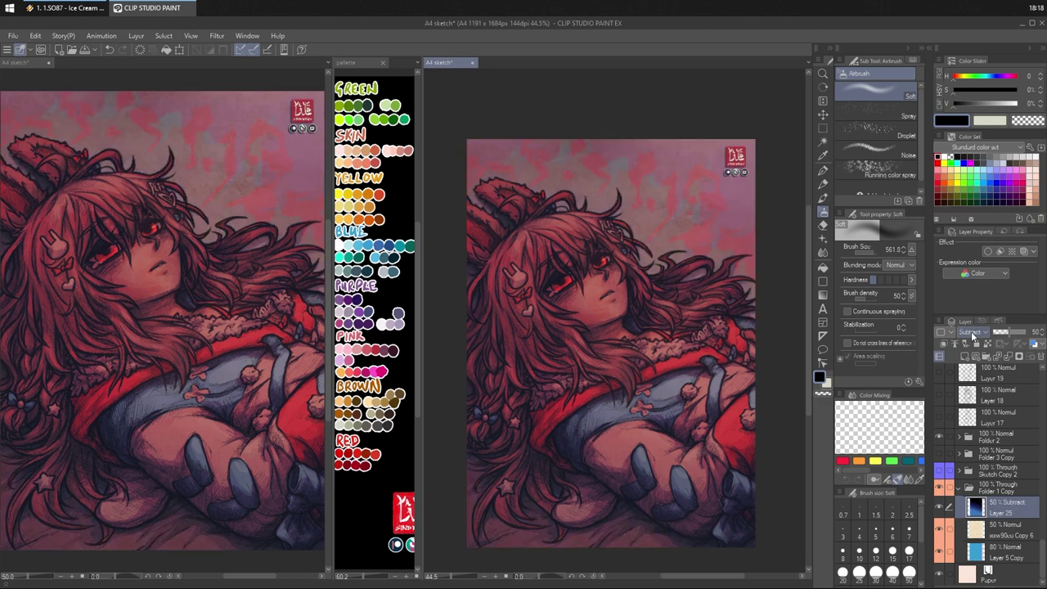
pyautogui.scroll(-2, 972, 336)
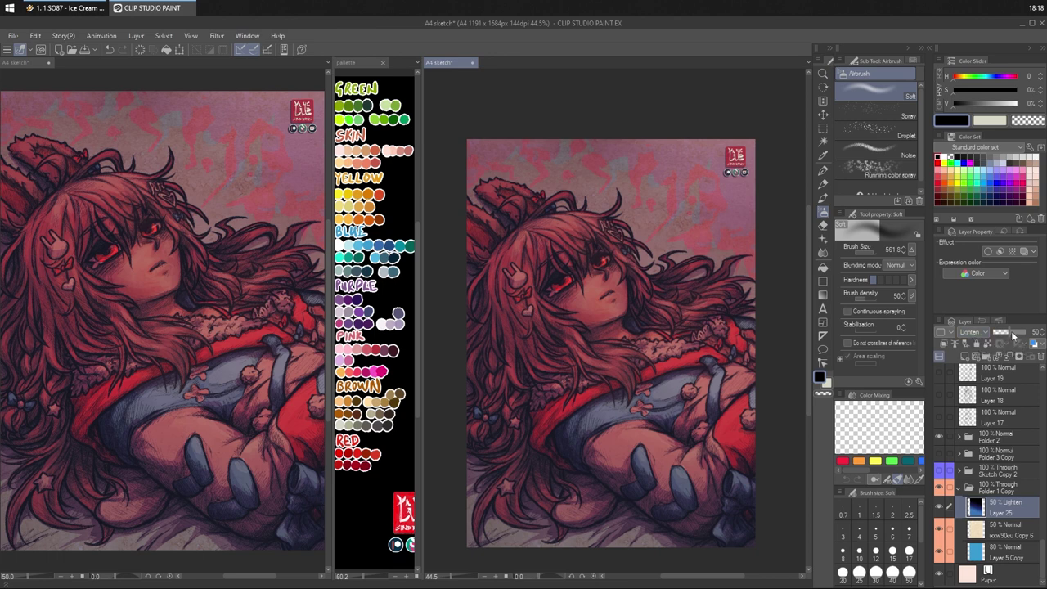
# - Try different opacities for Layer 25 in Lighten mode and undo the change
pyautogui.click(999, 332)
pyautogui.moveTo(1006, 336); pyautogui.dragTo(1027, 334)
pyautogui.hotkey('ctrl', 'z')
# - Try Glow dodge, Soft light and Overlay on Layer 25 with varied opacity, and return it to Lighten at 50%
pyautogui.scroll(-4, 976, 338)
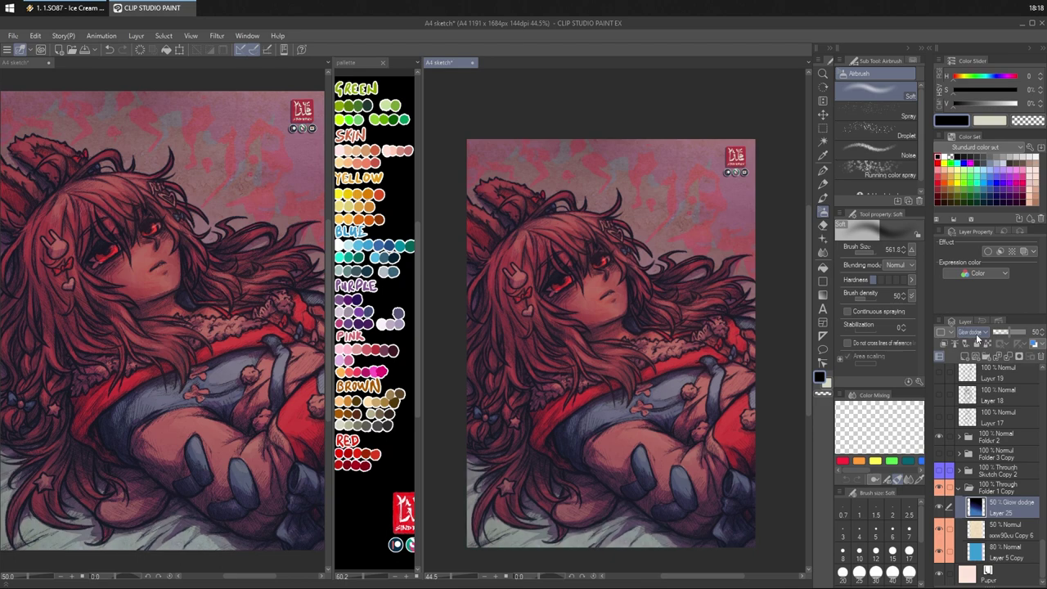
pyautogui.scroll(-3, 976, 337)
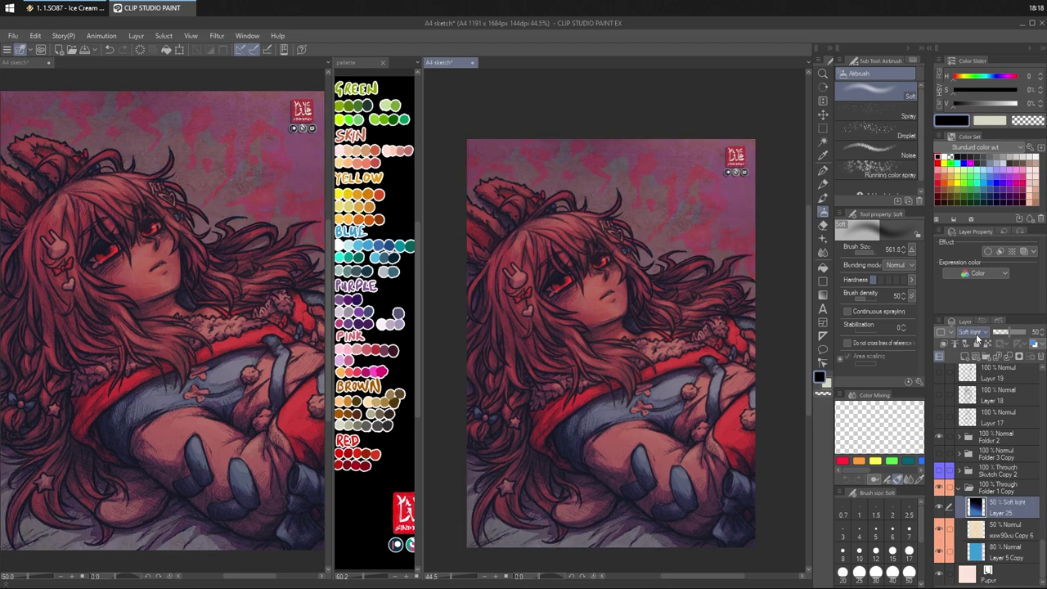
pyautogui.scroll(-1, 976, 338)
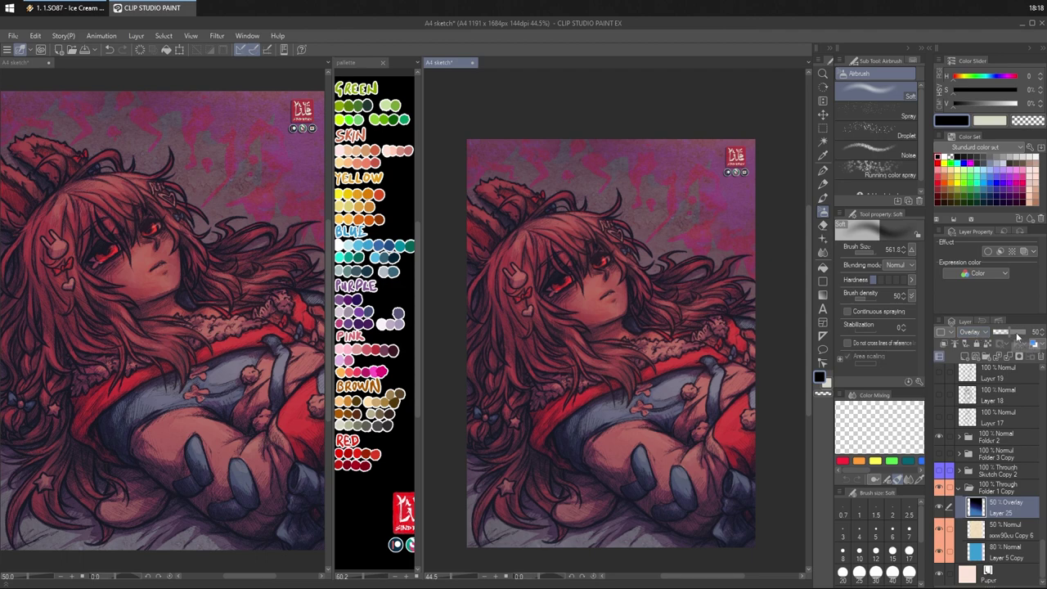
pyautogui.click(1022, 334)
pyautogui.moveTo(1022, 335)
pyautogui.mouseDown()
pyautogui.moveTo(1043, 337)
pyautogui.moveTo(1002, 333)
pyautogui.moveTo(1013, 333)
pyautogui.mouseUp()
pyautogui.scroll(3, 976, 335)
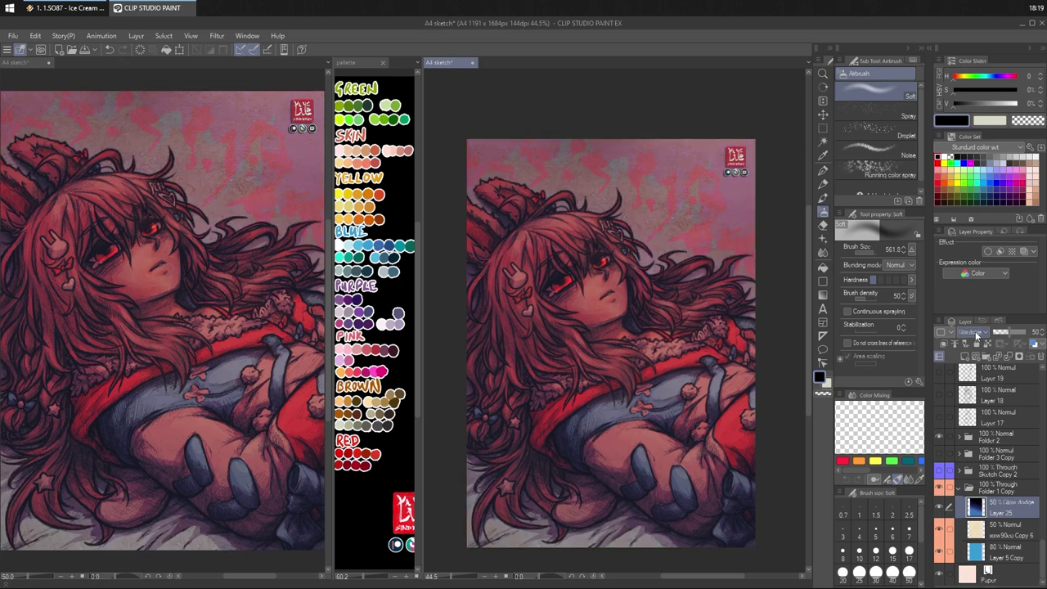
pyautogui.scroll(1, 976, 334)
pyautogui.scroll(2, 976, 334)
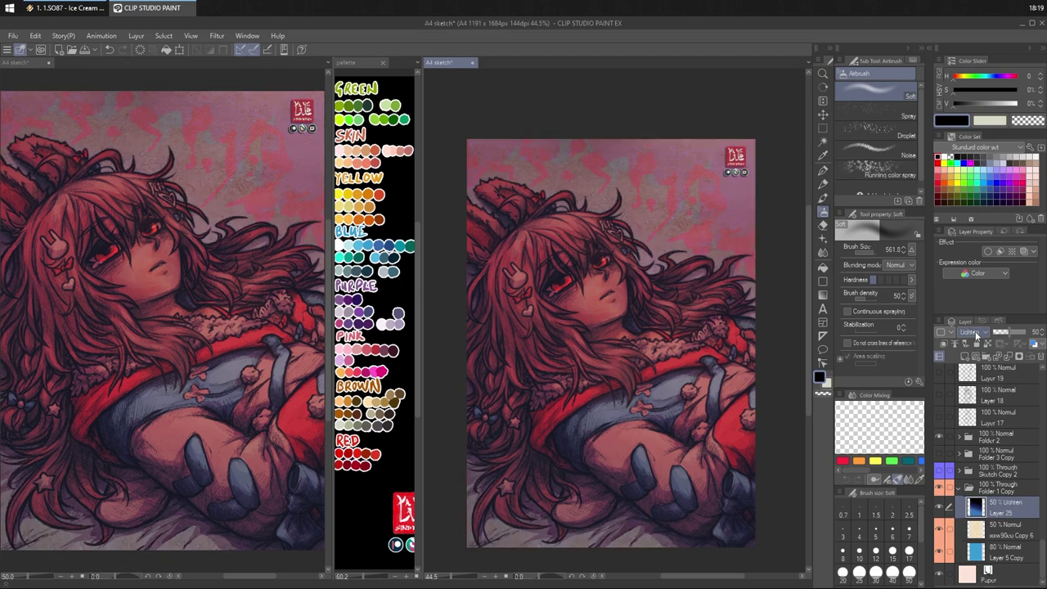
# - Duplicate Layer 25 in Folder 1 Copy and set the copy's blending mode to Soft light
pyautogui.rightClick(1007, 510)
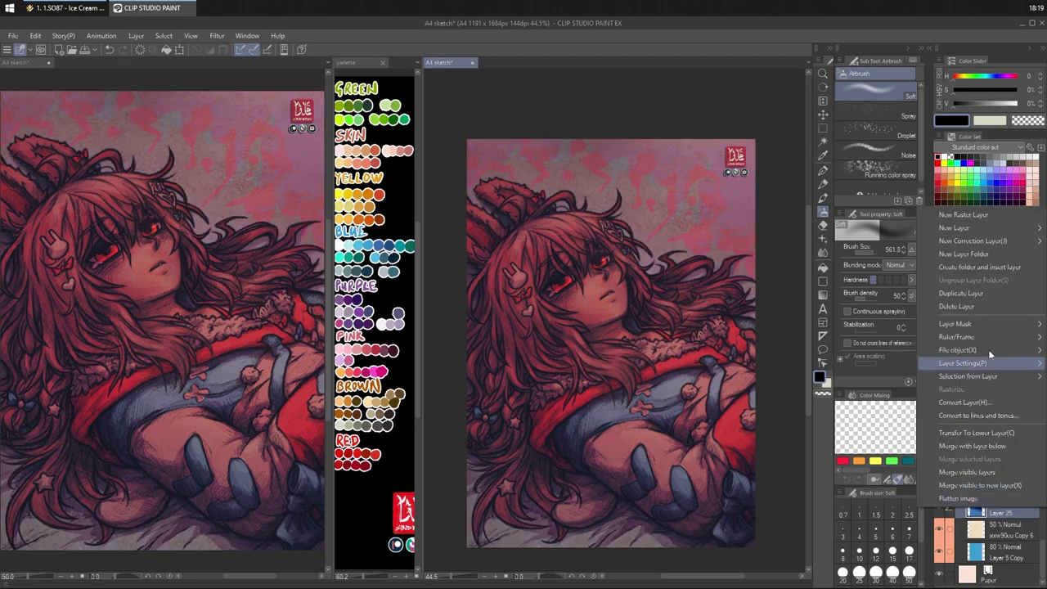
pyautogui.click(973, 296)
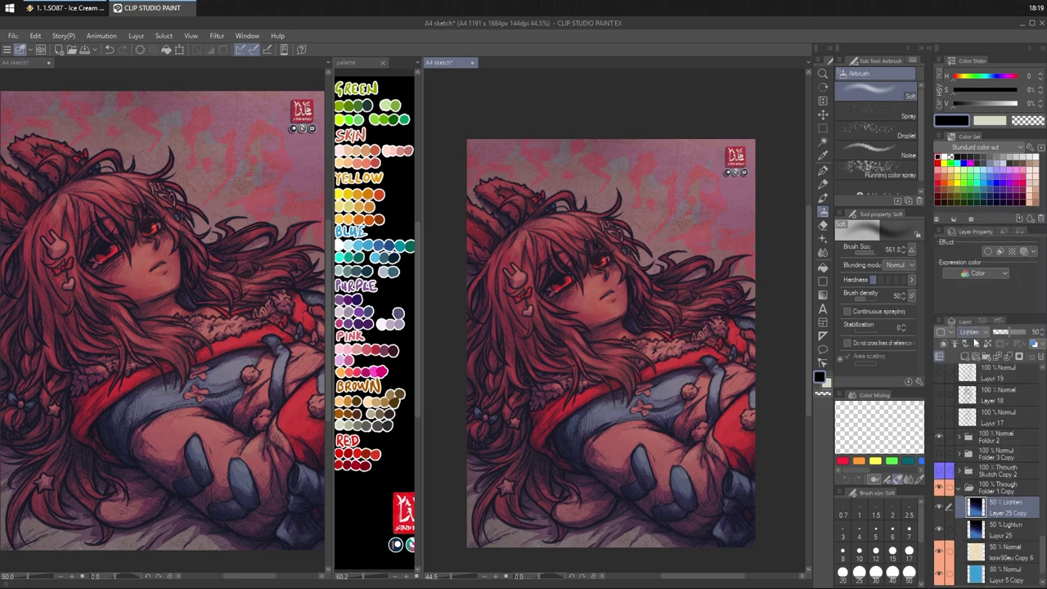
pyautogui.scroll(-3, 969, 333)
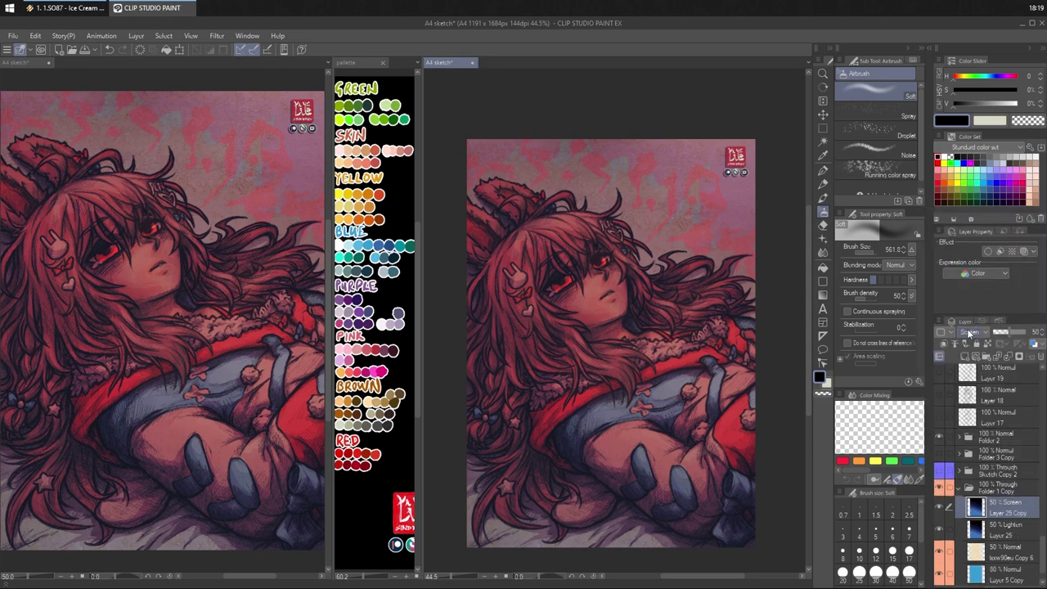
pyautogui.scroll(-5, 970, 333)
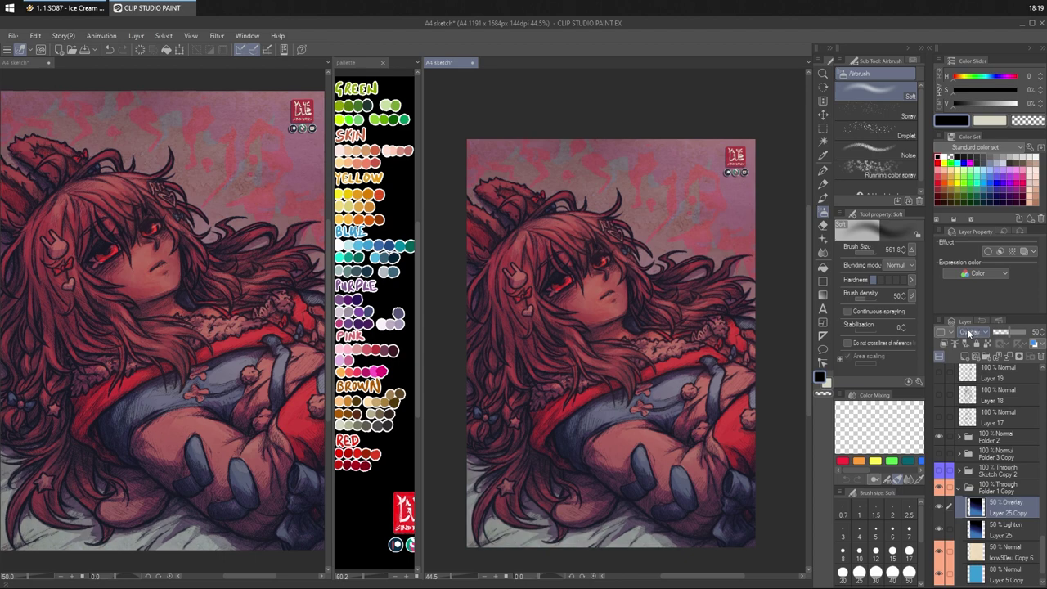
pyautogui.scroll(-1, 969, 333)
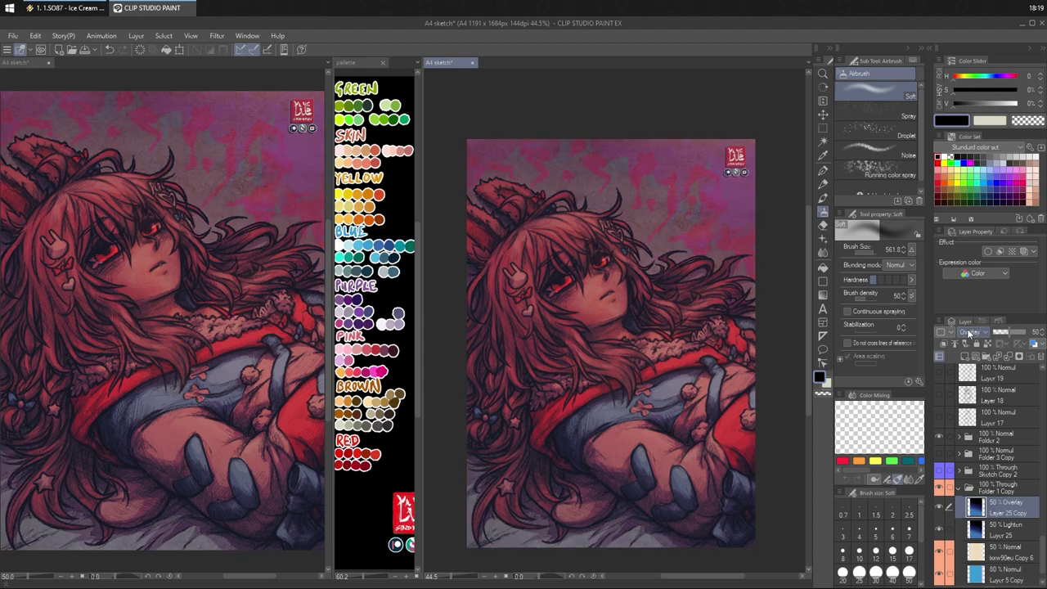
pyautogui.scroll(1, 969, 333)
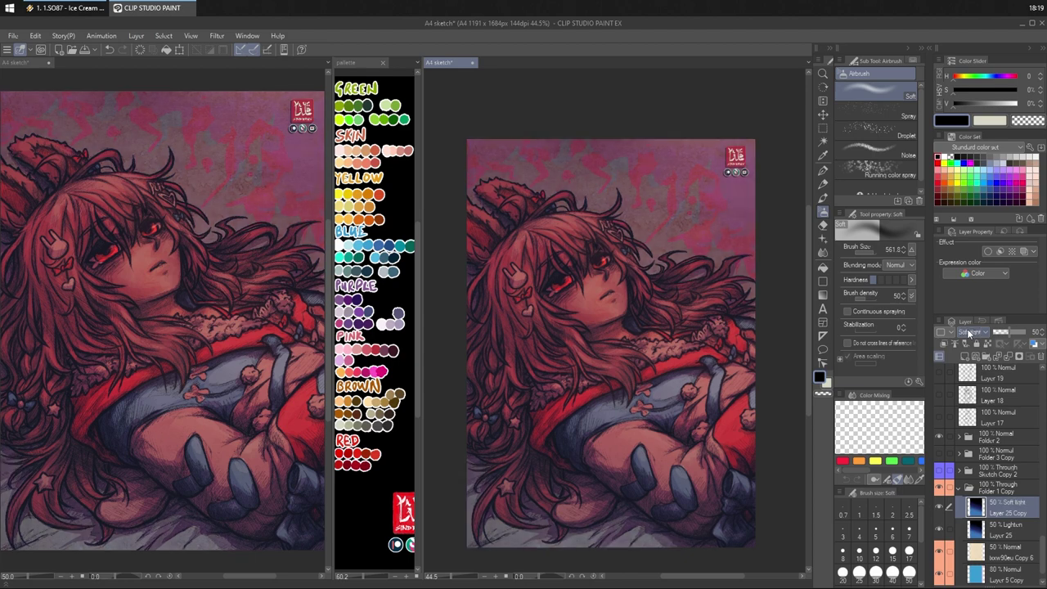
pyautogui.click(939, 507)
pyautogui.click(940, 508)
# - Remove the block of hidden layers from Layer 11 to Layer 17 between Layer 38 and Folder 2
pyautogui.scroll(10, 994, 412)
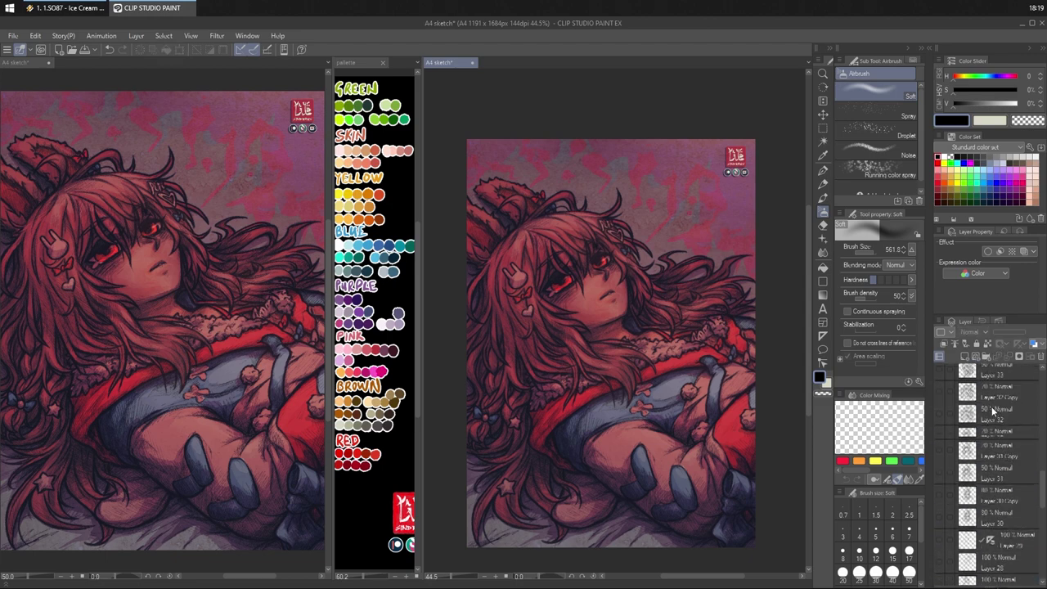
pyautogui.scroll(5, 993, 411)
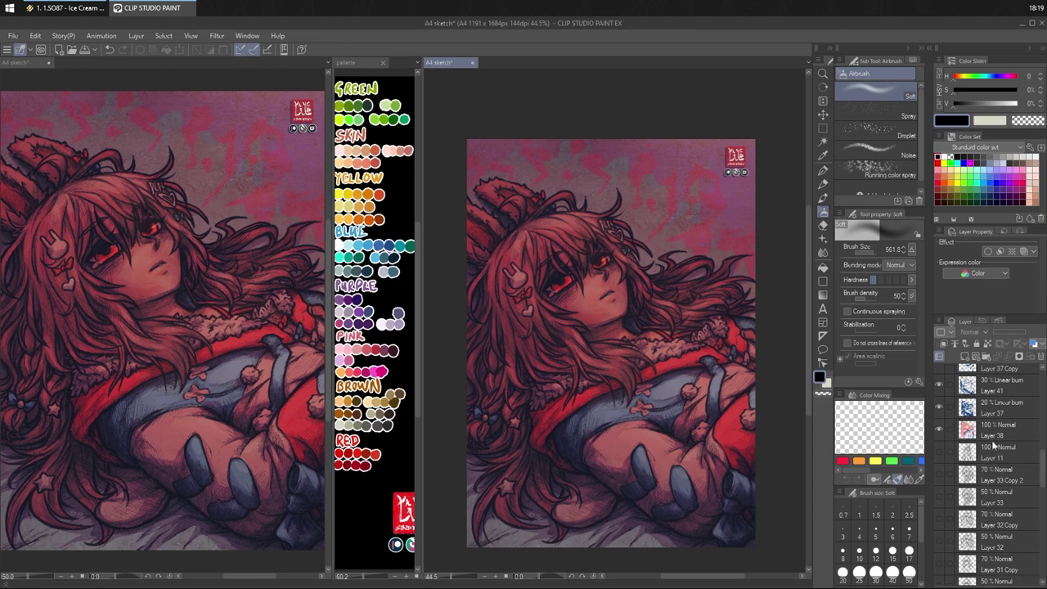
pyautogui.click(986, 447)
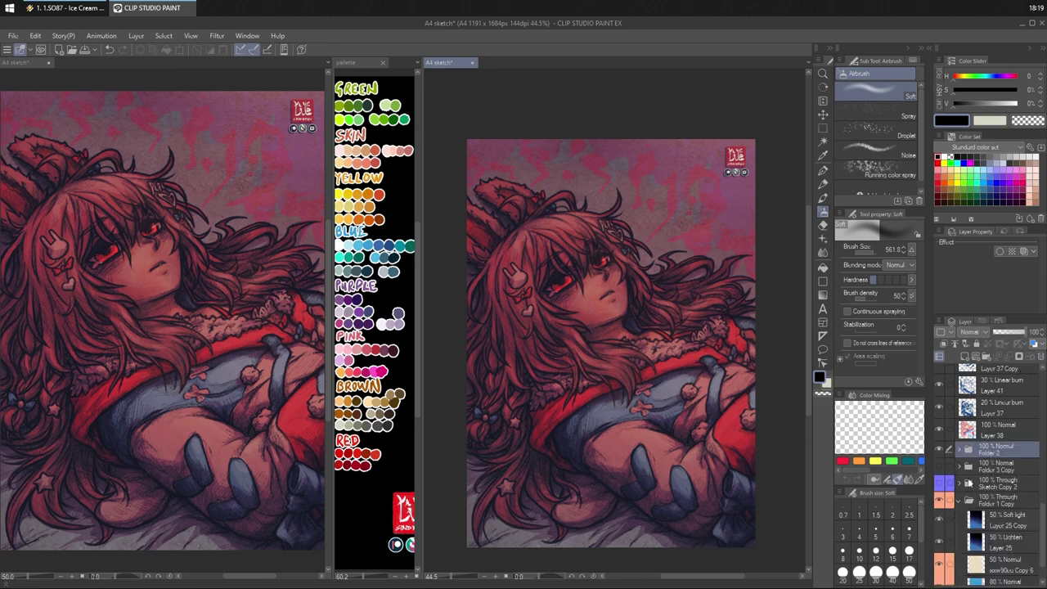
# - Delete Folder 2 and compare the artwork with Folder 3 Copy shown and hidden
pyautogui.click(1041, 358)
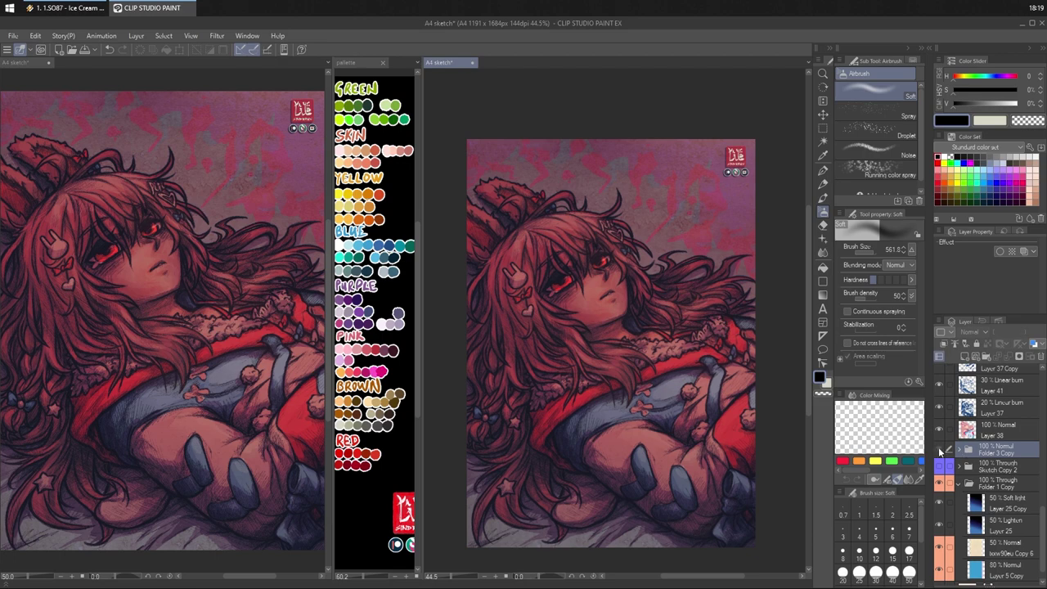
pyautogui.click(940, 451)
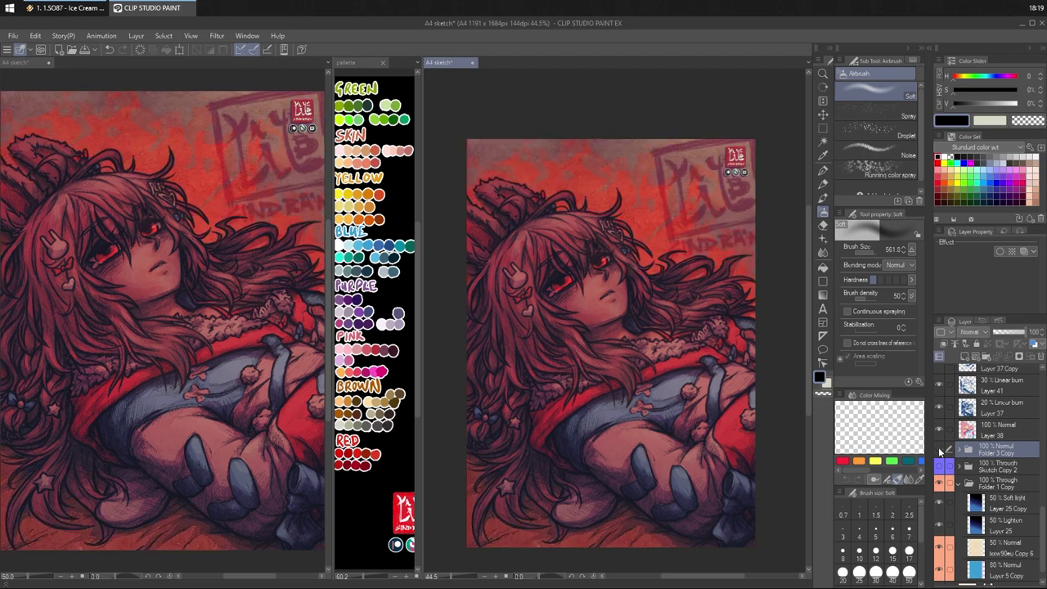
pyautogui.click(939, 450)
pyautogui.click(940, 451)
pyautogui.click(940, 450)
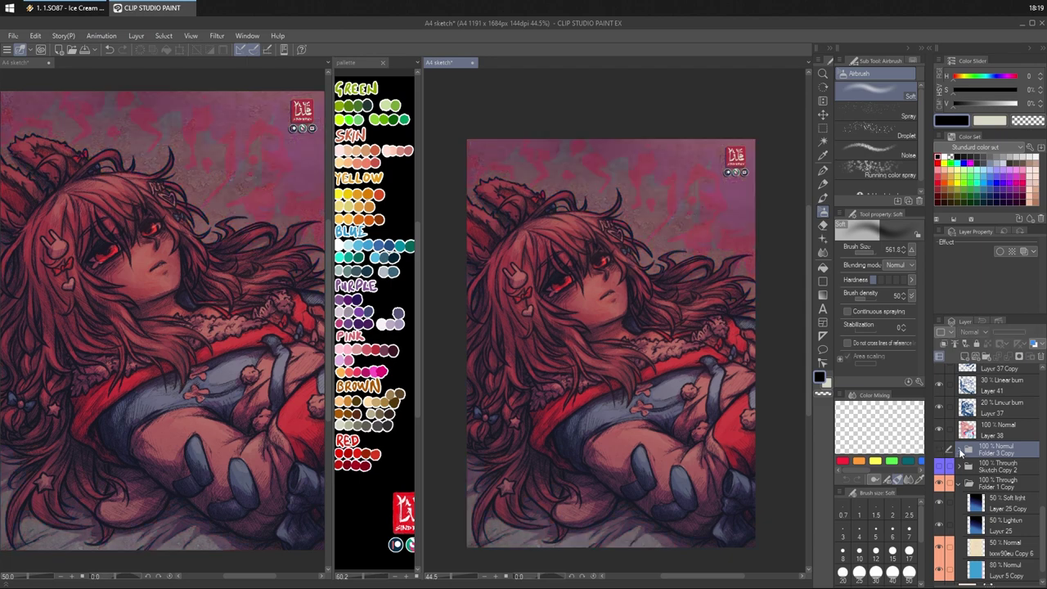
# - Expand Folder 3 Copy, make it visible and compare the background with and without its Multiply layer
pyautogui.click(960, 451)
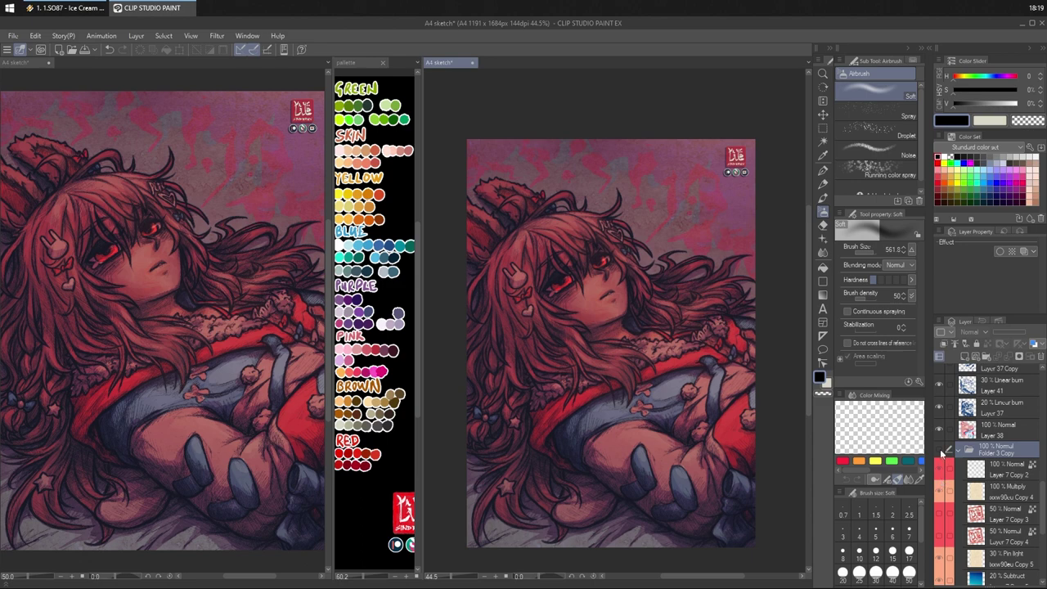
pyautogui.click(940, 451)
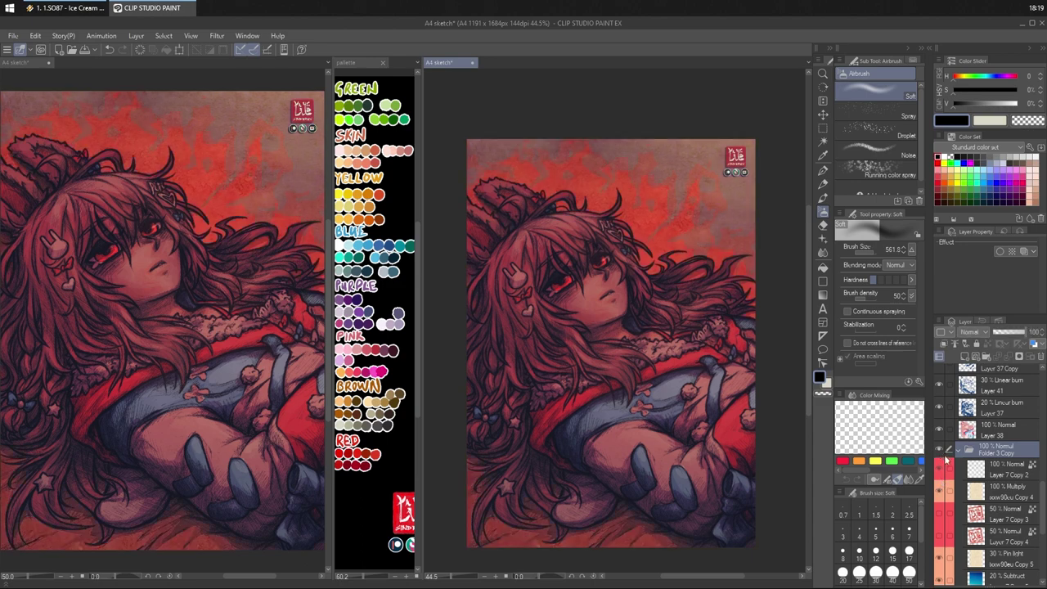
pyautogui.click(939, 491)
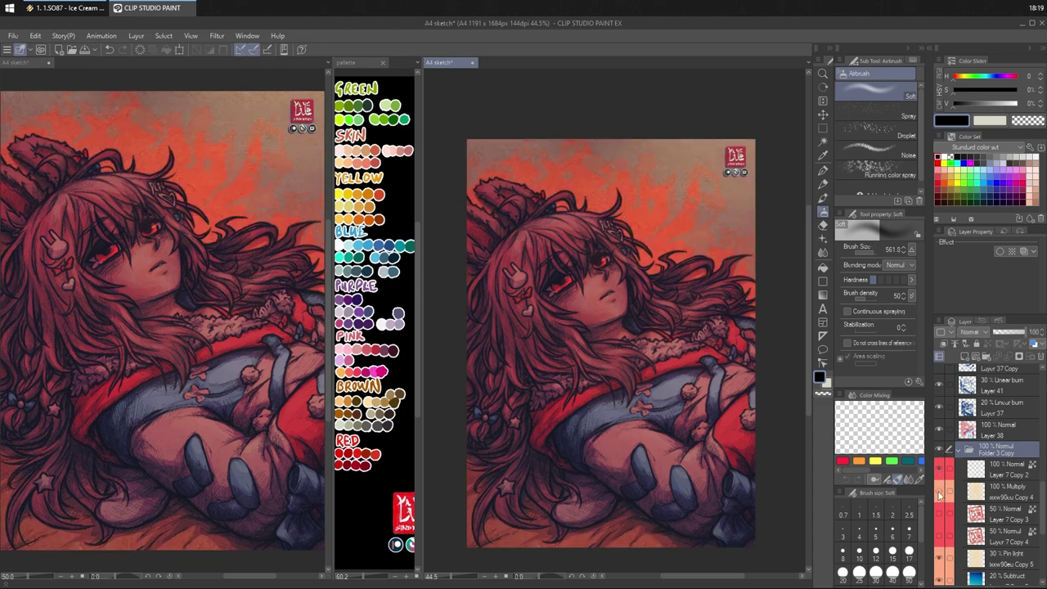
pyautogui.click(940, 492)
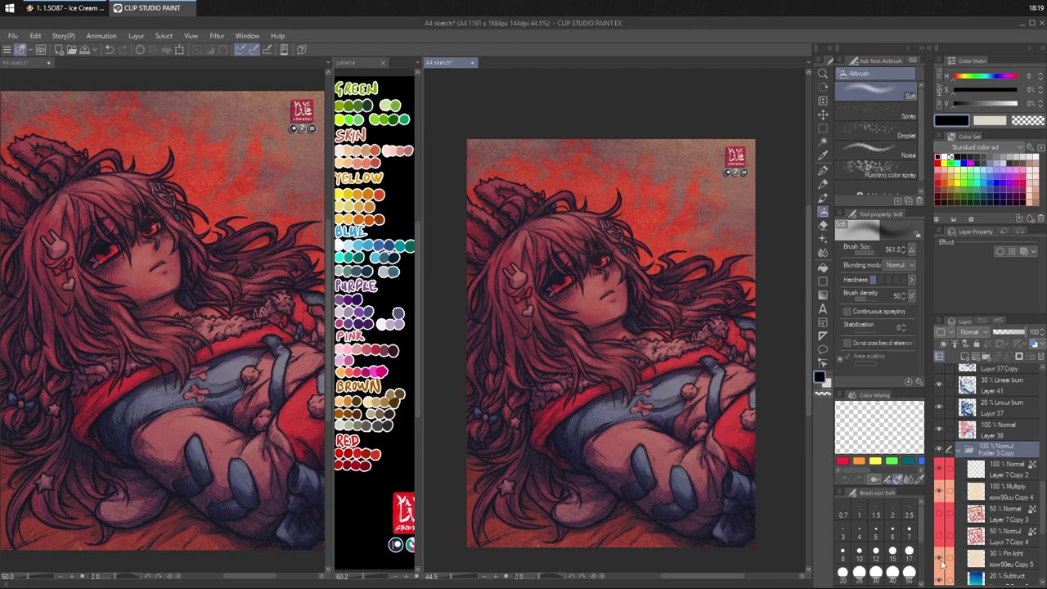
# - Hide the Subtract layer Layer 7 Copy 5, Layer 34 Copy and the Multiply layer inside Folder 3 Copy
pyautogui.scroll(-1, 943, 581)
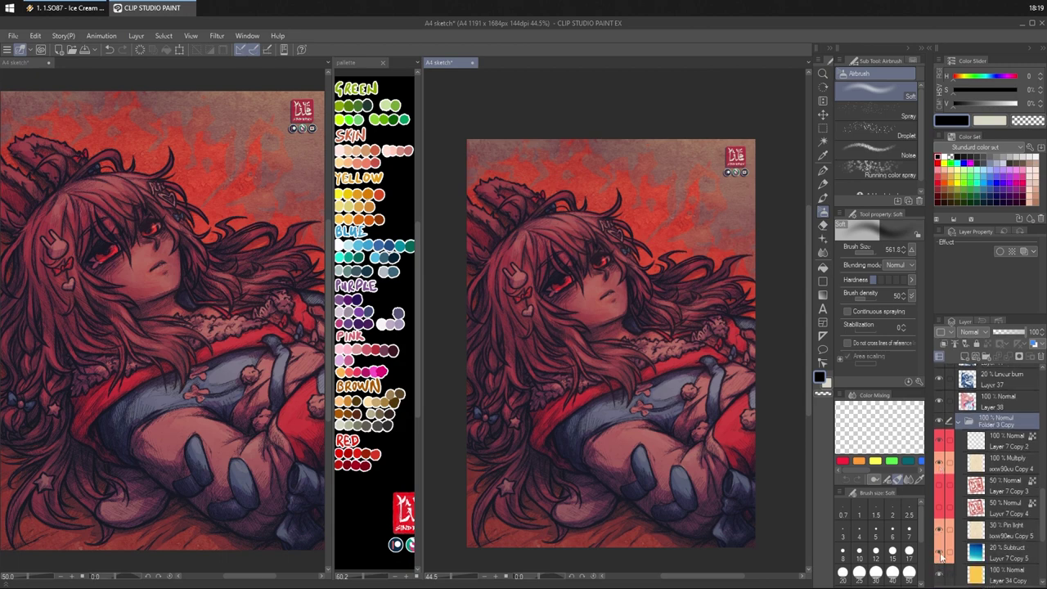
pyautogui.click(941, 554)
pyautogui.click(940, 574)
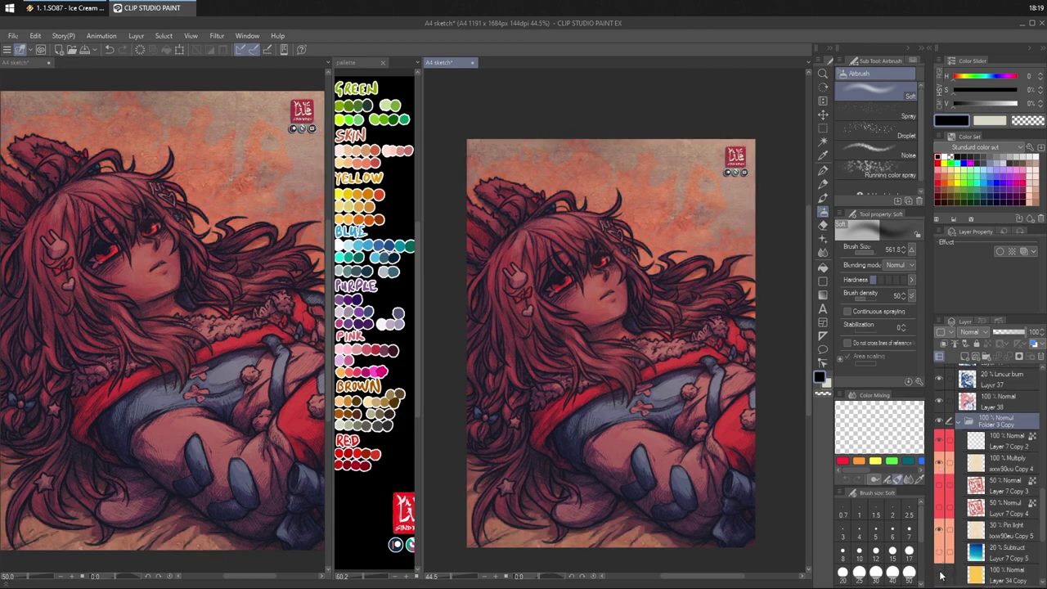
pyautogui.scroll(-1, 941, 573)
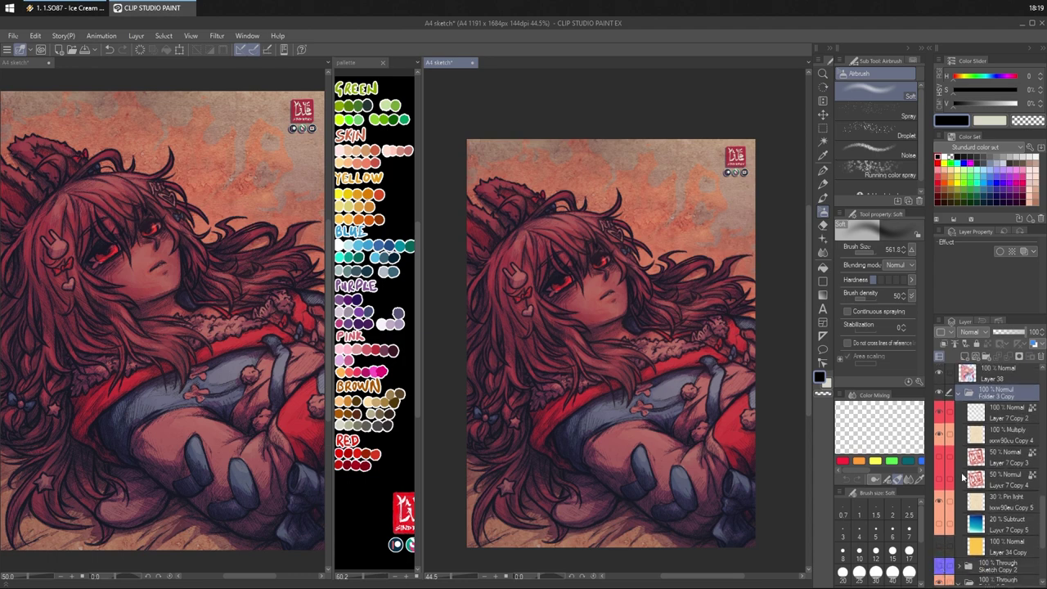
pyautogui.click(941, 437)
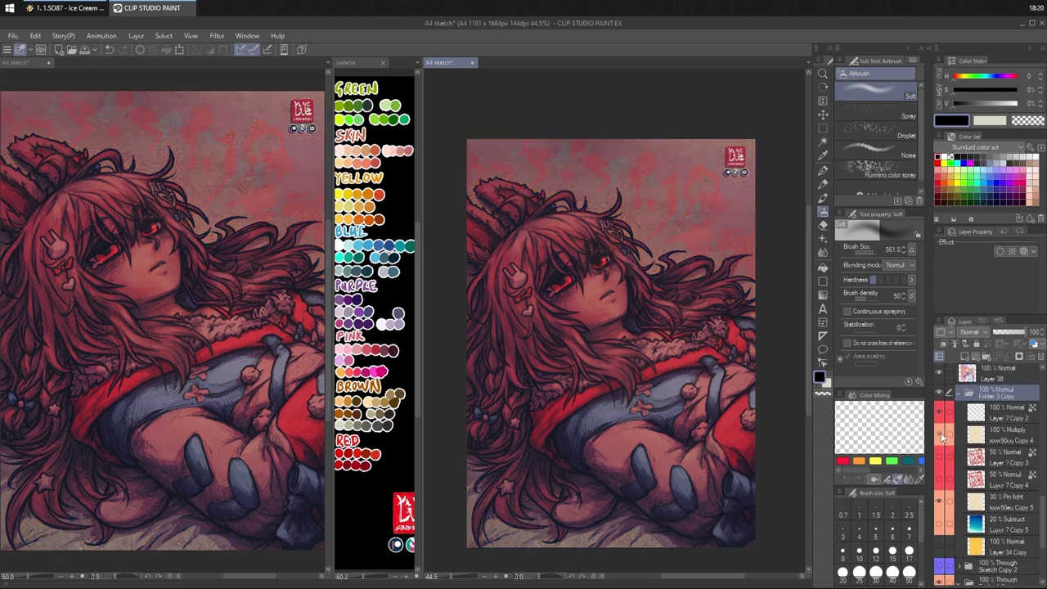
pyautogui.click(942, 437)
pyautogui.click(942, 437)
# - Compare the background with Folder 3 Copy on and off, leaving the folder hidden and collapsed
pyautogui.click(940, 394)
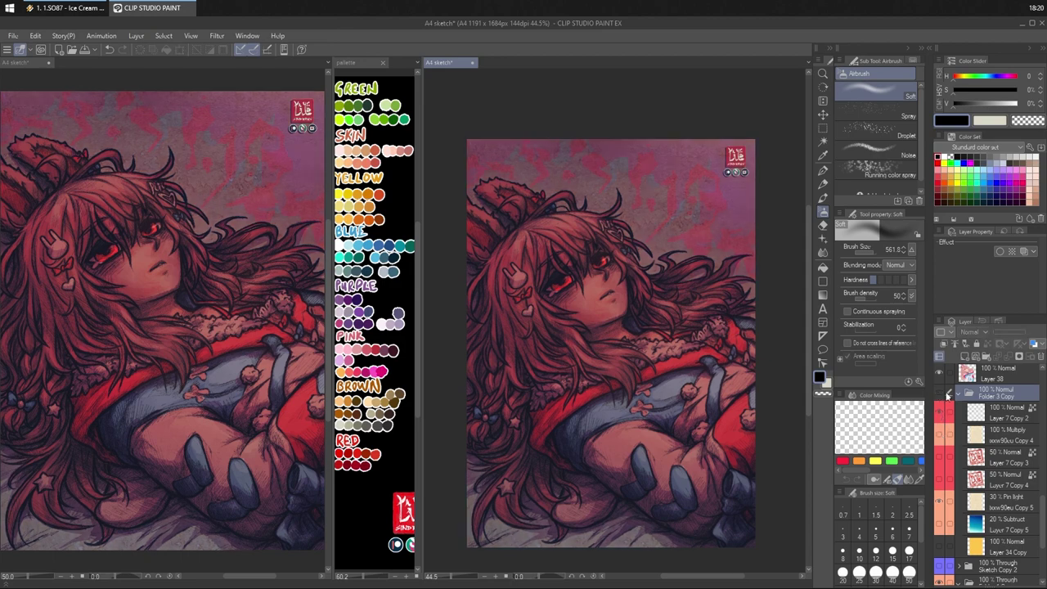
pyautogui.click(940, 396)
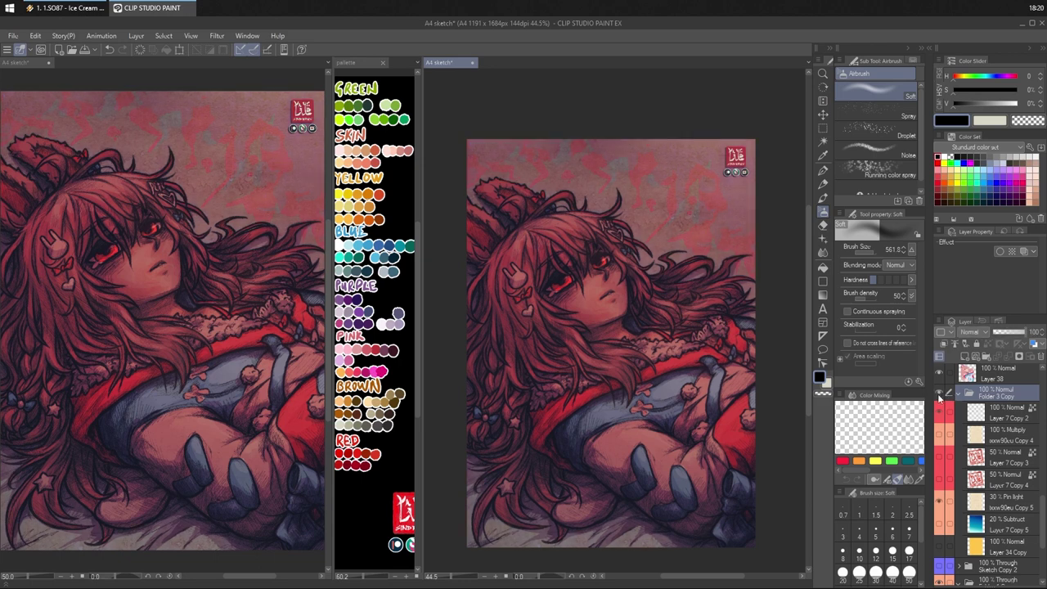
pyautogui.click(940, 397)
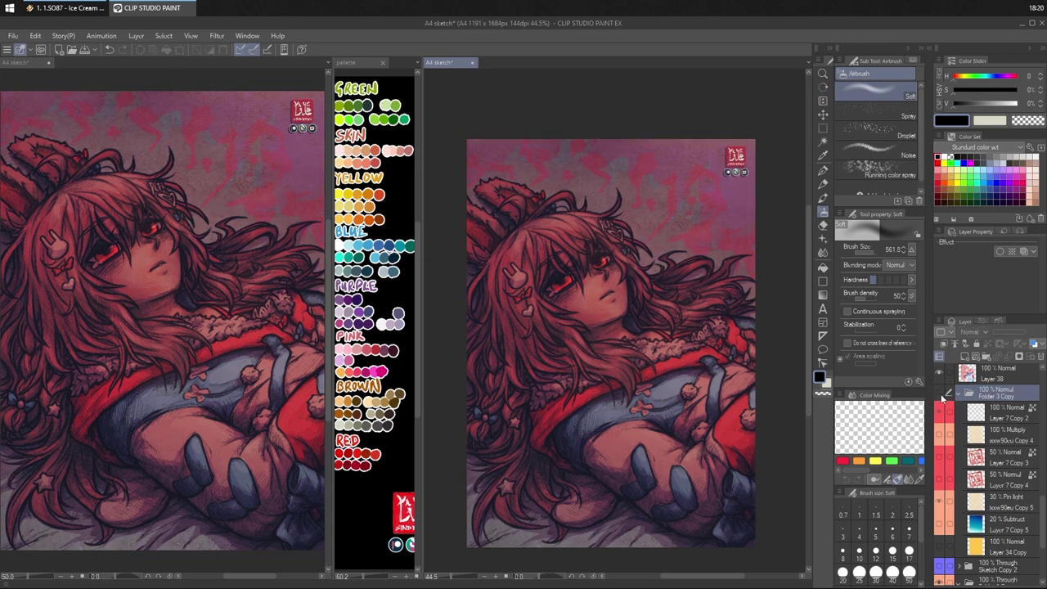
pyautogui.click(940, 397)
pyautogui.click(941, 397)
pyautogui.click(960, 394)
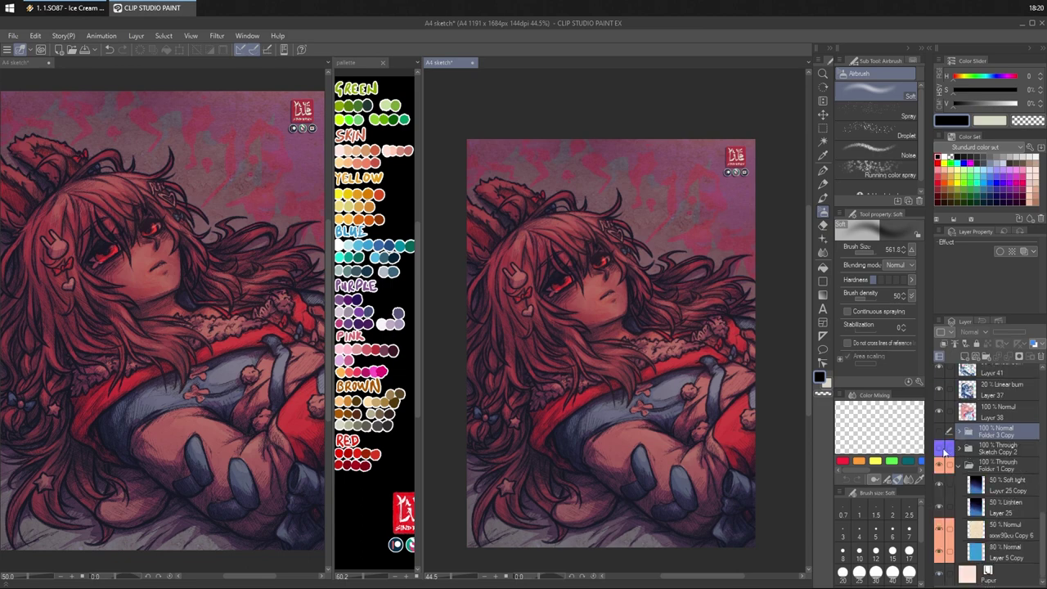
# - Check what Sketch Copy 2 and the Divide layer Layer 44 contribute by toggling their visibility
pyautogui.click(940, 449)
pyautogui.click(940, 449)
pyautogui.moveTo(1043, 544); pyautogui.dragTo(1043, 366)
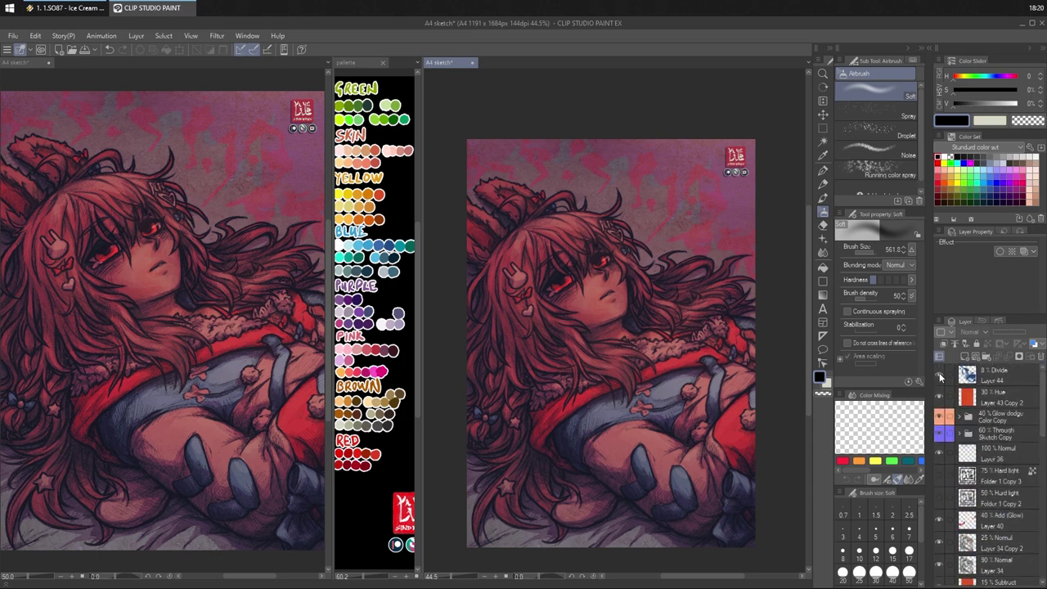
pyautogui.click(940, 378)
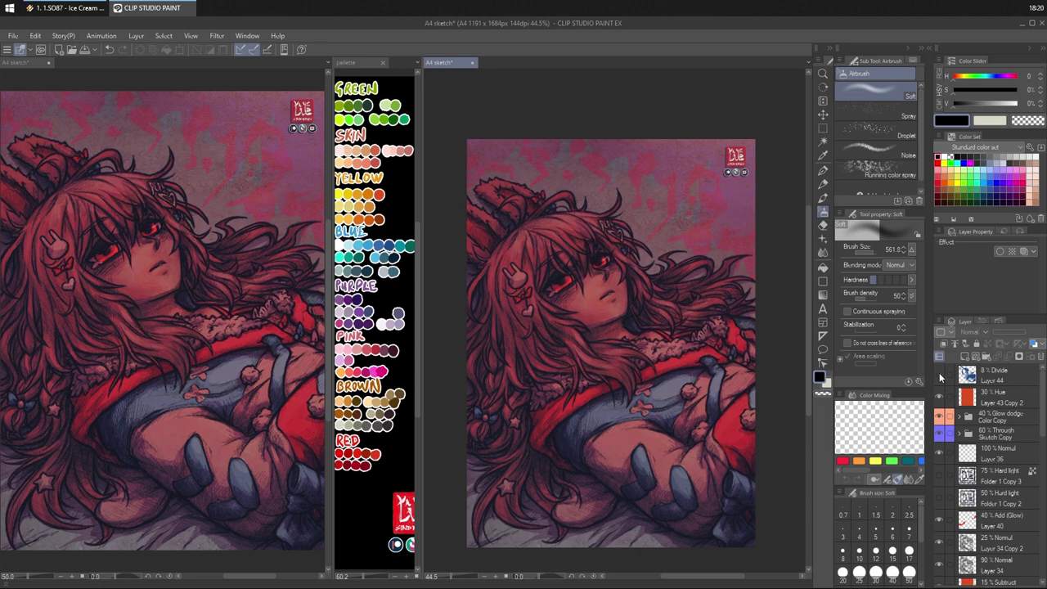
pyautogui.click(940, 377)
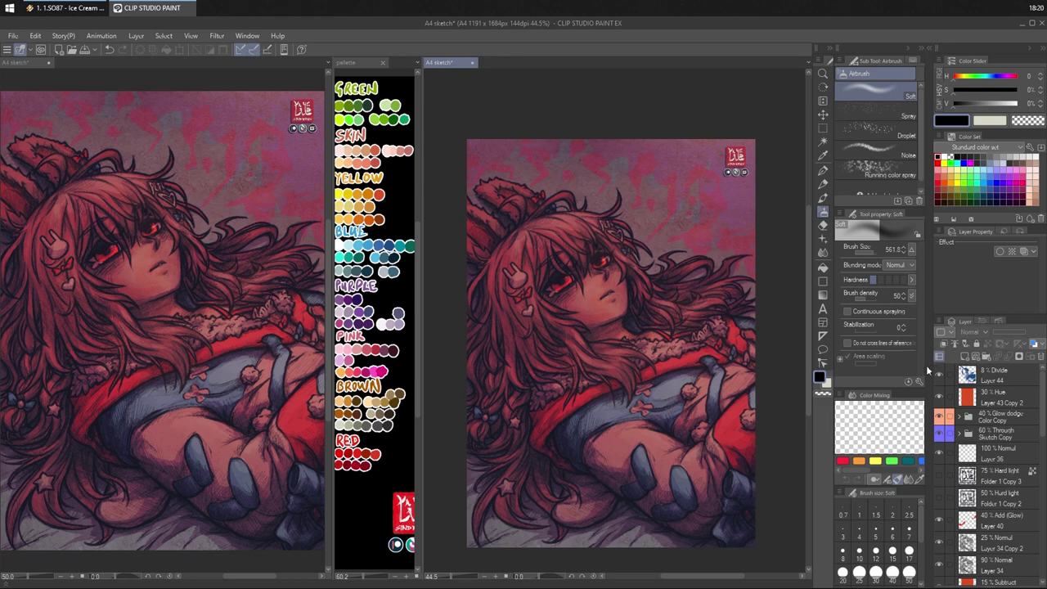
# - Inspect the face up close and move Layer 34 above Layer 34 Copy 2 in the layer stack
pyautogui.moveTo(681, 299); pyautogui.dragTo(687, 298)
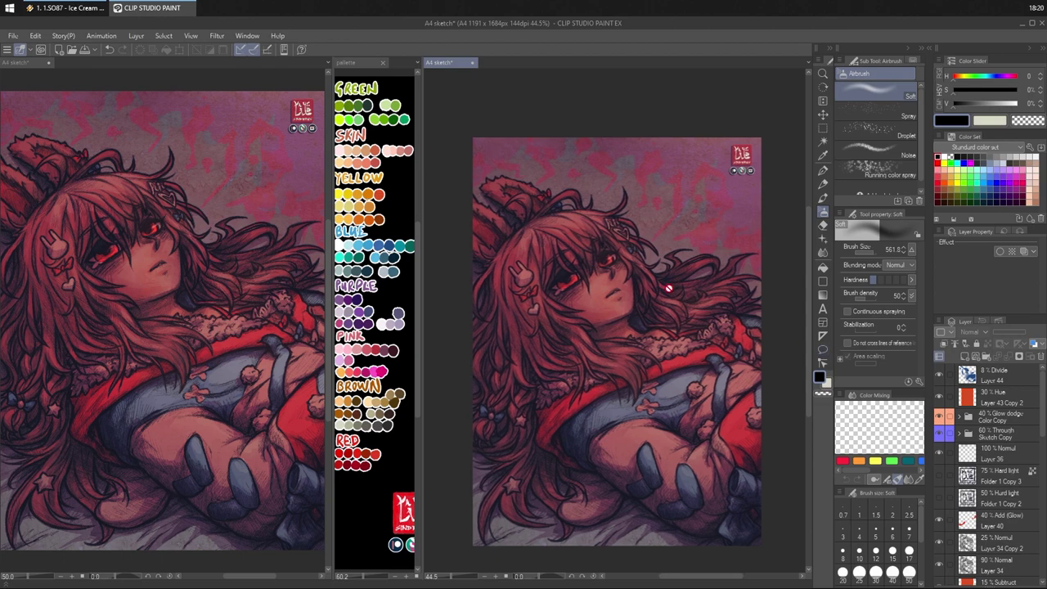
pyautogui.scroll(5, 707, 287)
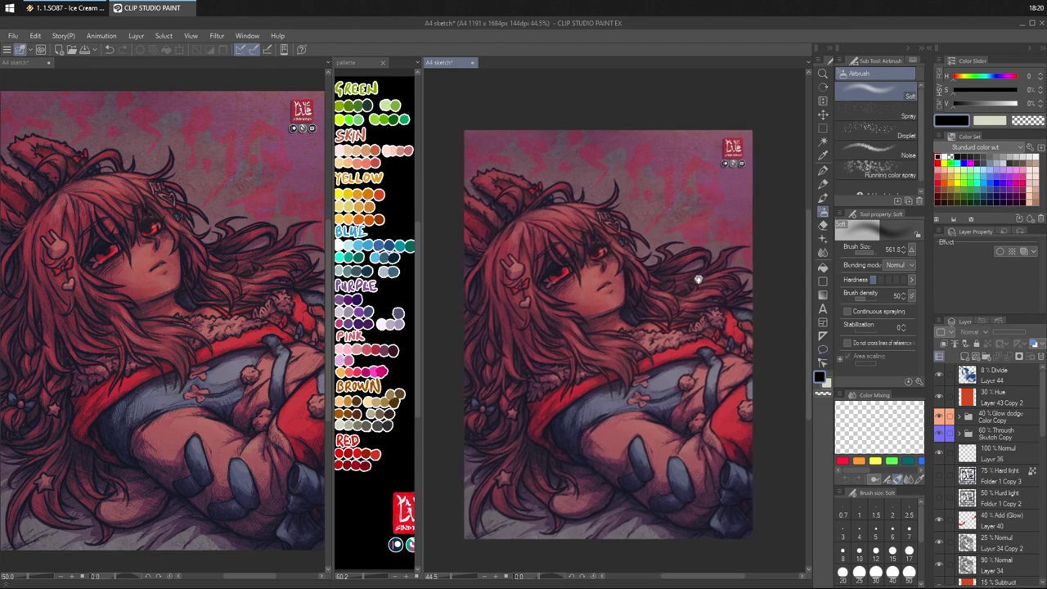
pyautogui.moveTo(614, 284); pyautogui.dragTo(747, 338)
pyautogui.scroll(-4, 747, 338)
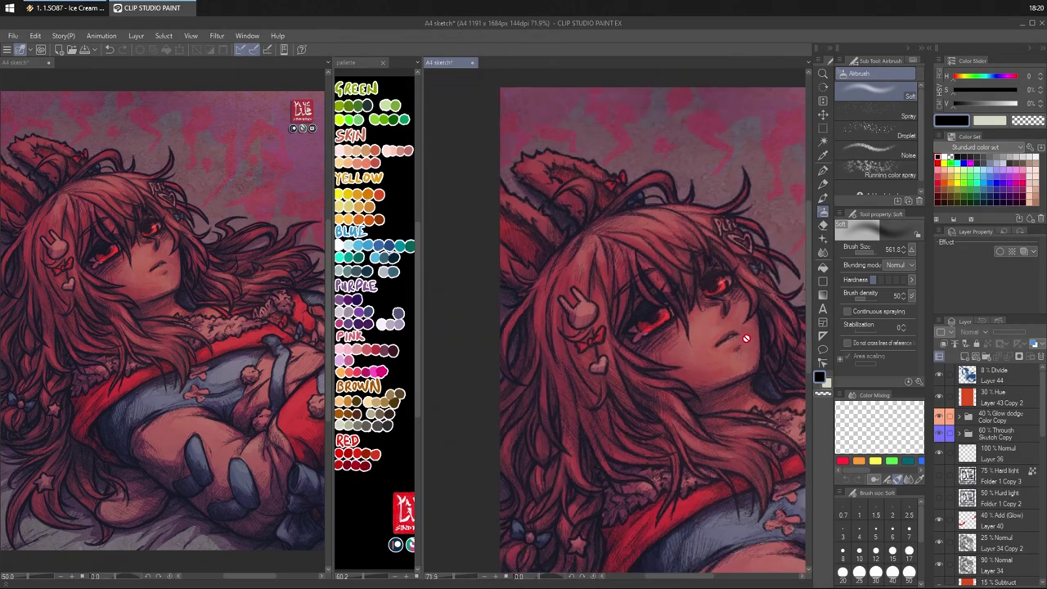
pyautogui.scroll(-1, 712, 351)
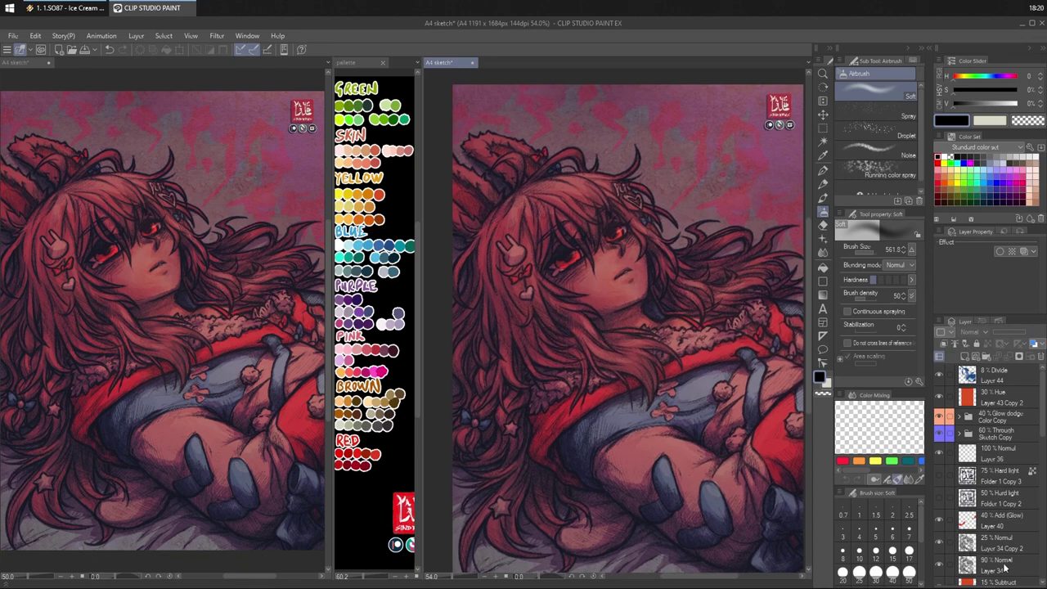
pyautogui.moveTo(1004, 571); pyautogui.dragTo(995, 532)
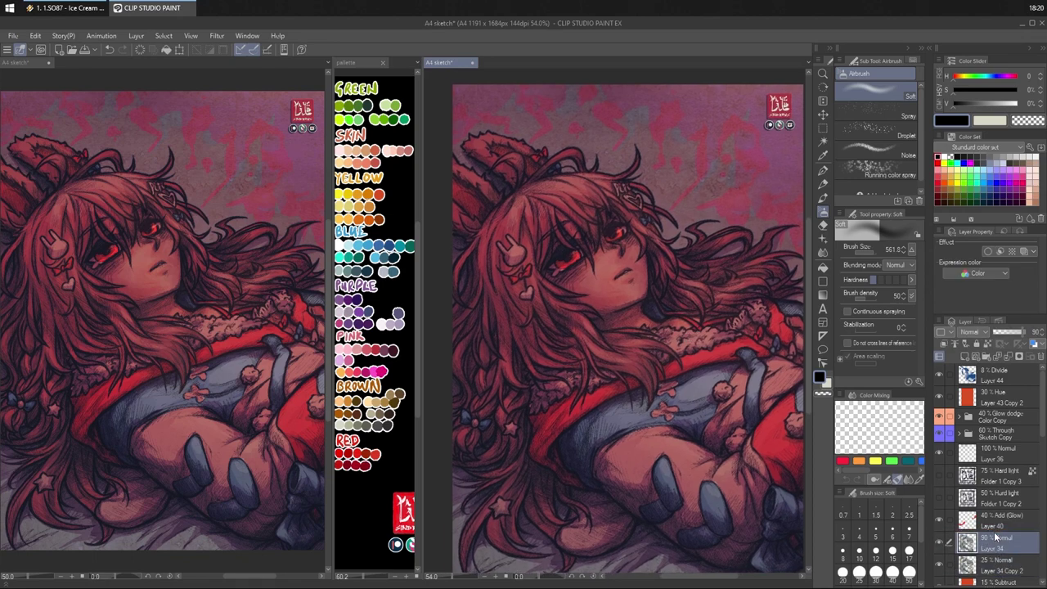
# - Try a layer colour on Layer 34, first dark grey 24272A and then near-black with RGB 19, 20, 22
pyautogui.click(1036, 345)
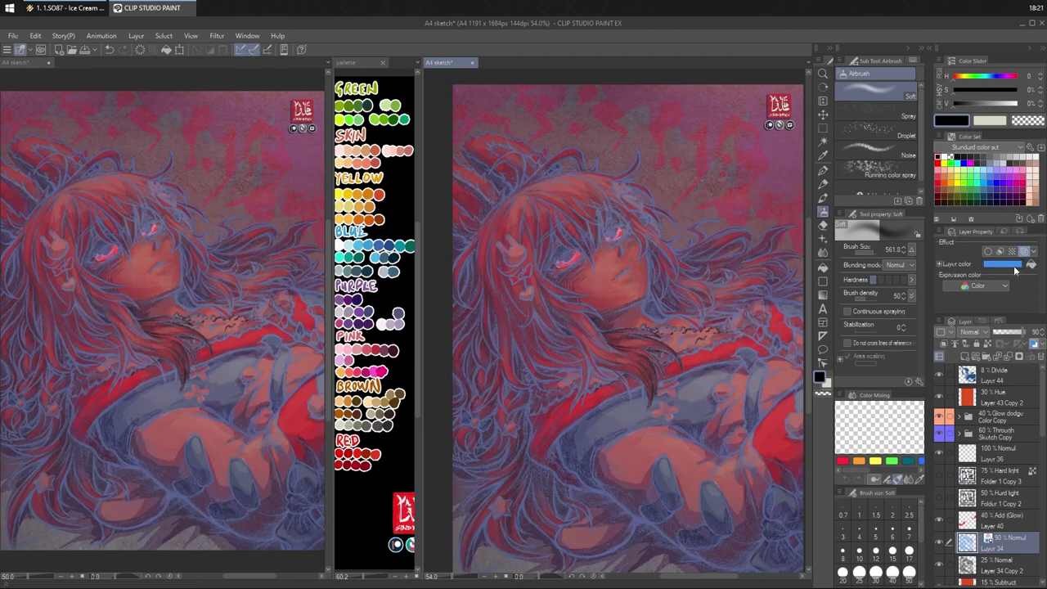
pyautogui.click(1016, 272)
pyautogui.moveTo(589, 275); pyautogui.dragTo(497, 352)
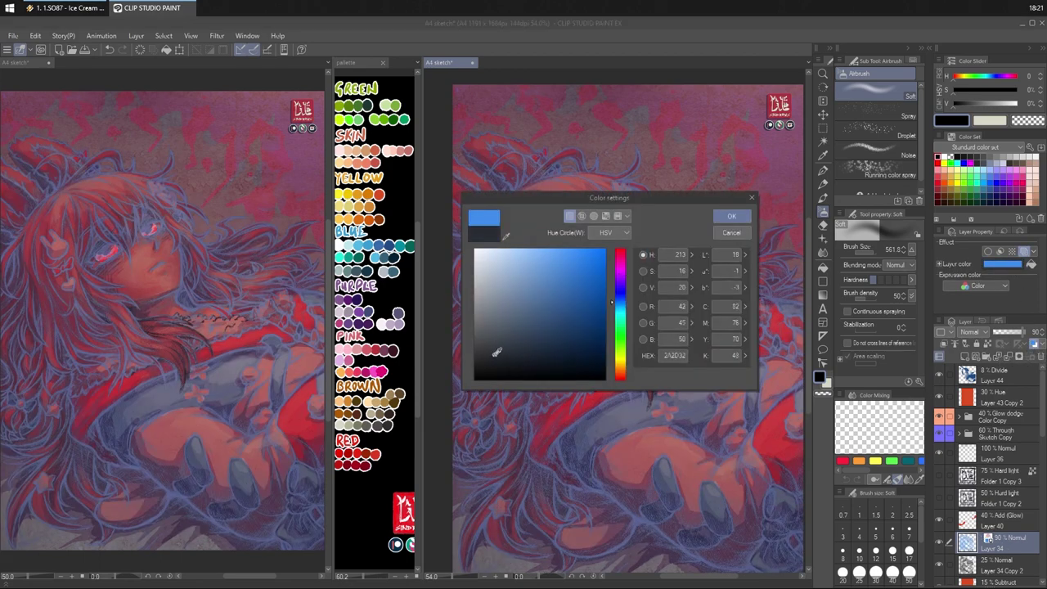
pyautogui.click(731, 216)
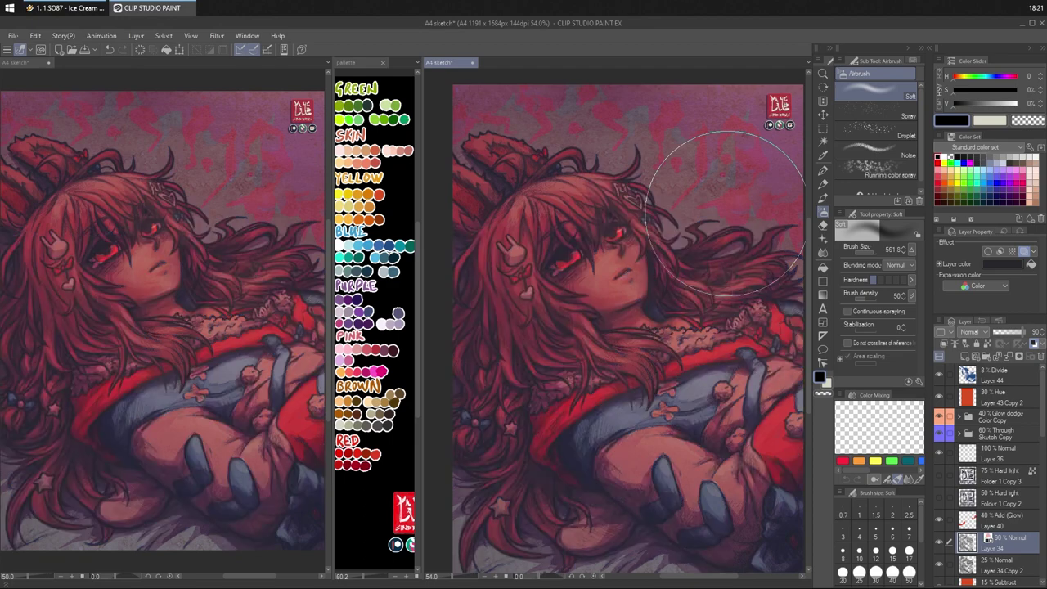
pyautogui.click(1017, 264)
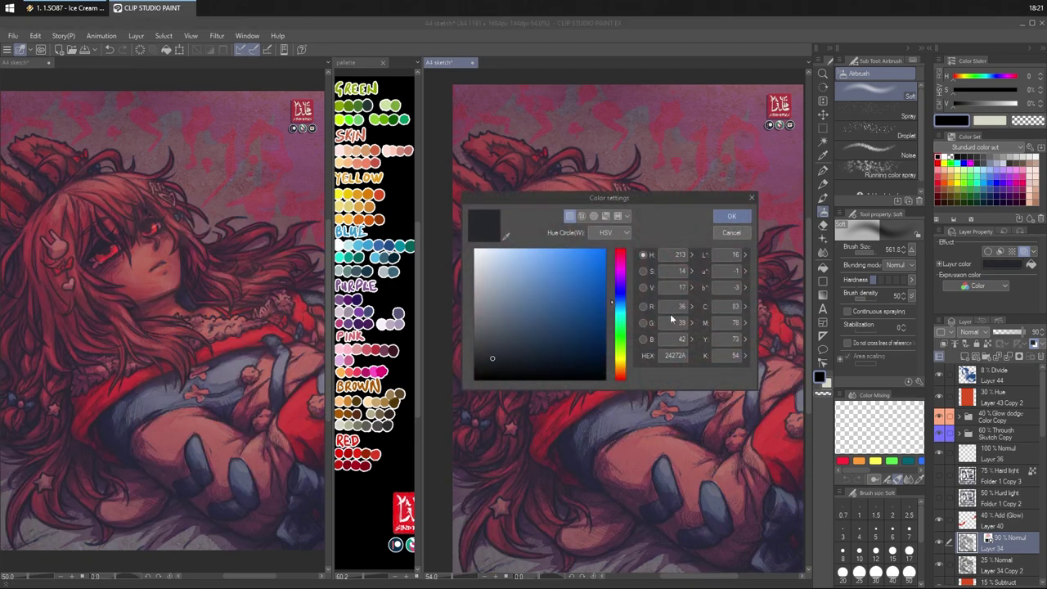
pyautogui.moveTo(493, 358); pyautogui.dragTo(487, 369)
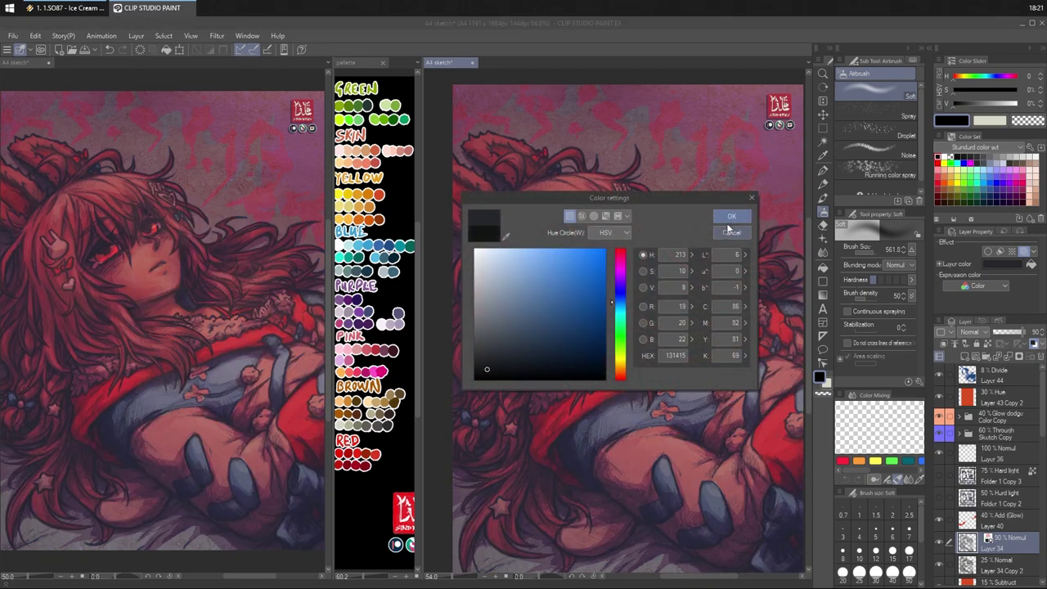
pyautogui.click(729, 220)
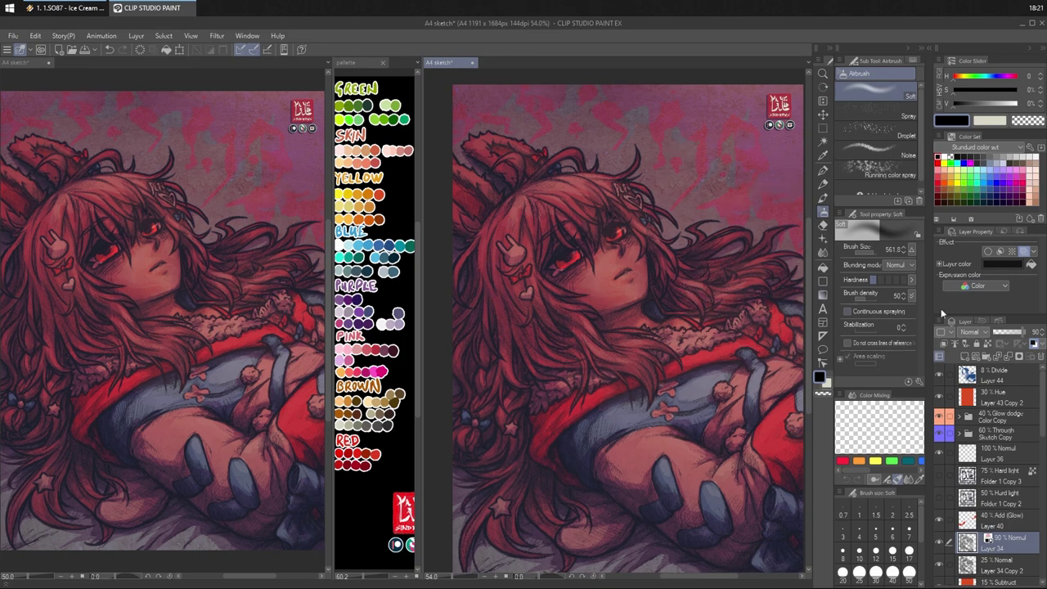
# - Try dark red (RGB 30, 13, 13) and bright red (RGB 220, 22, 25) as Layer 34's layer colour and undo the layer colour effect
pyautogui.click(1016, 264)
pyautogui.click(622, 255)
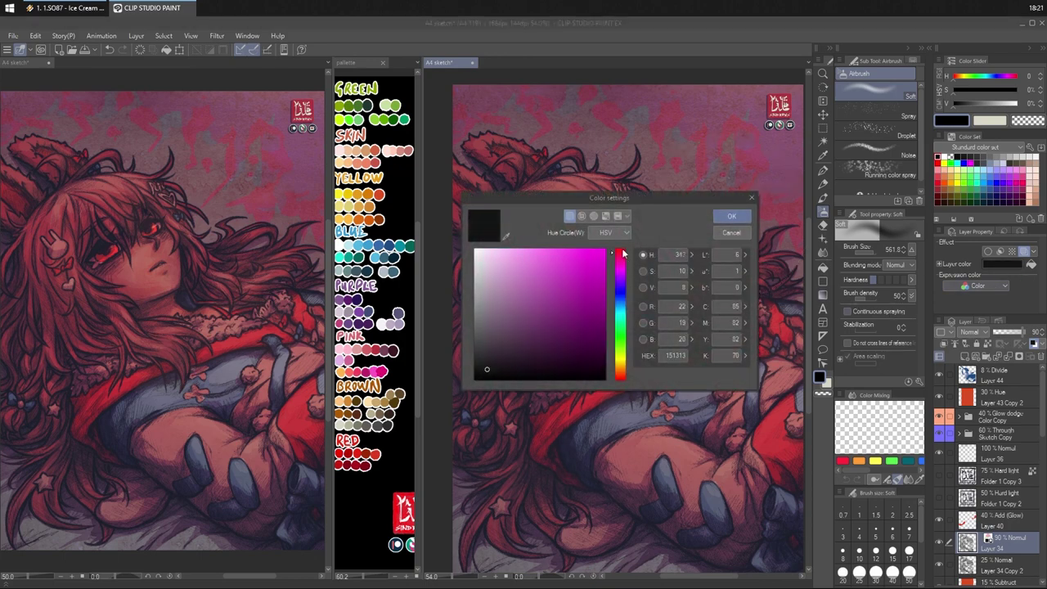
pyautogui.moveTo(622, 254); pyautogui.dragTo(622, 249)
pyautogui.moveTo(534, 360); pyautogui.dragTo(550, 362)
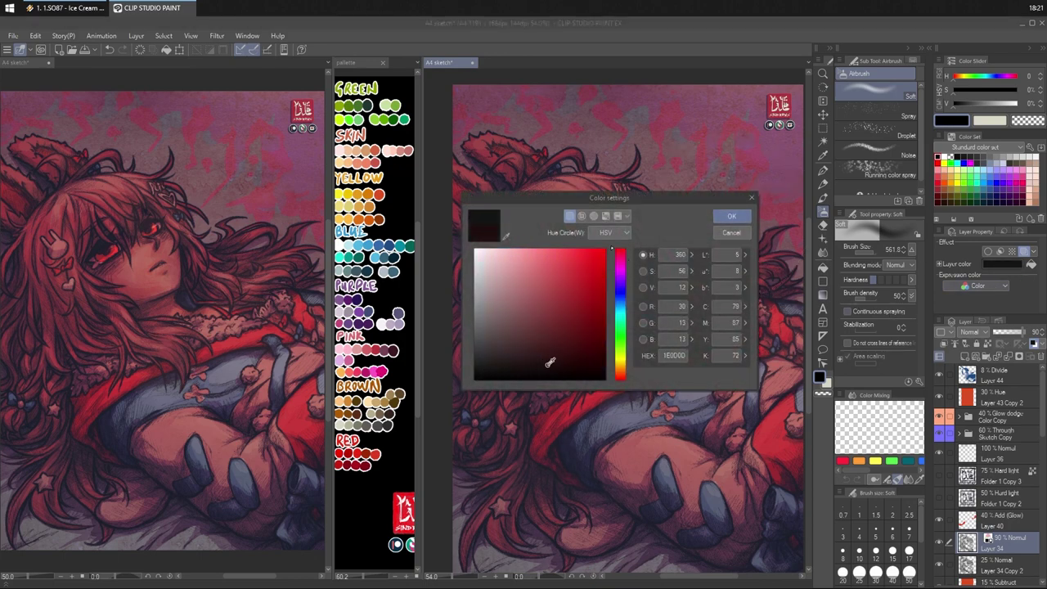
pyautogui.click(731, 216)
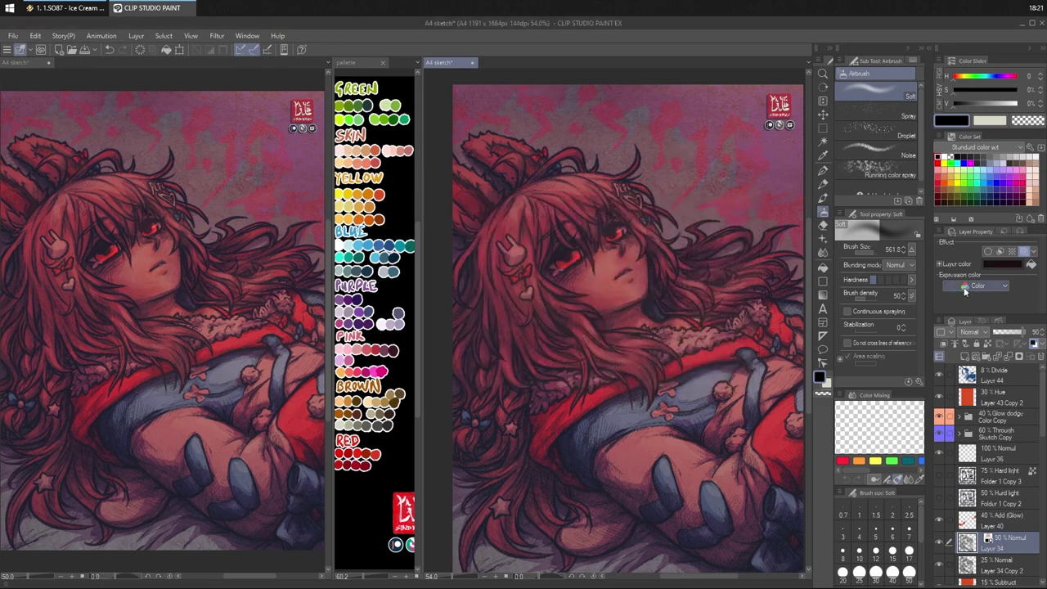
pyautogui.click(1005, 266)
pyautogui.click(592, 266)
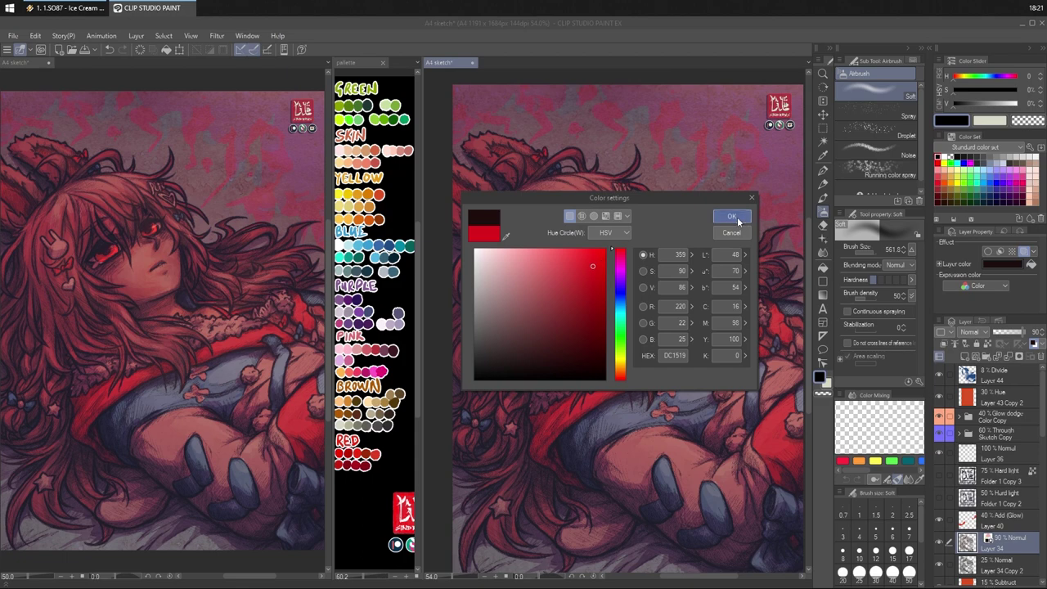
pyautogui.click(739, 219)
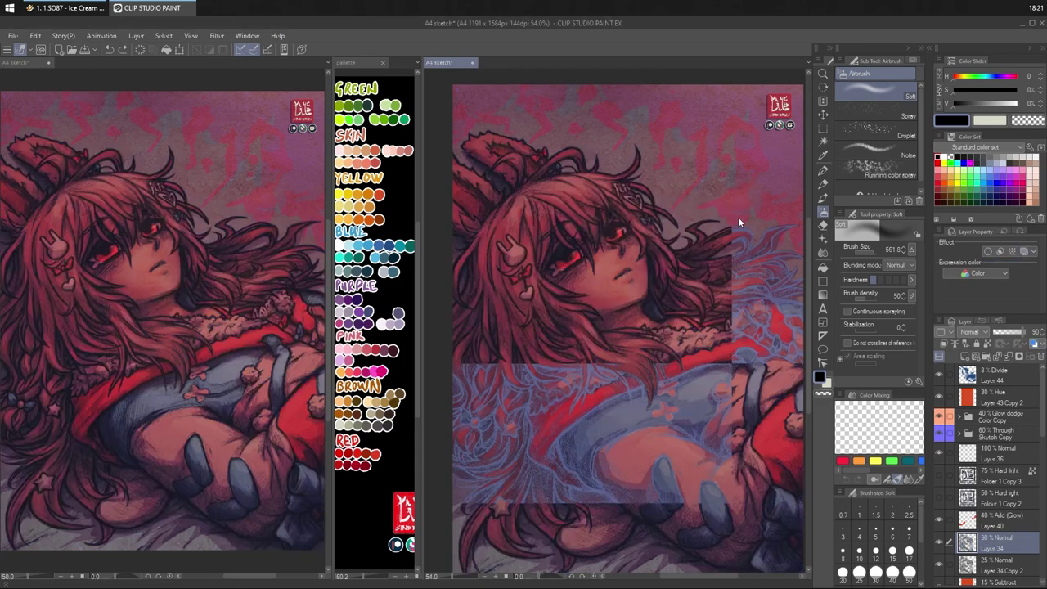
# - Duplicate Layer 34 and set the copy's opacity to 43%, checking its effect on the artwork
pyautogui.rightClick(988, 540)
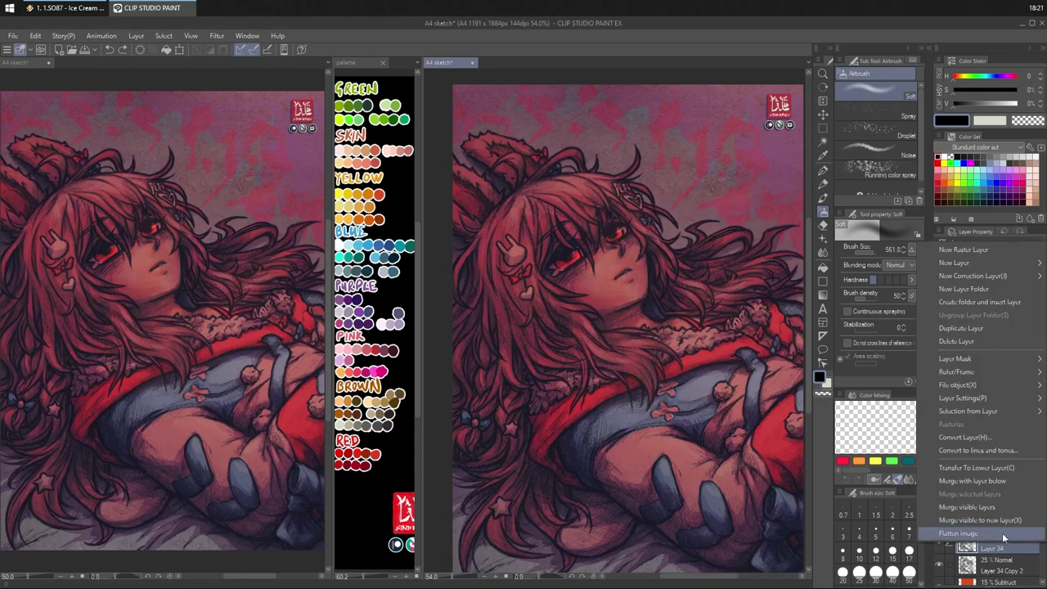
pyautogui.click(974, 343)
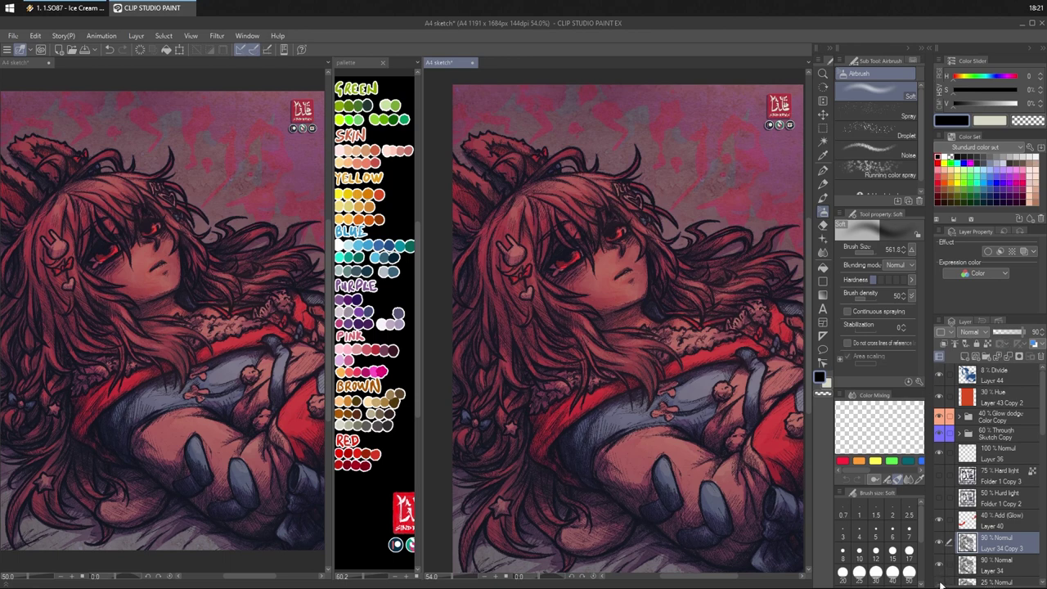
pyautogui.click(1009, 334)
pyautogui.click(939, 543)
pyautogui.click(941, 544)
# - Enable the layer colour effect on Layer 34 Copy 3 and set its layer colour to bright red
pyautogui.click(940, 163)
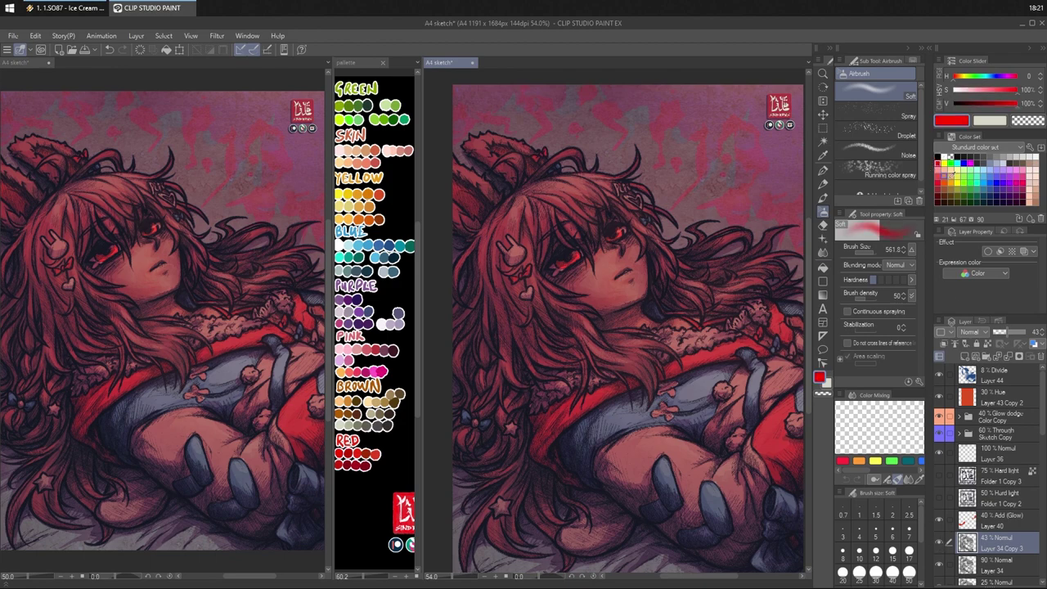
pyautogui.click(1033, 343)
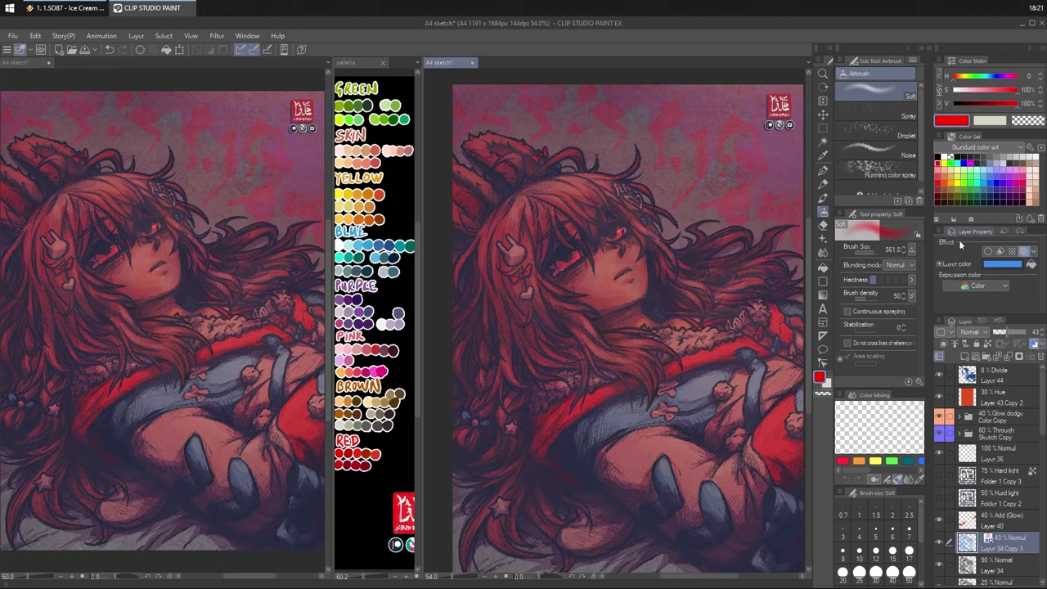
pyautogui.click(1002, 265)
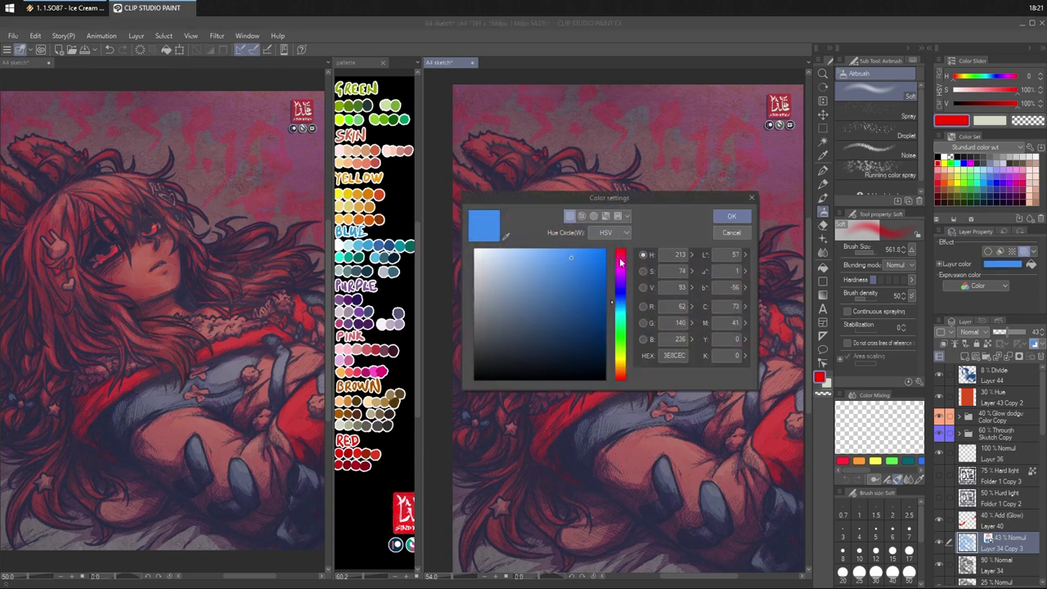
pyautogui.moveTo(620, 260); pyautogui.dragTo(629, 248)
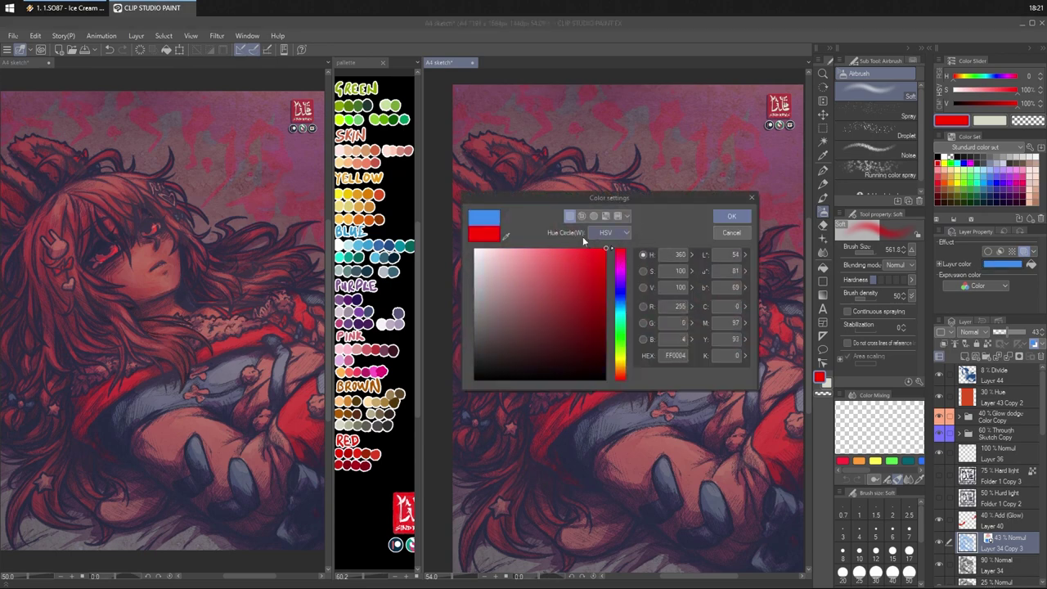
pyautogui.click(506, 235)
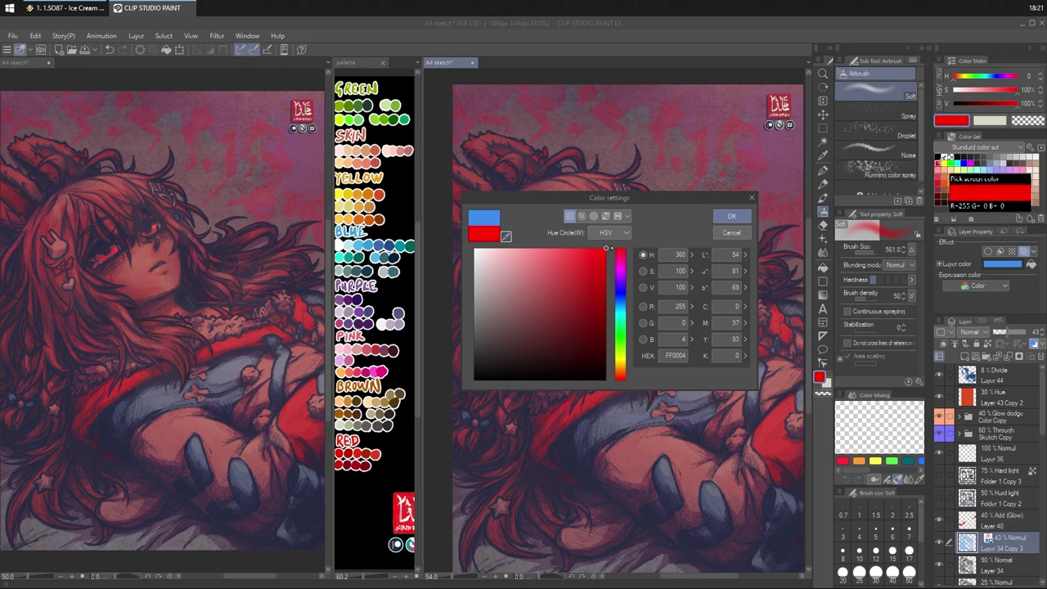
pyautogui.click(732, 216)
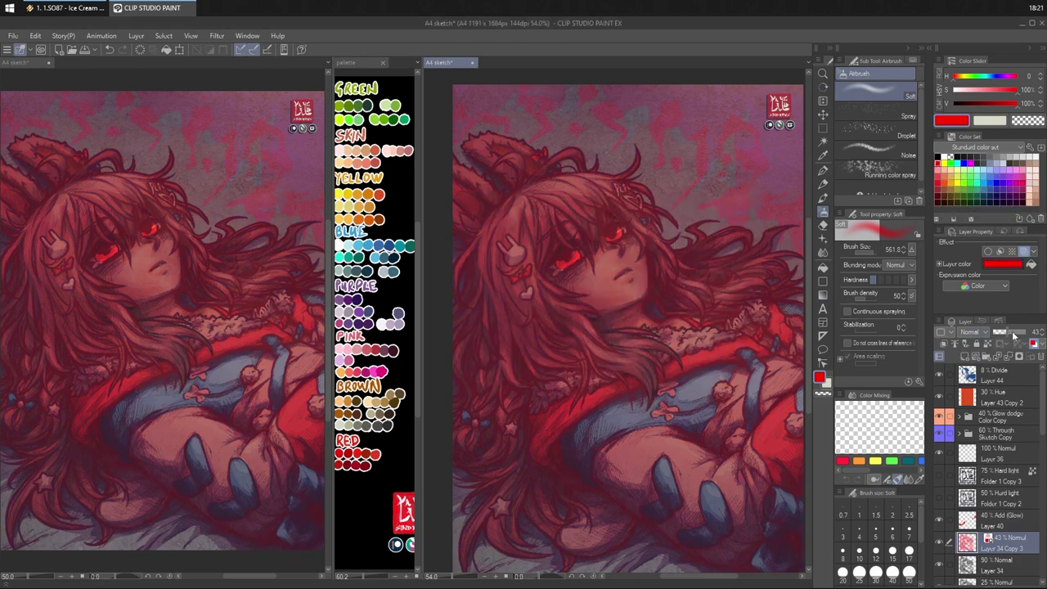
# - Raise Layer 34 Copy 3's opacity to 60% and soften its lines with two passes of Blur (strong)
pyautogui.click(1014, 335)
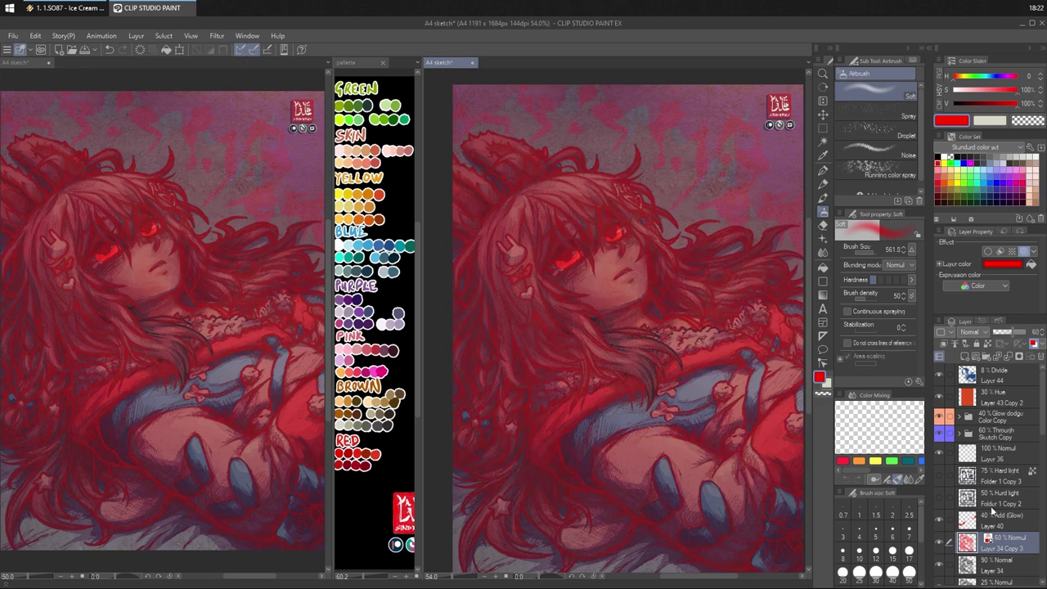
pyautogui.click(215, 38)
pyautogui.moveTo(226, 49)
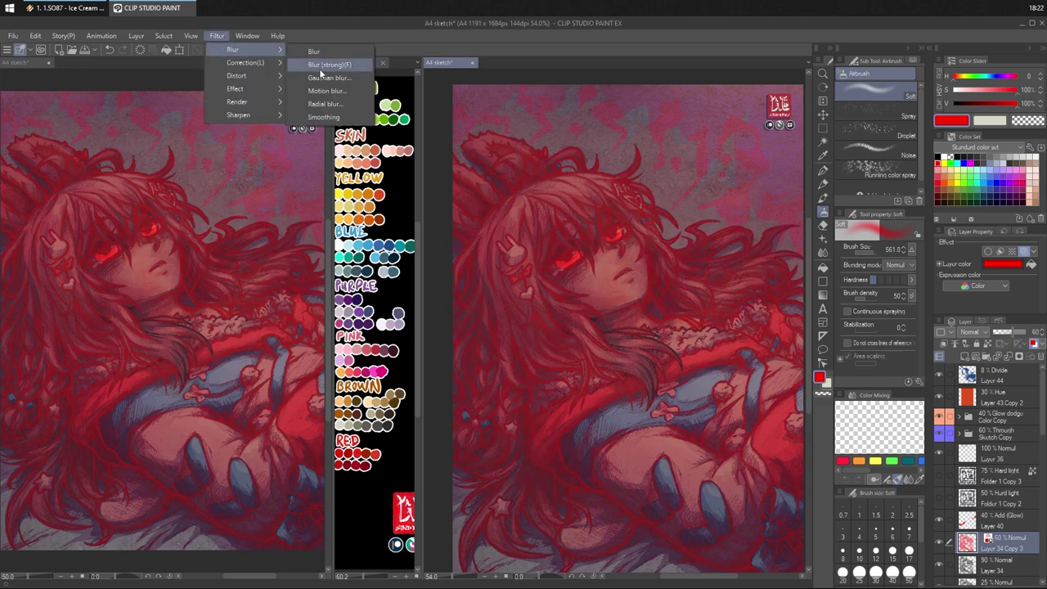
pyautogui.click(322, 67)
pyautogui.click(219, 37)
pyautogui.moveTo(263, 54)
pyautogui.click(310, 67)
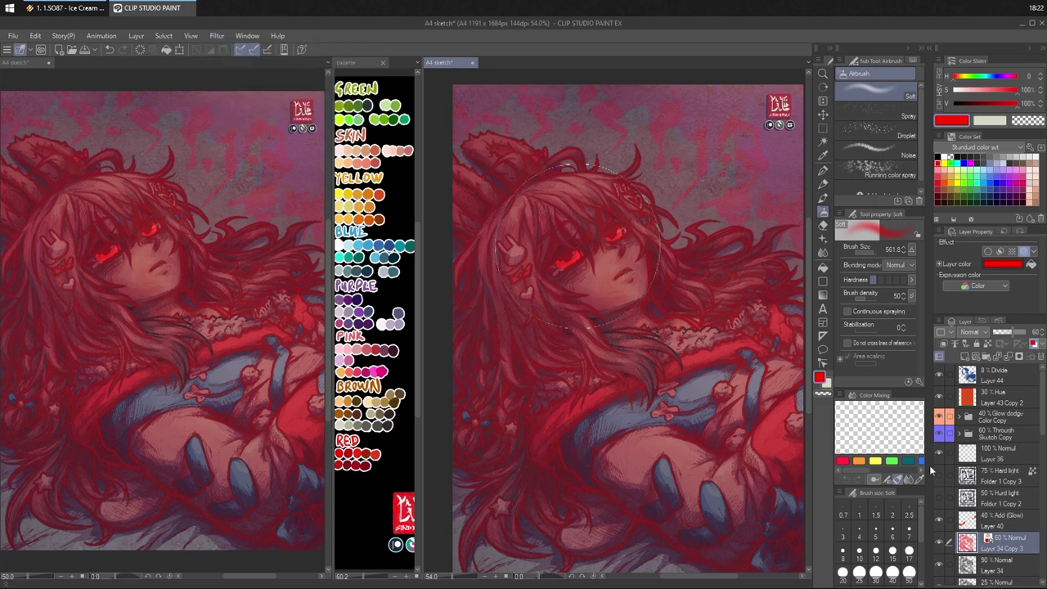
# - Move the red Layer 34 Copy 3 below Layer 34 Copy 2 and set both layers' opacity to 40%
pyautogui.moveTo(1015, 555); pyautogui.dragTo(988, 556)
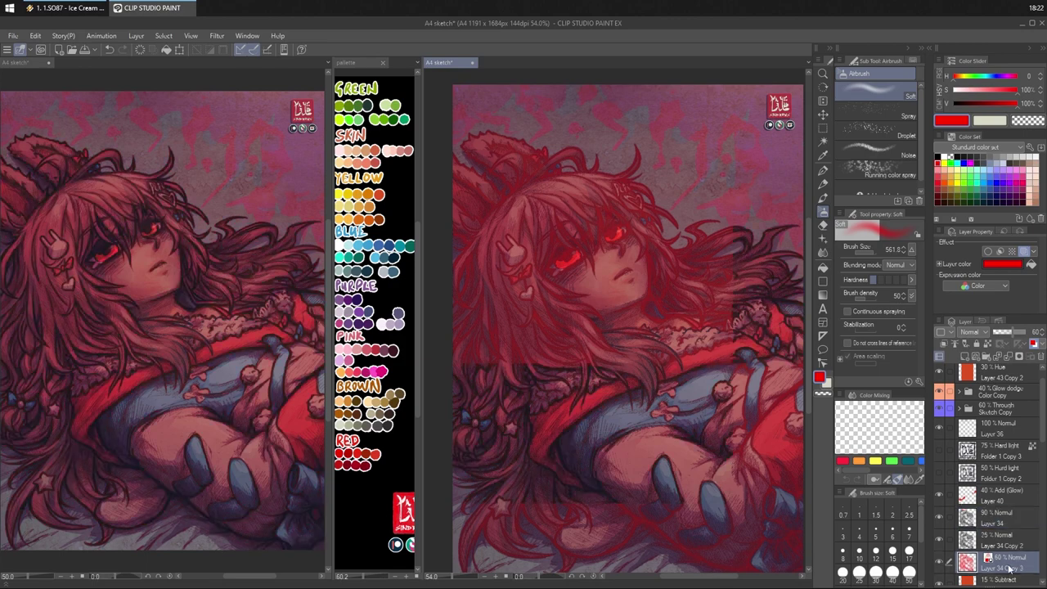
pyautogui.scroll(-3, 691, 393)
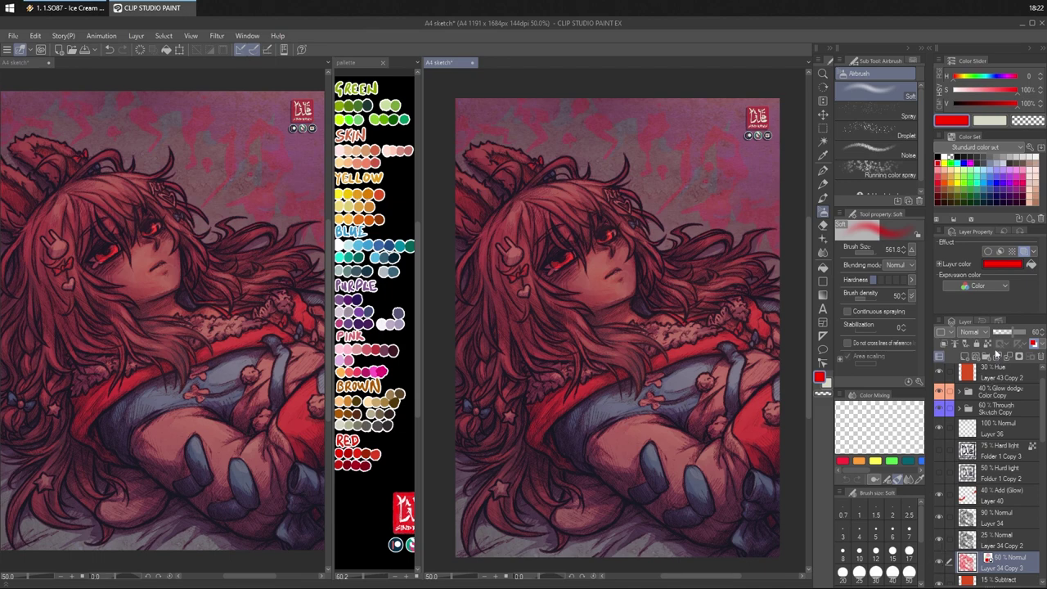
pyautogui.click(1006, 540)
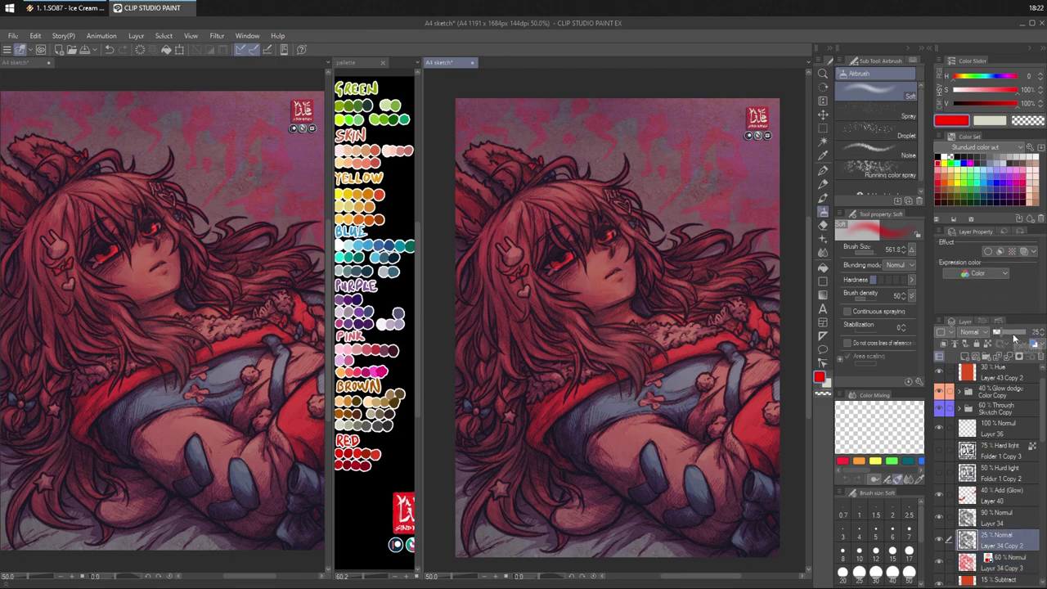
pyautogui.click(1010, 333)
pyautogui.click(1005, 568)
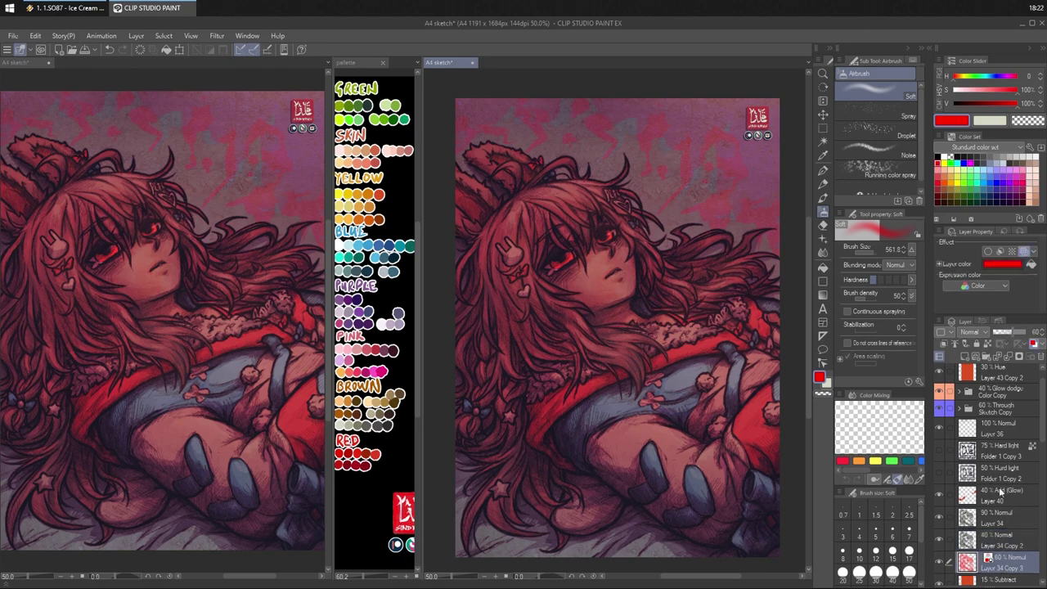
pyautogui.click(1009, 332)
pyautogui.moveTo(1006, 334); pyautogui.dragTo(1005, 334)
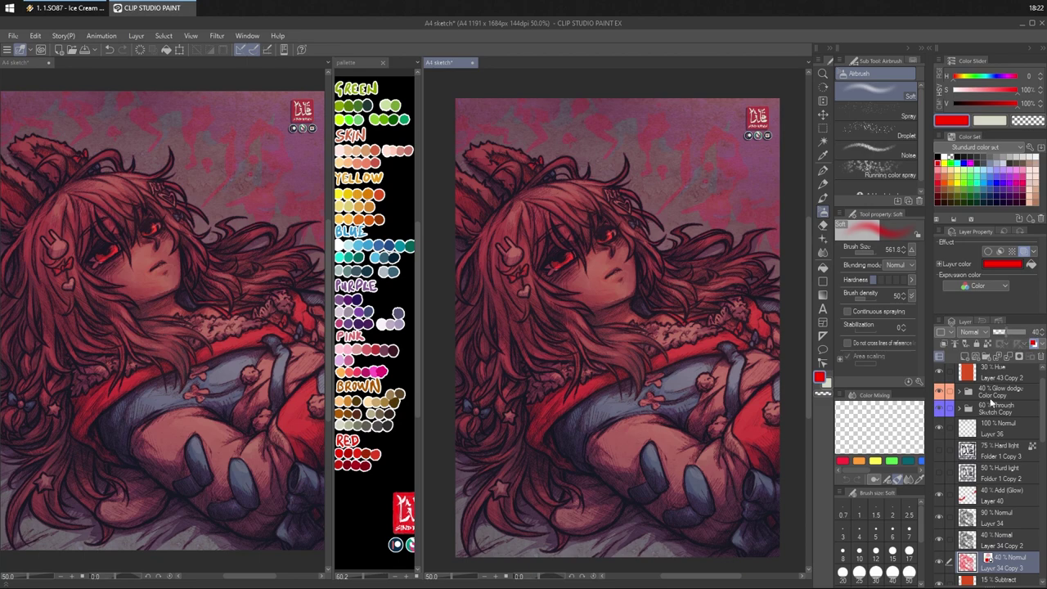
# - Compare the artwork with and without the red Layer 34 Copy 3
pyautogui.click(939, 563)
pyautogui.click(939, 563)
pyautogui.moveTo(751, 383); pyautogui.dragTo(751, 376)
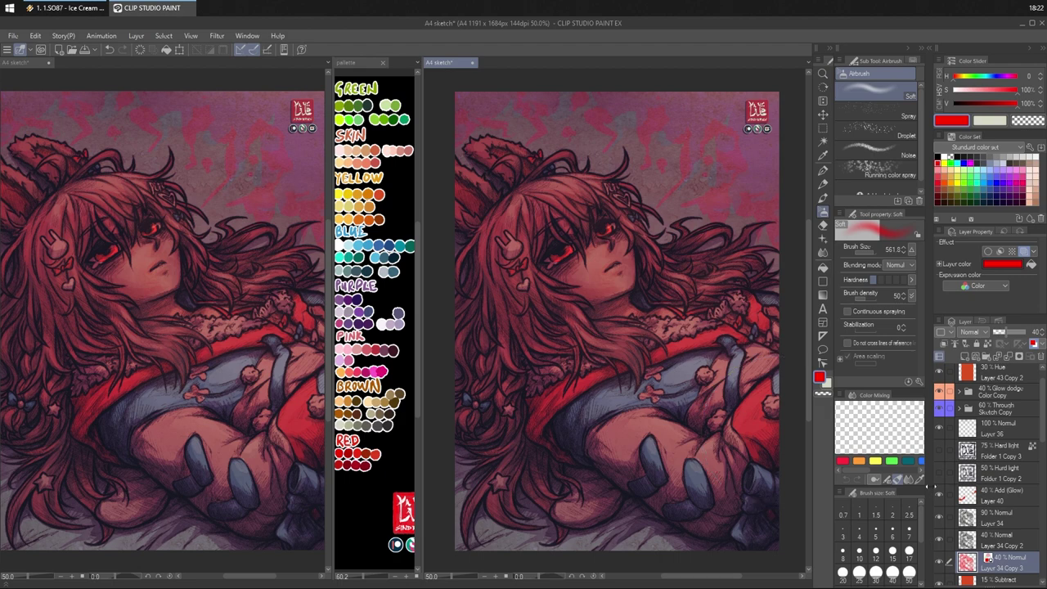
# - Try filling the Hue layer Layer 43 Copy 2 with a yellow-orange sampled from the palette, and undo the fill
pyautogui.scroll(1, 972, 440)
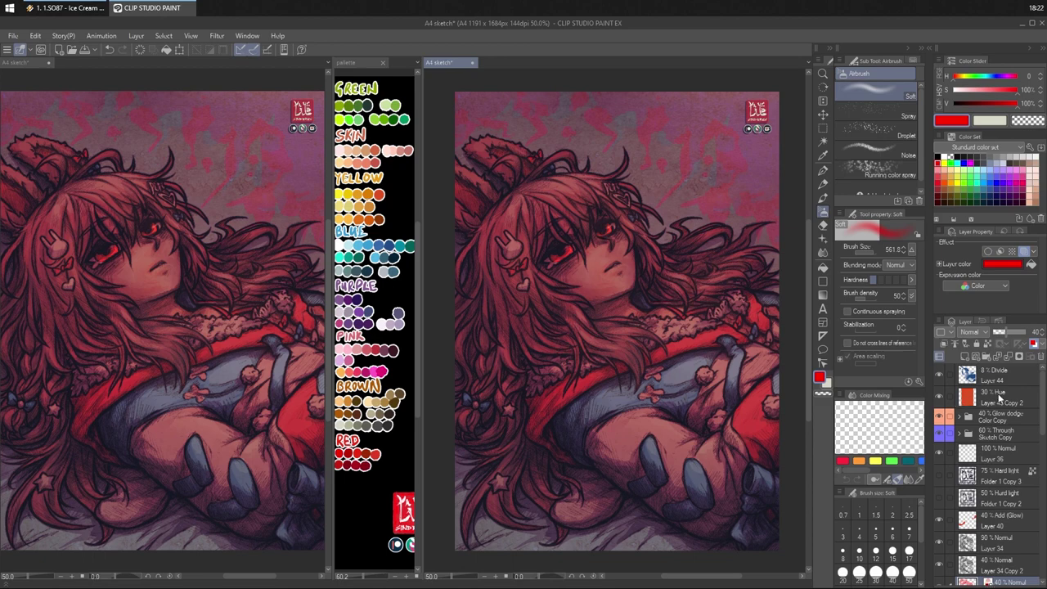
pyautogui.click(1000, 398)
pyautogui.click(824, 268)
pyautogui.click(360, 308)
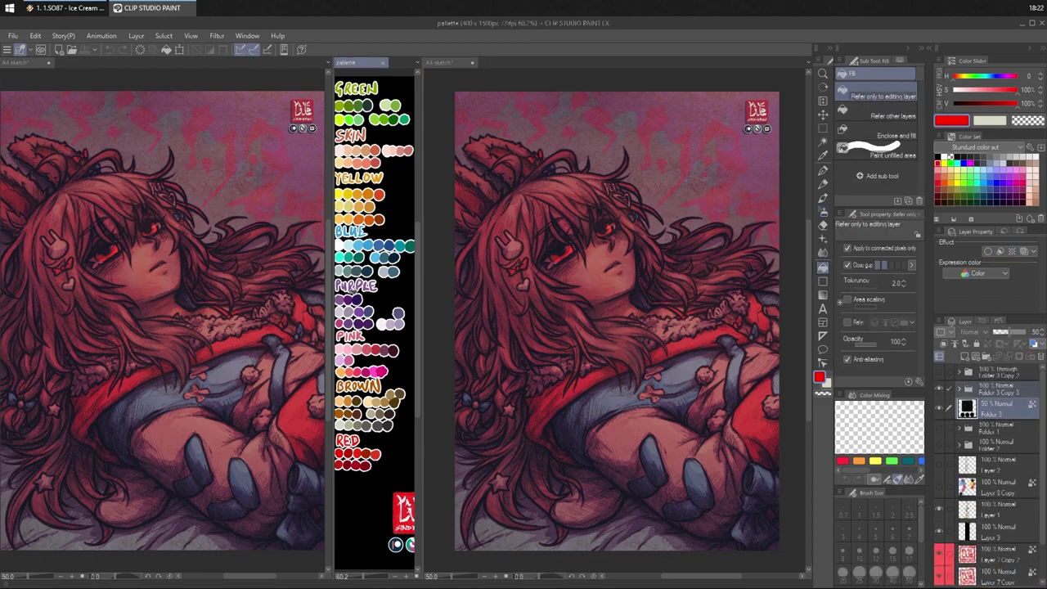
pyautogui.keyDown('alt'); pyautogui.click(343, 219); pyautogui.keyUp('alt')
pyautogui.click(641, 269)
pyautogui.click(648, 280)
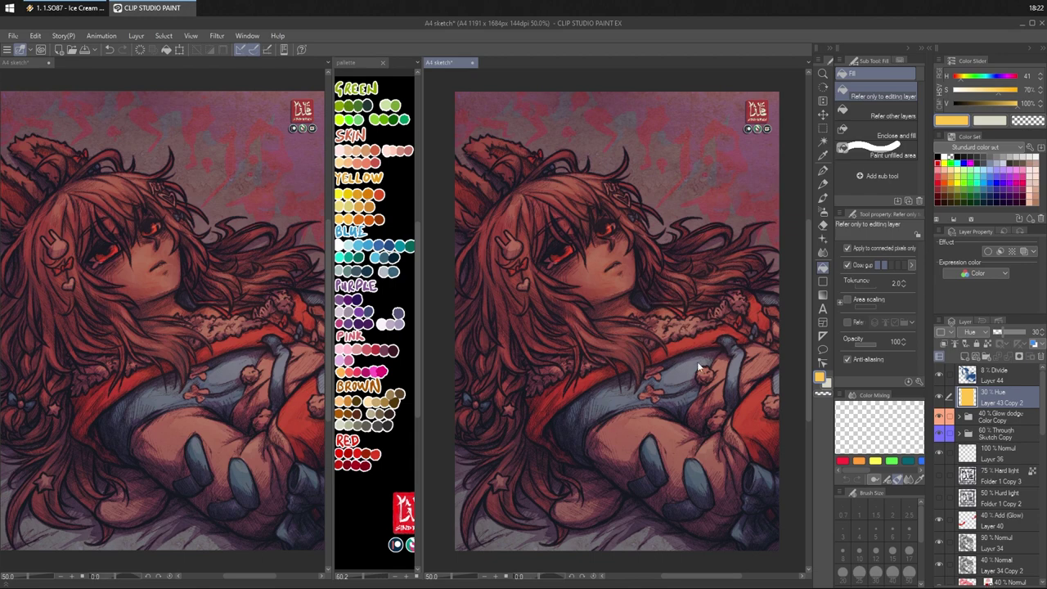
pyautogui.hotkey('ctrl', 'z')
# - Try palette pink and light blue as the fill colour for Layer 43 Copy 2, undoing the blue fill
pyautogui.keyDown('alt'); pyautogui.click(379, 370); pyautogui.keyUp('alt')
pyautogui.click(435, 352)
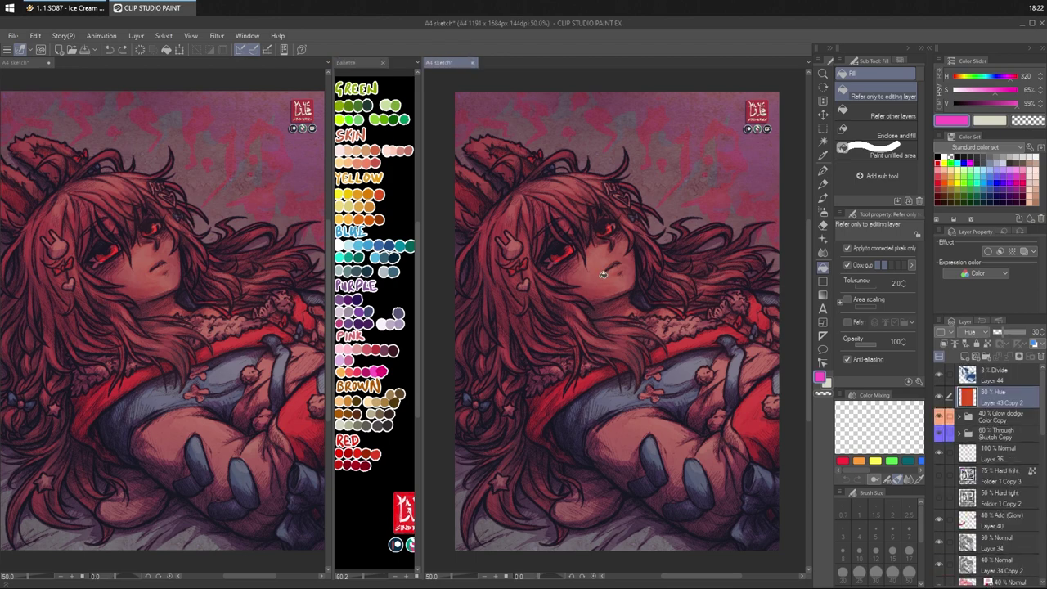
pyautogui.click(401, 328)
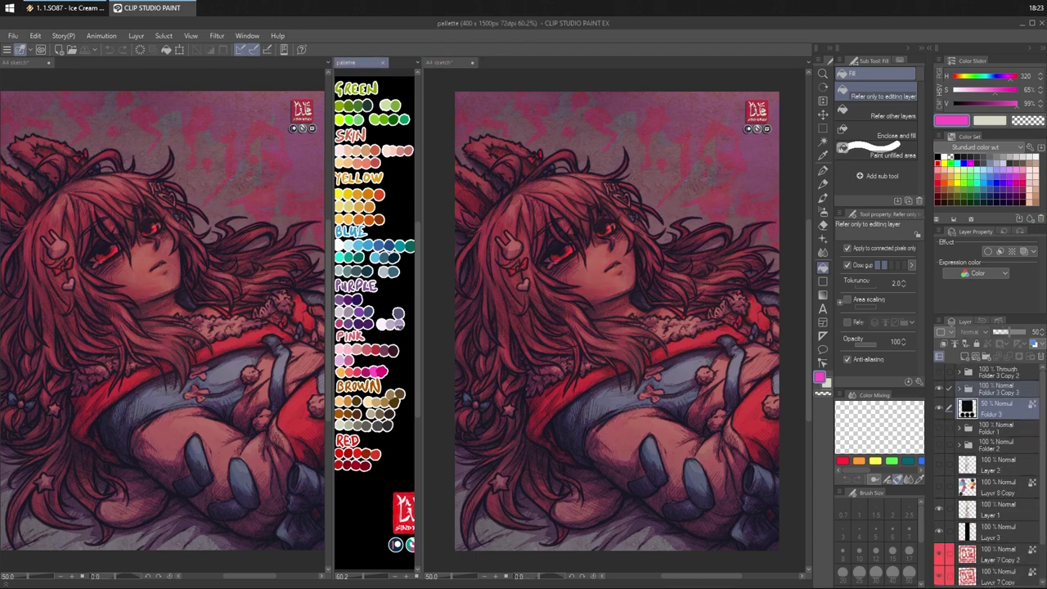
pyautogui.keyDown('alt'); pyautogui.click(390, 248); pyautogui.keyUp('alt')
pyautogui.keyDown('alt'); pyautogui.click(378, 245); pyautogui.keyUp('alt')
pyautogui.keyDown('alt'); pyautogui.click(360, 244); pyautogui.keyUp('alt')
pyautogui.click(515, 242)
pyautogui.click(515, 242)
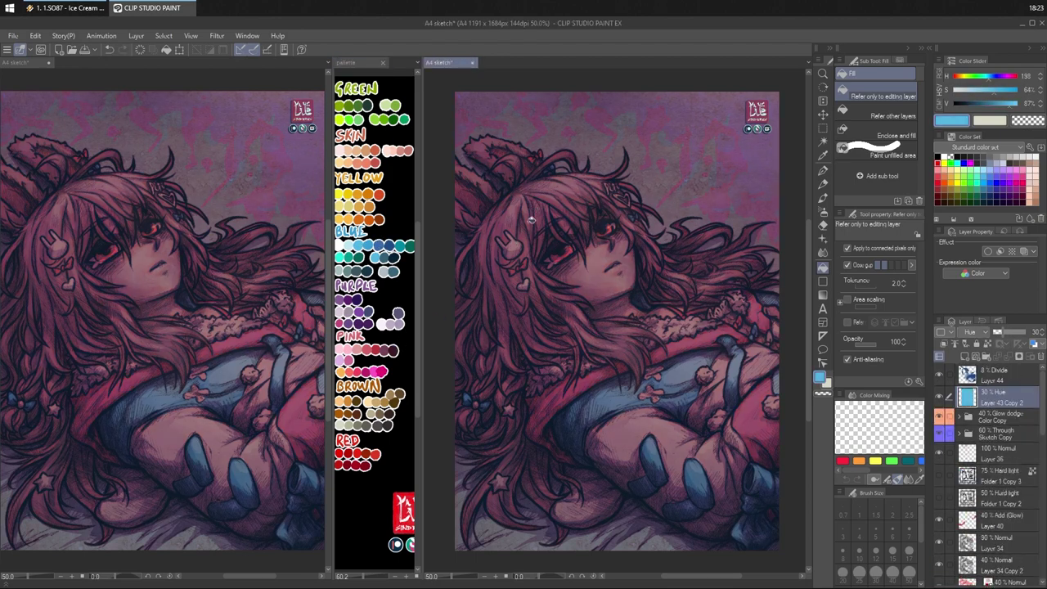
pyautogui.hotkey('ctrl', 'z')
# - Try a dark green palette fill on Layer 43 Copy 2 and undo it
pyautogui.keyDown('alt'); pyautogui.click(403, 119); pyautogui.keyUp('alt')
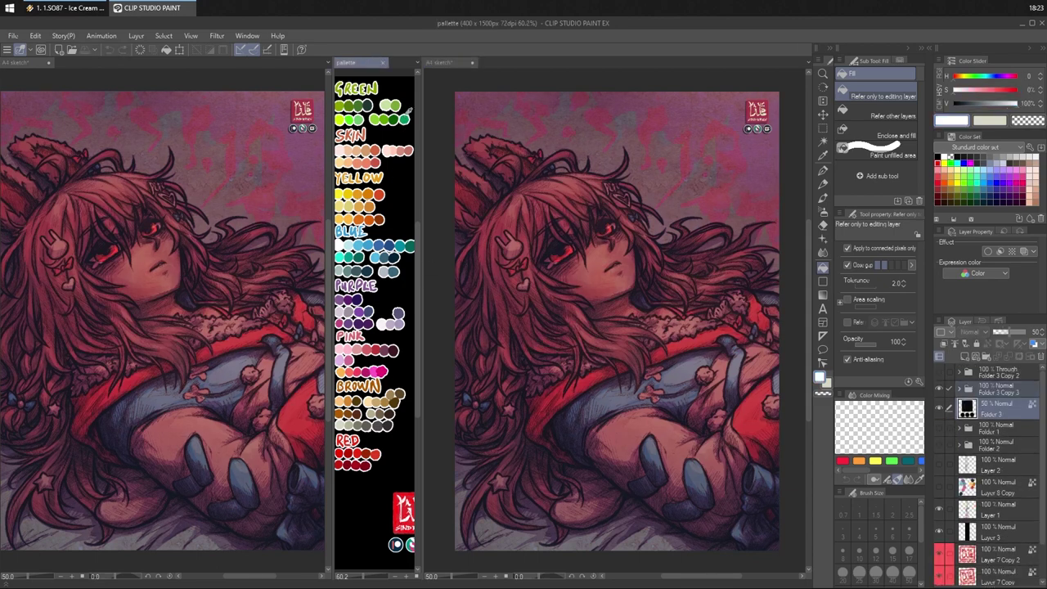
pyautogui.click(556, 180)
pyautogui.hotkey('ctrl', 'z')
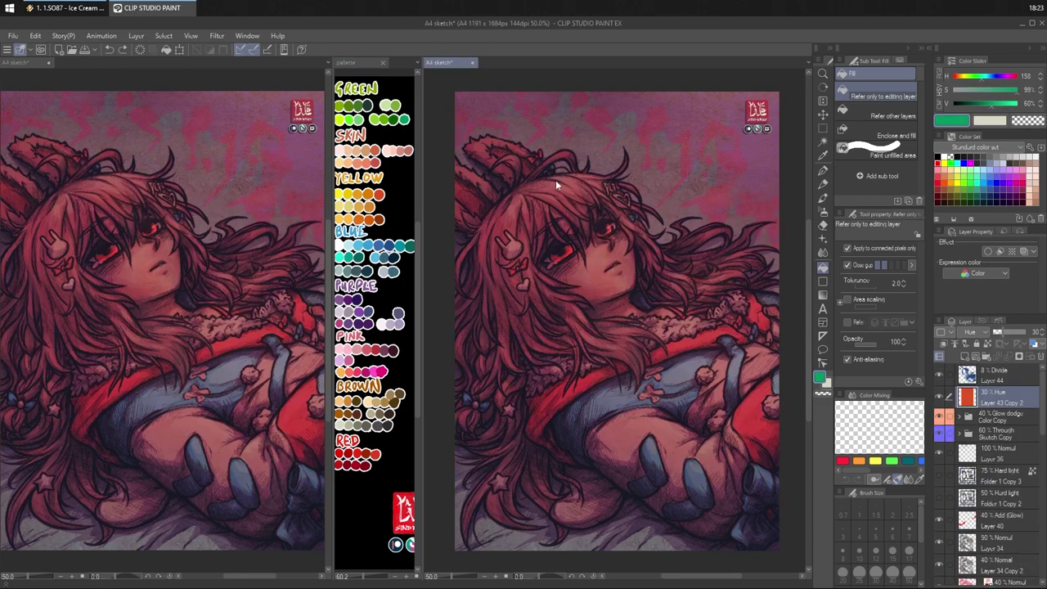
# - Fill the Hue layer Layer 43 Copy 2 with the palette red at HSV 8, 84, 86
pyautogui.click(380, 227)
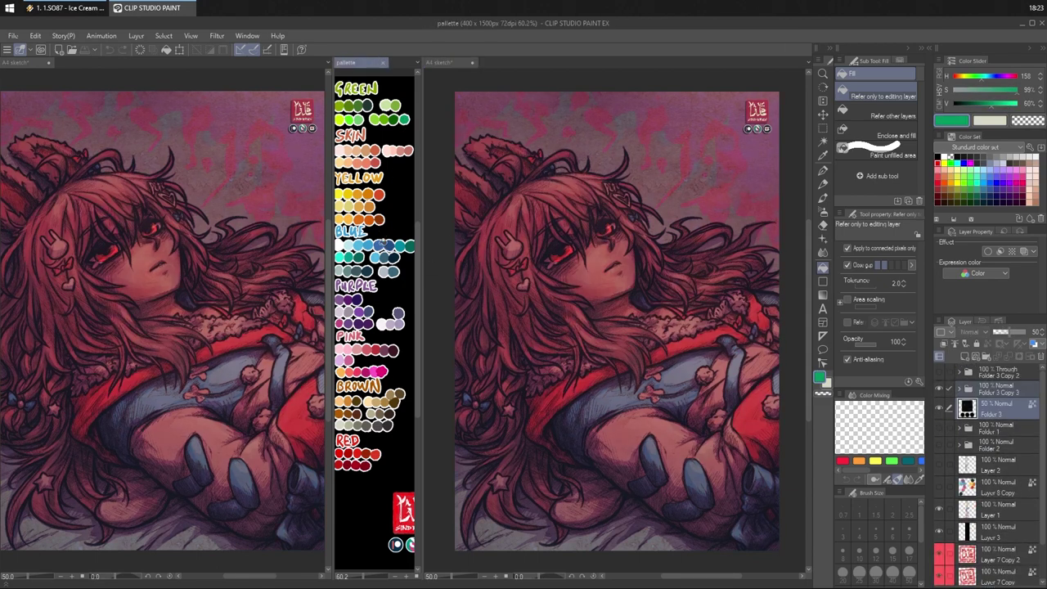
pyautogui.keyDown('alt'); pyautogui.click(381, 223); pyautogui.keyUp('alt')
pyautogui.click(582, 266)
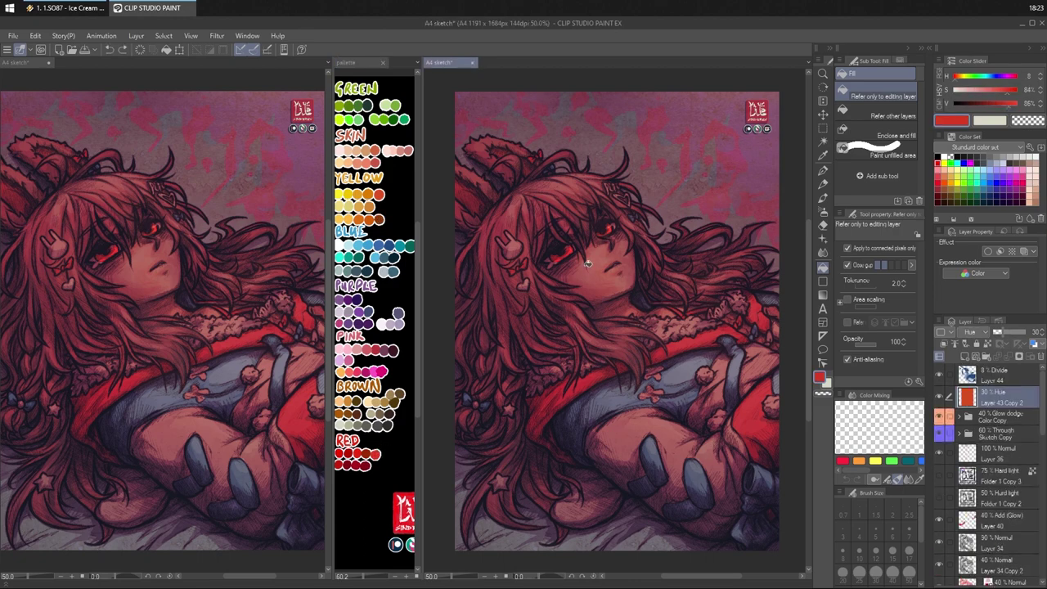
pyautogui.click(584, 266)
pyautogui.click(370, 431)
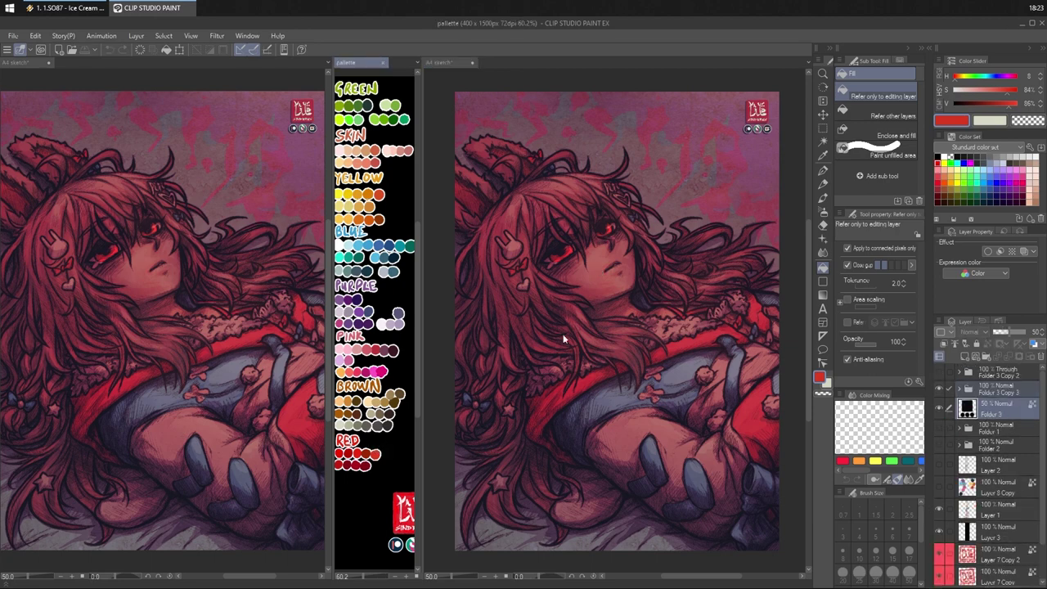
pyautogui.click(605, 268)
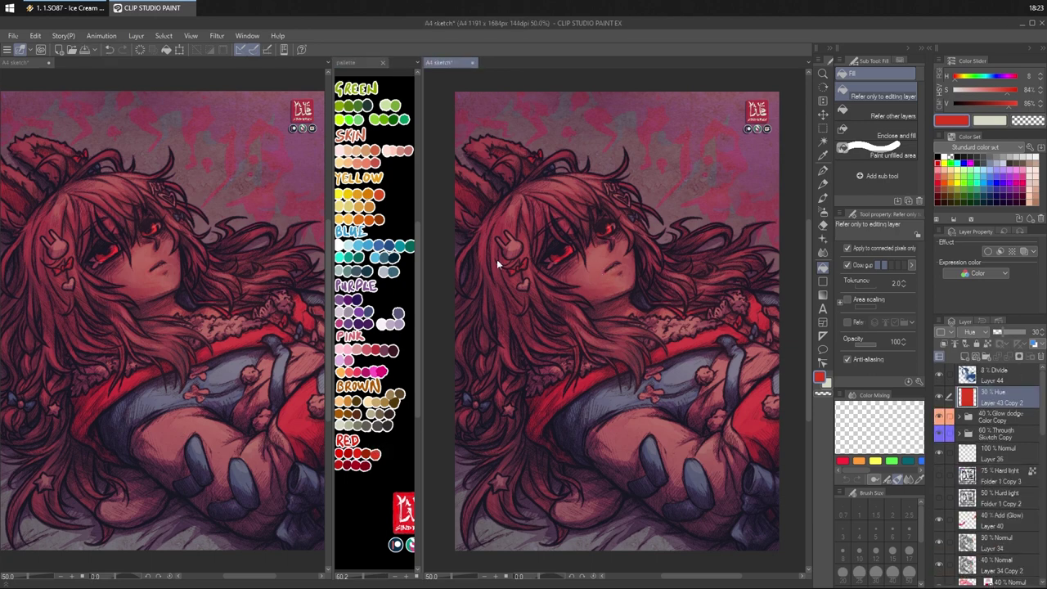
# - Compare a bright red fill (HSV 6, 93, 91) with an orange-red fill (HSV 15, 84, 86) on Layer 43 Copy 2
pyautogui.click(351, 474)
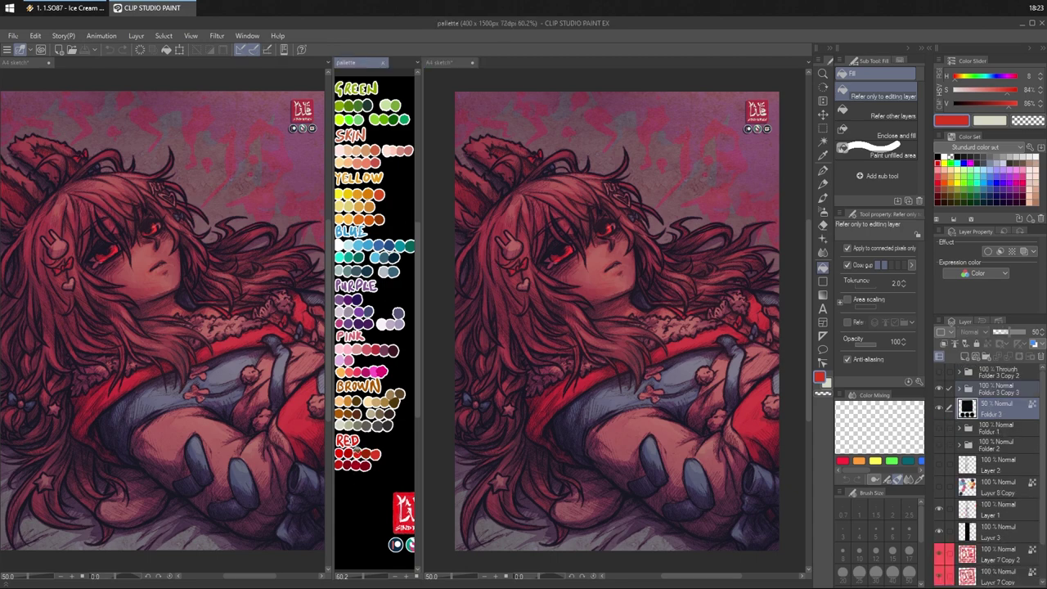
pyautogui.keyDown('alt'); pyautogui.click(356, 453); pyautogui.keyUp('alt')
pyautogui.click(603, 321)
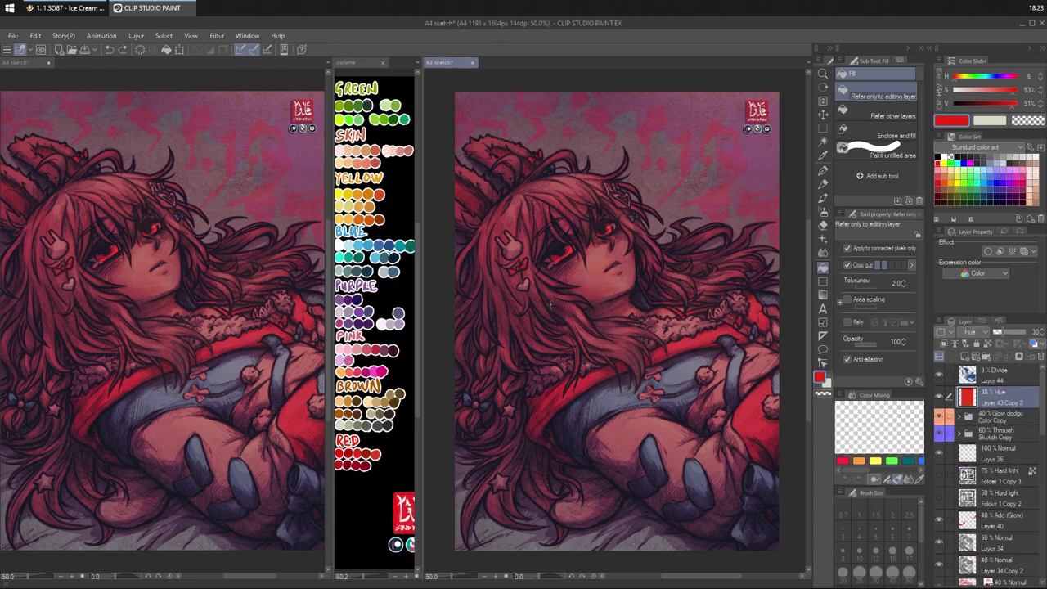
pyautogui.click(553, 302)
pyautogui.click(553, 302)
pyautogui.hotkey('ctrl', 'z')
pyautogui.keyDown('alt'); pyautogui.click(381, 192); pyautogui.keyUp('alt')
pyautogui.click(544, 193)
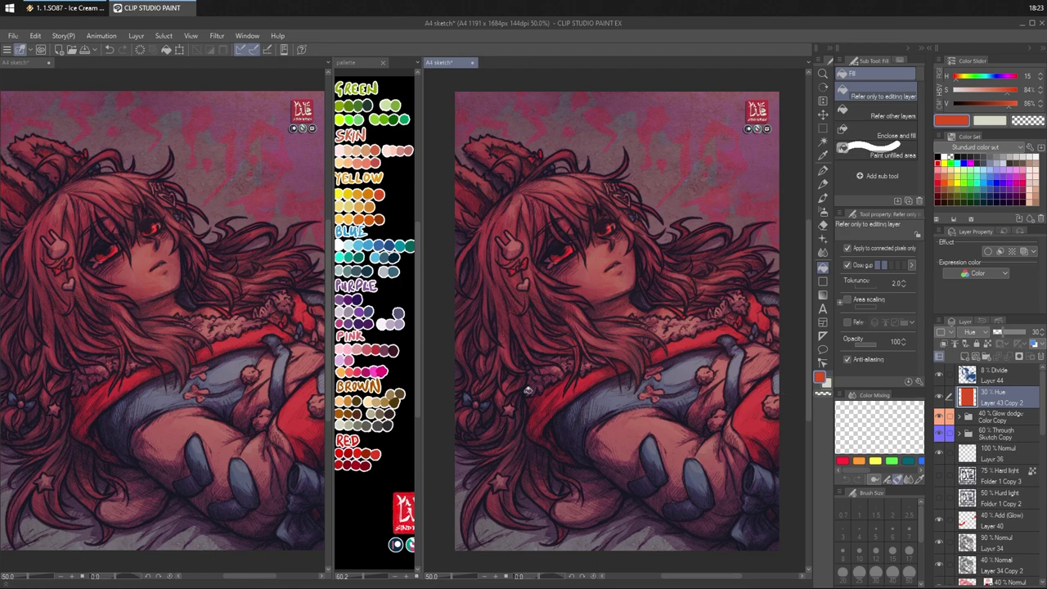
# - Fill Layer 43 Copy 2 with the palette's bright red at HSV 6, 93, 91 and save the illustration
pyautogui.keyDown('alt'); pyautogui.click(352, 453); pyautogui.keyUp('alt')
pyautogui.click(617, 306)
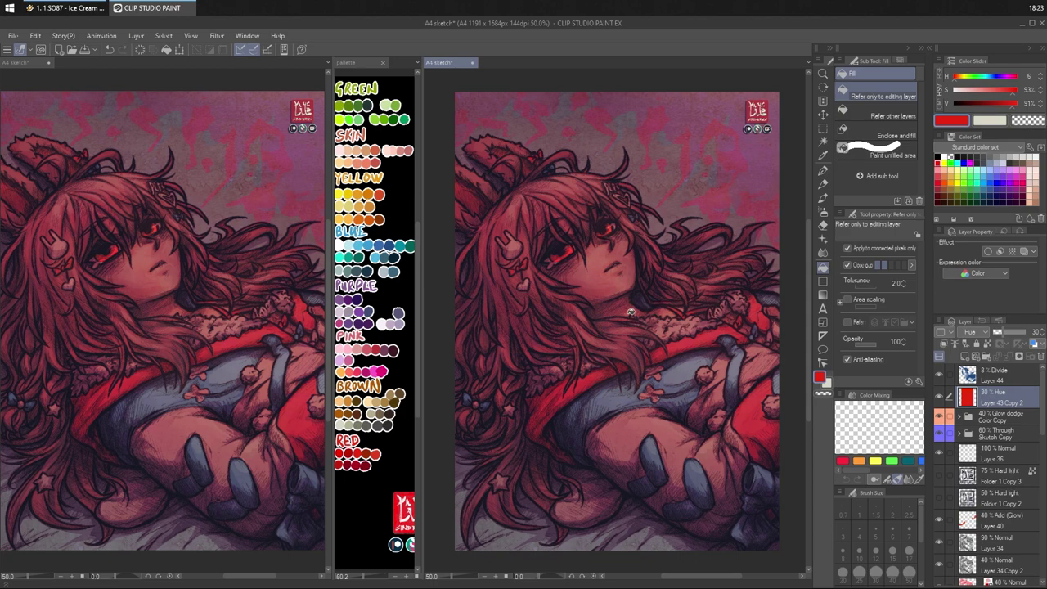
pyautogui.hotkey('ctrl', 's')
# - Change the blending mode of Layer 40 to Add
pyautogui.scroll(-5, 990, 459)
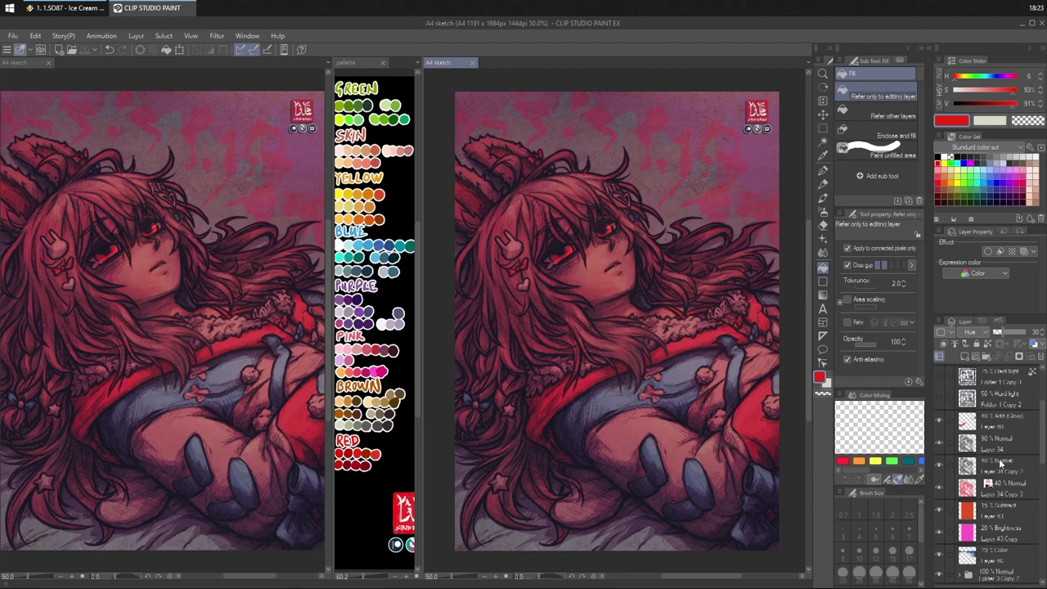
pyautogui.click(990, 410)
pyautogui.scroll(2, 974, 335)
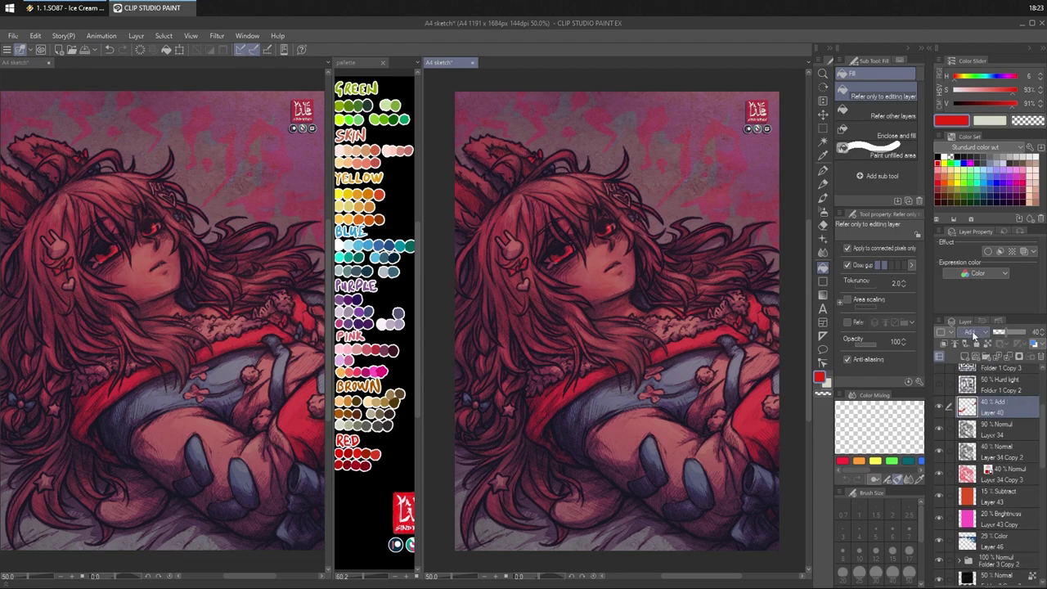
# - Try several blending modes on Layer 40, including Glow dodge, Color dodge and Hard mix, and set it to Add (Glow)
pyautogui.scroll(-1, 974, 334)
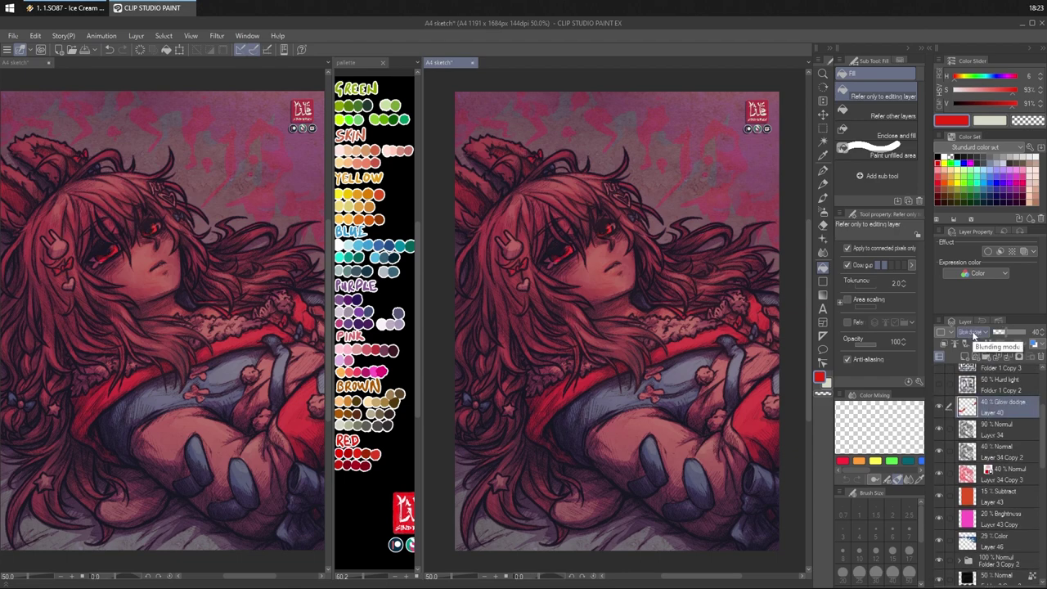
pyautogui.scroll(-1, 974, 335)
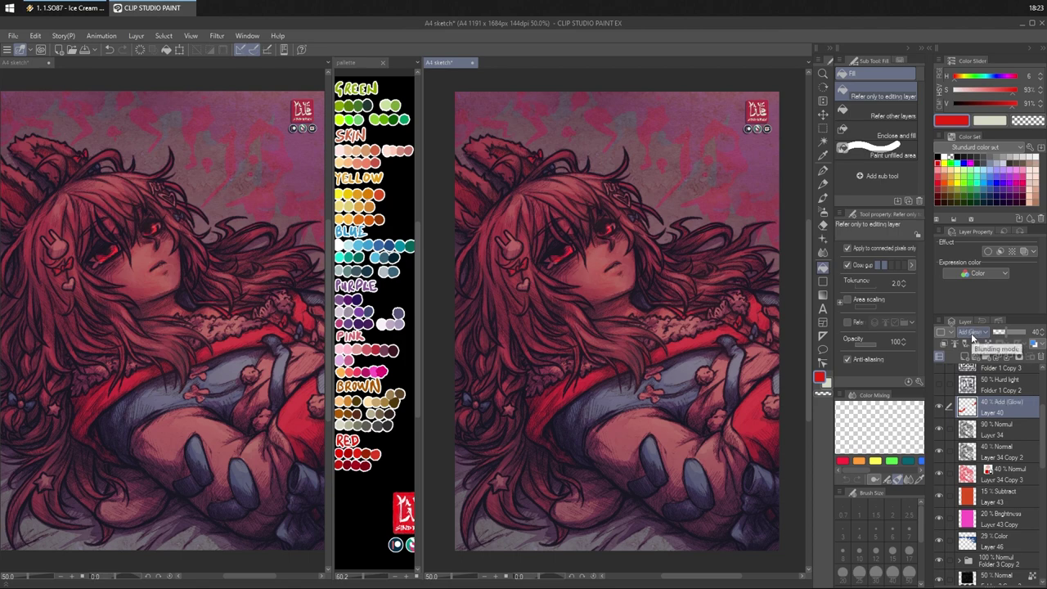
pyautogui.scroll(1, 974, 336)
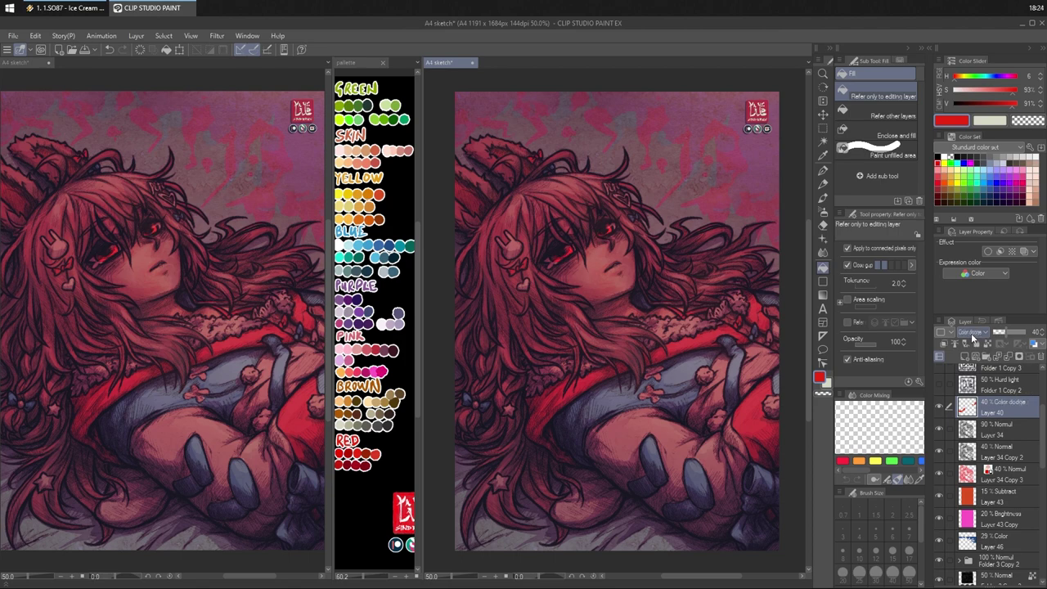
pyautogui.scroll(7, 973, 335)
pyautogui.scroll(1, 972, 335)
pyautogui.scroll(-2, 972, 336)
pyautogui.scroll(-2, 972, 335)
pyautogui.scroll(-5, 972, 338)
pyautogui.scroll(-2, 974, 339)
pyautogui.scroll(-2, 972, 340)
pyautogui.scroll(-6, 972, 339)
pyautogui.scroll(2, 972, 340)
pyautogui.click(974, 332)
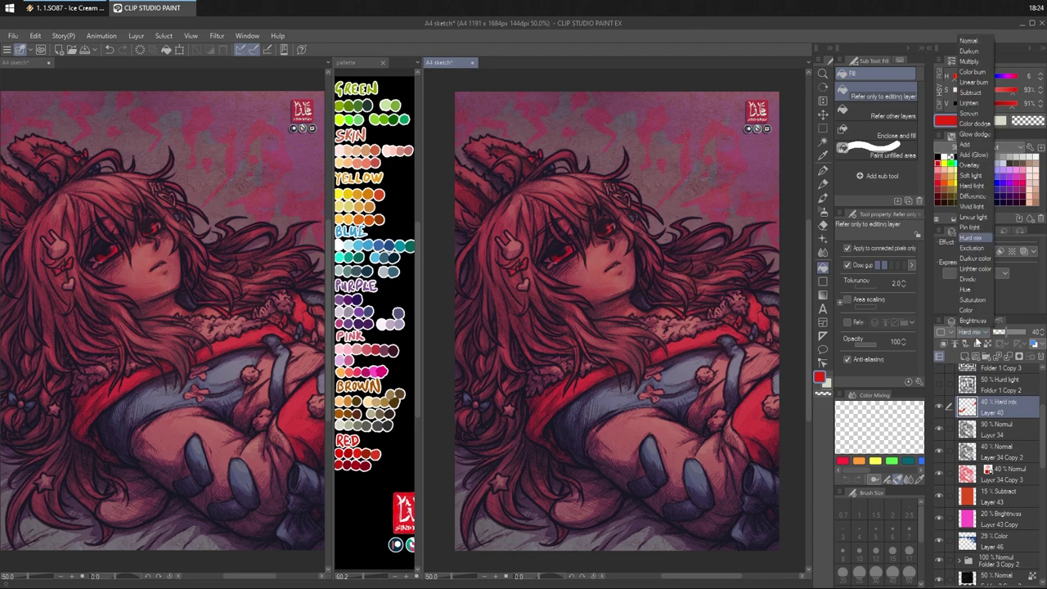
pyautogui.click(964, 155)
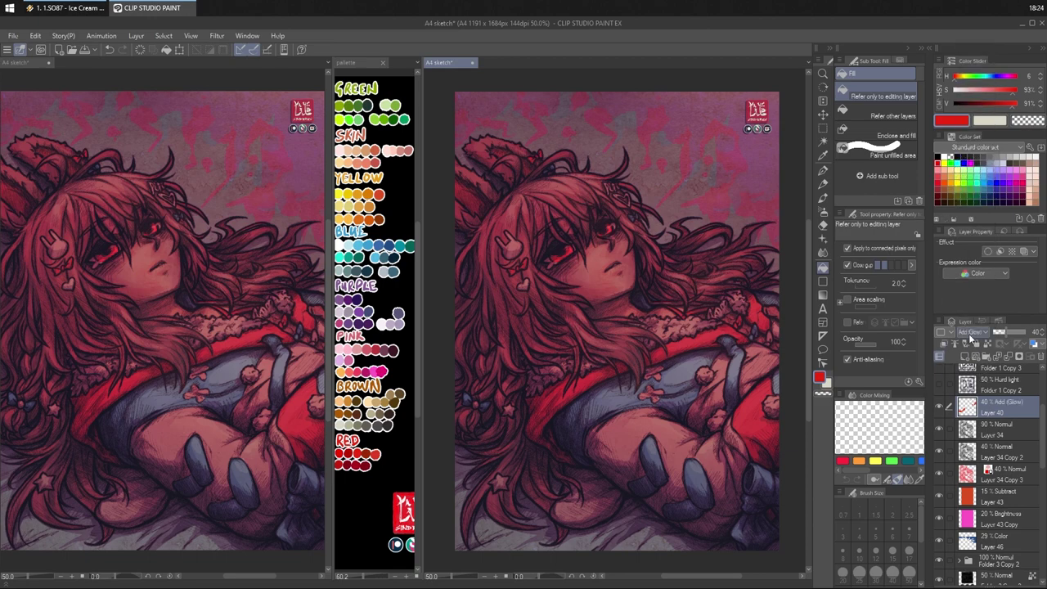
# - Compare Layer 40's other blending modes, such as Overlay, with Add (Glow) and return to Add (Glow)
pyautogui.scroll(-5, 971, 337)
pyautogui.scroll(-3, 972, 337)
pyautogui.scroll(8, 972, 337)
pyautogui.scroll(7, 970, 337)
pyautogui.scroll(-18, 971, 337)
pyautogui.scroll(-2, 970, 337)
pyautogui.scroll(20, 971, 337)
pyautogui.scroll(-14, 971, 337)
pyautogui.scroll(2, 970, 337)
pyautogui.scroll(2, 972, 337)
pyautogui.scroll(1, 970, 336)
pyautogui.scroll(1, 970, 336)
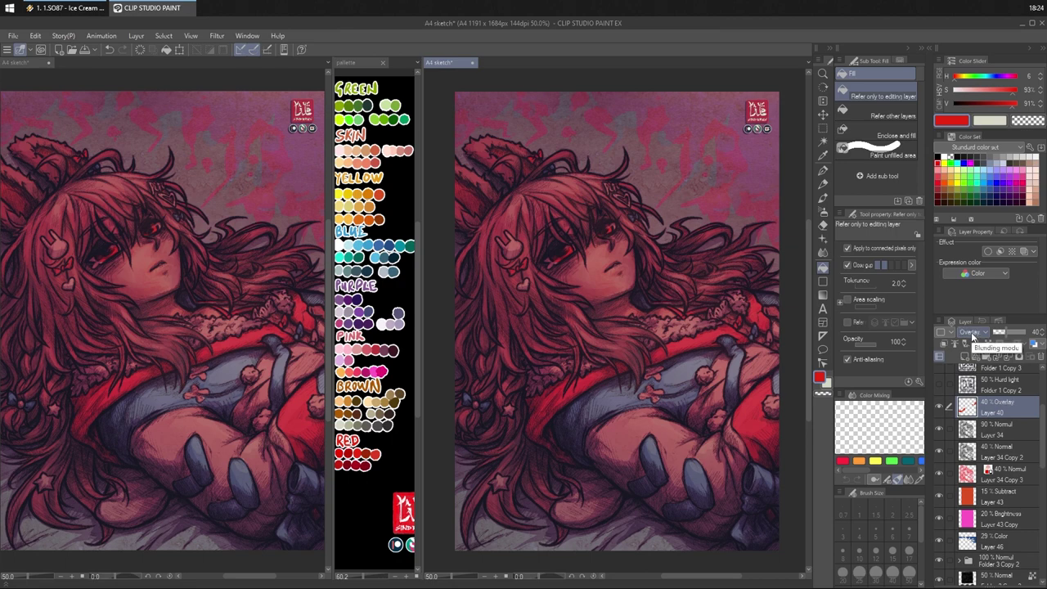
pyautogui.scroll(1, 972, 337)
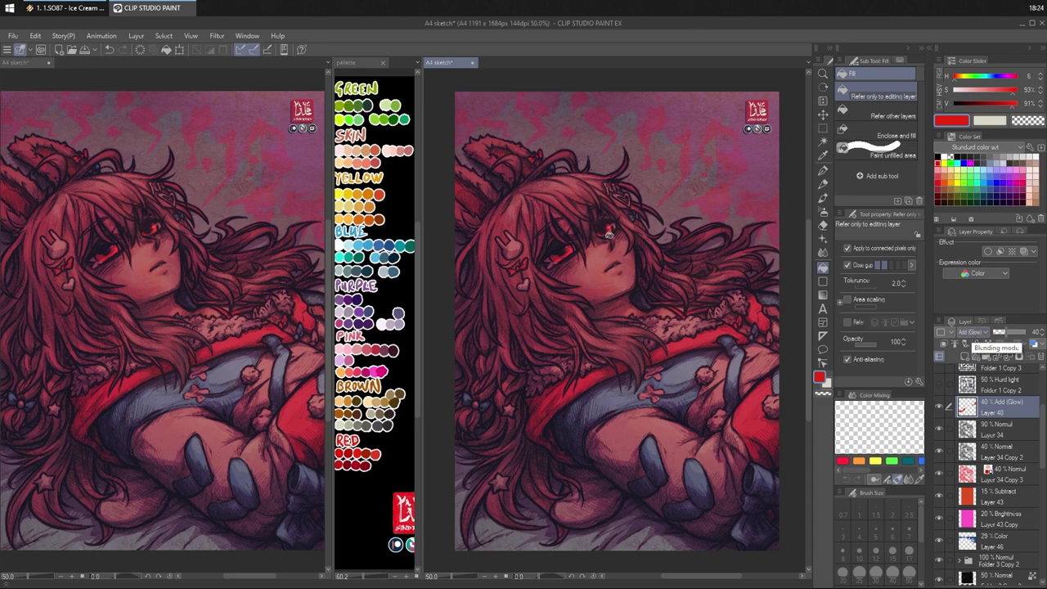
# - Soften the red glow in both of the girl's eyes on Layer 40 by blending it and erasing the excess
pyautogui.moveTo(611, 235)
pyautogui.mouseDown()
pyautogui.moveTo(622, 302)
pyautogui.moveTo(603, 309)
pyautogui.moveTo(644, 333)
pyautogui.moveTo(509, 320)
pyautogui.moveTo(502, 329)
pyautogui.moveTo(561, 291)
pyautogui.moveTo(533, 317)
pyautogui.moveTo(615, 320)
pyautogui.moveTo(560, 316)
pyautogui.moveTo(496, 333)
pyautogui.moveTo(522, 336)
pyautogui.moveTo(526, 314)
pyautogui.moveTo(553, 290)
pyautogui.mouseUp()
pyautogui.click(866, 252)
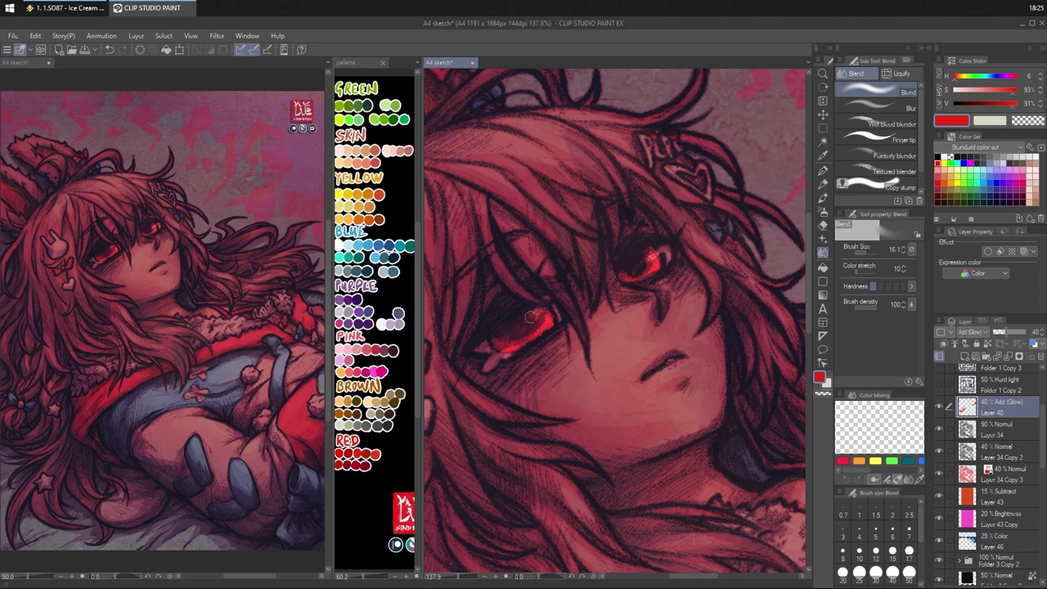
pyautogui.moveTo(505, 330); pyautogui.dragTo(506, 329)
pyautogui.moveTo(632, 266)
pyautogui.mouseDown()
pyautogui.moveTo(653, 246)
pyautogui.moveTo(635, 264)
pyautogui.mouseUp()
pyautogui.press('e')
pyautogui.moveTo(517, 324)
pyautogui.mouseDown()
pyautogui.moveTo(504, 332)
pyautogui.moveTo(525, 309)
pyautogui.moveTo(535, 314)
pyautogui.moveTo(524, 337)
pyautogui.moveTo(499, 341)
pyautogui.mouseUp()
pyautogui.press('j')
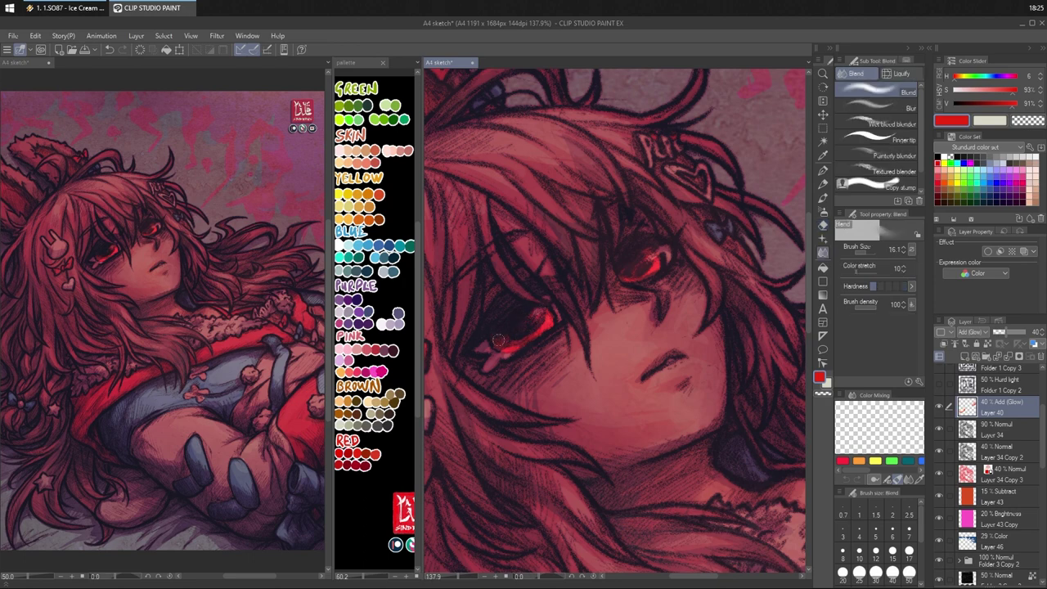
pyautogui.moveTo(629, 276); pyautogui.dragTo(651, 270)
pyautogui.press('e')
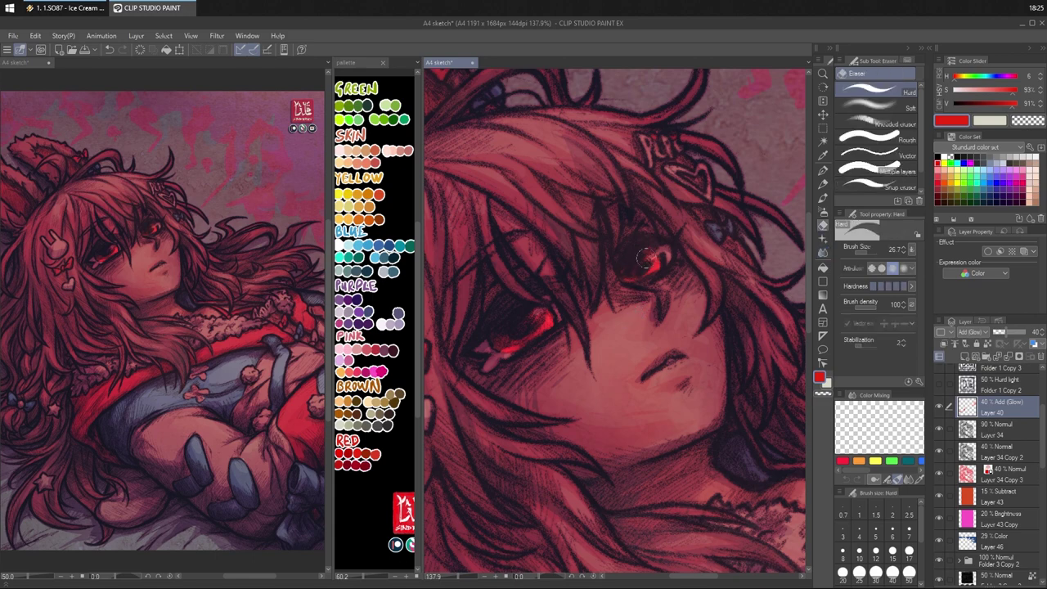
pyautogui.press('j')
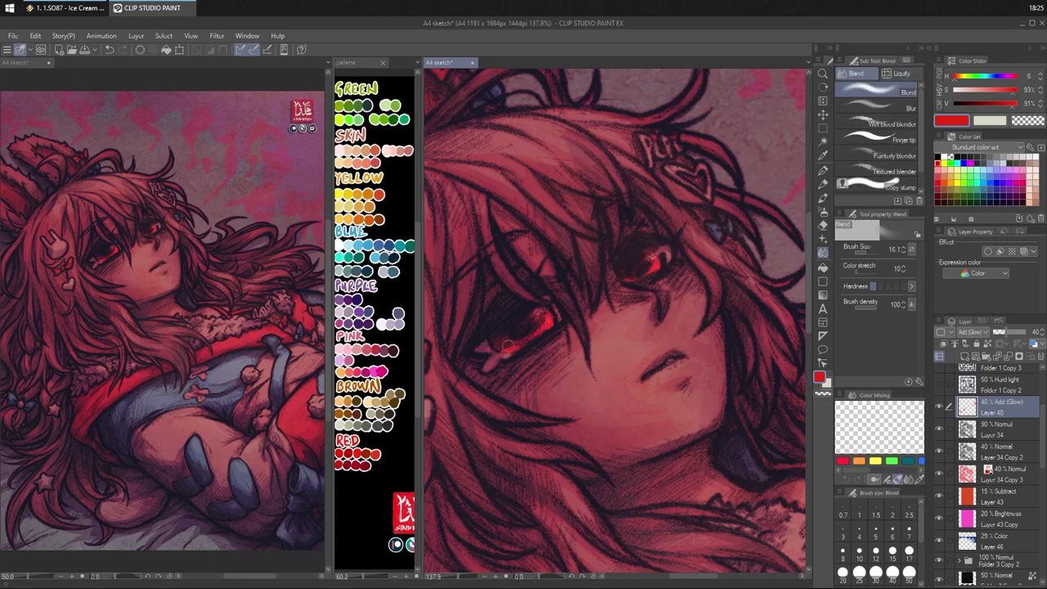
# - Paint glow accents in the eye nearer the bunny hair clip with the 20 px Real G-Pen in palette red HSV 8, 84, 86, blending and erasing them
pyautogui.keyDown('alt'); pyautogui.click(376, 454); pyautogui.keyUp('alt')
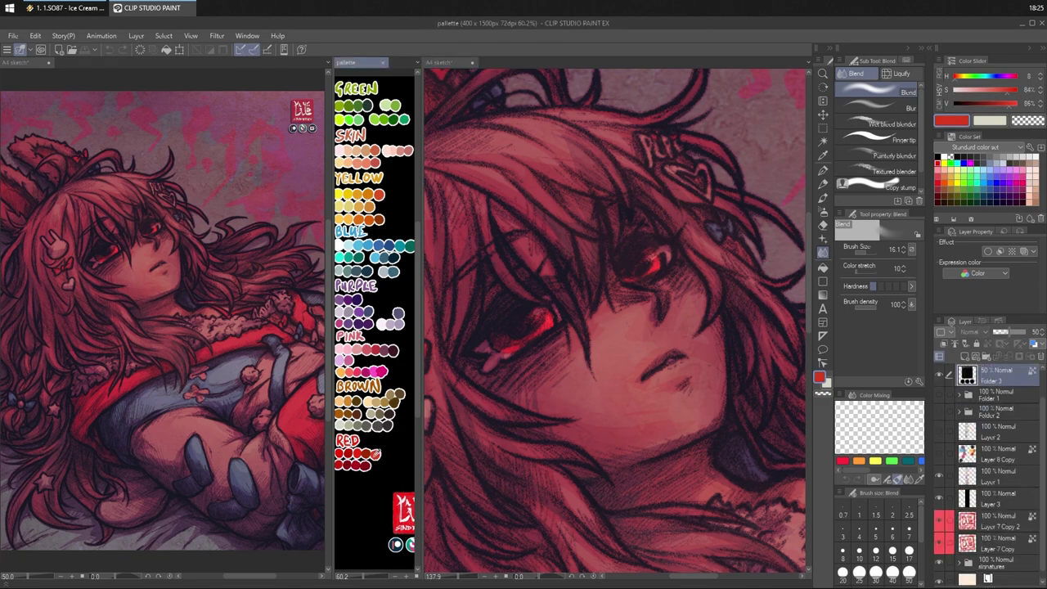
pyautogui.click(558, 327)
pyautogui.press('p')
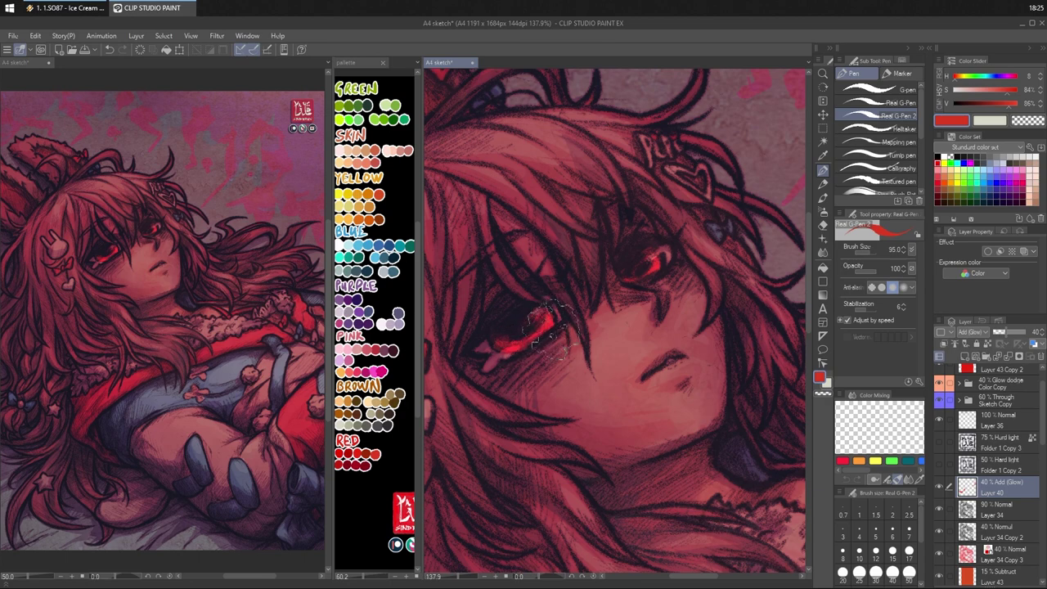
pyautogui.click(891, 102)
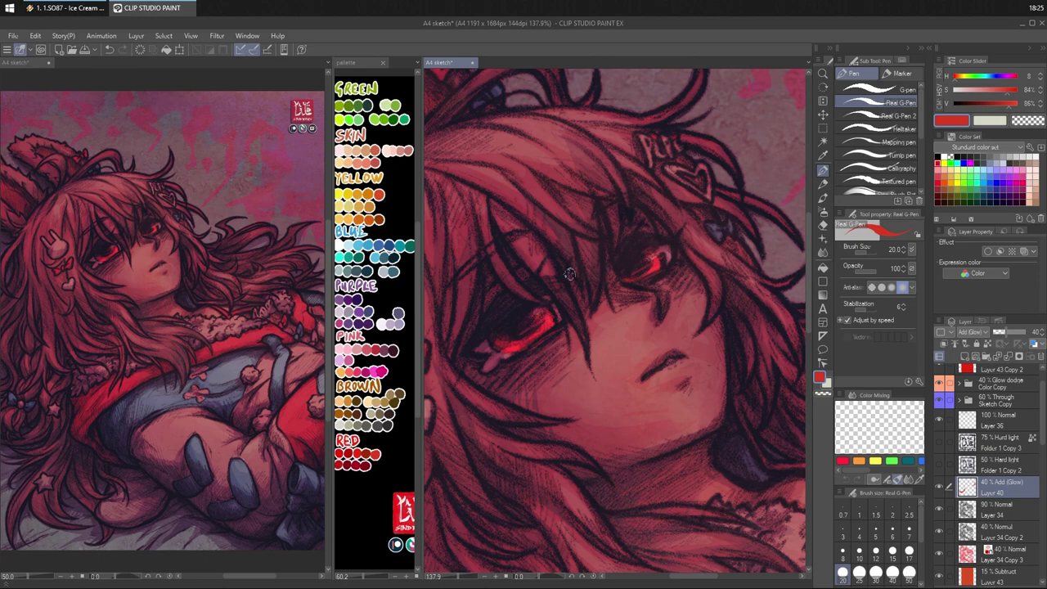
pyautogui.press('j')
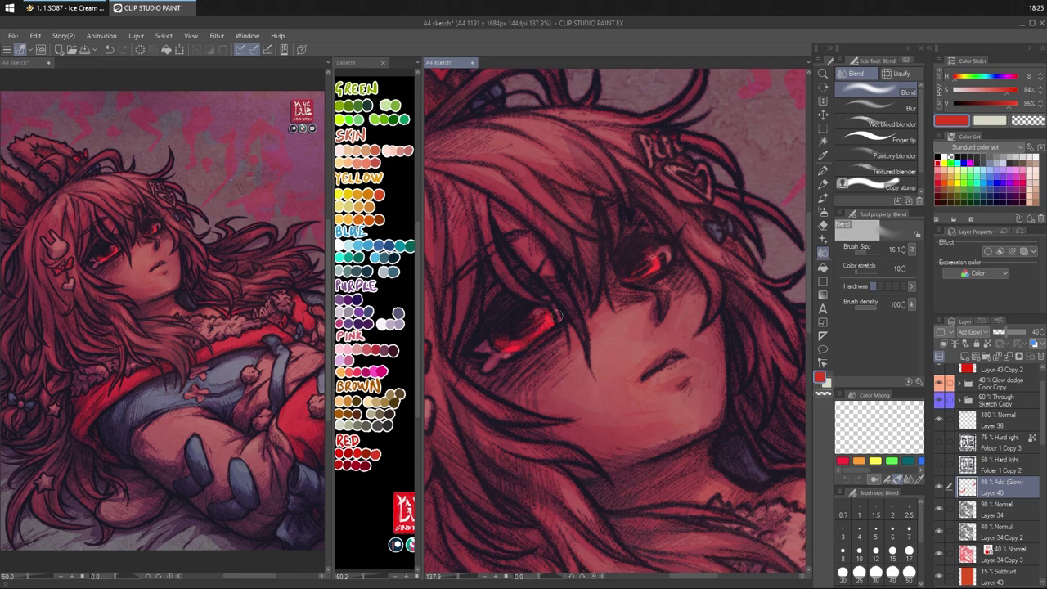
pyautogui.press('e')
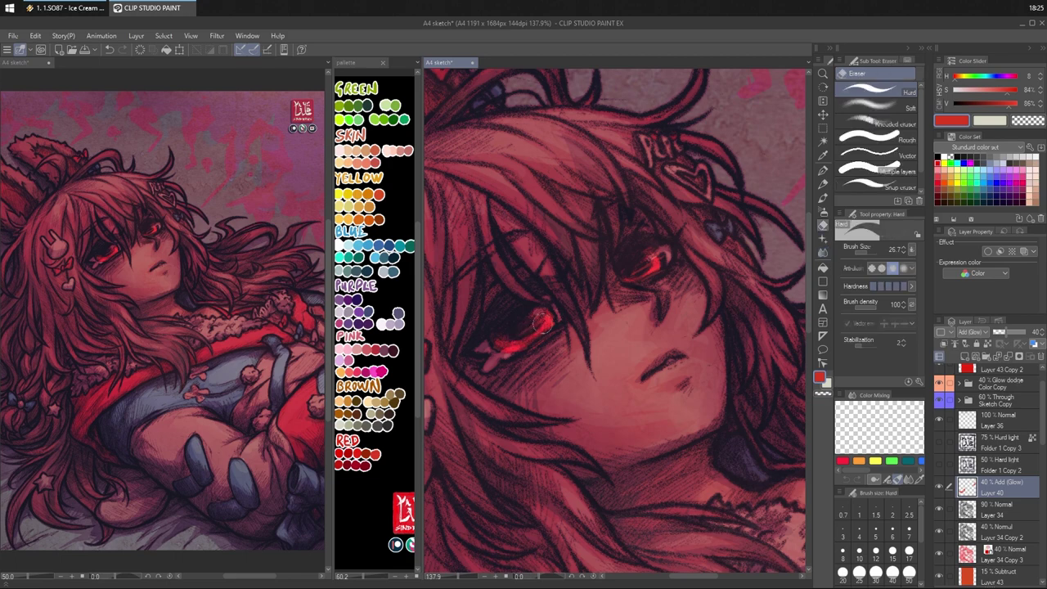
pyautogui.press('p')
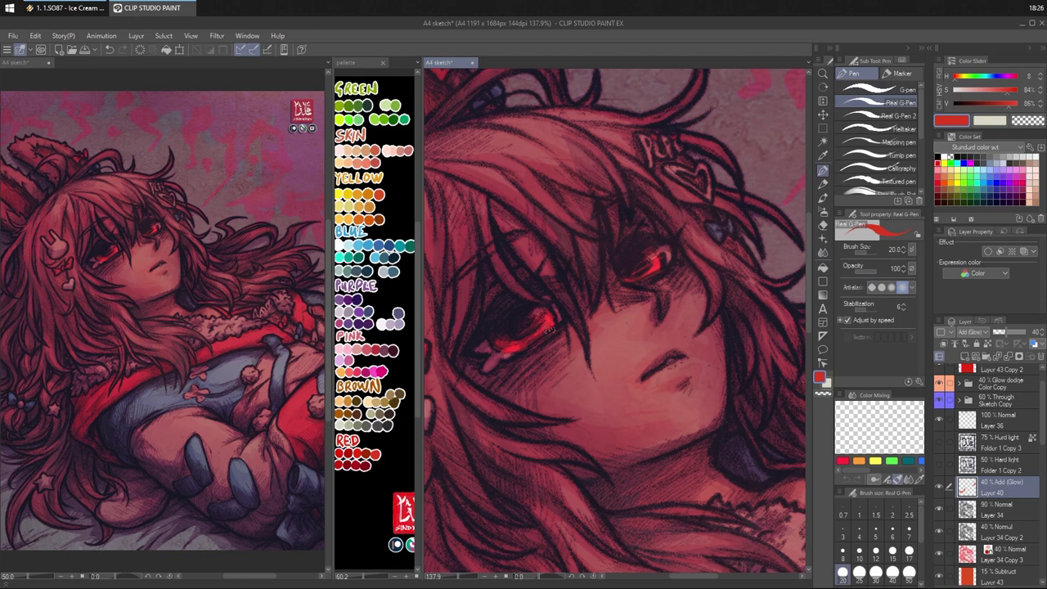
pyautogui.press('j')
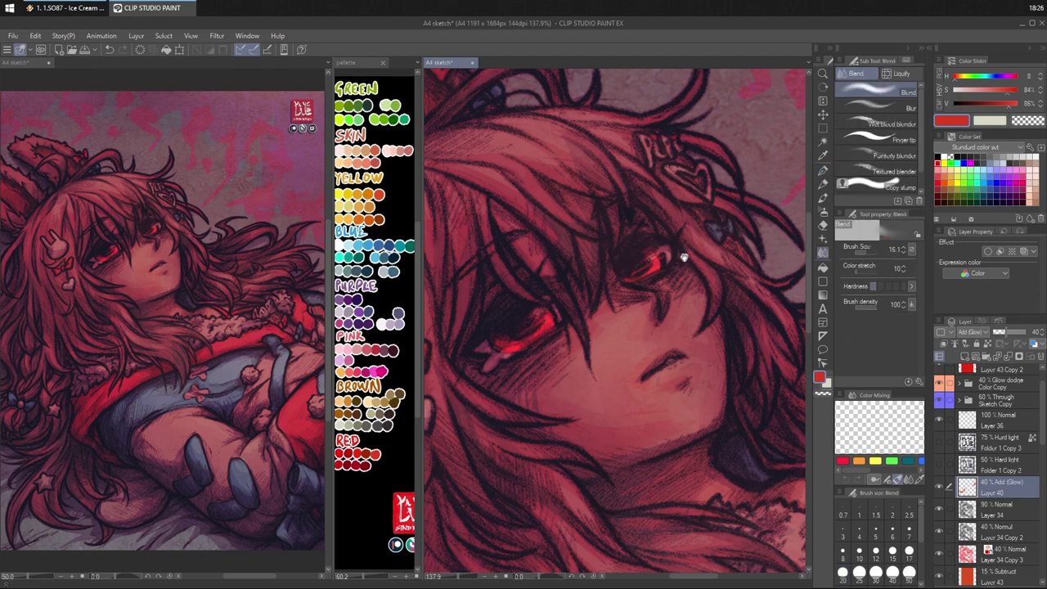
# - Add red glow to the iris farther from the bunny clip, and blend and trim the glow in both eyes
pyautogui.press('p')
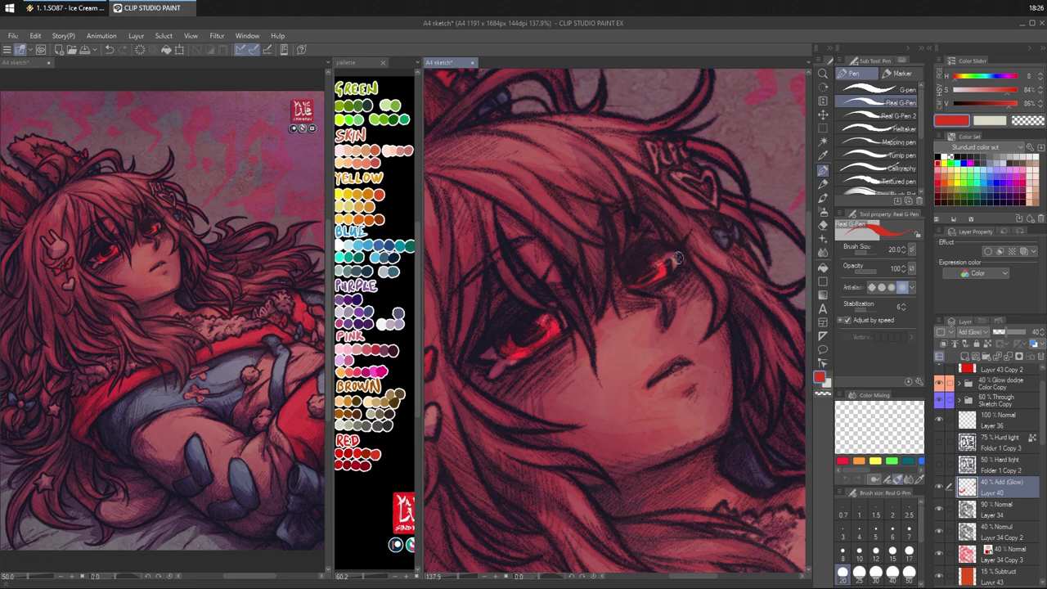
pyautogui.moveTo(656, 269); pyautogui.dragTo(664, 261)
pyautogui.press('j')
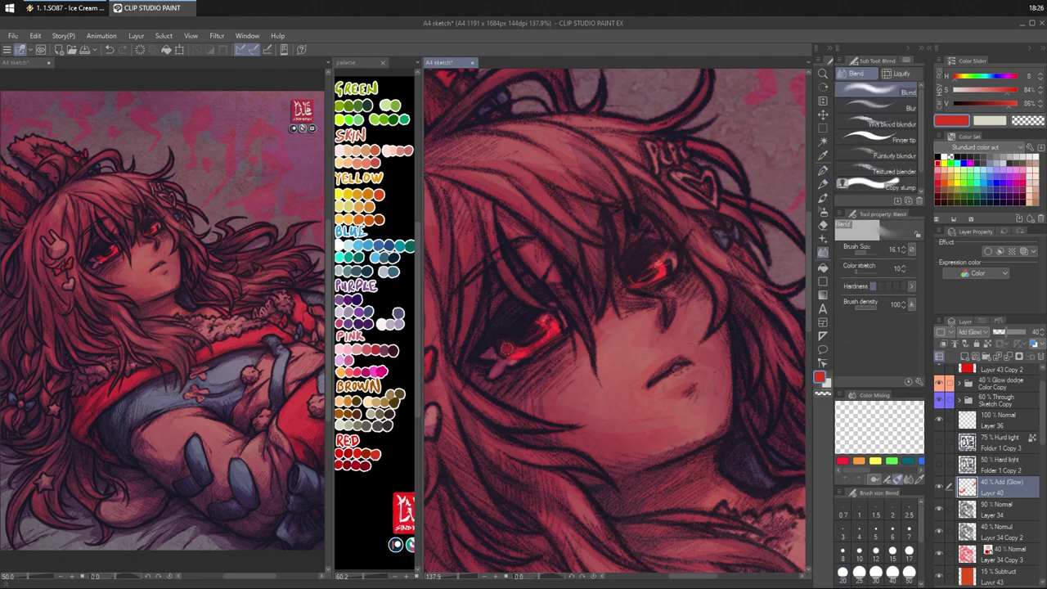
pyautogui.press('e')
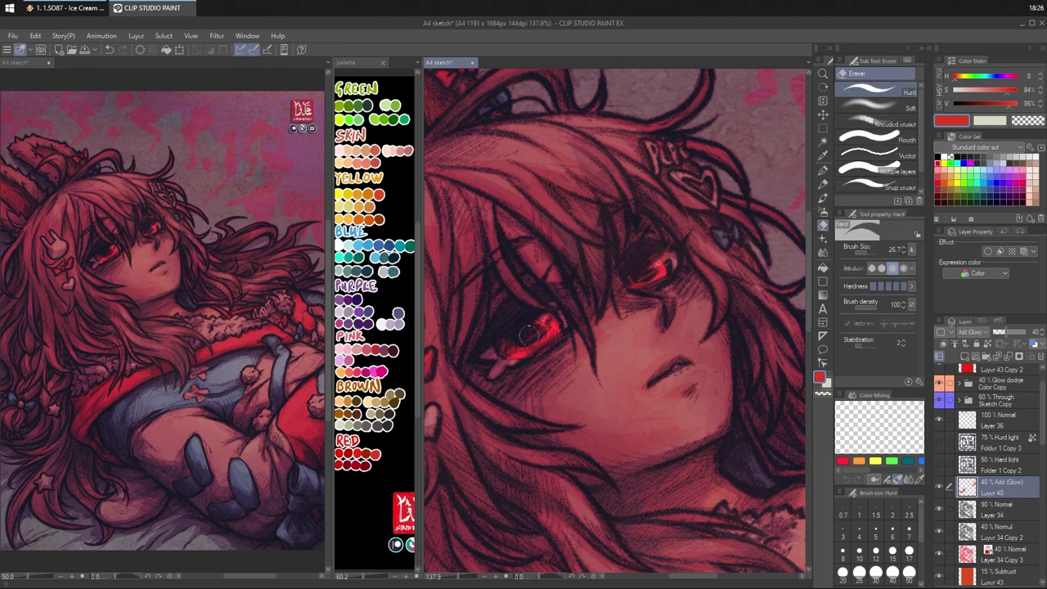
pyautogui.press('j')
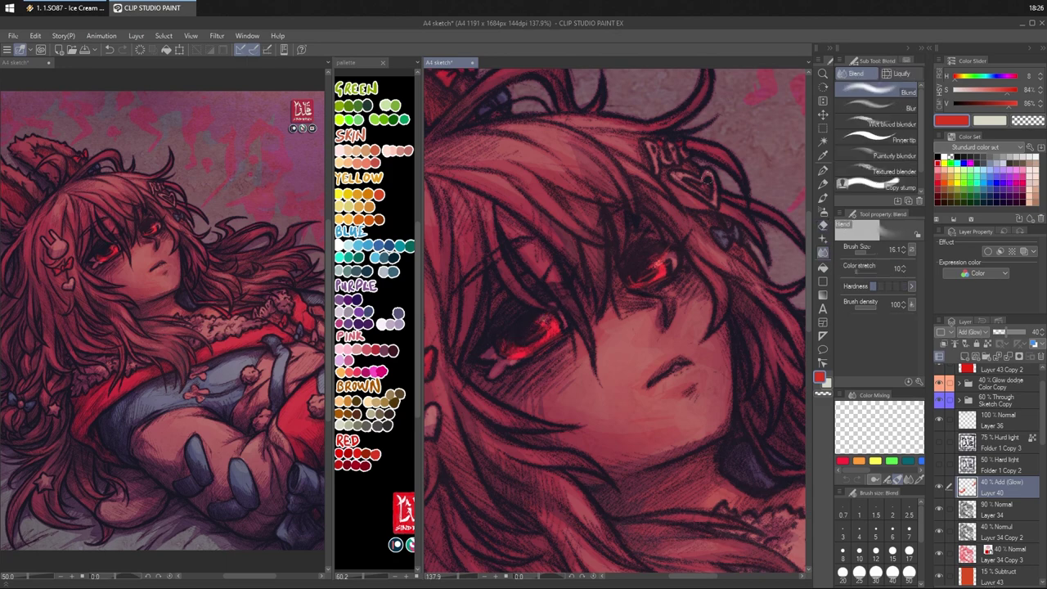
# - Erase and blend the leftover glow around the irises on Layer 40 while viewing the whole face
pyautogui.moveTo(707, 179); pyautogui.dragTo(724, 223)
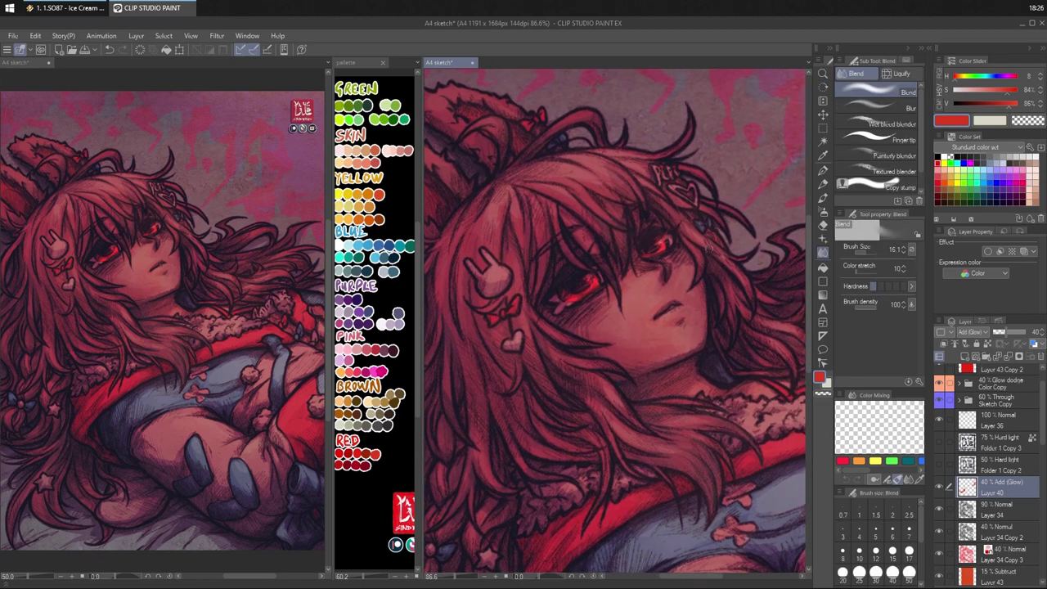
pyautogui.press('e')
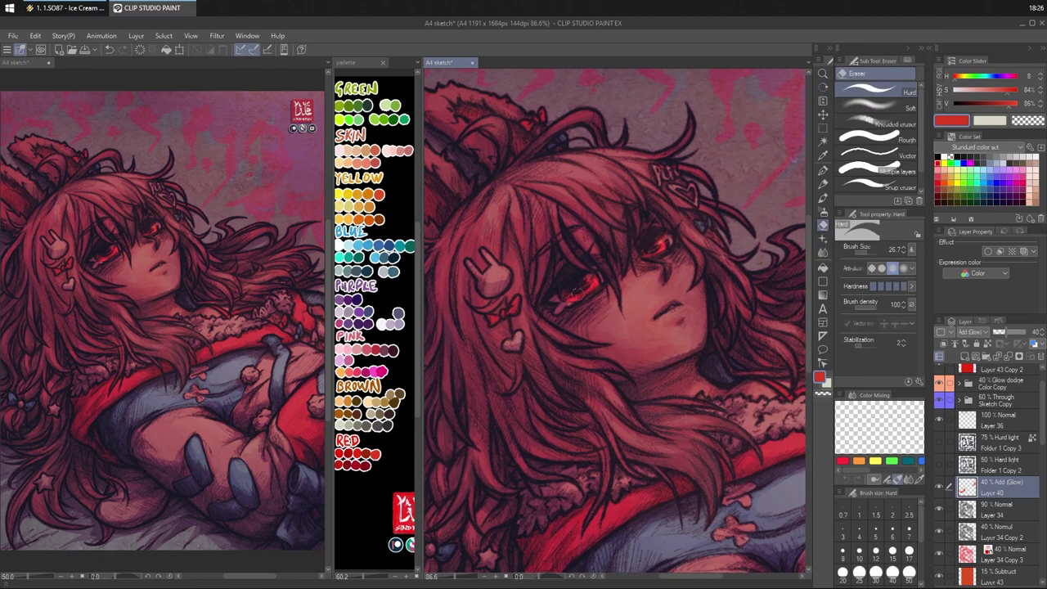
pyautogui.press('j')
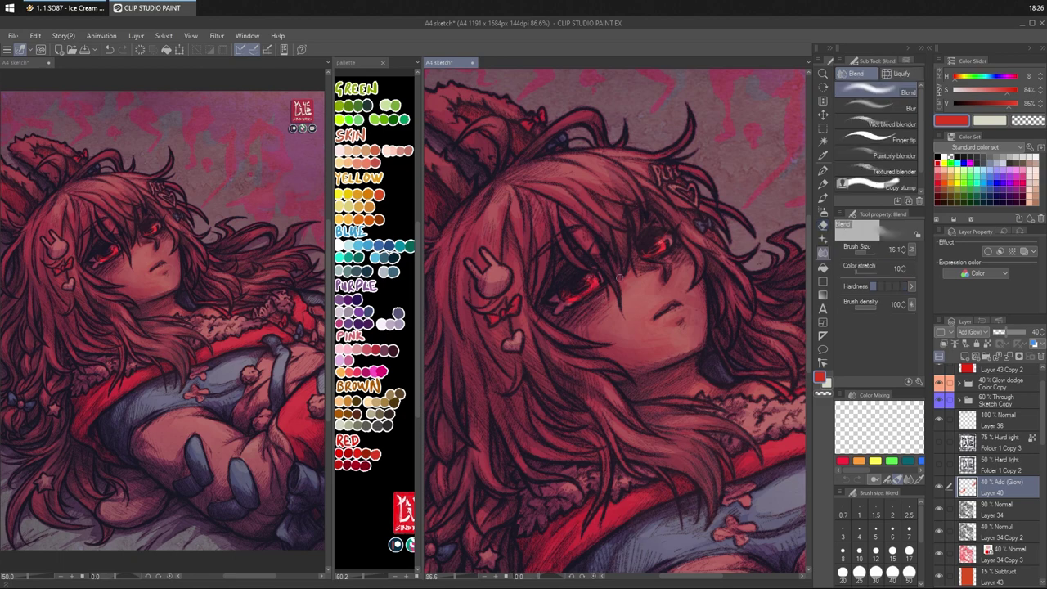
pyautogui.press('e')
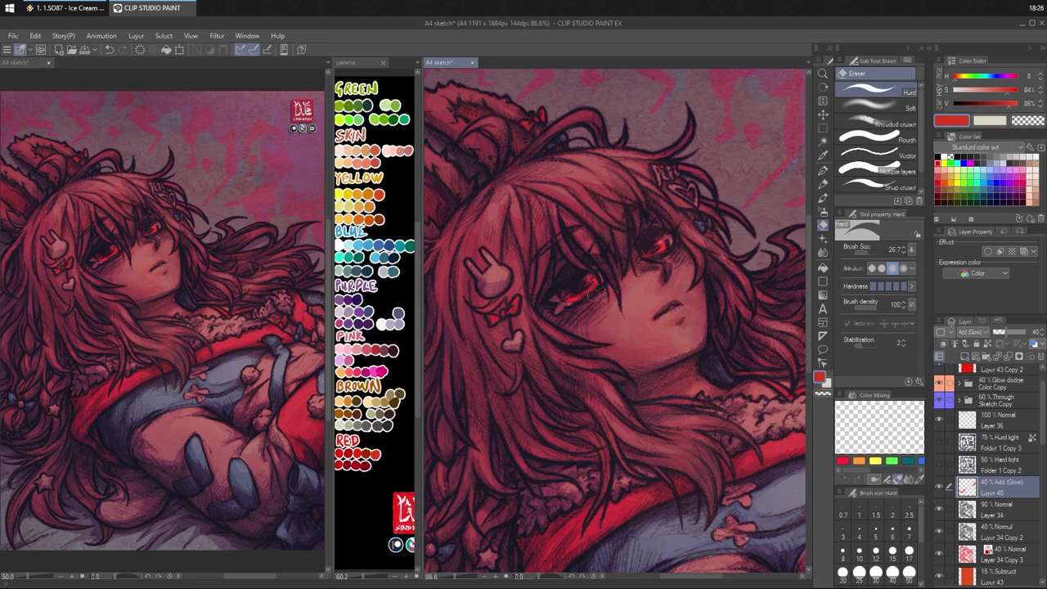
pyautogui.press('j')
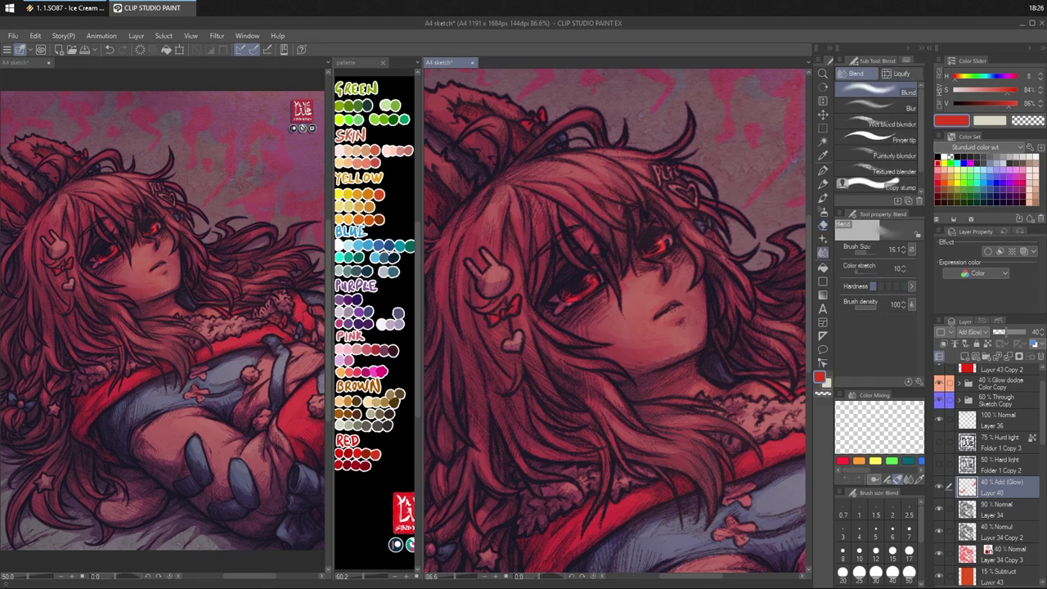
# - Paint small finishing touches of red glow on the eyes with the Real G-Pen and blend them smooth
pyautogui.press('p')
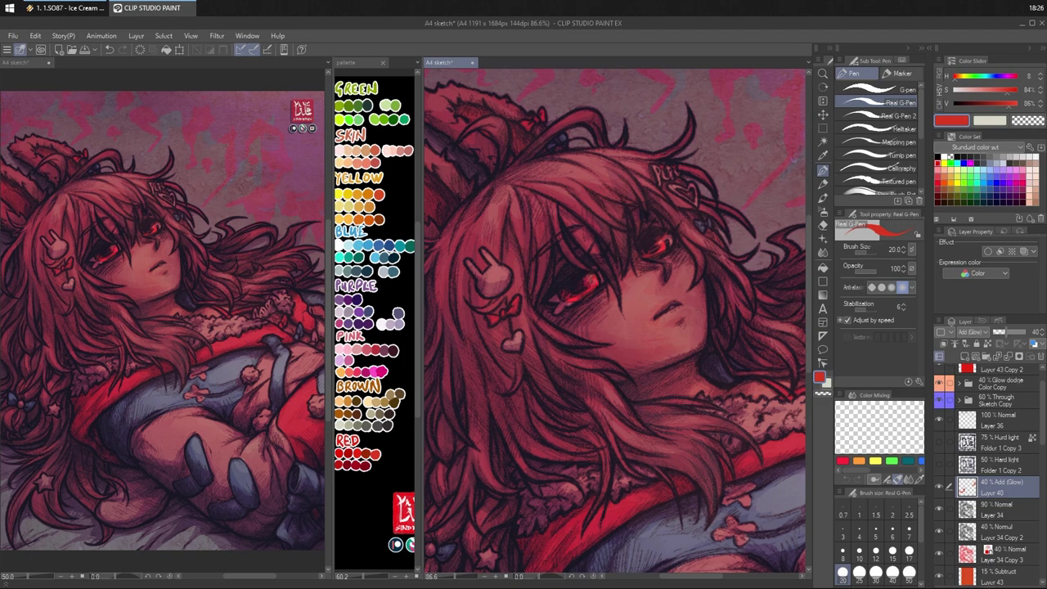
pyautogui.press('j')
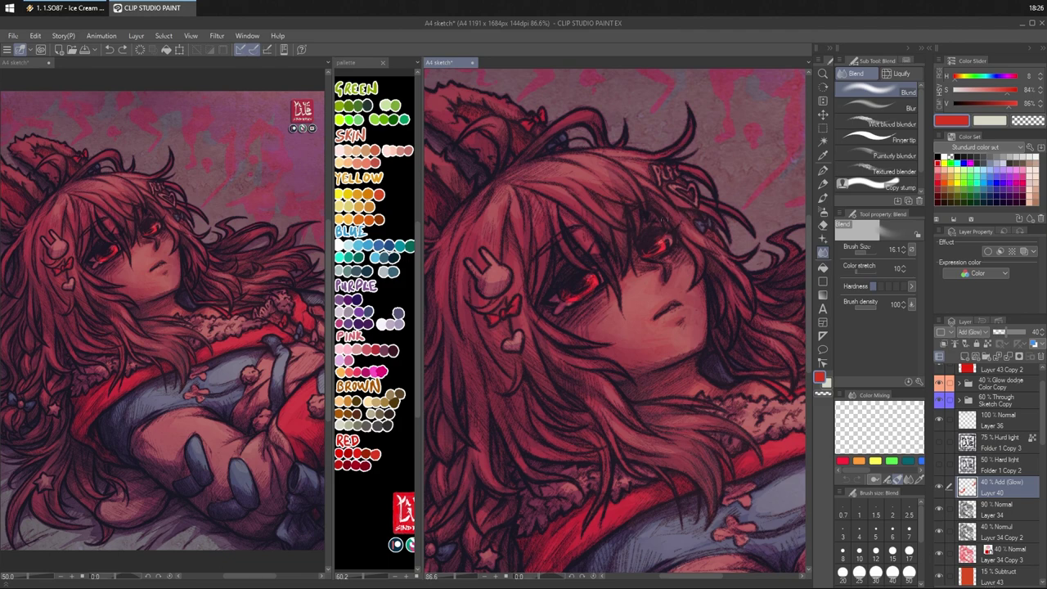
pyautogui.press('p')
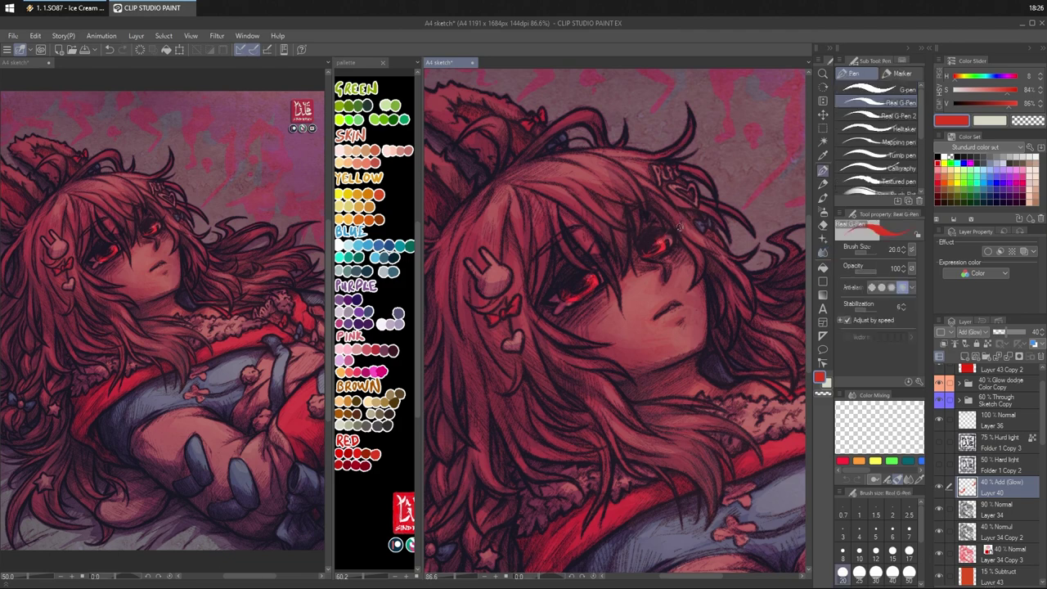
pyautogui.press('j')
pyautogui.press('p')
pyautogui.moveTo(583, 284); pyautogui.dragTo(596, 270)
pyautogui.press('j')
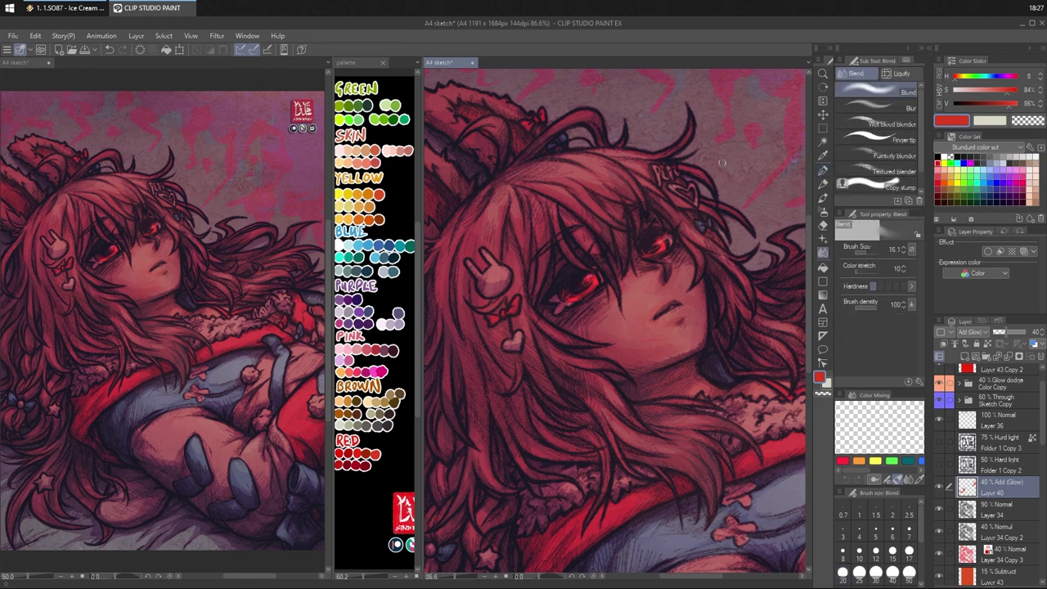
# - Compare the illustration with Layer 40's eye glow hidden and shown
pyautogui.scroll(-4, 711, 285)
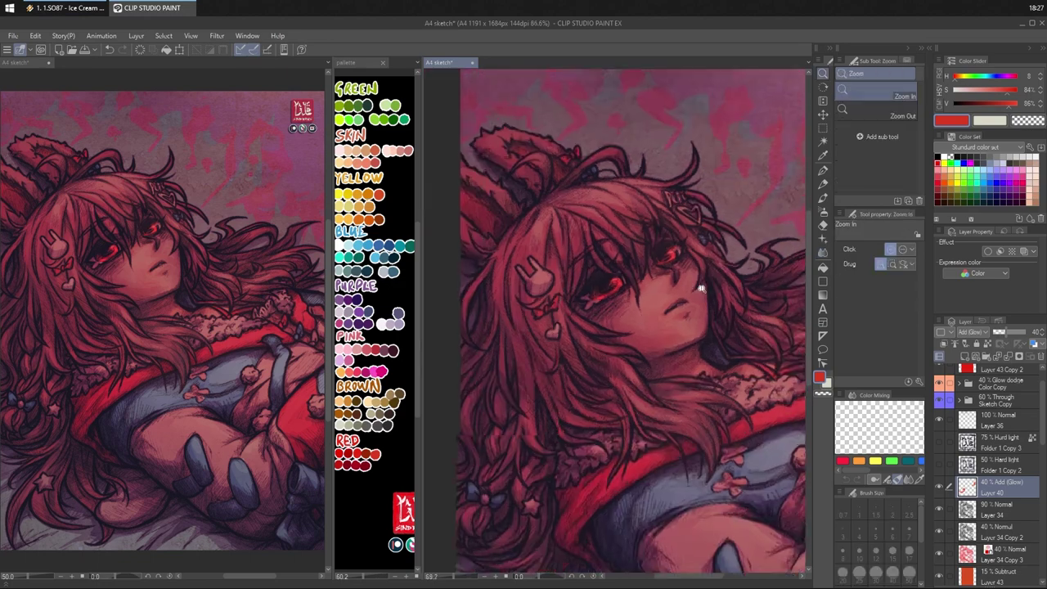
pyautogui.moveTo(671, 248); pyautogui.dragTo(711, 235)
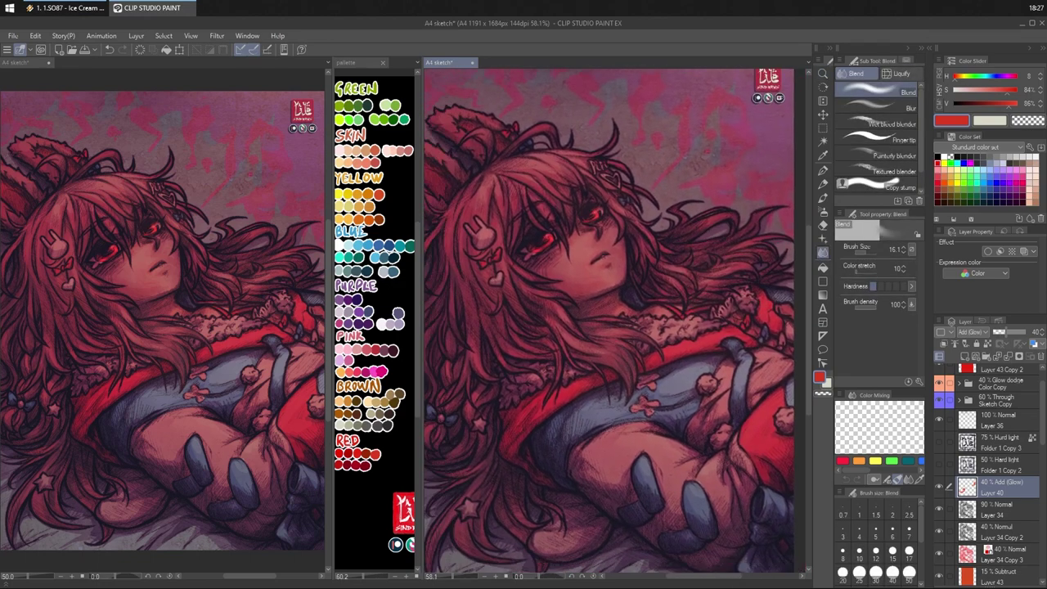
pyautogui.click(939, 487)
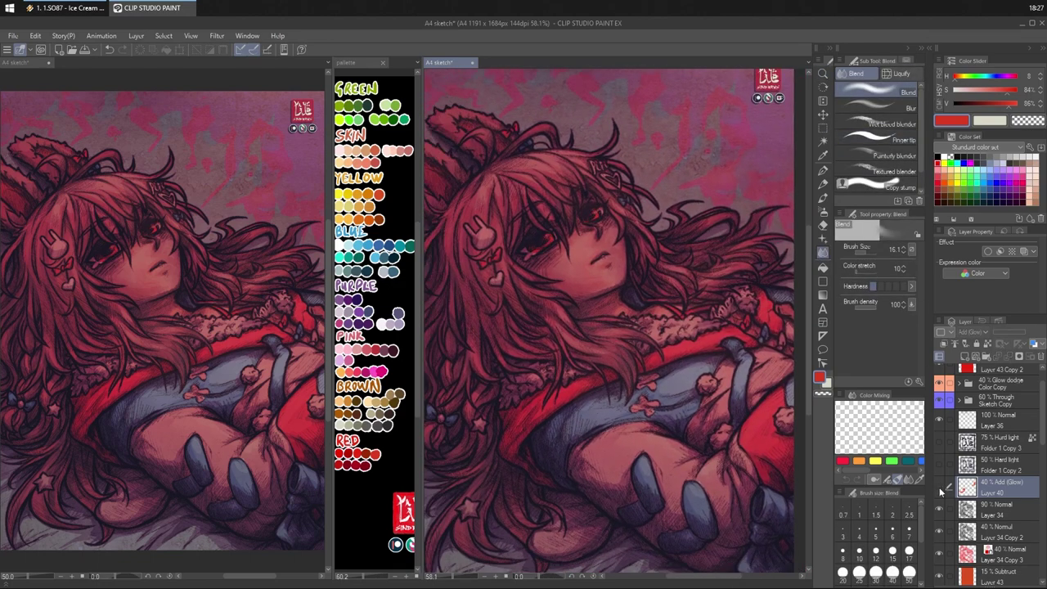
pyautogui.click(940, 488)
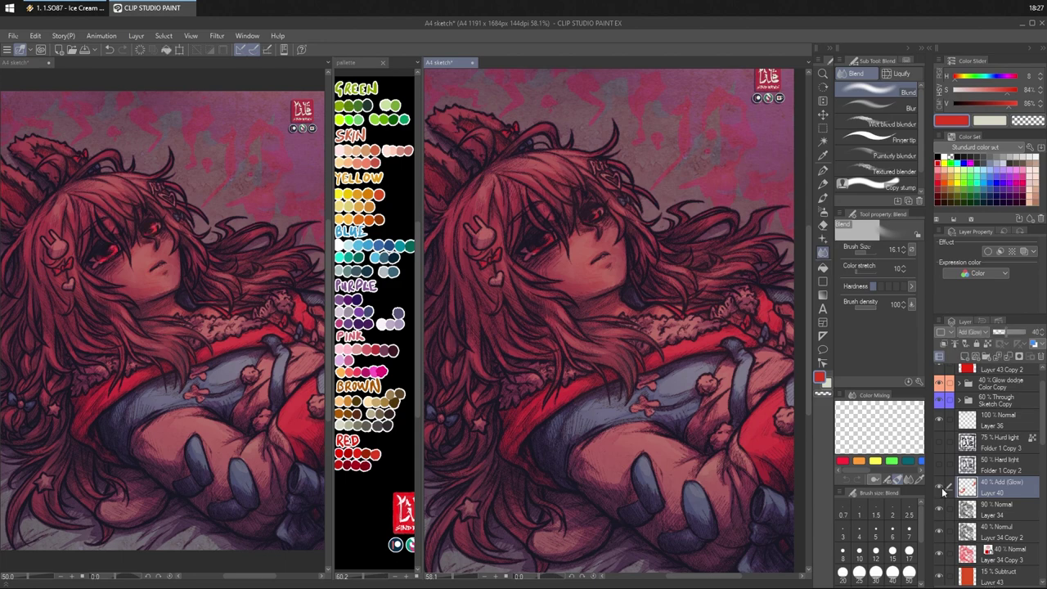
# - Erase and blend excess red glow around the eye farther from the bunny clip on Layer 40
pyautogui.scroll(3, 559, 232)
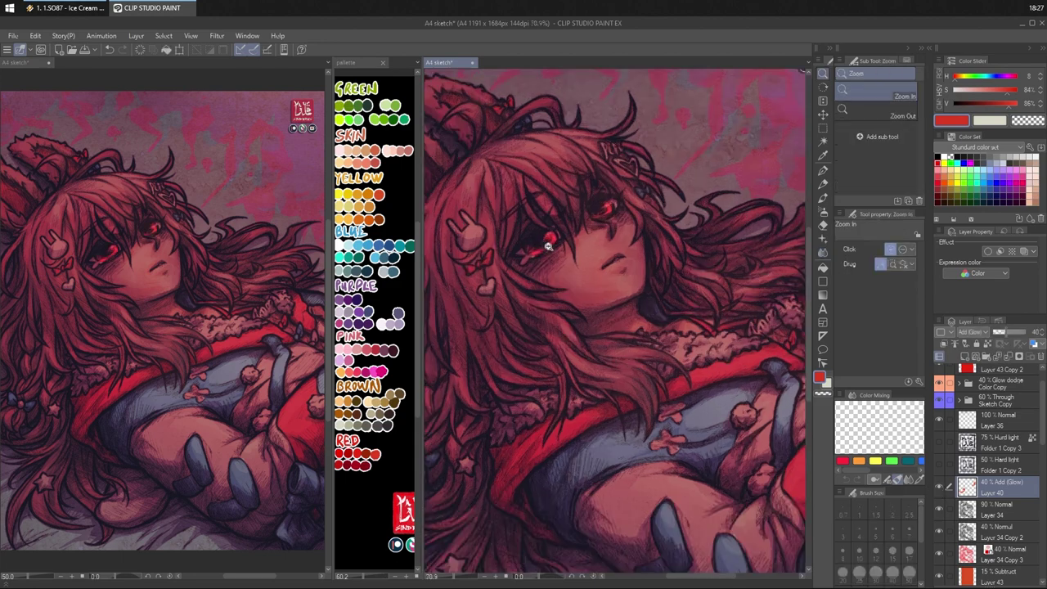
pyautogui.press('e')
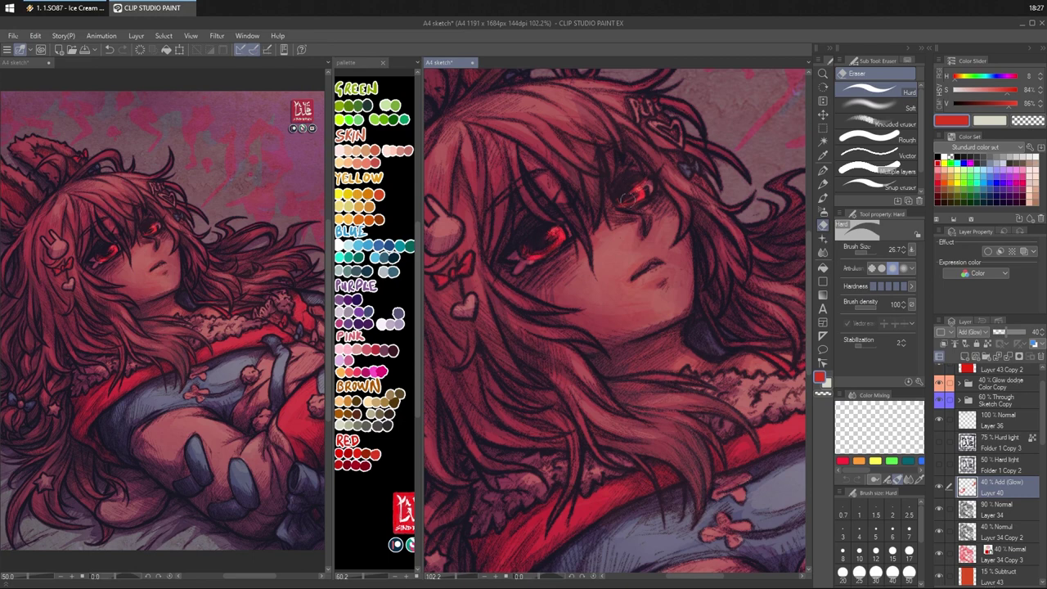
pyautogui.moveTo(625, 200); pyautogui.dragTo(642, 193)
pyautogui.press('j')
pyautogui.press('e')
pyautogui.moveTo(634, 198); pyautogui.dragTo(647, 194)
pyautogui.press('j')
# - Add small red glow touches around both eyes with the Real G-Pen and blend them
pyautogui.press('p')
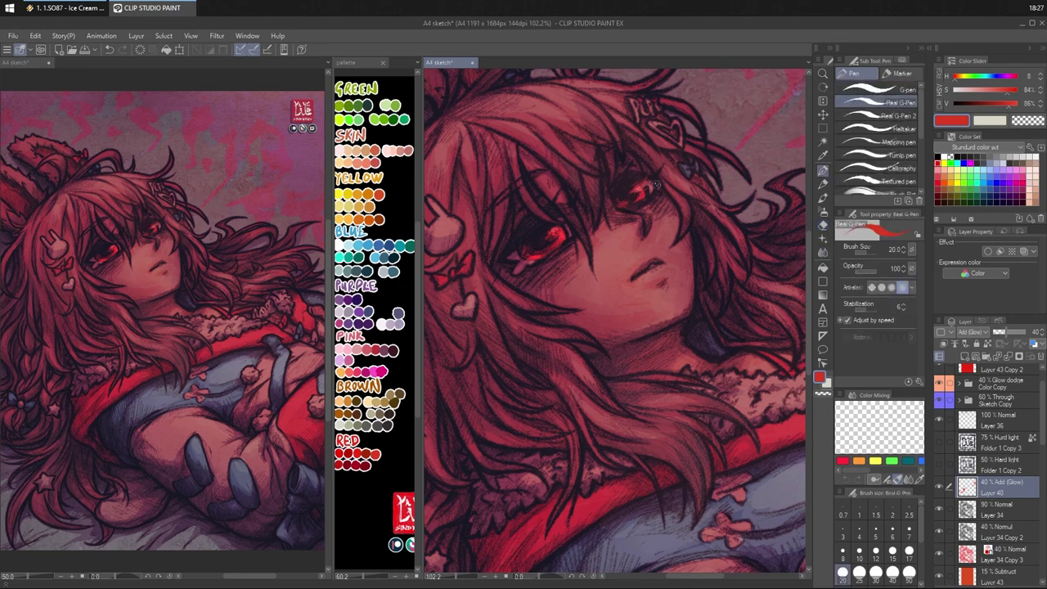
pyautogui.press('j')
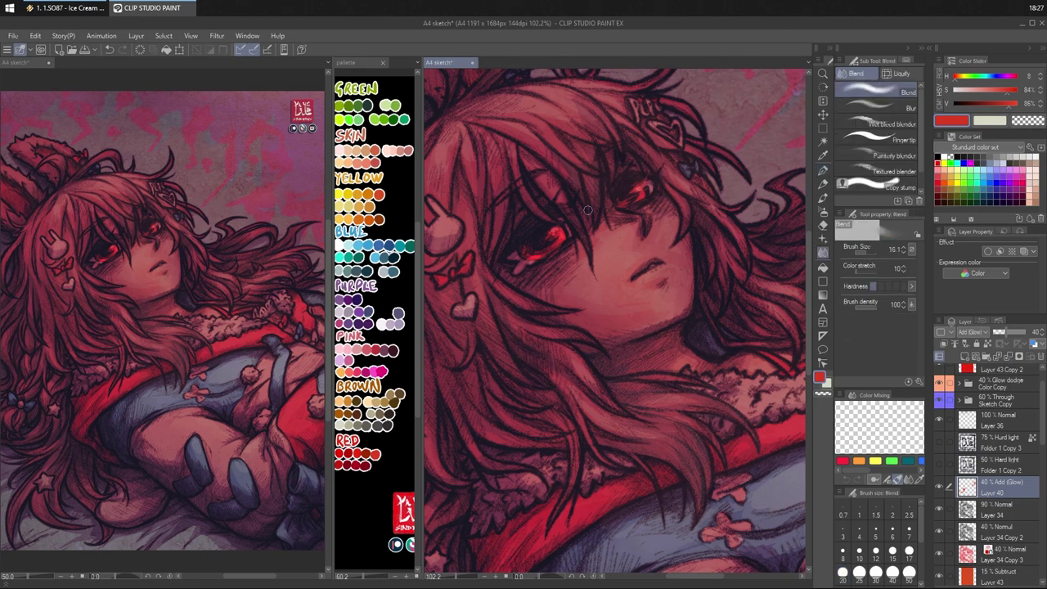
pyautogui.press('p')
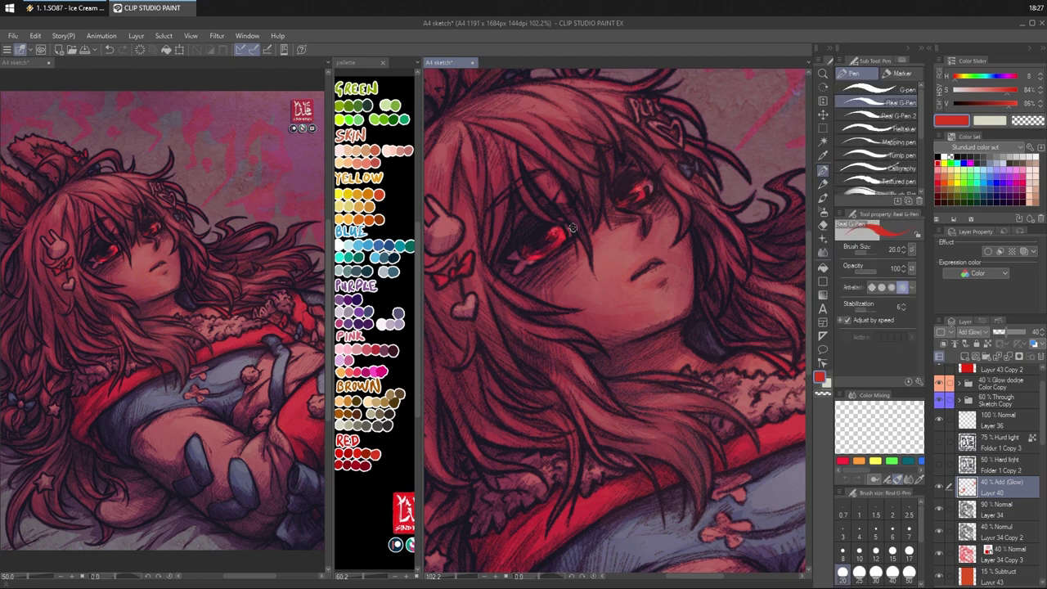
pyautogui.press('e')
pyautogui.press('j')
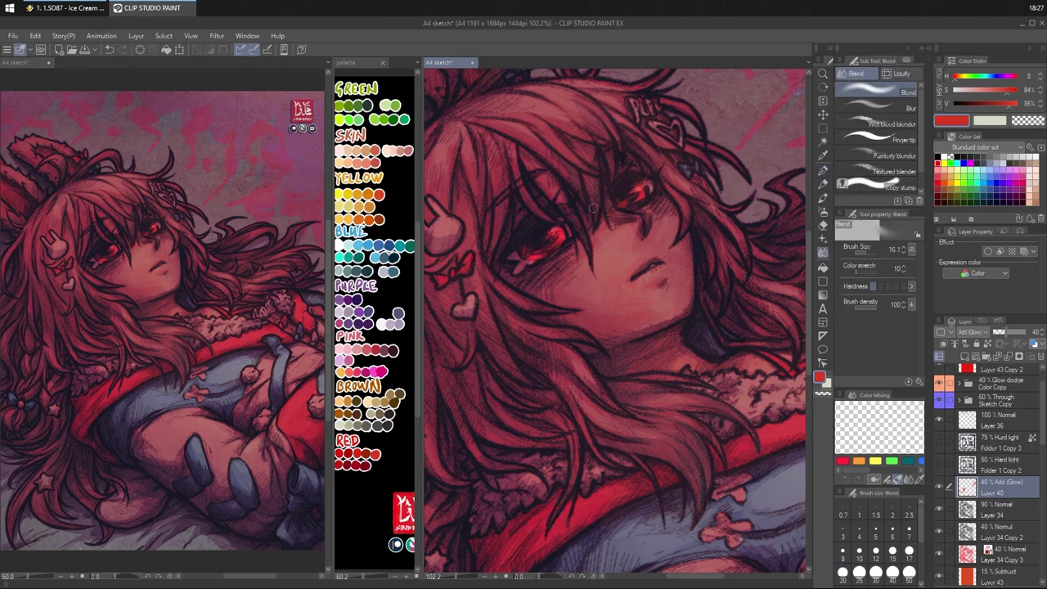
pyautogui.press('p')
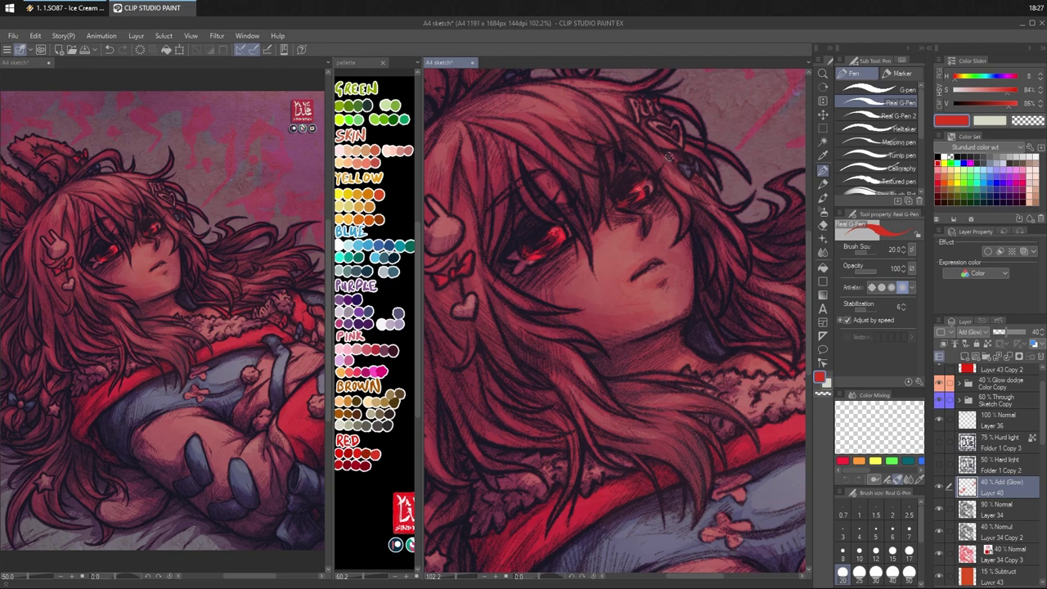
pyautogui.press('e')
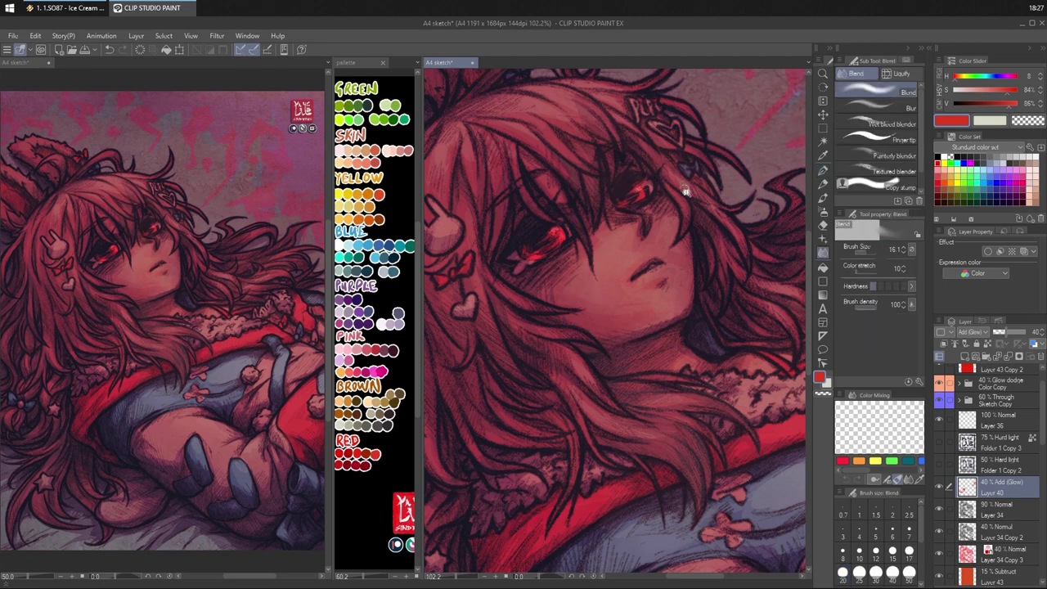
# - Paint and blend red glow at the outer corner of the eye nearer the bunny clip, checking it against the whole face
pyautogui.hotkey('ctrl', 'space')
pyautogui.moveTo(688, 195)
pyautogui.mouseDown()
pyautogui.moveTo(678, 199)
pyautogui.moveTo(665, 118)
pyautogui.mouseUp()
pyautogui.press('j')
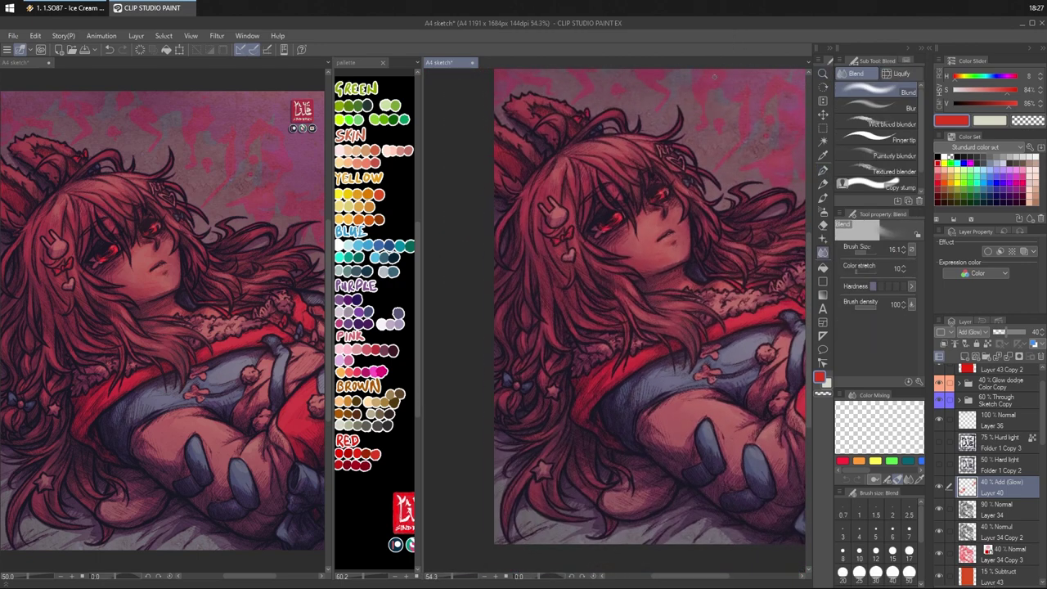
pyautogui.moveTo(697, 180); pyautogui.dragTo(689, 175)
pyautogui.hotkey('ctrl', 'space')
pyautogui.moveTo(594, 225); pyautogui.dragTo(607, 228)
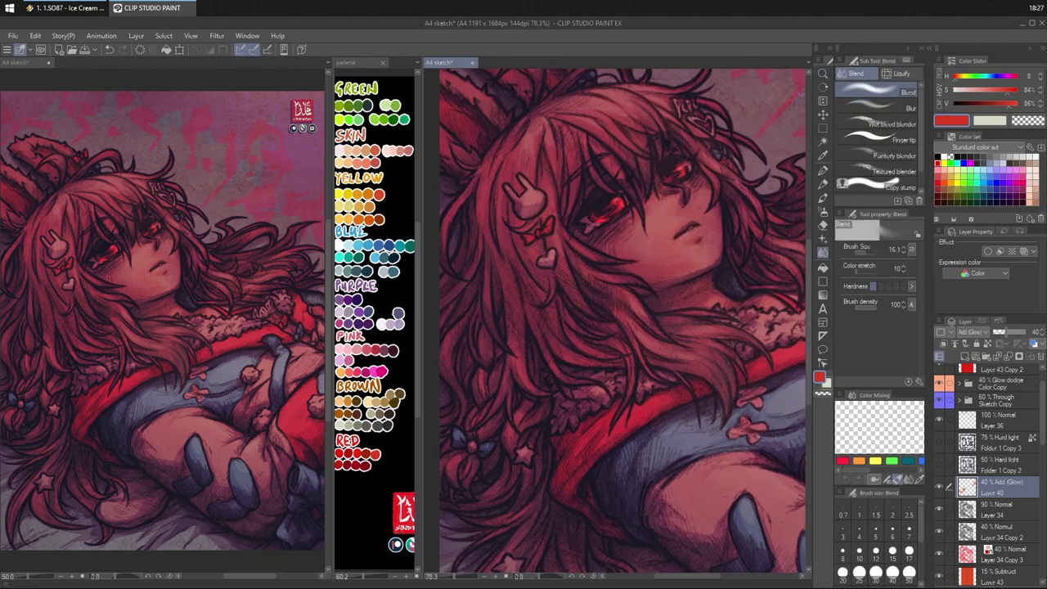
pyautogui.press('p')
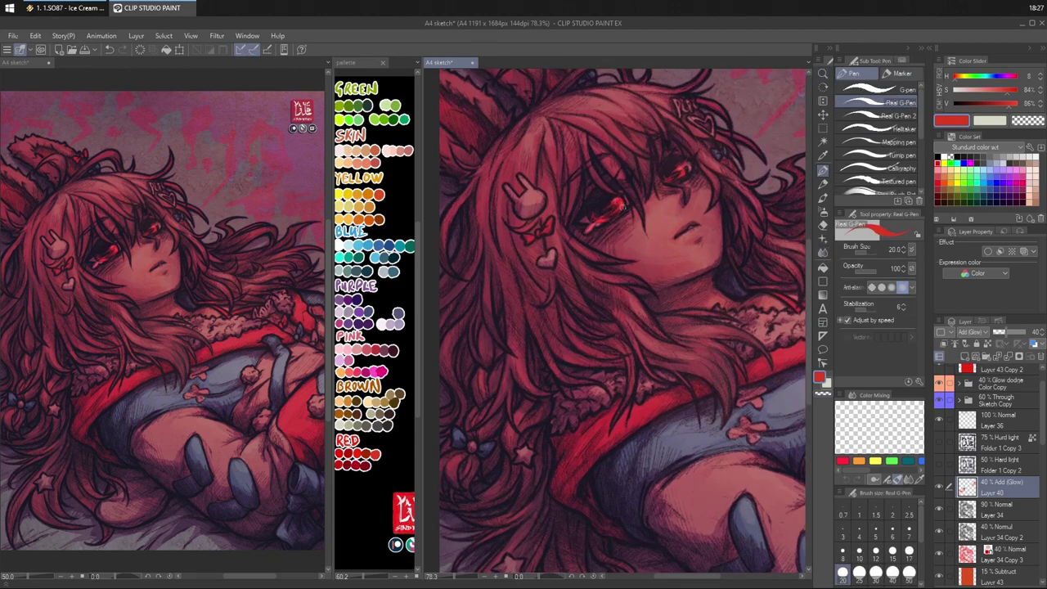
pyautogui.press('j')
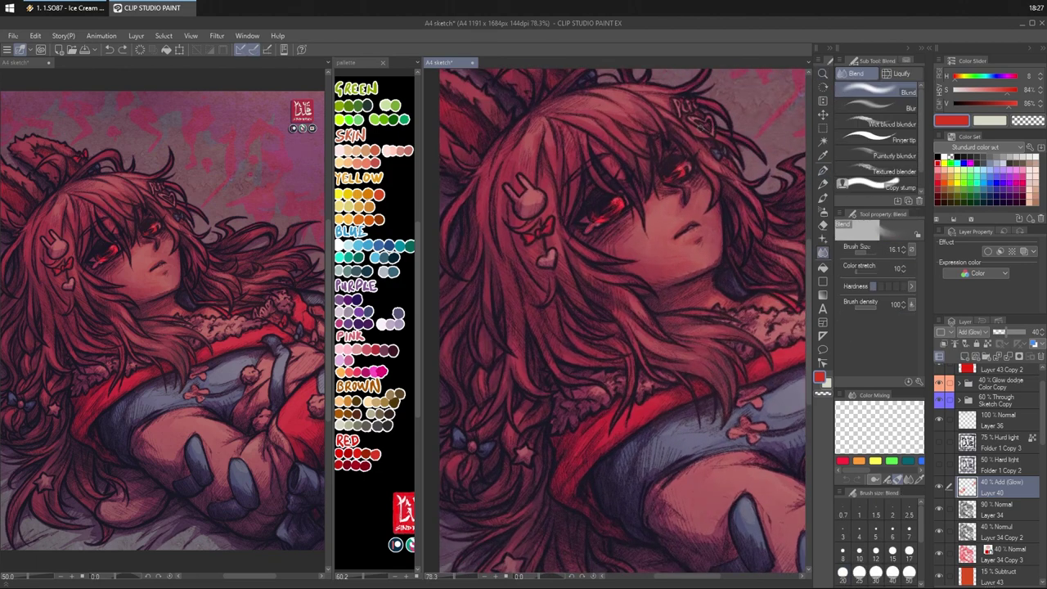
pyautogui.press('p')
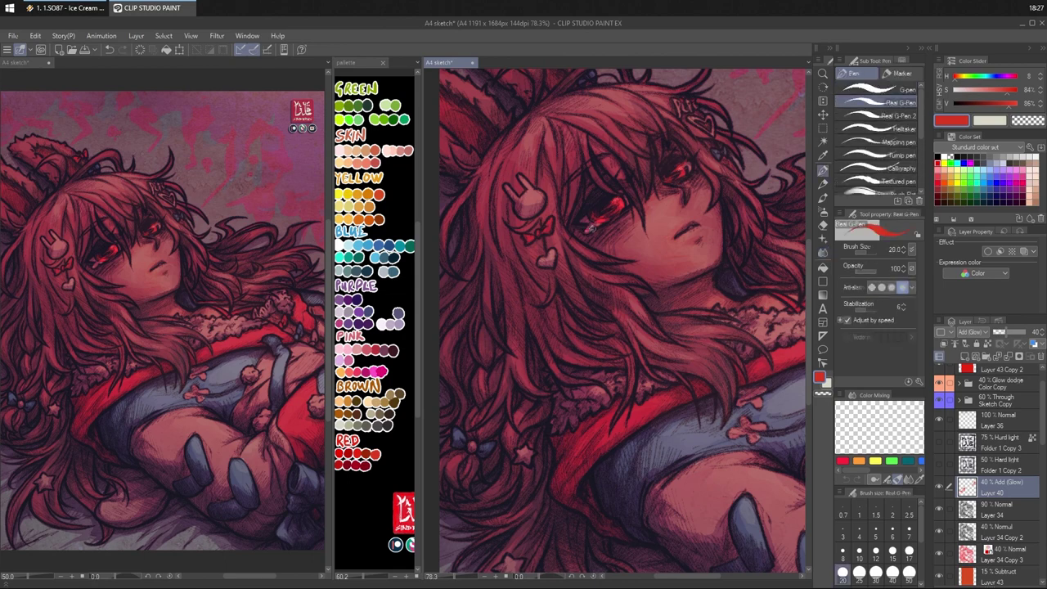
pyautogui.press('j')
# - Paint red glow highlights on the bunny, bow and heart hair clips and blend them
pyautogui.moveTo(682, 119); pyautogui.dragTo(696, 154)
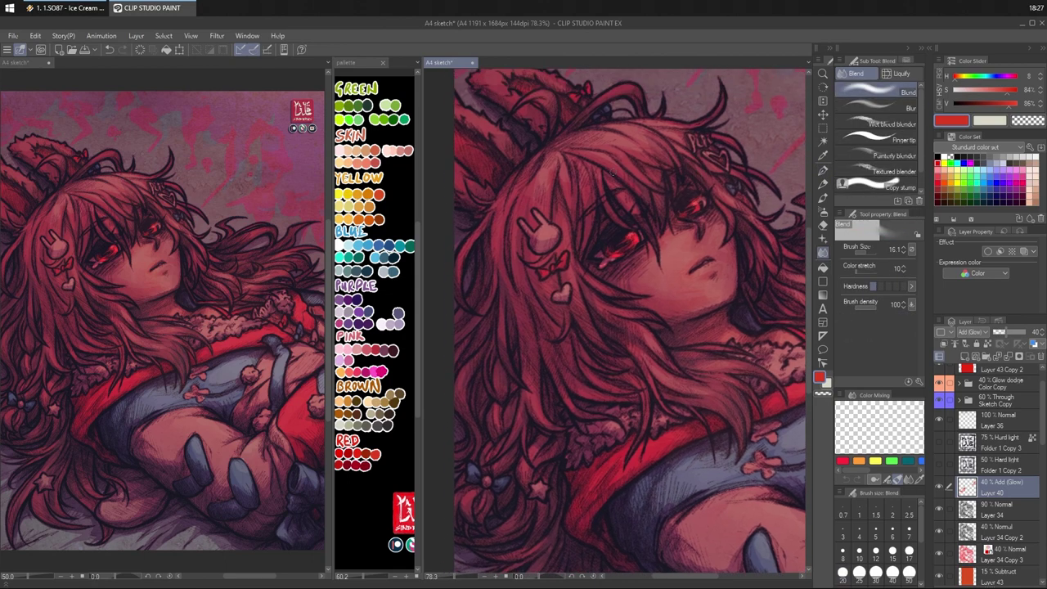
pyautogui.press('p')
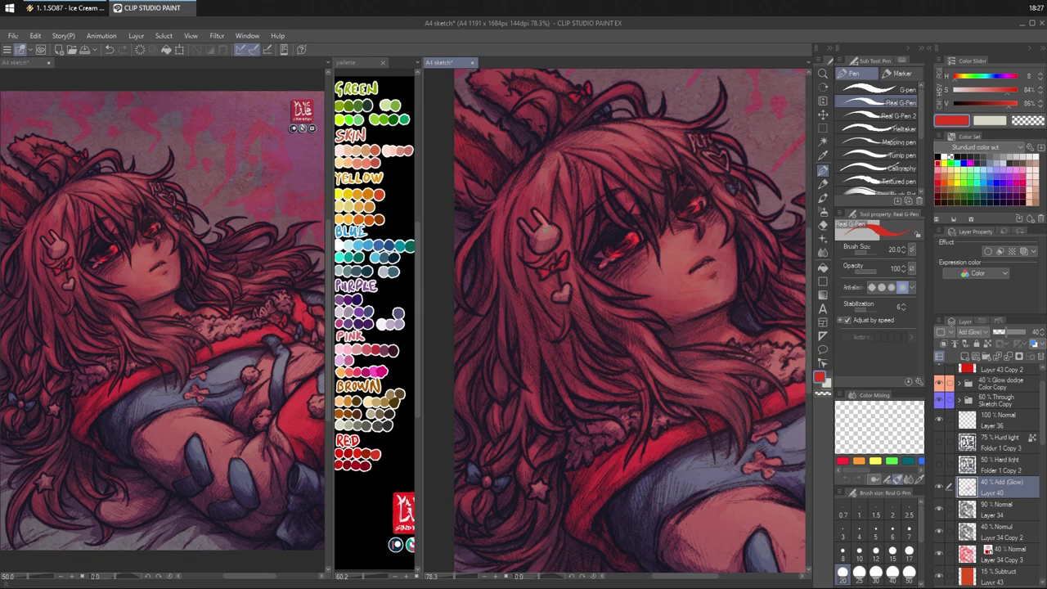
pyautogui.moveTo(554, 228); pyautogui.dragTo(548, 225)
pyautogui.press('j')
pyautogui.moveTo(741, 159); pyautogui.dragTo(653, 218)
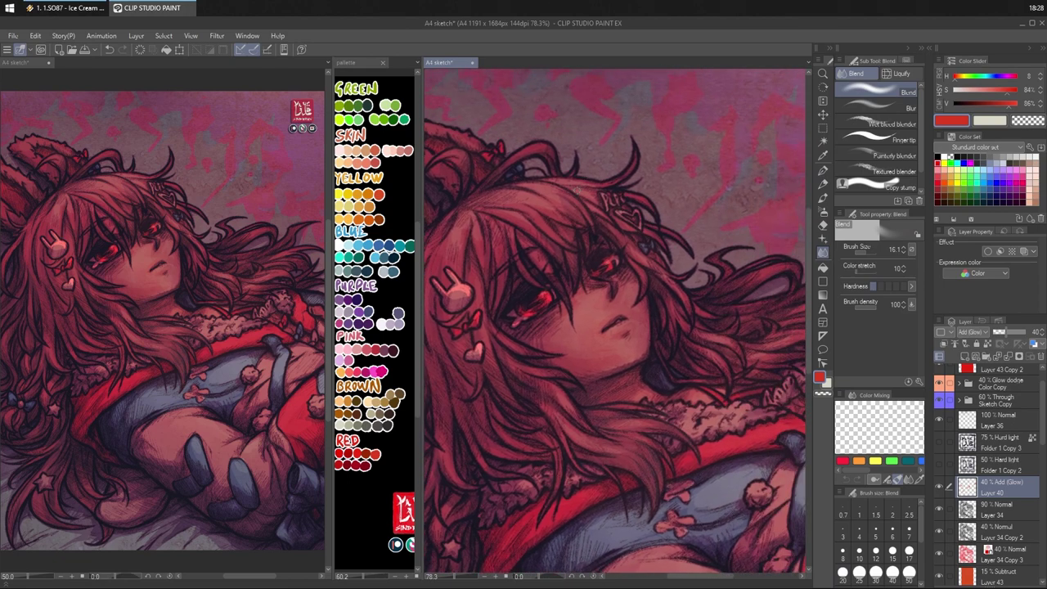
# - Paint red glow on the outlined heart clip and highlight strokes across the crown of the hair, and blend them
pyautogui.press('p')
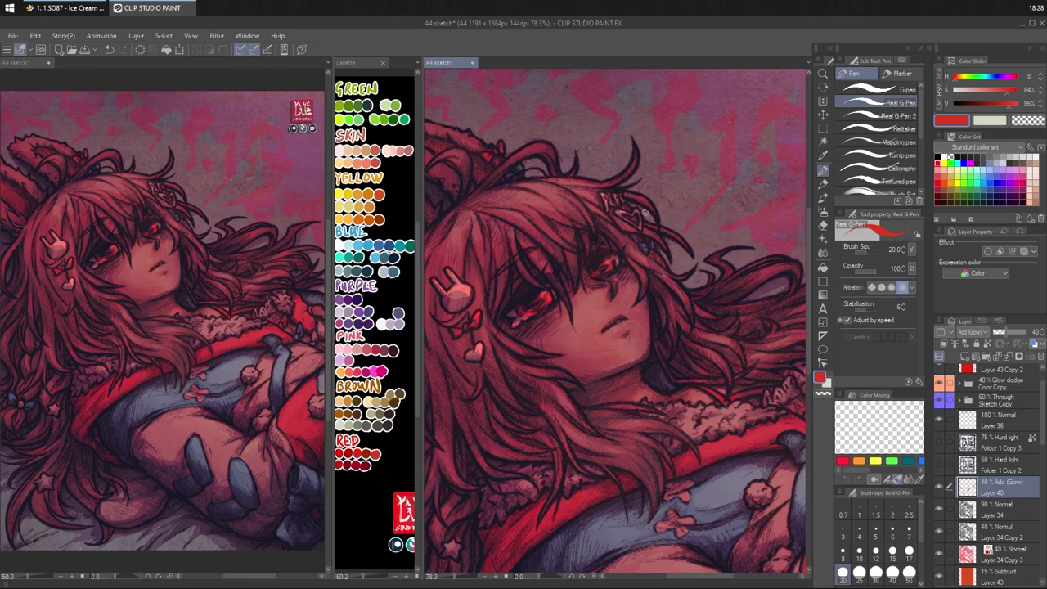
pyautogui.moveTo(638, 214); pyautogui.dragTo(641, 228)
pyautogui.moveTo(511, 191)
pyautogui.mouseDown()
pyautogui.moveTo(551, 214)
pyautogui.moveTo(560, 192)
pyautogui.moveTo(573, 209)
pyautogui.moveTo(576, 200)
pyautogui.mouseUp()
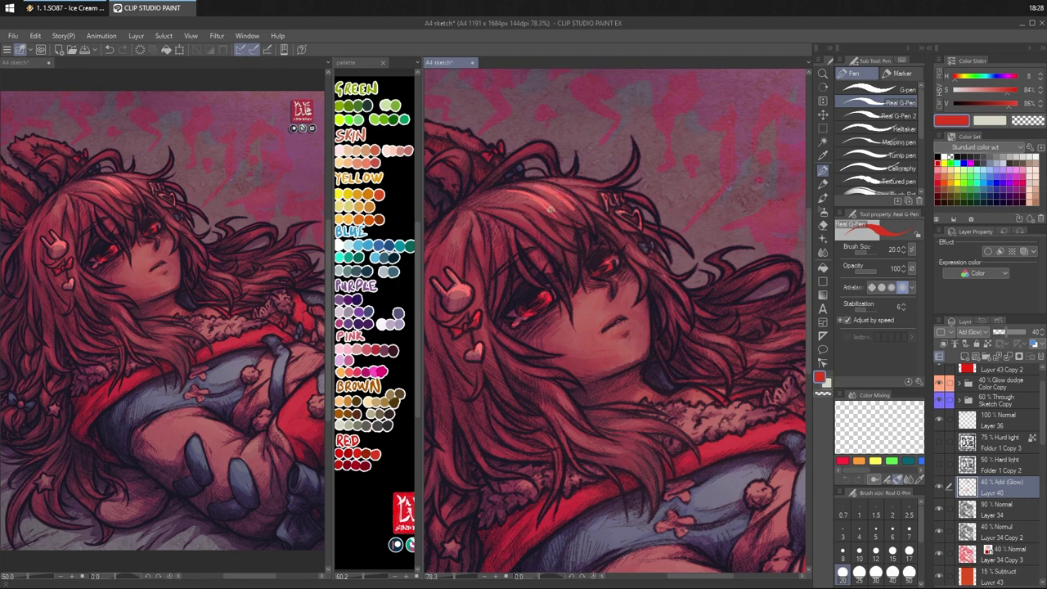
pyautogui.press('j')
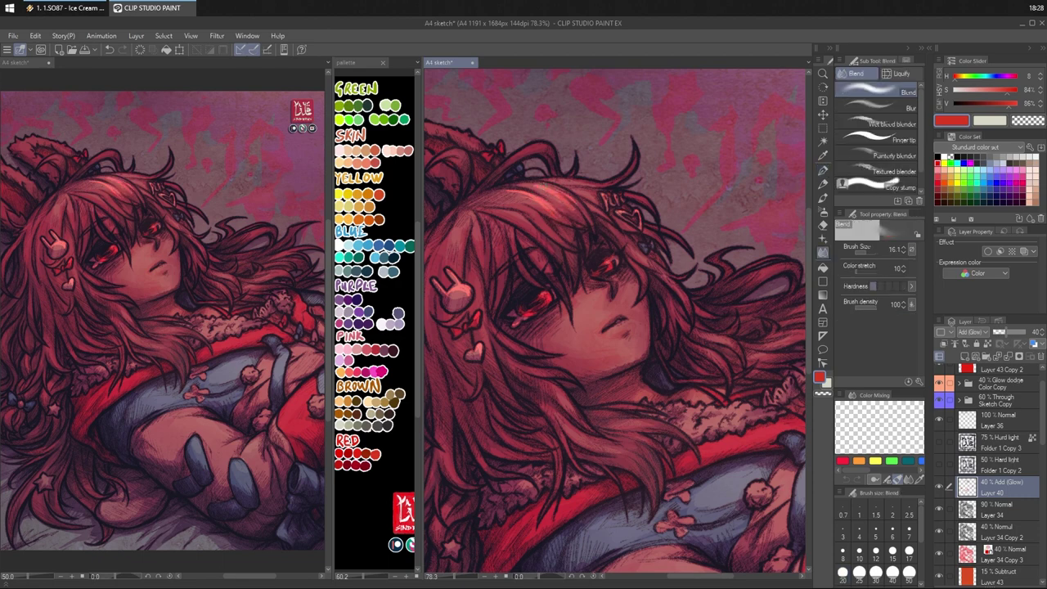
# - Add and blend red glow on the loose hair strands rising above the head and along the crown
pyautogui.press('p')
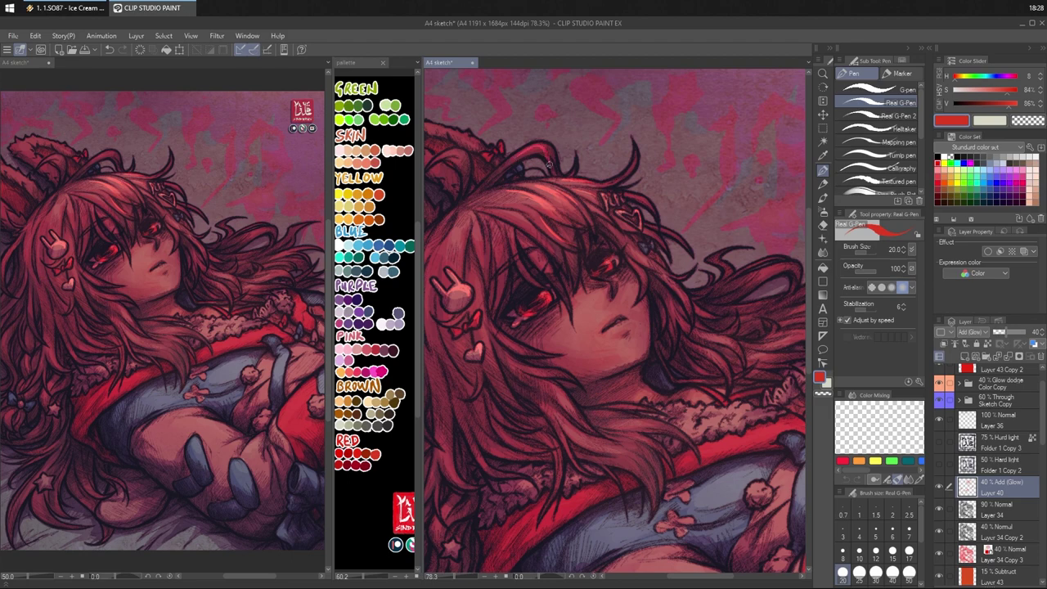
pyautogui.press('j')
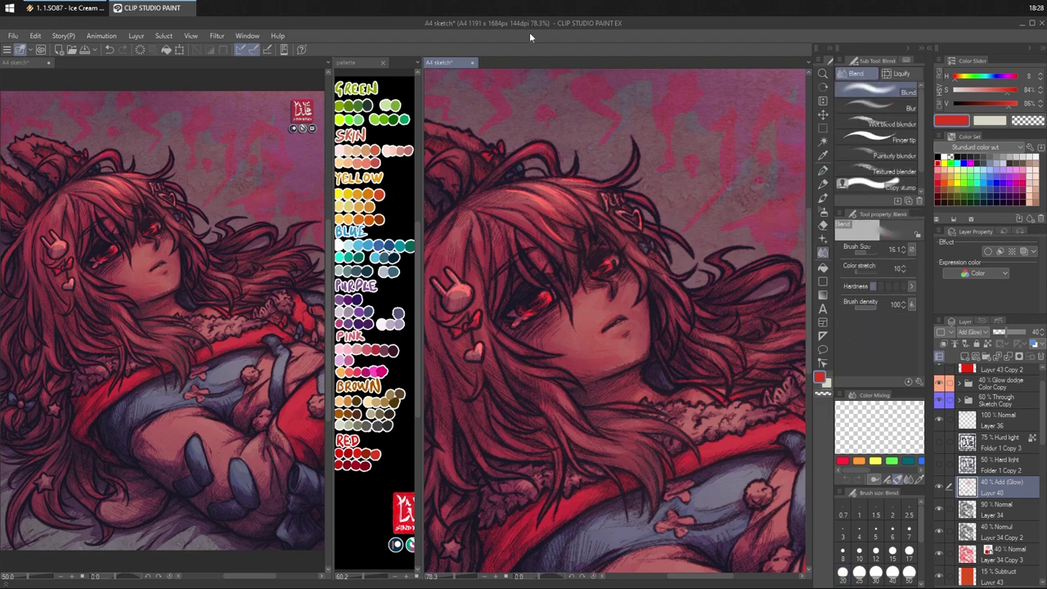
pyautogui.press('p')
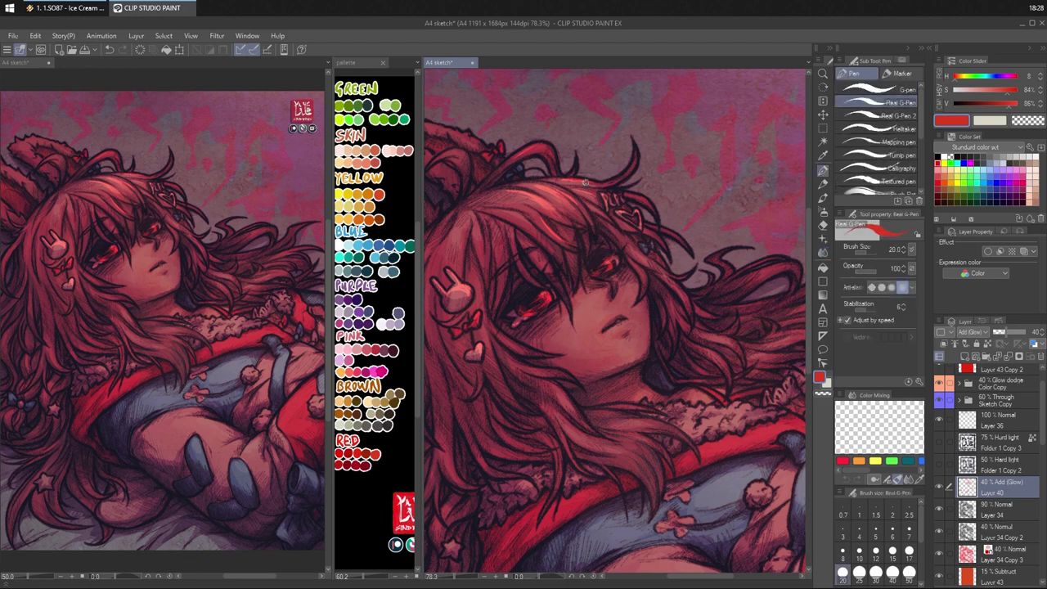
pyautogui.press('j')
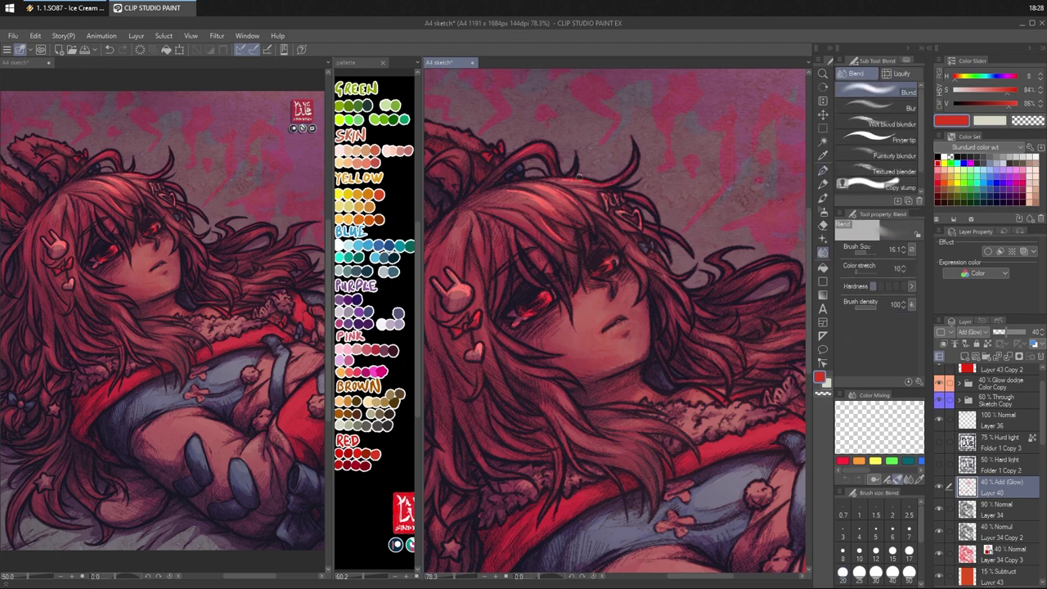
pyautogui.press('p')
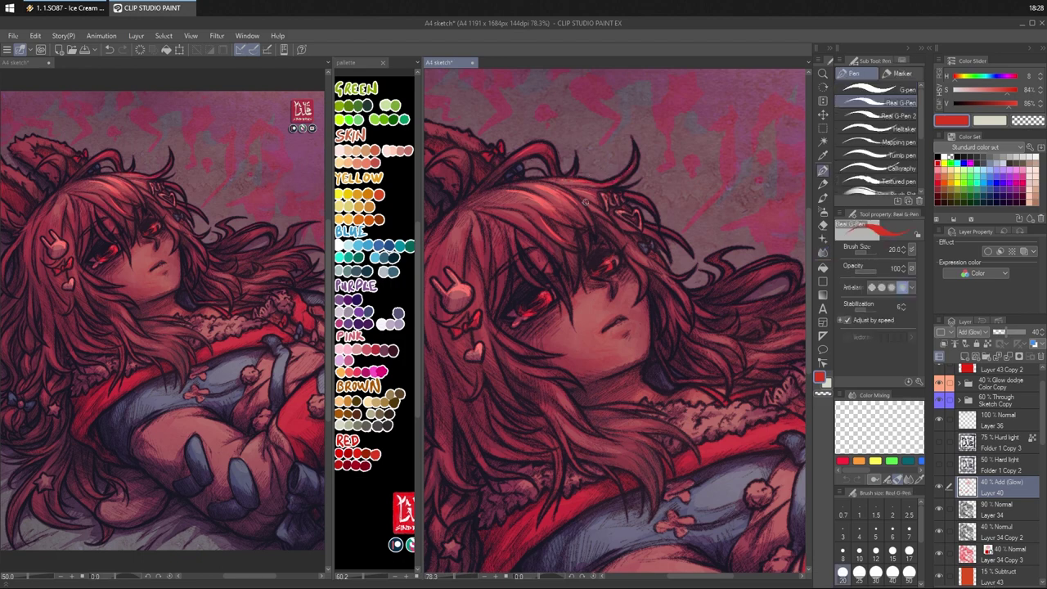
# - Paint and blend red glow on the hair strands around the outlined heart clip and beside the farther eye
pyautogui.press('j')
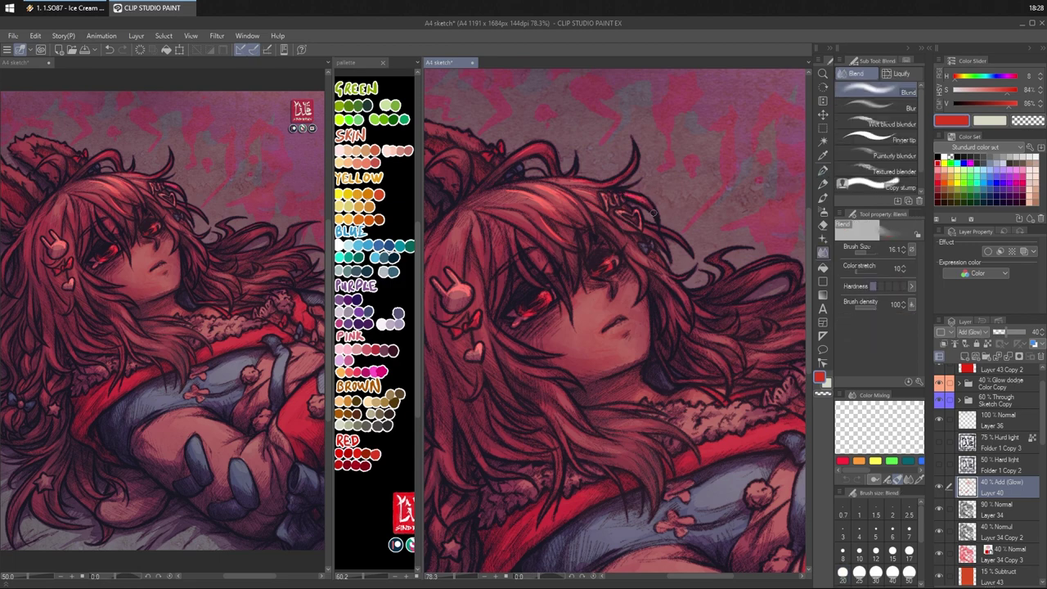
pyautogui.press('p')
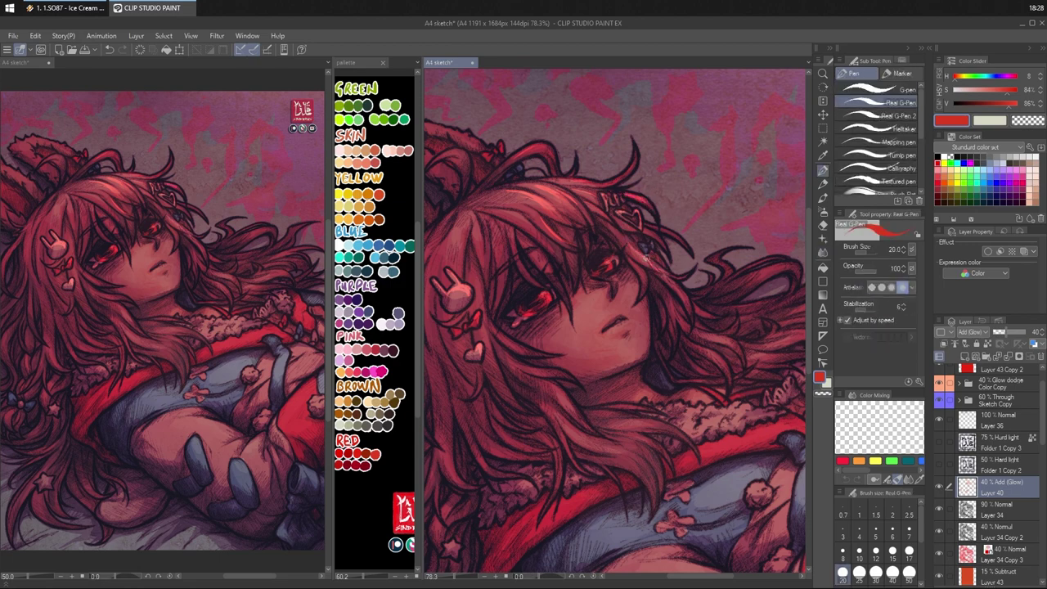
pyautogui.press('j')
pyautogui.press('p')
pyautogui.press('j')
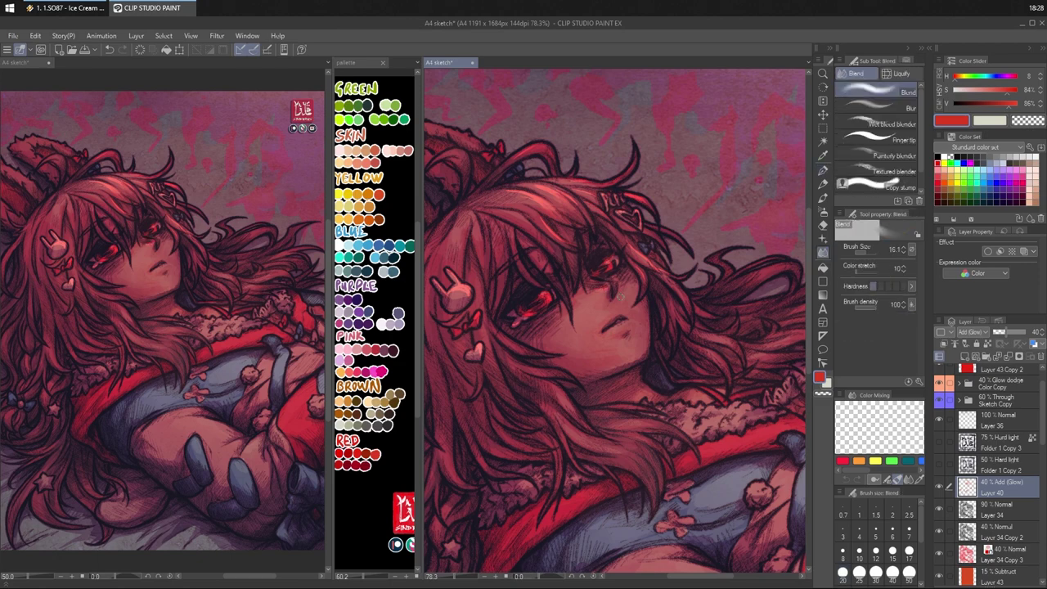
pyautogui.moveTo(634, 259); pyautogui.dragTo(636, 250)
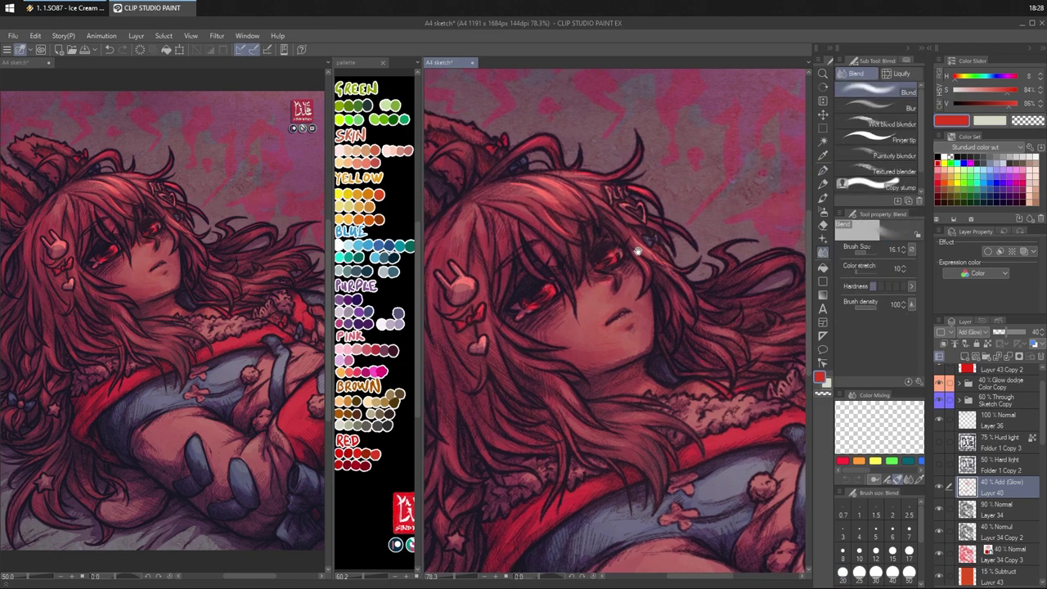
pyautogui.press('p')
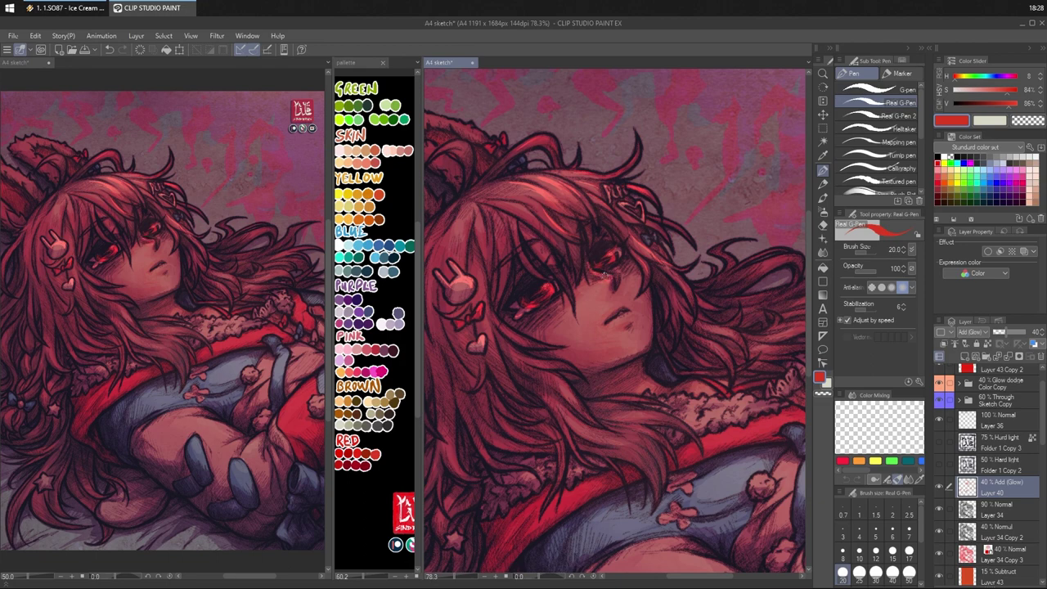
pyautogui.press('j')
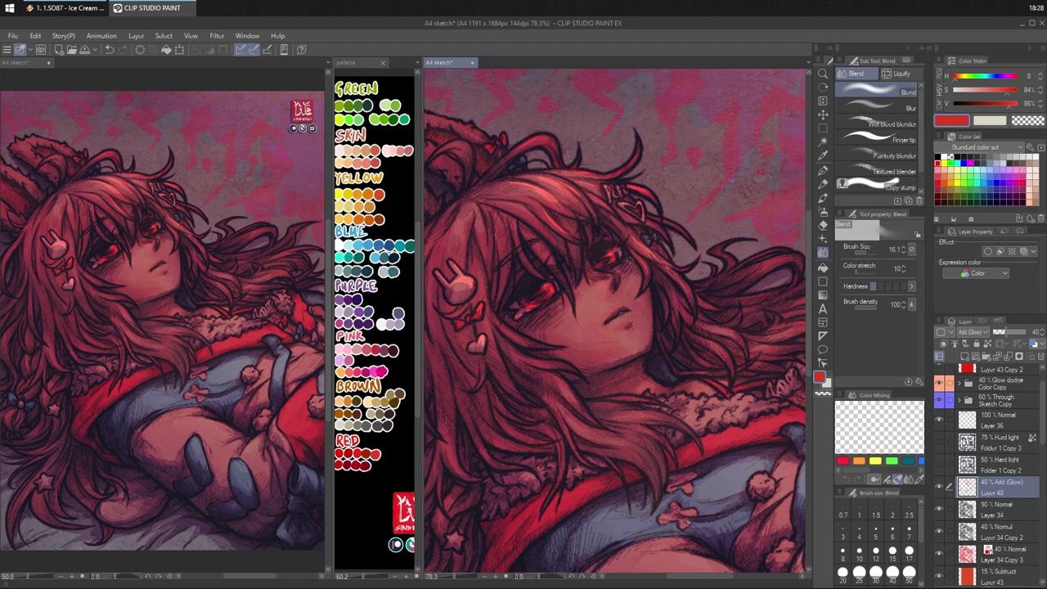
# - Try red glow blush strokes on the cheeks under both eyes, and undo them
pyautogui.press('p')
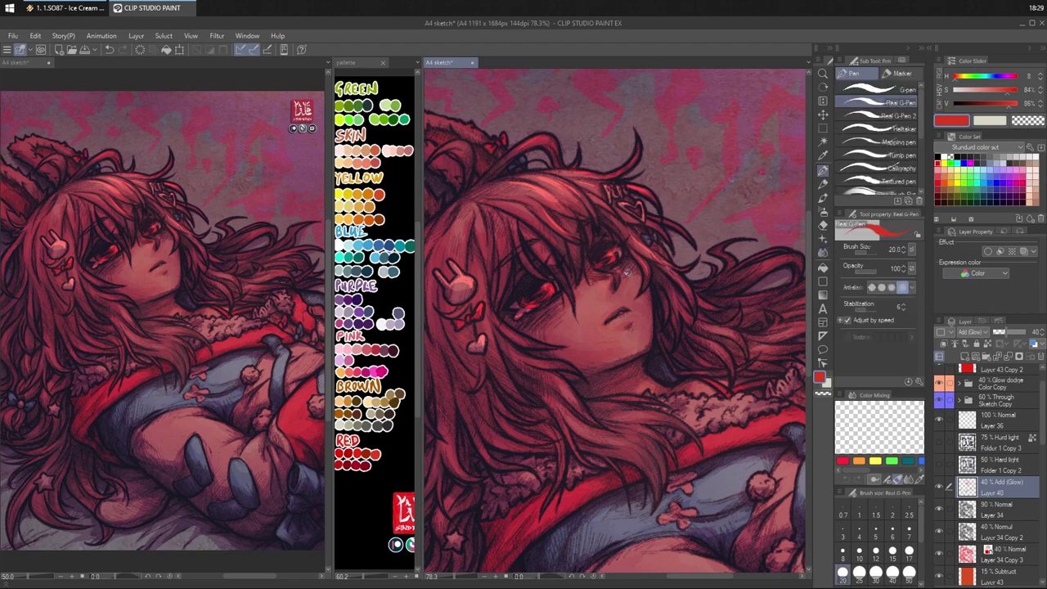
pyautogui.press('j')
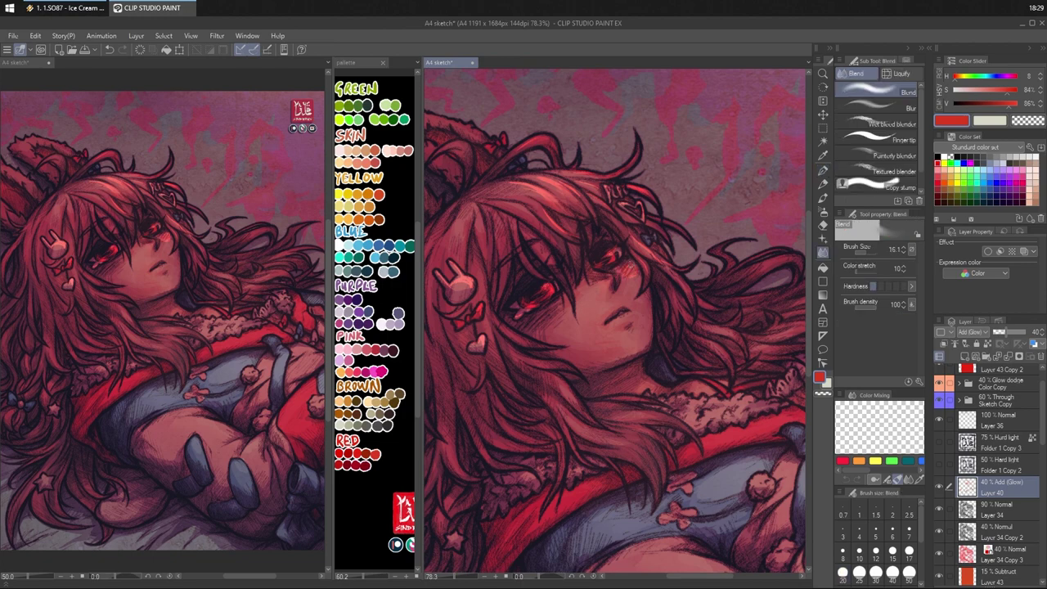
pyautogui.press('p')
pyautogui.moveTo(548, 313)
pyautogui.mouseDown()
pyautogui.moveTo(531, 328)
pyautogui.moveTo(554, 321)
pyautogui.mouseUp()
pyautogui.press('j')
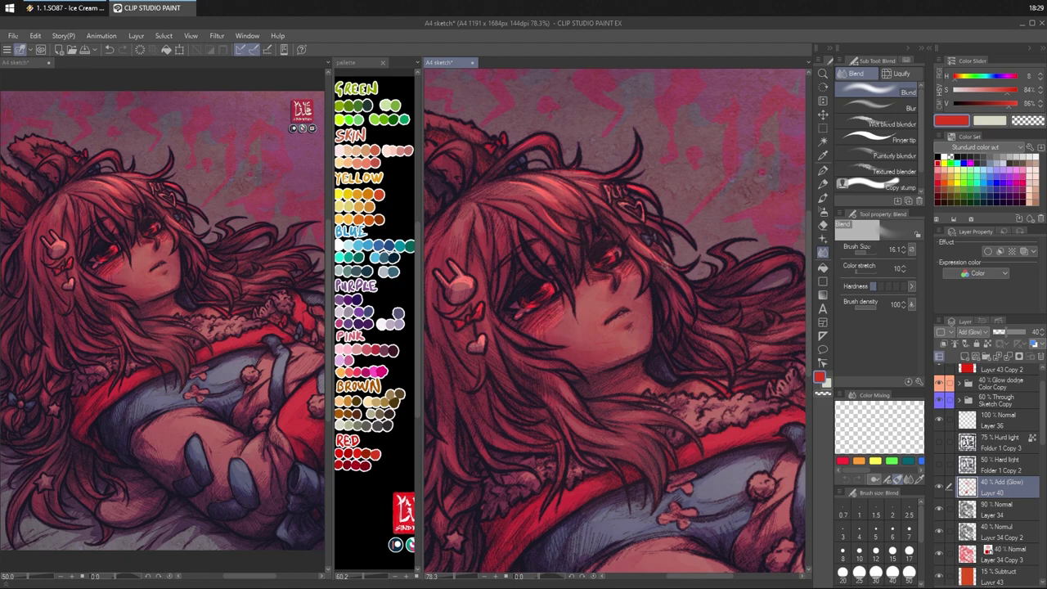
pyautogui.hotkey('ctrl', 'z')
pyautogui.hotkey('ctrl', 'z')
pyautogui.hotkey('ctrl', 'z')
pyautogui.hotkey('ctrl', 'z')
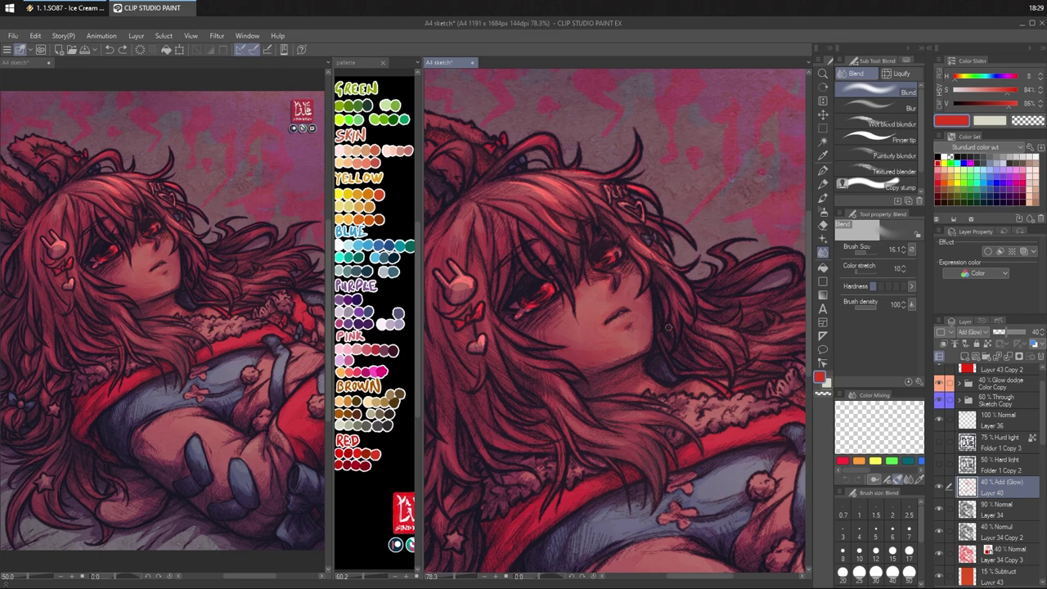
# - Paint red glow on the cheeks below both eyes on Layer 40 and blend it
pyautogui.press('p')
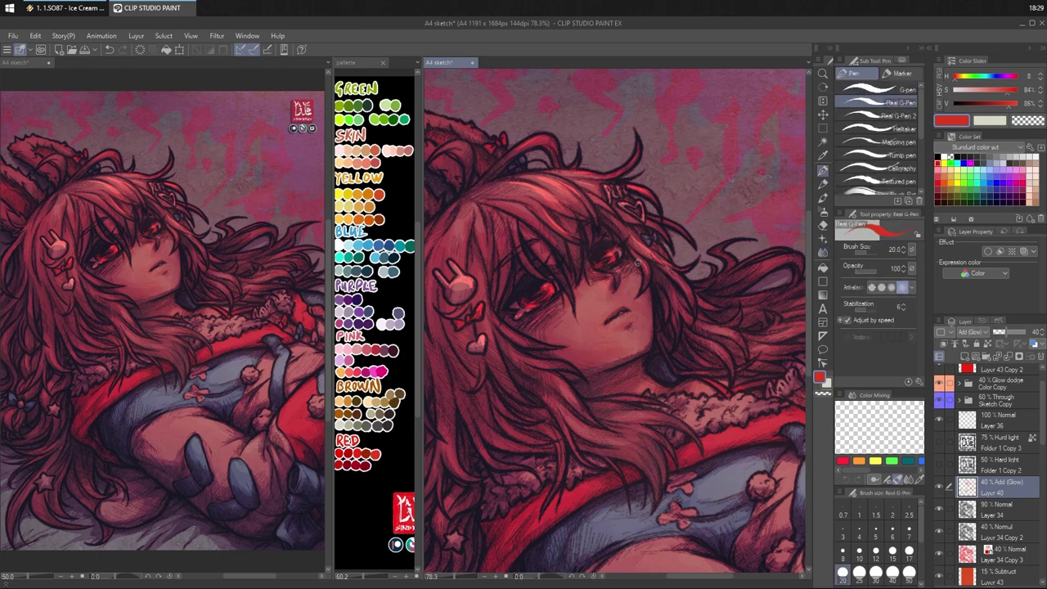
pyautogui.press('j')
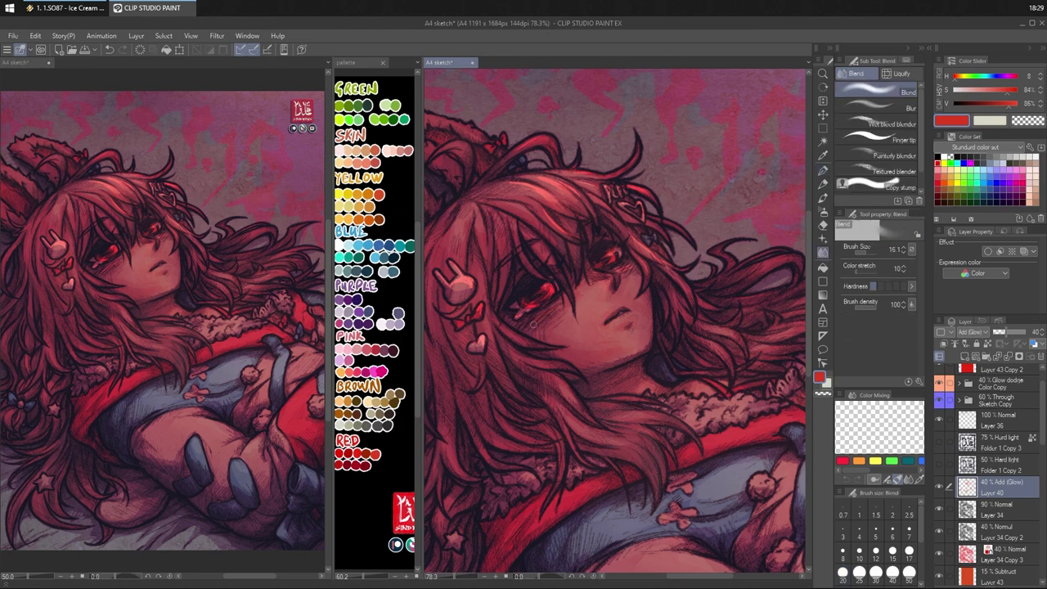
pyautogui.press('p')
pyautogui.moveTo(531, 324)
pyautogui.mouseDown()
pyautogui.moveTo(553, 311)
pyautogui.moveTo(548, 318)
pyautogui.mouseUp()
pyautogui.press('j')
# - Paint red glow highlights on the upper and lower lips and blend them into the skin
pyautogui.press('p')
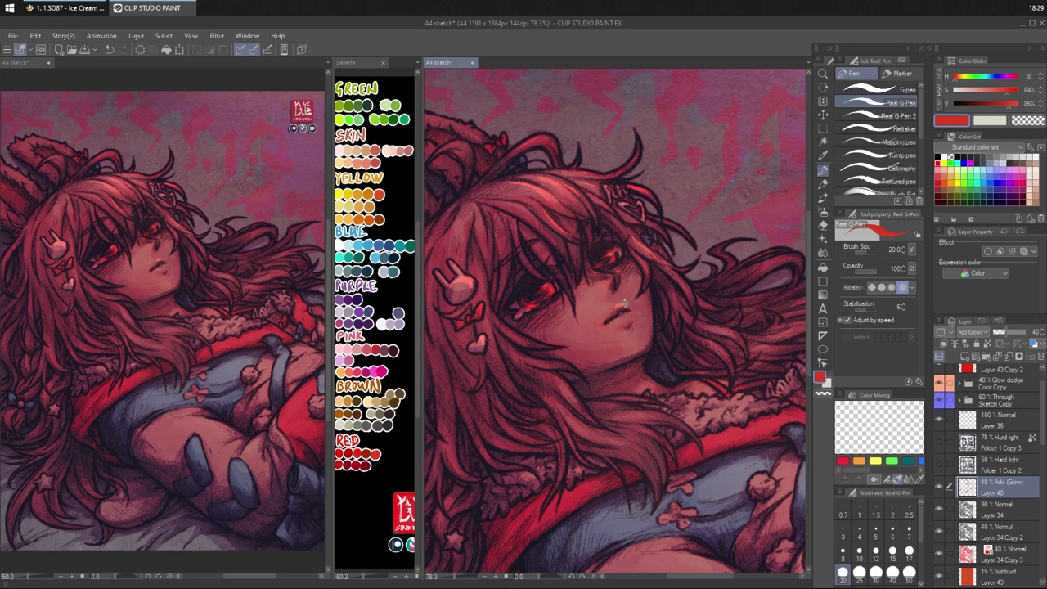
pyautogui.press('j')
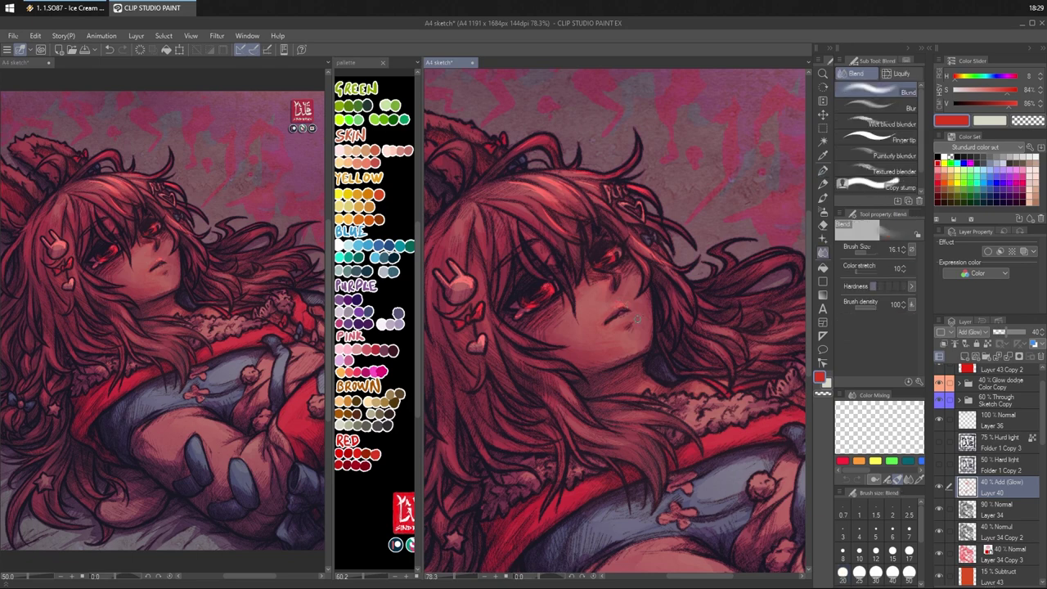
pyautogui.press('p')
pyautogui.press('j')
pyautogui.press('p')
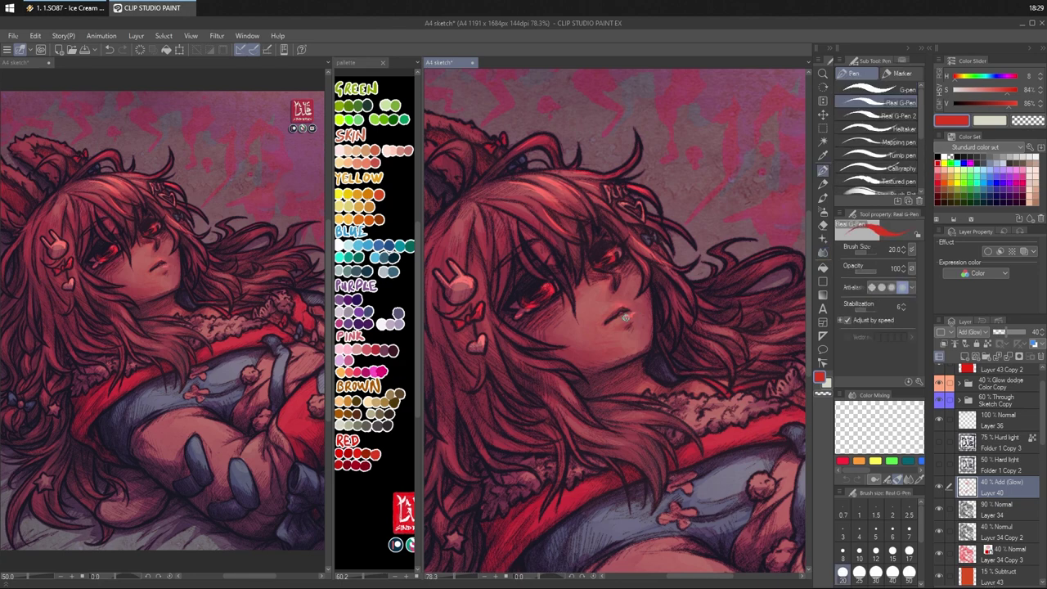
pyautogui.press('j')
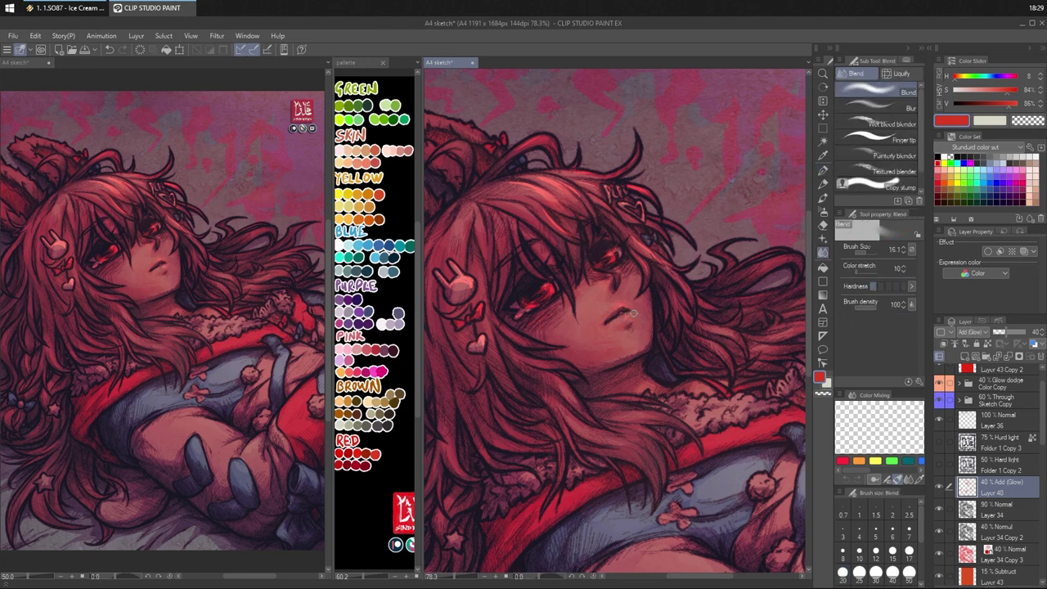
# - Paint red glow on the farther cheek edge, the chin and the skin between nose and mouth, and blend it
pyautogui.press('p')
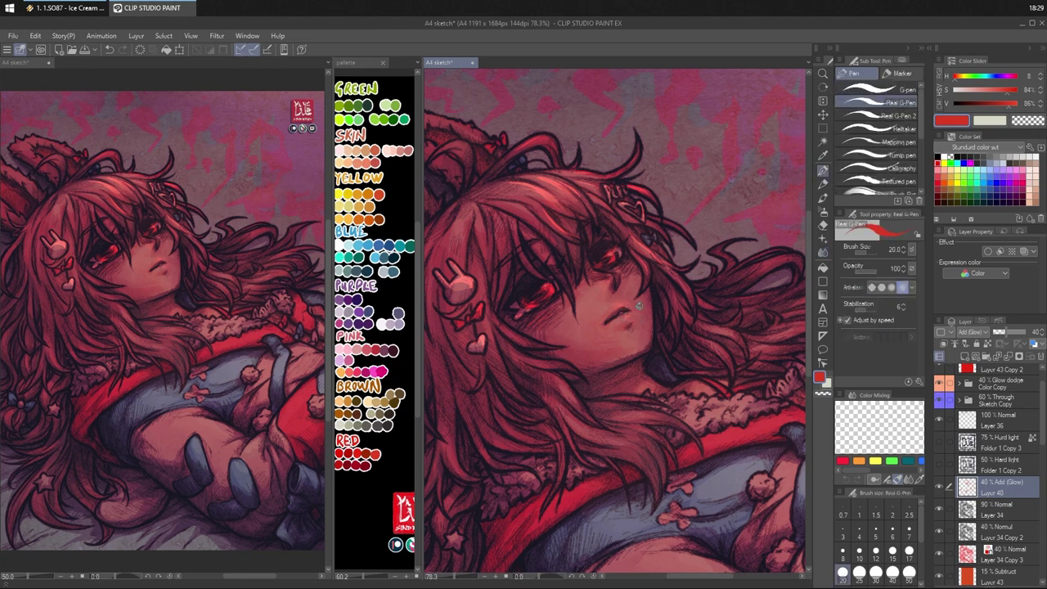
pyautogui.moveTo(643, 299)
pyautogui.mouseDown()
pyautogui.moveTo(644, 344)
pyautogui.moveTo(651, 298)
pyautogui.mouseUp()
pyautogui.press('j')
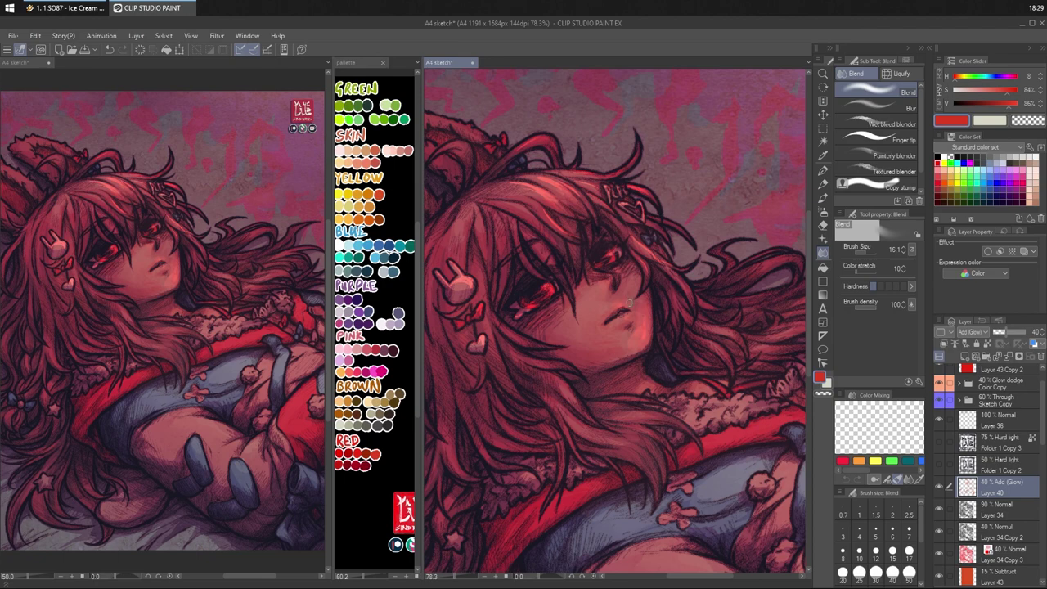
pyautogui.press('p')
pyautogui.moveTo(623, 293)
pyautogui.mouseDown()
pyautogui.moveTo(642, 320)
pyautogui.moveTo(633, 304)
pyautogui.mouseUp()
pyautogui.press('j')
pyautogui.press('p')
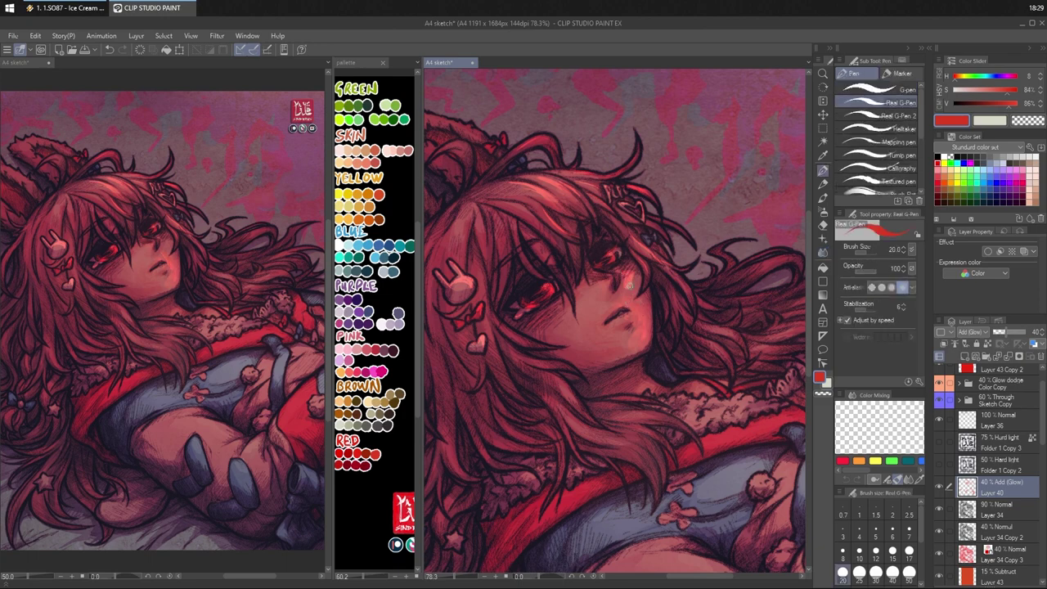
pyautogui.press('j')
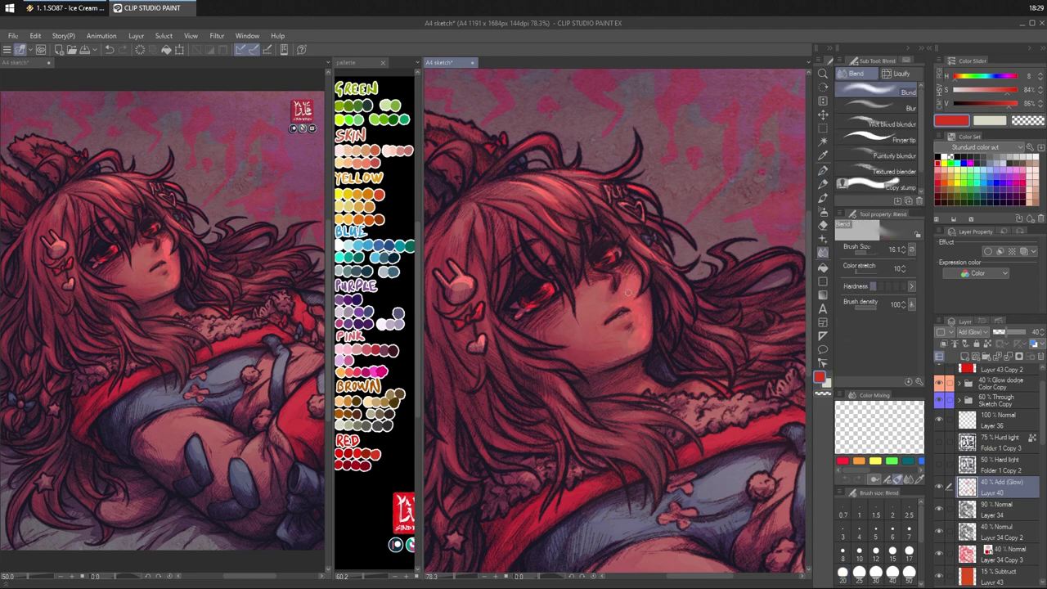
pyautogui.moveTo(628, 291); pyautogui.dragTo(603, 306)
# - Erase the red glow from the cheek, chin, lips and hair strands on Layer 40
pyautogui.press('e')
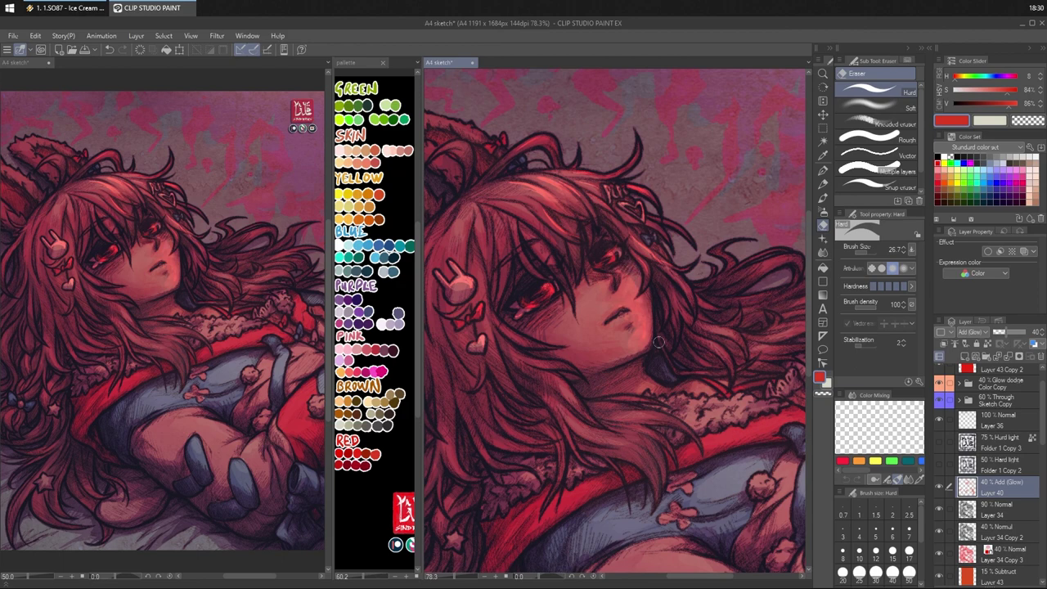
pyautogui.moveTo(641, 296); pyautogui.dragTo(645, 341)
pyautogui.press('j')
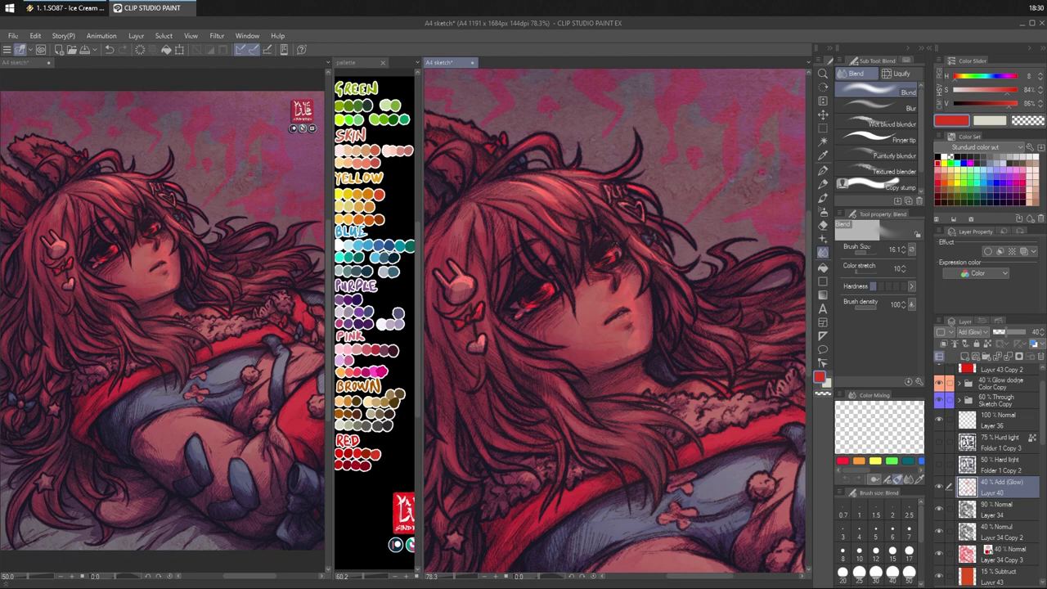
pyautogui.press('e')
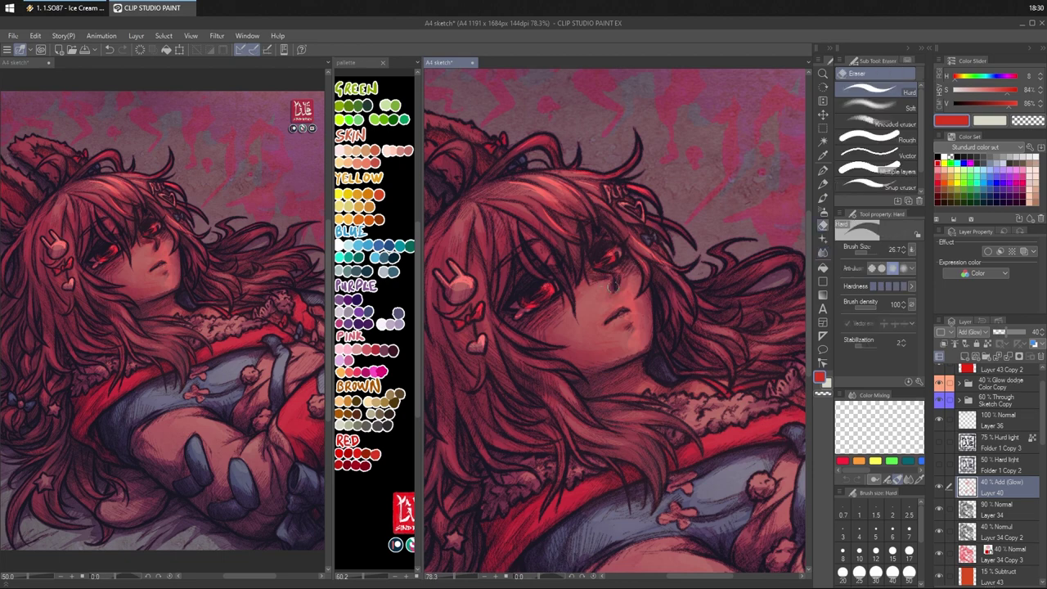
pyautogui.moveTo(626, 316)
pyautogui.mouseDown()
pyautogui.moveTo(624, 285)
pyautogui.moveTo(637, 332)
pyautogui.mouseUp()
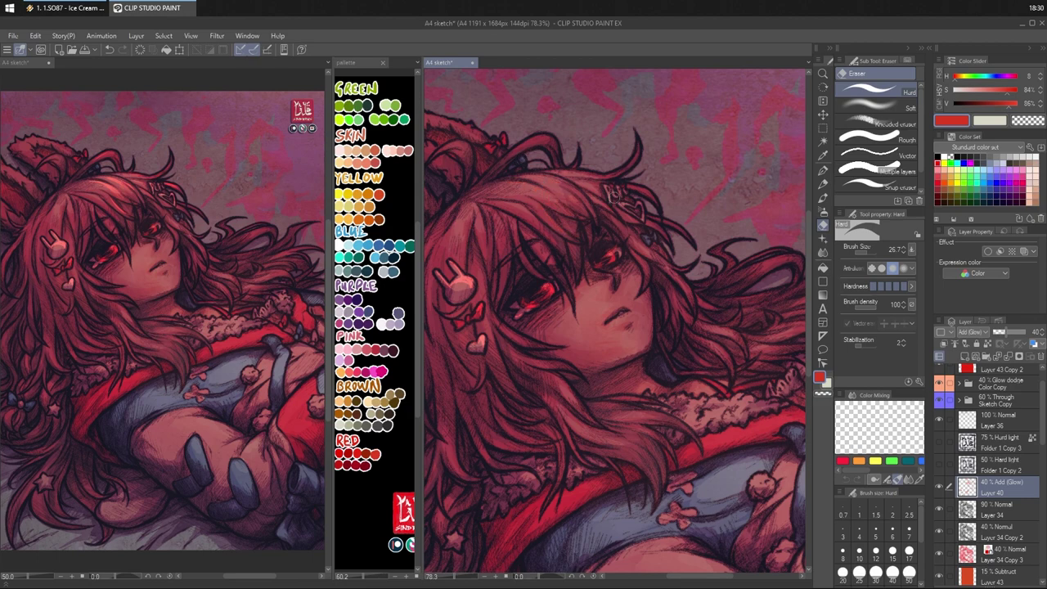
# - Erase the red glow from the bunny, ribbon and heart hair clips
pyautogui.press('j')
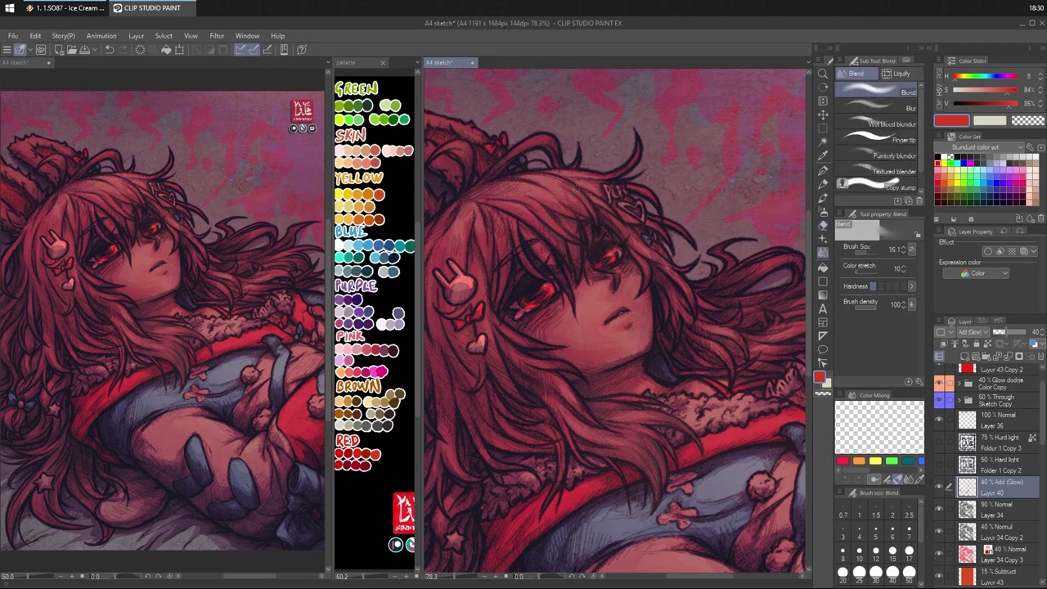
pyautogui.press('e')
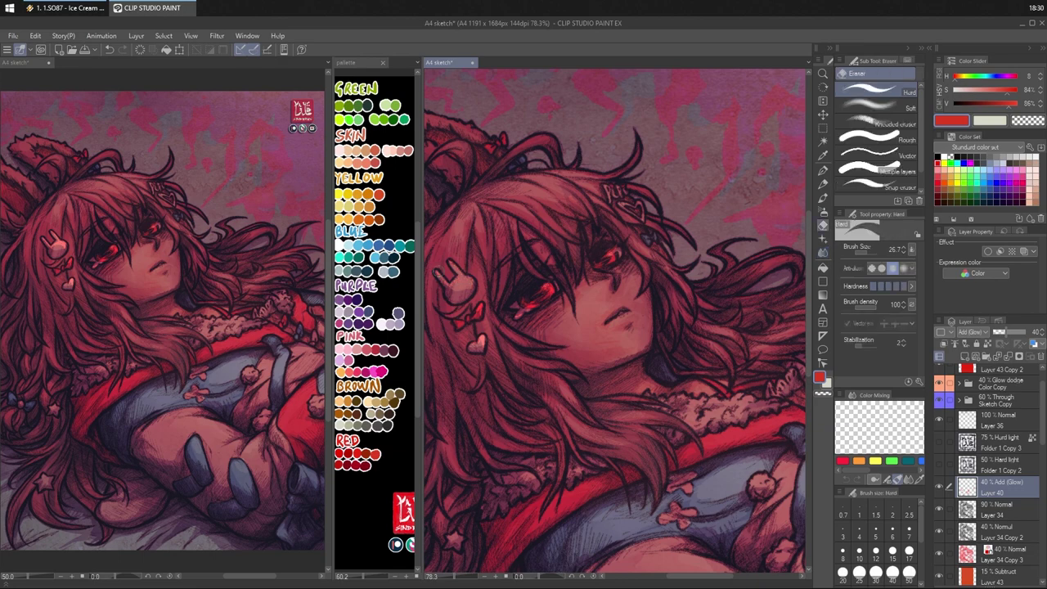
pyautogui.press('j')
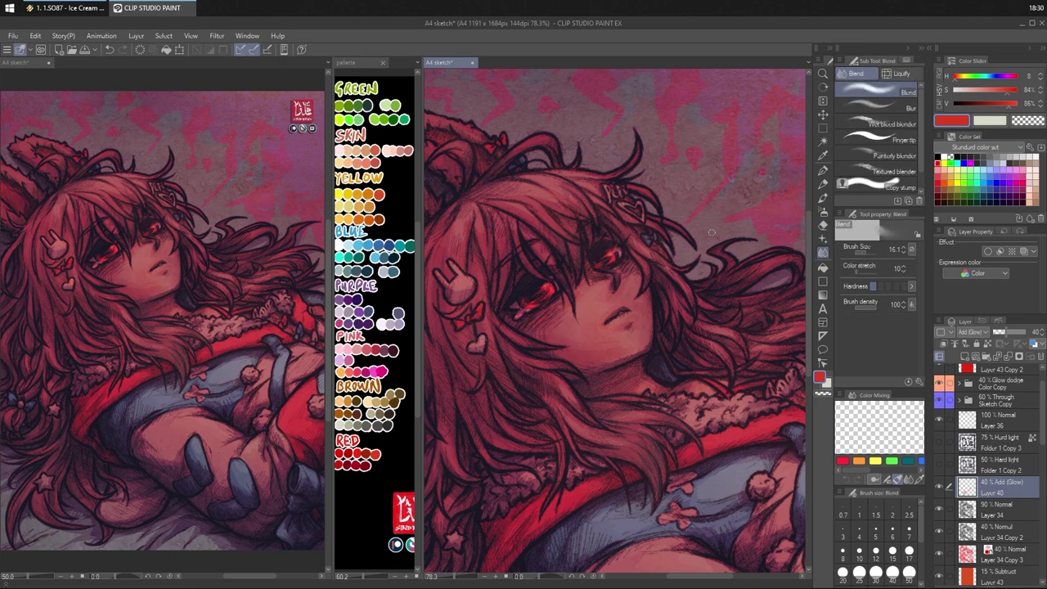
pyautogui.moveTo(697, 256)
pyautogui.mouseDown()
pyautogui.moveTo(711, 237)
pyautogui.moveTo(716, 247)
pyautogui.mouseUp()
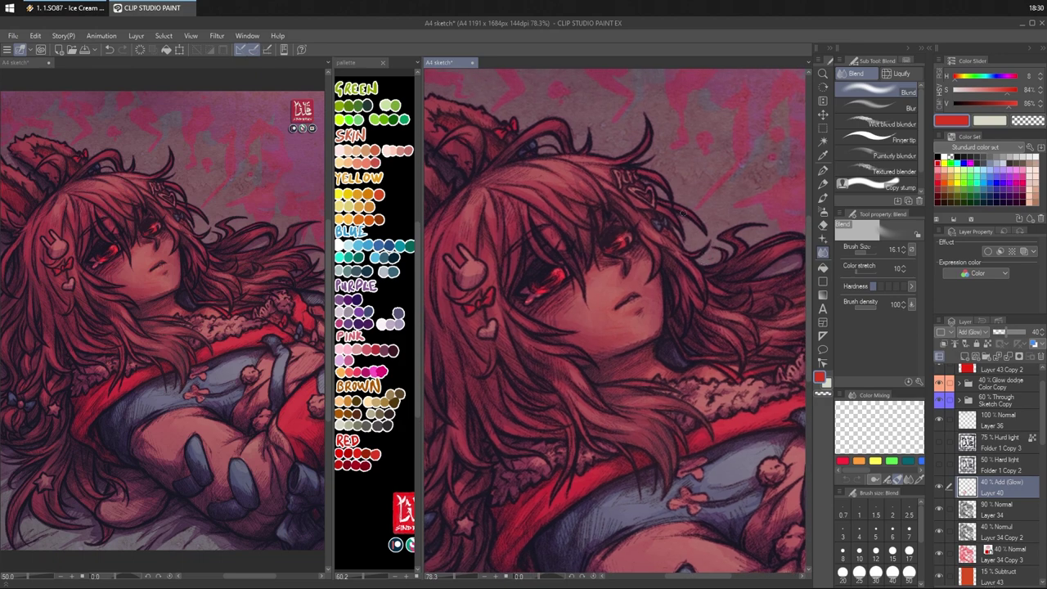
# - Try a red glow stroke running down the face beside the nose toward the mouth, and undo it
pyautogui.press('p')
pyautogui.moveTo(612, 215); pyautogui.dragTo(624, 293)
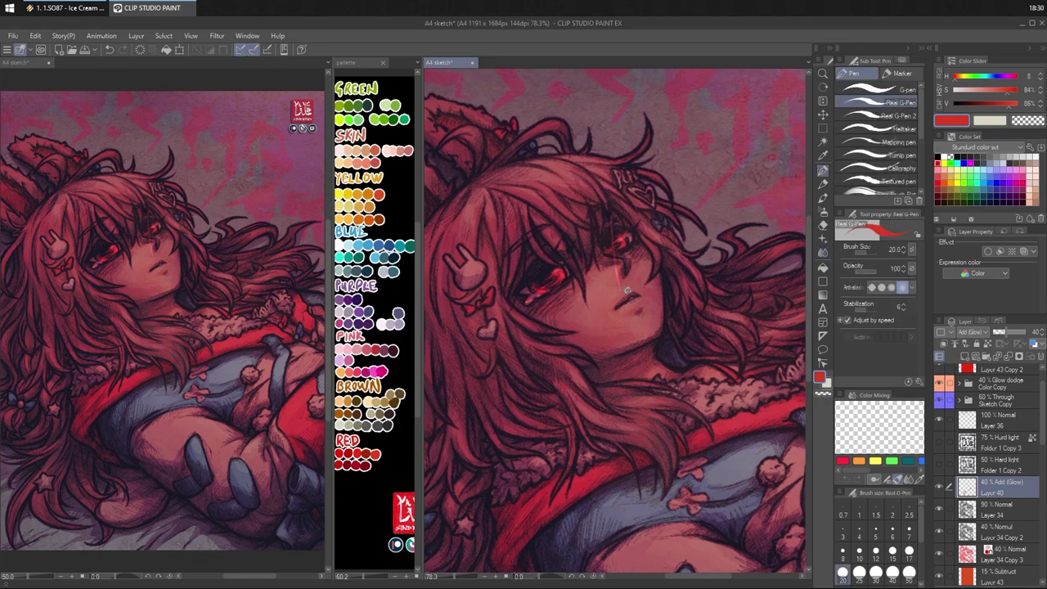
pyautogui.press('j')
pyautogui.hotkey('ctrl', 'z')
pyautogui.press('p')
pyautogui.press('j')
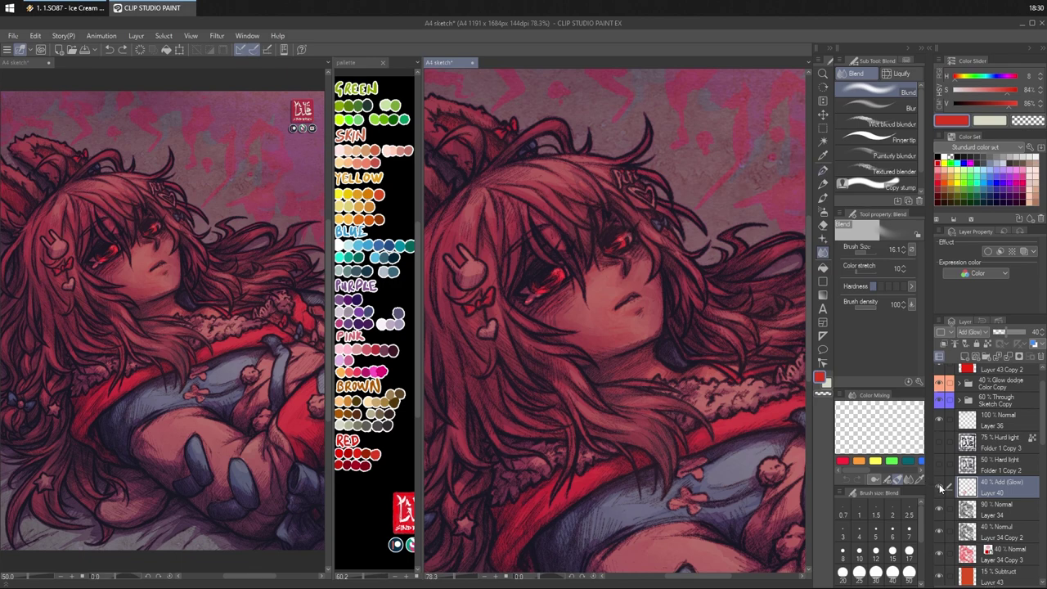
# - Compare the illustration with Layer 40 hidden and shown to judge the eye glow
pyautogui.click(941, 486)
pyautogui.click(942, 484)
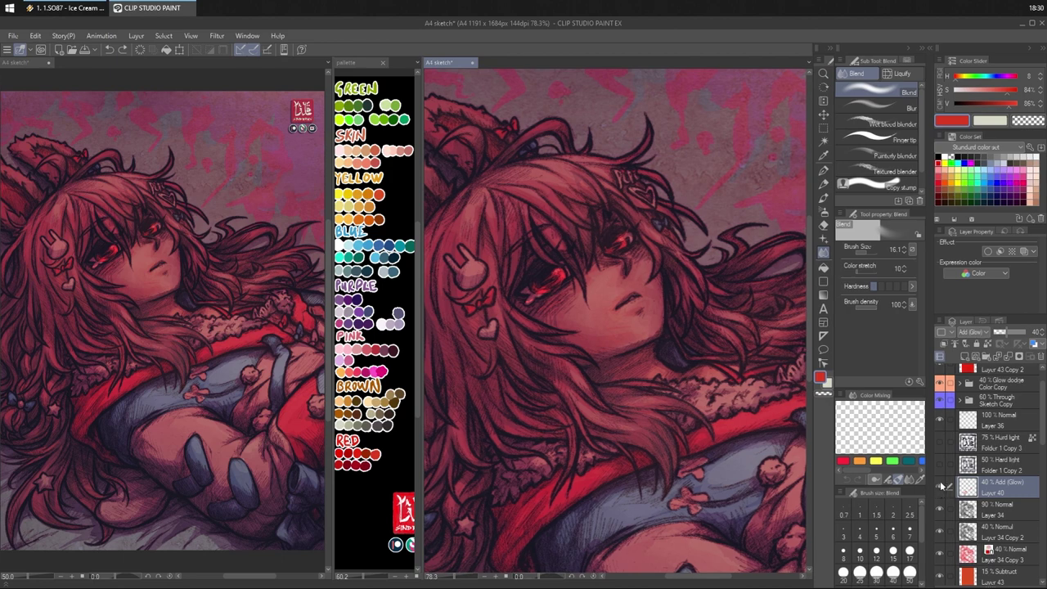
pyautogui.click(941, 487)
pyautogui.click(941, 484)
pyautogui.press('e')
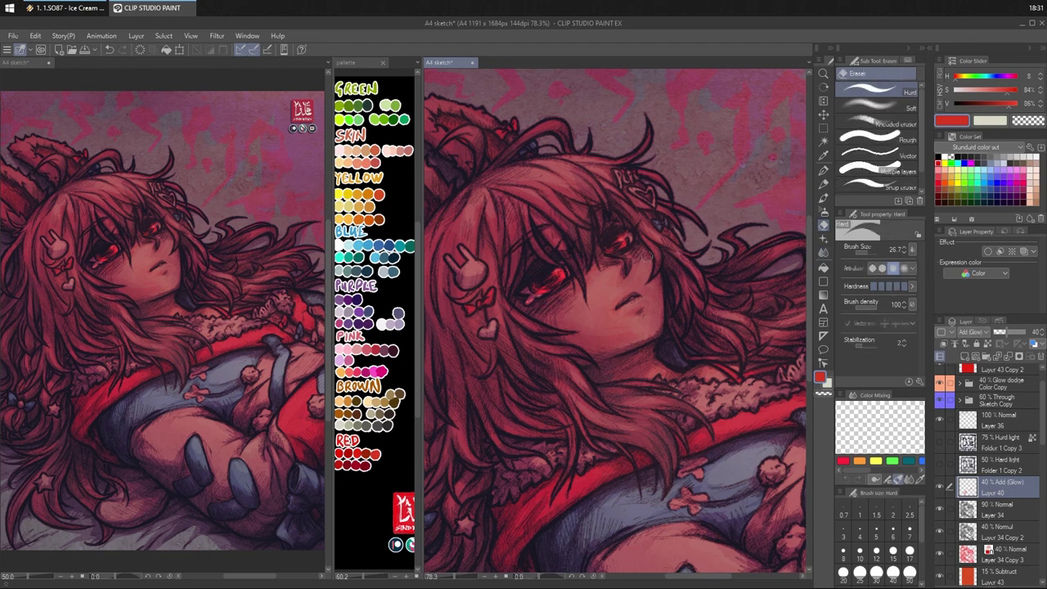
pyautogui.press('j')
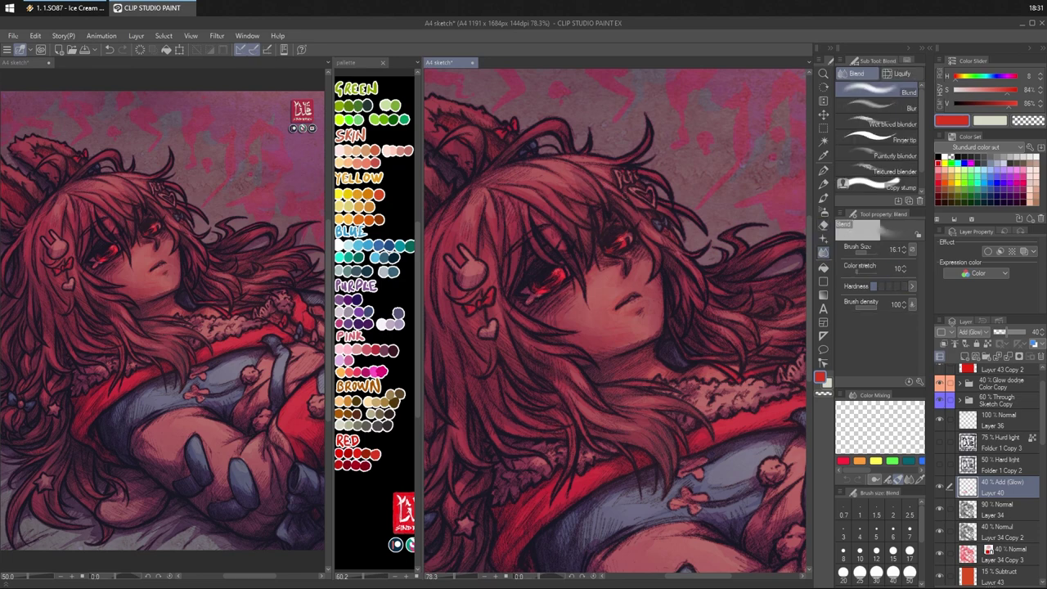
pyautogui.click(939, 486)
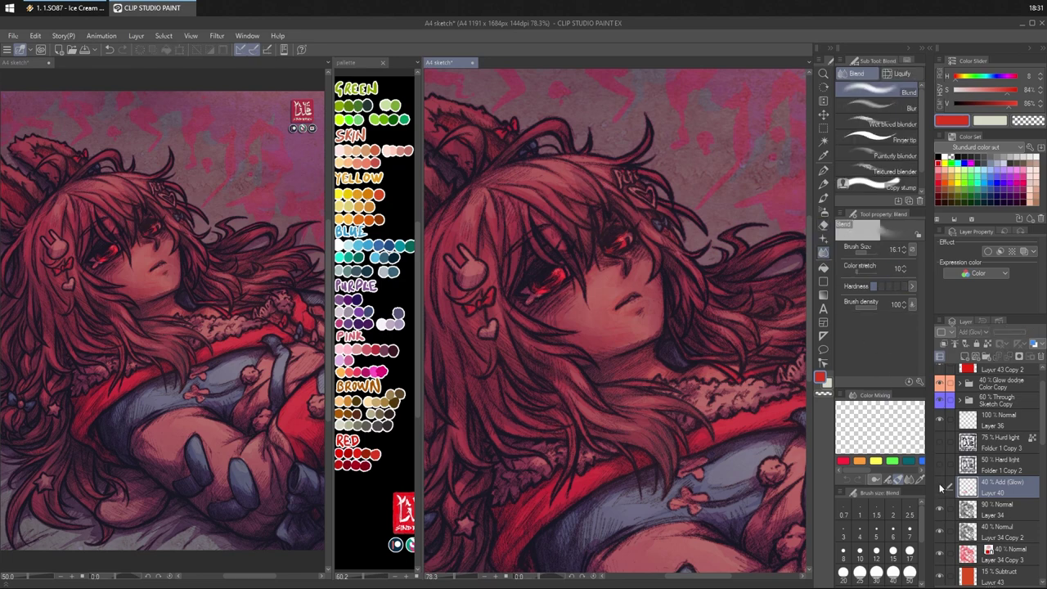
pyautogui.click(940, 486)
pyautogui.click(940, 486)
pyautogui.click(941, 486)
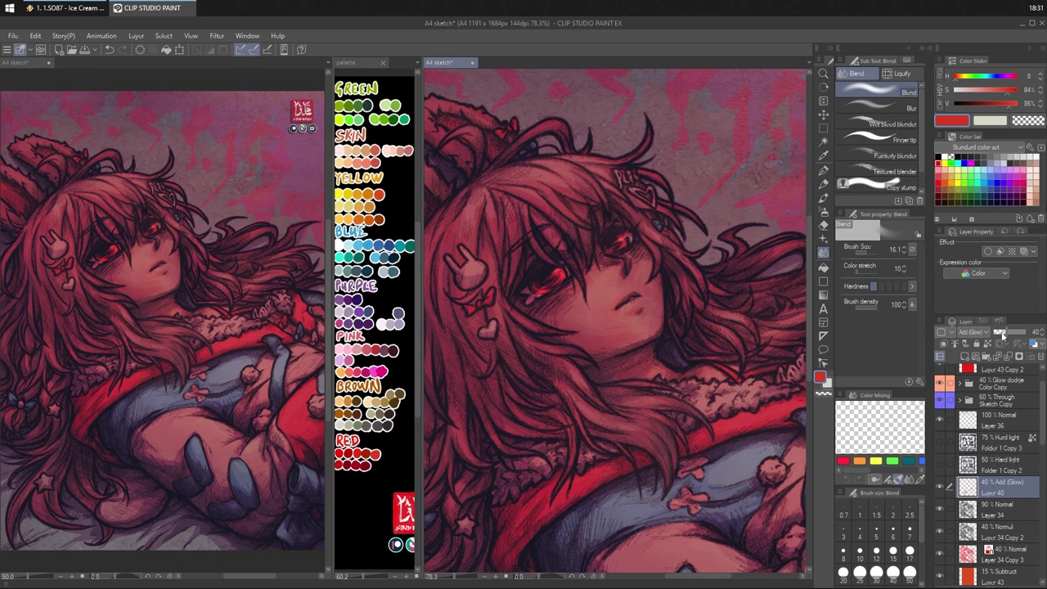
# - Try Layer 40 at 100% opacity for a stronger eye glow, and undo the change
pyautogui.click(1005, 332)
pyautogui.click(940, 483)
pyautogui.click(940, 483)
pyautogui.moveTo(1013, 333); pyautogui.dragTo(1028, 332)
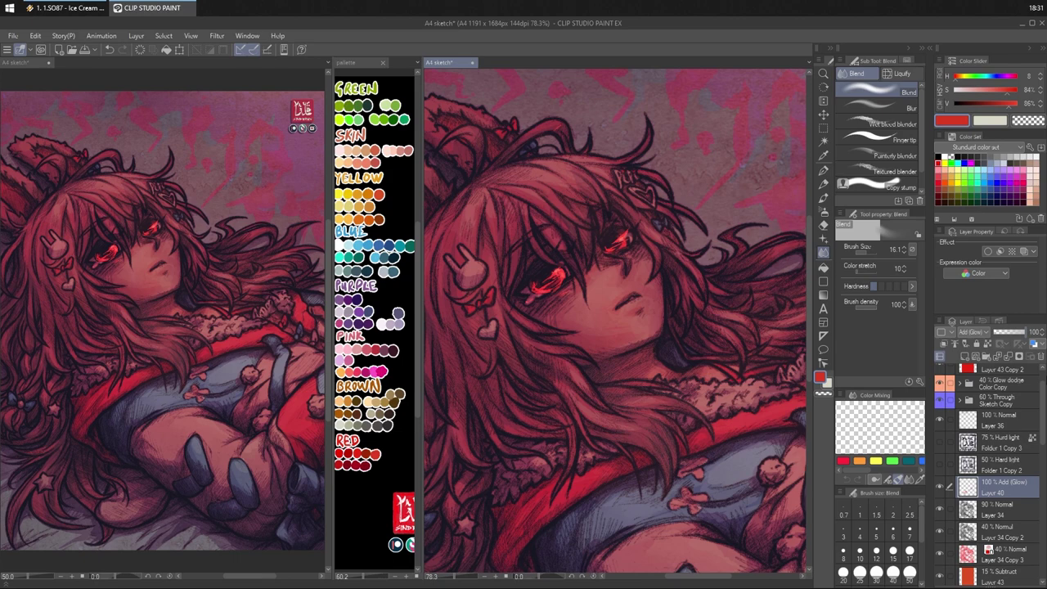
pyautogui.hotkey('ctrl', 'z')
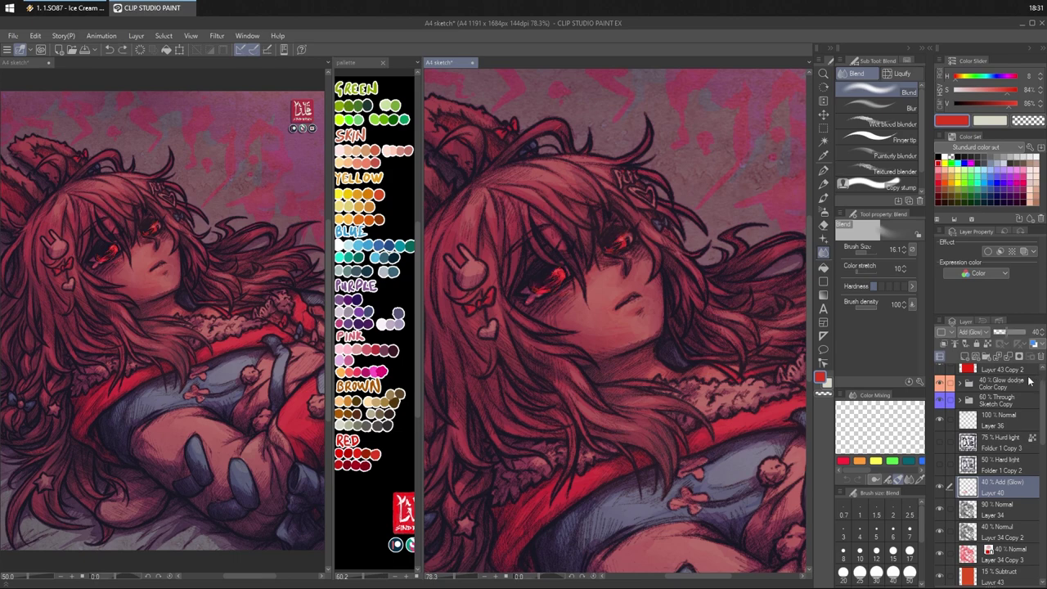
# - Duplicate the Add (Glow) Layer 40 and hide the original layer
pyautogui.rightClick(1000, 492)
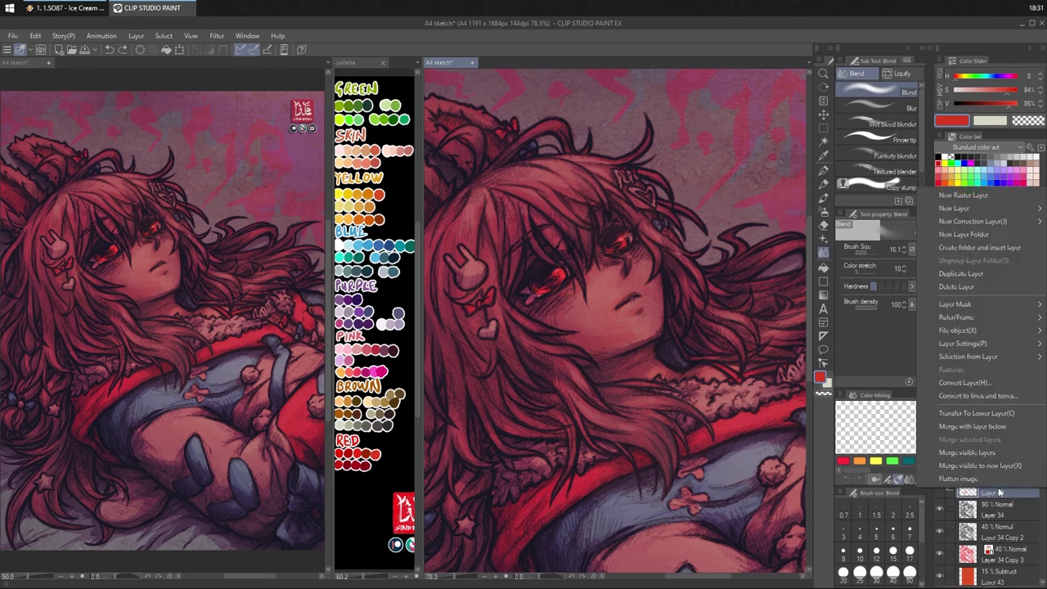
pyautogui.click(949, 275)
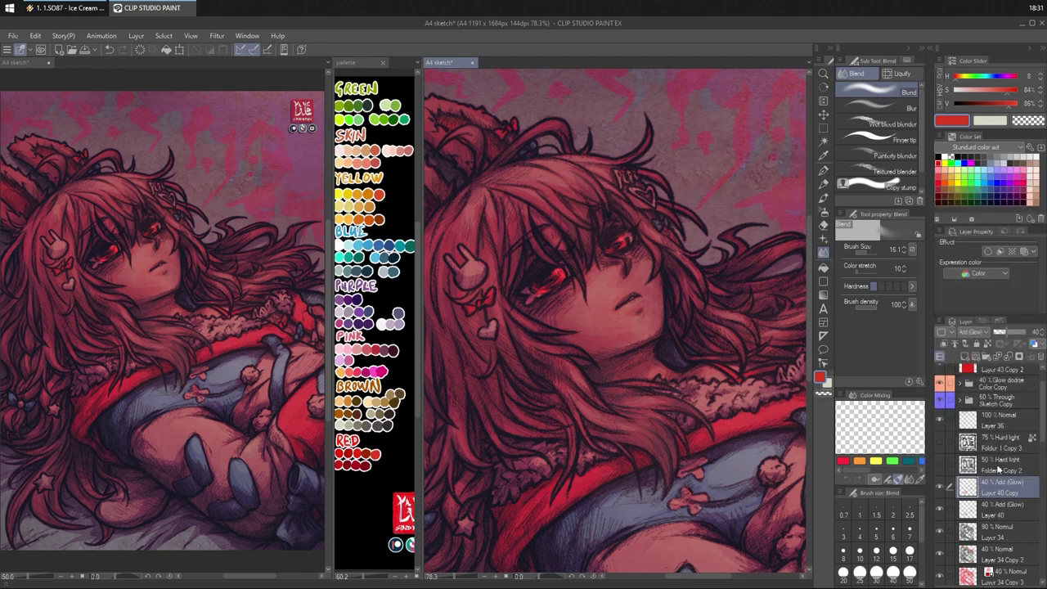
pyautogui.click(941, 510)
# - Erase the red glow over the irises on the duplicated glow layer
pyautogui.press('e')
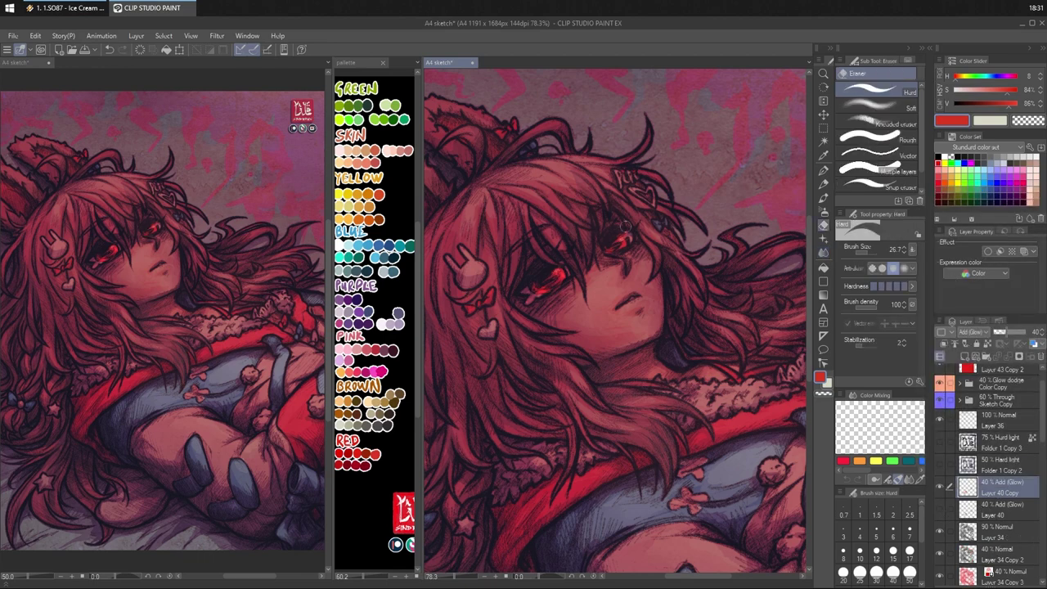
pyautogui.moveTo(565, 281)
pyautogui.mouseDown()
pyautogui.moveTo(541, 288)
pyautogui.moveTo(545, 276)
pyautogui.mouseUp()
pyautogui.press('j')
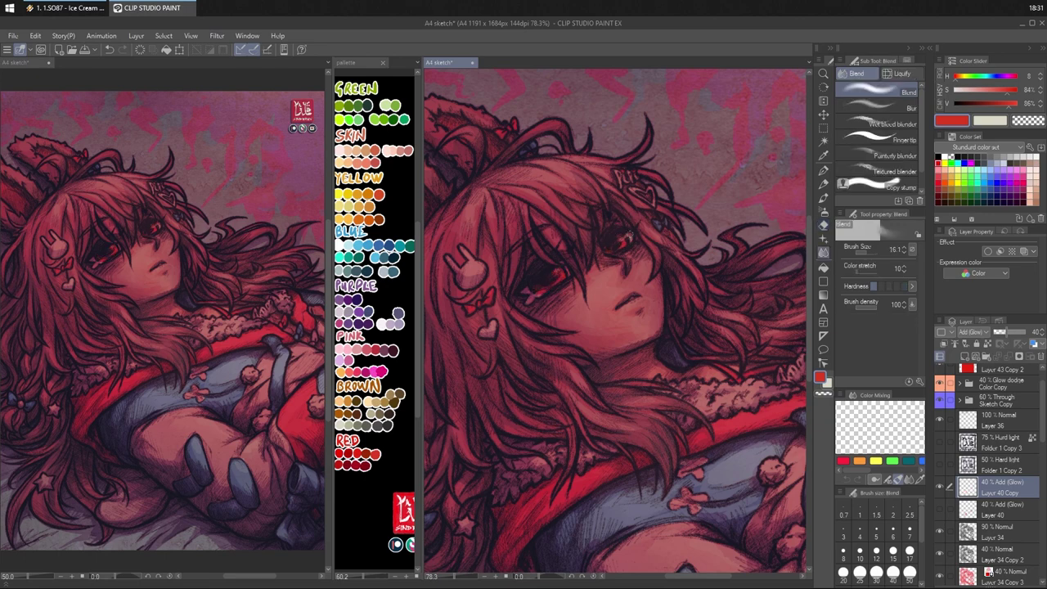
# - Repaint red glow strokes in the irises of both eyes and undo the unwanted stroke
pyautogui.hotkey('ctrl', 'space')
pyautogui.moveTo(621, 235); pyautogui.dragTo(628, 233)
pyautogui.press('p')
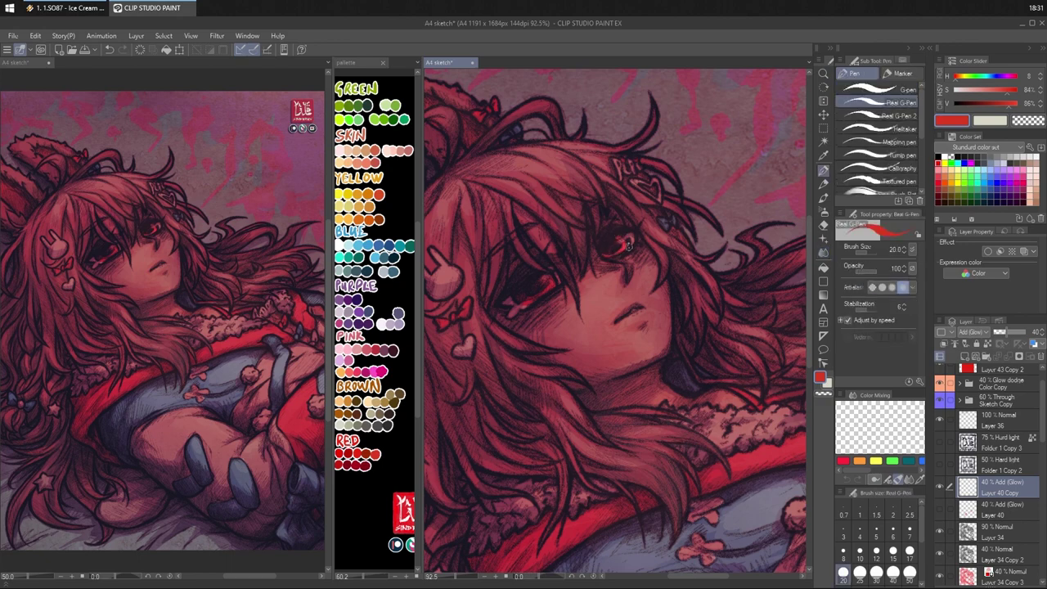
pyautogui.hotkey('ctrl', 'z')
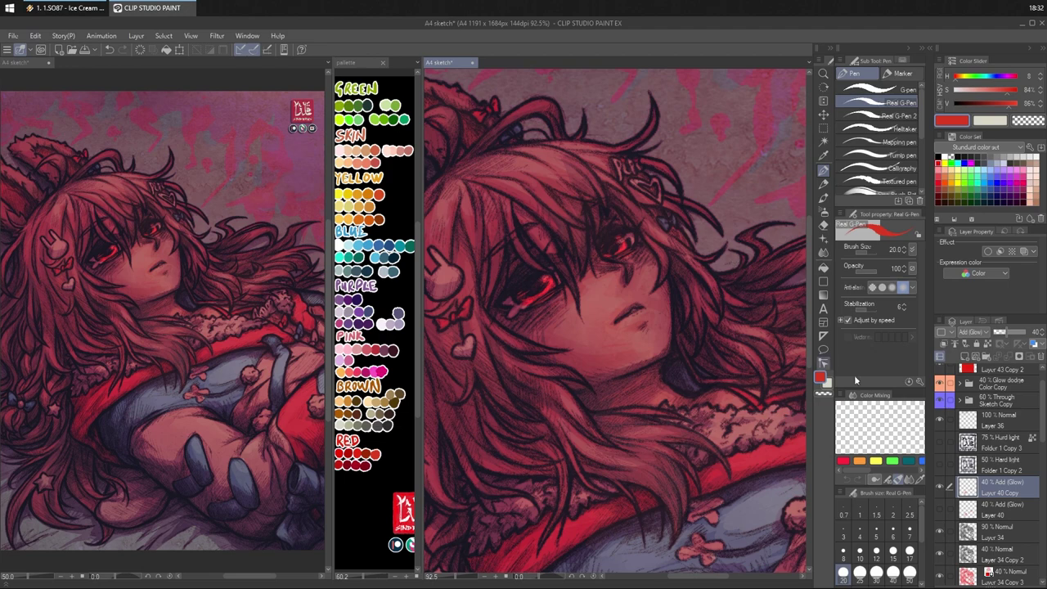
# - Raise Layer 40 Copy to 75% opacity and erase the red glow over both irises
pyautogui.click(1017, 333)
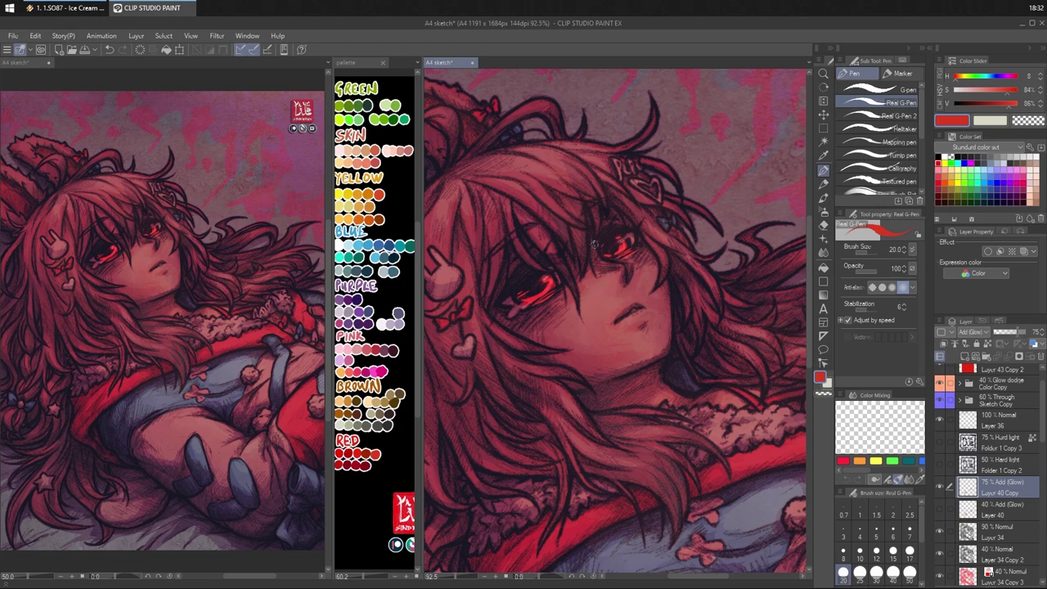
pyautogui.press('e')
pyautogui.moveTo(560, 274); pyautogui.dragTo(532, 295)
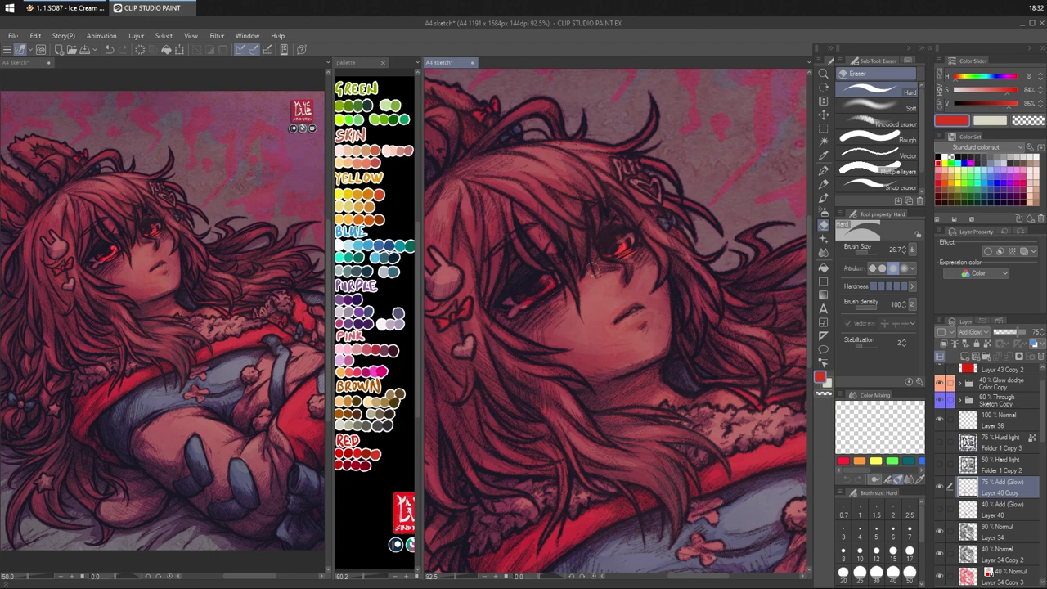
pyautogui.moveTo(615, 255); pyautogui.dragTo(643, 241)
# - Repaint red glow strokes in both irises with the Real G-Pen and soften them with the Blend tool
pyautogui.press('p')
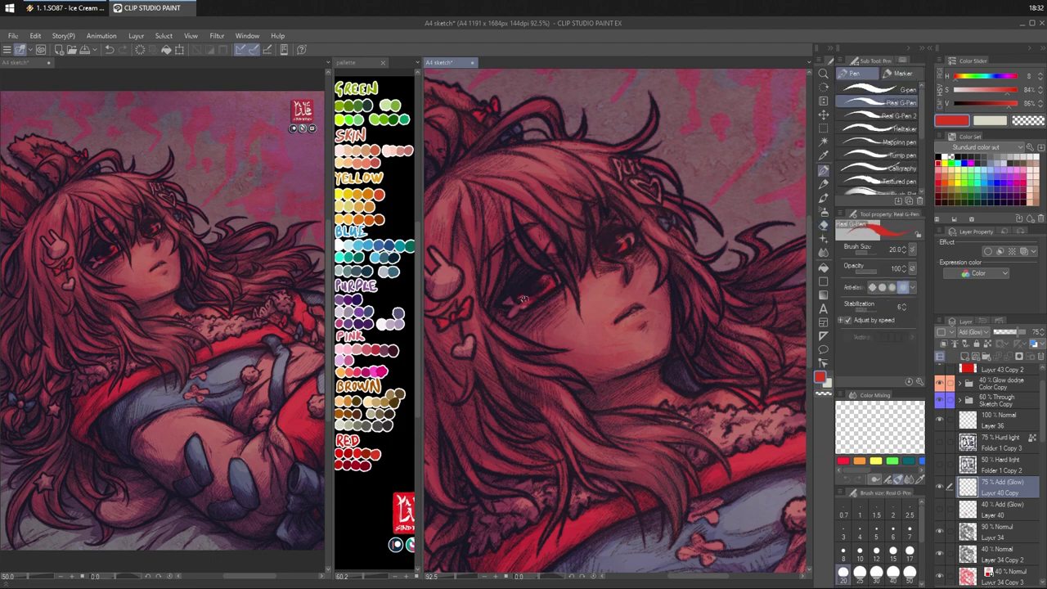
pyautogui.moveTo(526, 305); pyautogui.dragTo(553, 285)
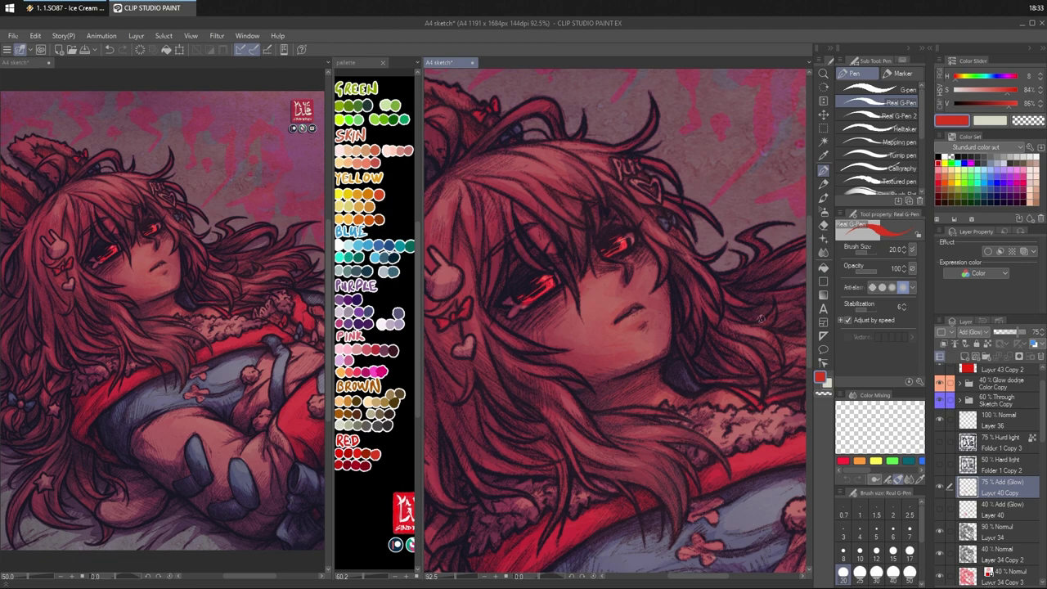
pyautogui.press('j')
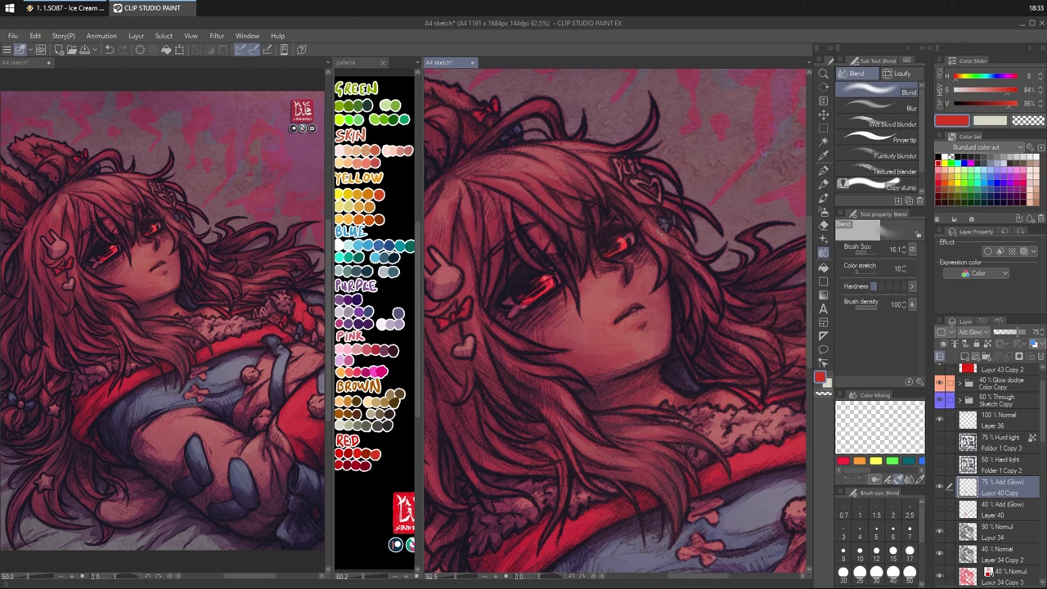
pyautogui.hotkey('ctrl', 'z')
pyautogui.moveTo(611, 260); pyautogui.dragTo(605, 256)
# - Hide and reshow Layer 40 Copy to compare the eyes with and without the glow
pyautogui.click(939, 487)
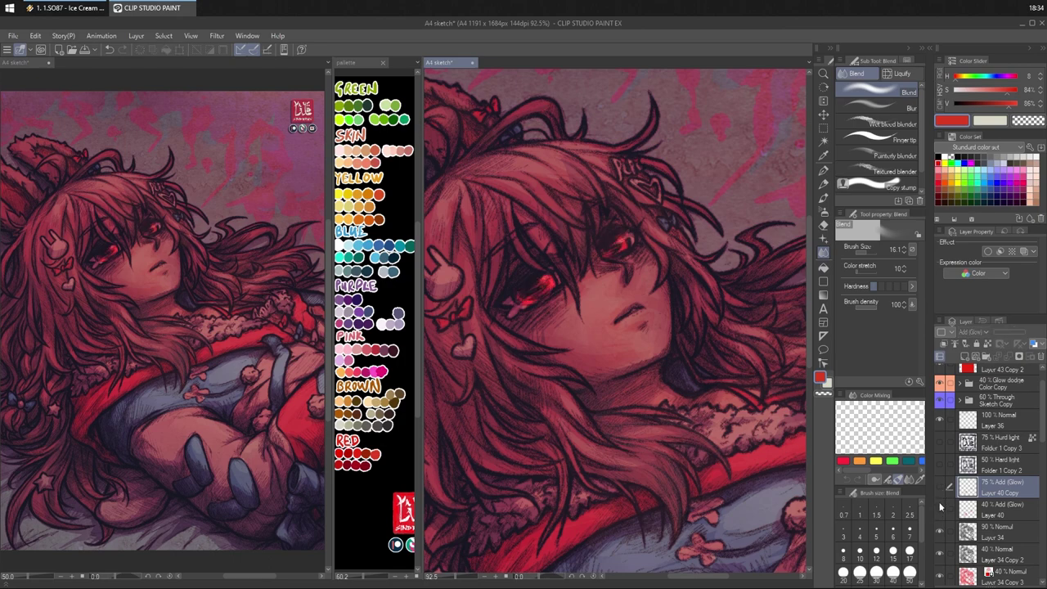
pyautogui.click(940, 489)
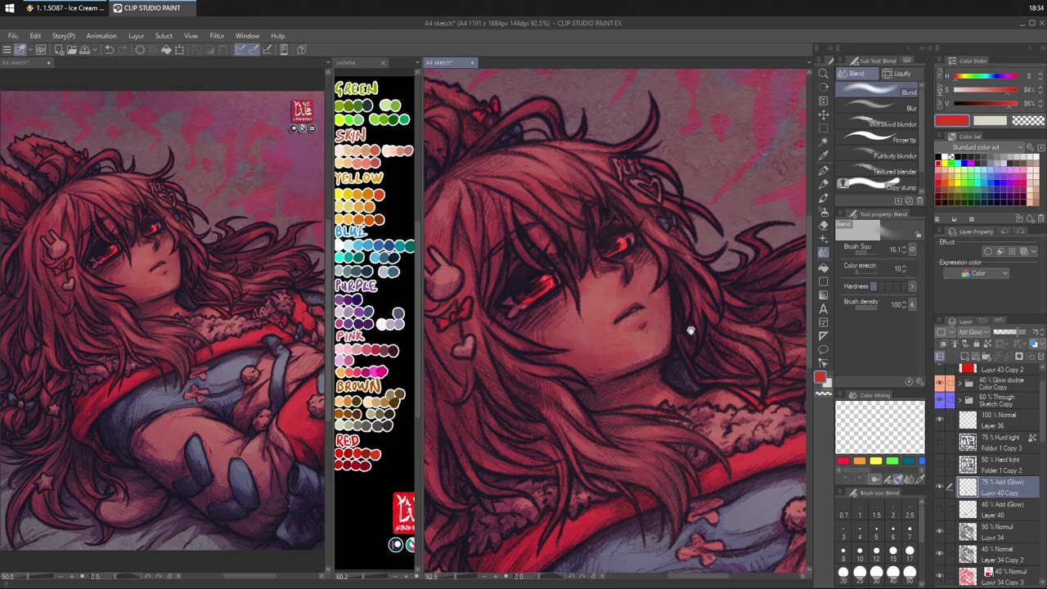
pyautogui.moveTo(690, 330); pyautogui.dragTo(694, 340)
# - Try the Divide Layer 44 at 22% opacity and return it to 8%
pyautogui.moveTo(992, 381); pyautogui.dragTo(995, 564)
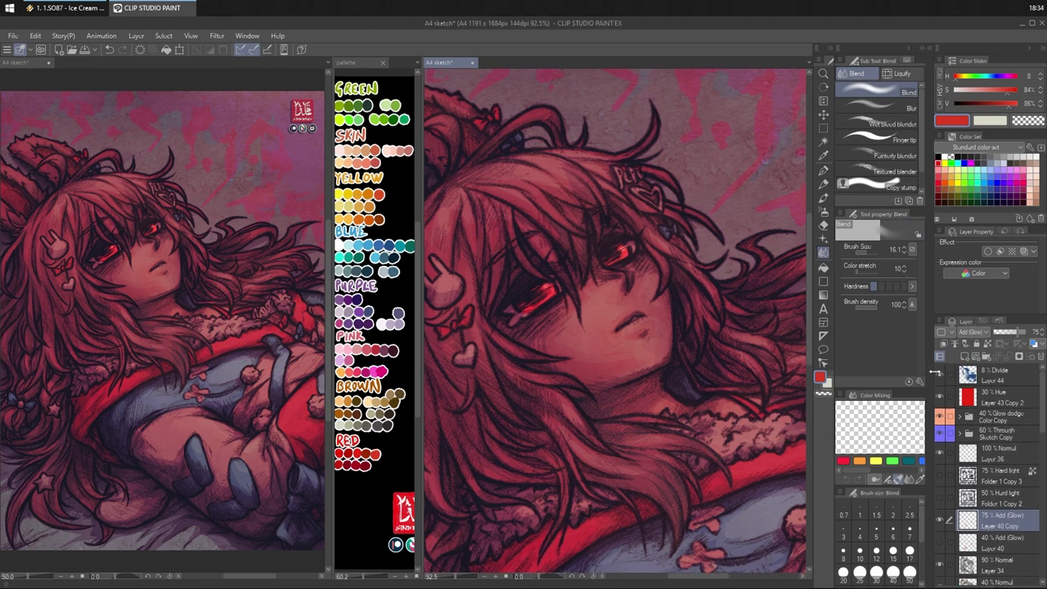
pyautogui.click(996, 378)
pyautogui.click(1002, 330)
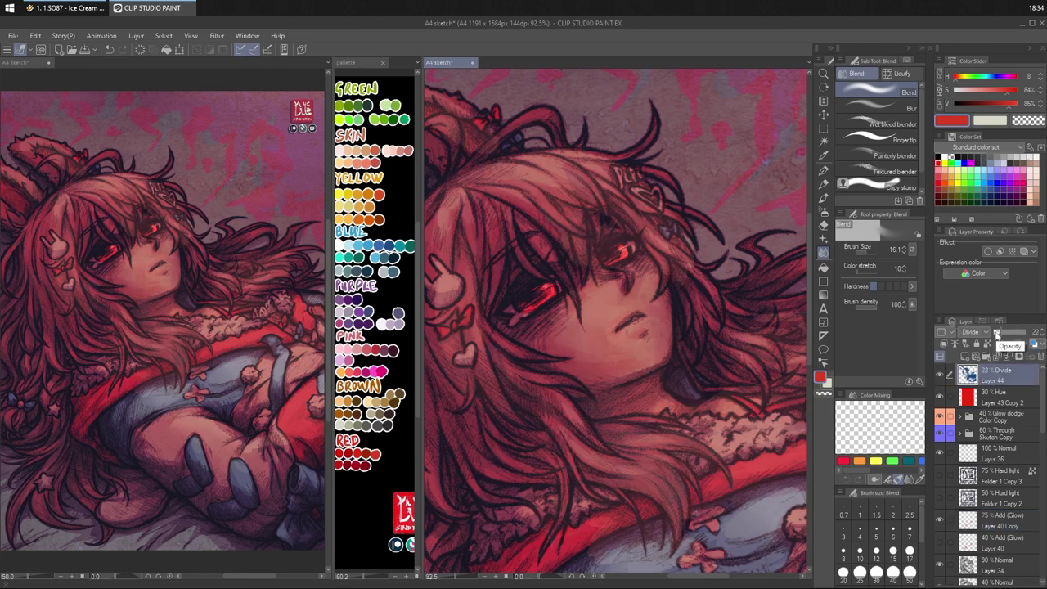
pyautogui.click(996, 332)
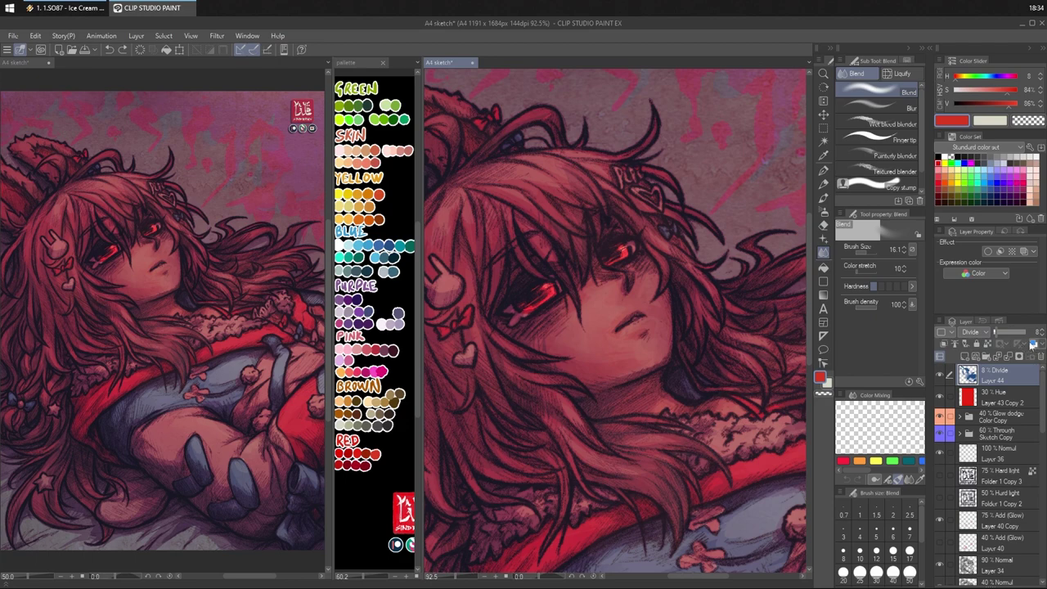
pyautogui.click(1042, 330)
pyautogui.click(1042, 329)
pyautogui.scroll(-2, 1042, 336)
# - Move the Divide Layer 44 below the Hue Layer 43 Copy 2, comparing both orders with undo and redo
pyautogui.moveTo(1002, 386); pyautogui.dragTo(992, 407)
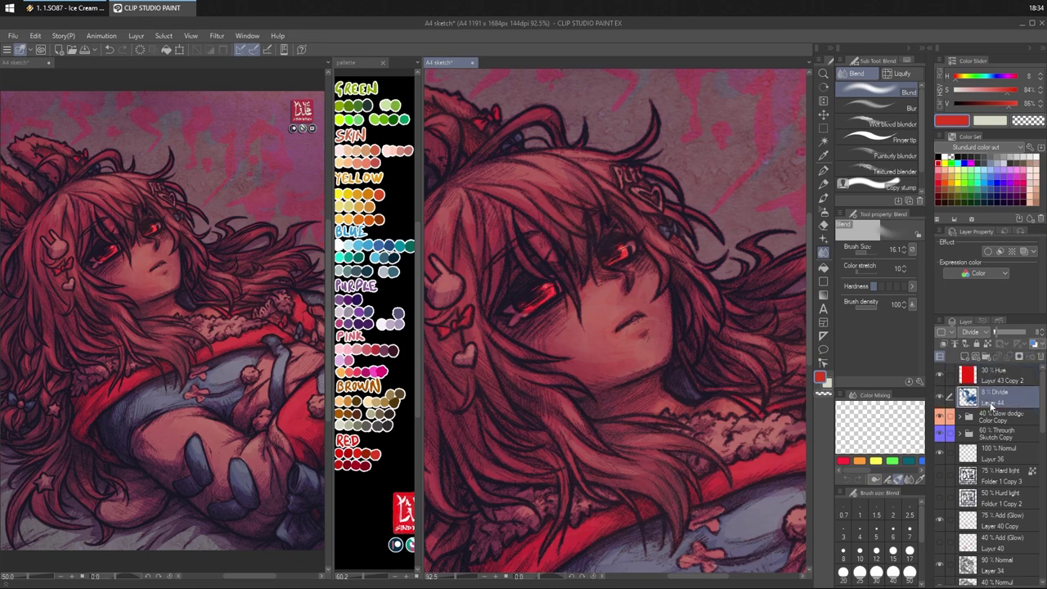
pyautogui.hotkey('ctrl', 'z')
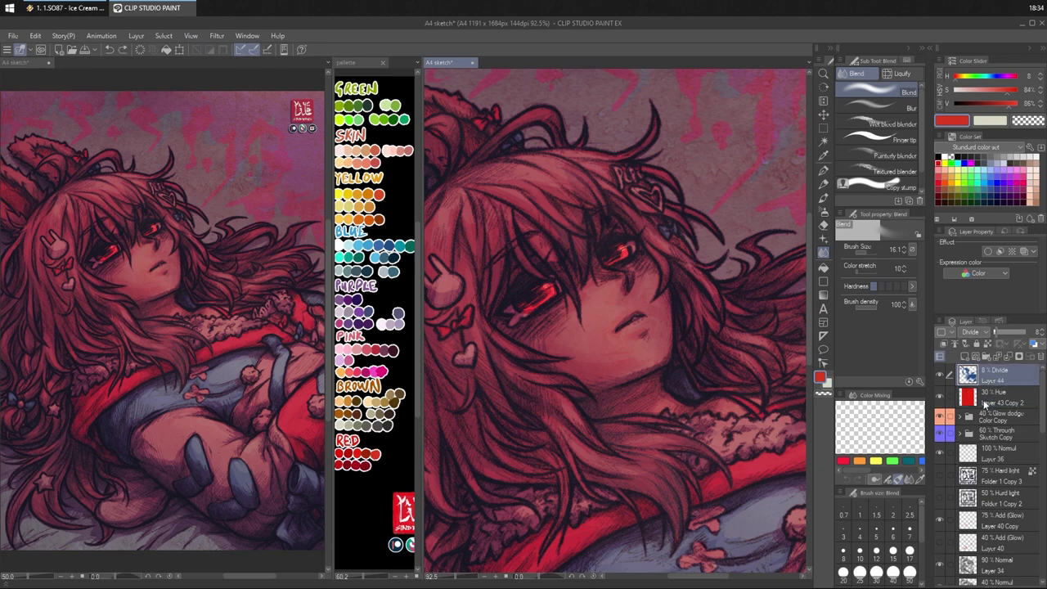
pyautogui.hotkey('ctrl', 'y')
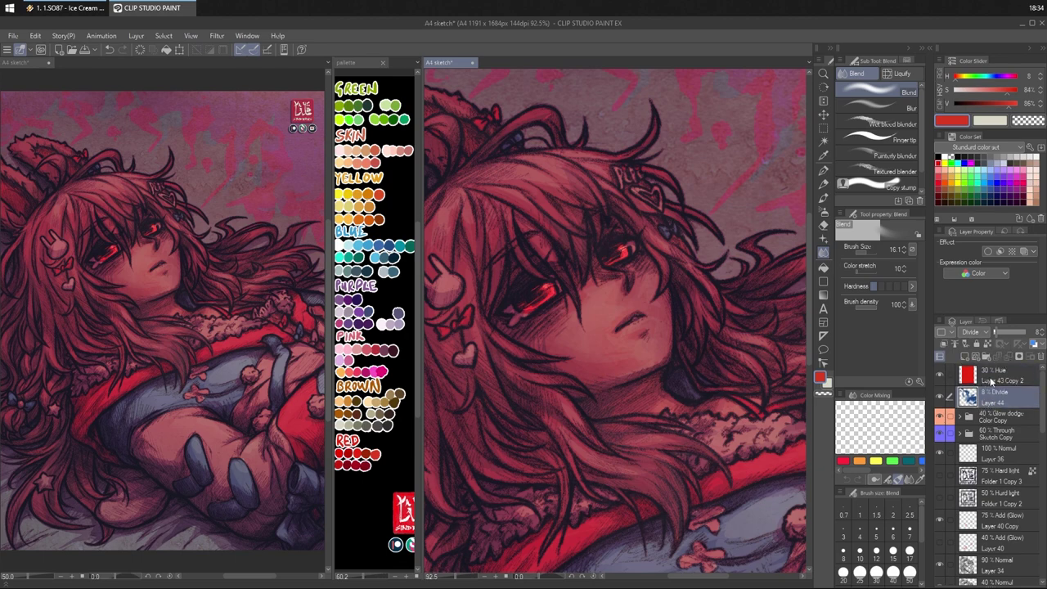
# - Turn on the visibility of Folder 3 Copy 2 and Folder 3 Copy 3
pyautogui.scroll(-5, 676, 378)
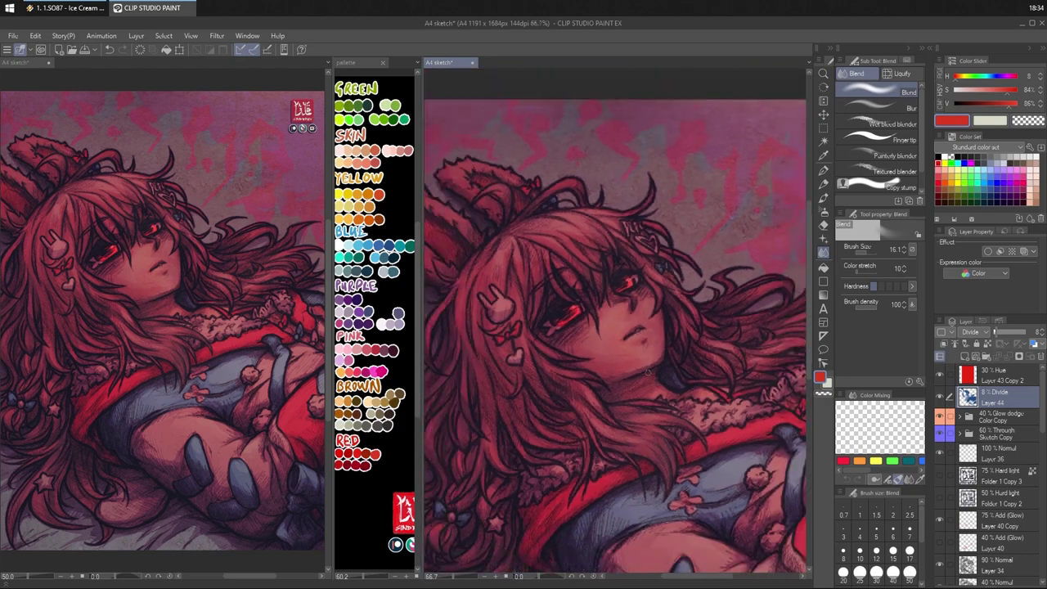
pyautogui.moveTo(690, 430); pyautogui.dragTo(680, 396)
pyautogui.scroll(1, 675, 404)
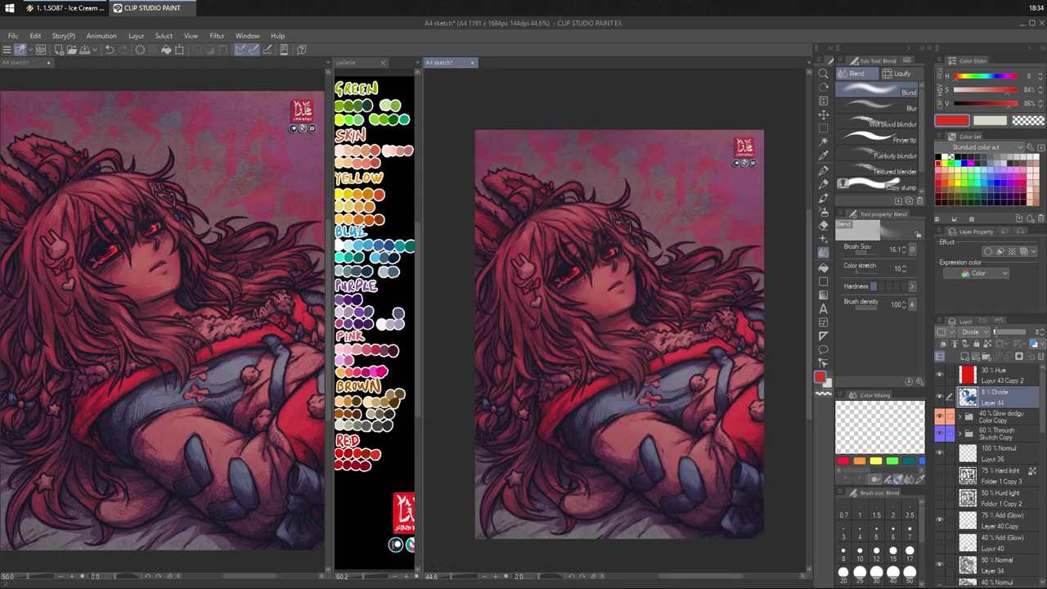
pyautogui.scroll(-1, 1010, 506)
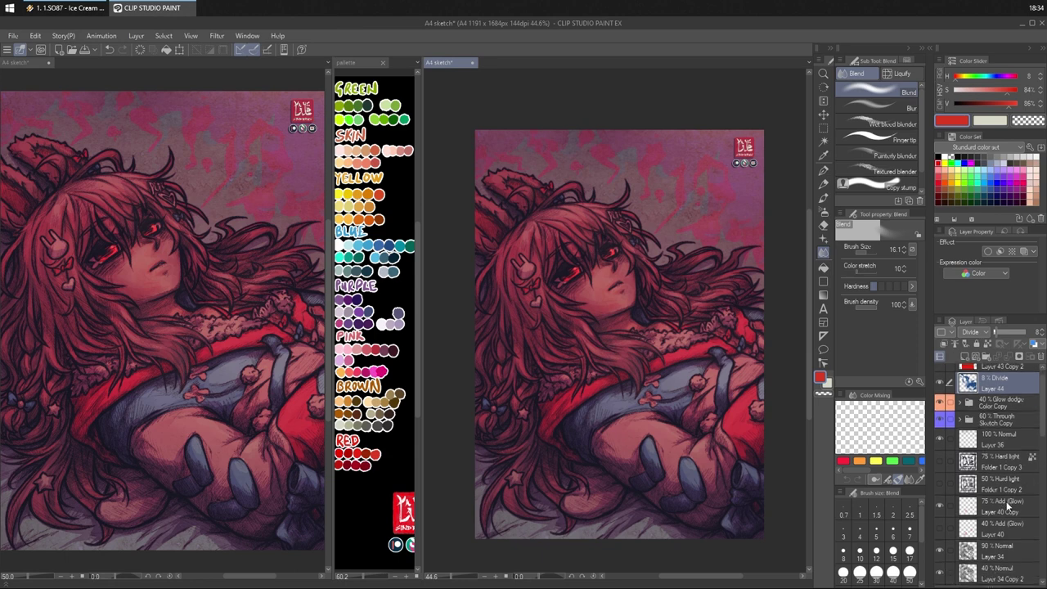
pyautogui.scroll(-3, 1008, 507)
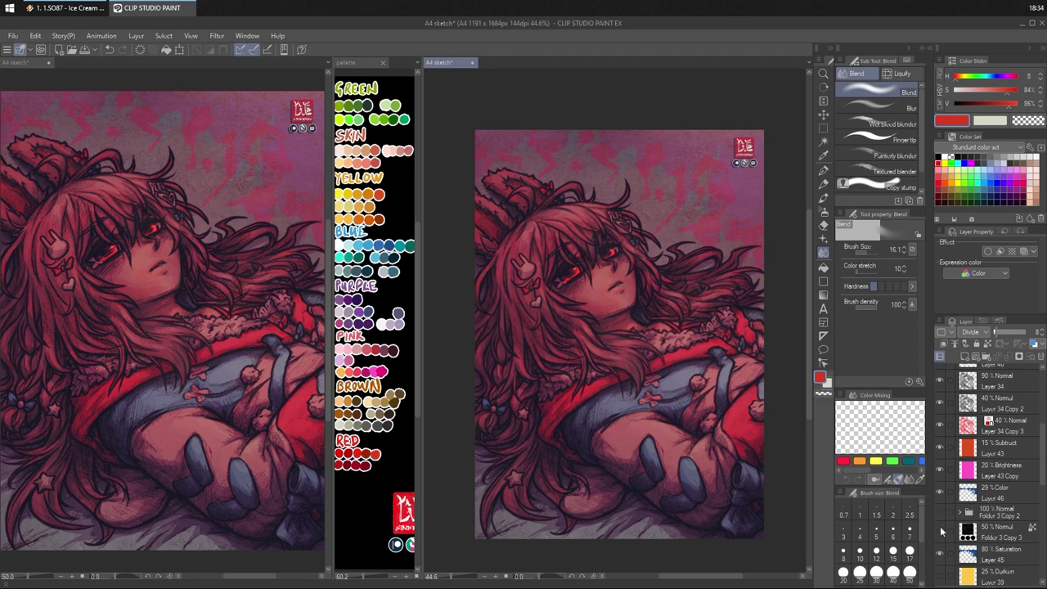
pyautogui.click(940, 526)
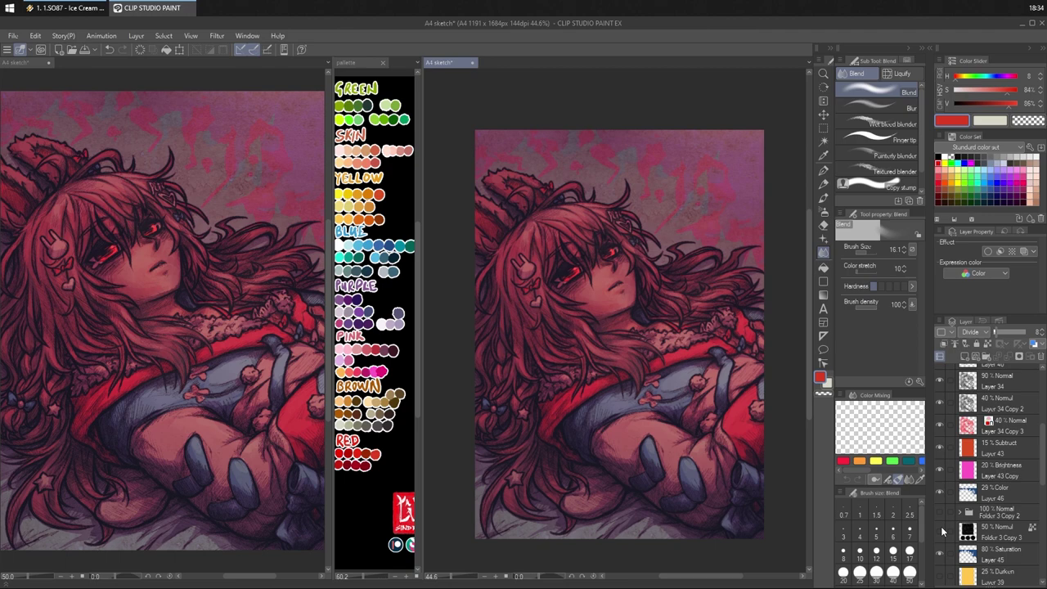
pyautogui.moveTo(943, 530); pyautogui.dragTo(943, 515)
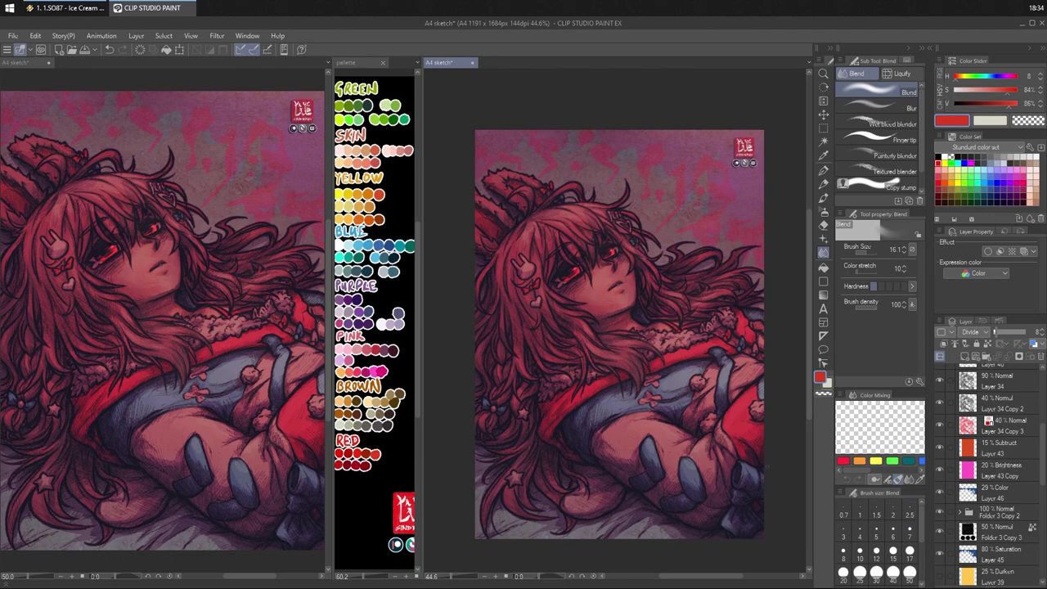
# - Examine the girl and the background colours up close and at full-canvas view
pyautogui.scroll(3, 671, 473)
pyautogui.moveTo(677, 458); pyautogui.dragTo(684, 459)
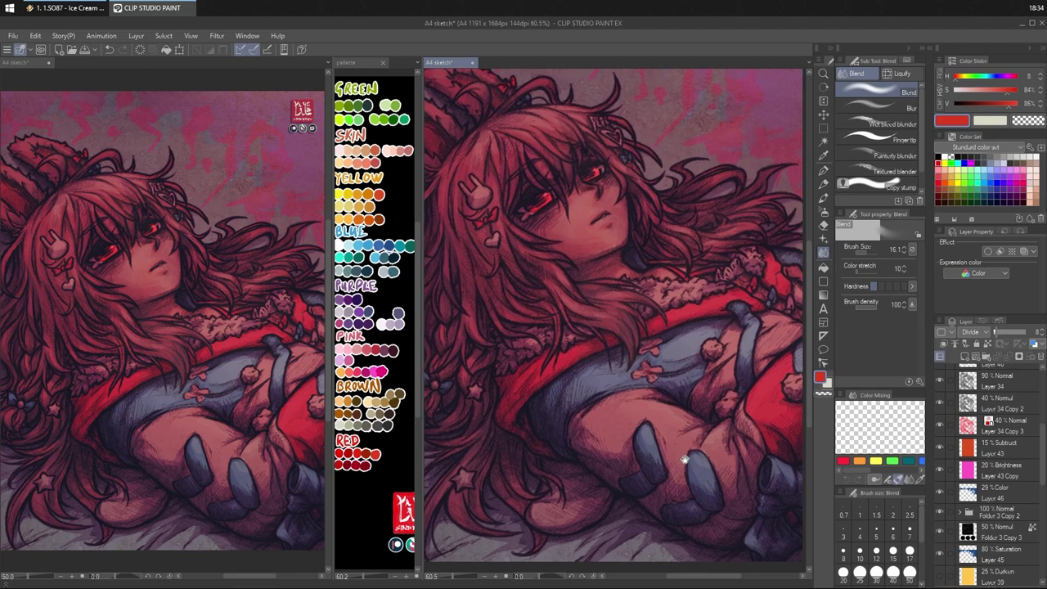
pyautogui.moveTo(685, 460); pyautogui.dragTo(696, 491)
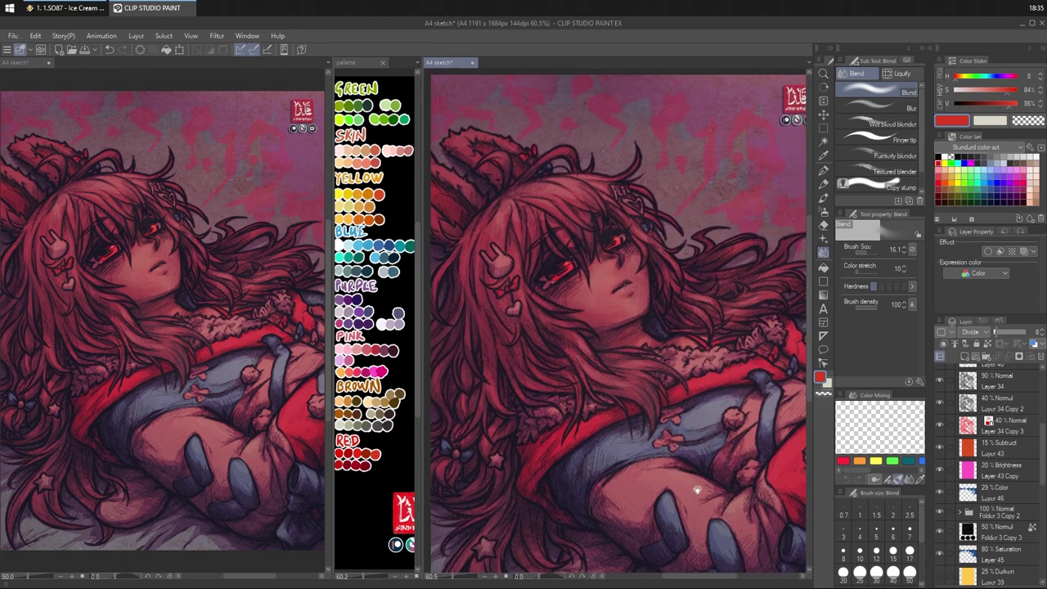
pyautogui.moveTo(651, 429)
pyautogui.mouseDown()
pyautogui.moveTo(690, 442)
pyautogui.moveTo(634, 434)
pyautogui.mouseUp()
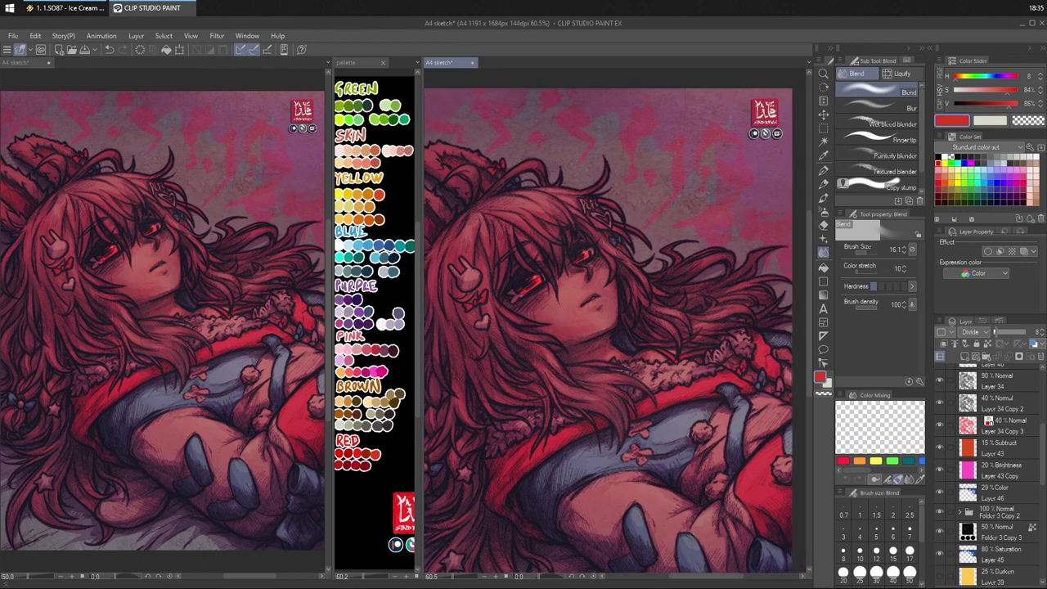
pyautogui.scroll(-2, 694, 436)
pyautogui.scroll(1, 685, 406)
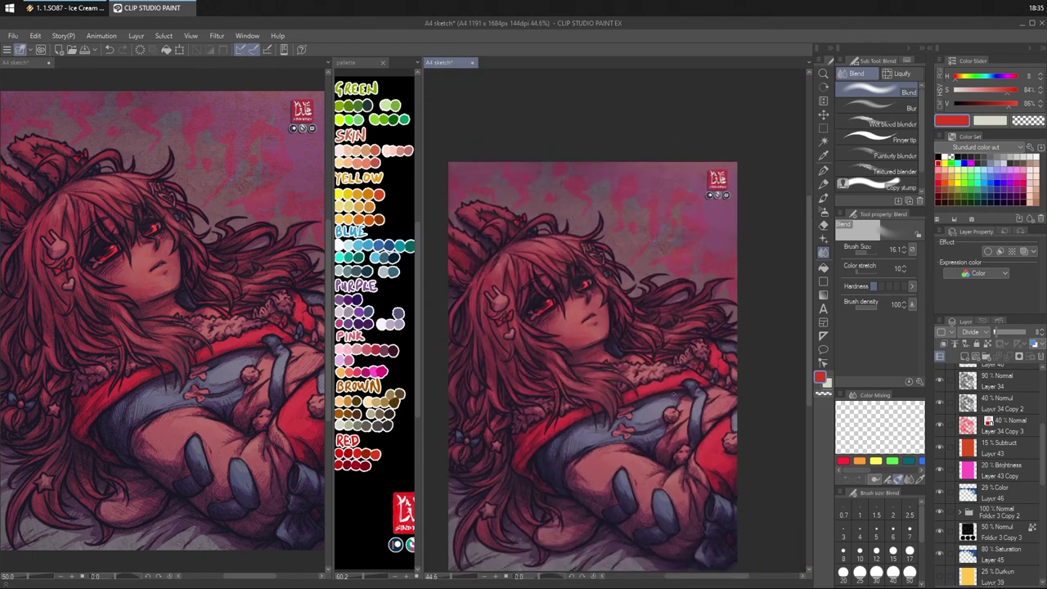
# - Paint curved strokes across the background on Layer 44 in dark blue from the palette with Real G-Pen 2, undoing the unwanted stroke
pyautogui.click(824, 170)
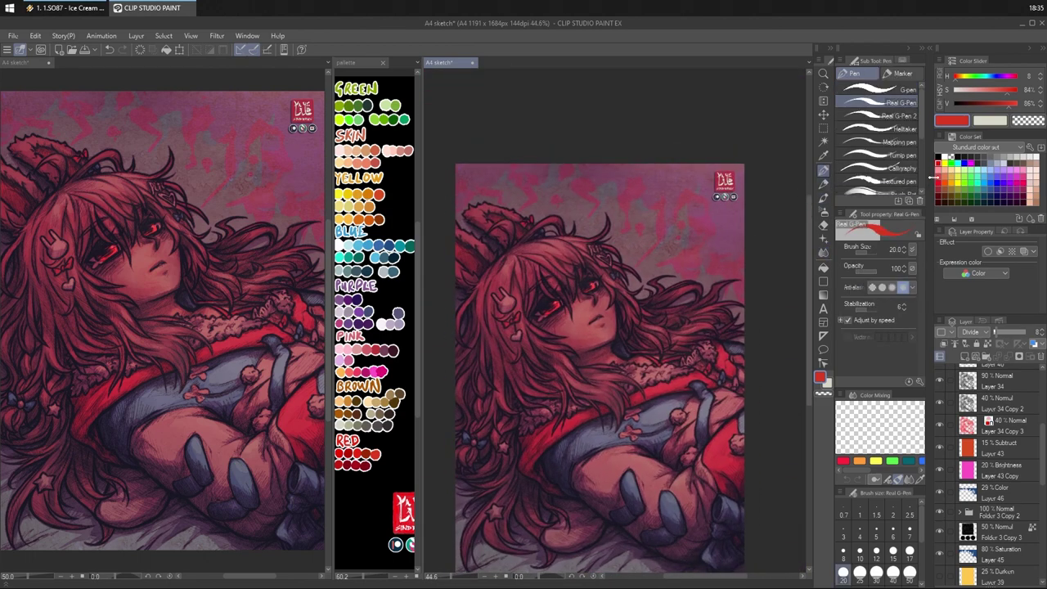
pyautogui.keyDown('alt'); pyautogui.click(393, 240); pyautogui.keyUp('alt')
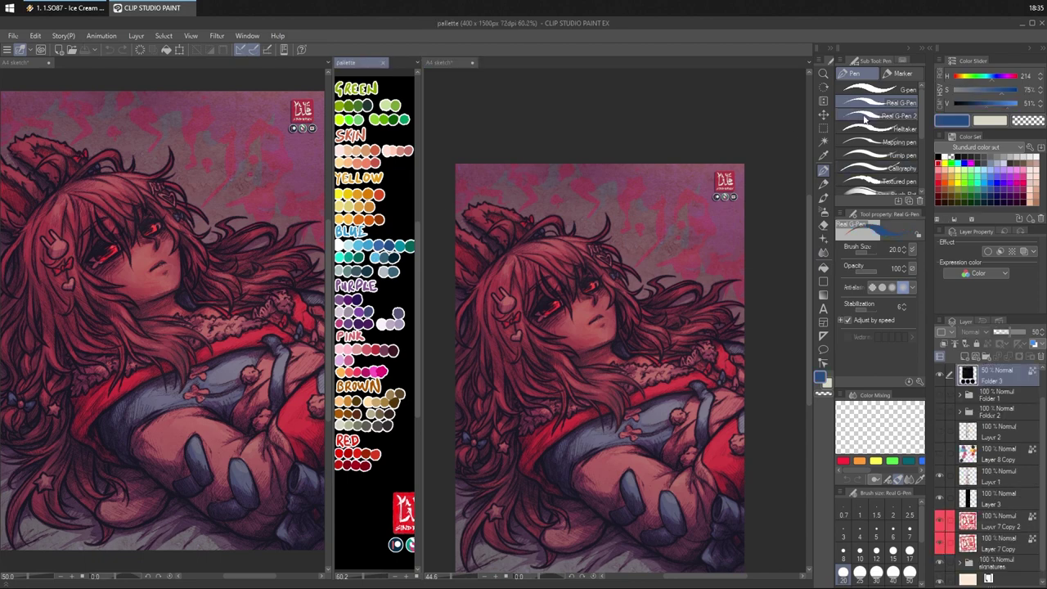
pyautogui.click(896, 116)
pyautogui.click(729, 379)
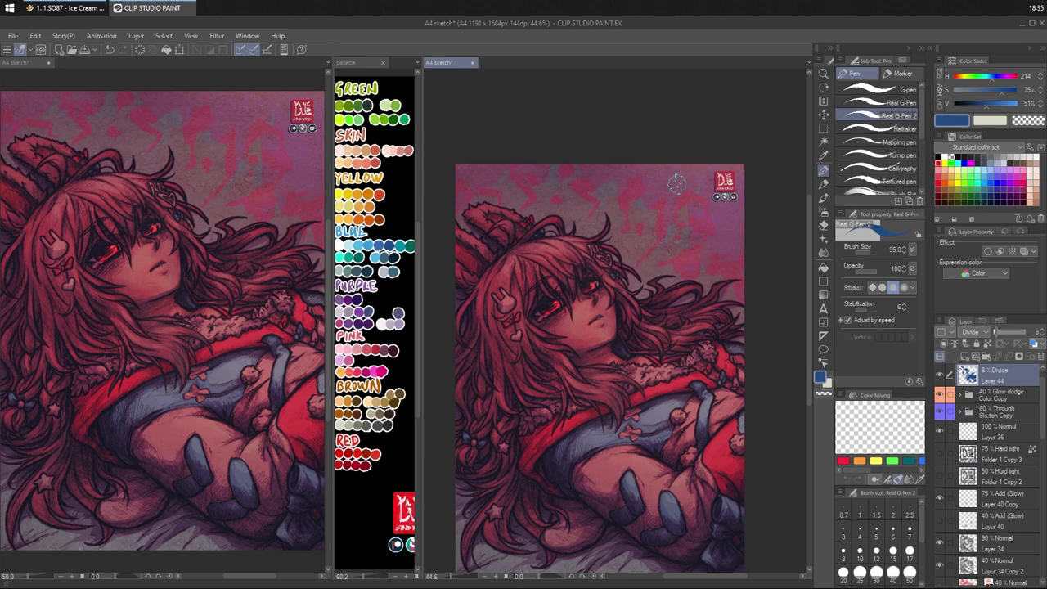
pyautogui.moveTo(679, 179)
pyautogui.mouseDown()
pyautogui.moveTo(650, 174)
pyautogui.moveTo(613, 206)
pyautogui.moveTo(625, 255)
pyautogui.moveTo(595, 260)
pyautogui.moveTo(610, 239)
pyautogui.moveTo(588, 229)
pyautogui.moveTo(587, 176)
pyautogui.moveTo(607, 190)
pyautogui.moveTo(614, 260)
pyautogui.moveTo(576, 158)
pyautogui.moveTo(677, 250)
pyautogui.moveTo(565, 174)
pyautogui.moveTo(673, 253)
pyautogui.moveTo(548, 188)
pyautogui.moveTo(697, 232)
pyautogui.moveTo(544, 196)
pyautogui.moveTo(696, 205)
pyautogui.moveTo(528, 184)
pyautogui.mouseUp()
pyautogui.moveTo(681, 230)
pyautogui.mouseDown()
pyautogui.moveTo(703, 266)
pyautogui.moveTo(712, 167)
pyautogui.moveTo(707, 266)
pyautogui.moveTo(685, 270)
pyautogui.moveTo(734, 166)
pyautogui.moveTo(722, 245)
pyautogui.moveTo(729, 168)
pyautogui.moveTo(731, 257)
pyautogui.mouseUp()
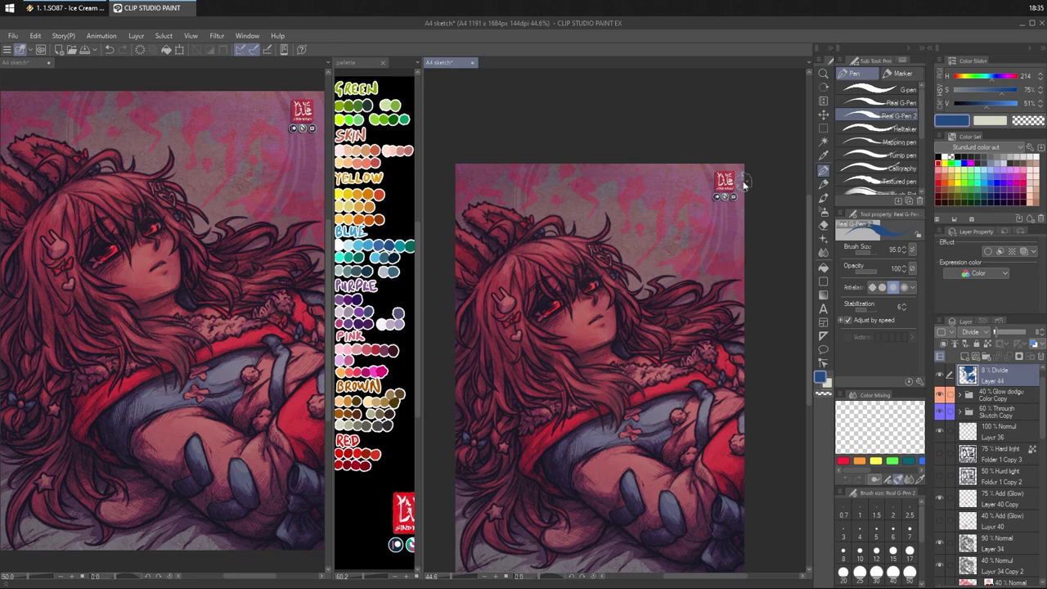
pyautogui.hotkey('ctrl', 'z')
pyautogui.moveTo(731, 165); pyautogui.dragTo(743, 175)
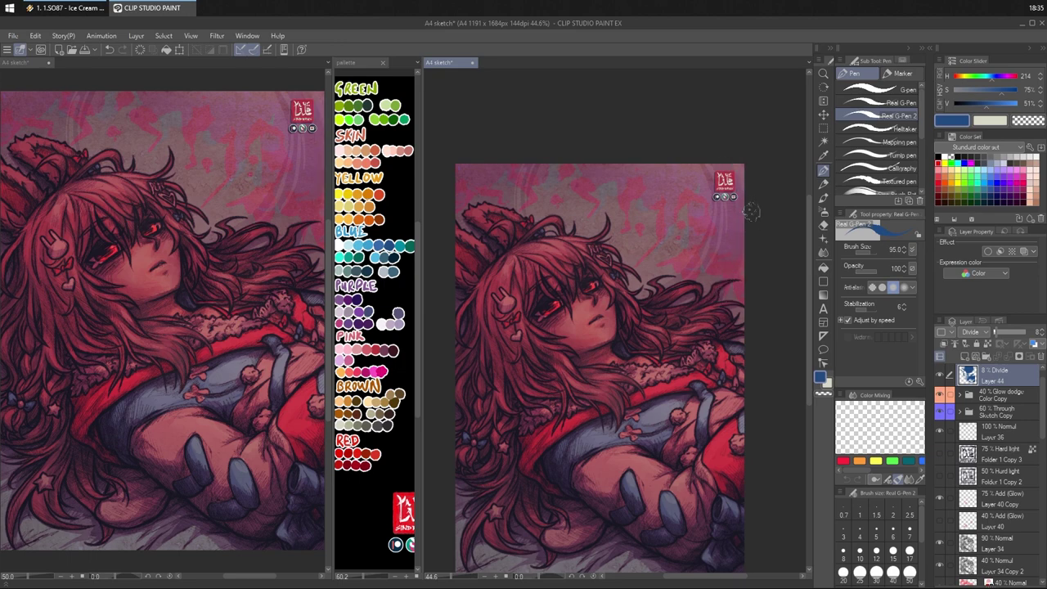
pyautogui.moveTo(545, 184)
pyautogui.mouseDown()
pyautogui.moveTo(504, 180)
pyautogui.moveTo(506, 242)
pyautogui.moveTo(501, 214)
pyautogui.moveTo(515, 250)
pyautogui.moveTo(497, 177)
pyautogui.moveTo(515, 146)
pyautogui.moveTo(500, 203)
pyautogui.moveTo(519, 157)
pyautogui.mouseUp()
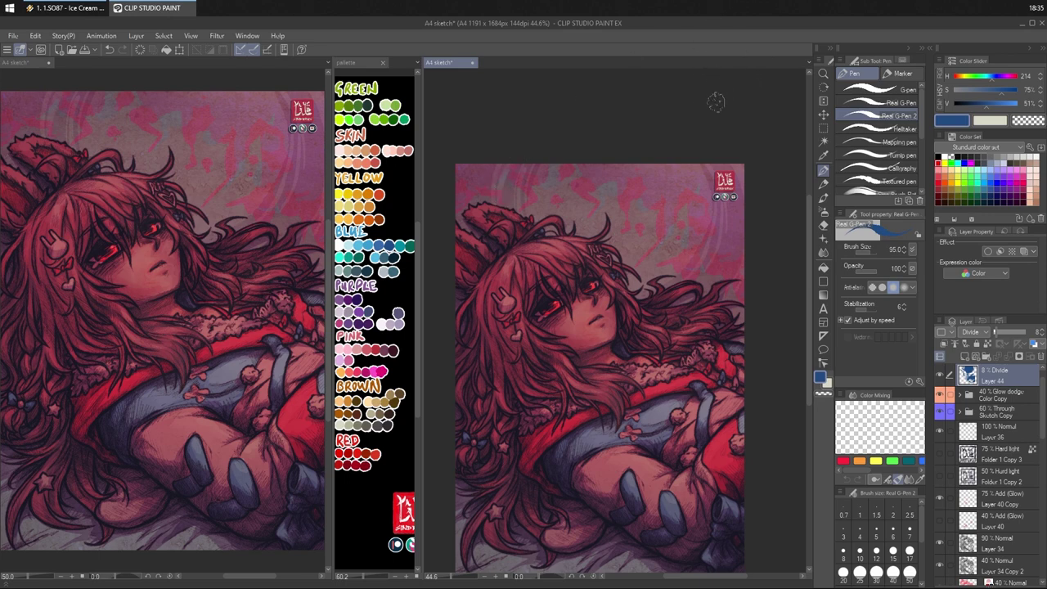
# - Erase the blue paint overlapping the girl's hair on Layer 44 using transparent colour
pyautogui.press('c')
pyautogui.moveTo(561, 231)
pyautogui.mouseDown()
pyautogui.moveTo(533, 228)
pyautogui.moveTo(564, 229)
pyautogui.moveTo(556, 249)
pyautogui.mouseUp()
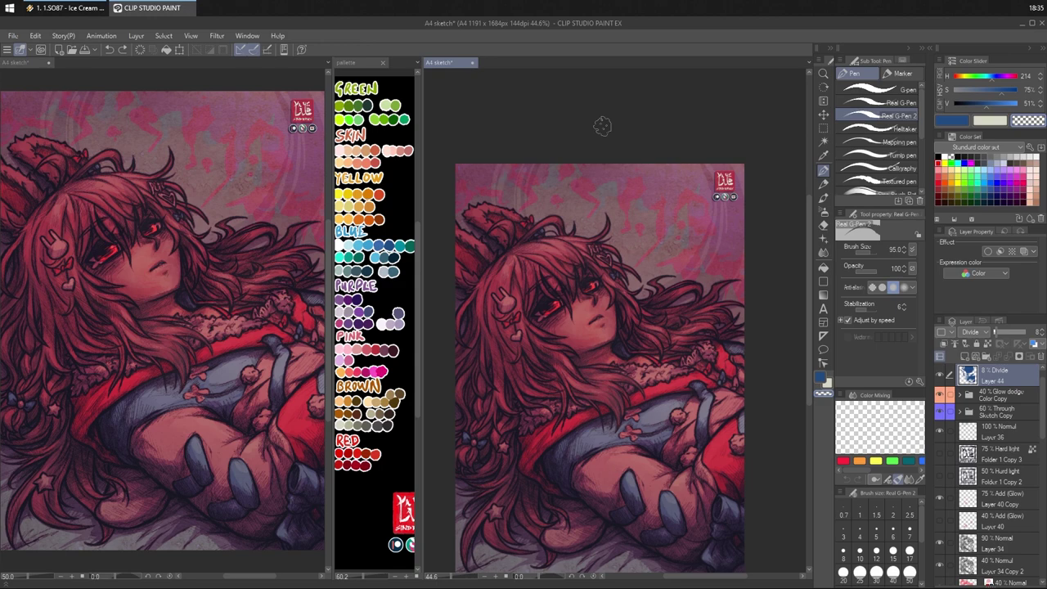
pyautogui.scroll(-2, 657, 117)
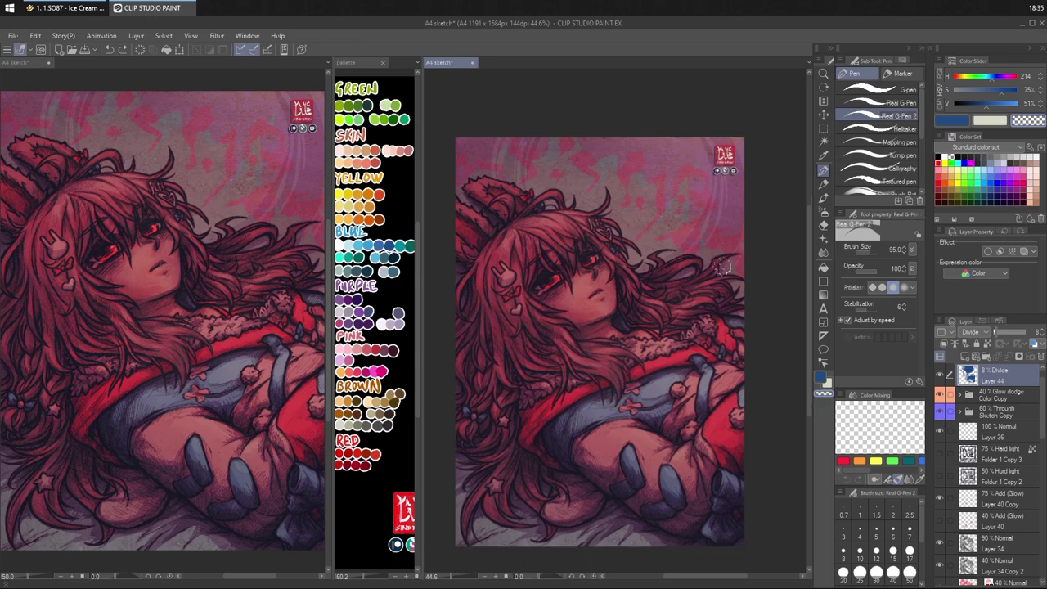
pyautogui.press('p')
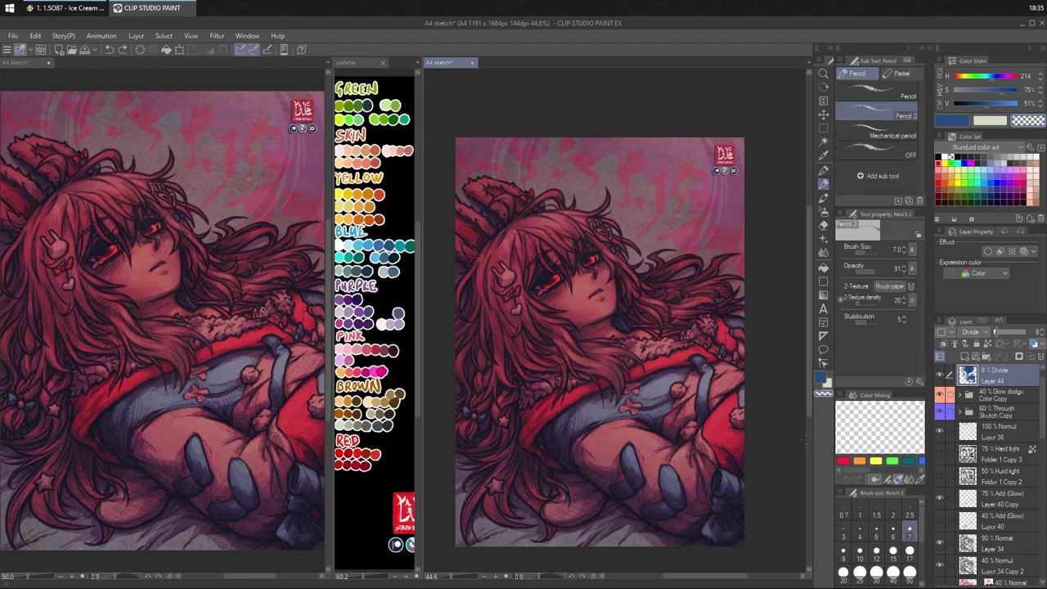
pyautogui.scroll(3, 597, 293)
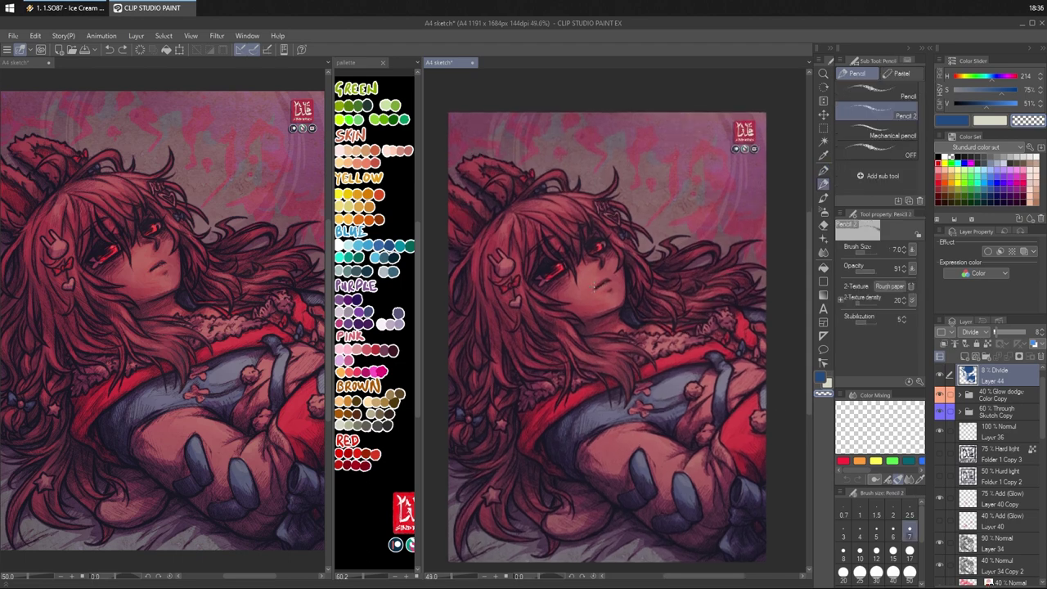
pyautogui.moveTo(589, 292); pyautogui.dragTo(593, 289)
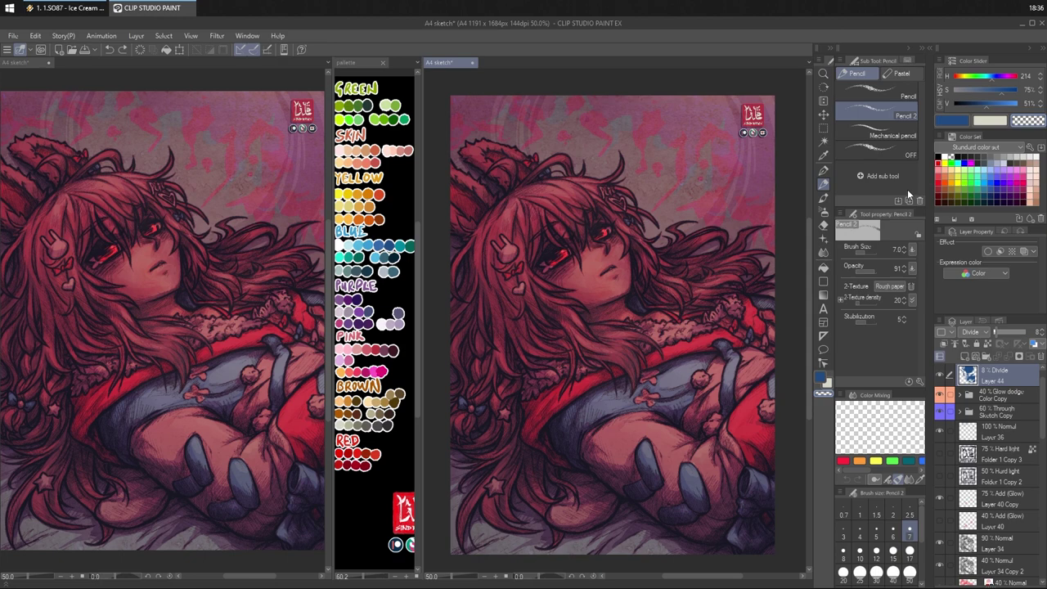
pyautogui.scroll(1, 998, 381)
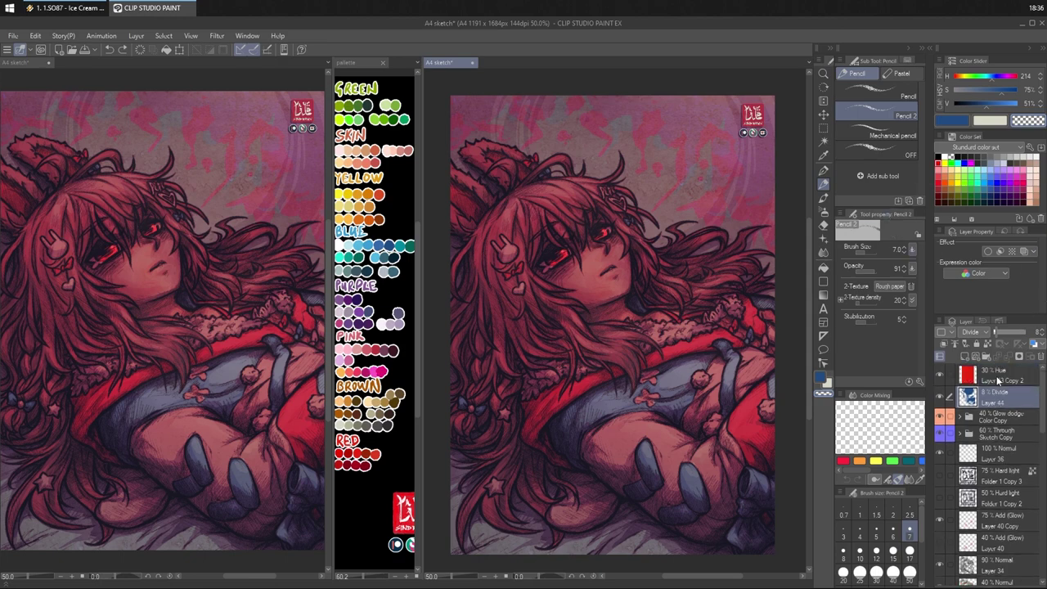
# - Try Saturation, Color, Lighter color and Darker color blending modes on Layer 43 Copy 2, returning it to Hue
pyautogui.click(1000, 378)
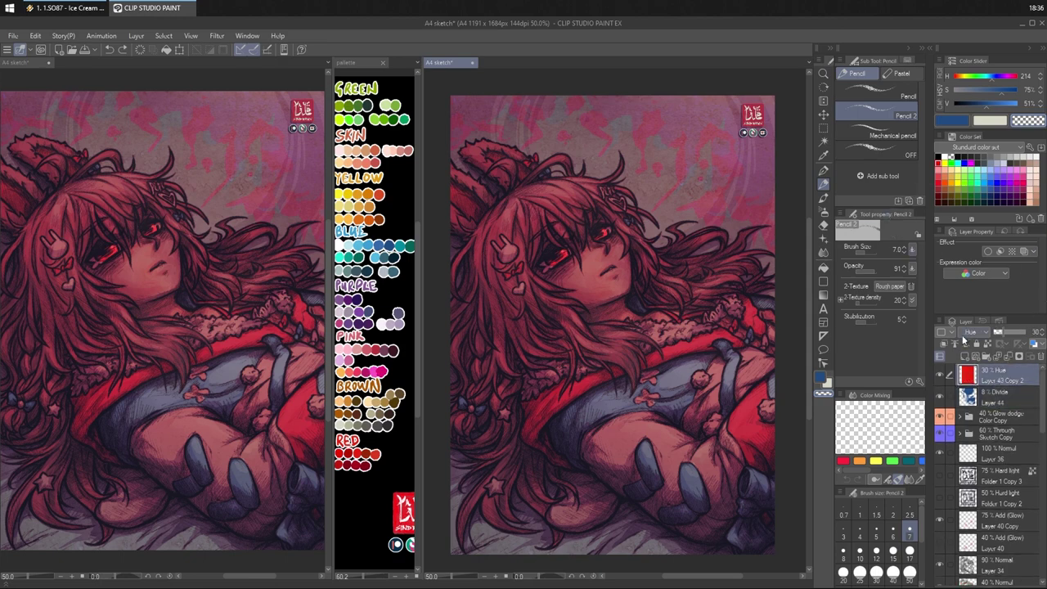
pyautogui.scroll(-1, 971, 336)
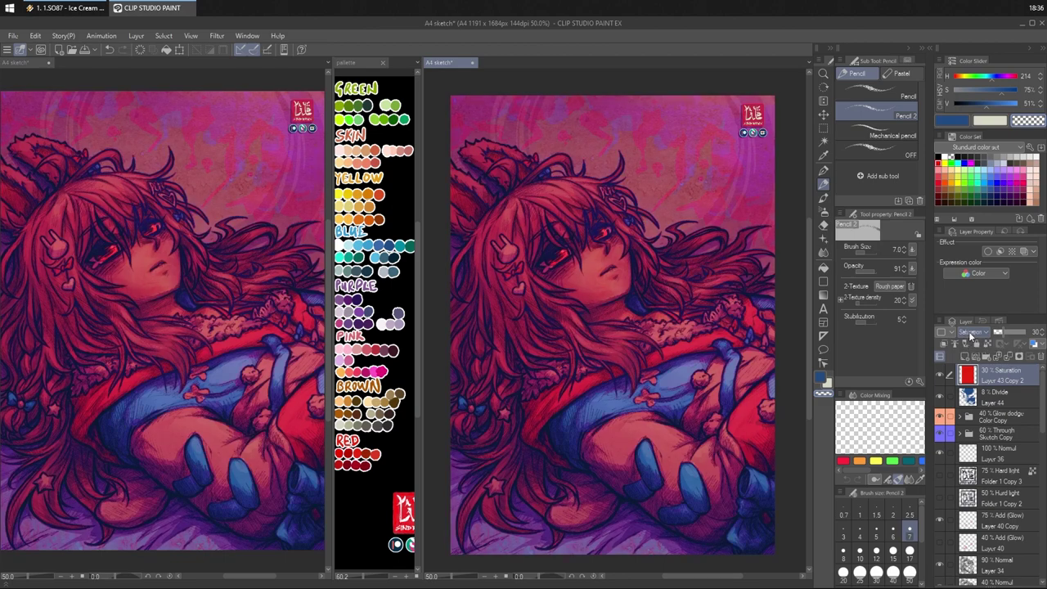
pyautogui.scroll(-2, 970, 336)
pyautogui.scroll(2, 970, 335)
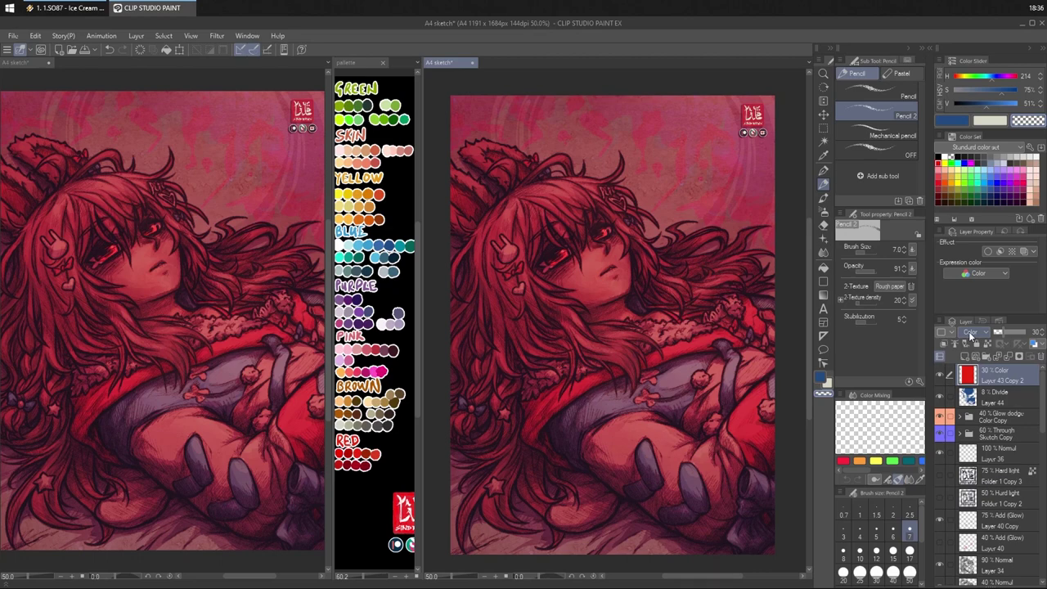
pyautogui.scroll(-9, 969, 331)
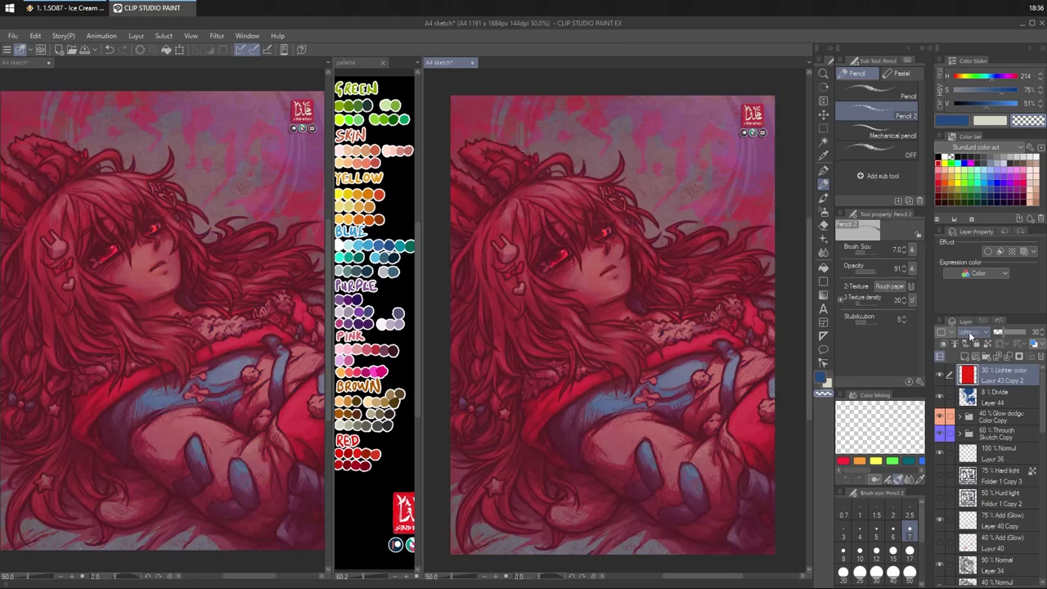
pyautogui.scroll(-1, 971, 335)
pyautogui.scroll(1, 970, 335)
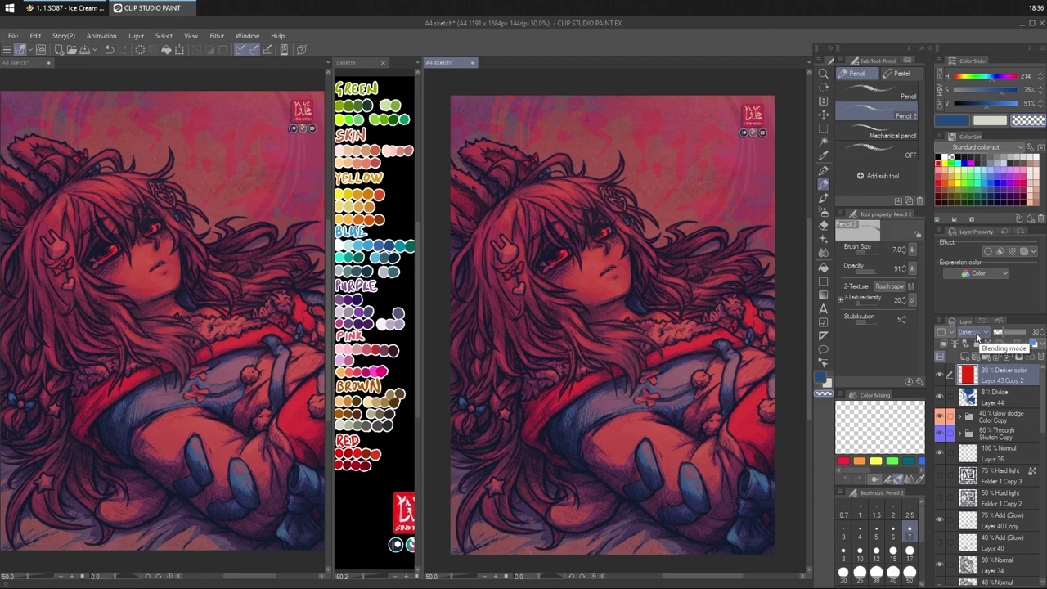
pyautogui.scroll(-17, 976, 337)
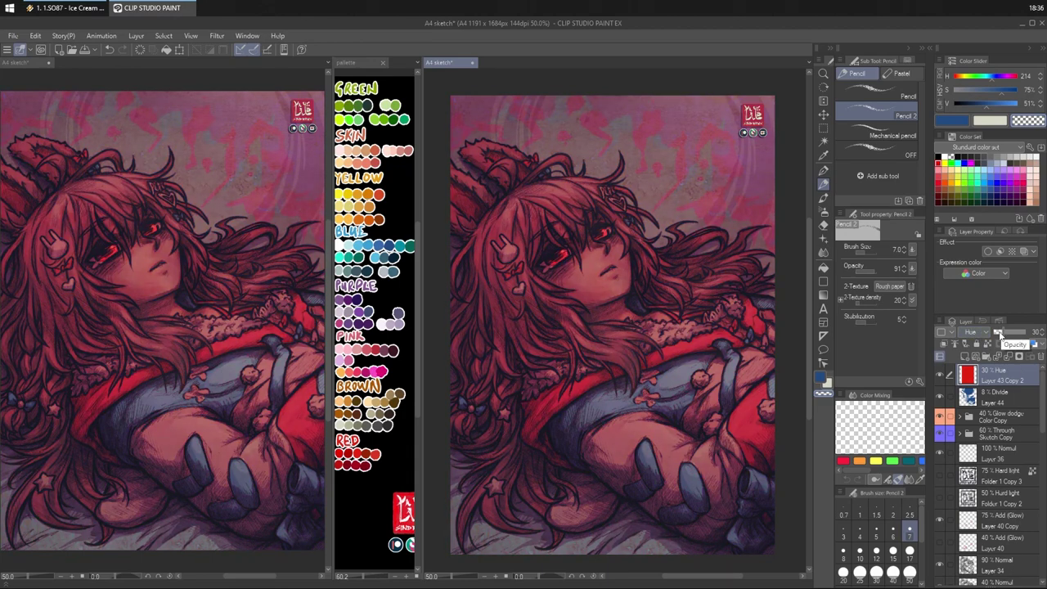
# - Try a duplicate of Layer 43 Copy 2 in Darker color mode at 10% opacity, and delete it
pyautogui.rightClick(996, 371)
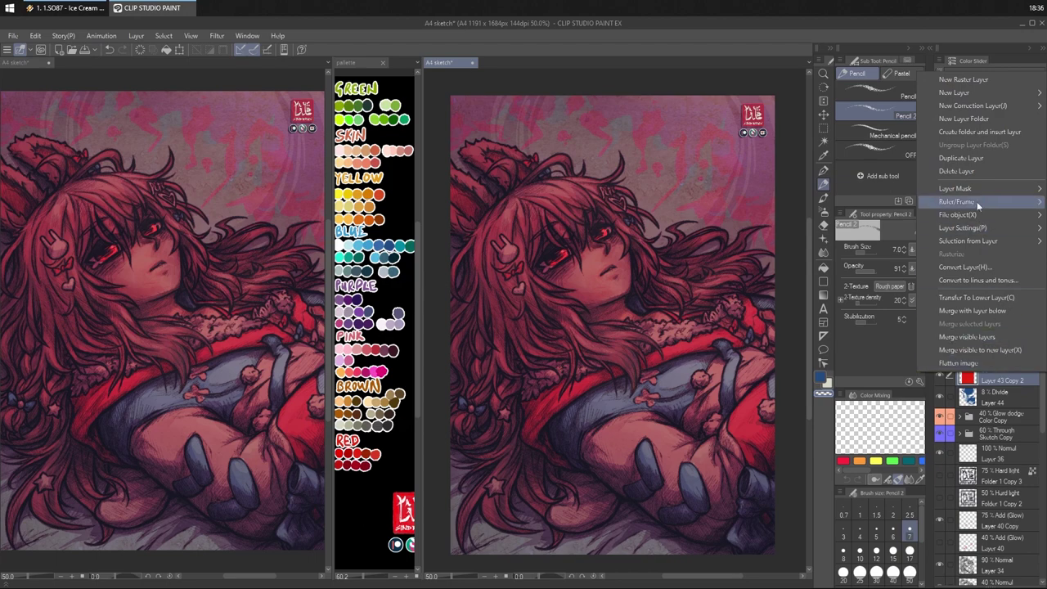
pyautogui.click(962, 158)
pyautogui.scroll(1, 975, 334)
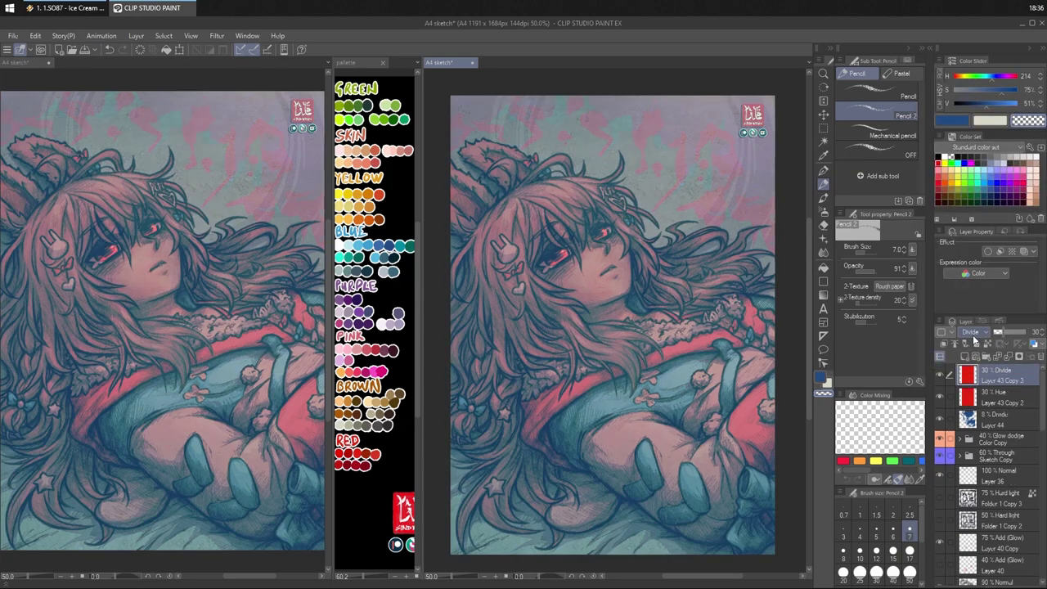
pyautogui.scroll(5, 974, 337)
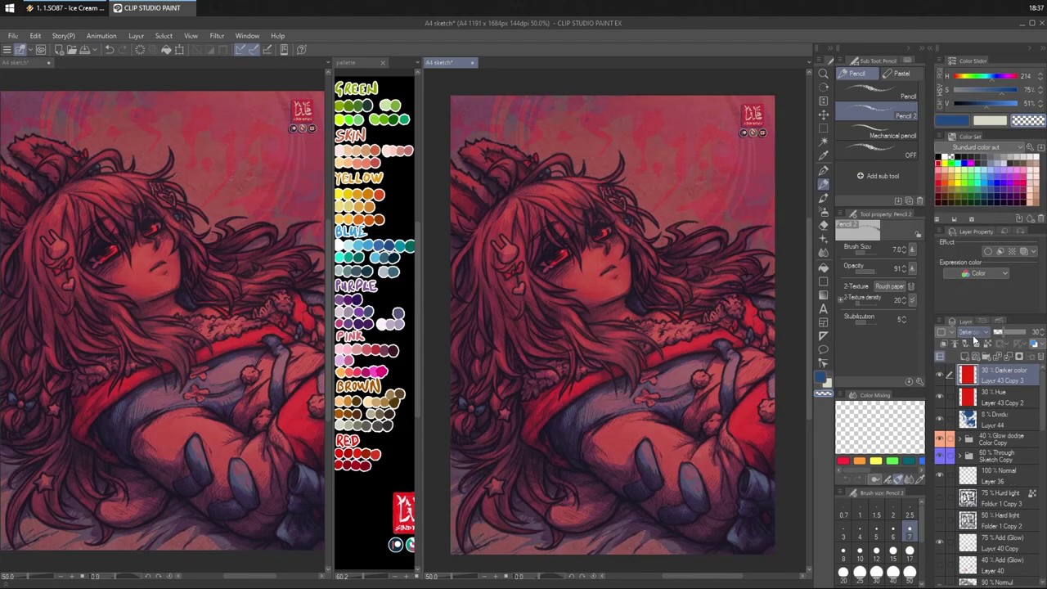
pyautogui.click(1003, 333)
pyautogui.click(996, 331)
pyautogui.click(997, 331)
pyautogui.click(996, 332)
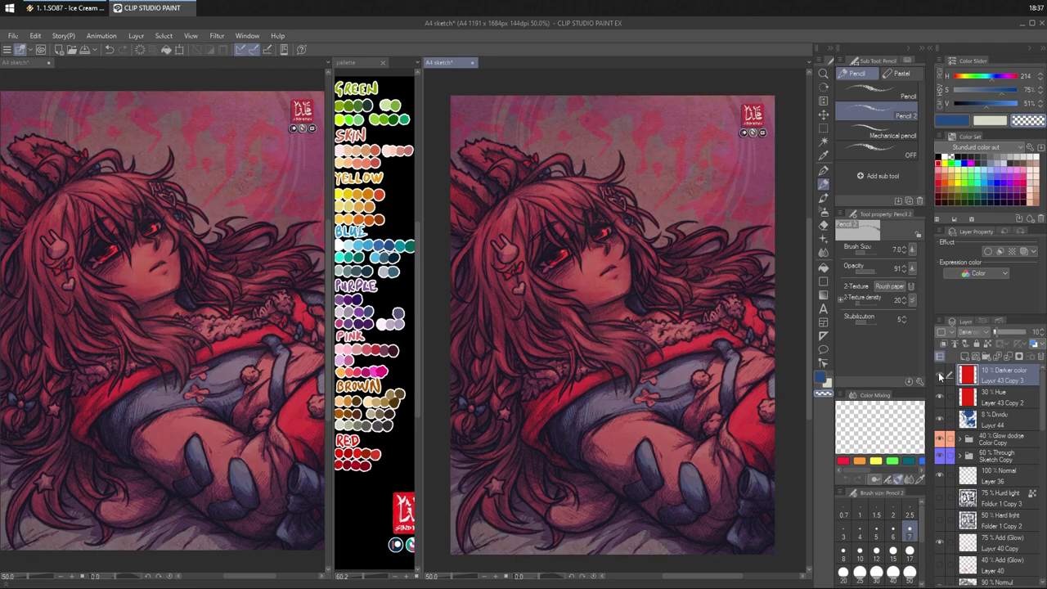
pyautogui.click(940, 375)
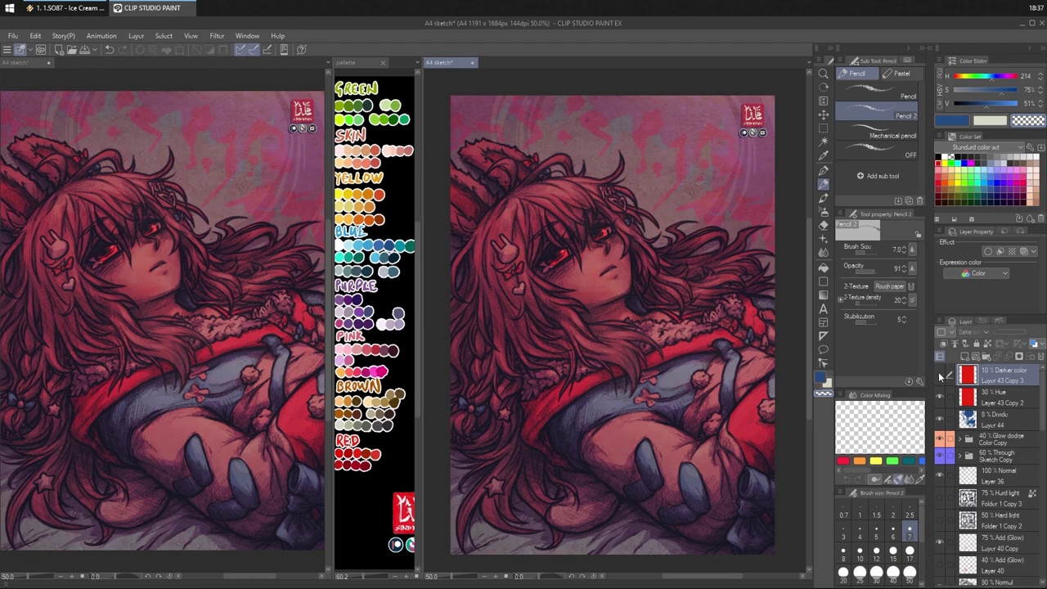
pyautogui.click(1032, 356)
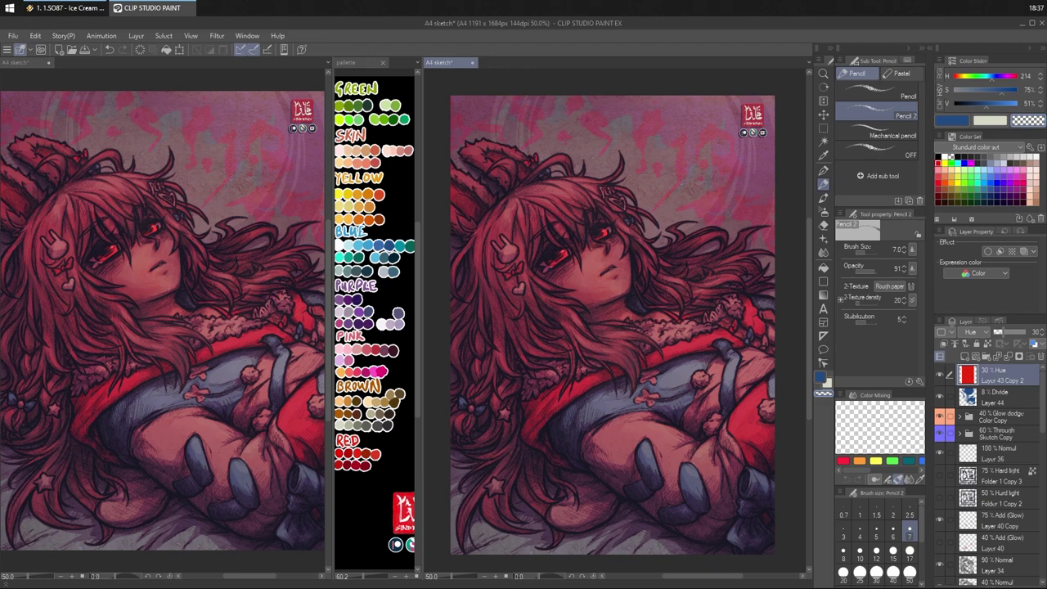
# - Save the illustration and select Layer 40 Copy, Layer 34, Layer 34 Copy 2 and Layer 34 Copy 3
pyautogui.hotkey('ctrl', 's')
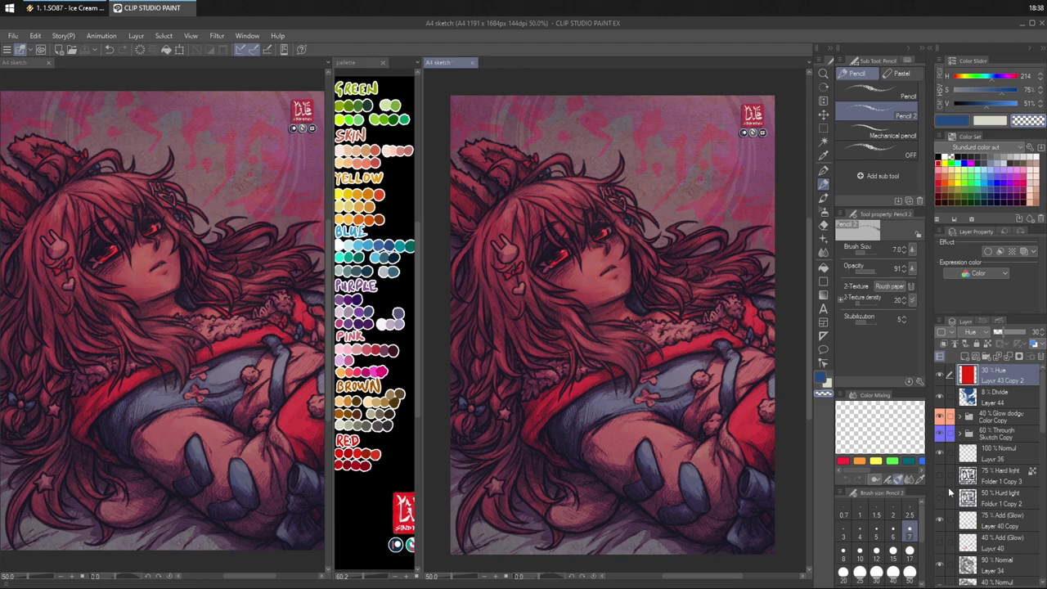
pyautogui.scroll(-4, 978, 442)
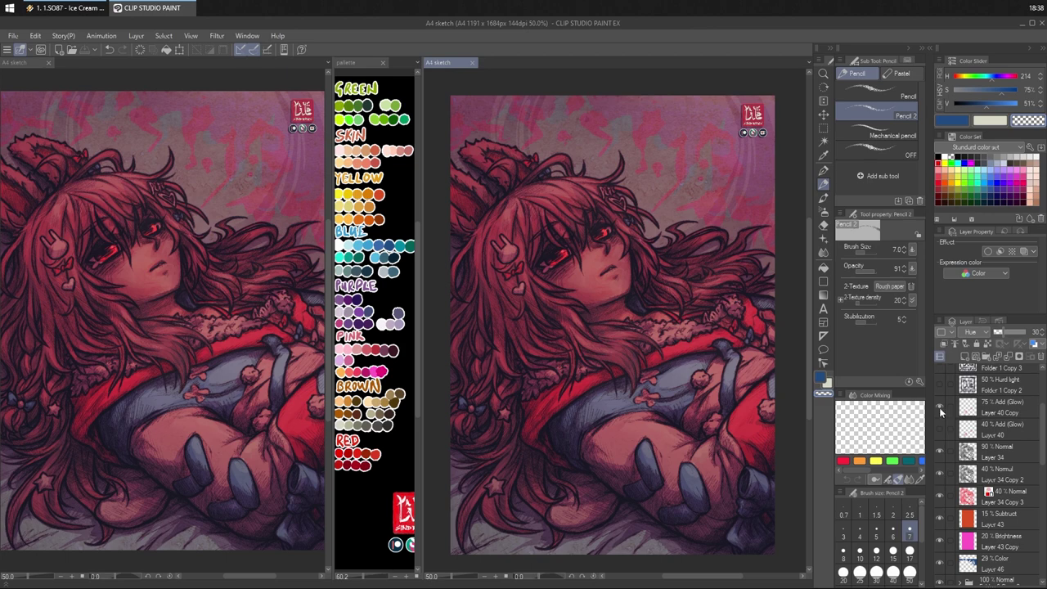
pyautogui.click(1007, 415)
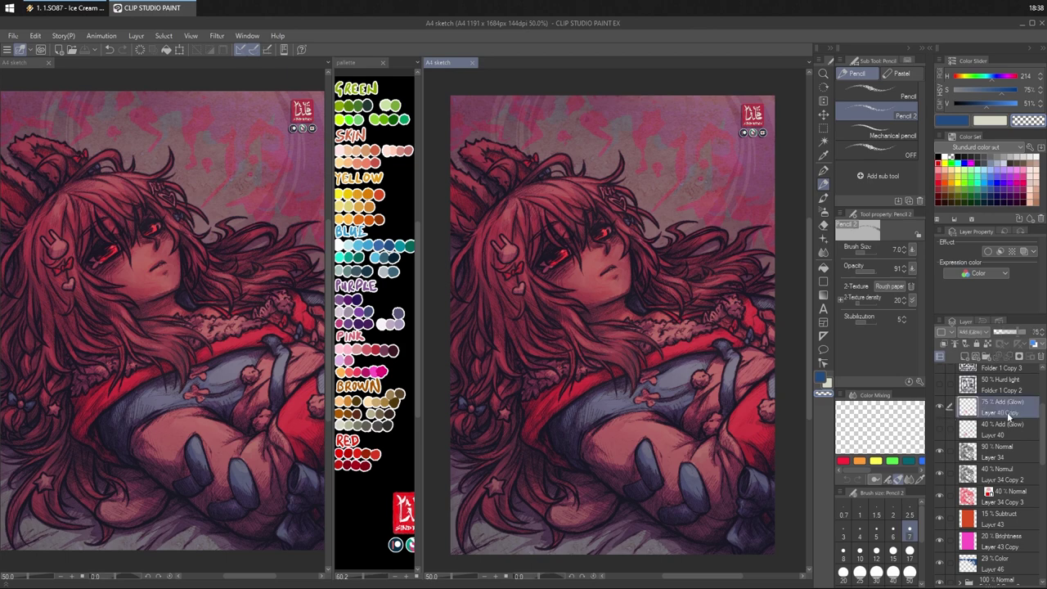
pyautogui.keyDown('ctrl'); pyautogui.click(995, 475); pyautogui.keyUp('ctrl')
pyautogui.keyDown('ctrl'); pyautogui.click(994, 496); pyautogui.keyUp('ctrl')
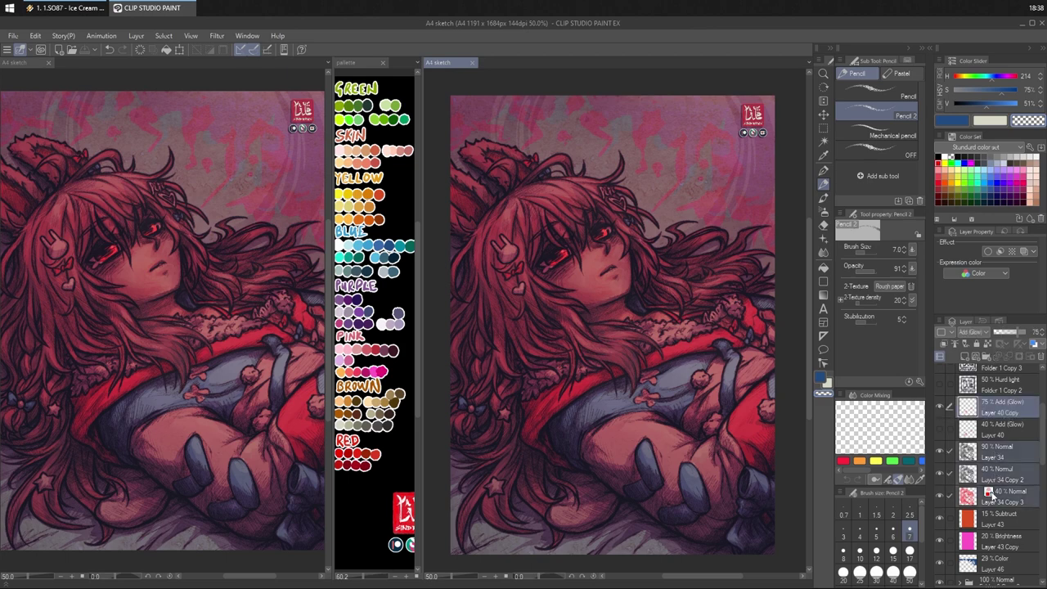
pyautogui.scroll(-3, 994, 496)
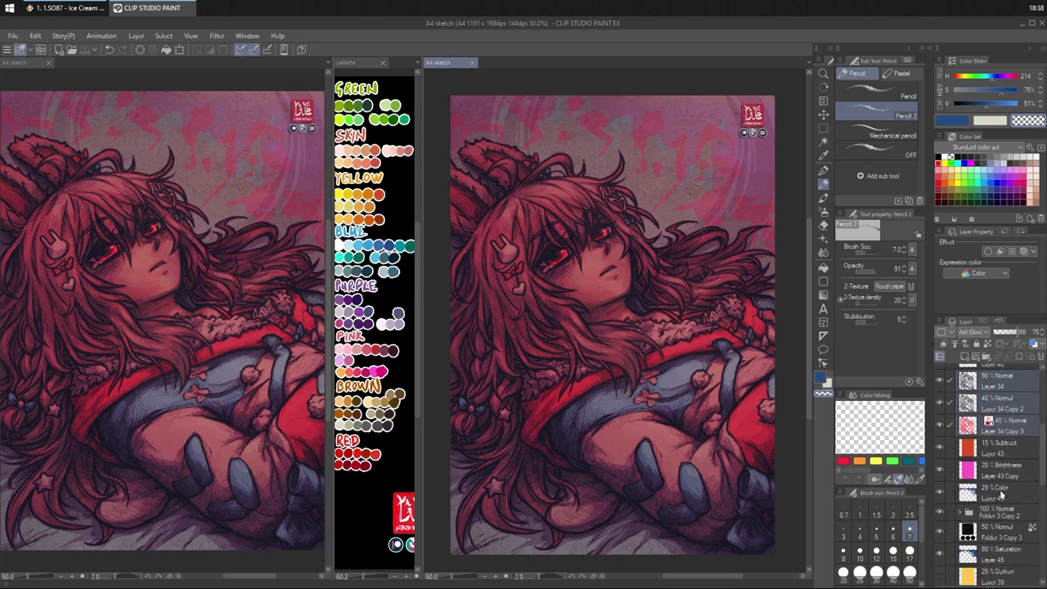
pyautogui.scroll(-4, 999, 490)
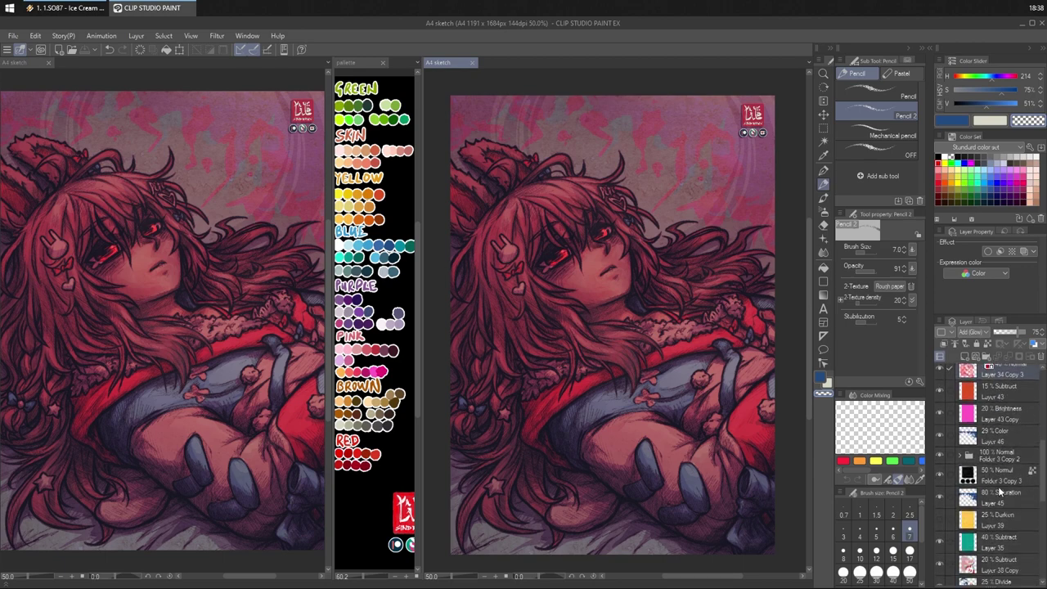
# - Add Layer 38 Copy, Layer 42, Layer 37 Copy, Layer 41, Layer 37 and Layer 38 to the layer selection
pyautogui.keyDown('ctrl'); pyautogui.click(993, 522); pyautogui.keyUp('ctrl')
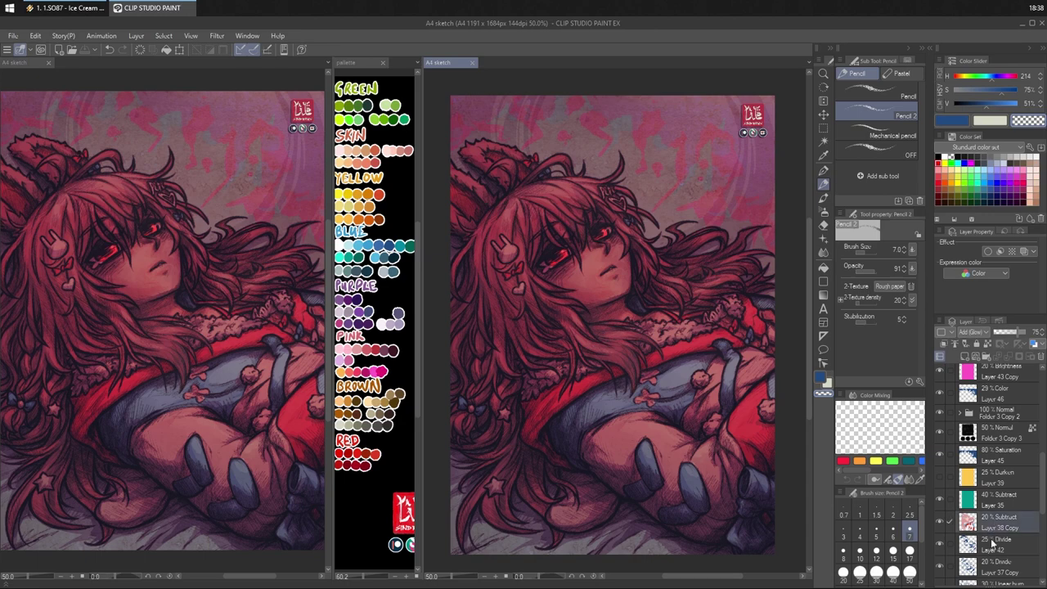
pyautogui.keyDown('ctrl'); pyautogui.click(992, 544); pyautogui.keyUp('ctrl')
pyautogui.keyDown('ctrl'); pyautogui.click(995, 566); pyautogui.keyUp('ctrl')
pyautogui.scroll(-3, 995, 566)
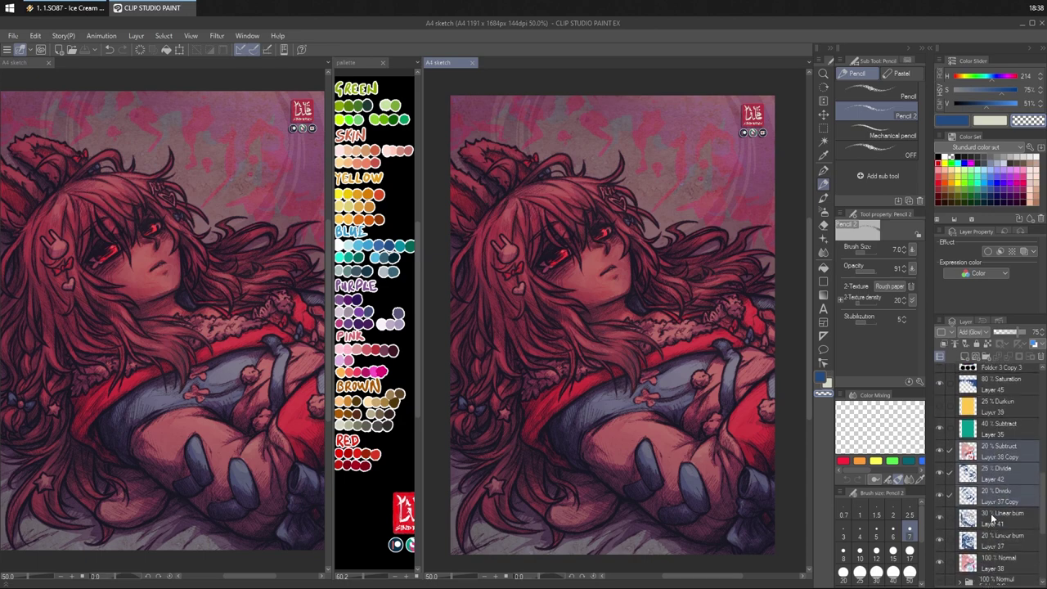
pyautogui.keyDown('ctrl'); pyautogui.click(995, 520); pyautogui.keyUp('ctrl')
pyautogui.keyDown('ctrl'); pyautogui.click(996, 540); pyautogui.keyUp('ctrl')
pyautogui.keyDown('ctrl'); pyautogui.click(998, 563); pyautogui.keyUp('ctrl')
pyautogui.scroll(-1, 998, 563)
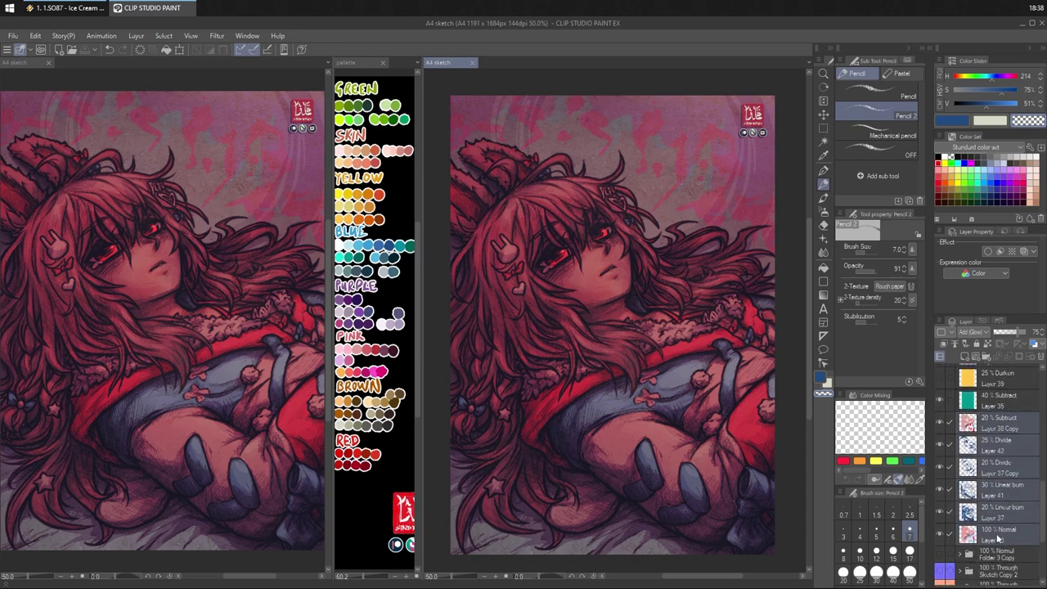
# - Try distorting the selected layers by raising their upper-right corner slightly
pyautogui.click(183, 52)
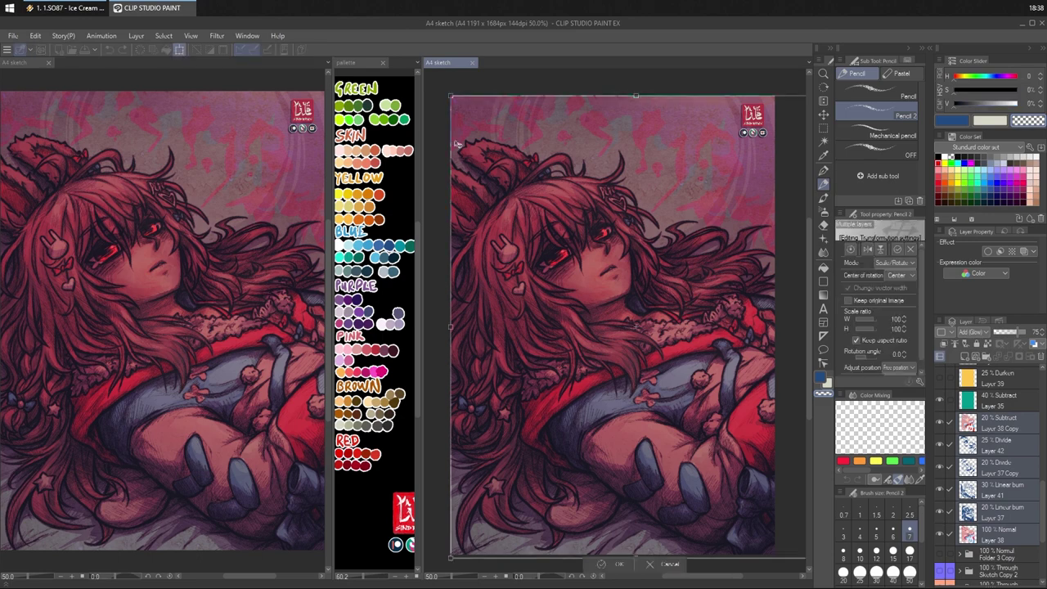
pyautogui.moveTo(656, 193); pyautogui.dragTo(642, 190)
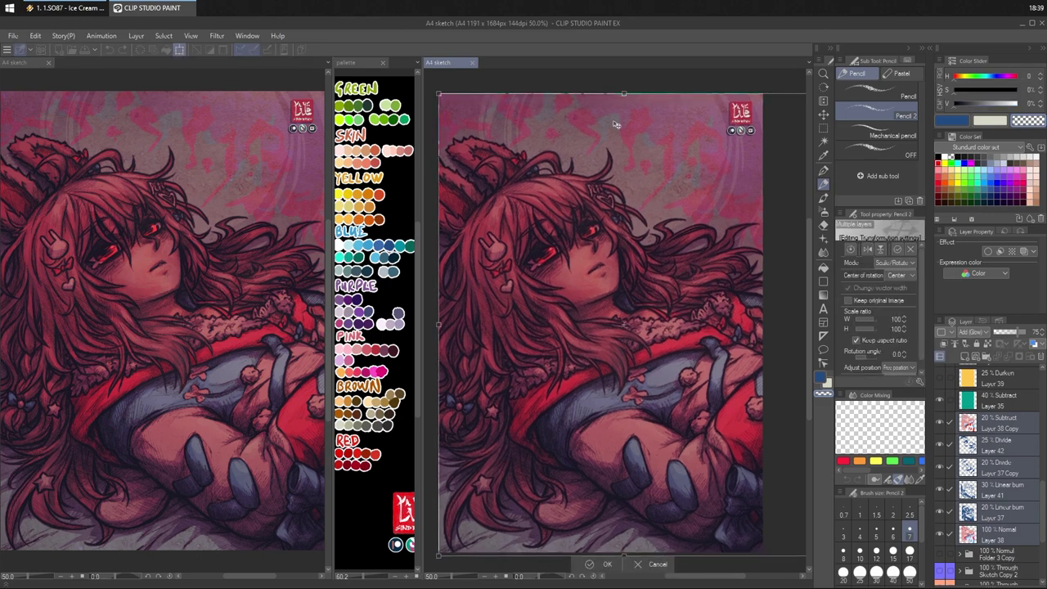
pyautogui.moveTo(643, 135); pyautogui.dragTo(636, 137)
pyautogui.scroll(-1, 636, 136)
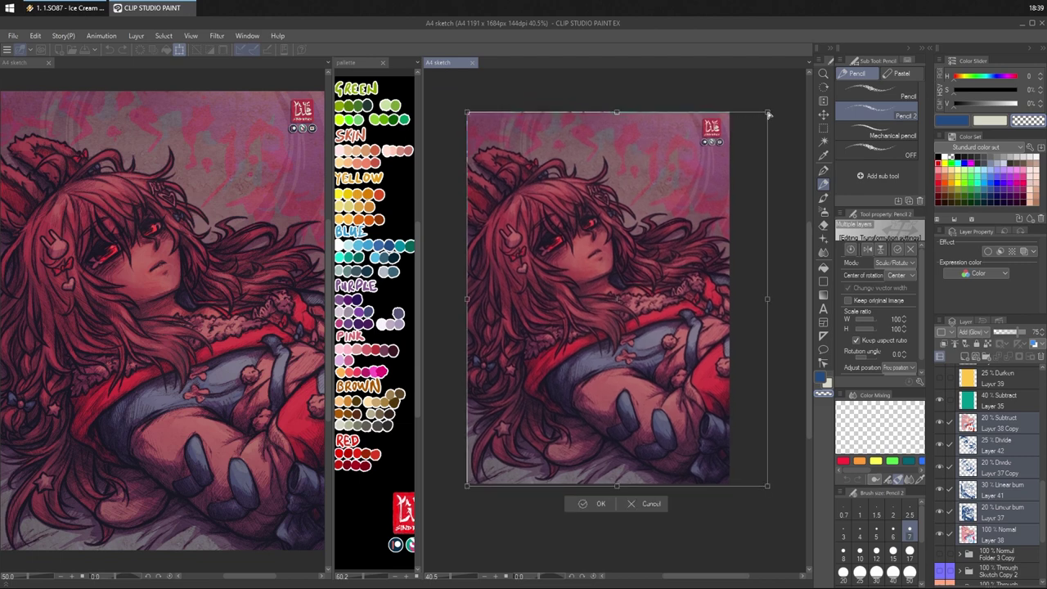
pyautogui.moveTo(769, 115); pyautogui.dragTo(767, 104)
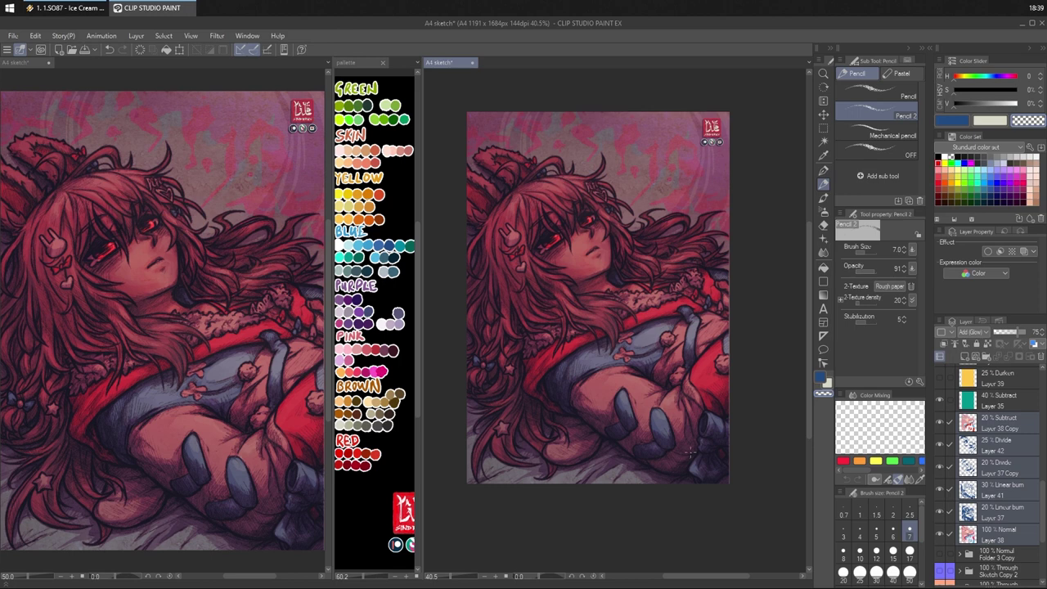
# - Compare the girl before and after the distortion, inspect her body up close, and undo the distortion
pyautogui.hotkey('ctrl', 'z')
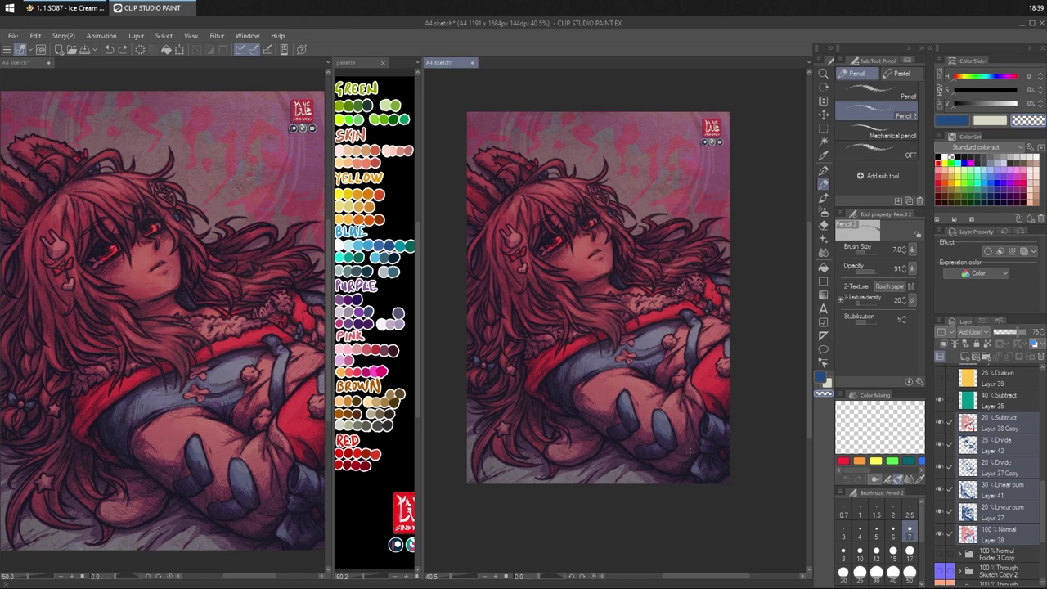
pyautogui.hotkey('ctrl', 'y')
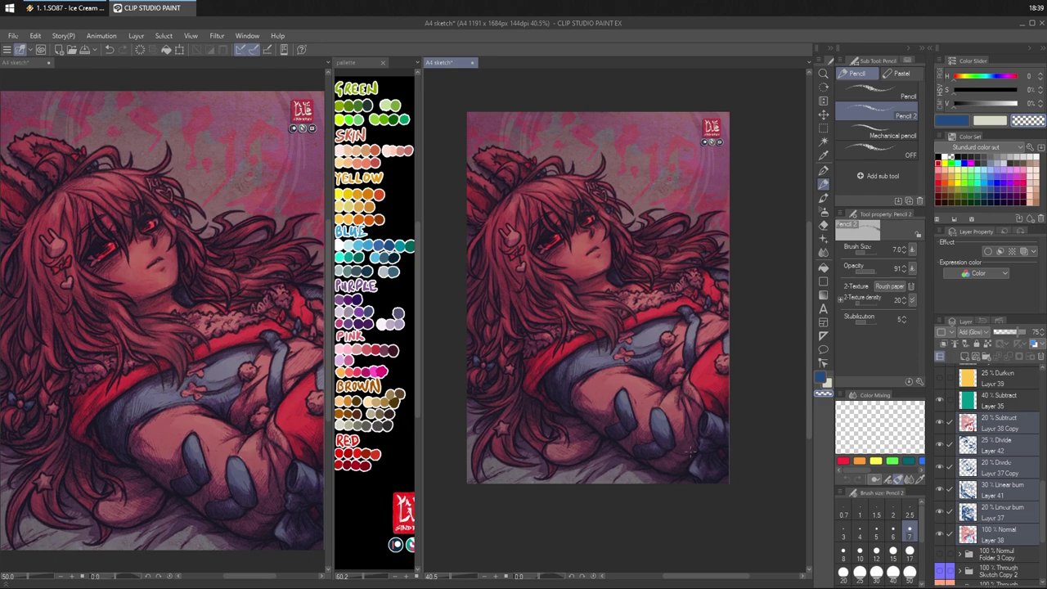
pyautogui.scroll(7, 729, 429)
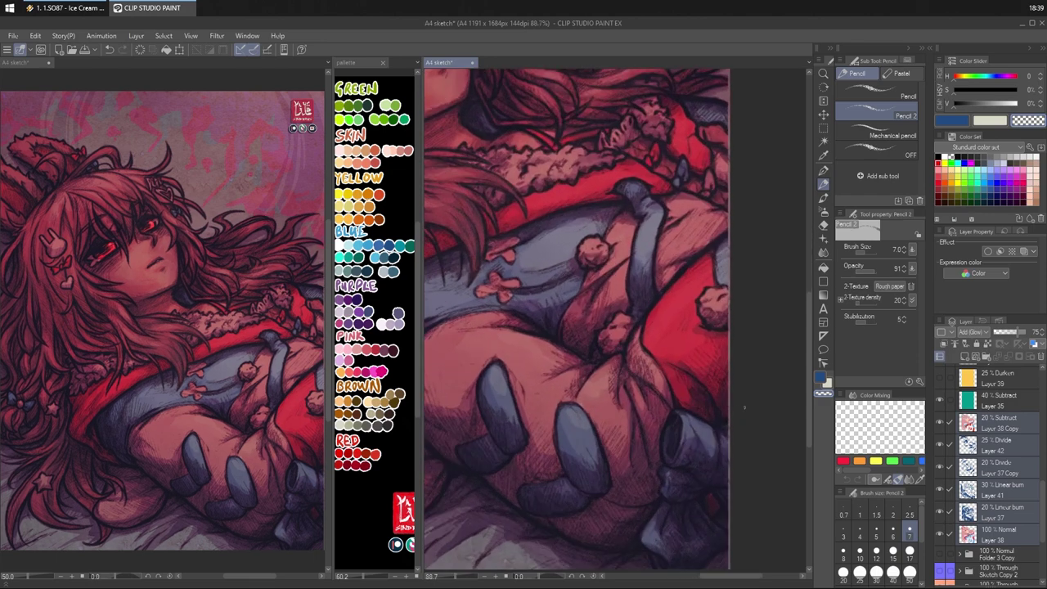
pyautogui.scroll(-6, 730, 426)
pyautogui.scroll(-2, 744, 407)
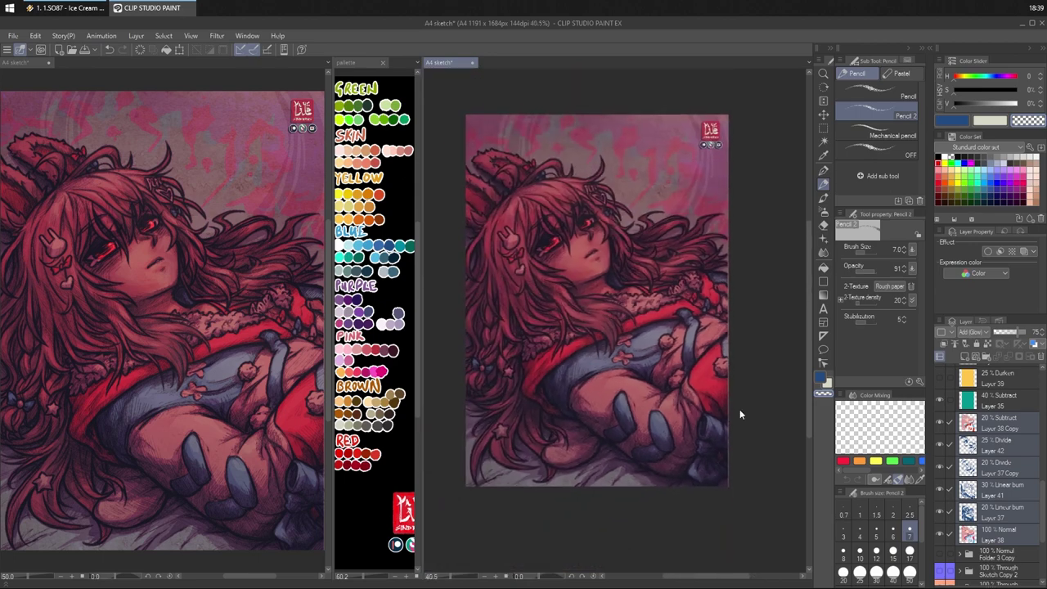
pyautogui.hotkey('ctrl', 'z')
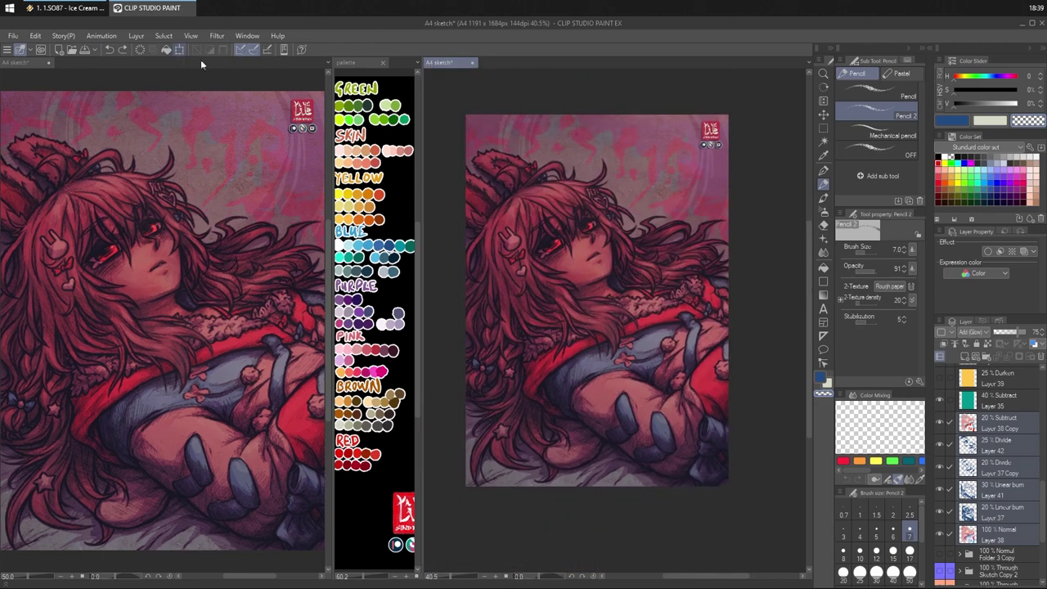
# - Distort the selected layers to about 102% width and 105% height by raising their upper-right corner, and compare before and after
pyautogui.hotkey('ctrl', 't')
pyautogui.moveTo(770, 117); pyautogui.dragTo(771, 98)
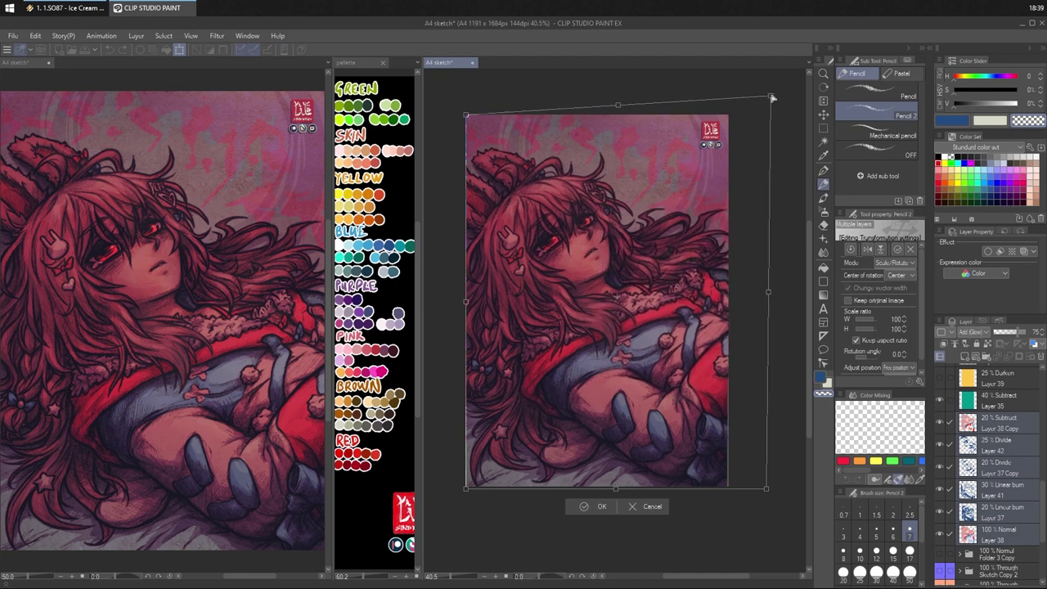
pyautogui.moveTo(768, 491); pyautogui.dragTo(770, 493)
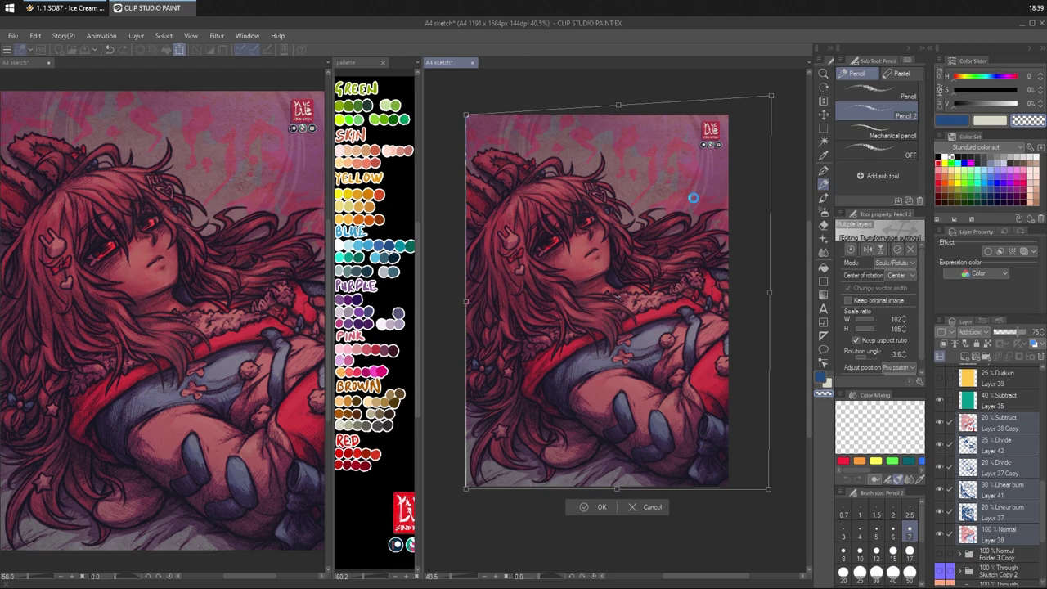
pyautogui.press('Return')
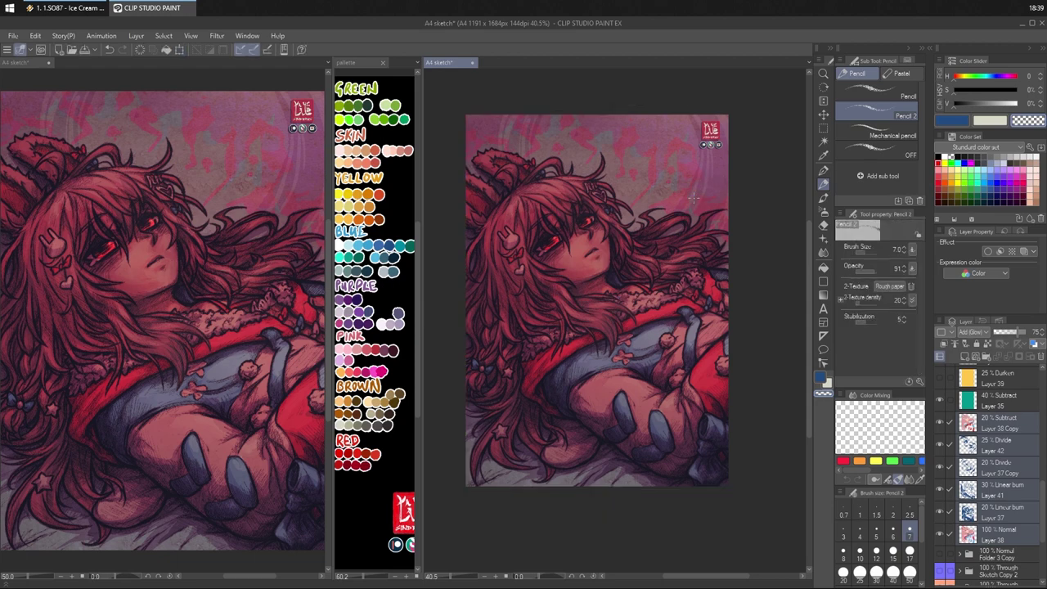
pyautogui.hotkey('ctrl', 'z')
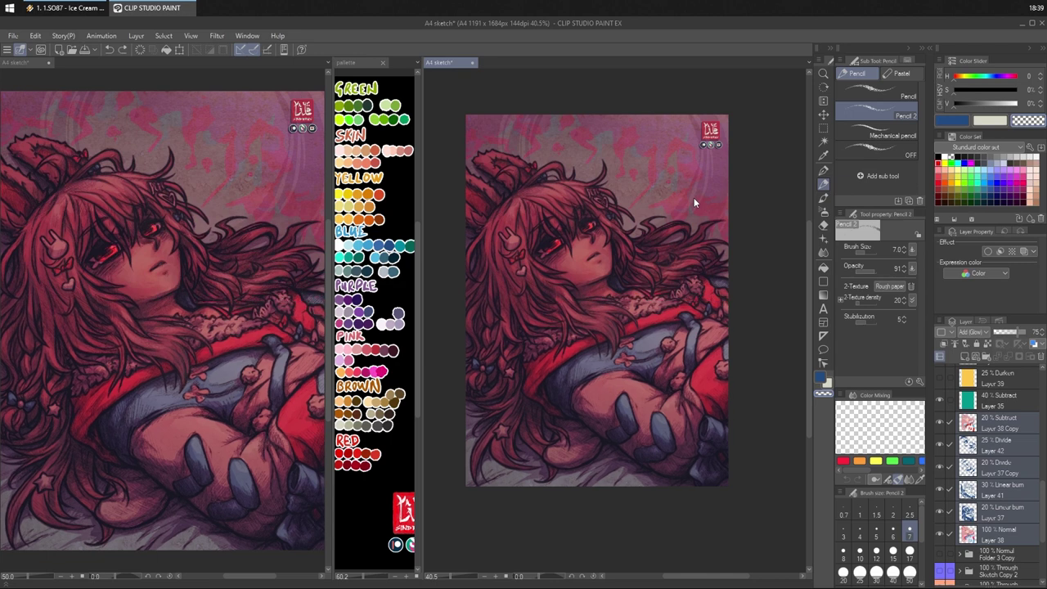
pyautogui.hotkey('ctrl', 'z')
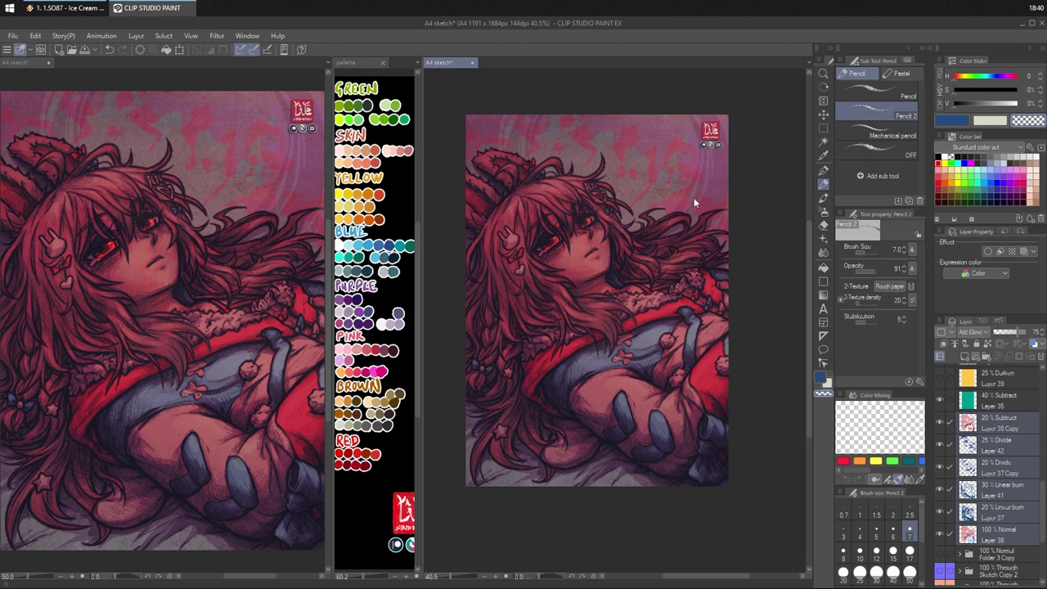
# - Compare the girl with and without the last distortion once more and save the illustration
pyautogui.hotkey('ctrl', 'z')
pyautogui.hotkey('ctrl', 'z')
pyautogui.hotkey('ctrl', 's')
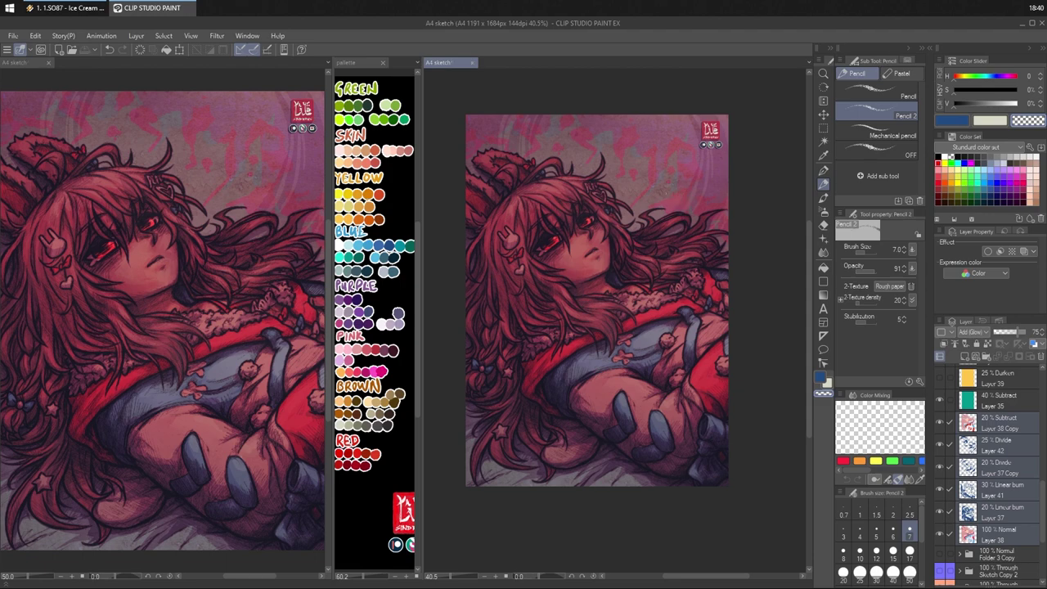
# - Clear the multiple layer selection, select Layer 44, and toggle its visibility repeatedly to compare its effect on the colours
pyautogui.scroll(2, 684, 257)
pyautogui.moveTo(681, 256); pyautogui.dragTo(779, 300)
pyautogui.moveTo(699, 272); pyautogui.dragTo(700, 308)
pyautogui.scroll(-3, 699, 307)
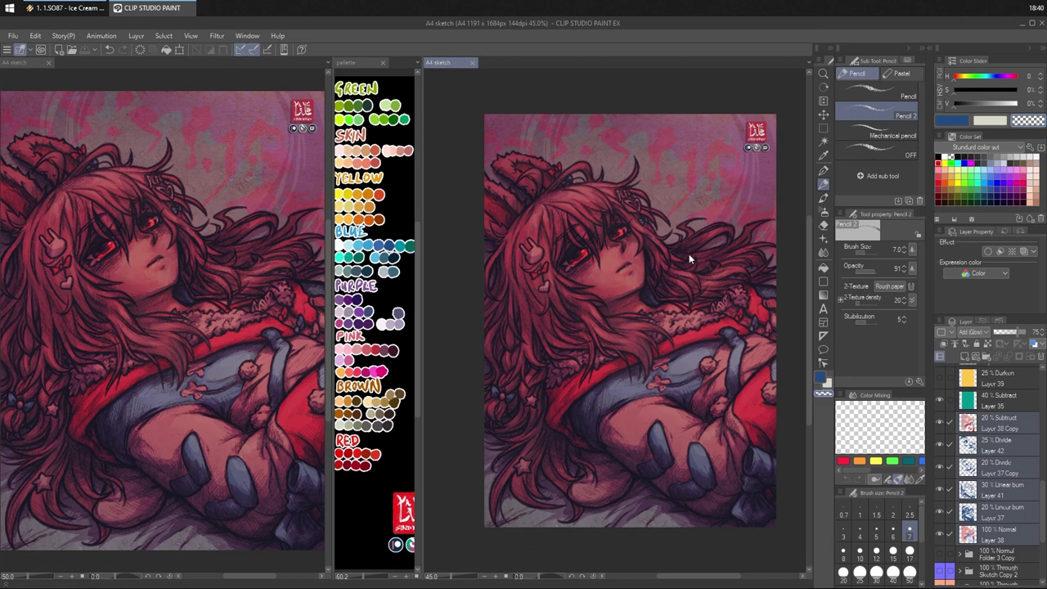
pyautogui.moveTo(689, 254); pyautogui.dragTo(675, 249)
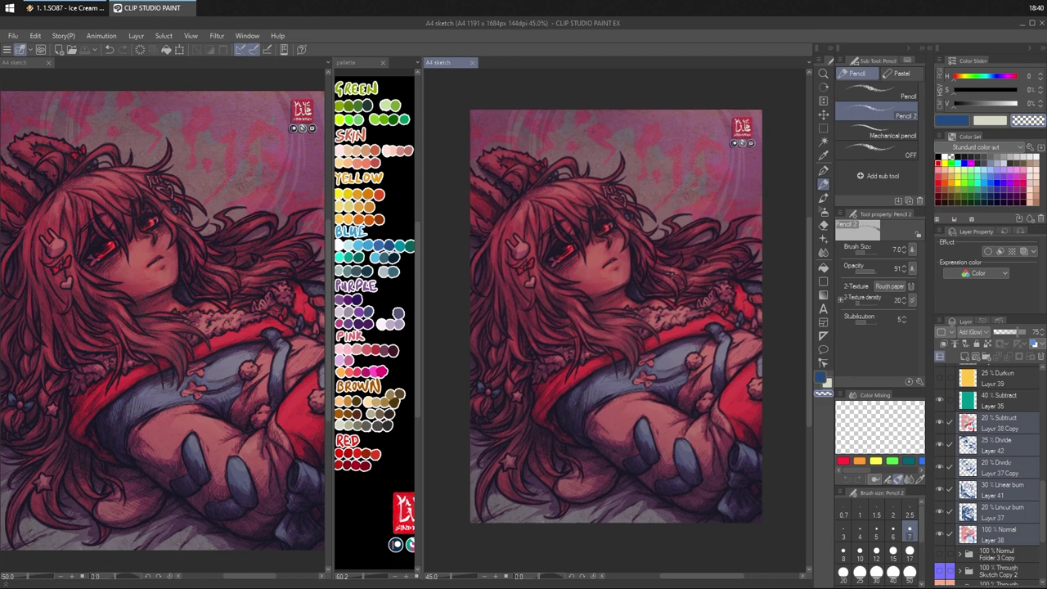
pyautogui.scroll(2, 672, 276)
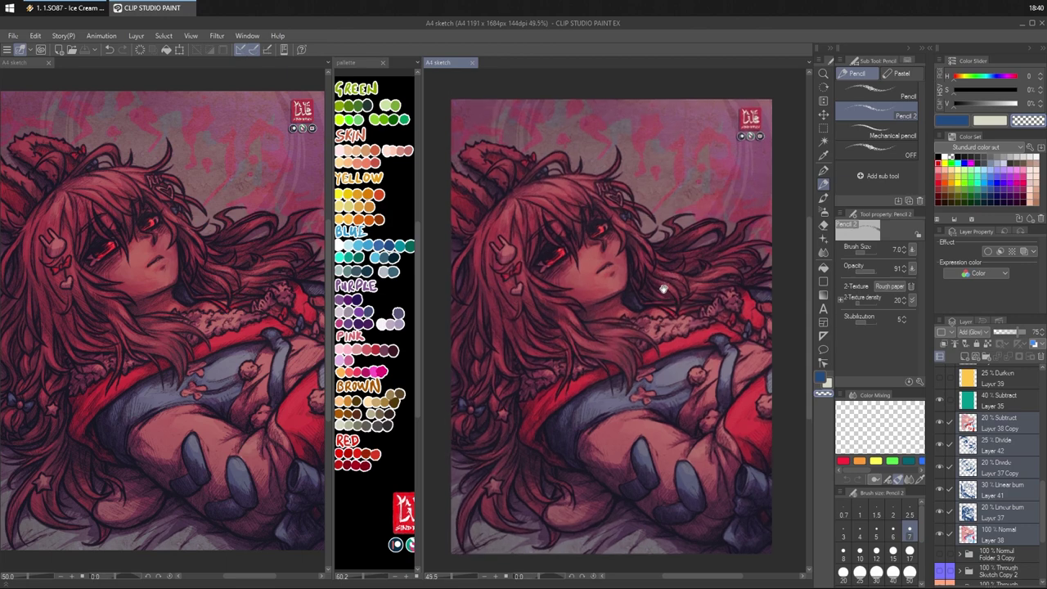
pyautogui.click(1008, 388)
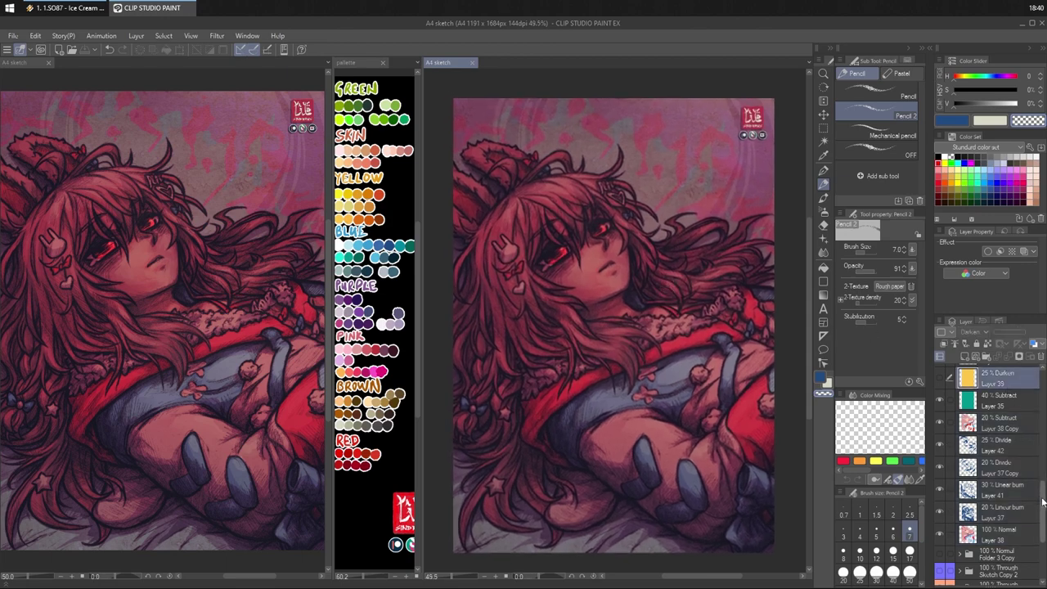
pyautogui.moveTo(1042, 501); pyautogui.dragTo(1040, 376)
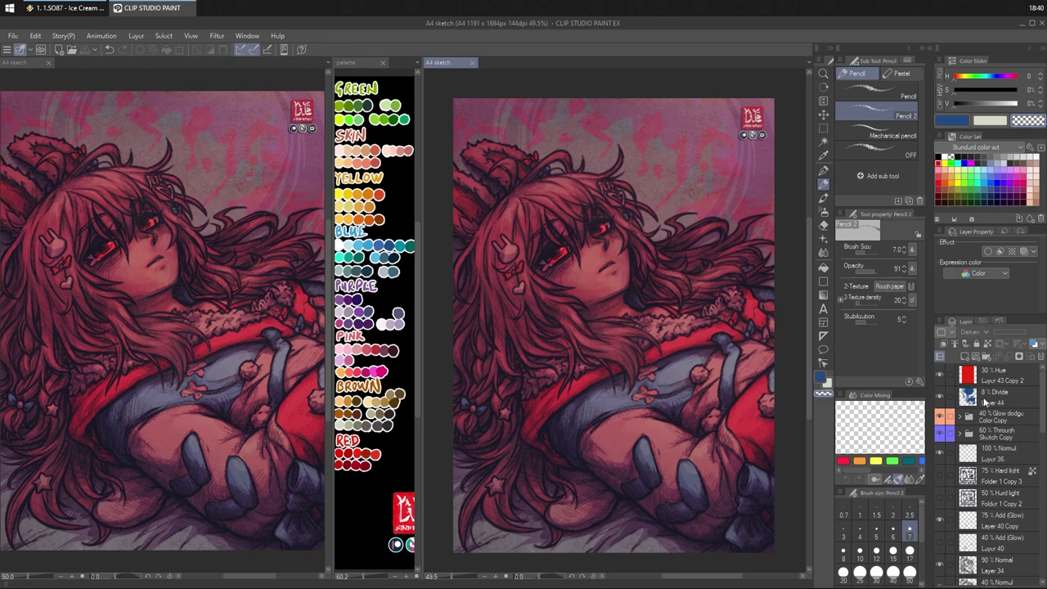
pyautogui.click(986, 403)
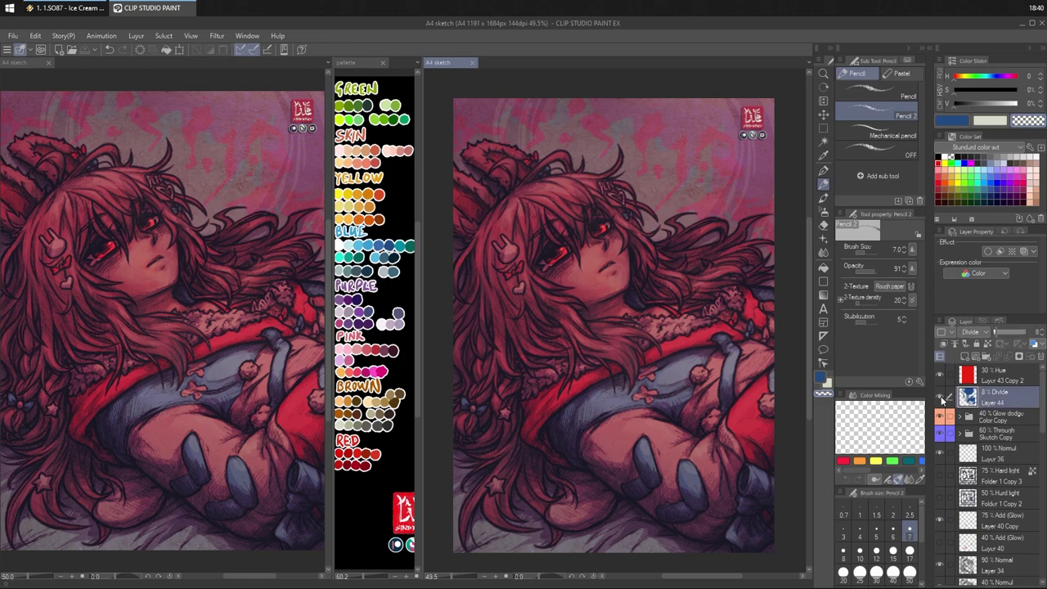
pyautogui.click(941, 397)
pyautogui.click(941, 397)
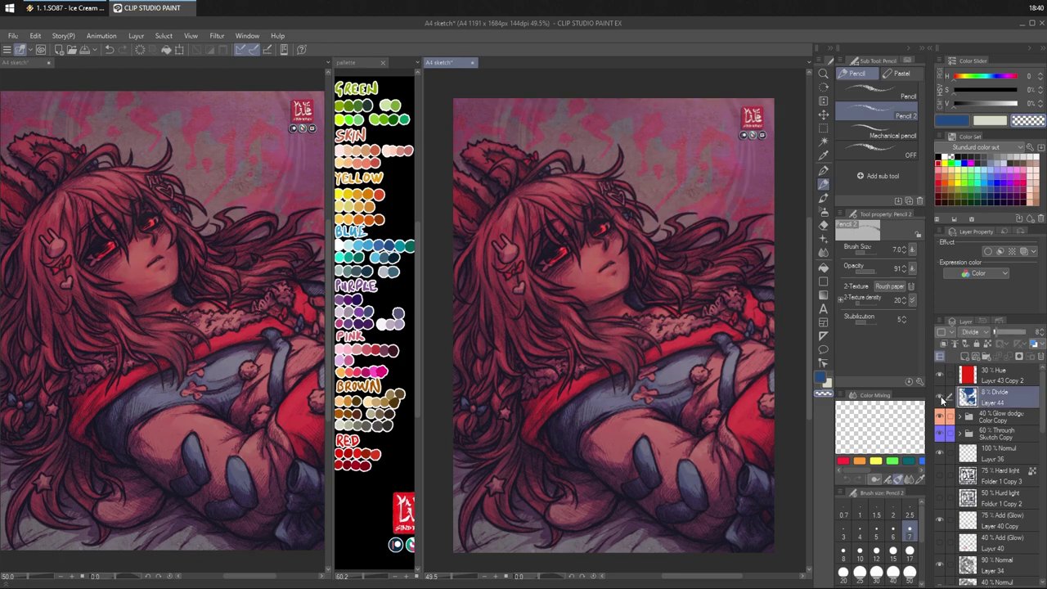
pyautogui.click(941, 397)
pyautogui.click(941, 397)
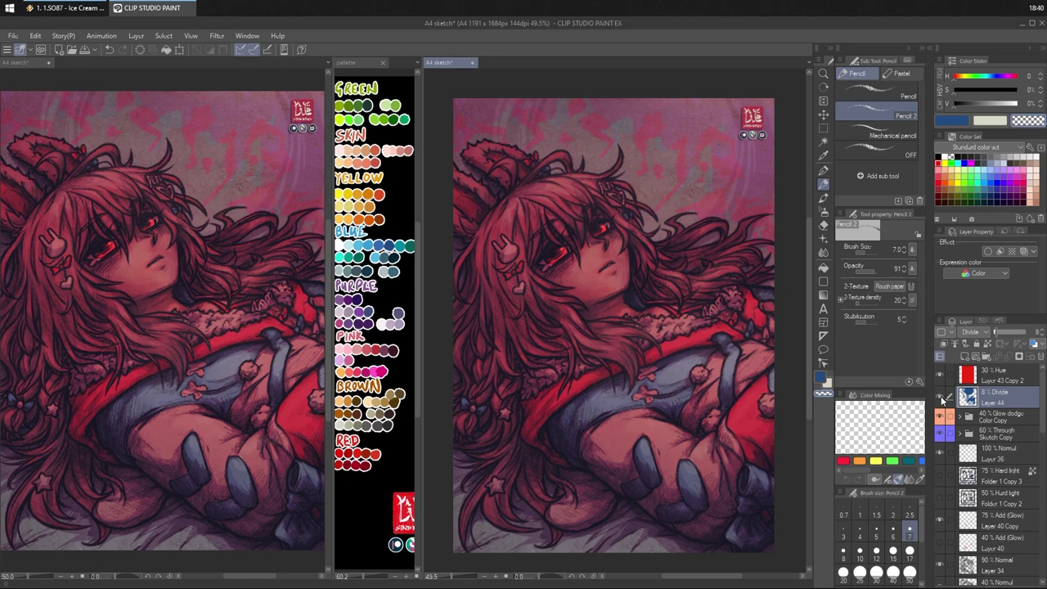